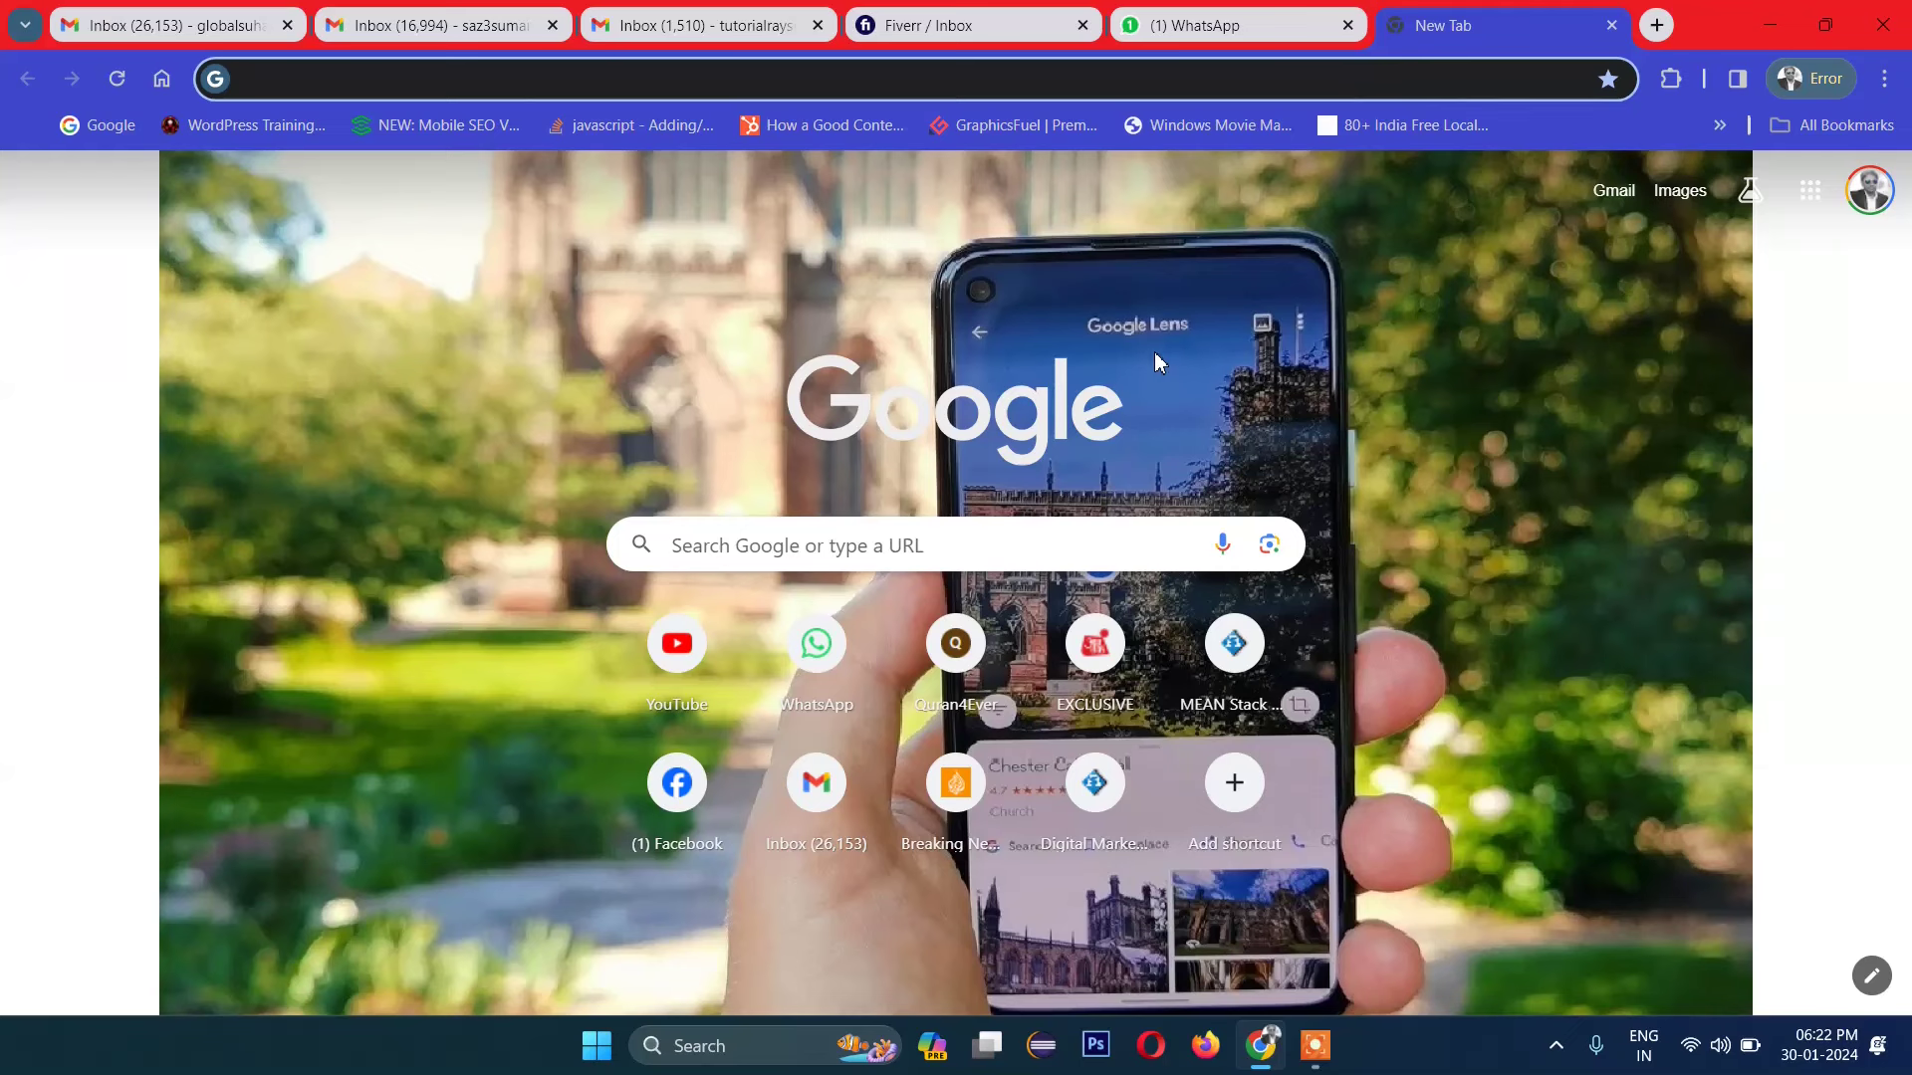
Step: Go to infinityfree.net from the autocompleted address bar suggestion 'in'
left_click(503, 77)
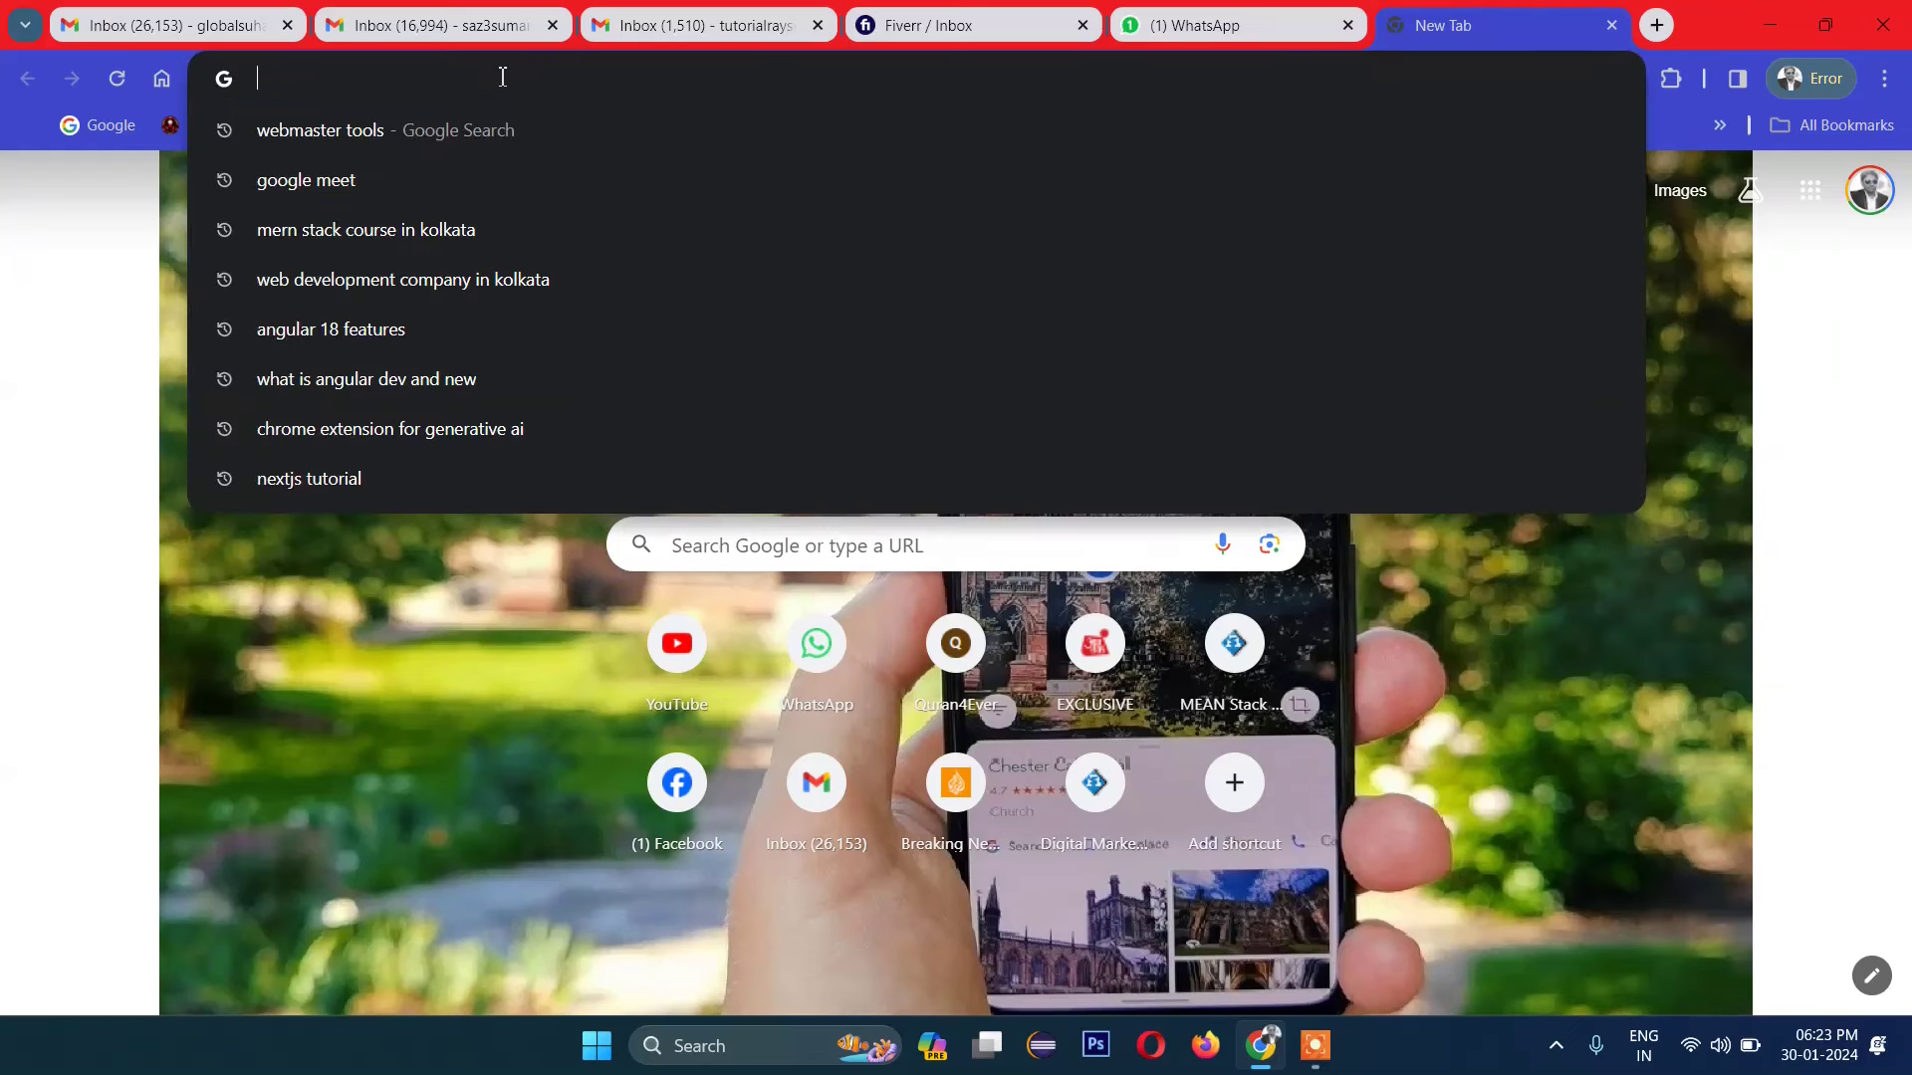
type("infinityfree.net")
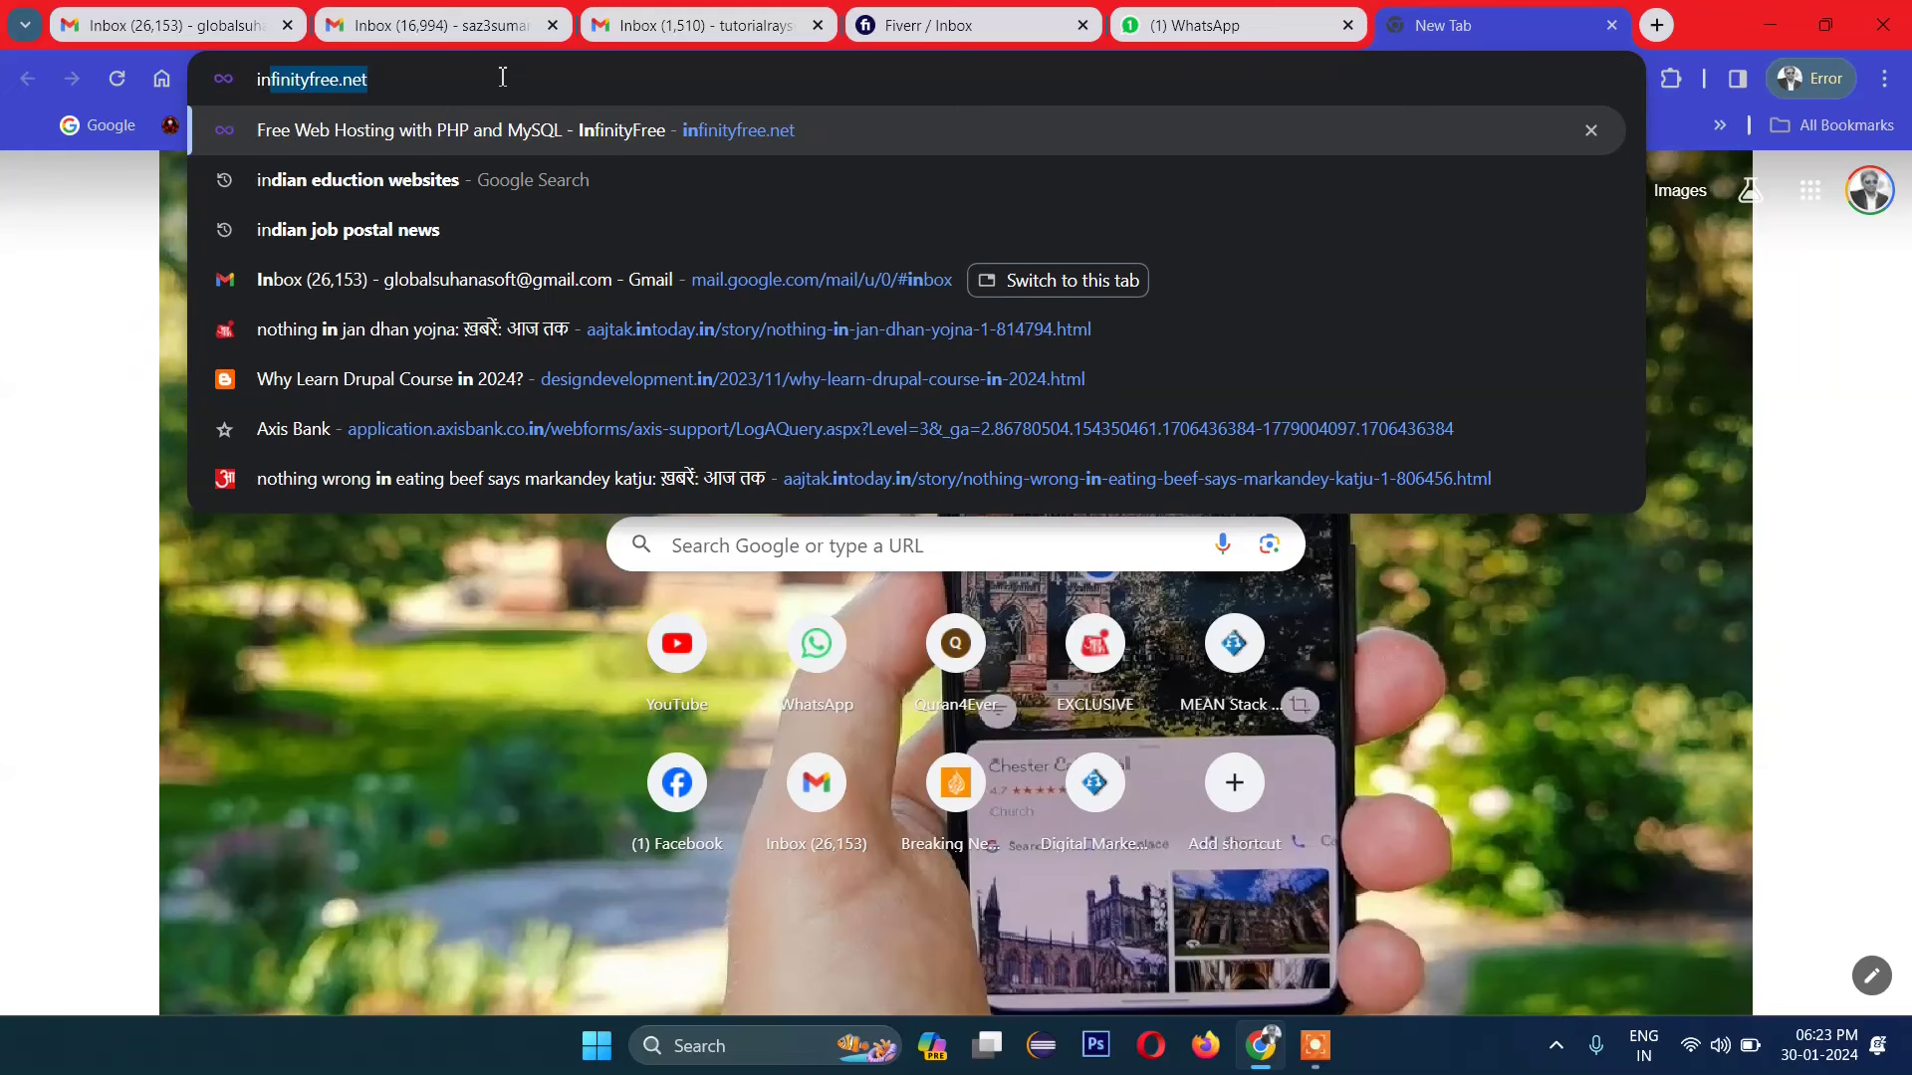
key("Return")
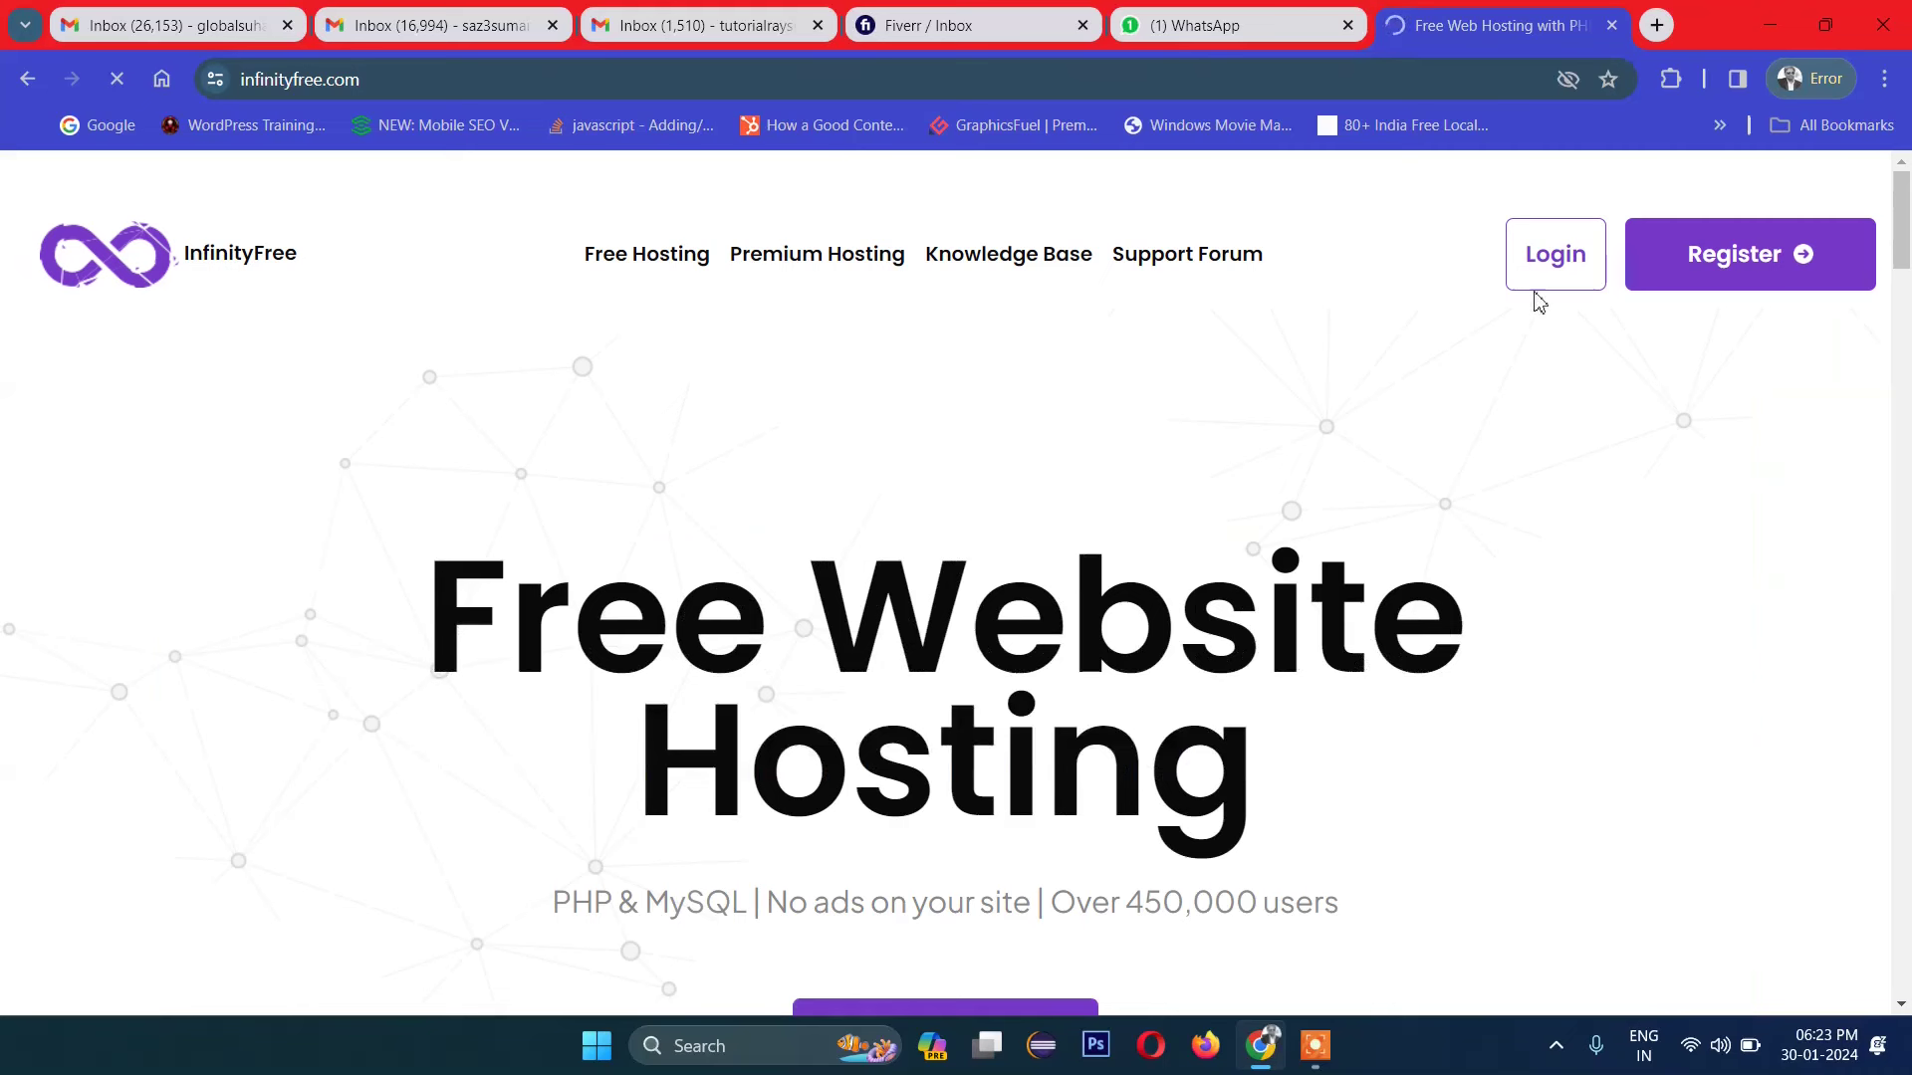
Step: Log in and open the Domains list of the tutorialrays.great-site.net hosting account
left_click(1560, 270)
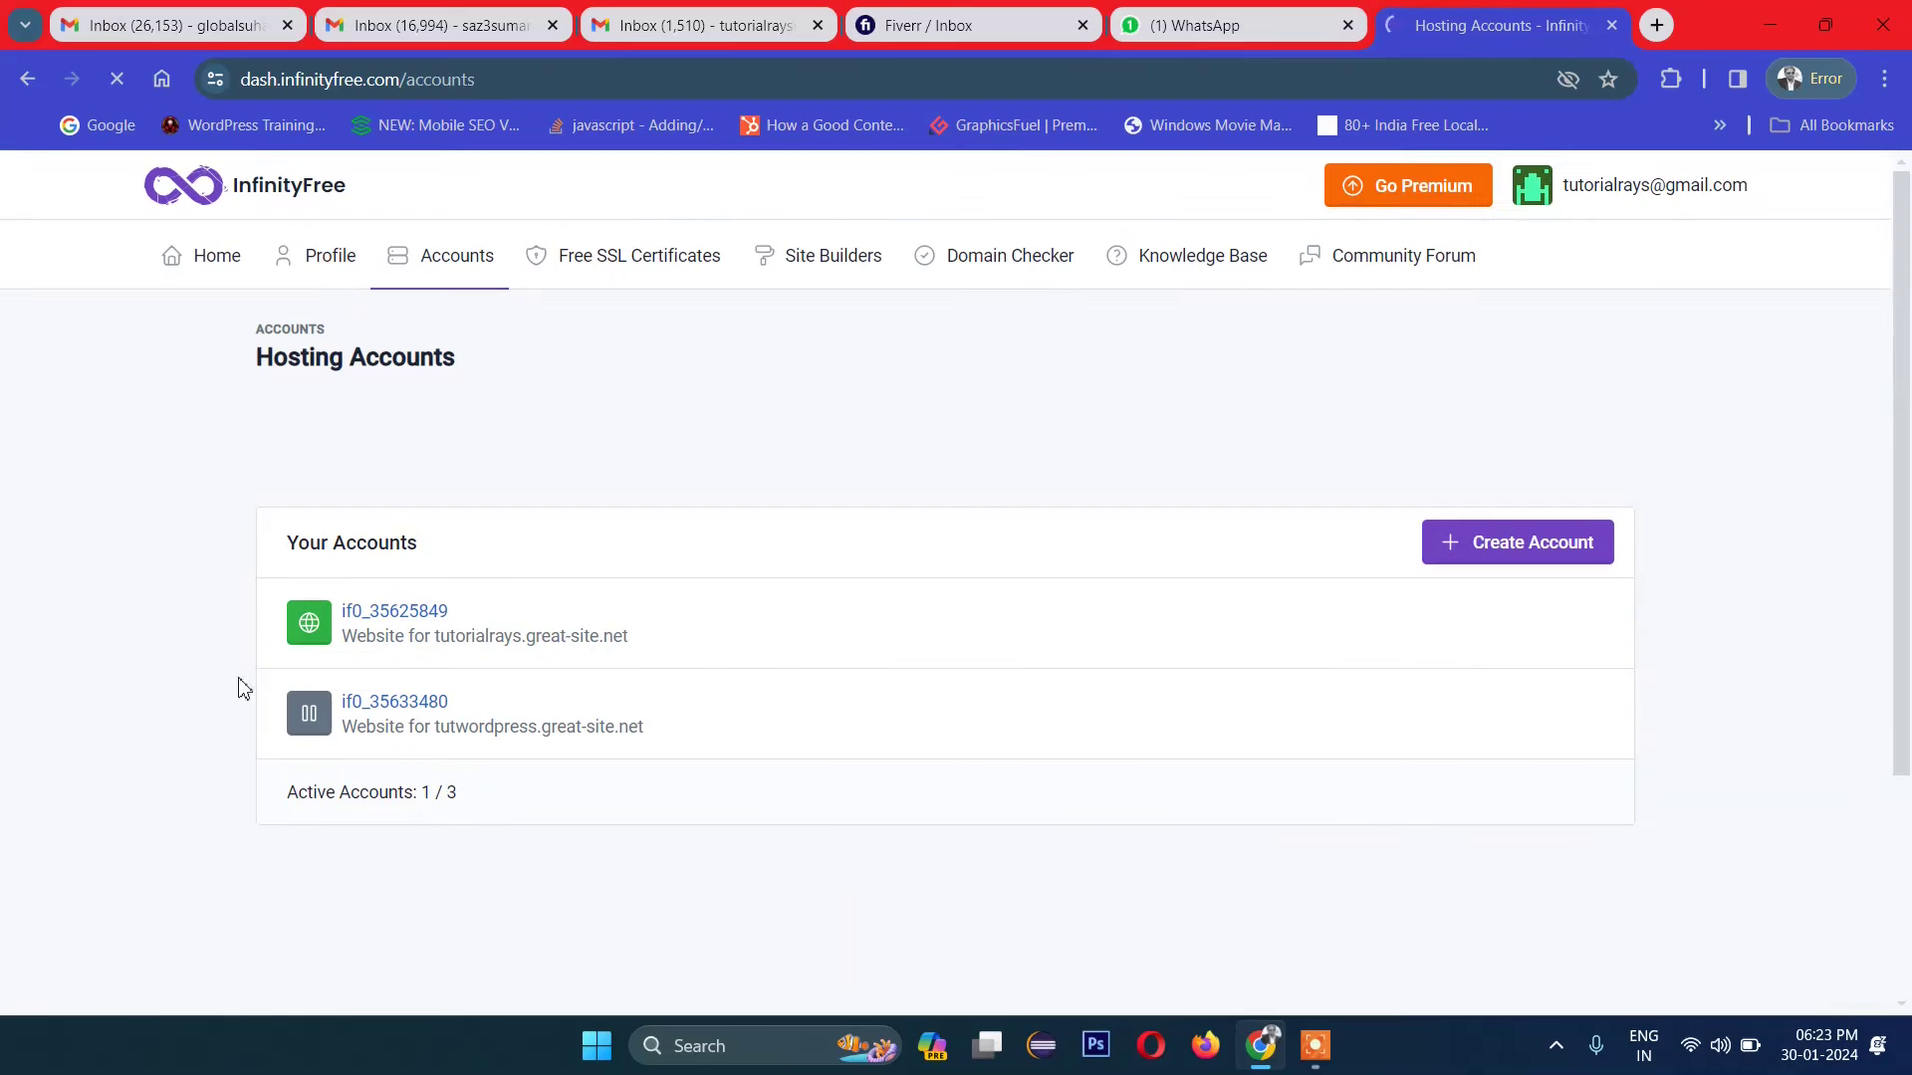
left_click(412, 618)
scroll(474, 661, "down", 2)
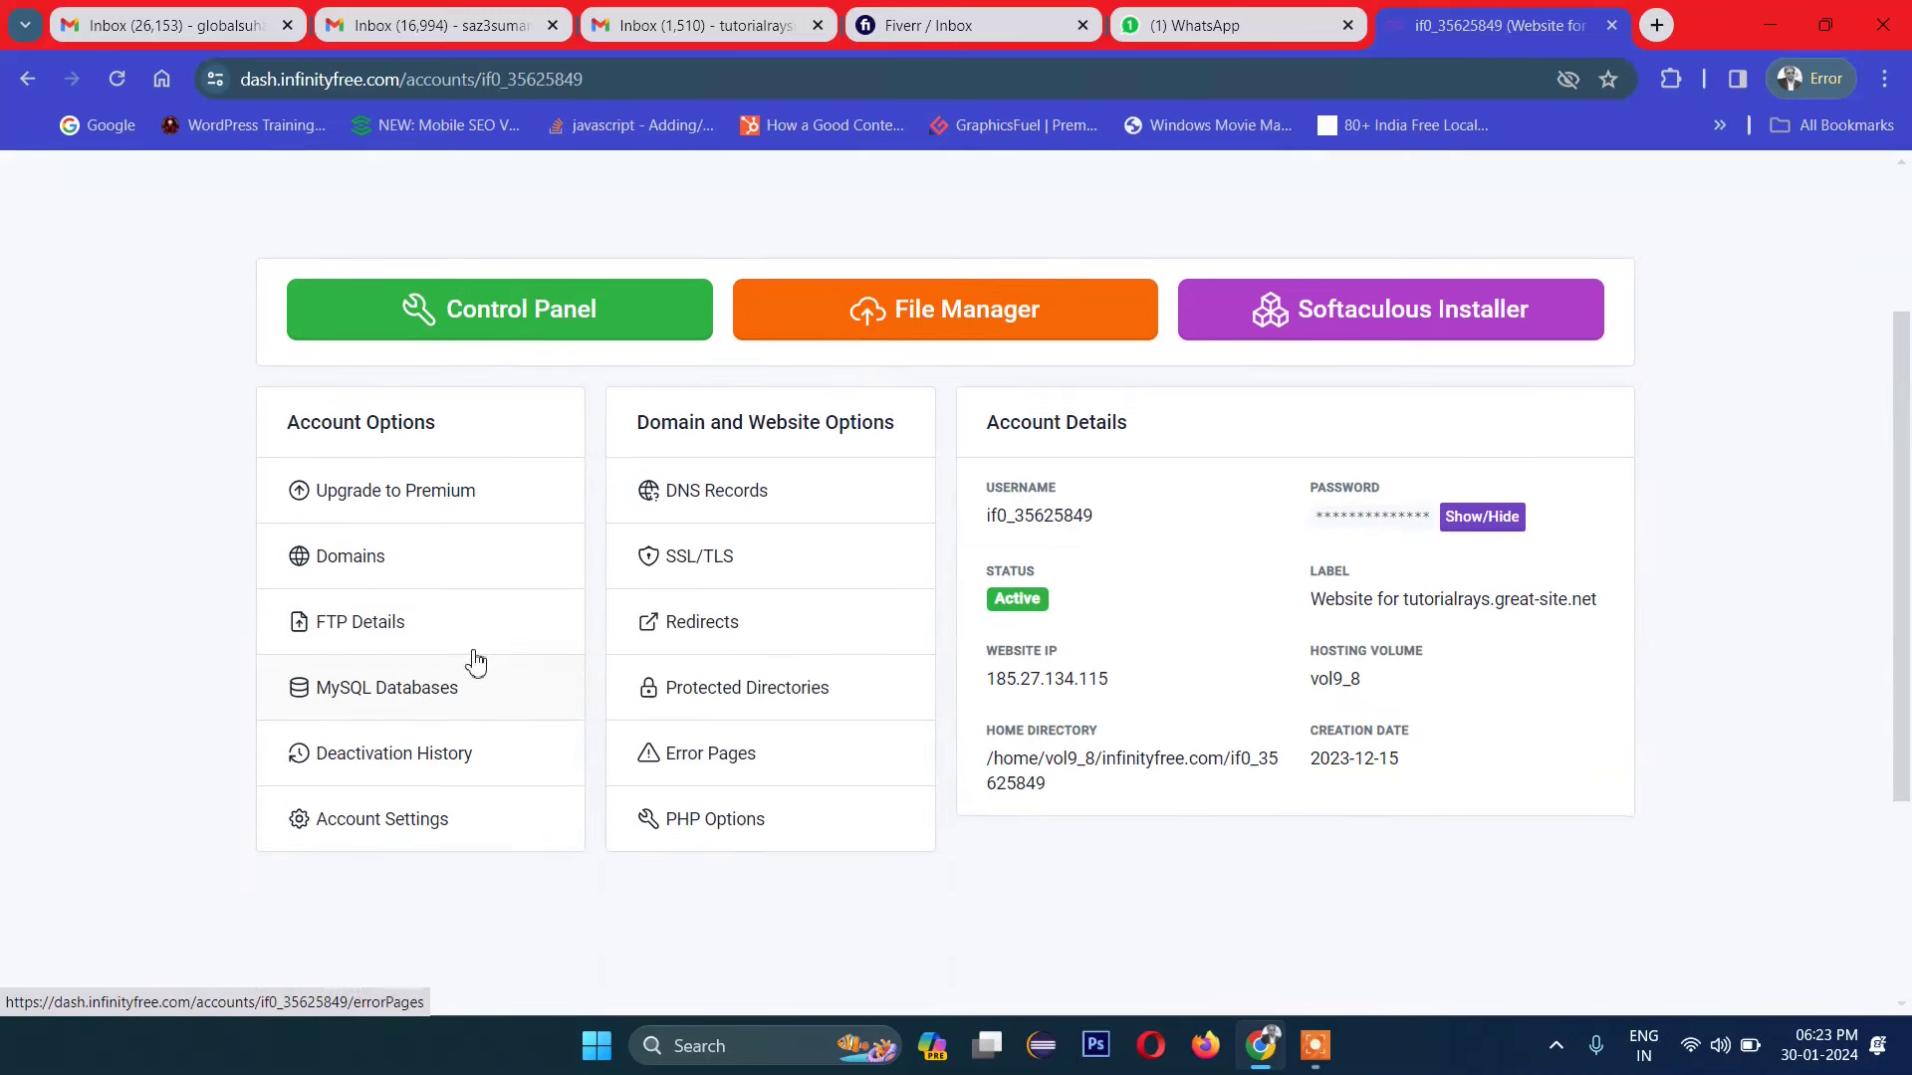
left_click(390, 582)
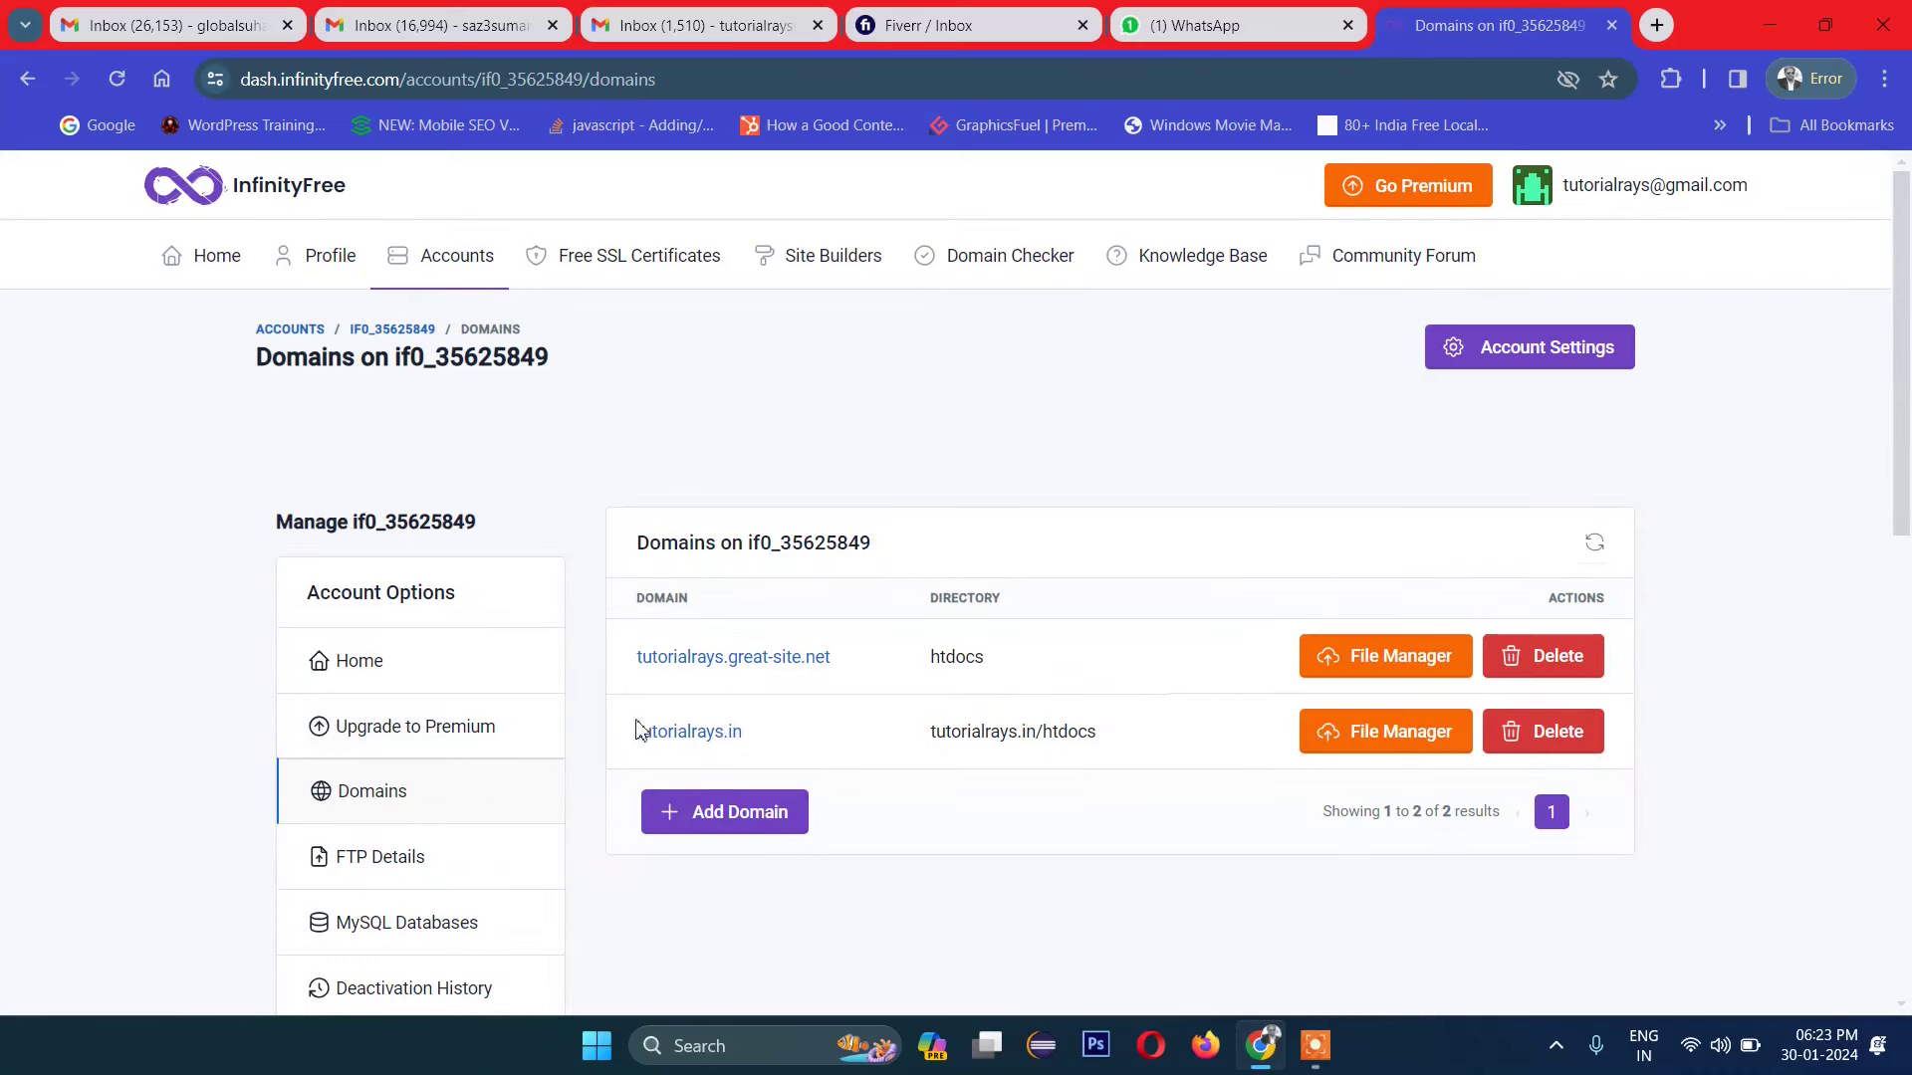
Step: Check the live tutorialrays.great-site.net site, then close it and return to the domains list
left_click(785, 659)
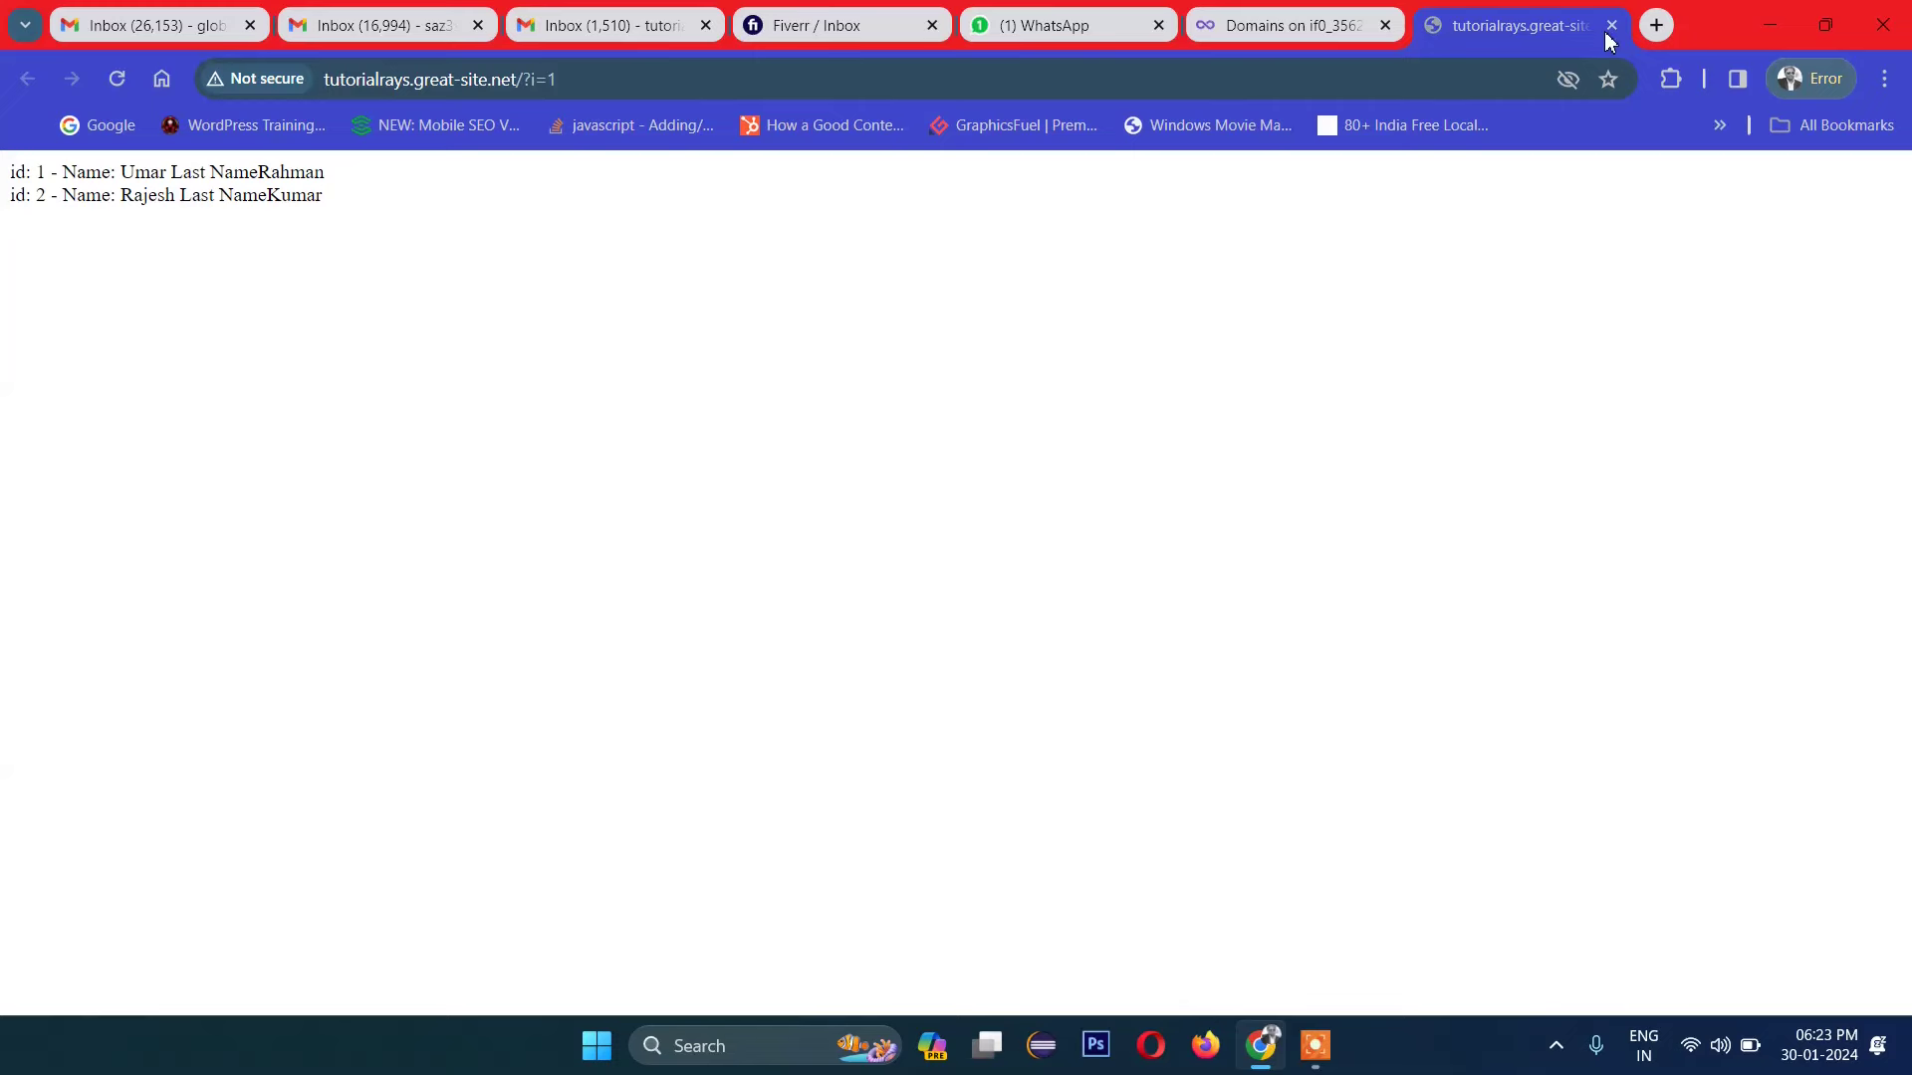
key("ctrl+w")
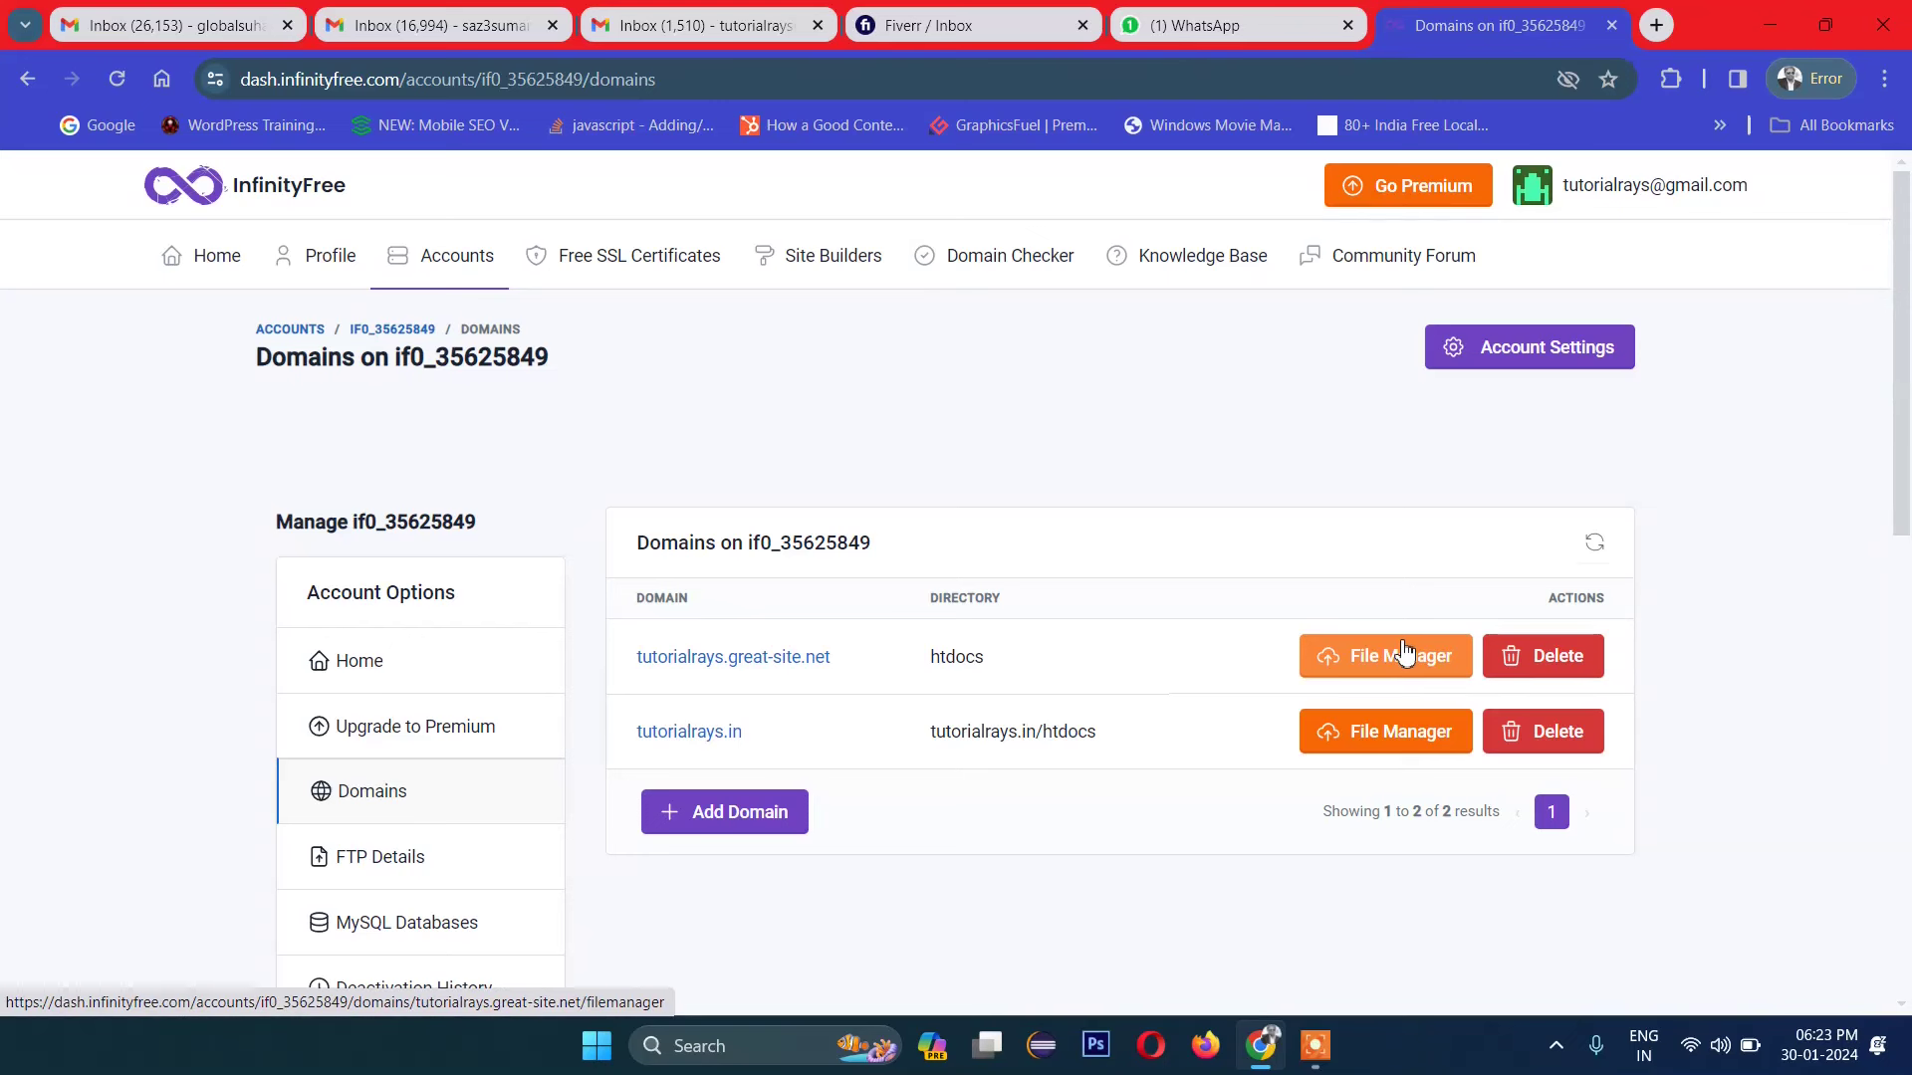
scroll(1070, 849, "down", 9)
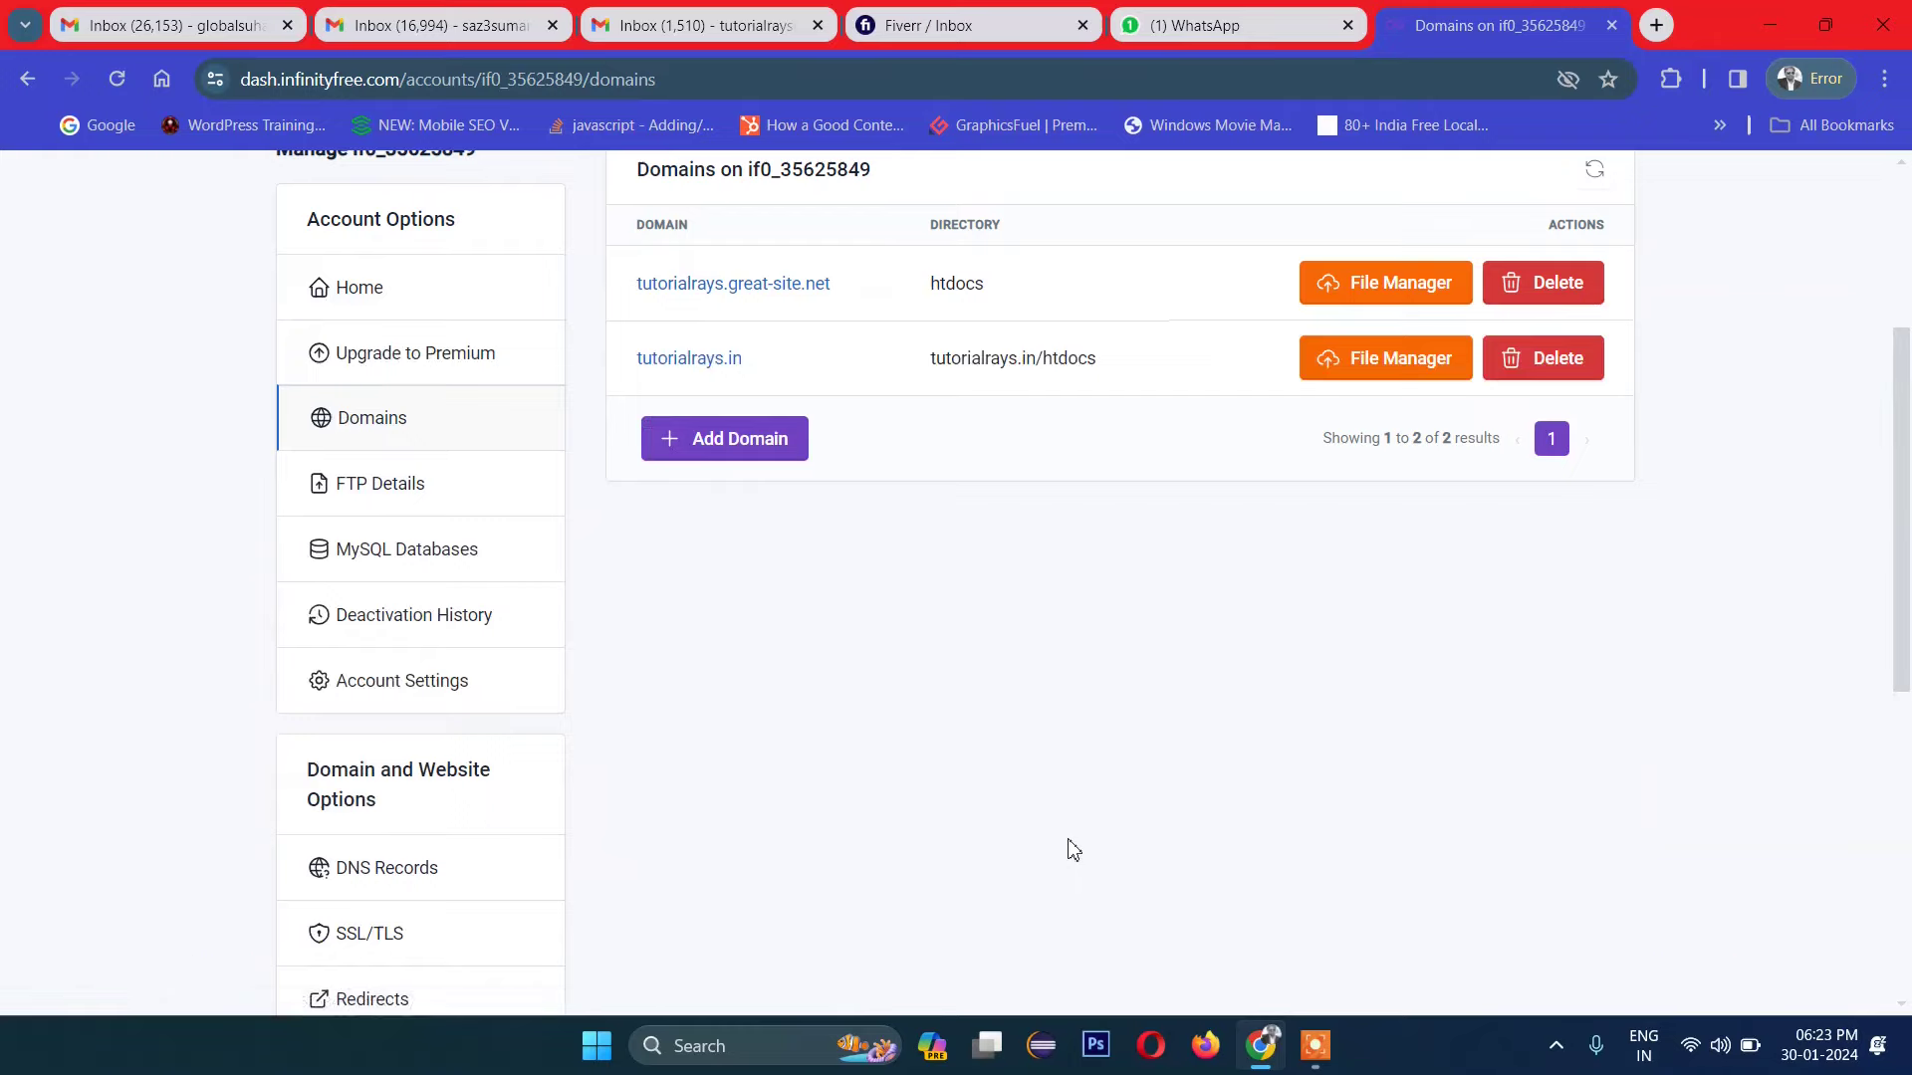
scroll(1071, 849, "up", 10)
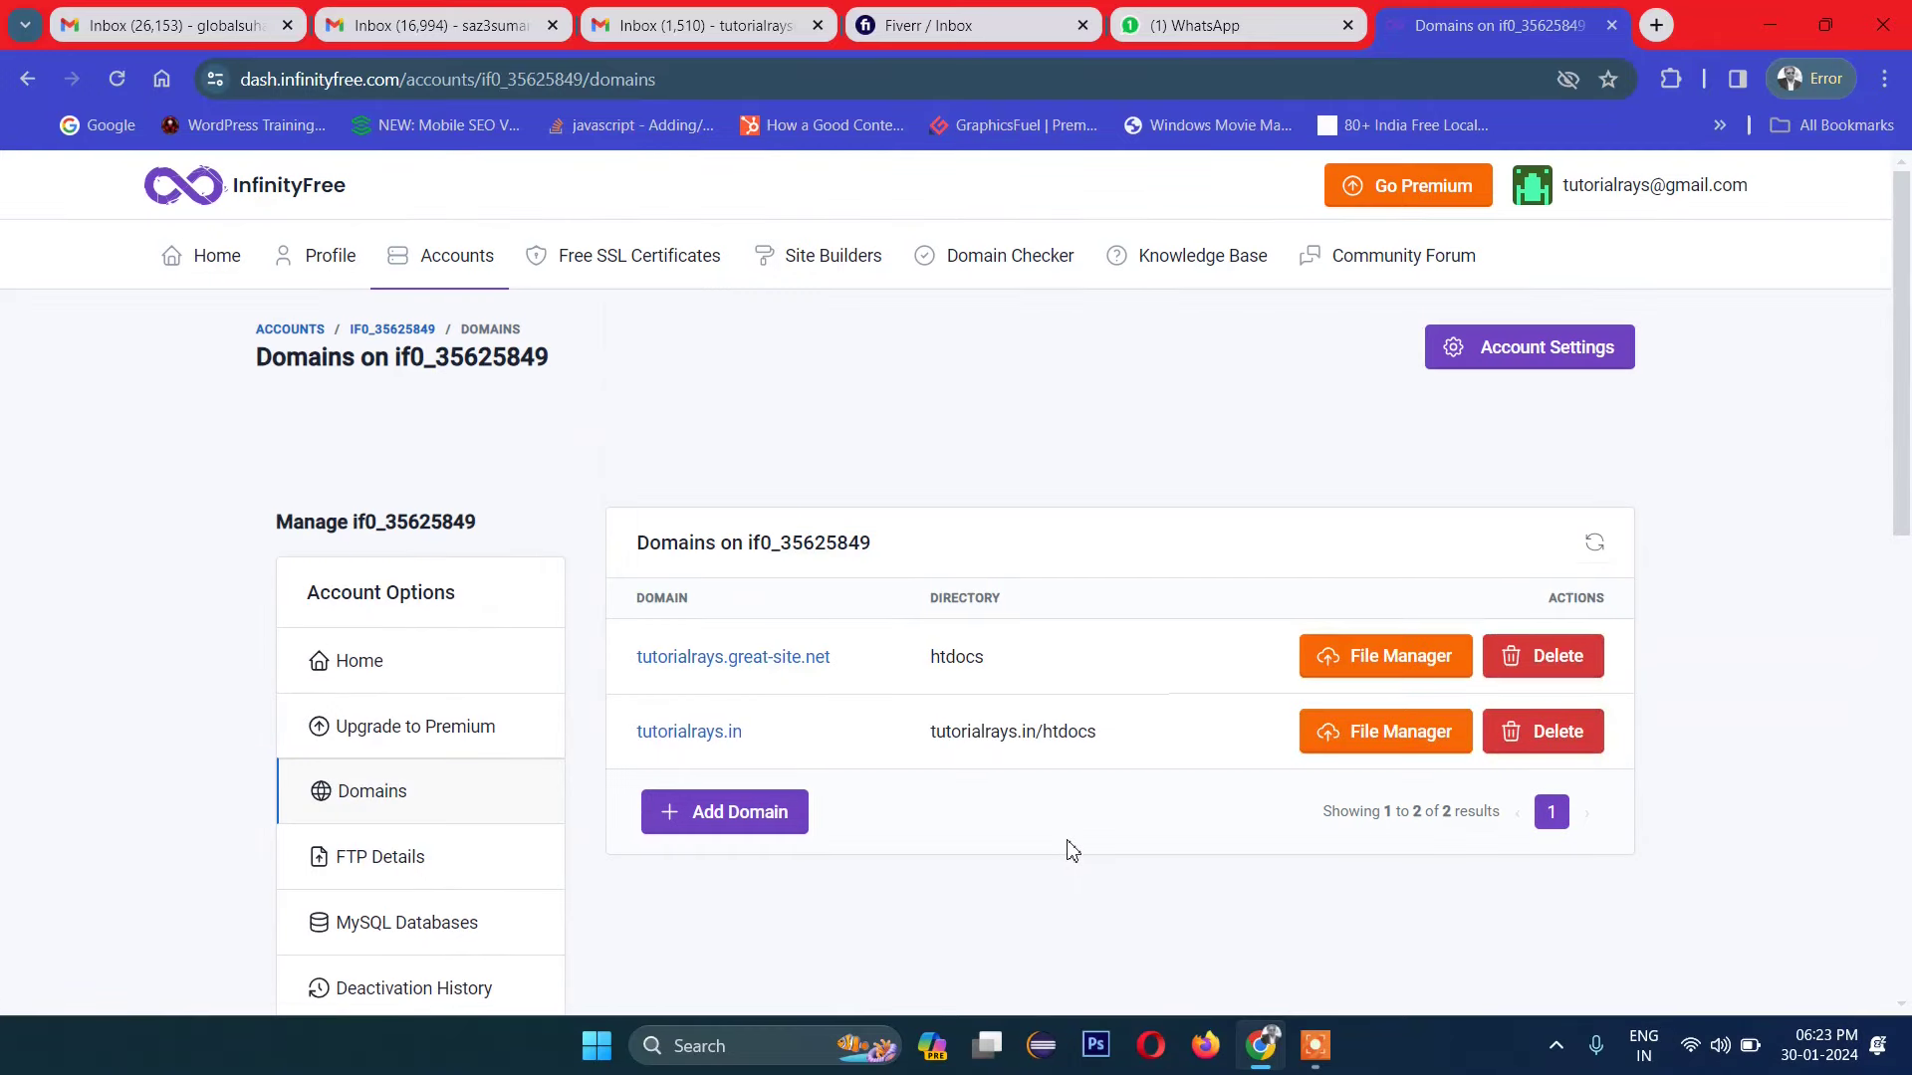
Step: Delete index.php from htdocs in Monsta FTP, then return to InfinityFree's hosting accounts list
left_click(1367, 669)
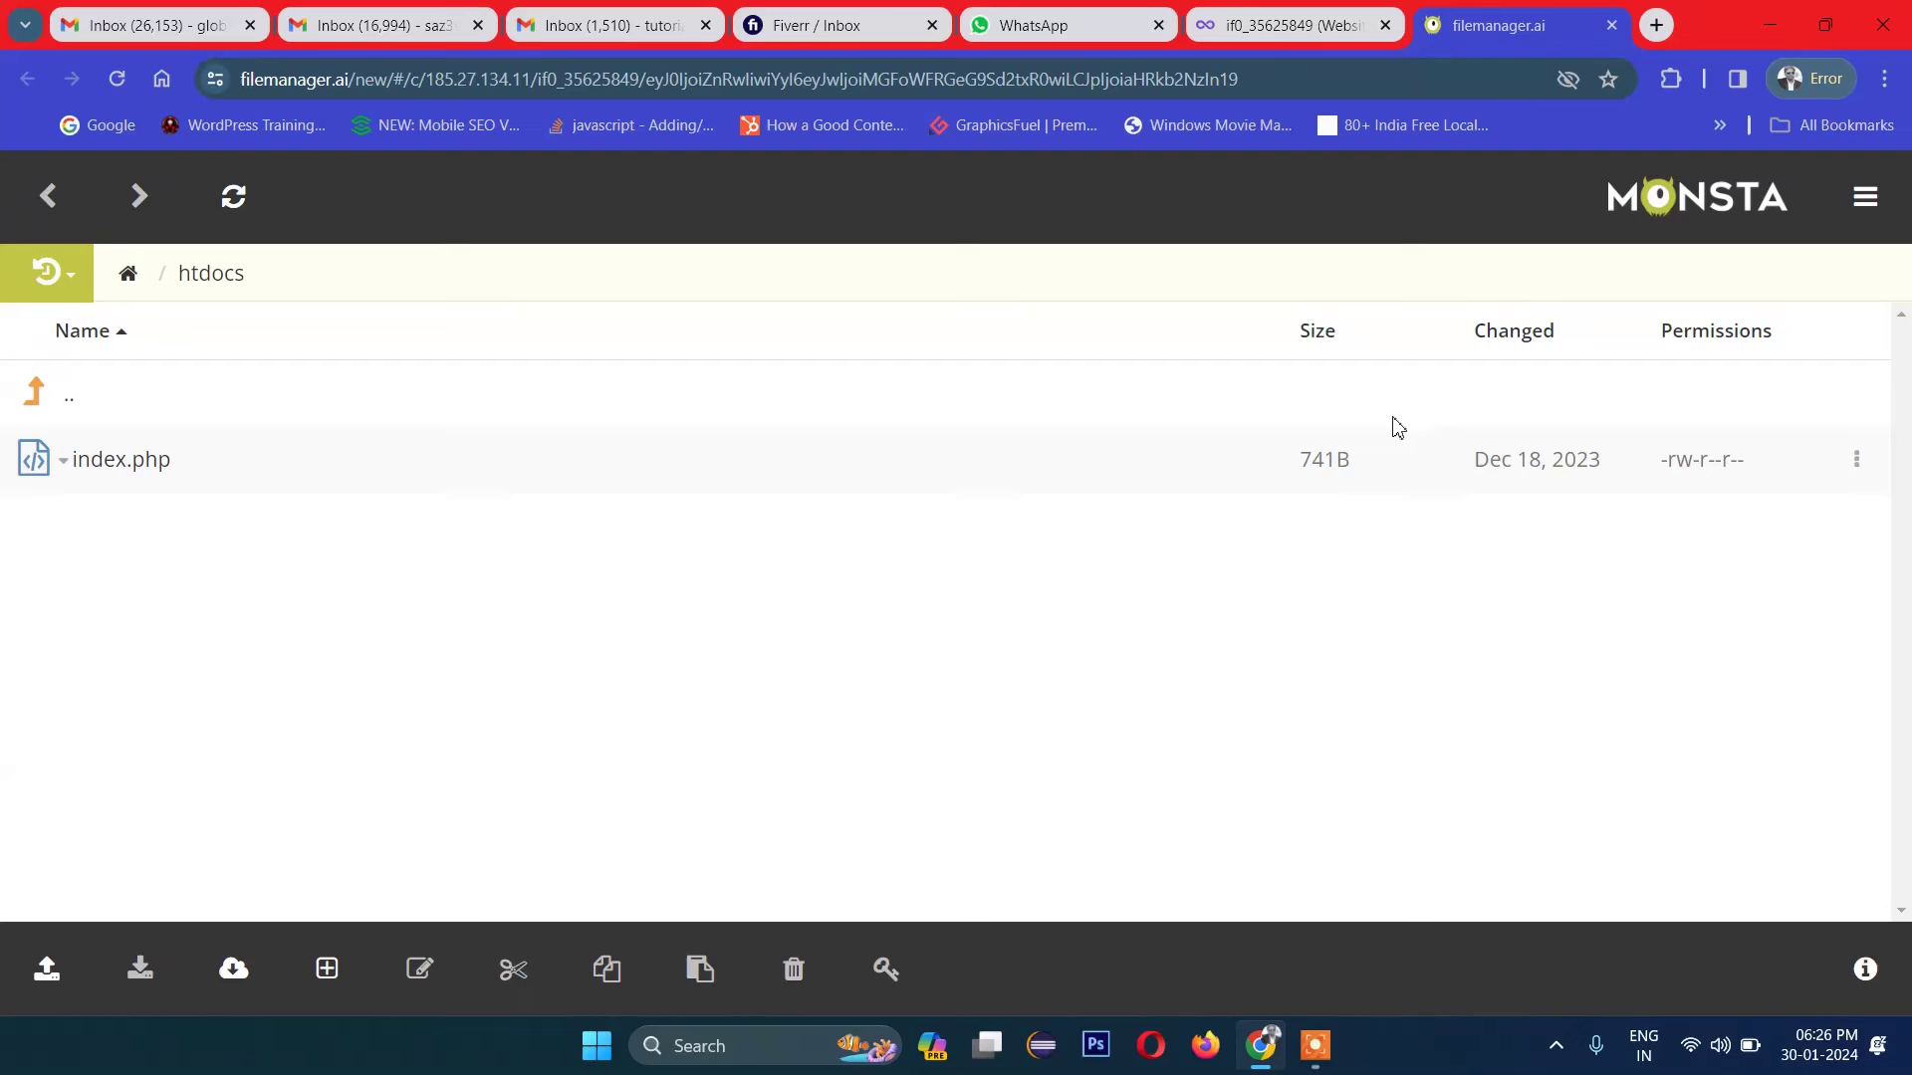
right_click(67, 466)
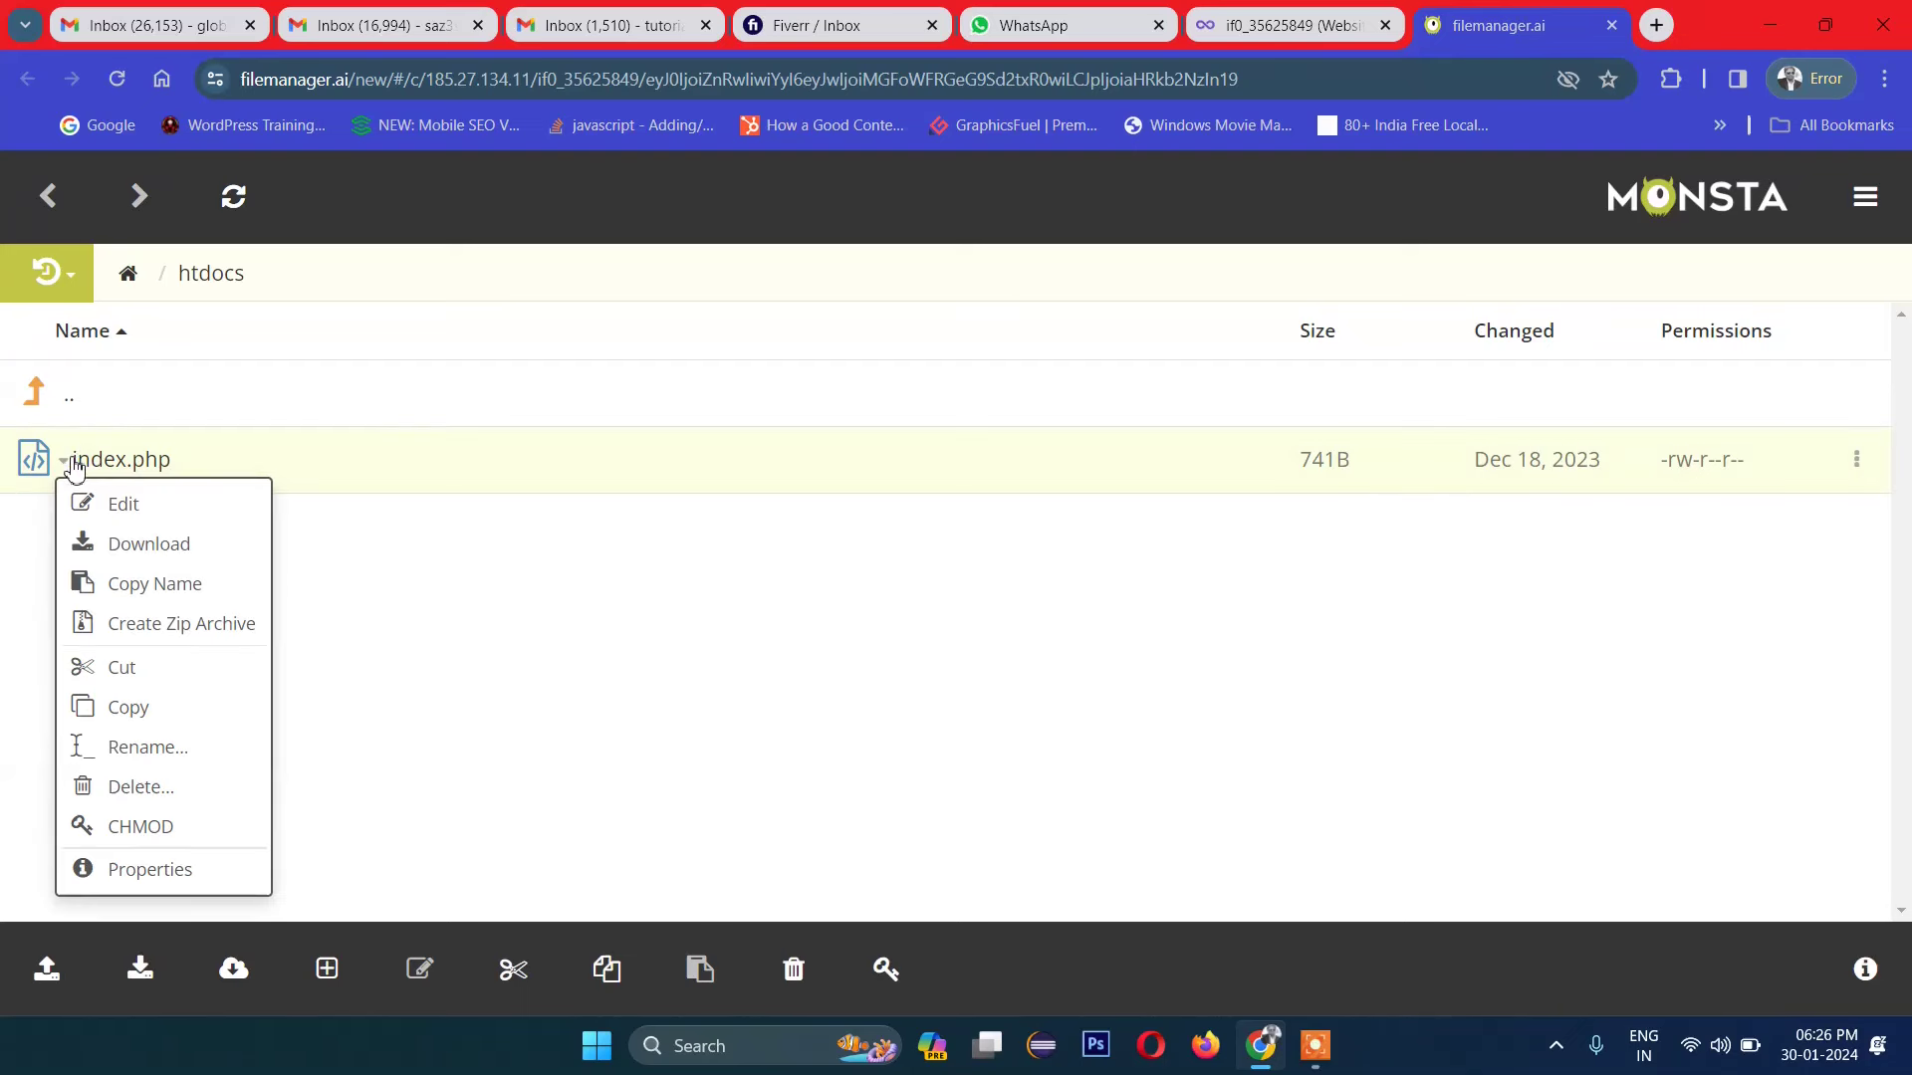
left_click(141, 787)
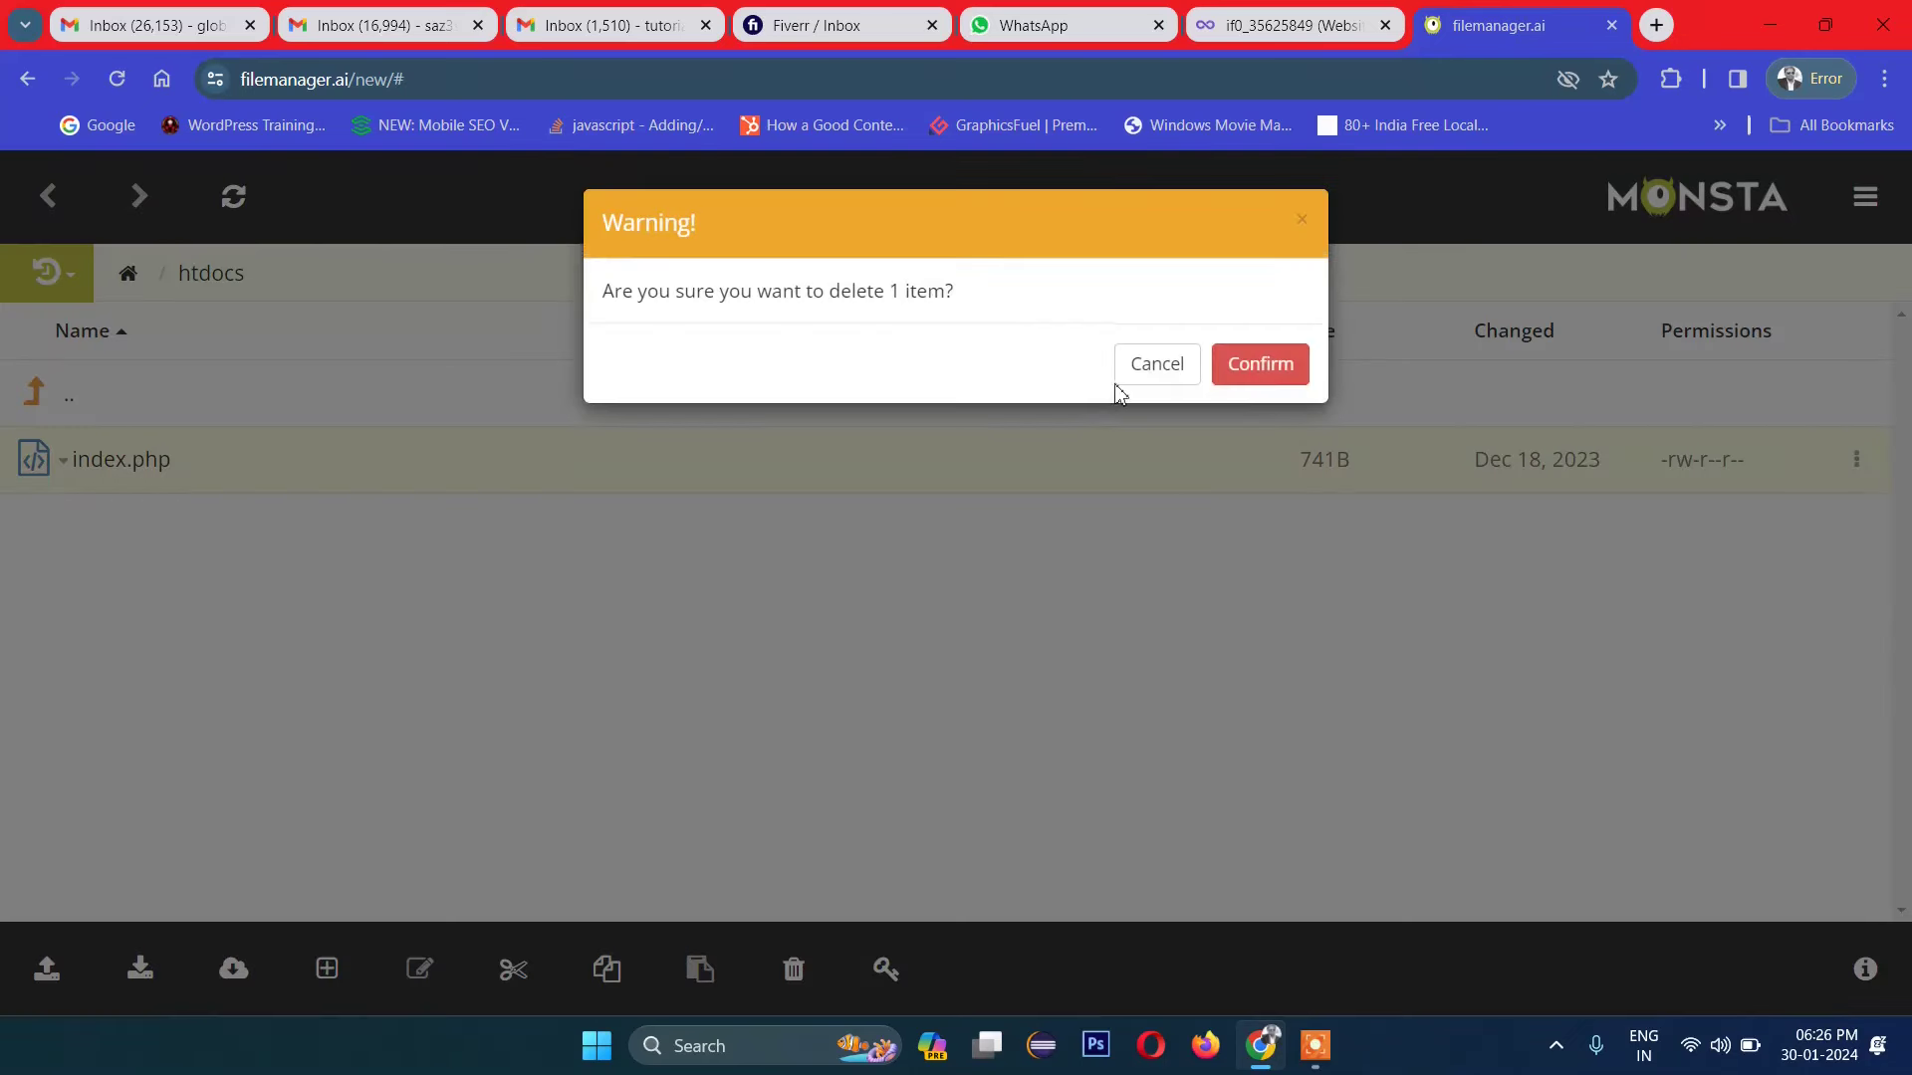
left_click(1261, 366)
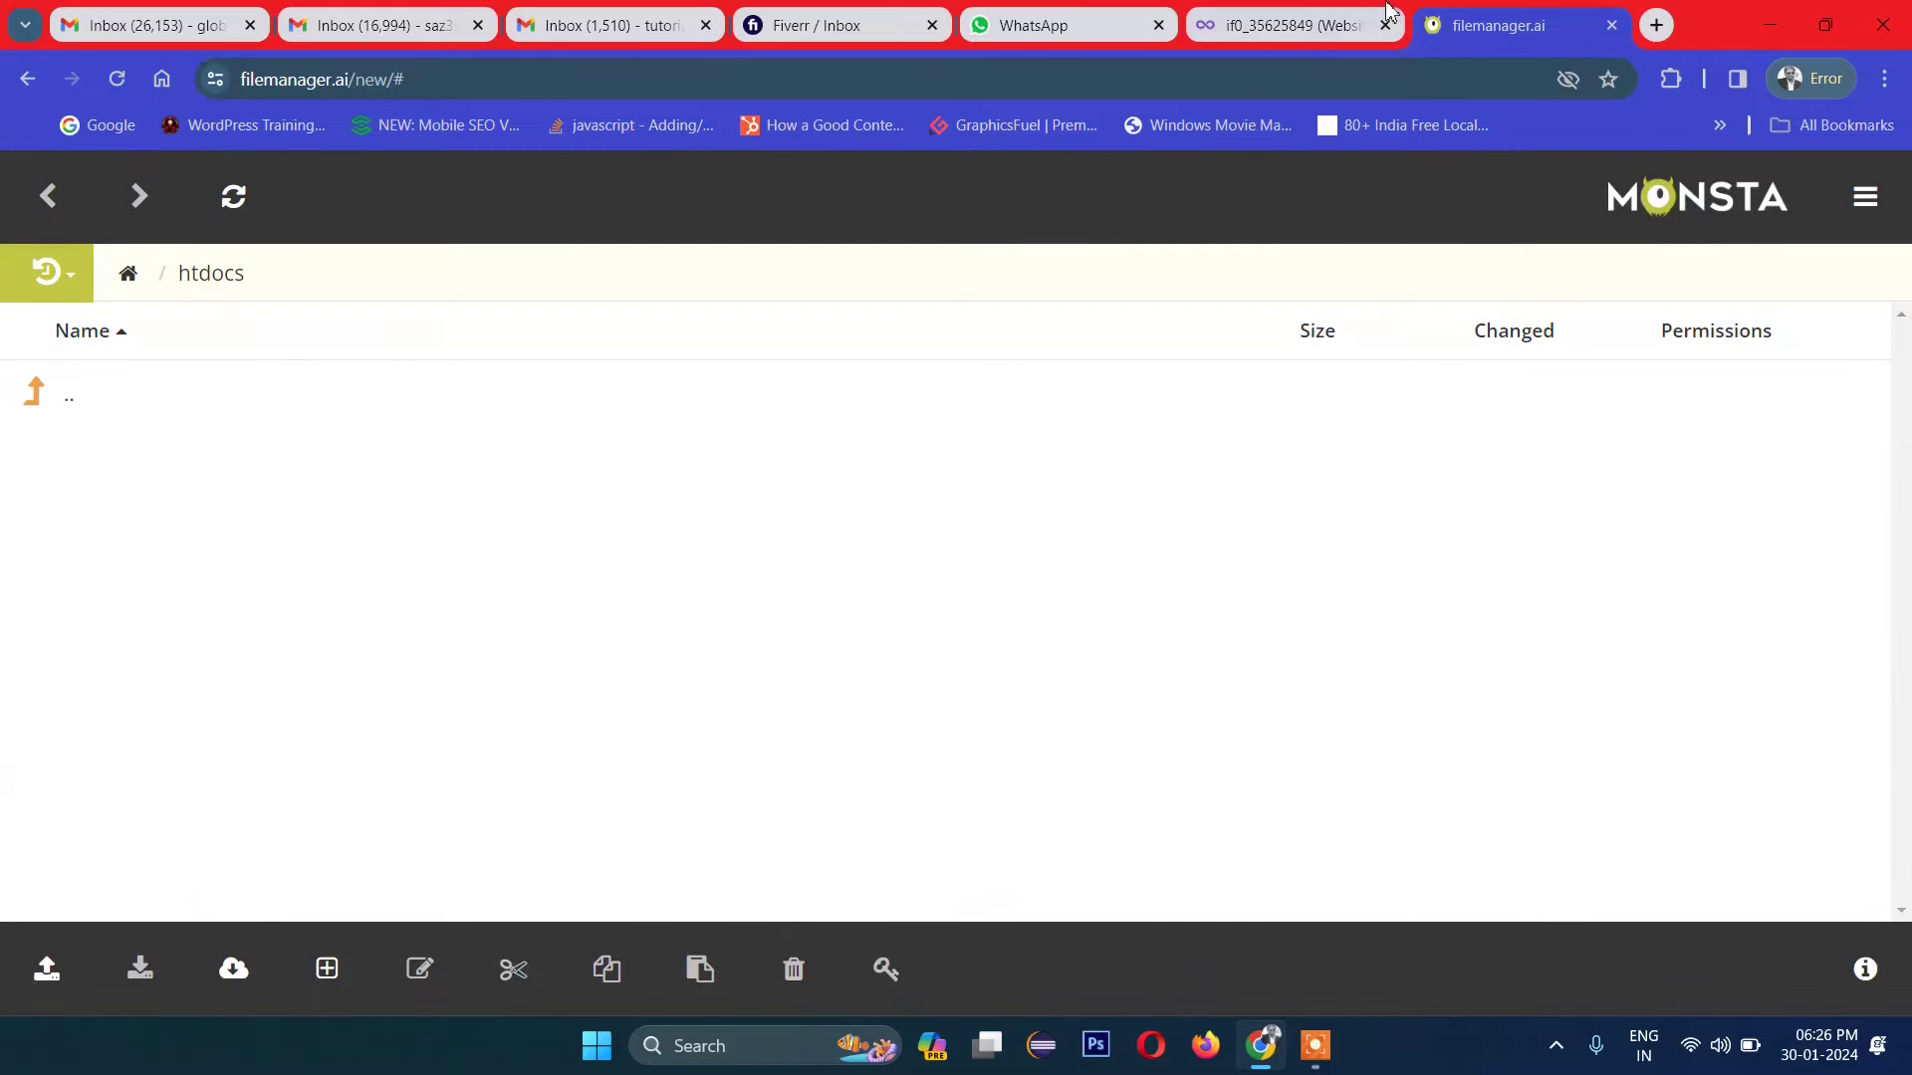
left_click(1294, 20)
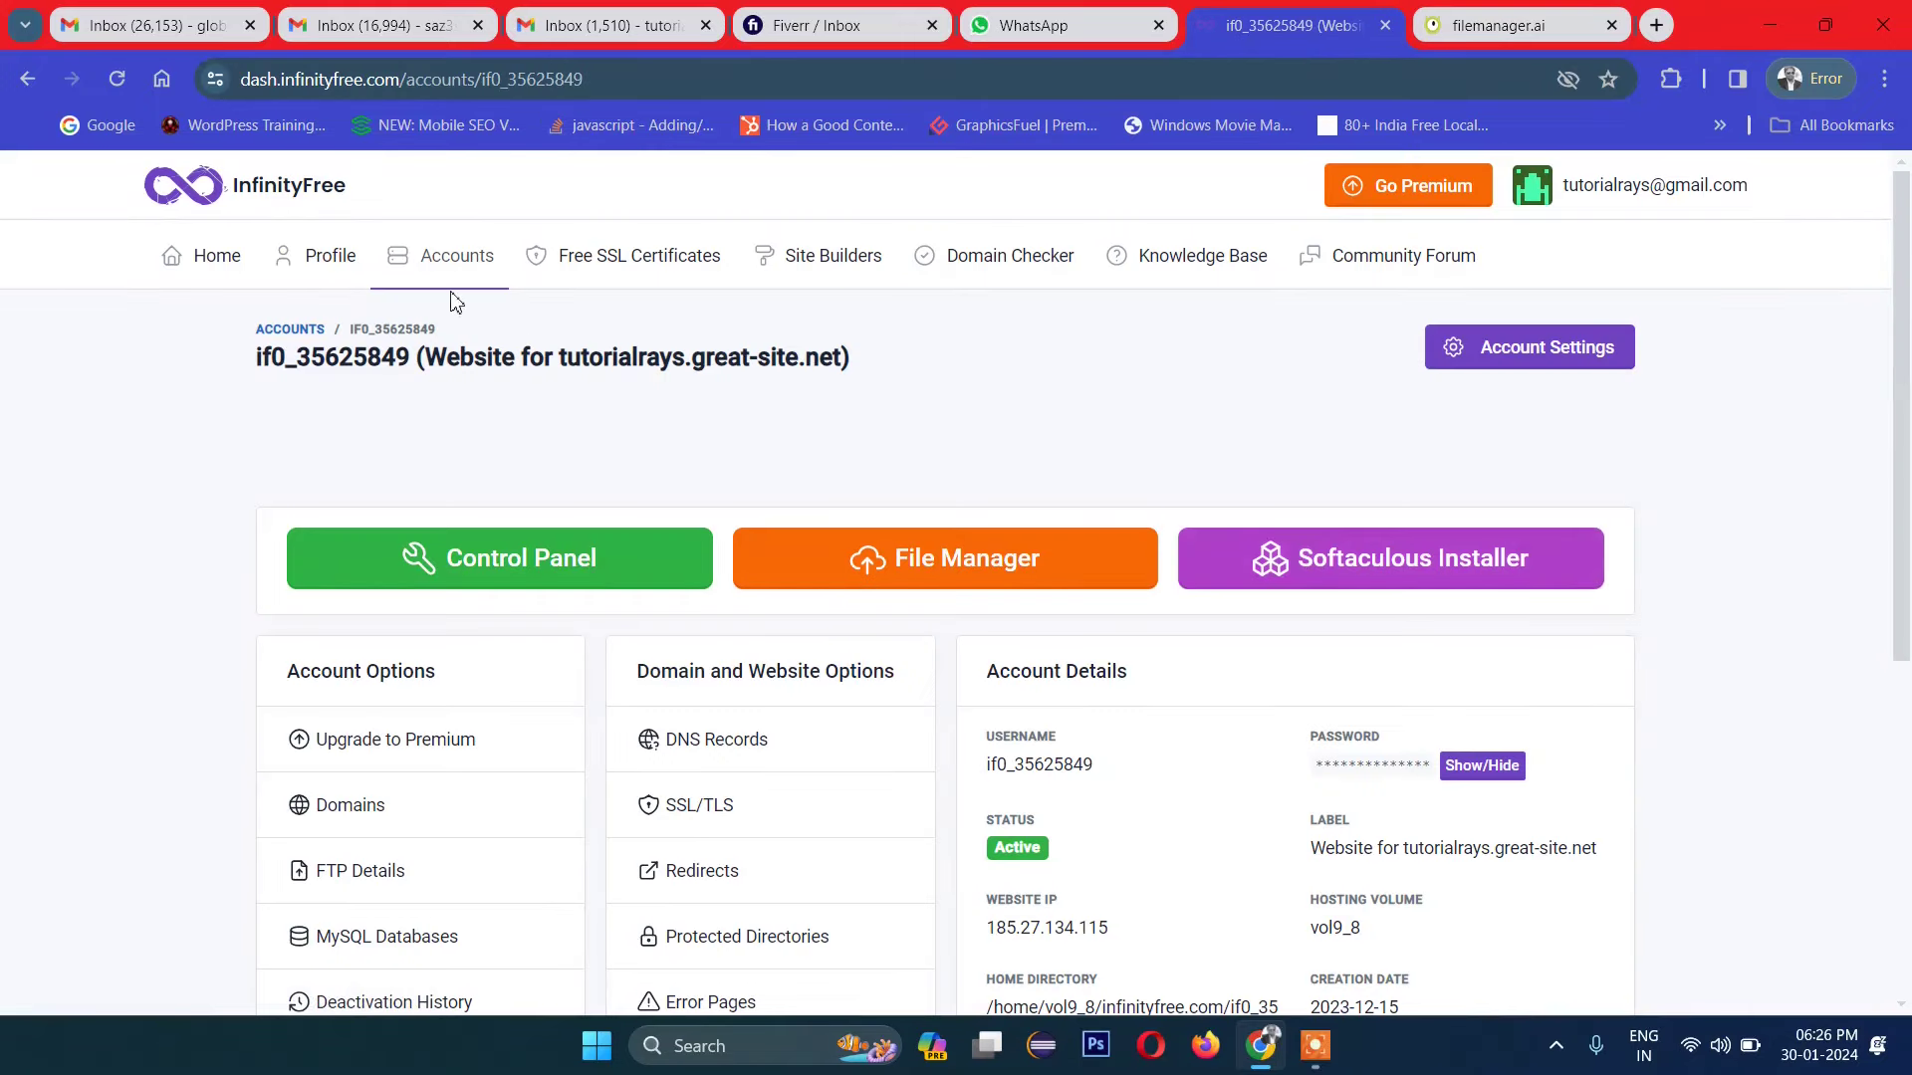
left_click(428, 261)
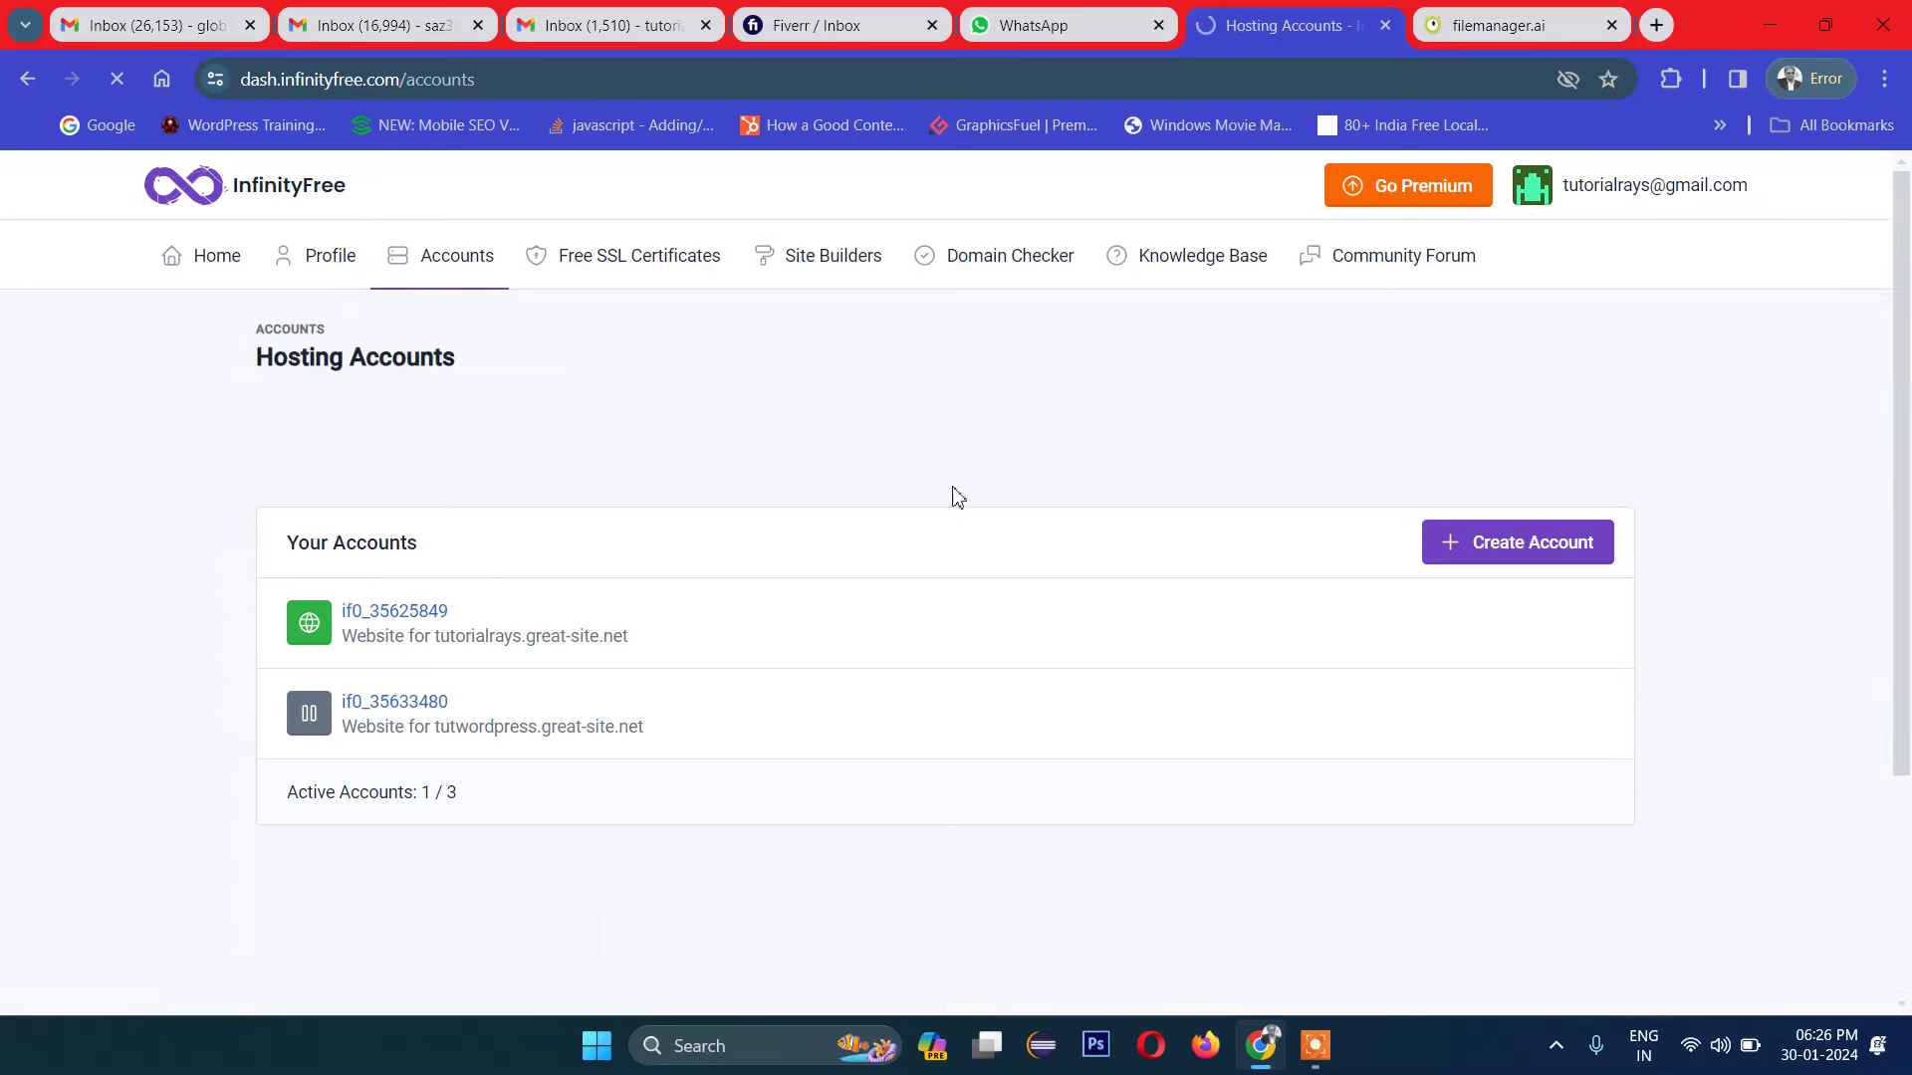
Step: Launch Softaculous from the tutorialrays.great-site.net account and close the filemanager.ai tab
left_click(414, 610)
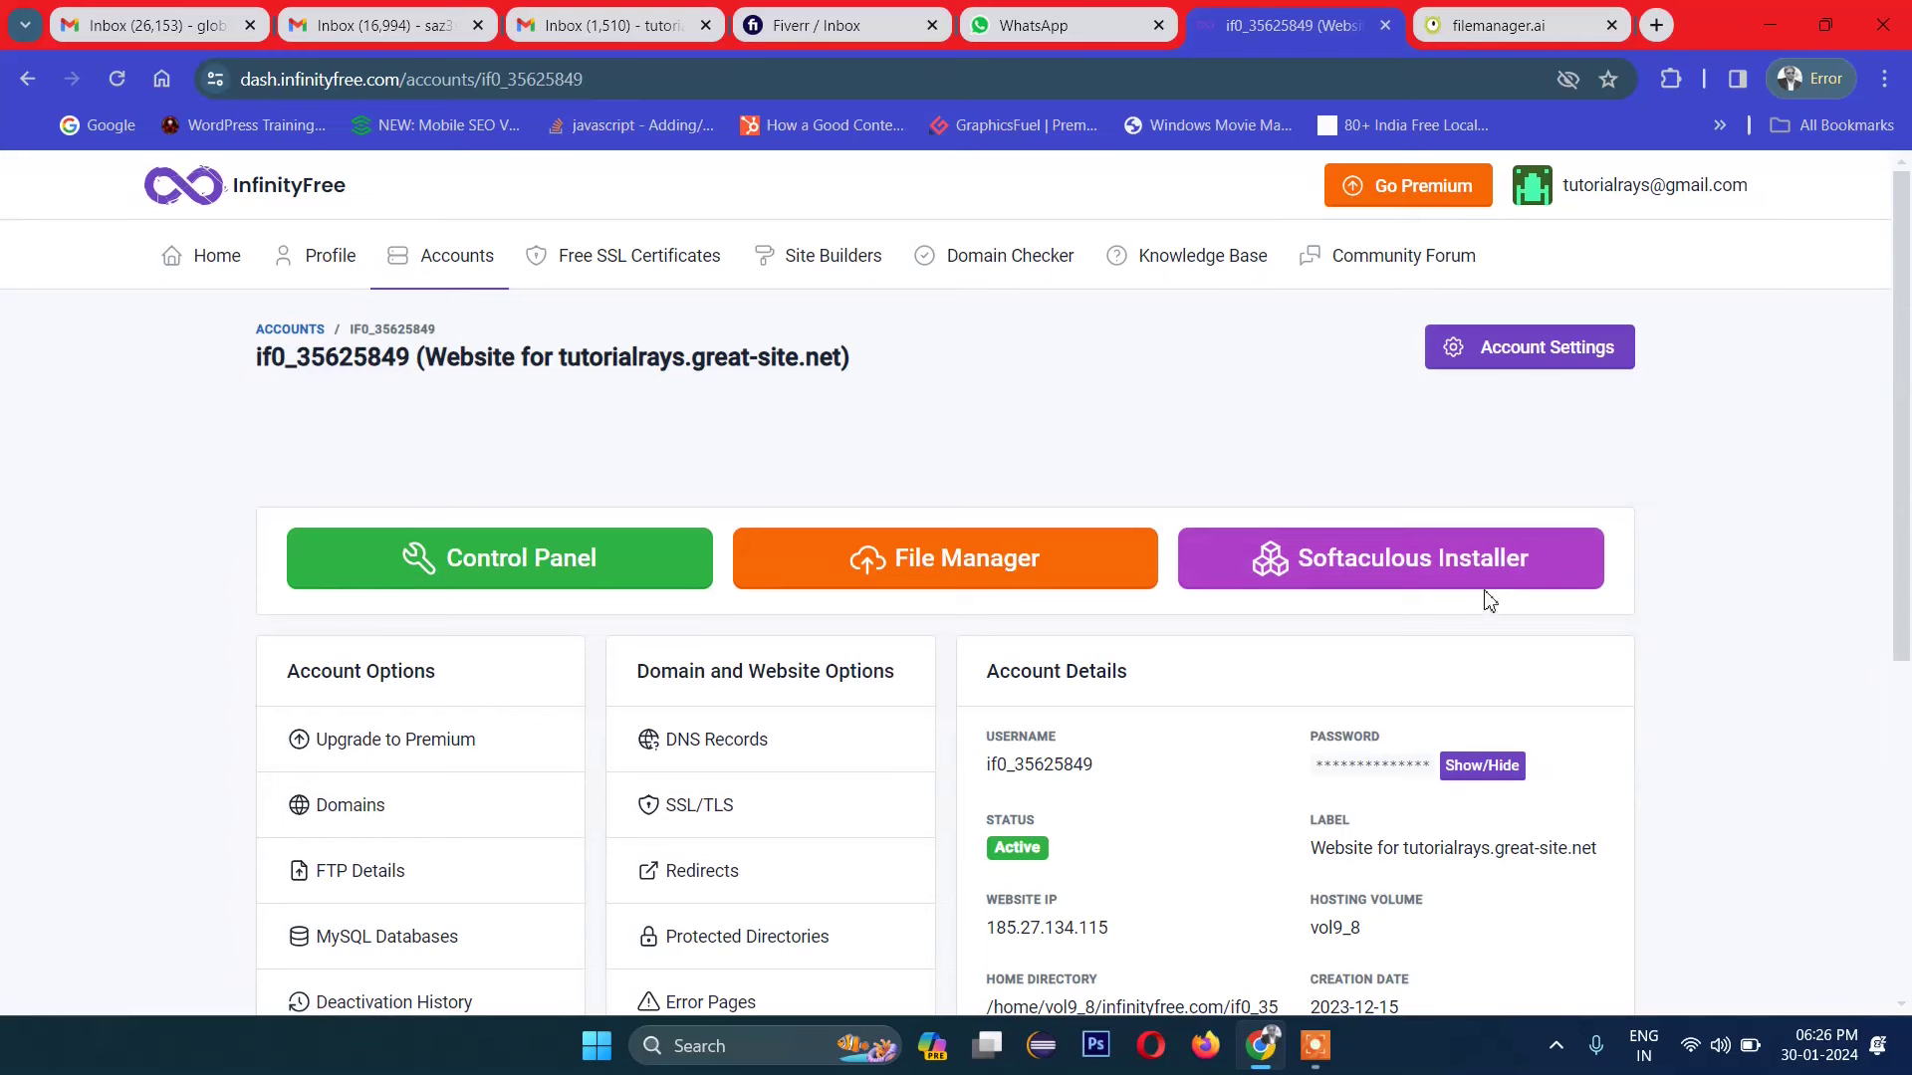
left_click(1352, 567)
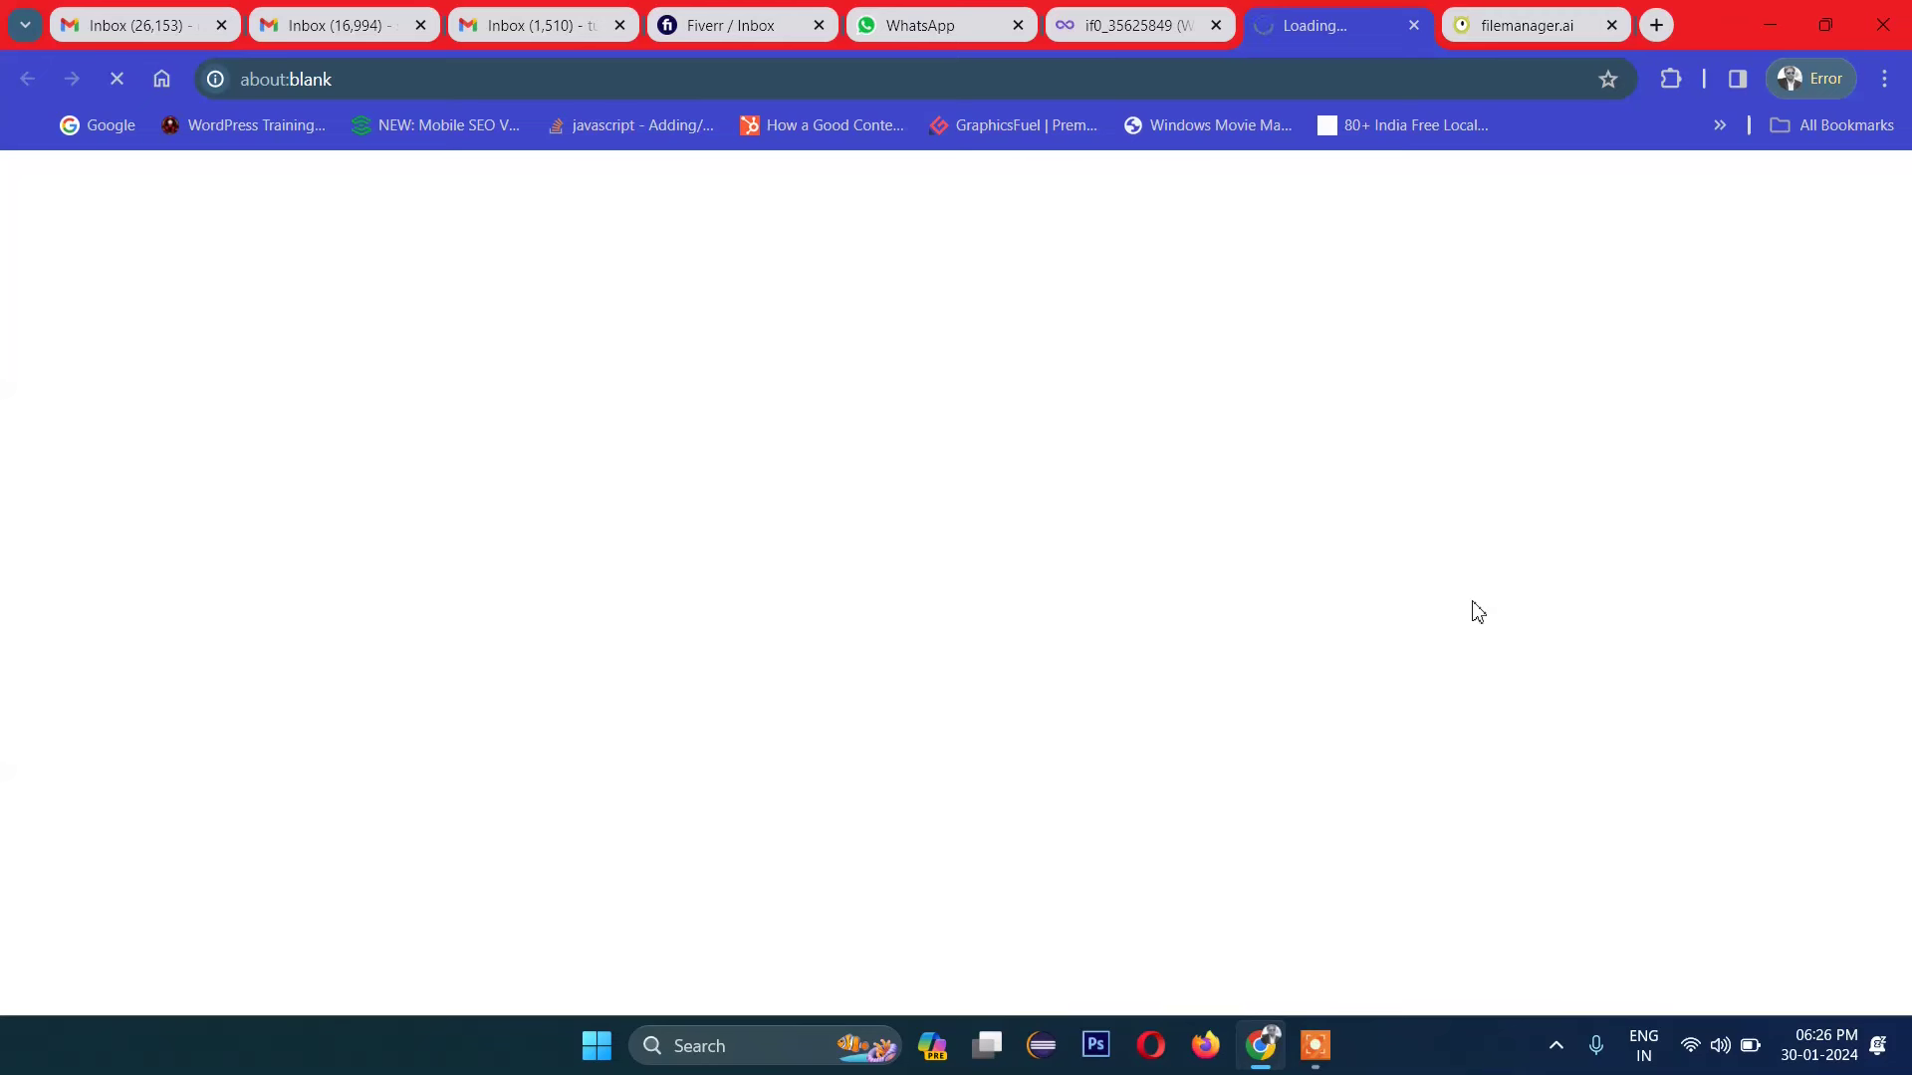
left_click(1513, 8)
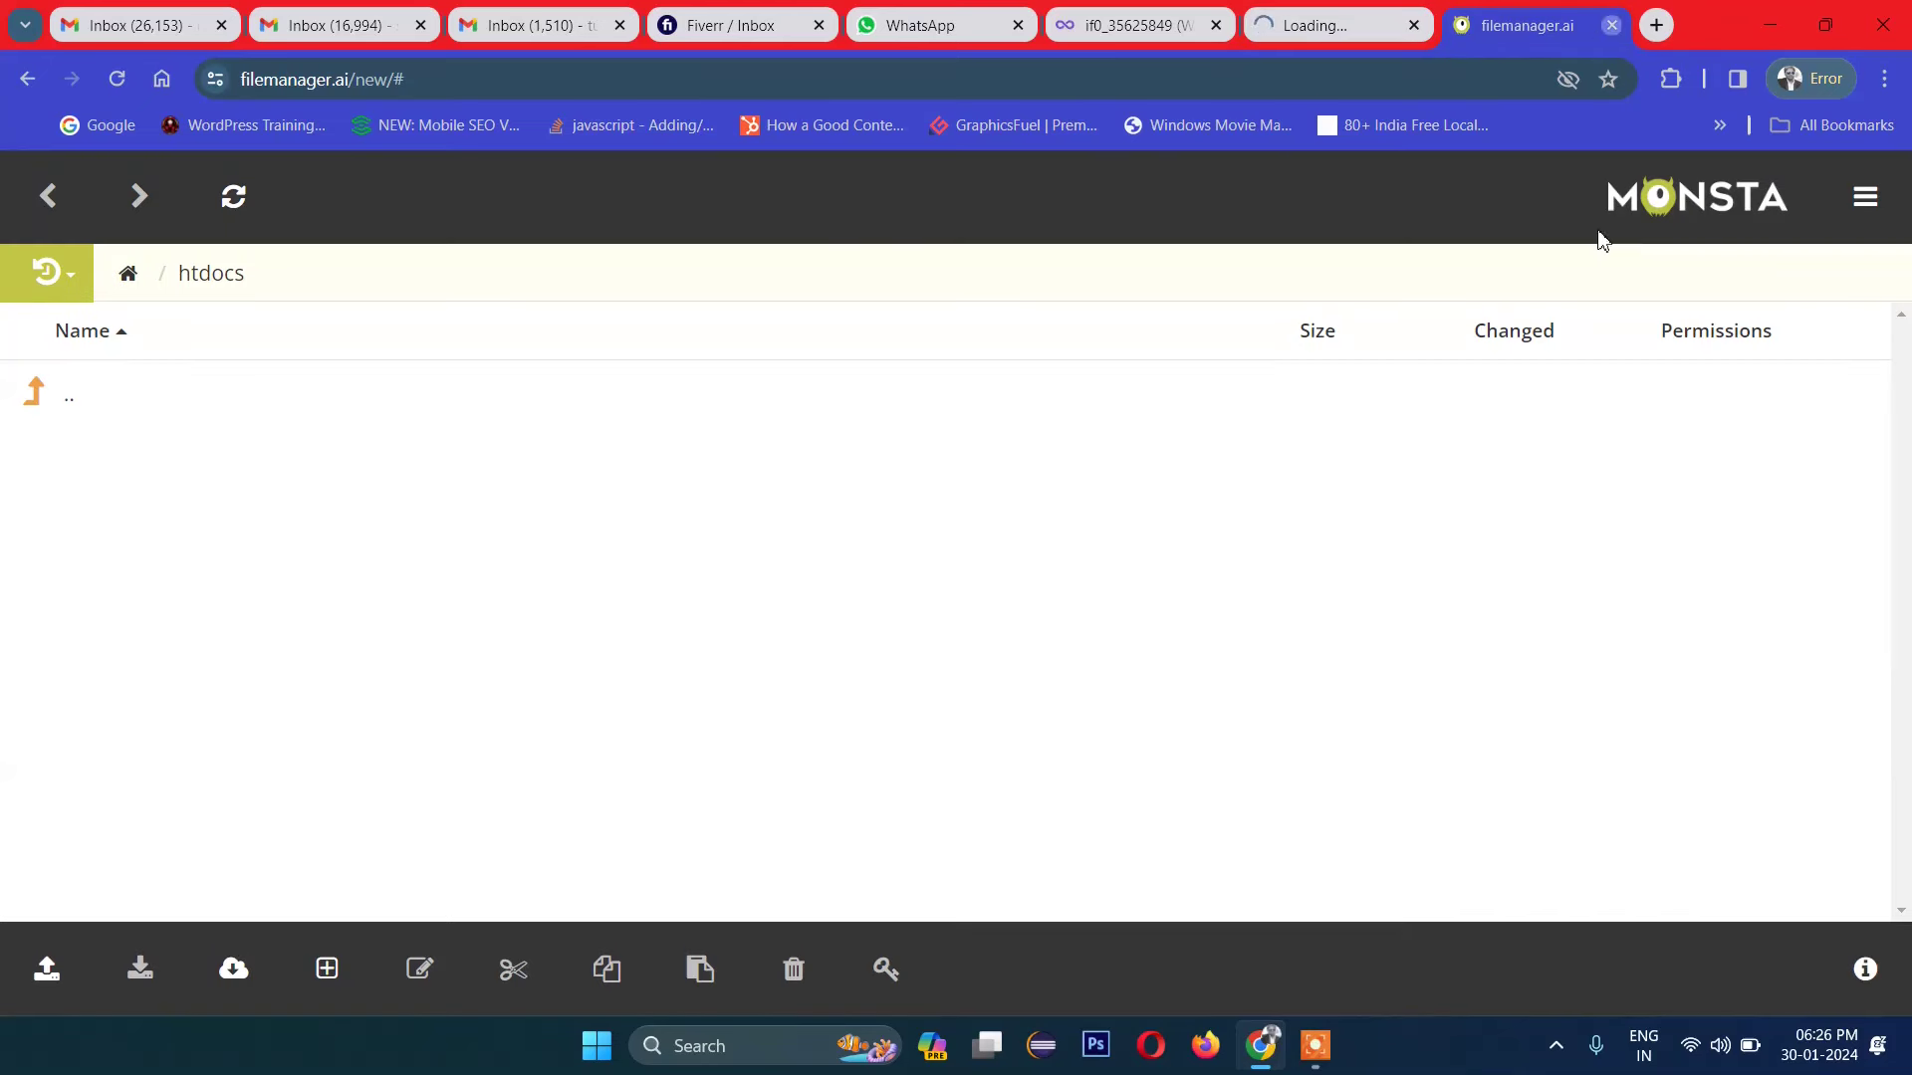
left_click(1612, 25)
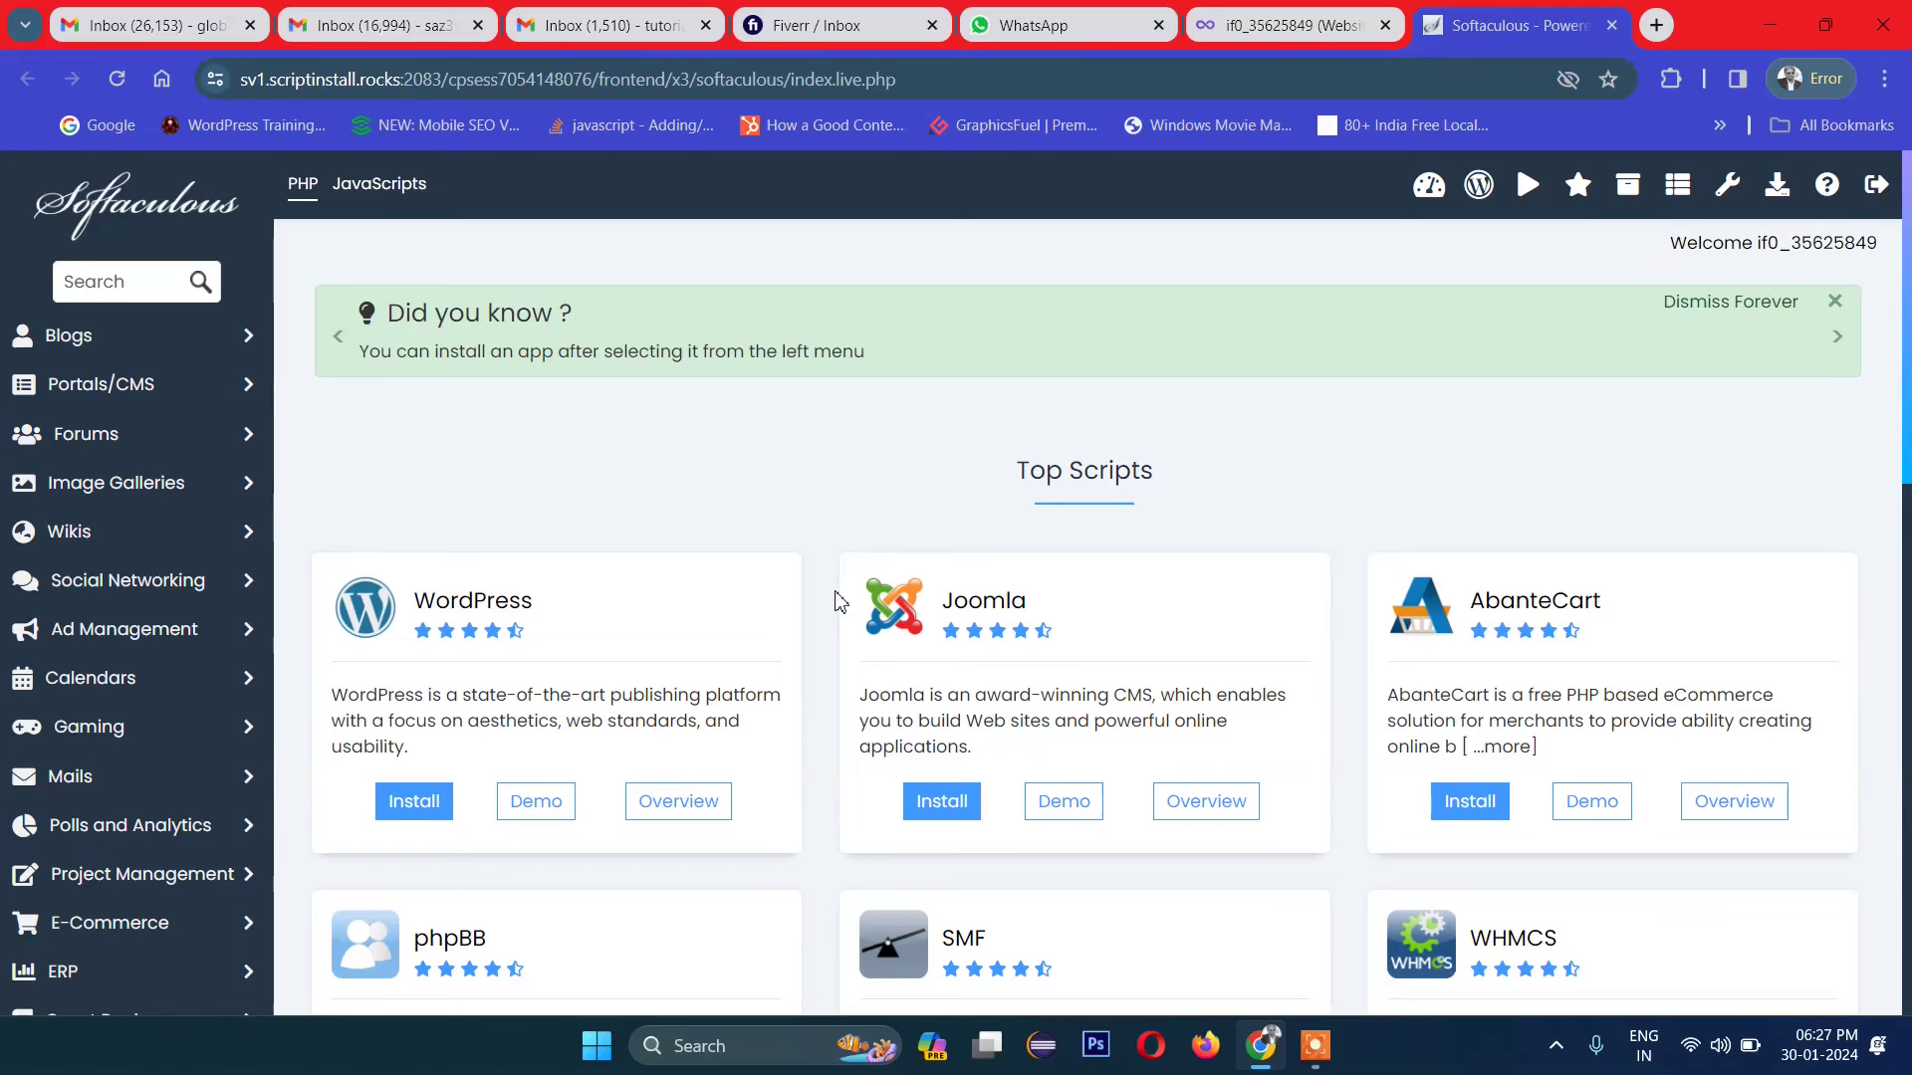
Step: Start a WordPress install on the tutorialrays.great-site.net domain
left_click(412, 798)
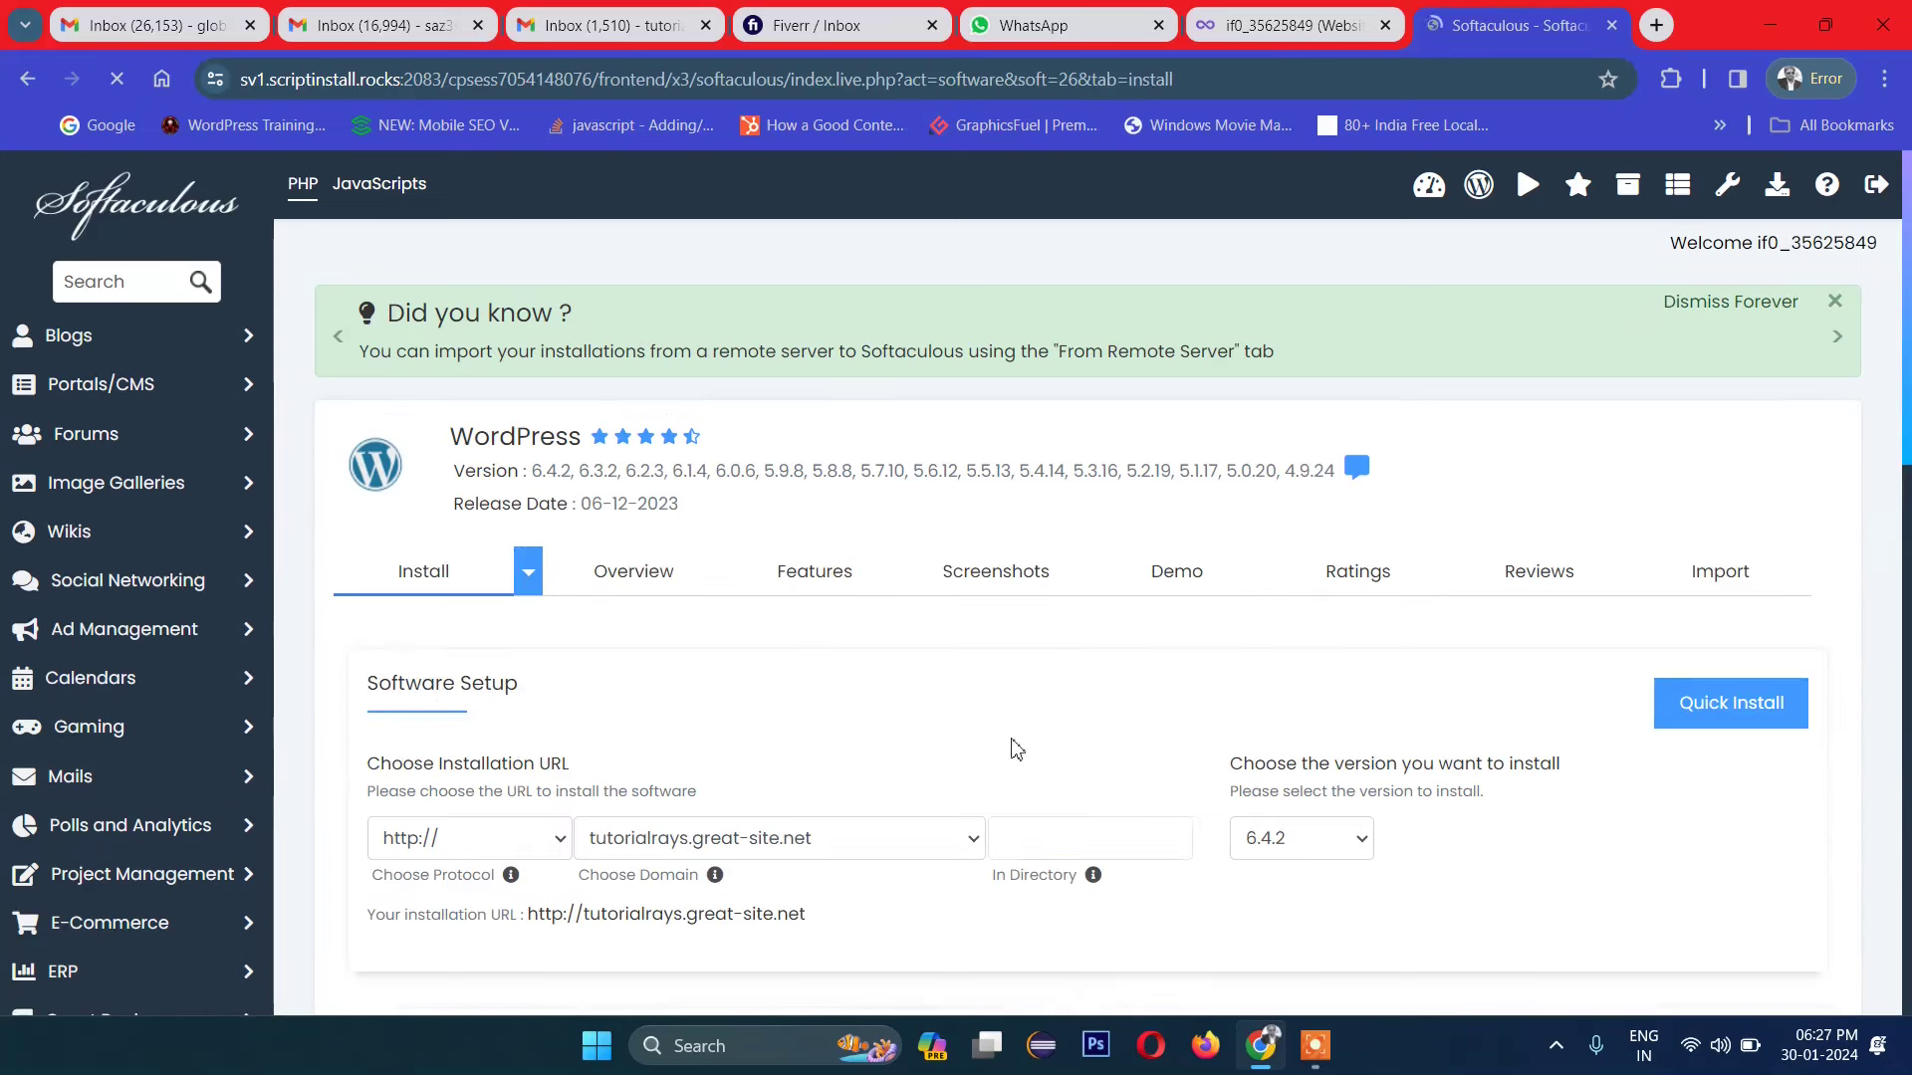
scroll(1016, 739, "down", 1)
scroll(834, 621, "down", 2)
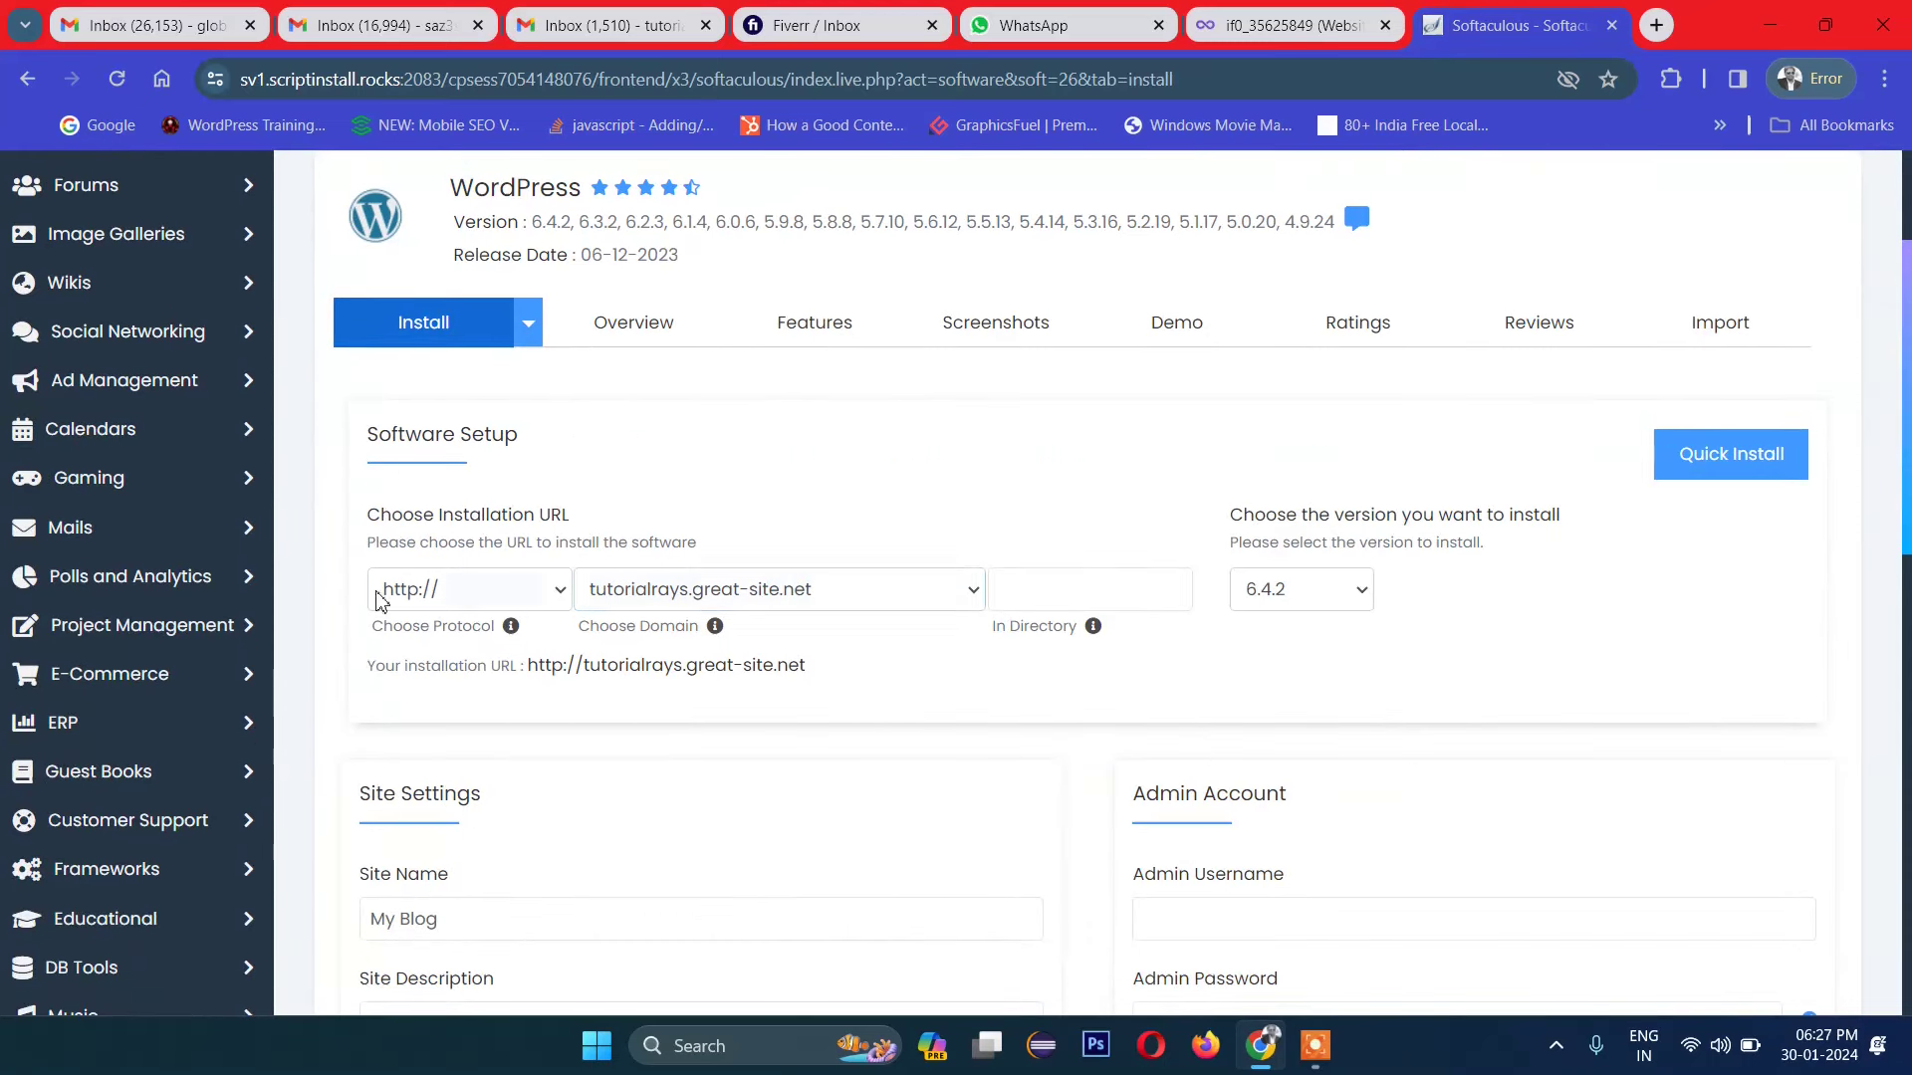
left_click(836, 585)
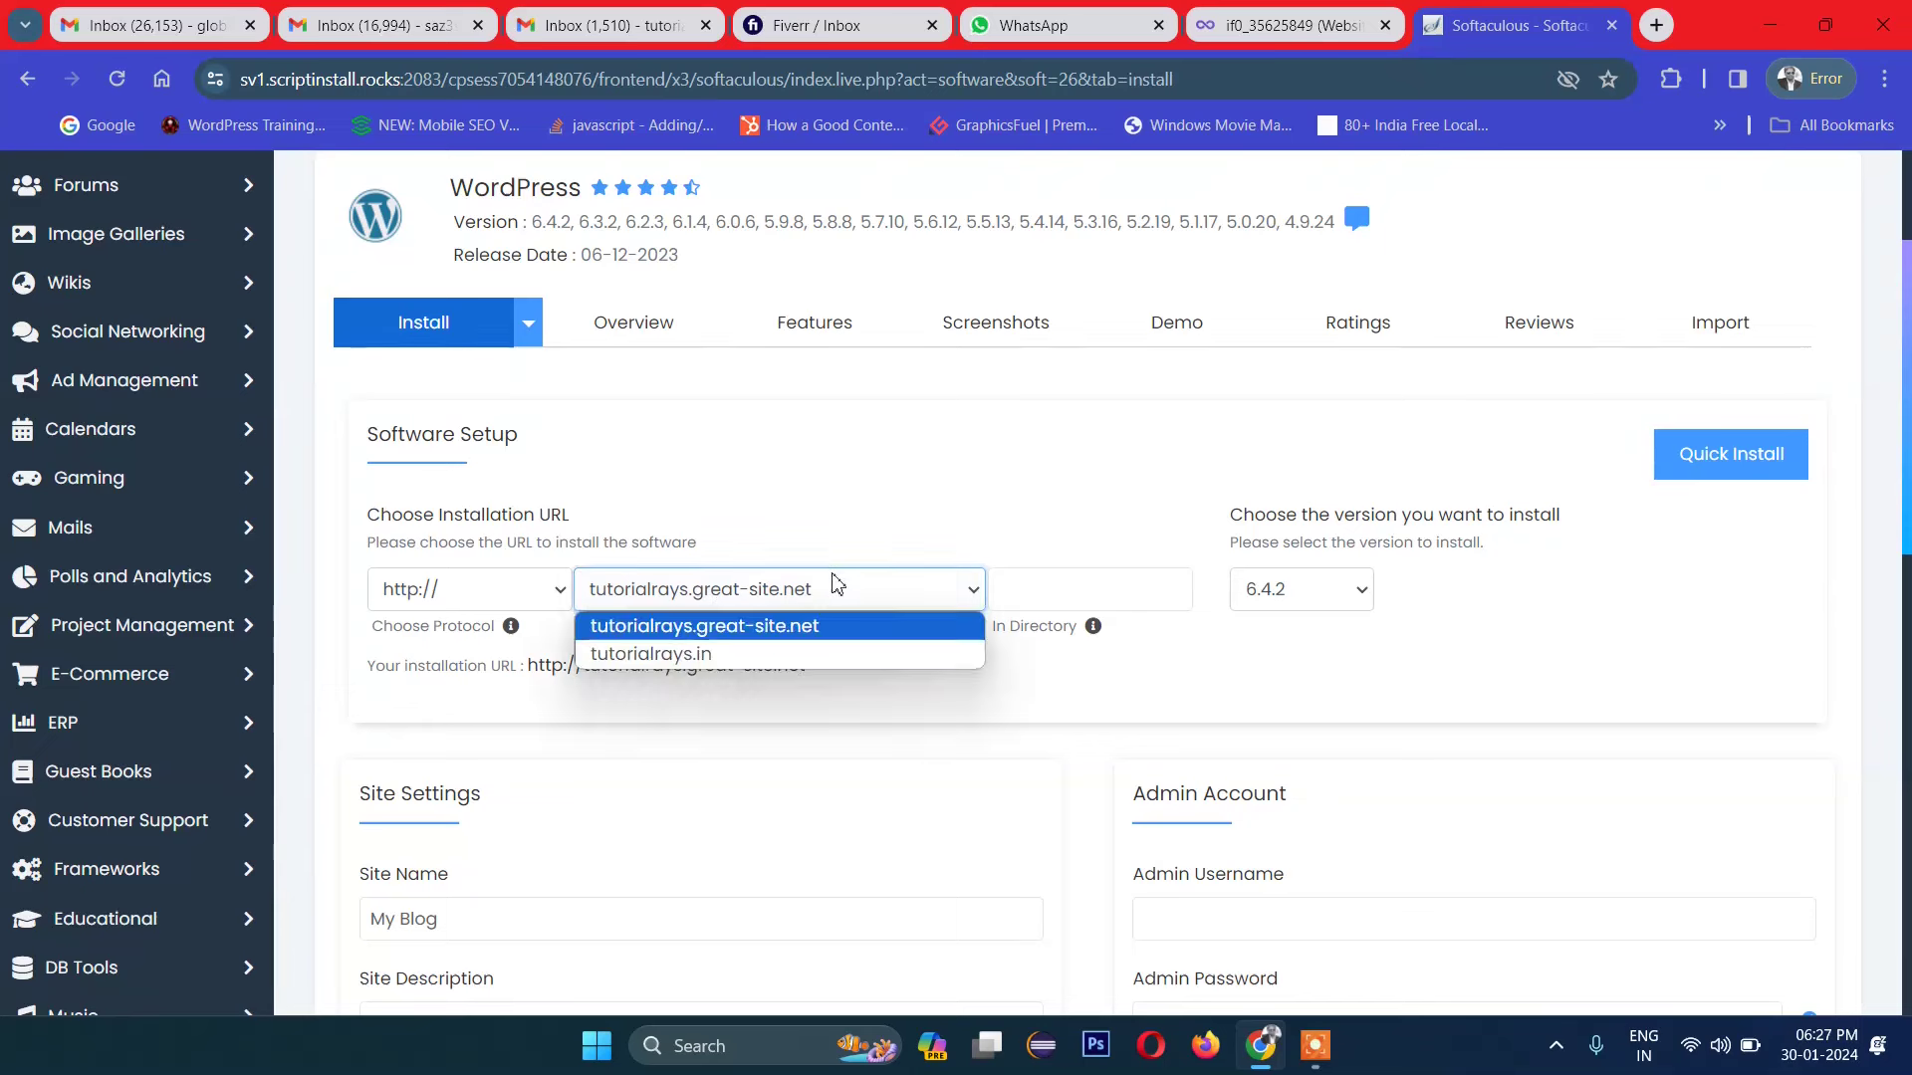
left_click(836, 586)
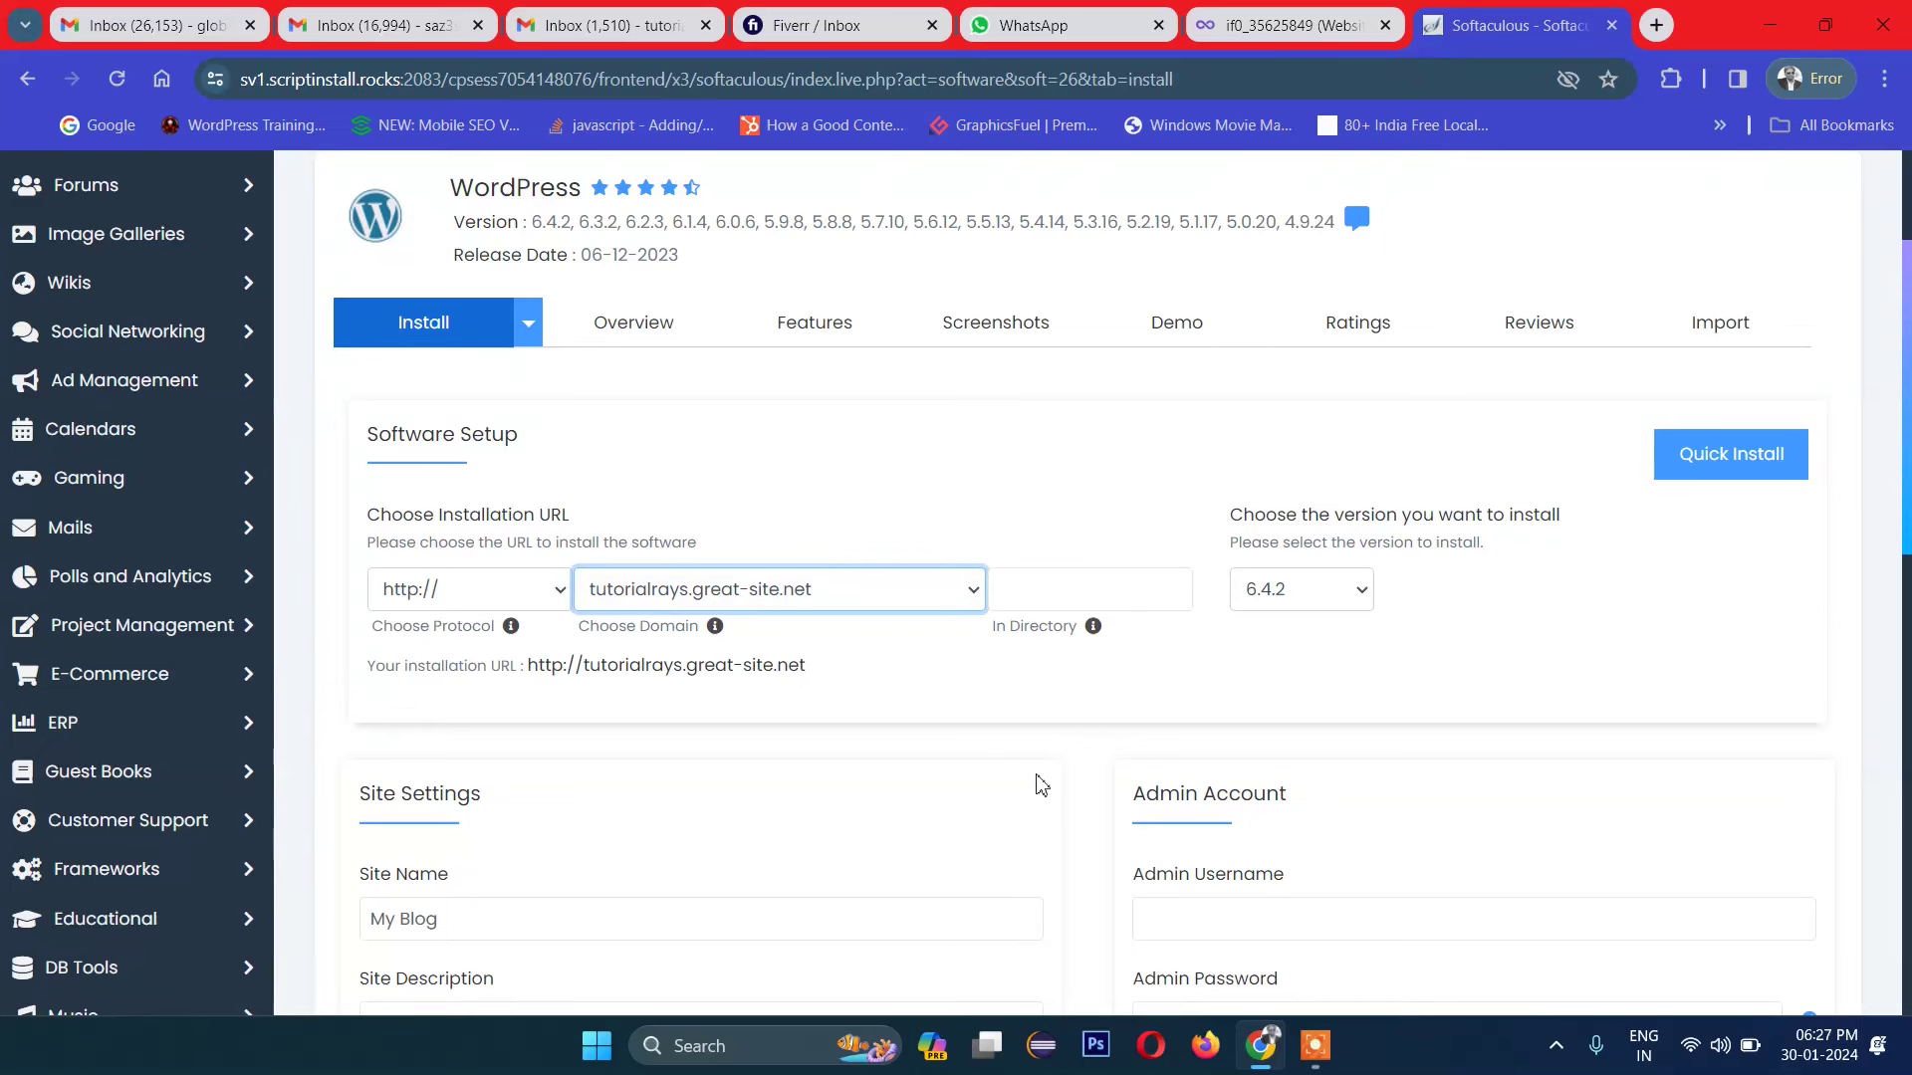
scroll(1360, 640, "down", 3)
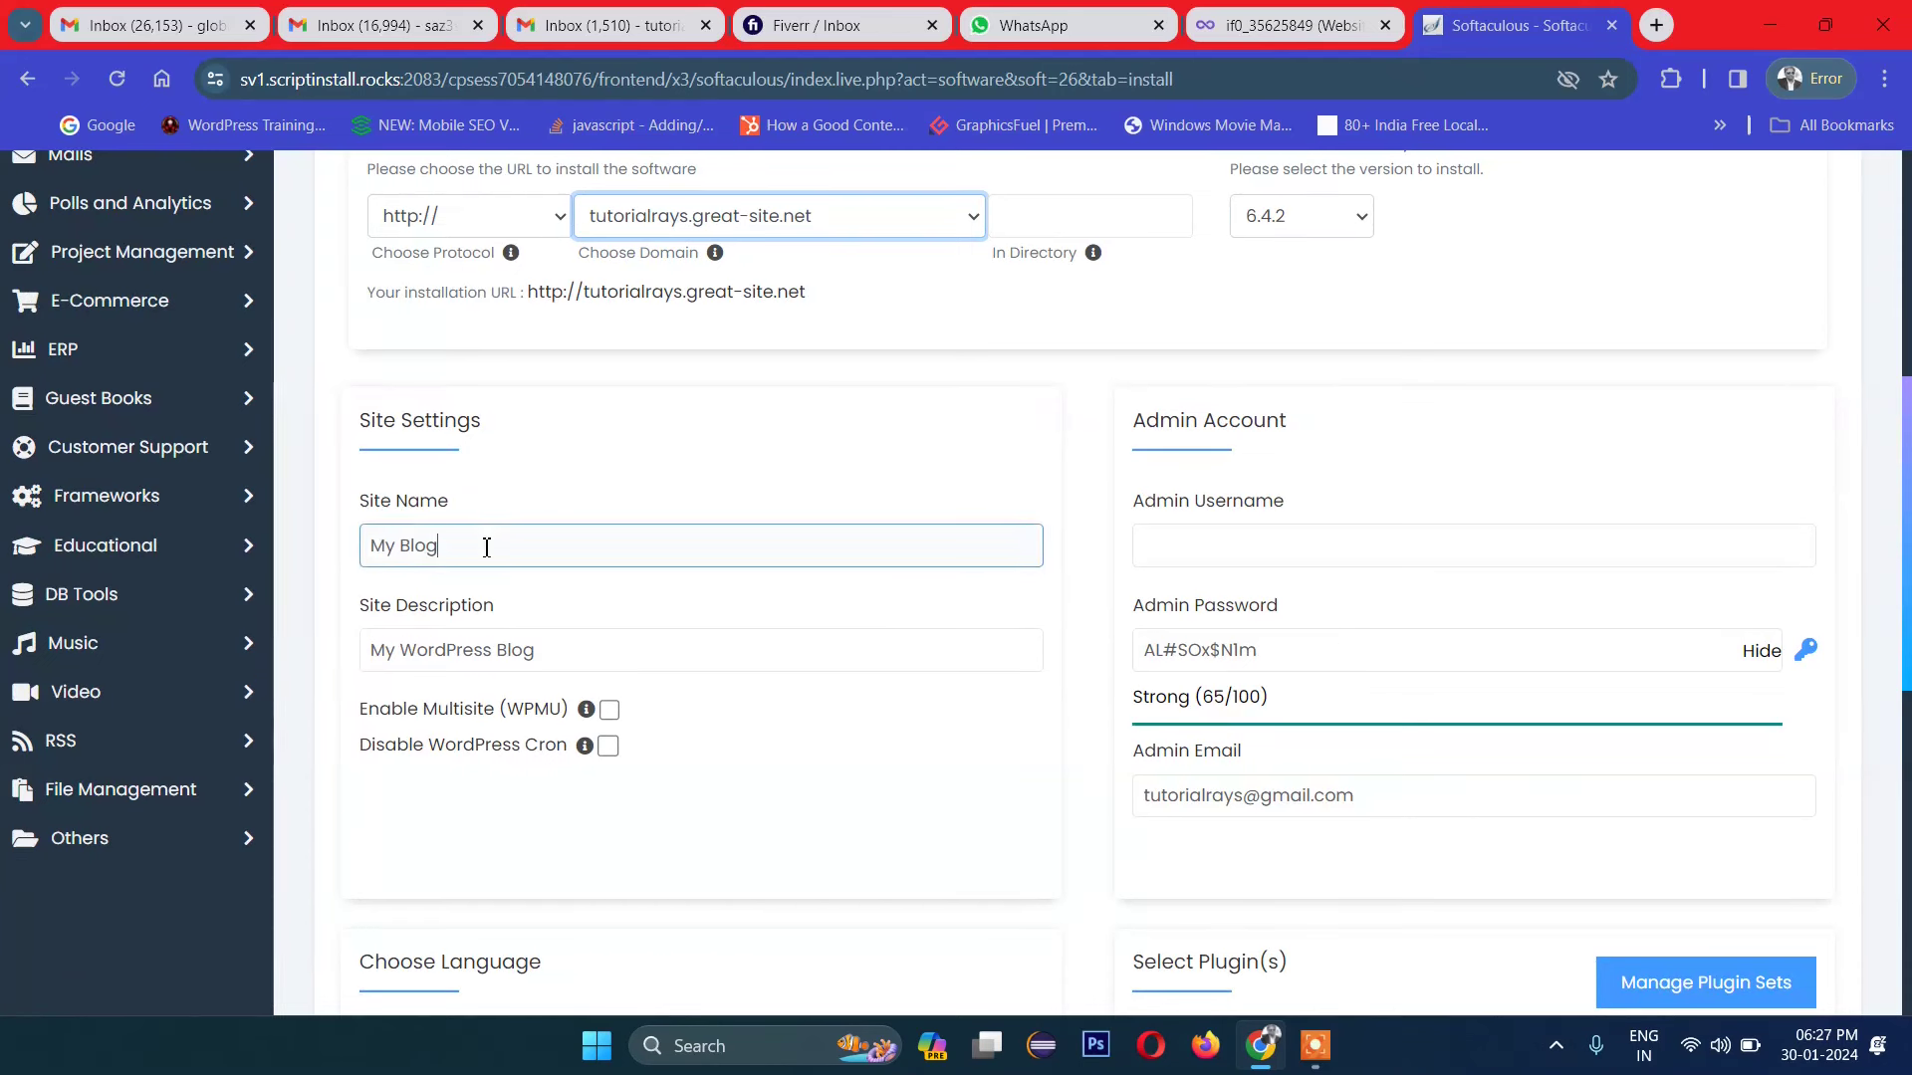
Step: Replace the site name 'My Blog' with 'My E Commmerce site'
left_click_drag(482, 547, 268, 532)
type("My E Commerce")
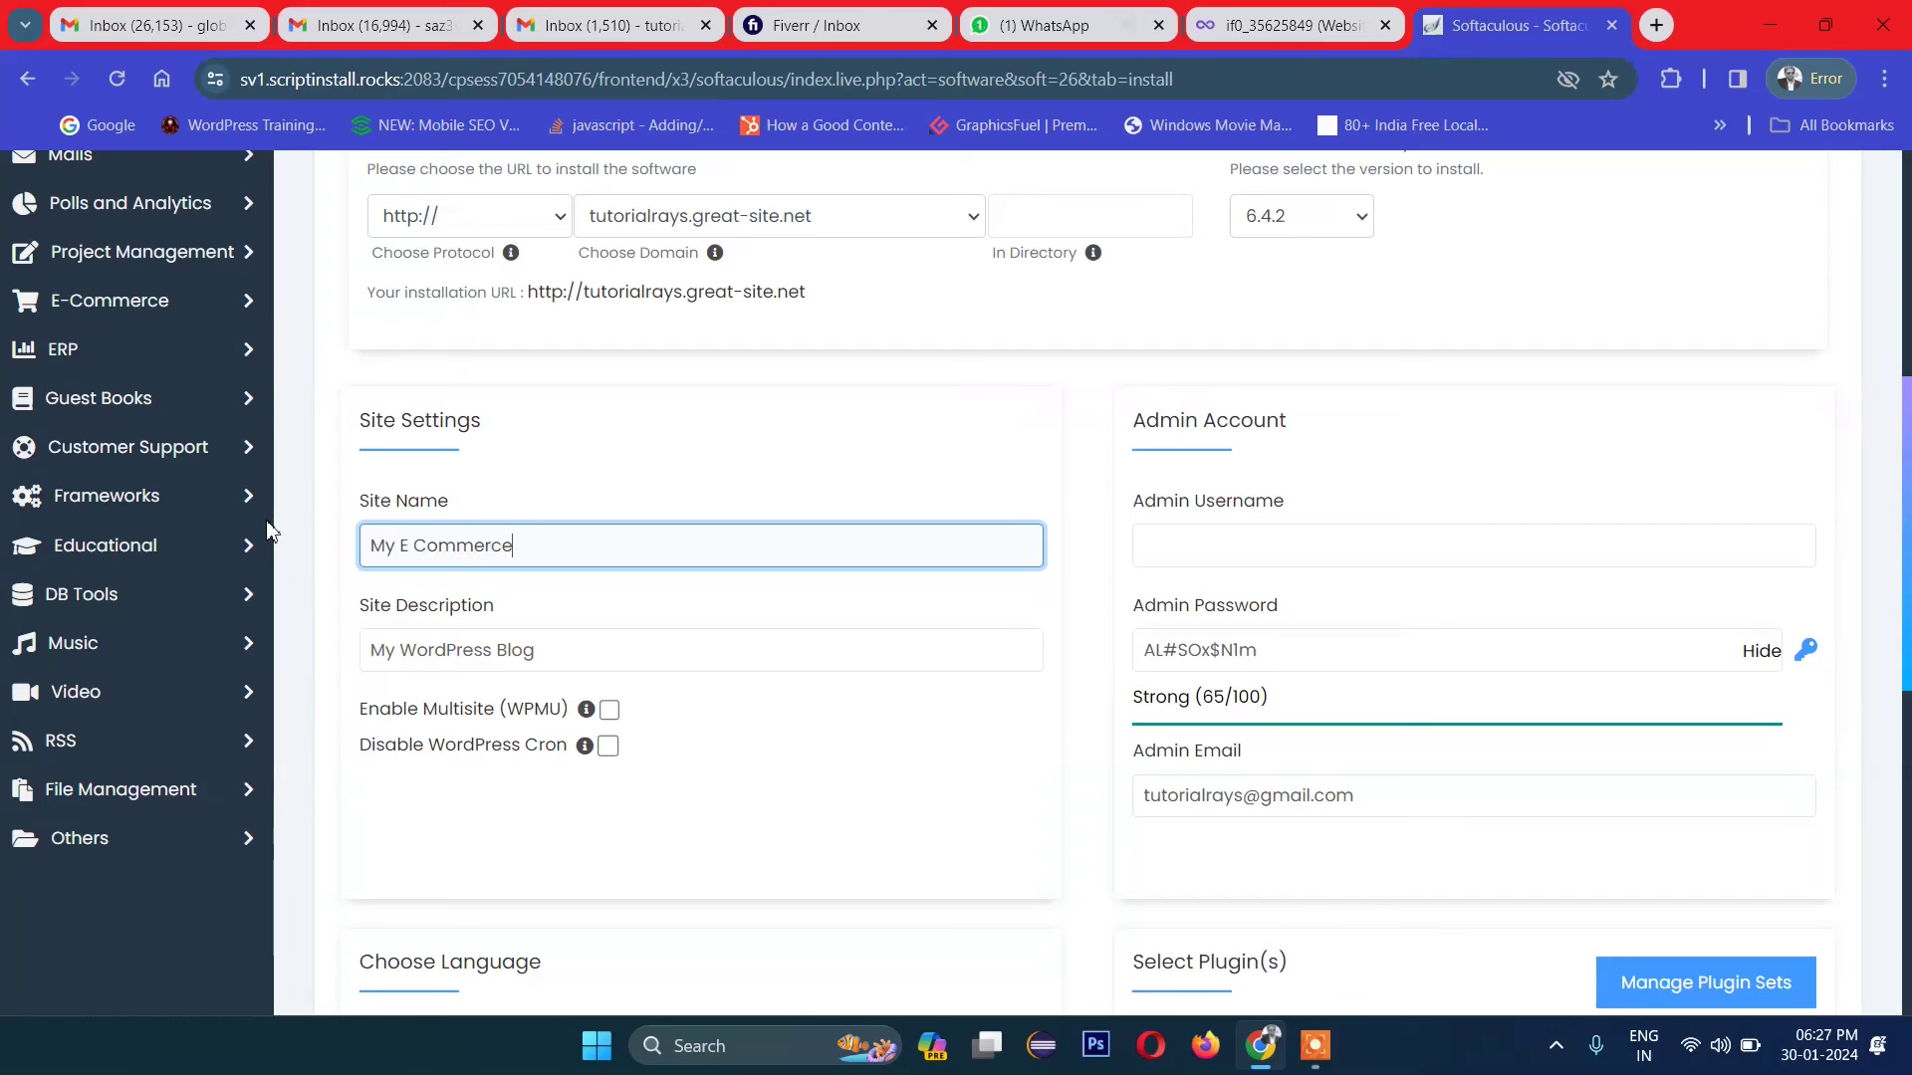
key("BackSpace")
key("BackSpace")
key("BackSpace")
key("BackSpace")
type("merce site")
Step: Enter admin username 'admin' and a new admin password
scroll(792, 594, "down", 1)
left_click(1276, 419)
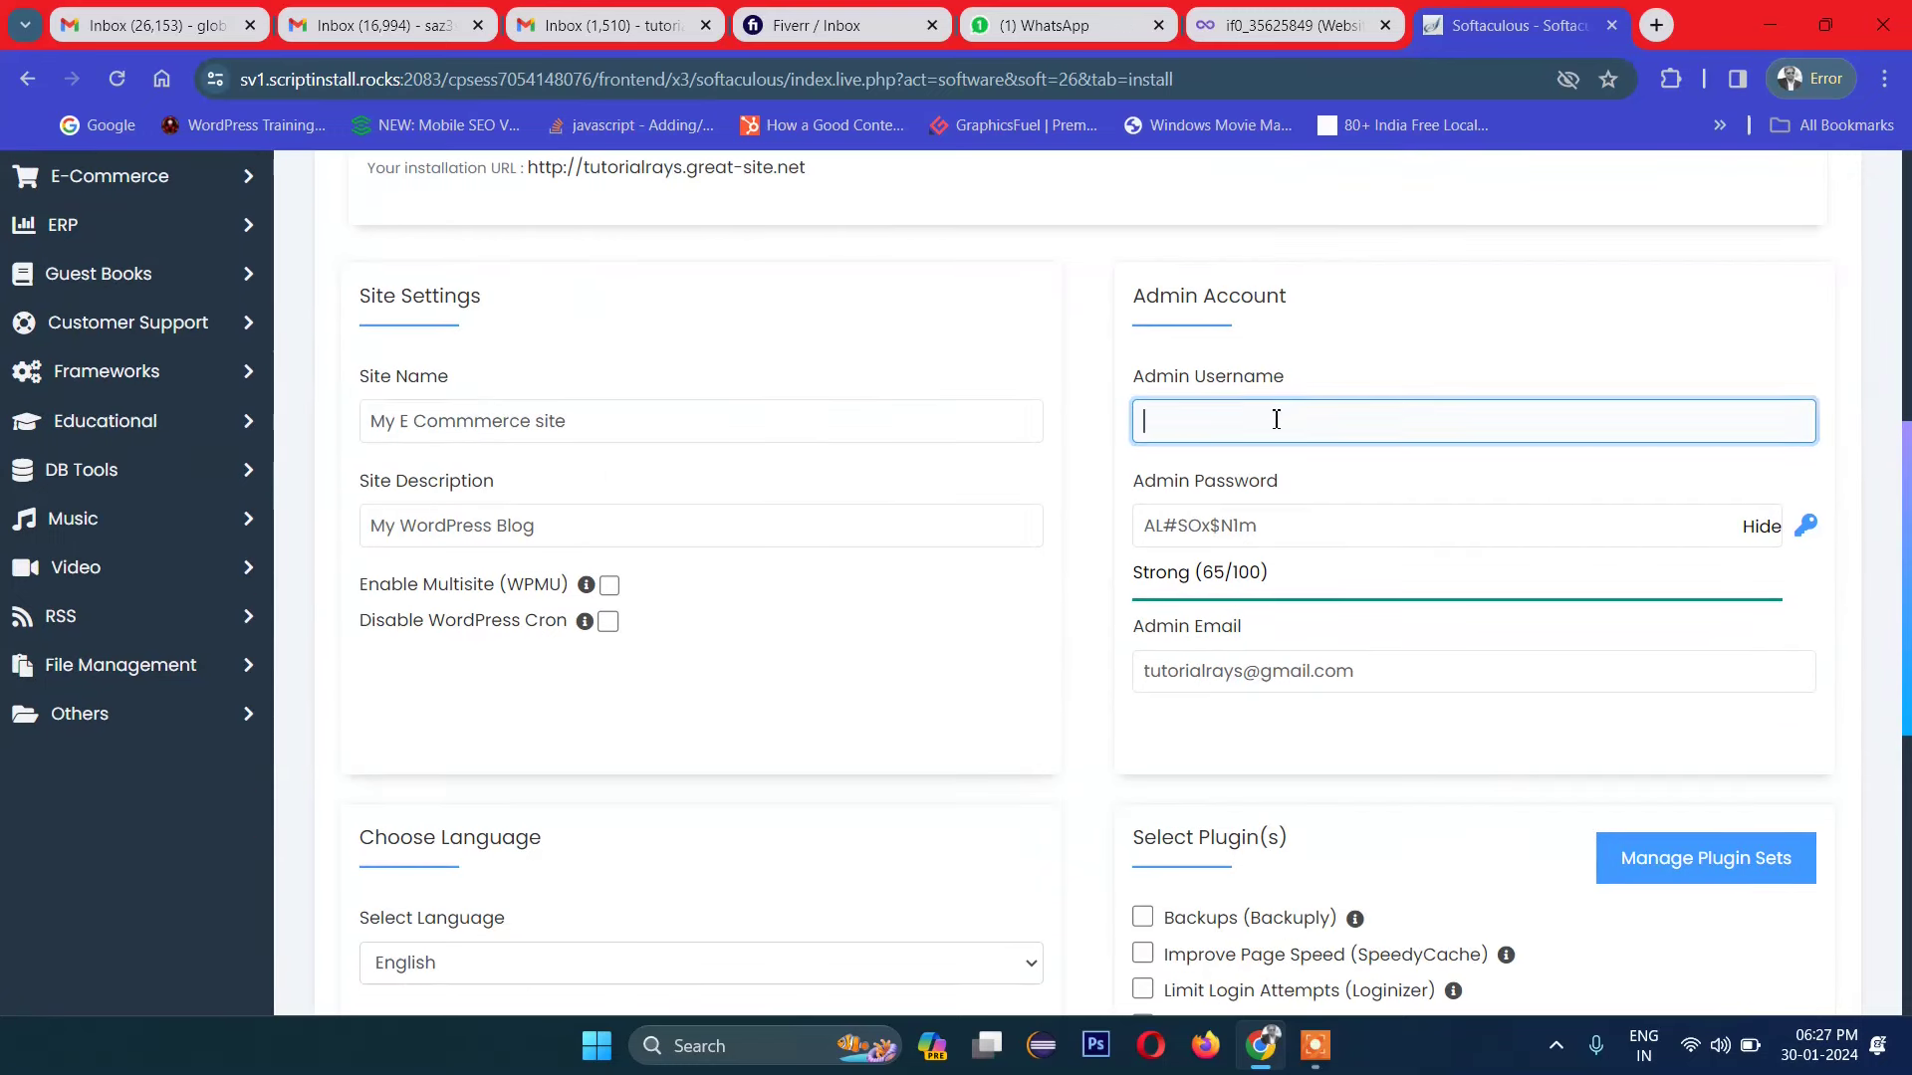
type("admin")
key("Tab")
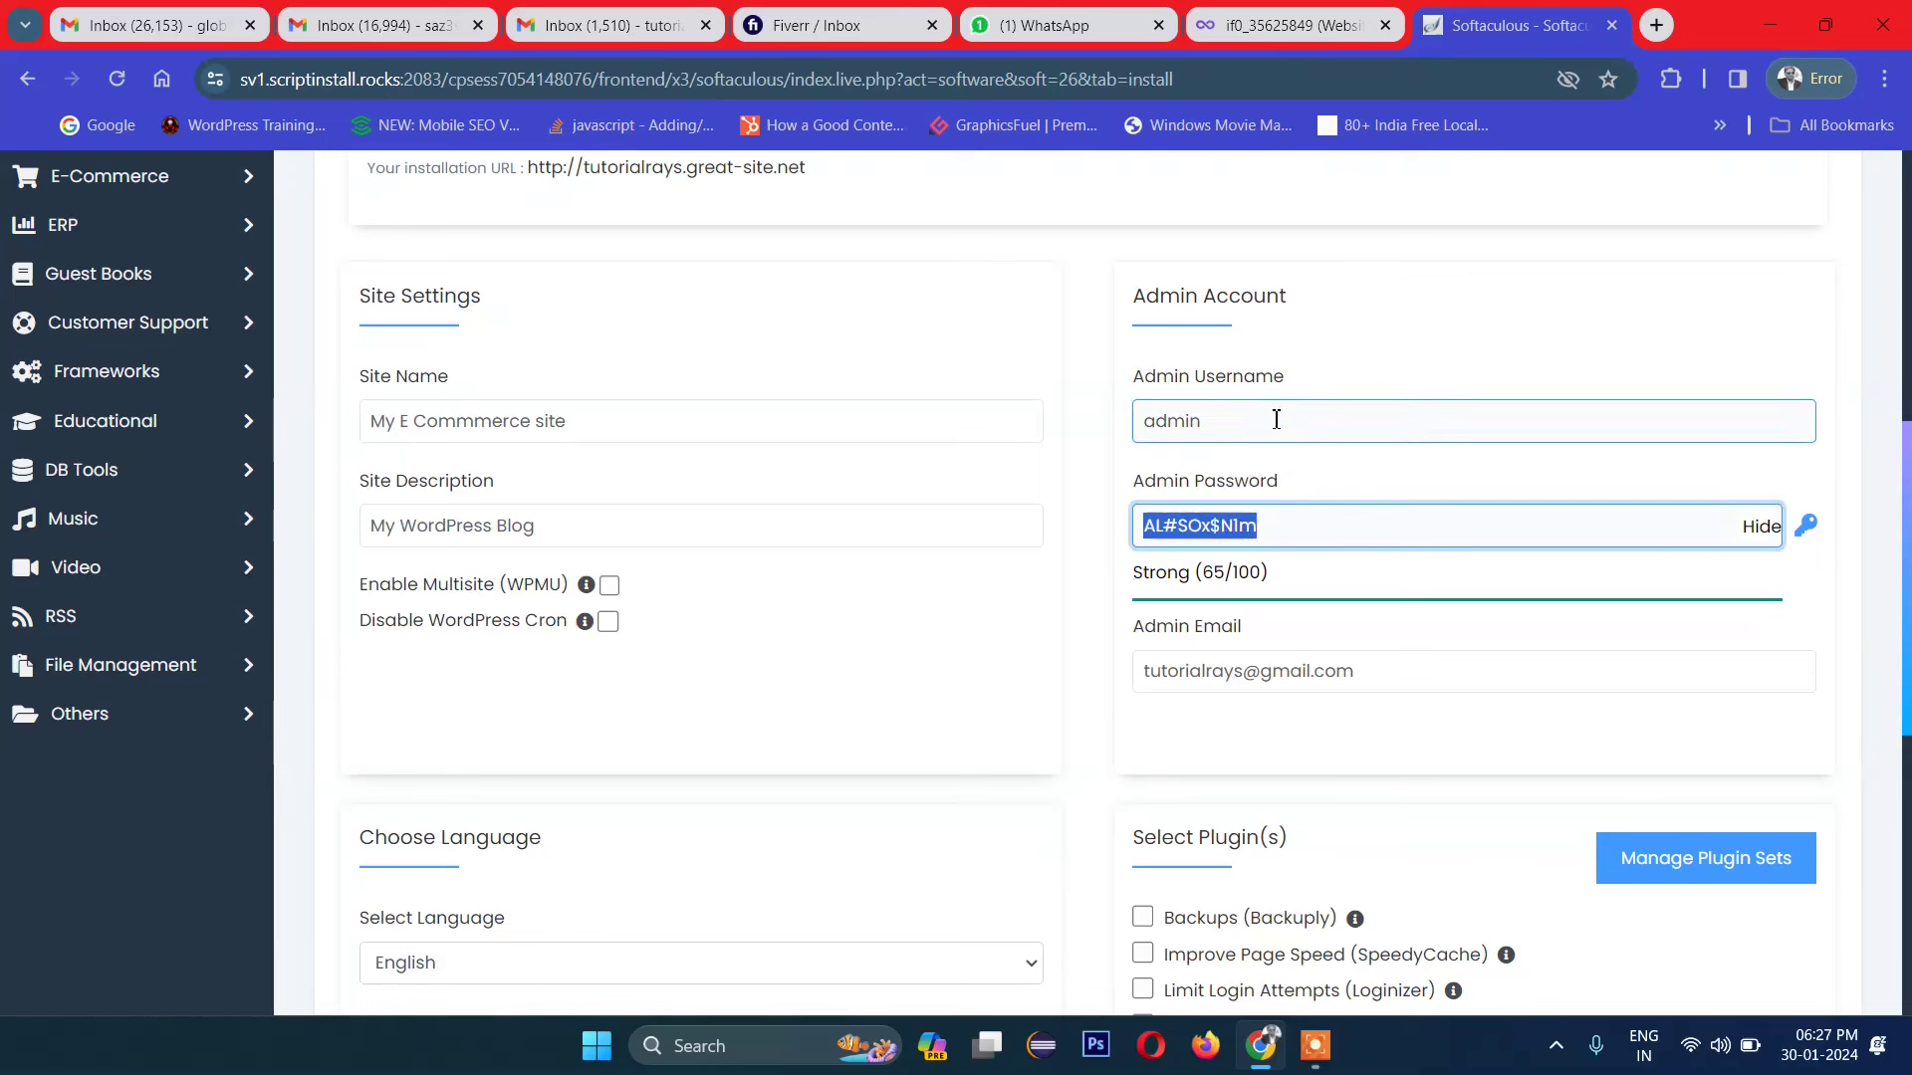
type("ad")
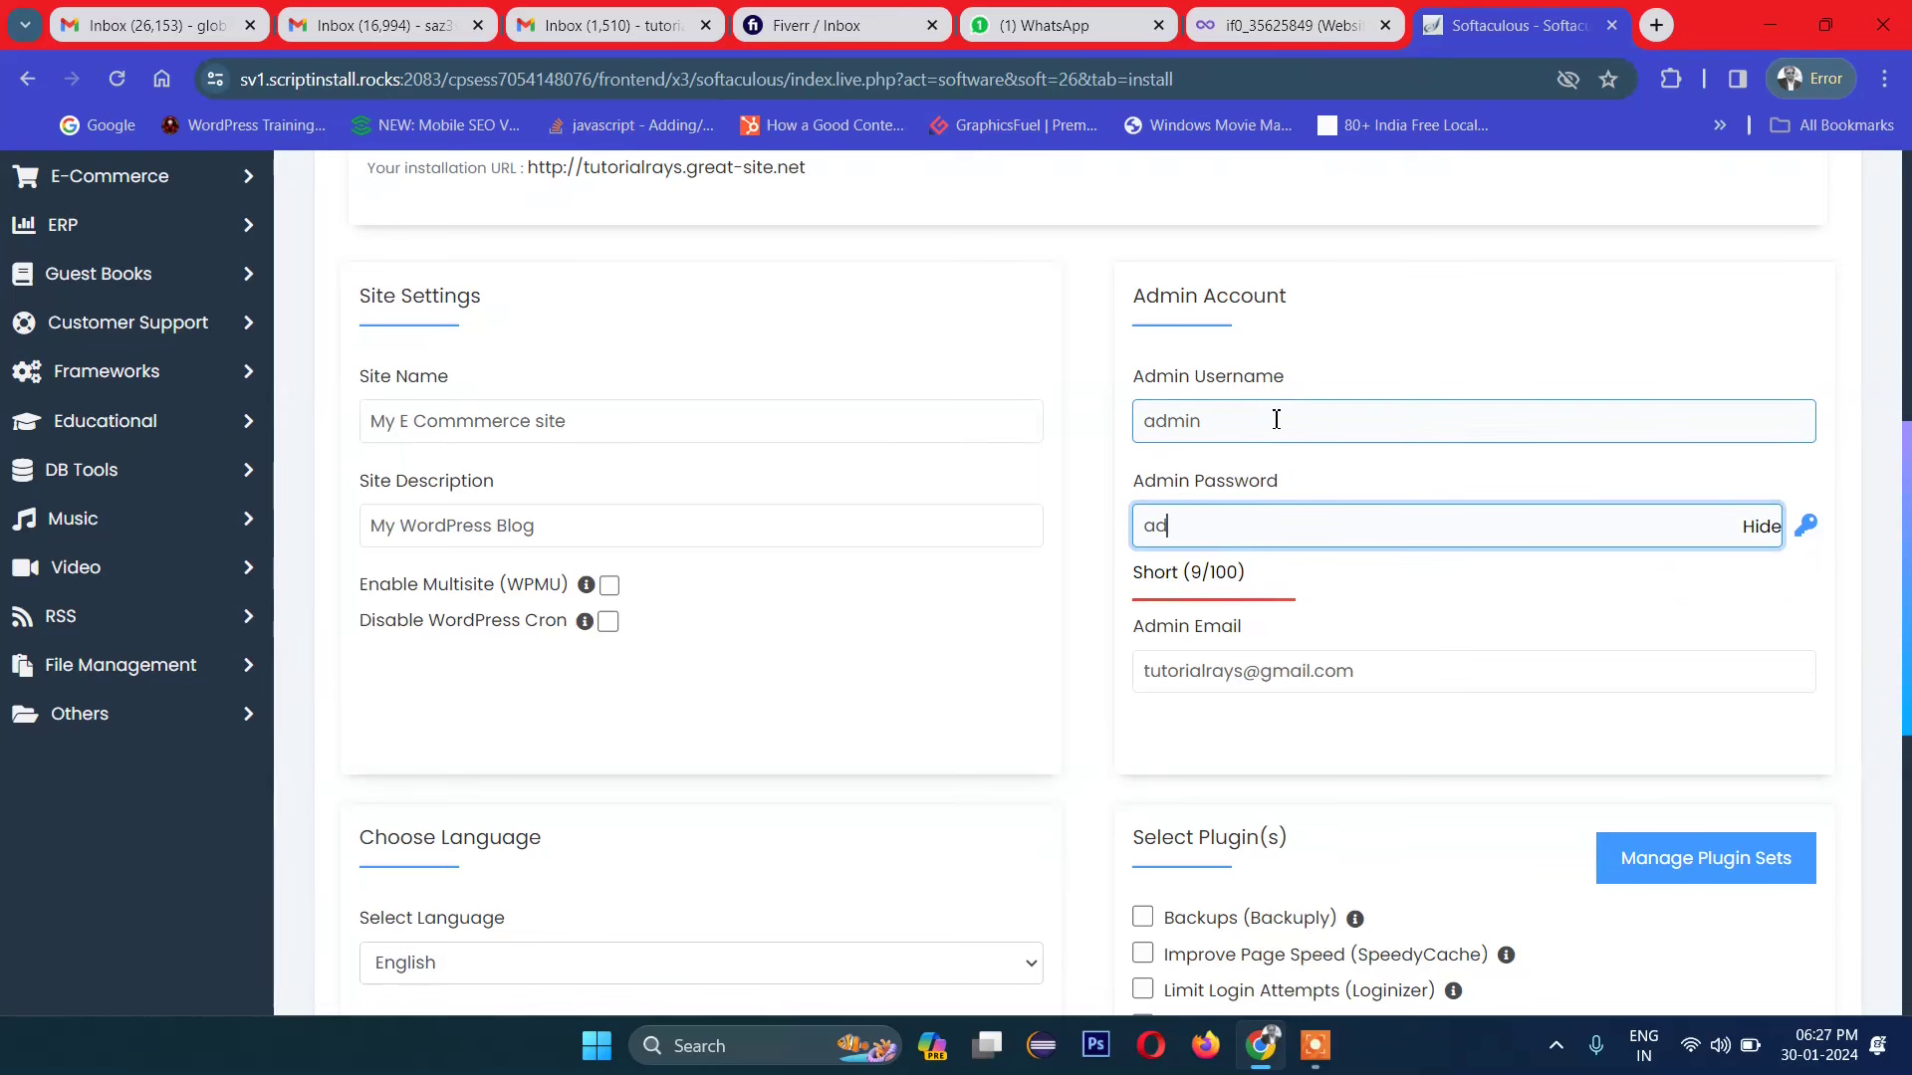
type("min123")
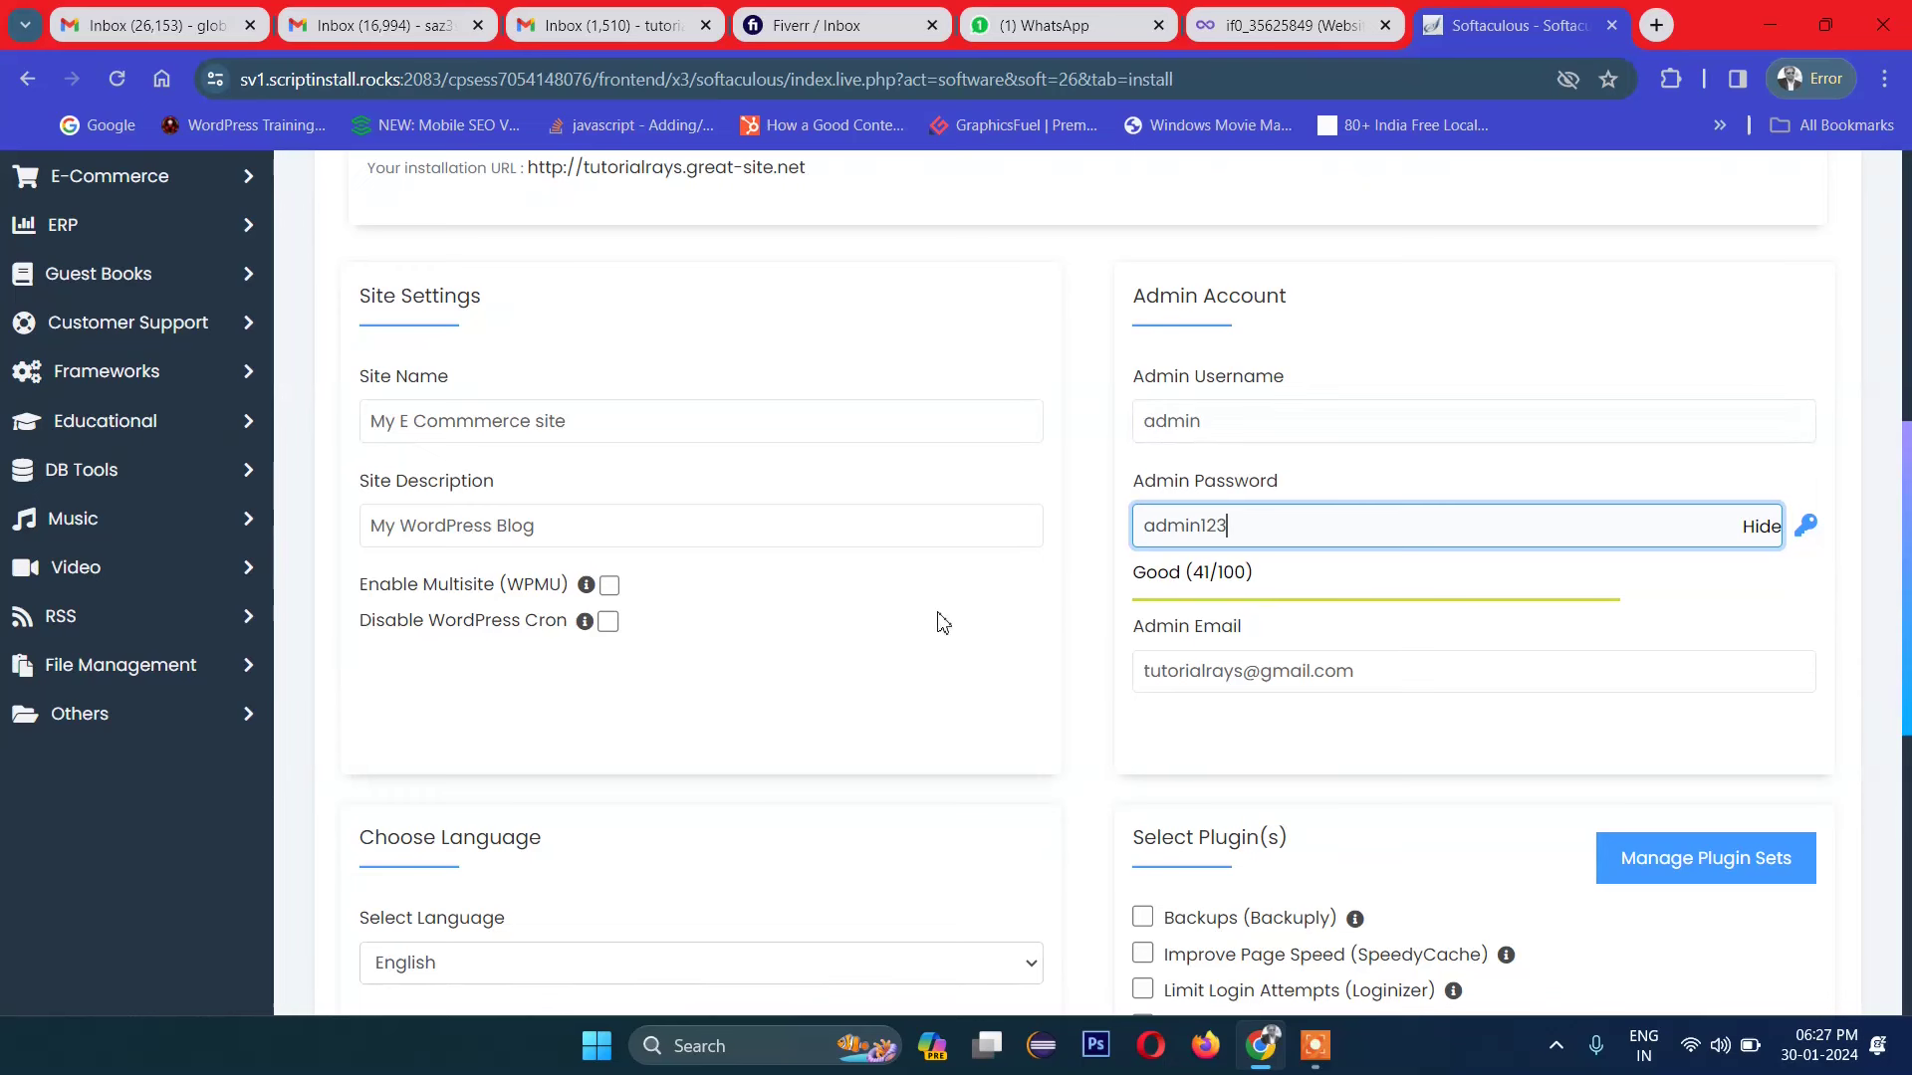
Step: Review the rest of the form and start the WordPress installation
scroll(1061, 567, "down", 1)
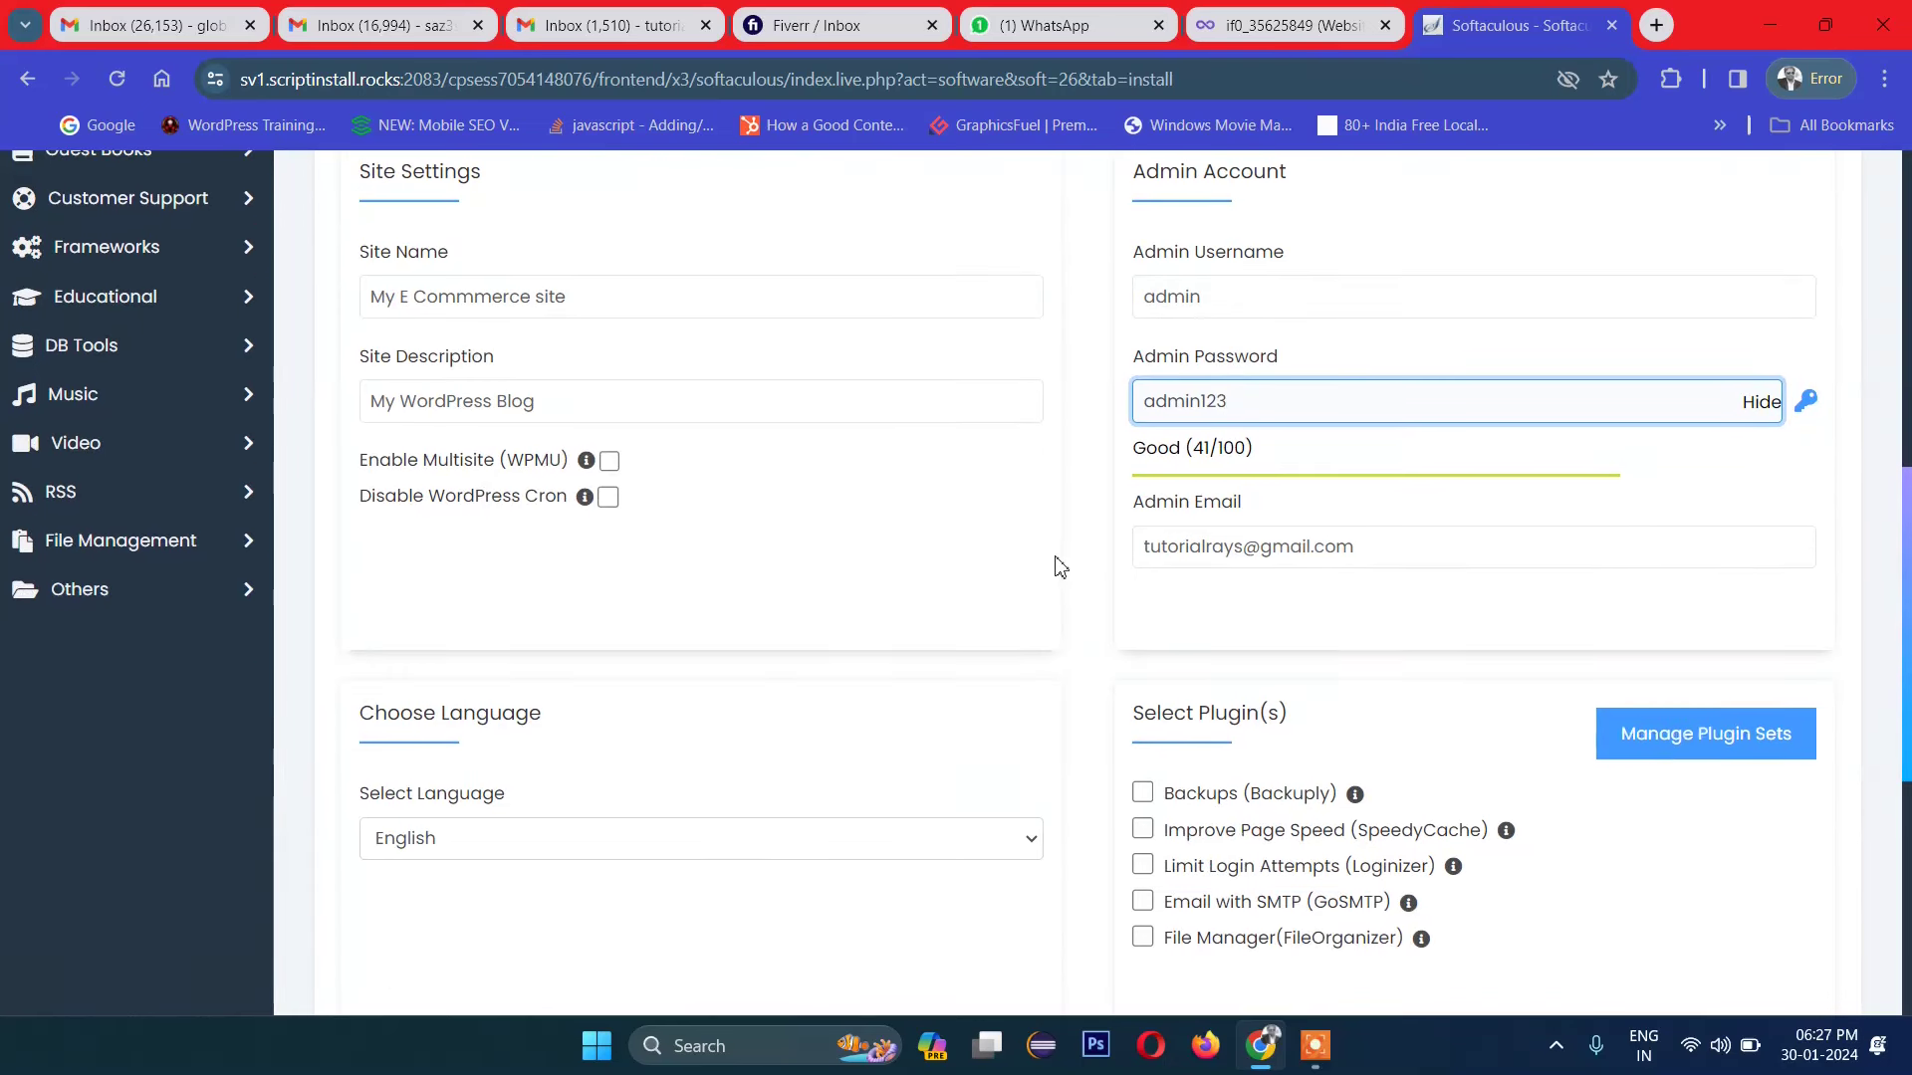
scroll(1060, 568, "down", 1)
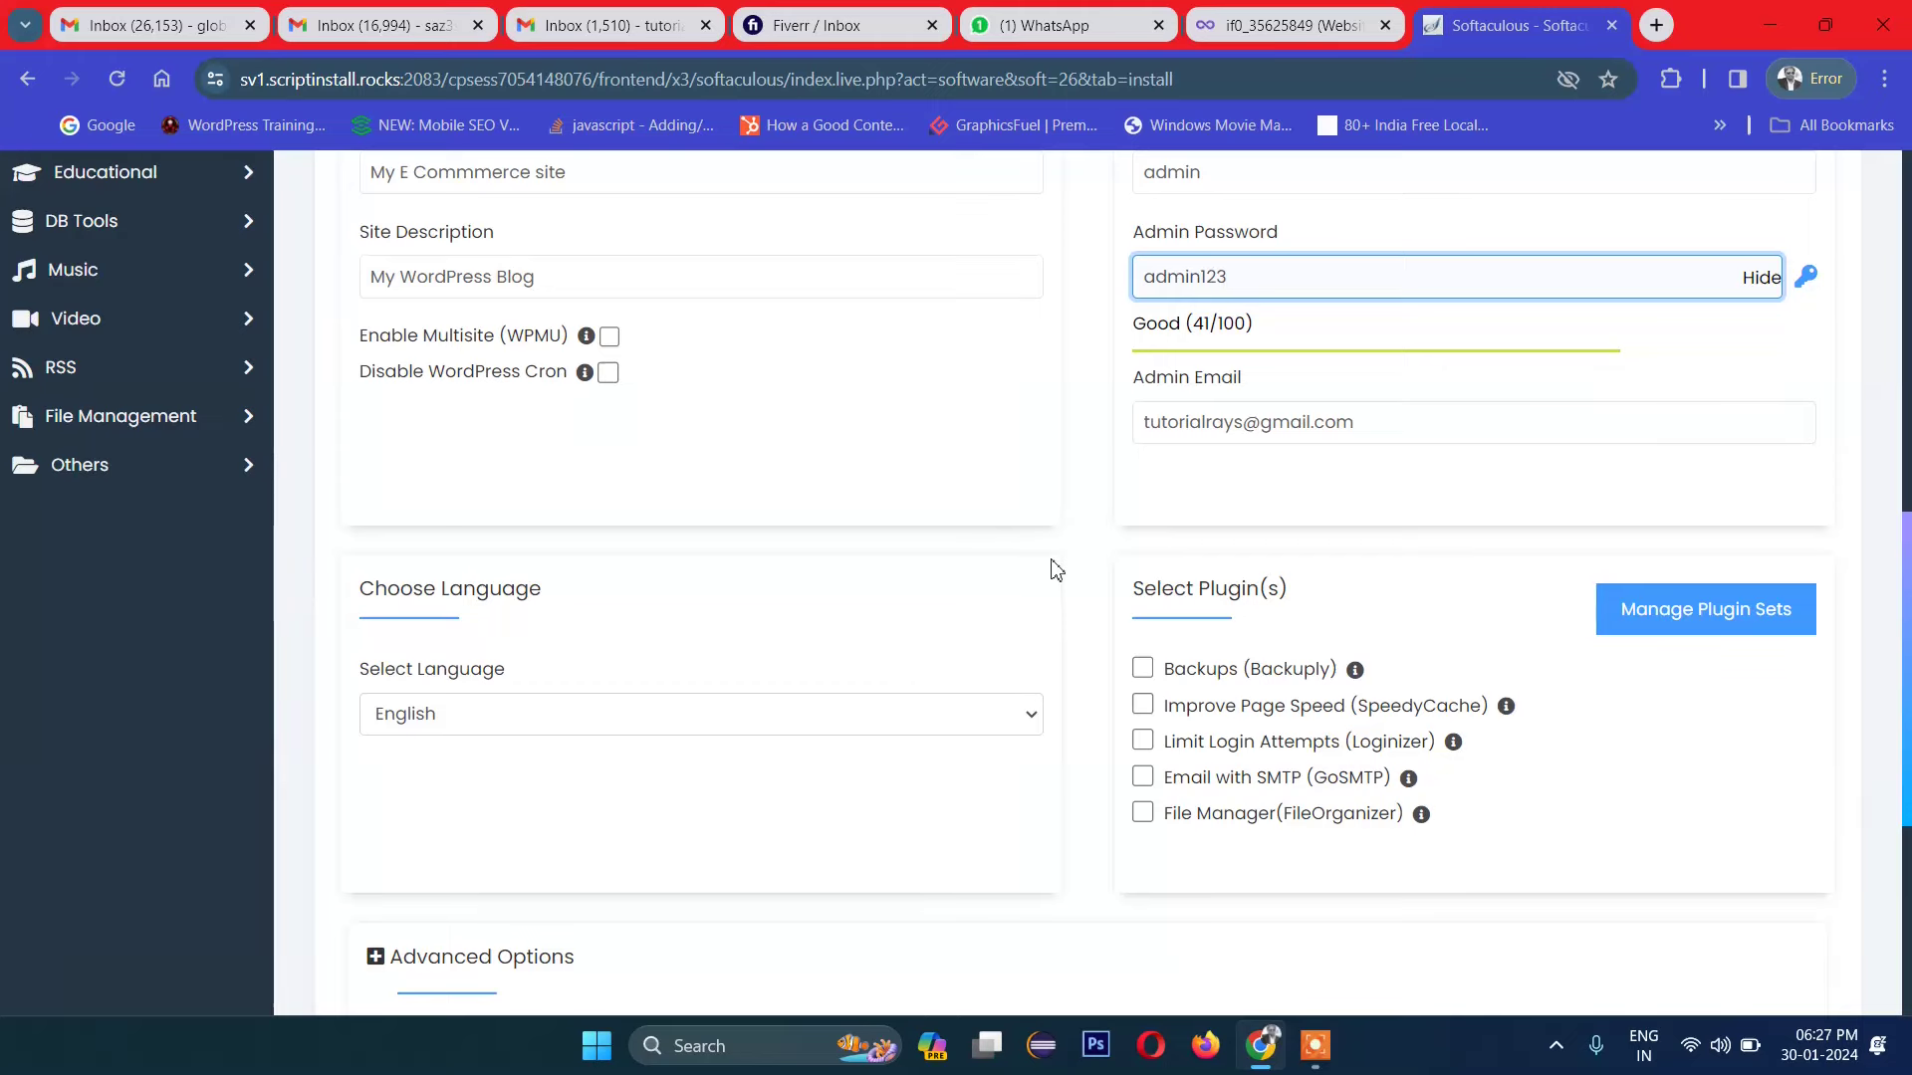
scroll(1056, 569, "down", 1)
scroll(1060, 734, "down", 3)
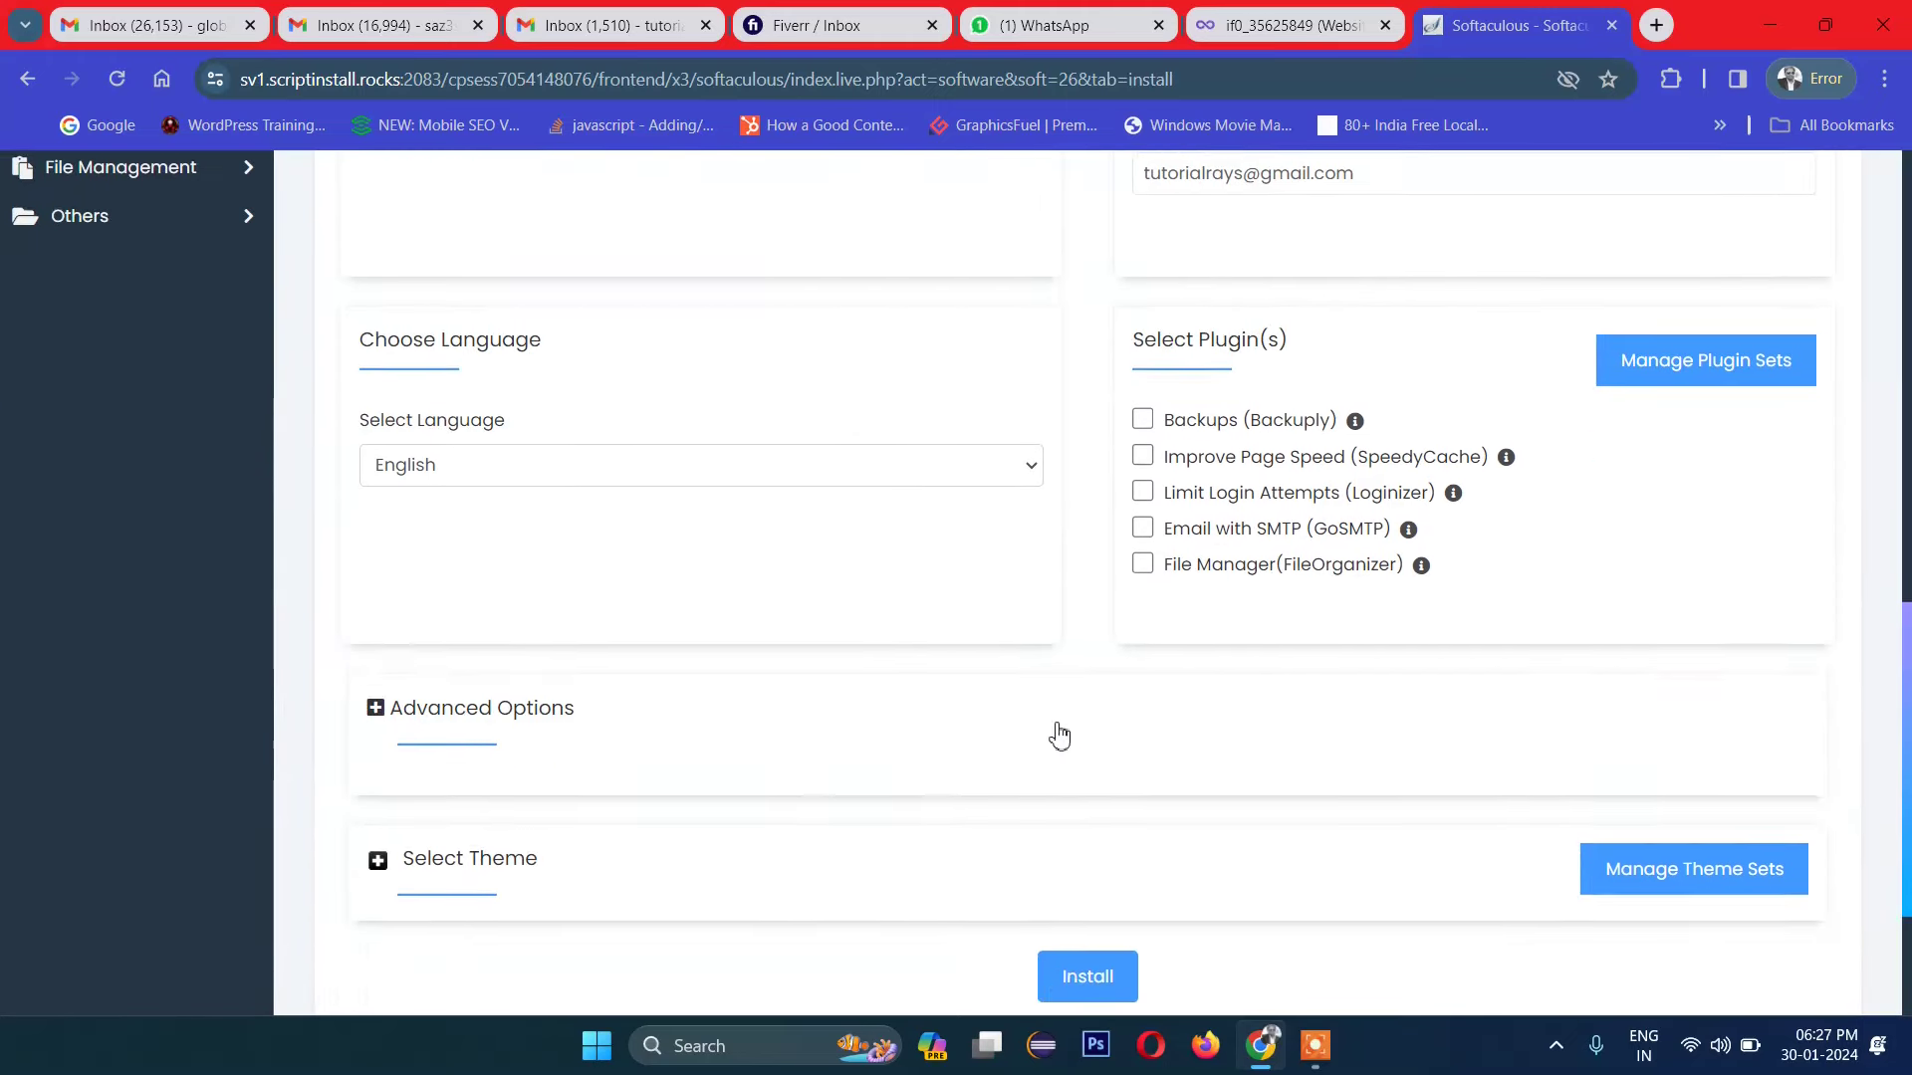
scroll(1669, 558, "up", 3)
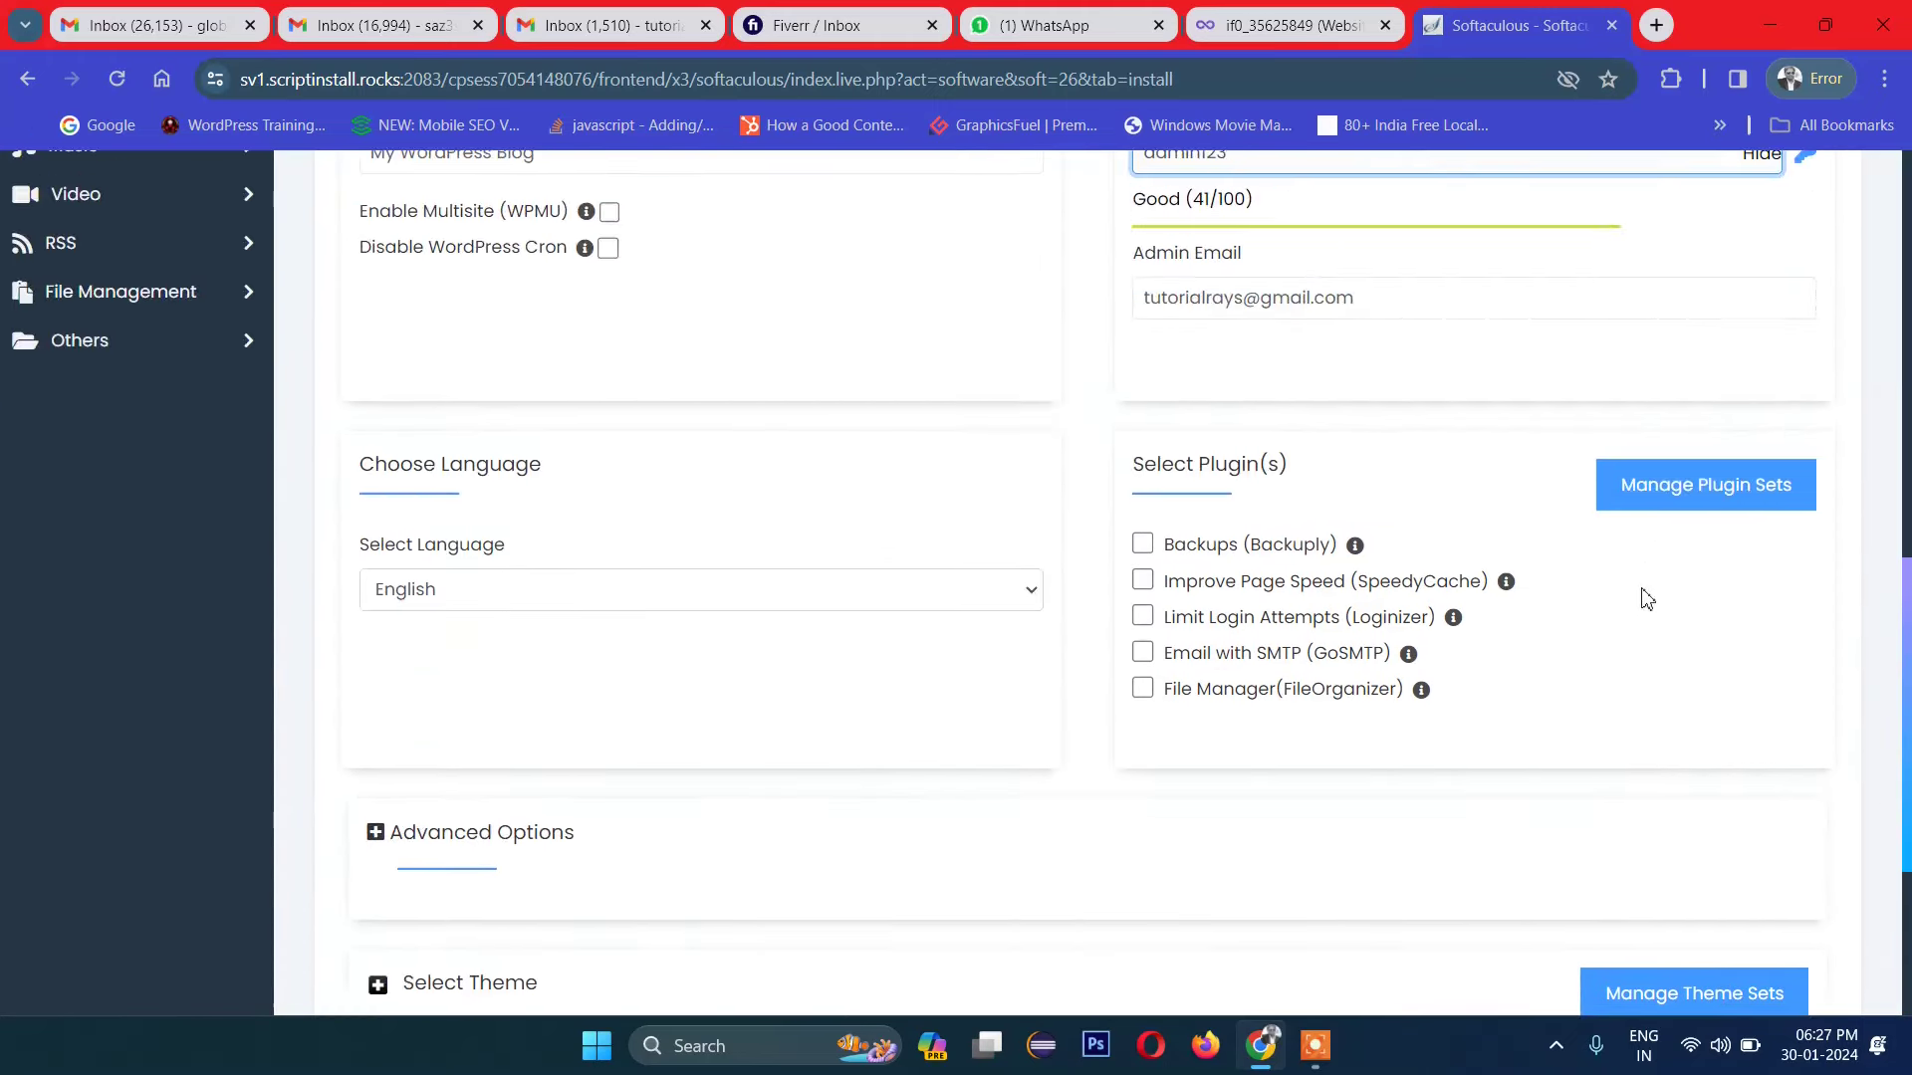
scroll(1643, 597, "down", 3)
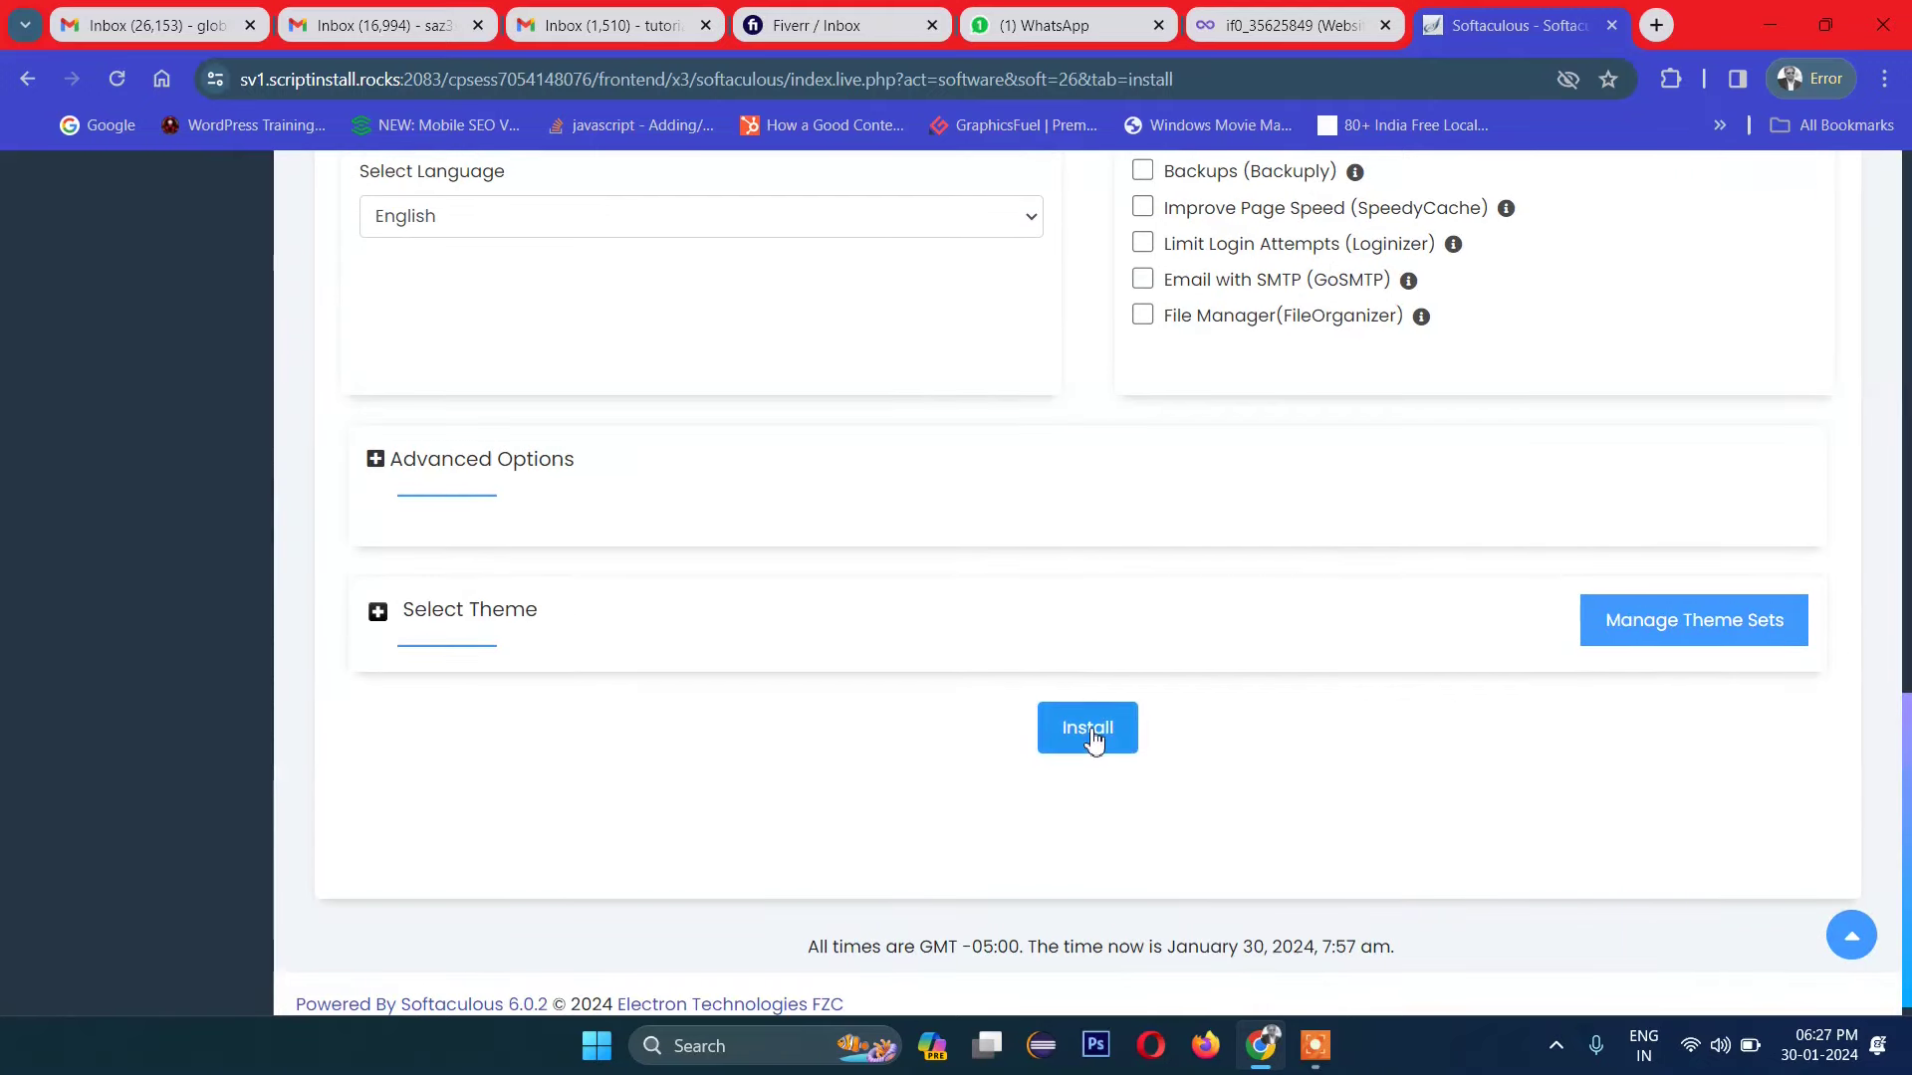
left_click(1093, 734)
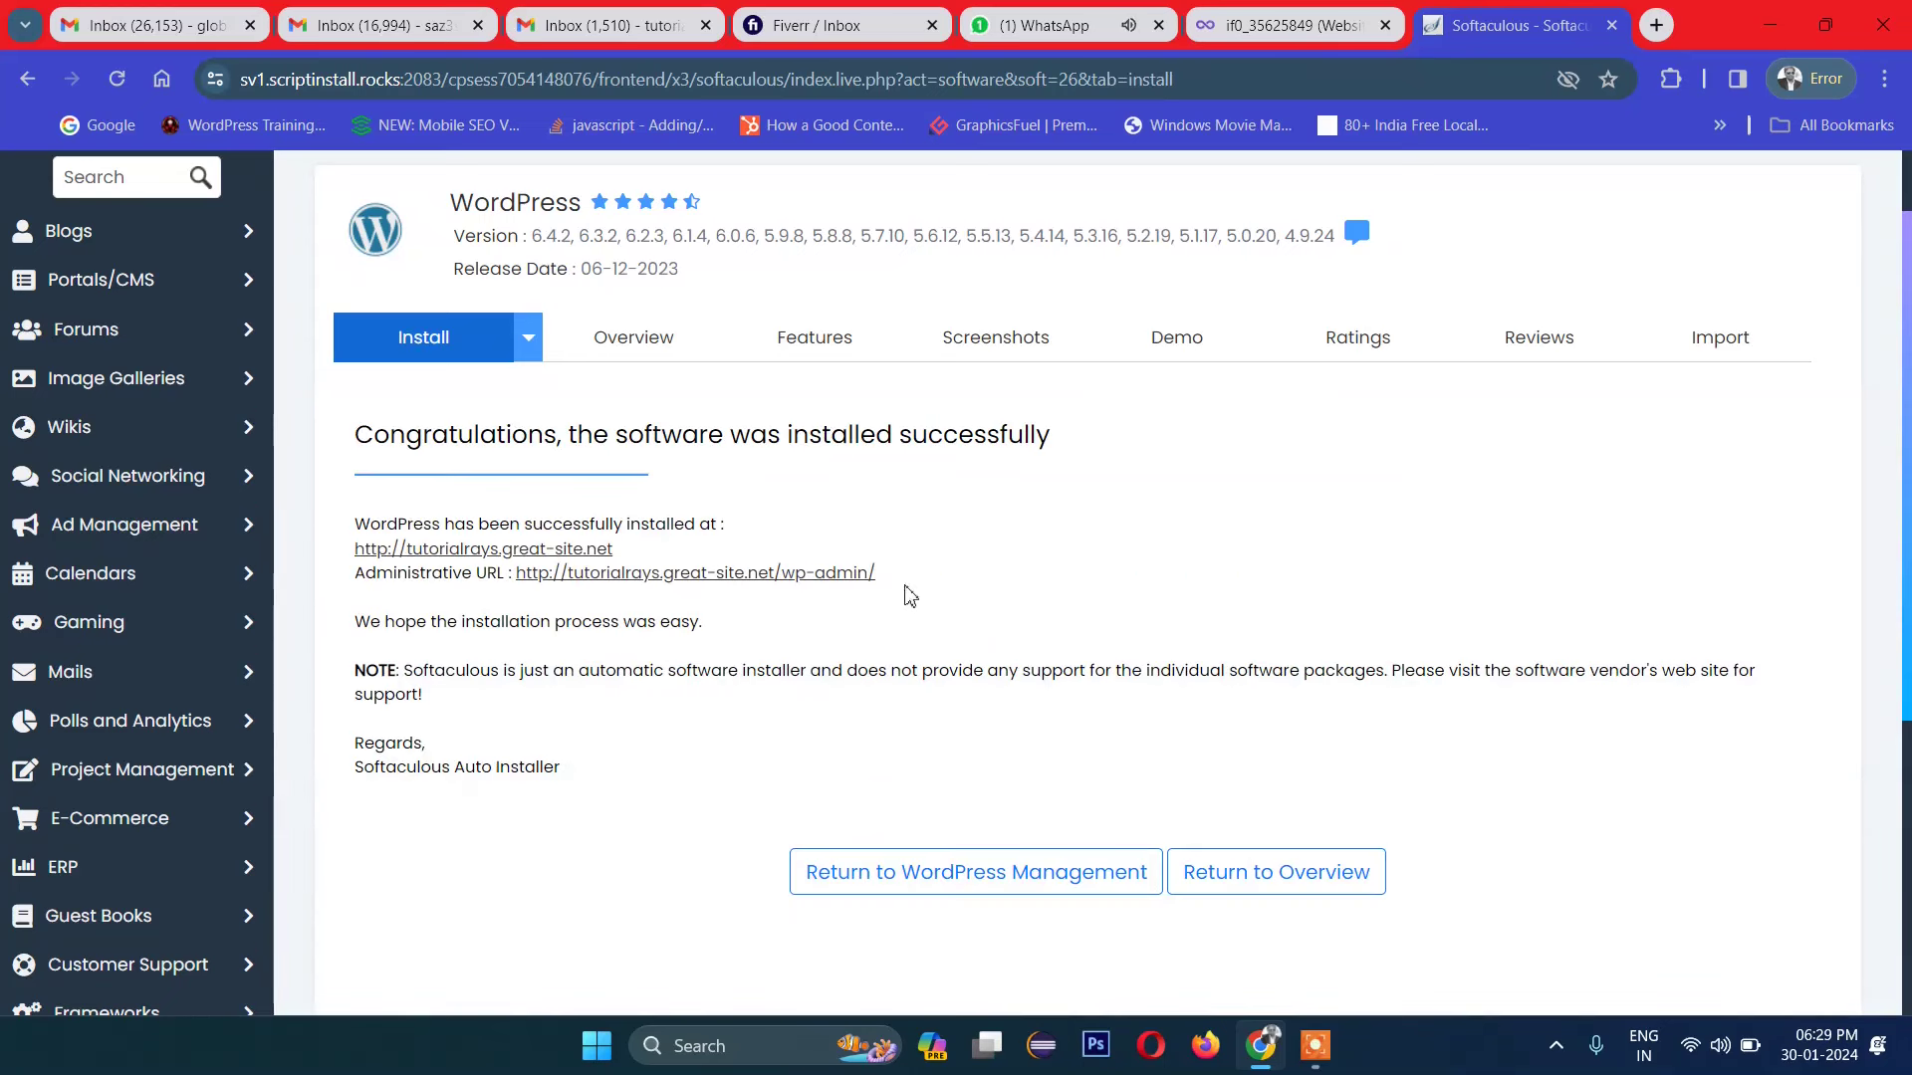
Step: View the newly installed My E Commmerce site in a new tab, then return to Softaculous
left_click(617, 573)
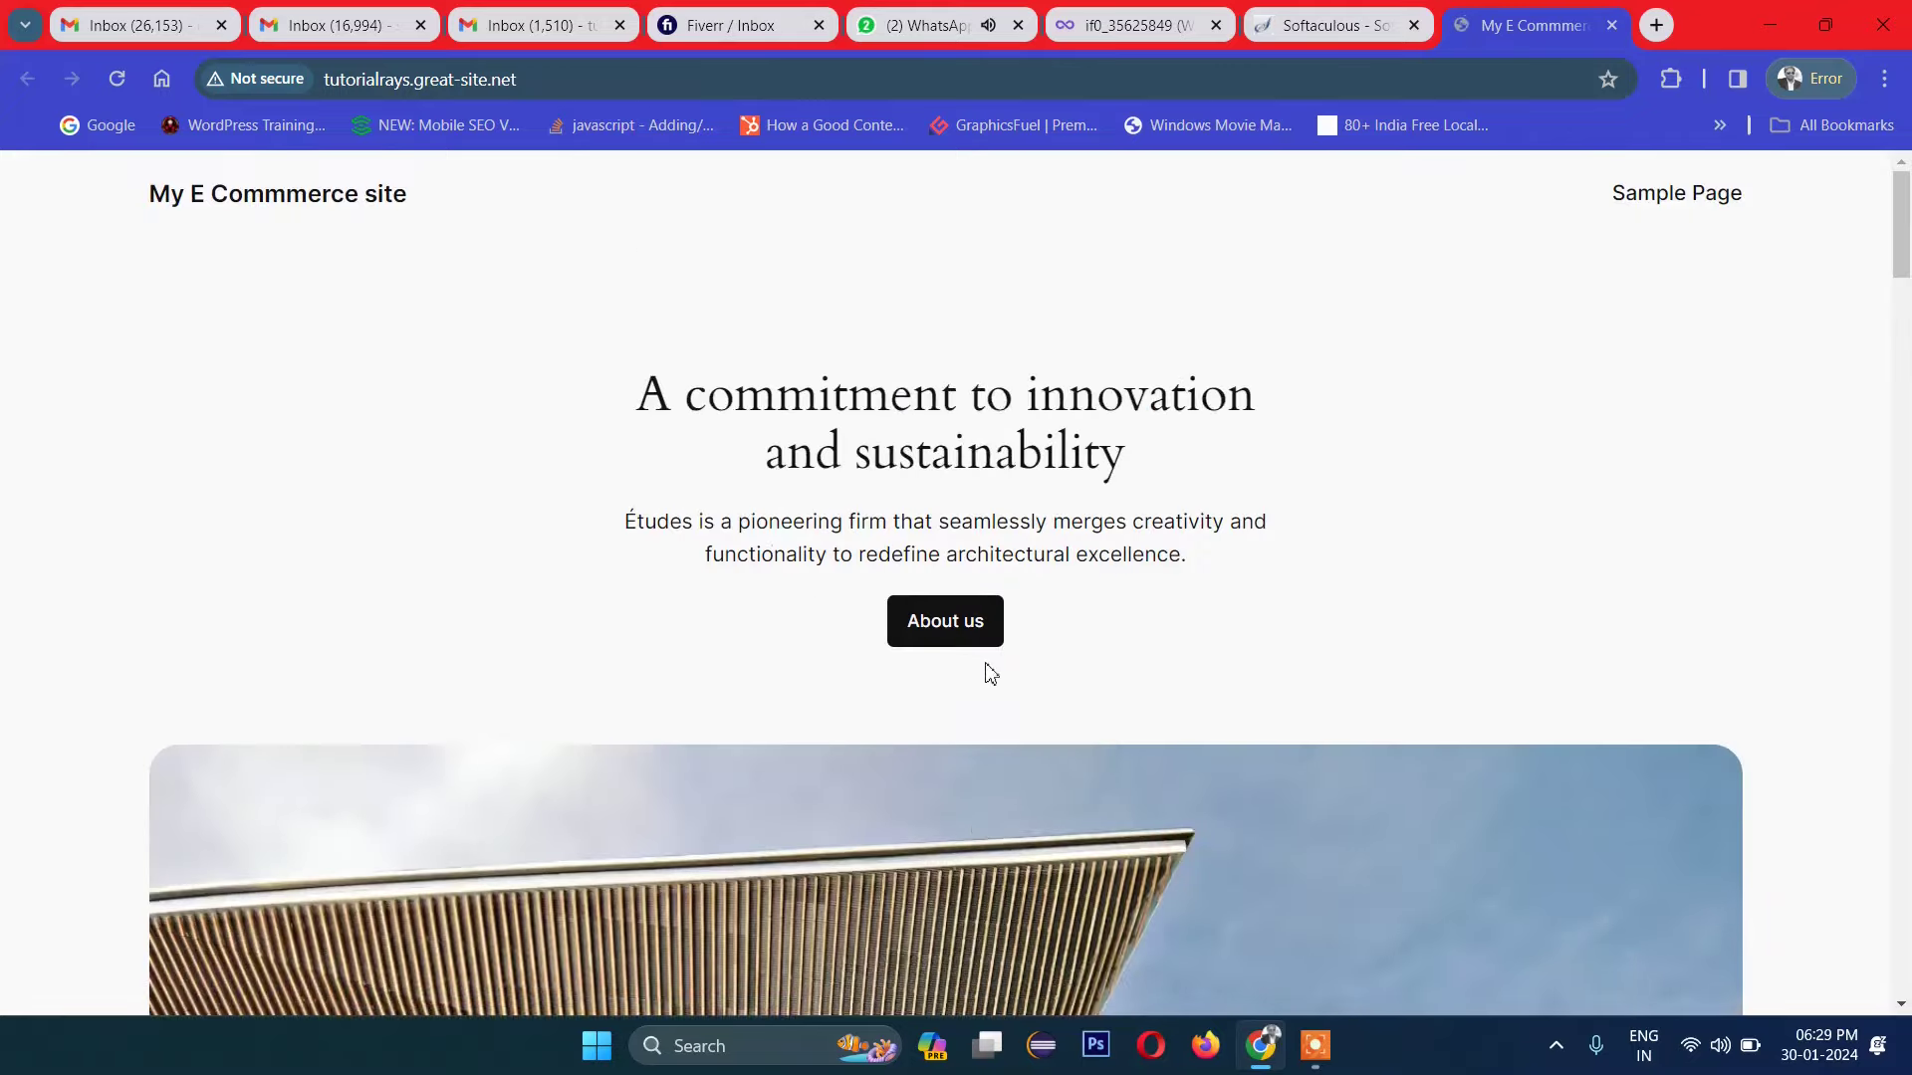
scroll(978, 661, "down", 15)
scroll(974, 674, "up", 15)
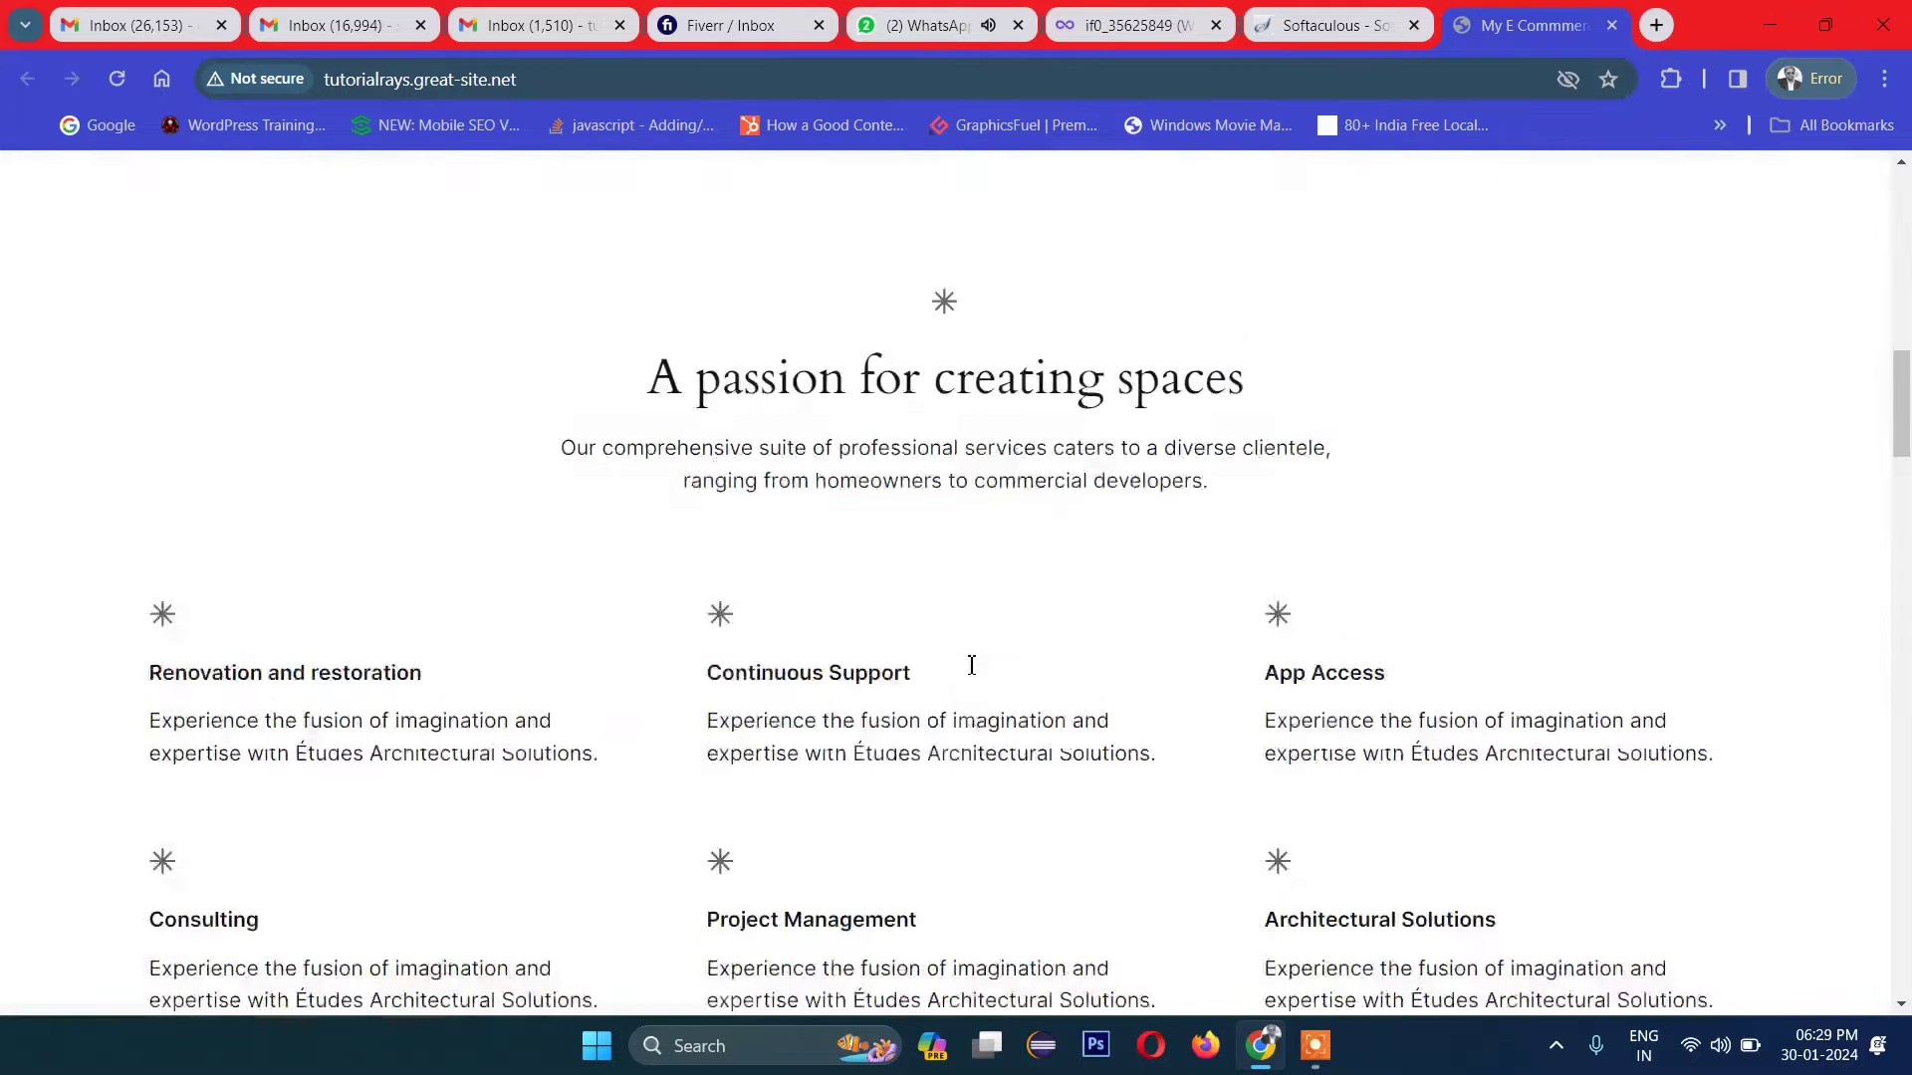
left_click(1329, 25)
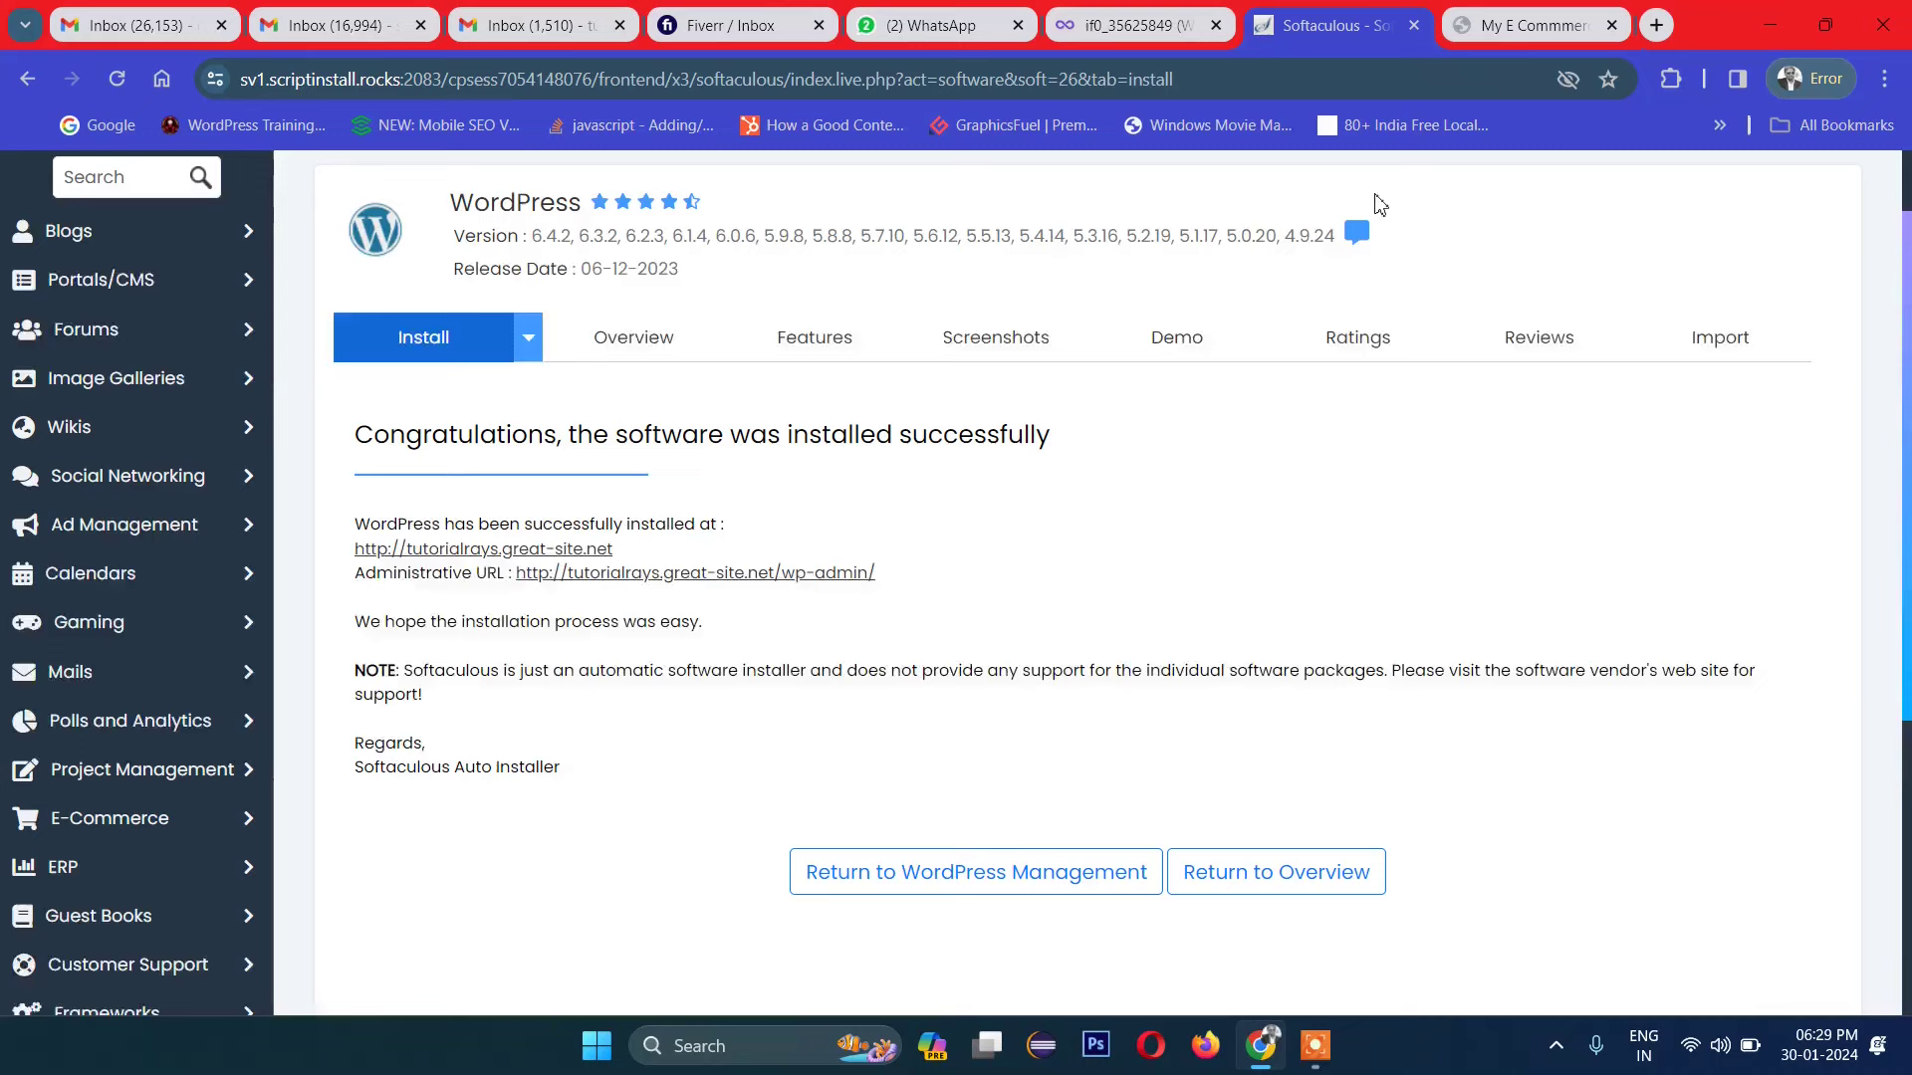
Step: Open the wp-admin Dashboard via the Administrative URL and look over the Appearance menu
left_click(716, 576)
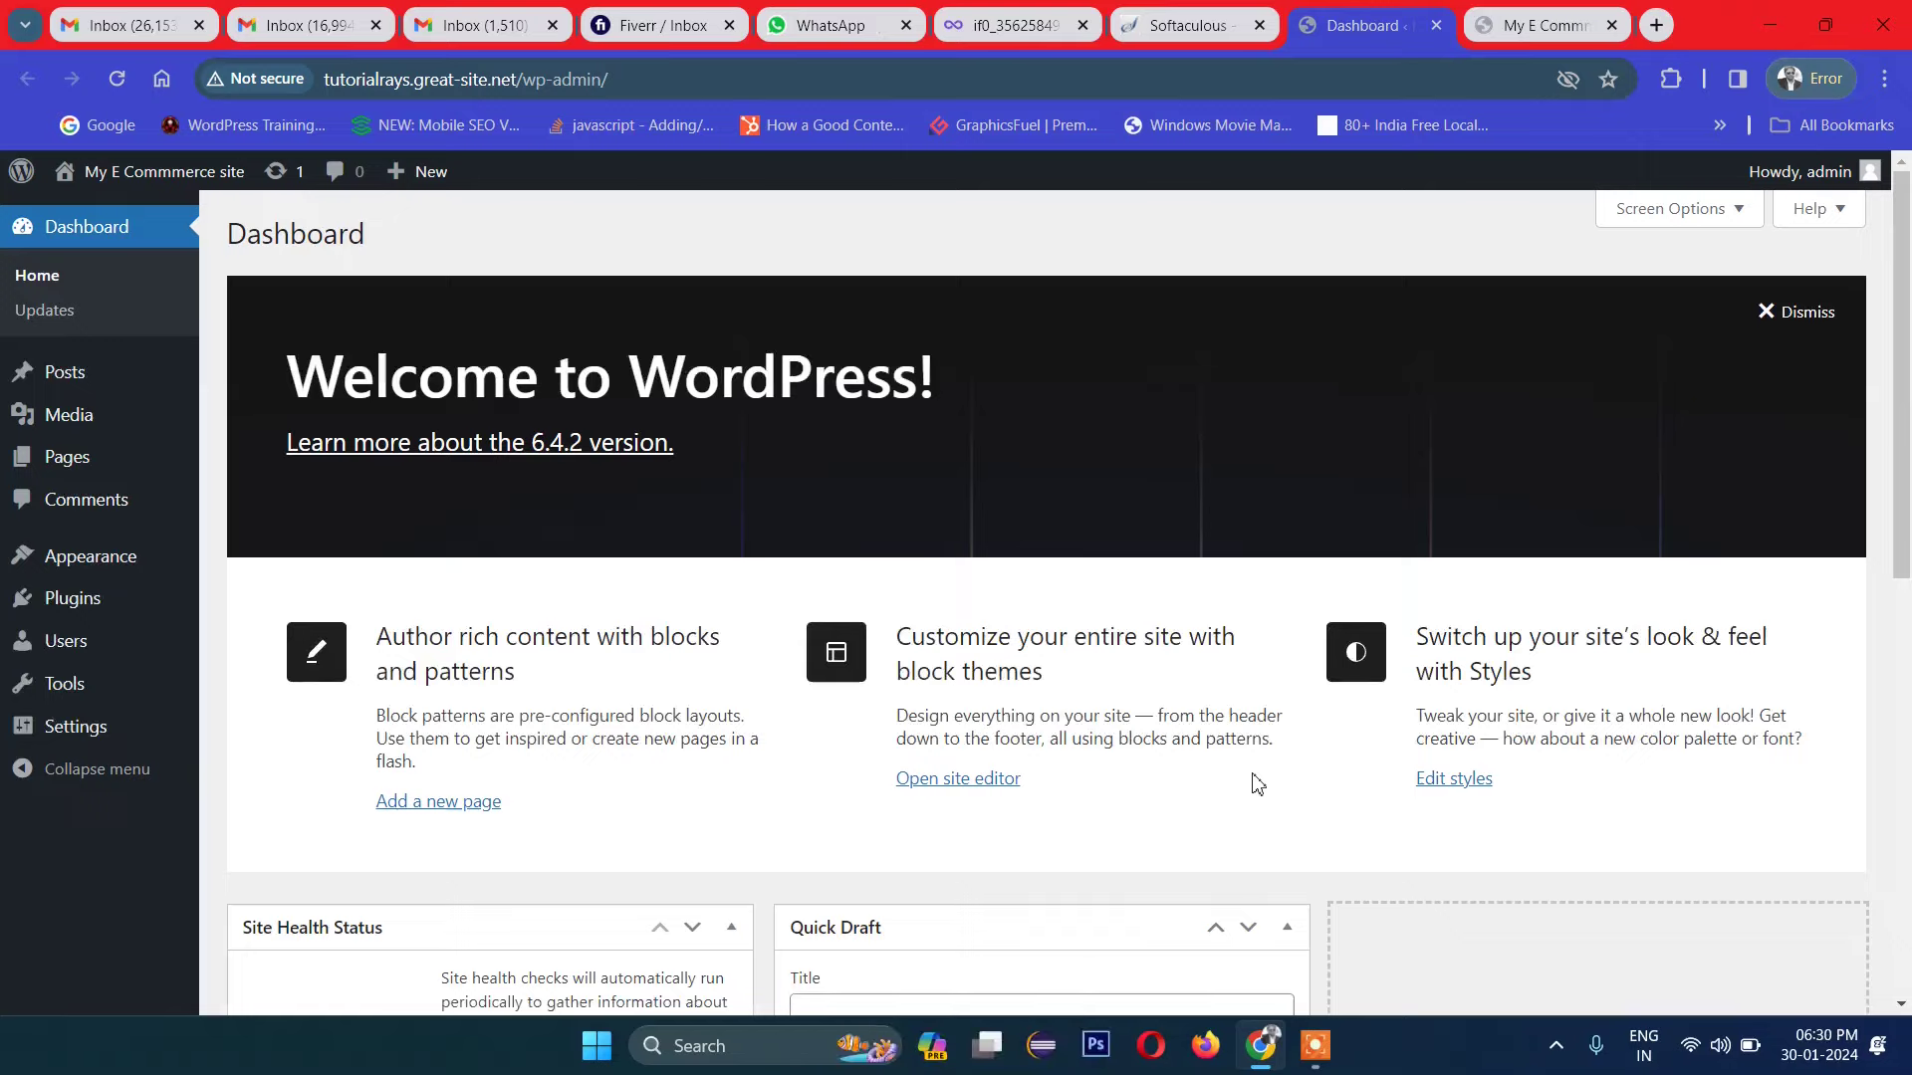
scroll(900, 474, "down", 6)
scroll(922, 547, "up", 2)
scroll(923, 546, "up", 5)
mouse_move(89, 565)
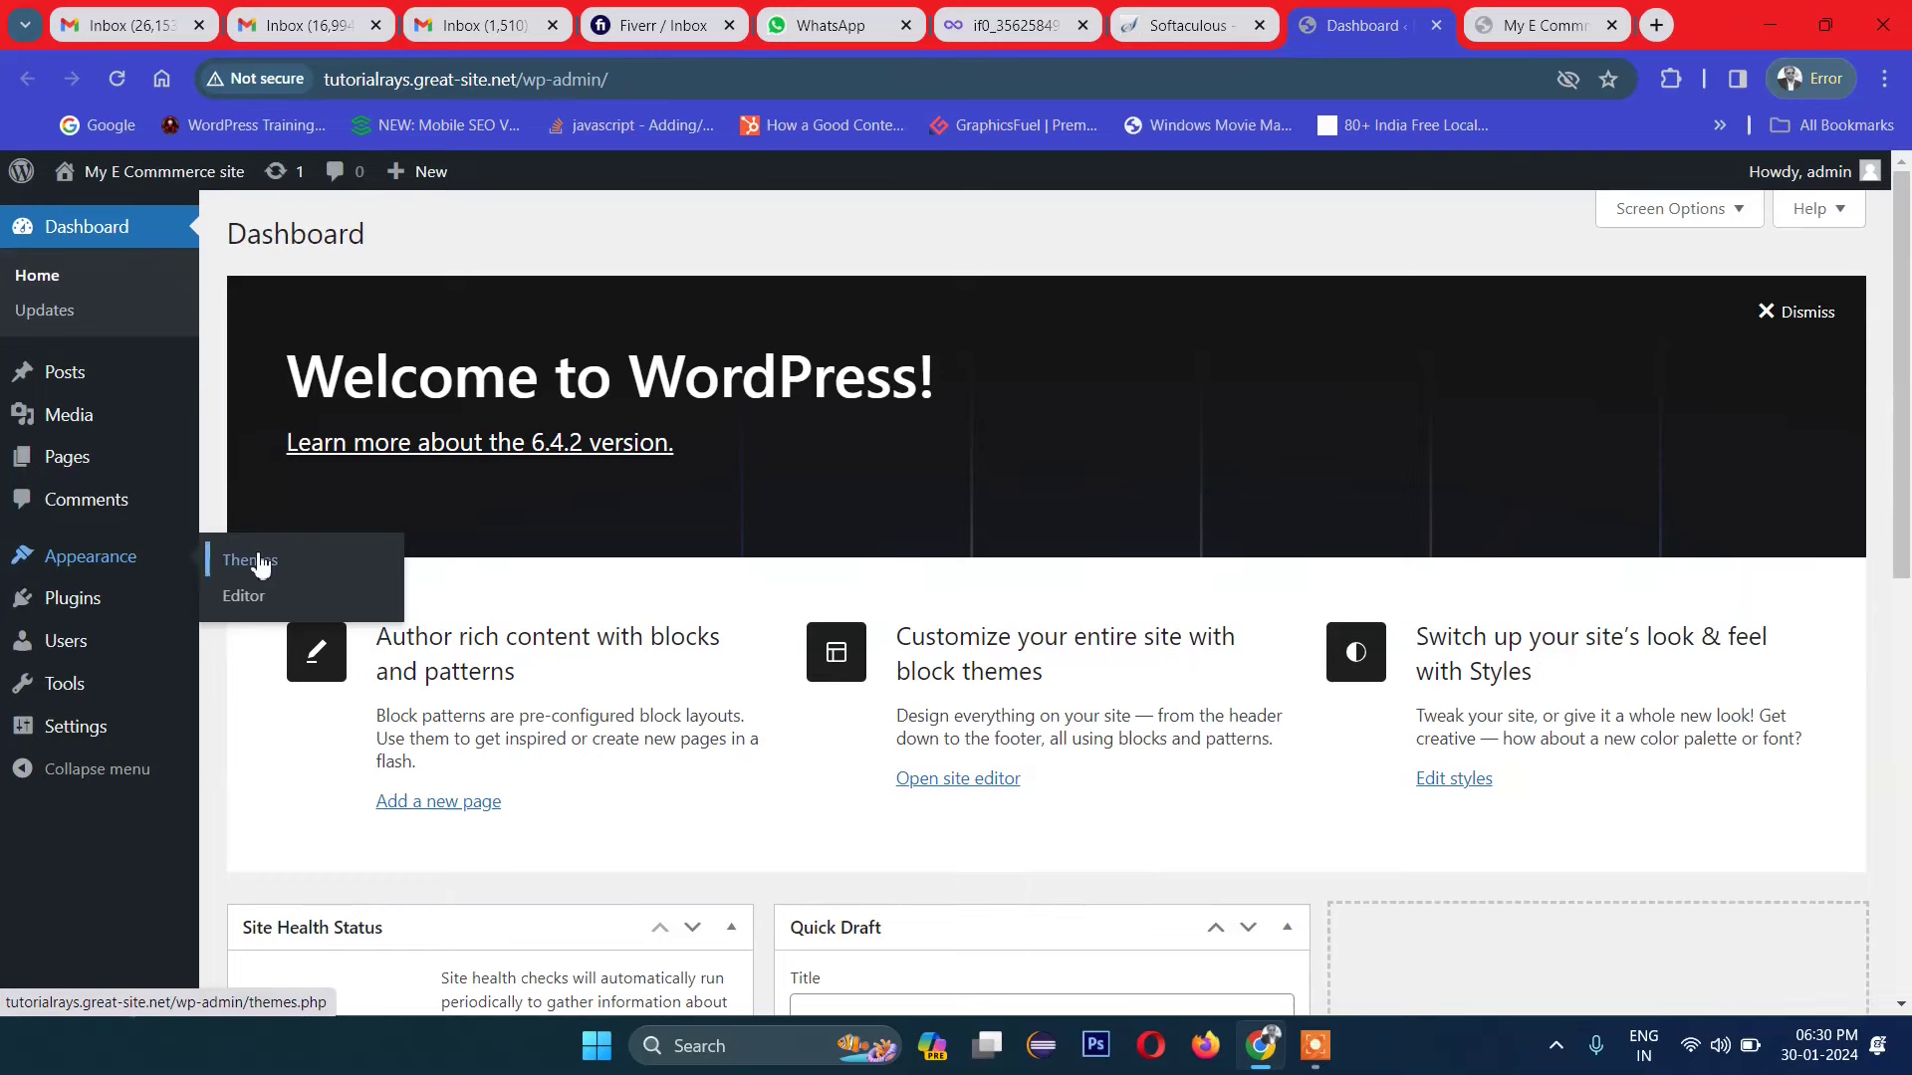
scroll(690, 528, "down", 3)
scroll(691, 527, "up", 3)
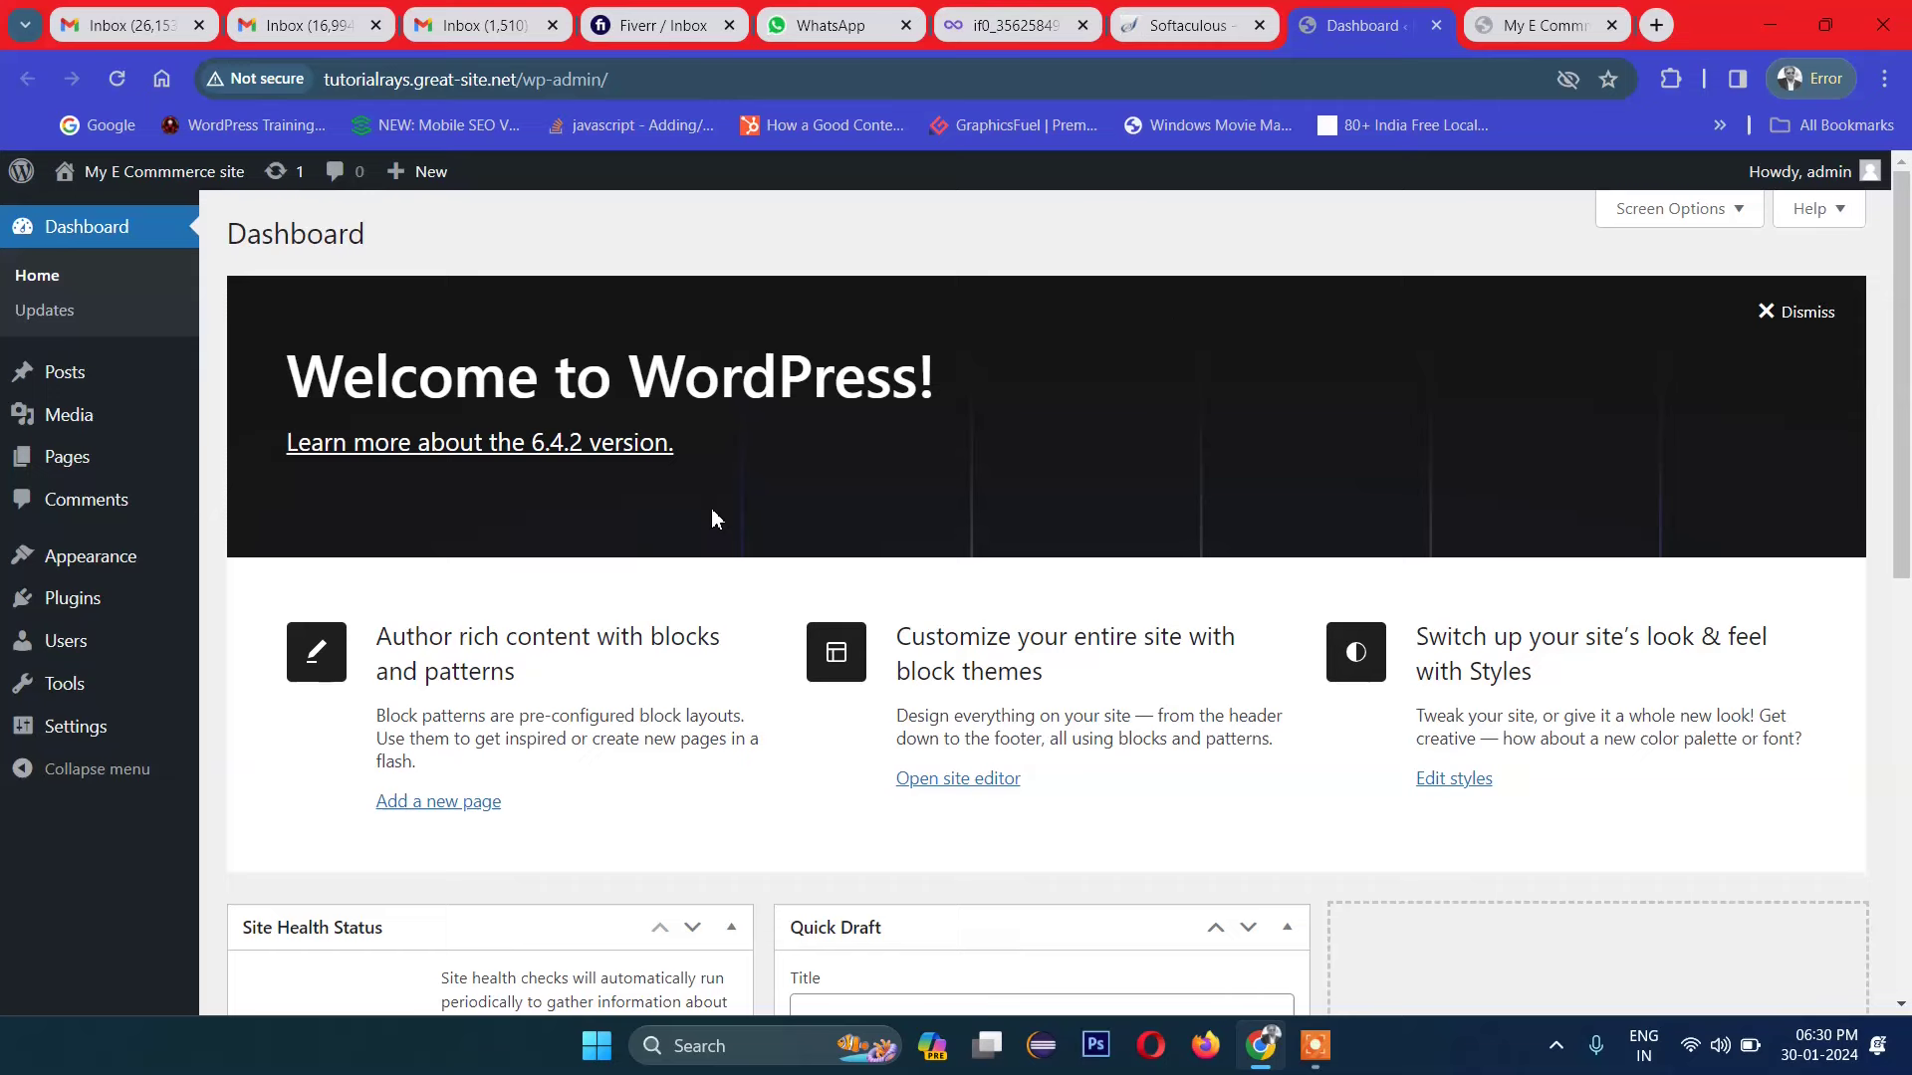
left_click(1651, 29)
Step: Search Google for 'flatsome theme'
type("fla")
key("Return")
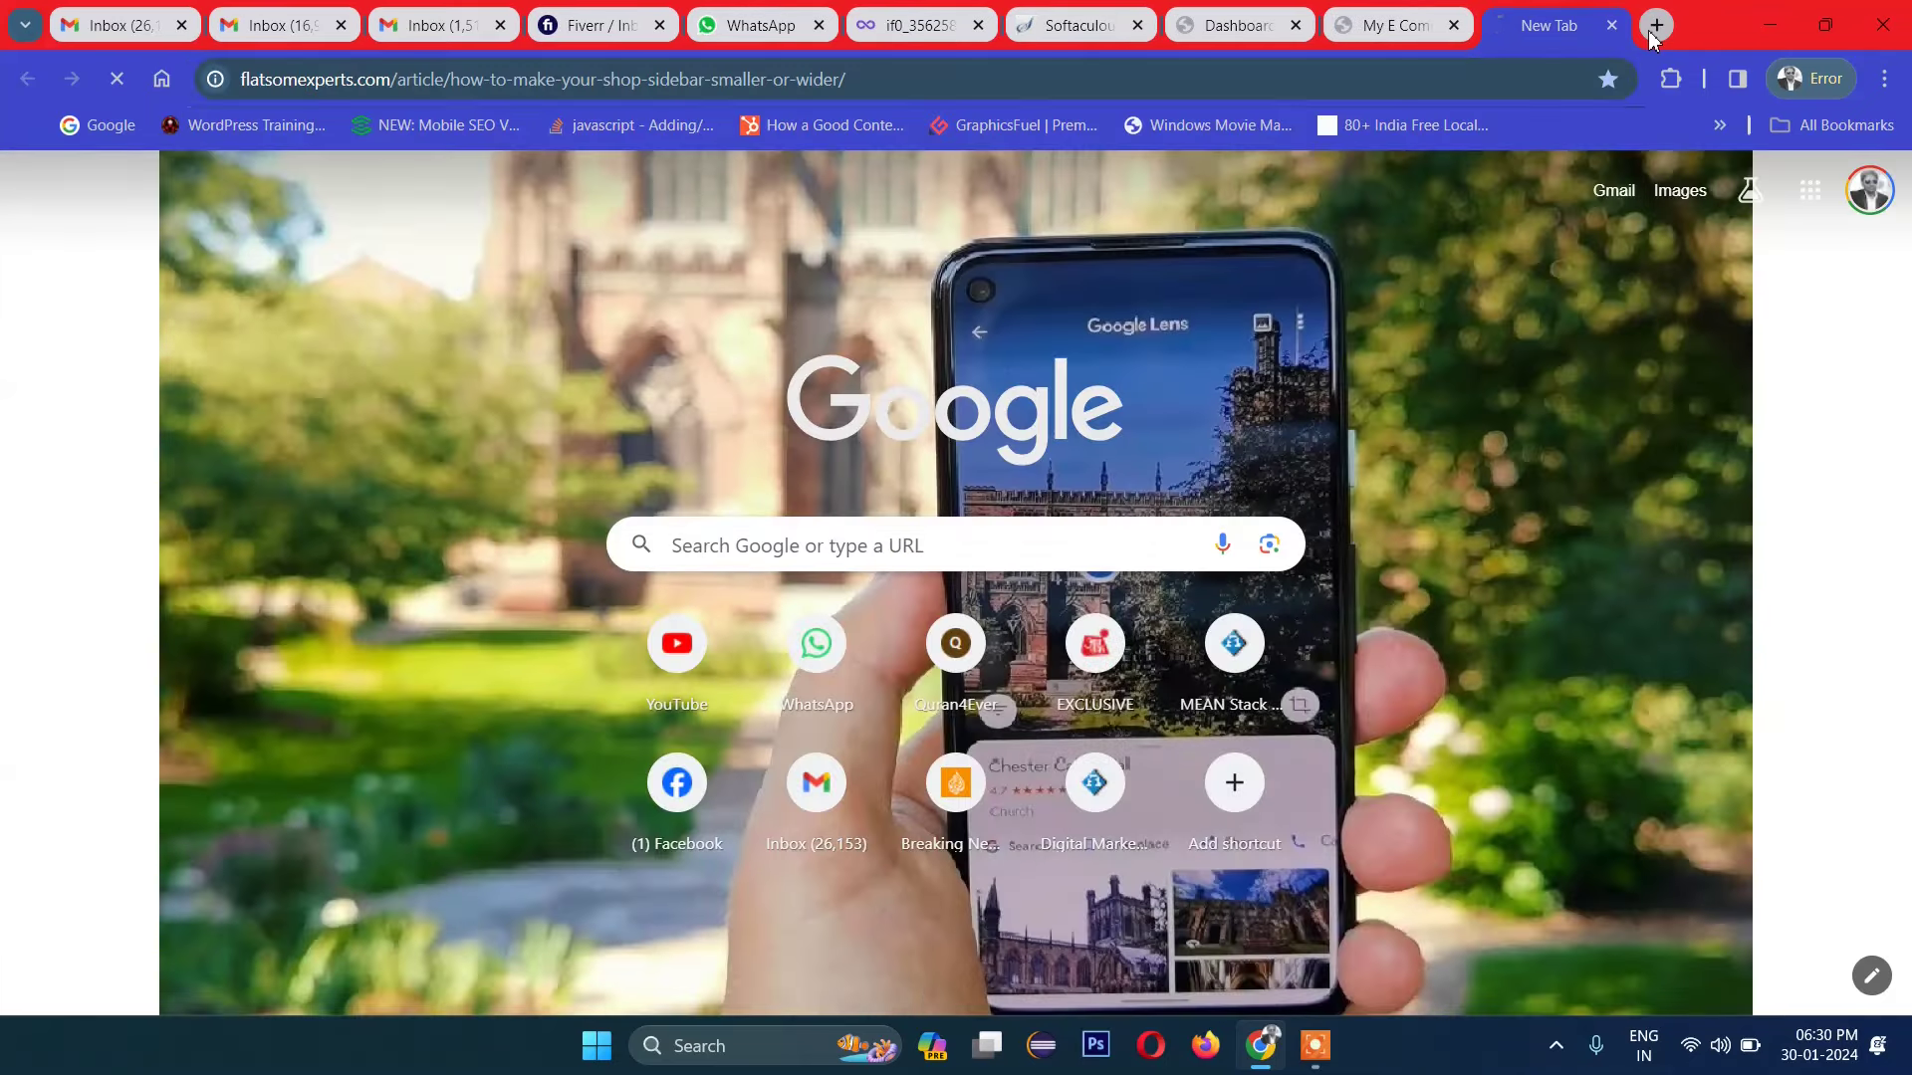
left_click(407, 93)
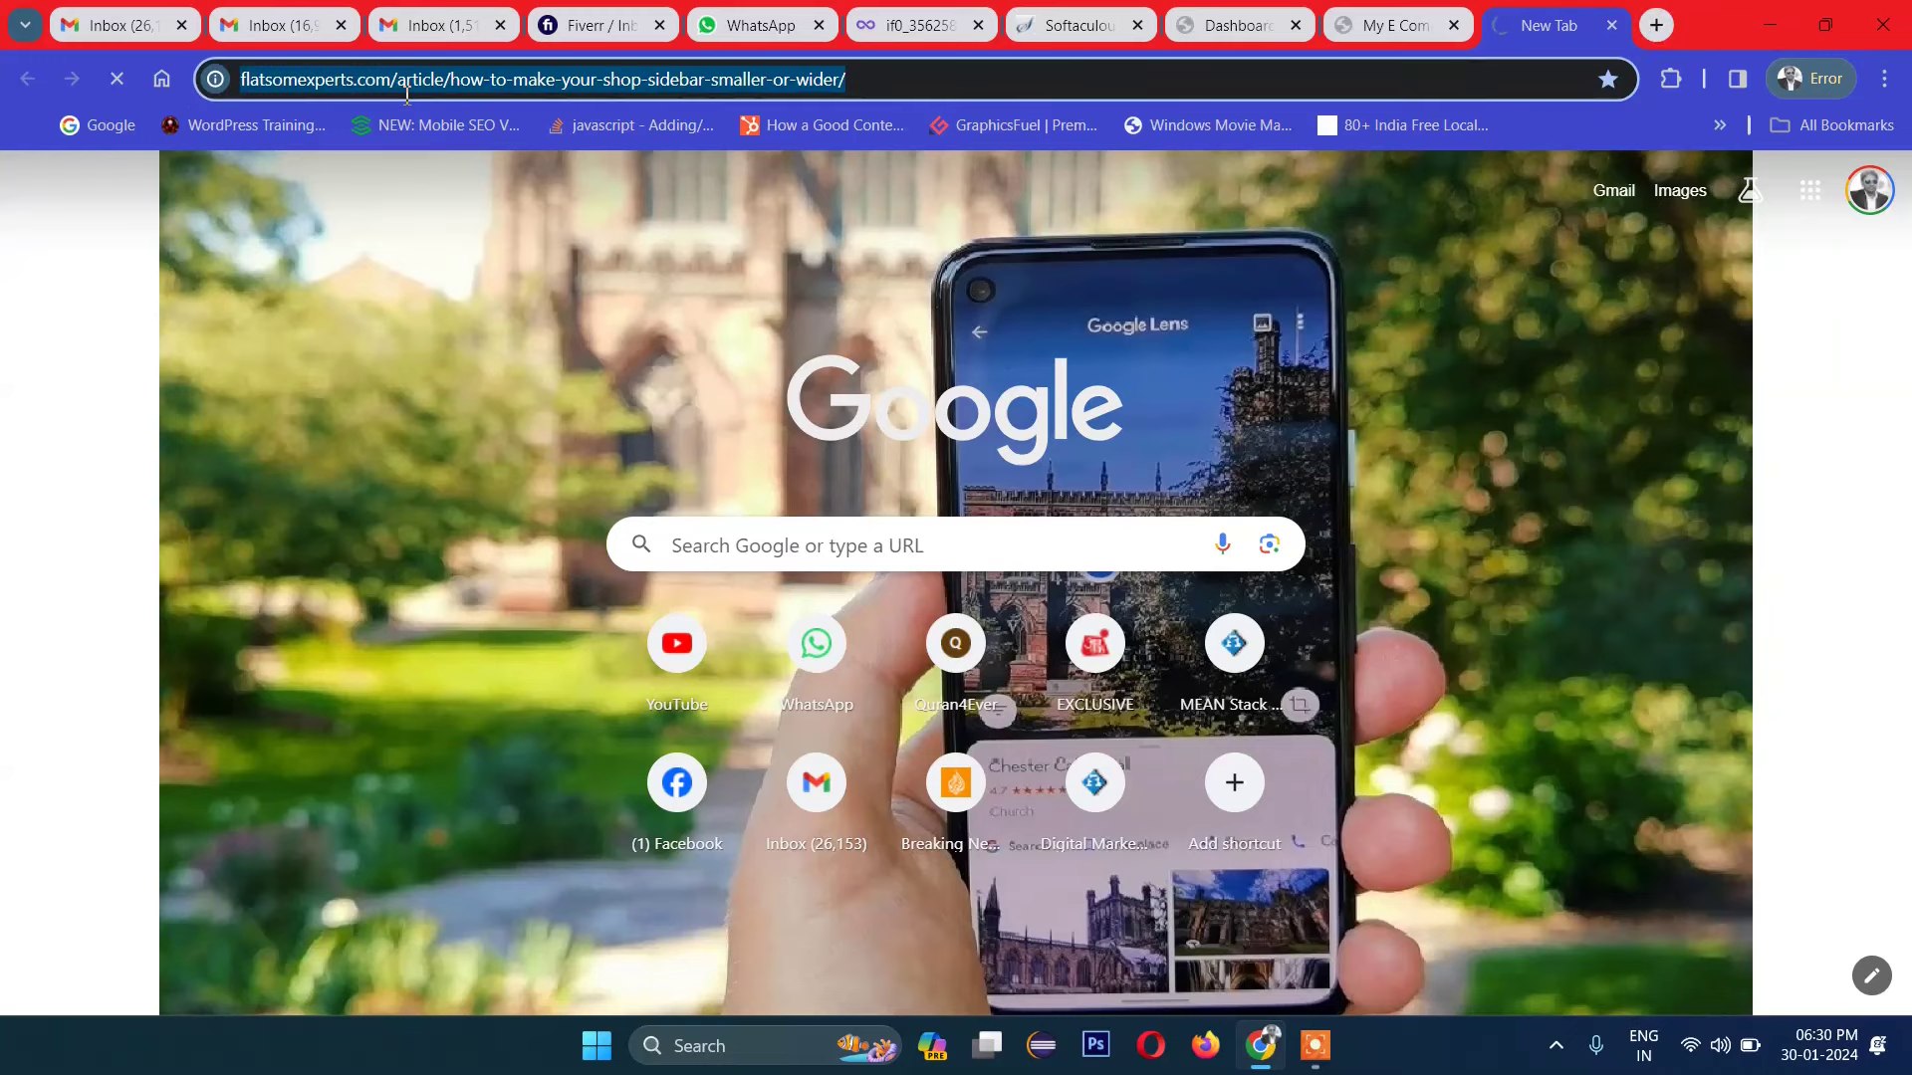
type("falt")
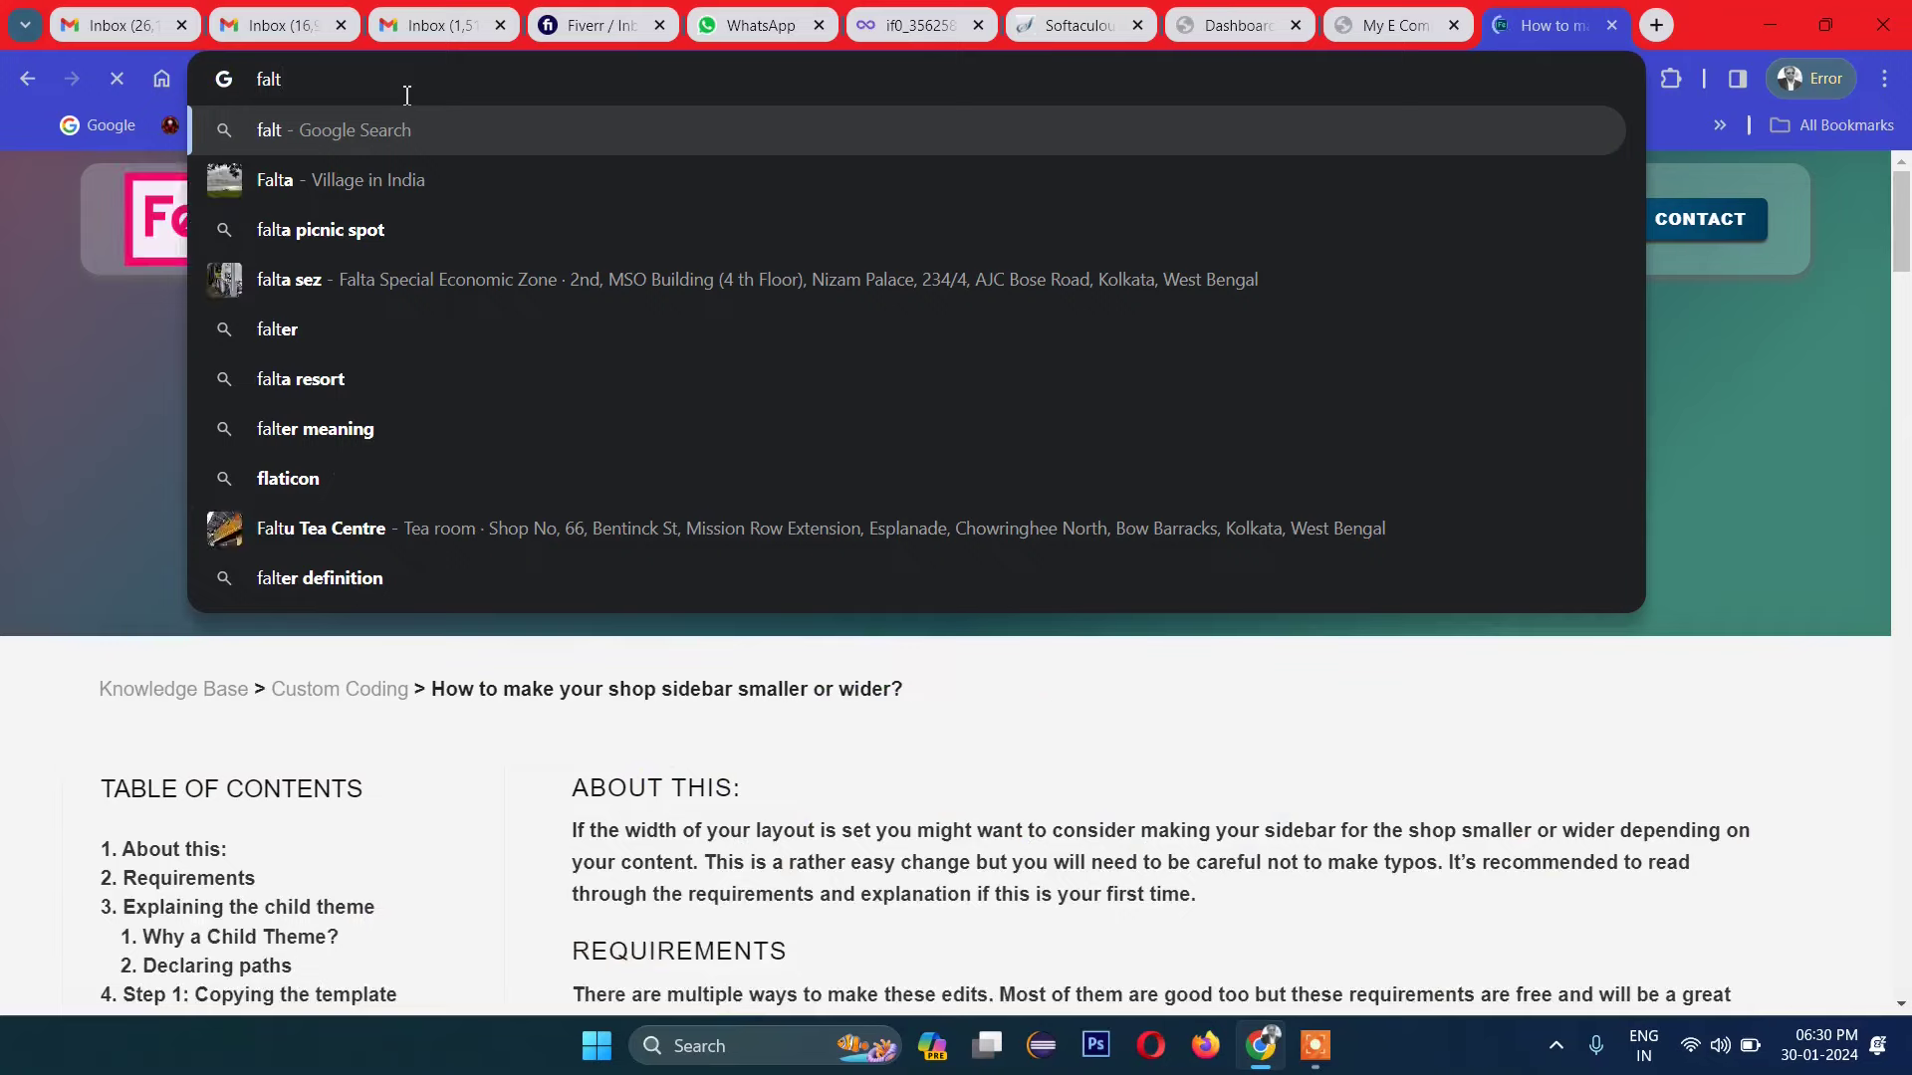
key("BackSpace")
key("BackSpace")
key("BackSpace")
type("flatsome theme")
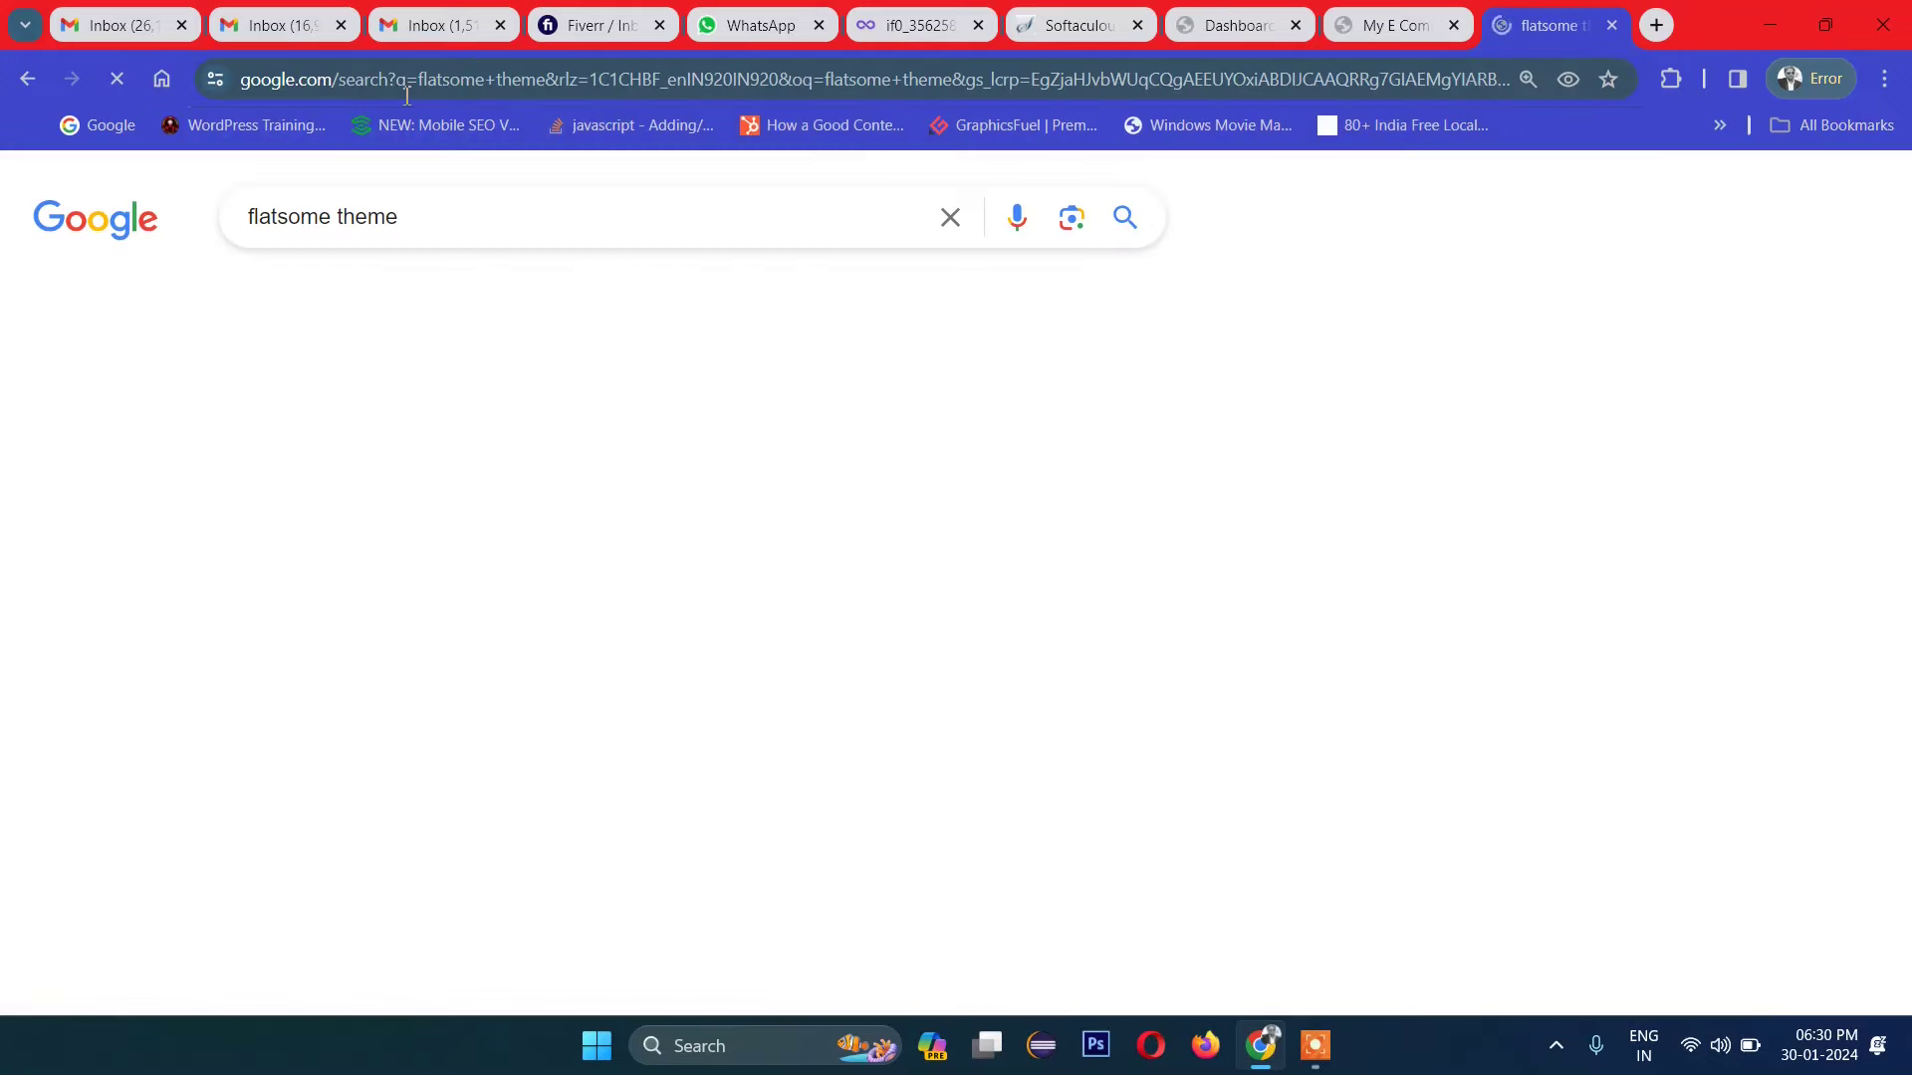
Step: Open the Flatsome ThemeForest product page and scroll through it
left_click(334, 538)
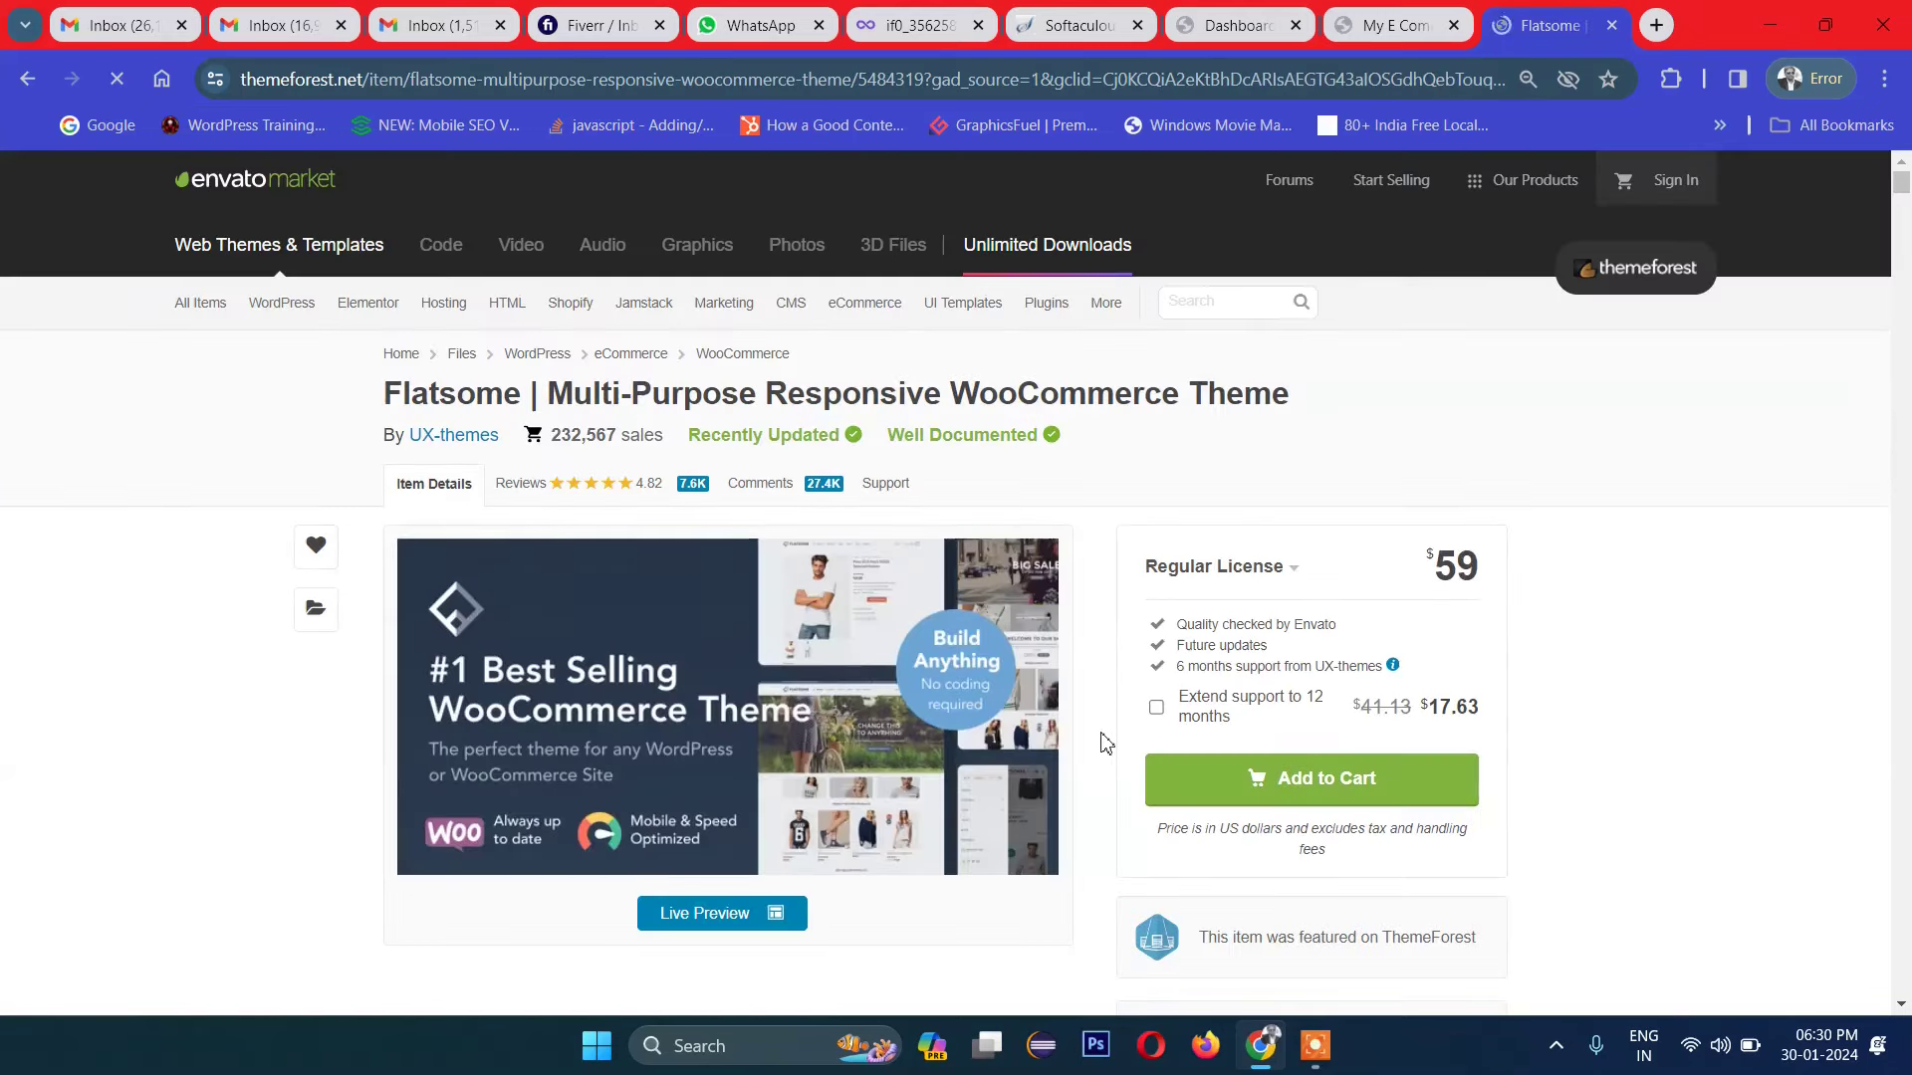
scroll(1477, 675, "down", 6)
scroll(1478, 676, "down", 6)
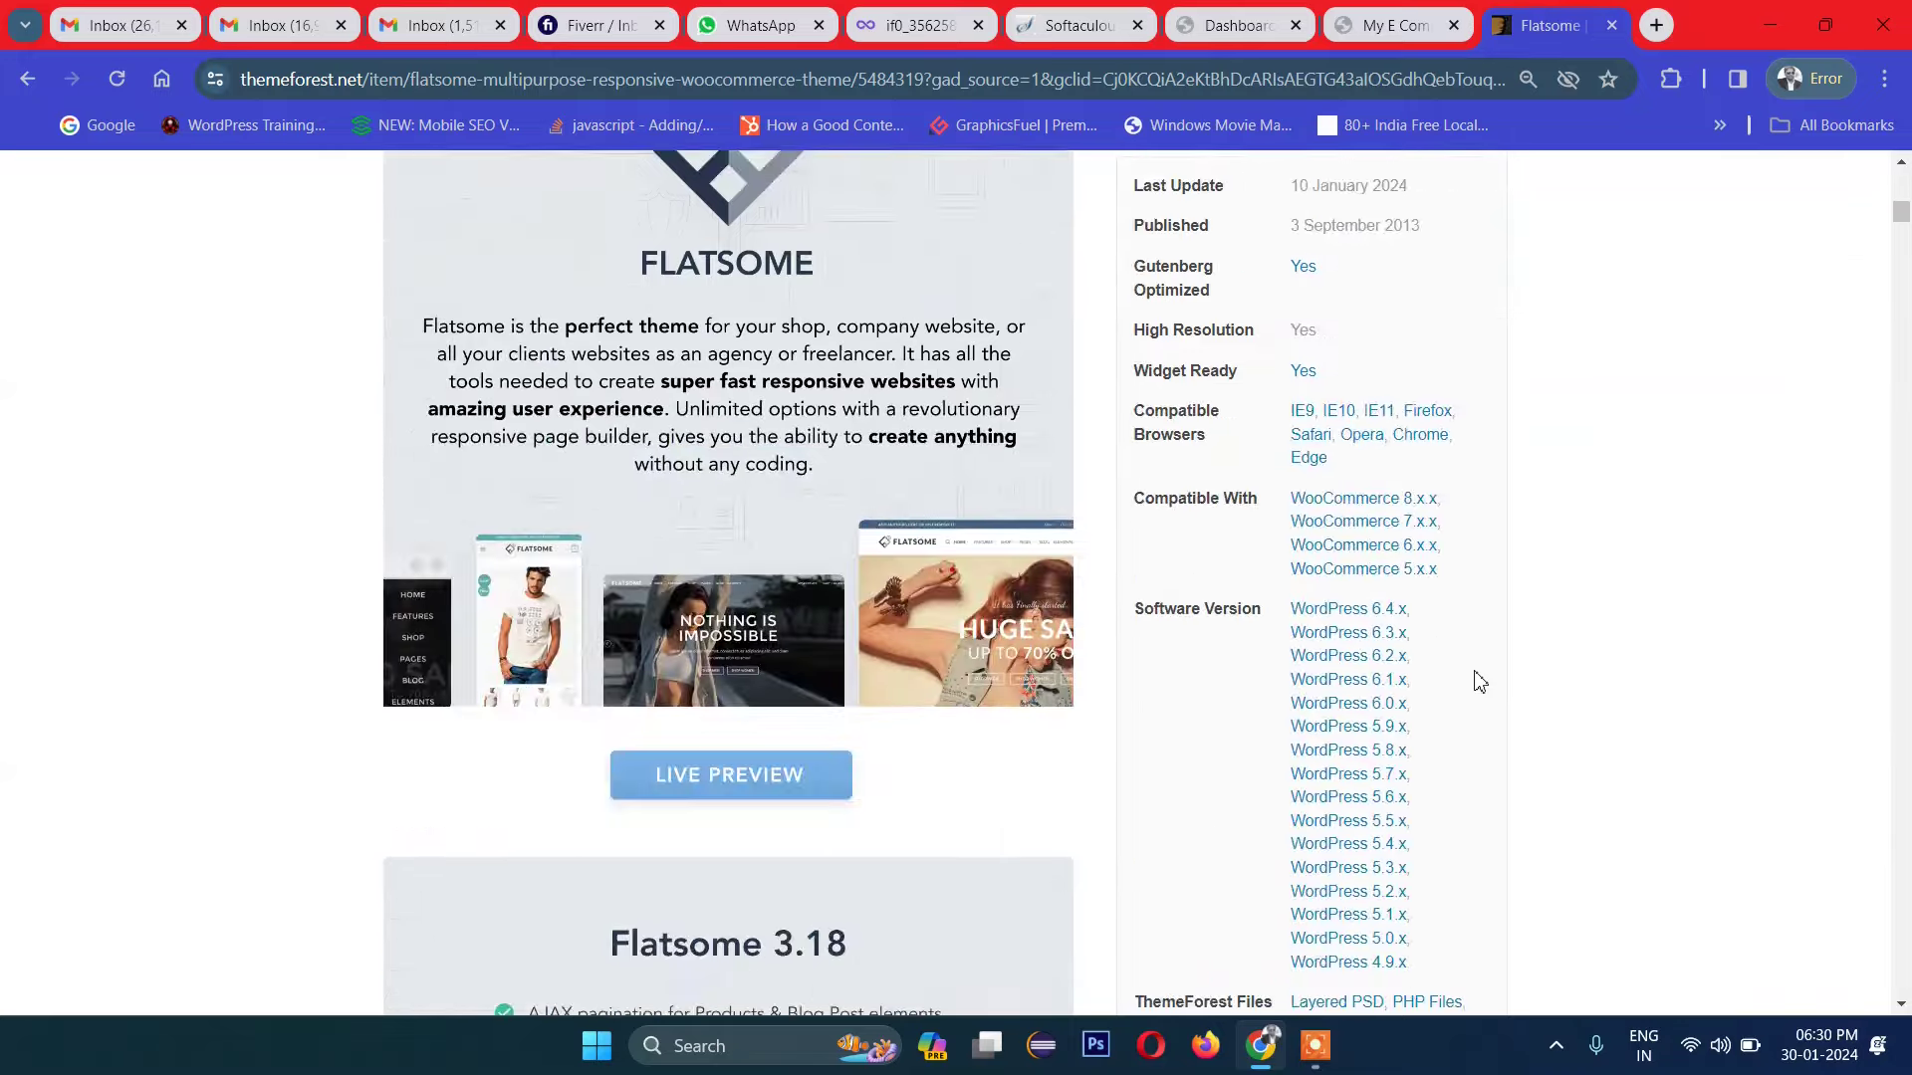
scroll(1477, 675, "up", 12)
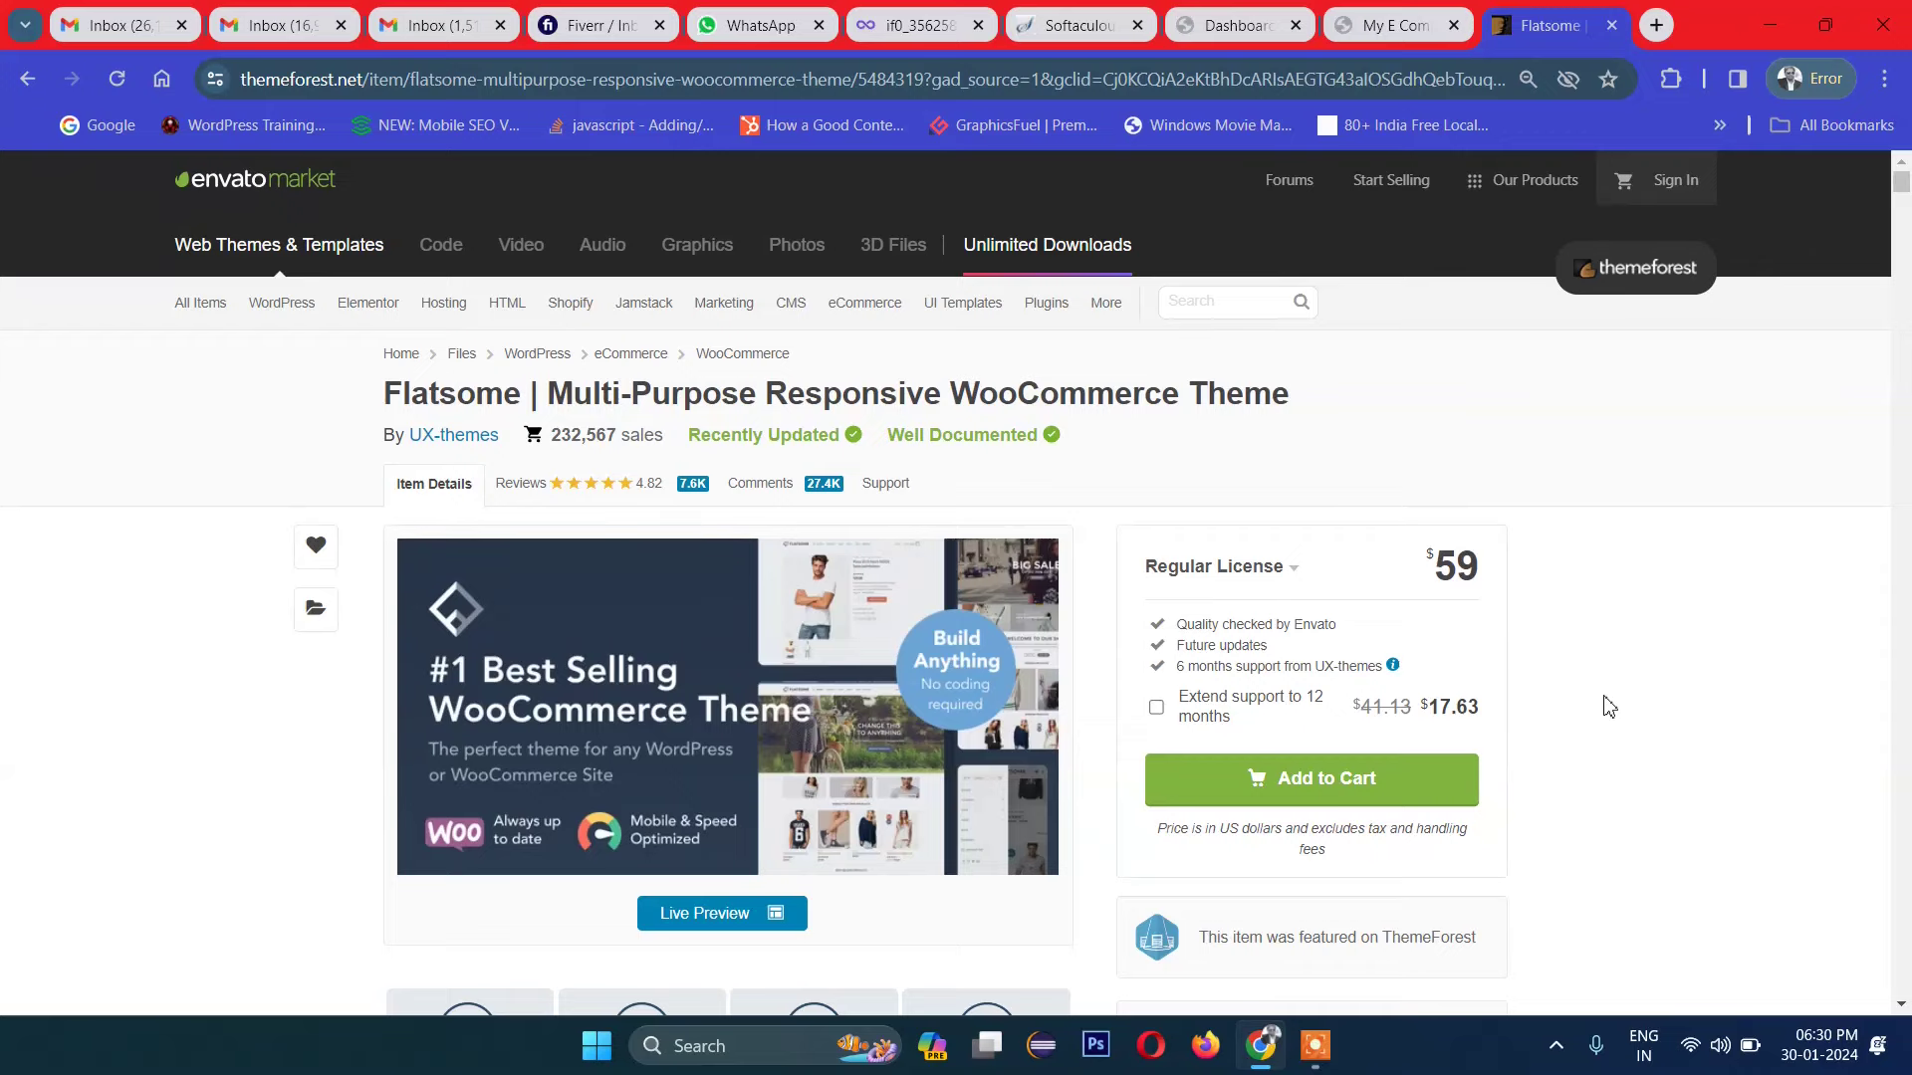
key("ctrl+8")
Step: Upload flatsome_to_install.zip via Add New > Upload Theme, install it and activate Flatsome
left_click(63, 515)
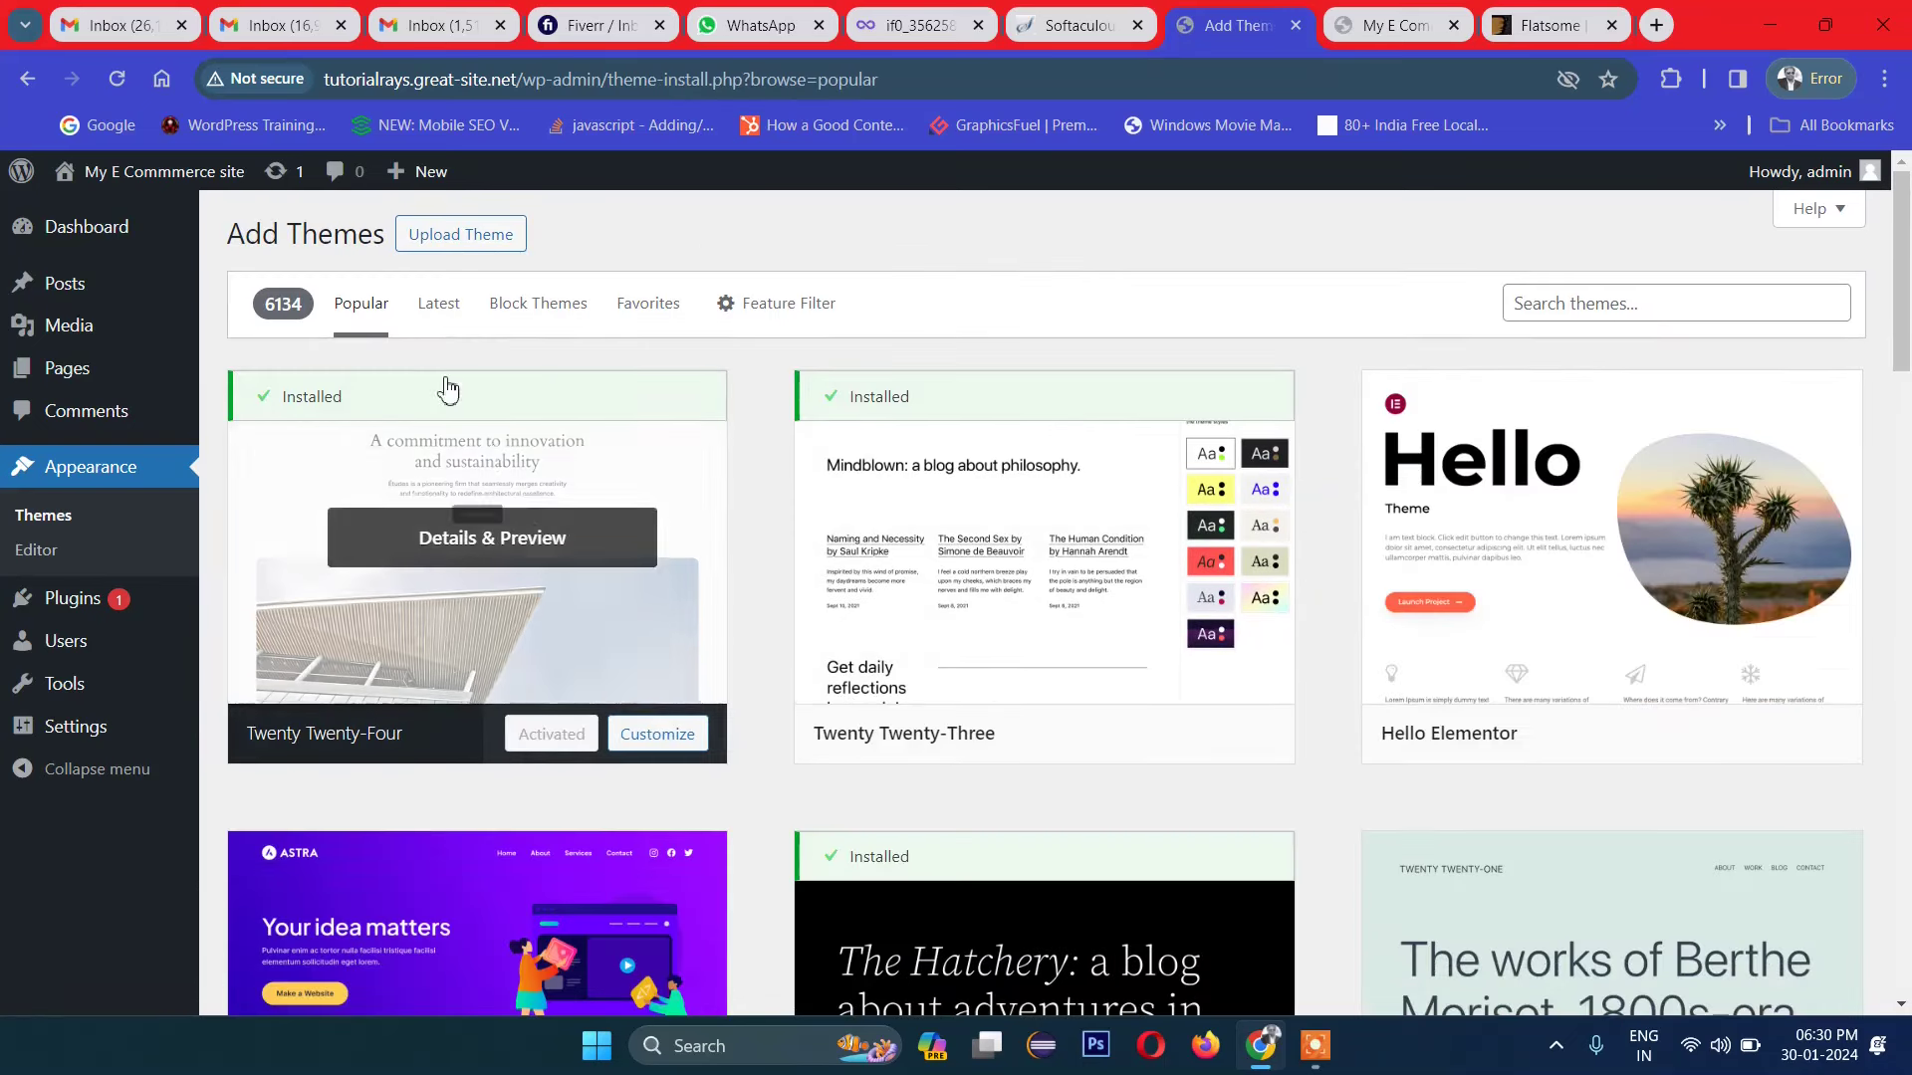
left_click(458, 236)
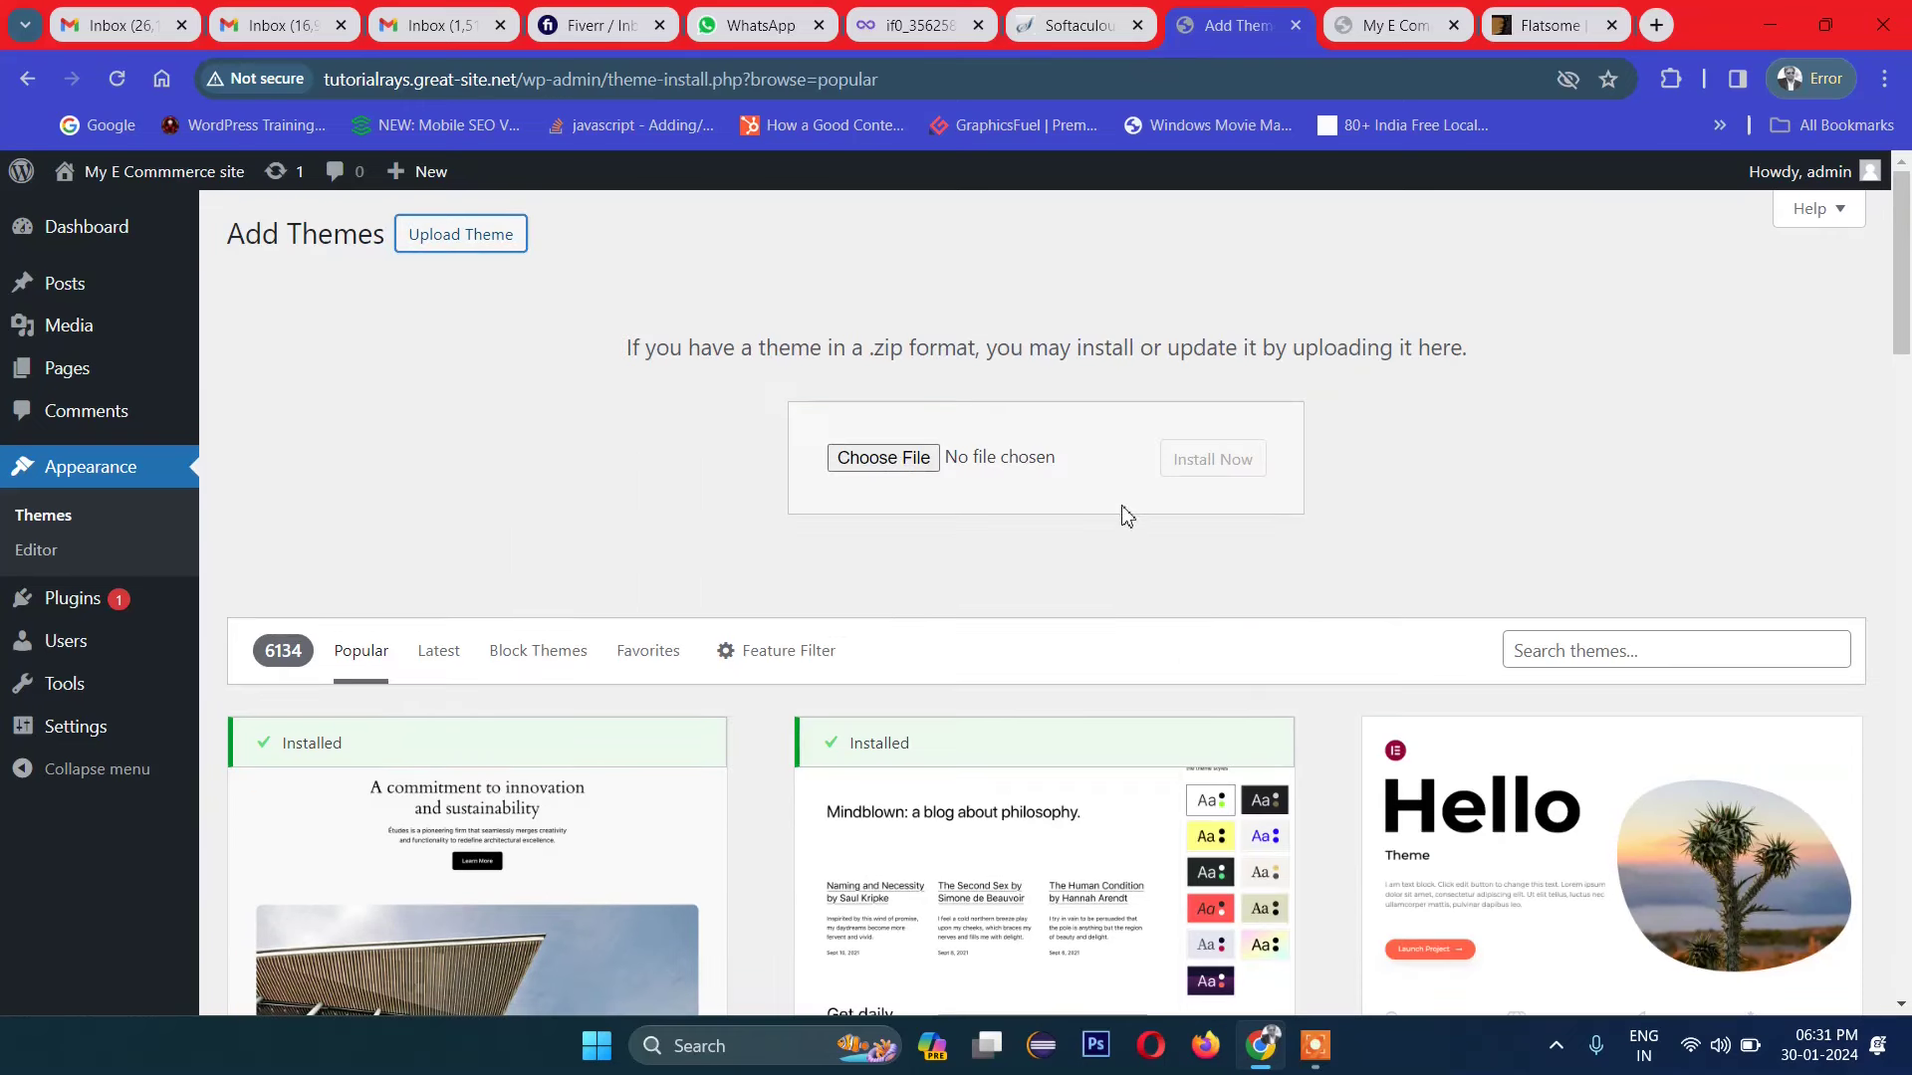
left_click(895, 460)
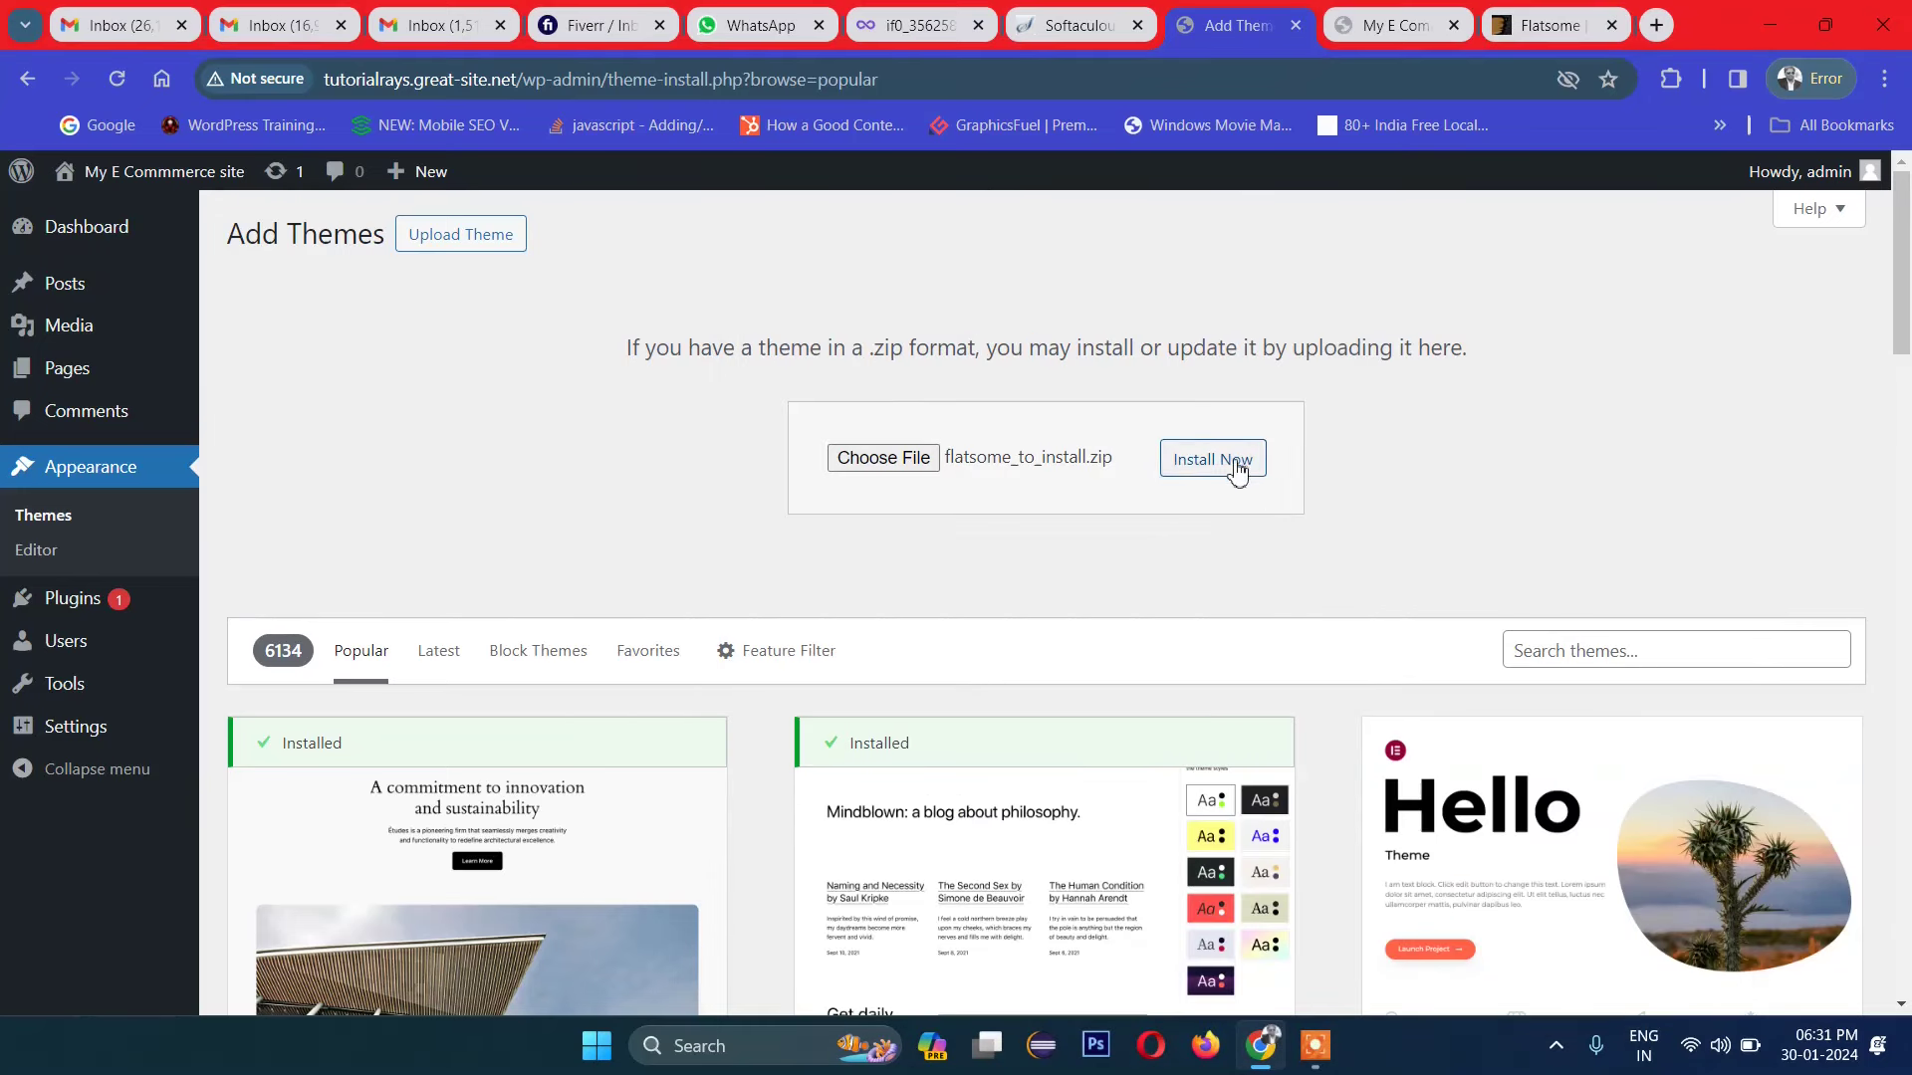
left_click(1236, 472)
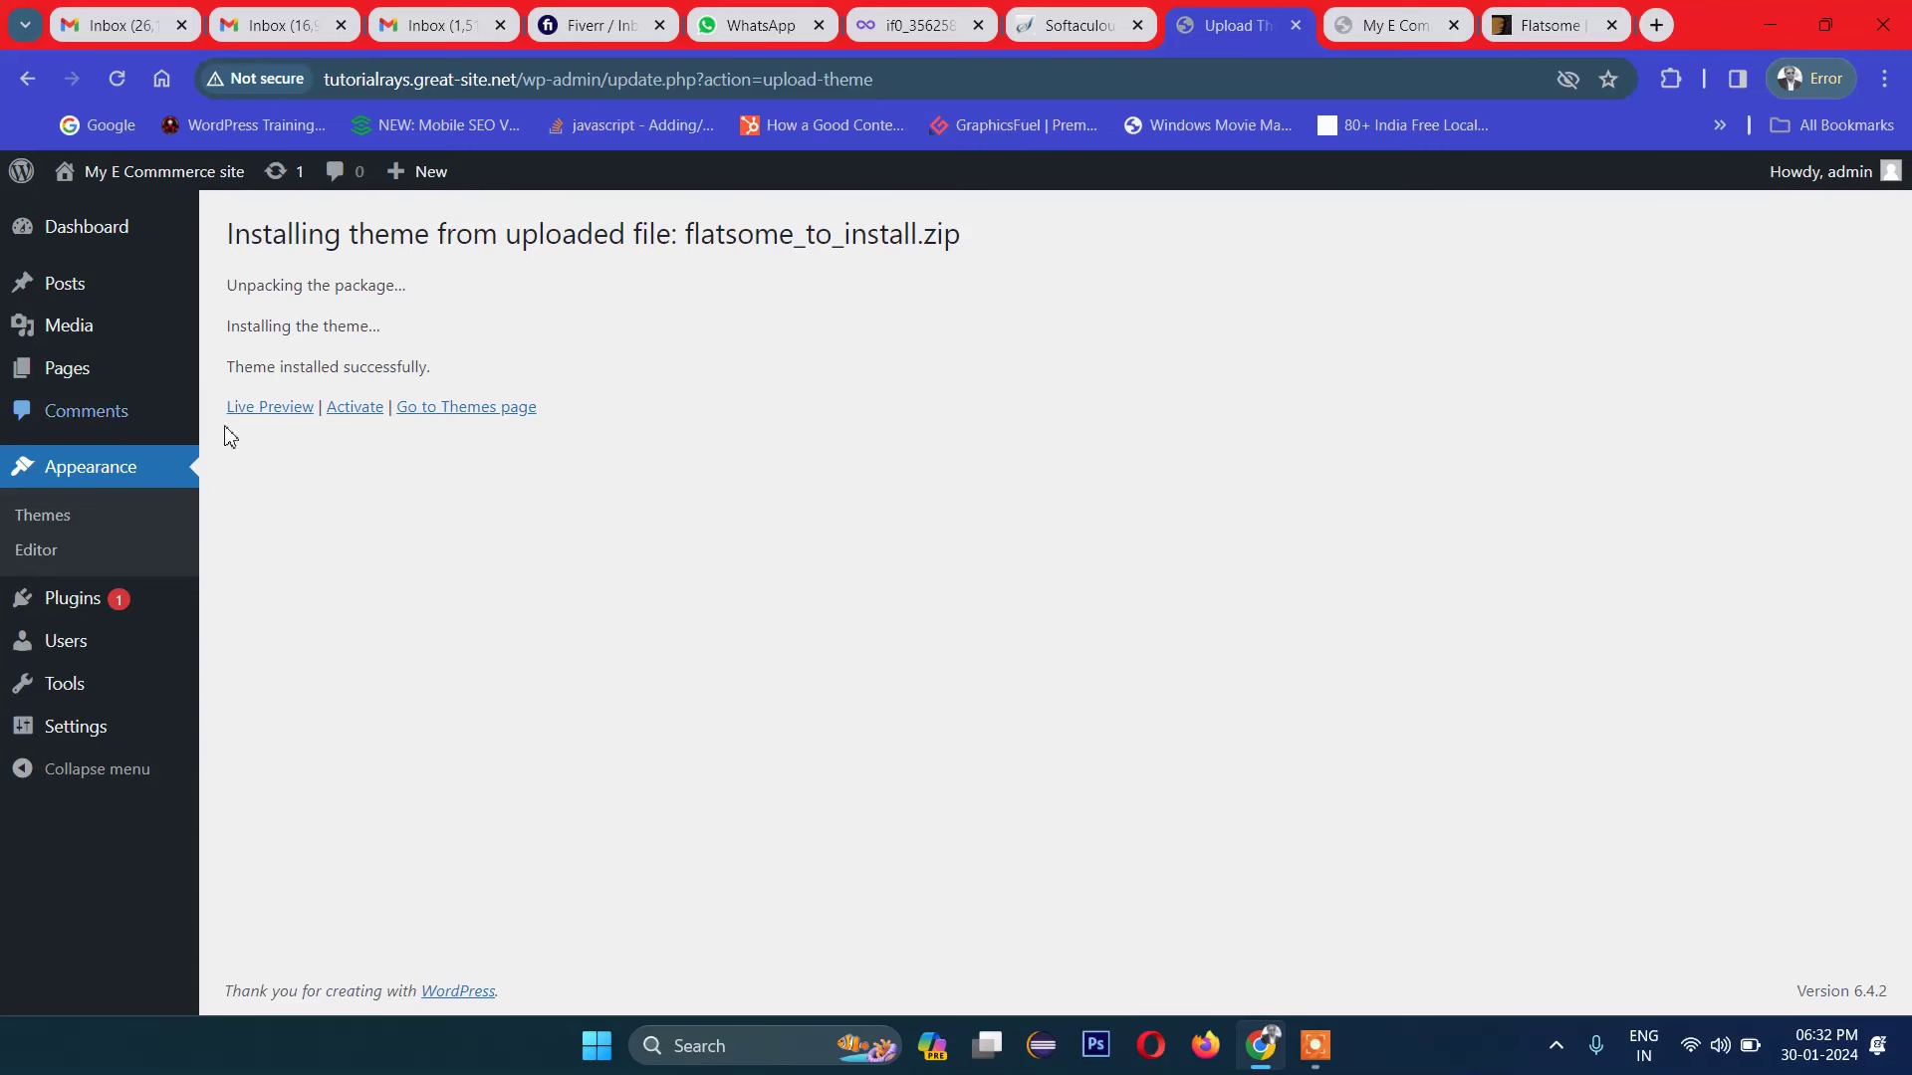
left_click(348, 410)
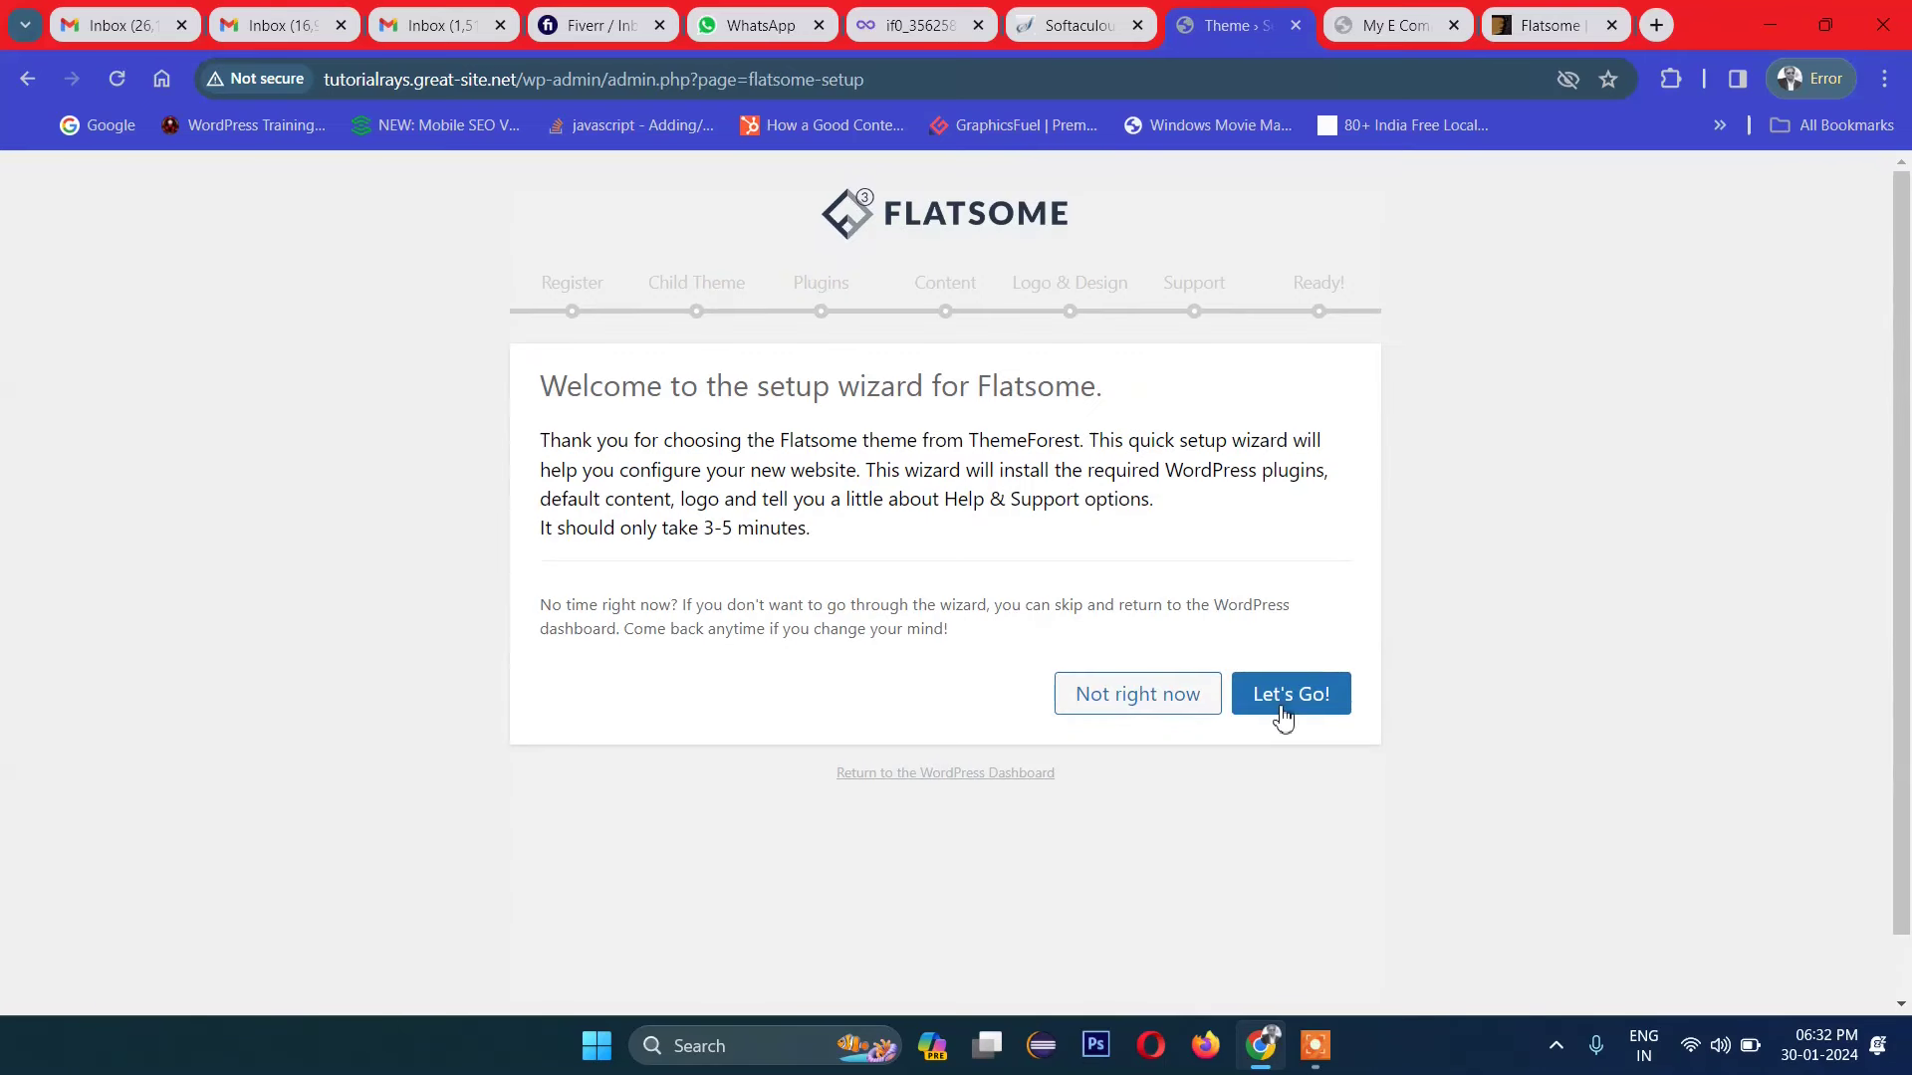
Step: Start the Flatsome setup wizard and create and activate a Flatsome child theme
left_click(1307, 709)
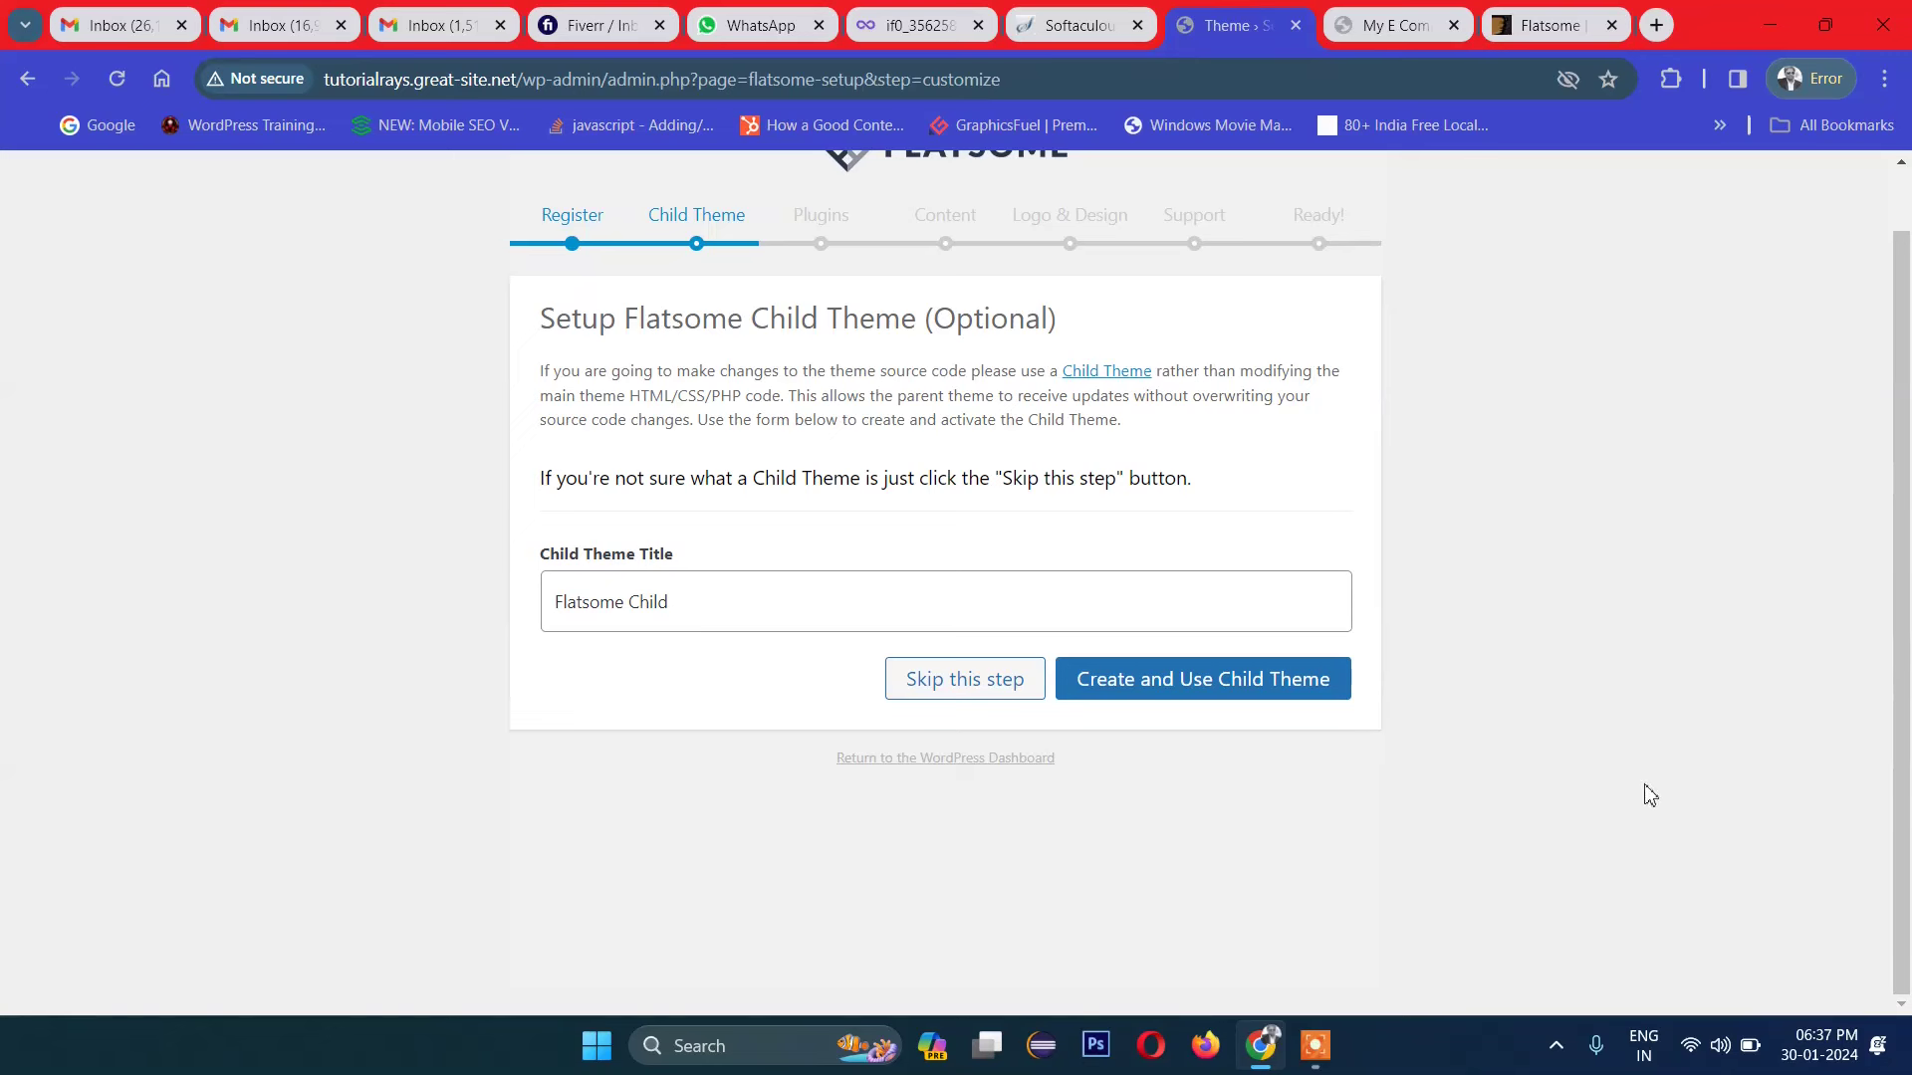
left_click(1210, 693)
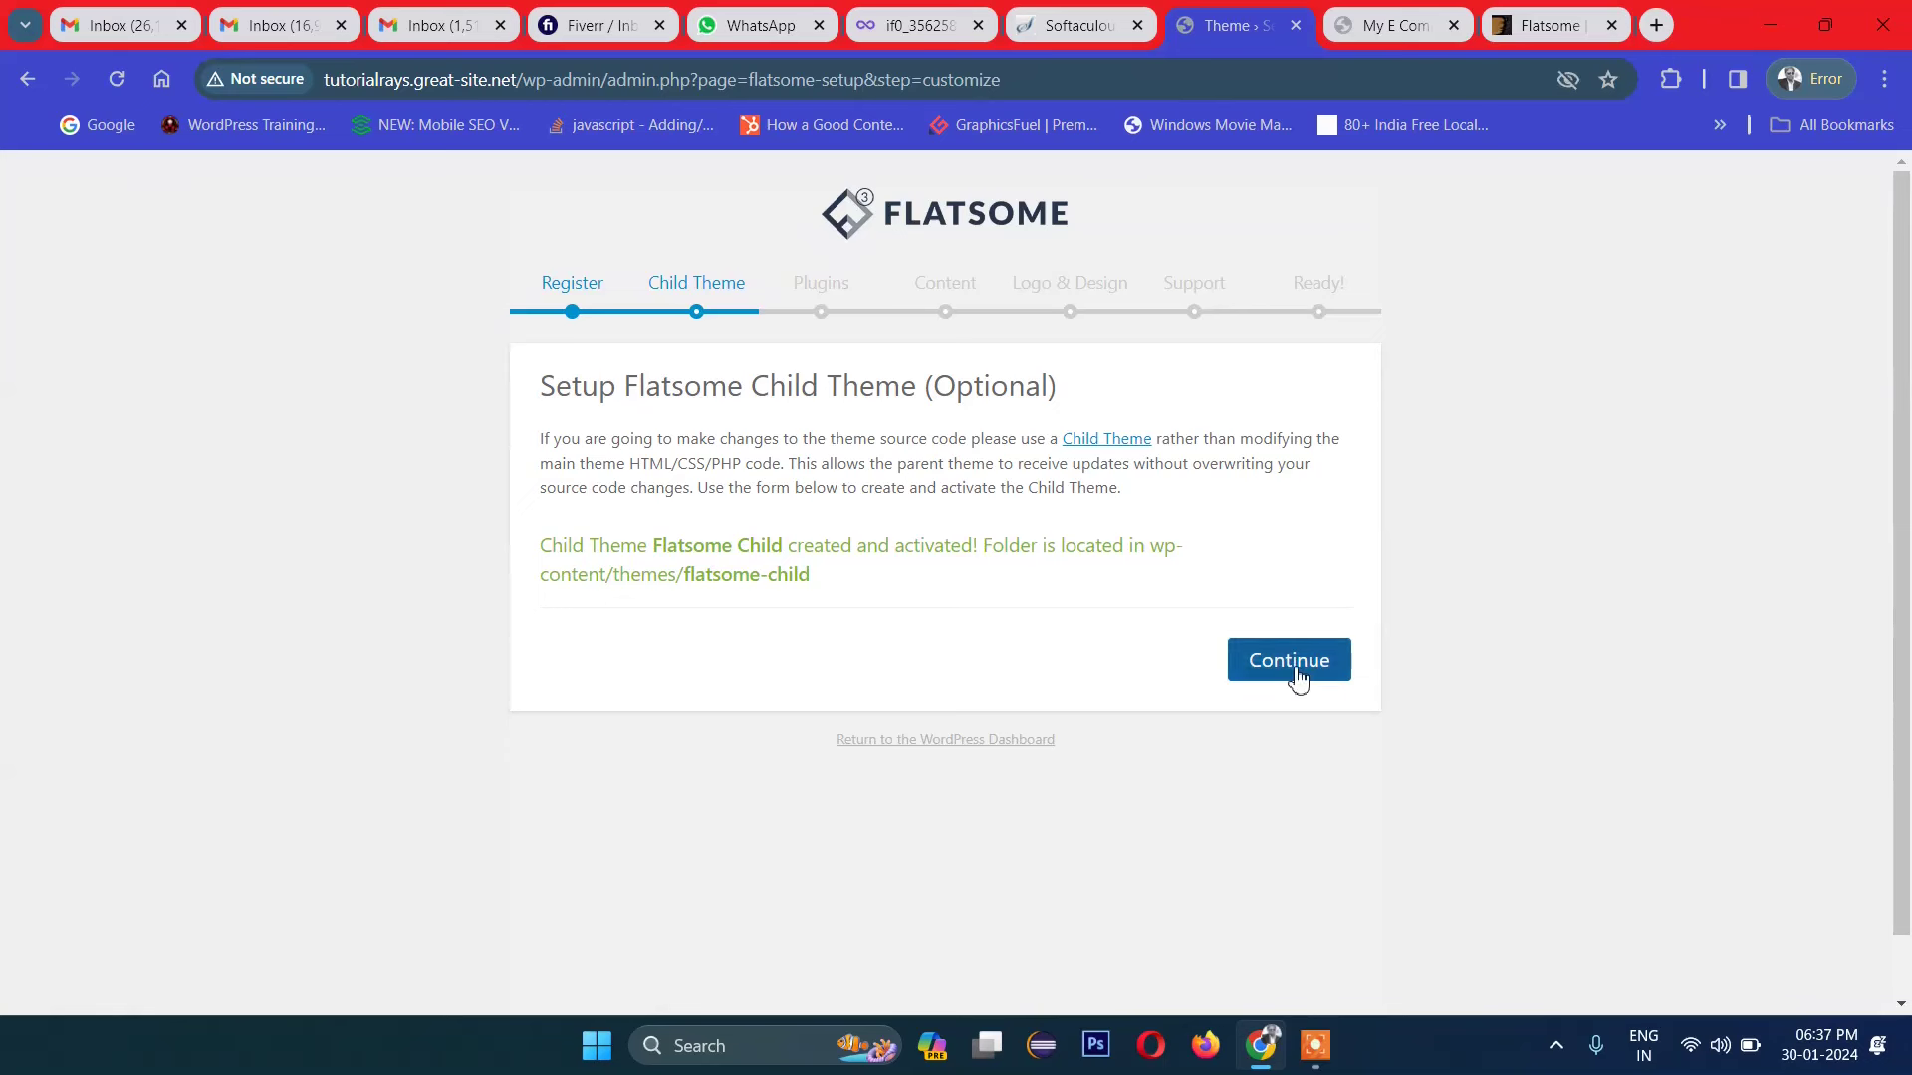
left_click(1296, 680)
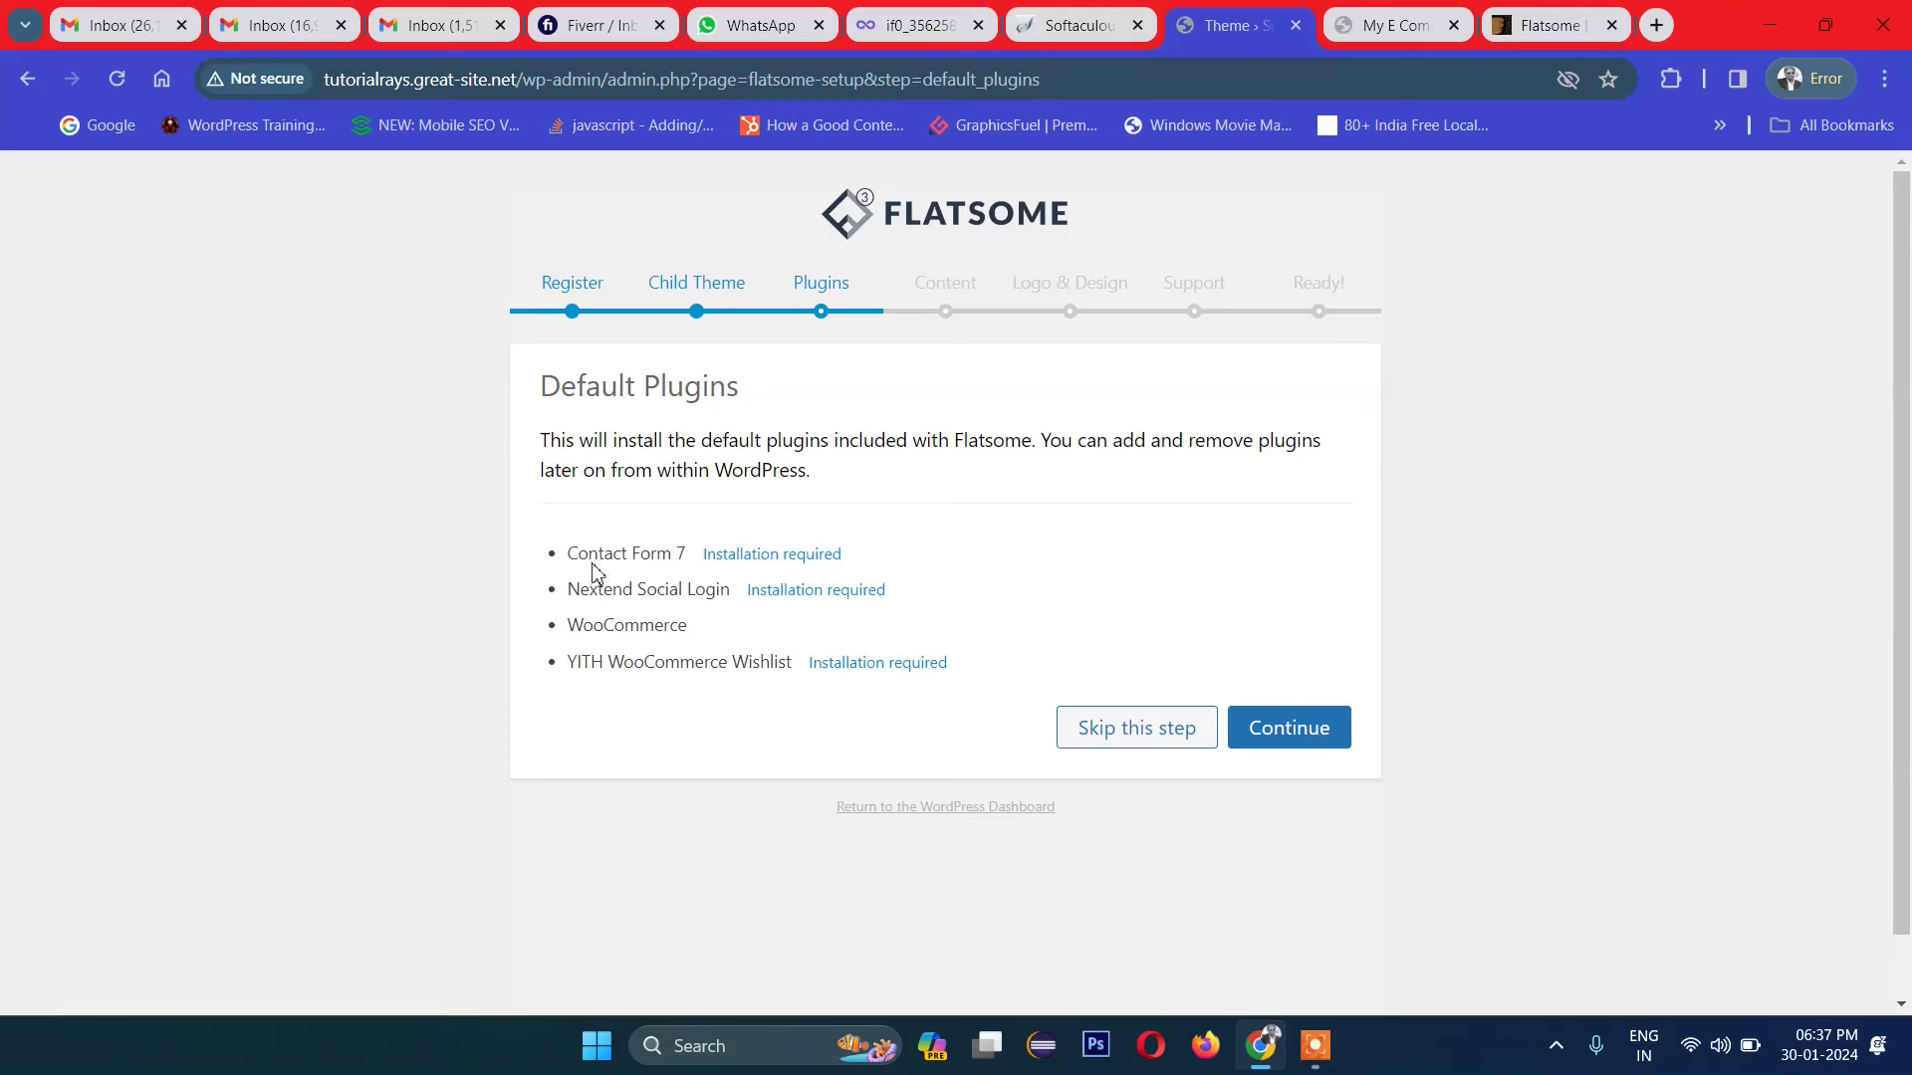
Step: Review and install the default plugins: Contact Form 7, Nextend Social Login, WooCommerce, YITH Wishlist
left_click_drag(588, 553, 657, 552)
left_click(757, 672)
left_click_drag(589, 634, 661, 627)
left_click(659, 630)
left_click_drag(568, 625, 678, 627)
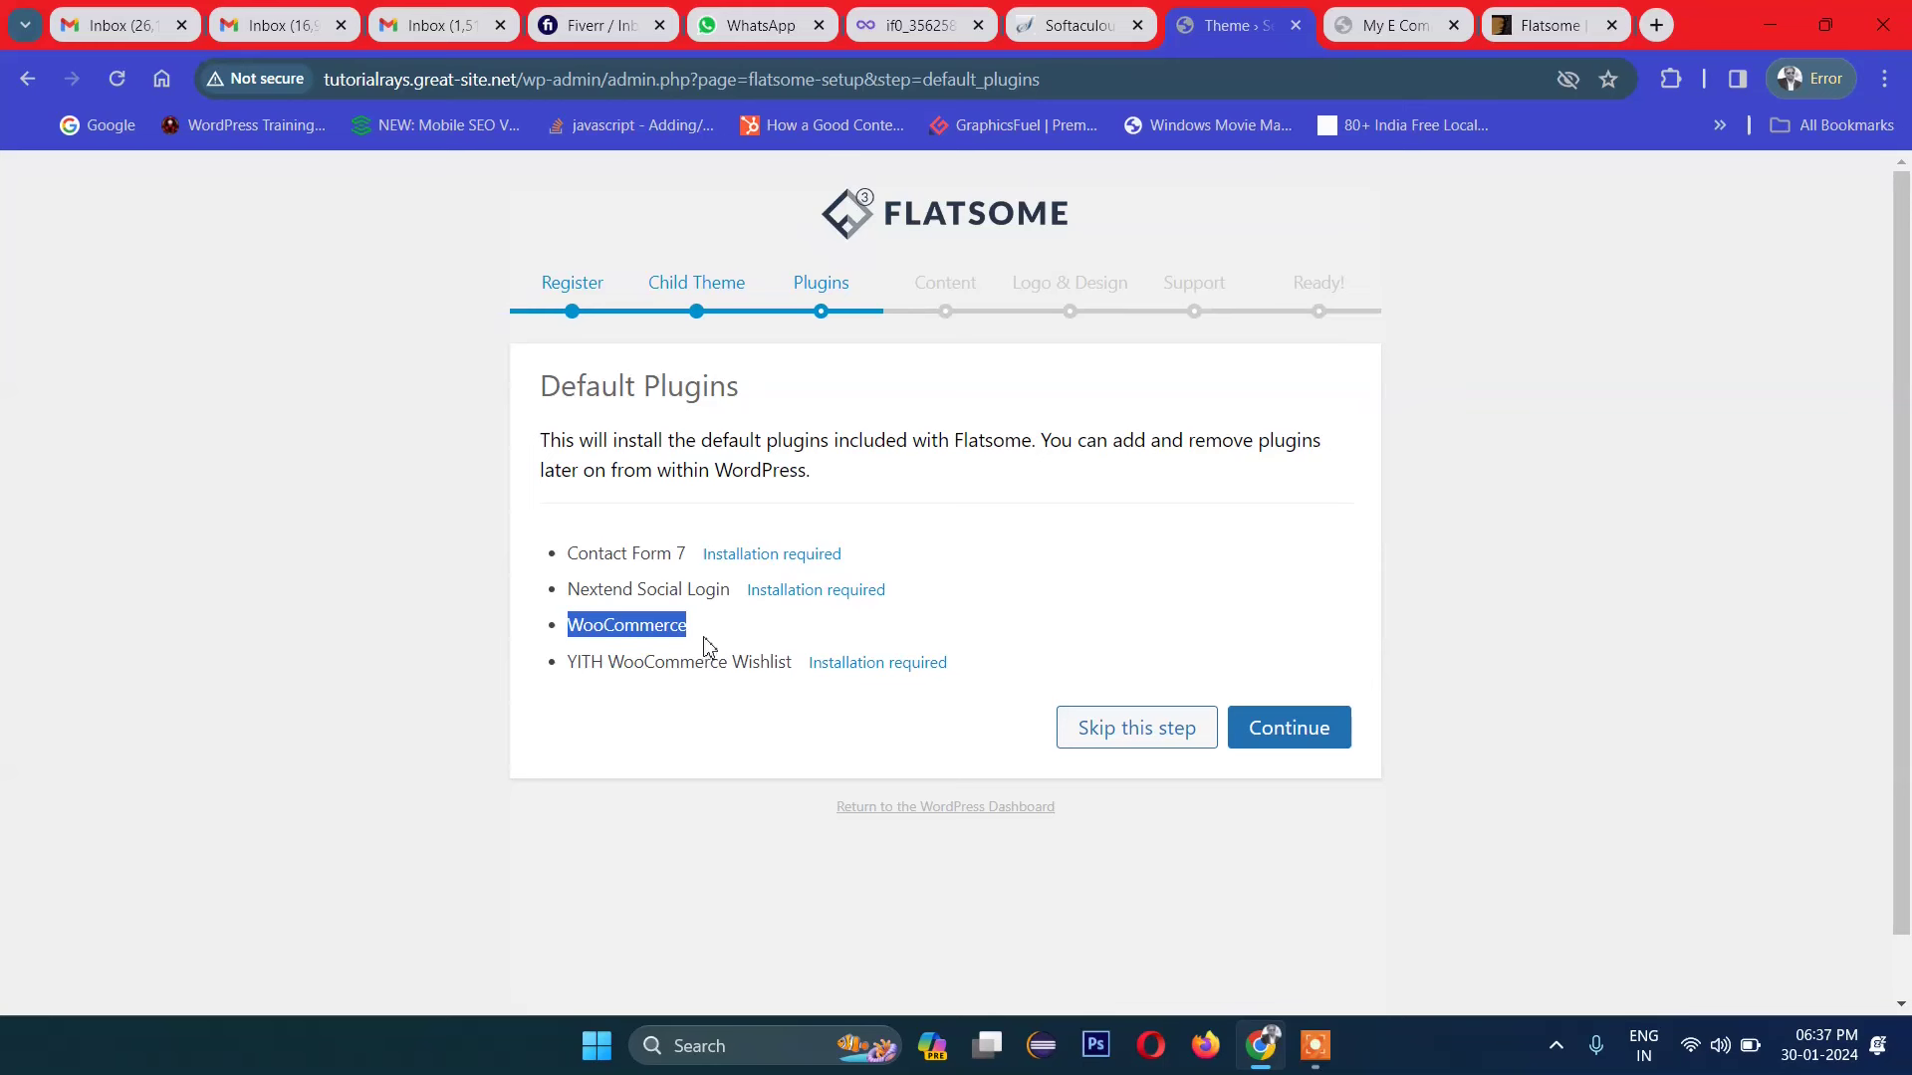
left_click(636, 659)
left_click_drag(582, 627, 733, 617)
left_click(670, 625)
left_click(545, 525)
left_click(734, 617)
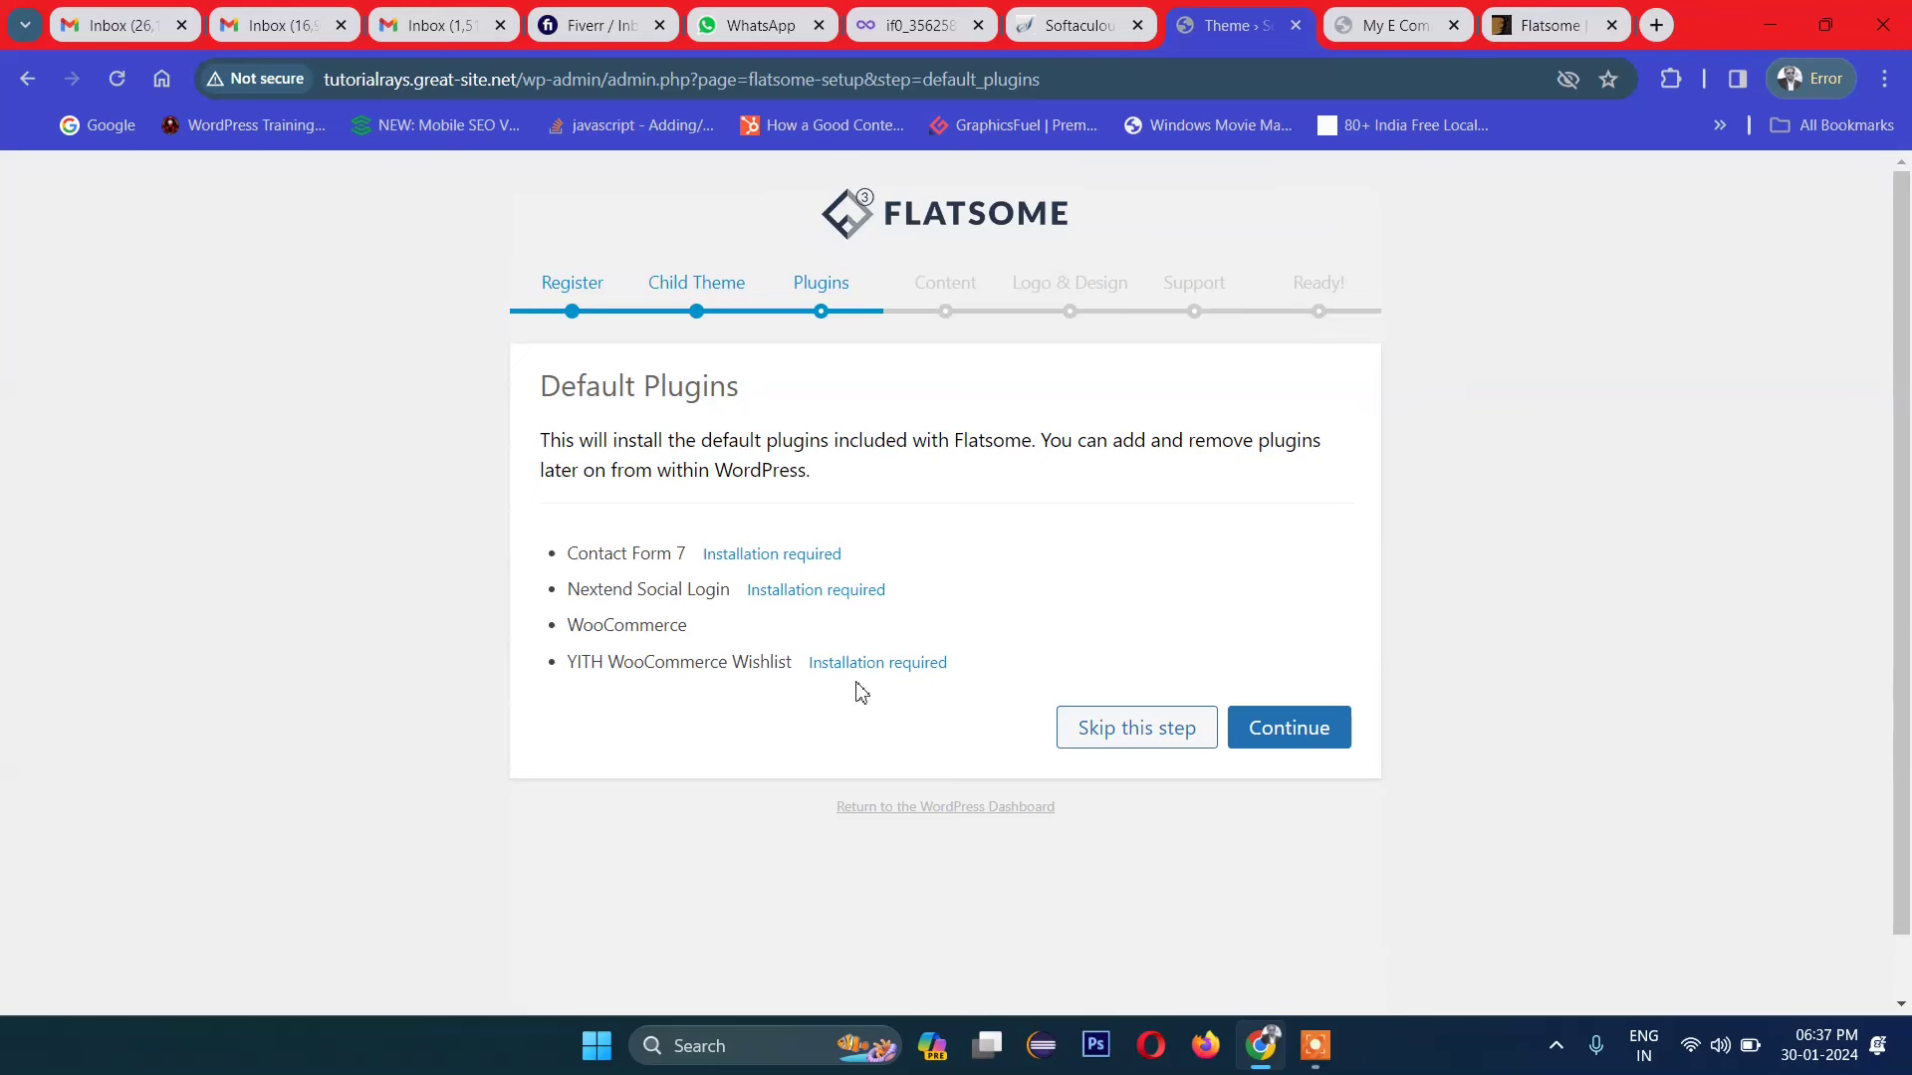
left_click_drag(833, 668, 990, 661)
left_click(989, 661)
left_click_drag(567, 554, 692, 549)
left_click(692, 548)
left_click(1320, 751)
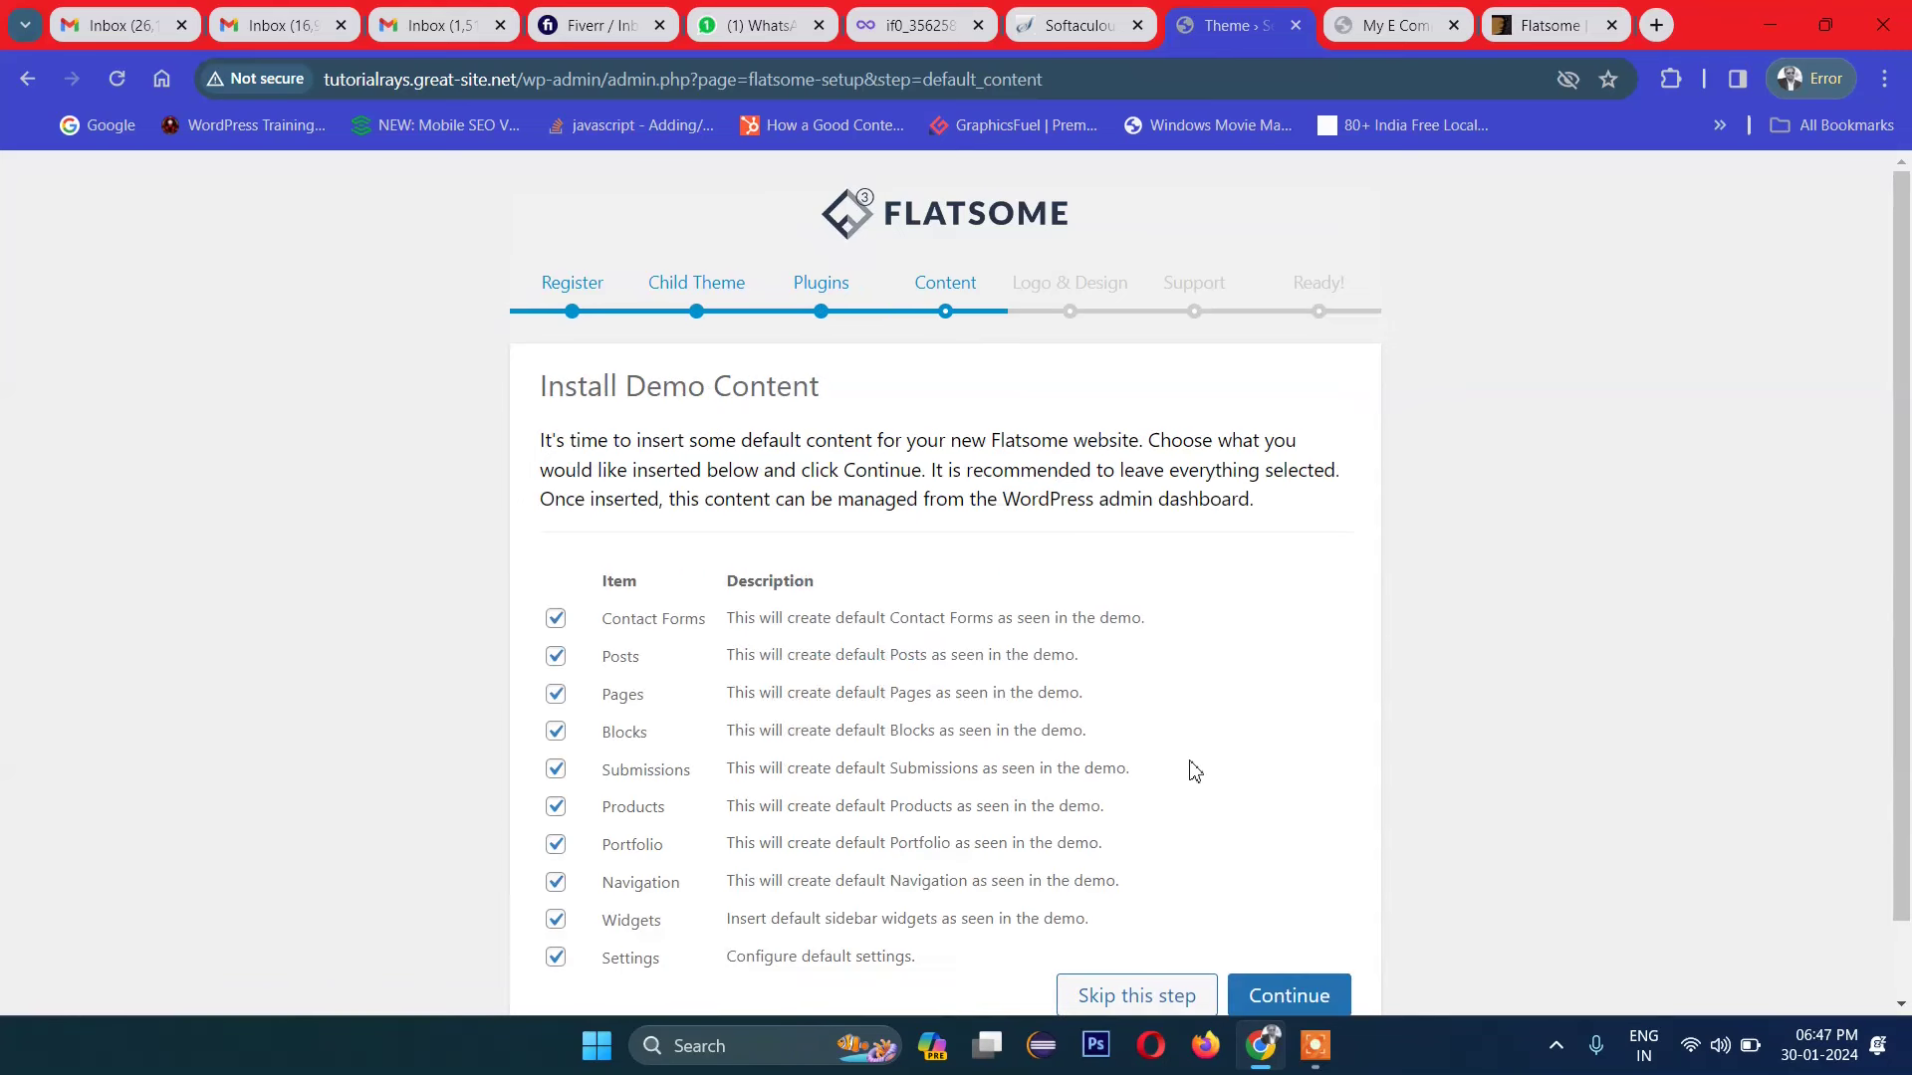
Step: Start importing the Flatsome demo content
scroll(777, 543, "down", 1)
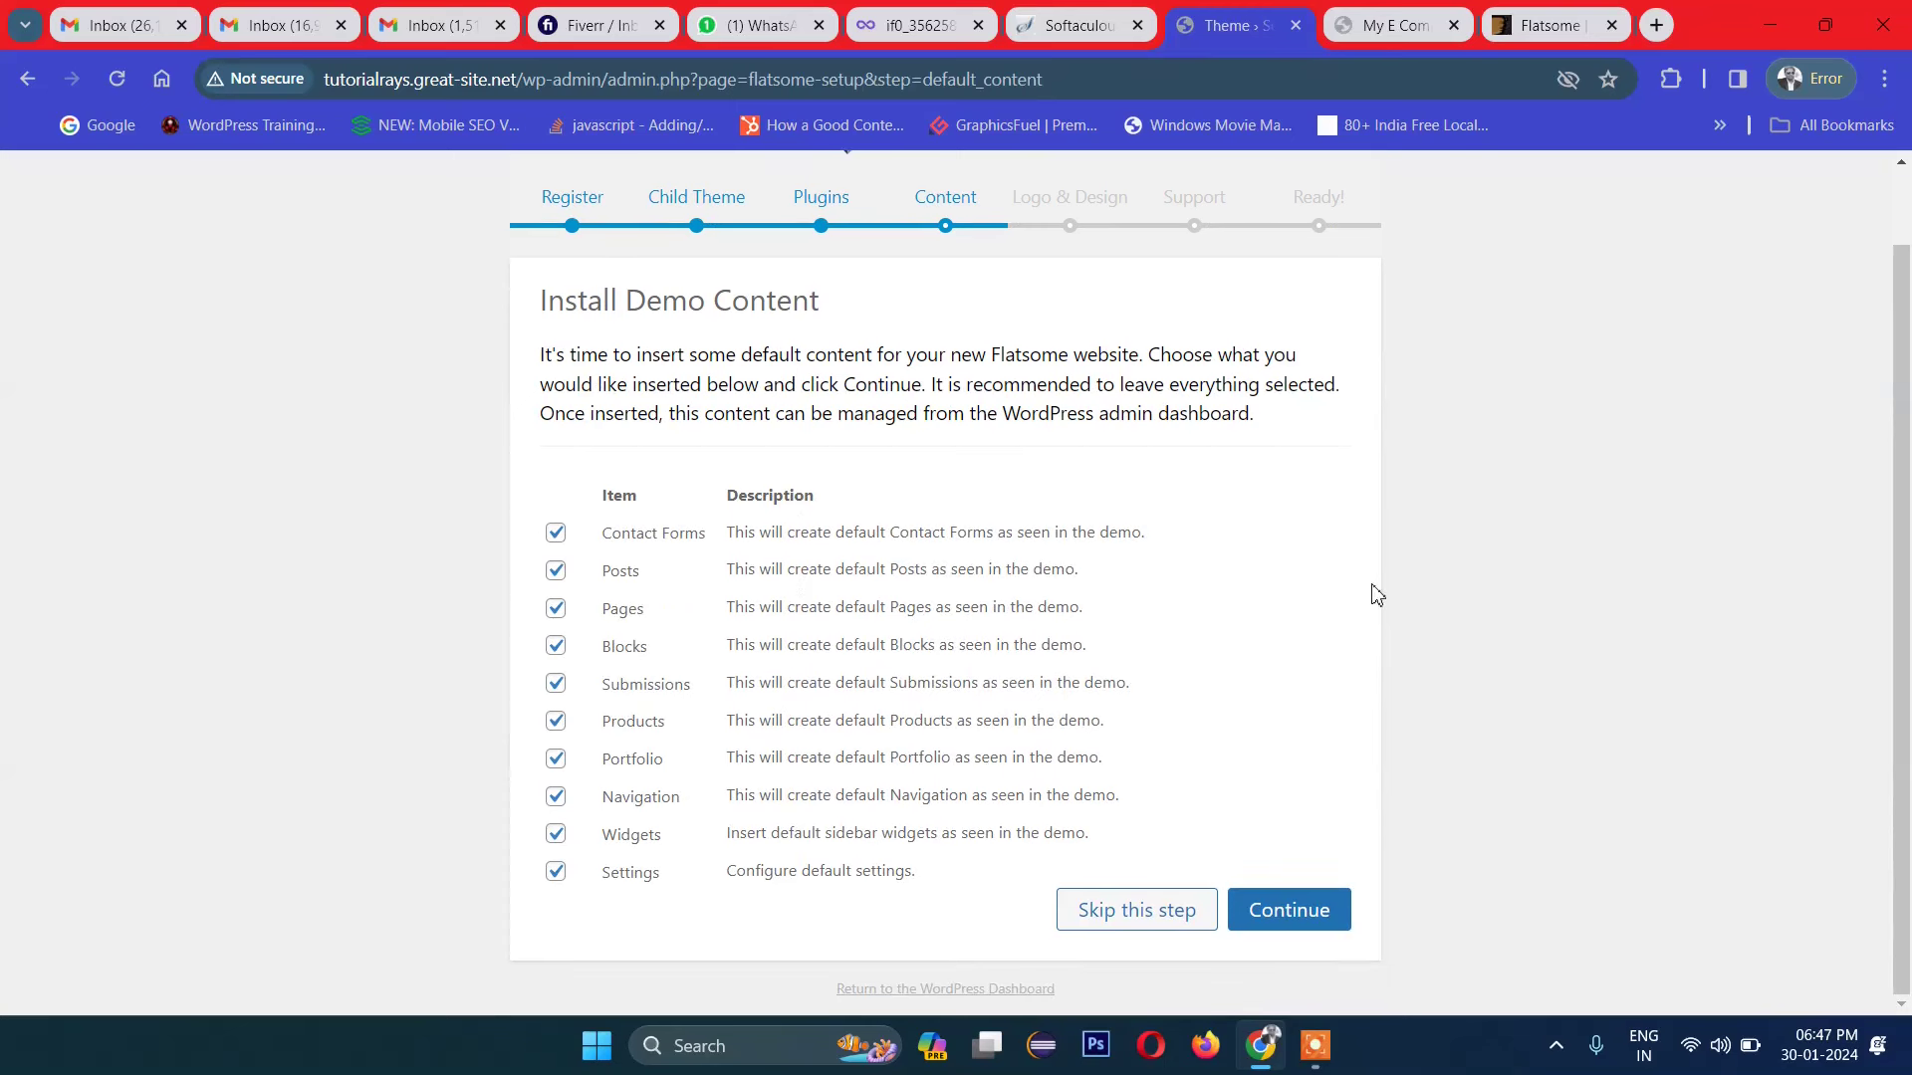
scroll(757, 657, "up", 1)
scroll(896, 662, "down", 1)
left_click(1299, 913)
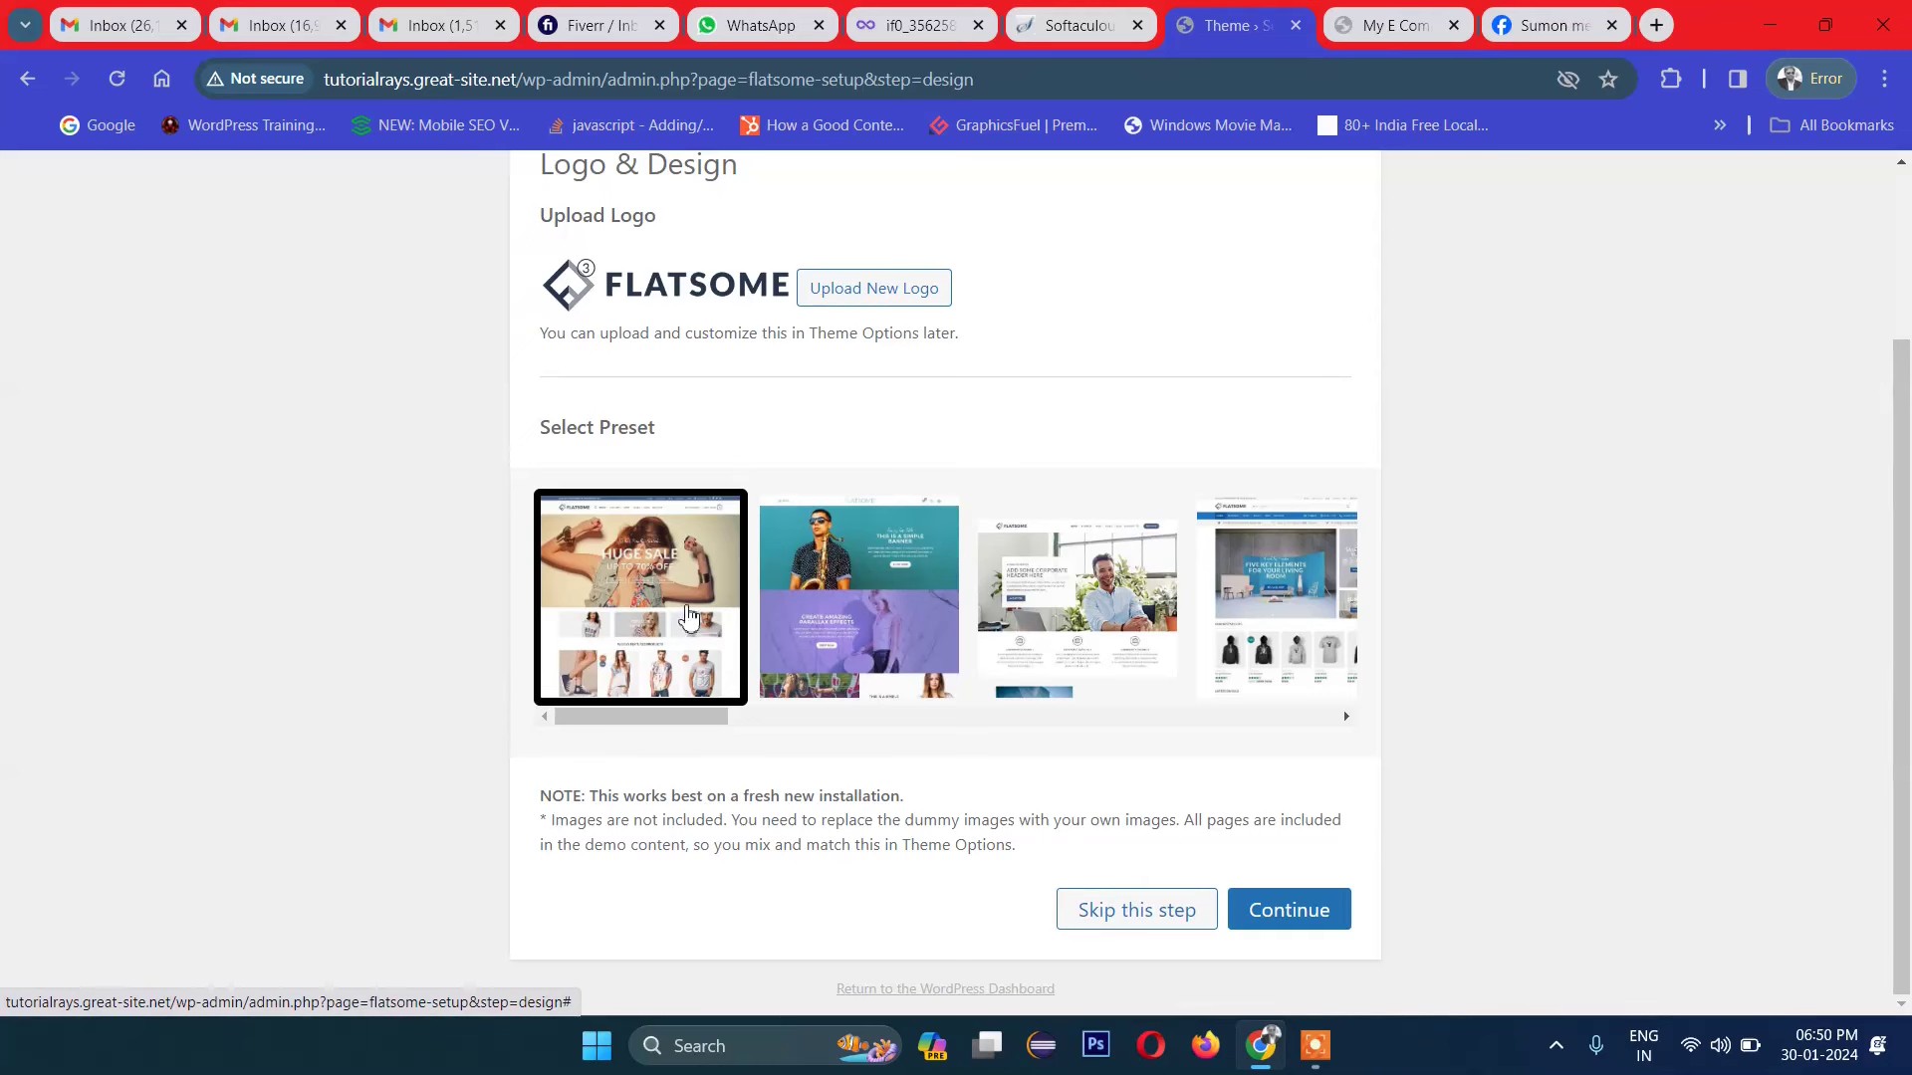
Step: Keep the first Logo & Design preset, finish the wizard, and view the new website
left_click(836, 613)
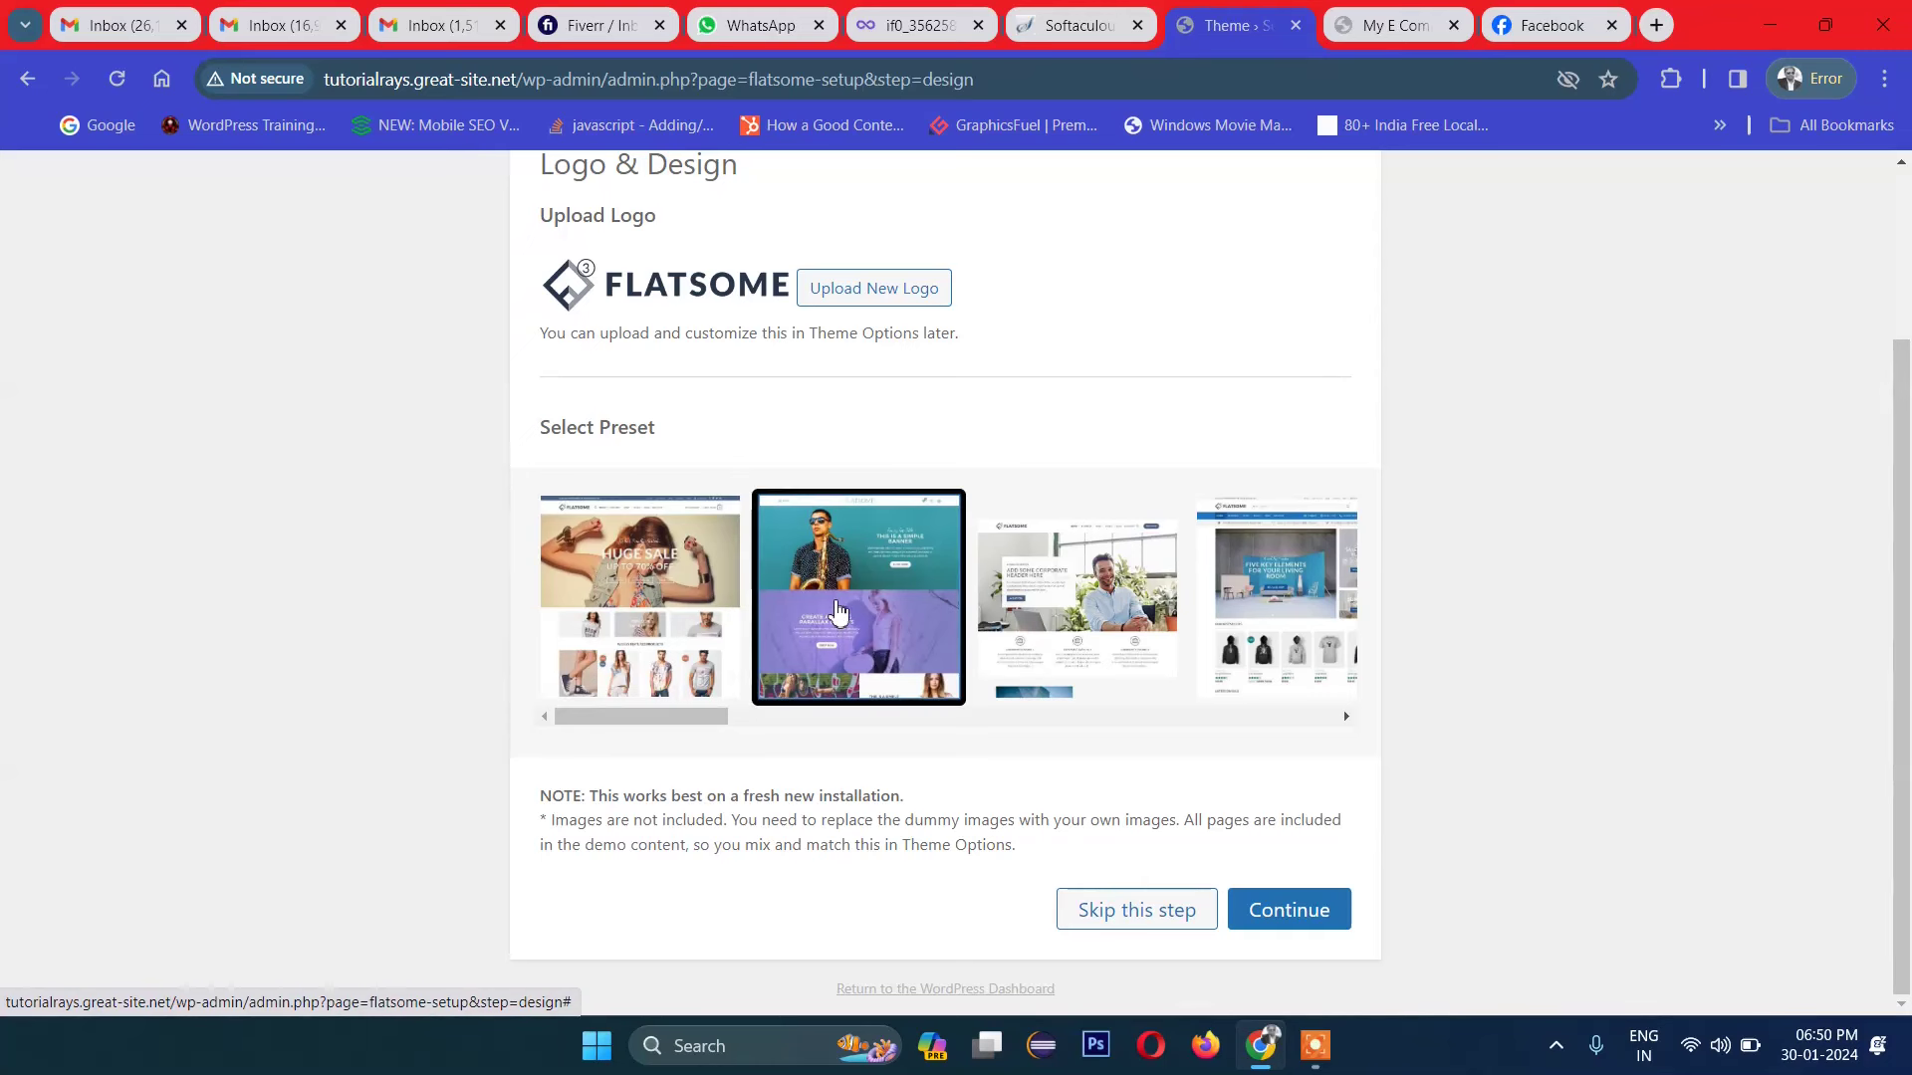
left_click(1077, 597)
left_click(1306, 609)
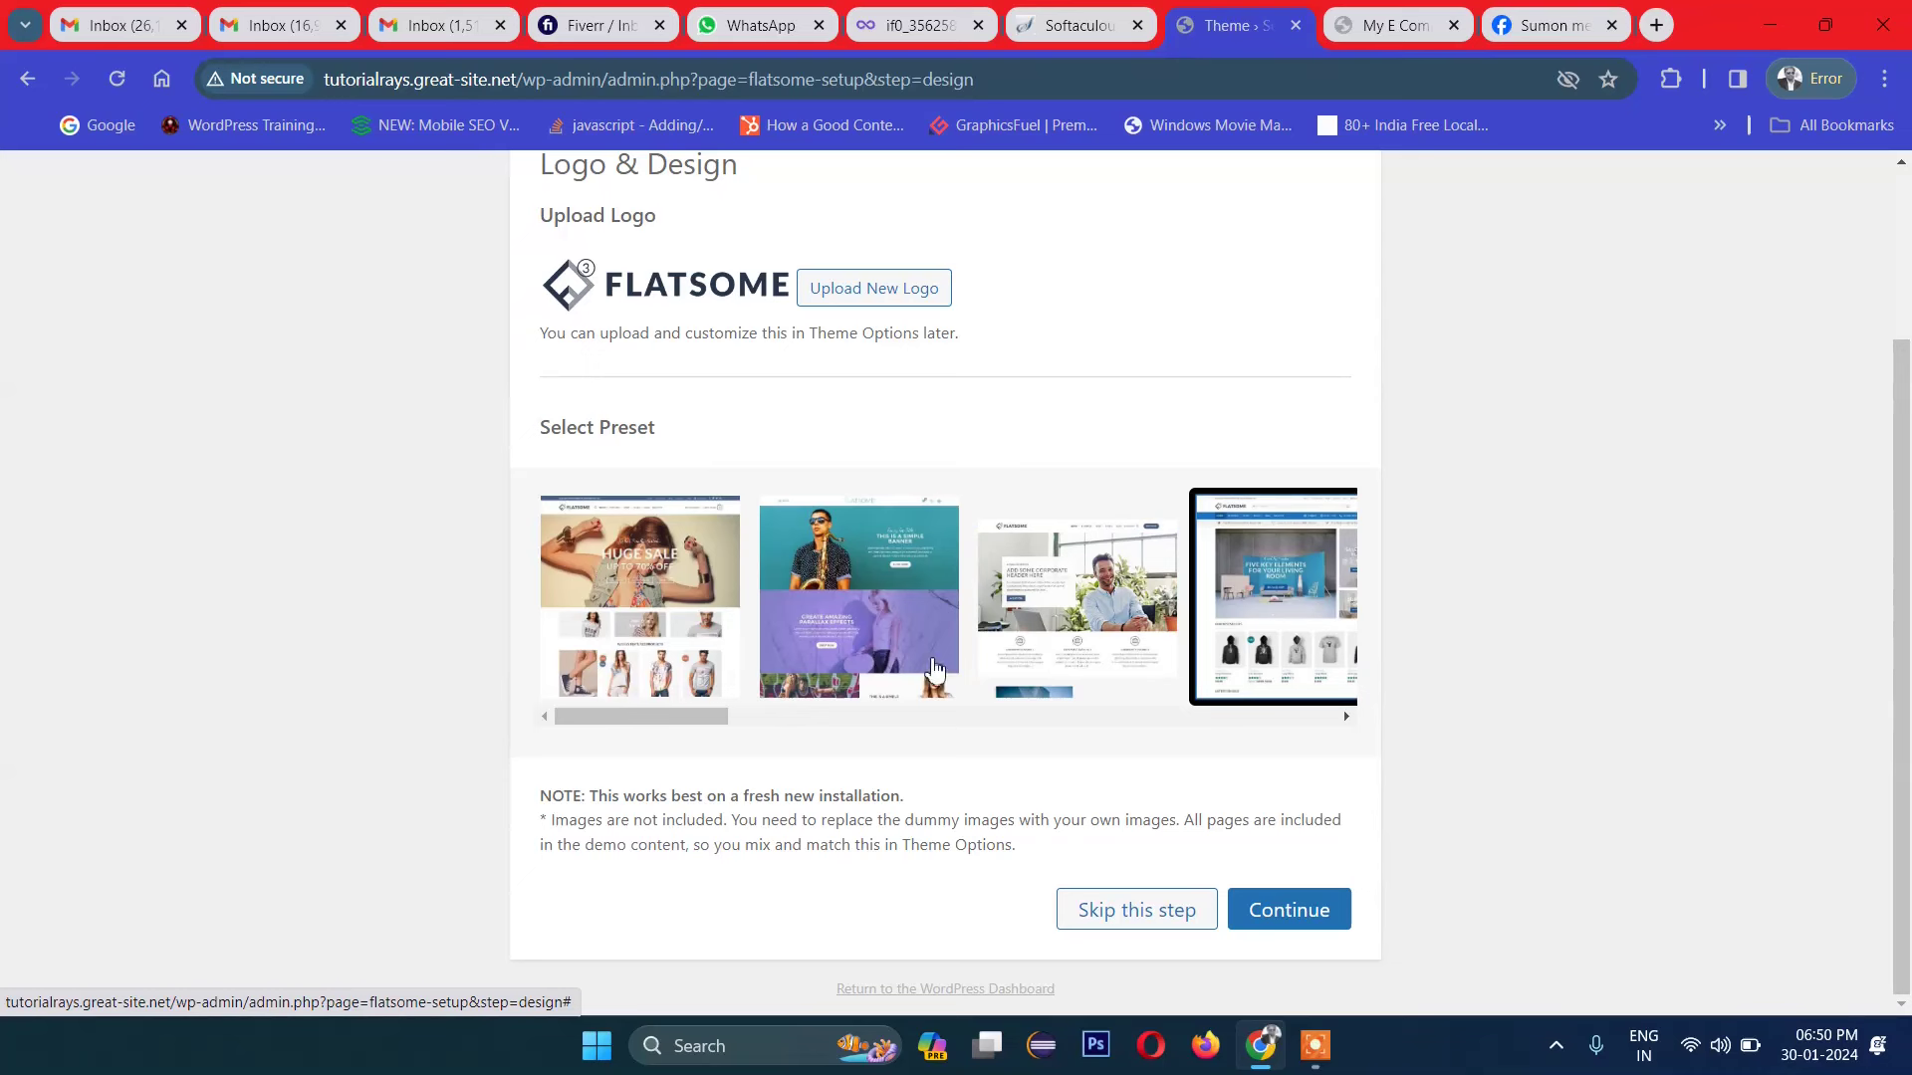
left_click(690, 612)
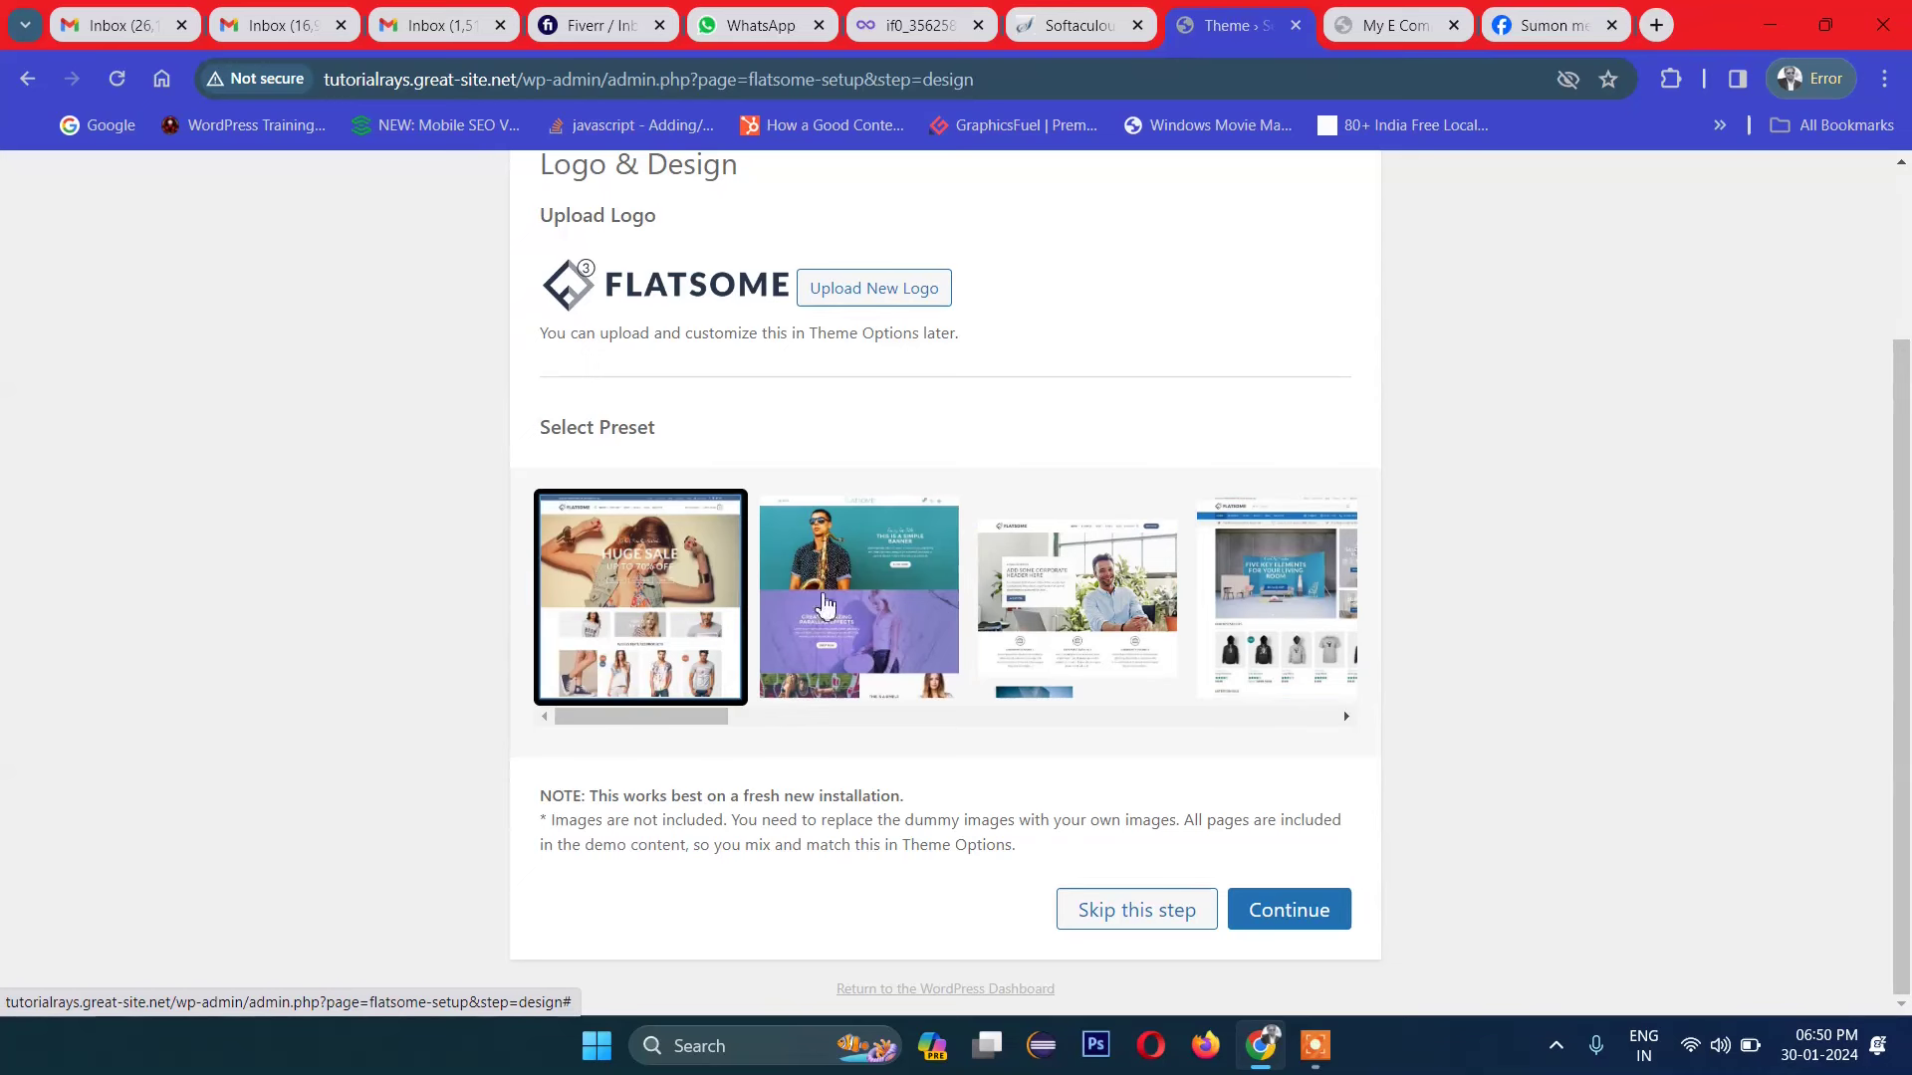
left_click(1261, 908)
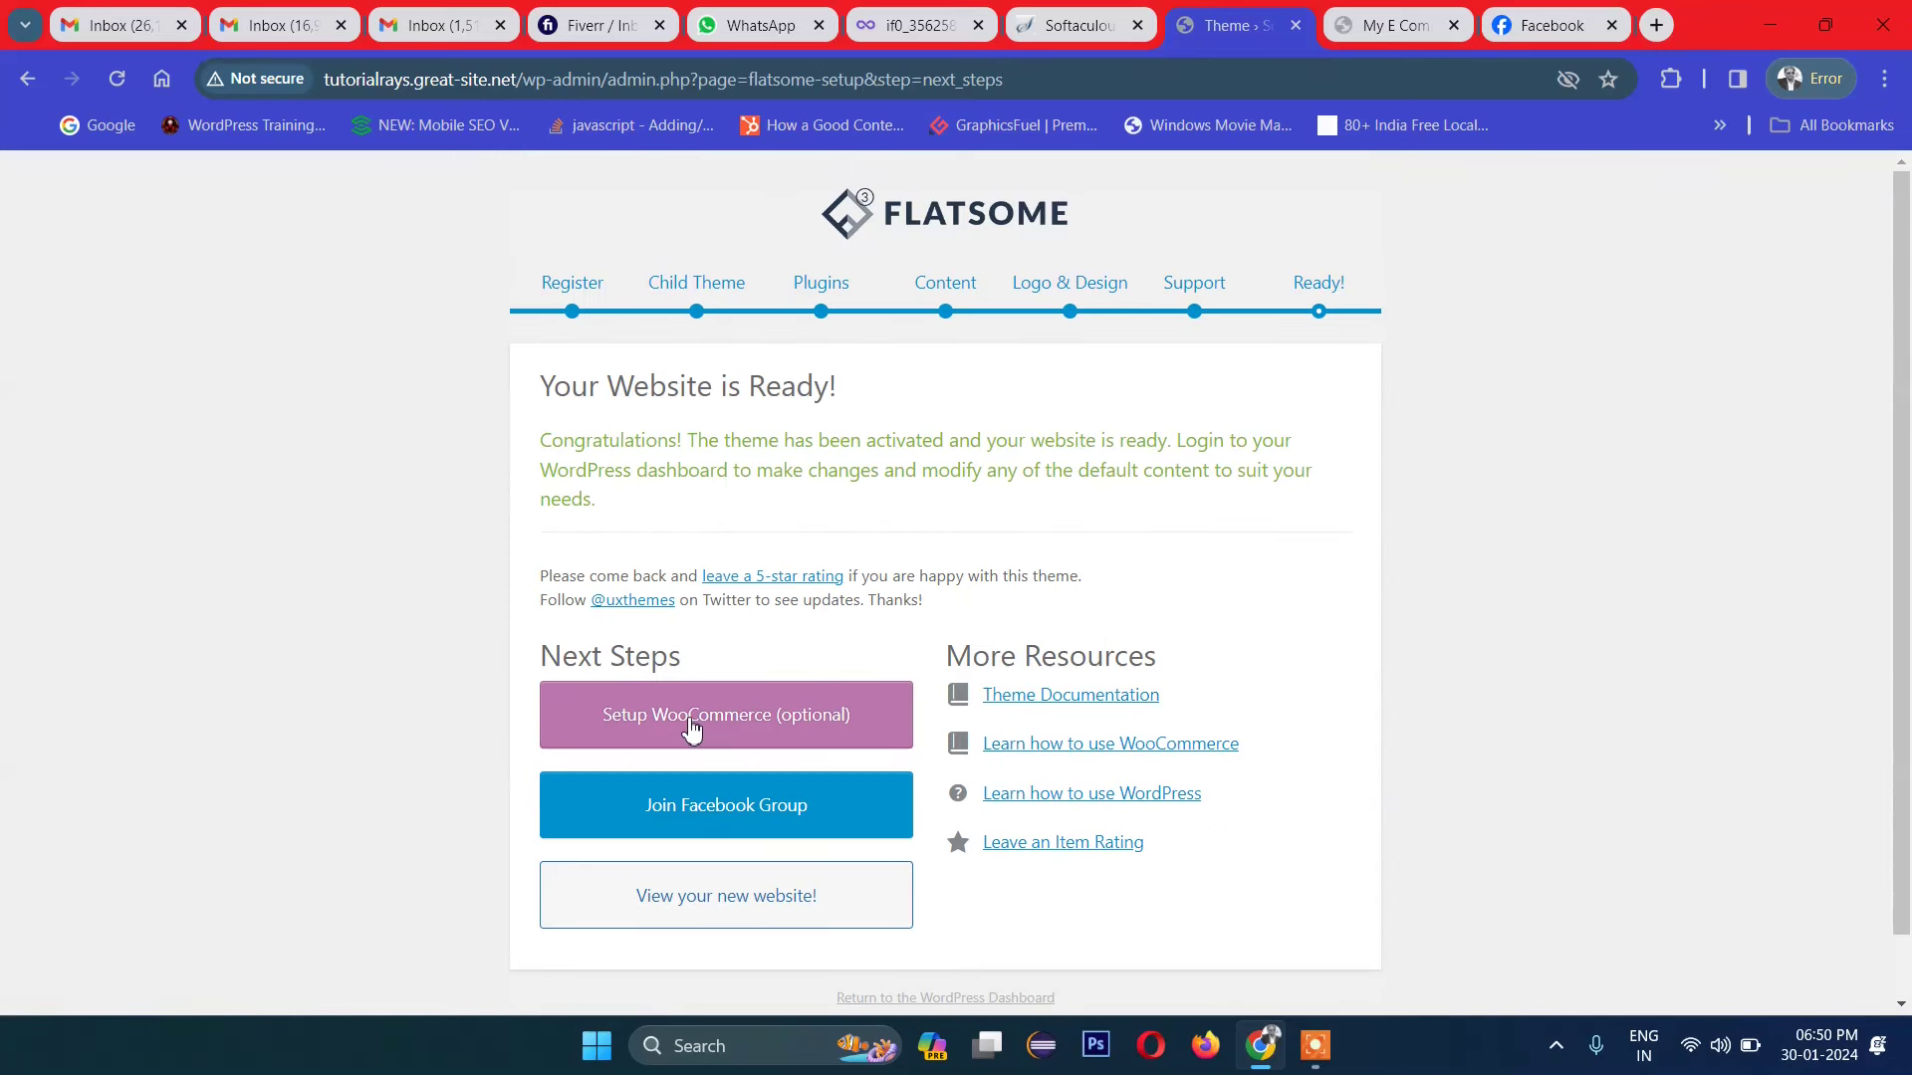
left_click(725, 895)
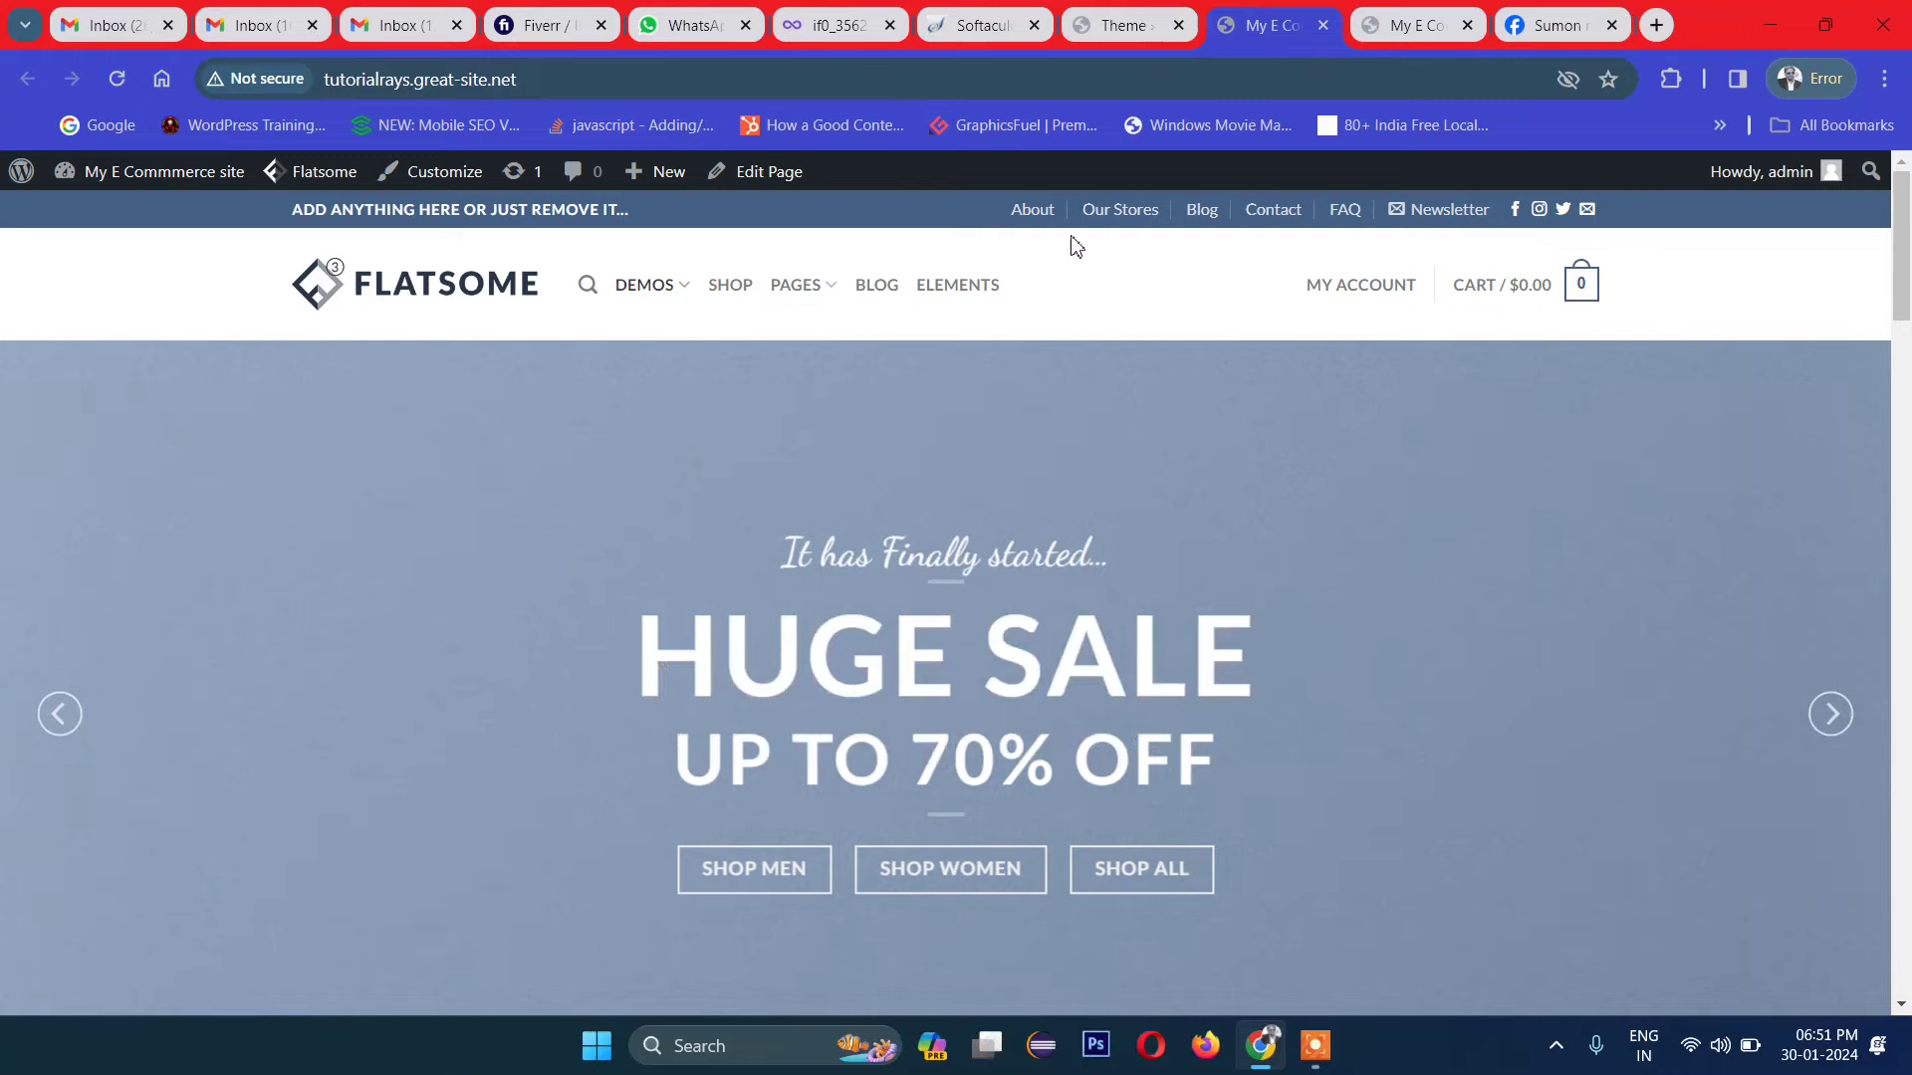
Step: Launch the optional WooCommerce setup from the Flatsome wizard
left_click(1115, 20)
scroll(772, 922, "down", 1)
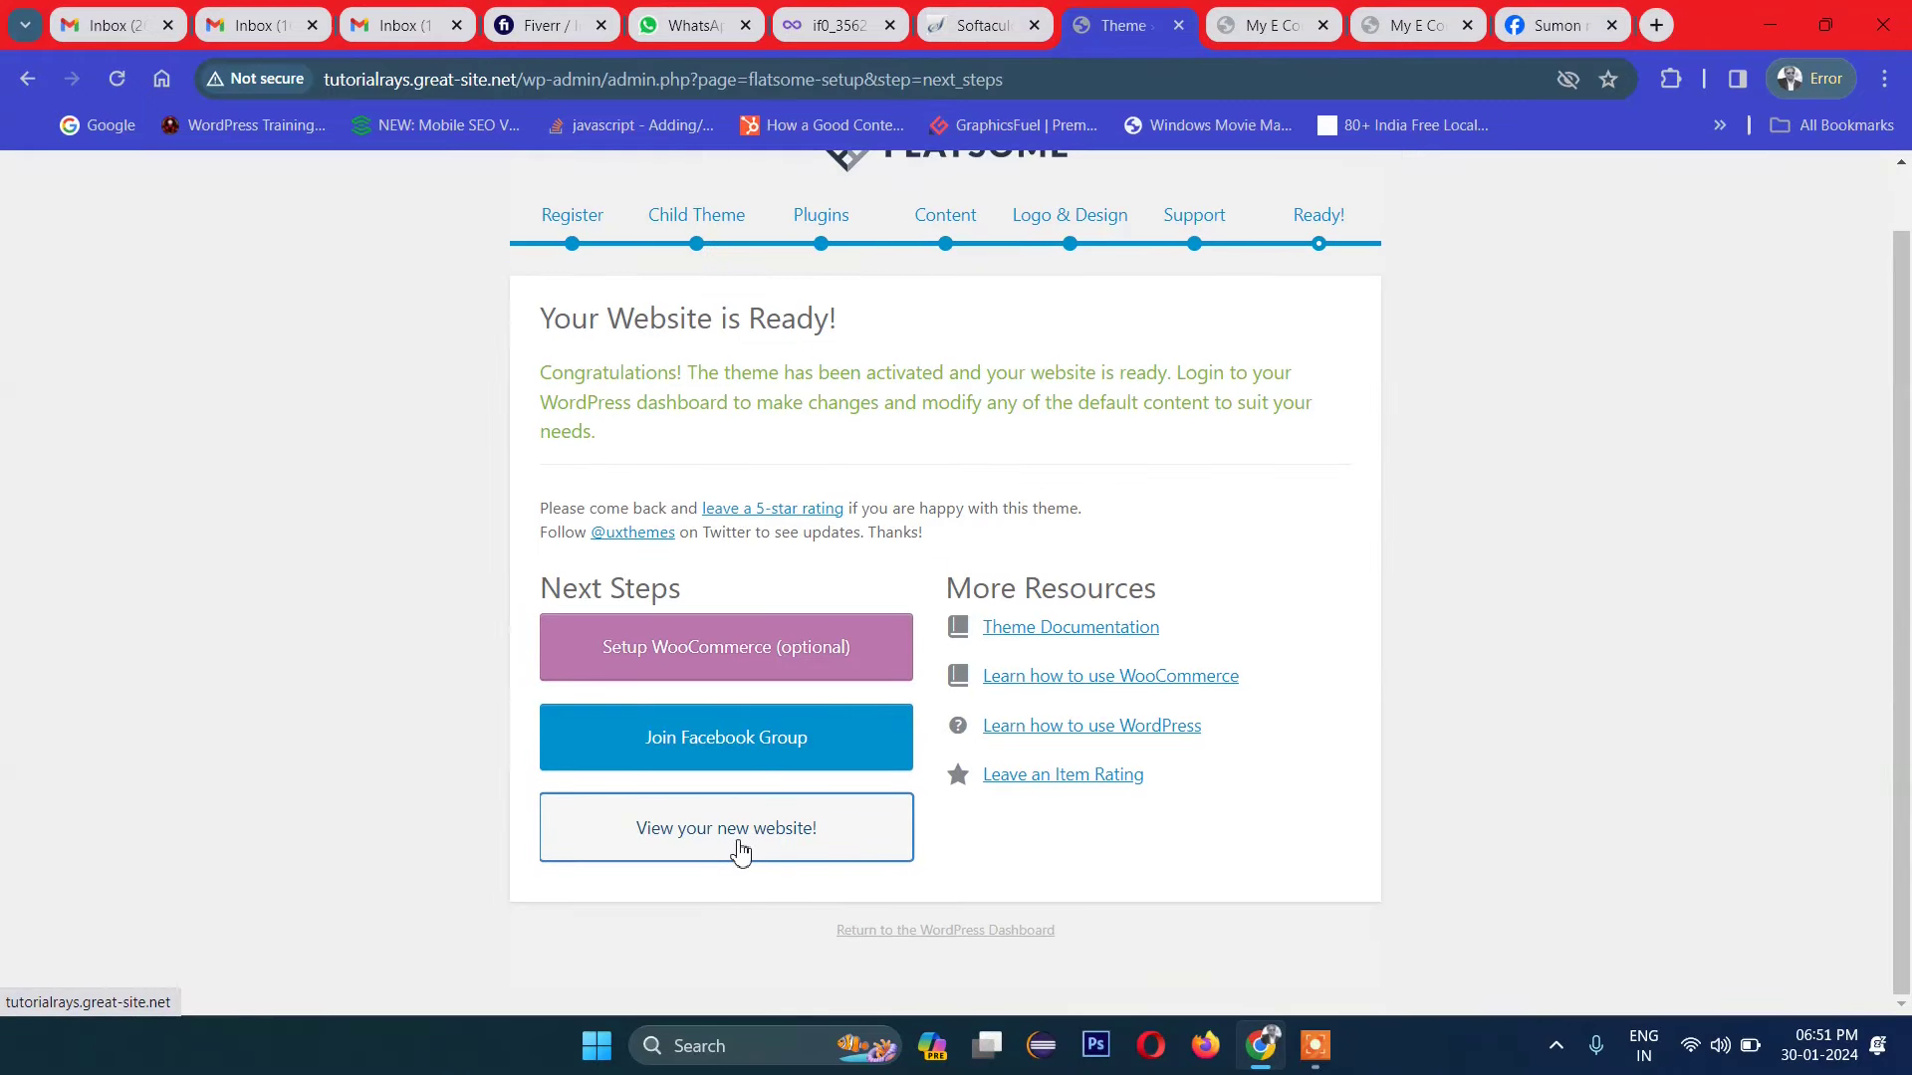
left_click(759, 657)
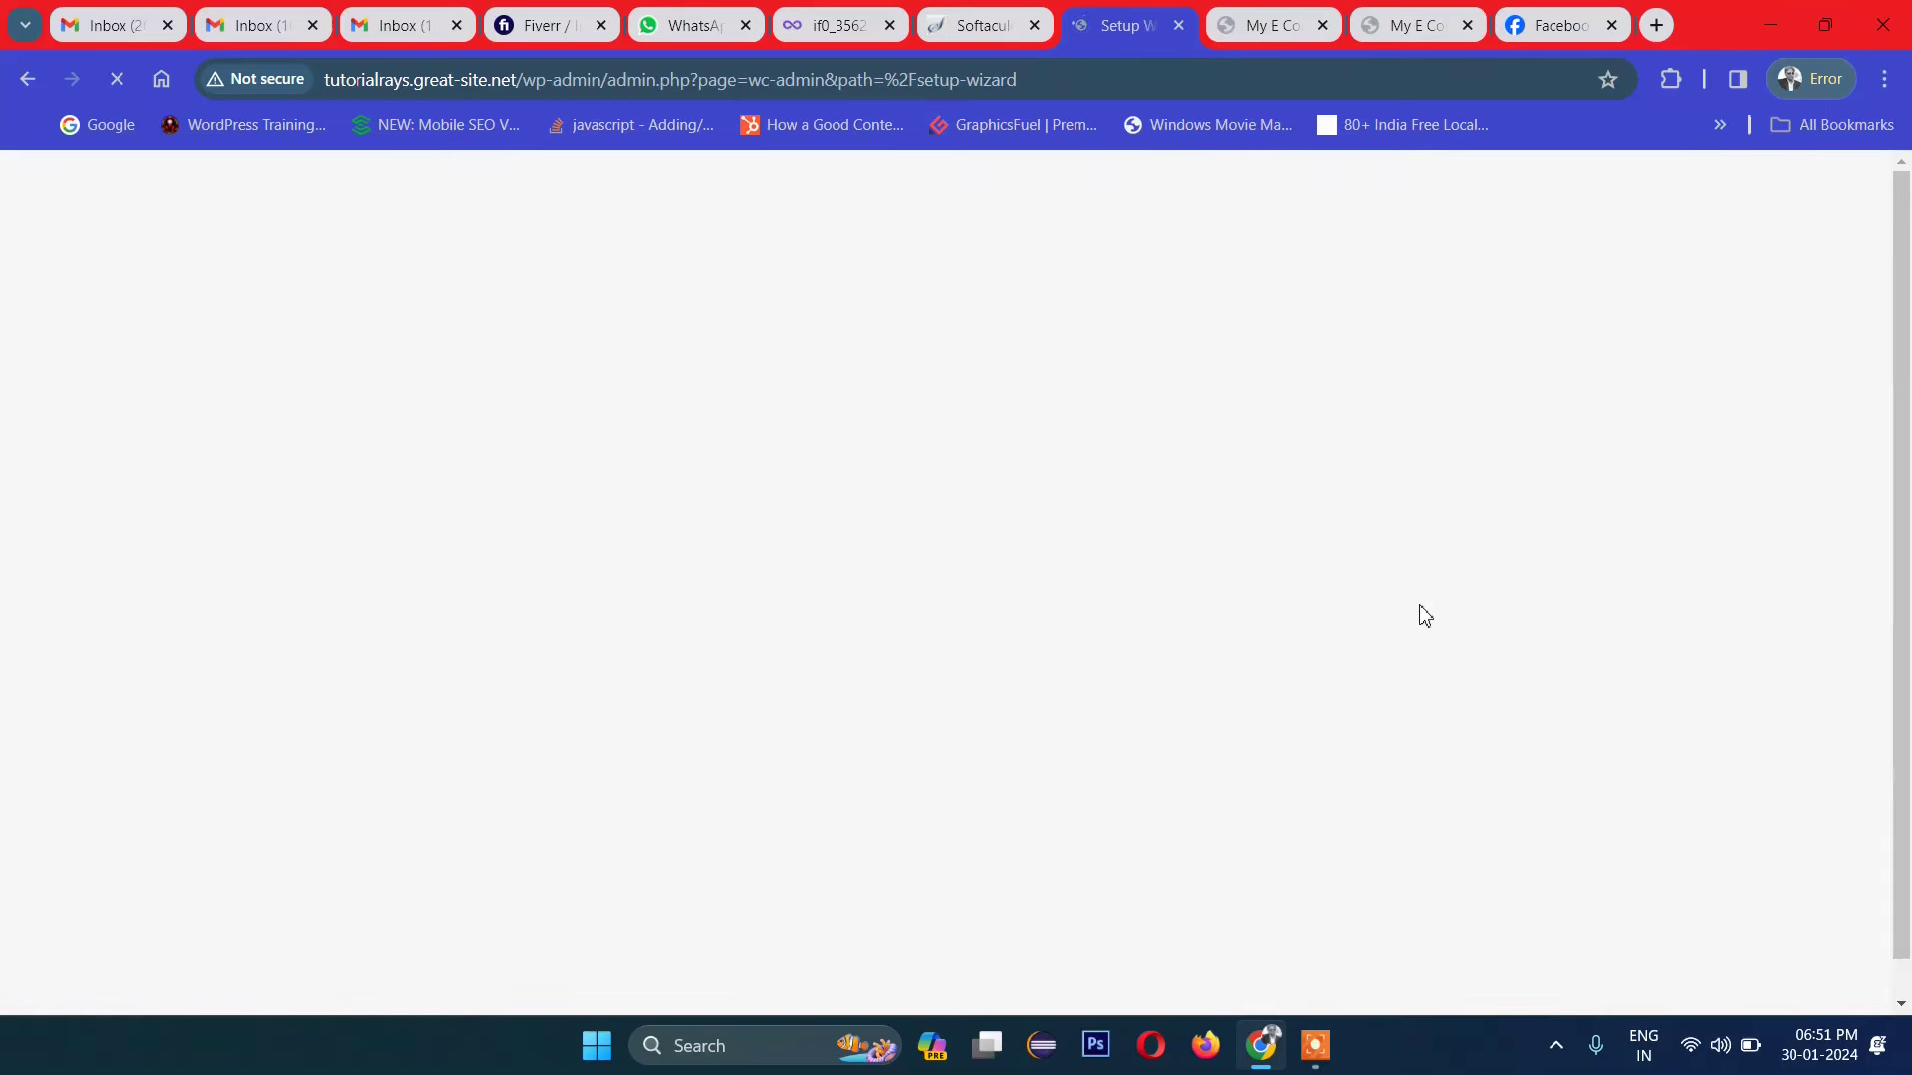
Step: Open the demo store's SHOP page from the homepage menu
left_click(1274, 12)
scroll(1322, 568, "down", 4)
scroll(1305, 559, "up", 4)
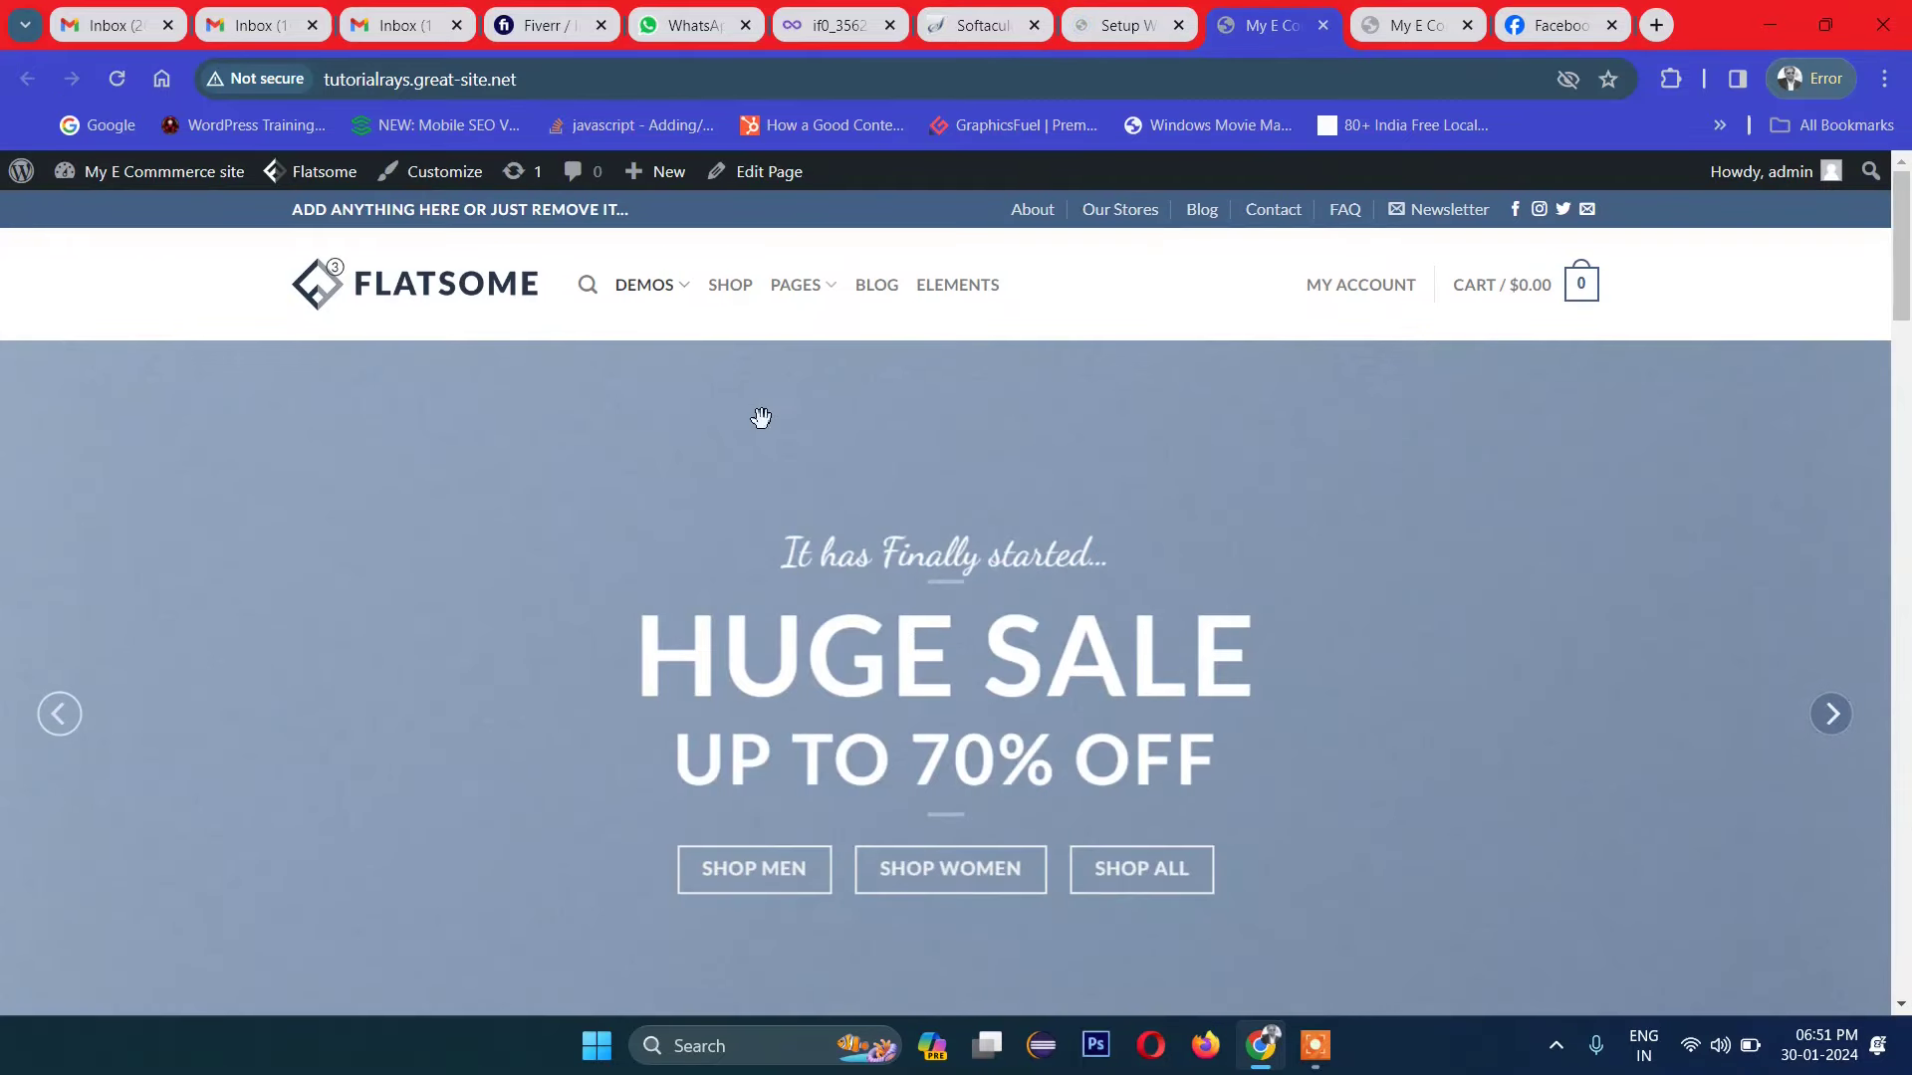
mouse_move(673, 296)
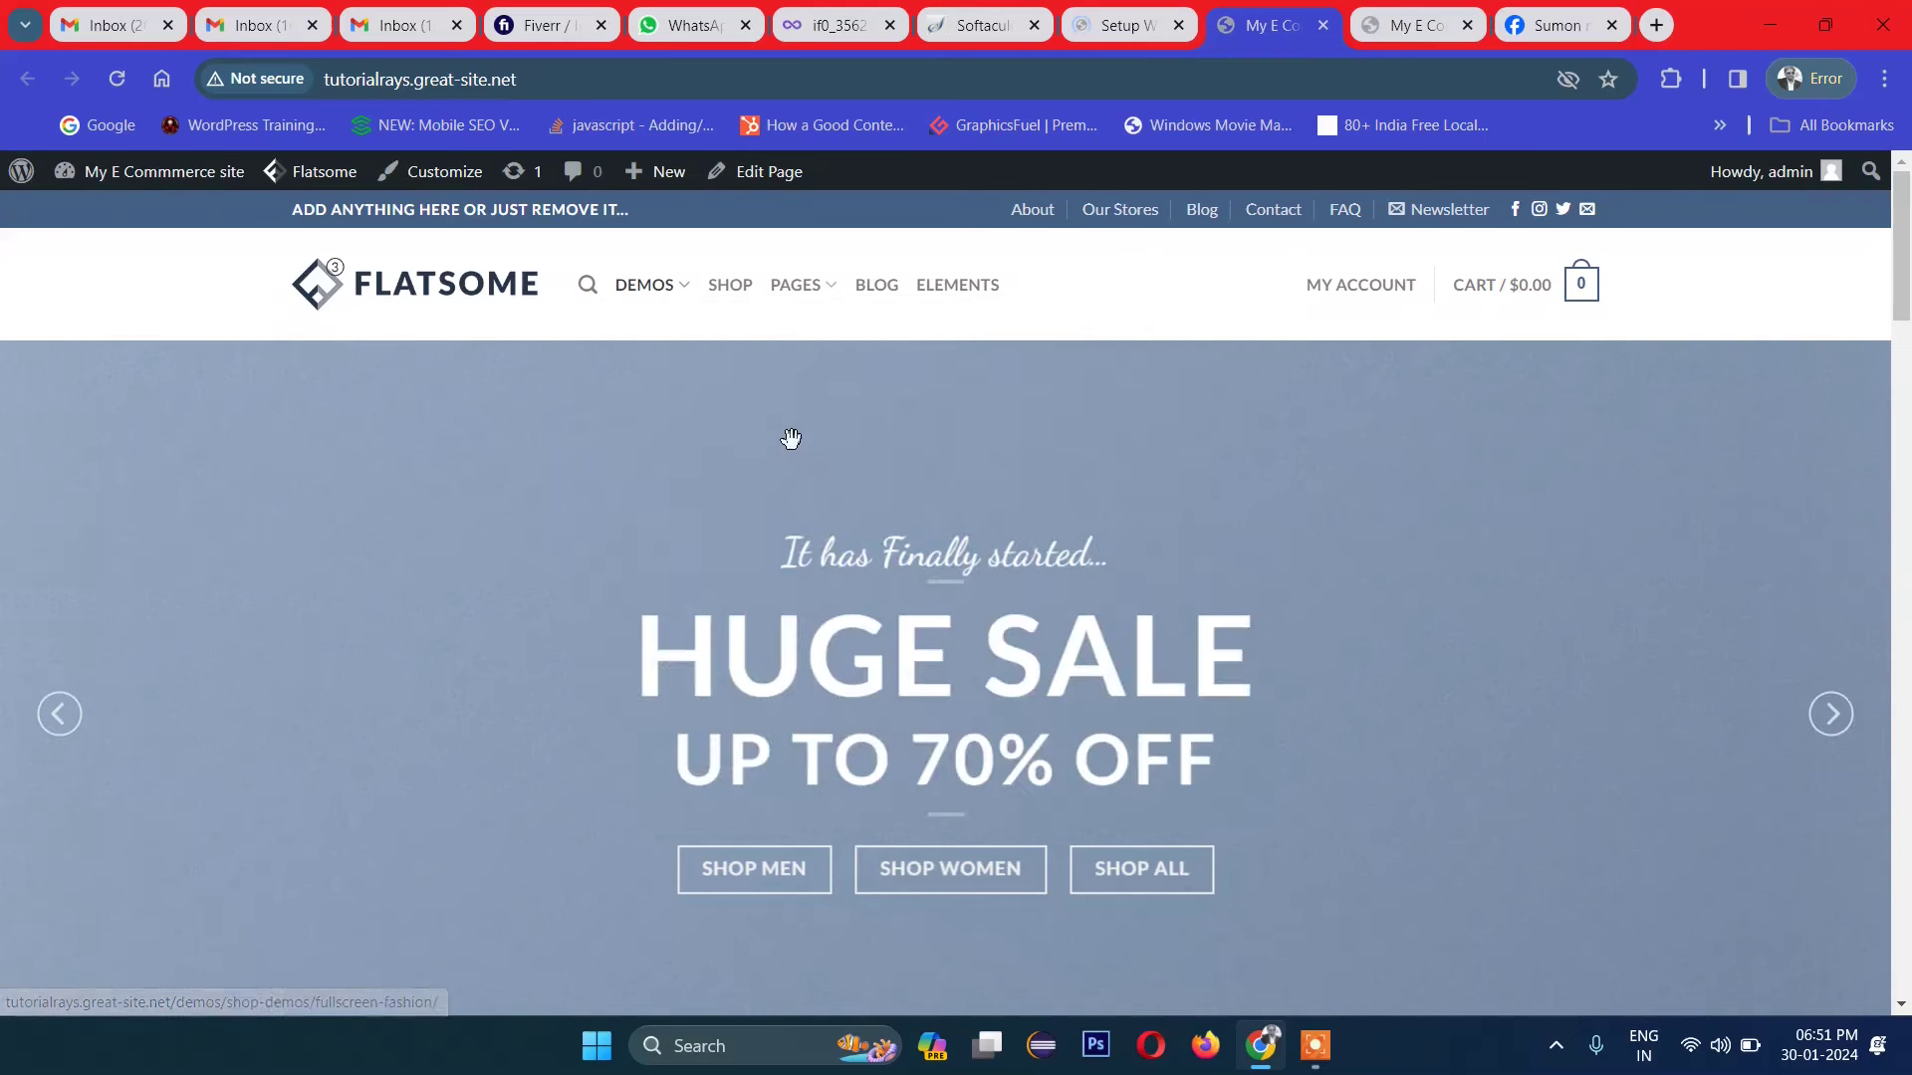
left_click(734, 295)
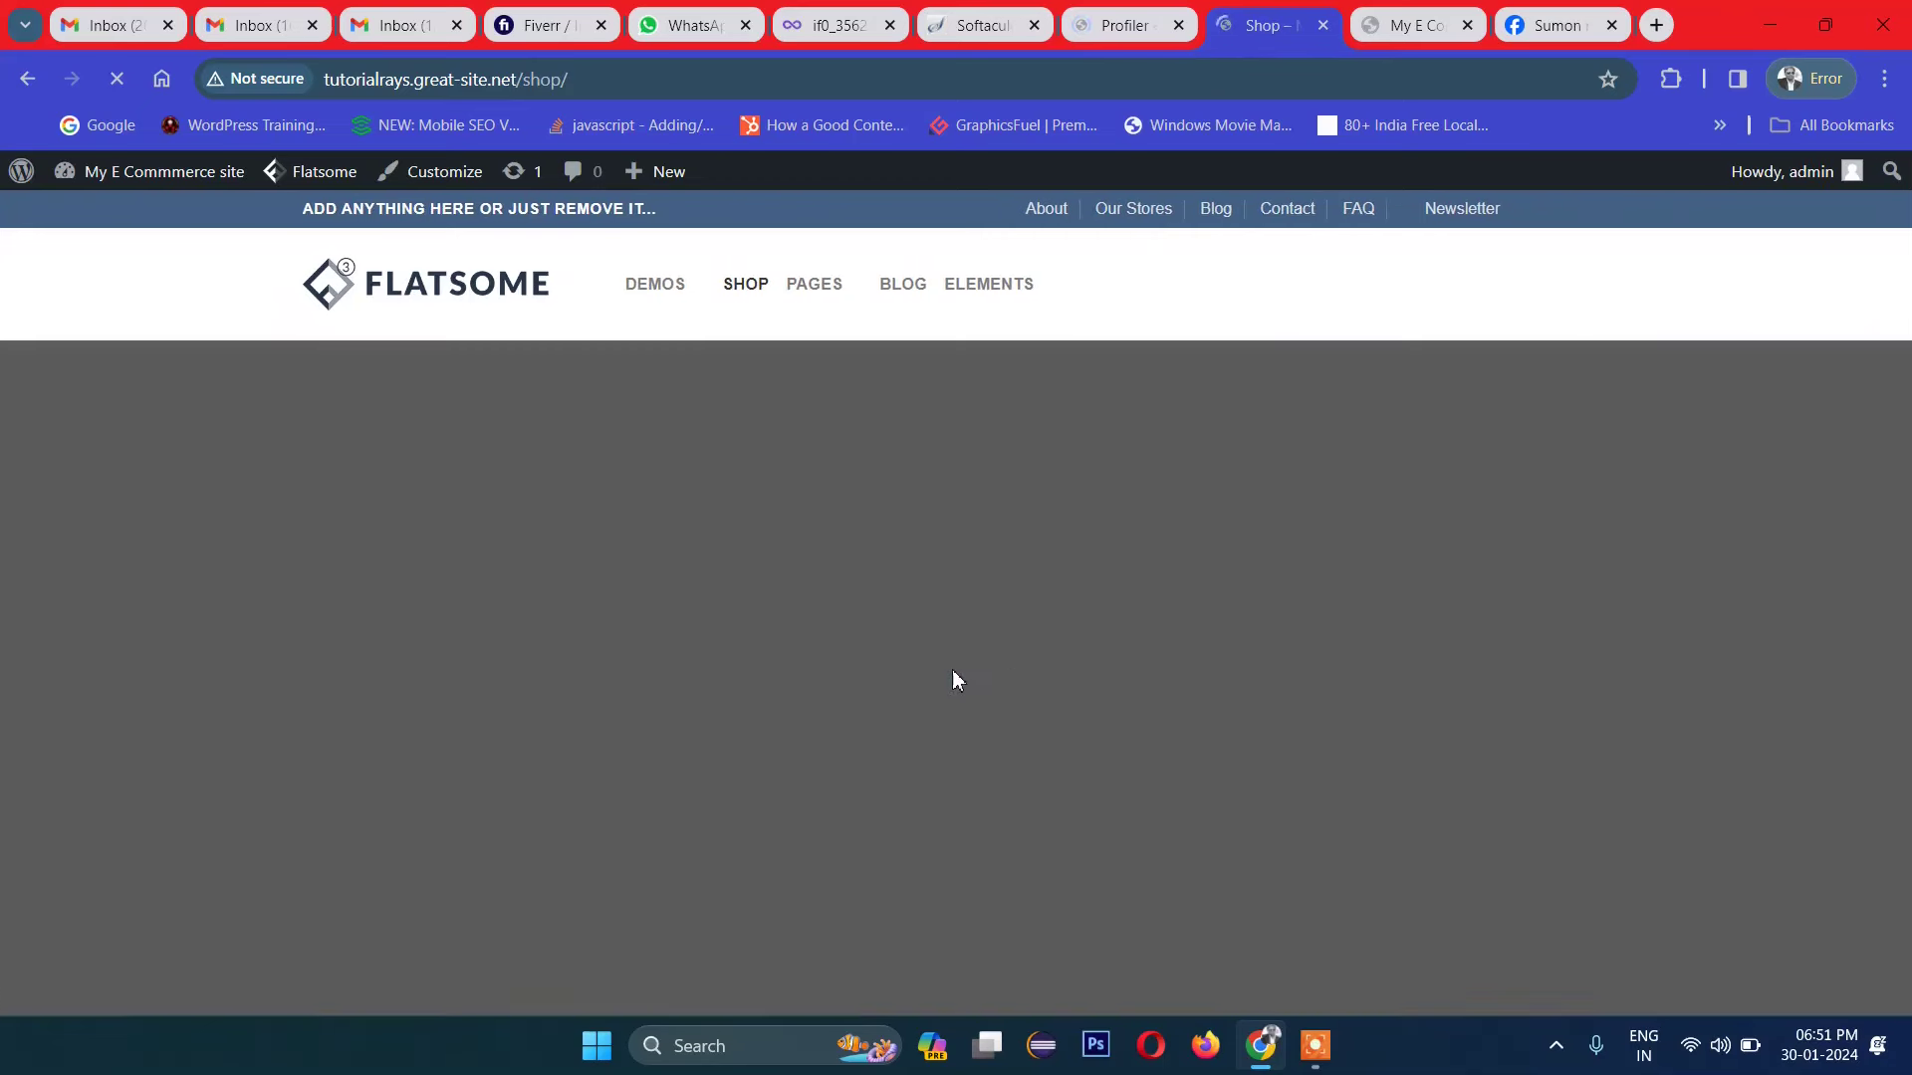
scroll(977, 672, "down", 4)
scroll(977, 670, "up", 4)
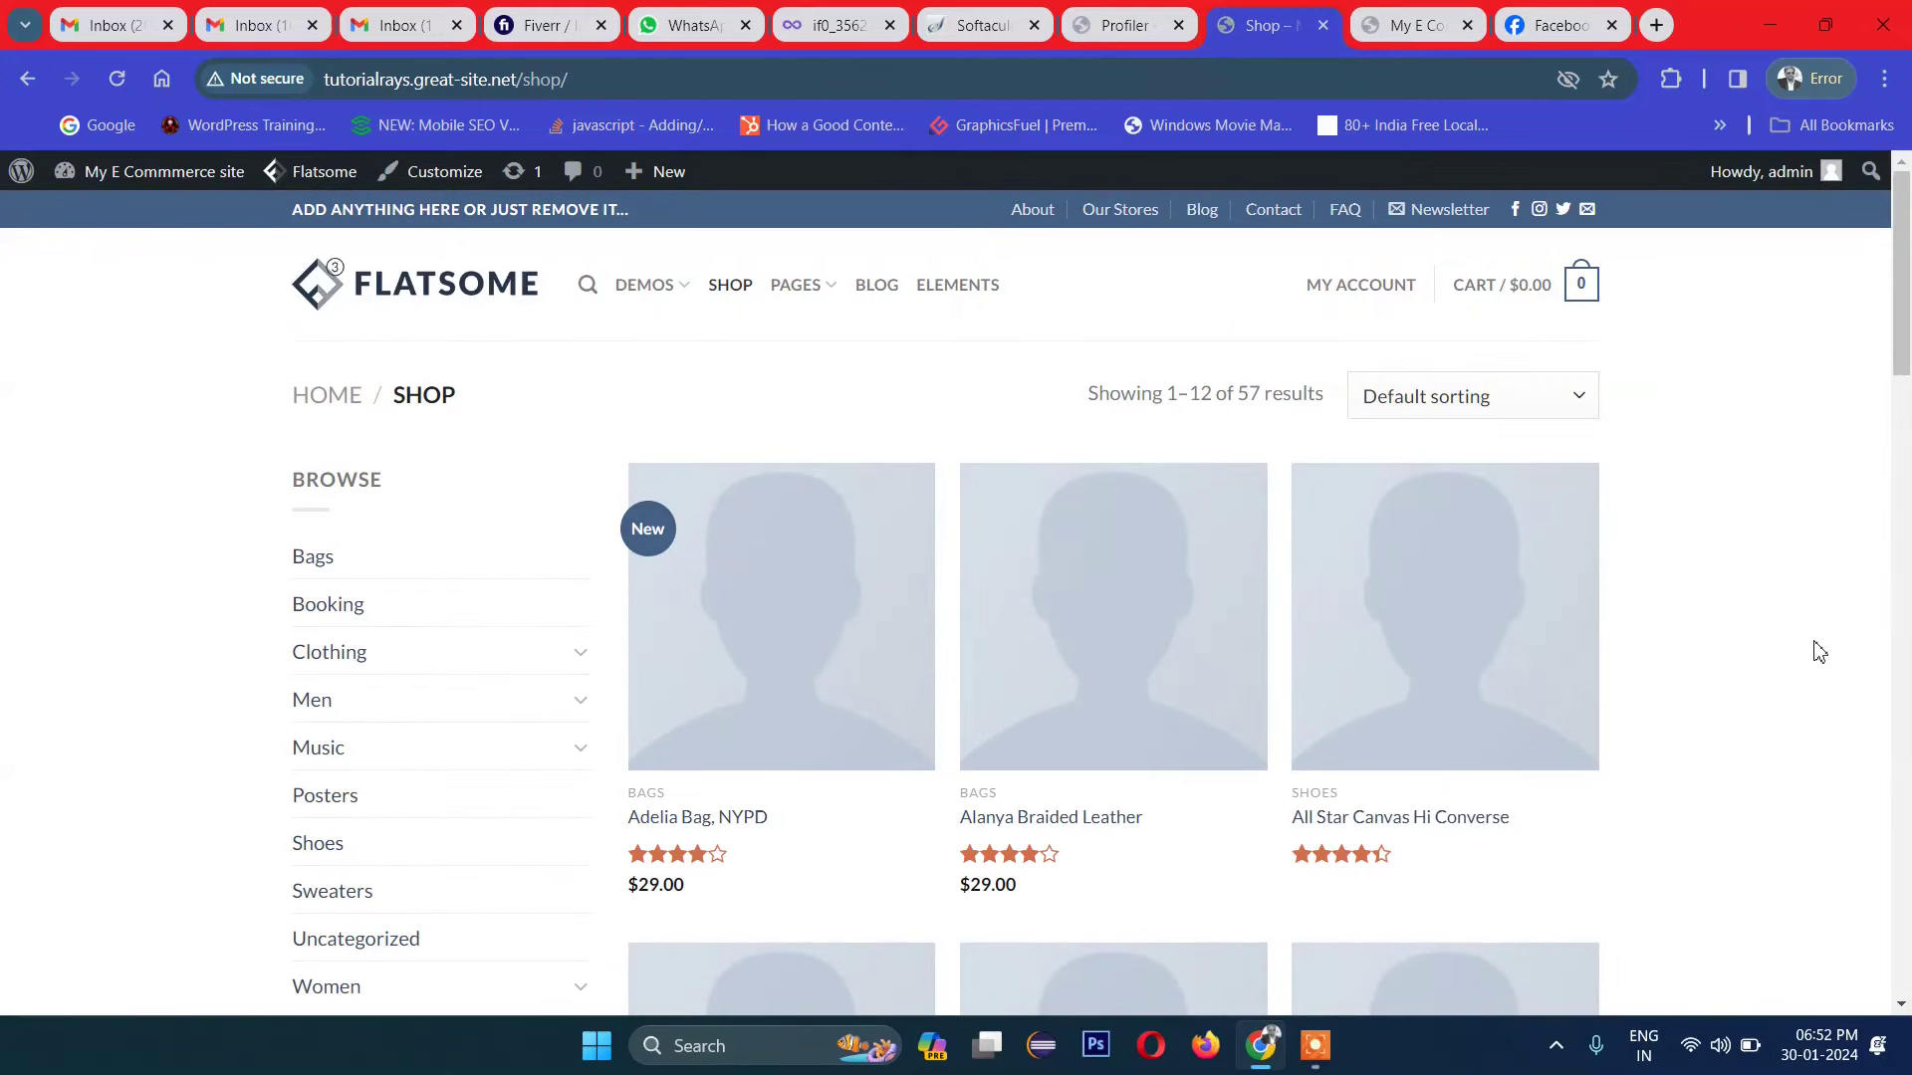
scroll(379, 554, "down", 1)
Step: Browse the Bags and Clothing categories, then add the Happy Ninja hoodie to the cart
left_click(326, 441)
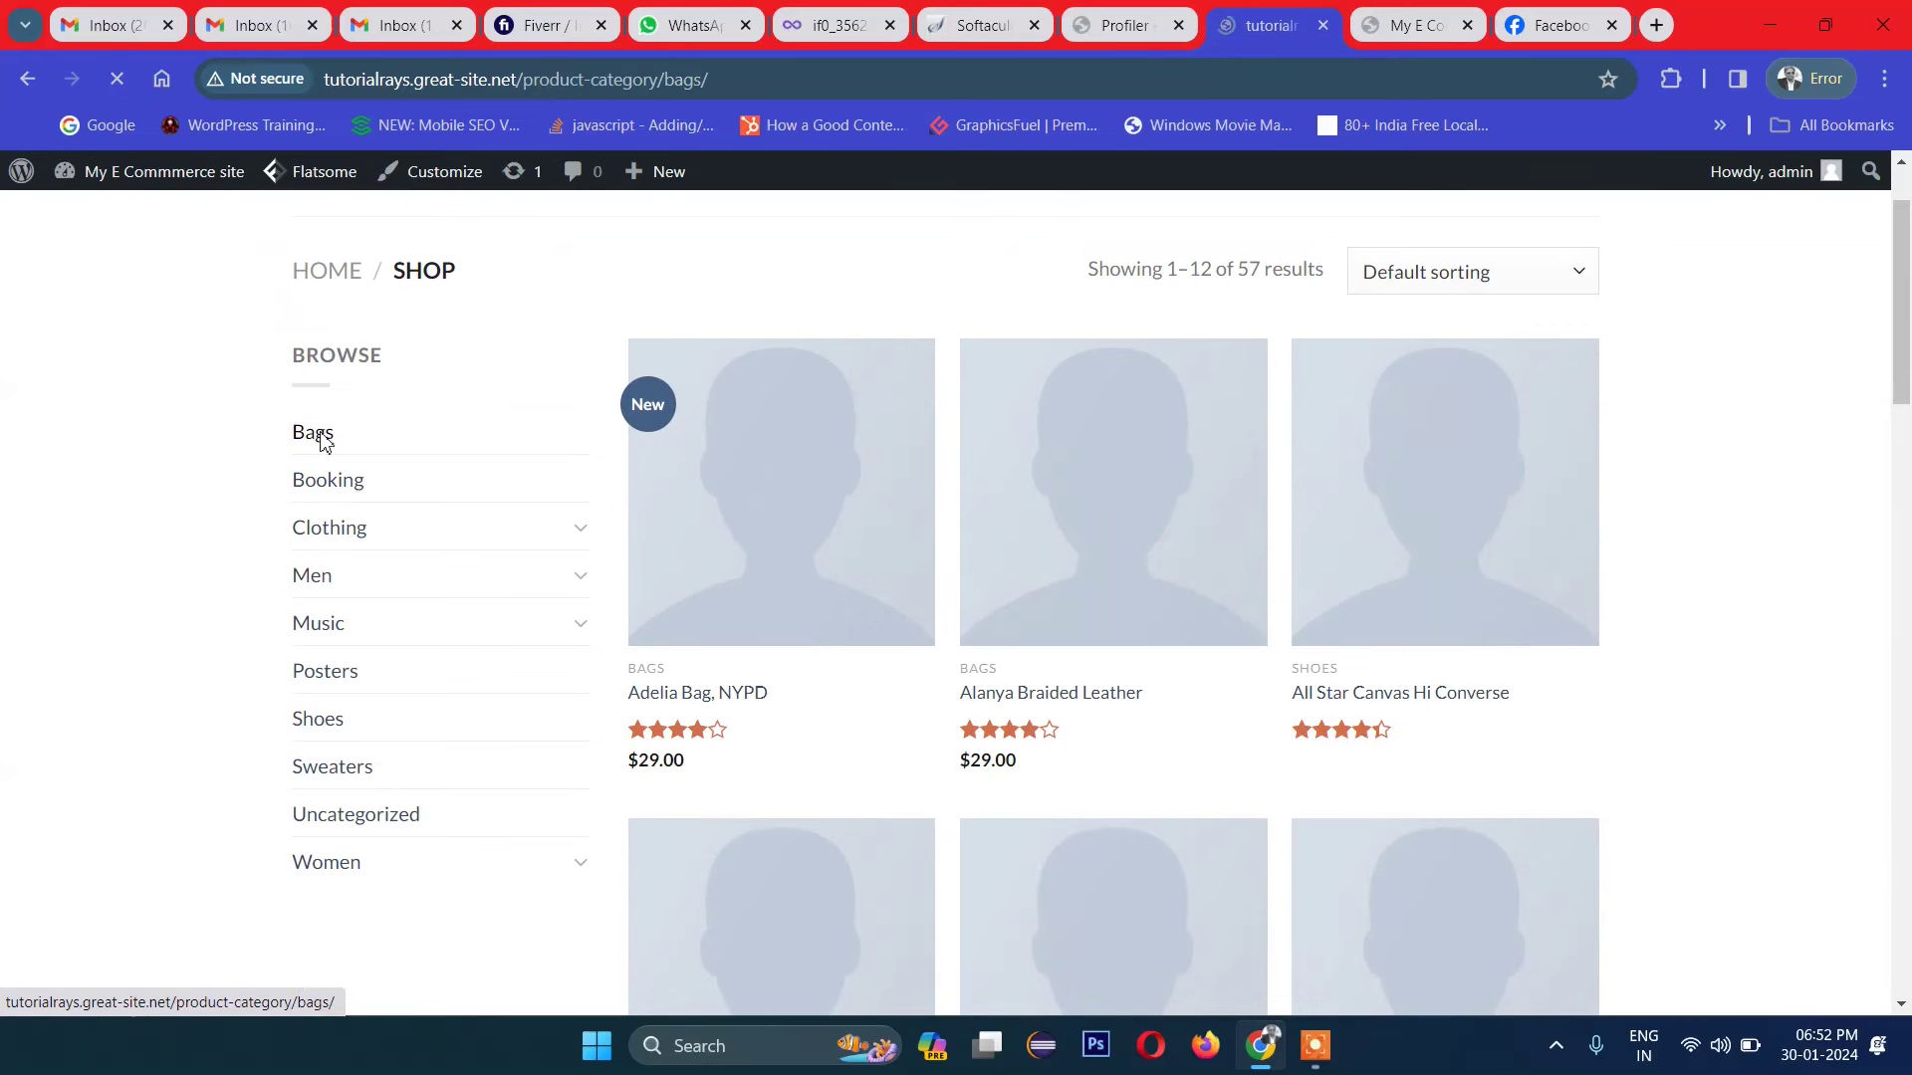
left_click(316, 653)
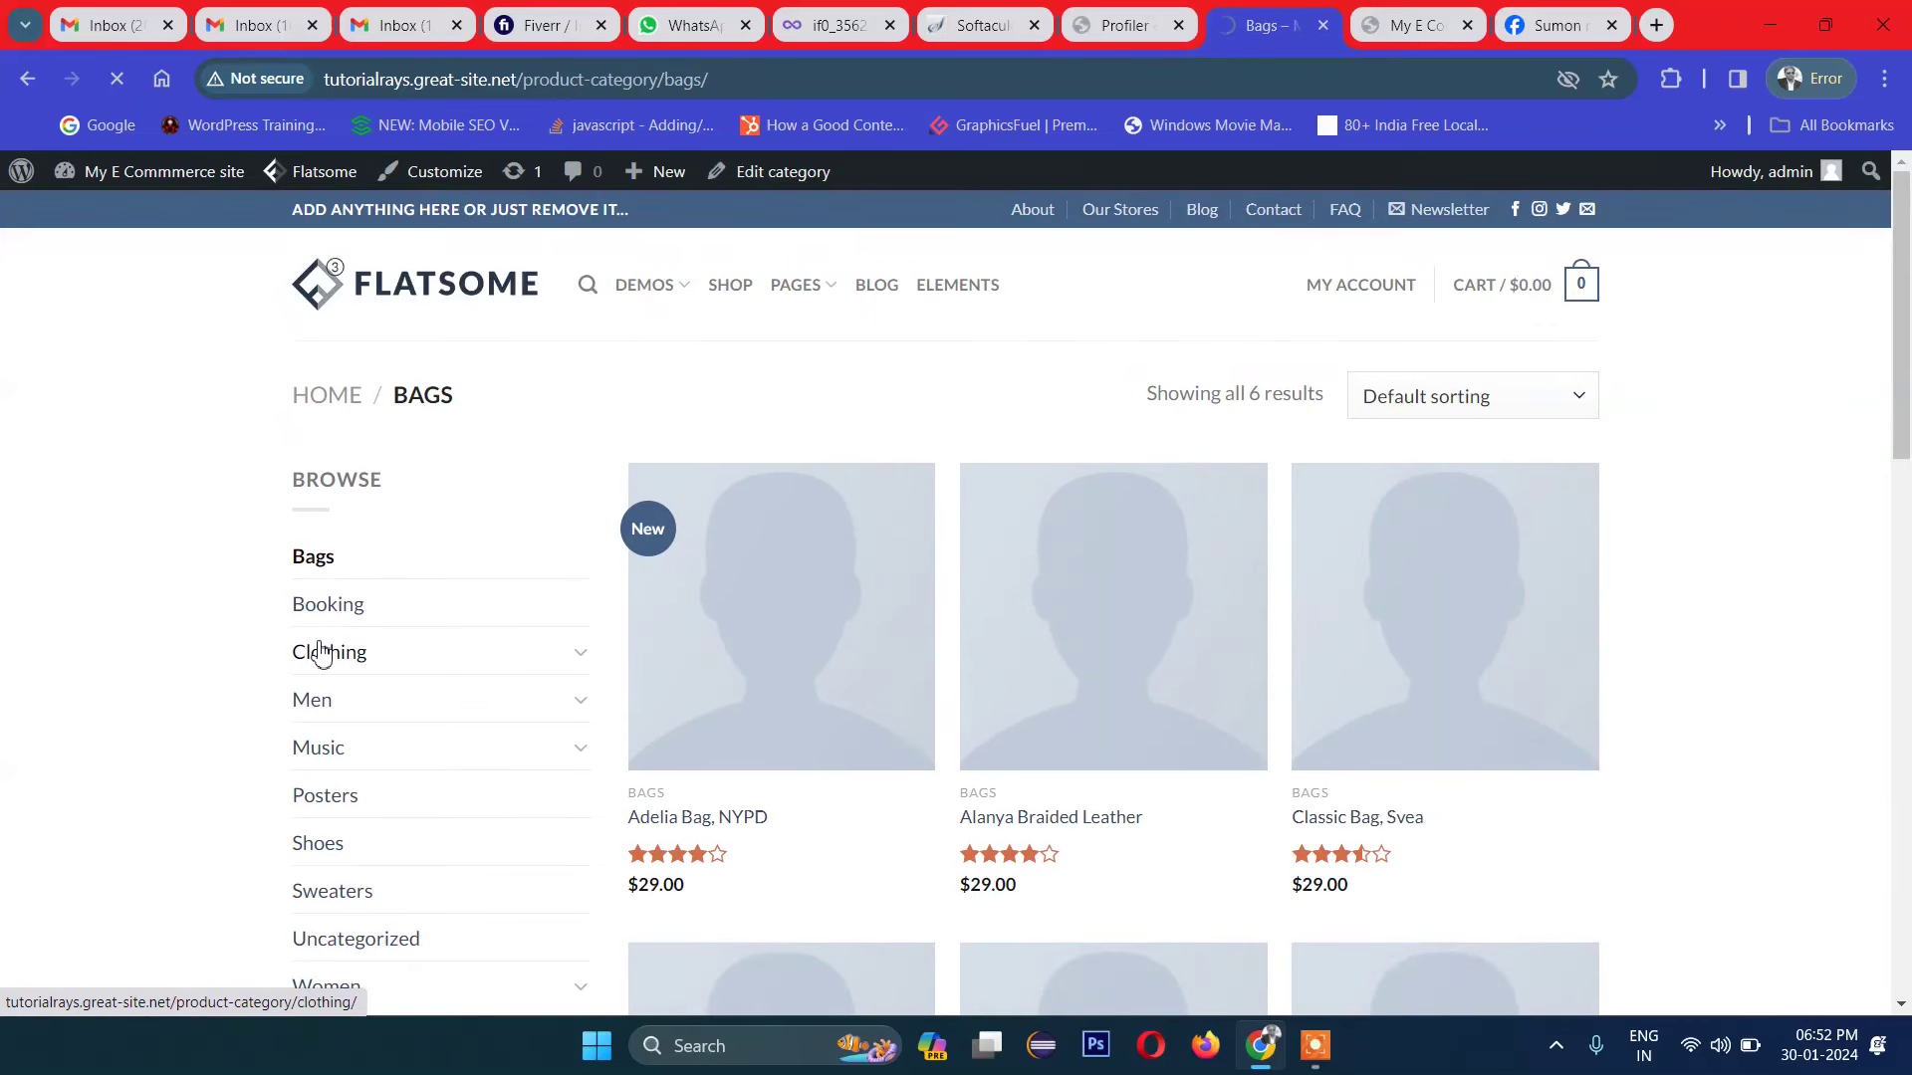
scroll(1252, 641, "down", 2)
scroll(1252, 640, "up", 2)
left_click(822, 589)
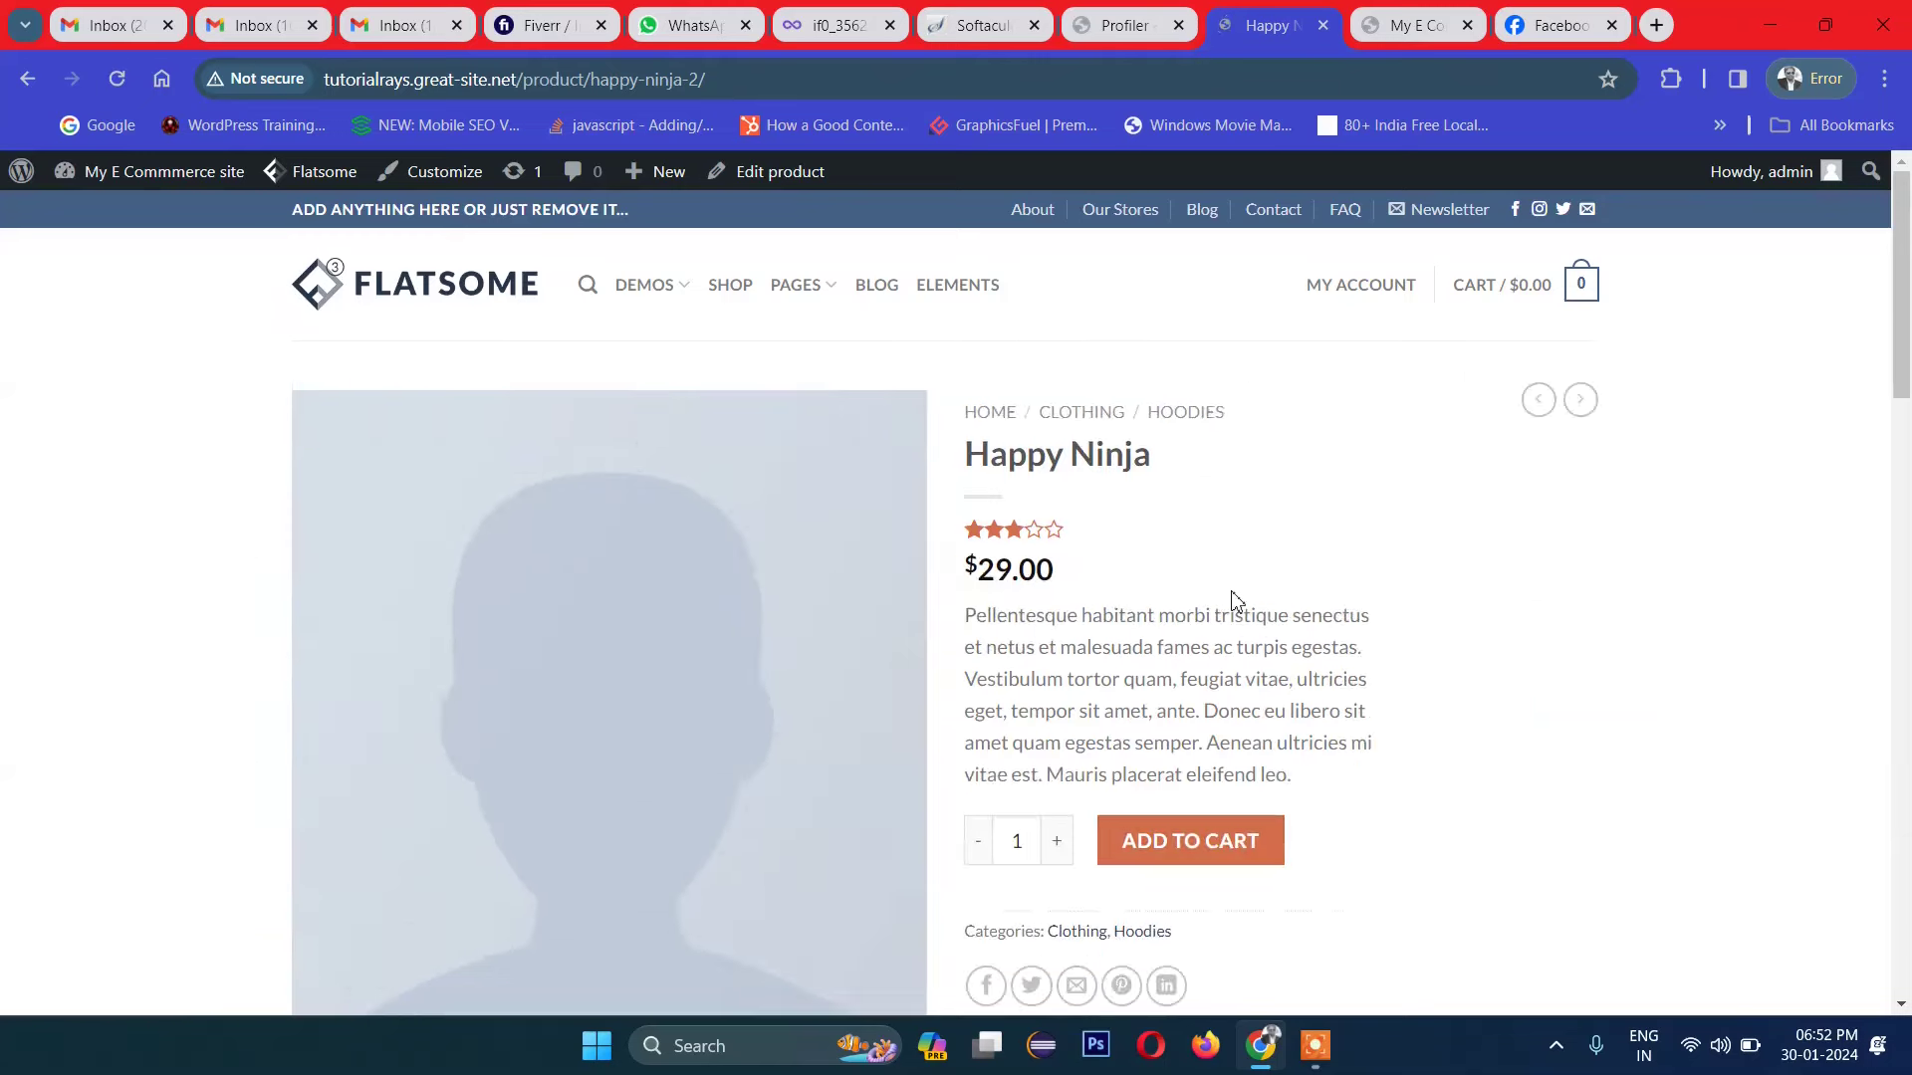
scroll(1235, 601, "down", 2)
left_click(1125, 602)
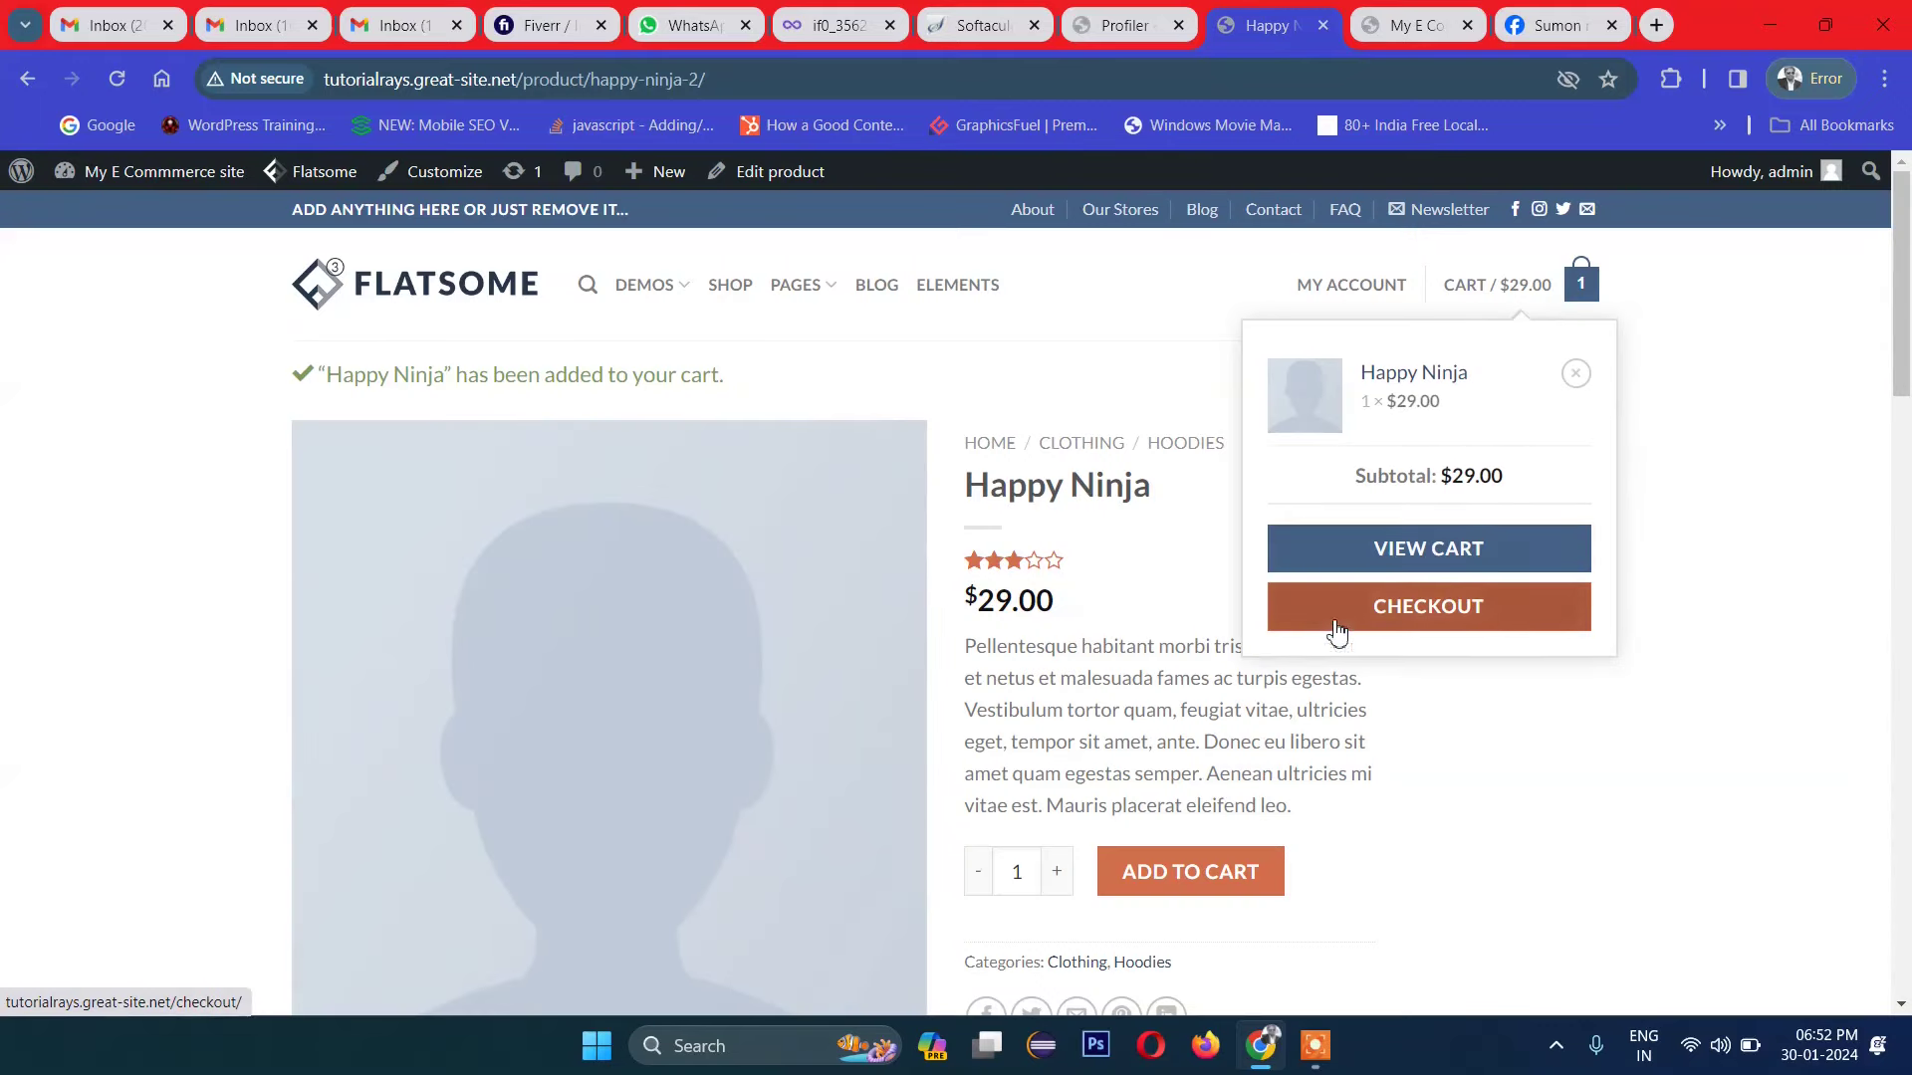
Step: Open the cart holding Happy Ninja at $29.00
left_click(1449, 570)
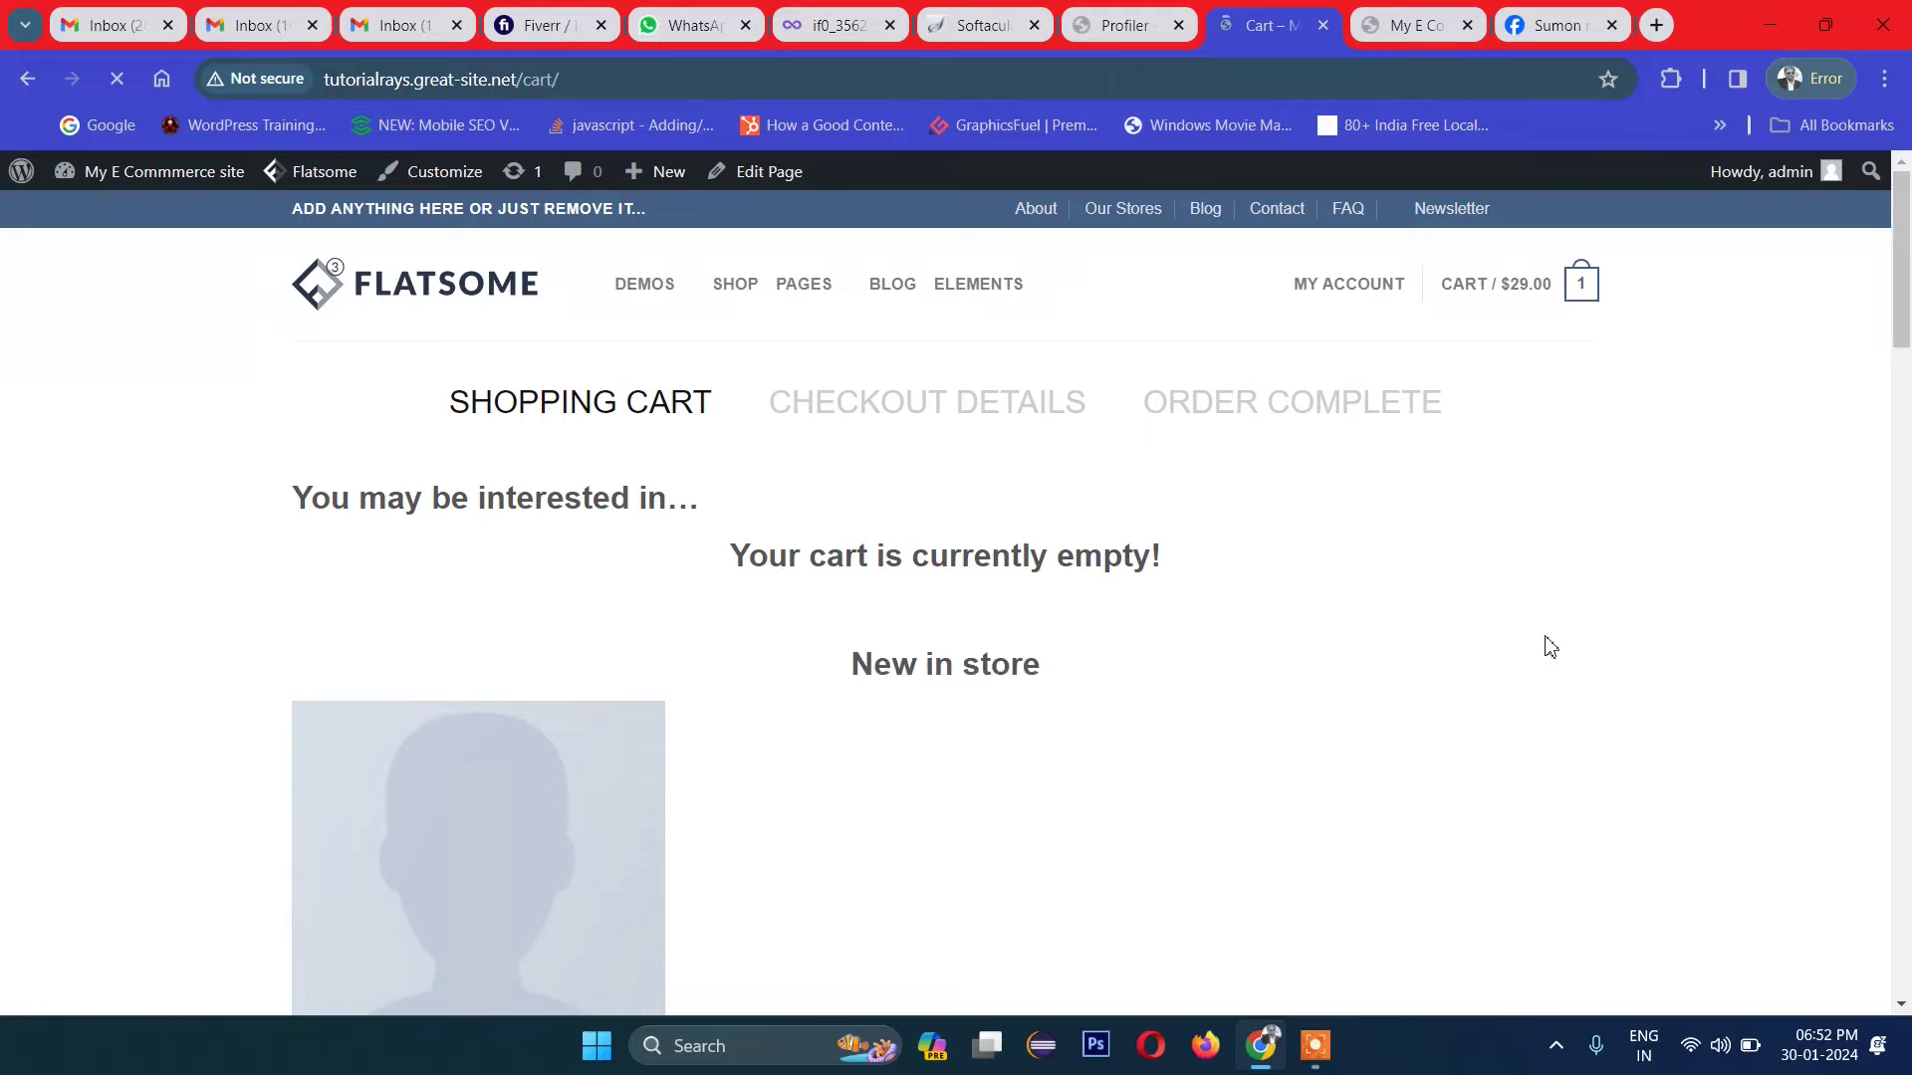
scroll(1340, 661, "down", 5)
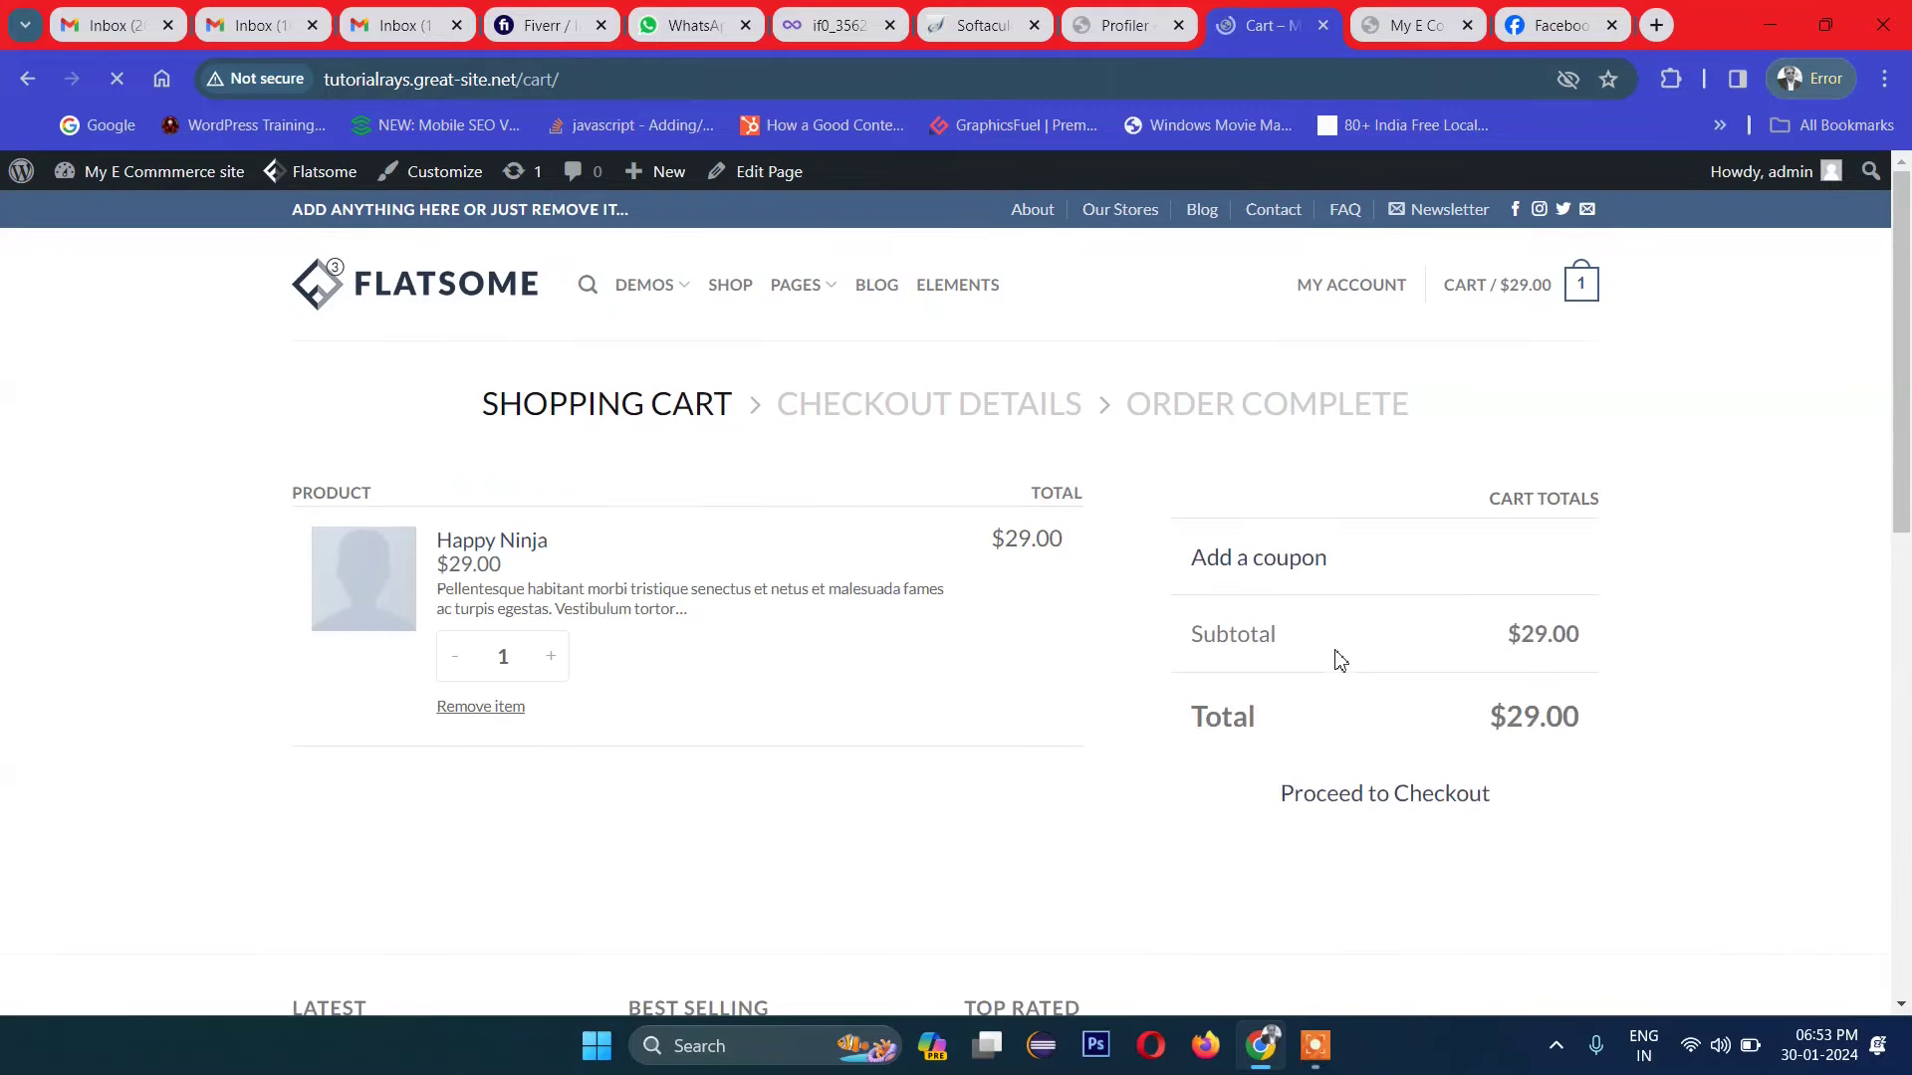
scroll(1305, 656, "down", 3)
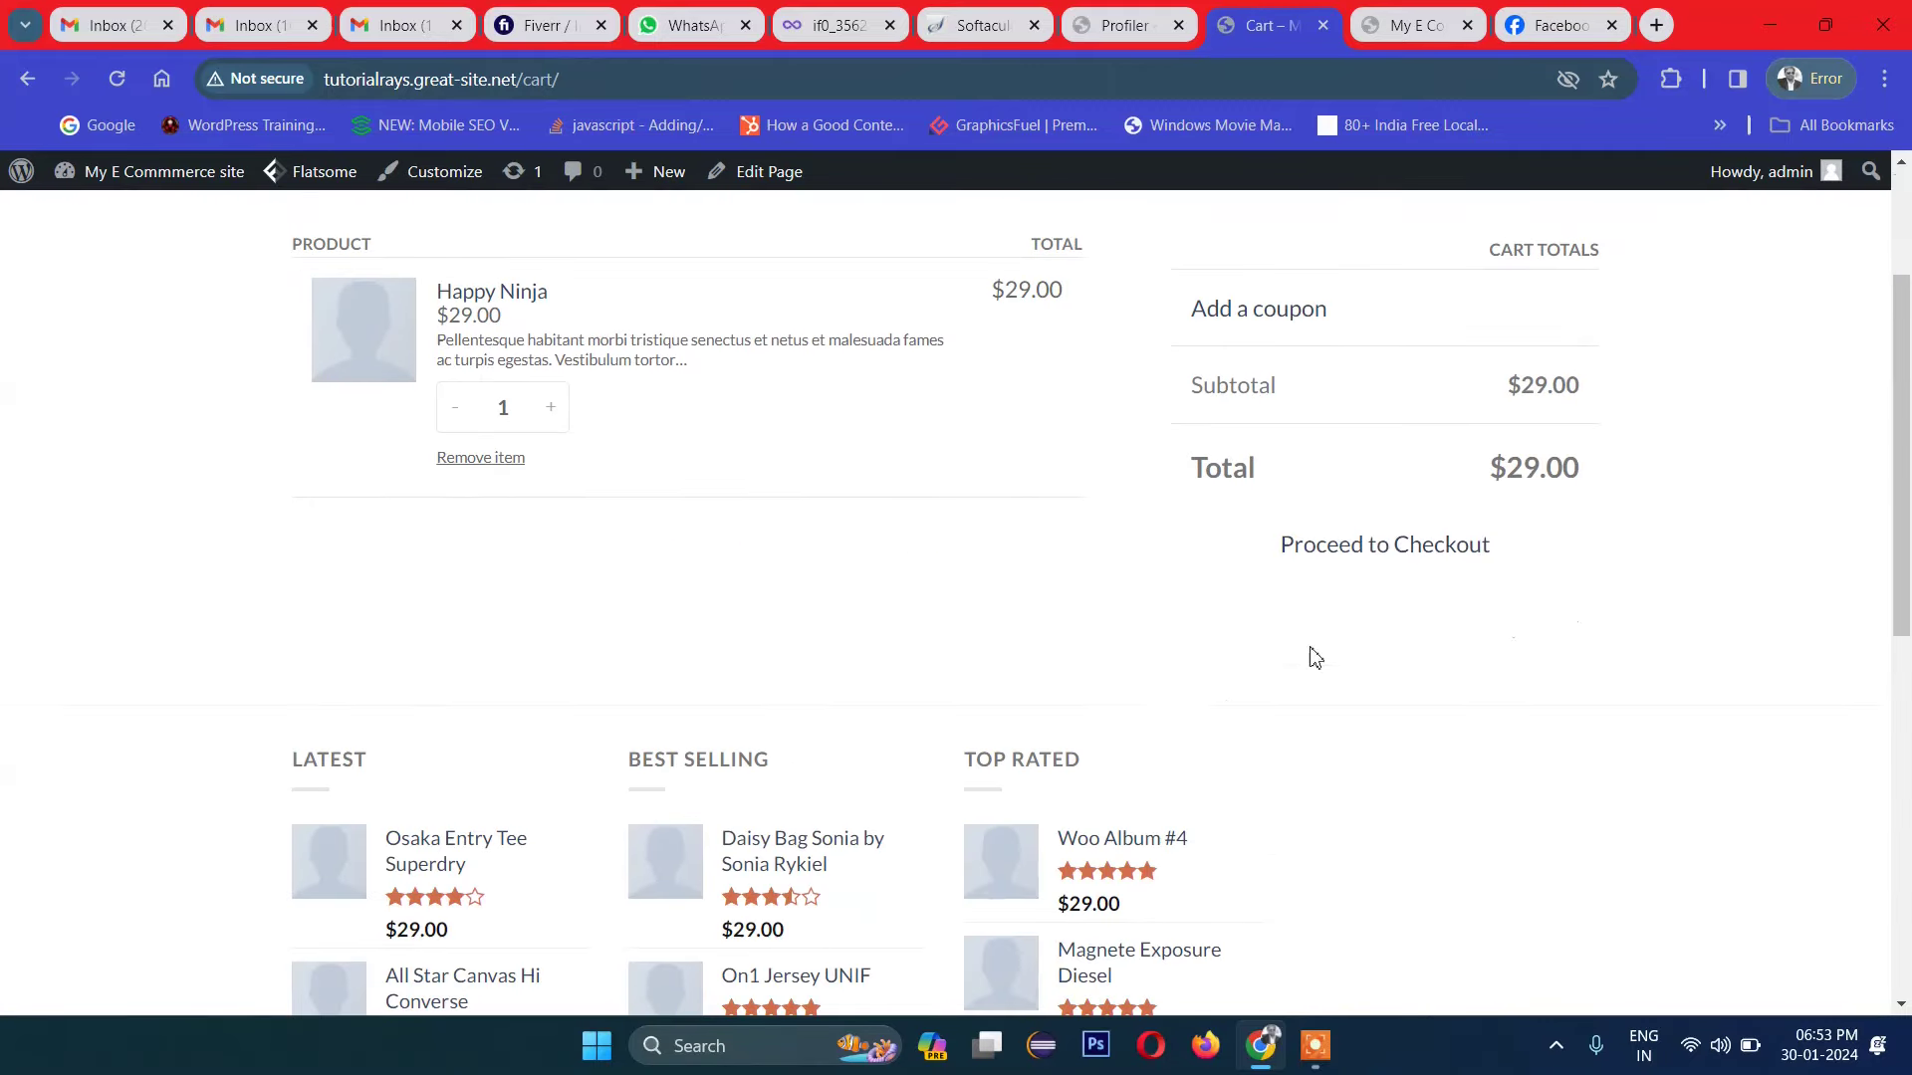
Step: Review the checkout form, then return home via the FLATSOME logo
left_click(1370, 550)
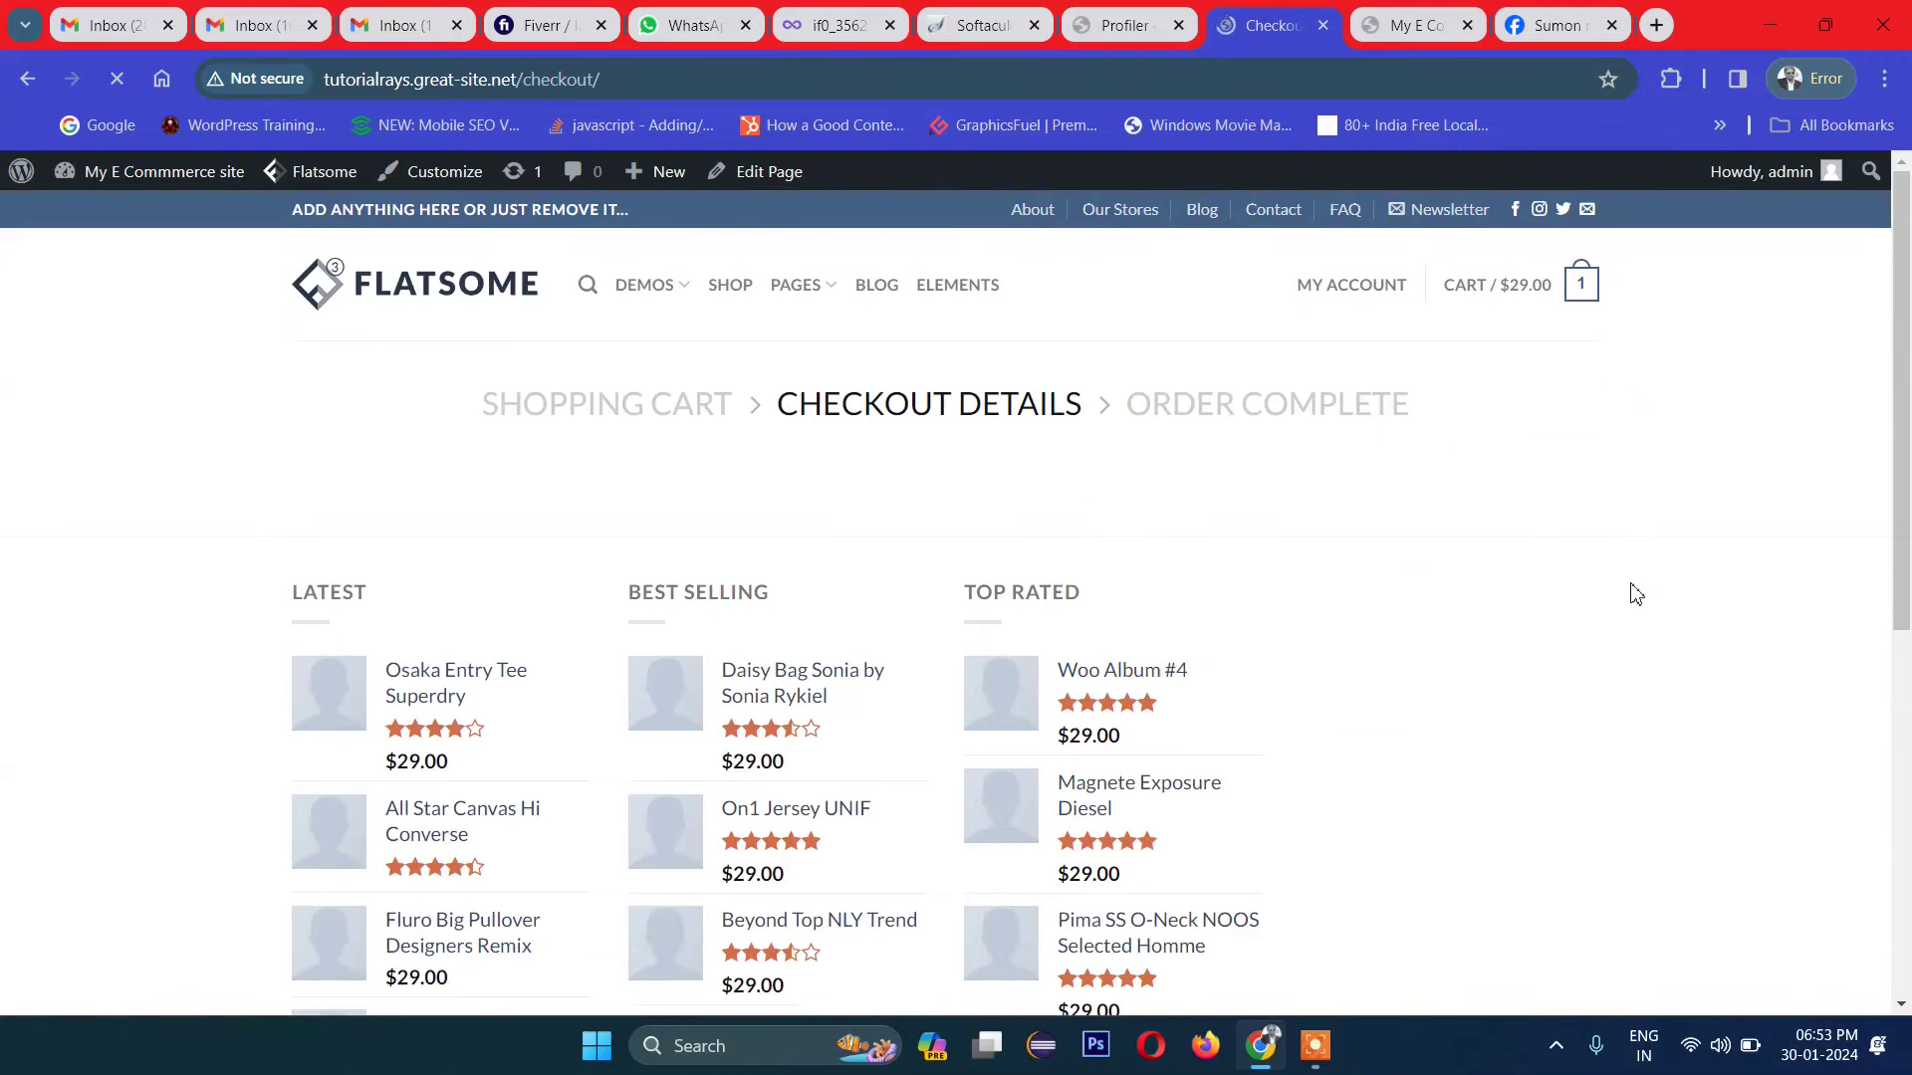
scroll(721, 491, "down", 9)
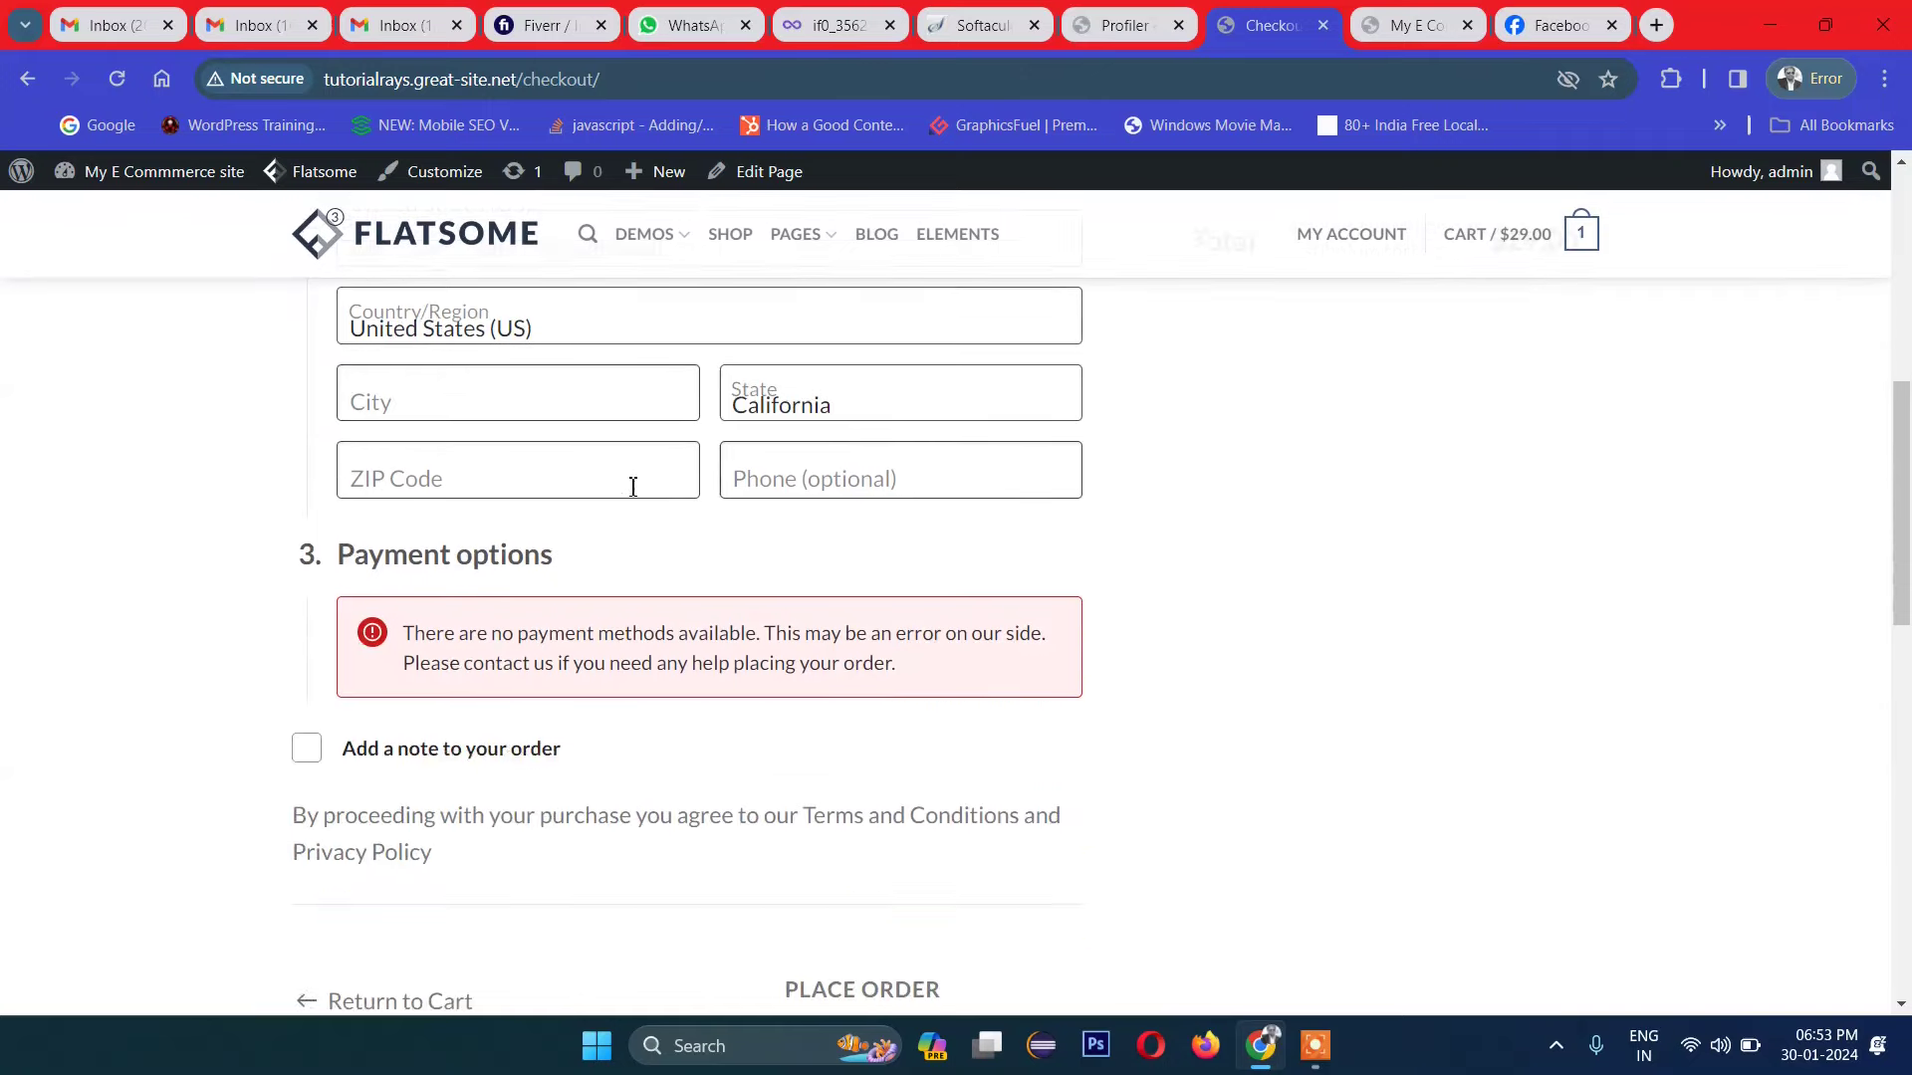
scroll(526, 663, "down", 2)
scroll(498, 628, "up", 4)
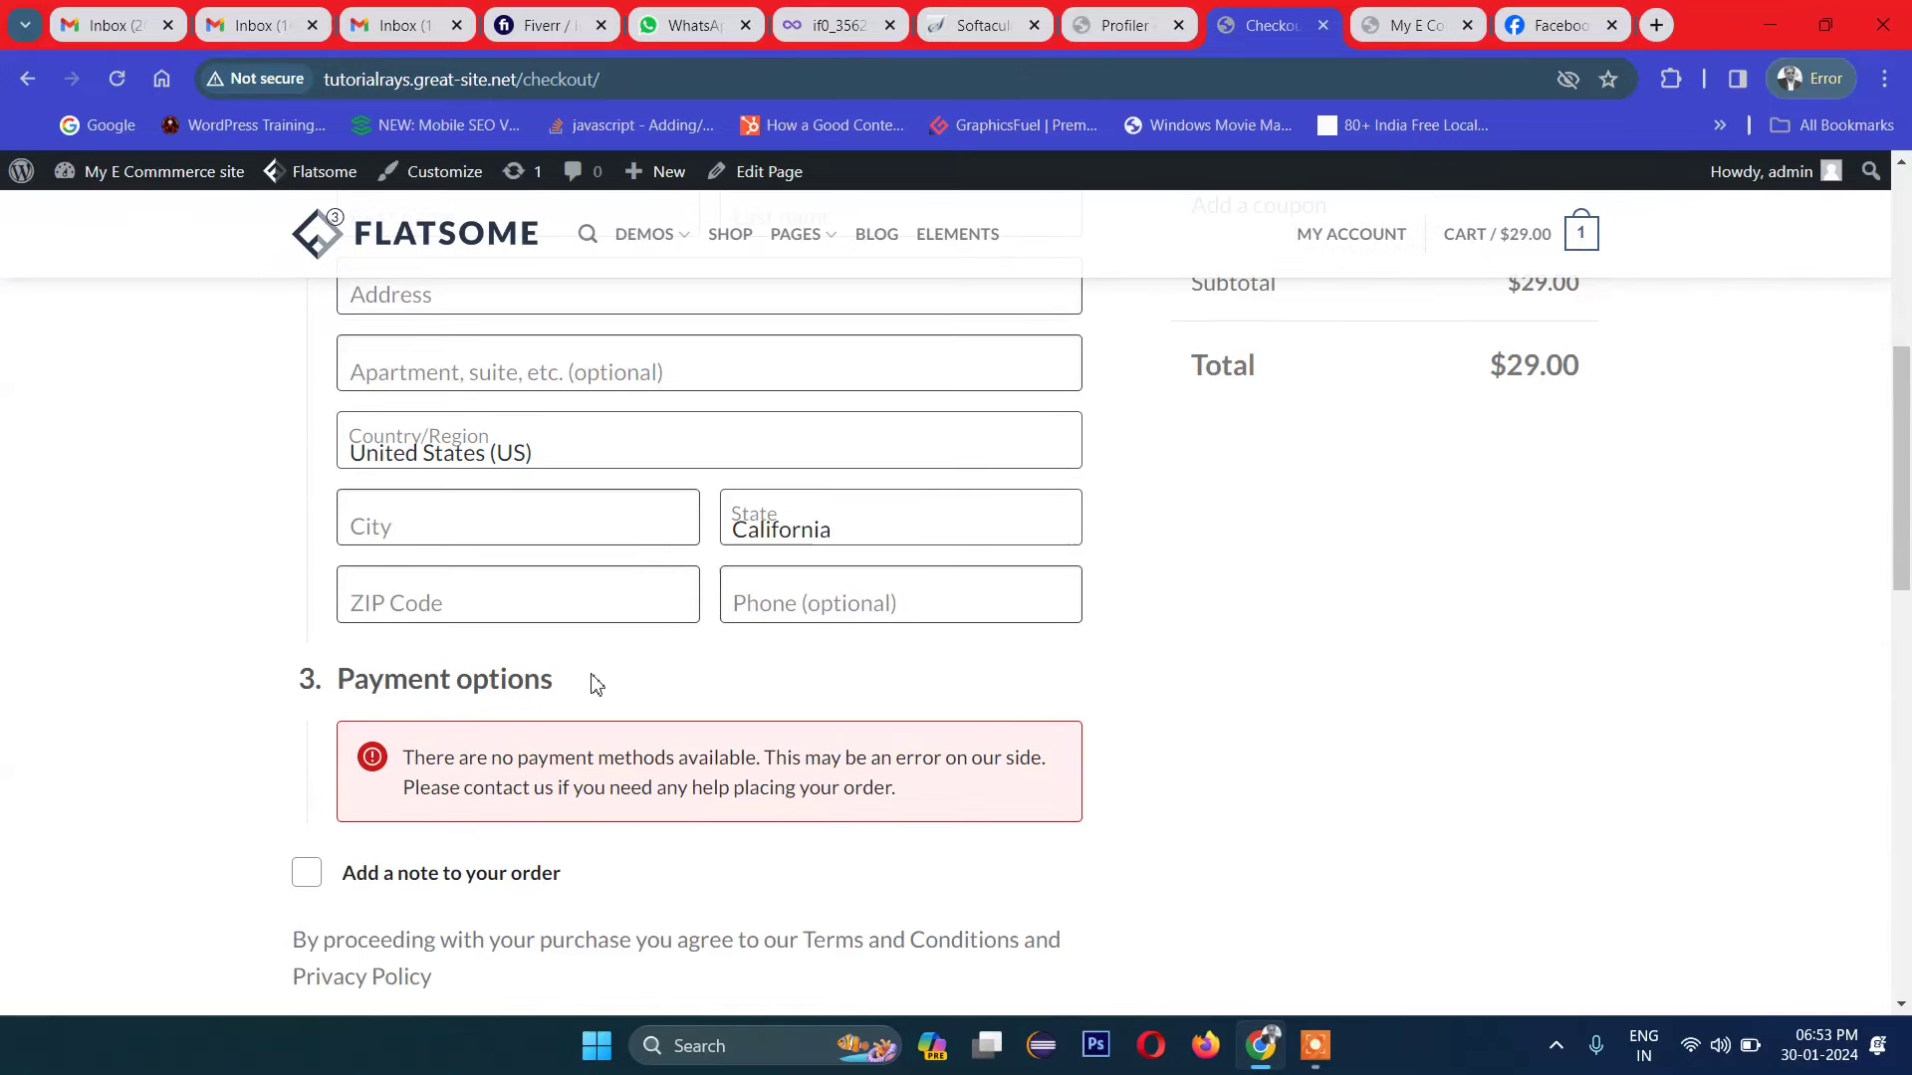
scroll(578, 672, "down", 2)
scroll(647, 608, "down", 4)
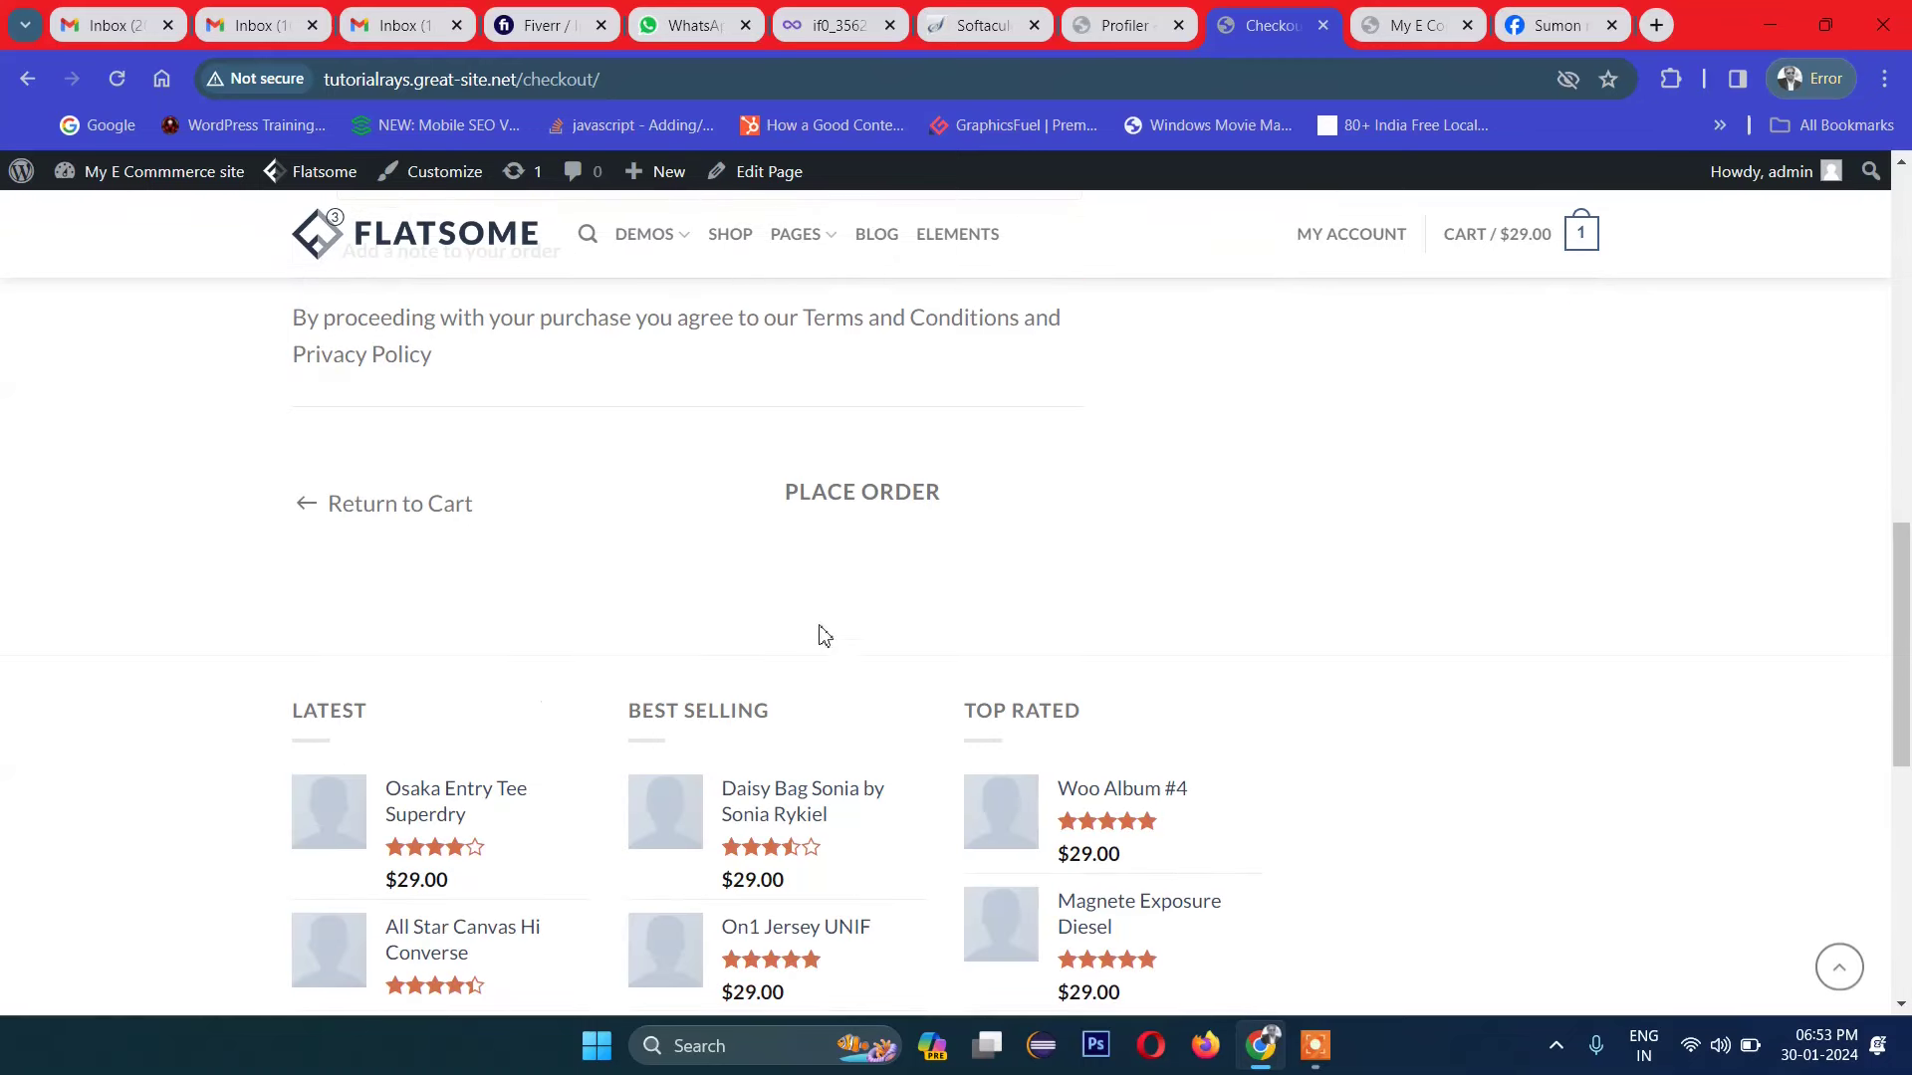
left_click(862, 494)
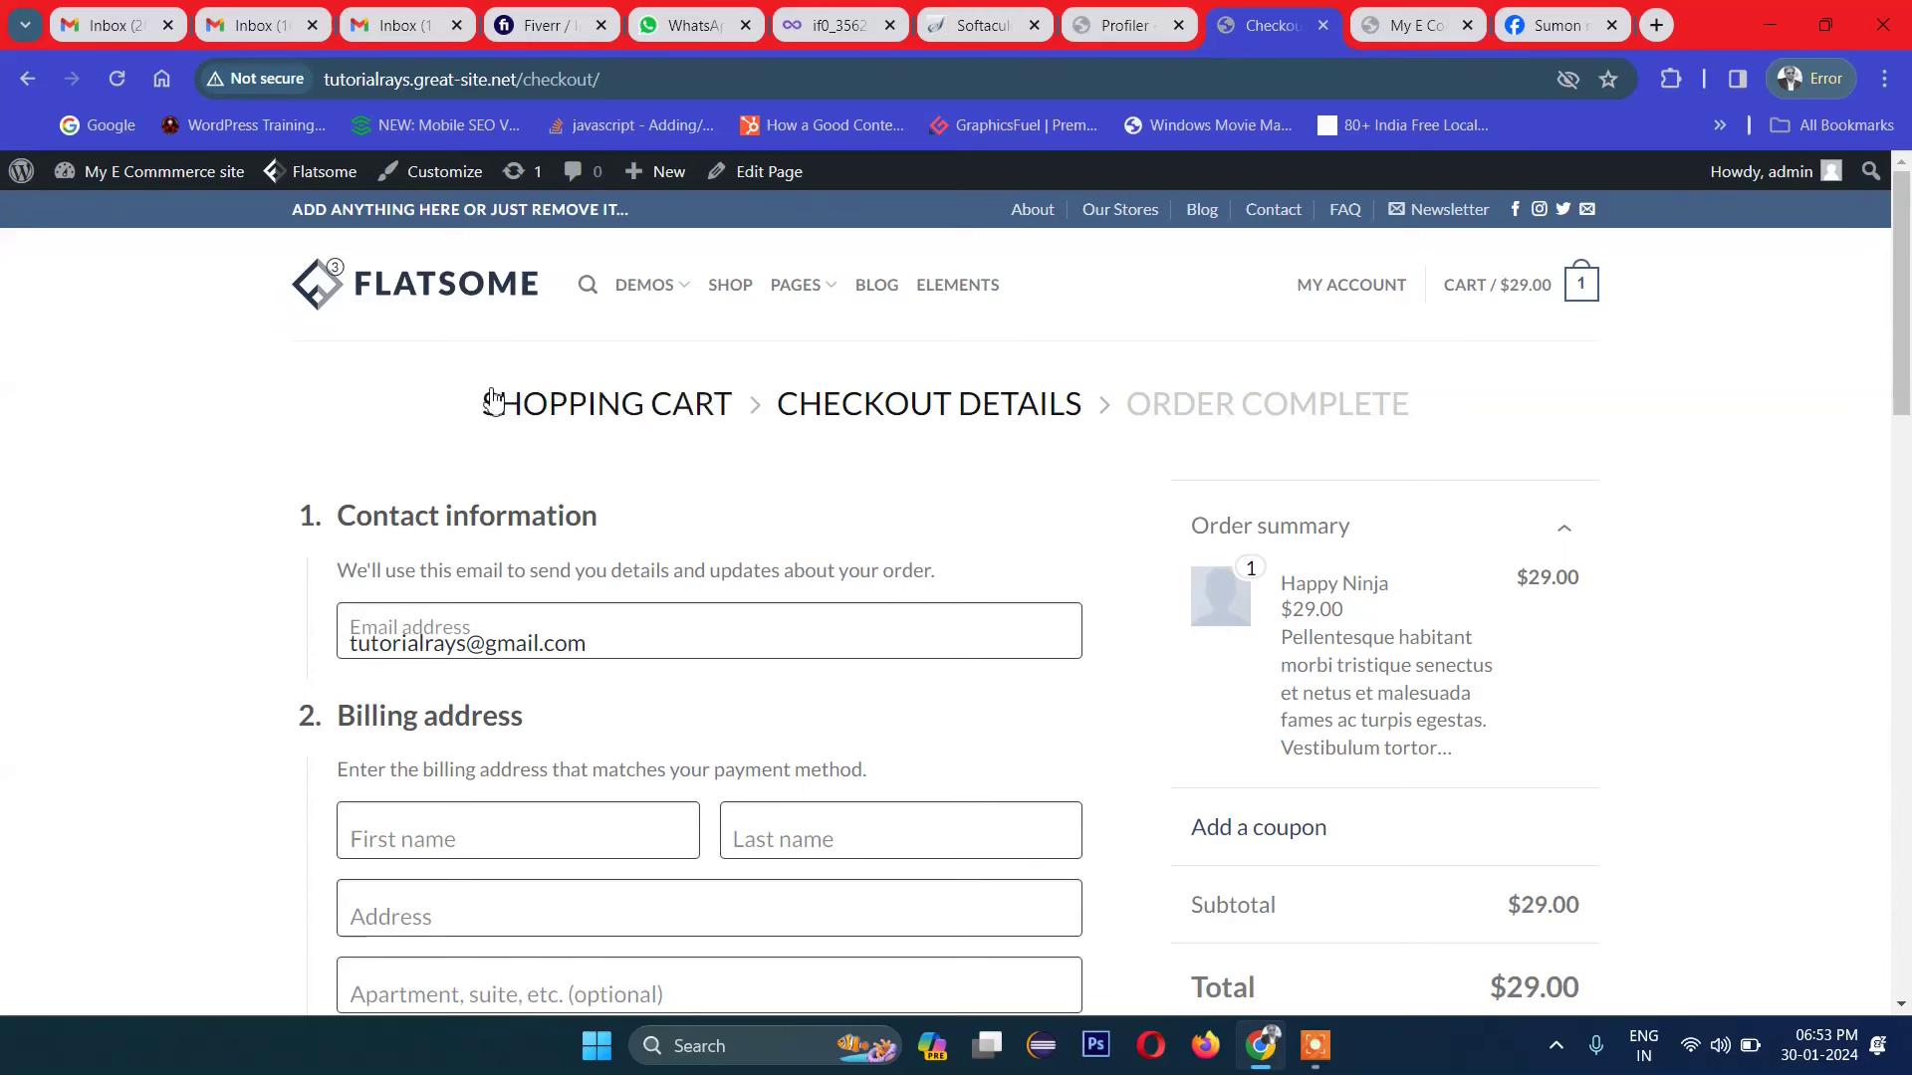
left_click(393, 304)
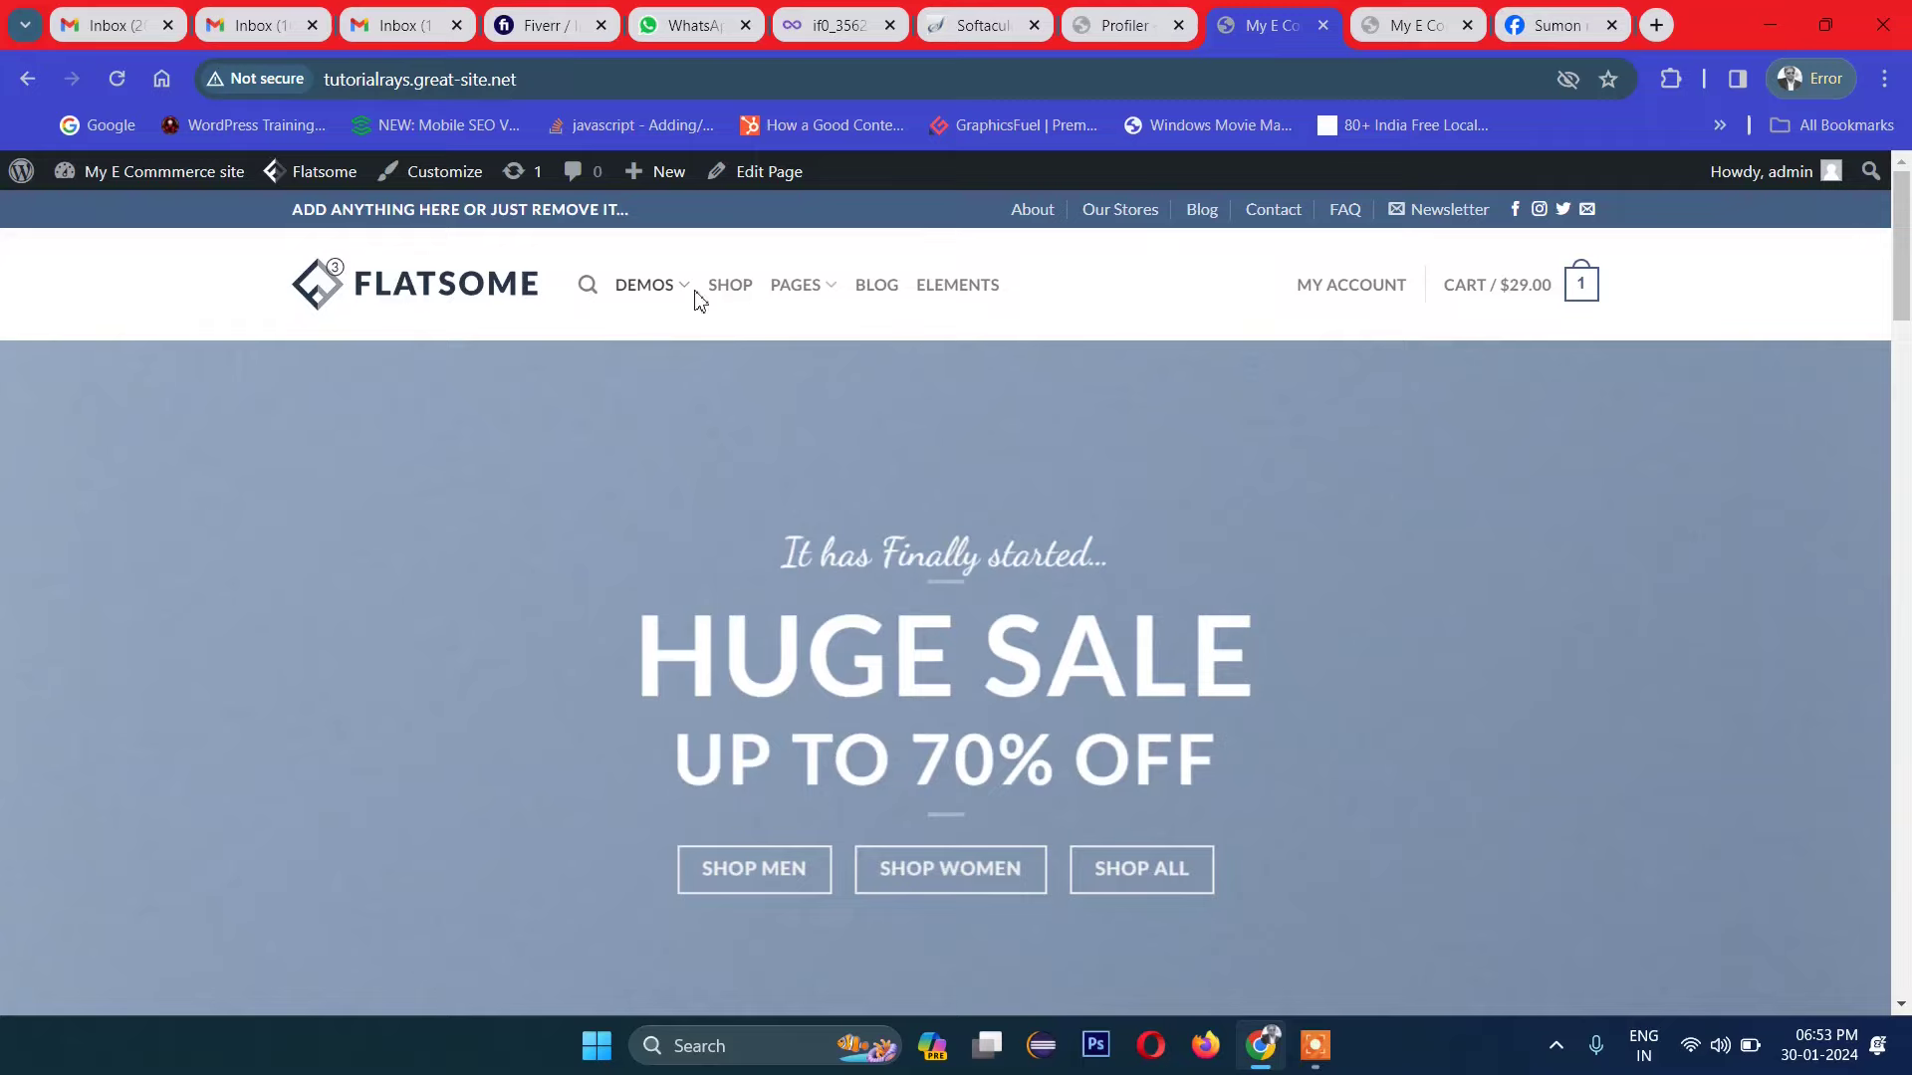
Step: Go to Flatsome > Theme Options > Header > Logo & Site Identity in the admin bar
scroll(1517, 537, "down", 5)
scroll(1460, 543, "up", 5)
mouse_move(304, 184)
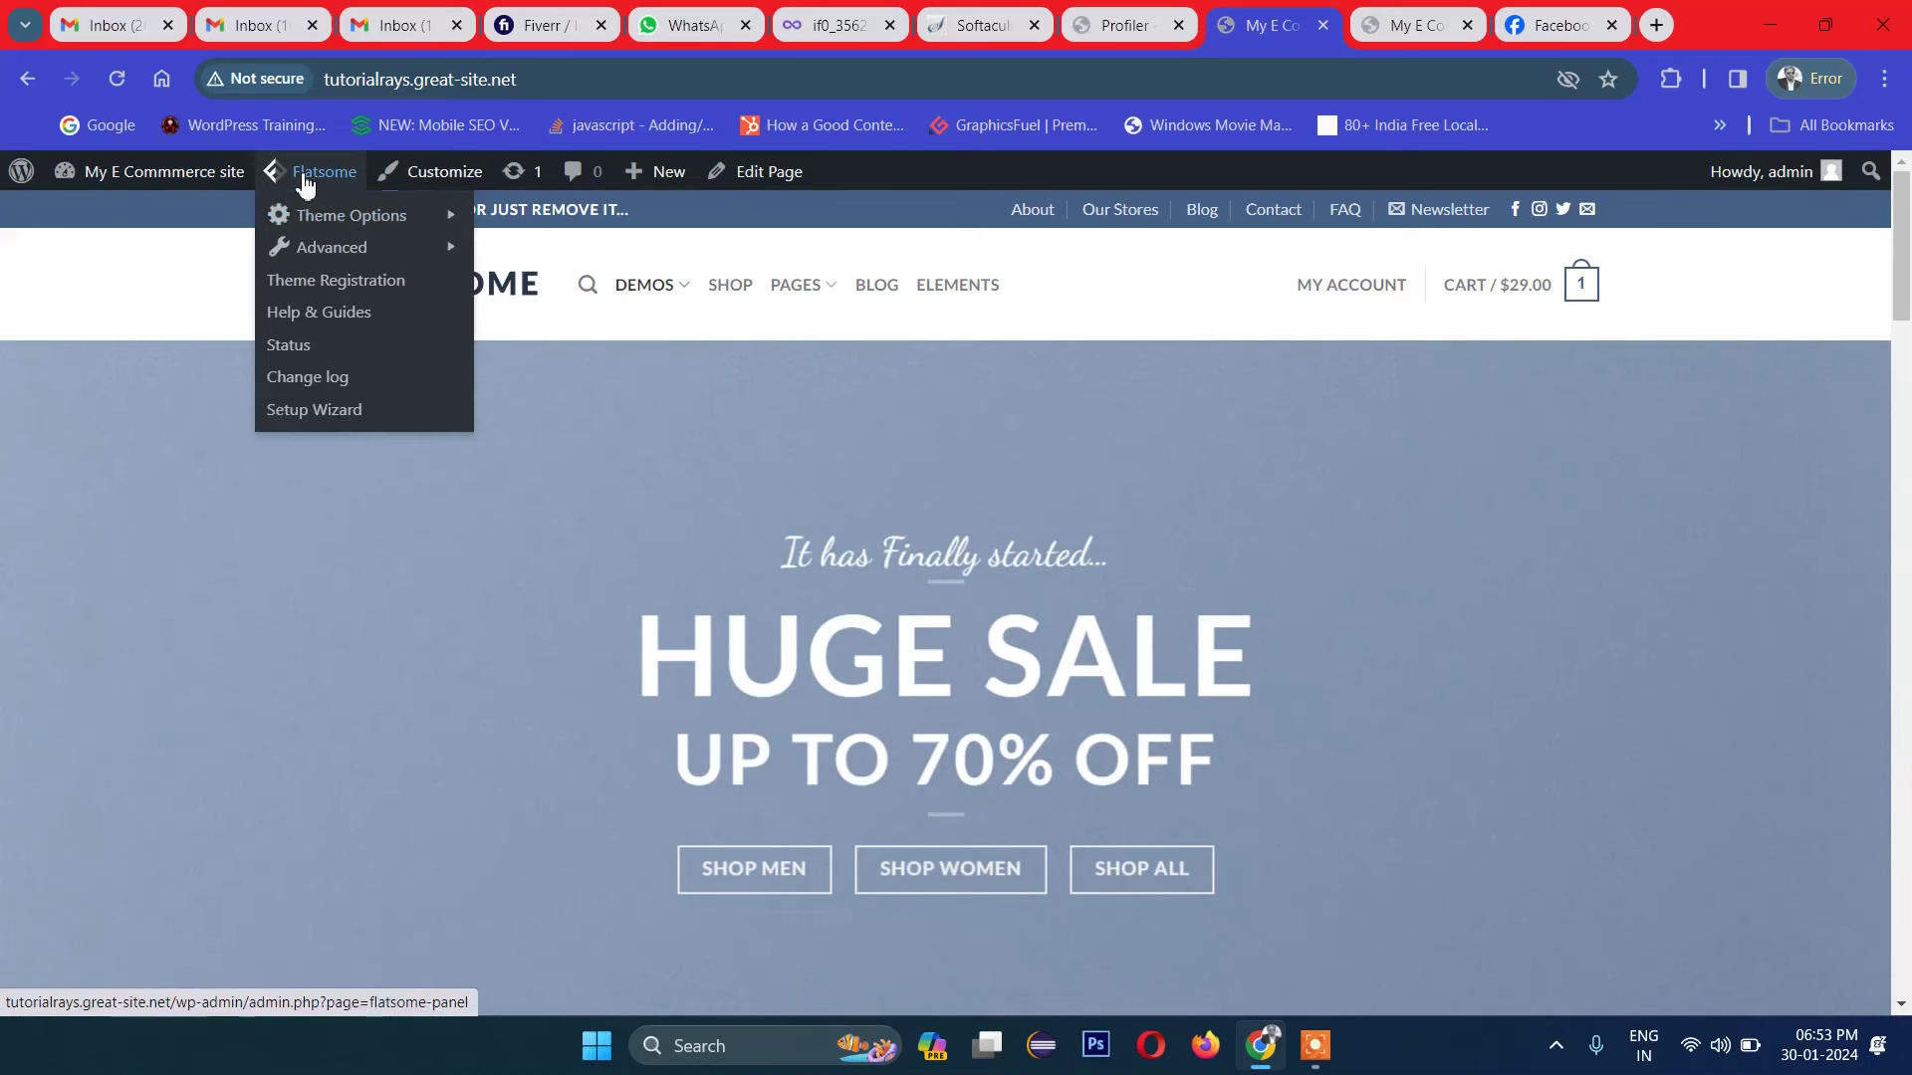
mouse_move(360, 221)
mouse_move(543, 228)
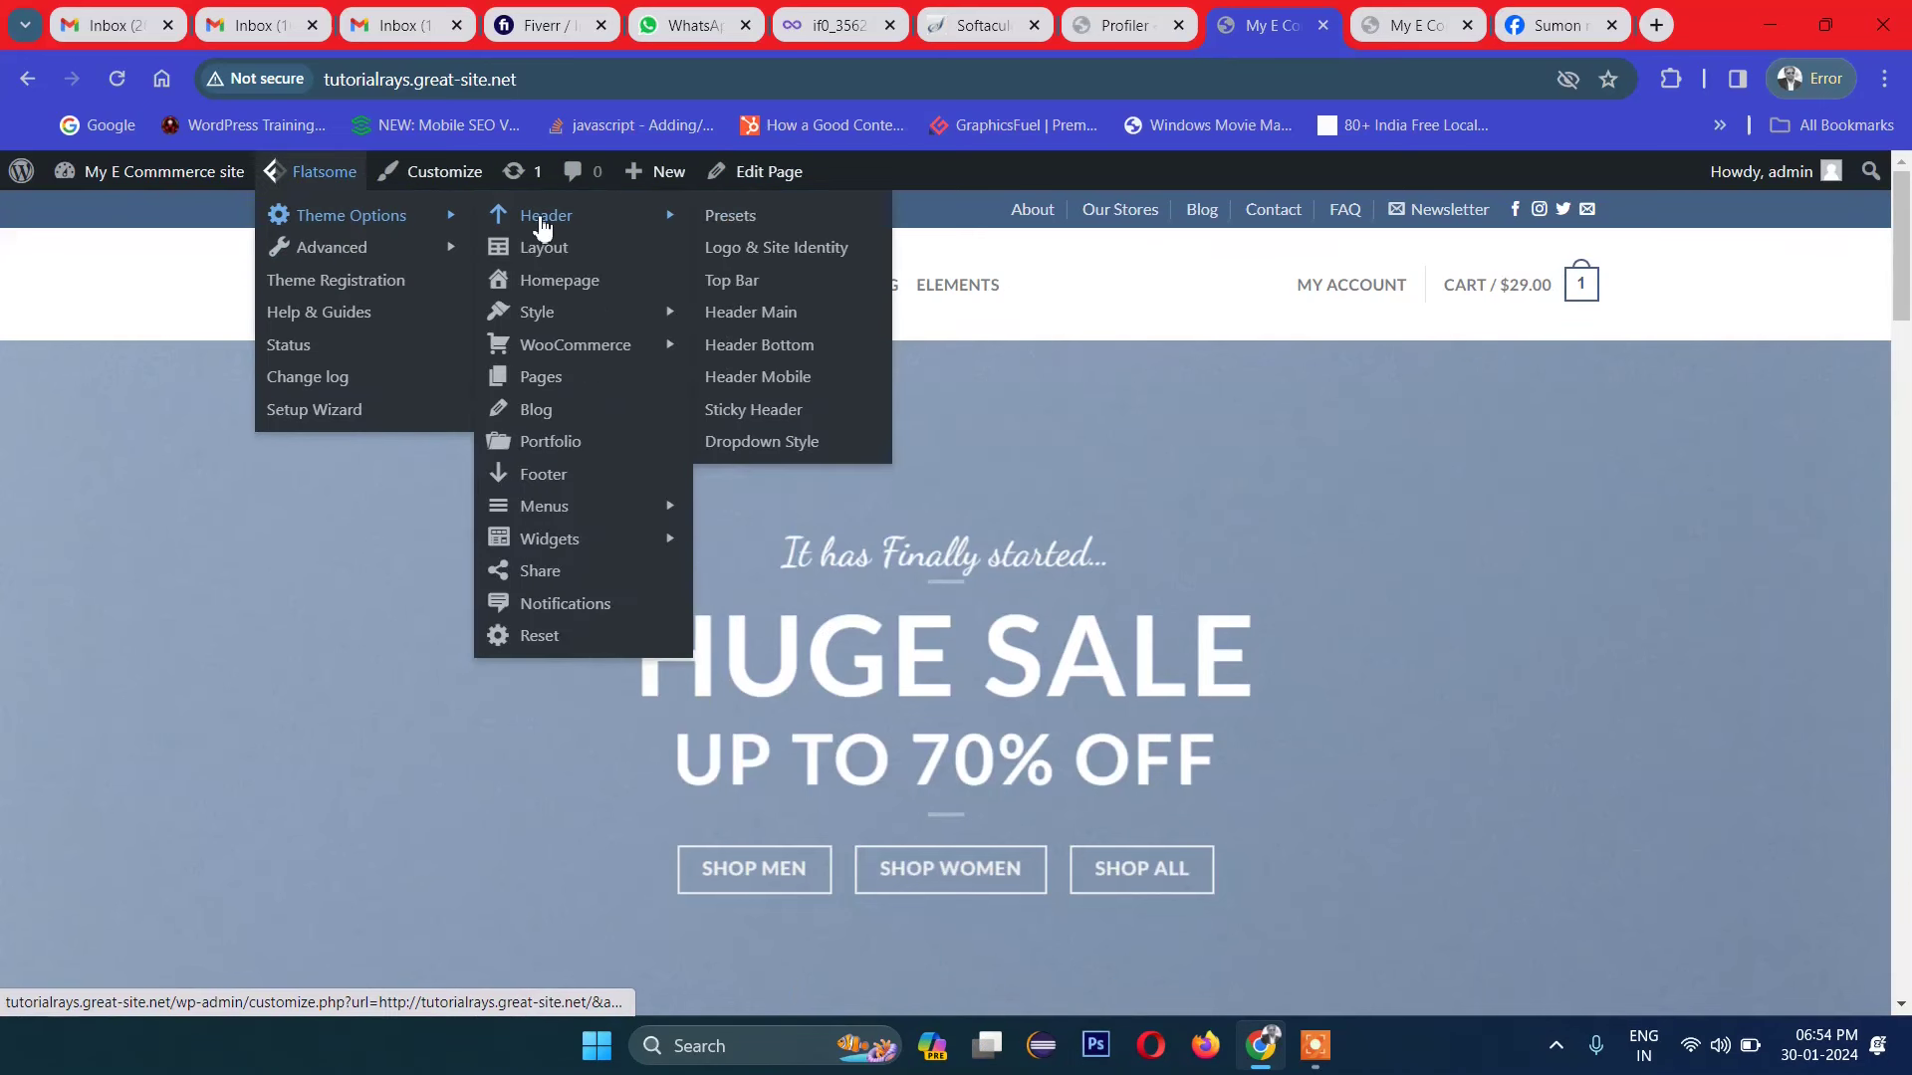
left_click(777, 263)
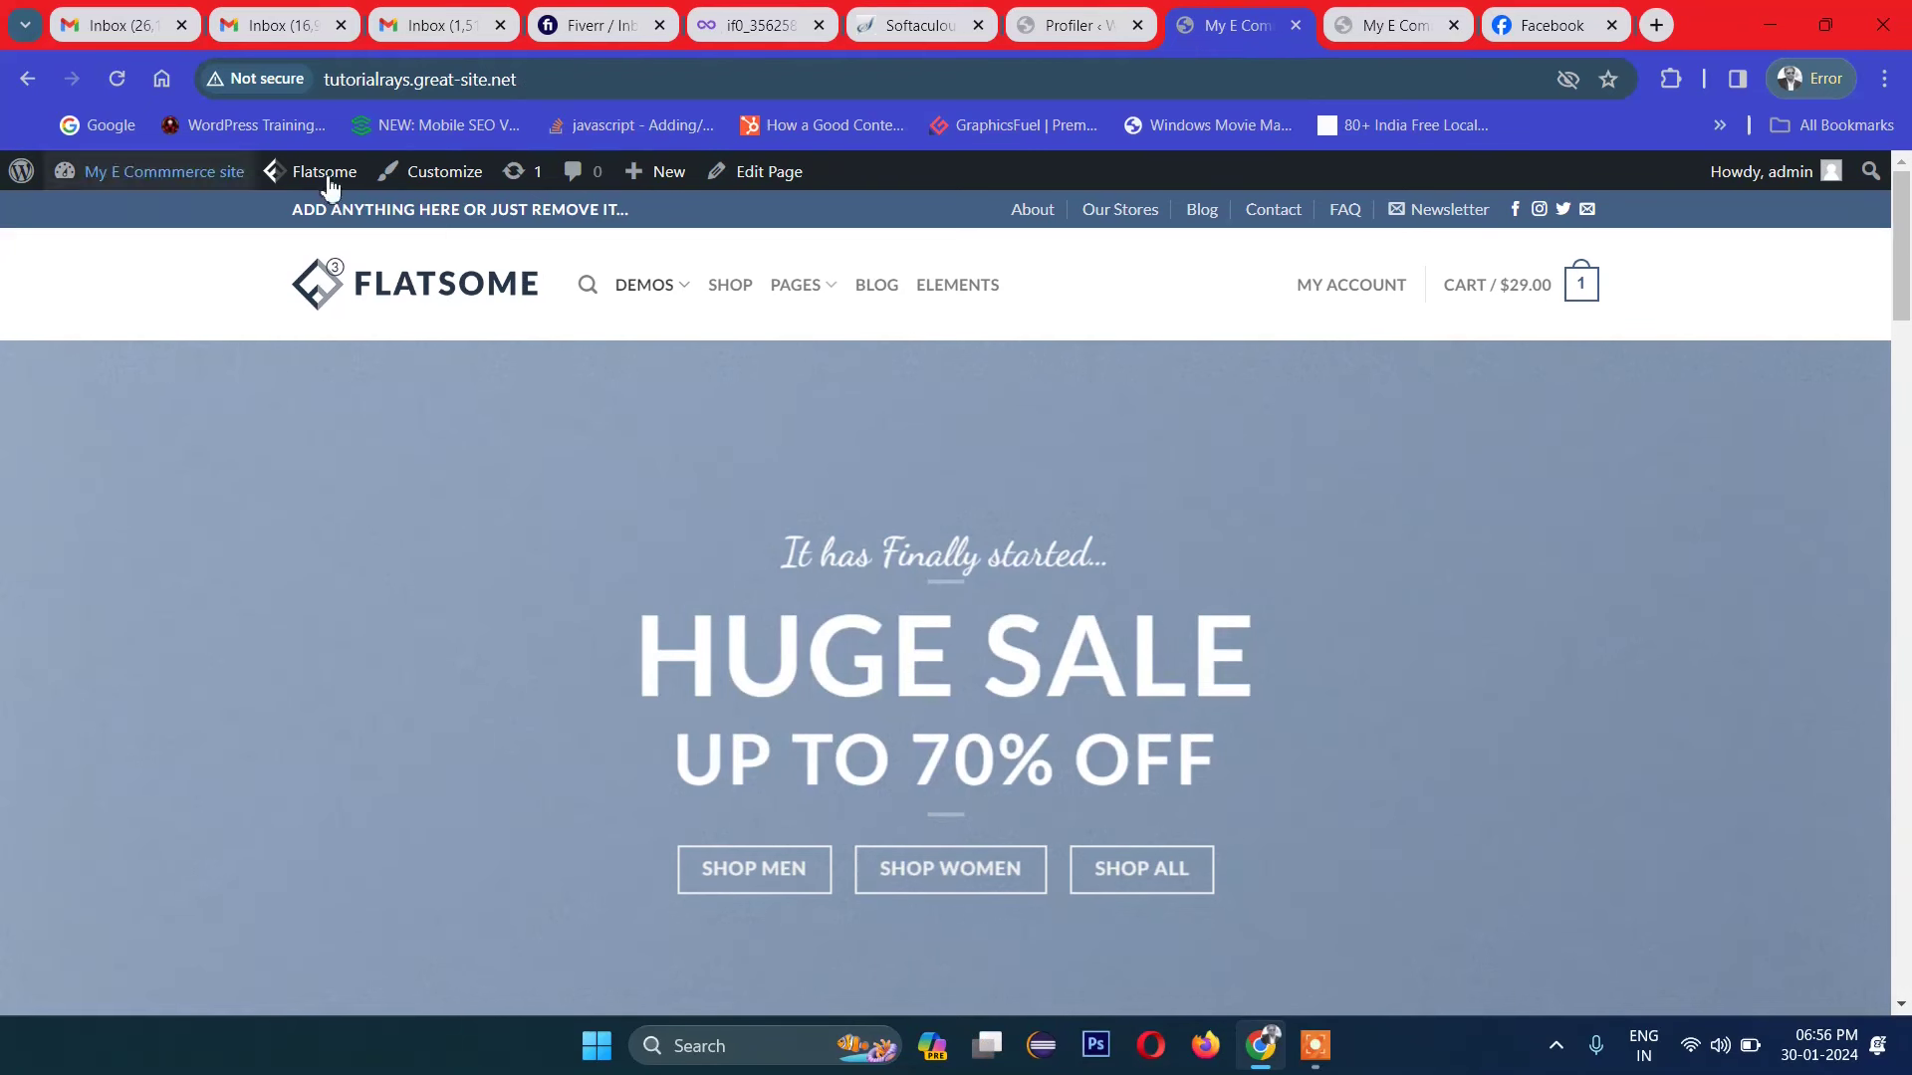
Step: Highlight the top bar text, then bring up the Theme Options Header submenu again
left_click_drag(286, 212, 1580, 214)
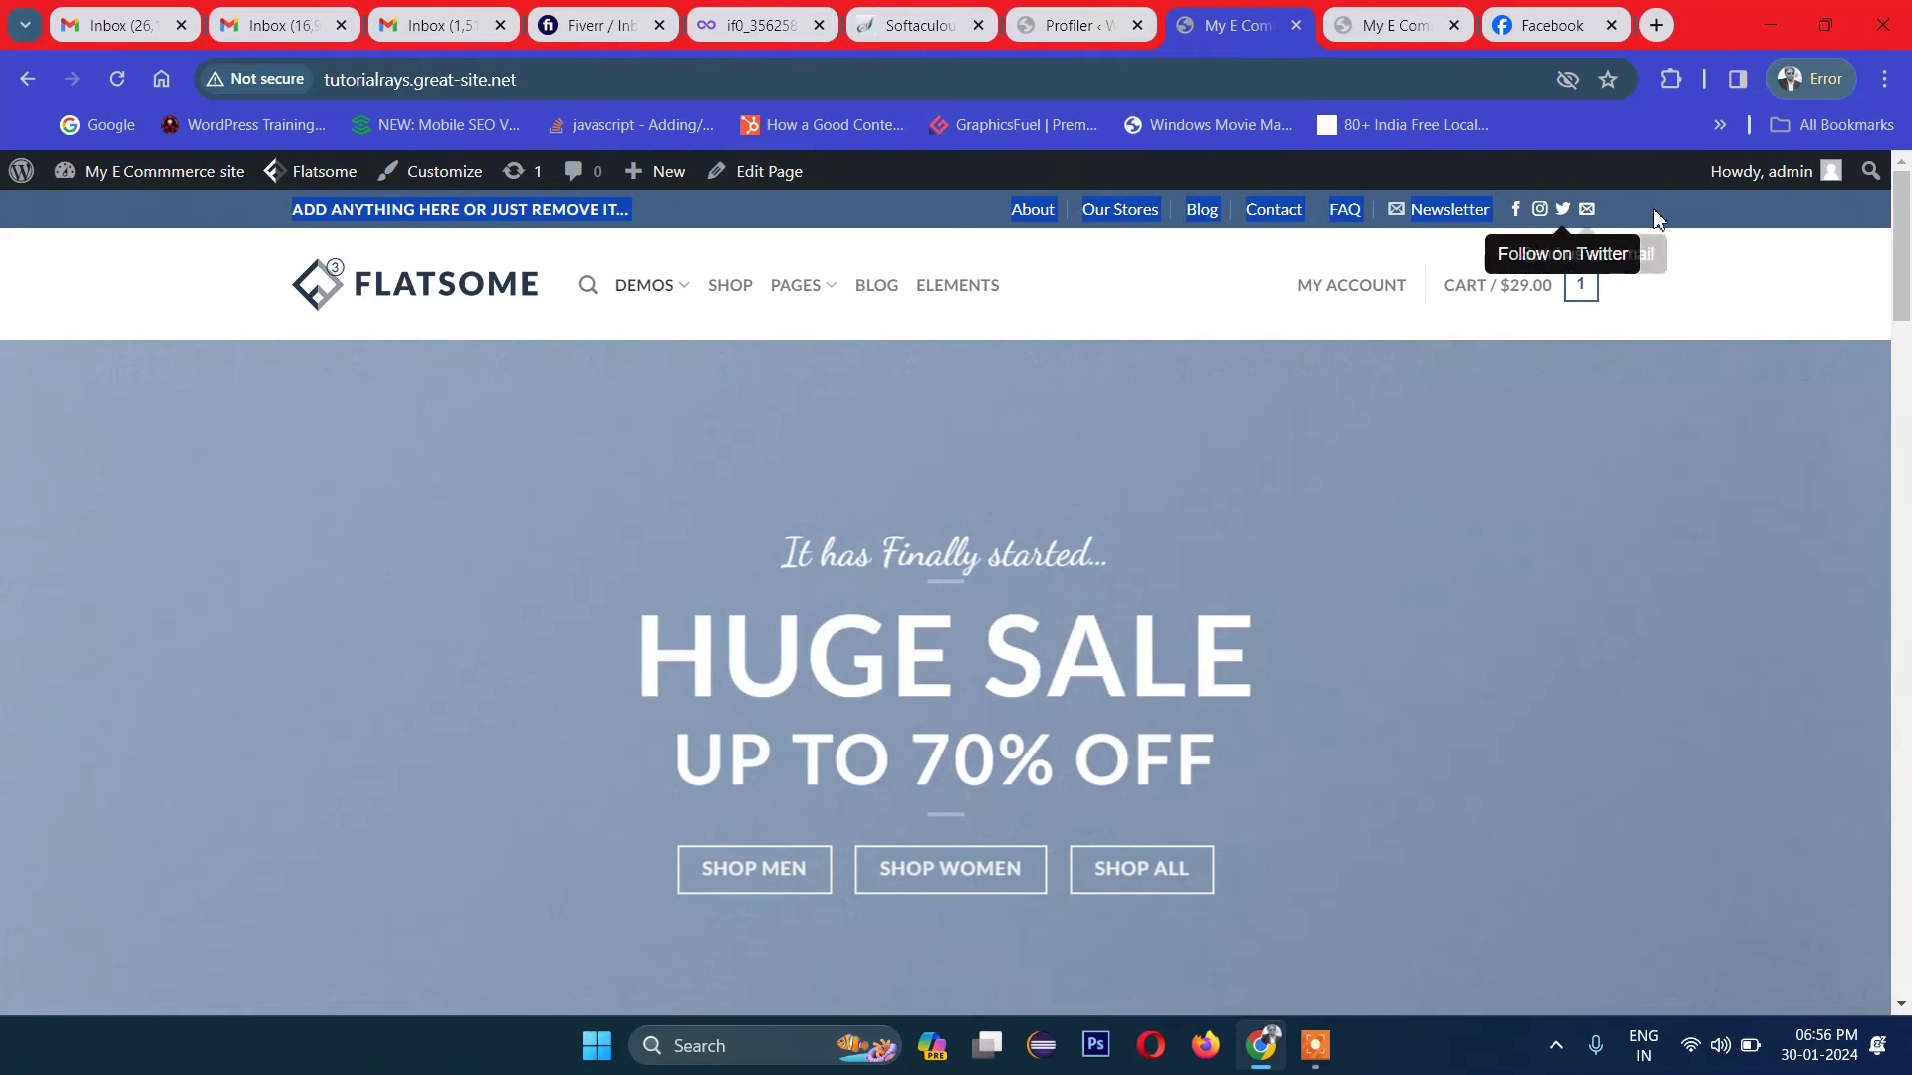
left_click(891, 361)
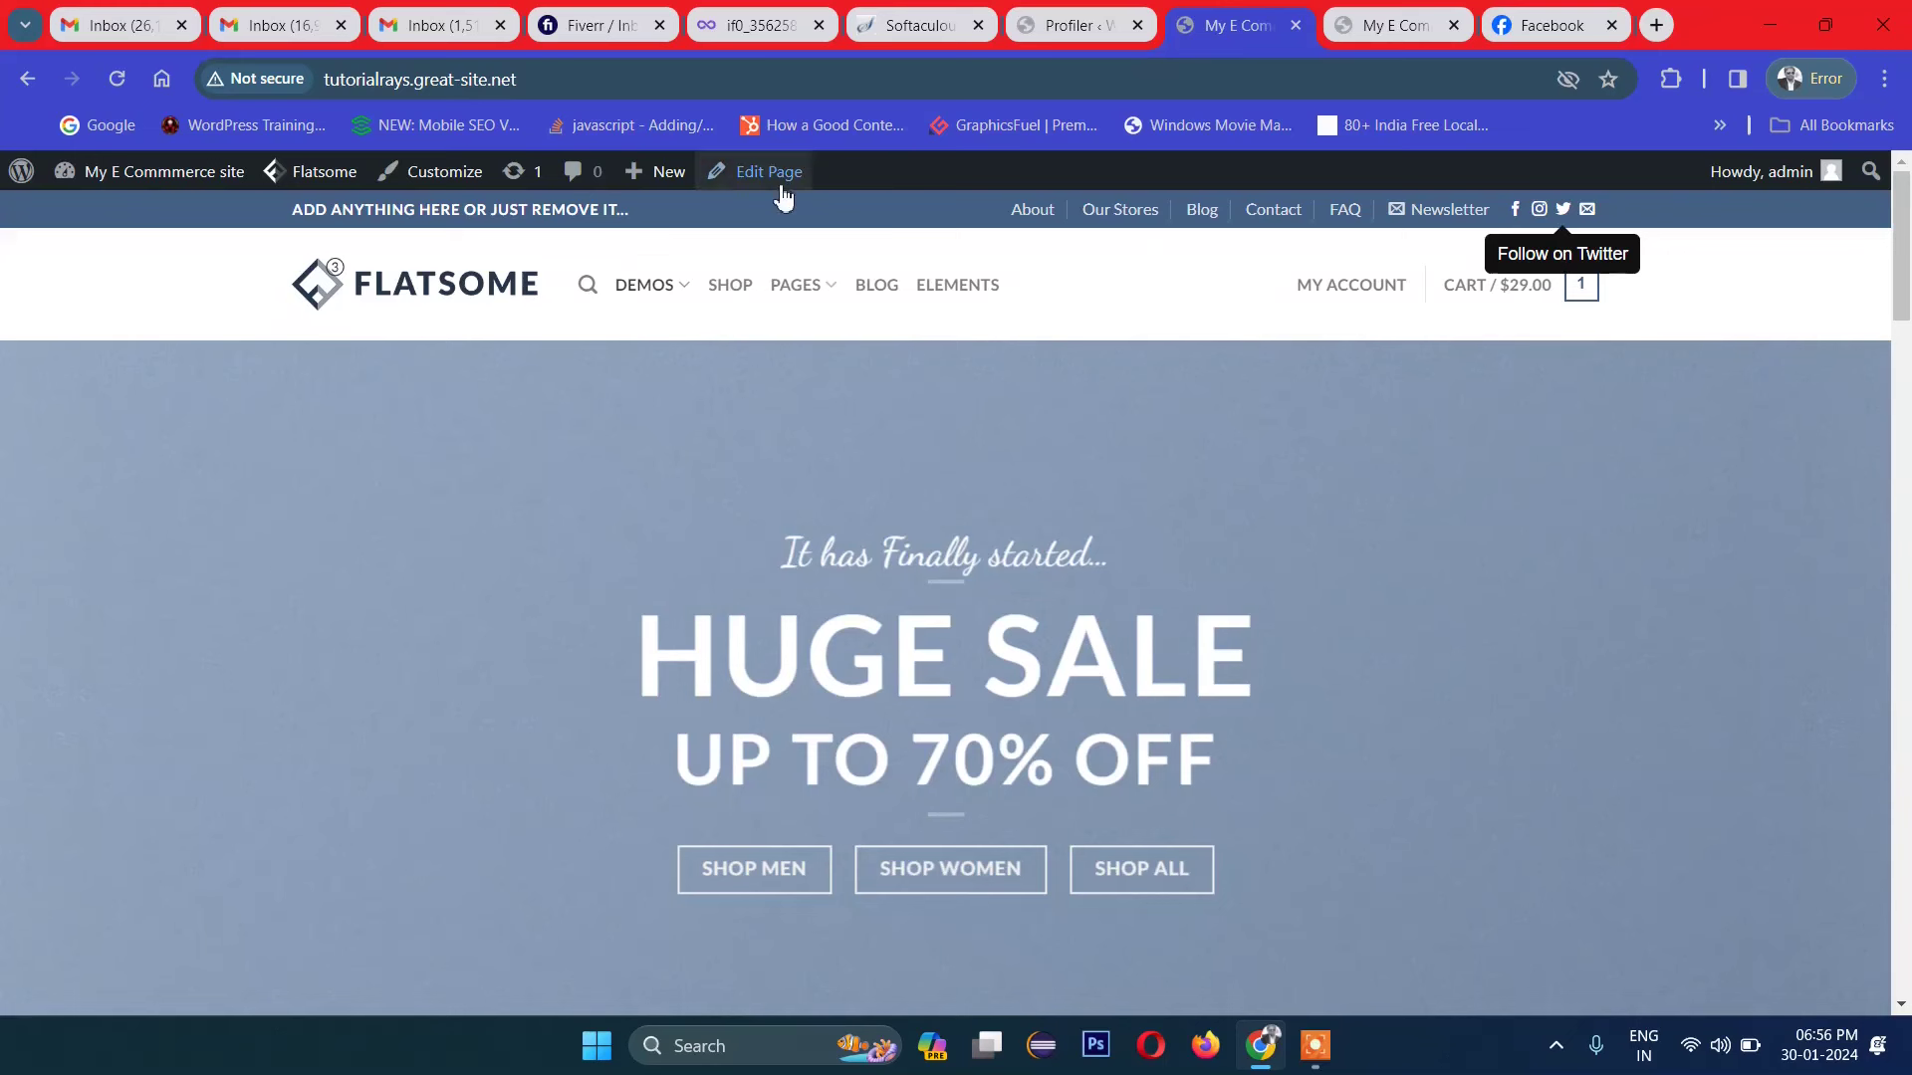
mouse_move(784, 194)
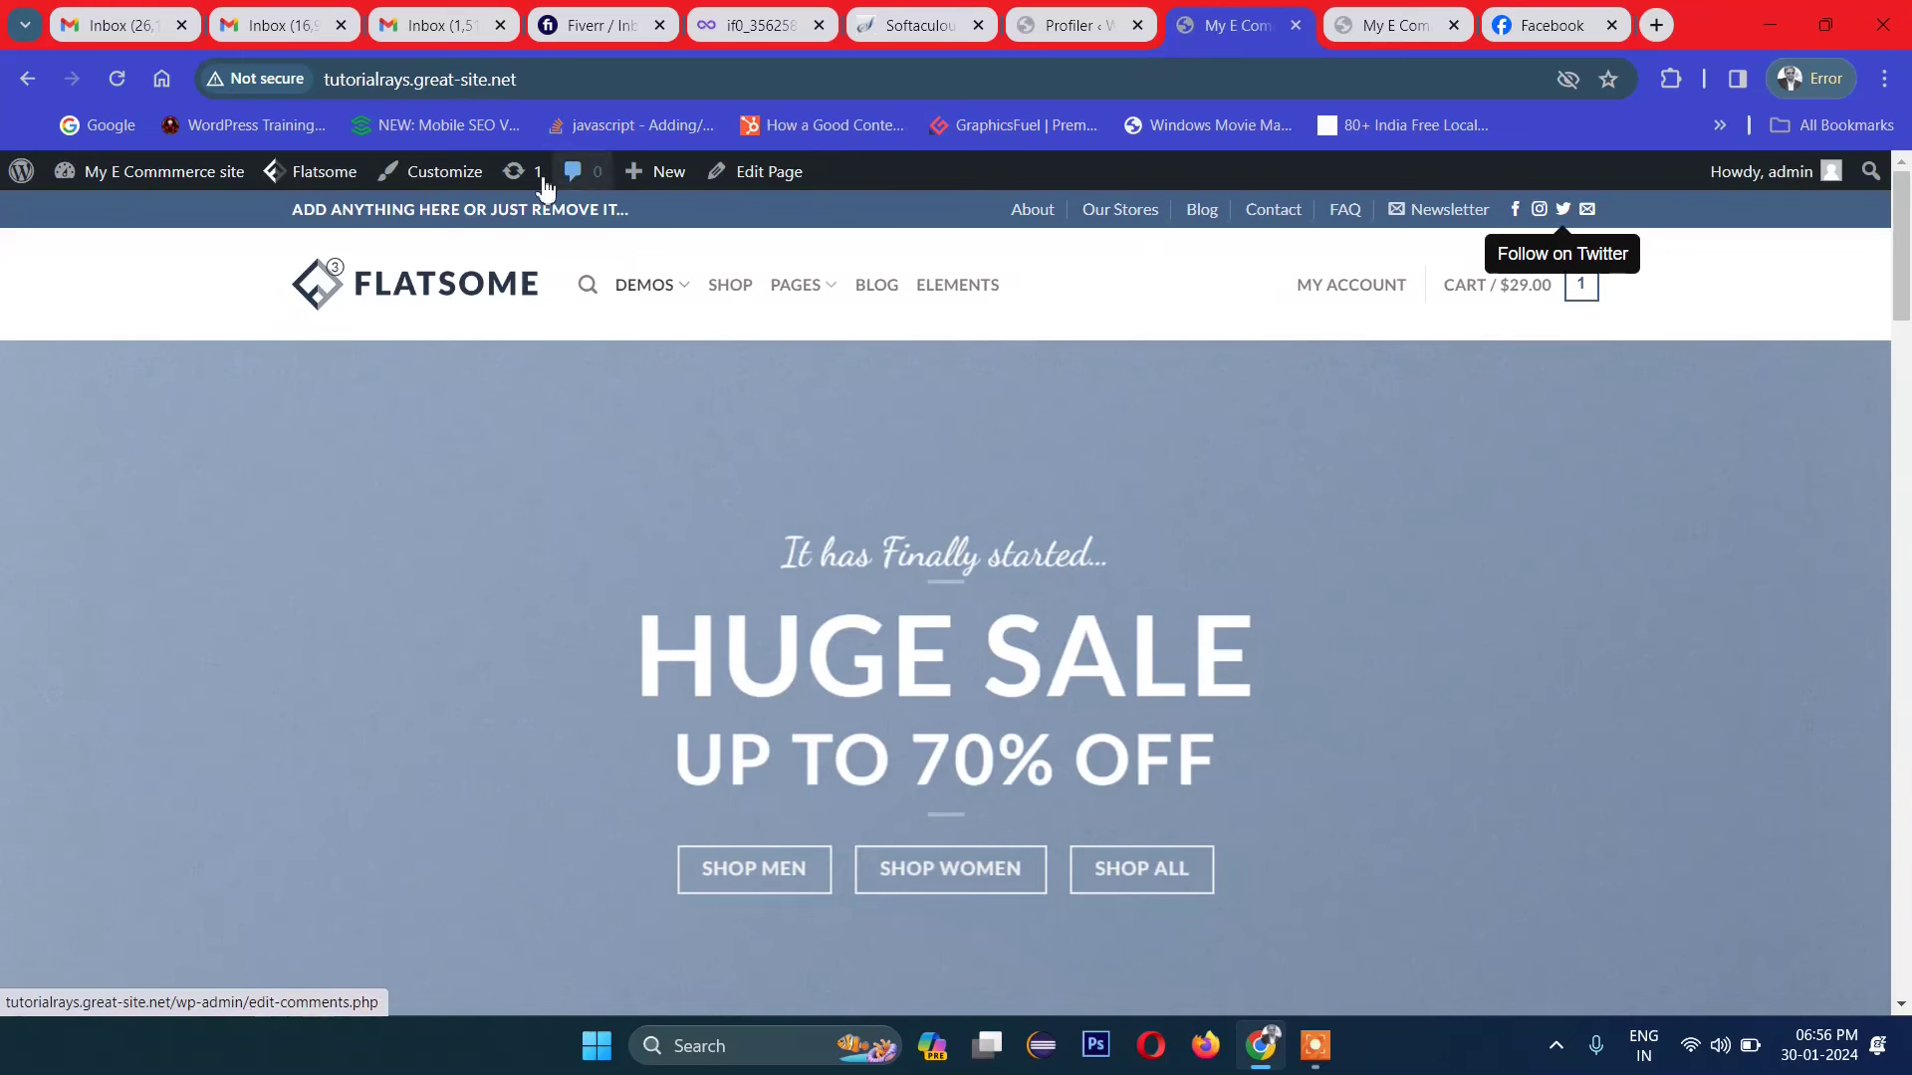
mouse_move(315, 190)
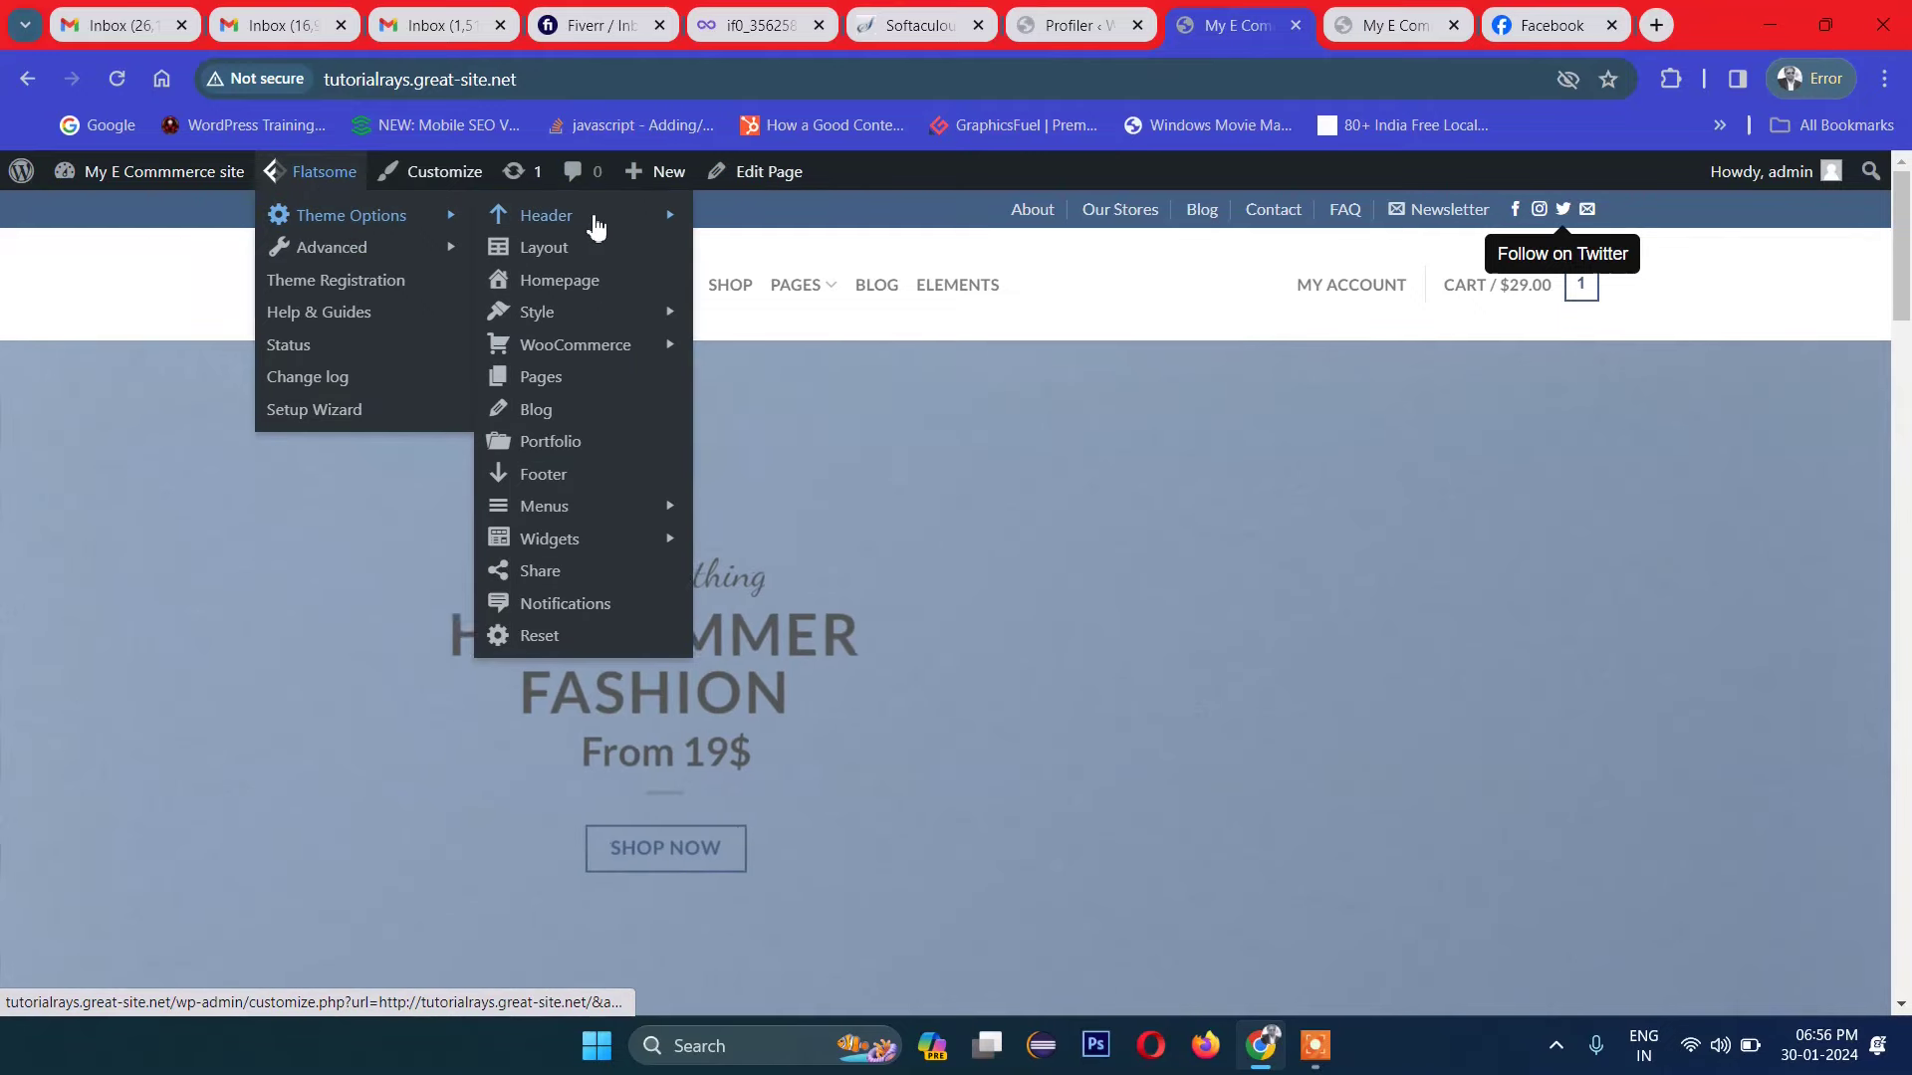
mouse_move(596, 225)
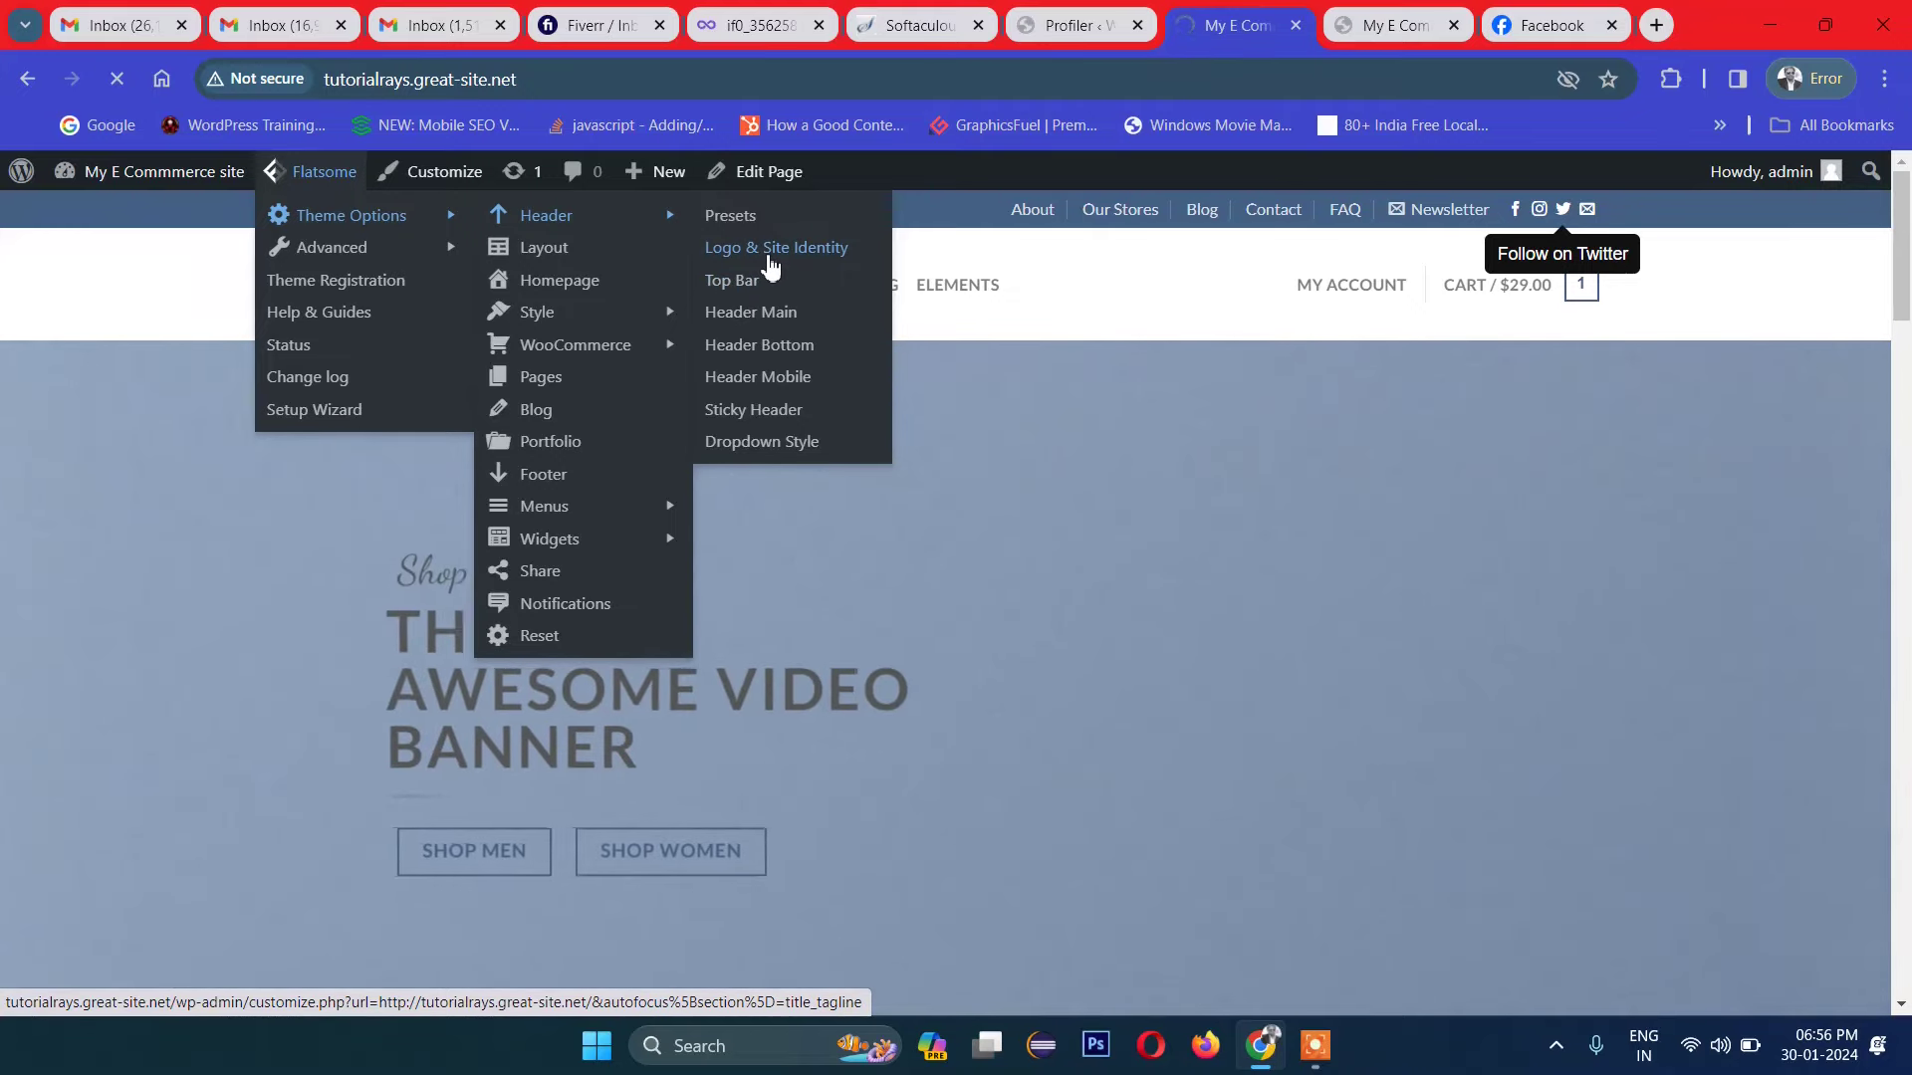
Step: Open Logo & Site Identity in the Customizer and scroll to the Header Builder below the preview
left_click(770, 261)
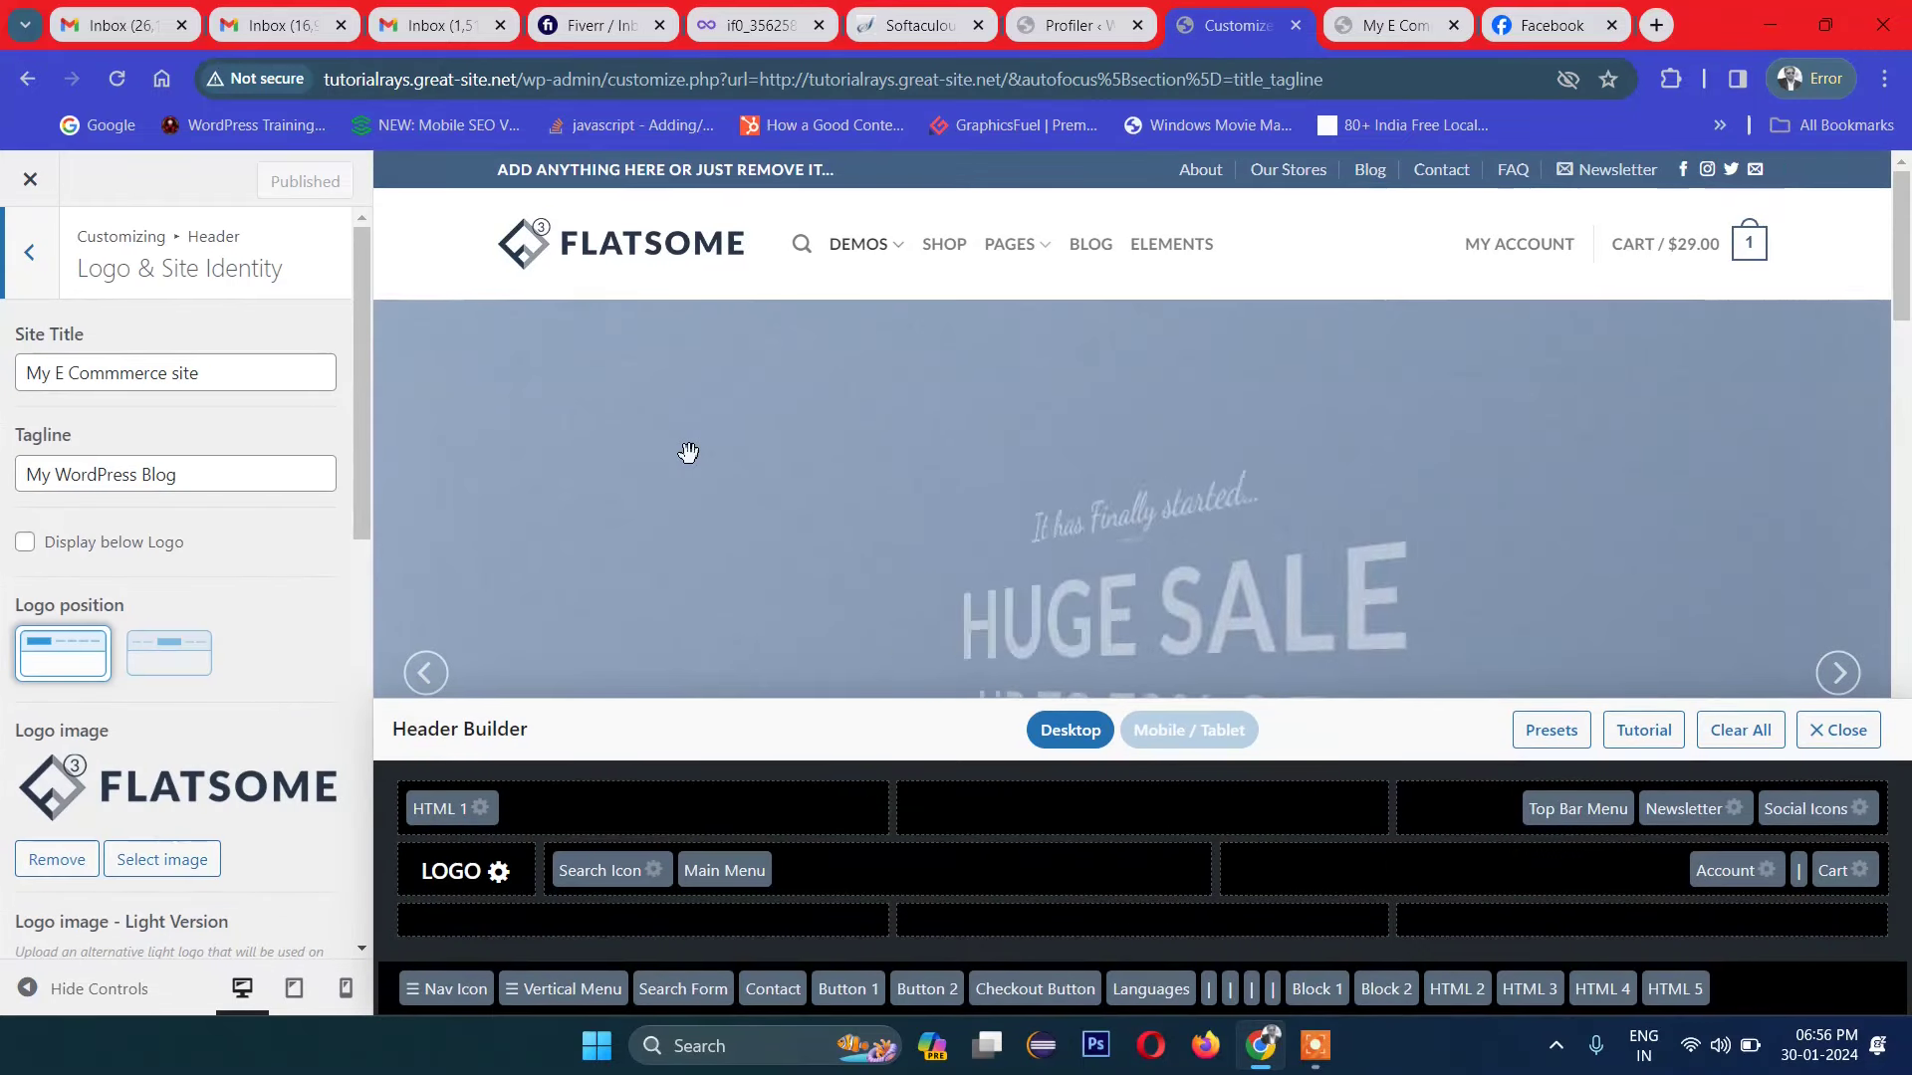
scroll(544, 513, "down", 1)
scroll(544, 513, "down", 2)
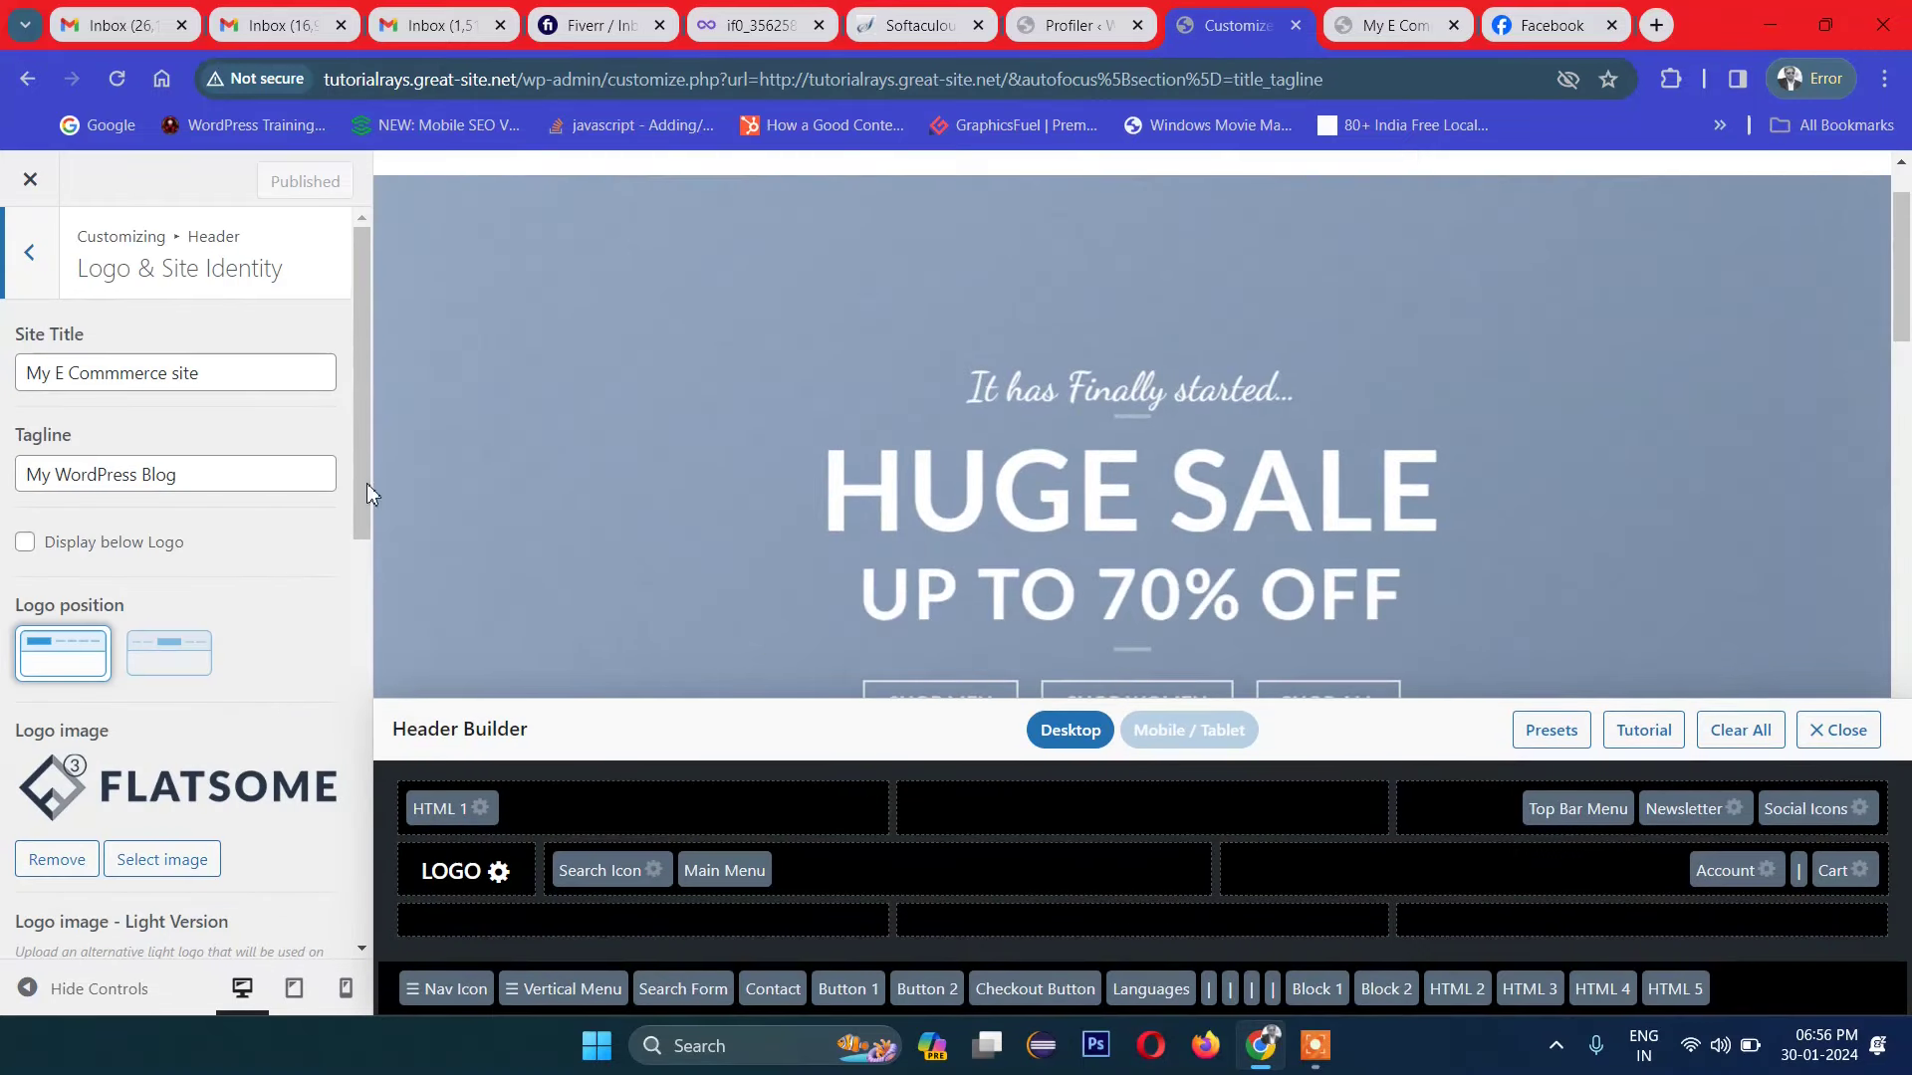
scroll(542, 469, "up", 2)
scroll(736, 517, "down", 3)
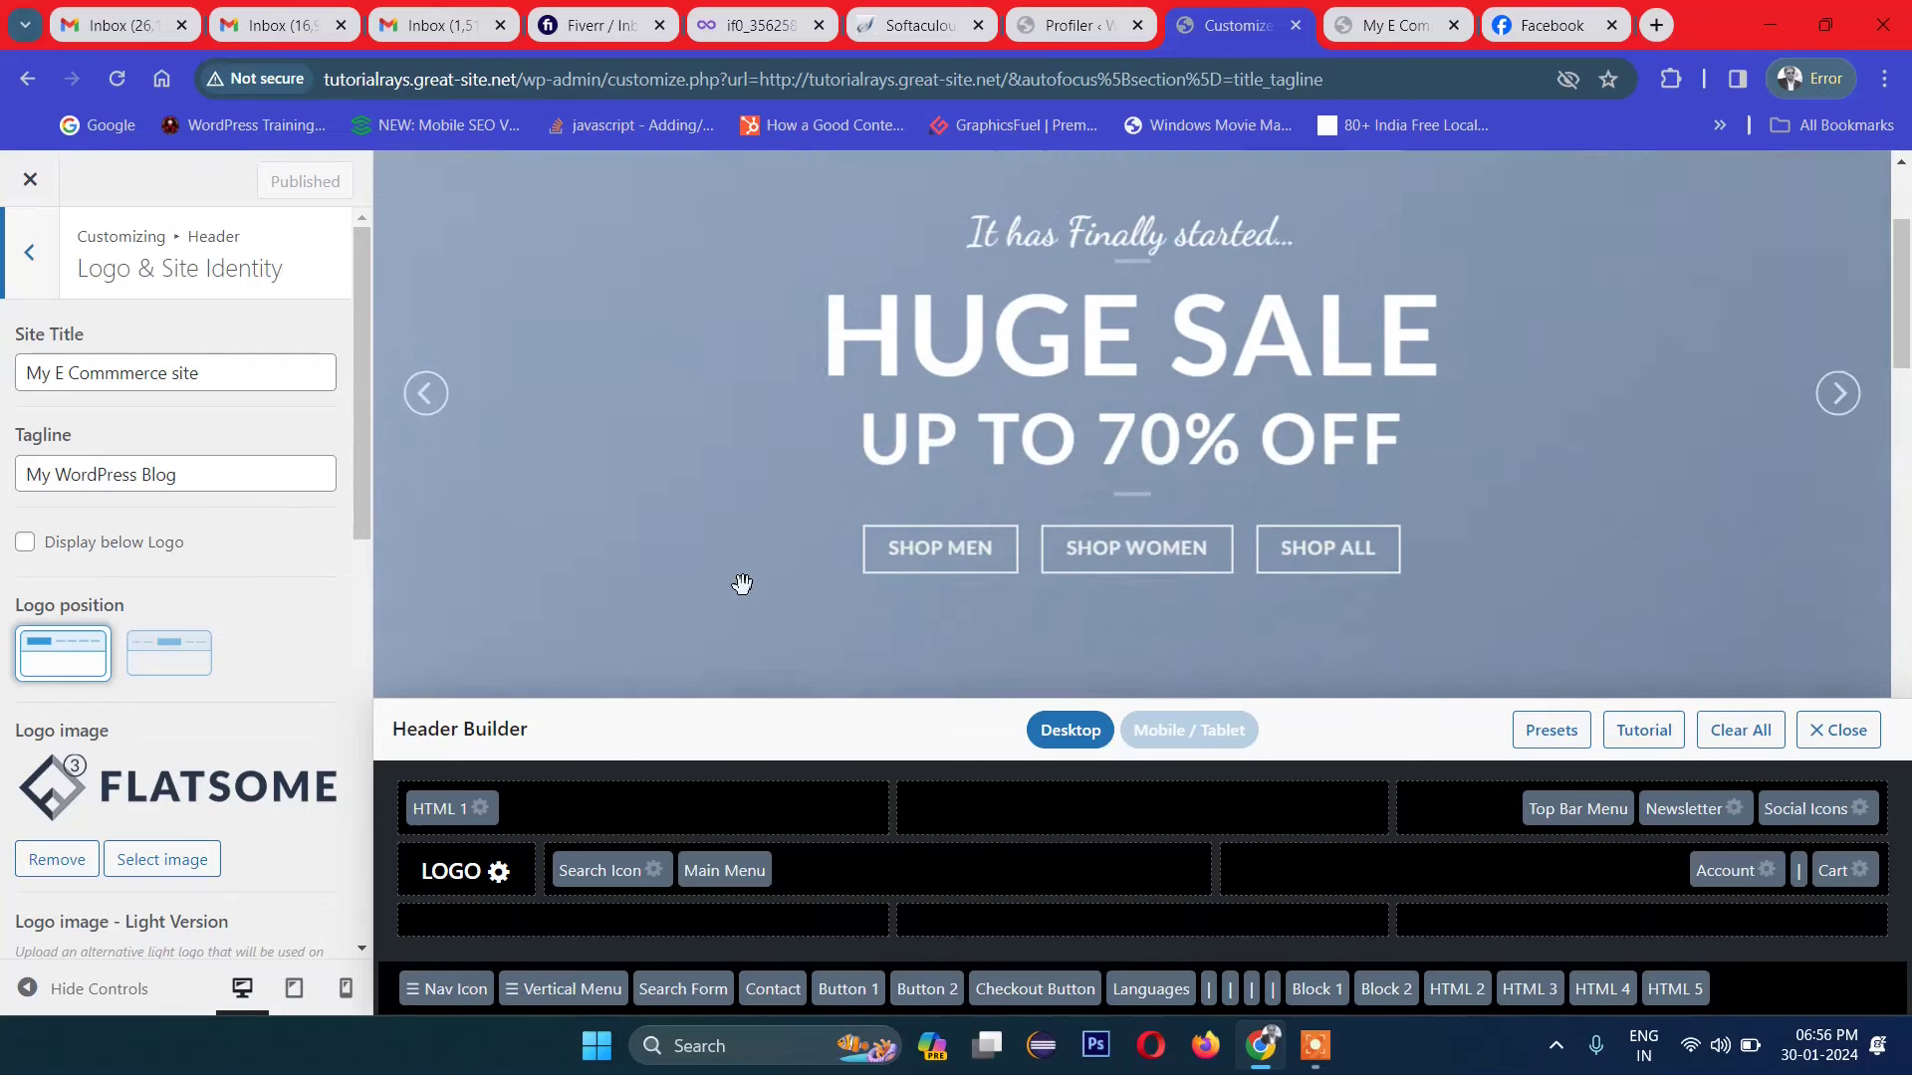
scroll(612, 686, "up", 3)
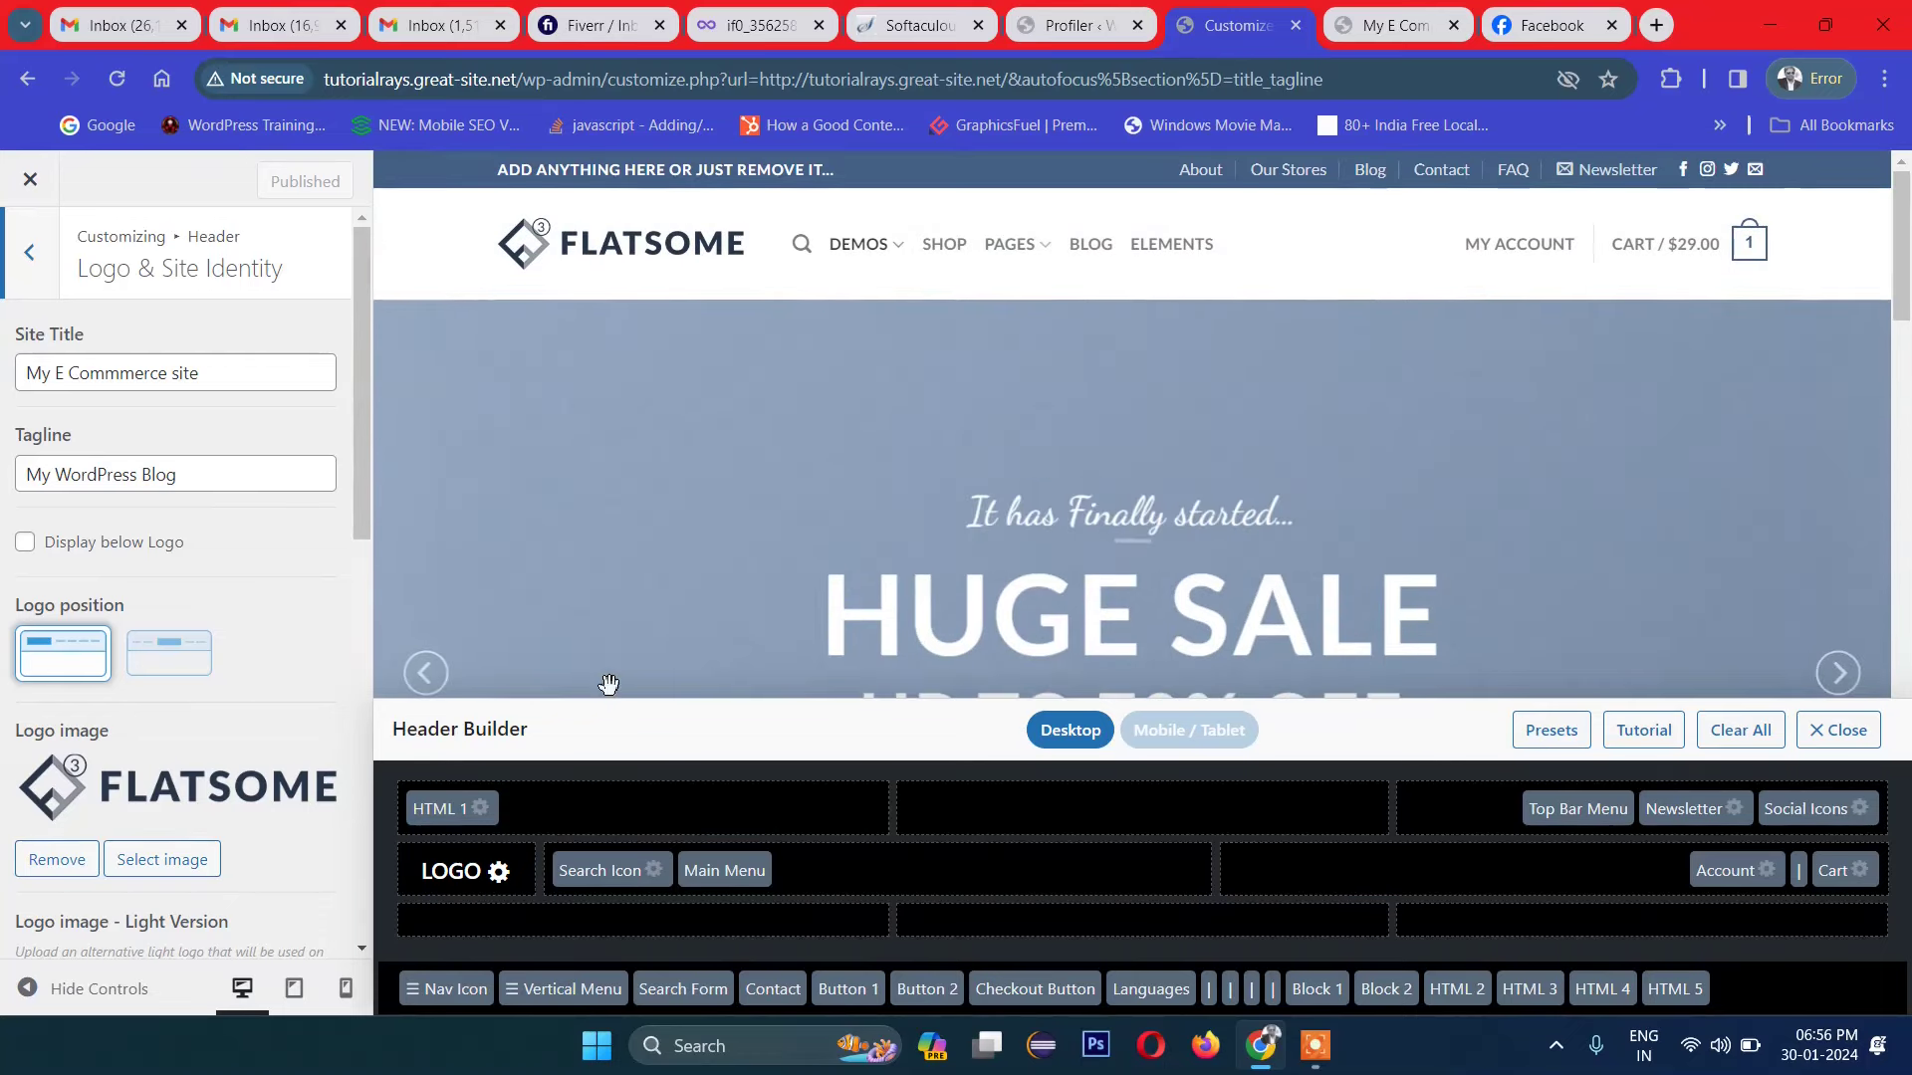
Step: Rewrite the HTML 1 block's text to 'Welcome to my shoe website..' inside the strong tag
left_click(468, 816)
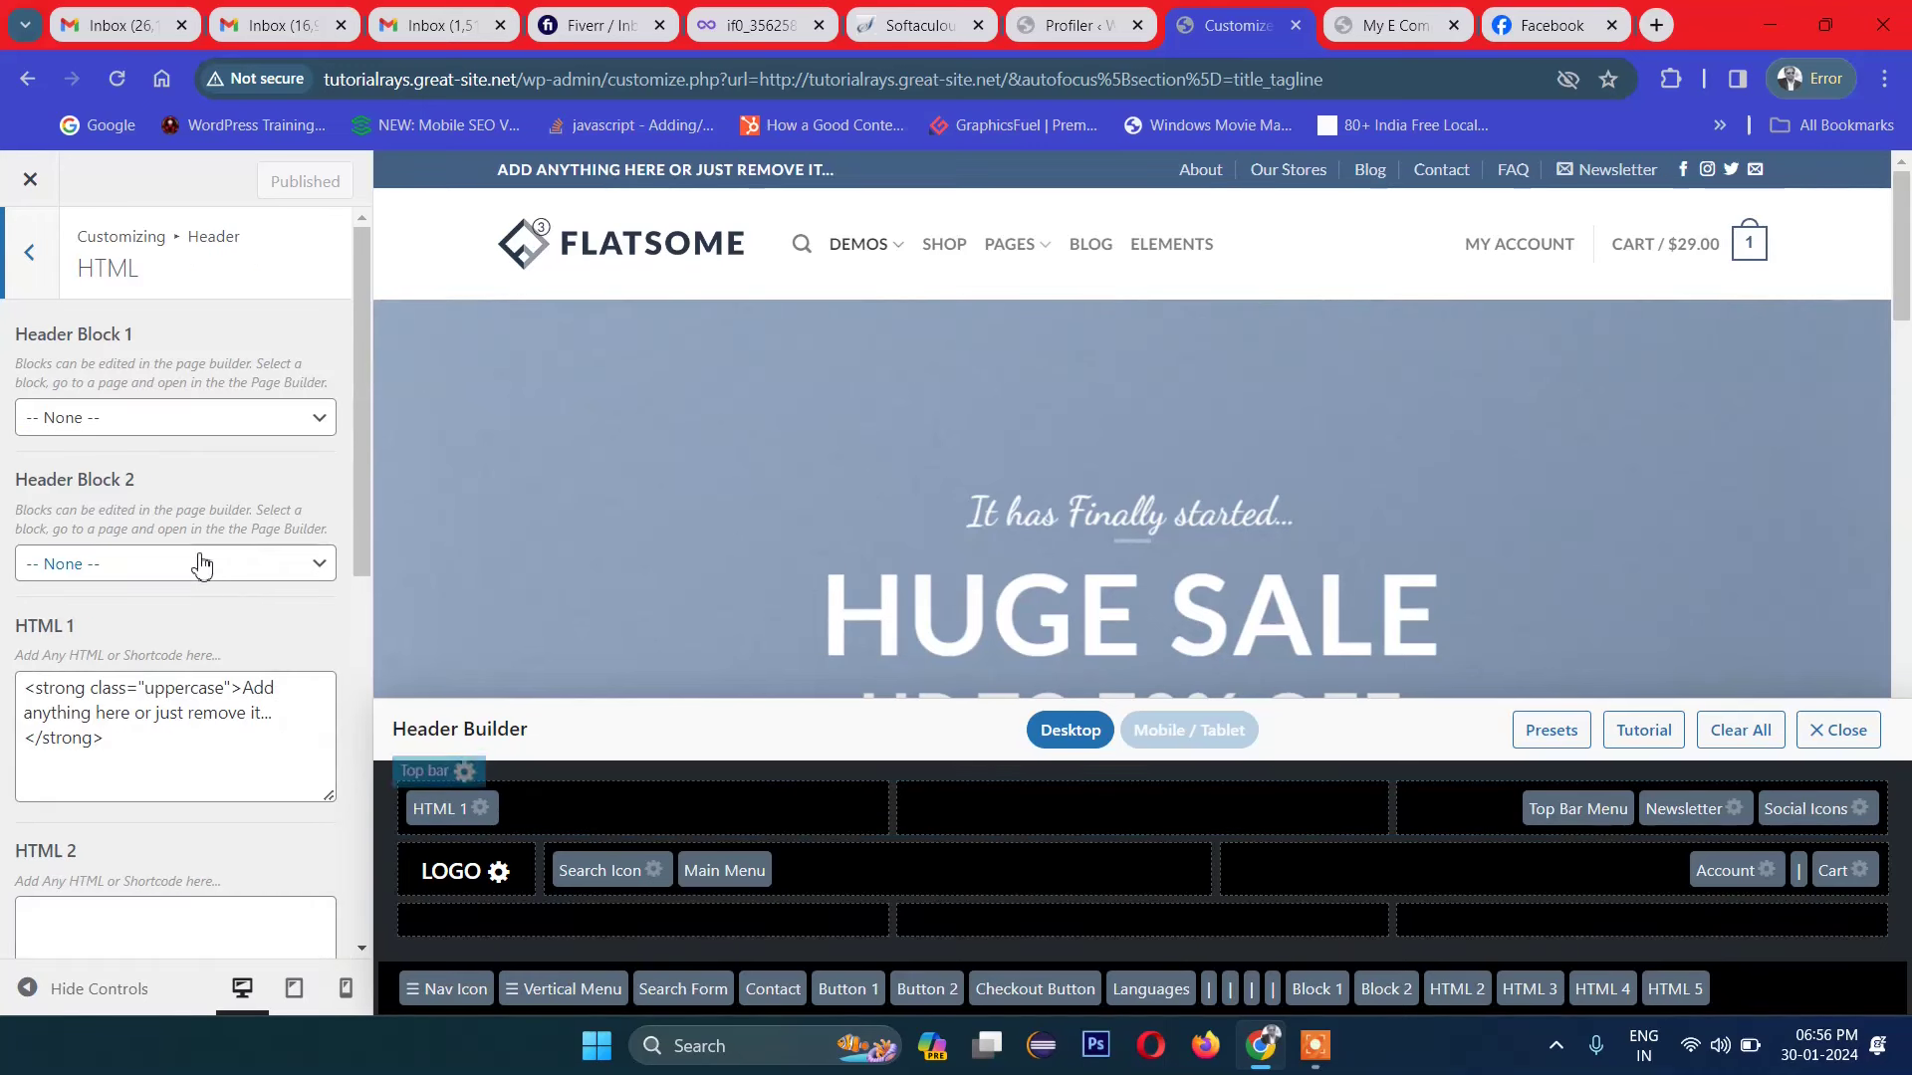
left_click(142, 727)
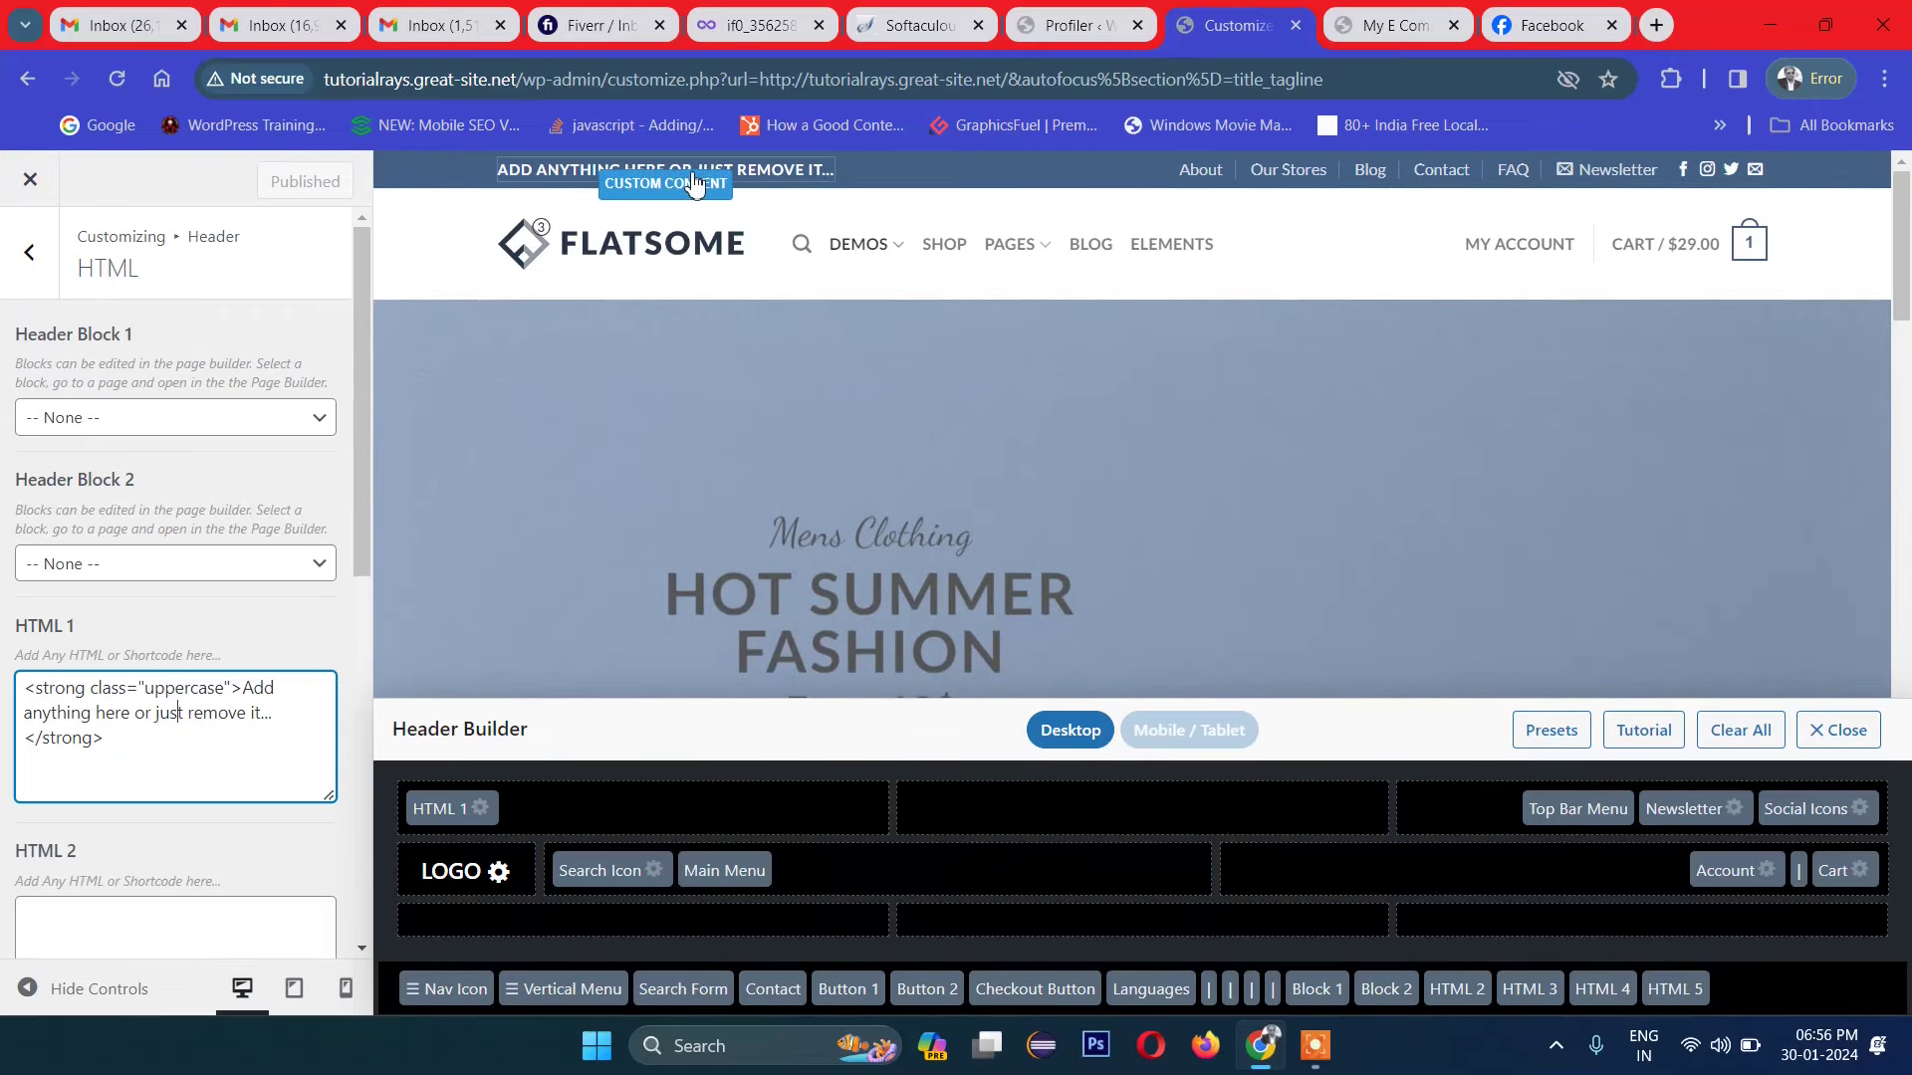
left_click(189, 714)
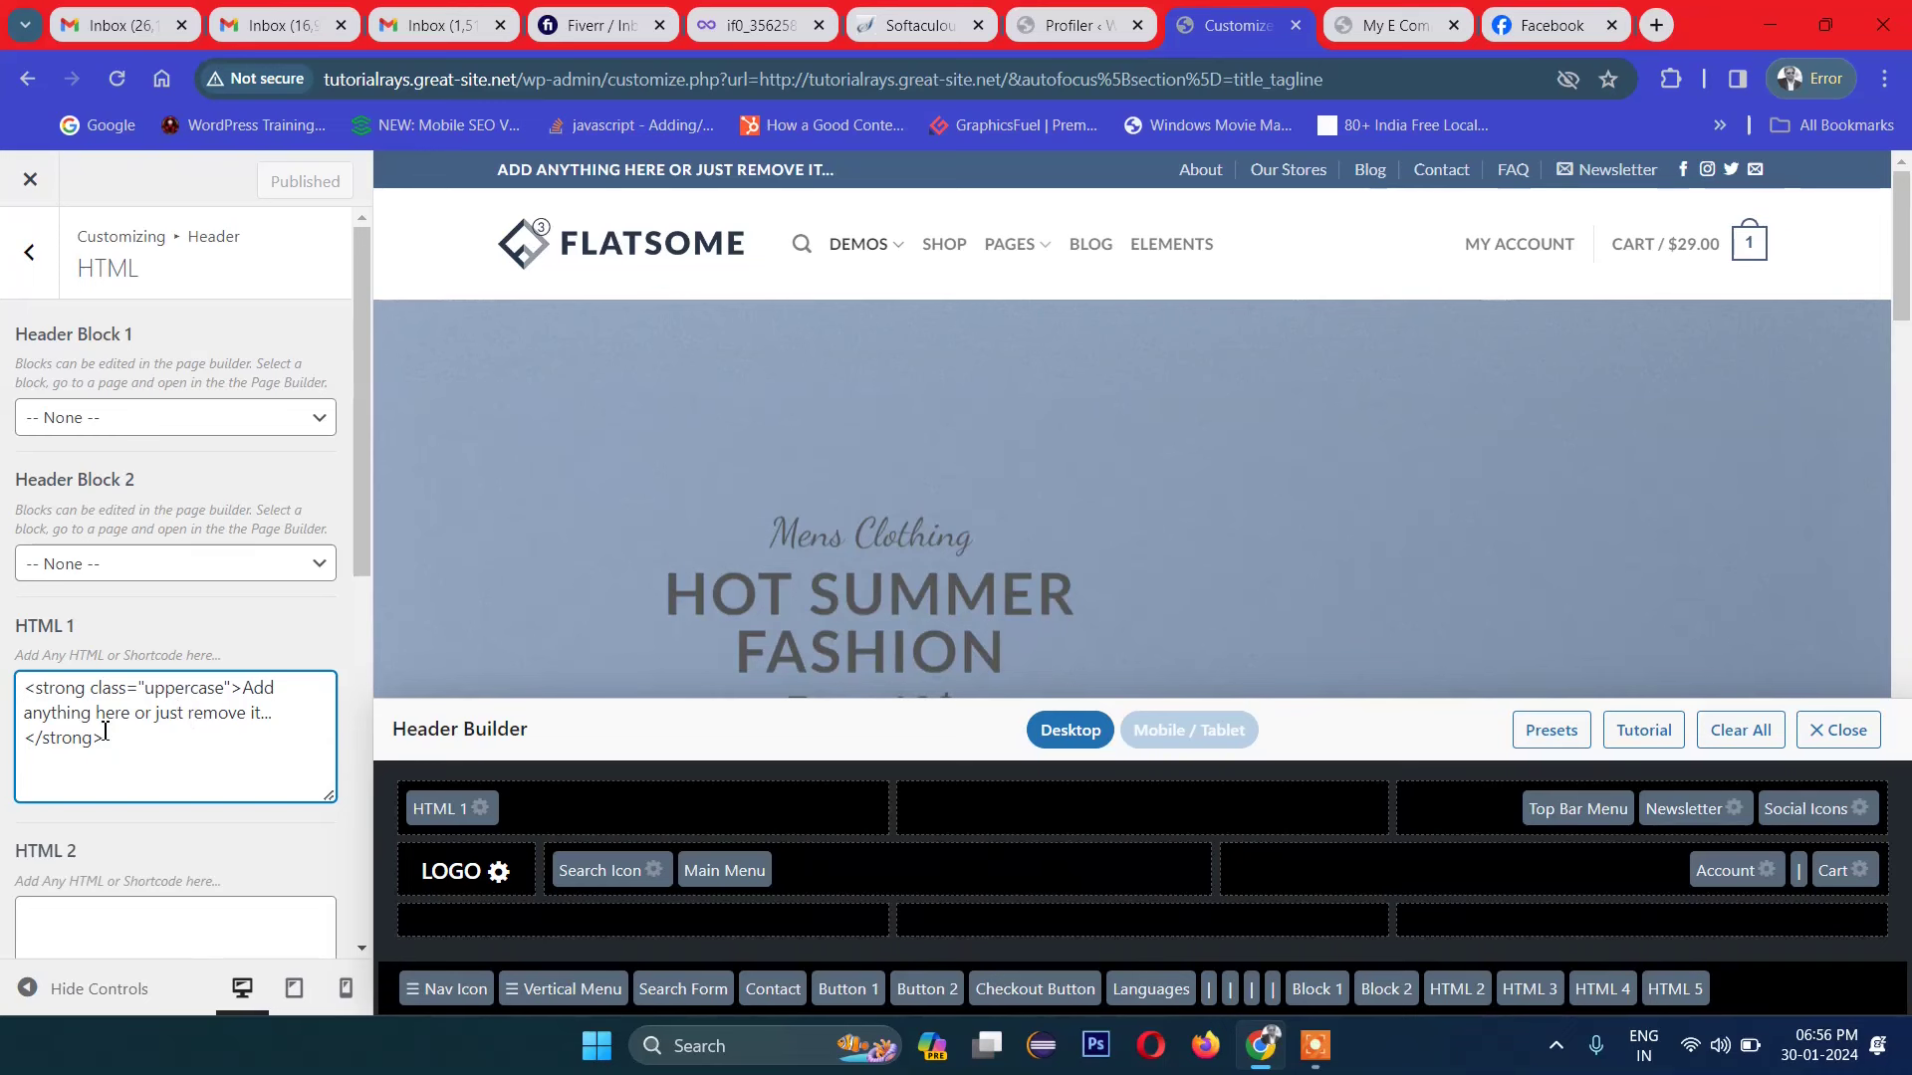
scroll(128, 720, "down", 3)
scroll(159, 495, "up", 3)
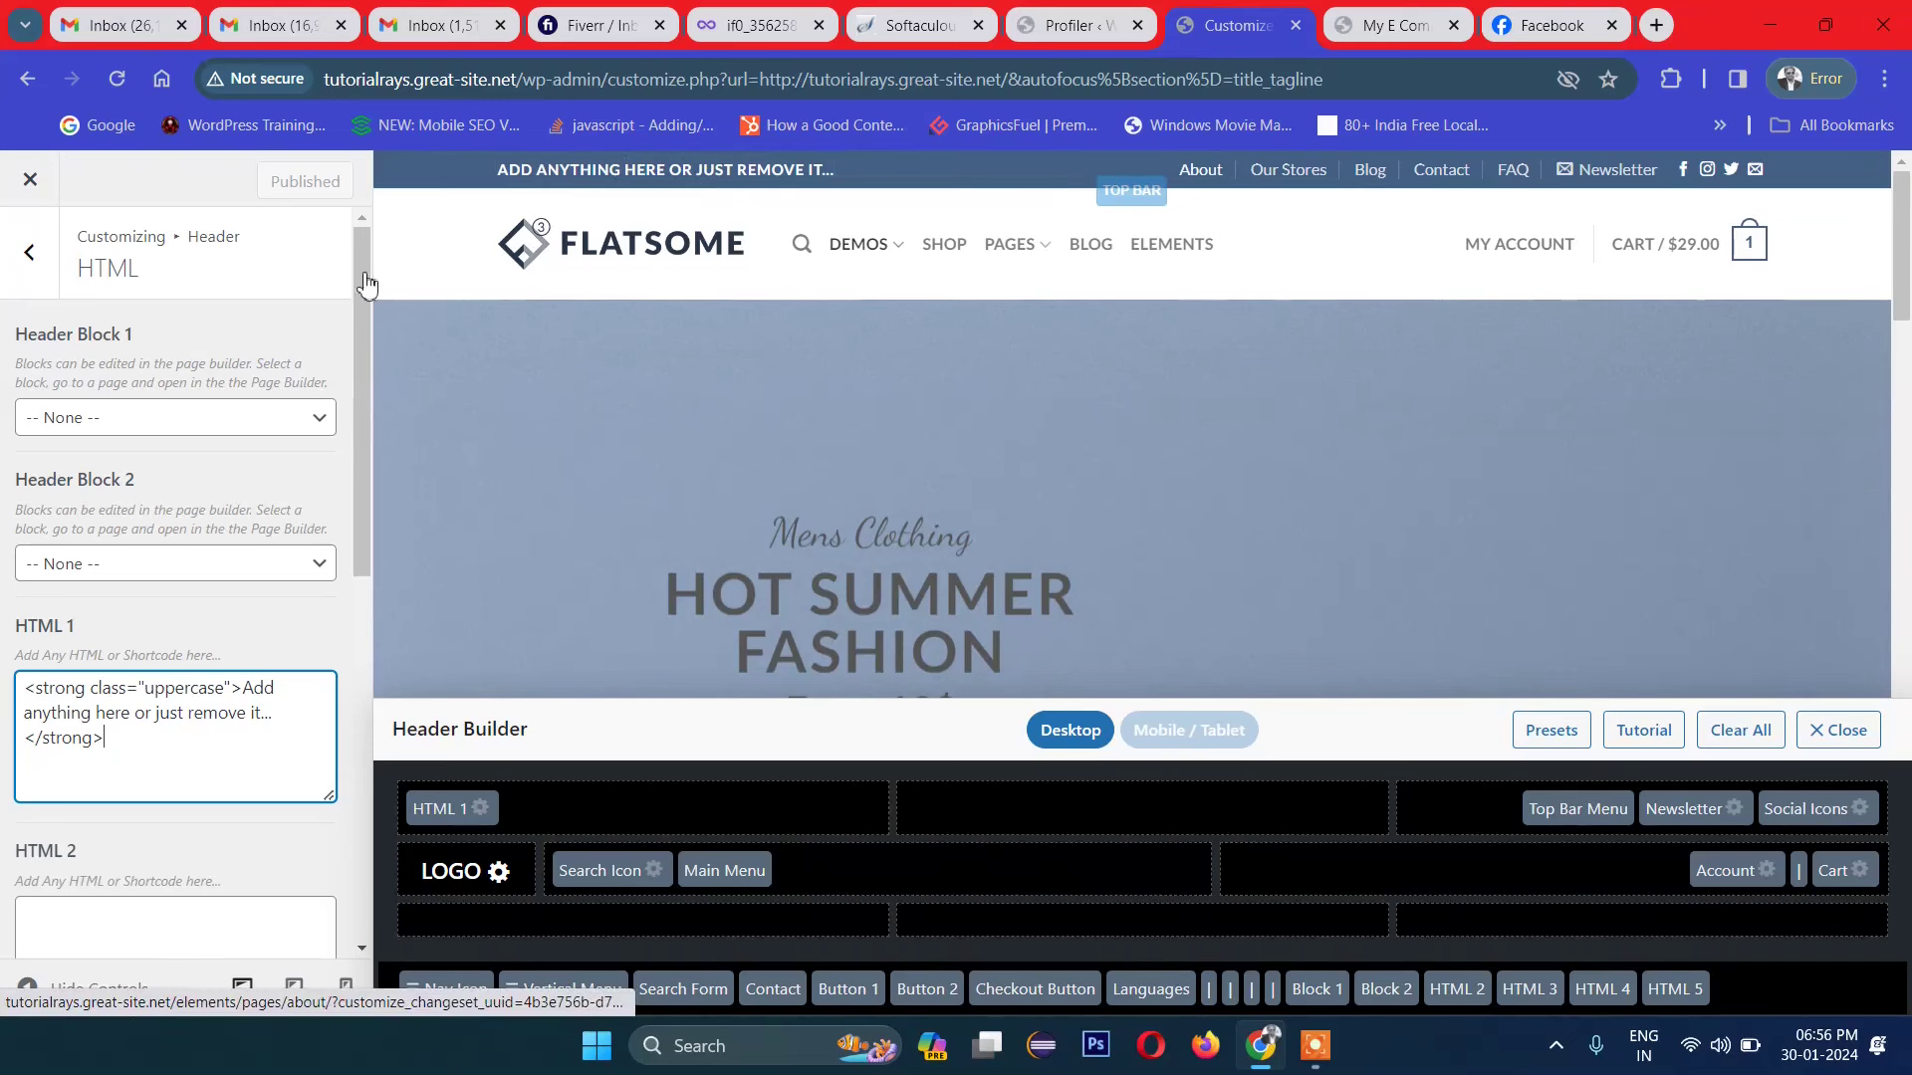
scroll(64, 657, "down", 8)
scroll(64, 655, "up", 7)
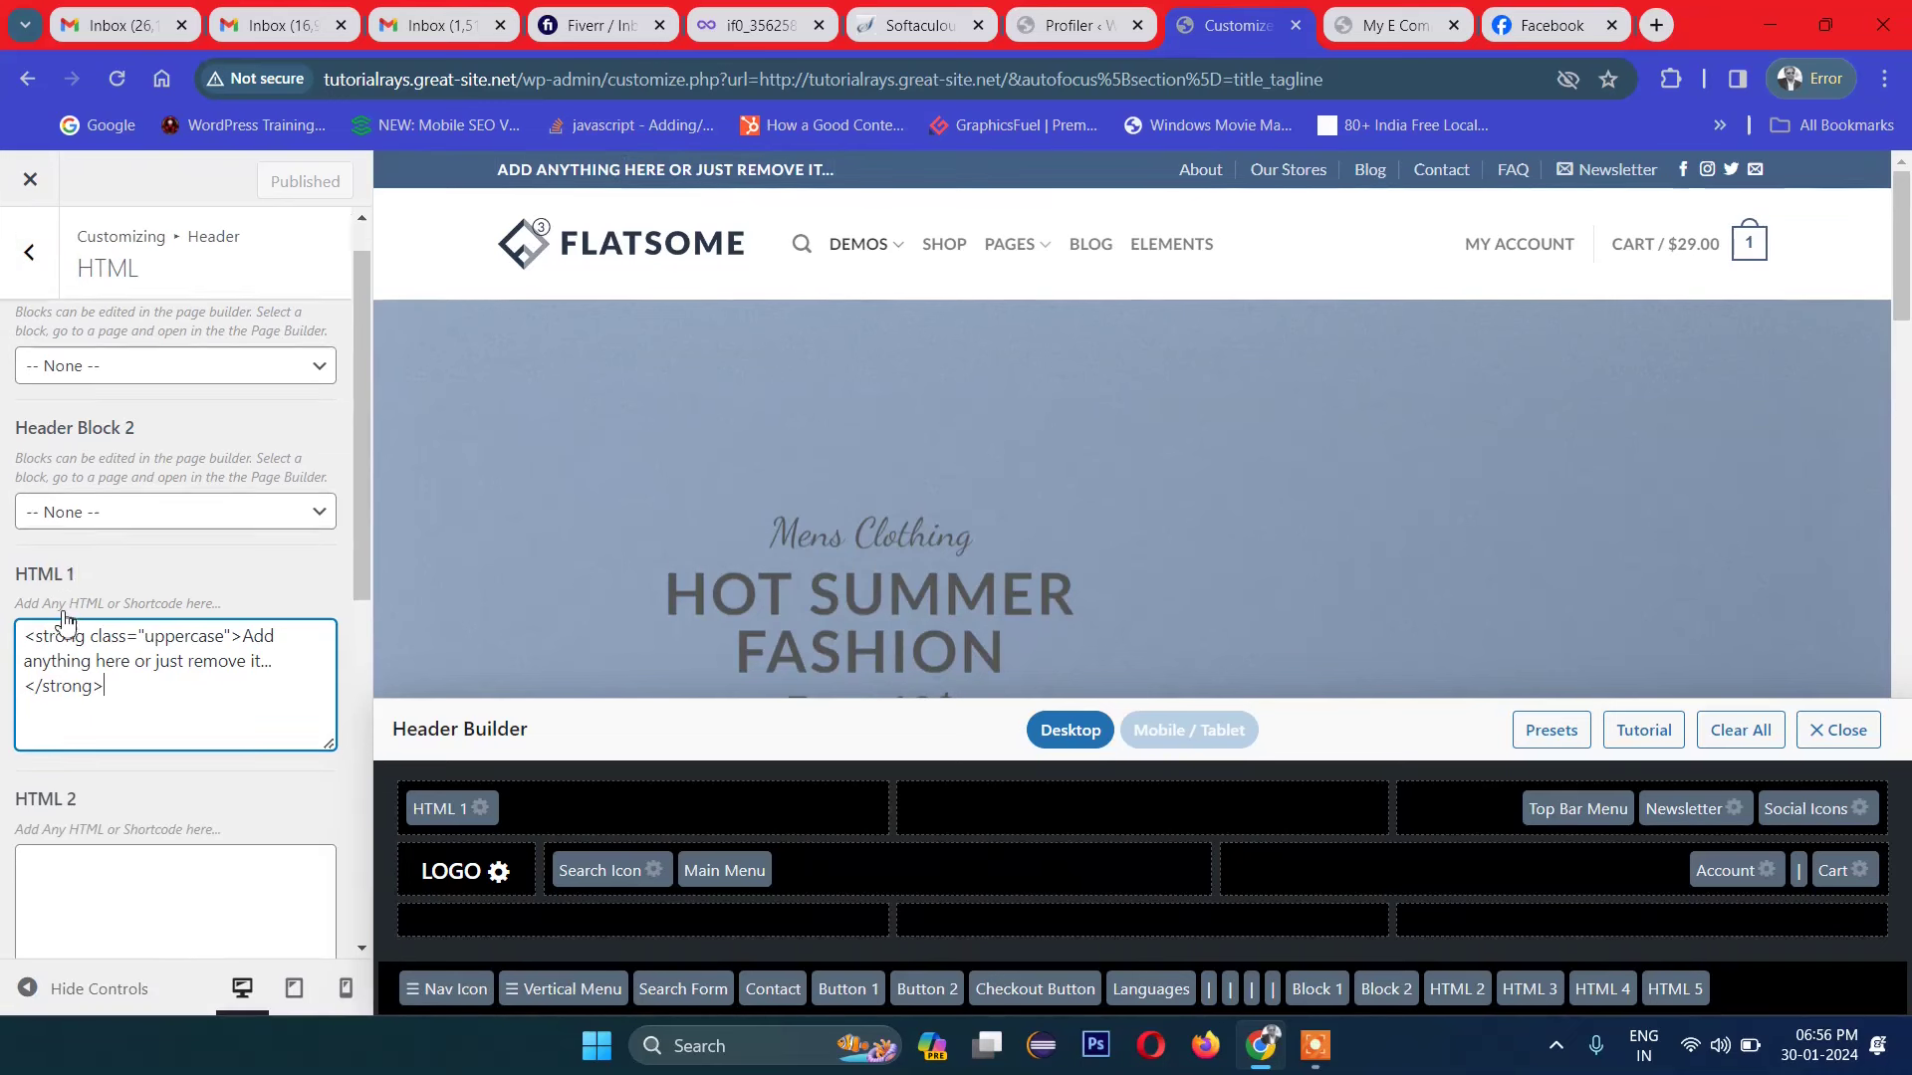
scroll(64, 622, "up", 1)
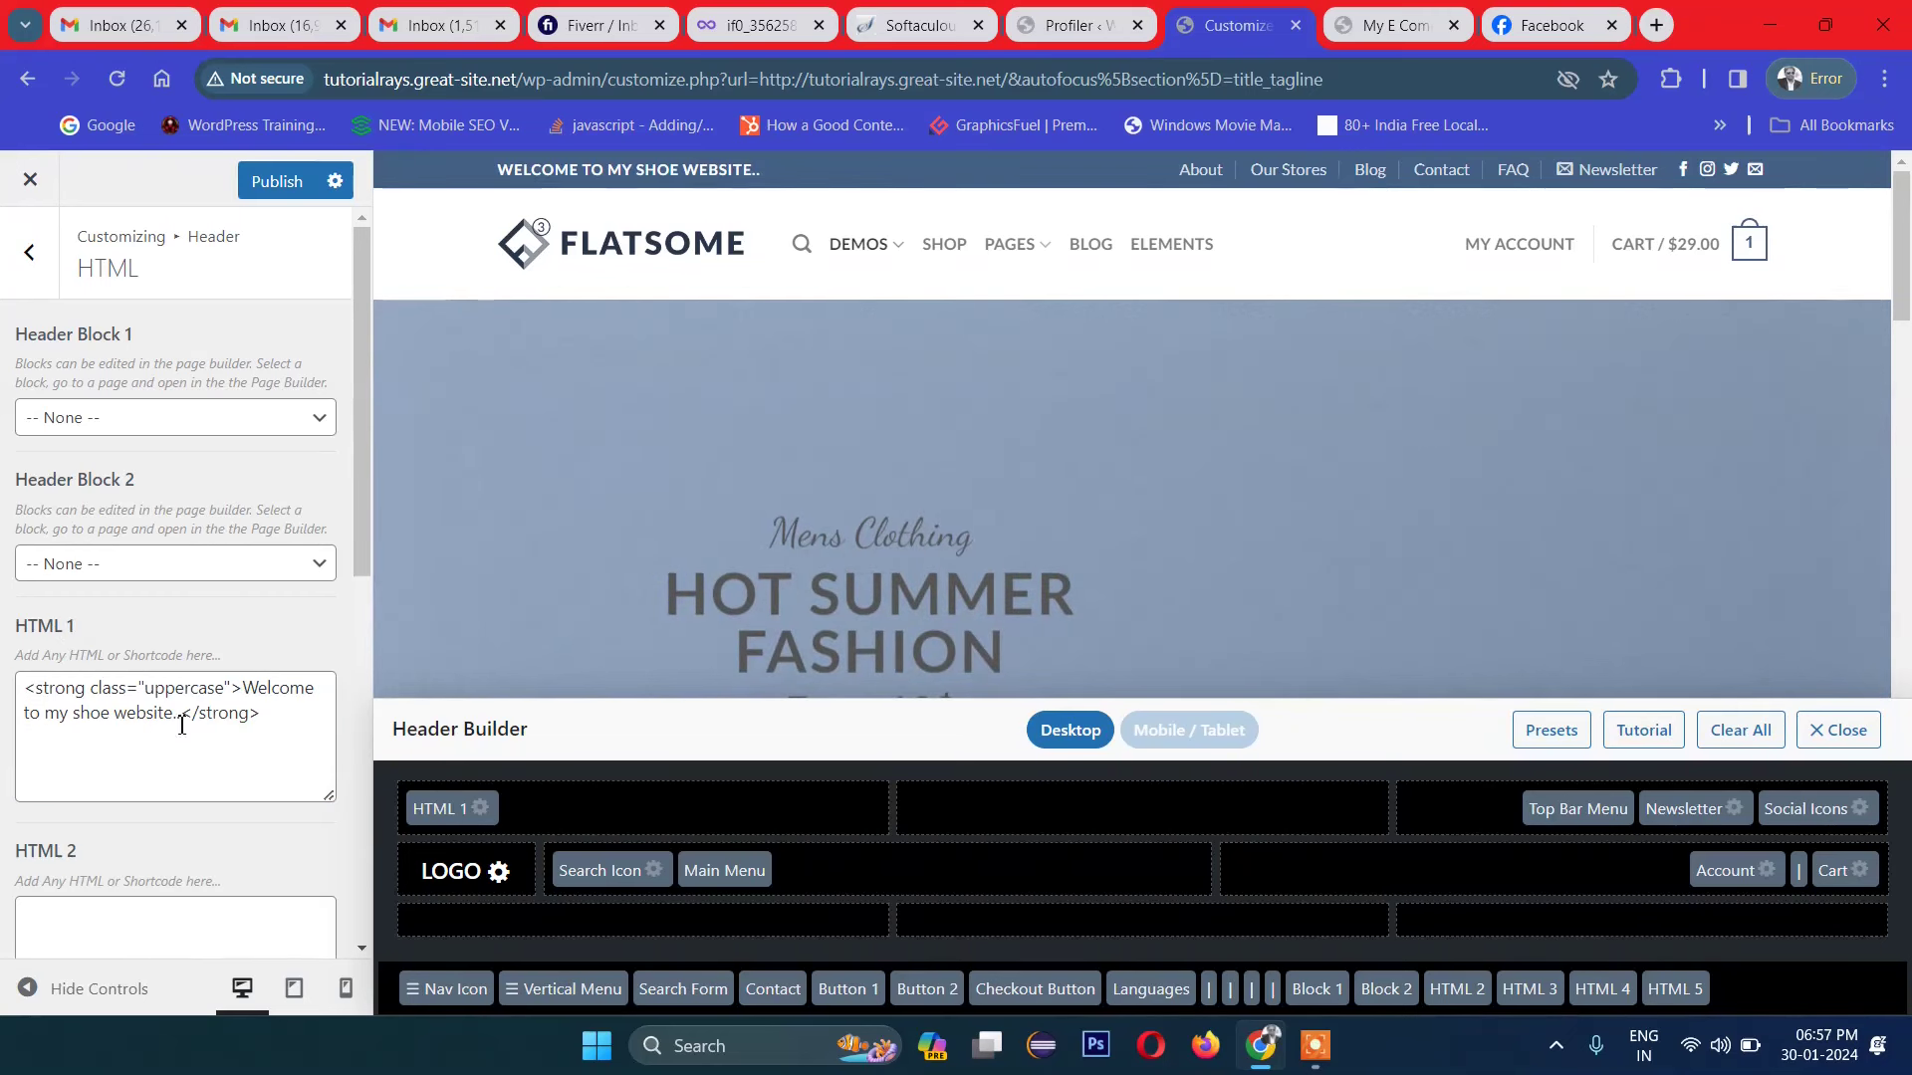
left_click(182, 715)
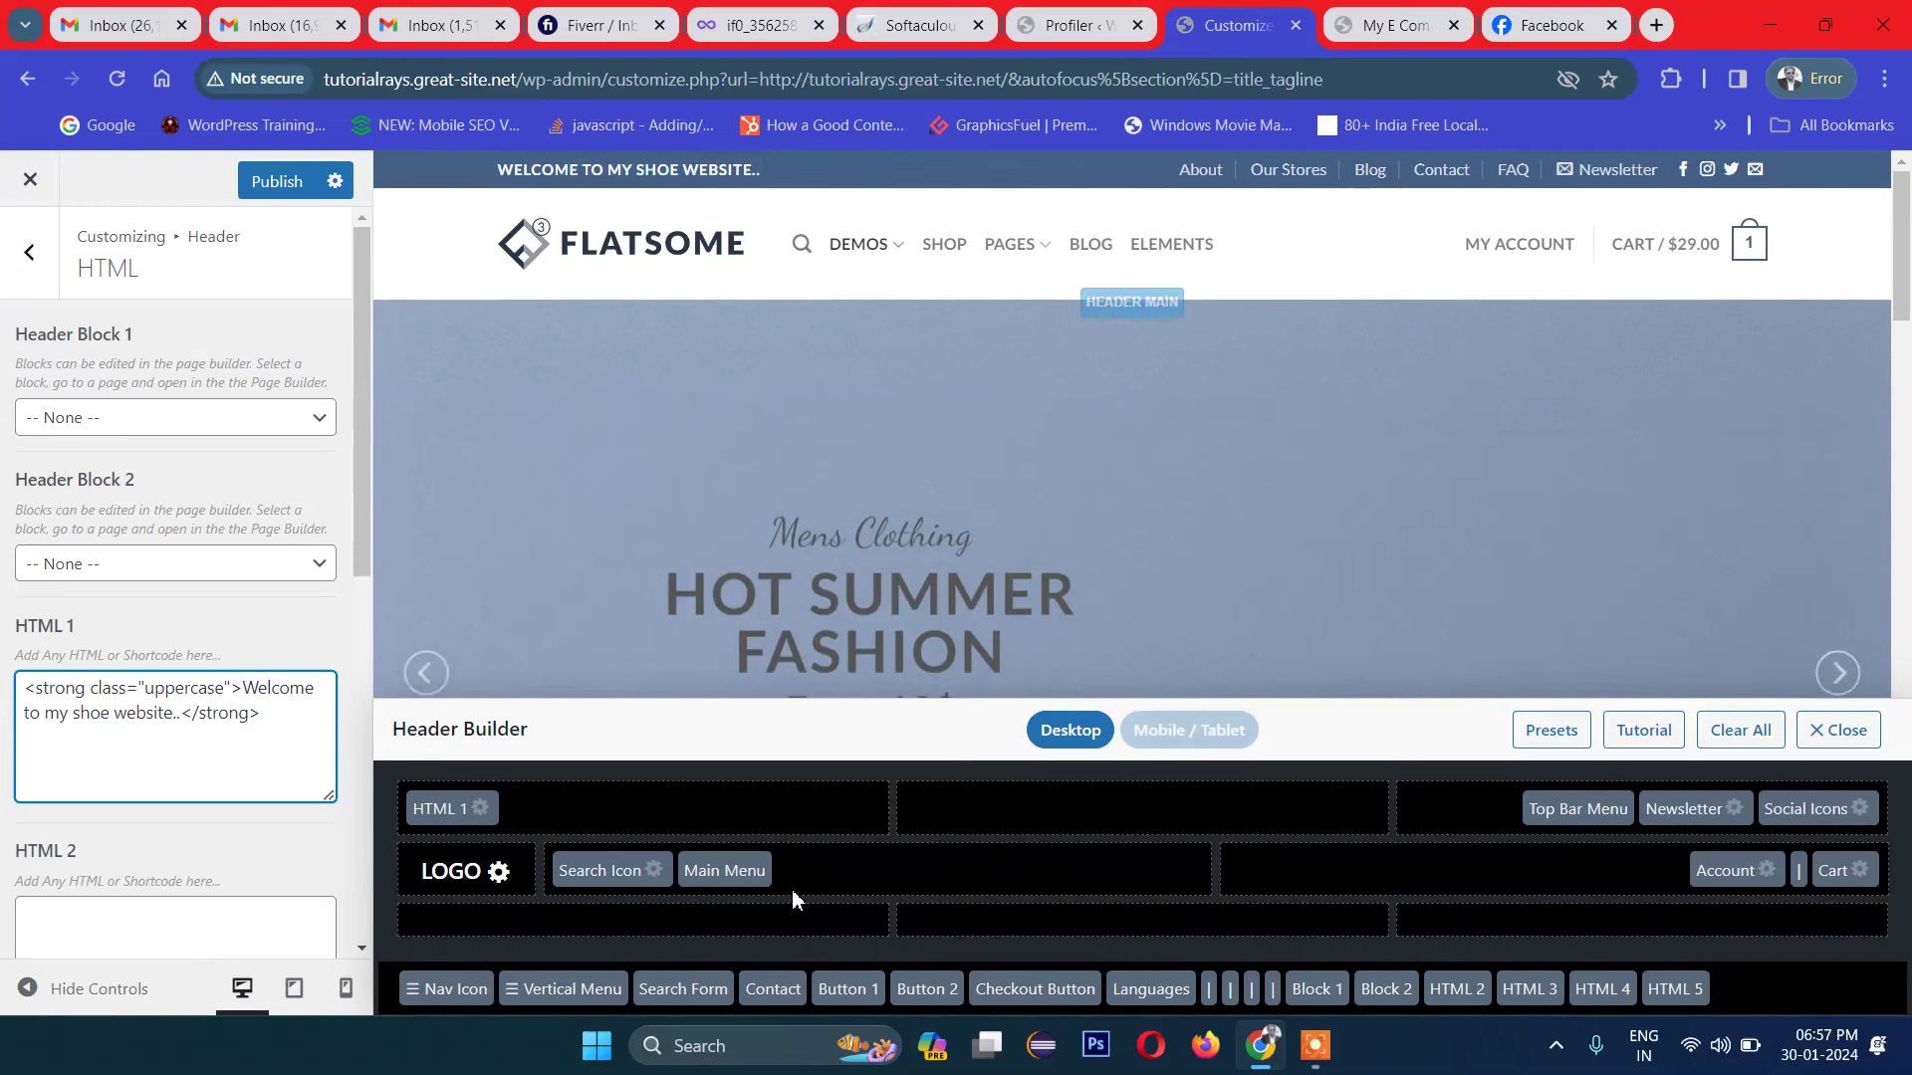
left_click(469, 822)
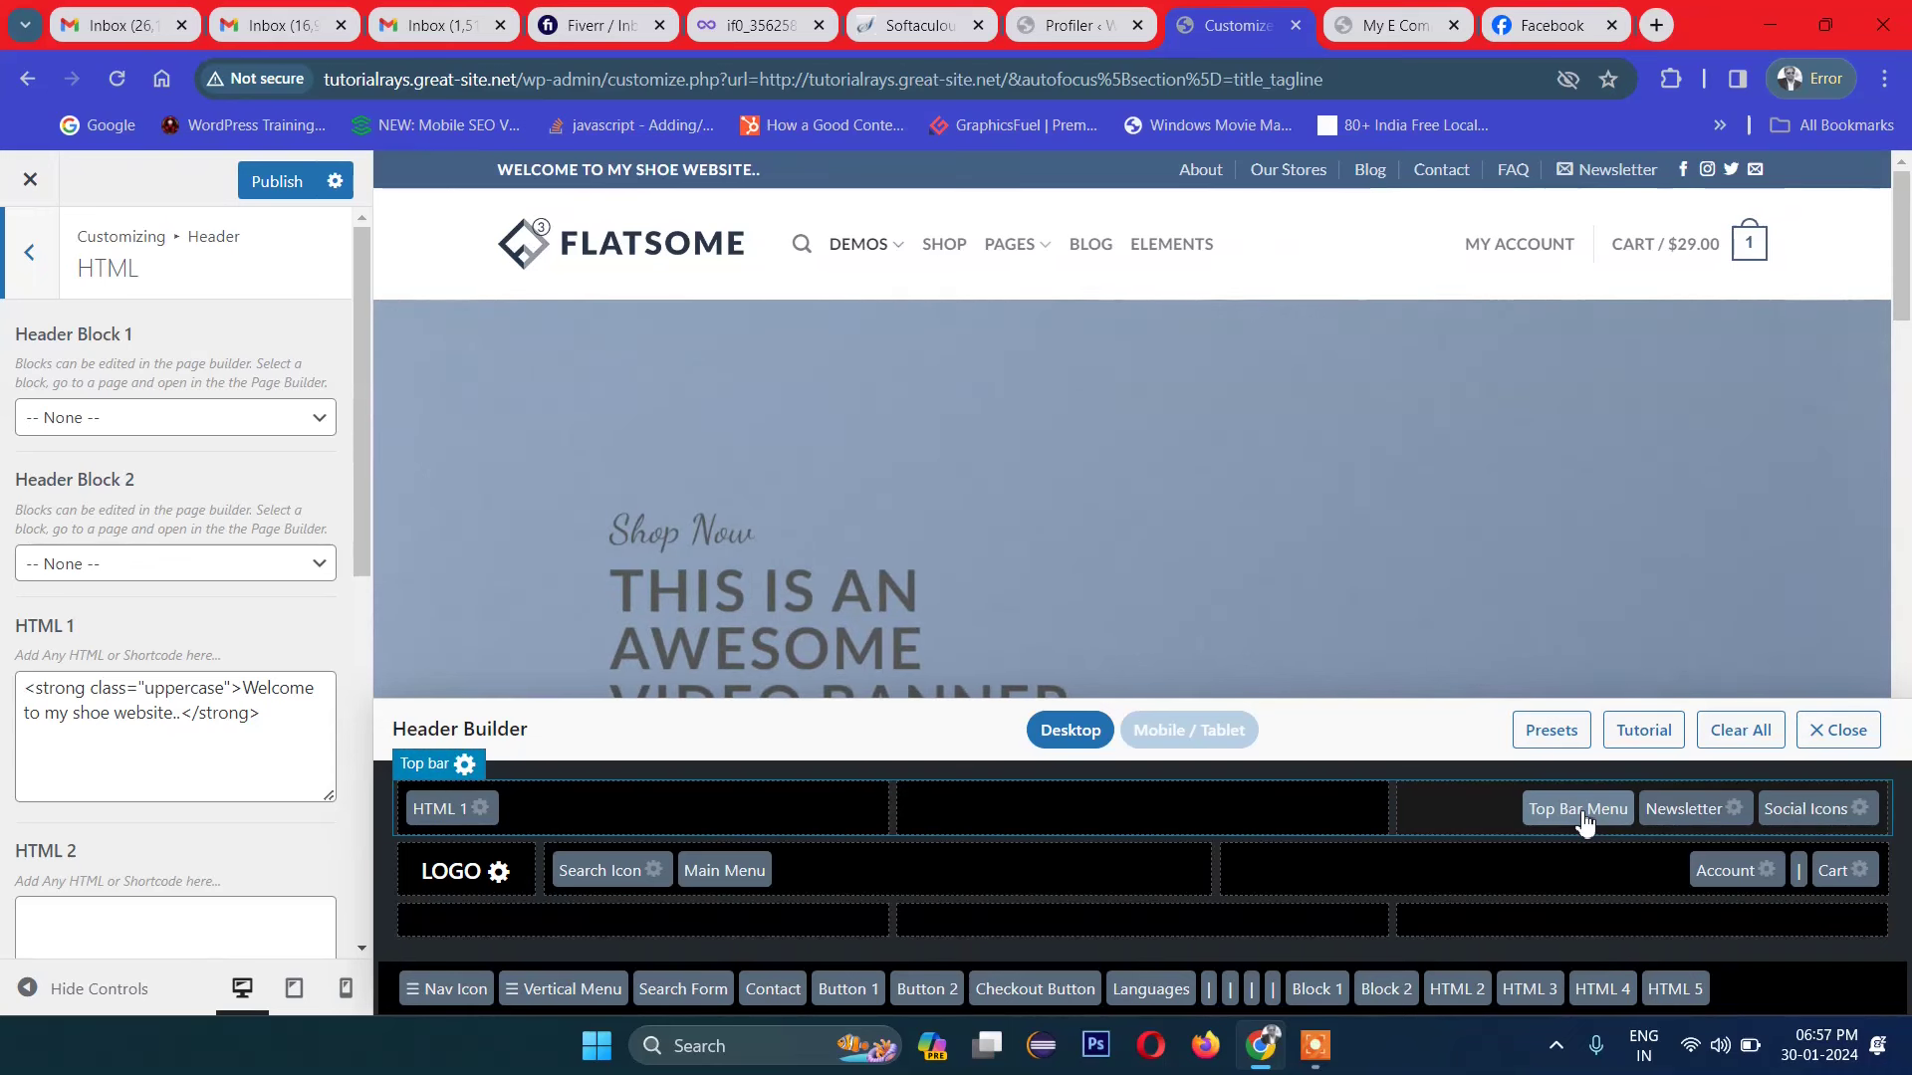
Step: Open the top bar Newsletter element's settings, titled 'Sign up for Newsletter', and scroll through them
left_click(1733, 812)
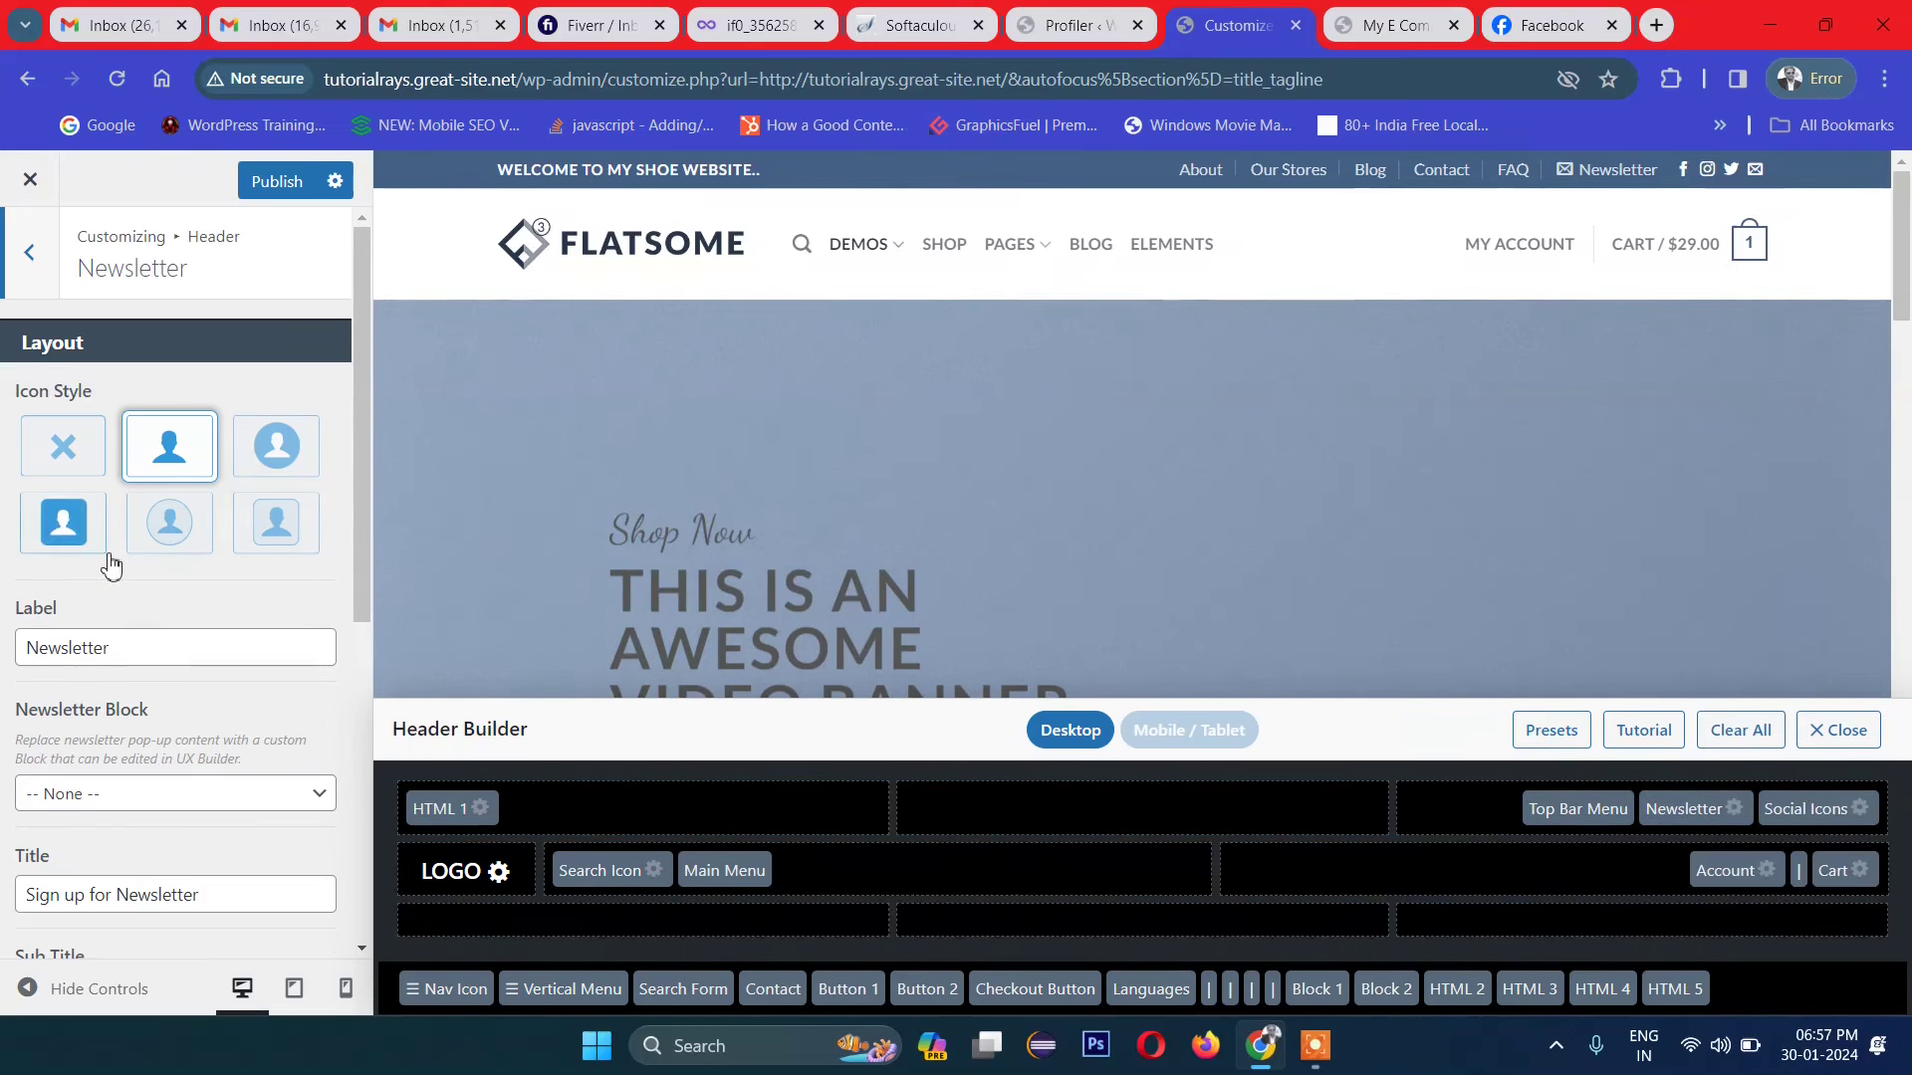
scroll(230, 628, "down", 6)
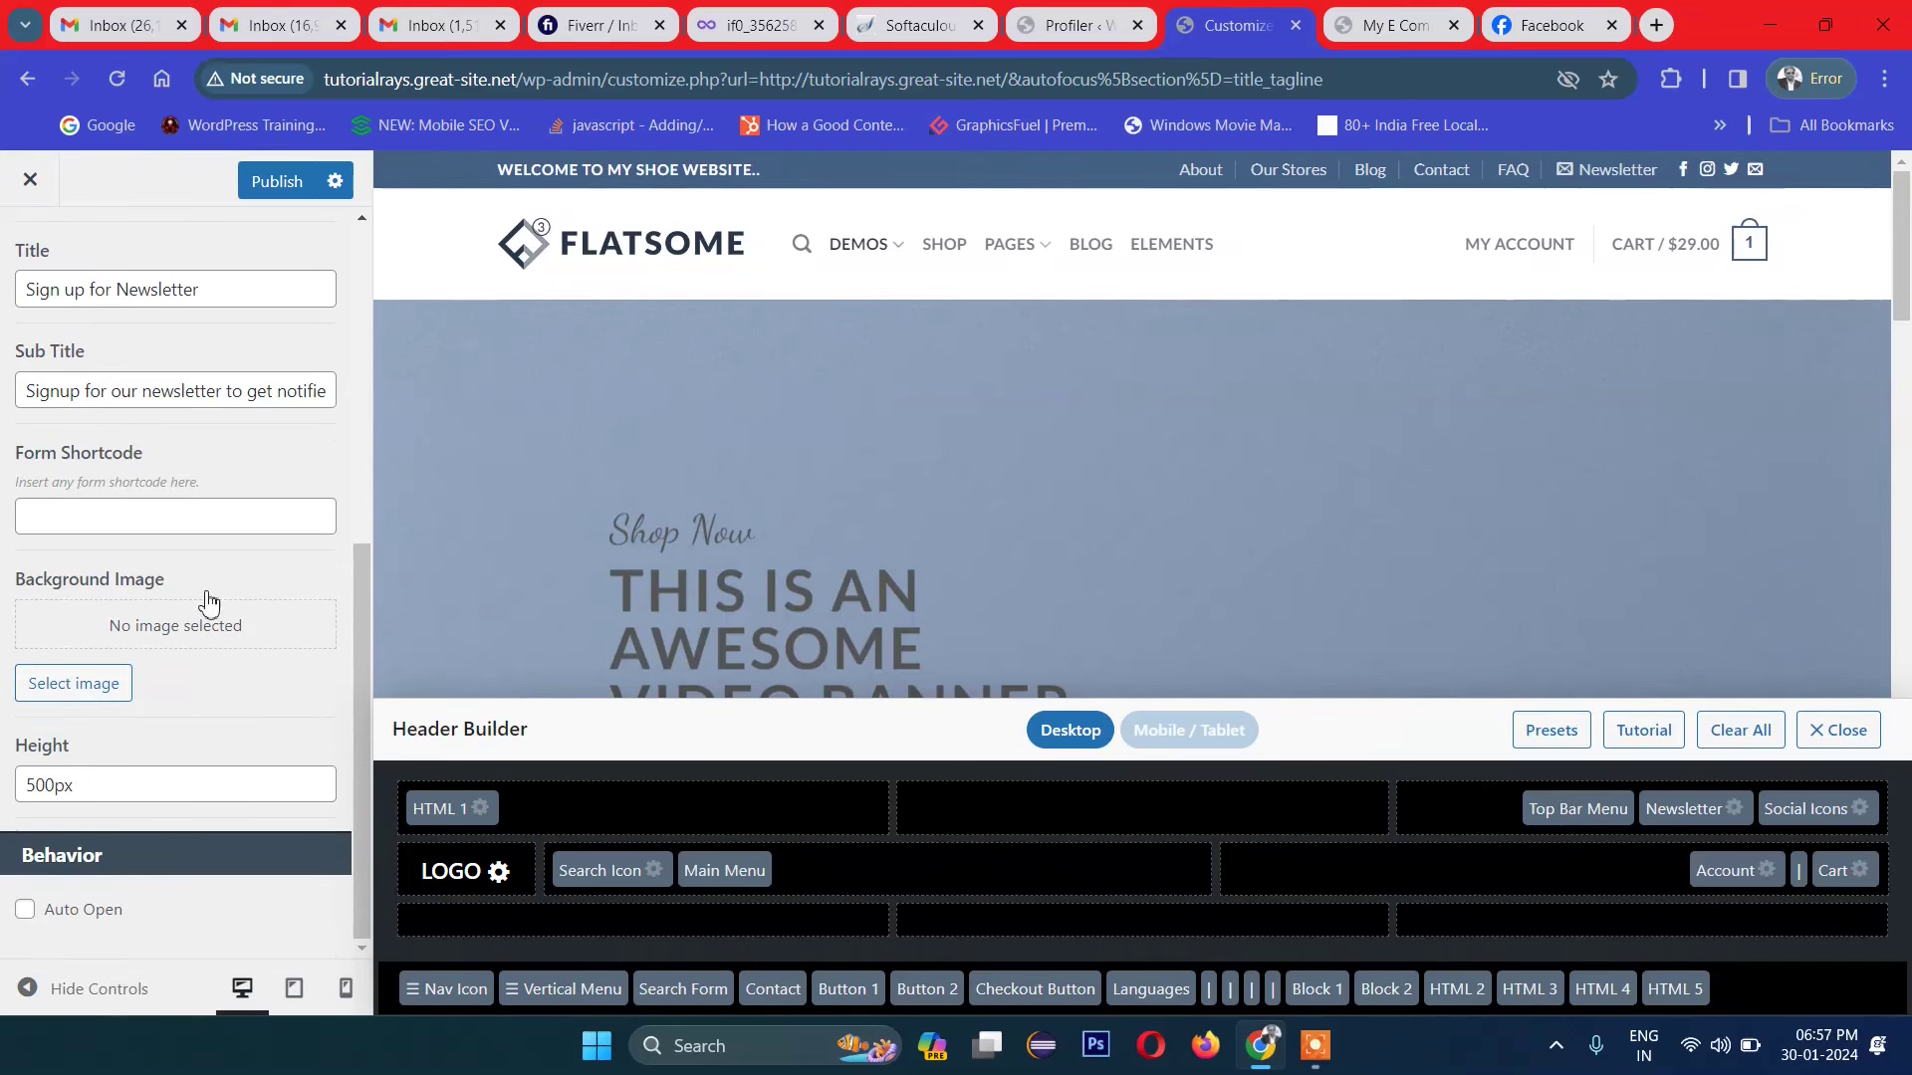
scroll(155, 527, "up", 6)
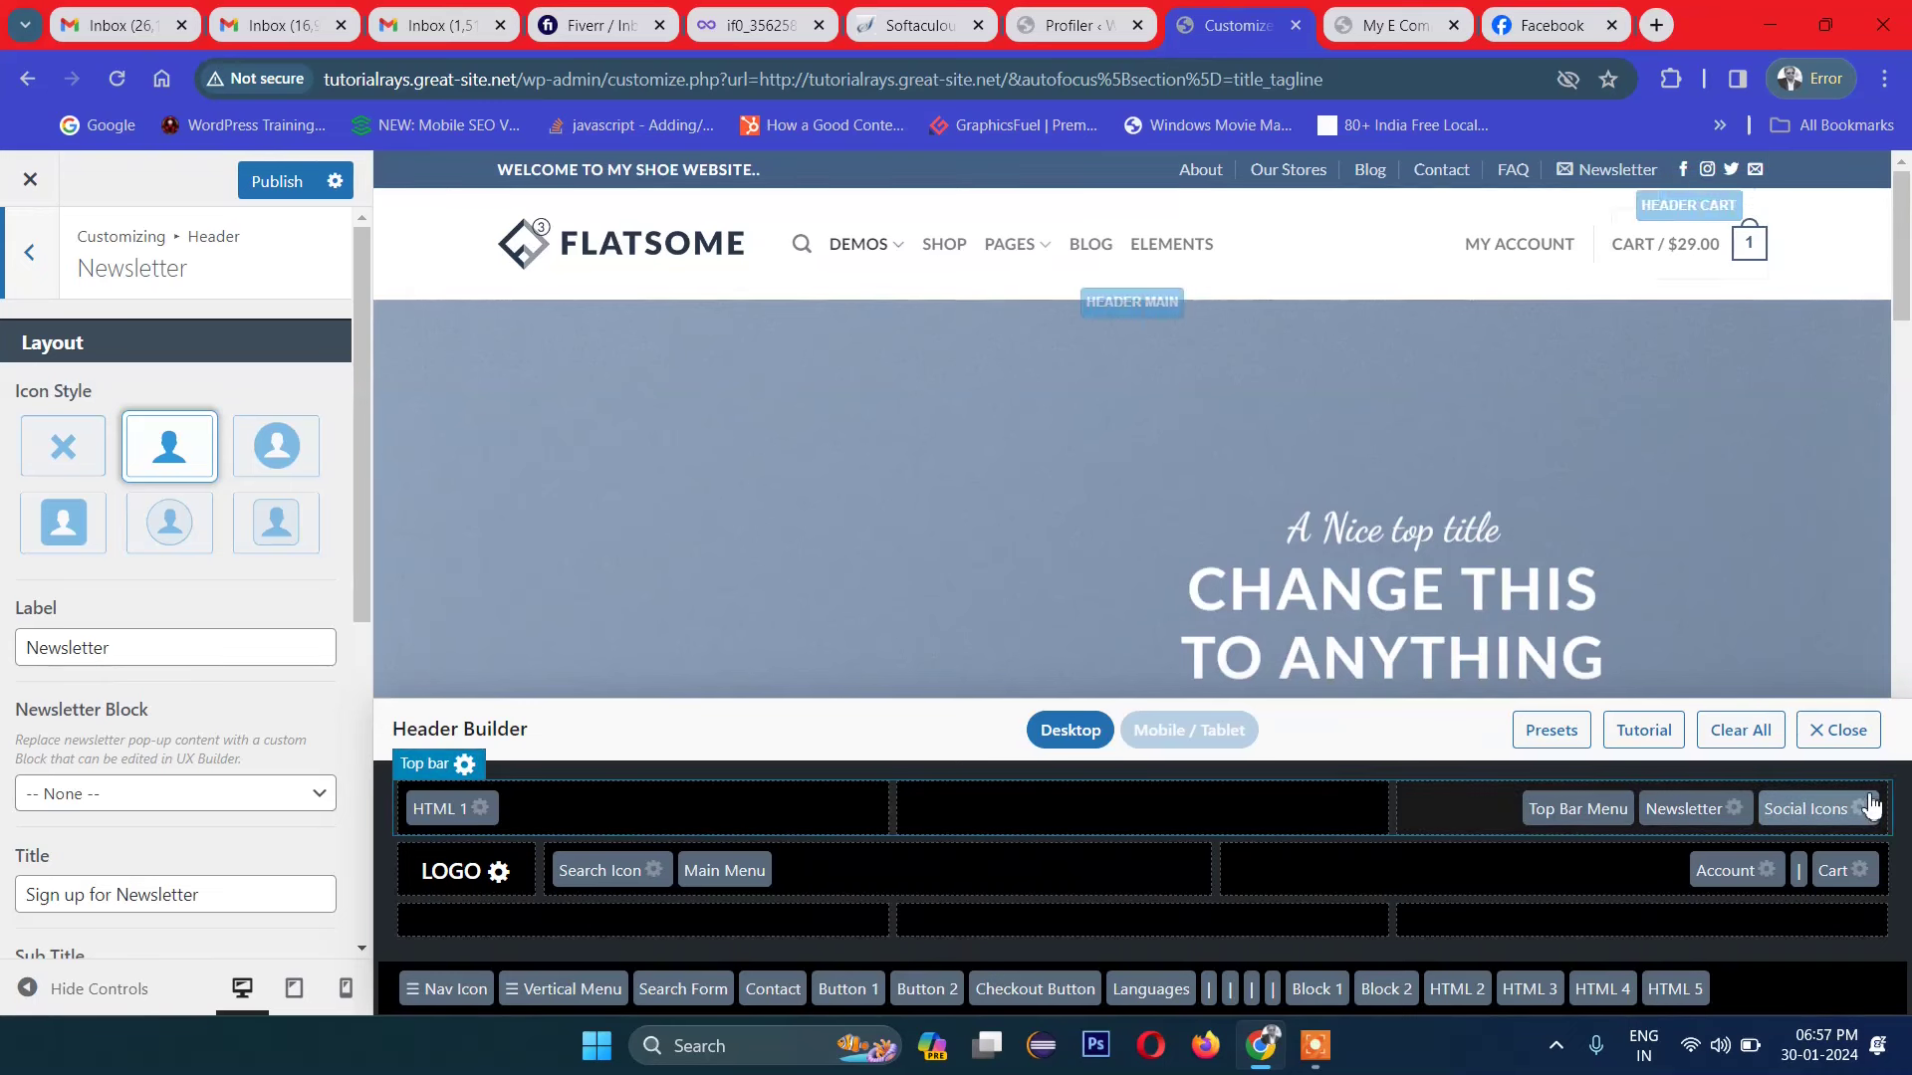
Step: Open the Social Icons settings and scroll through the social link fields
left_click(1868, 814)
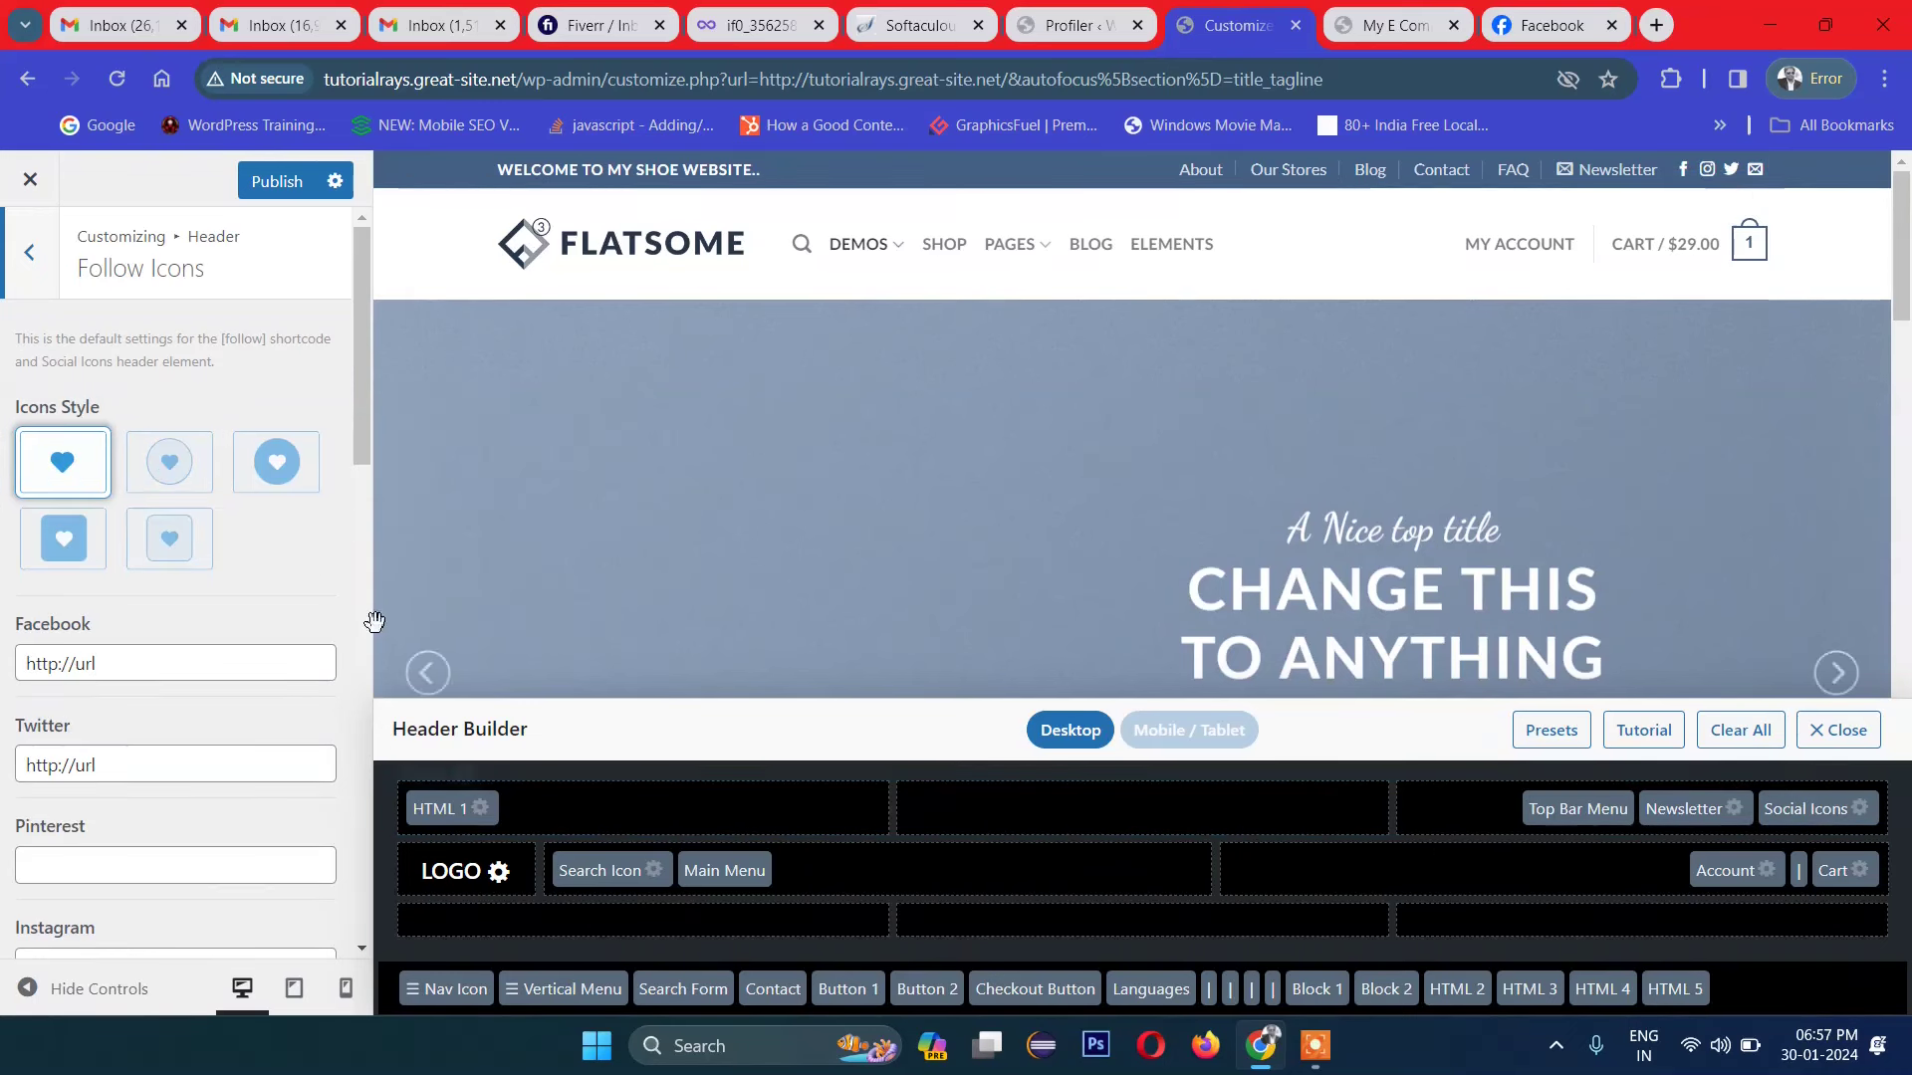
scroll(192, 592, "down", 3)
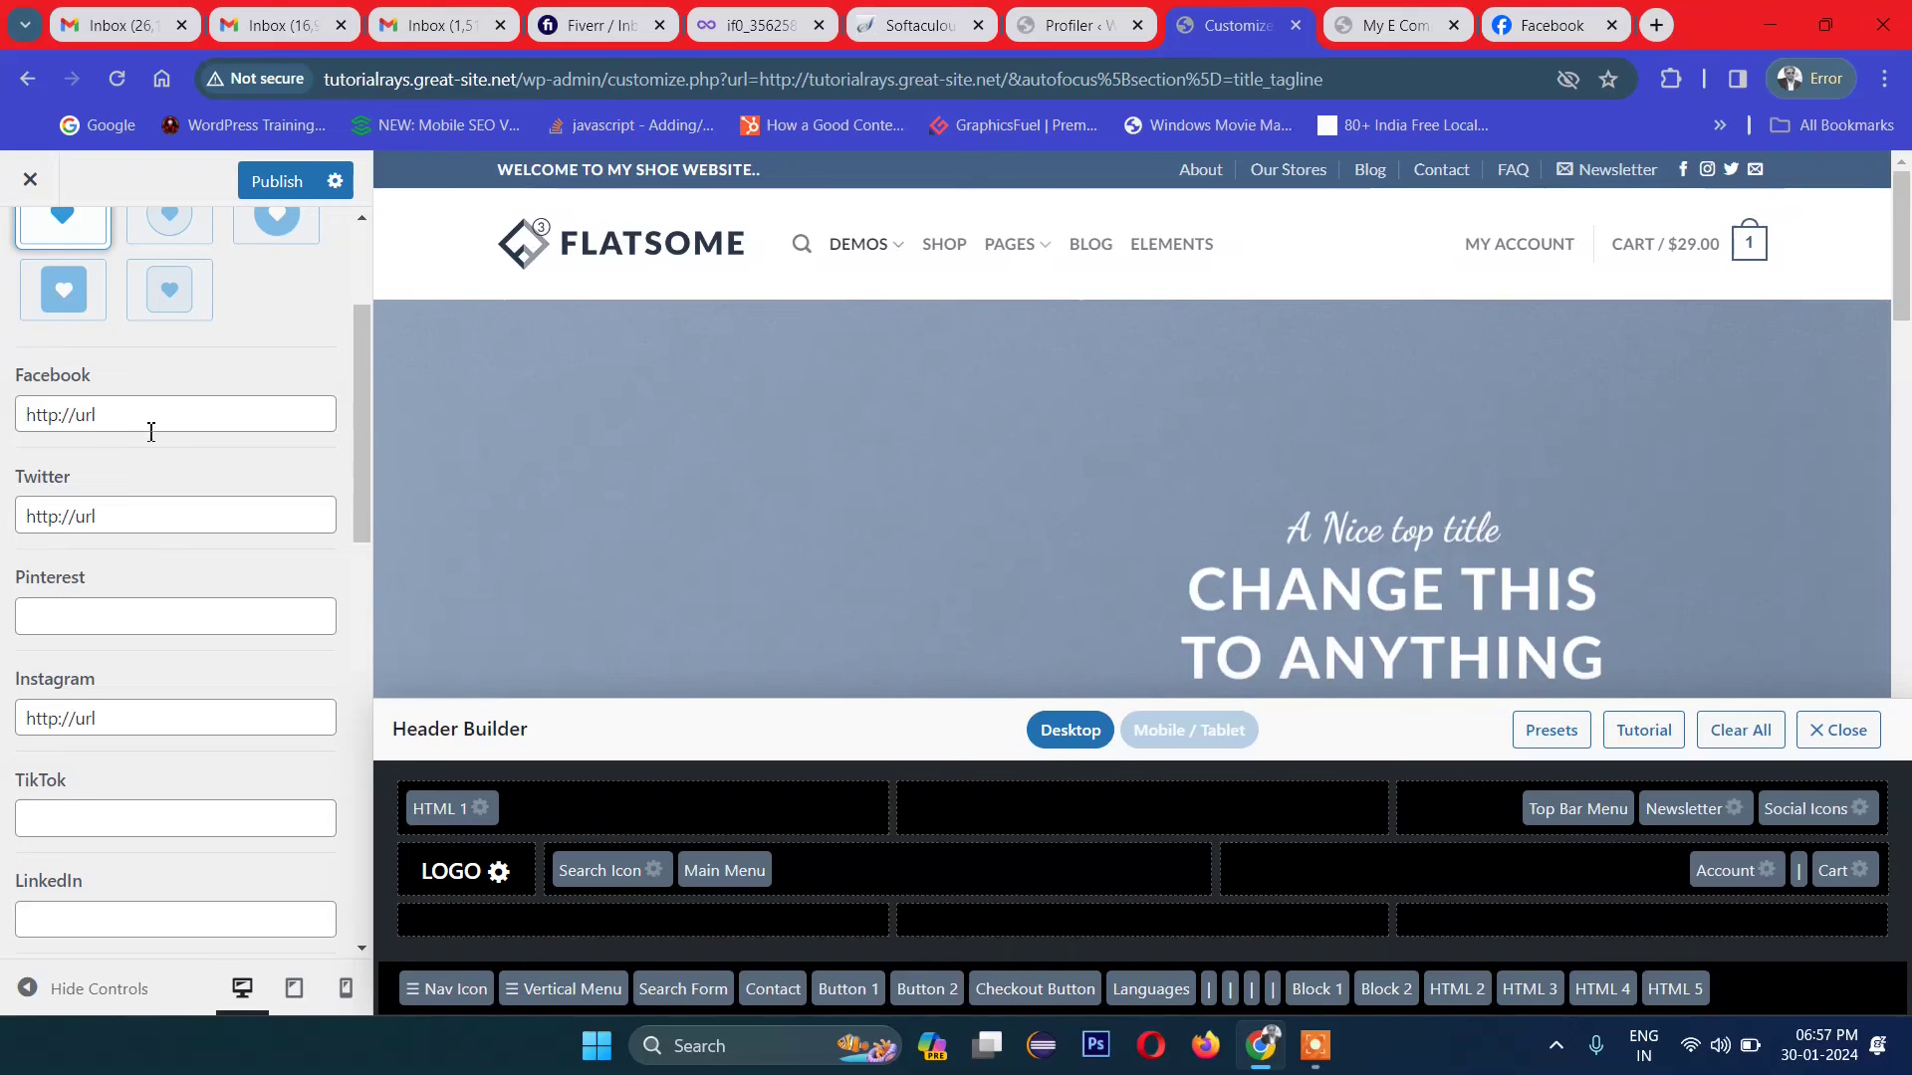
scroll(133, 598, "down", 3)
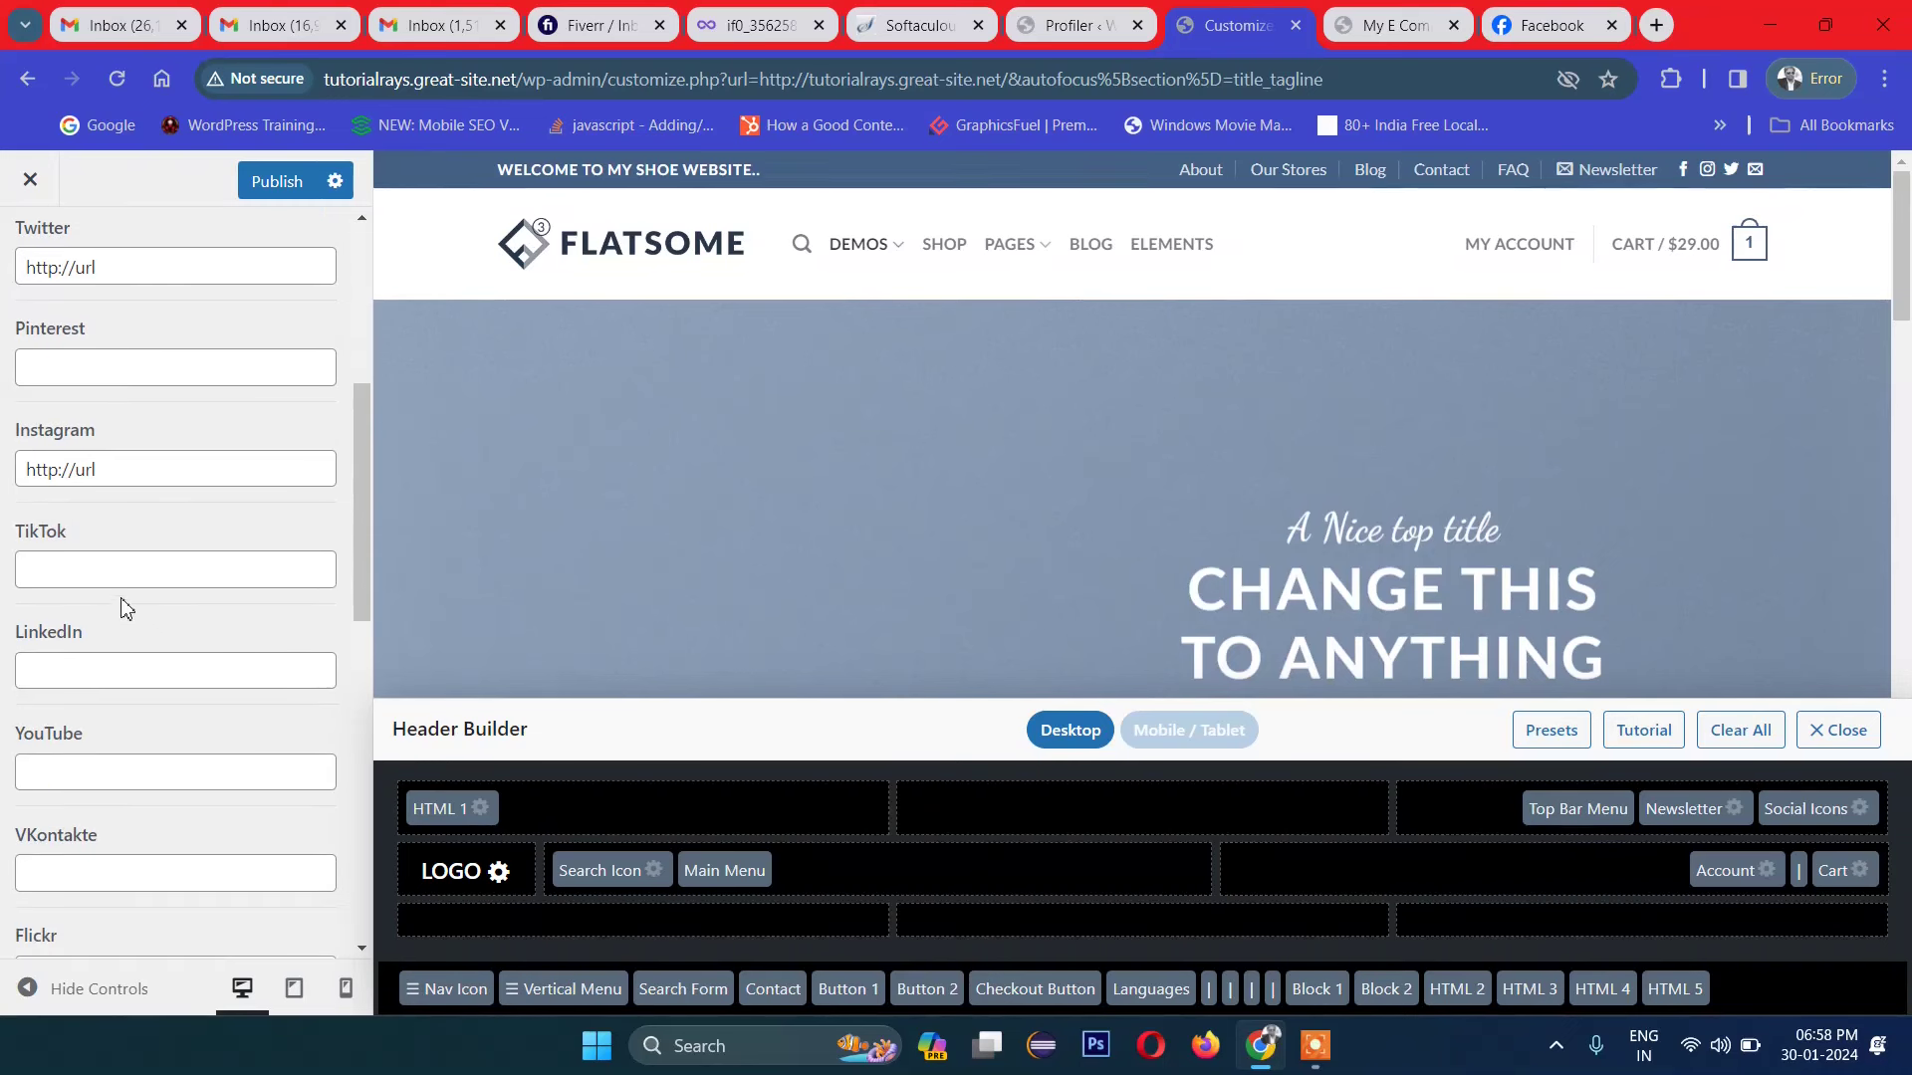
scroll(128, 605, "up", 4)
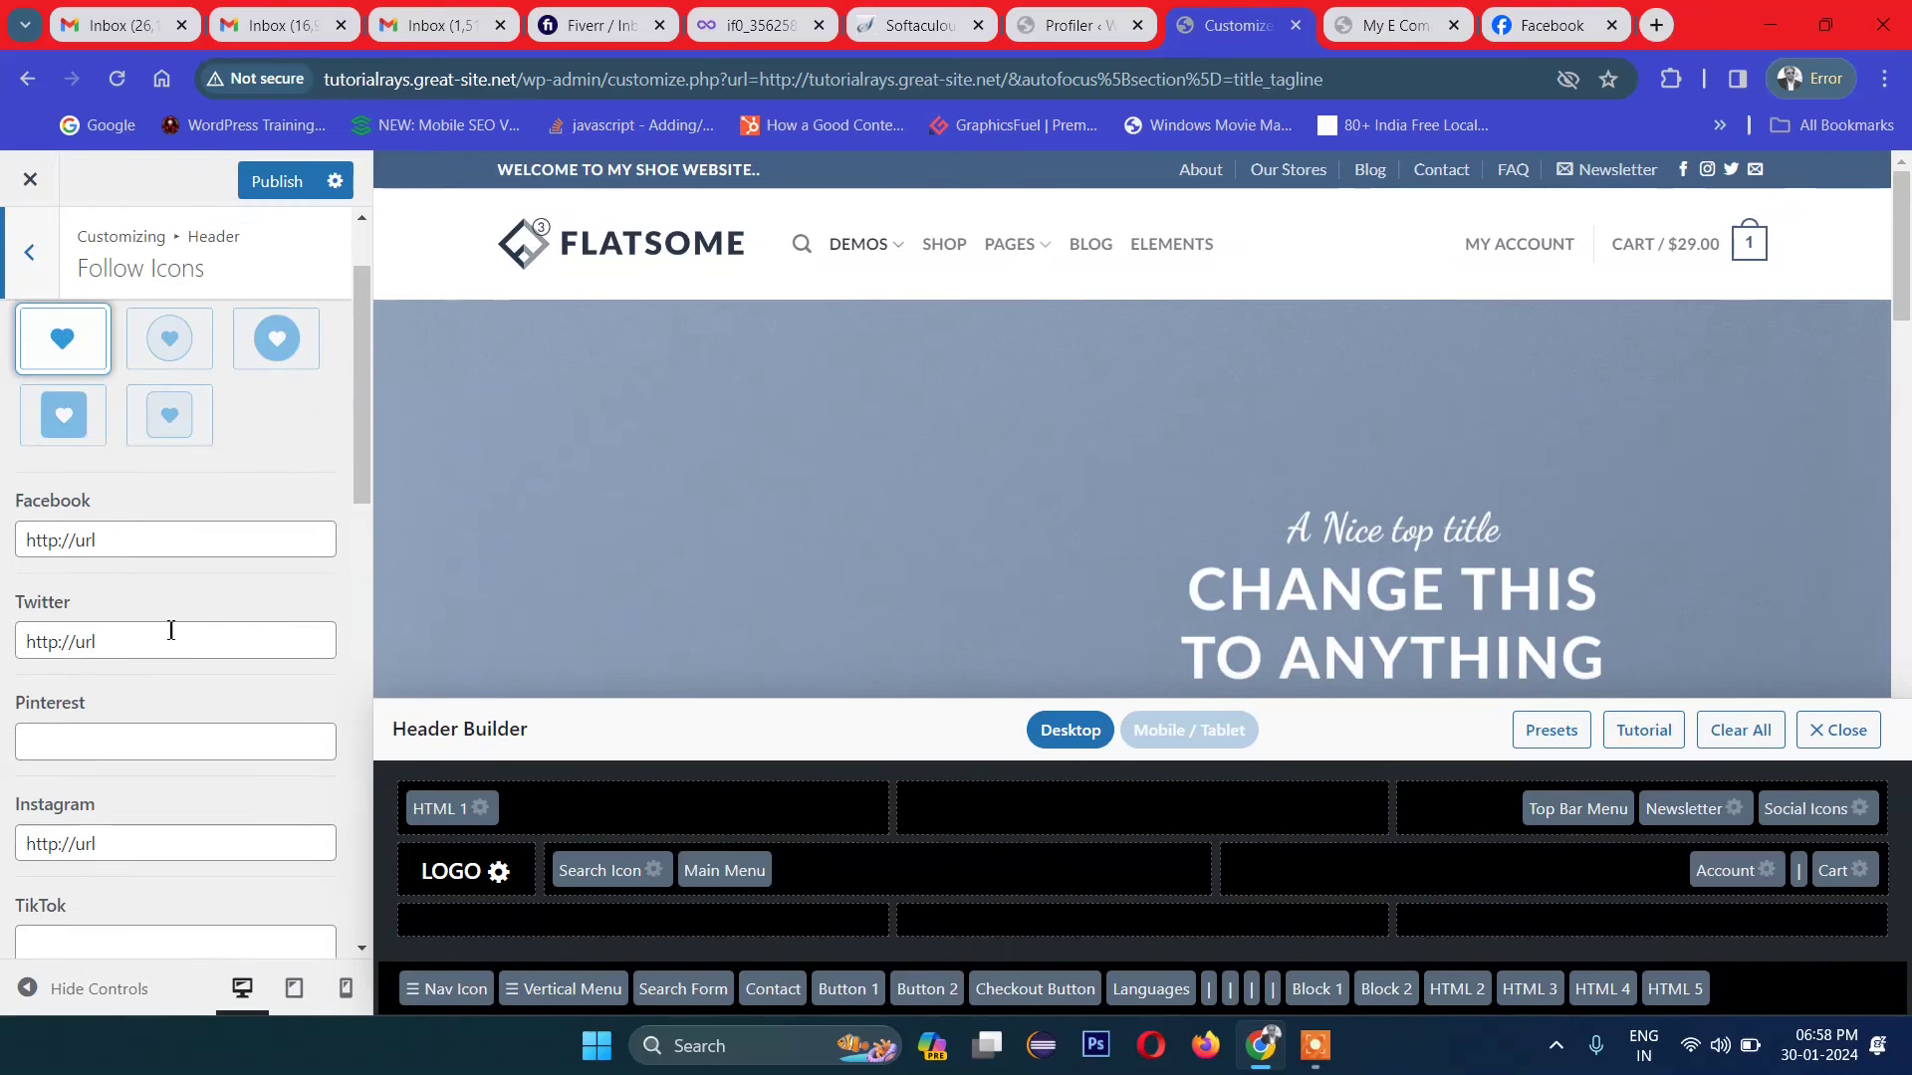
scroll(154, 713, "down", 2)
scroll(165, 748, "down", 1)
scroll(165, 749, "down", 6)
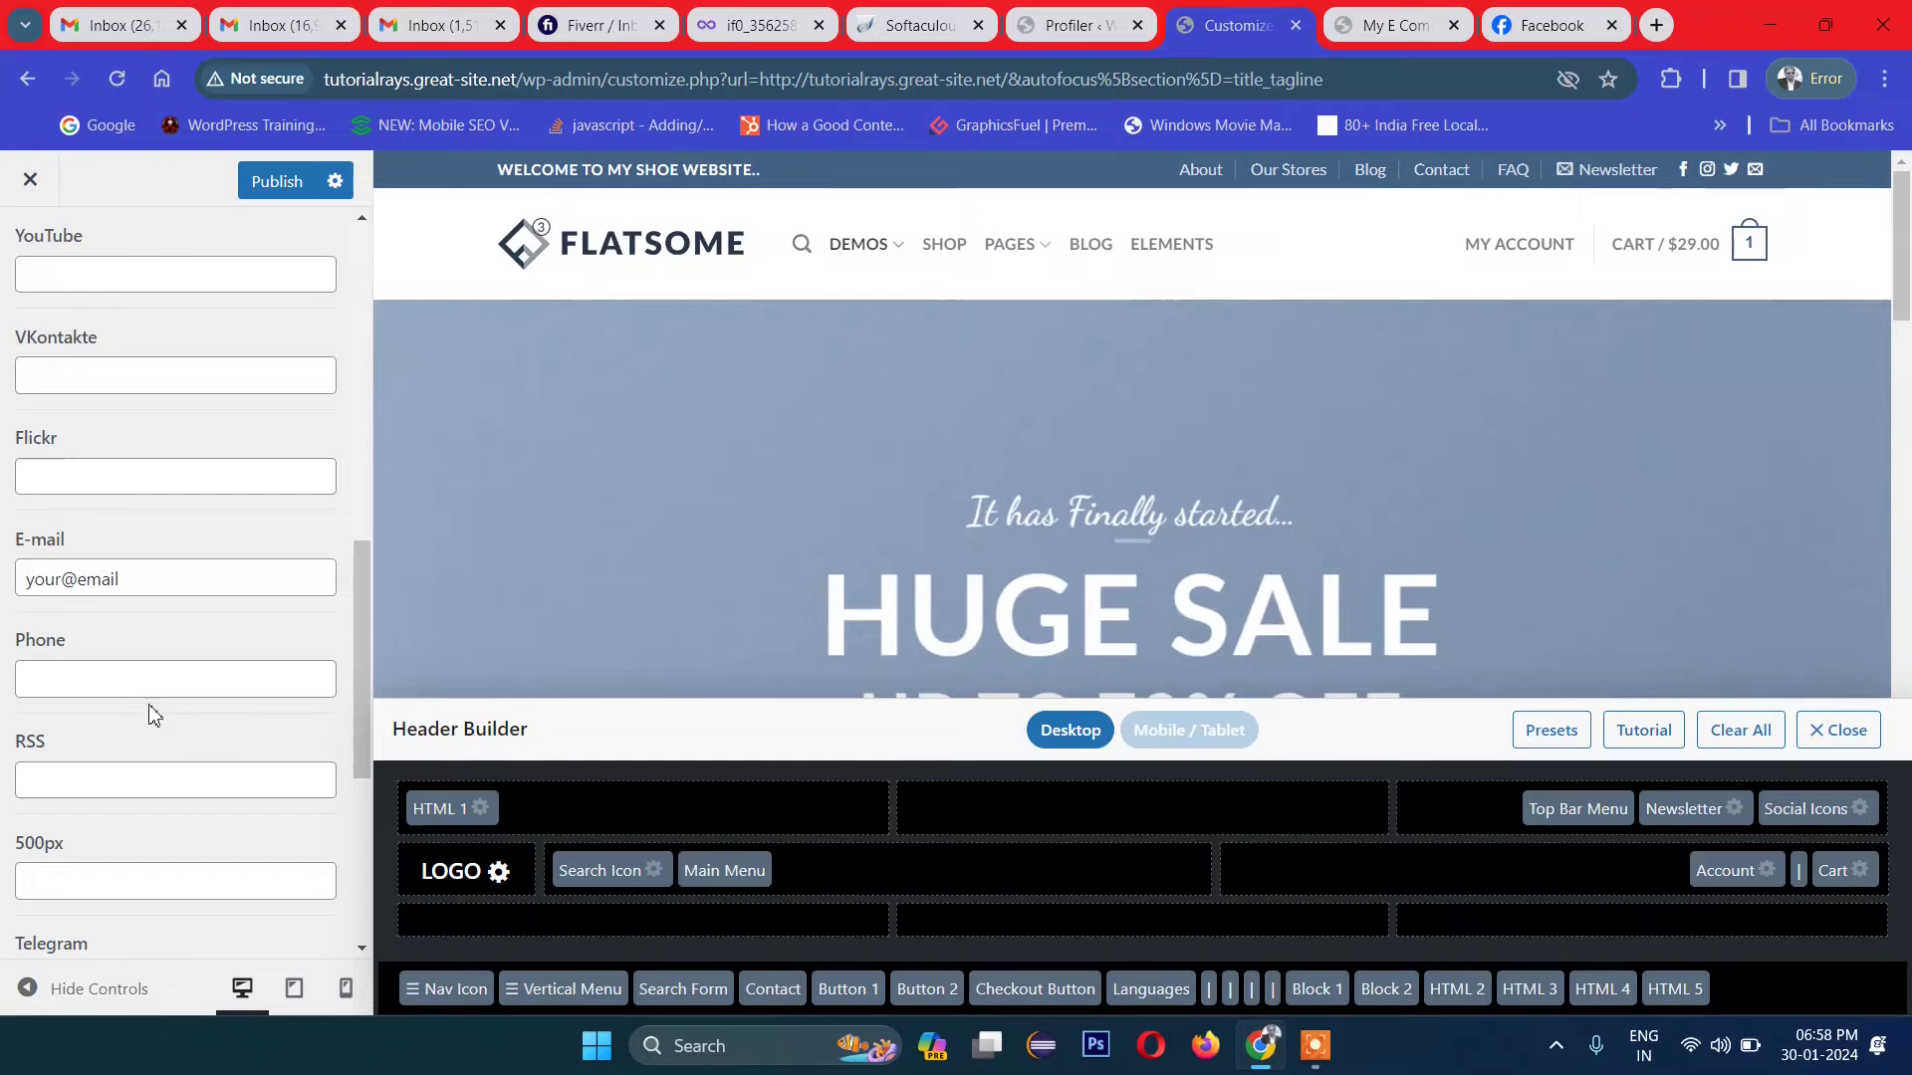
scroll(142, 659, "up", 5)
scroll(143, 659, "up", 4)
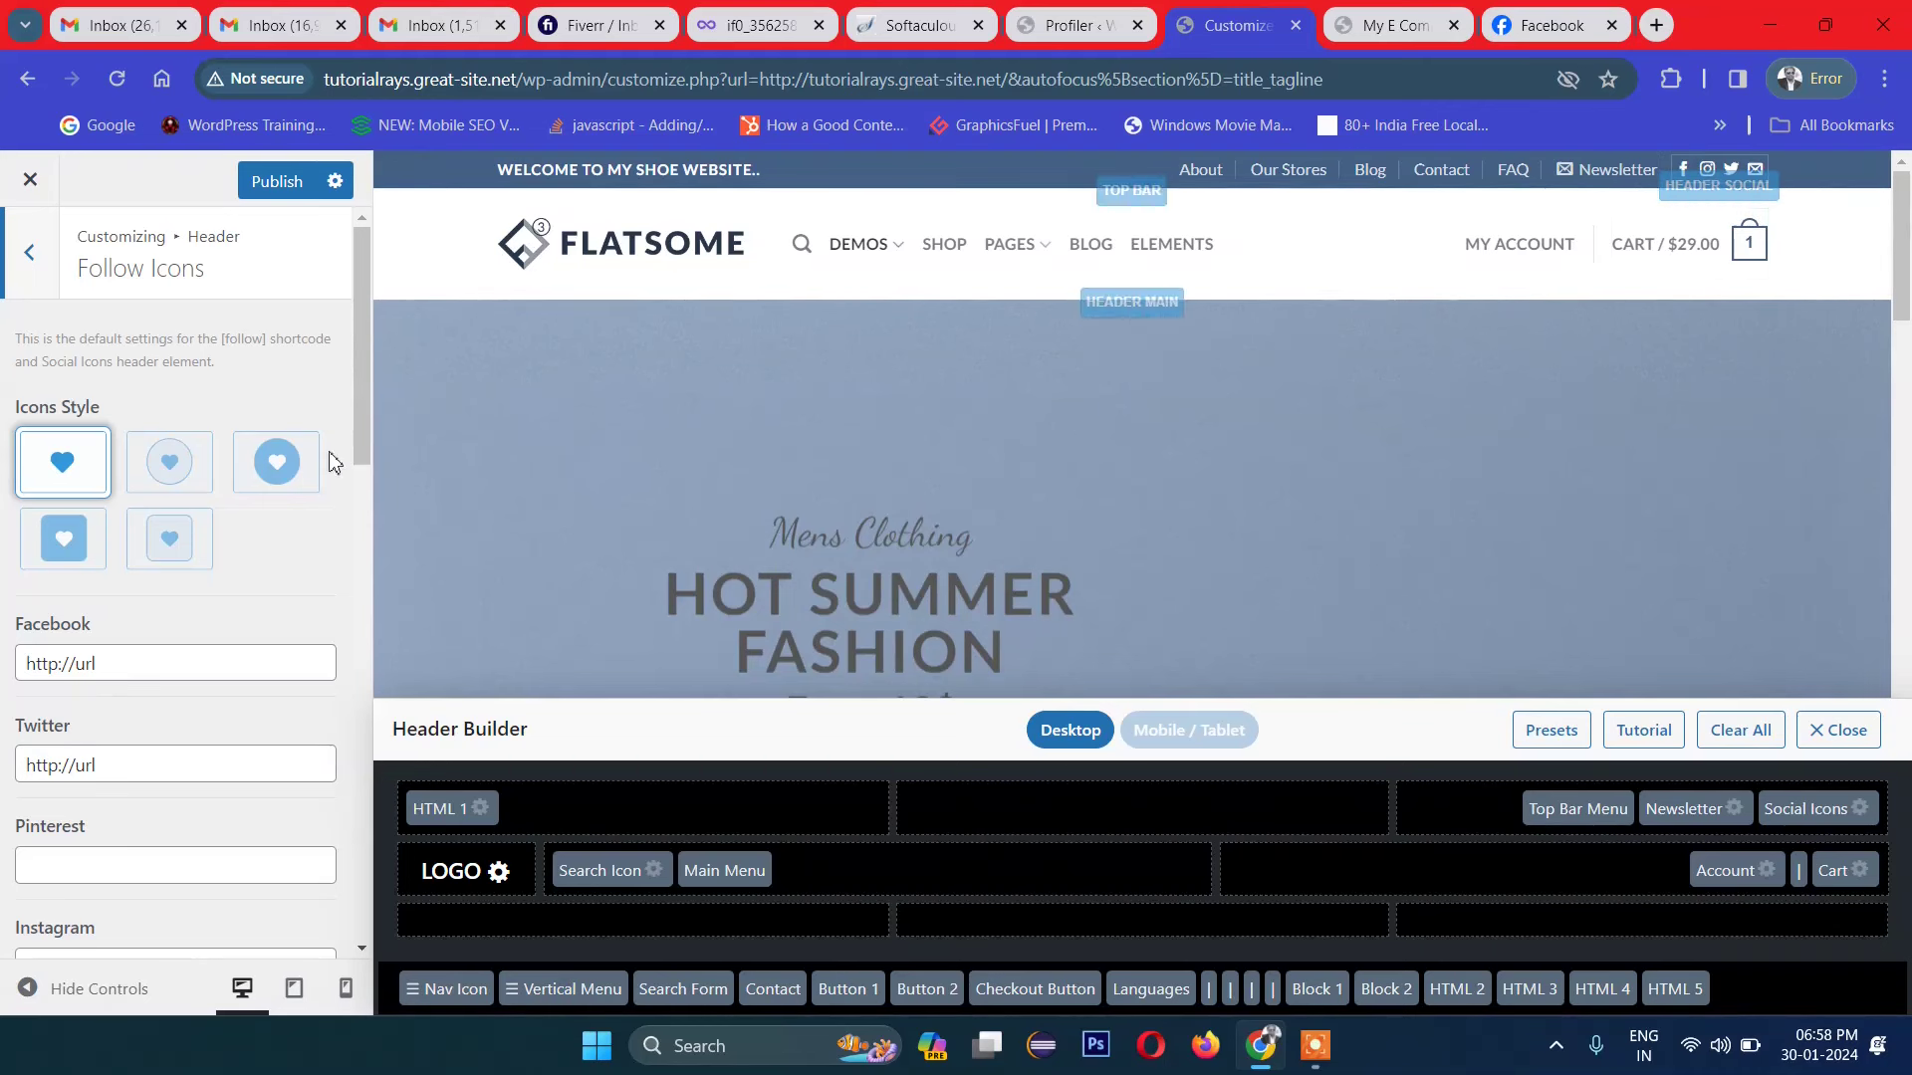
Step: Delete the placeholder address from the E-mail field and bring up the header Presets
mouse_move(1681, 197)
scroll(227, 697, "down", 5)
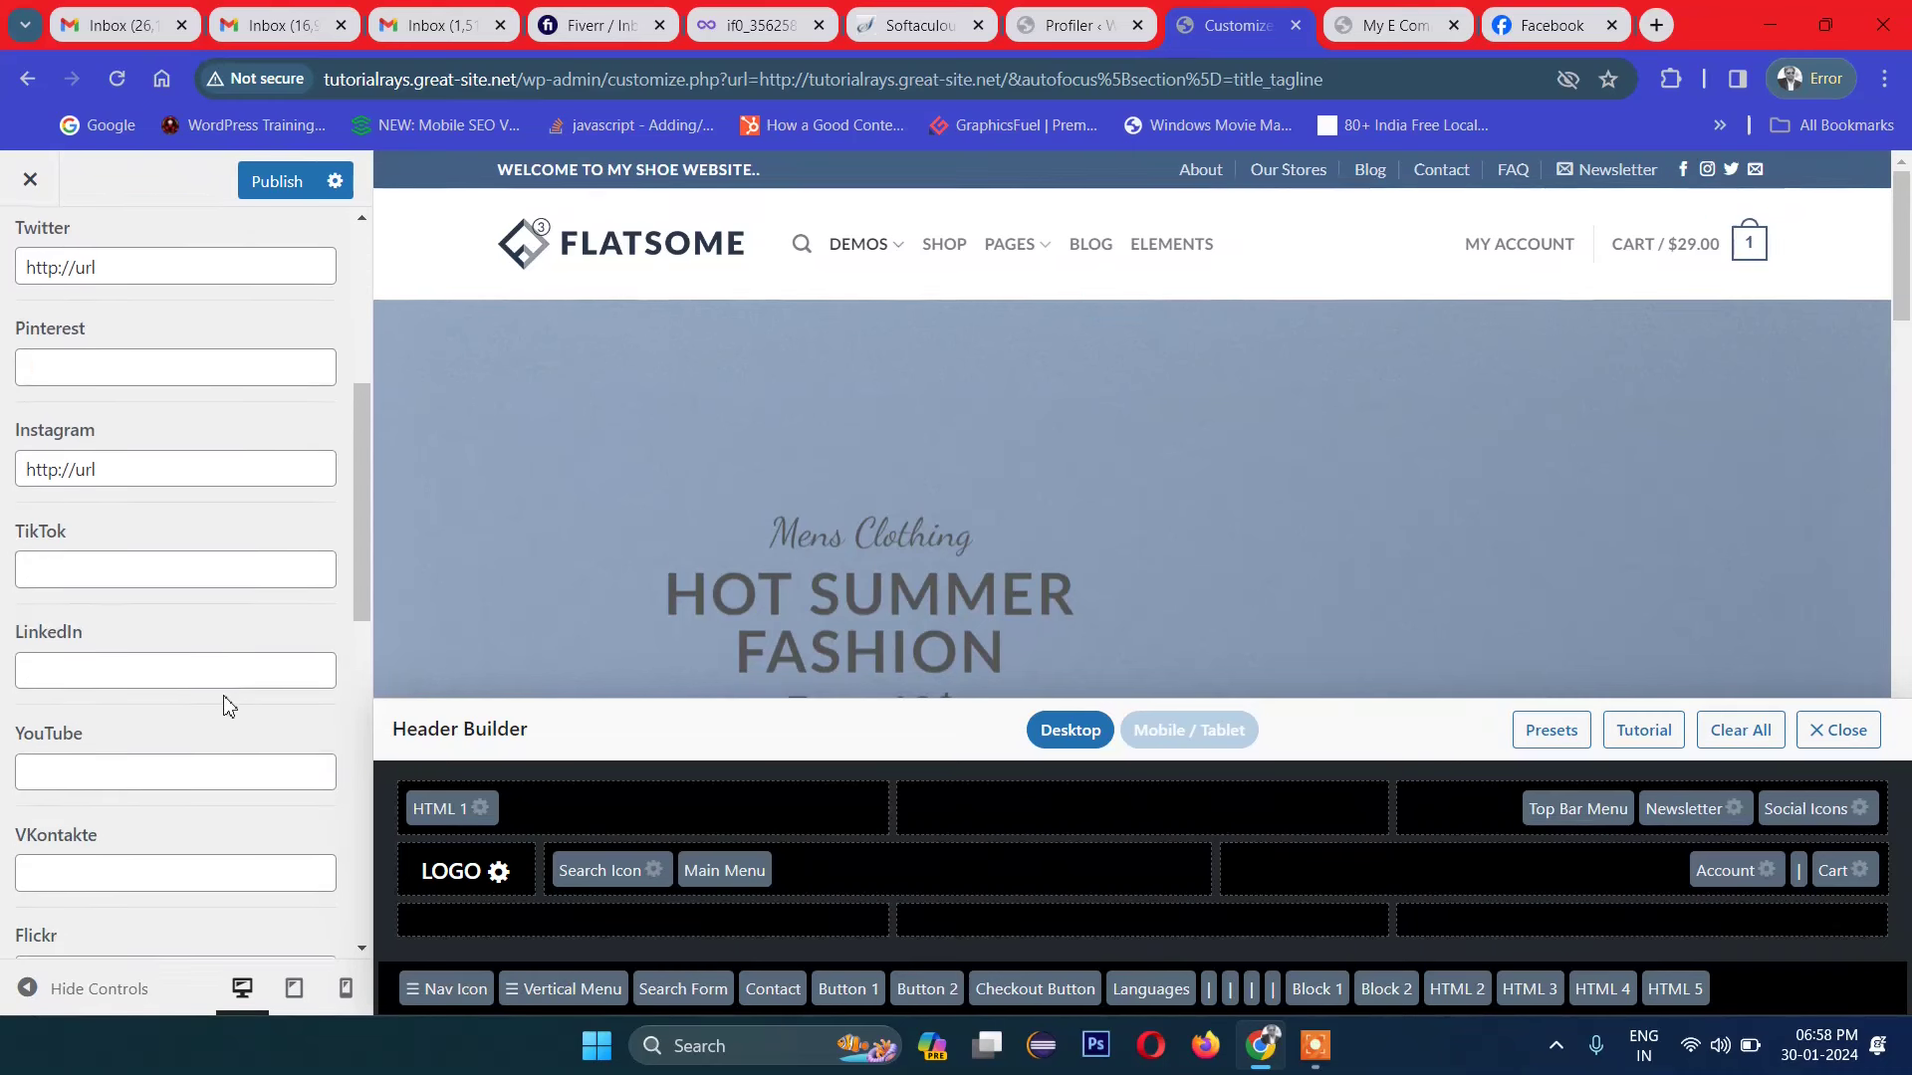
scroll(177, 705, "down", 5)
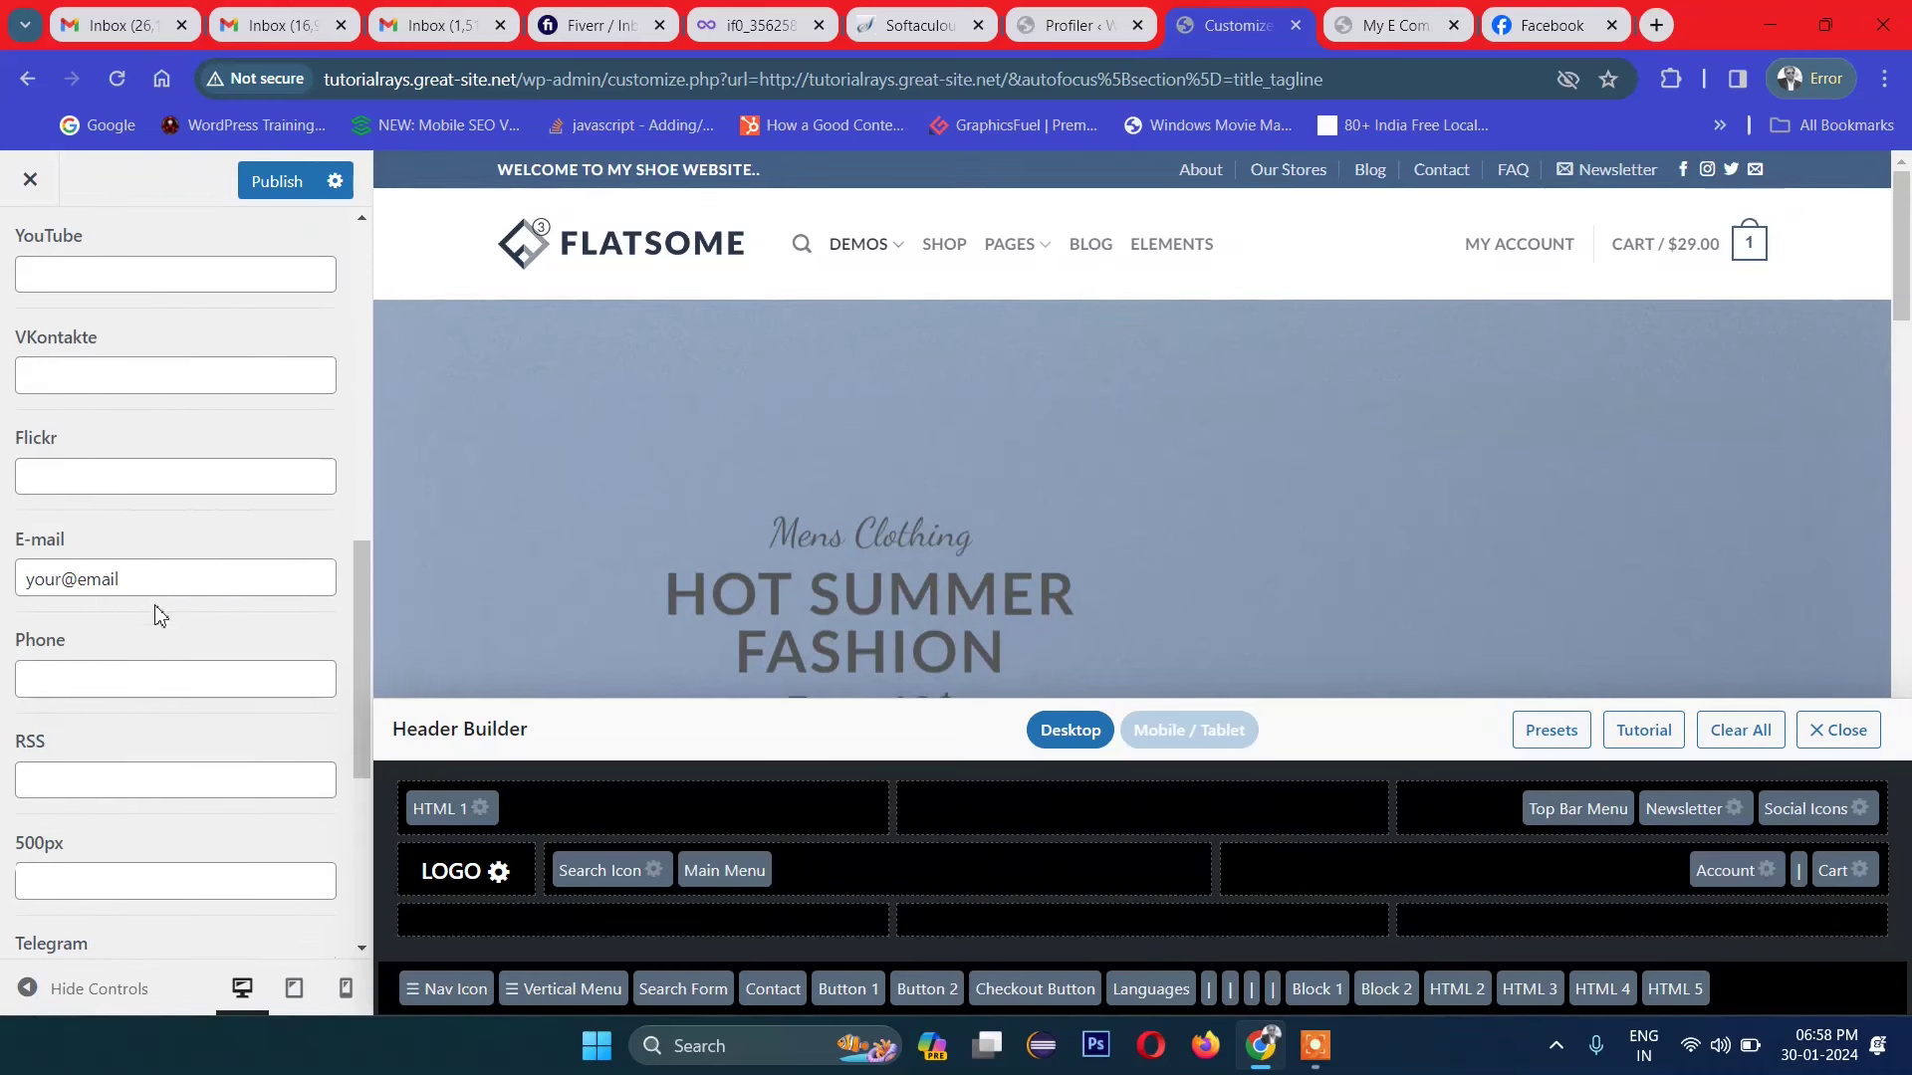
triple_click(174, 586)
key("BackSpace")
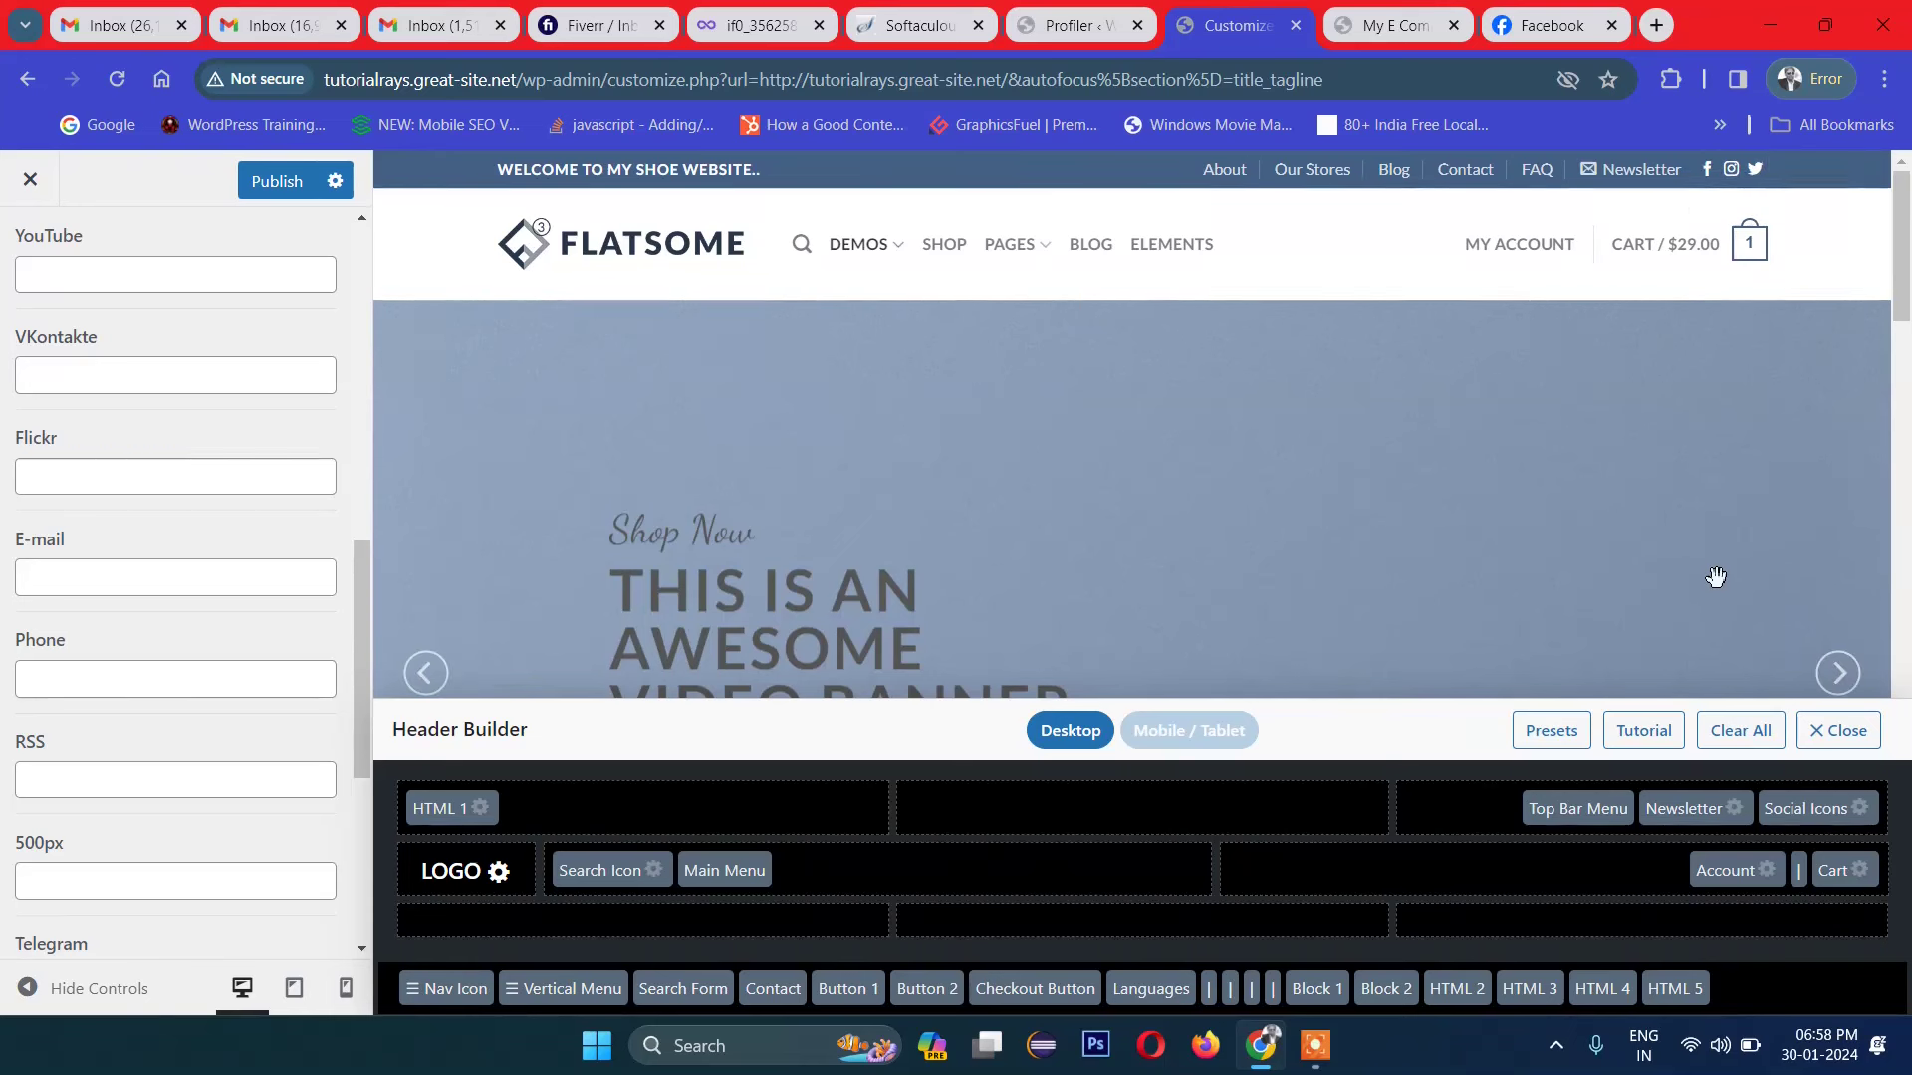
left_click(1545, 730)
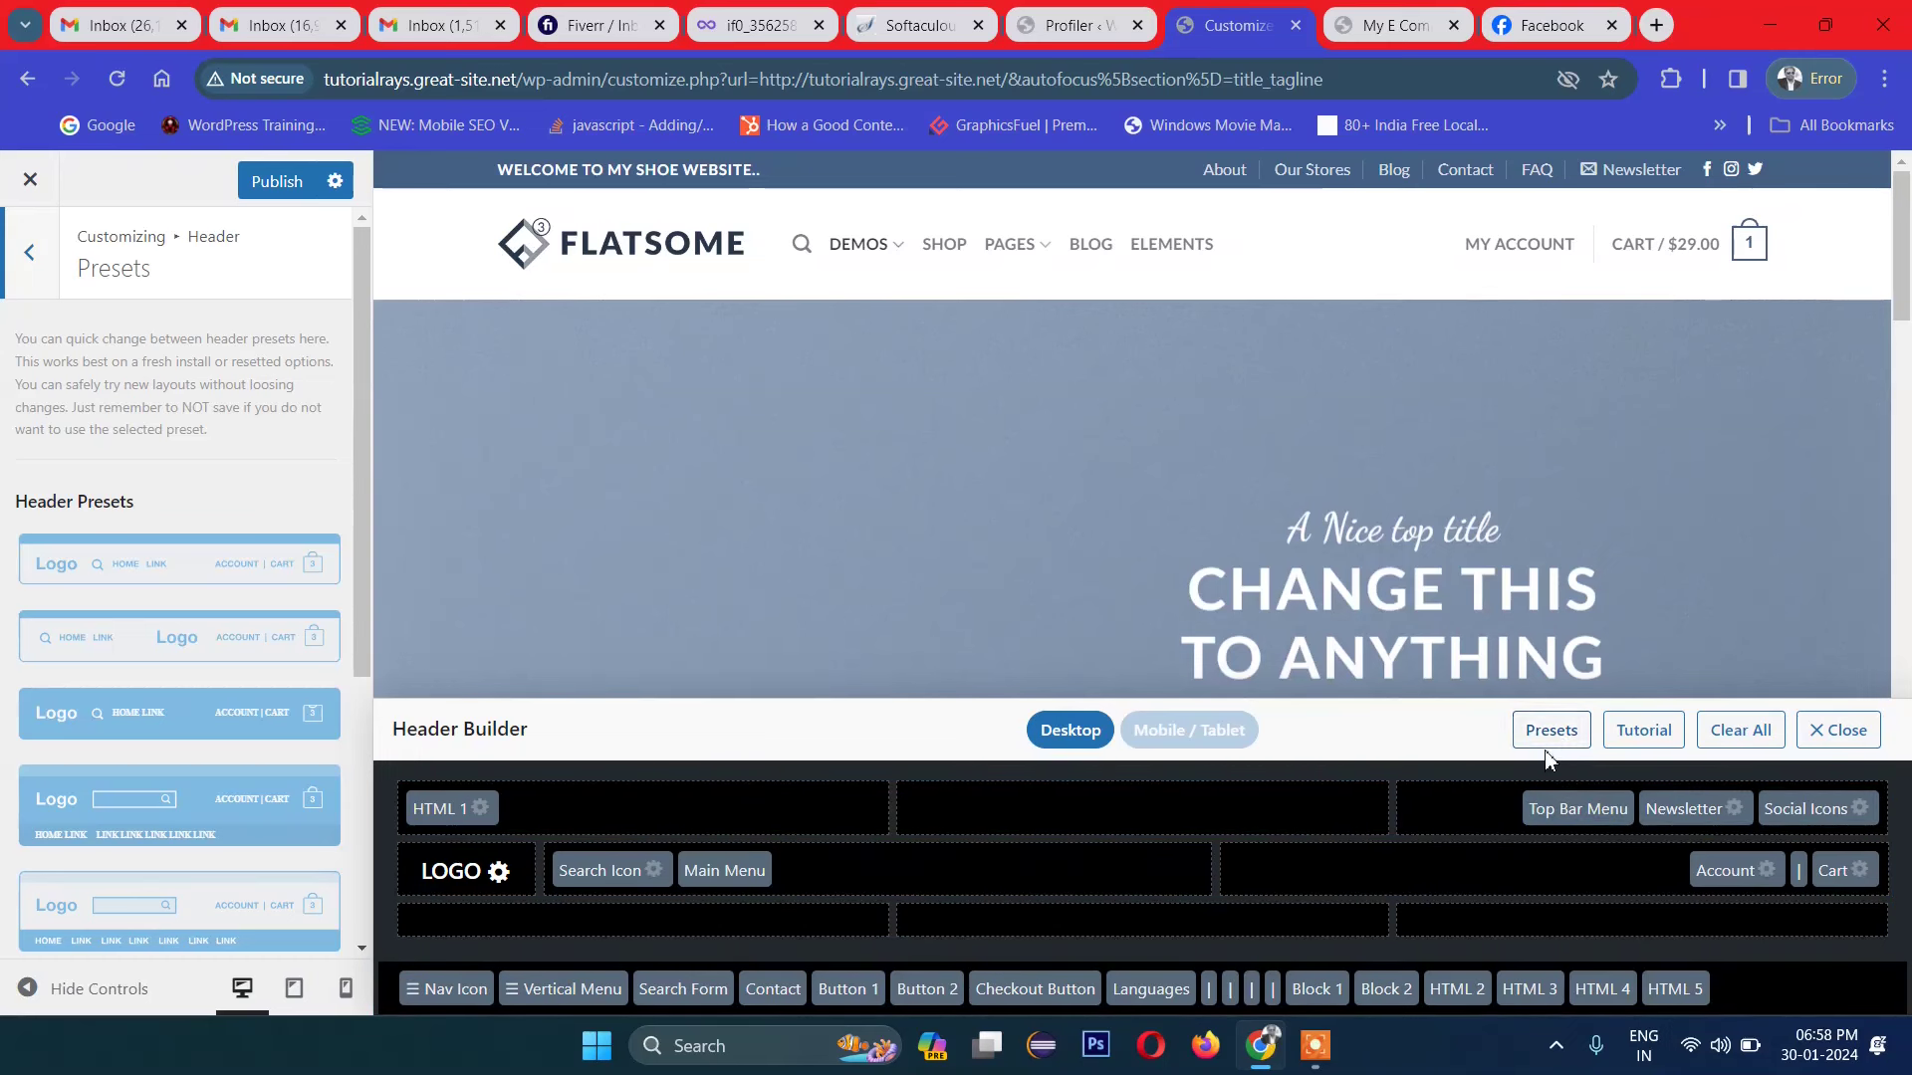
Step: Apply the Header Default preset, then preview the centered-logo preset
left_click(1565, 735)
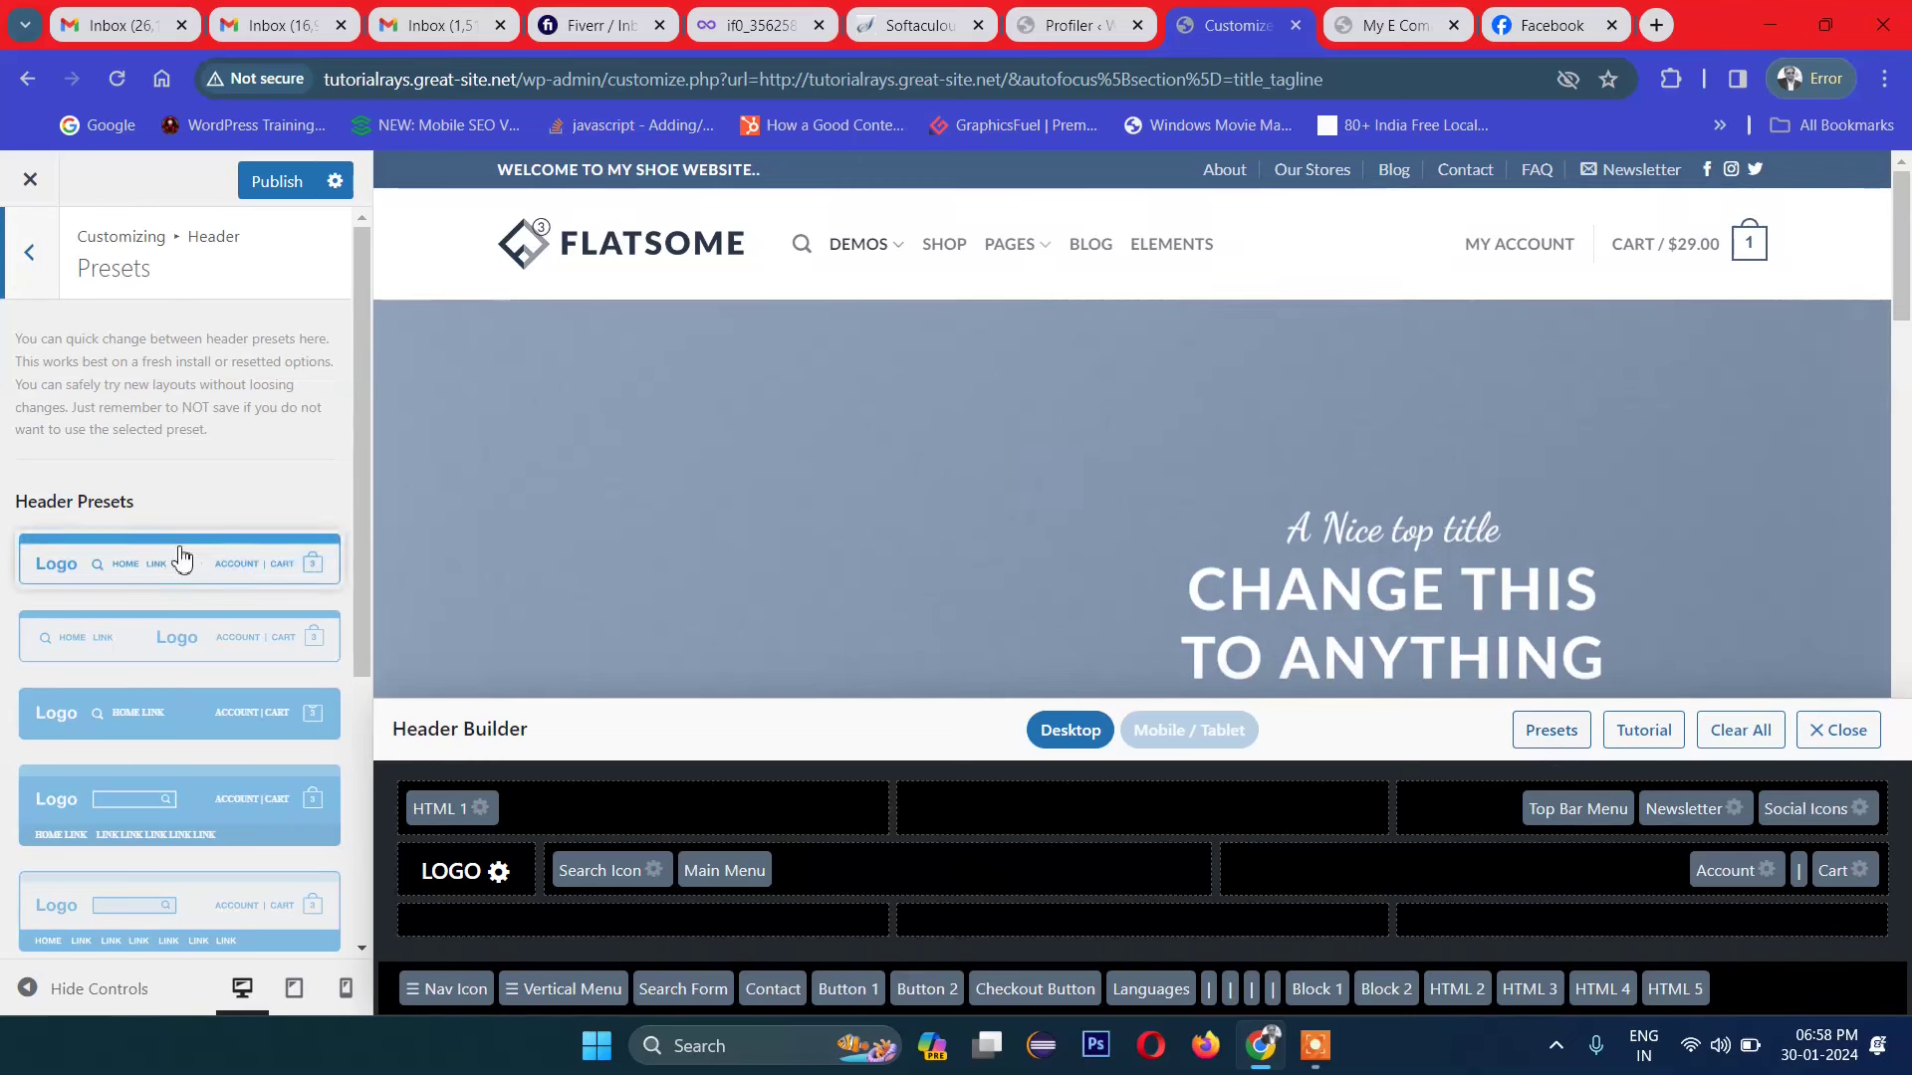
scroll(182, 557, "down", 5)
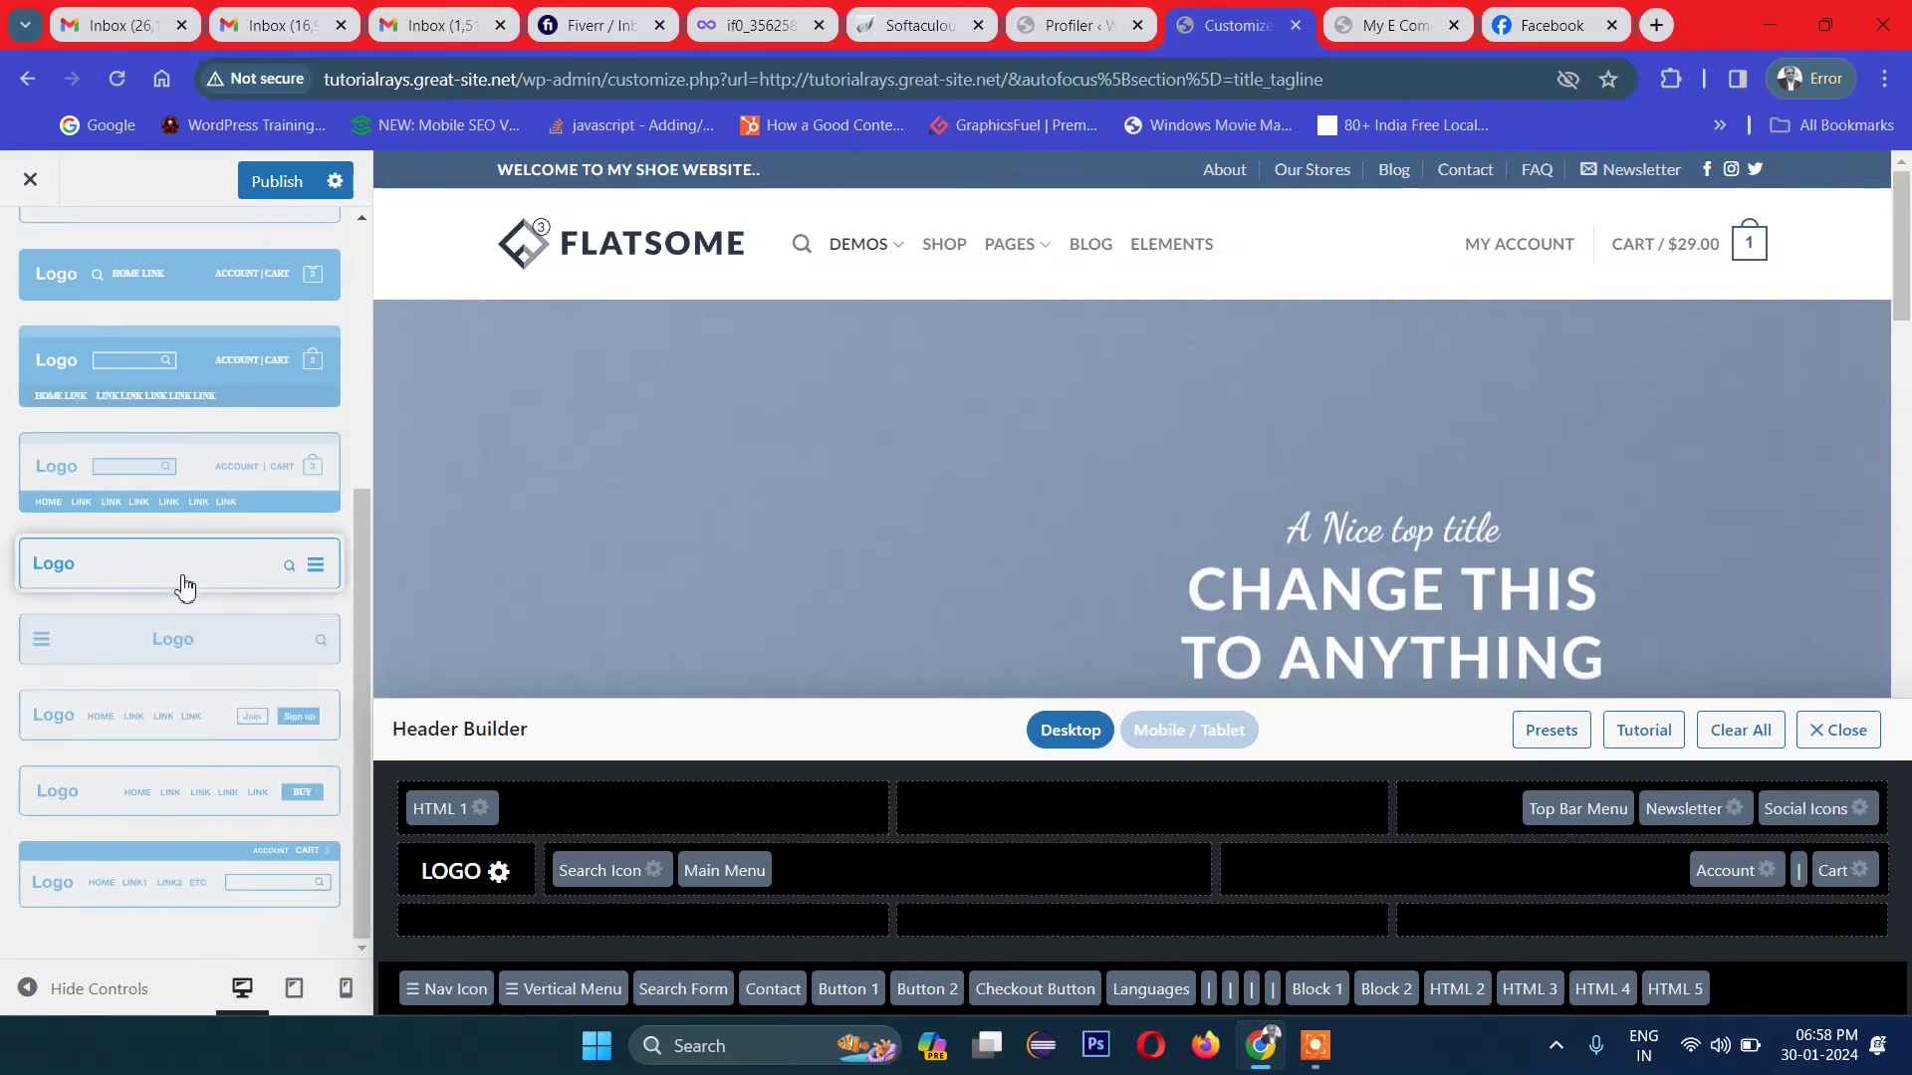
scroll(184, 585, "up", 5)
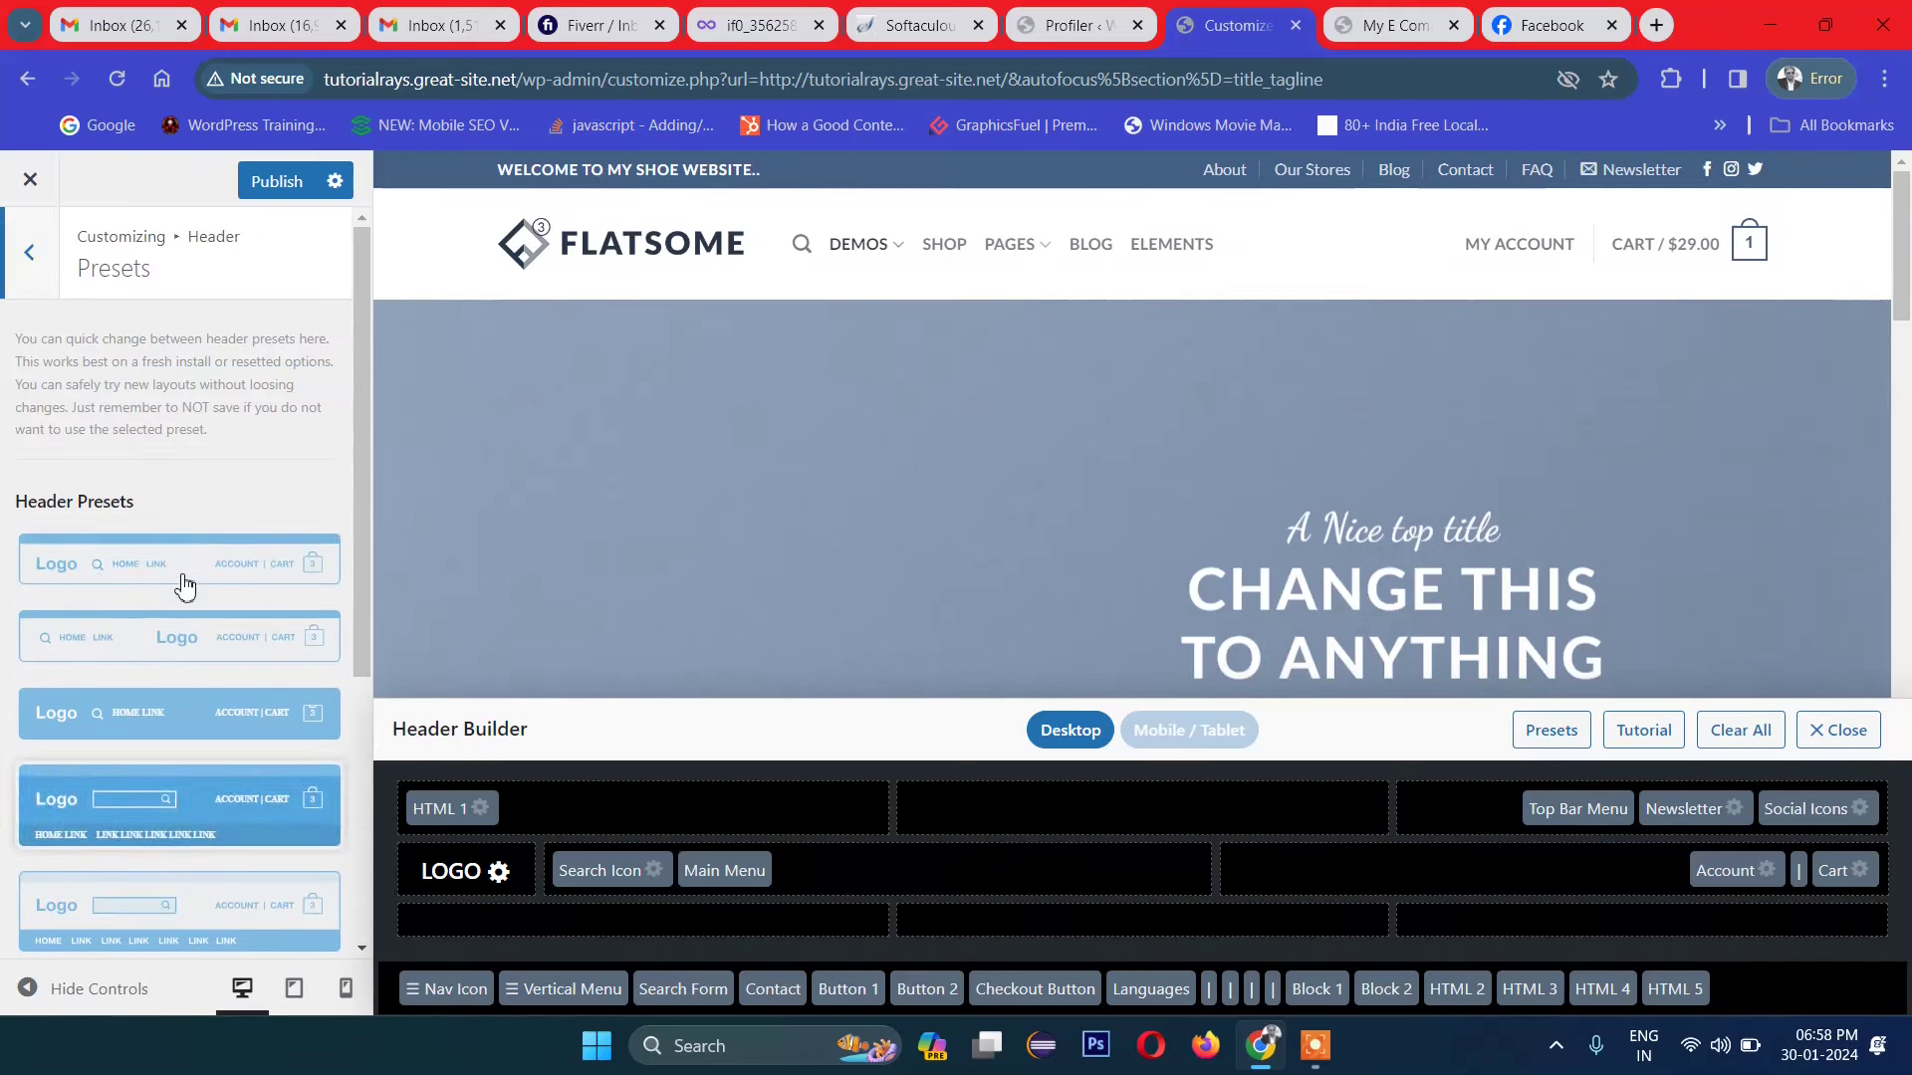
left_click(113, 565)
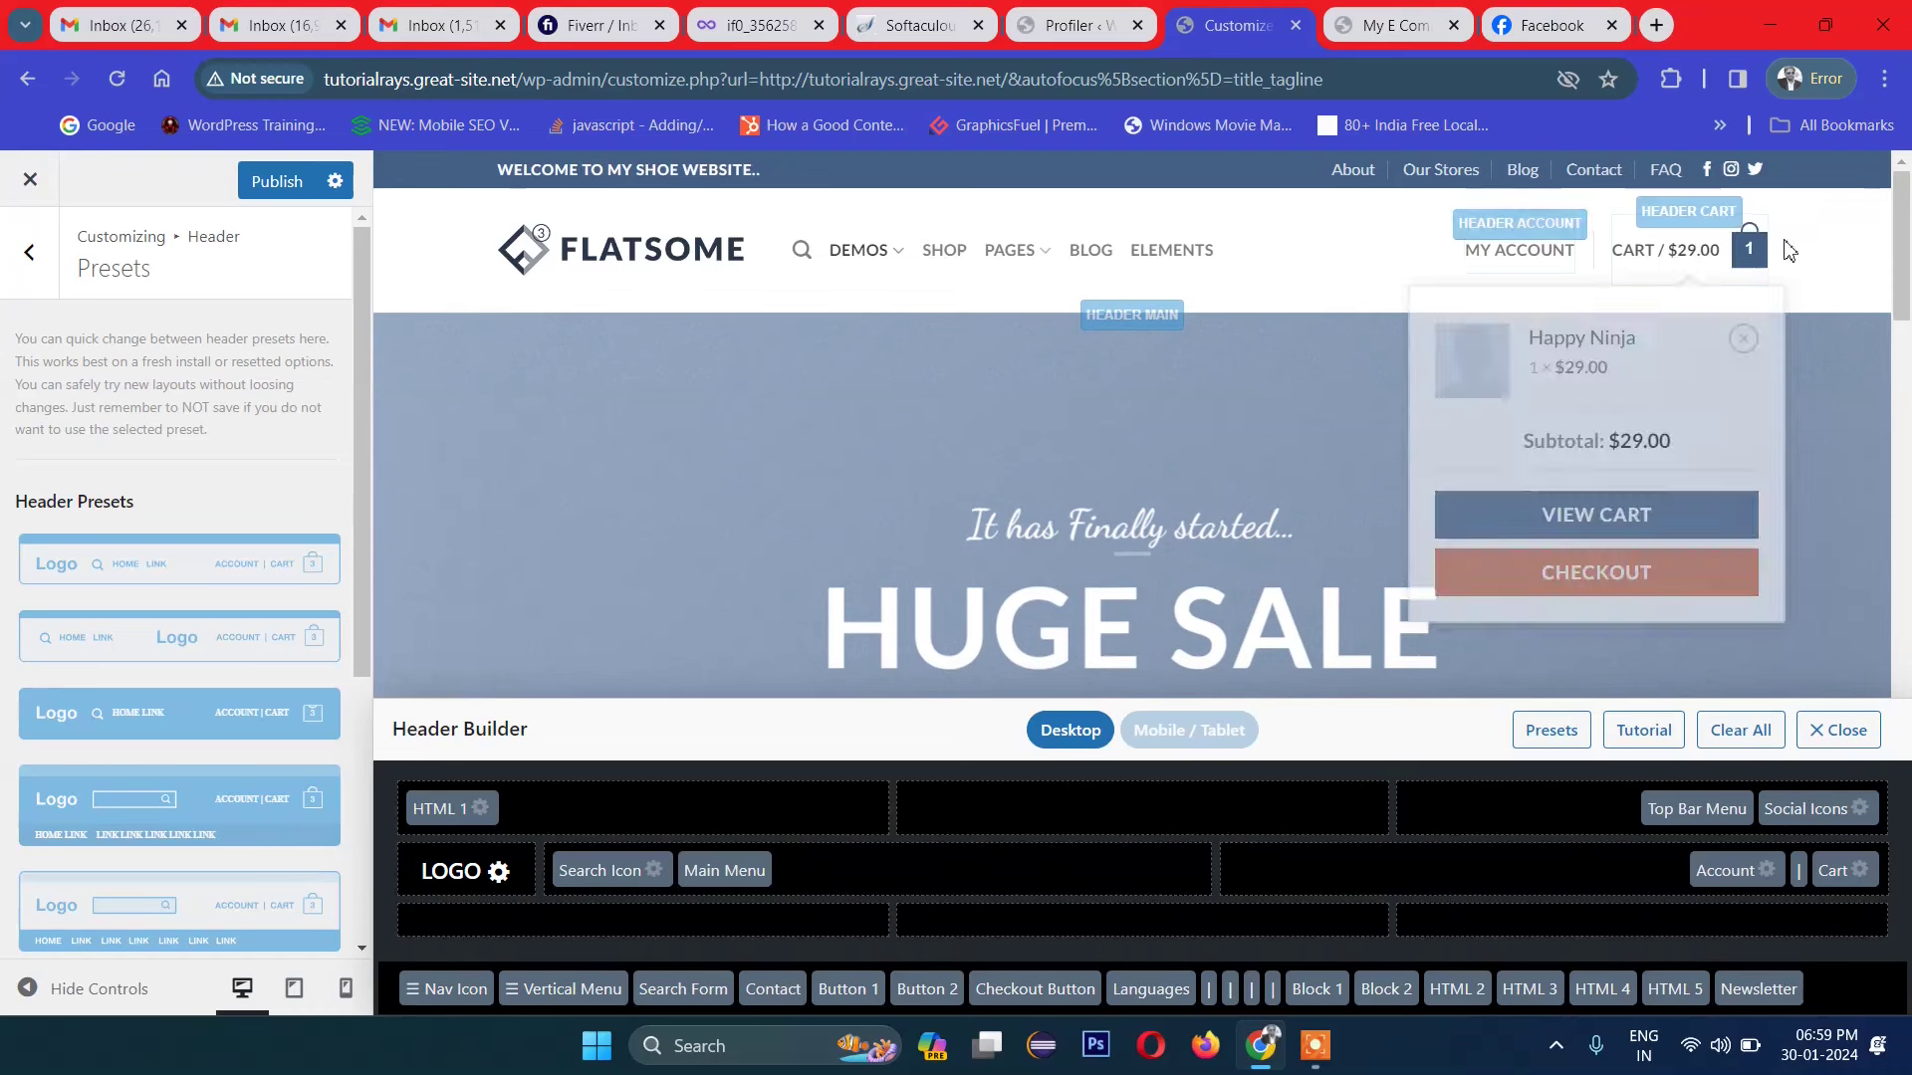
left_click(167, 645)
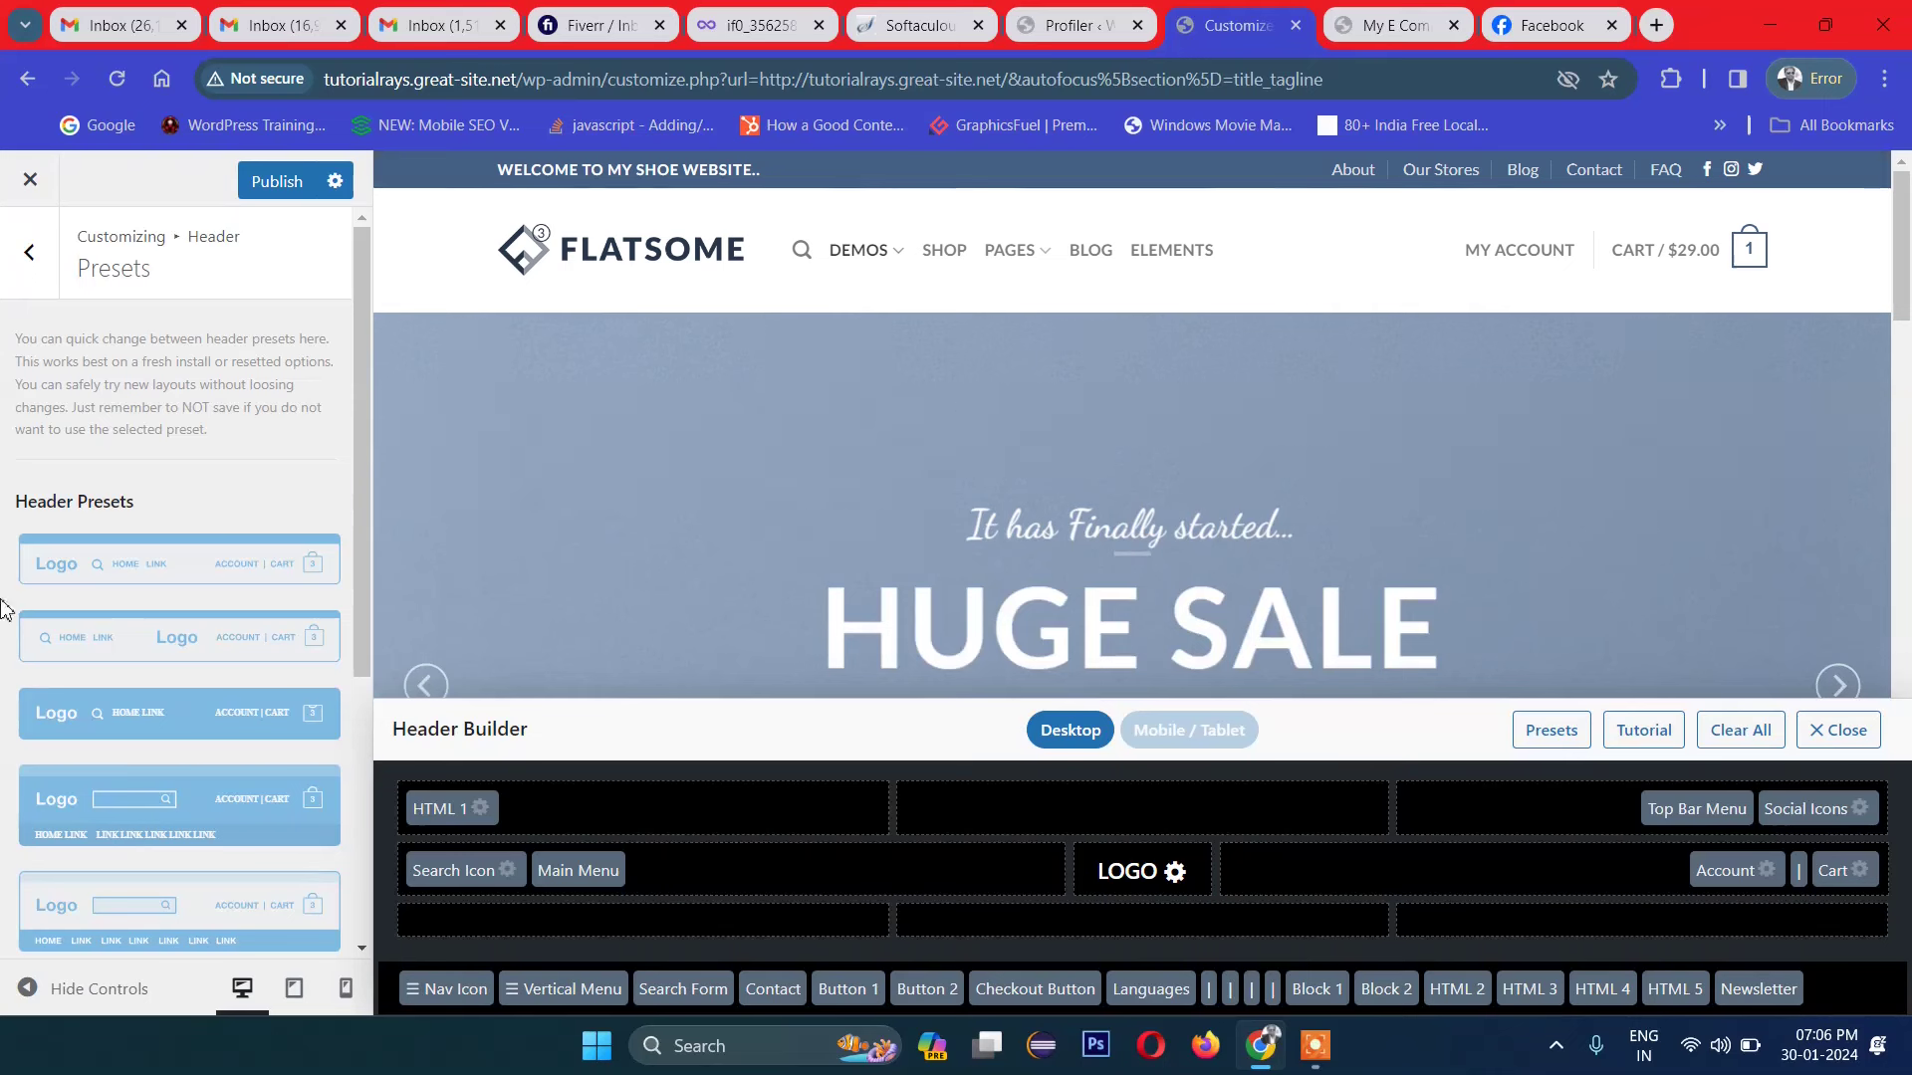
Step: Preview the two-button and logo-search-menu presets, then reapply Header Default
scroll(5, 818, "down", 3)
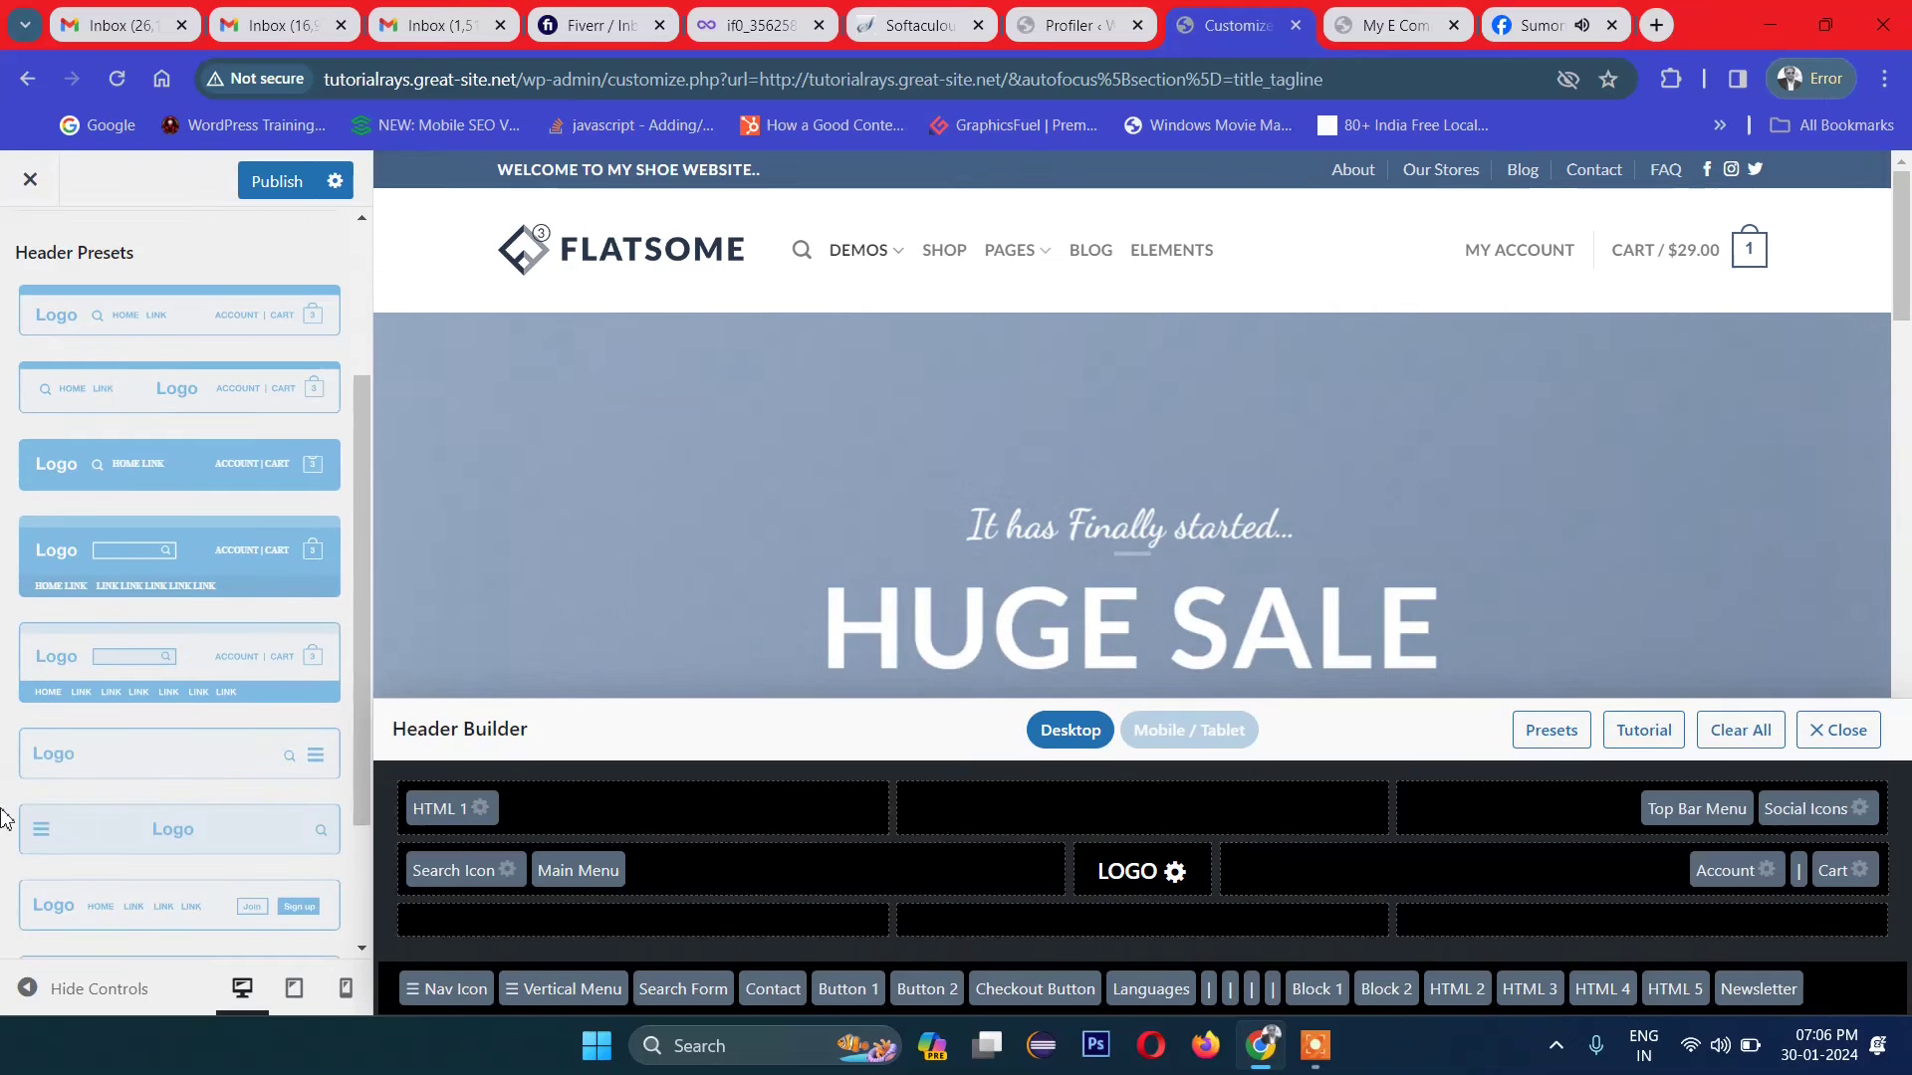
scroll(58, 745, "down", 2)
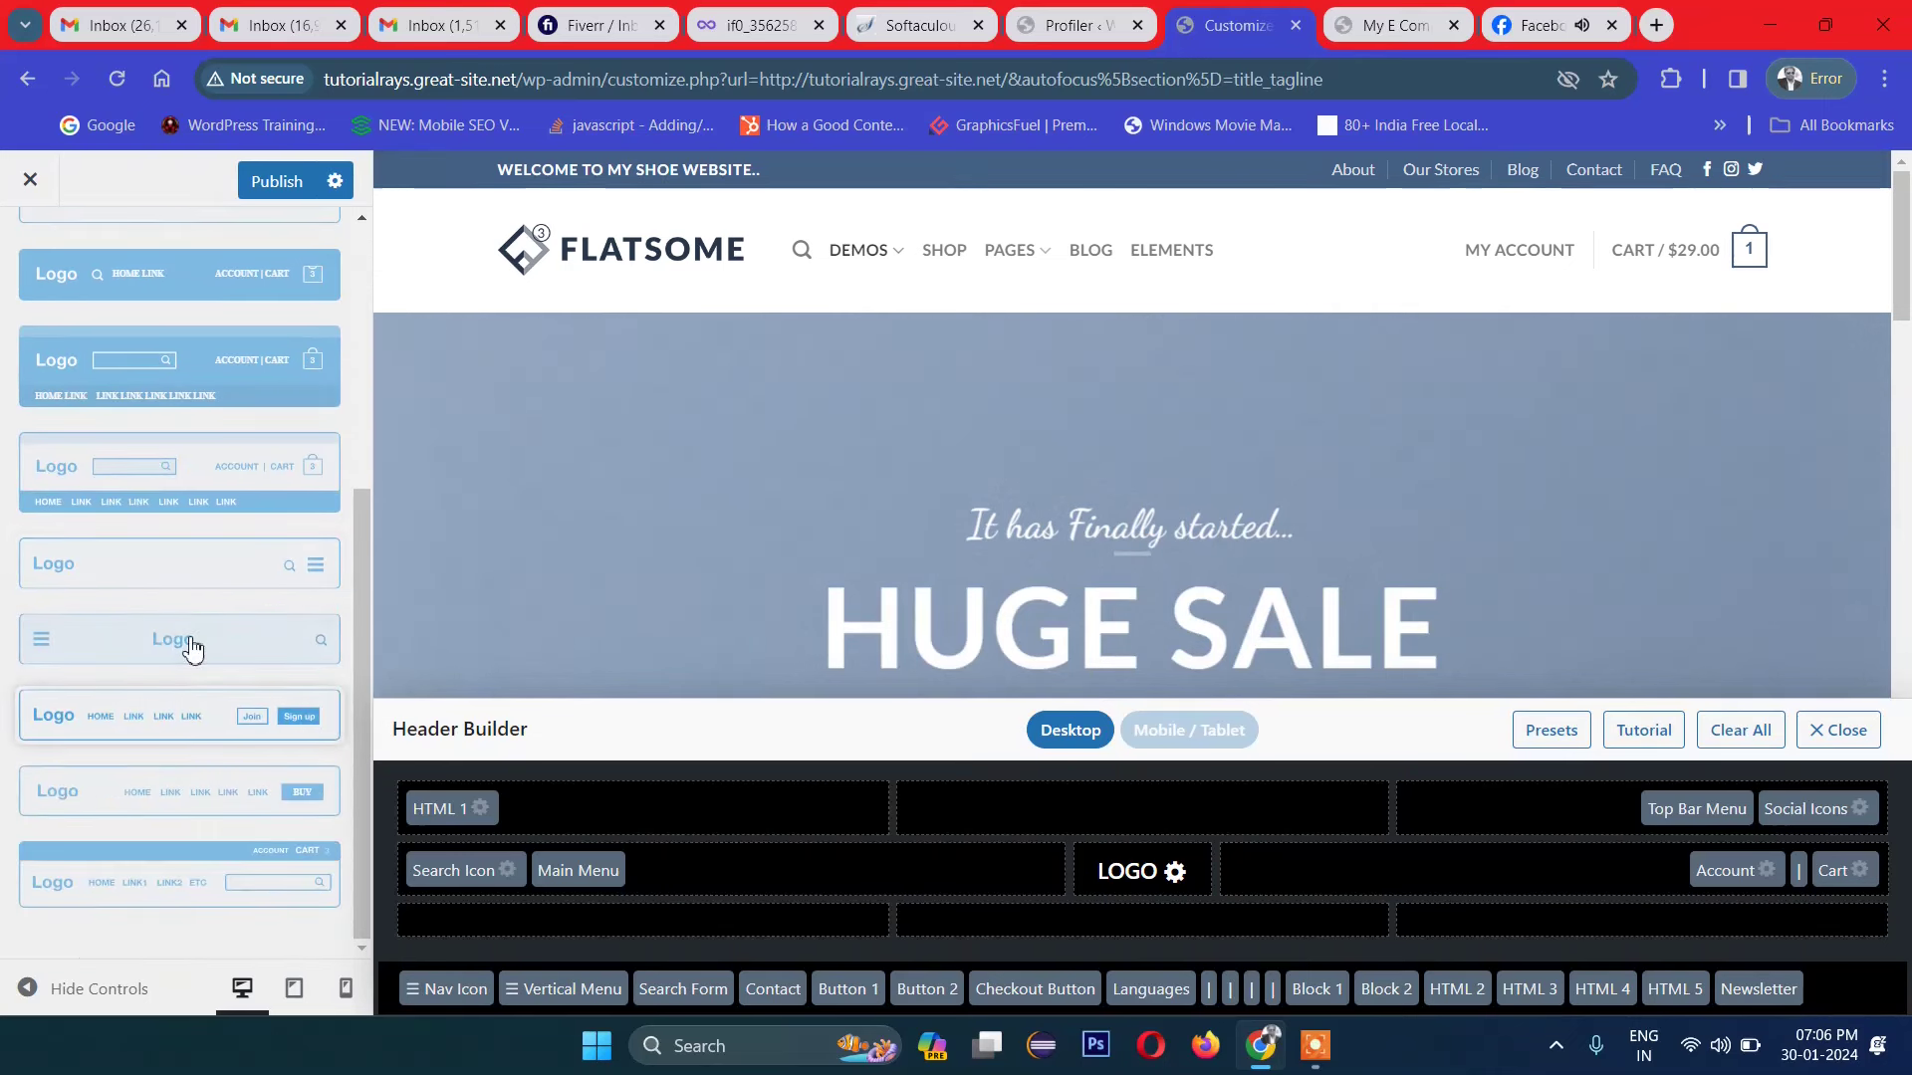
left_click(159, 708)
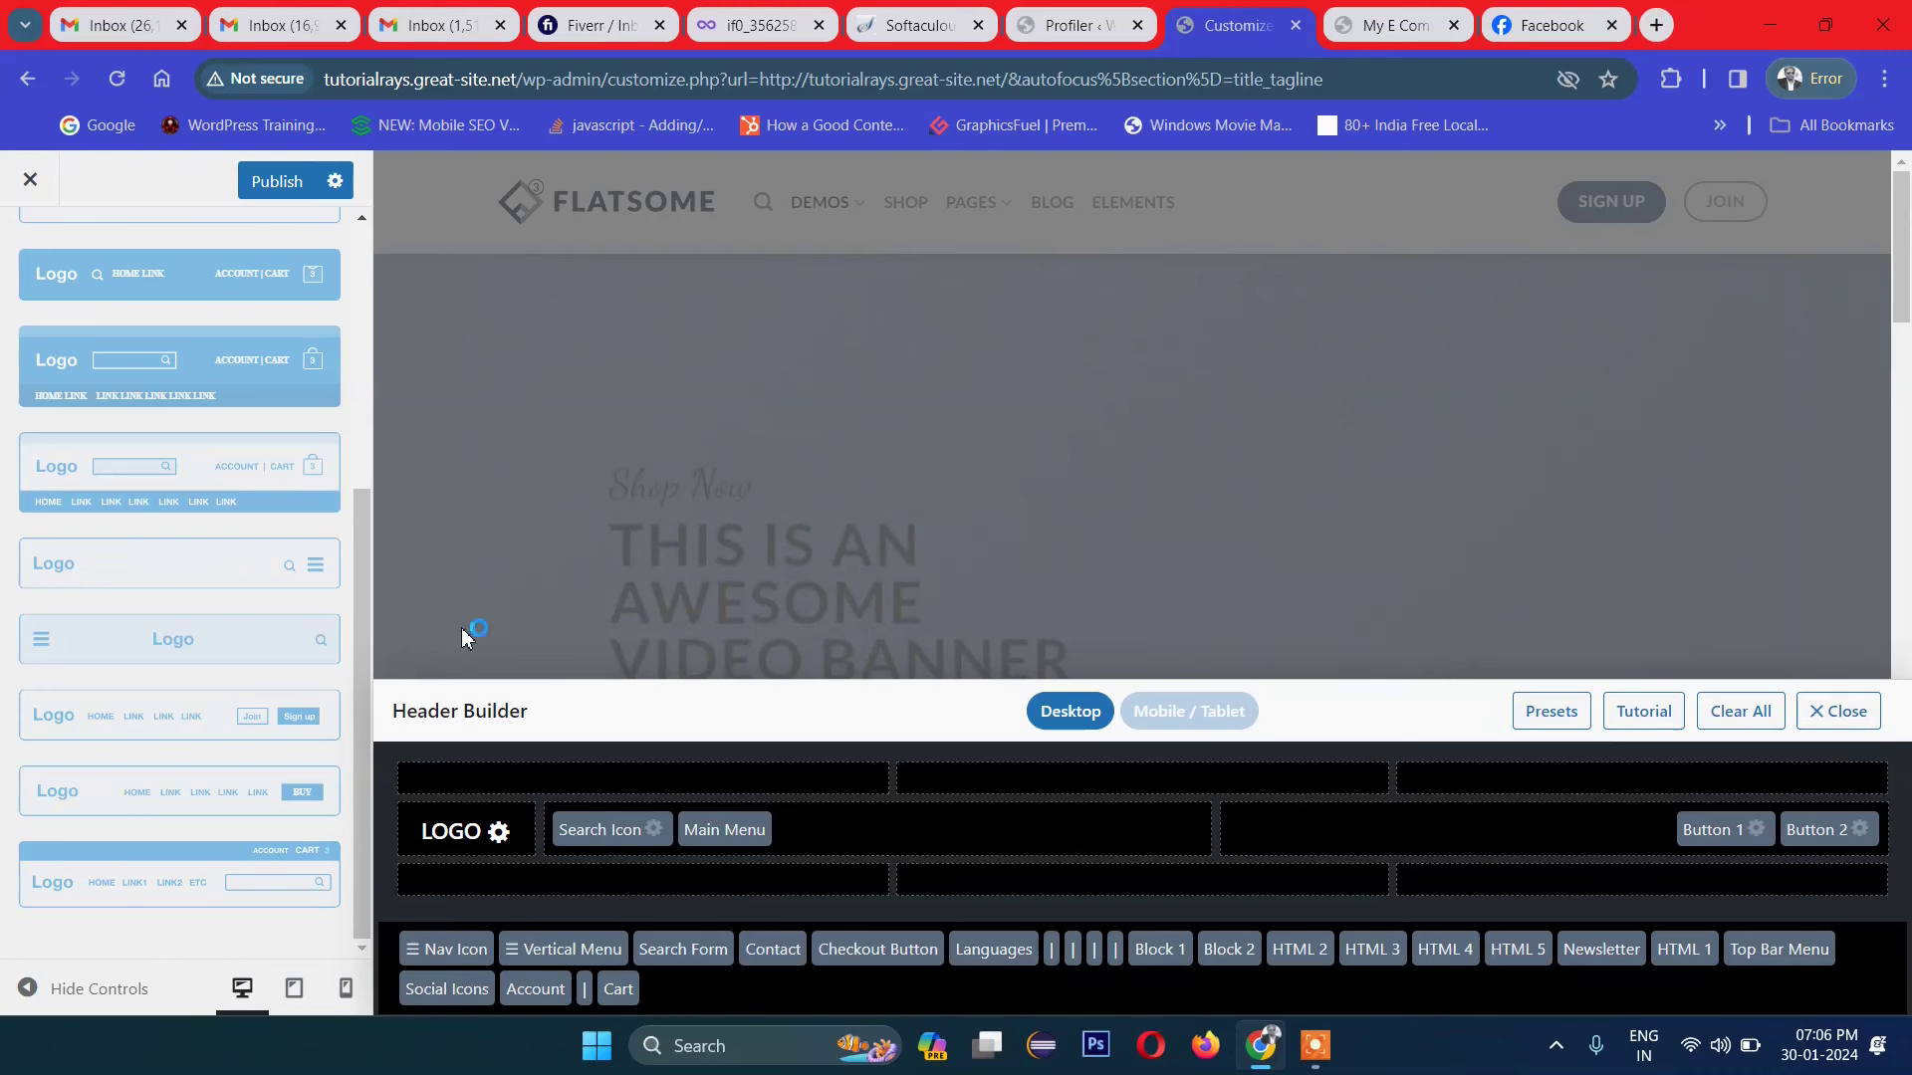
left_click(159, 563)
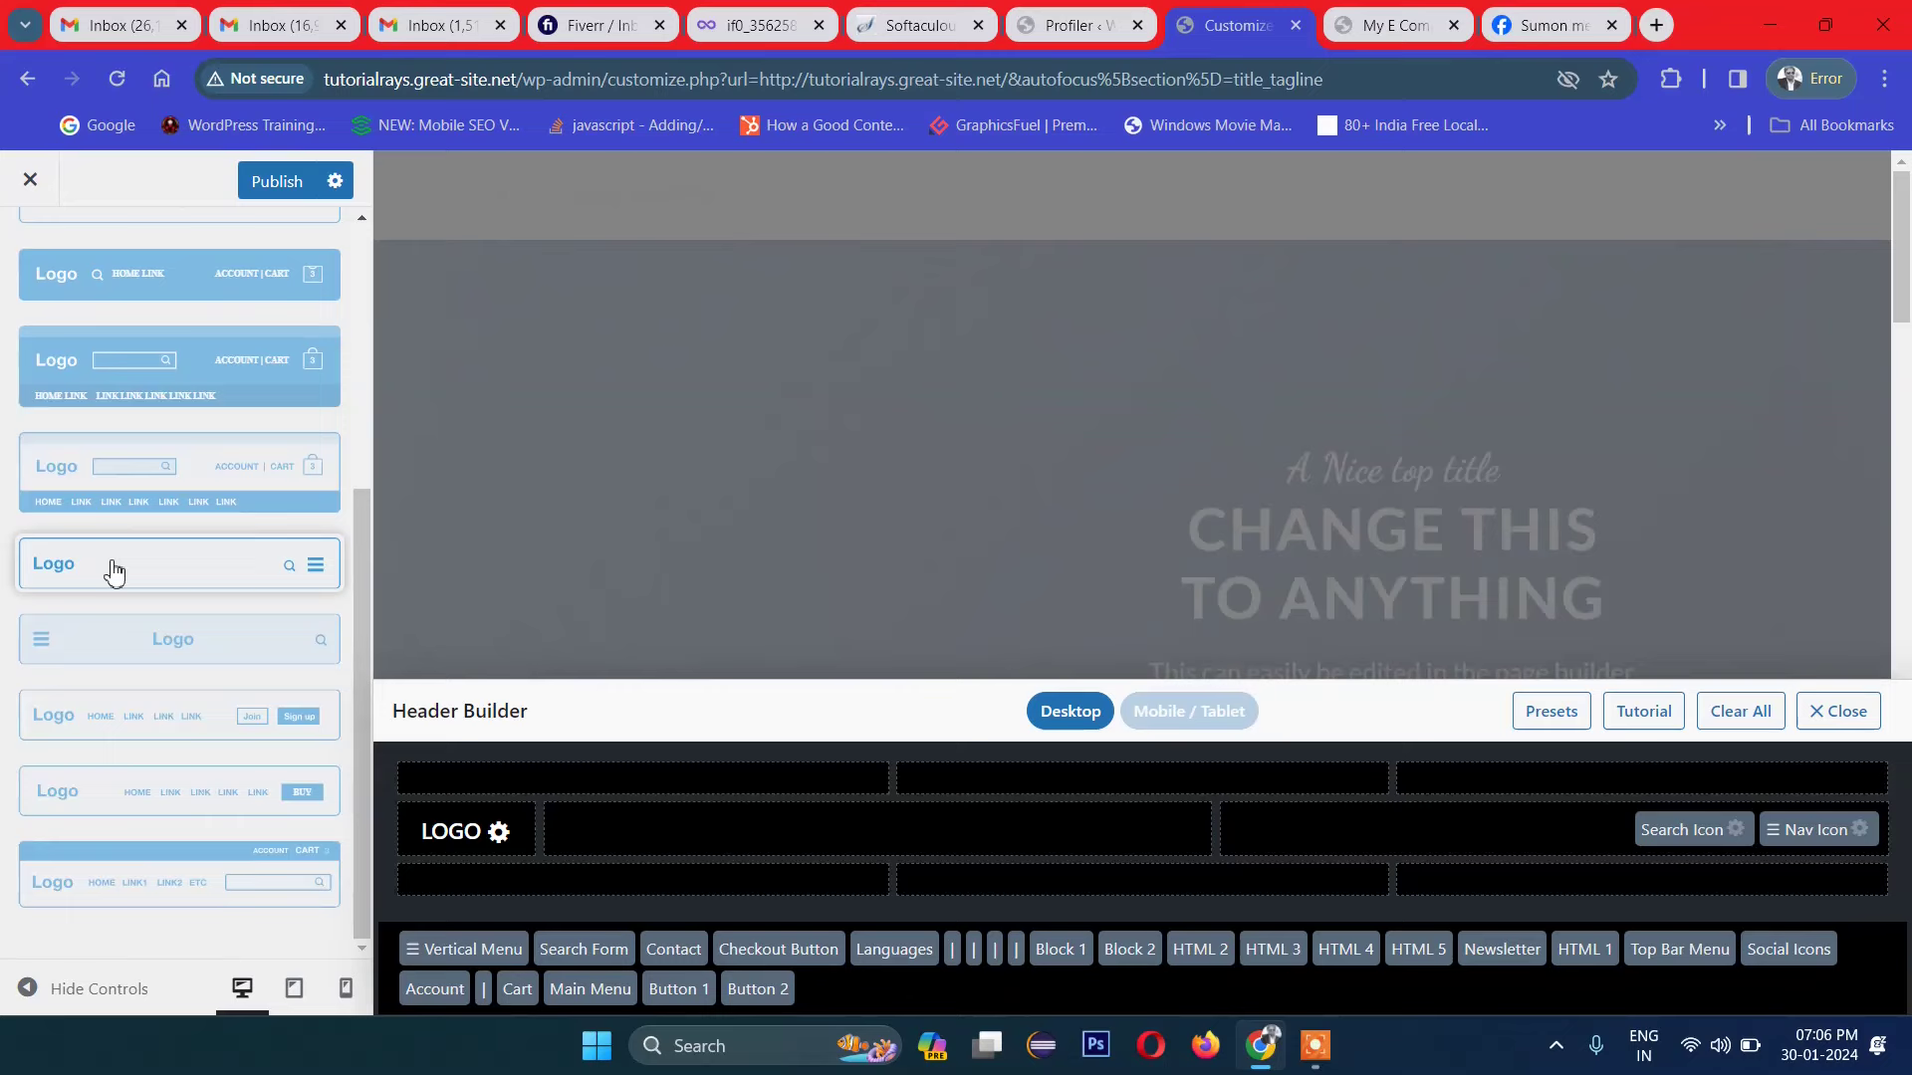
scroll(115, 568, "up", 5)
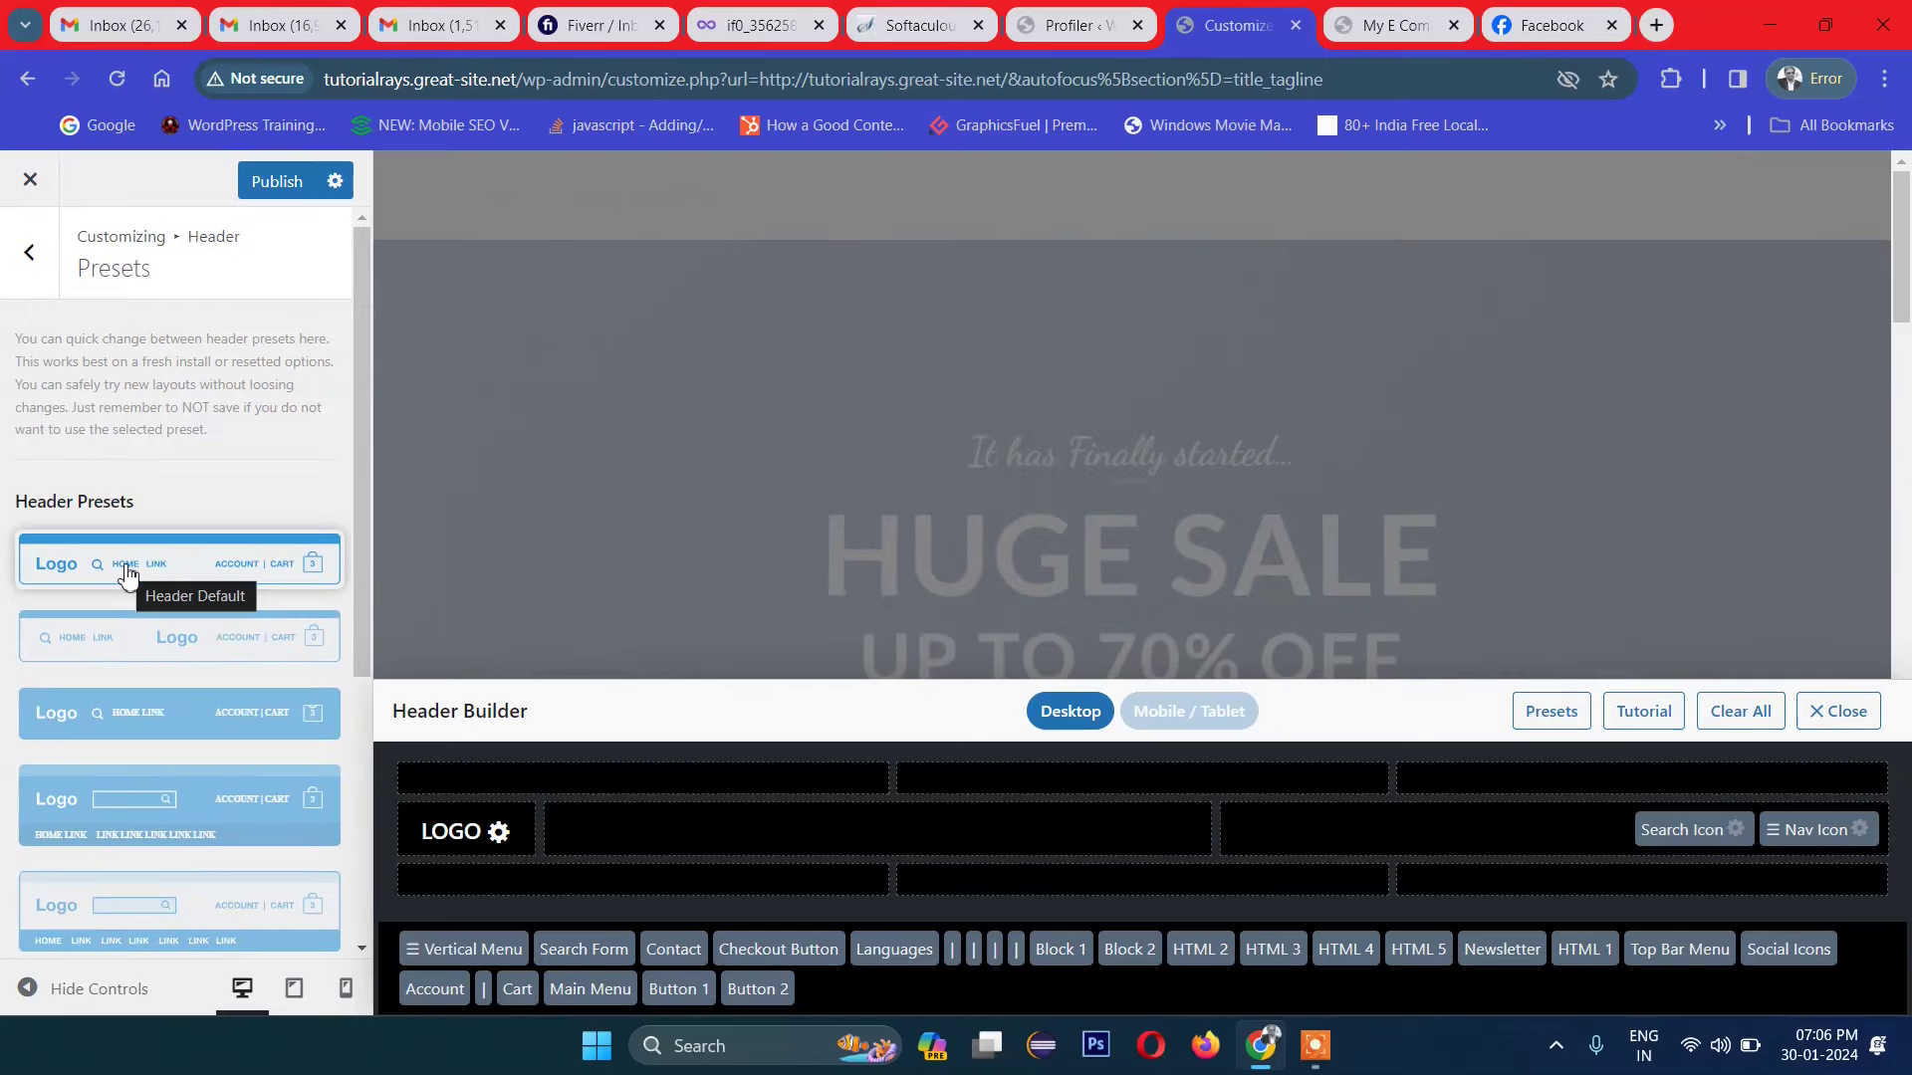
left_click(127, 573)
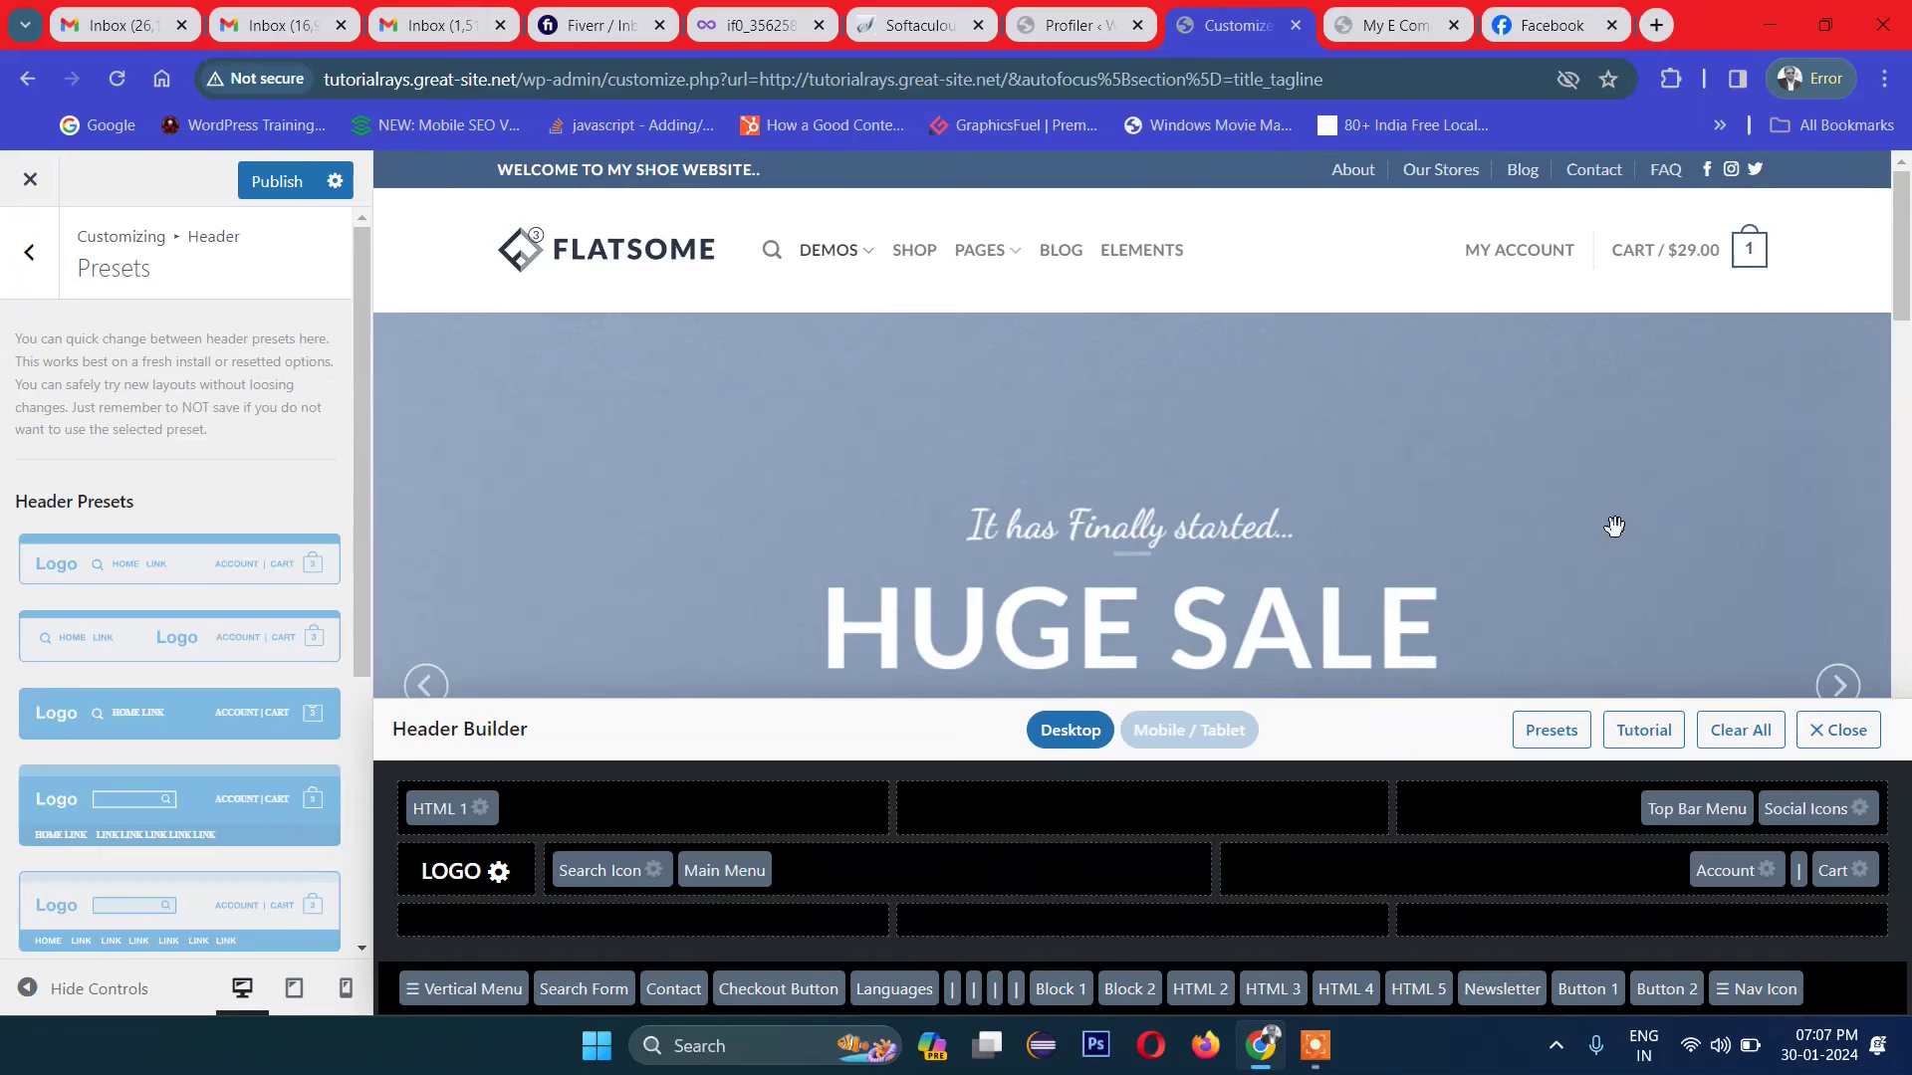
scroll(1560, 428, "down", 1)
scroll(1561, 429, "up", 1)
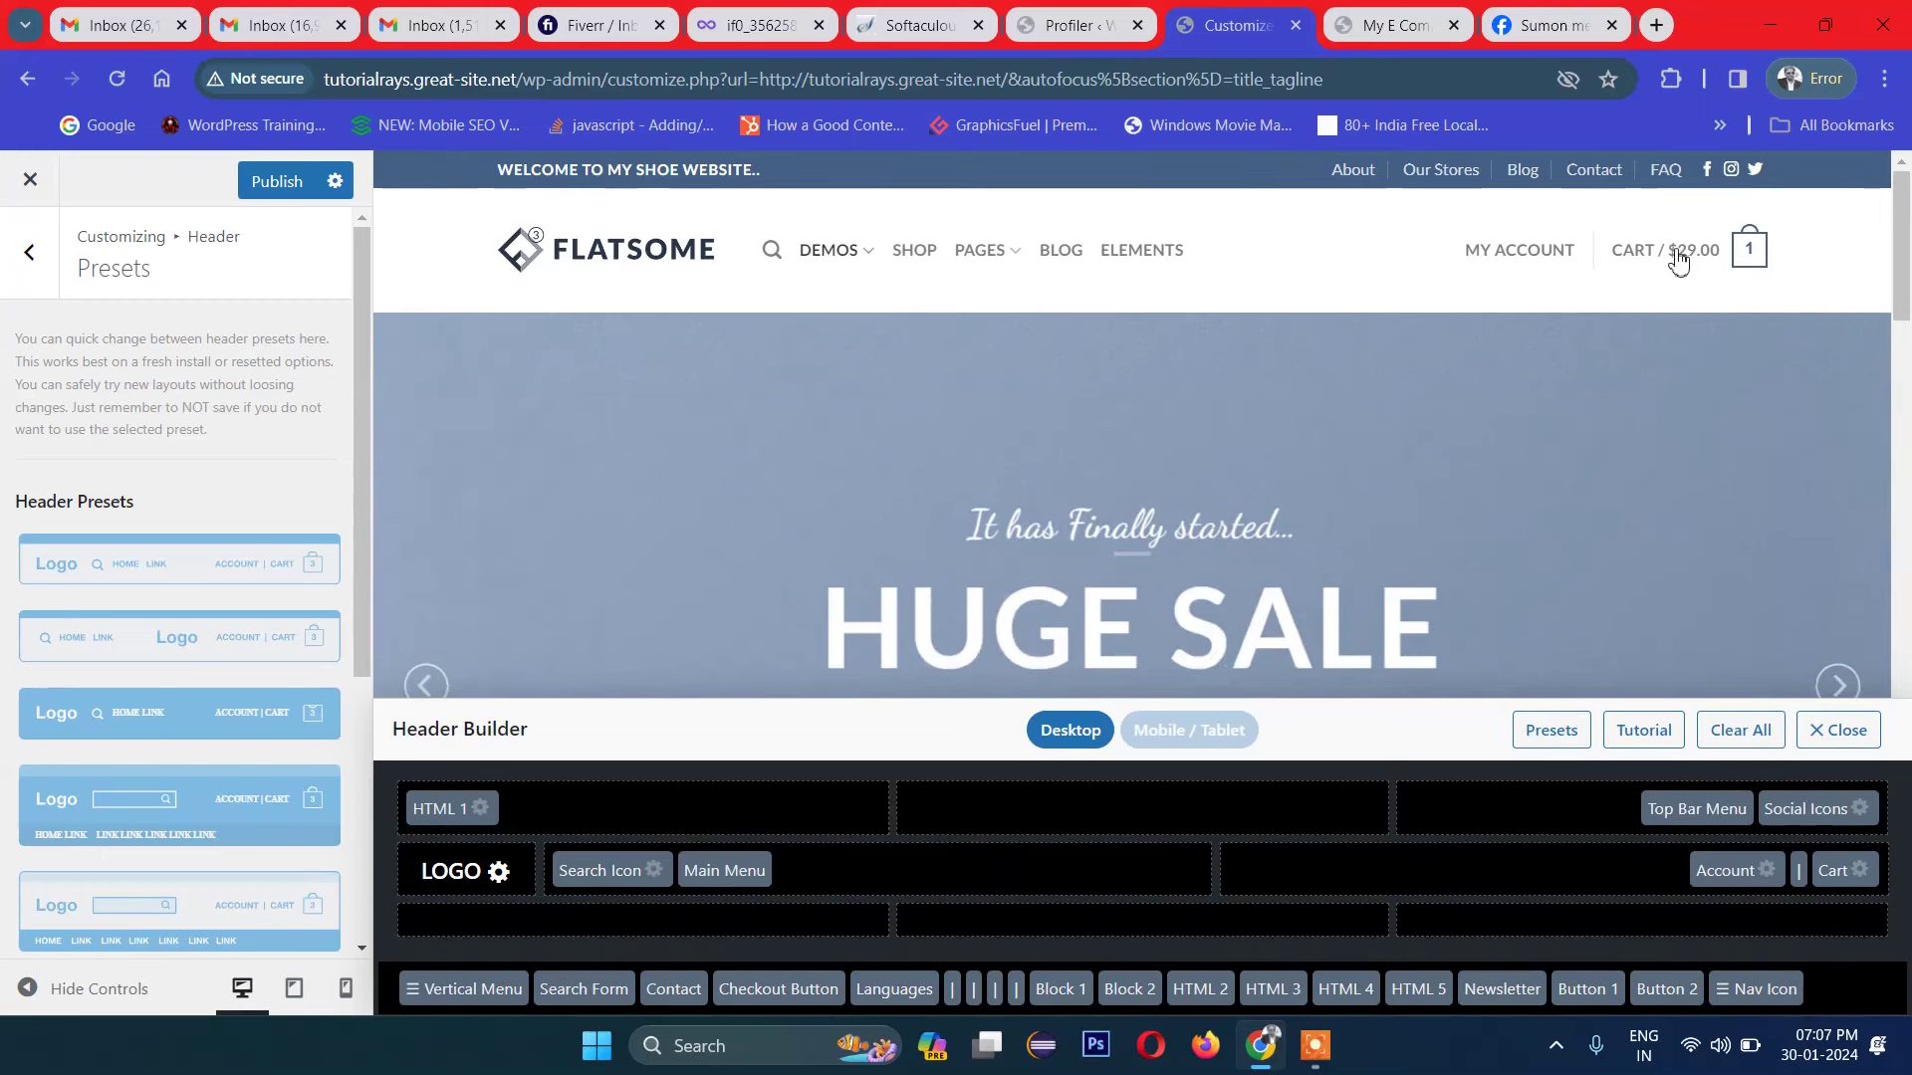
Step: Set the Account link to the sixth, circled user Icon Style with its label still shown
left_click(1767, 878)
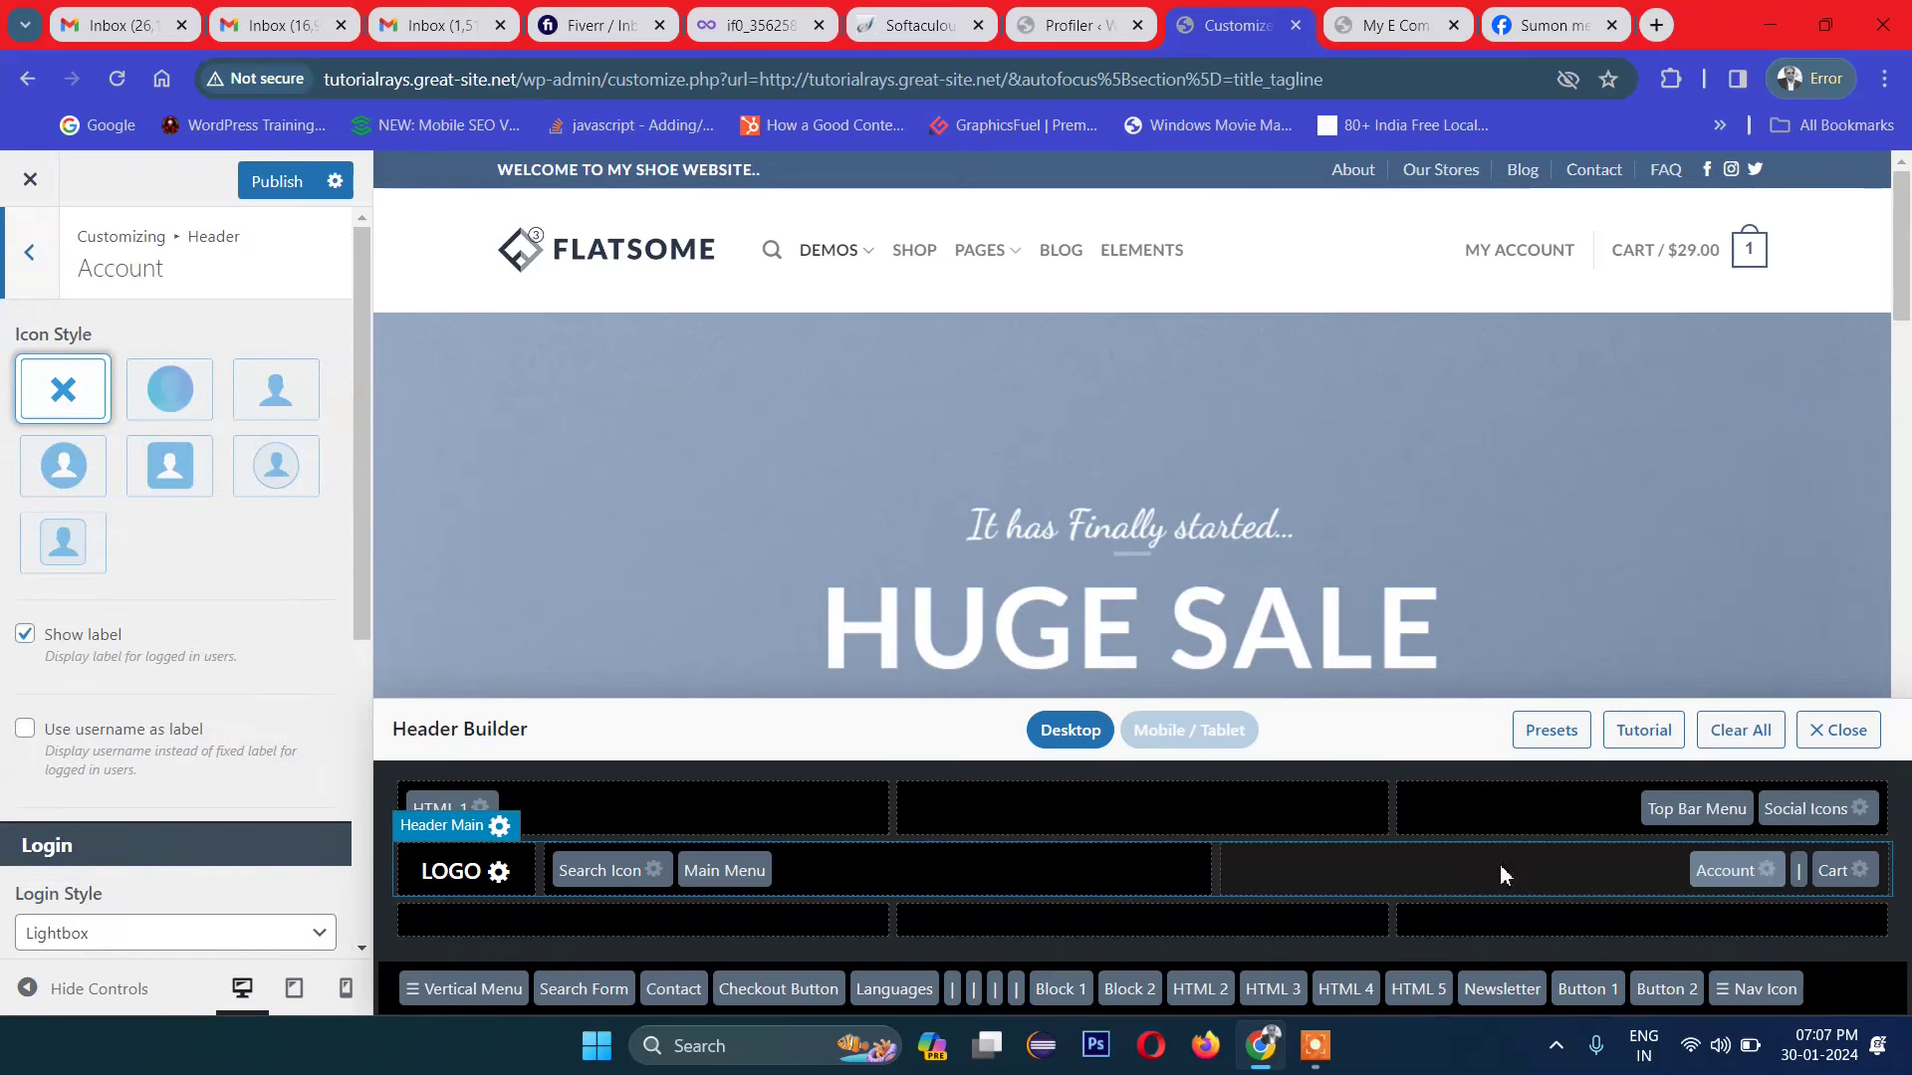
mouse_move(1466, 258)
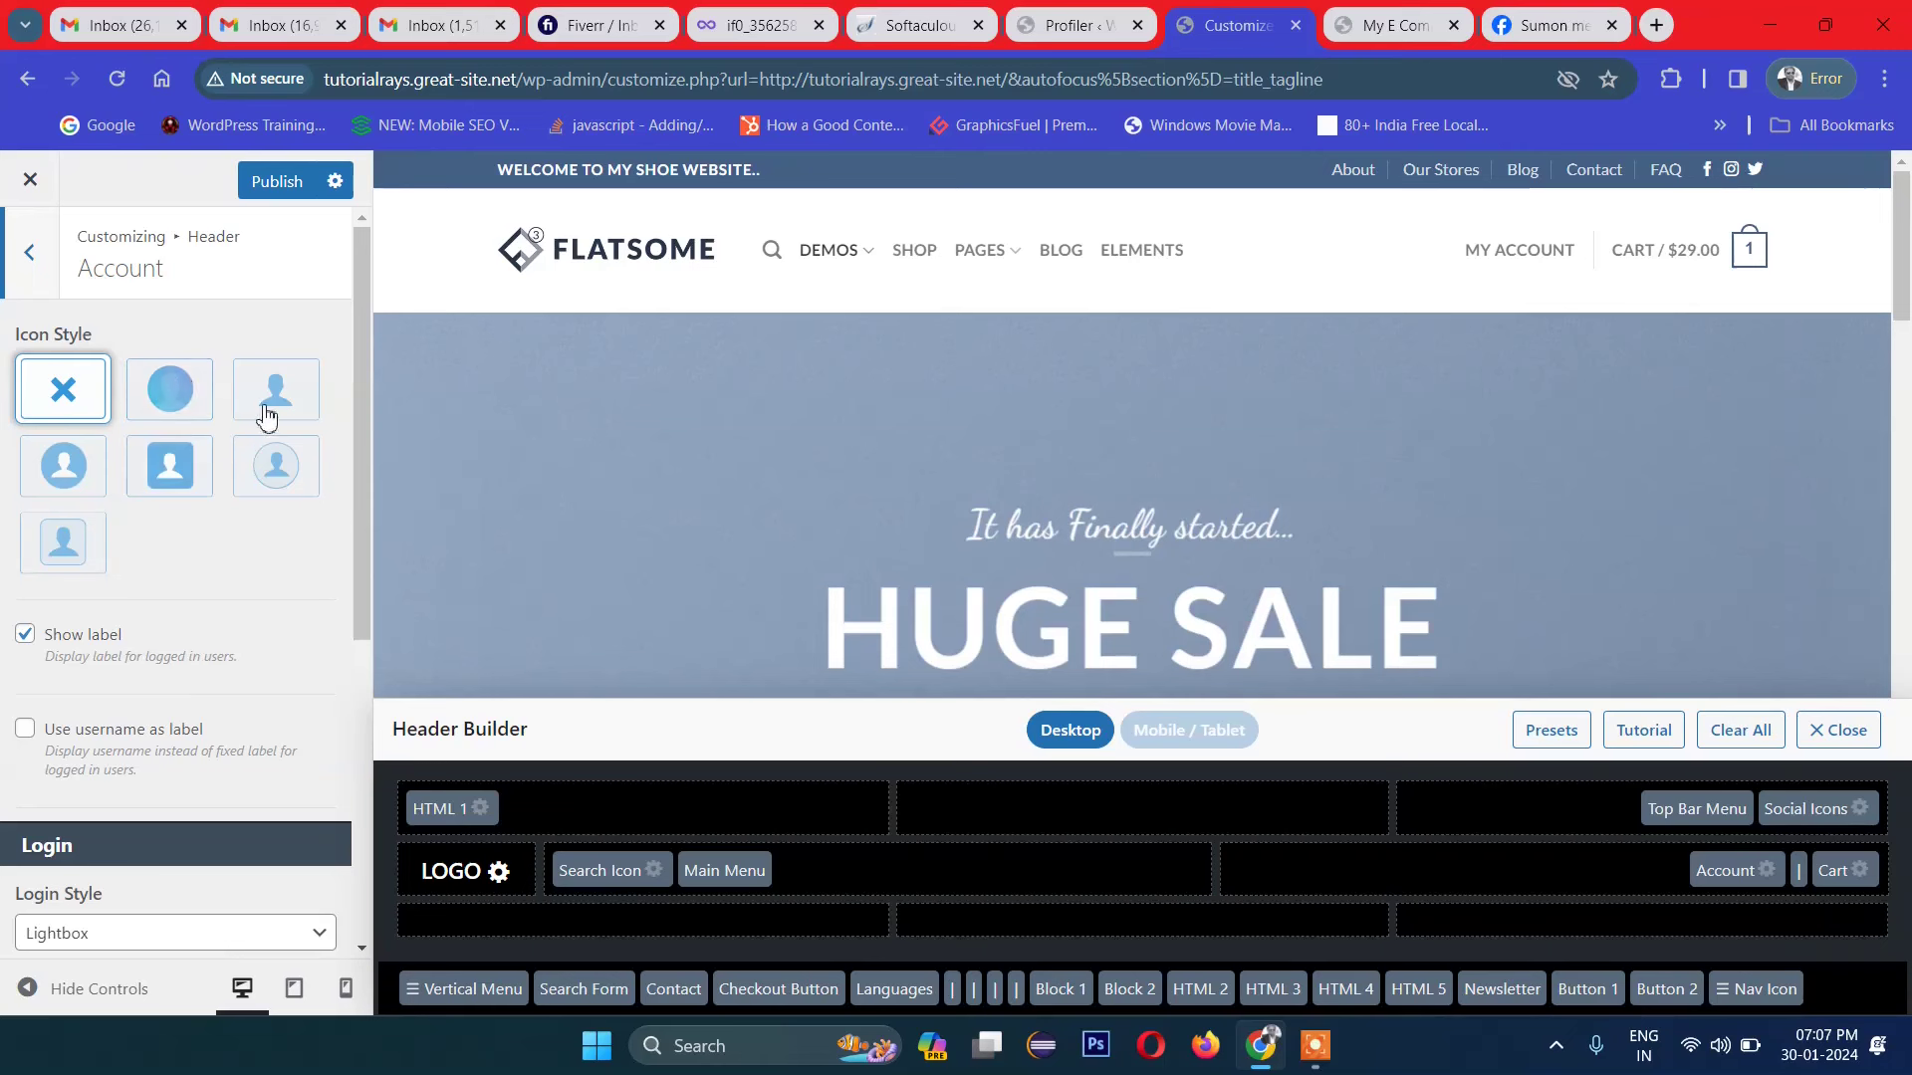
left_click(287, 471)
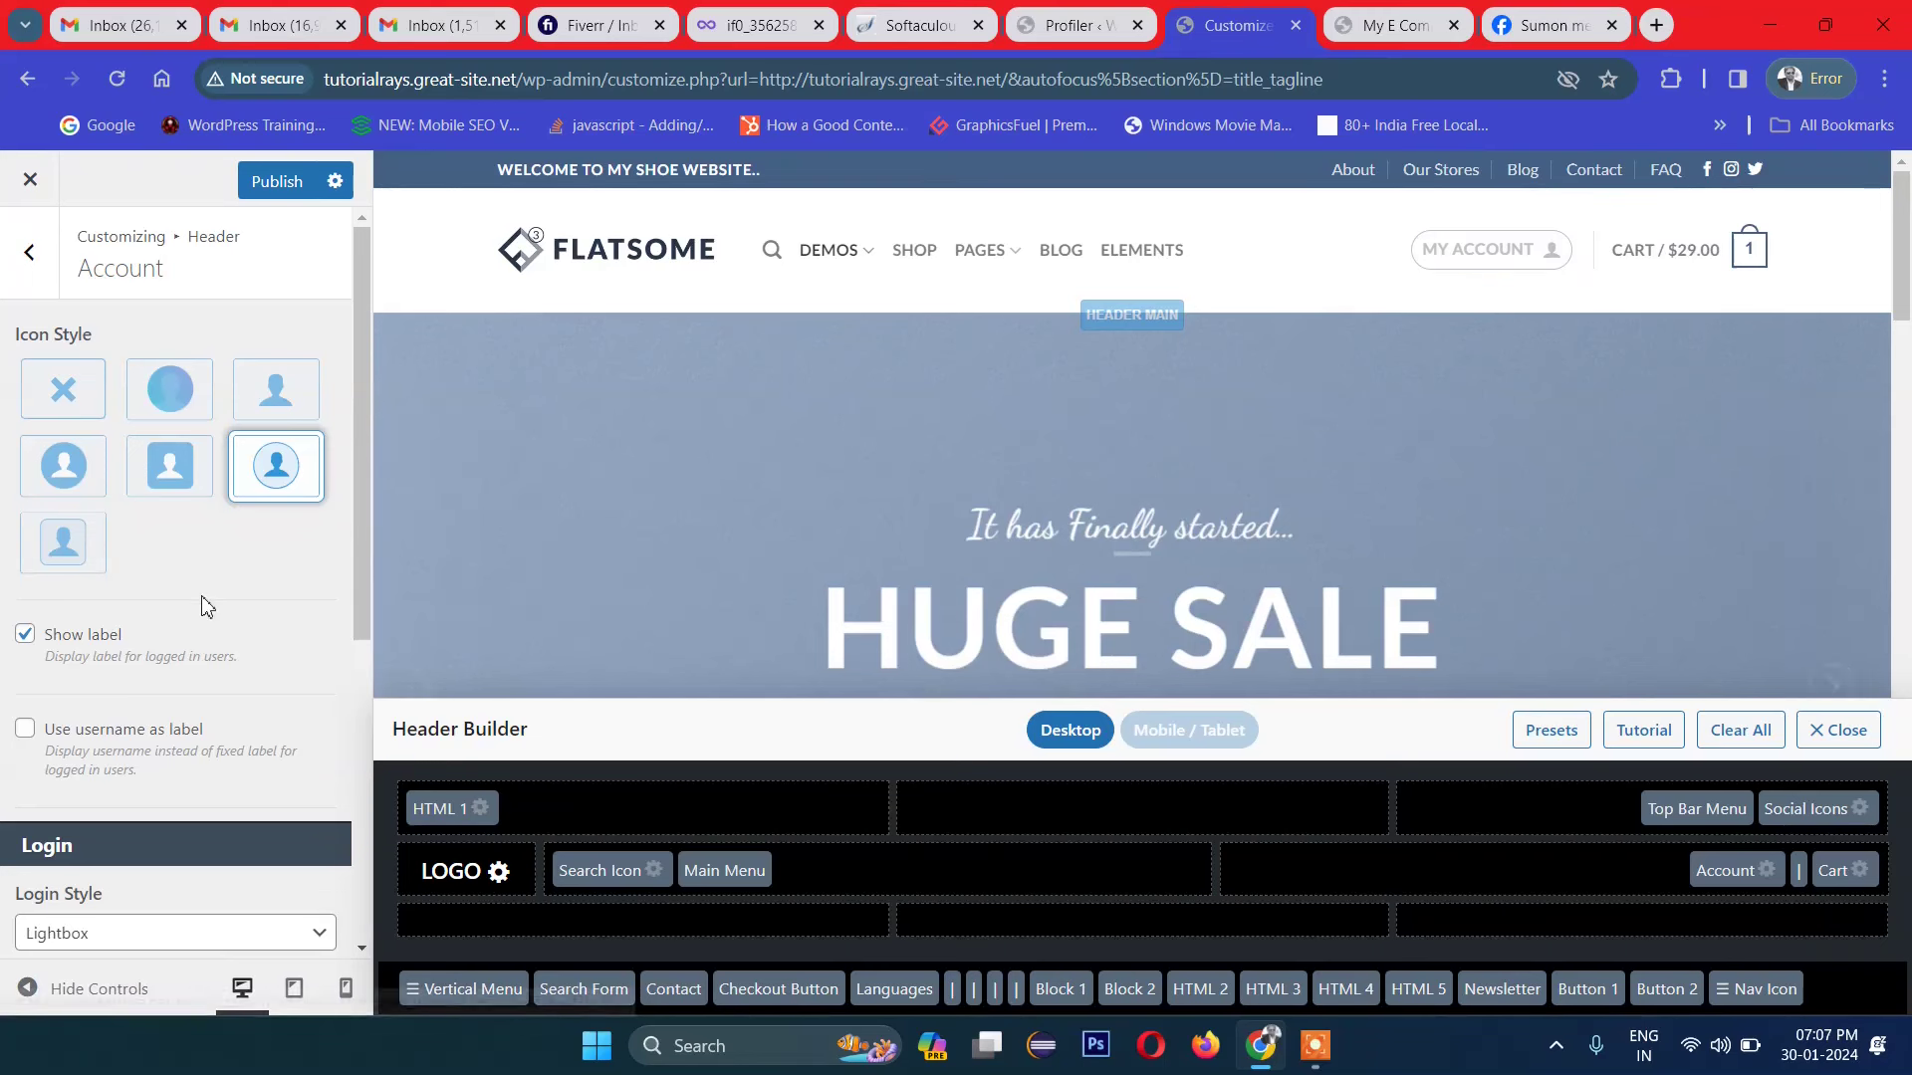
left_click(24, 638)
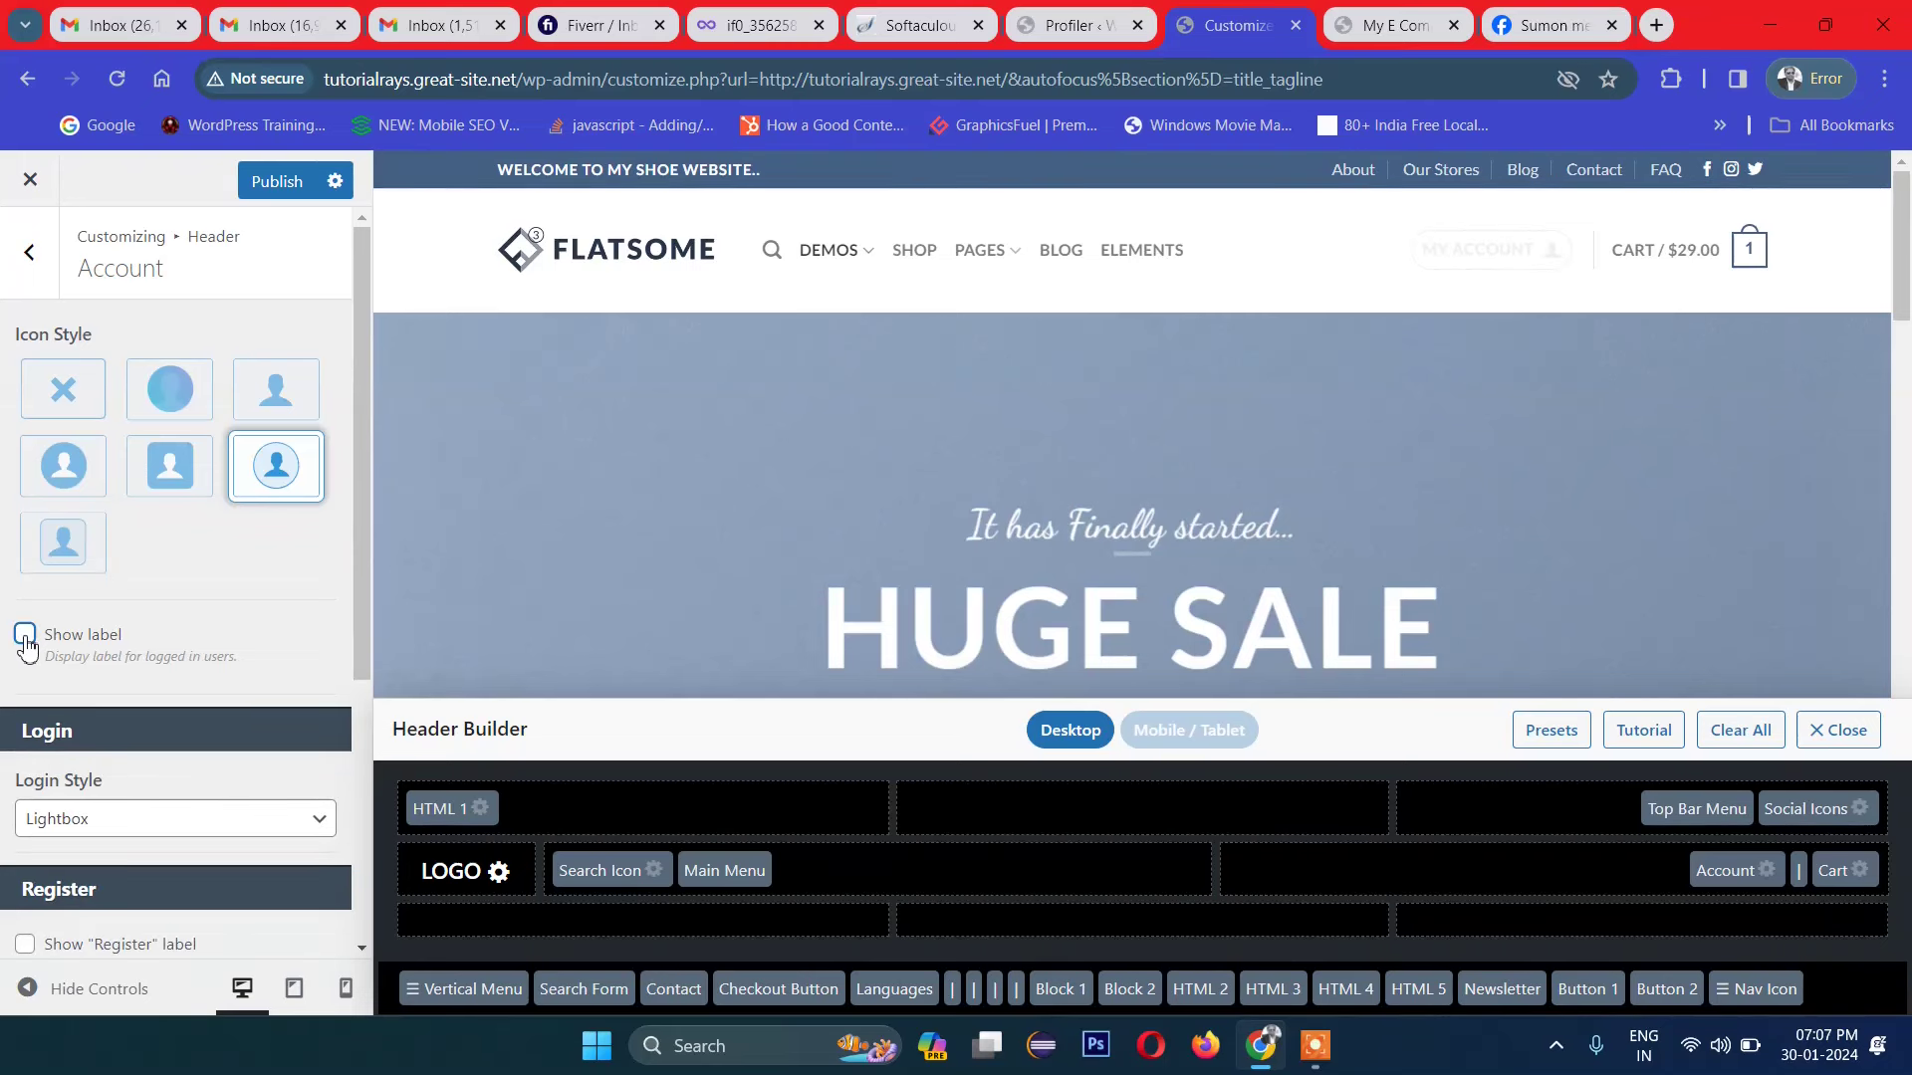
left_click(25, 637)
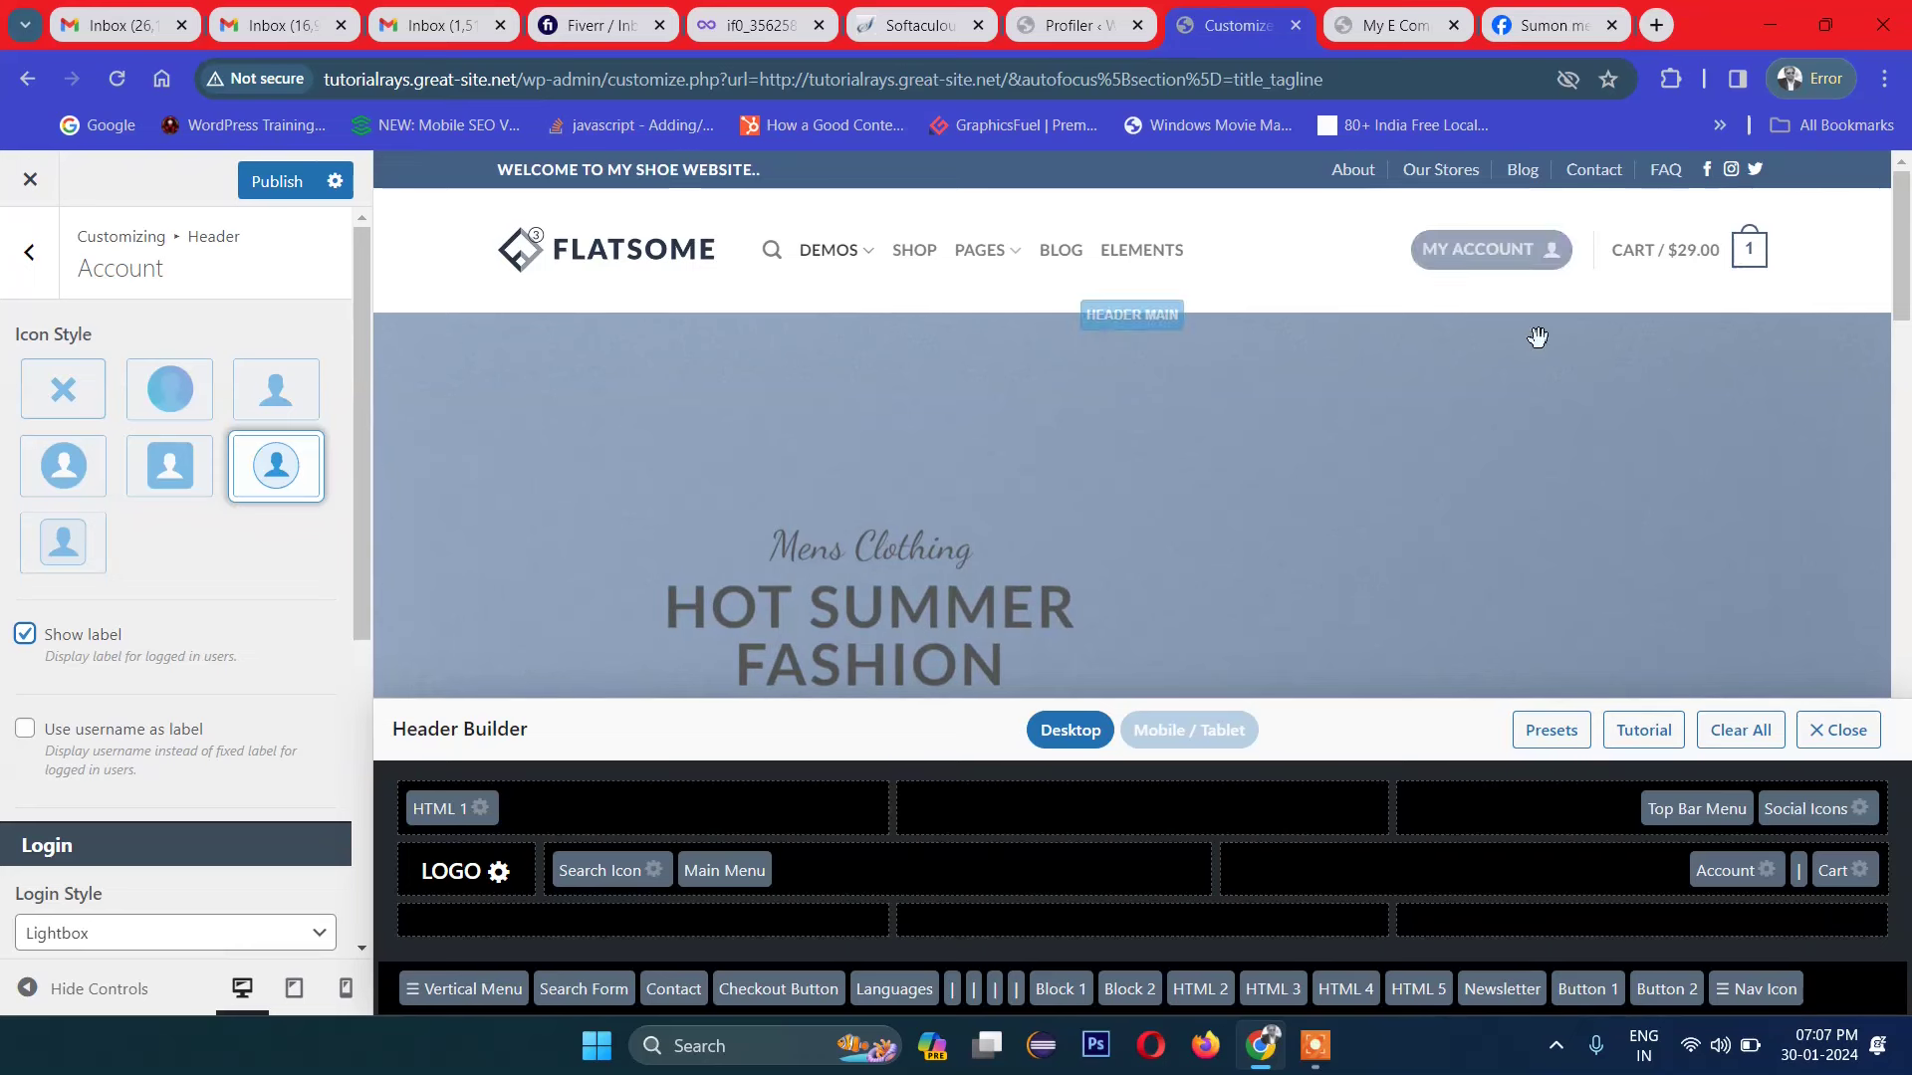
scroll(226, 708, "down", 2)
scroll(225, 708, "down", 4)
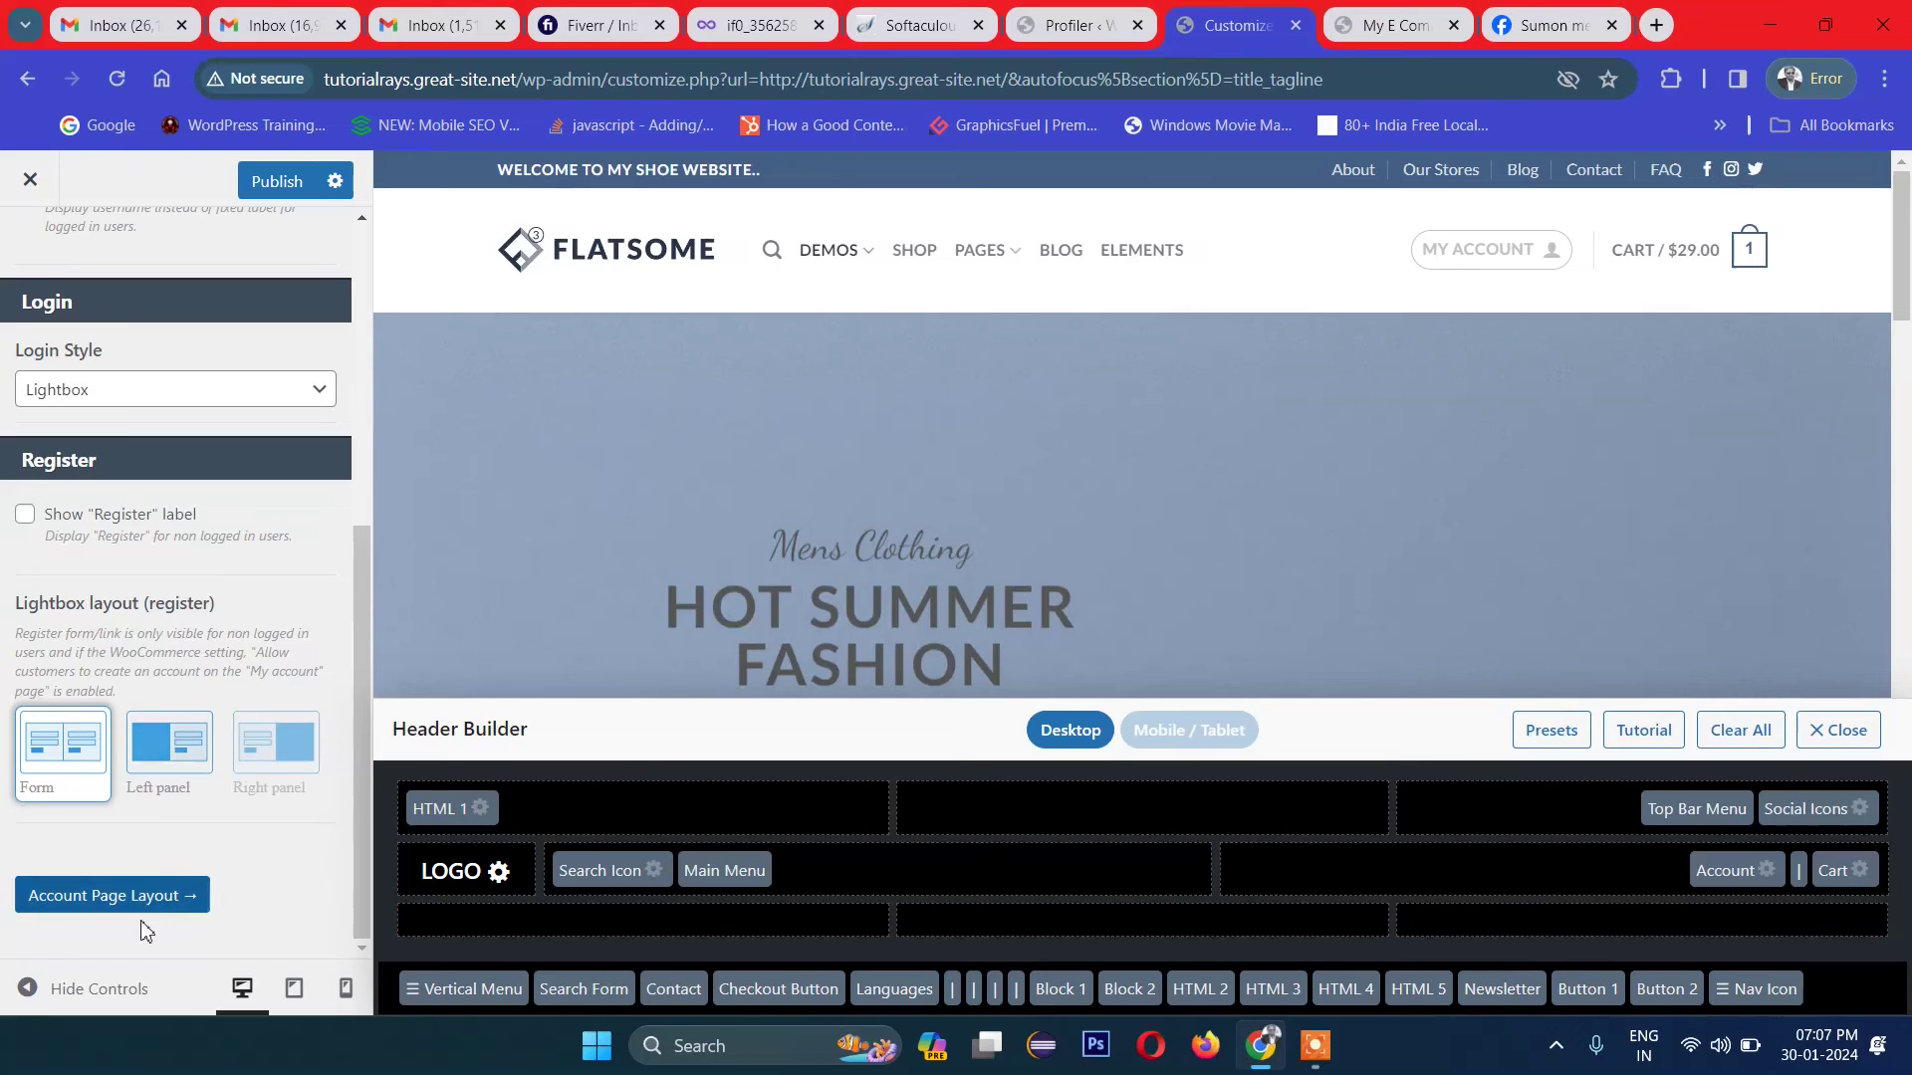
scroll(139, 677, "up", 6)
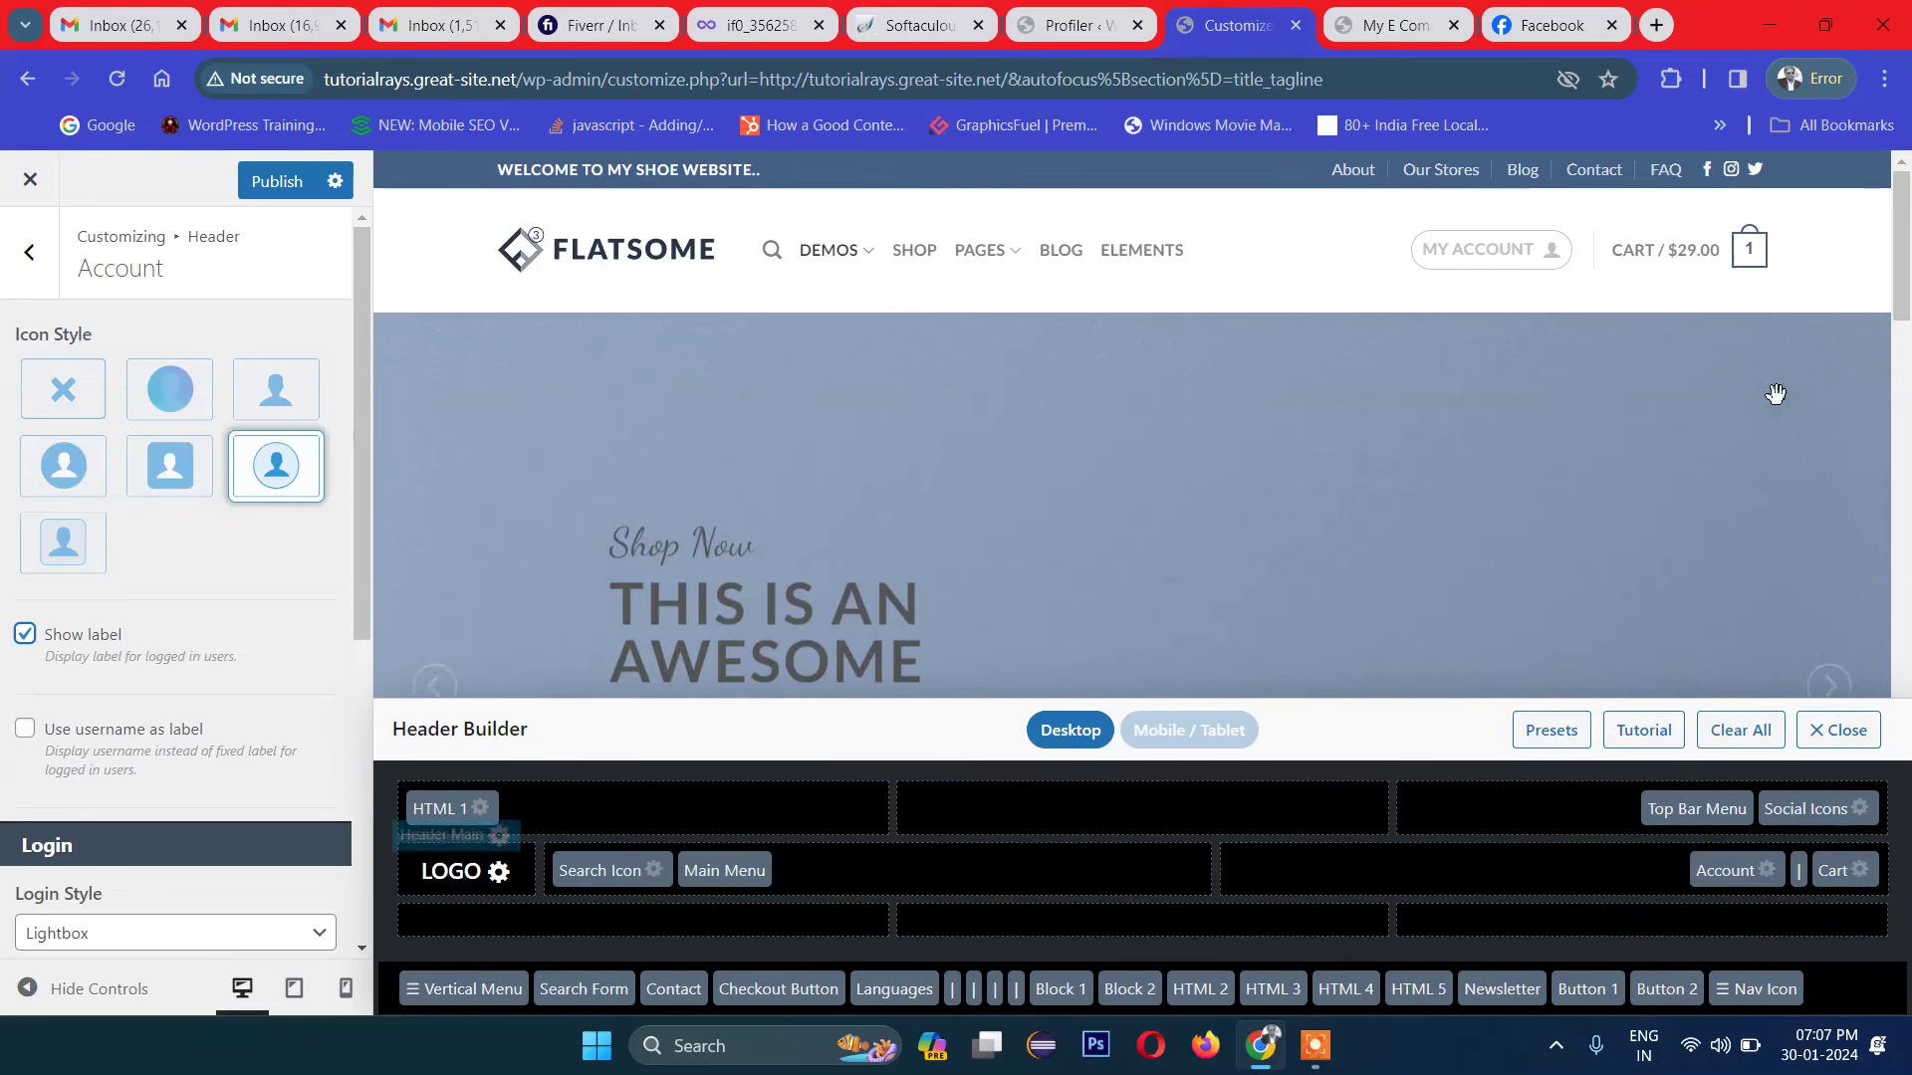
Step: Switch the header cart to the top-middle basket icon style with an item-count badge
left_click(1860, 872)
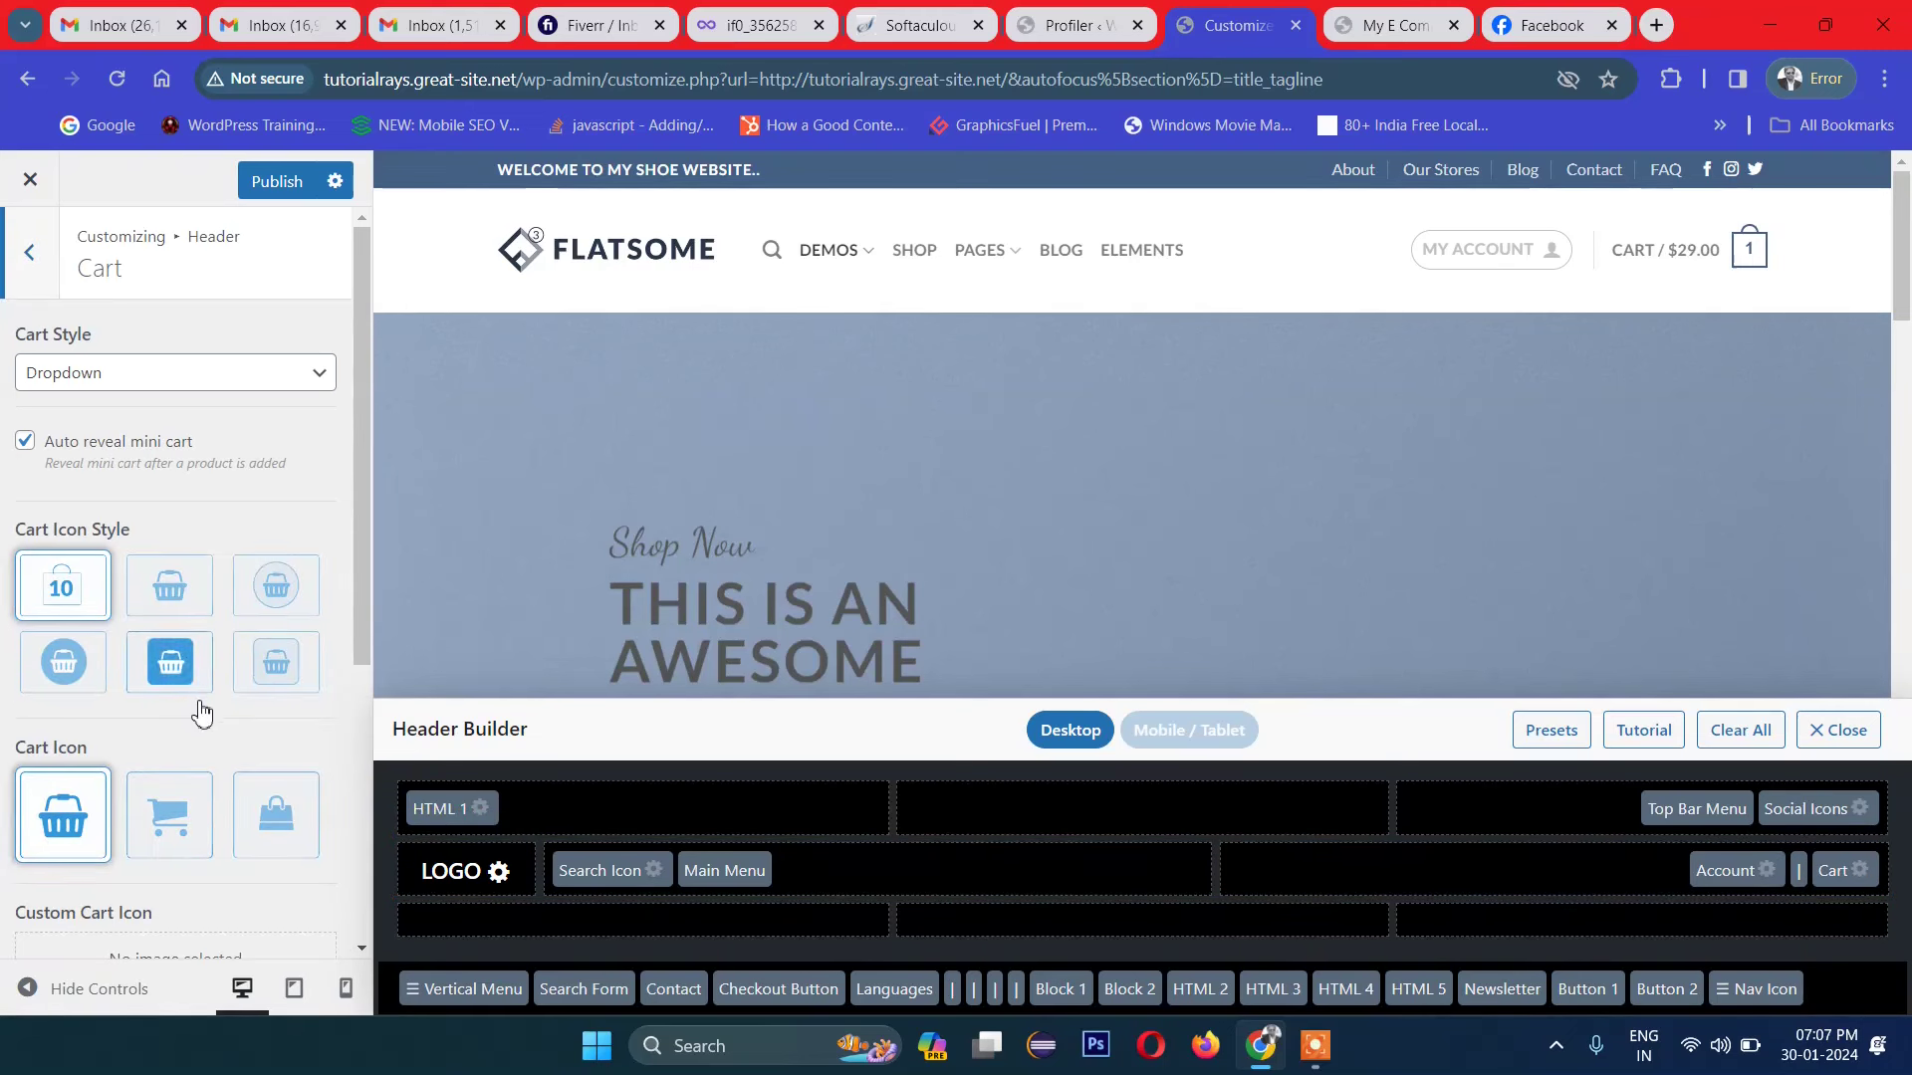
left_click(181, 594)
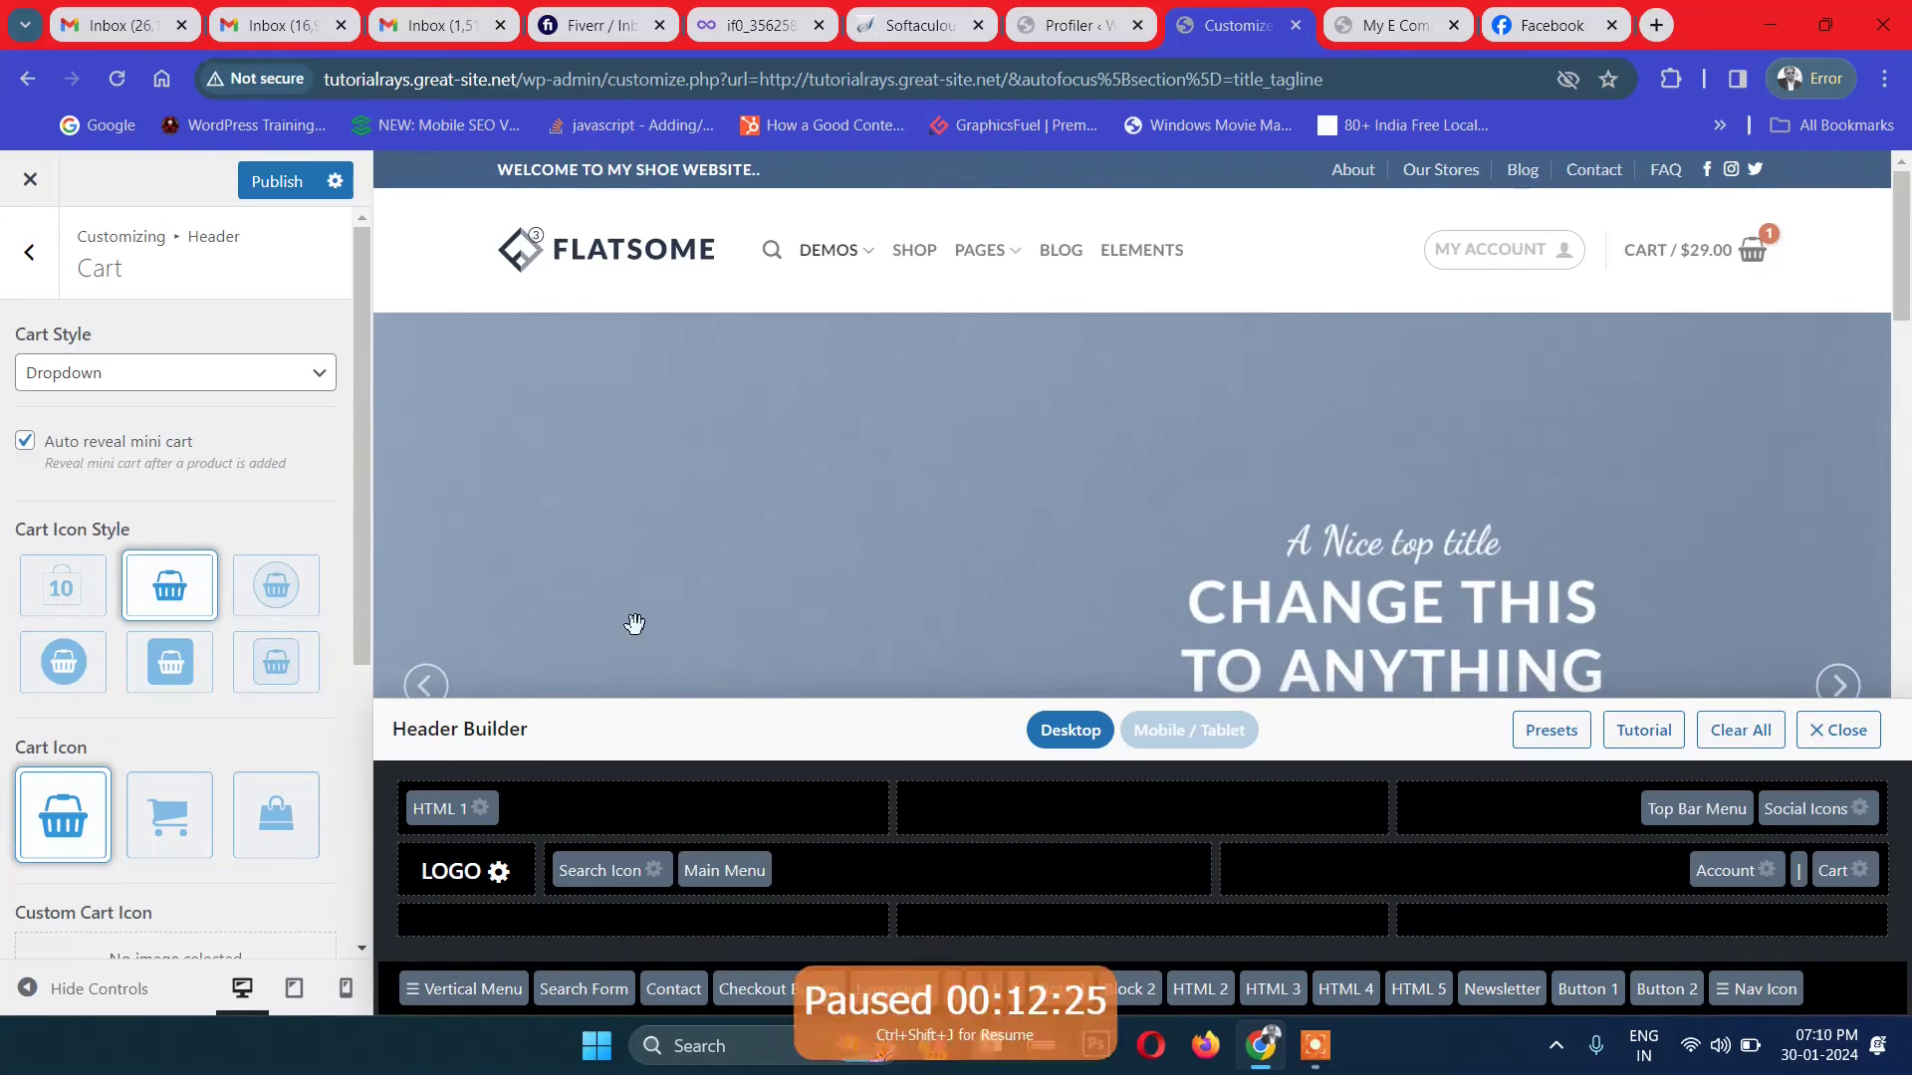
key("ctrl+shift+j")
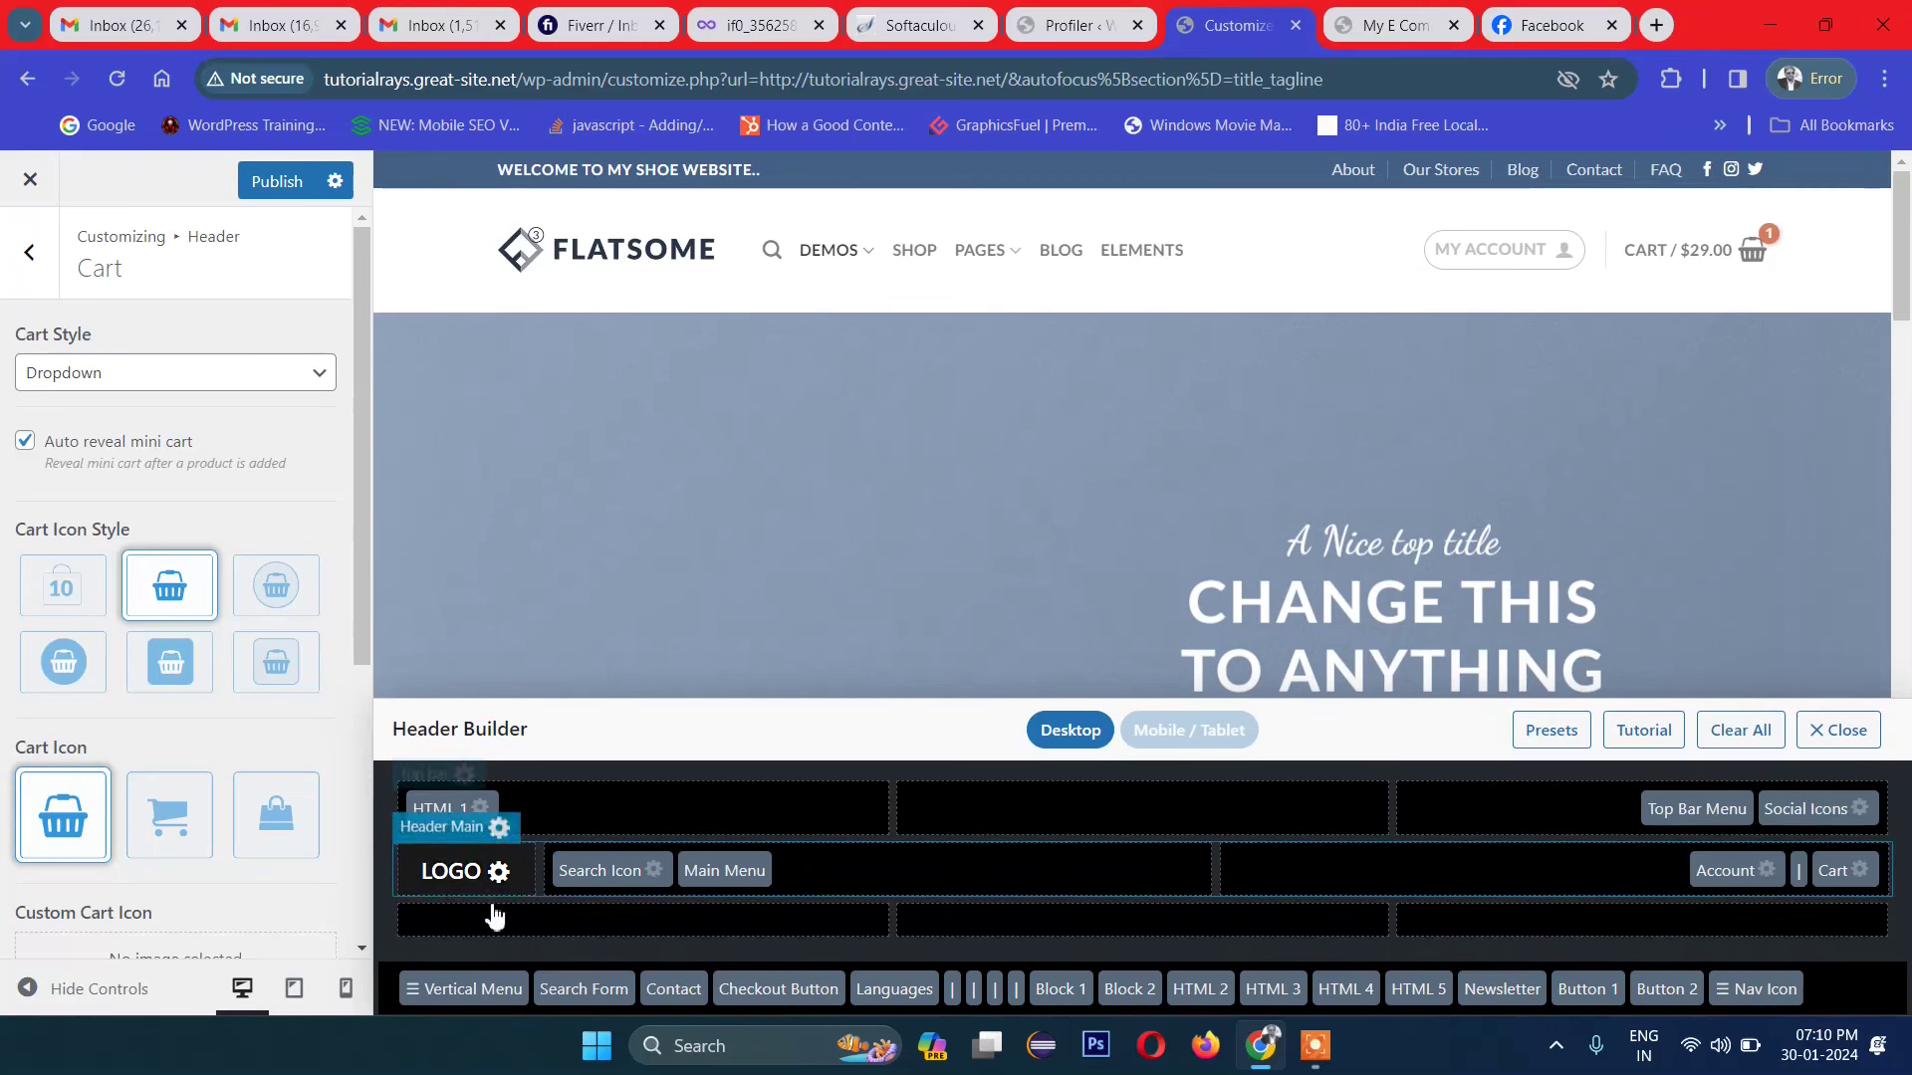
Step: Upload acesoftech.png through the Media Library and set it as the header logo
left_click(501, 874)
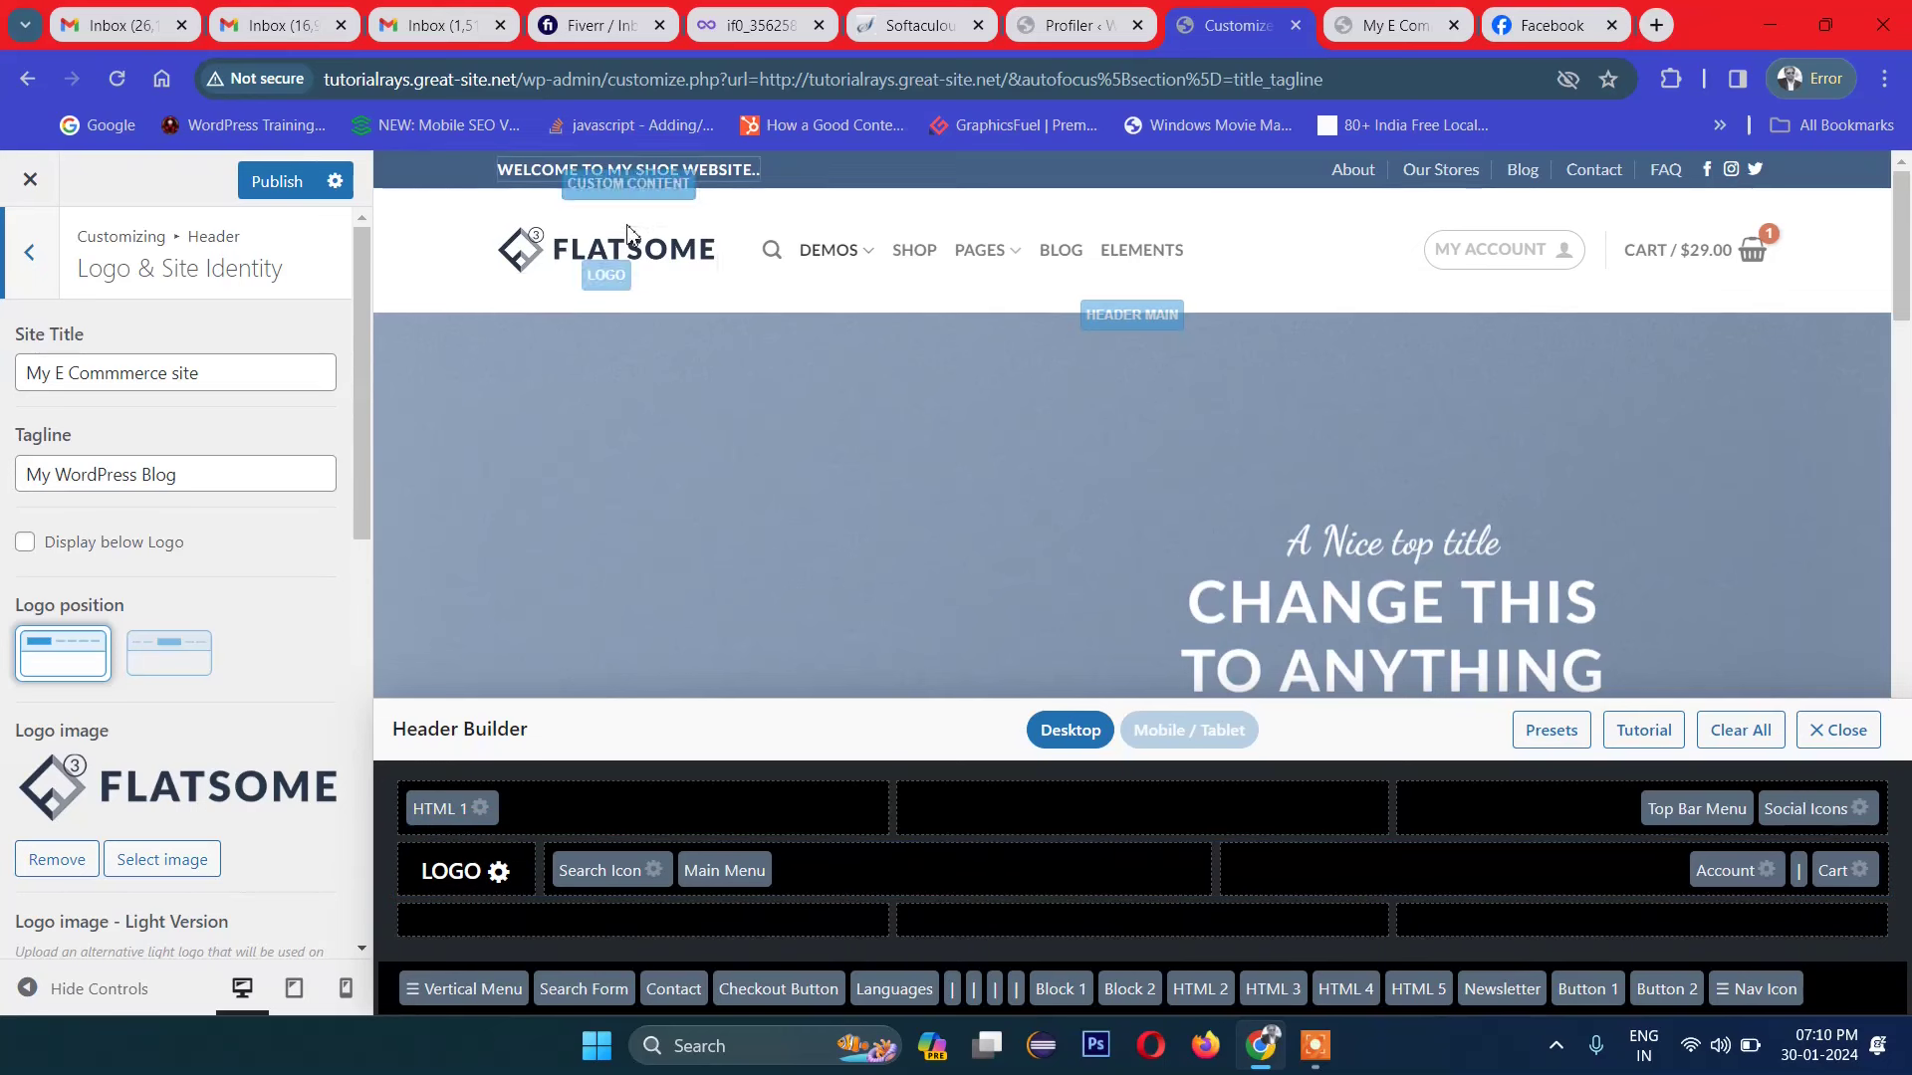
scroll(171, 745, "down", 1)
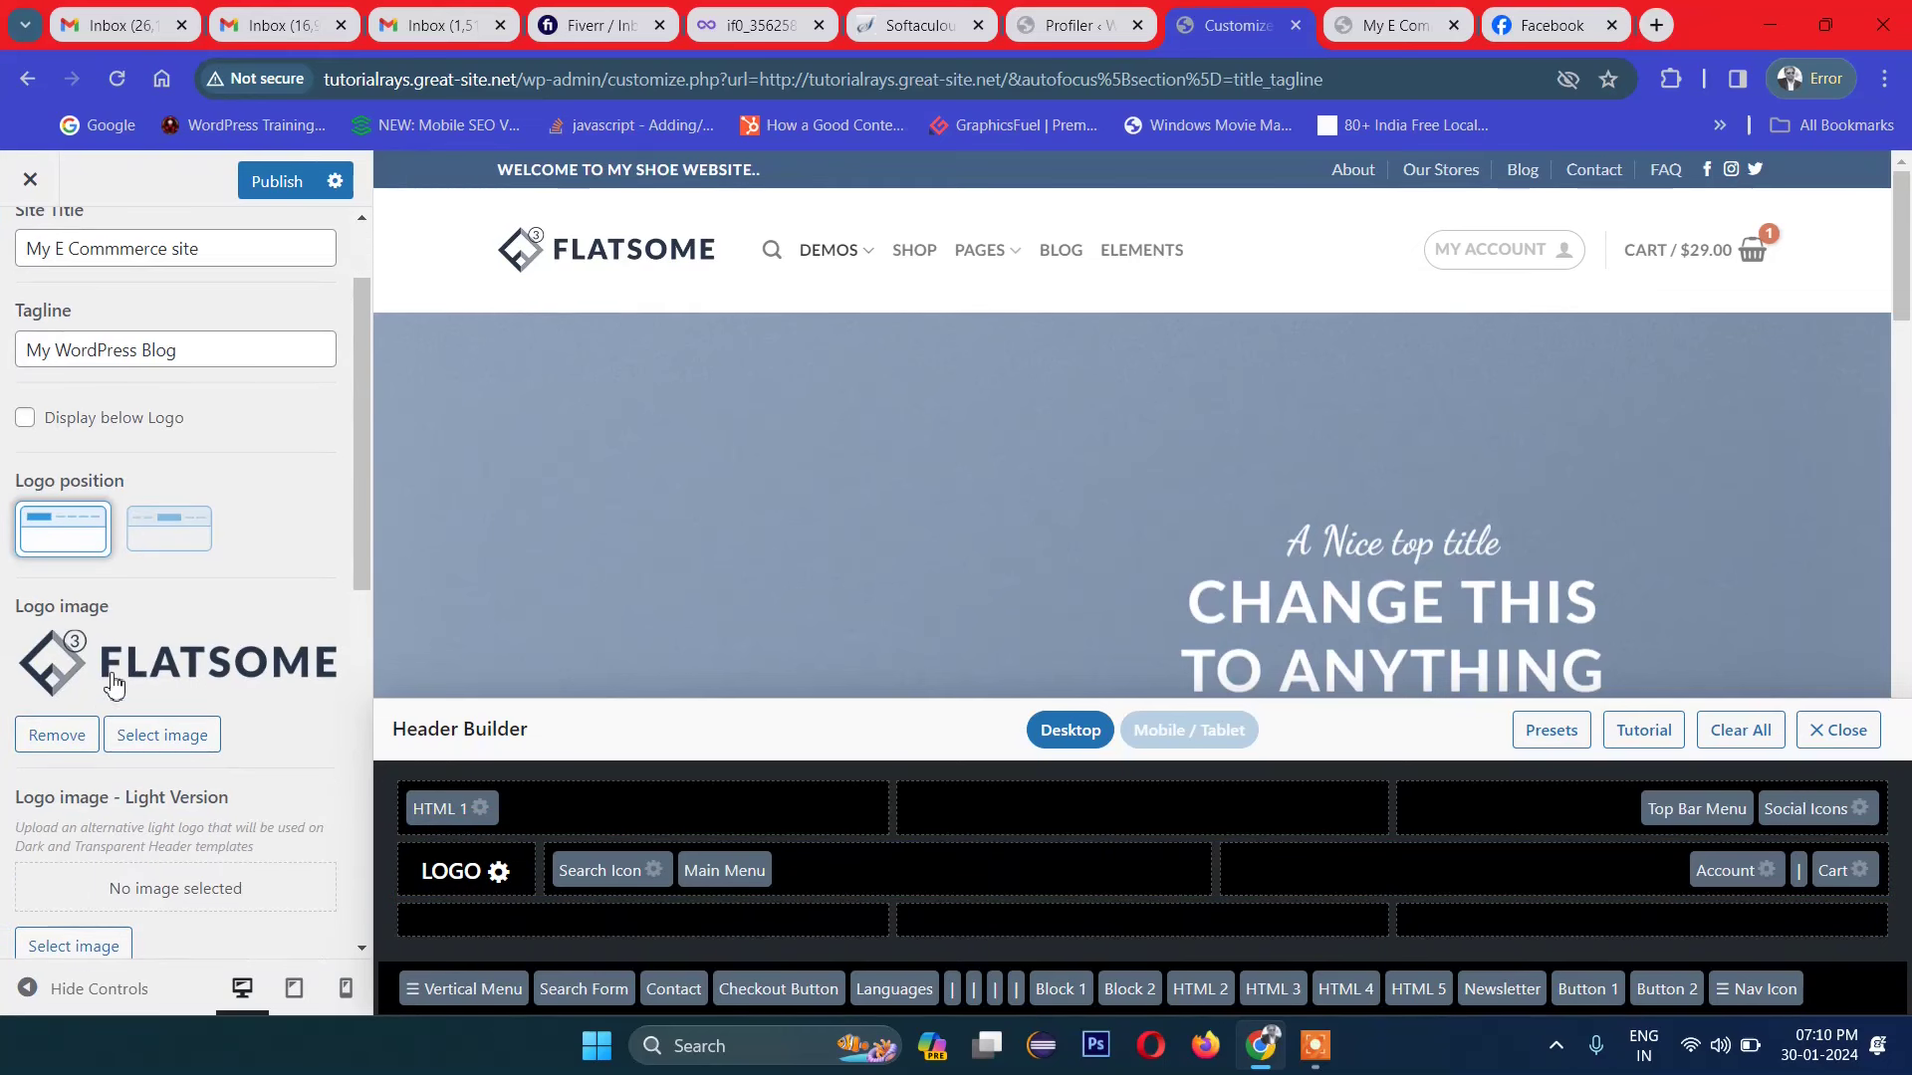
left_click(136, 738)
left_click(953, 635)
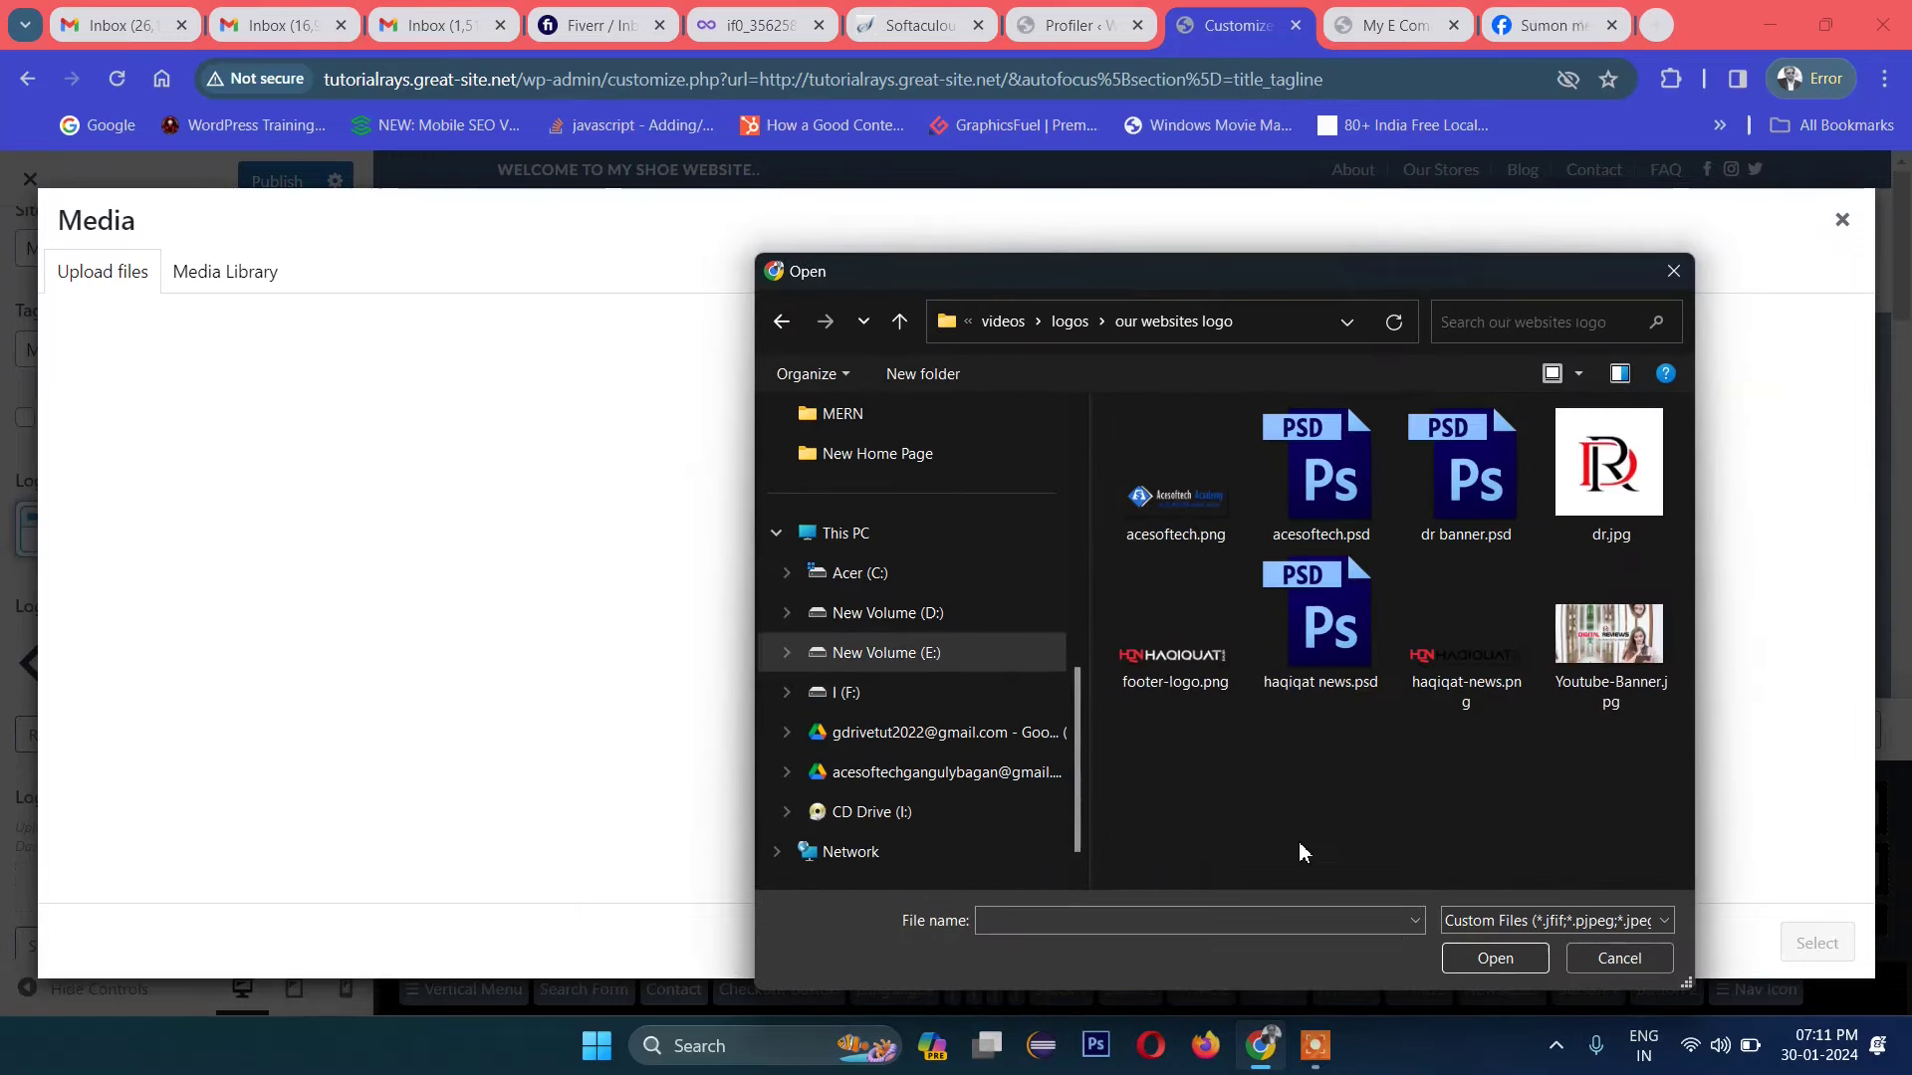
left_click(1176, 537)
left_click(1494, 958)
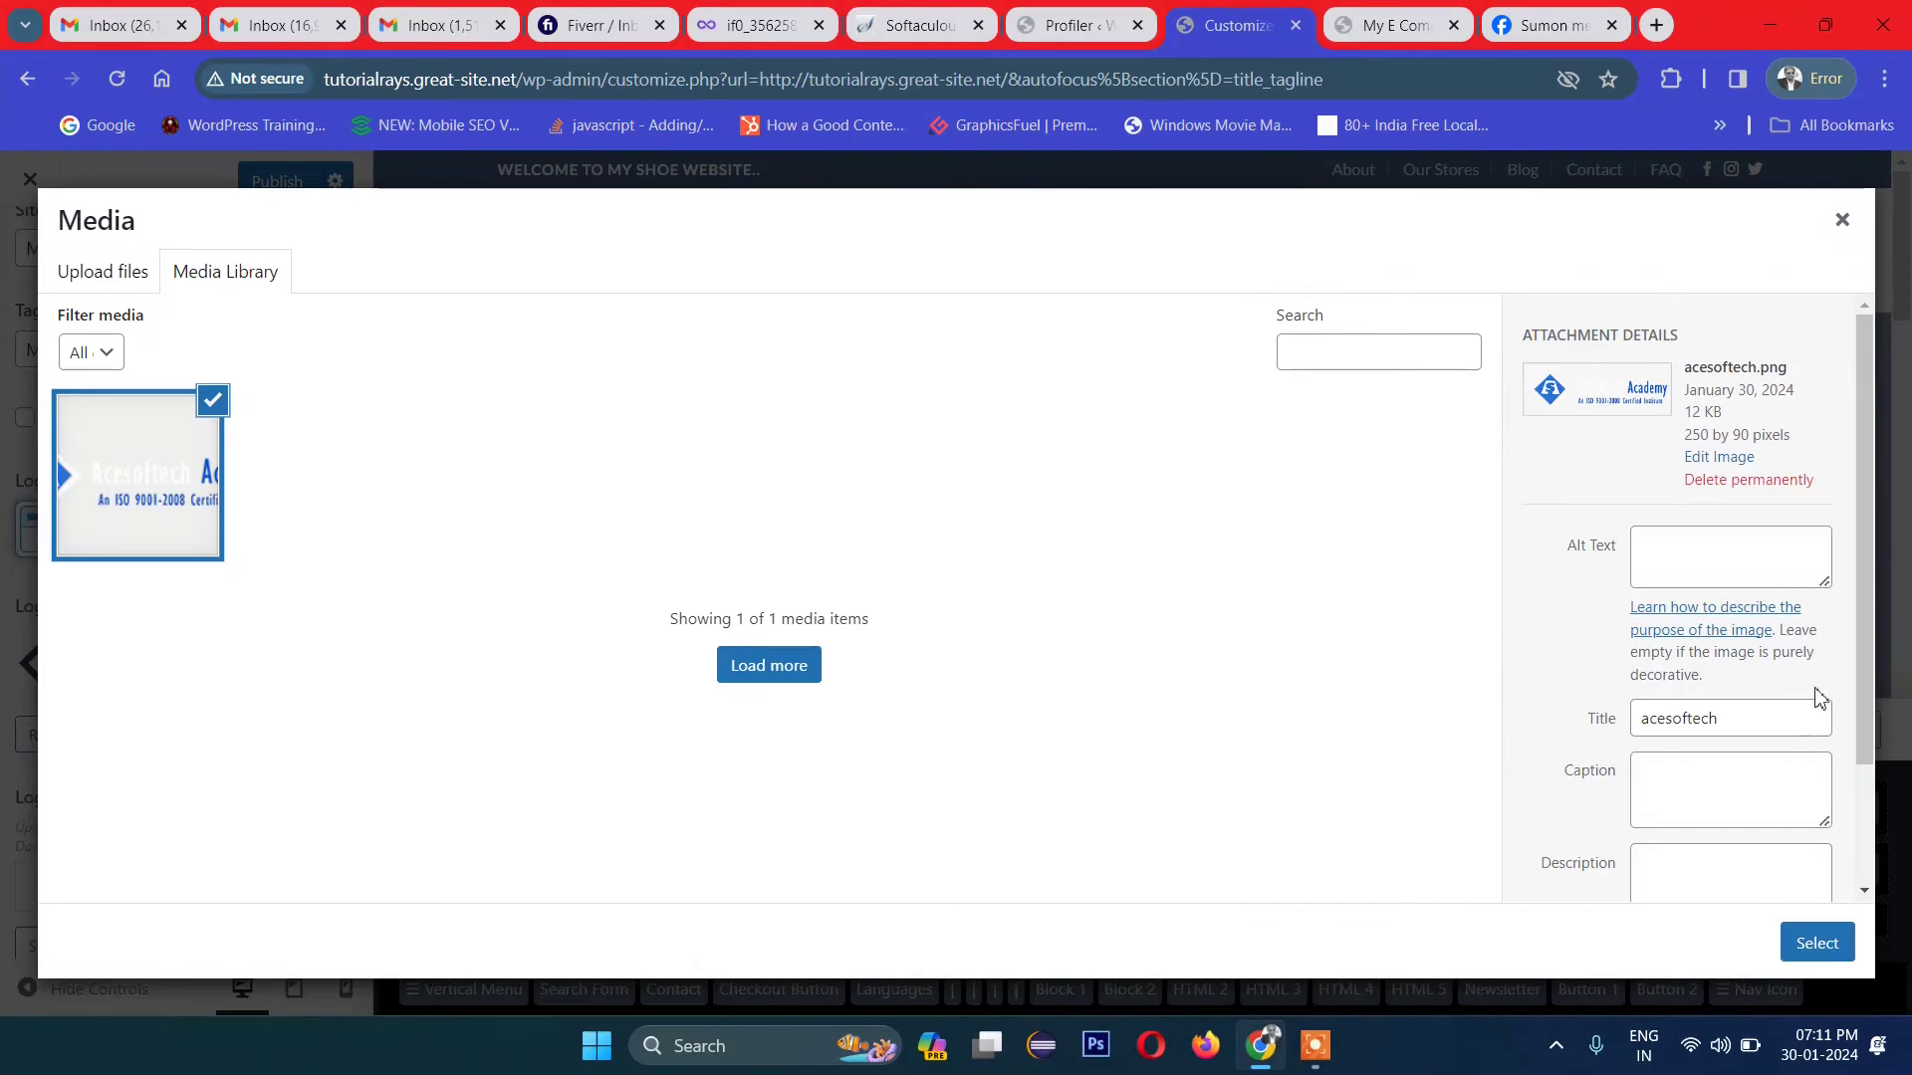
left_click(1820, 958)
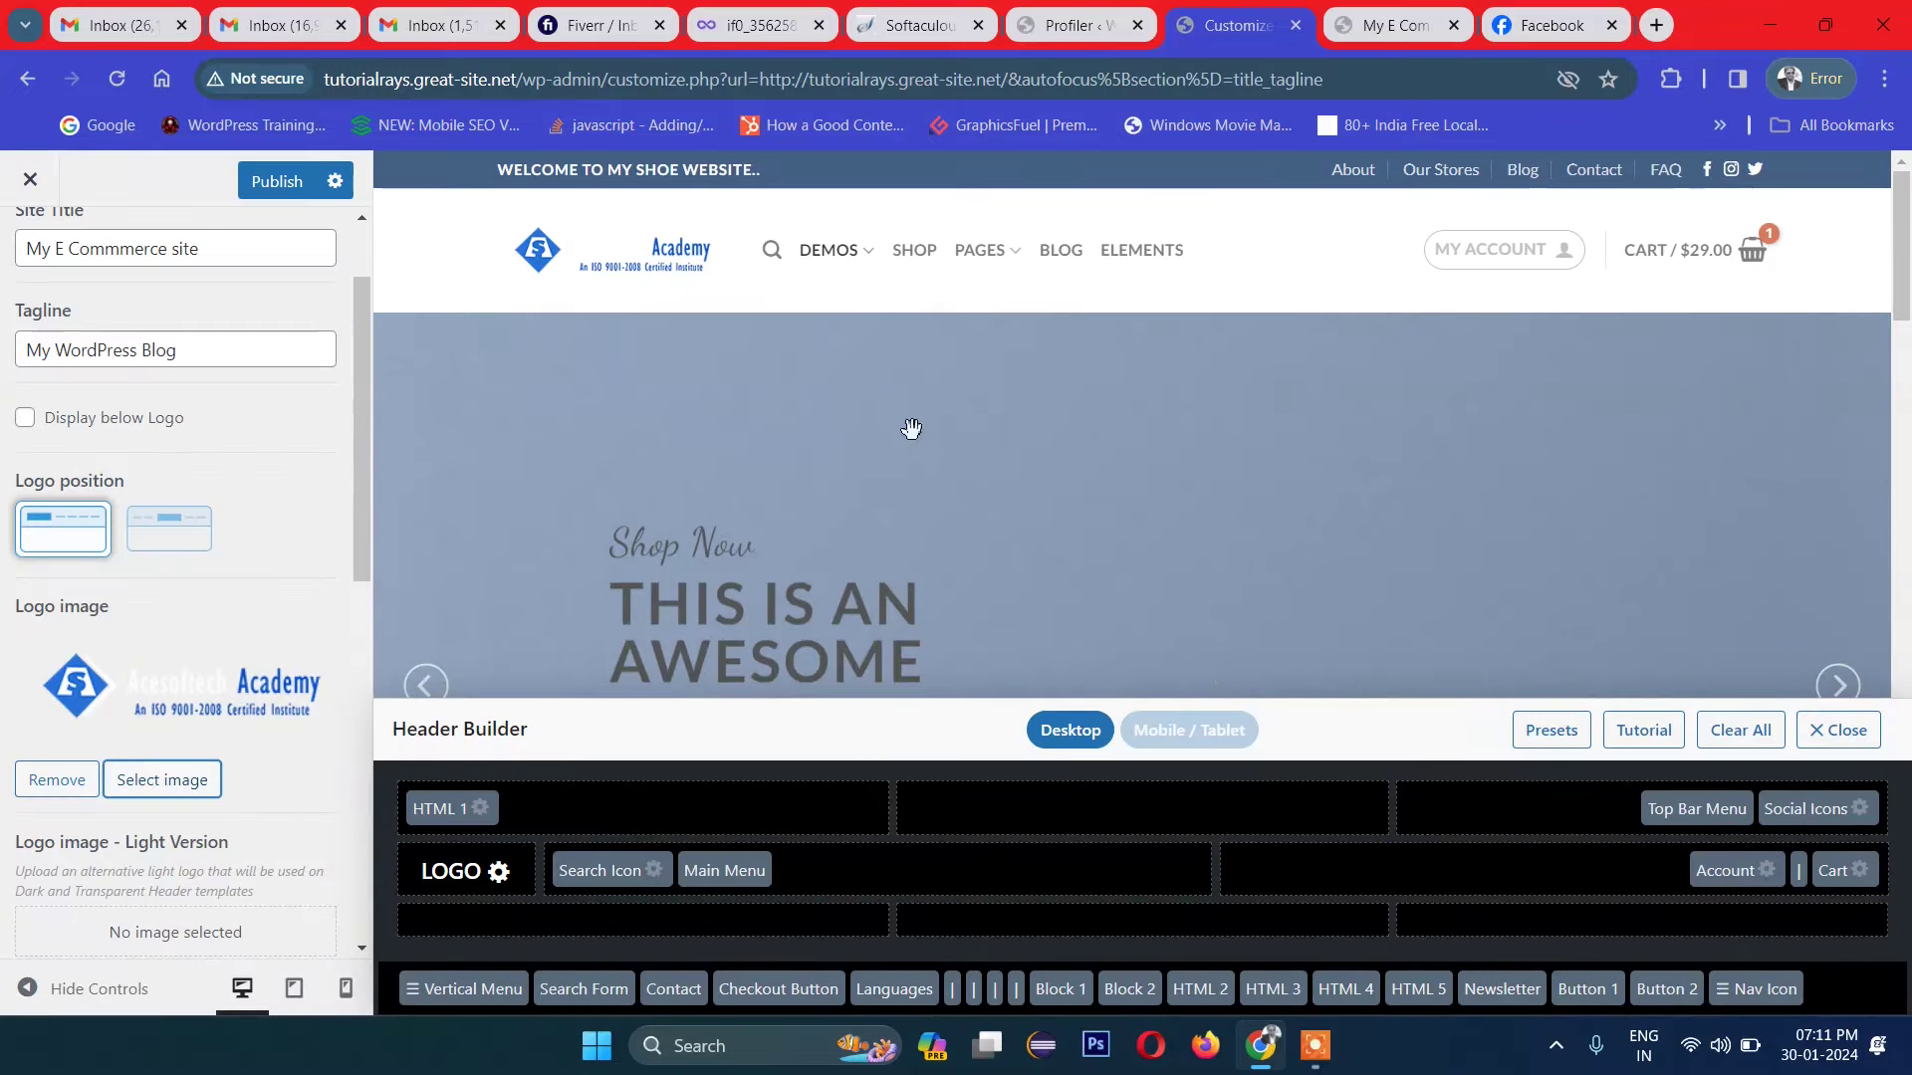
left_click(162, 779)
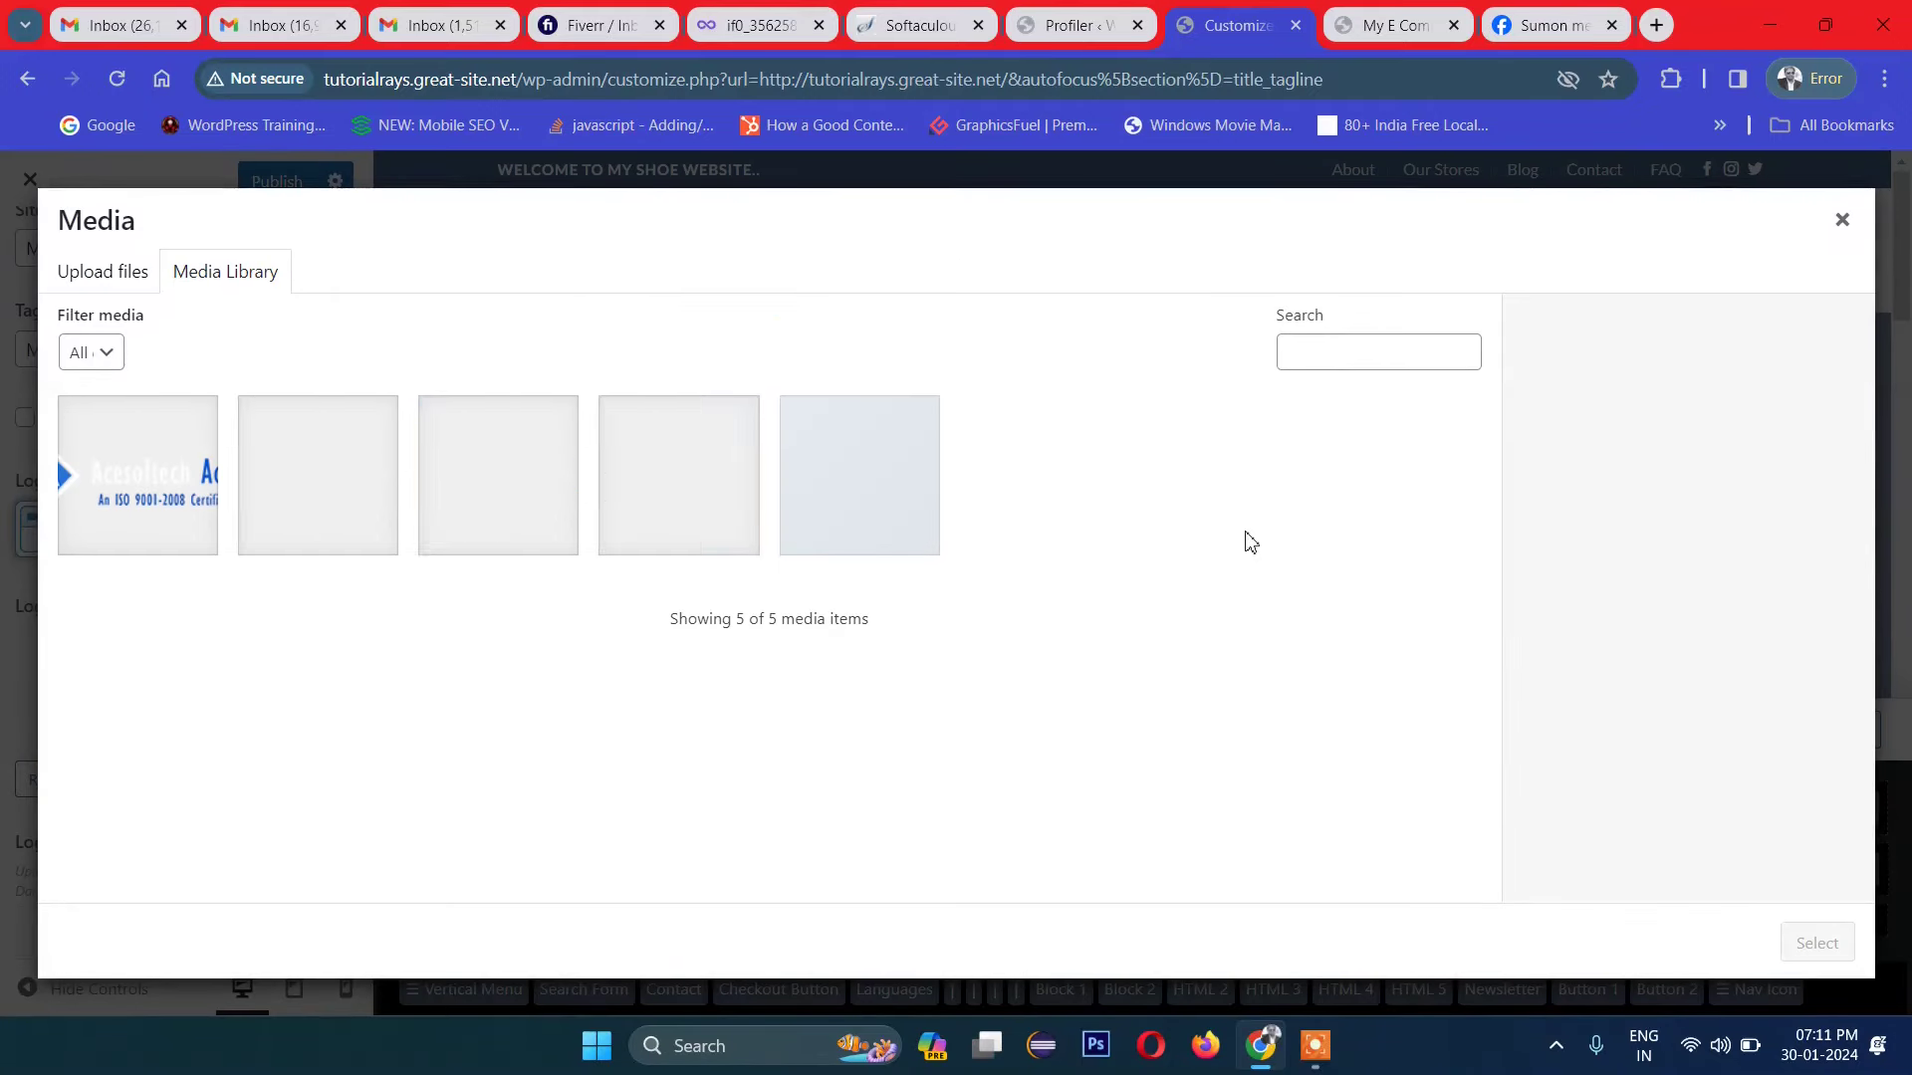
Step: Upload footer-logo.png and make it the header logo in place of the Acesoftech image
left_click(109, 280)
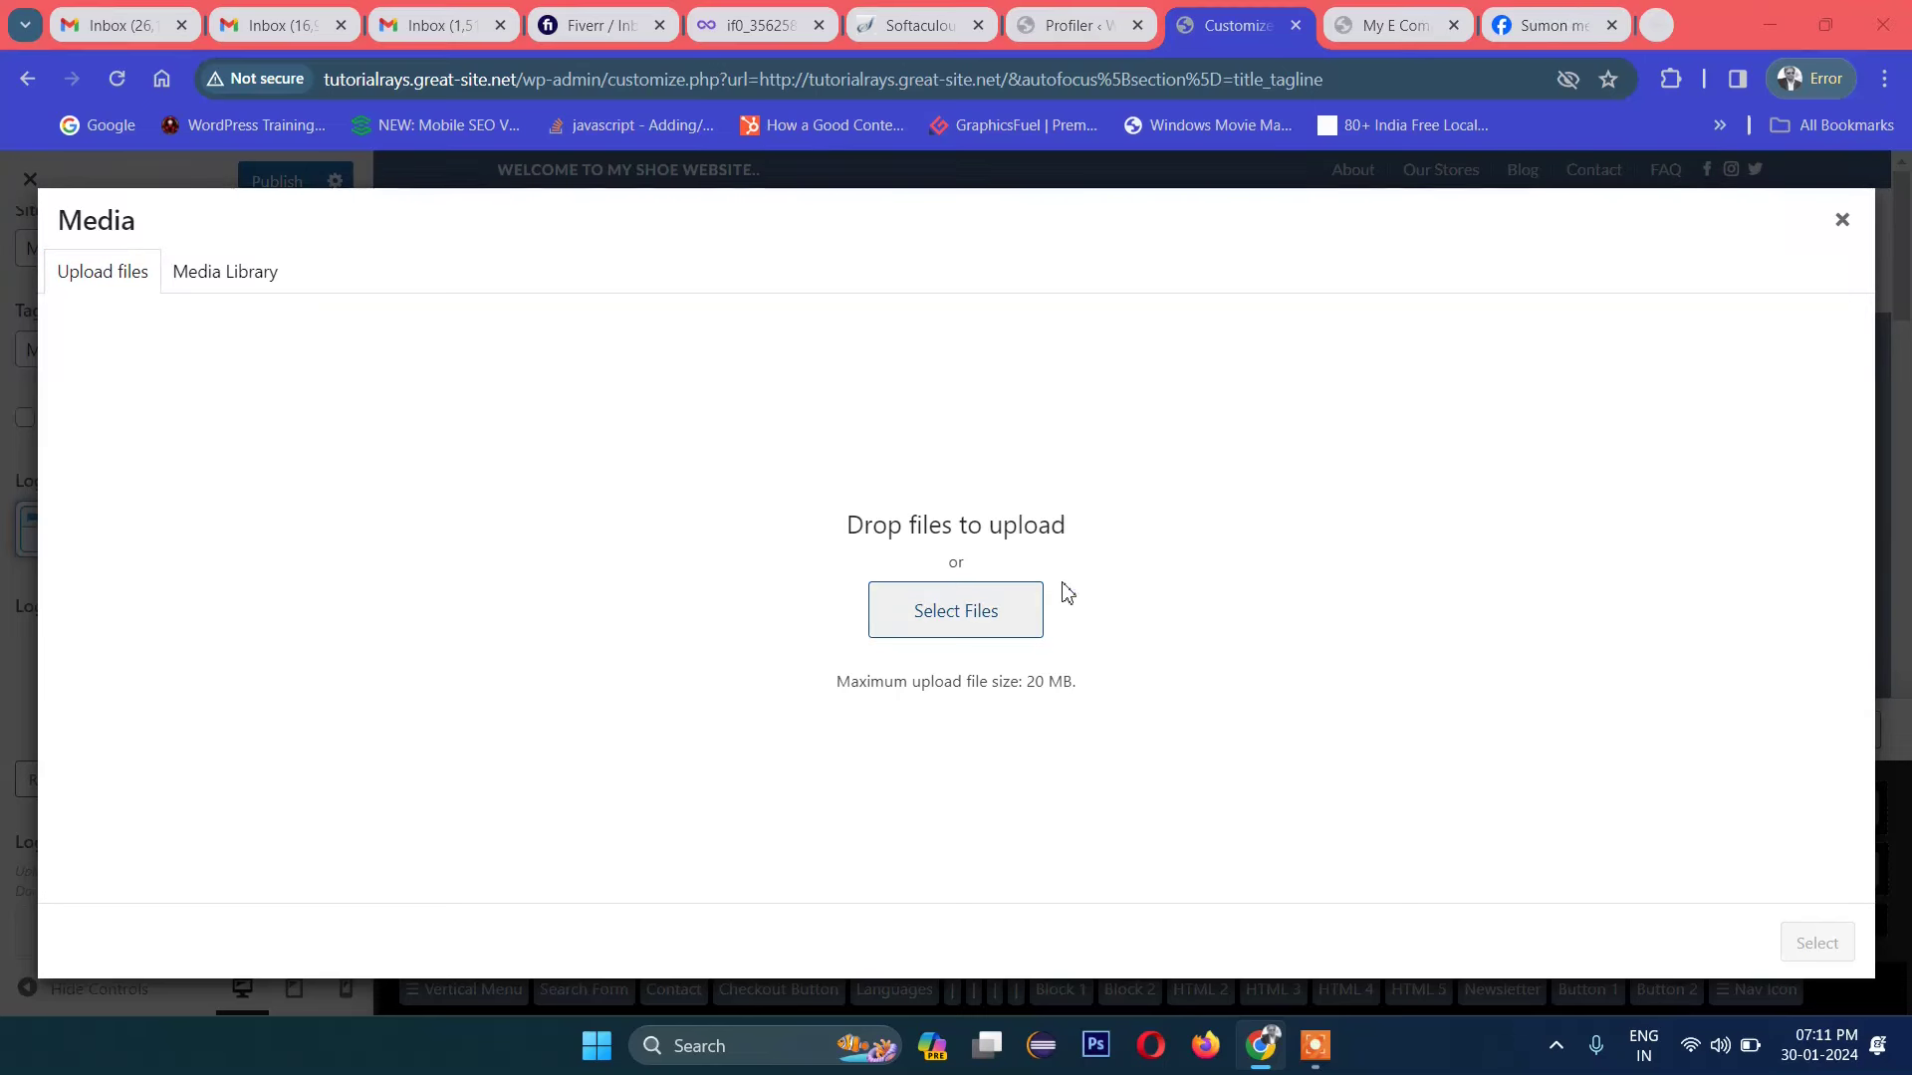
scroll(1076, 612, "down", 5)
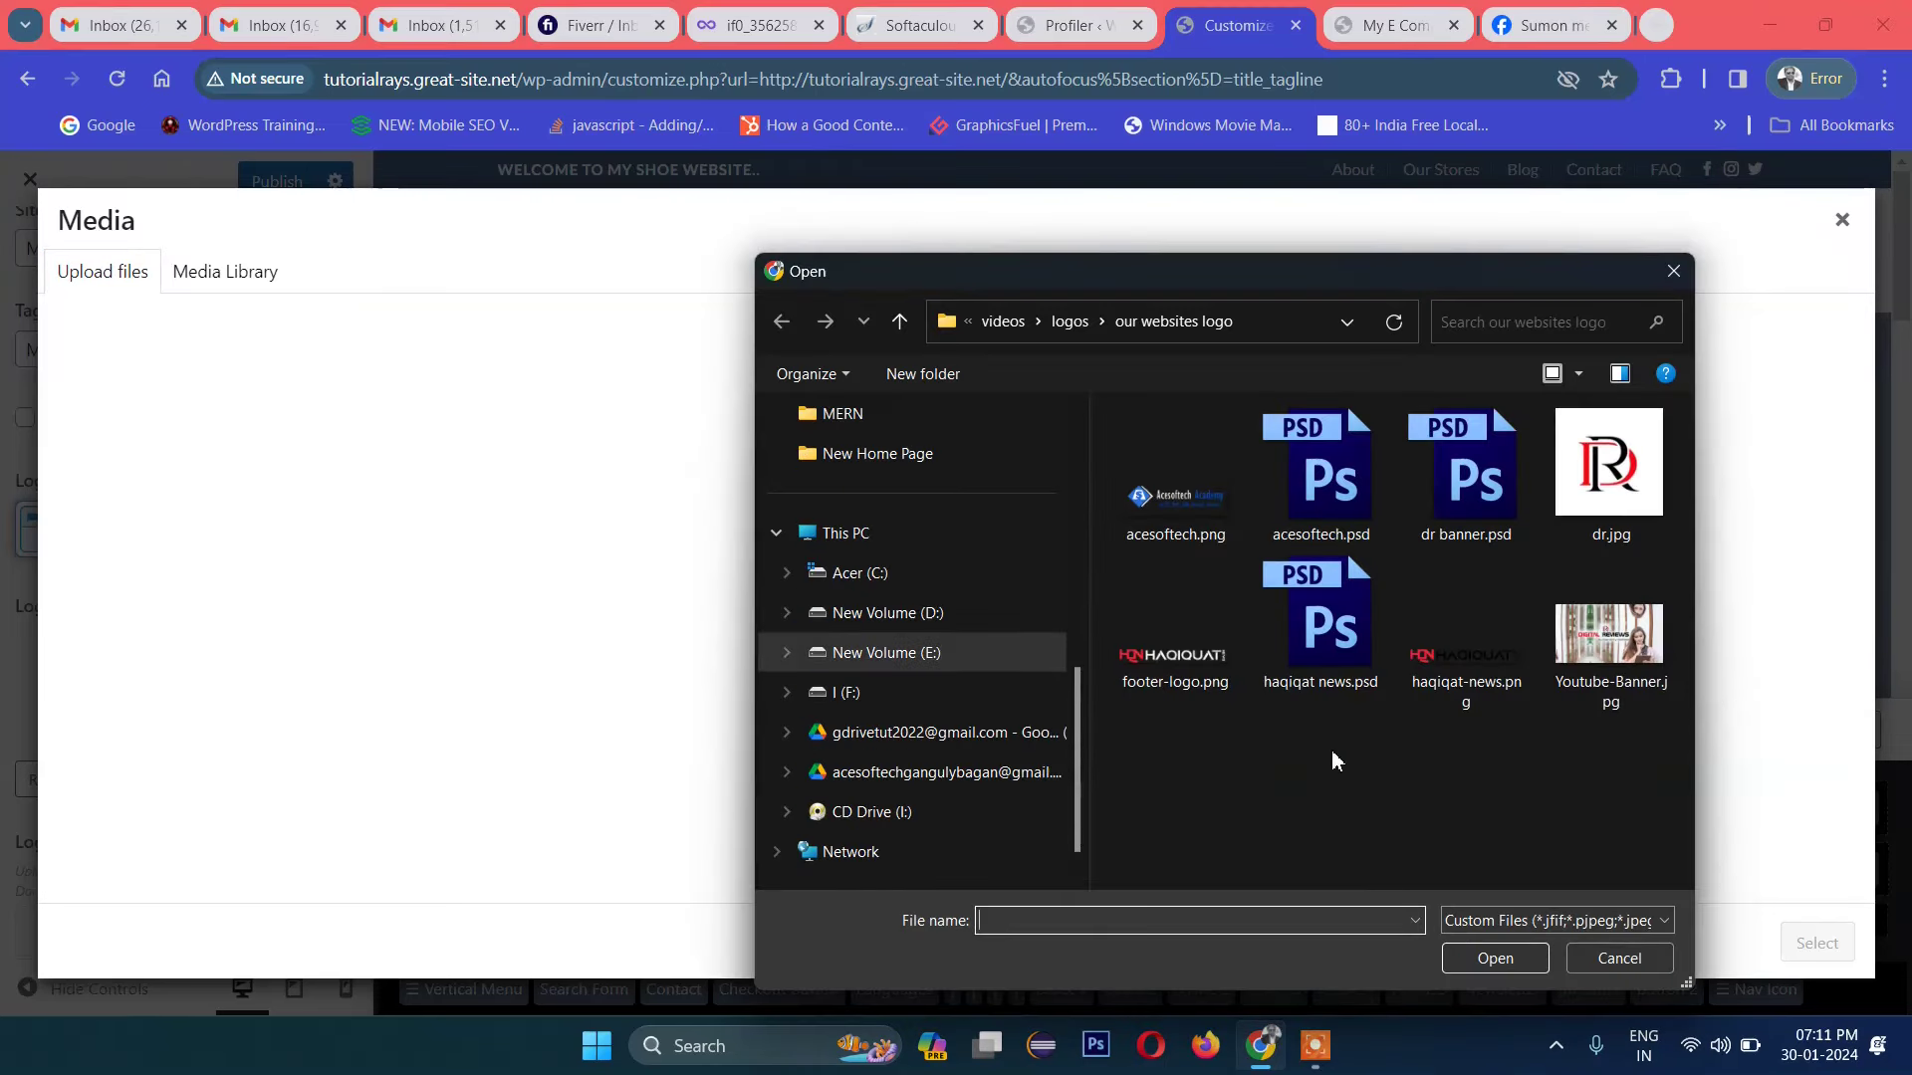
left_click(1199, 681)
left_click(1481, 961)
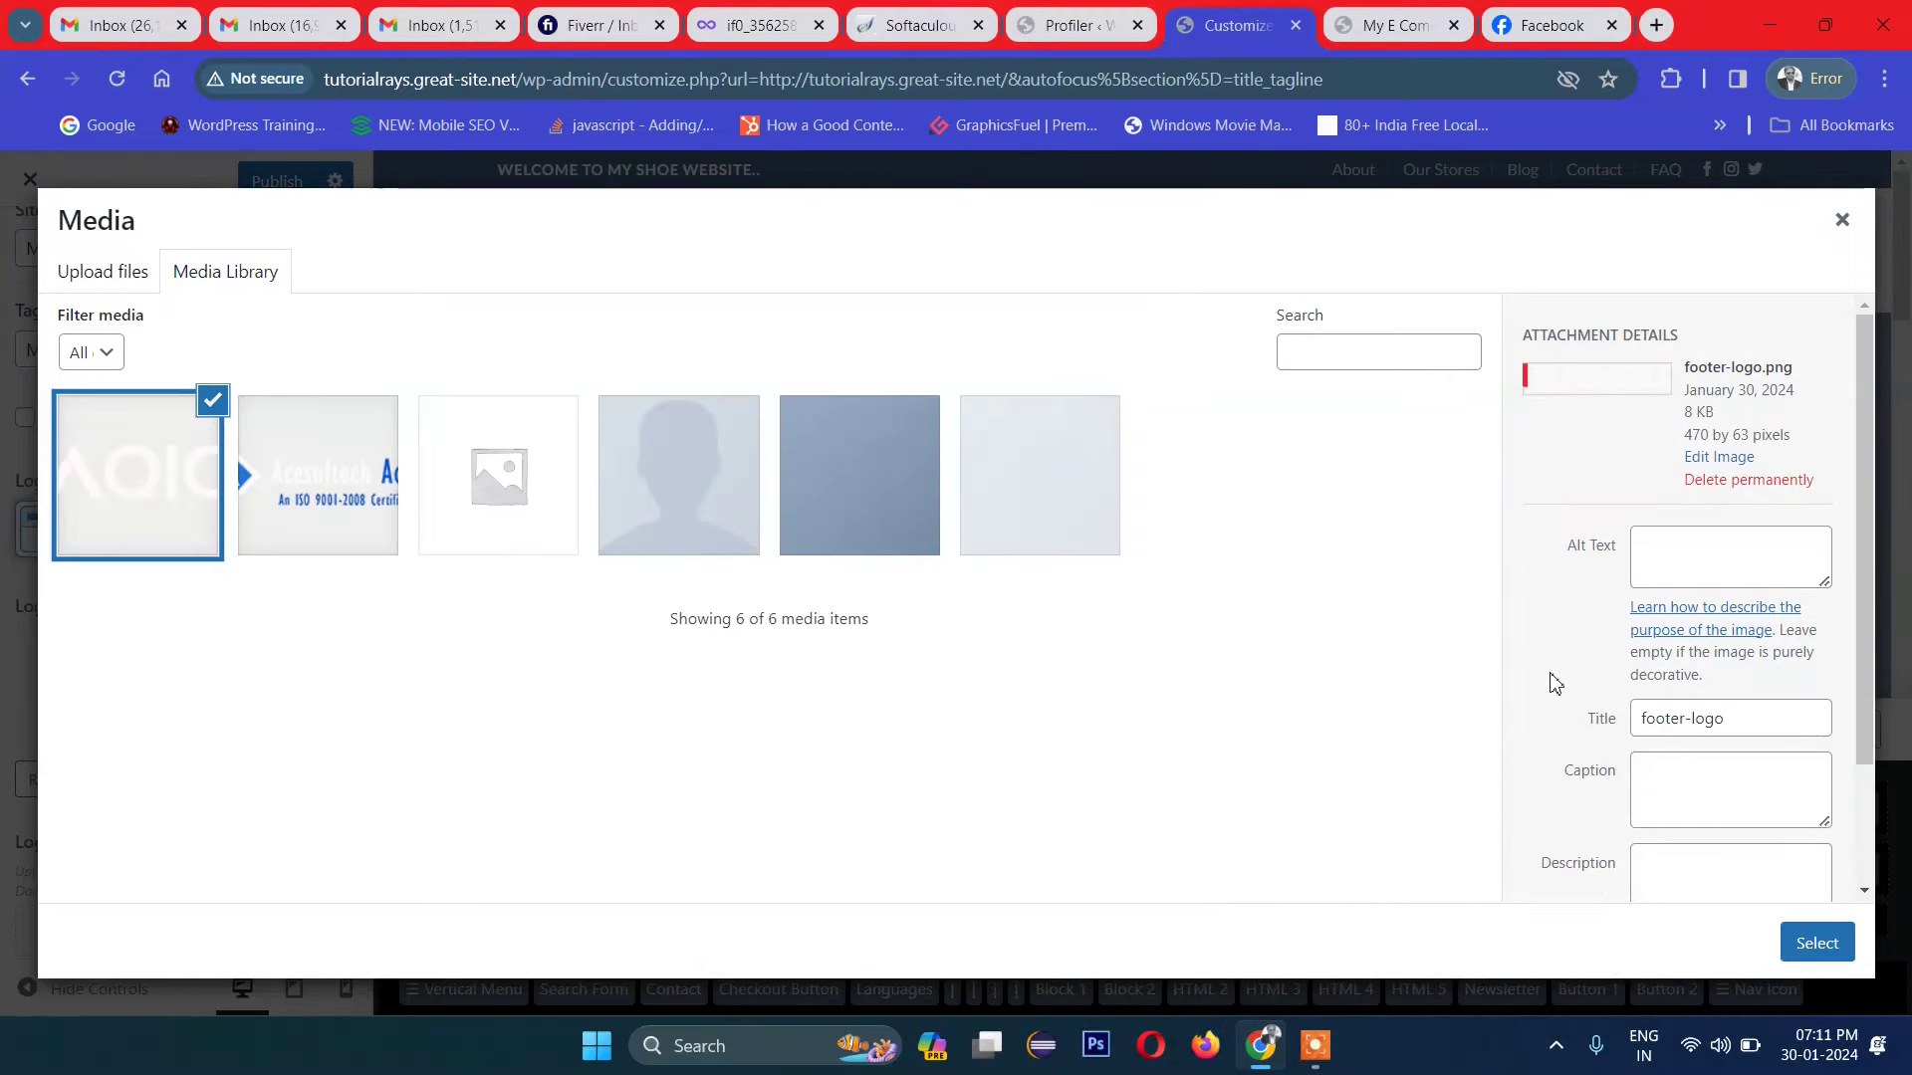
left_click(1810, 954)
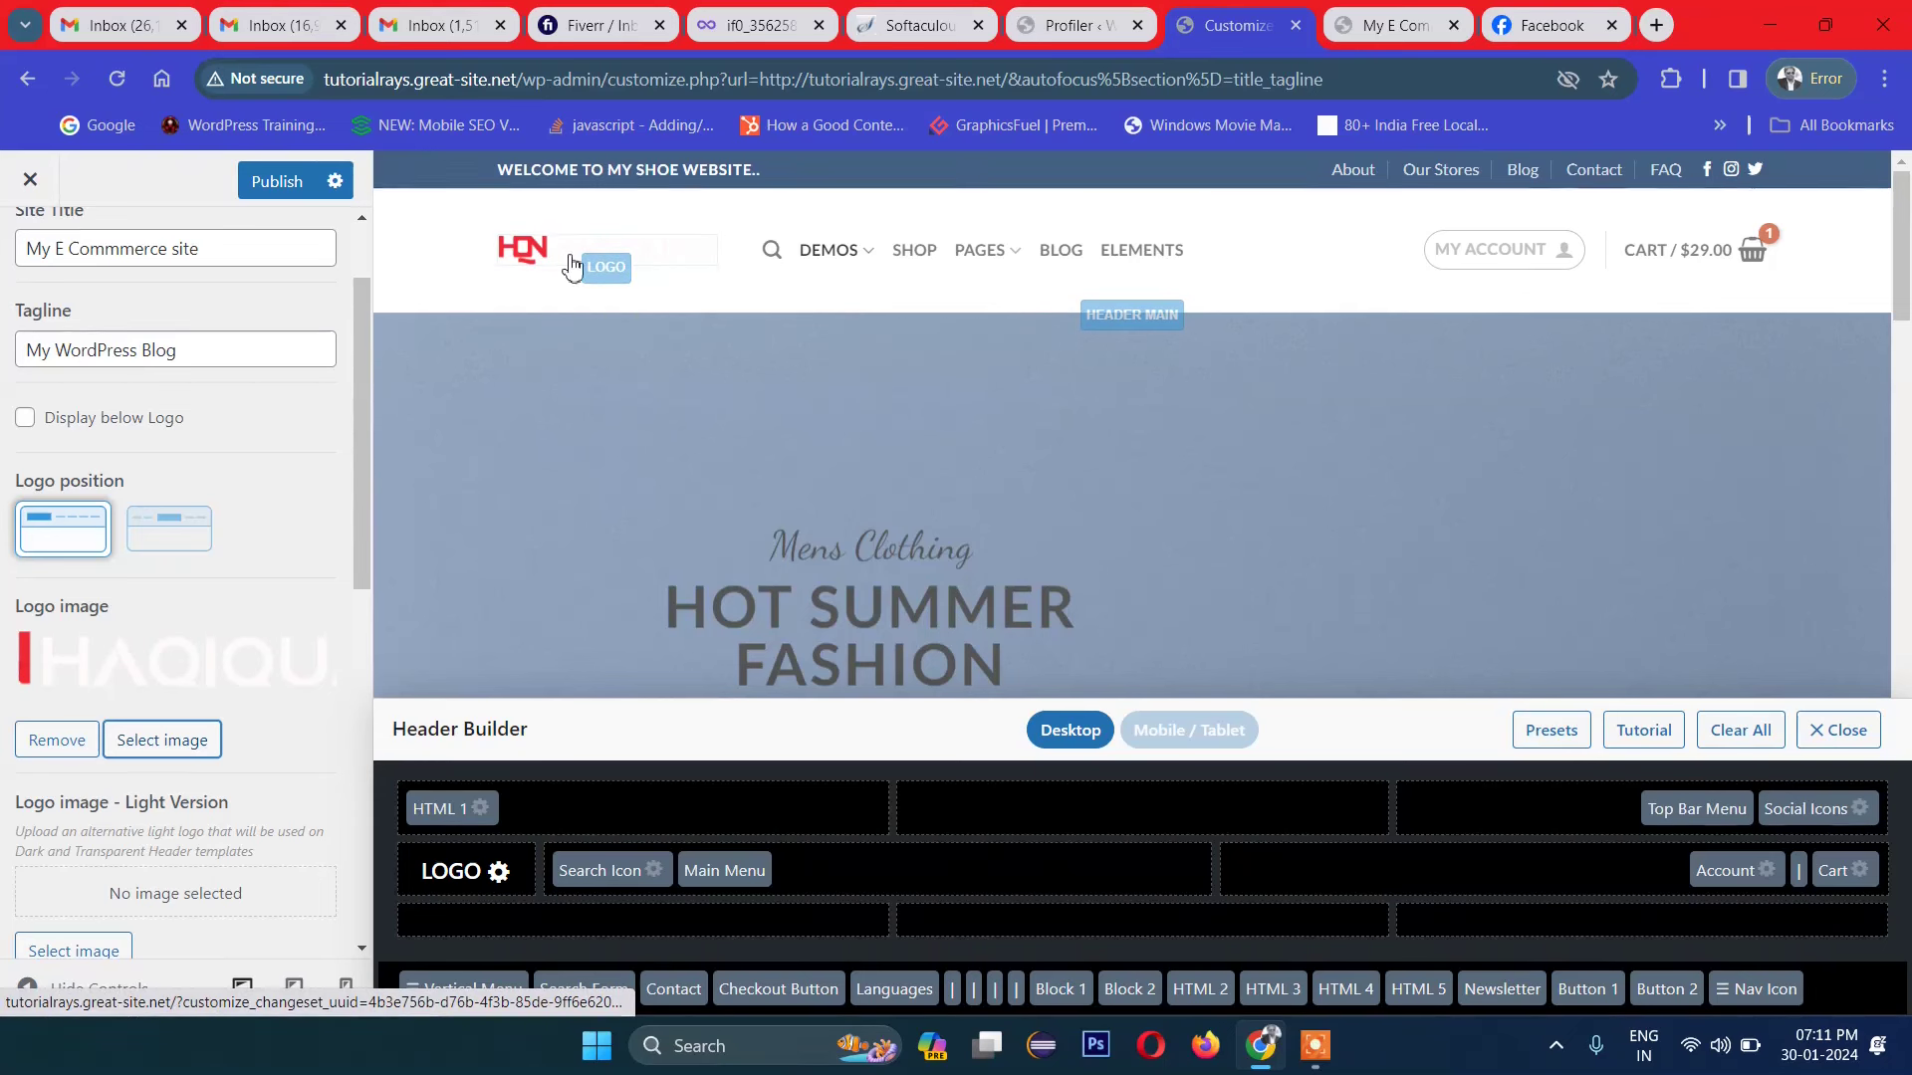
Step: Widen the logo container width slider, then narrow it again
scroll(249, 533, "down", 4)
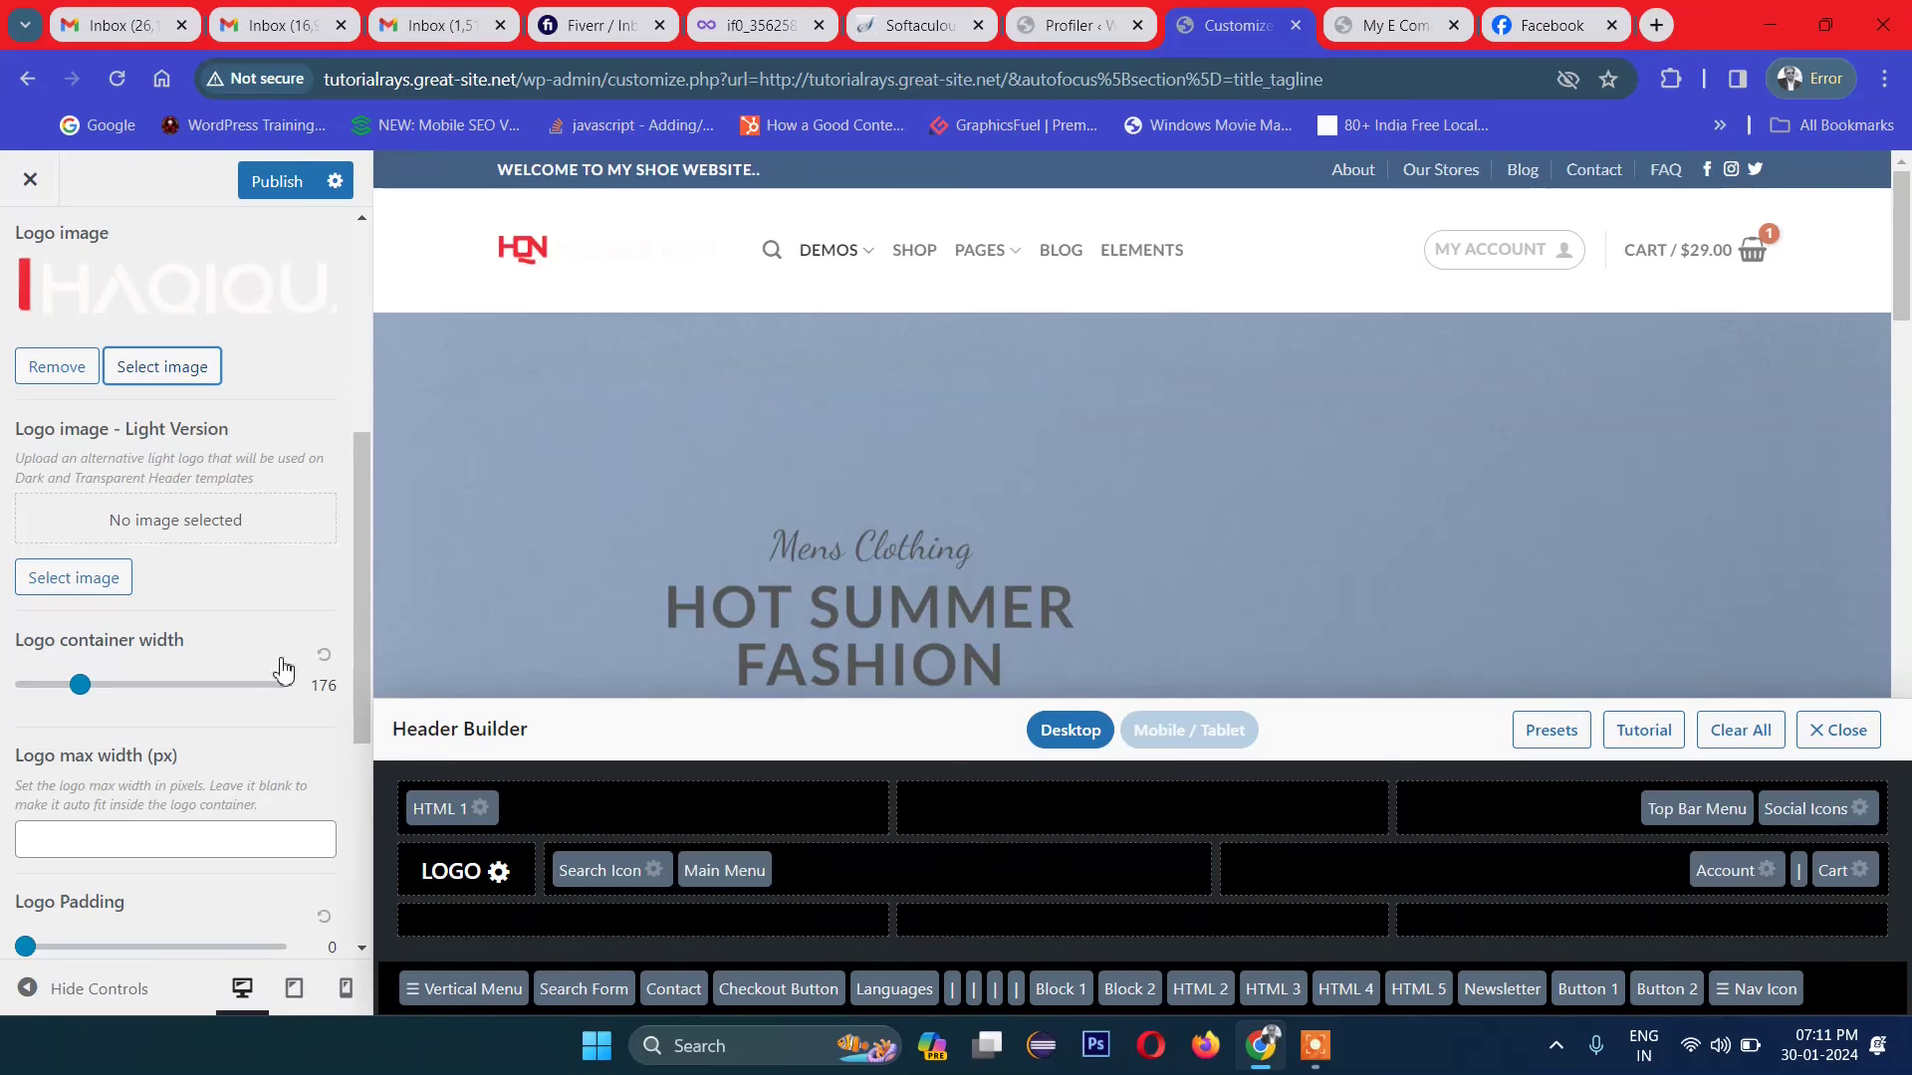
left_click_drag(88, 697, 124, 695)
left_click_drag(125, 687, 92, 687)
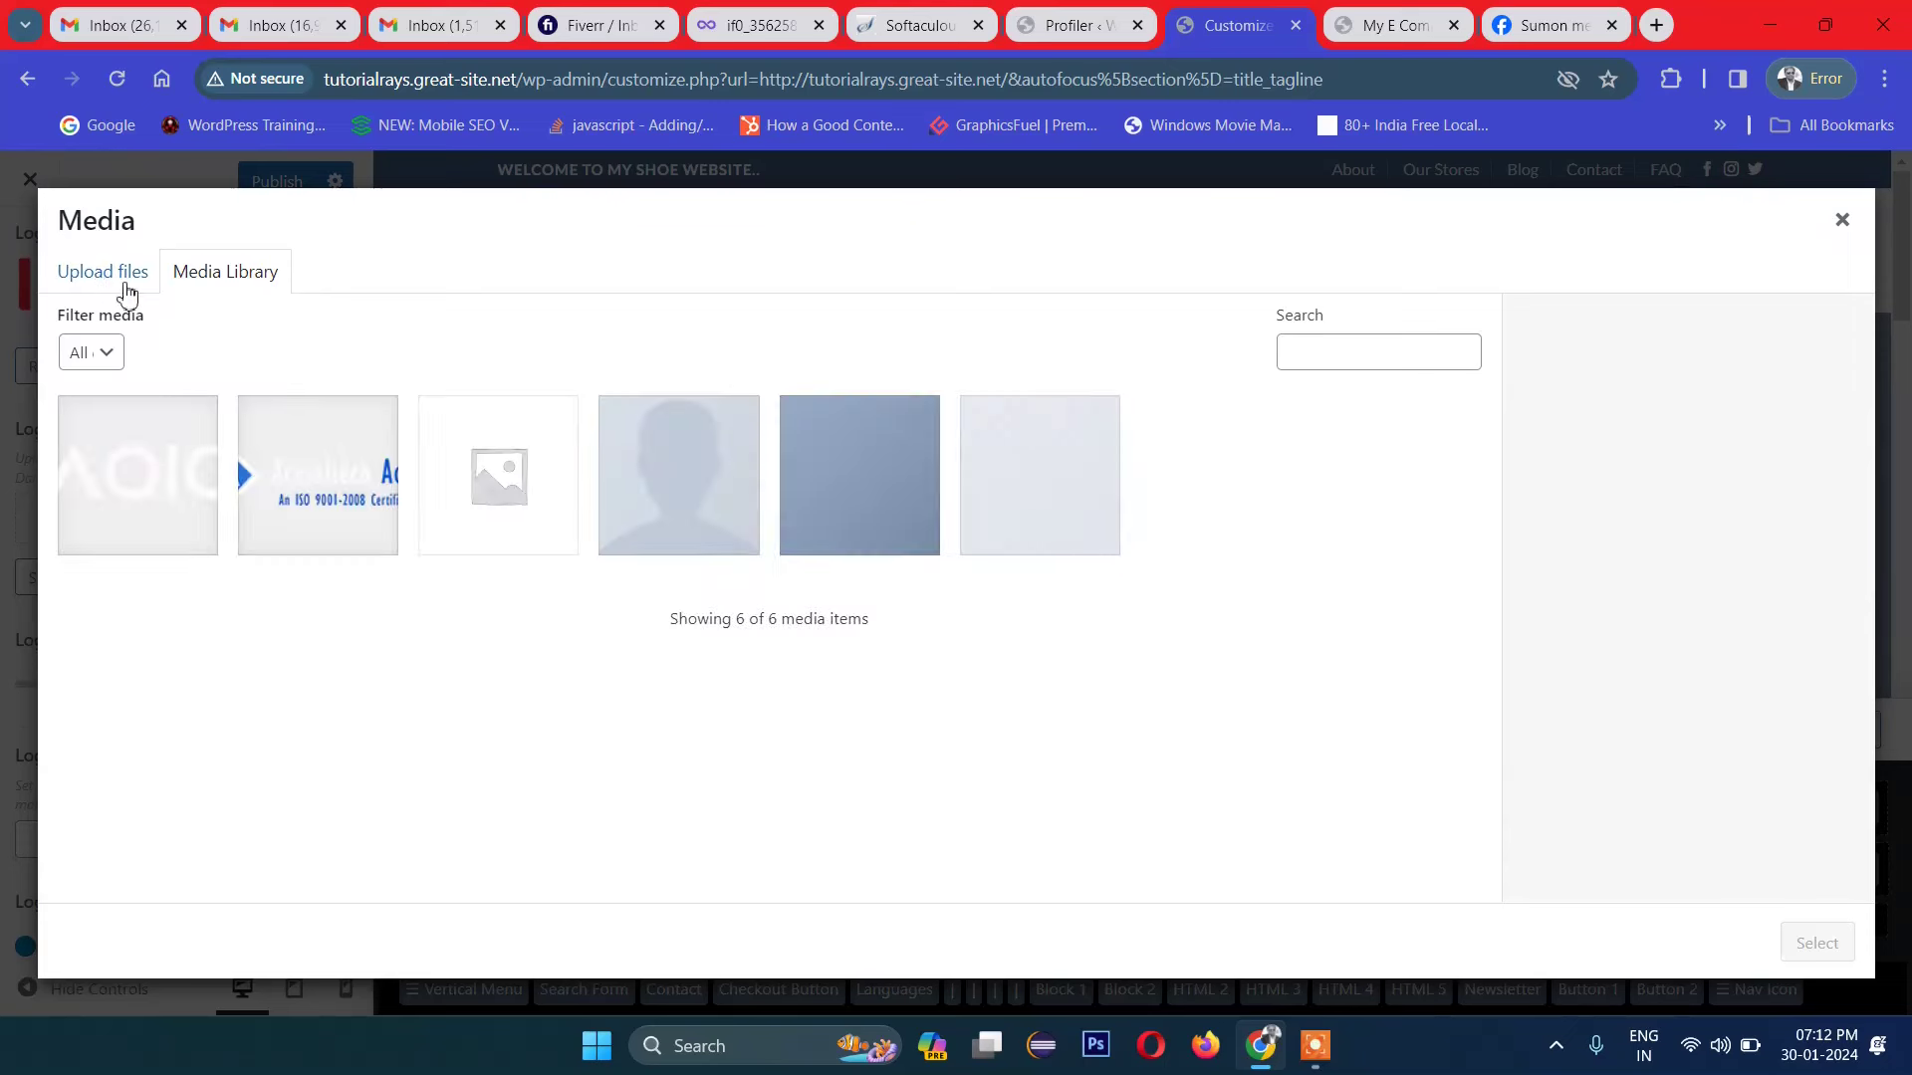
Step: Upload haqiqat-news.png and set it as the header logo
left_click(96, 273)
left_click(1015, 615)
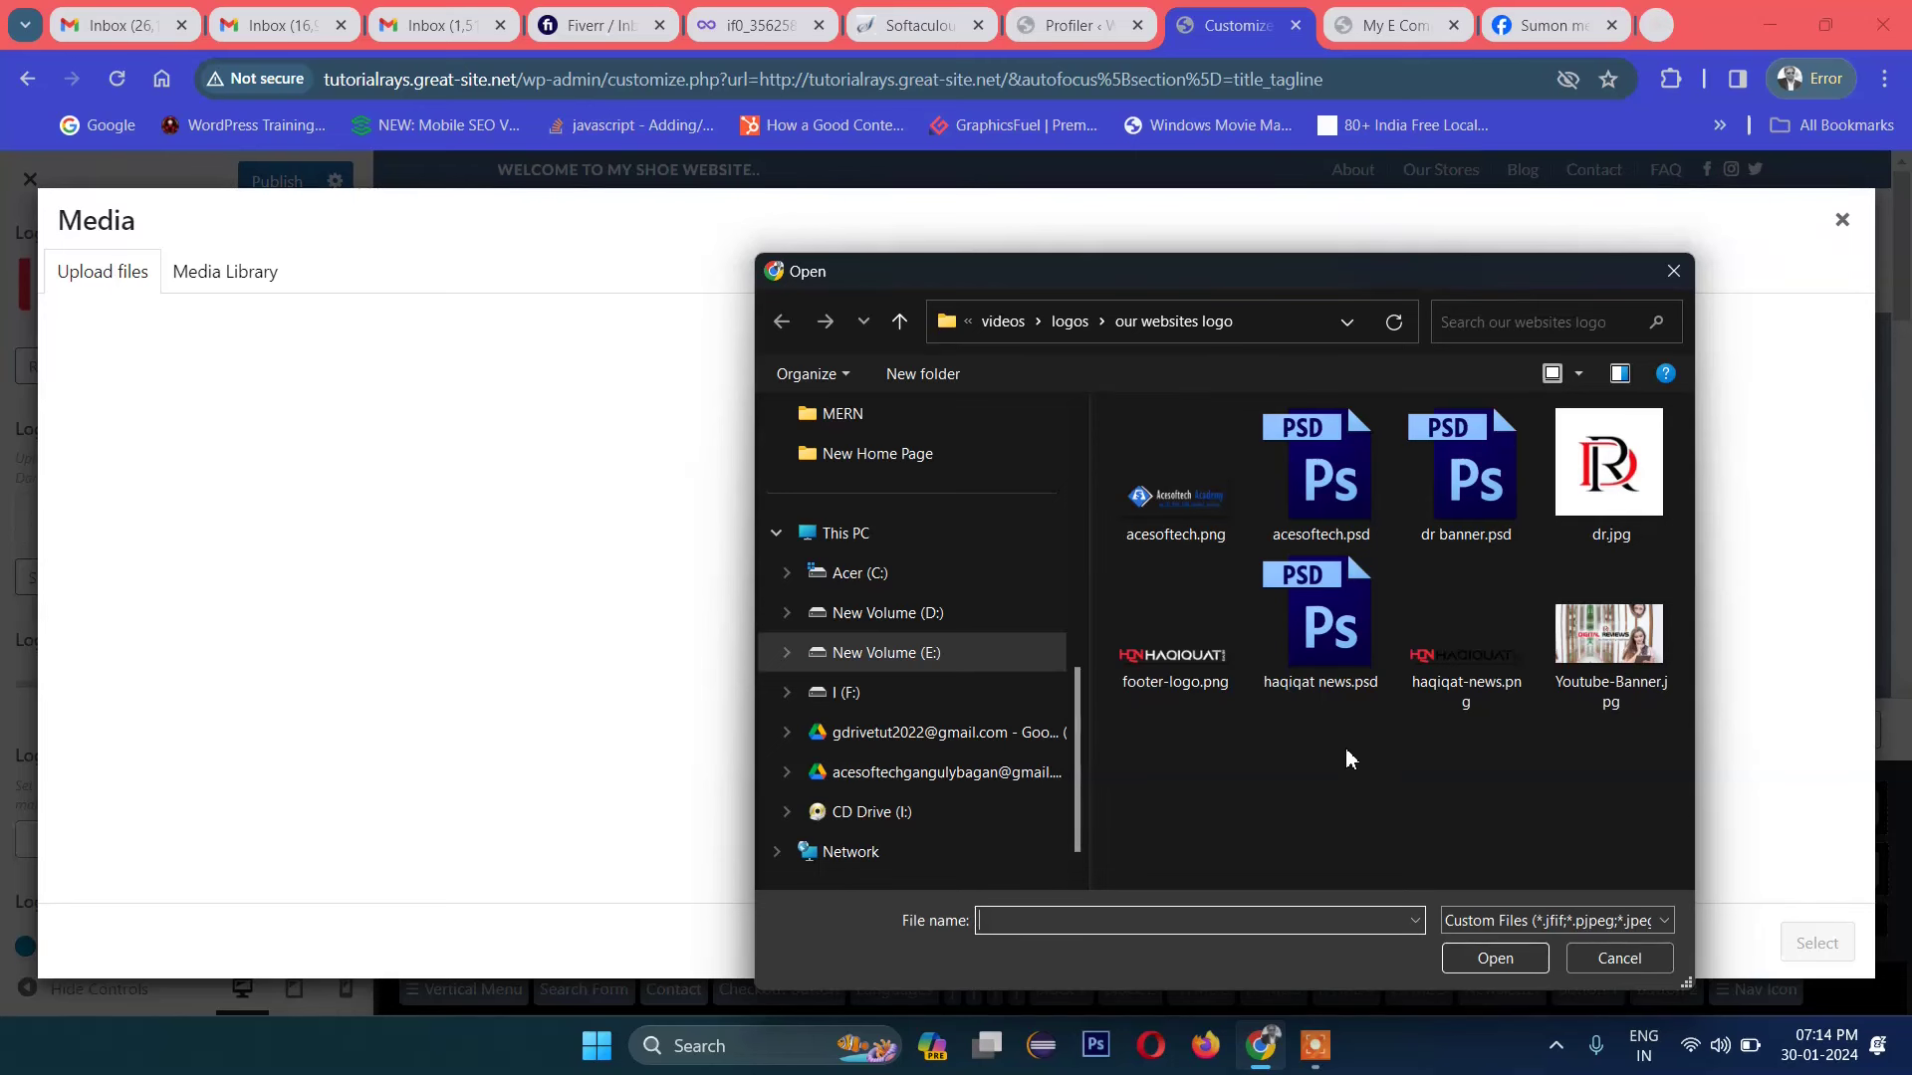
left_click(1466, 637)
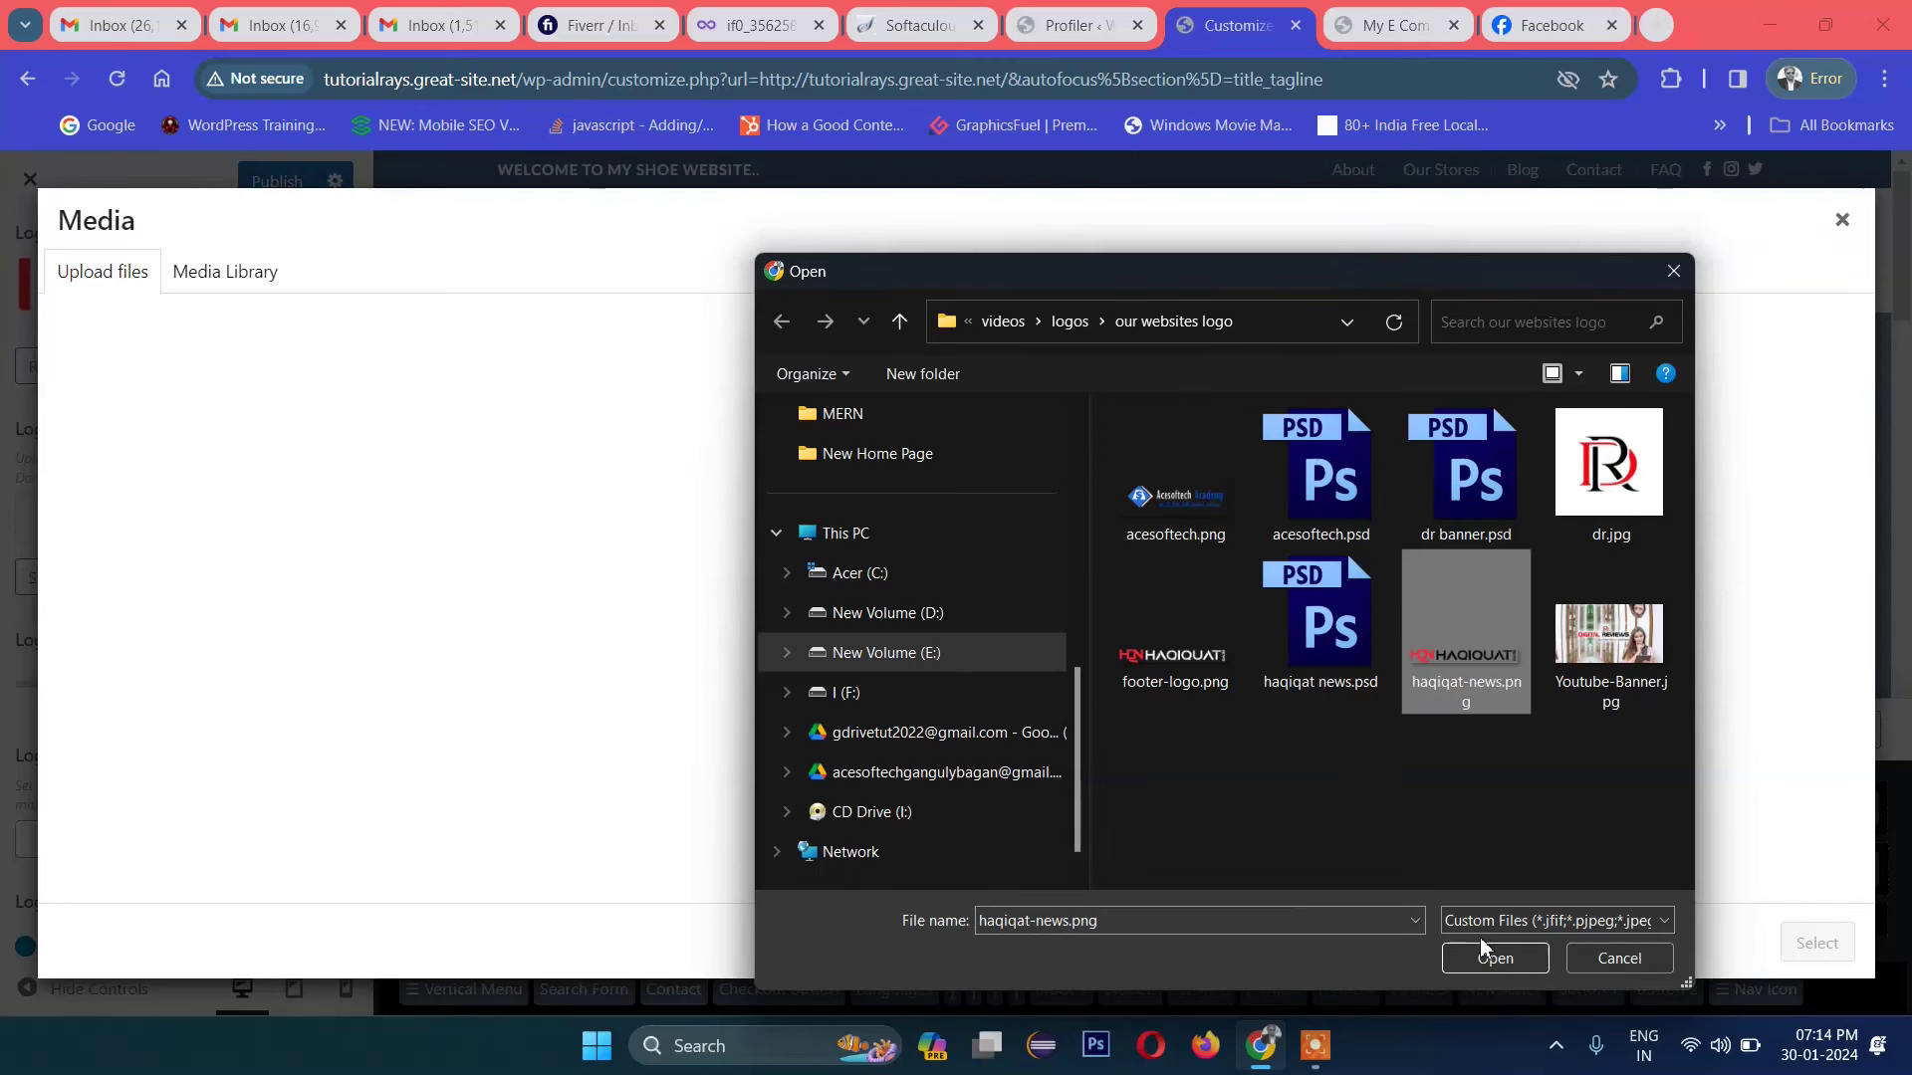
left_click(1481, 954)
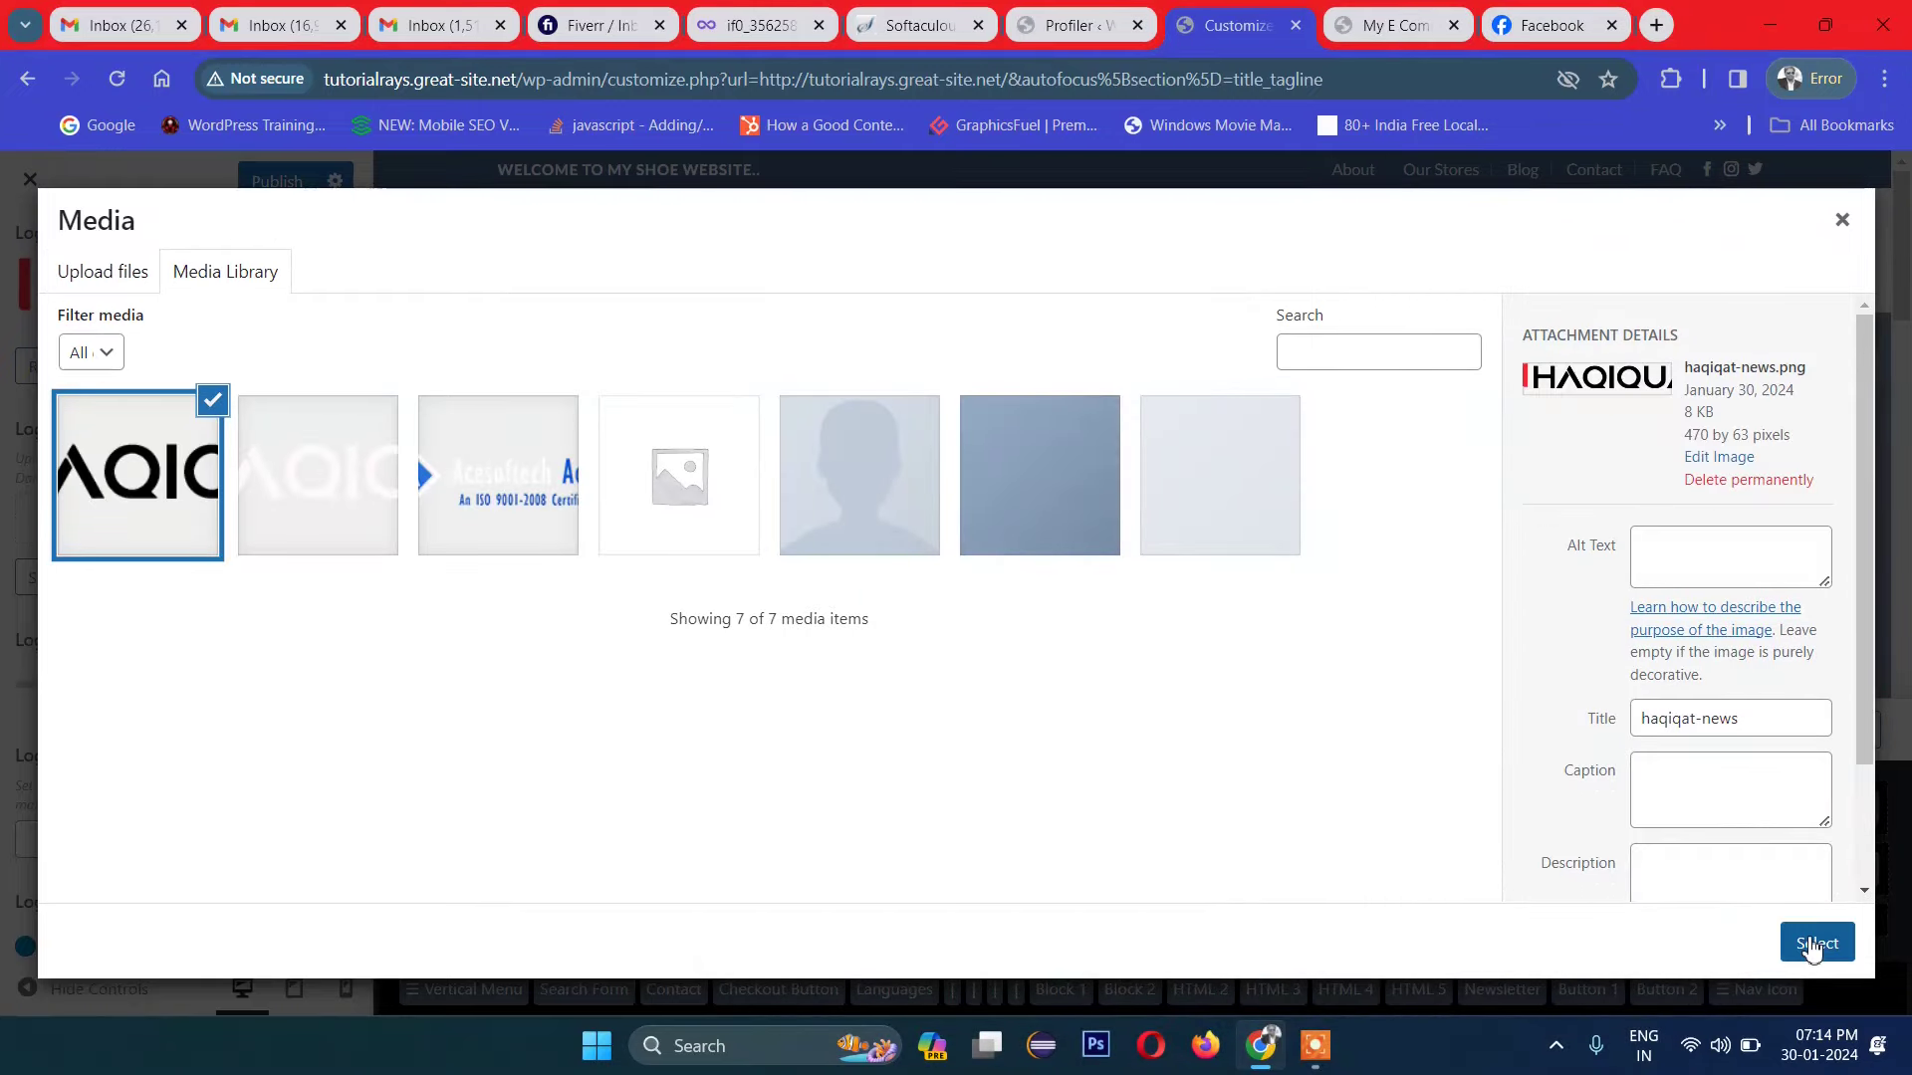
left_click(1814, 943)
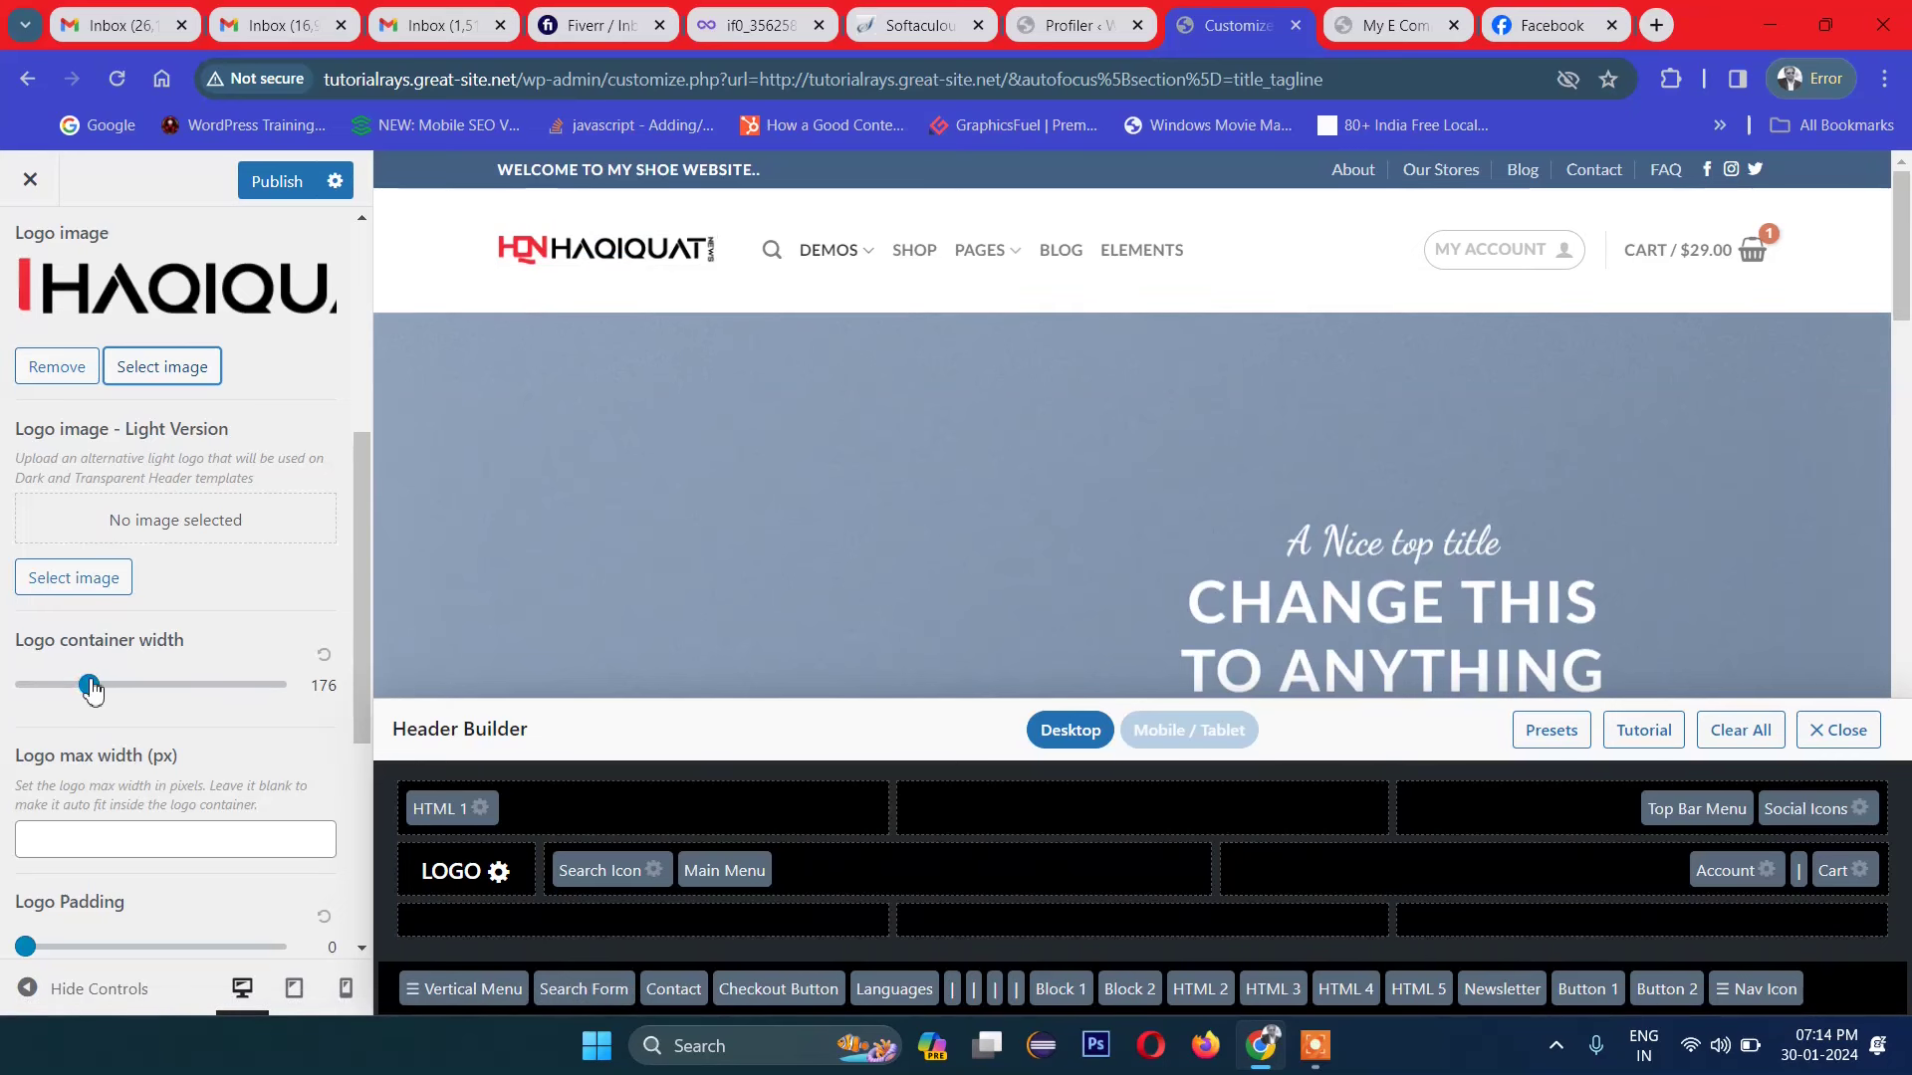
Step: Set the logo container width to 176 and the logo padding to 1
mouse_move(88, 690)
left_mouse_down()
mouse_move(62, 690)
mouse_move(176, 690)
mouse_move(113, 690)
left_mouse_up()
scroll(249, 665, "down", 3)
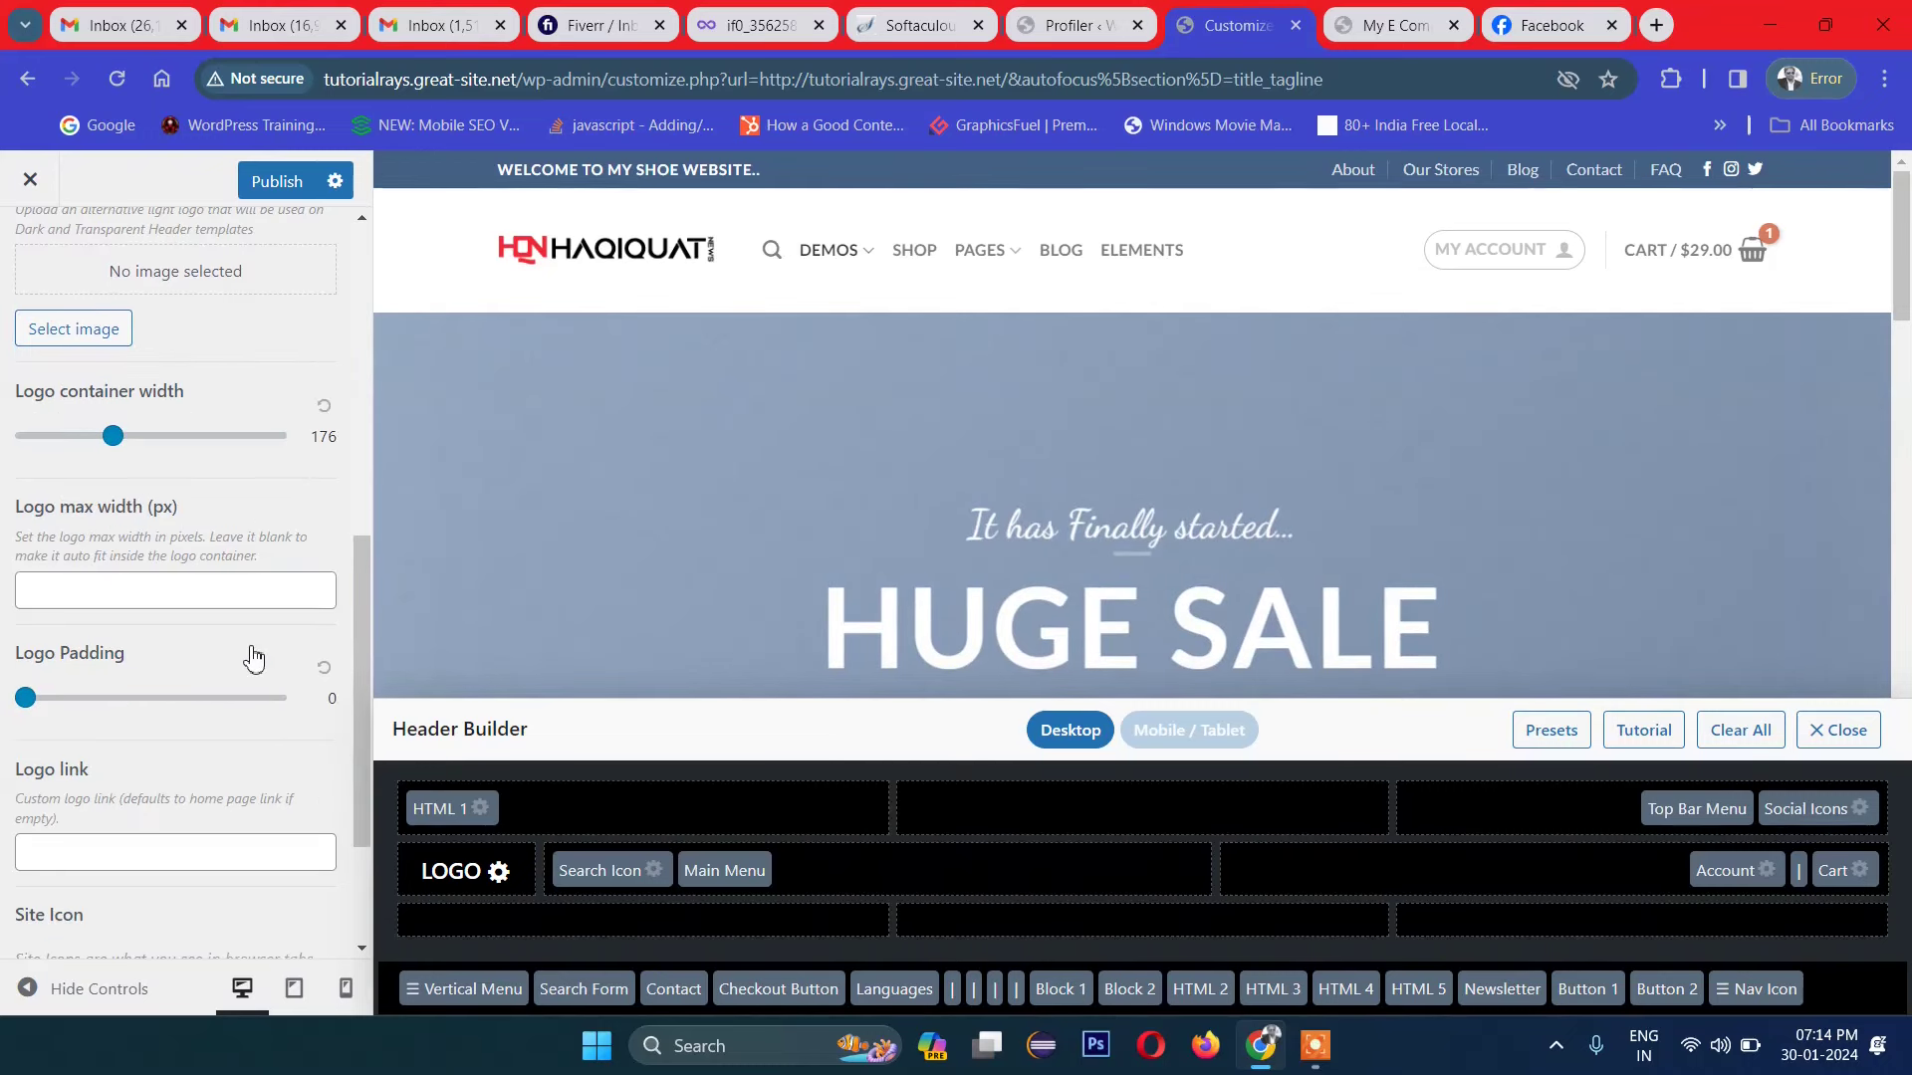
left_click(133, 609)
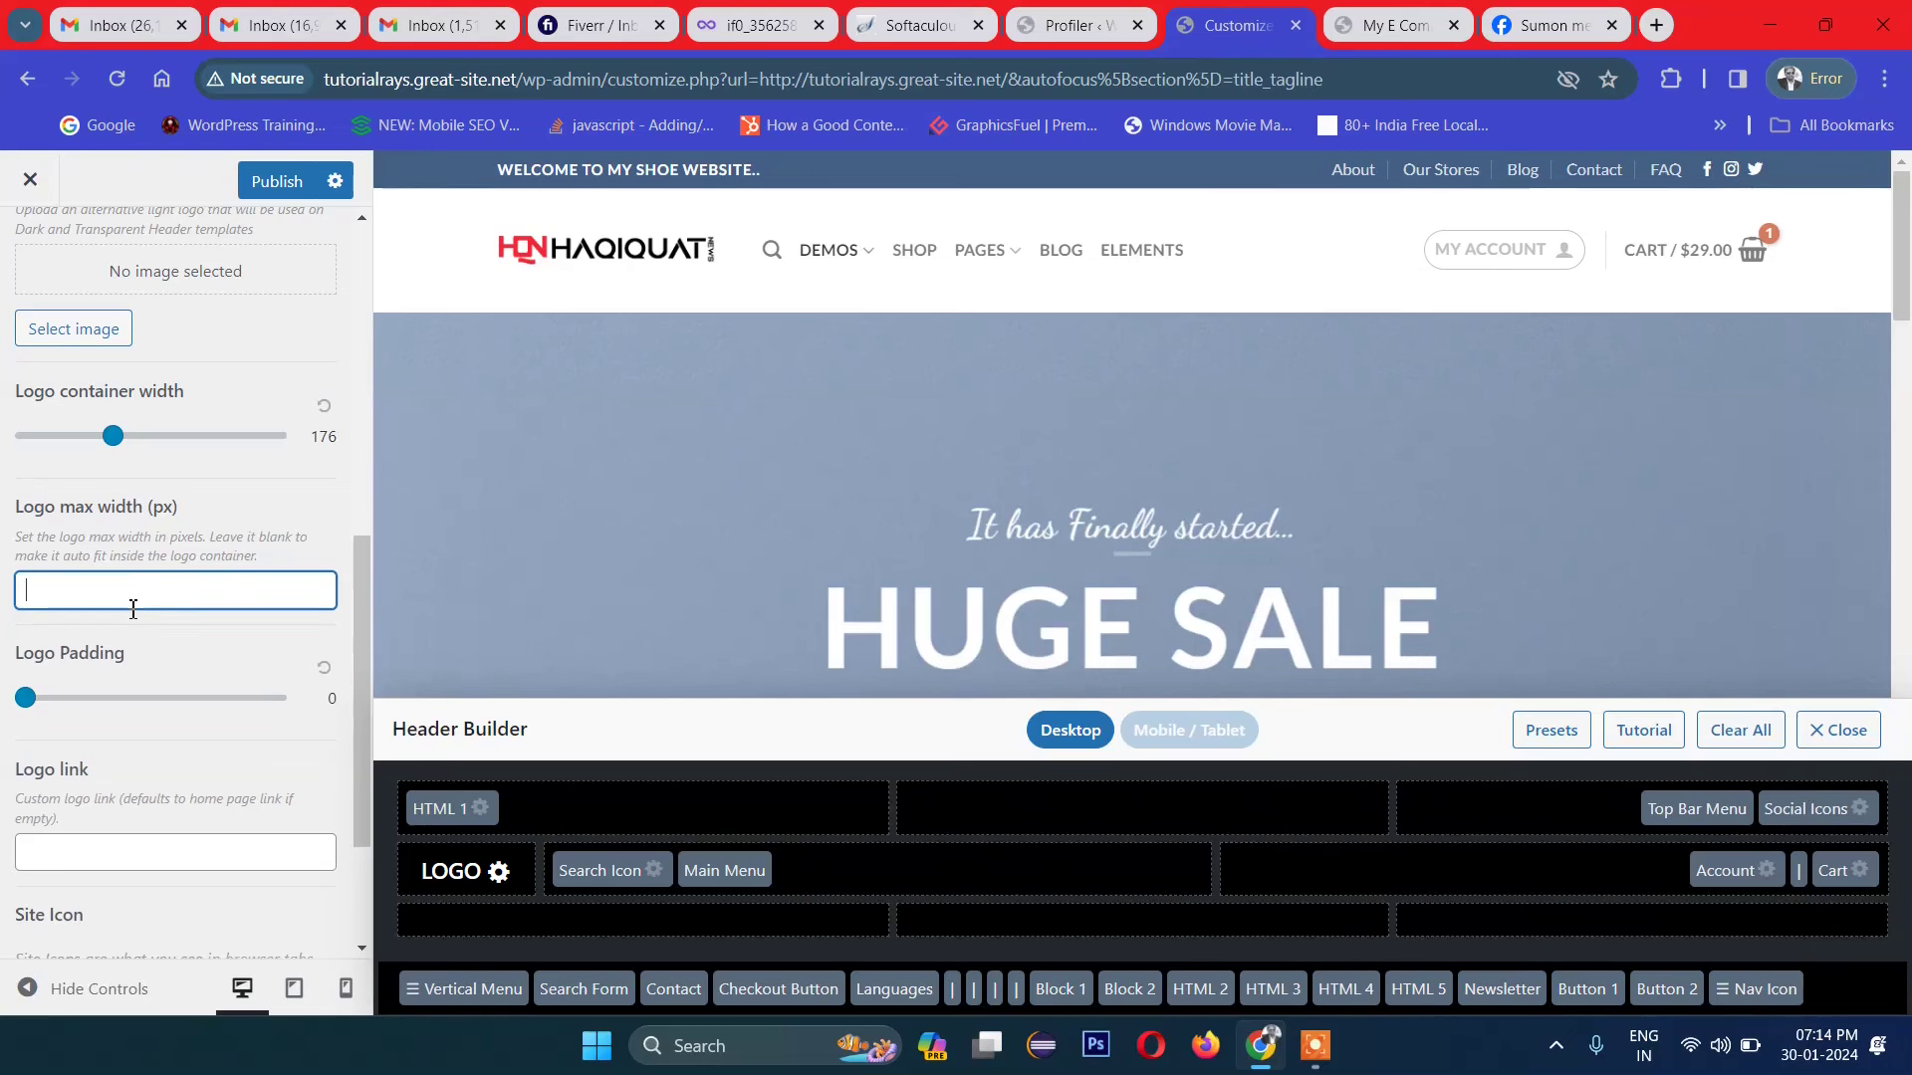
left_click_drag(27, 699, 43, 700)
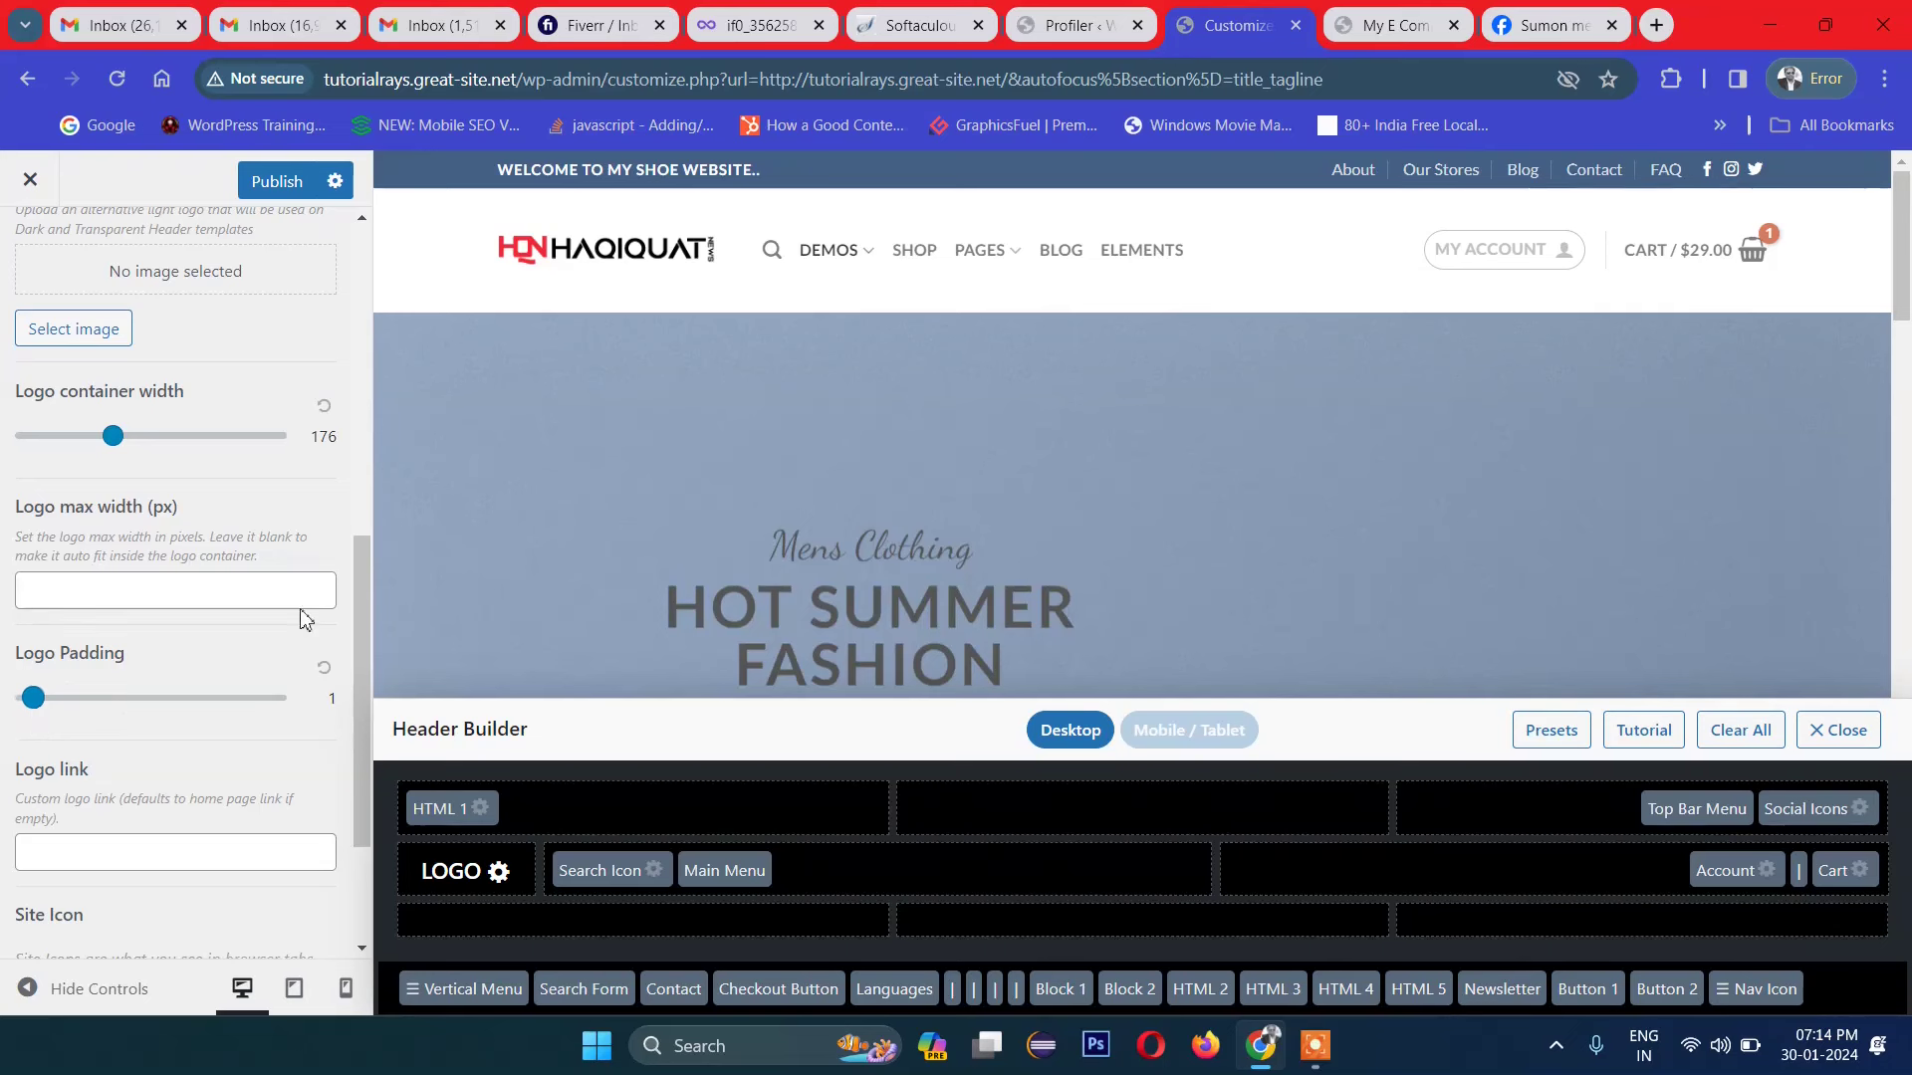
scroll(235, 684, "down", 2)
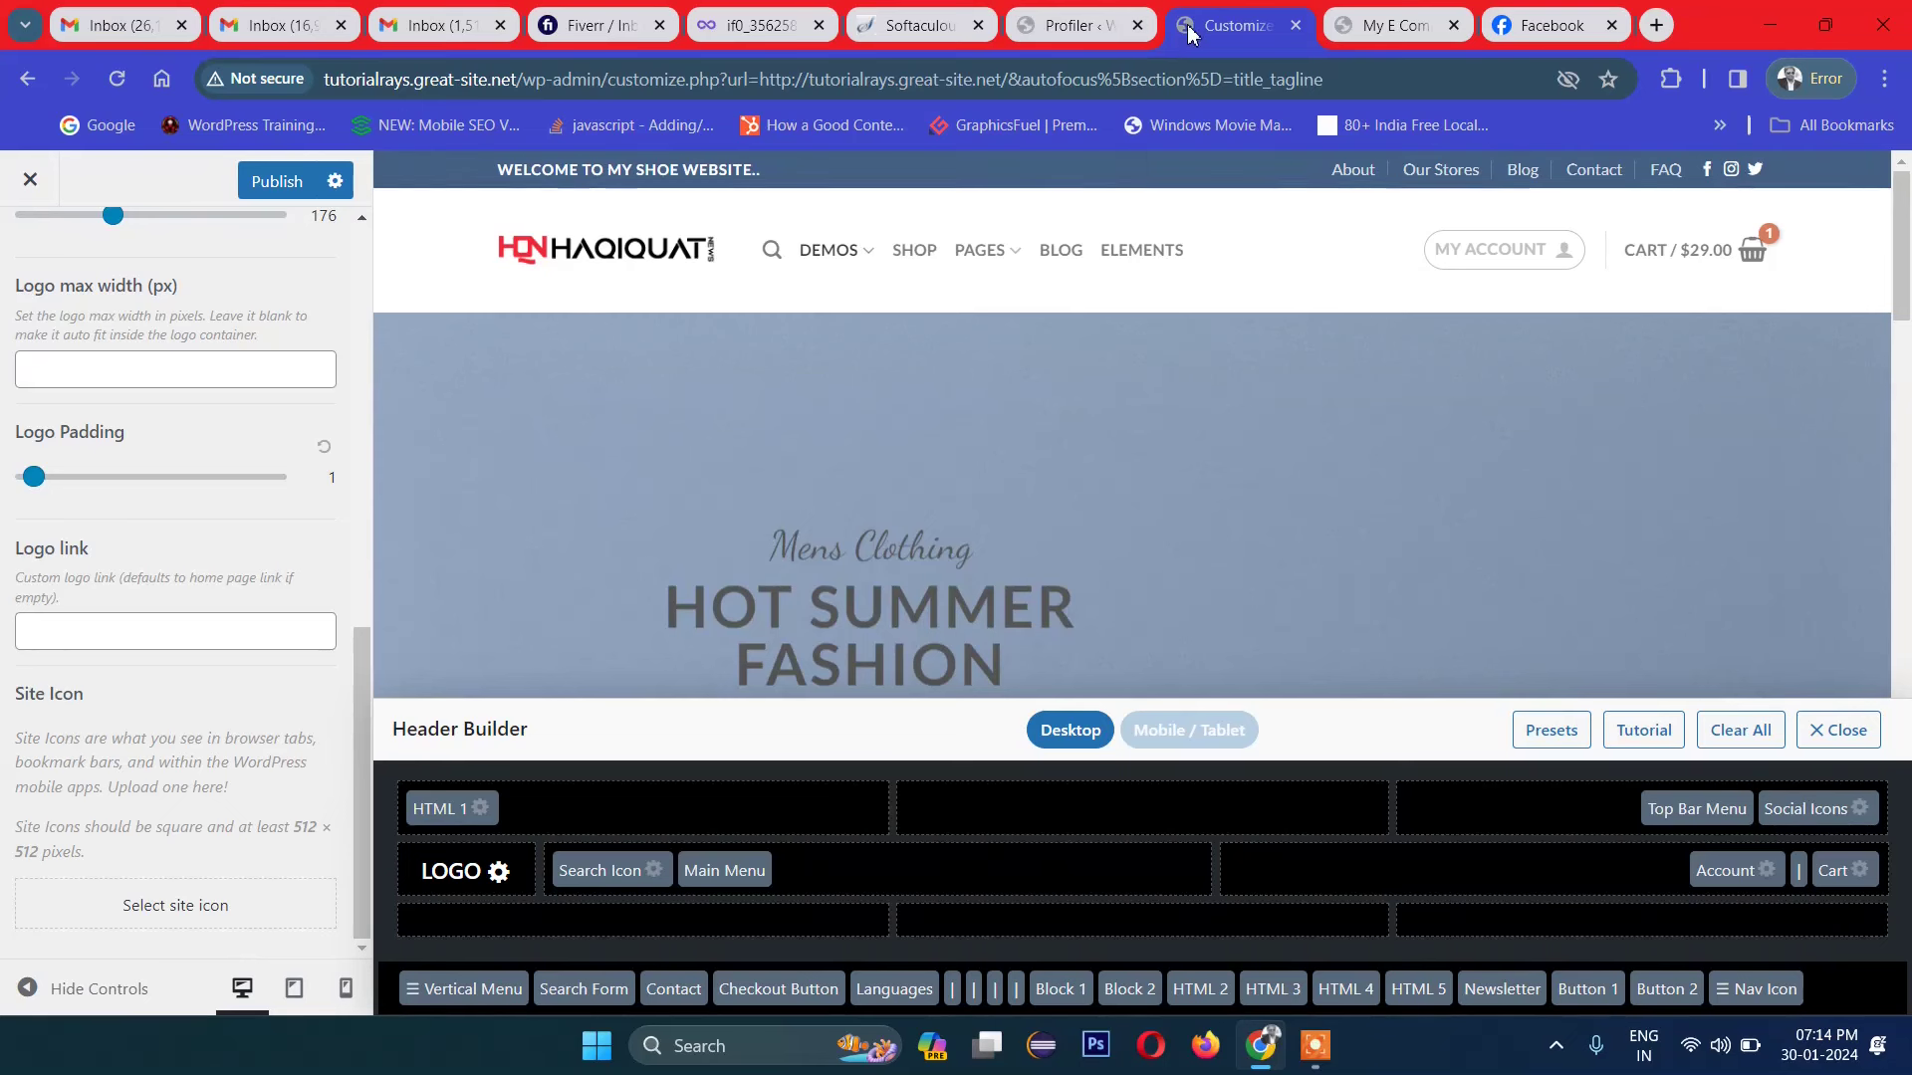
Step: Upload dr.jpg, choose it as the site icon and crop it to the square area
left_click(183, 908)
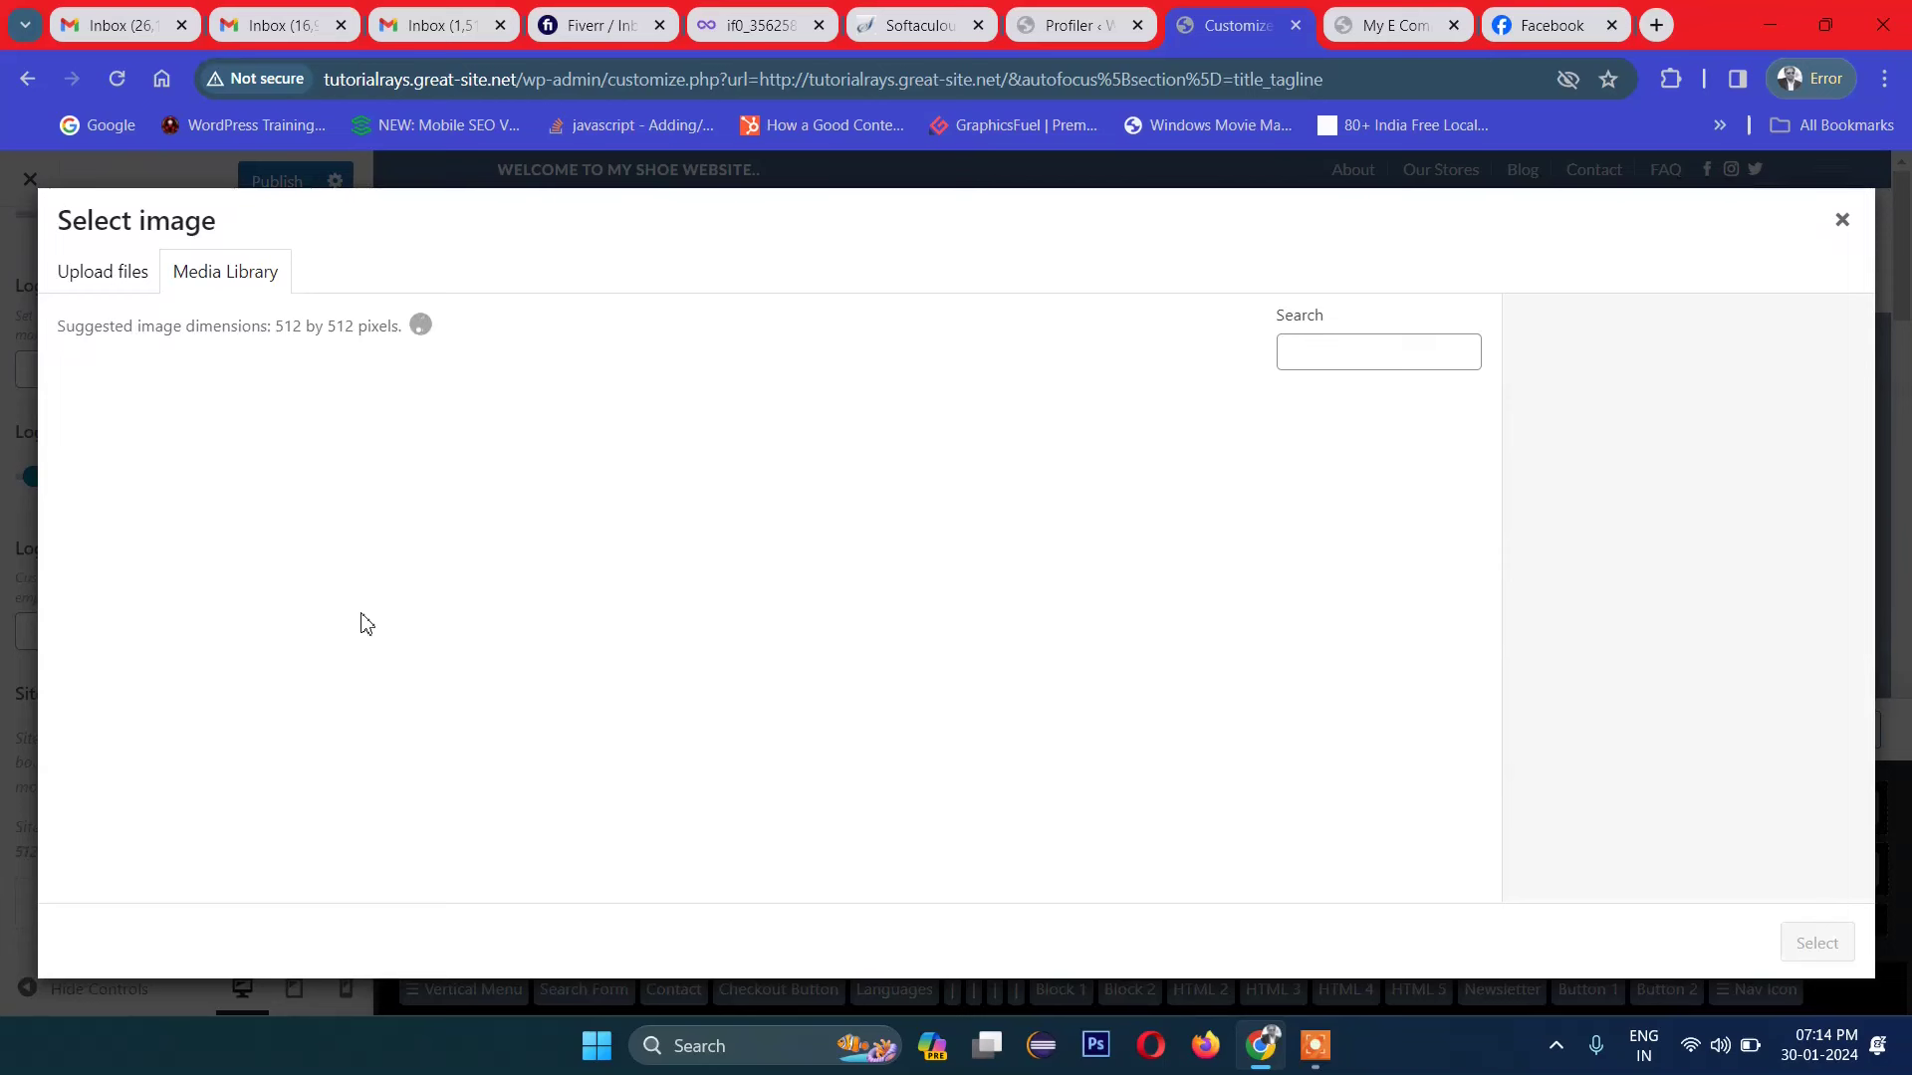
left_click(117, 279)
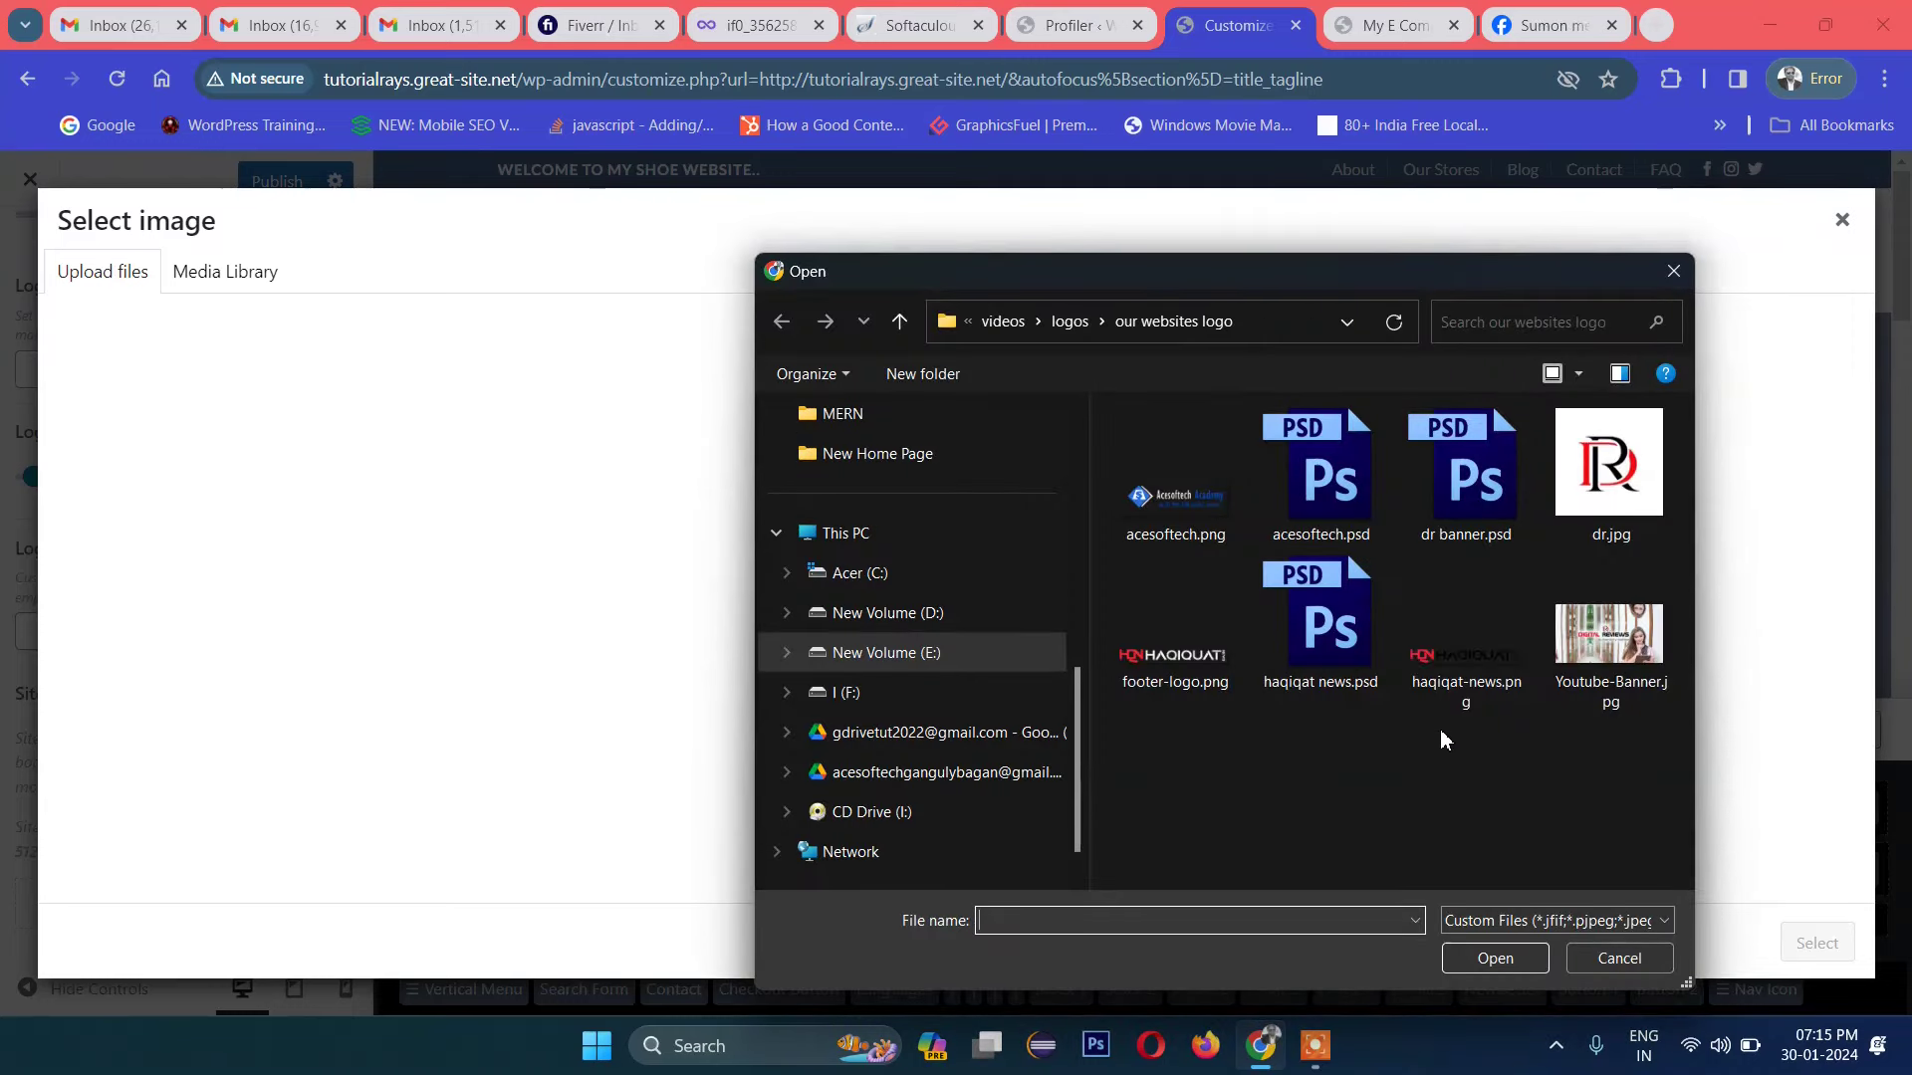
left_click(1605, 487)
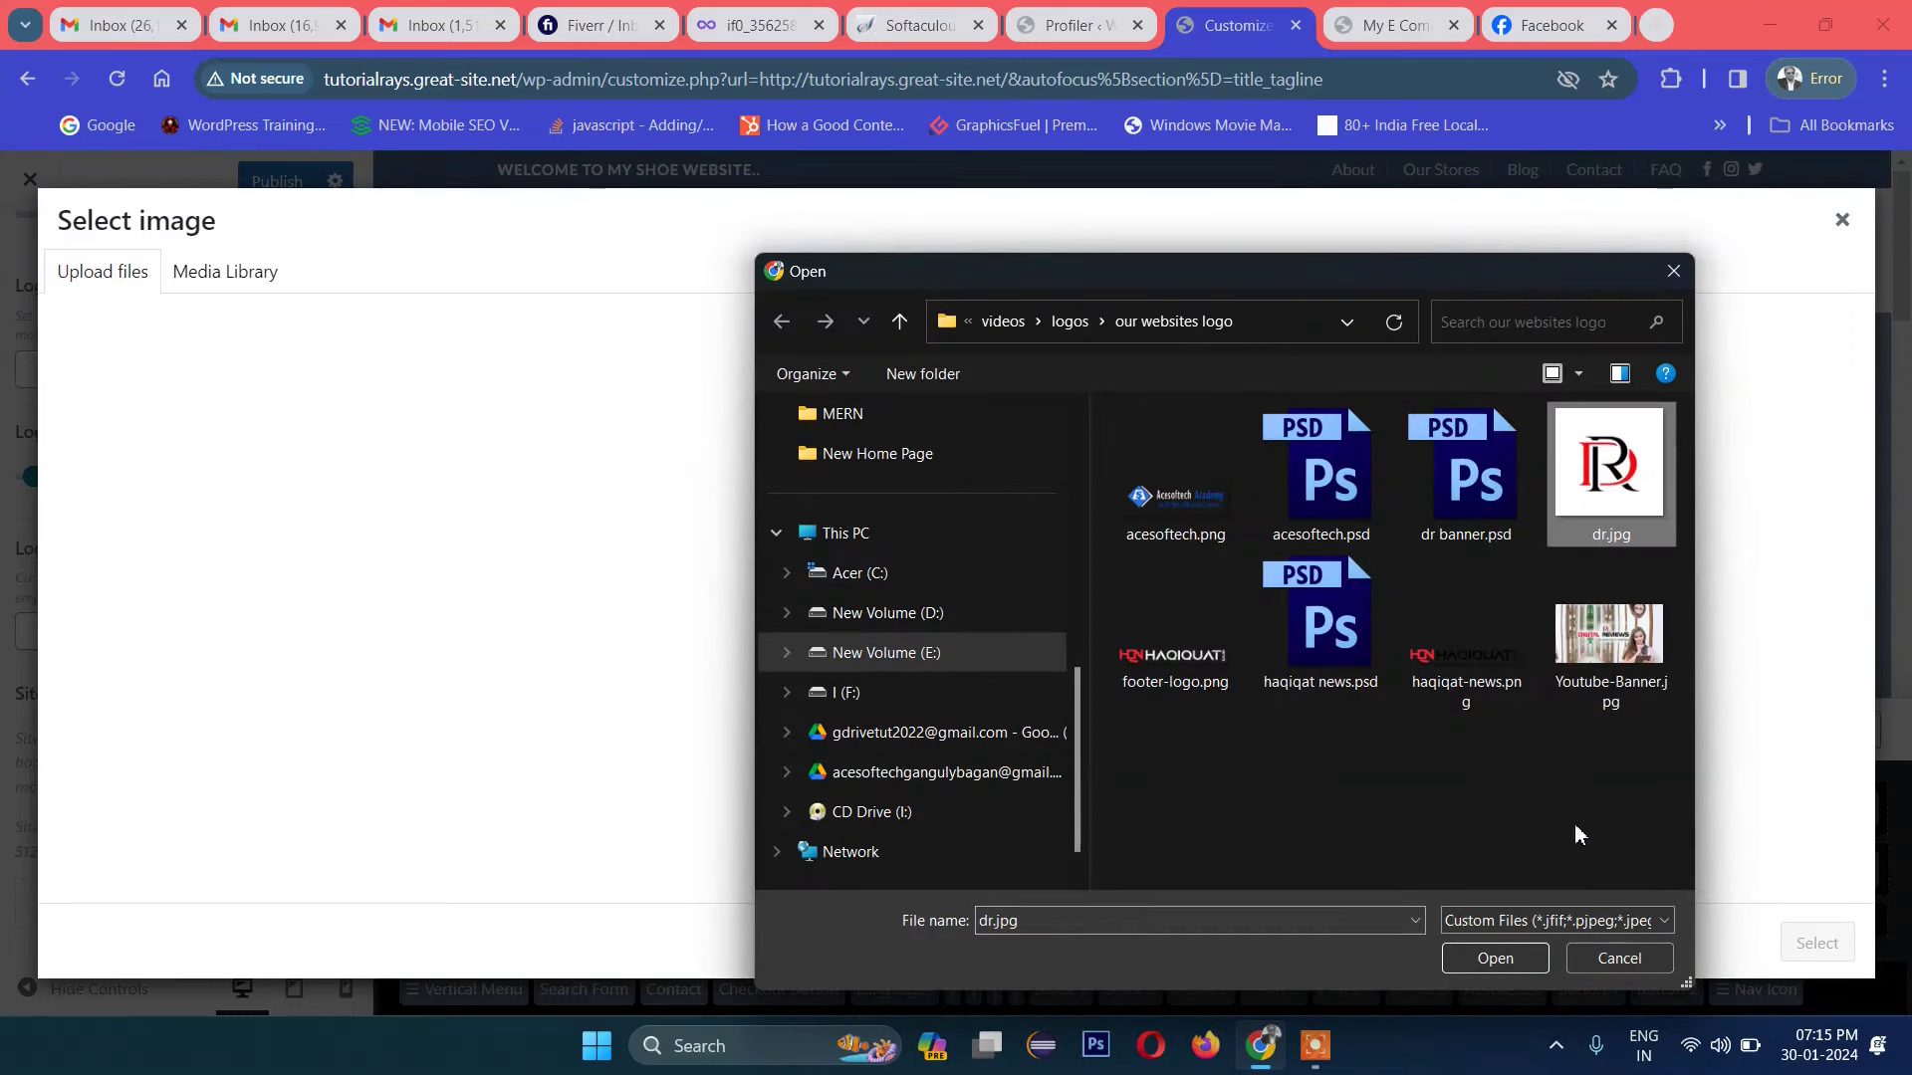
left_click(1484, 963)
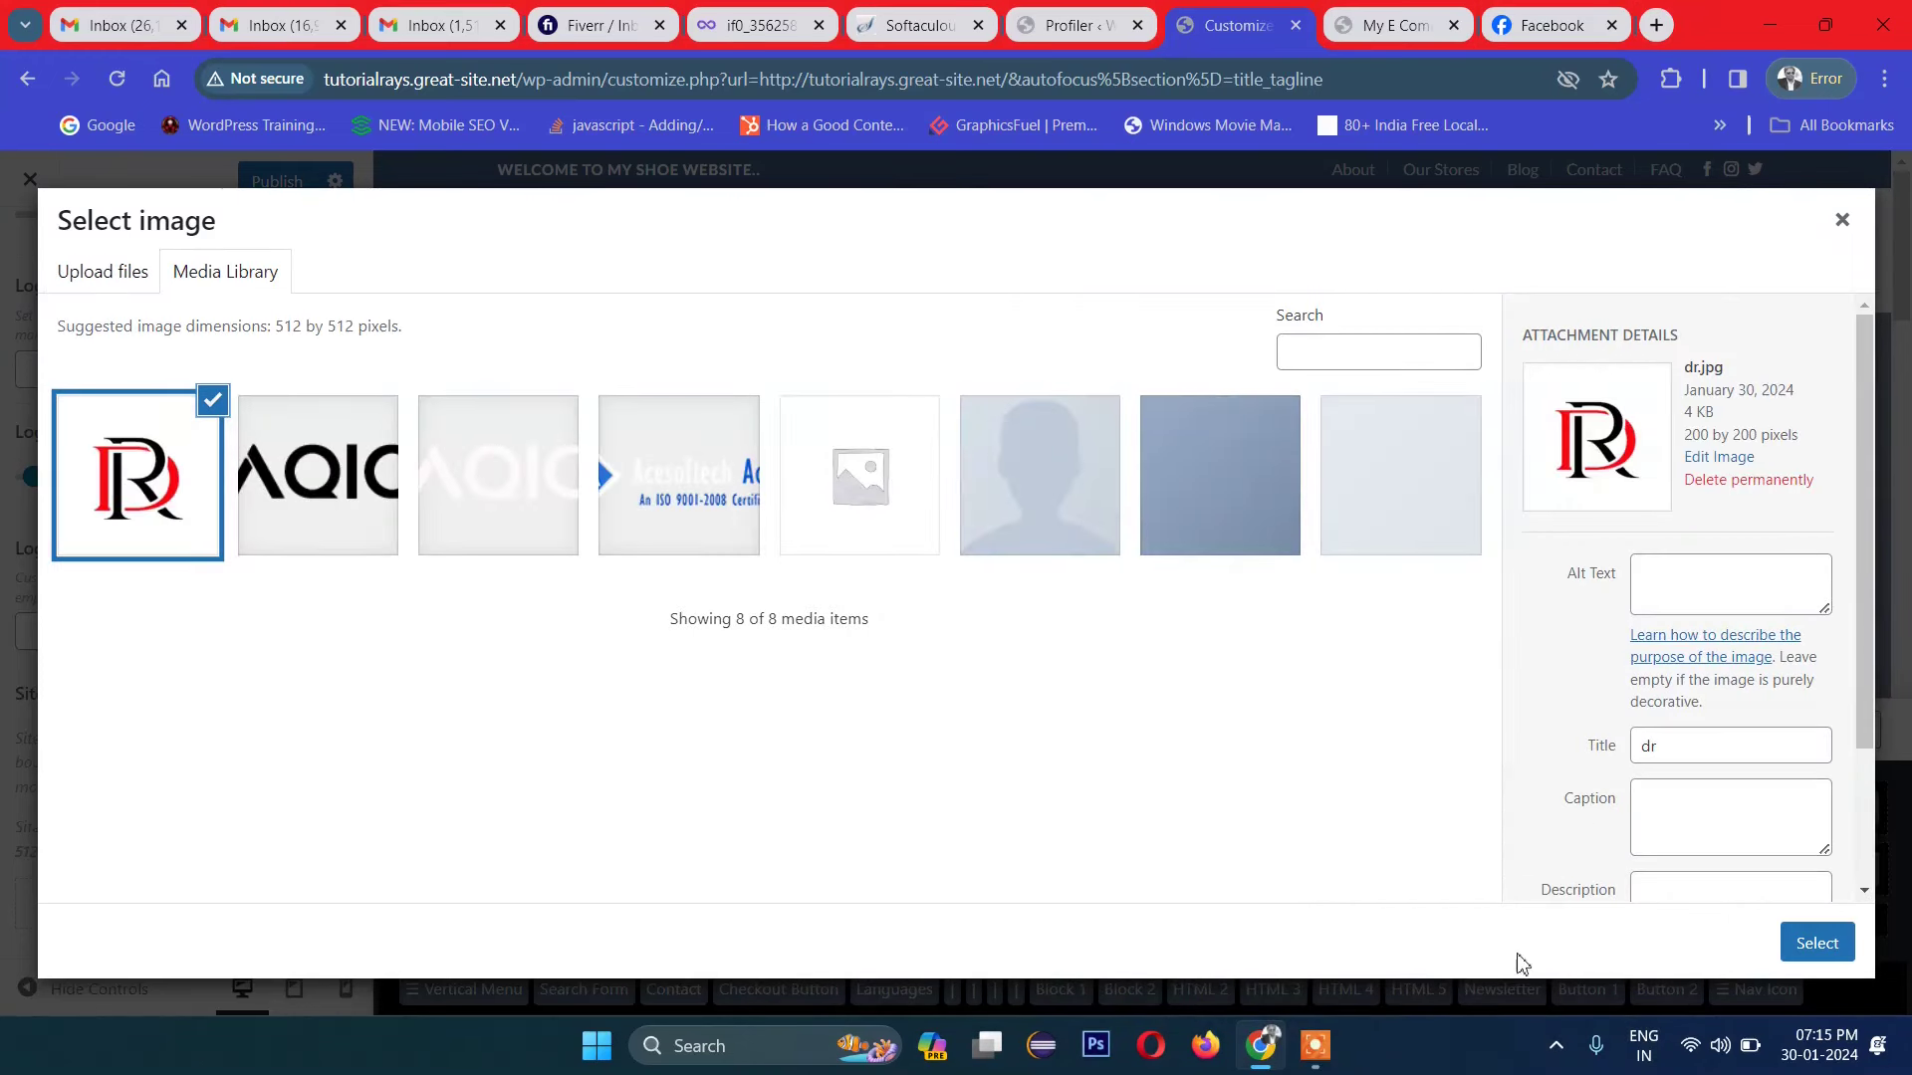
left_click(1781, 940)
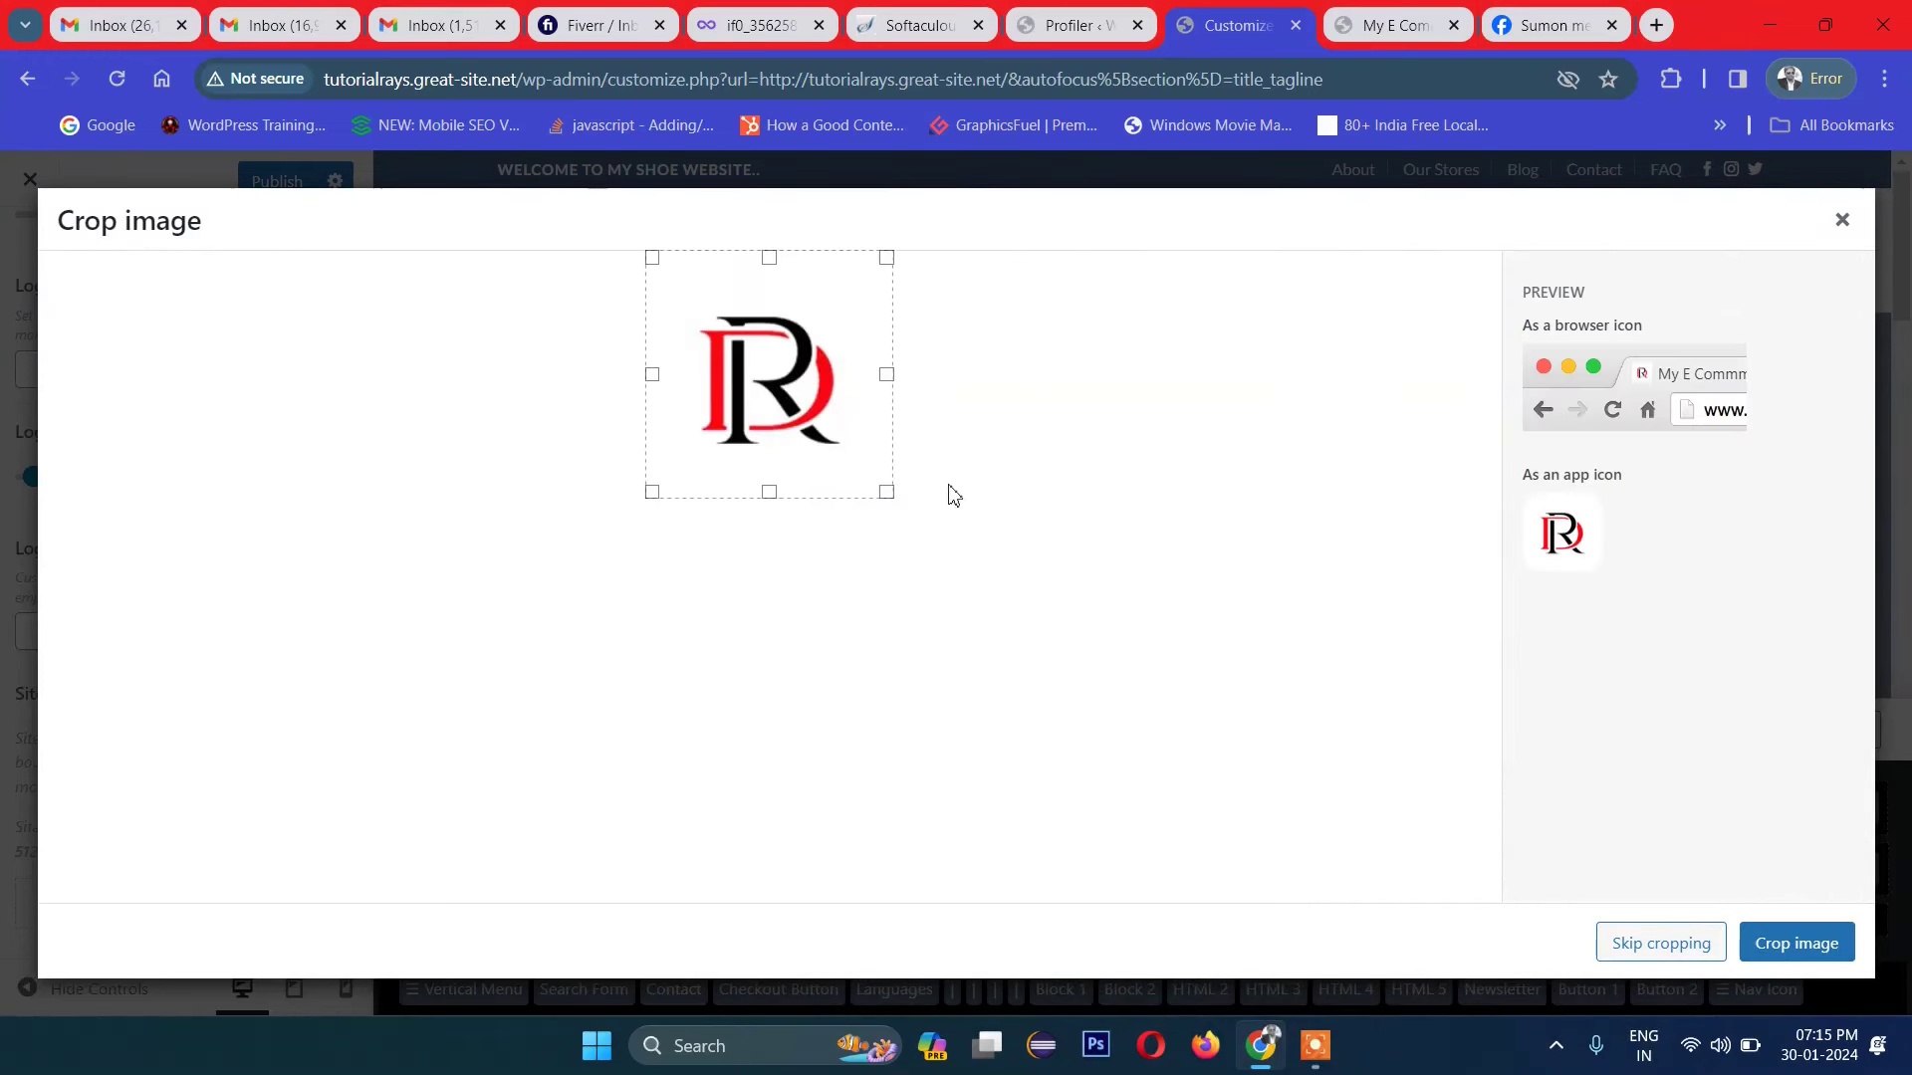
left_click(1769, 945)
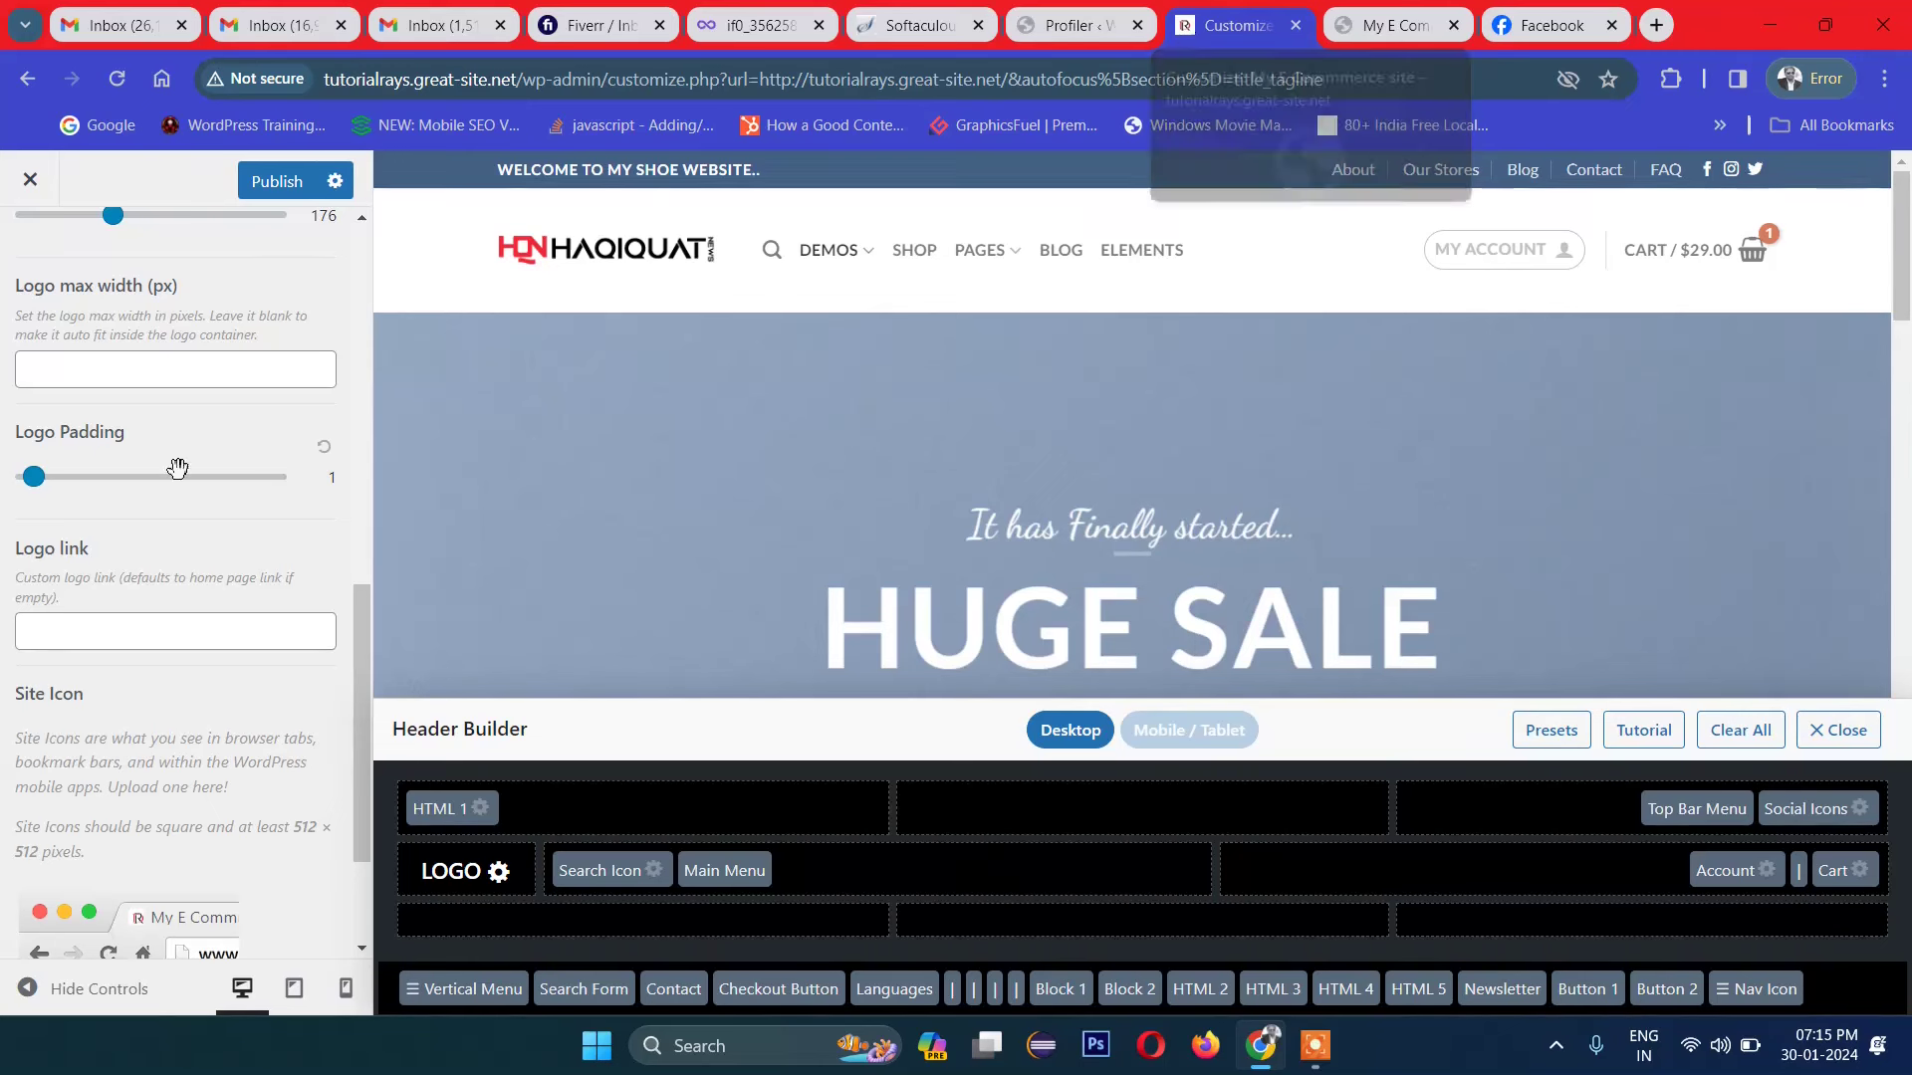
scroll(99, 678, "down", 2)
scroll(110, 648, "up", 10)
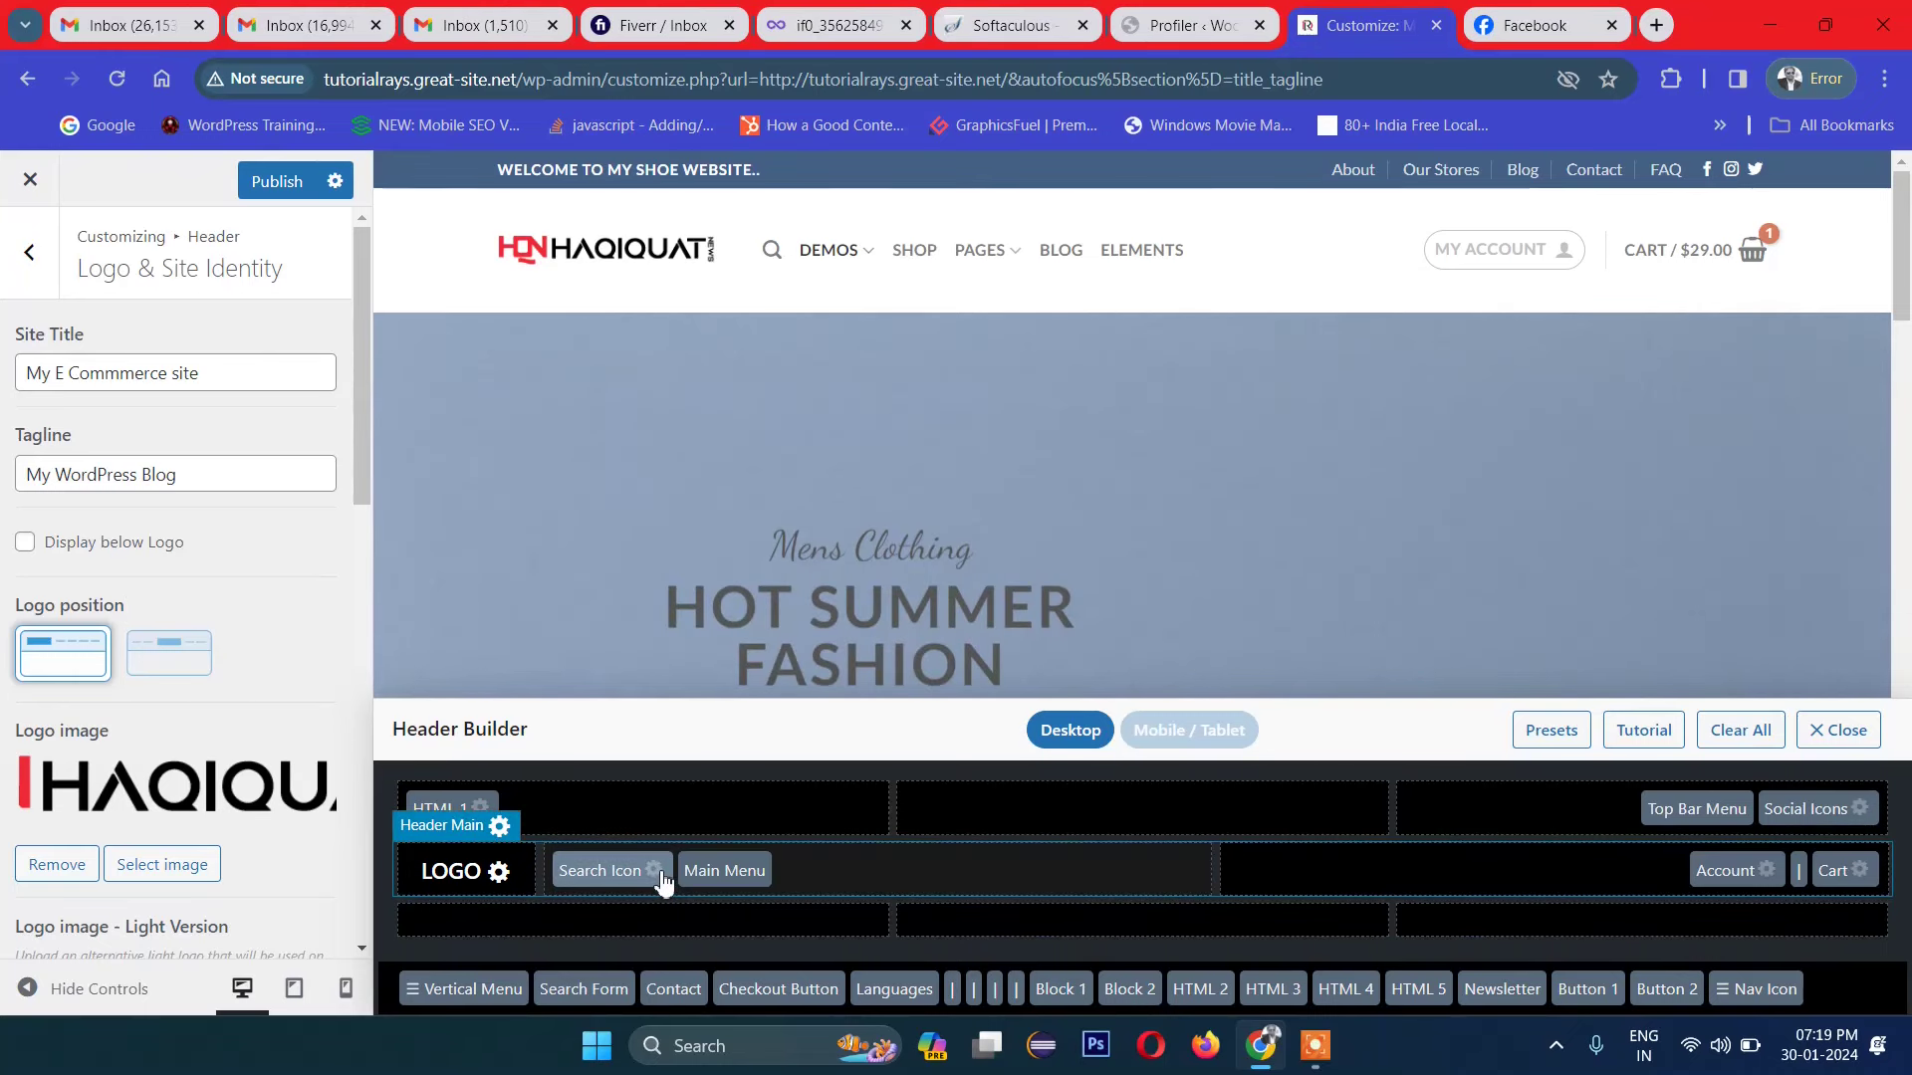
Step: Try the filled and outlined circle search icon styles, then keep the plain magnifier
left_click(653, 872)
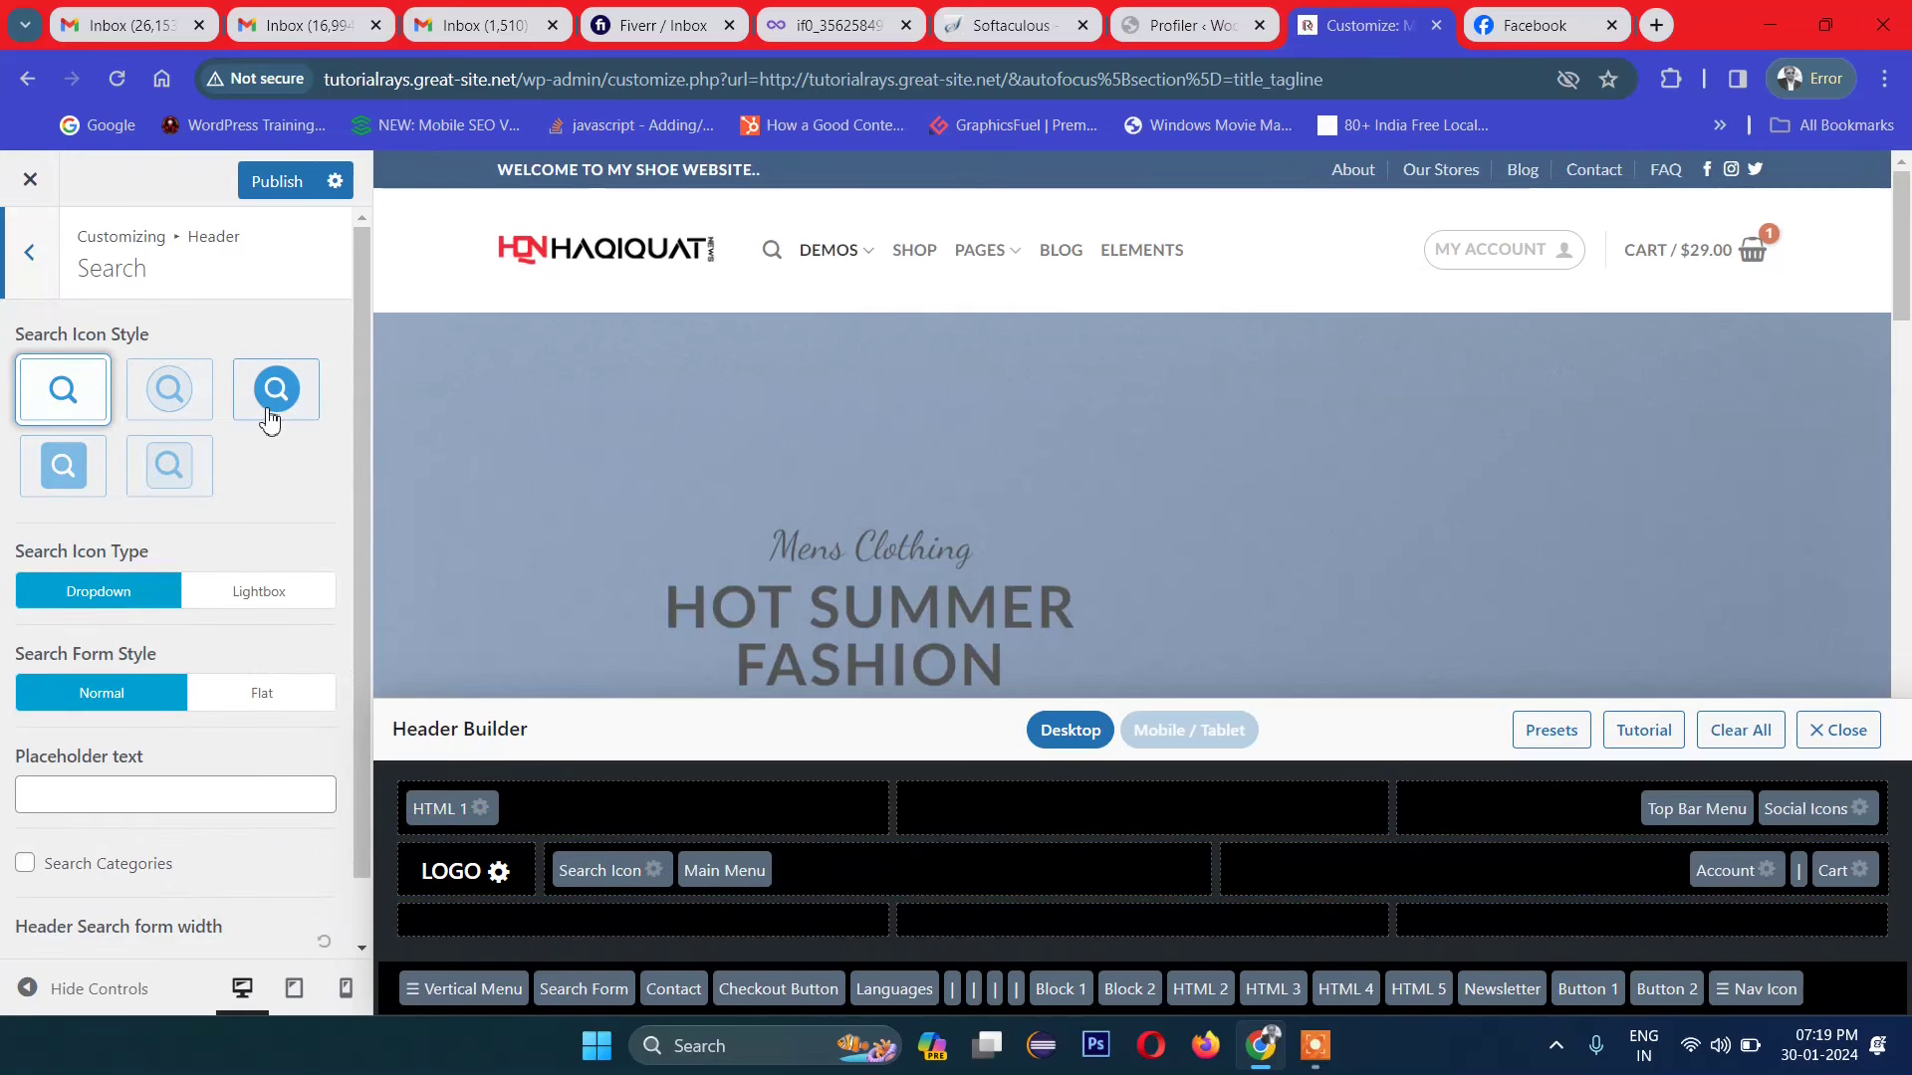
left_click(264, 410)
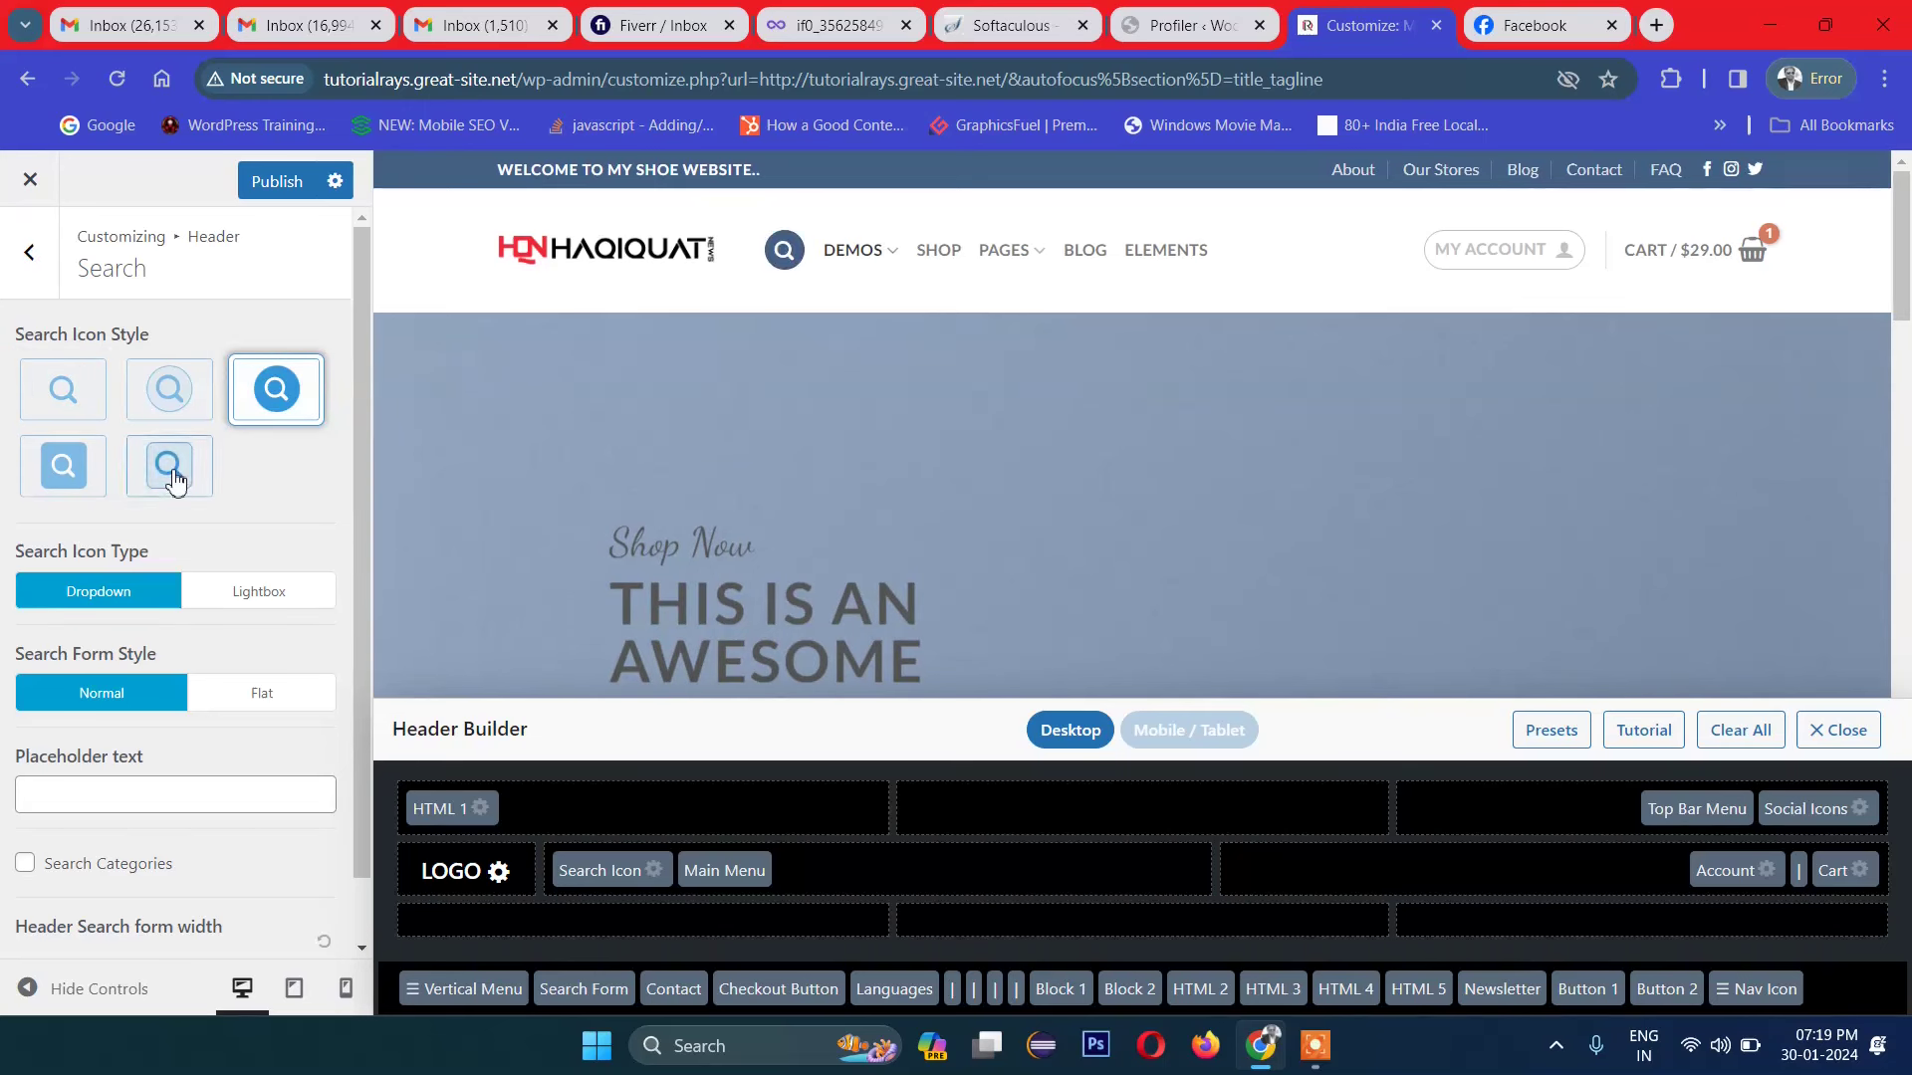
left_click(179, 414)
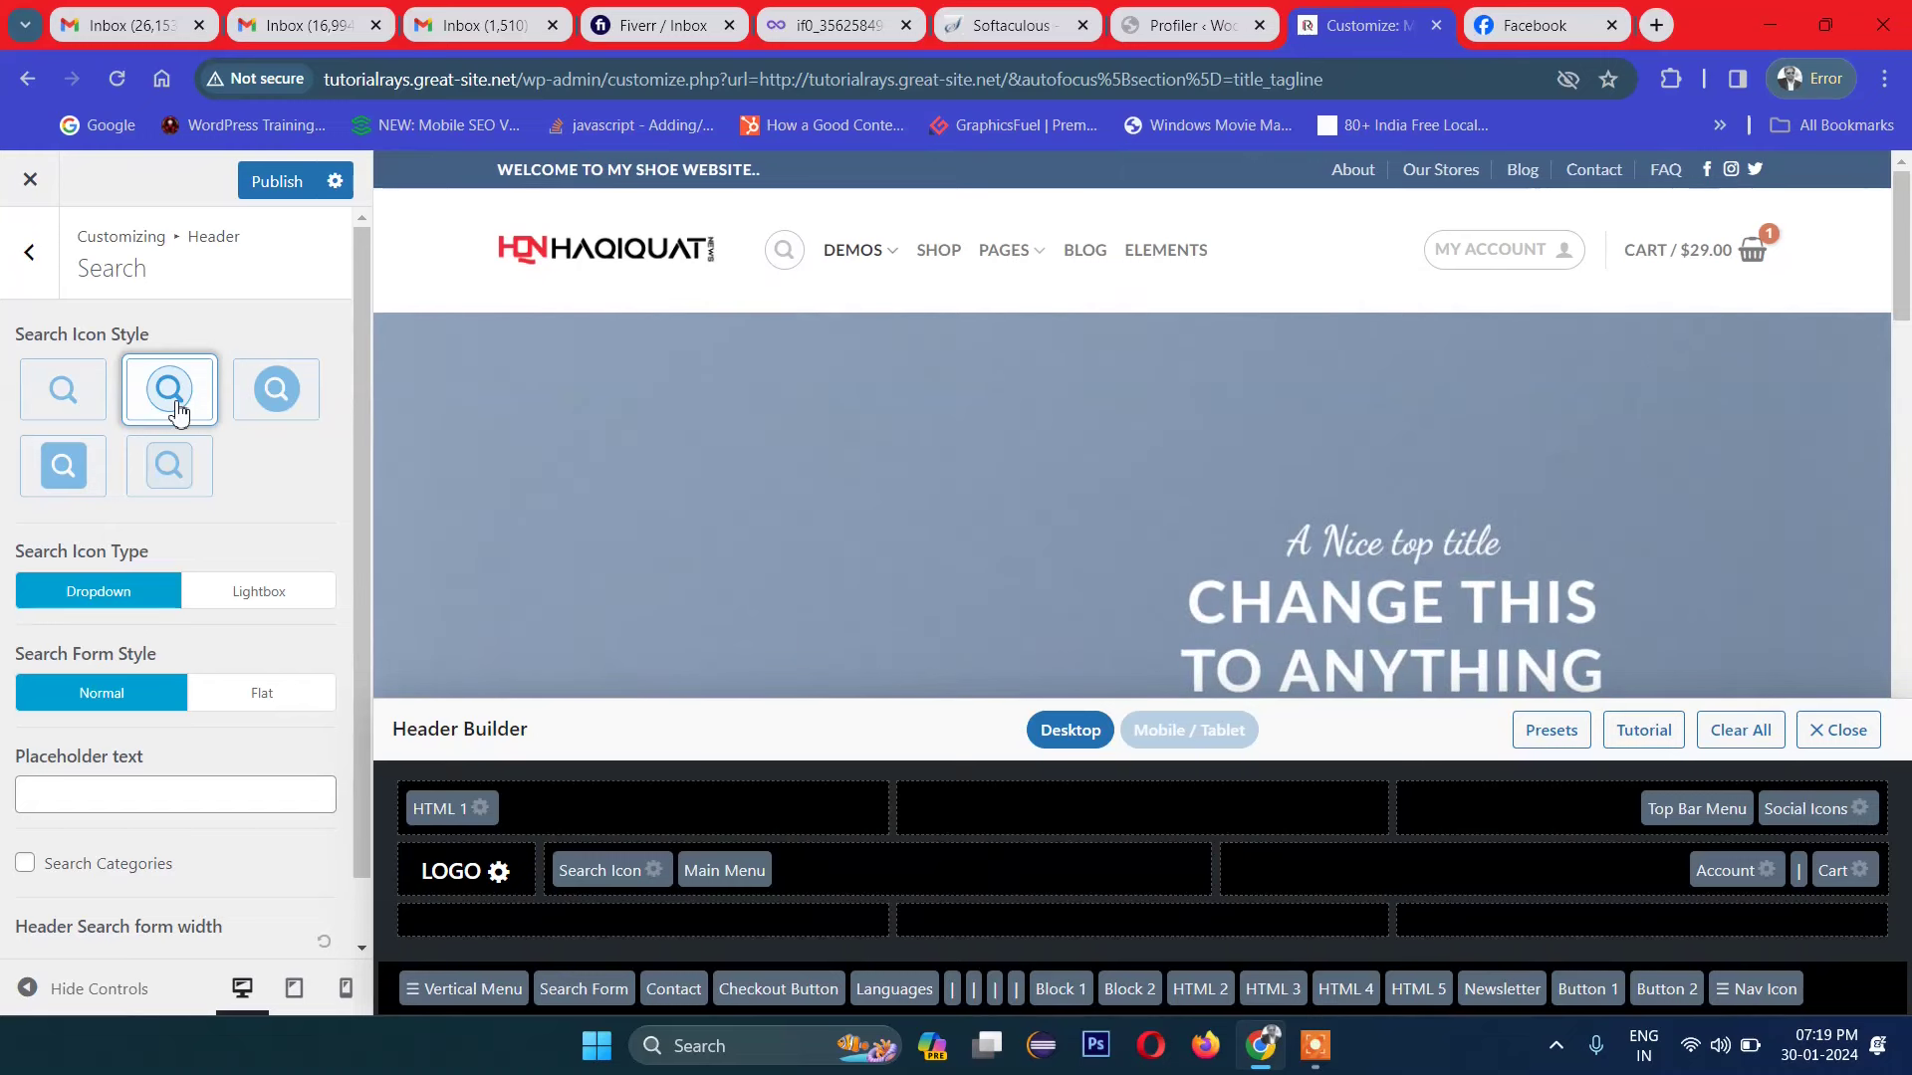
left_click(64, 413)
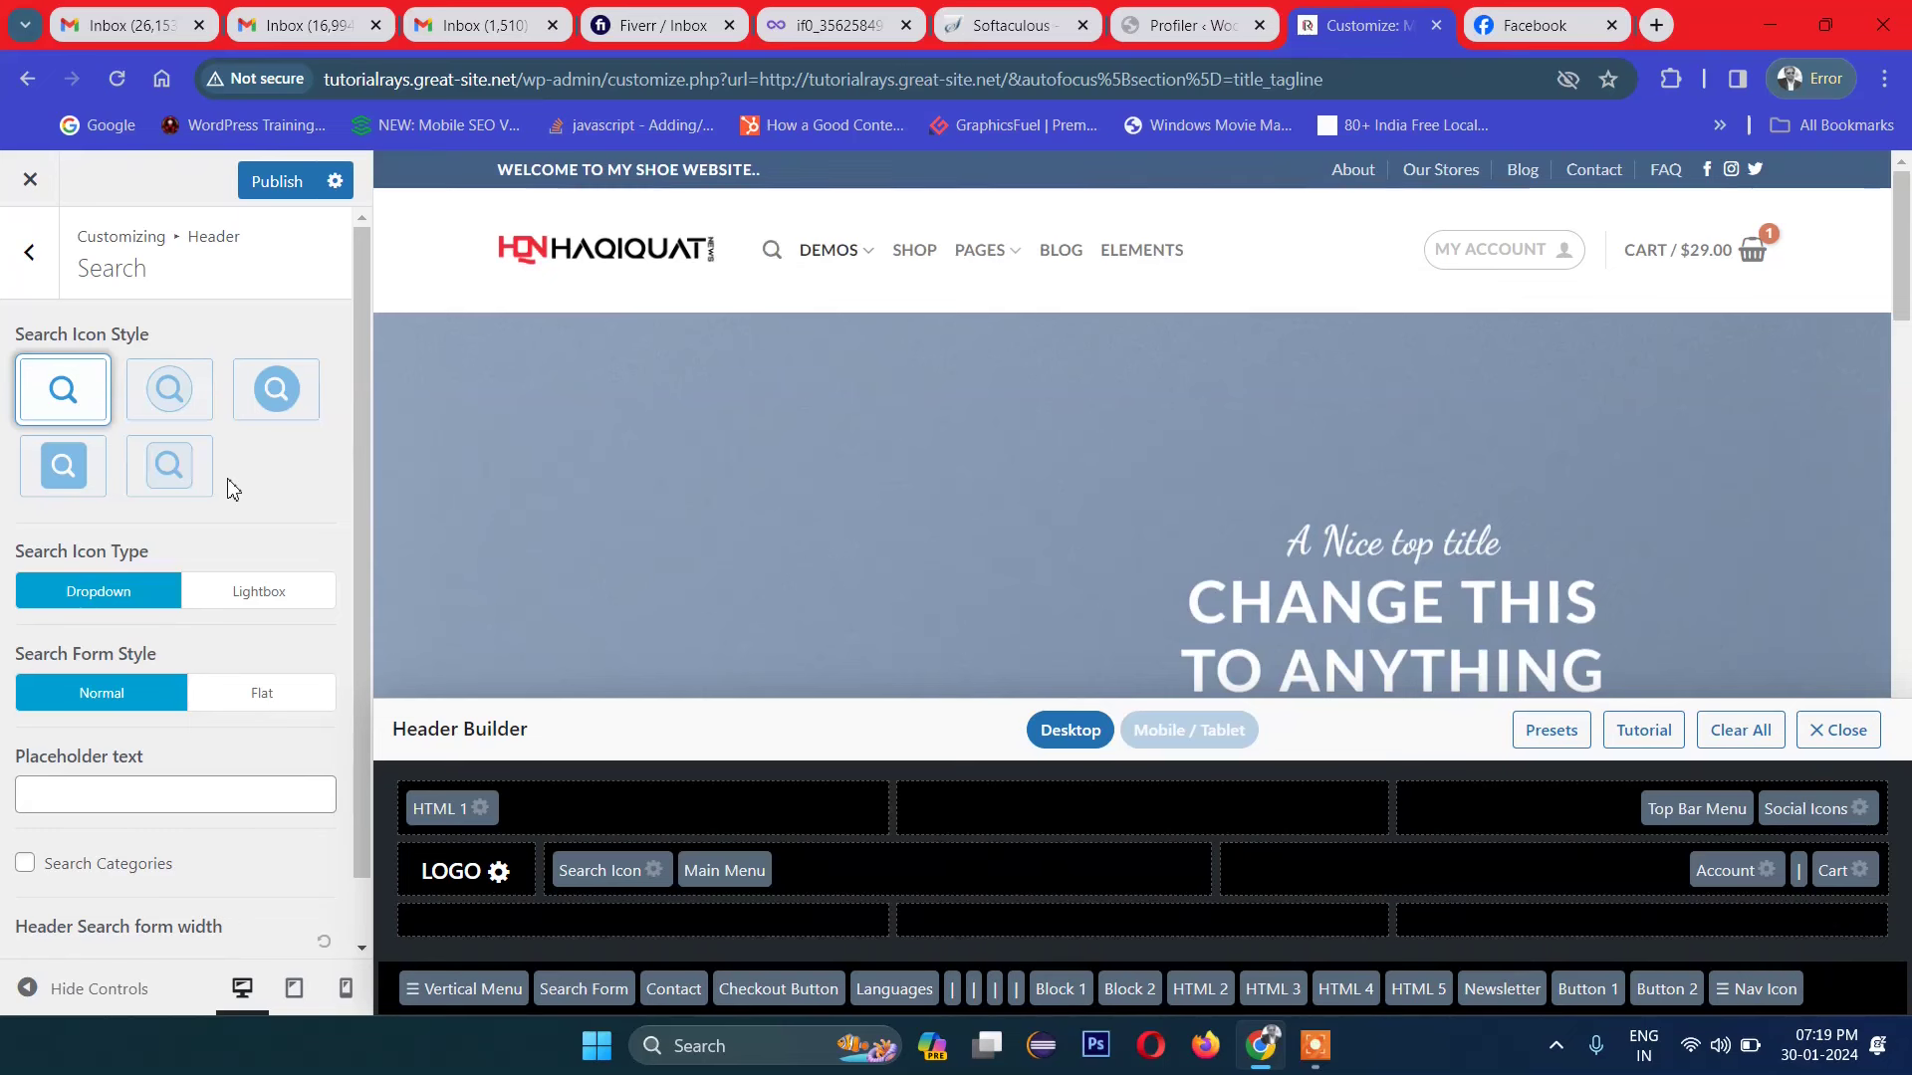
scroll(229, 538, "down", 1)
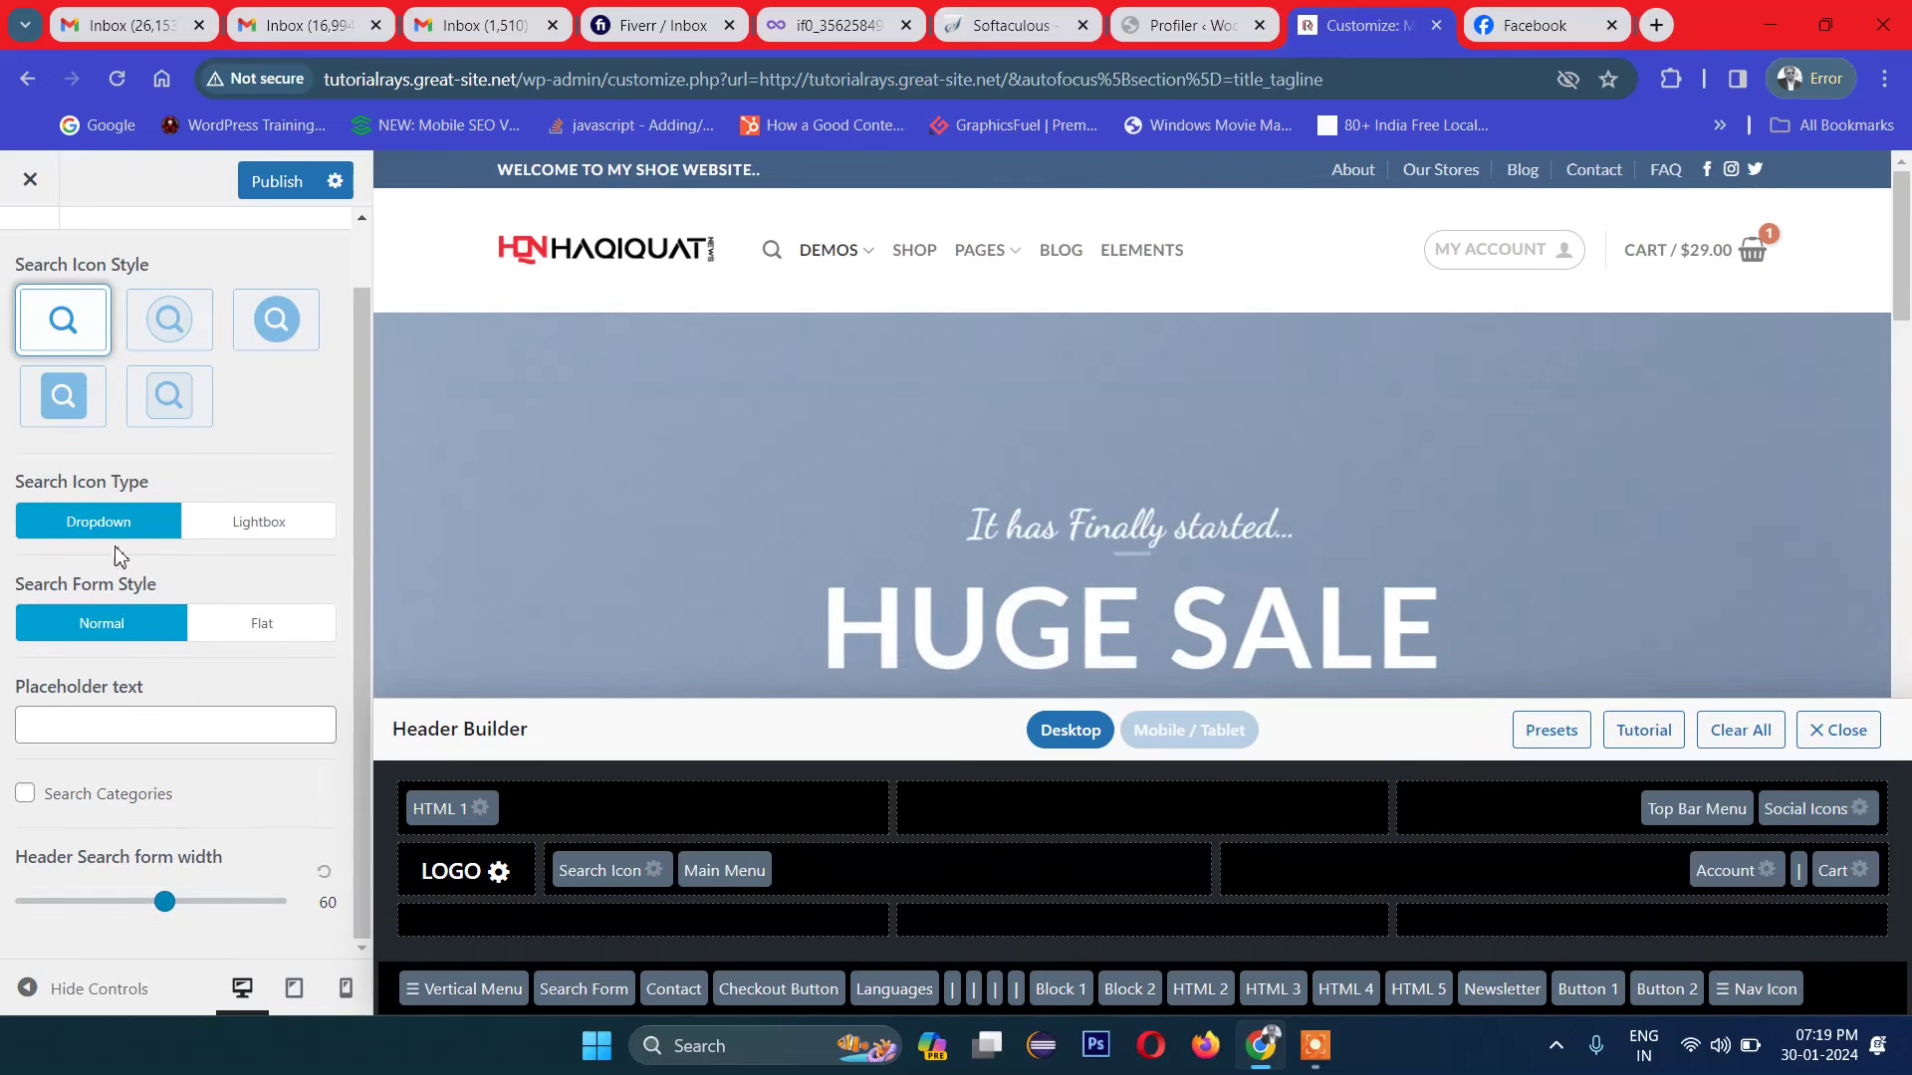
scroll(121, 686, "up", 1)
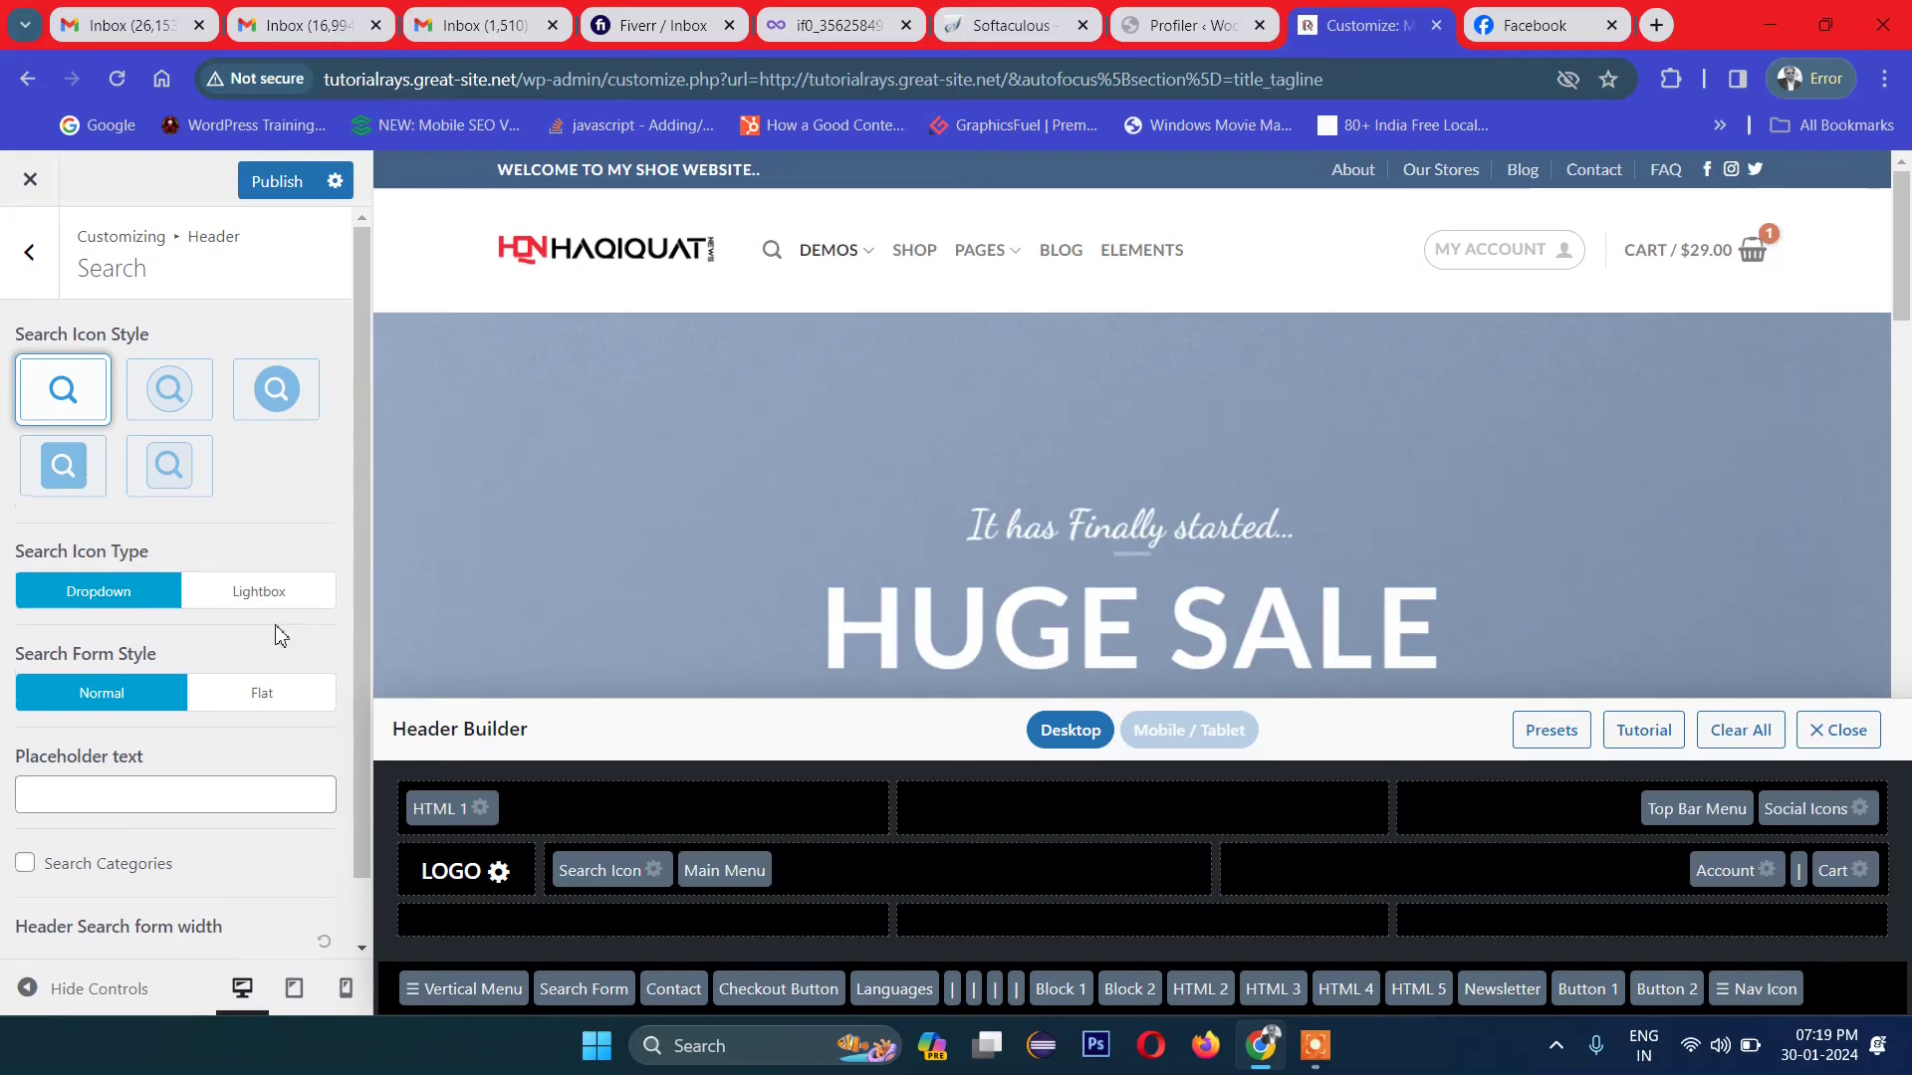
Step: Preview Lightbox against Dropdown for the search icon type, keep Lightbox, and go to Header Main
left_click(270, 597)
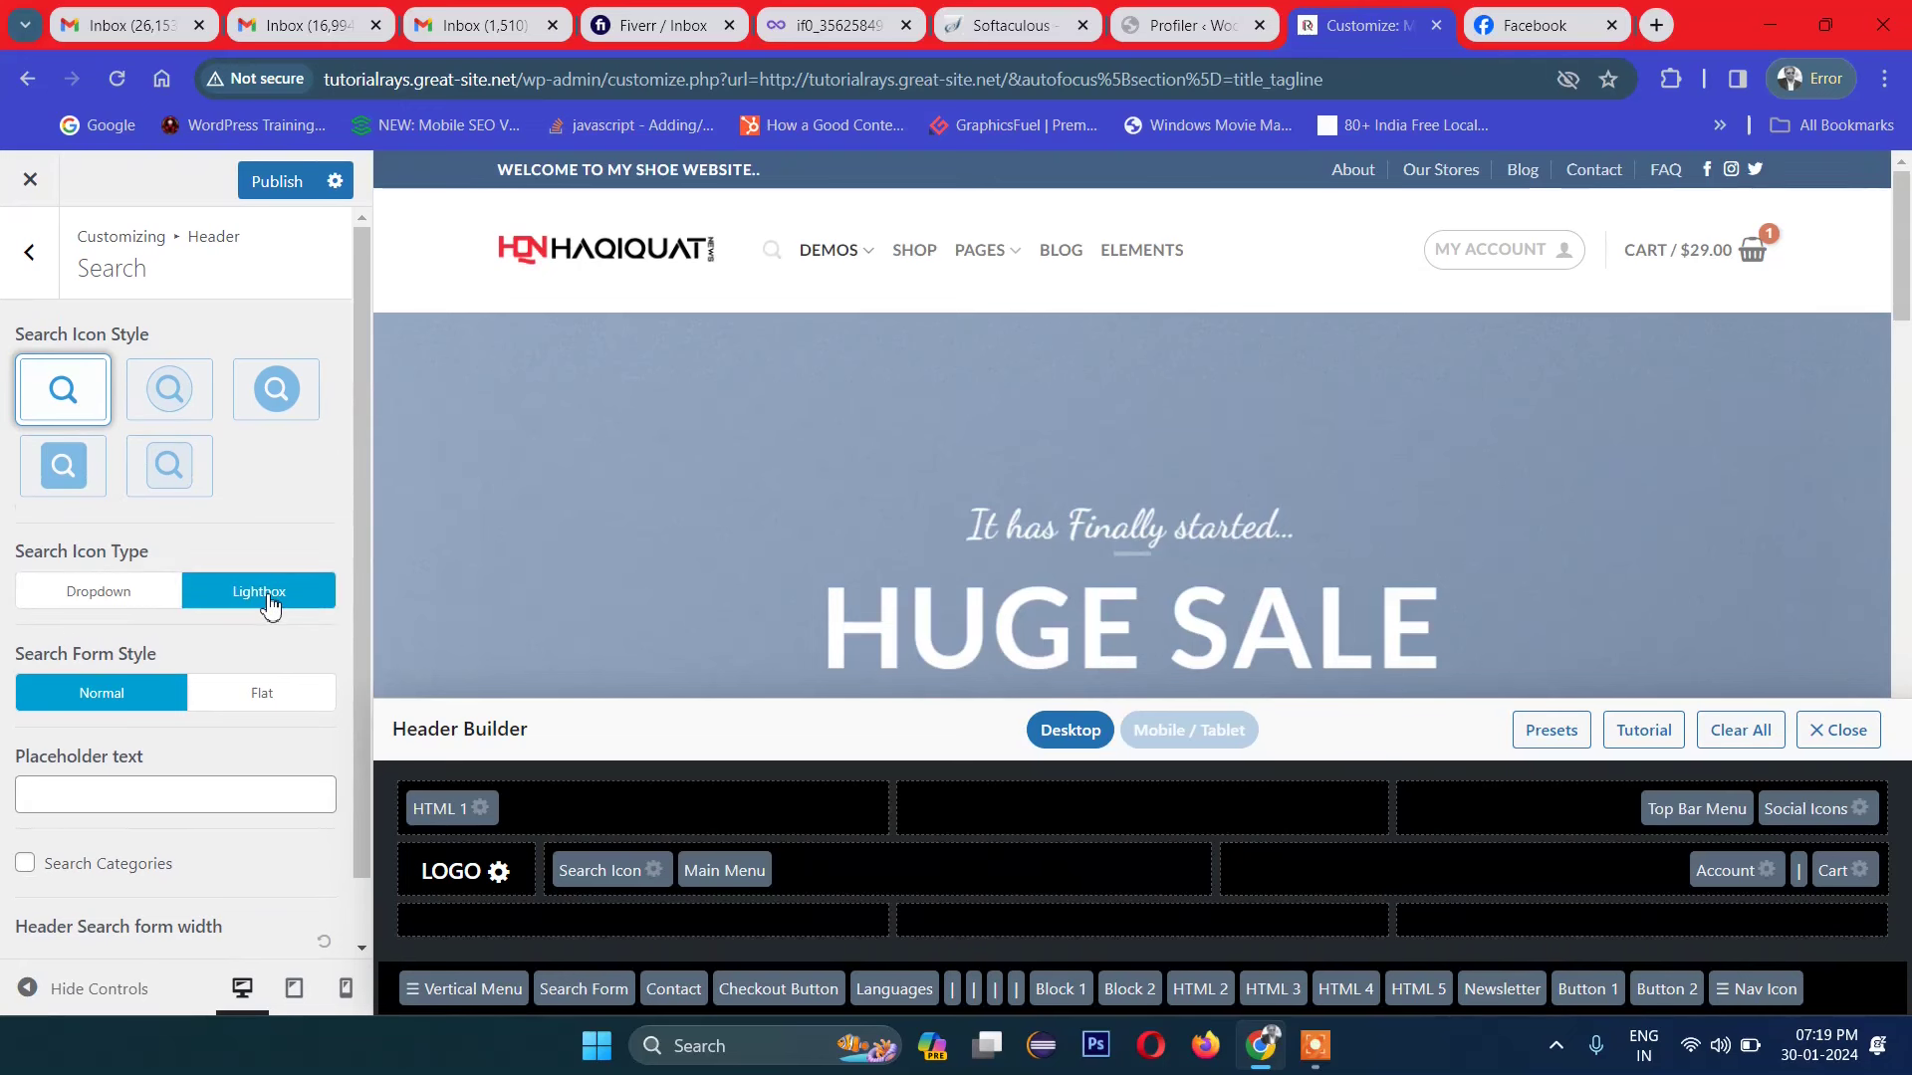
left_click(773, 251)
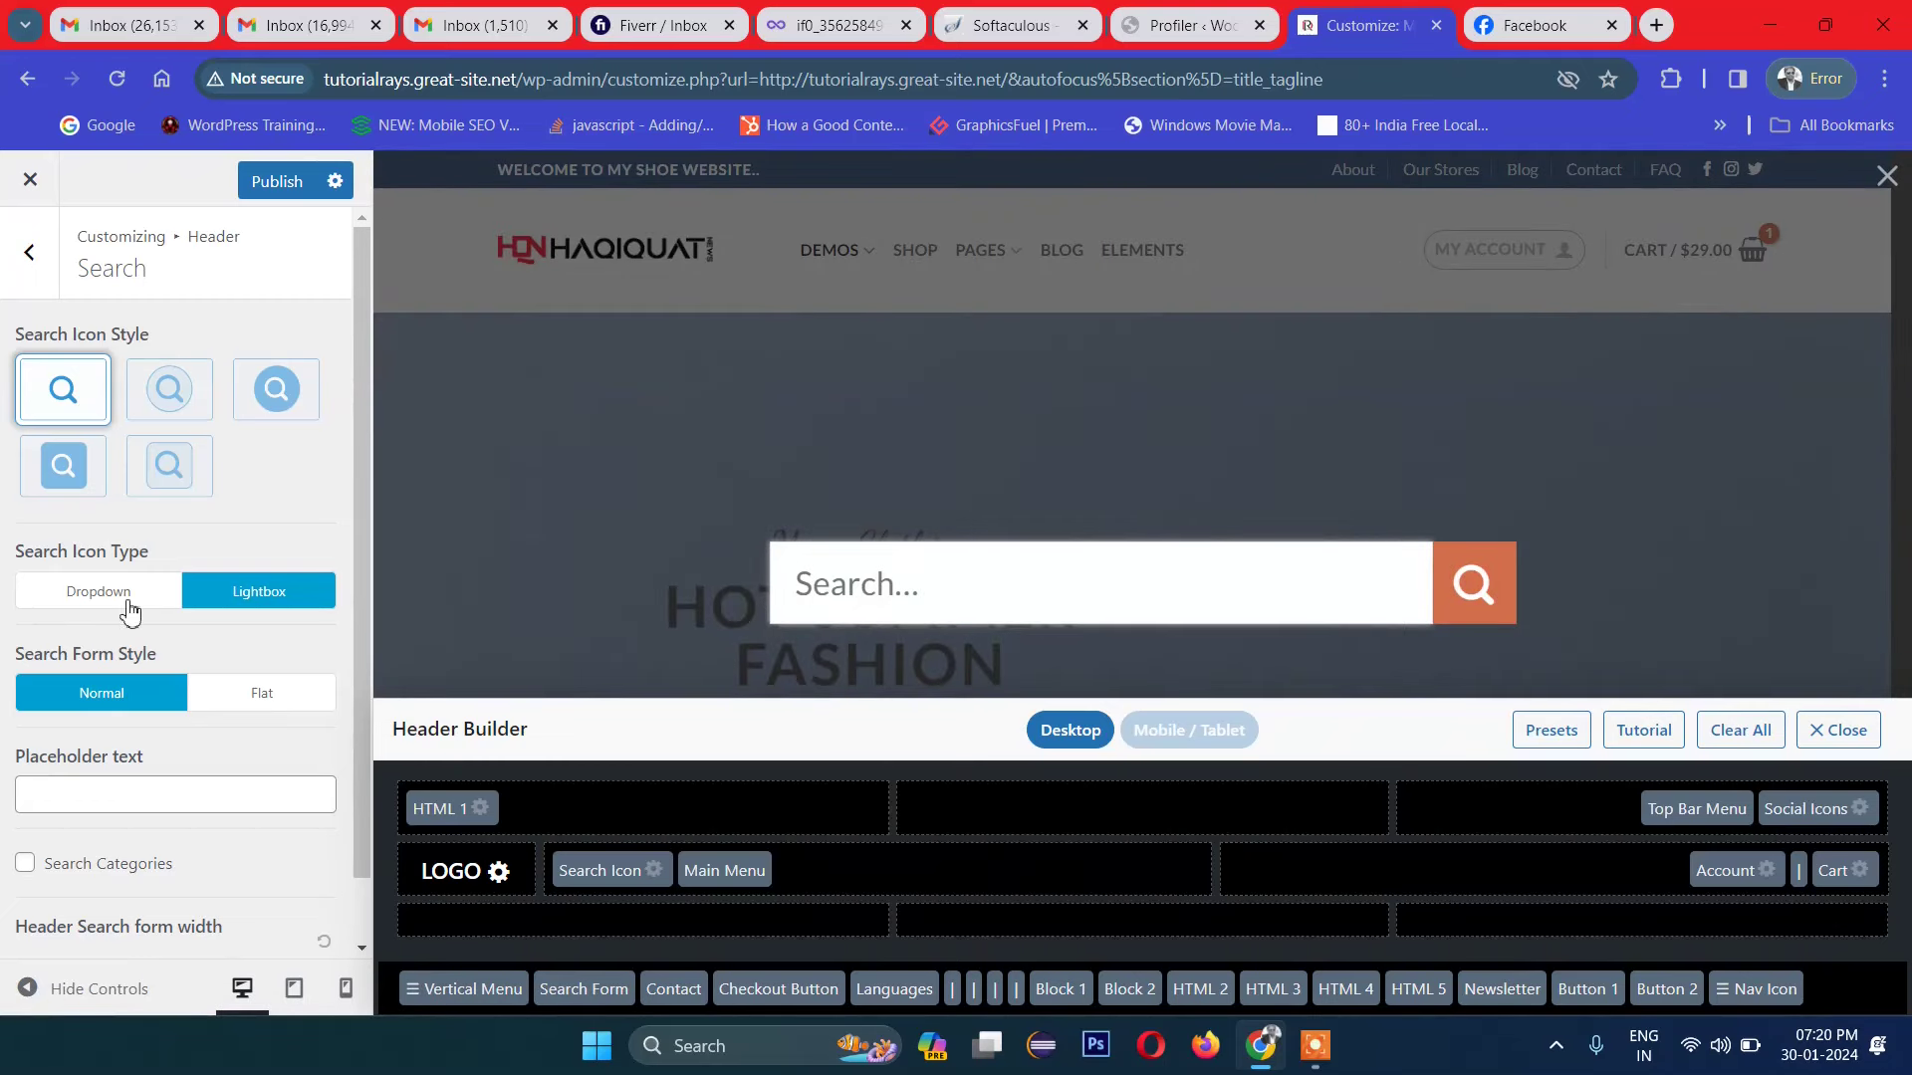
left_click(124, 596)
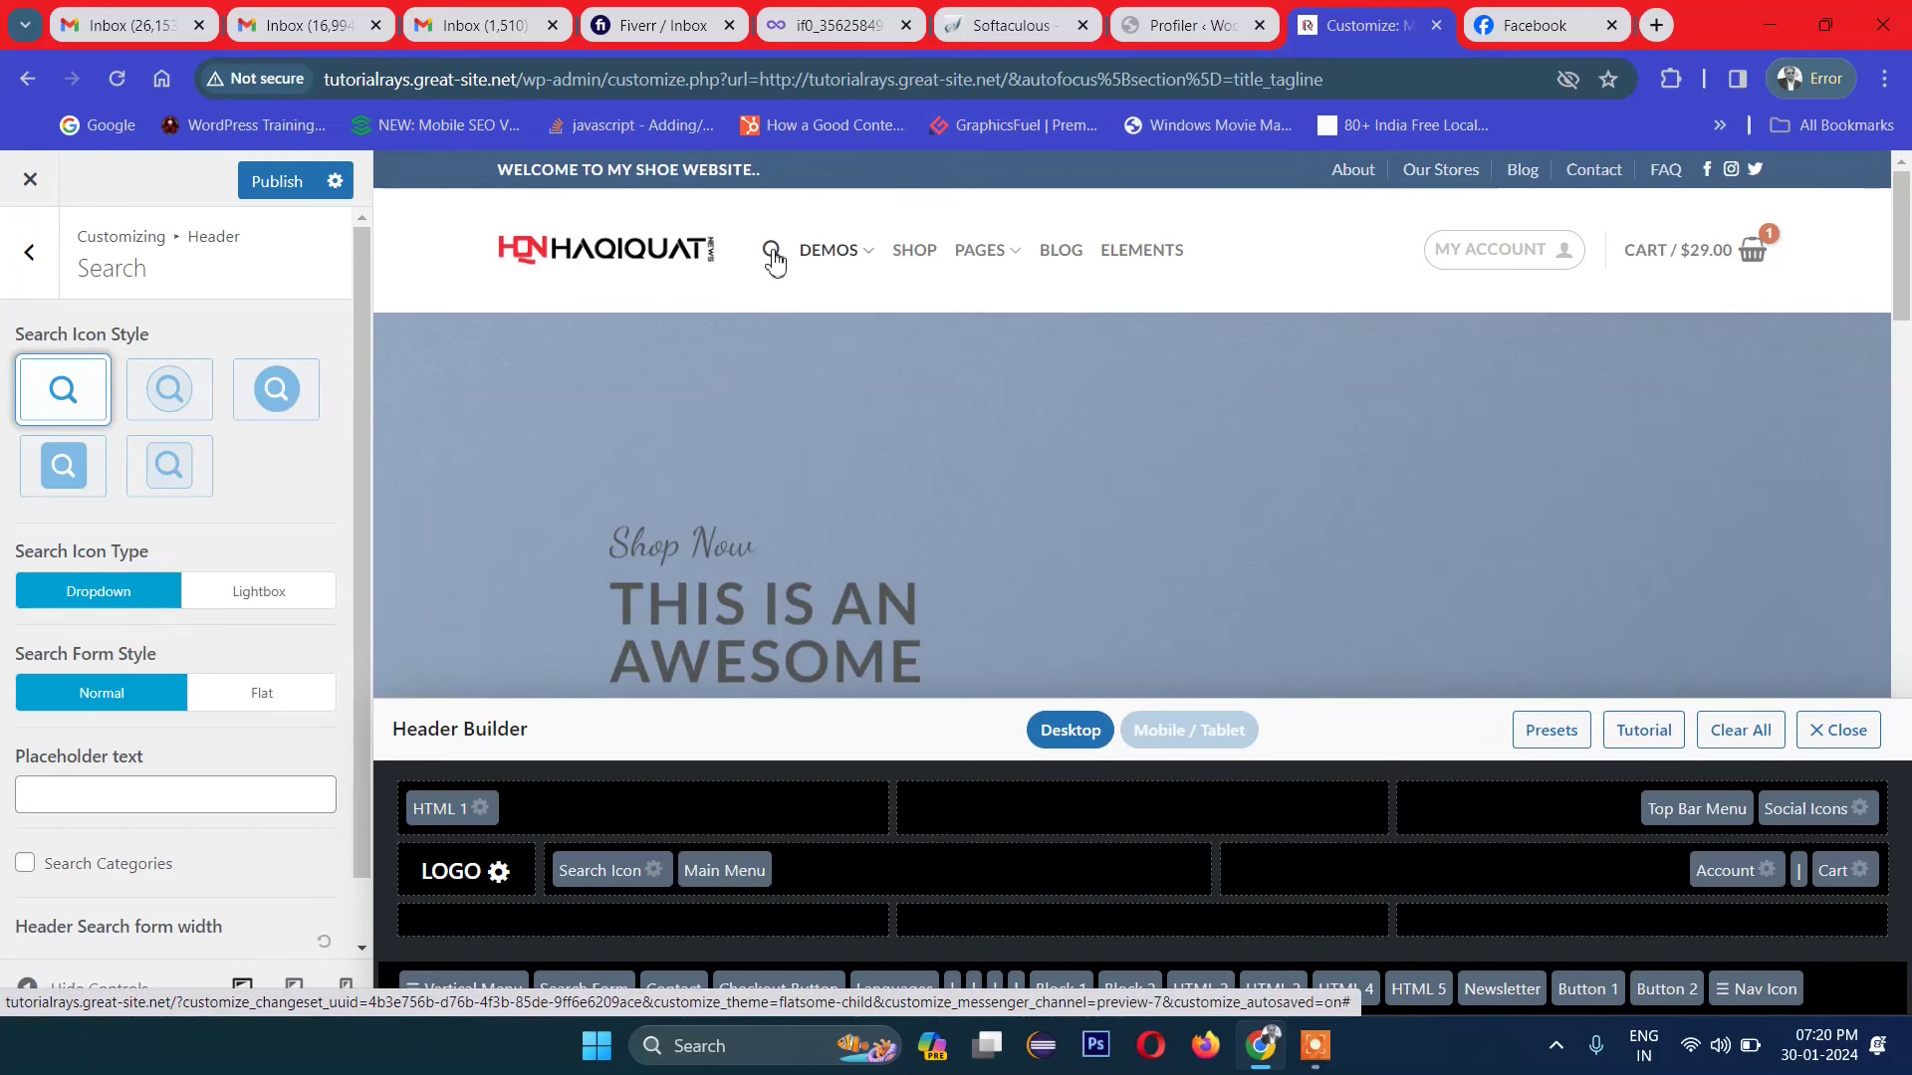
left_click(257, 591)
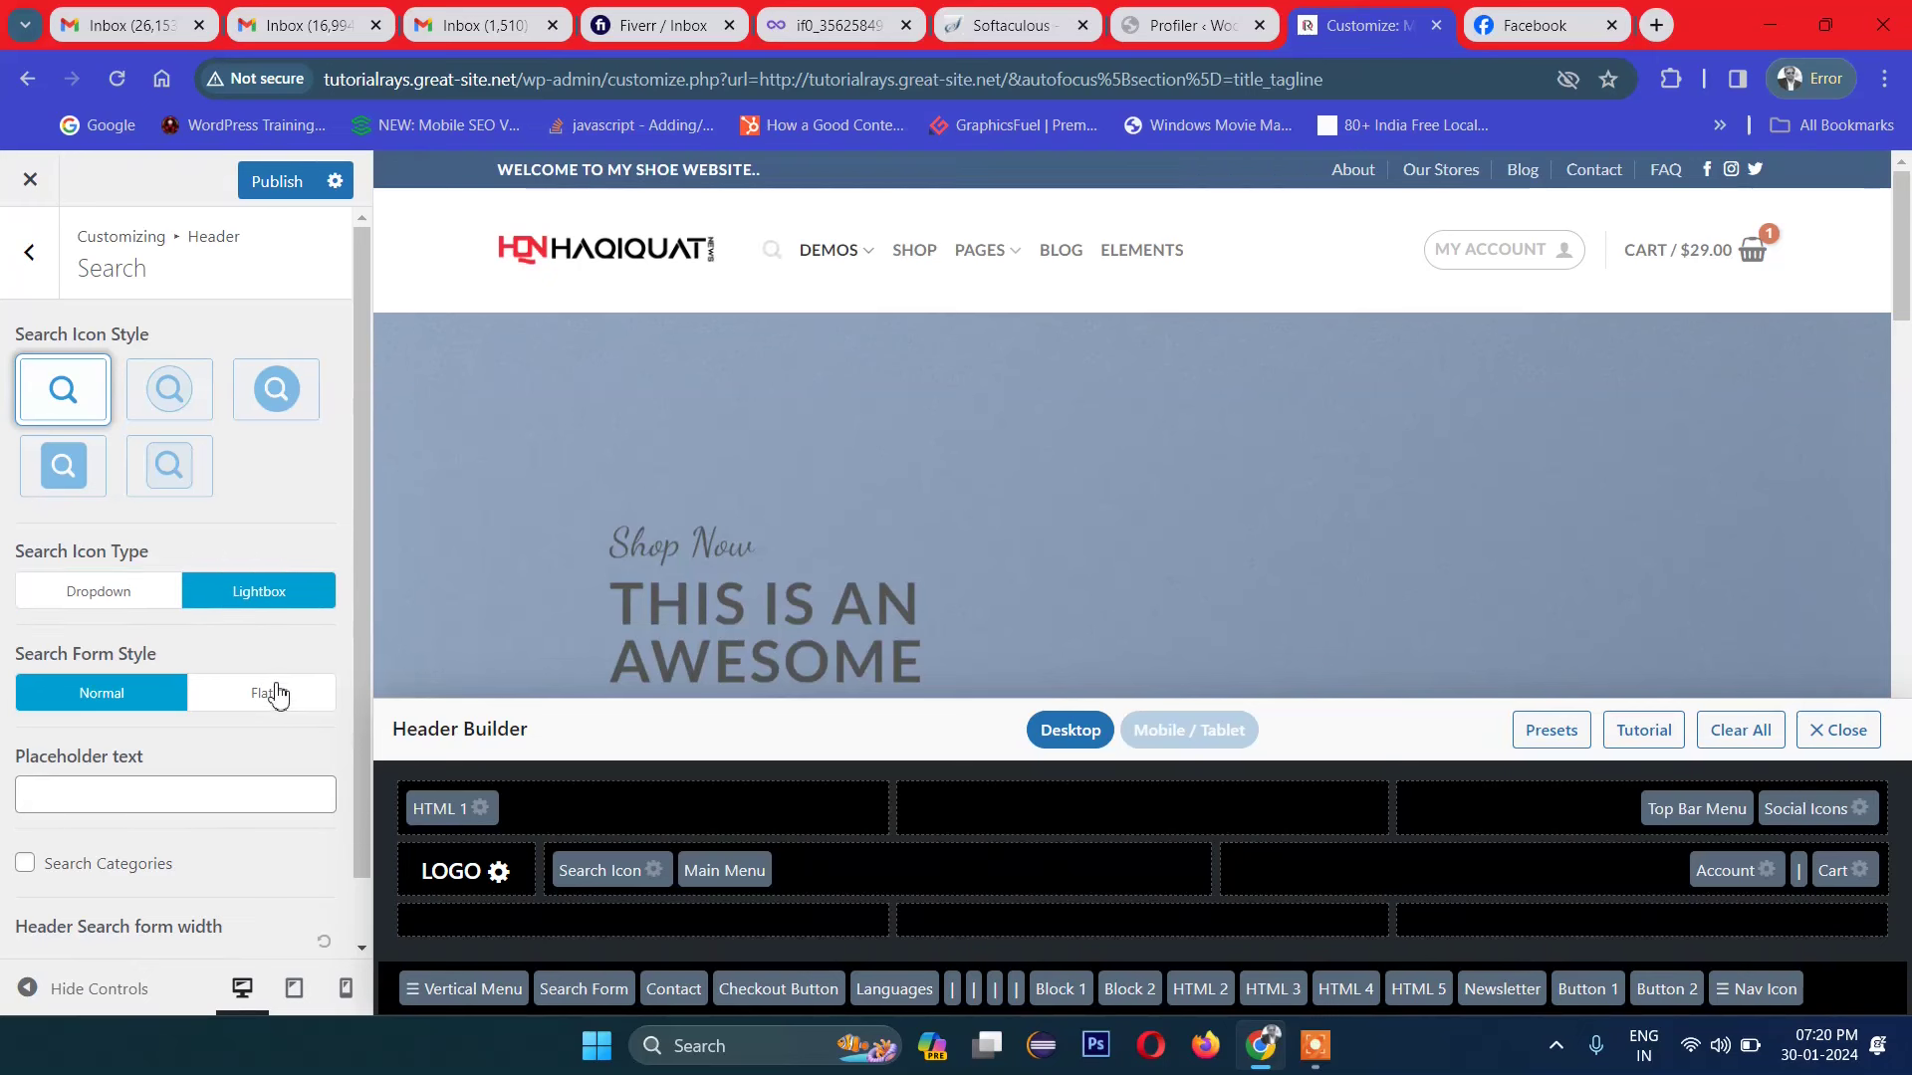
scroll(217, 707, "down", 1)
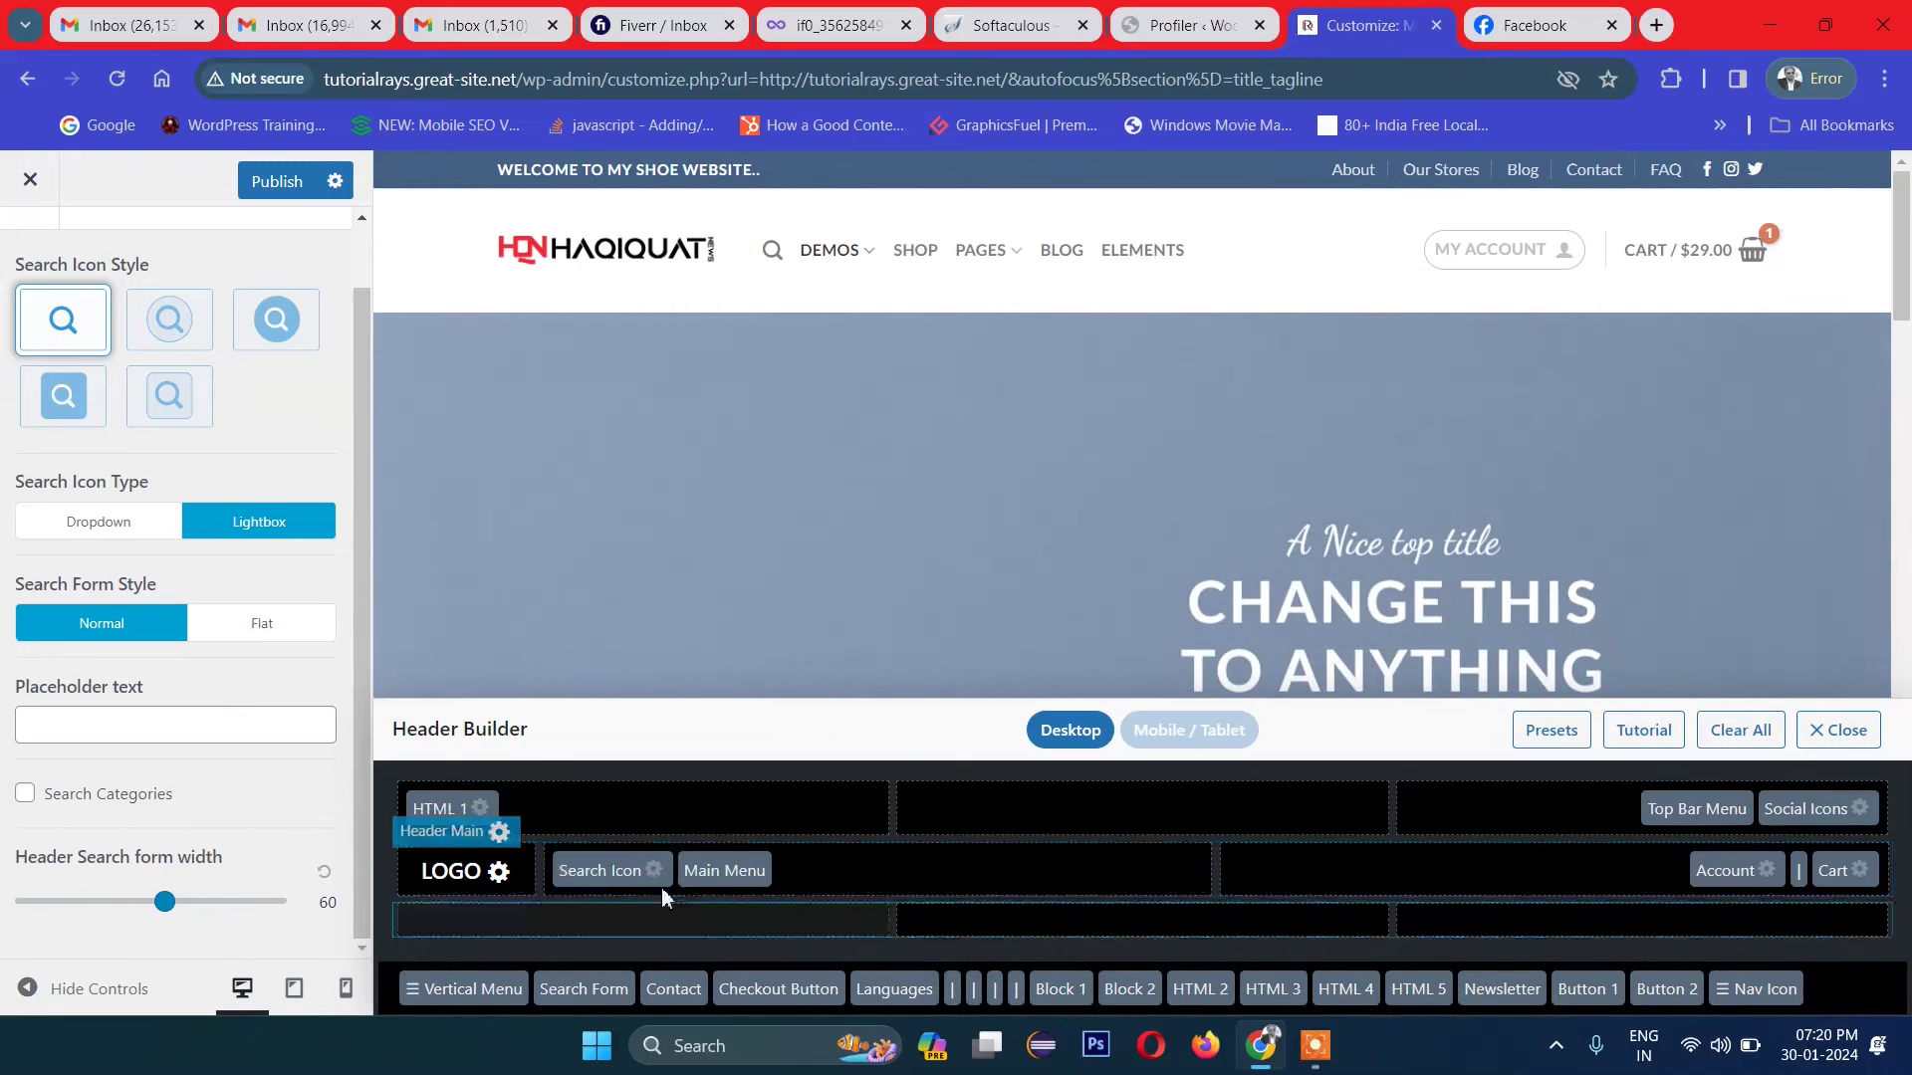
left_click(498, 827)
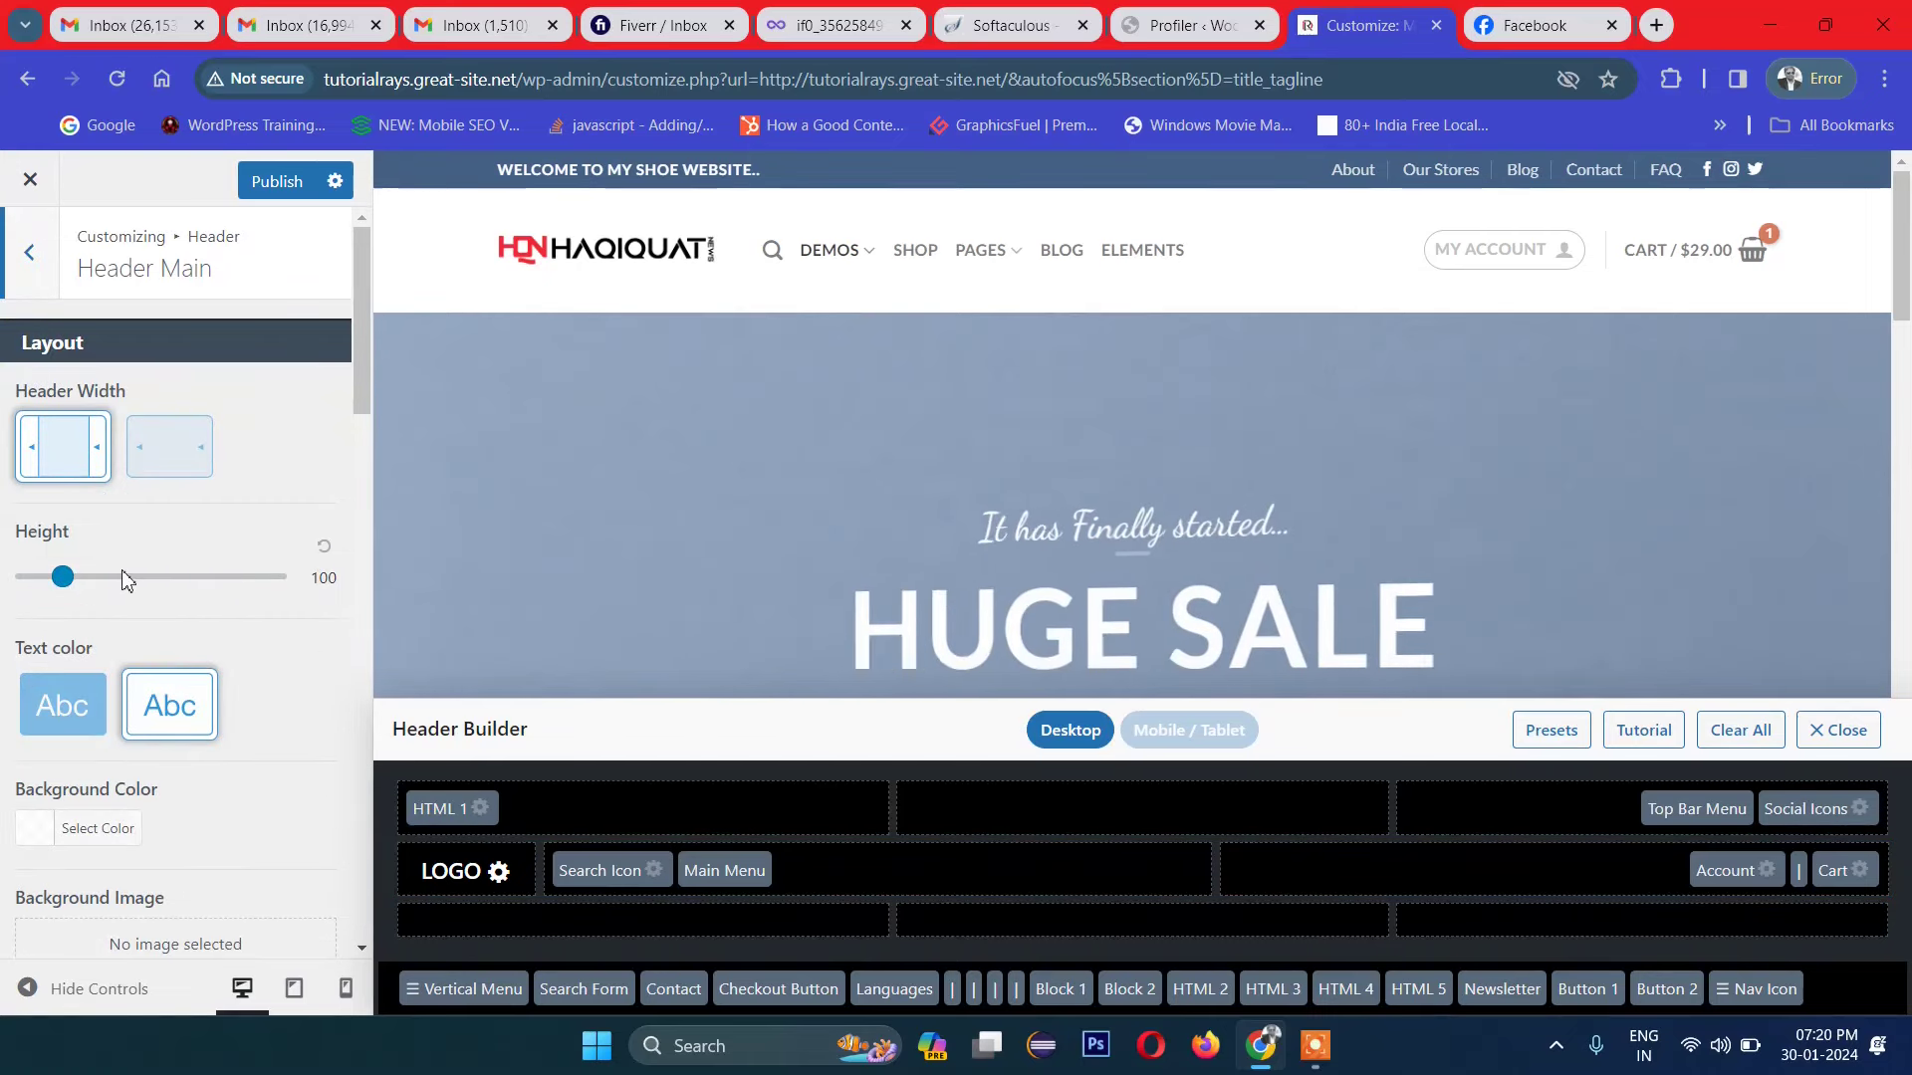
Step: Try the second, boxed and last navigation styles, then return to the first style
scroll(179, 578, "down", 4)
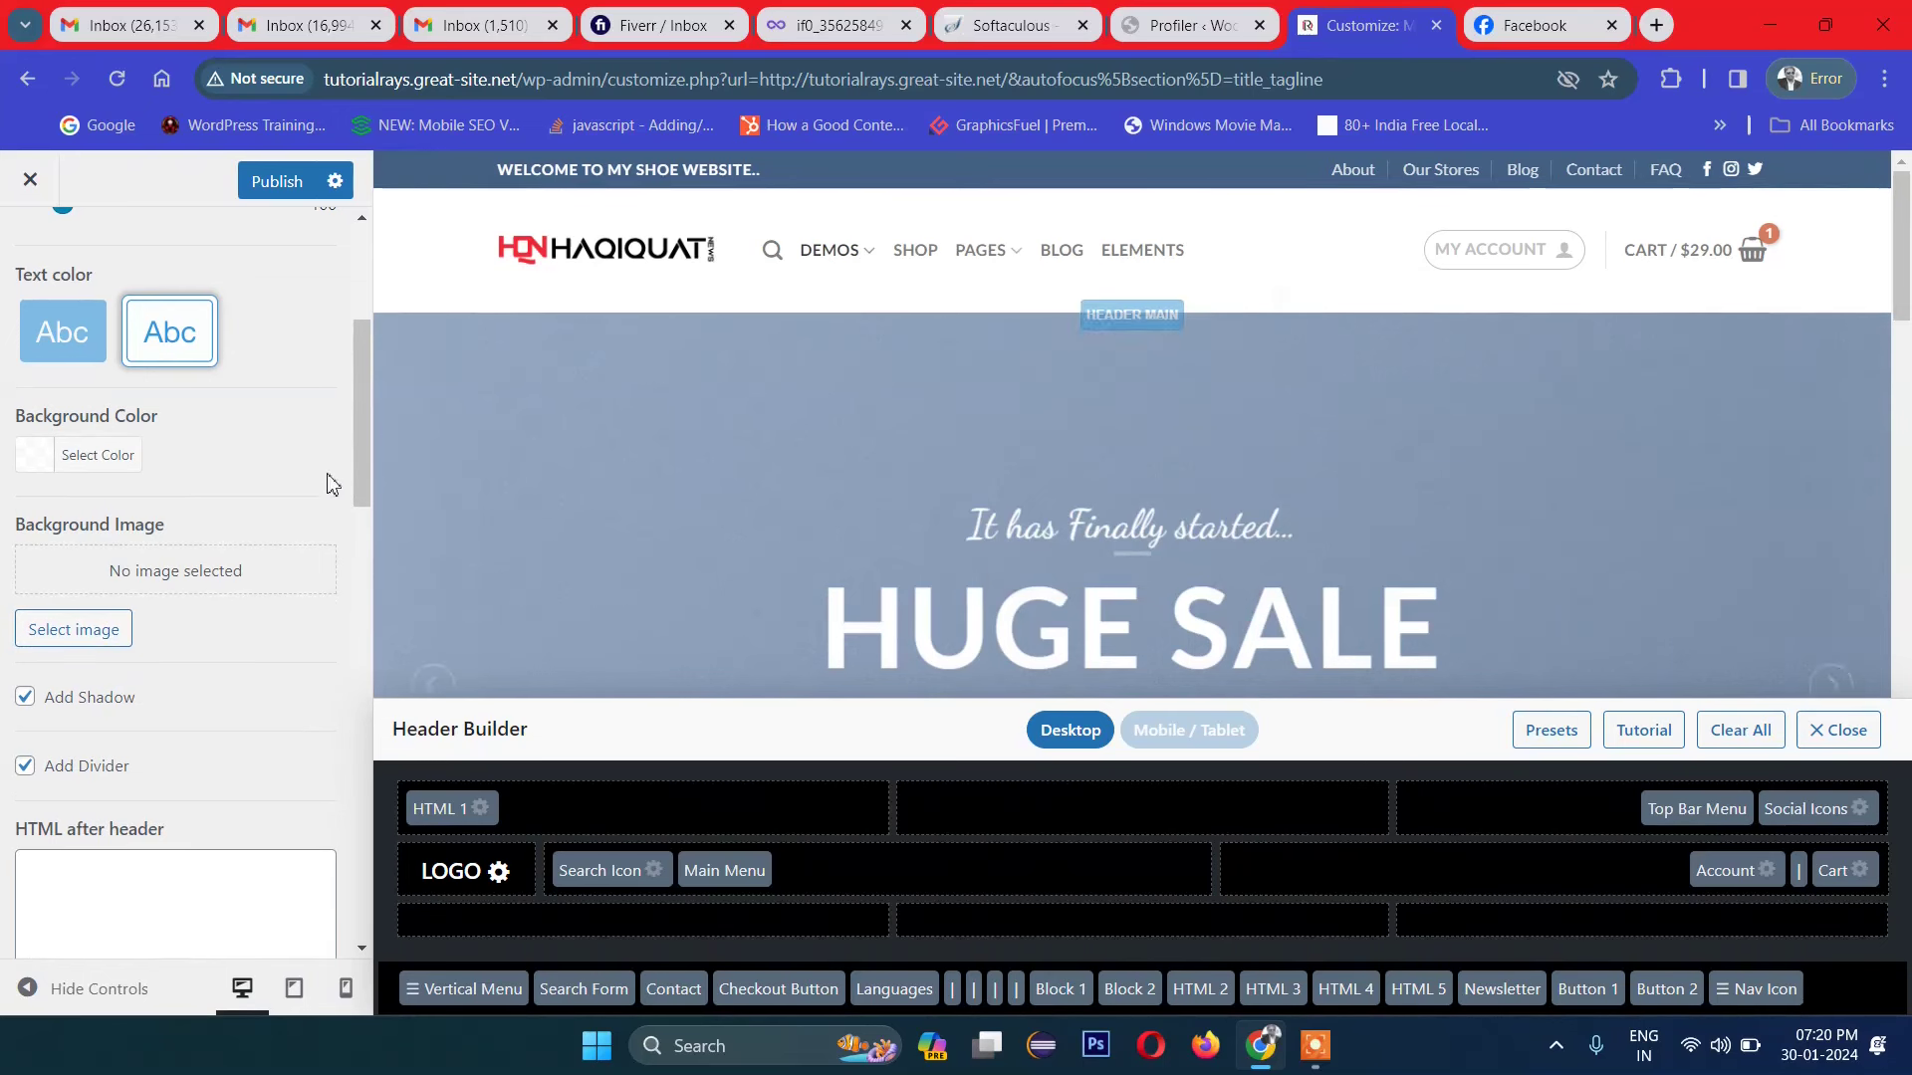
scroll(256, 542, "down", 1)
scroll(256, 545, "down", 3)
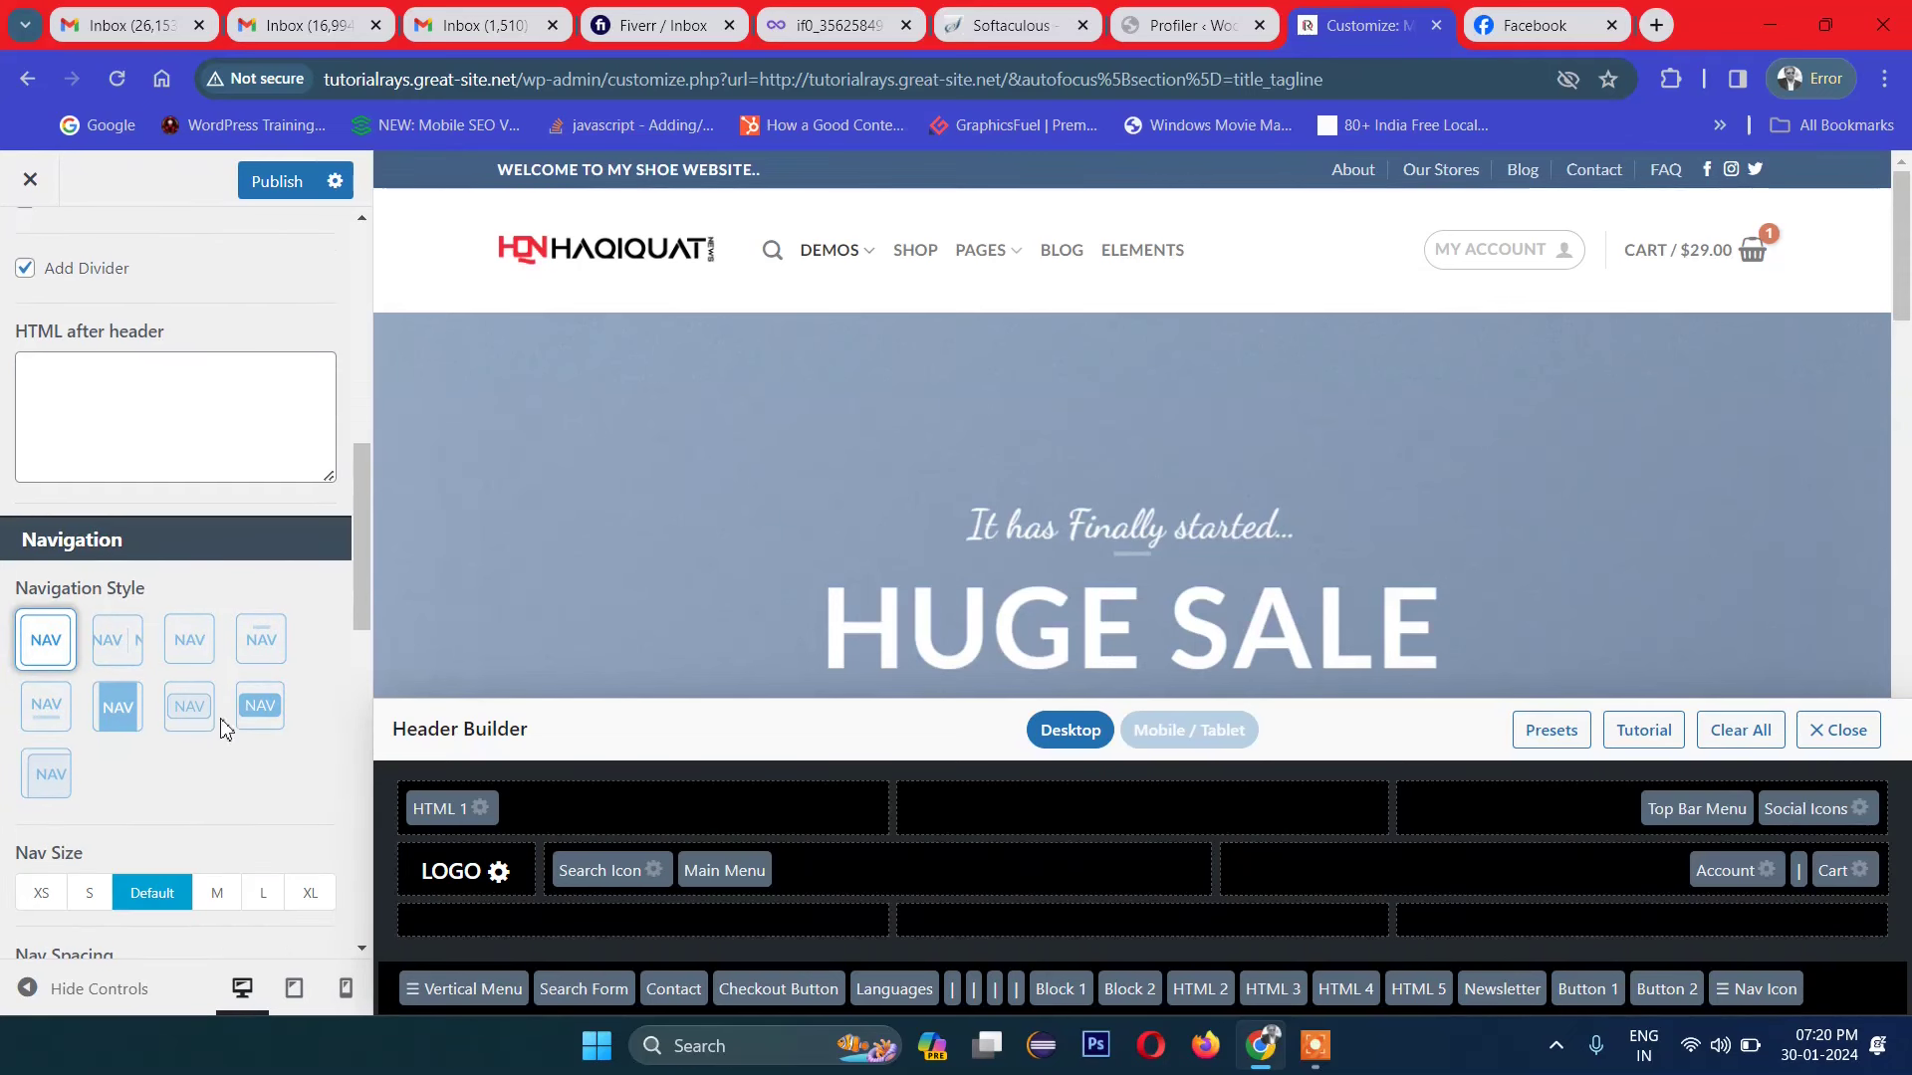
scroll(225, 729, "down", 1)
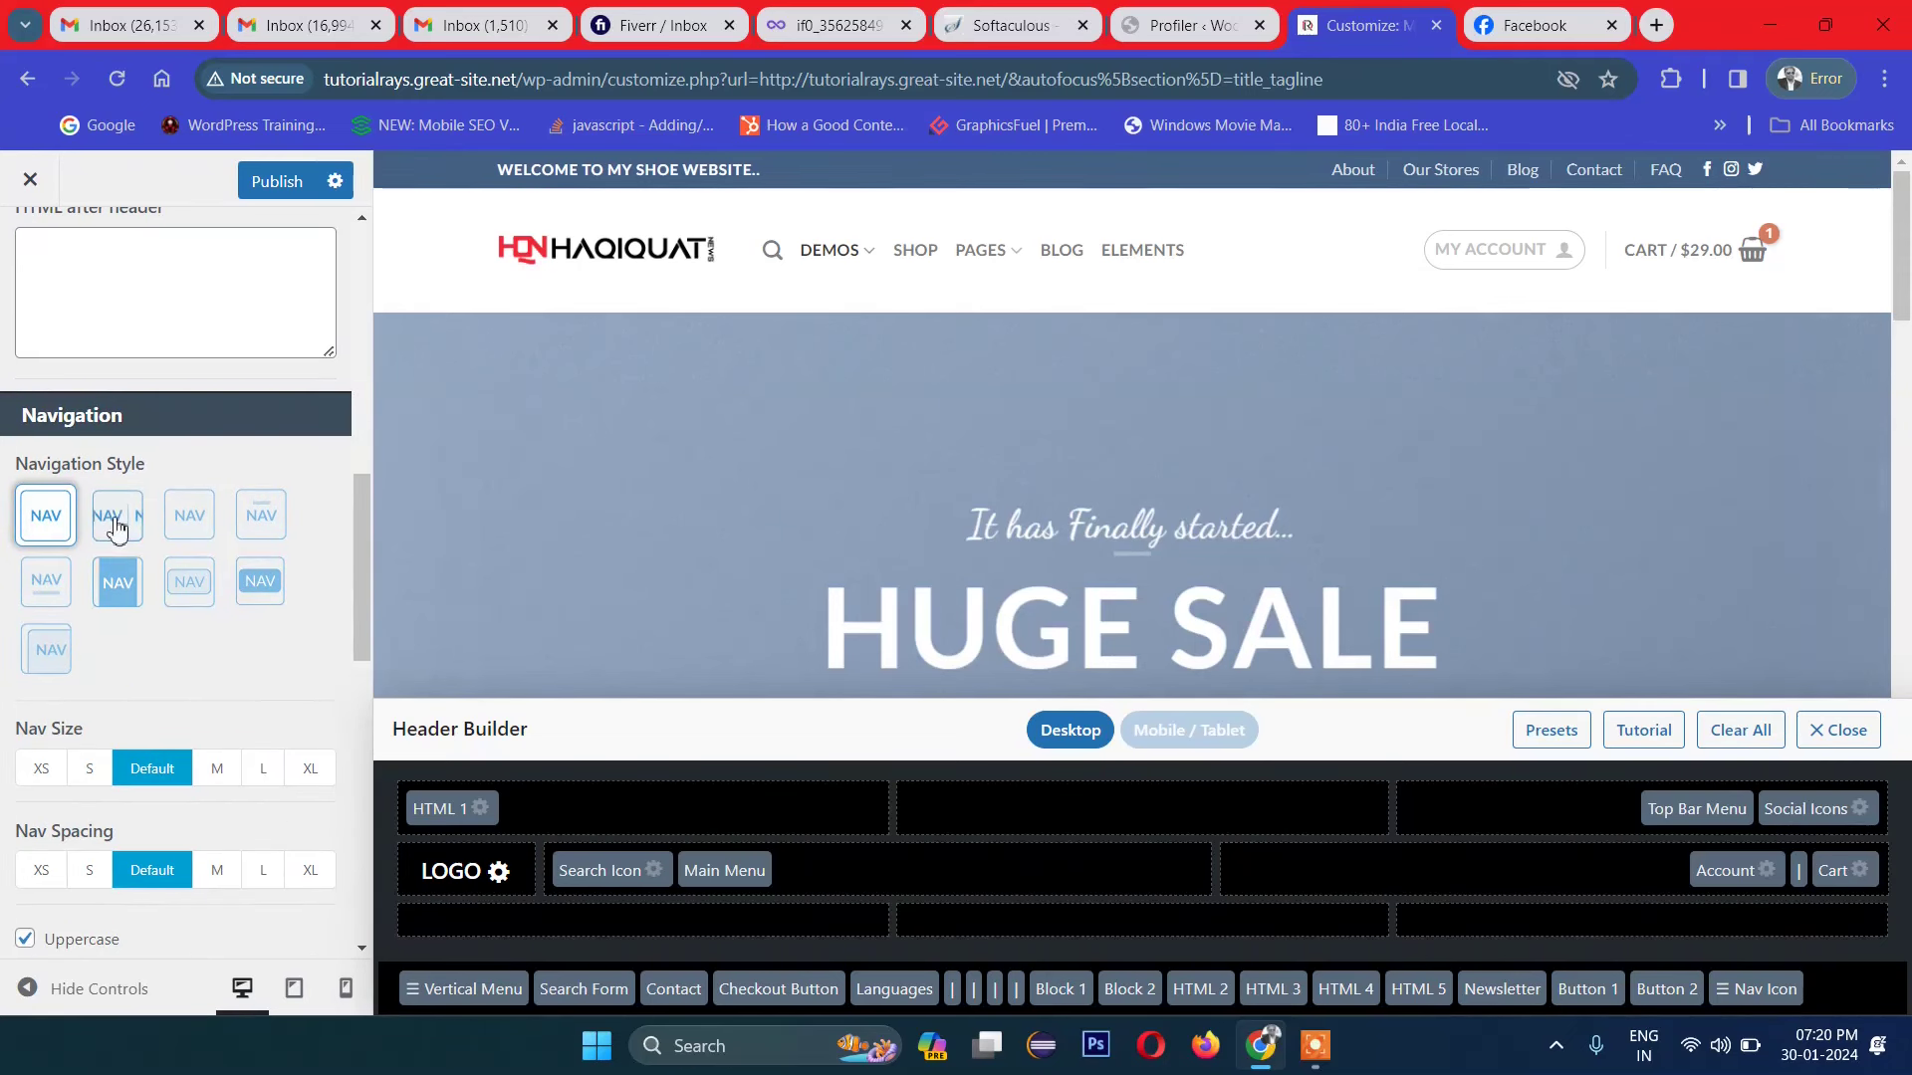
left_click(116, 522)
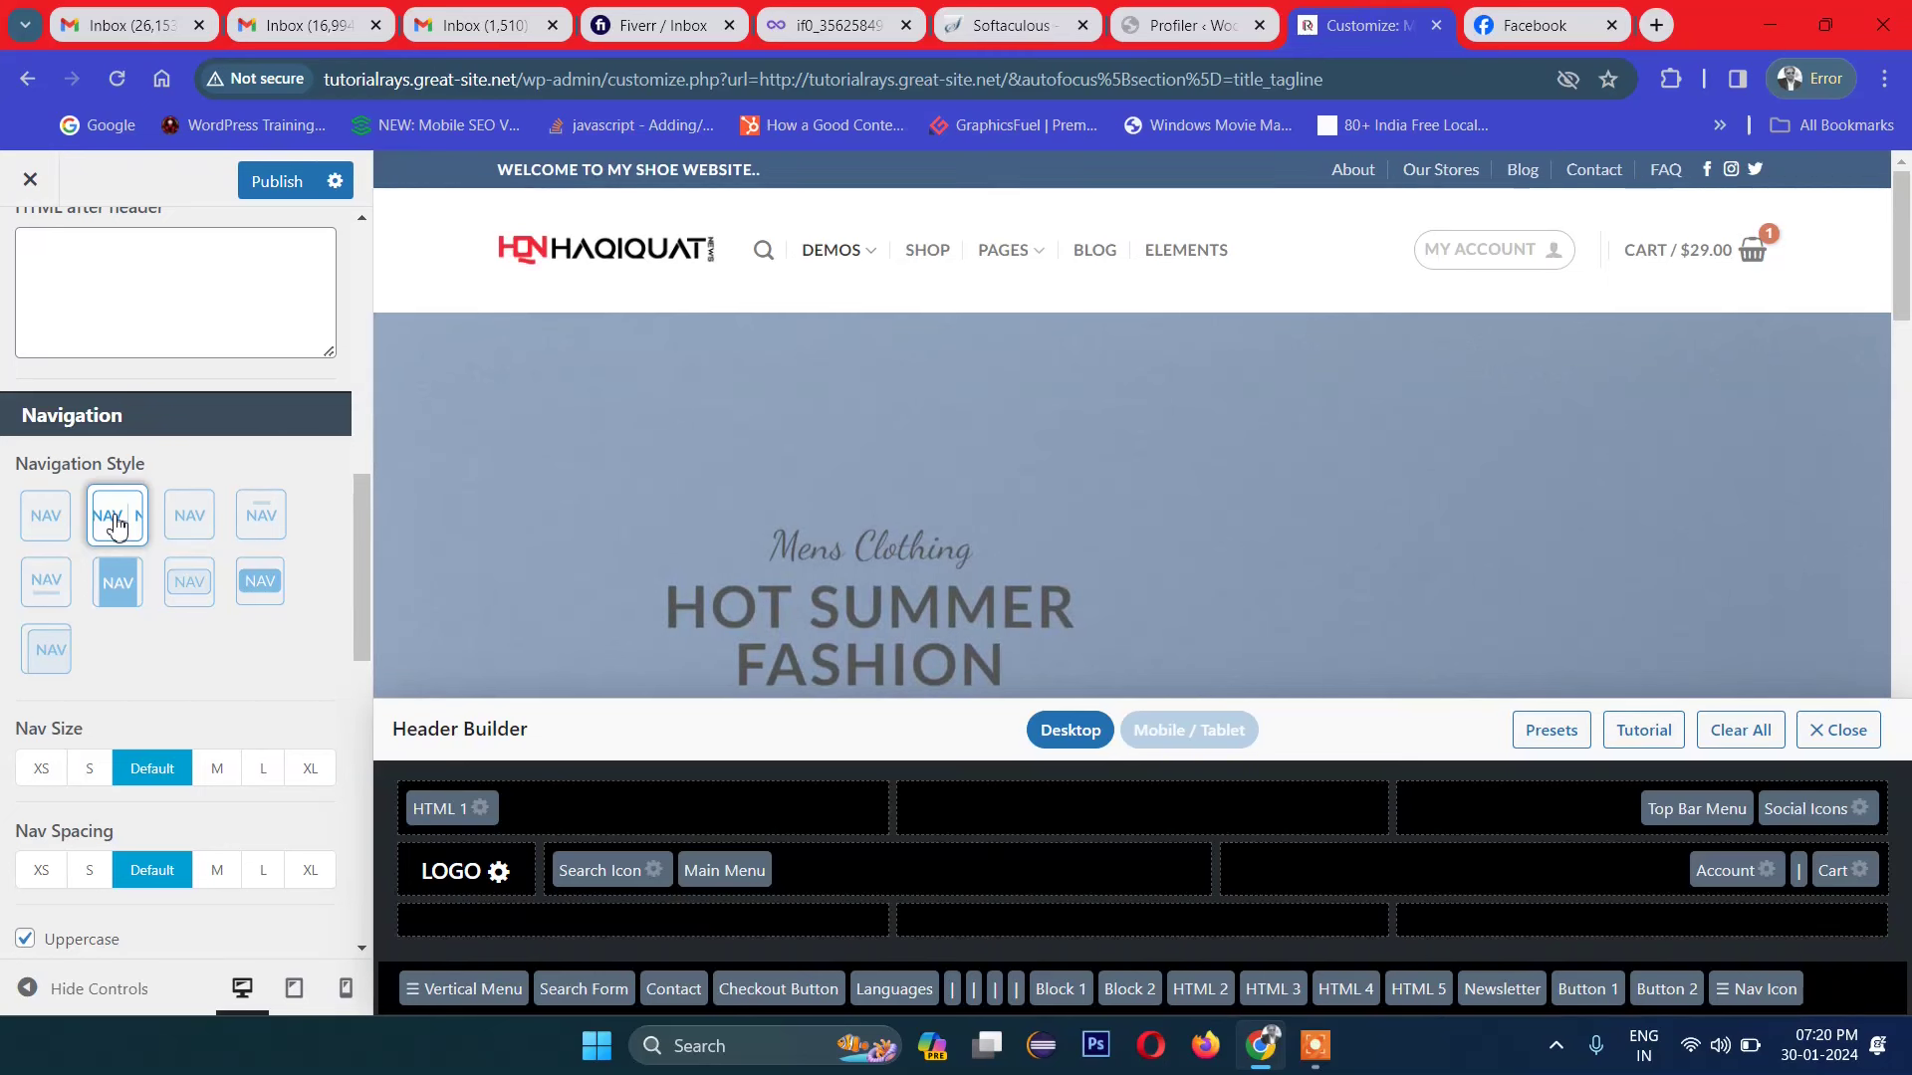
left_click(243, 592)
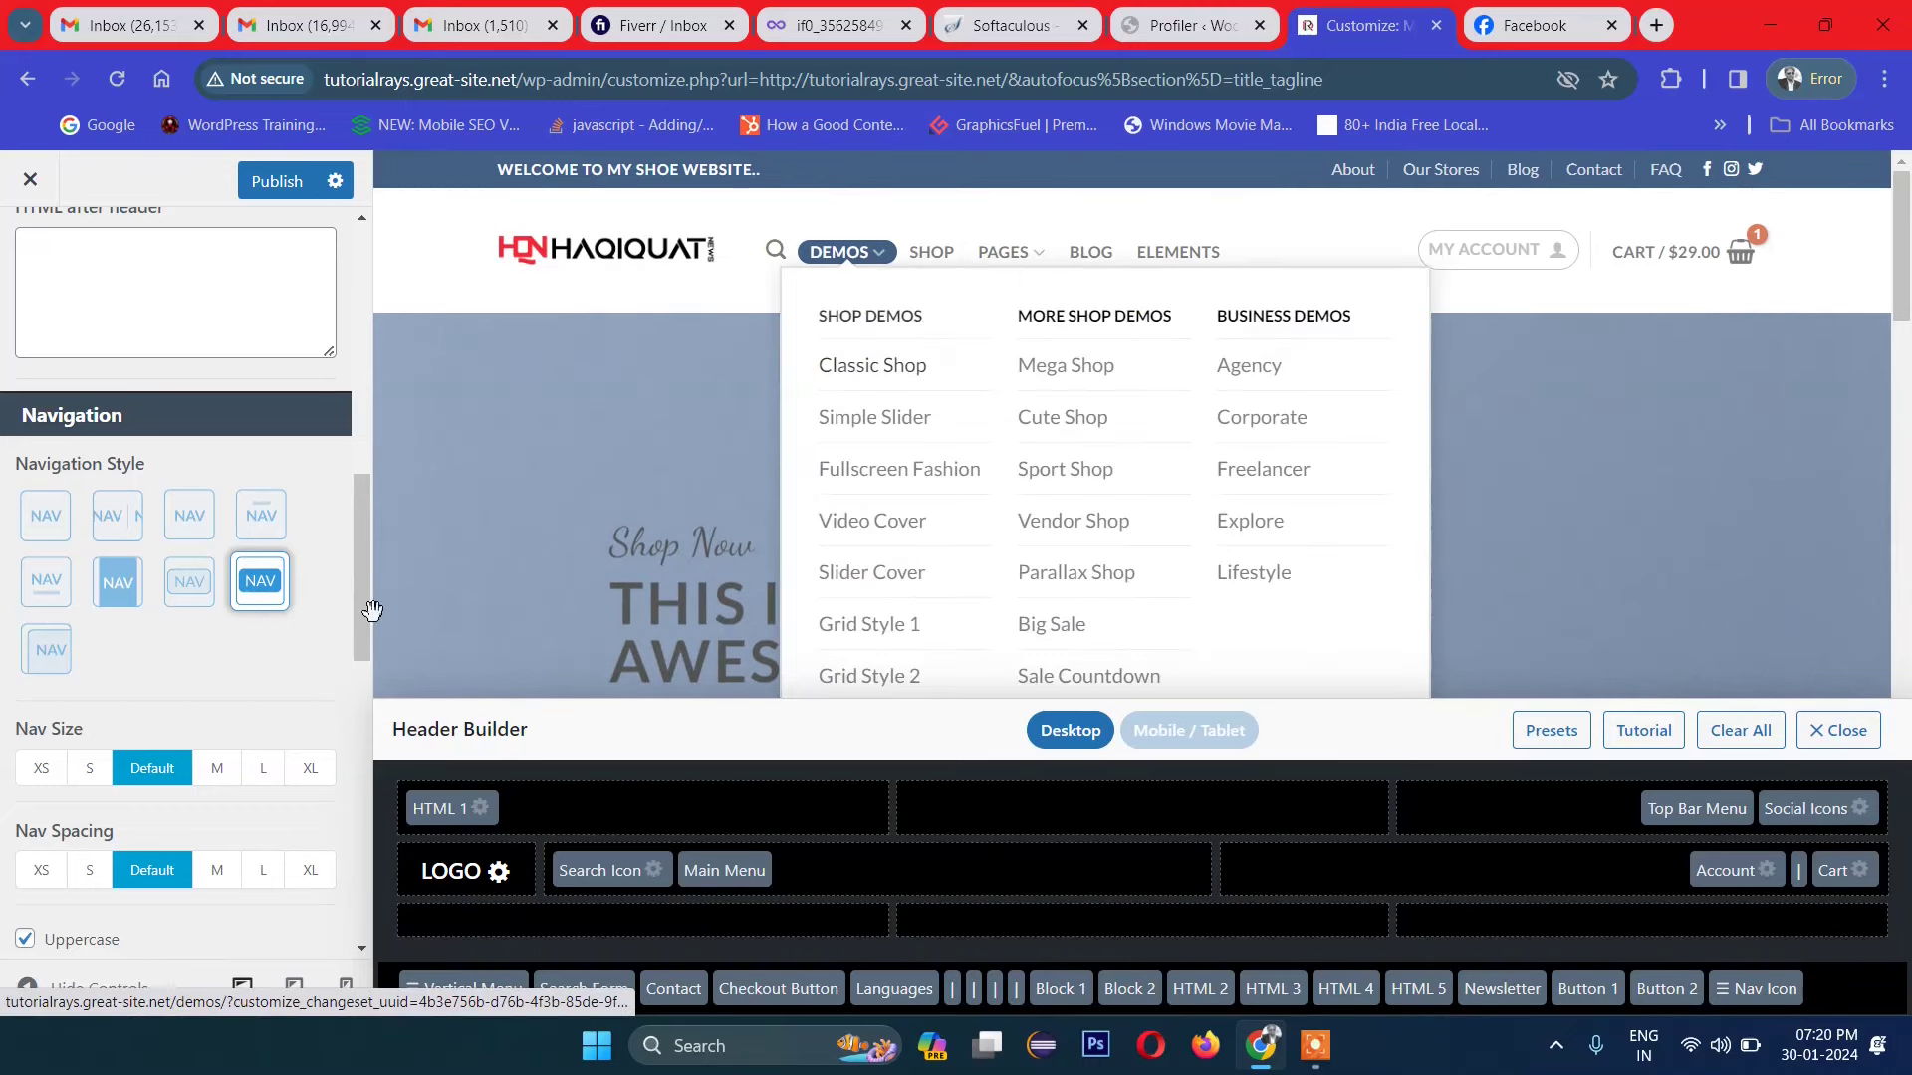
left_click(55, 645)
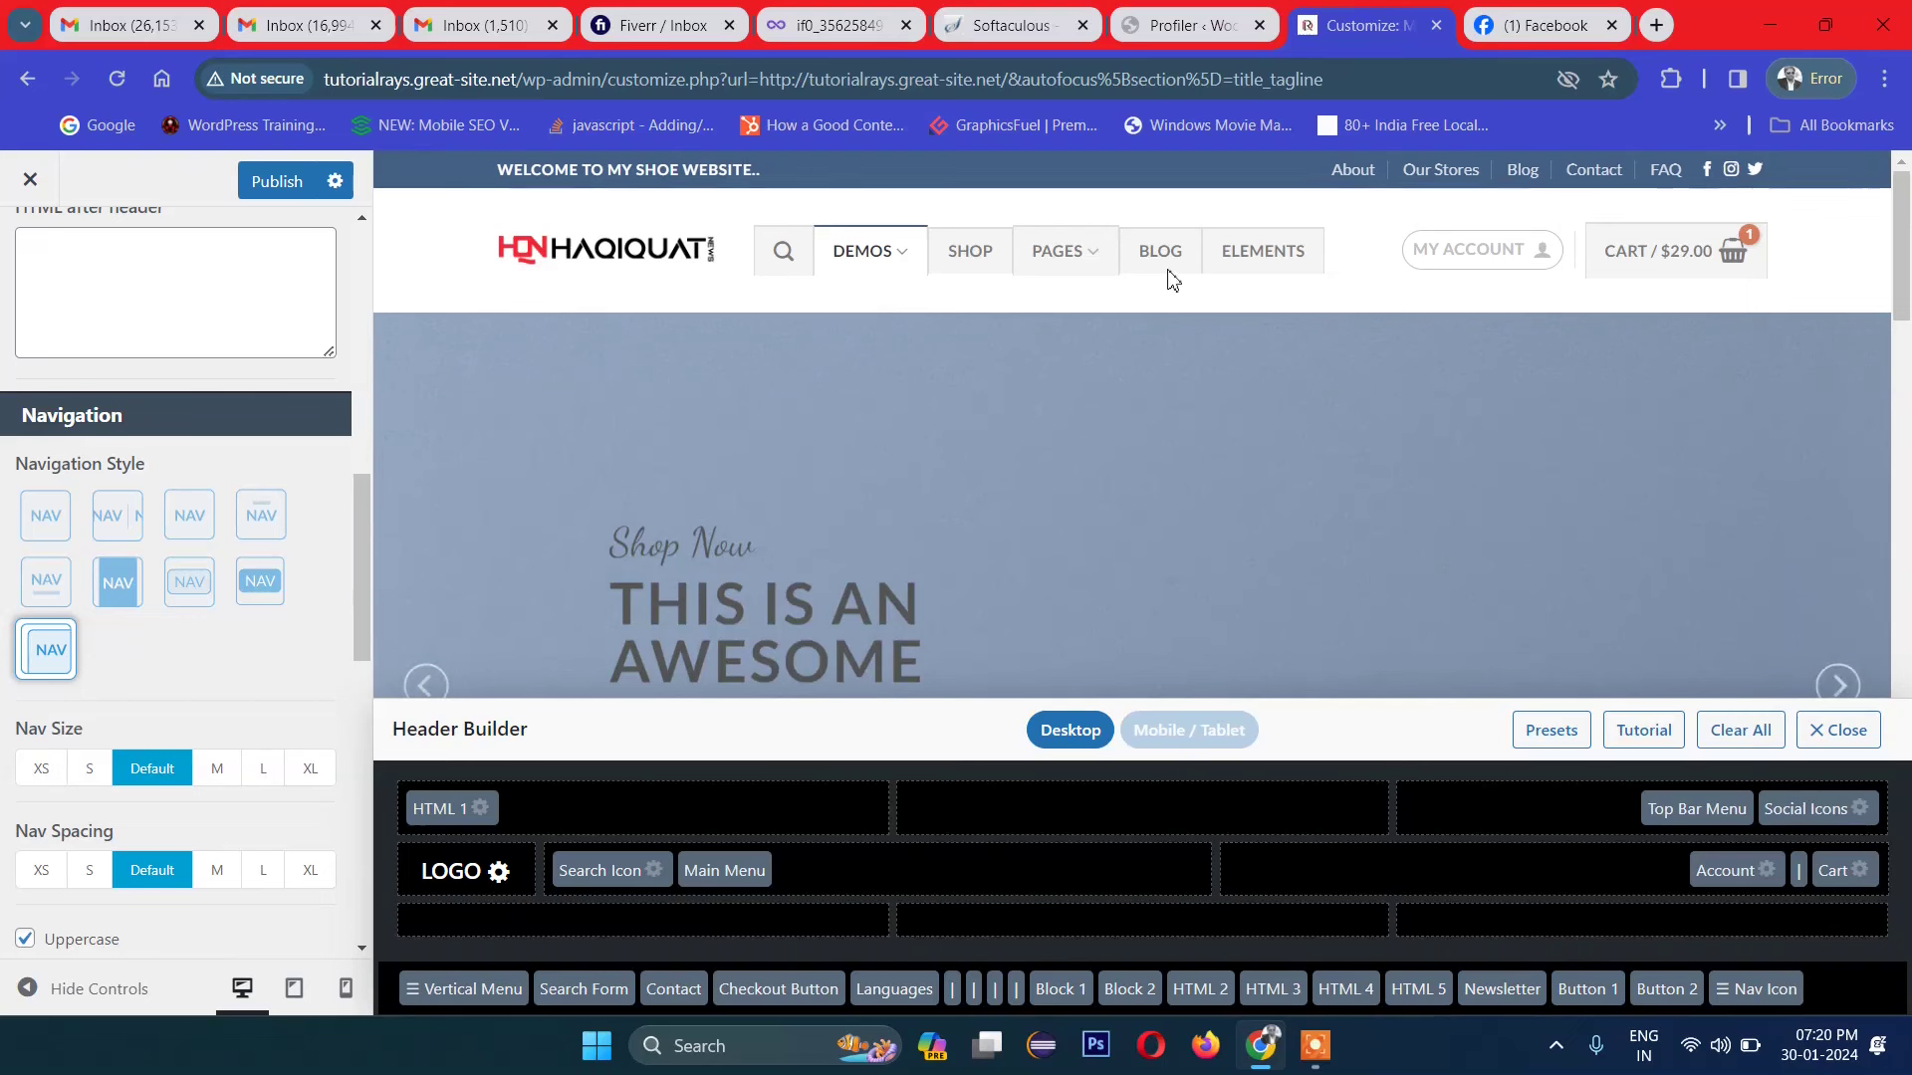
left_click(46, 514)
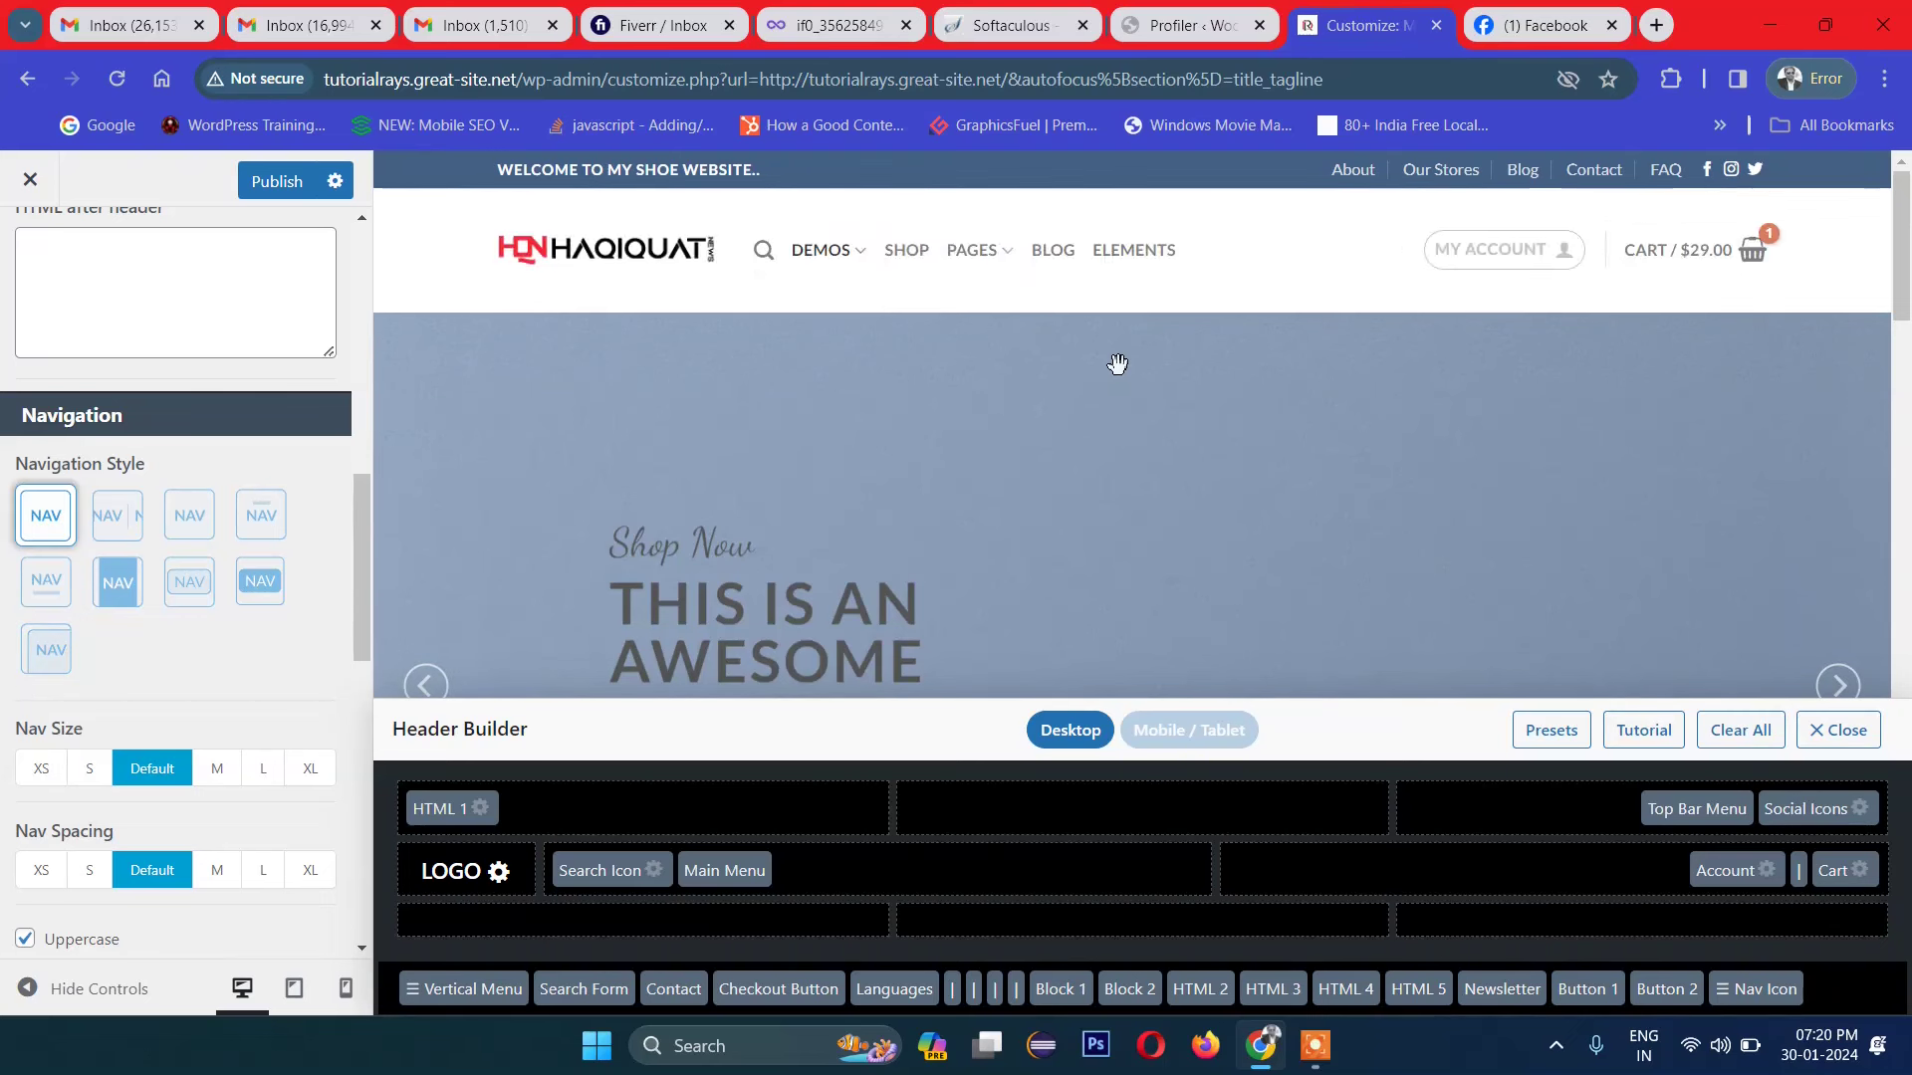
Step: Switch Nav Size to L and back to Default, and set Nav Spacing to M
left_click(264, 770)
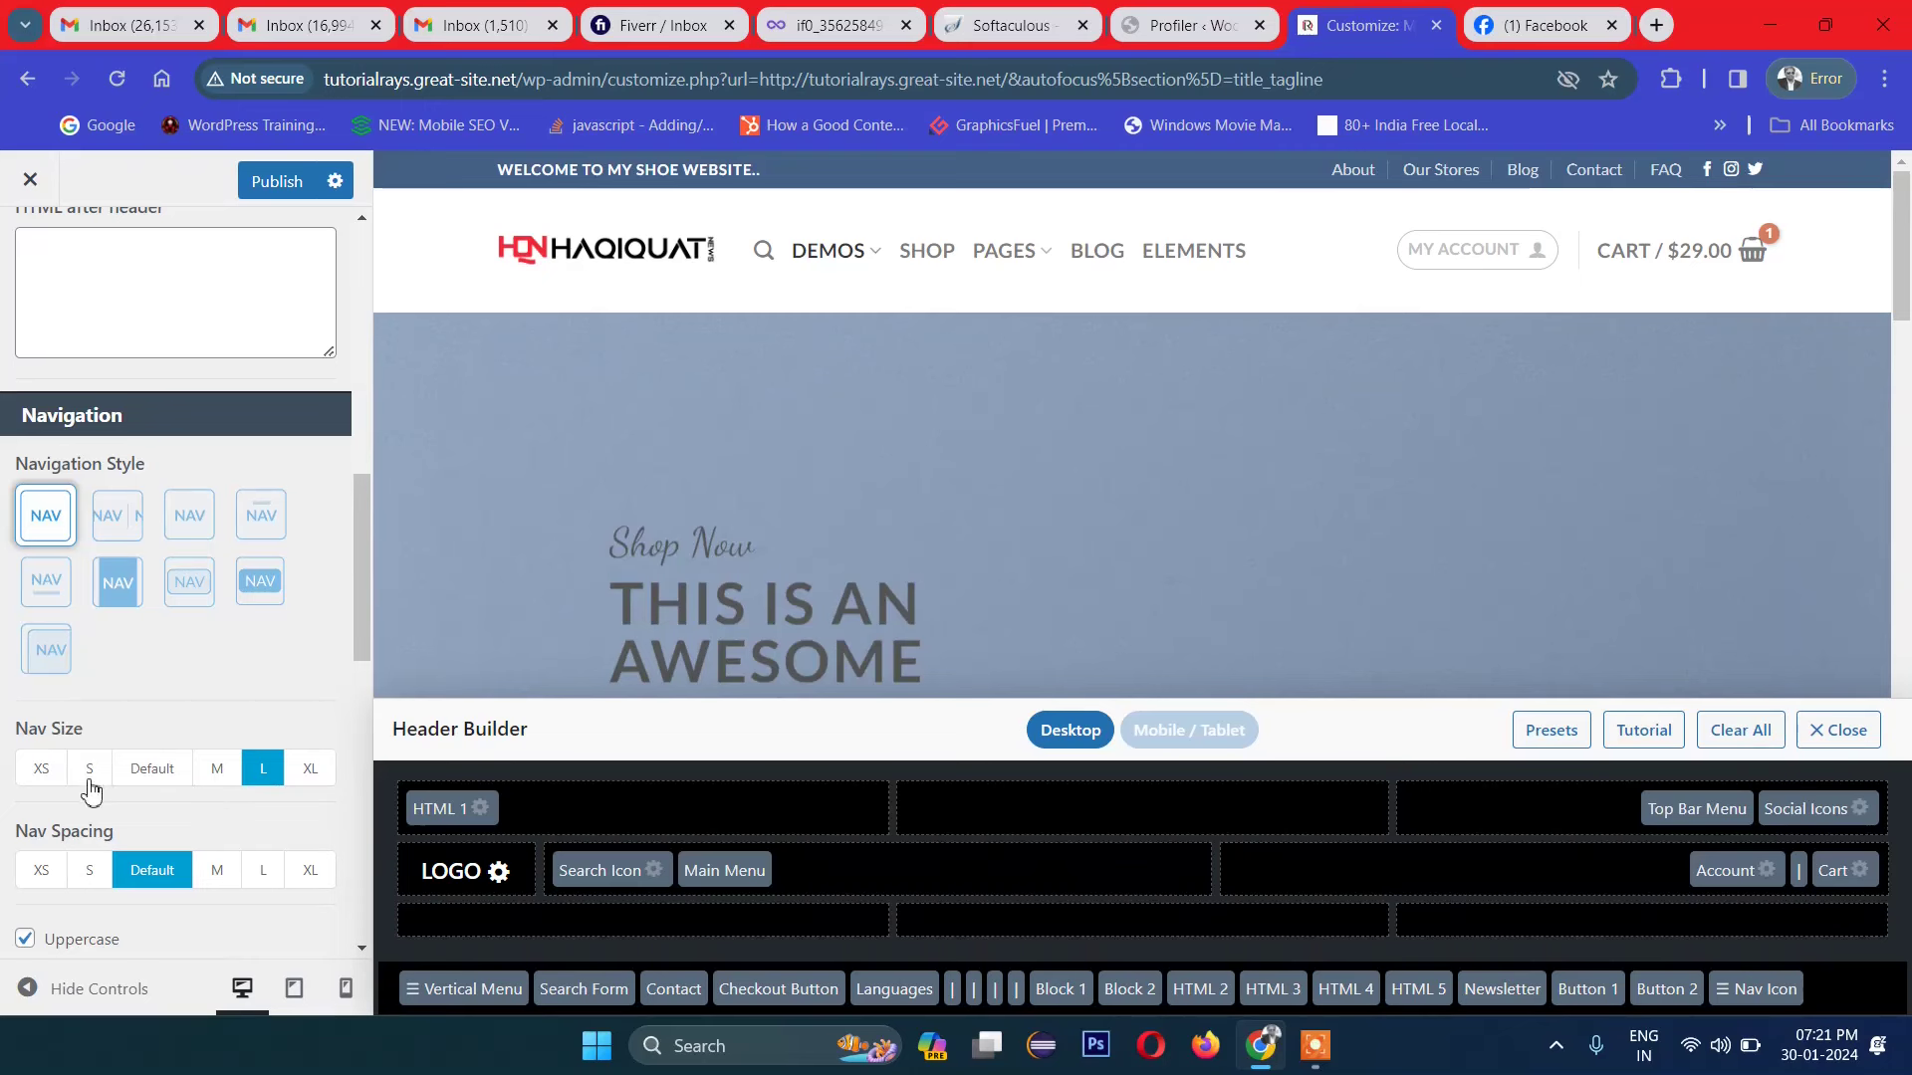
left_click(154, 771)
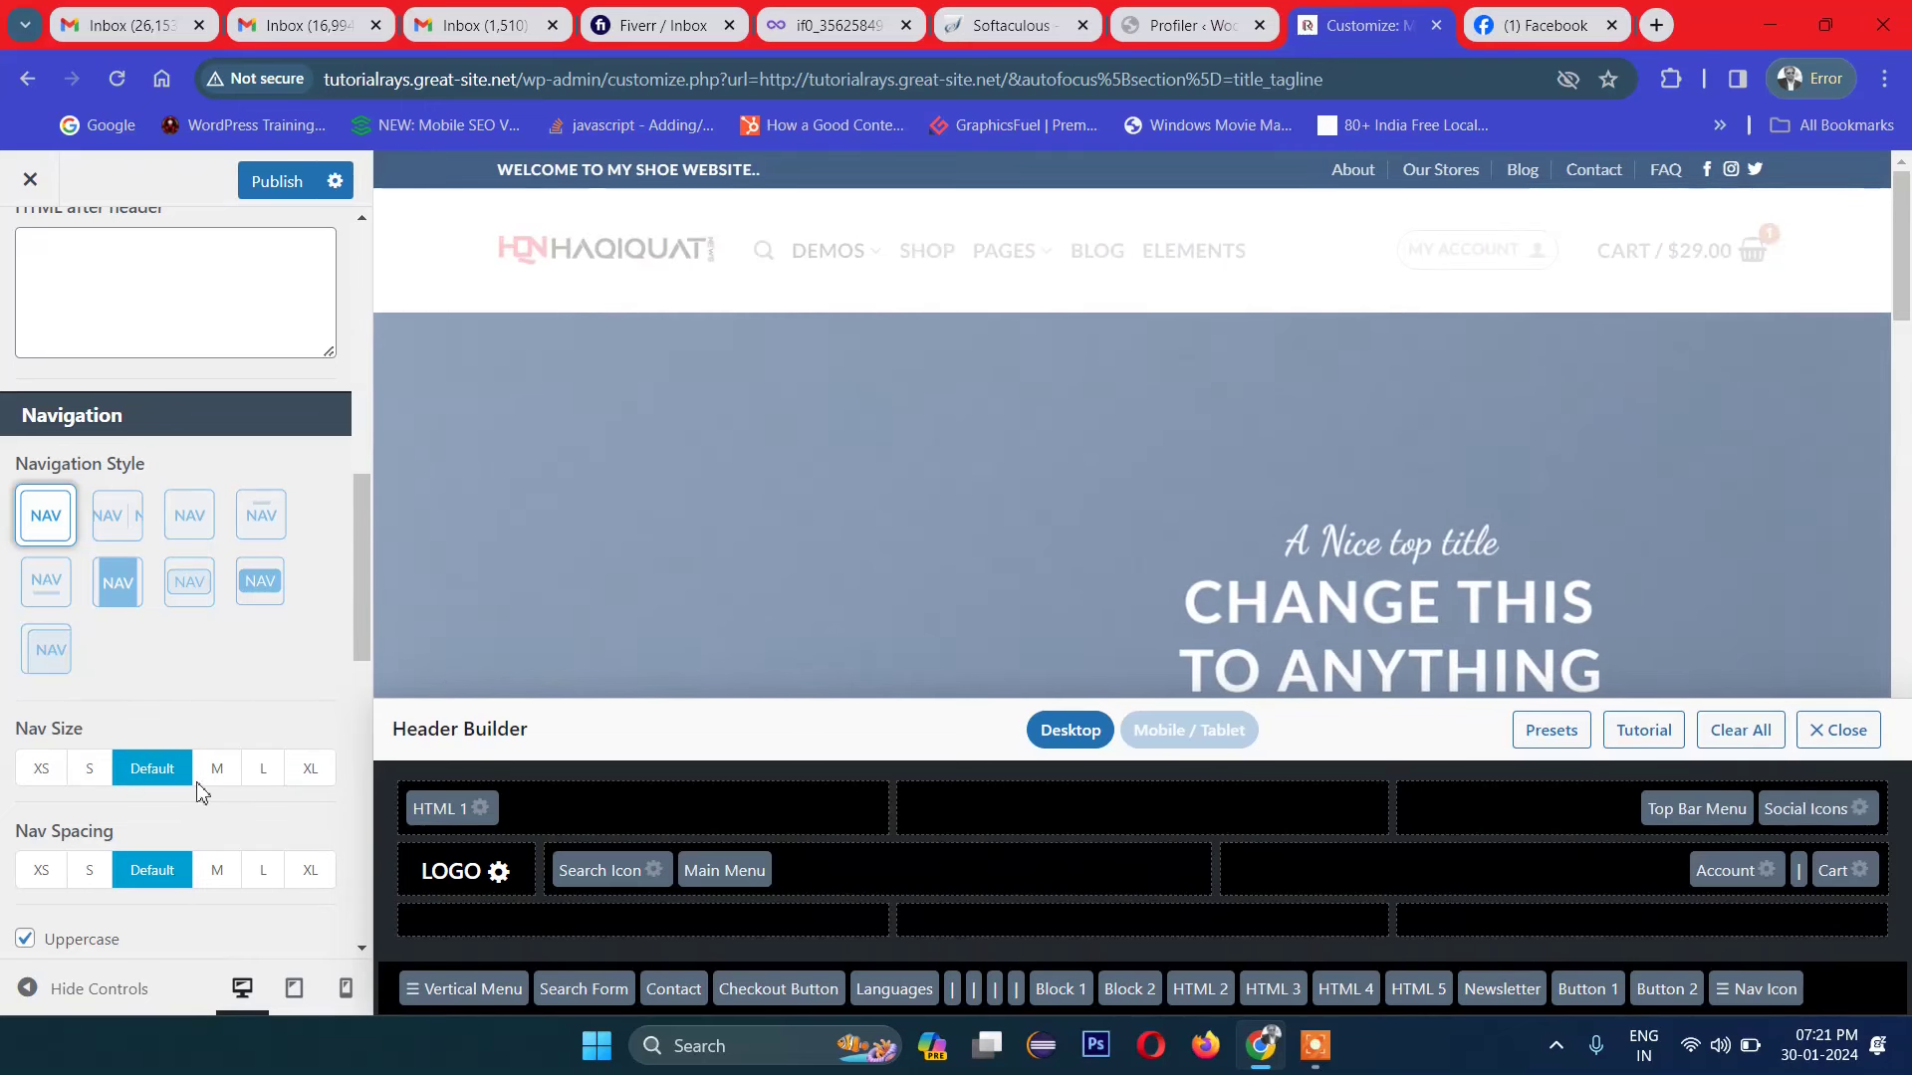
scroll(169, 856, "down", 1)
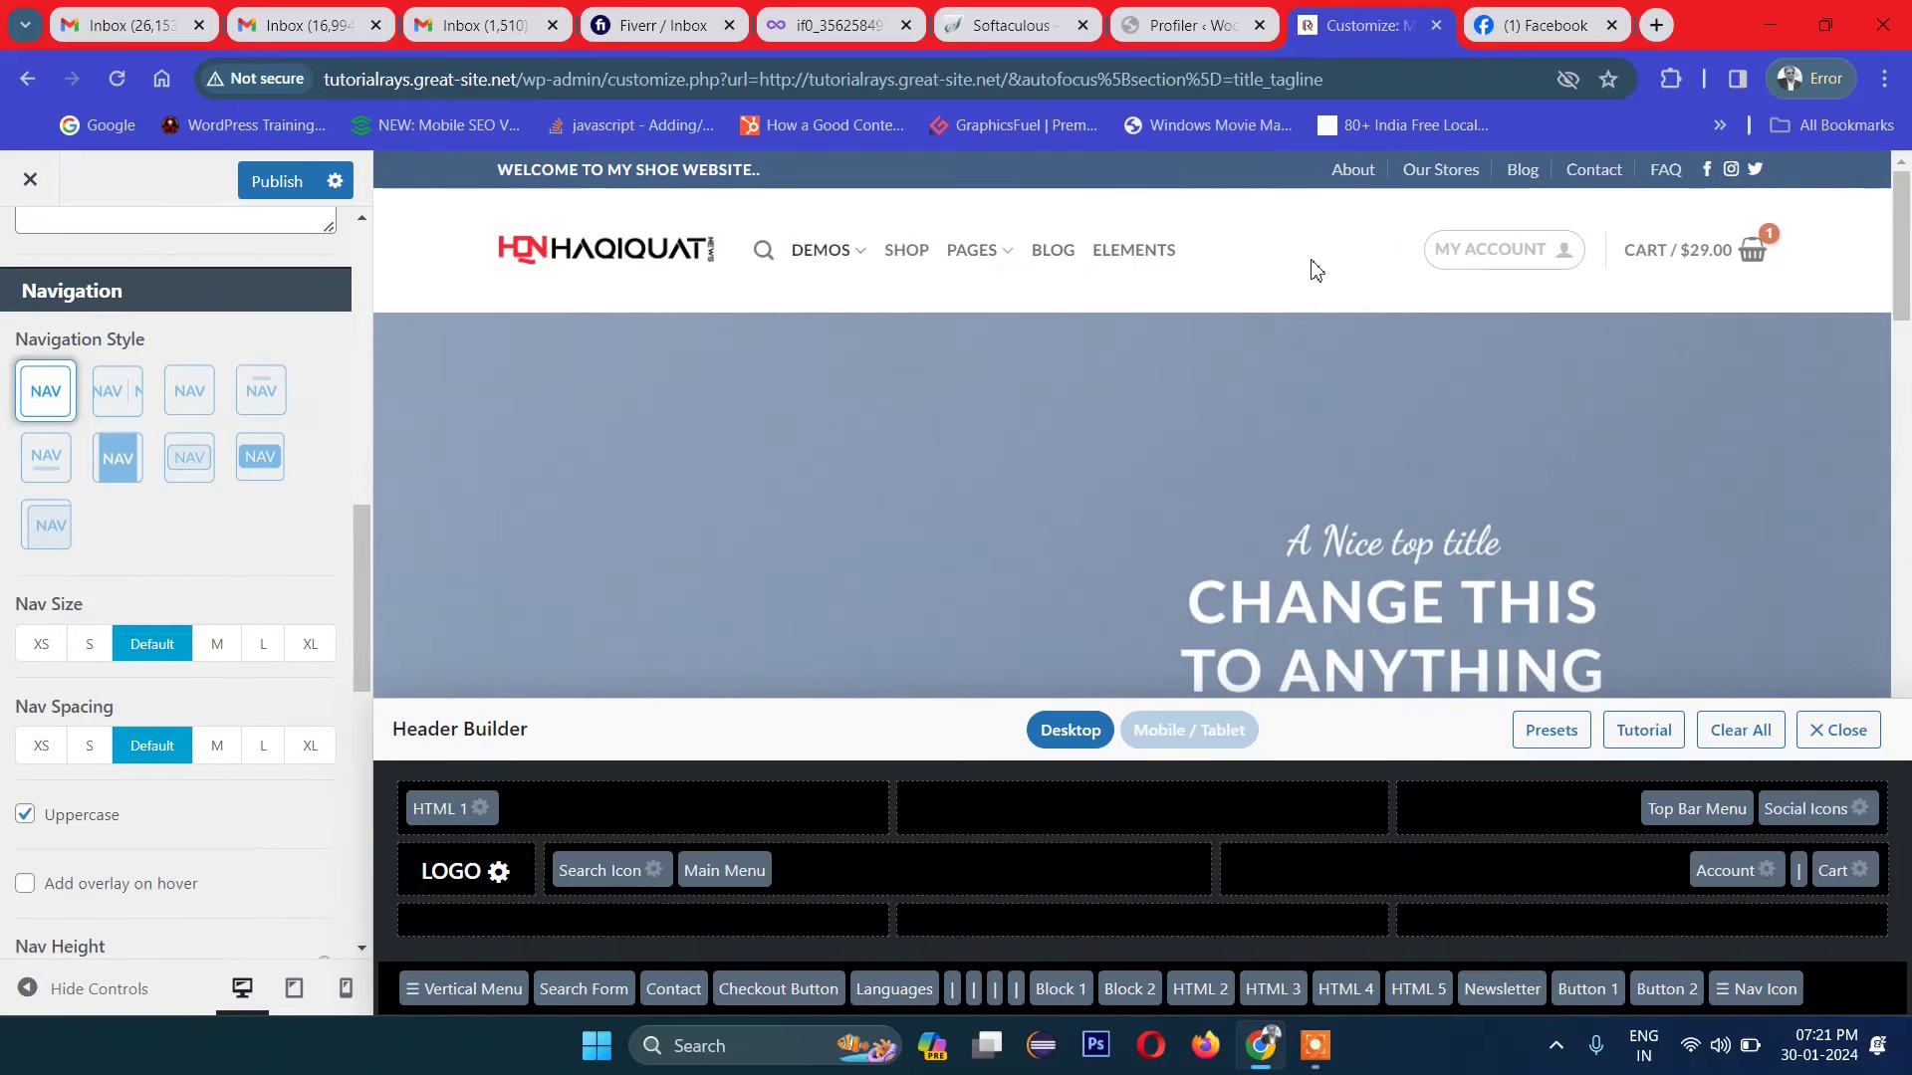
left_click(226, 761)
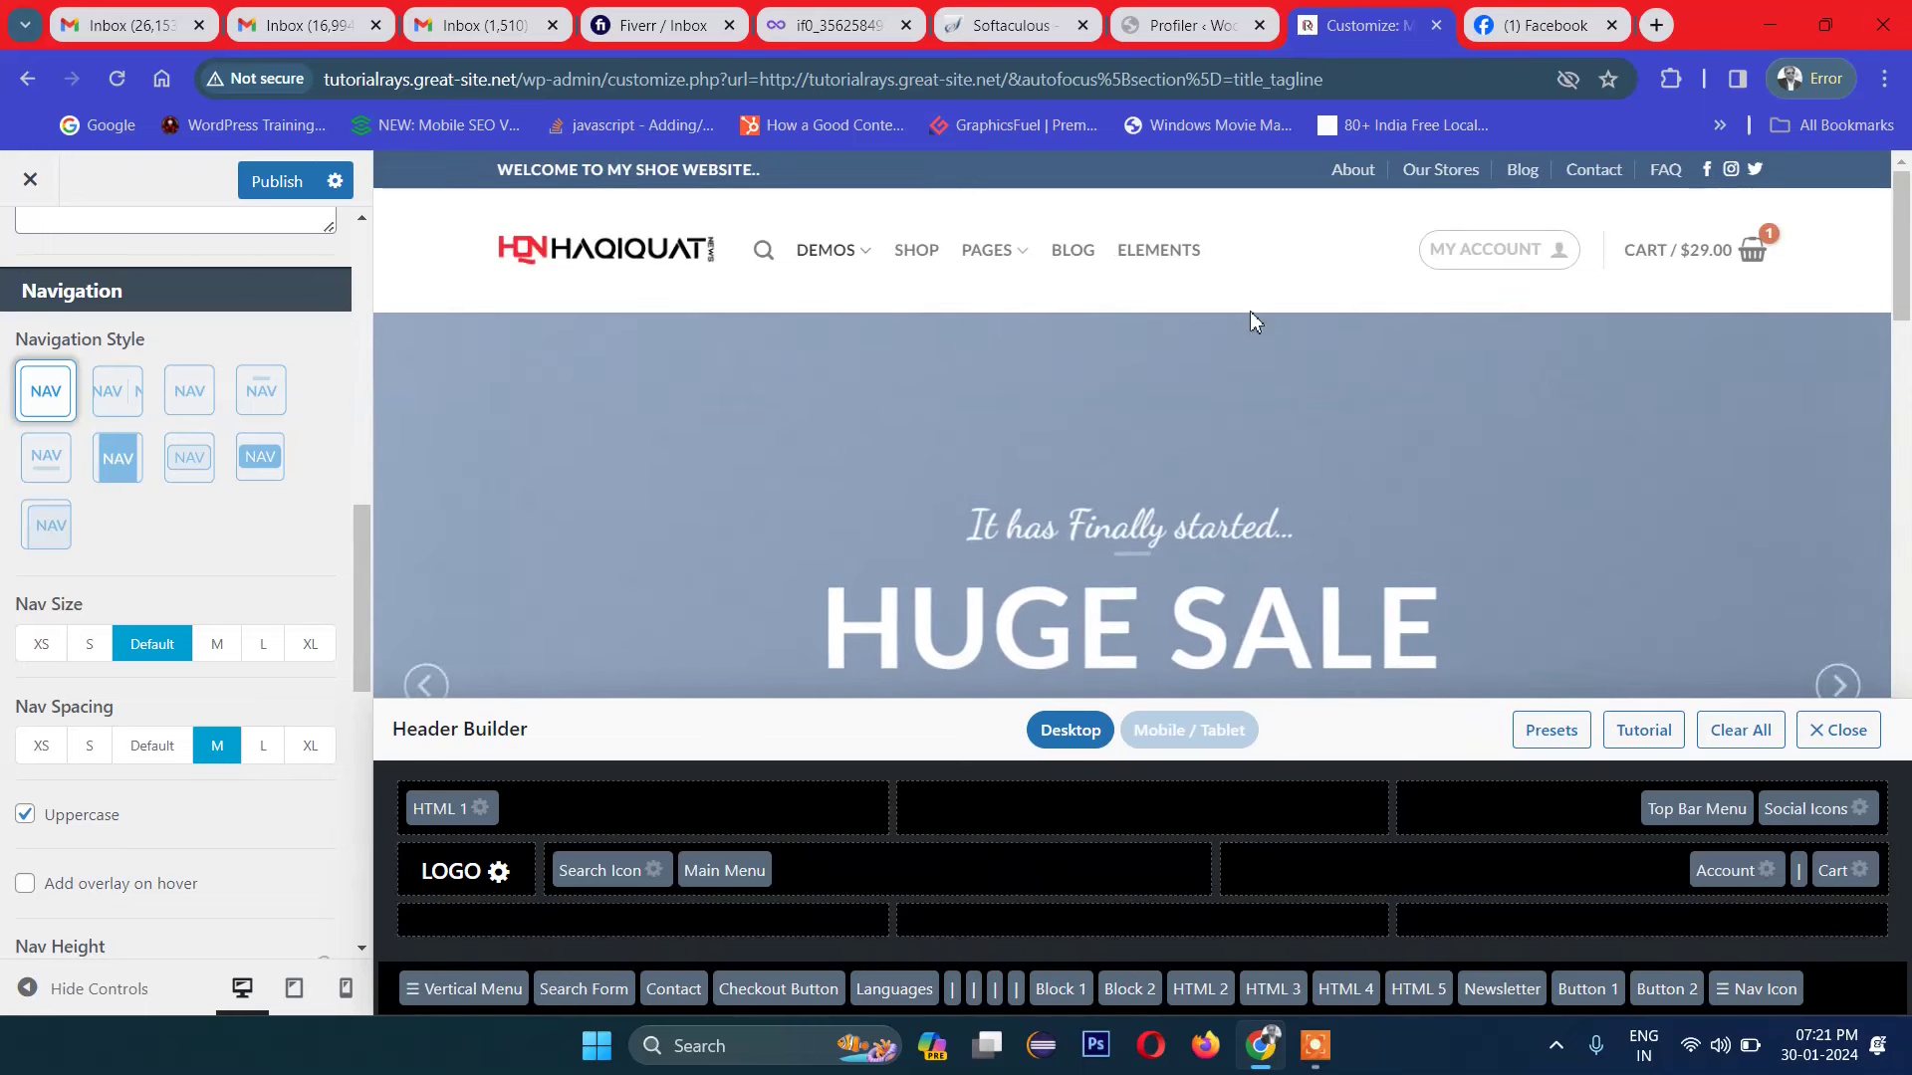
scroll(287, 735, "down", 3)
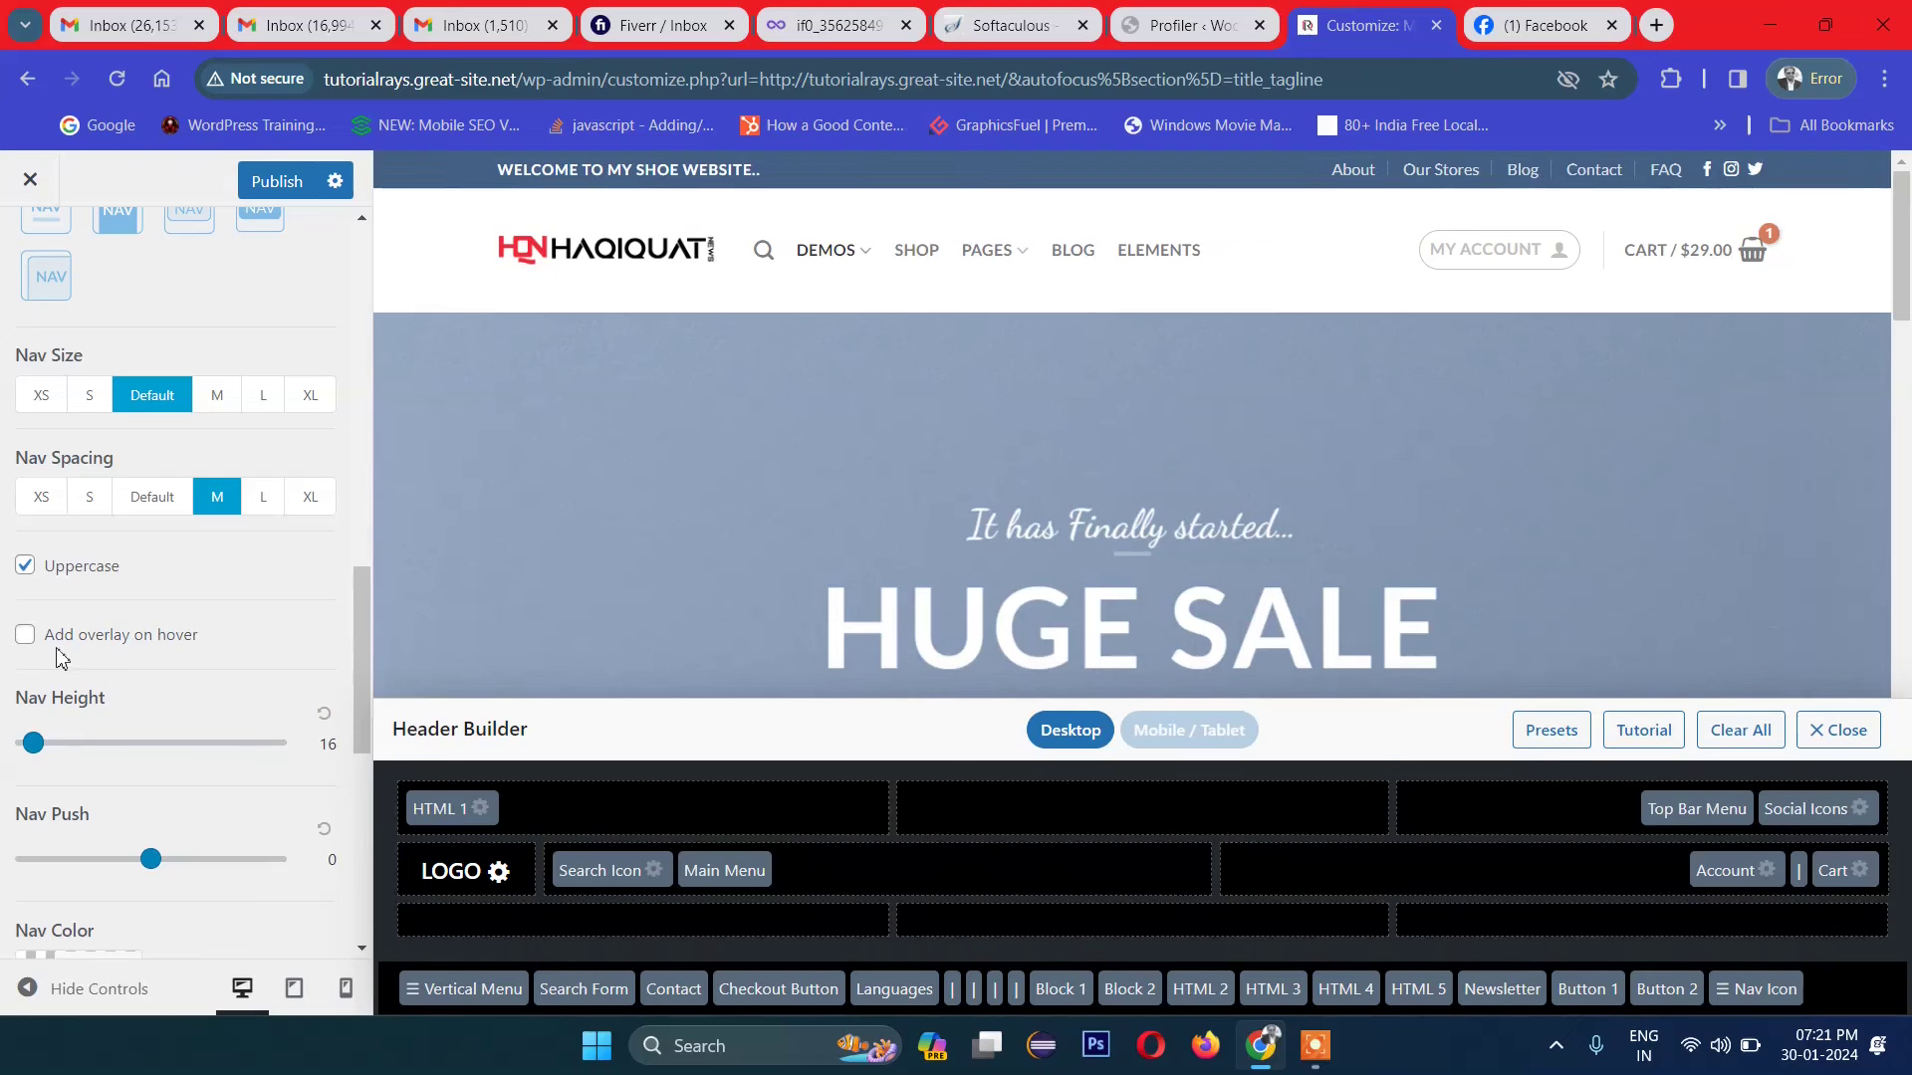
left_click(26, 572)
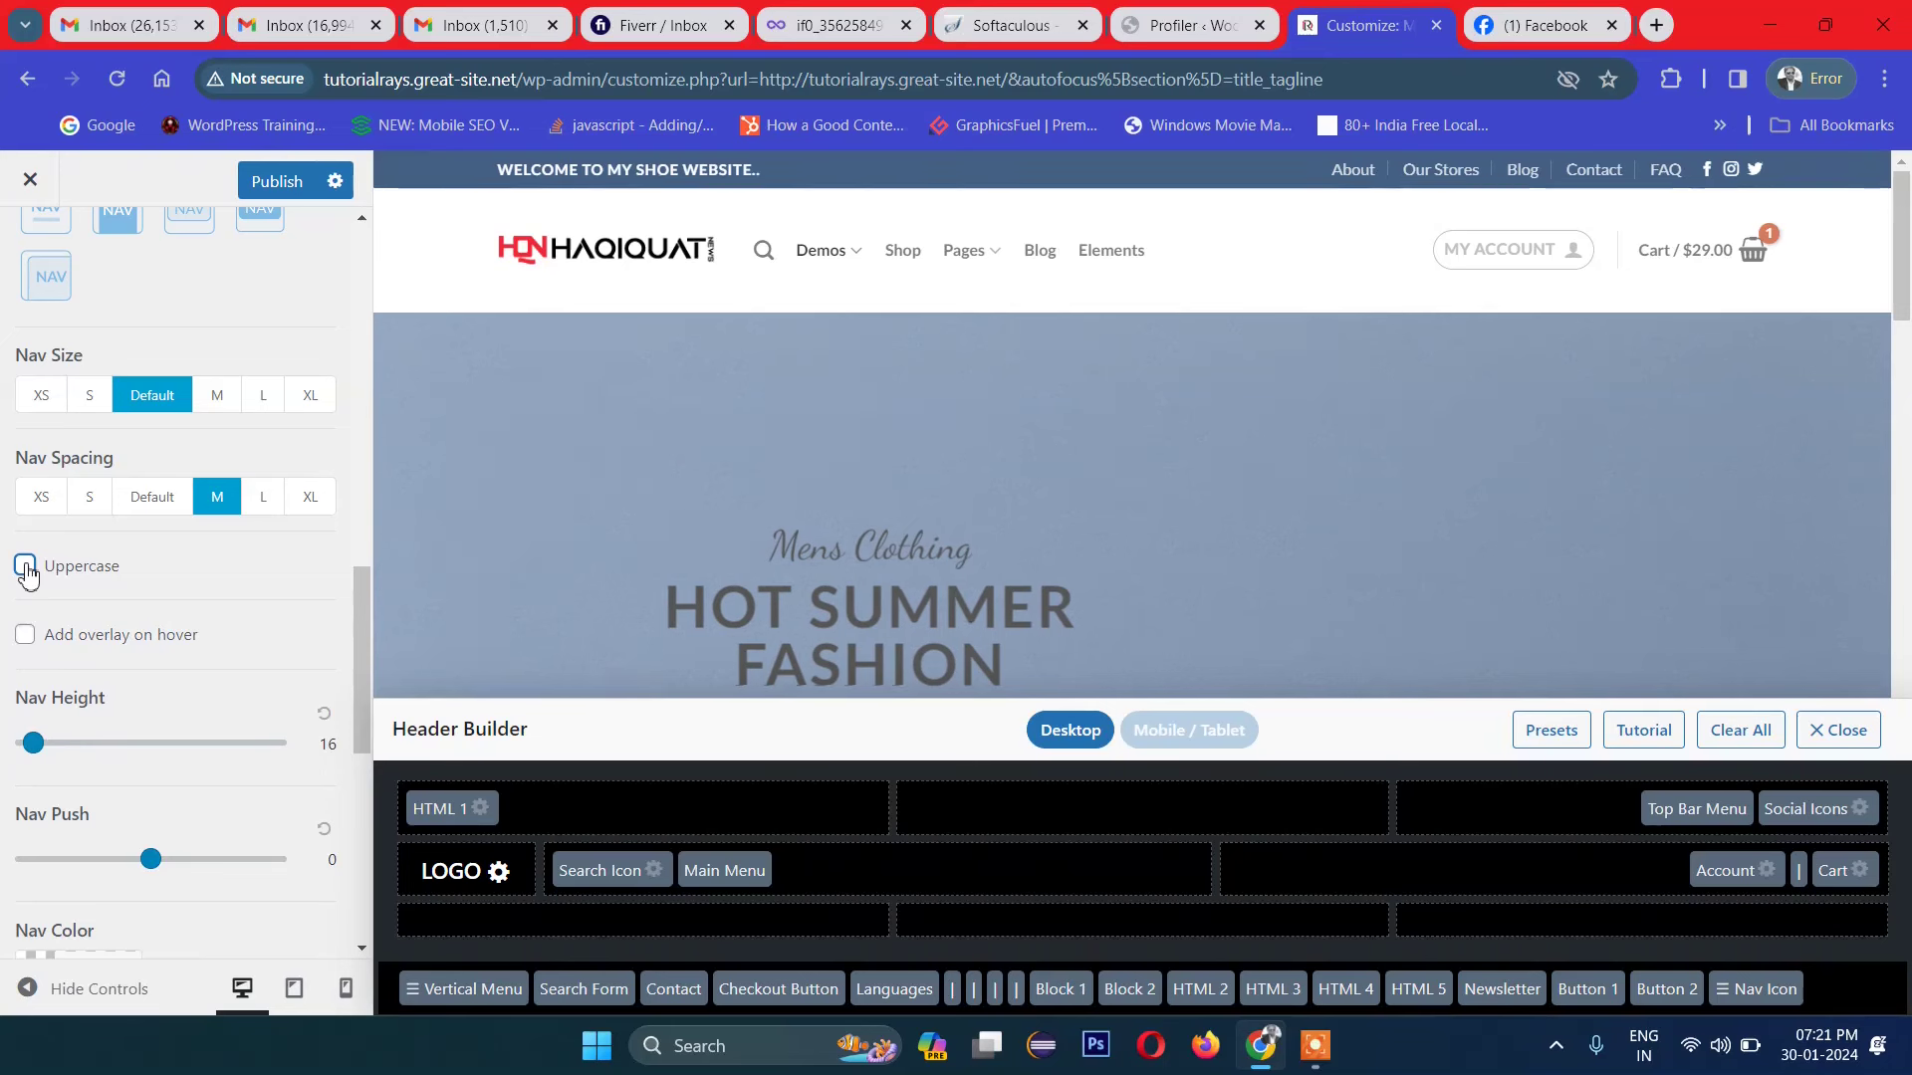
left_click(26, 572)
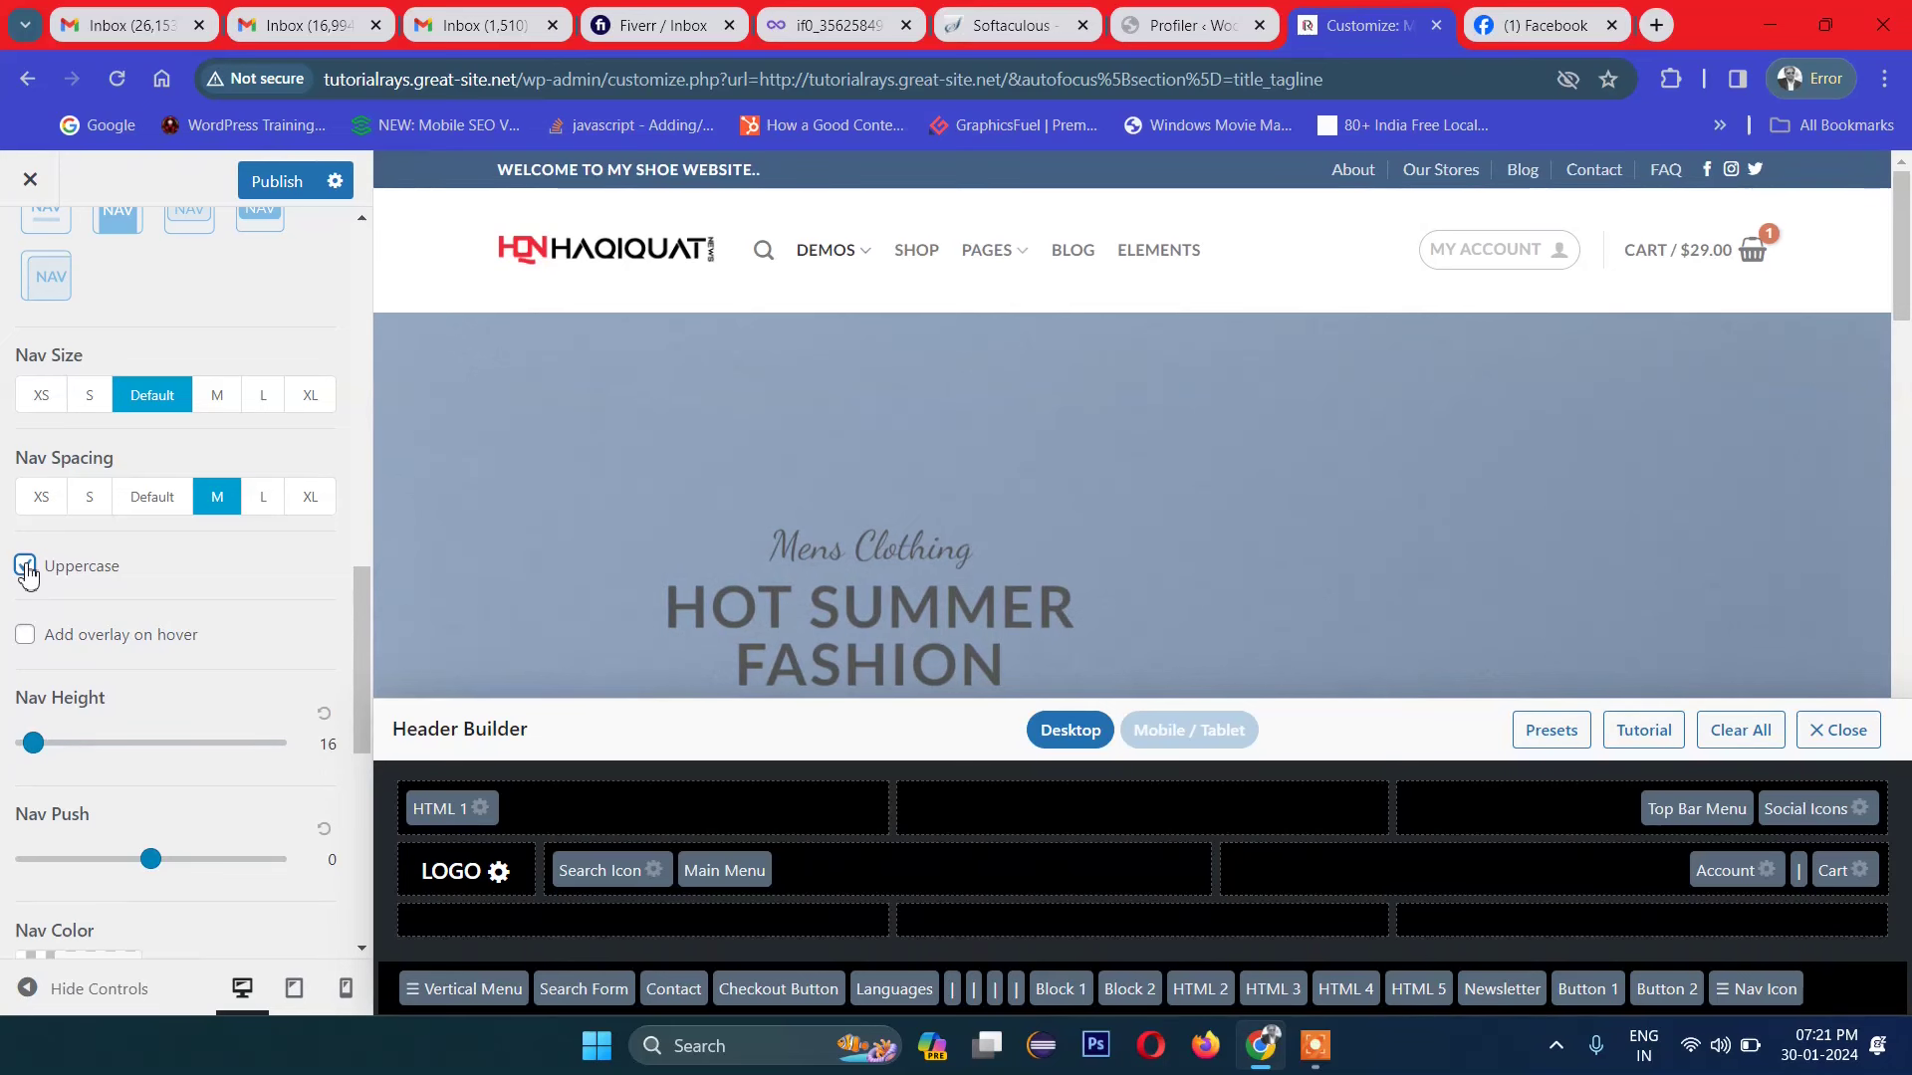
left_click(34, 637)
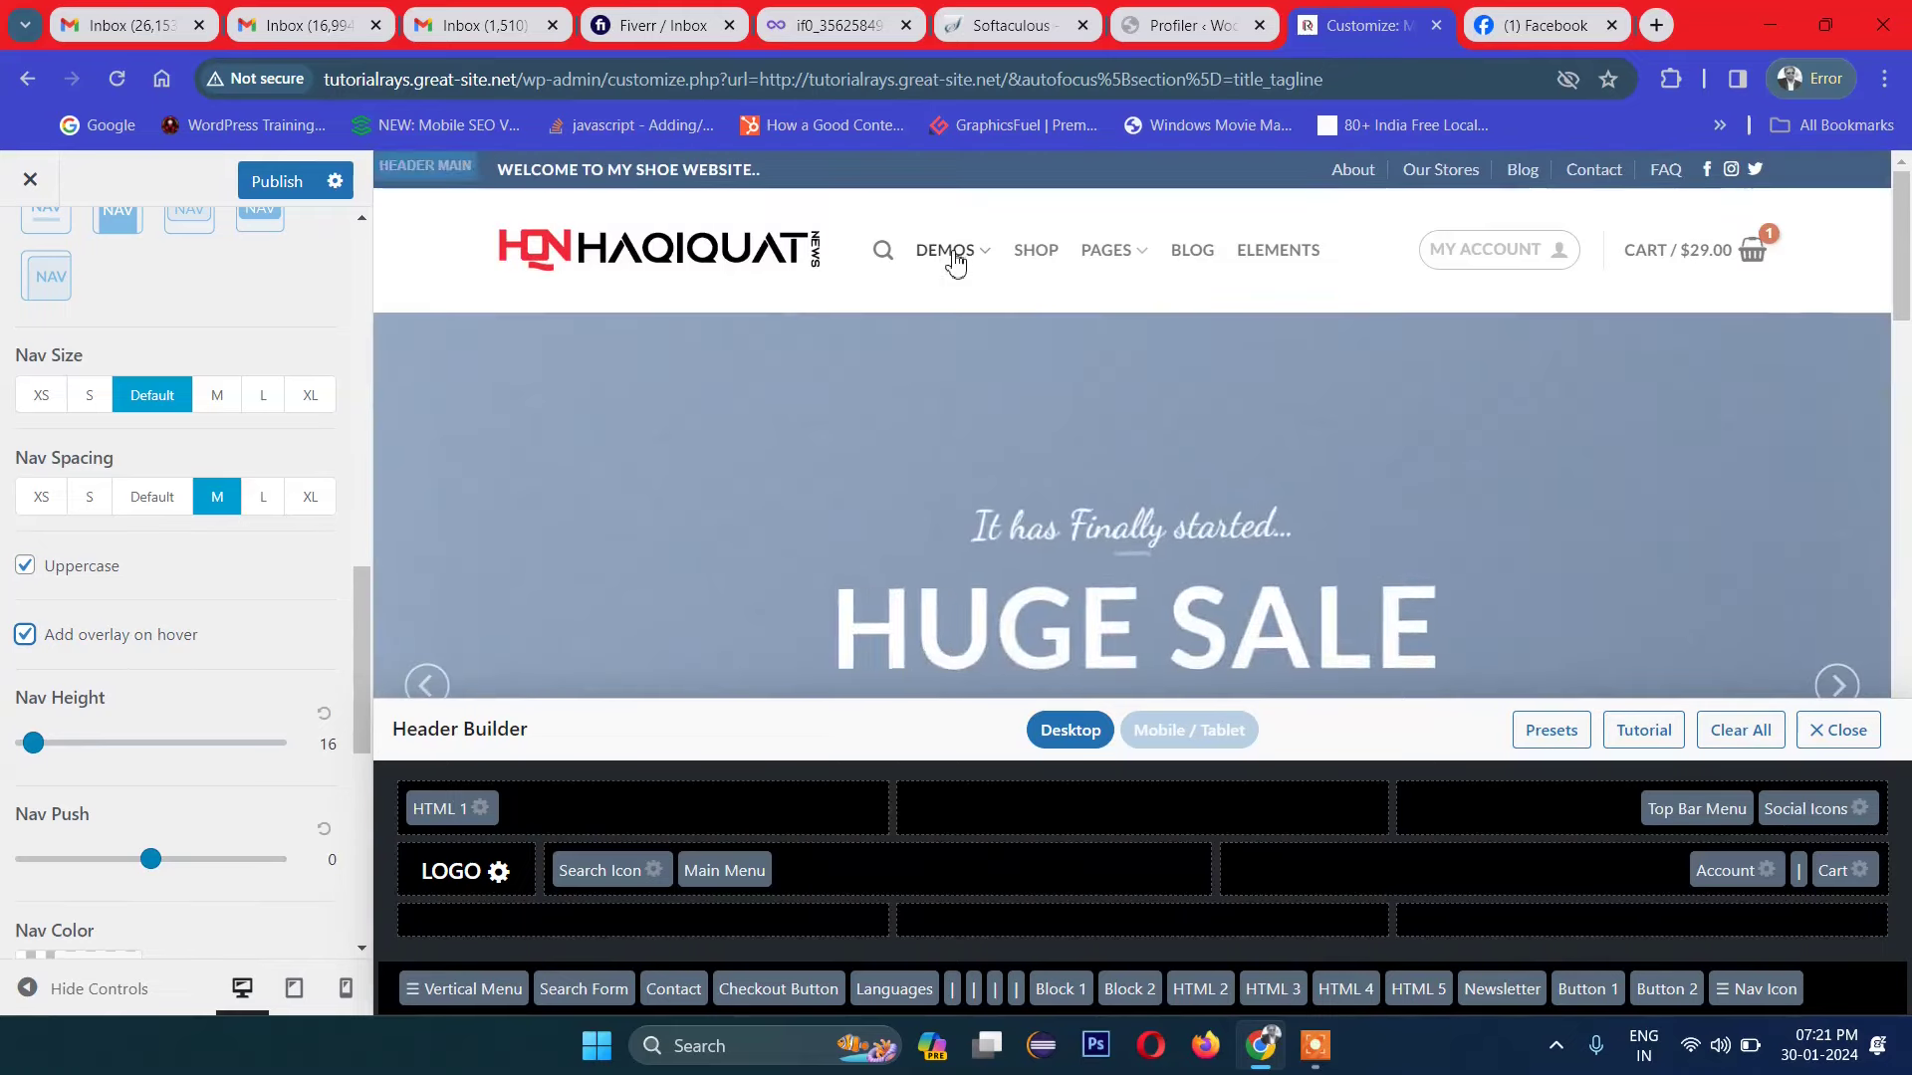
mouse_move(954, 257)
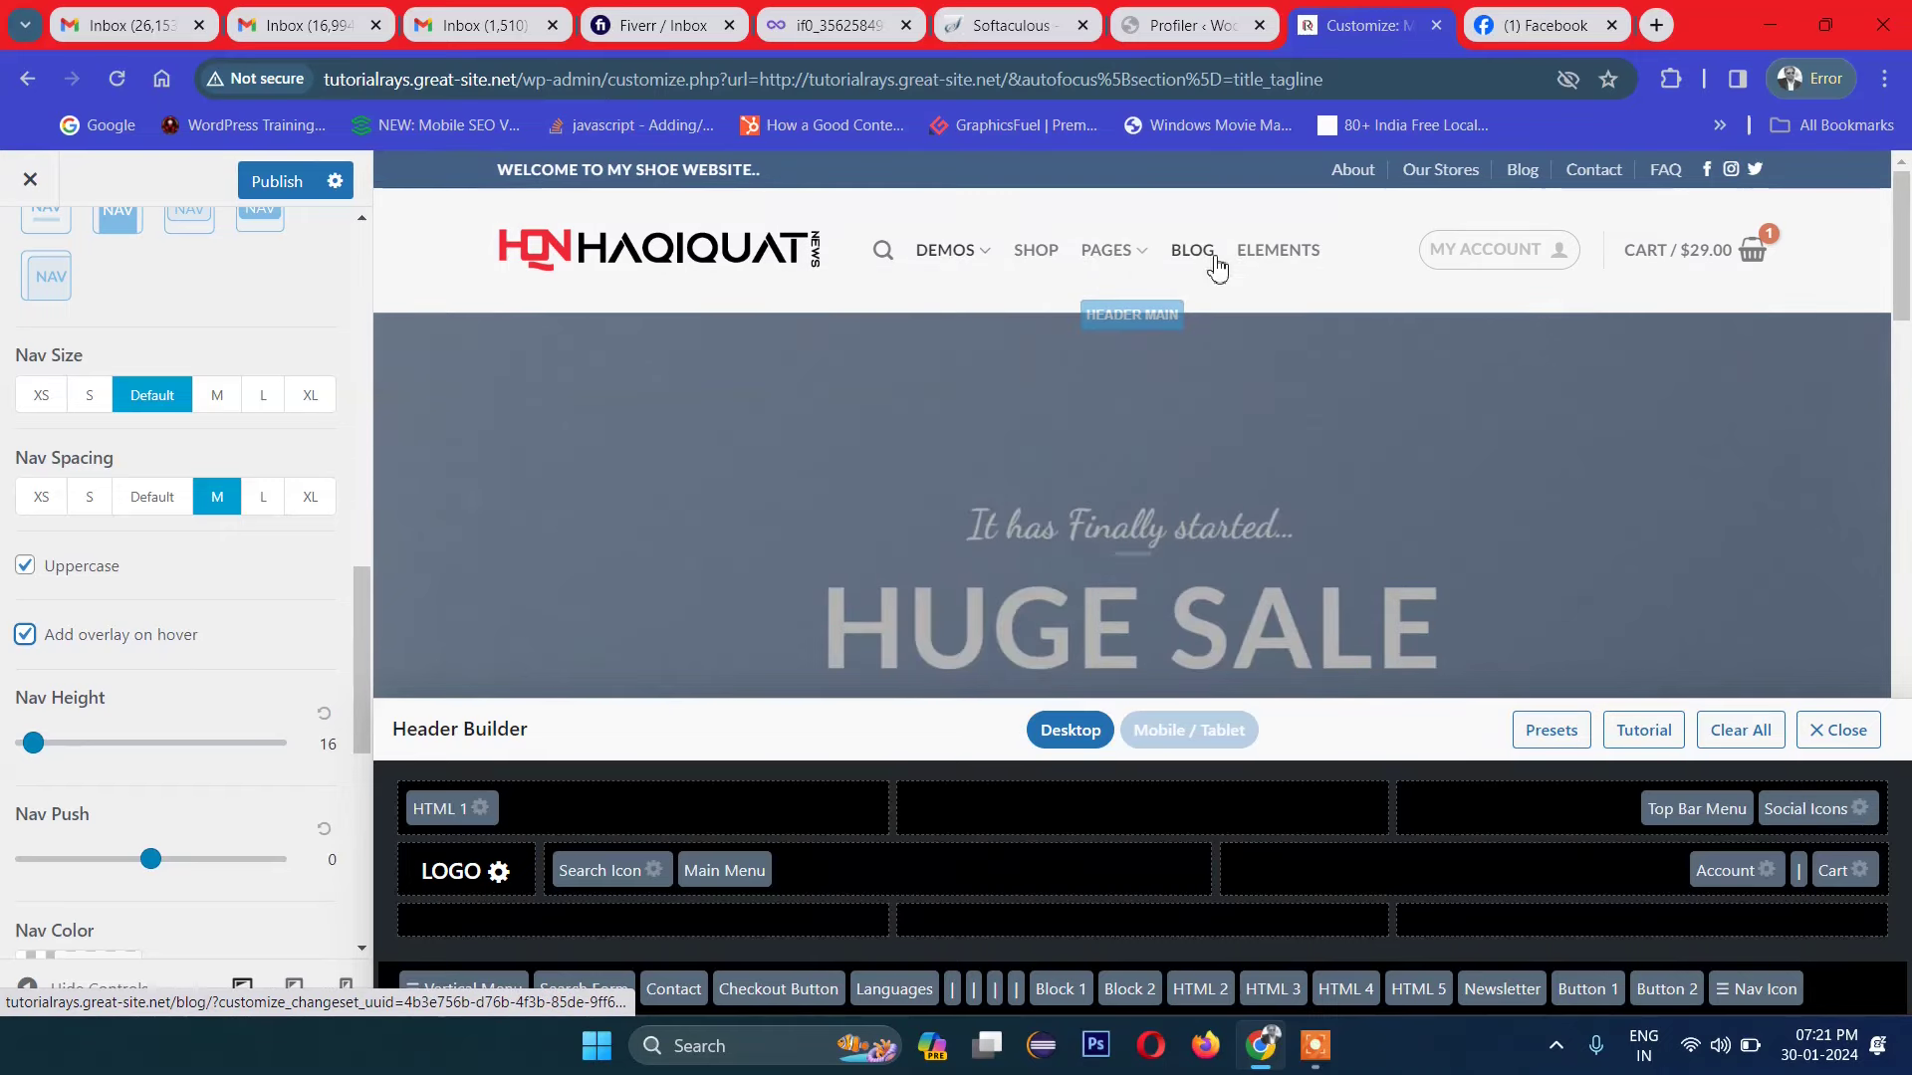
left_click(25, 635)
scroll(140, 743, "down", 1)
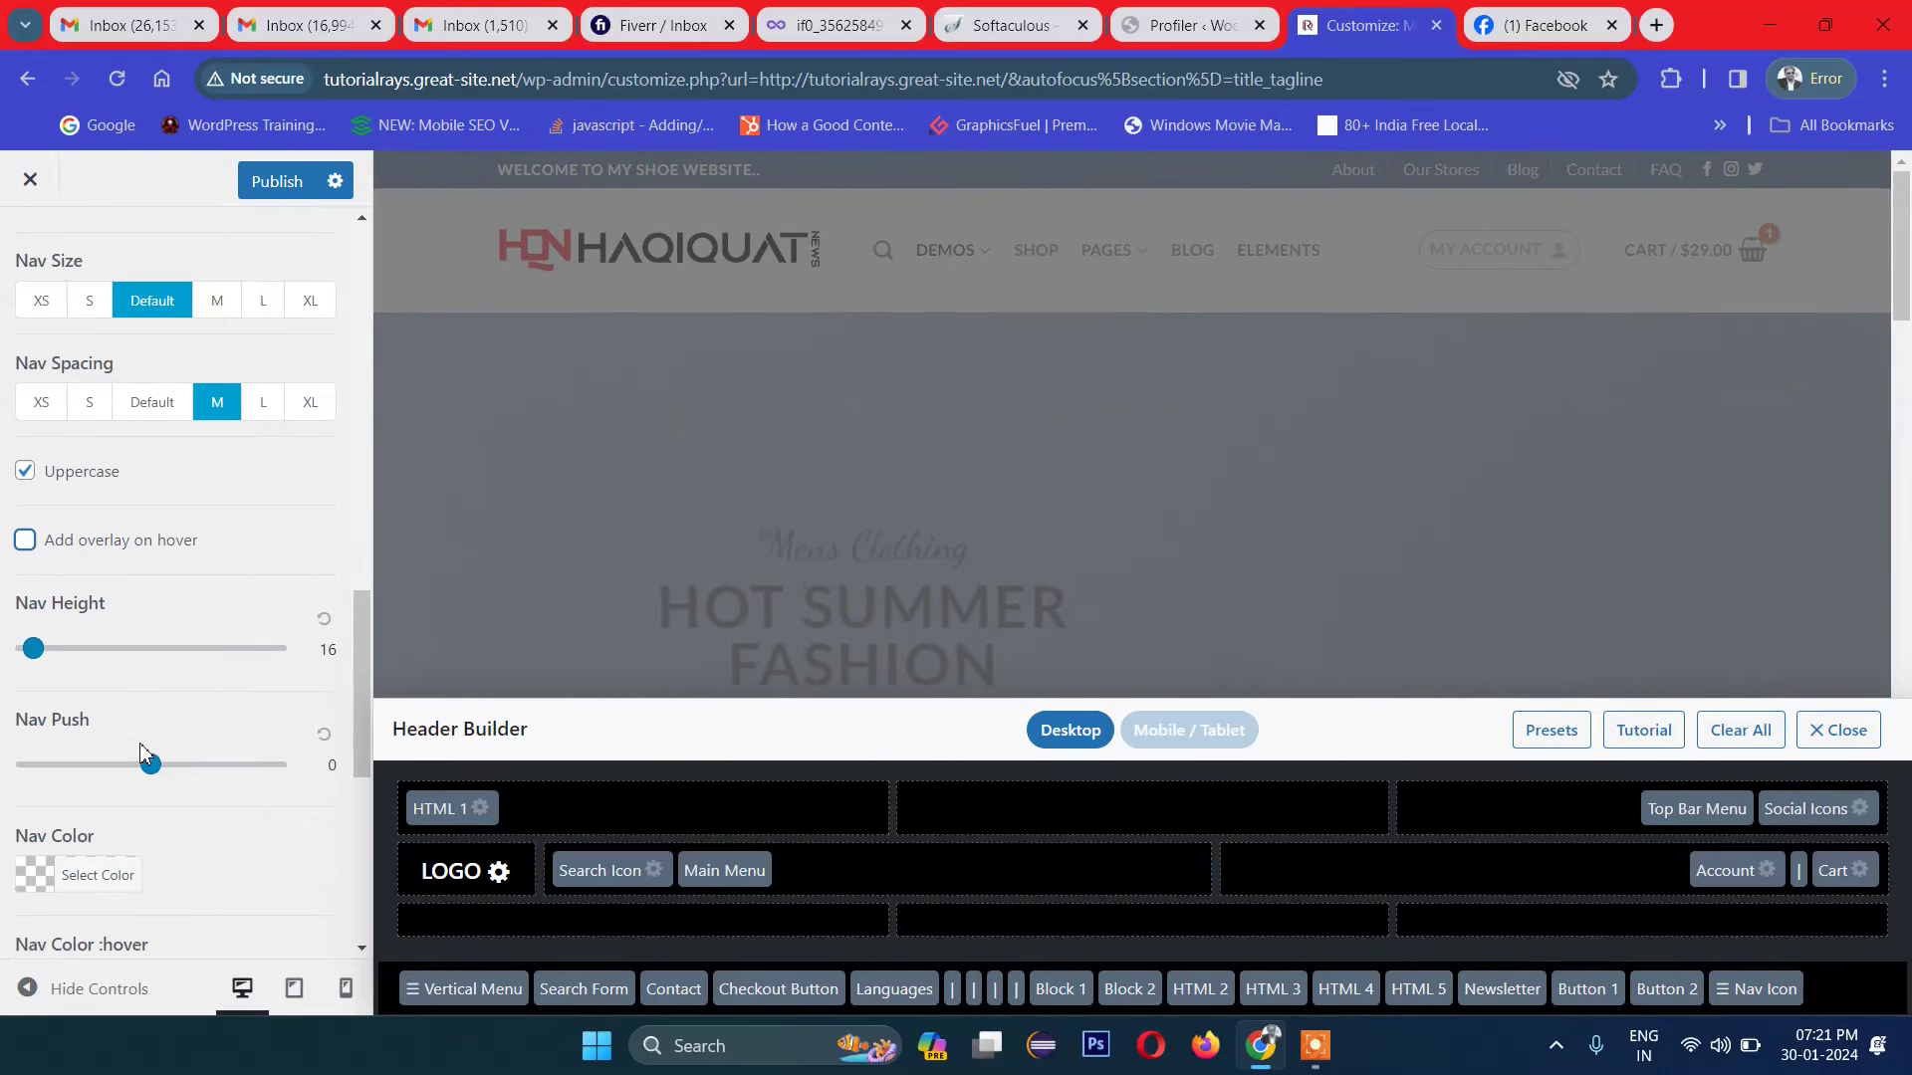
scroll(145, 738, "down", 2)
scroll(199, 657, "down", 2)
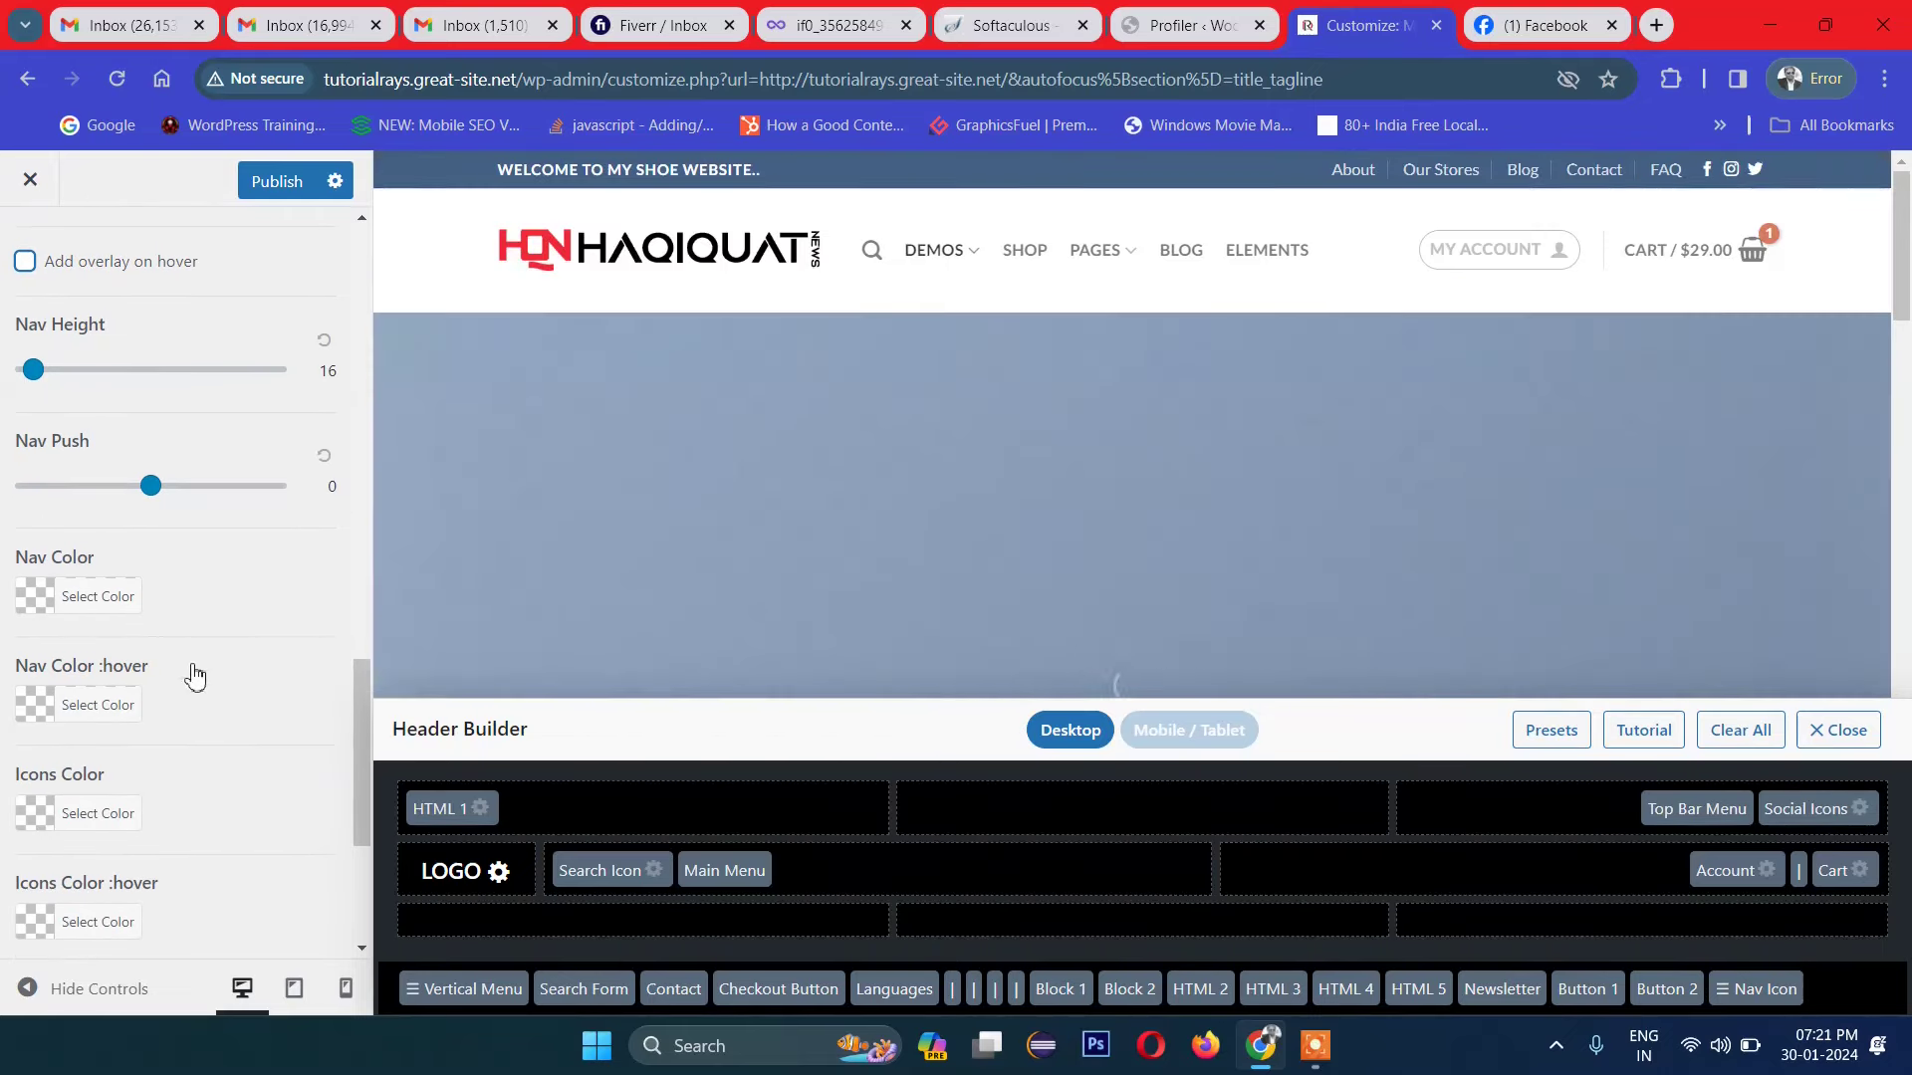
scroll(192, 674, "down", 1)
scroll(146, 551, "down", 2)
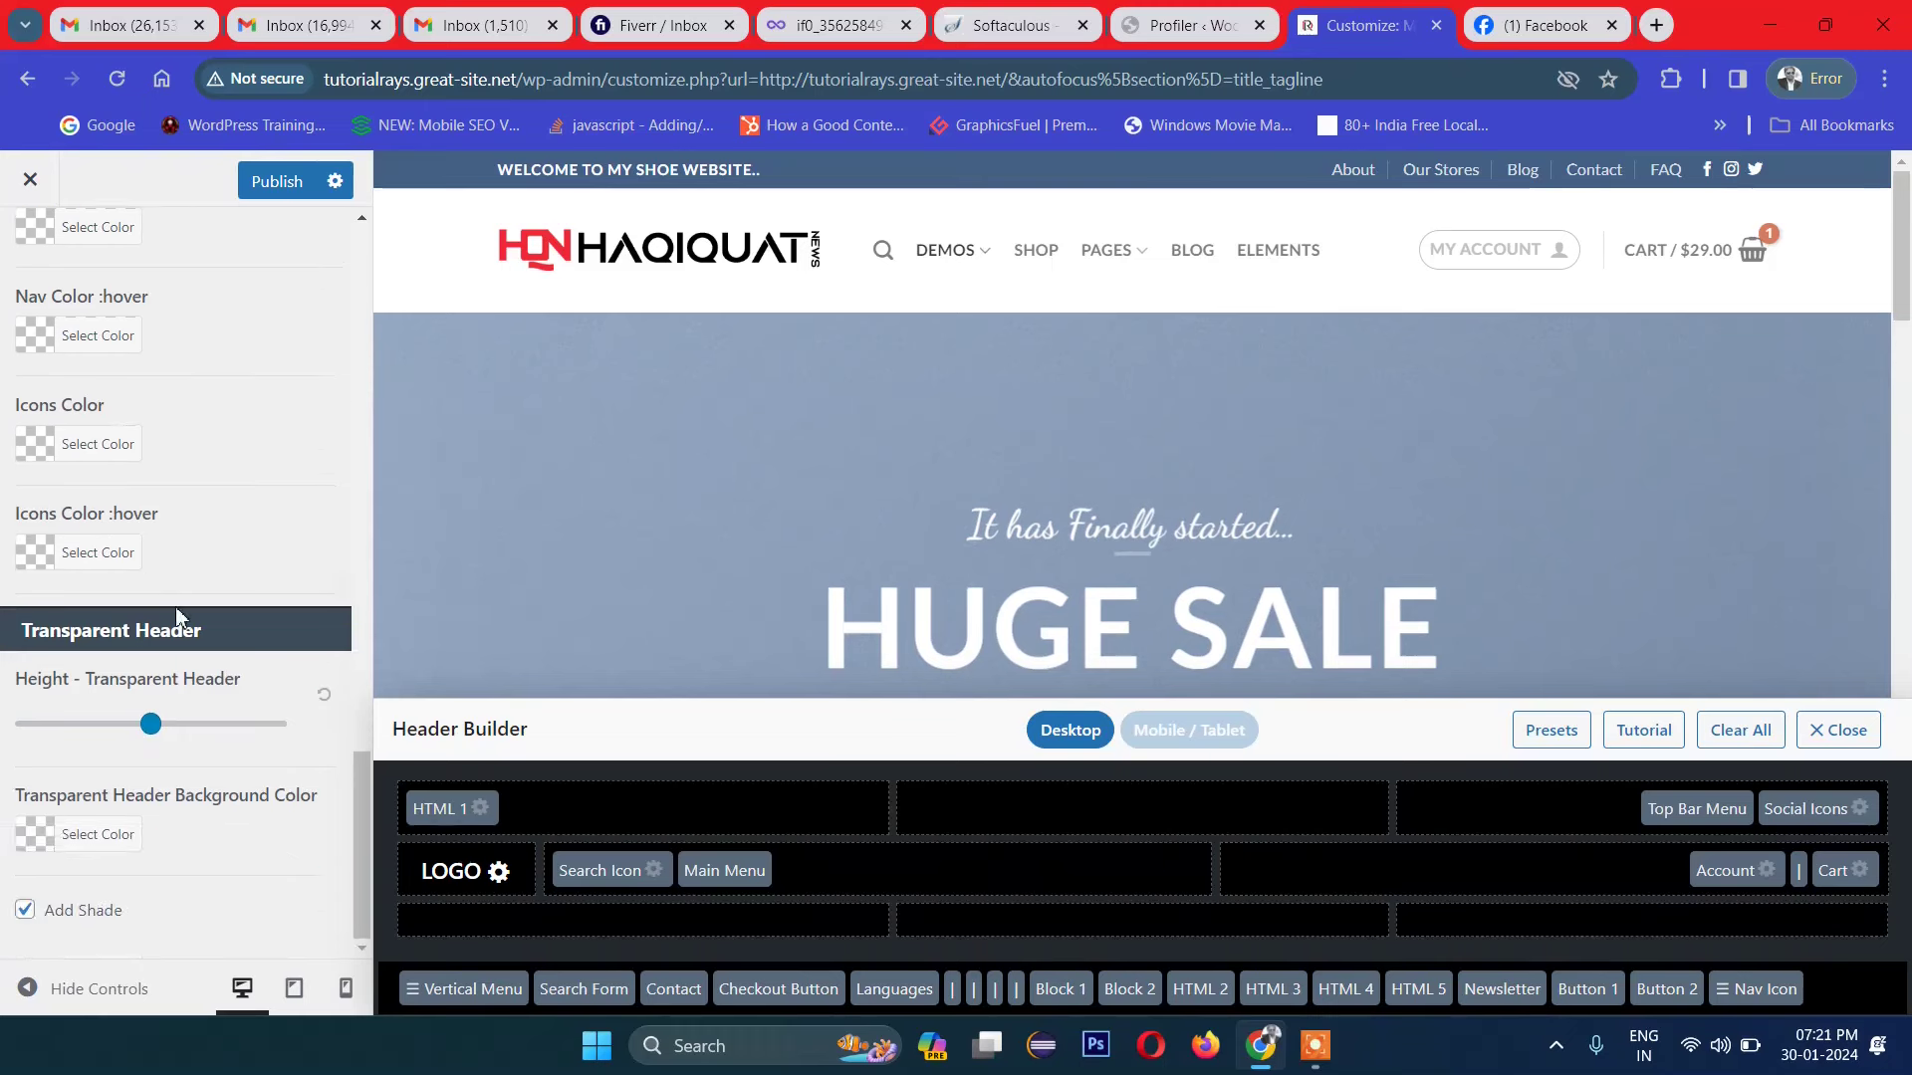
scroll(151, 776, "up", 15)
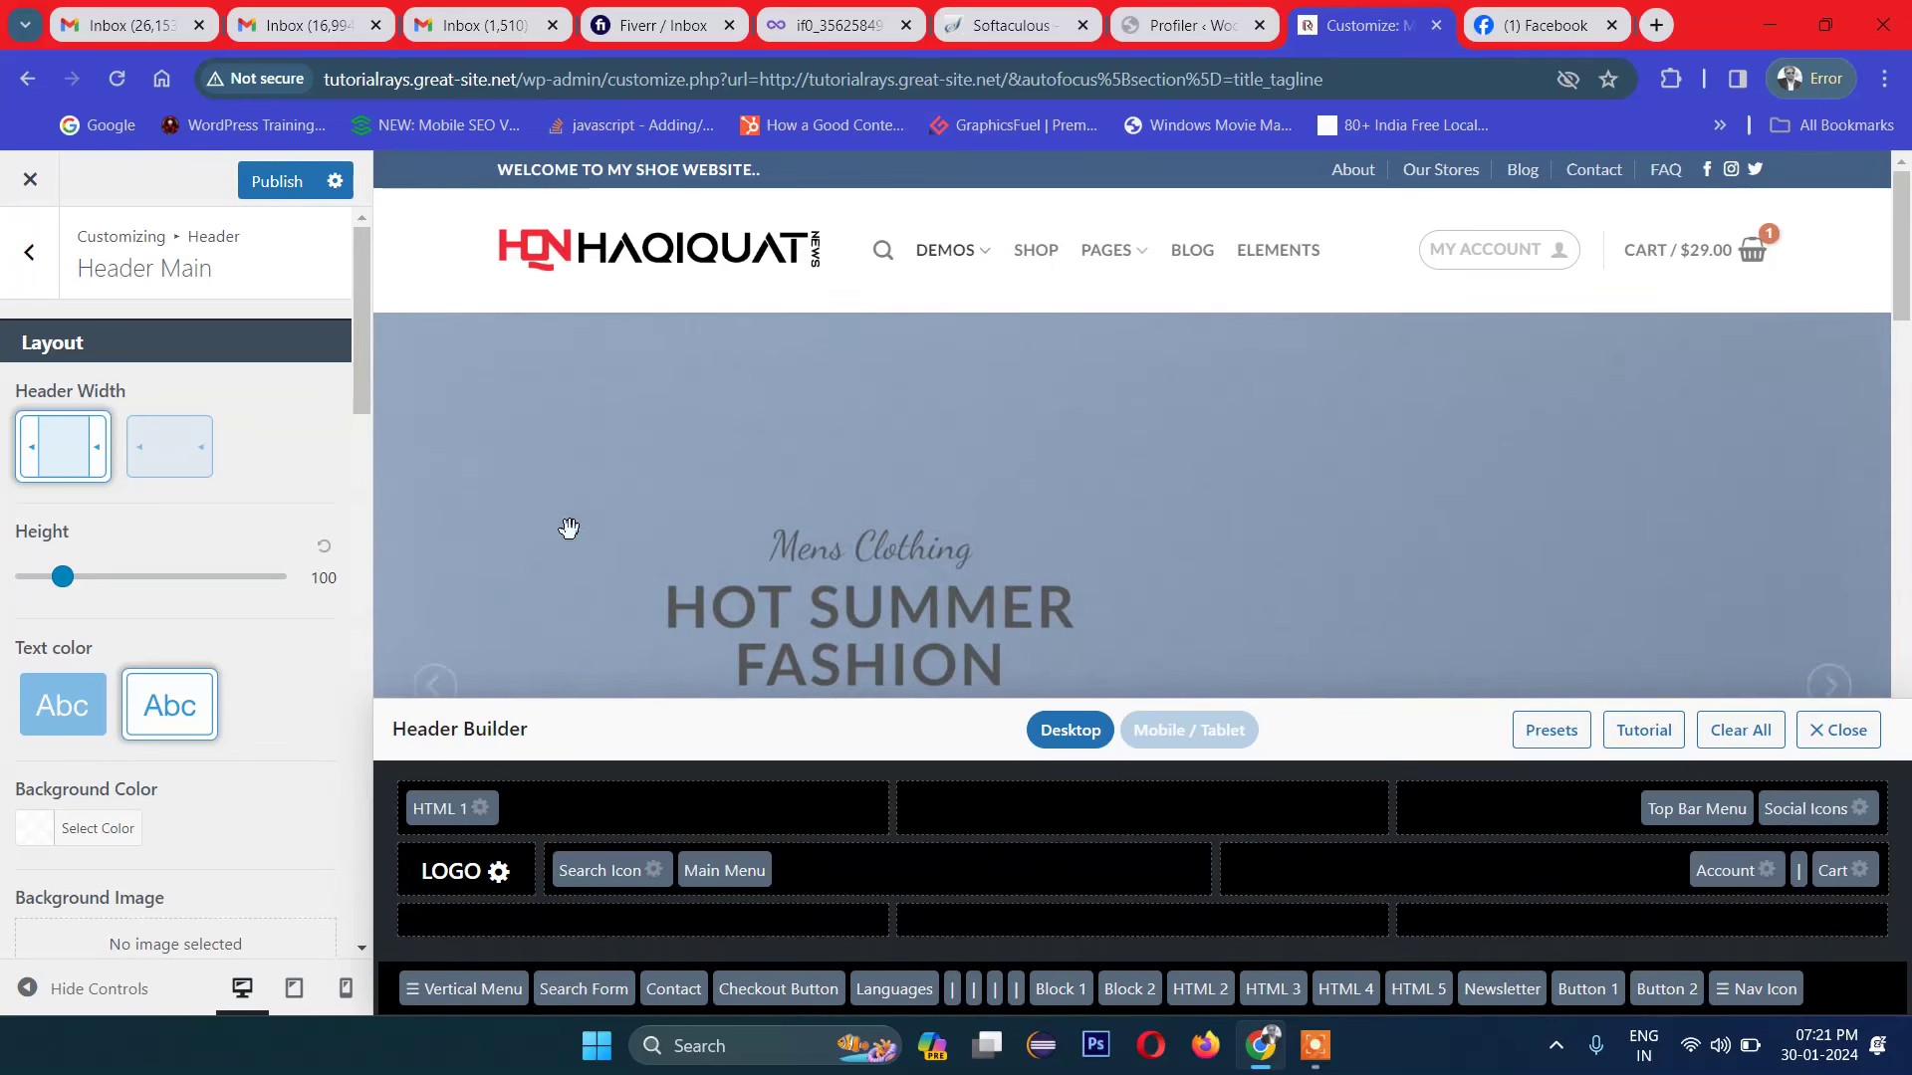
Step: Publish the header customisations from the Customizer
left_click(290, 191)
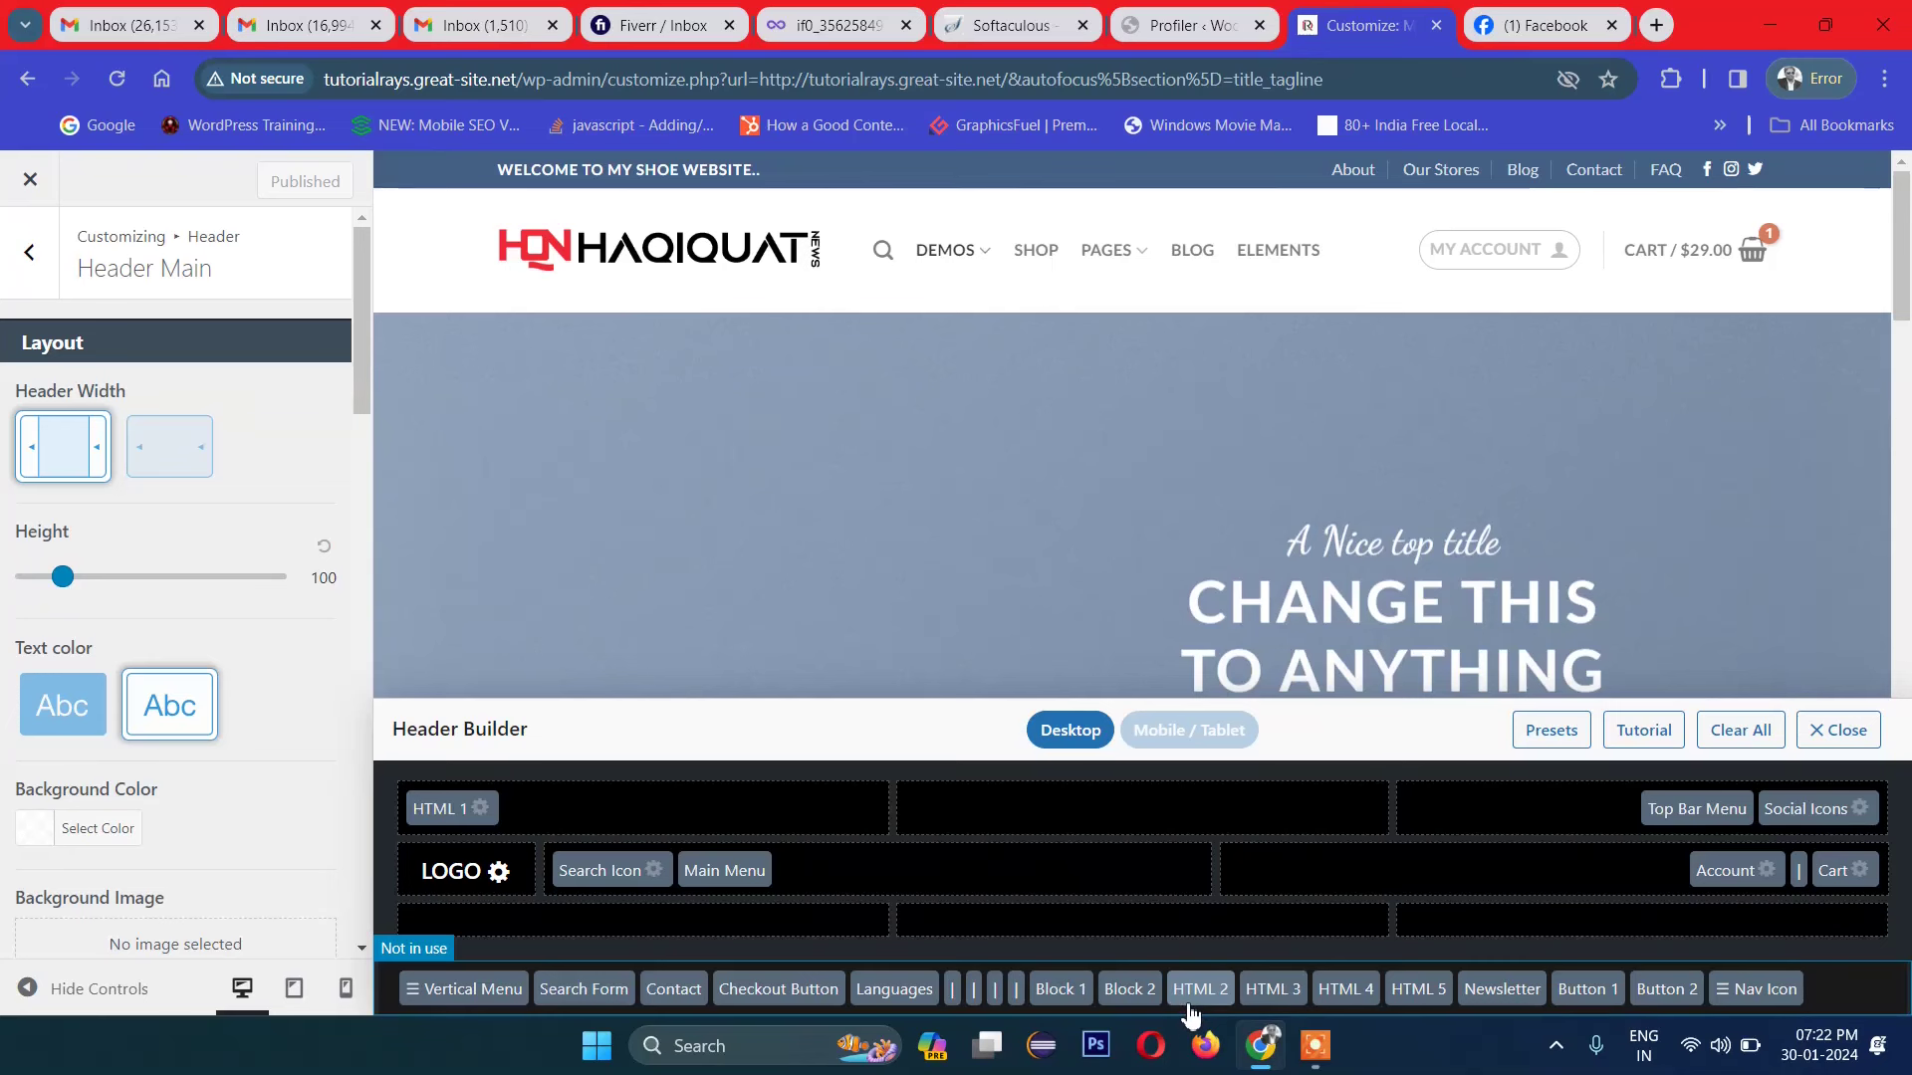
Step: Place the HTML 2 element in the top bar beside HTML 1 and give it the text 'Get 50% Offer now'
left_click_drag(1198, 996, 624, 834)
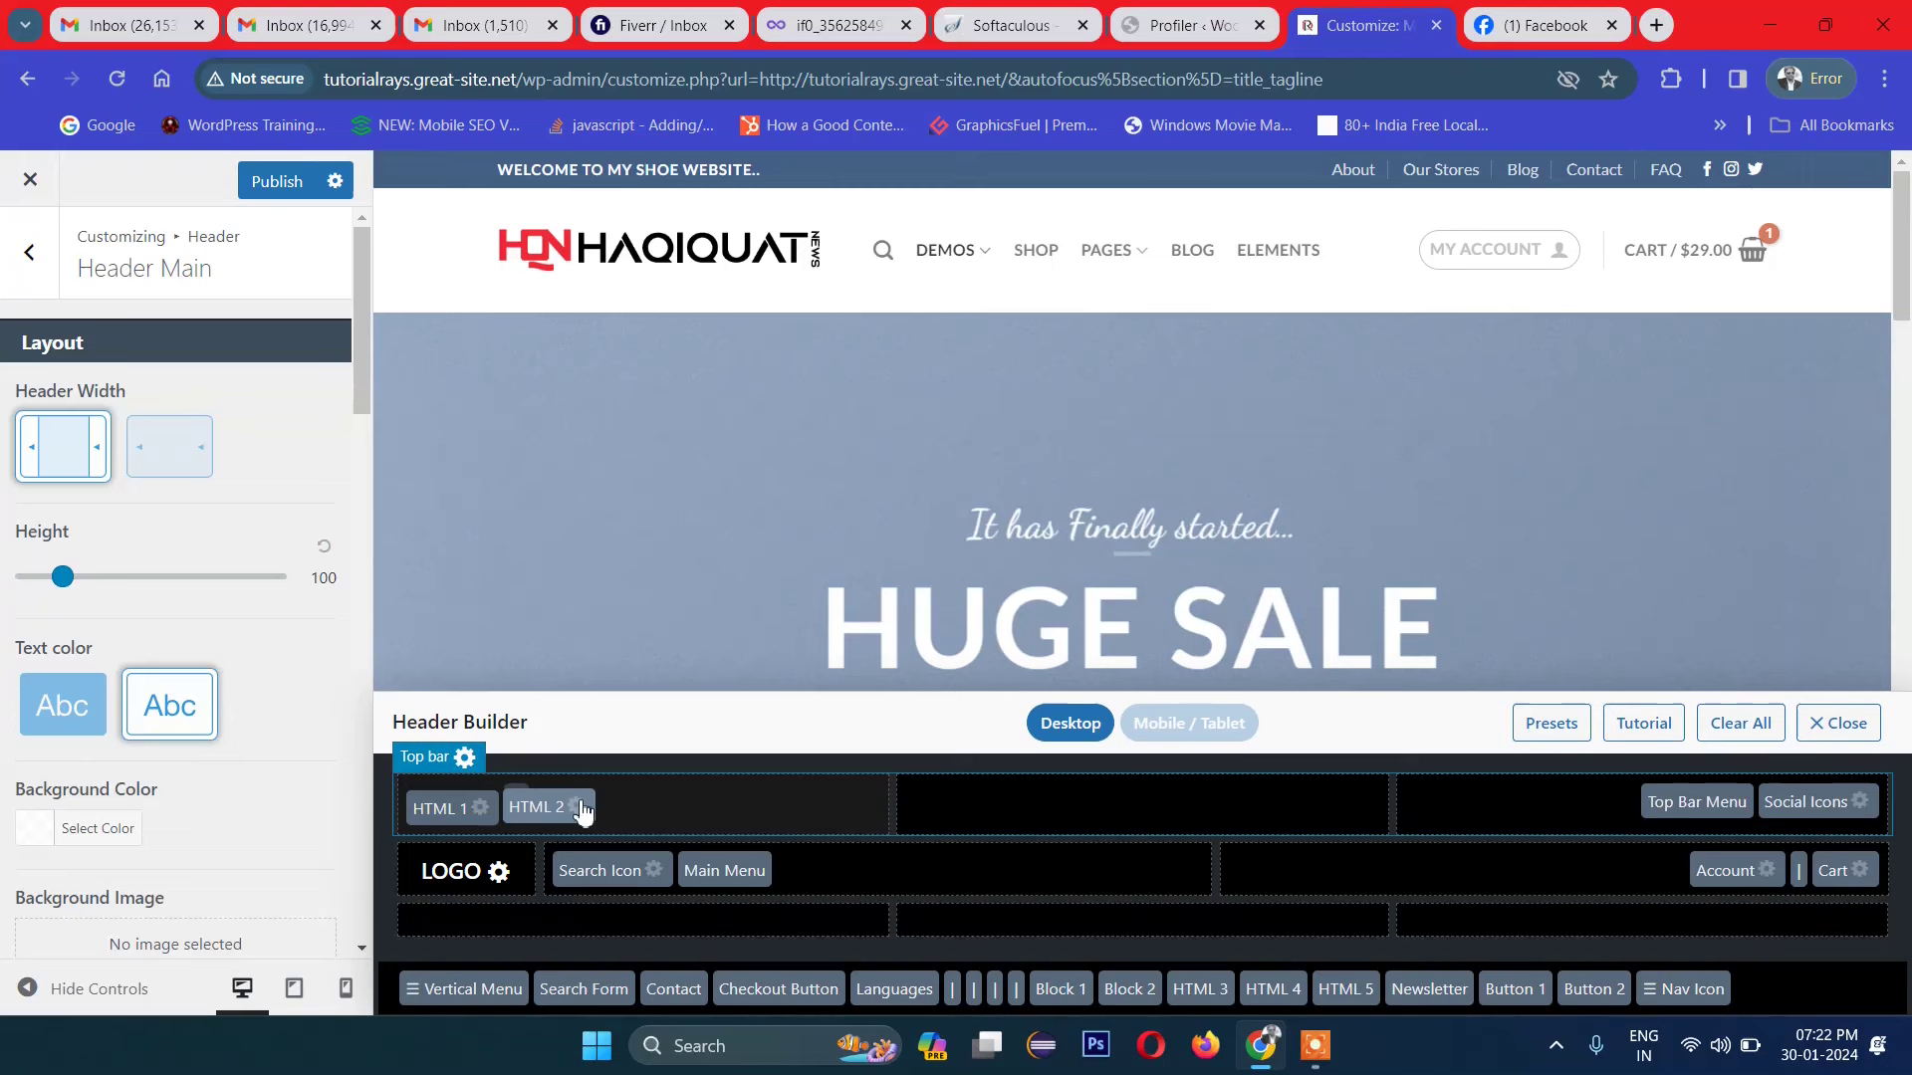
left_click(516, 811)
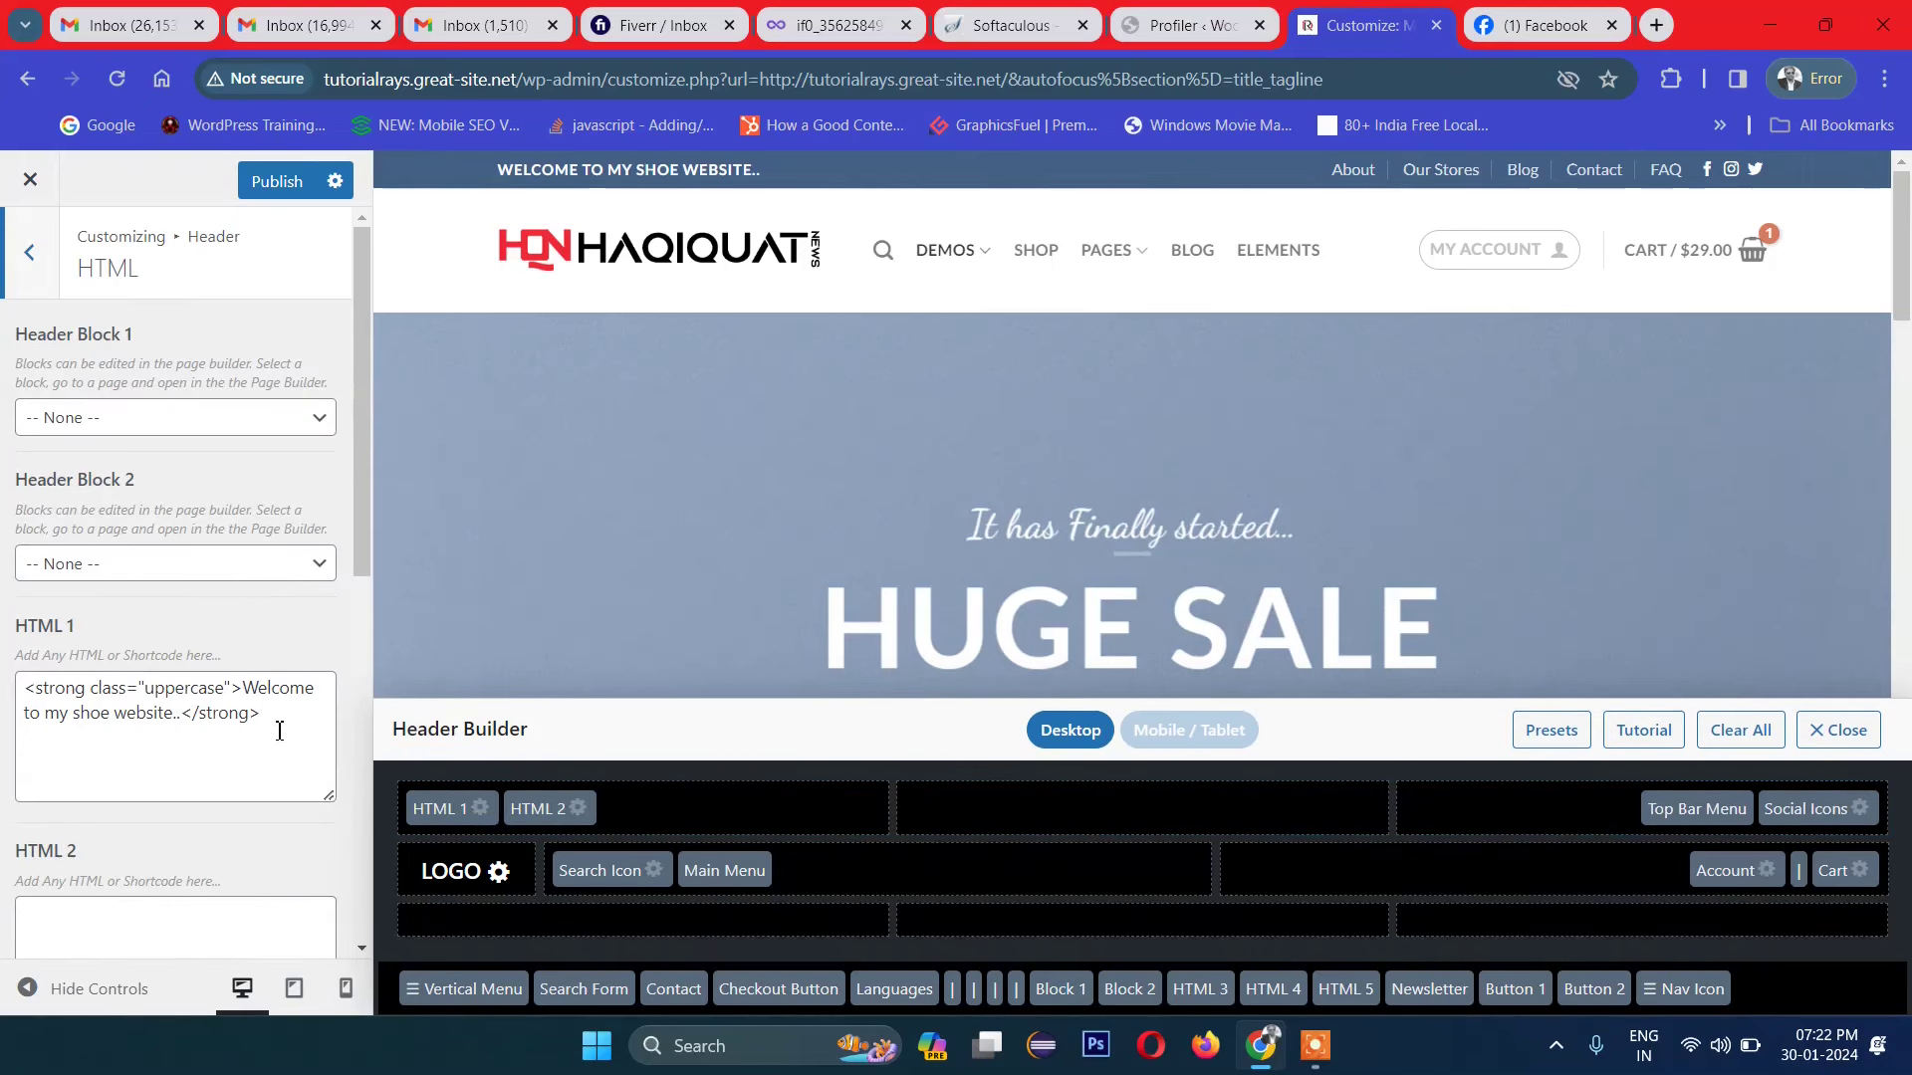
scroll(241, 677, "down", 4)
left_click(187, 588)
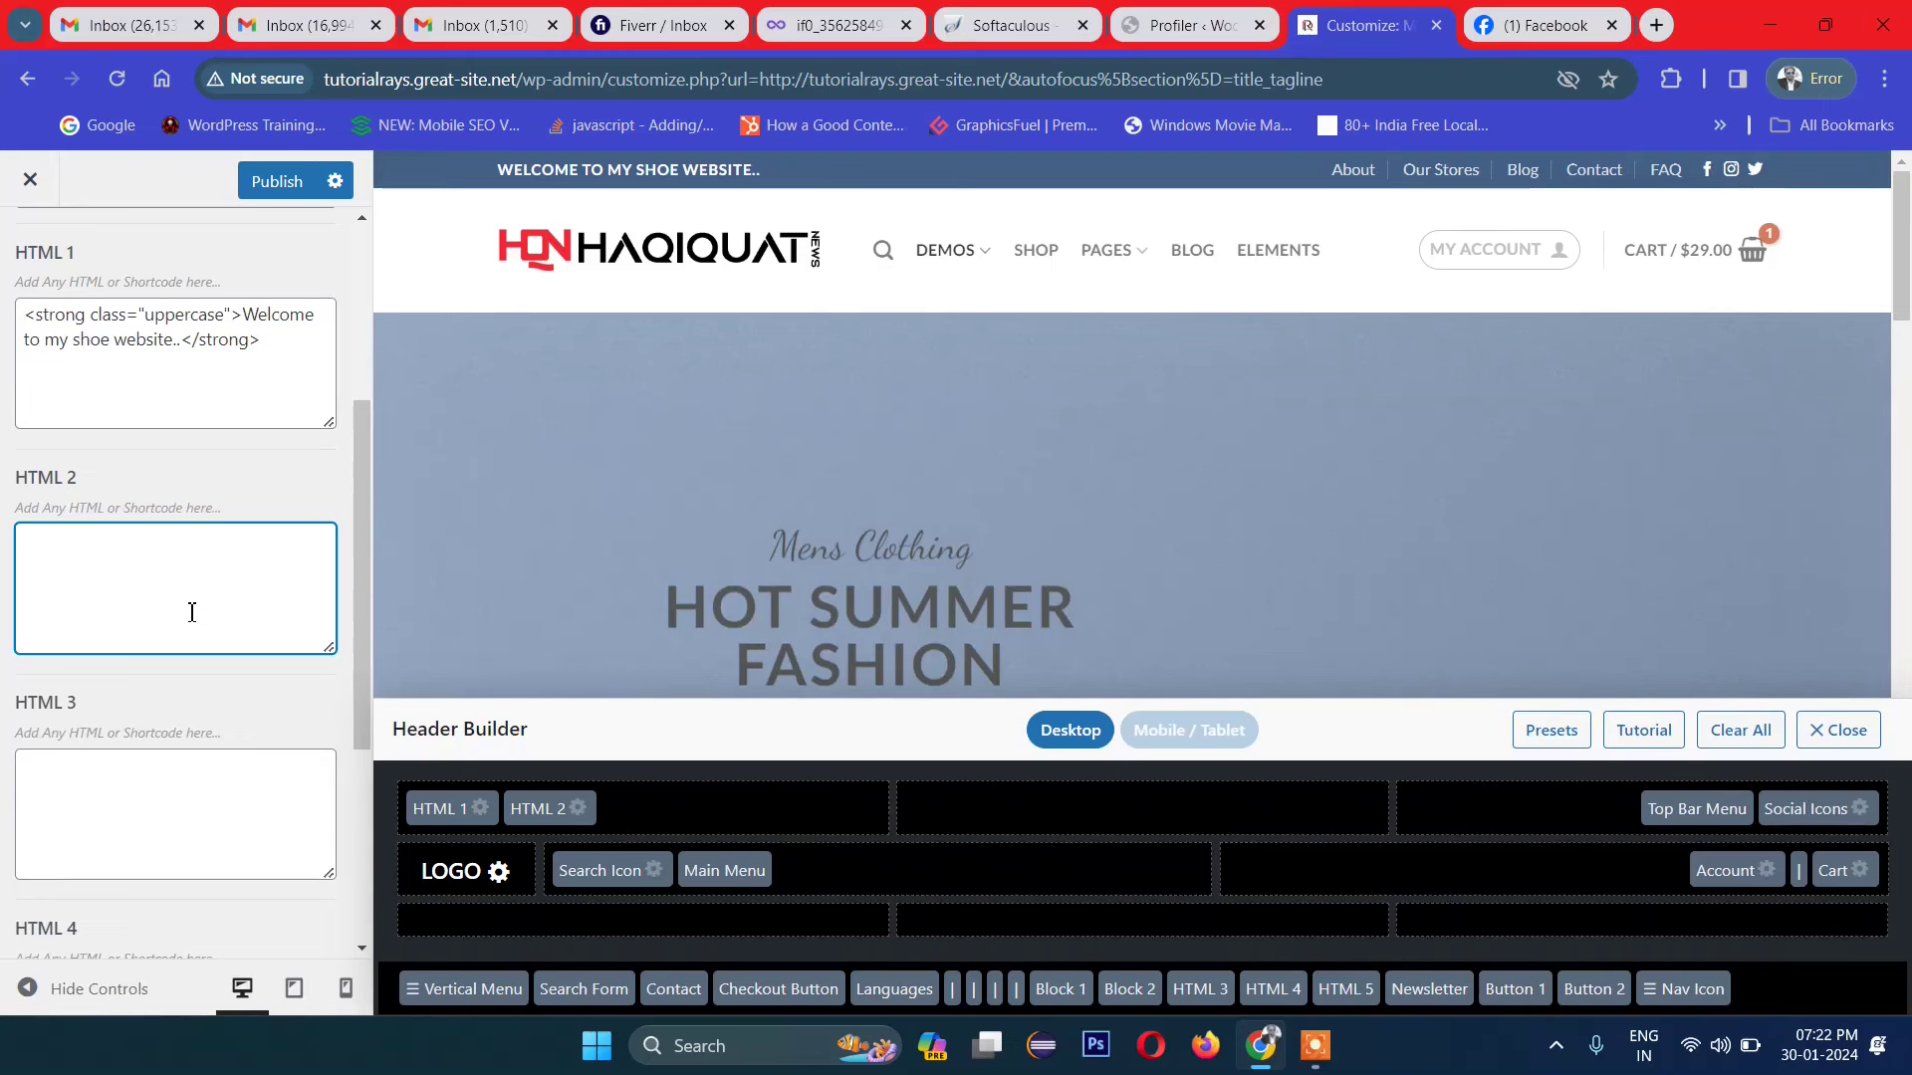
type("Get")
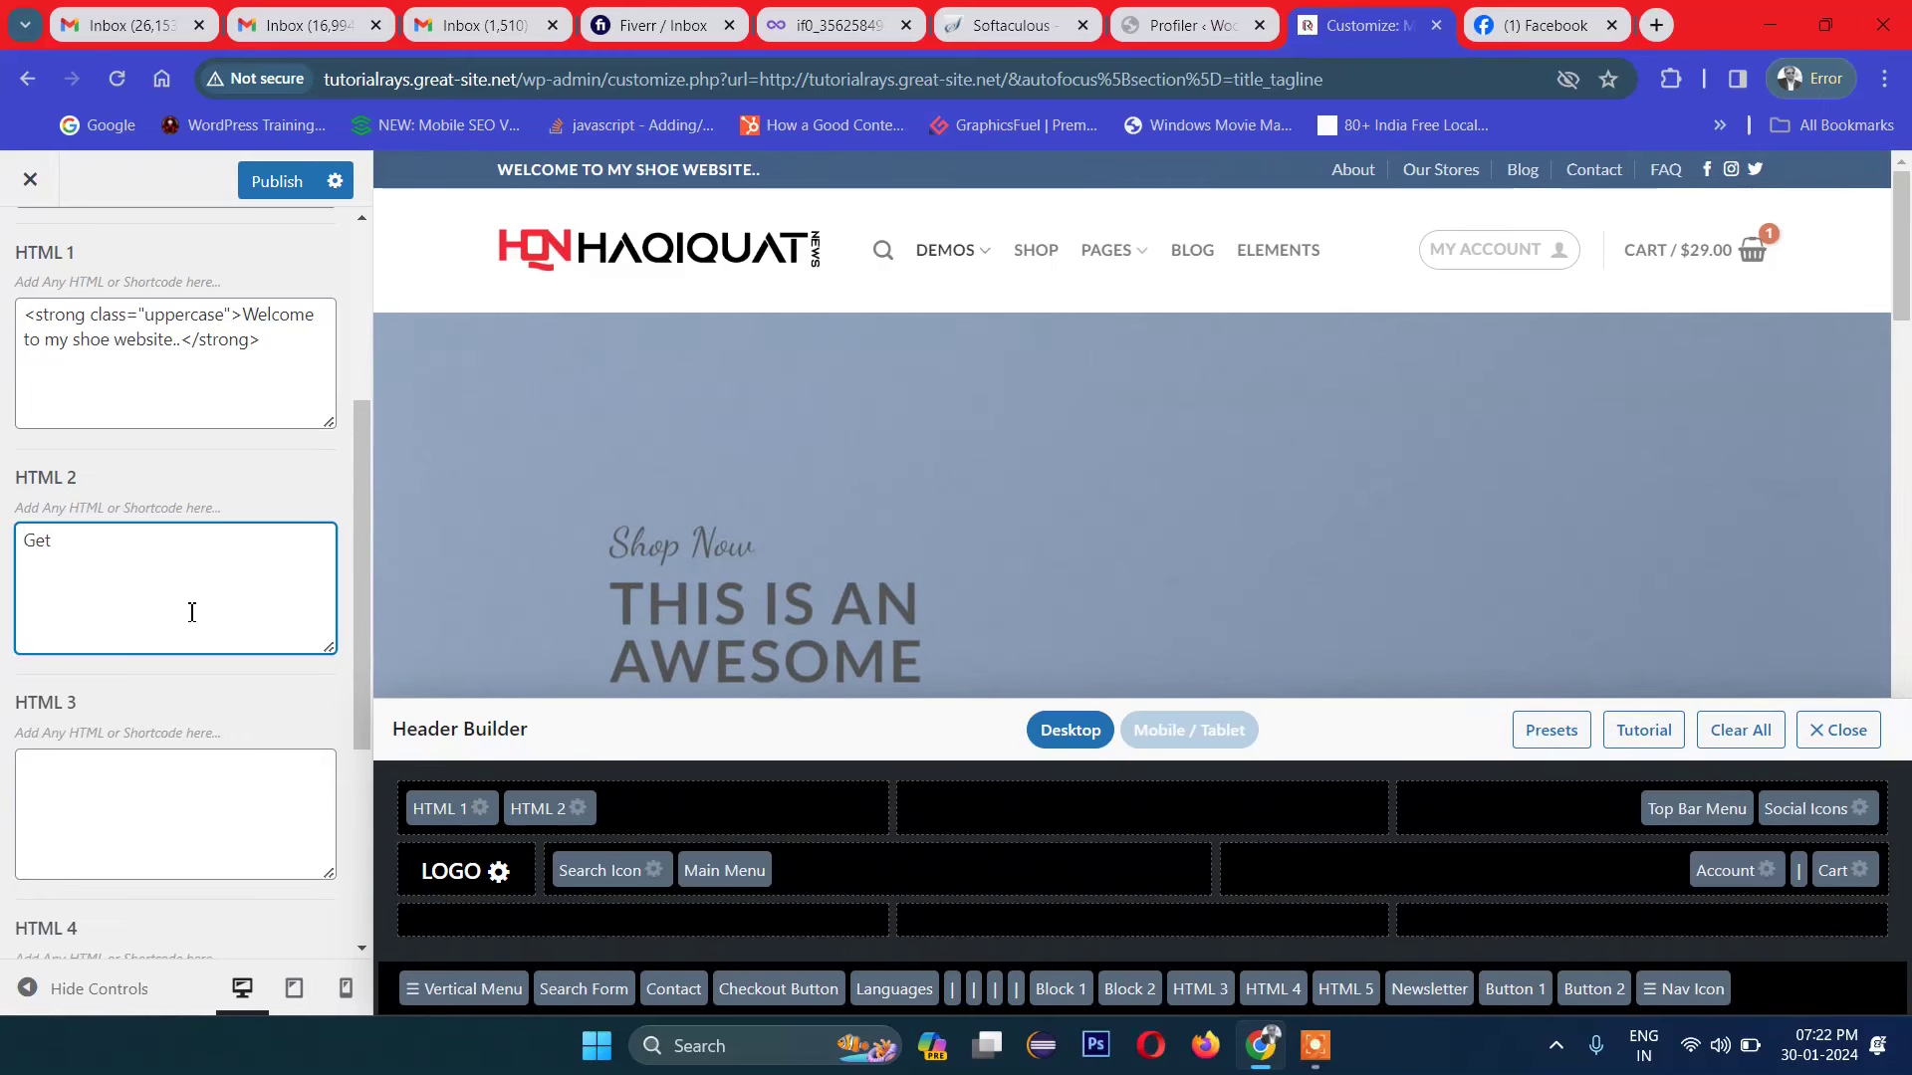
type(" 50% Offer ")
type("ow")
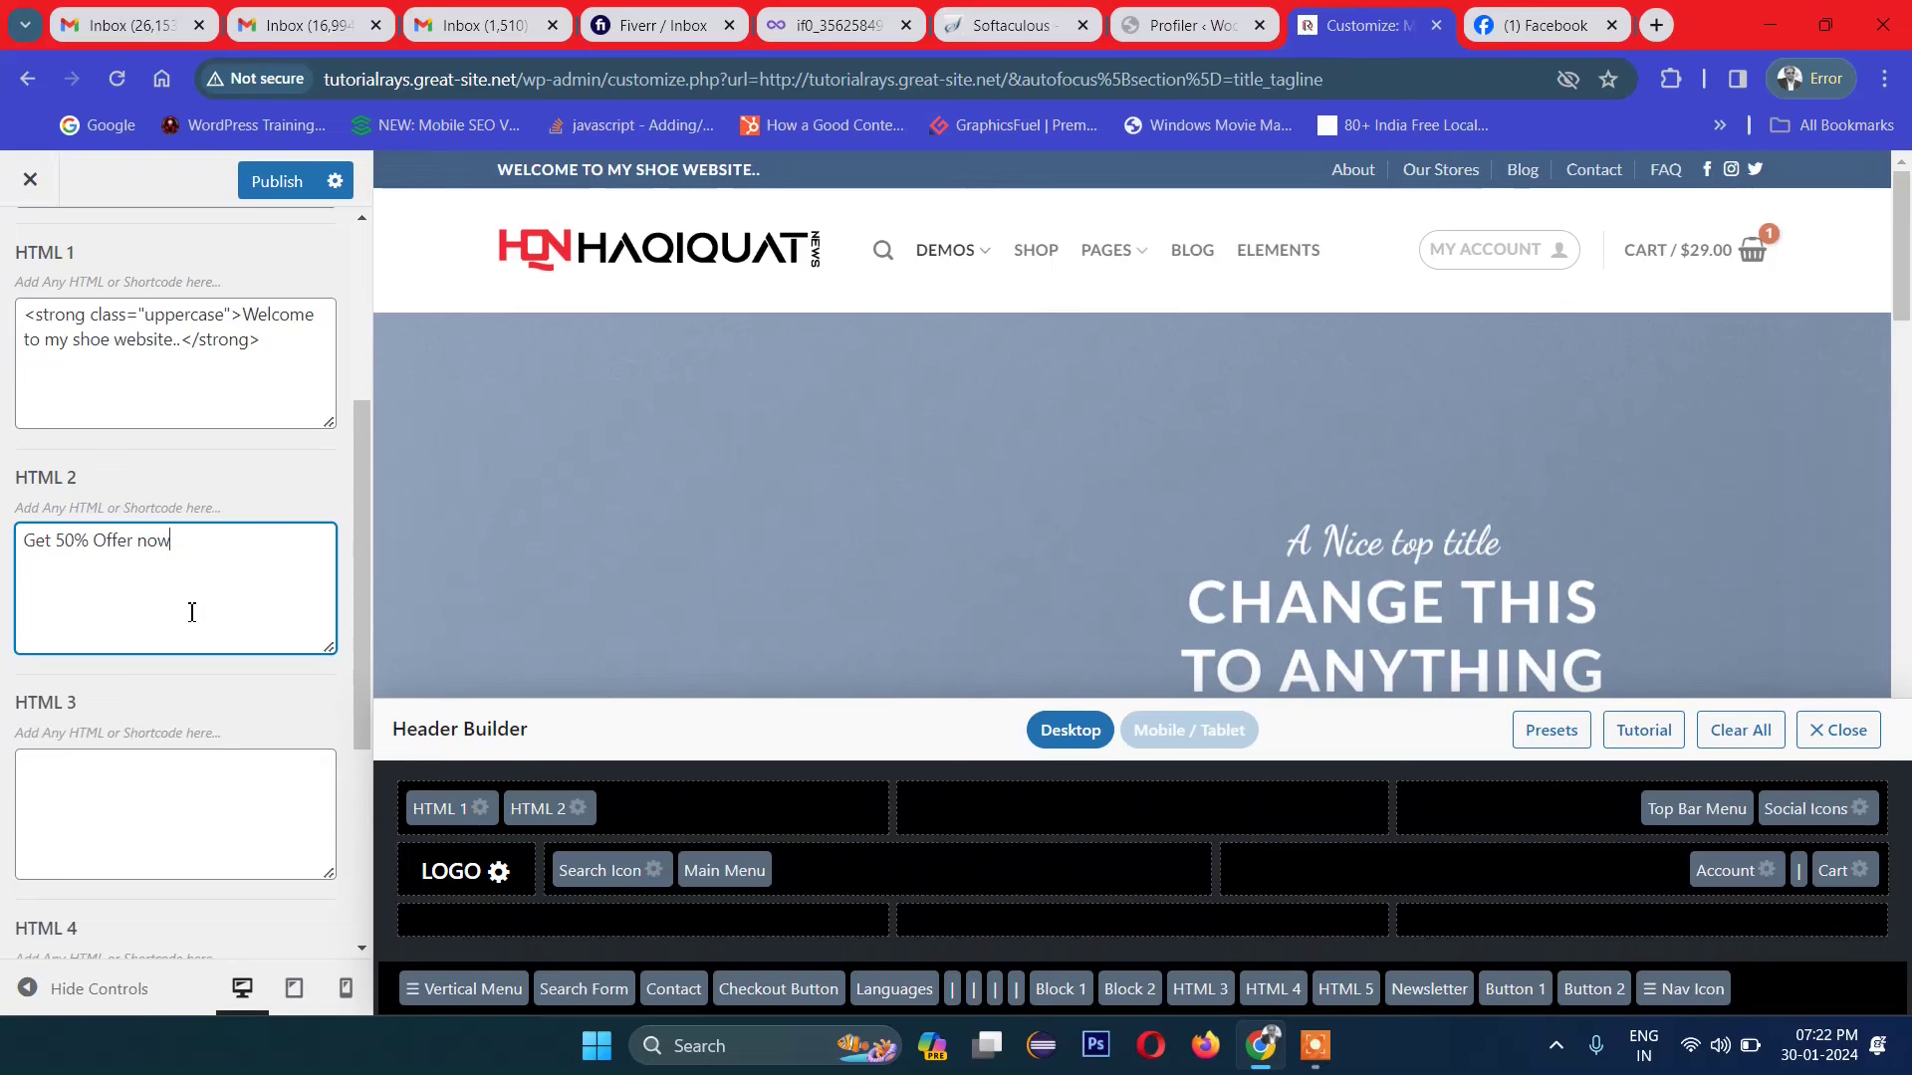
left_click(196, 678)
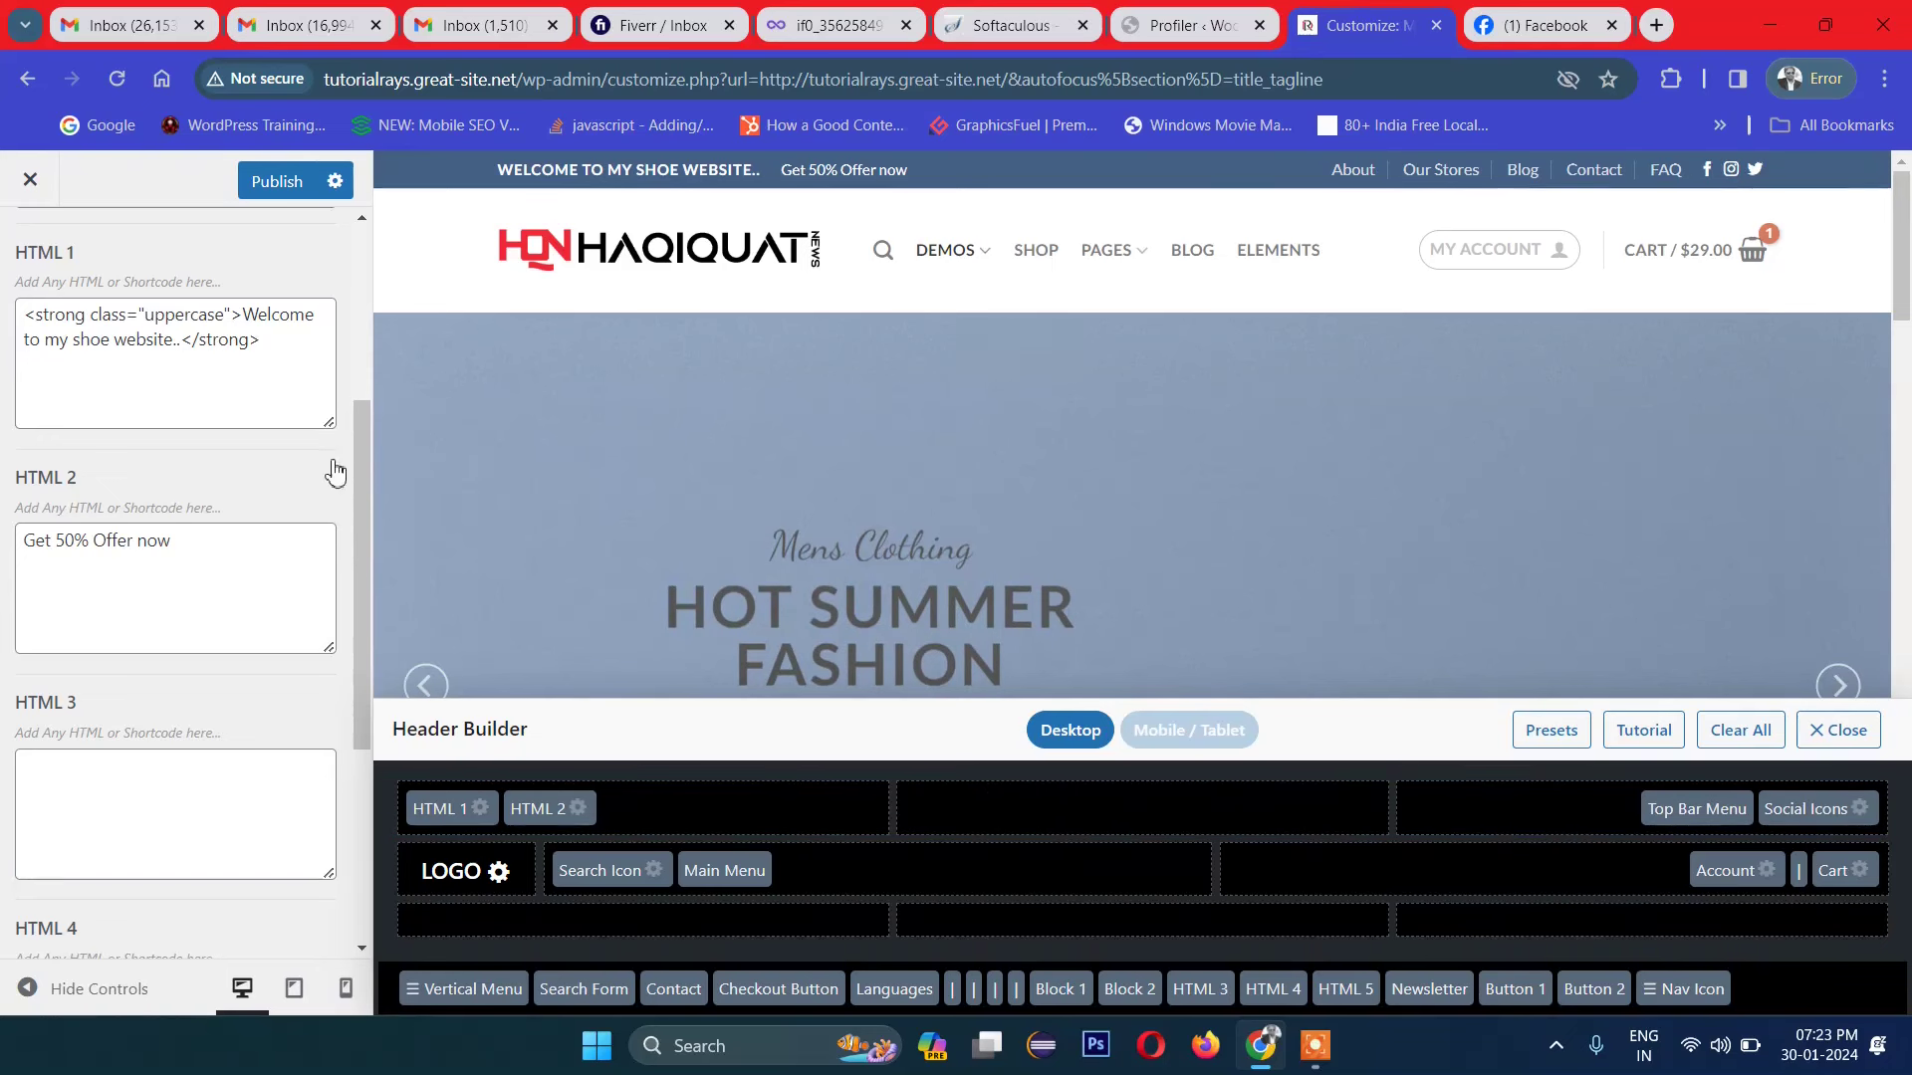
Step: Publish the header changes to the live site
left_click(271, 181)
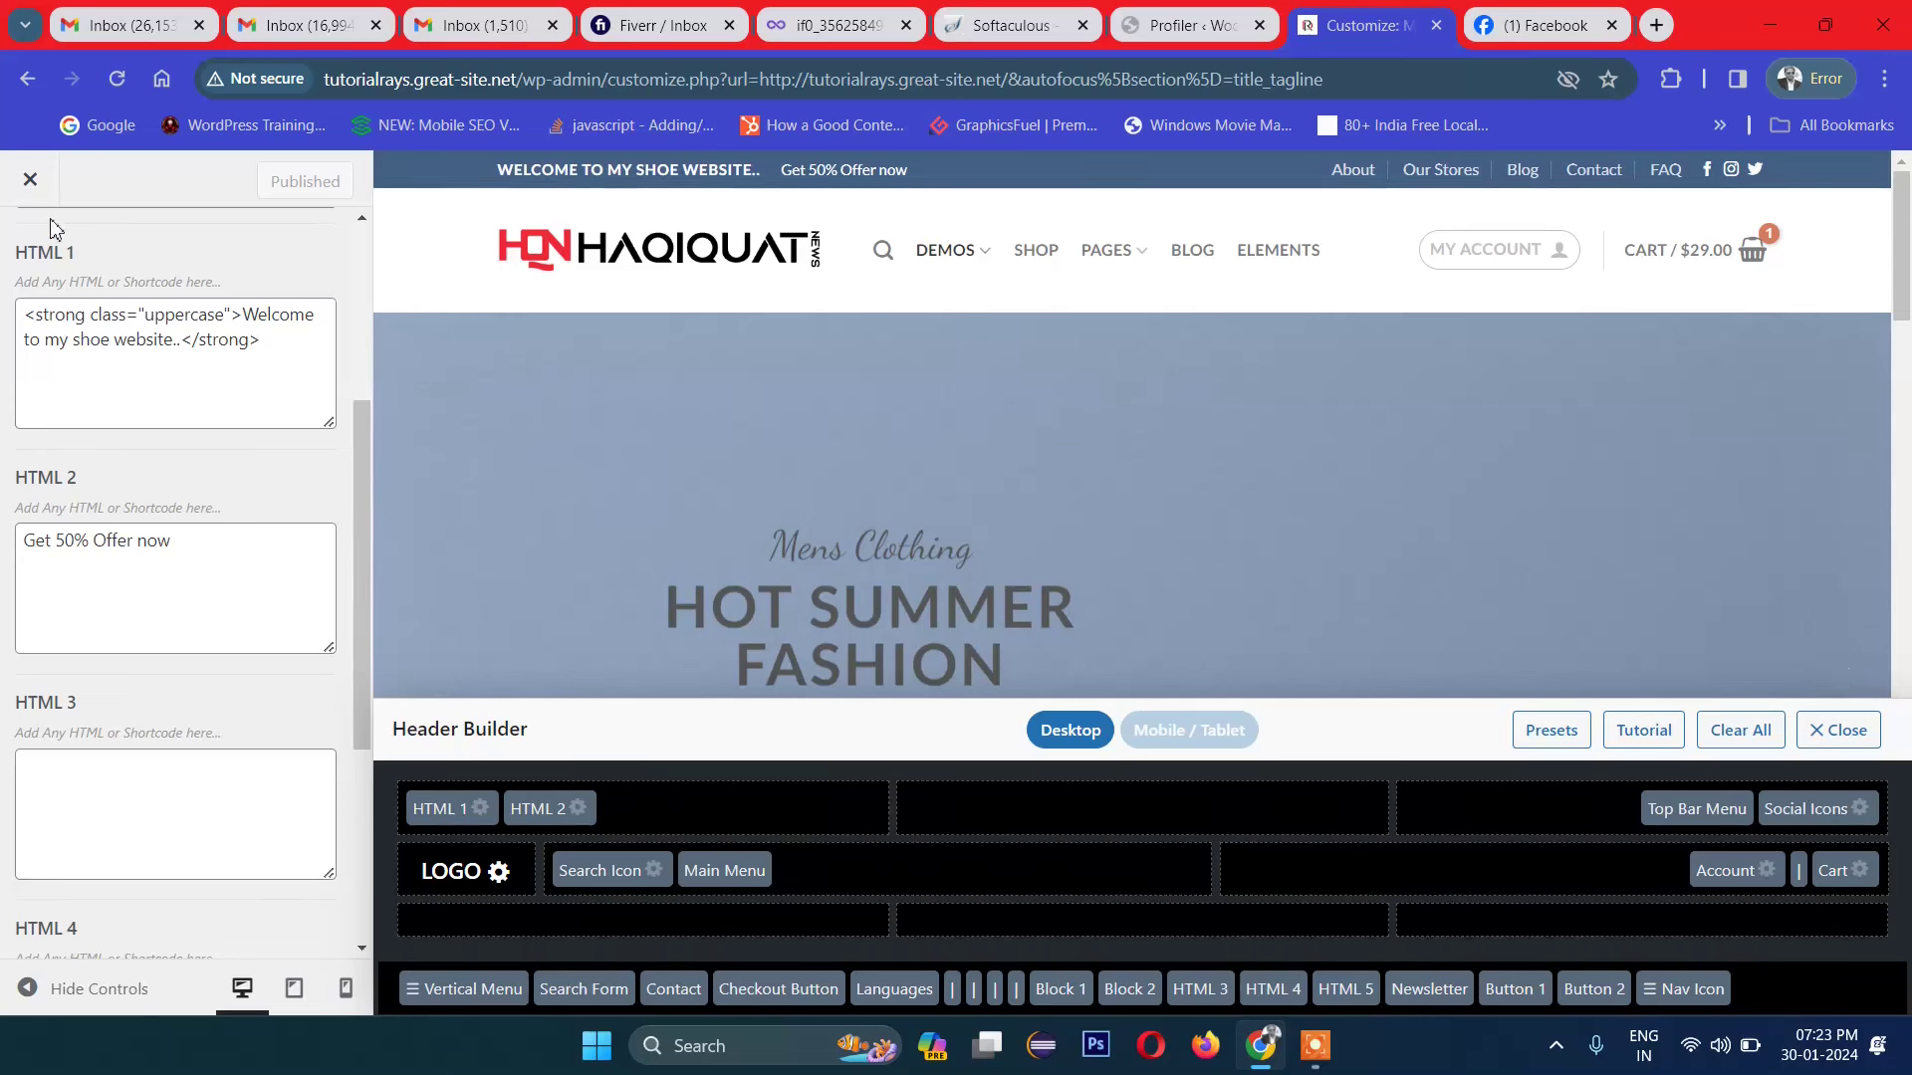
scroll(277, 874, "down", 4)
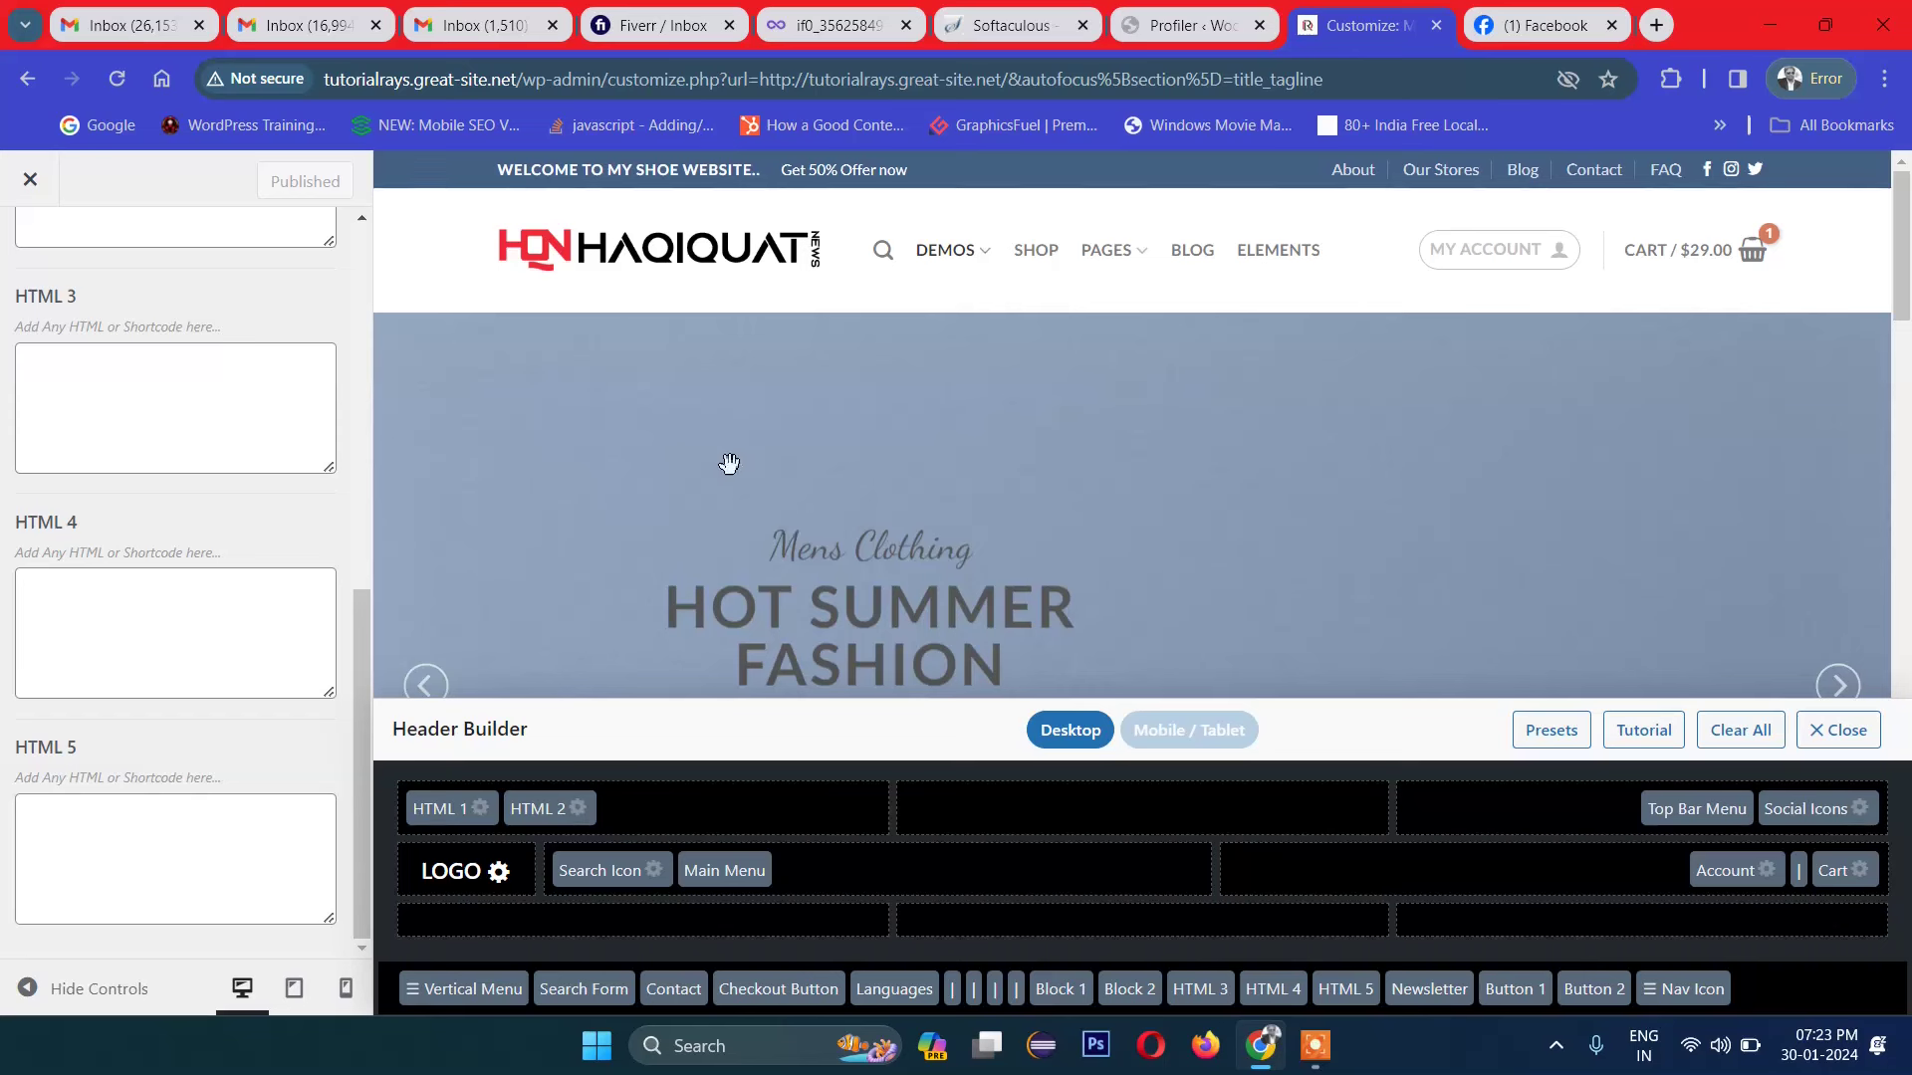
left_click(294, 989)
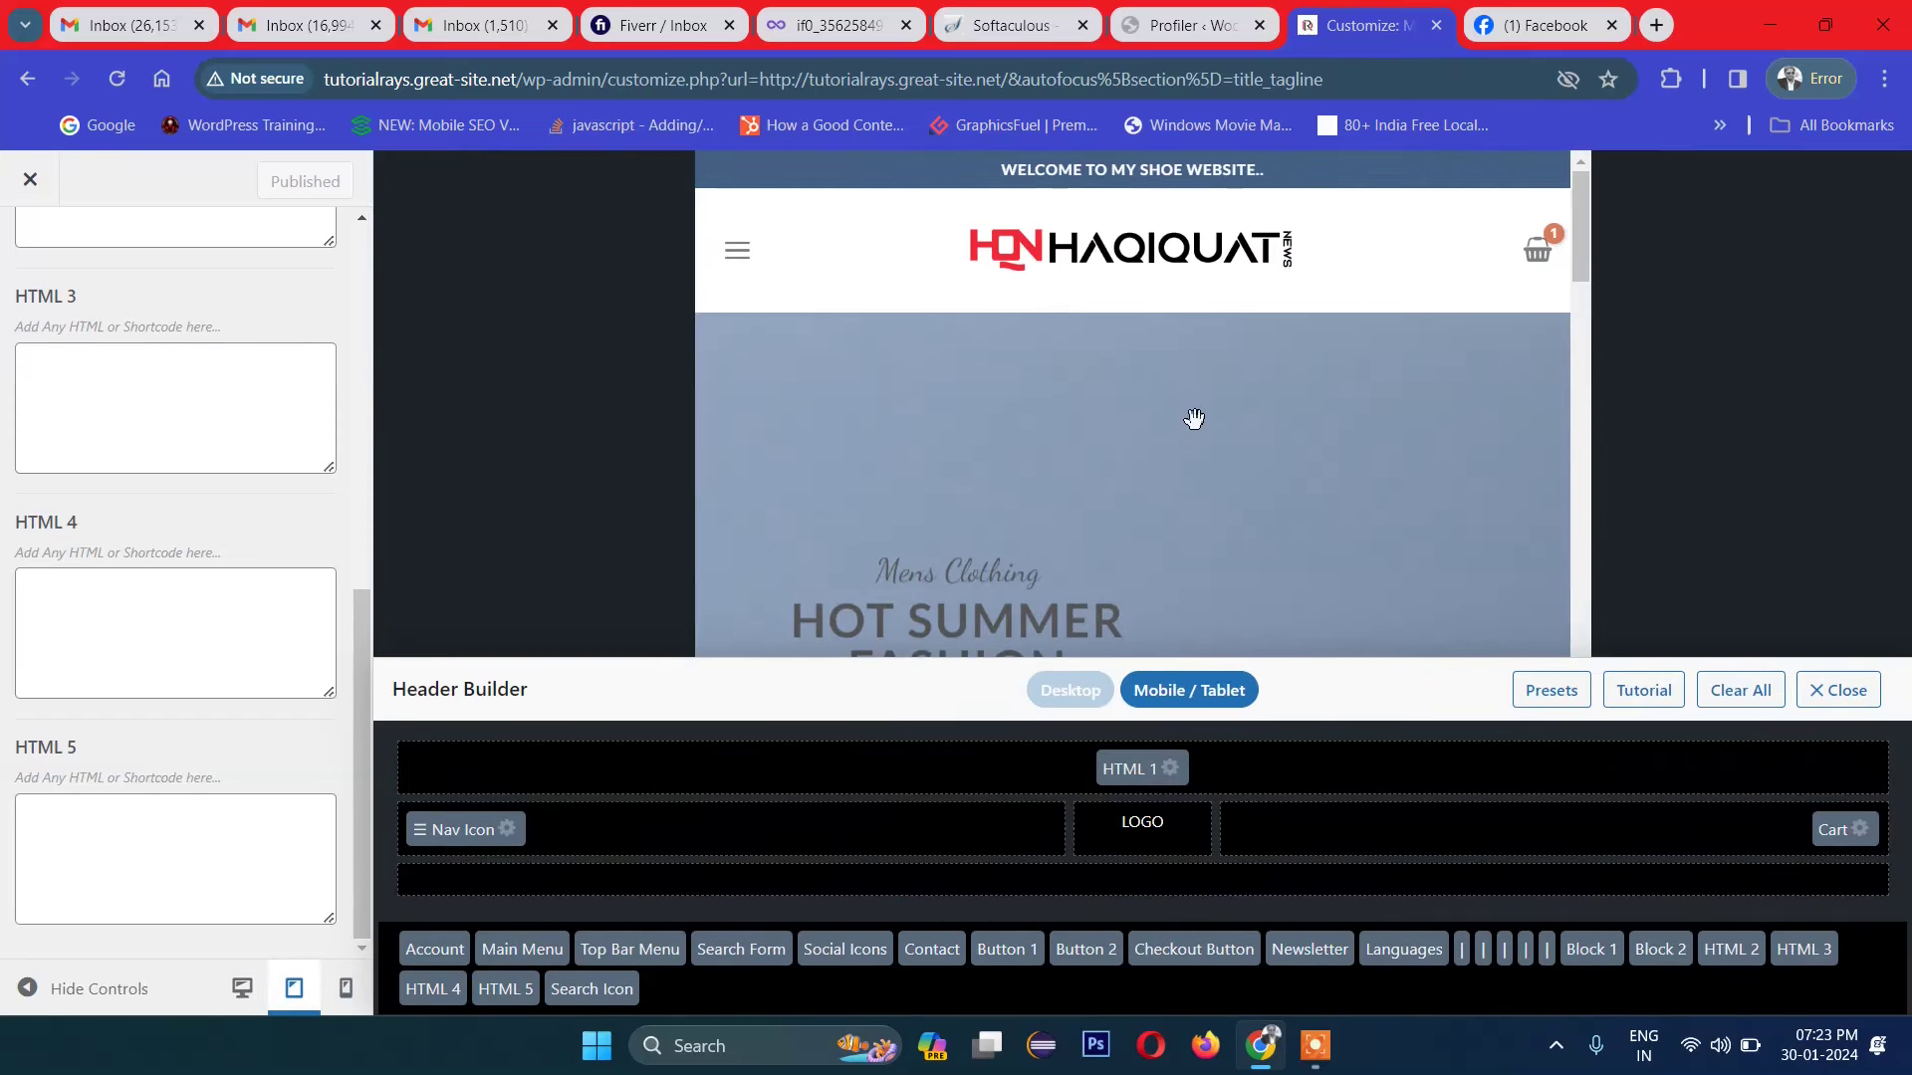
scroll(1195, 418, "down", 10)
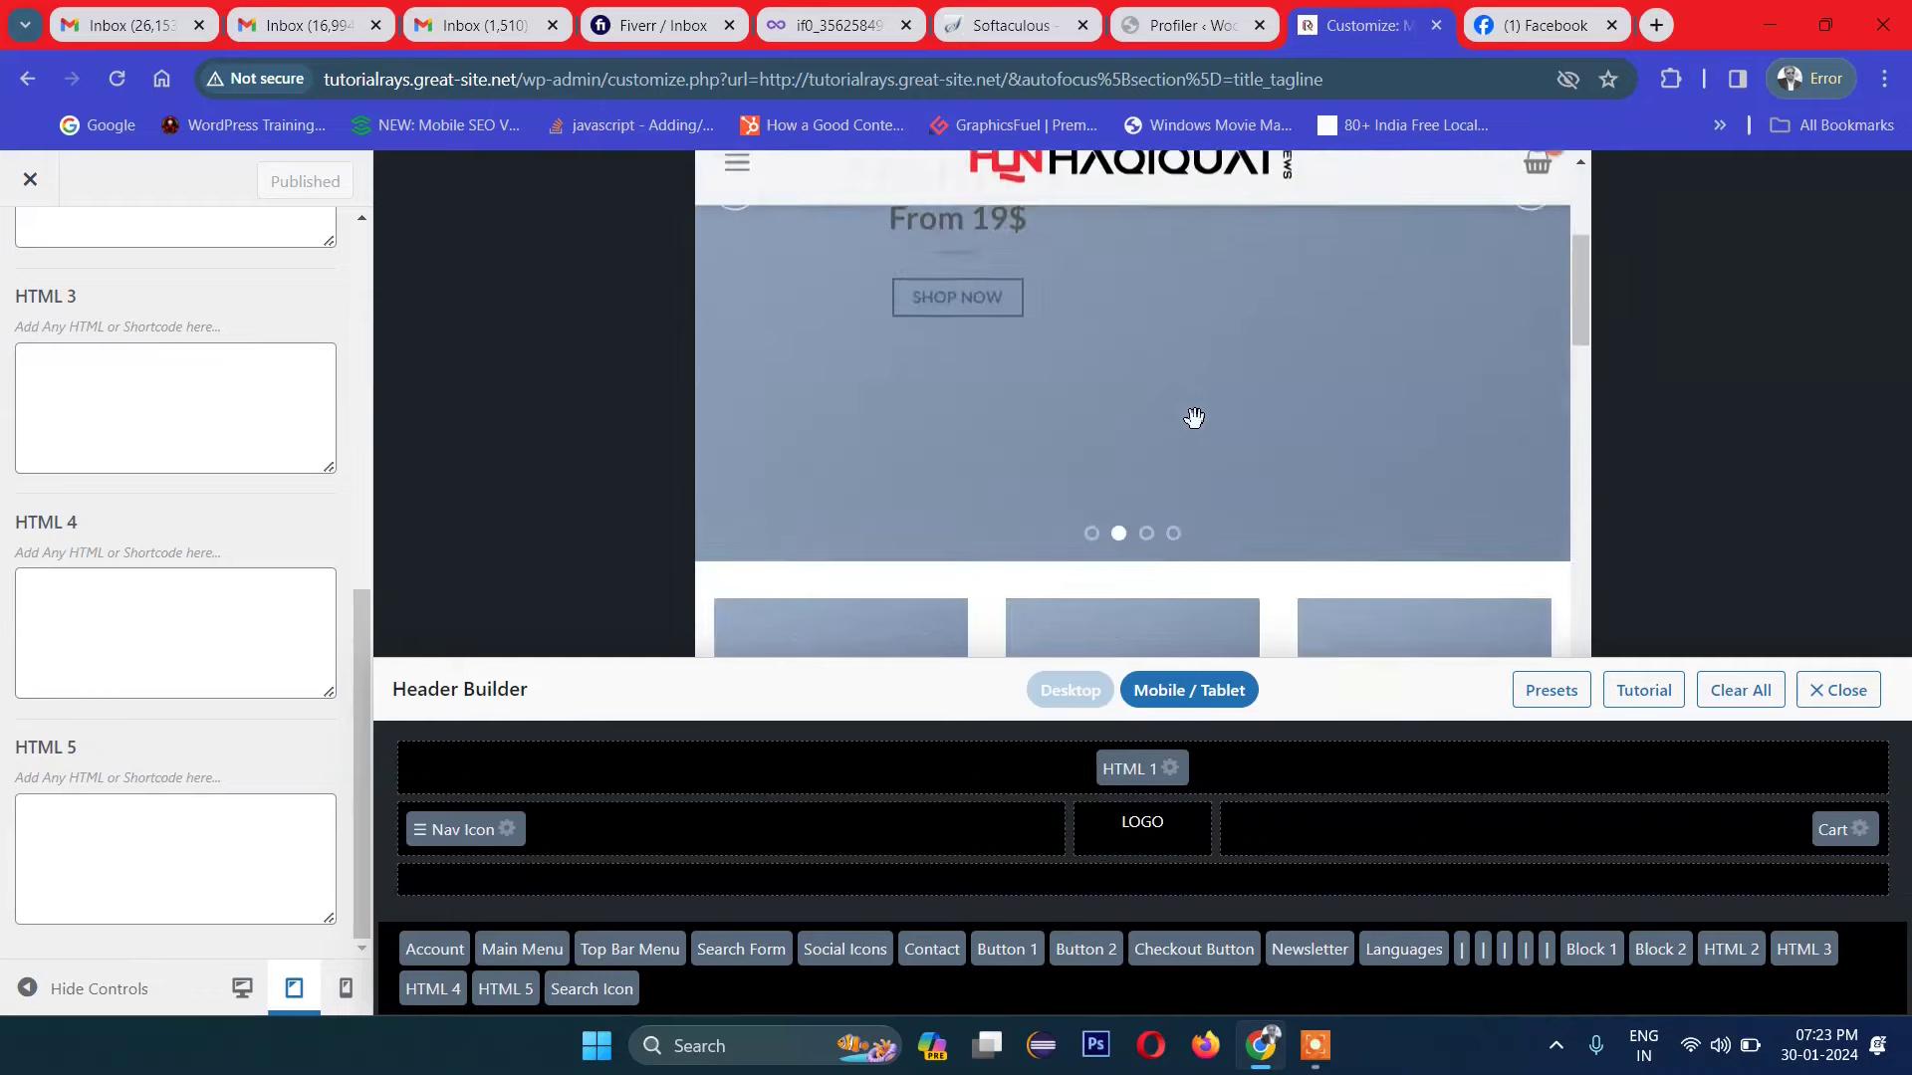
left_click(343, 989)
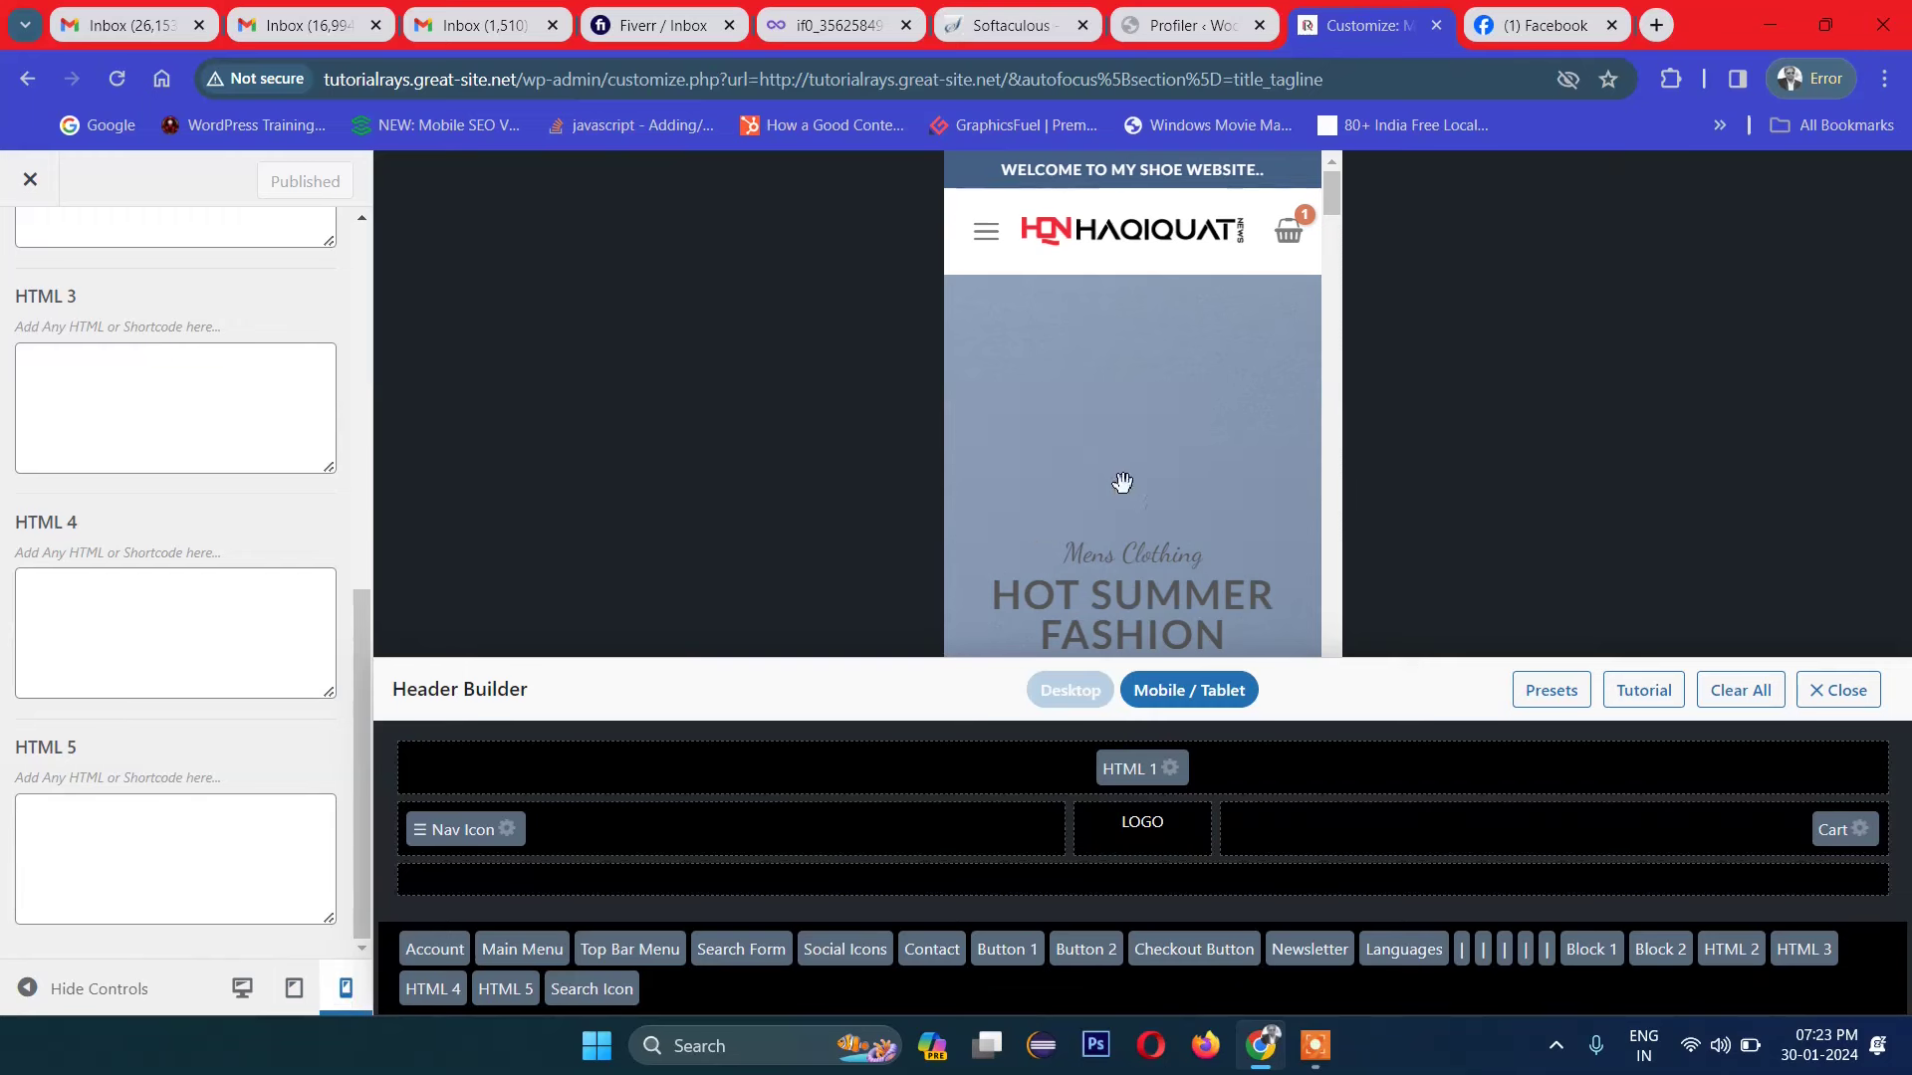
scroll(1158, 450, "down", 15)
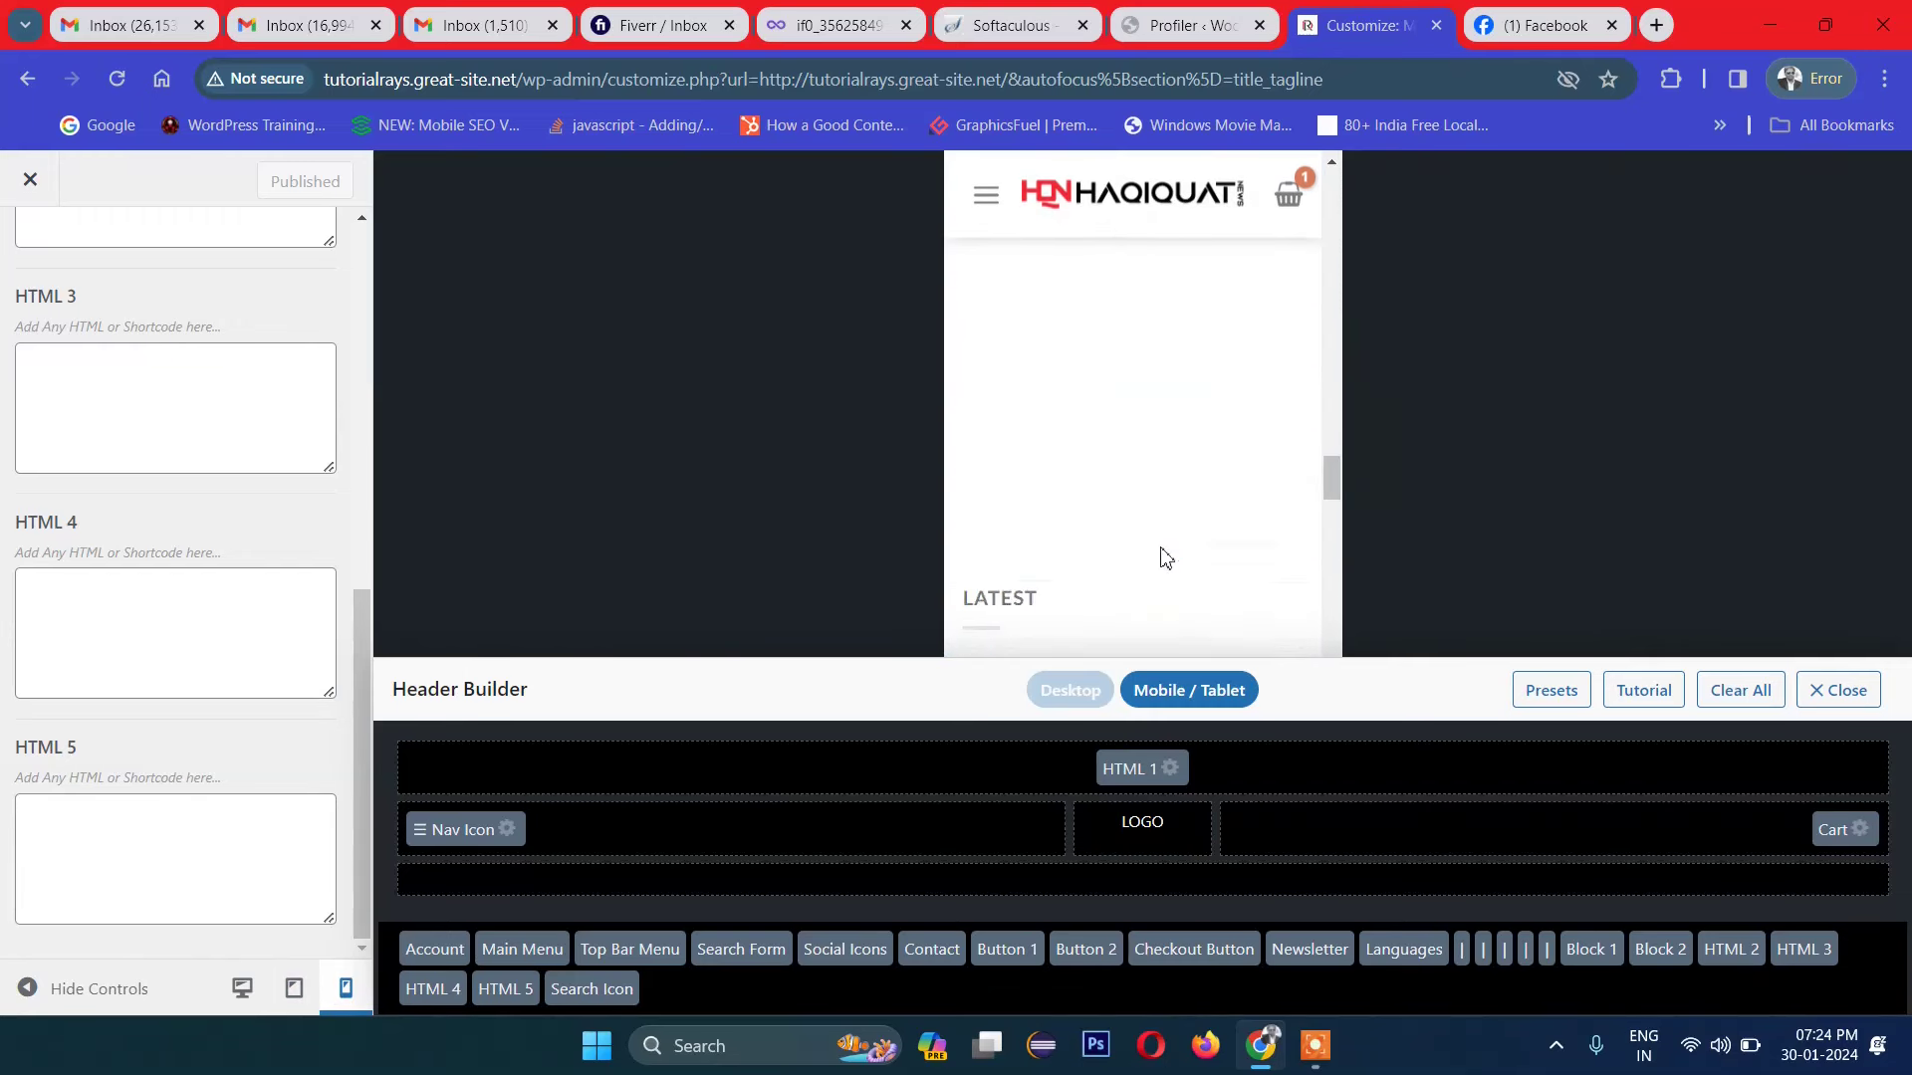
scroll(1165, 560, "up", 15)
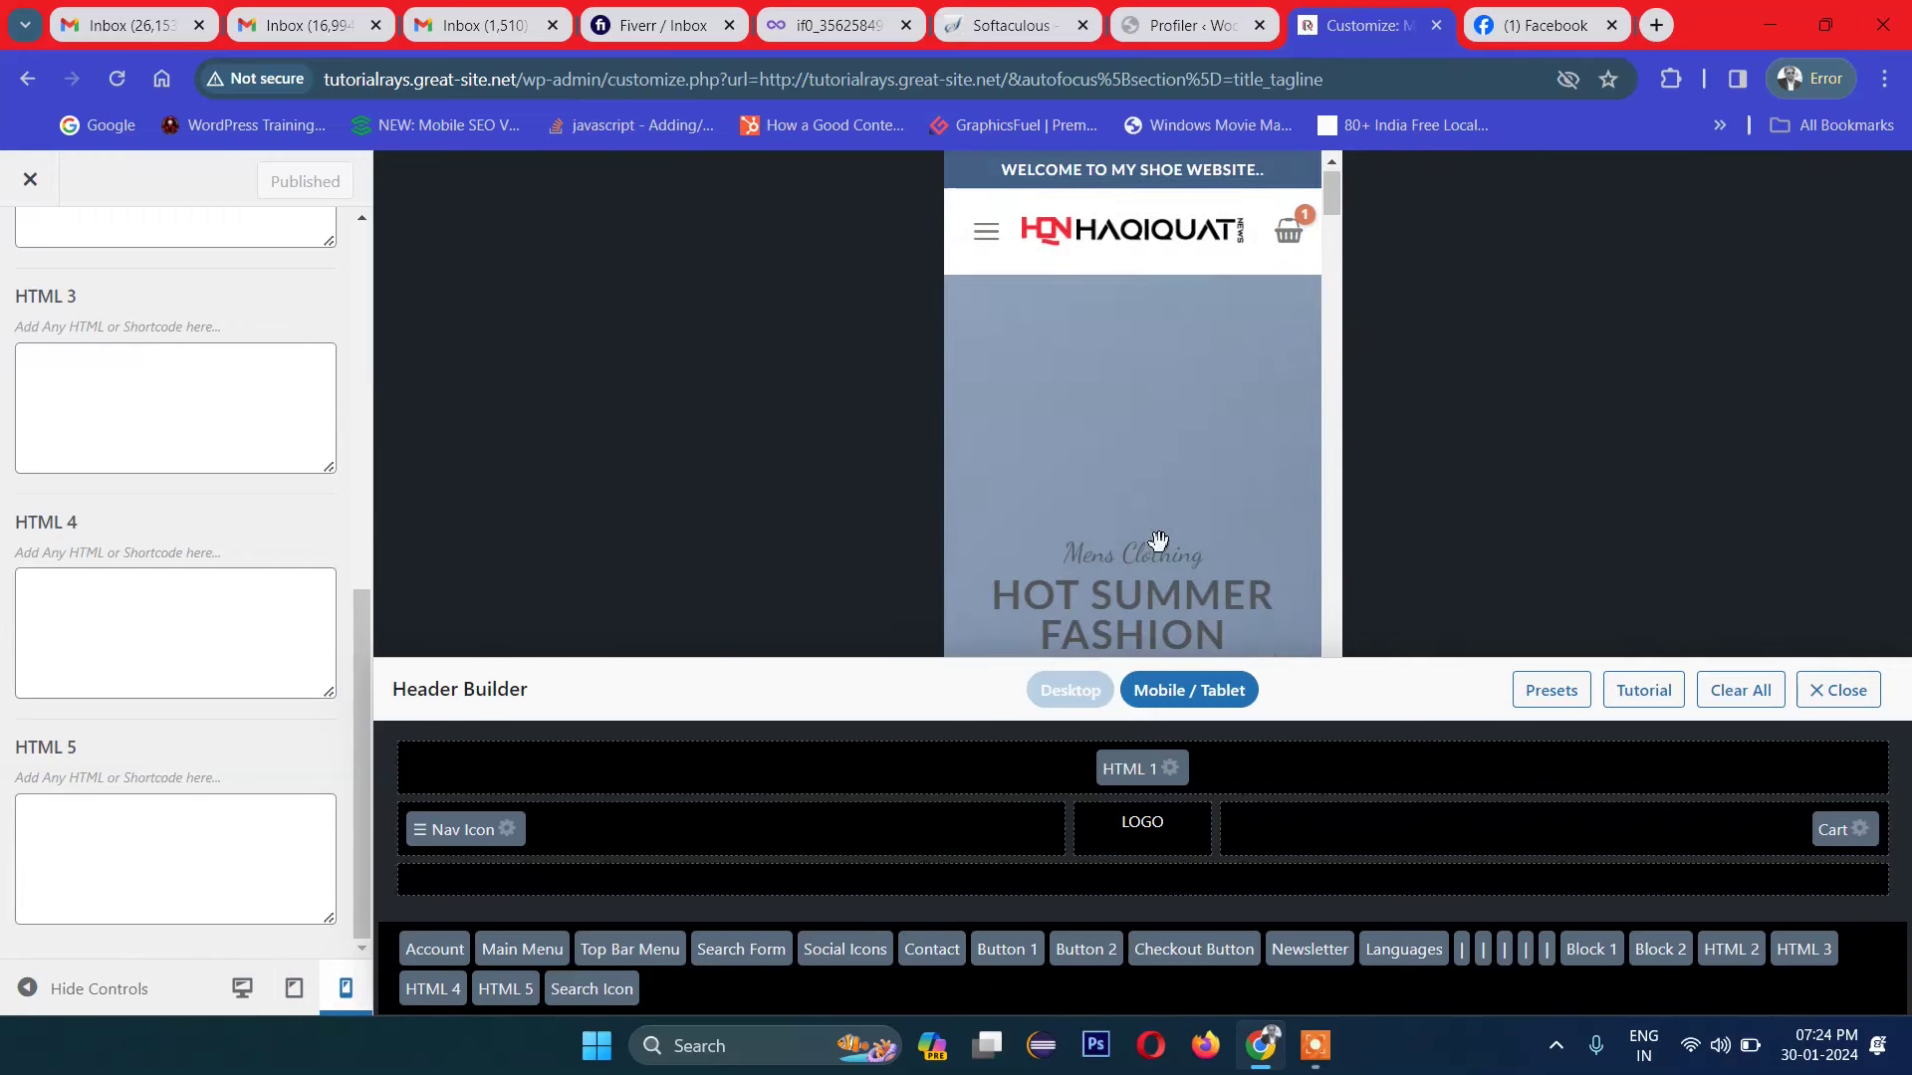
left_click(991, 242)
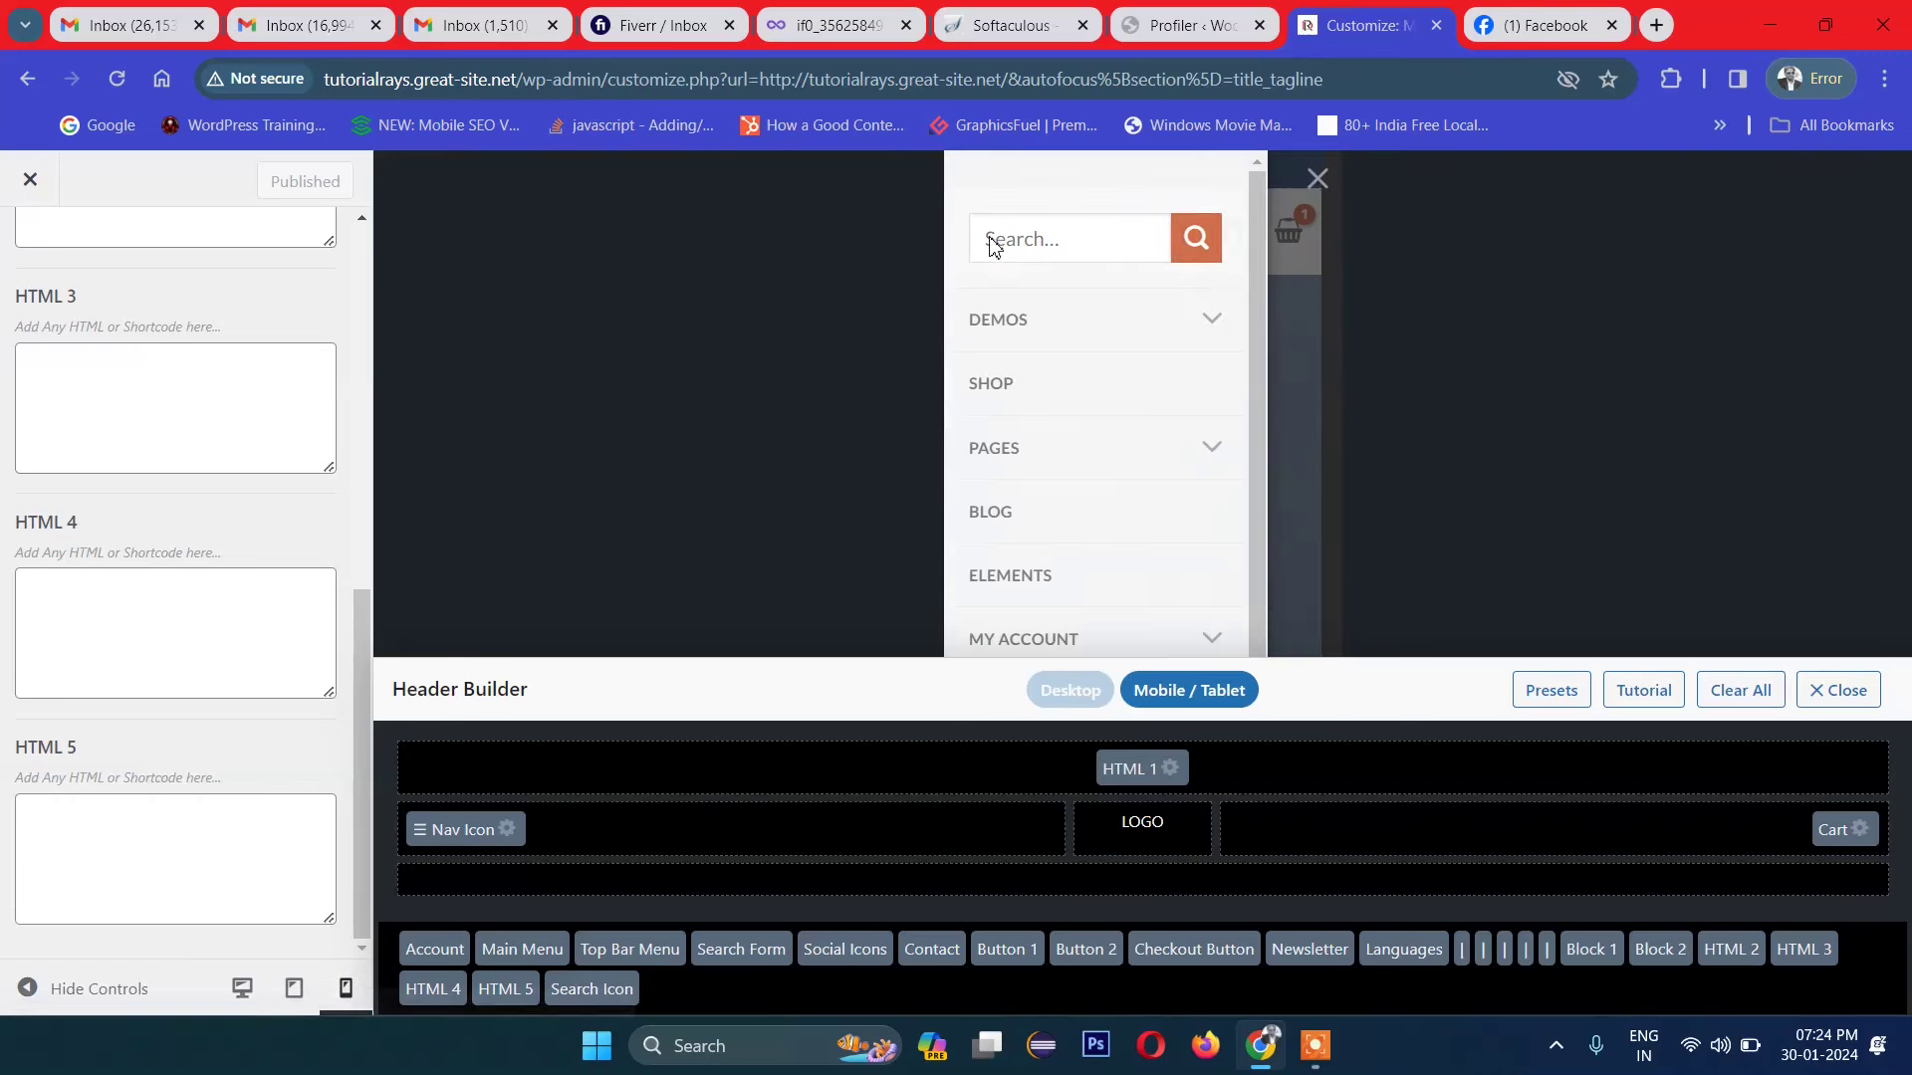
left_click(1319, 179)
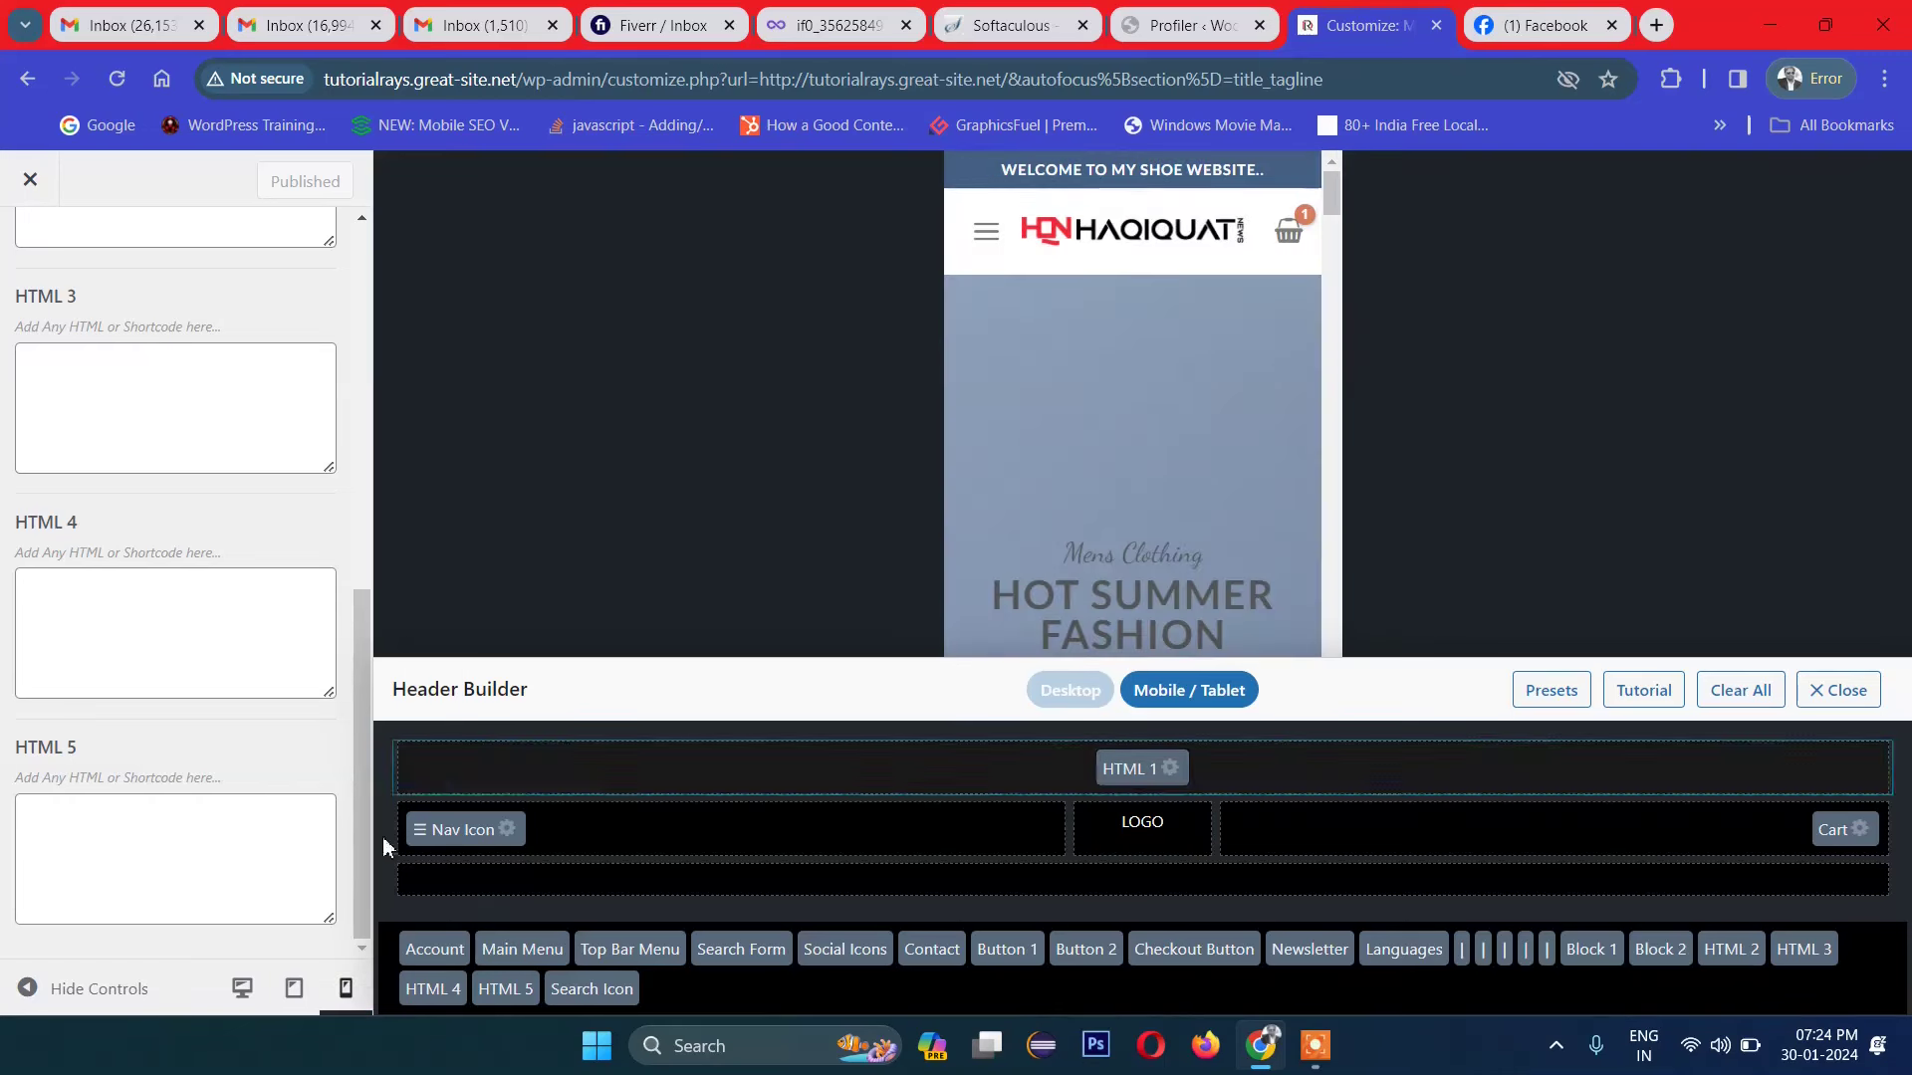
left_click(246, 996)
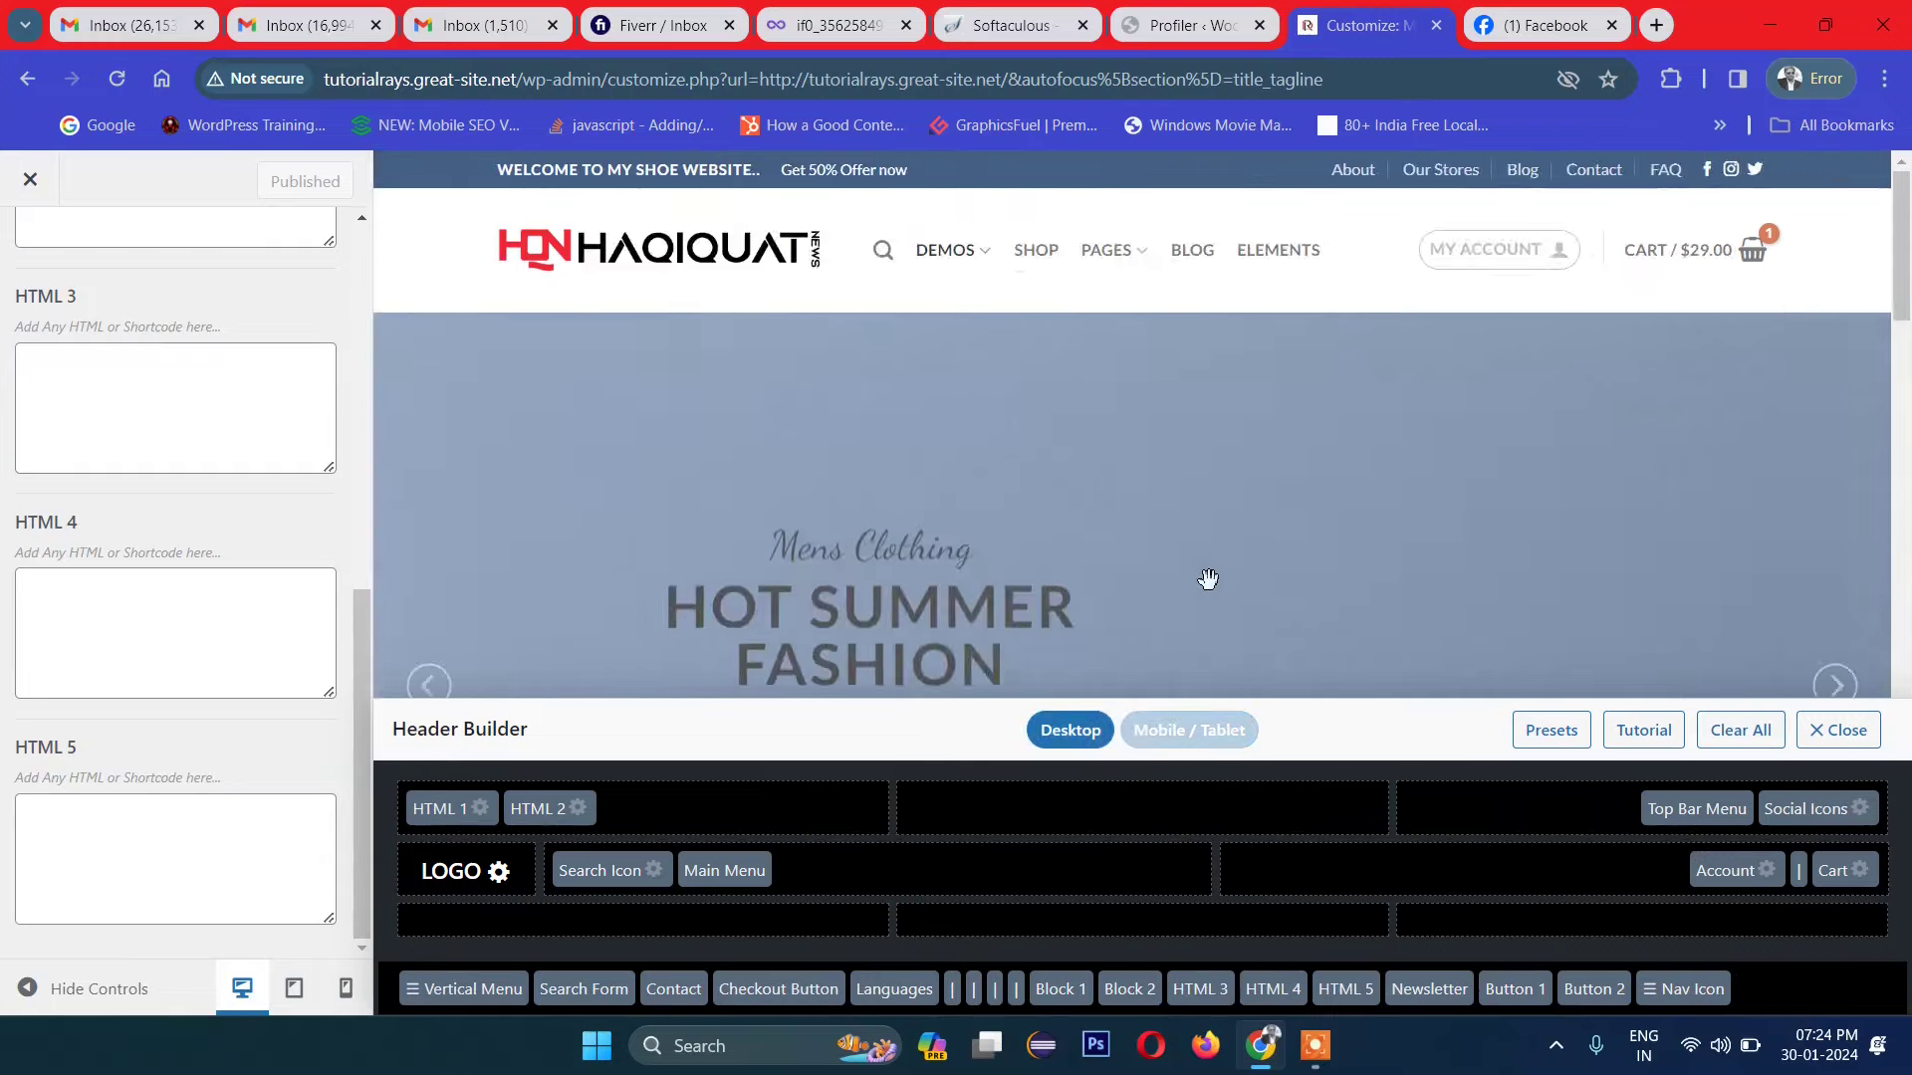
Step: Scroll the Customizer preview and sidebar back up to the top
scroll(1208, 579, "down", 5)
scroll(1208, 579, "up", 5)
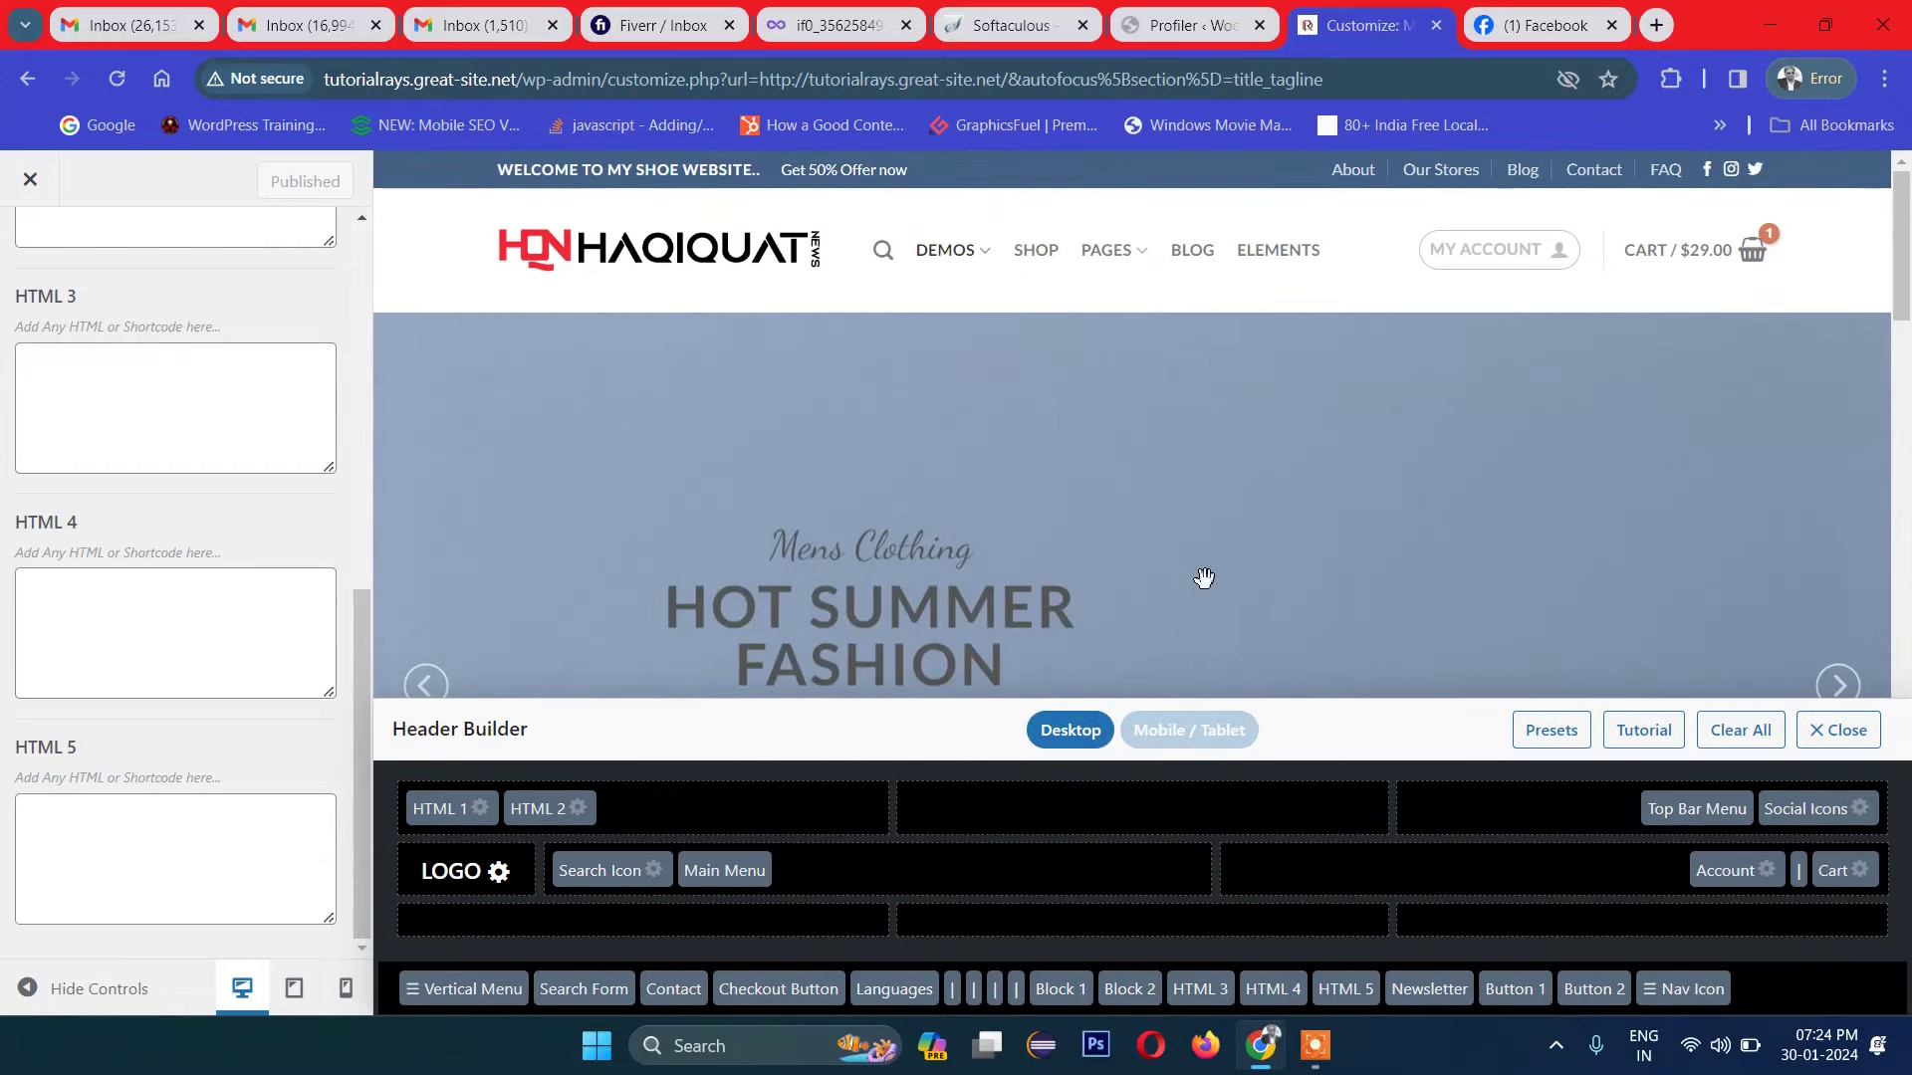
scroll(1195, 573, "down", 10)
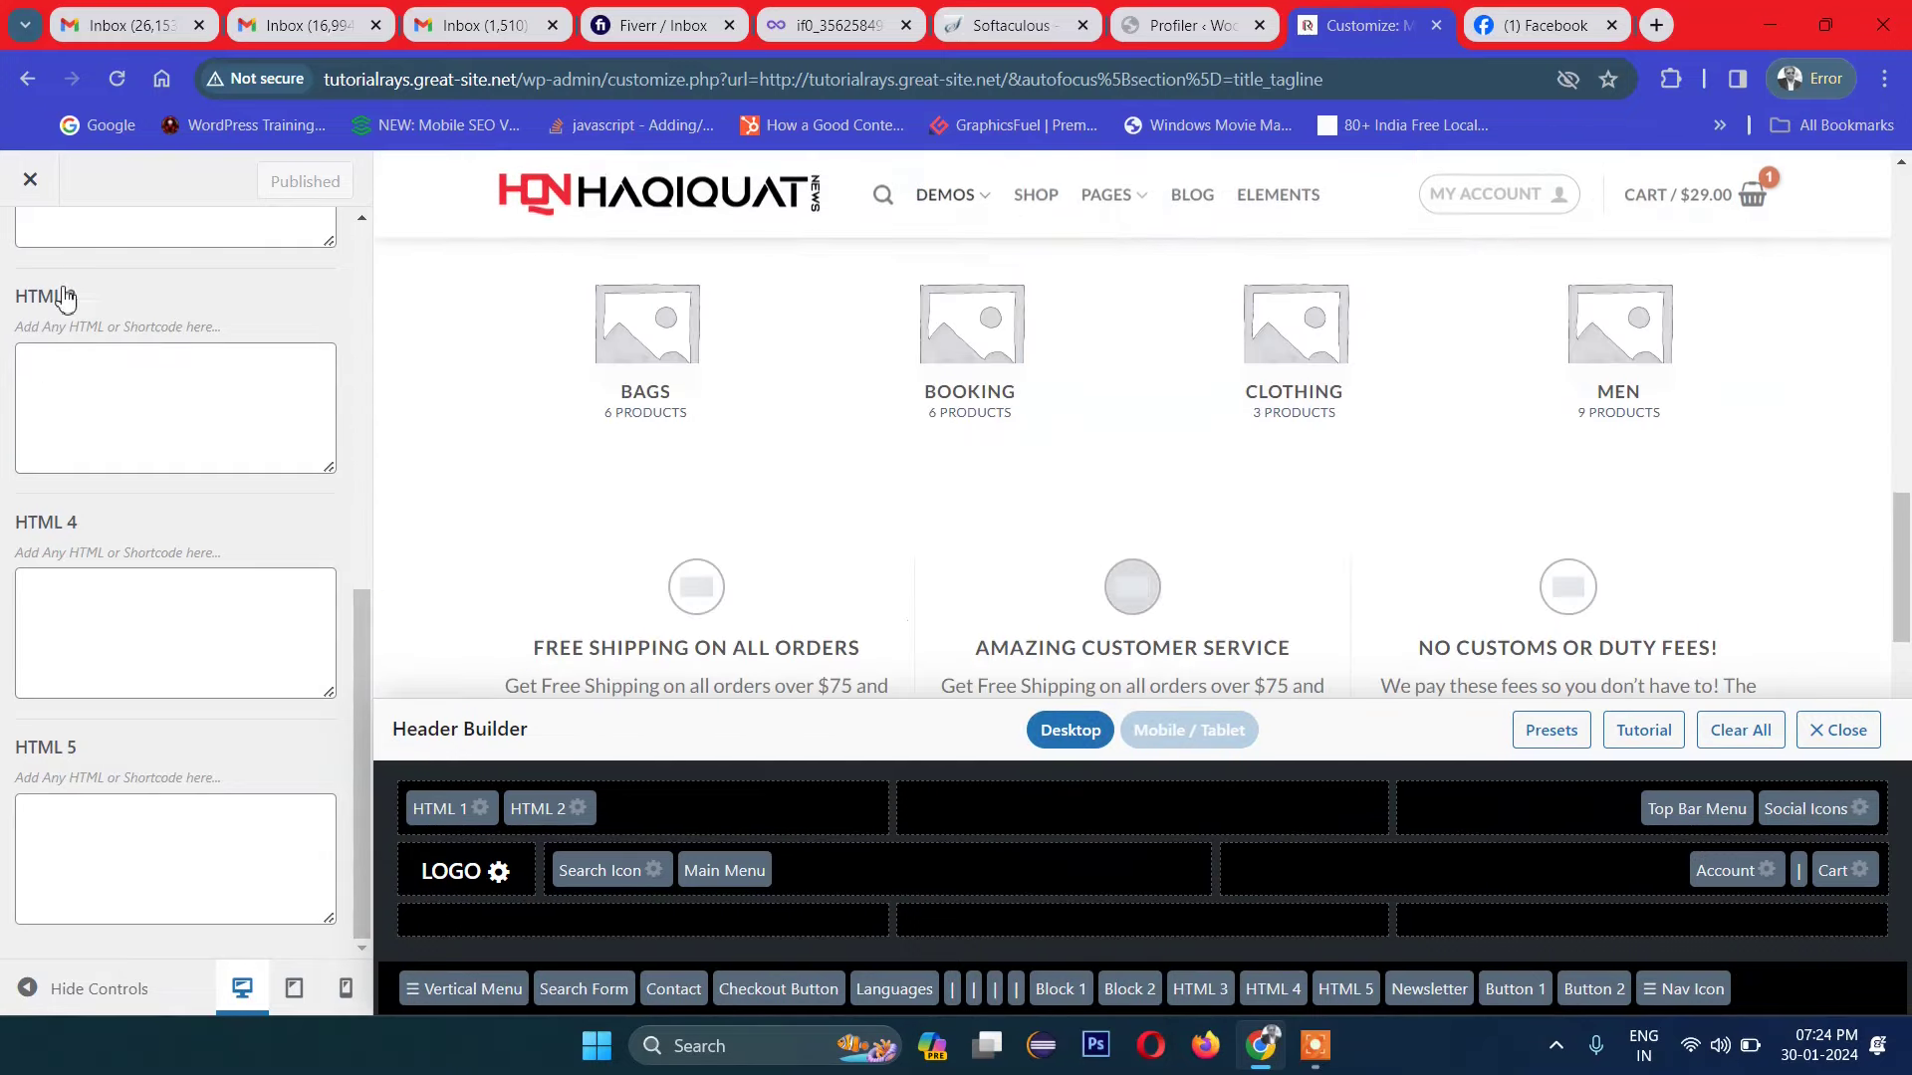
scroll(29, 378, "up", 8)
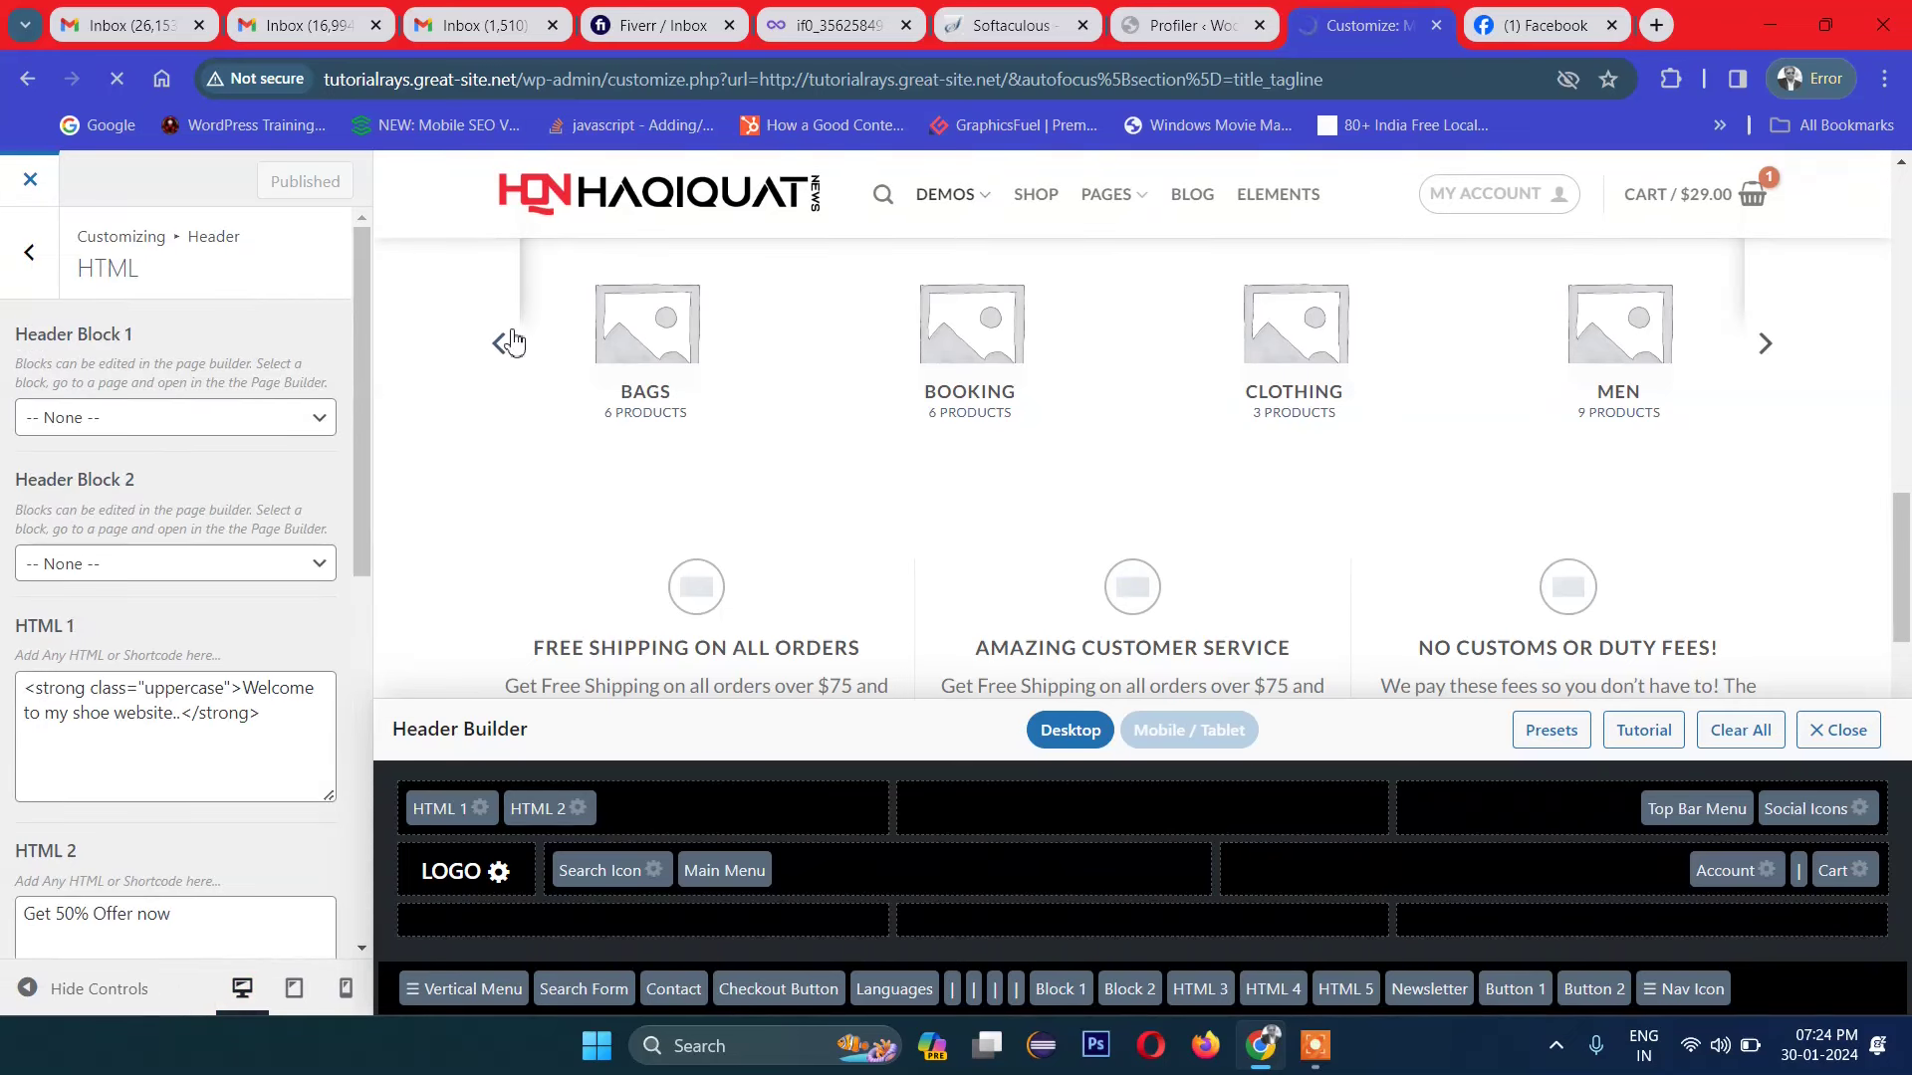
scroll(836, 422, "up", 10)
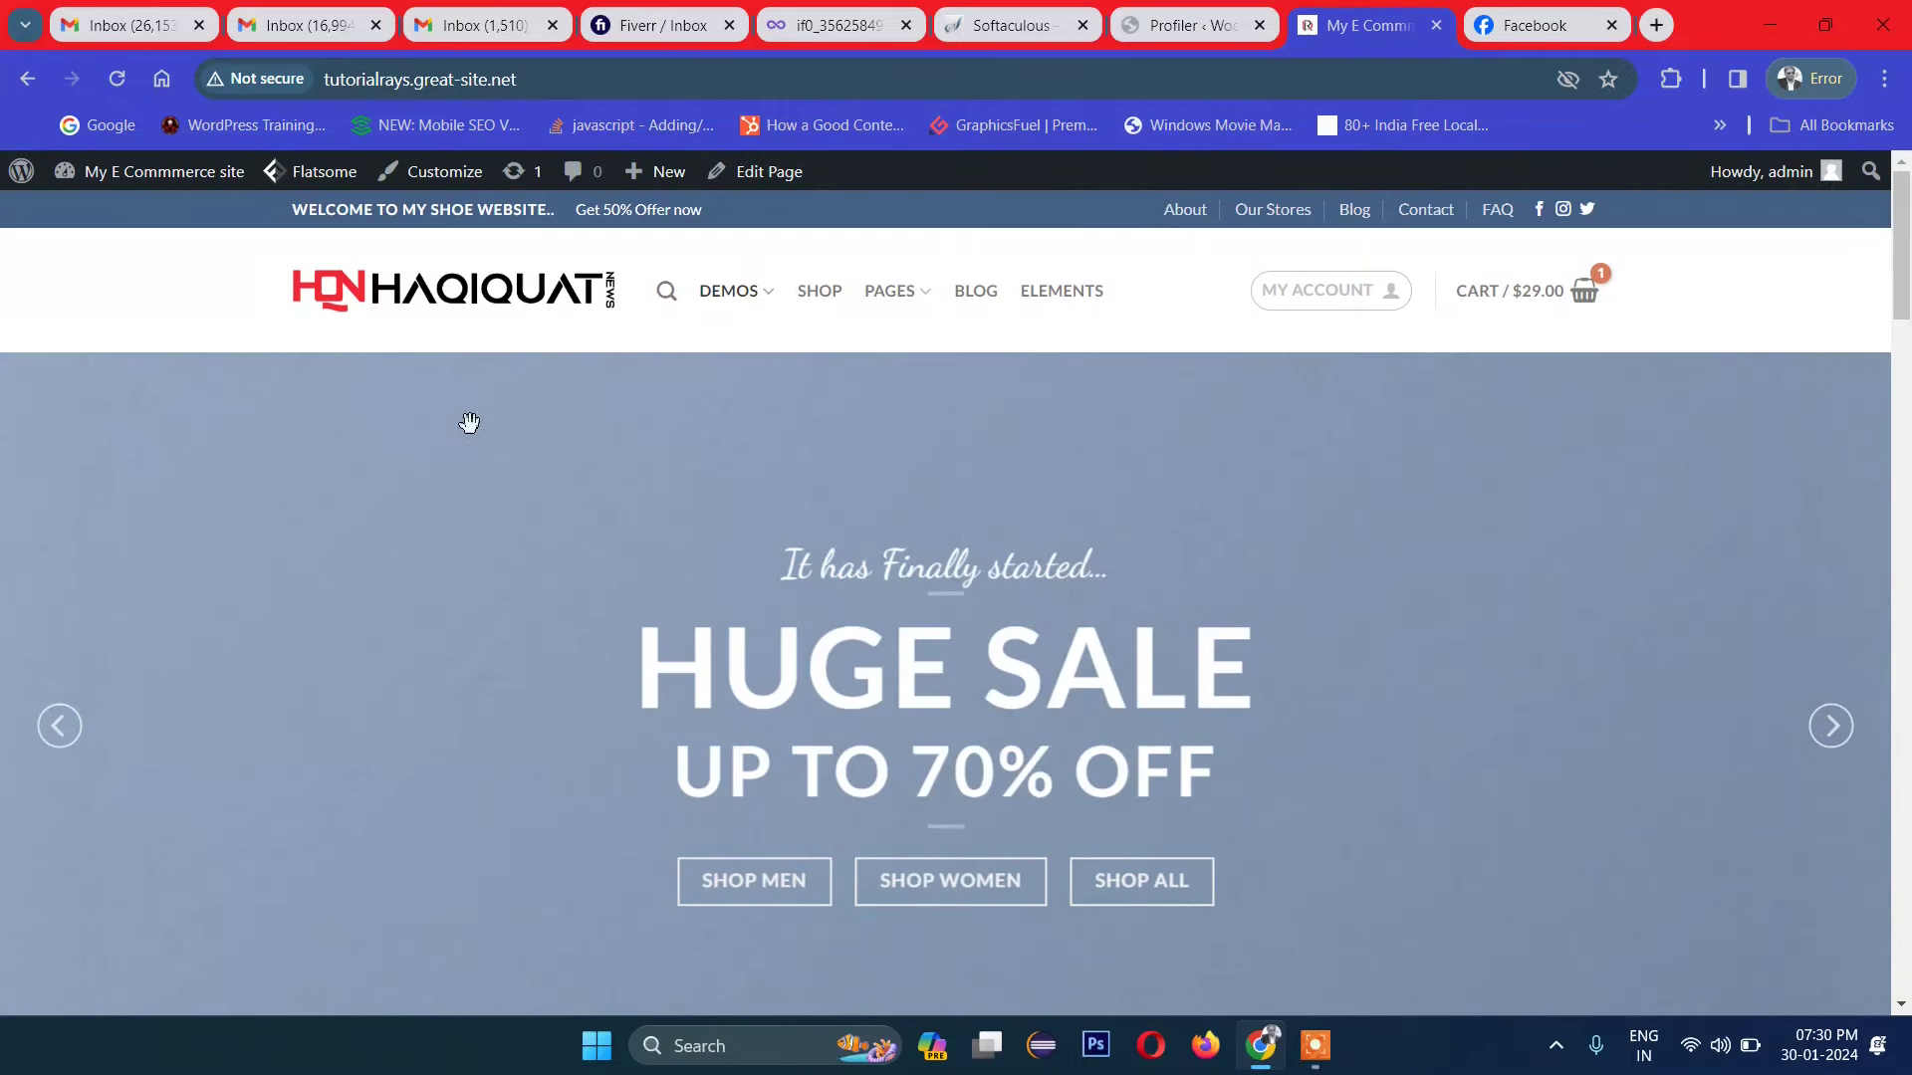
scroll(1205, 565, "down", 2)
scroll(1361, 674, "up", 2)
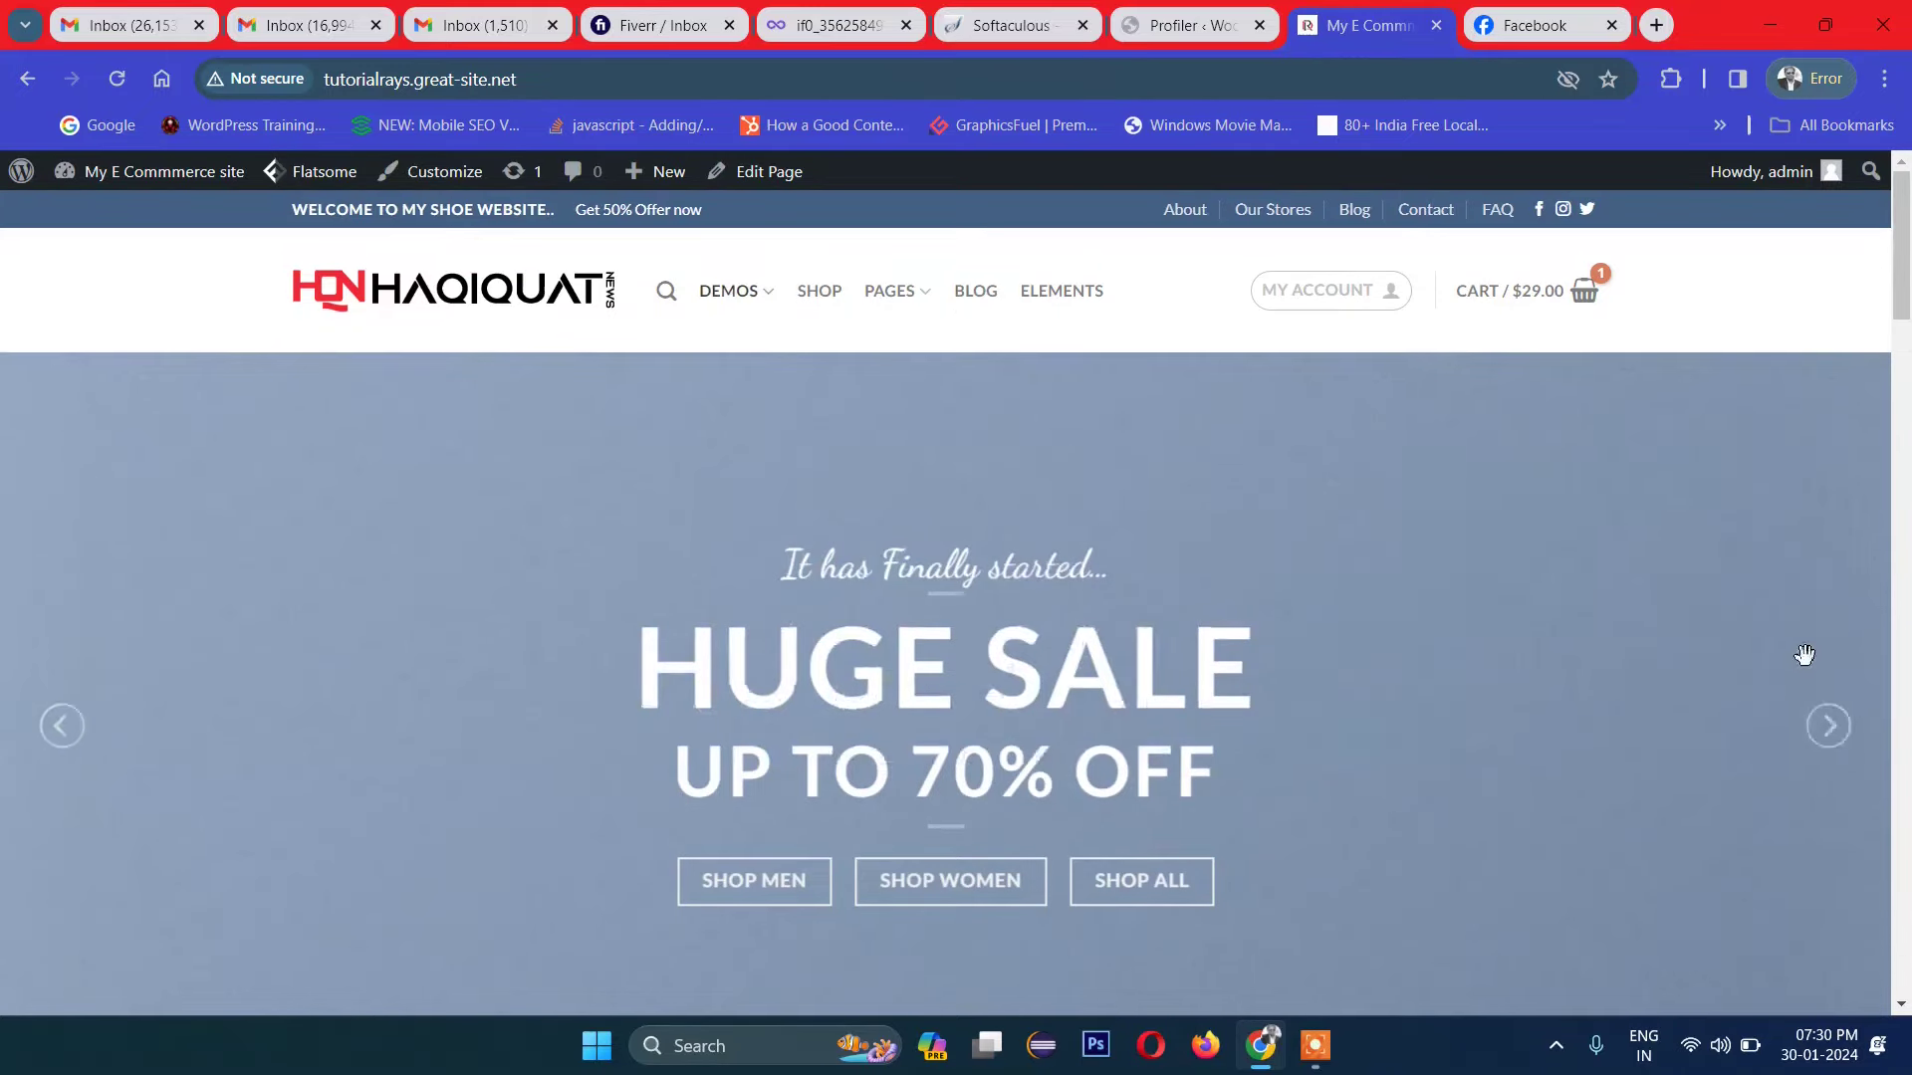
left_click(1841, 752)
left_click(1841, 734)
scroll(812, 725, "down", 3)
scroll(896, 687, "up", 3)
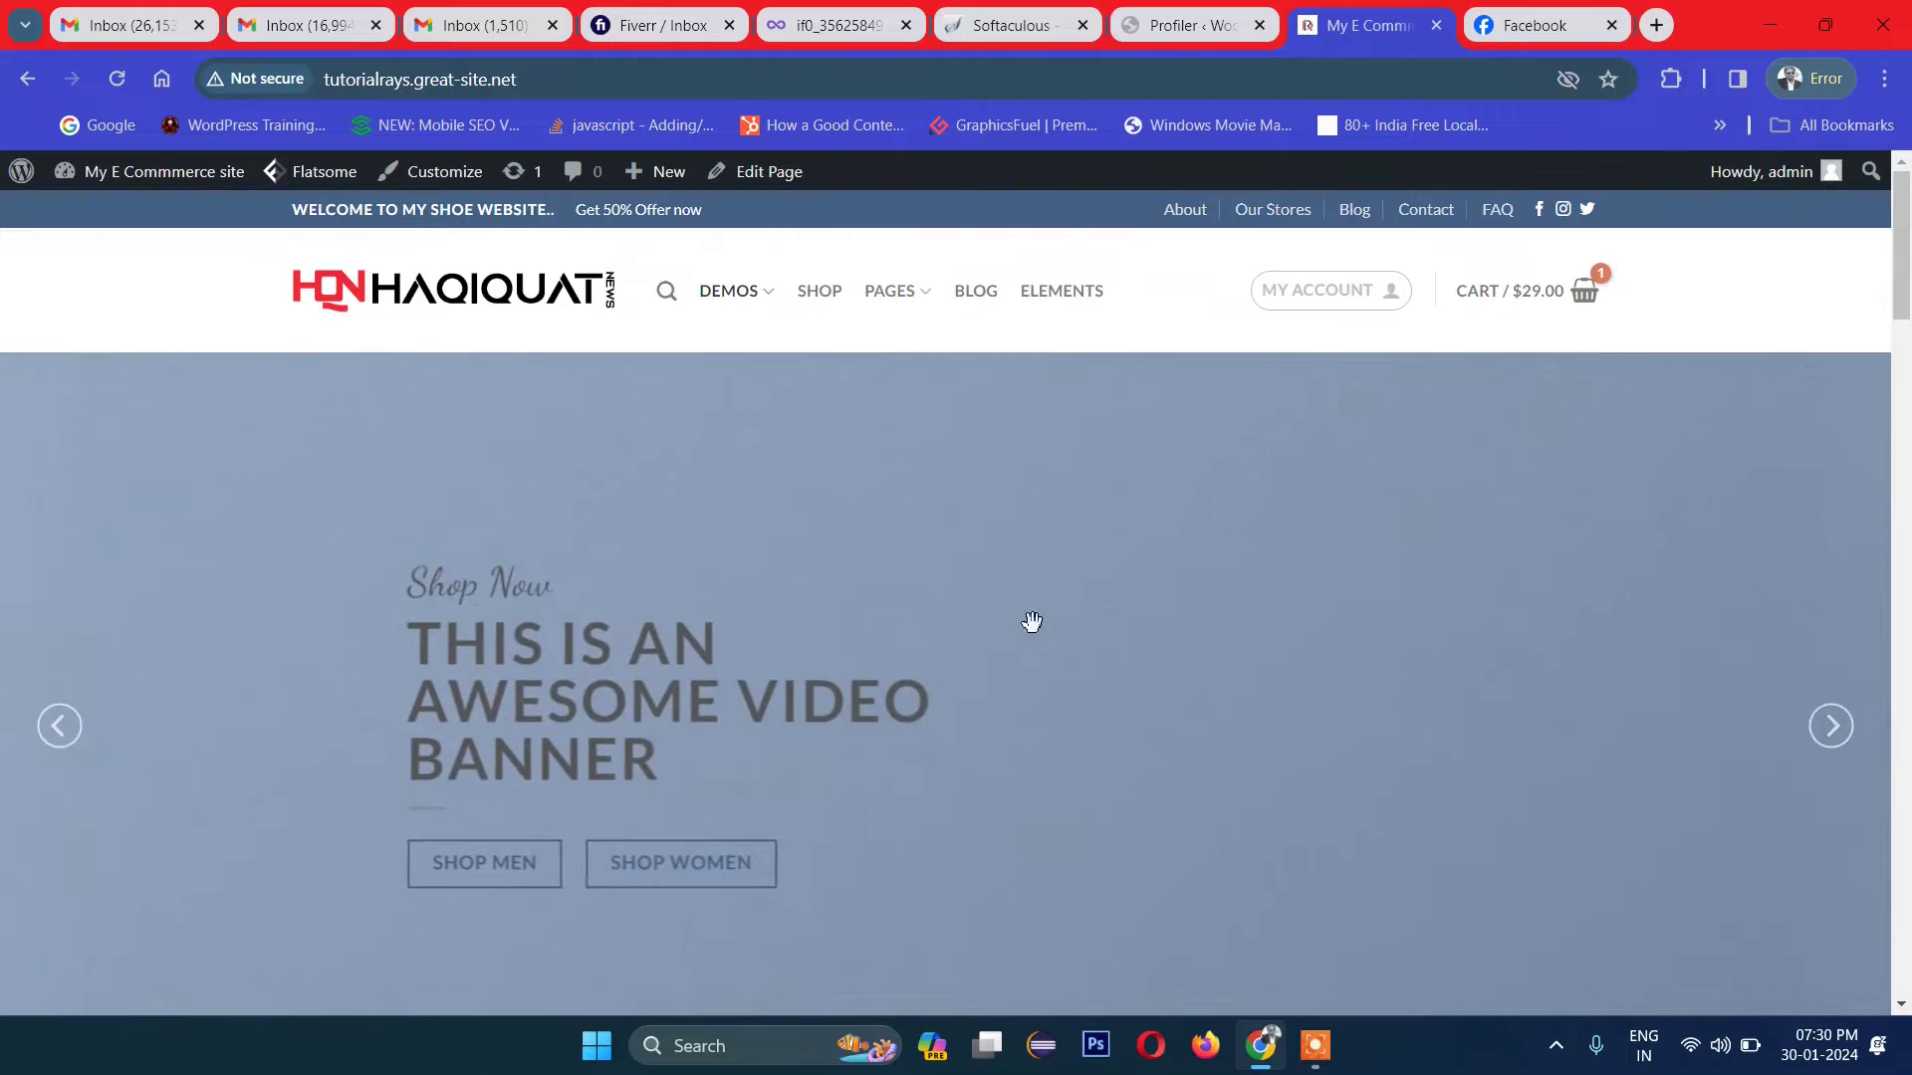
left_click(1844, 749)
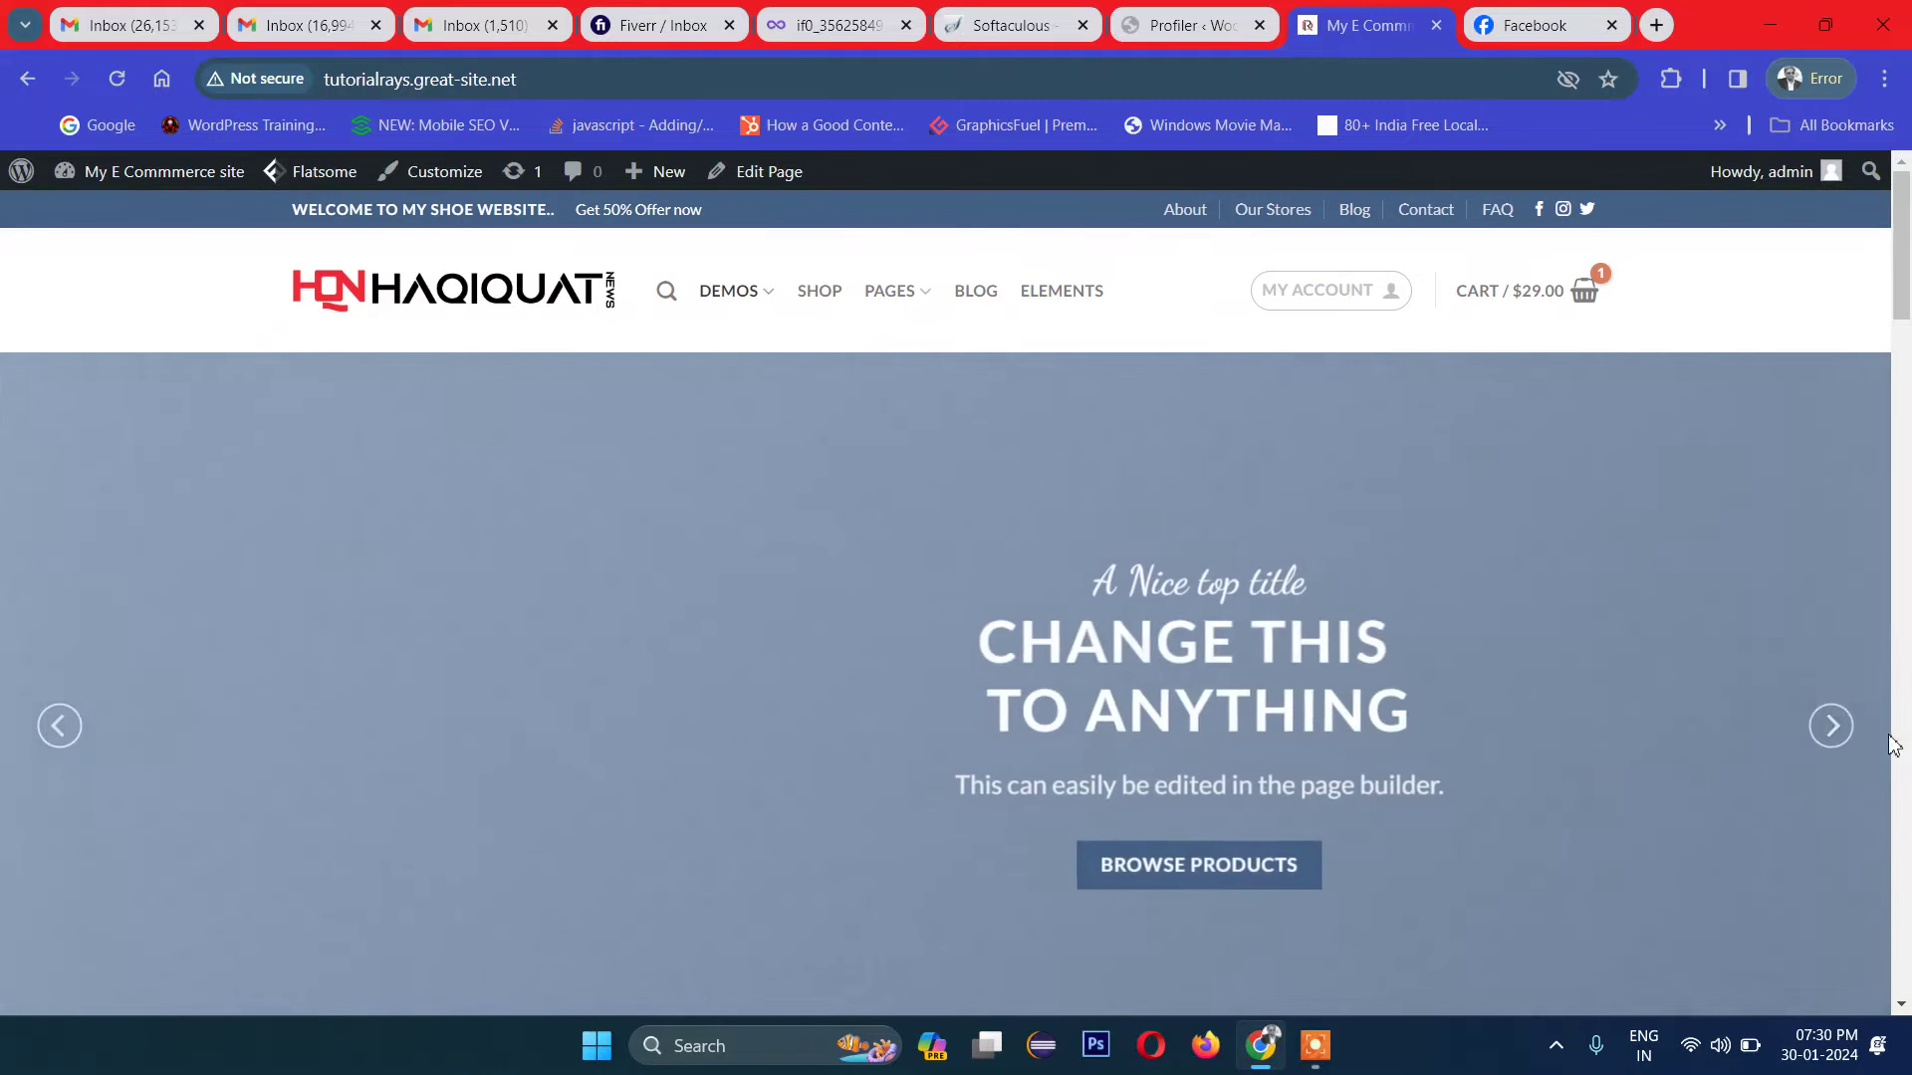
left_click(1838, 731)
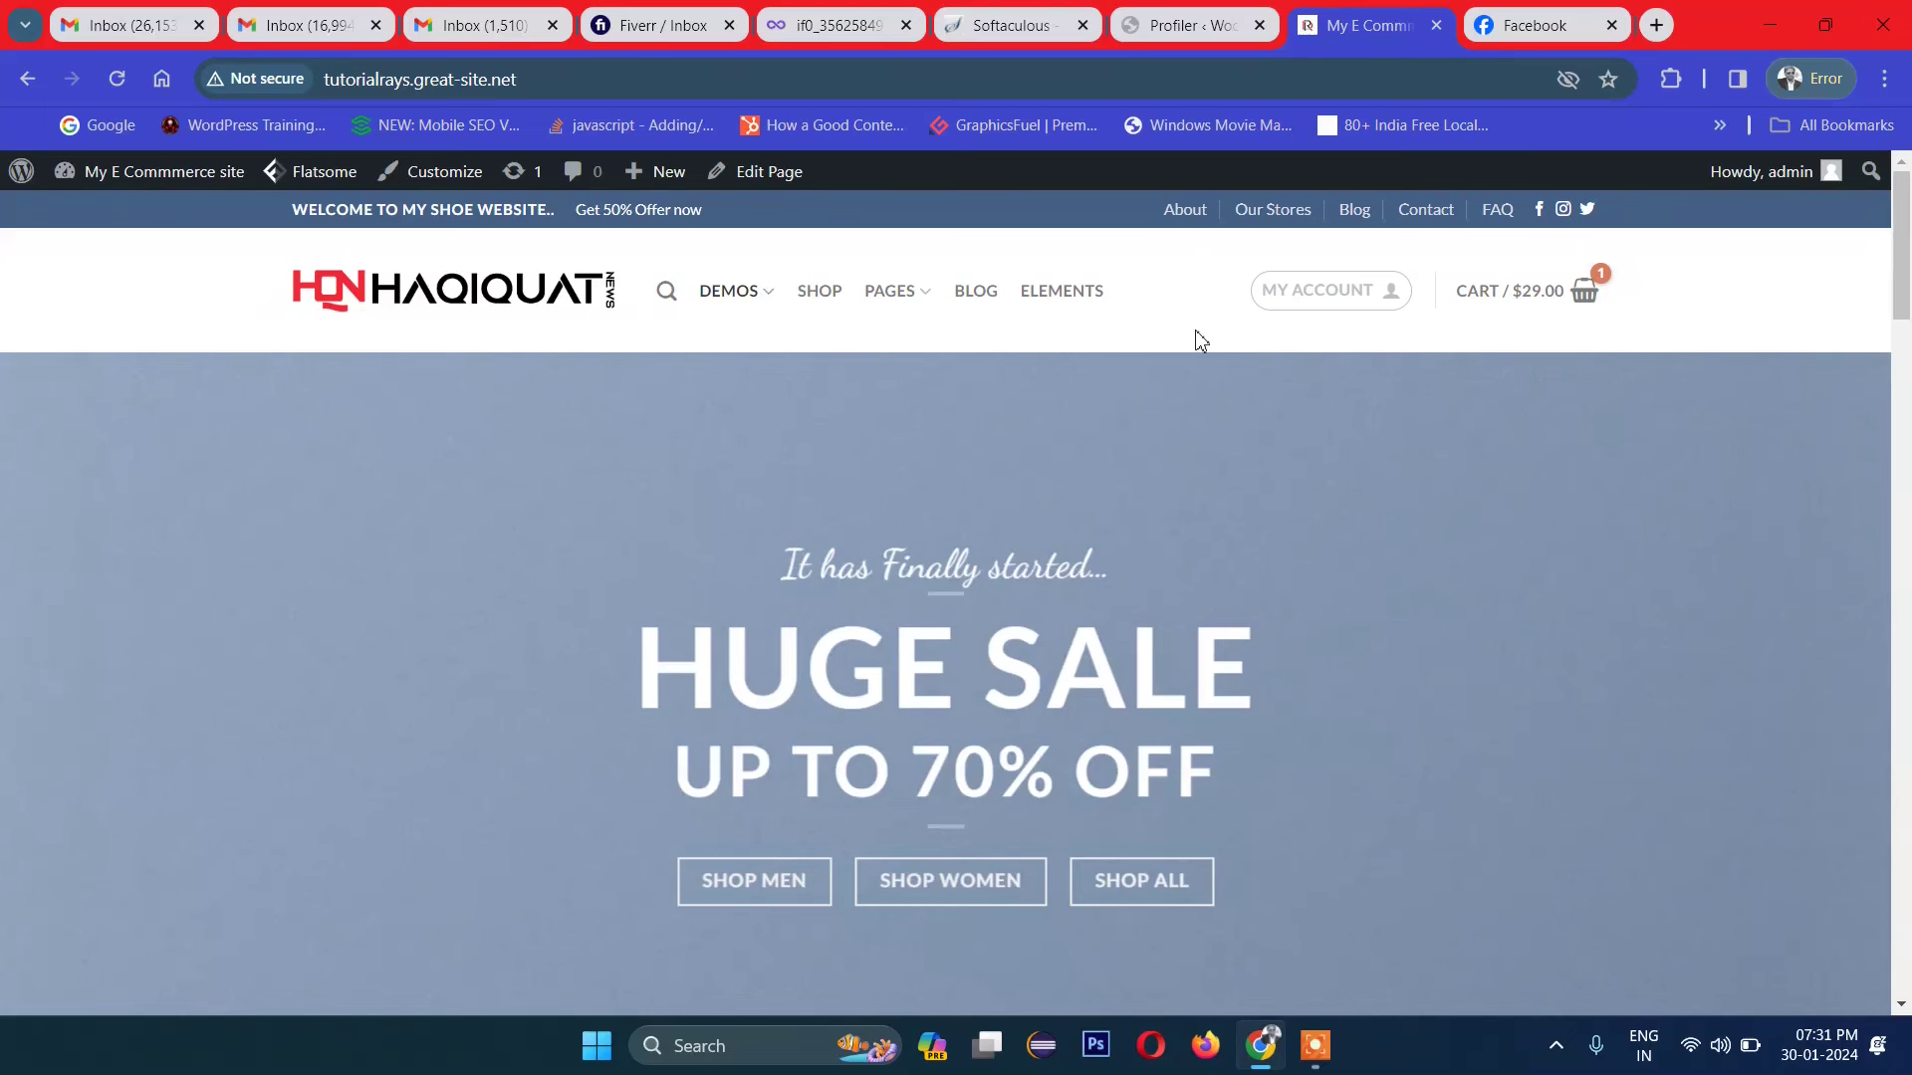
Step: Preview the homepage and advance the hero slider through two slides
scroll(1232, 460, "down", 4)
scroll(968, 576, "up", 4)
left_click(1828, 728)
left_click(1828, 727)
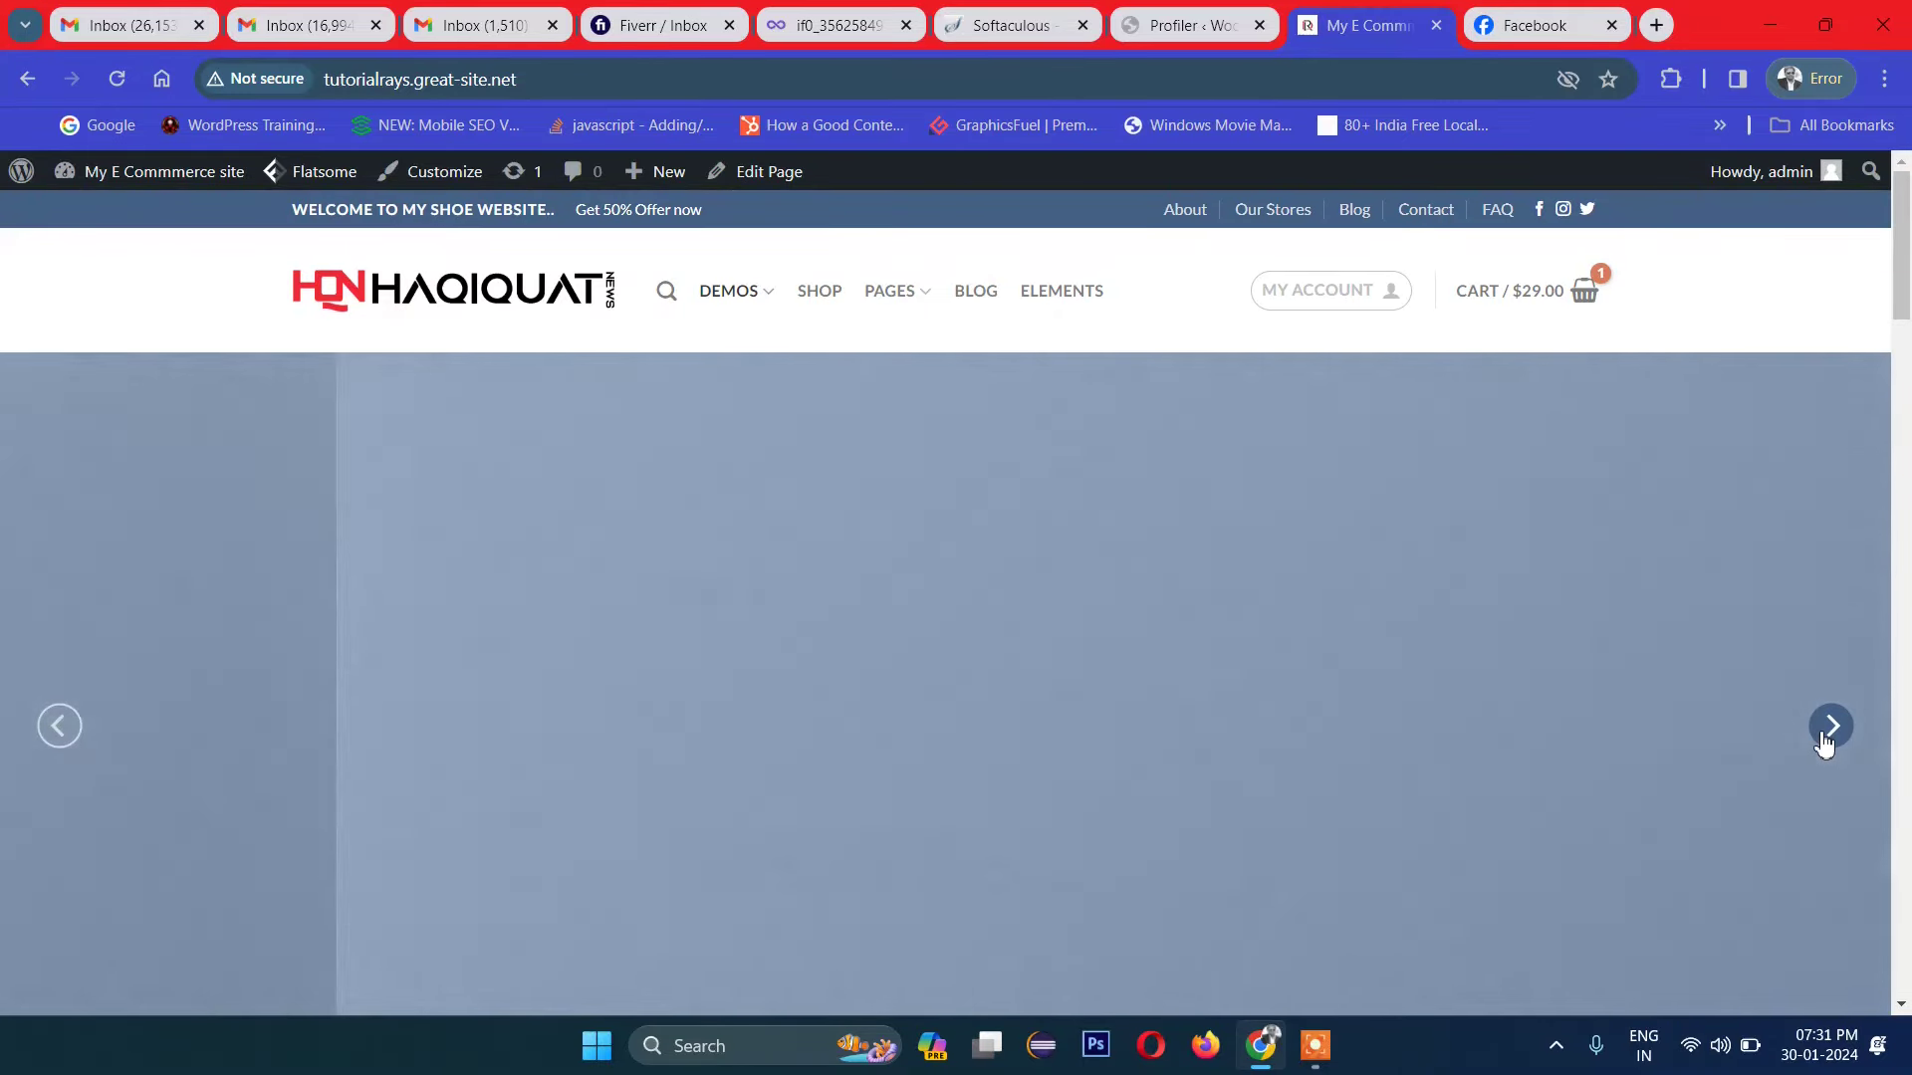
scroll(1709, 684, "down", 3)
scroll(1571, 712, "up", 3)
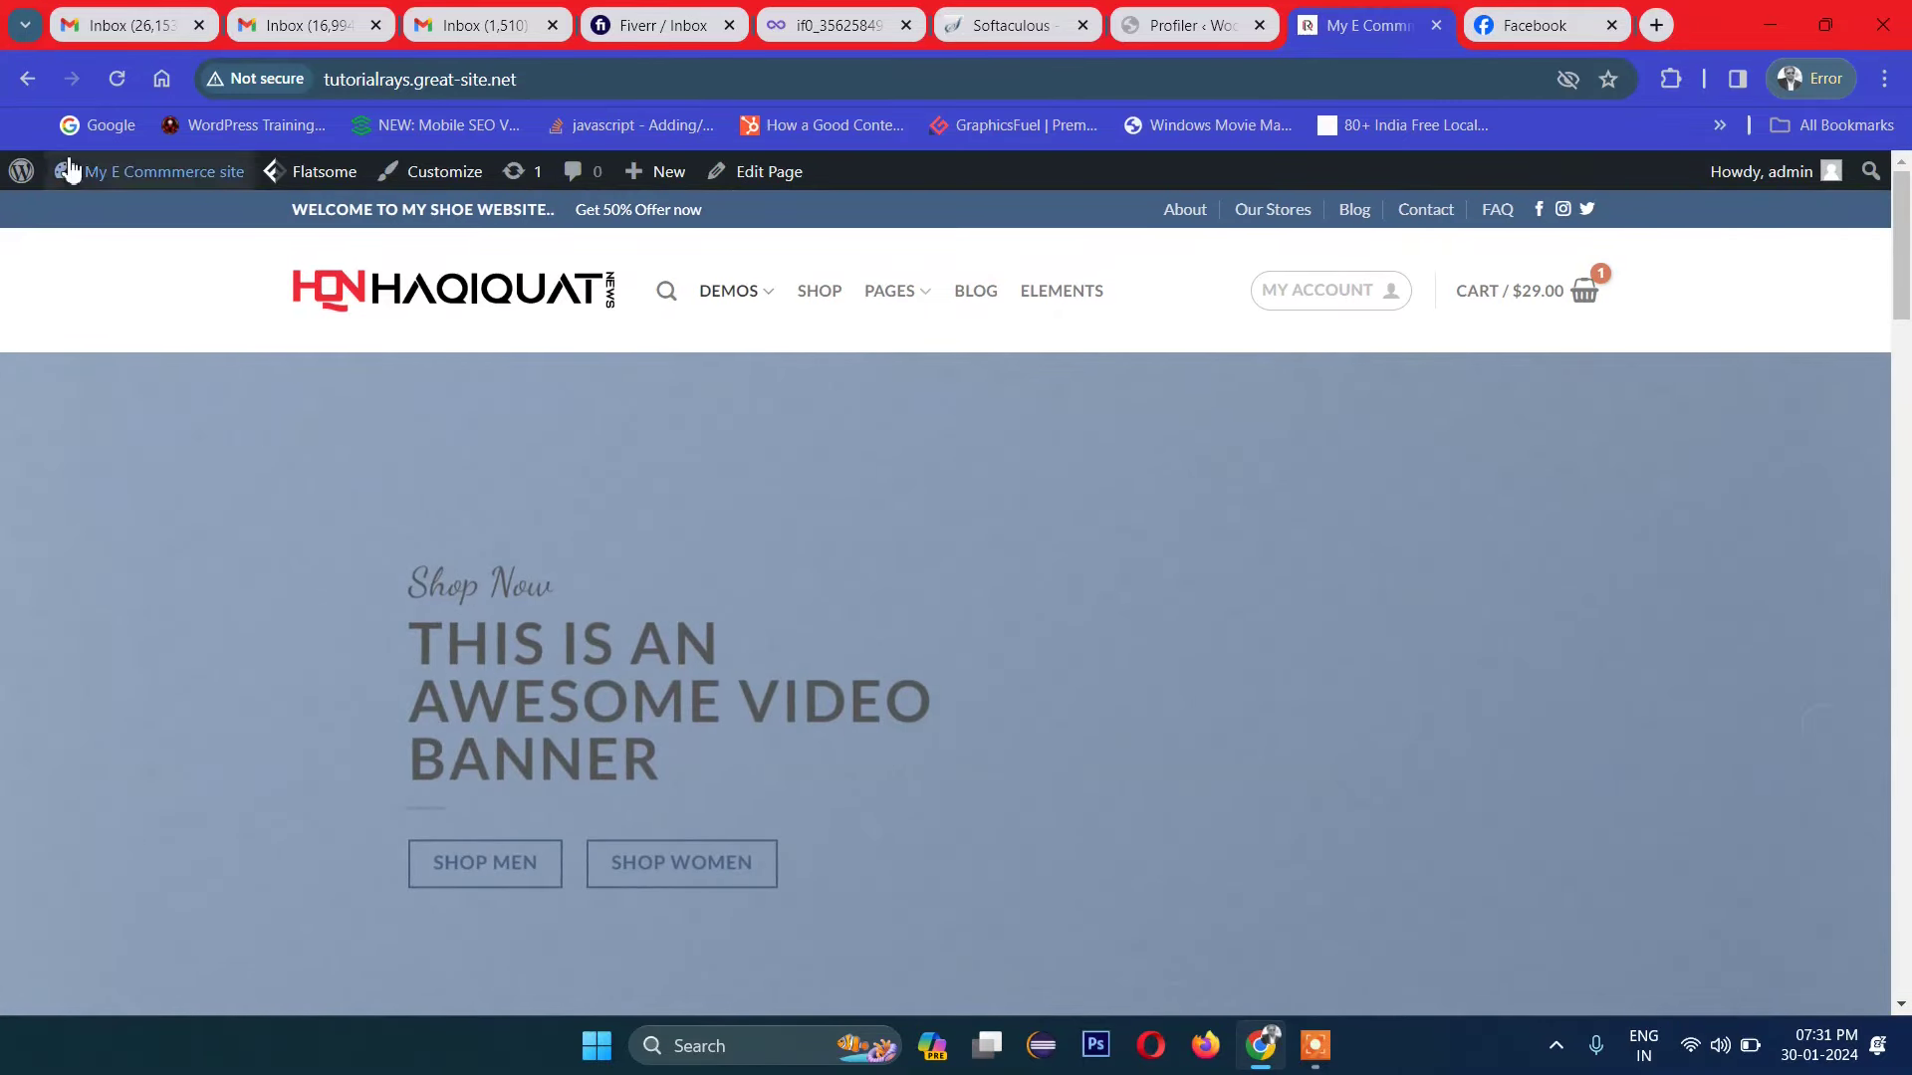
Step: Open the Classic Shop homepage in UX Builder via the dashboard and select the top hero Slider
mouse_move(73, 176)
left_click(77, 217)
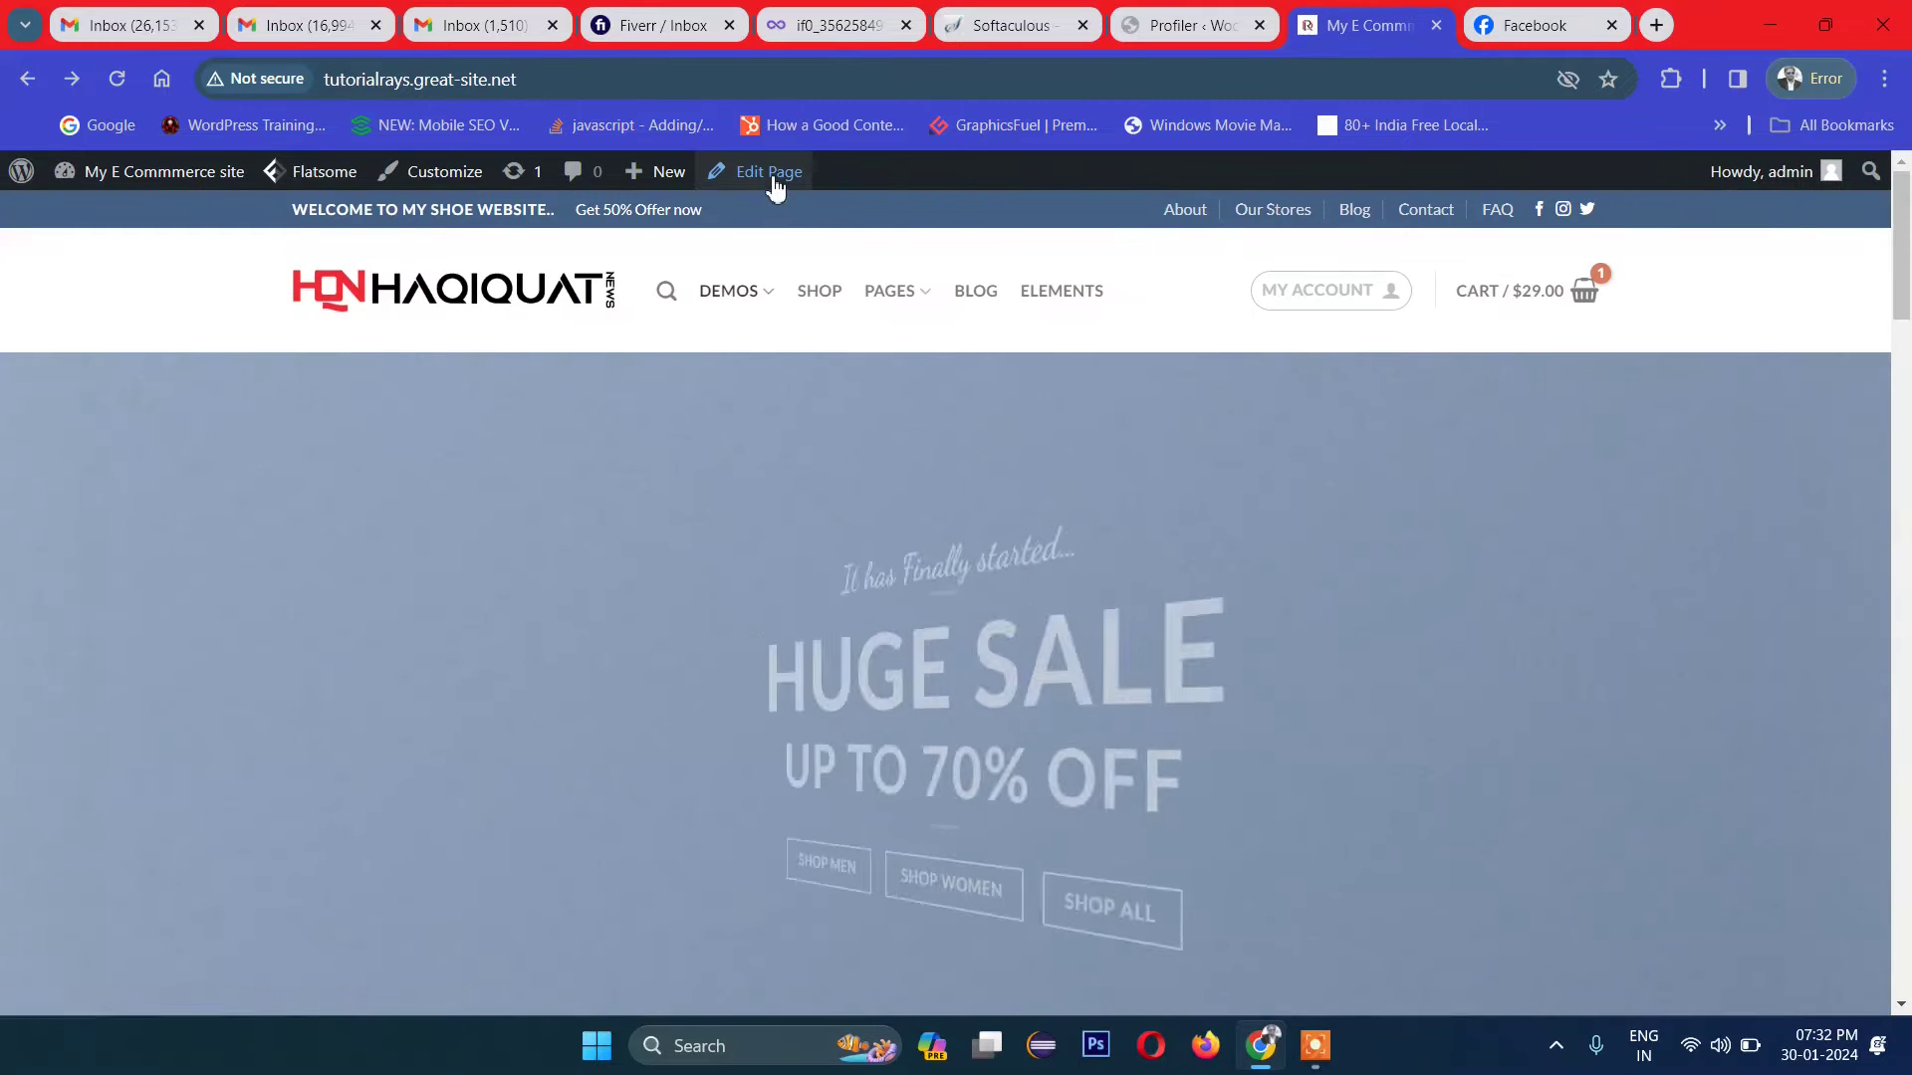
mouse_move(776, 185)
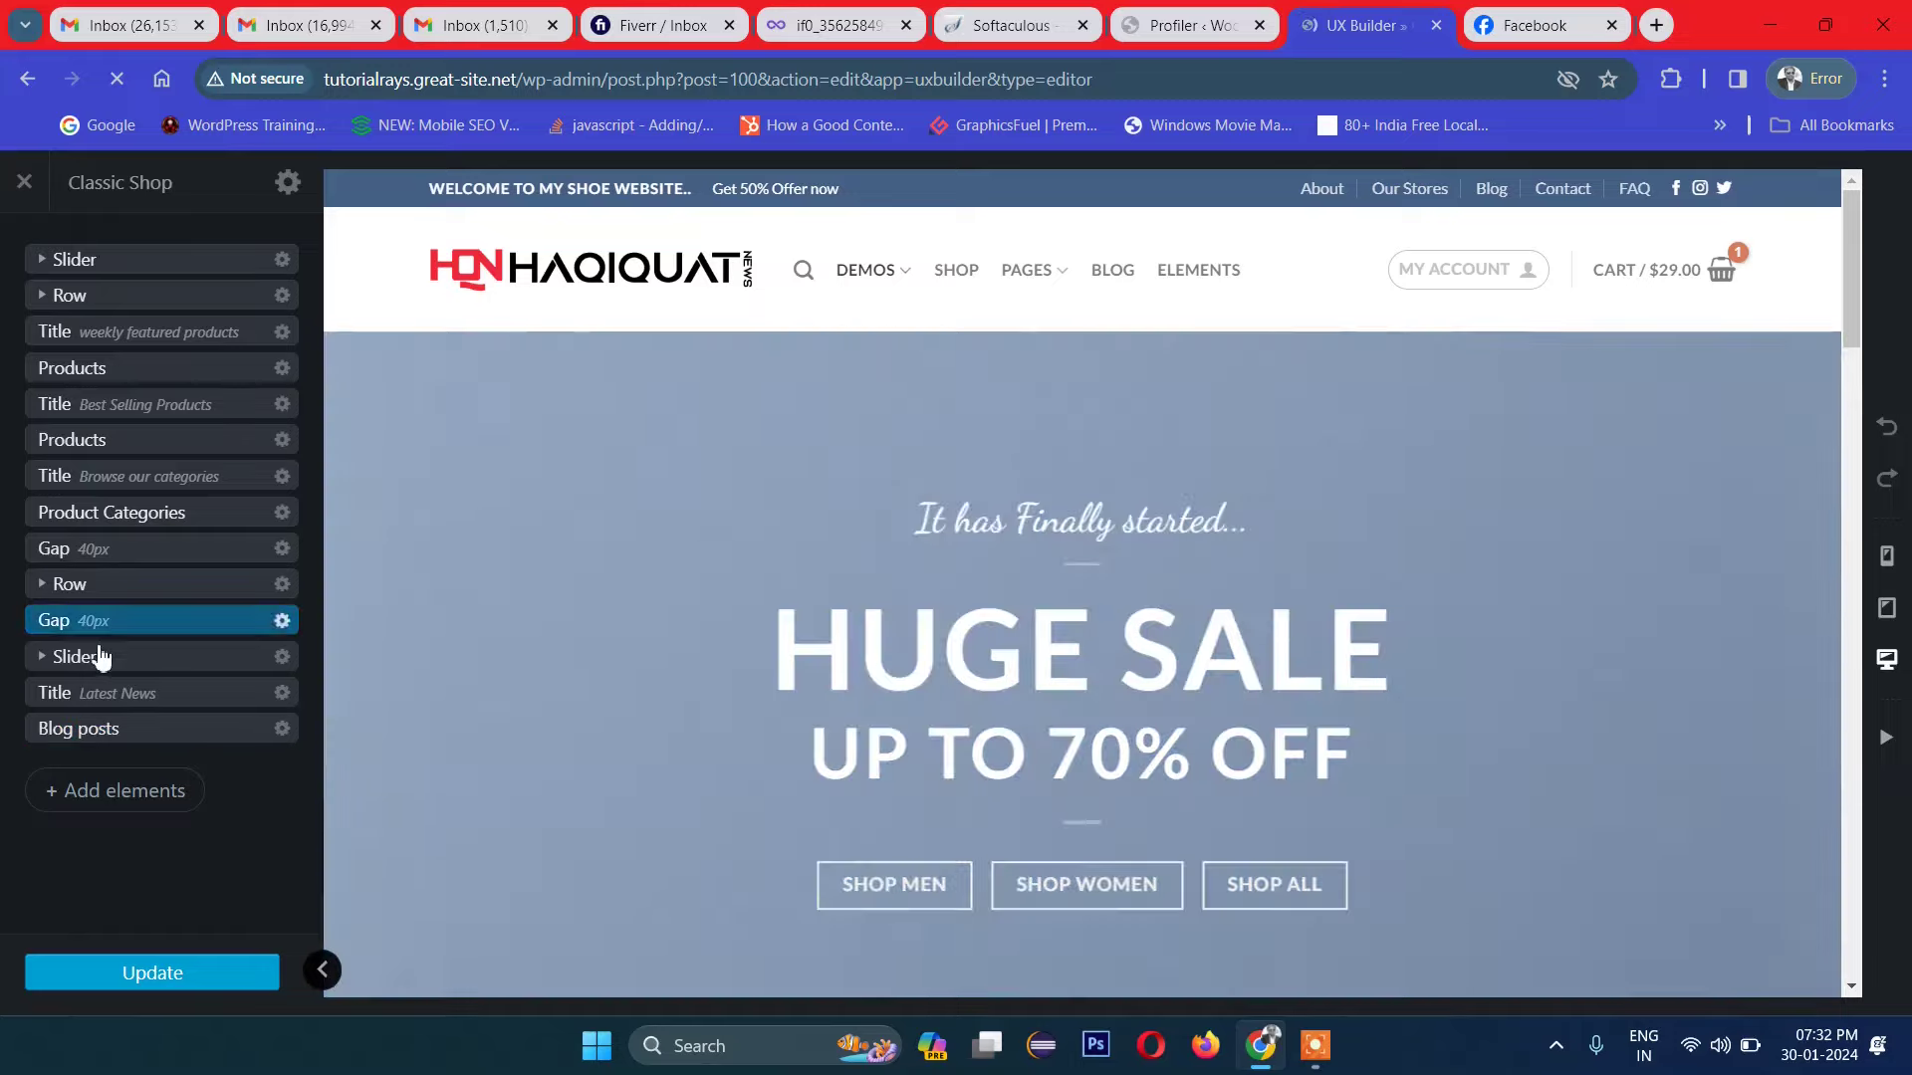
scroll(1307, 683, "down", 20)
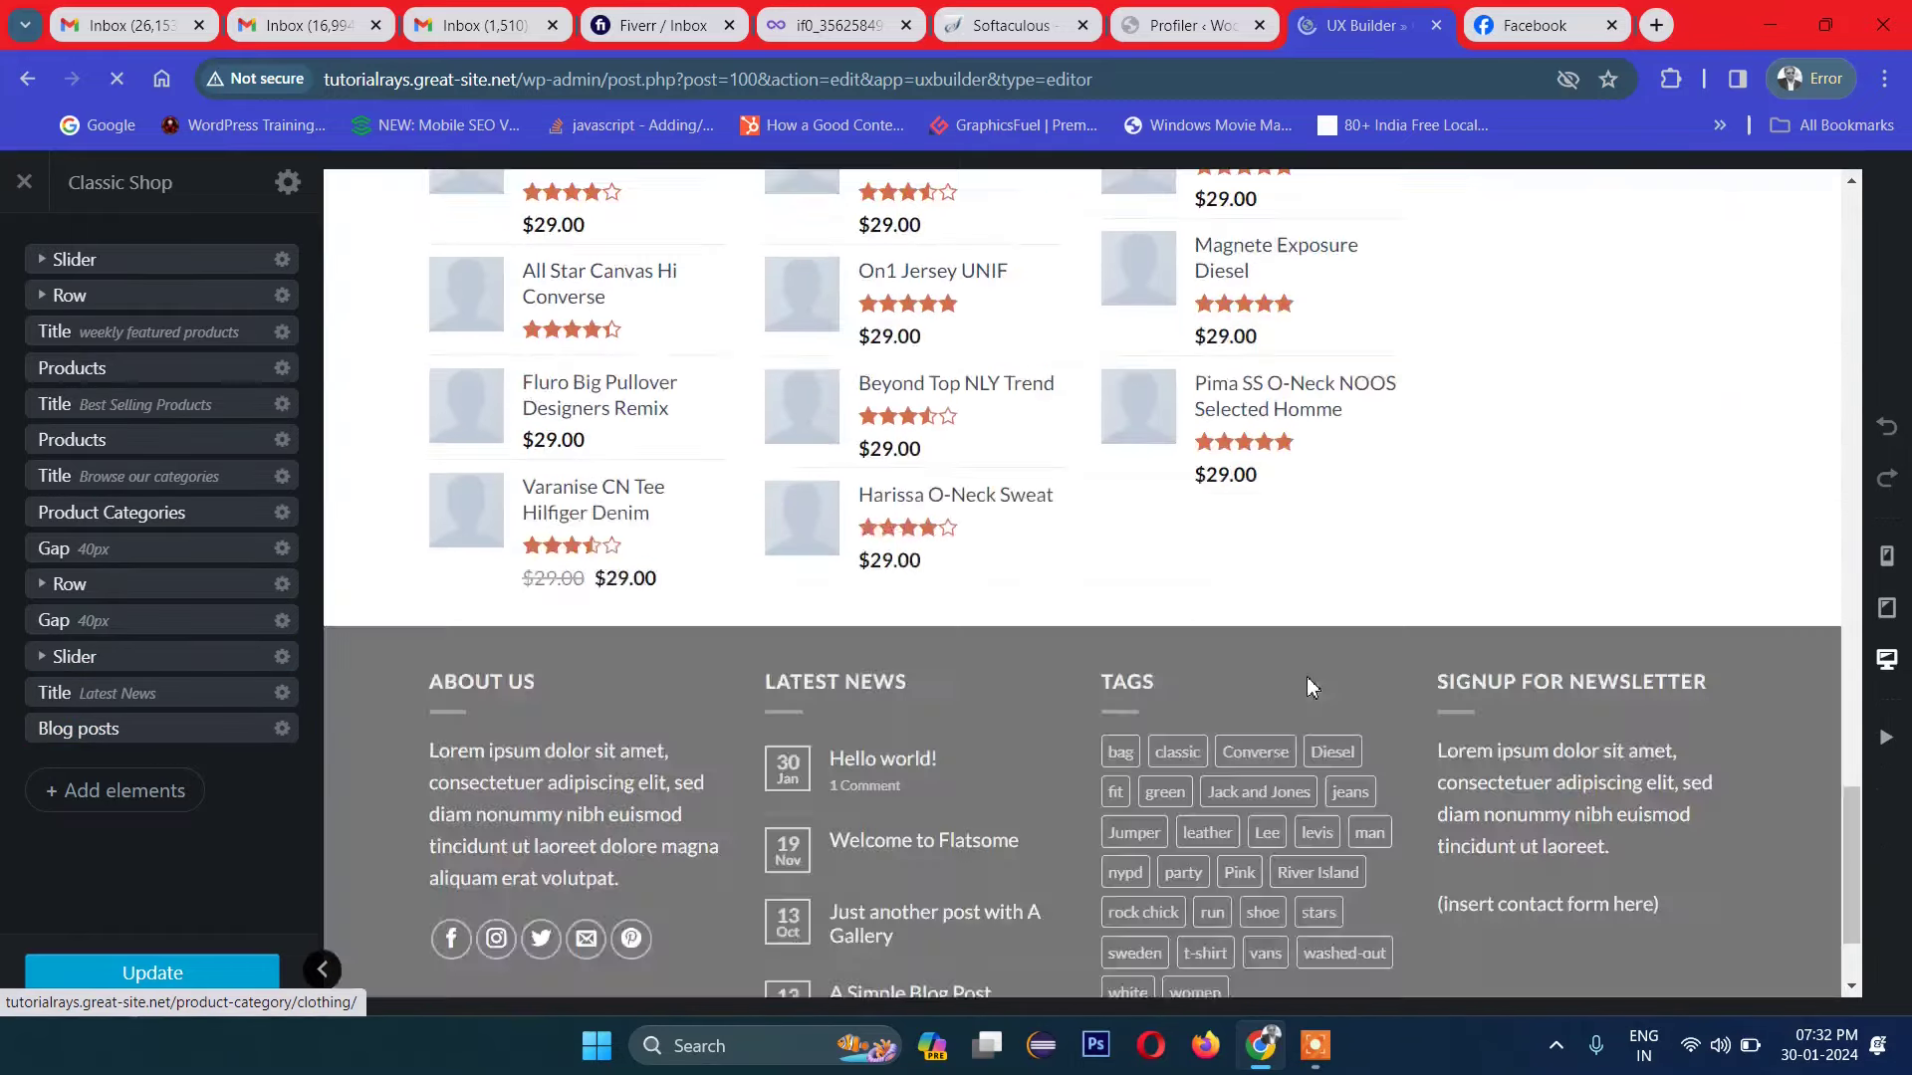
scroll(1306, 681, "up", 6)
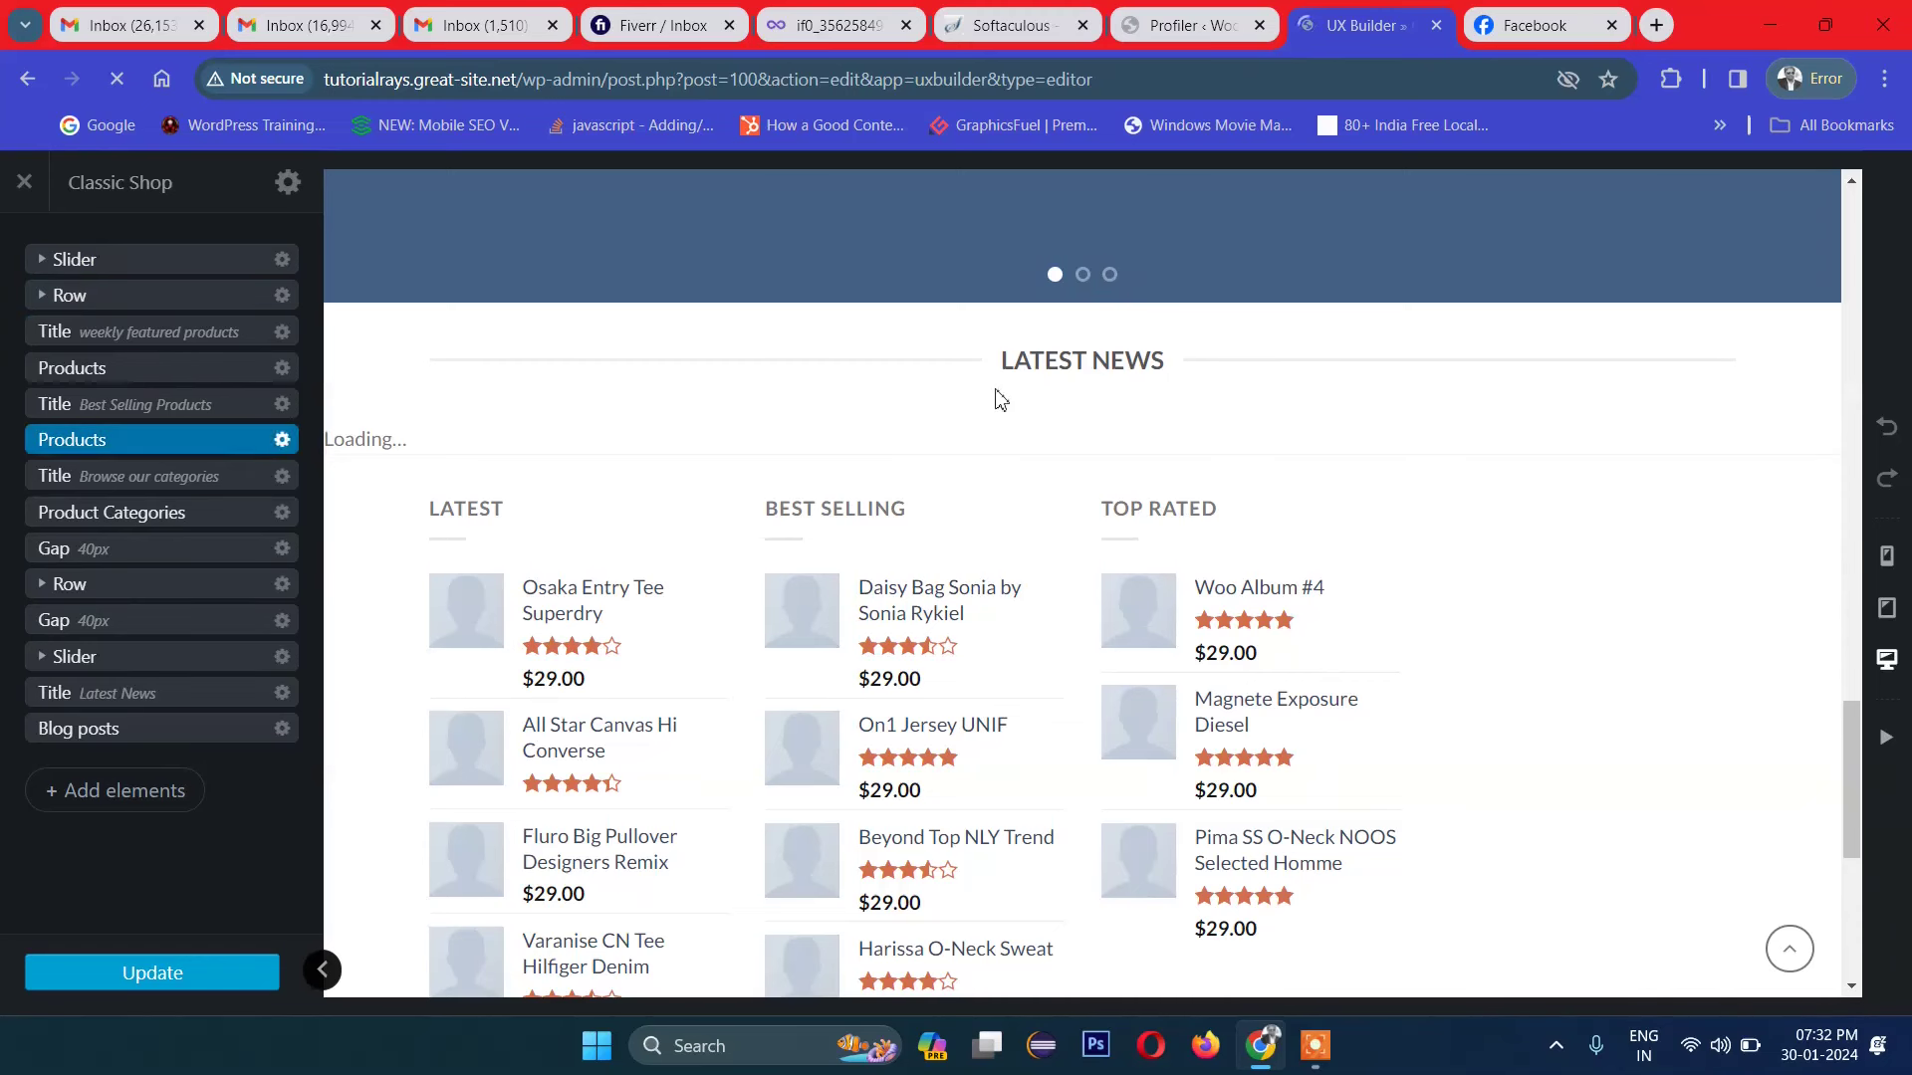
scroll(1001, 403, "up", 6)
scroll(994, 398, "up", 8)
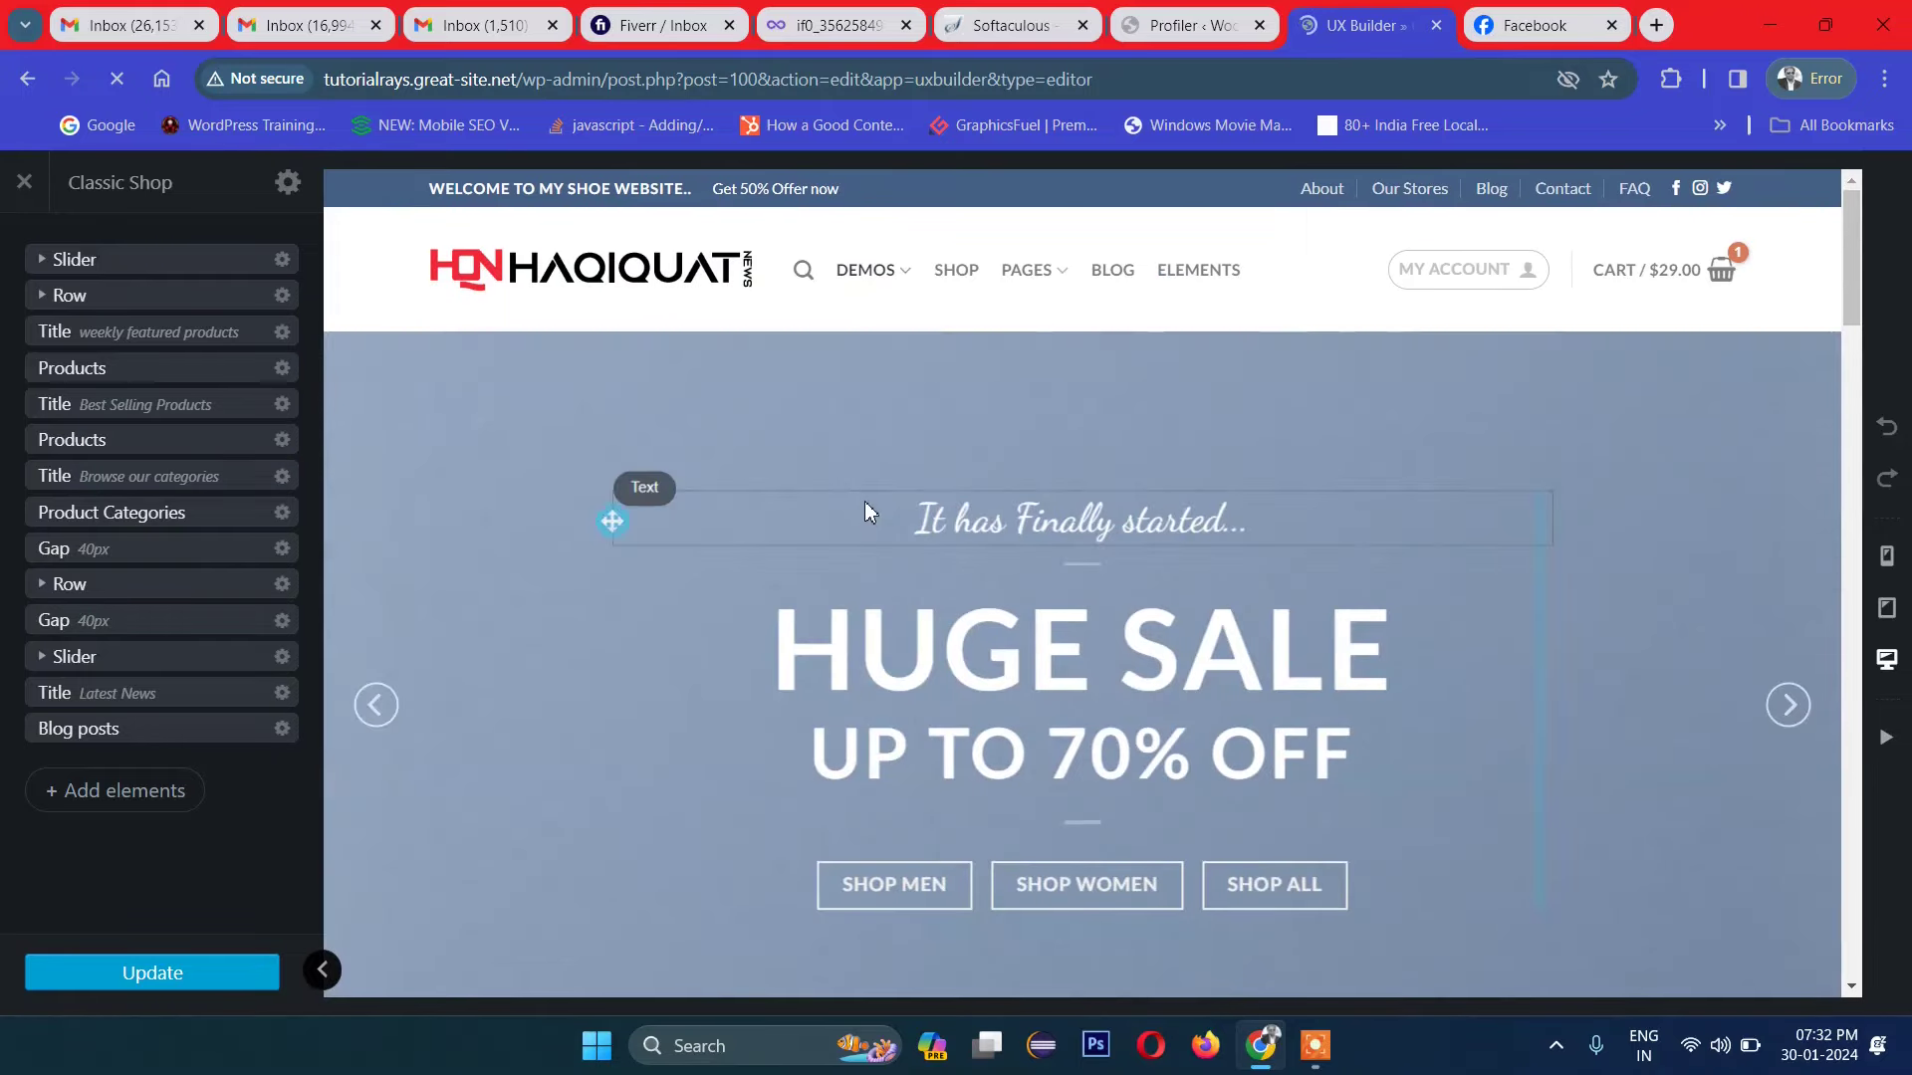
left_click(81, 263)
Step: Expand the Slider, preview its banners, and expand the first banner to its Text Box
left_click(43, 263)
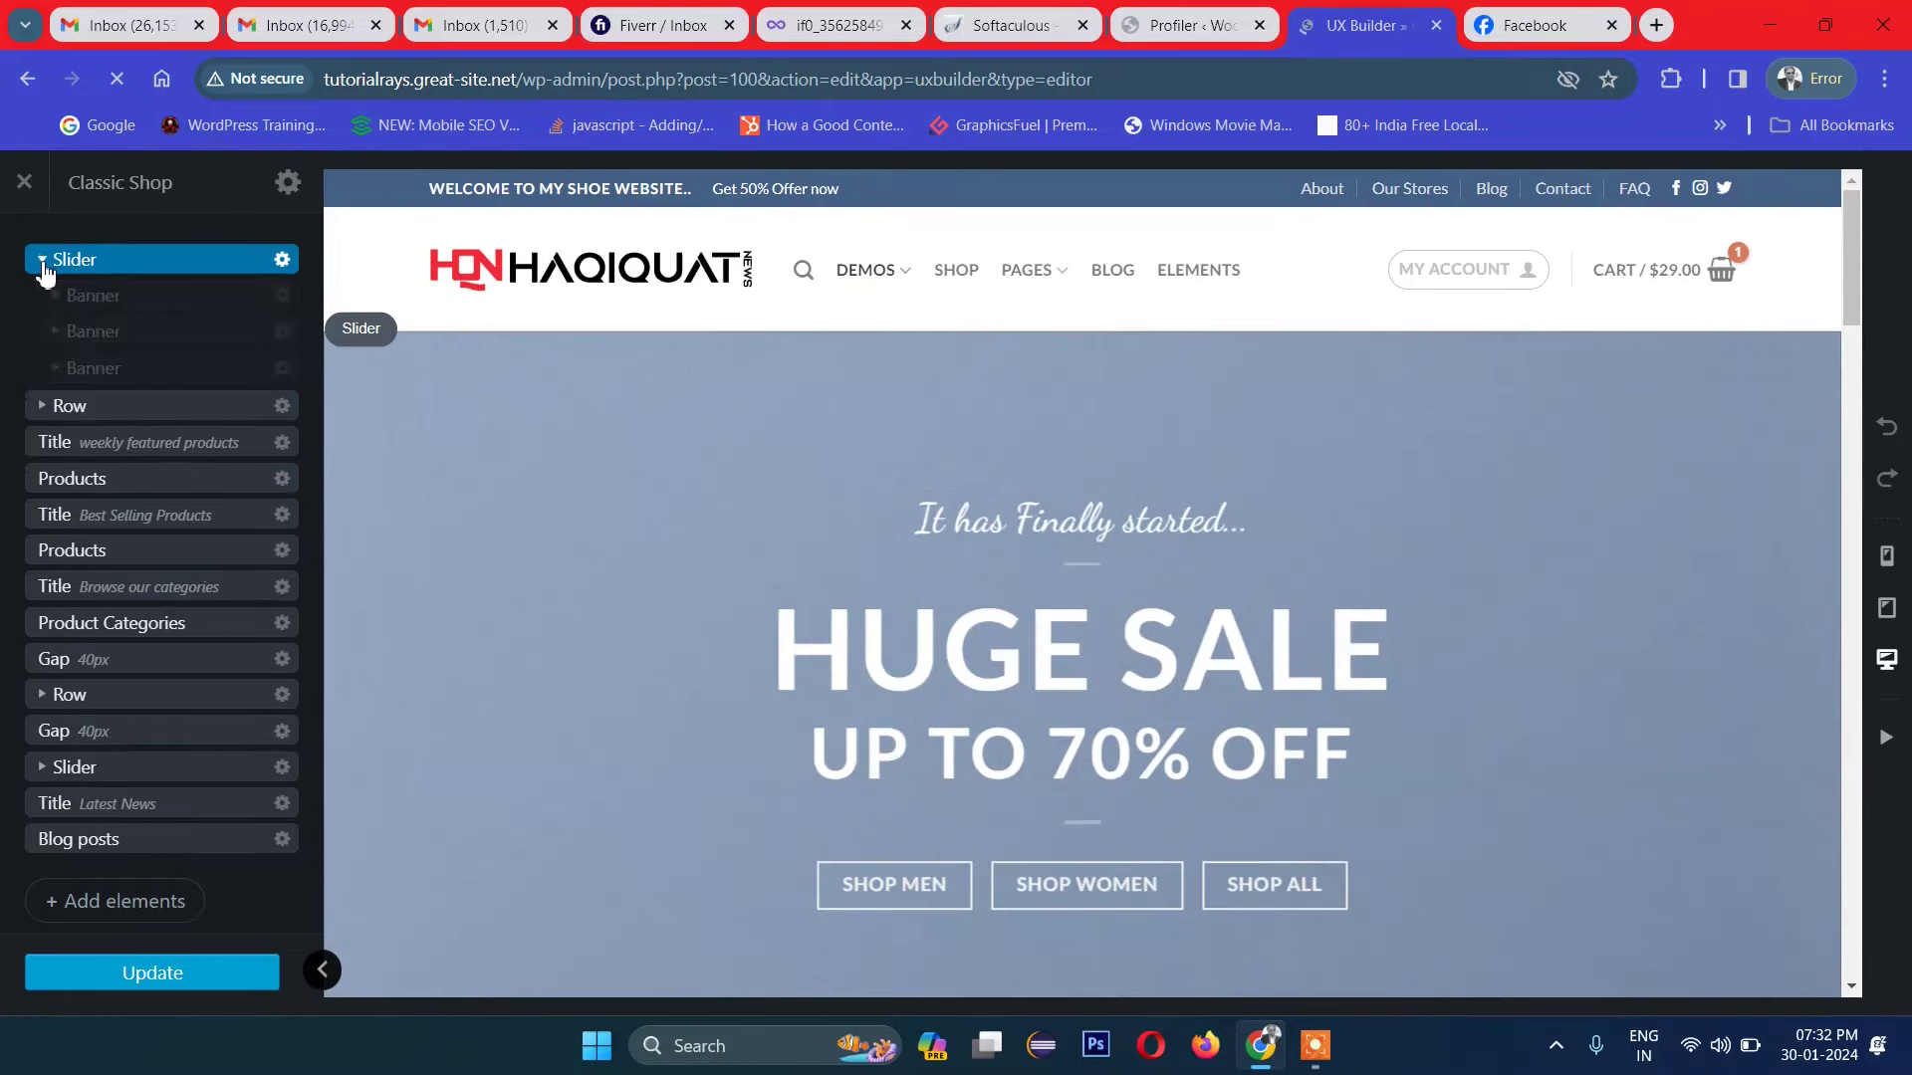
left_click(95, 303)
left_click(103, 368)
left_click(109, 404)
left_click(116, 298)
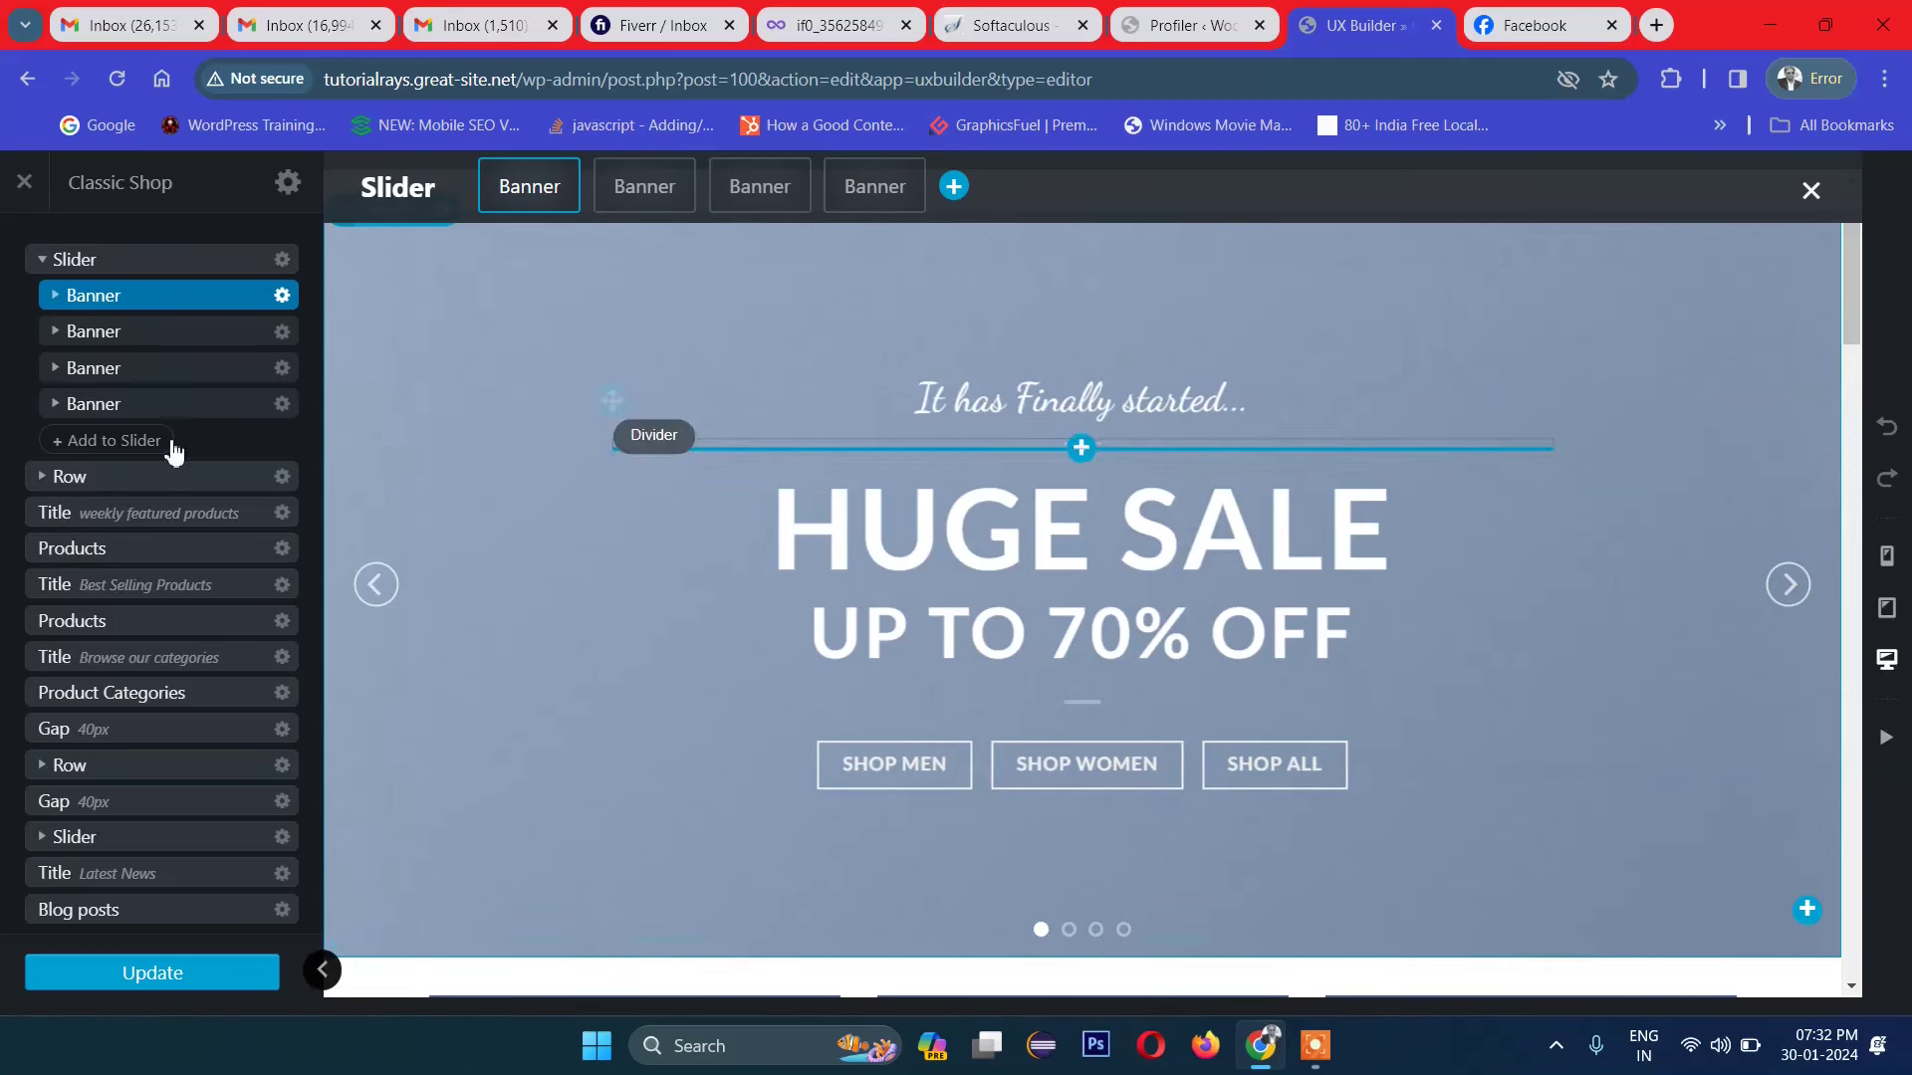
left_click(52, 297)
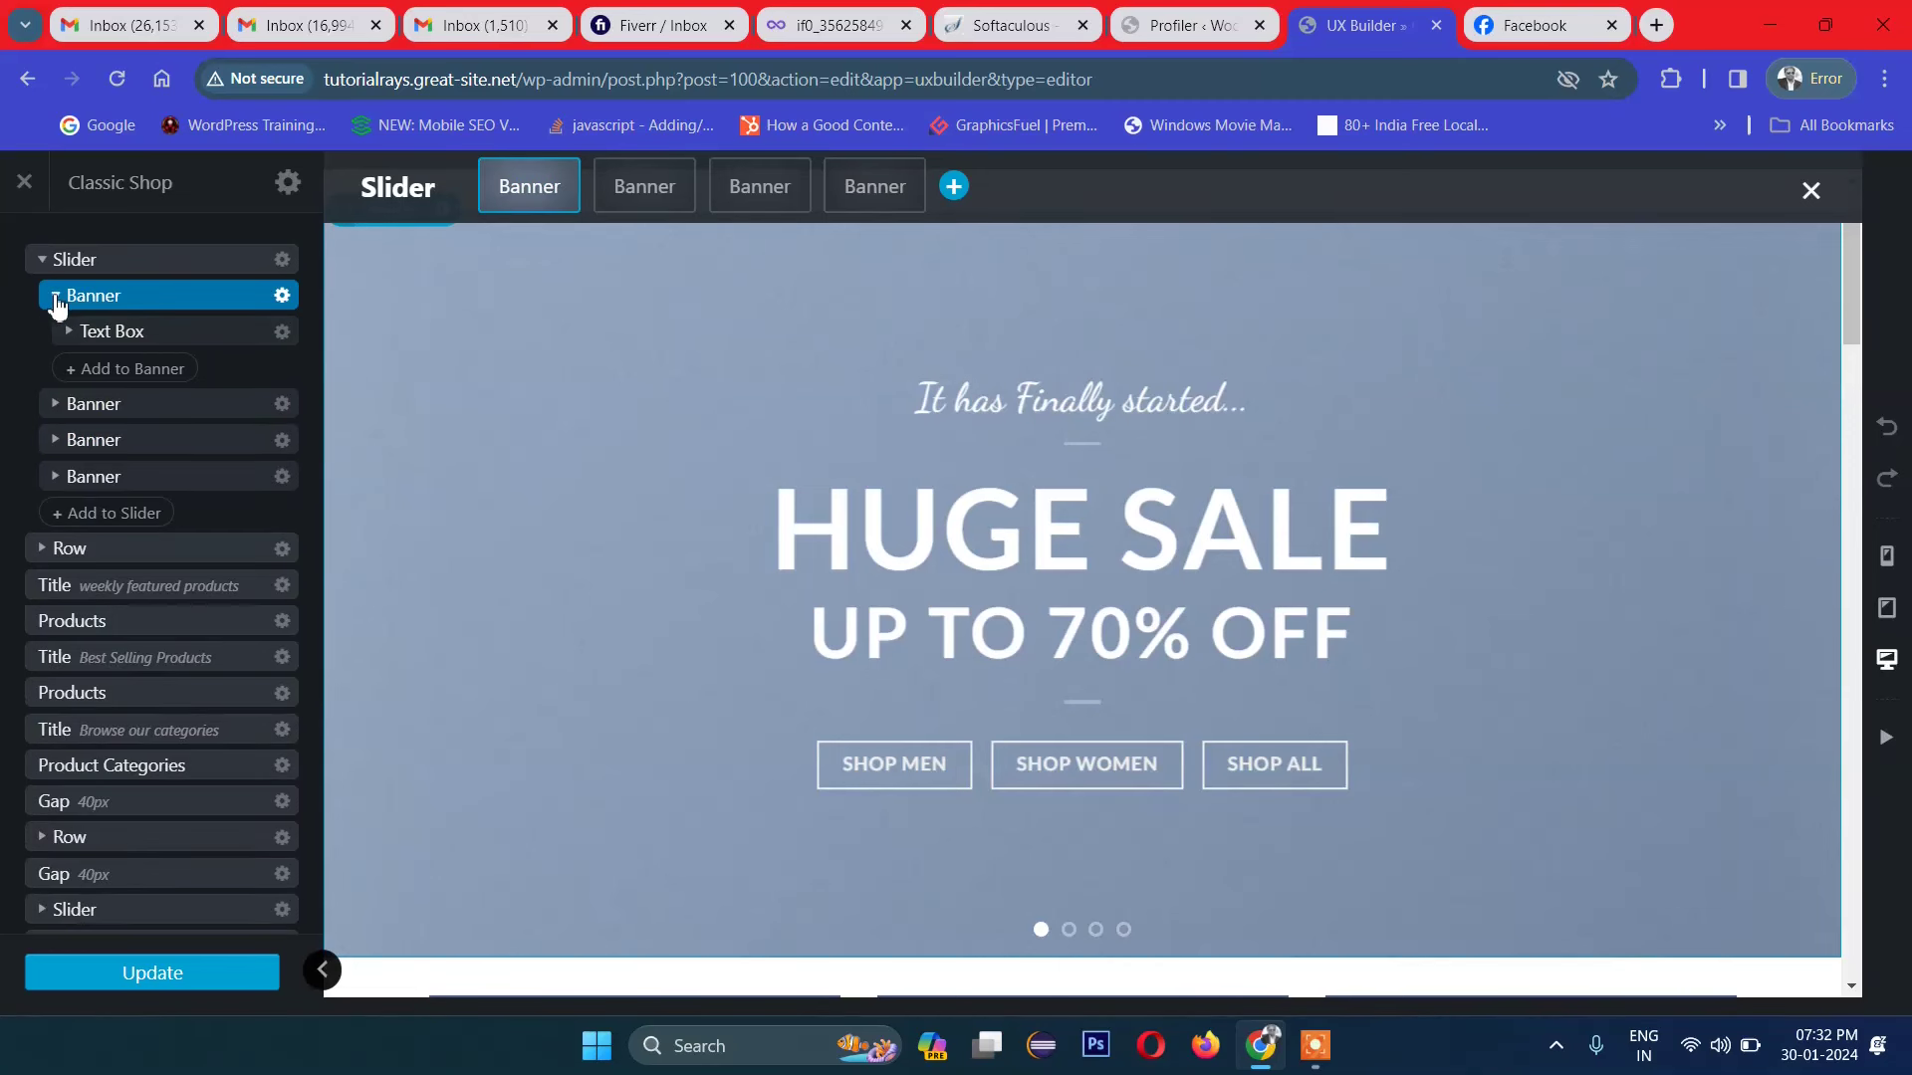
left_click(170, 332)
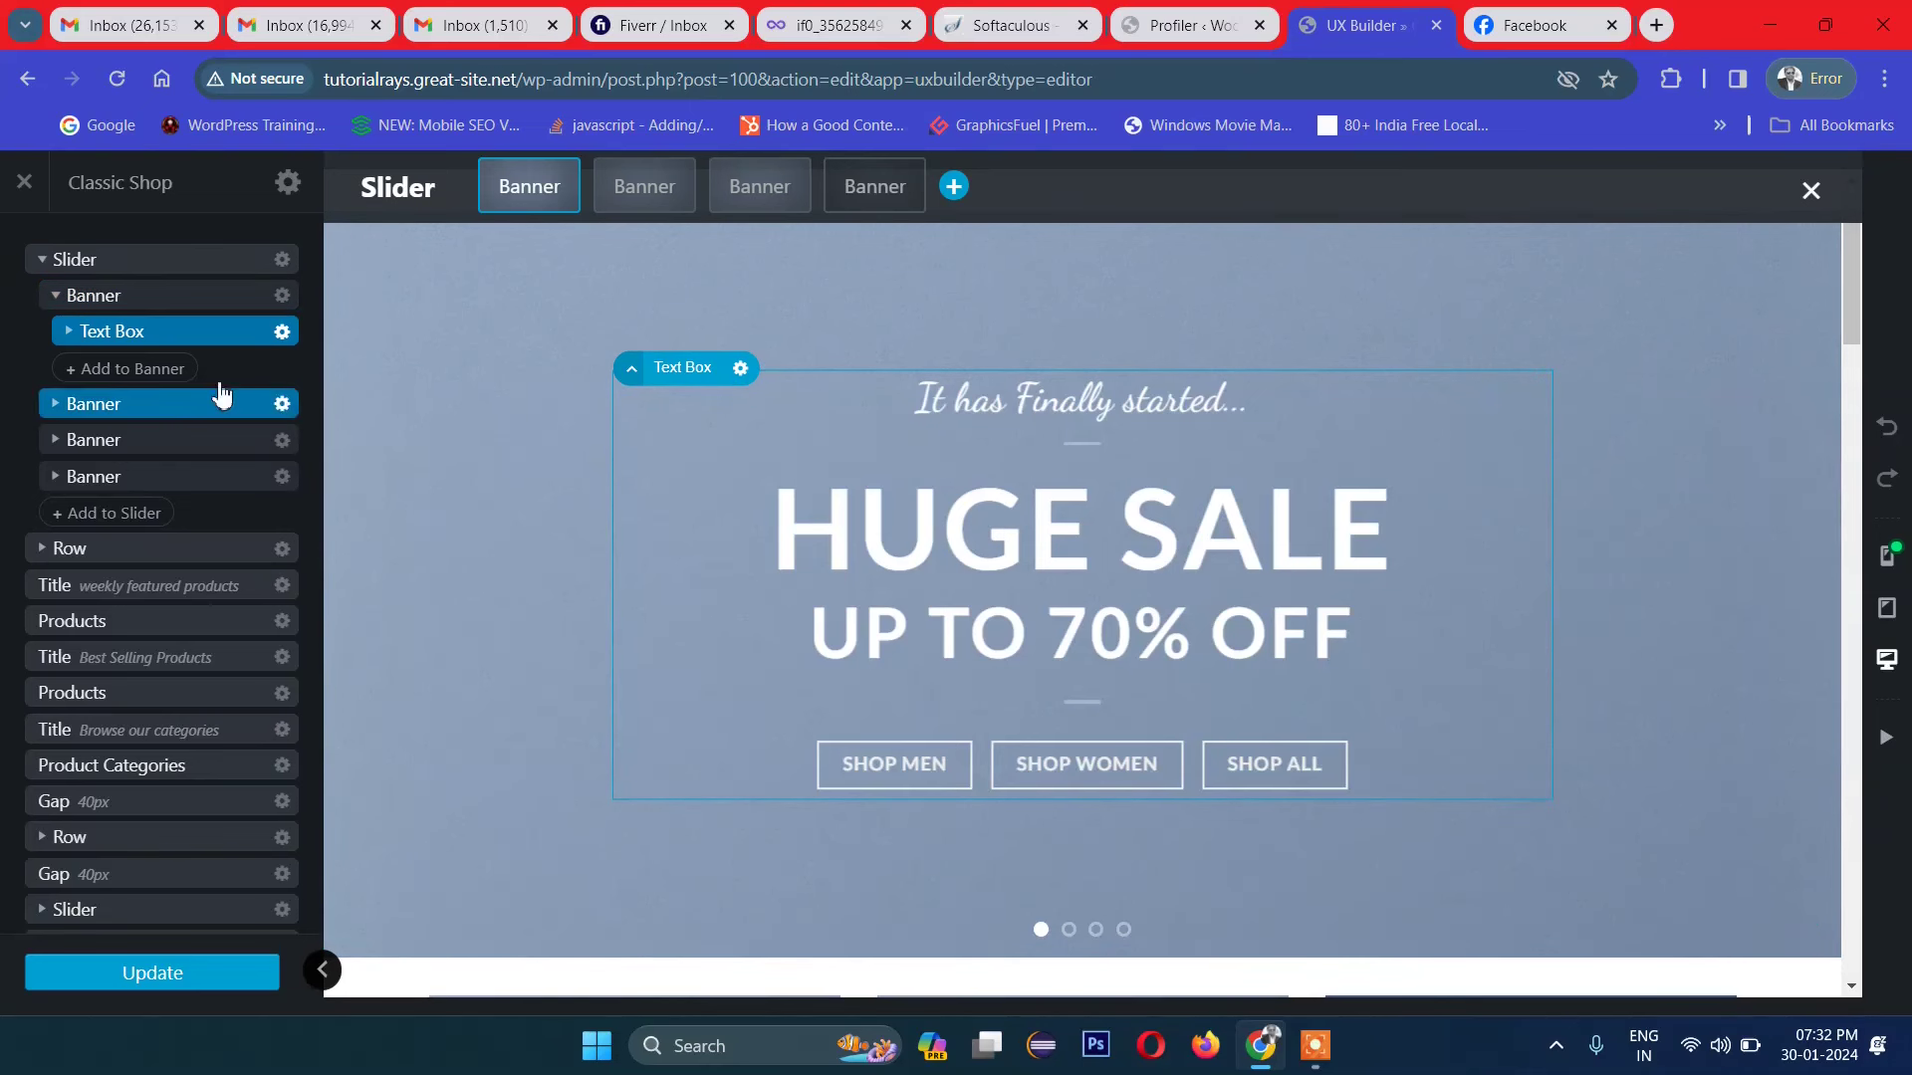
left_click(36, 268)
left_click(36, 269)
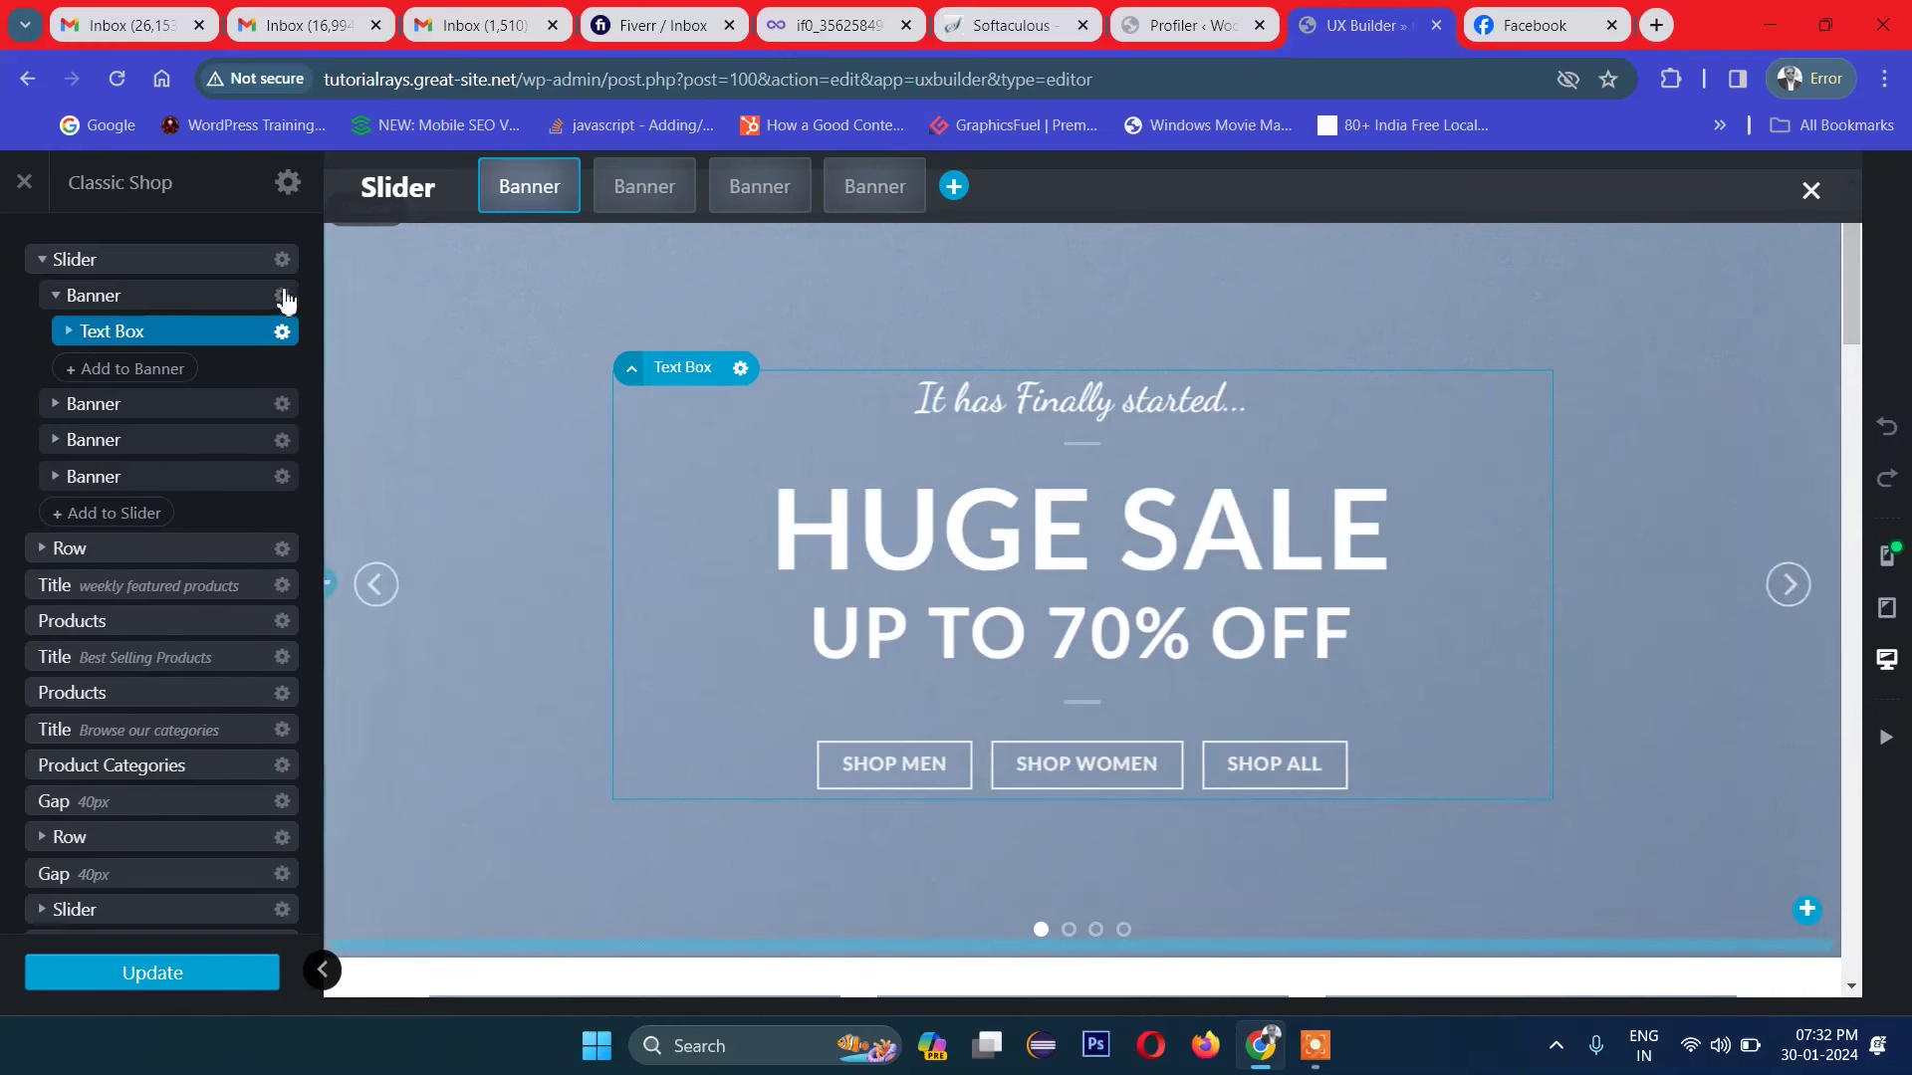
Step: Open the first banner's Options and scroll down to its Background settings
left_click(283, 297)
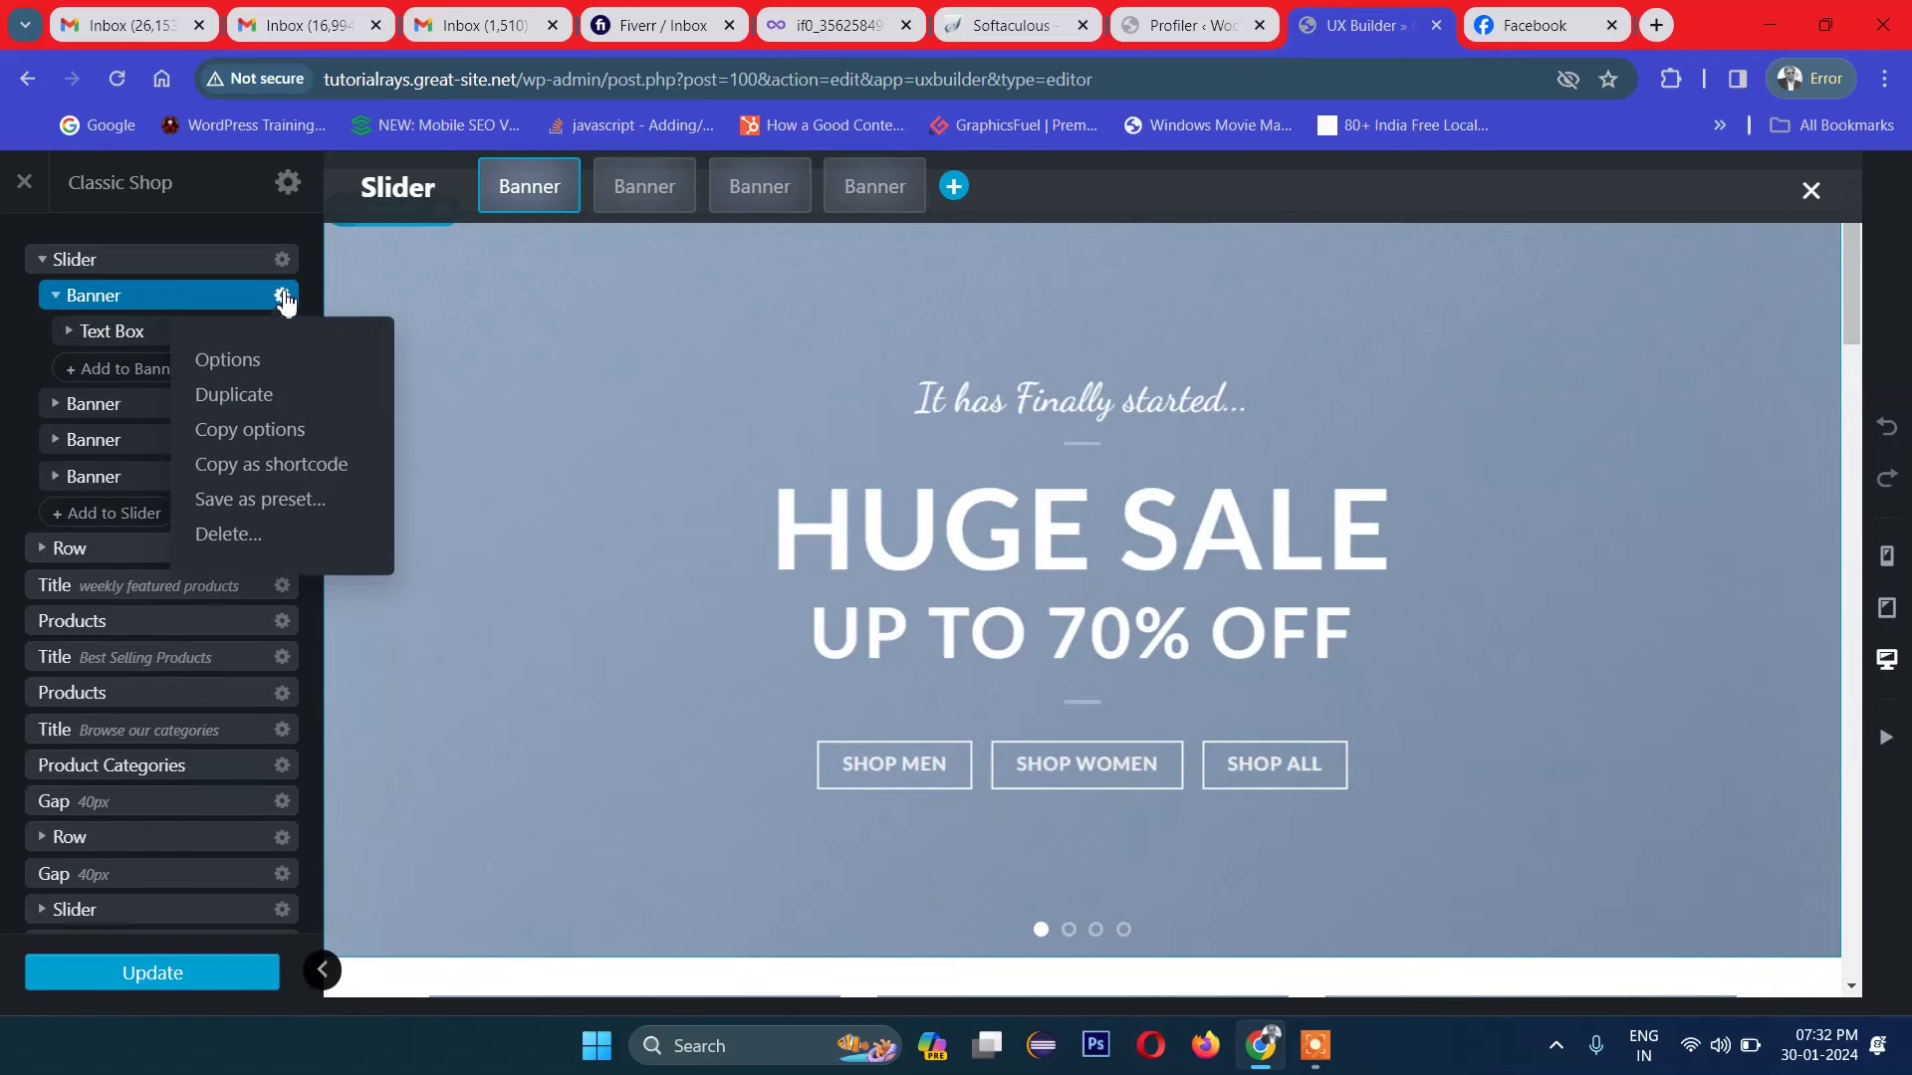
left_click(245, 371)
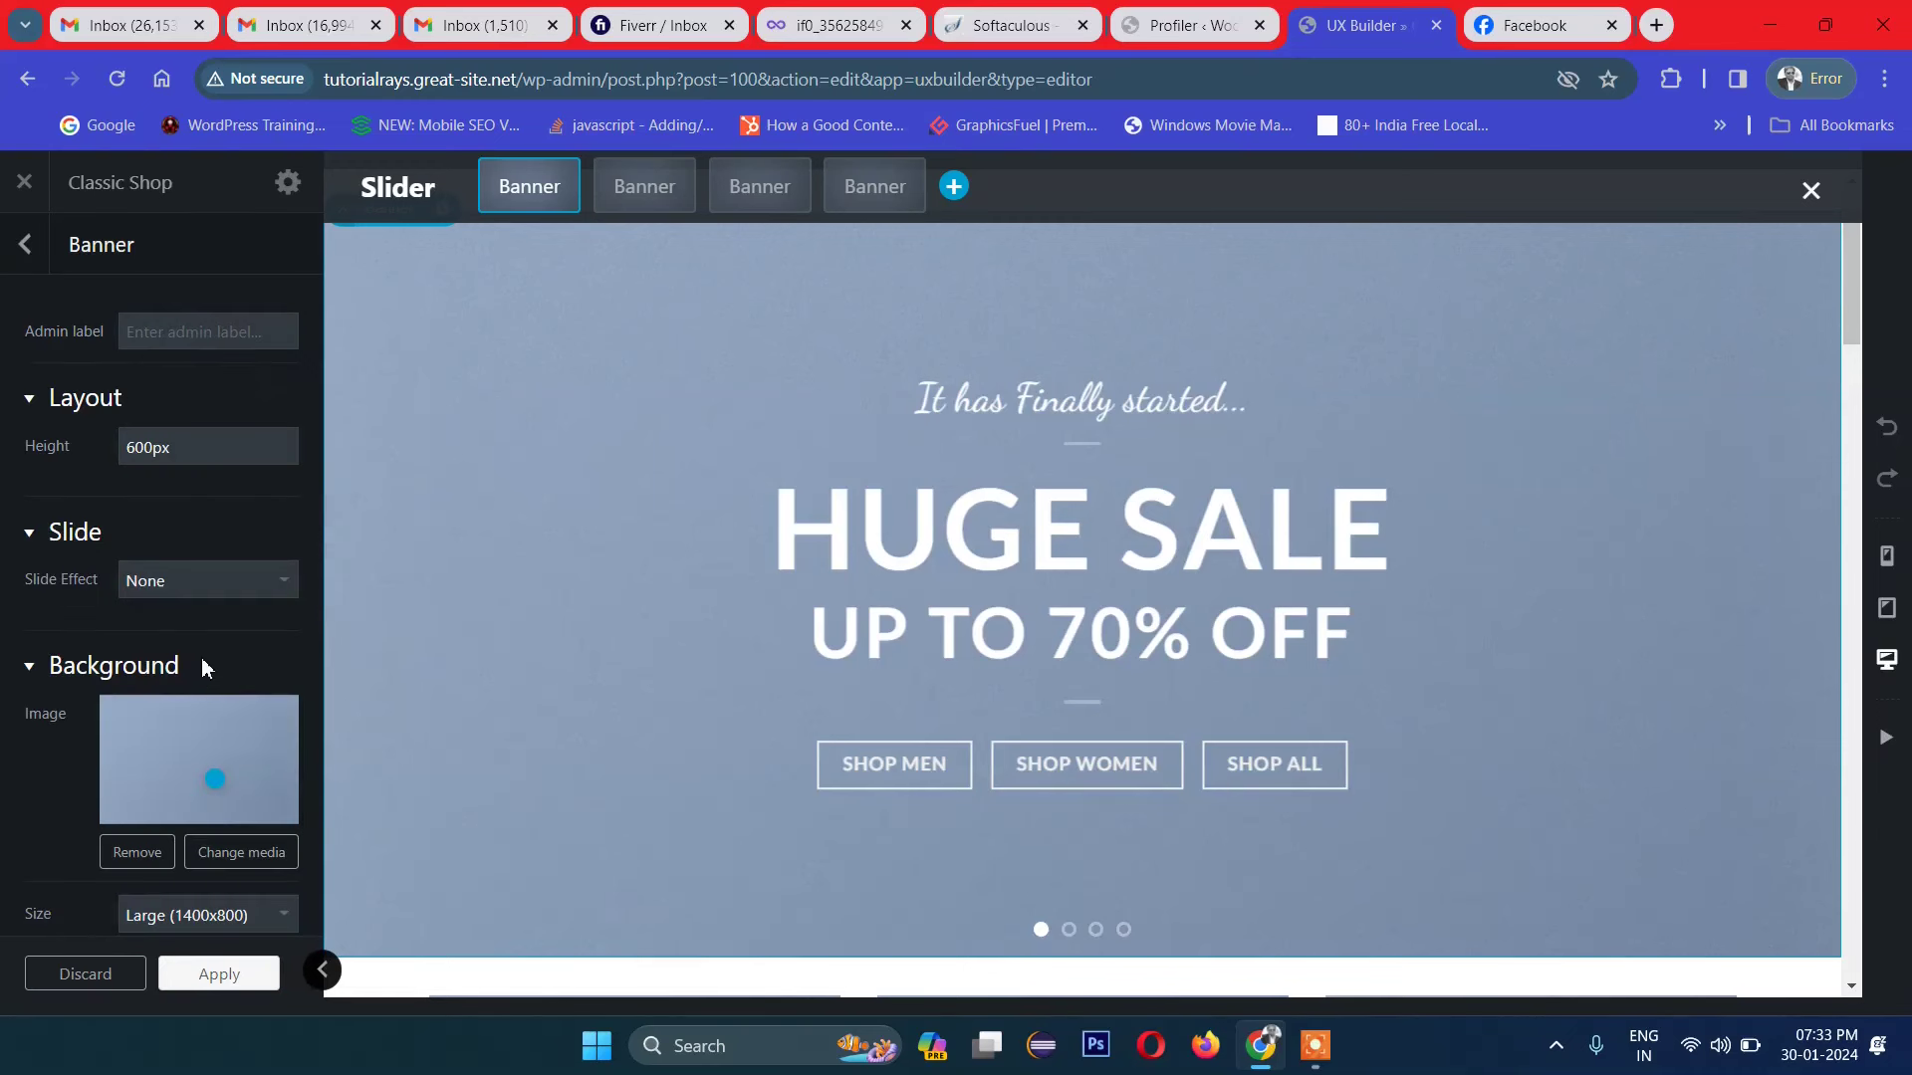
scroll(204, 657, "down", 3)
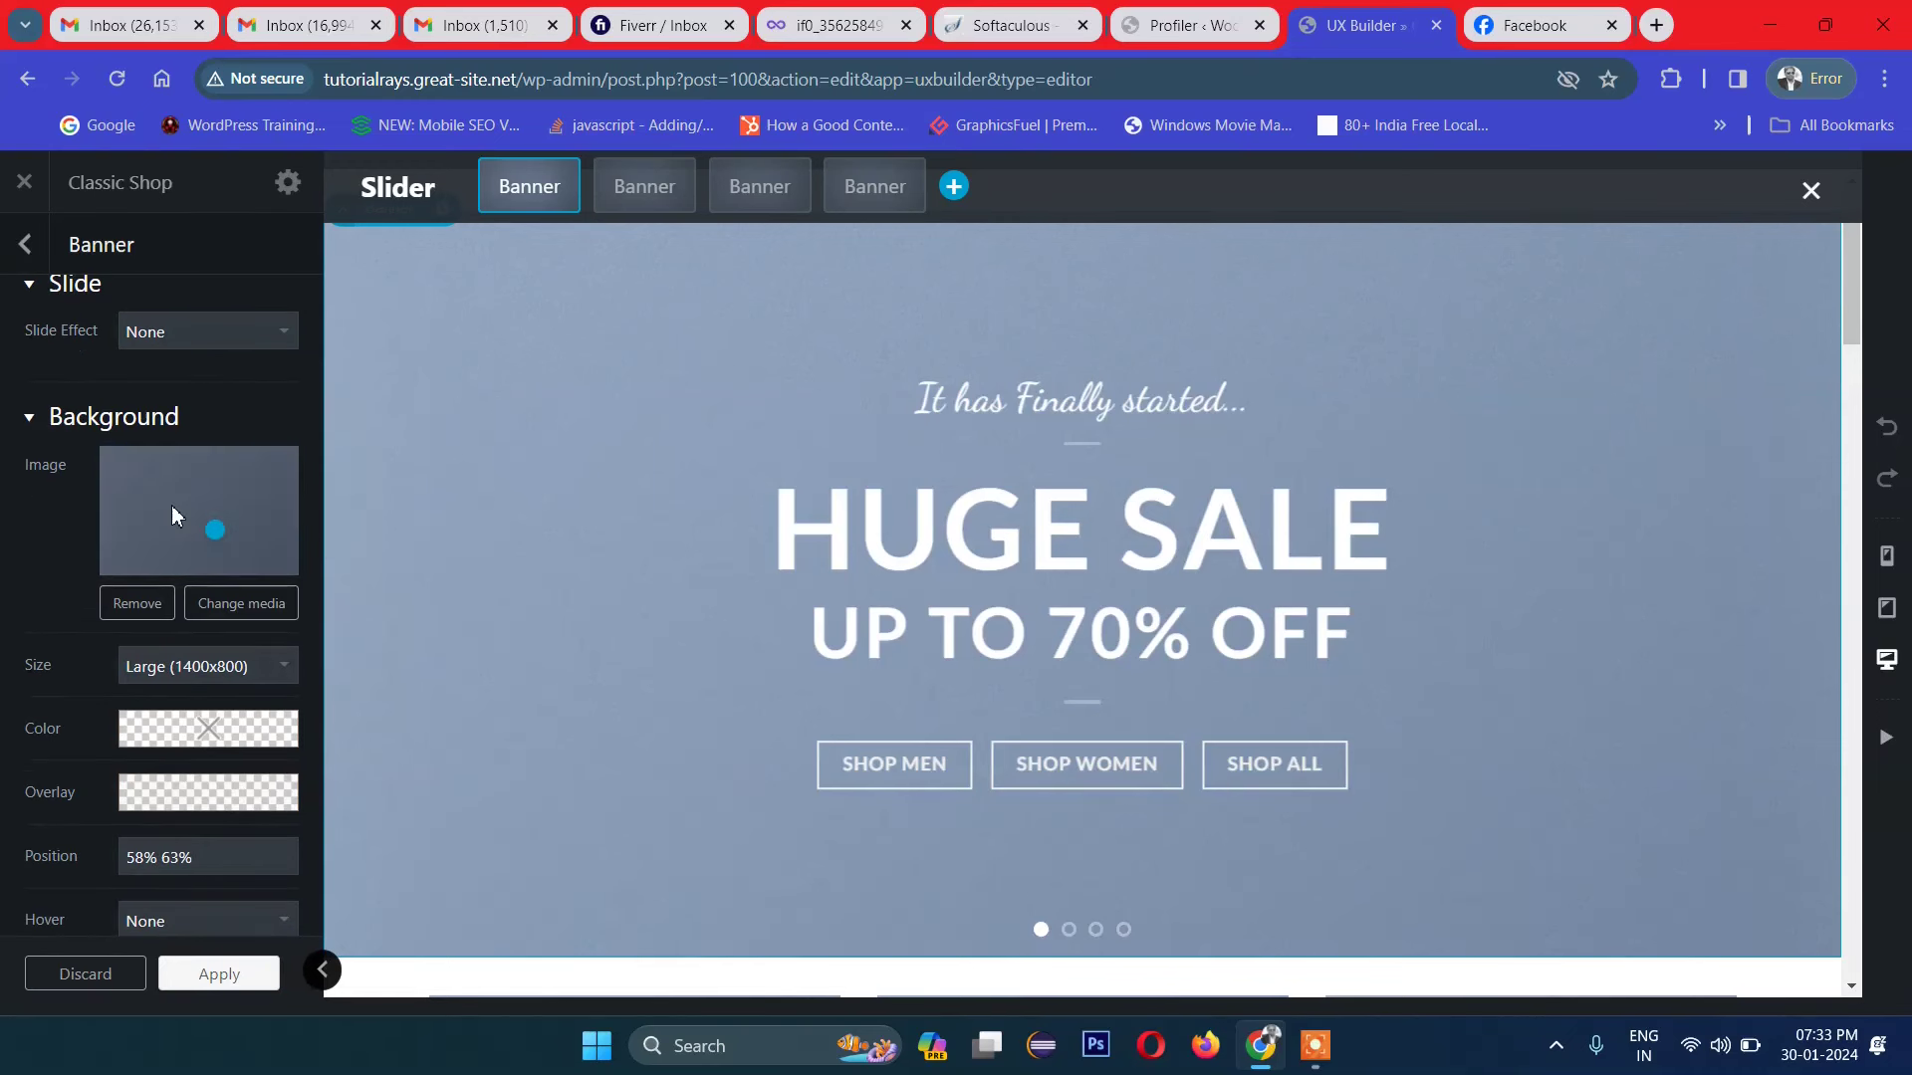
Step: Upload the purple-and-pink wave image and use it as the first banner's background
left_click(233, 608)
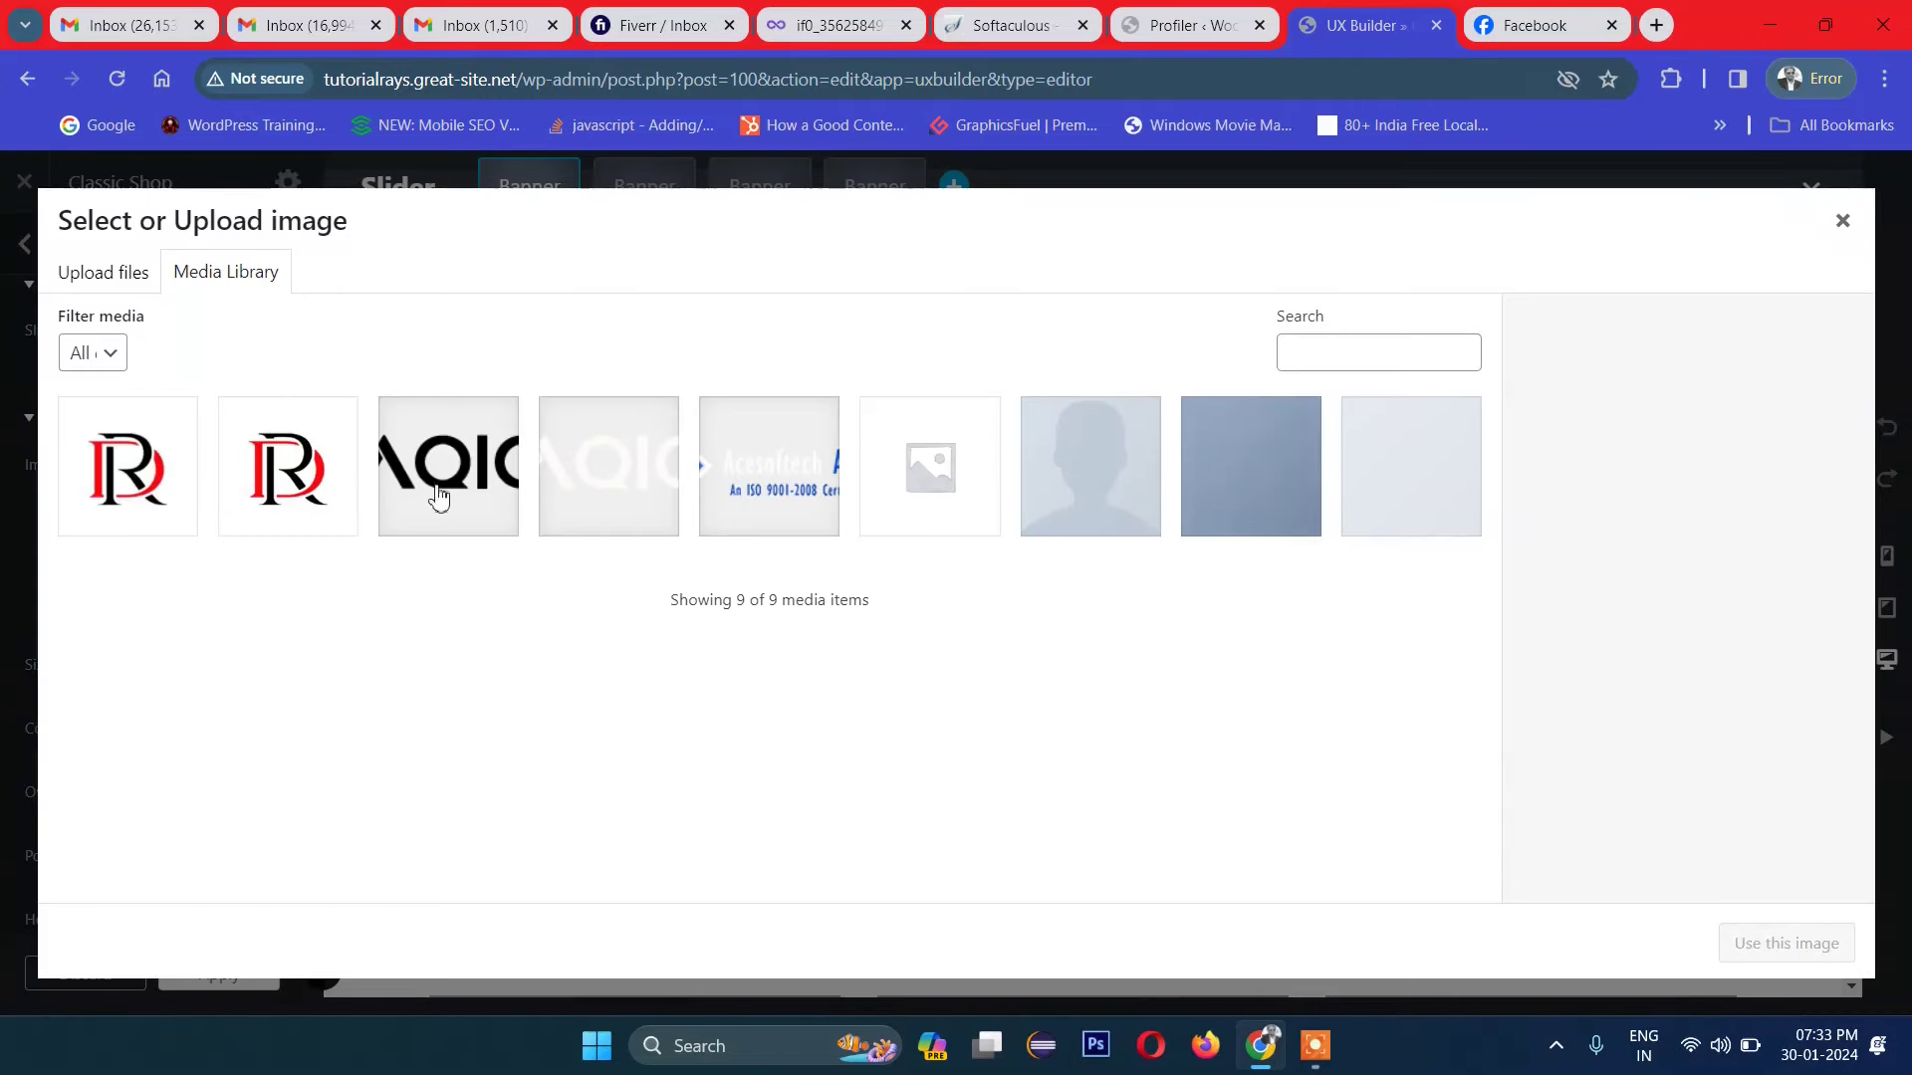
left_click(103, 274)
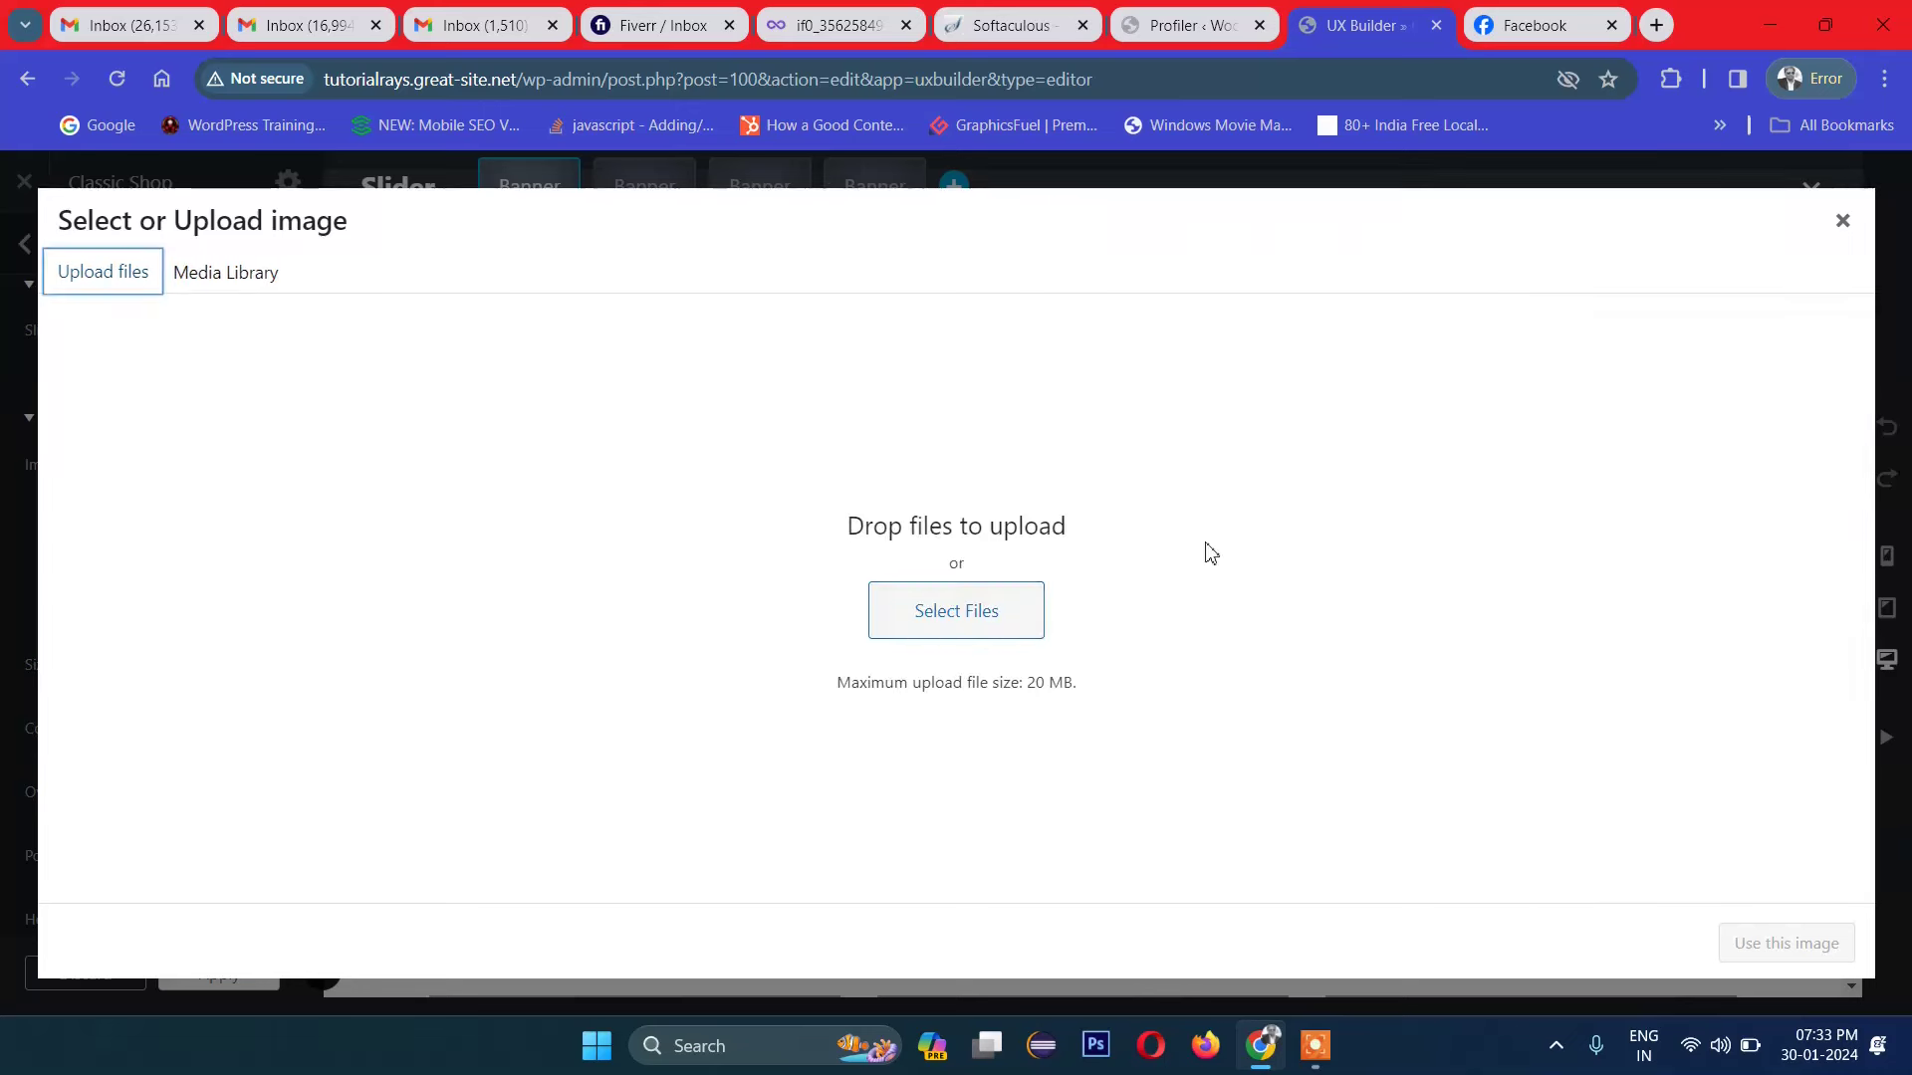
left_click(926, 626)
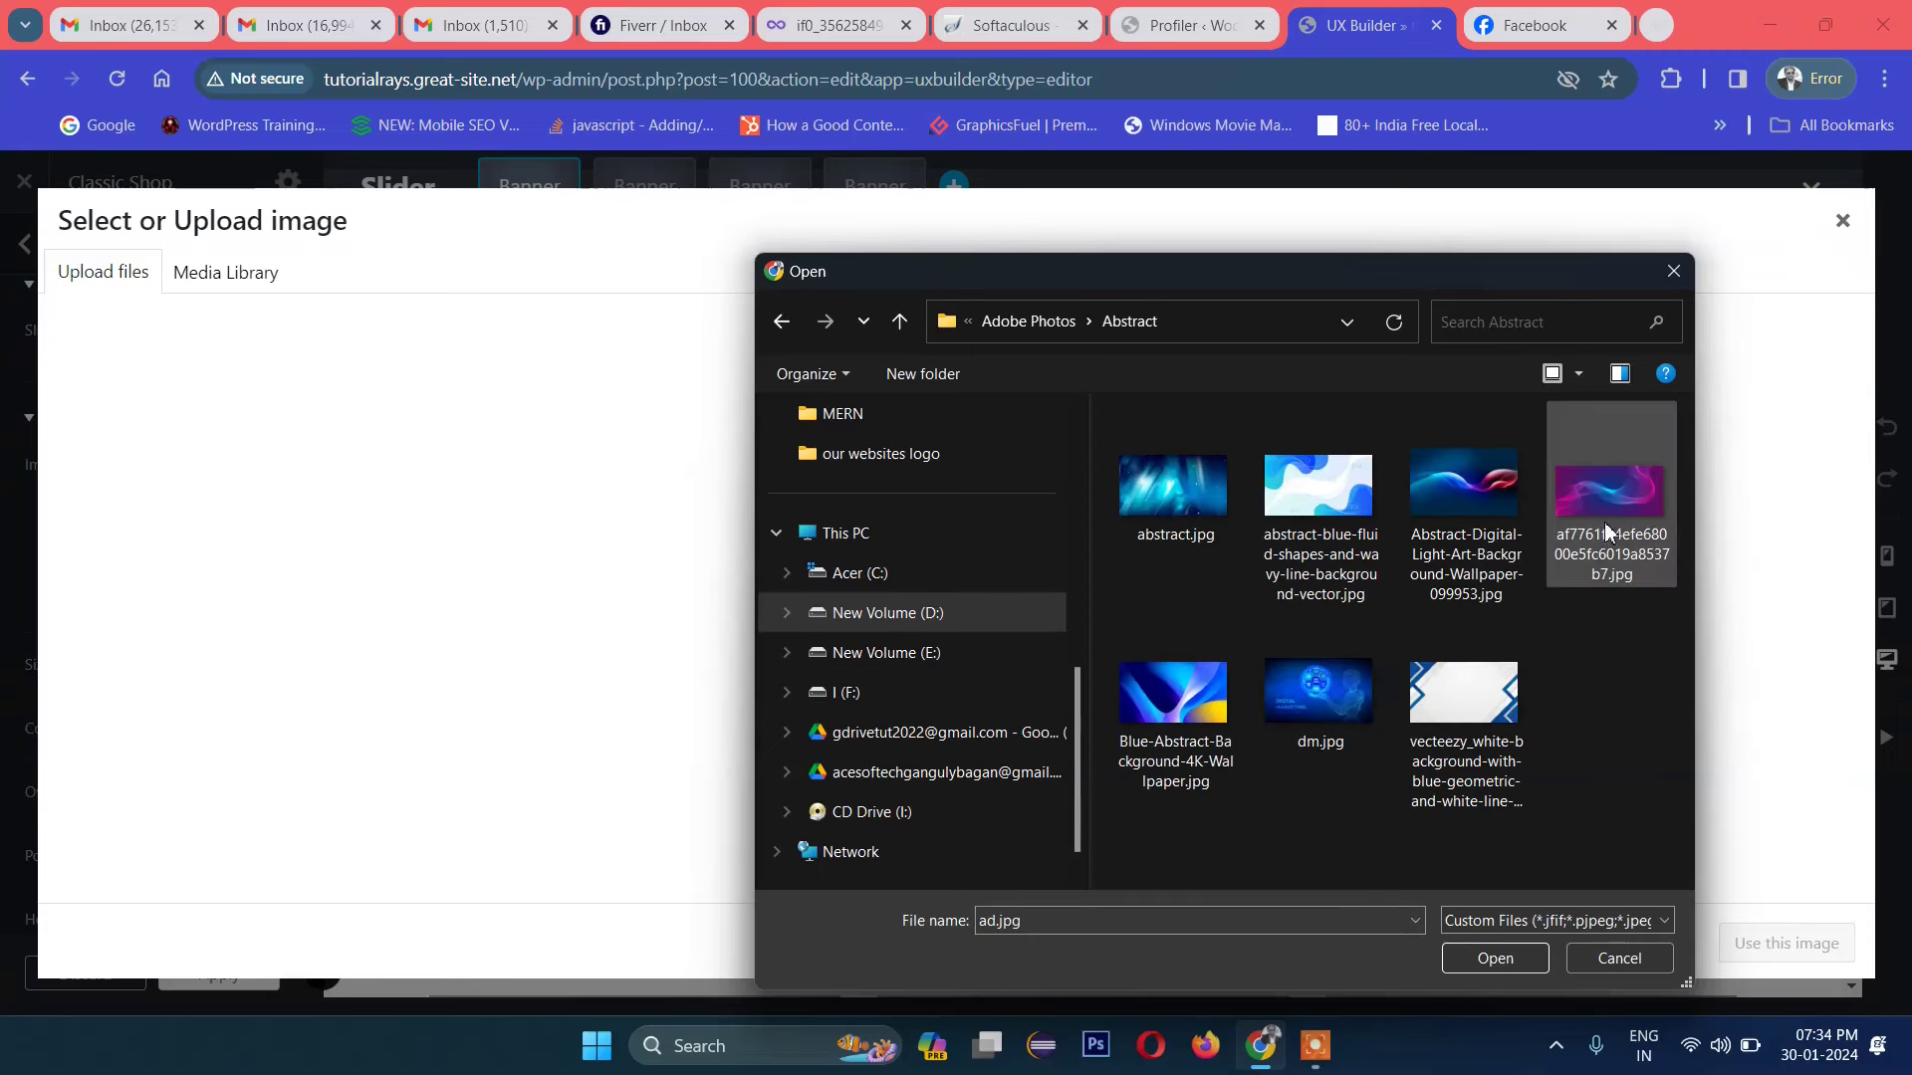
left_click(1605, 530)
left_click(1494, 958)
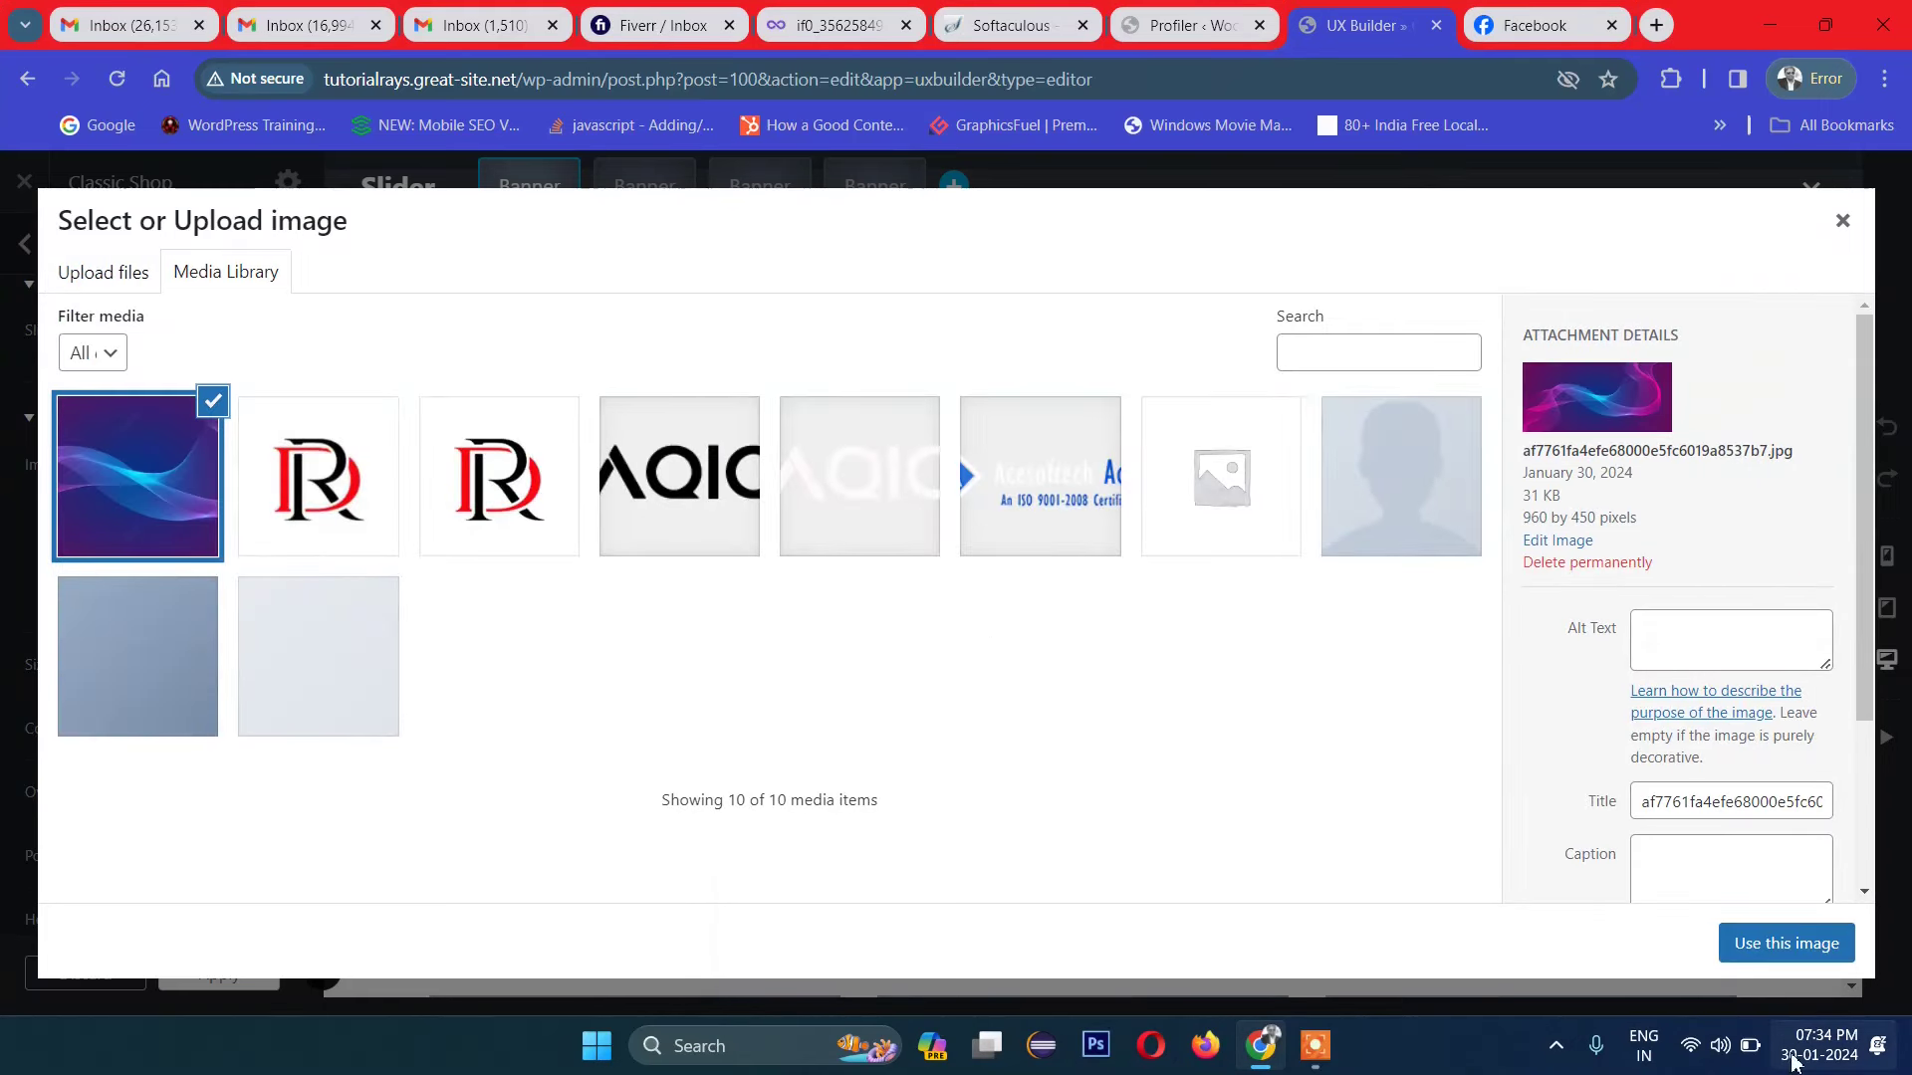
left_click(1777, 956)
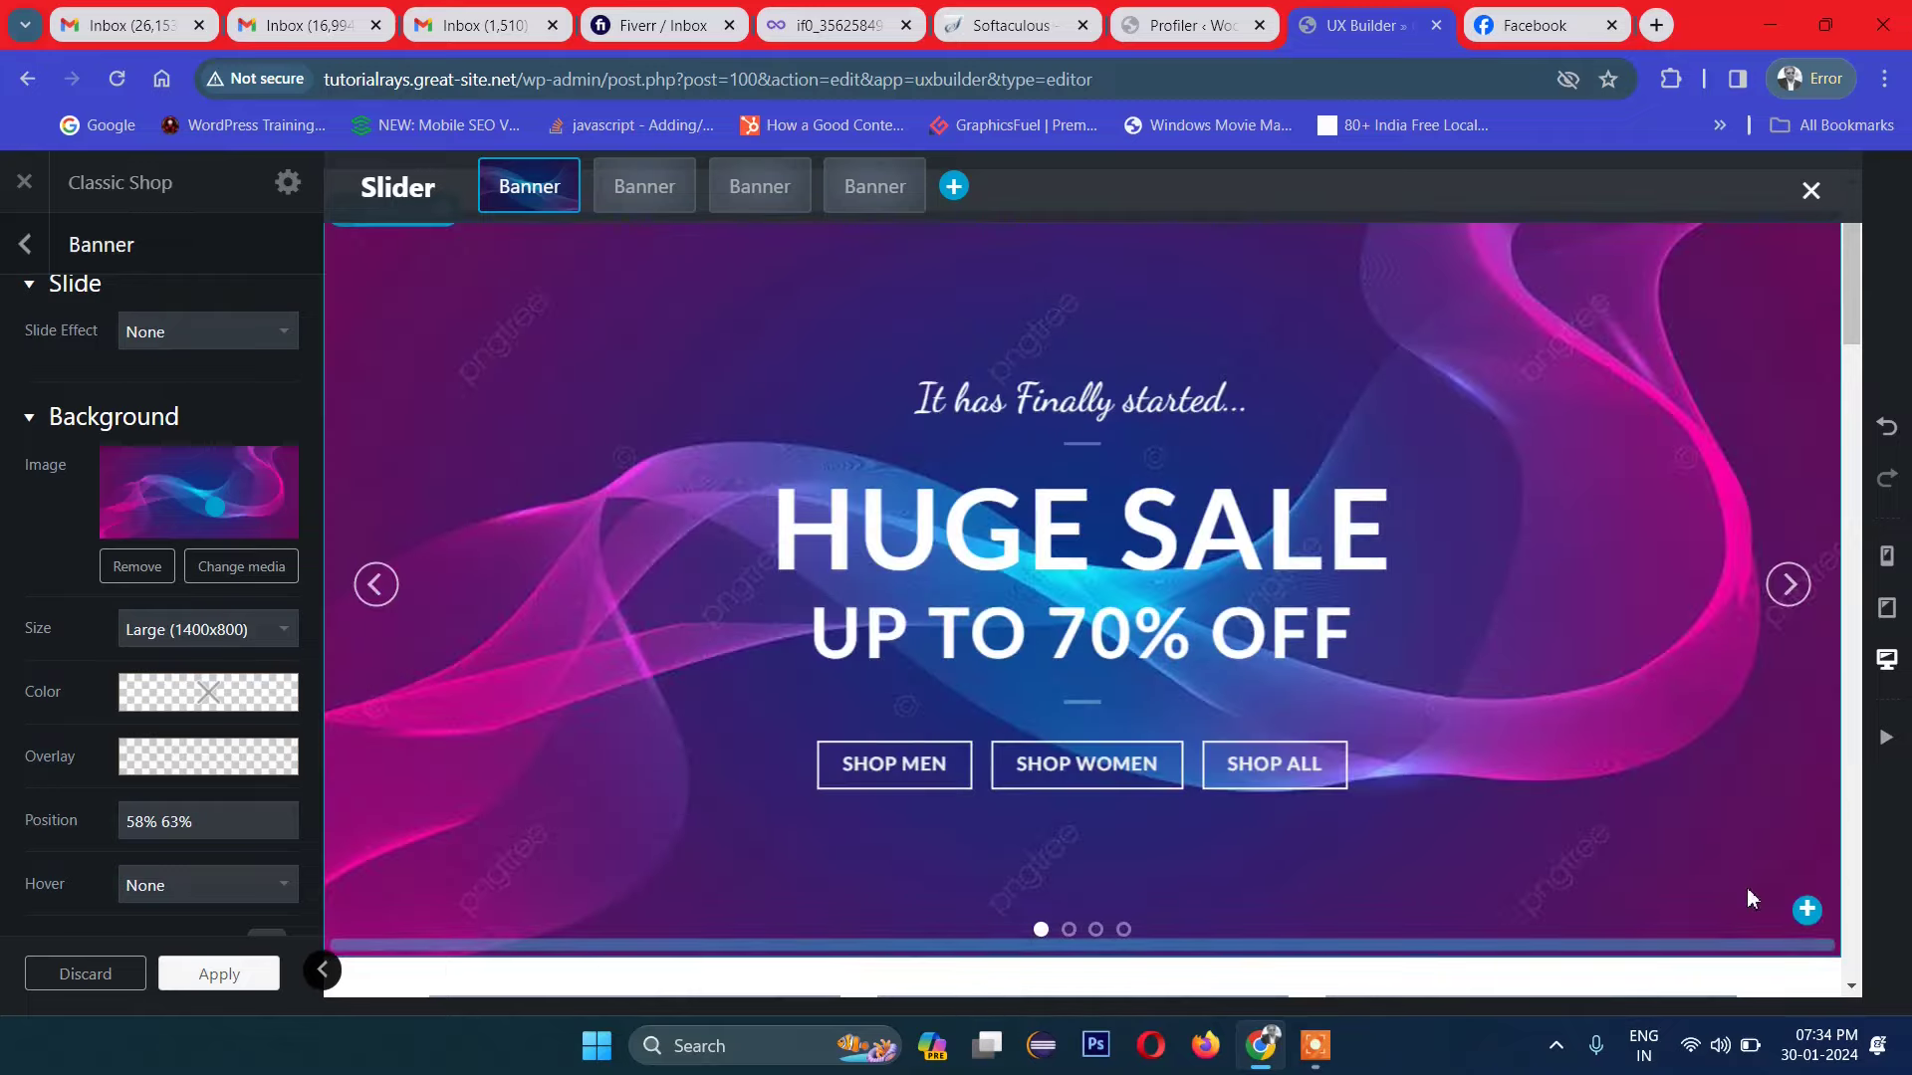
Step: Drag the HUGE SALE / UP TO 70% OFF text block above the 'It has Finally started...' tagline
scroll(1574, 533, "up", 2)
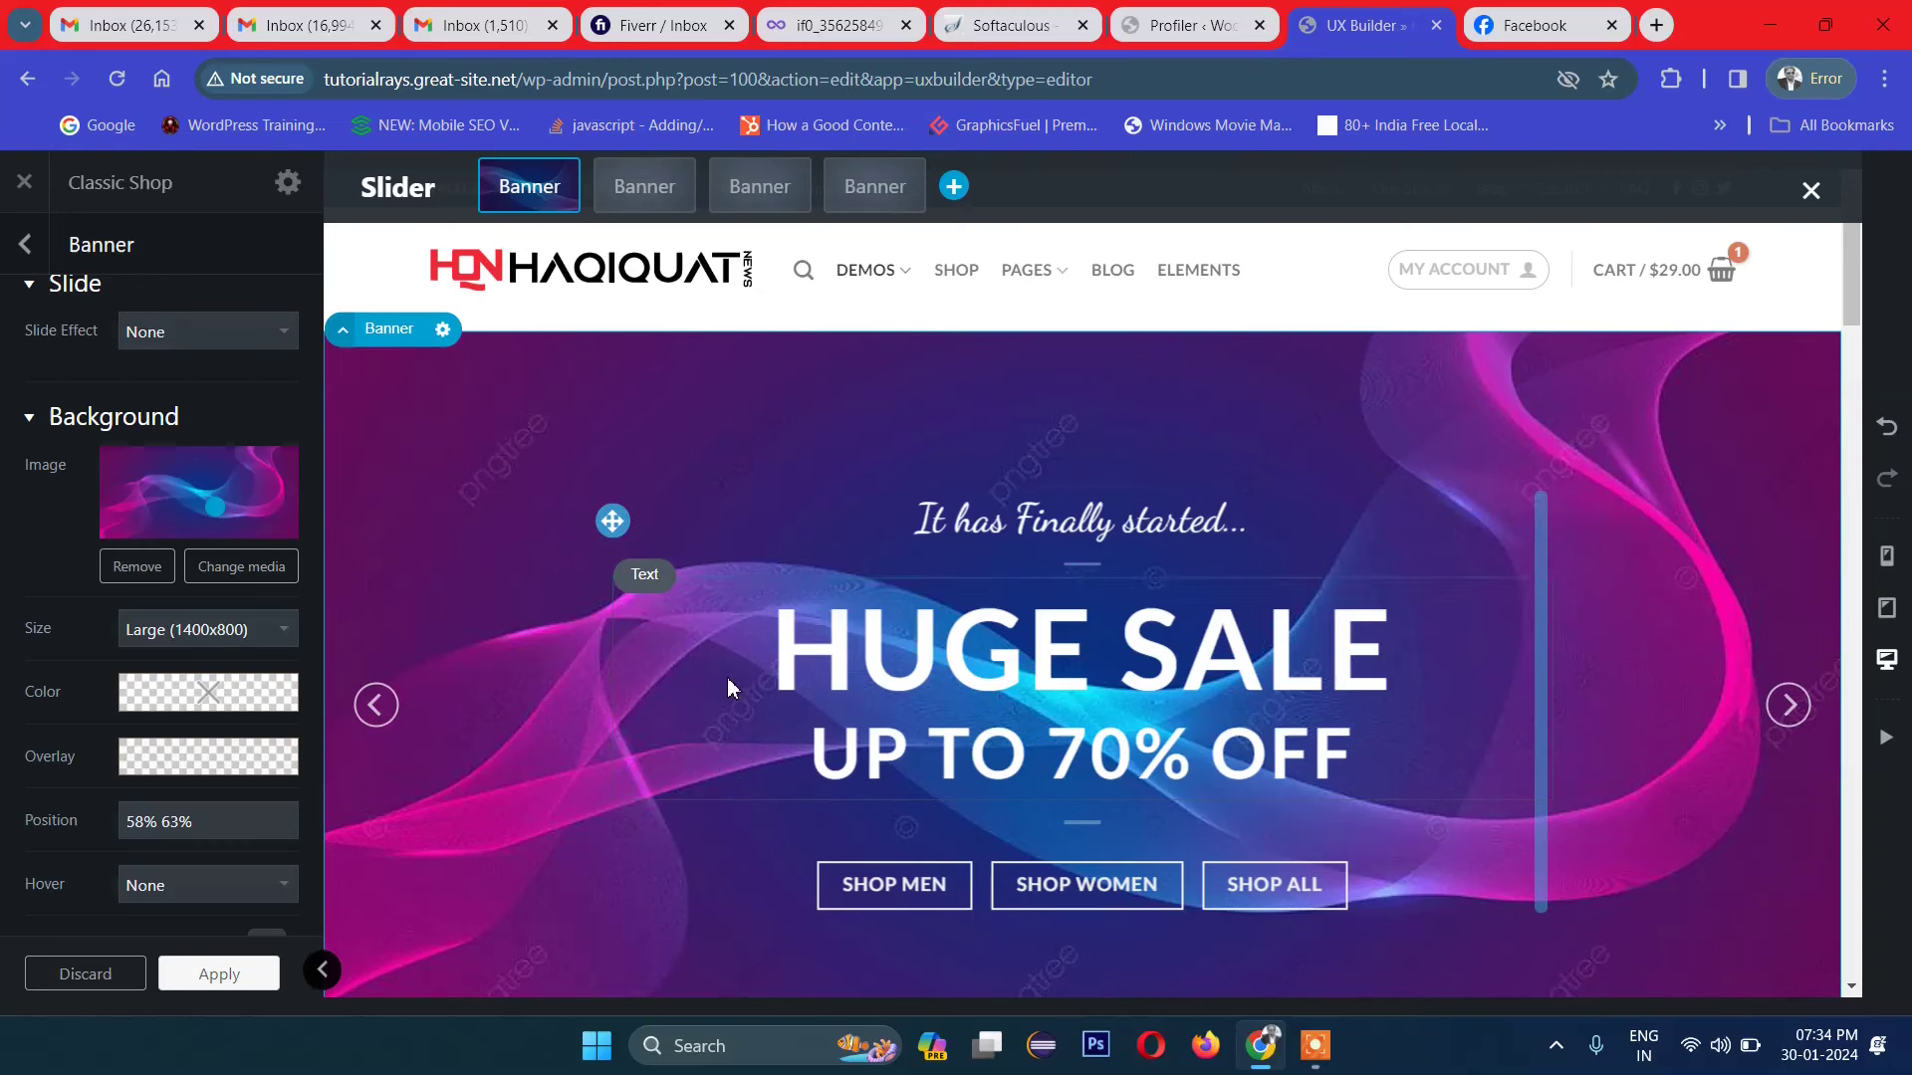
left_click(882, 665)
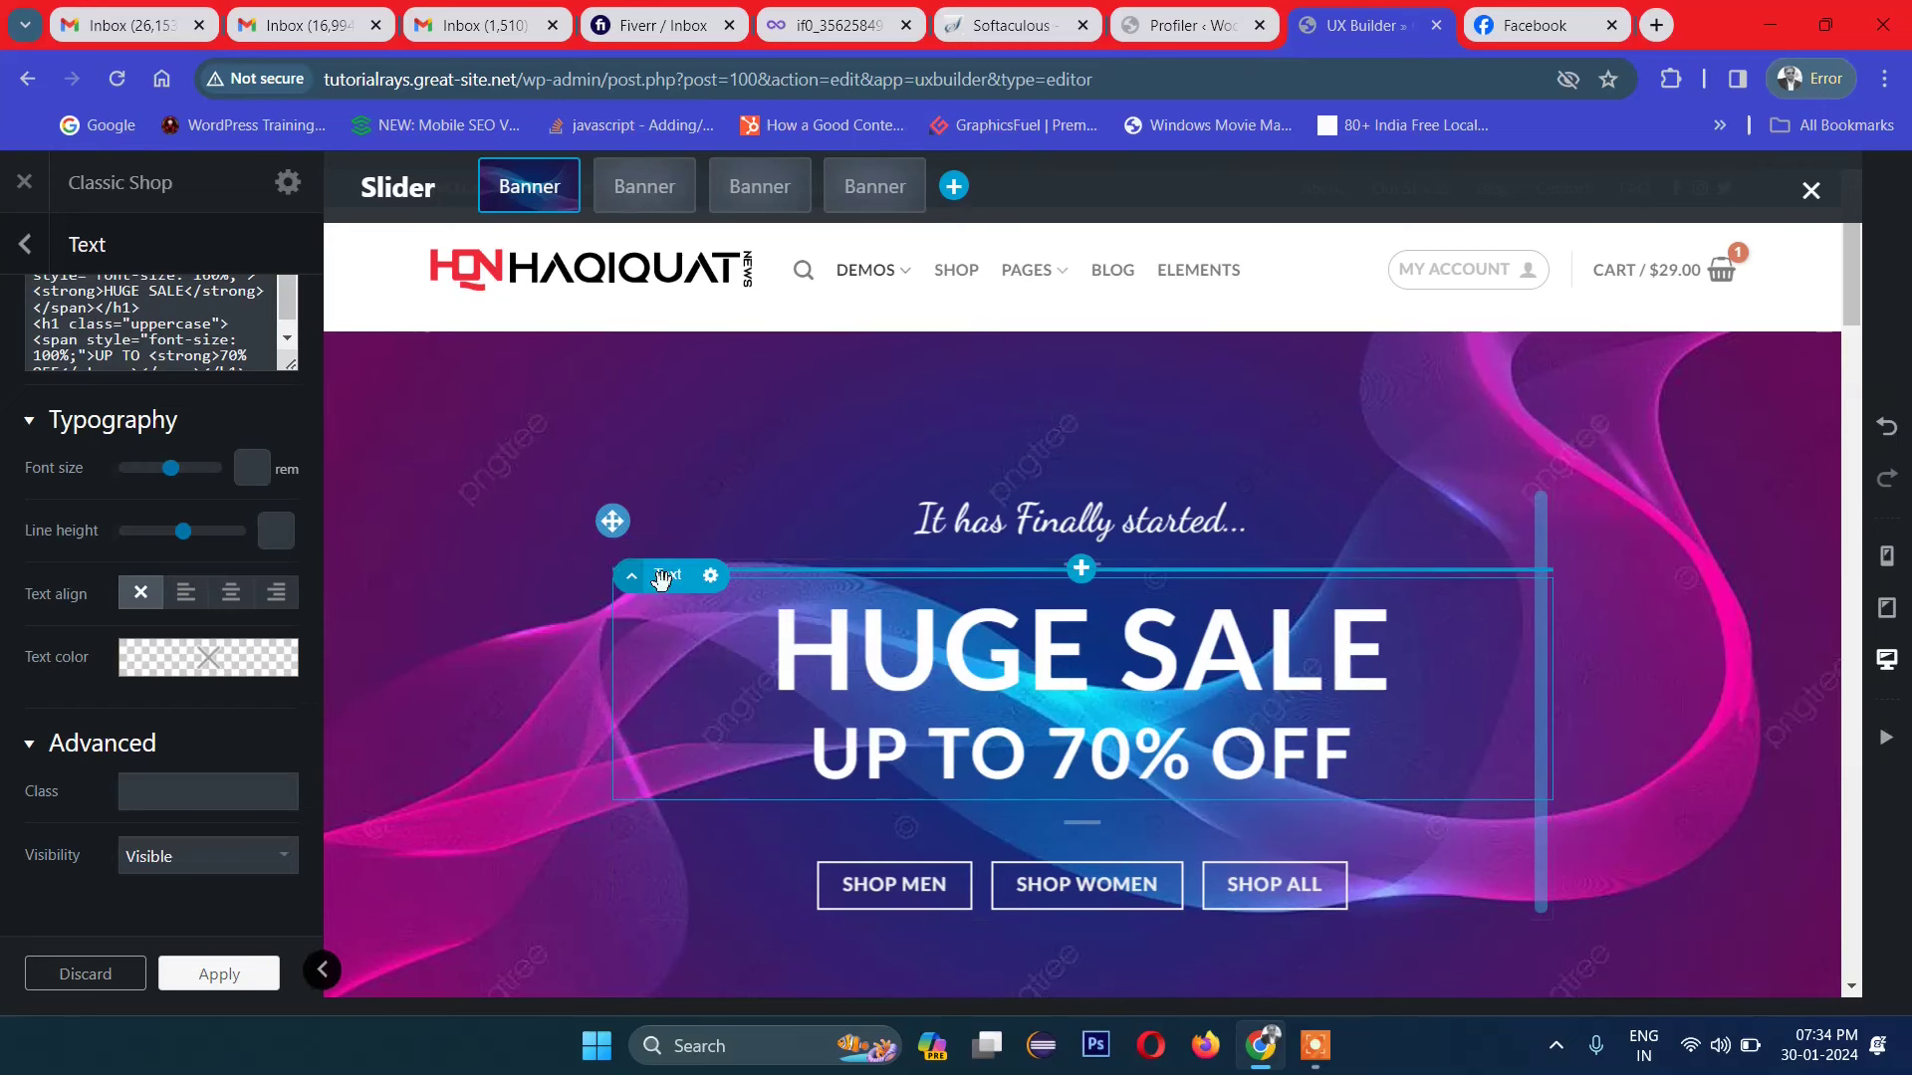
left_click_drag(661, 575, 866, 550)
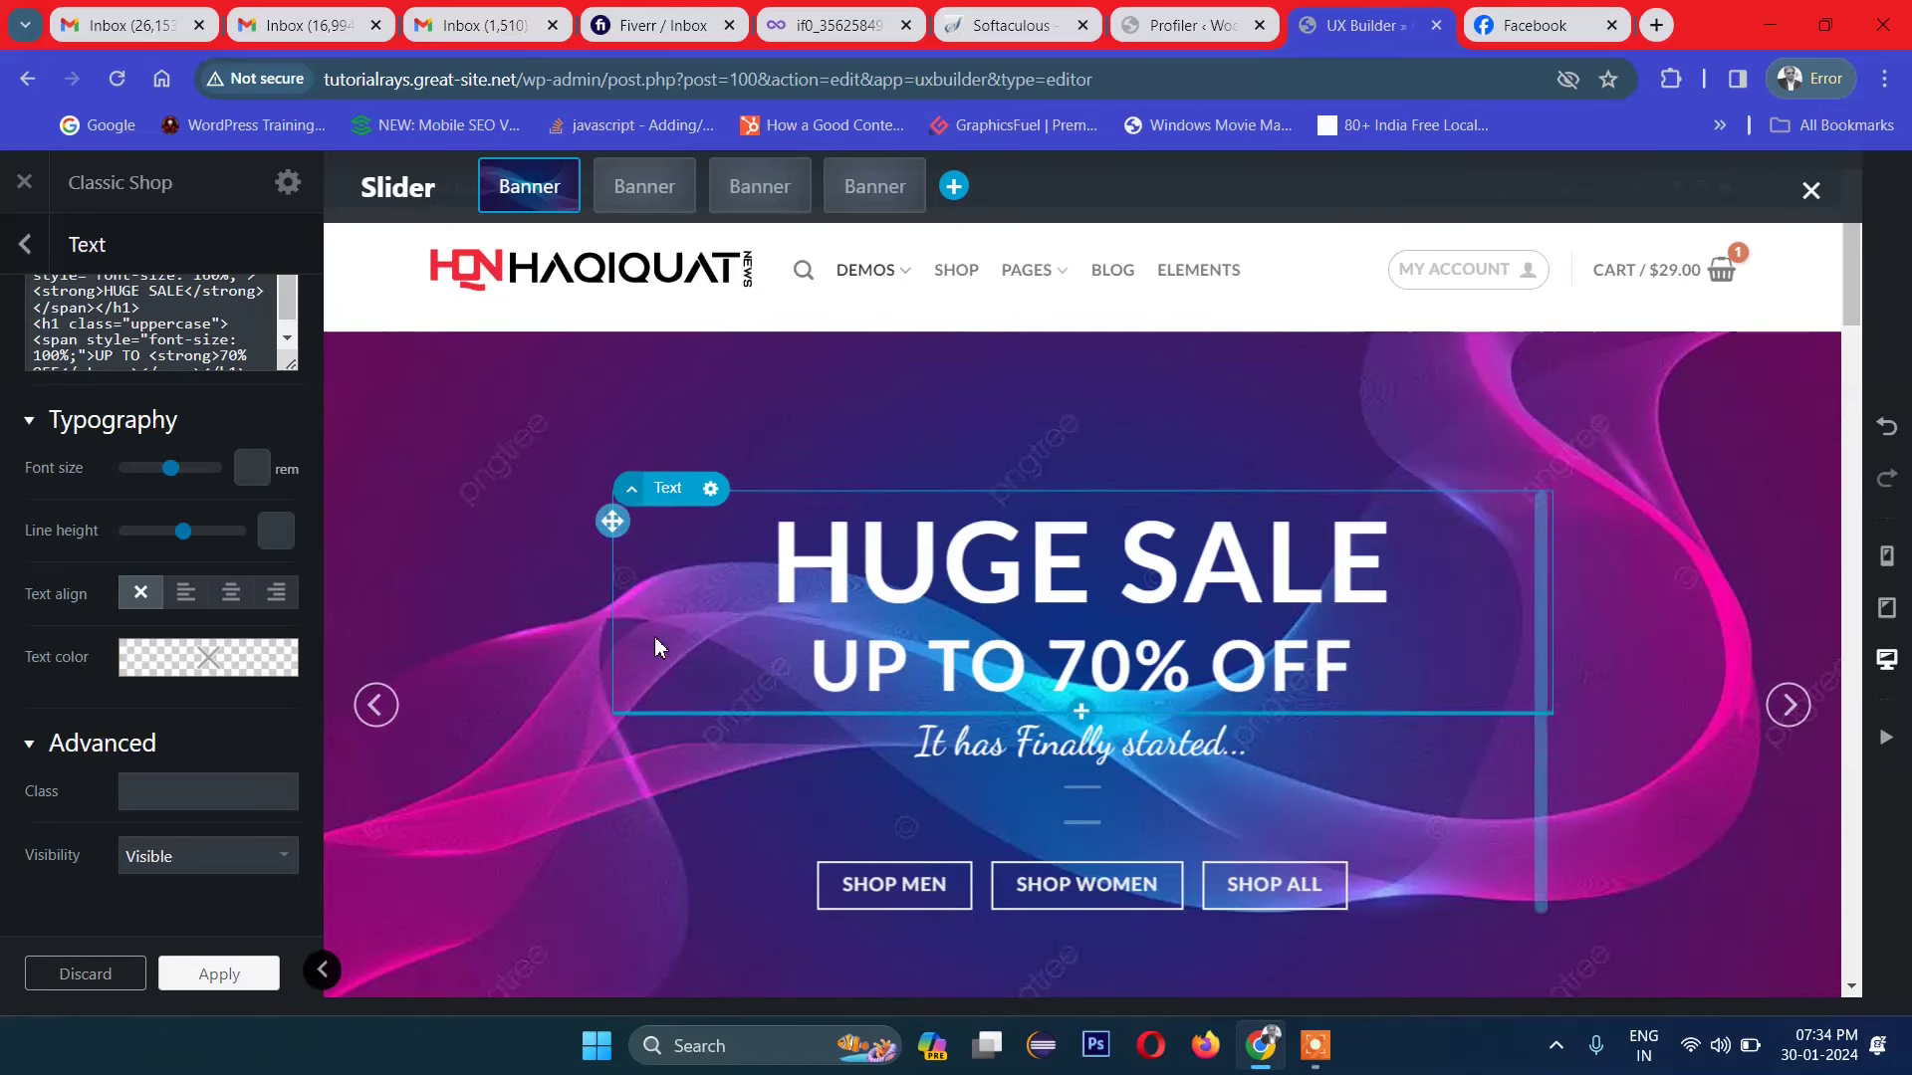
left_click_drag(613, 523, 673, 494)
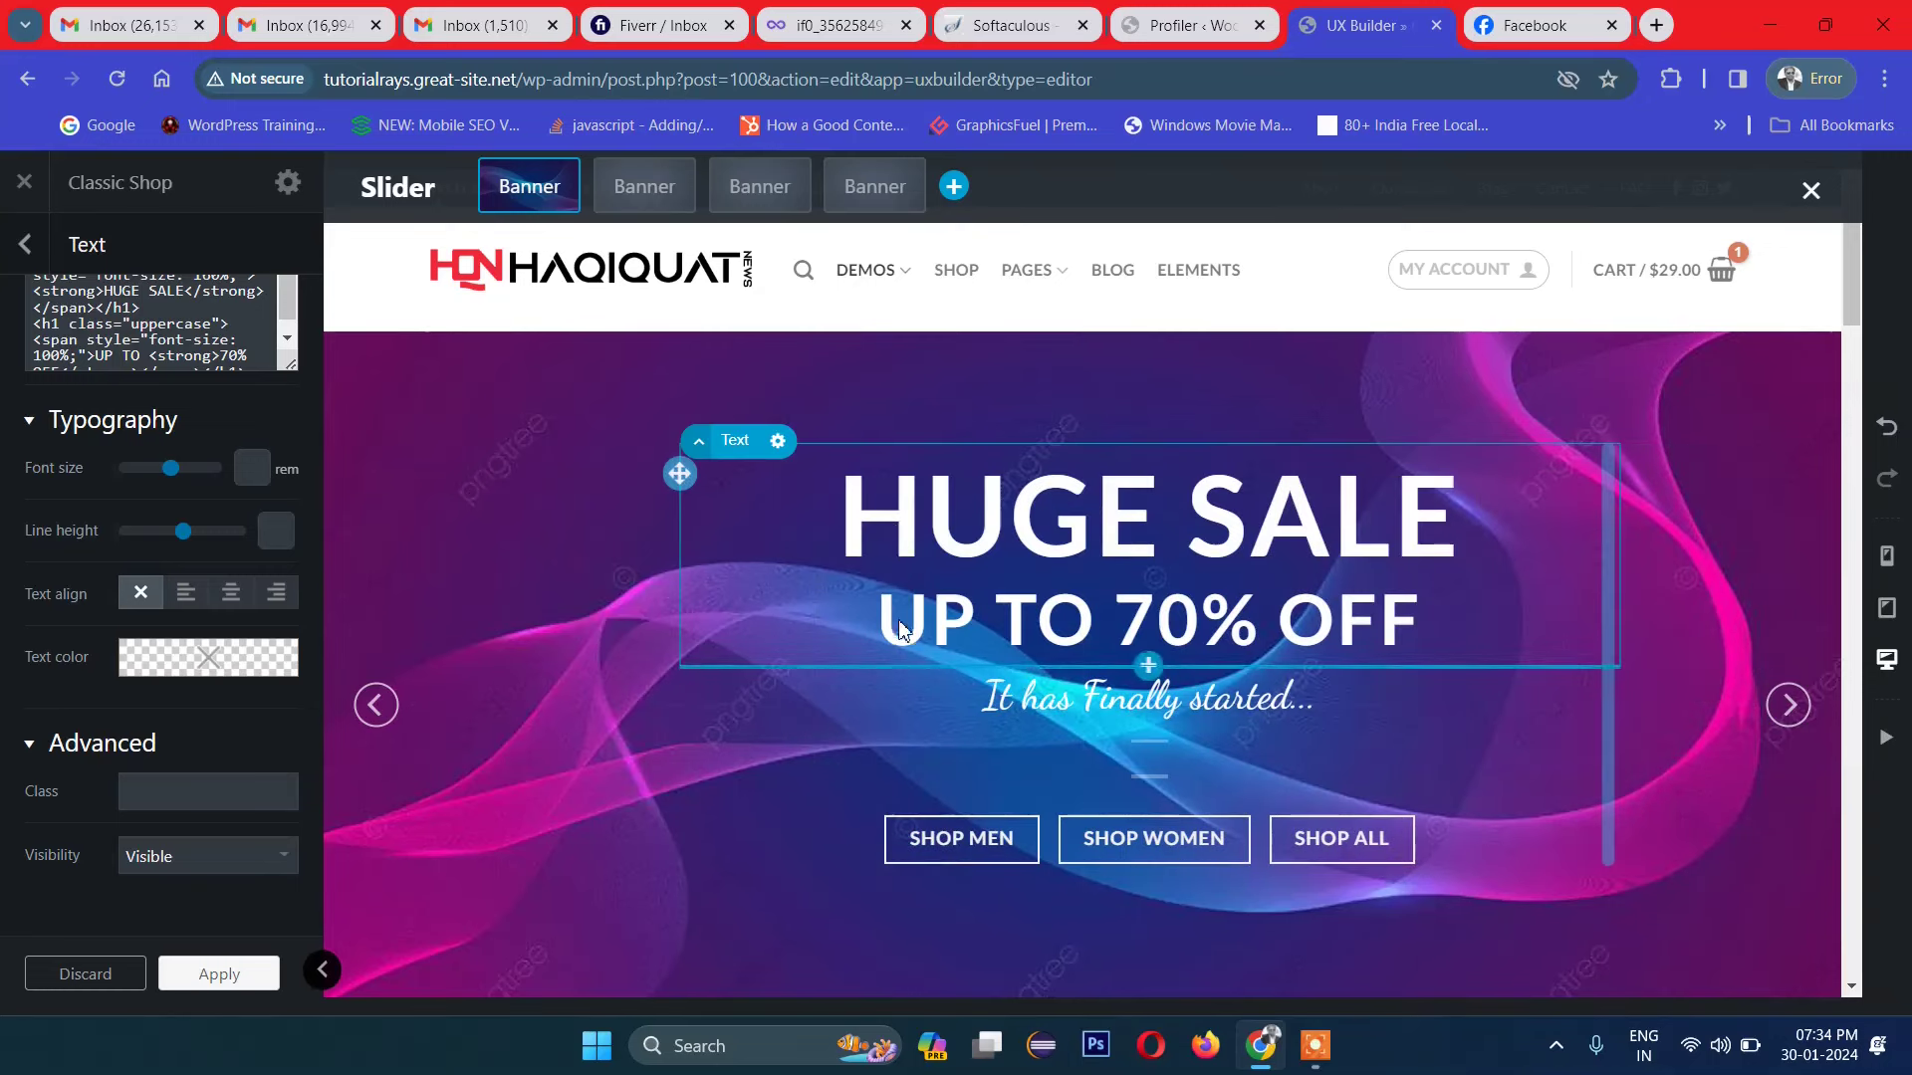
Step: Edit the banner headline to read 'HUGE SALES' and confirm, then select the tagline block
double_click(970, 533)
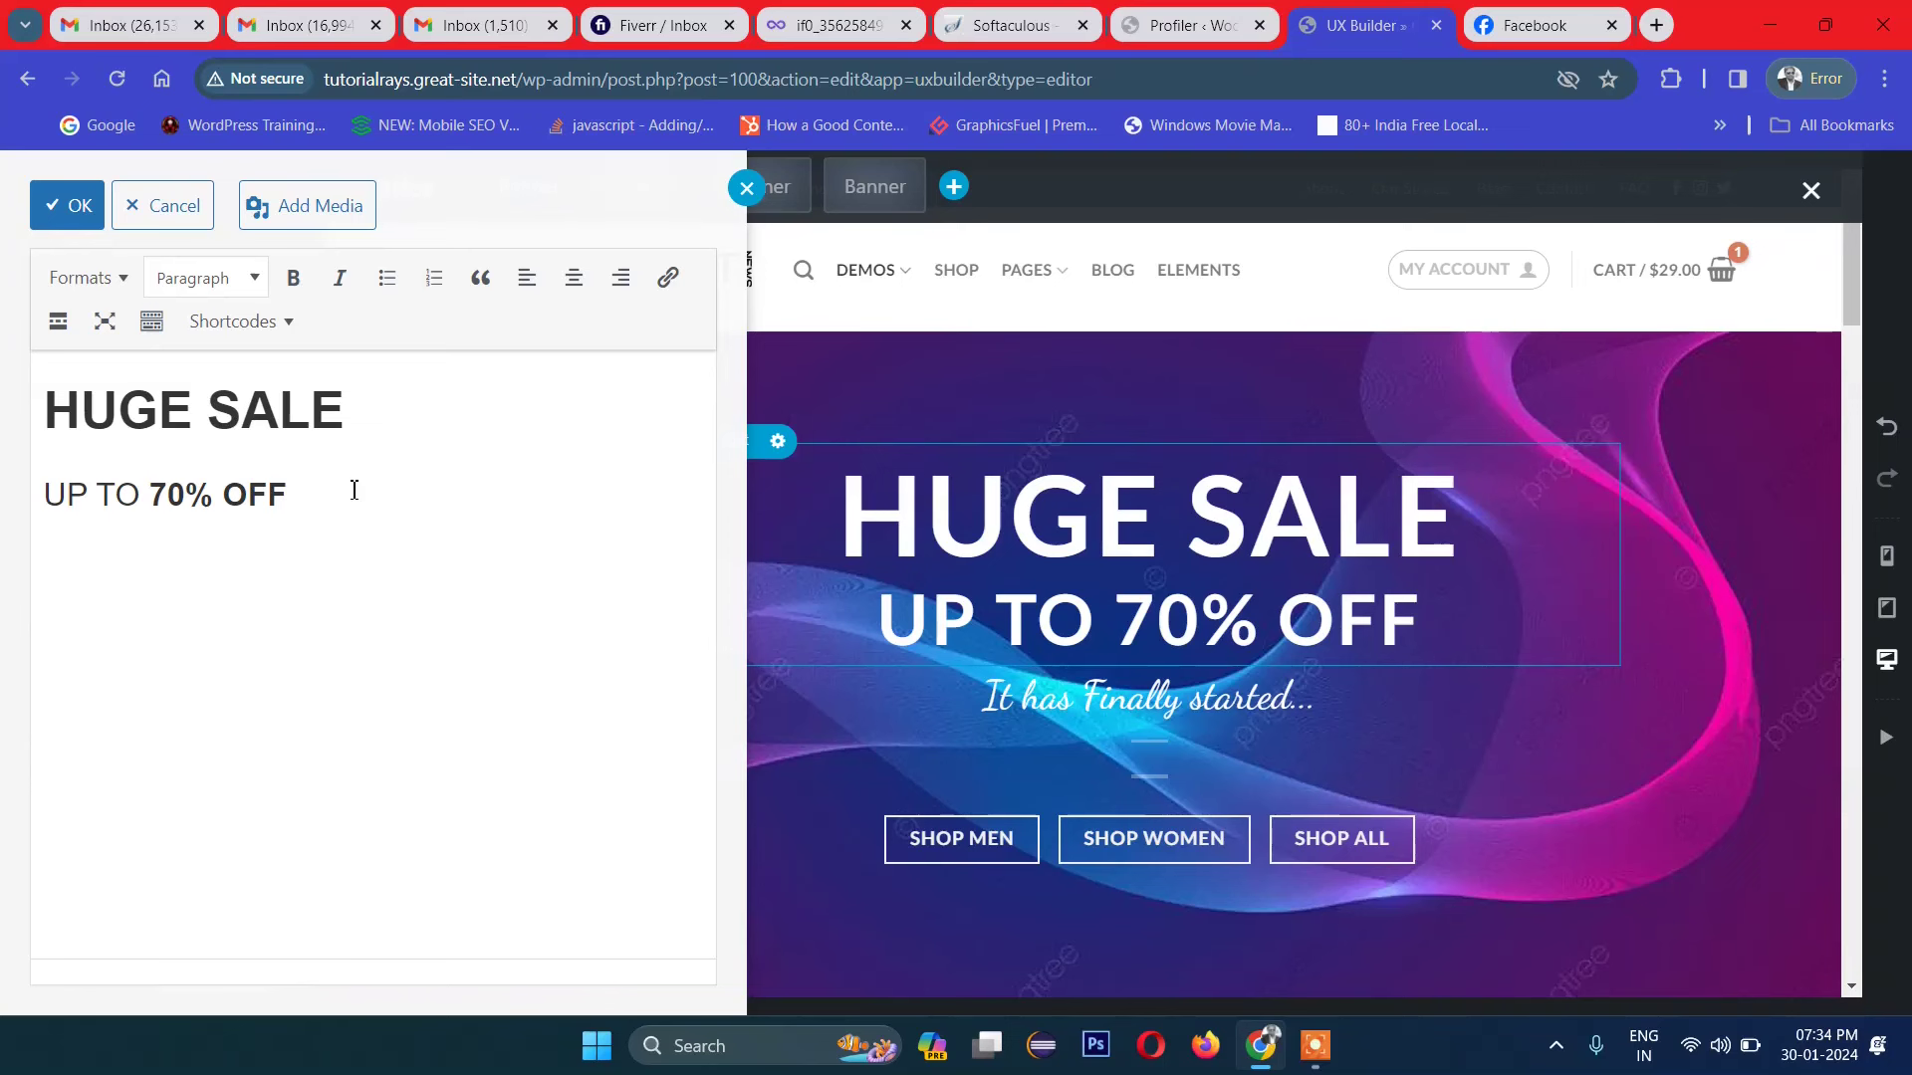
left_click(236, 454)
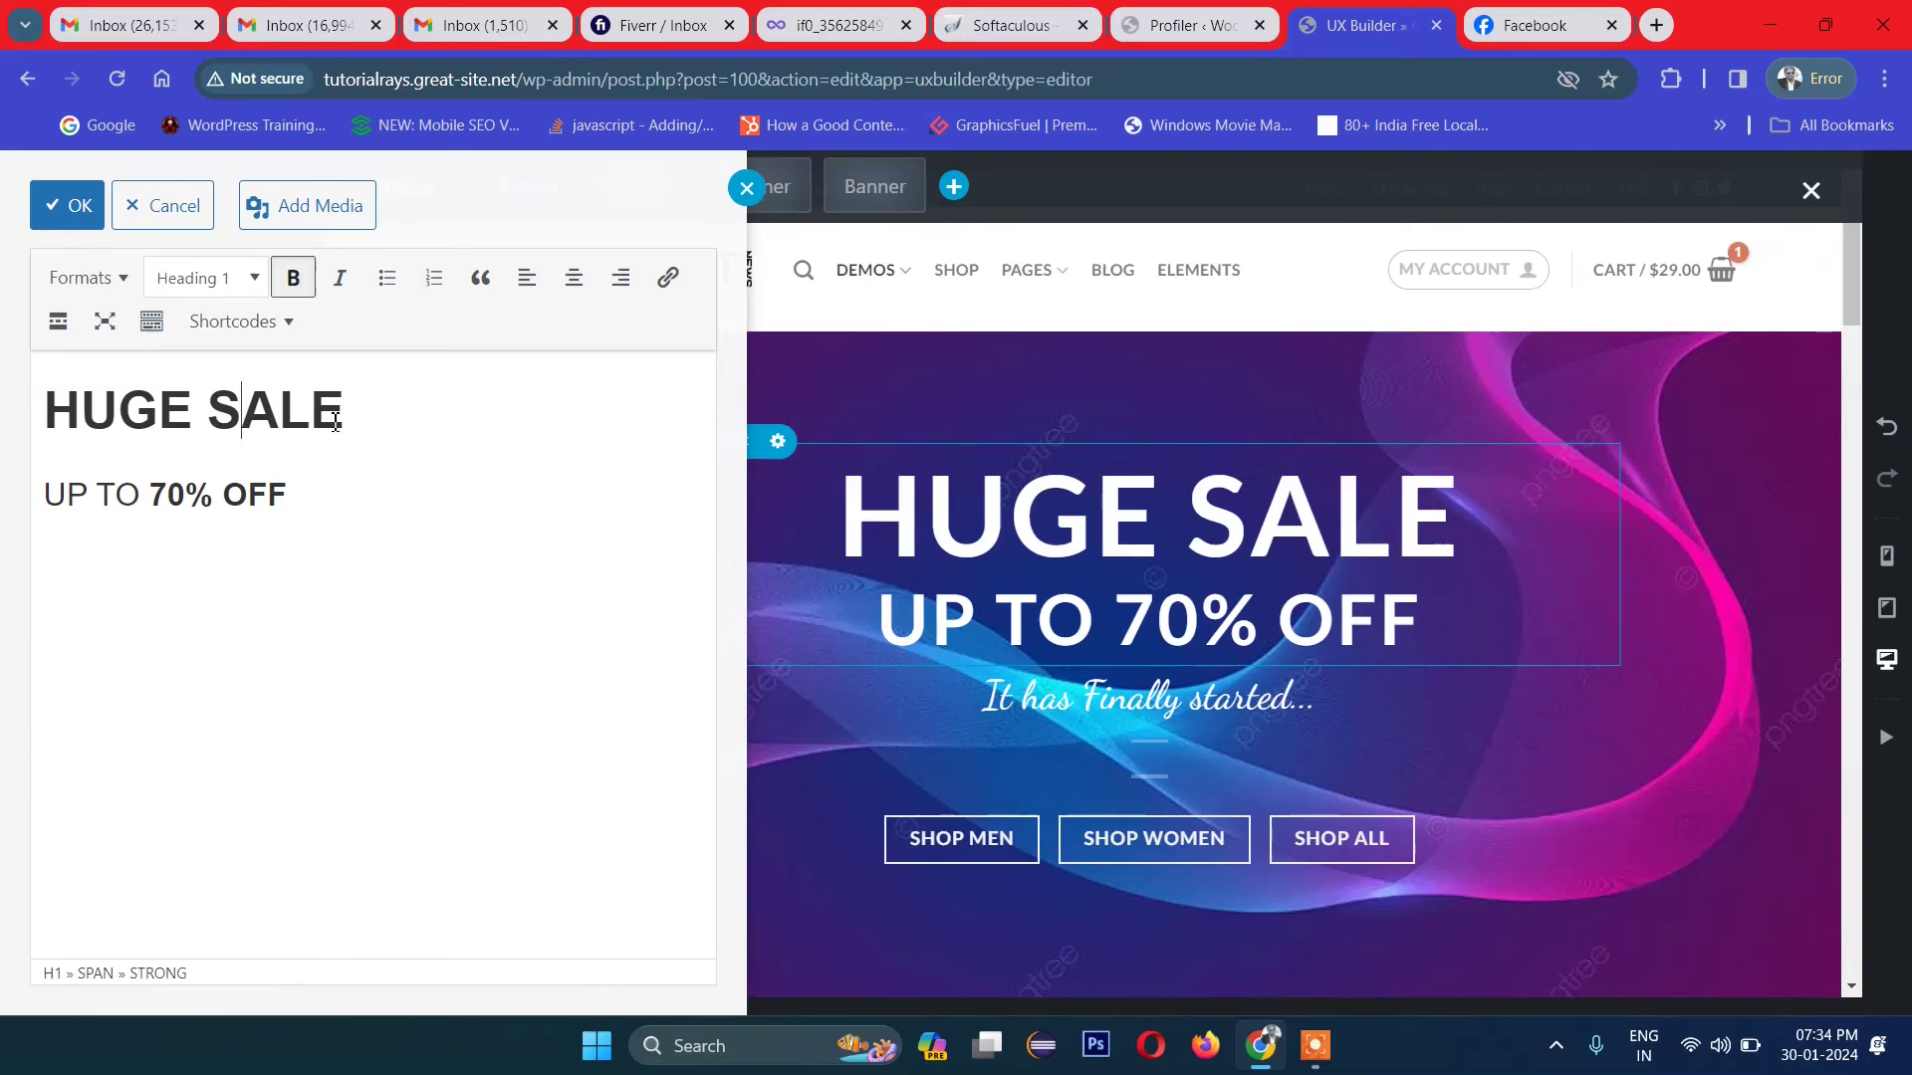
left_click(99, 508)
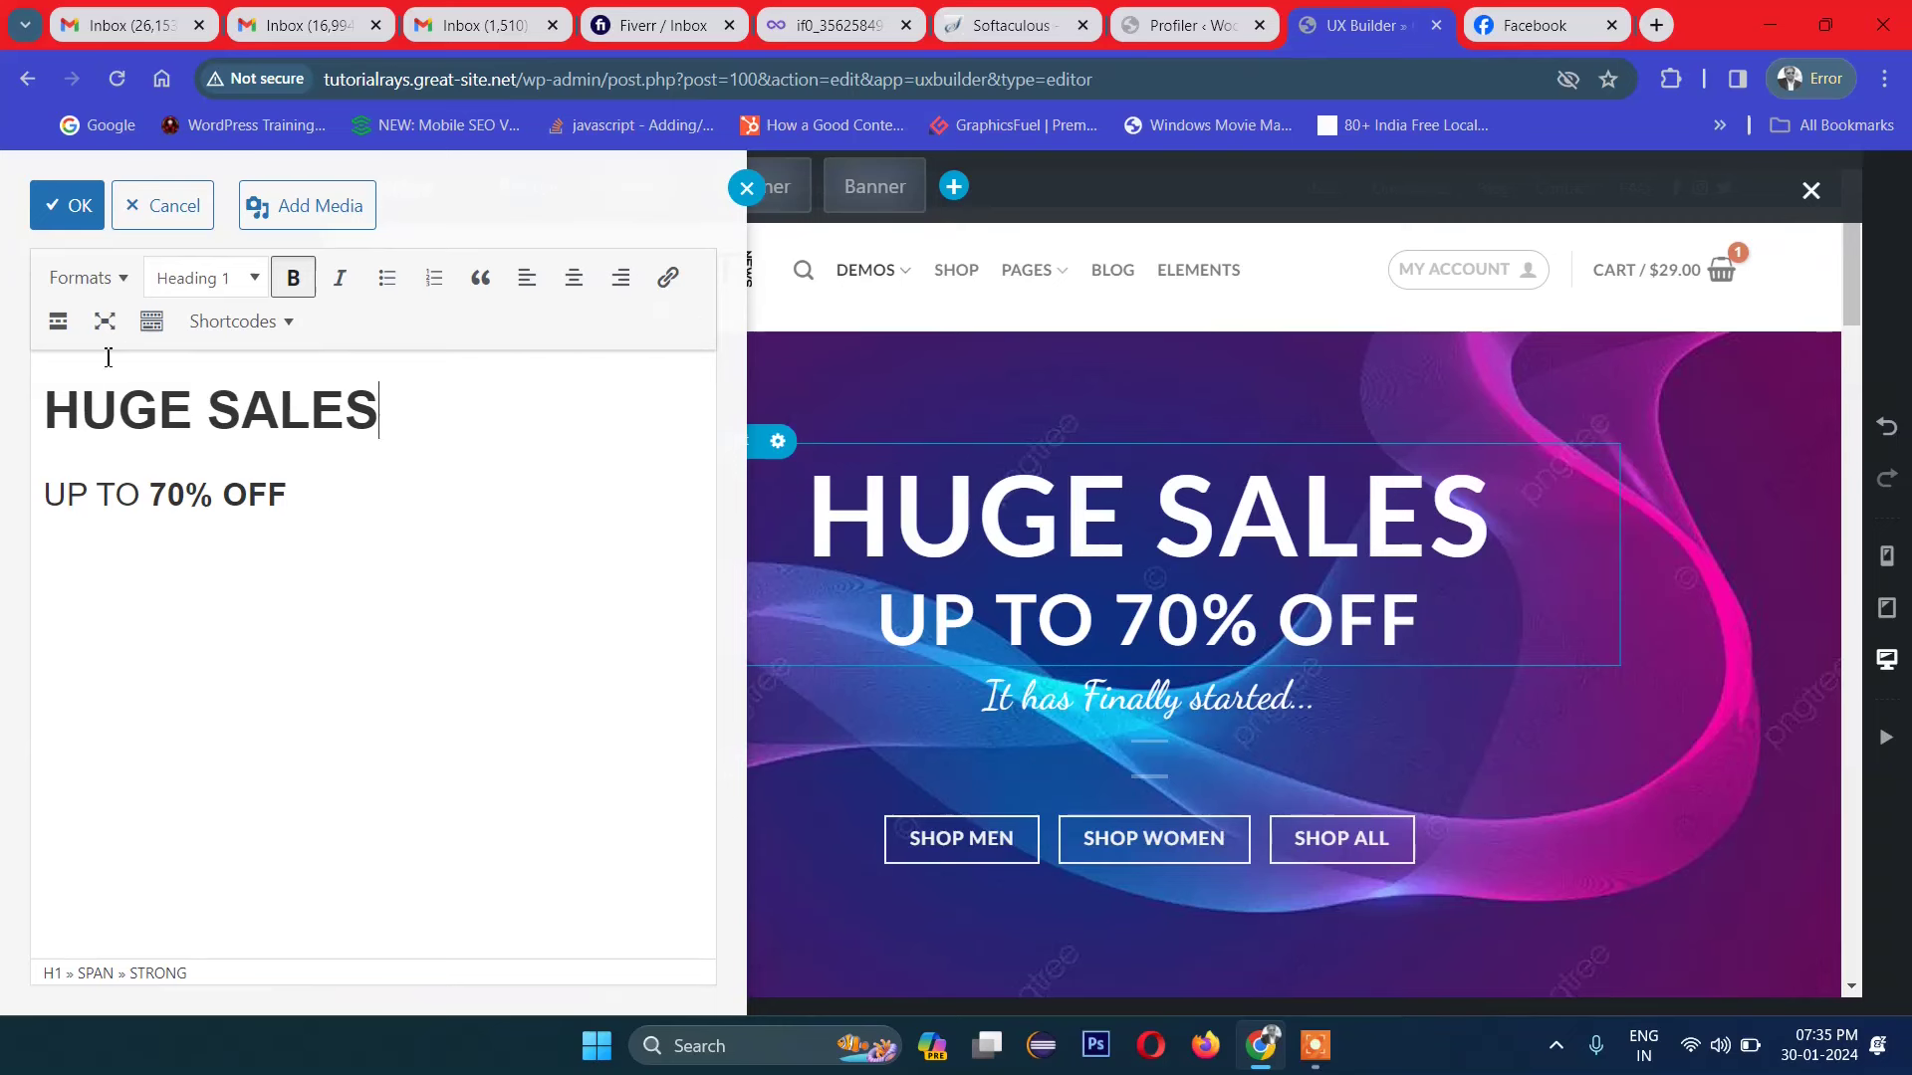
left_click(60, 211)
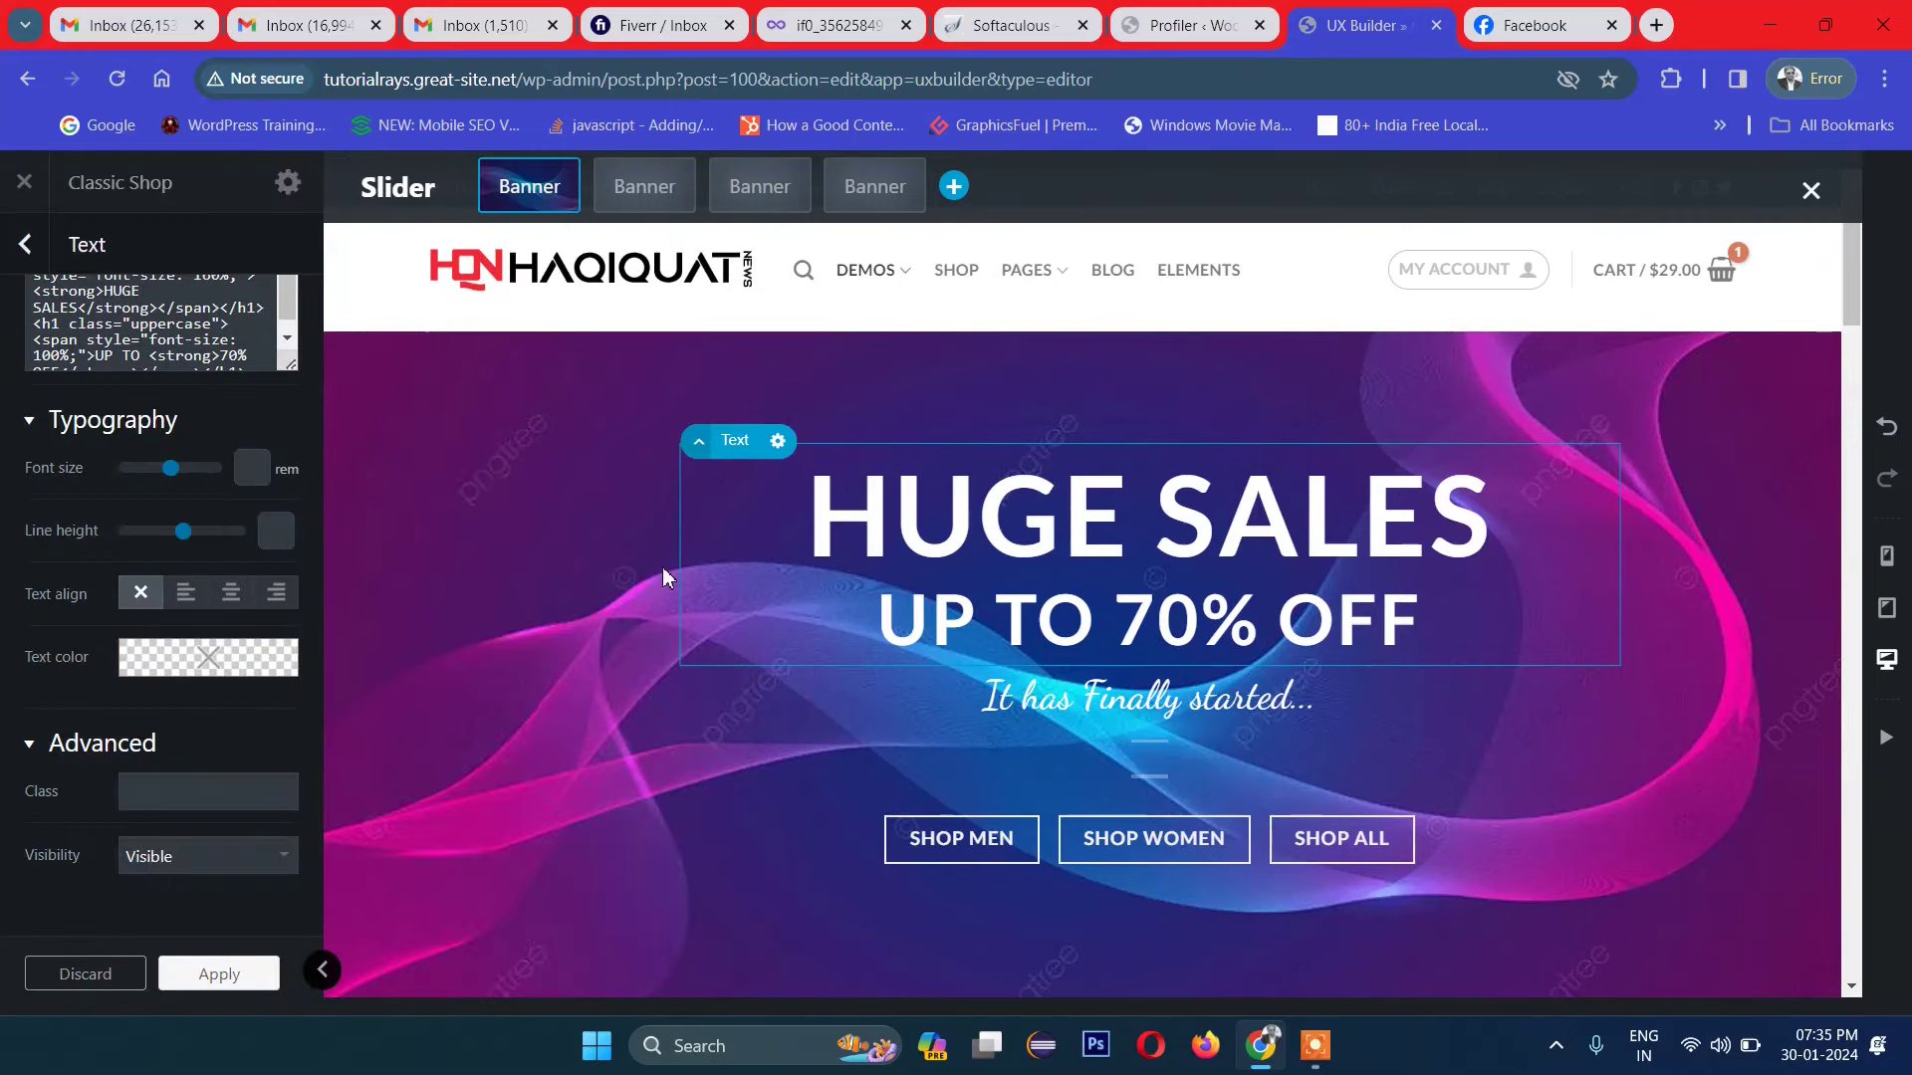
left_click(1043, 709)
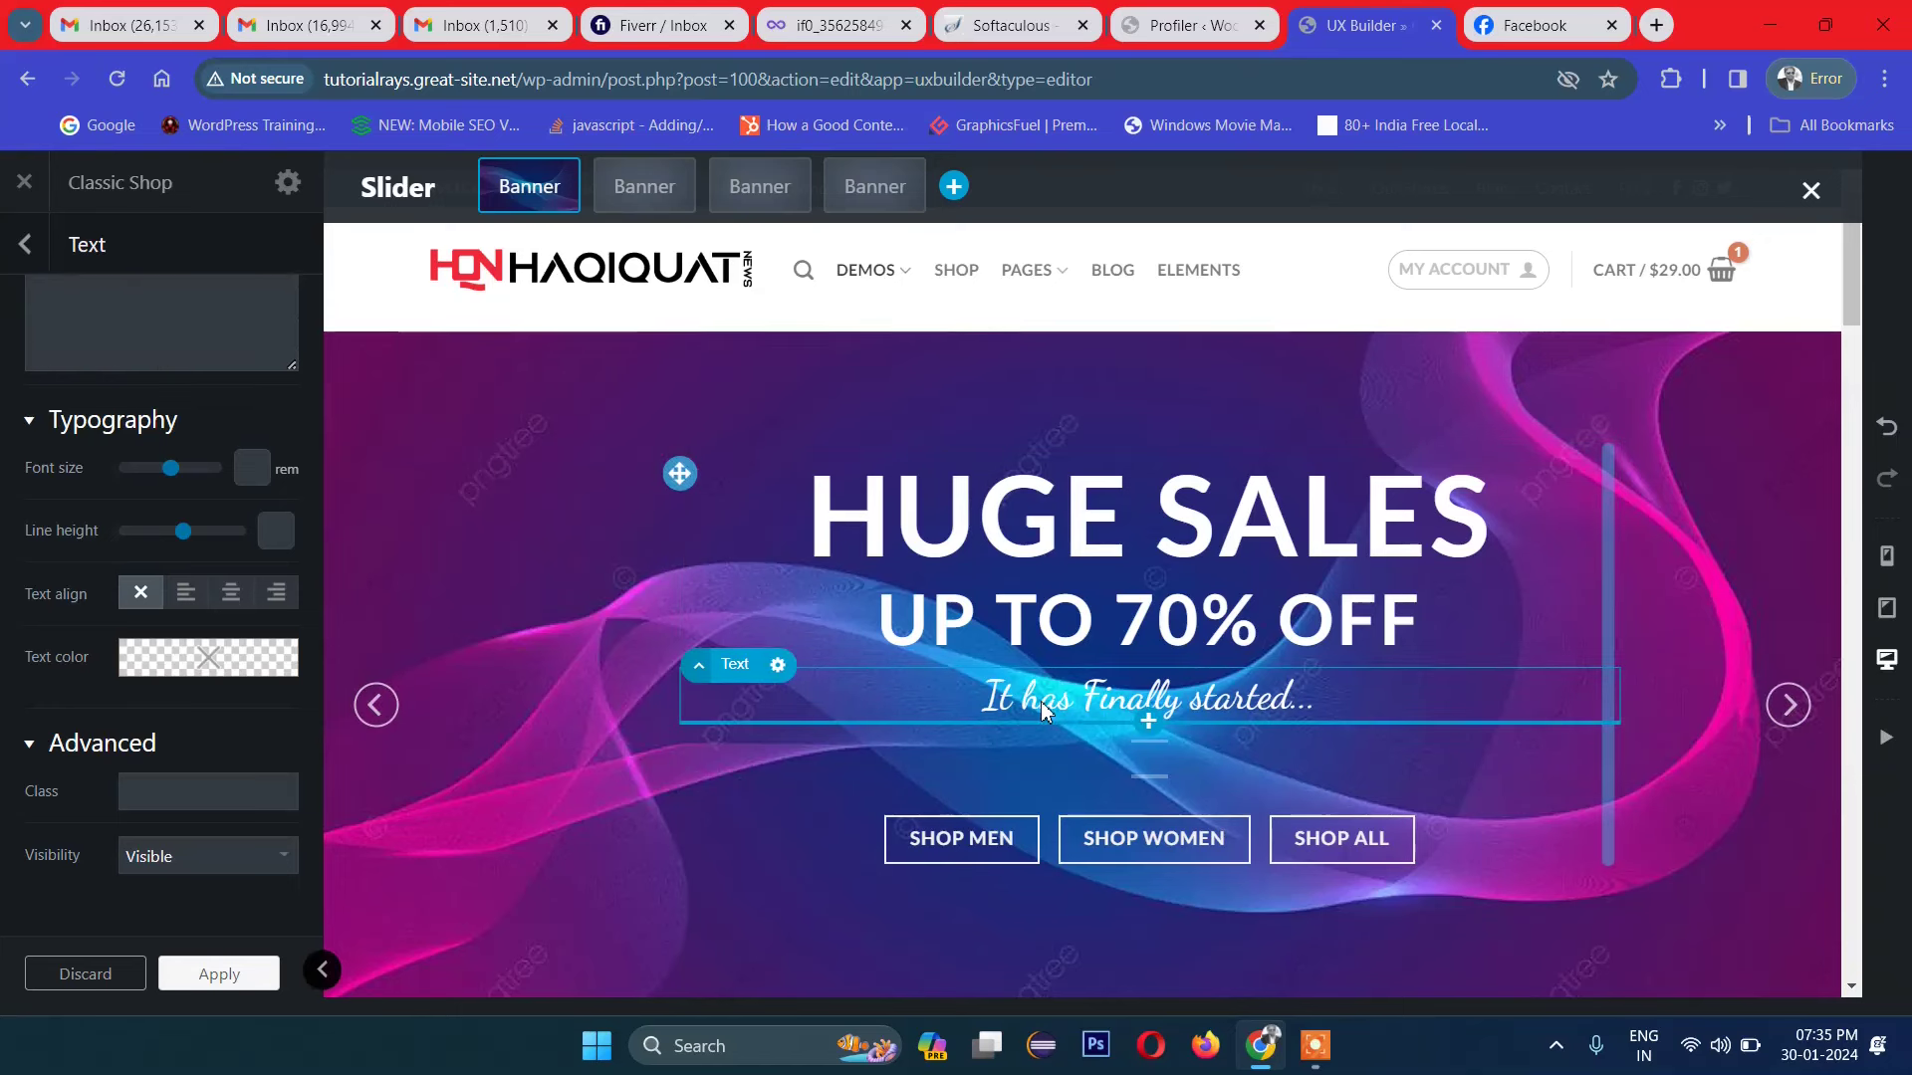
Step: Confirm the 'It has Finally started...' tagline stays Heading 3, then reveal the element tree
left_click(777, 665)
left_click(707, 732)
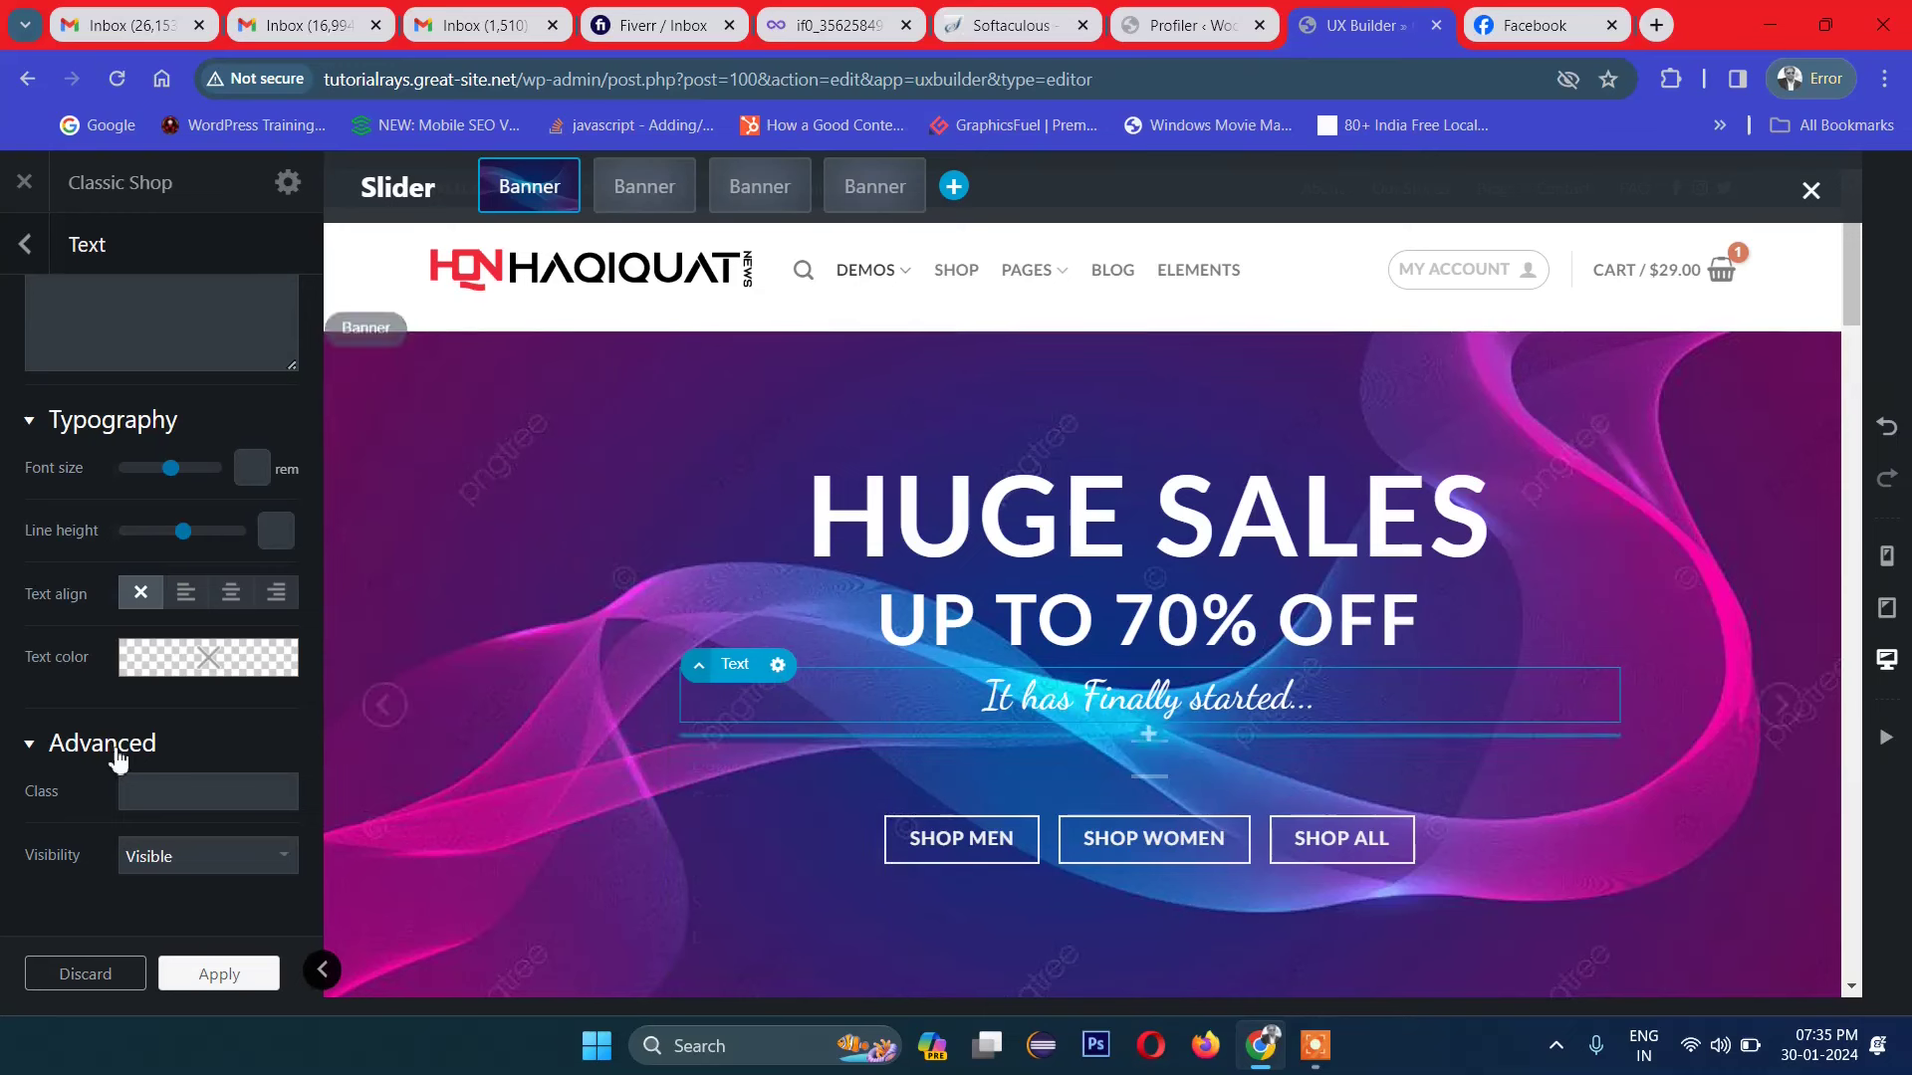
scroll(137, 746, "up", 2)
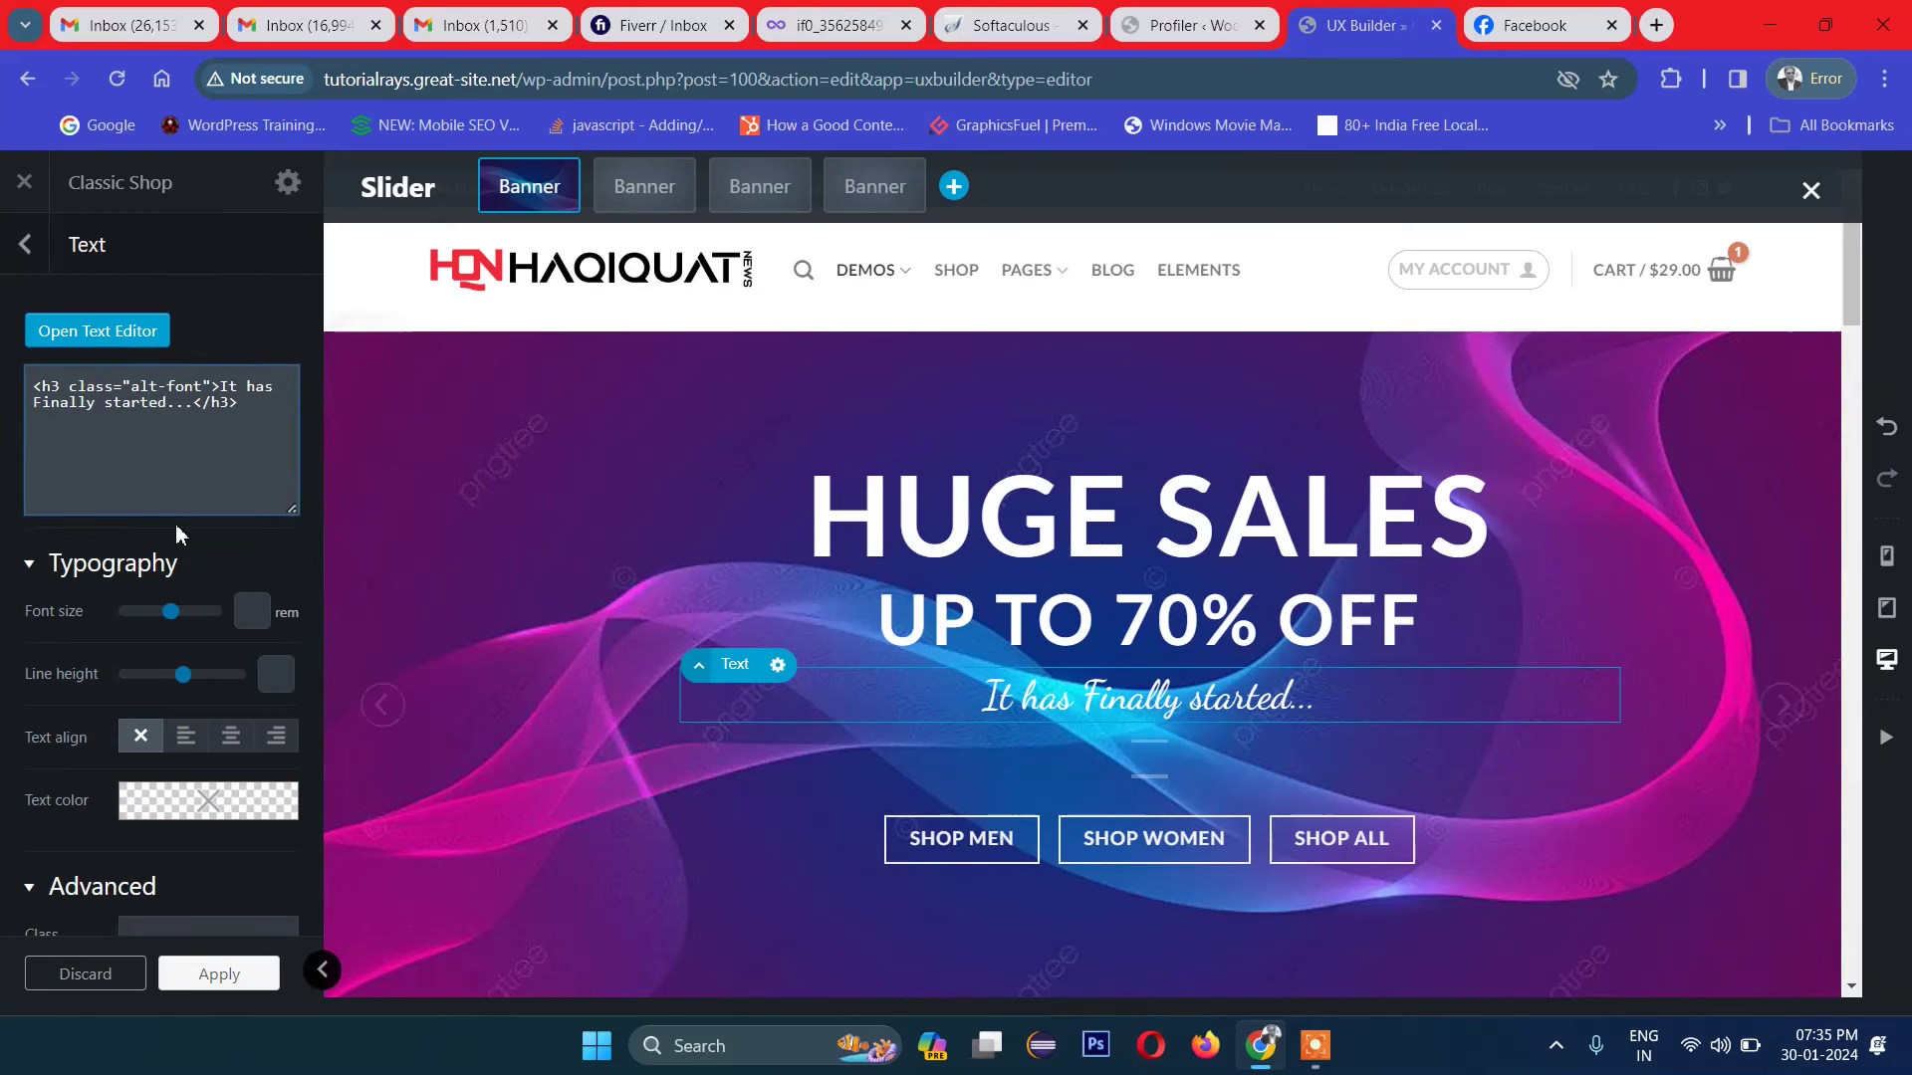
left_click(119, 332)
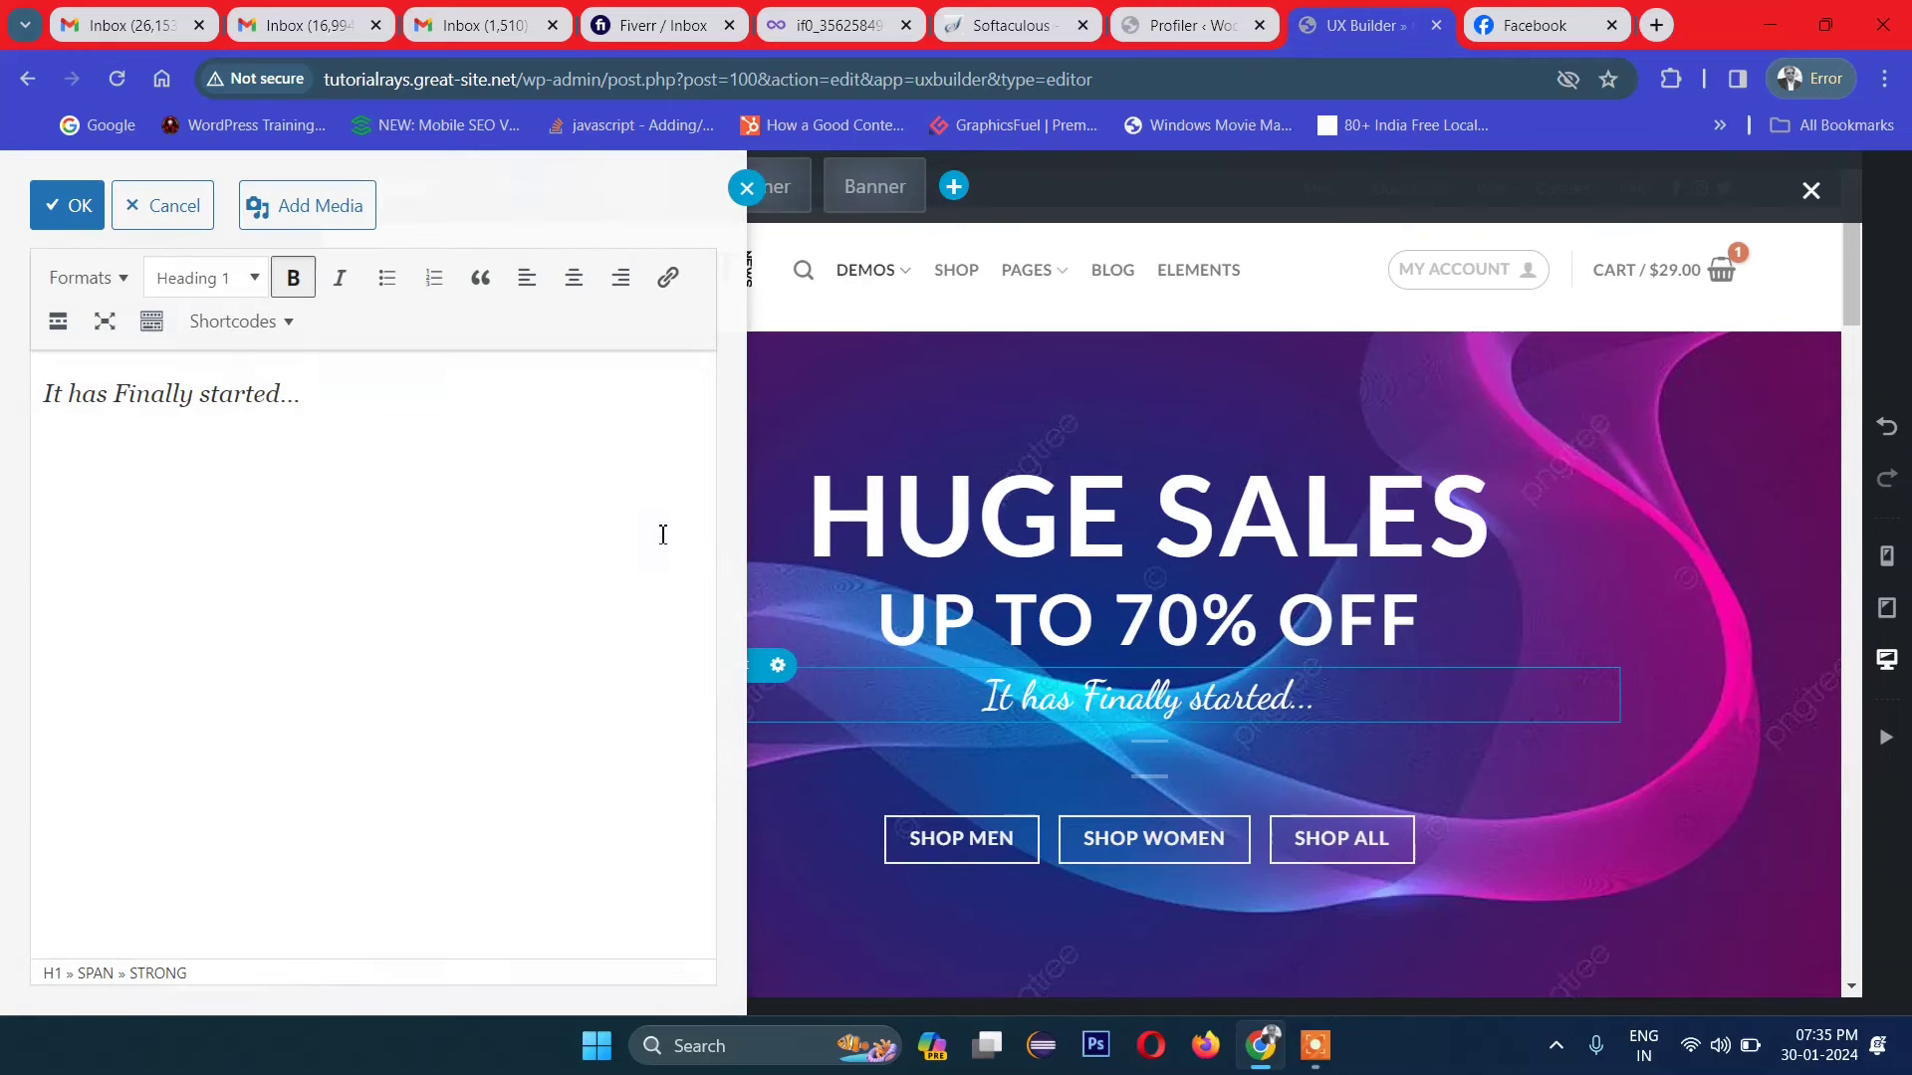
left_click_drag(386, 408, 121, 466)
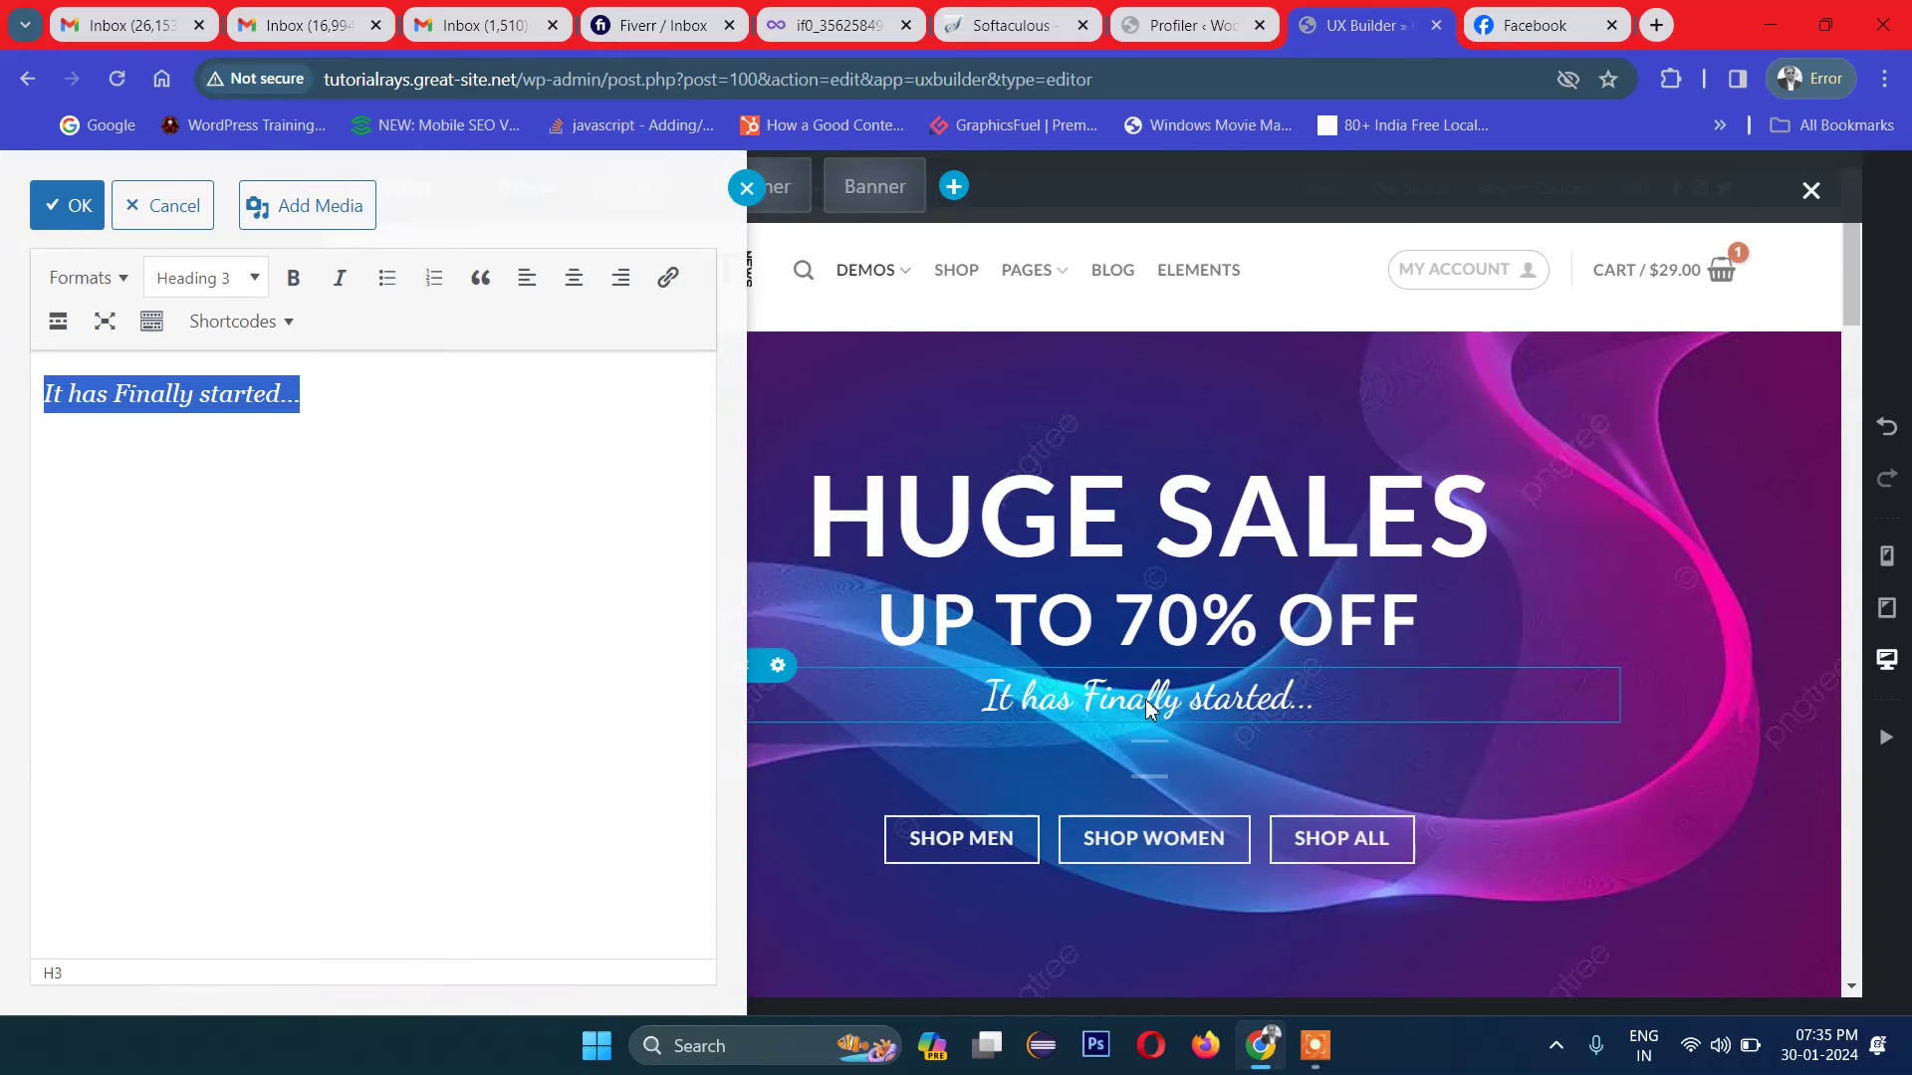
left_click(66, 205)
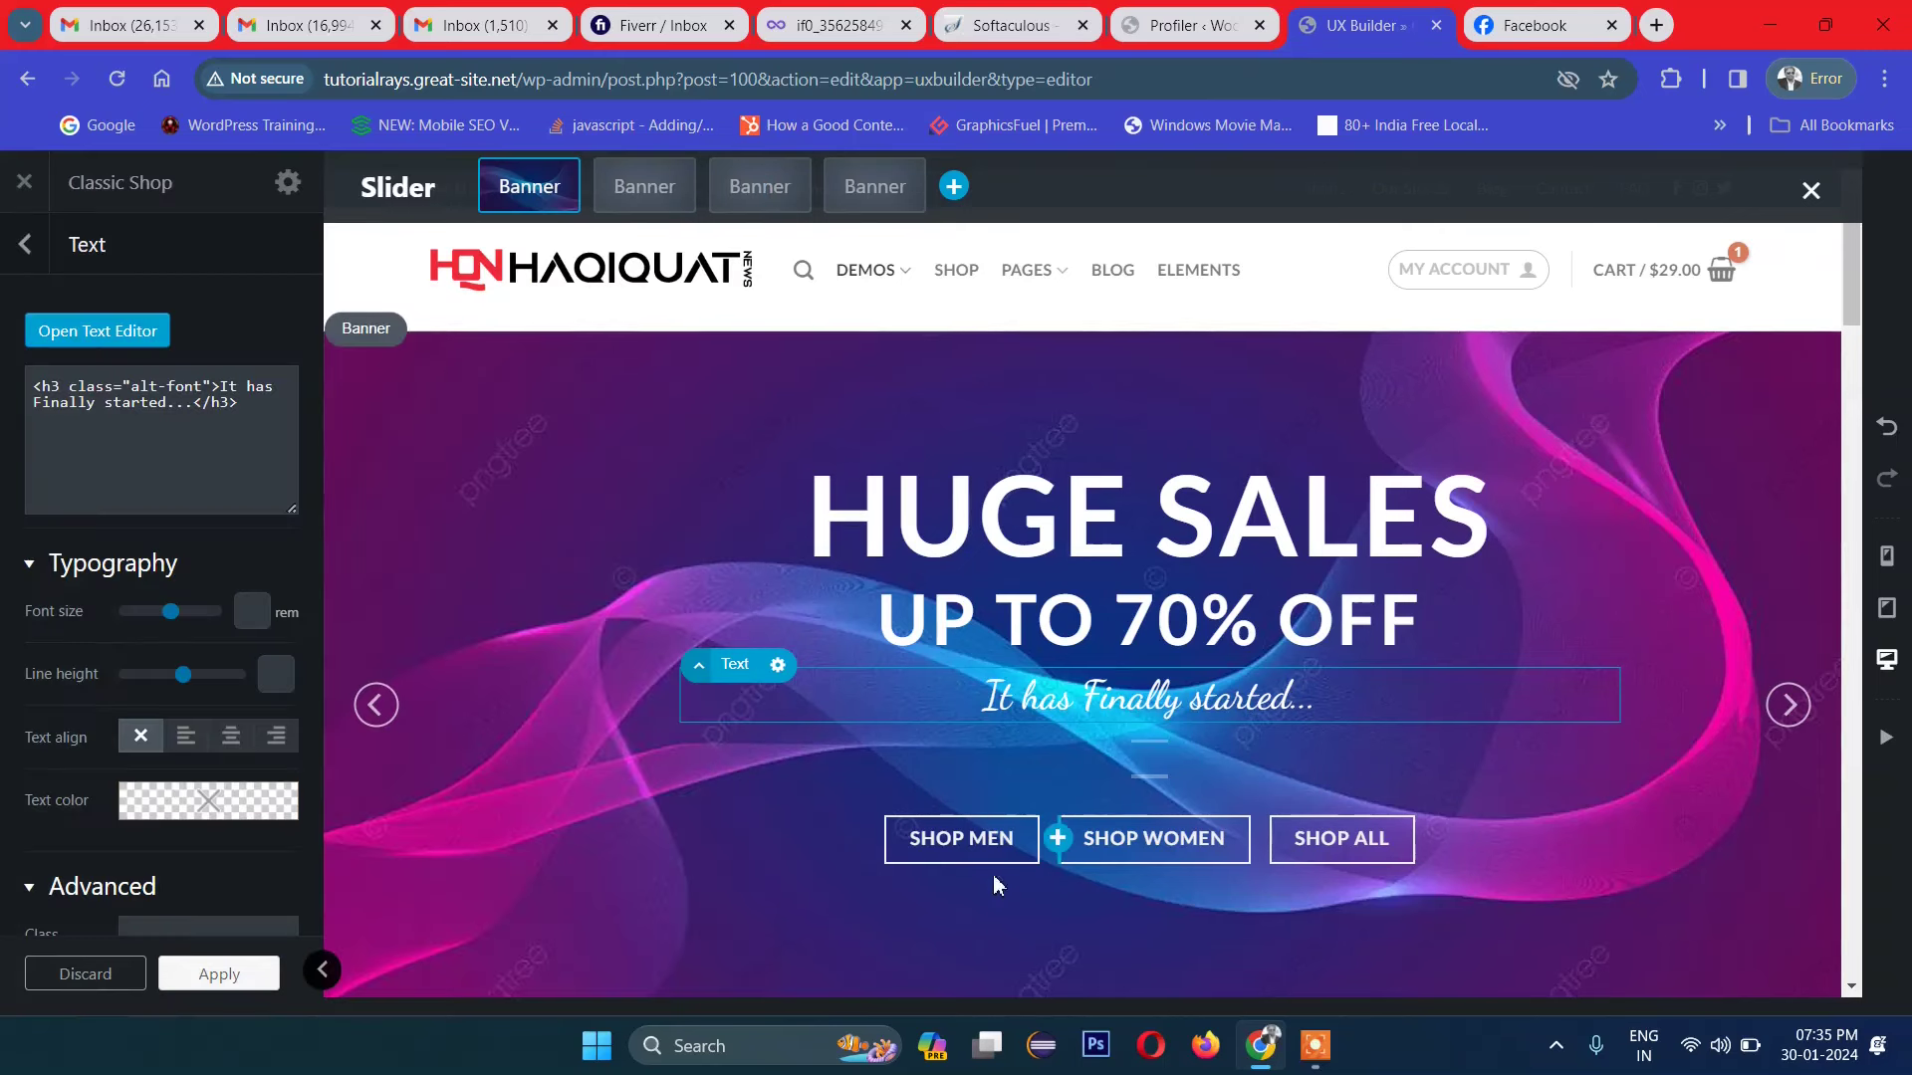
left_click(881, 840)
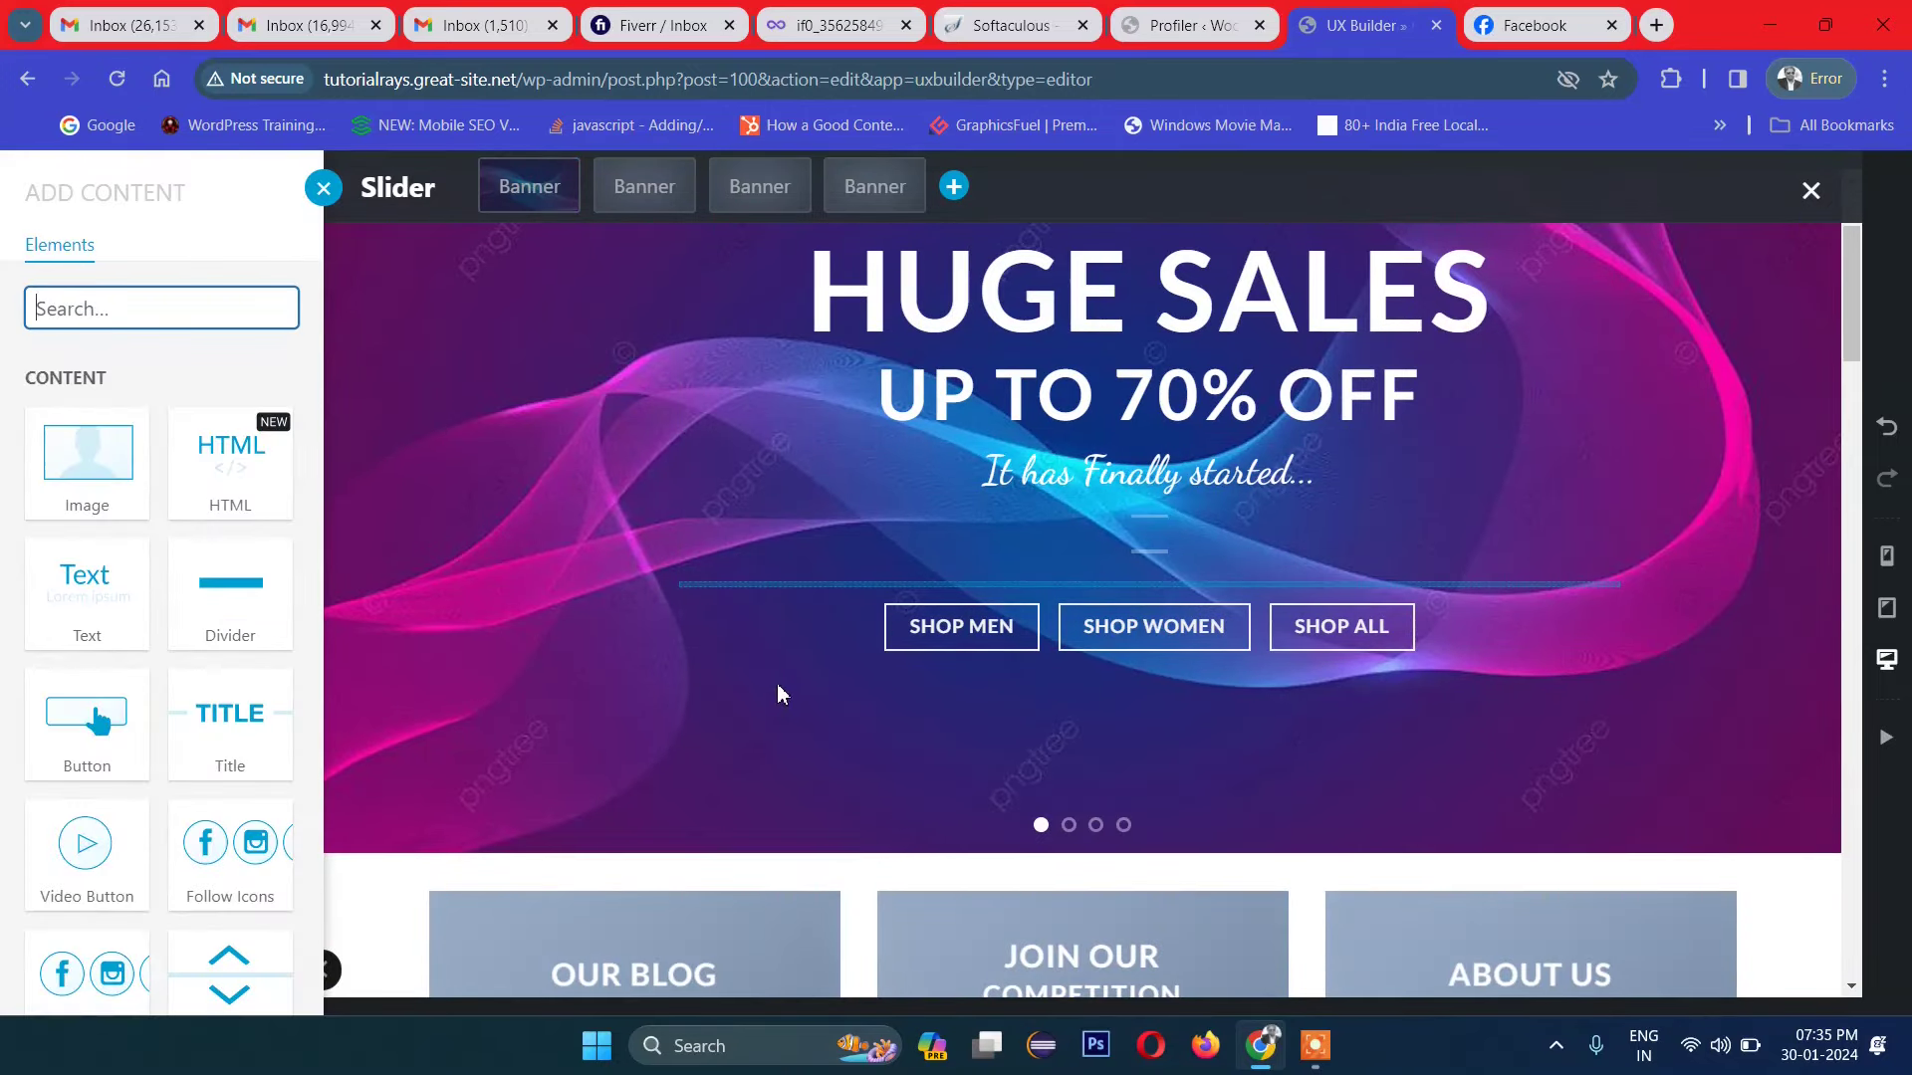
left_click(323, 188)
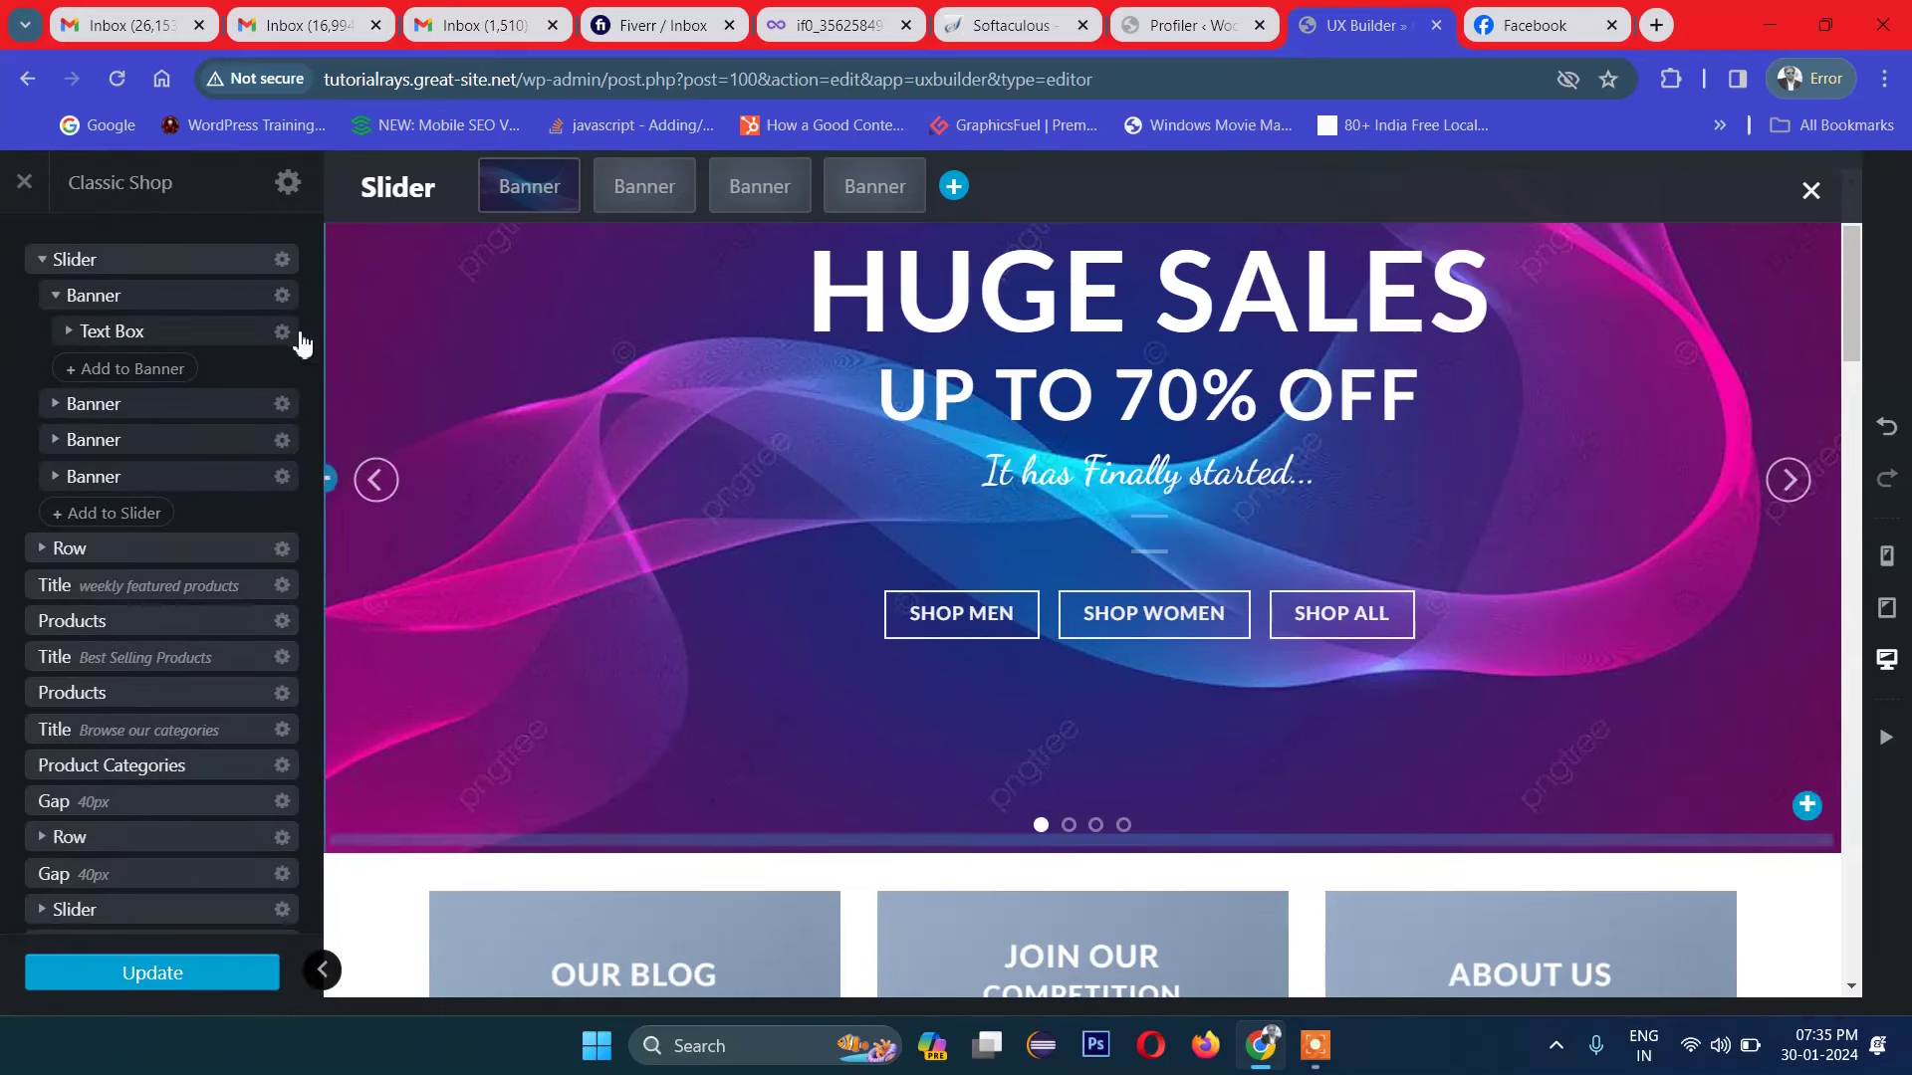
Step: Collapse the first banner in the tree and open the second banner's Options
left_click(48, 269)
left_click(51, 296)
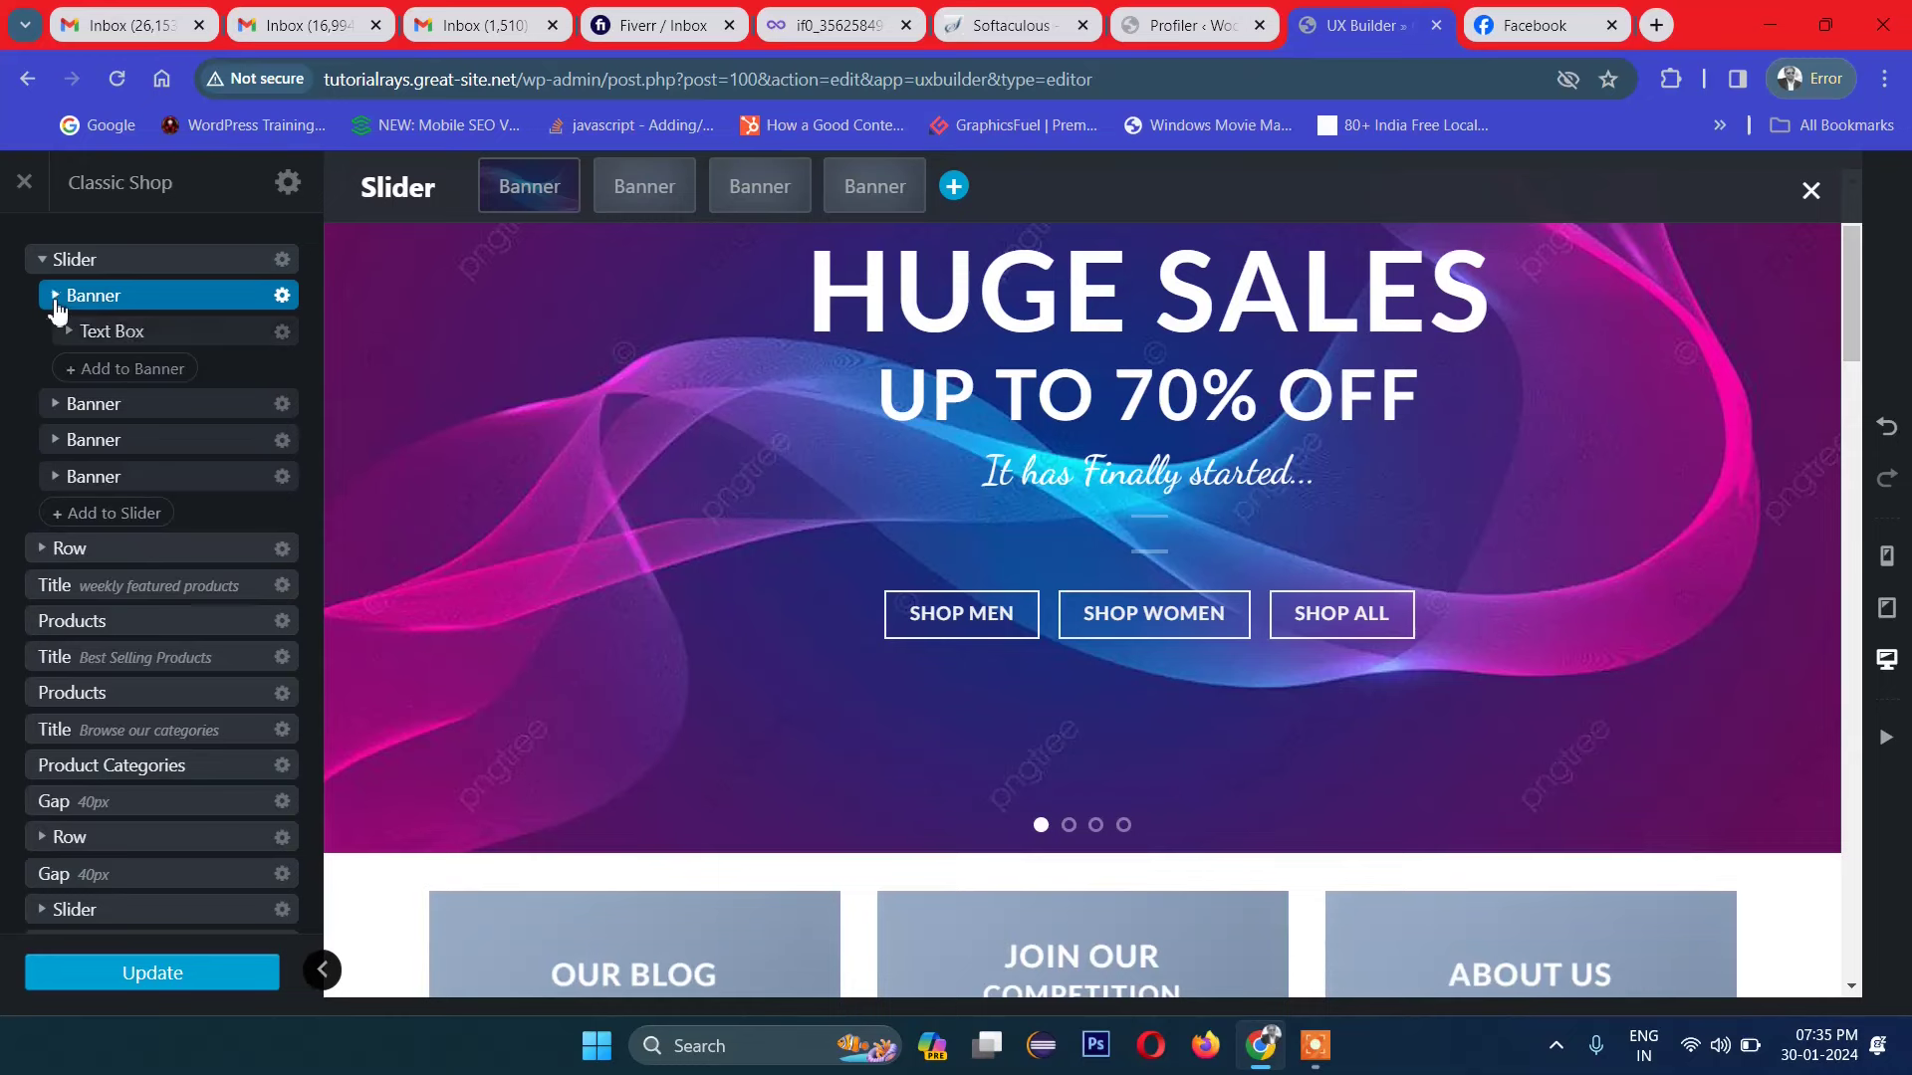
left_click(240, 368)
left_click(282, 331)
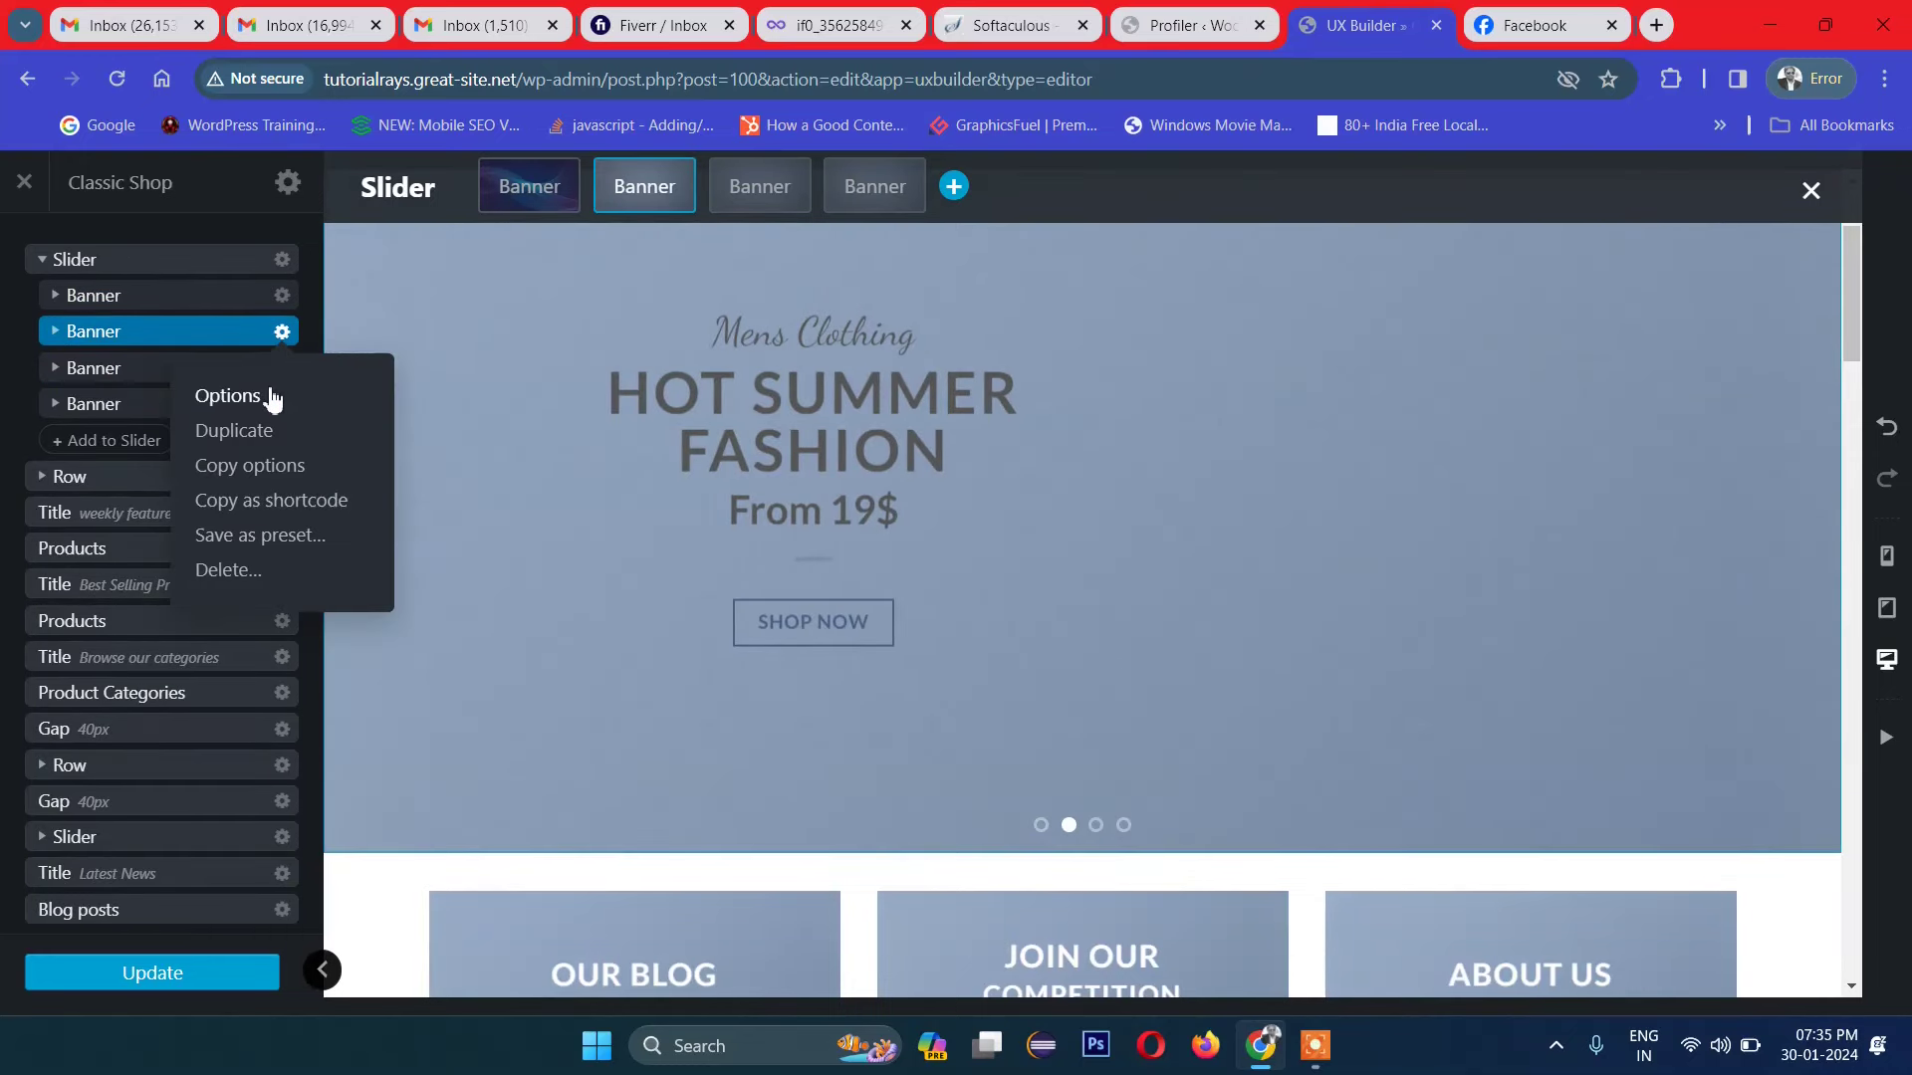
left_click(228, 396)
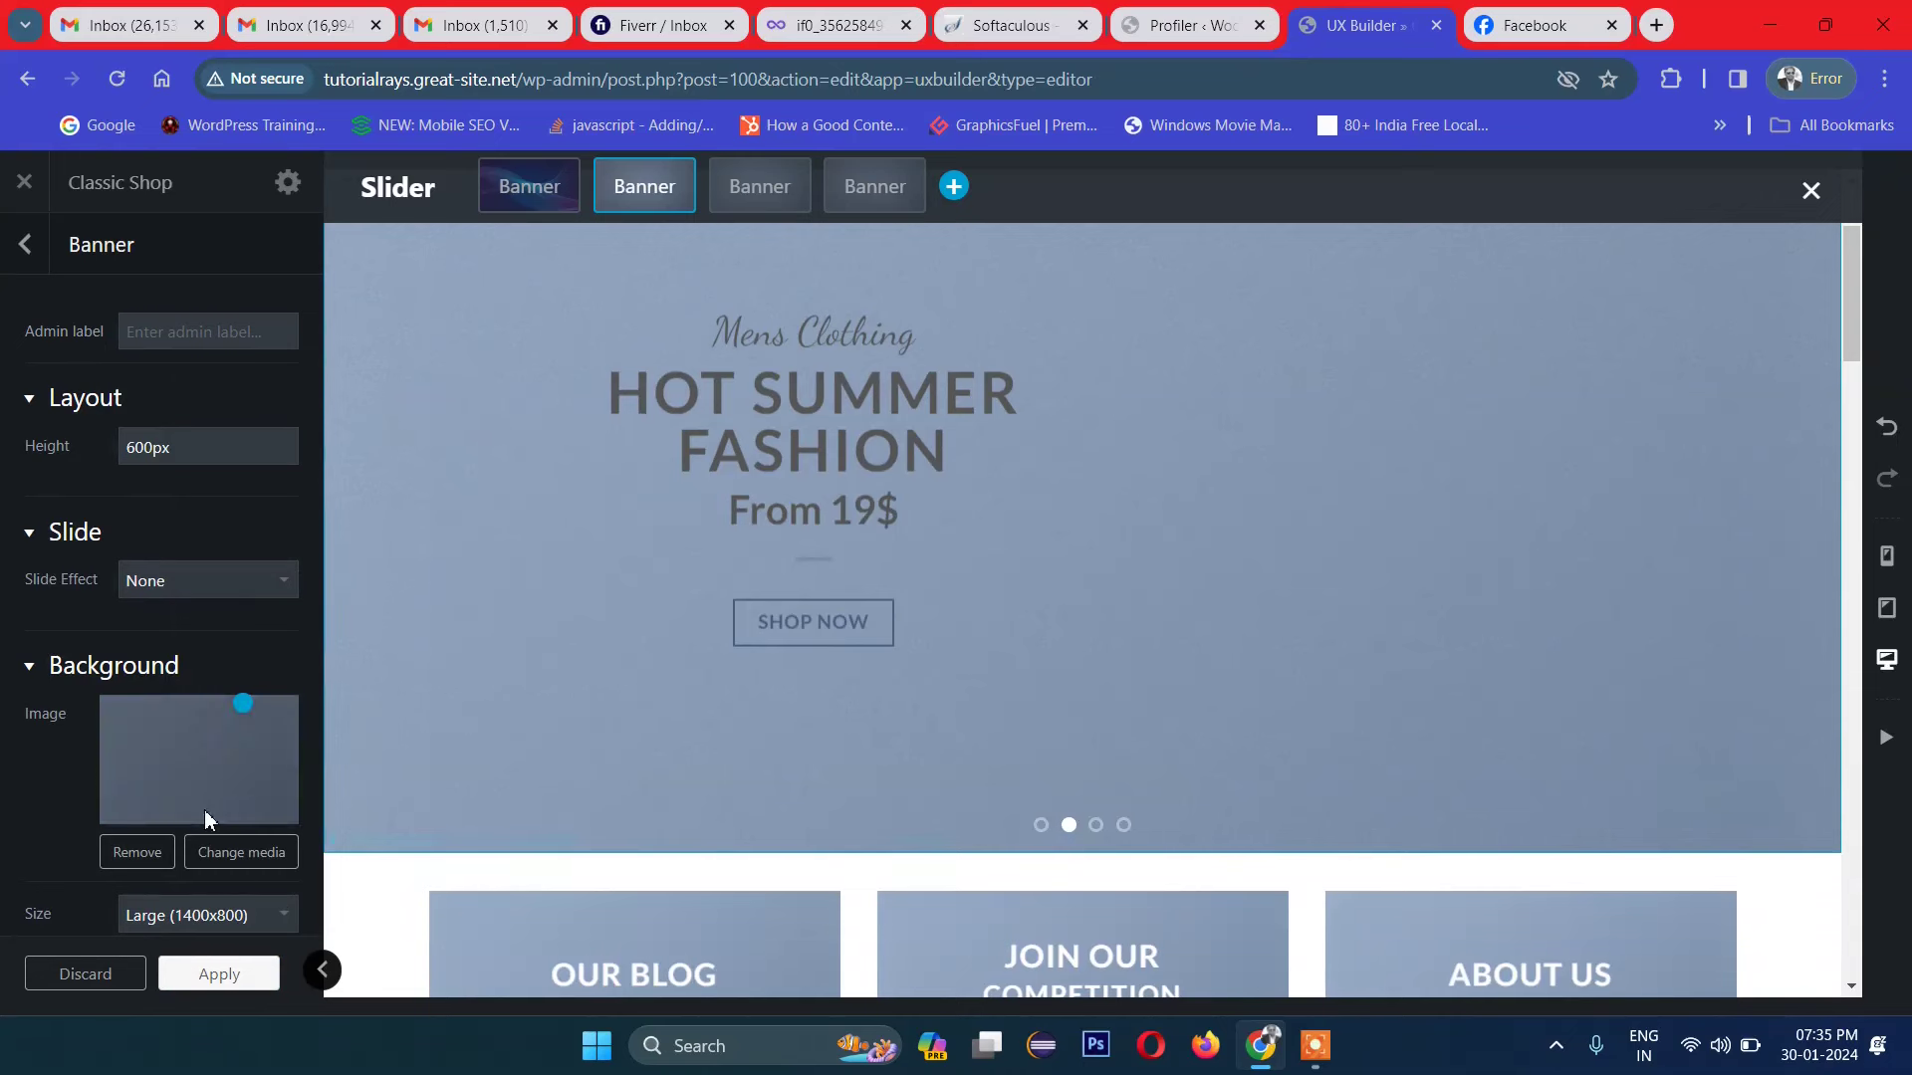
Step: Upload dm.jpg and apply it as the second banner's background image
left_click(241, 852)
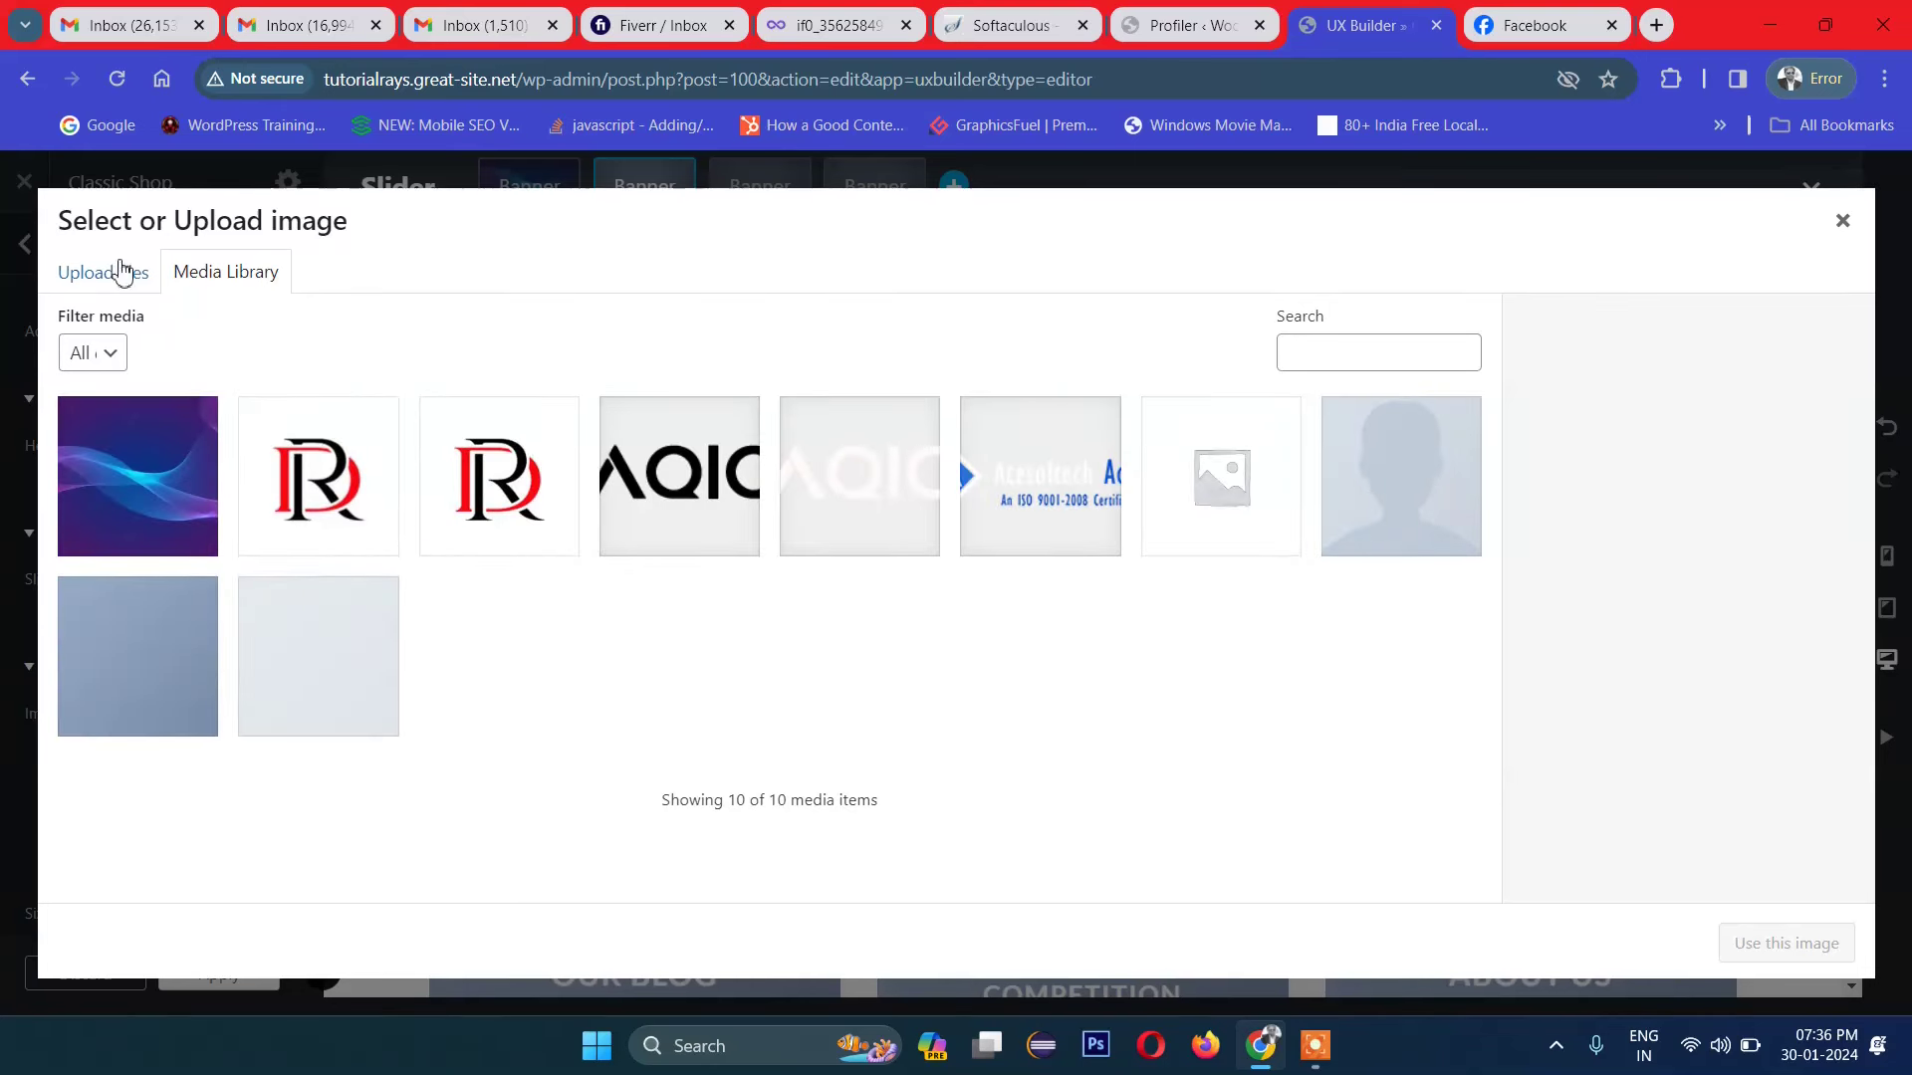
left_click(89, 279)
left_click(939, 610)
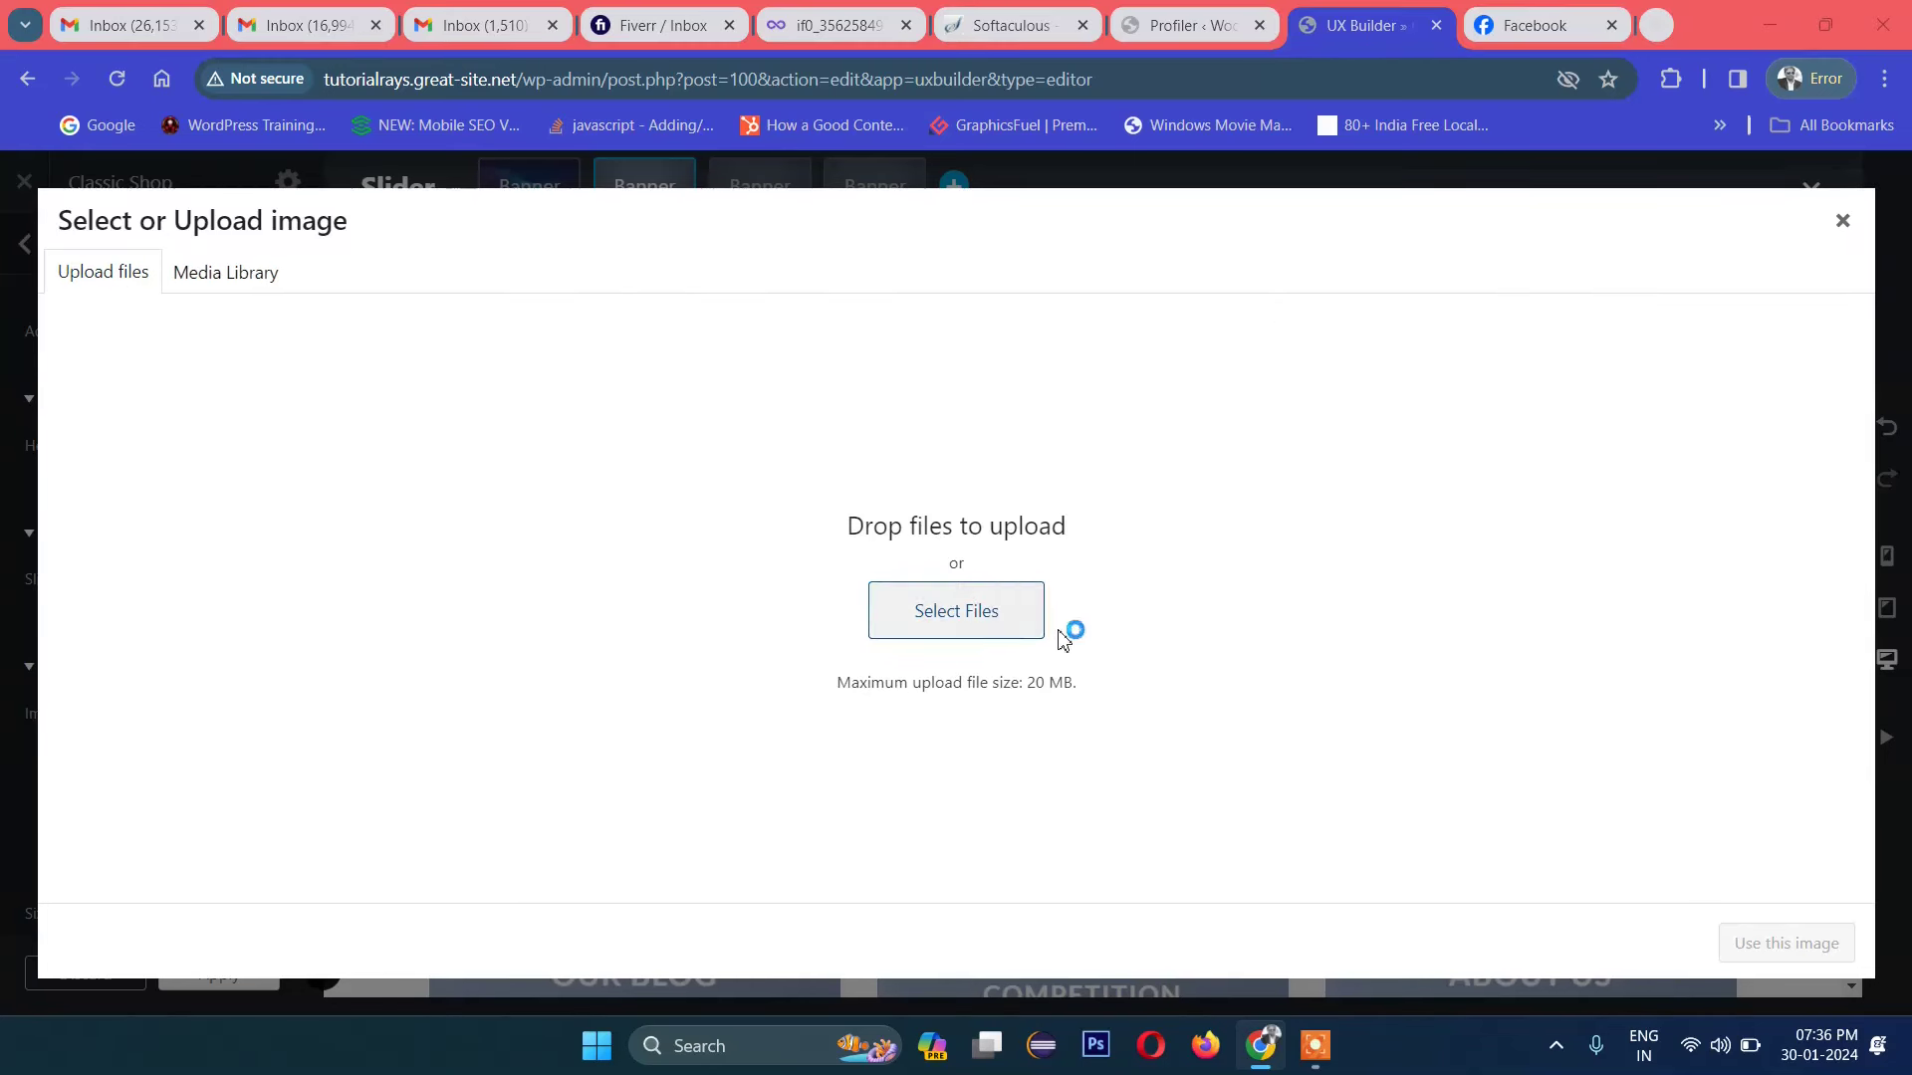
scroll(1054, 627, "down", 5)
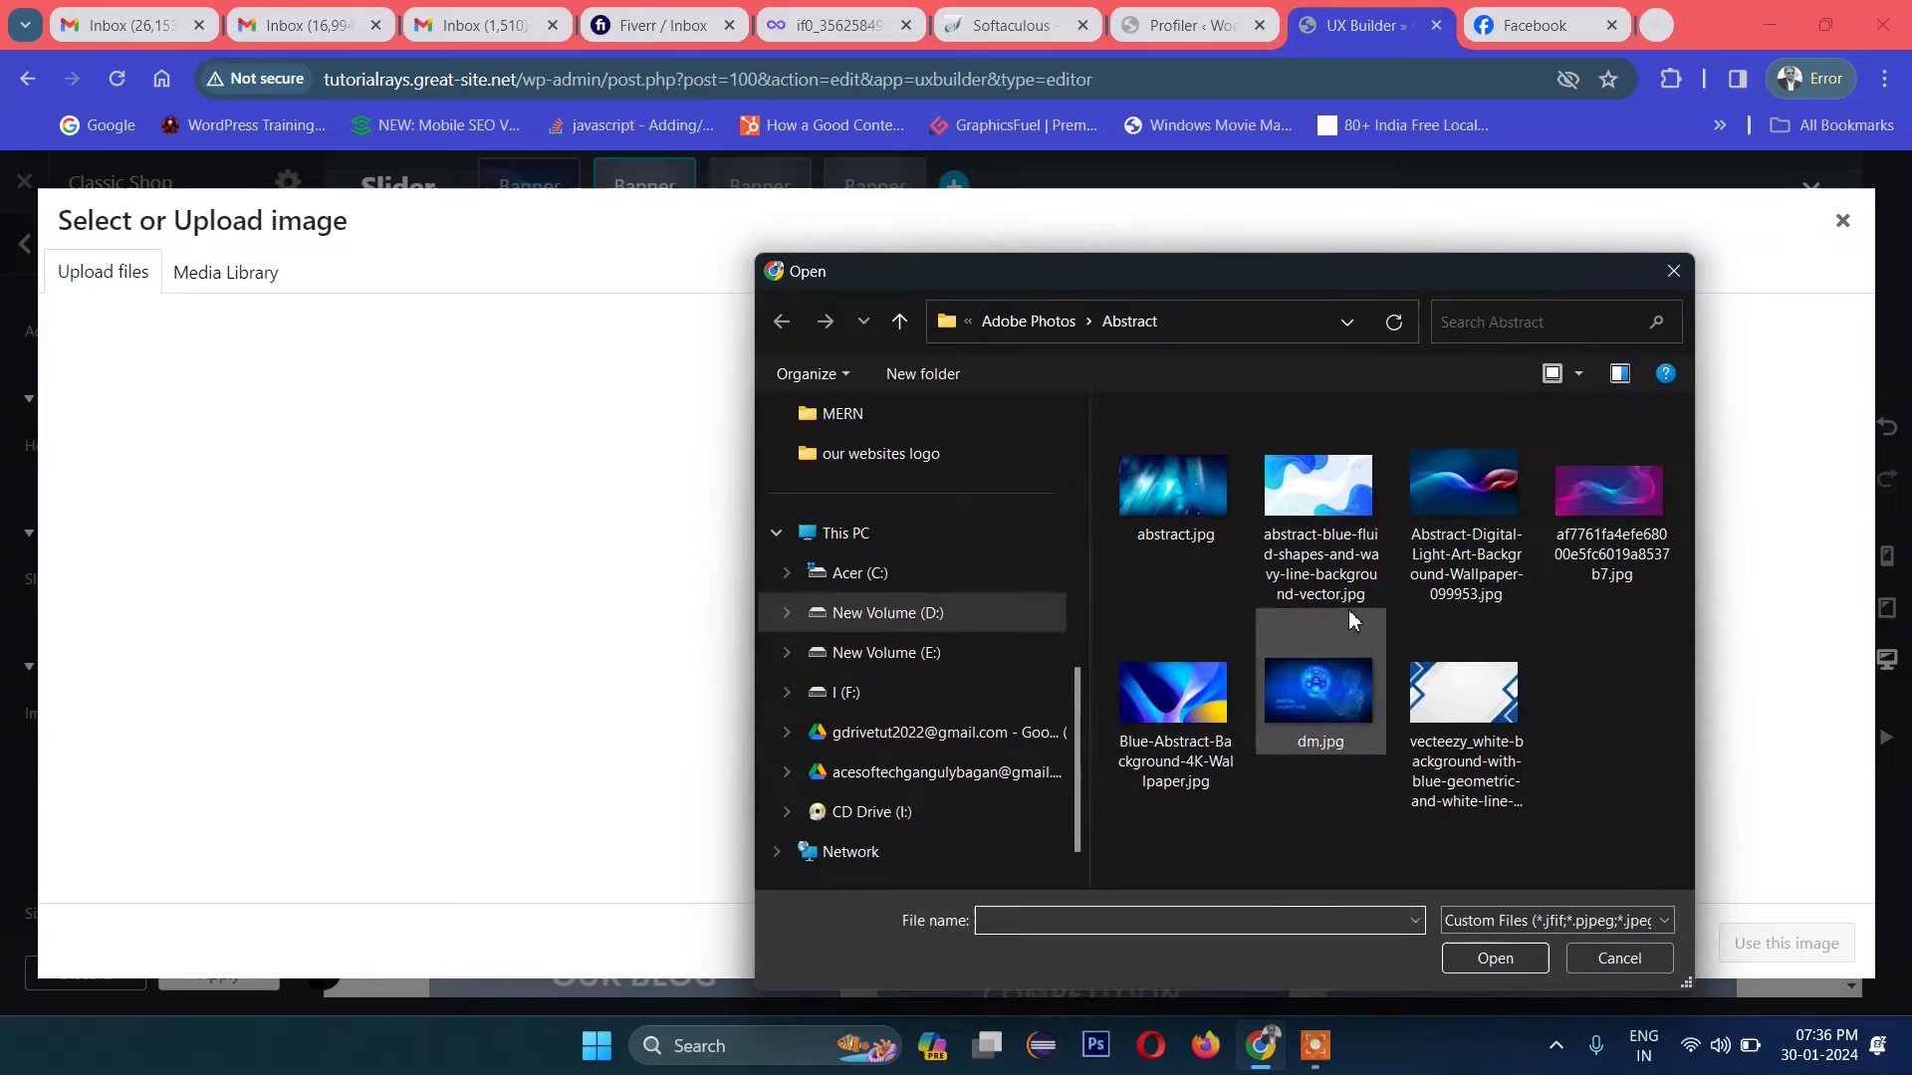
left_click(1322, 747)
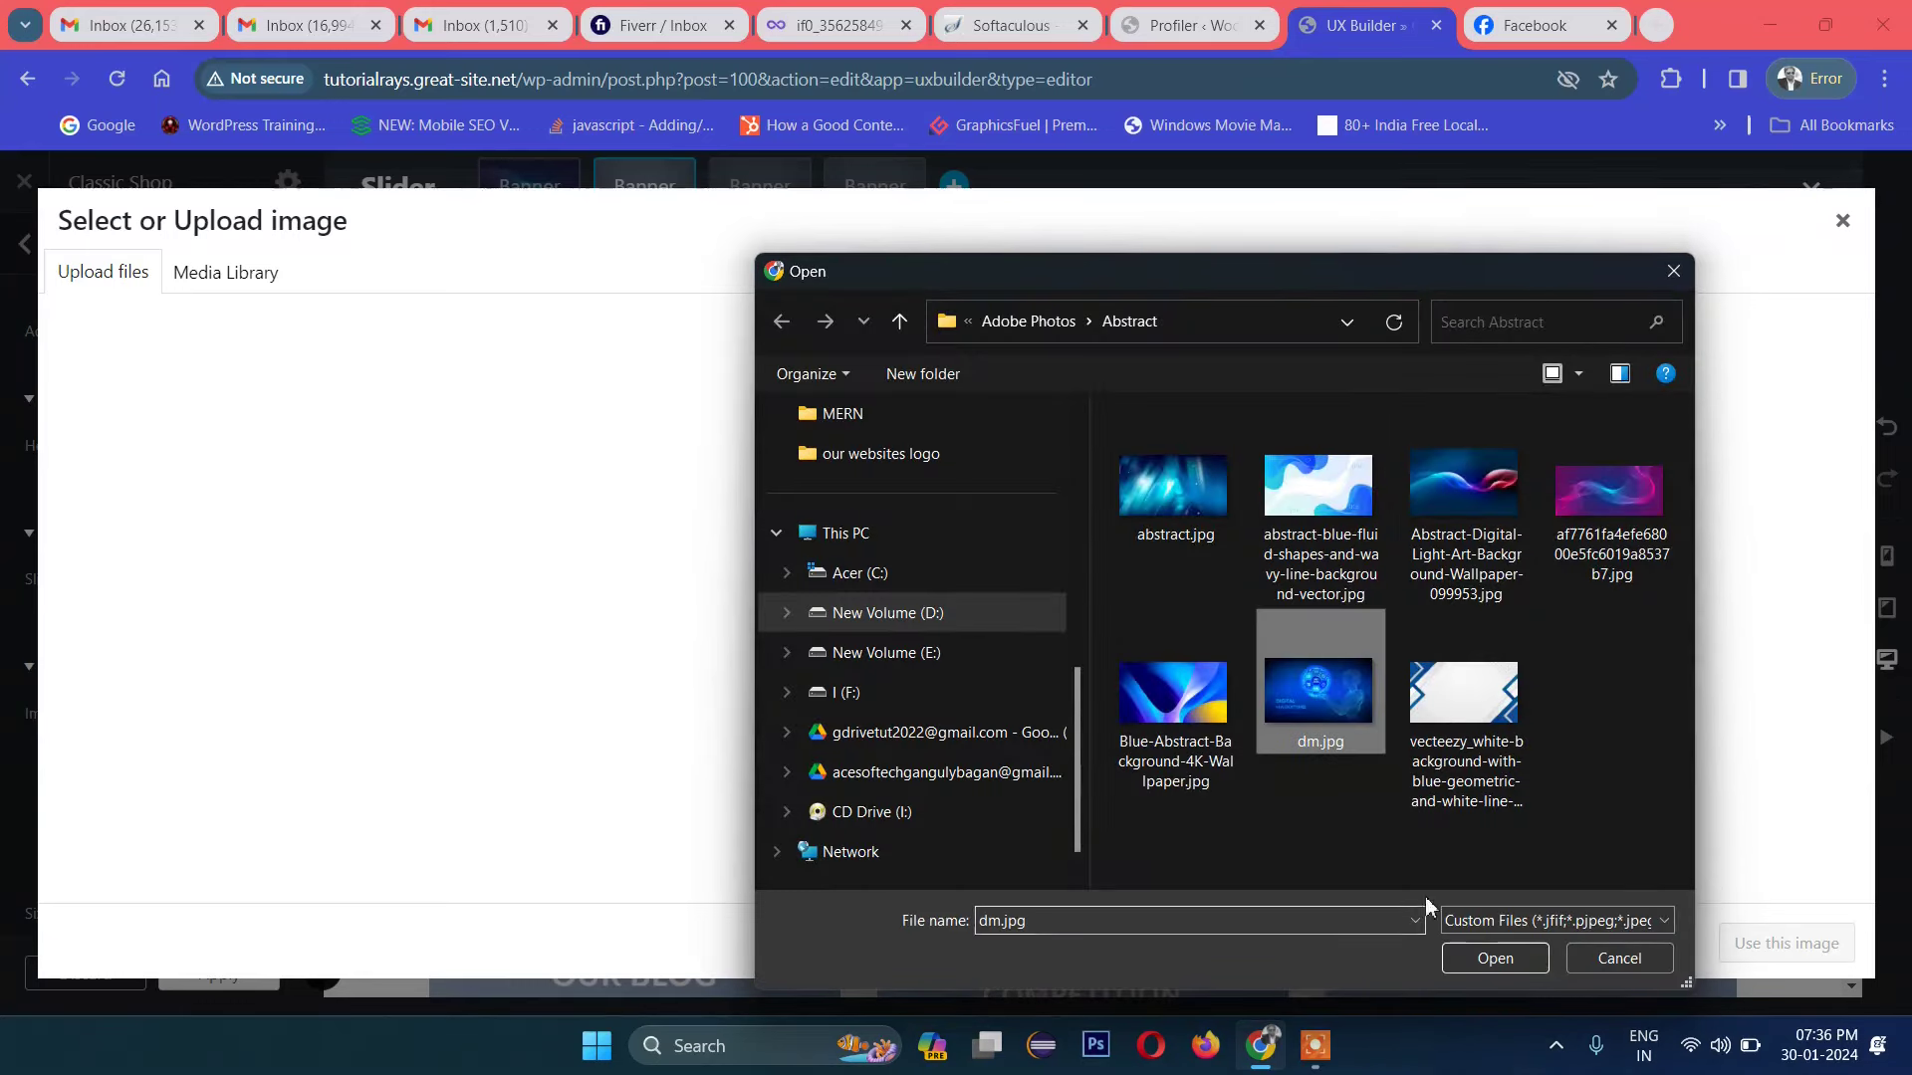
left_click(1494, 958)
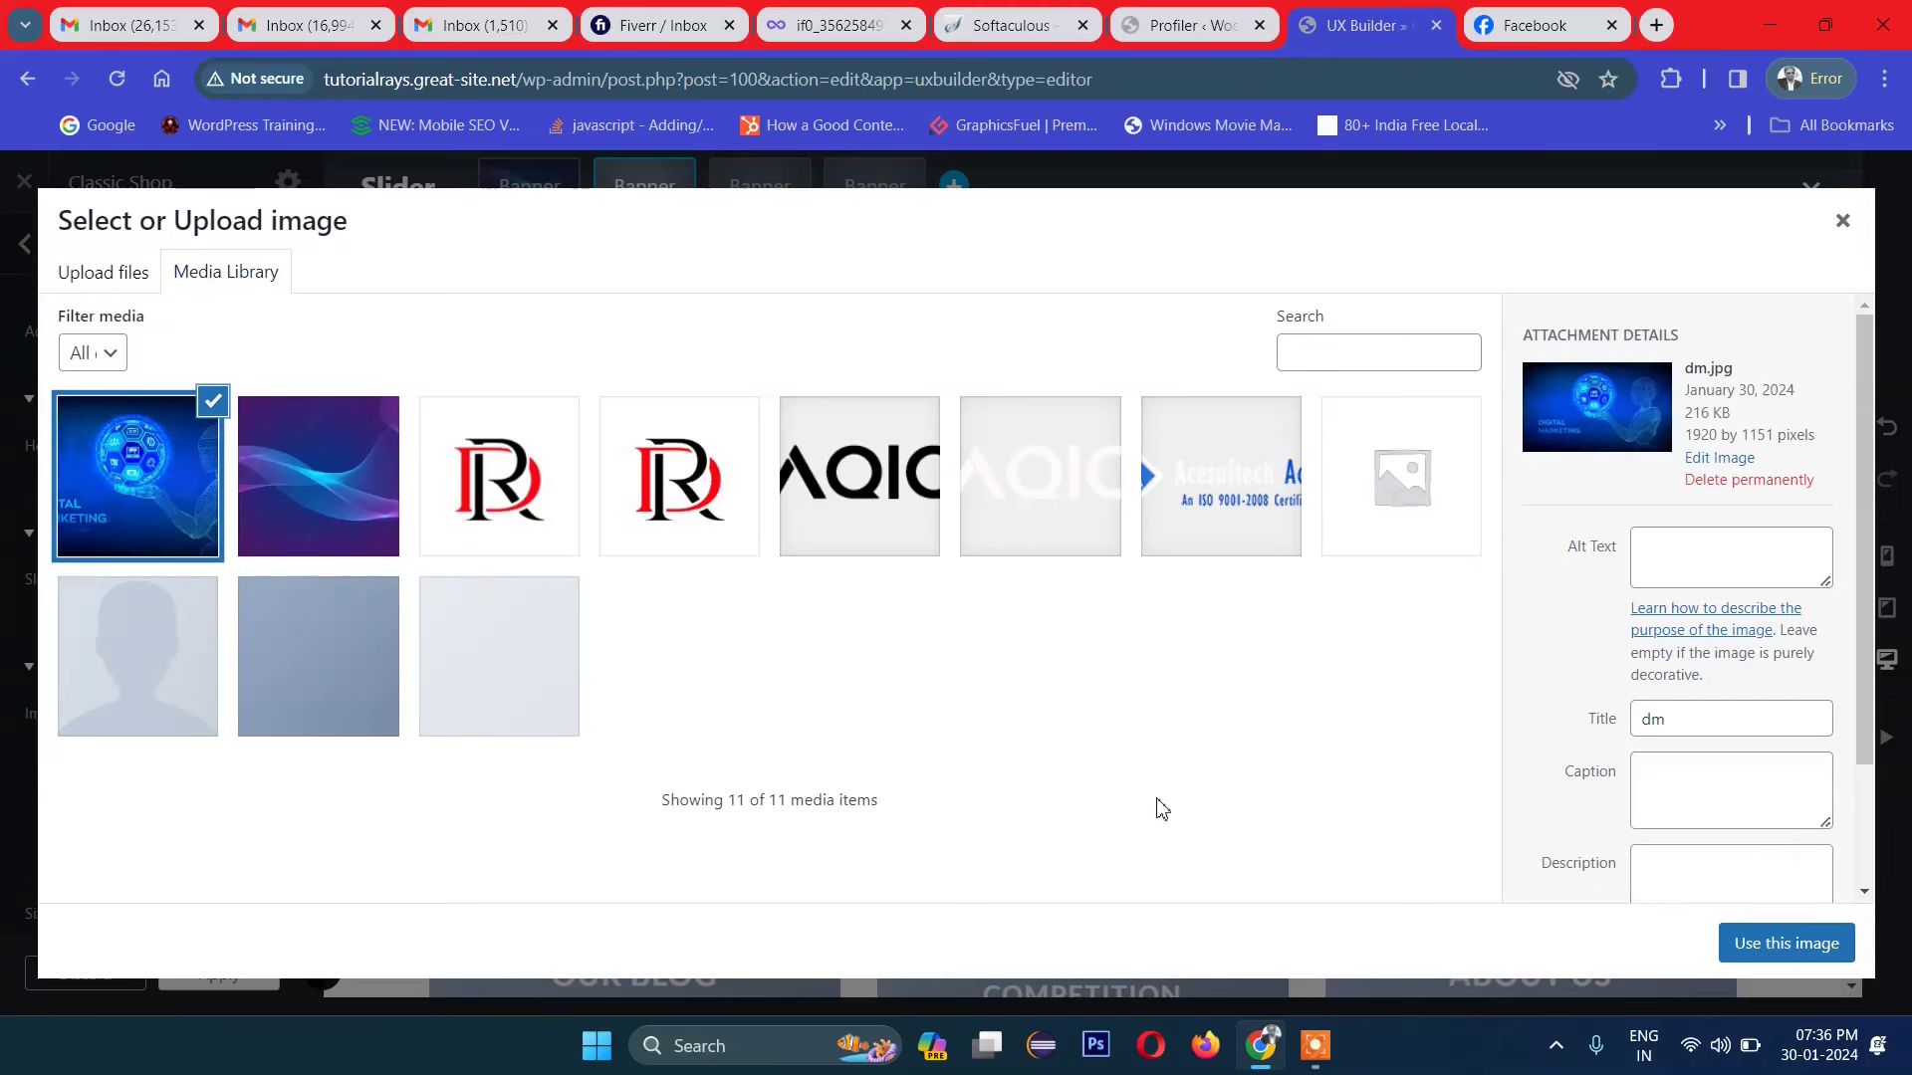
left_click(1782, 943)
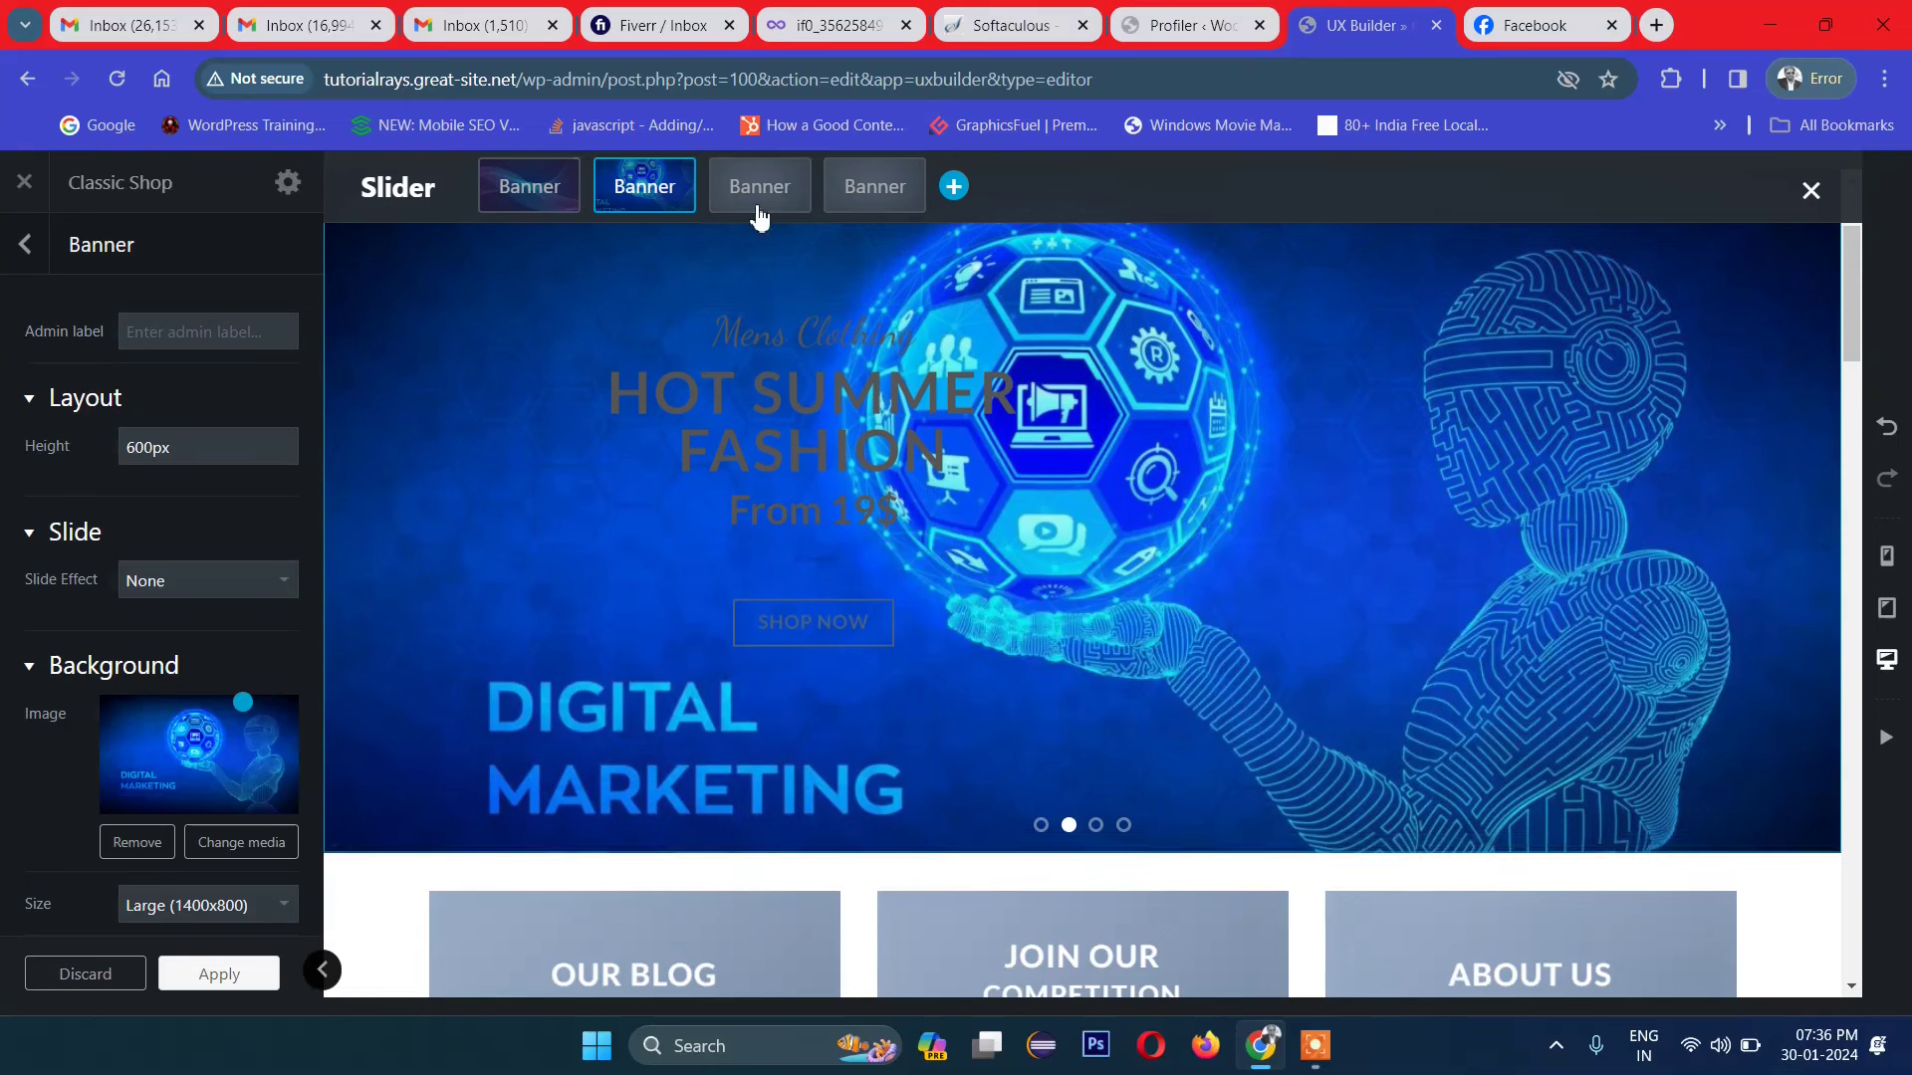
Step: Widen the HOT SUMMER FASHION text block so the heading fits one line, then open its Text color
left_click(776, 408)
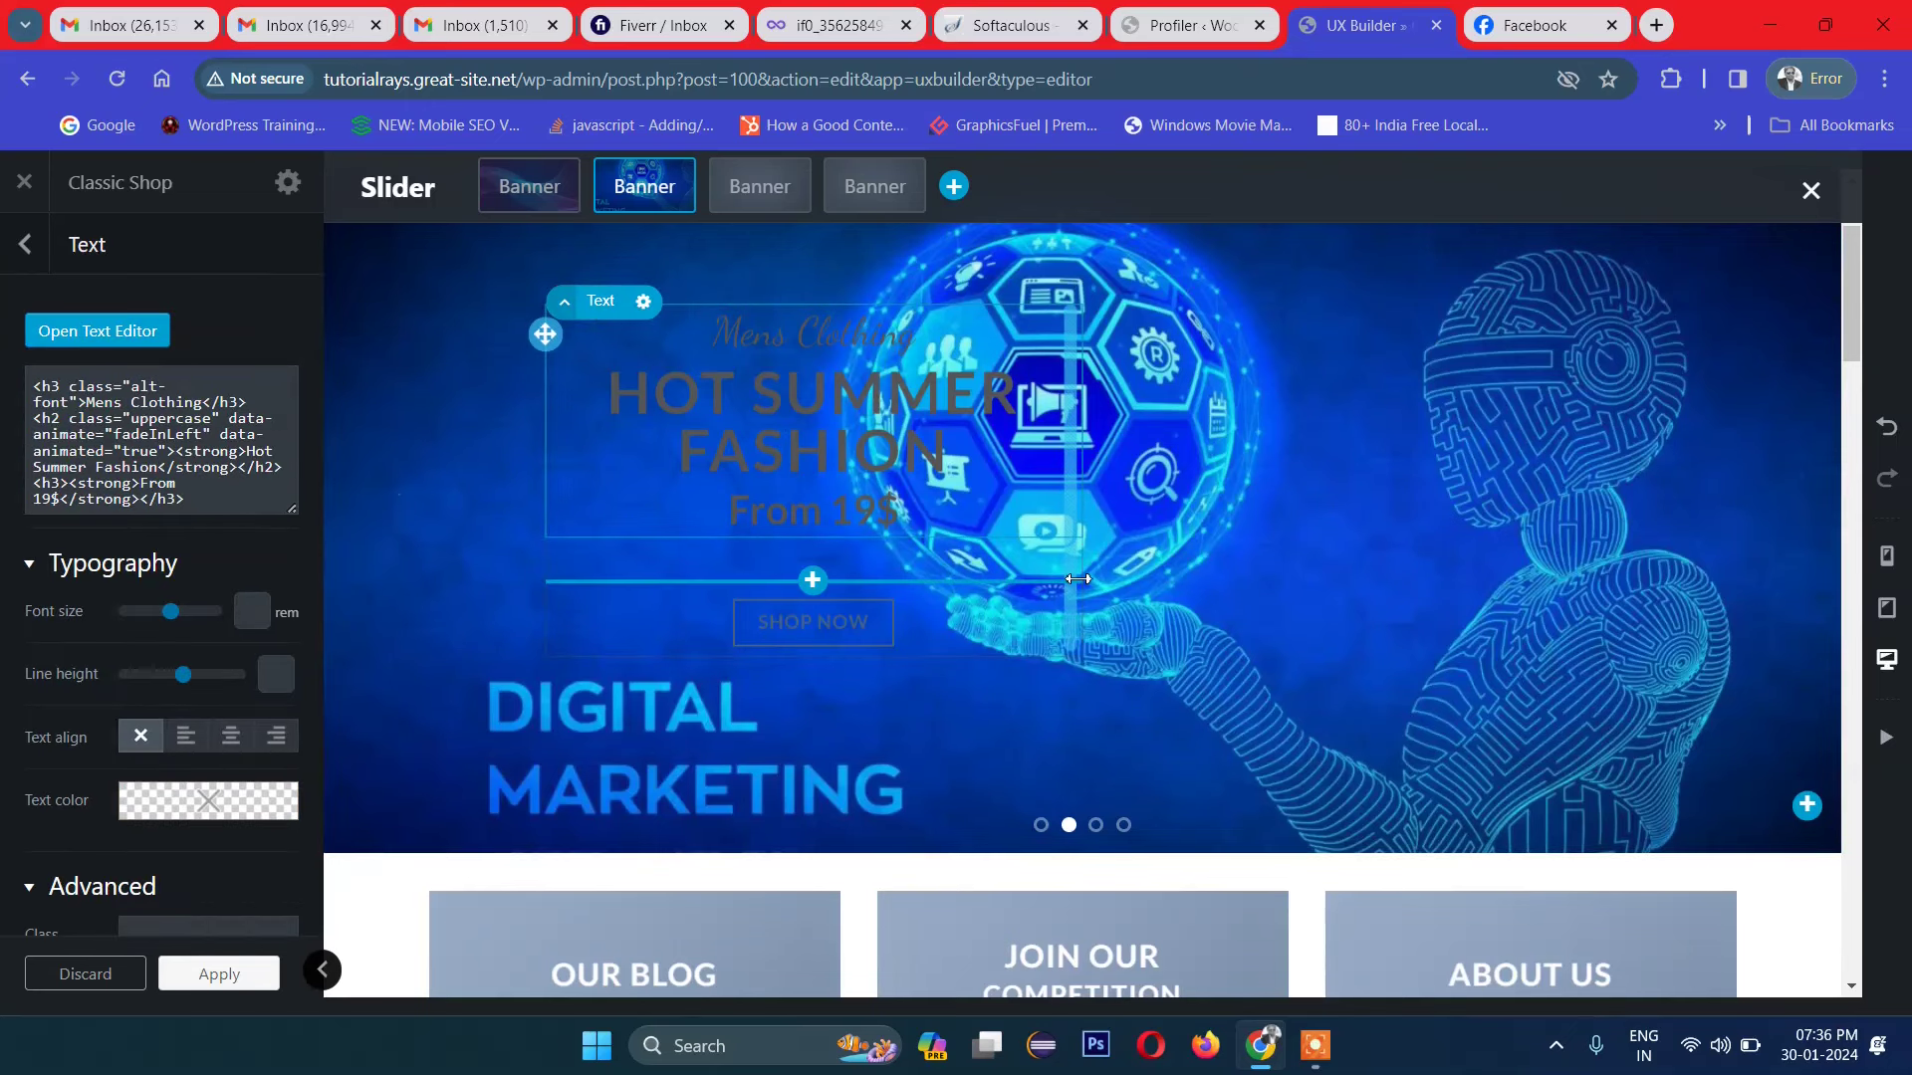
left_click_drag(1079, 575, 1265, 588)
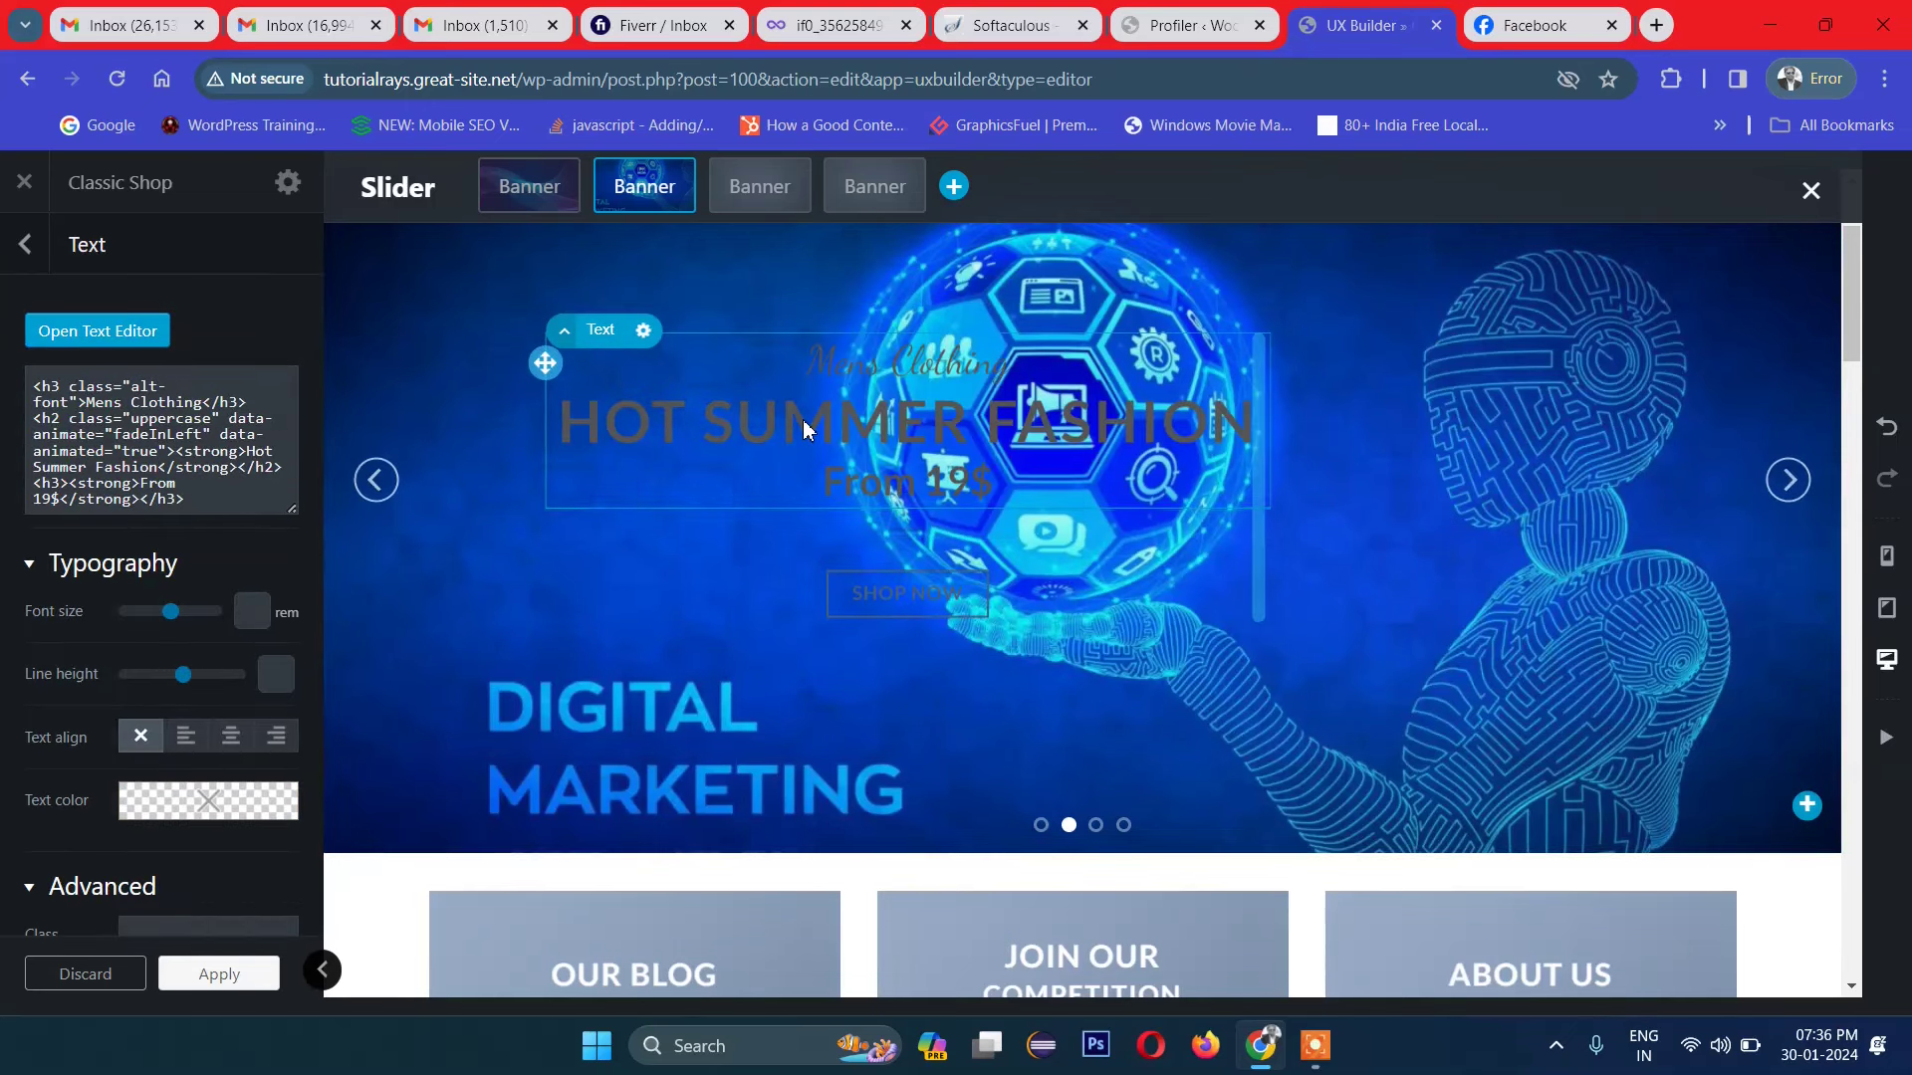
double_click(806, 428)
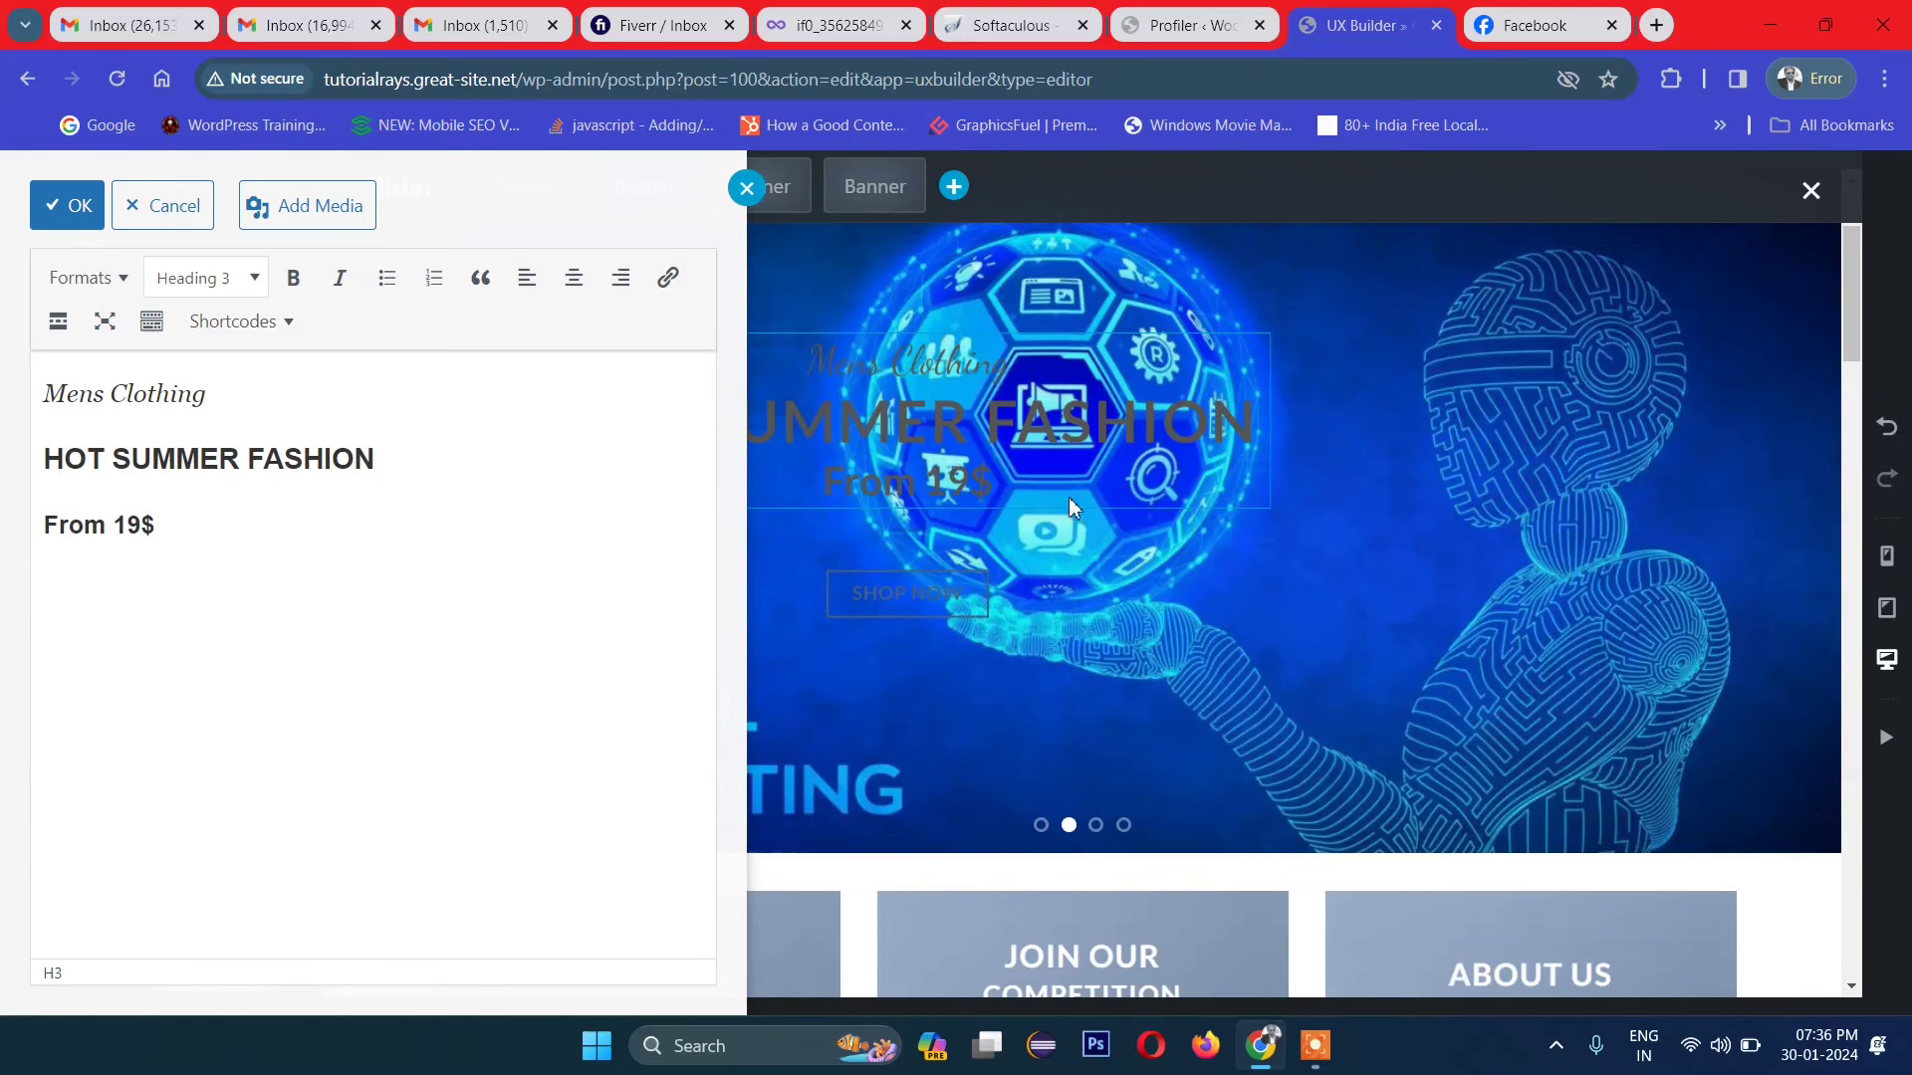
left_click(996, 488)
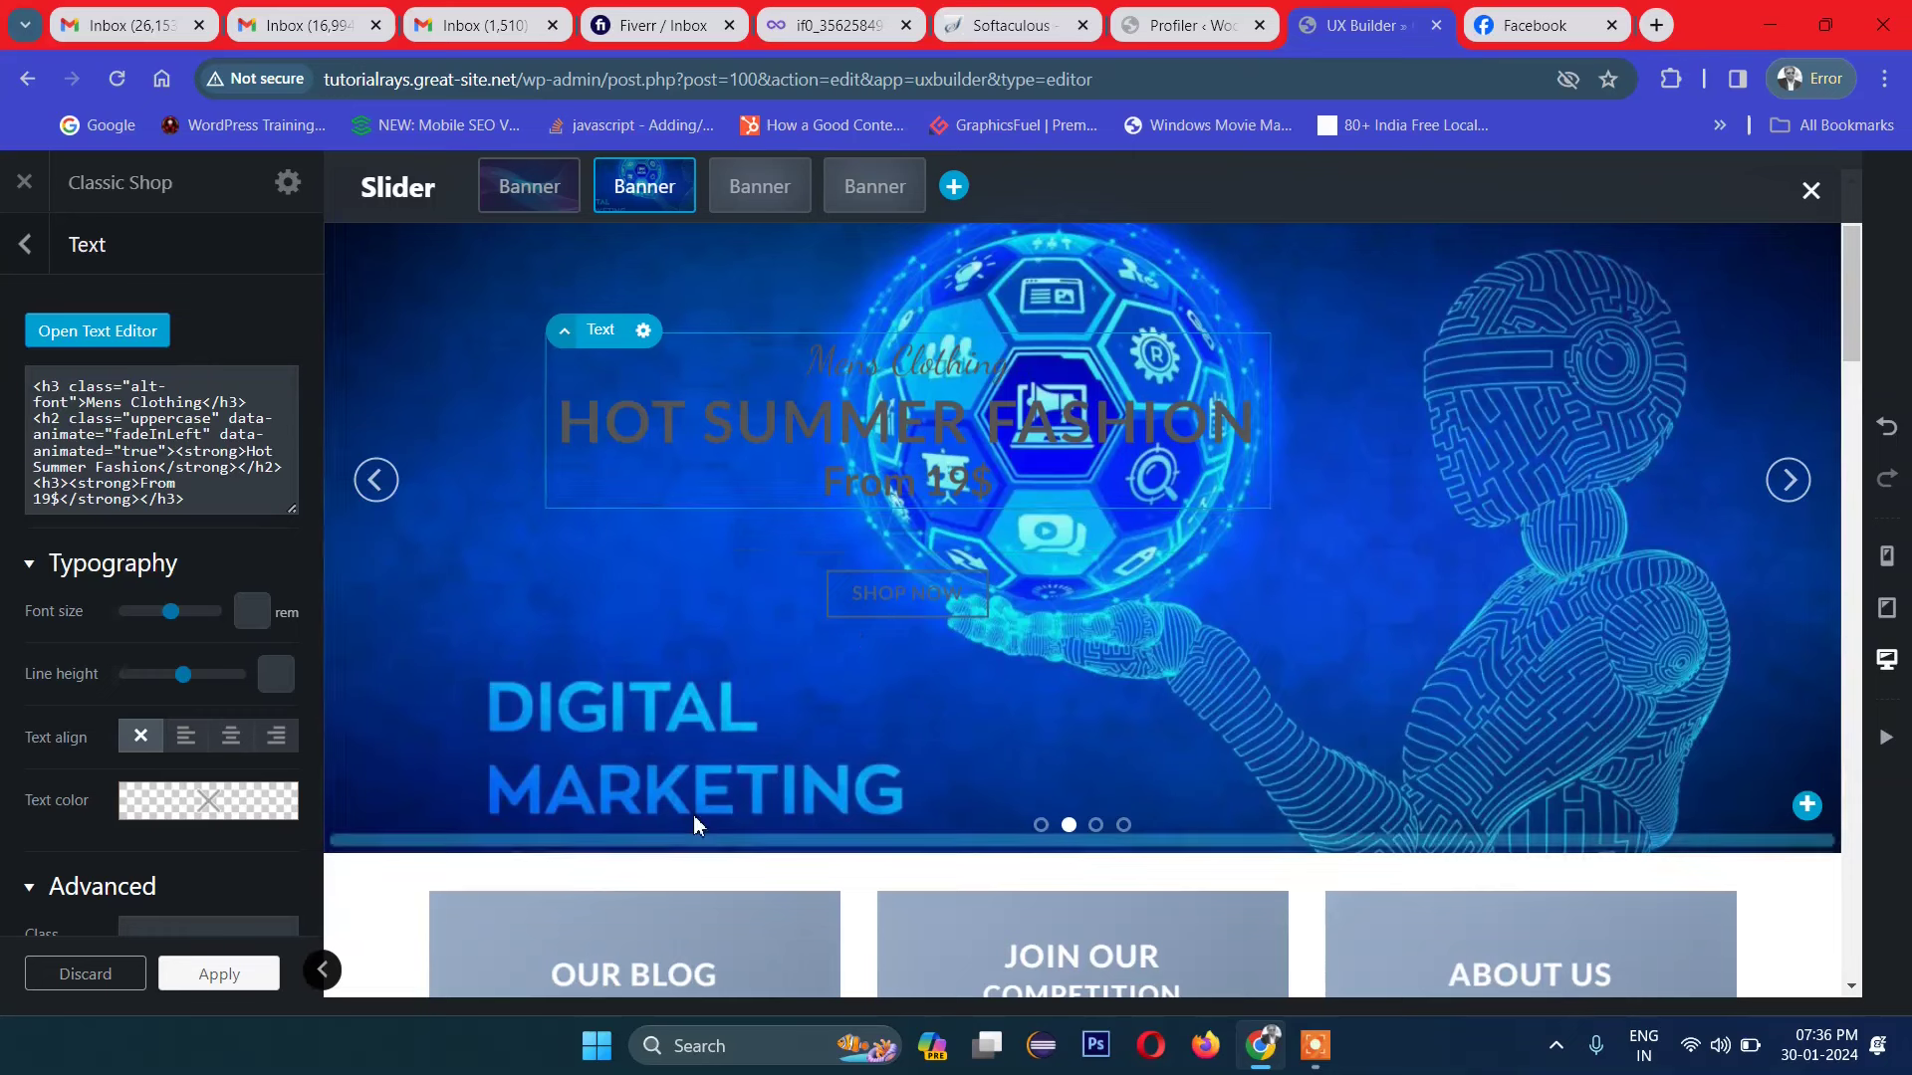
left_click(197, 817)
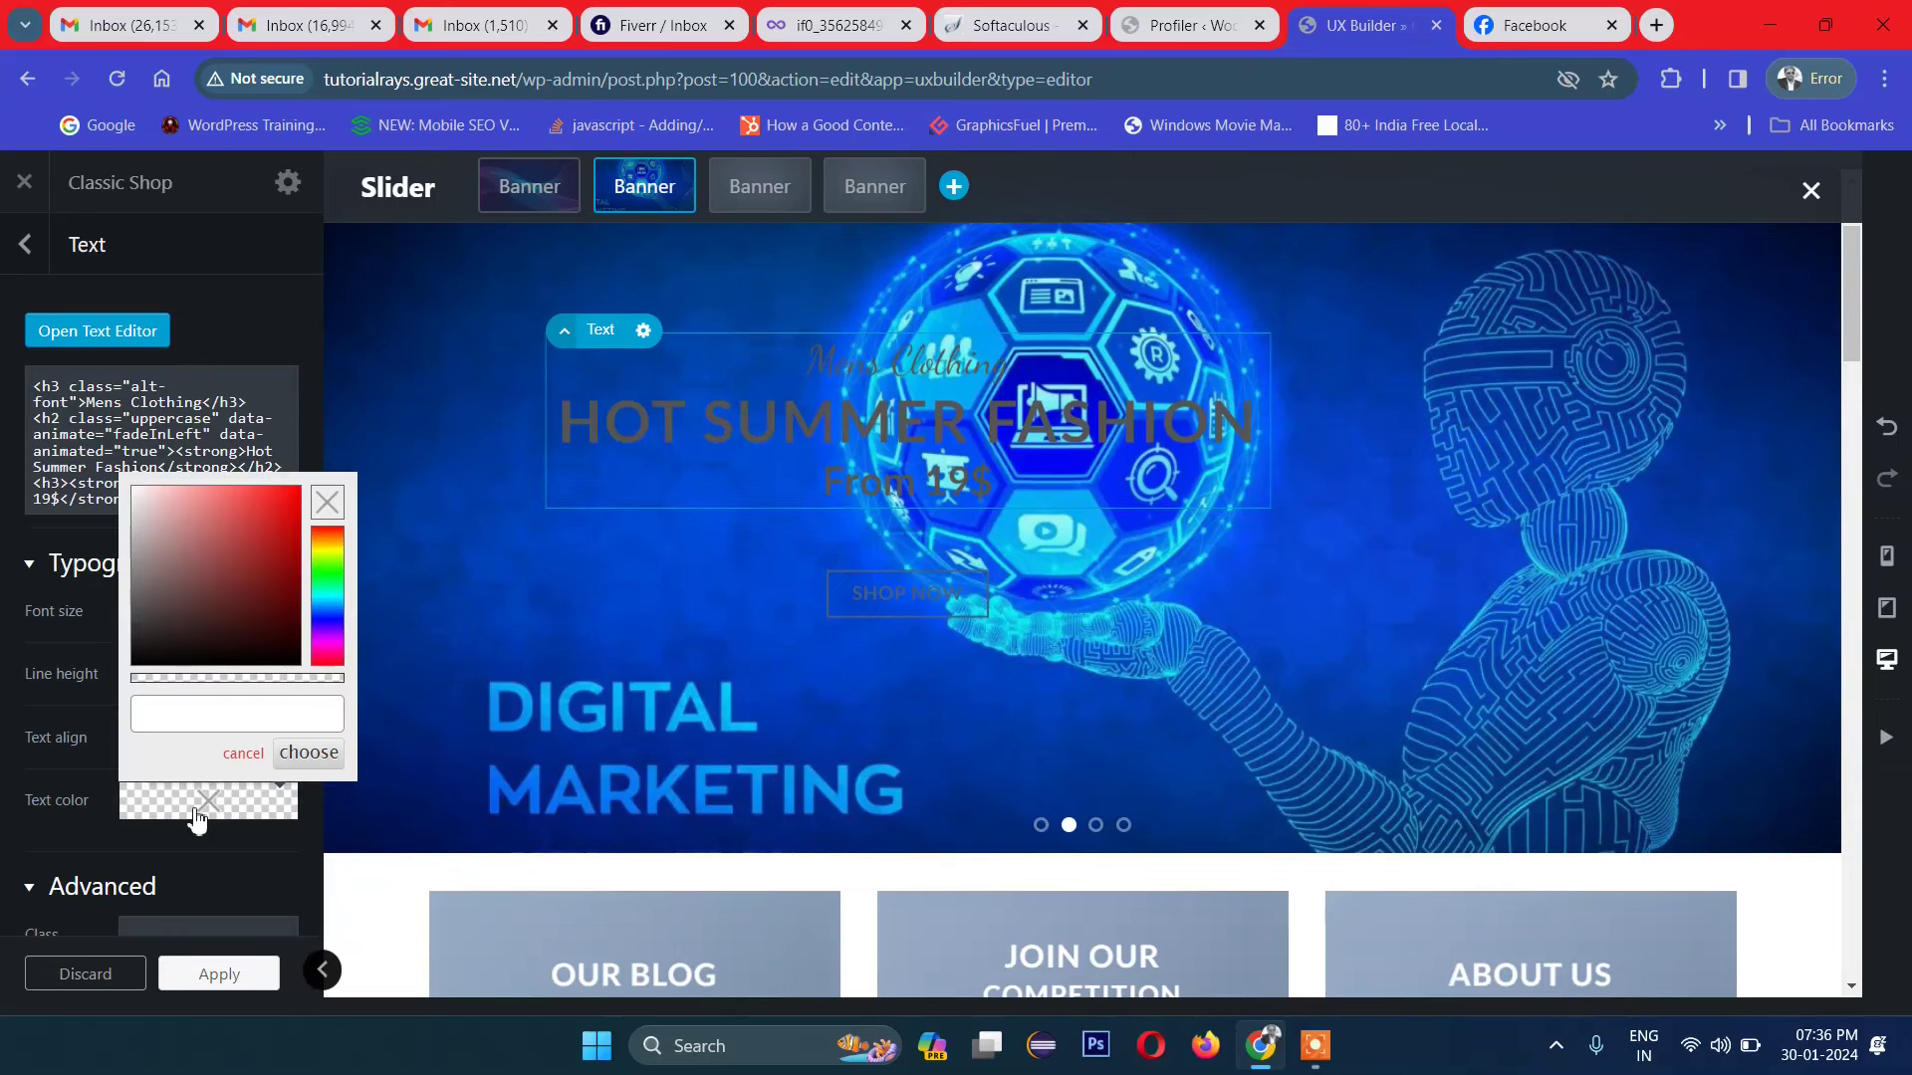
Step: Try yellow, white and black text colours and move the text block lower on the slide
left_click(327, 545)
left_click(279, 487)
mouse_move(284, 497)
left_mouse_down()
mouse_move(150, 490)
mouse_move(90, 443)
left_mouse_up()
left_click_drag(148, 575, 137, 687)
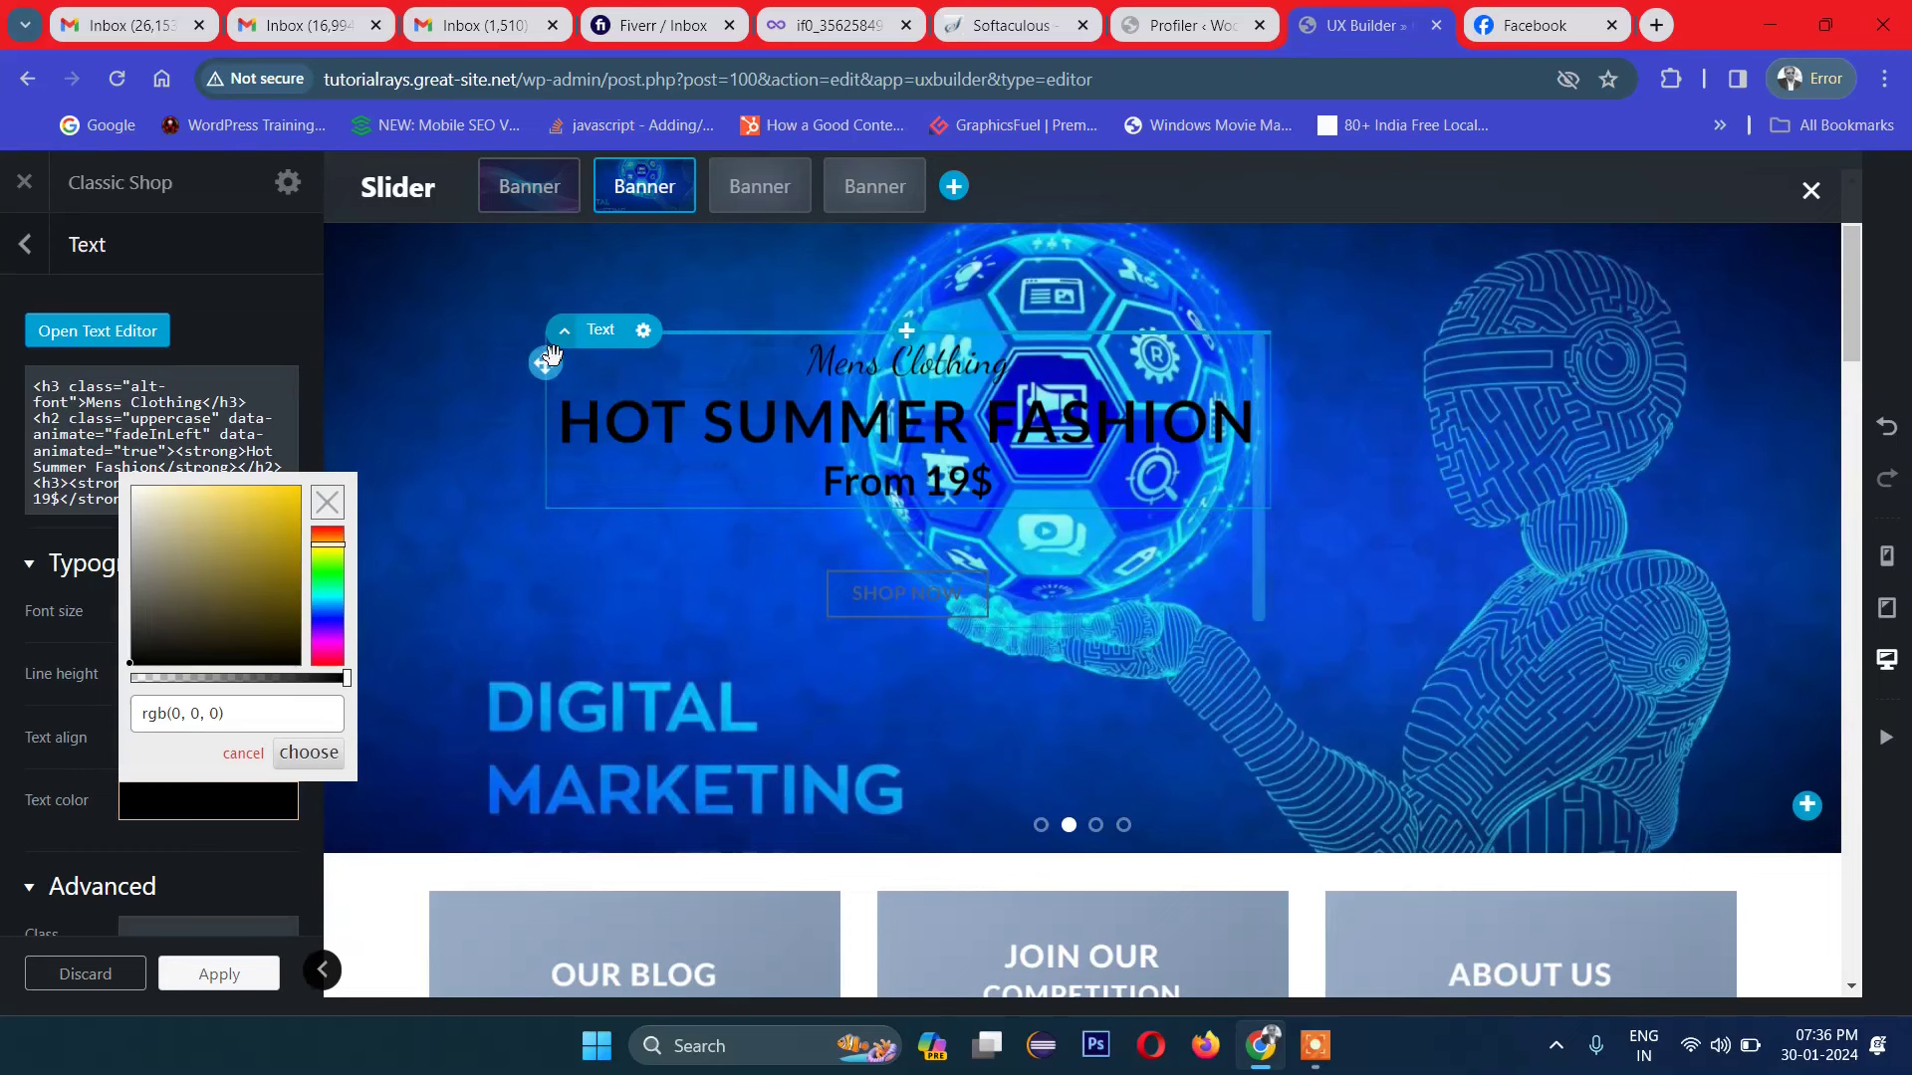
left_click_drag(544, 363, 457, 517)
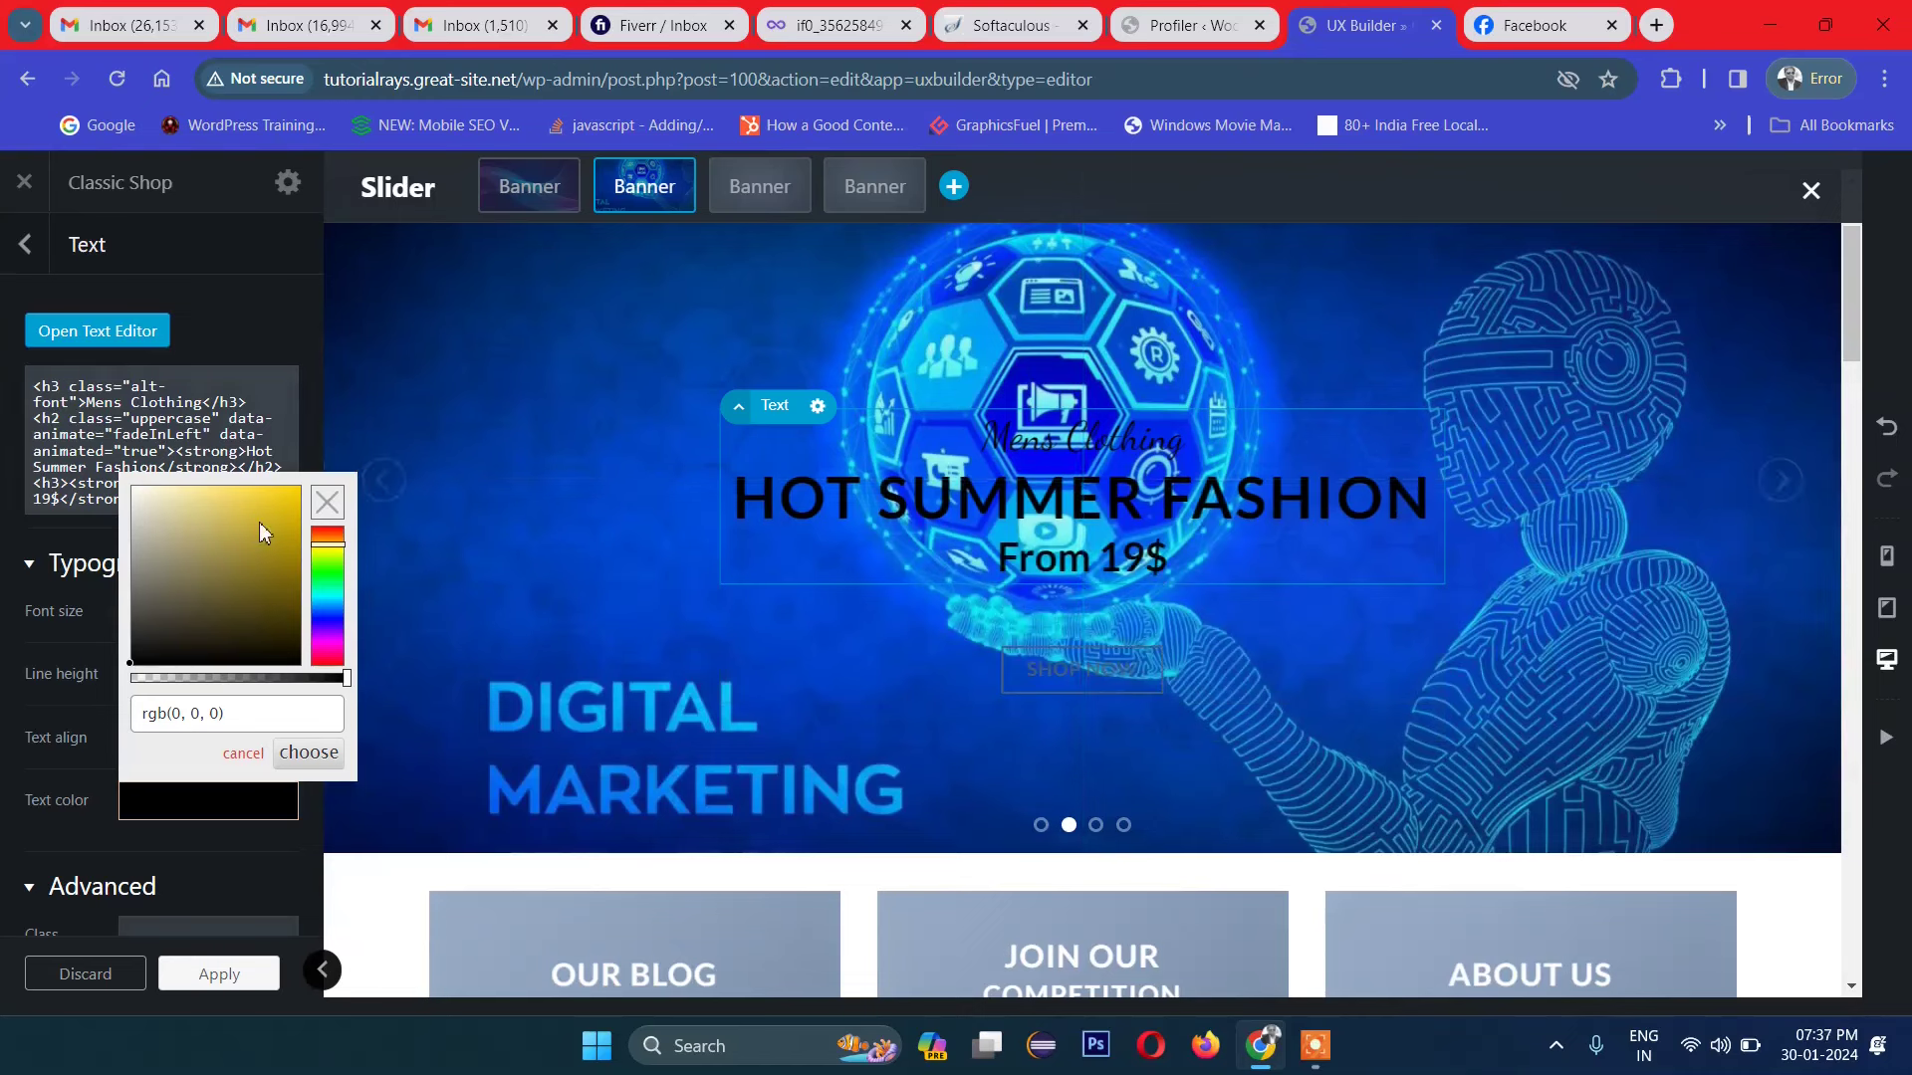
Step: Settle on a near-white text colour for the second banner's text
left_click(294, 487)
left_click_drag(186, 525, 114, 468)
left_click(90, 438)
left_click(97, 330)
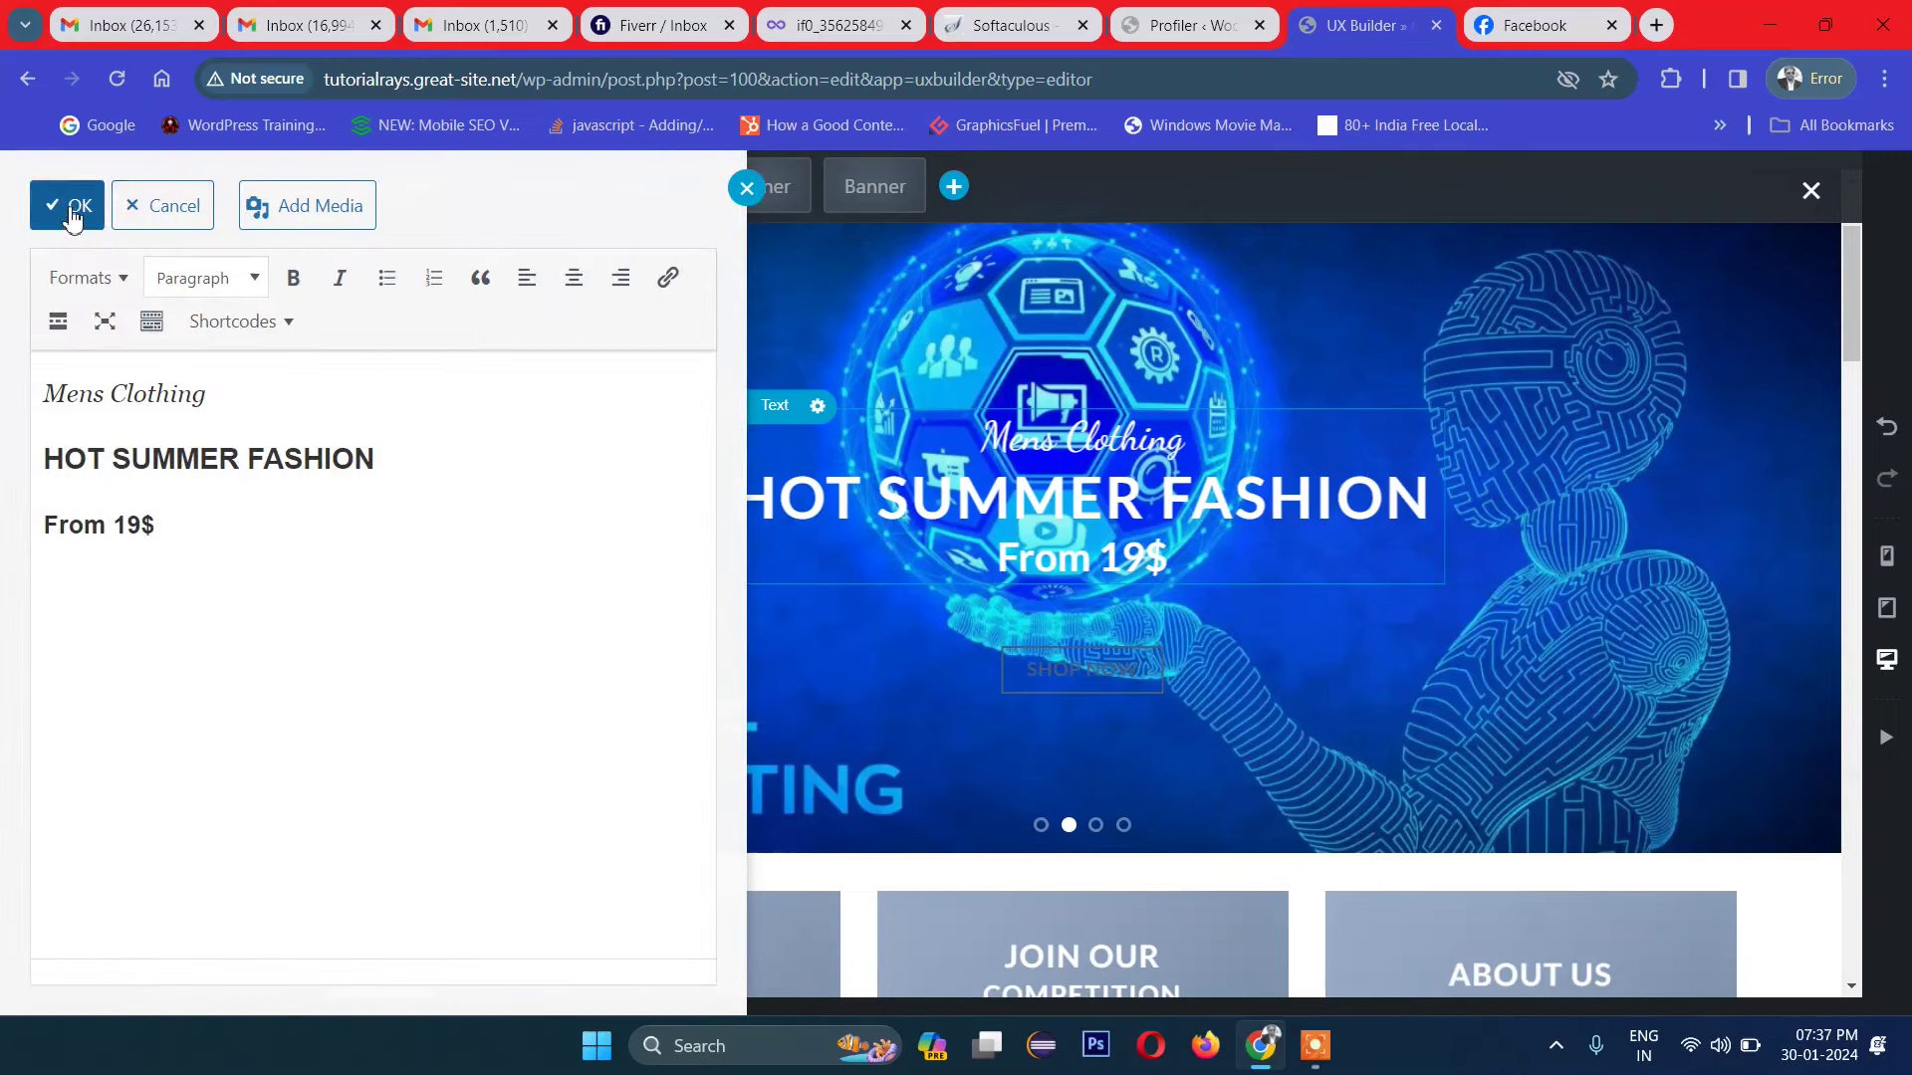
left_click(67, 205)
left_click(236, 818)
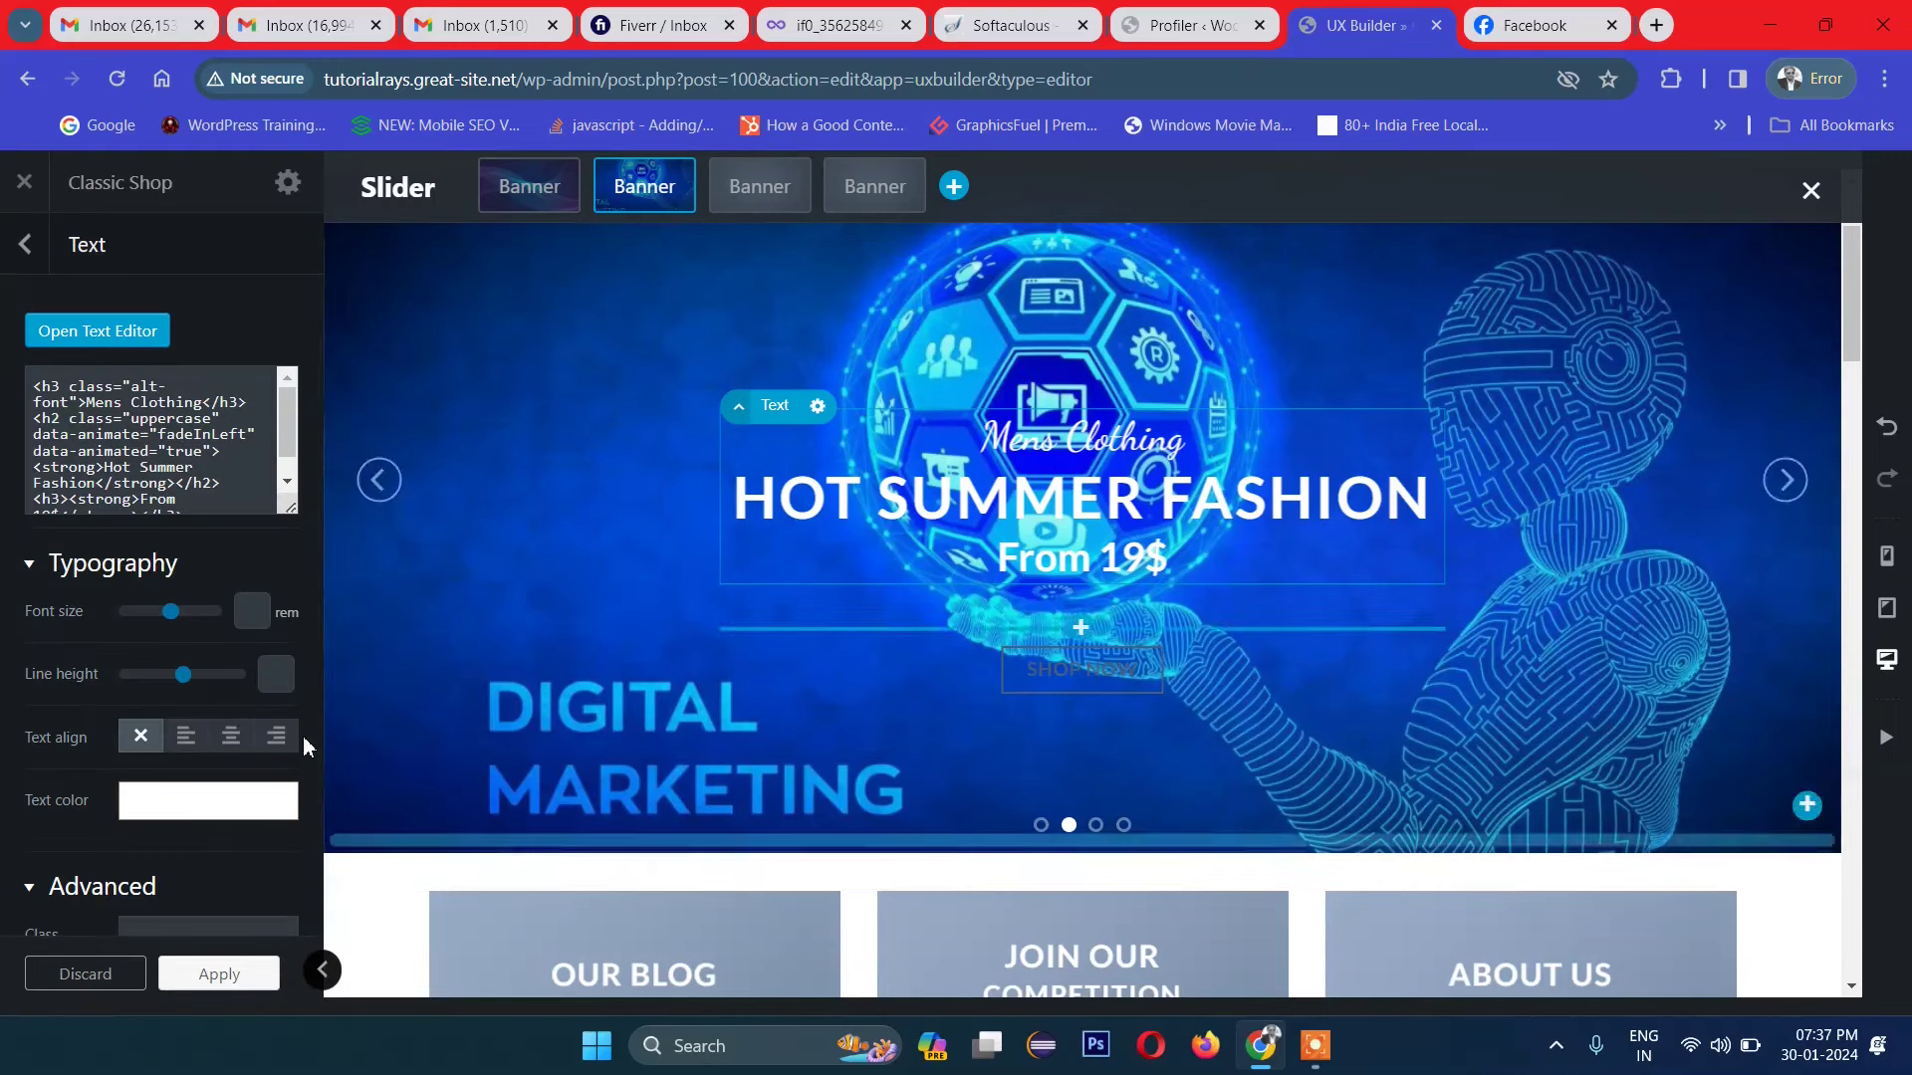
Step: Right-align the banner text, with font size 1.7 rem and line height 1.55
left_click(186, 742)
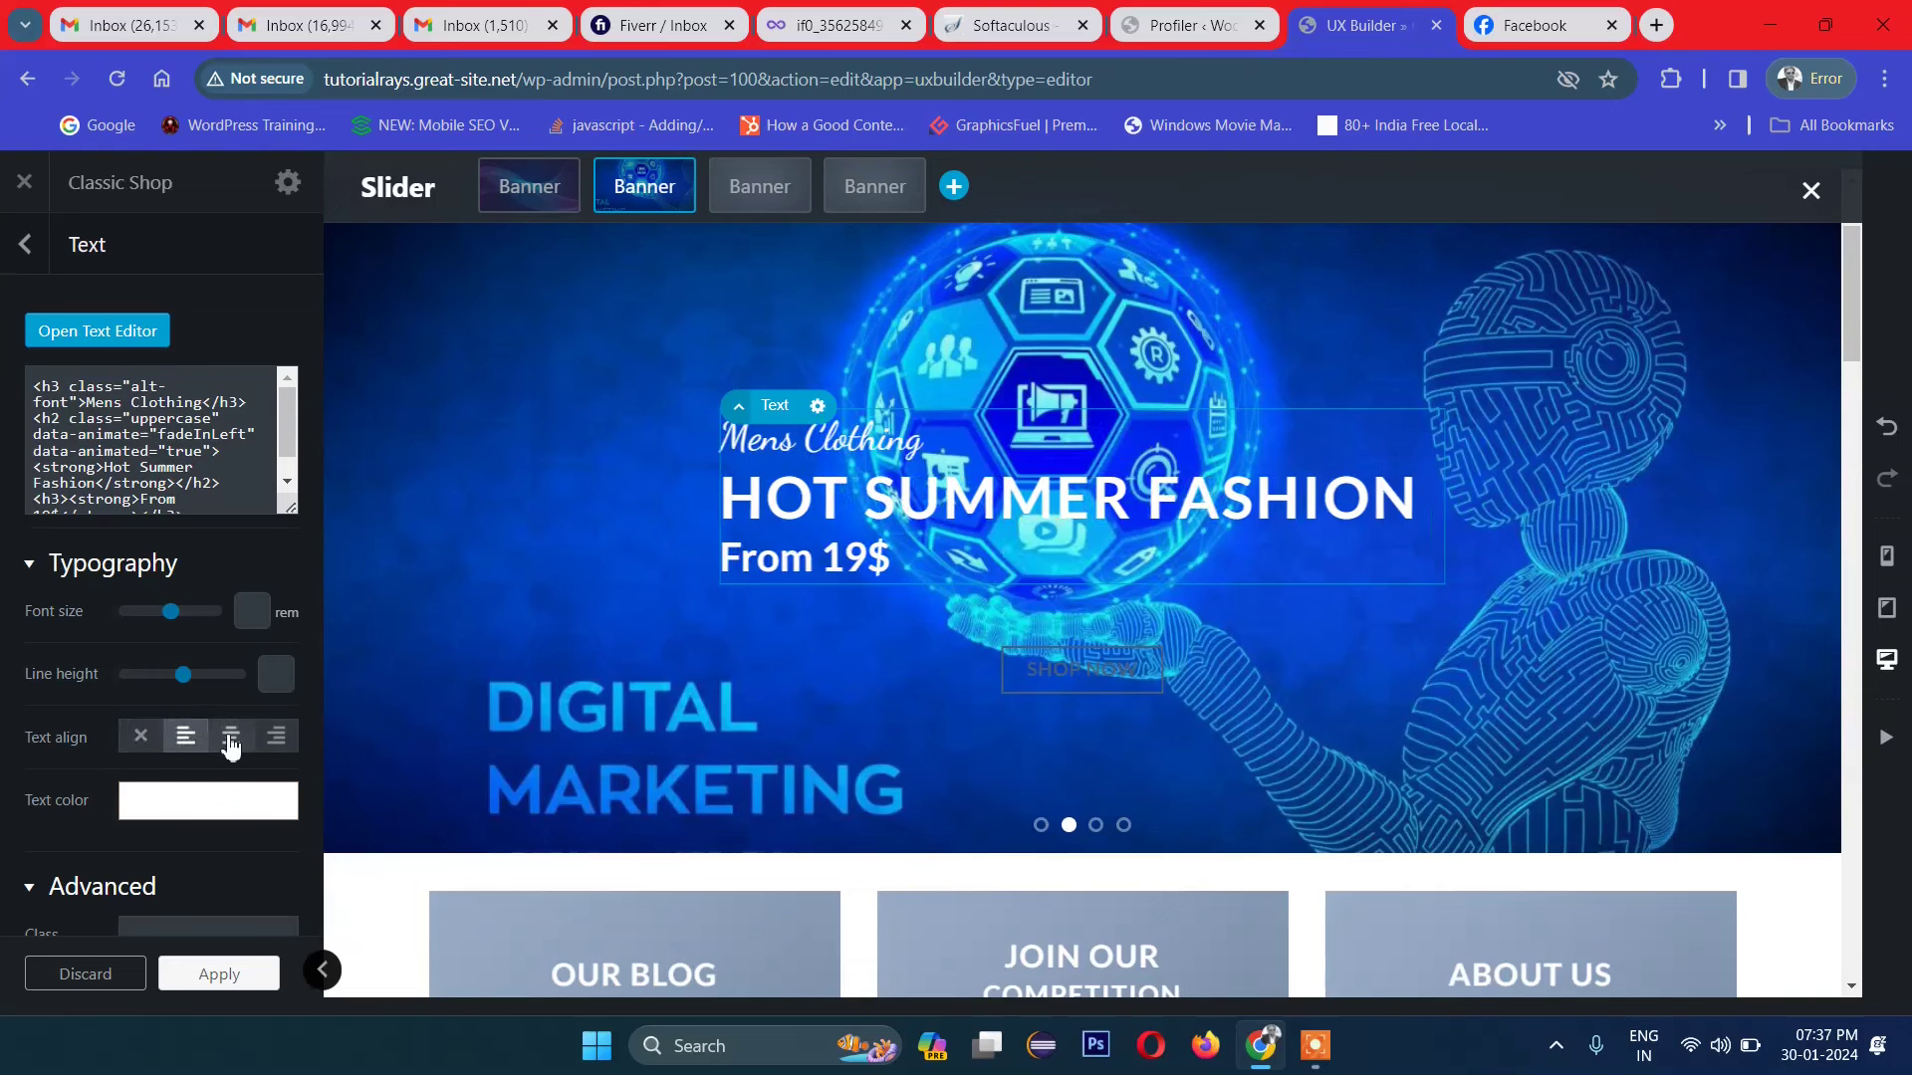
left_click(231, 742)
left_click(276, 738)
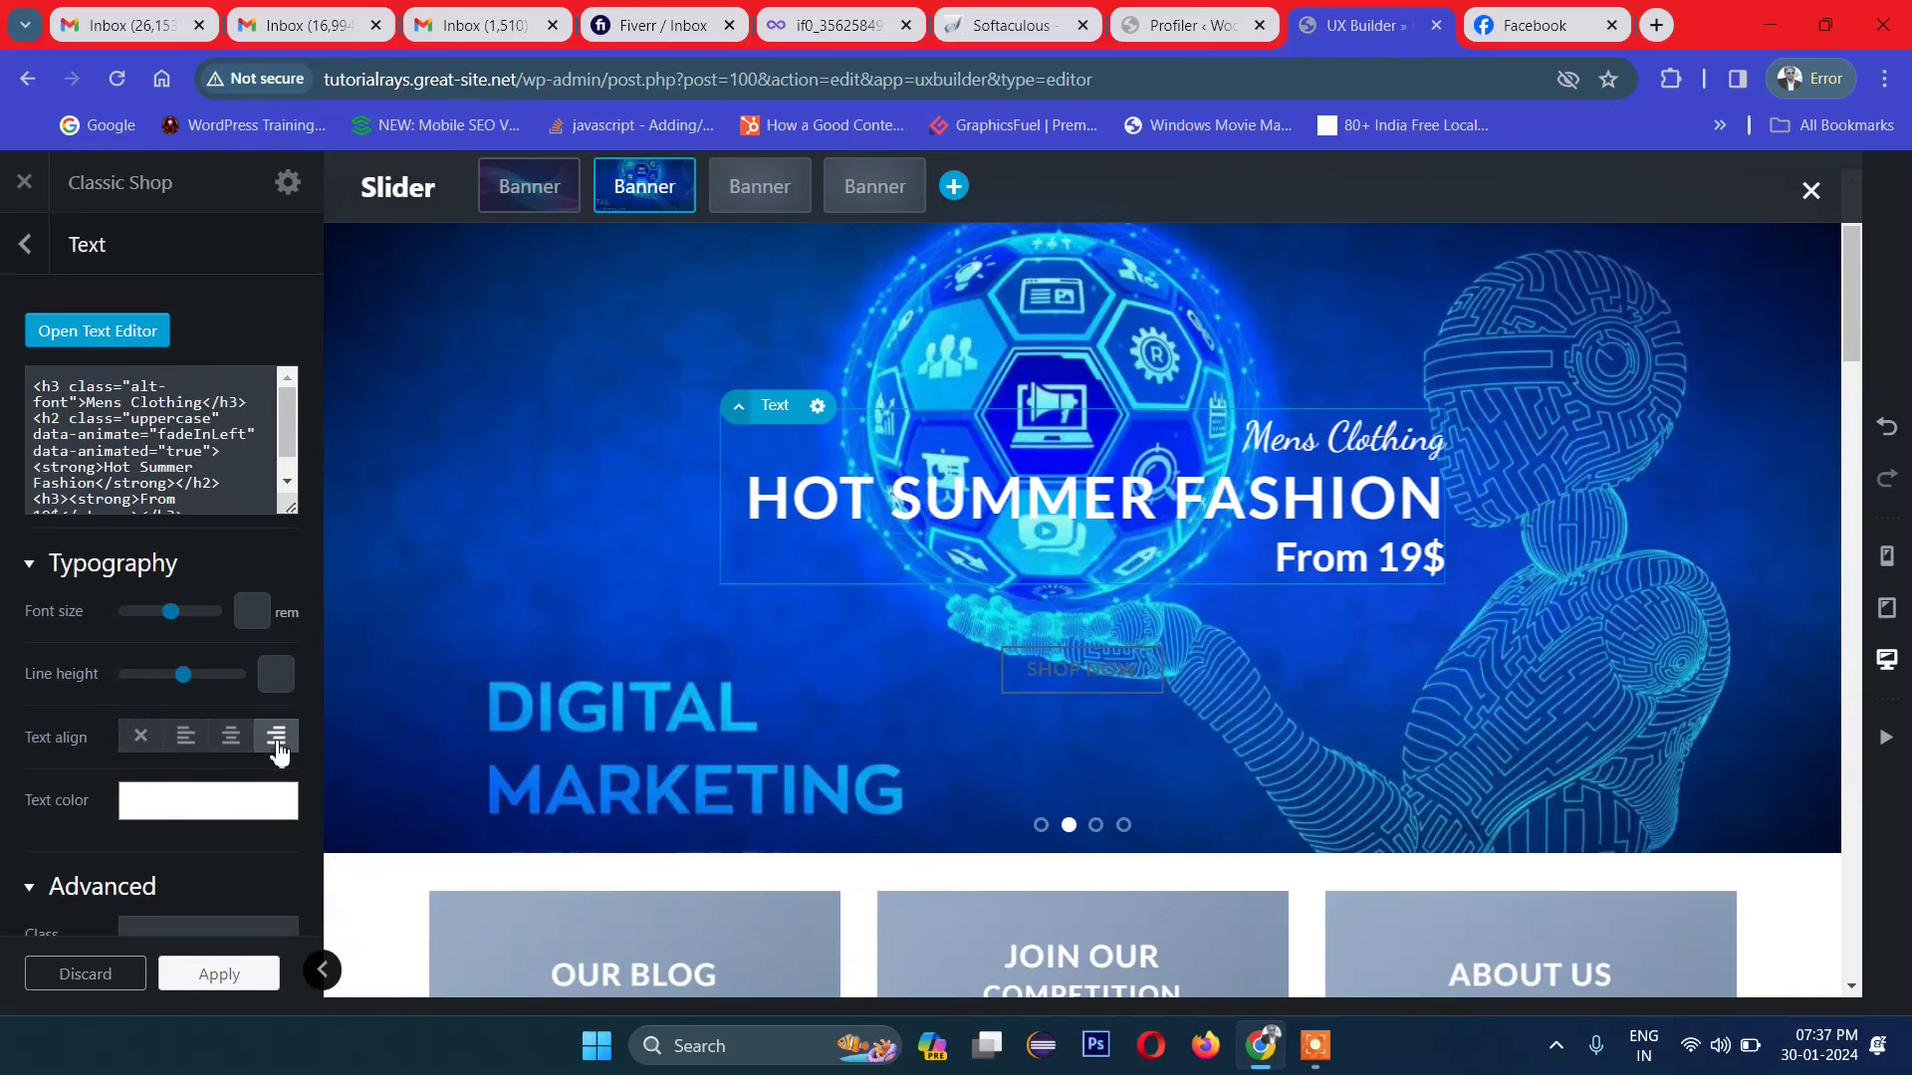
left_click_drag(175, 620, 159, 618)
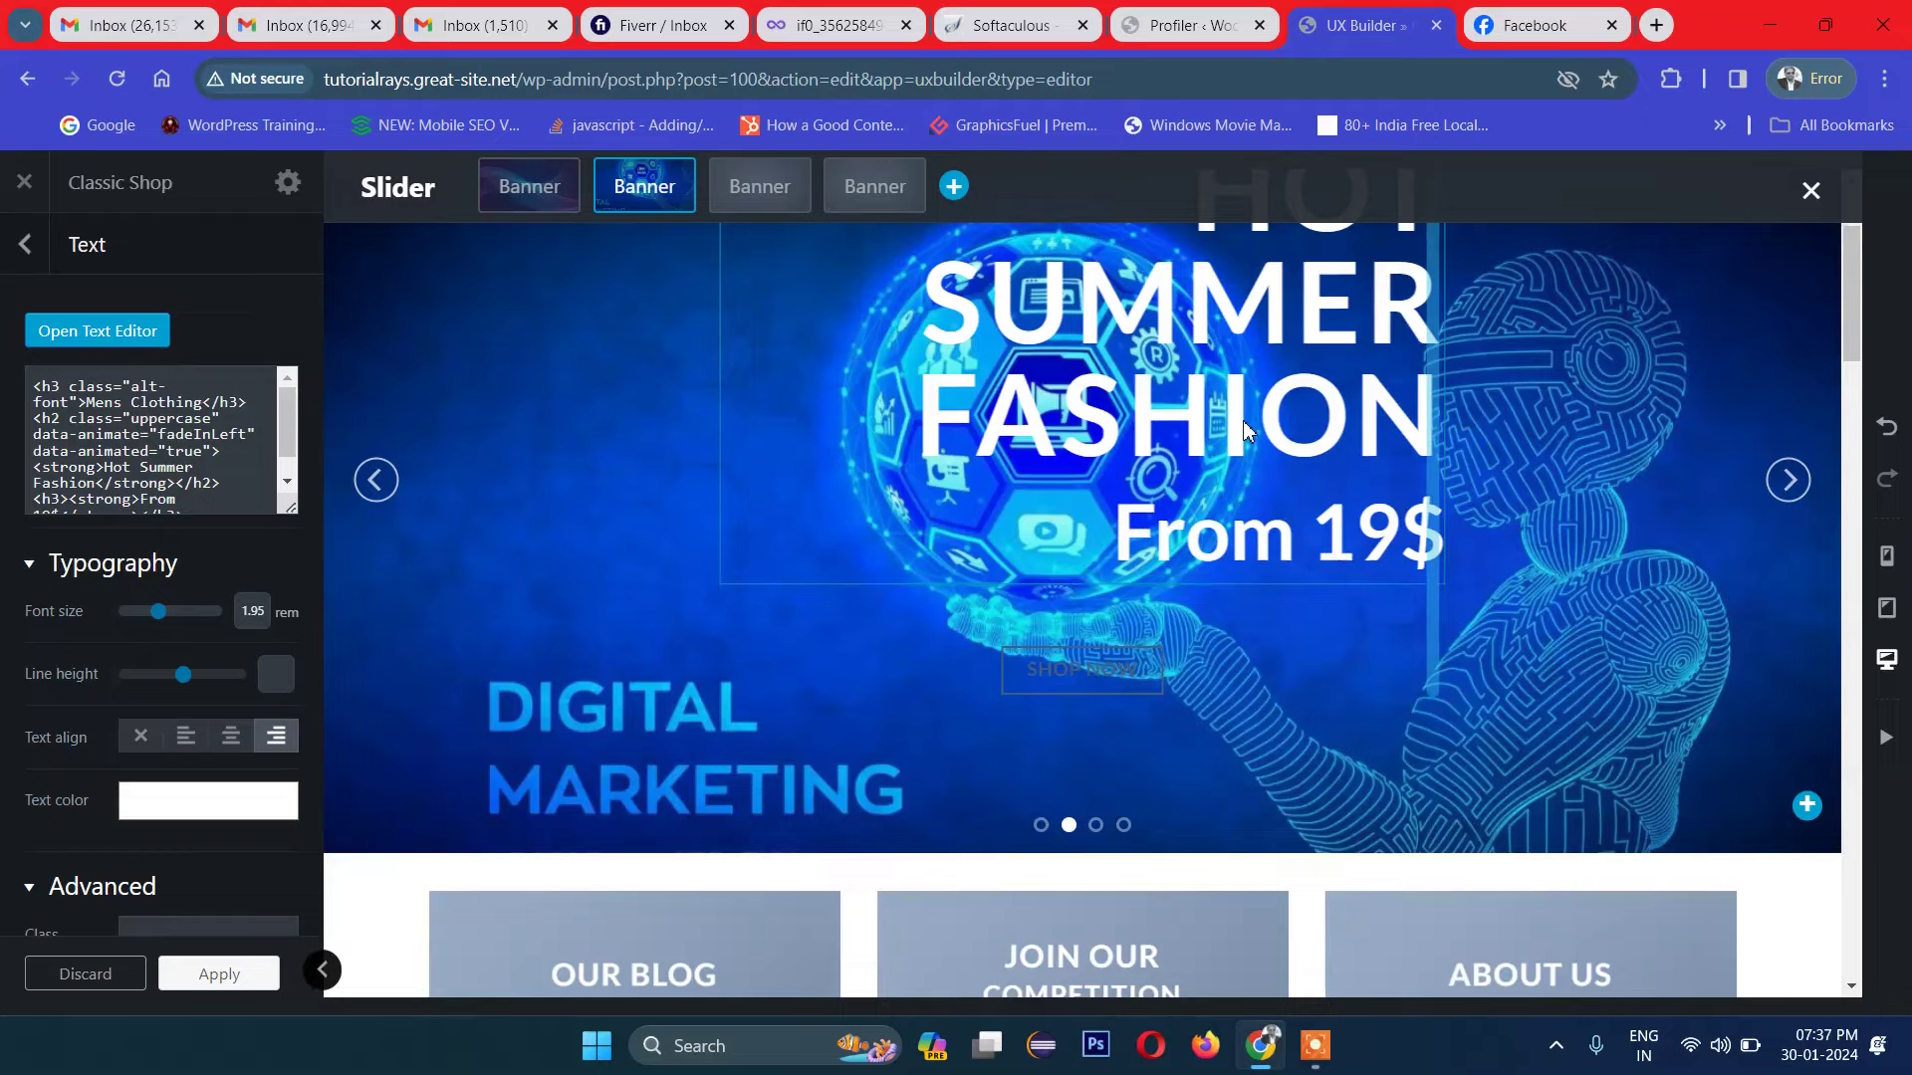
scroll(992, 306, "up", 2)
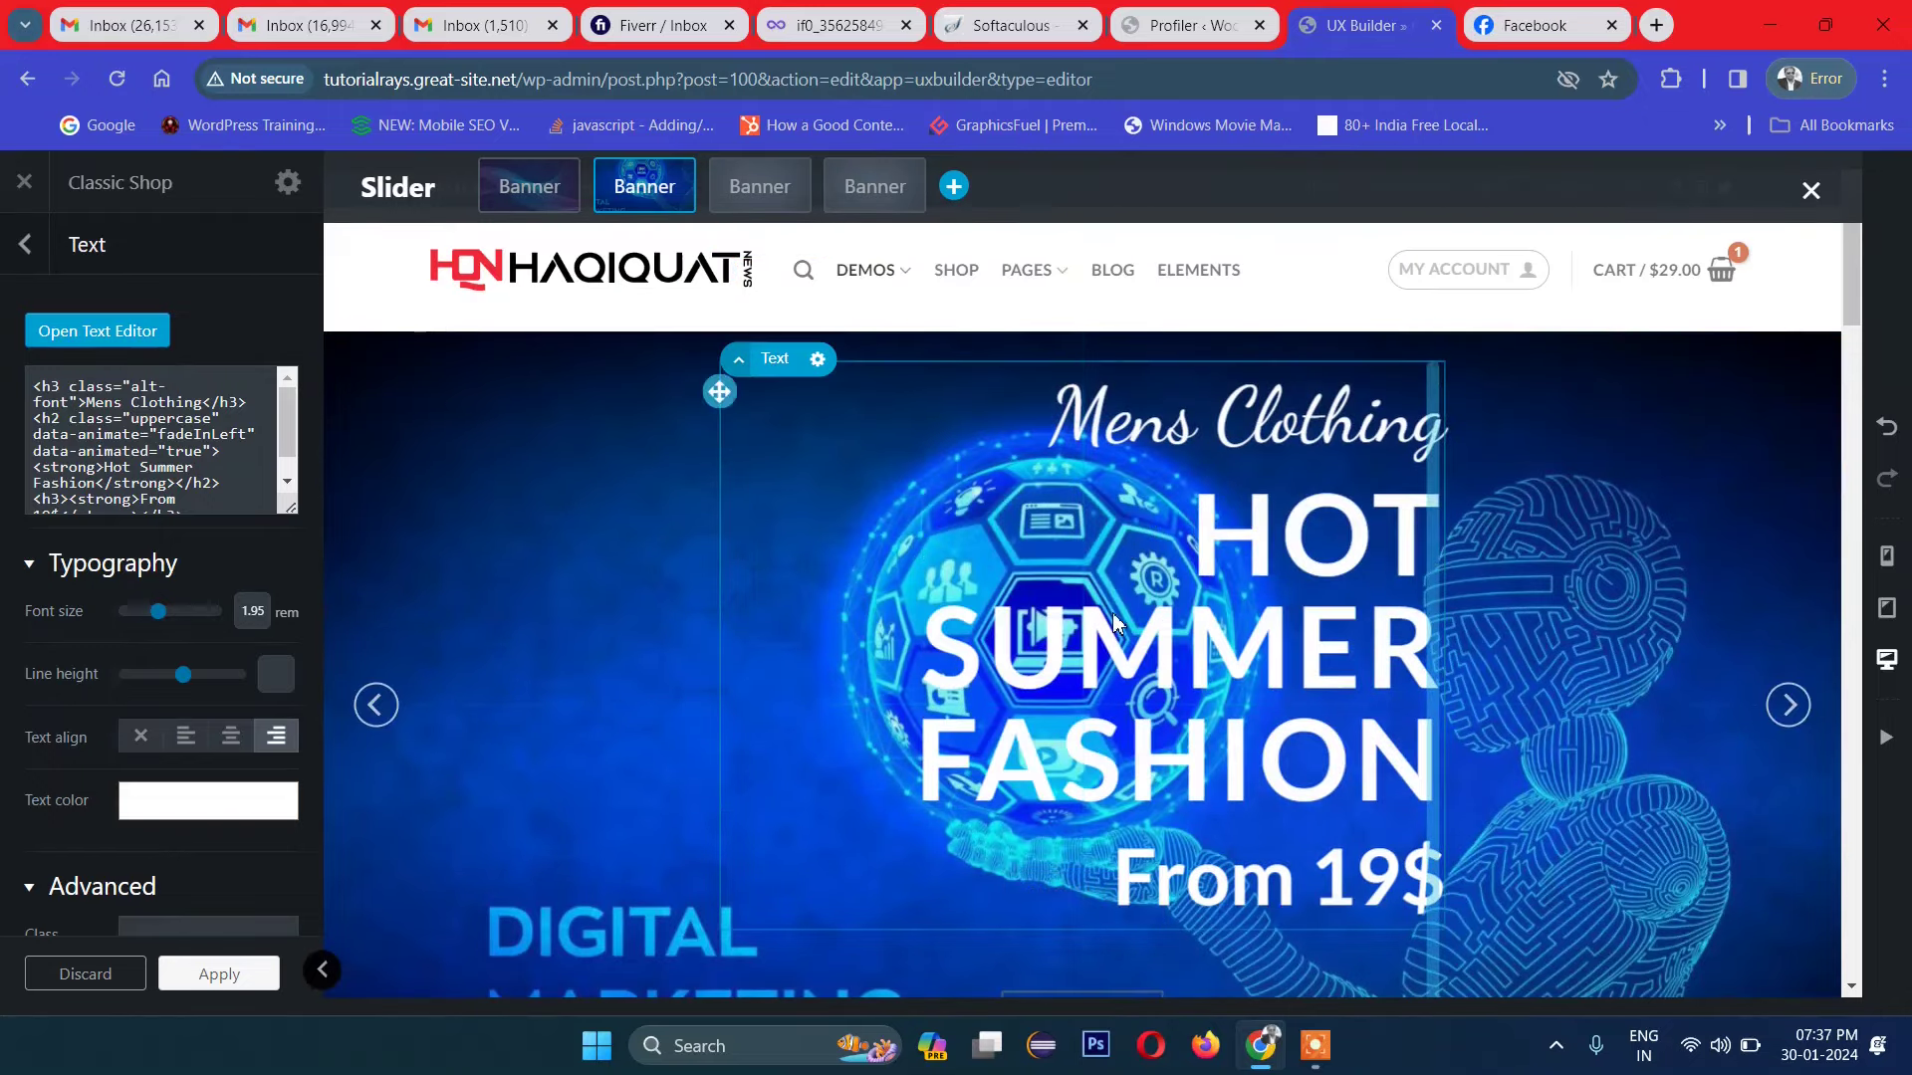
left_click_drag(184, 689, 171, 697)
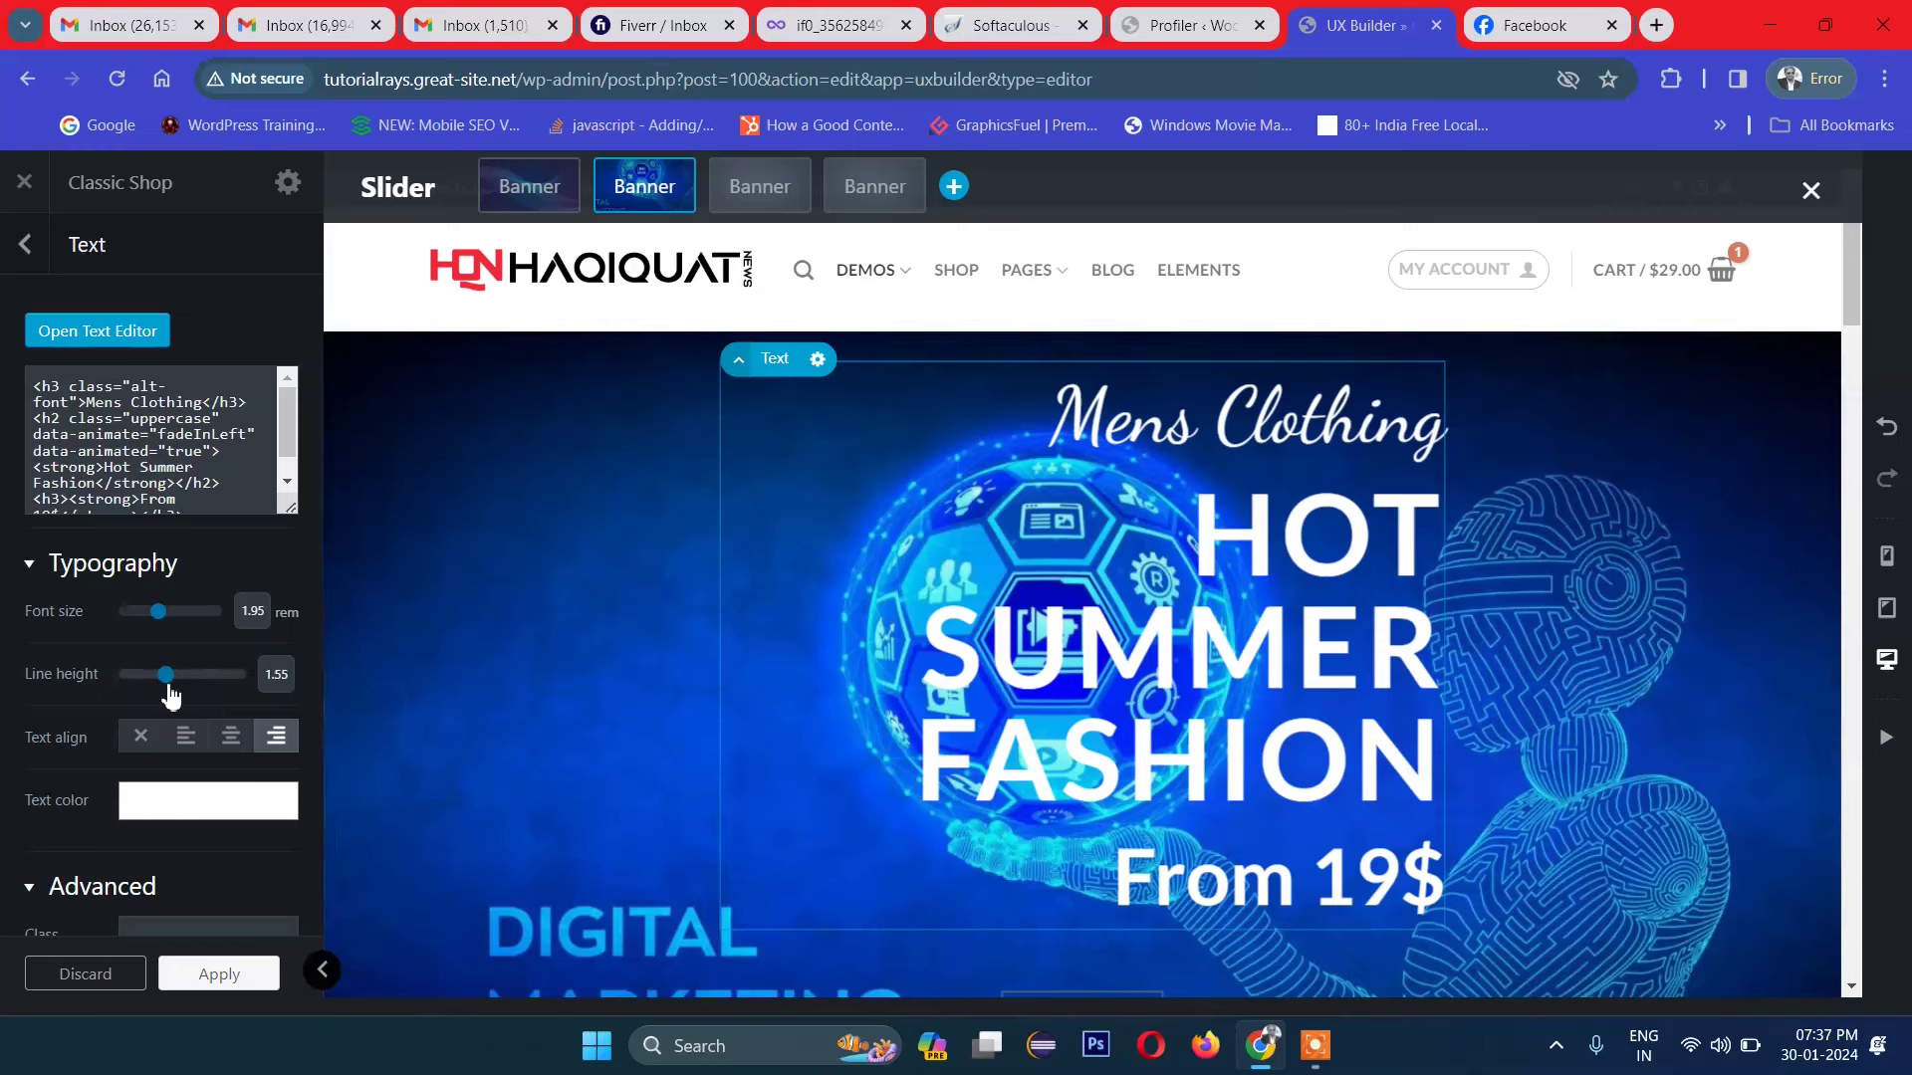
left_click_drag(168, 630, 156, 625)
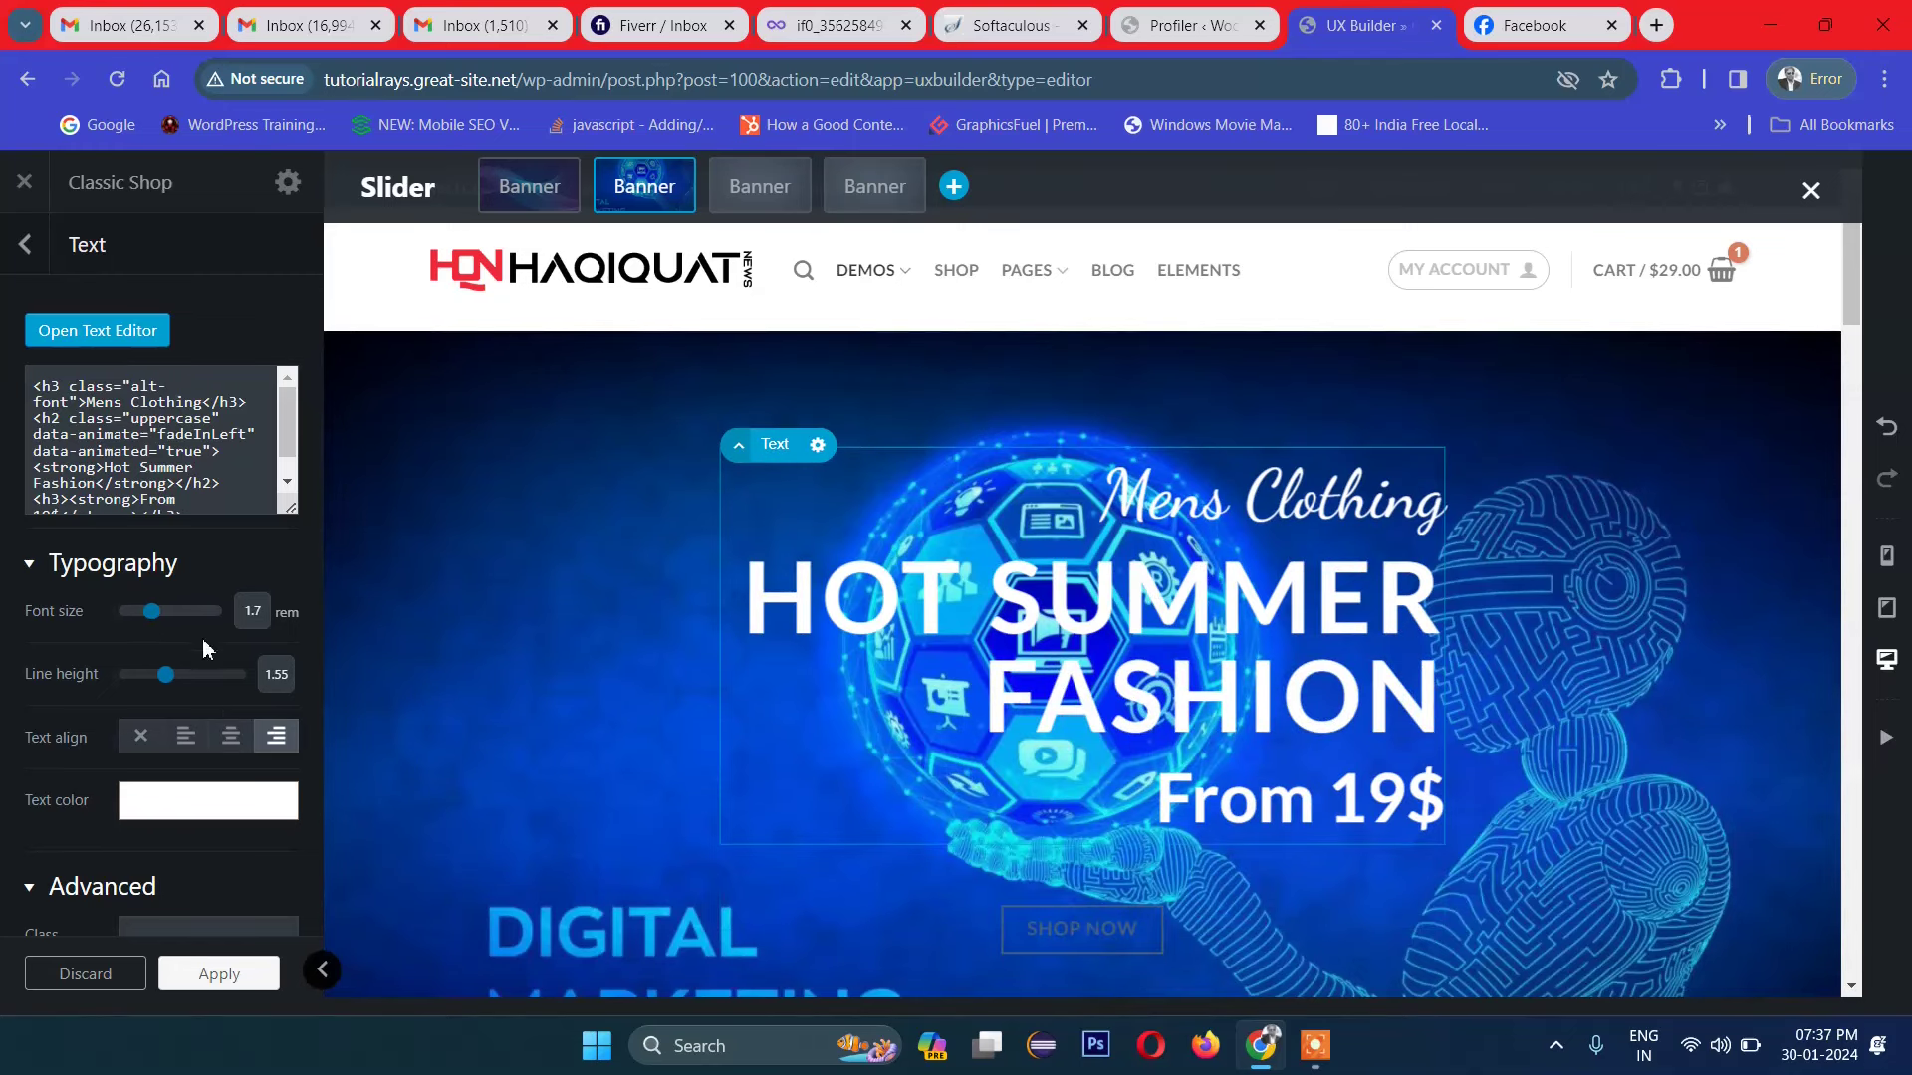
scroll(204, 641, "down", 3)
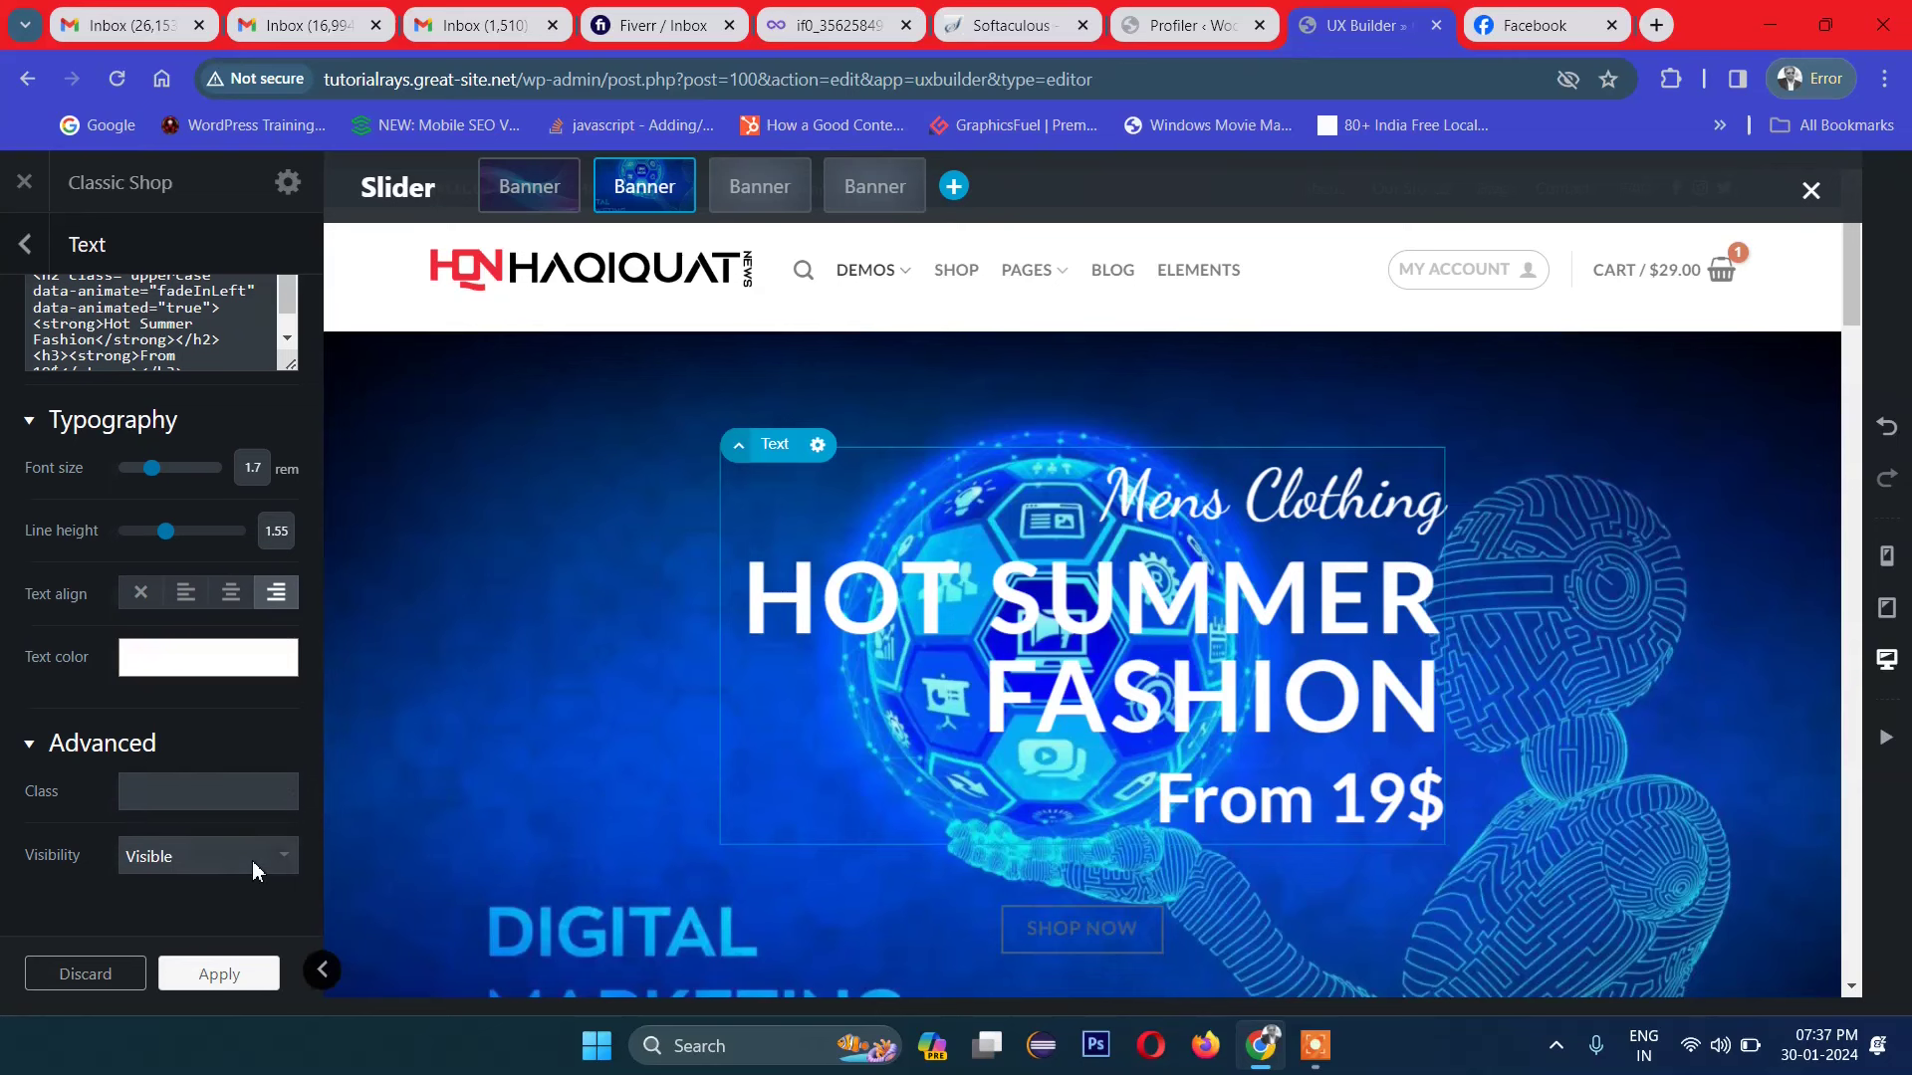
Step: Click into the Advanced Class field to add a custom class to the text
left_click(227, 787)
scroll(768, 599, "down", 3)
scroll(765, 601, "up", 3)
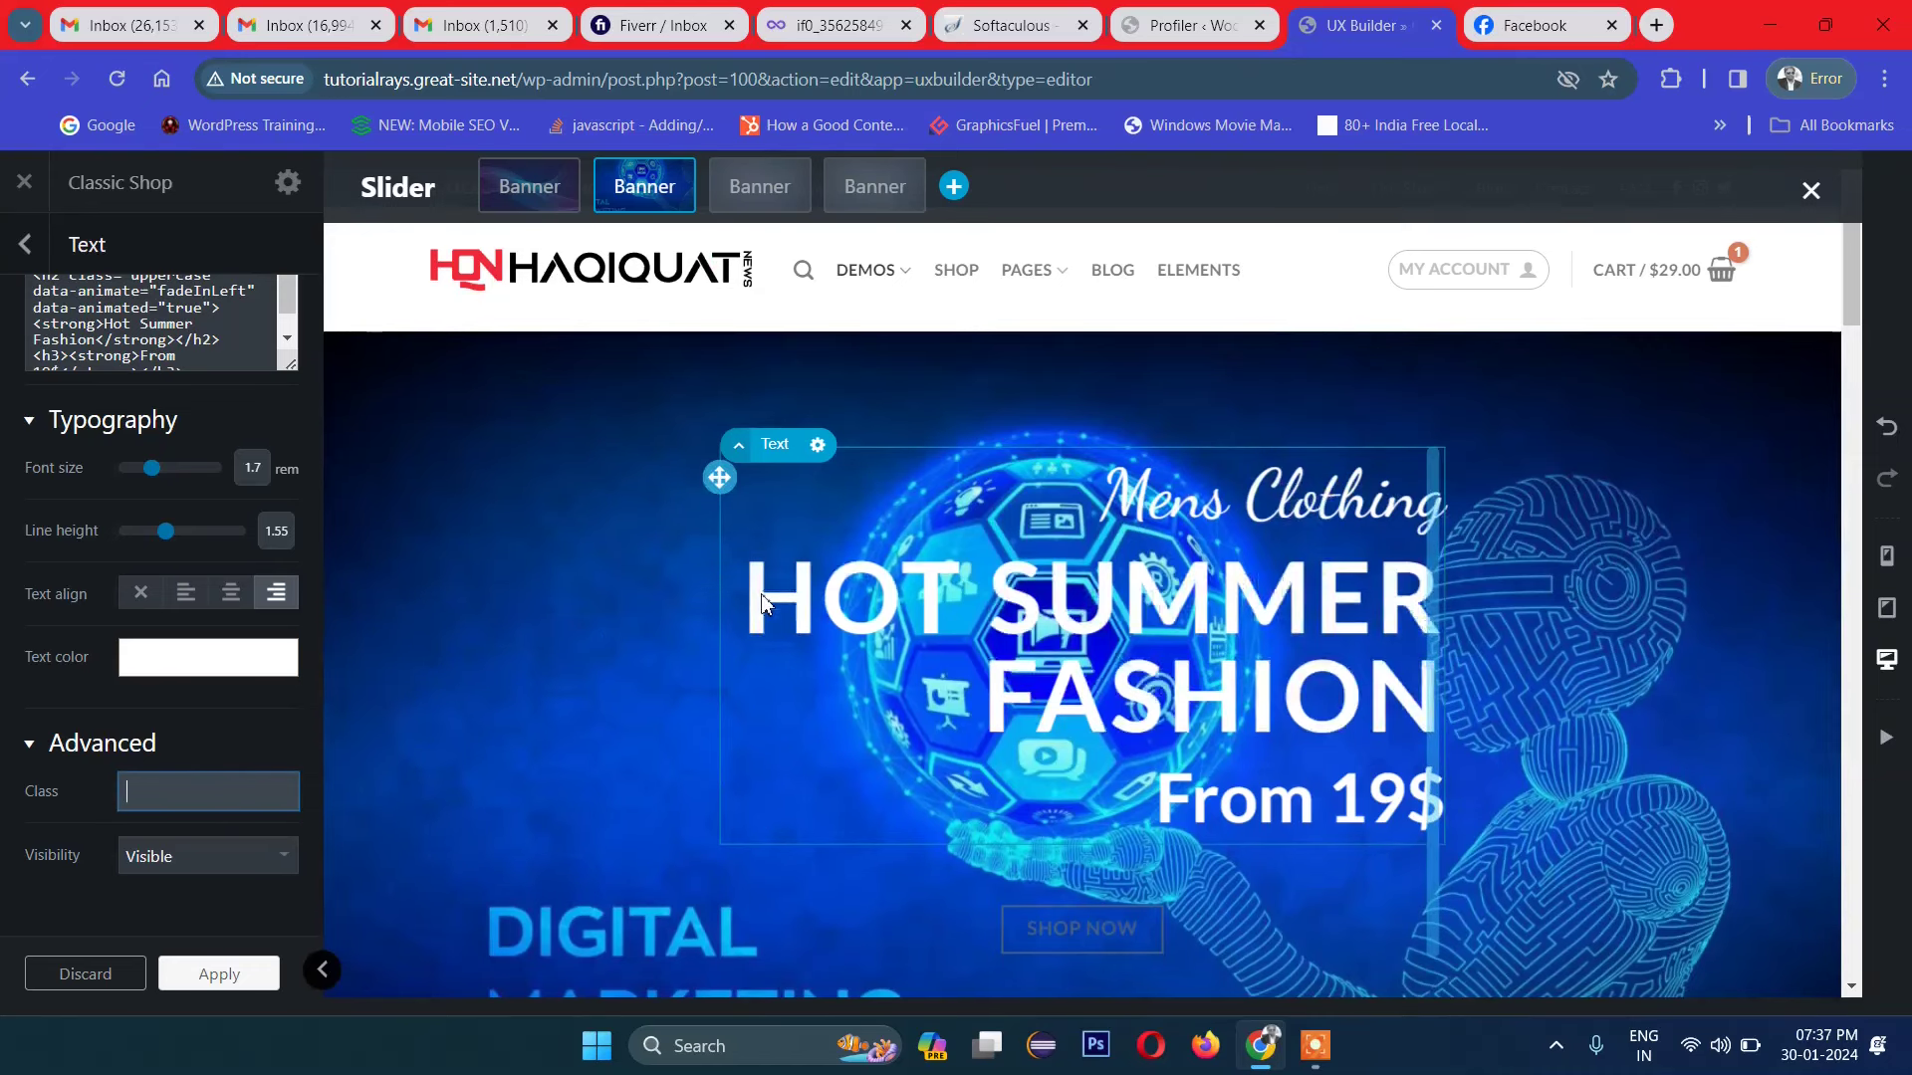
scroll(769, 597, "down", 1)
scroll(774, 594, "up", 1)
scroll(774, 597, "down", 1)
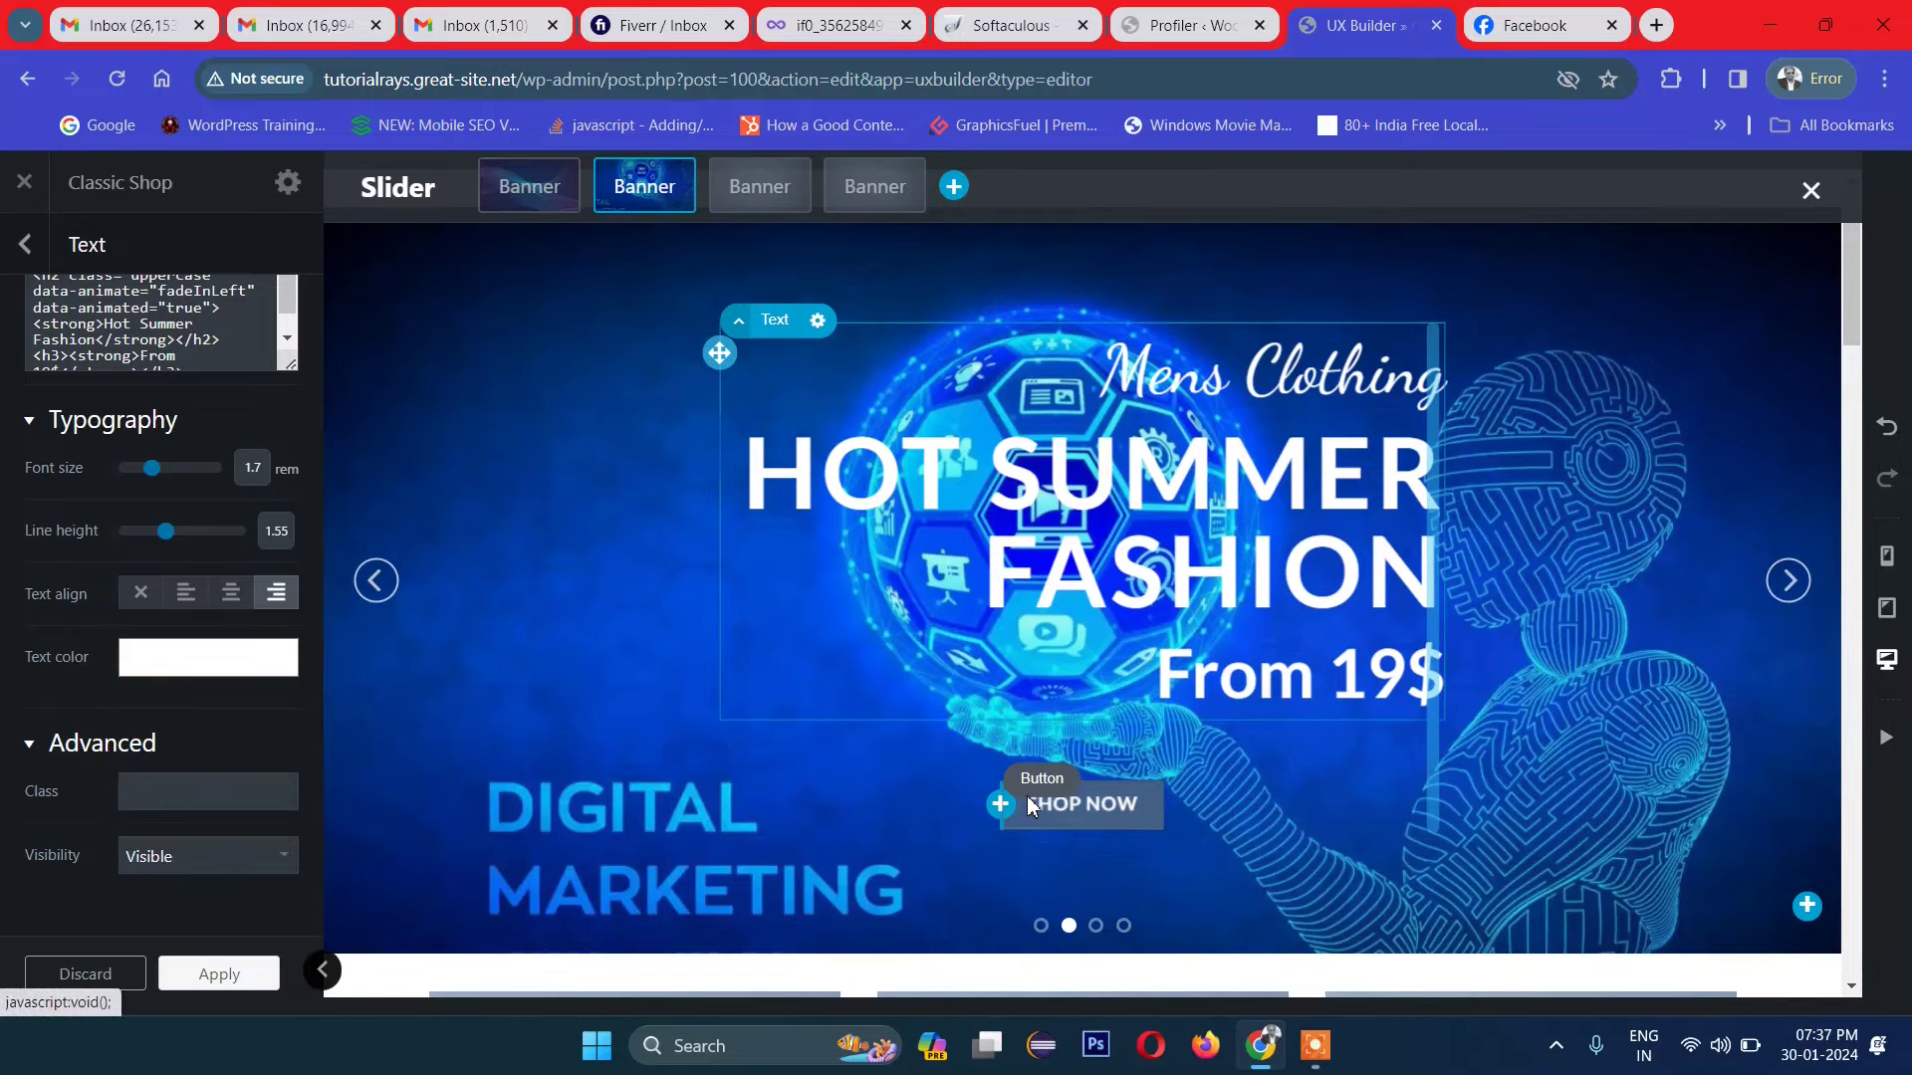
Step: Select the SHOP NOW button and briefly set its colour to Secondary
left_click(1032, 807)
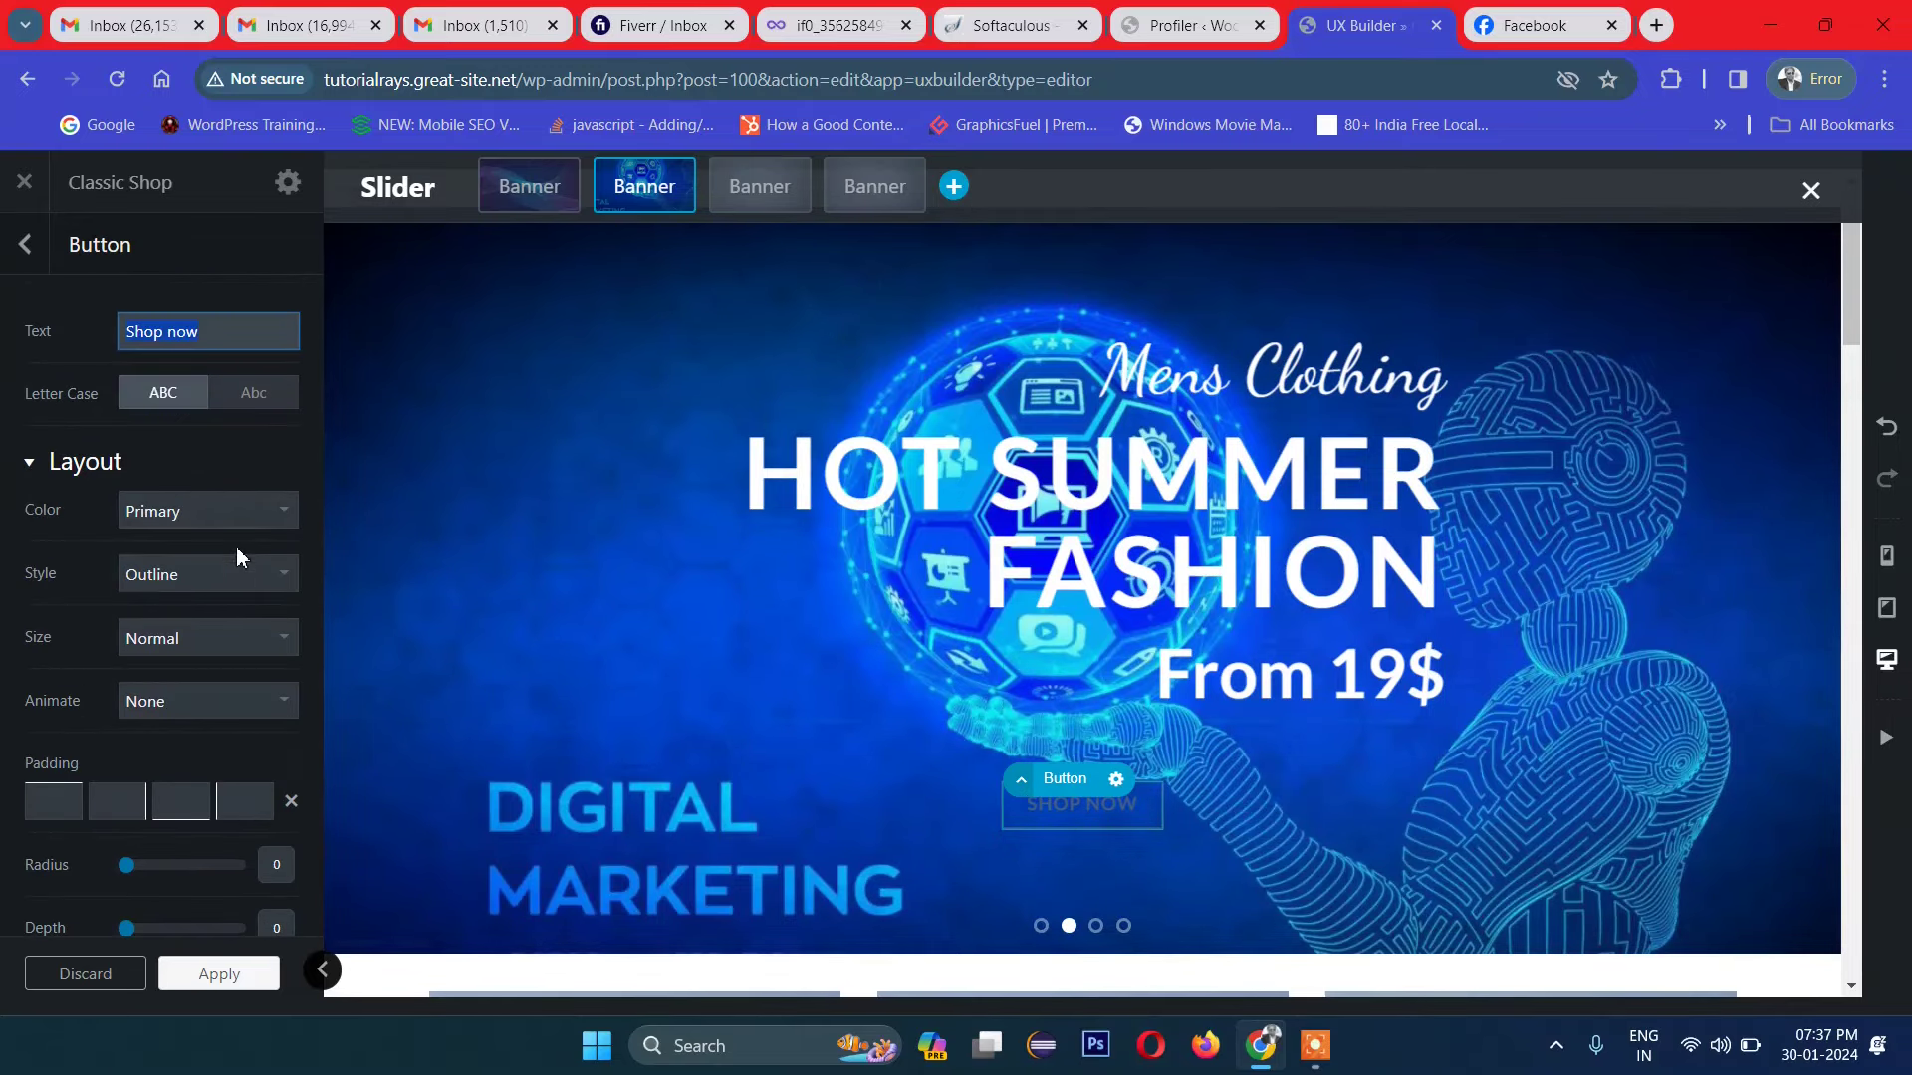
scroll(250, 587, "down", 3)
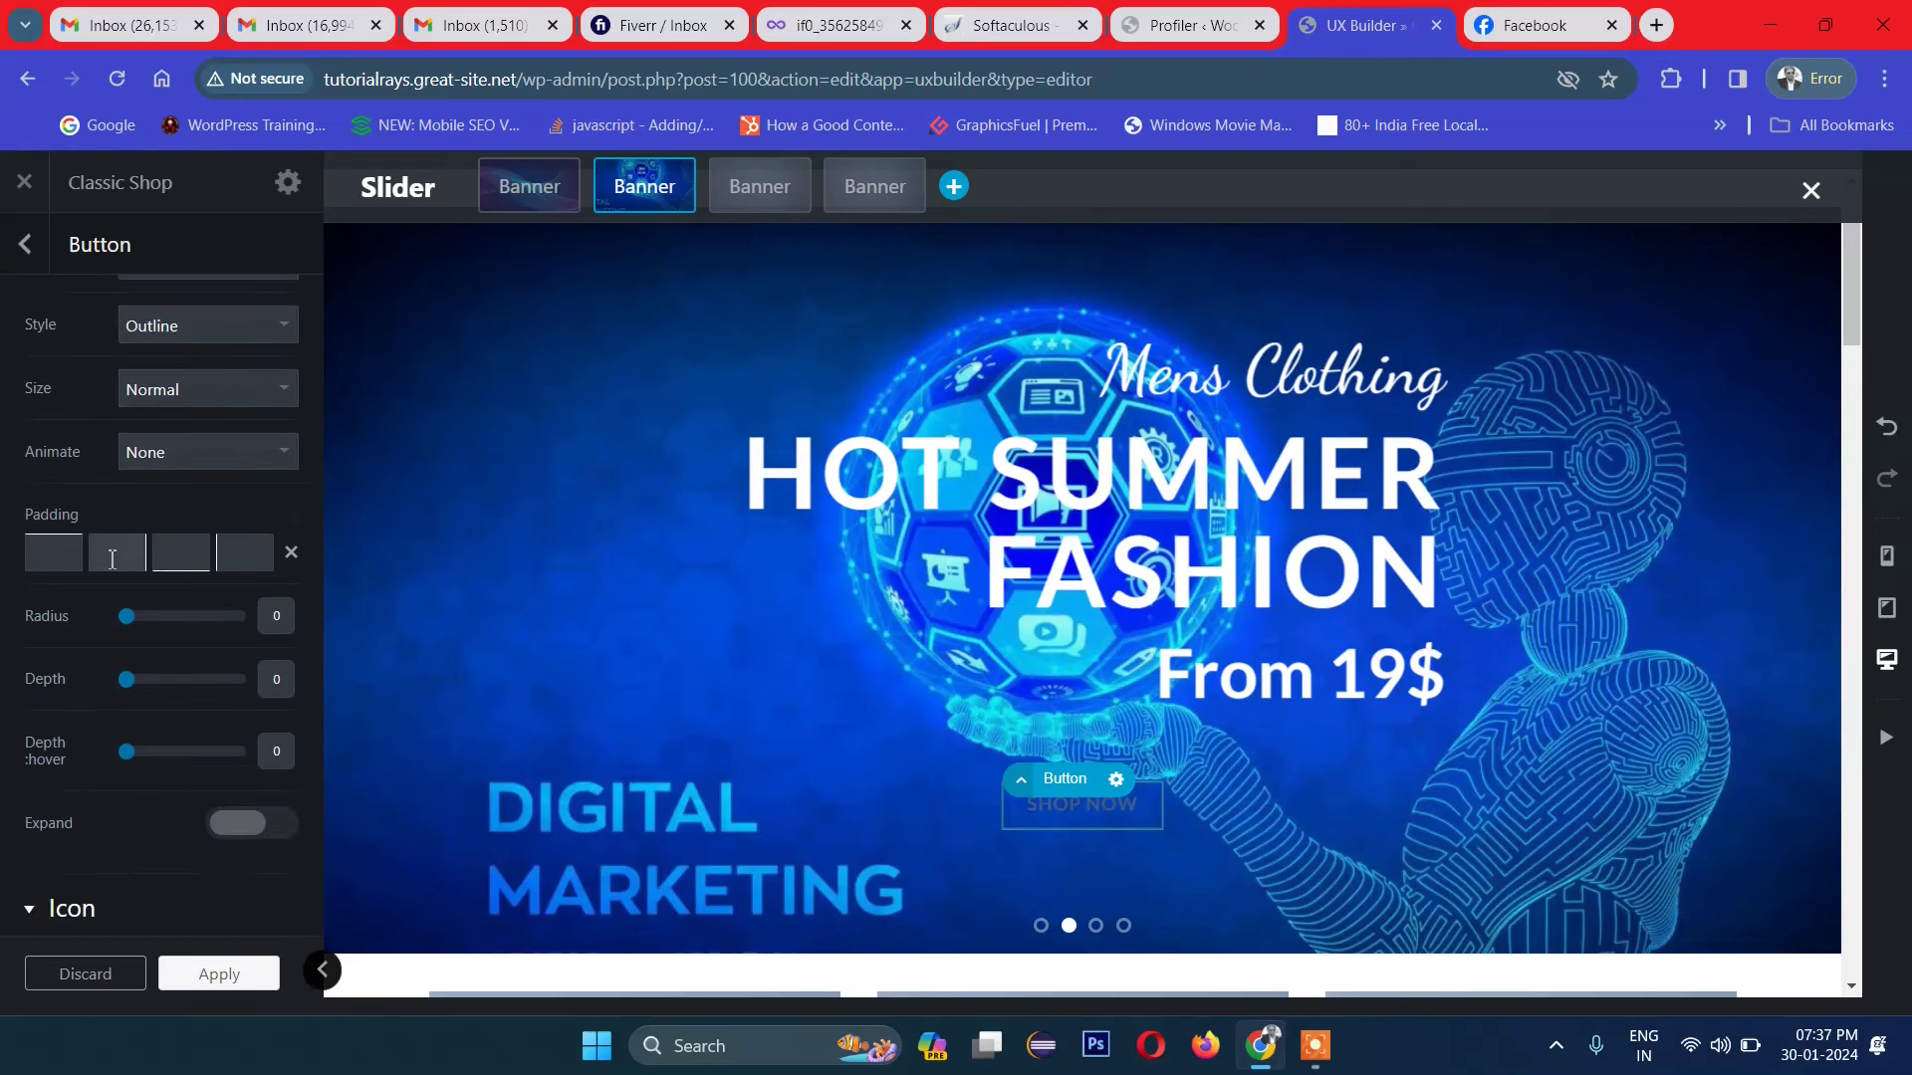
scroll(263, 737, "down", 1)
scroll(264, 738, "down", 2)
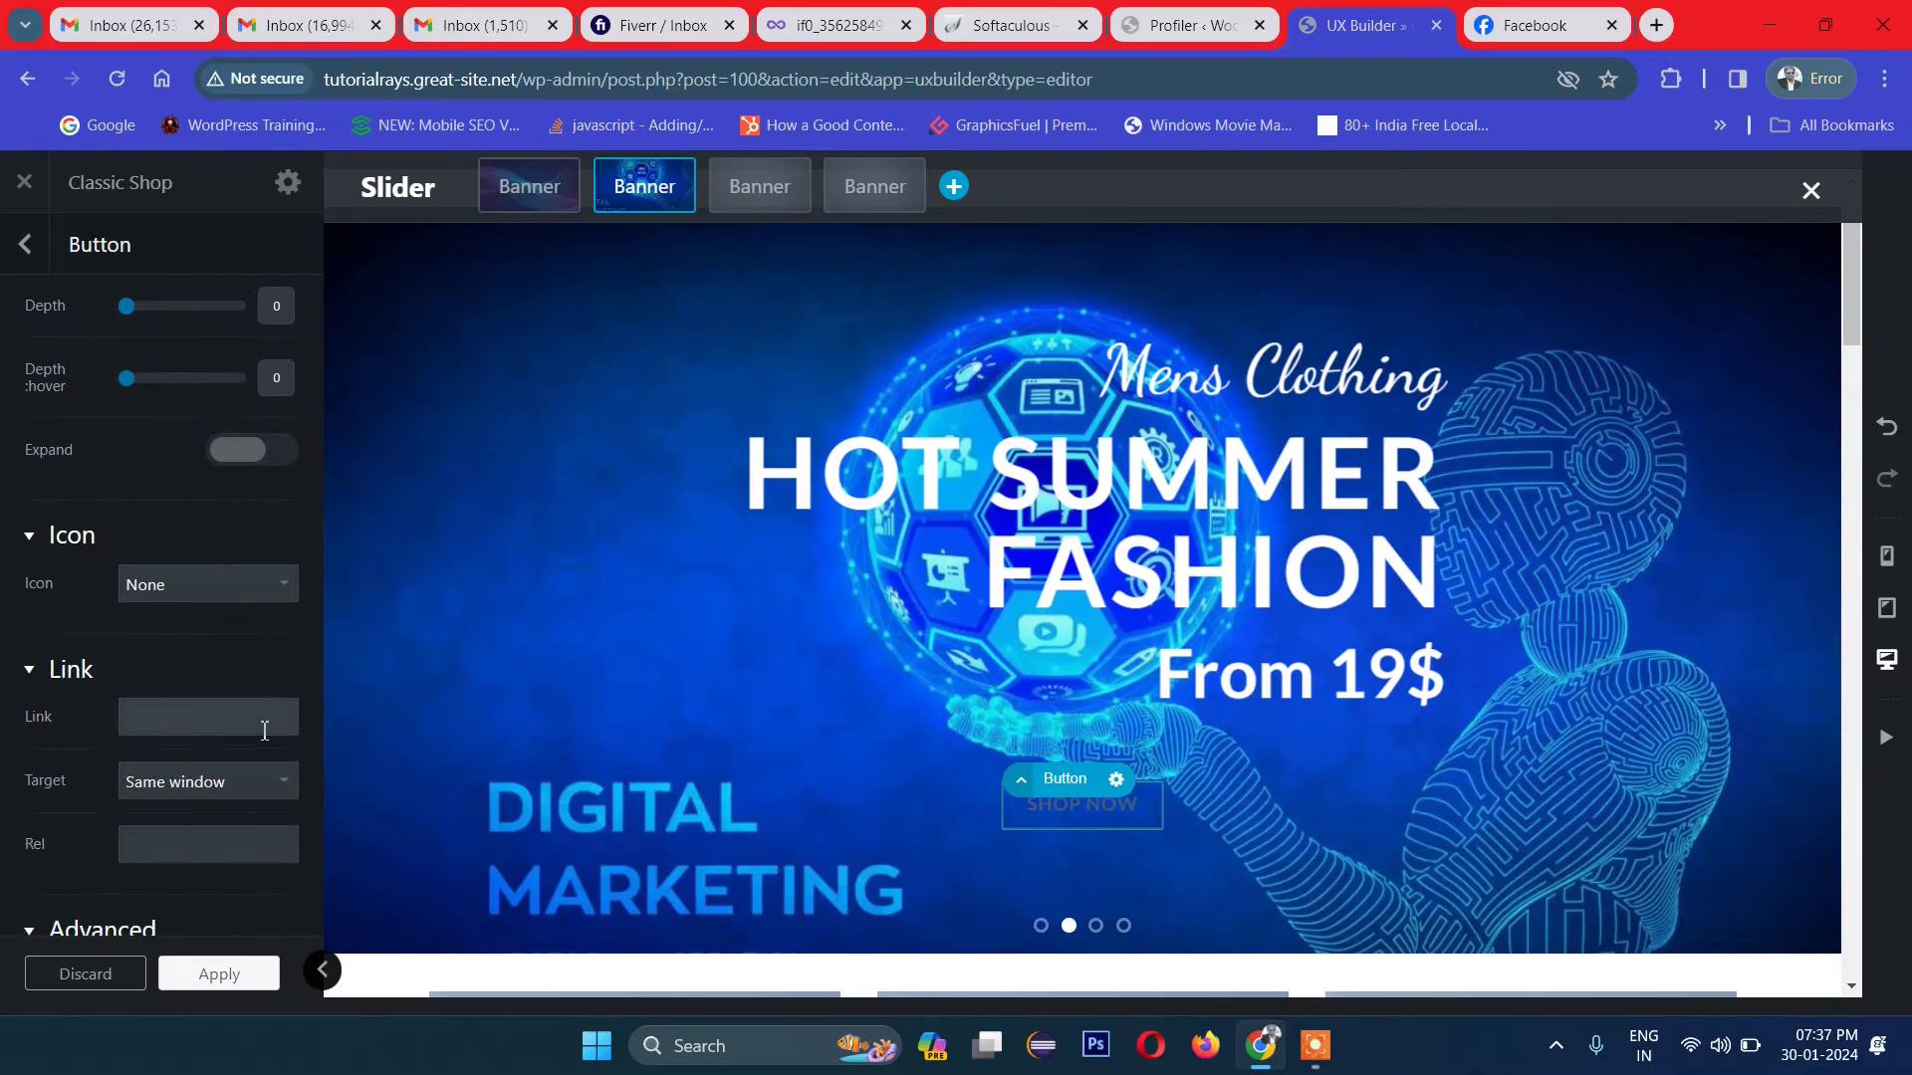
scroll(261, 734, "up", 5)
left_click(193, 517)
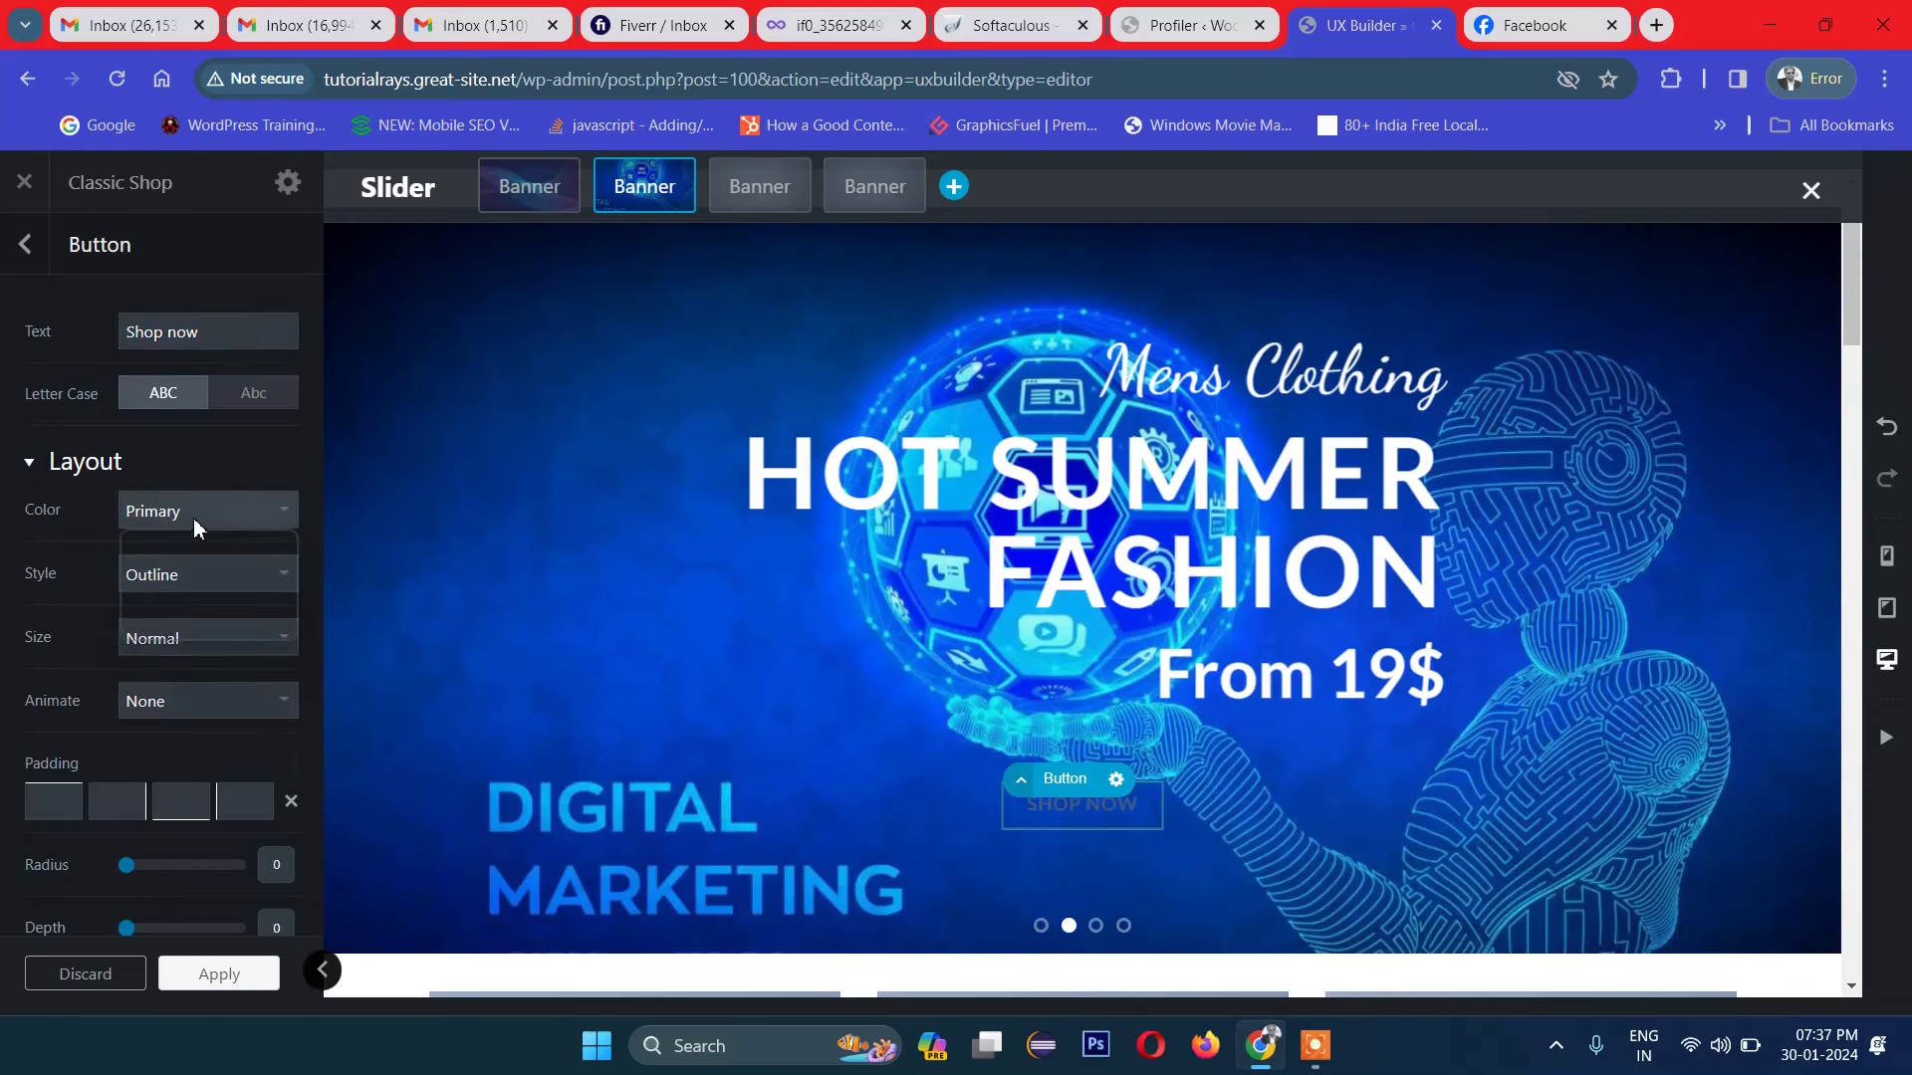
left_click(191, 563)
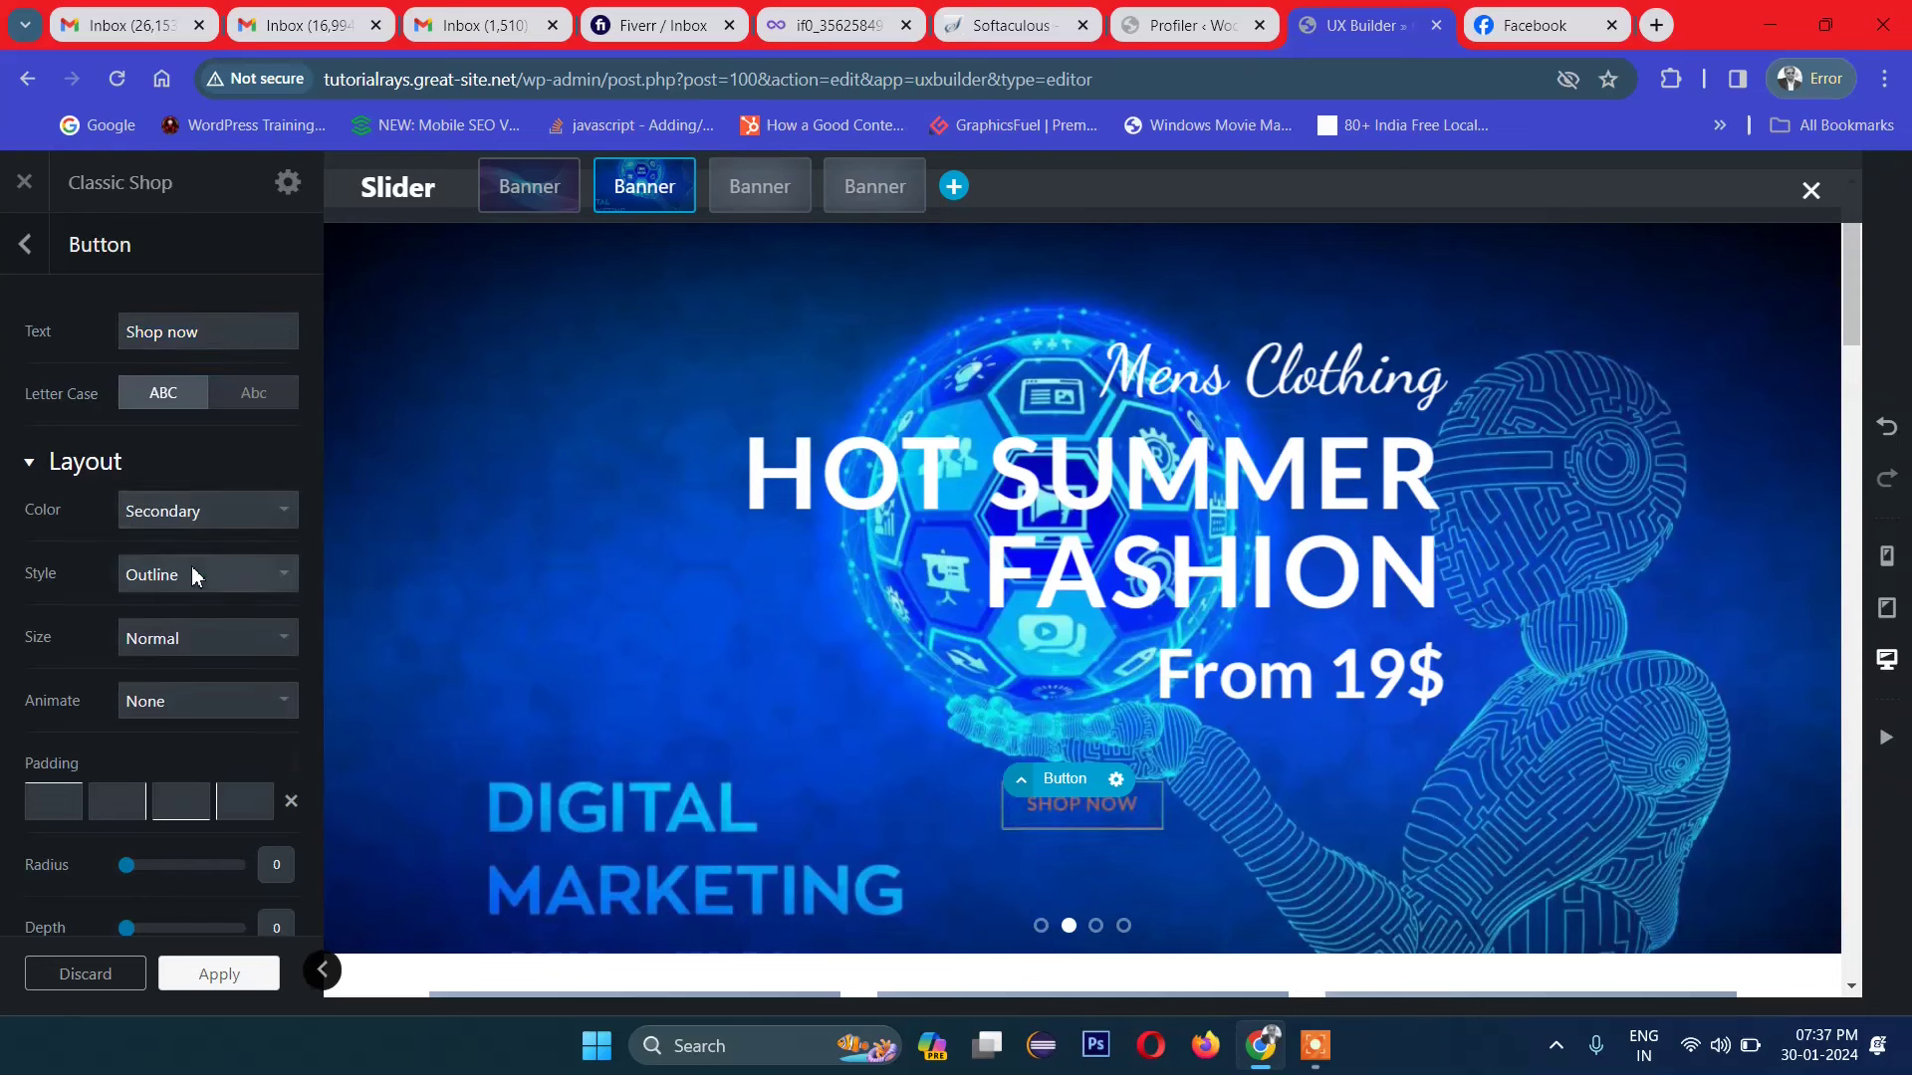
left_click(1115, 779)
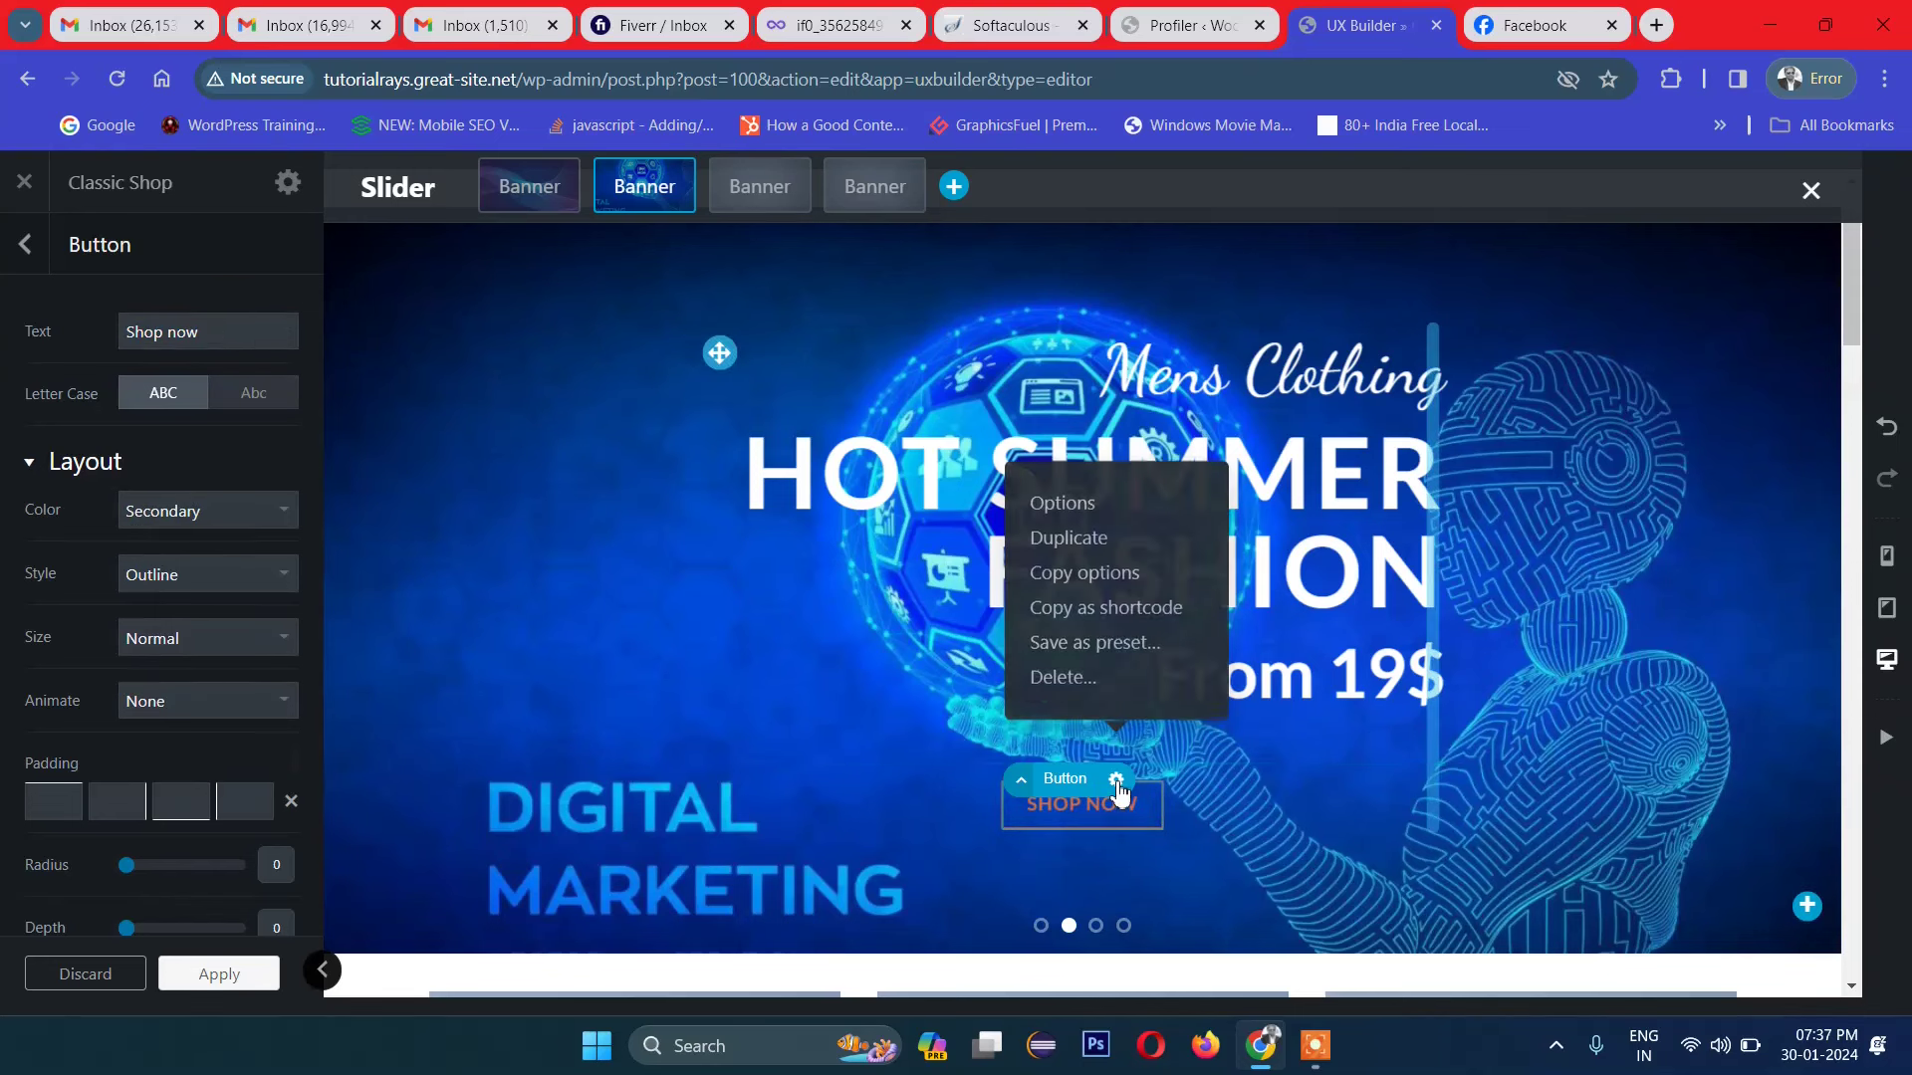
left_click(1065, 510)
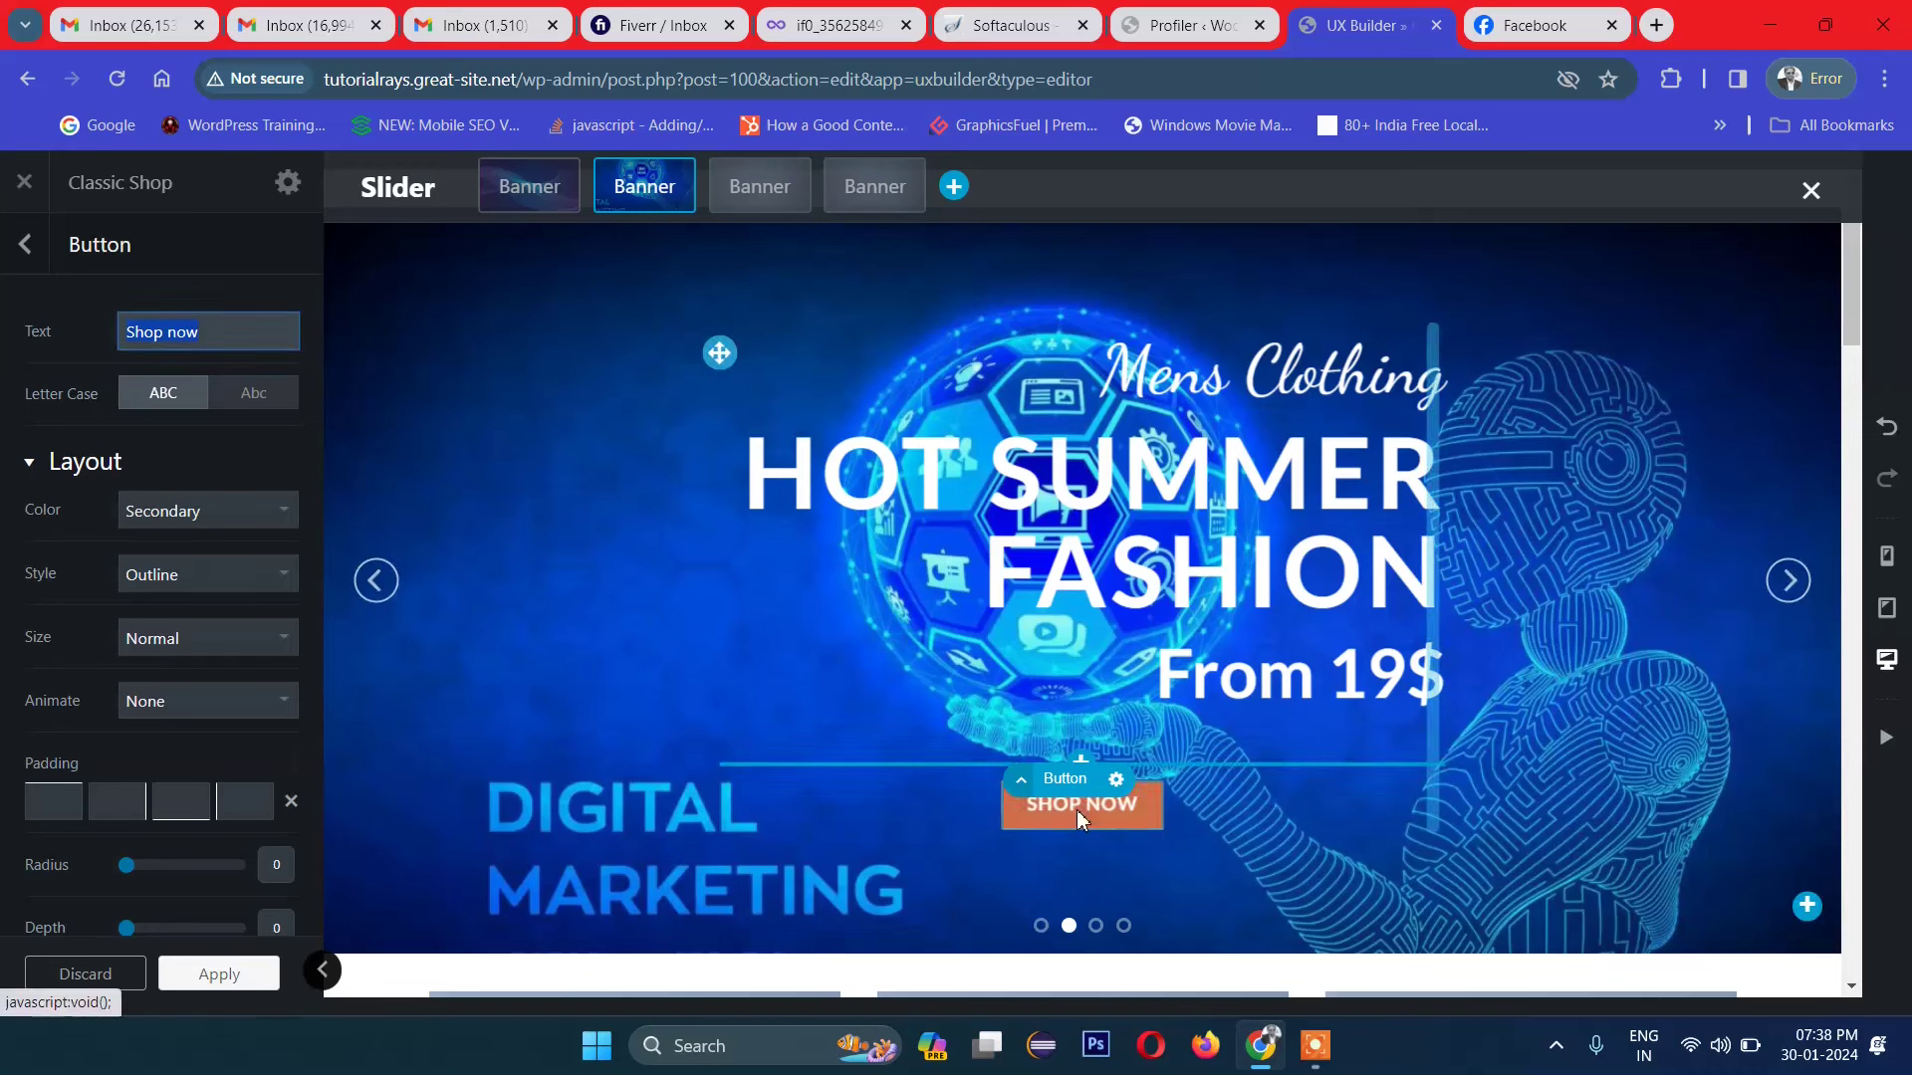
Step: Change the SHOP NOW button colour to White
scroll(147, 671, "down", 4)
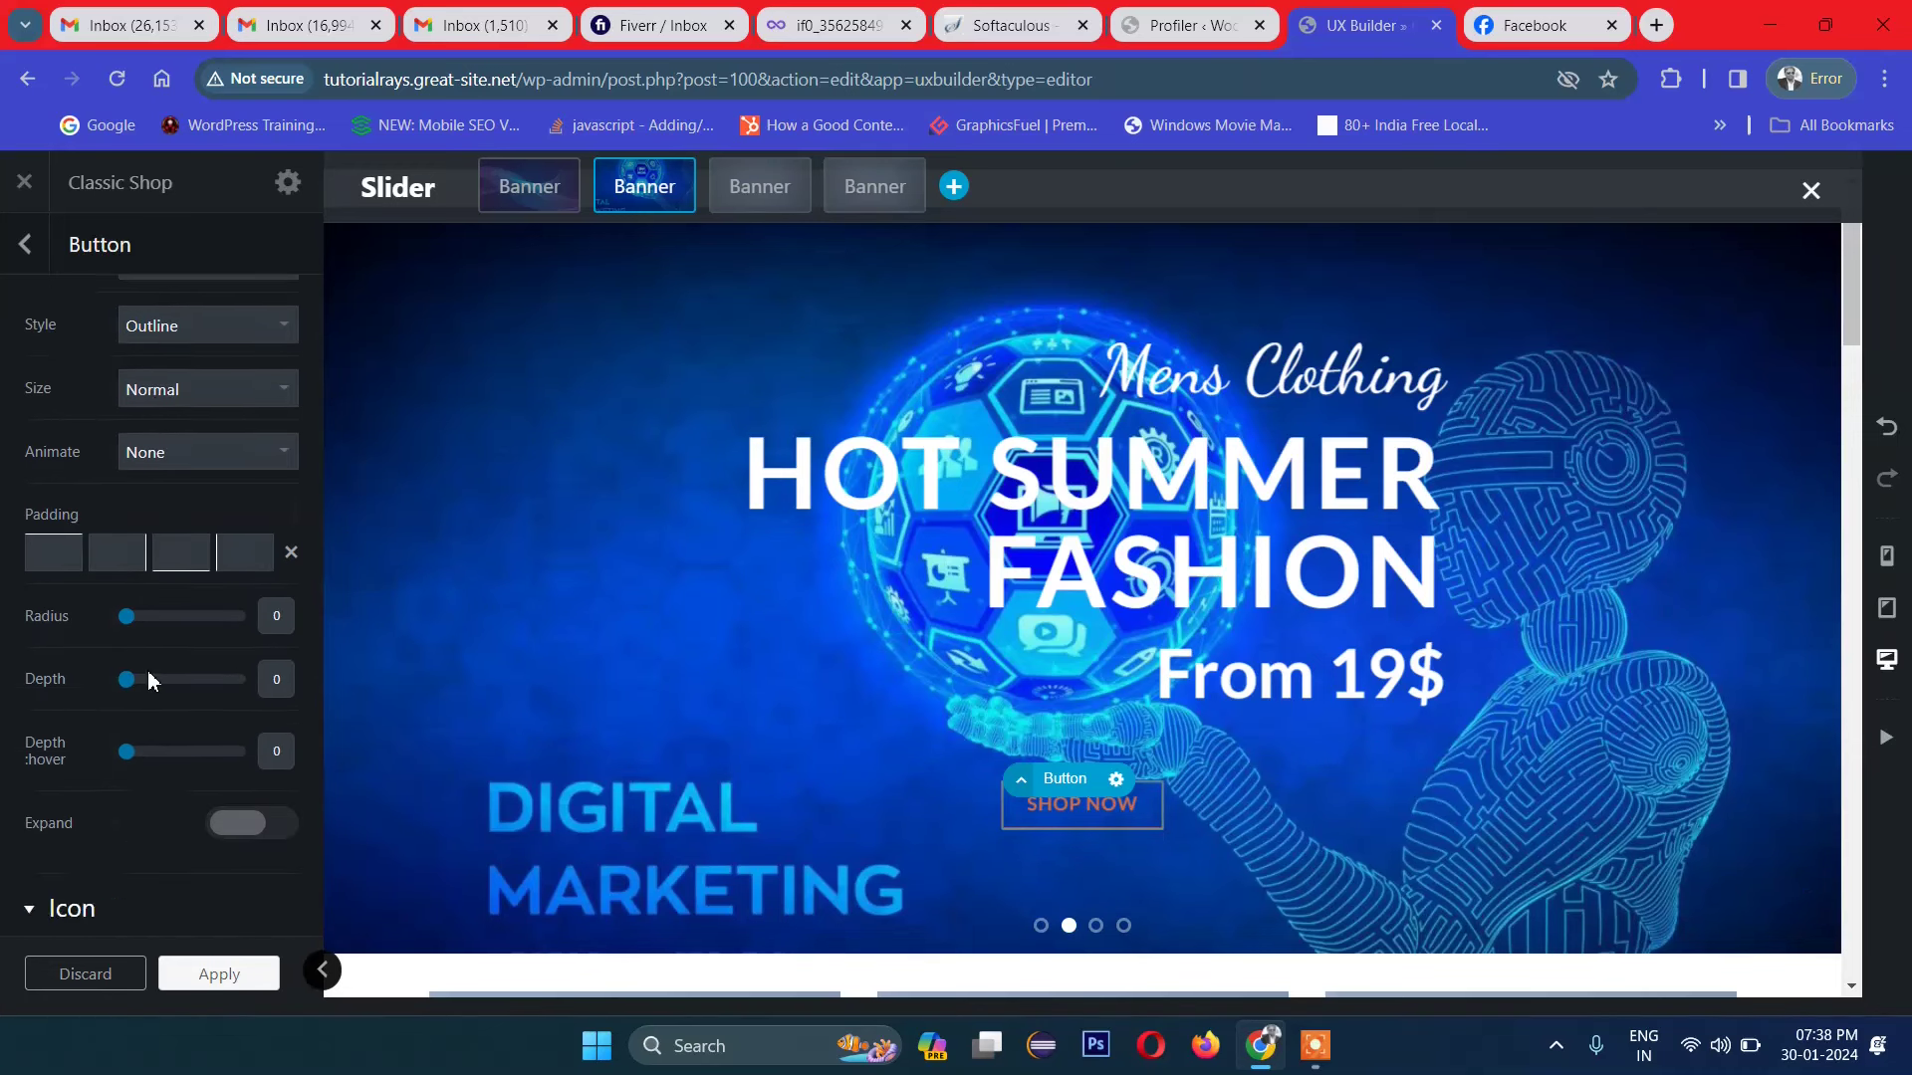
scroll(147, 671, "down", 4)
scroll(147, 671, "up", 3)
scroll(147, 671, "up", 5)
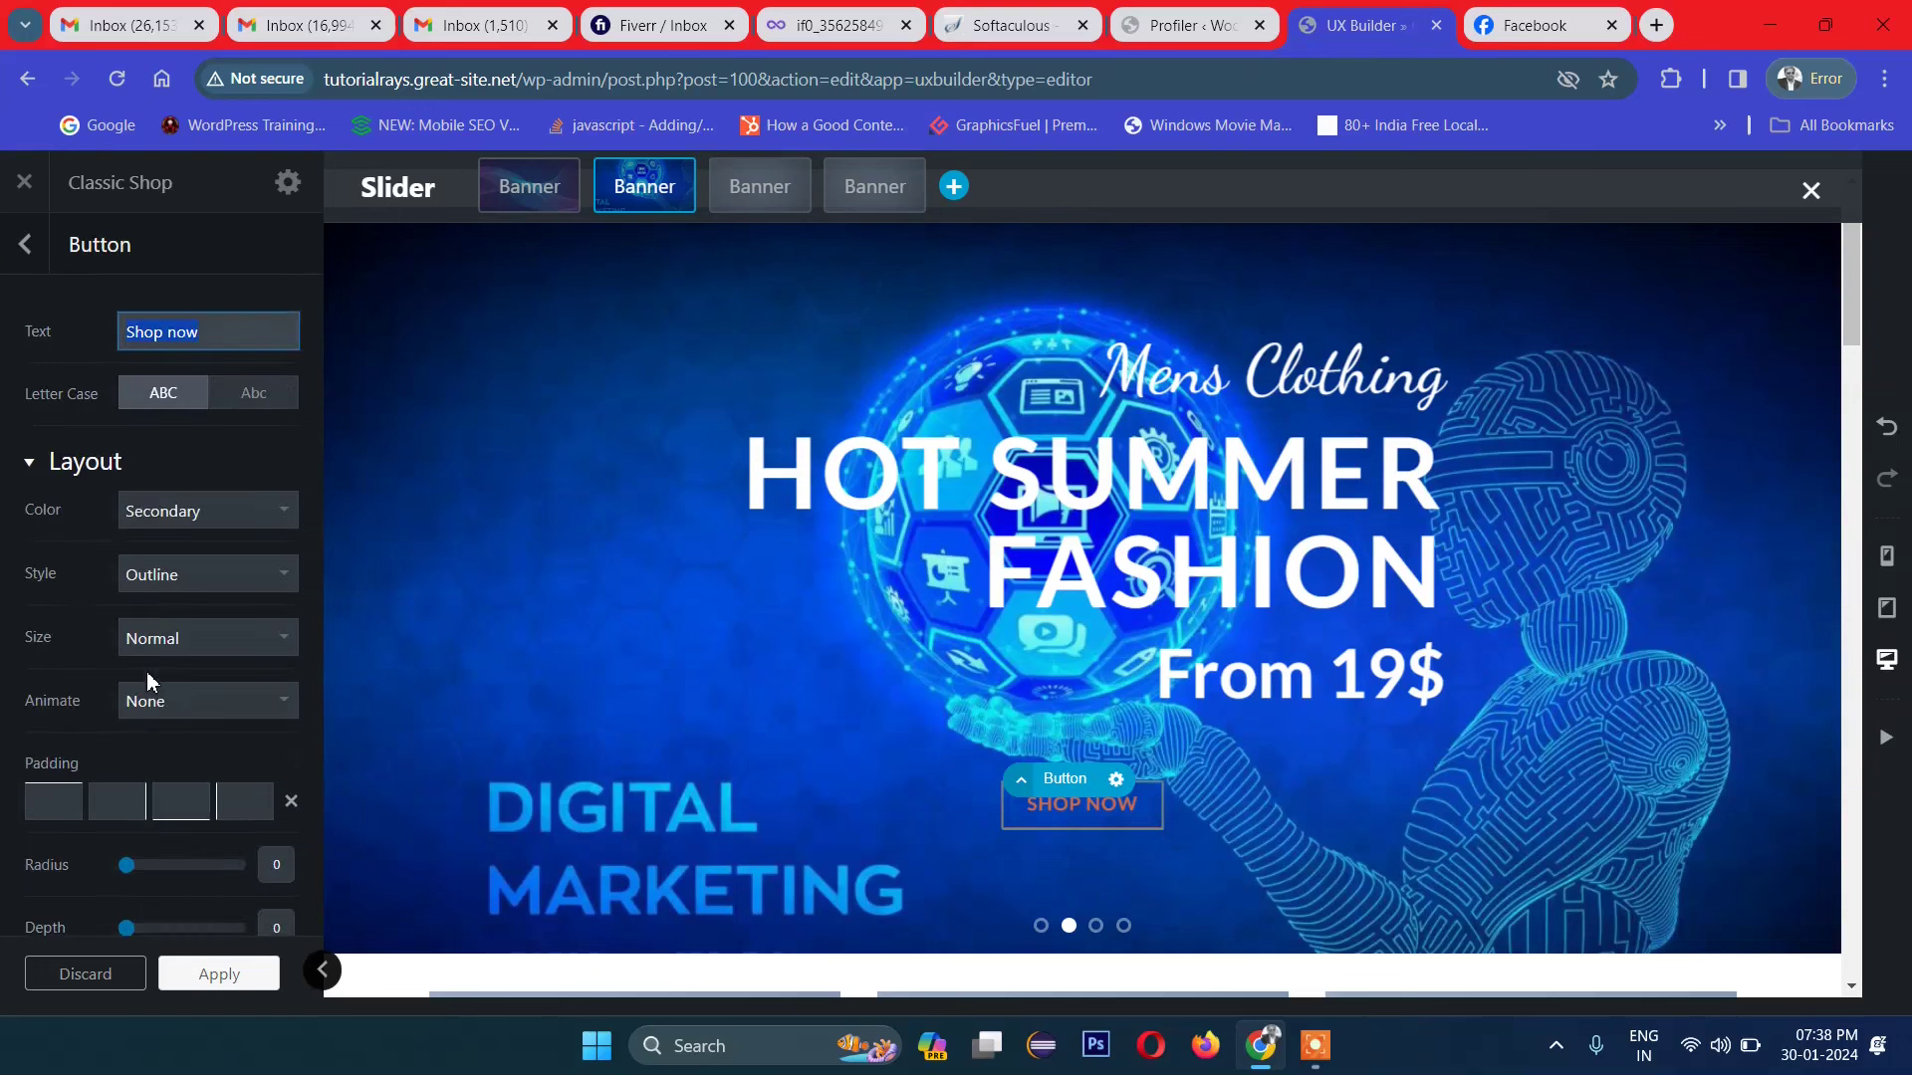
left_click(229, 522)
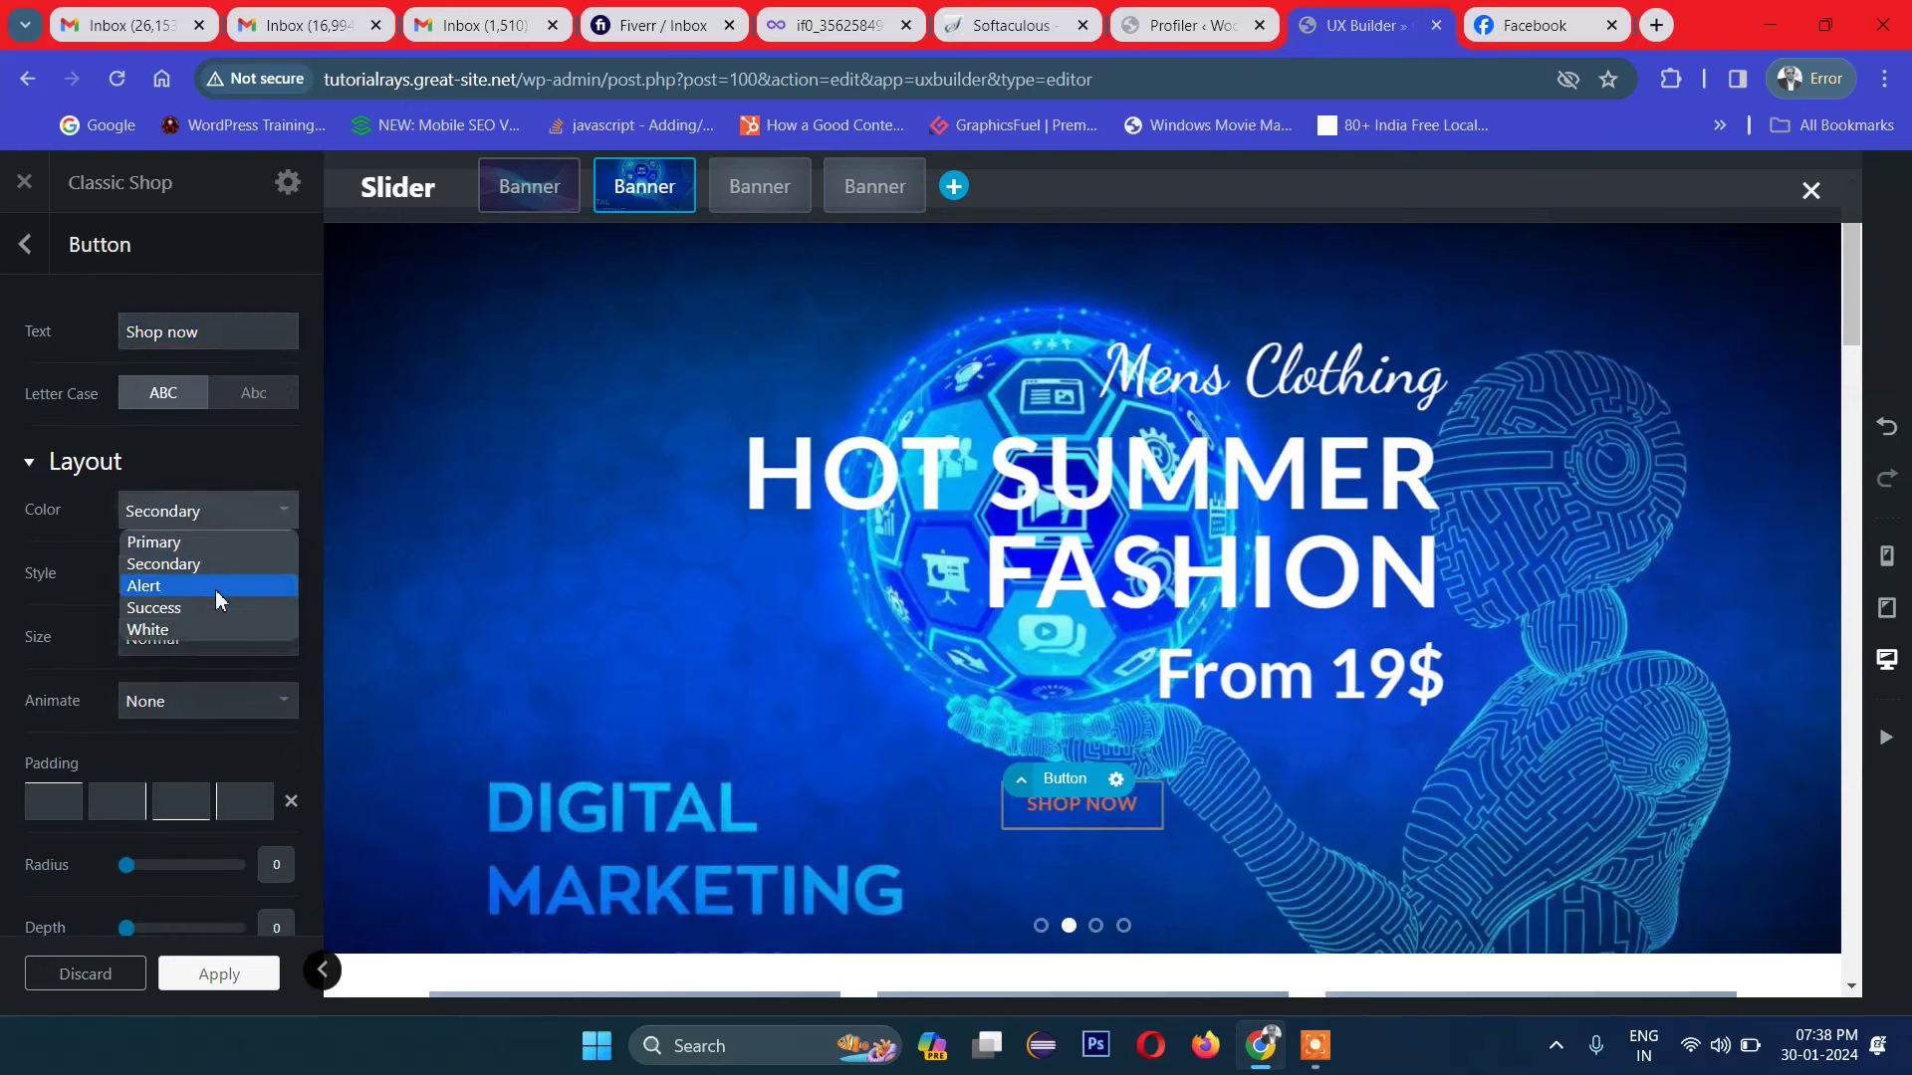
left_click(213, 630)
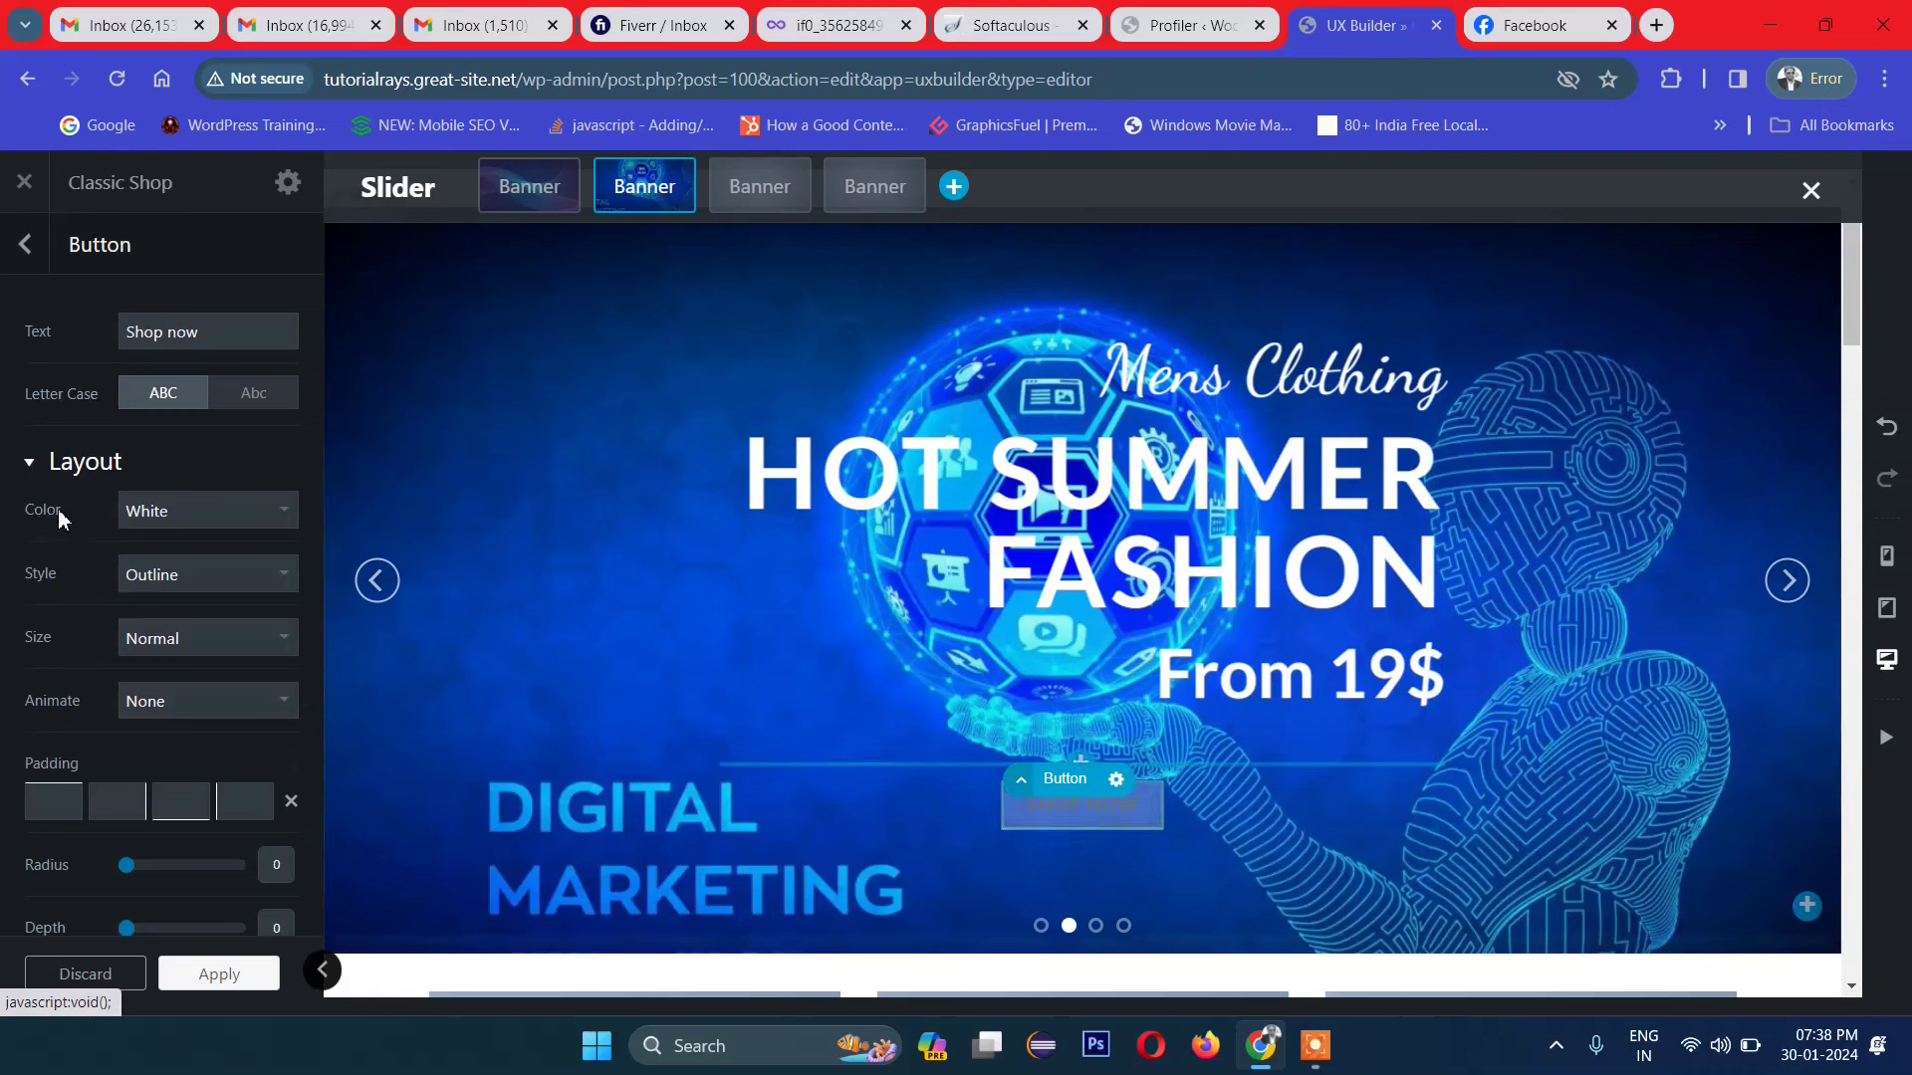
Step: Keep the button style as Outline and set its size to Large
left_click(191, 578)
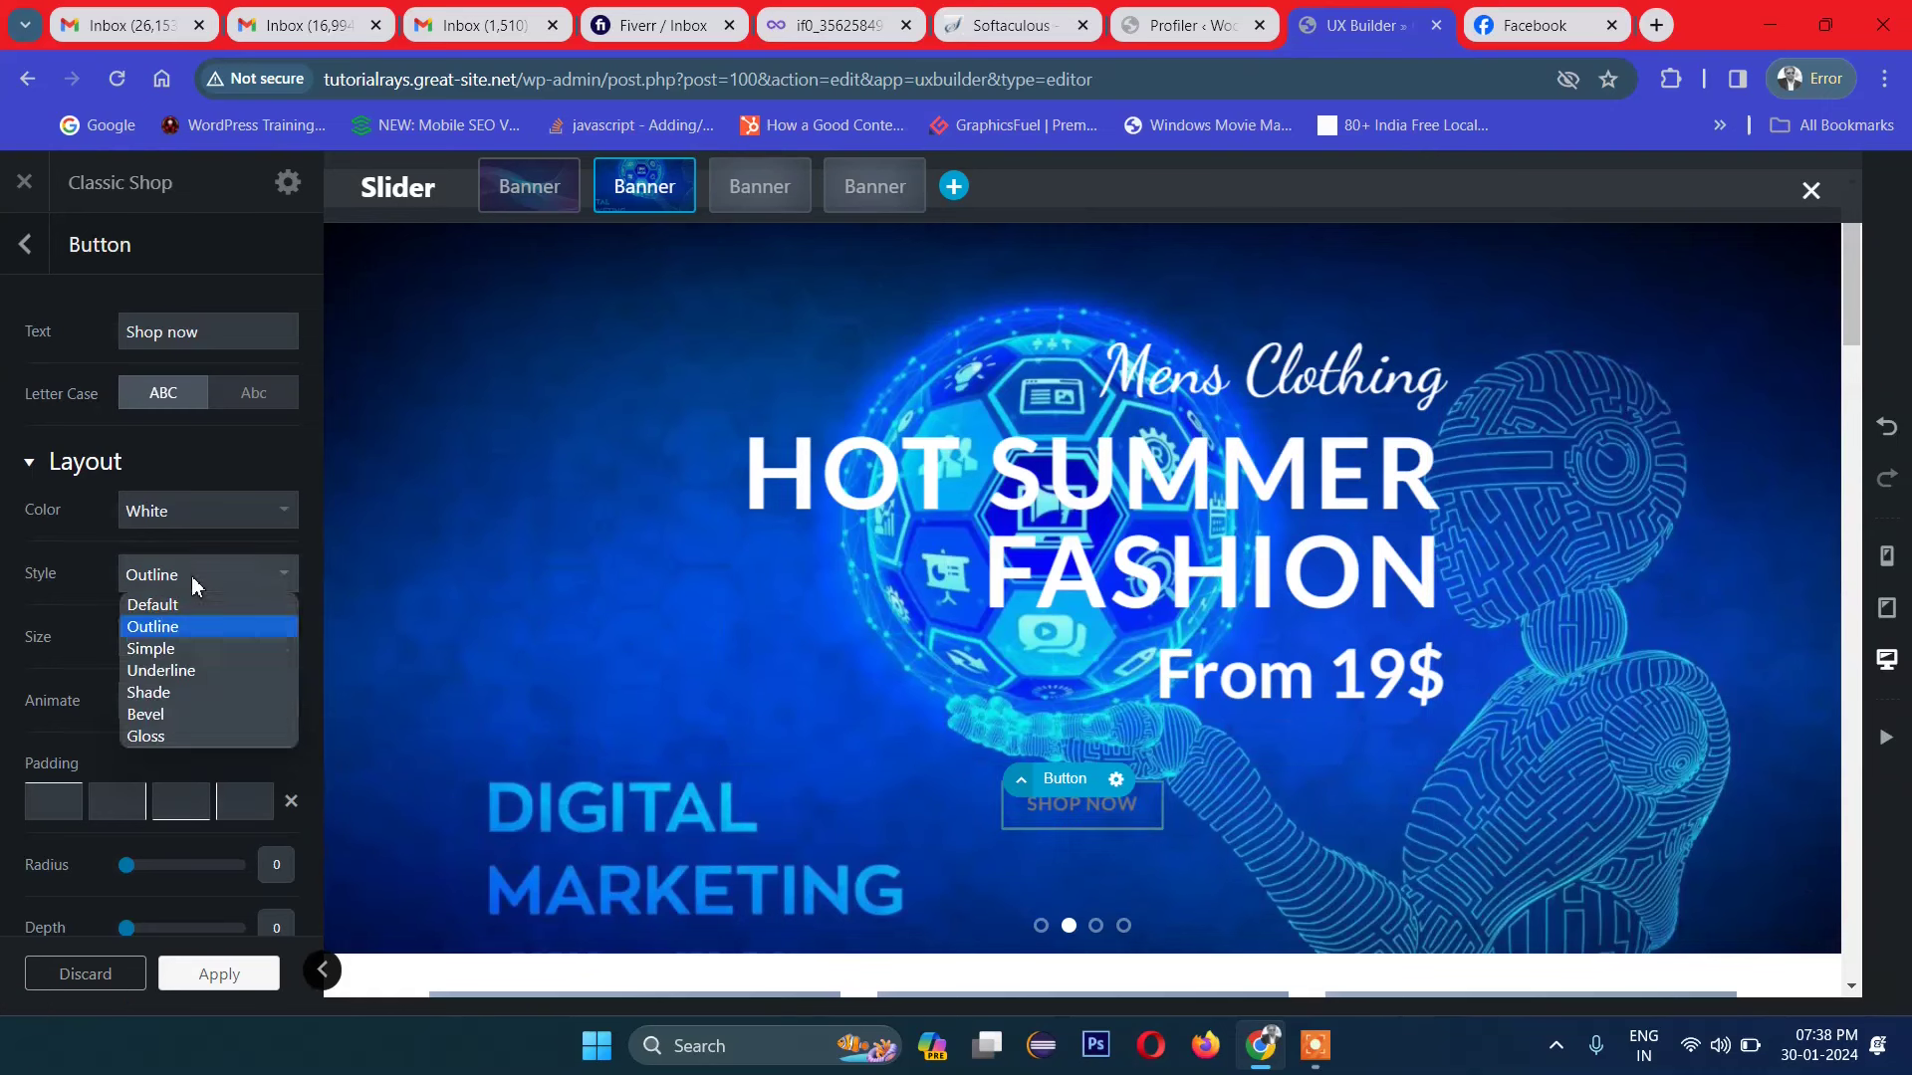
left_click(66, 709)
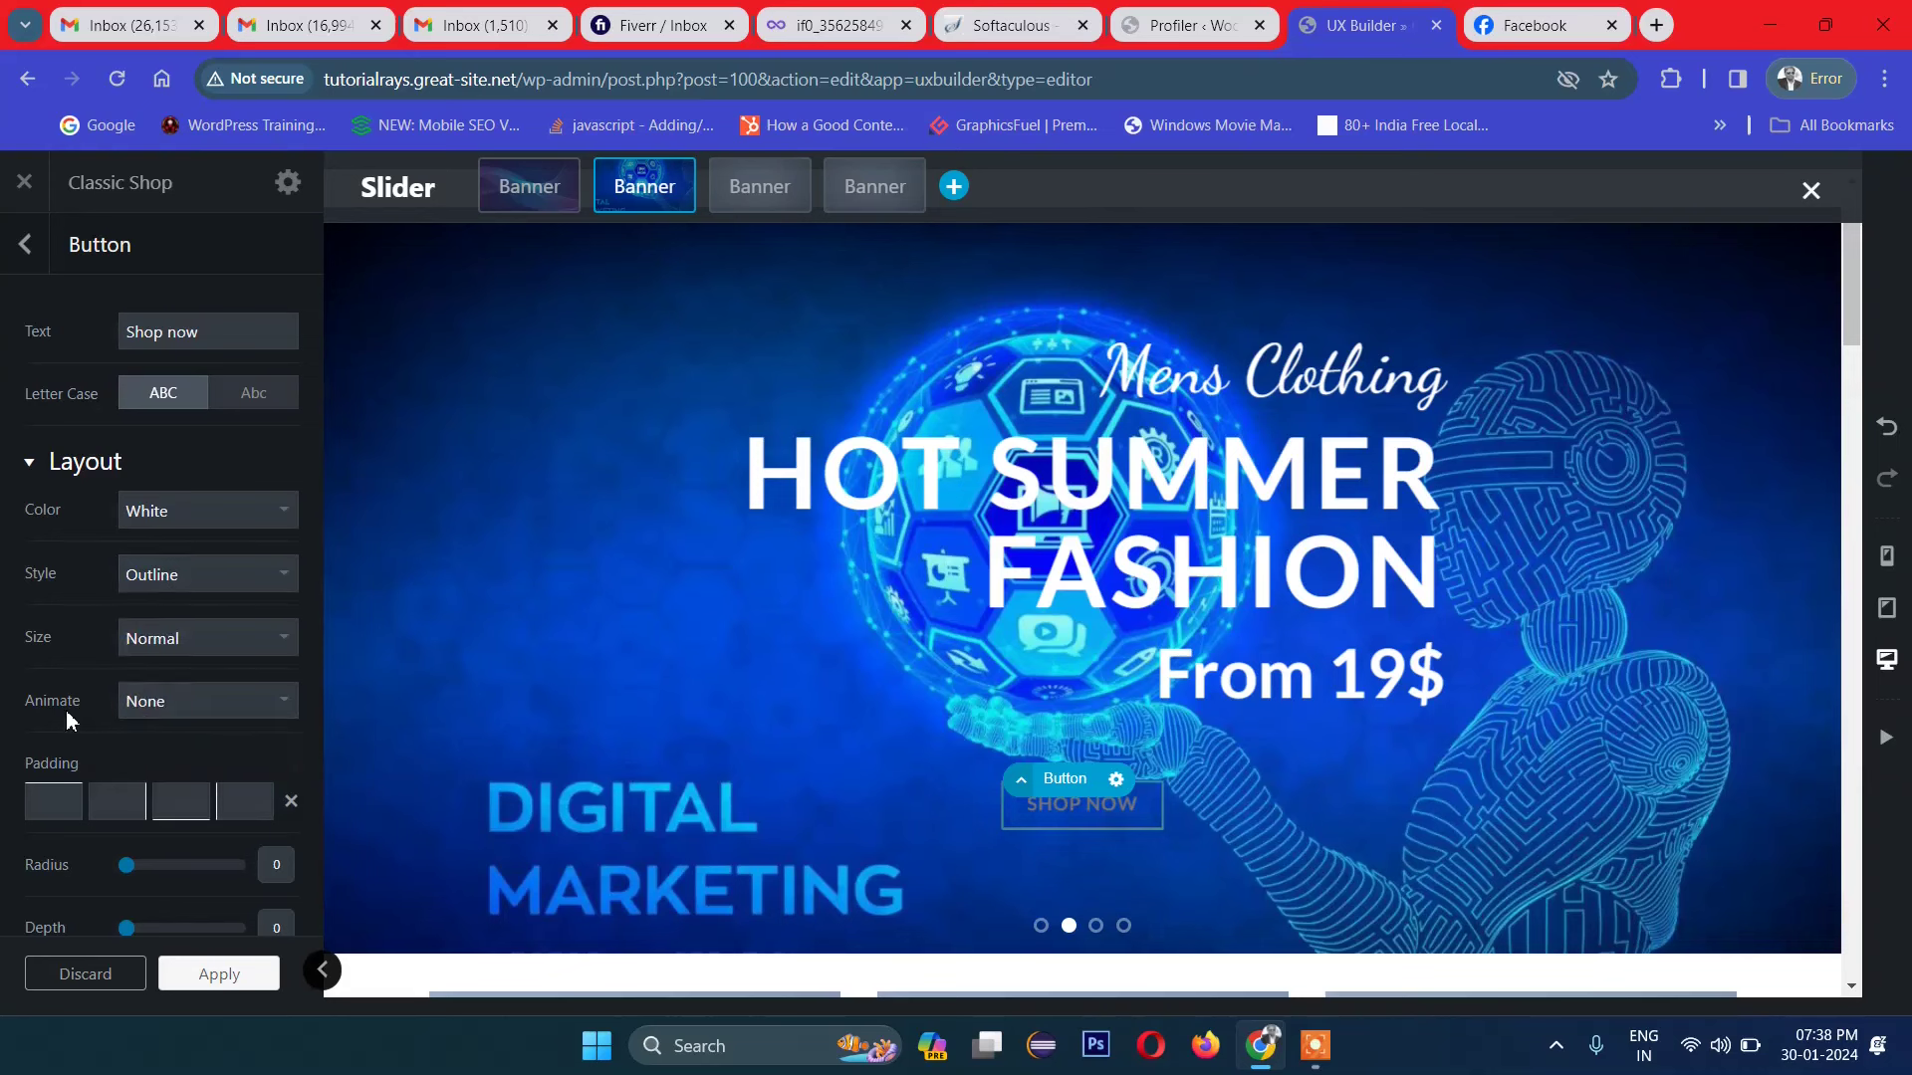
left_click(198, 653)
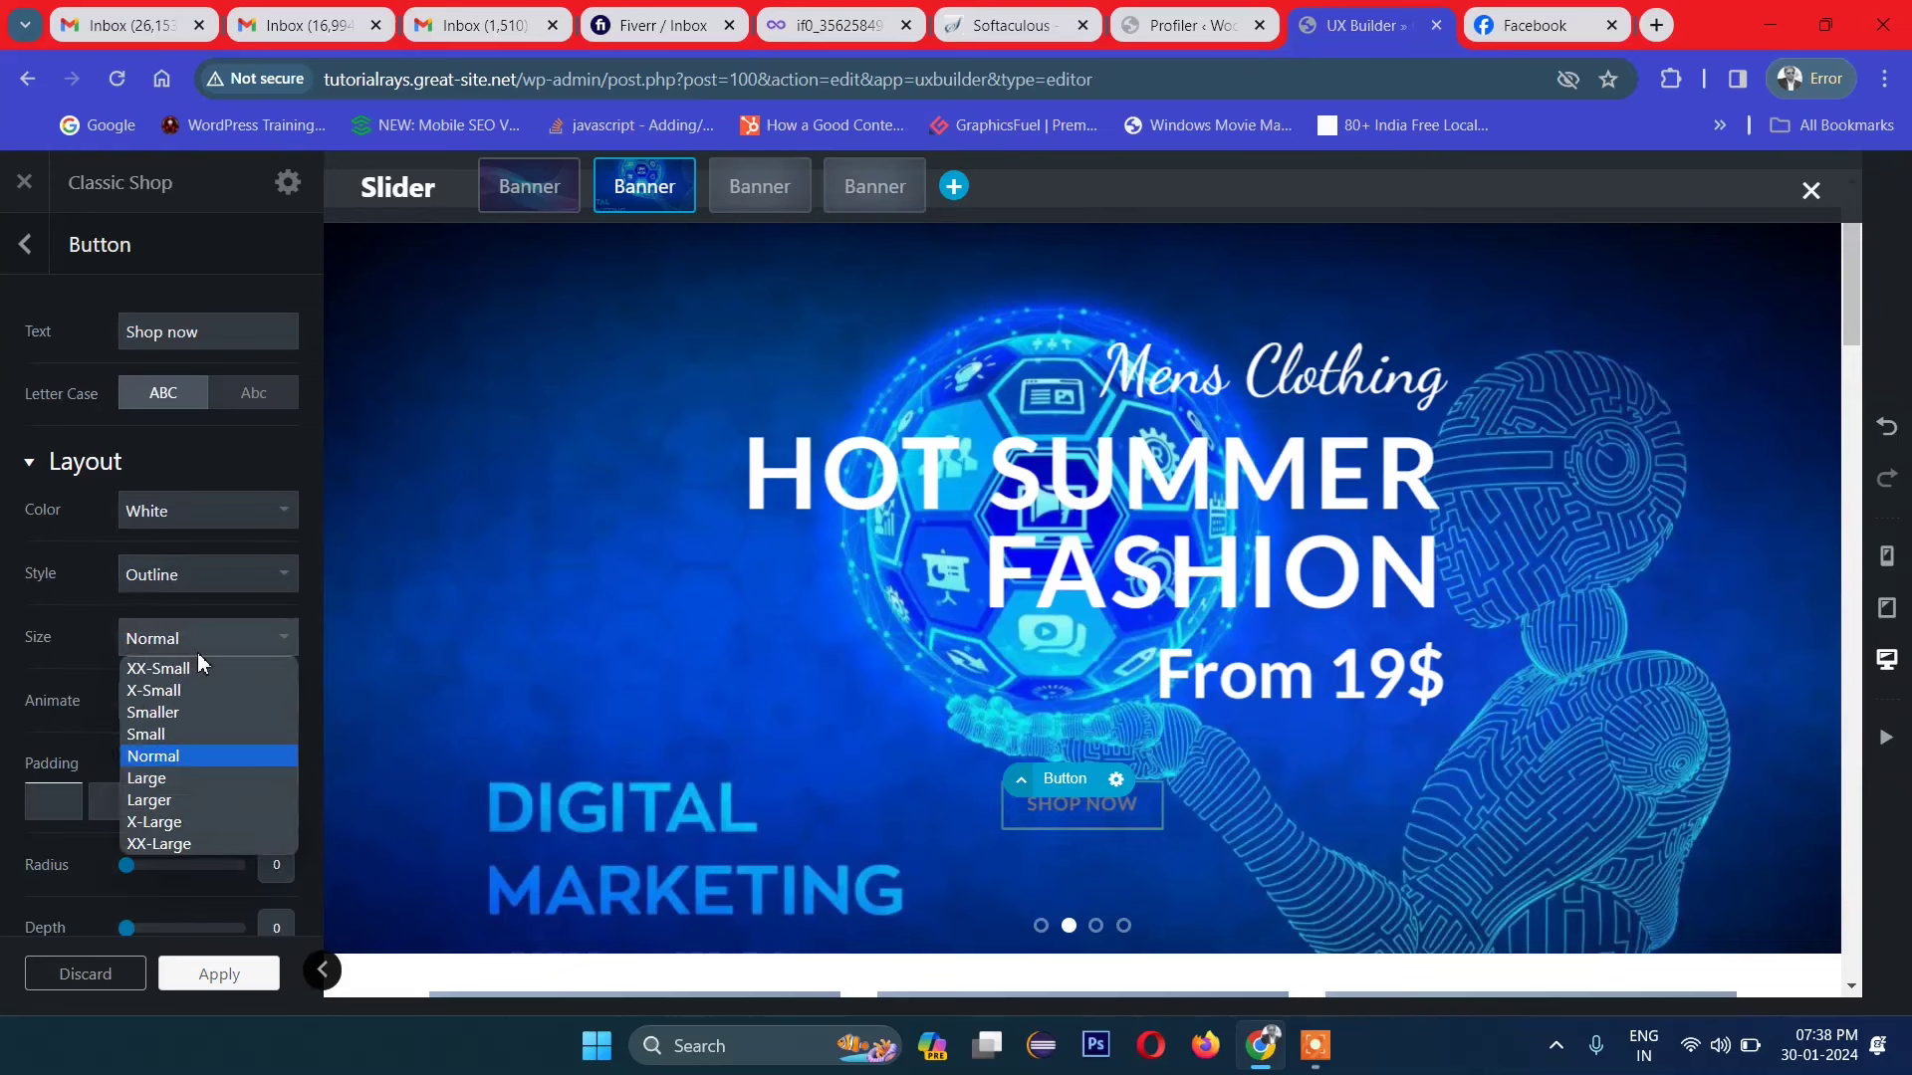
left_click(183, 779)
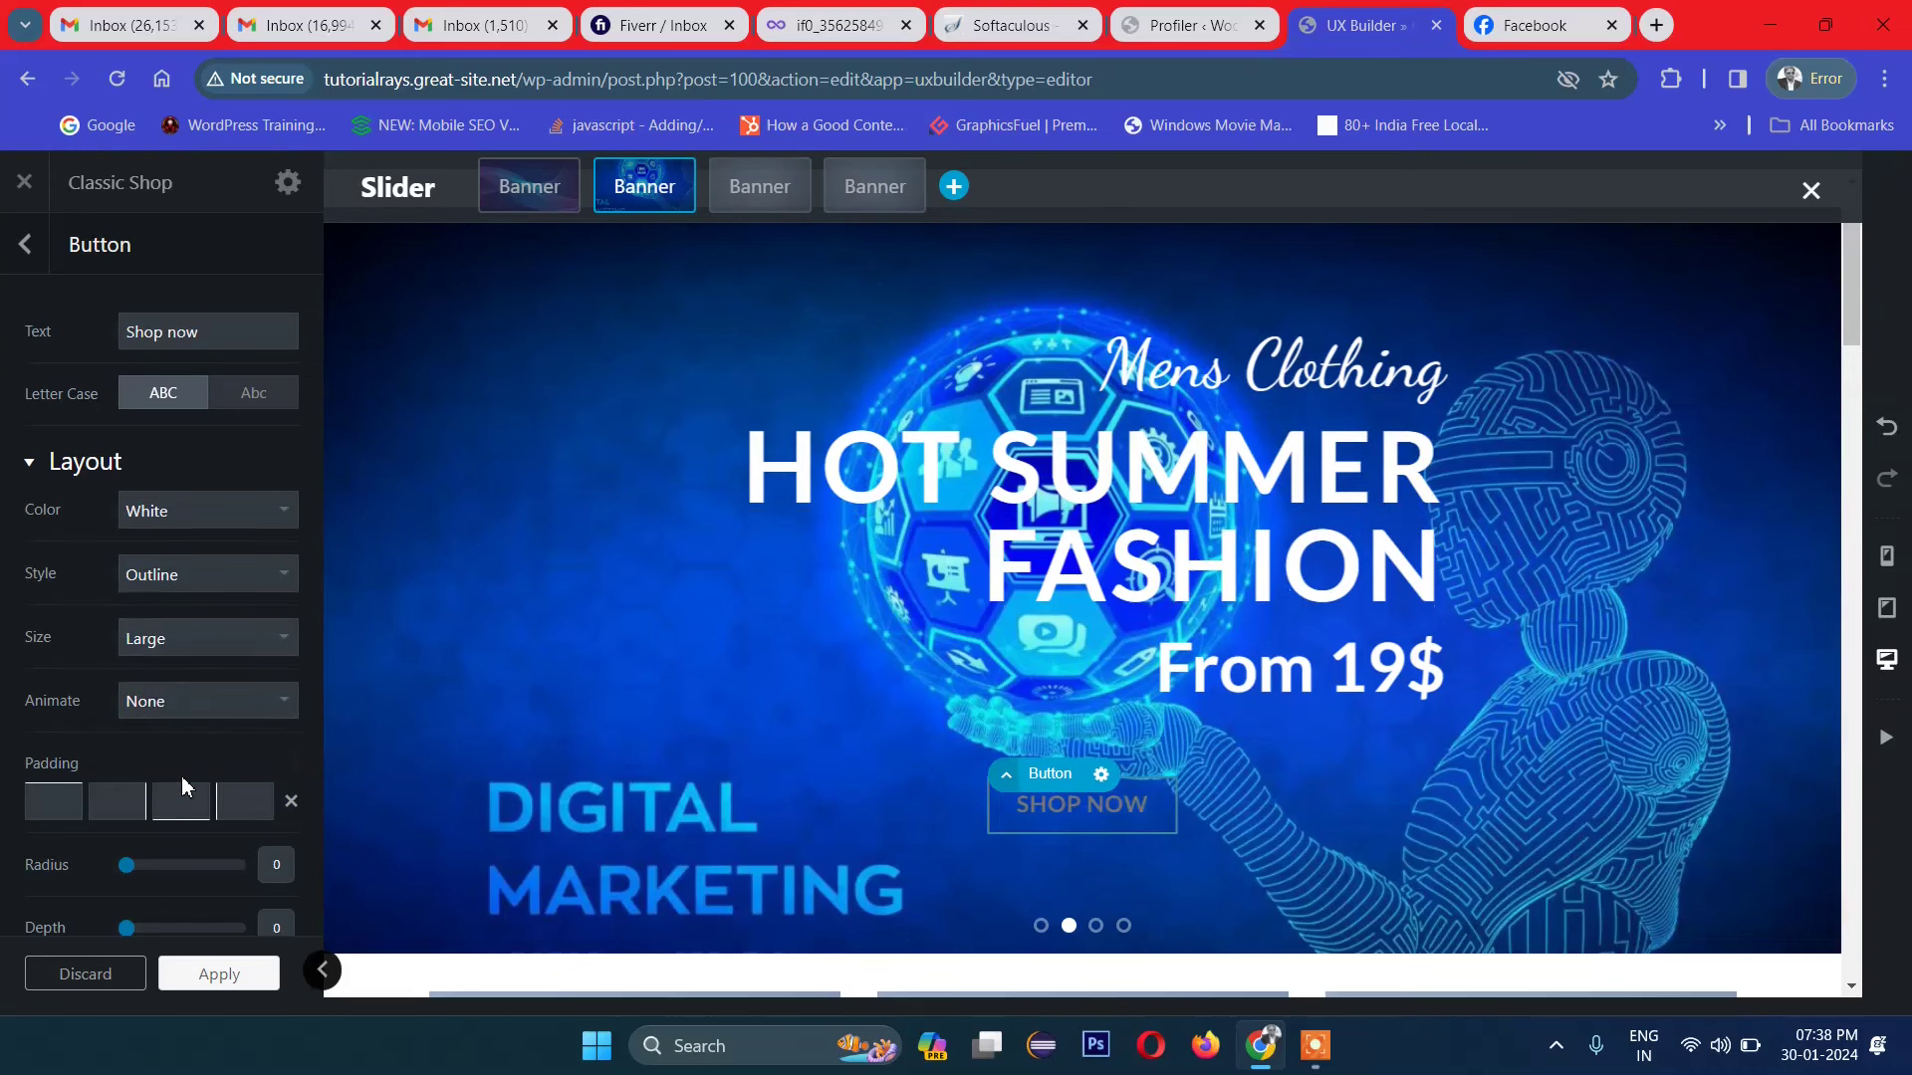
Step: Give the button a Fade In Left animation, keeping letter case as ABC
left_click(169, 716)
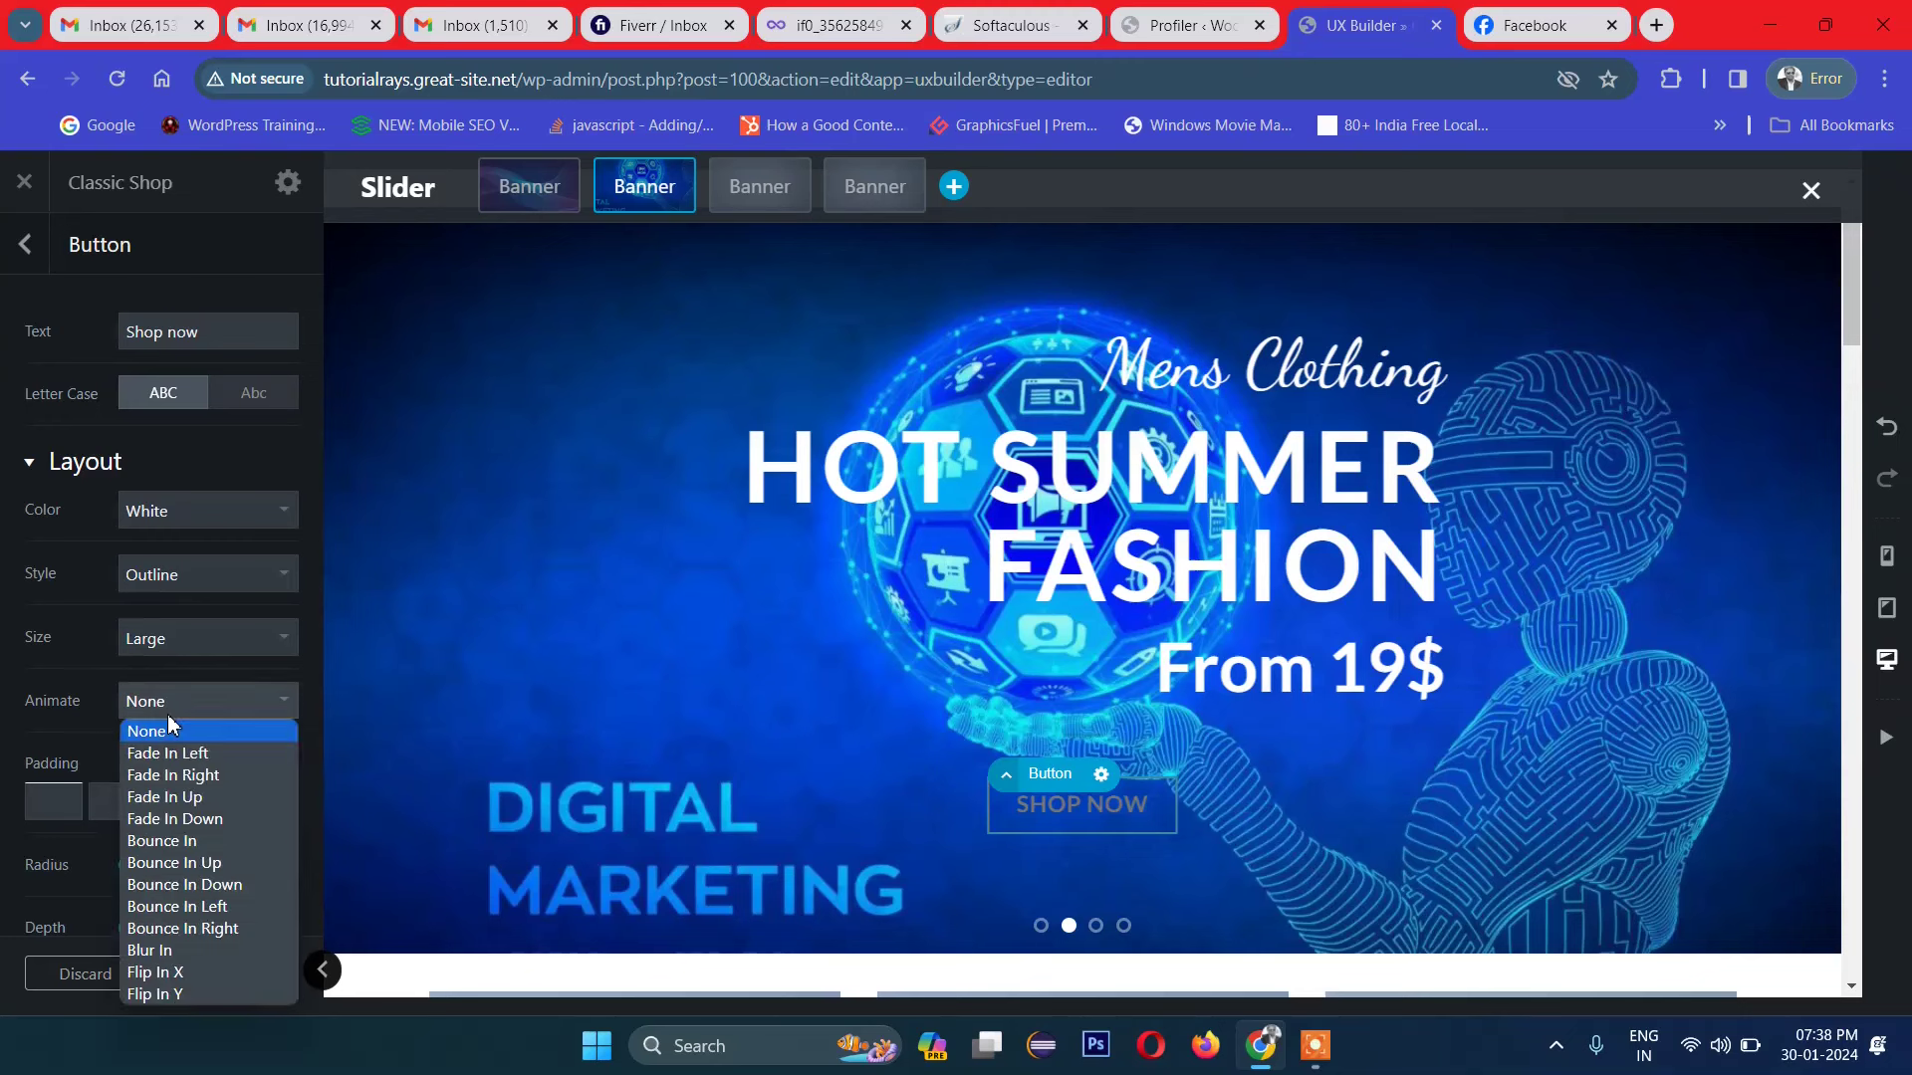
left_click(169, 747)
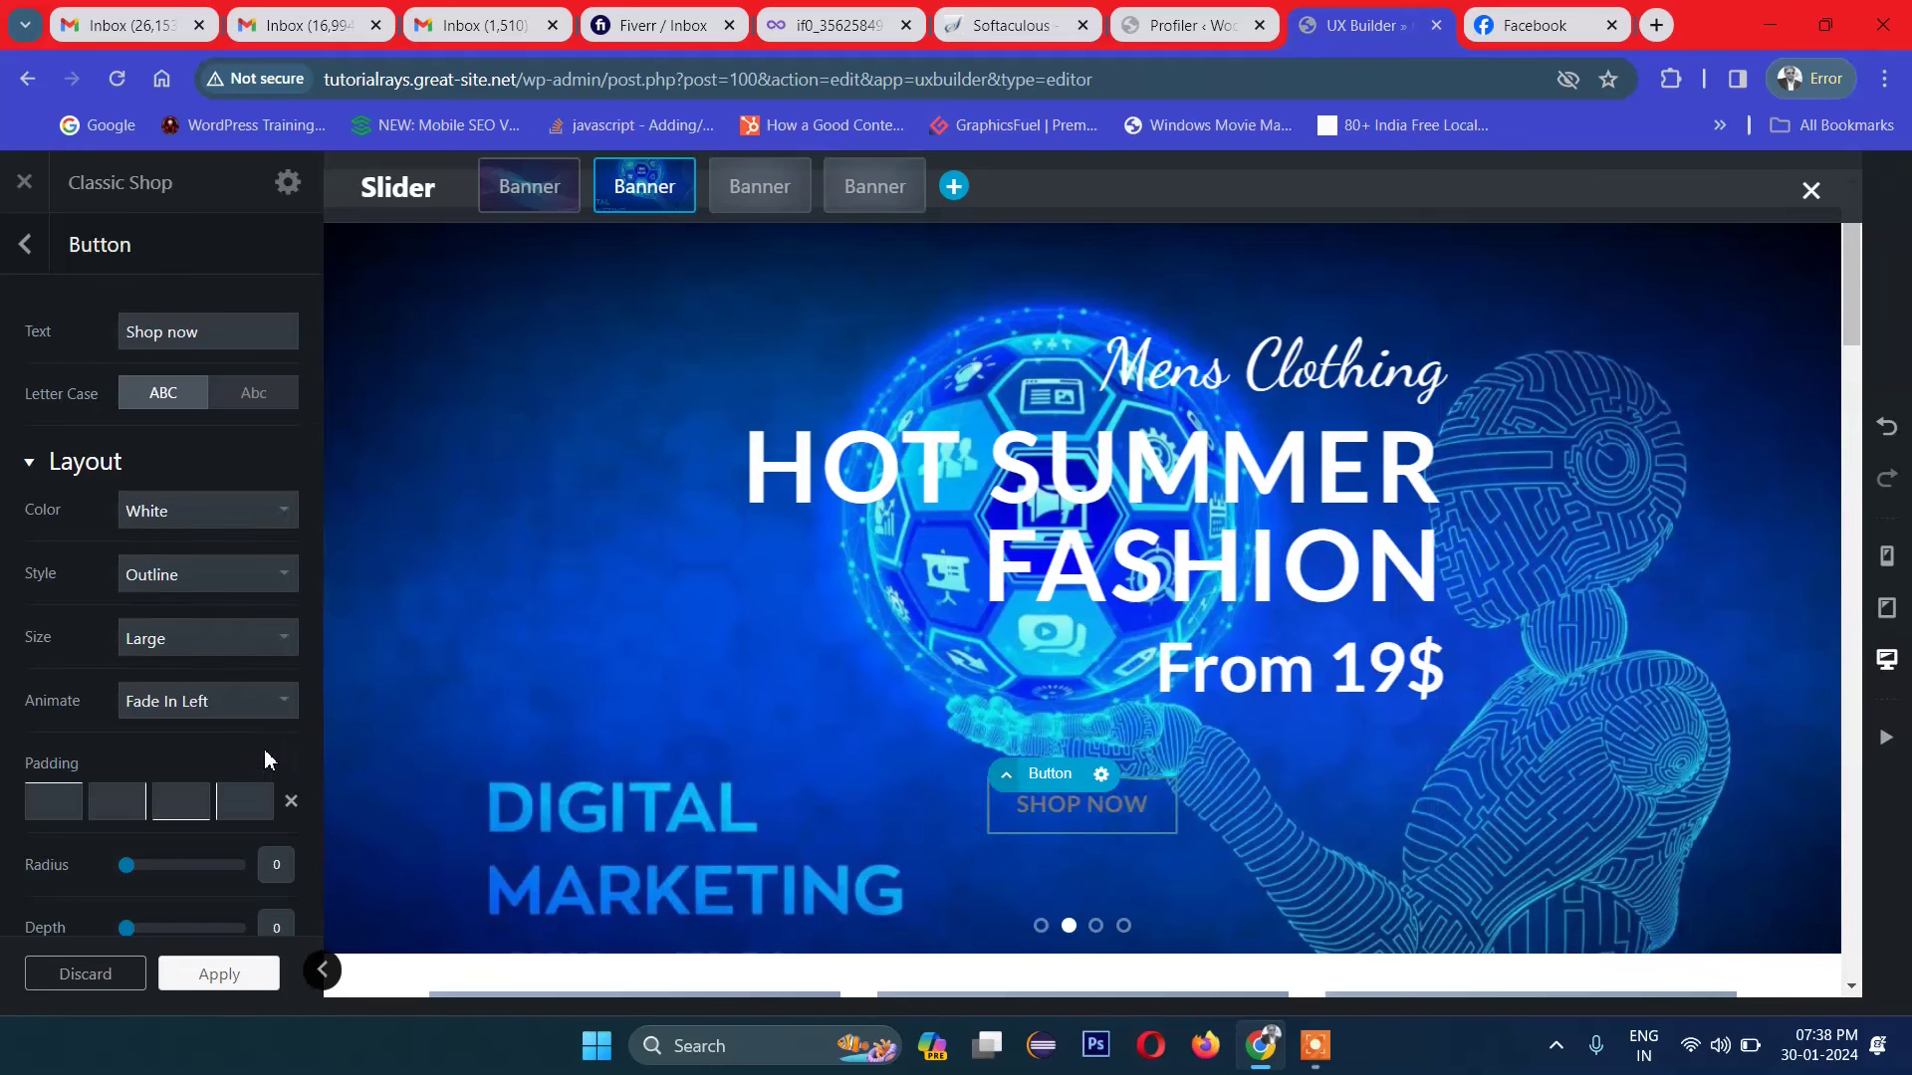
left_click(254, 396)
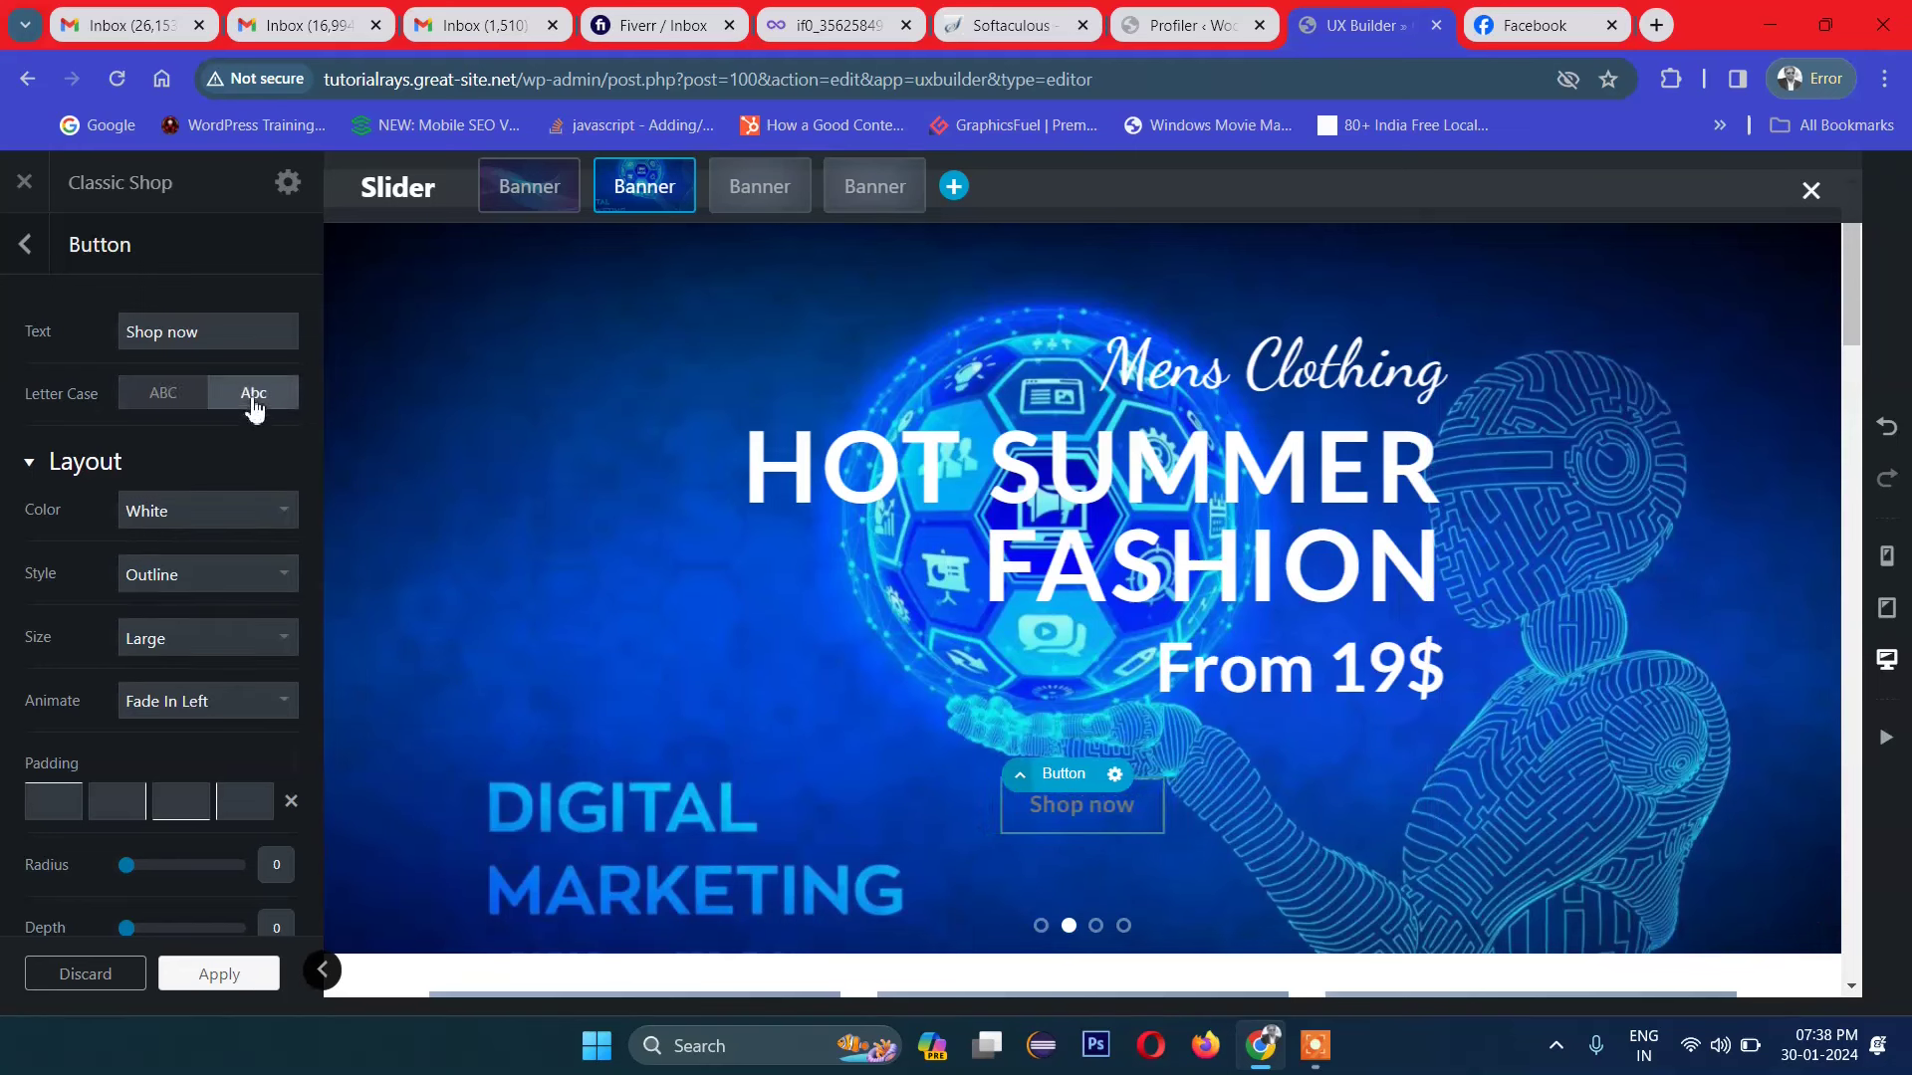
left_click(184, 398)
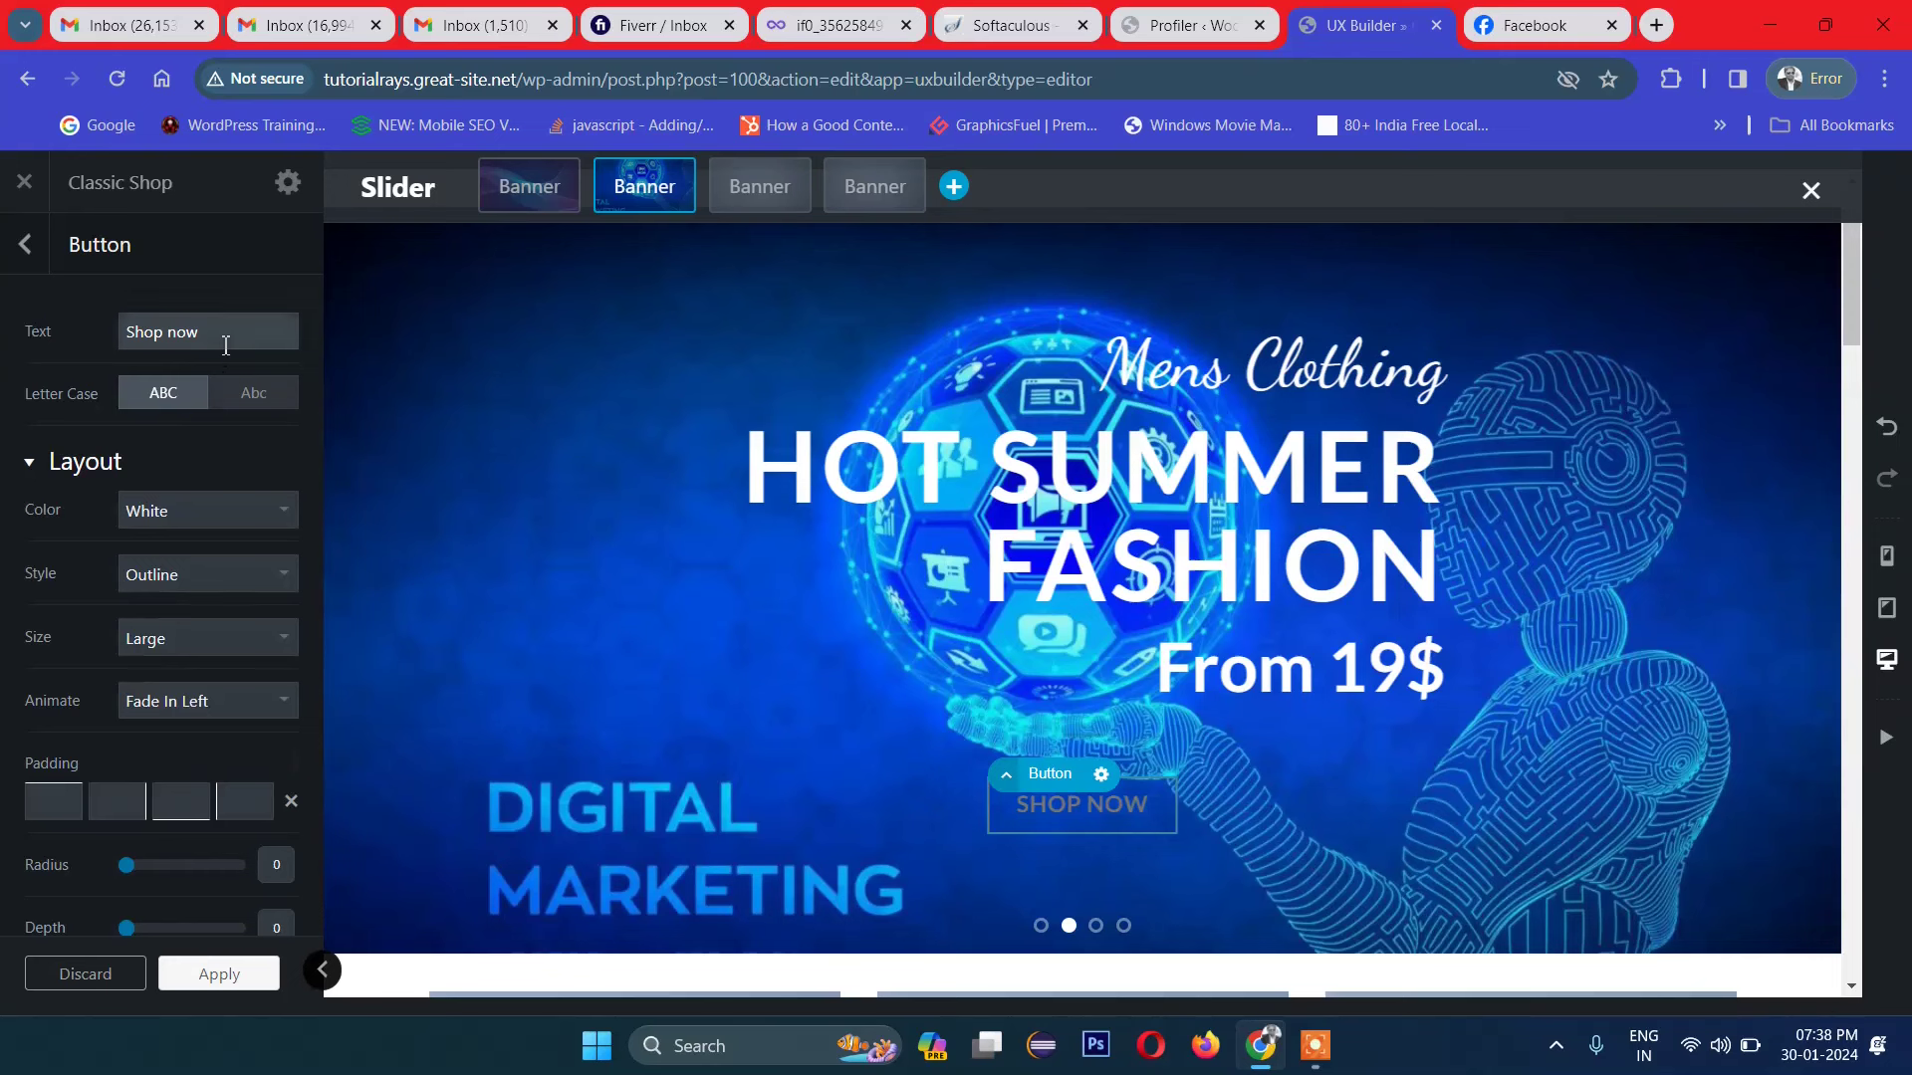
scroll(267, 603, "down", 2)
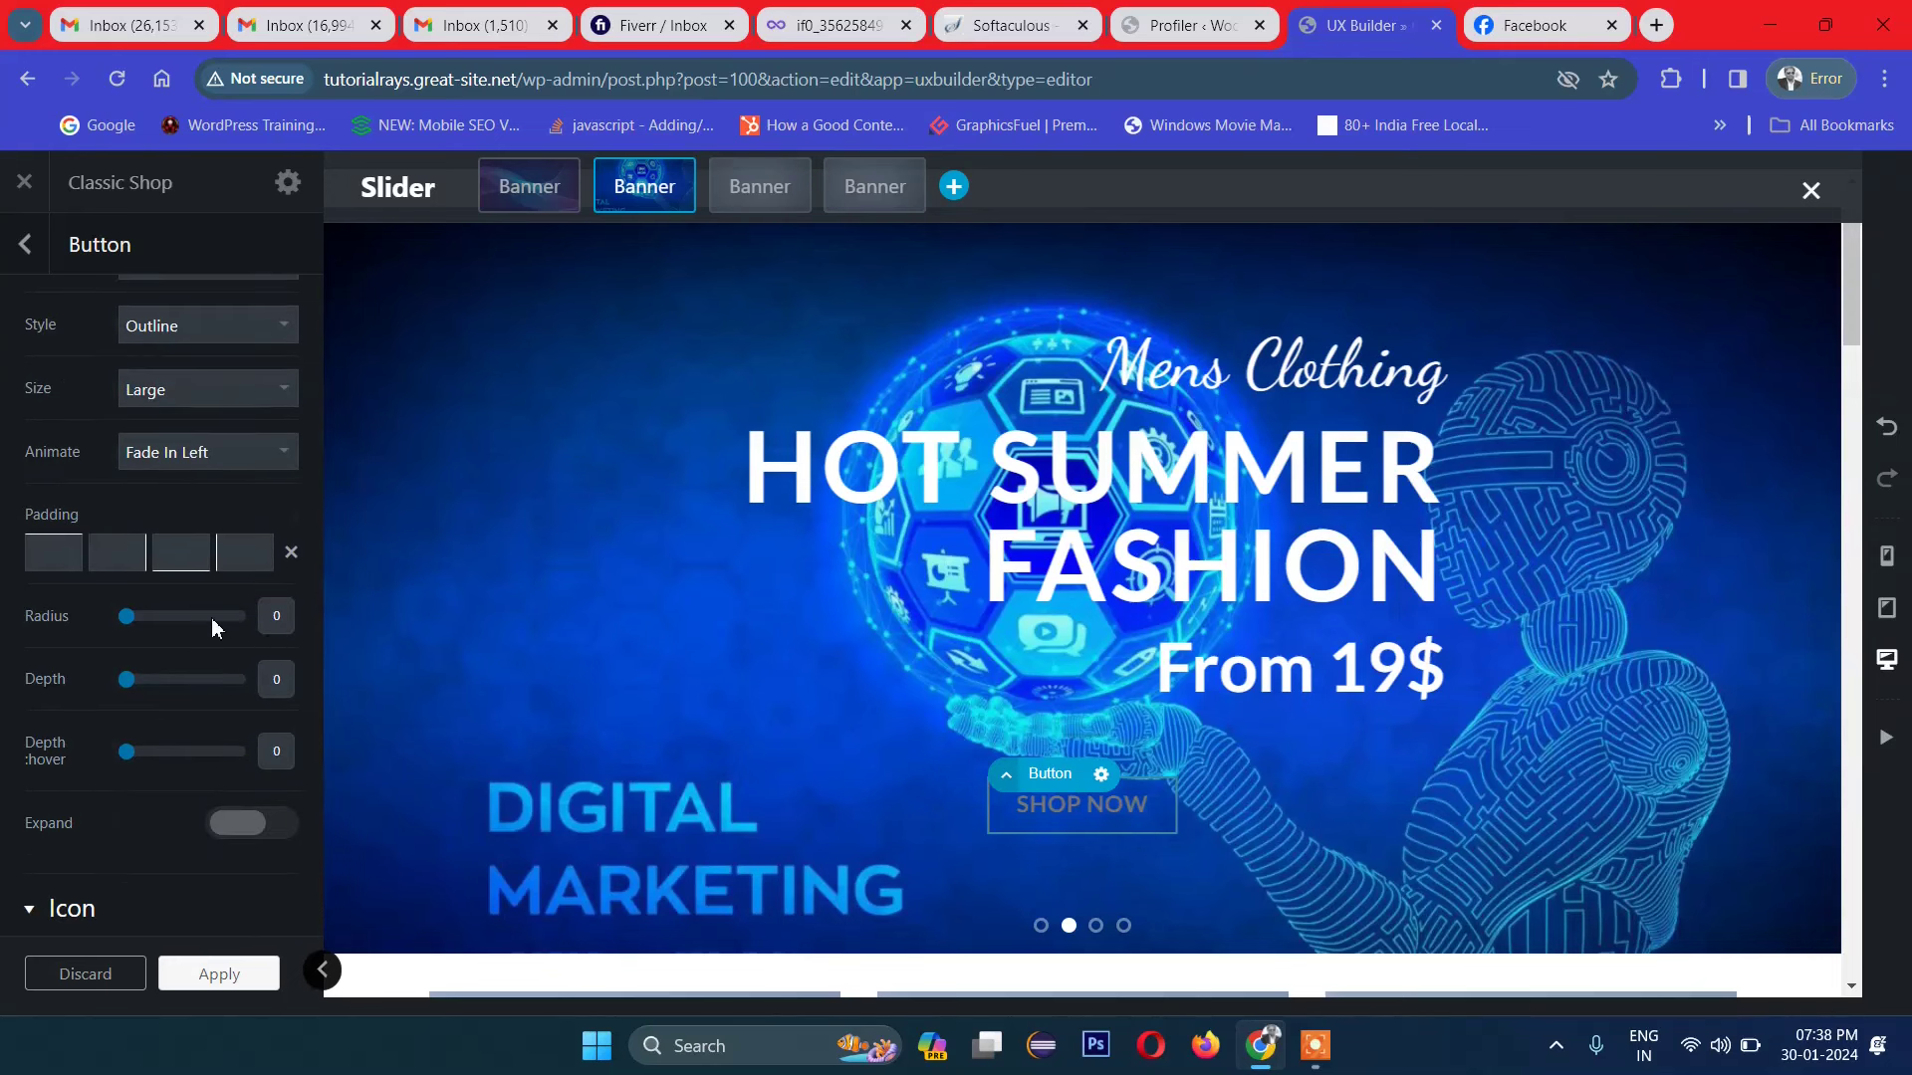
Step: Set the button padding to 0px 18px 0px 23px
left_click(68, 553)
type("0")
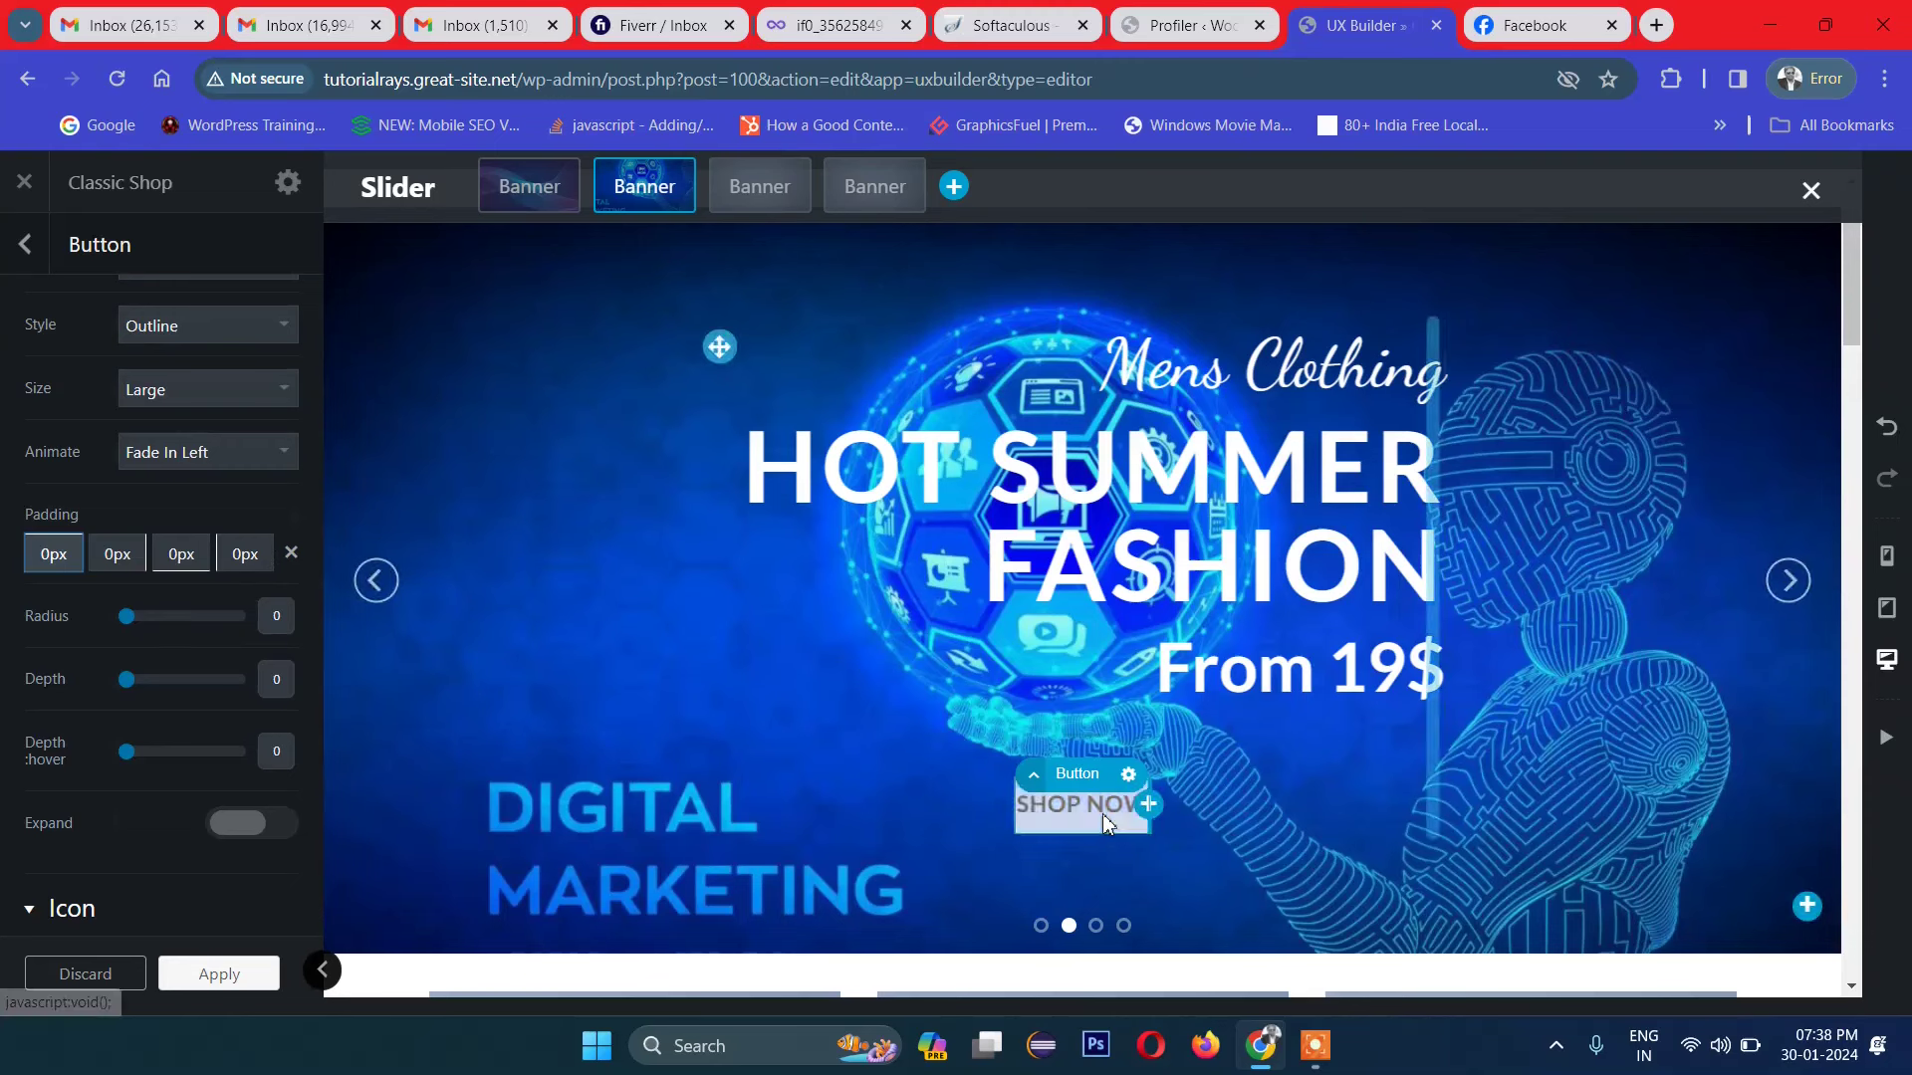
double_click(76, 551)
type("5px")
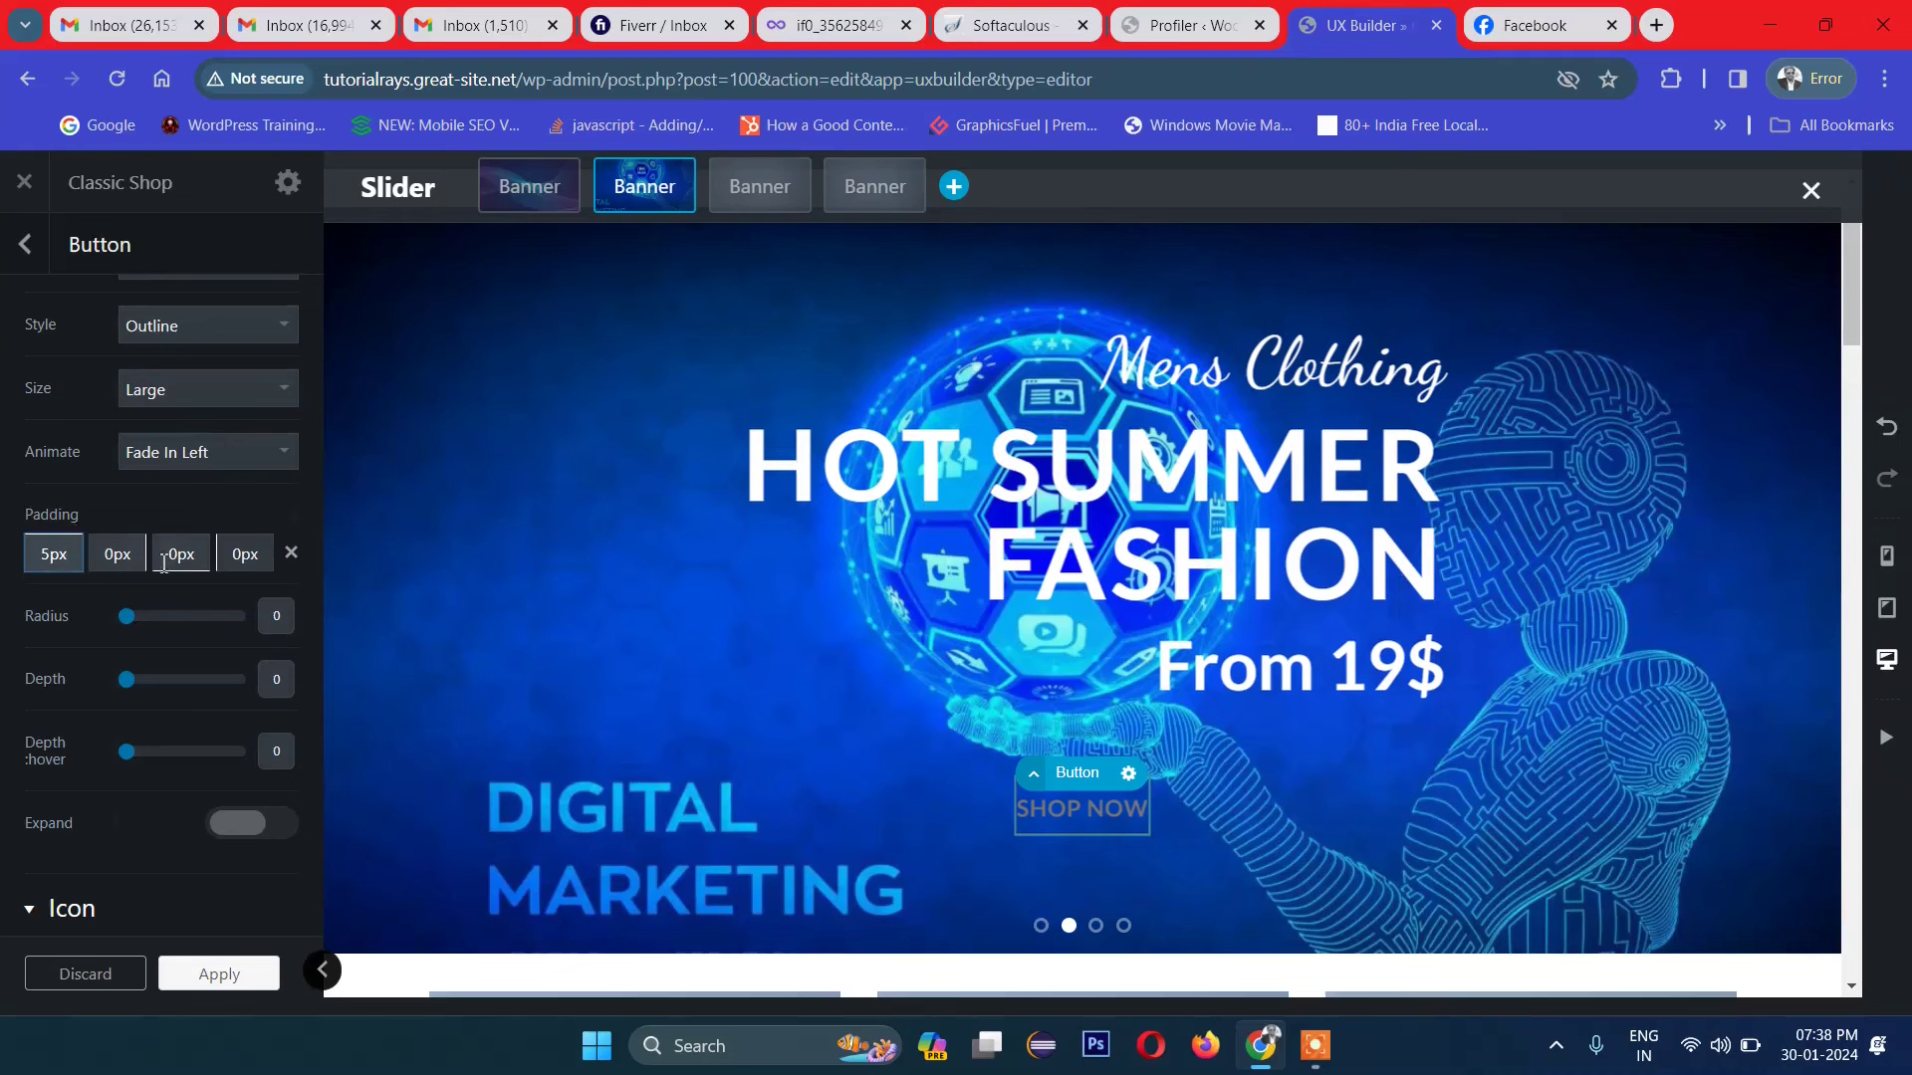
left_click(185, 557)
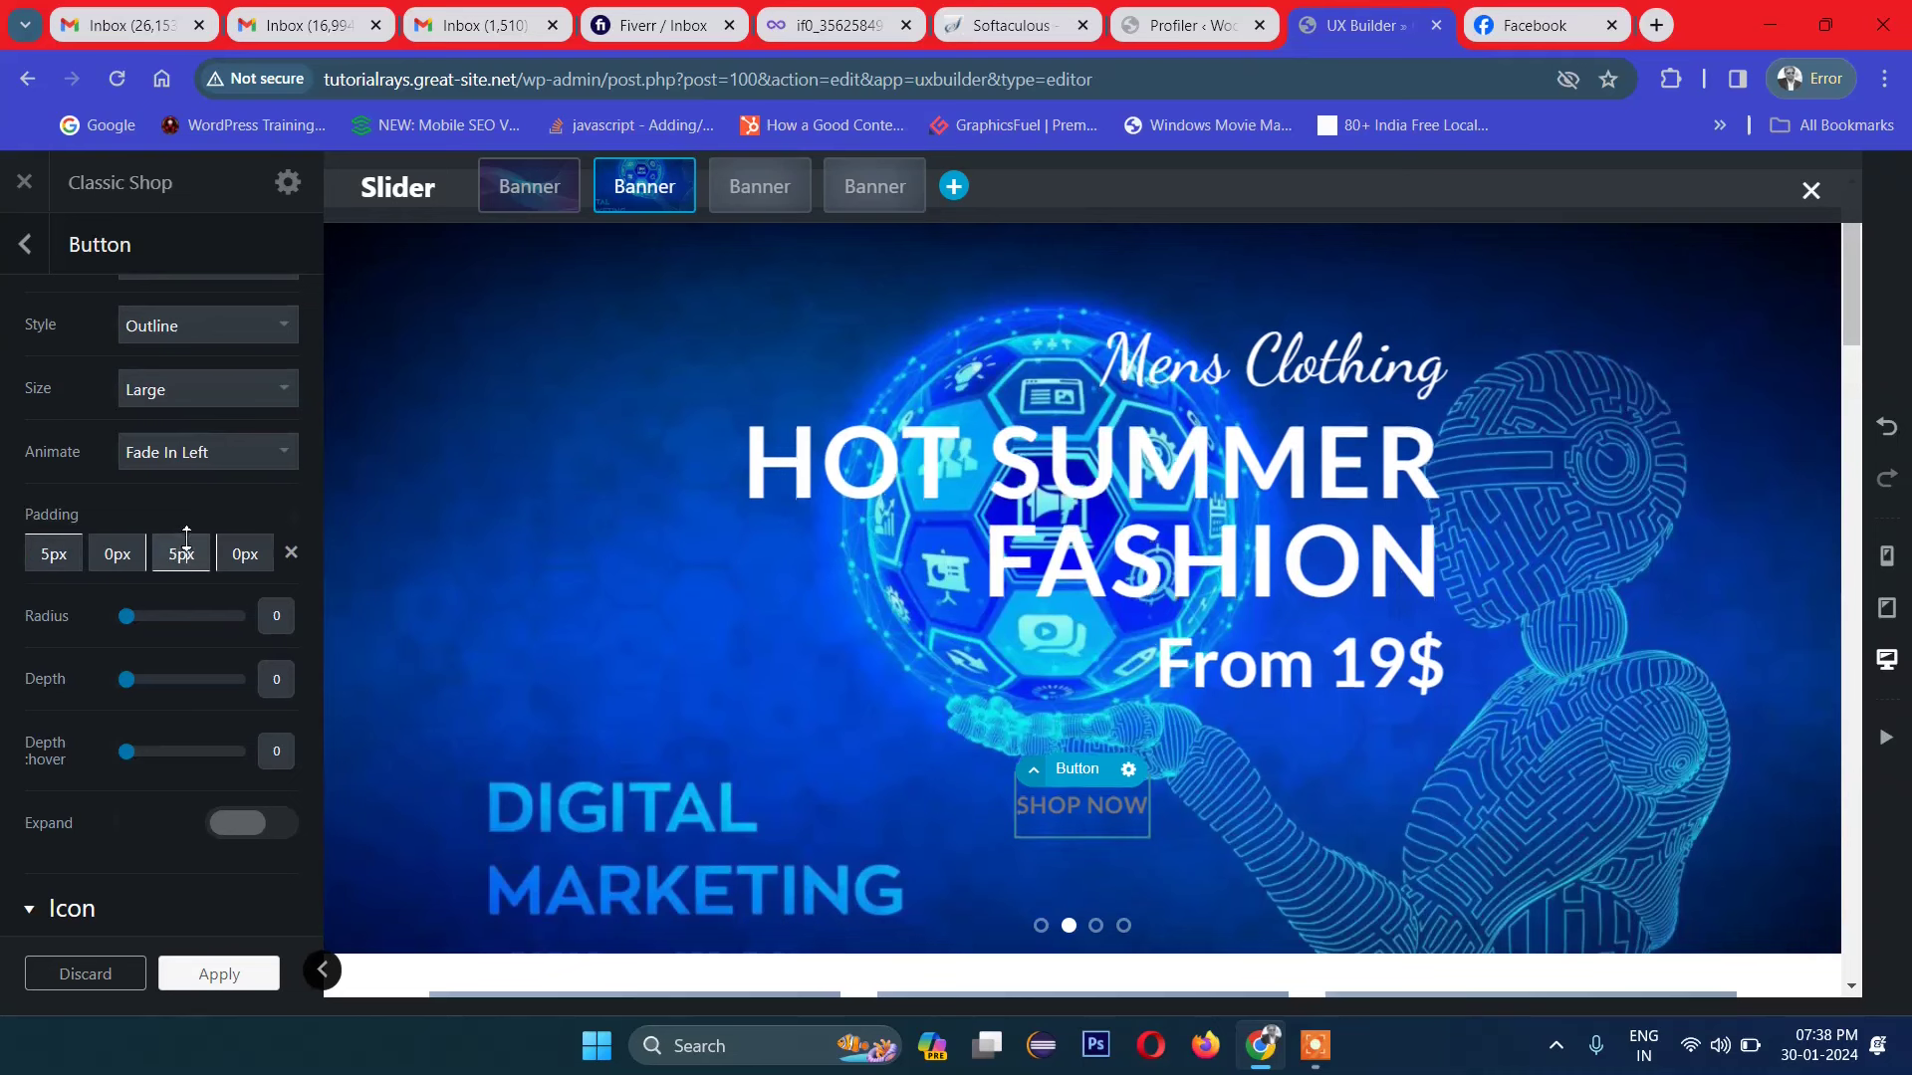
left_click(190, 551)
left_click_drag(261, 565, 261, 521)
left_click_drag(83, 560, 114, 522)
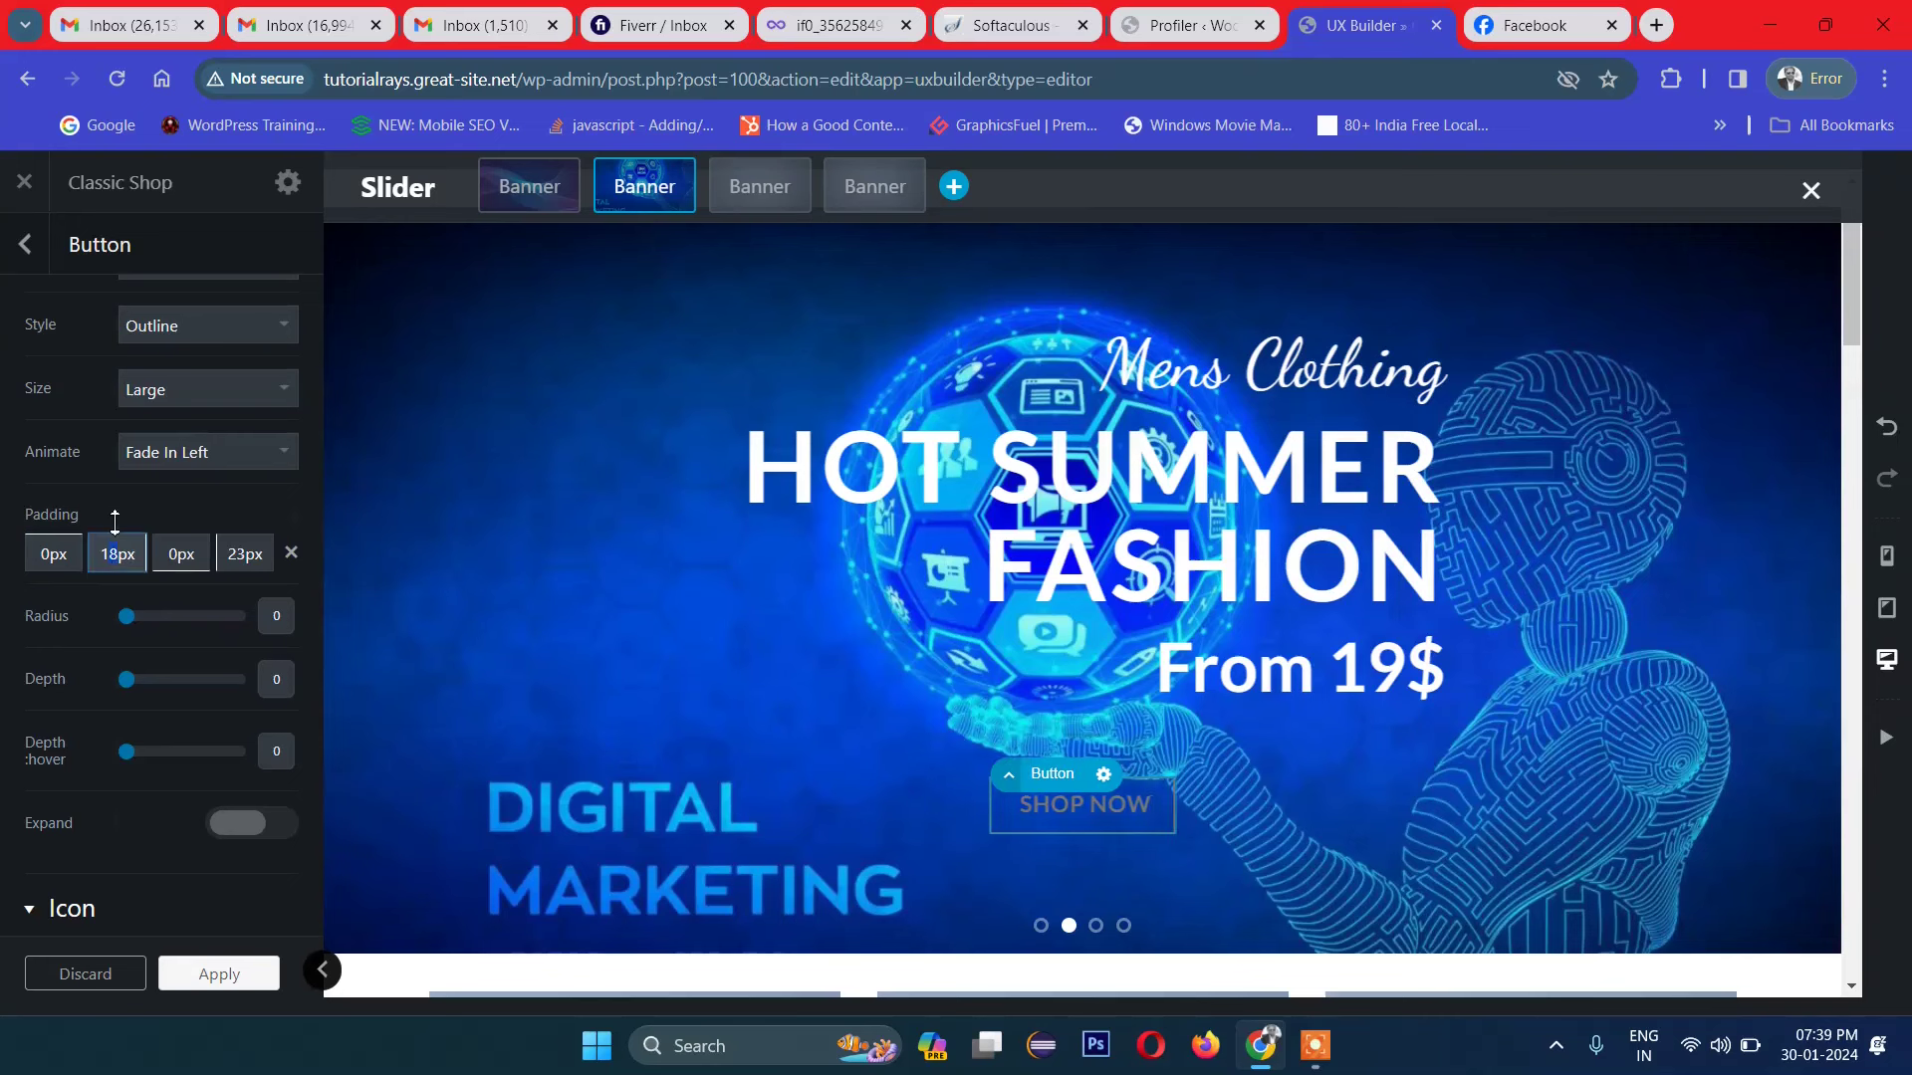
Step: Set corner radius 22 and Expand on, then apply and update the page
left_click_drag(126, 617, 154, 625)
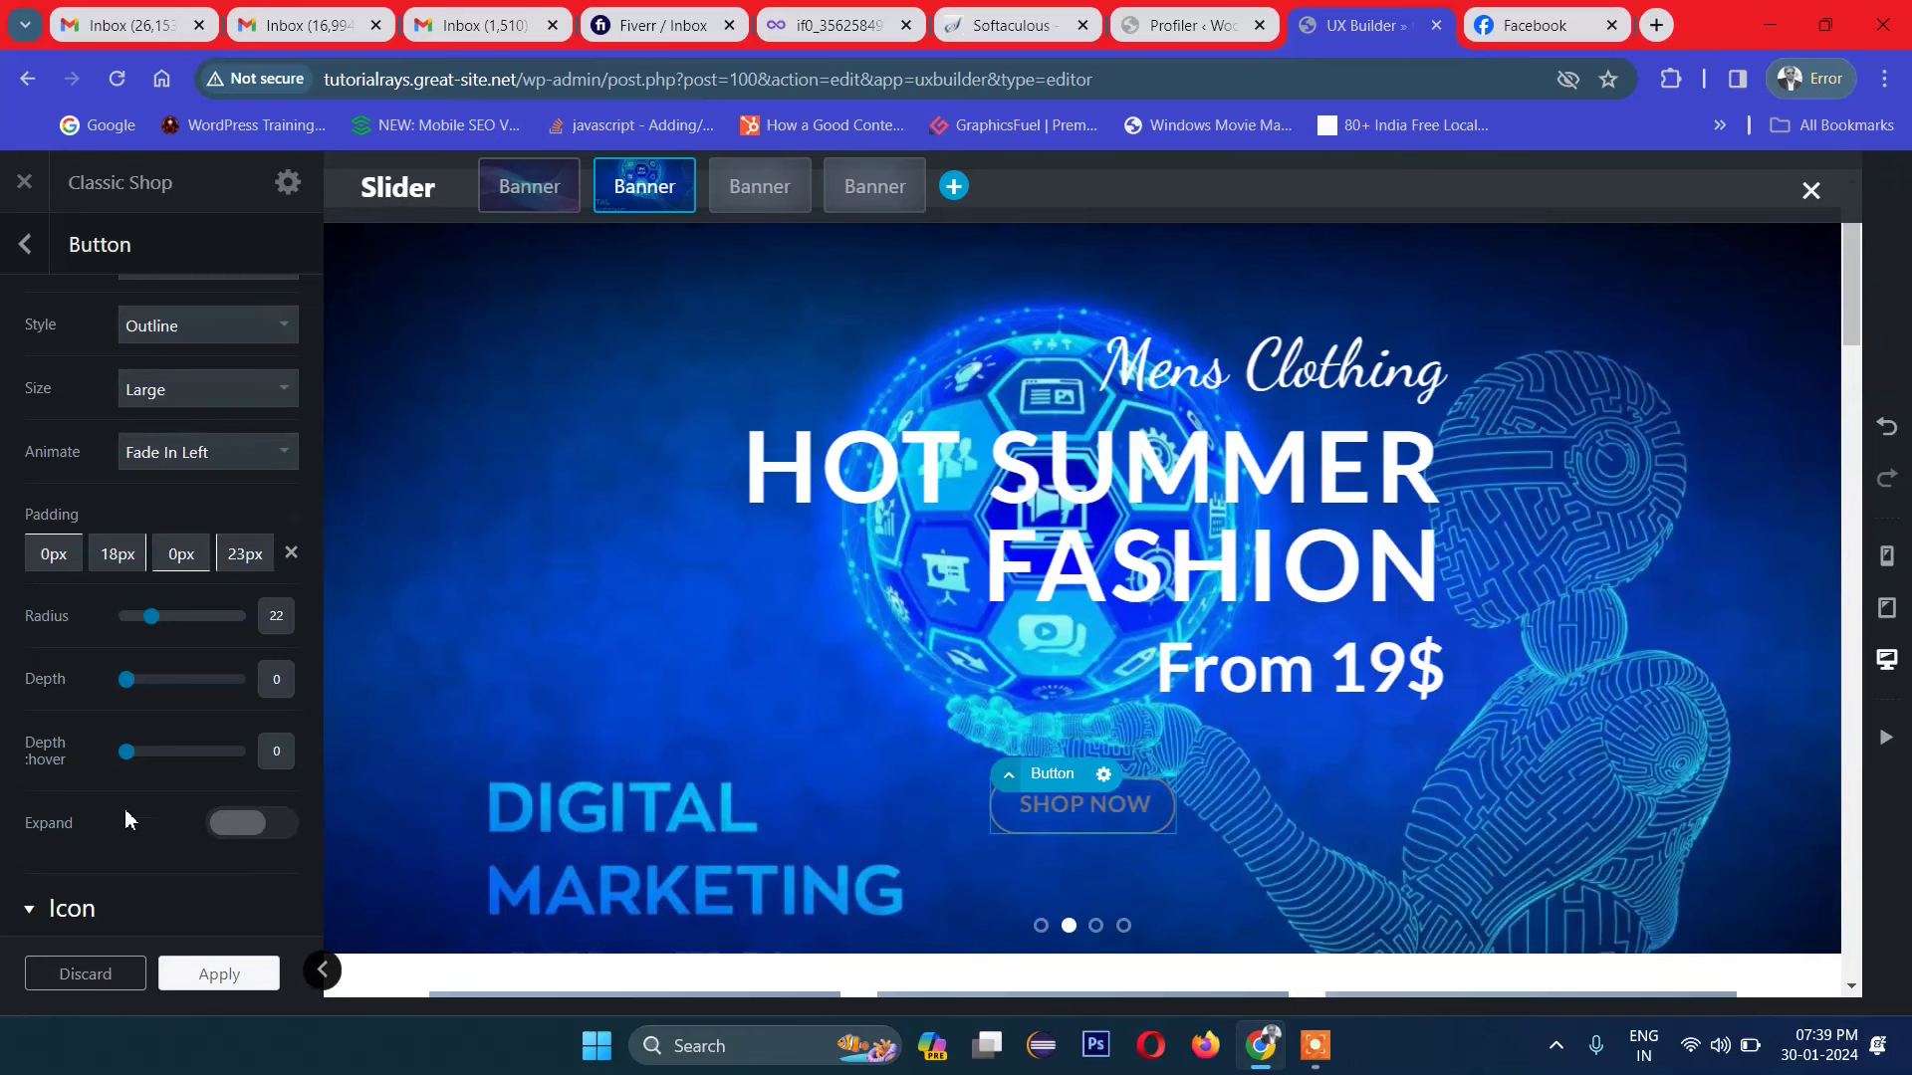
scroll(123, 809, "down", 2)
left_click(288, 712)
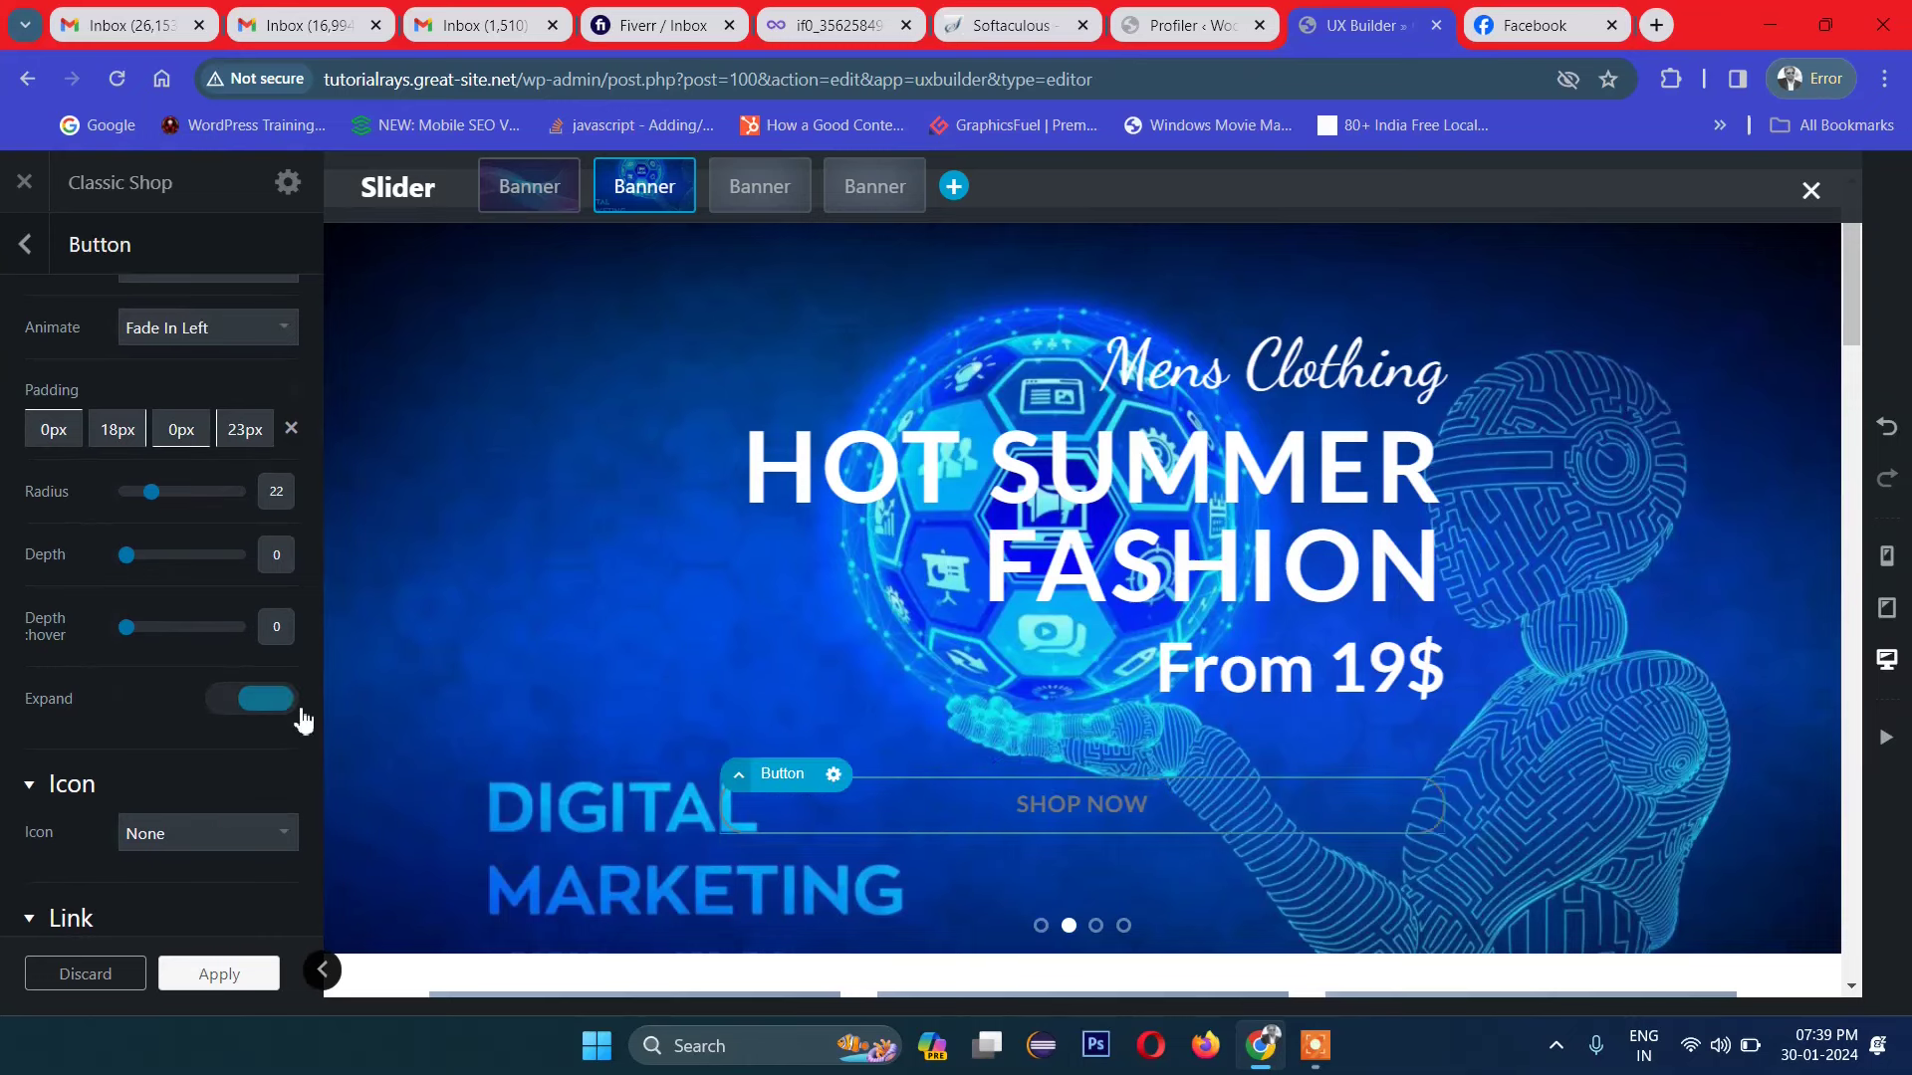
scroll(983, 759, "down", 2)
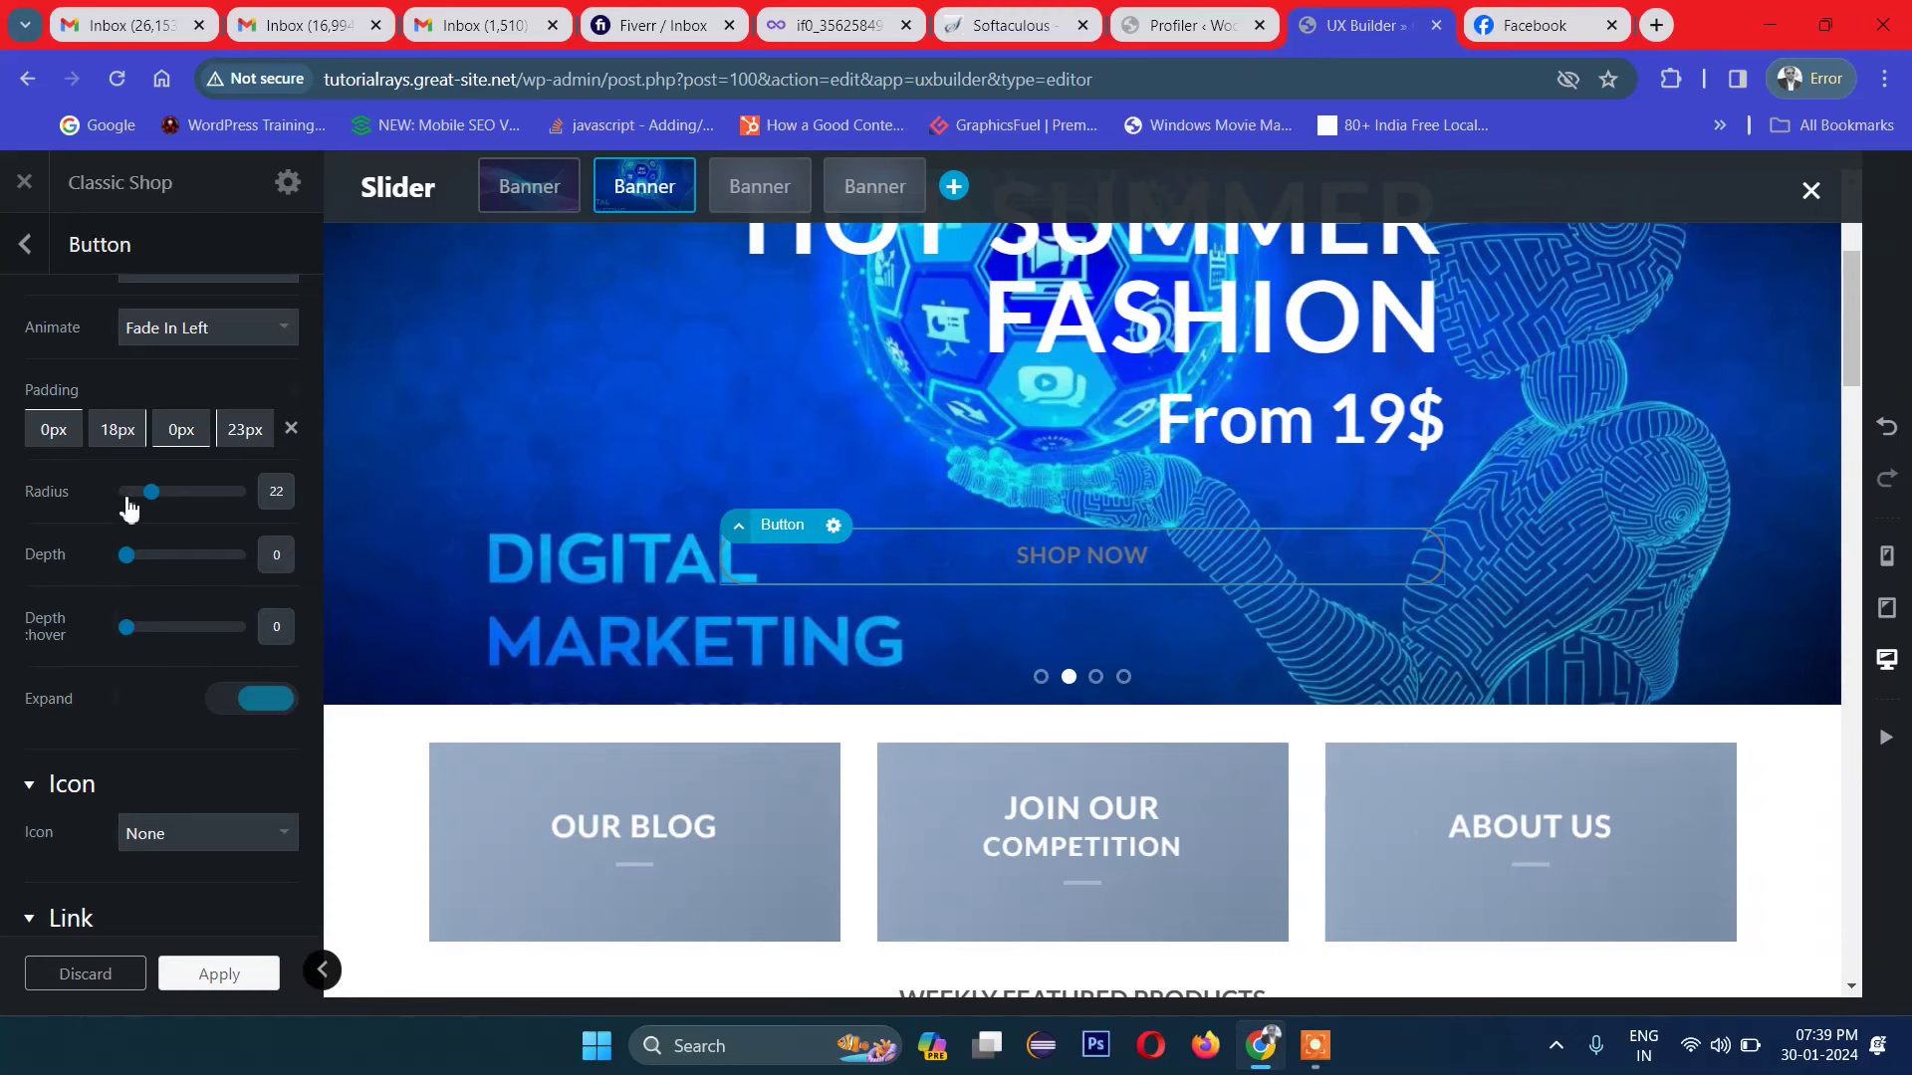
scroll(161, 547, "down", 5)
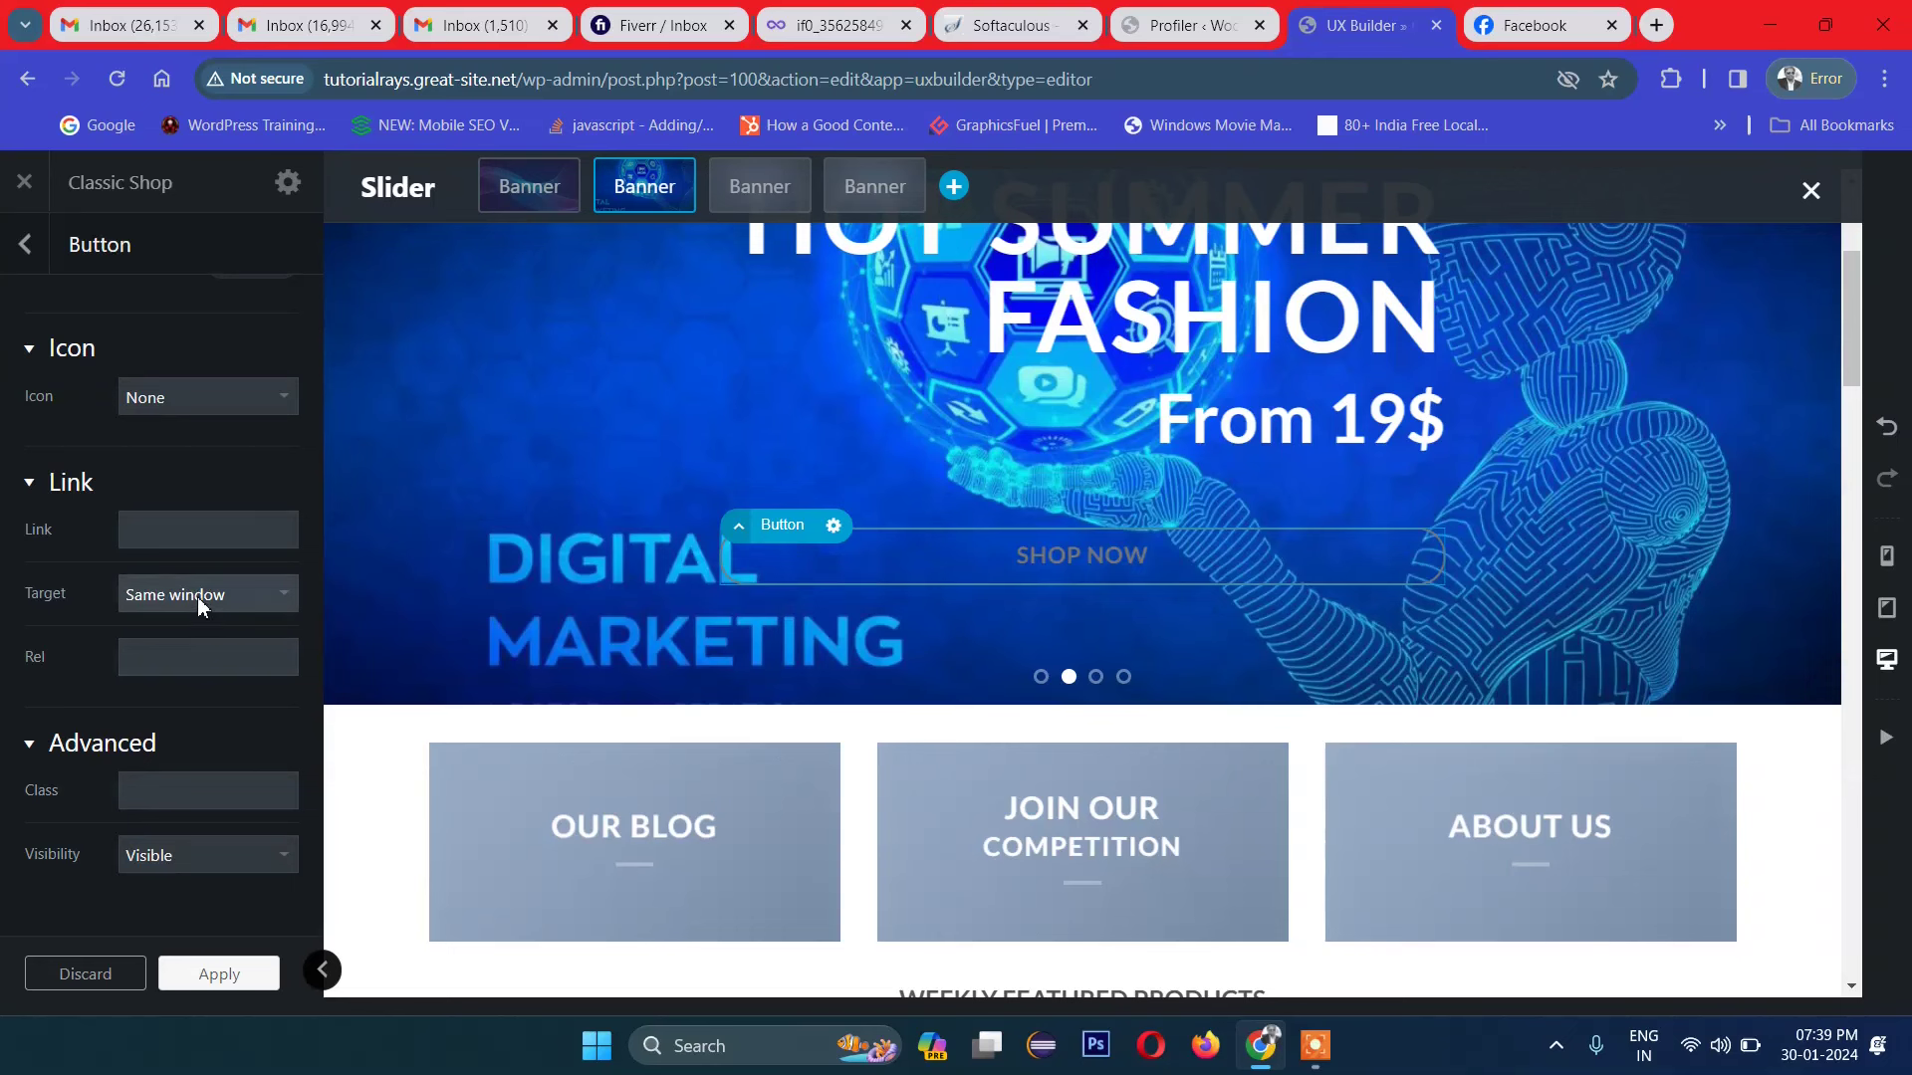
scroll(197, 596, "up", 10)
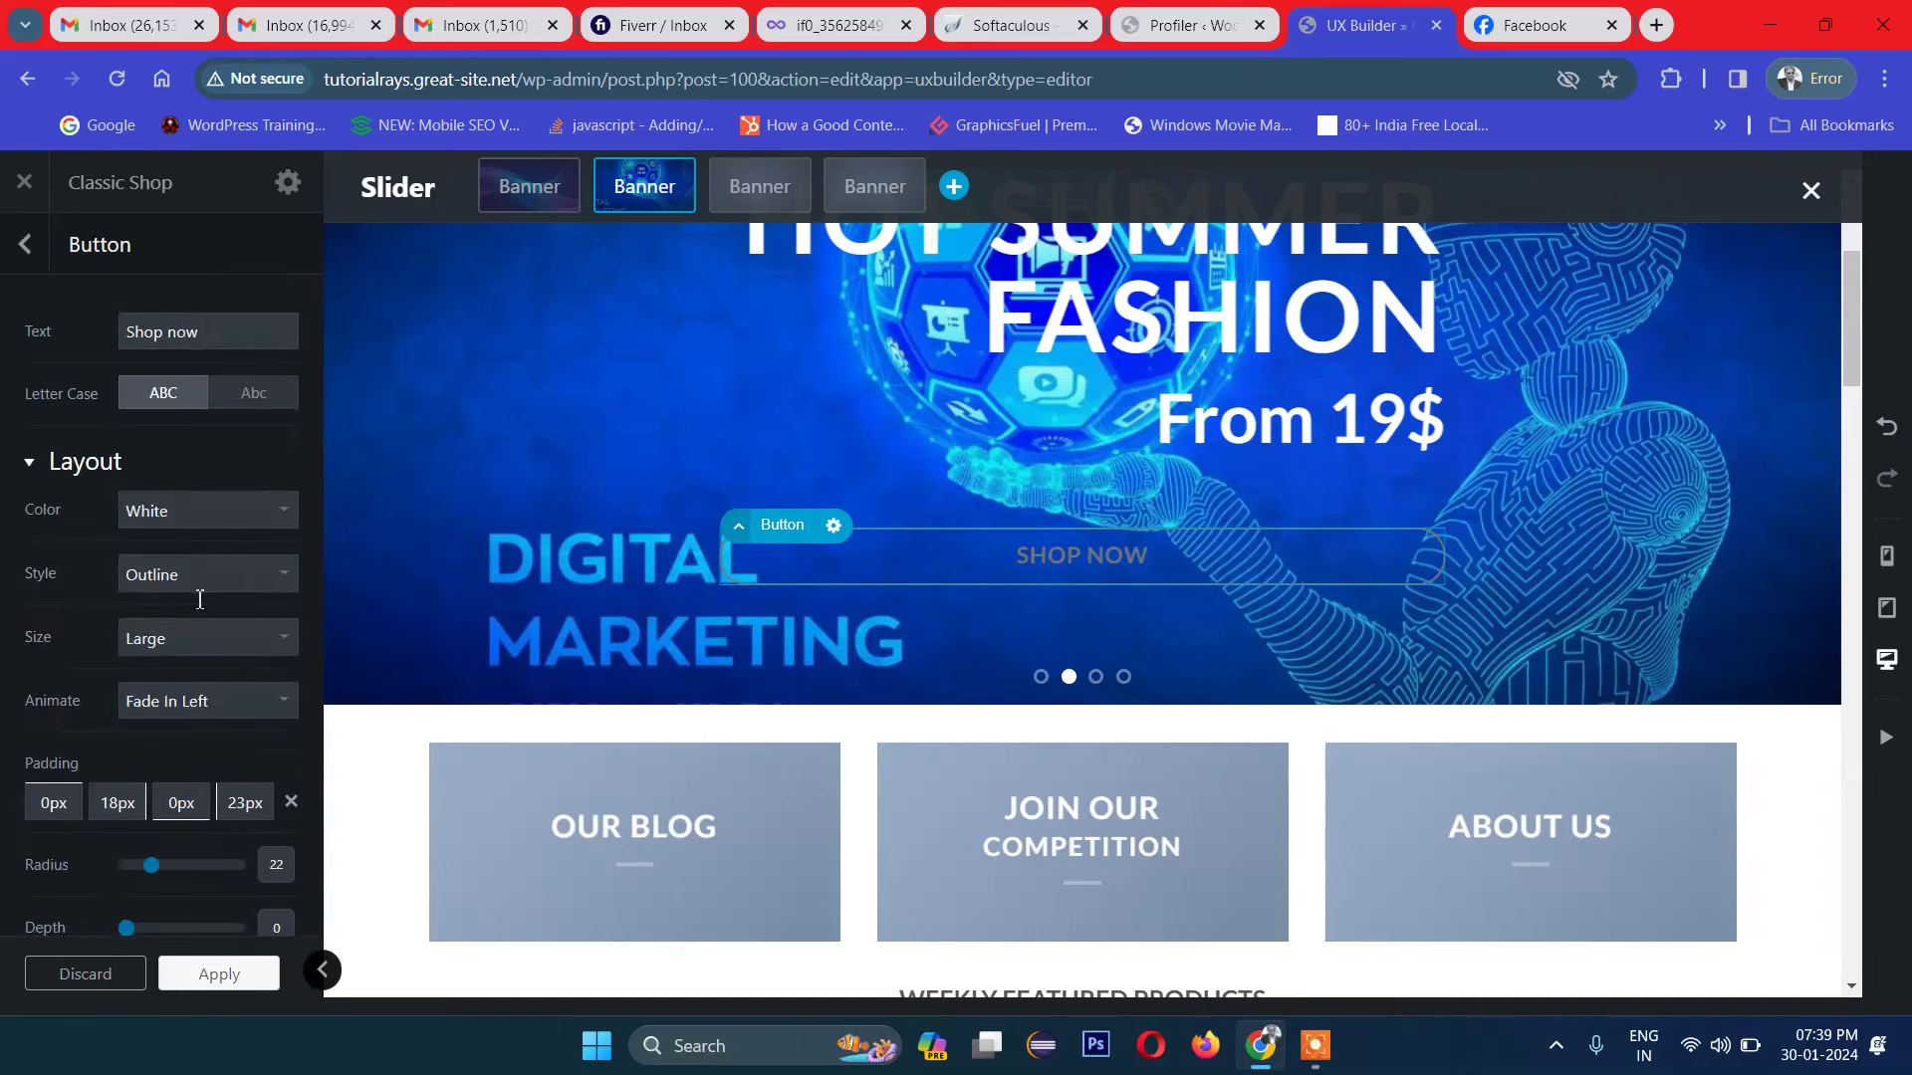
left_click(241, 983)
left_click(189, 978)
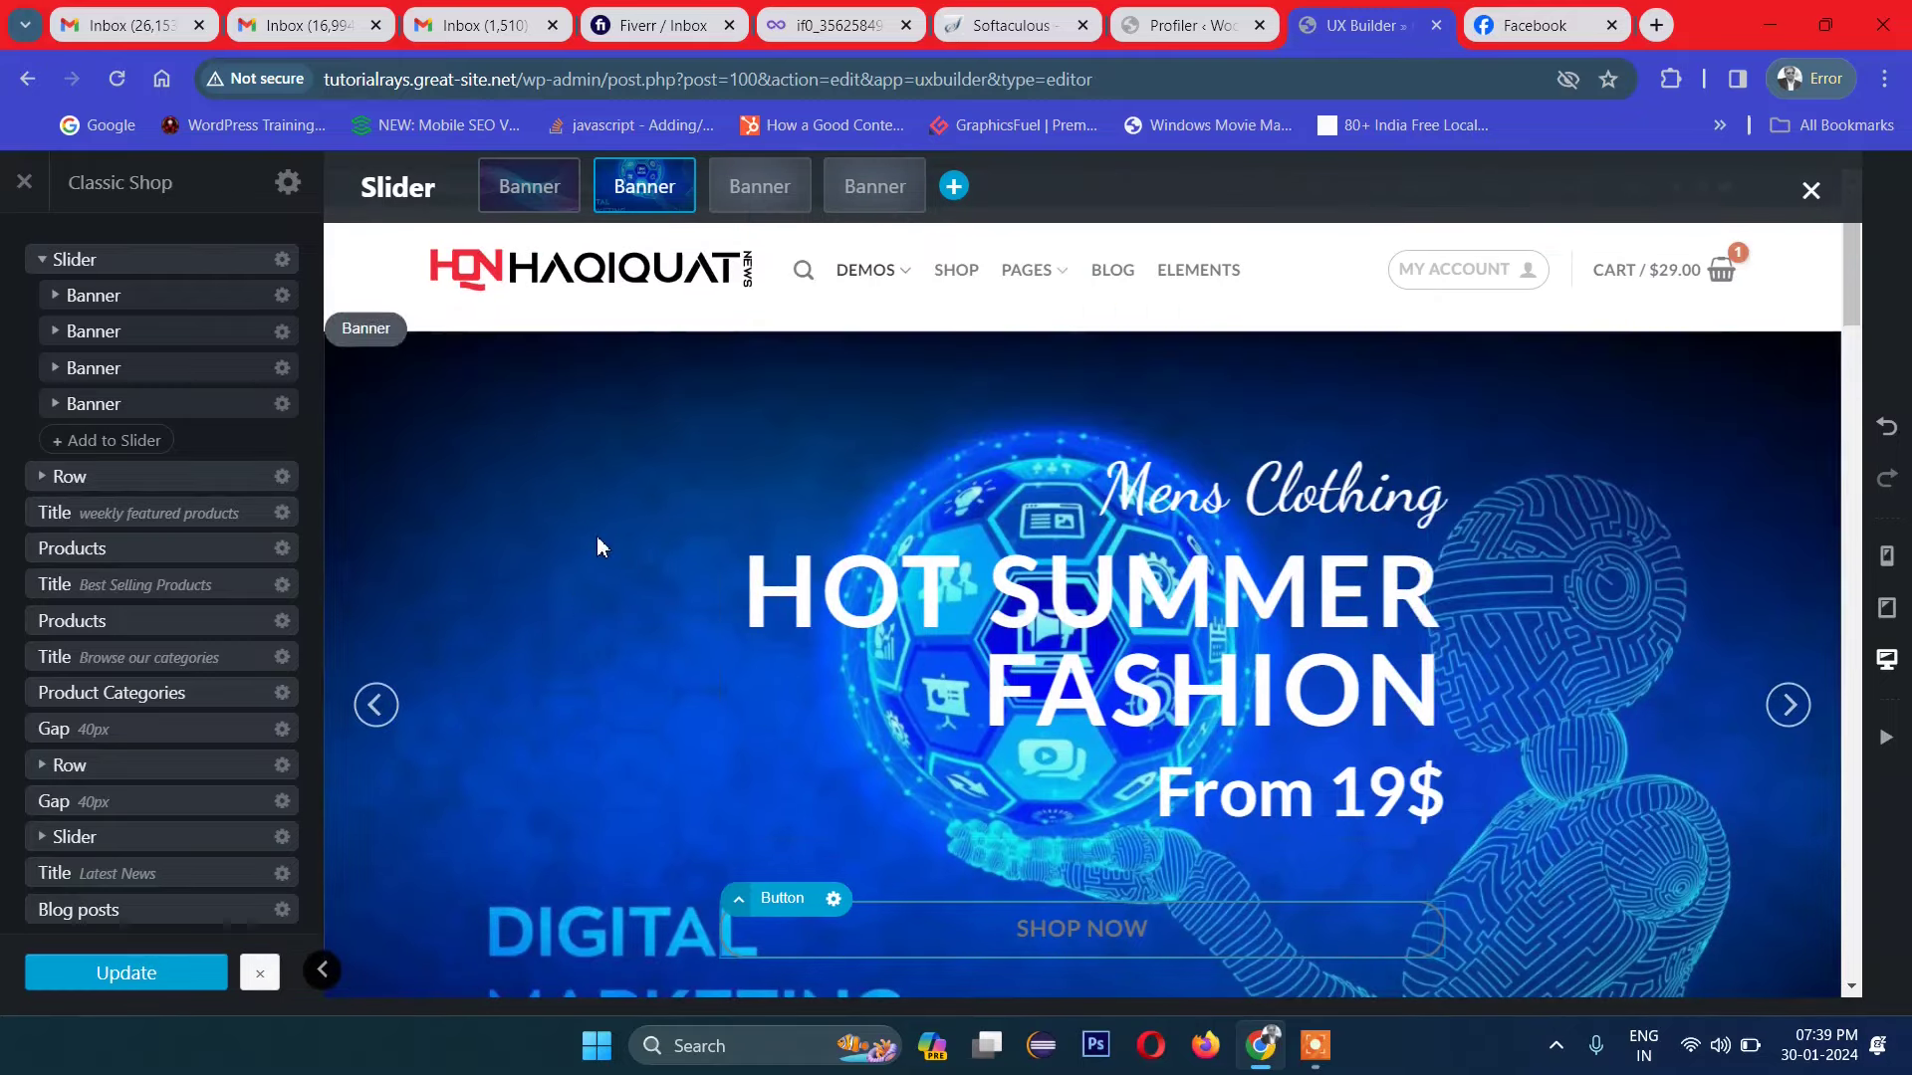
Step: Close the Customizer and confirm discarding the unsaved changes
scroll(1491, 572, "down", 3)
scroll(1491, 632, "up", 3)
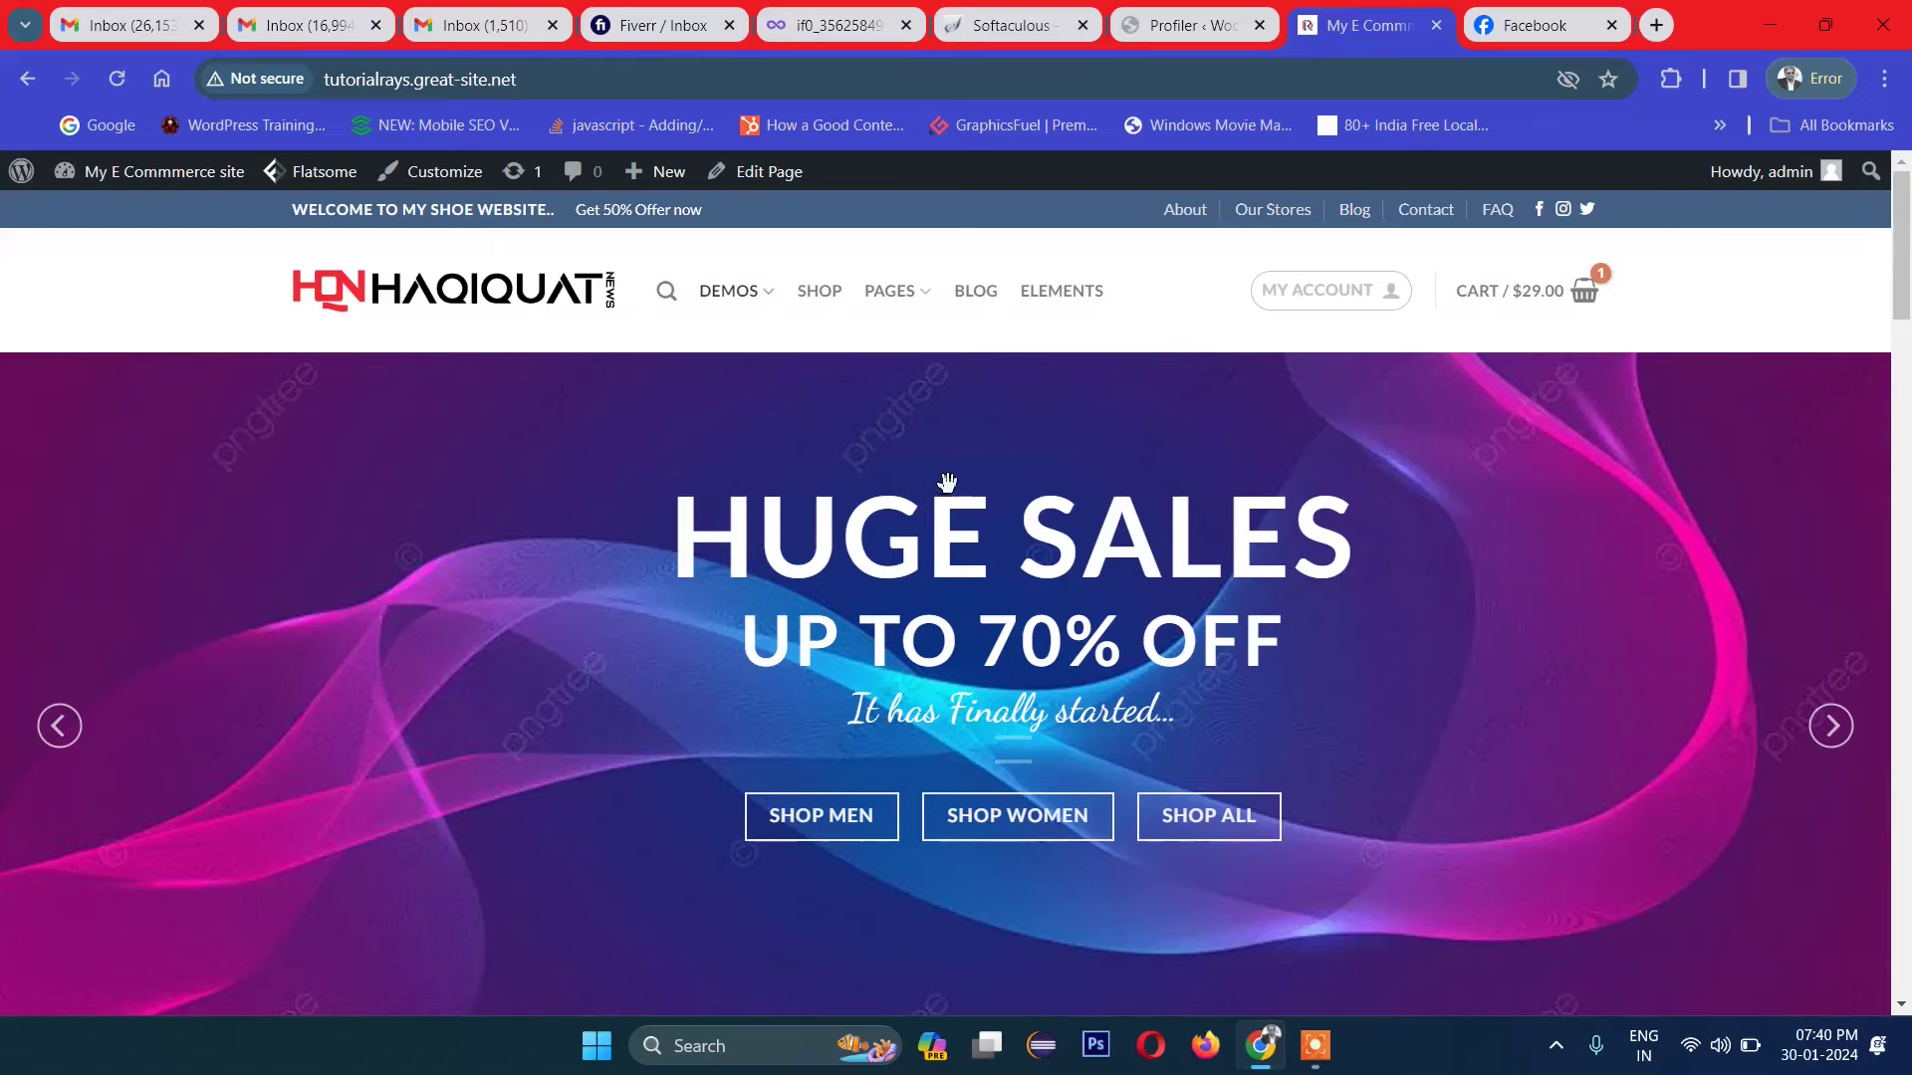
scroll(962, 560, "down", 3)
scroll(644, 604, "up", 3)
scroll(1623, 586, "down", 3)
scroll(796, 519, "up", 3)
scroll(1742, 461, "down", 5)
scroll(1737, 461, "up", 5)
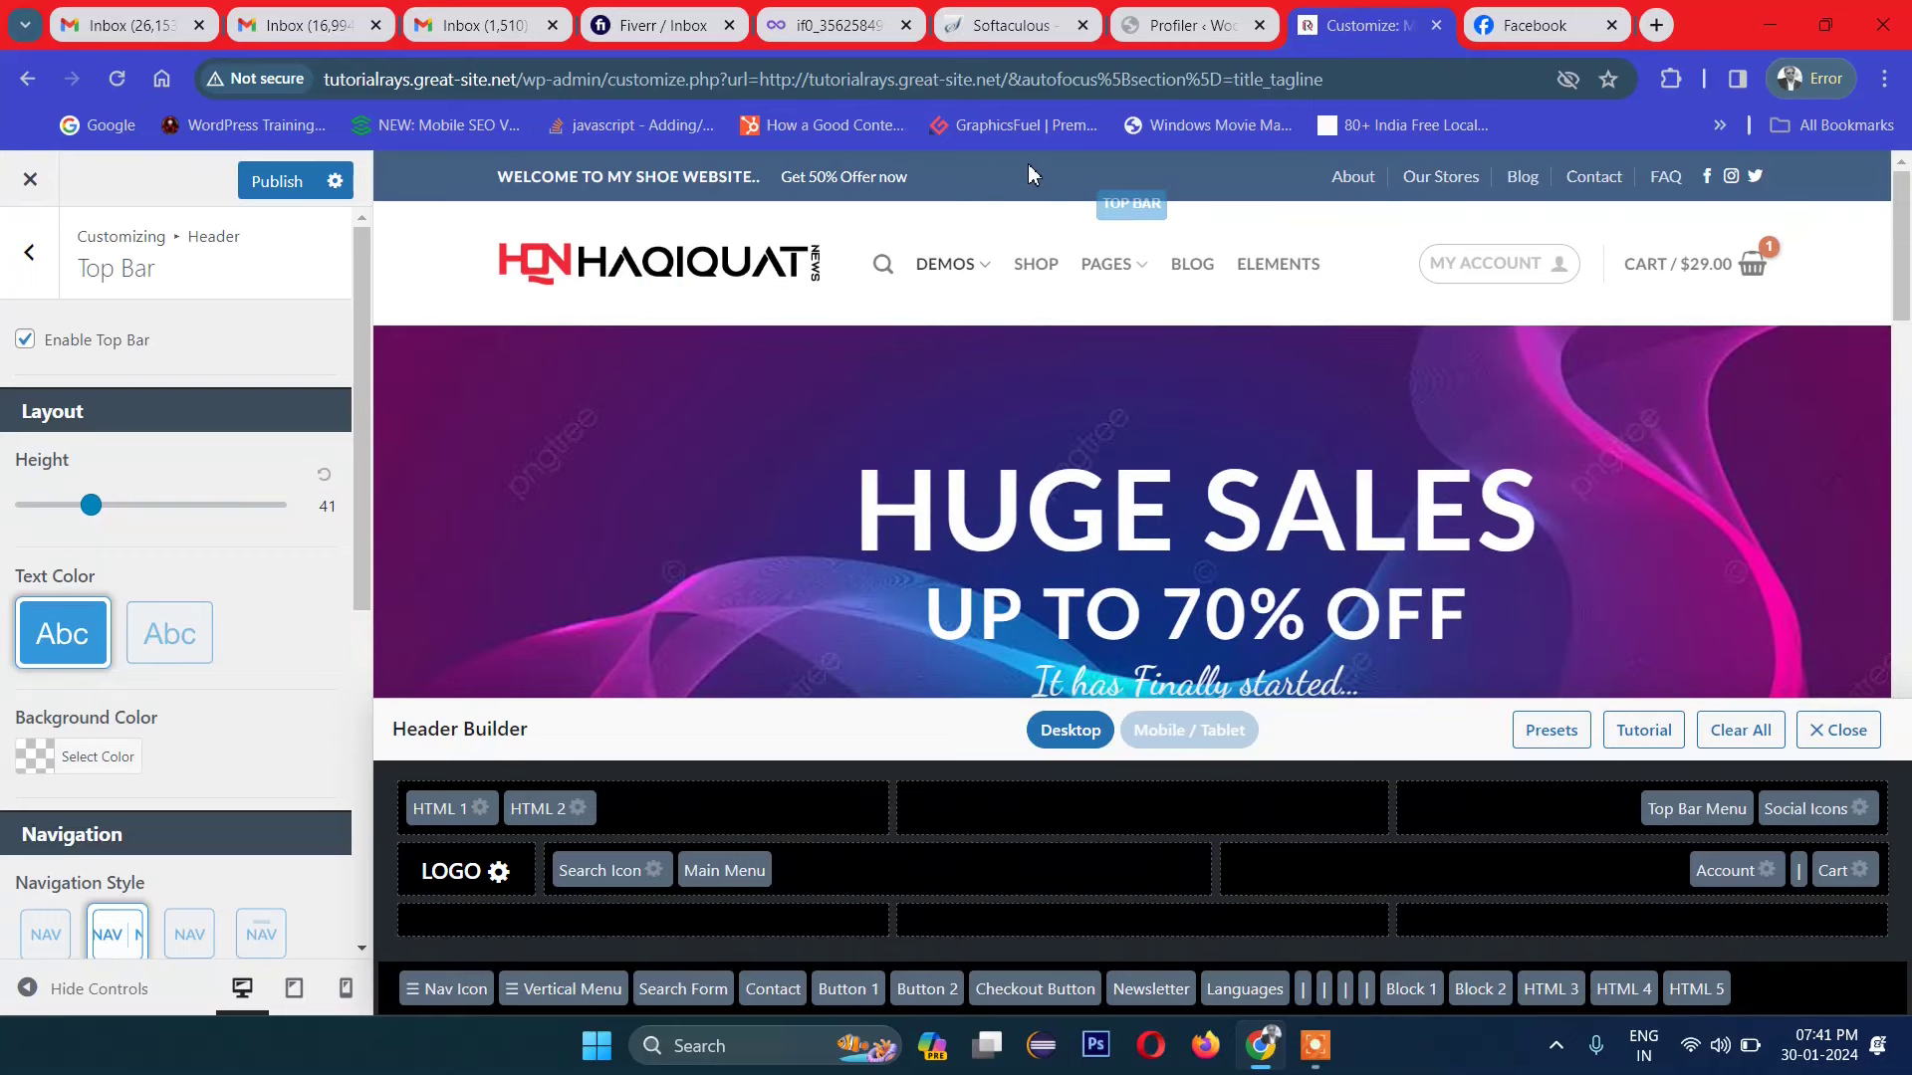
left_click(30, 179)
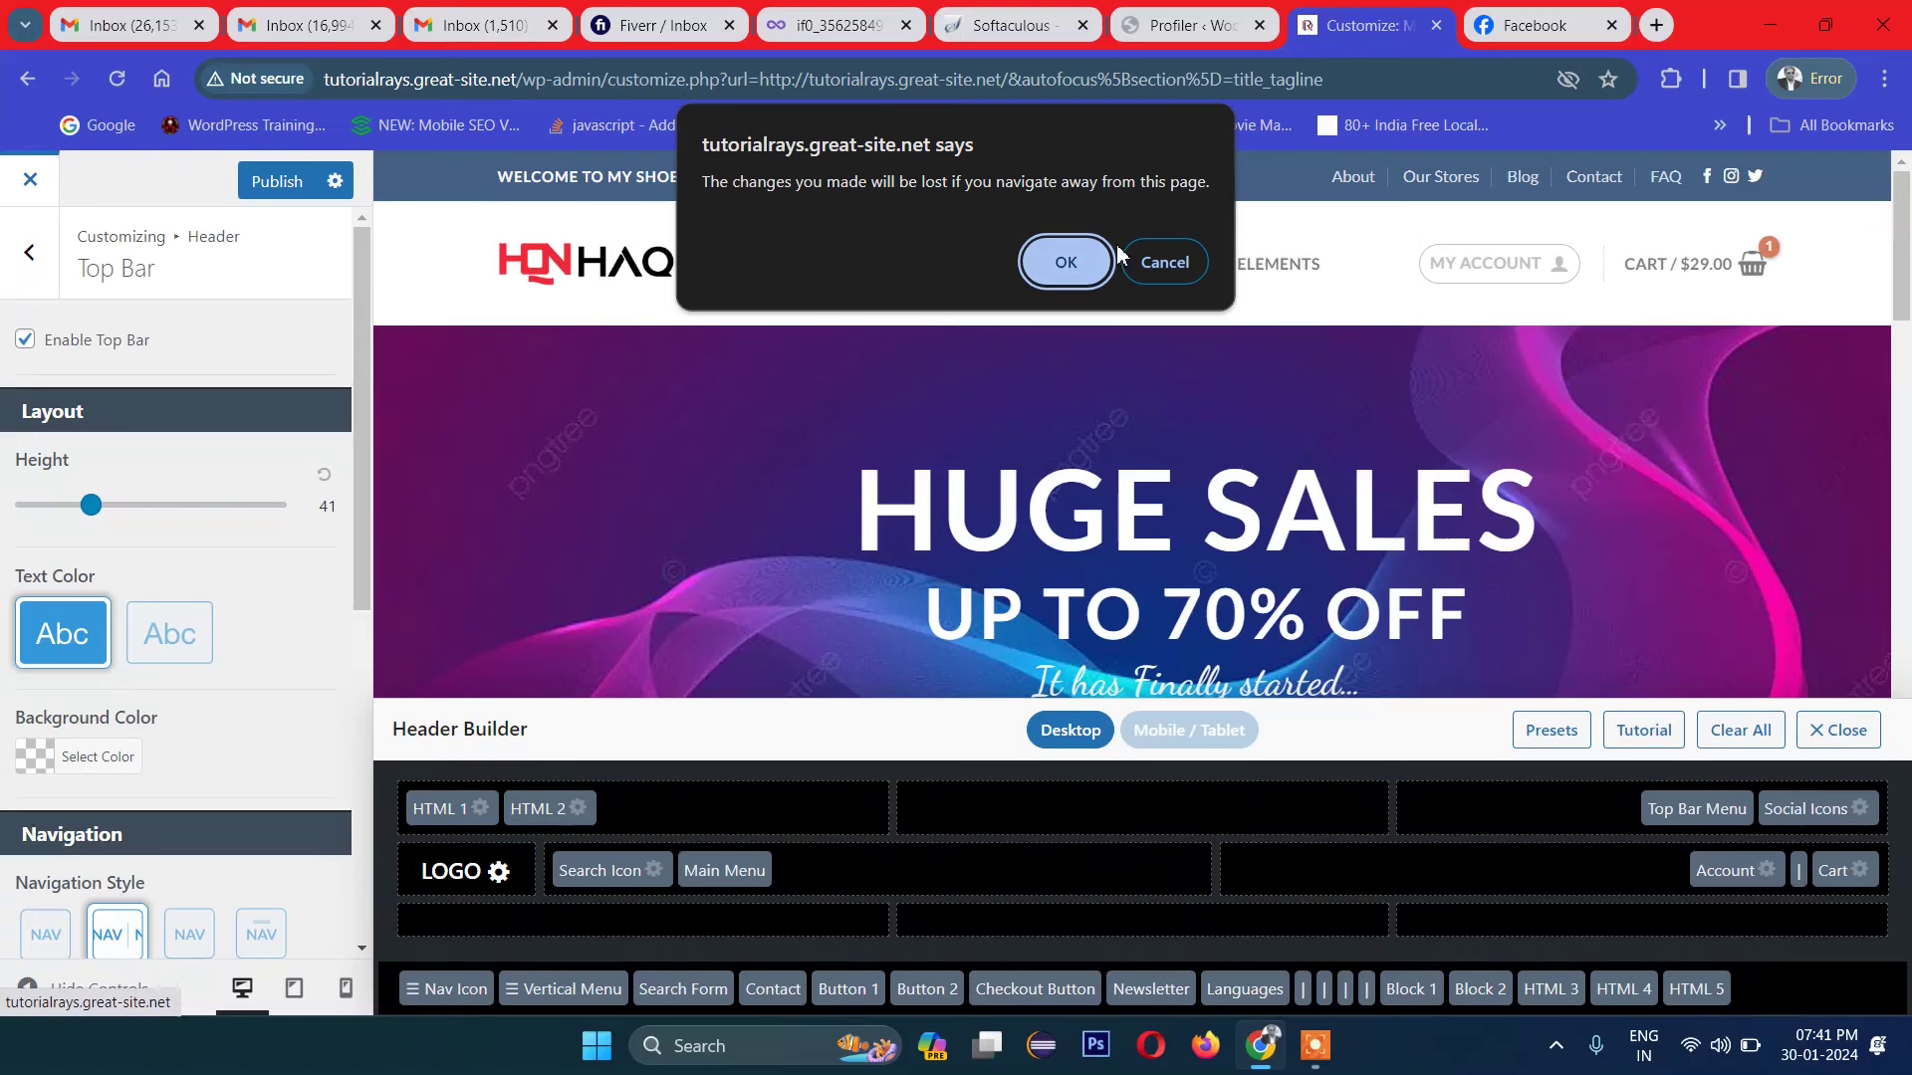
left_click(1068, 267)
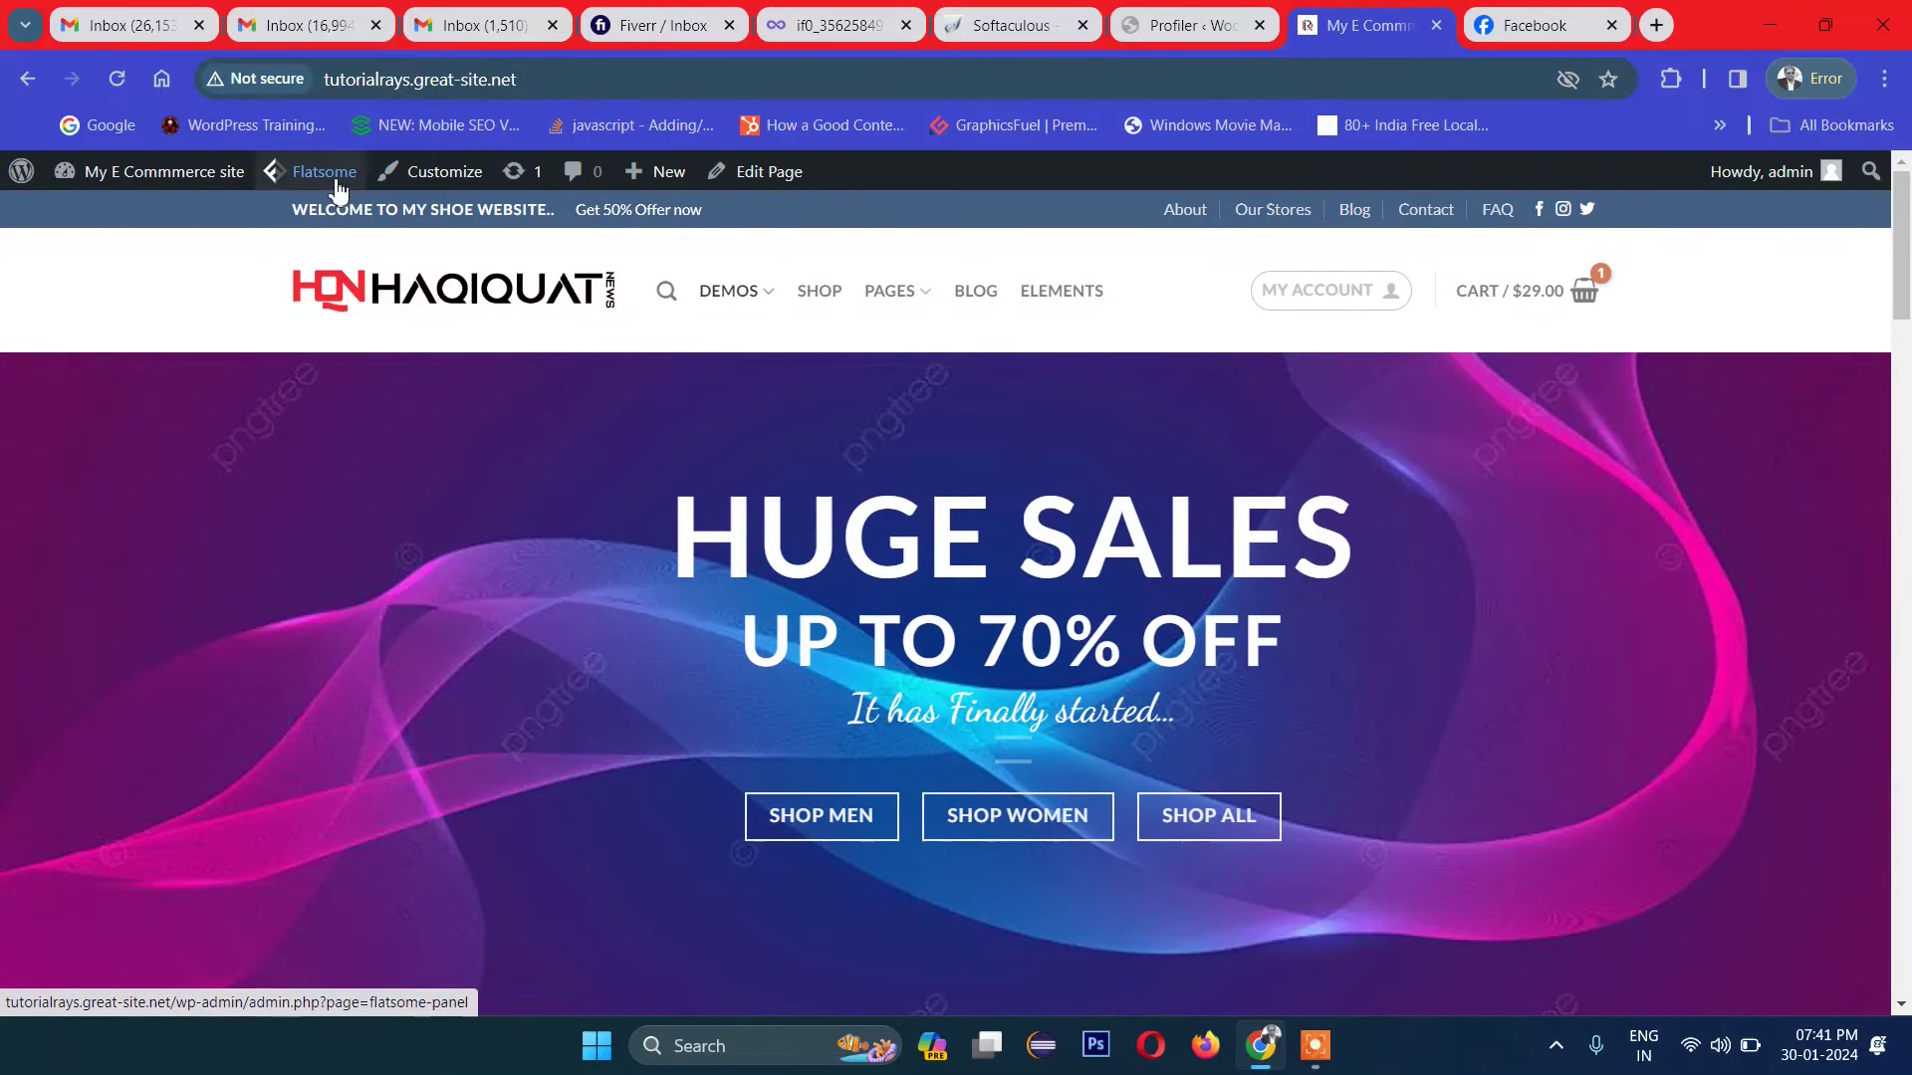
Step: Go to Flatsome > Theme Options > Header > Top Bar from the admin bar
mouse_move(328, 179)
mouse_move(343, 221)
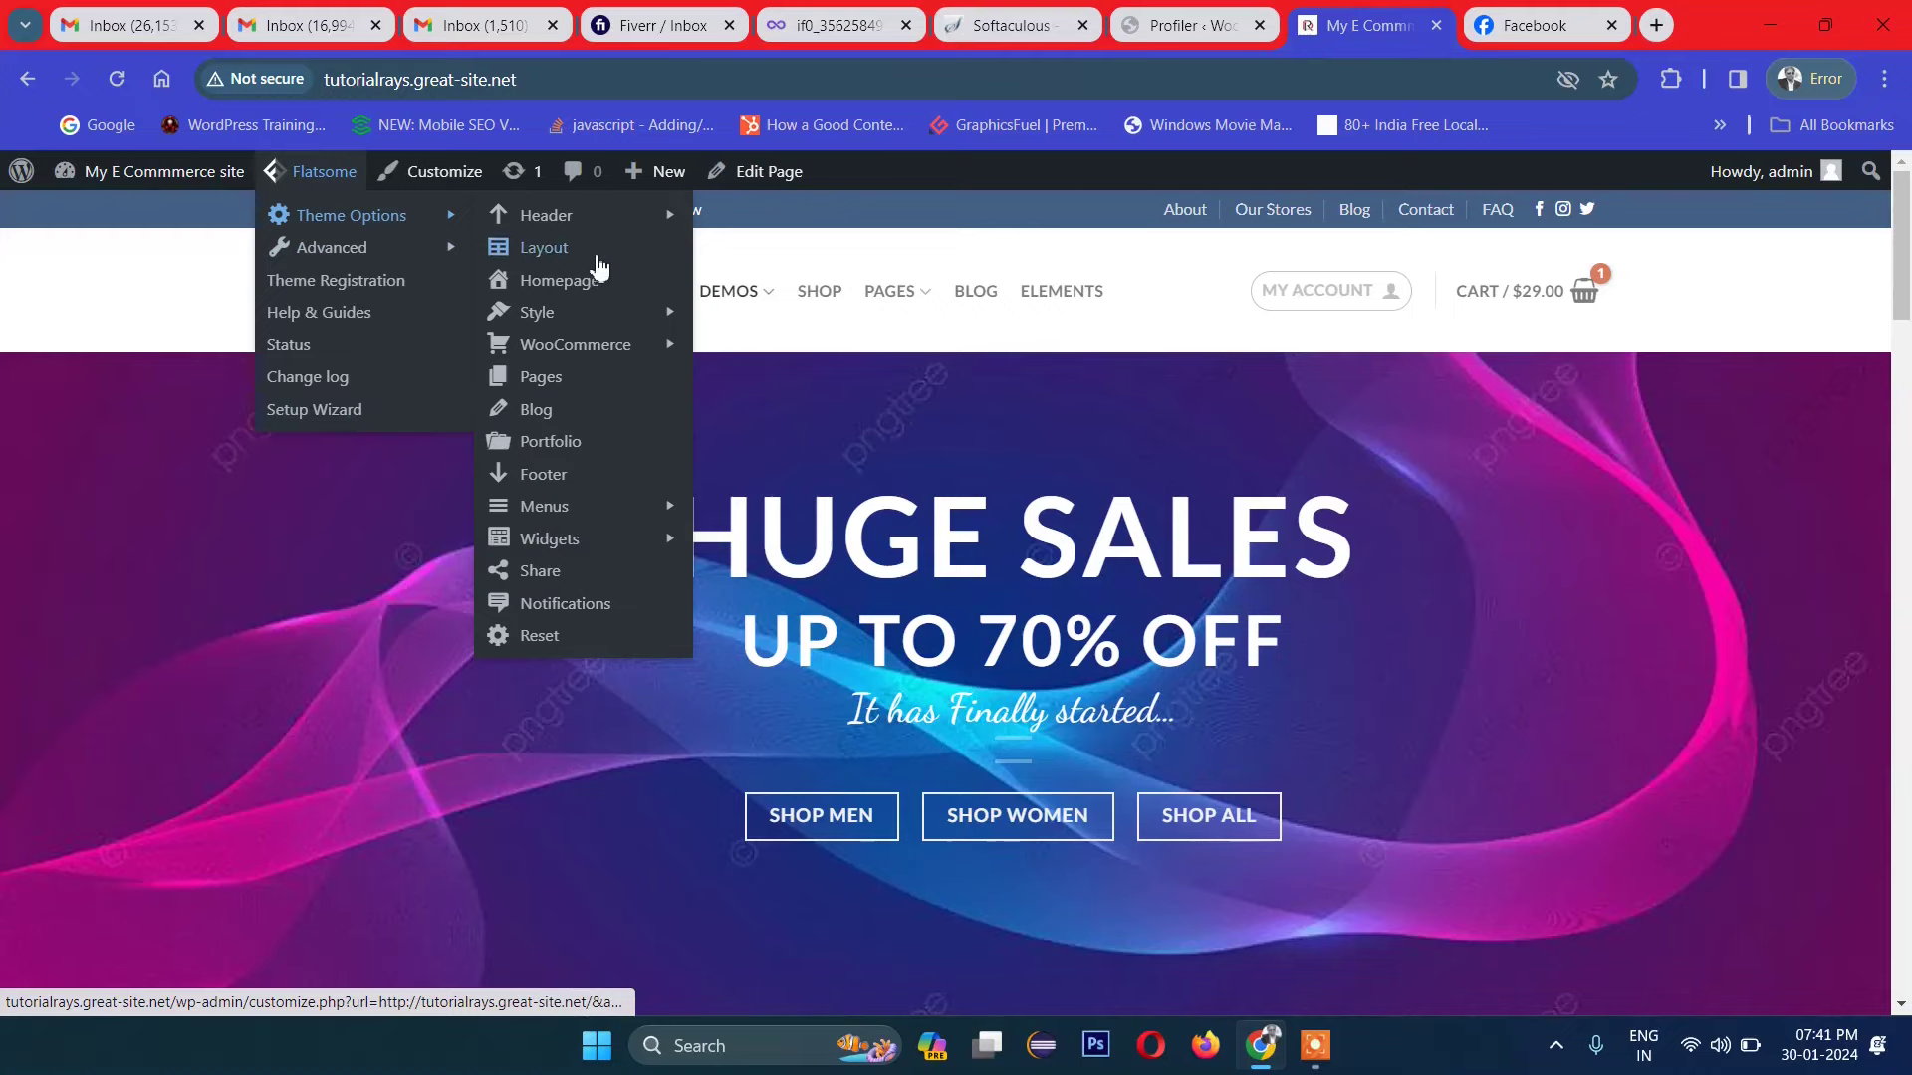
mouse_move(575, 233)
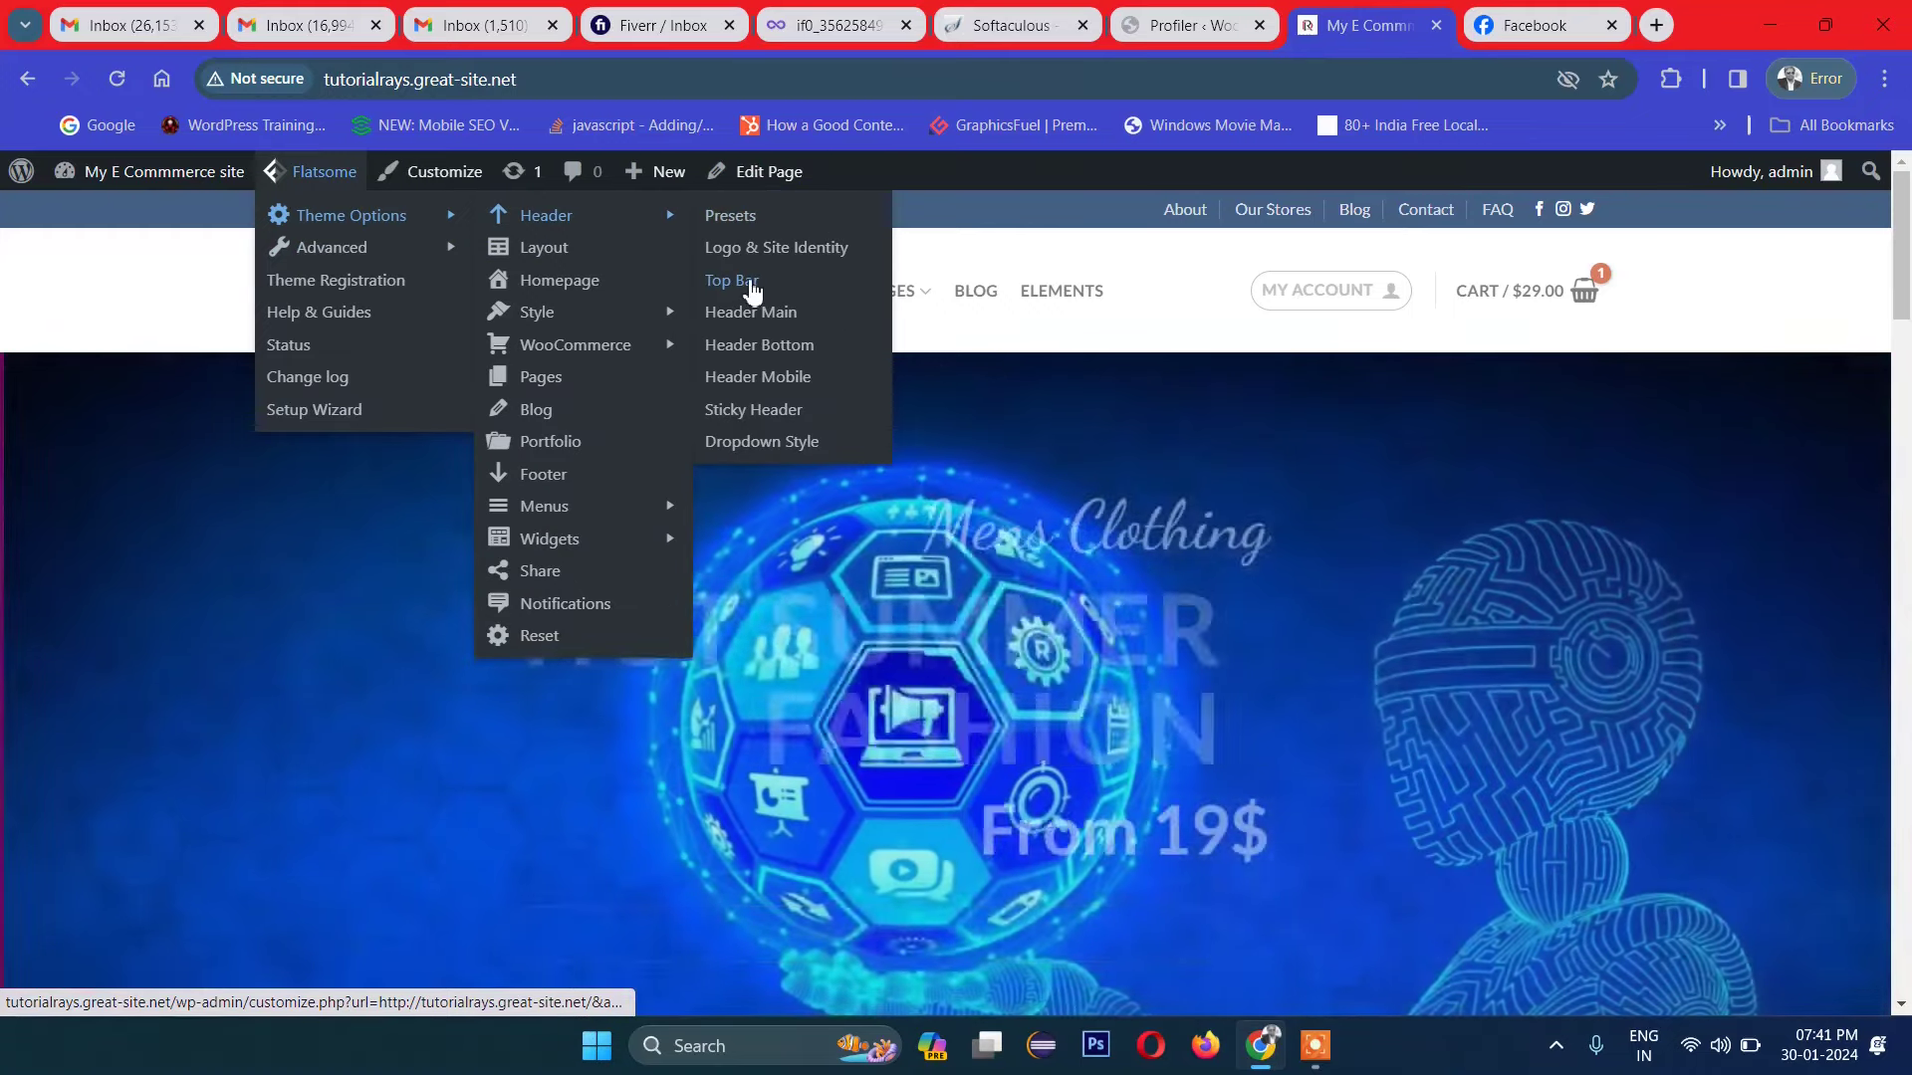
left_click(755, 280)
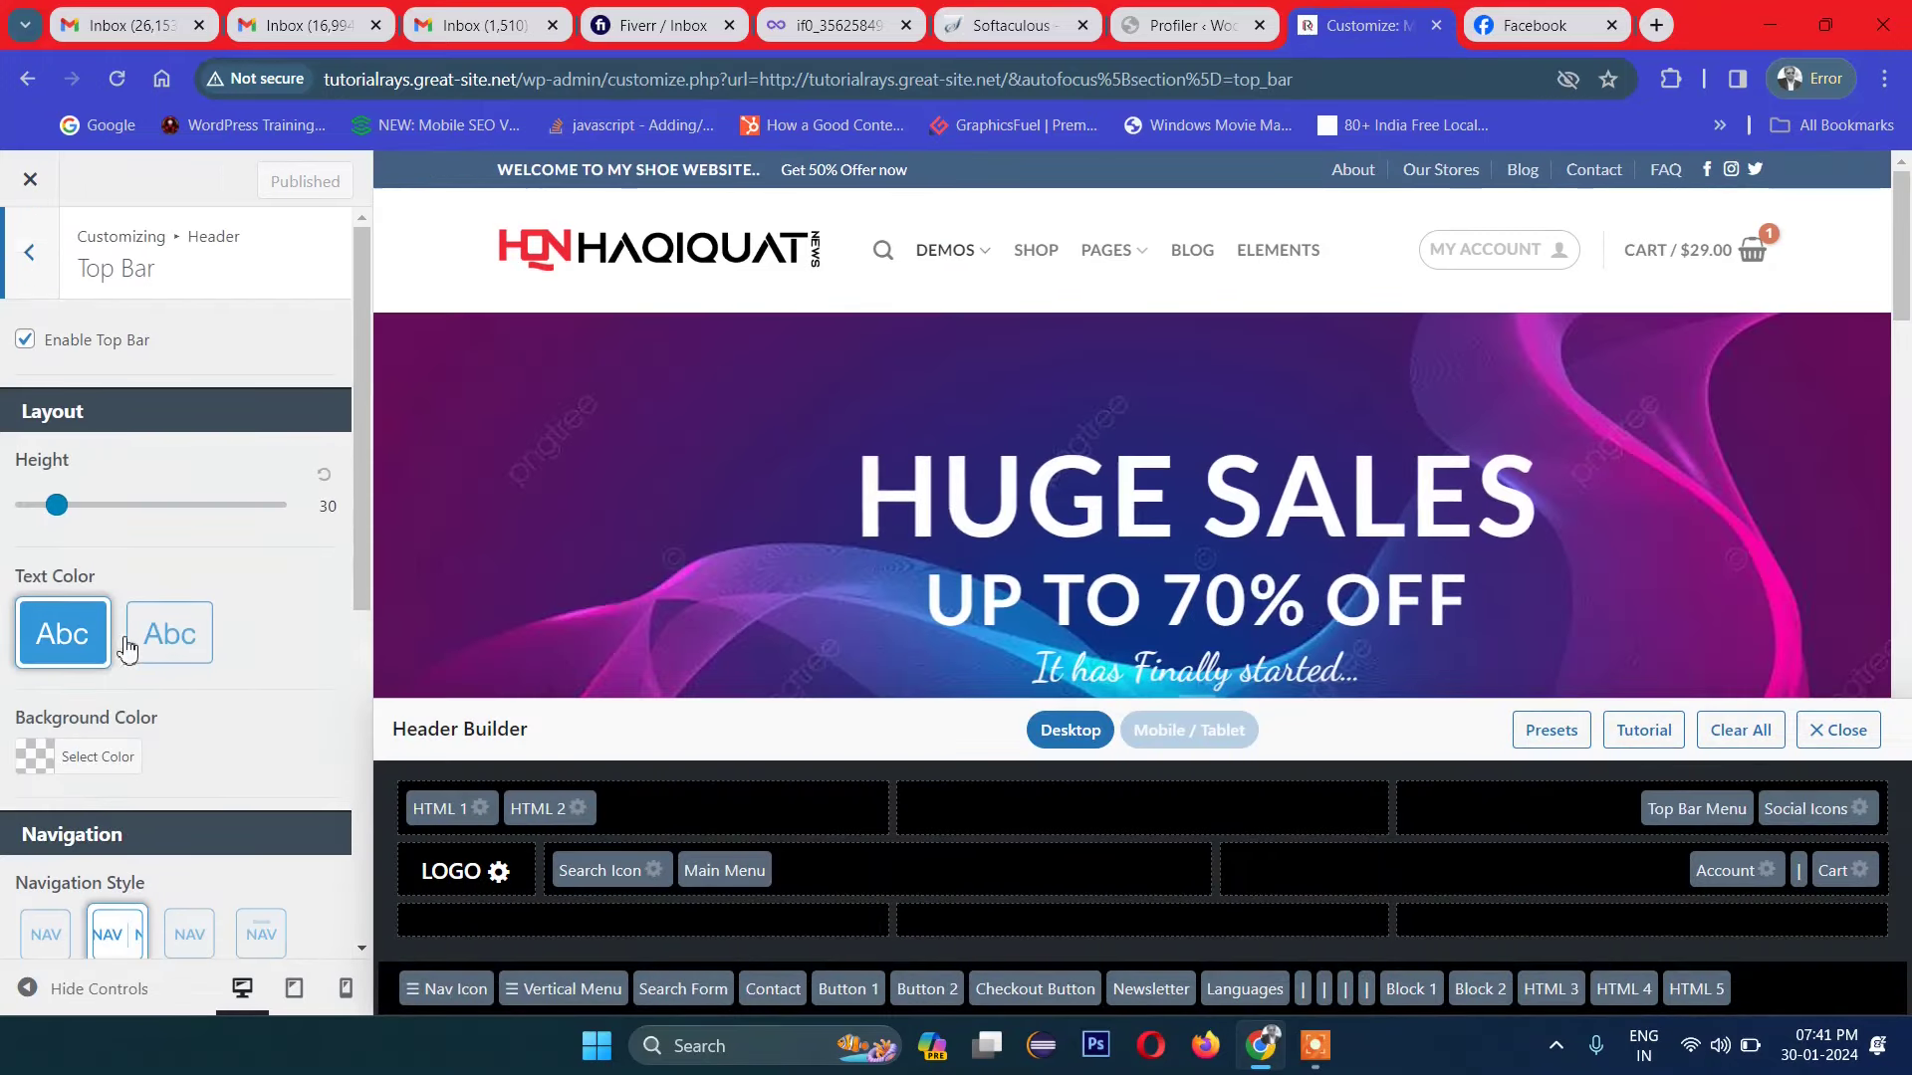
Step: Set the top bar background colour to purple #8224e3 and publish
scroll(60, 648, "down", 1)
left_click(35, 645)
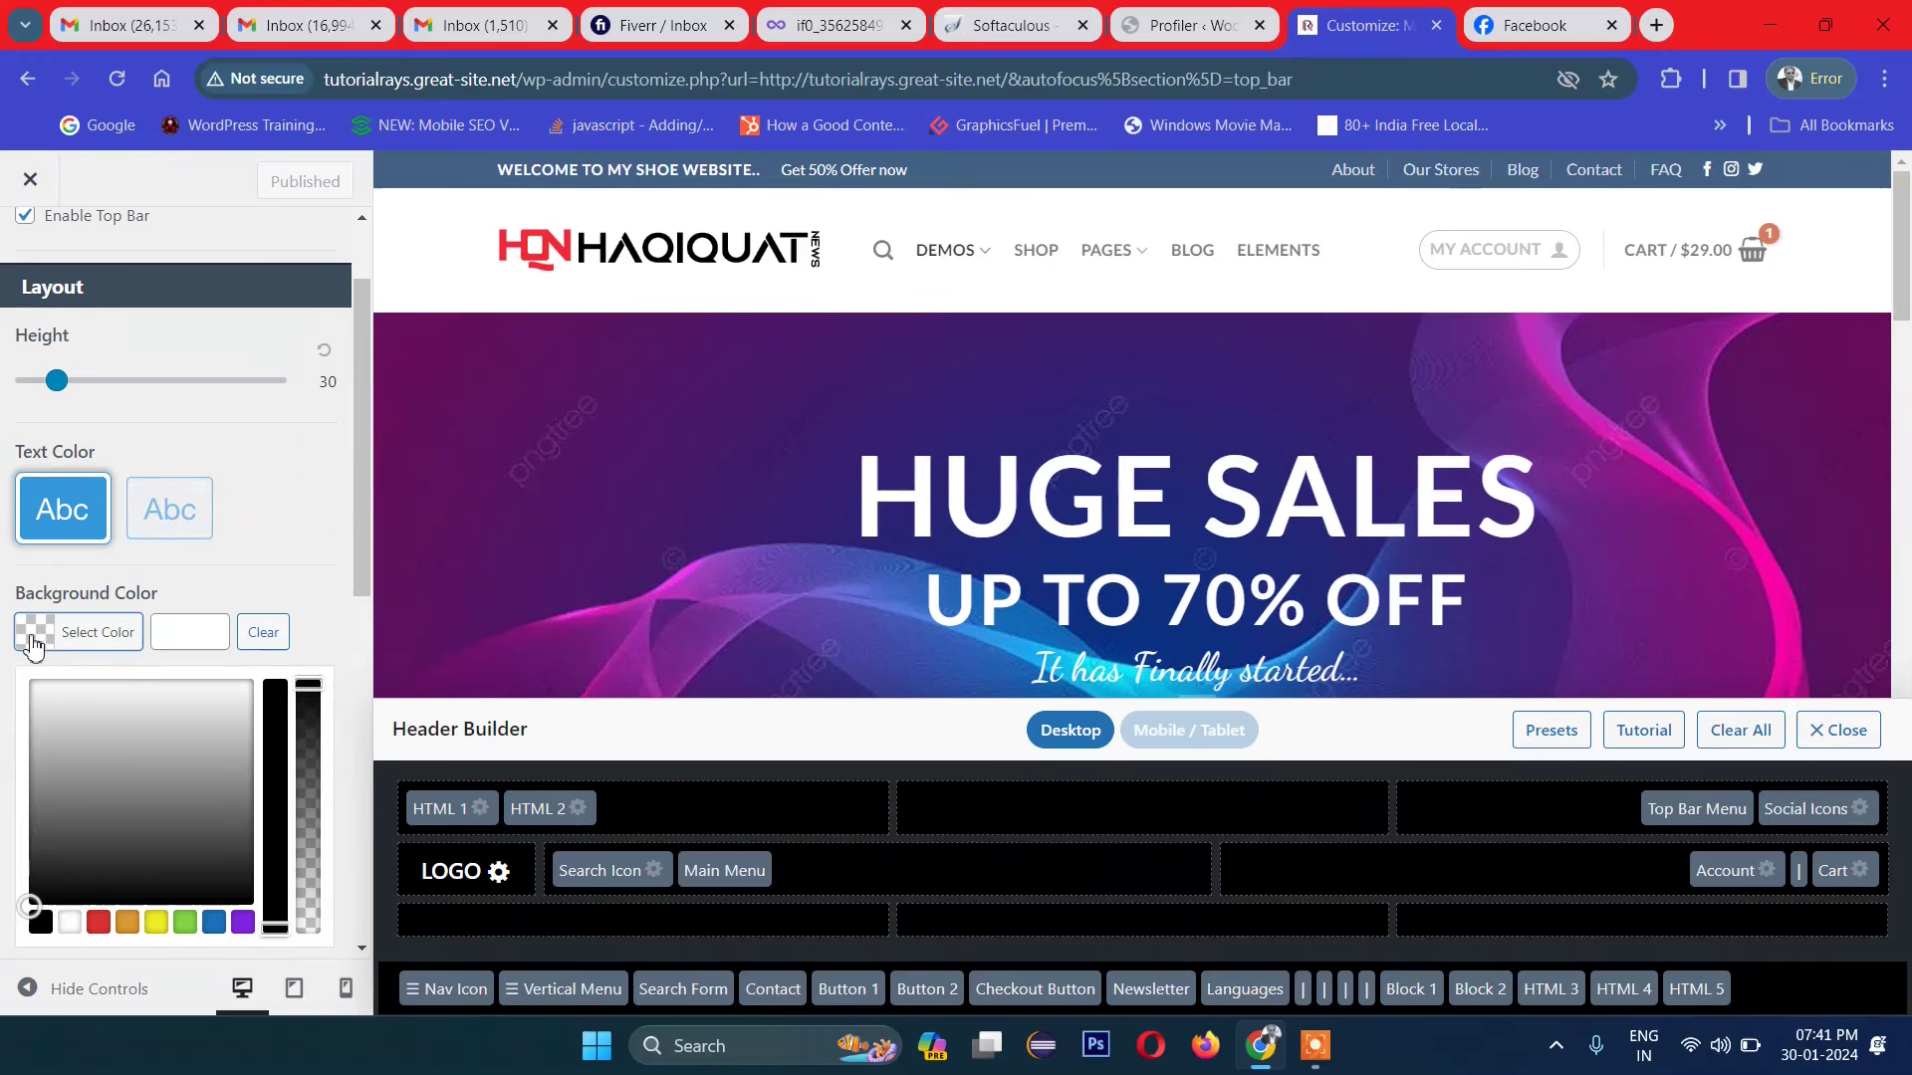
left_click(242, 924)
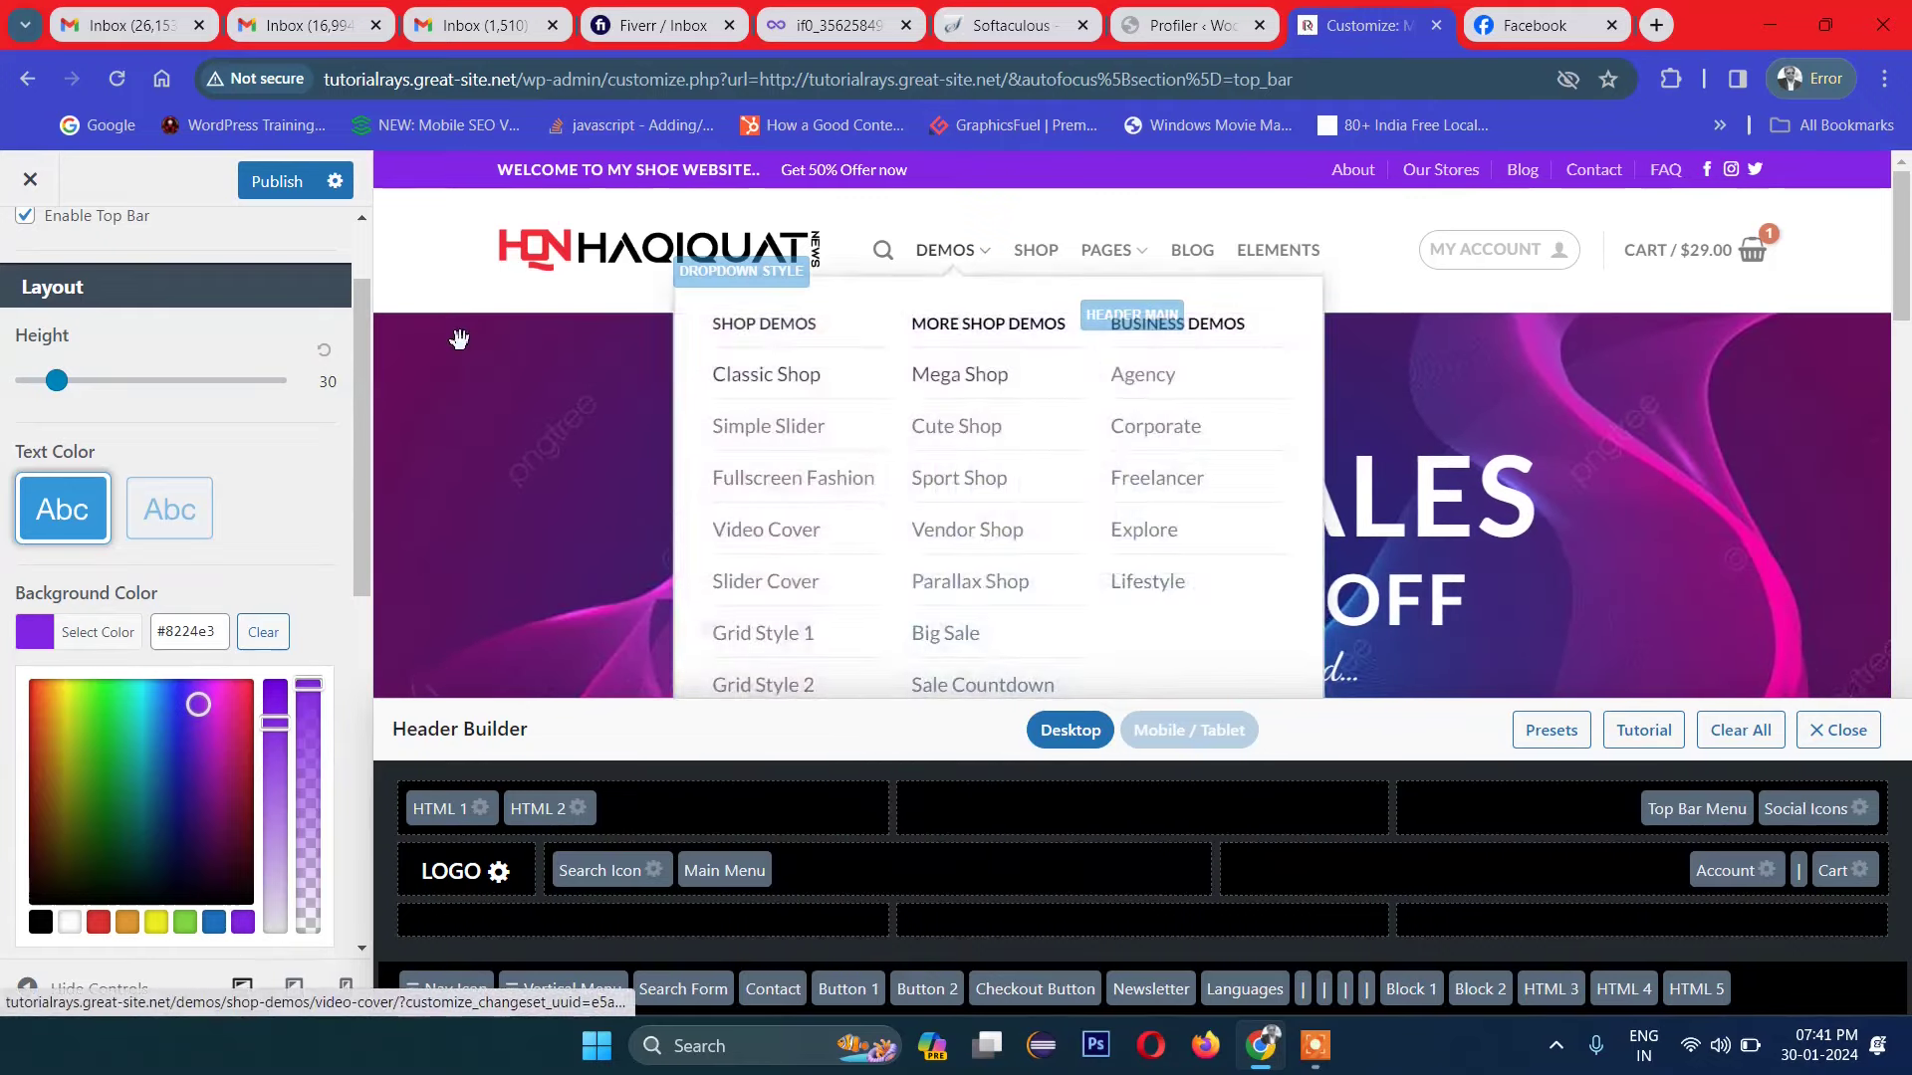
scroll(114, 736, "down", 4)
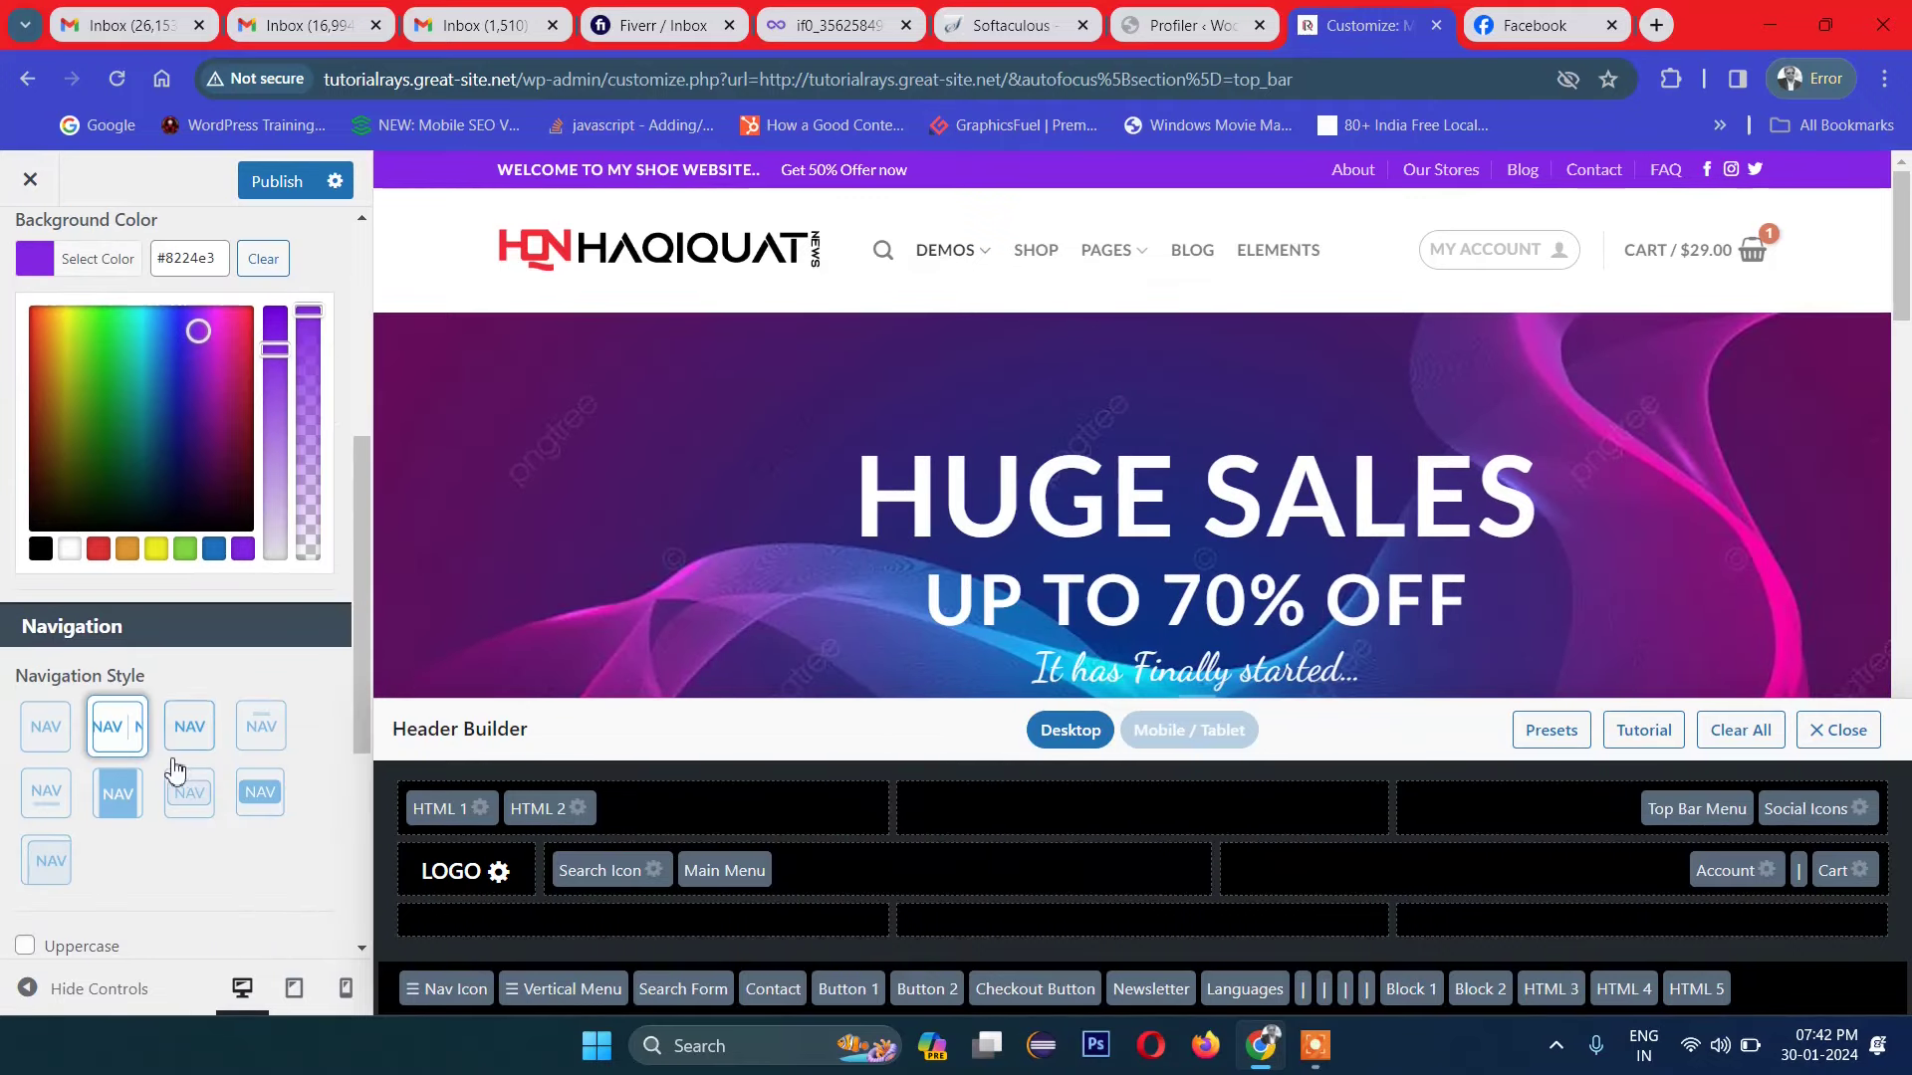
left_click(276, 181)
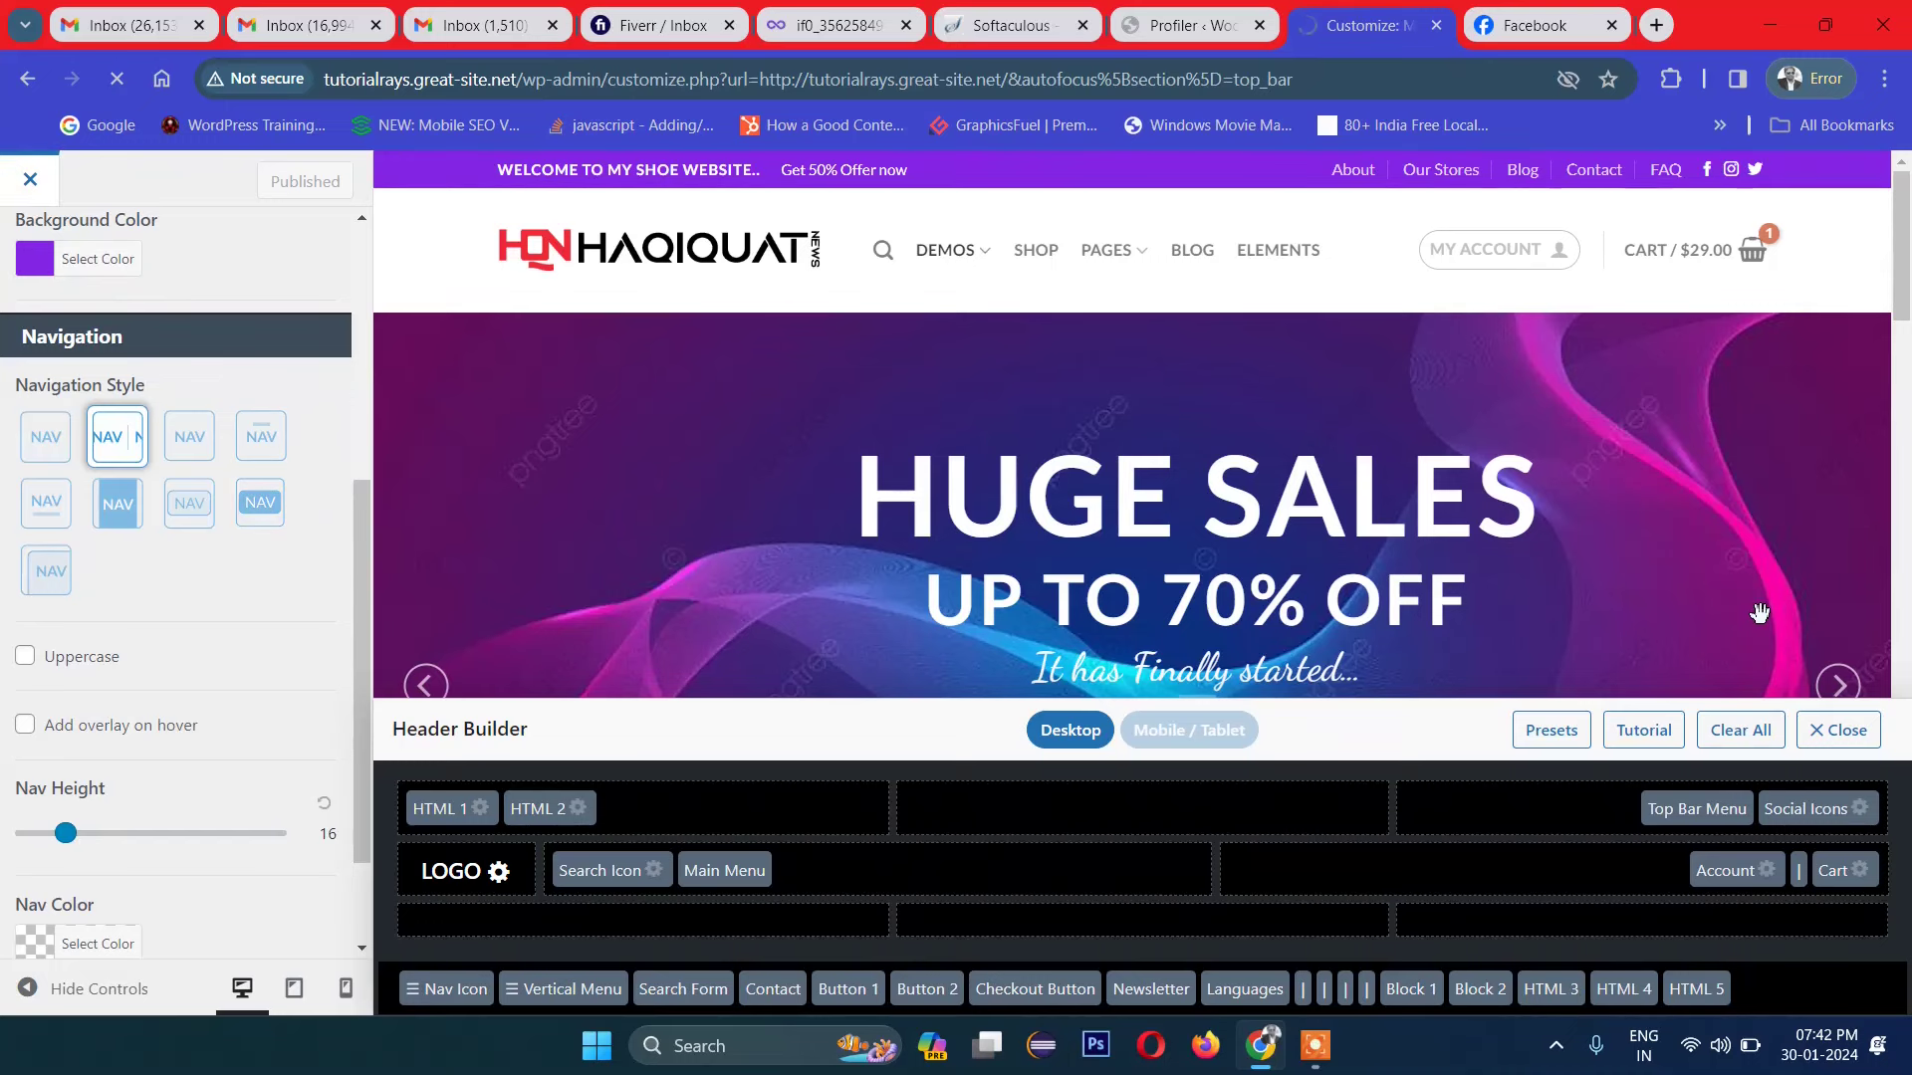
Step: Review the live homepage's purple top bar, then open it with Edit with UX Builder
scroll(1904, 599, "down", 3)
scroll(1780, 741, "up", 3)
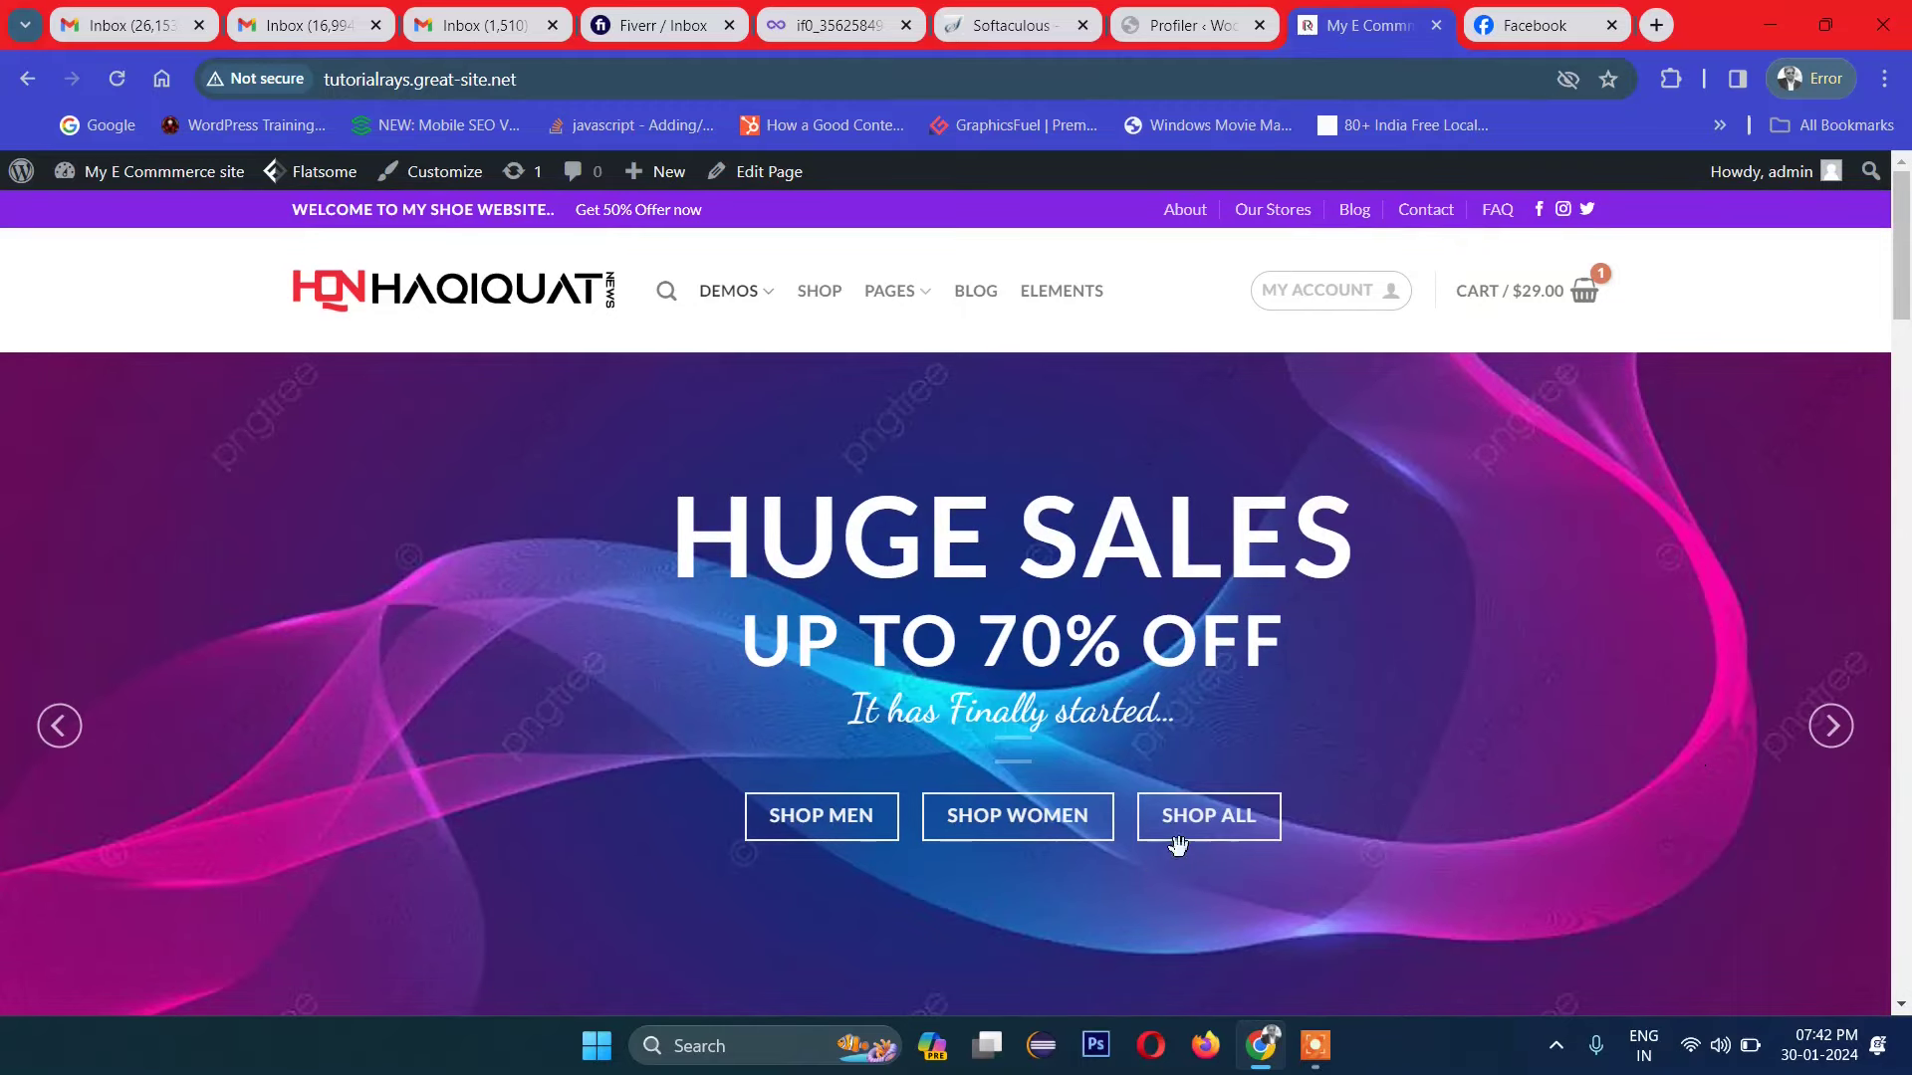
scroll(1014, 707, "down", 1)
scroll(1013, 707, "up", 1)
scroll(1016, 707, "down", 5)
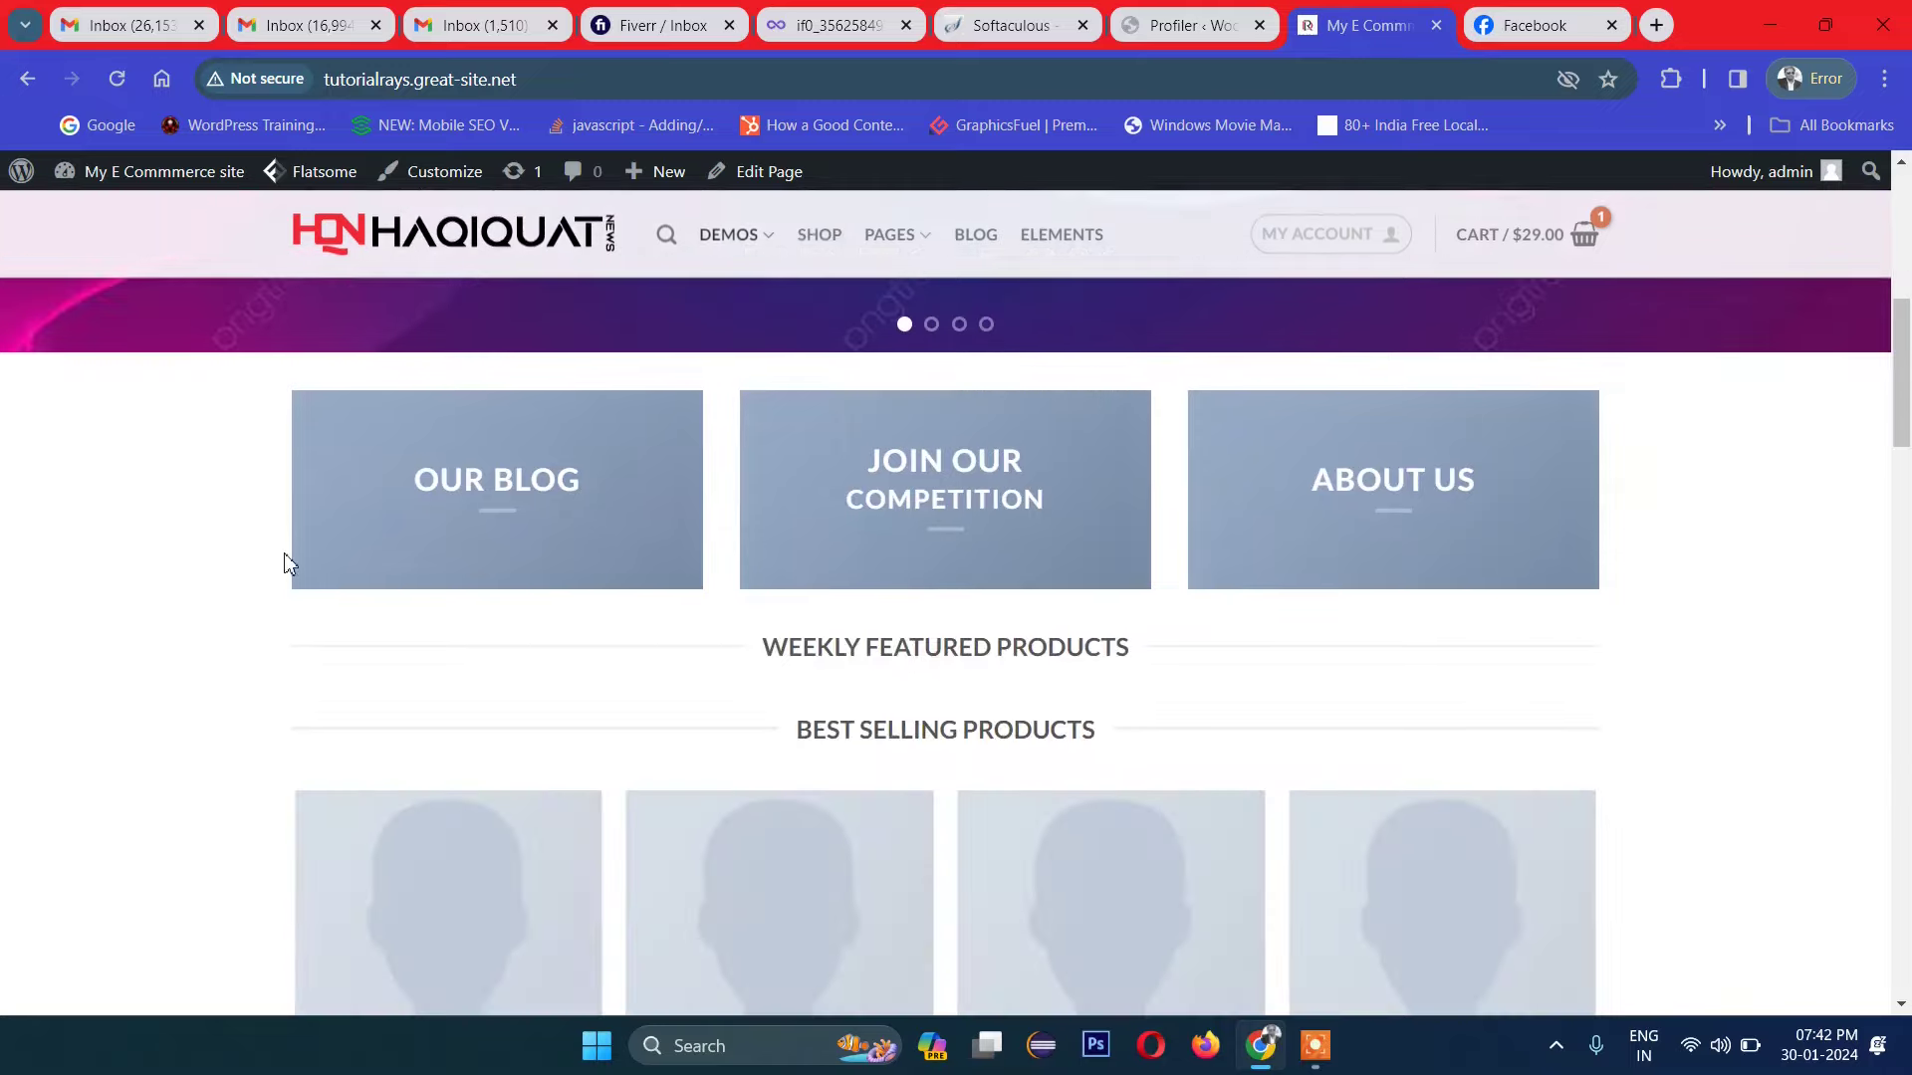
scroll(1033, 549, "down", 12)
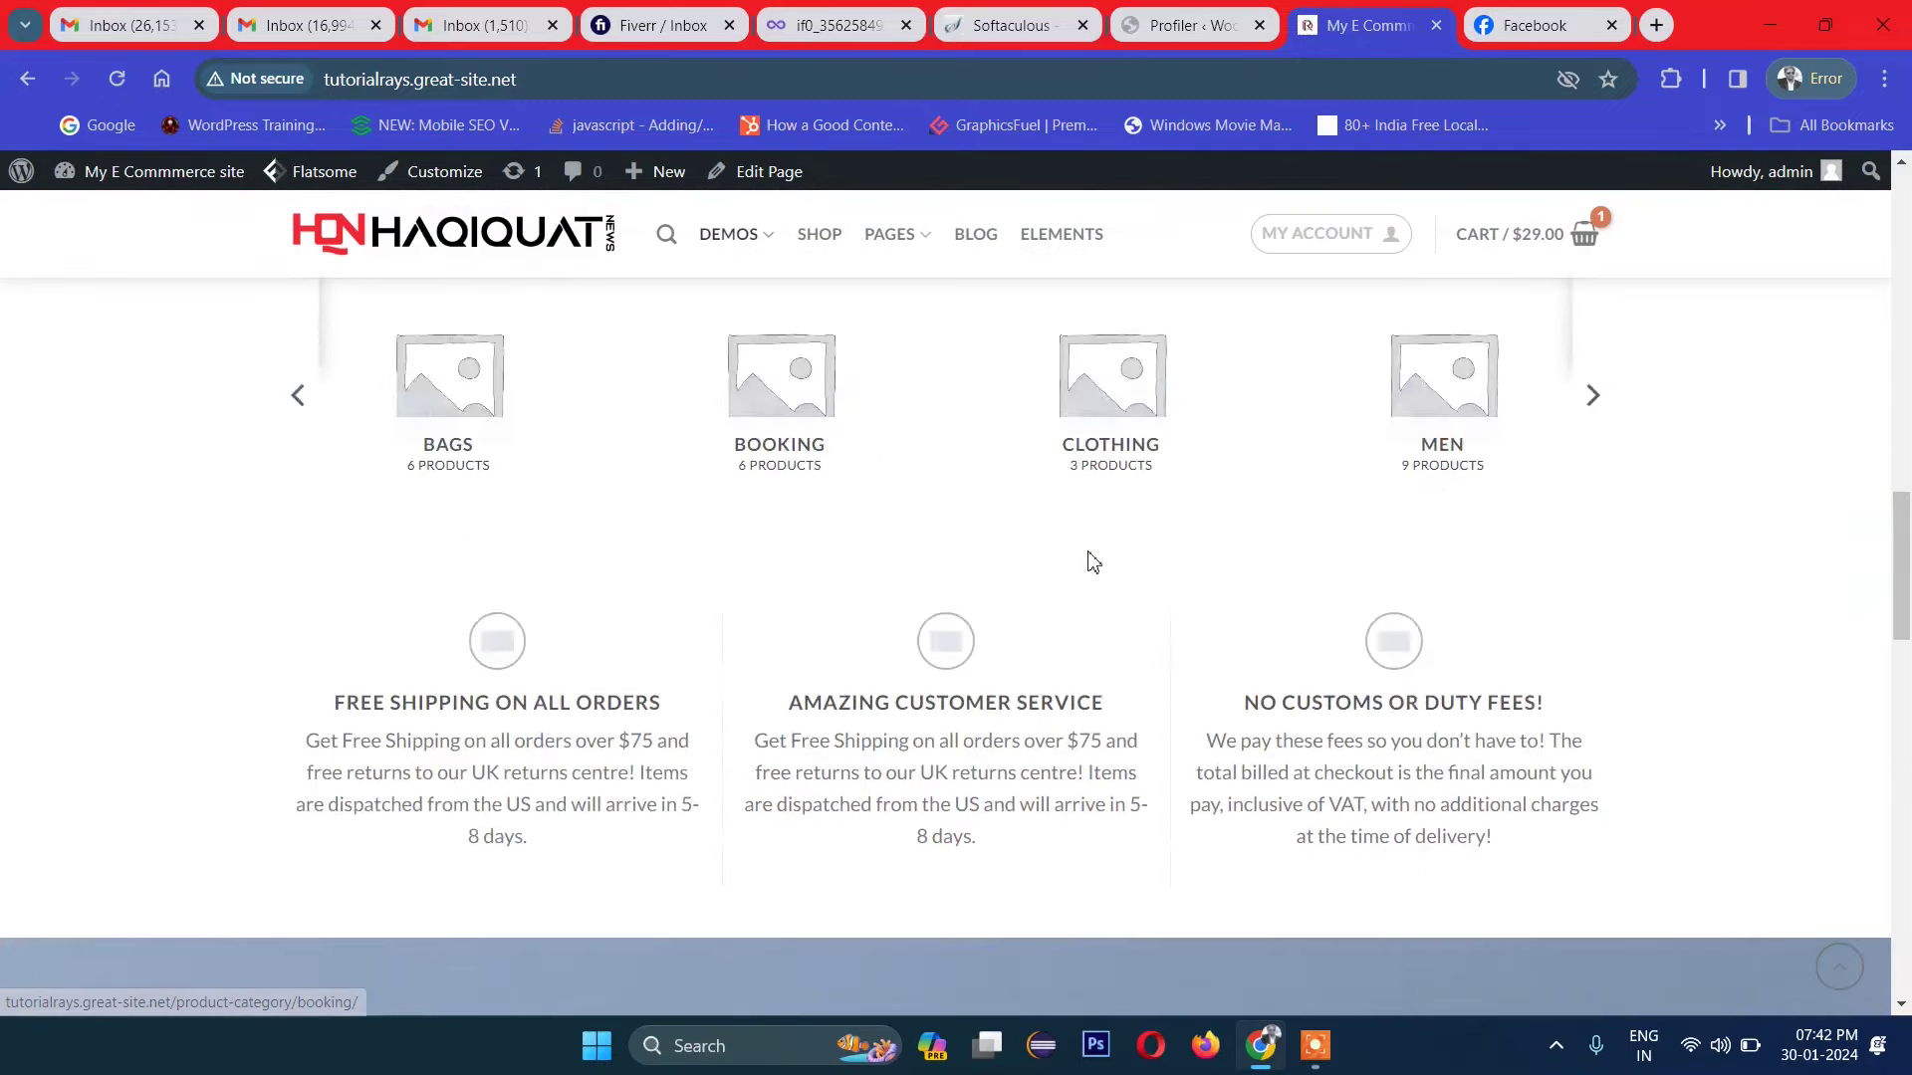
scroll(950, 605, "down", 10)
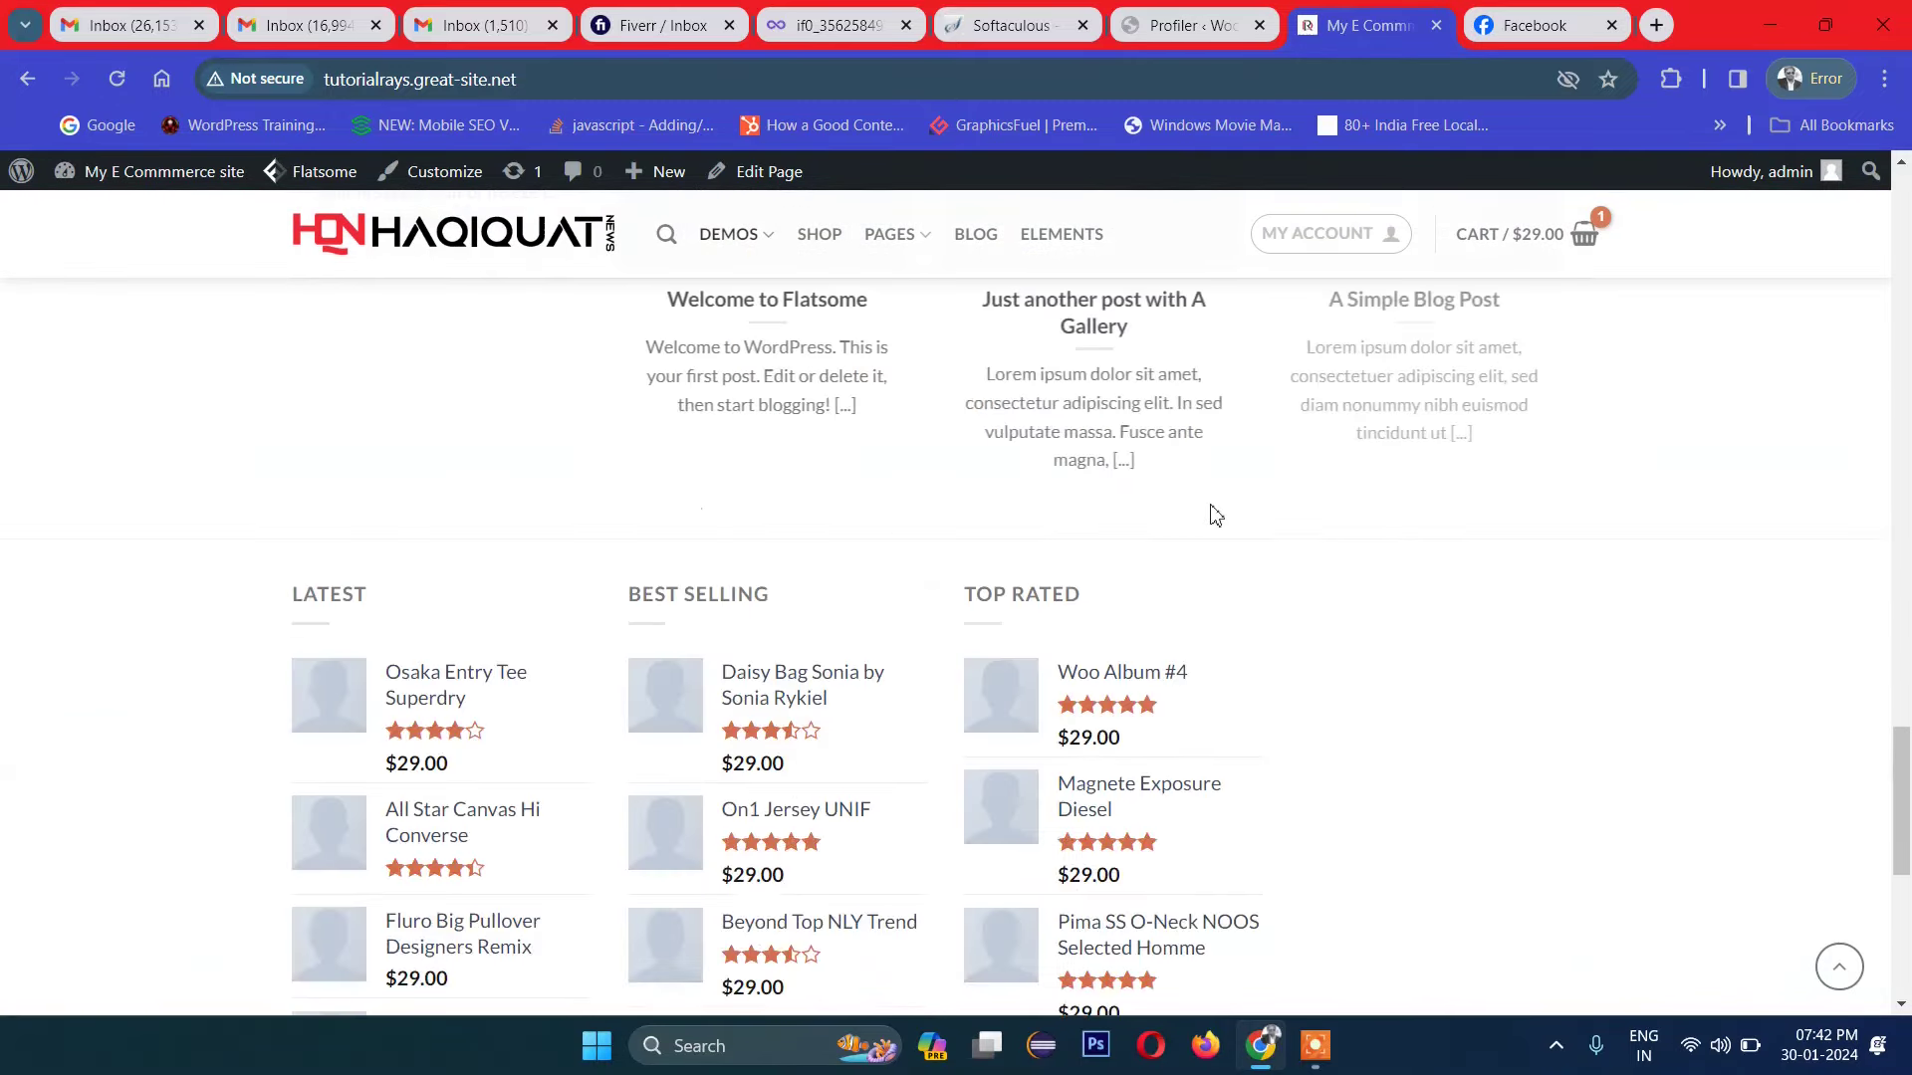
scroll(1204, 538, "up", 20)
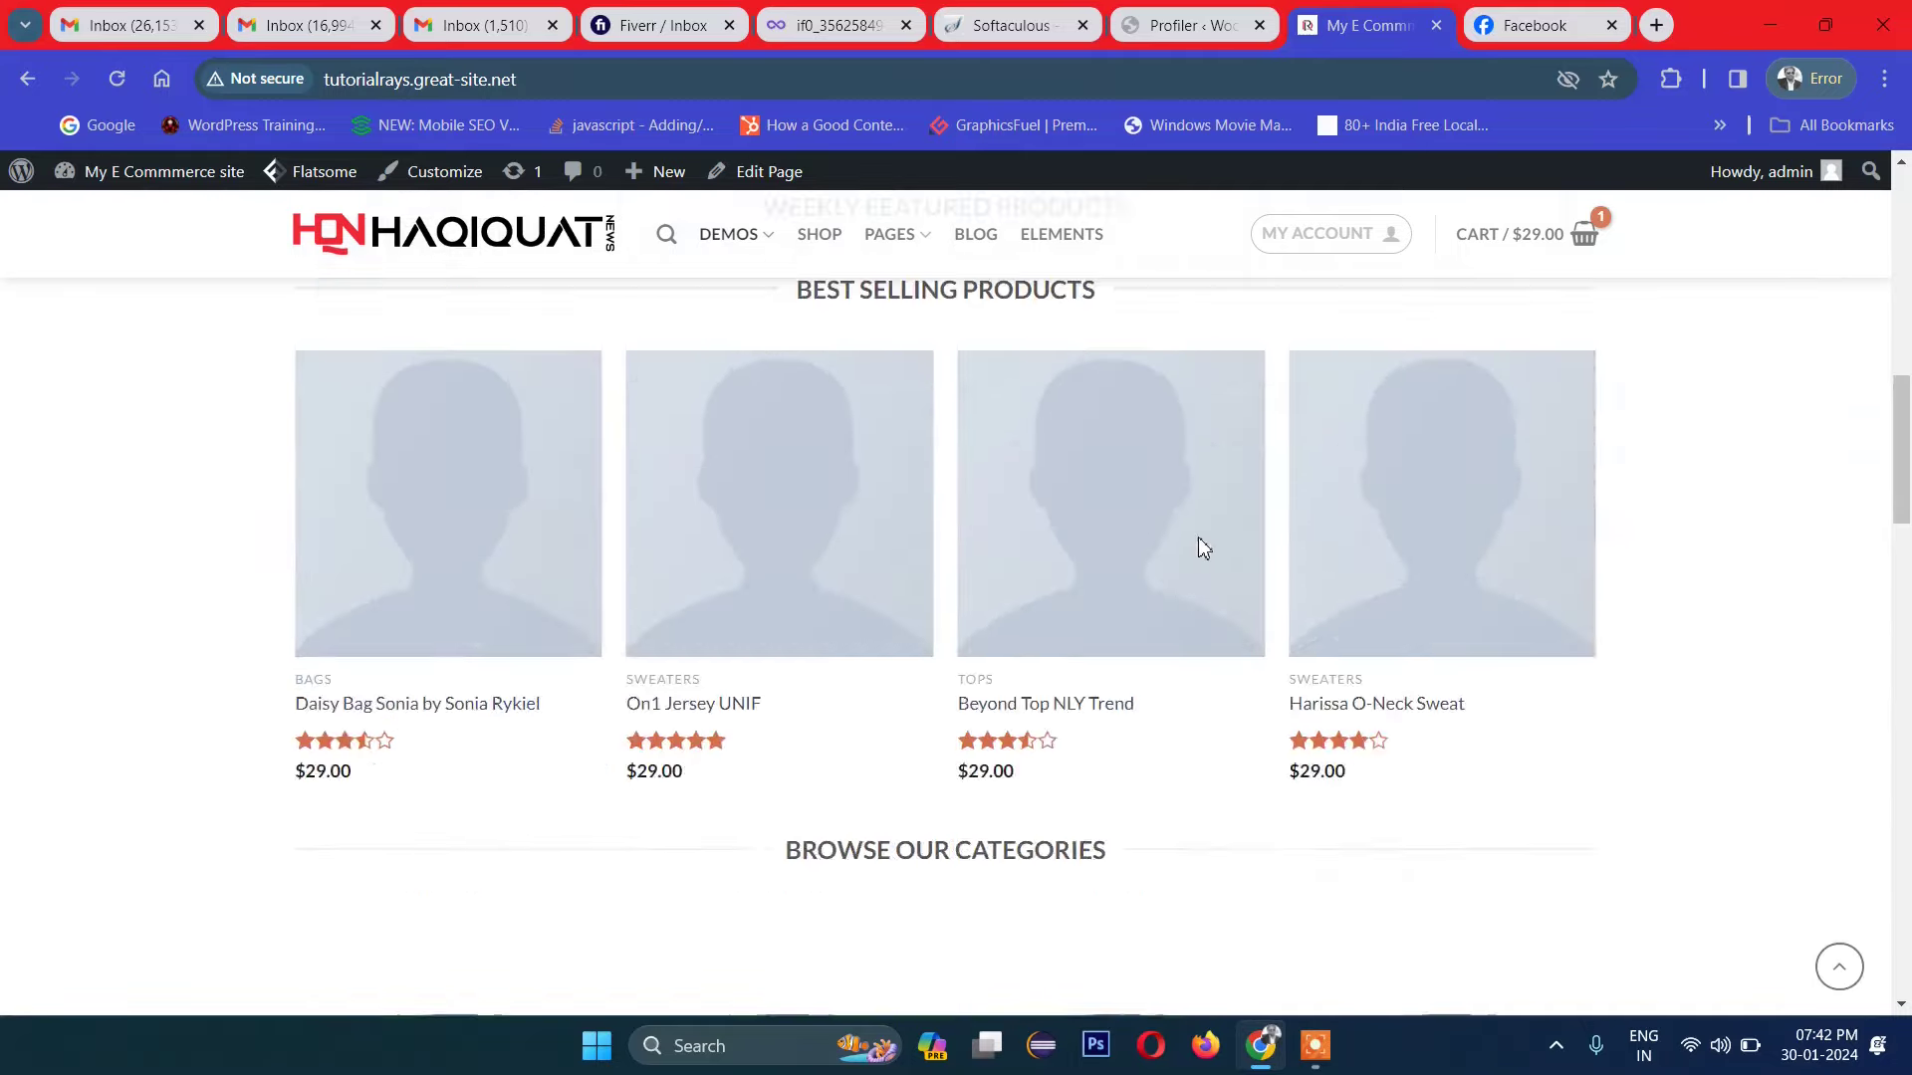
scroll(1200, 538, "up", 1)
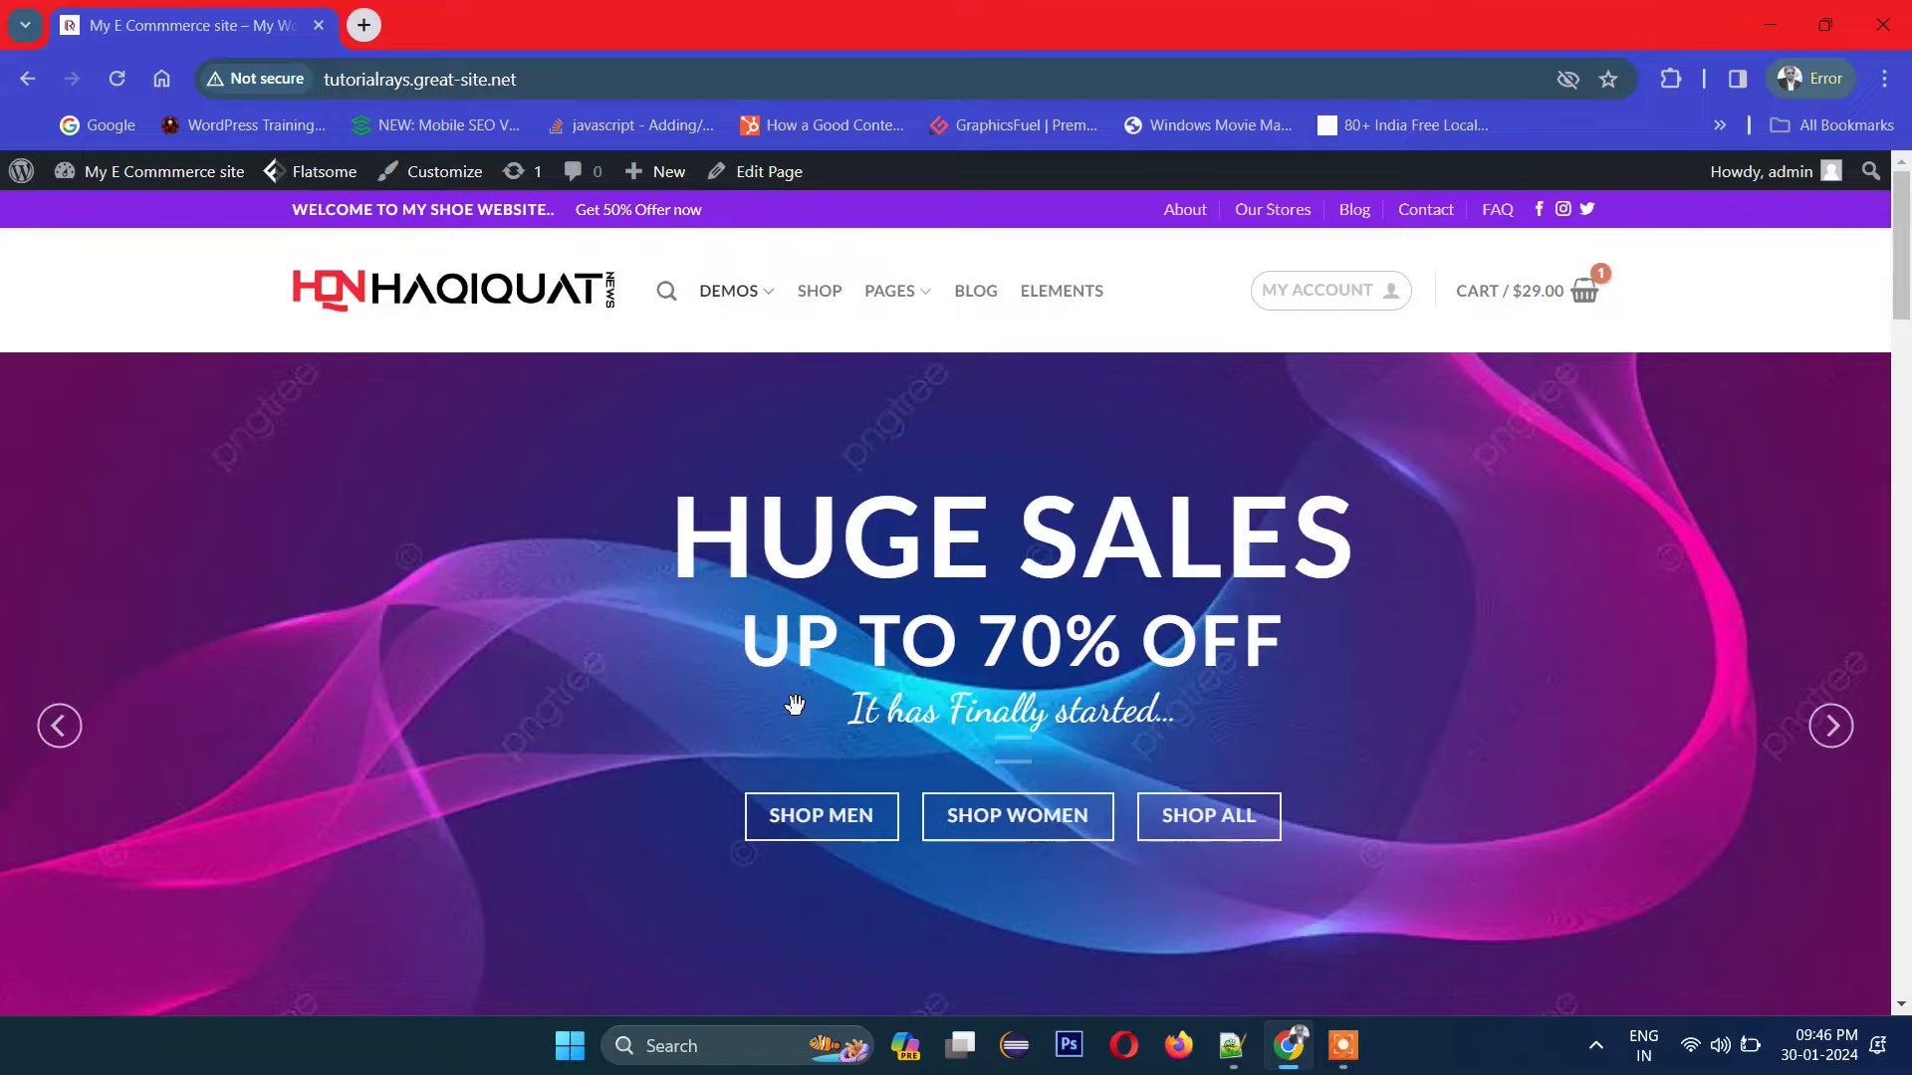
scroll(795, 705, "down", 5)
scroll(794, 715, "up", 5)
scroll(789, 713, "down", 3)
scroll(788, 713, "up", 3)
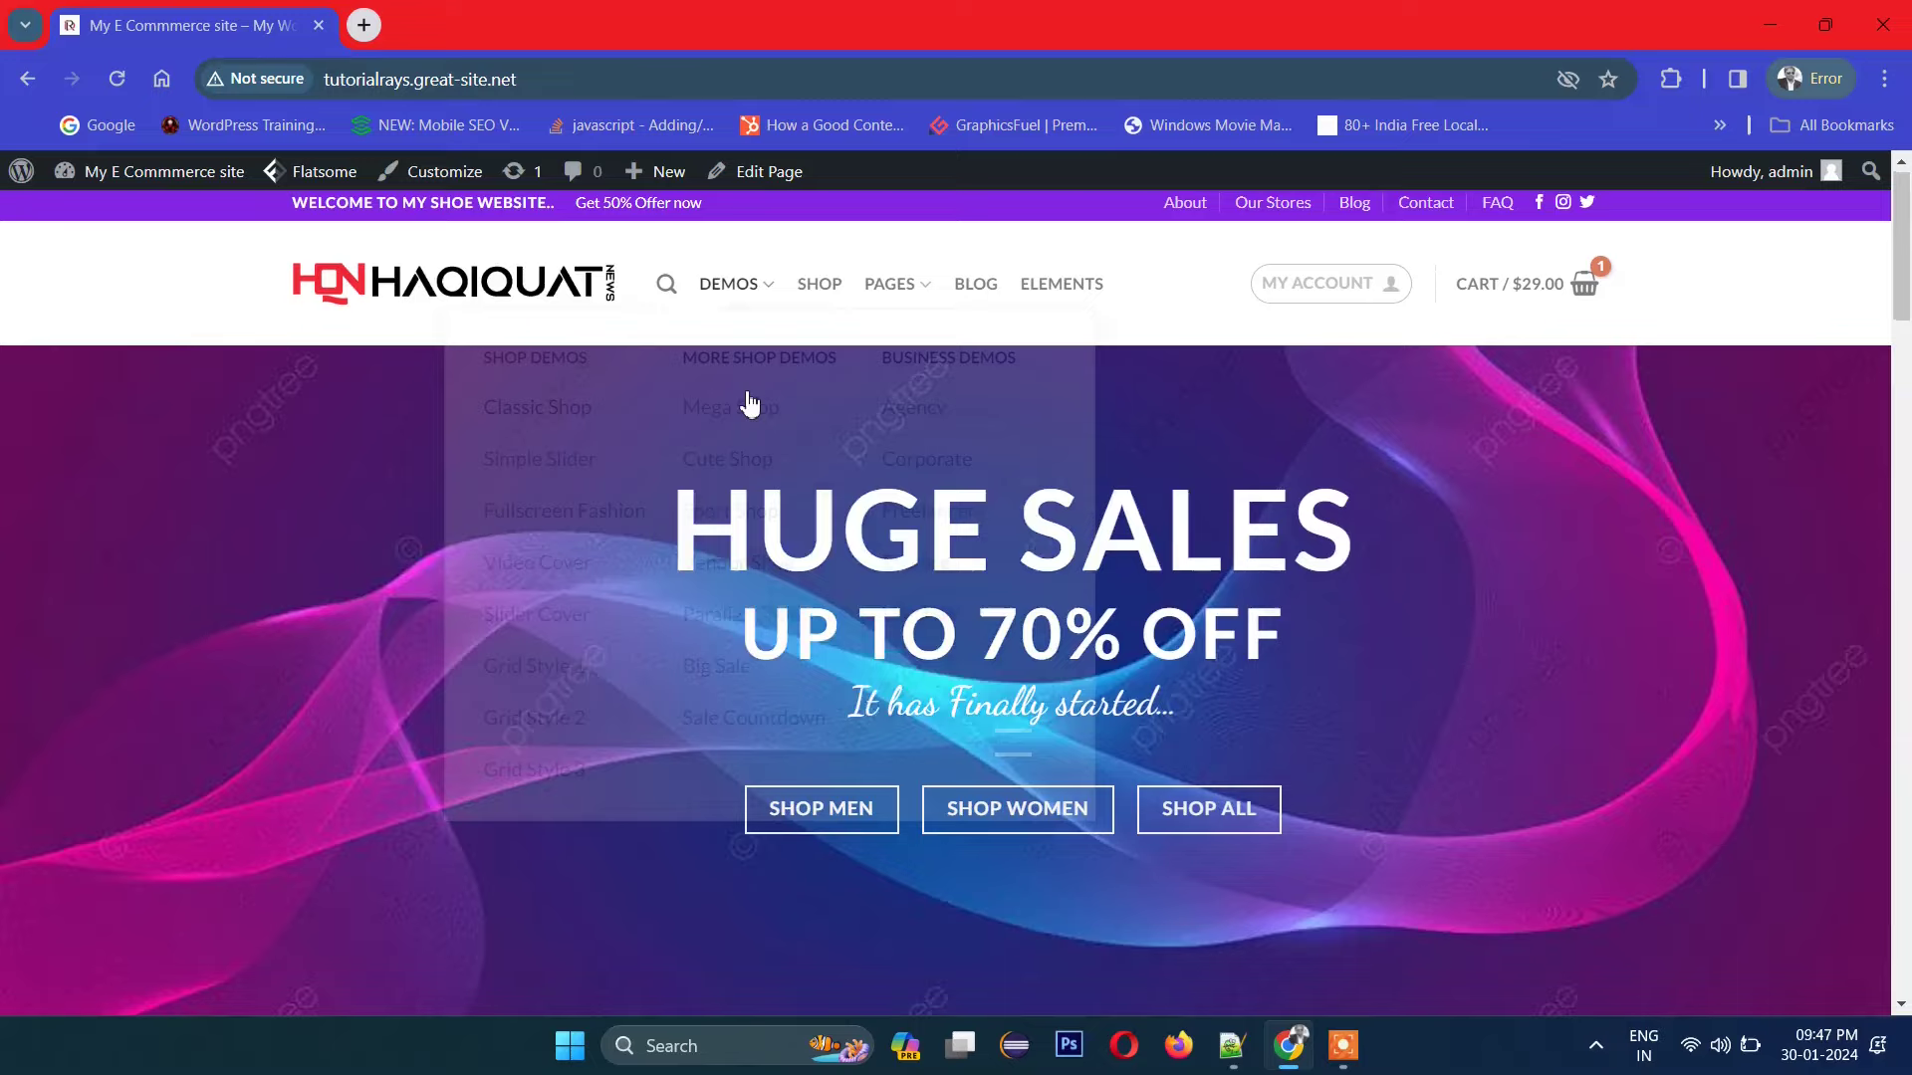
scroll(747, 418, "down", 3)
scroll(743, 446, "down", 5)
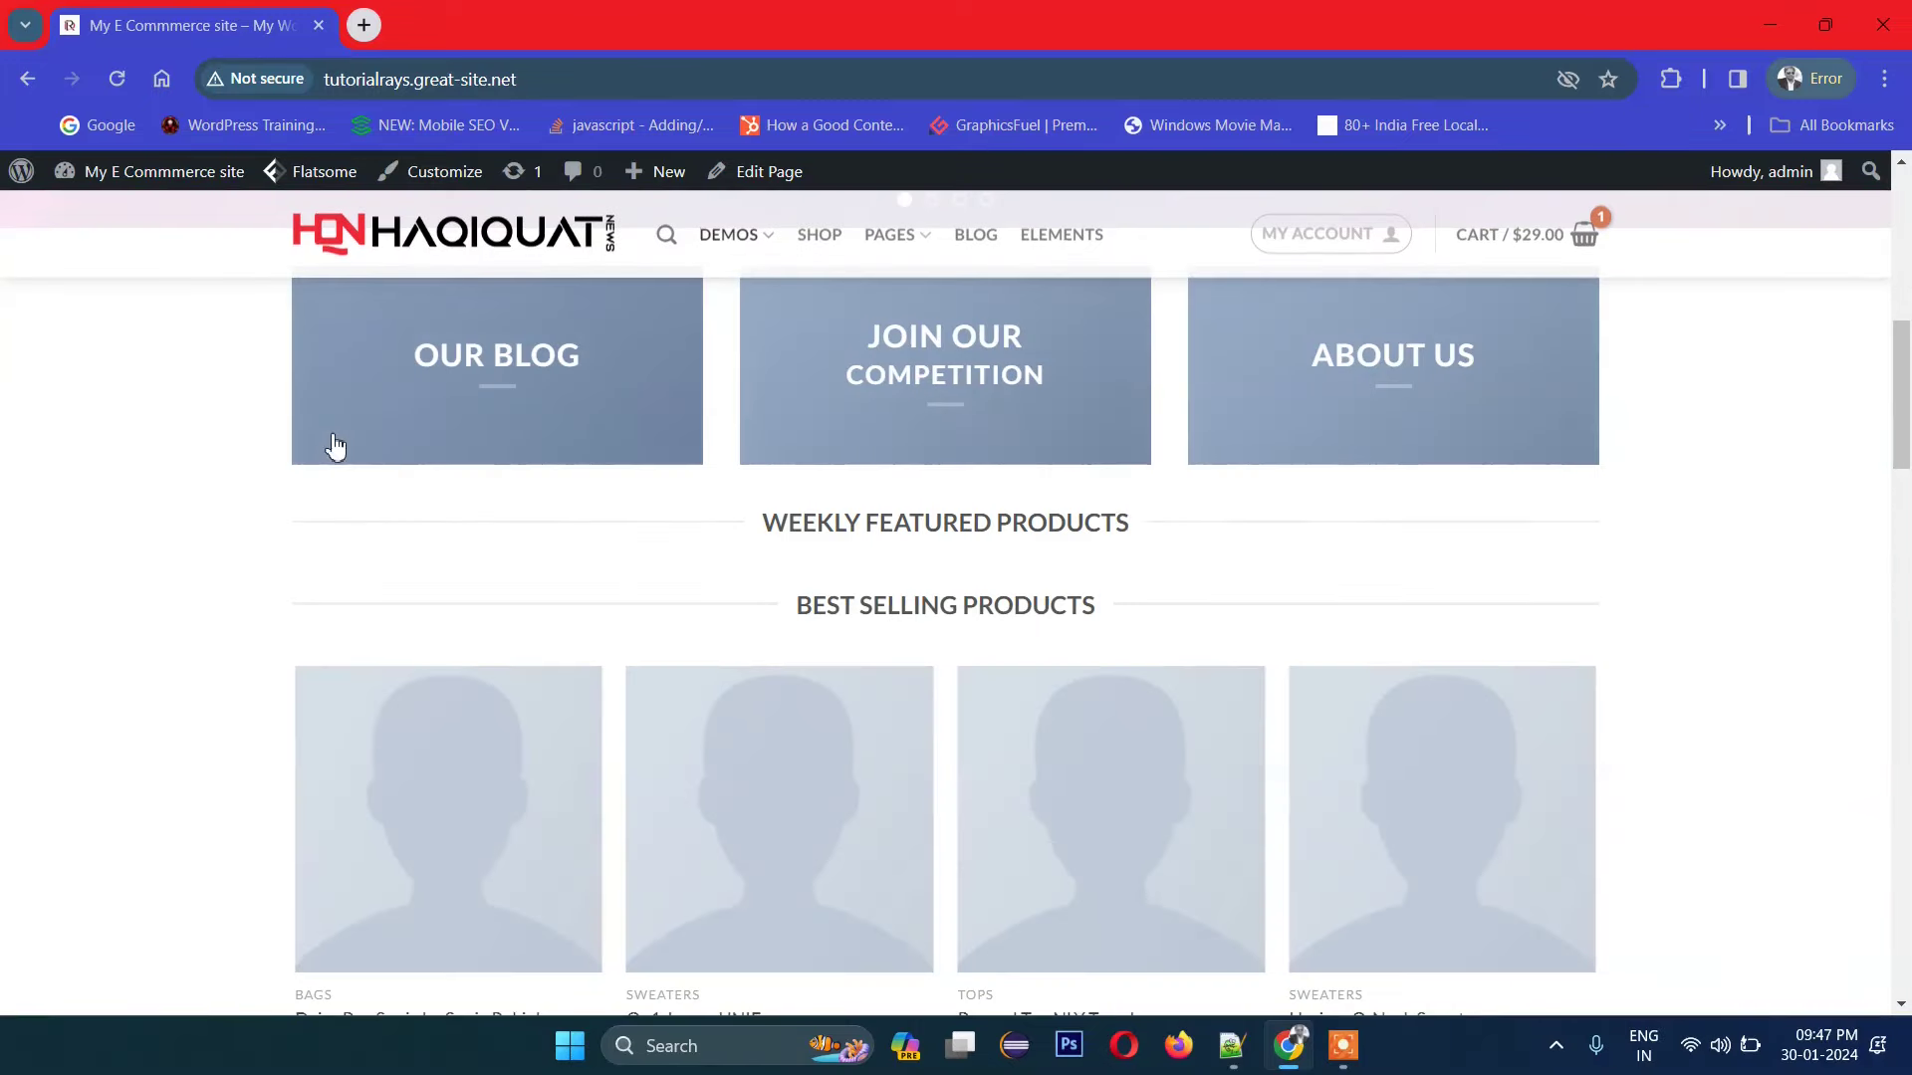
scroll(1510, 355, "down", 2)
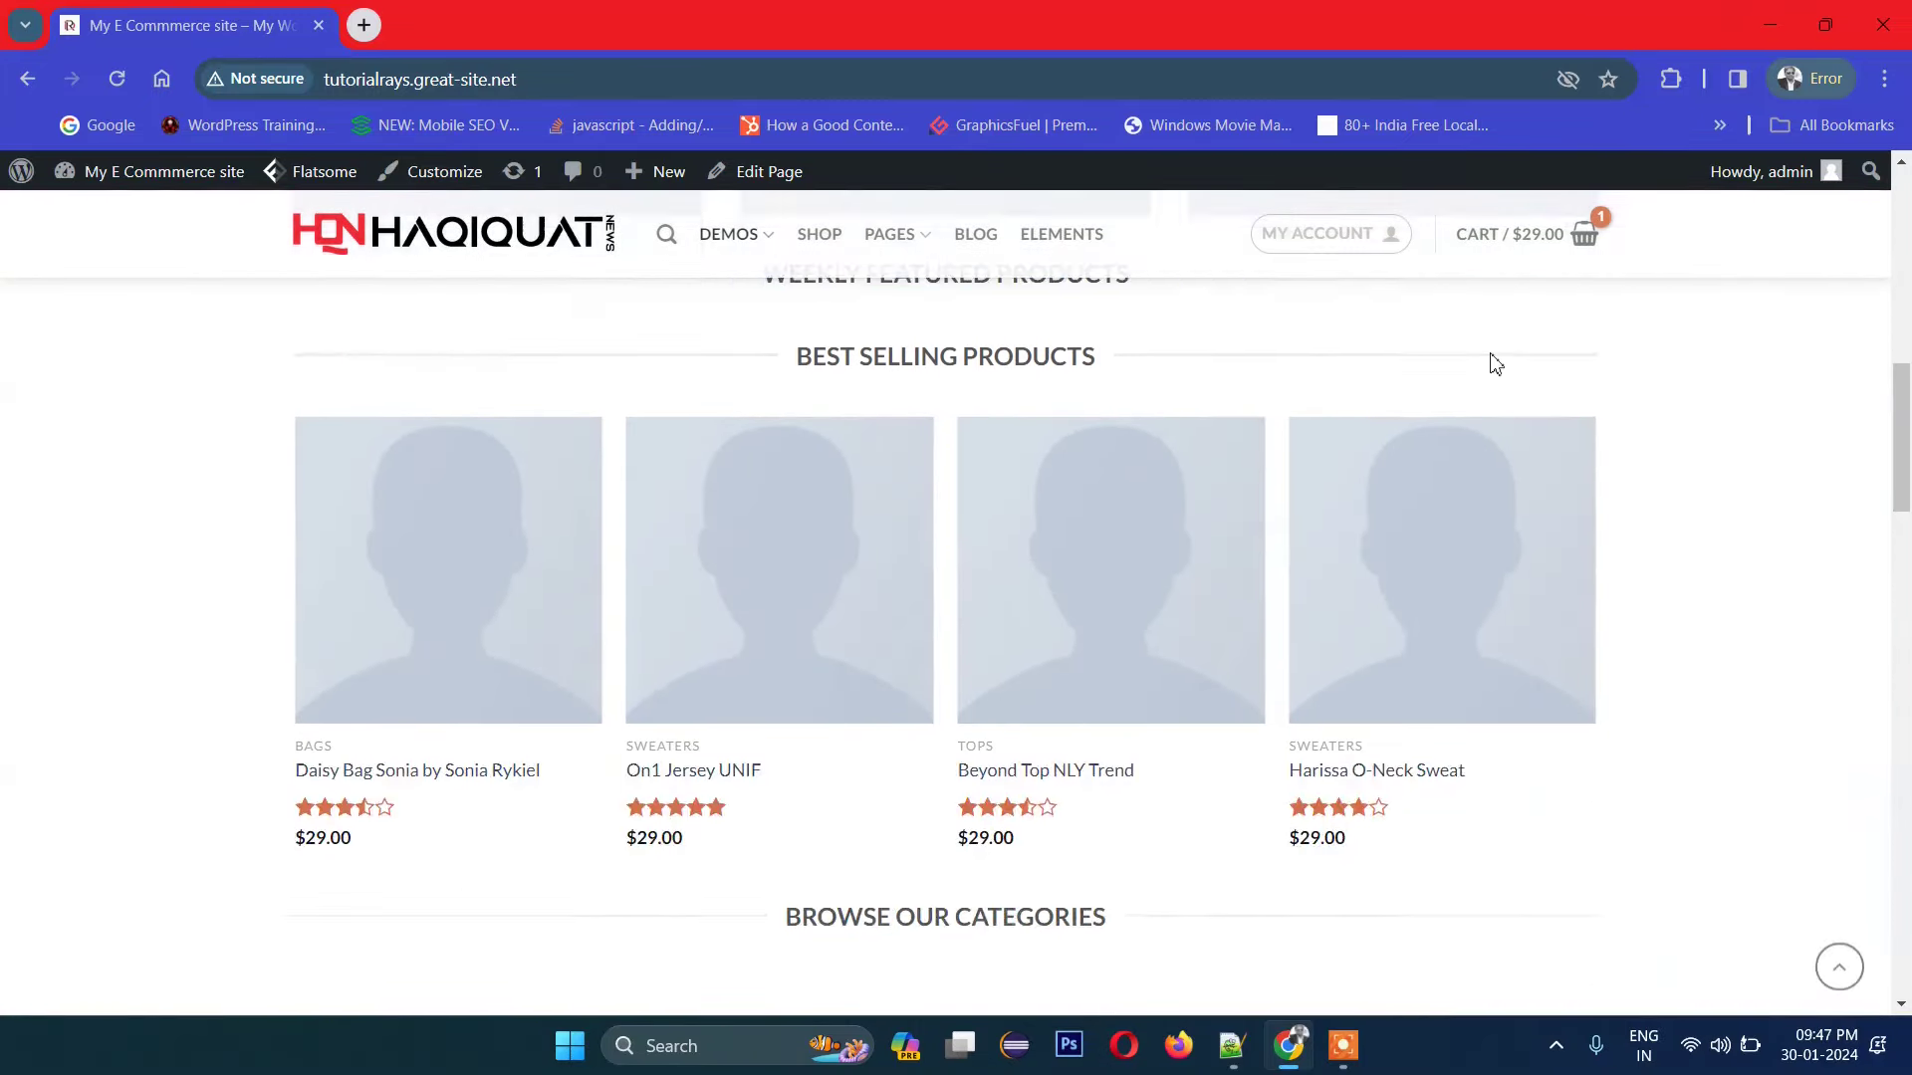
scroll(1491, 357, "up", 5)
scroll(1444, 363, "up", 3)
scroll(1400, 378, "down", 2)
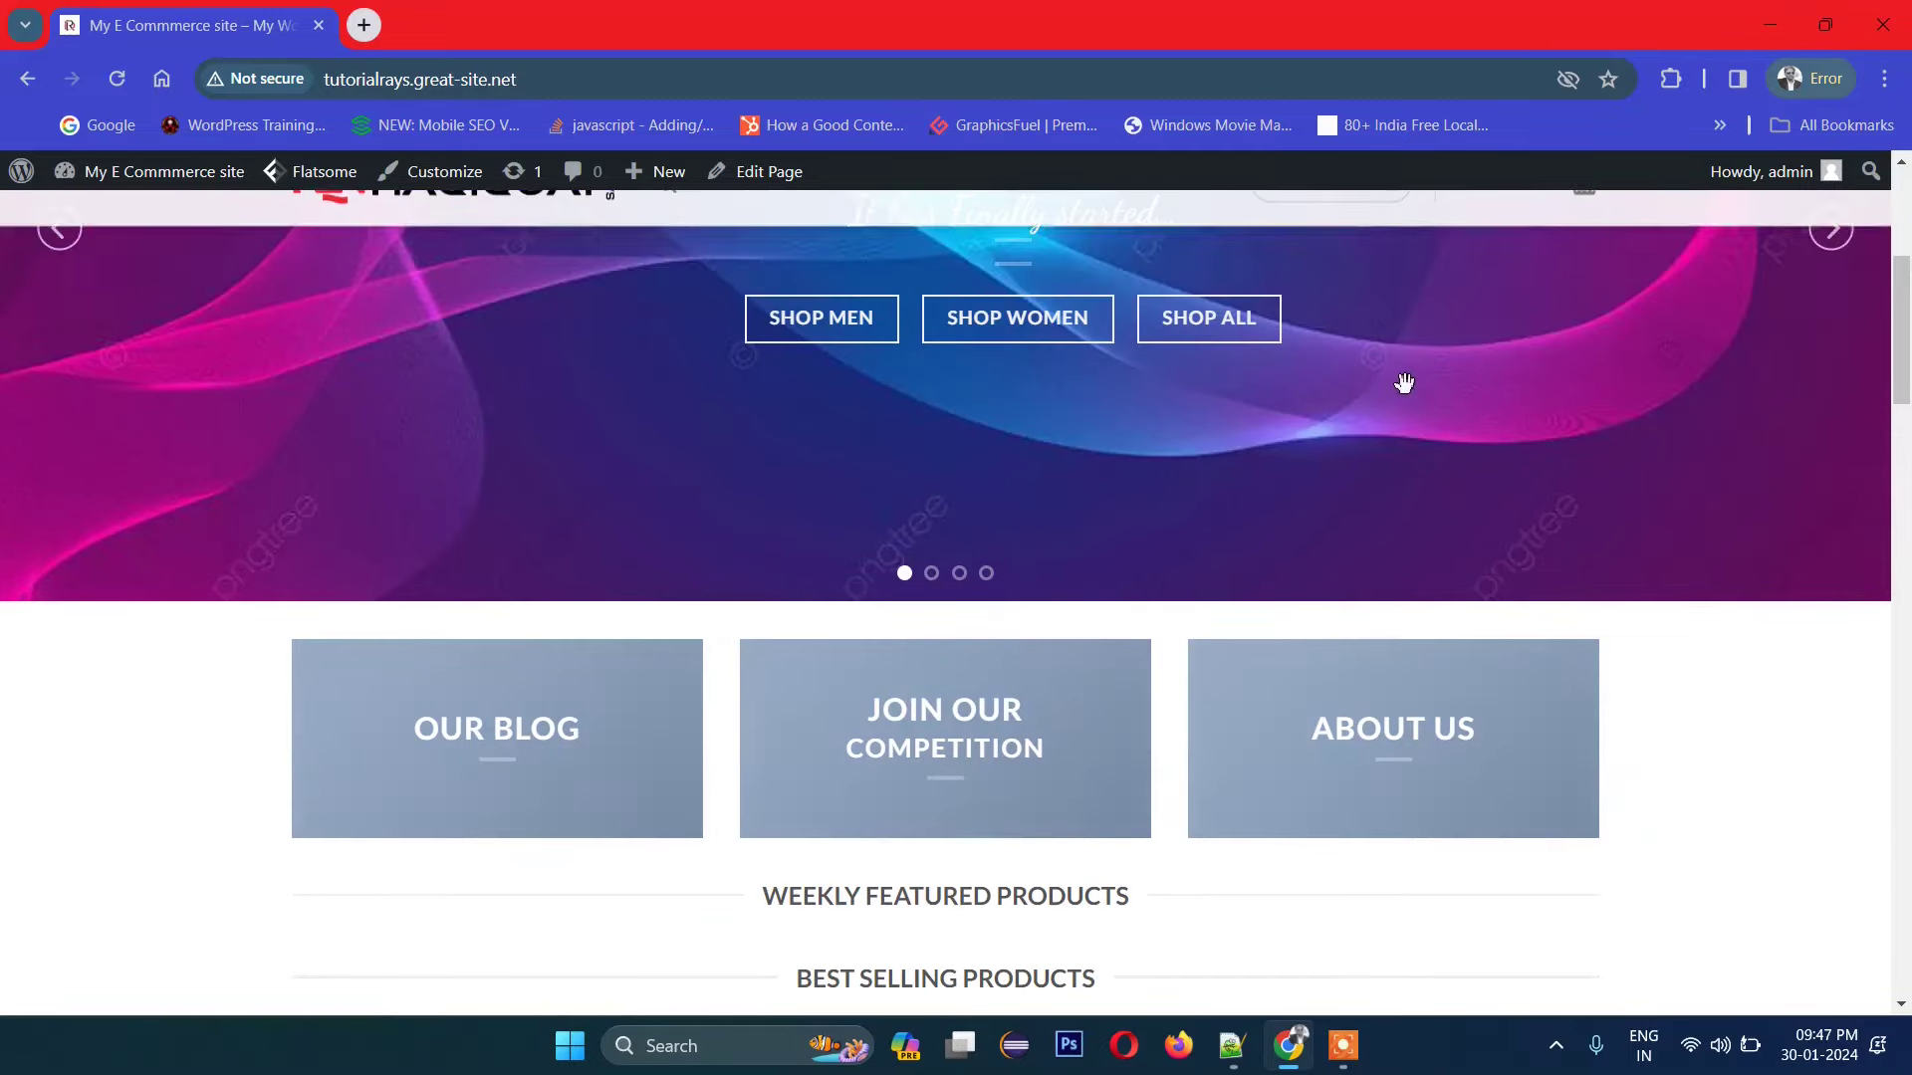
left_click(777, 215)
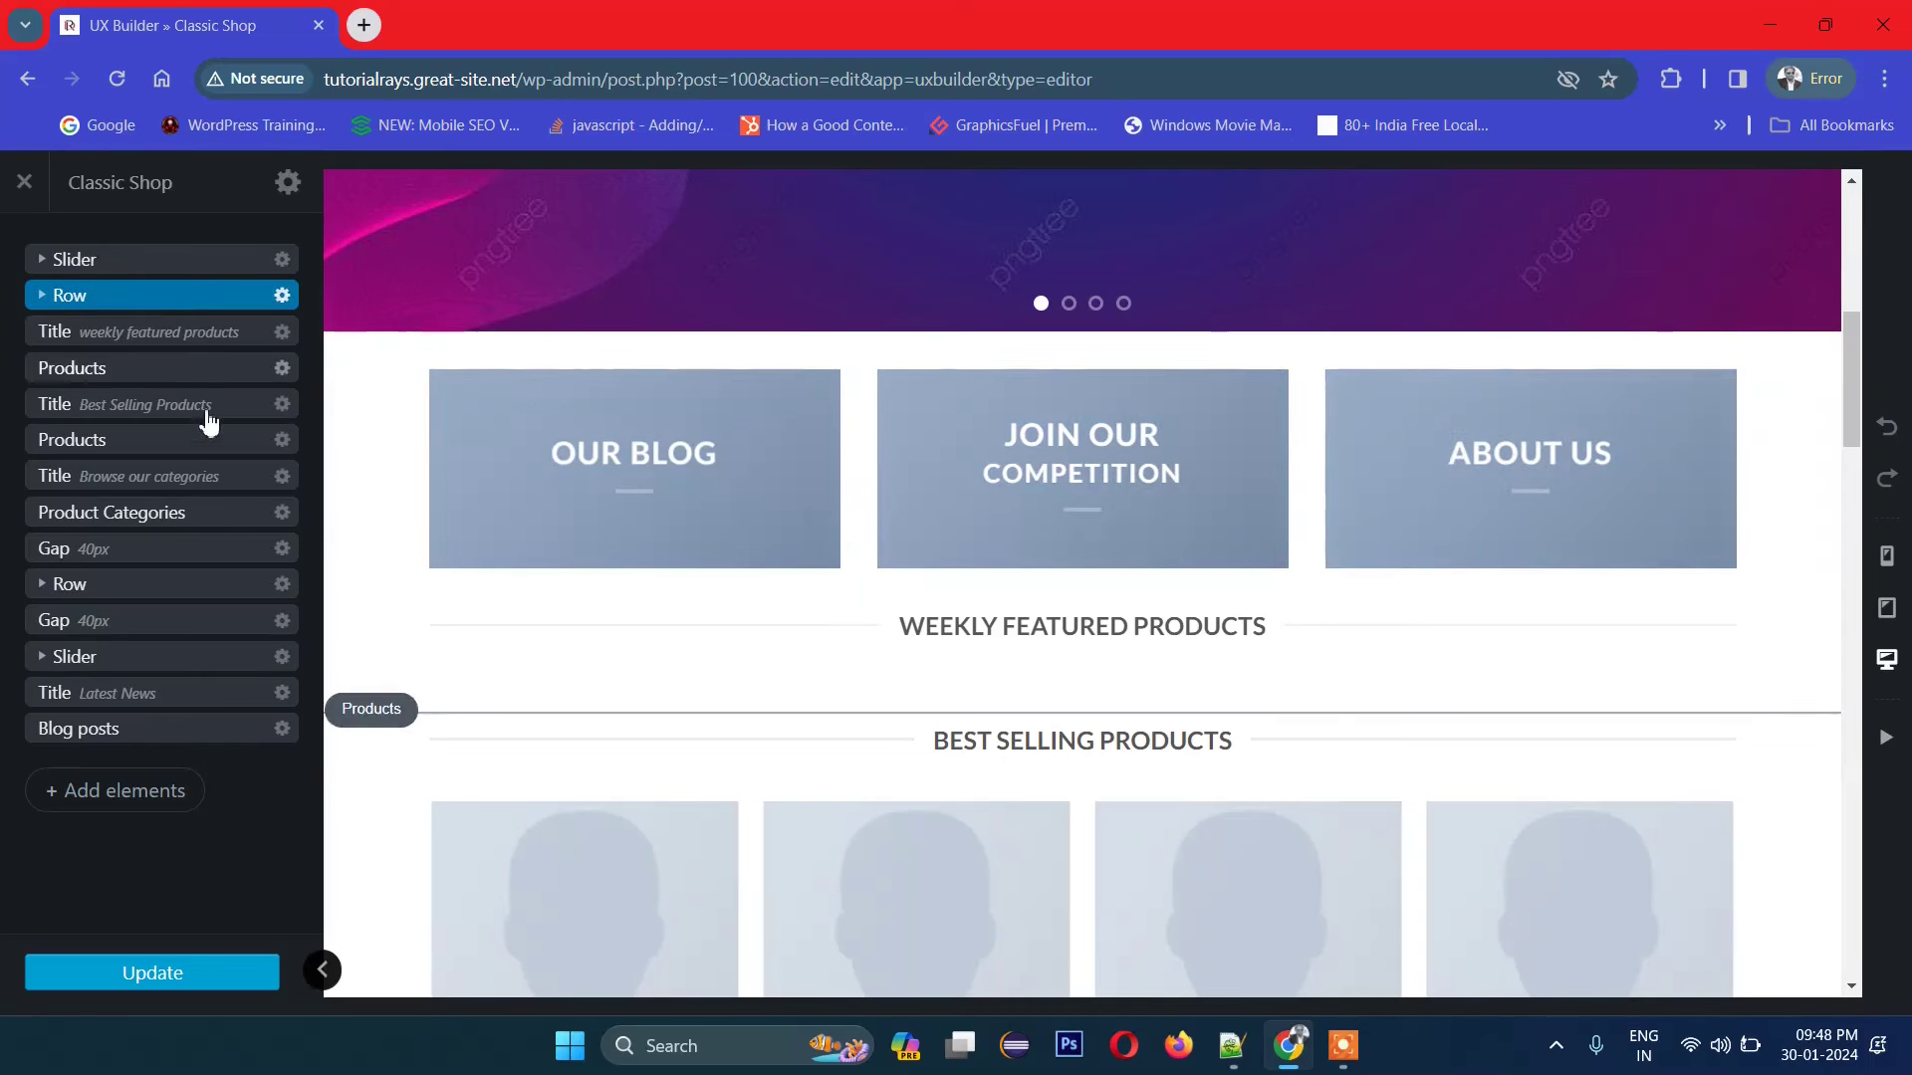
Step: Delete the row holding the Our Blog, Join Our Competition and About Us boxes
left_click(169, 299)
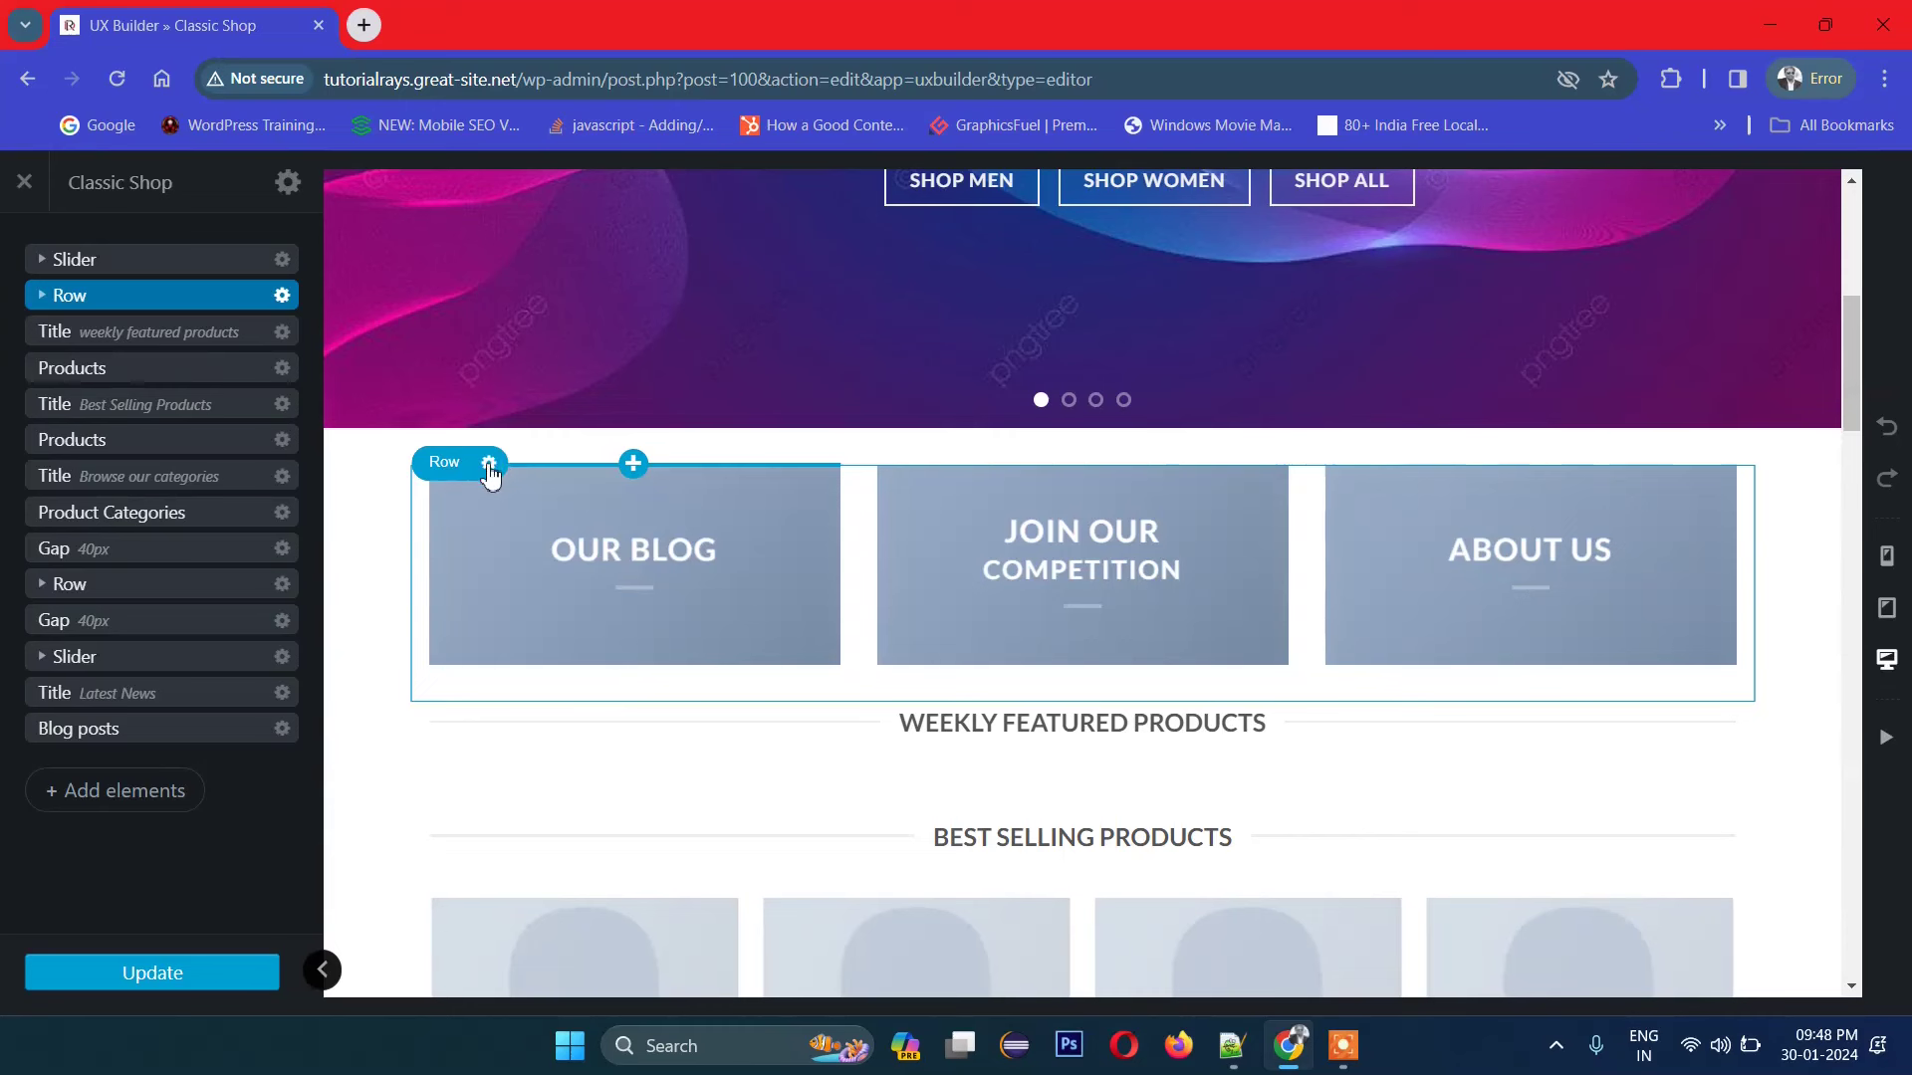
left_click(488, 466)
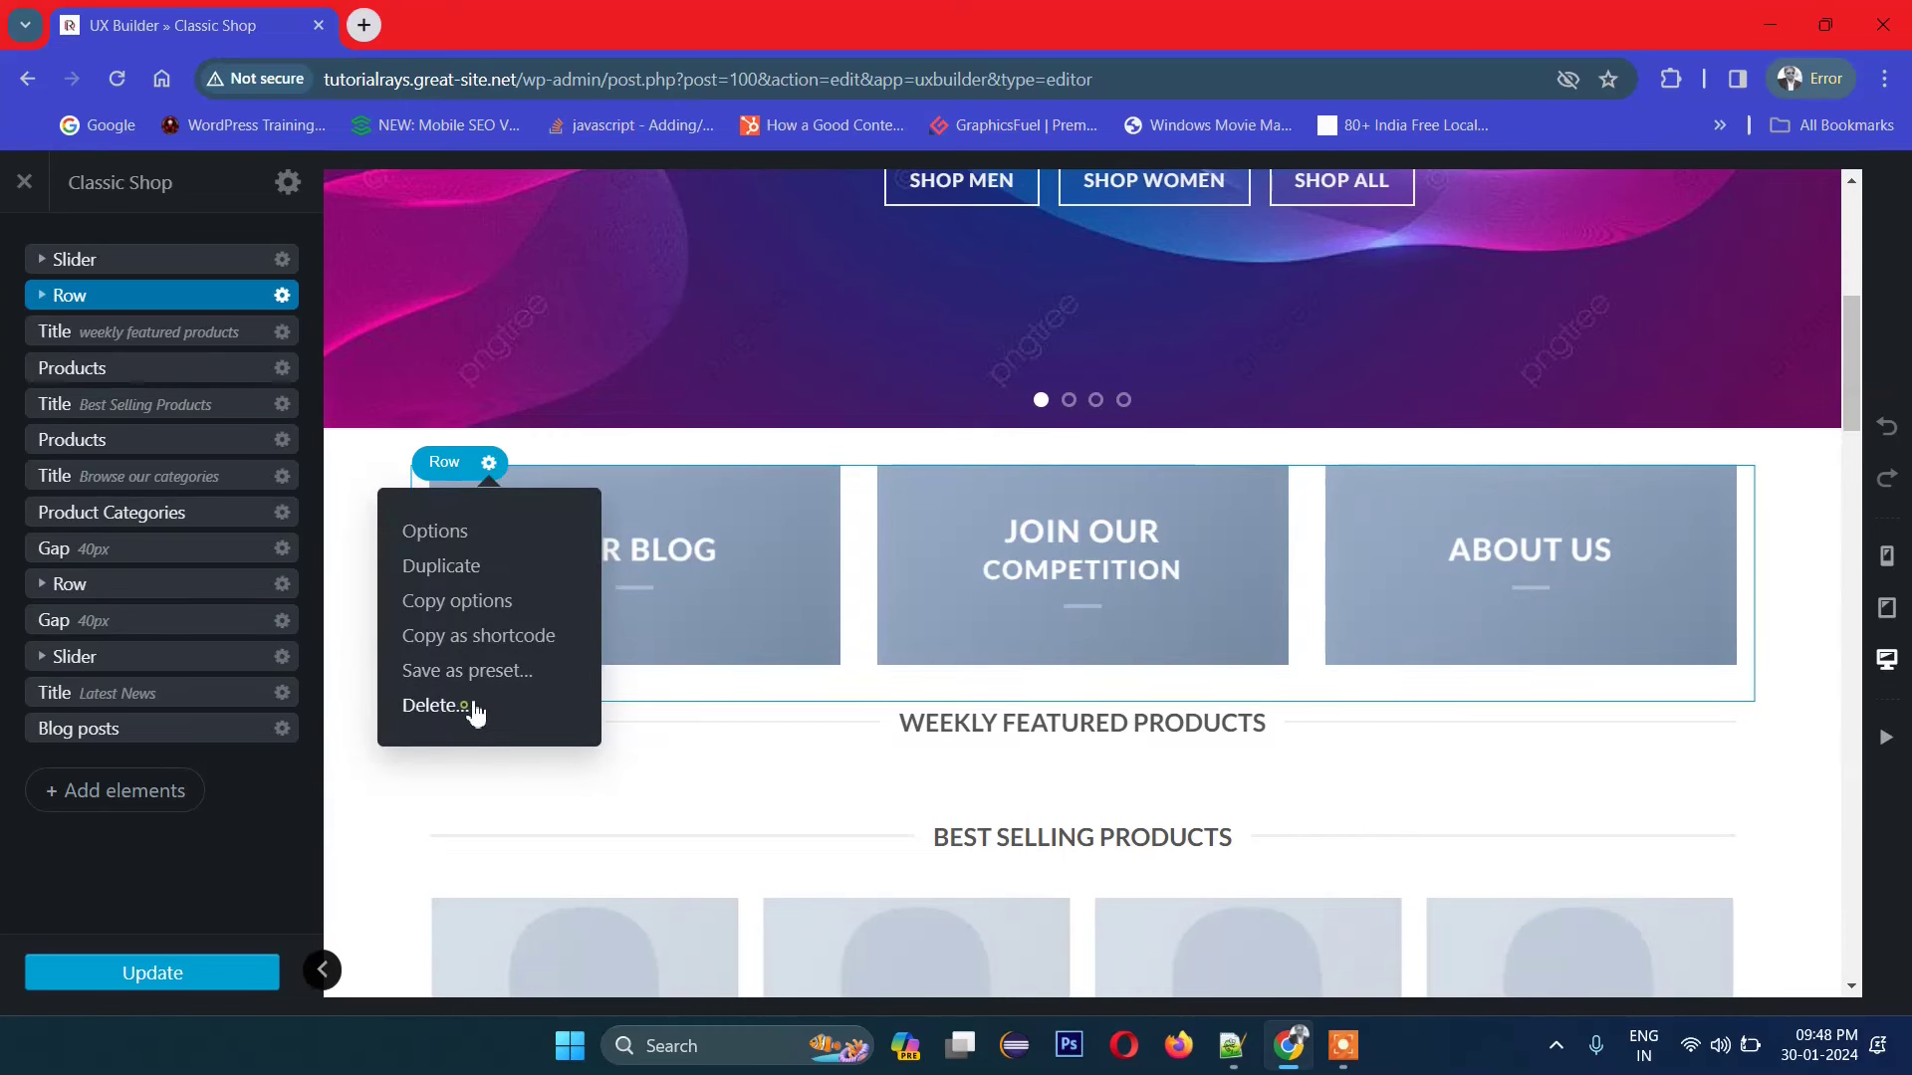
left_click(466, 706)
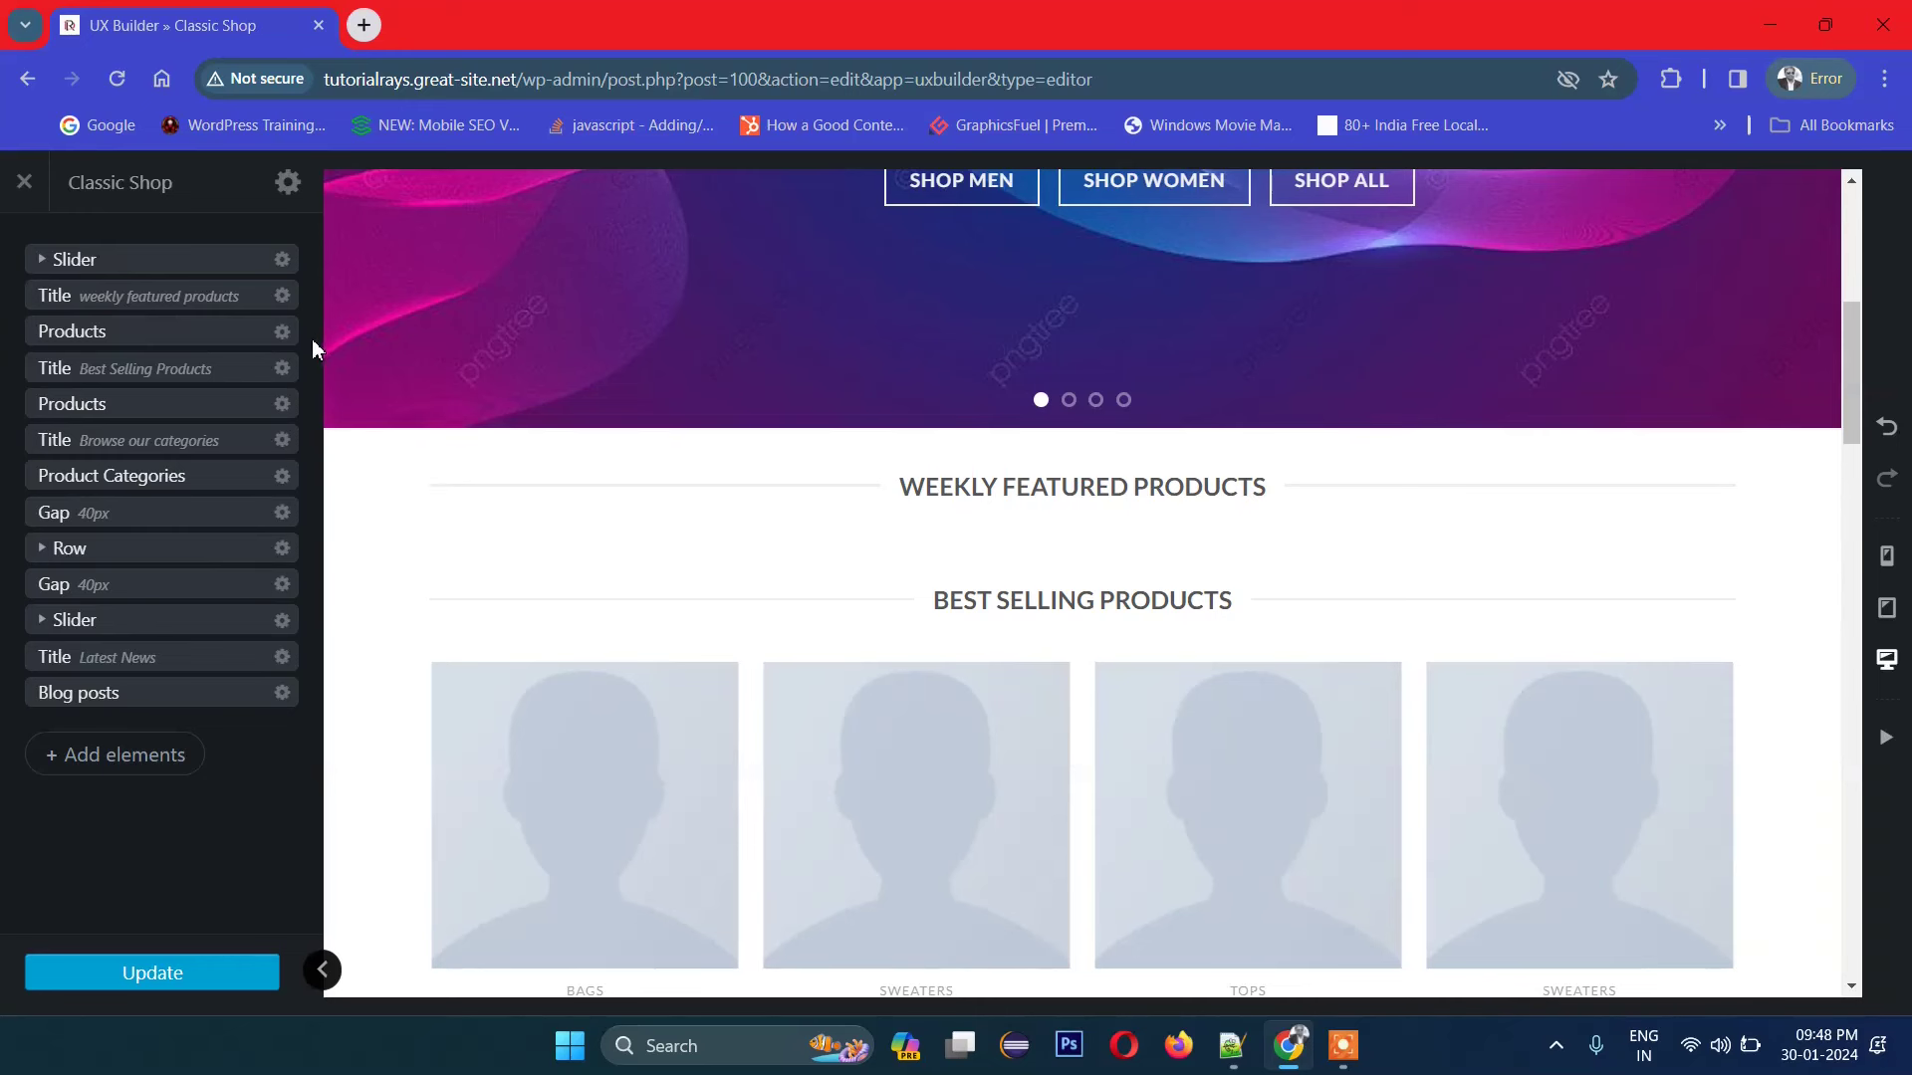
Step: Add a new Section element using the Default preset
left_click(100, 755)
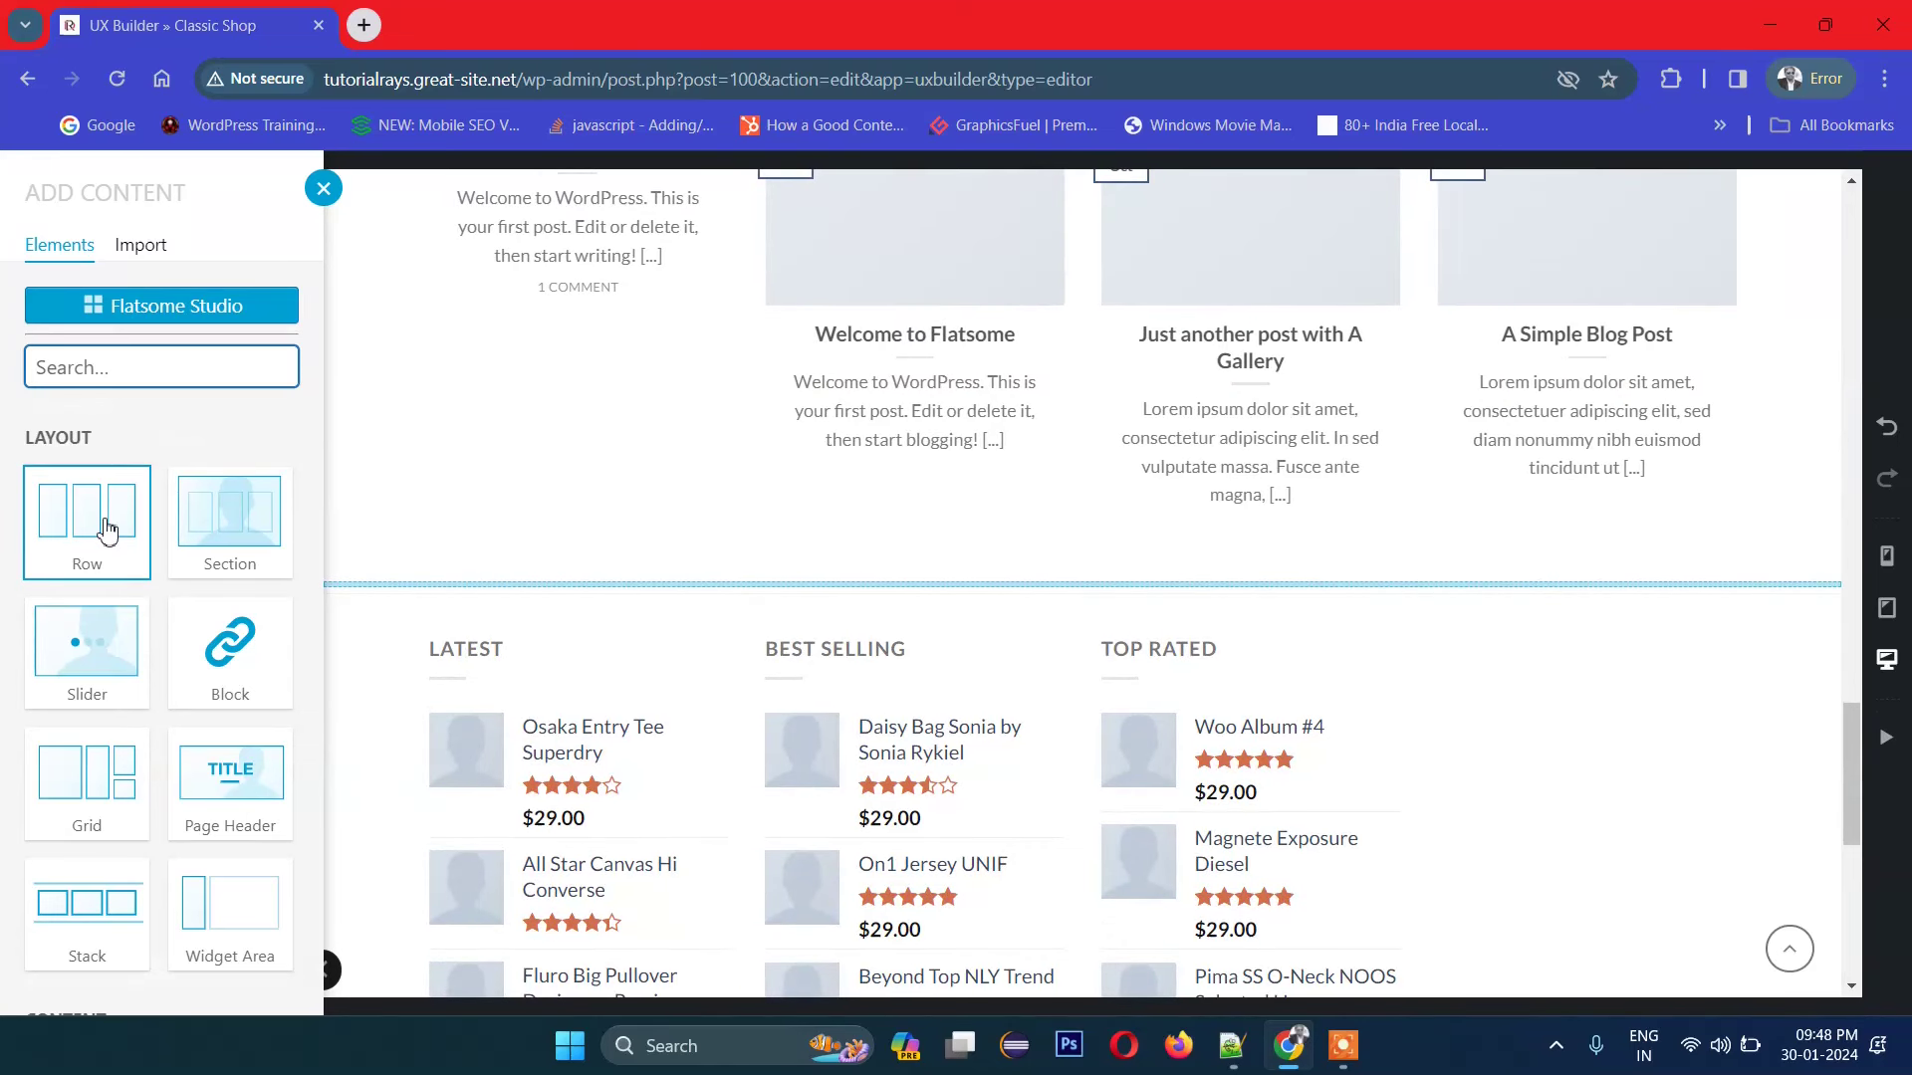
left_click(192, 519)
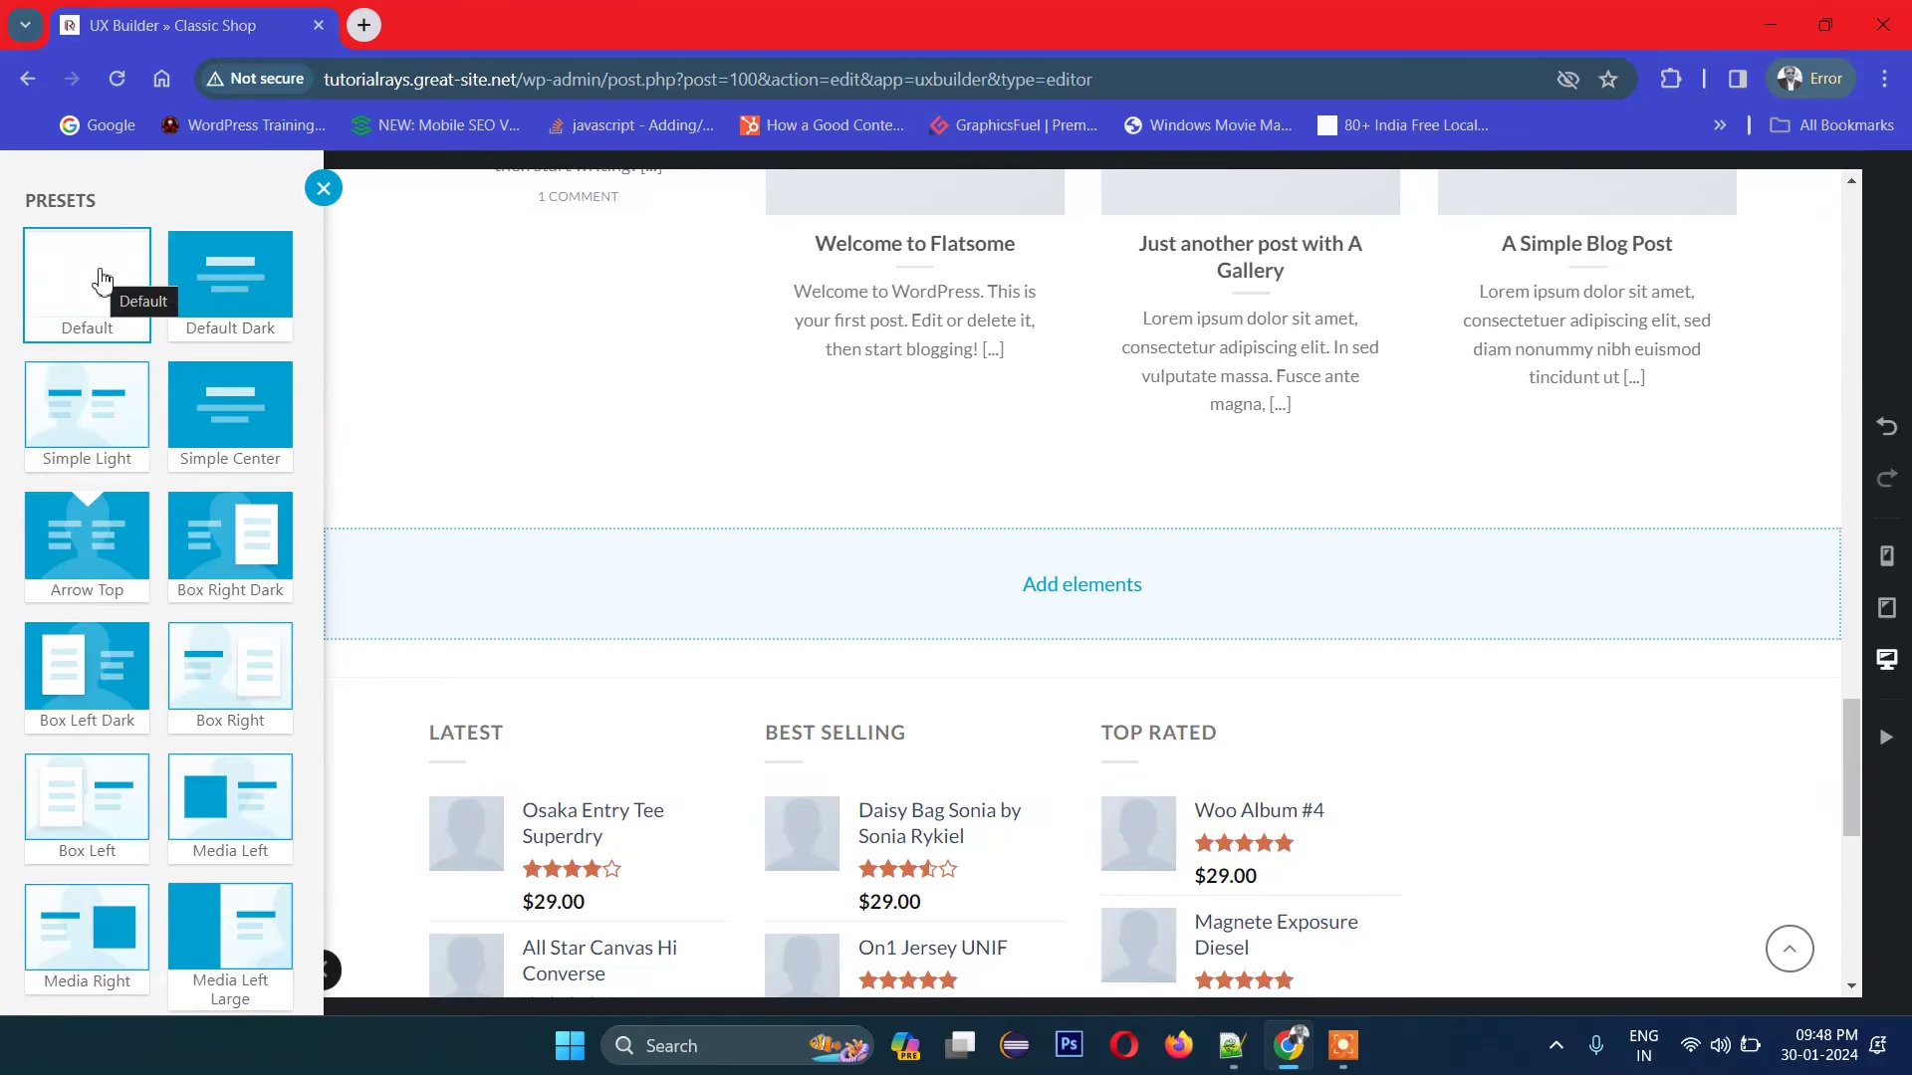
left_click(323, 189)
left_click(909, 538)
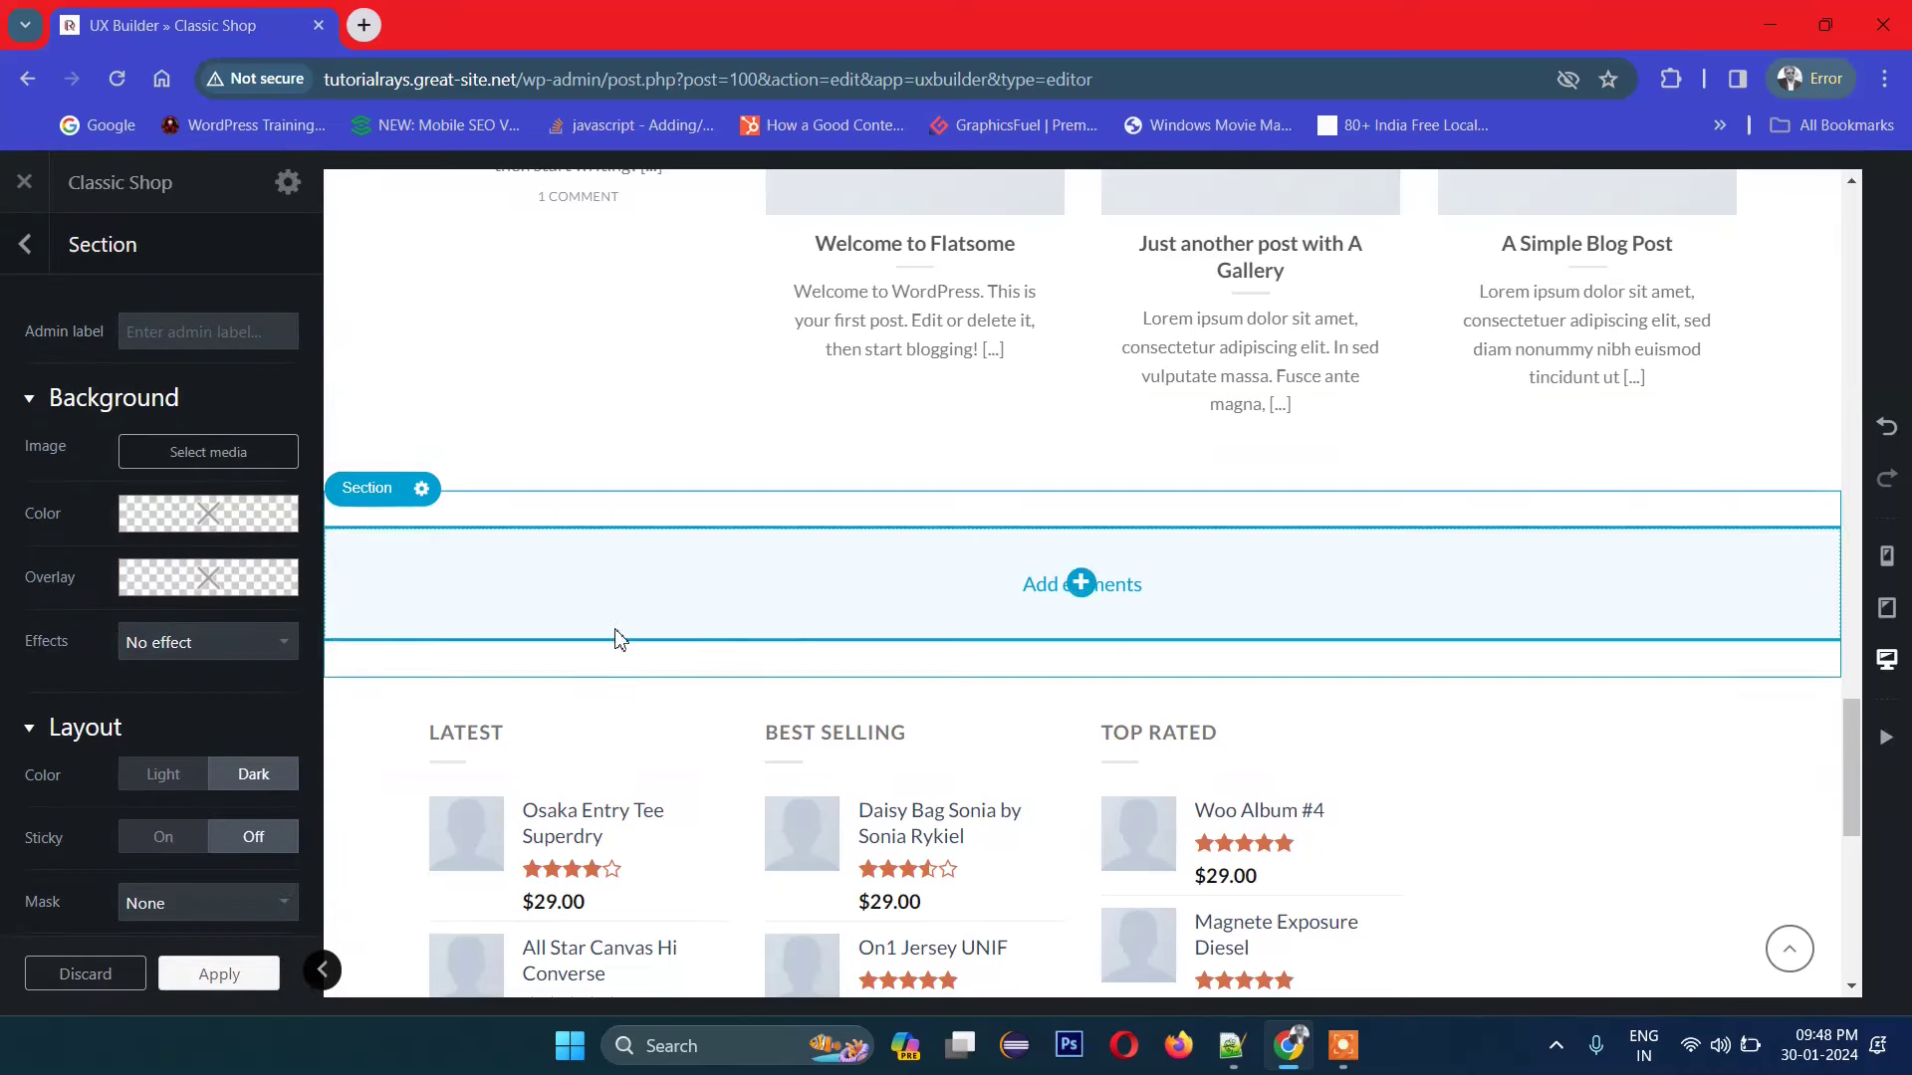
Step: Move the new section up to sit below the Weekly Featured Products title
left_click(26, 246)
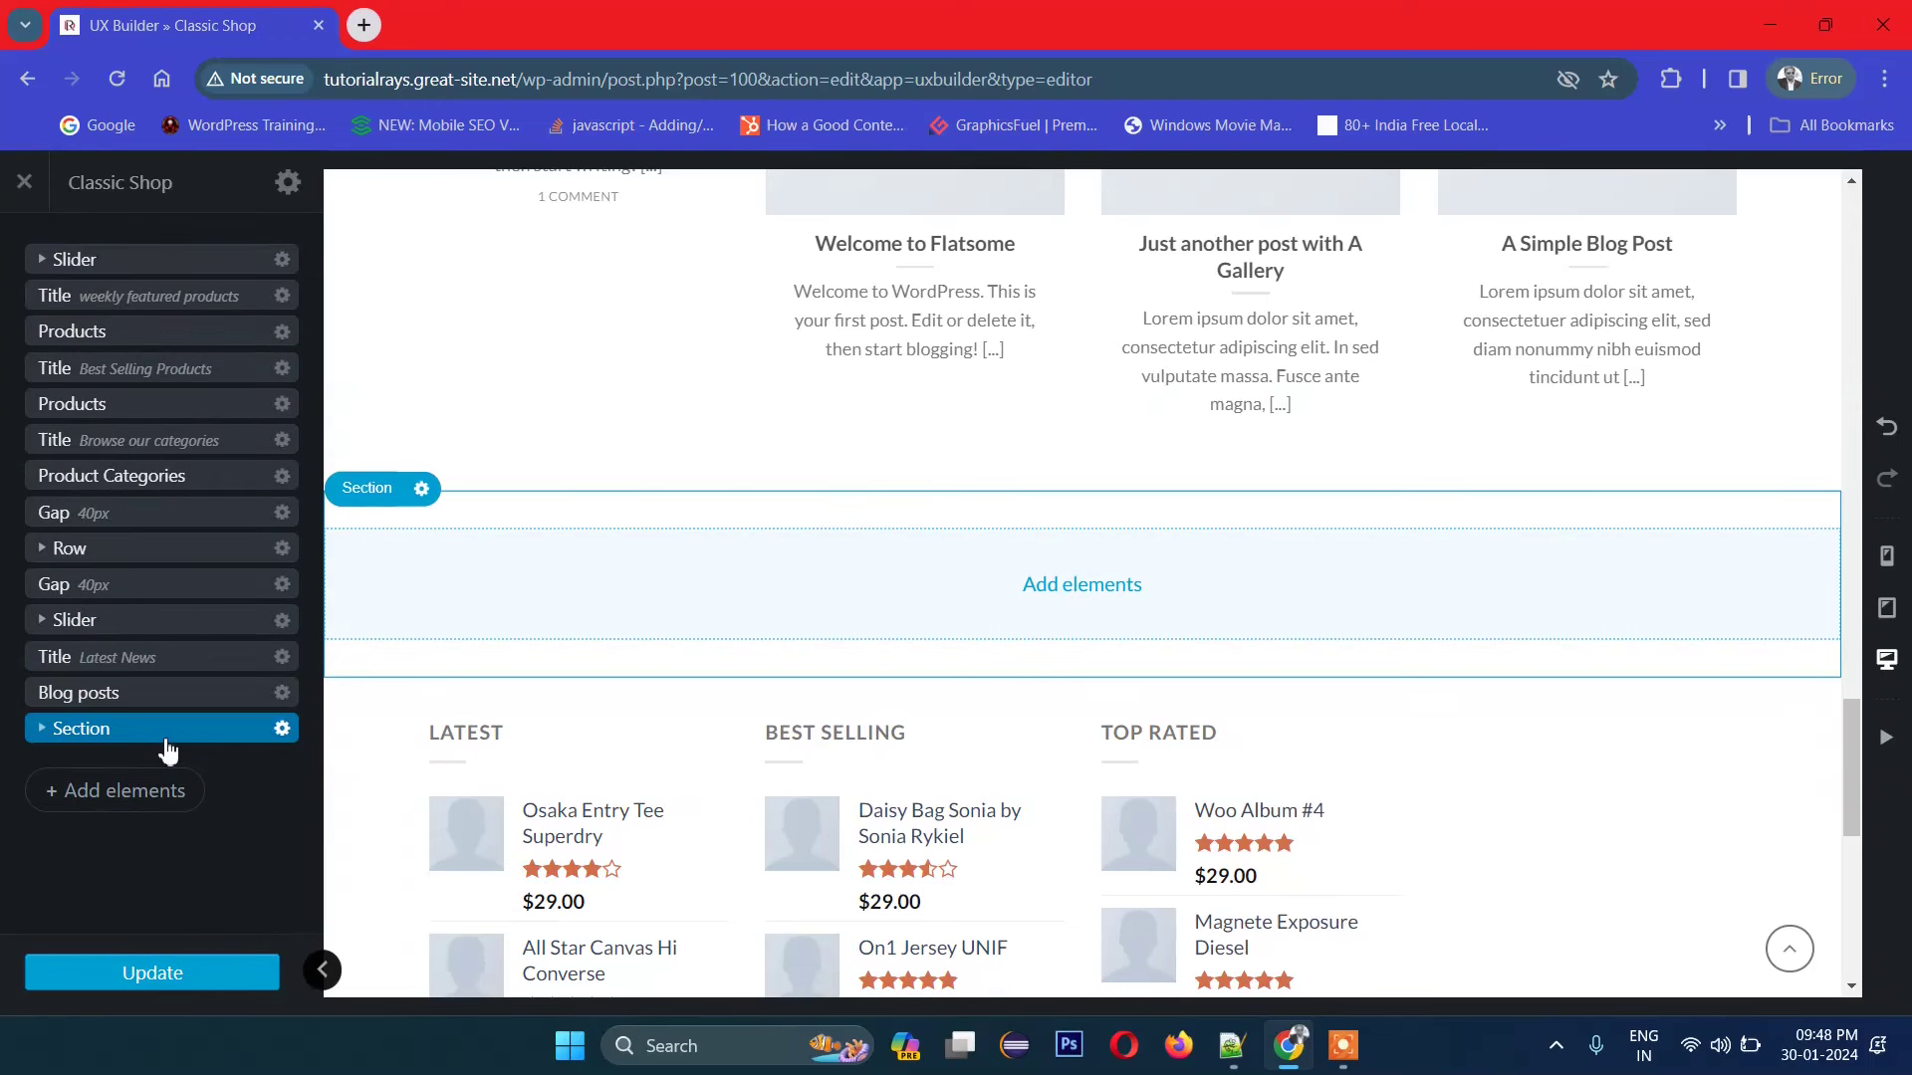
left_click_drag(141, 738, 123, 312)
scroll(1277, 614, "up", 15)
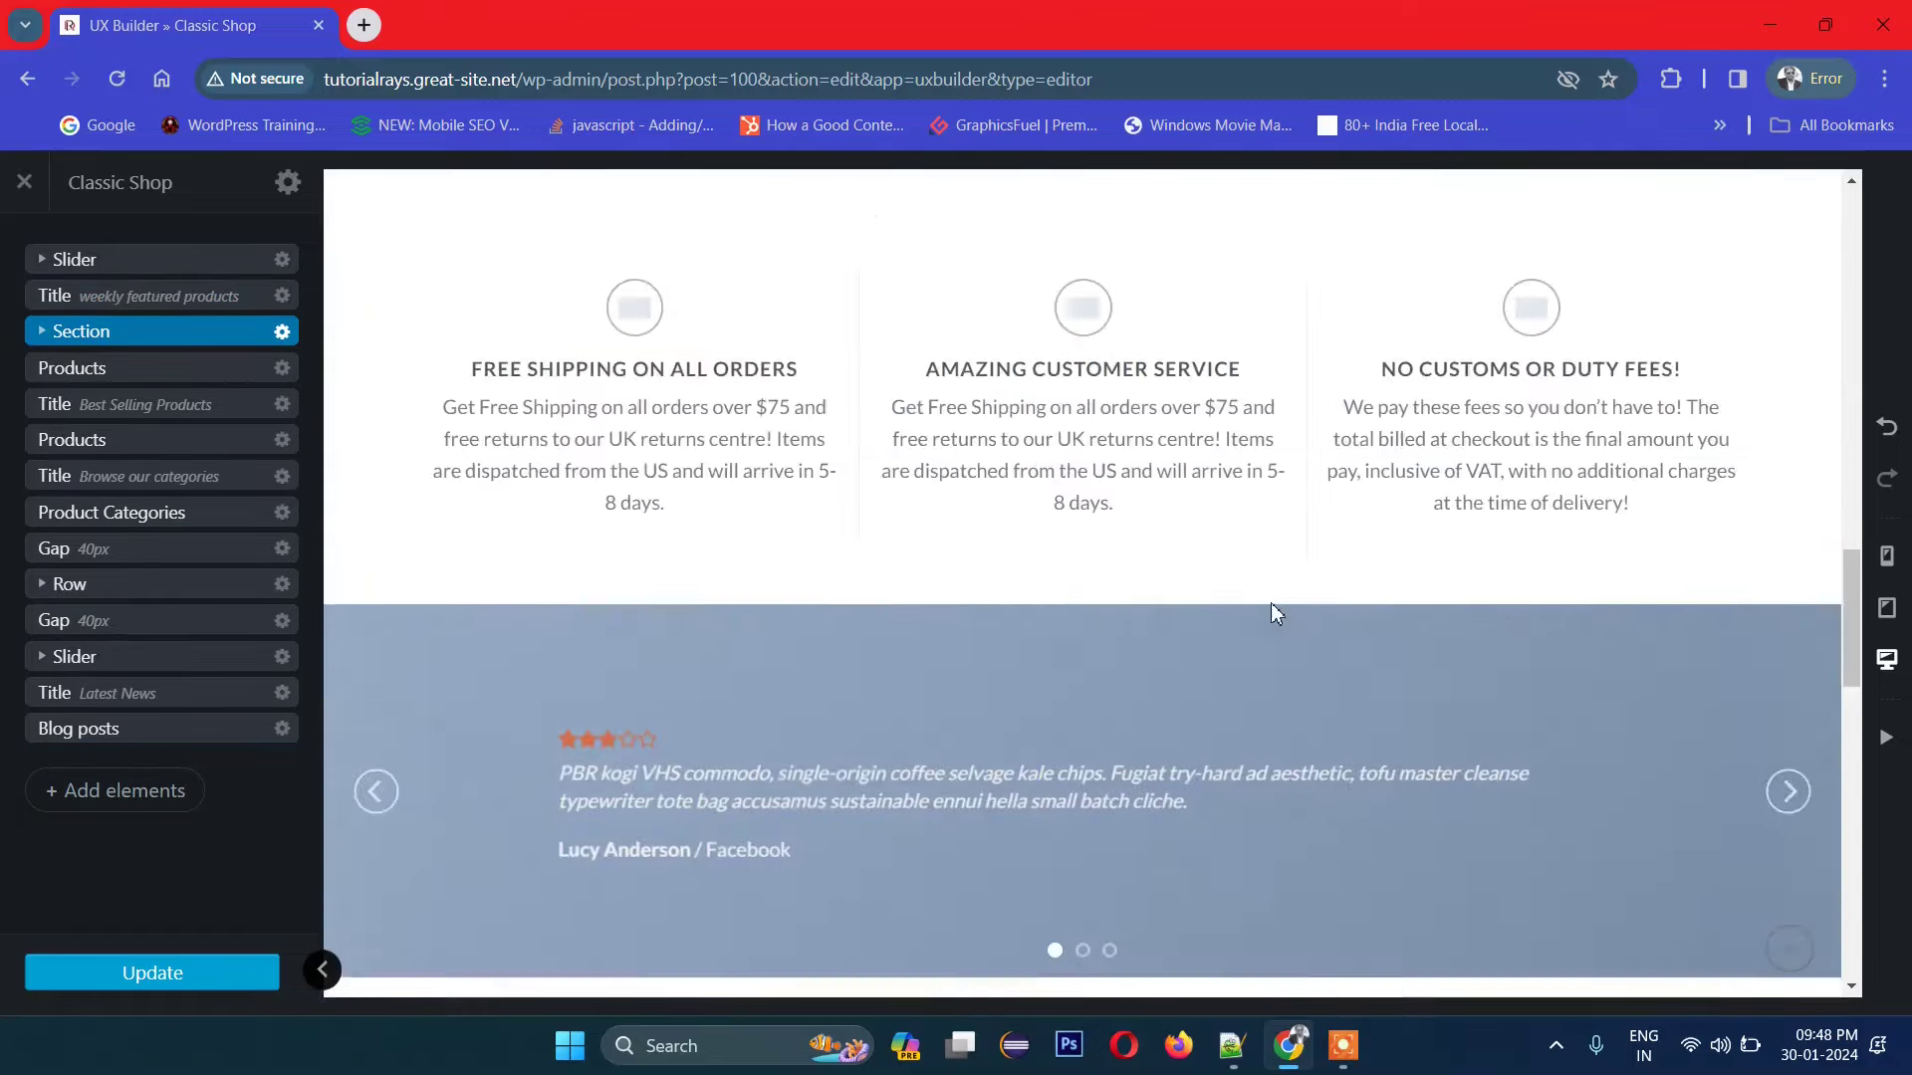
scroll(1269, 618, "down", 4)
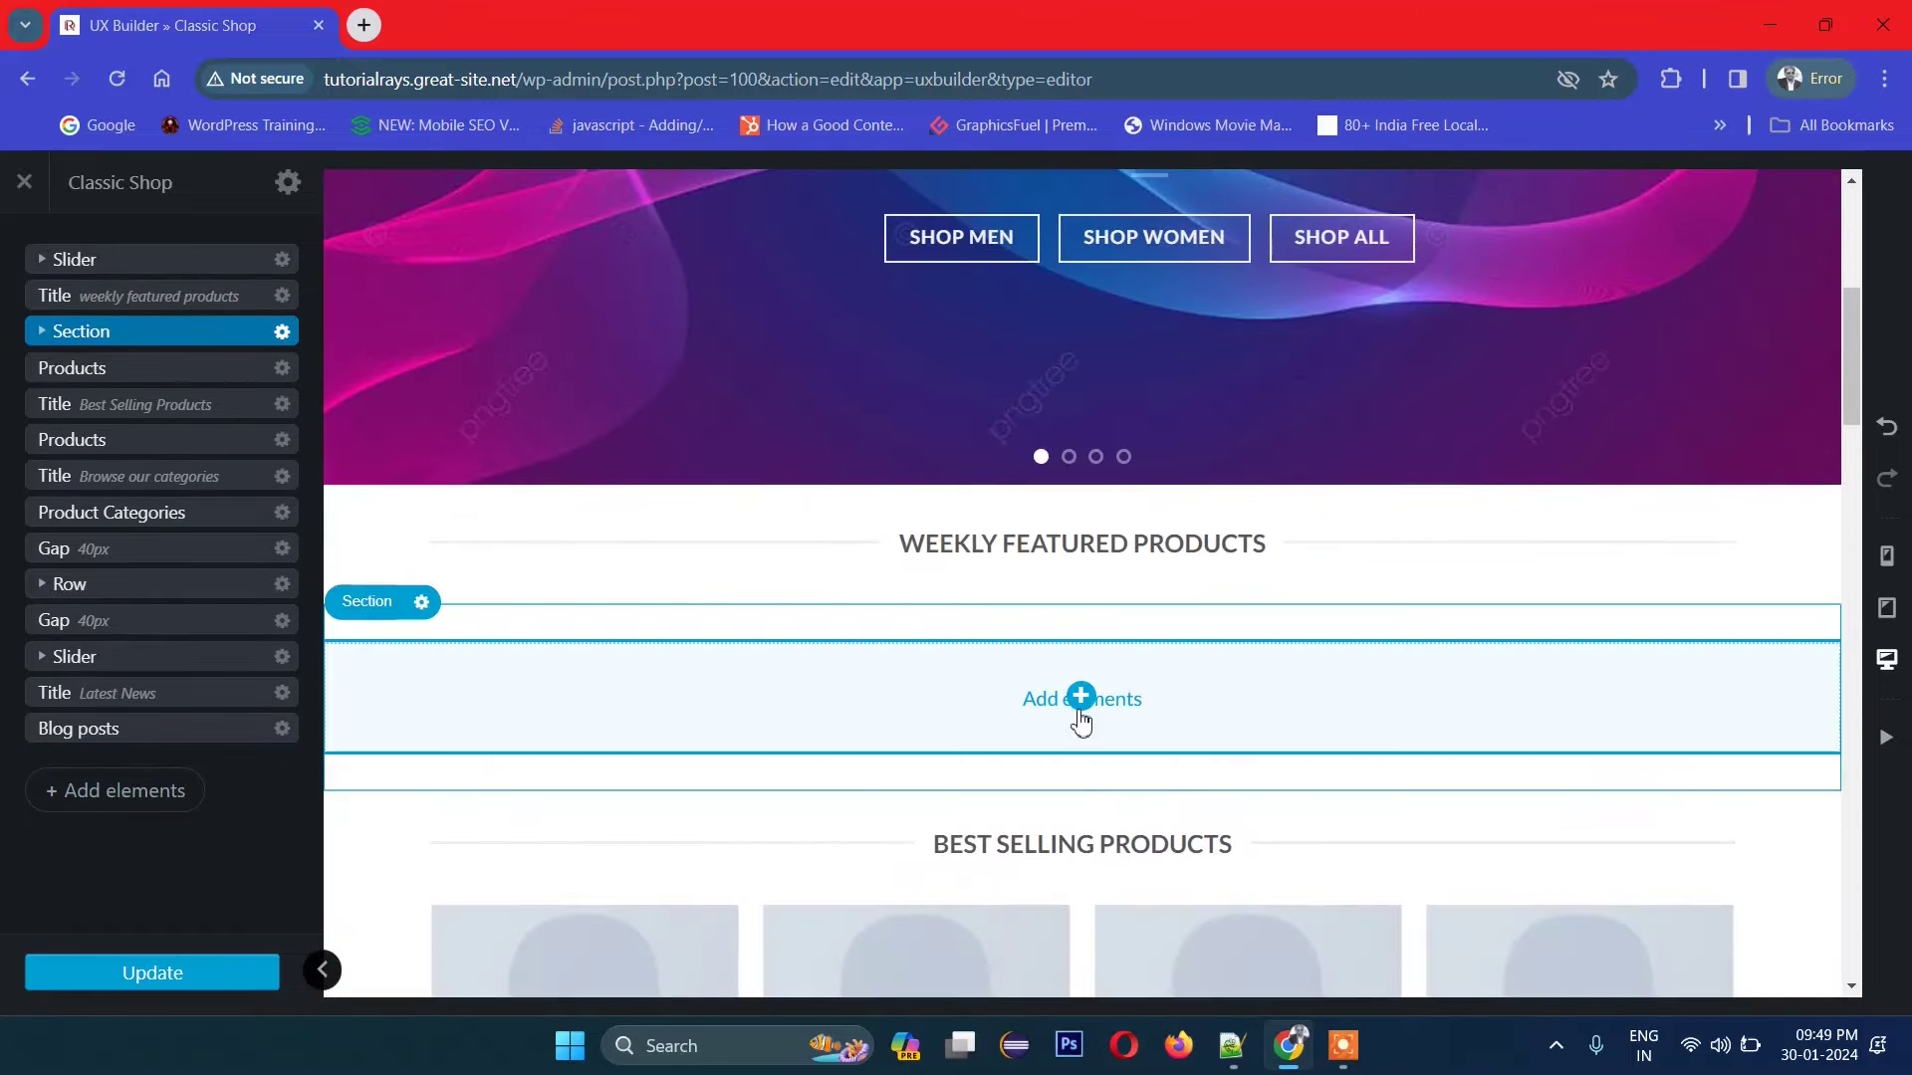
Step: Insert a three-column row inside the new section
scroll(1081, 707, "down", 1)
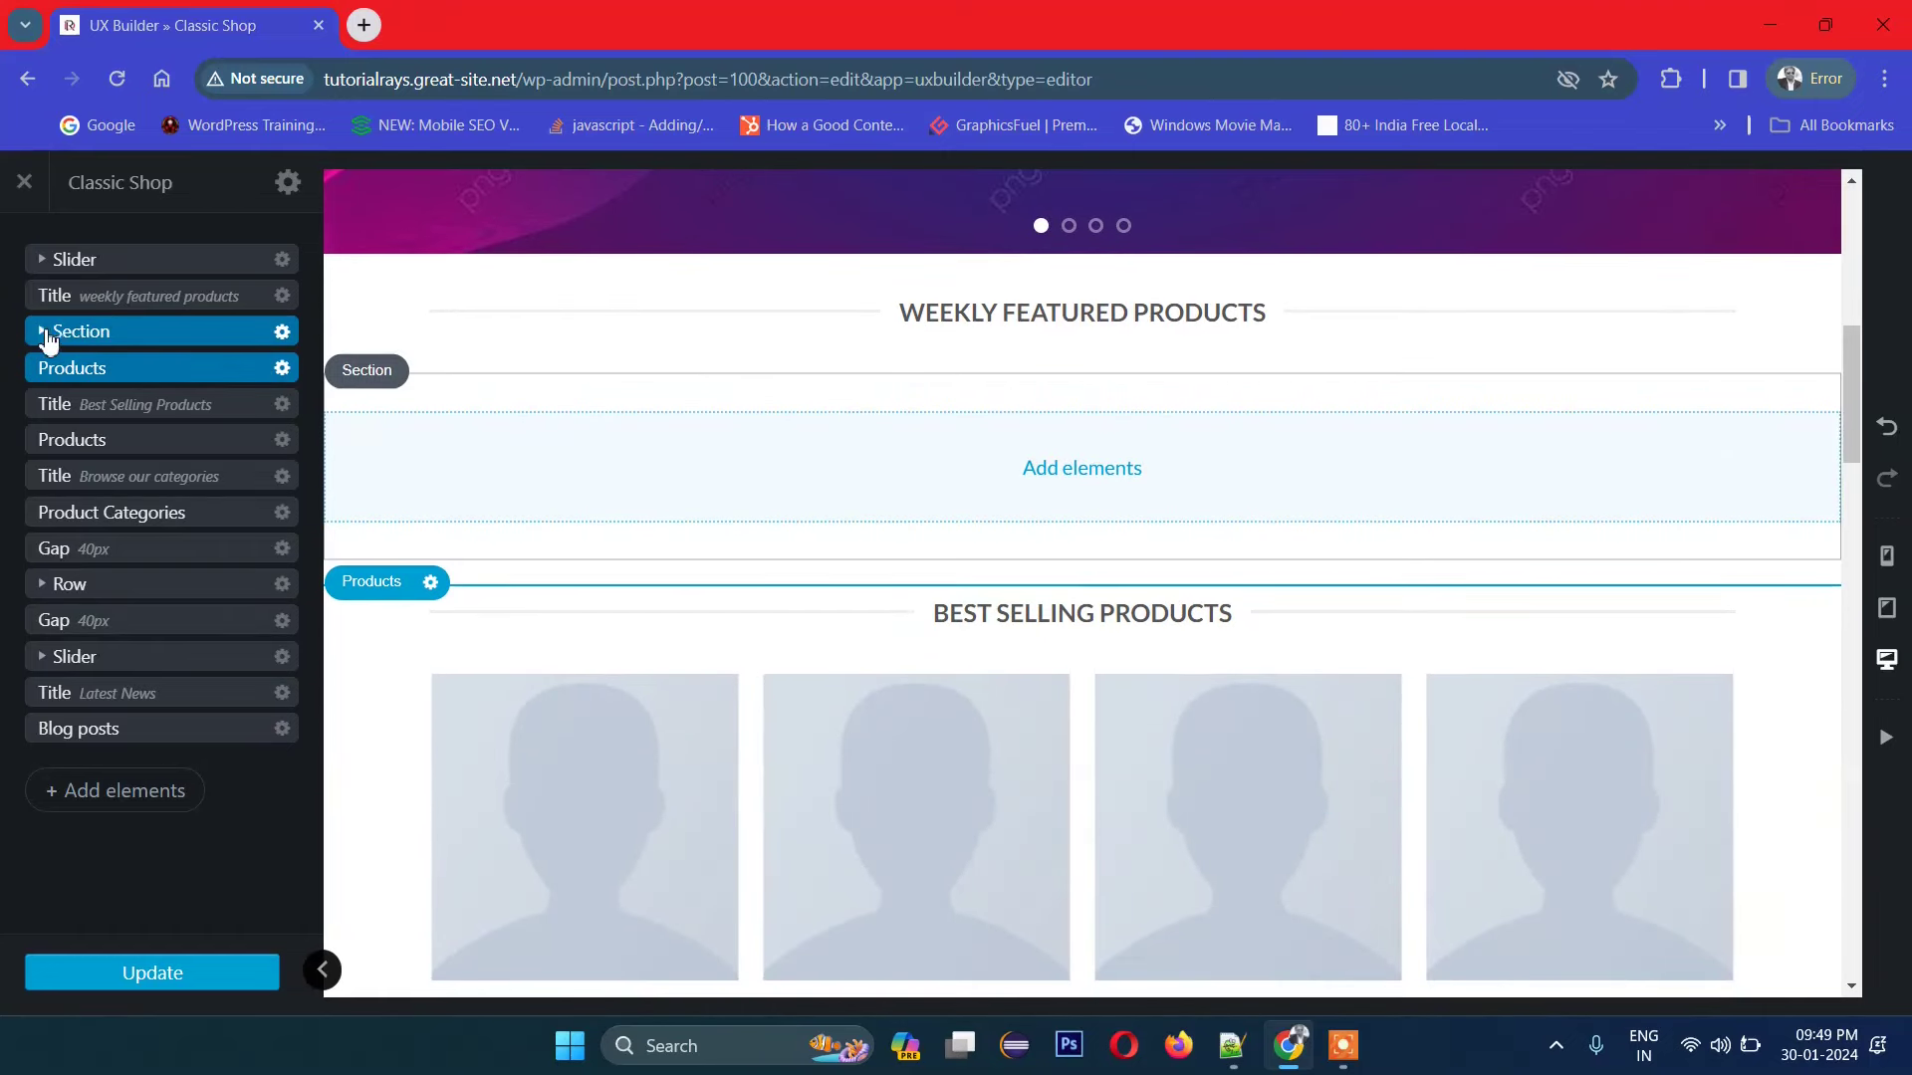
left_click(46, 339)
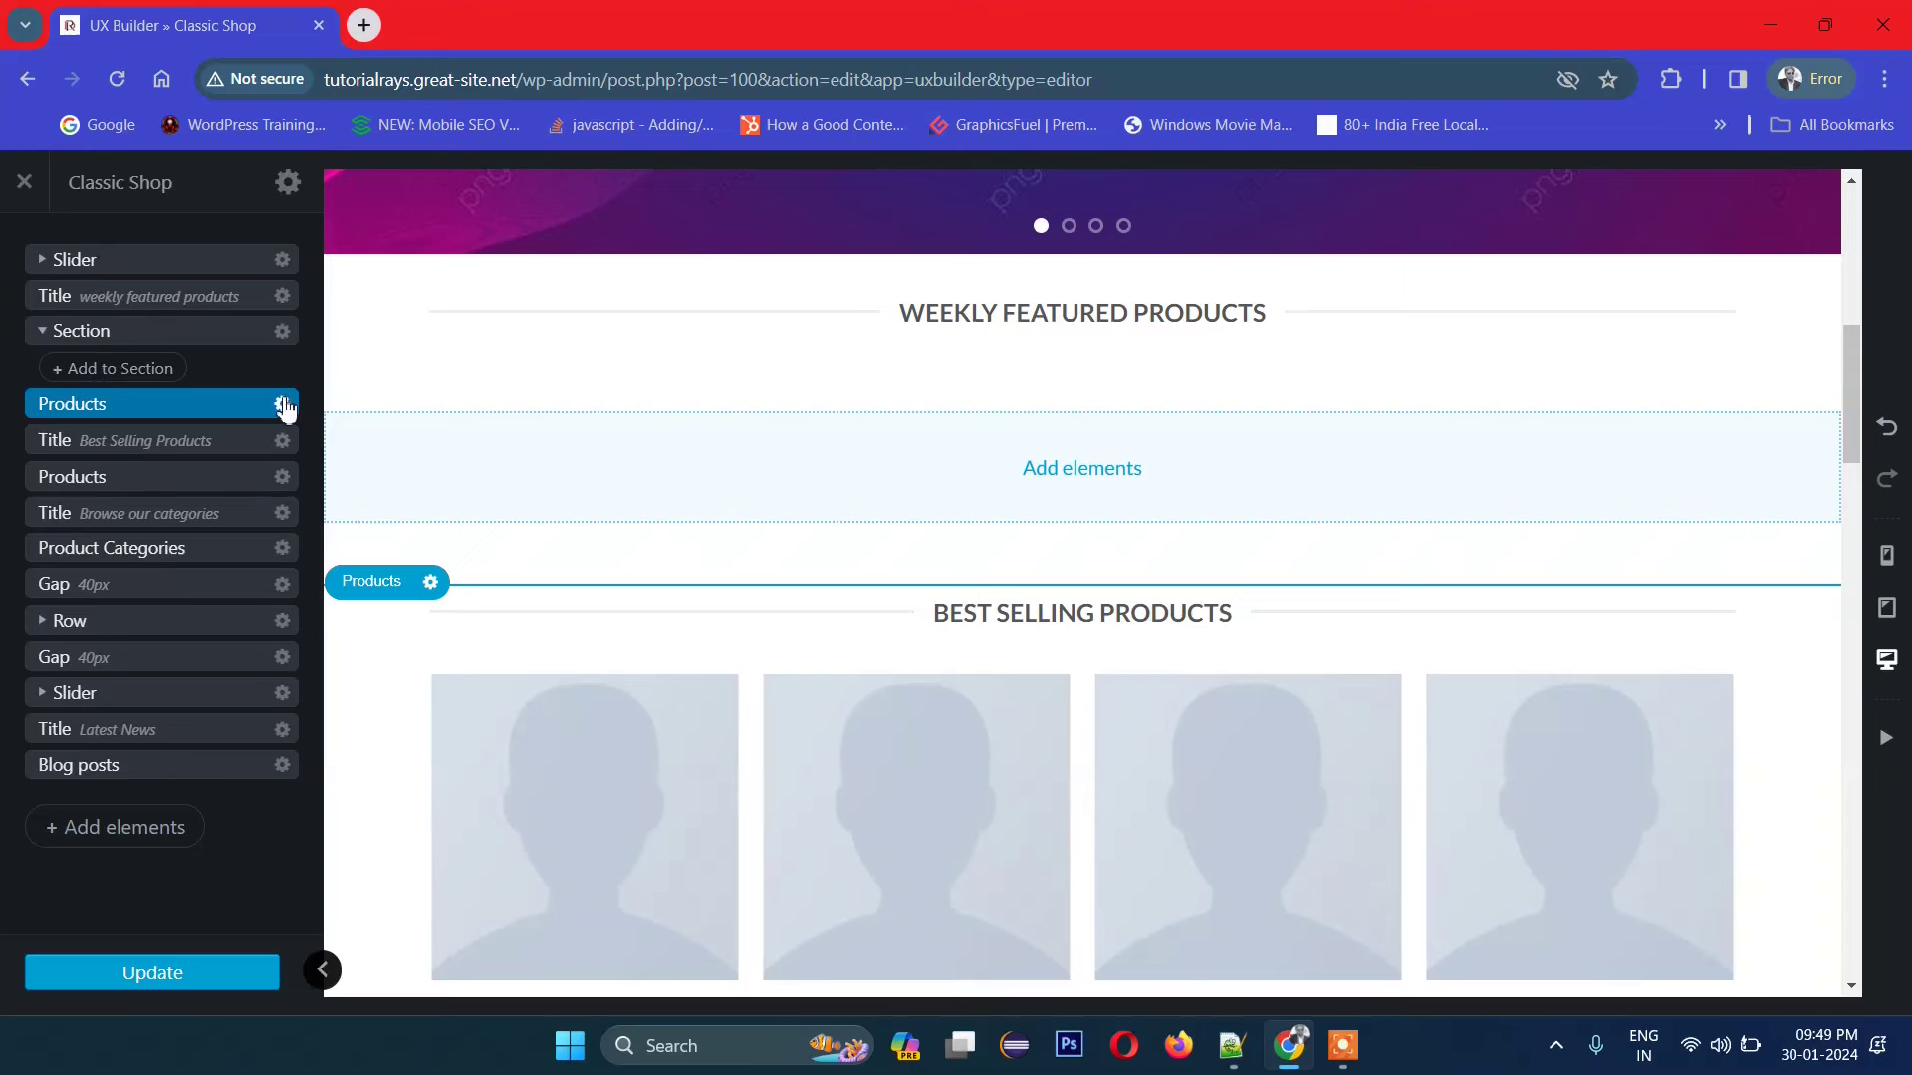
left_click(103, 379)
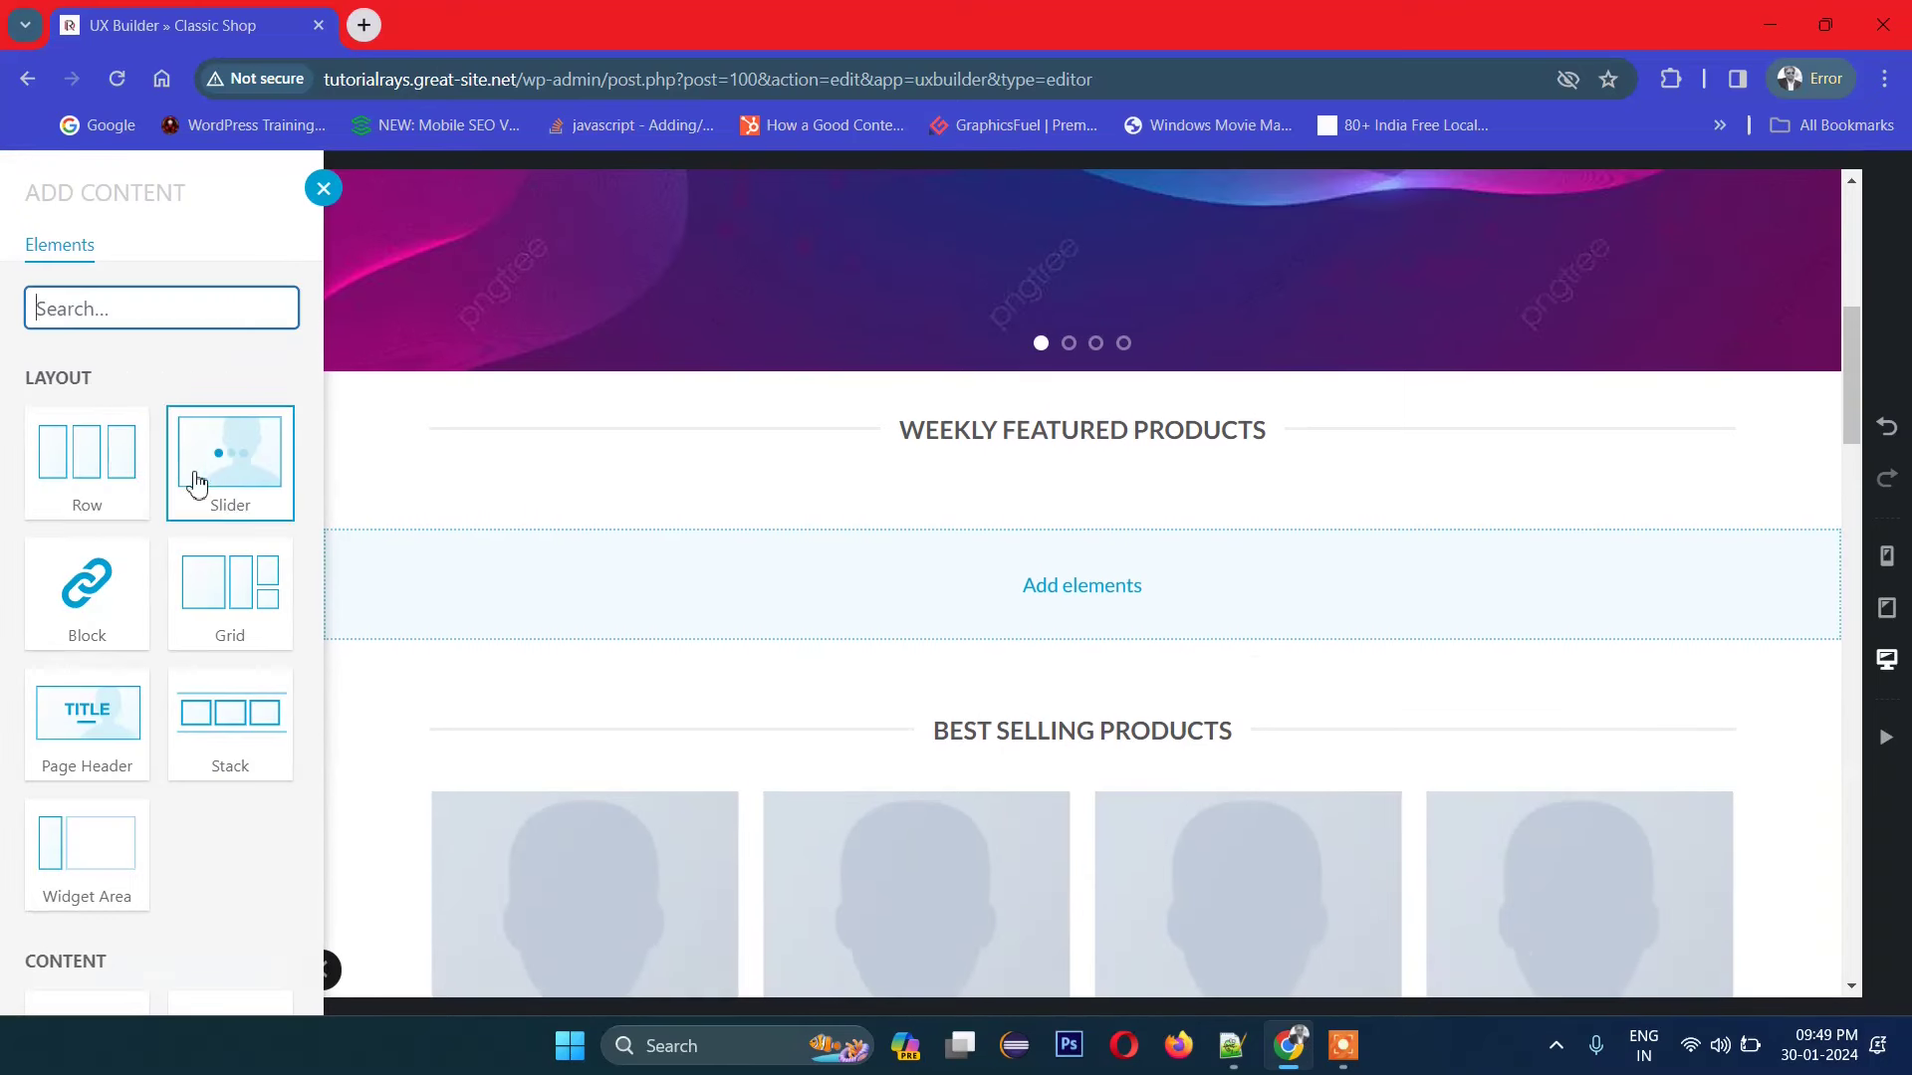
left_click(117, 474)
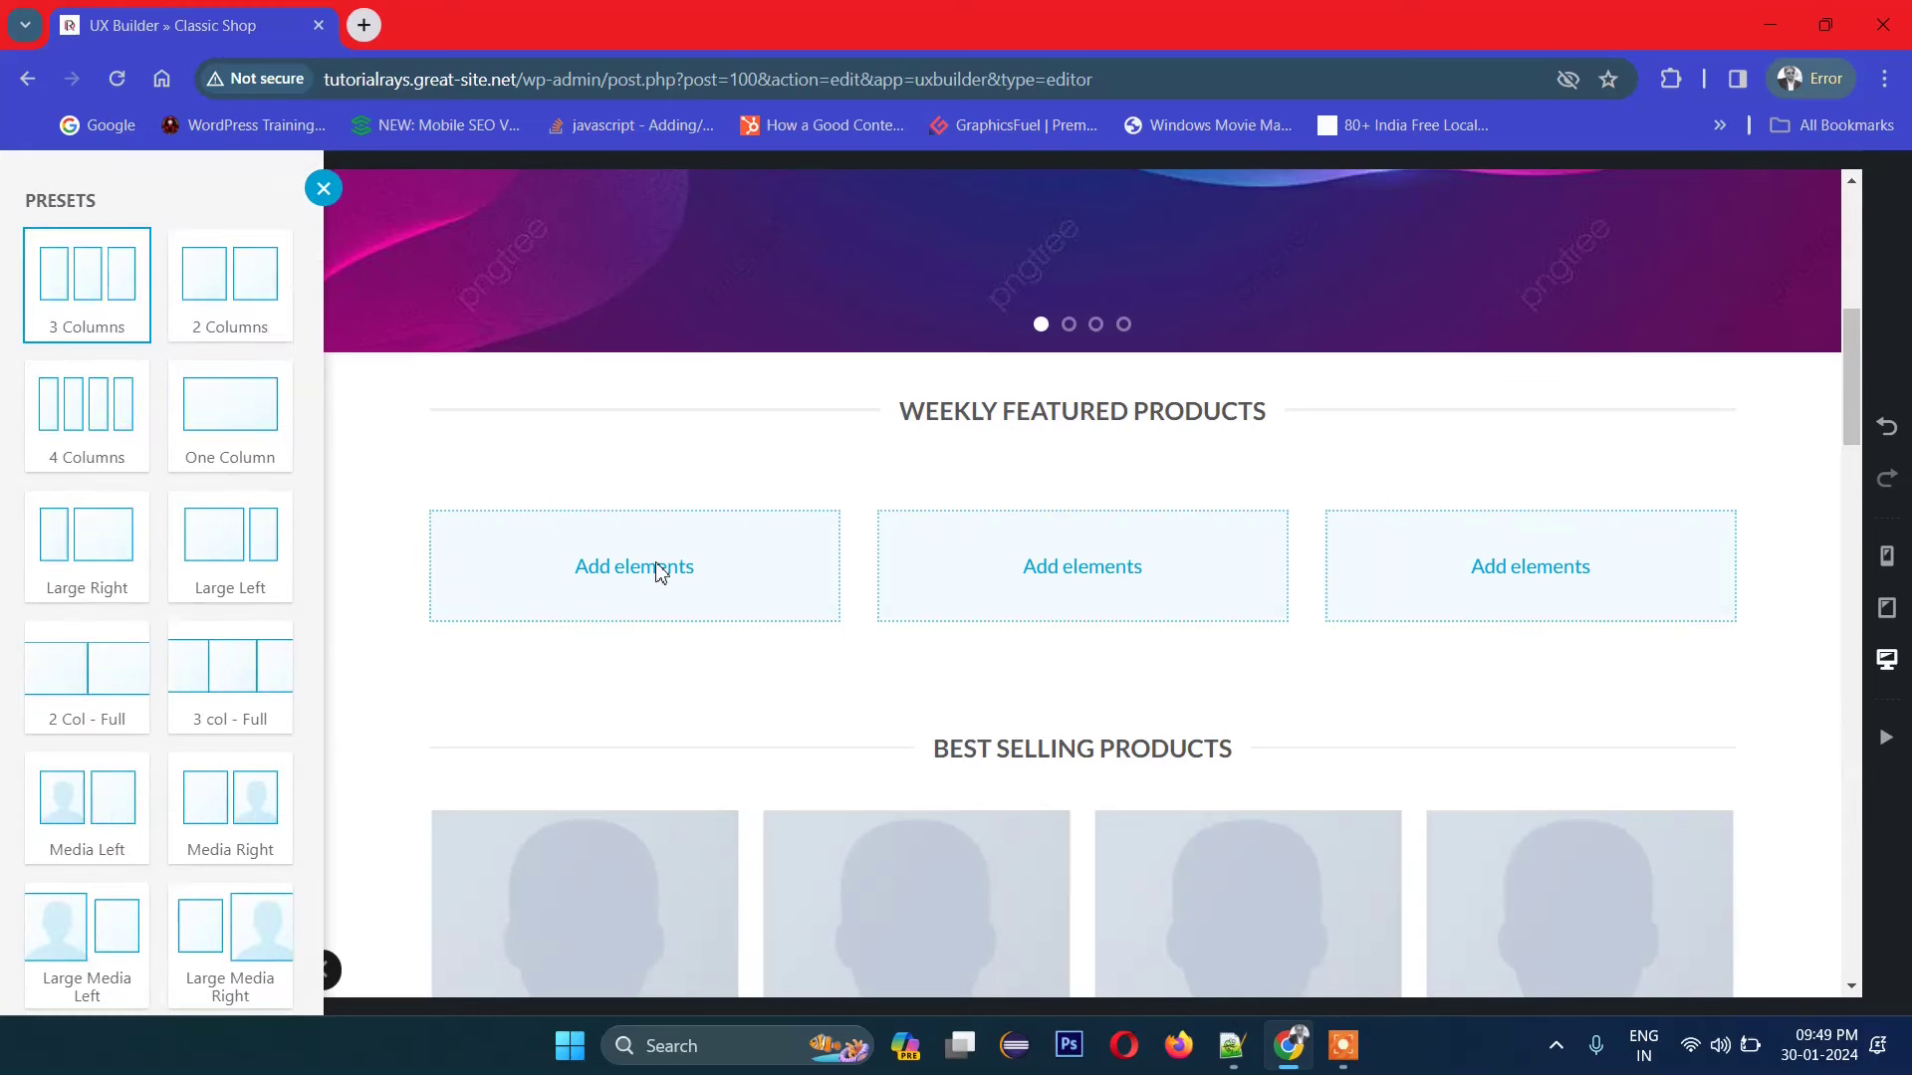
left_click(618, 573)
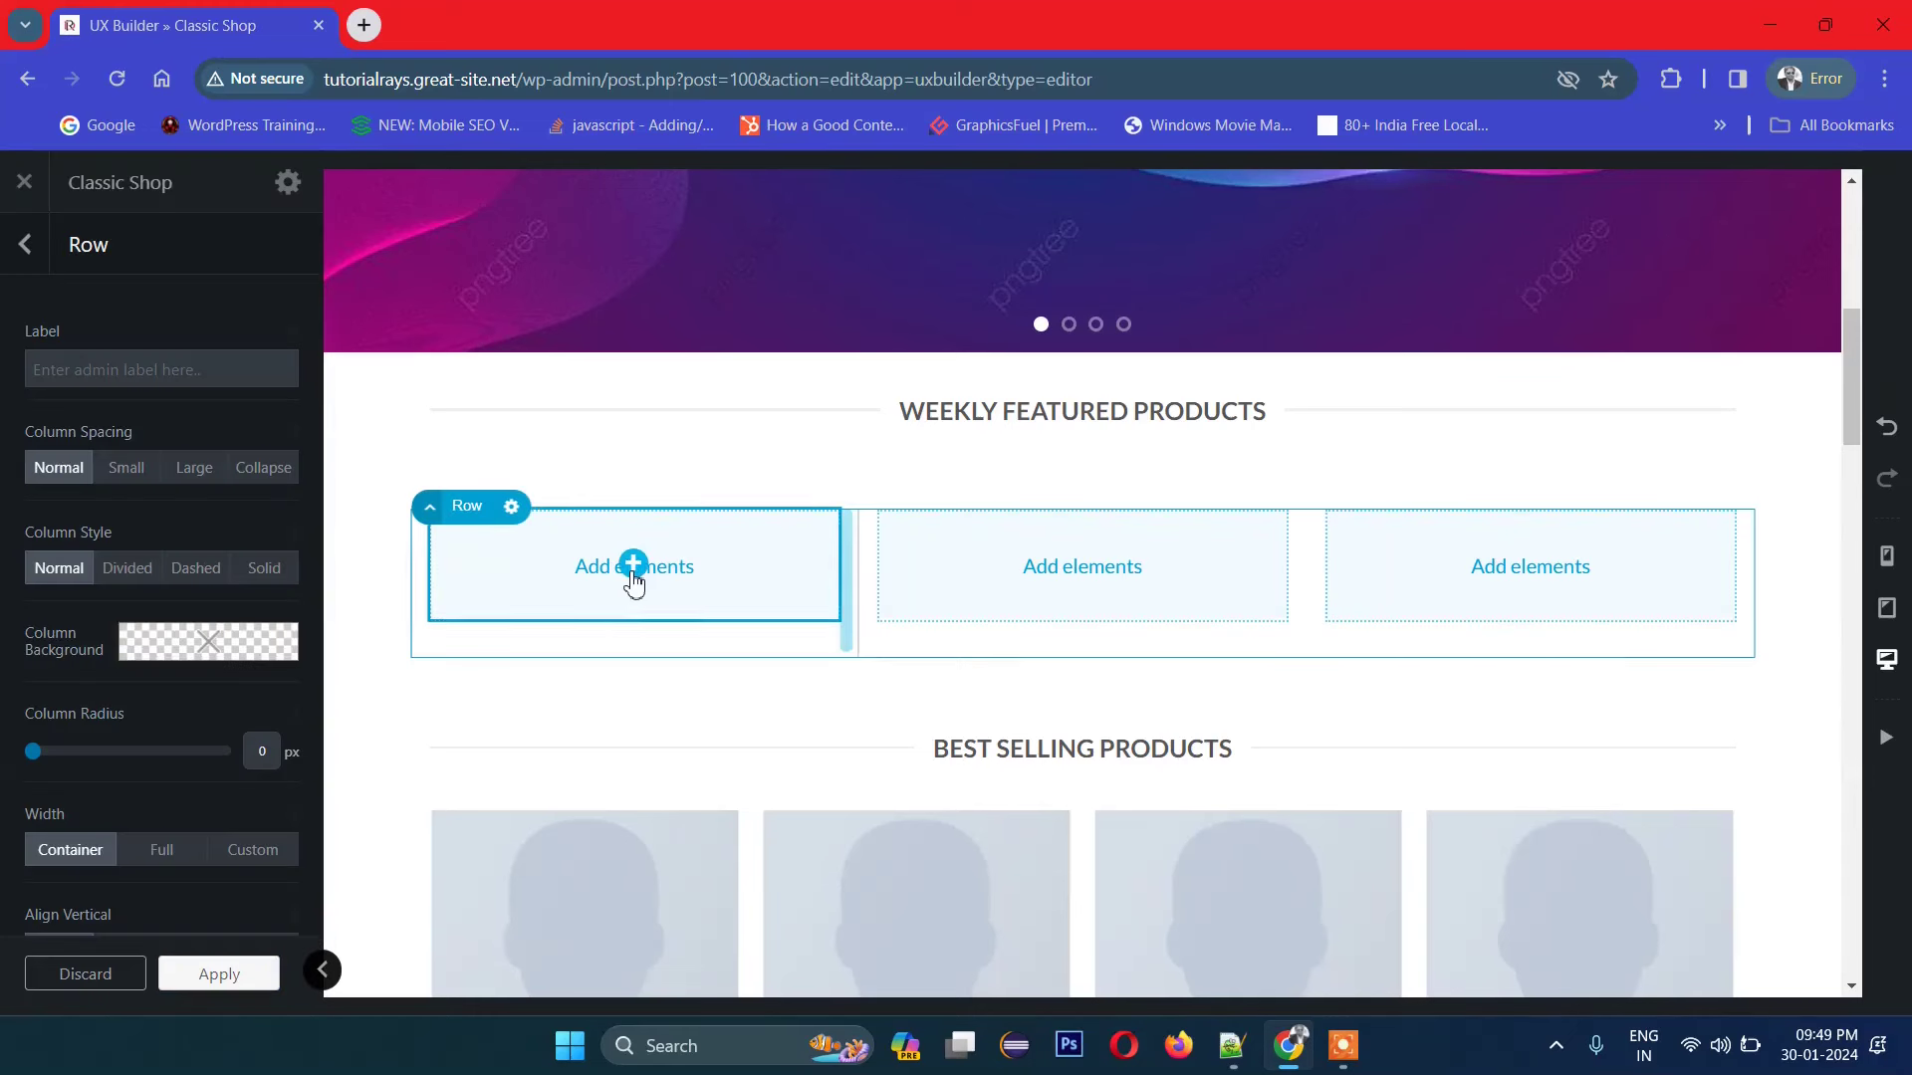
Step: Show Add Content for the first column and browse the element tiles
left_click(632, 575)
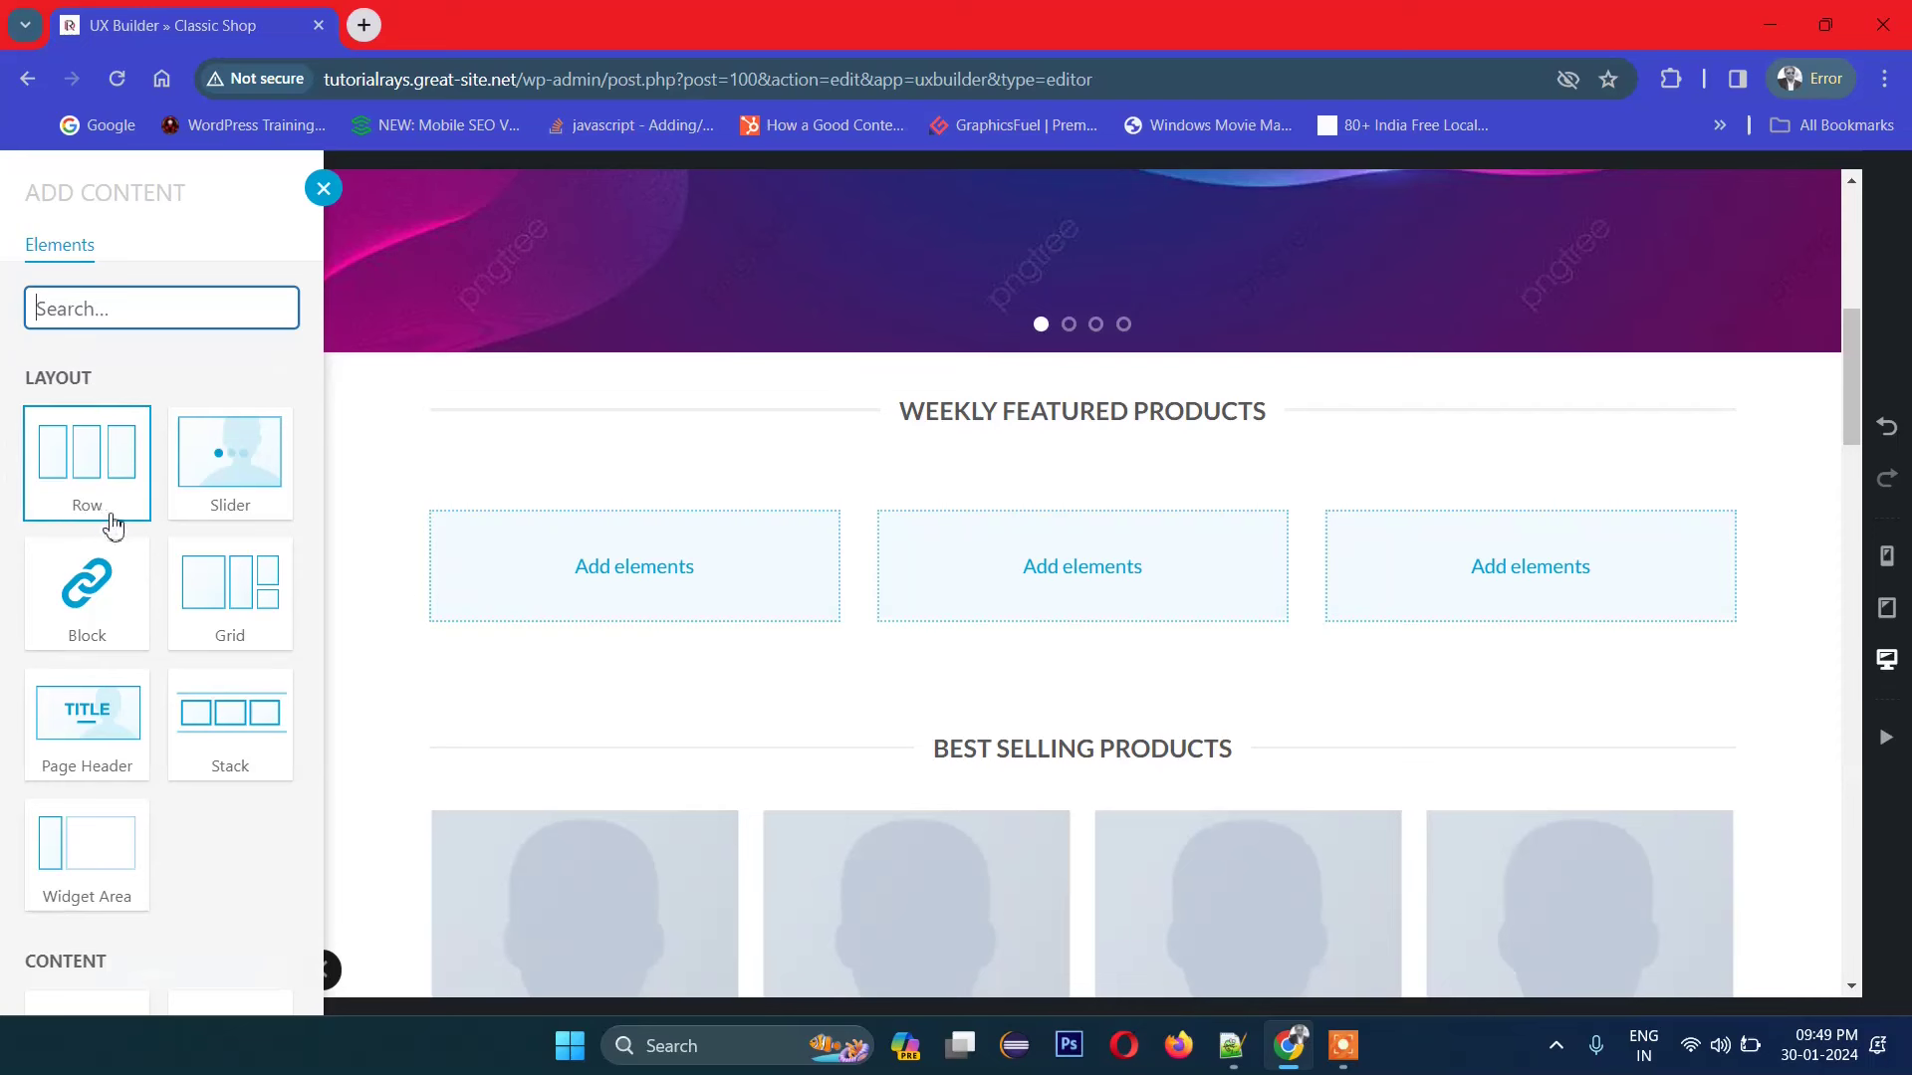
scroll(226, 618, "down", 4)
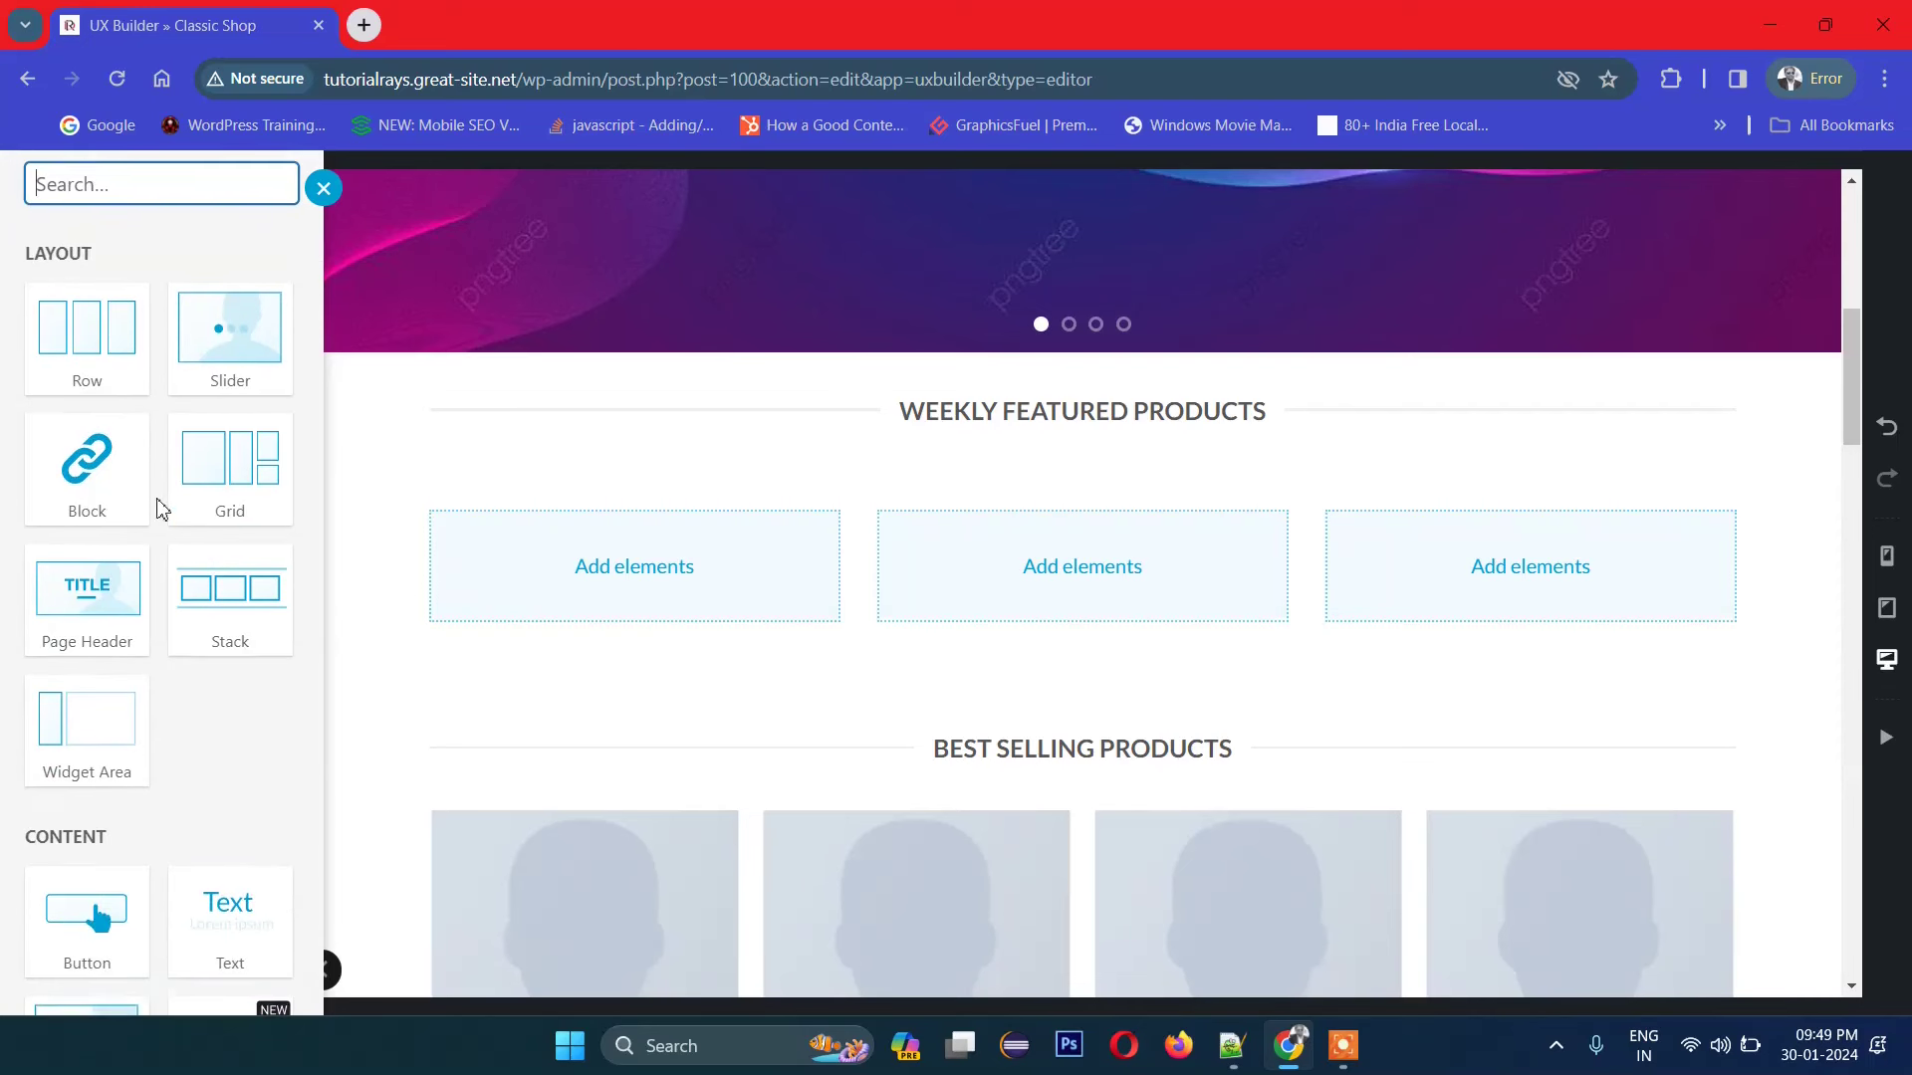
scroll(209, 625, "down", 10)
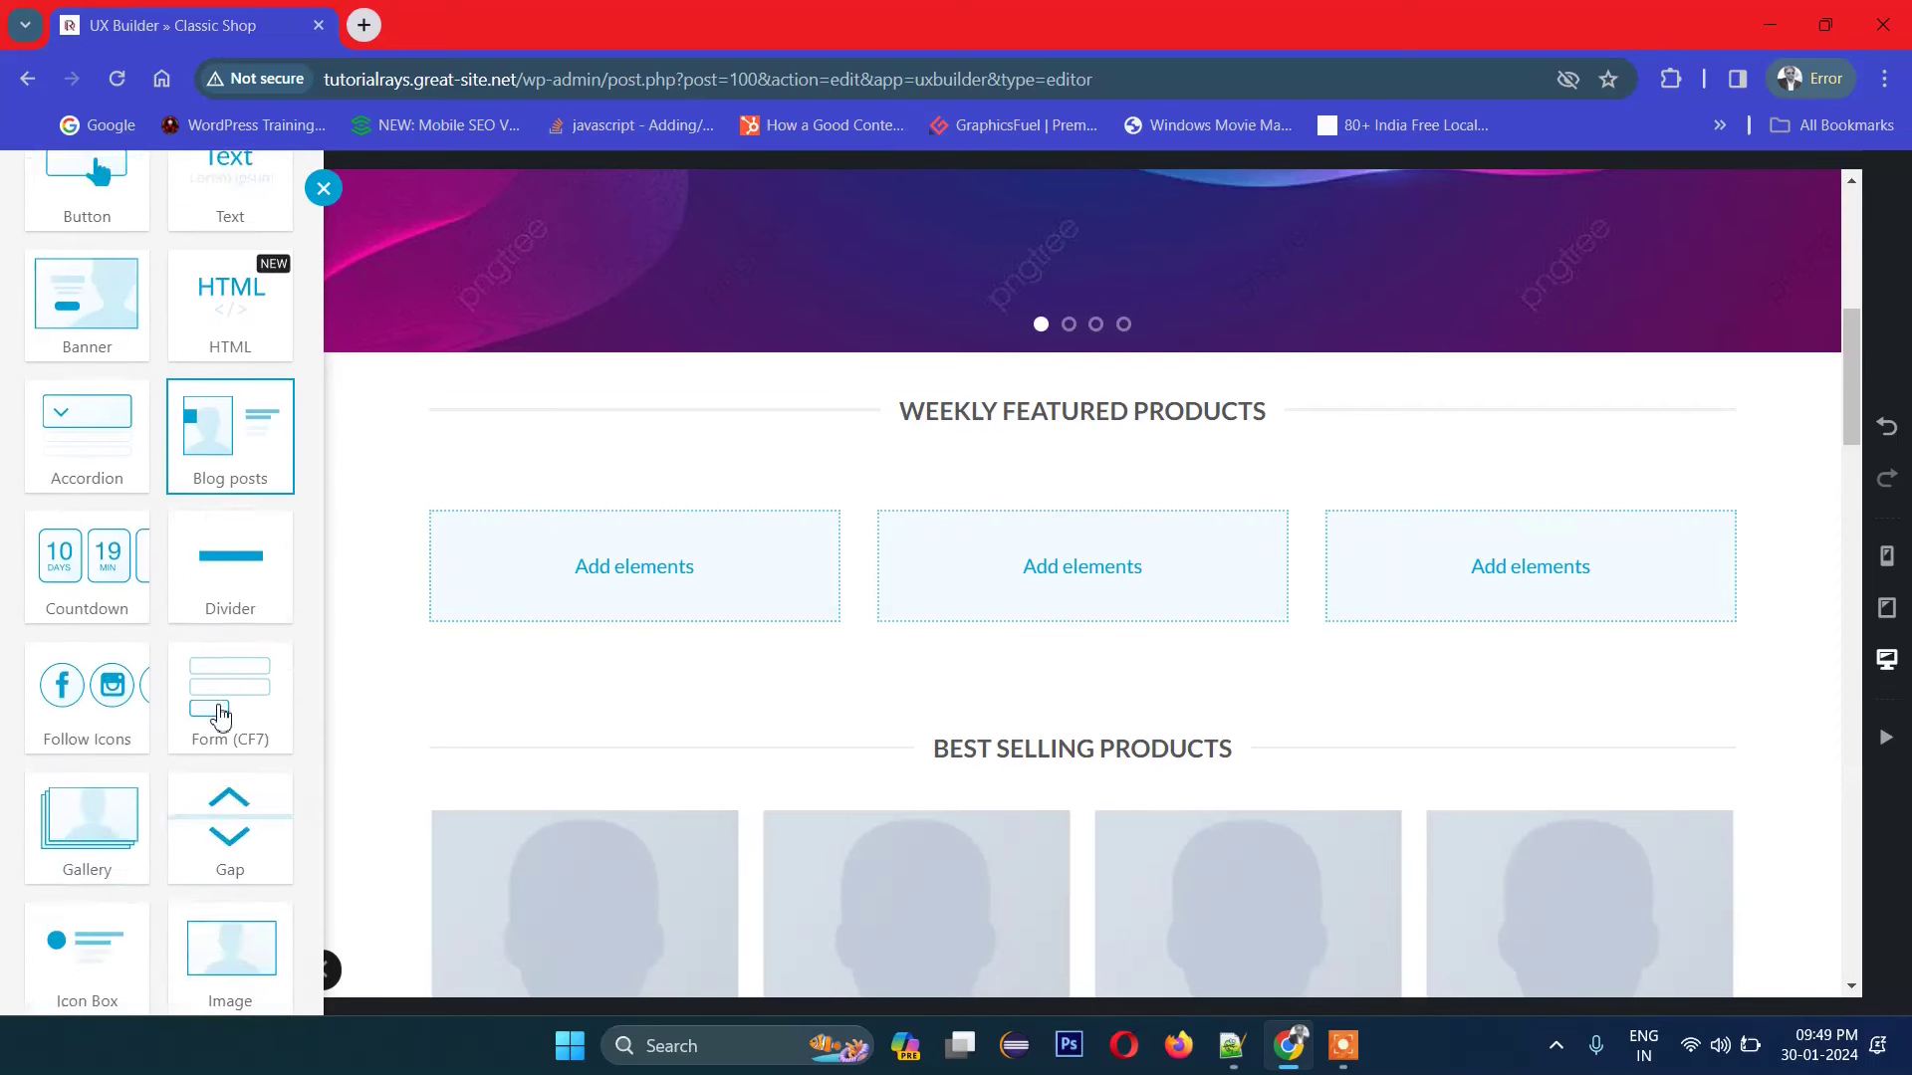
scroll(232, 703, "down", 4)
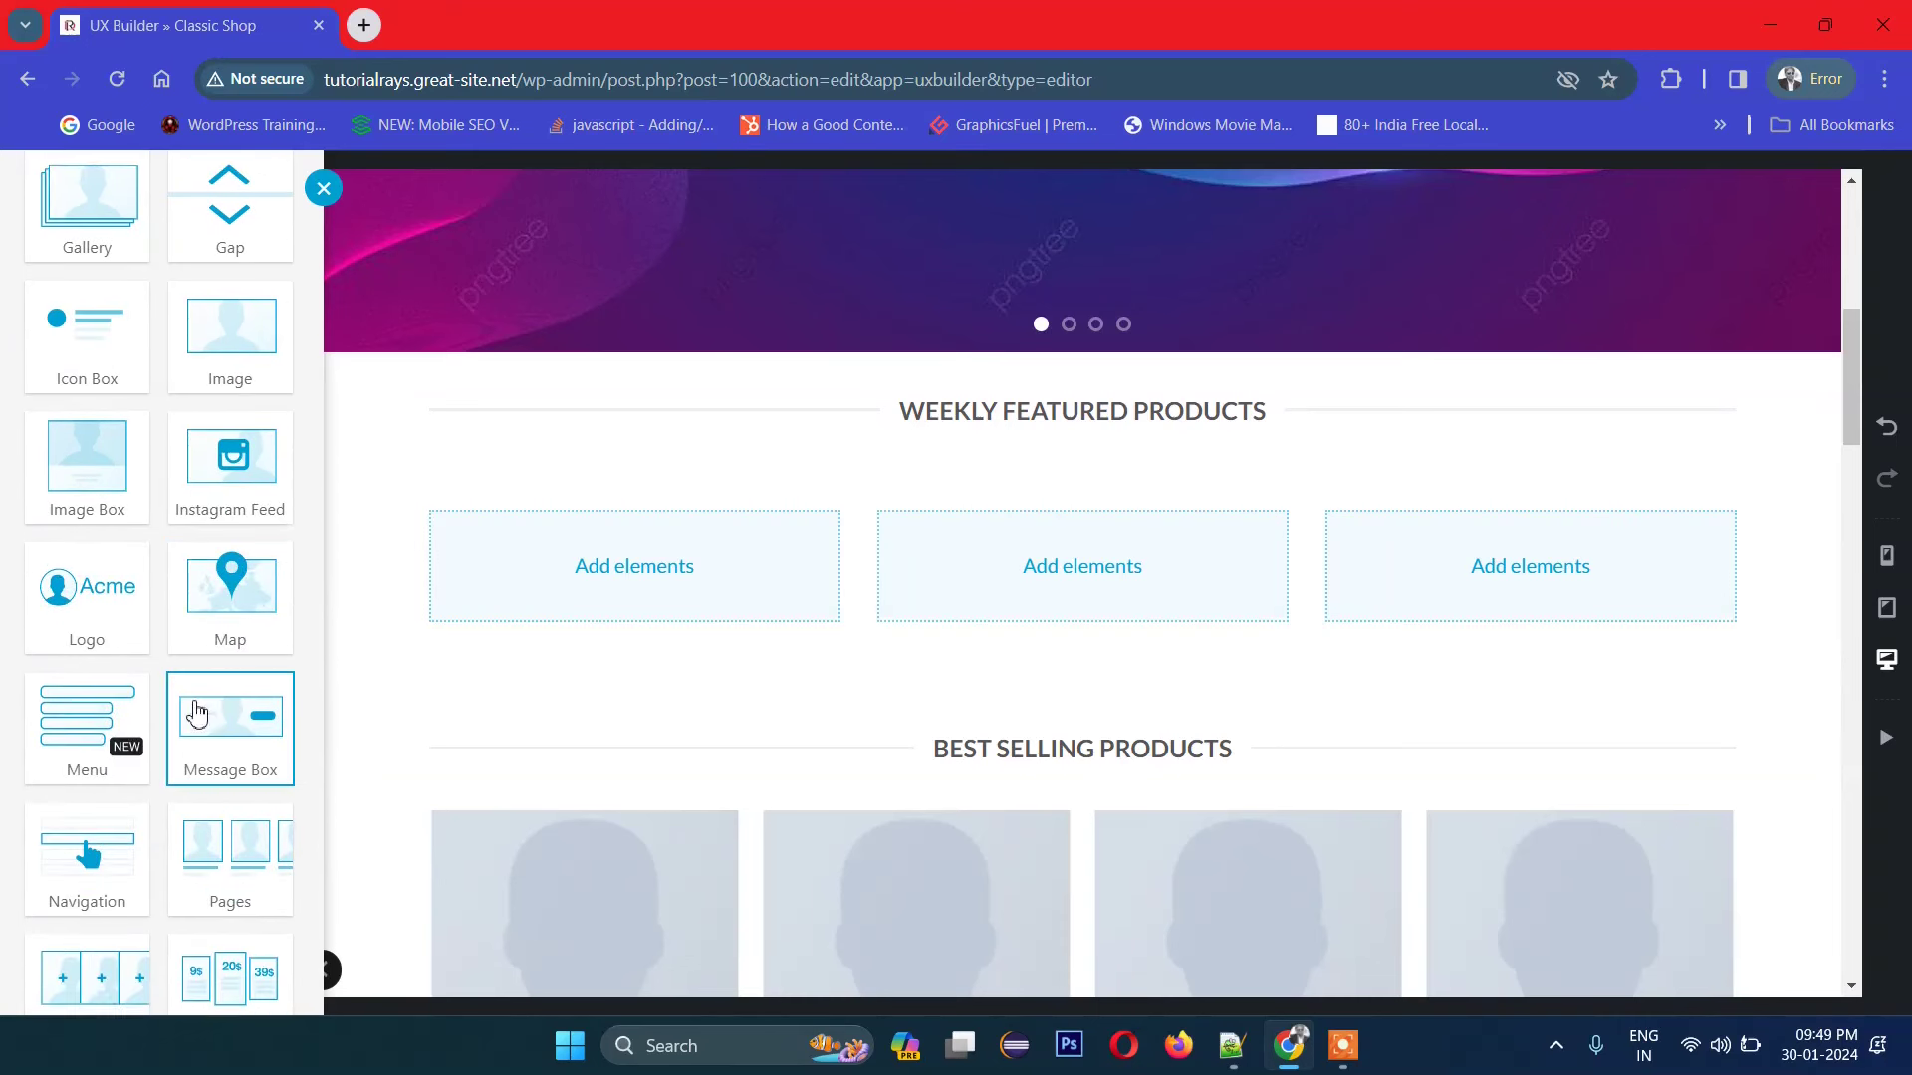
scroll(174, 657, "down", 3)
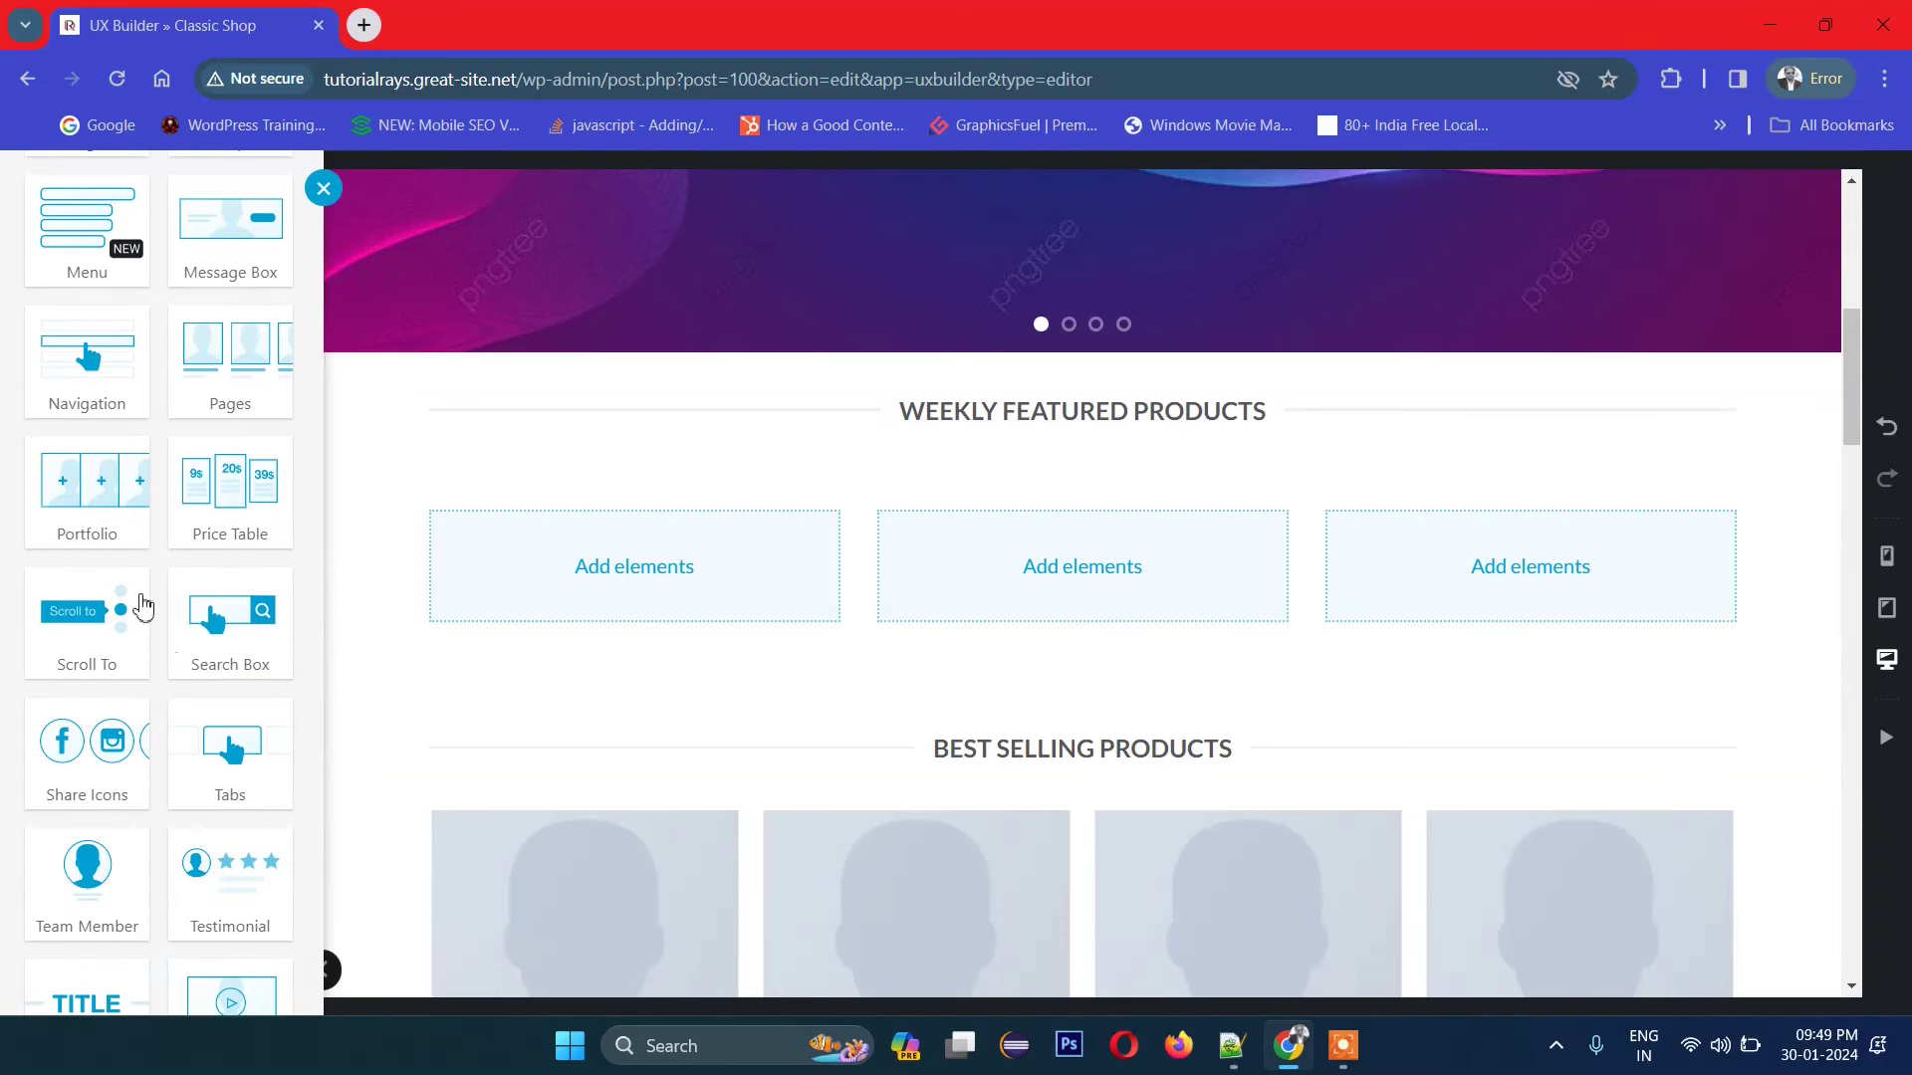
scroll(117, 568, "down", 4)
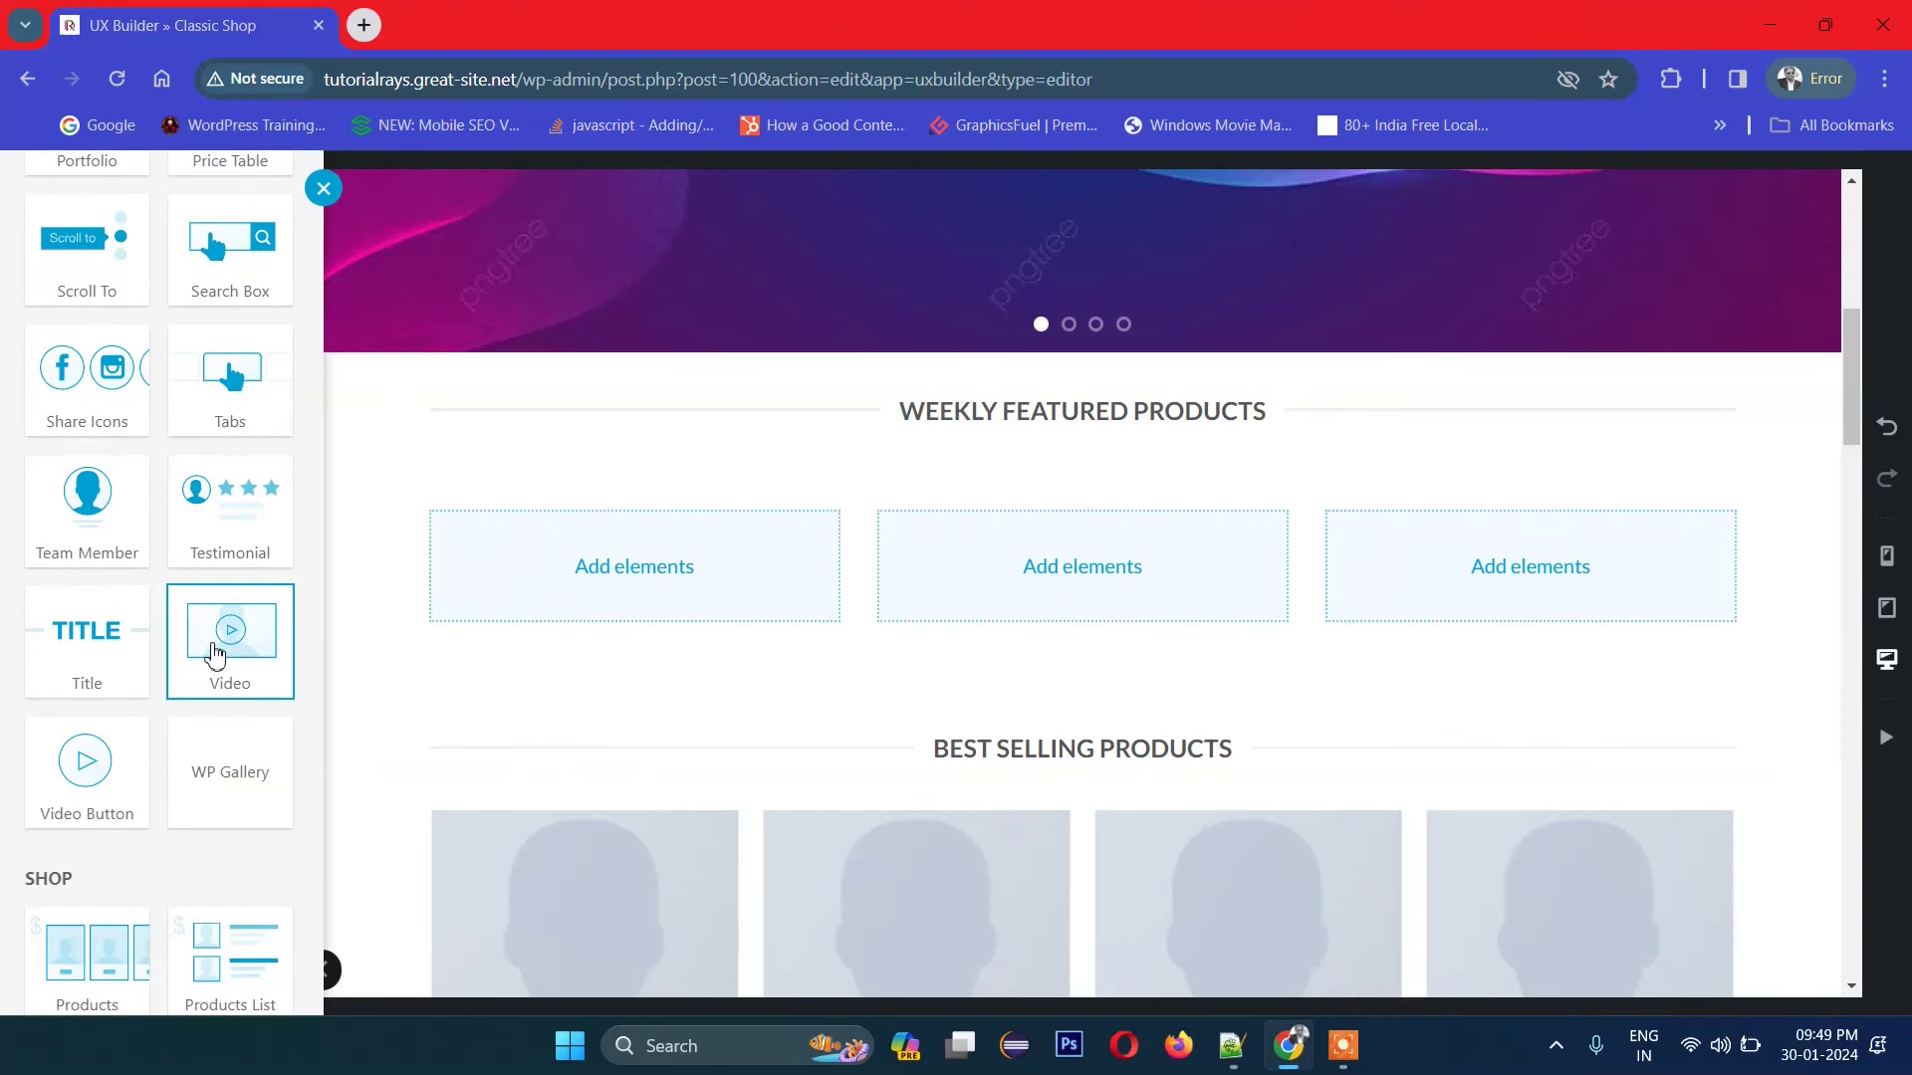
scroll(206, 652, "down", 5)
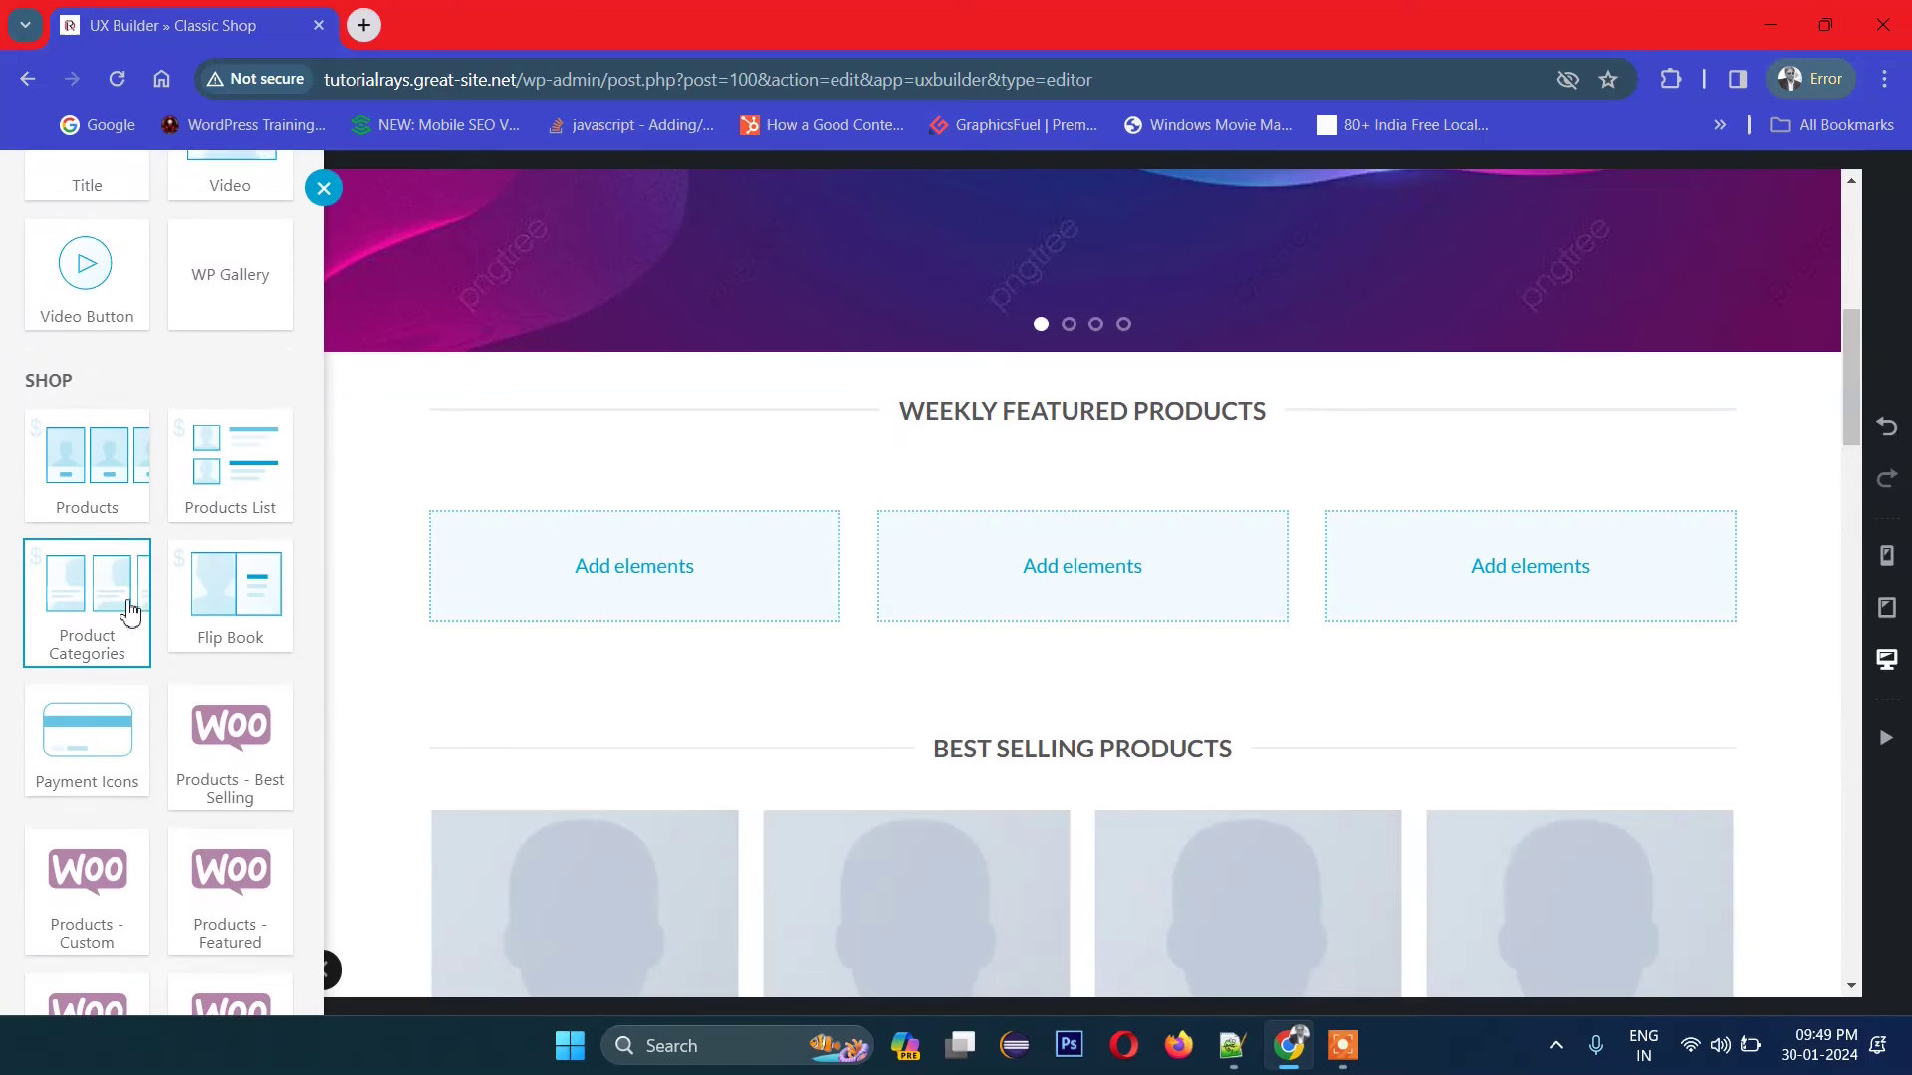
scroll(124, 627, "down", 1)
scroll(149, 717, "down", 2)
scroll(155, 790, "up", 5)
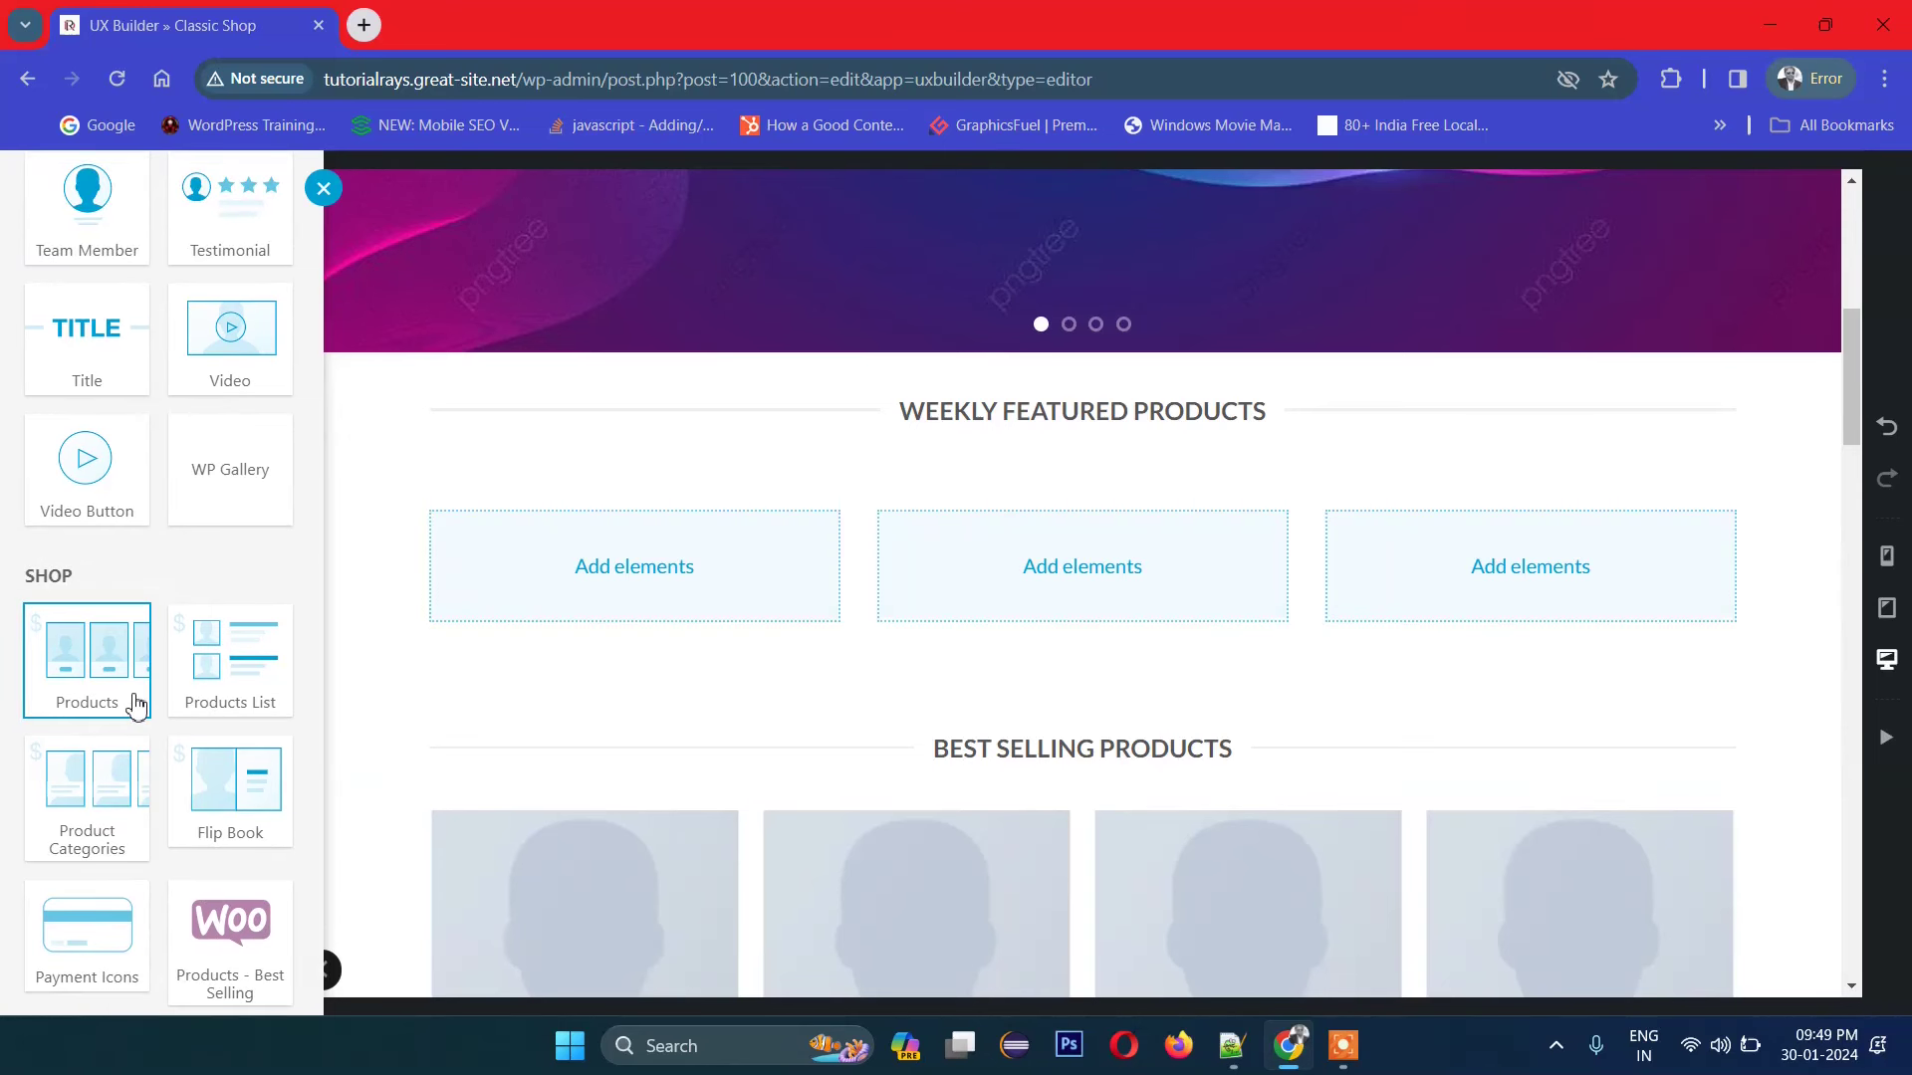
scroll(87, 753, "up", 6)
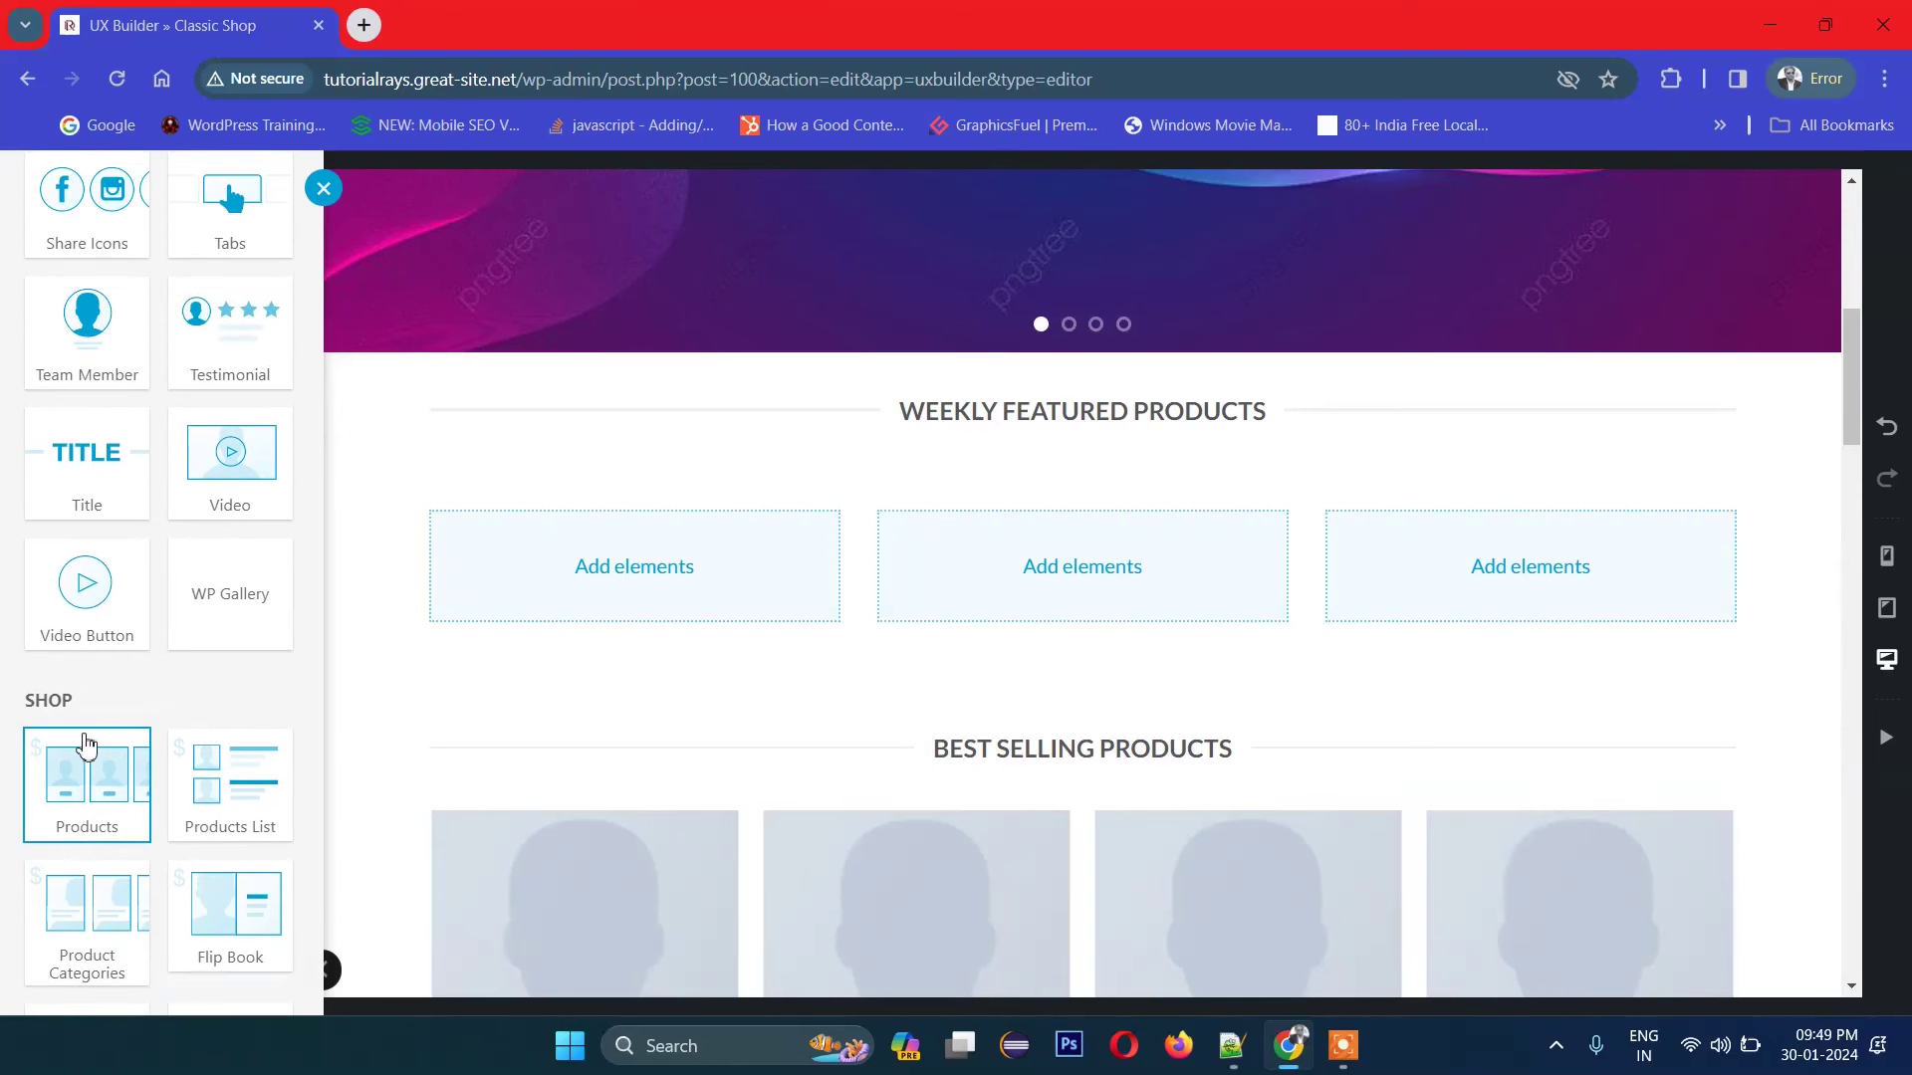
scroll(86, 745, "up", 5)
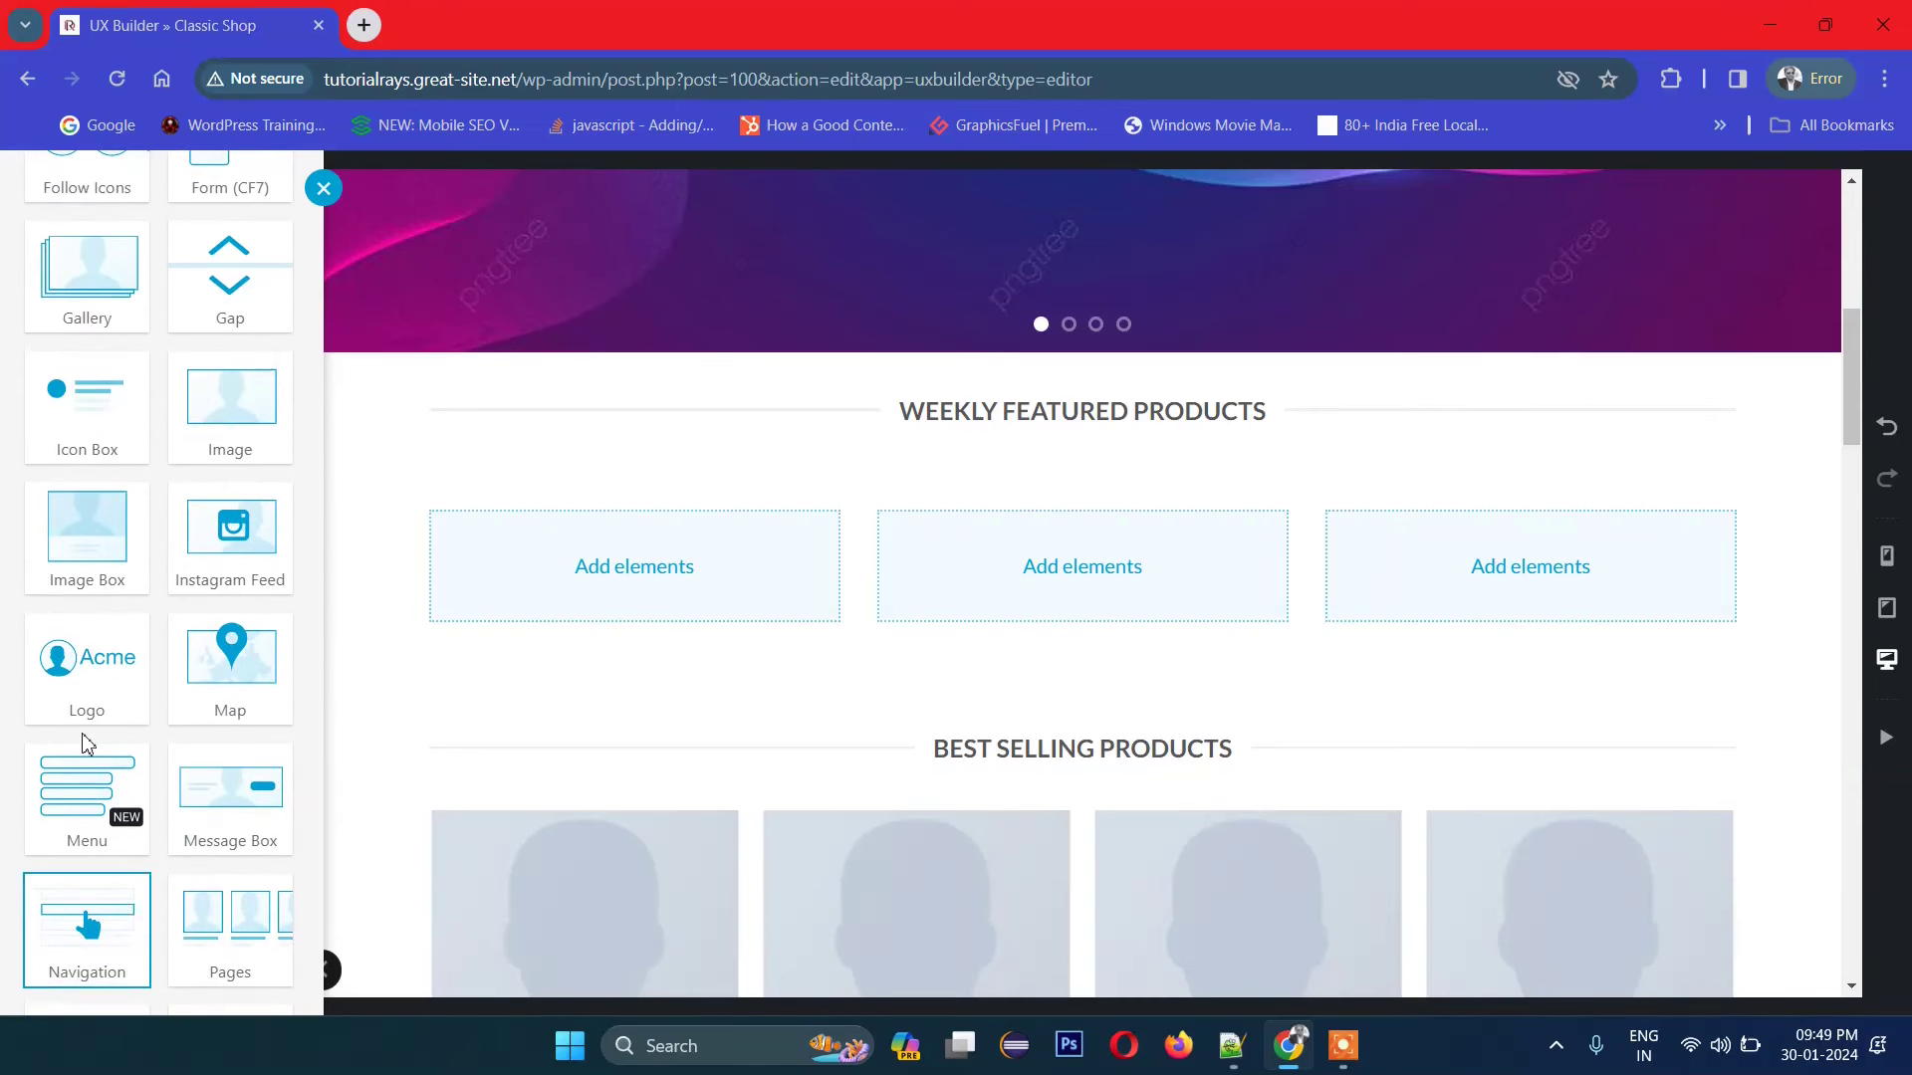
scroll(86, 746, "up", 3)
Step: Drop an Image element into the first column and bring up its image picker
left_click_drag(171, 567, 448, 610)
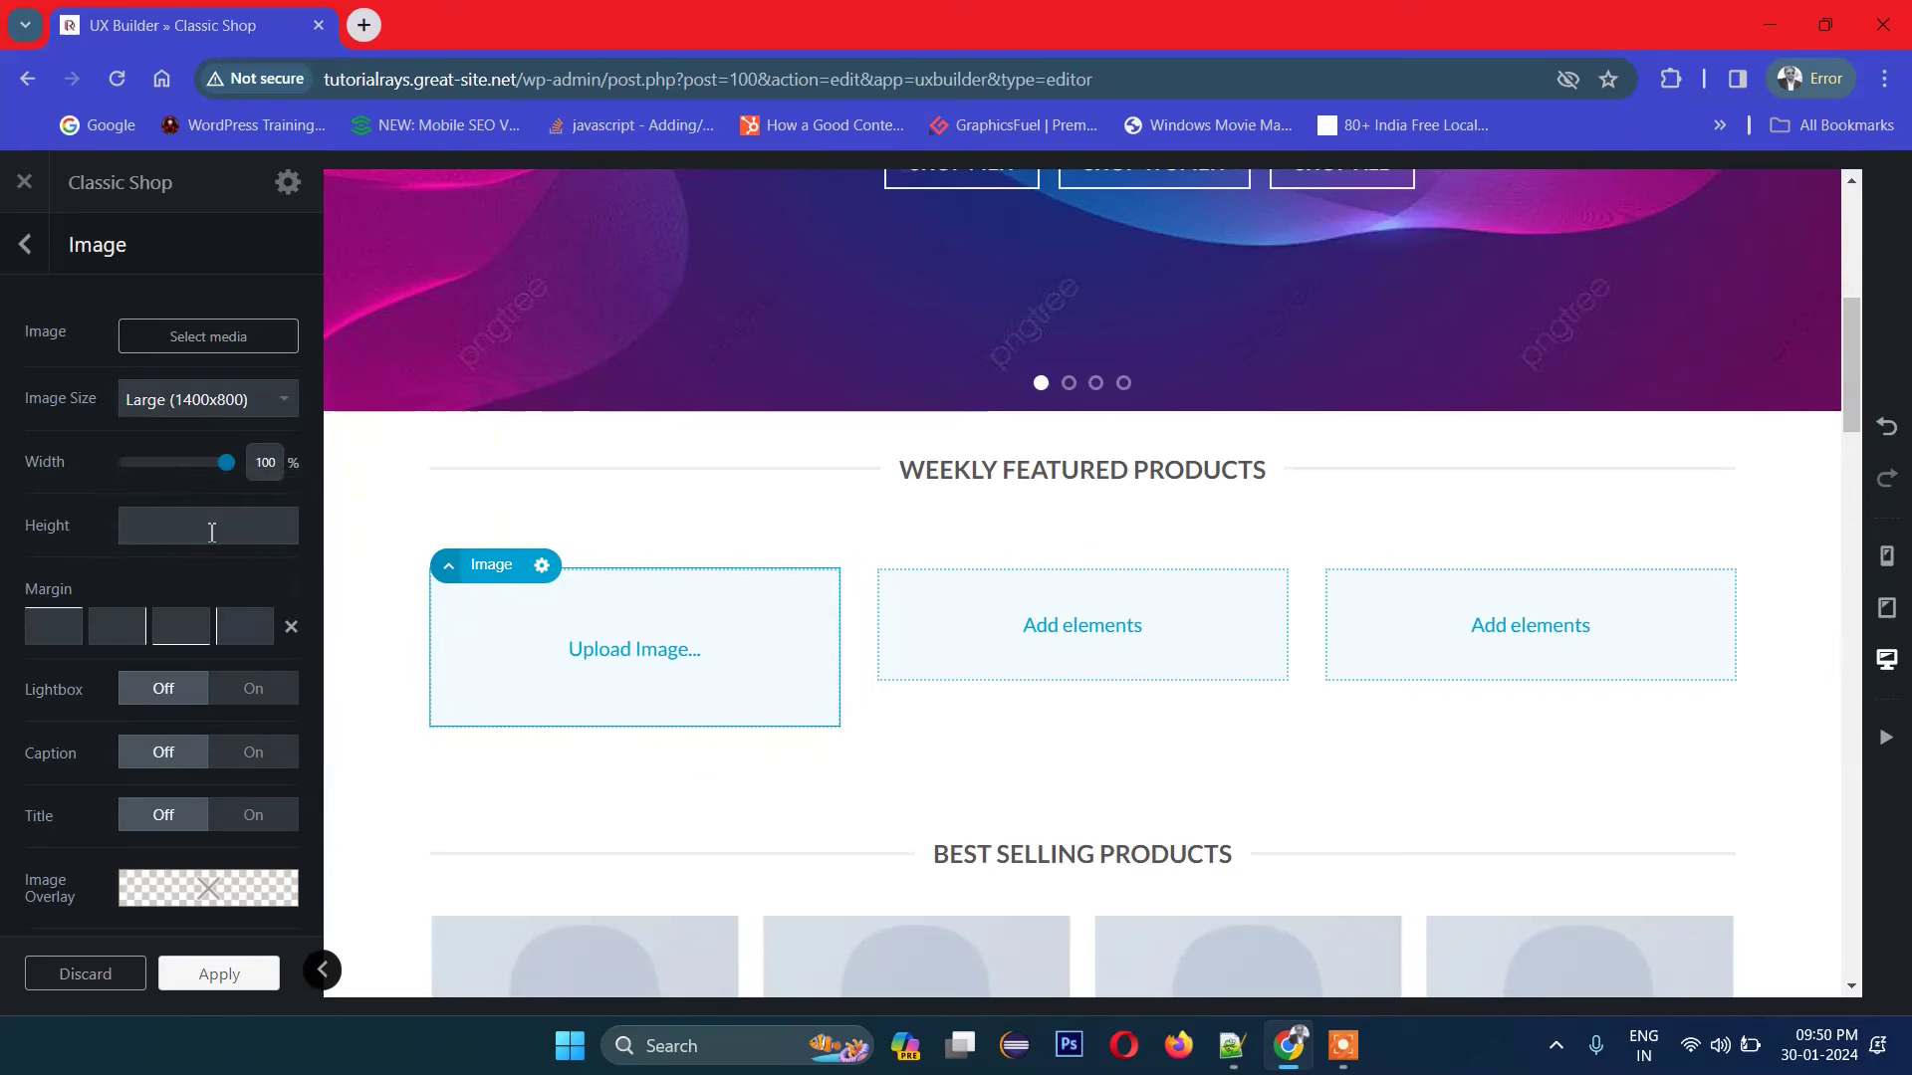
scroll(249, 741, "down", 1)
scroll(251, 754, "down", 1)
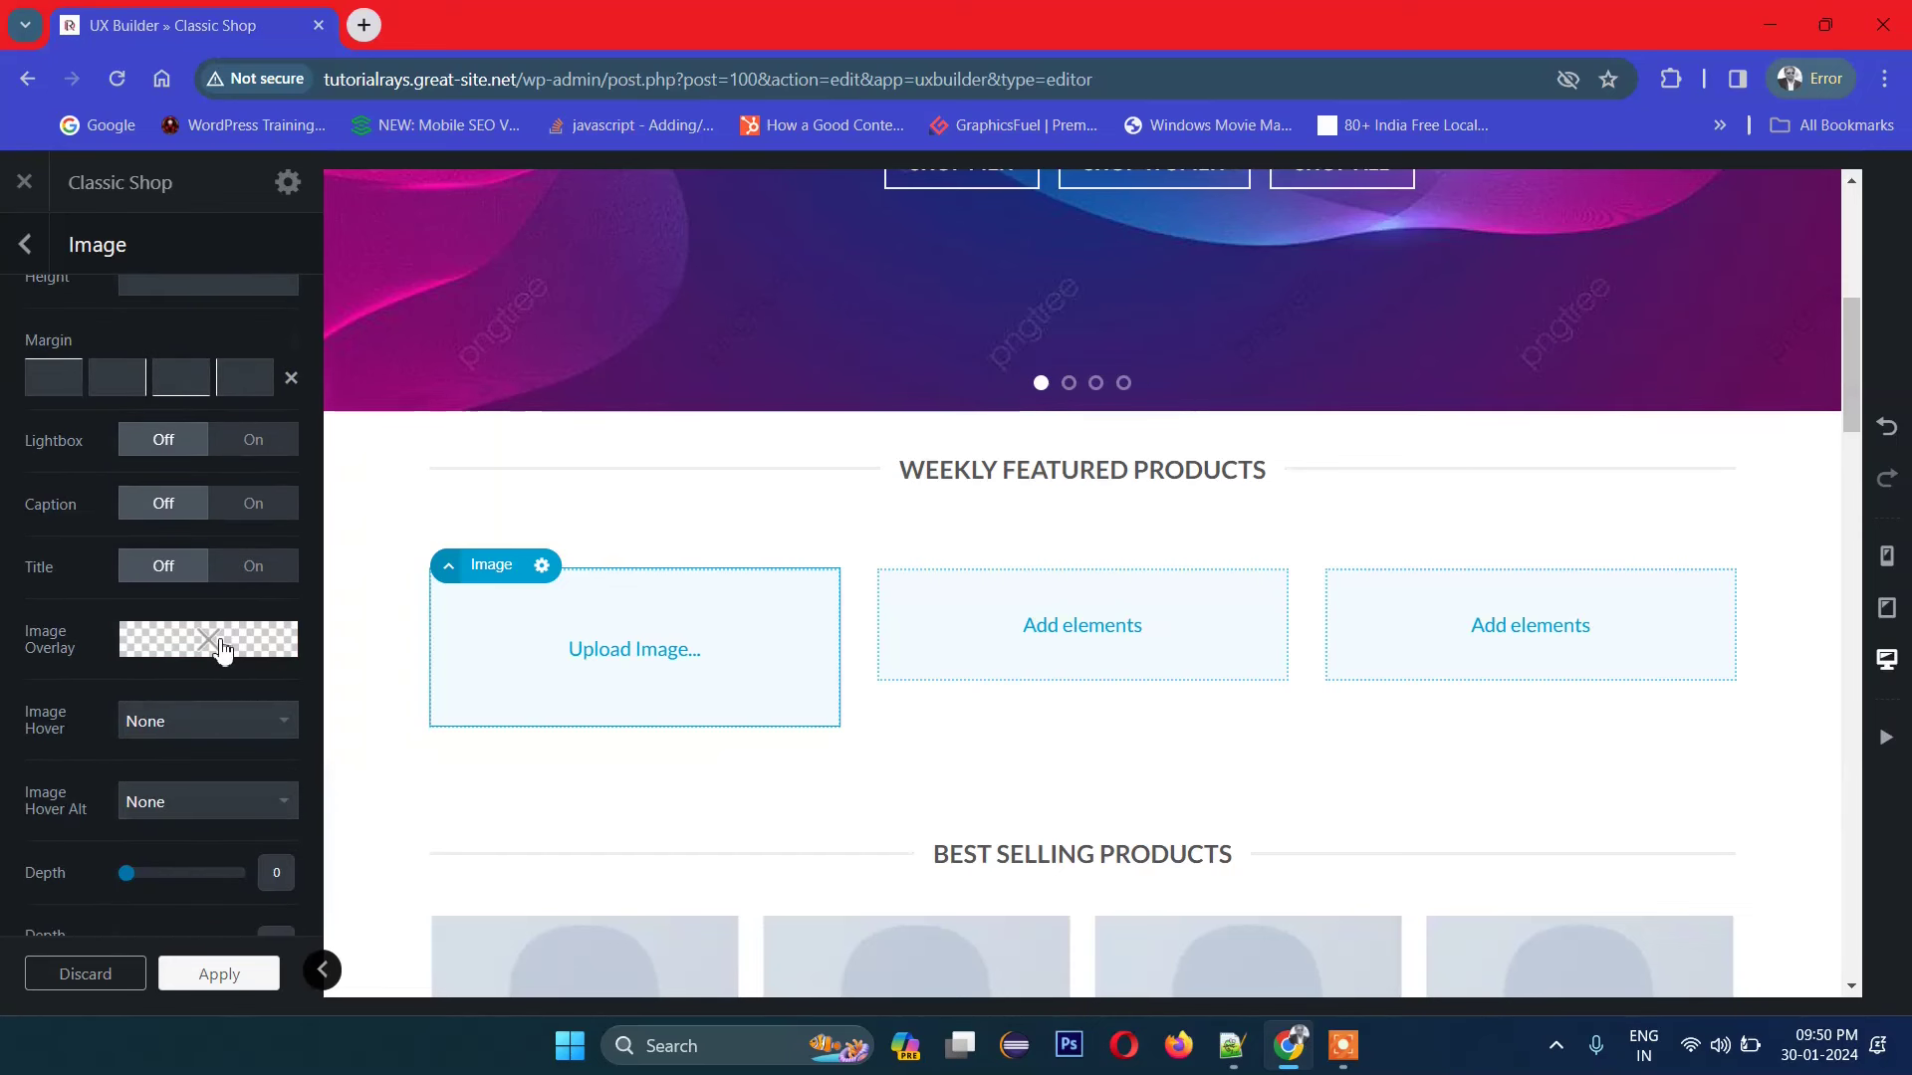
scroll(221, 652, "down", 3)
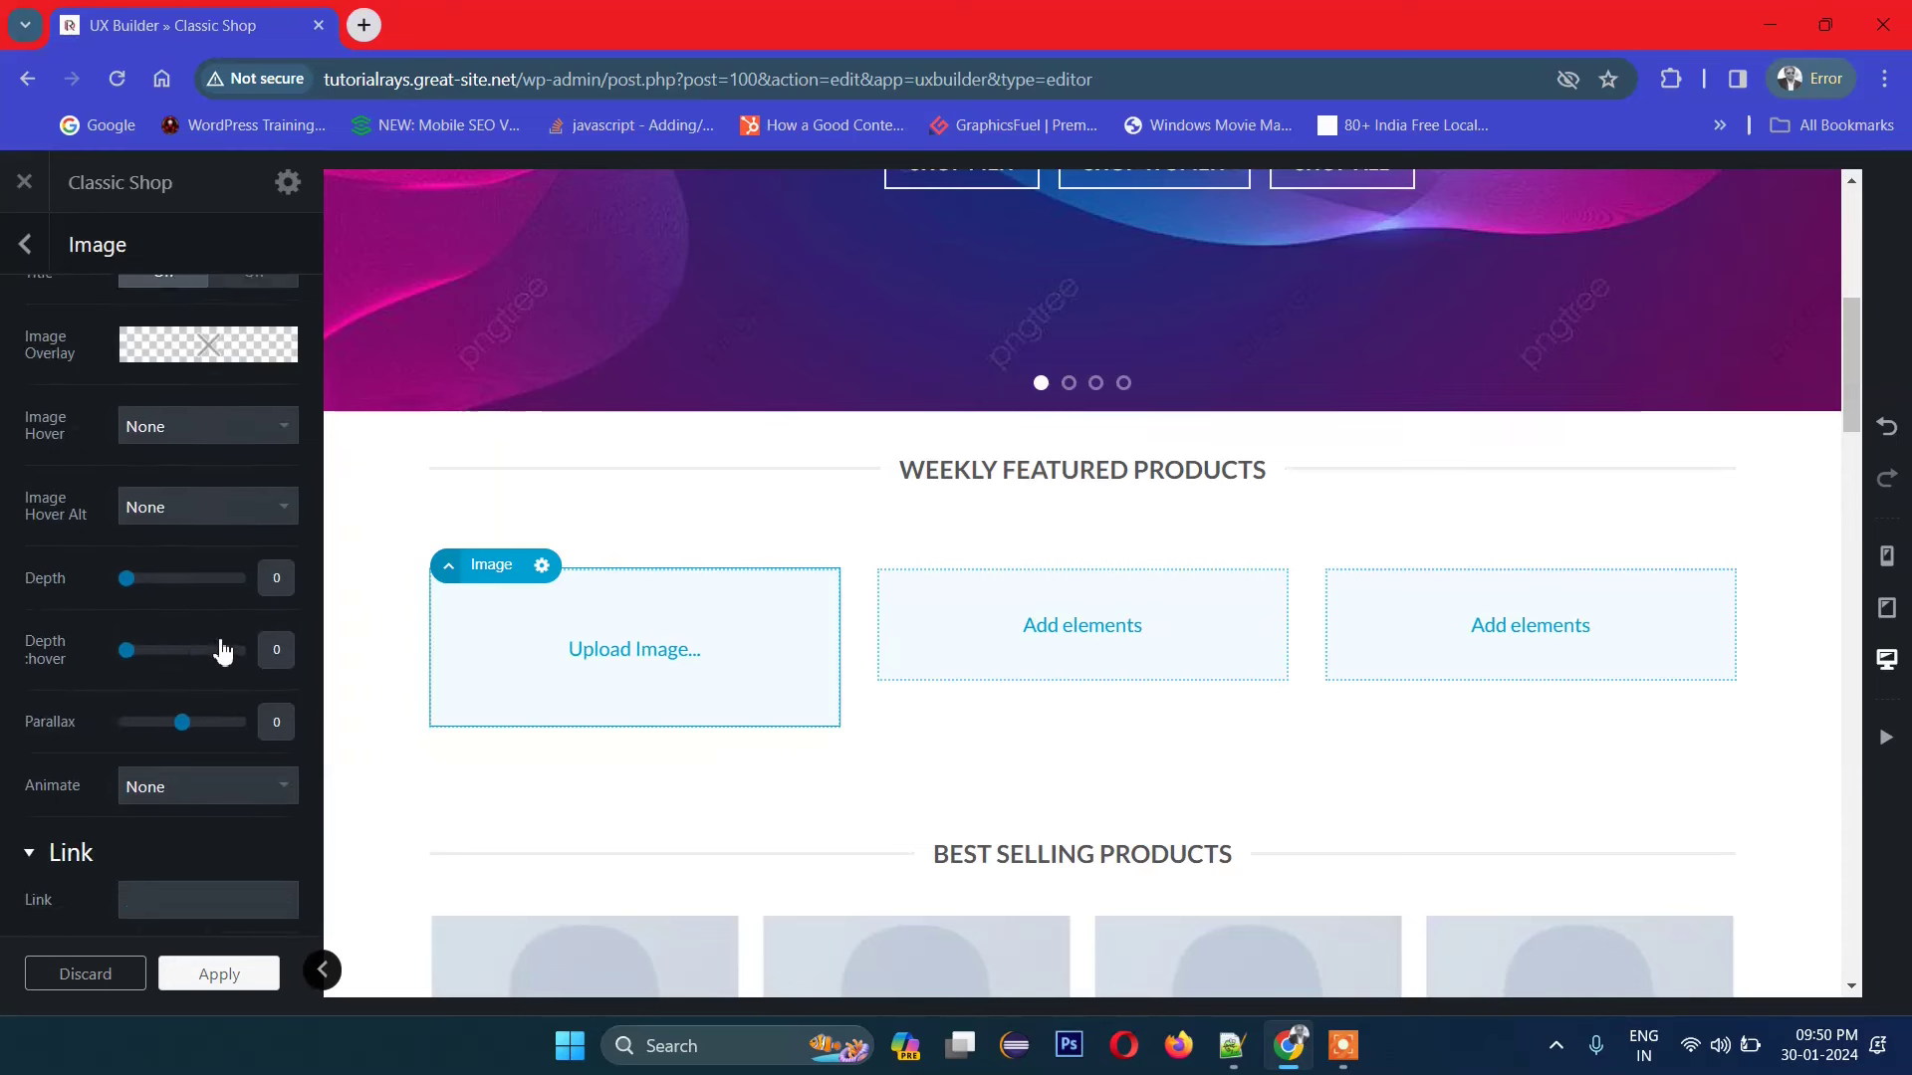
scroll(221, 652, "down", 2)
scroll(219, 687, "up", 10)
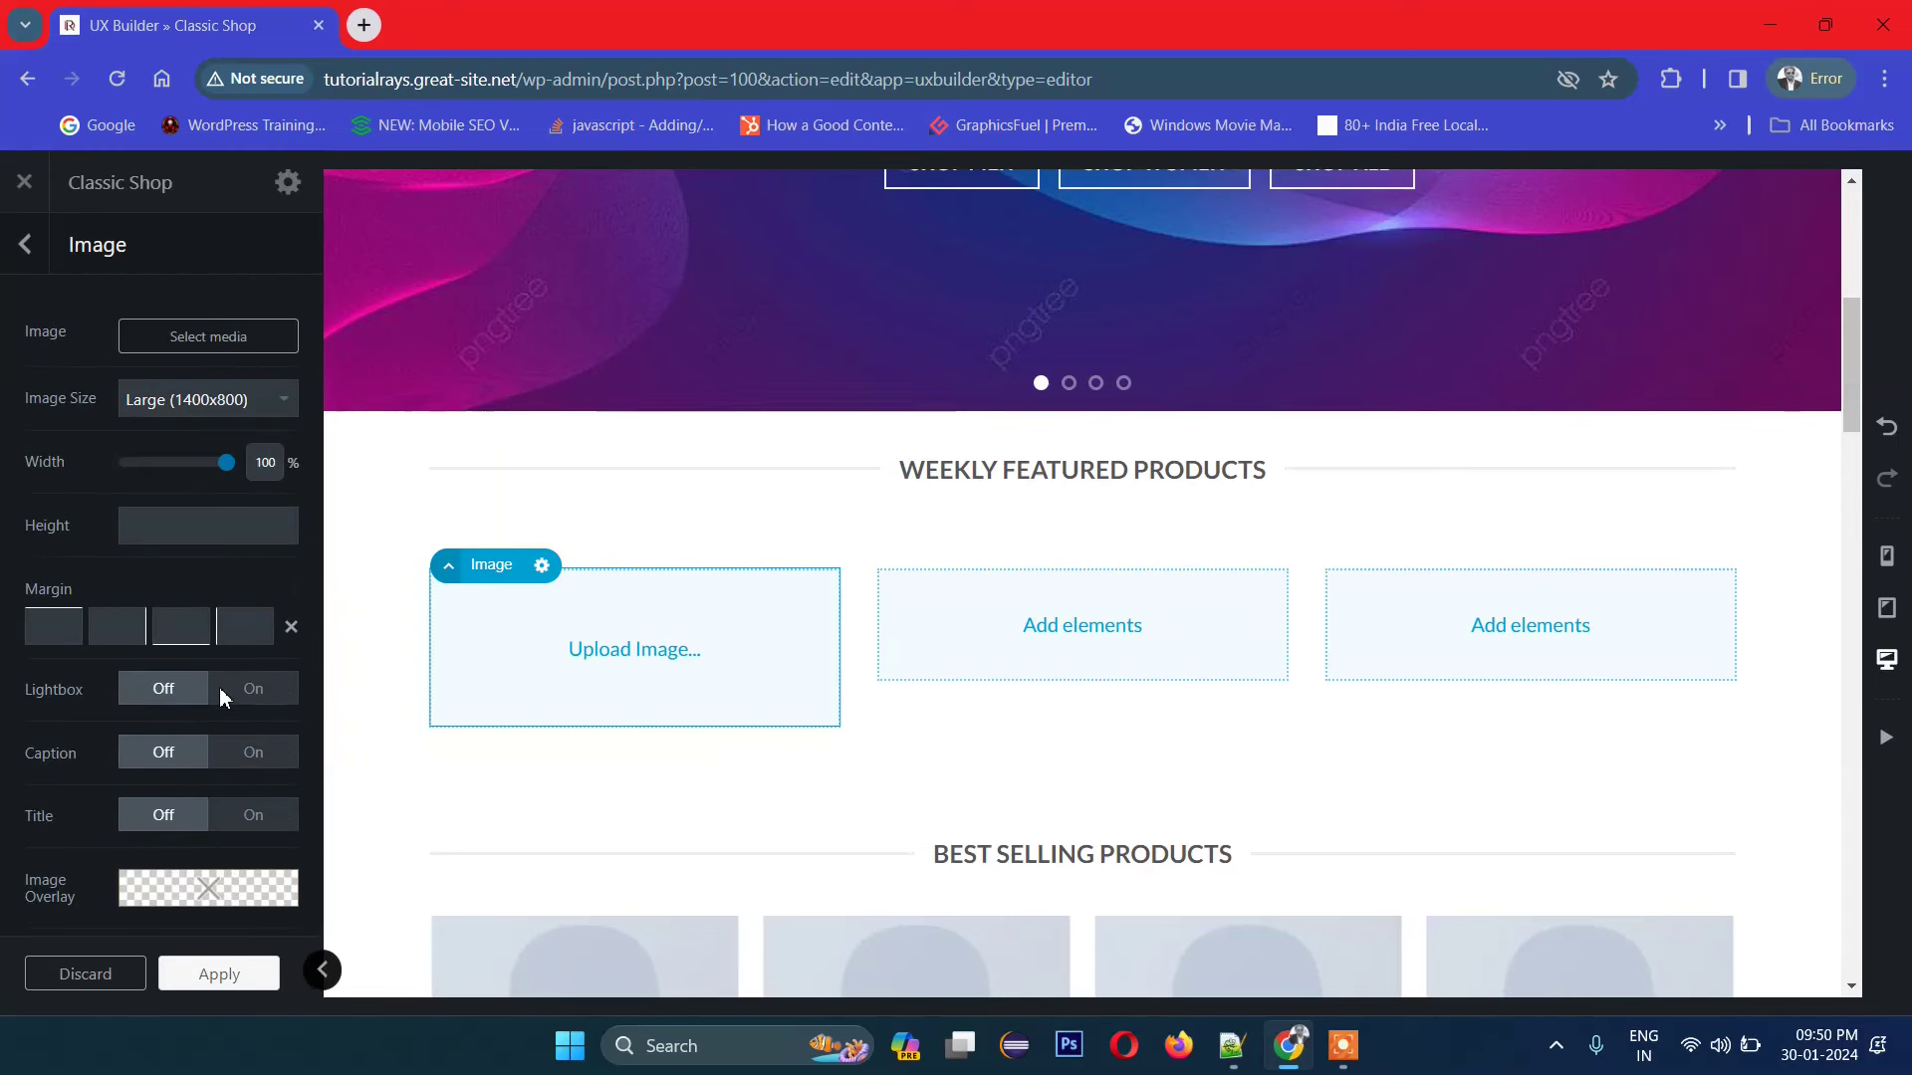
left_click(189, 354)
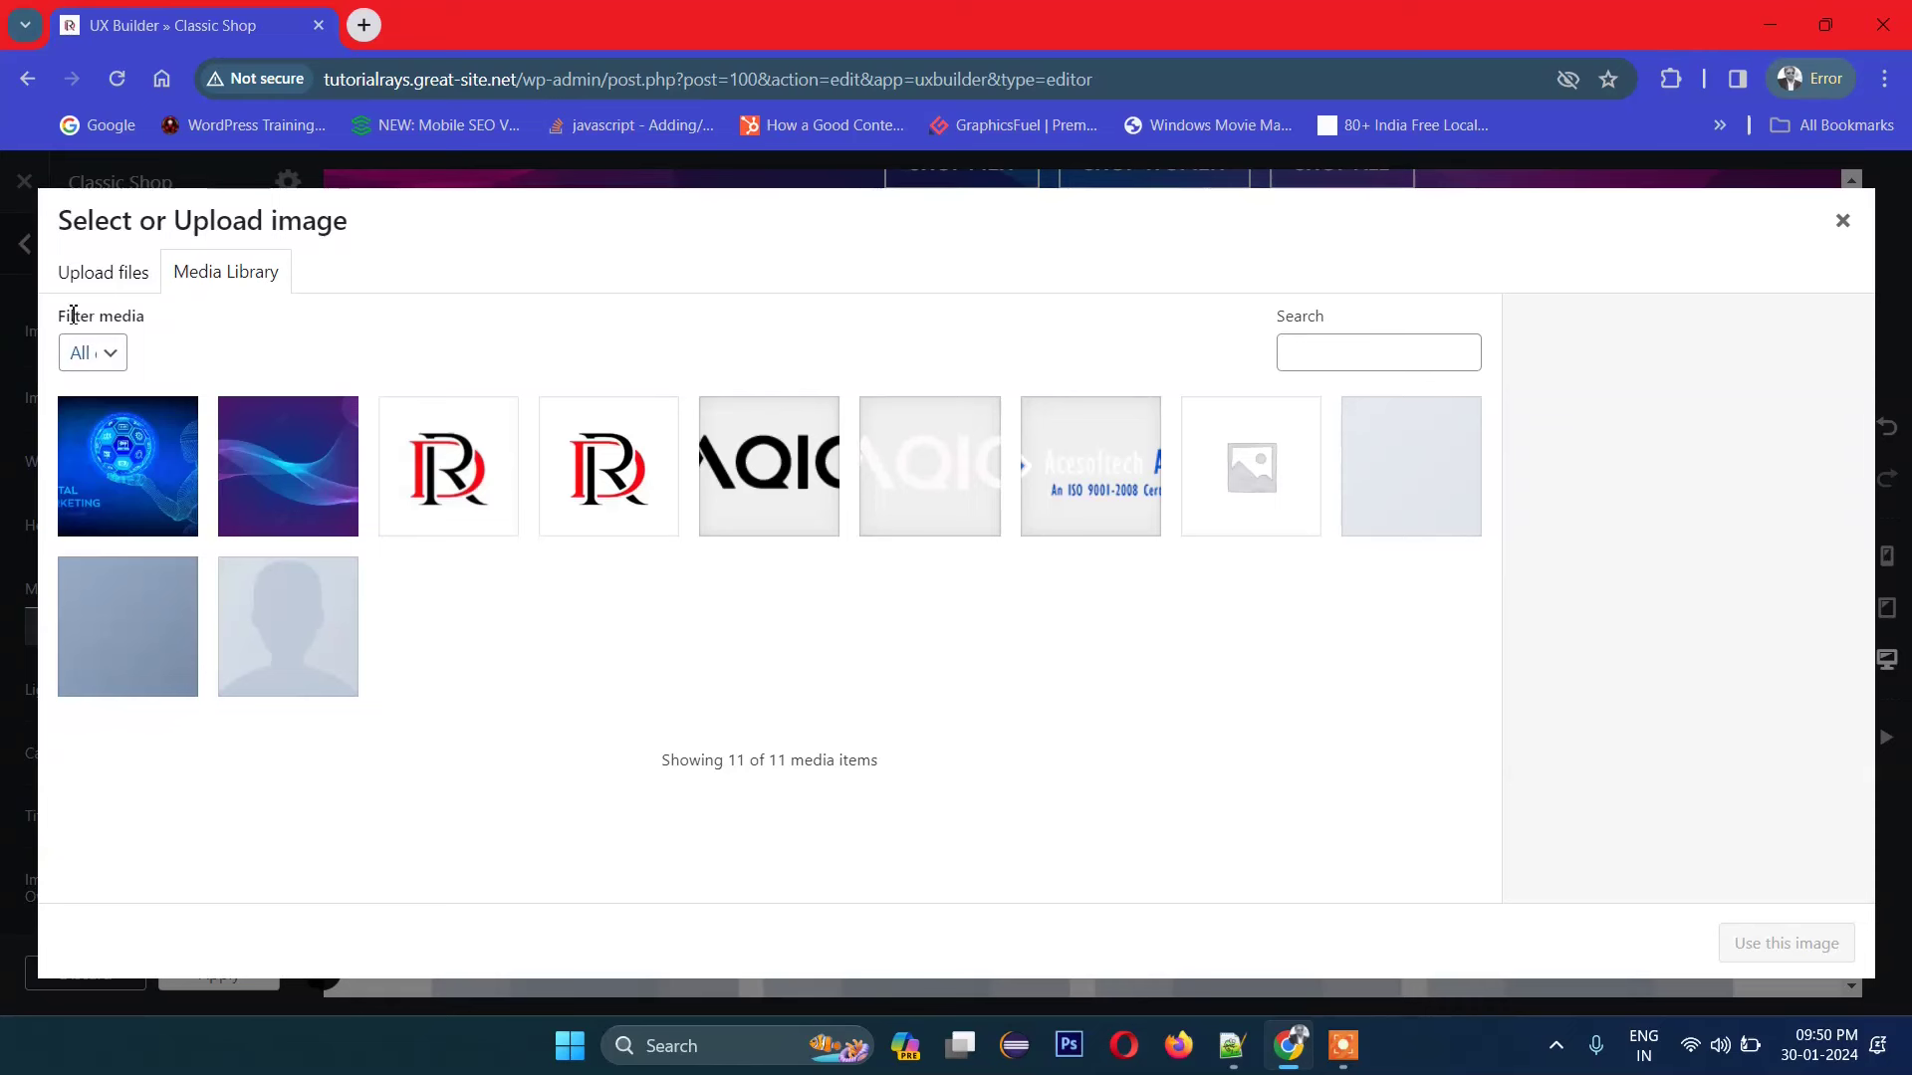
Step: Start a new file upload and browse to the D:\Office Photos folder
left_click(102, 259)
left_click(1009, 612)
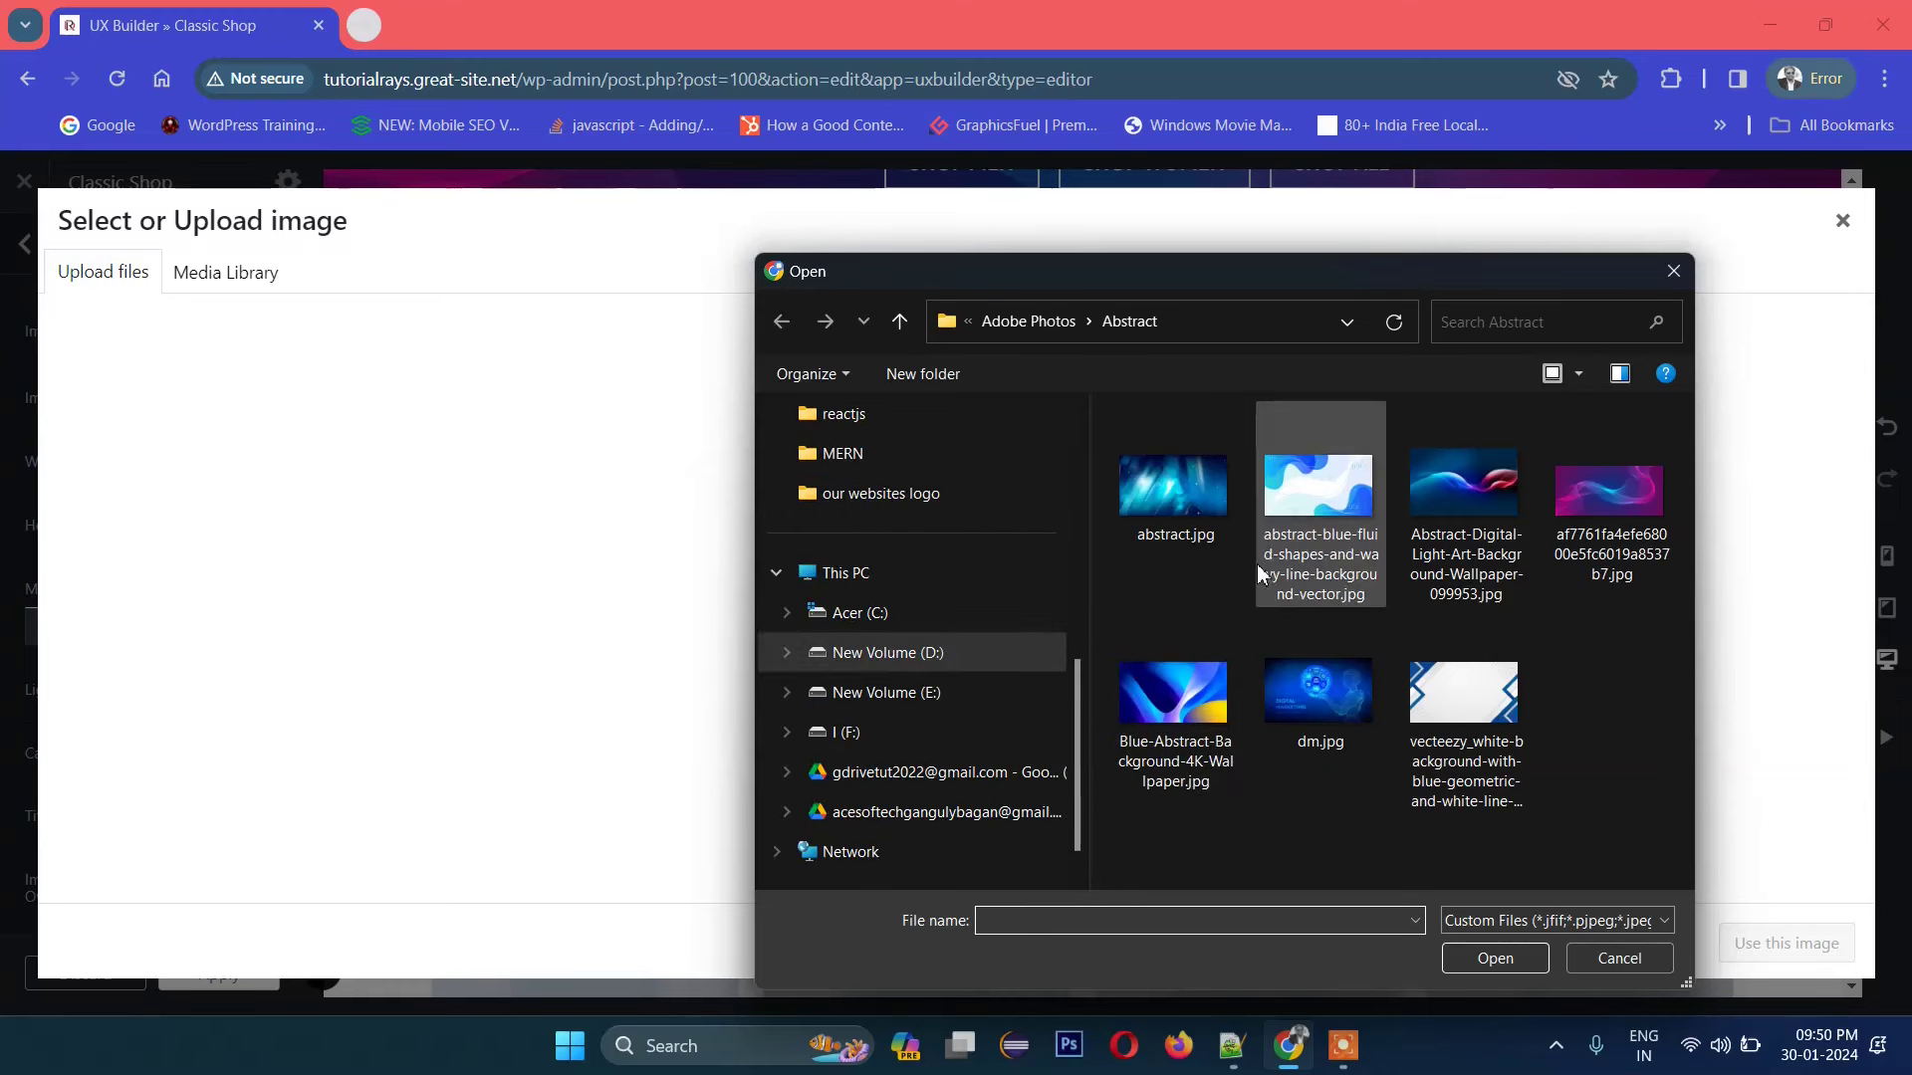
left_click(1054, 332)
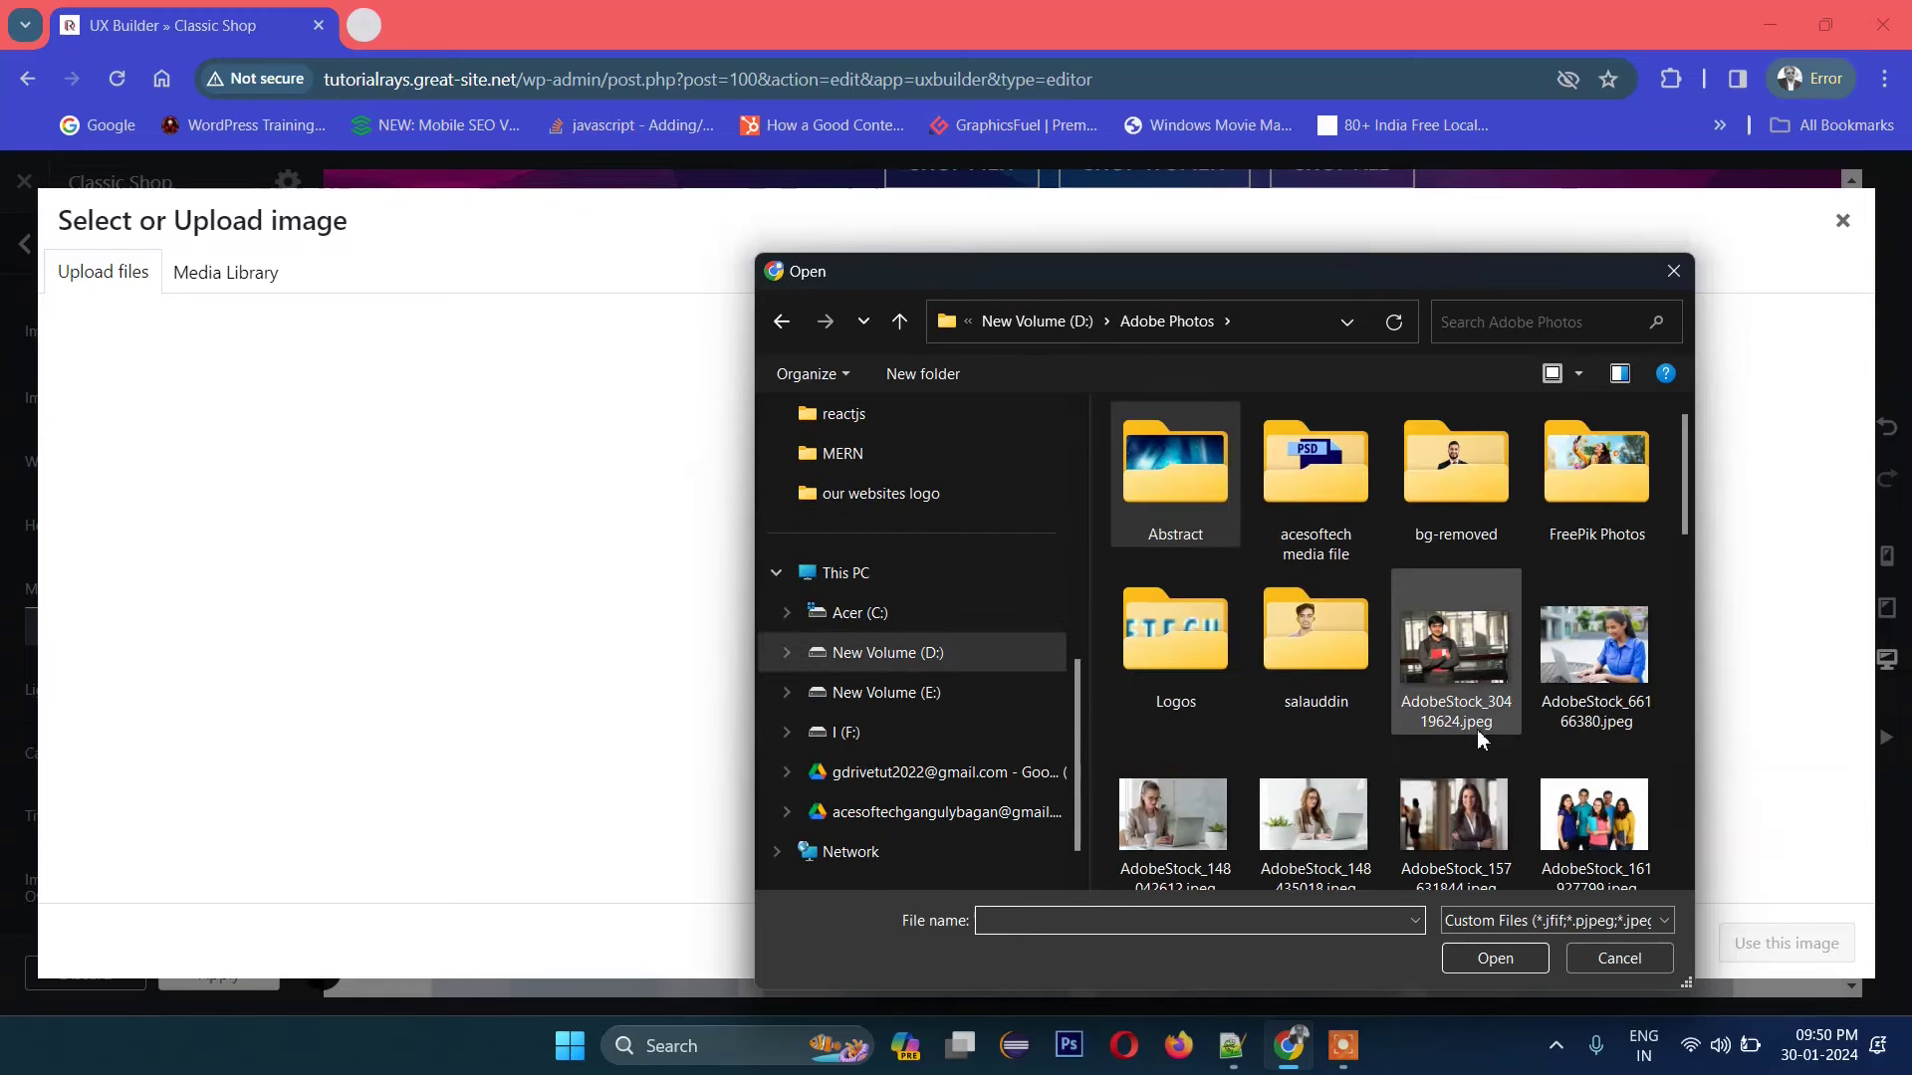
scroll(1477, 729, "down", 5)
scroll(1558, 759, "down", 4)
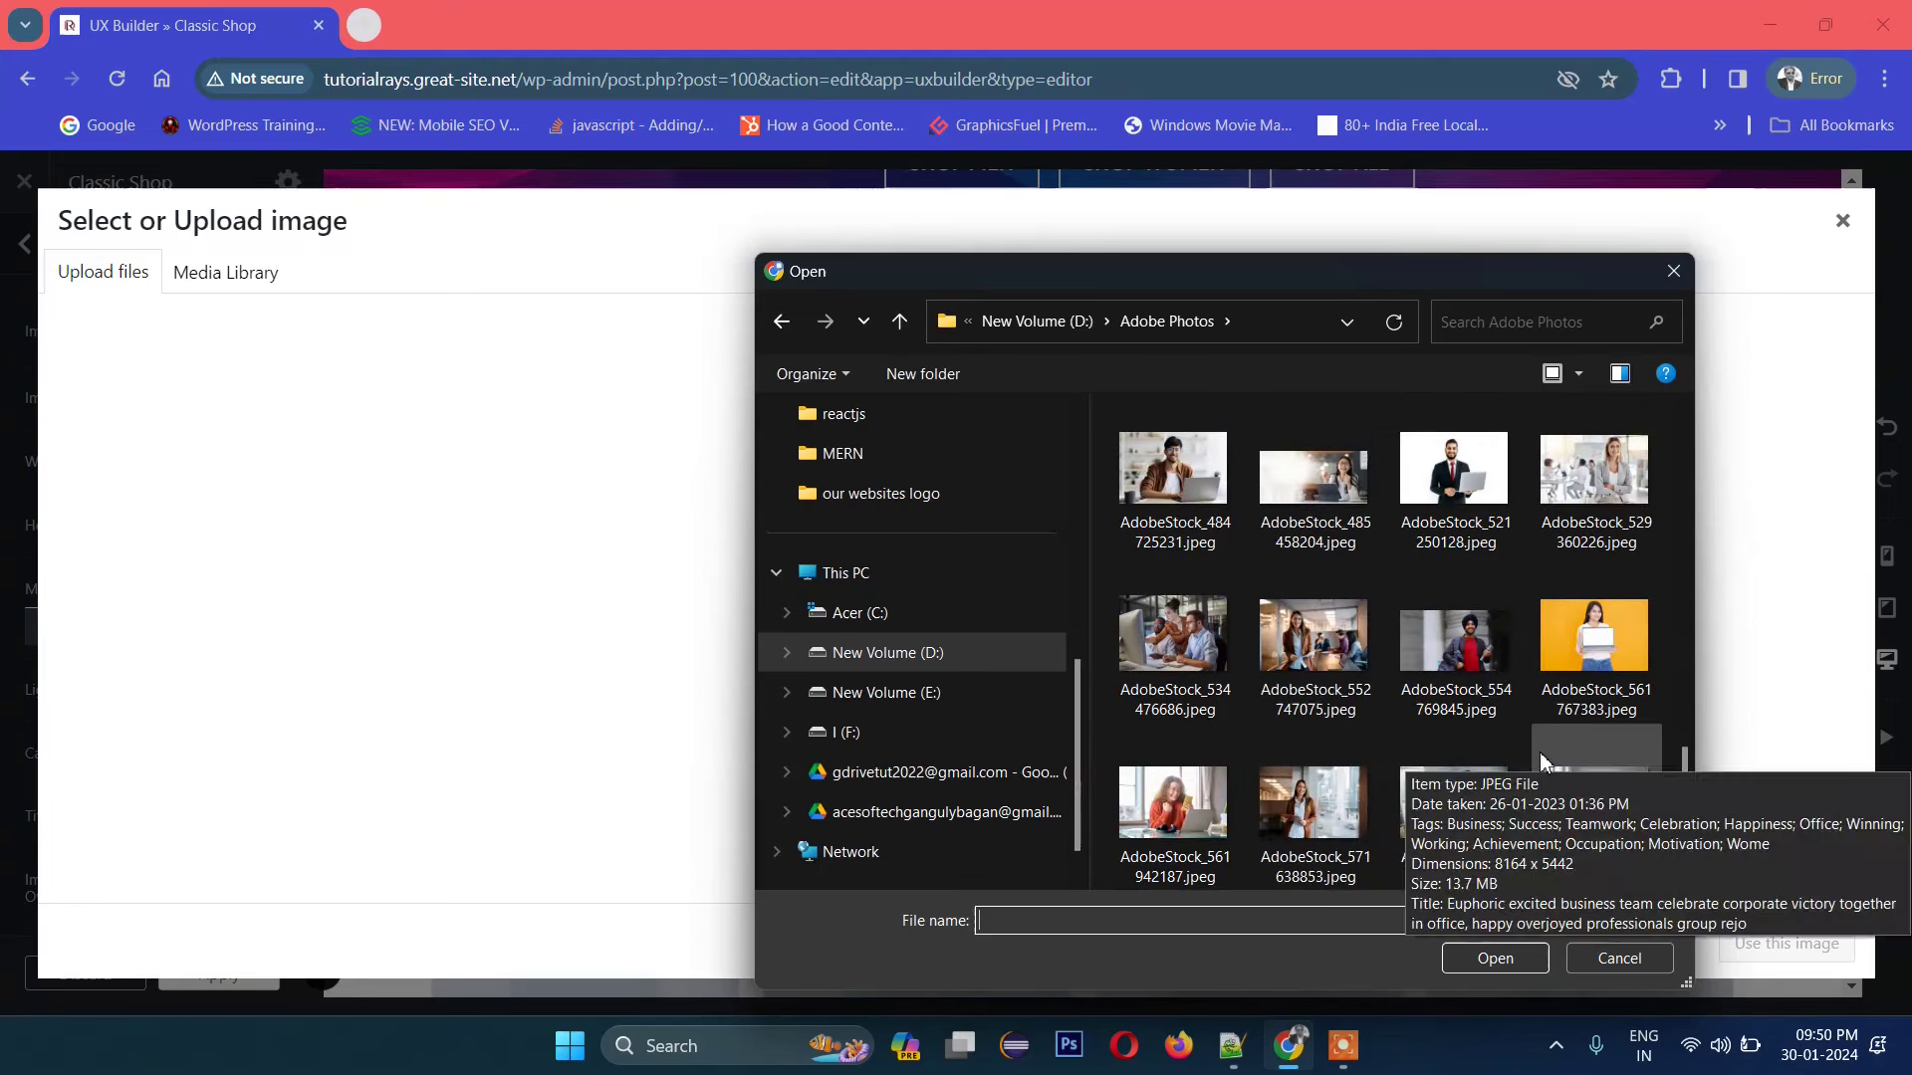
left_click(1190, 838)
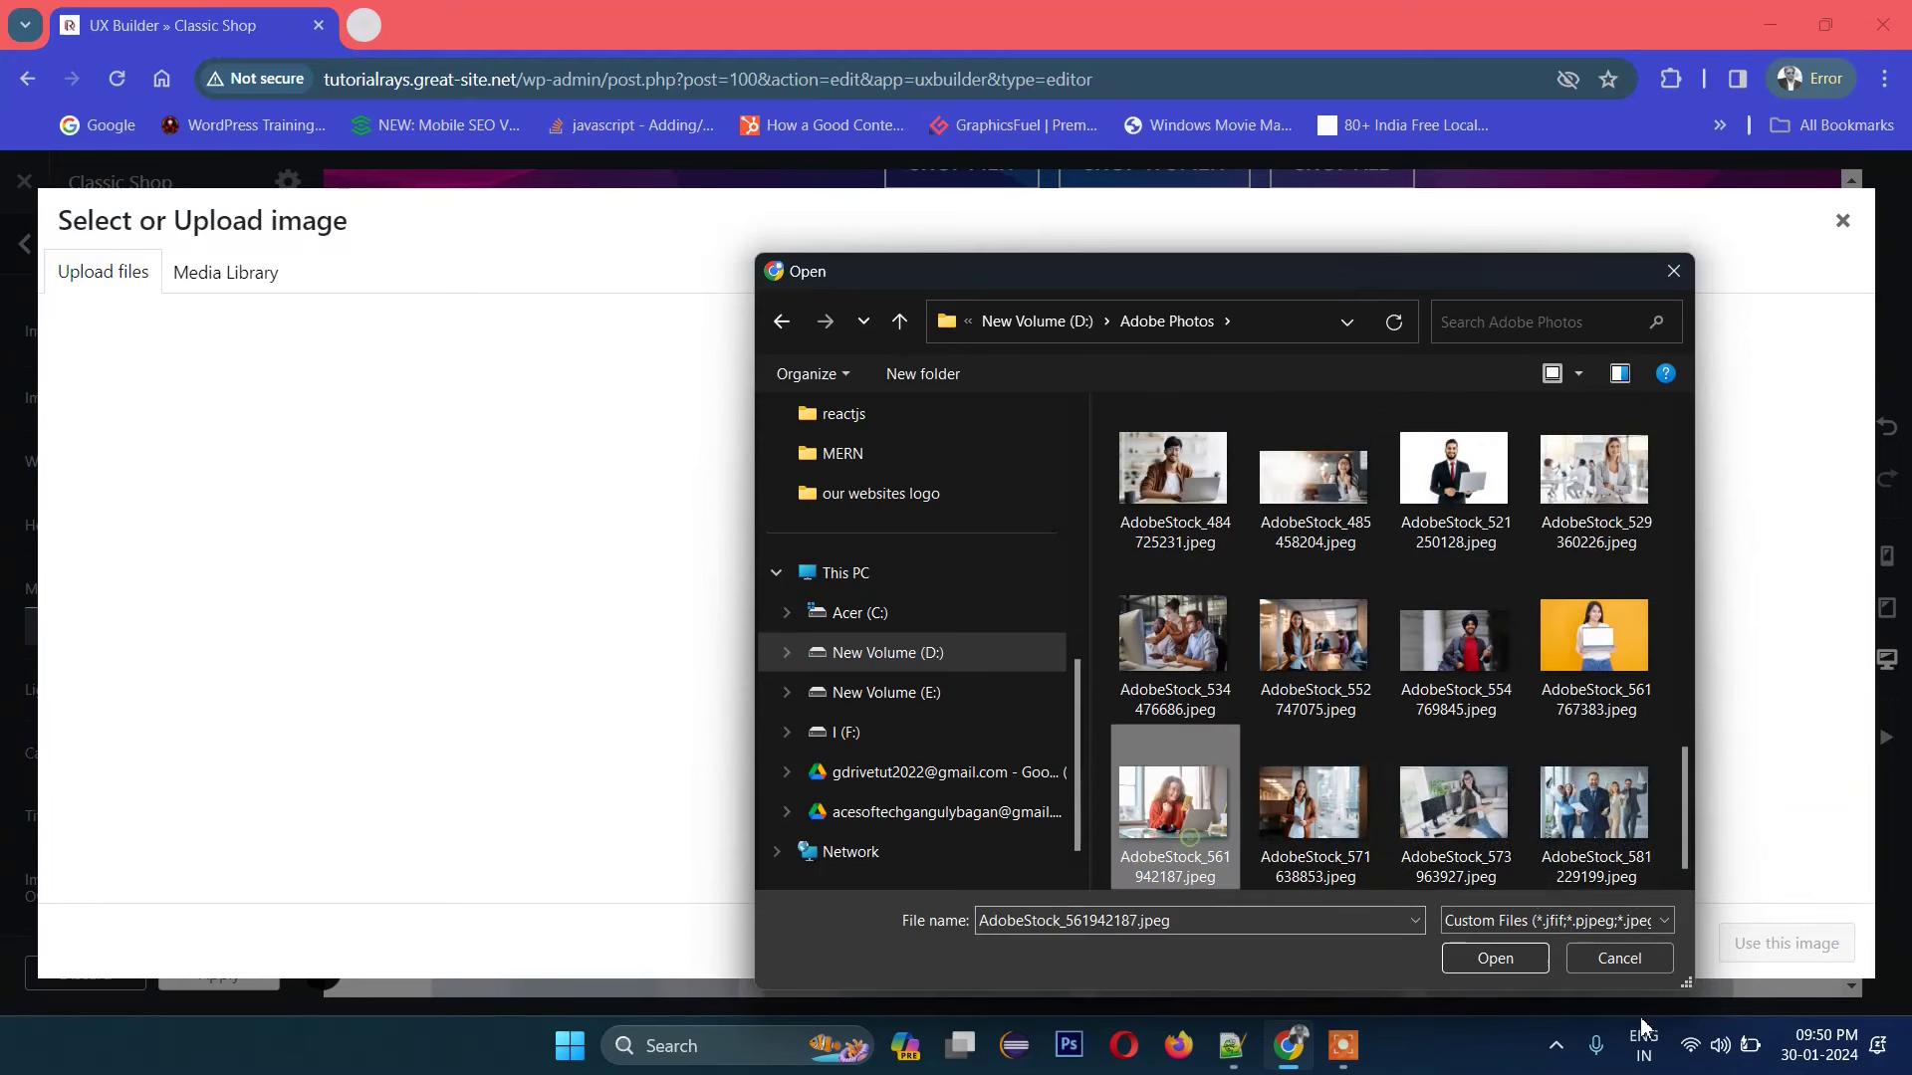
scroll(1259, 657, "up", 10)
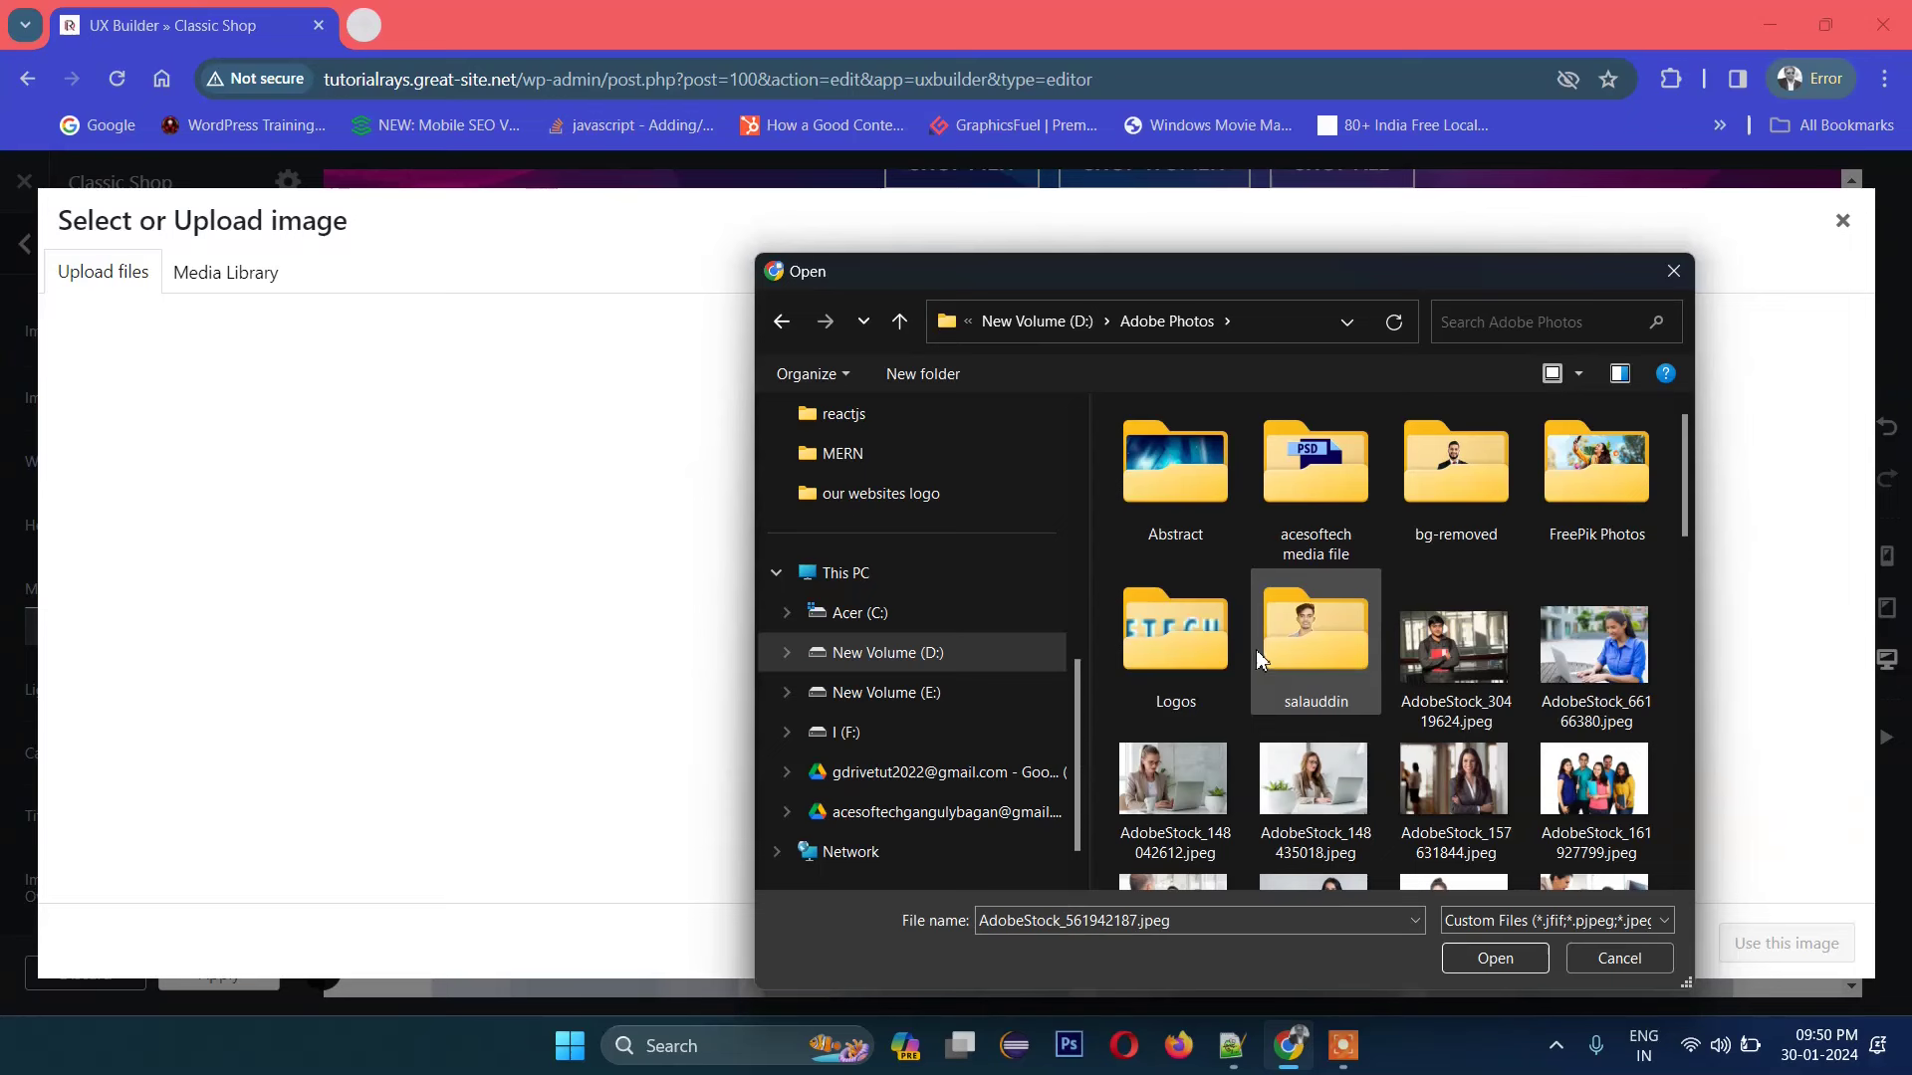
left_click(1042, 320)
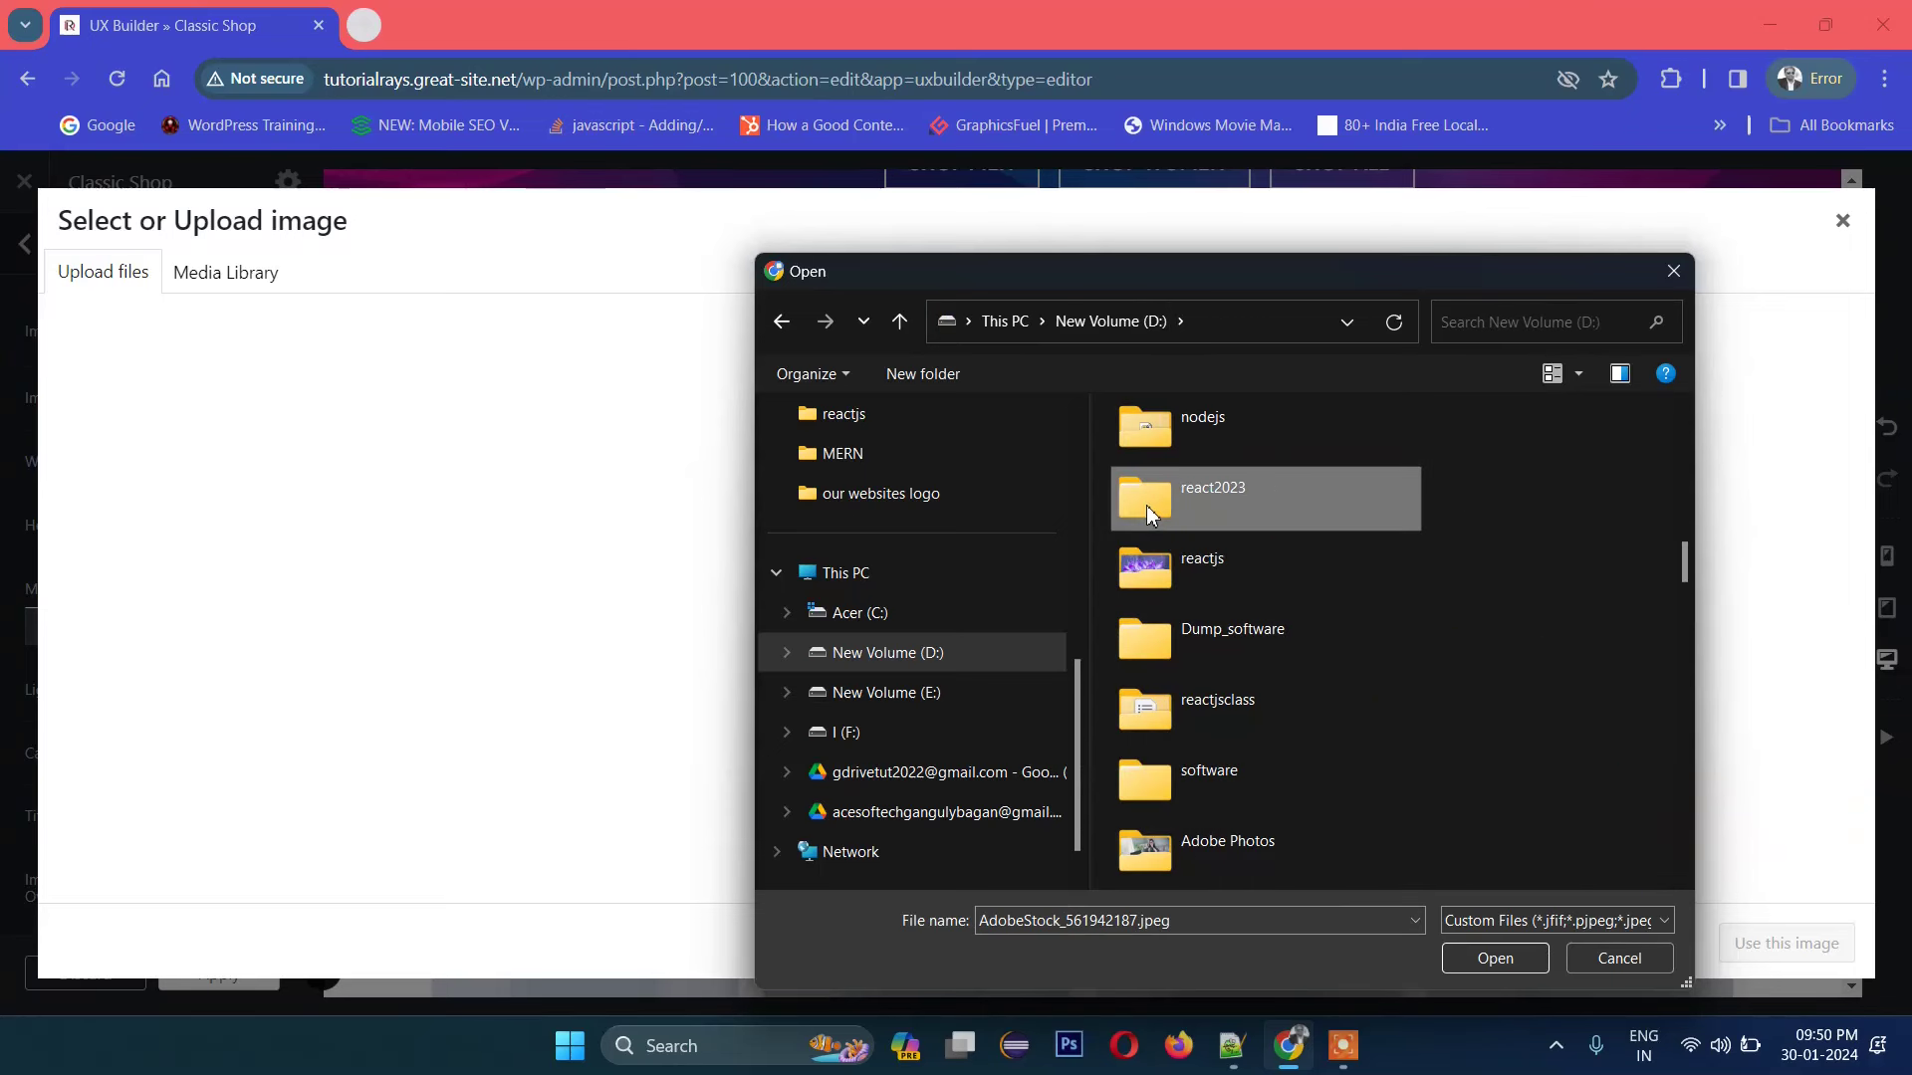
scroll(1447, 716, "down", 5)
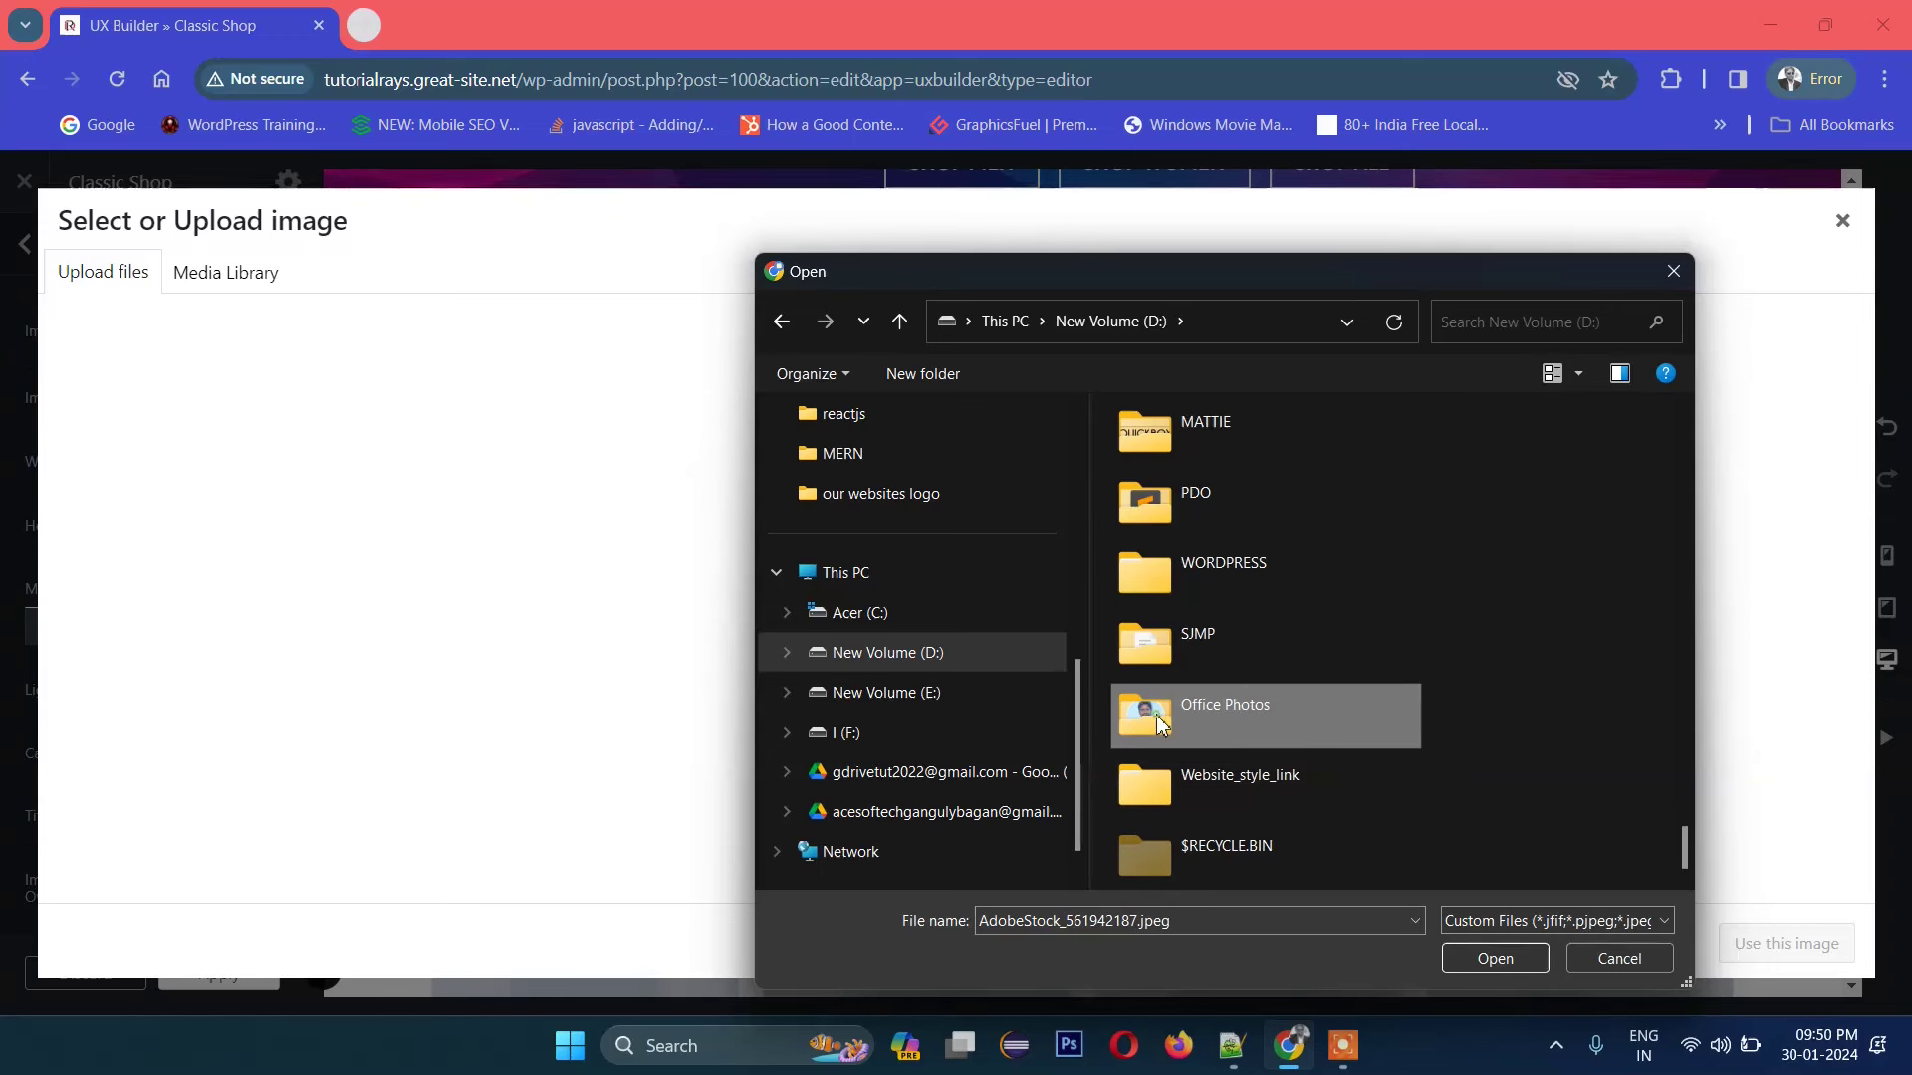
double_click(1250, 720)
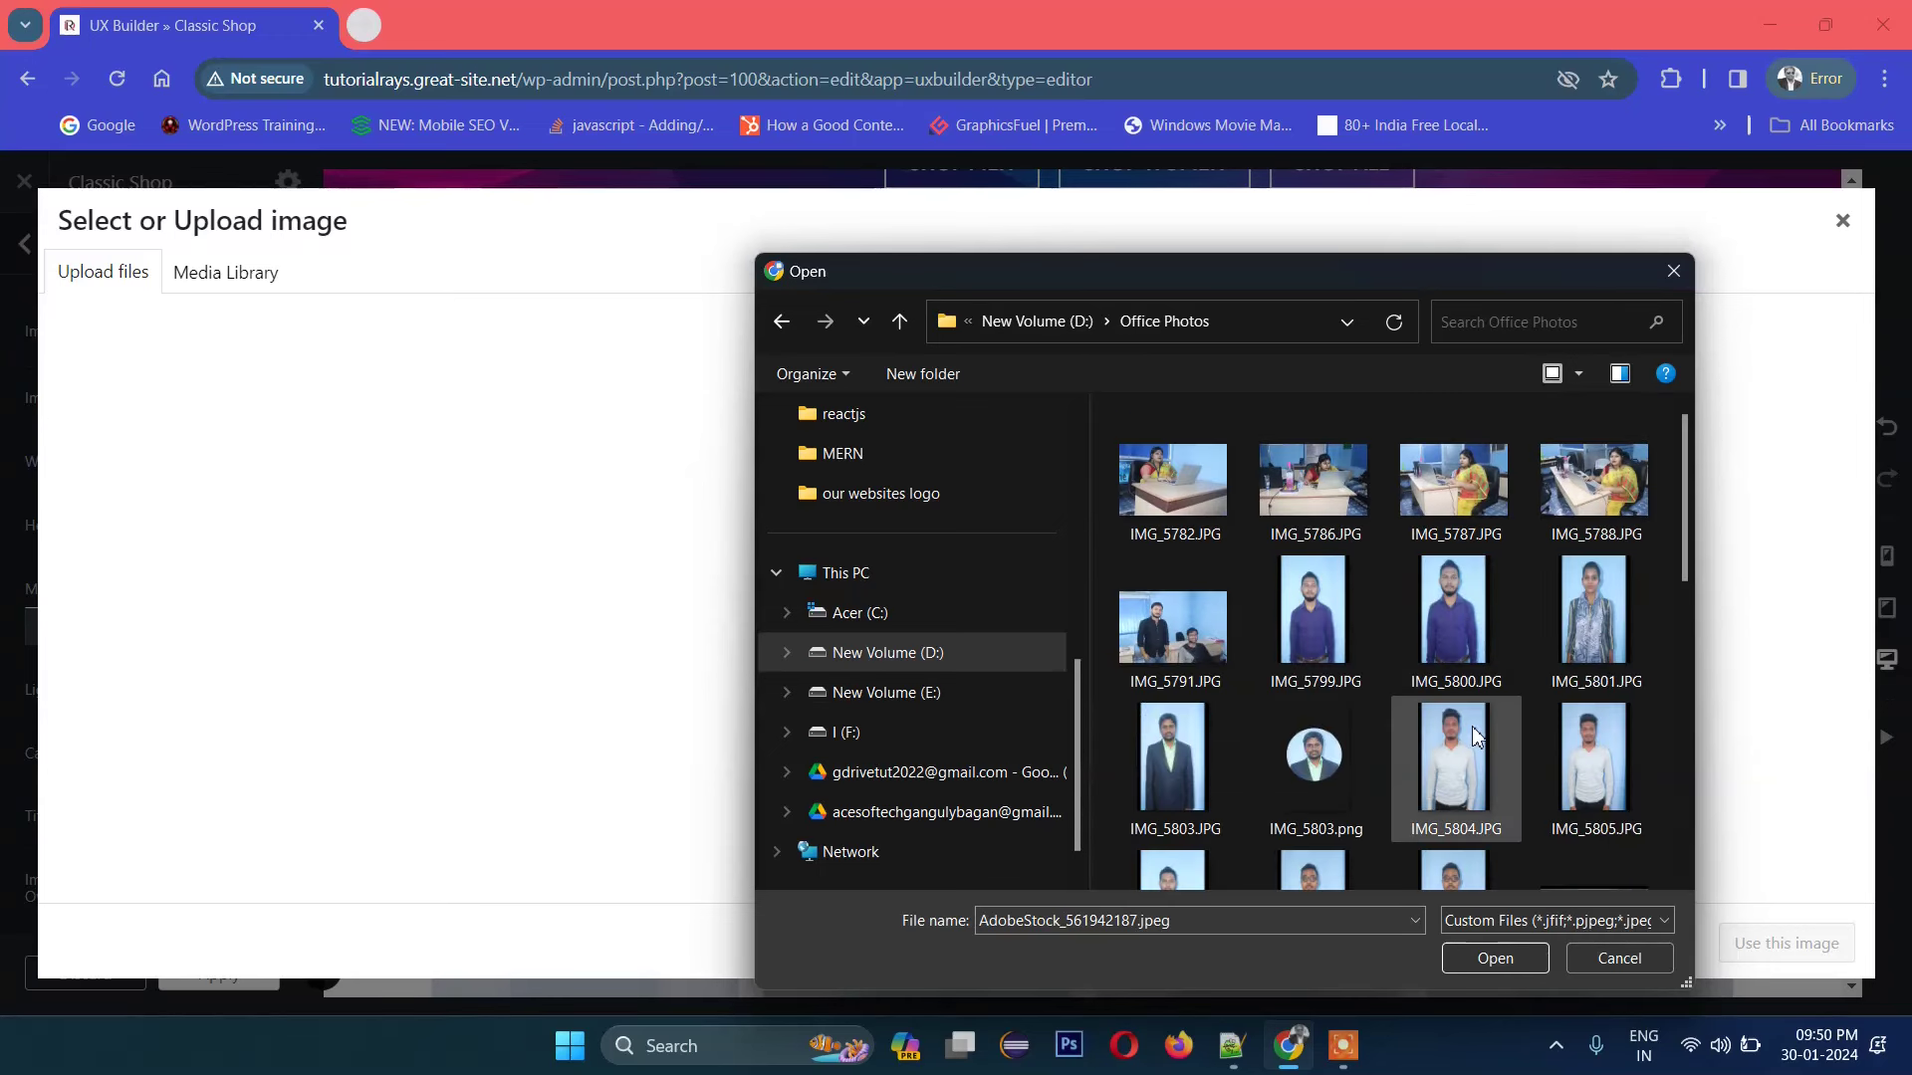
Step: Upload IMG_5828.JPG and insert it into the Image element
scroll(1538, 786, "down", 5)
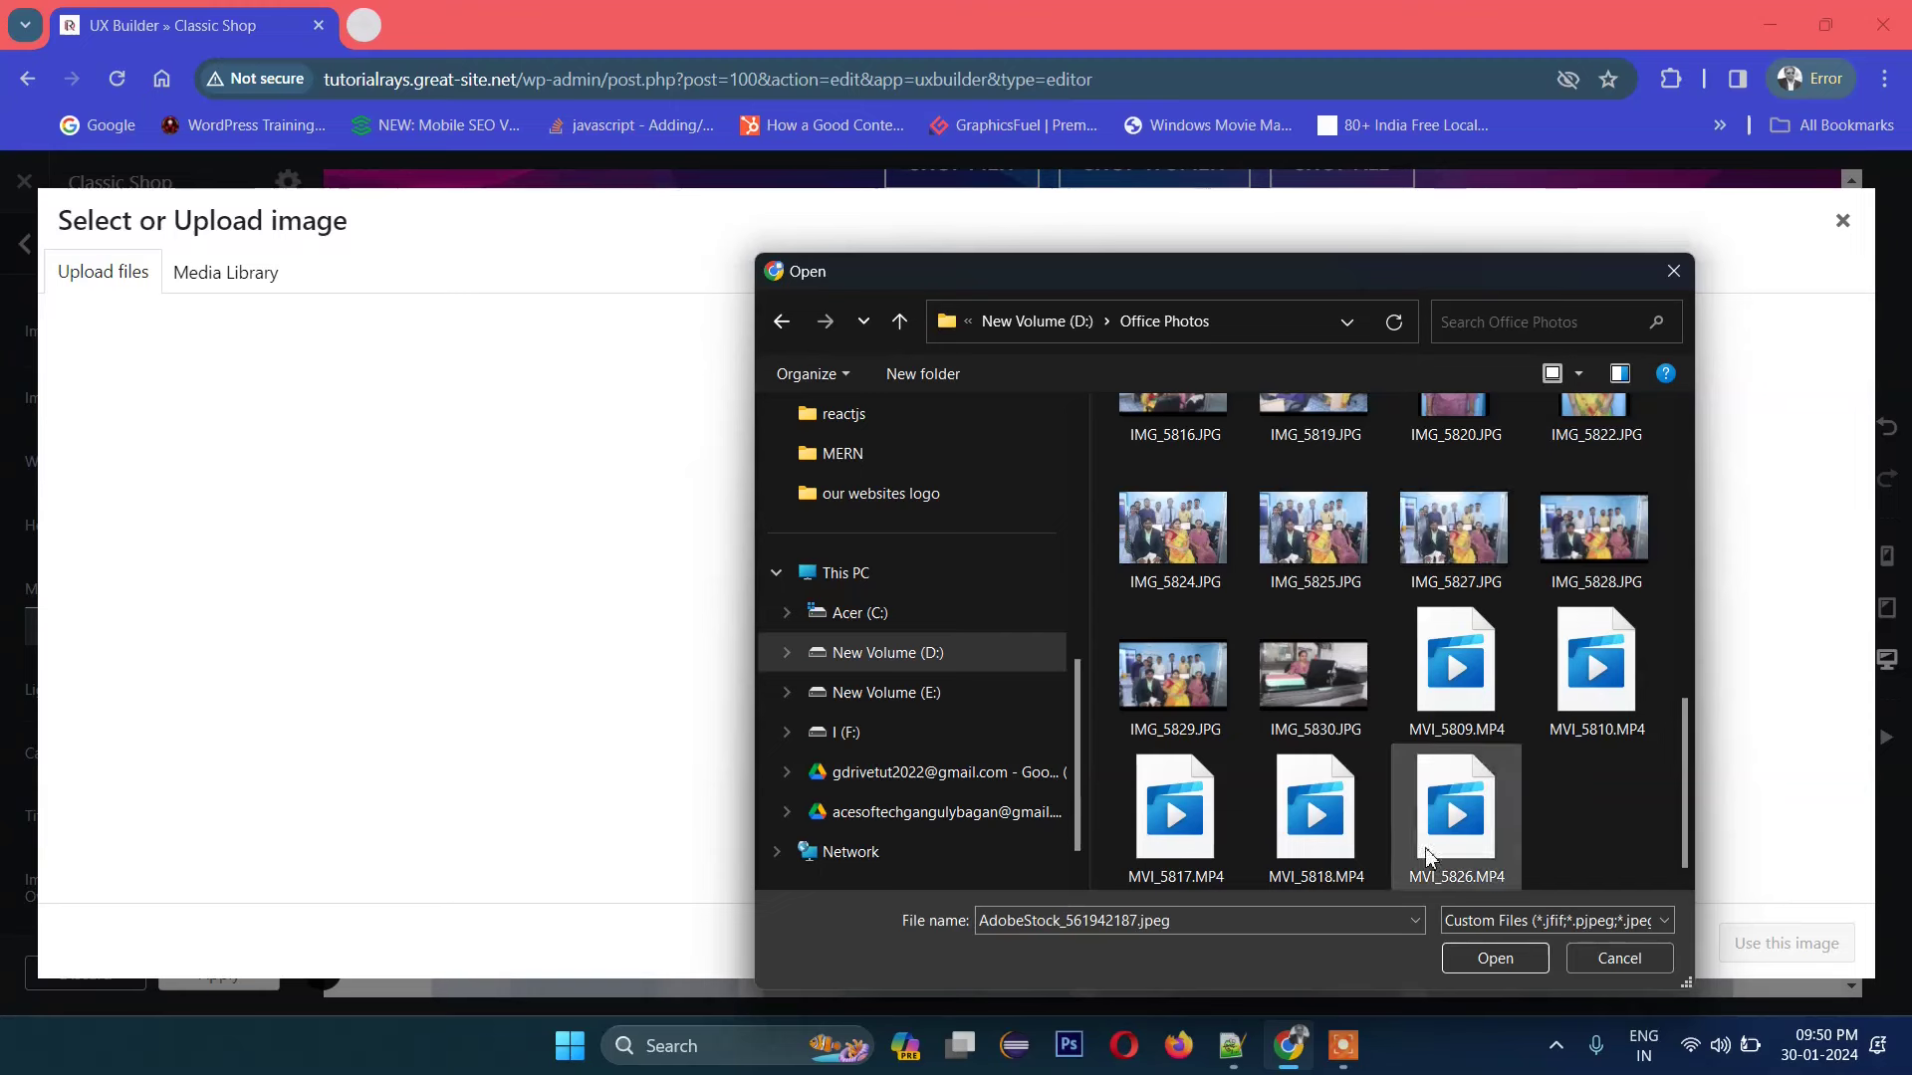
left_click(1593, 528)
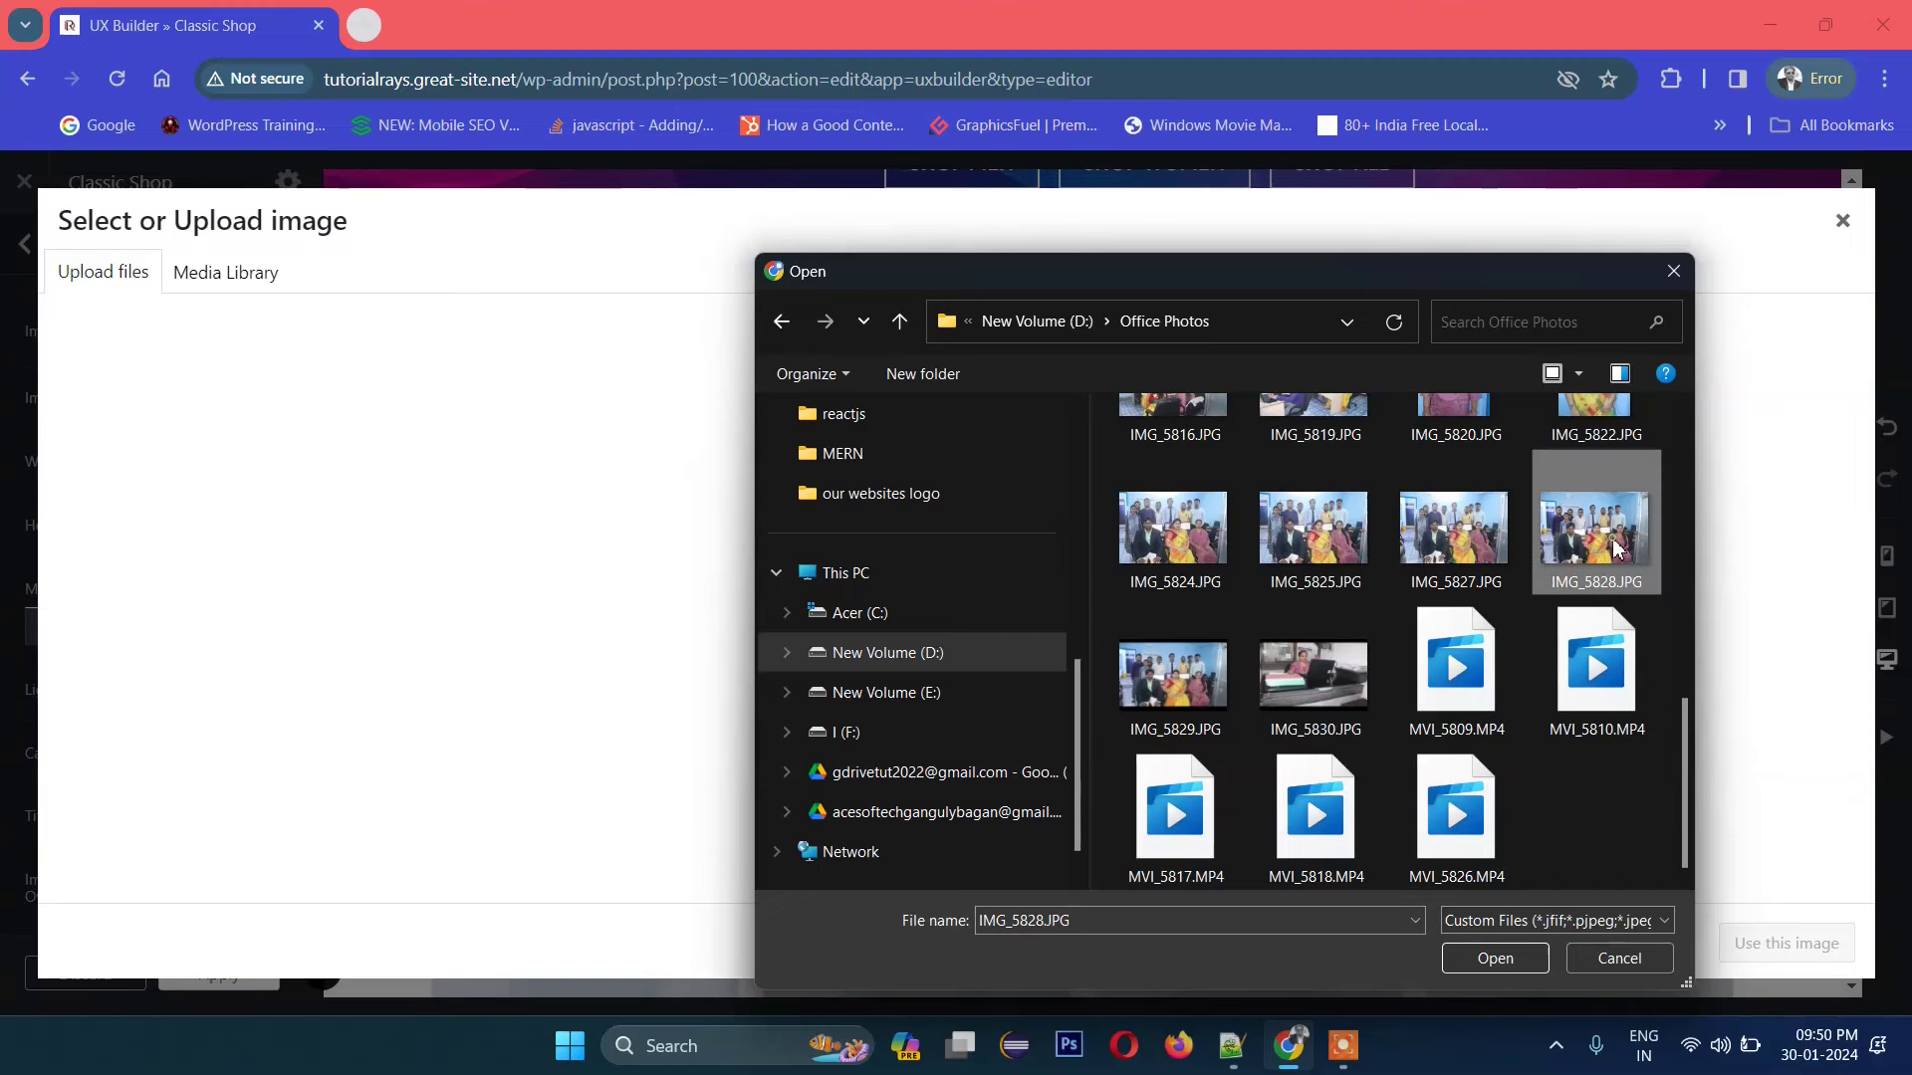
left_click(1515, 970)
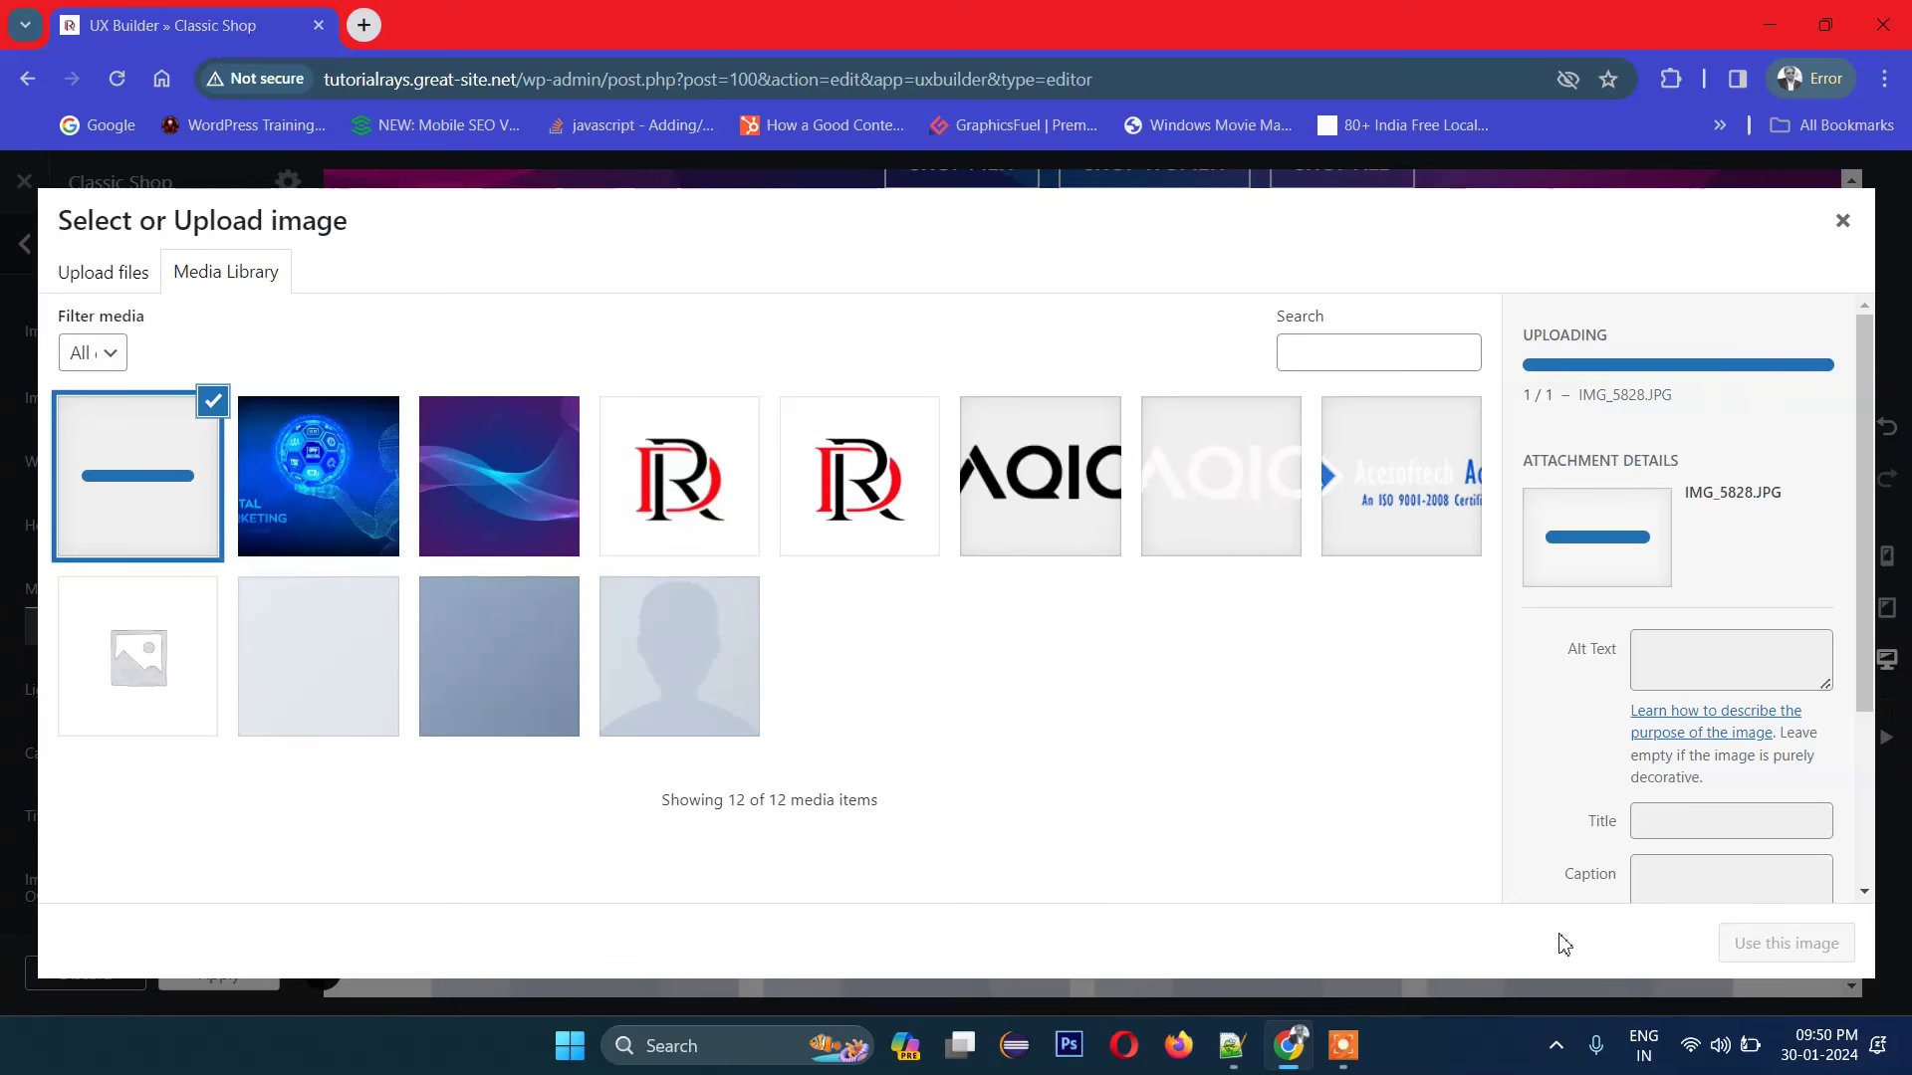
scroll(1845, 711, "down", 3)
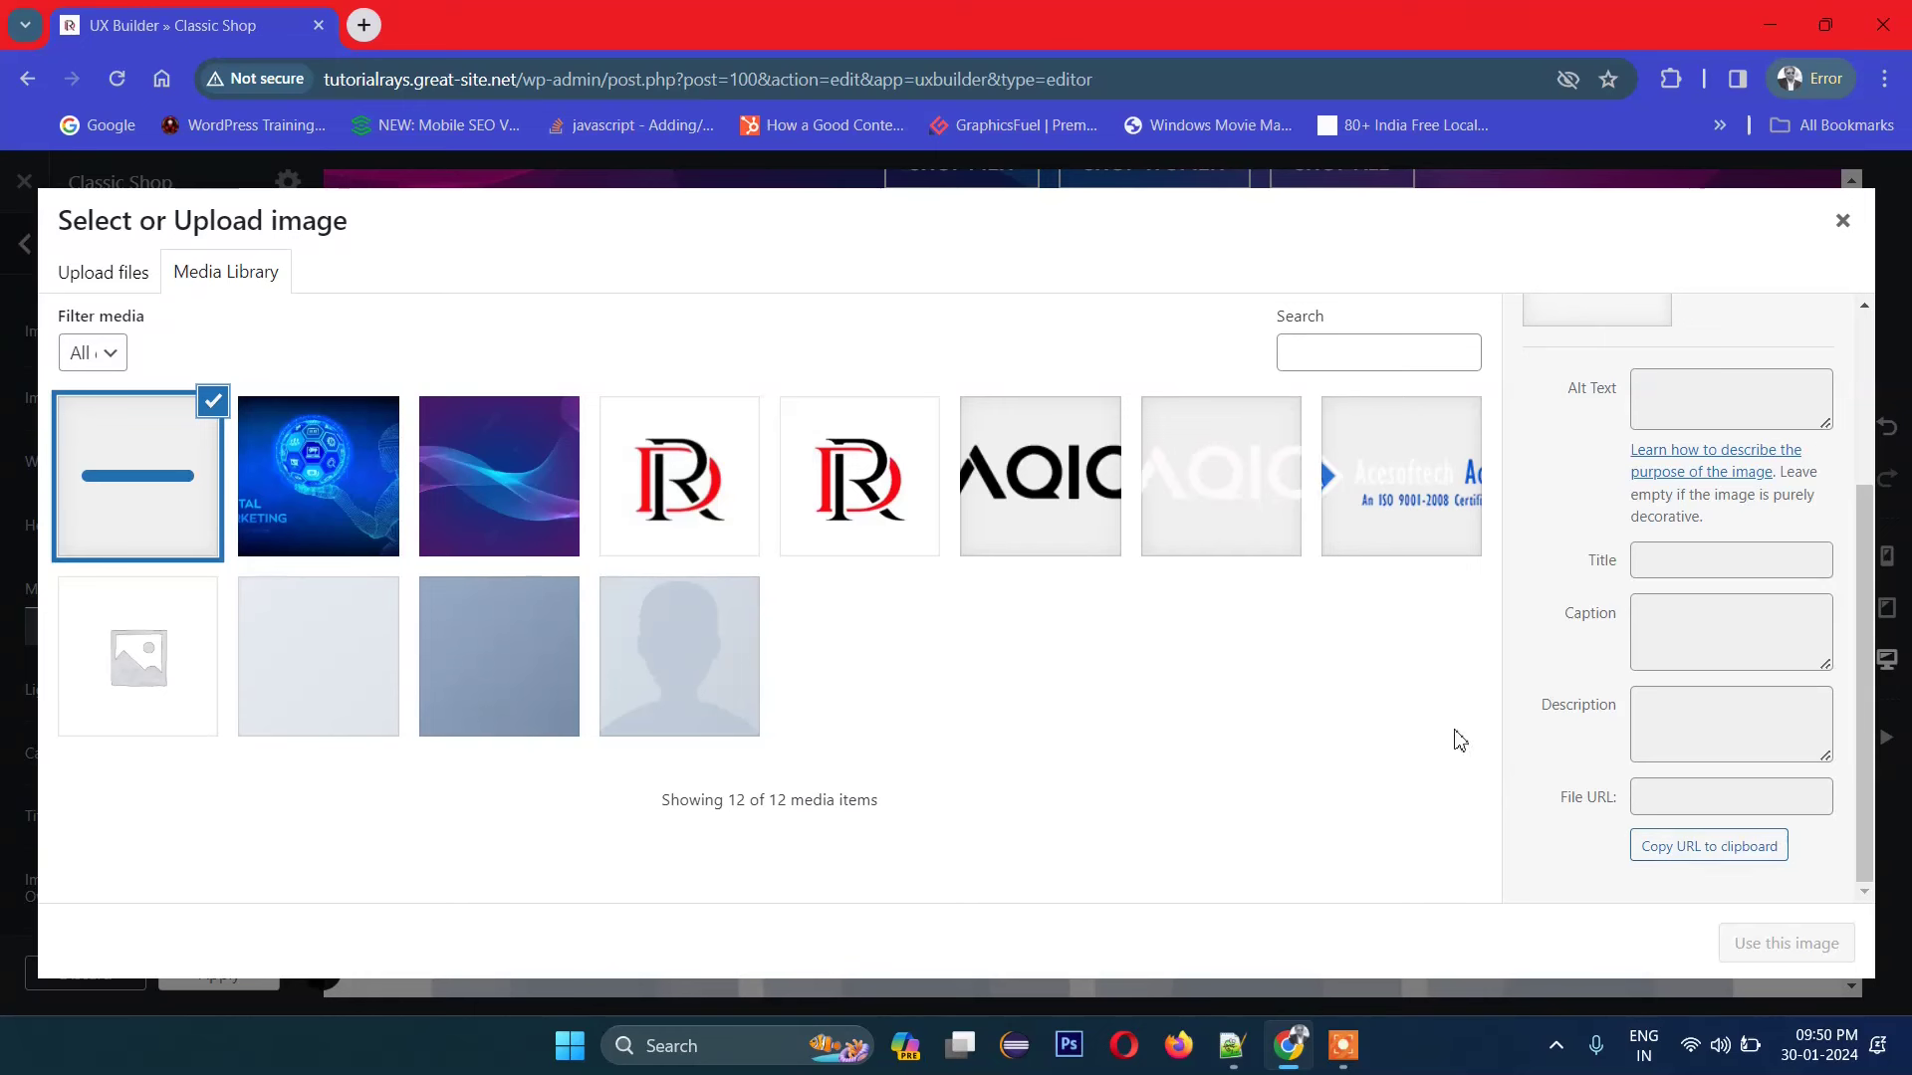
scroll(1605, 622, "up", 3)
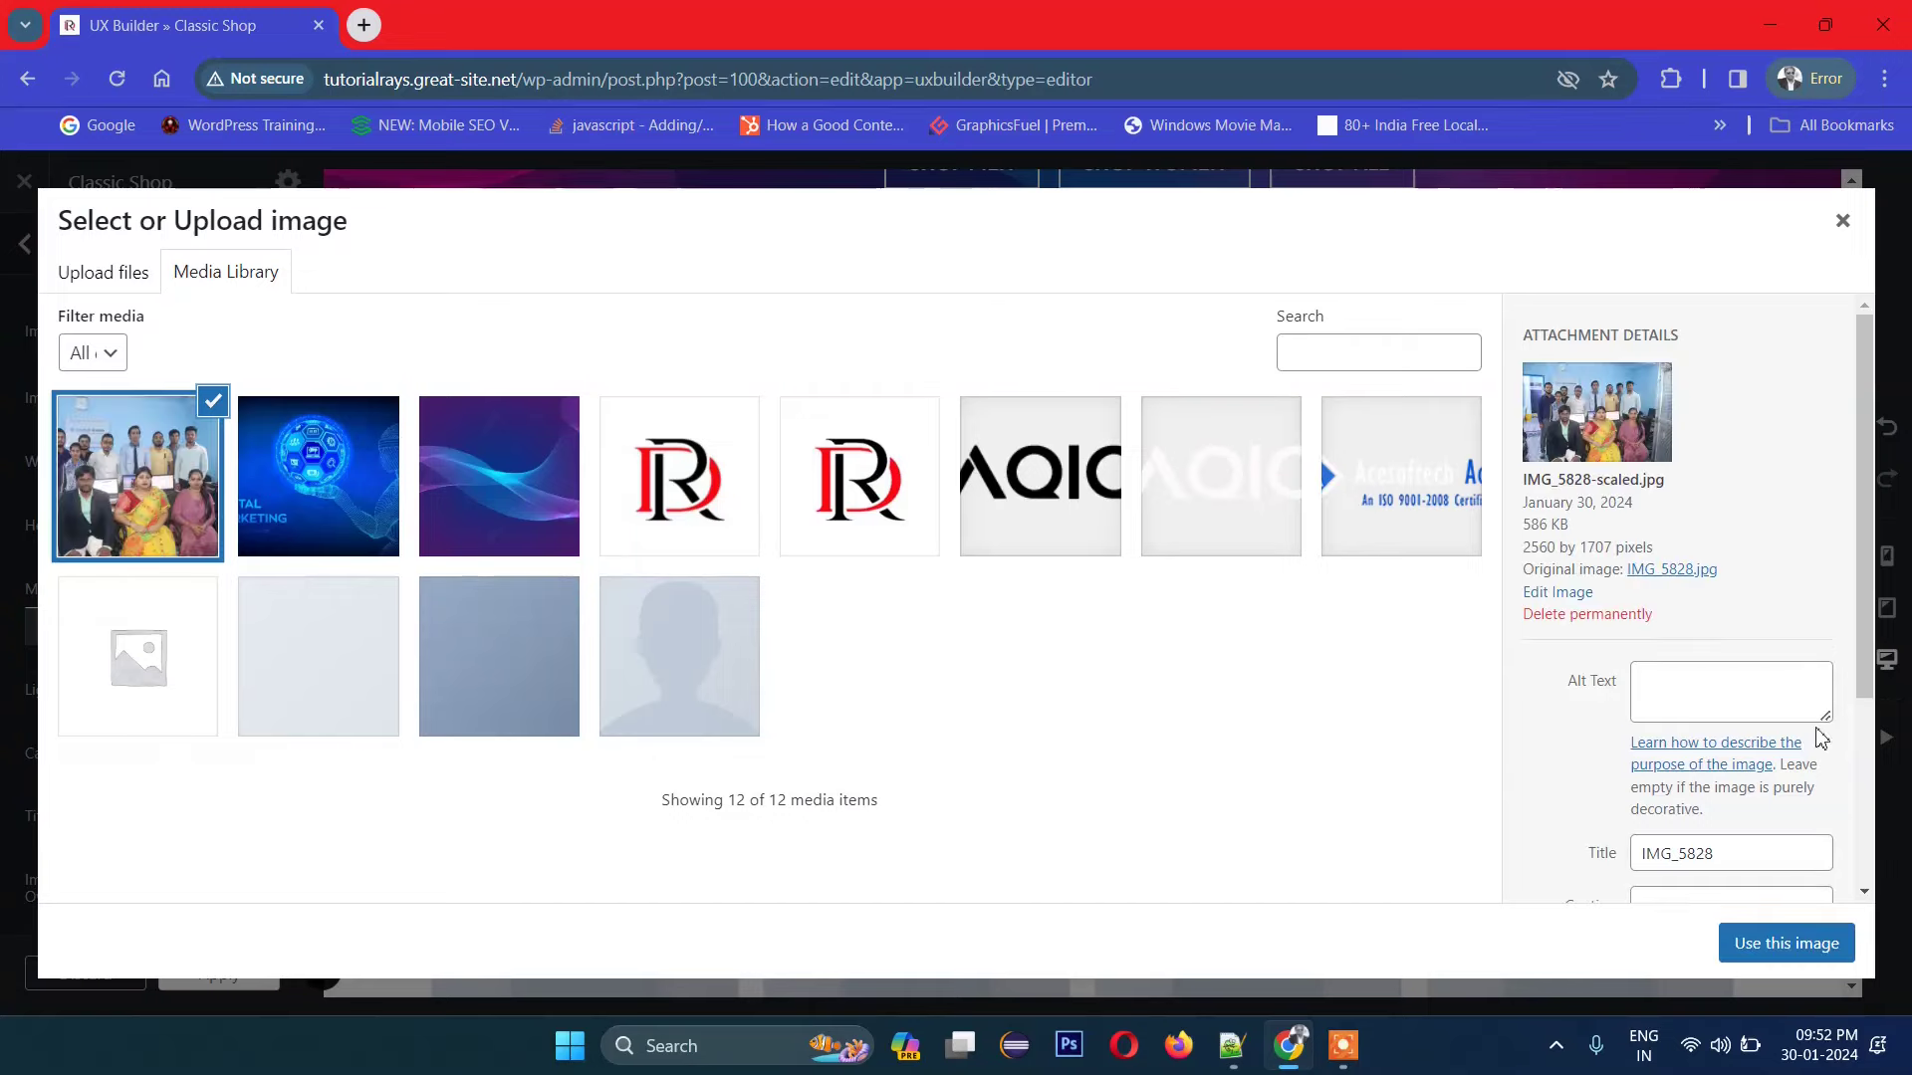
left_click(1812, 943)
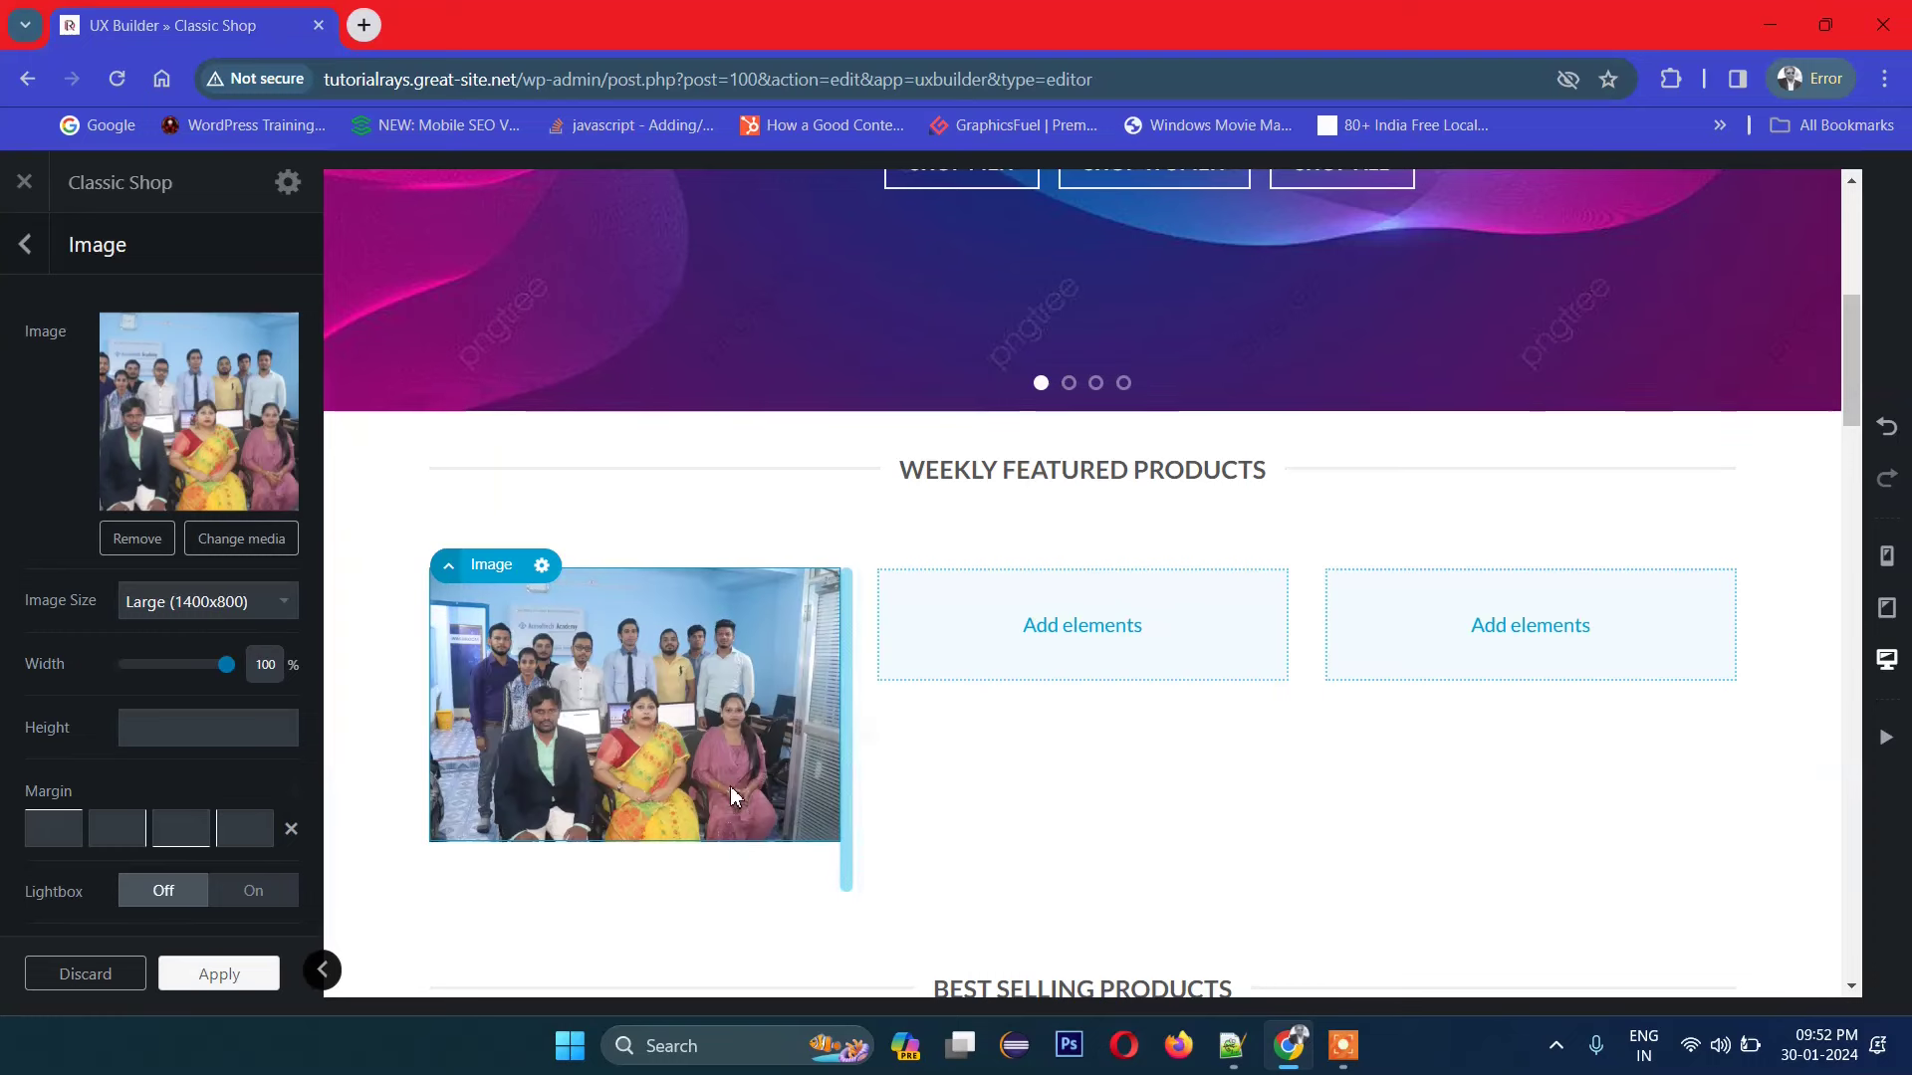
Step: Narrow the group photo's Width slider and bring up the Image Size list
scroll(731, 786, "down", 1)
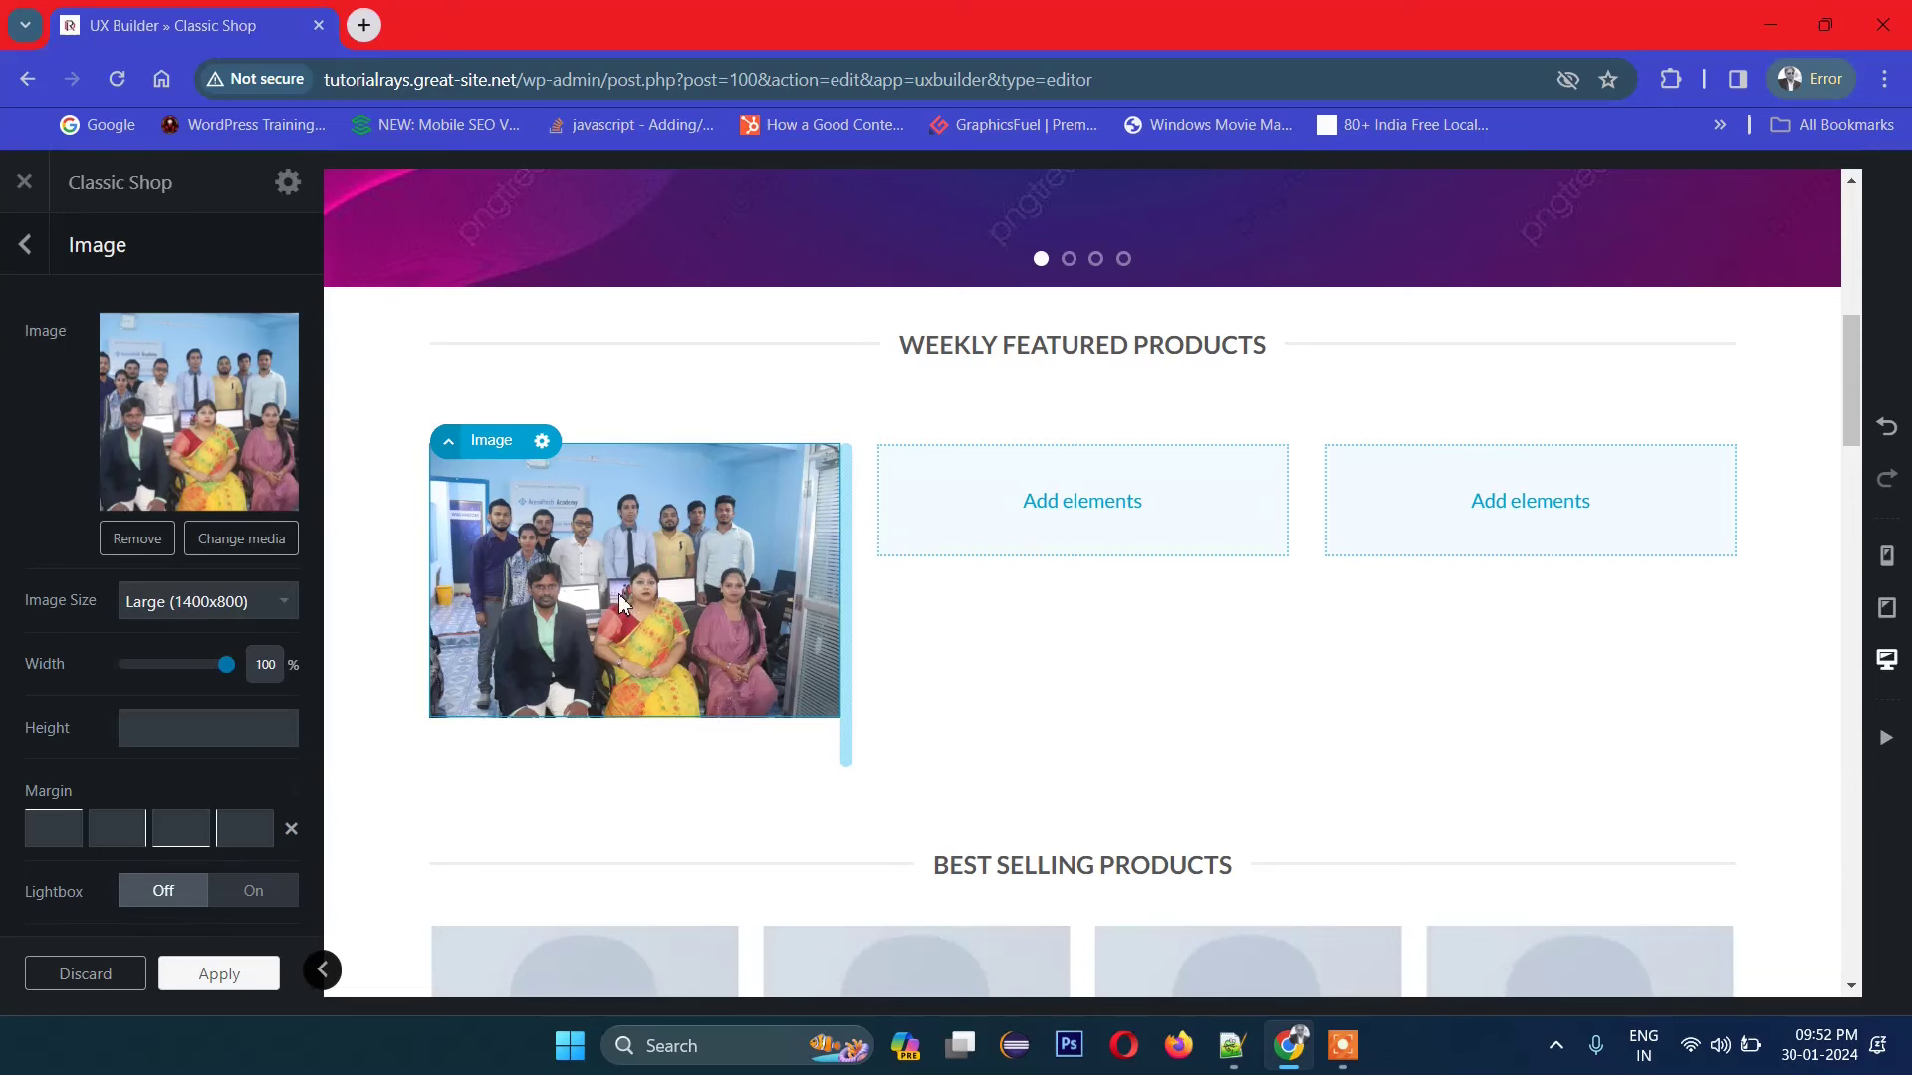
mouse_move(227, 678)
left_mouse_down()
mouse_move(191, 674)
mouse_move(246, 673)
mouse_move(183, 672)
mouse_move(211, 677)
left_mouse_up()
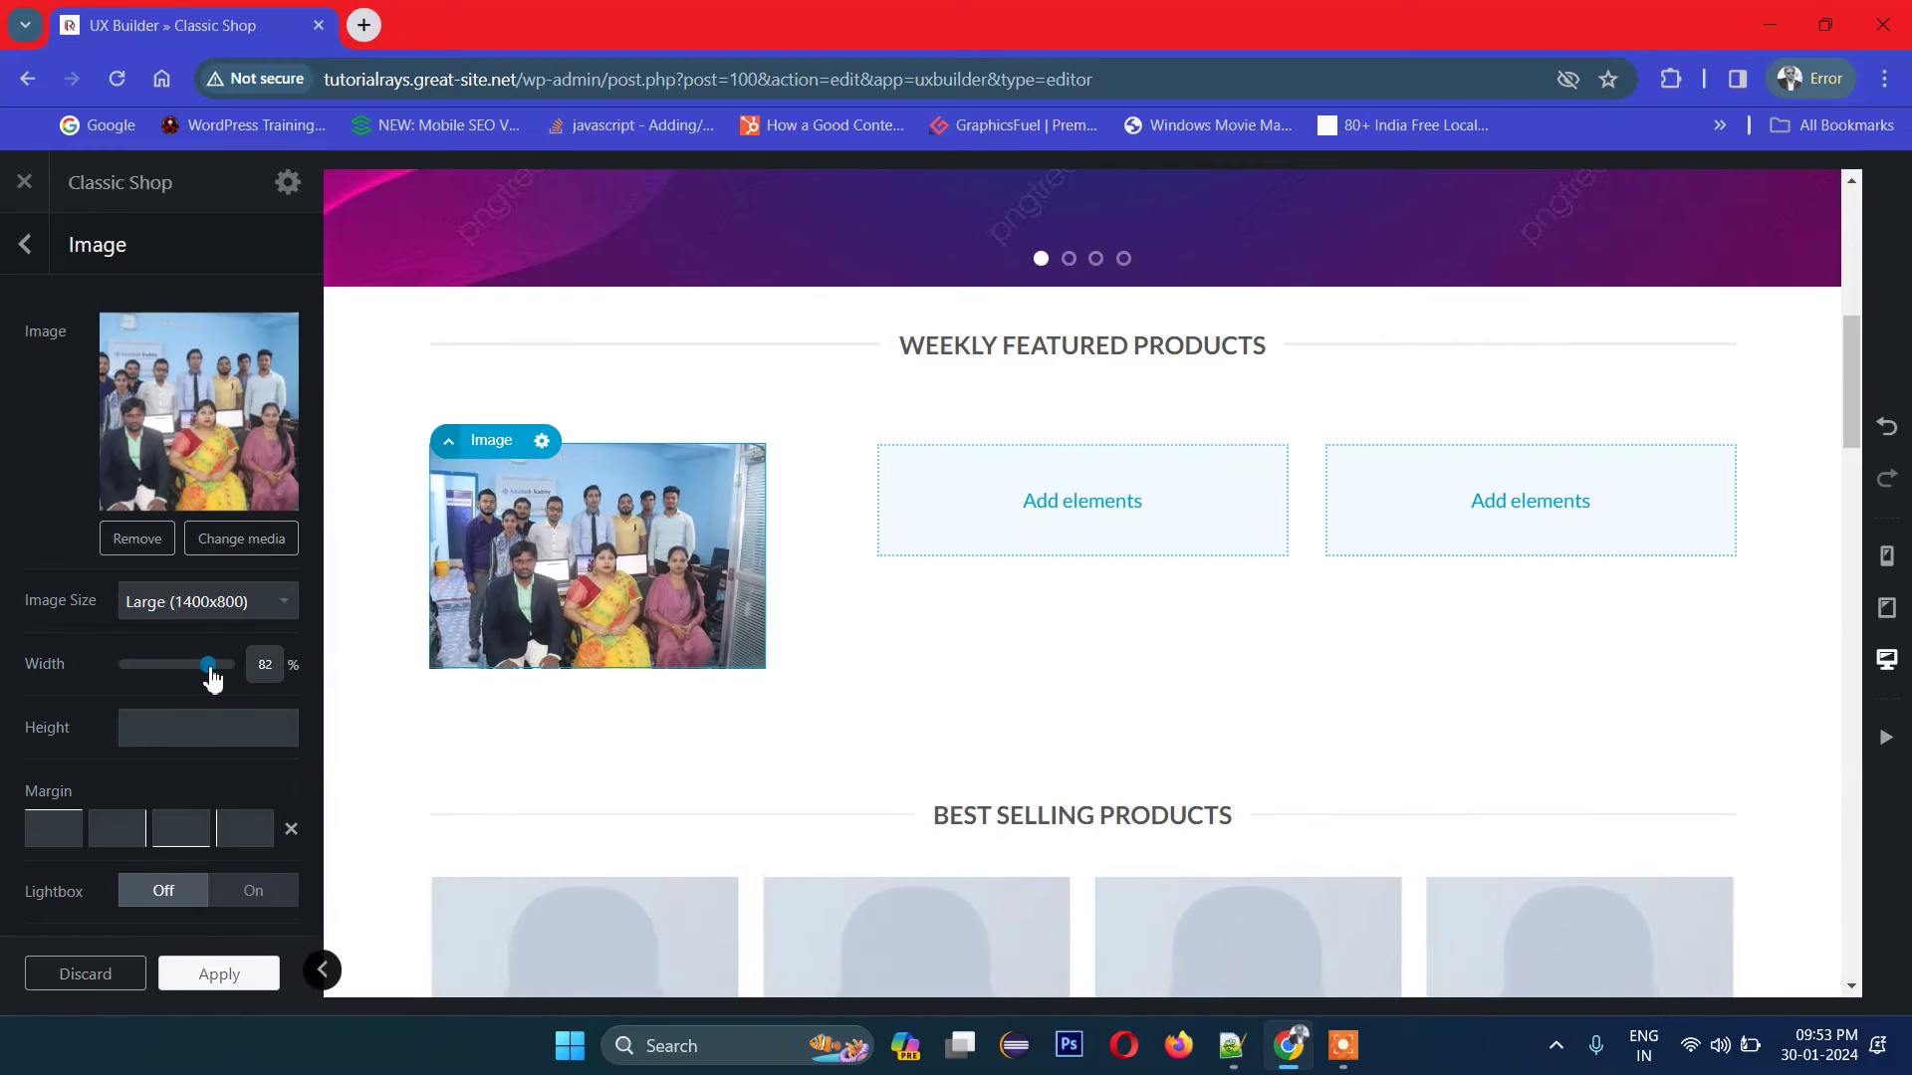
left_click(209, 603)
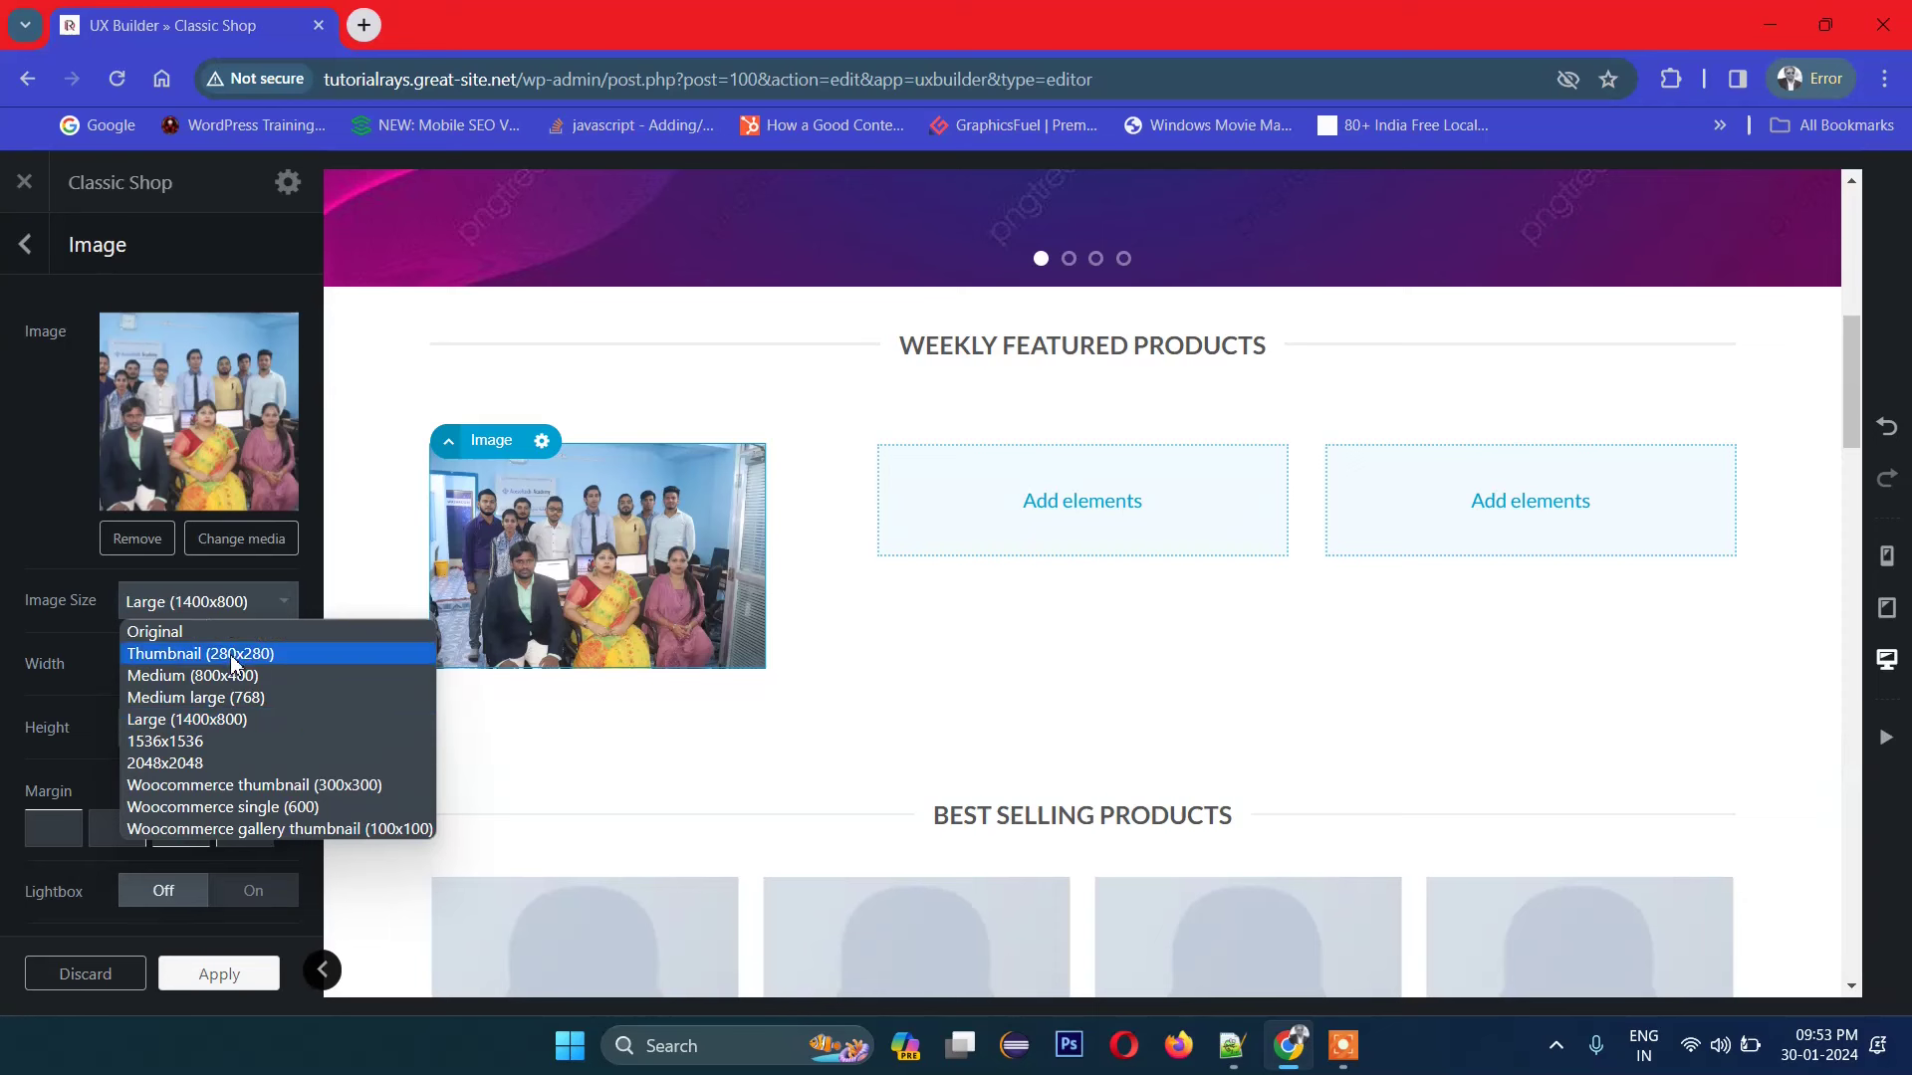
Step: Set Image Size to 2048x2048 after trying 280x280, then try a 4:3 ratio and widths
left_click(300, 668)
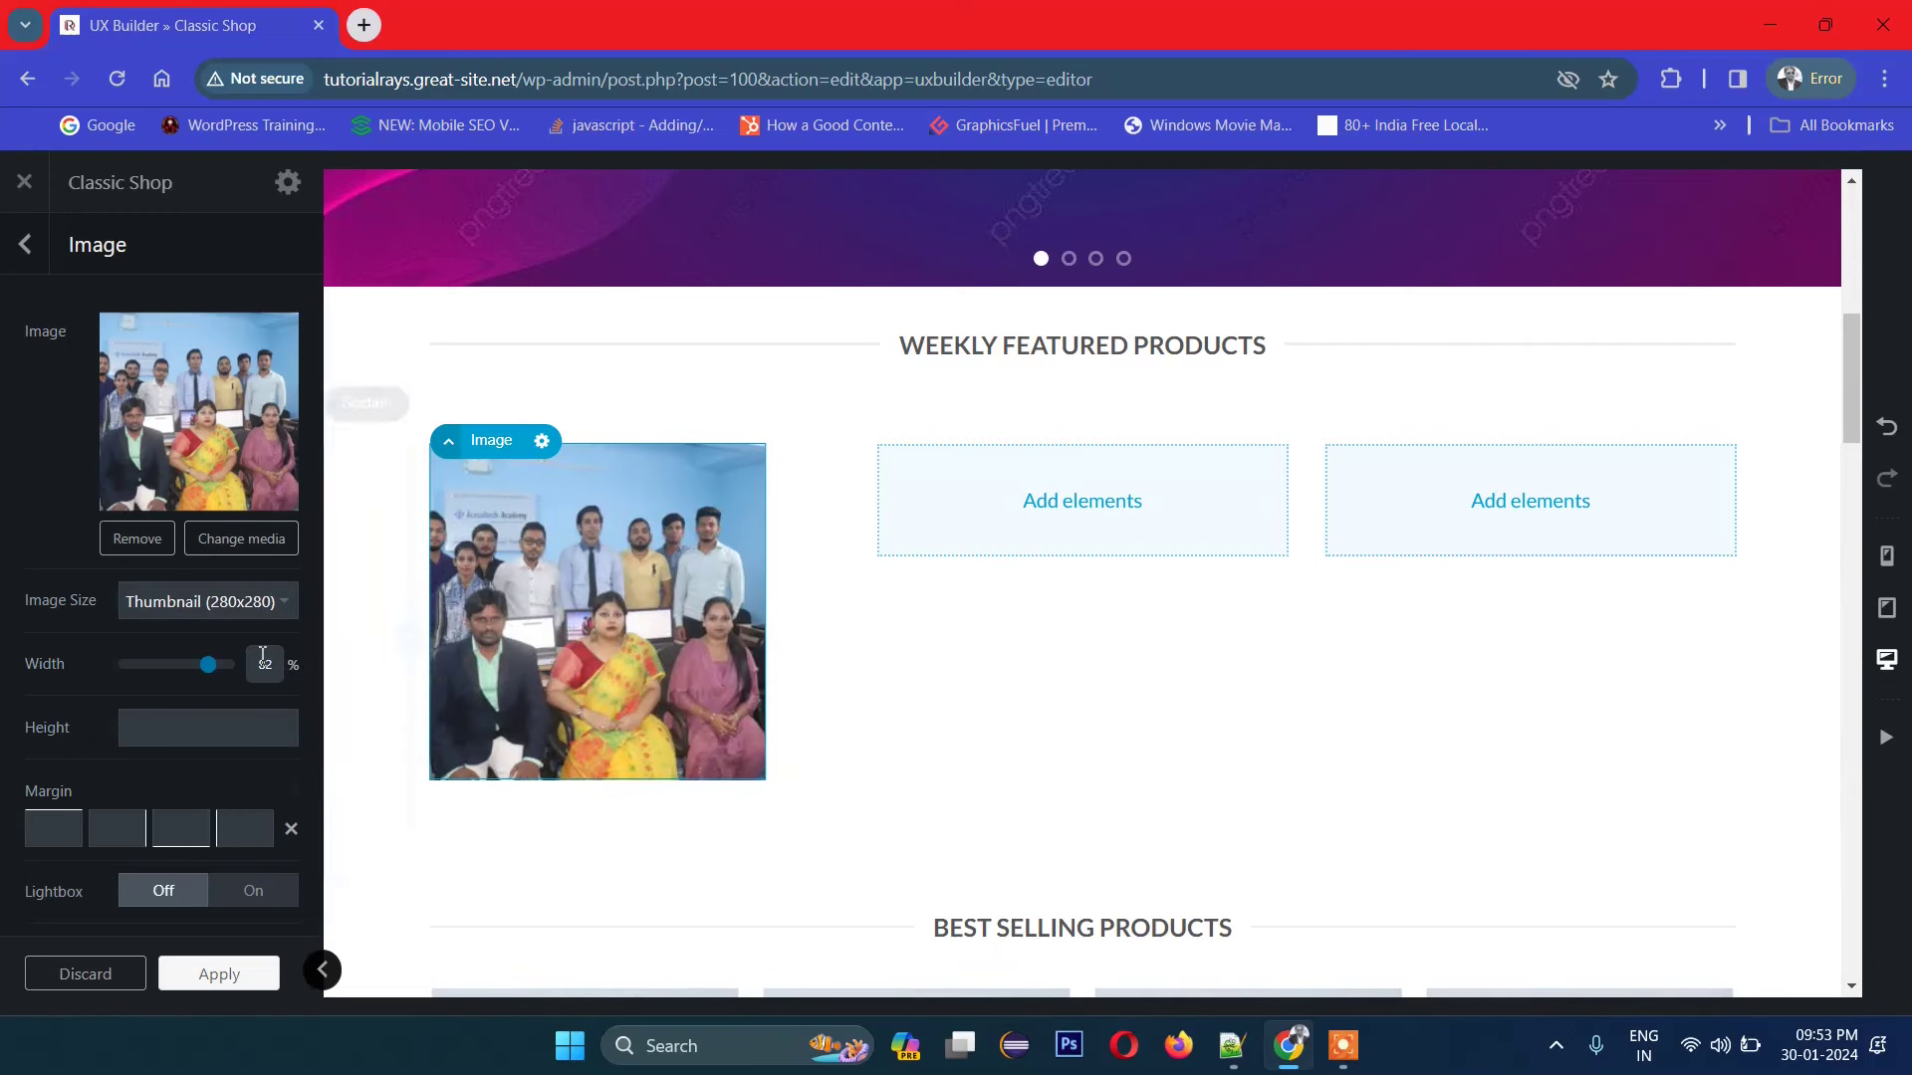
left_click(213, 607)
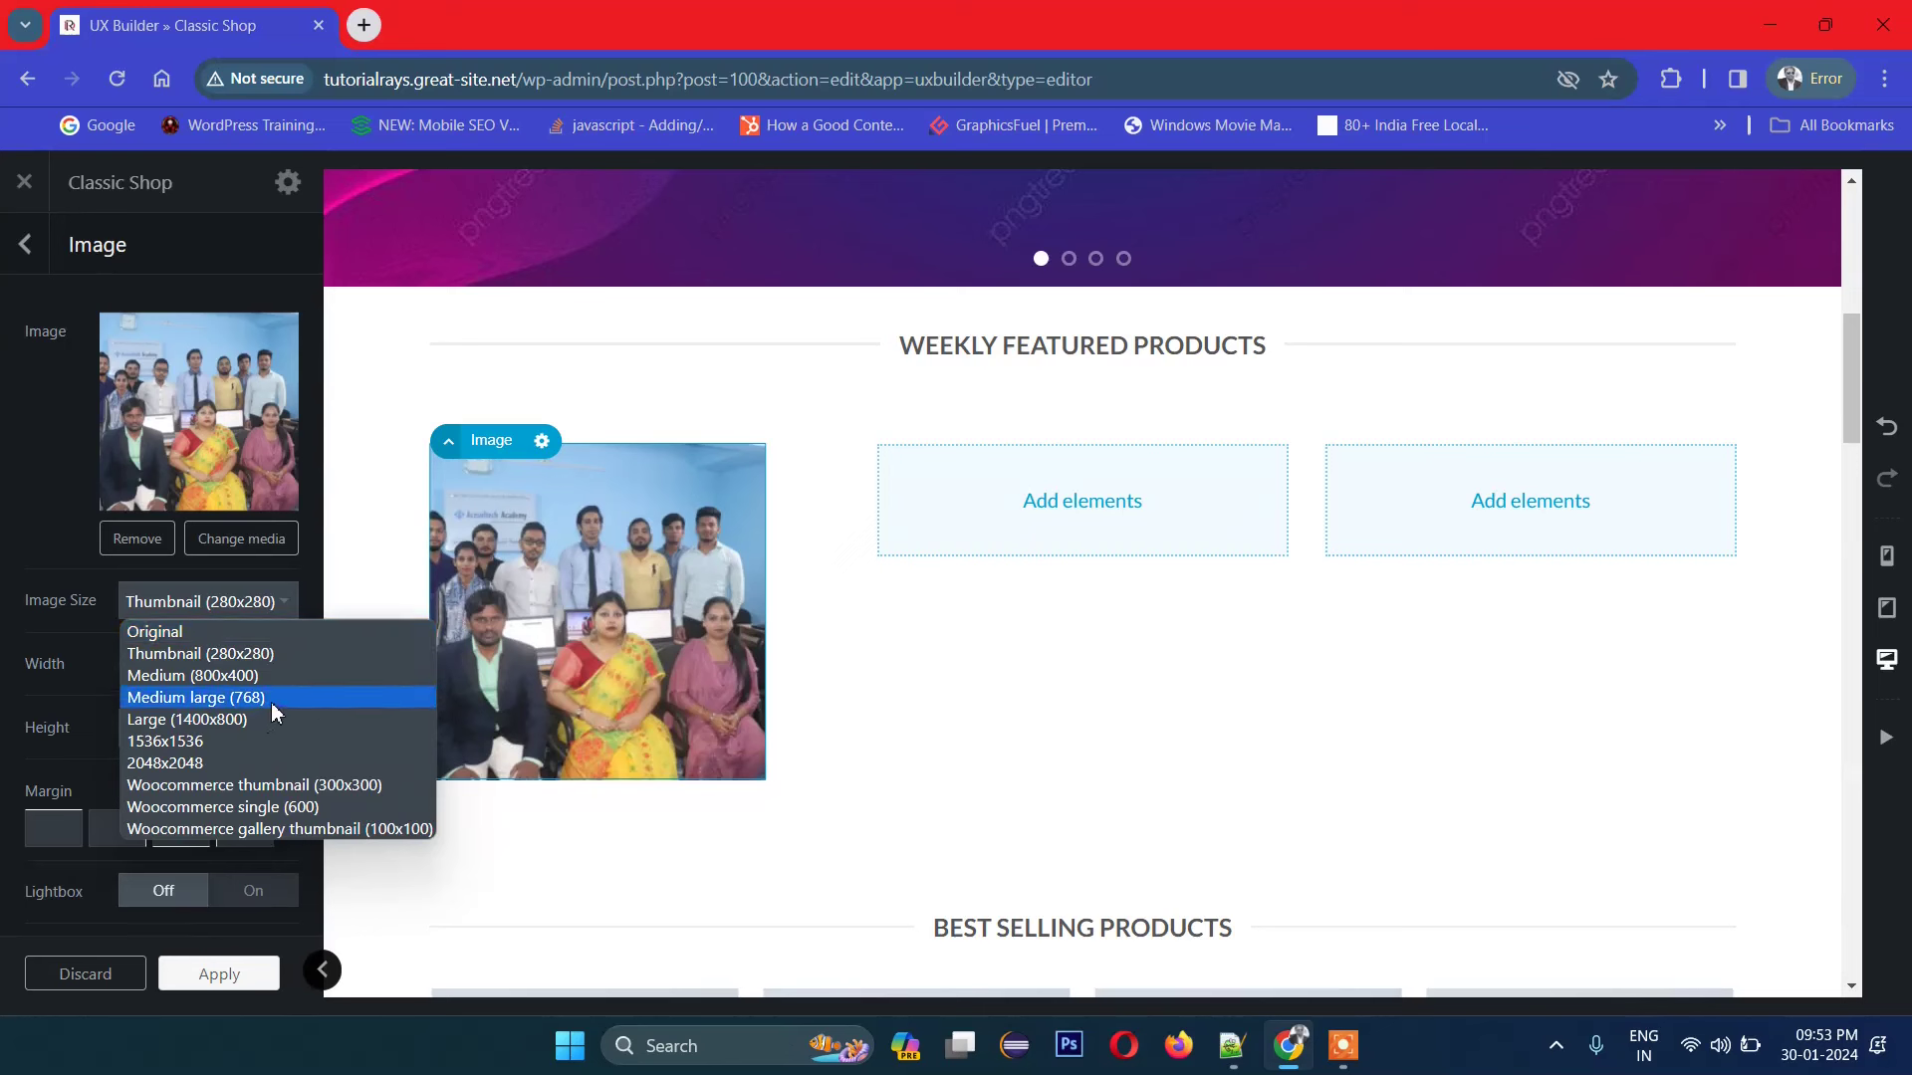
left_click(249, 766)
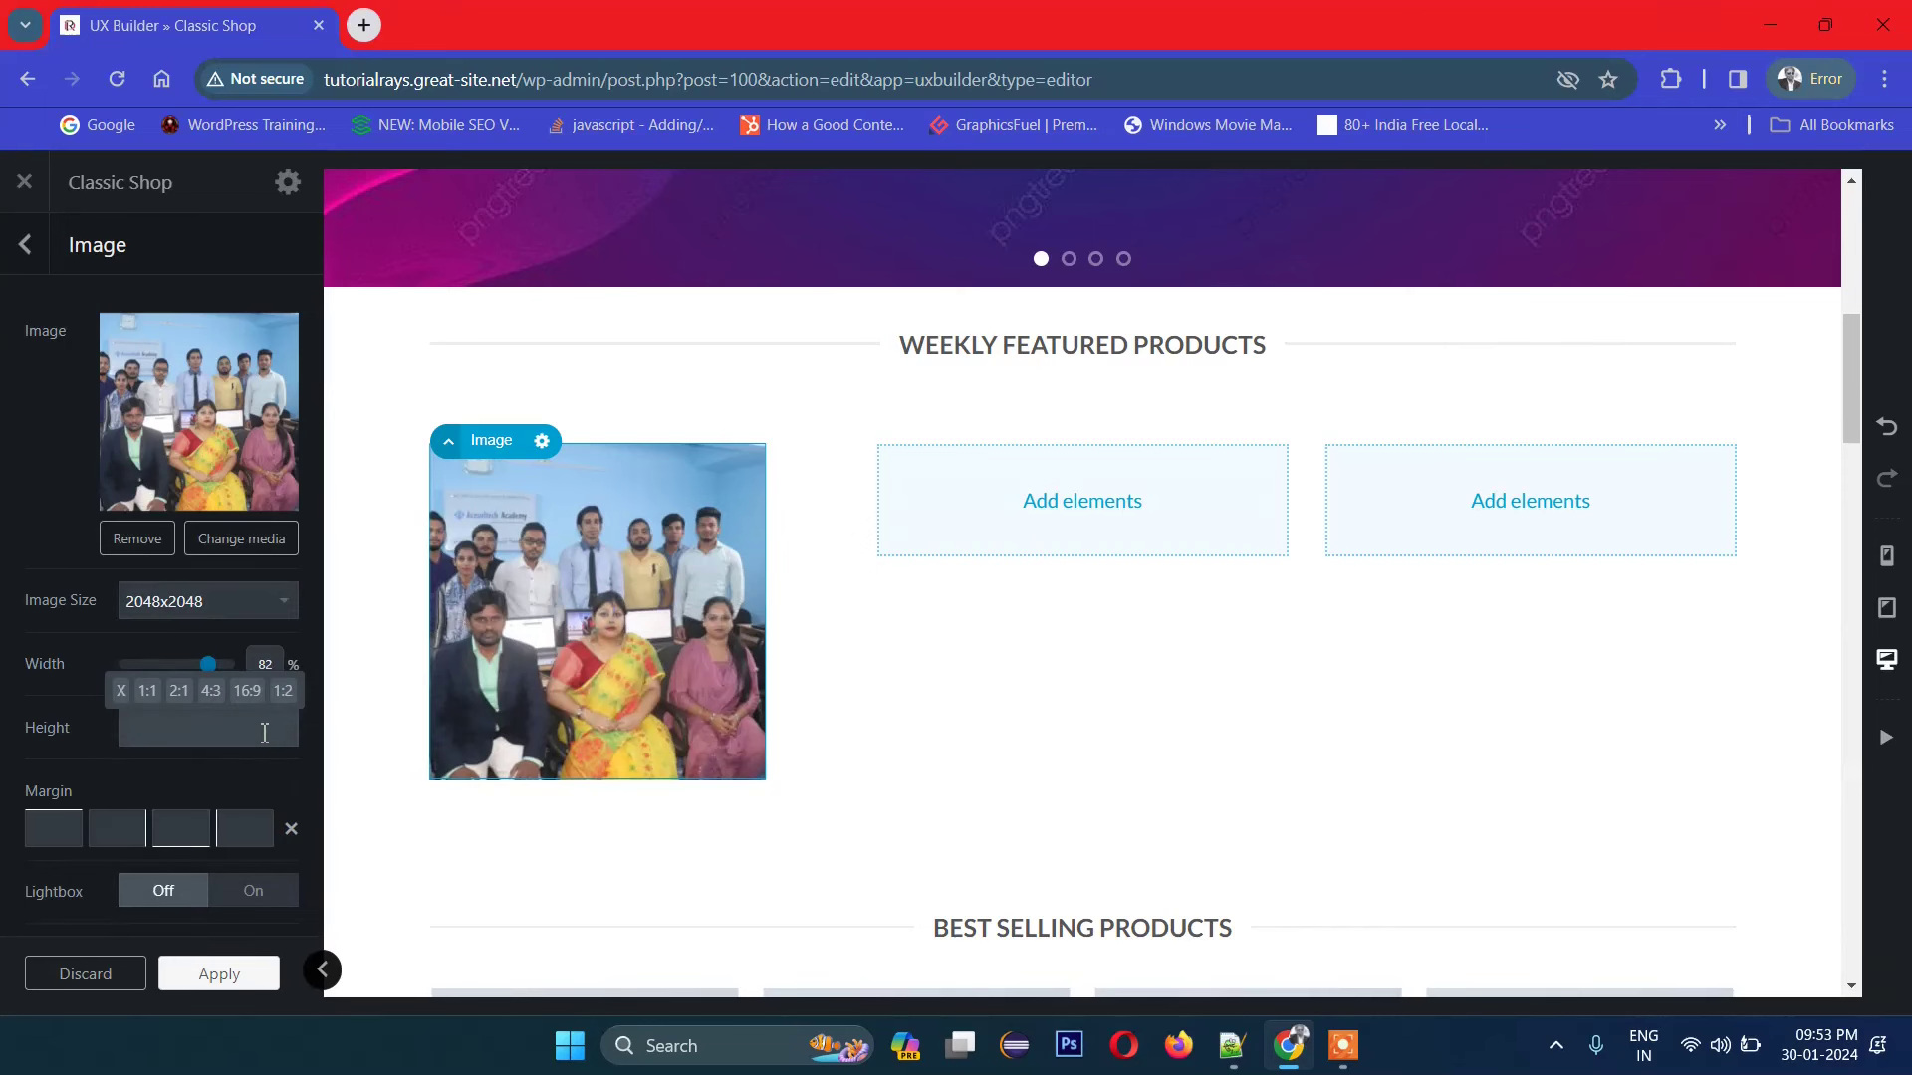
left_click(211, 690)
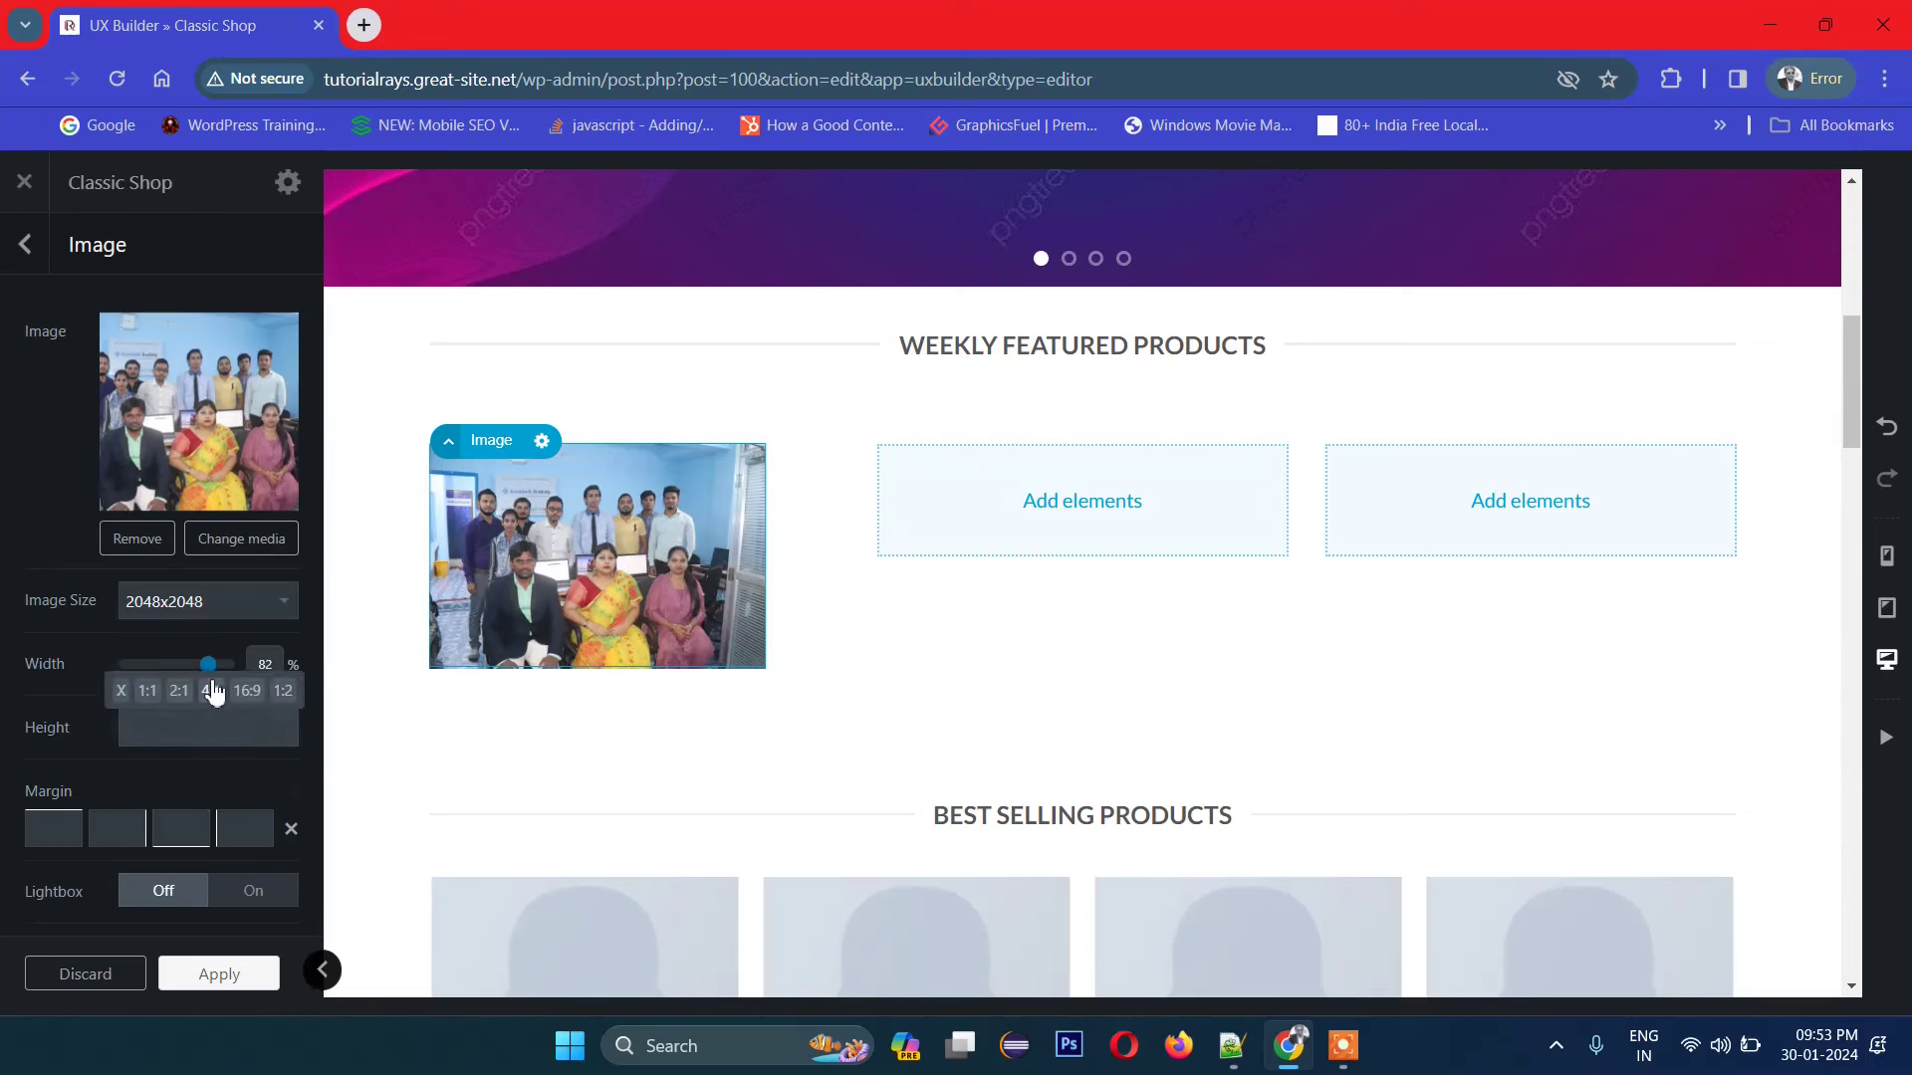
left_click_drag(210, 679, 222, 675)
left_click(184, 719)
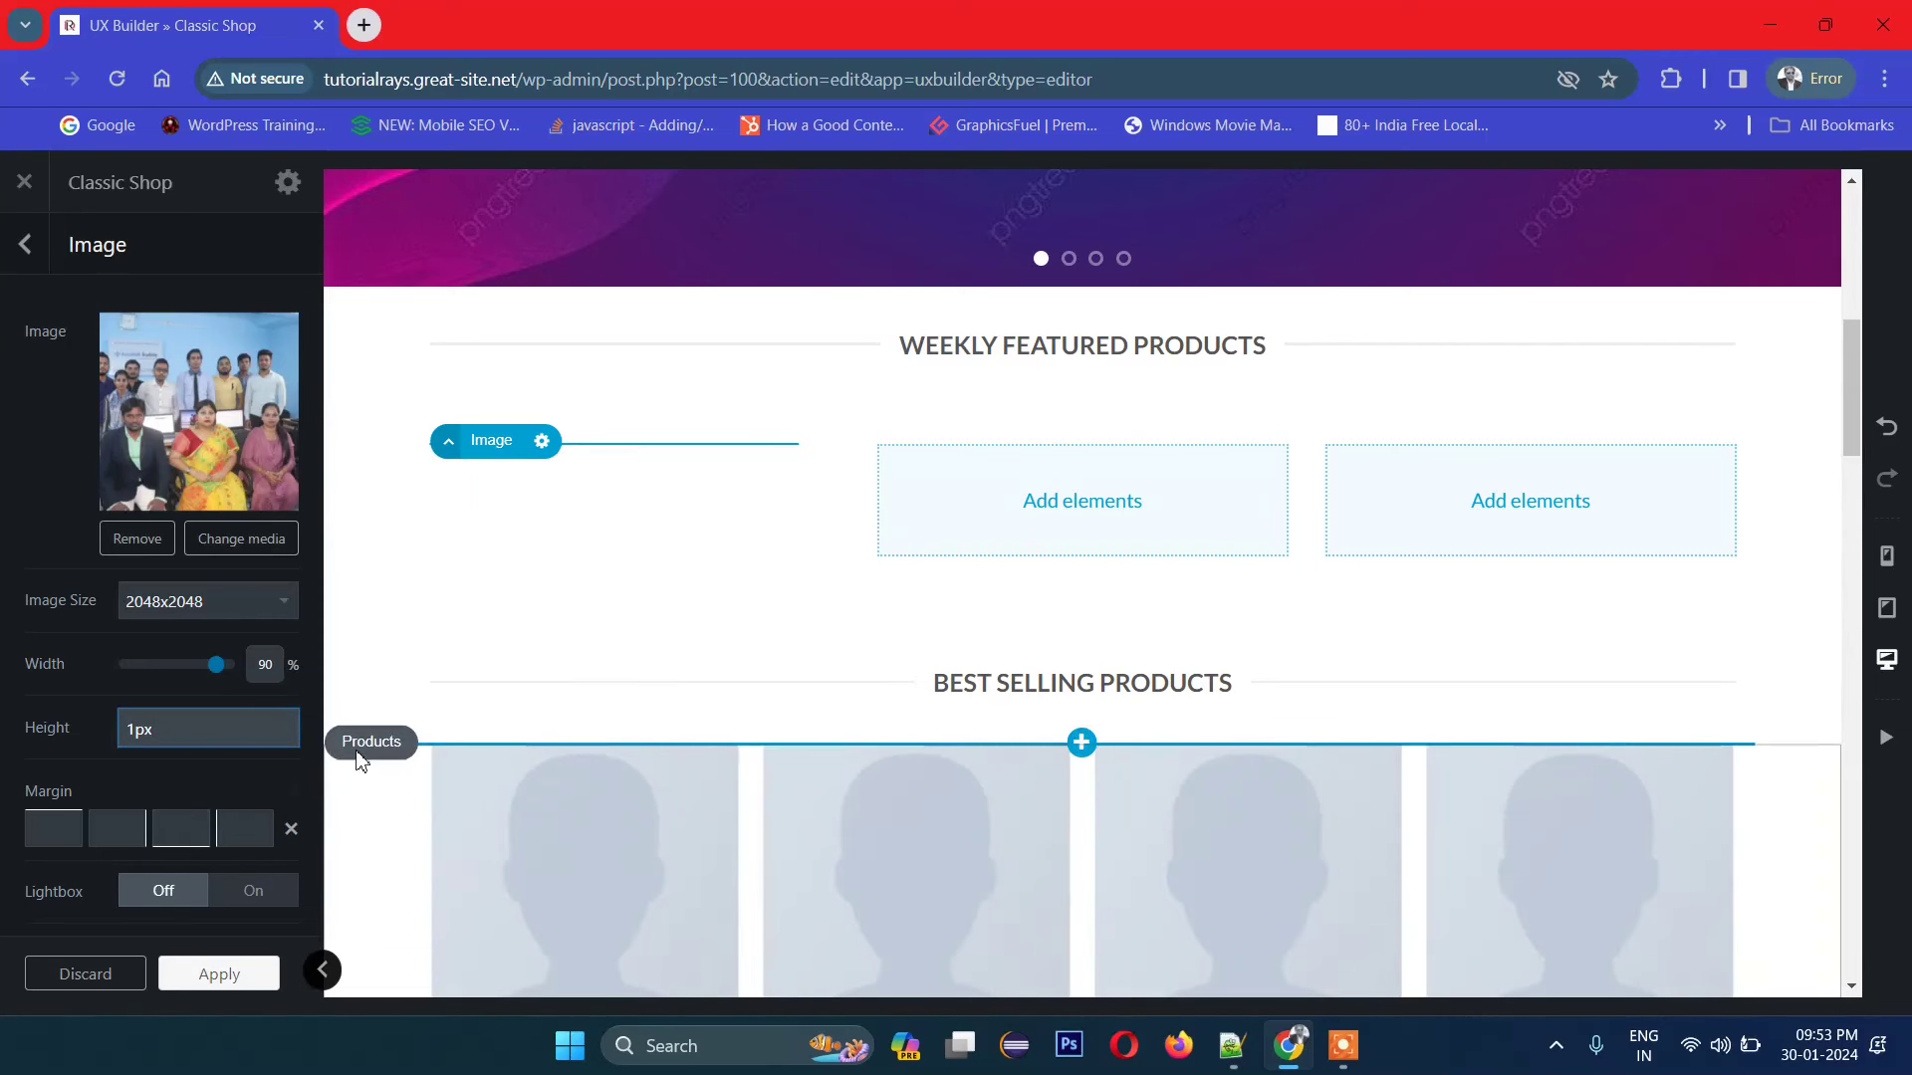
Step: Clear the photo's fixed Height and set Width to 81%
mouse_move(202, 754)
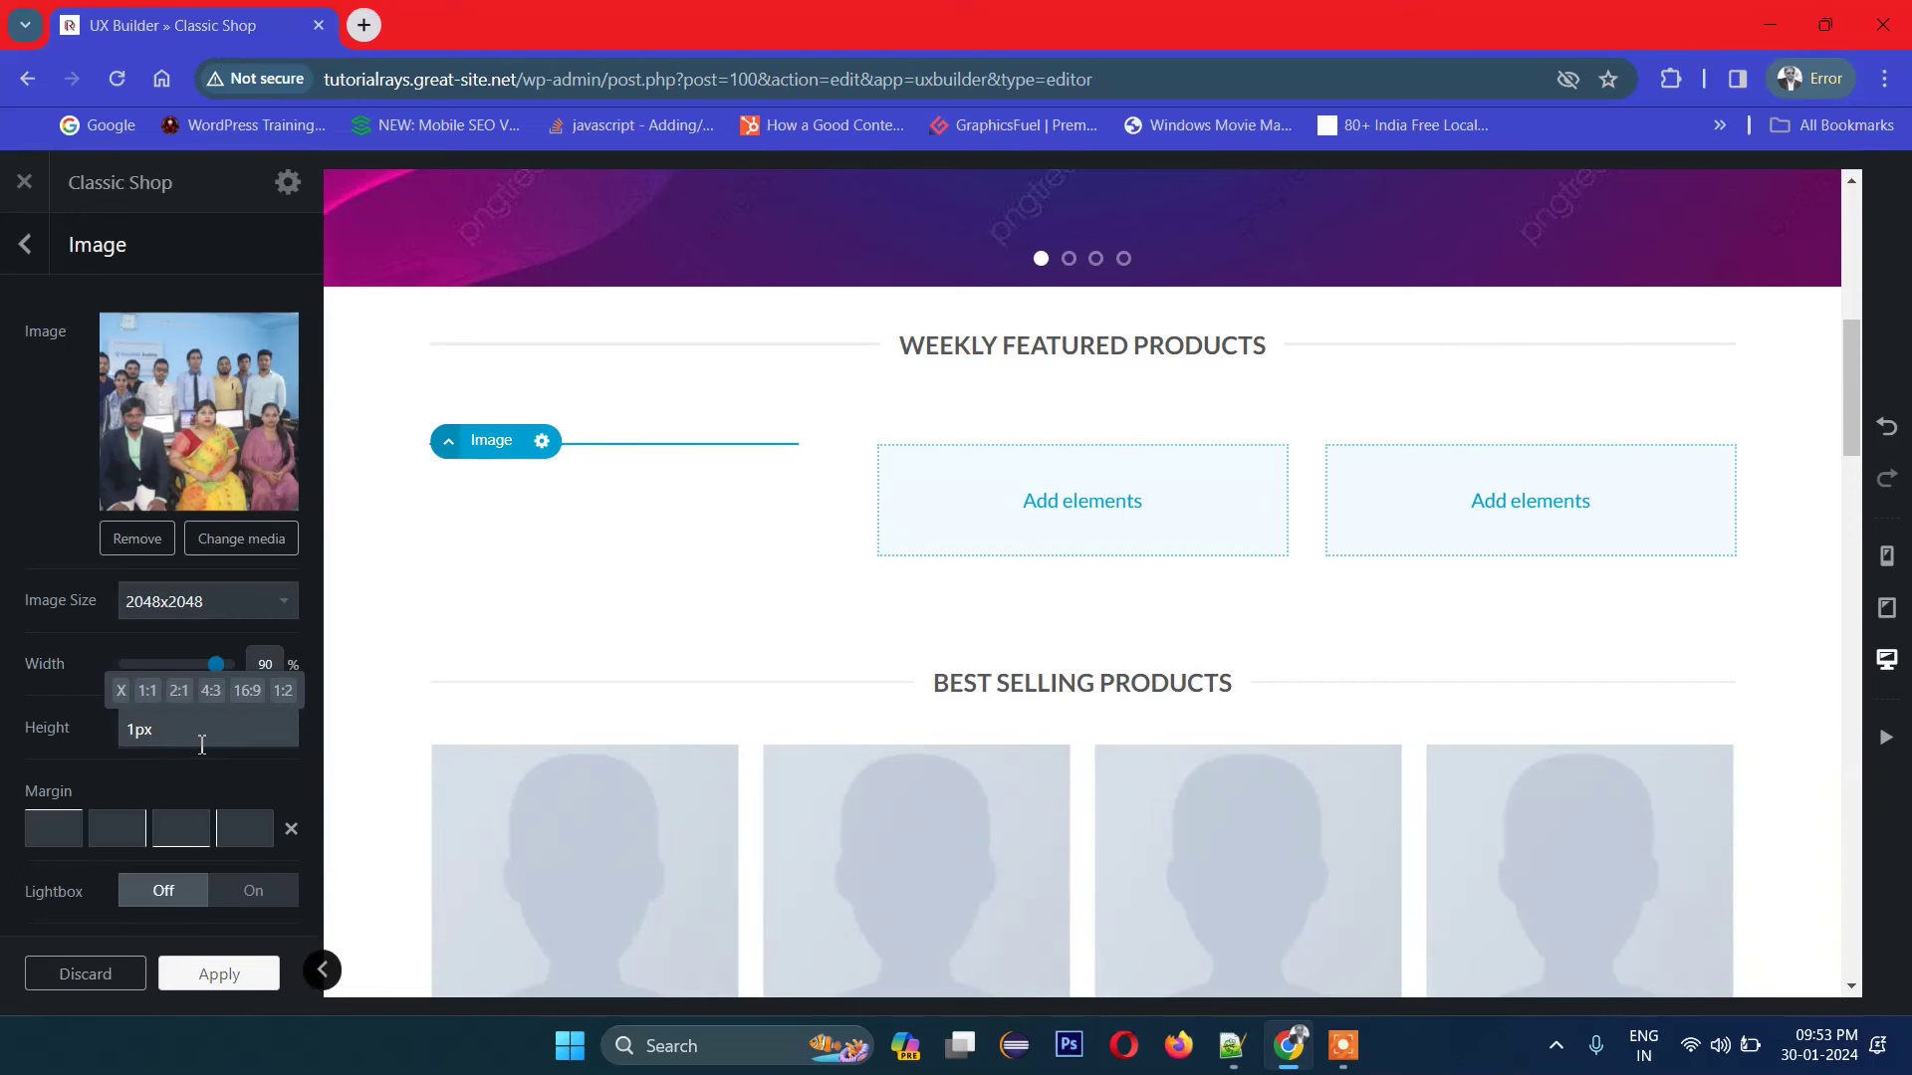
left_click(69, 731)
key("BackSpace")
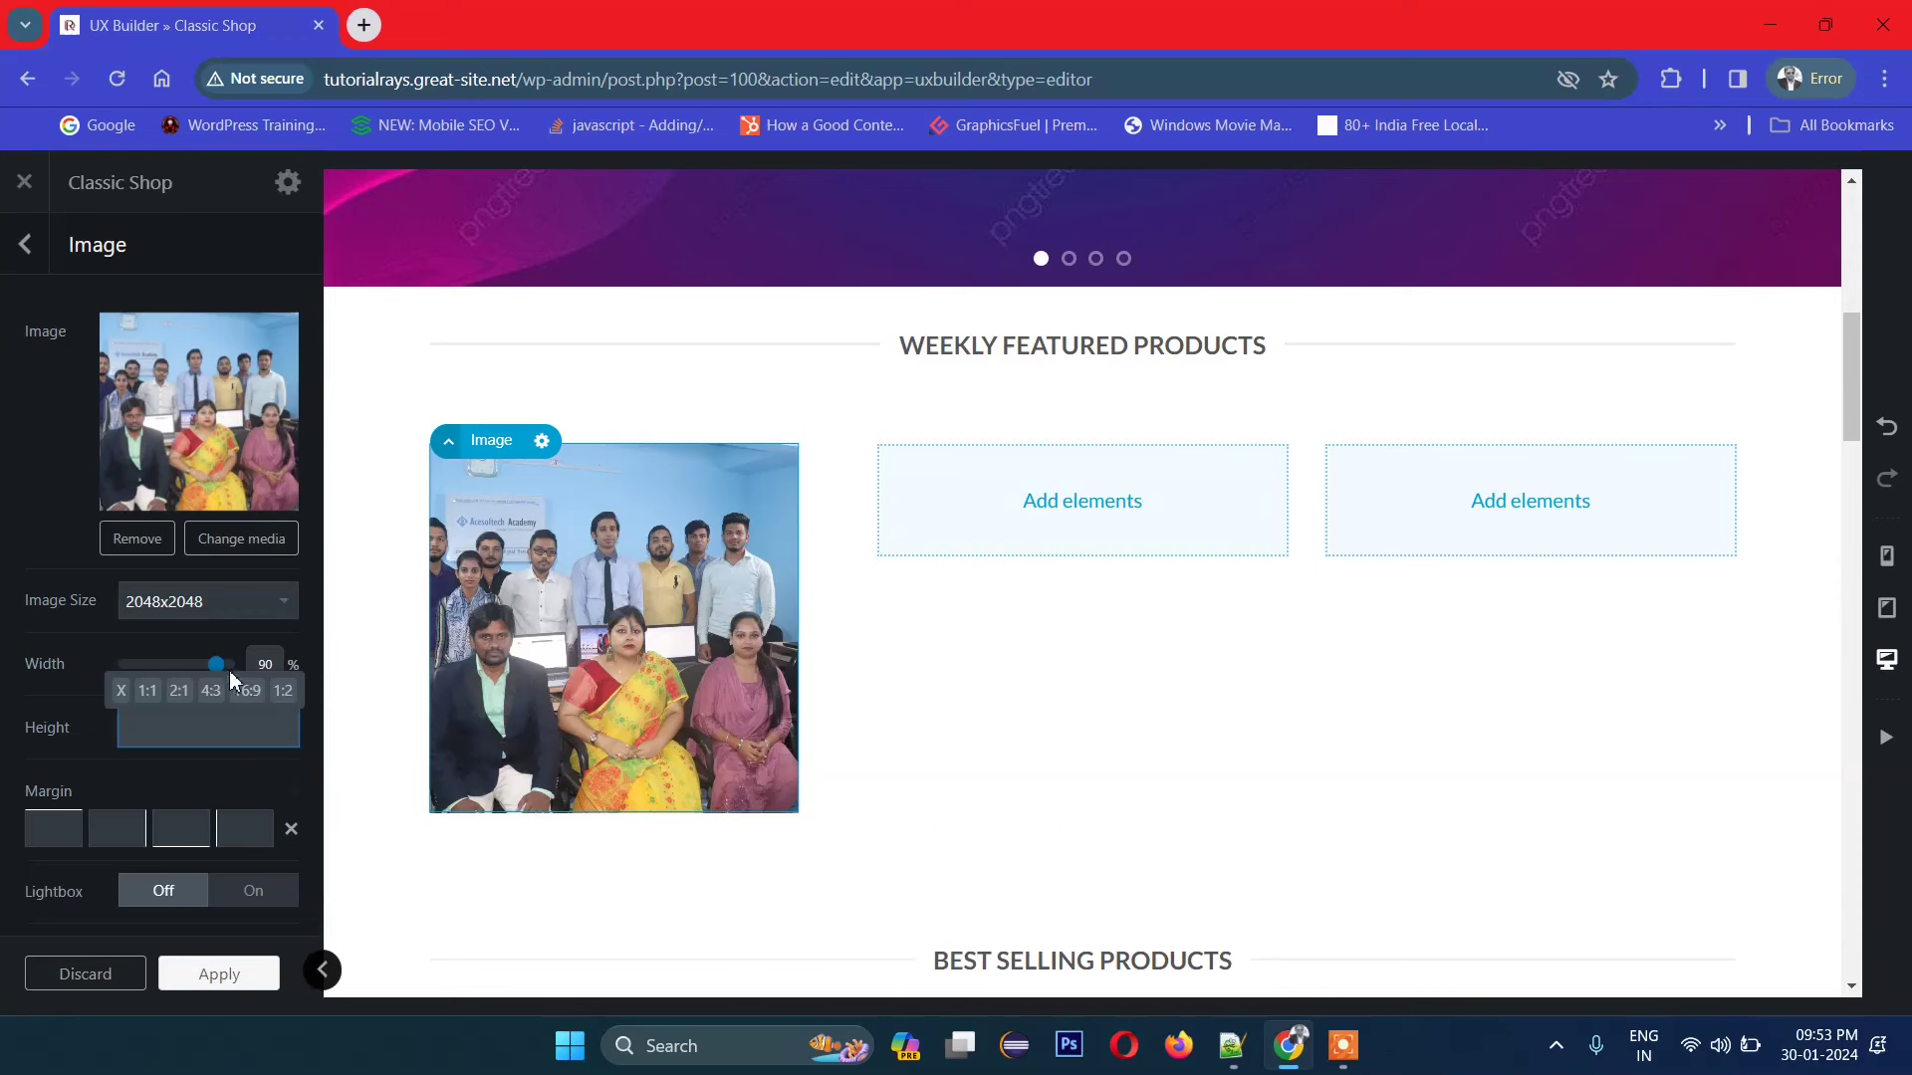
left_click_drag(216, 665, 207, 664)
scroll(193, 773, "down", 5)
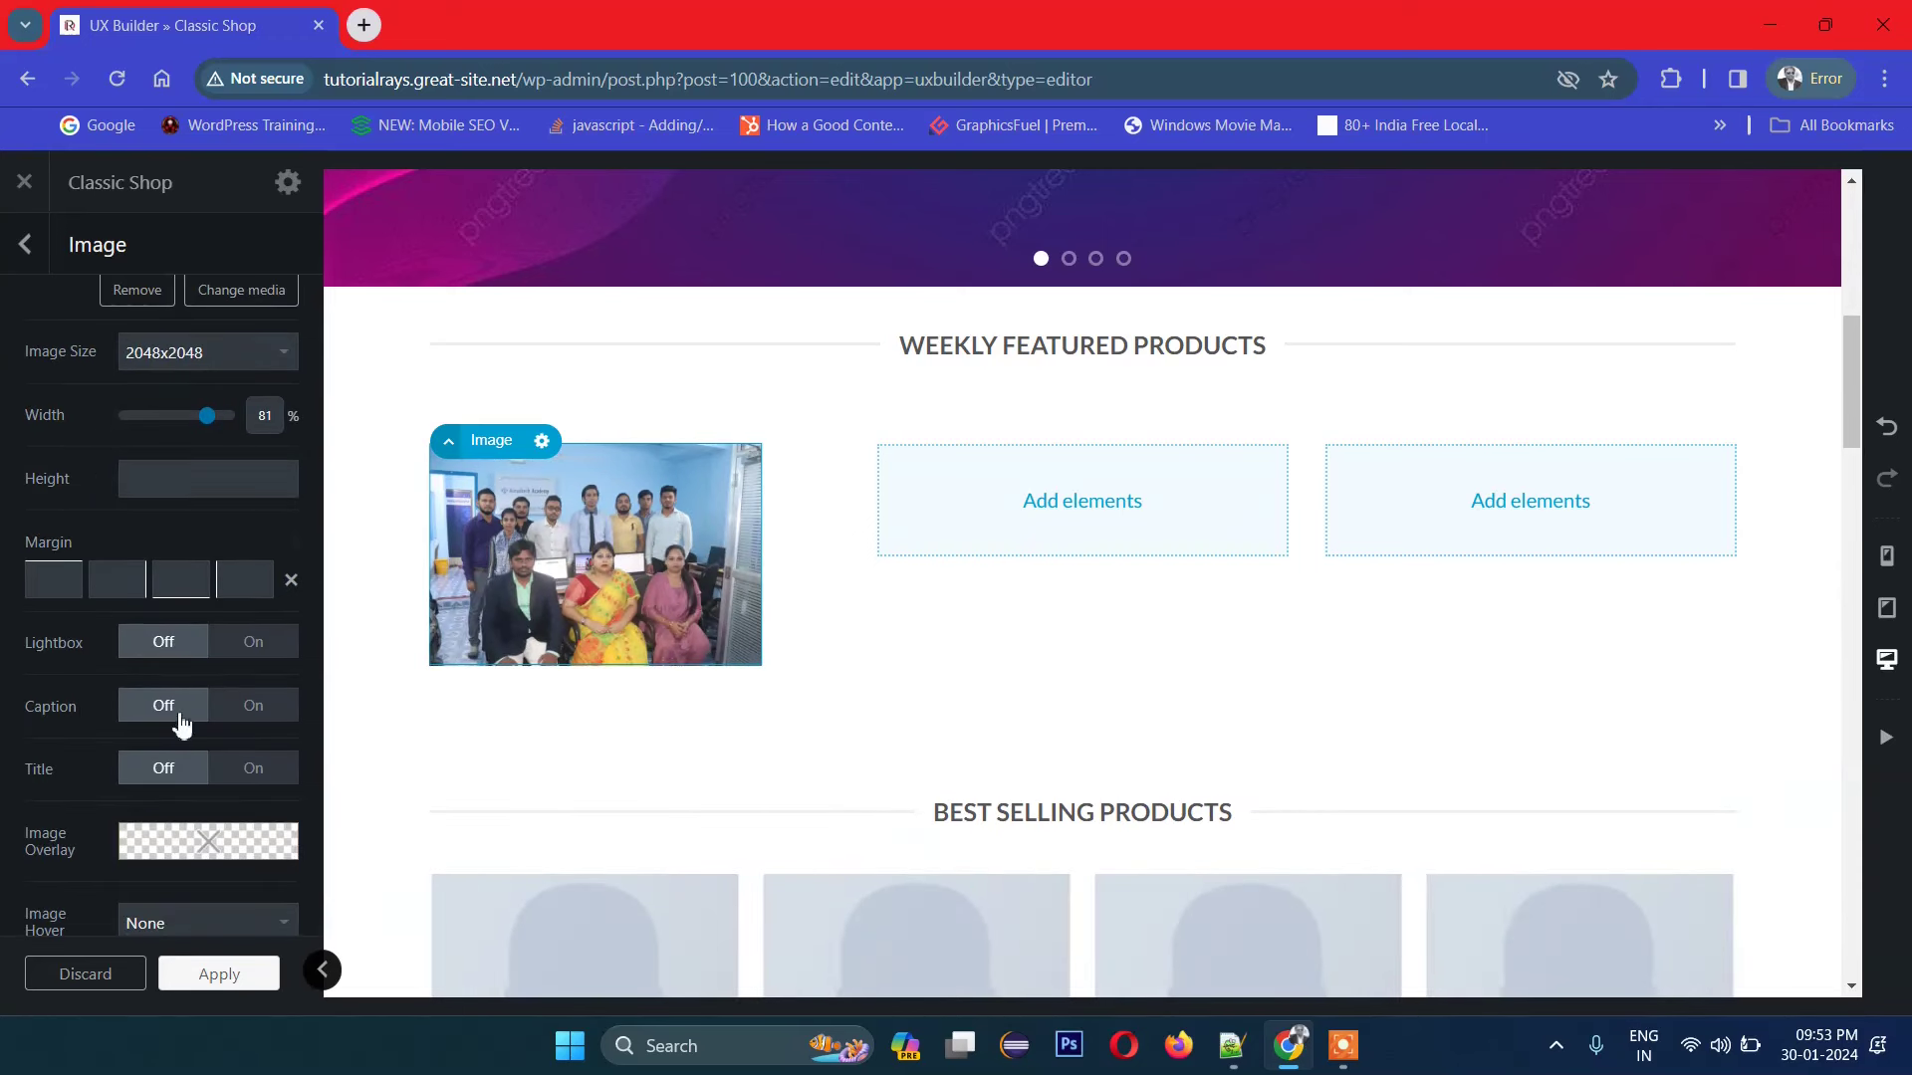
scroll(184, 731, "down", 5)
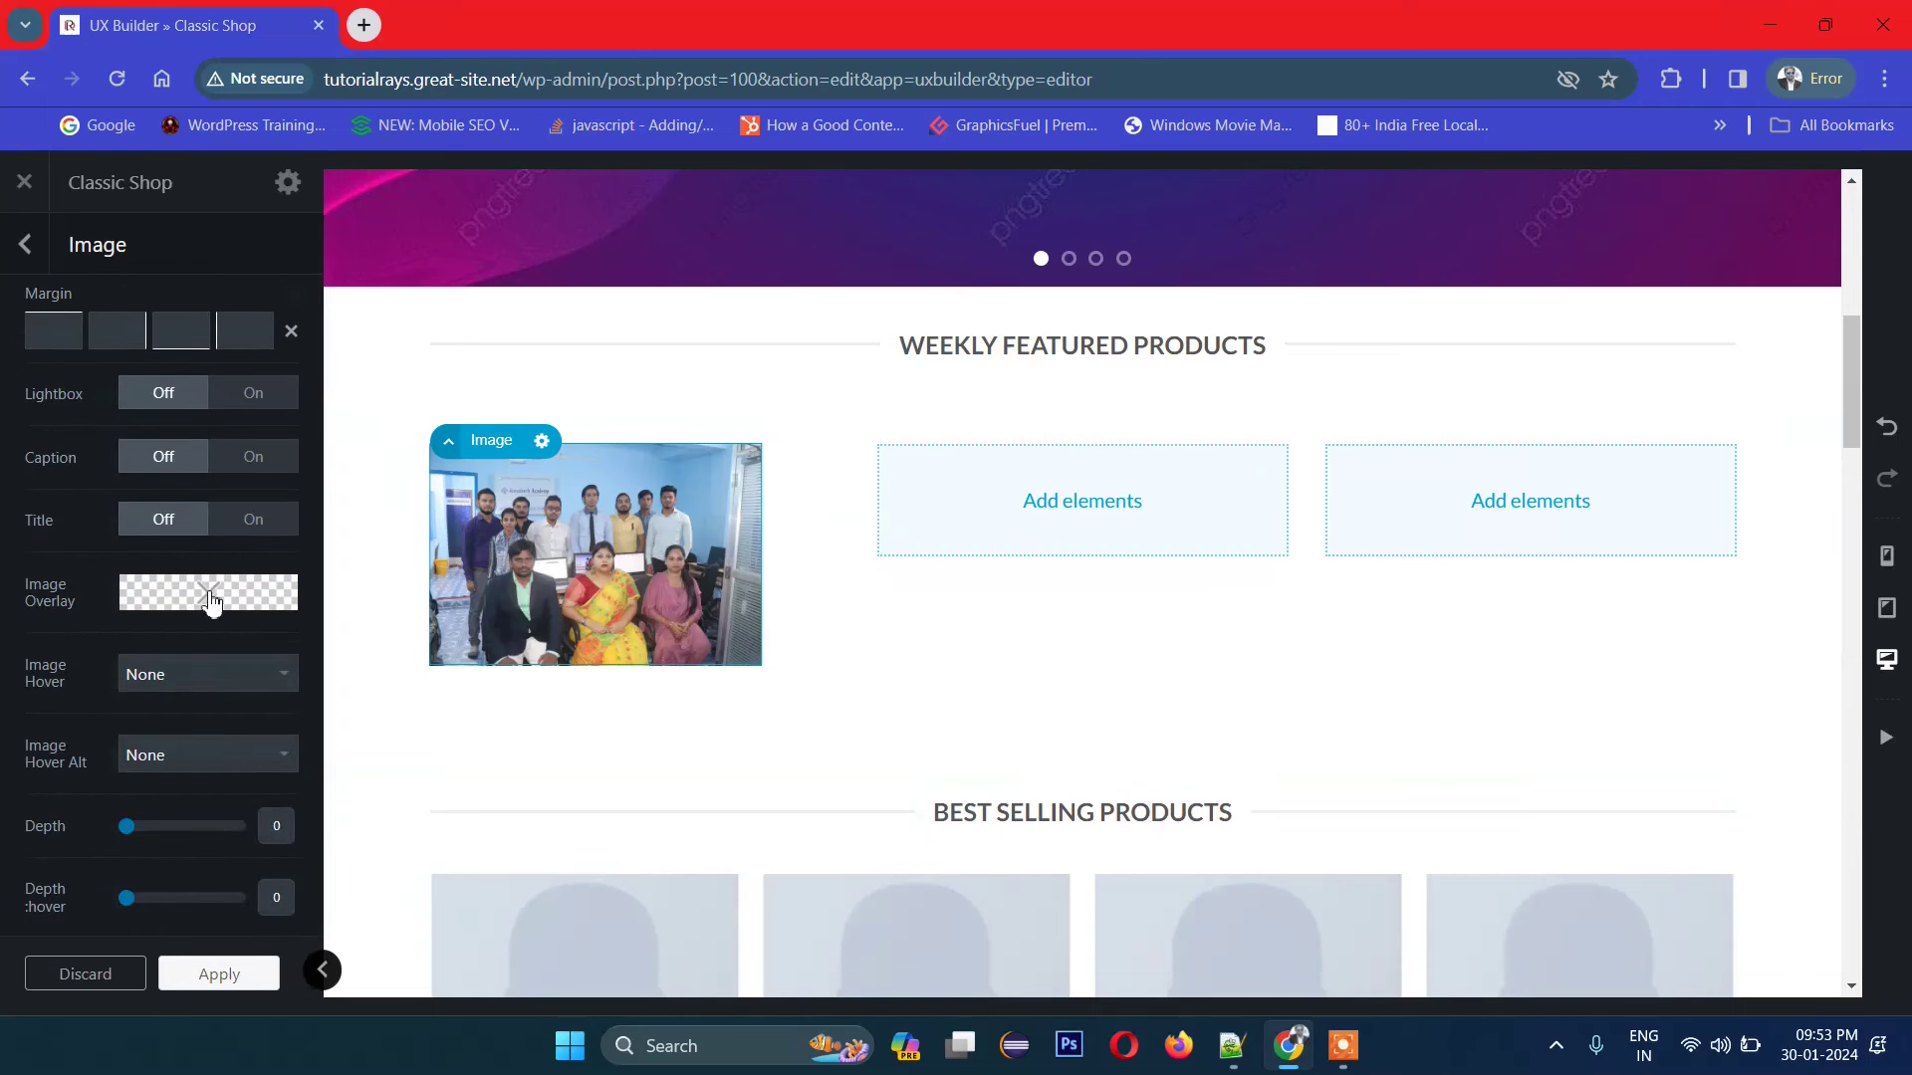
Step: Try several red and green shades in the Image Overlay colour picker
left_click(210, 601)
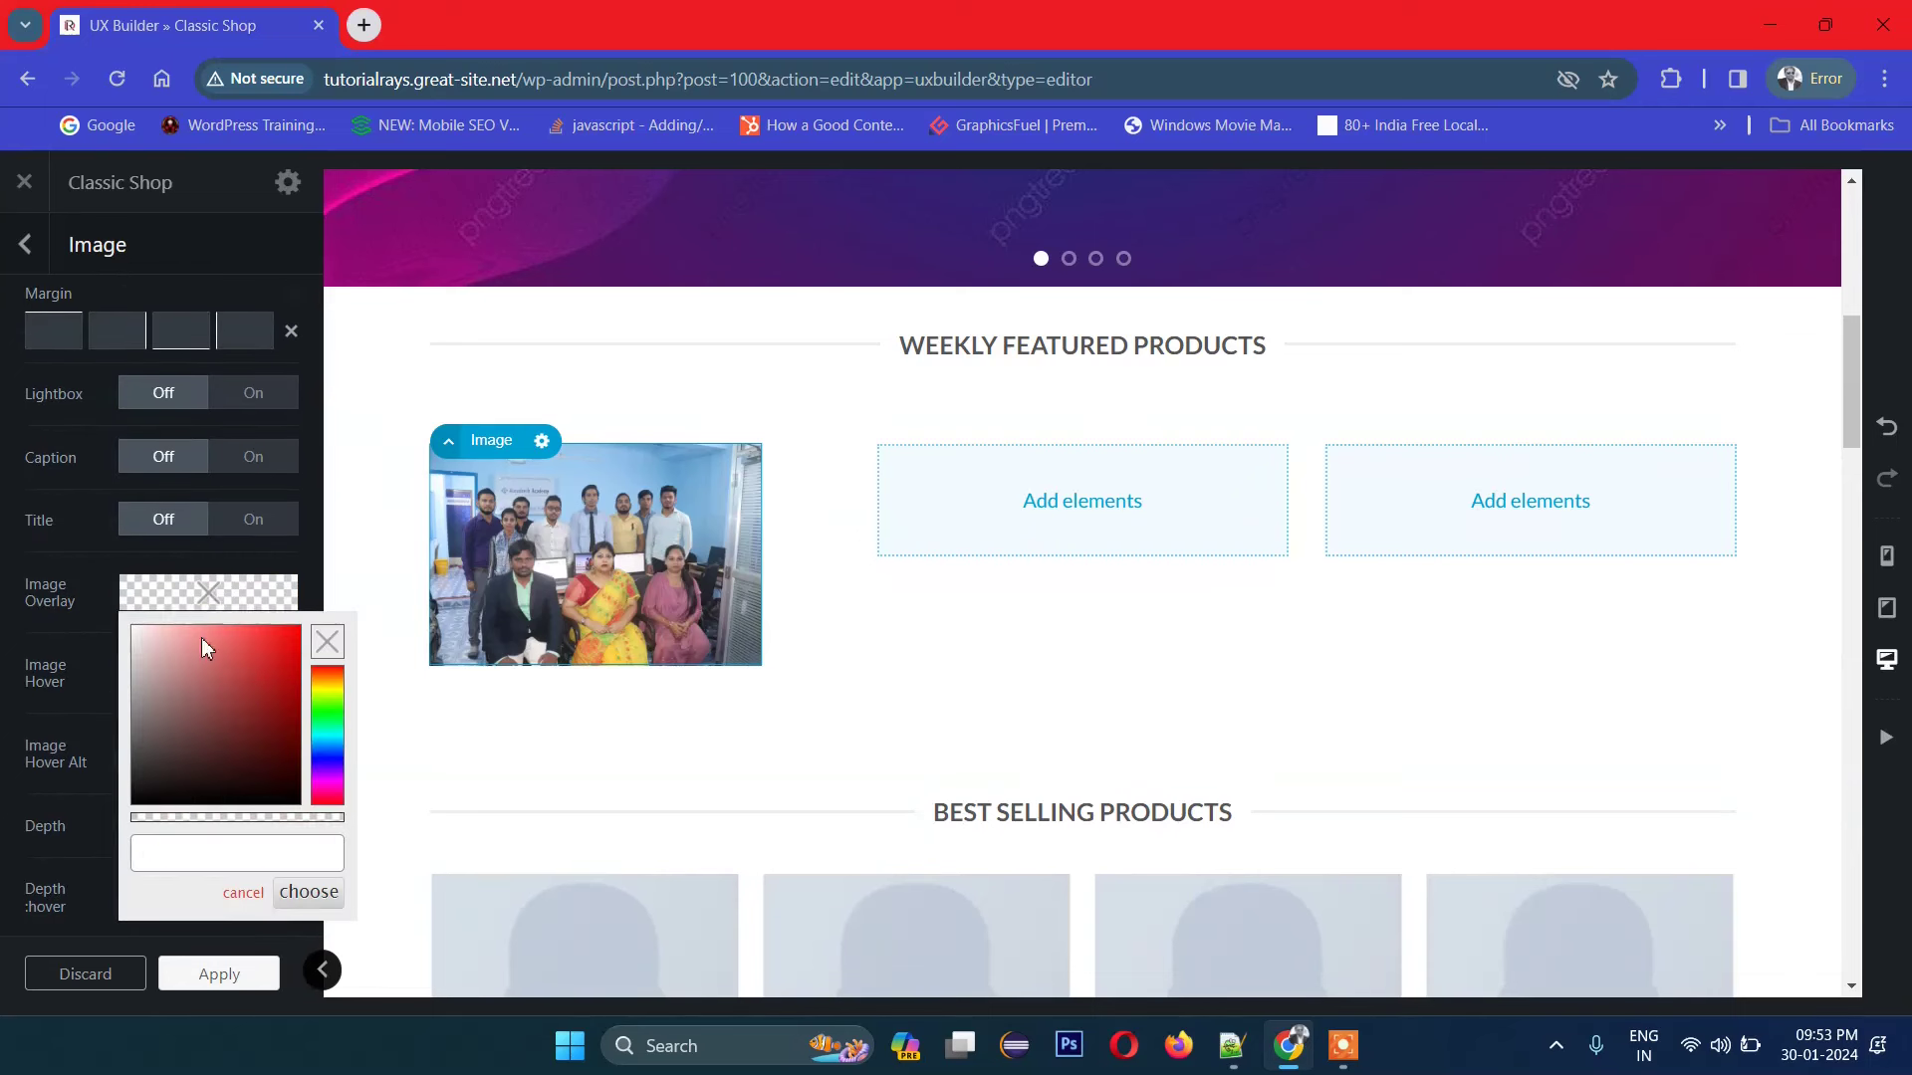
left_click(243, 660)
left_click(247, 658)
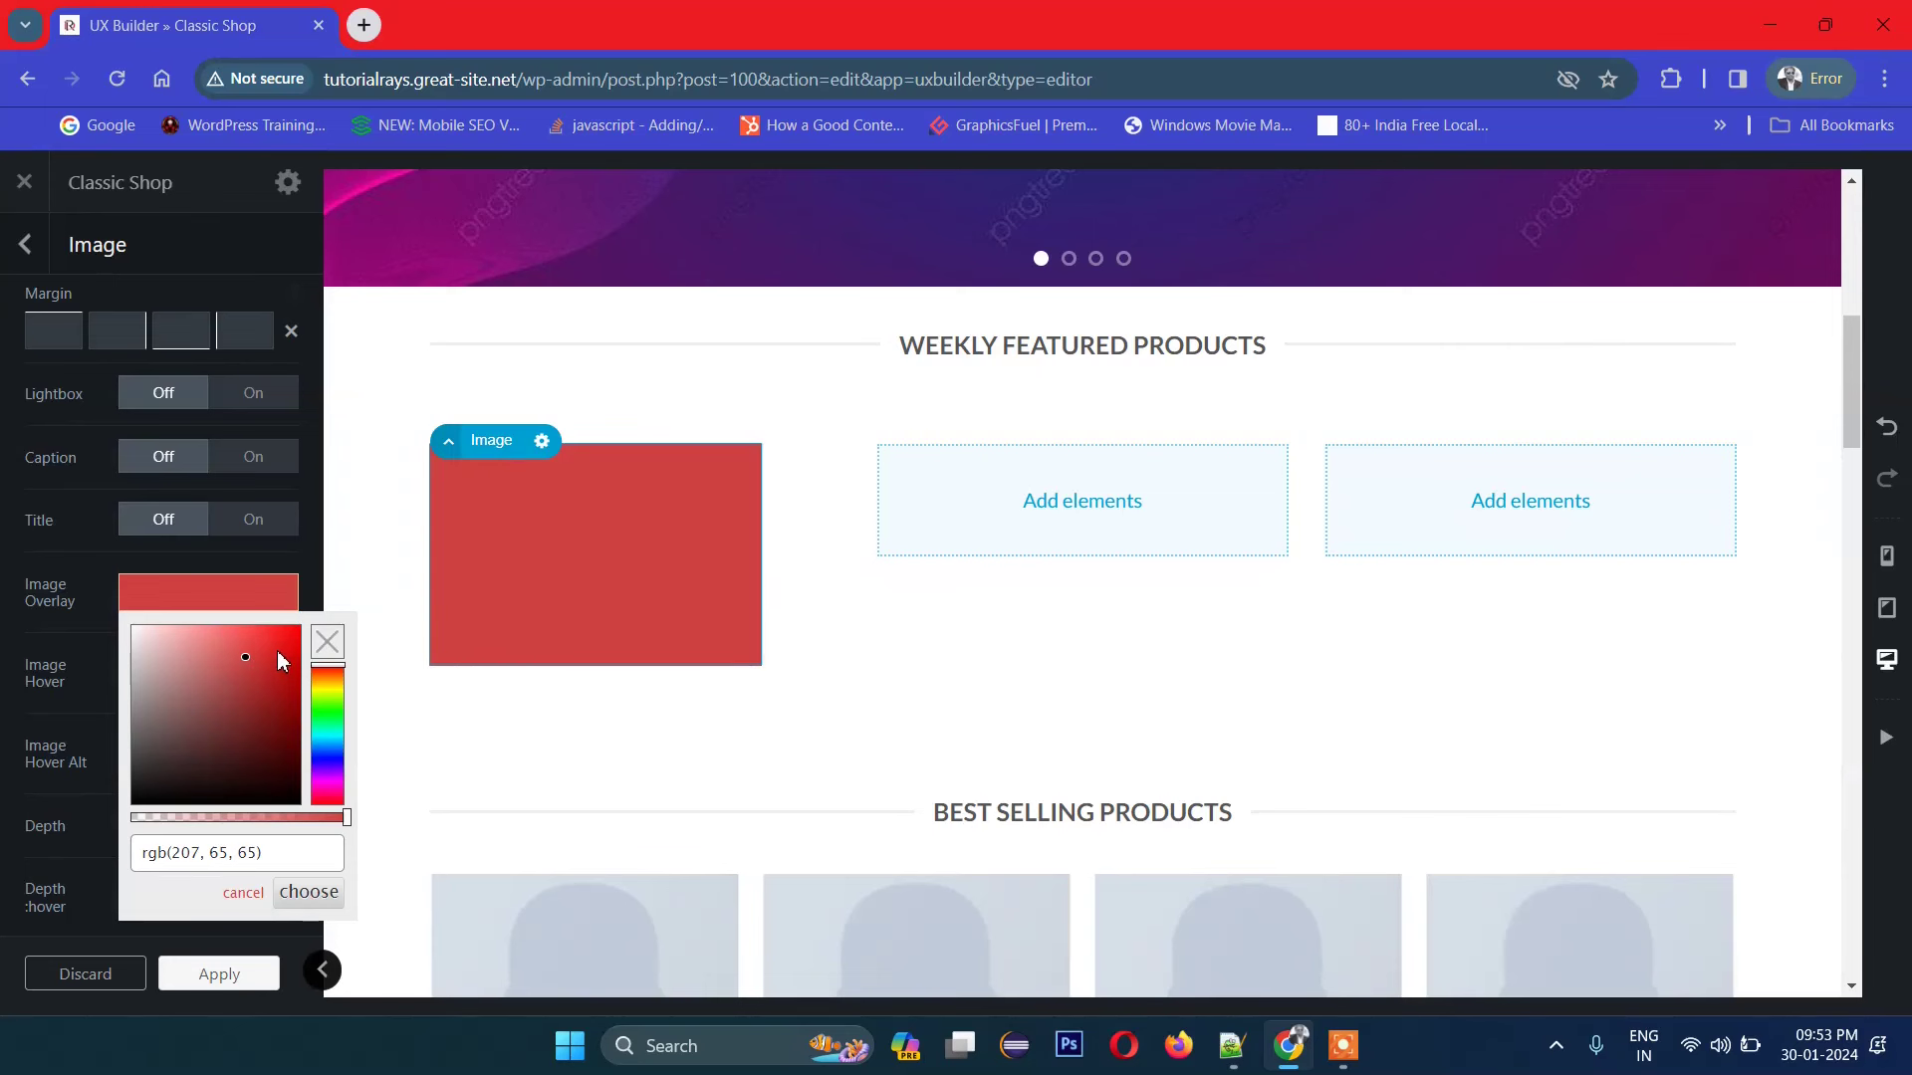
left_click(279, 638)
left_click(271, 644)
left_click(334, 732)
left_click(299, 638)
left_click(72, 647)
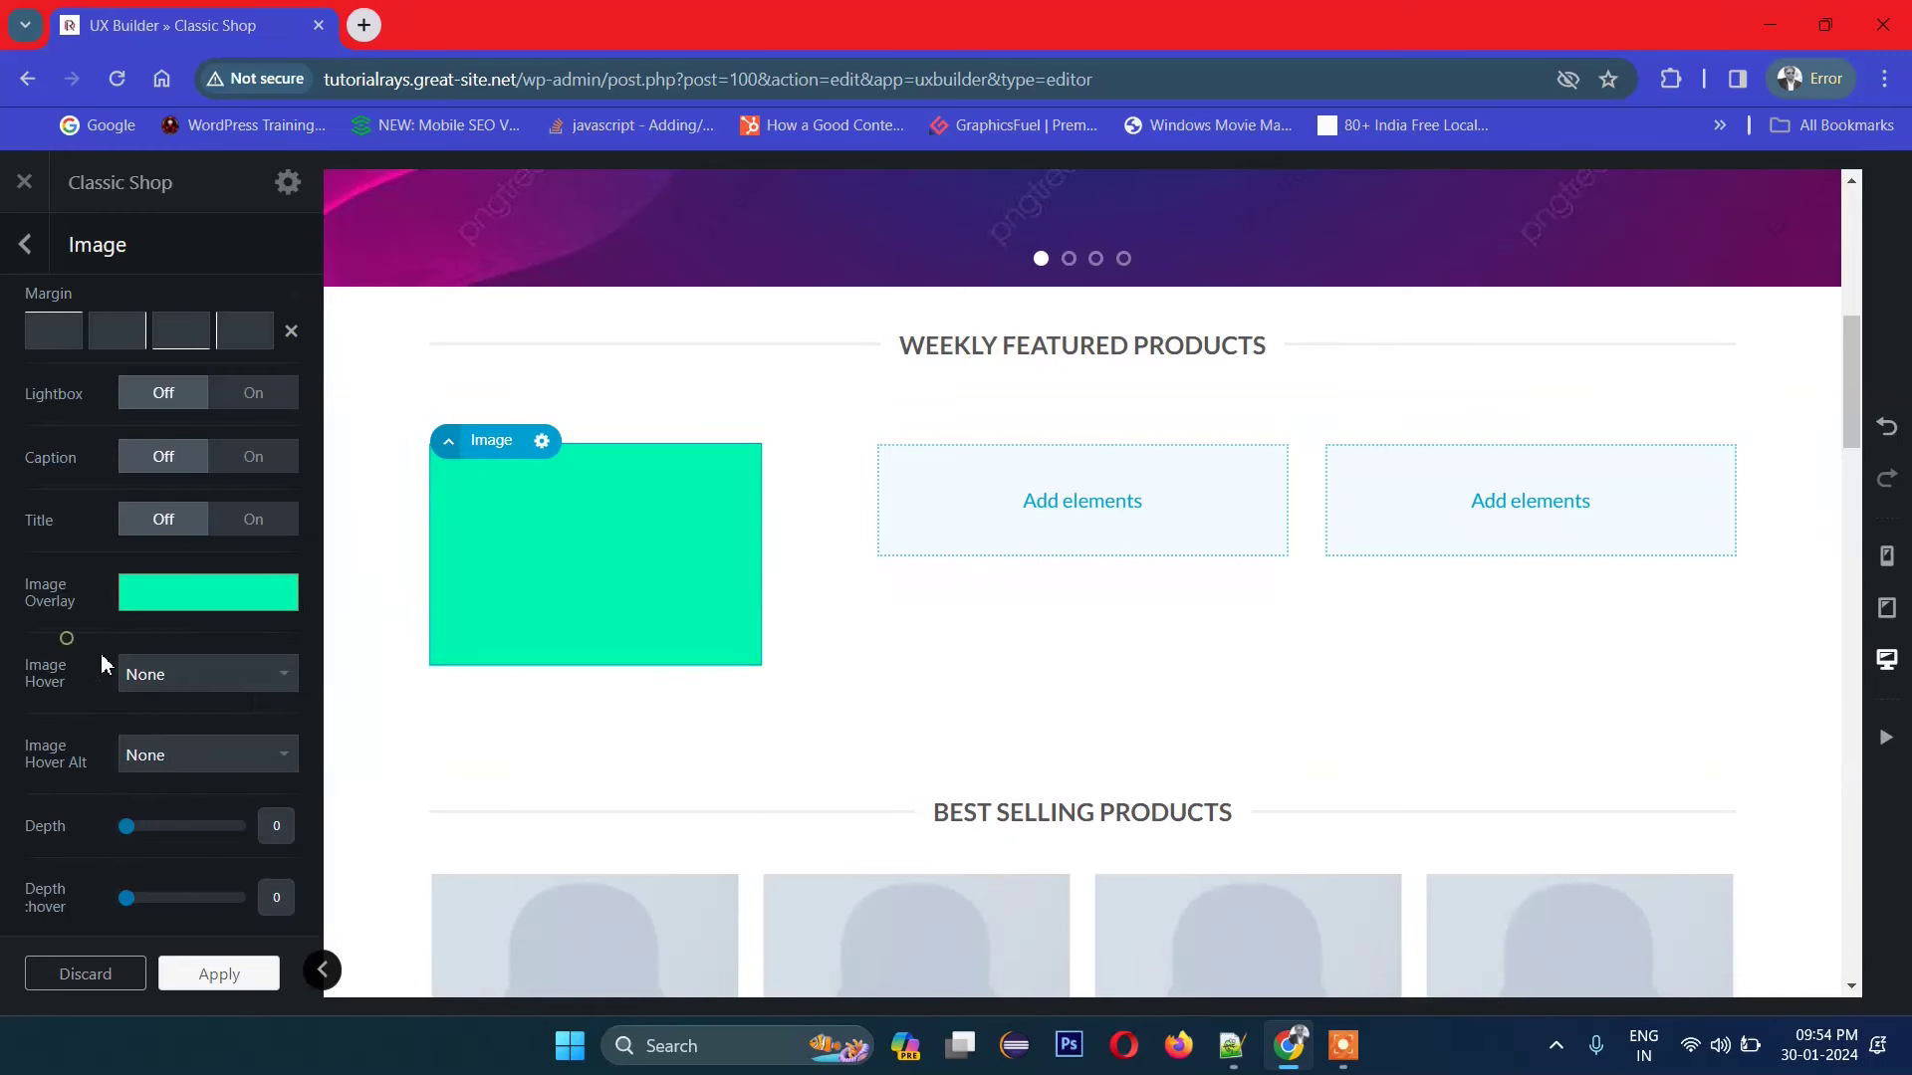
Step: Set the photo's Image Hover effect to Zoom
left_click(227, 681)
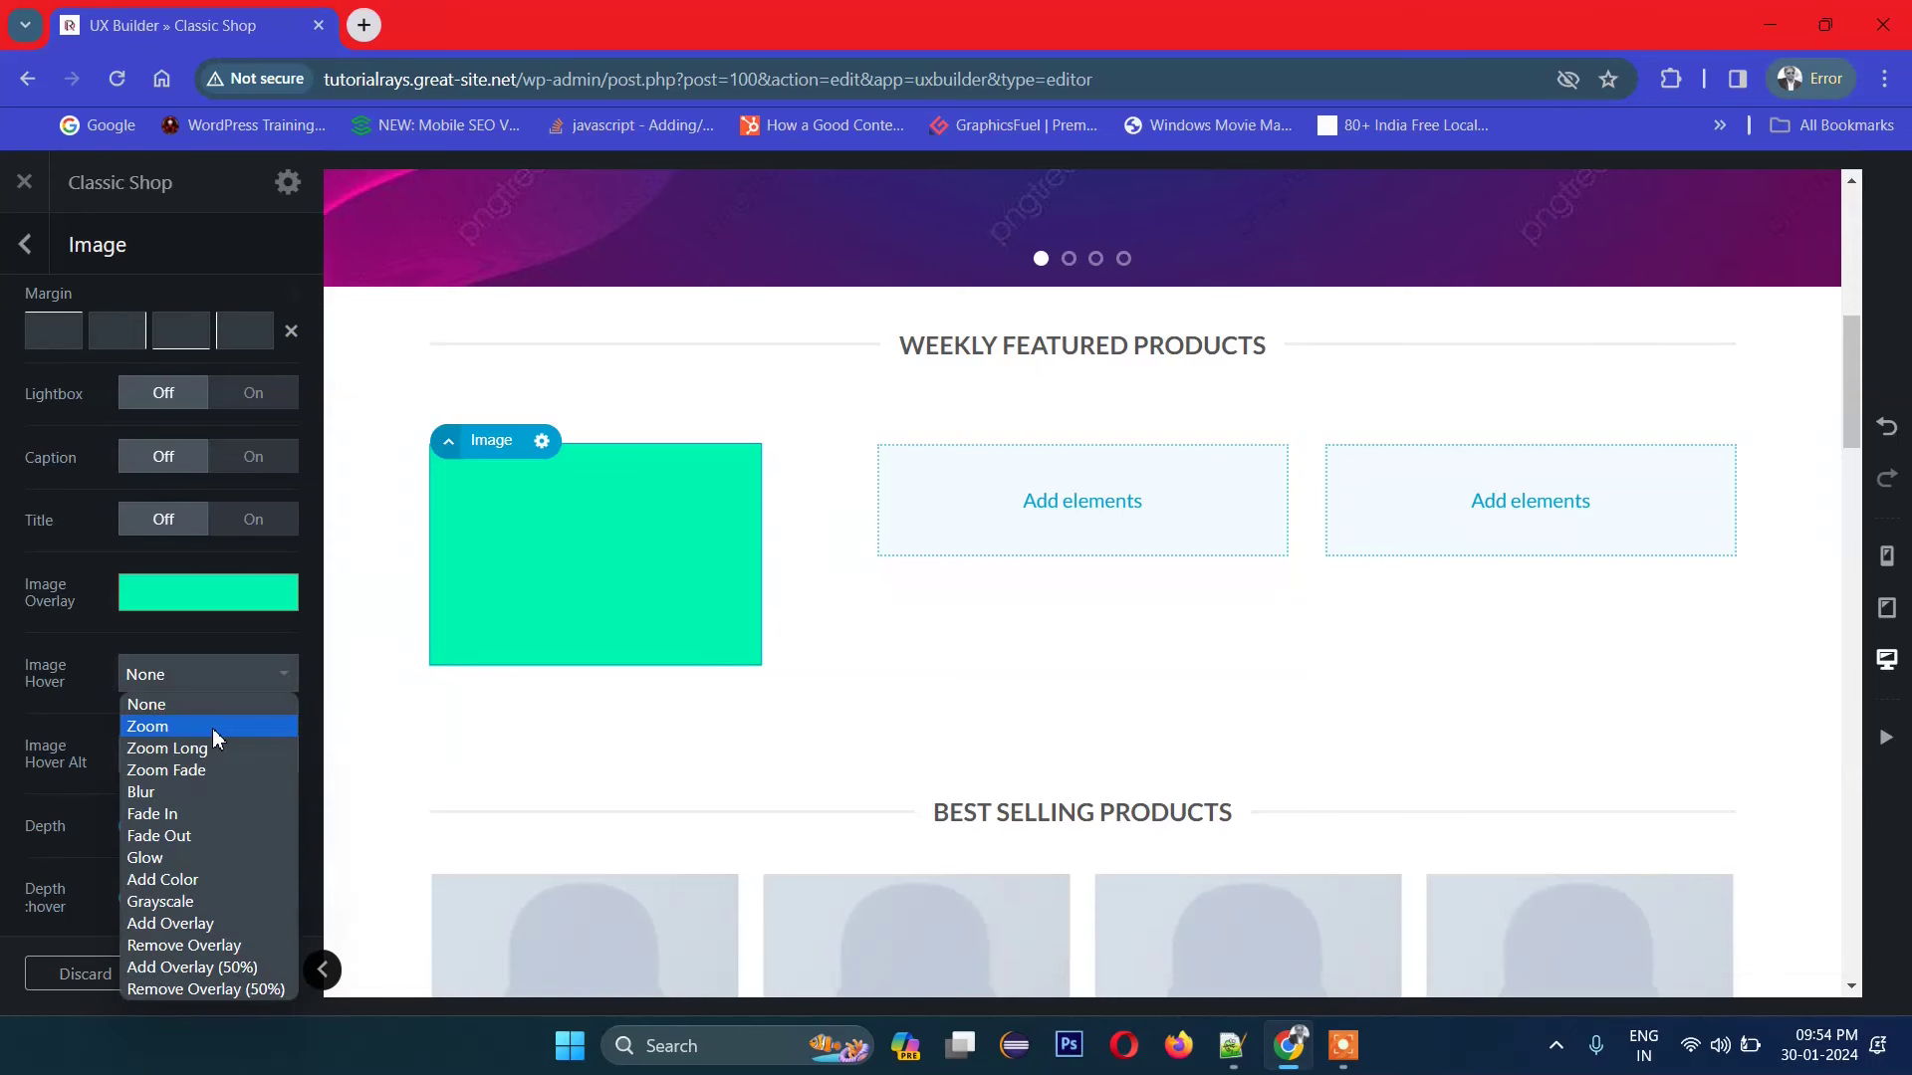
left_click(216, 730)
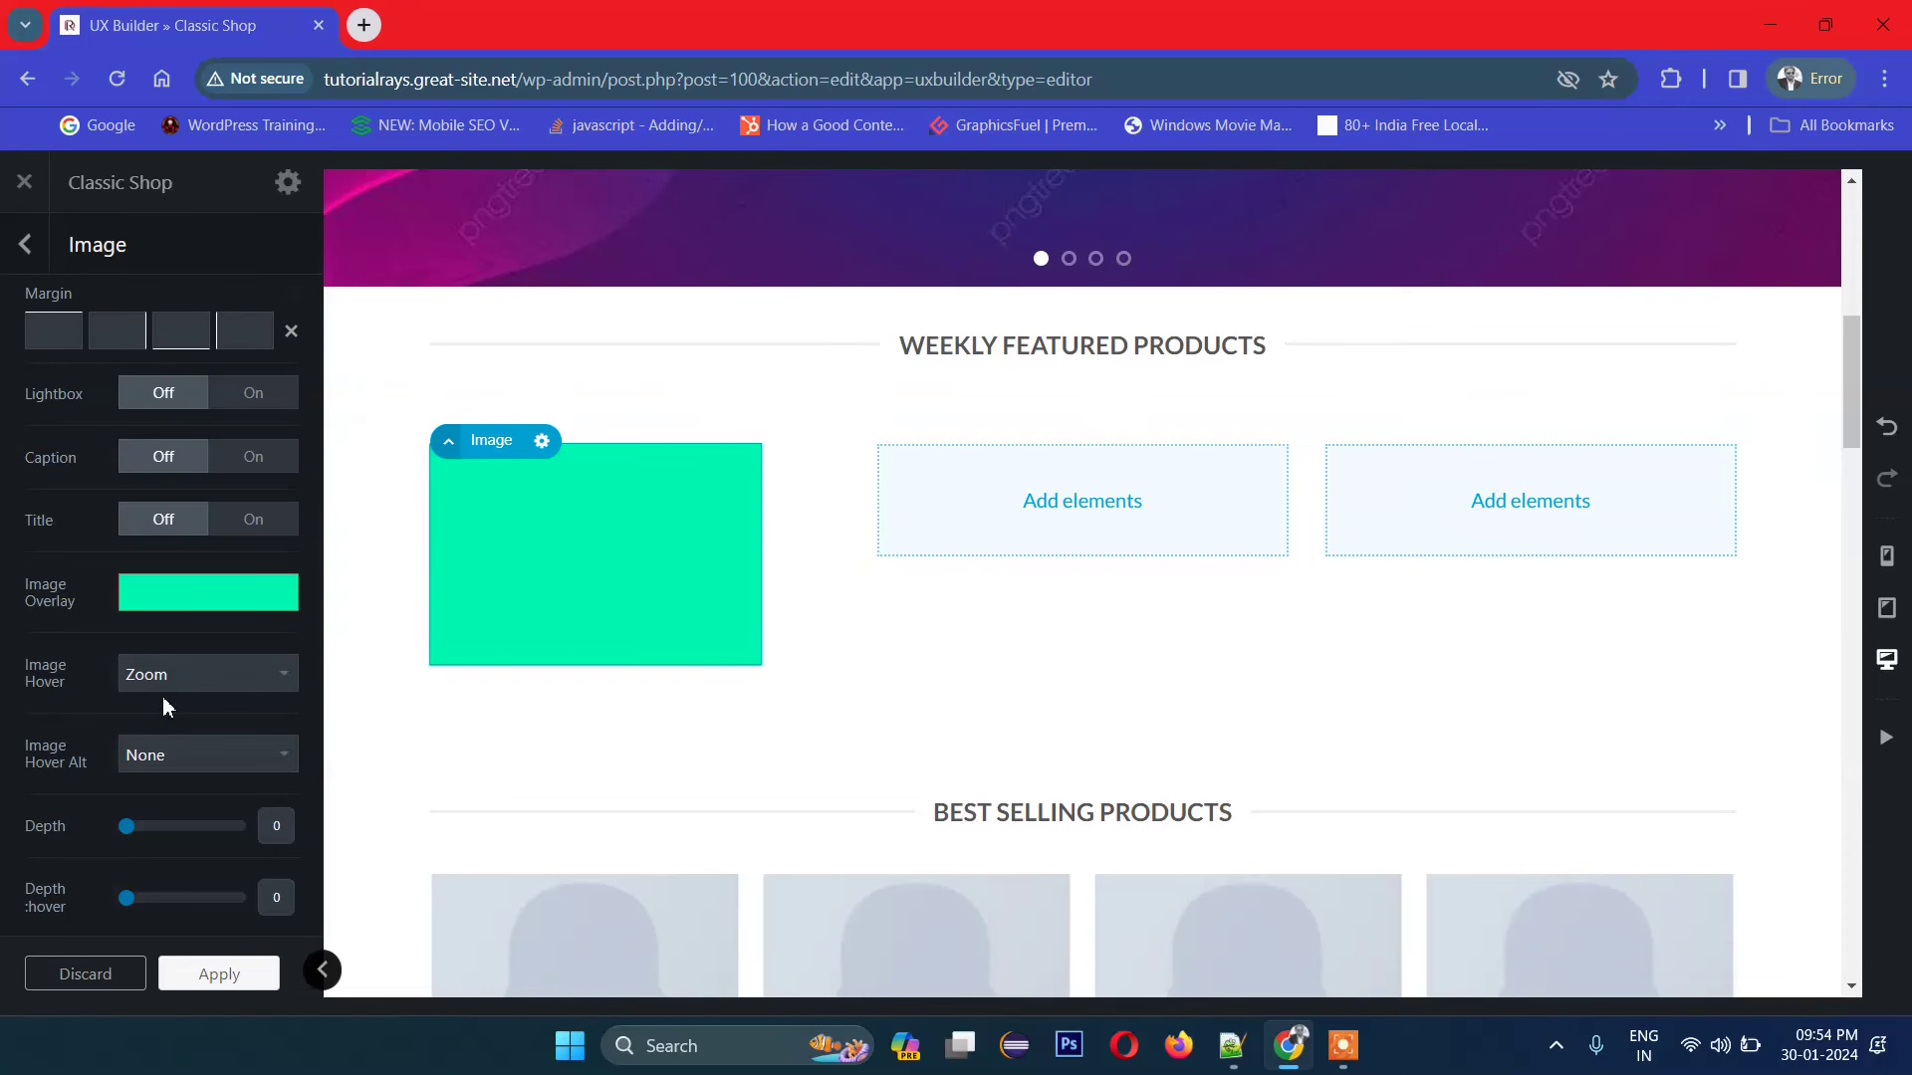
scroll(229, 721, "down", 2)
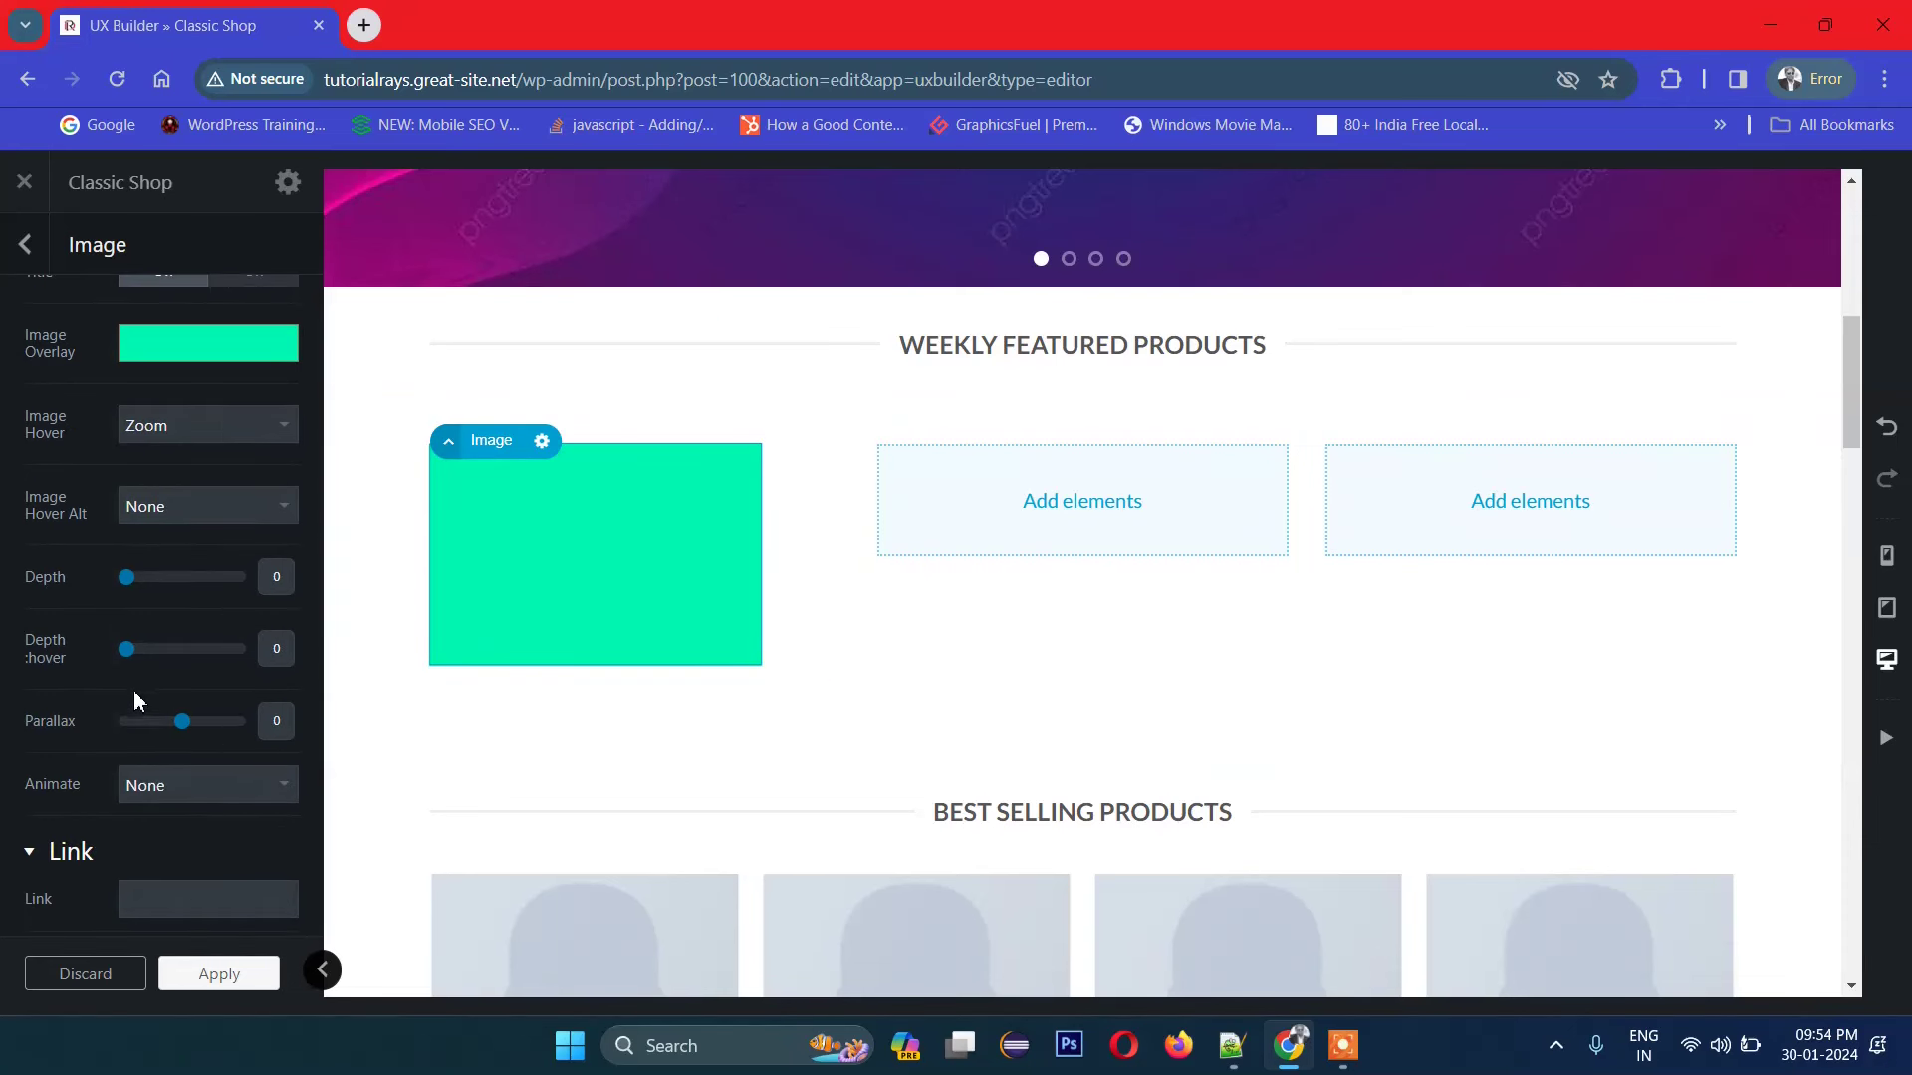
scroll(165, 682, "down", 1)
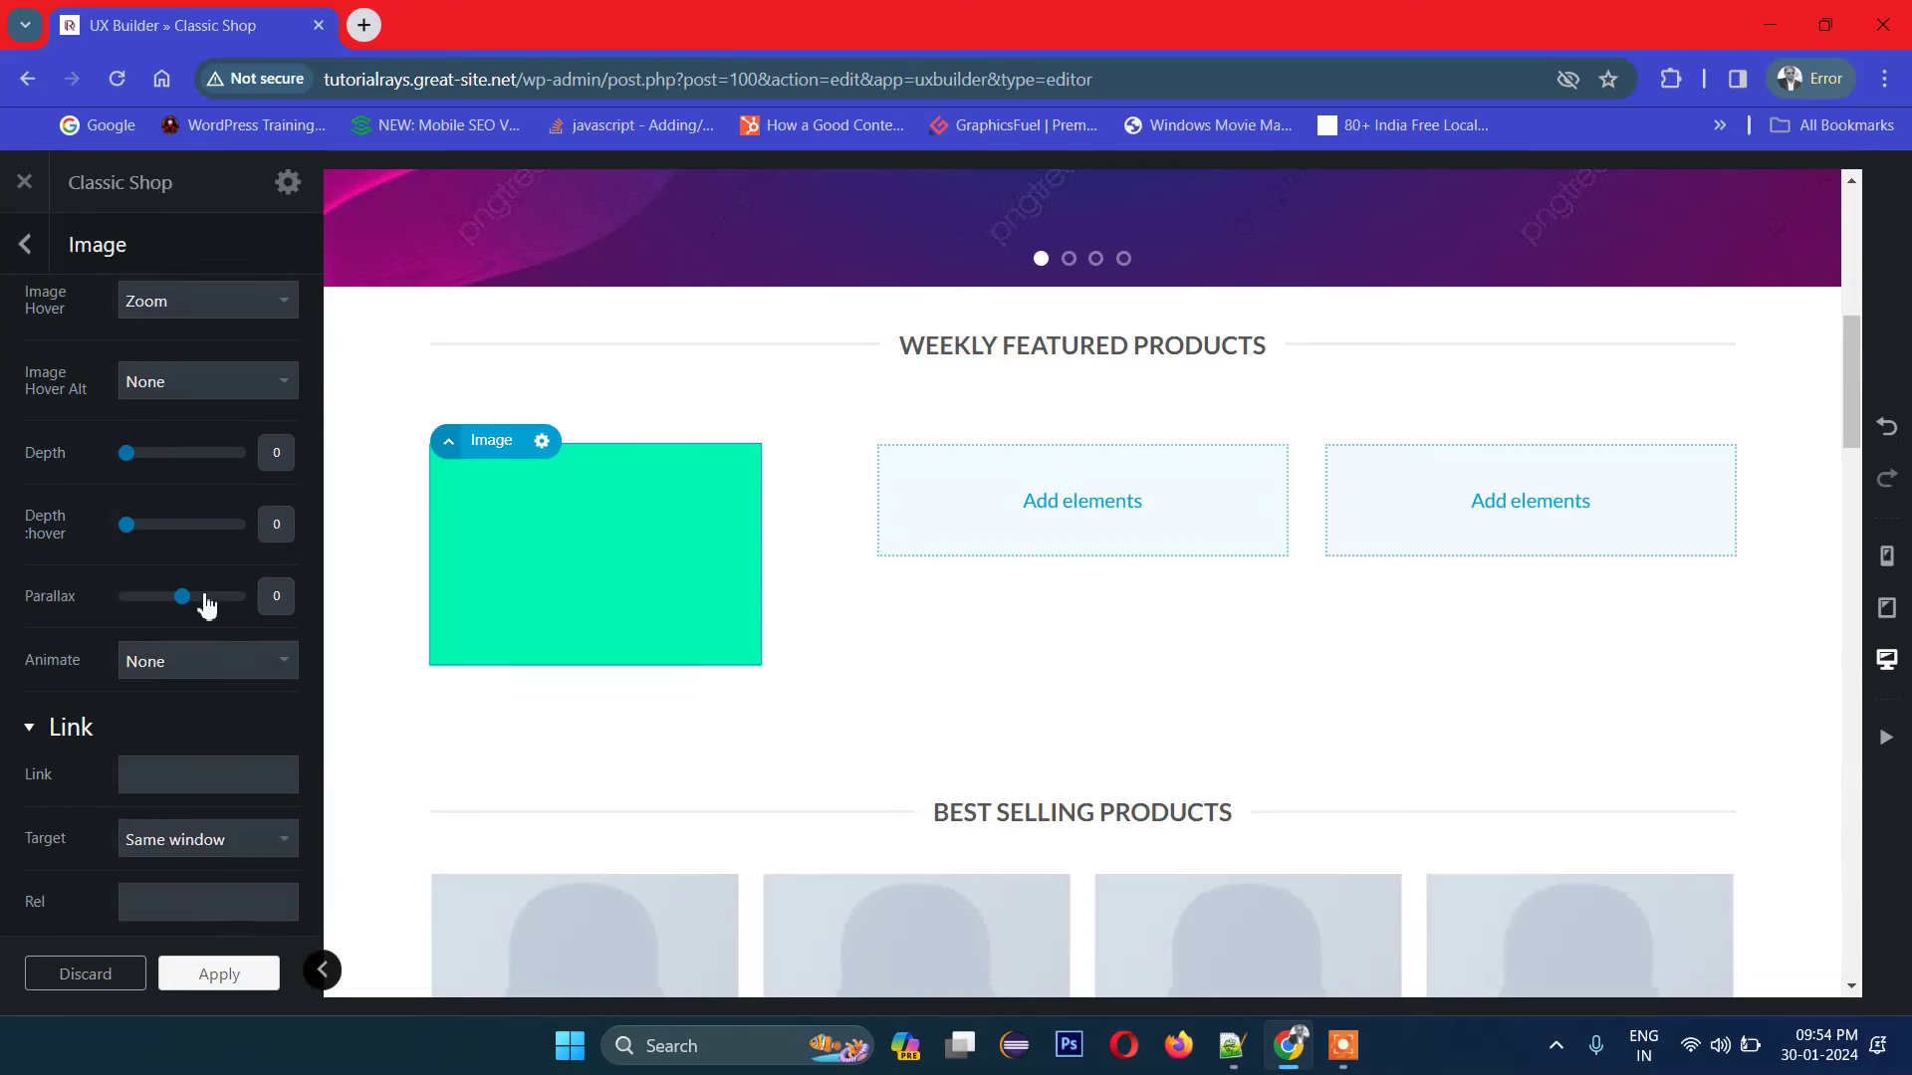
scroll(206, 604, "down", 2)
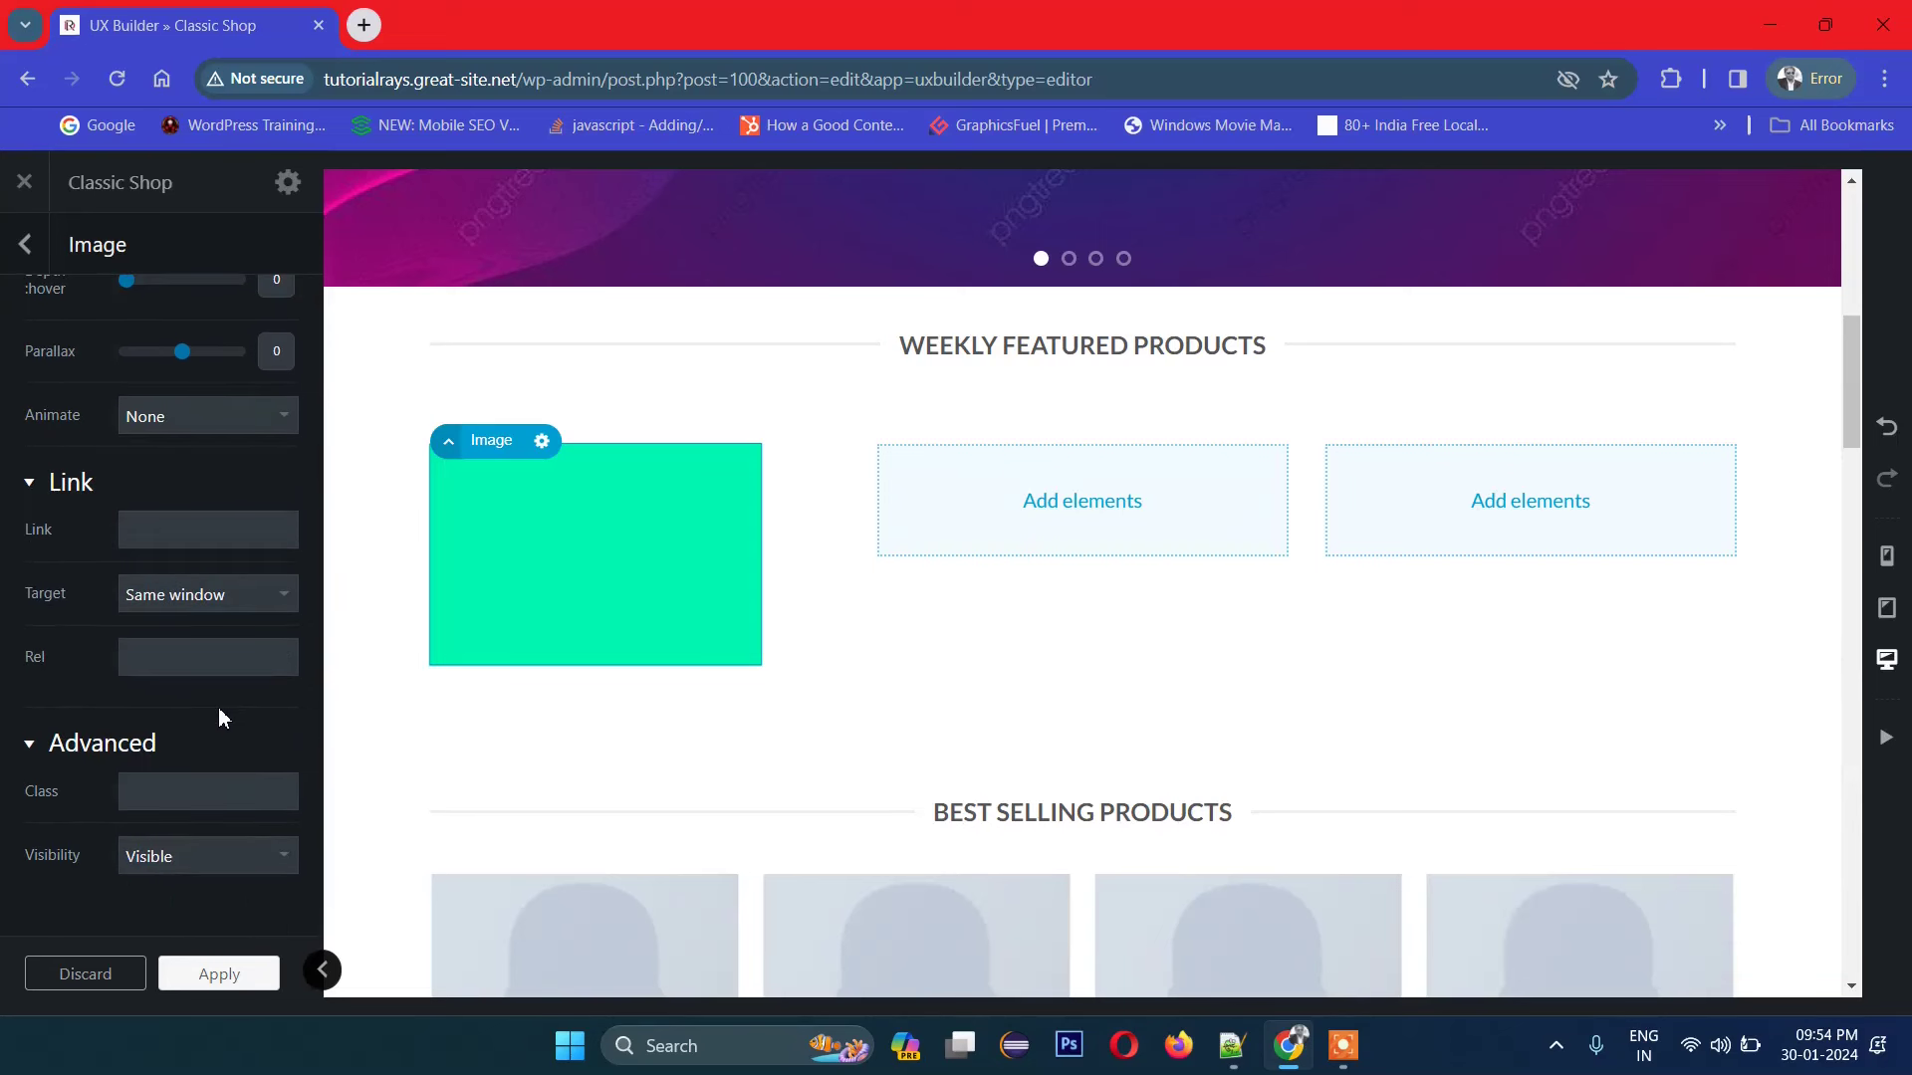
scroll(218, 707, "up", 5)
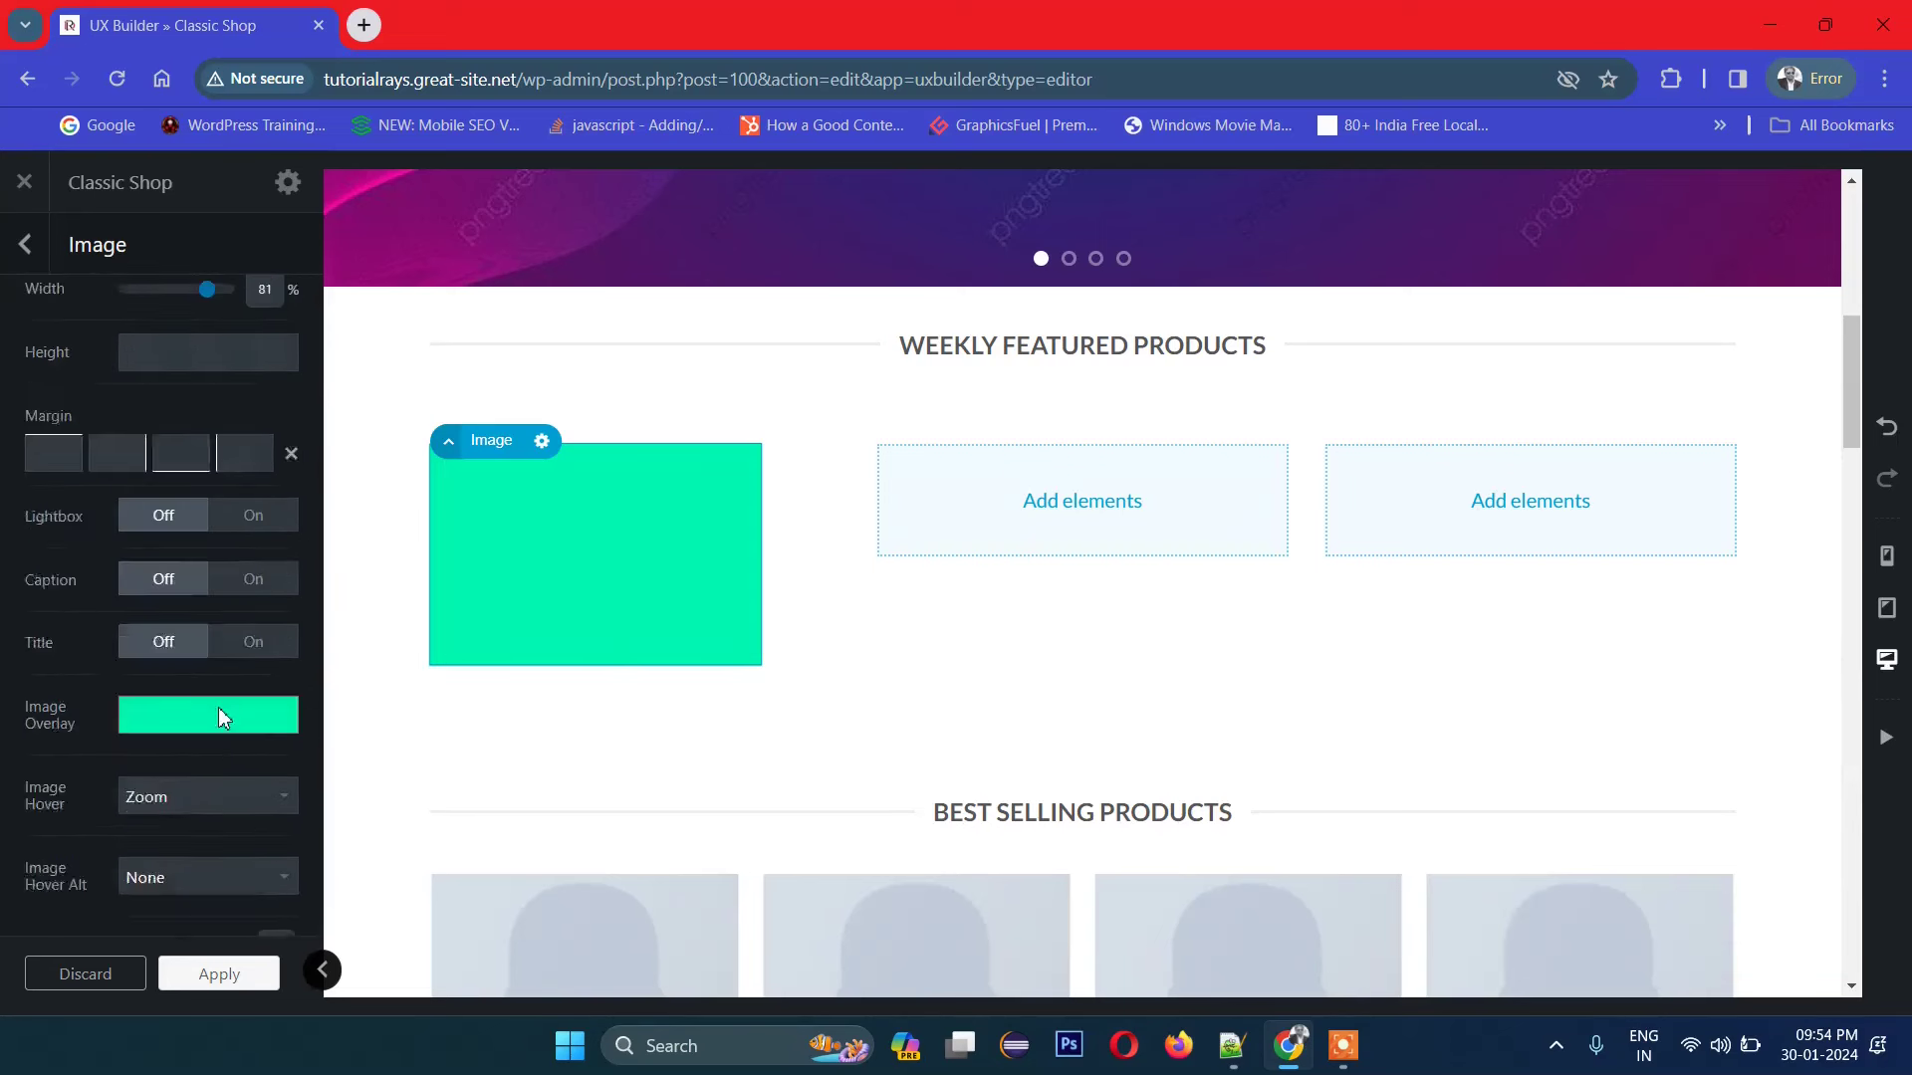
scroll(219, 703, "up", 4)
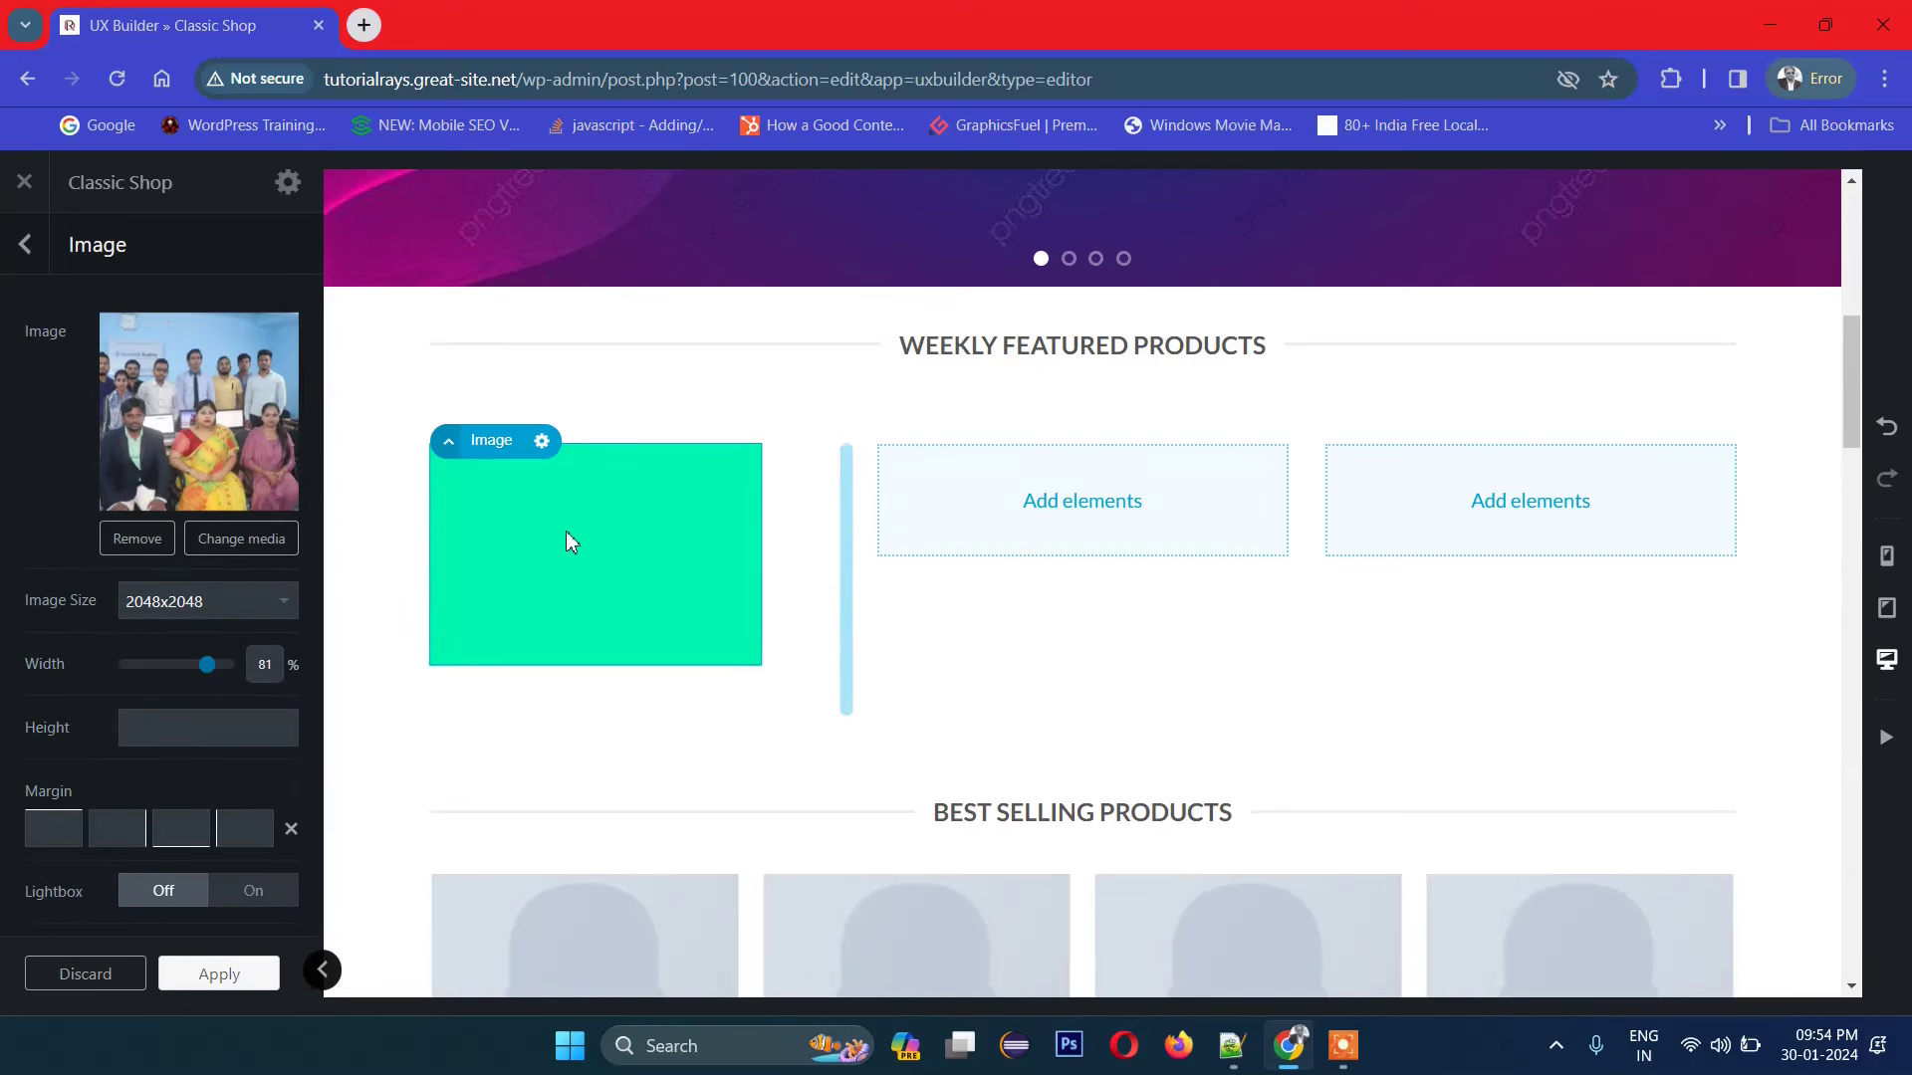
scroll(196, 667, "down", 1)
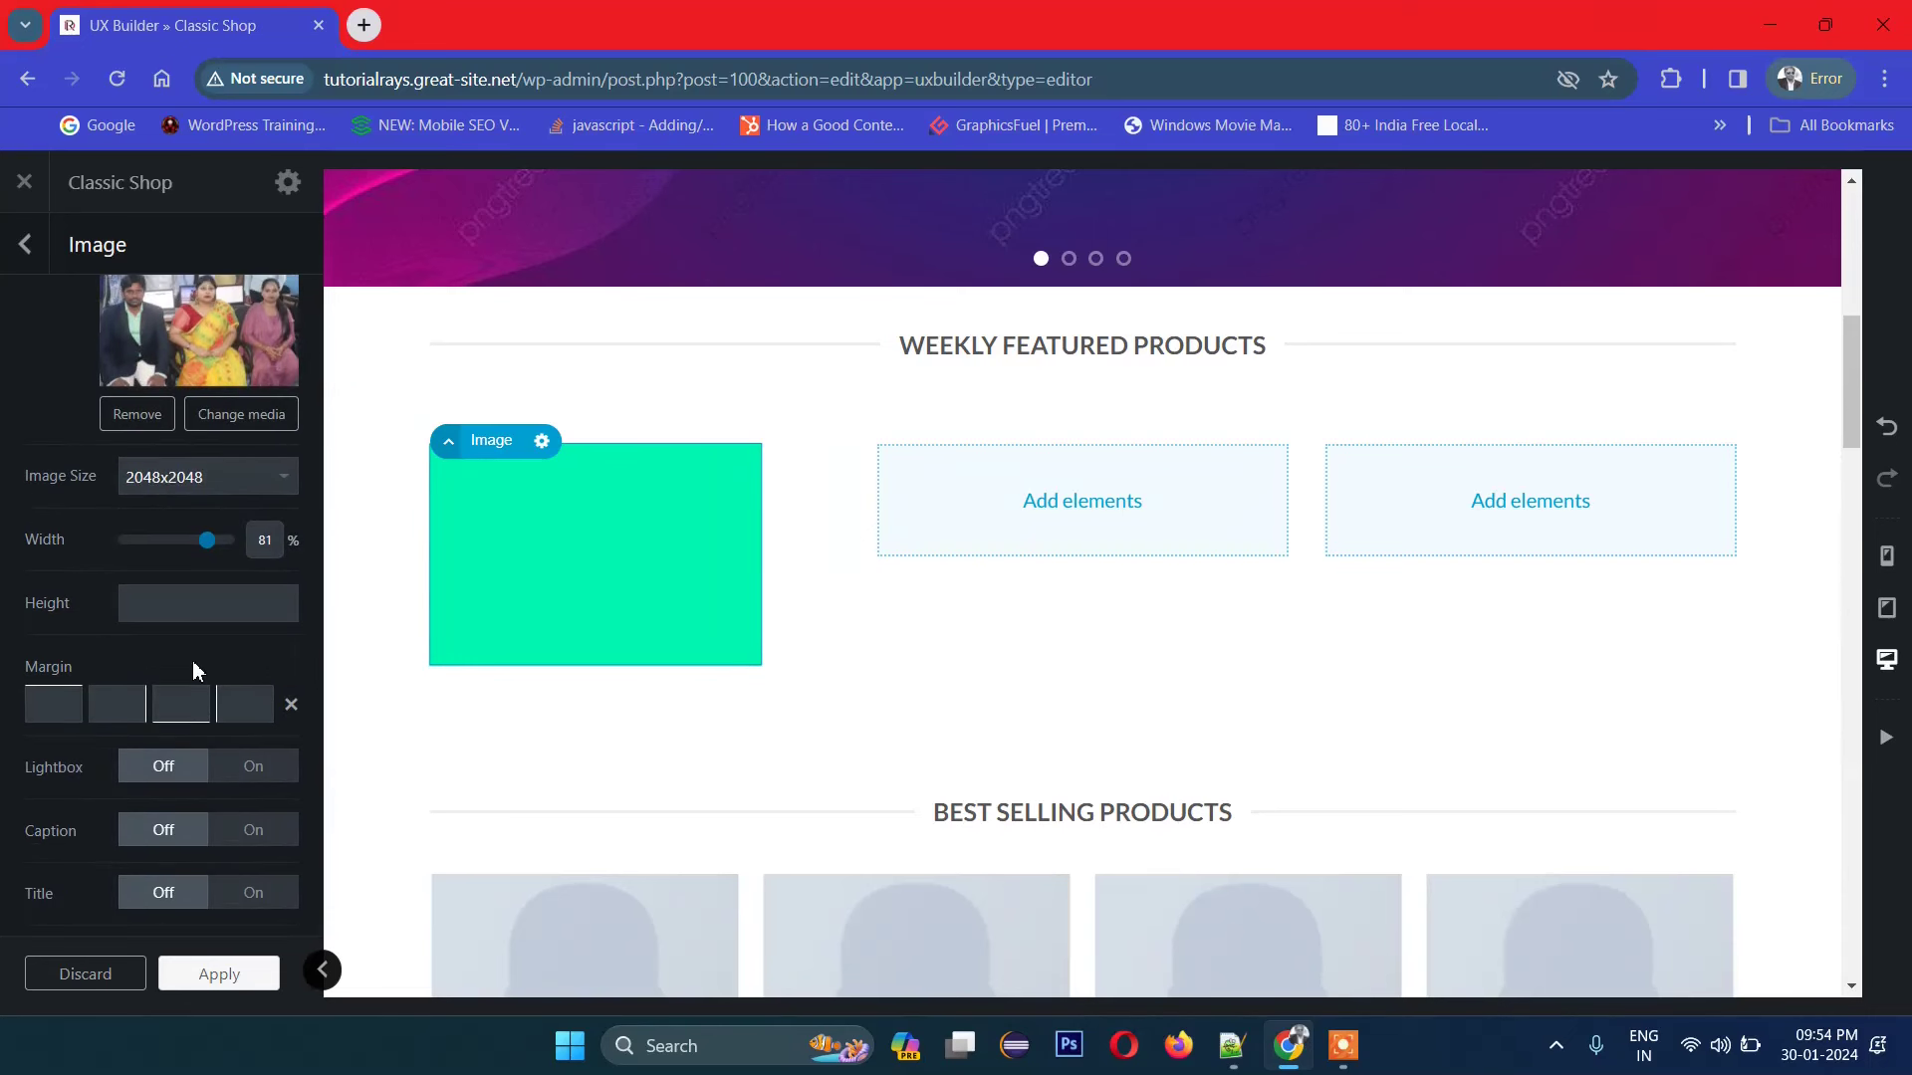
scroll(197, 670, "down", 3)
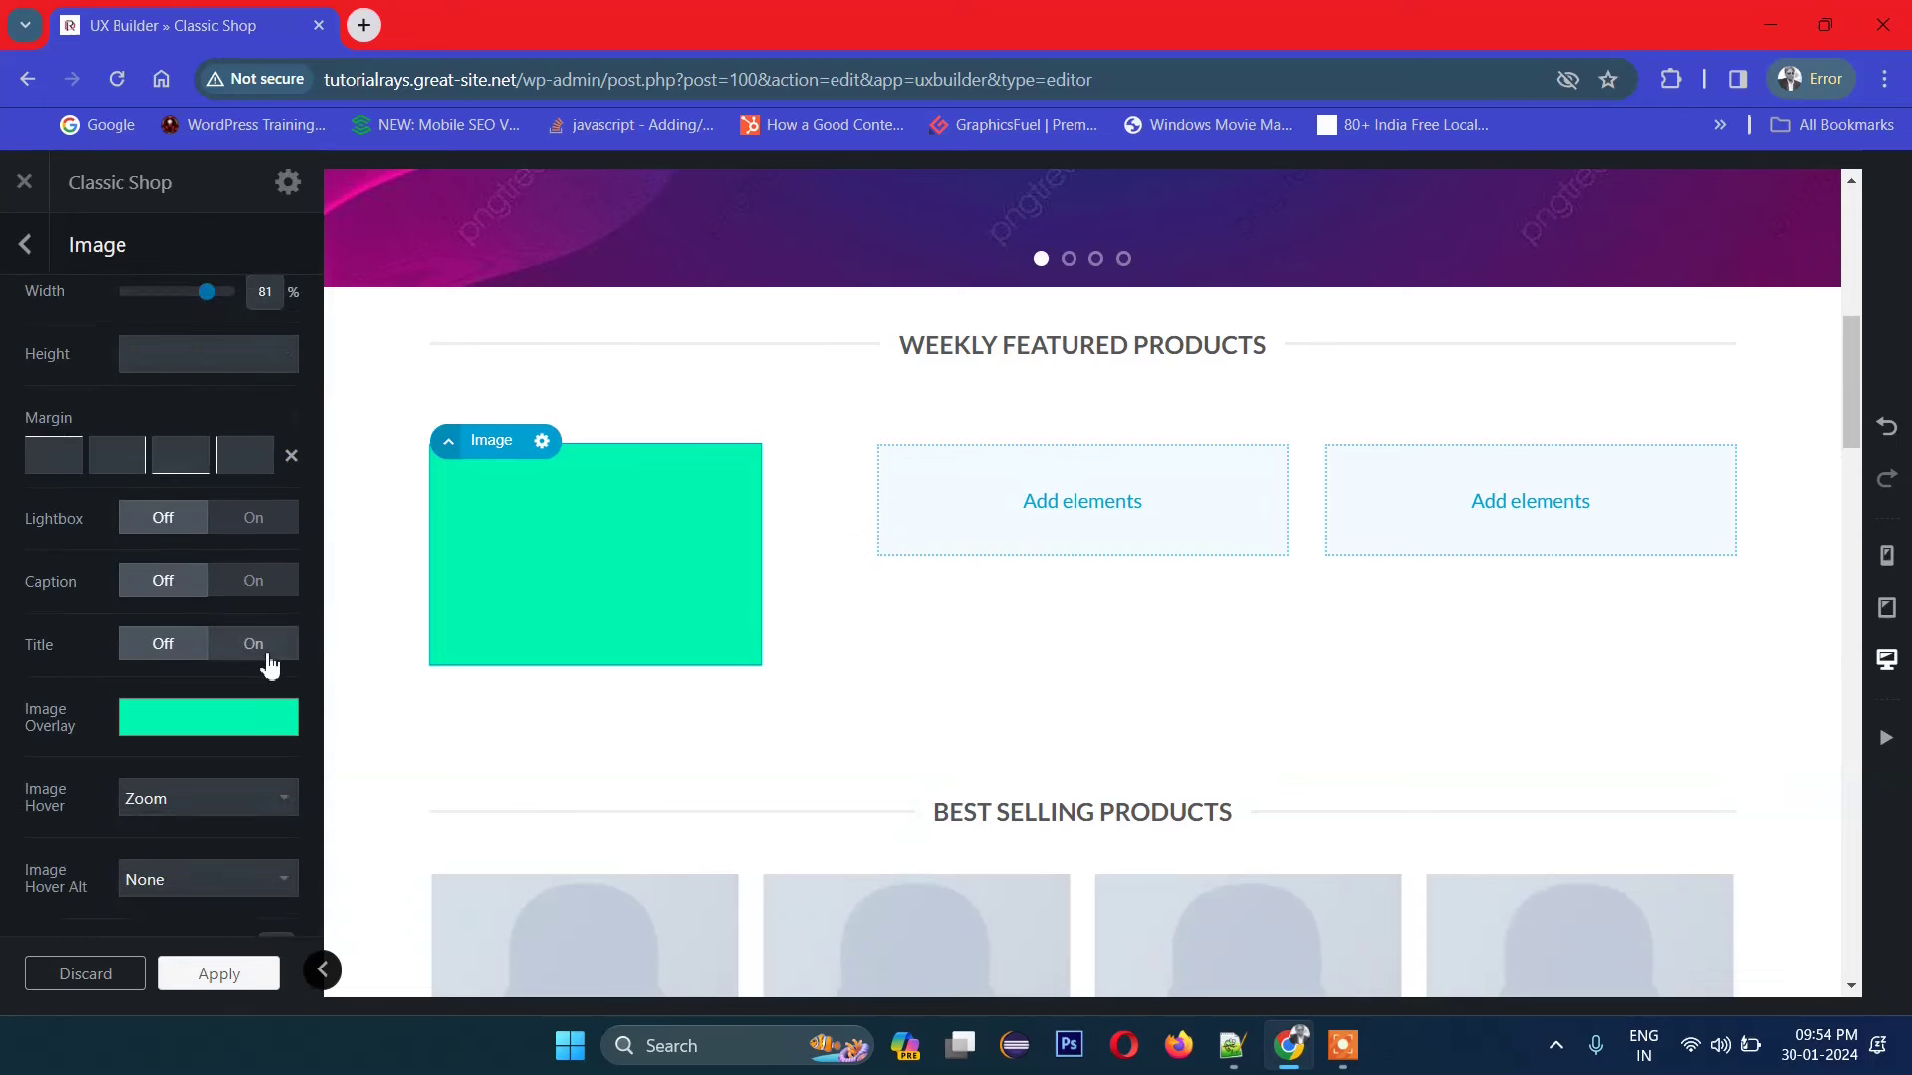
scroll(265, 657, "down", 1)
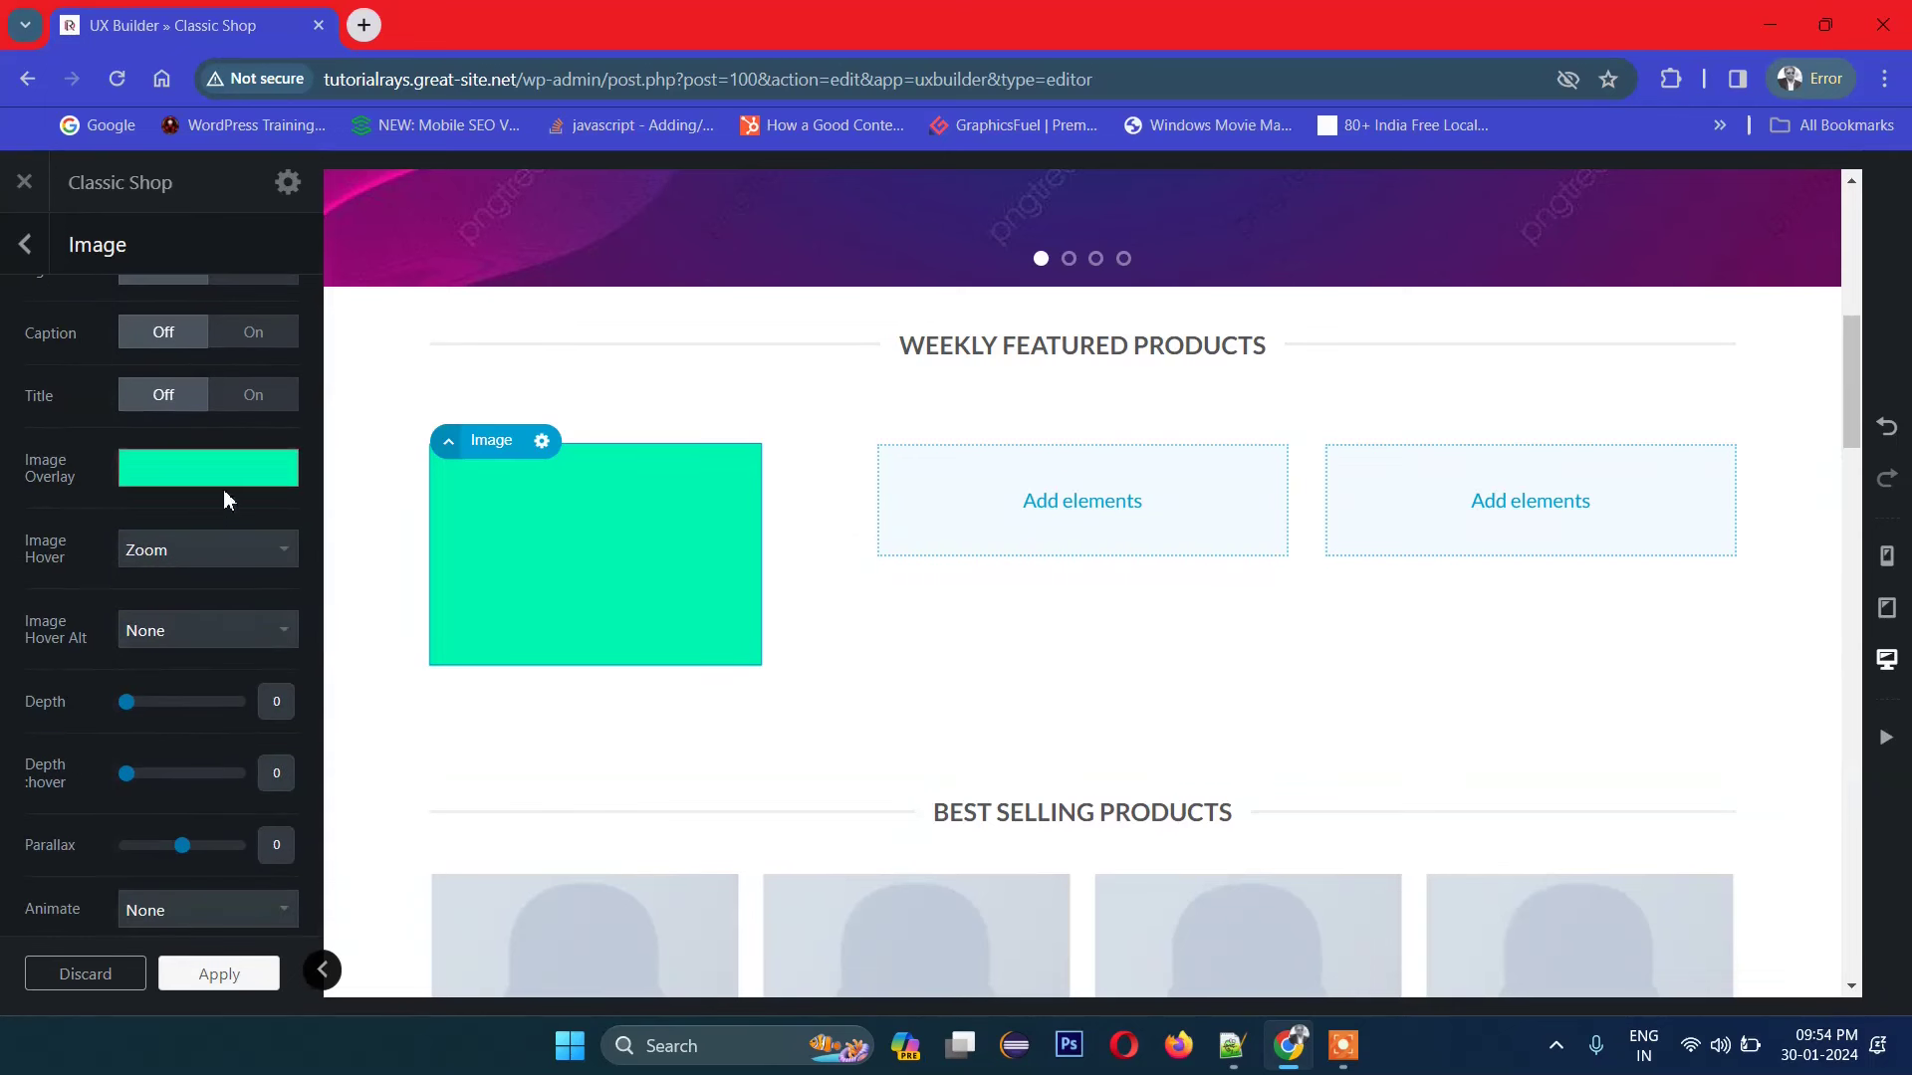
Step: Edit the overlay colour value and shift it to blue rgba(7, 70, 247)
left_click(196, 478)
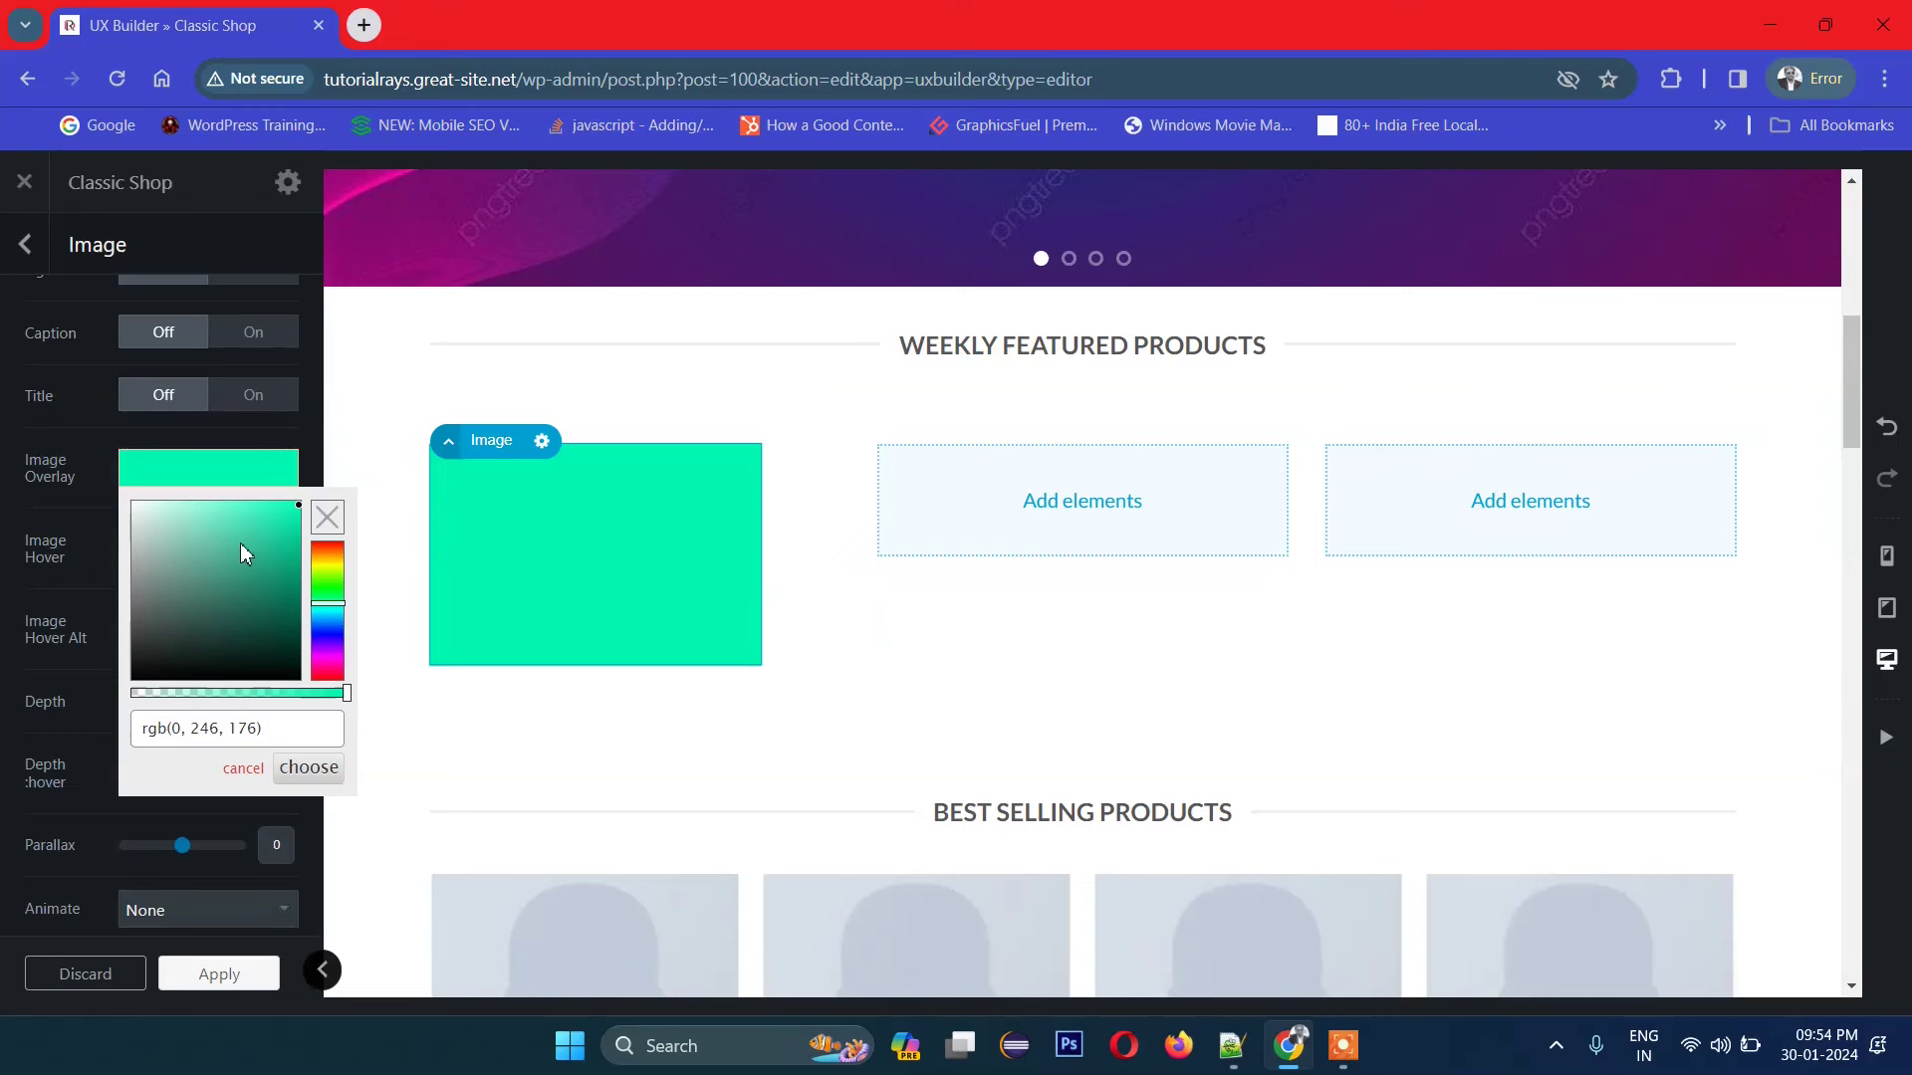
left_click(259, 735)
type(",0.2")
left_click(185, 777)
left_click(327, 560)
left_click(327, 627)
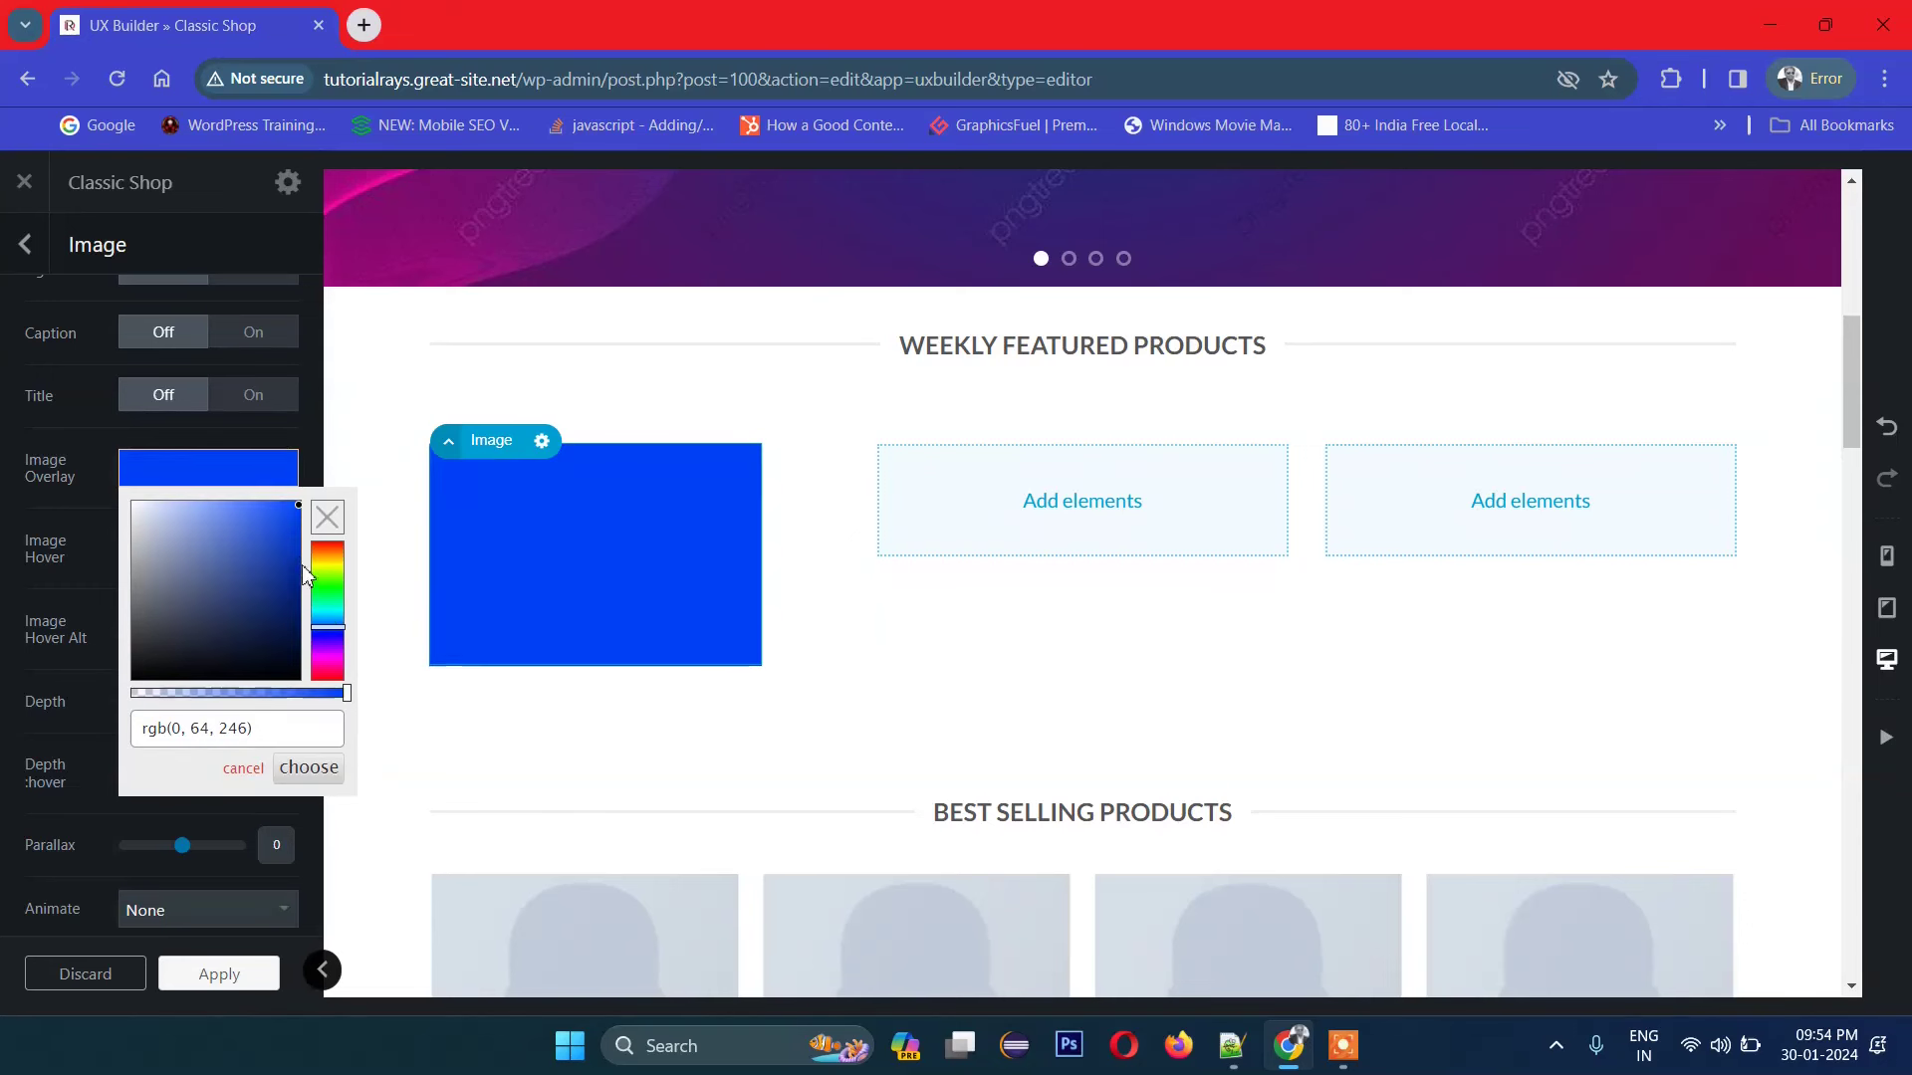
left_click_drag(289, 532, 294, 507)
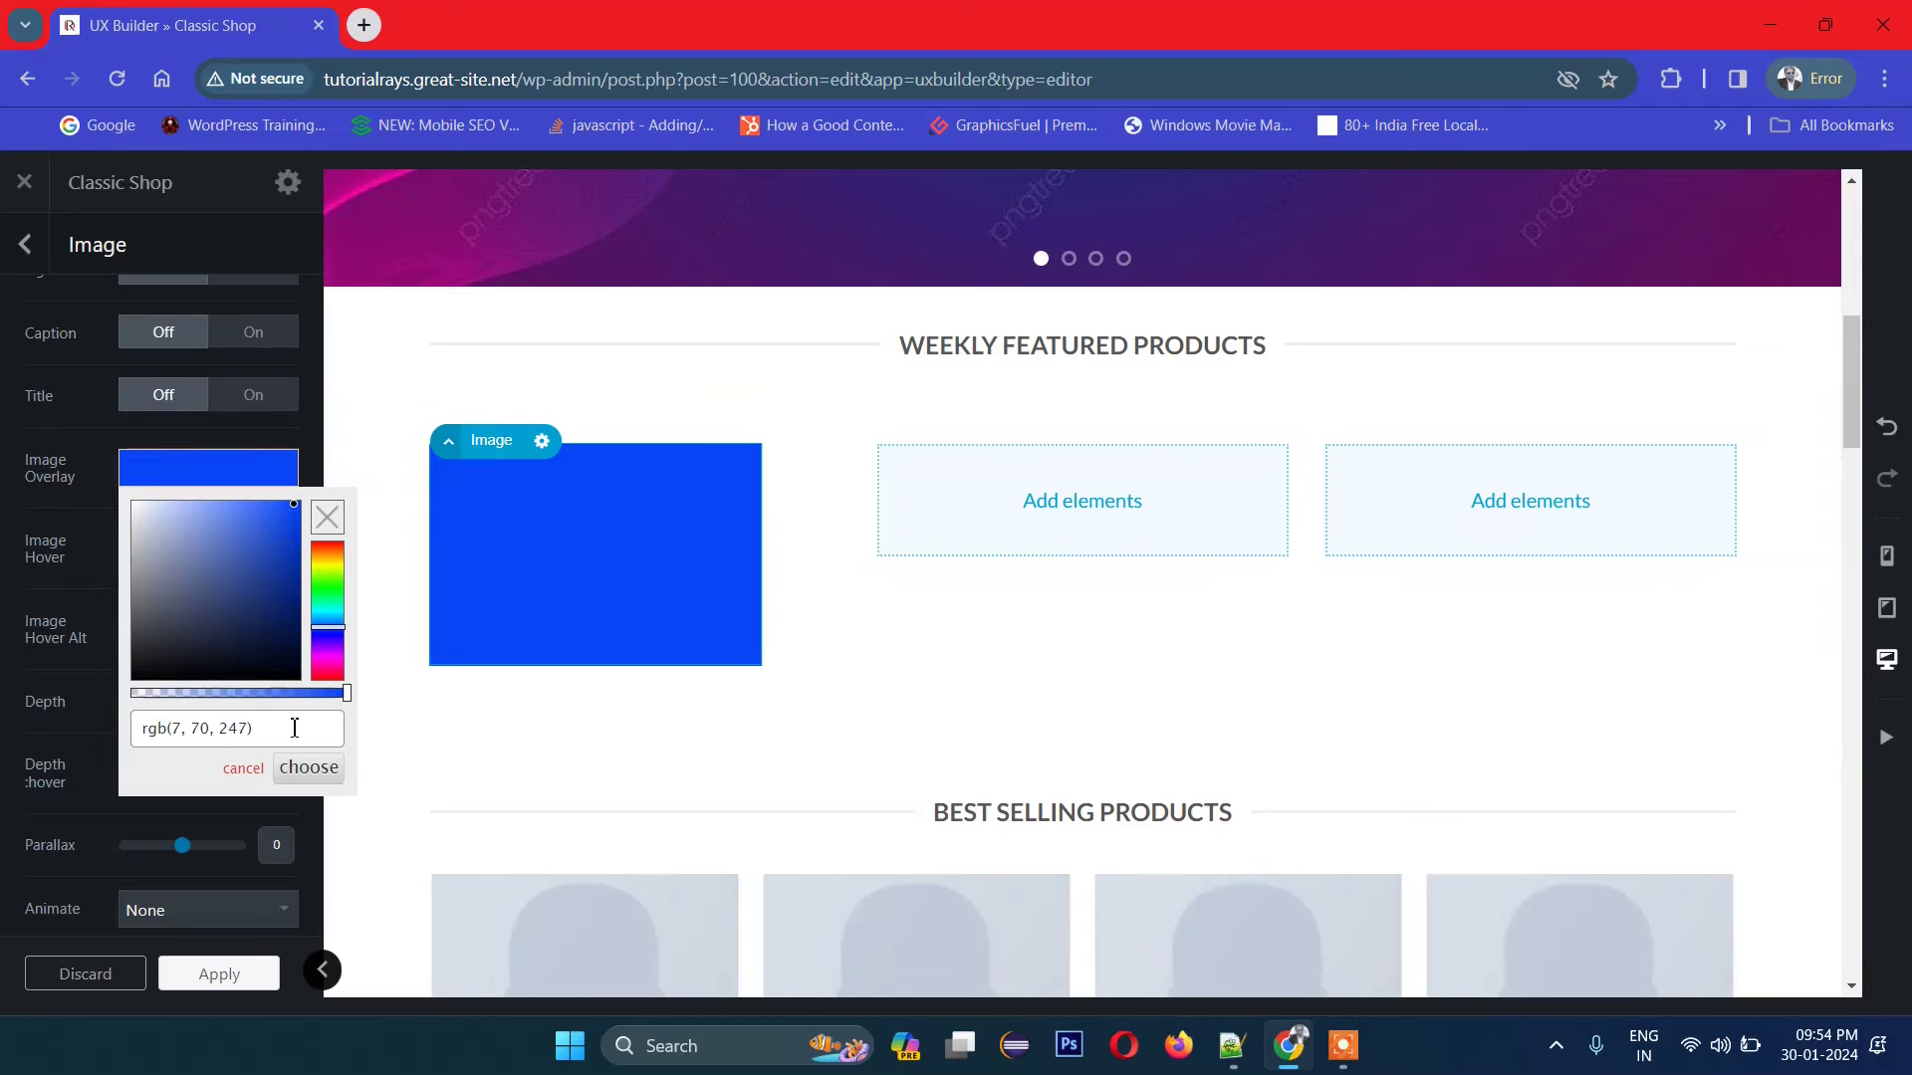
Step: Lower the blue overlay's alpha to about 0.442 and apply the photo settings
left_click(167, 728)
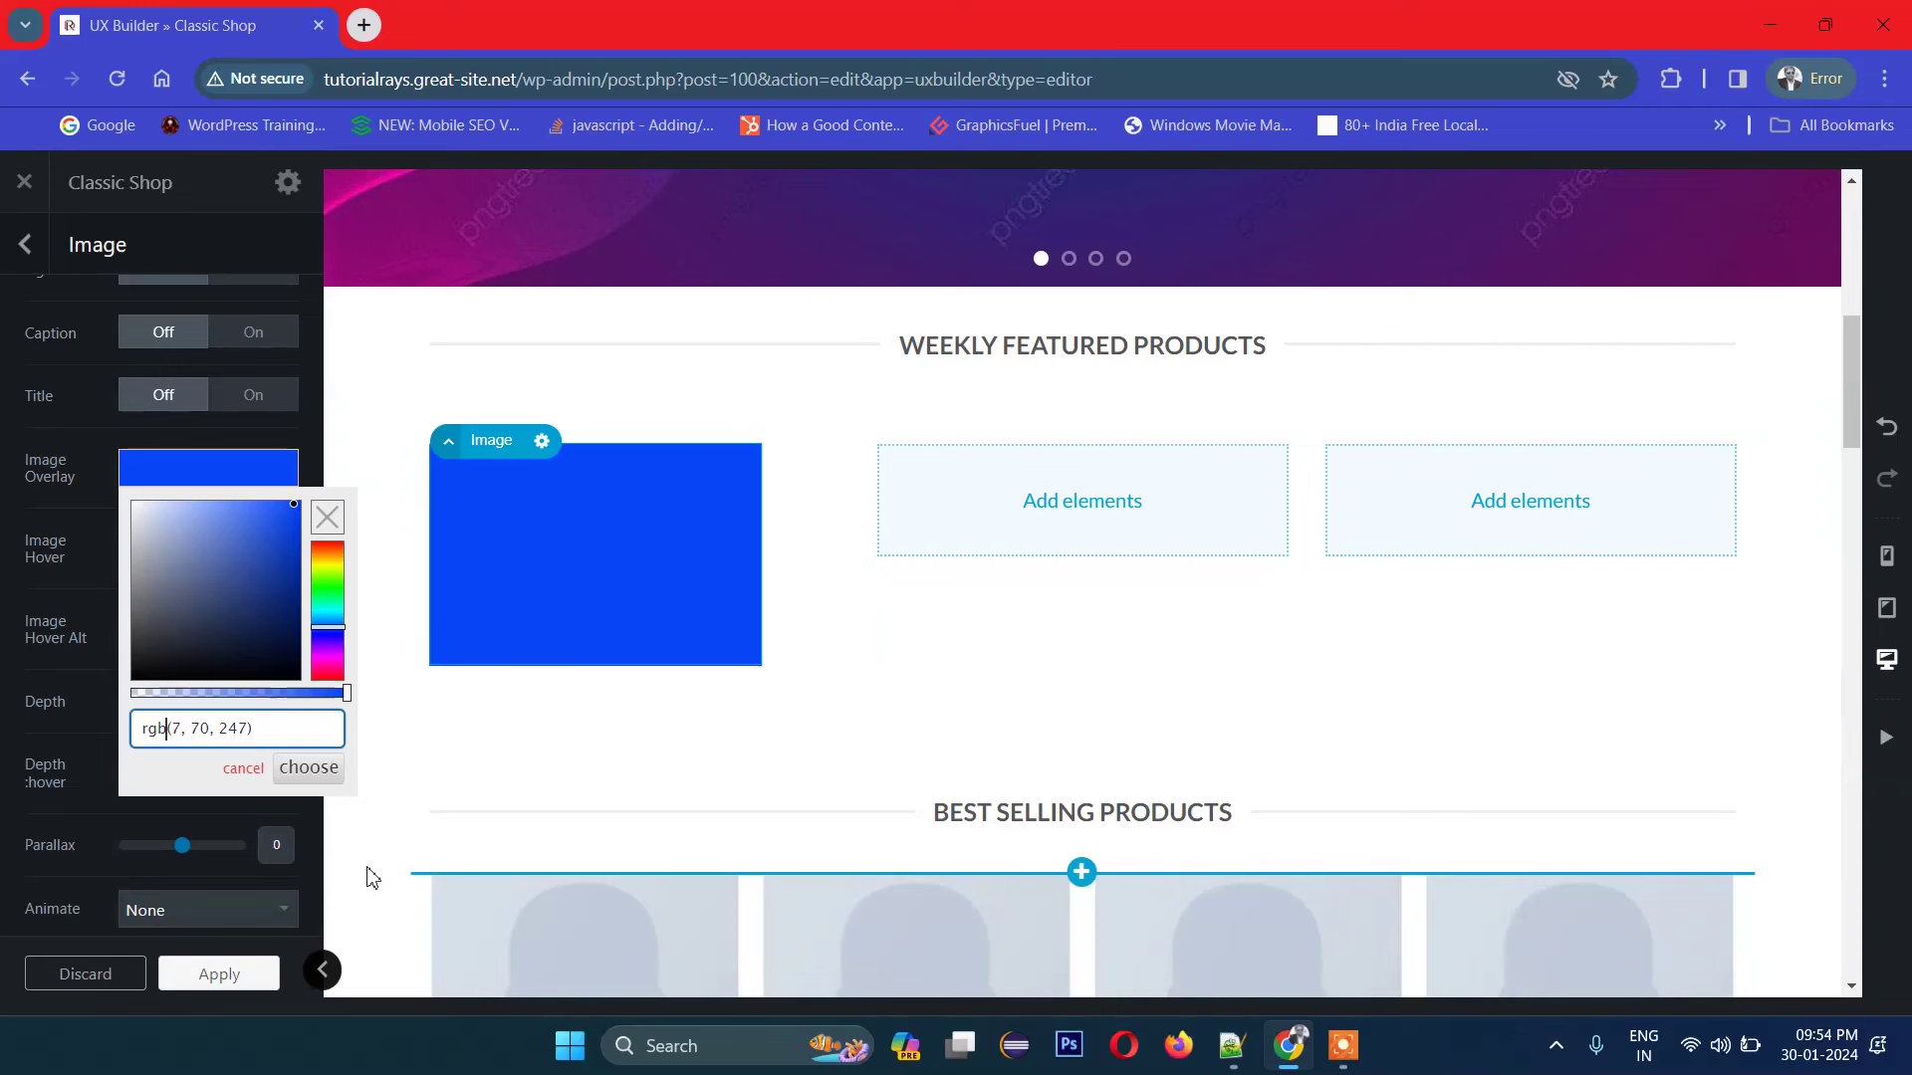
type("a")
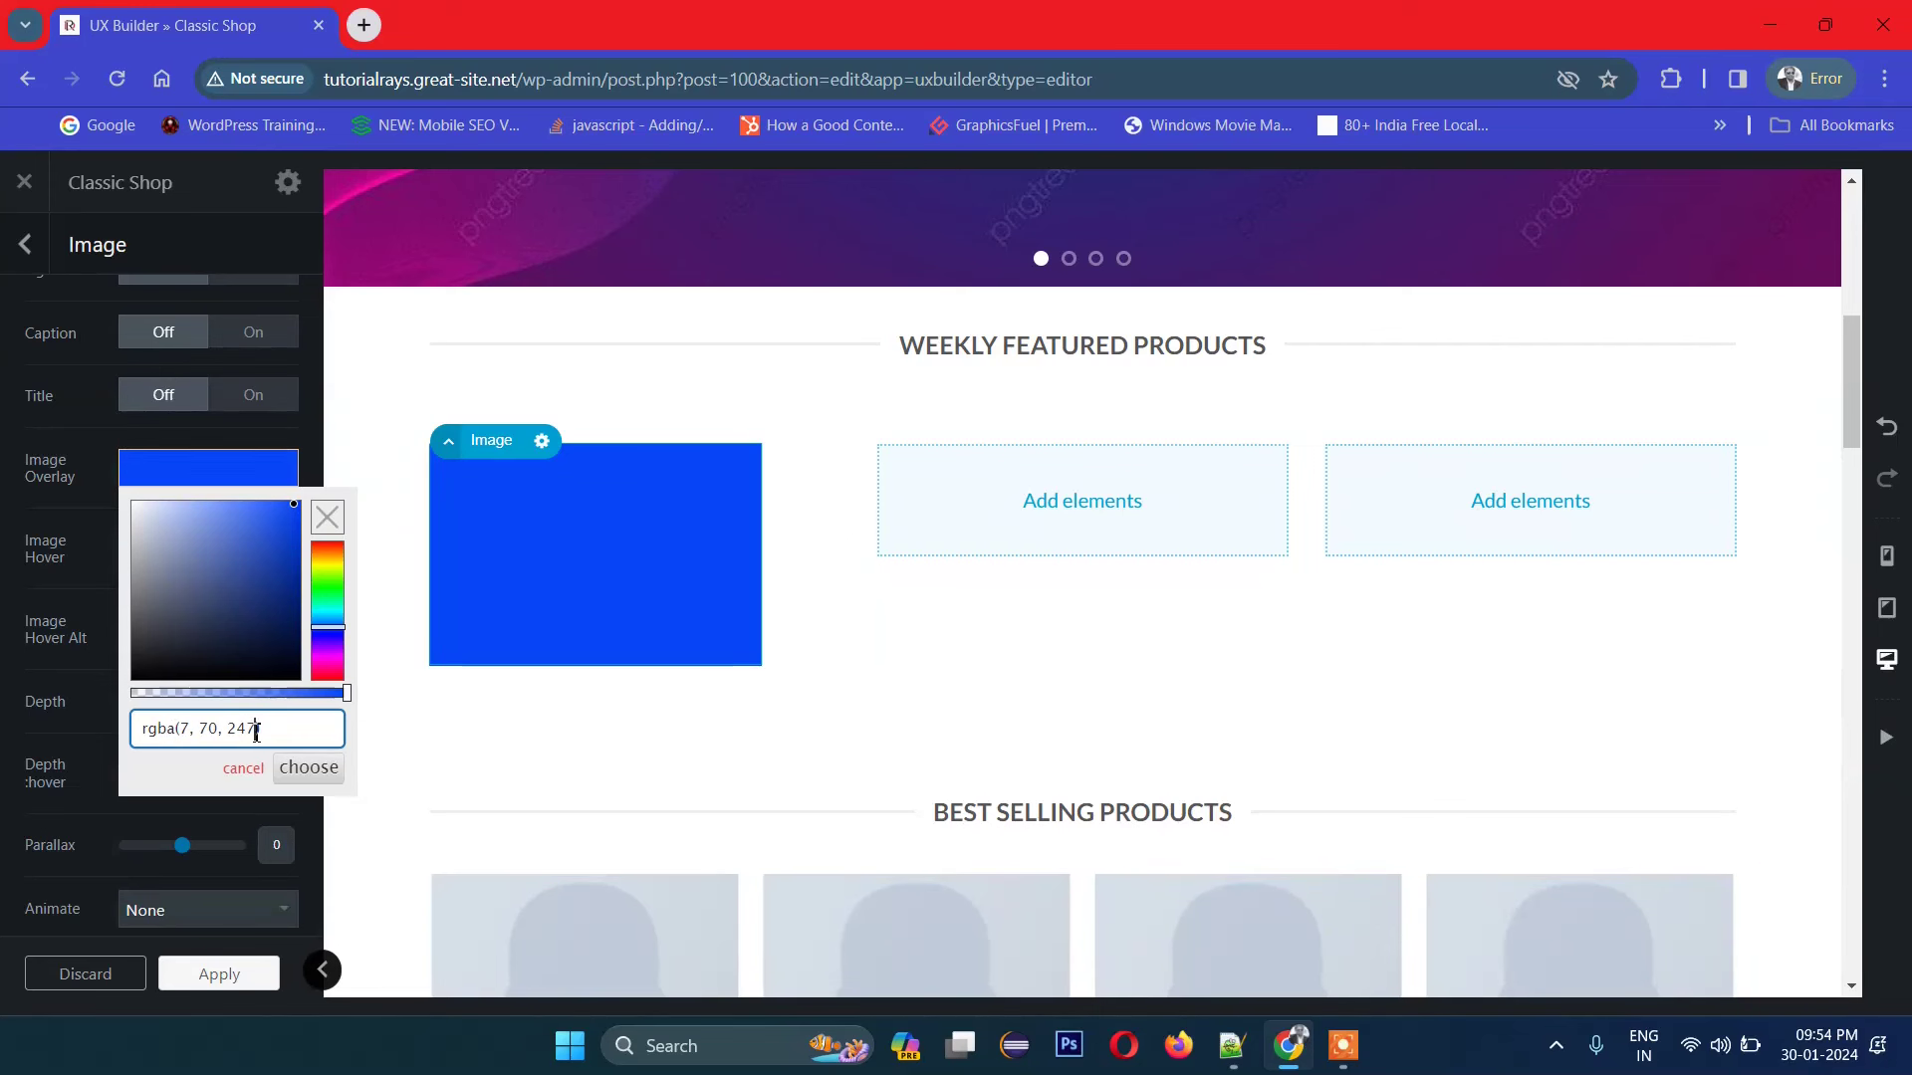
type(", 0.6")
left_click(317, 777)
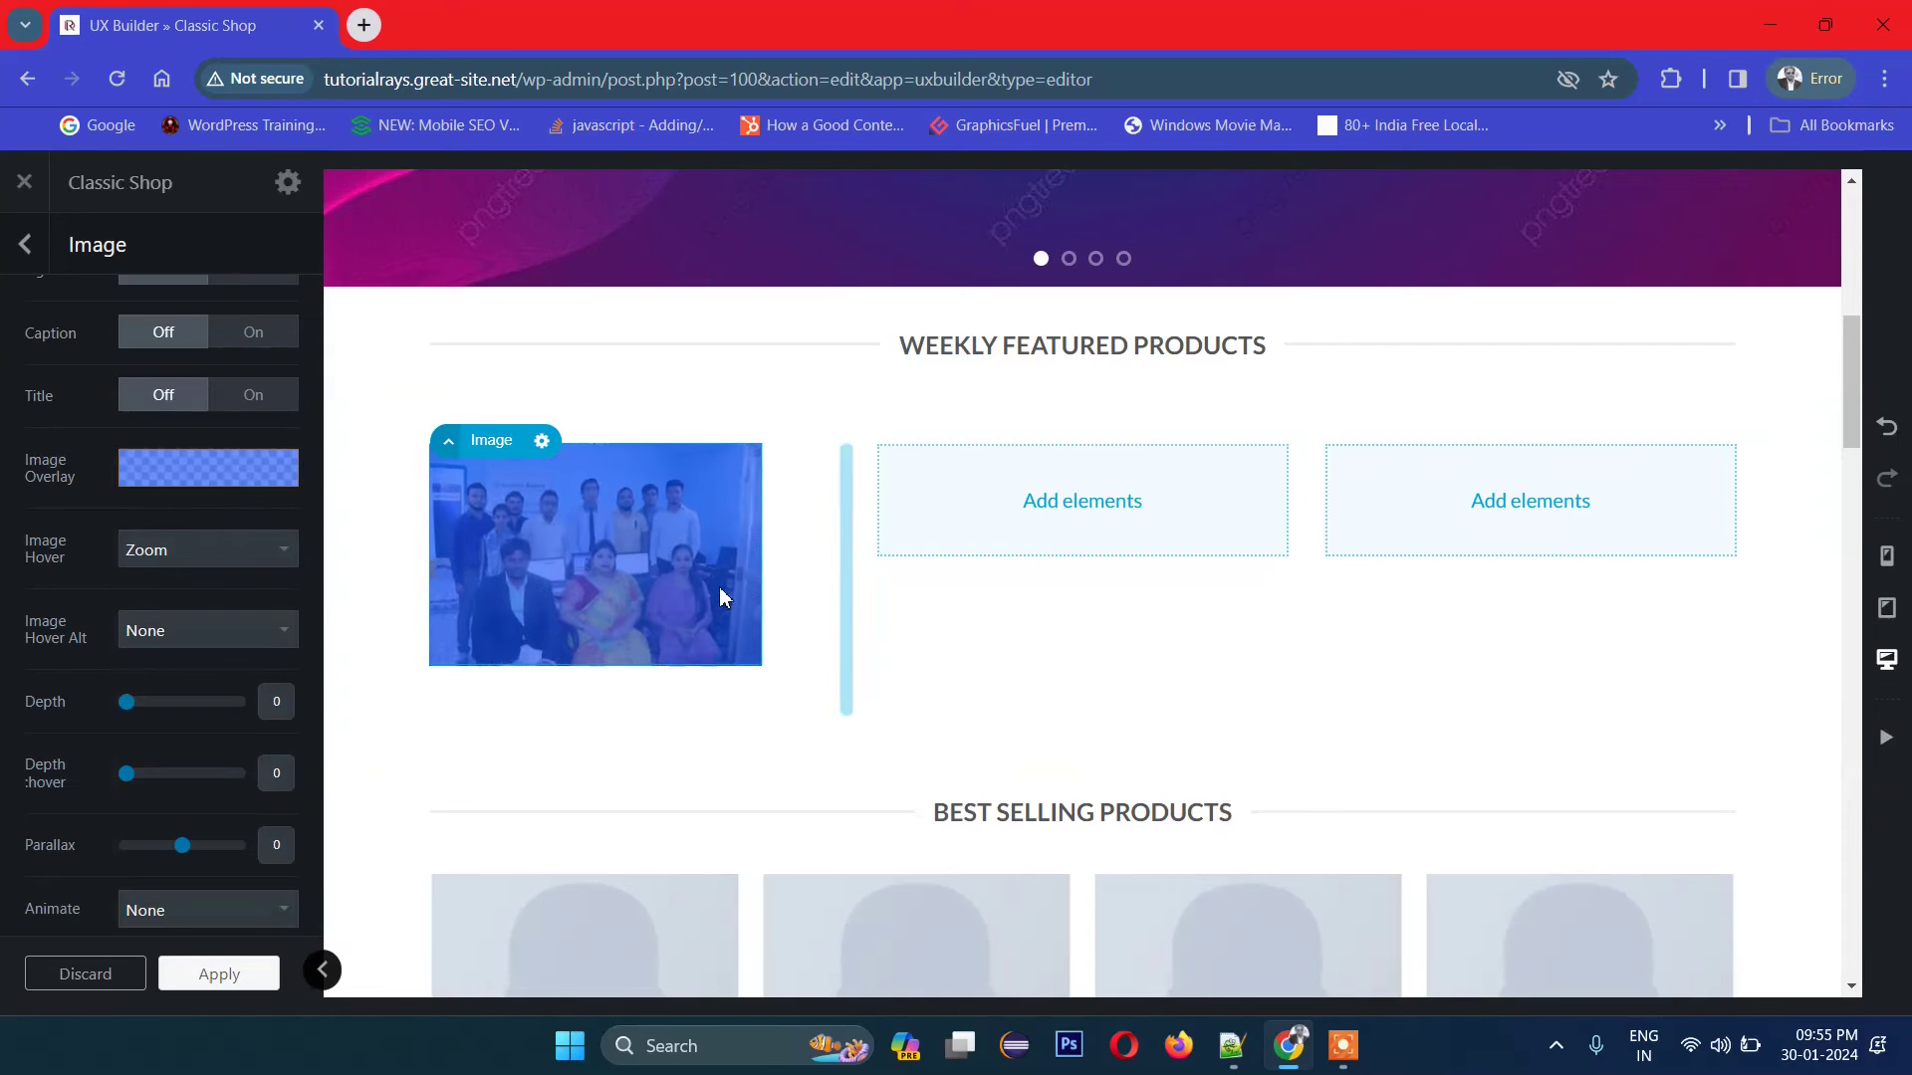
left_click(202, 483)
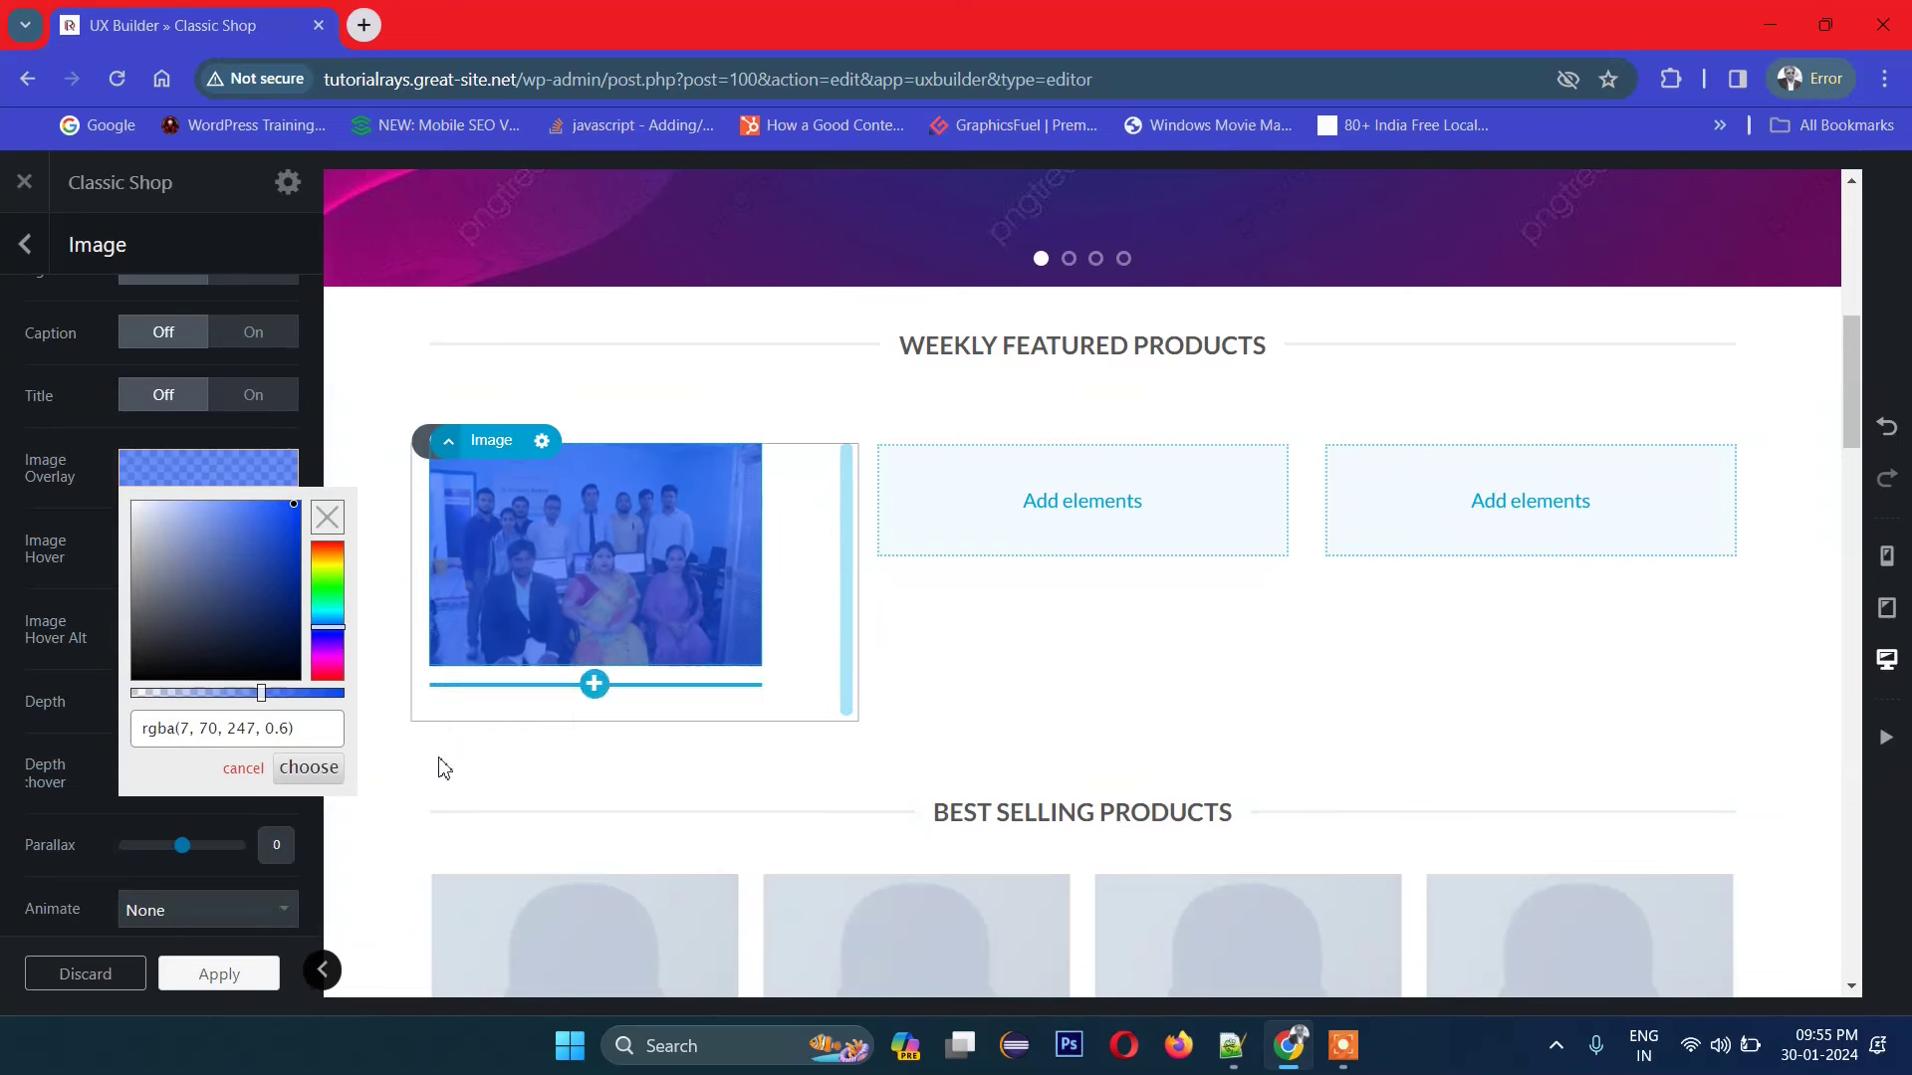
left_click_drag(261, 692, 231, 701)
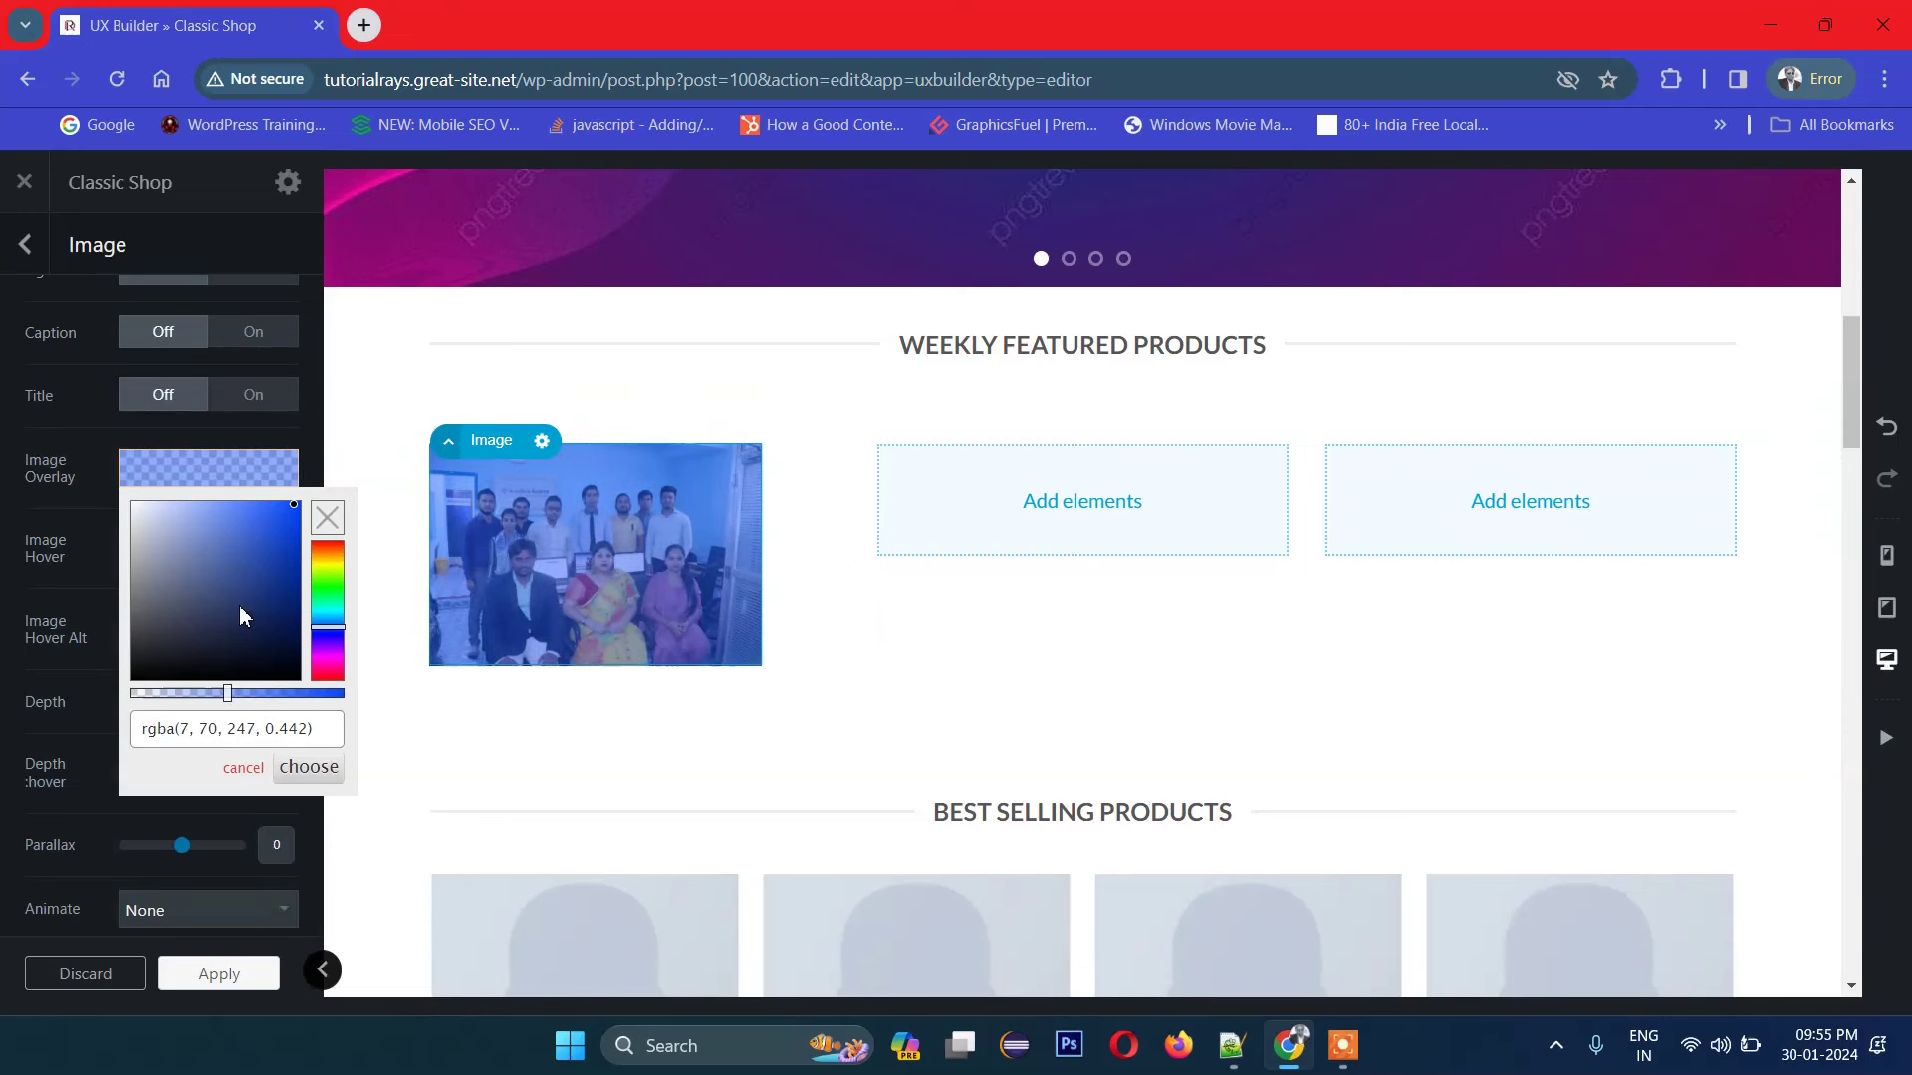
left_click(67, 585)
scroll(271, 510, "up", 6)
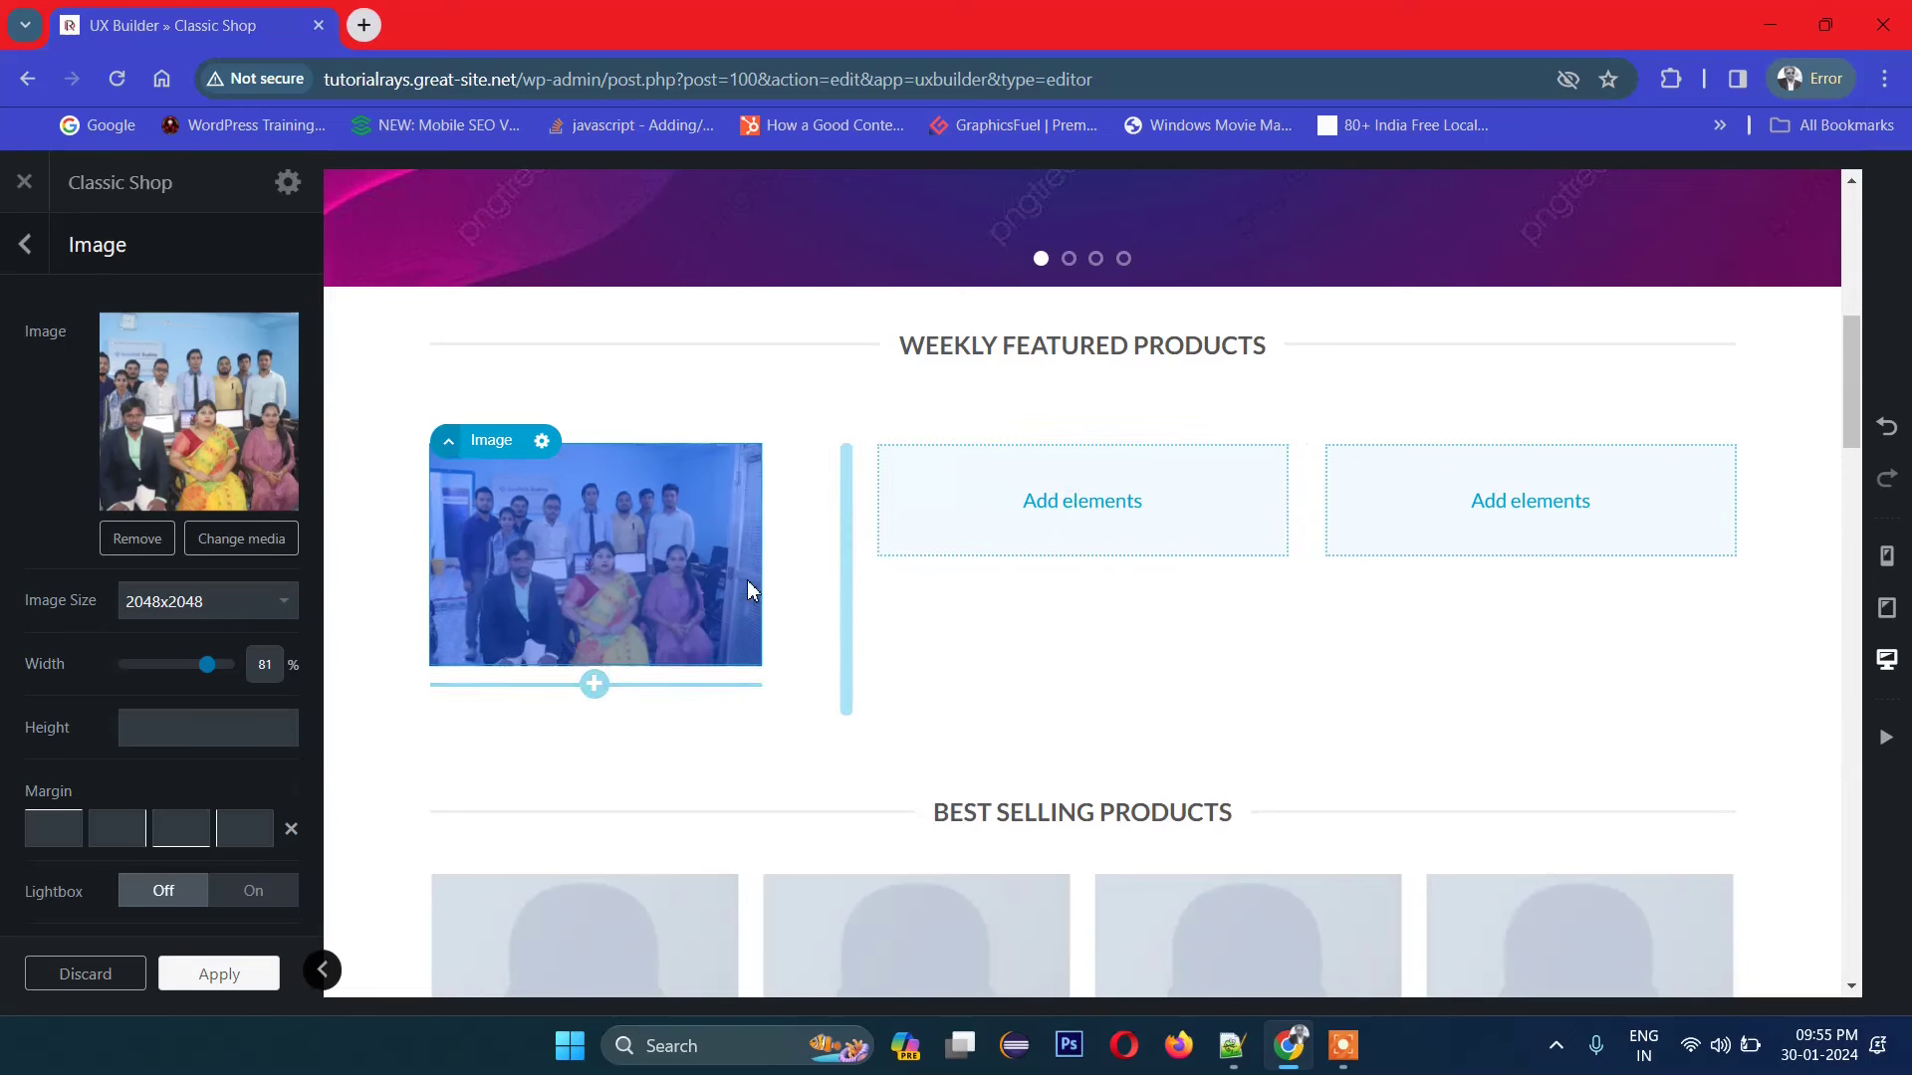
left_click(238, 986)
Step: Save the page and insert a Text element into the middle column
left_click(209, 981)
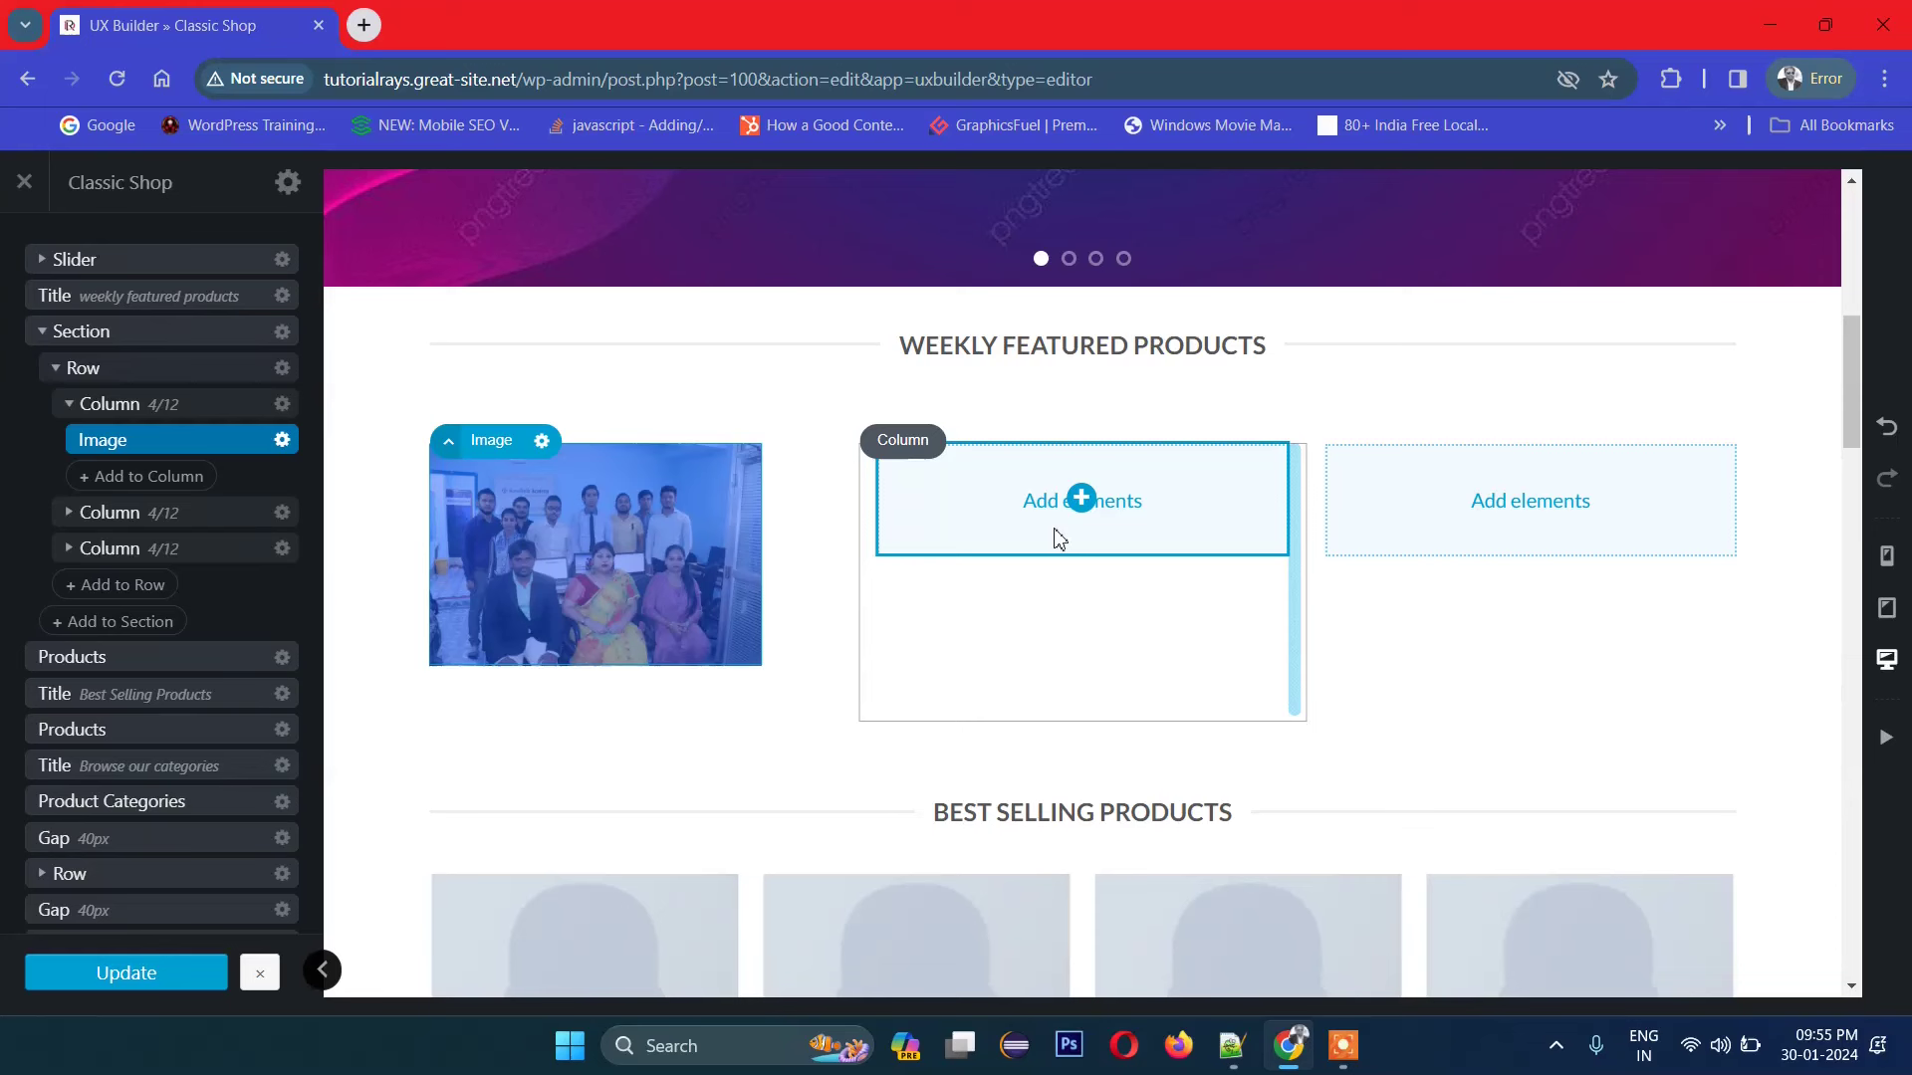
left_click(1079, 500)
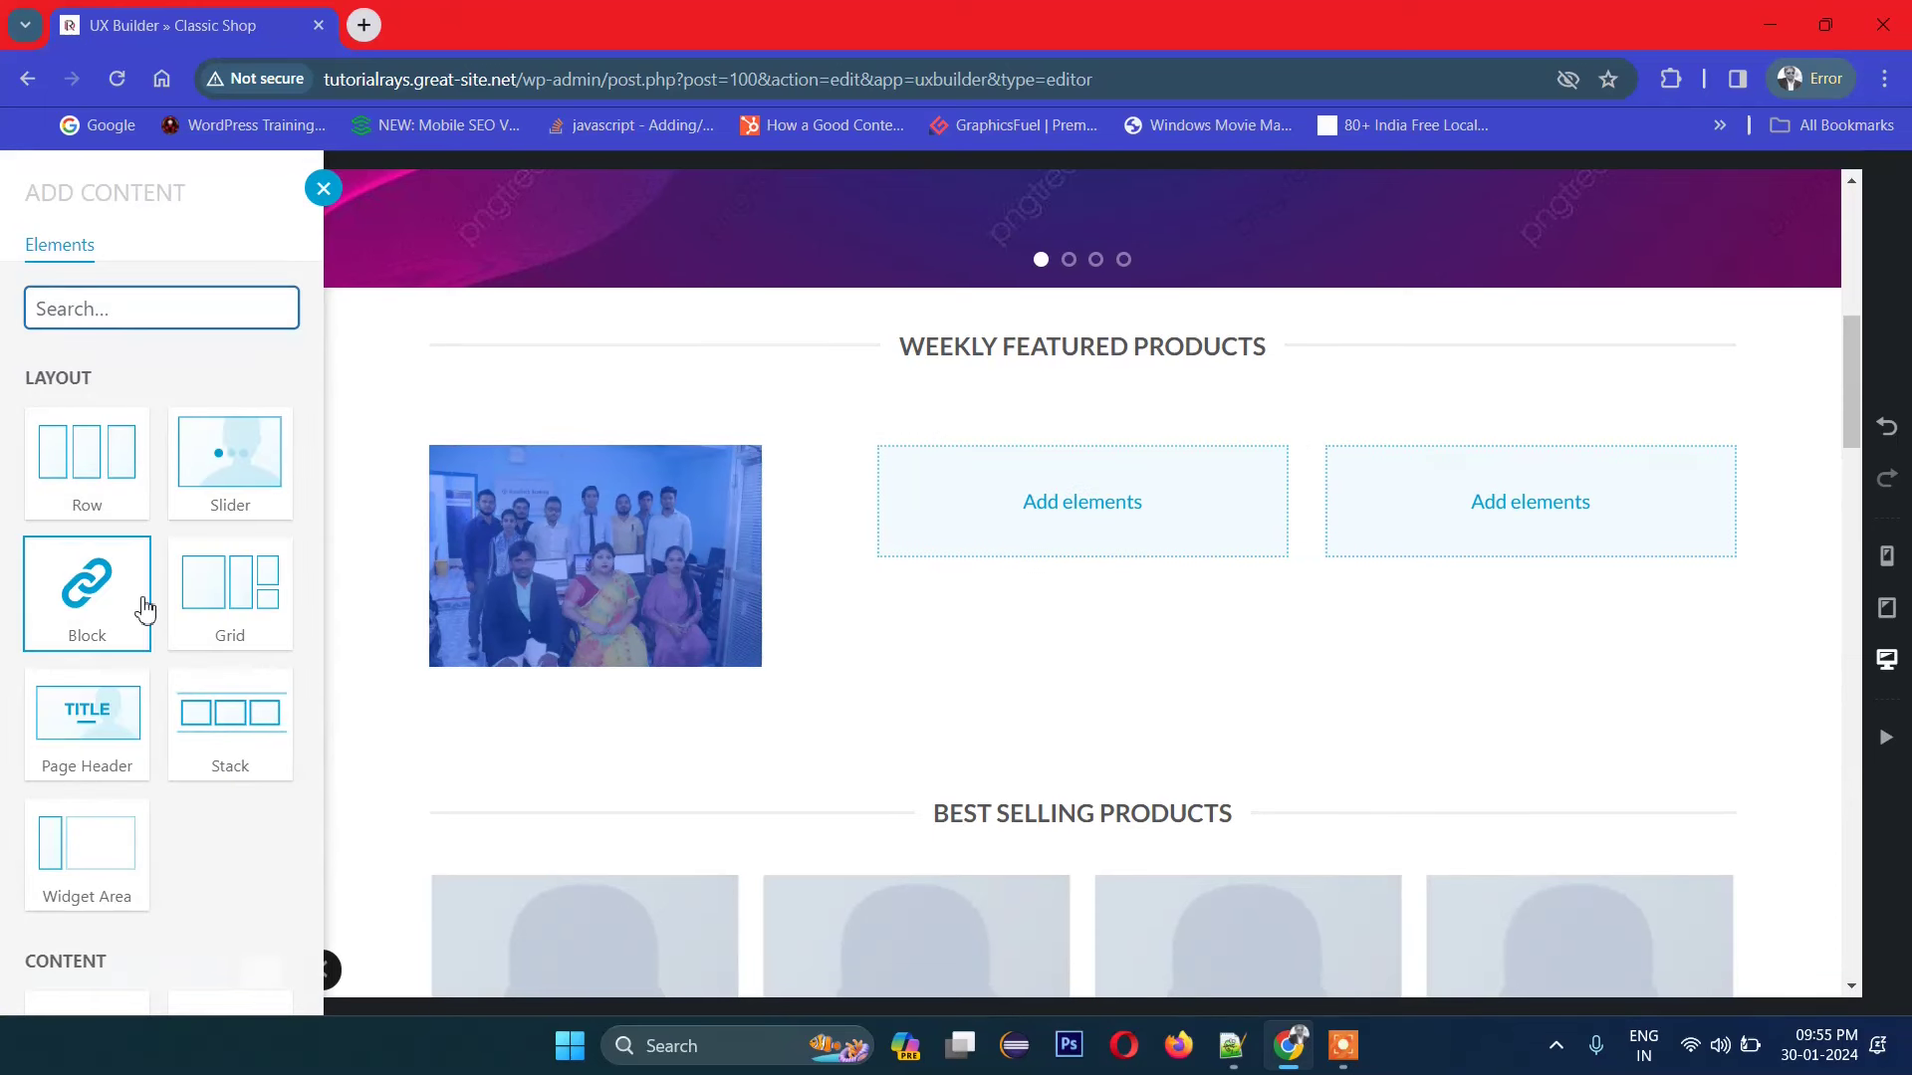
scroll(144, 608, "down", 2)
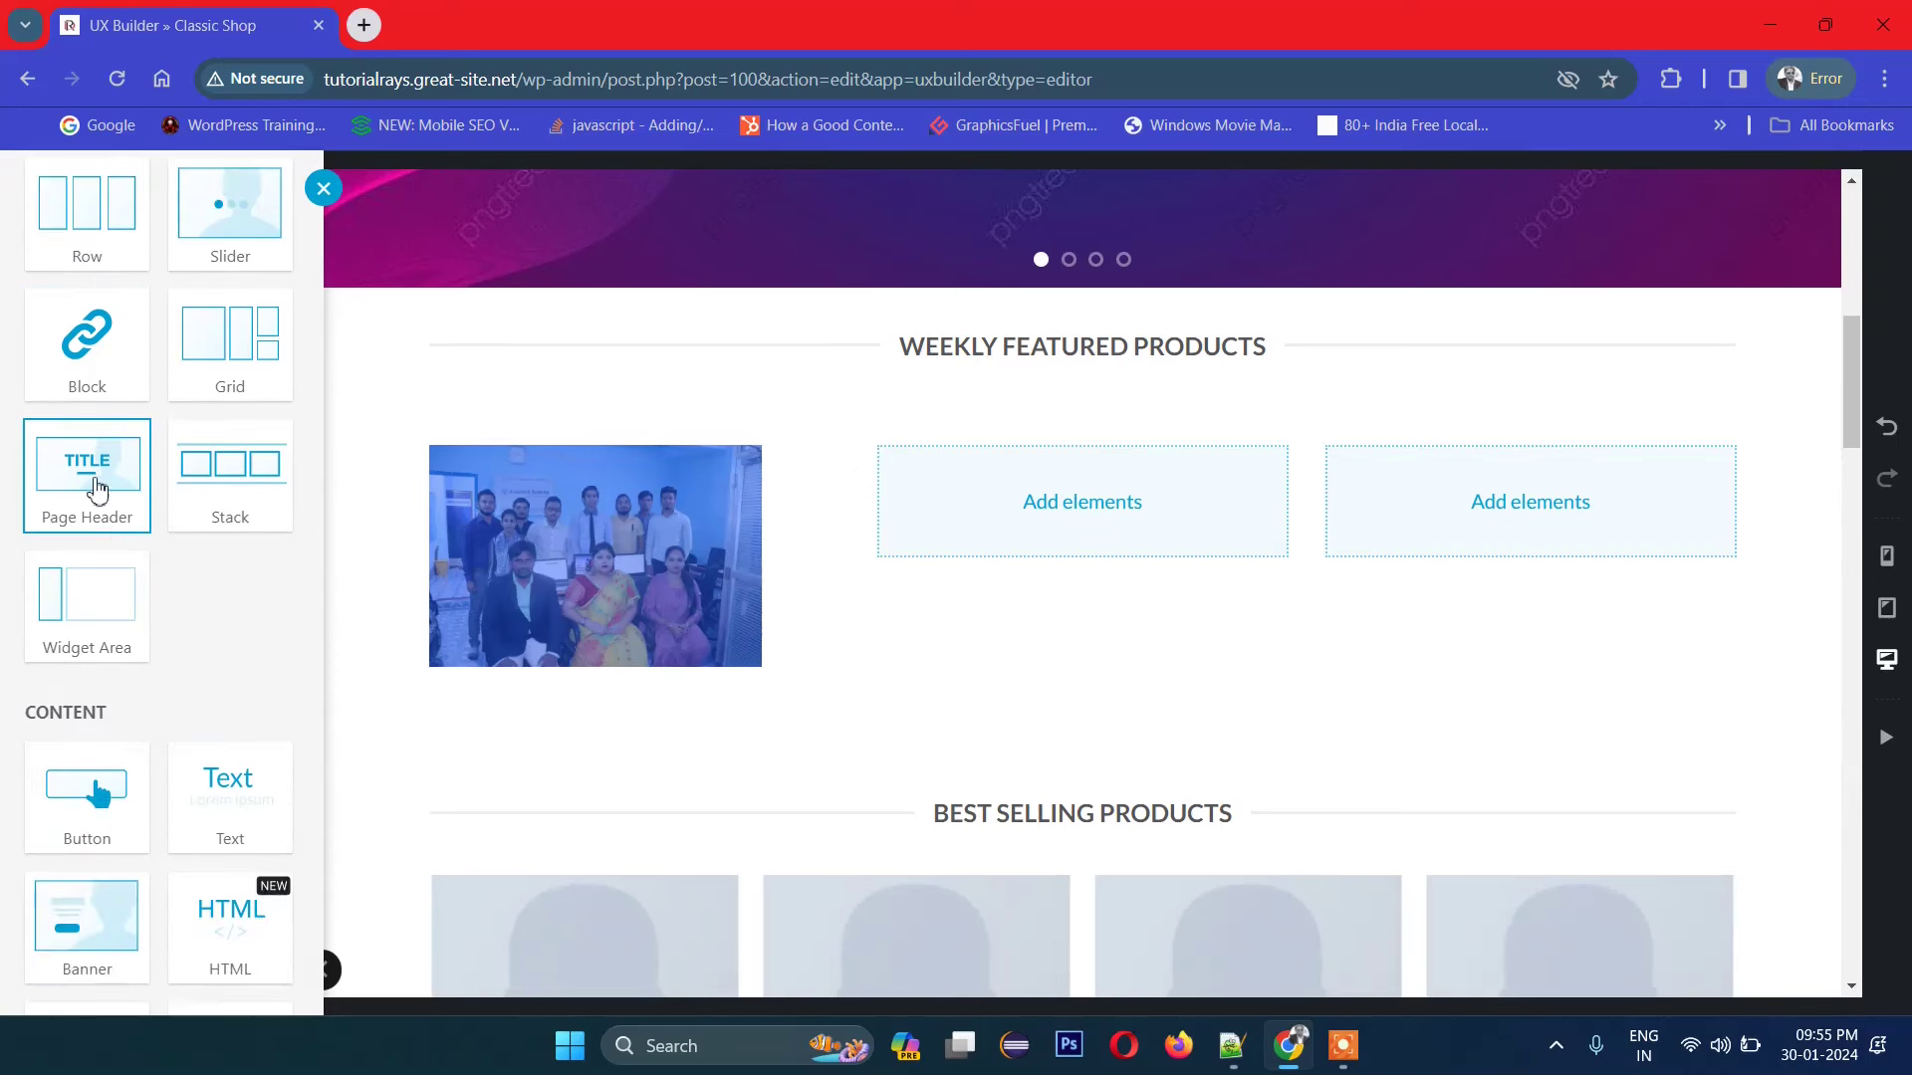
scroll(97, 466, "down", 2)
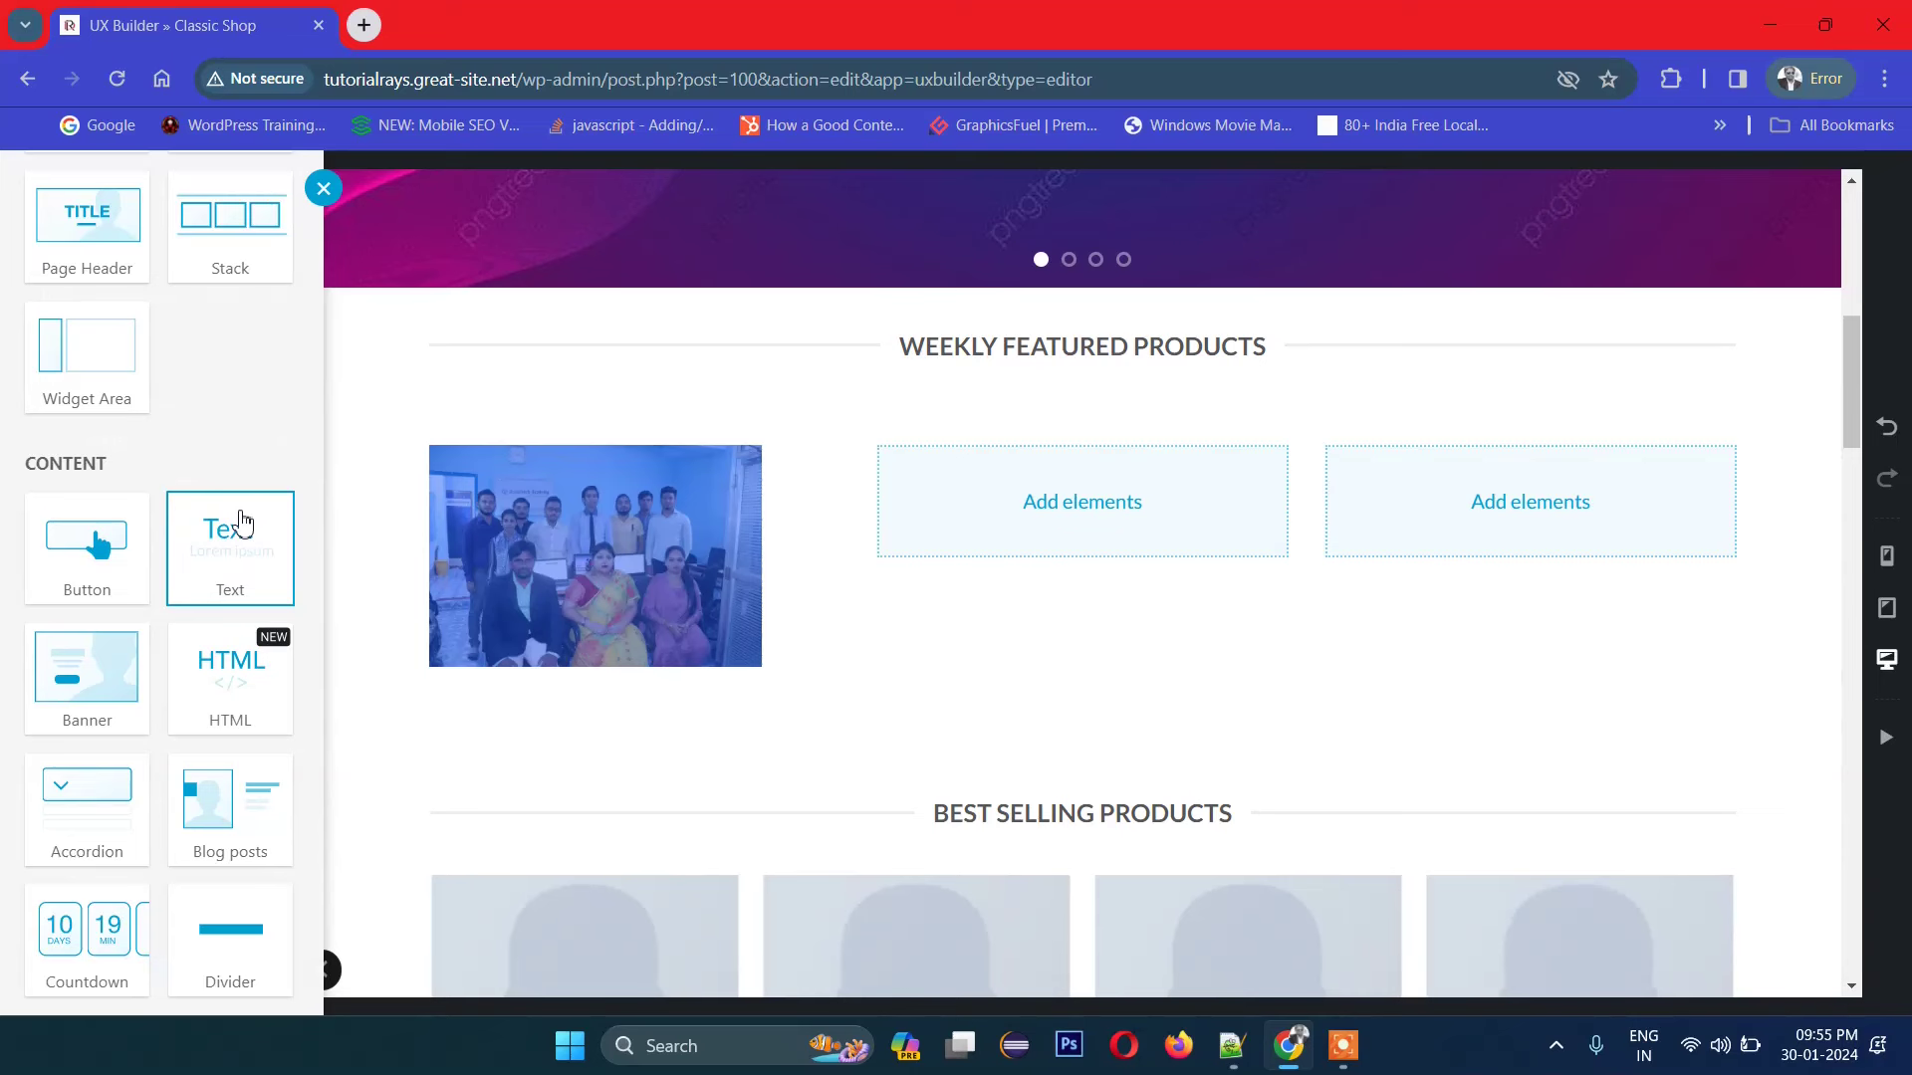
left_click(241, 522)
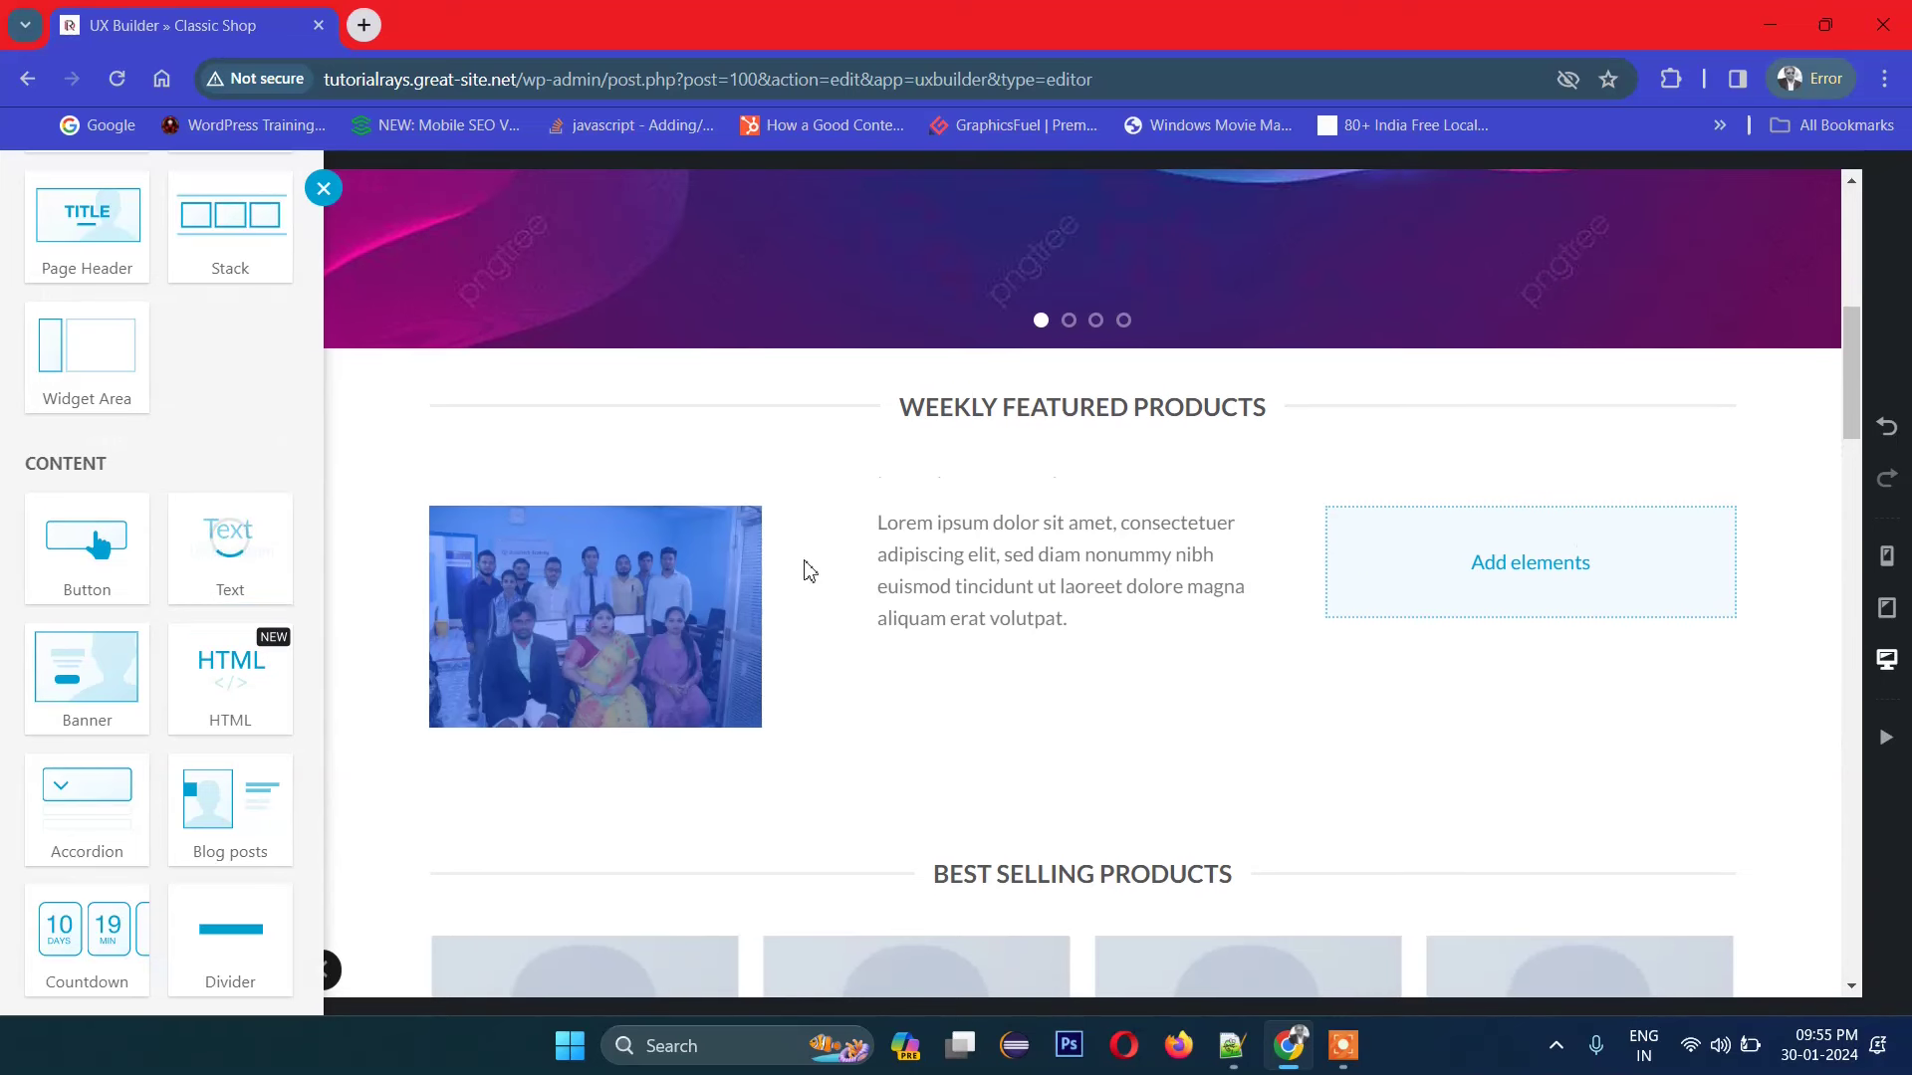
Step: Bold the words 'elit, sed' in the text element's rich text editor
left_click(962, 587)
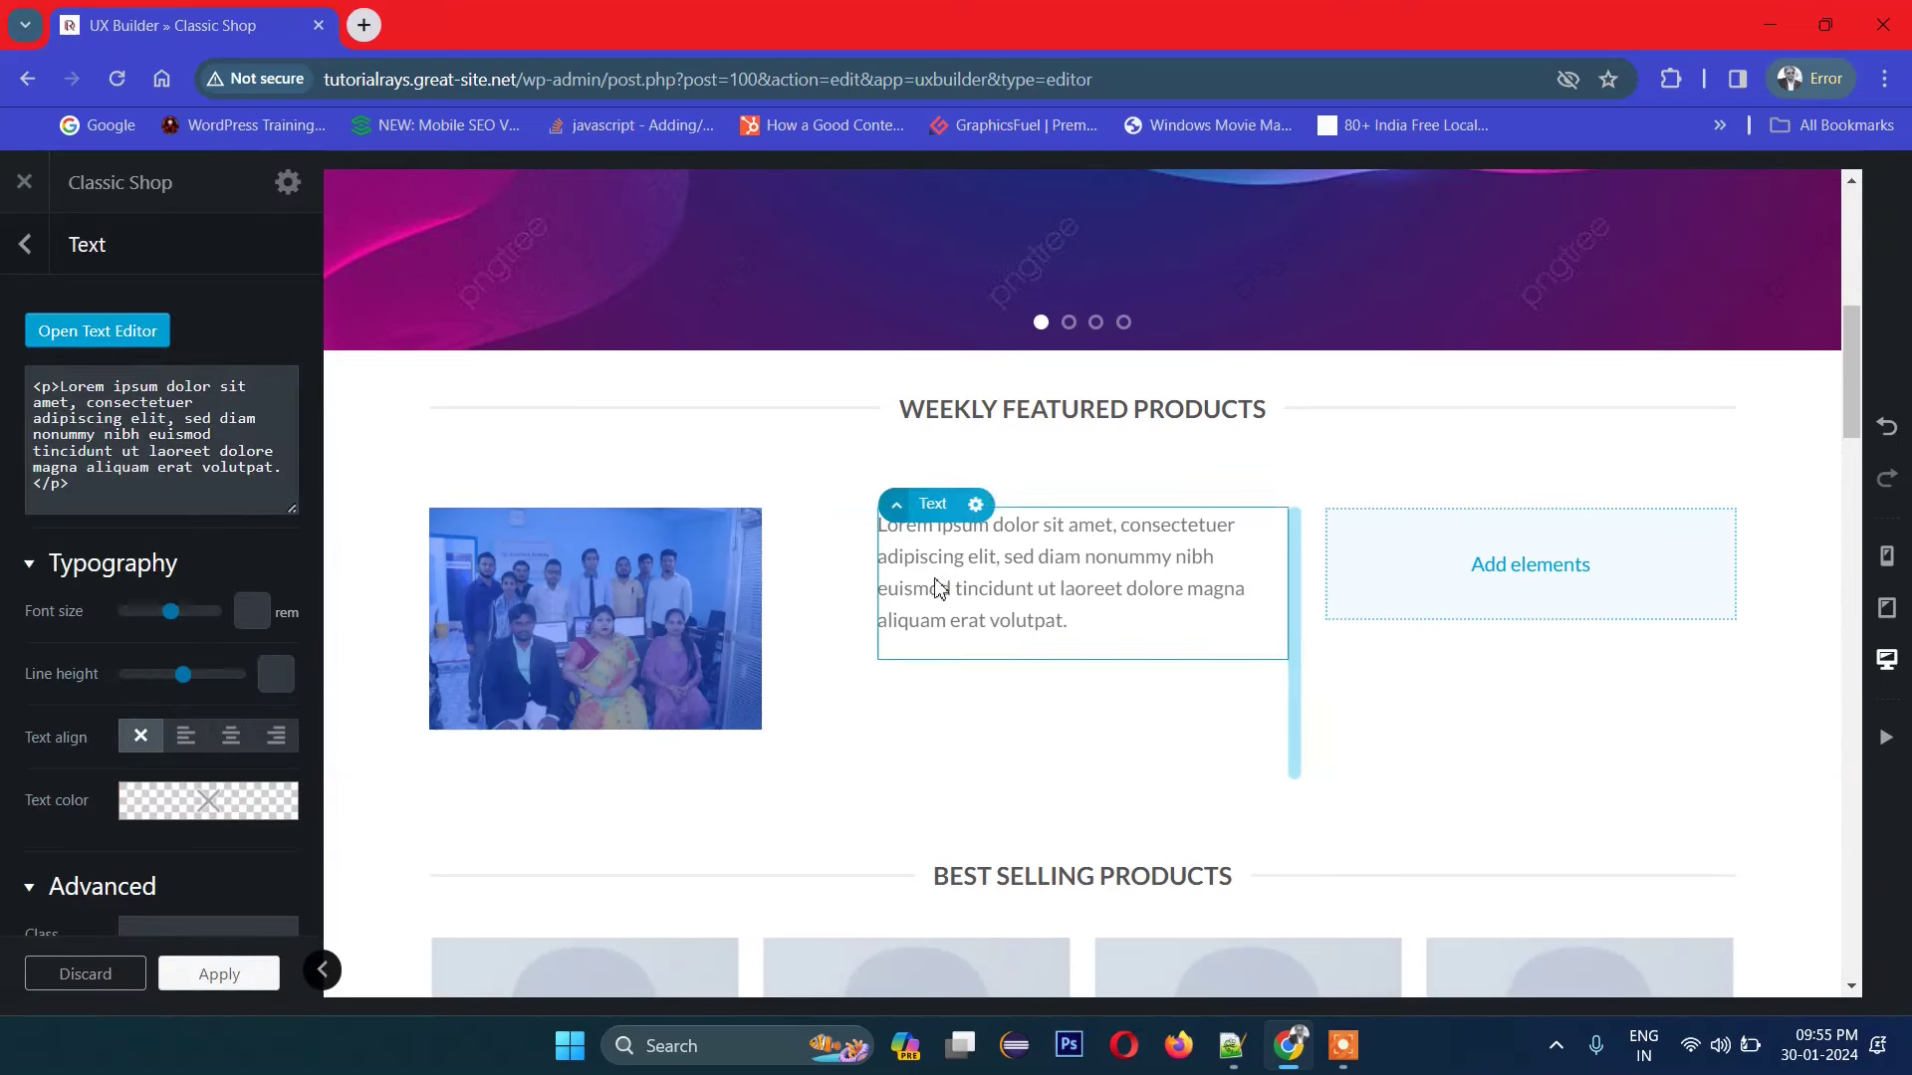
left_click(88, 337)
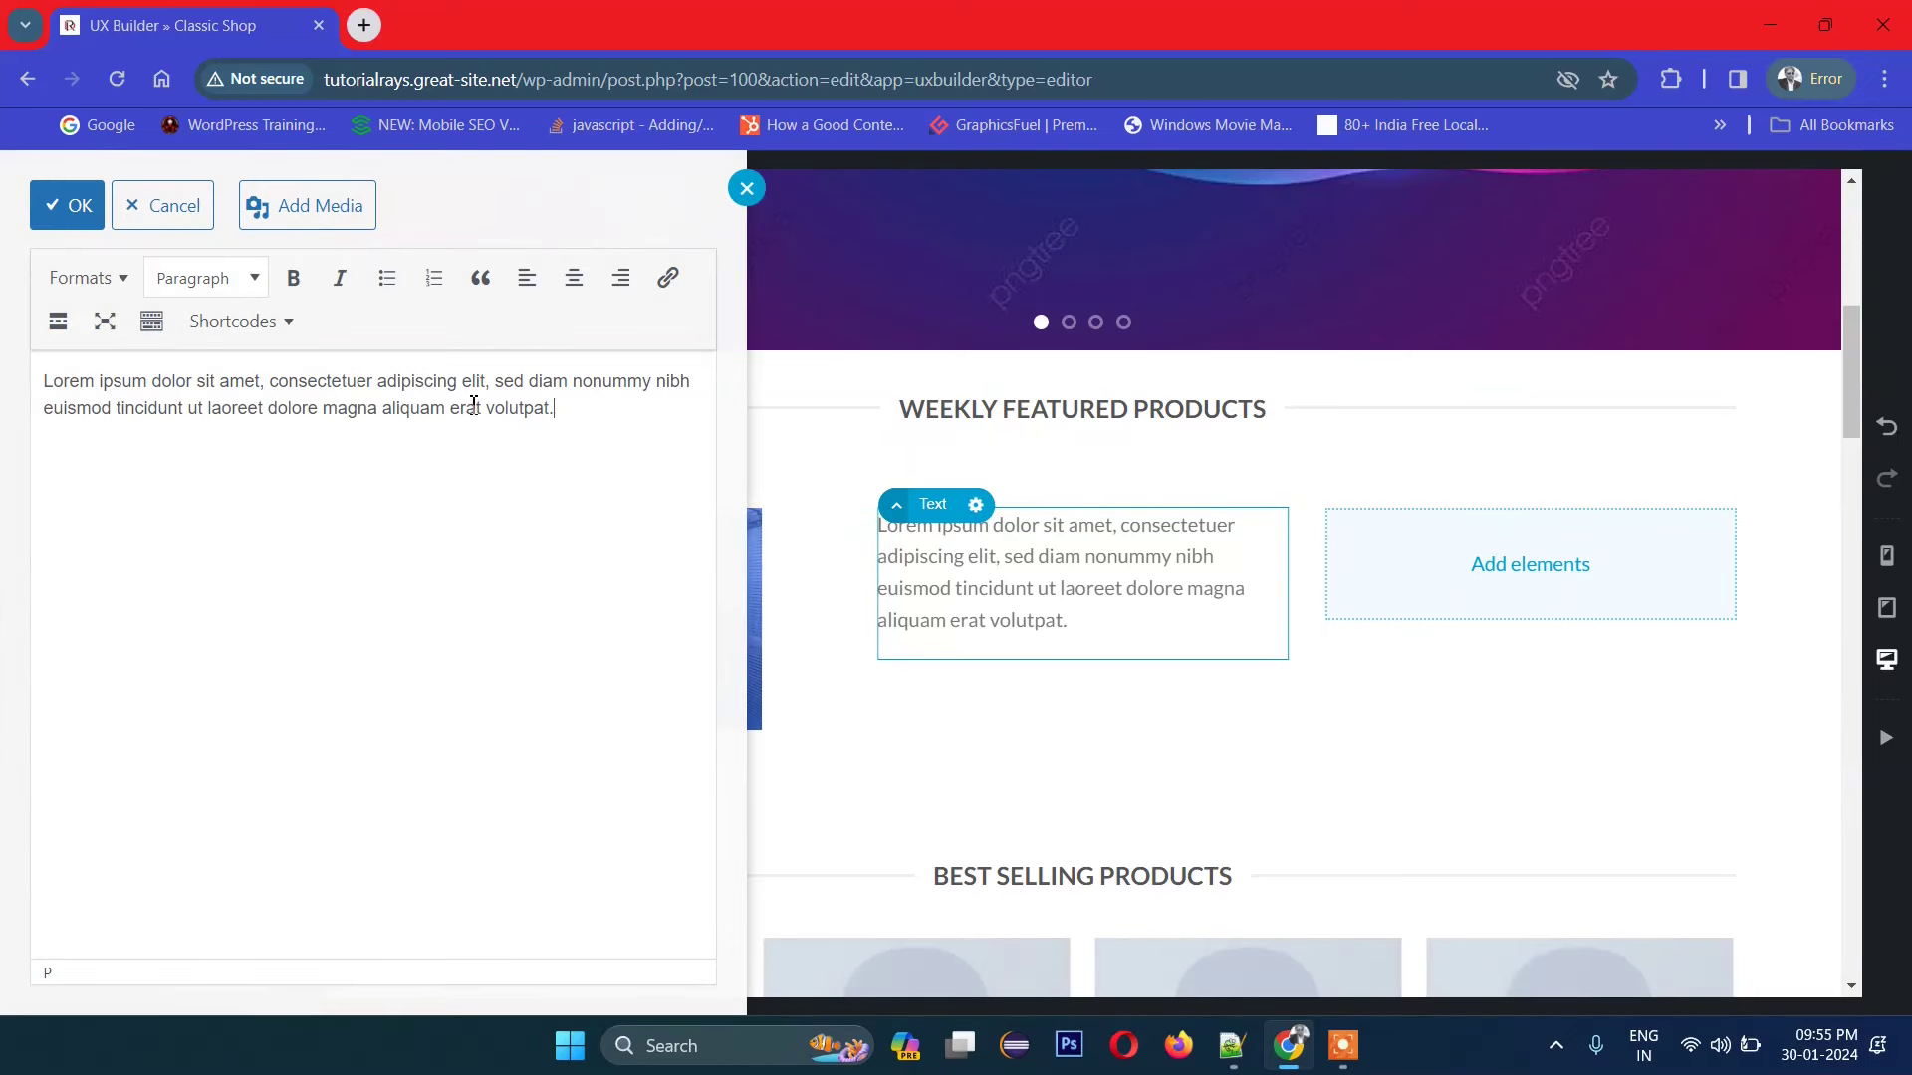
left_click_drag(462, 388, 535, 386)
key("ctrl+b")
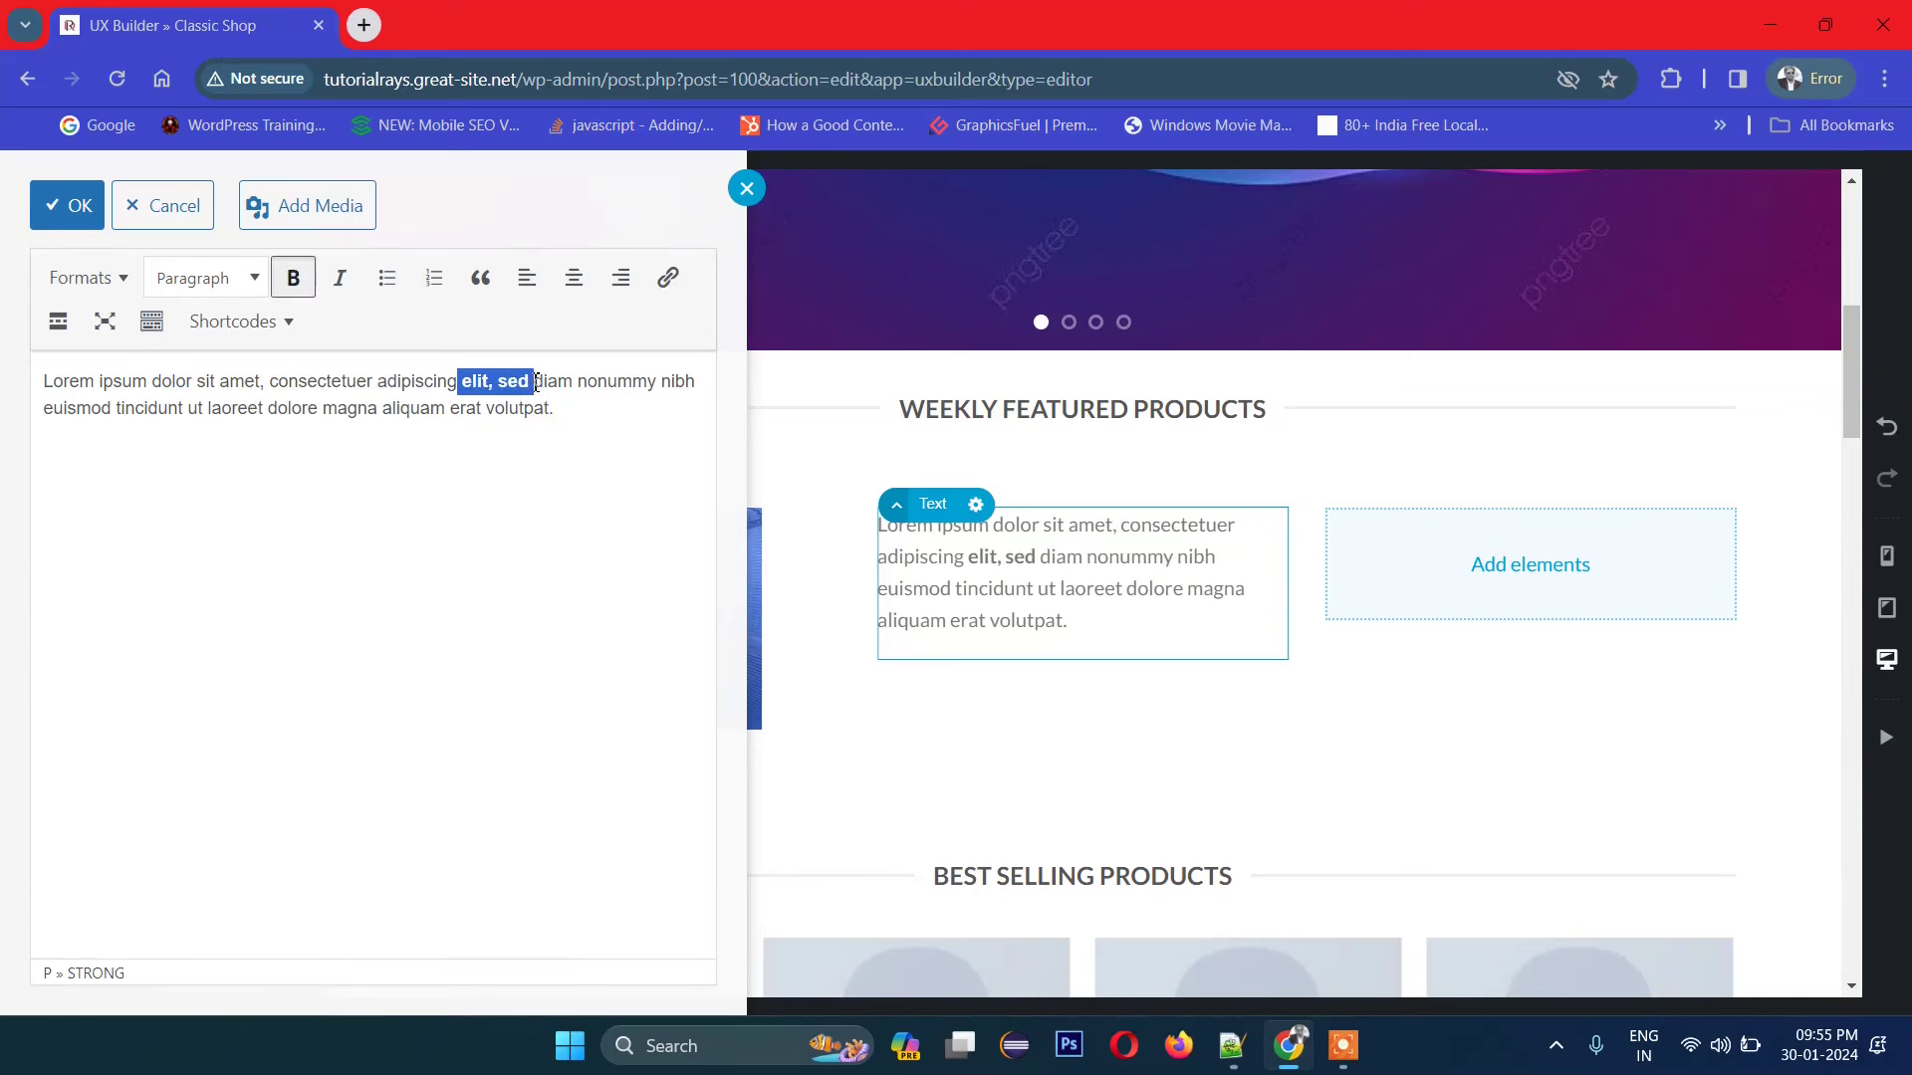
left_click(536, 447)
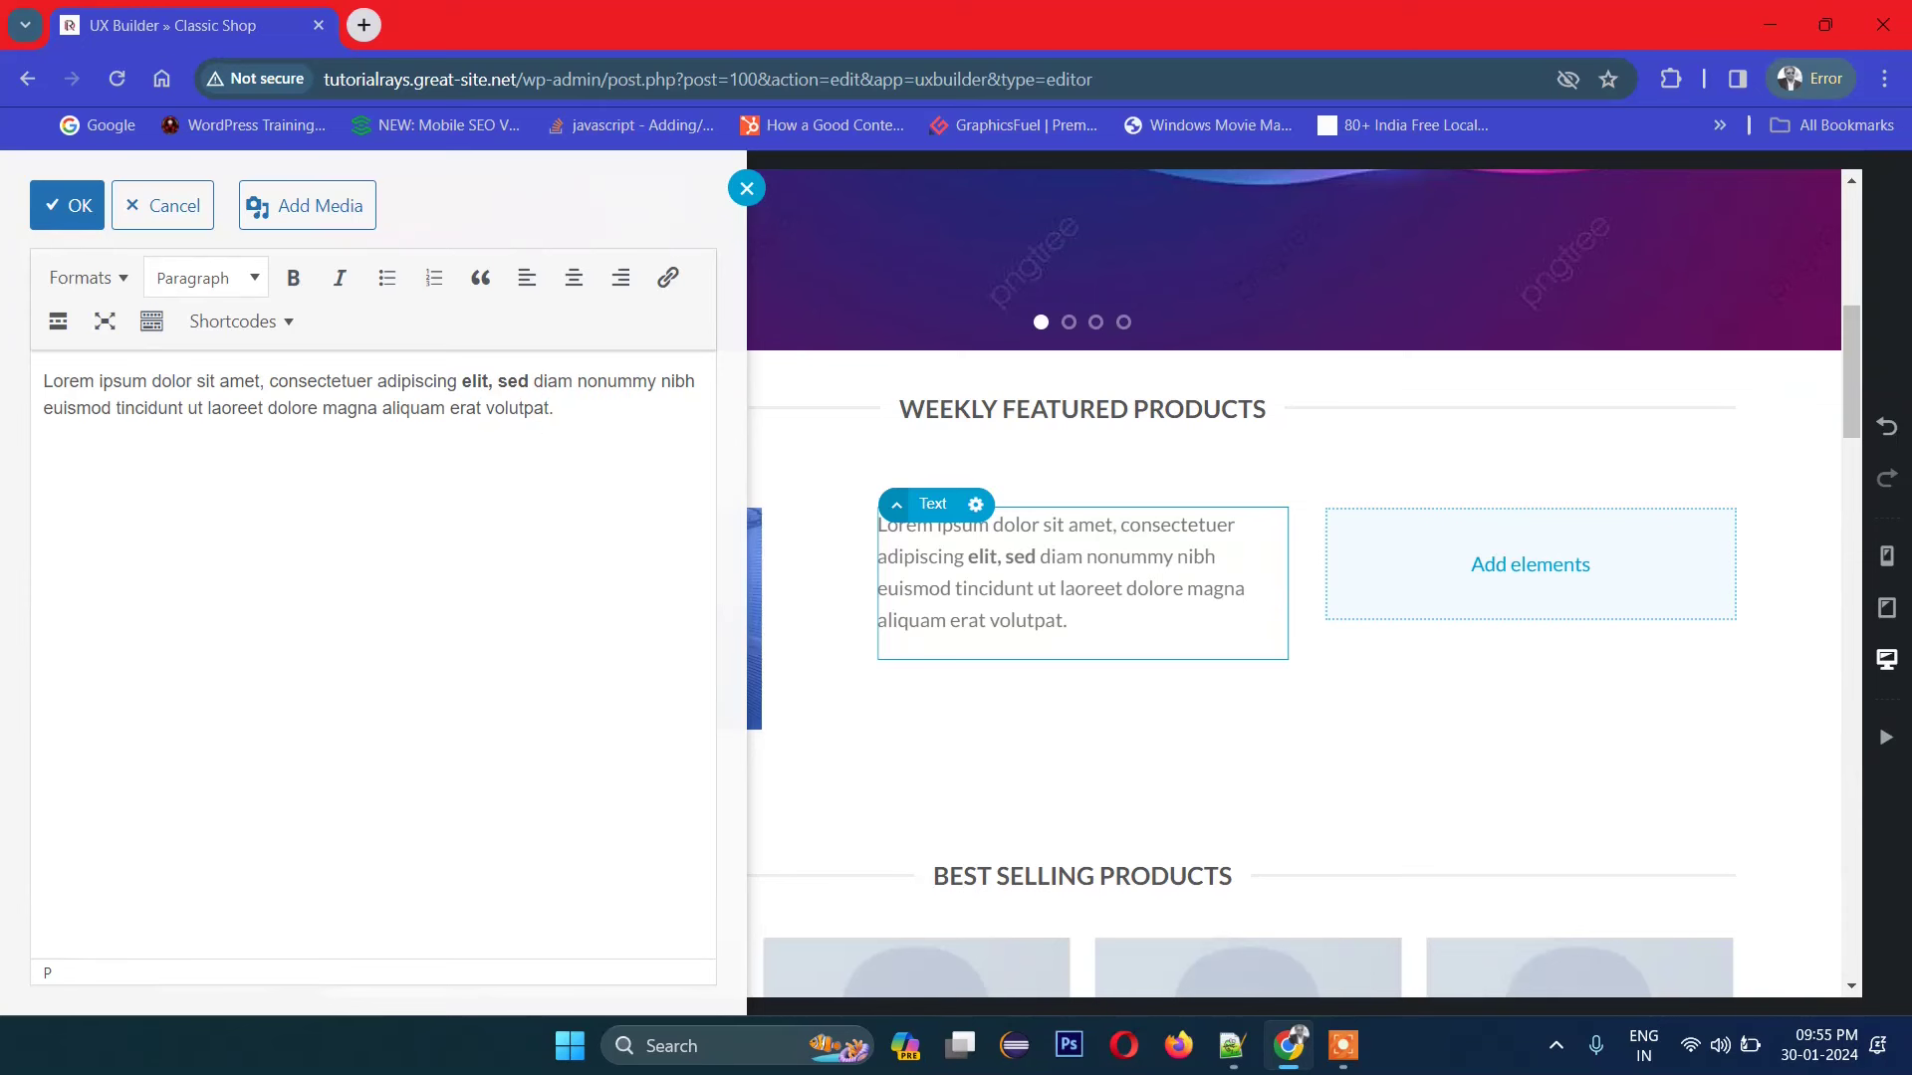
Step: Paste a second copy of the paragraph below and trim its end
key("ctrl+a")
key("ctrl+c")
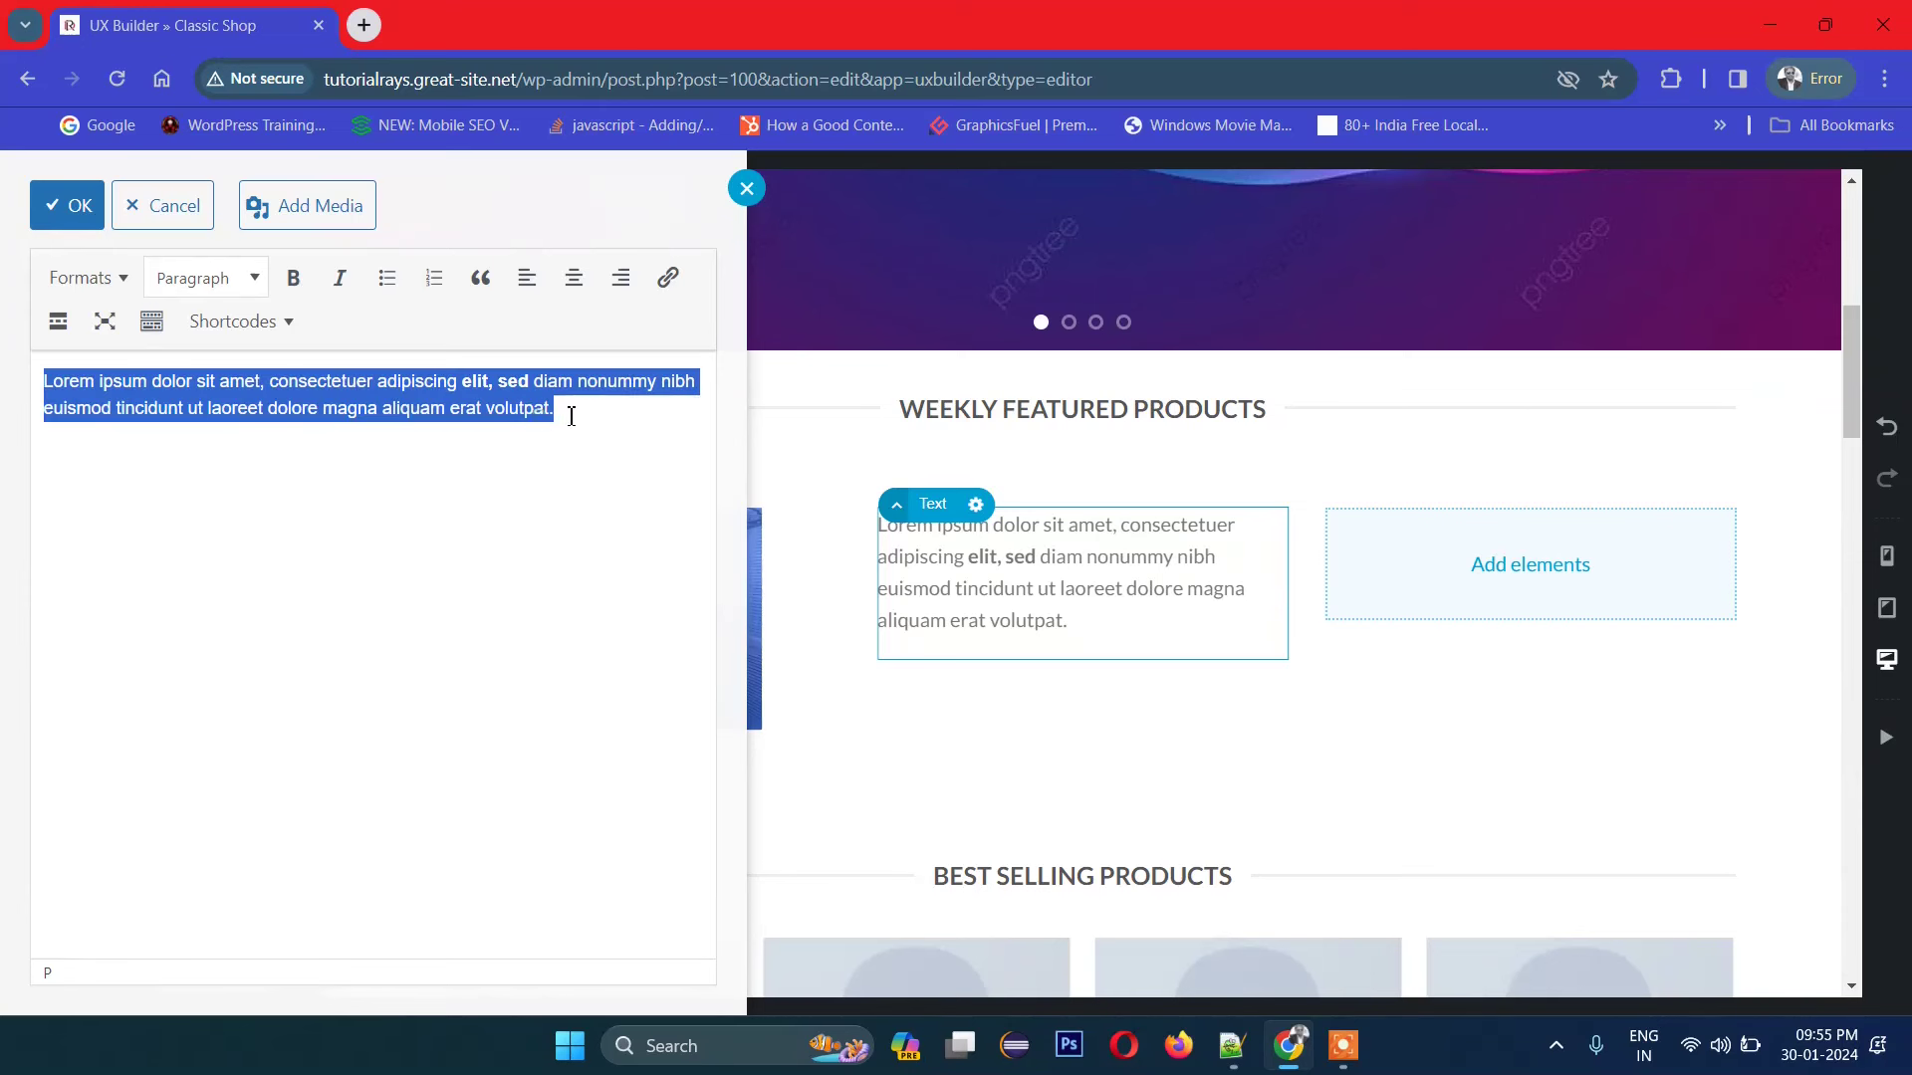
left_click(571, 416)
key("Return")
key("ctrl+v")
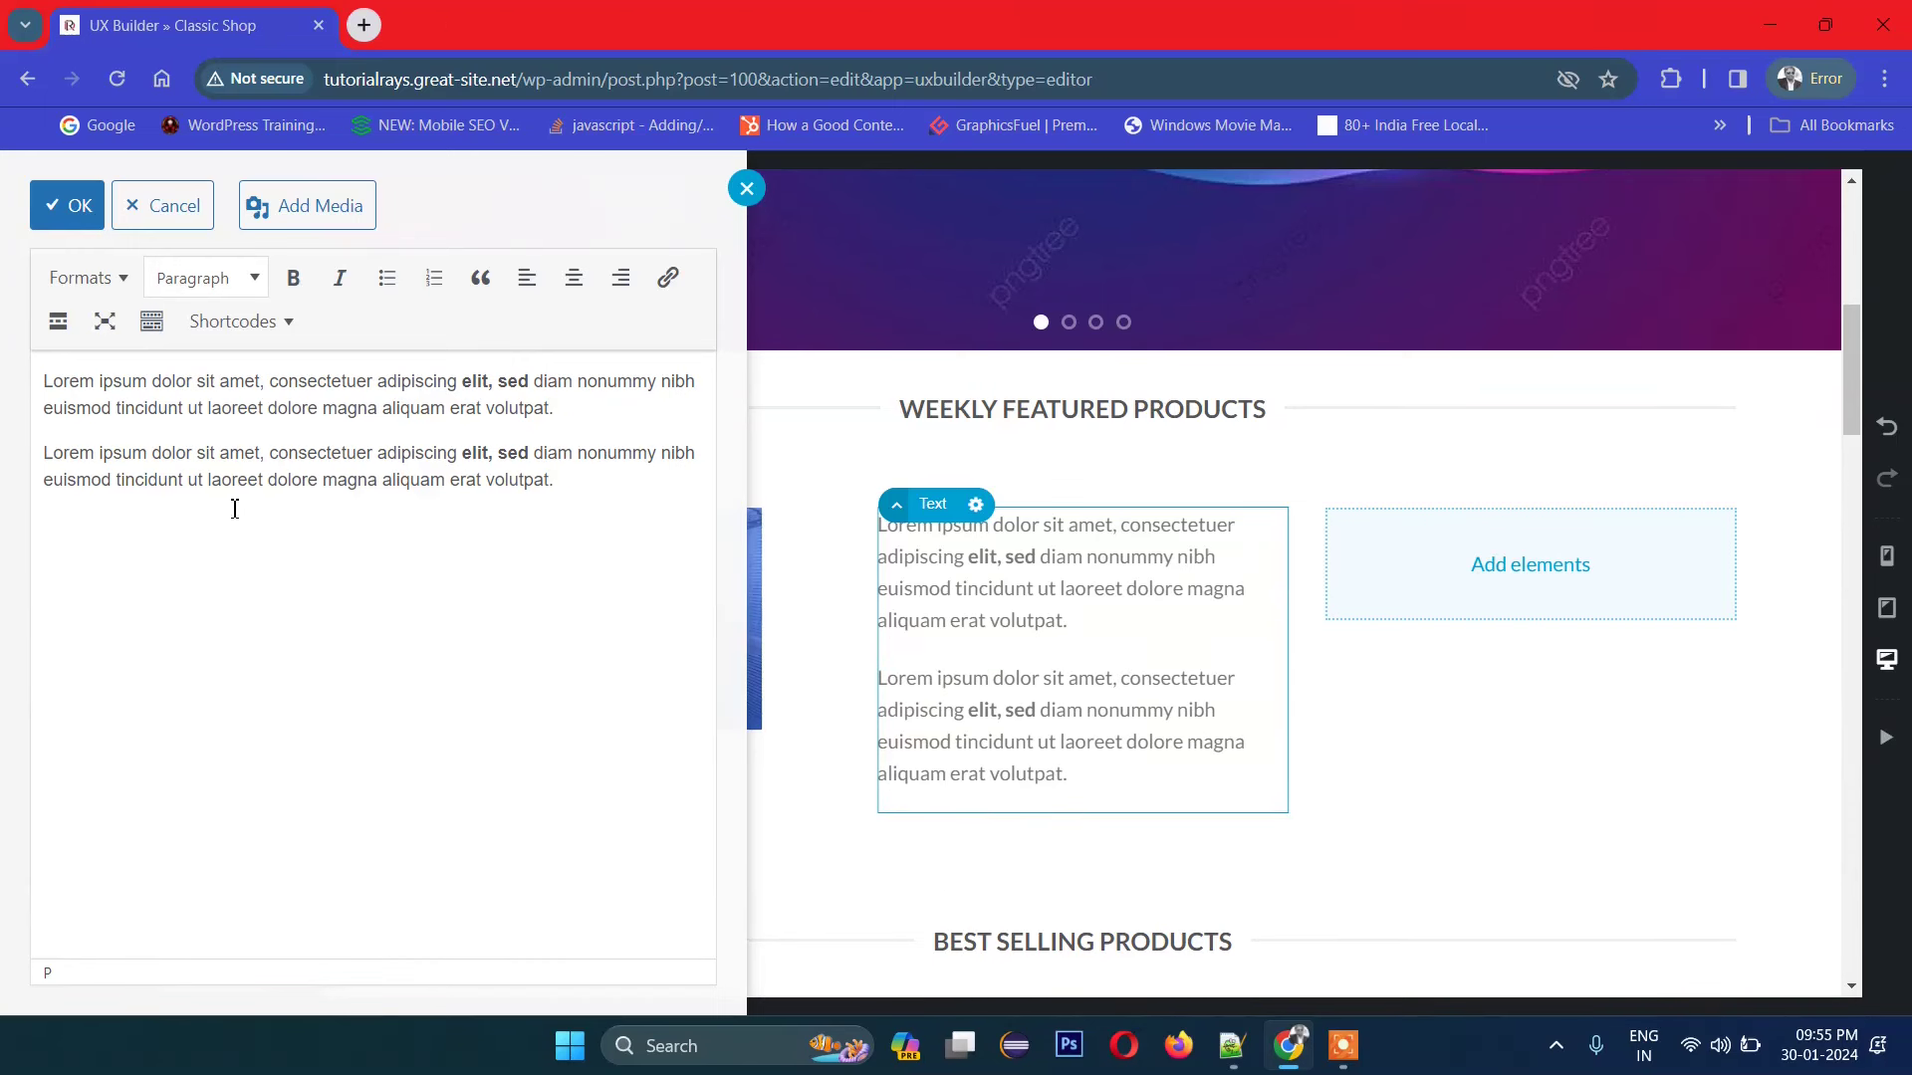
left_click_drag(210, 482, 547, 480)
type("l\\")
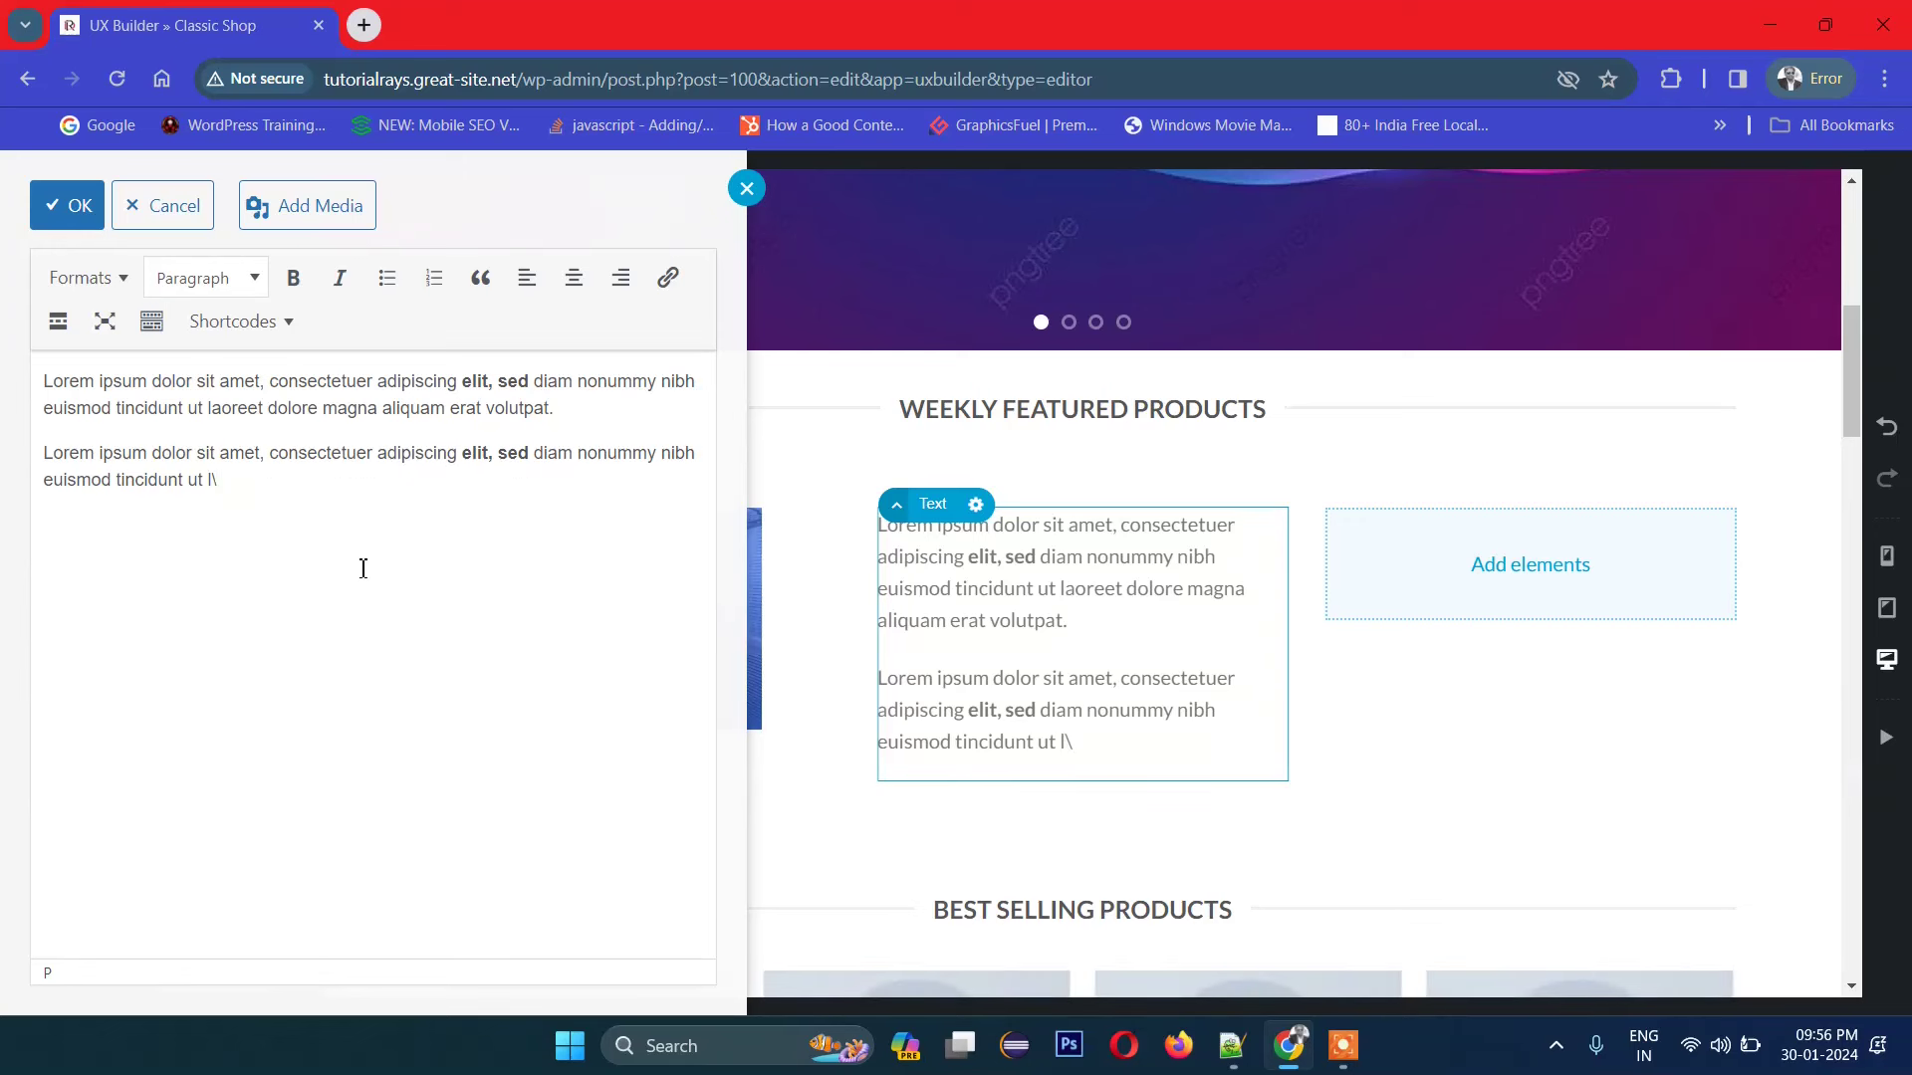
Step: Keep the text edits and back out of an accidental Slider in the right column
left_click(55, 199)
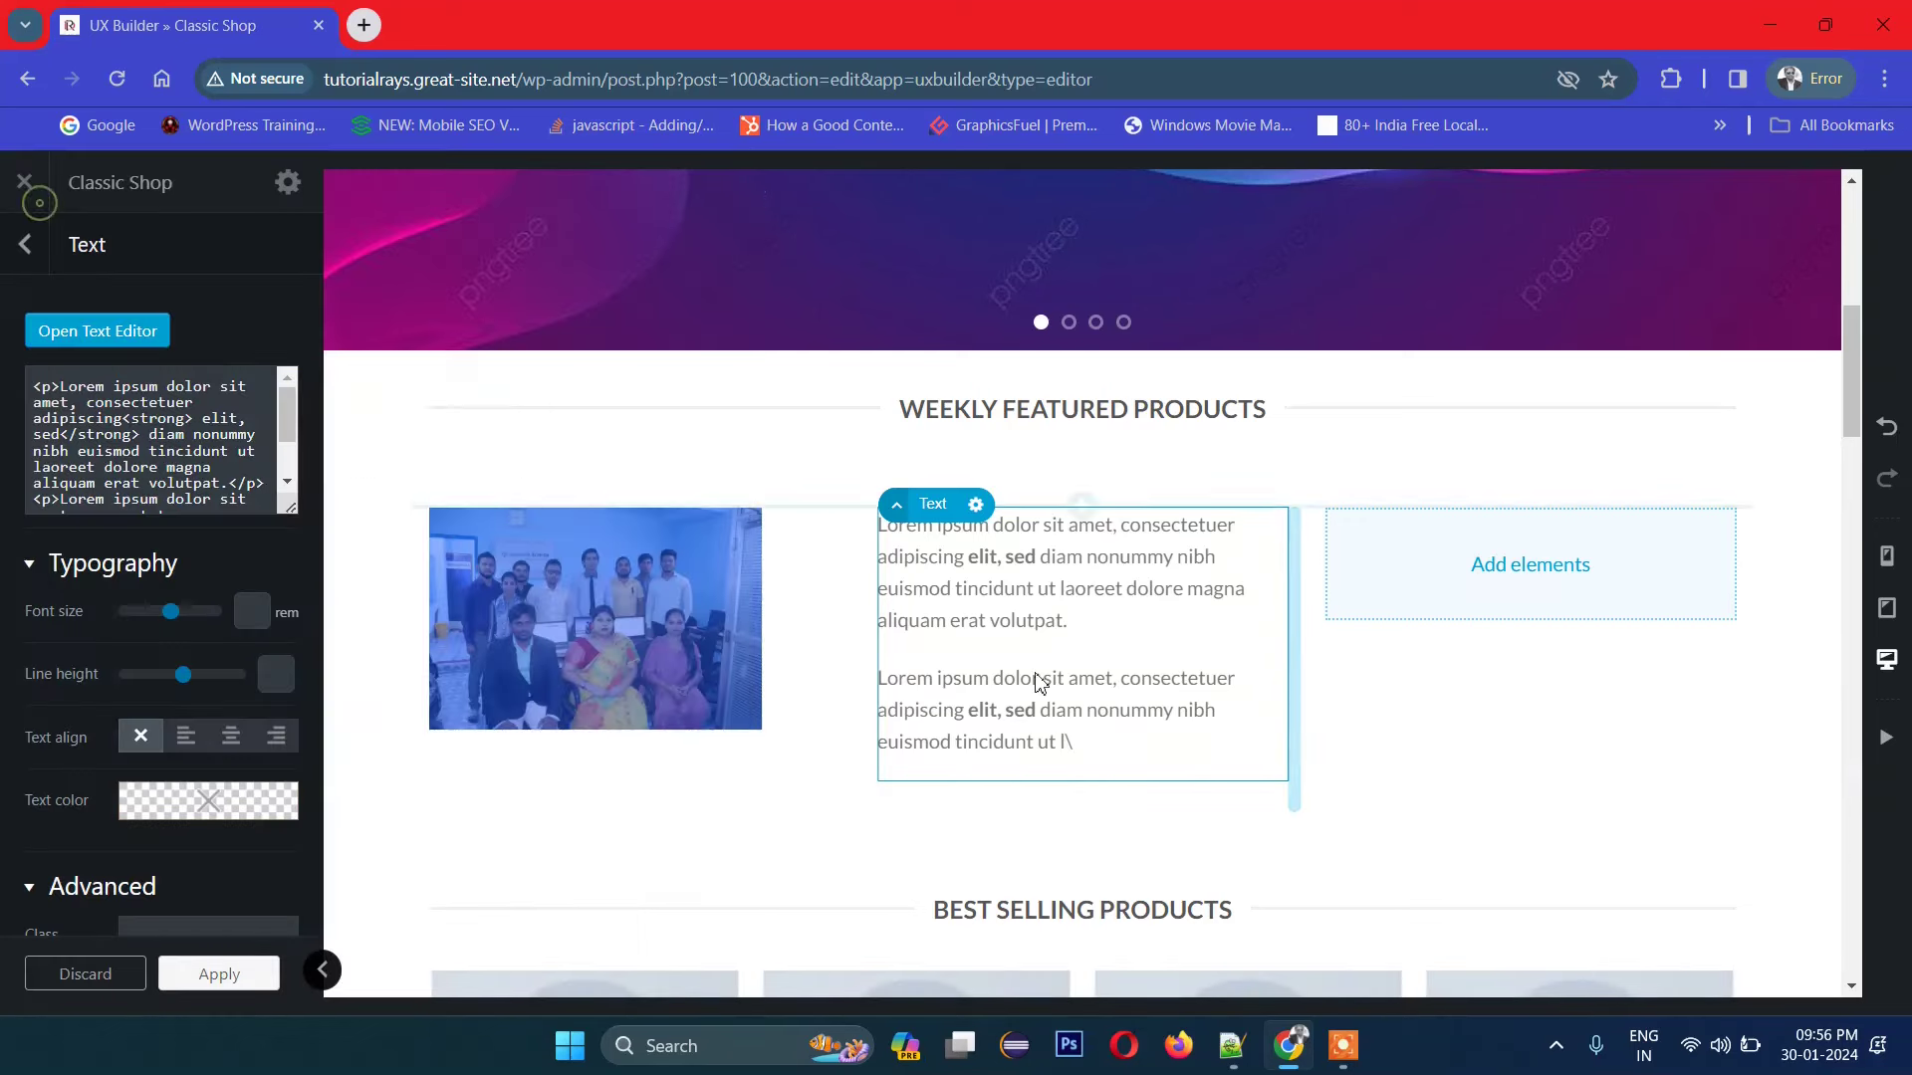
left_click(1524, 565)
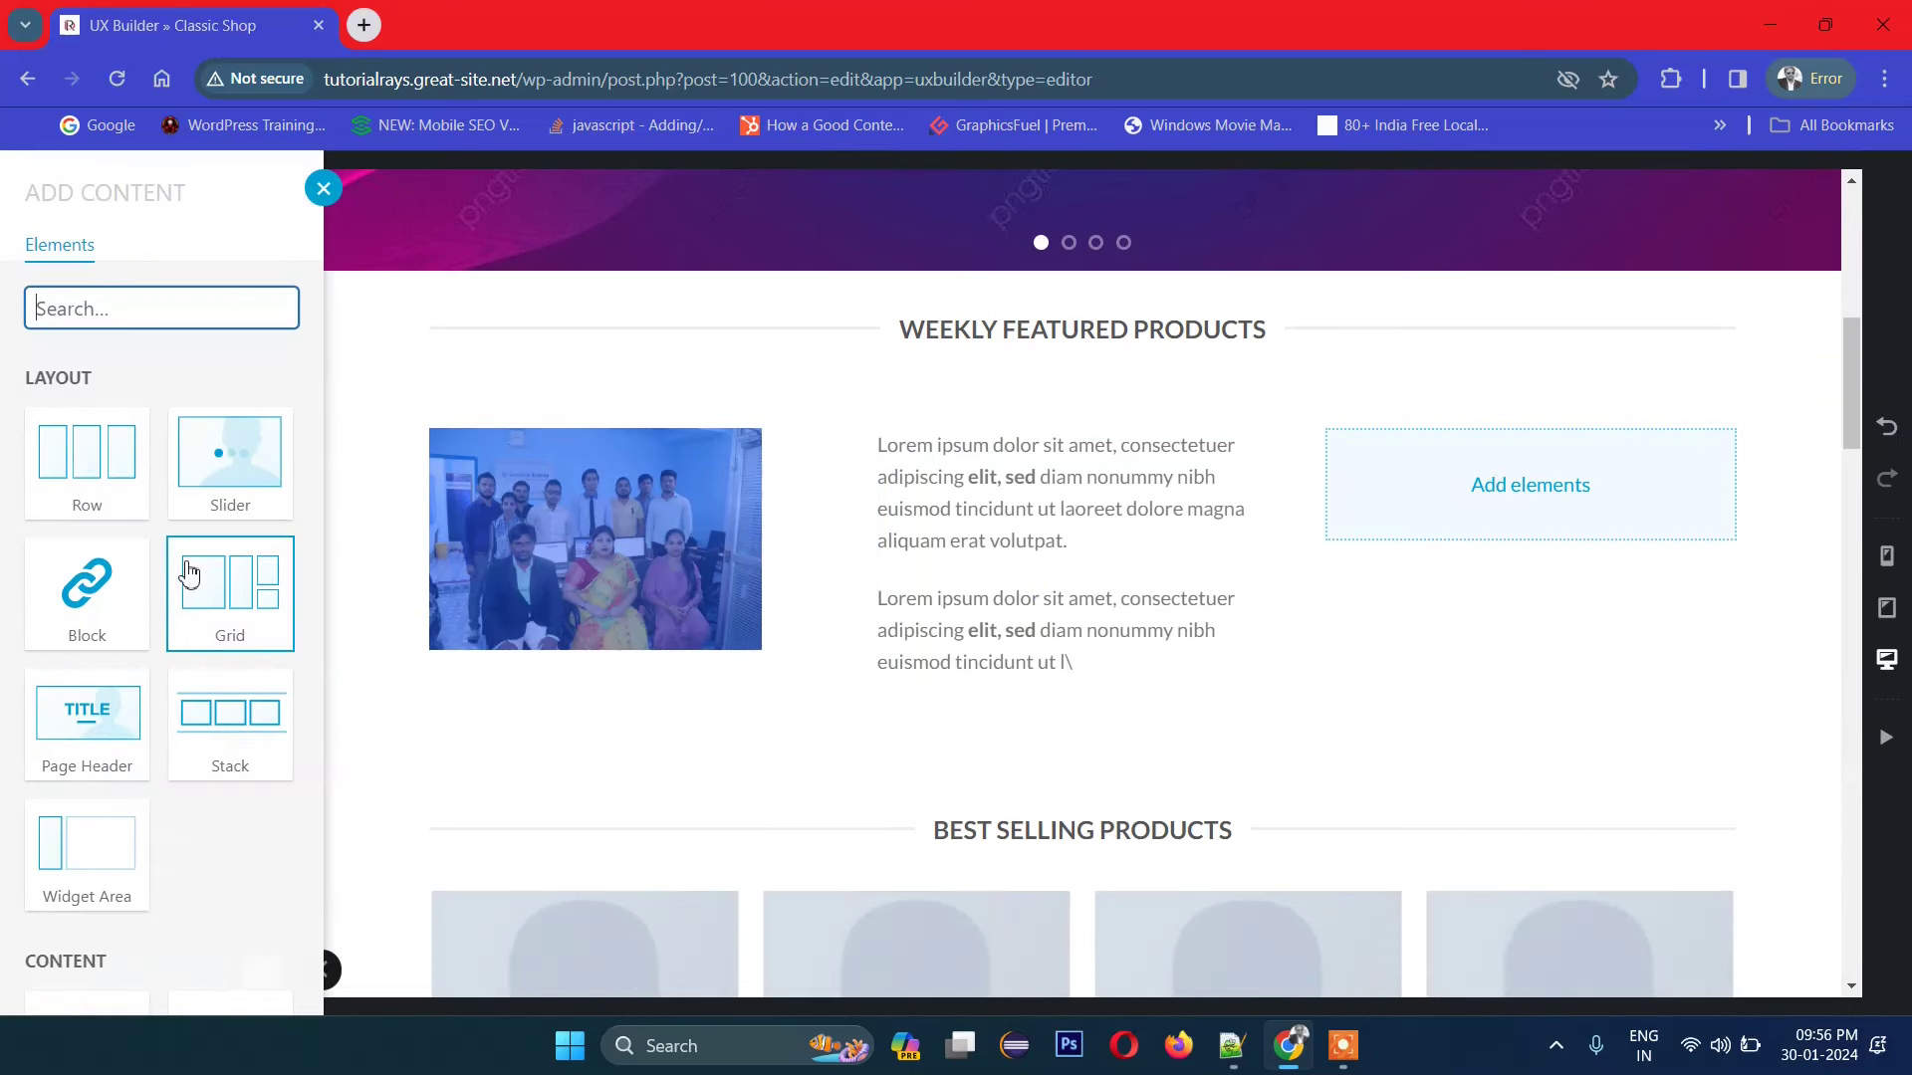
left_click(222, 445)
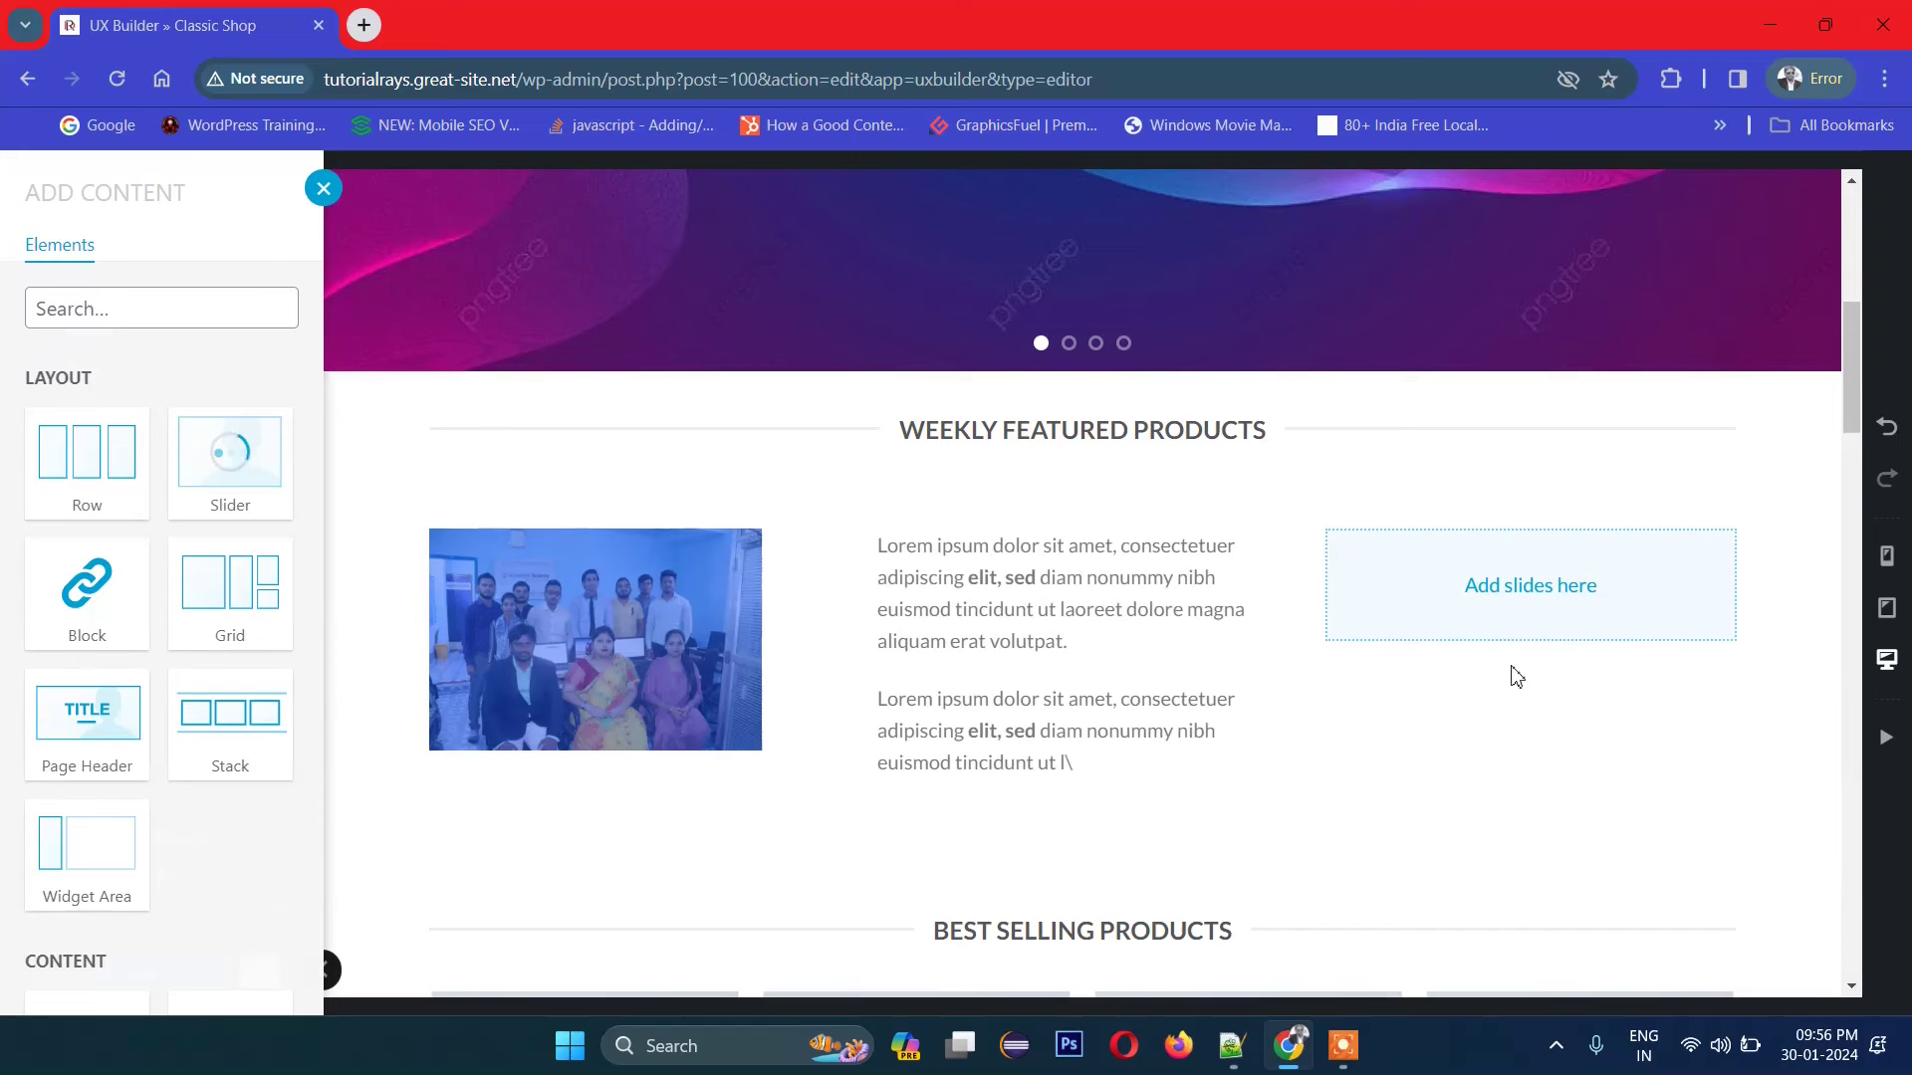
left_click(1534, 599)
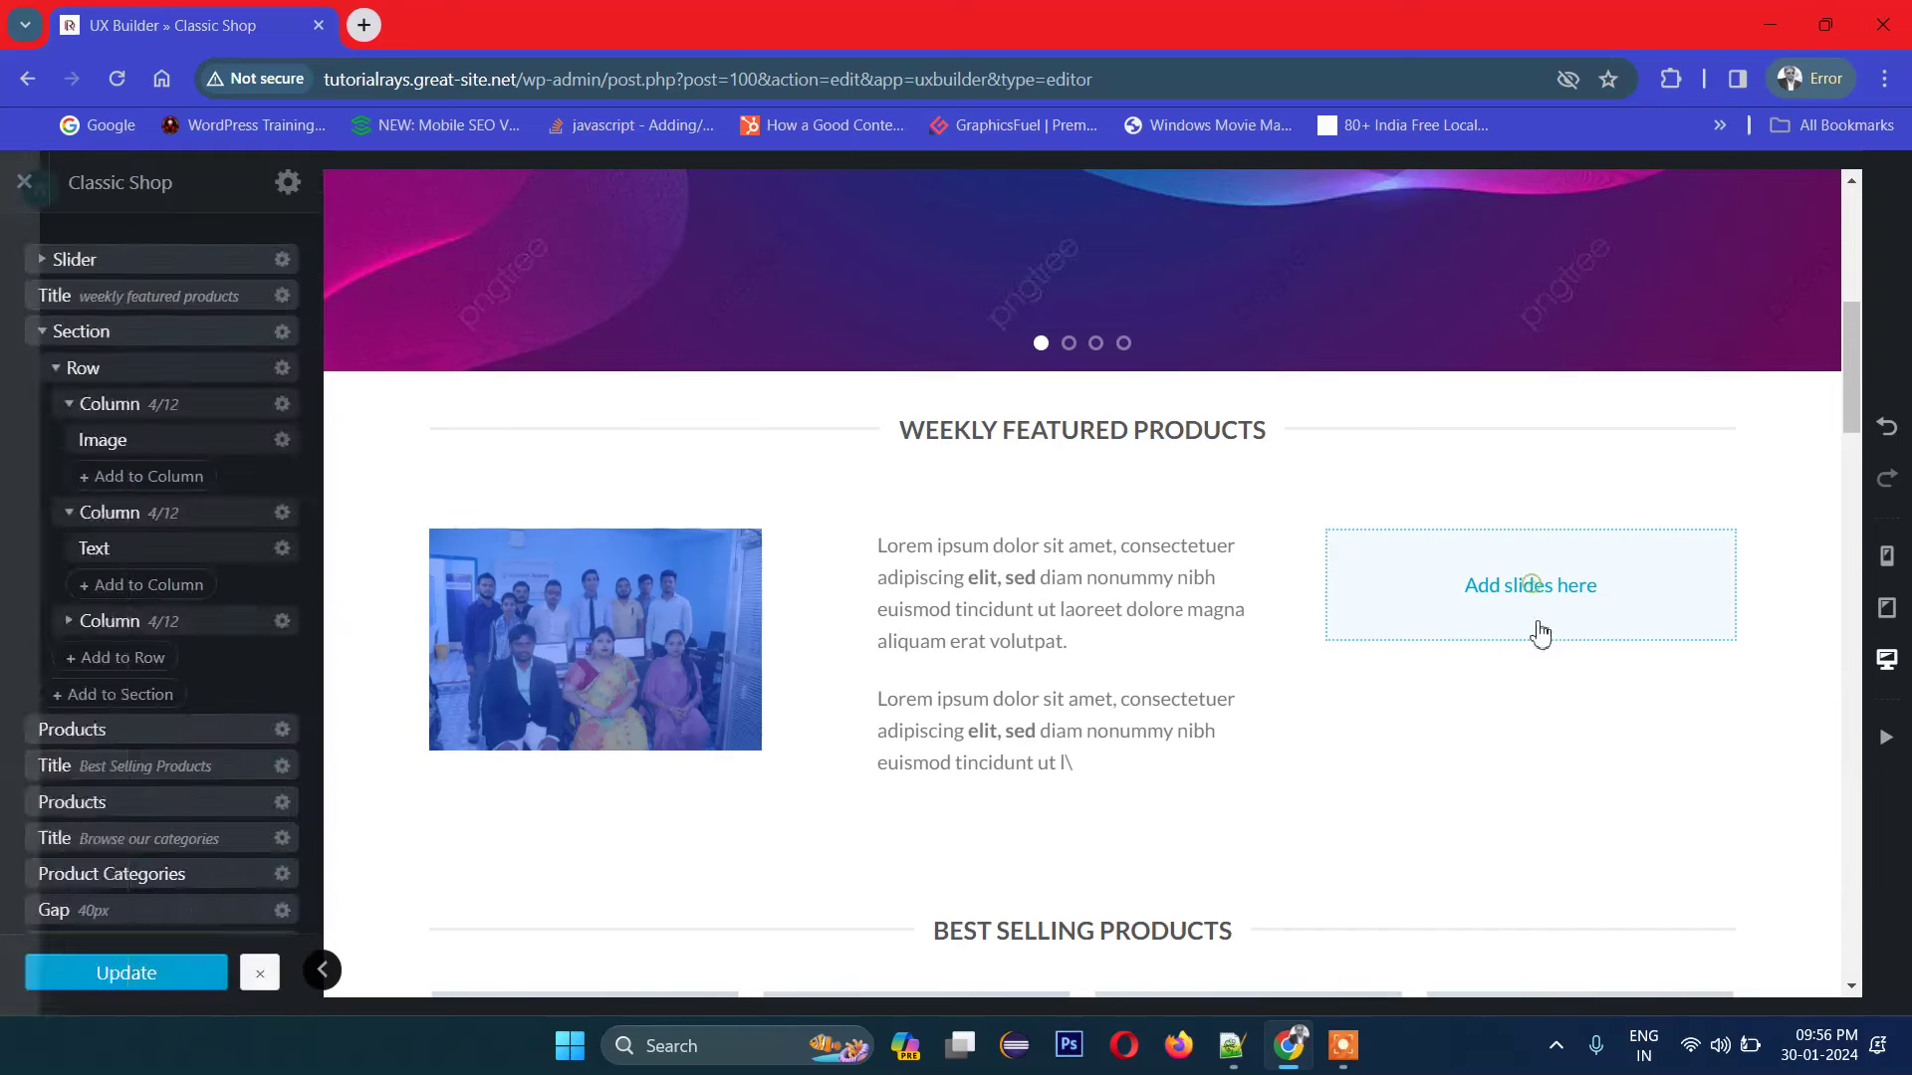
left_click(1522, 598)
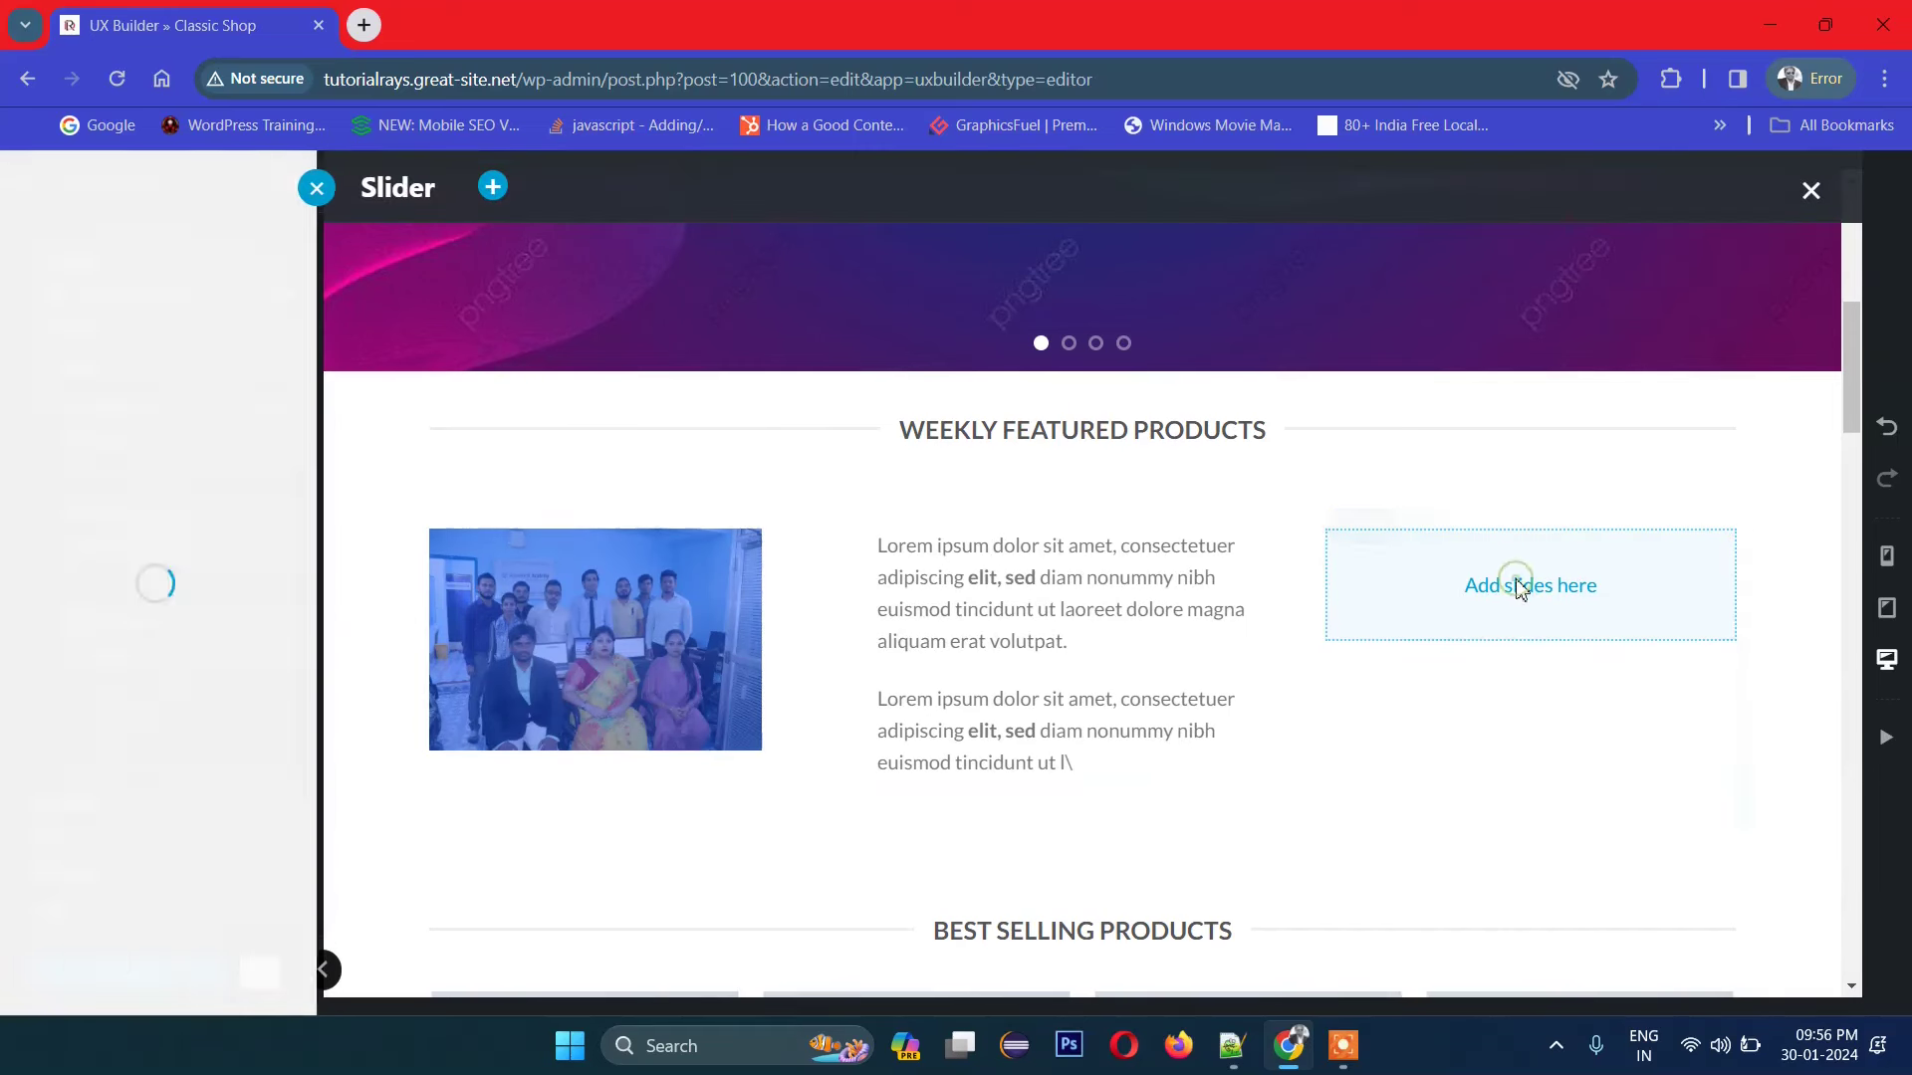
scroll(141, 725, "down", 1)
key("Escape")
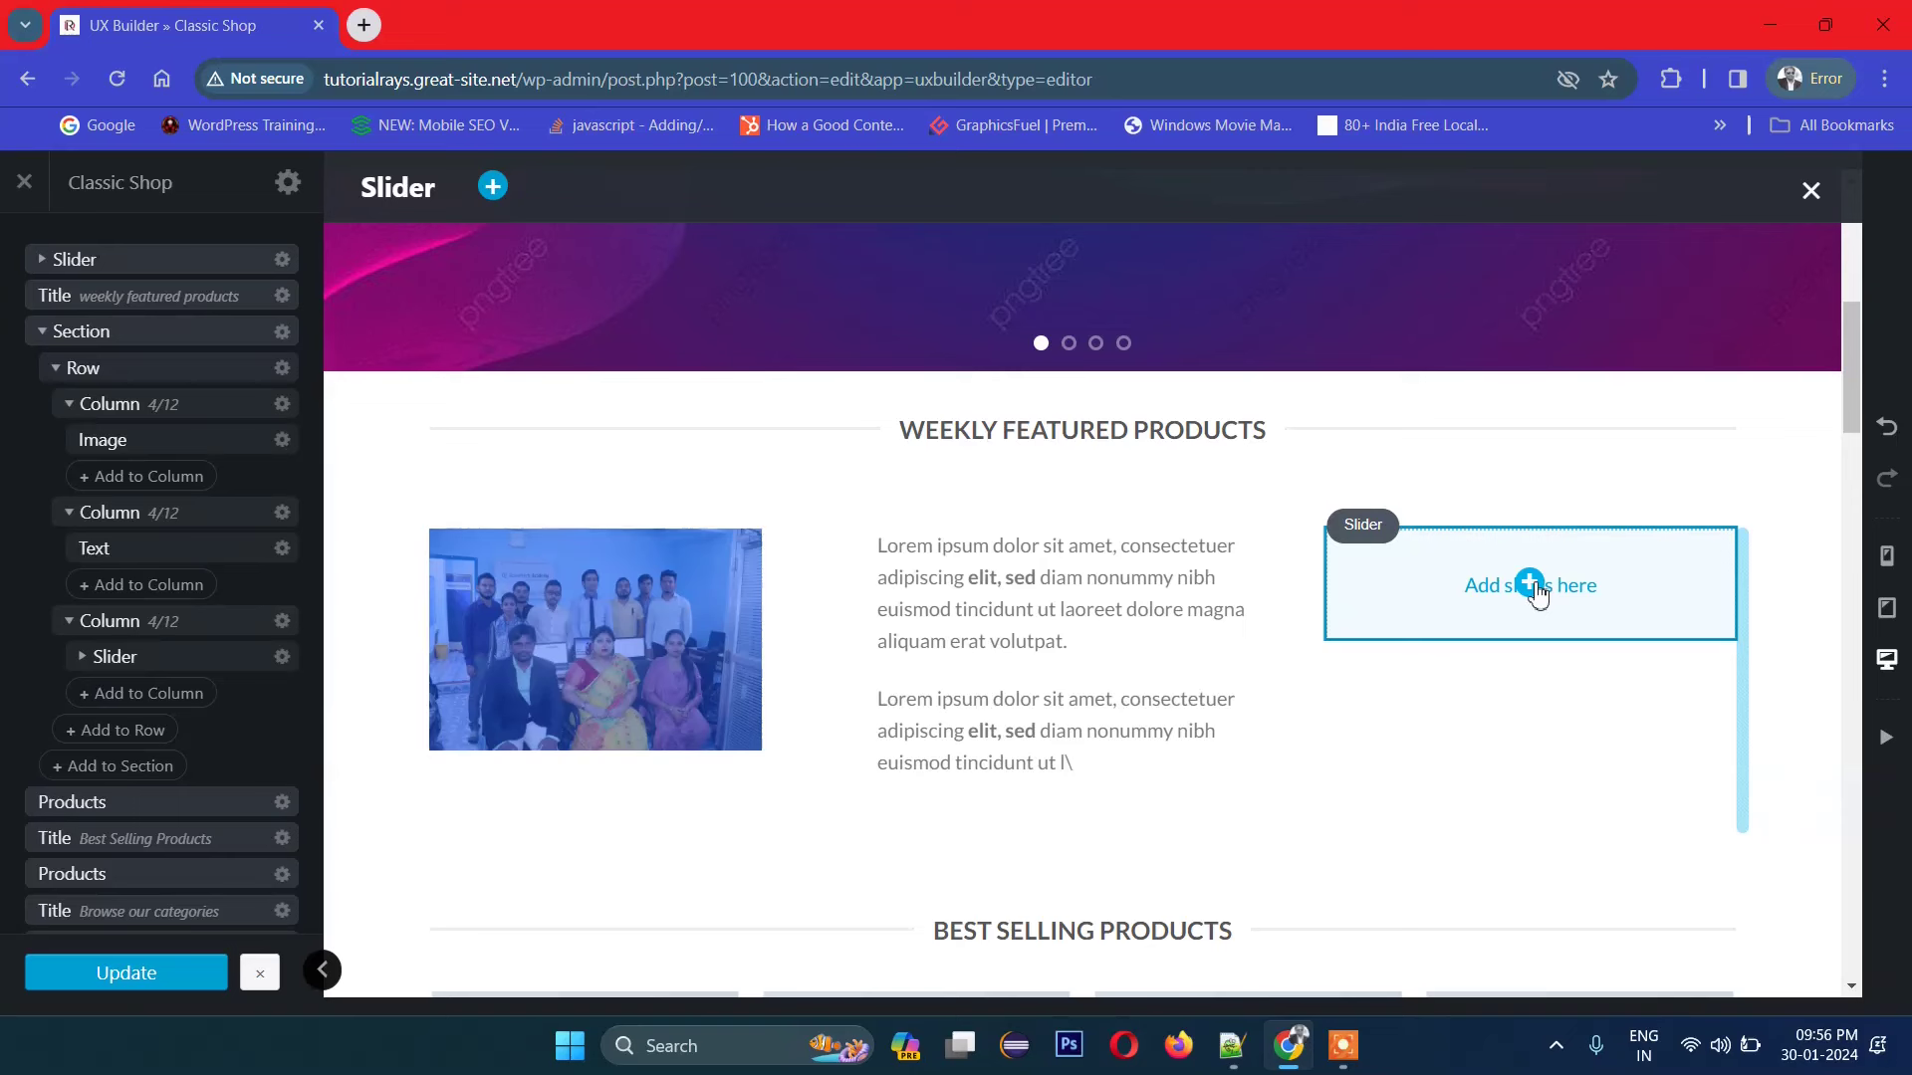
Step: Add an Icon Box with default Lorem ipsum heading and text to the right column
left_click(1534, 597)
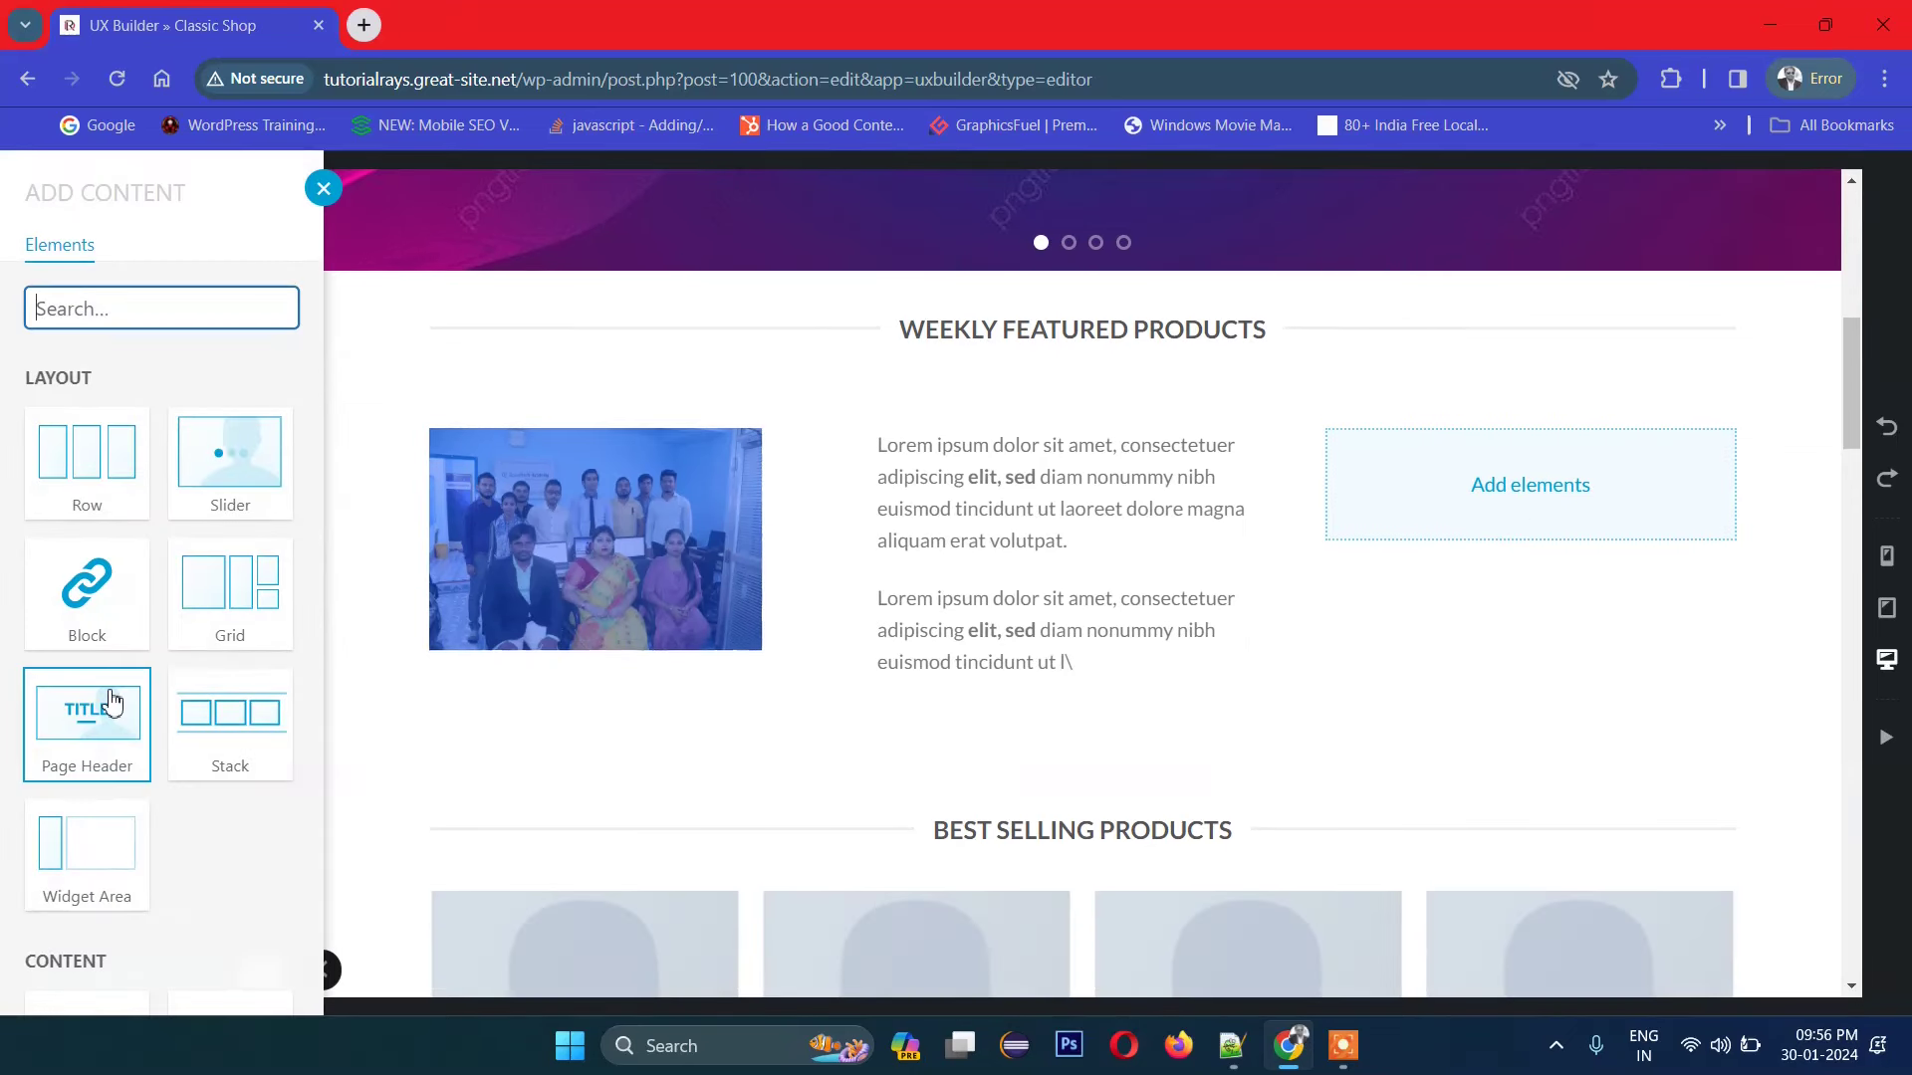
scroll(110, 712, "down", 3)
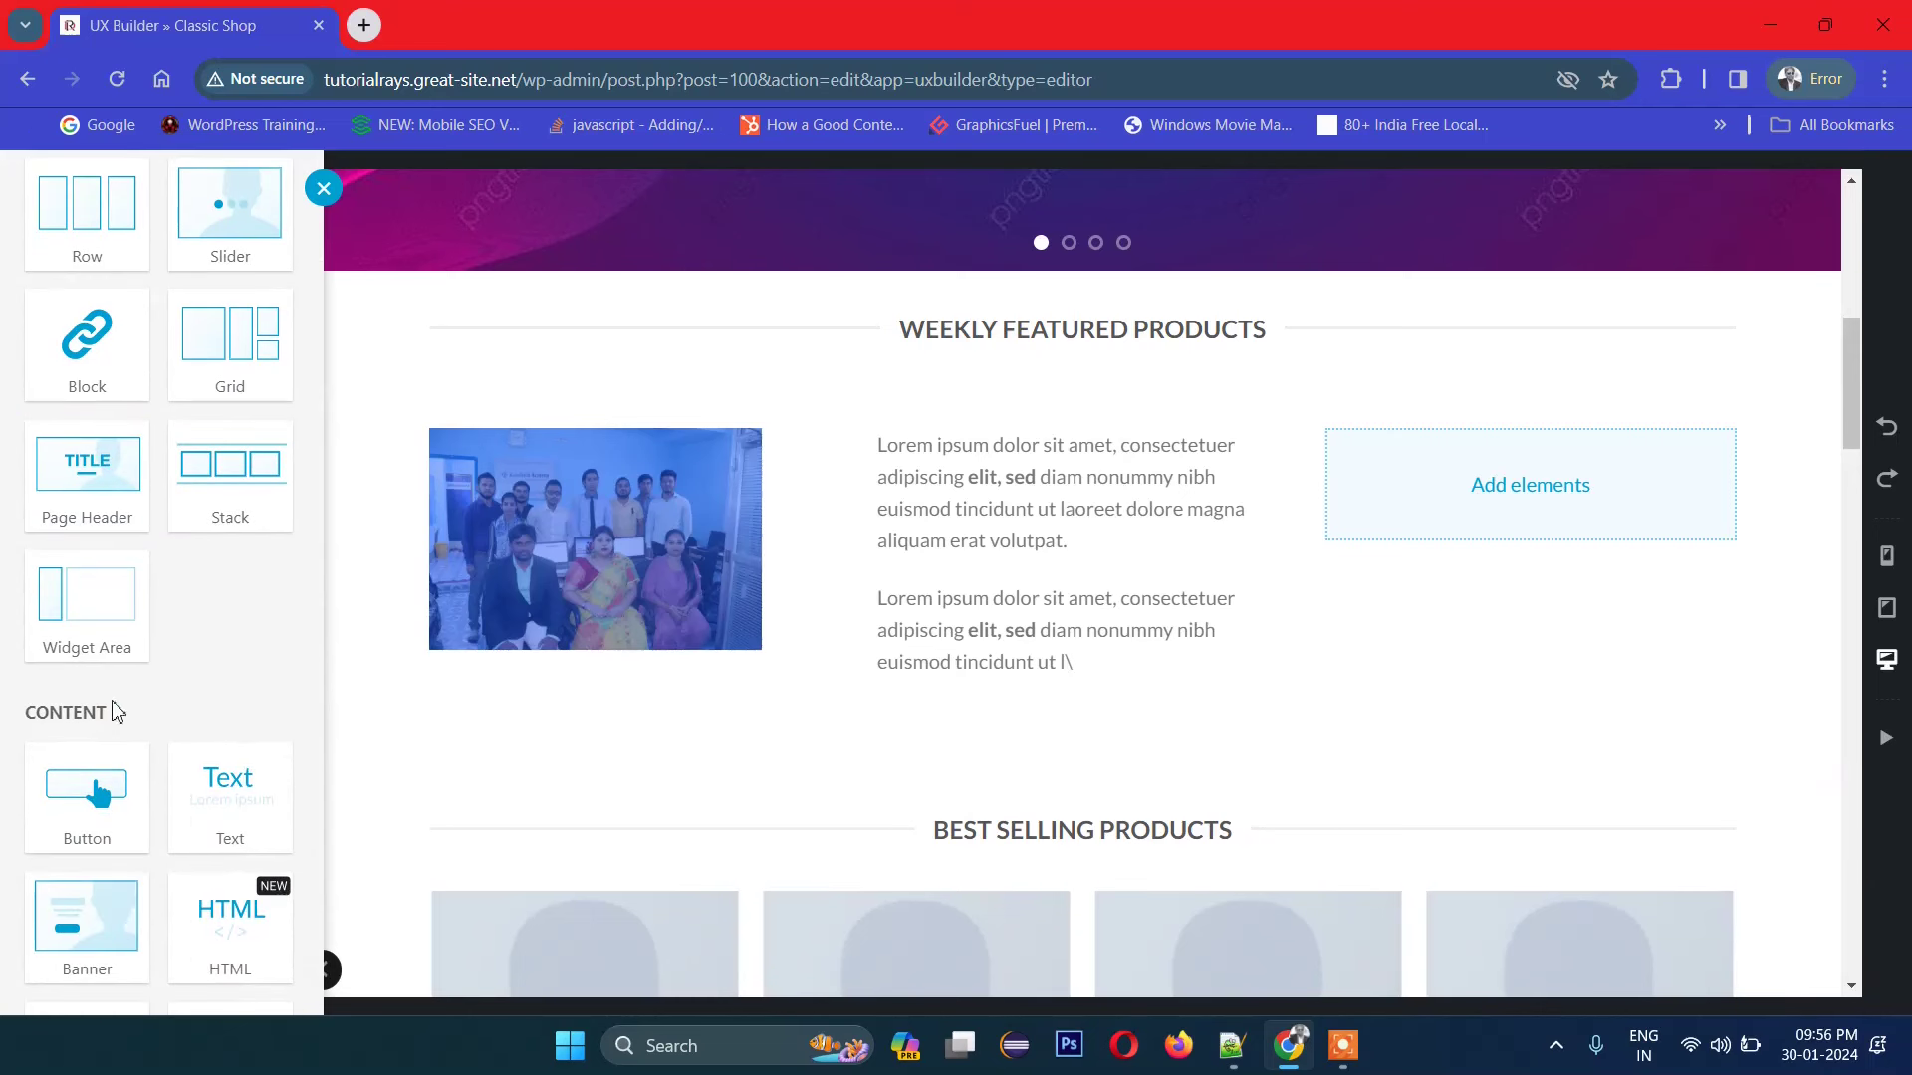
scroll(230, 732, "down", 1)
scroll(230, 734, "down", 3)
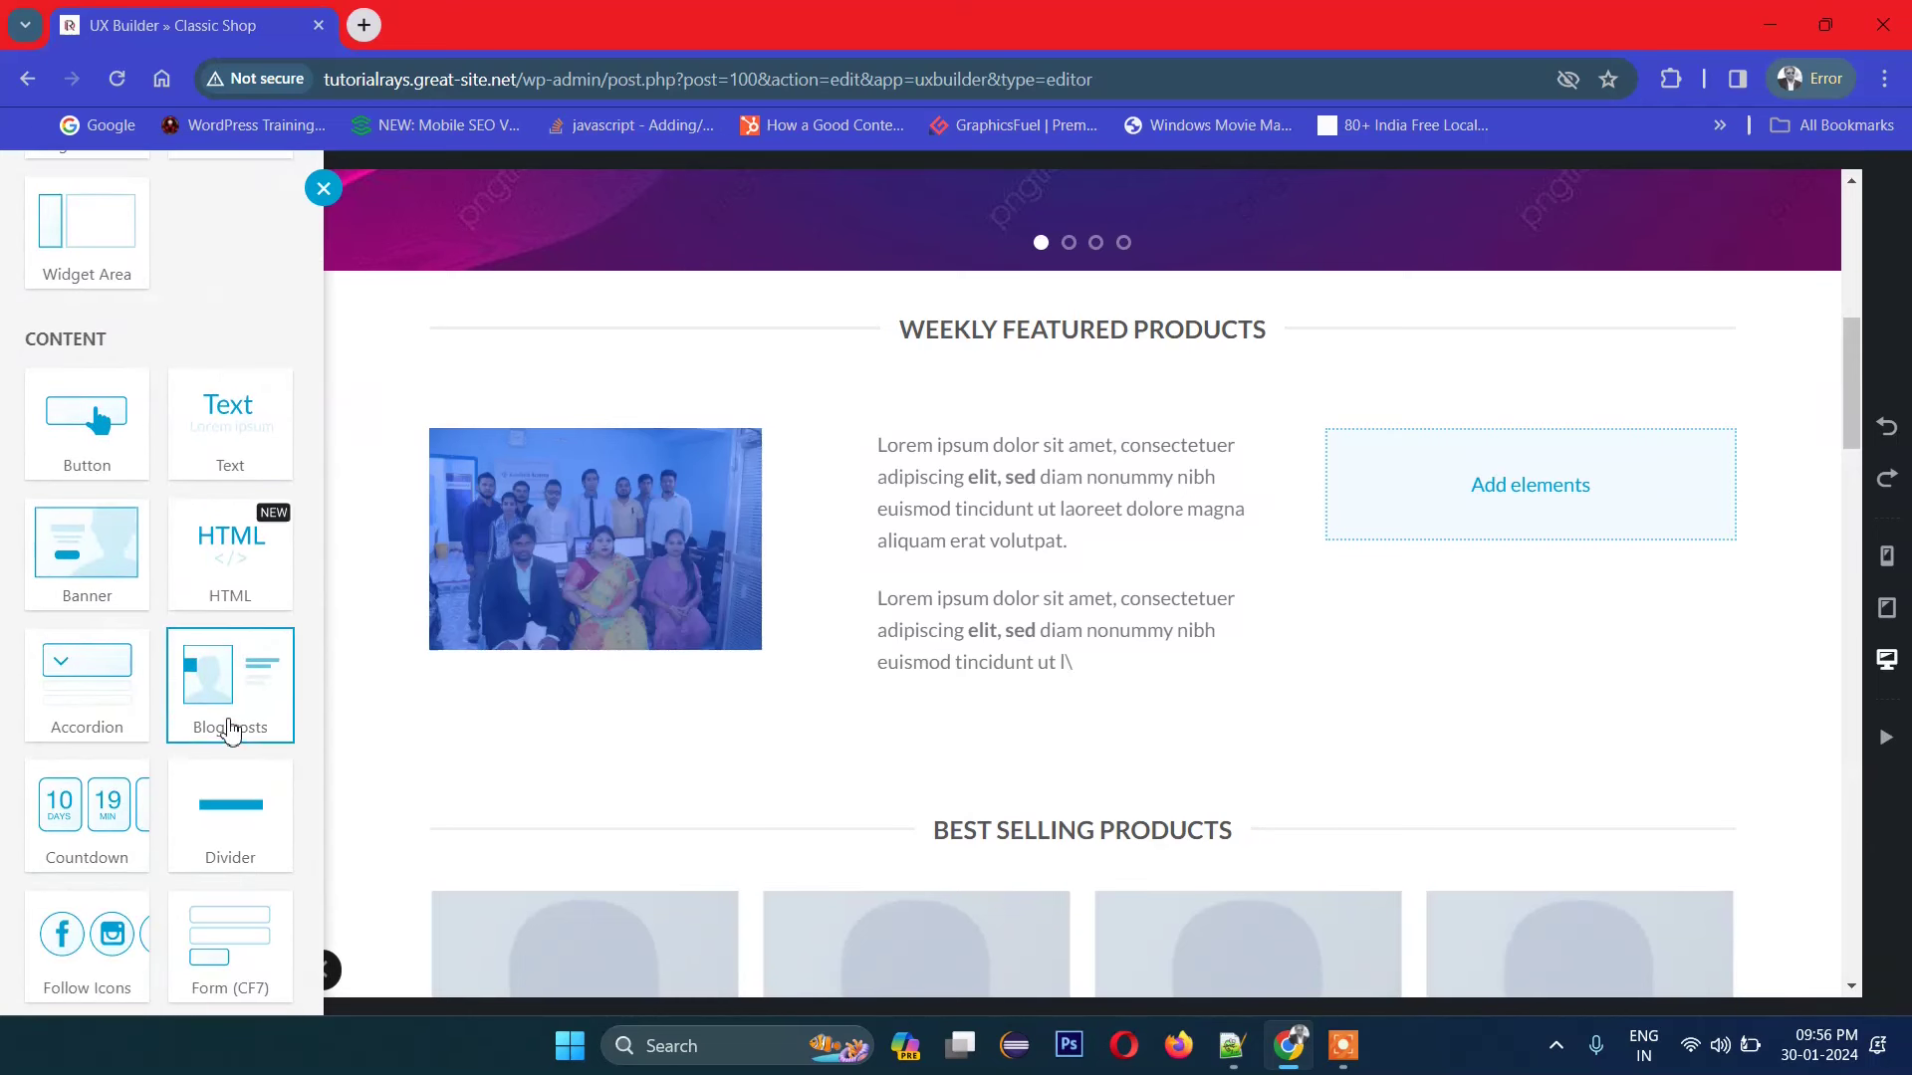
scroll(247, 562, "down", 1)
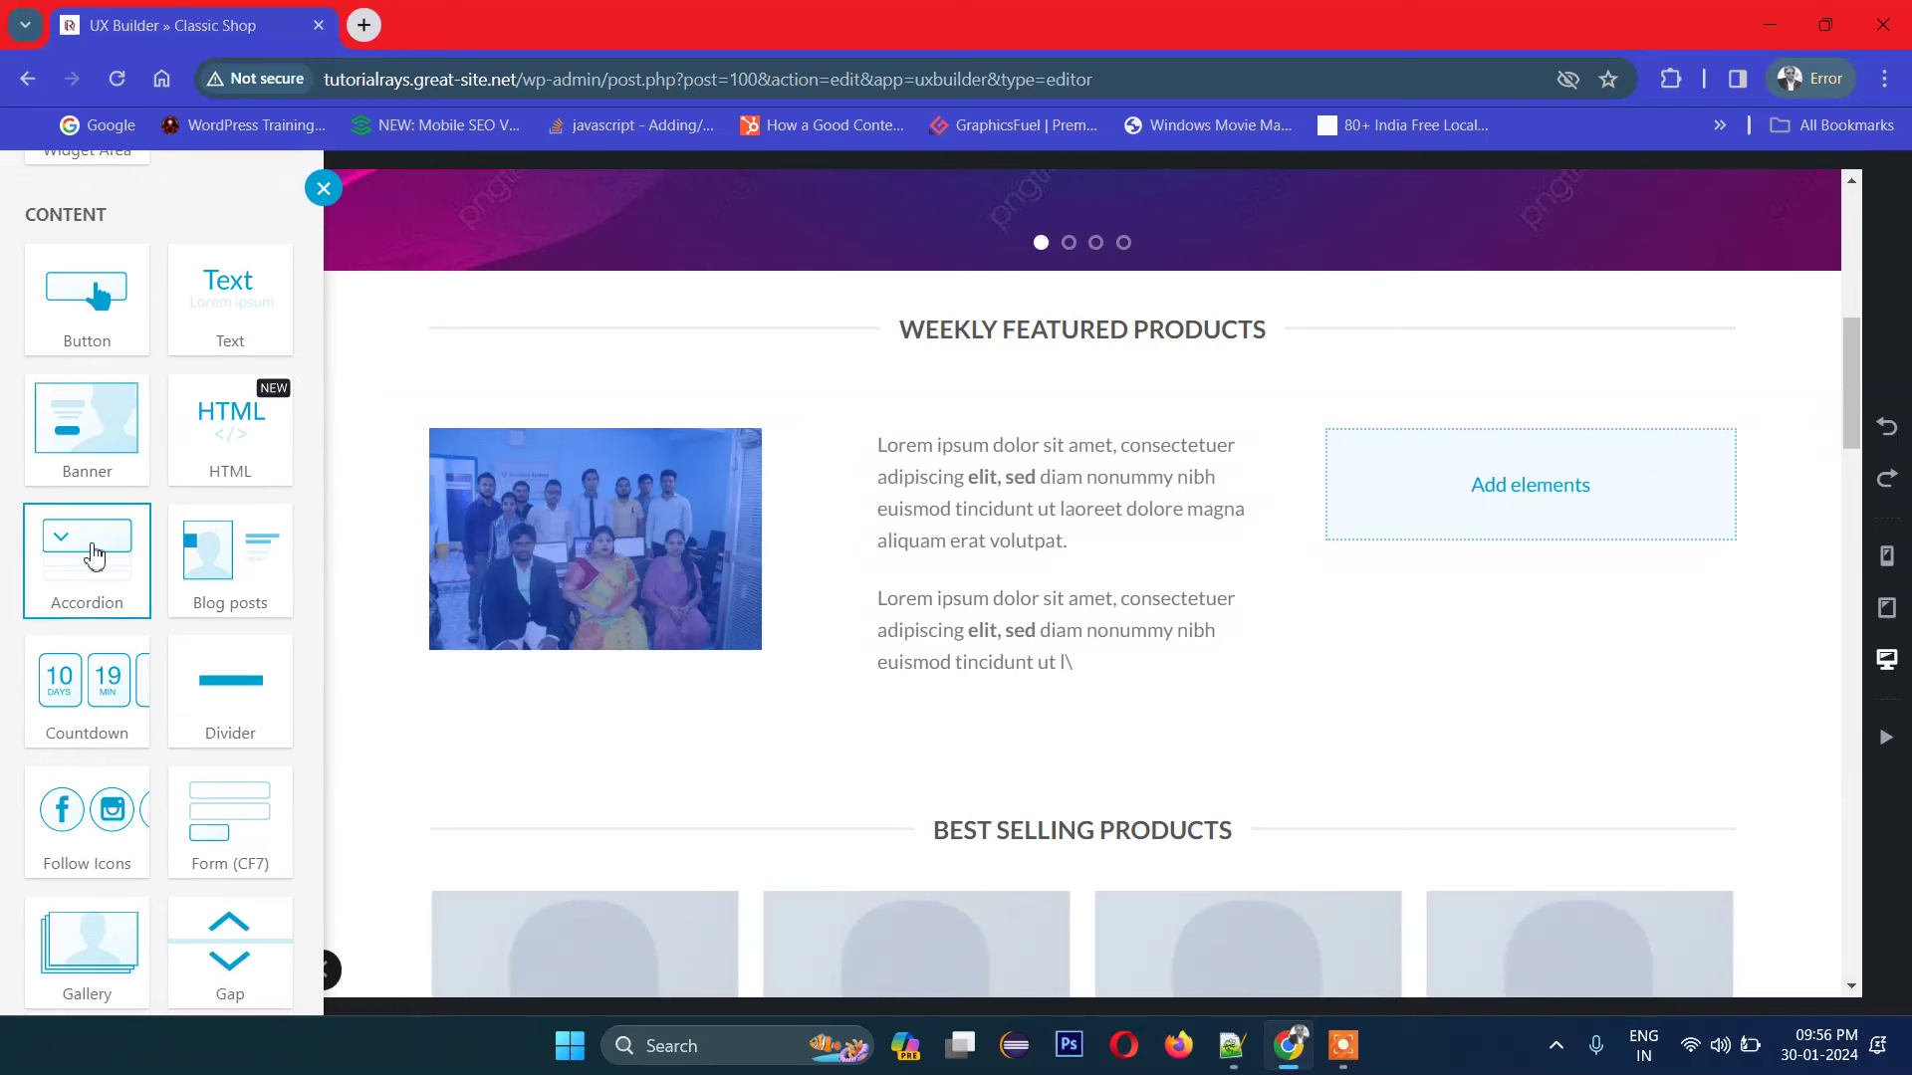
scroll(230, 742, "down", 3)
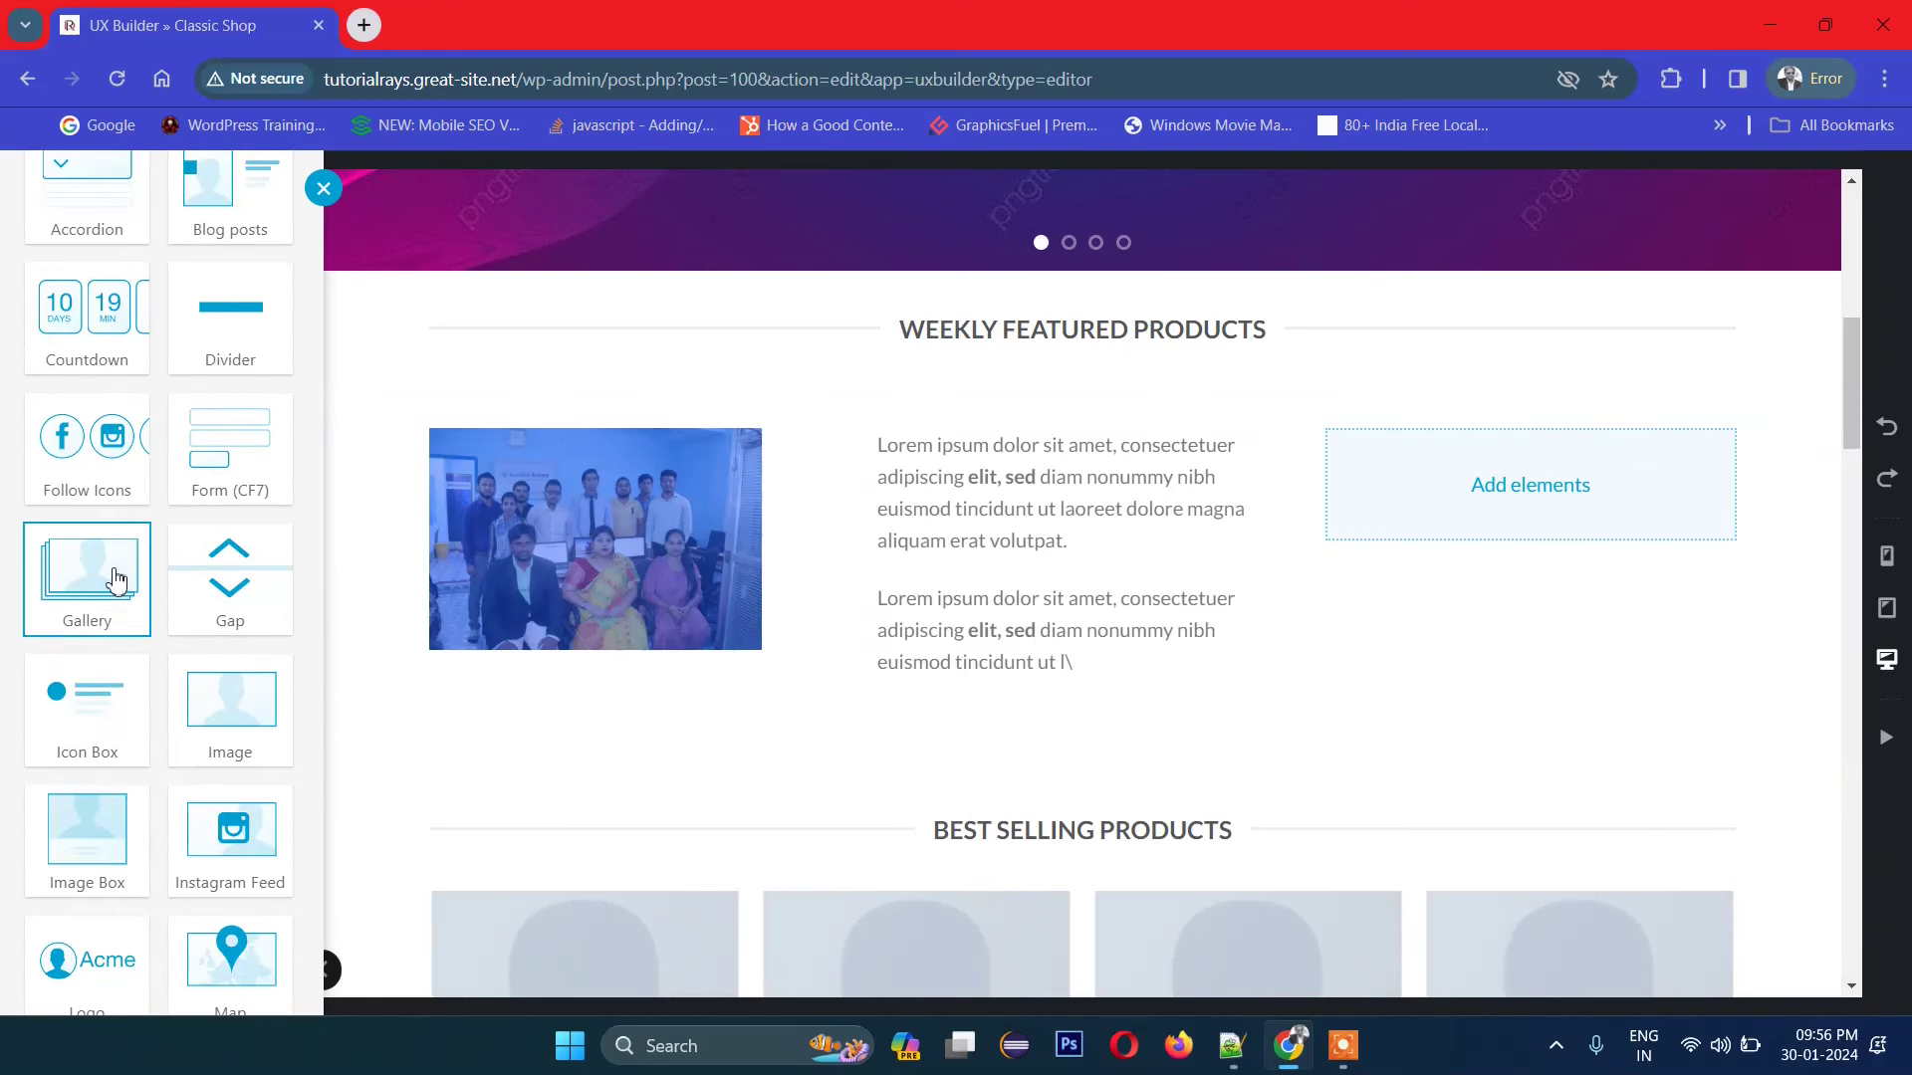
left_click(85, 712)
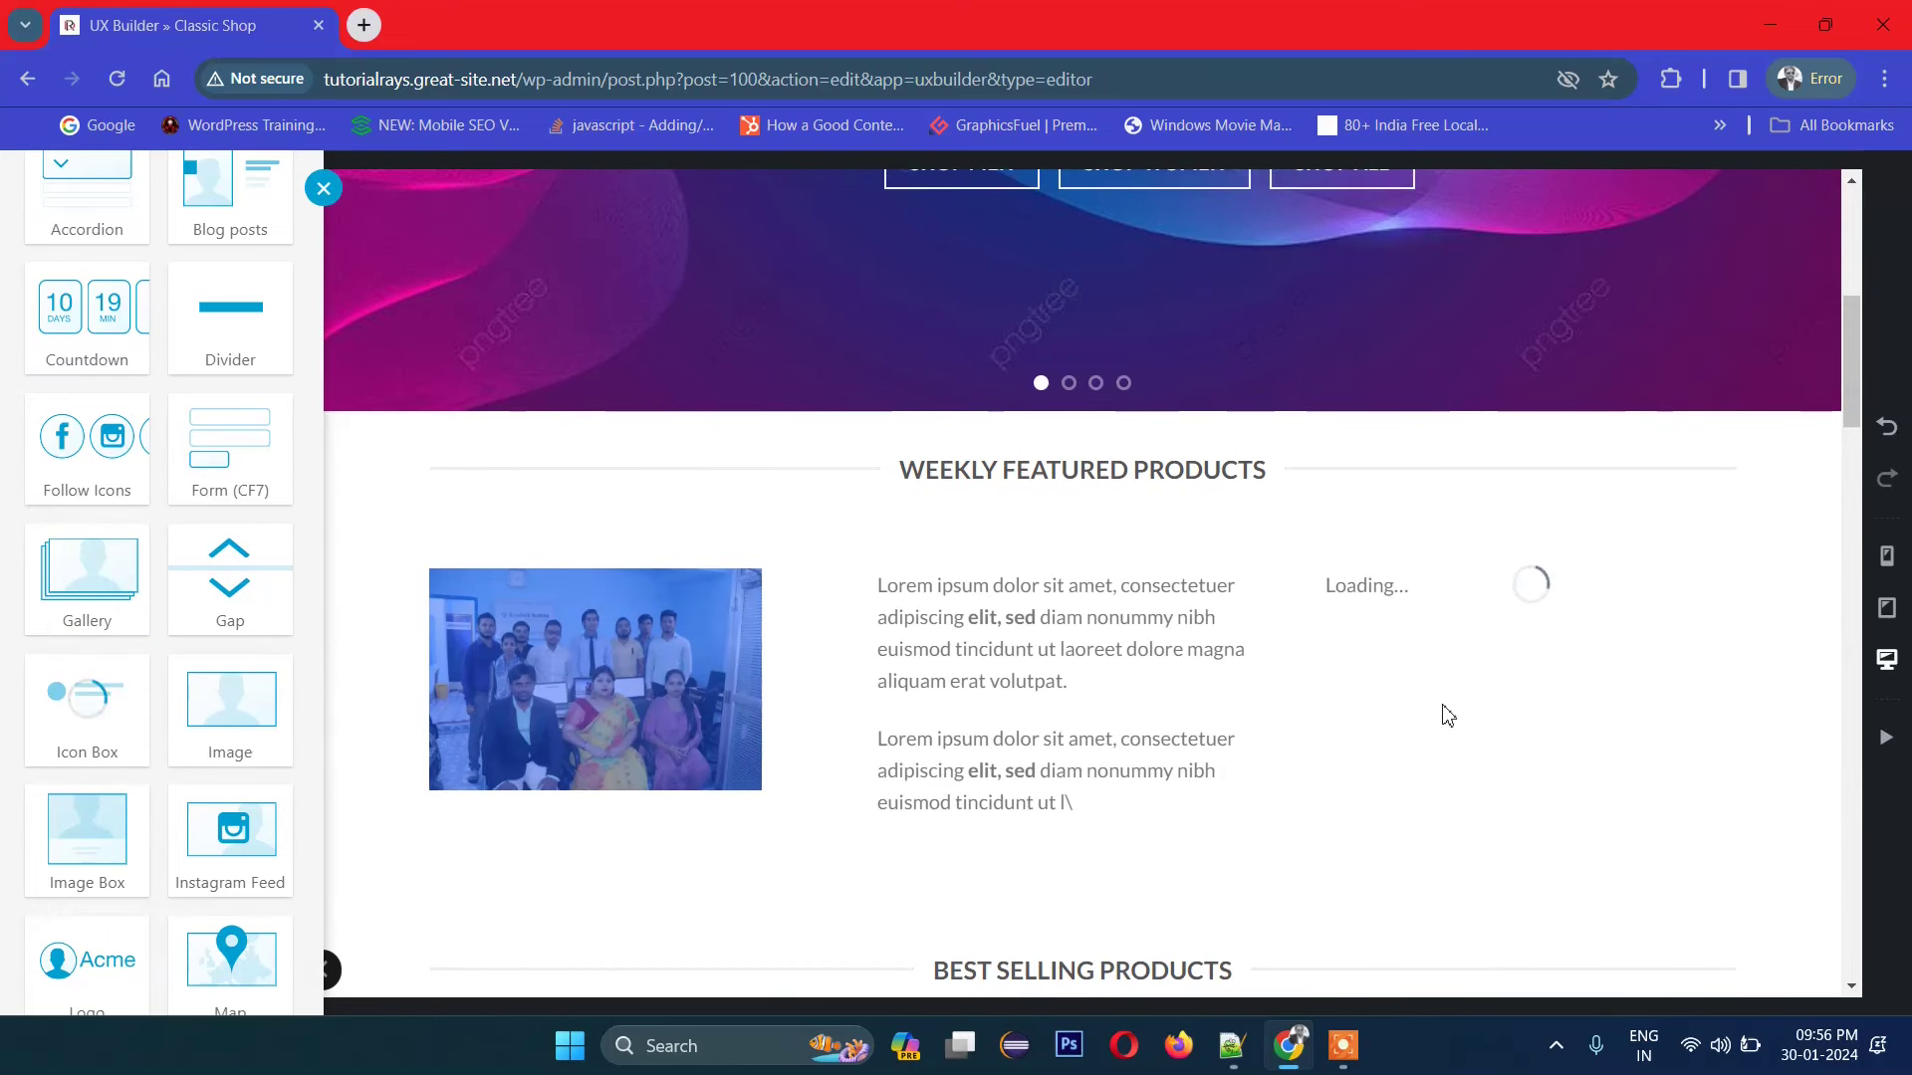
scroll(1433, 637, "down", 1)
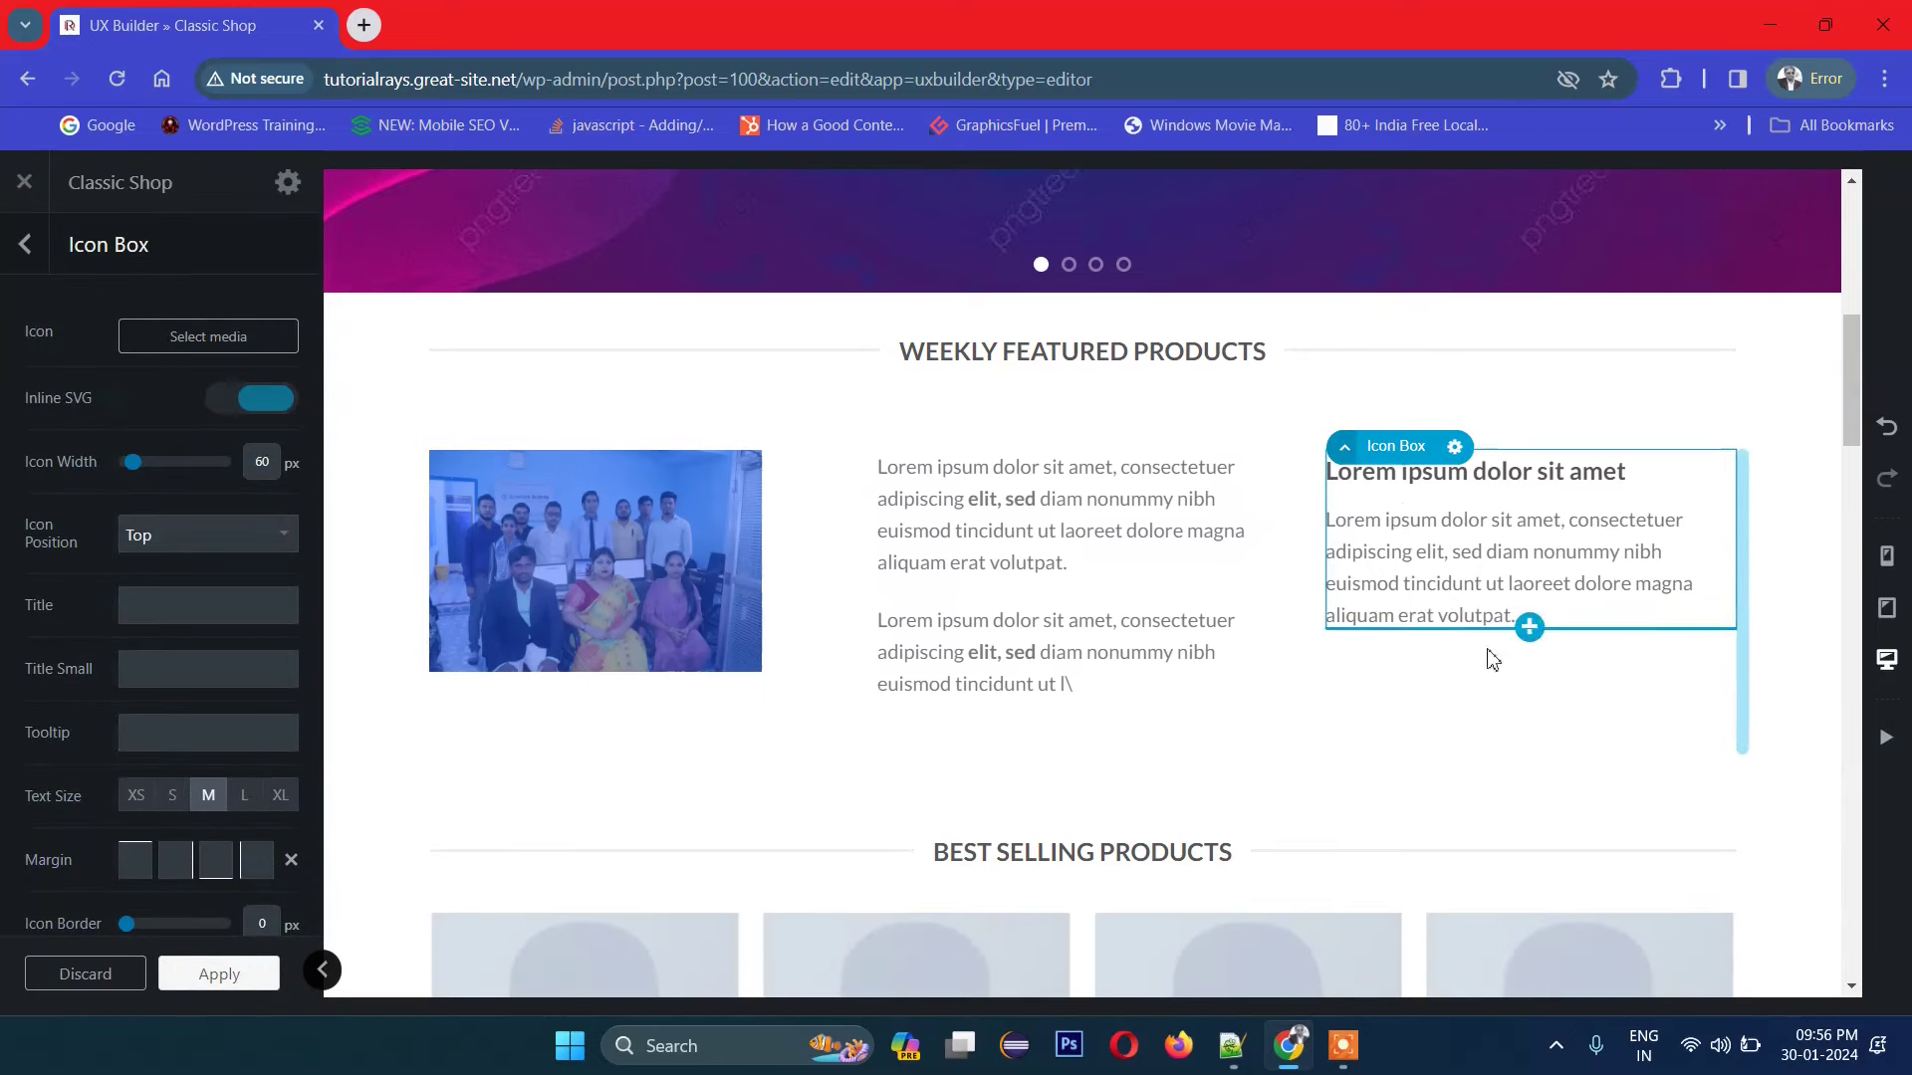
left_click(1453, 448)
left_click(1431, 512)
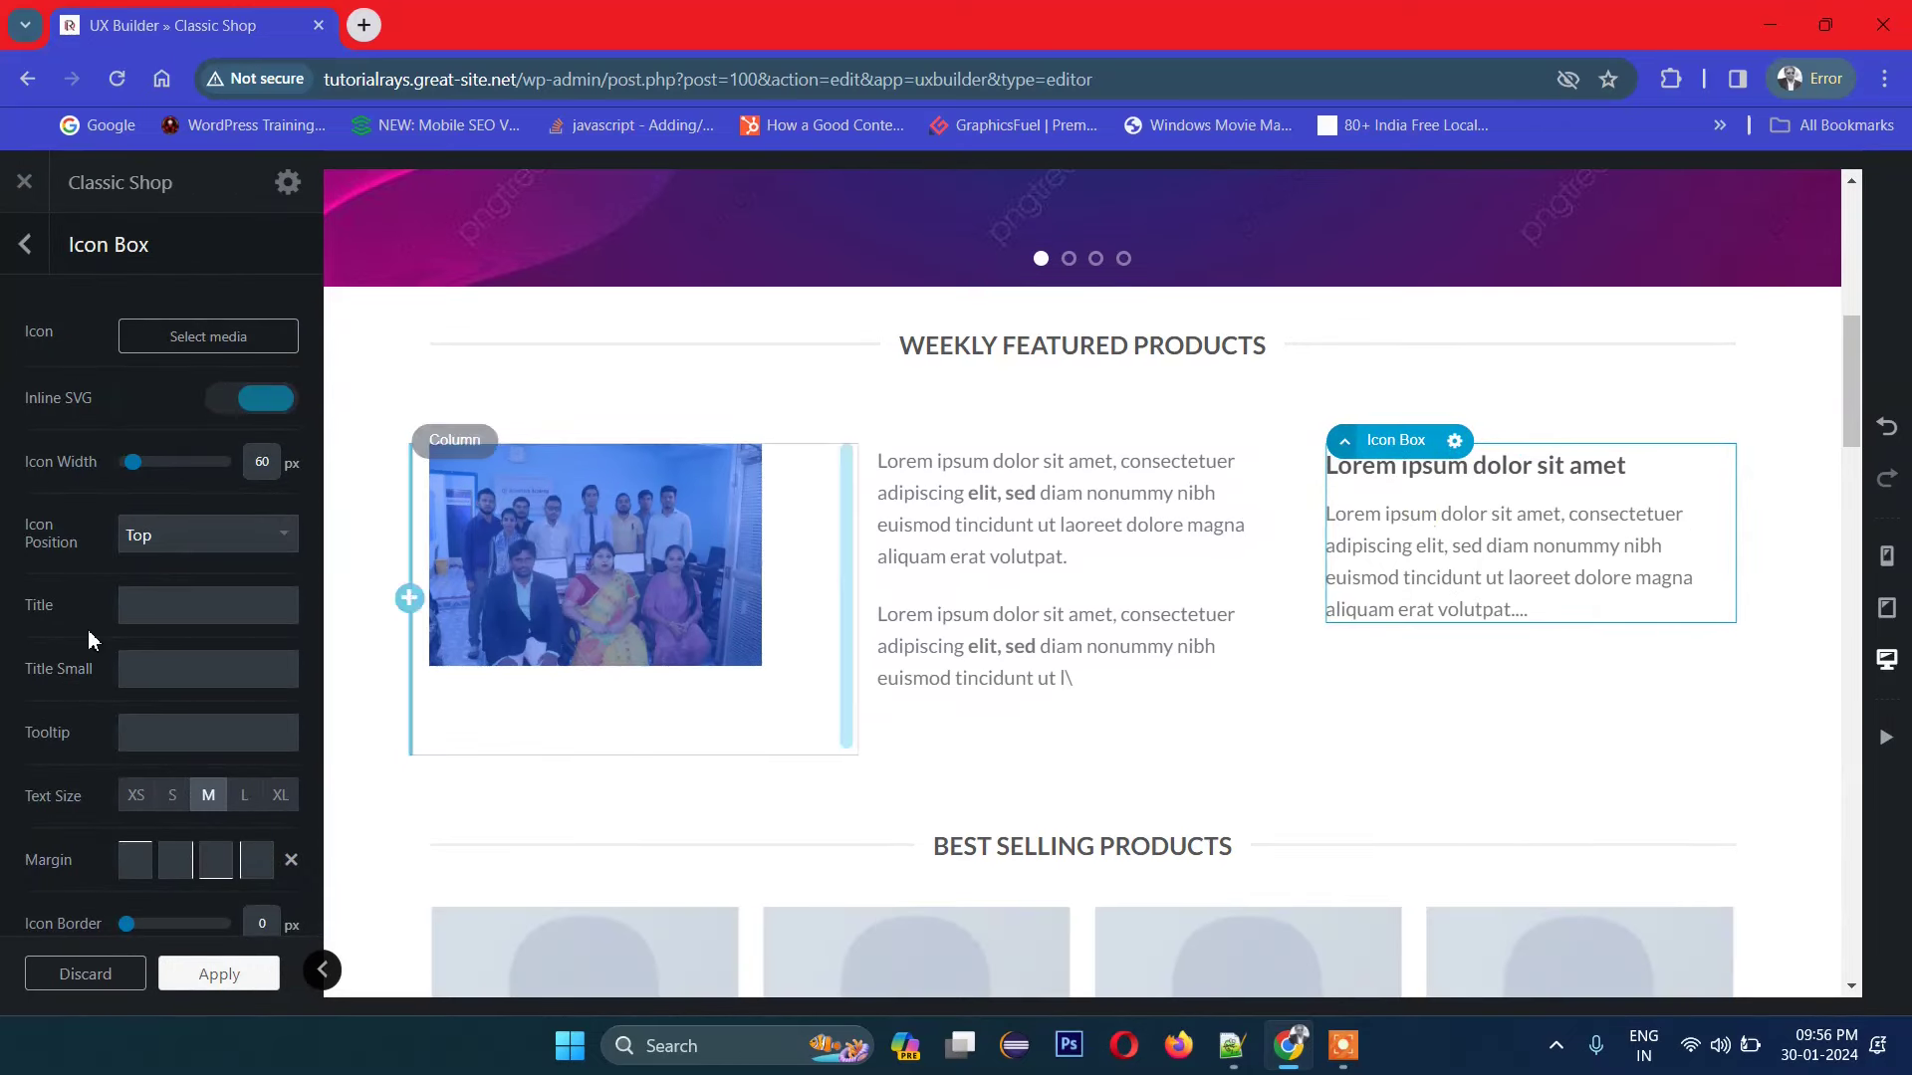
Step: Set the Icon Box's icon to the red and black R logo from the Media Library
left_click(166, 342)
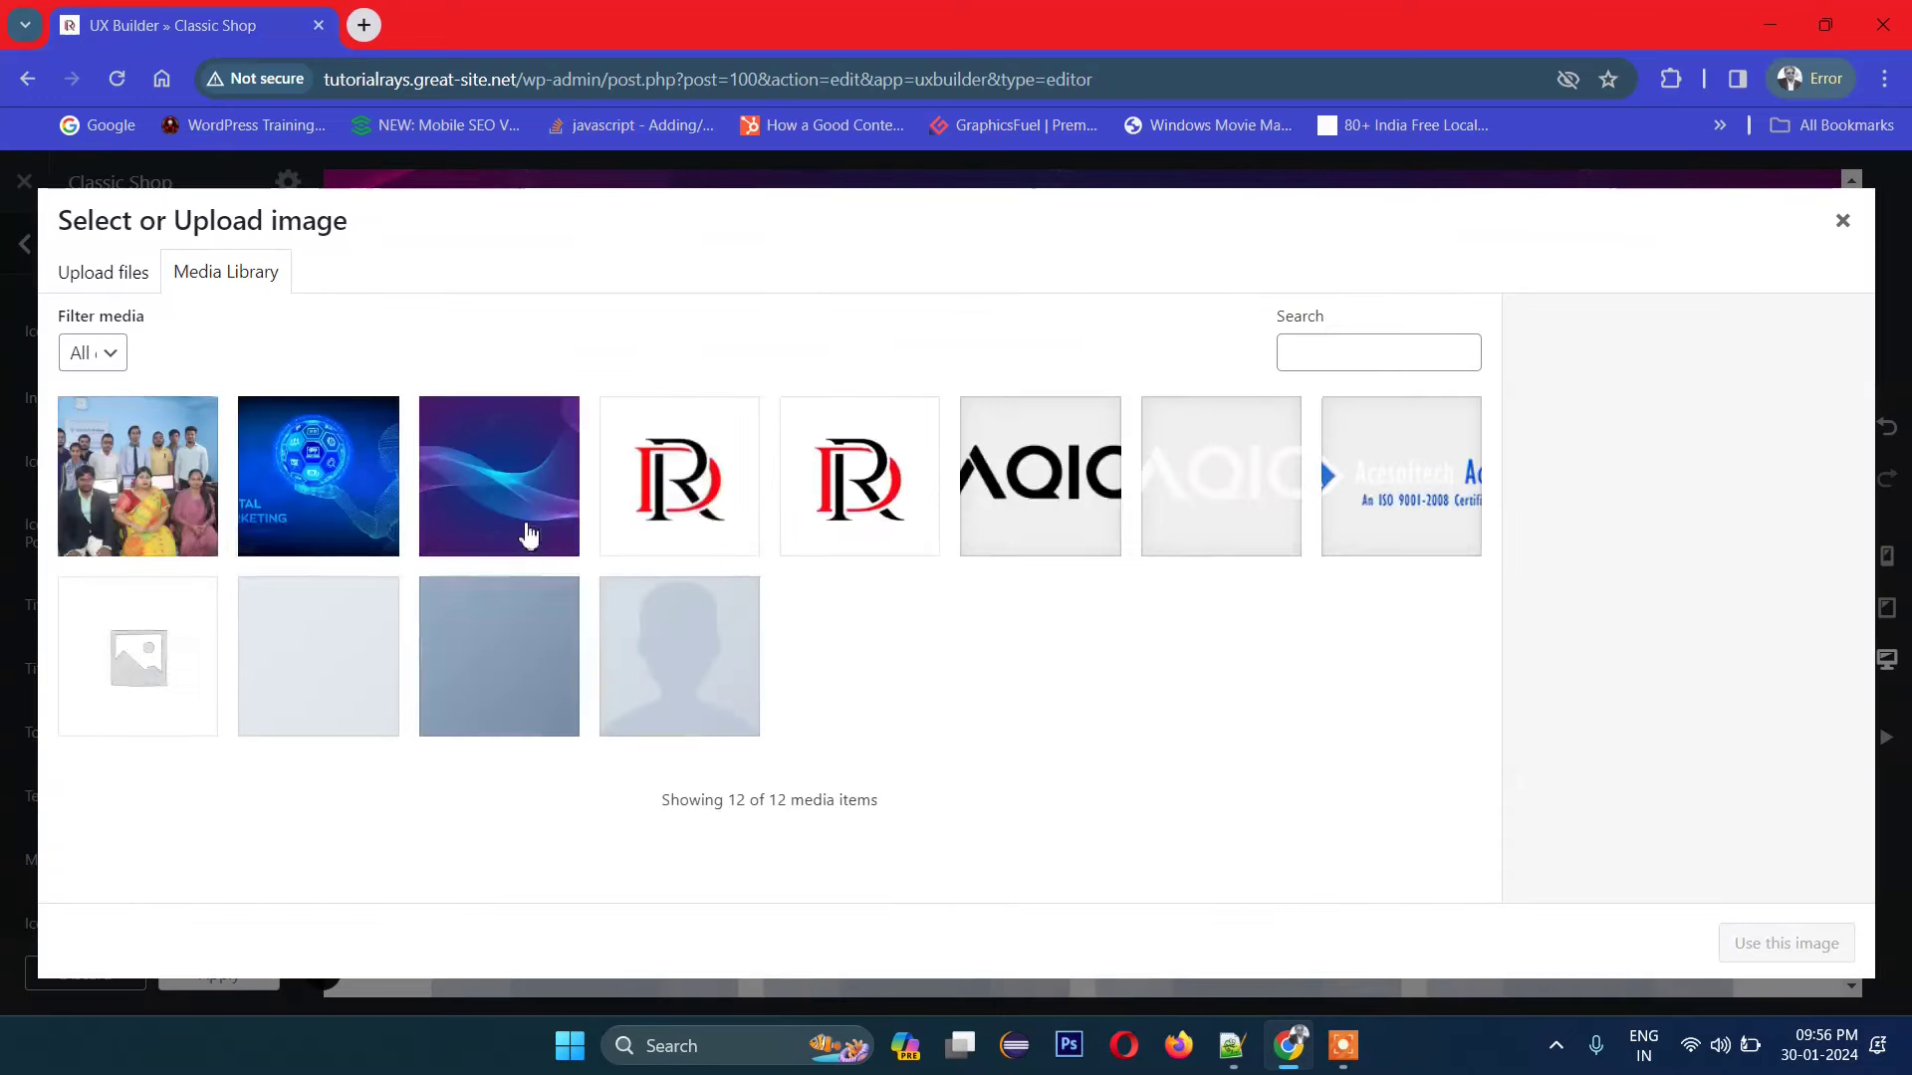
left_click(657, 483)
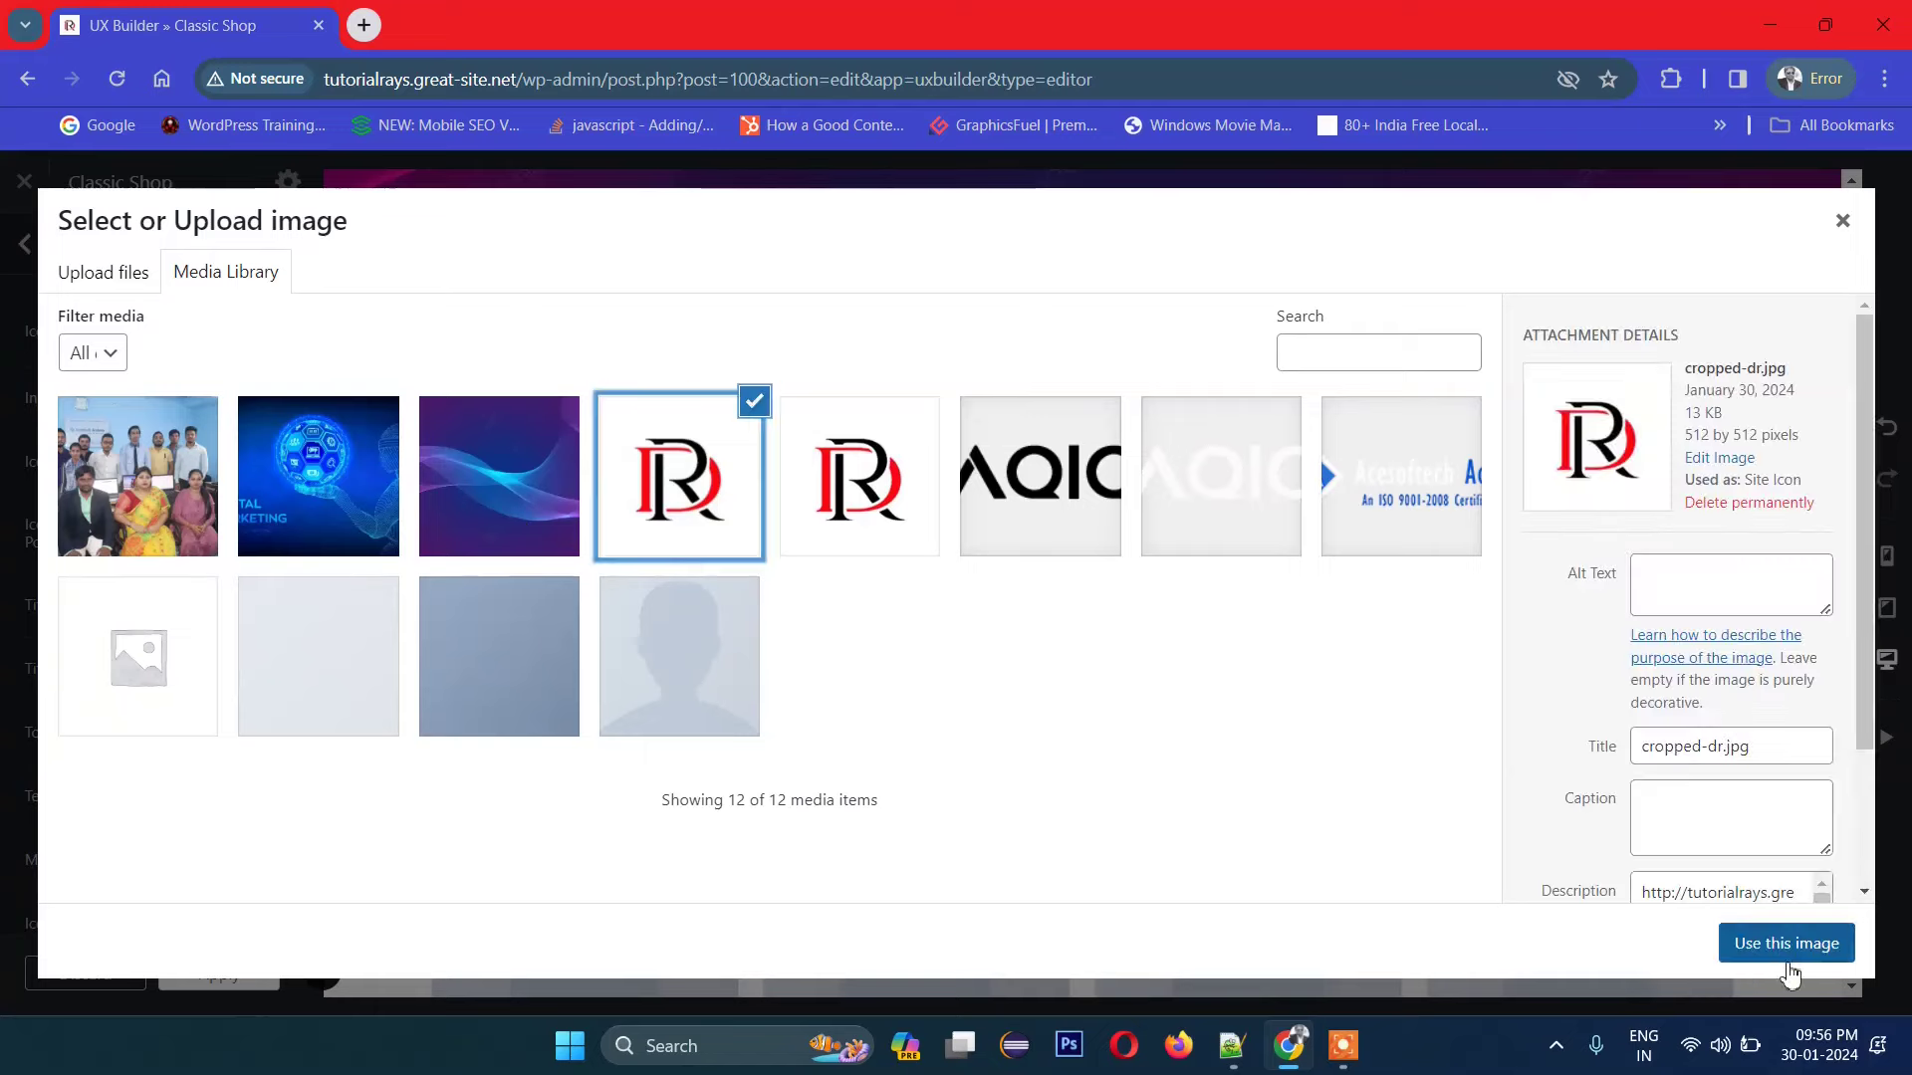
left_click(1785, 946)
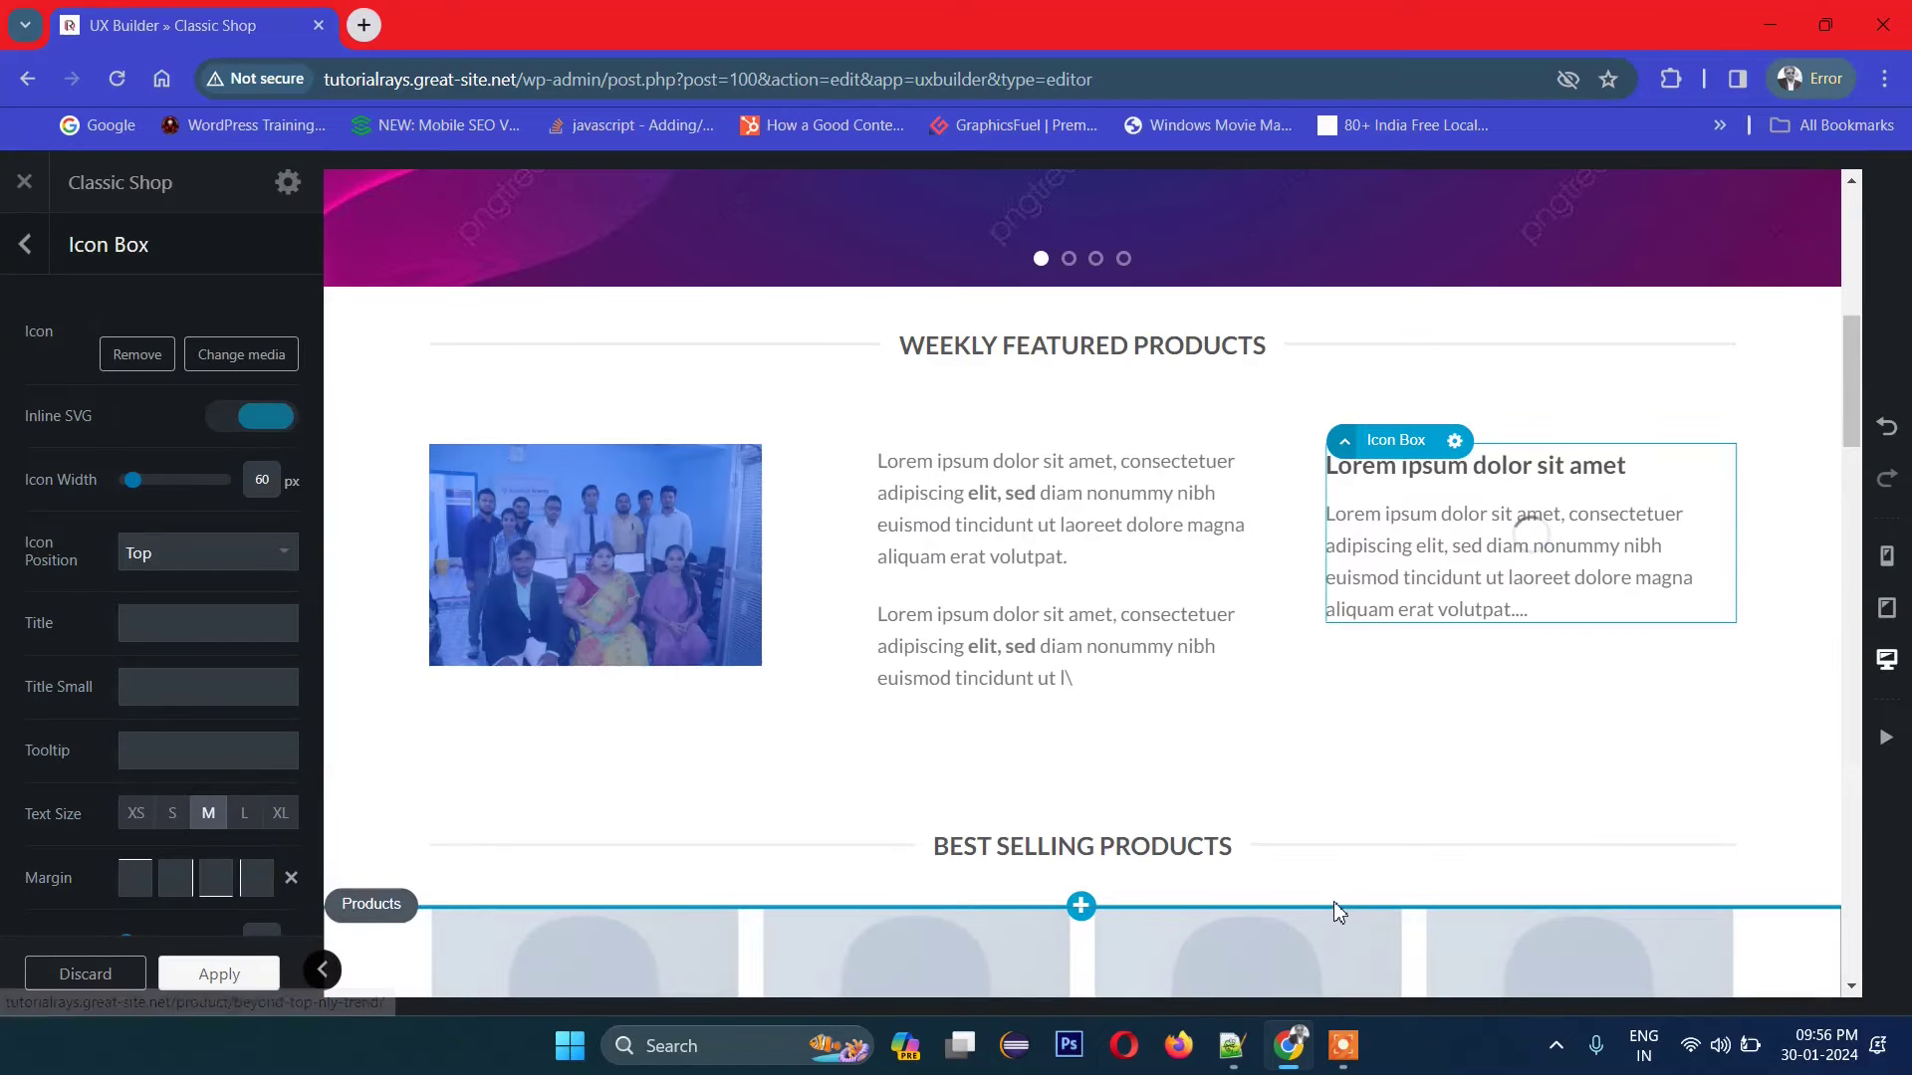
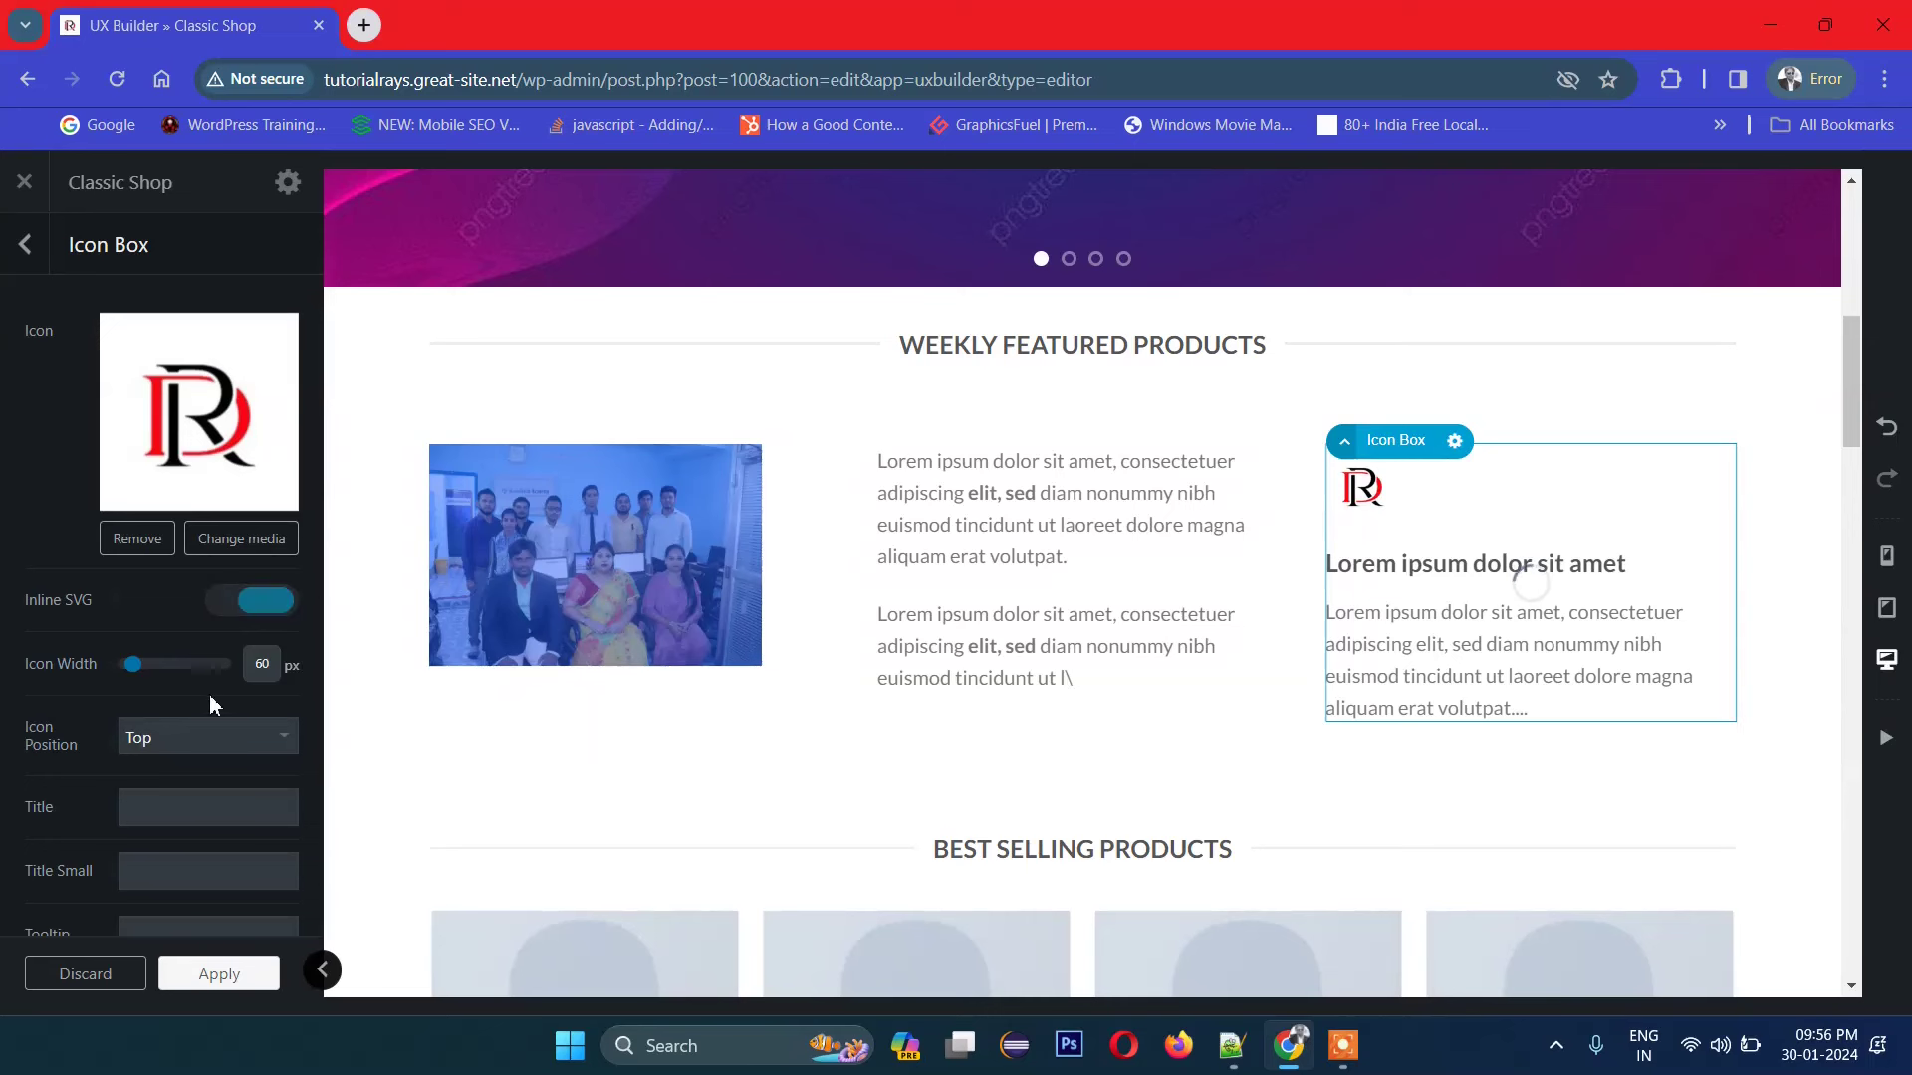
Step: Set the icon width to 92 px and center the logo above the text
left_click_drag(133, 664, 142, 676)
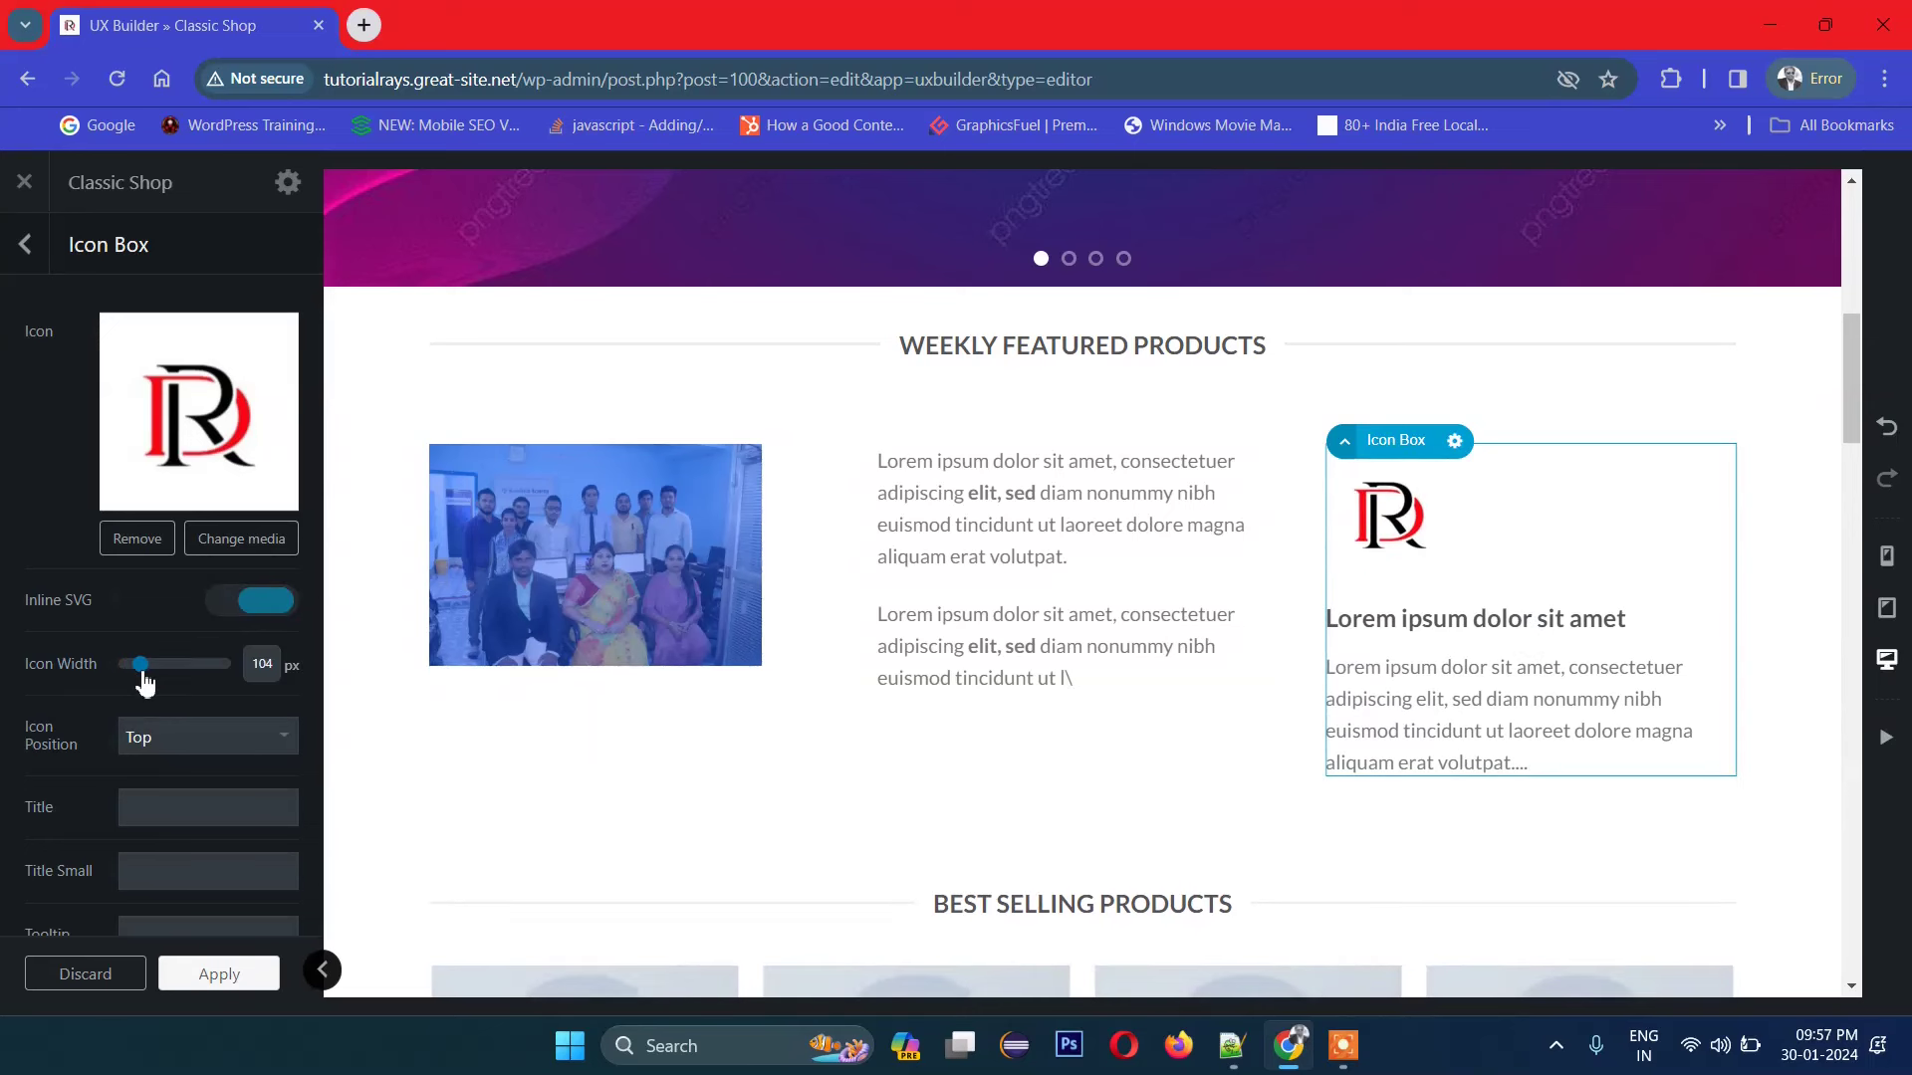
left_click(159, 752)
left_click(191, 791)
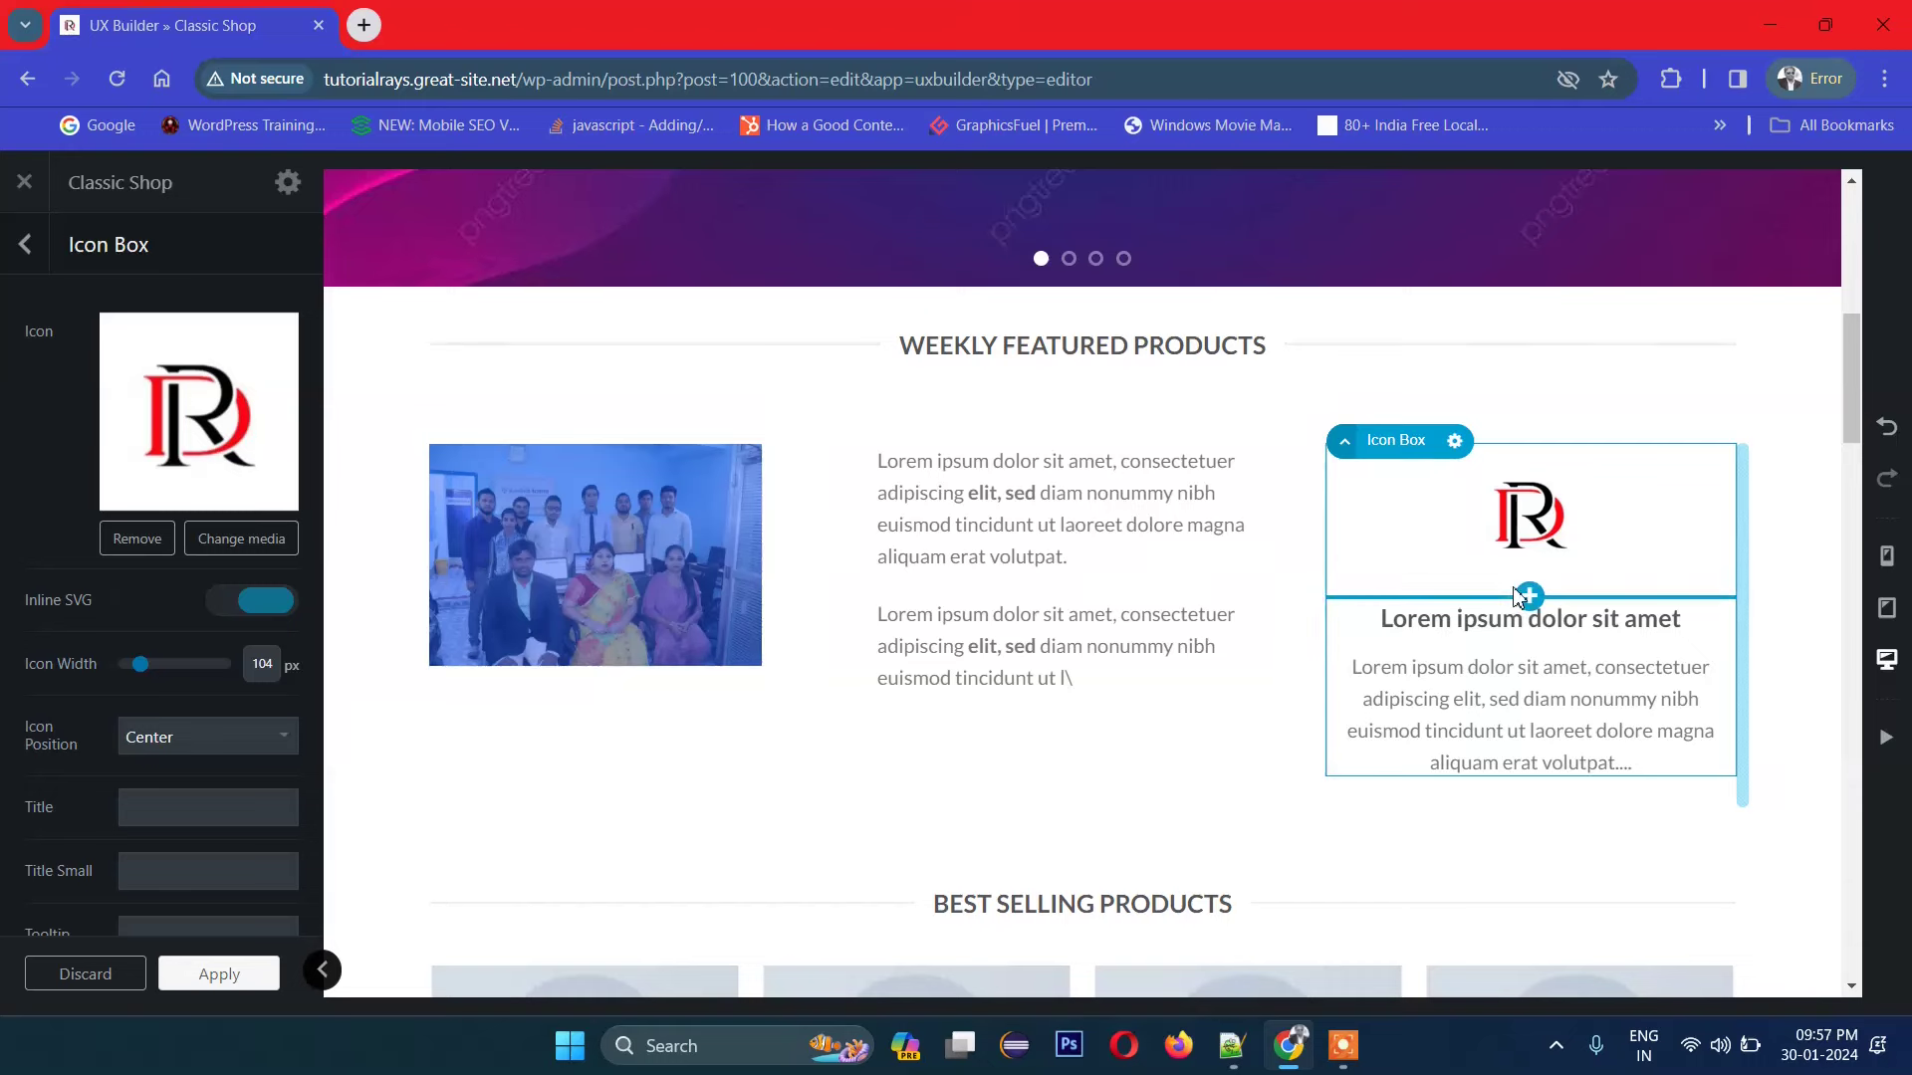
scroll(1587, 610, "down", 1)
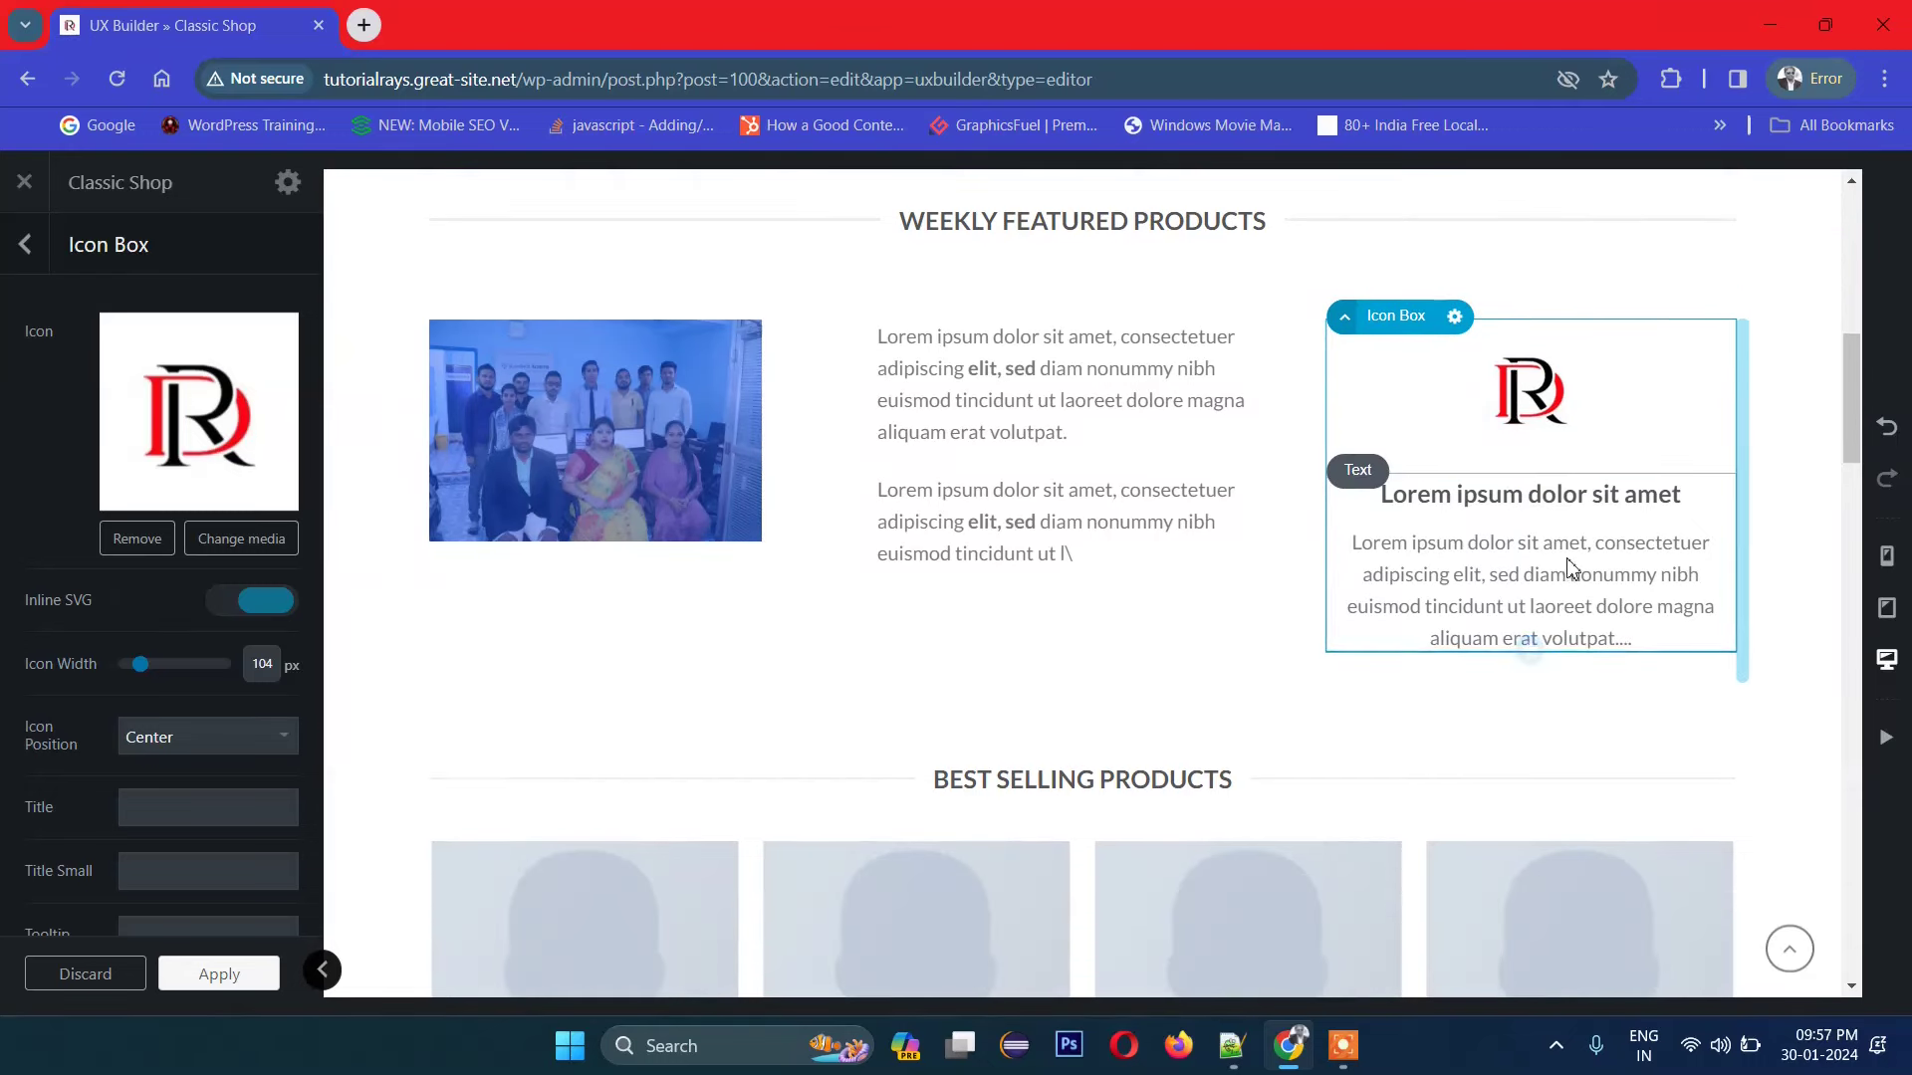
scroll(1573, 560, "up", 1)
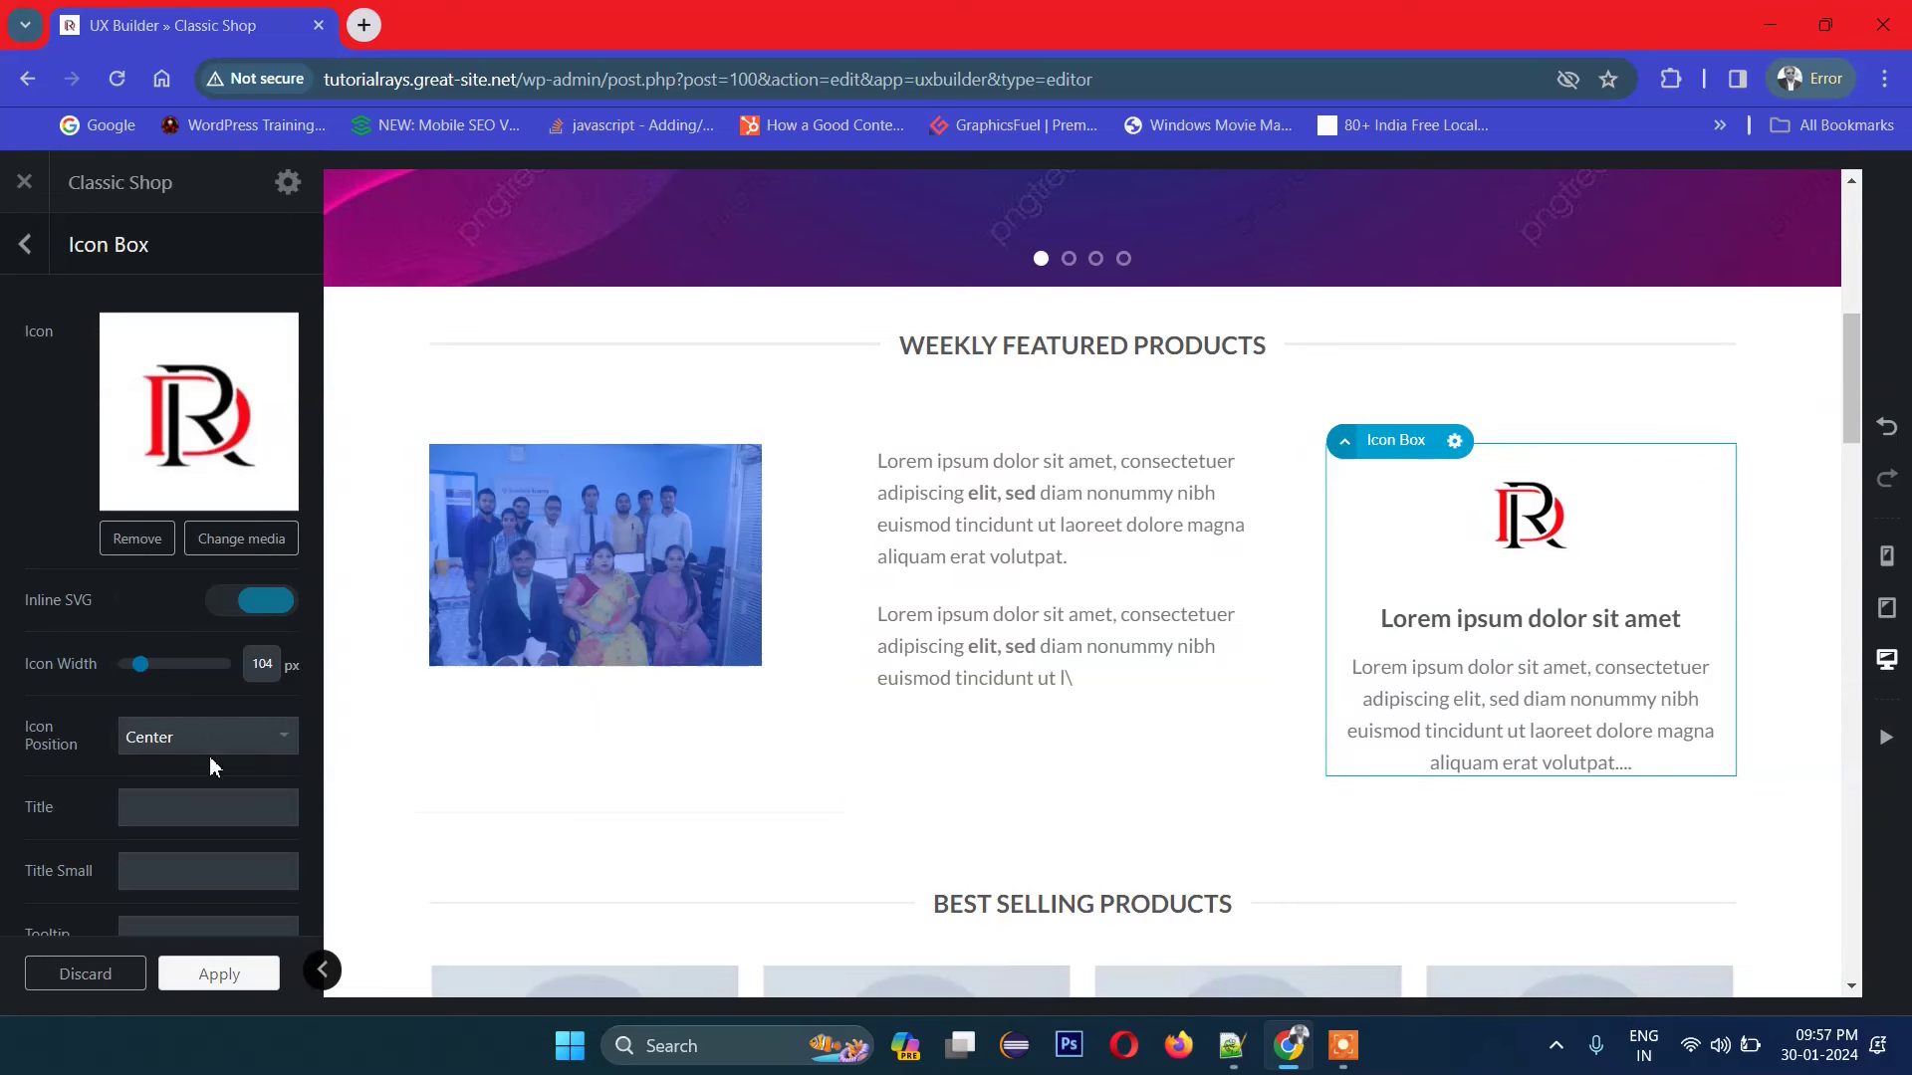
scroll(209, 761, "down", 1)
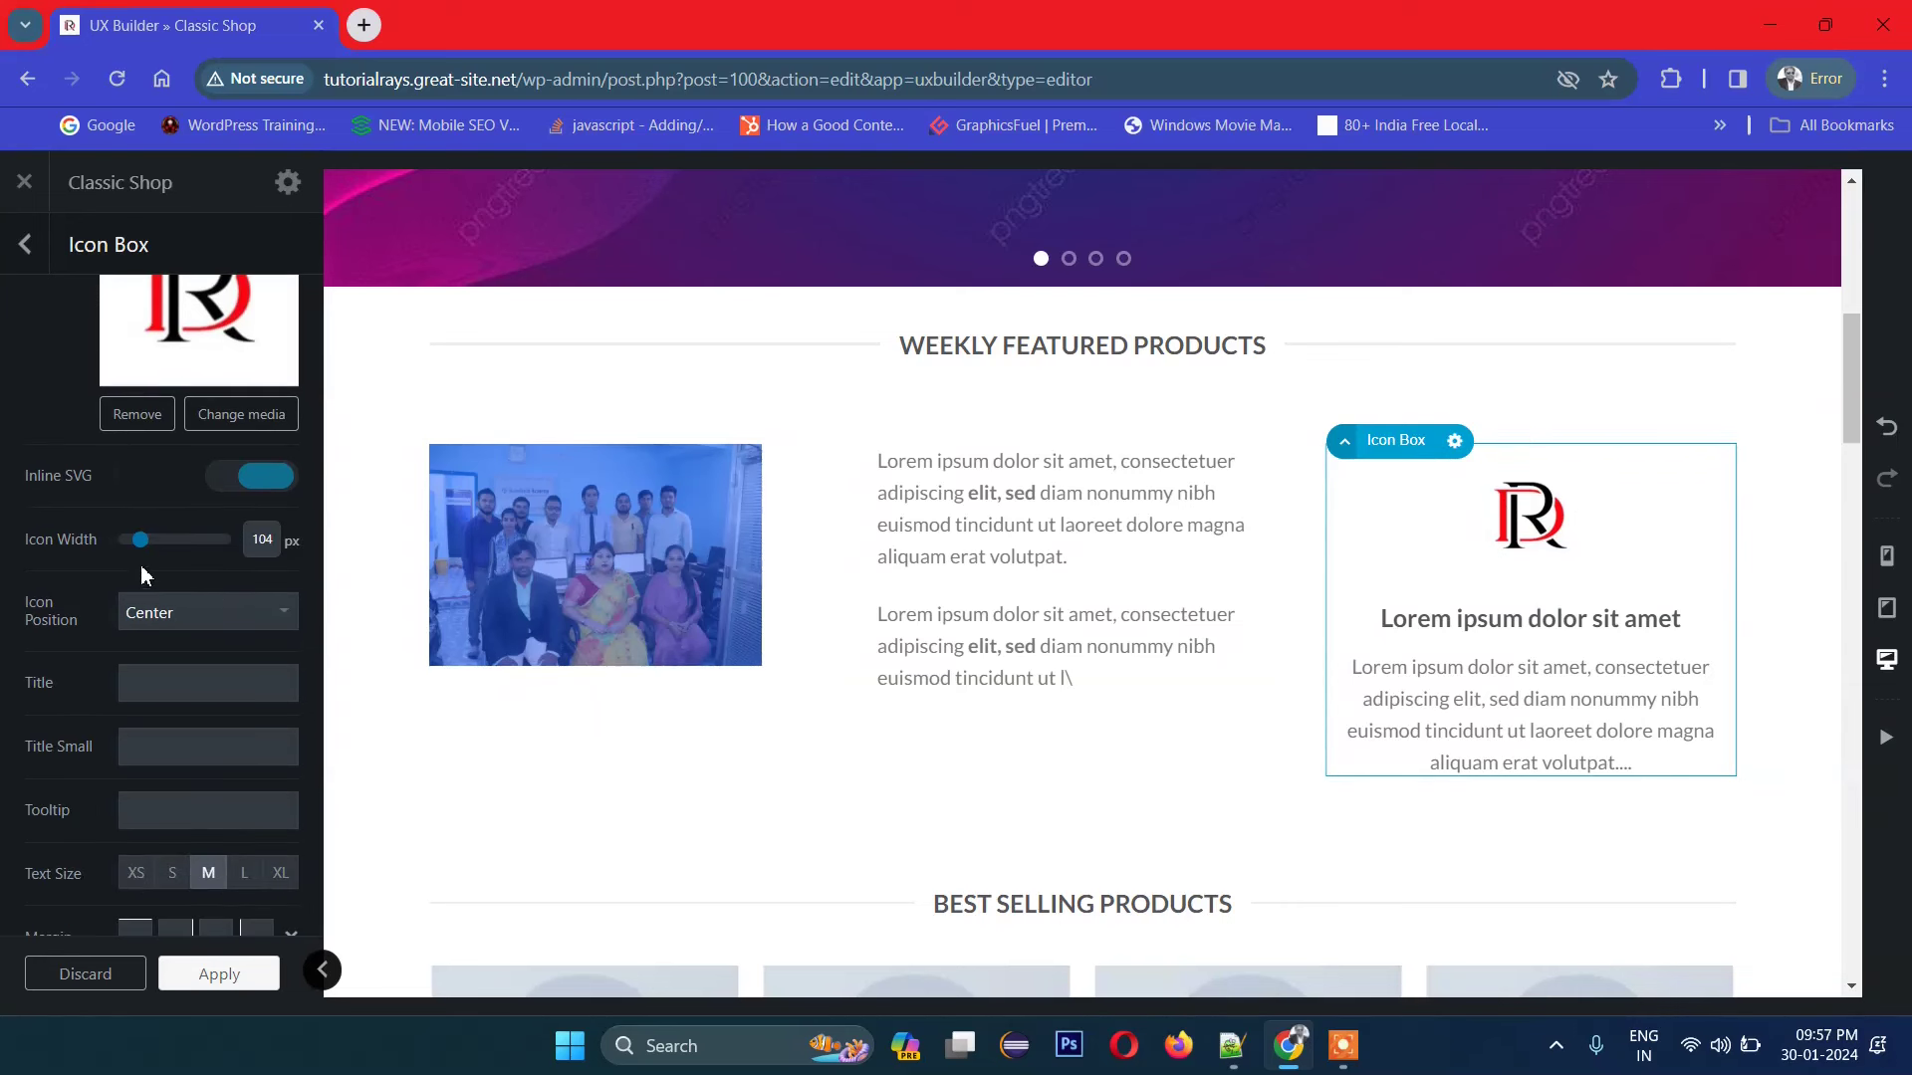
left_click_drag(139, 552, 142, 558)
Step: Preview XL and S text sizes, then return the icon box text to M
scroll(105, 732, "down", 1)
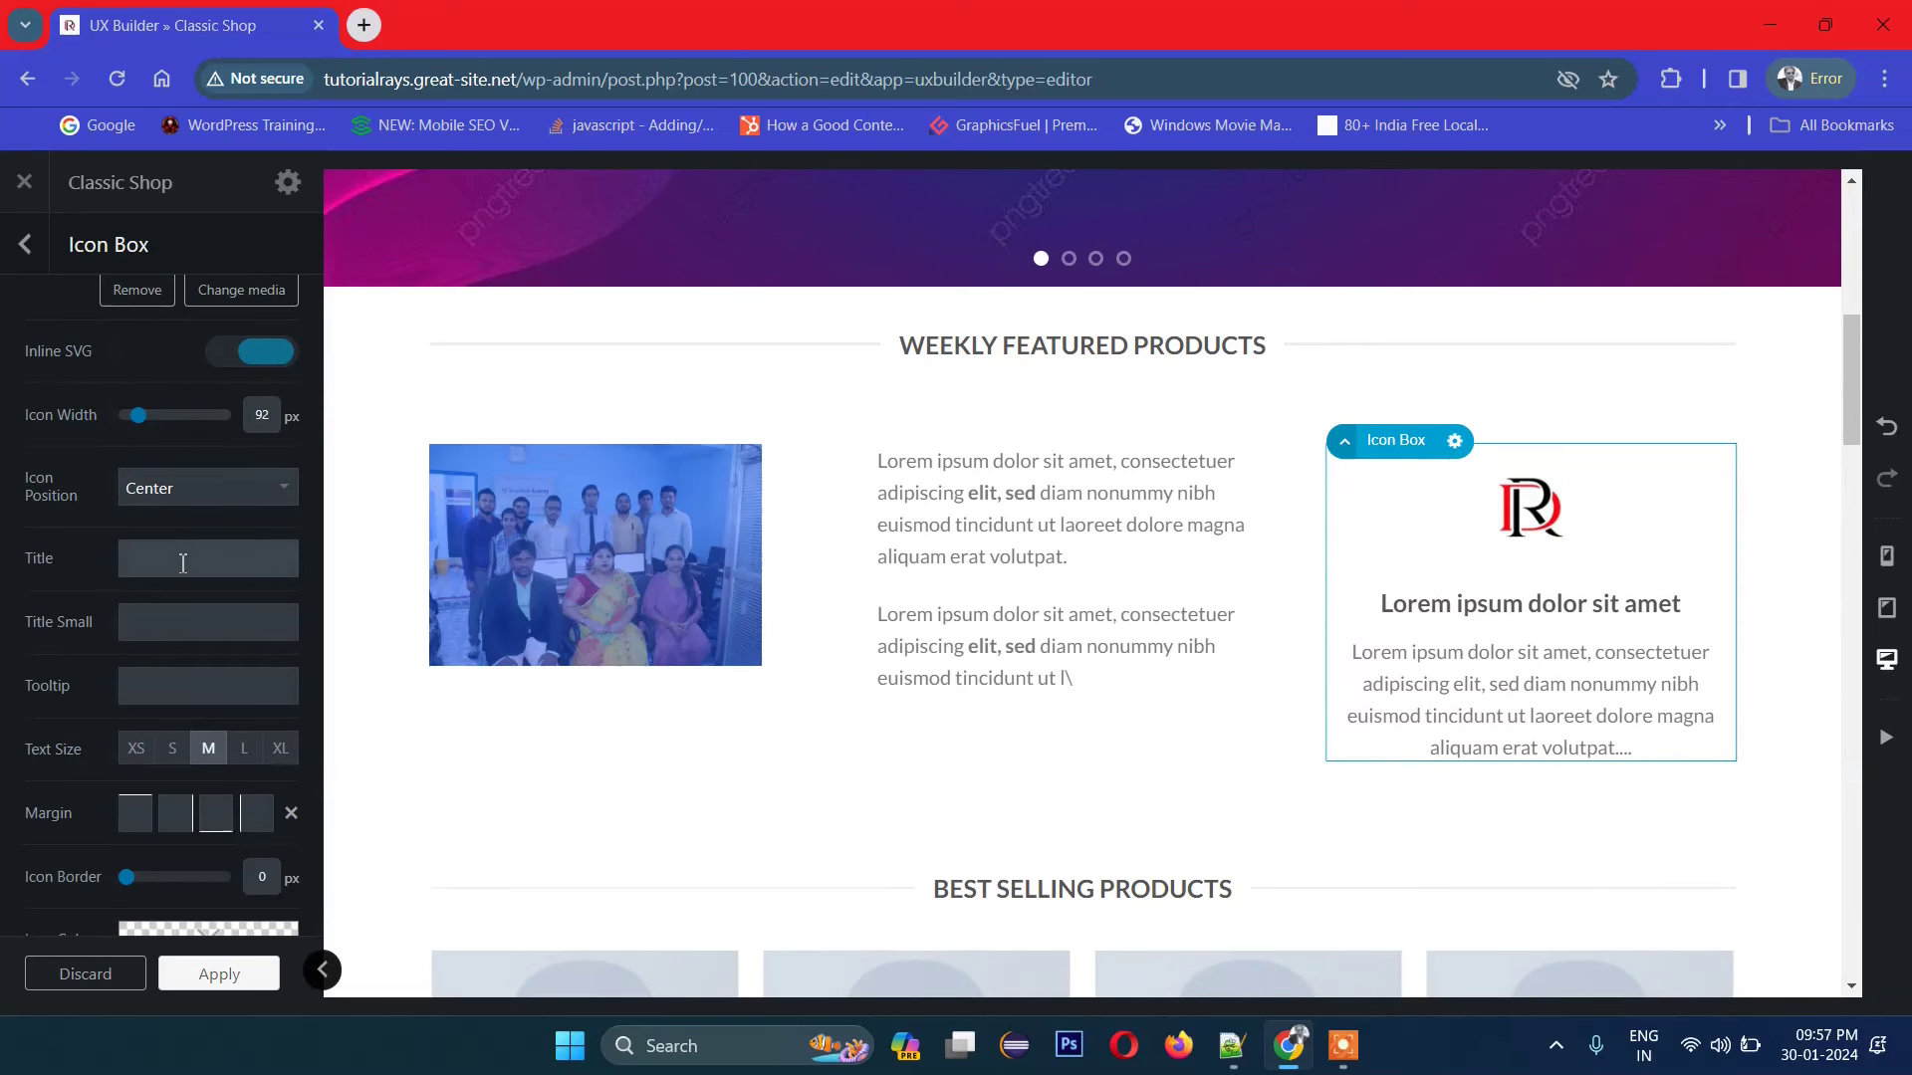
left_click(182, 634)
scroll(211, 733, "down", 1)
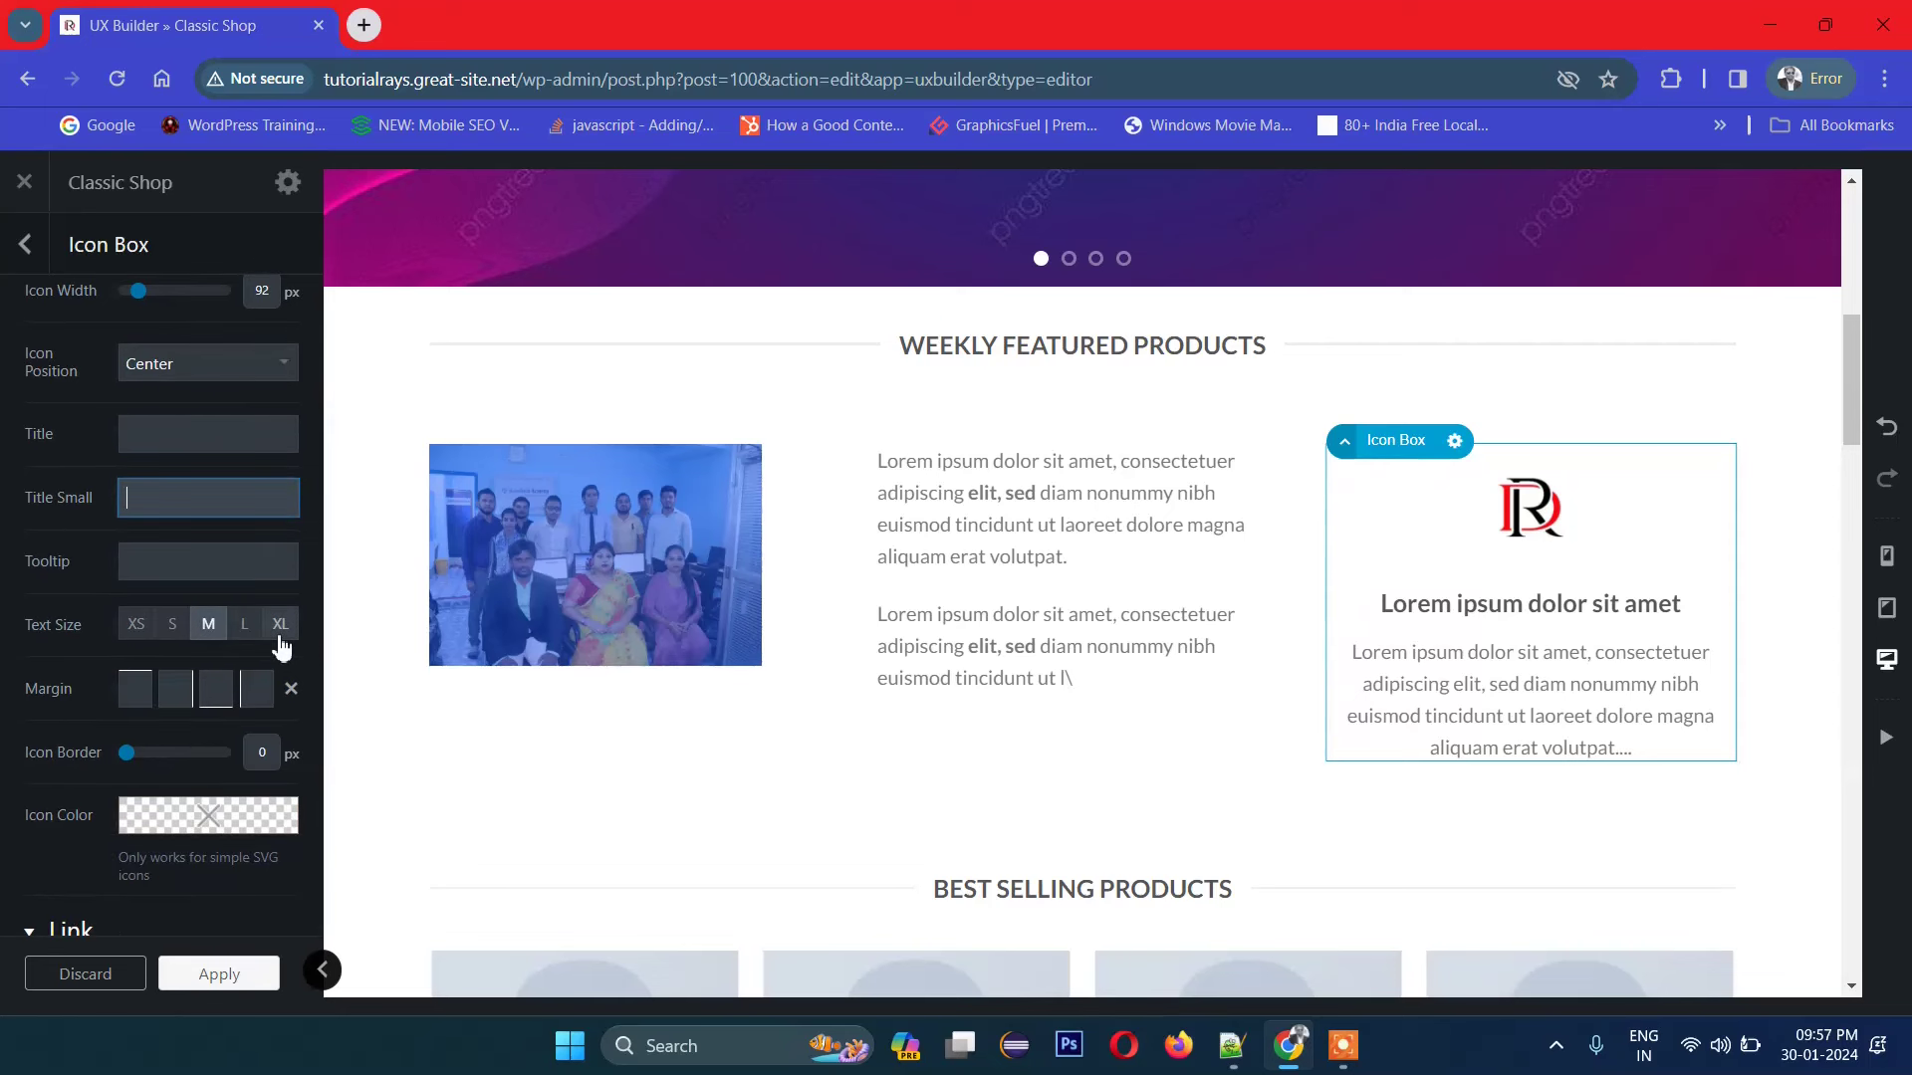
left_click(280, 635)
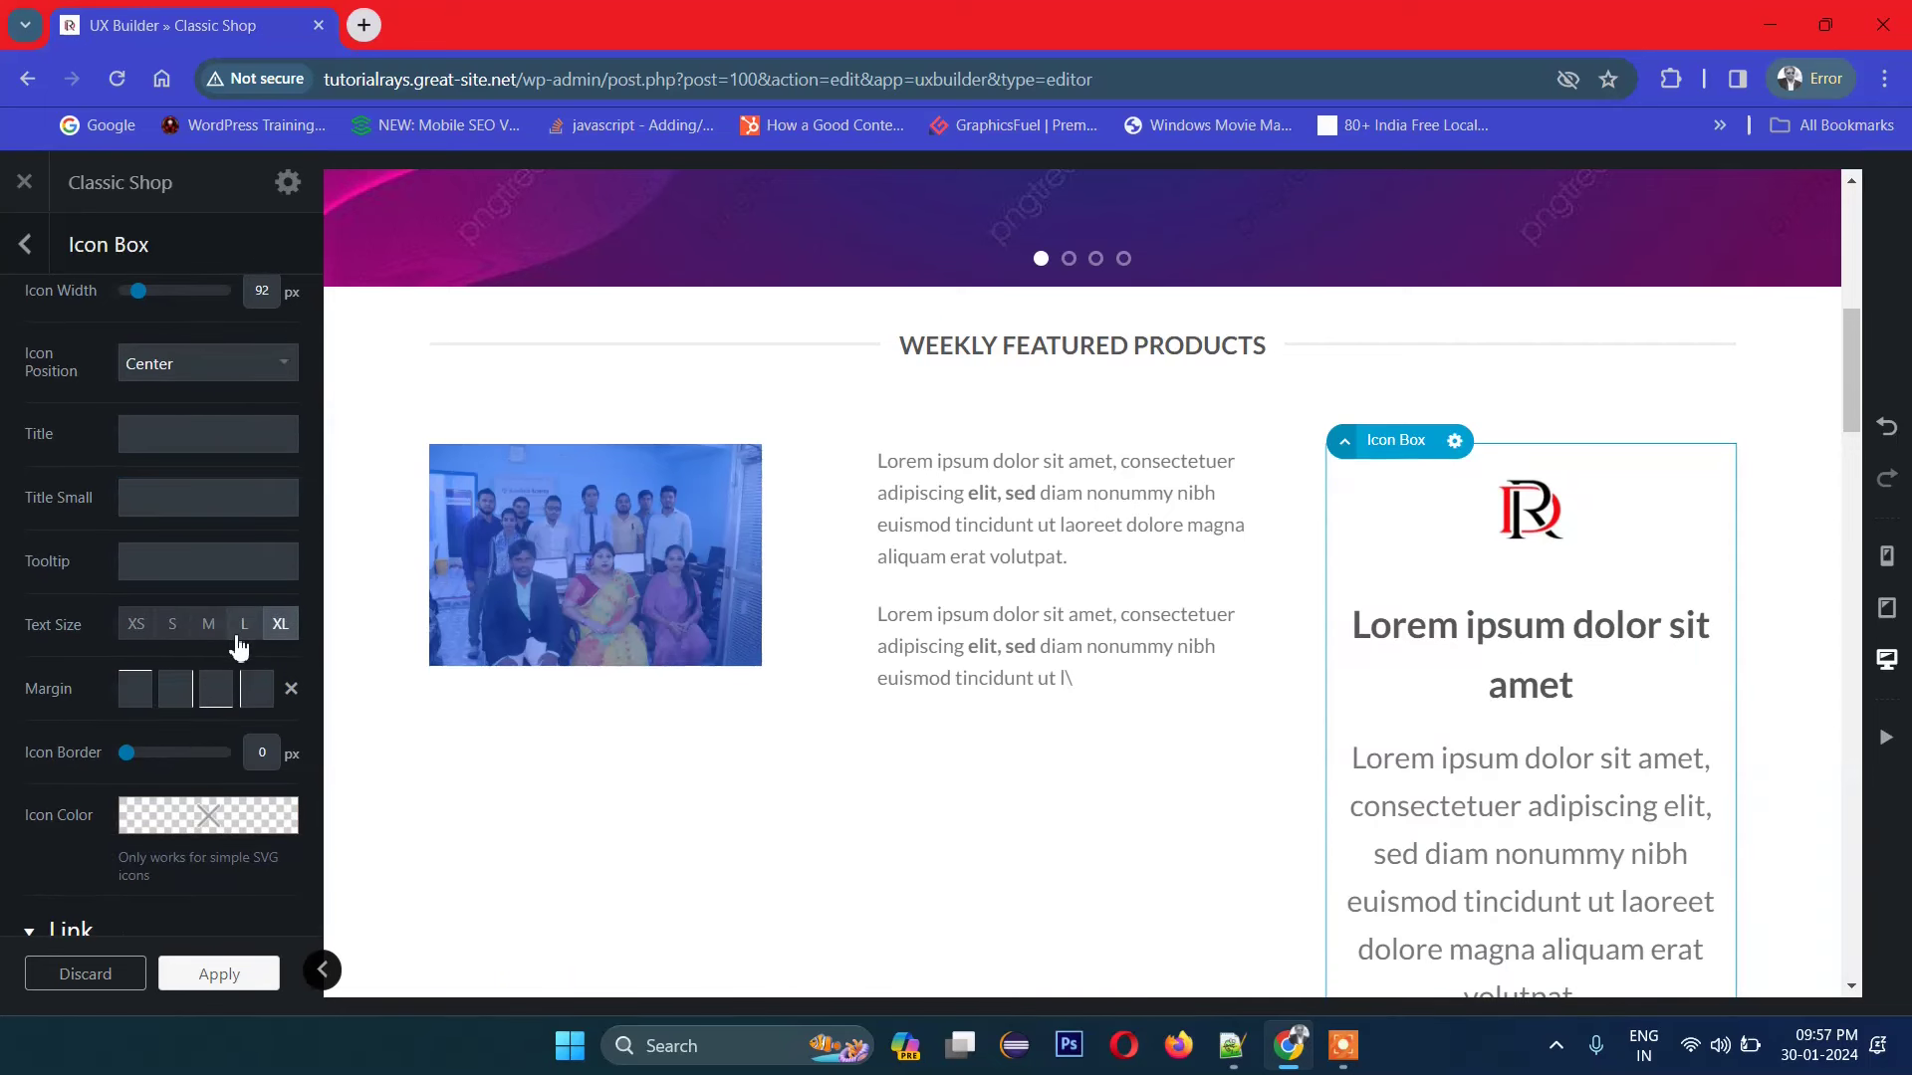
left_click(242, 628)
left_click(207, 627)
left_click(172, 627)
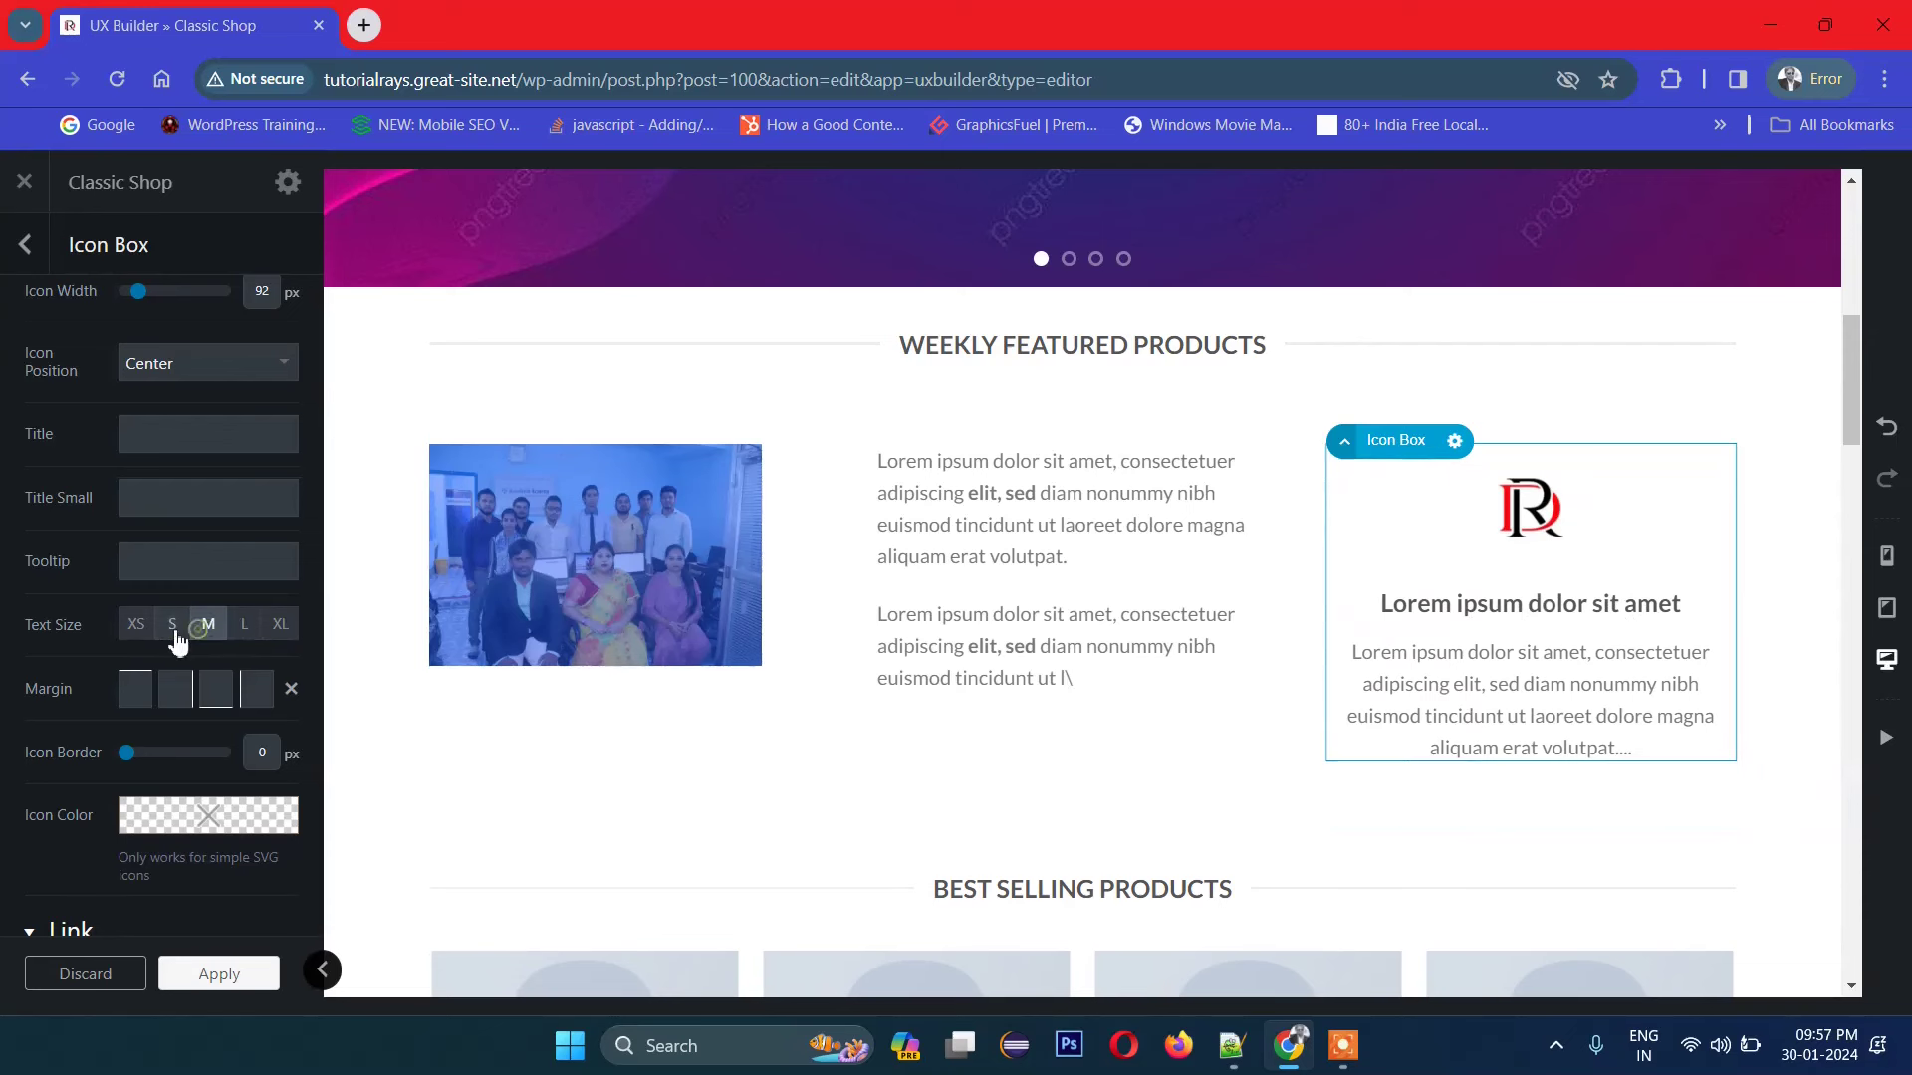
left_click(209, 627)
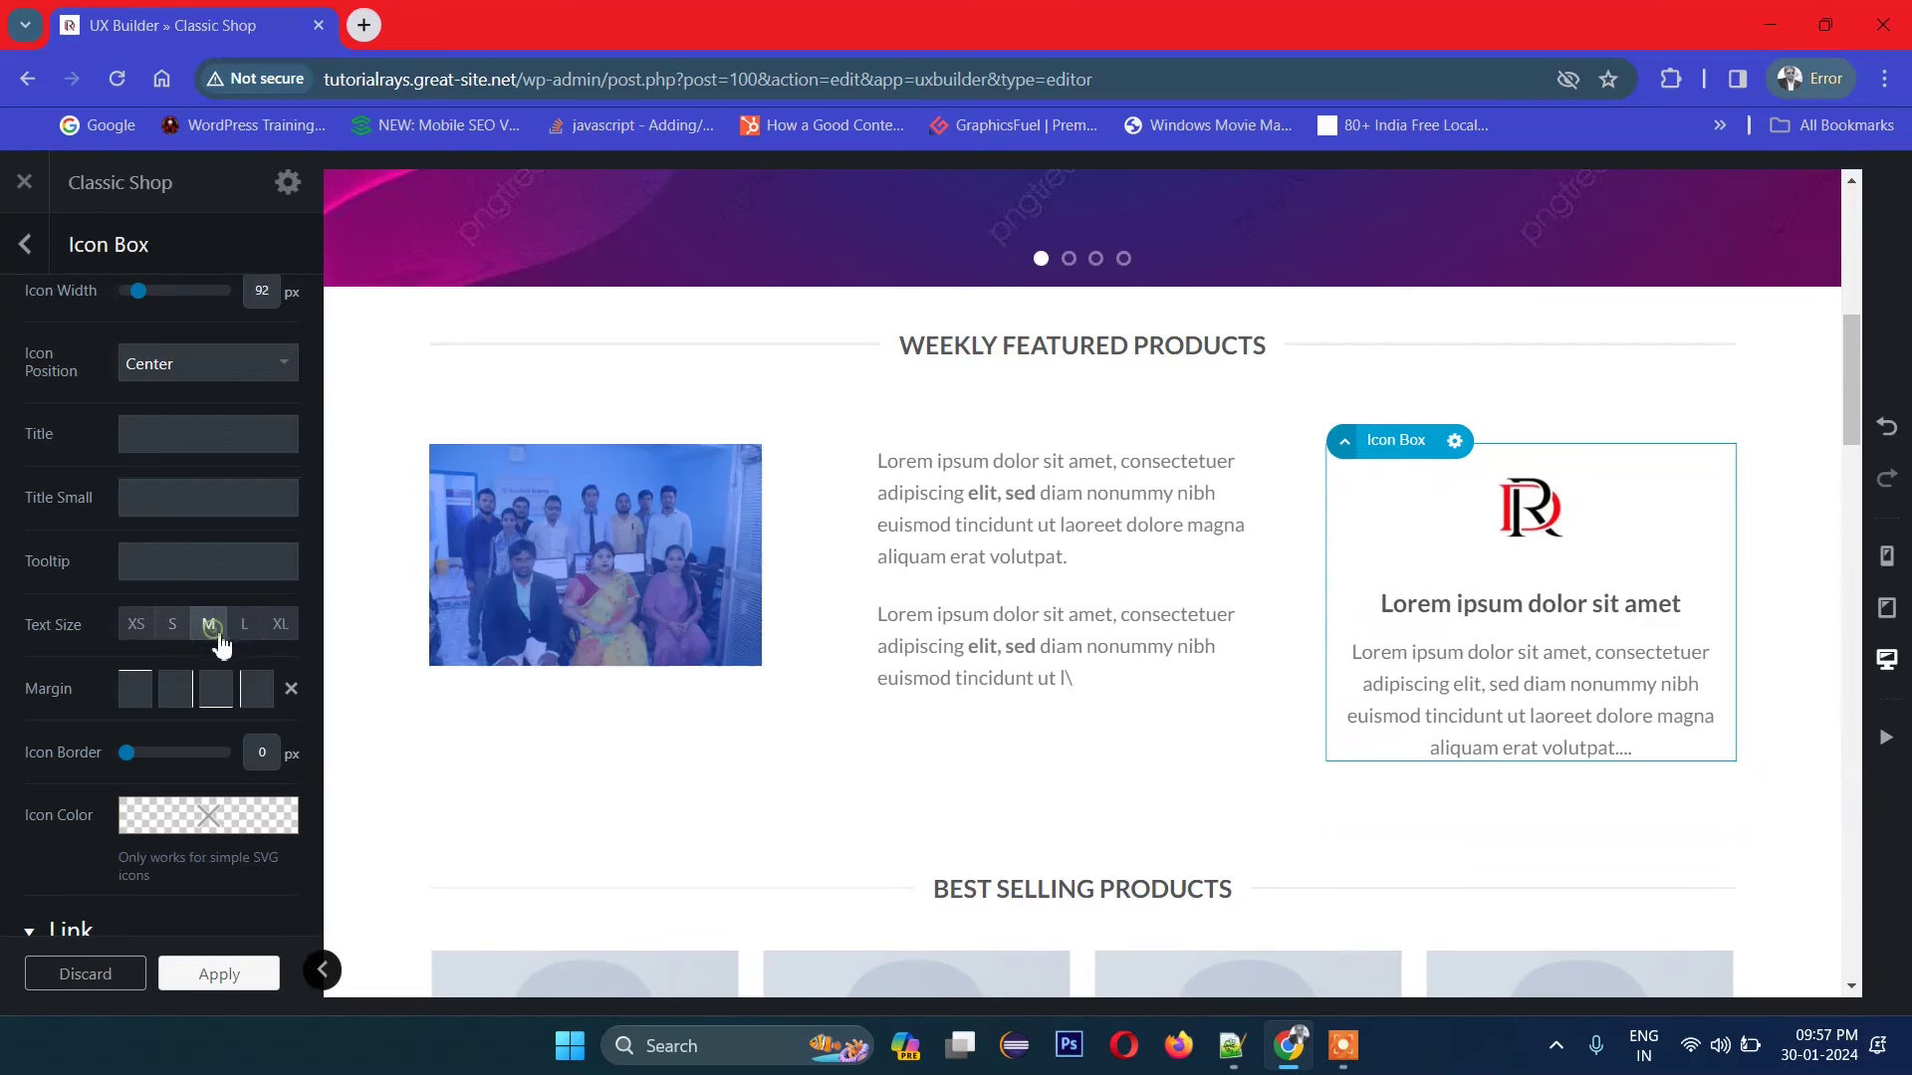
Step: Give the logo a circular icon border and thin it to 1 px
left_click(139, 688)
scroll(231, 749, "down", 1)
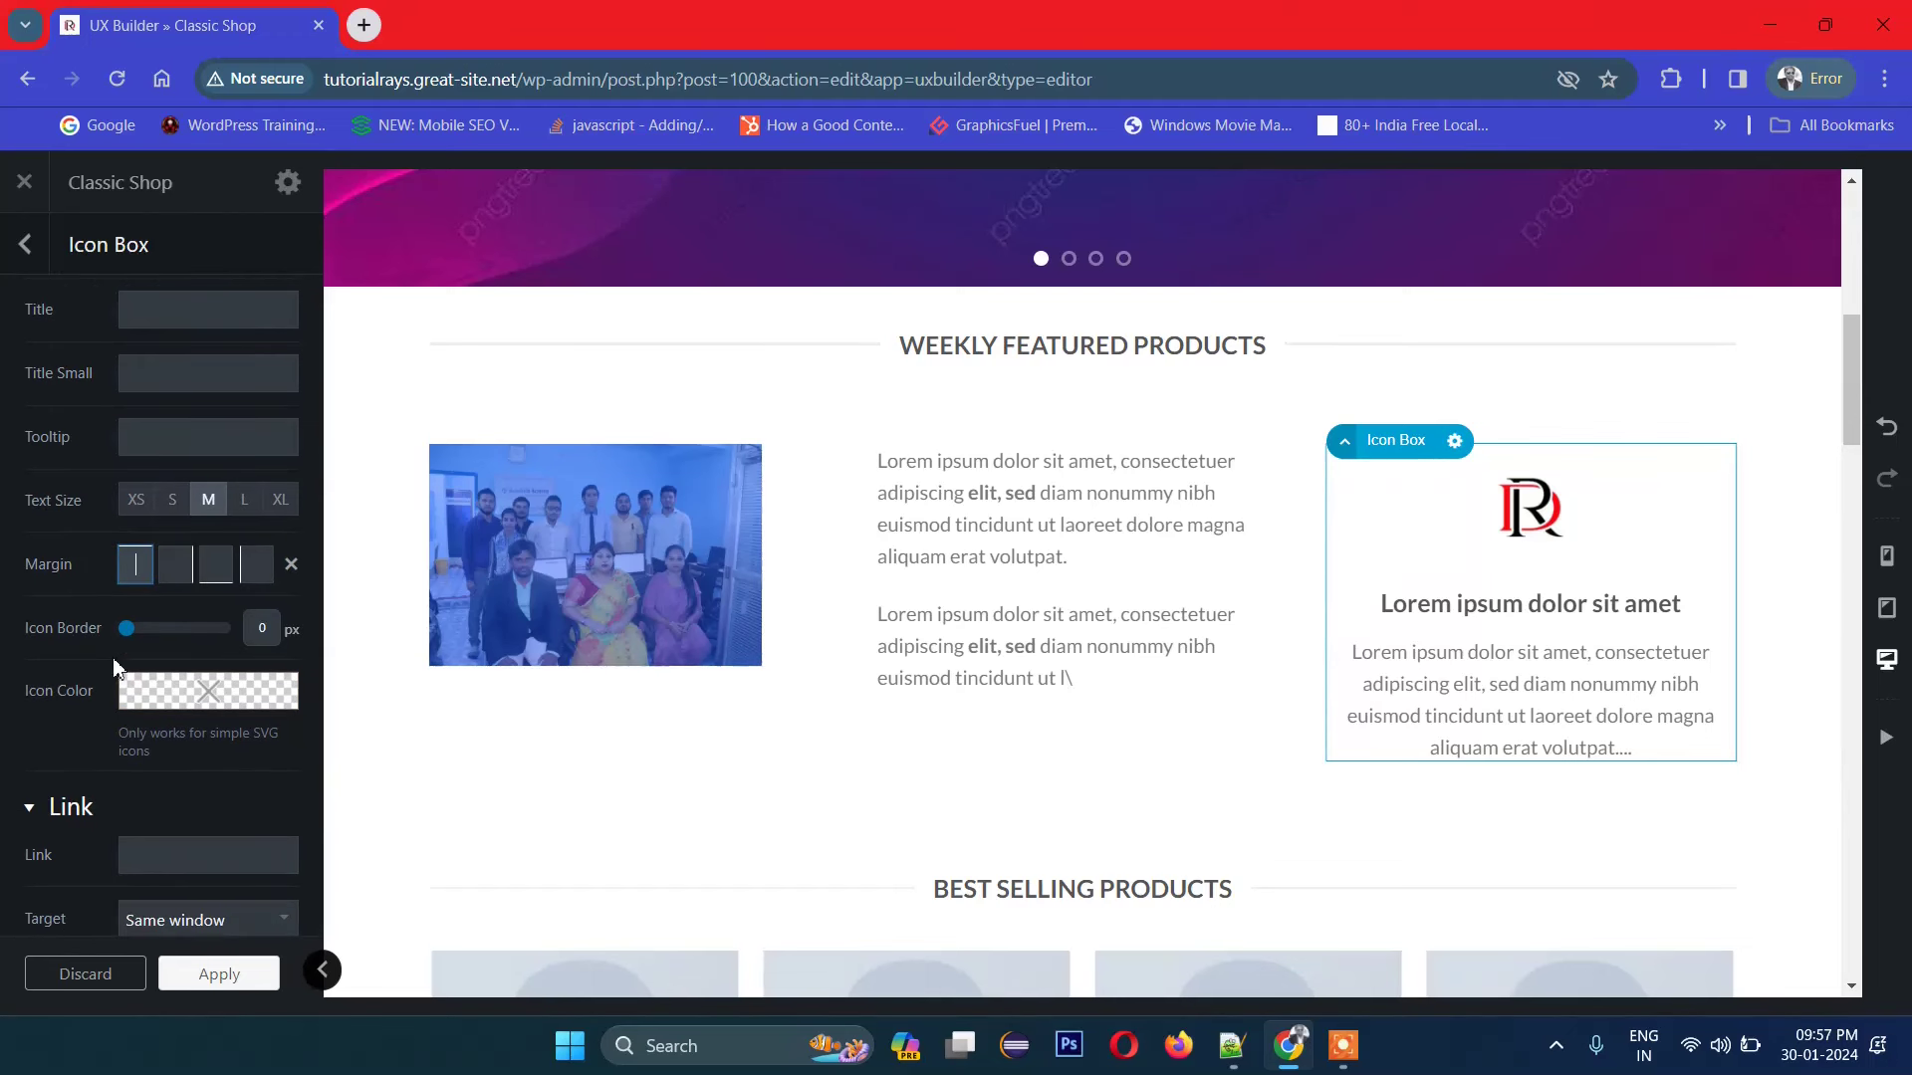
left_click_drag(126, 629, 206, 645)
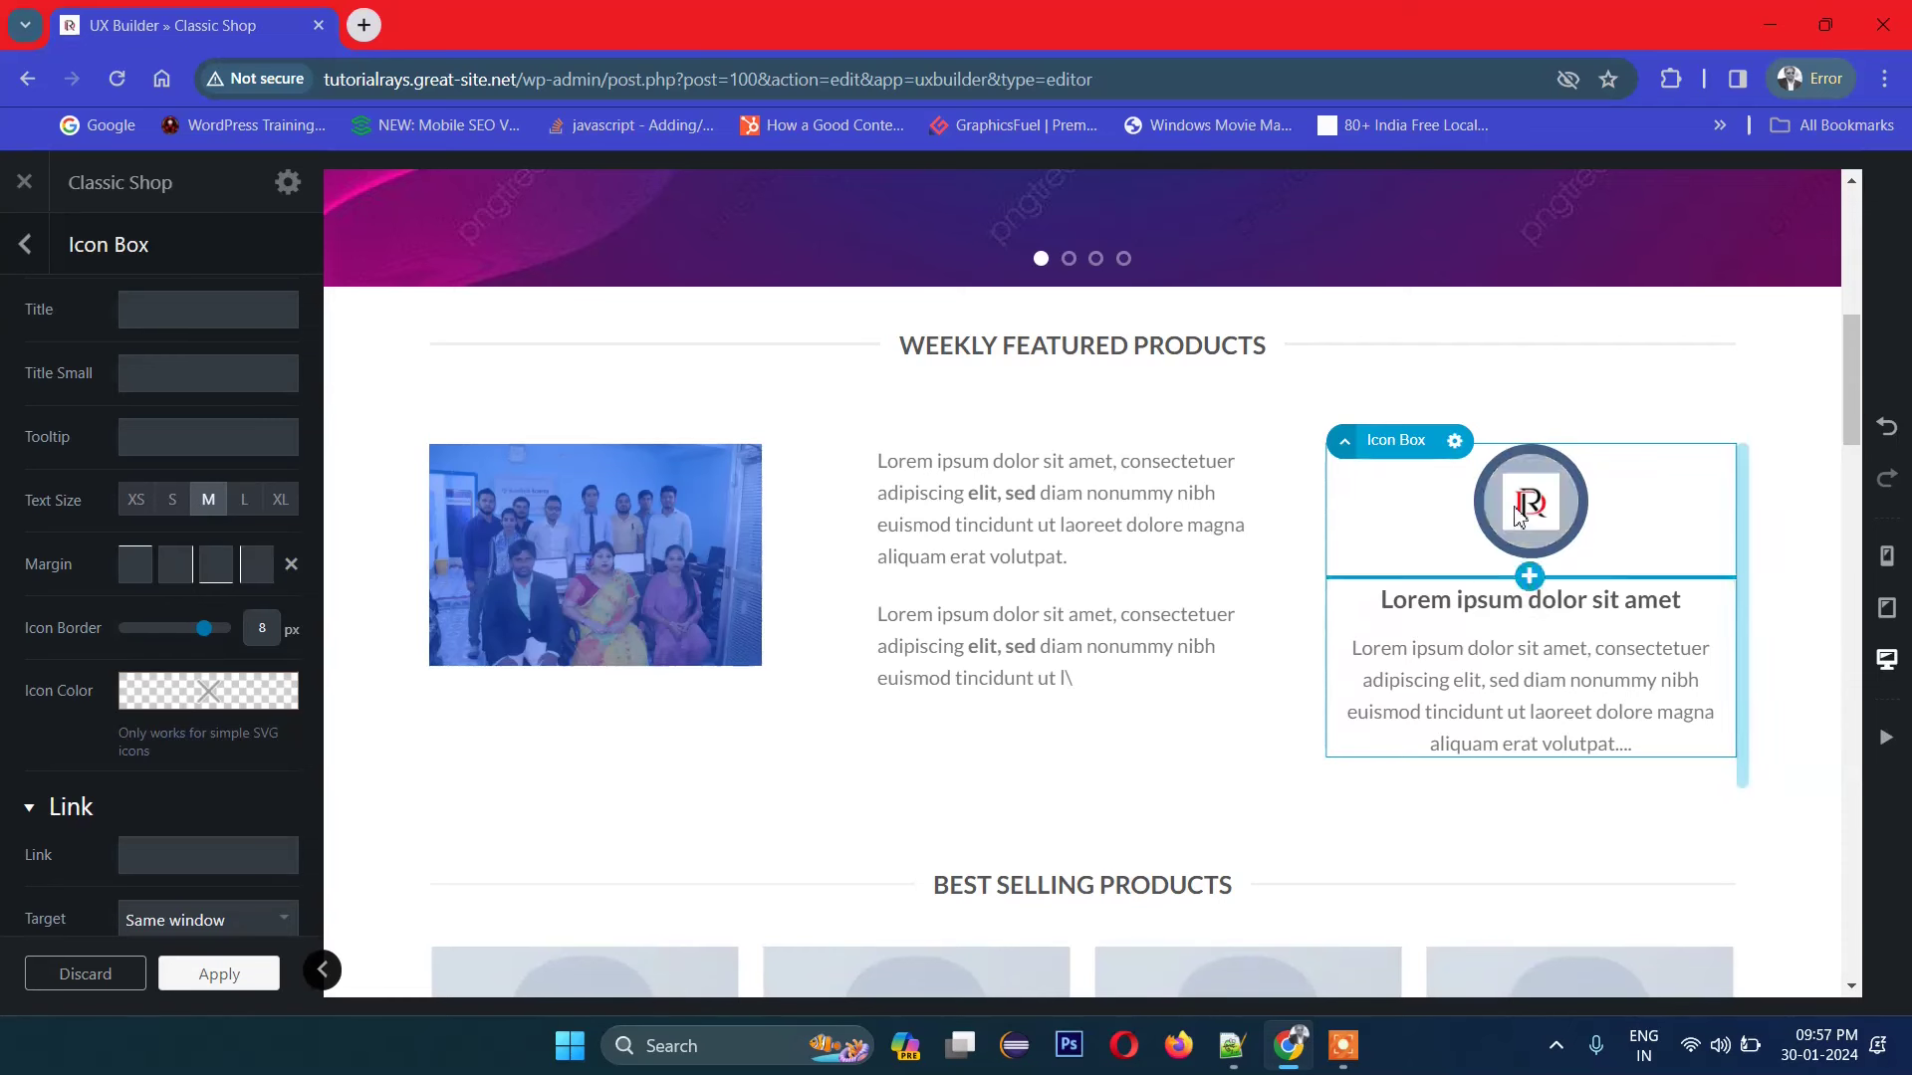
left_click_drag(212, 645, 157, 645)
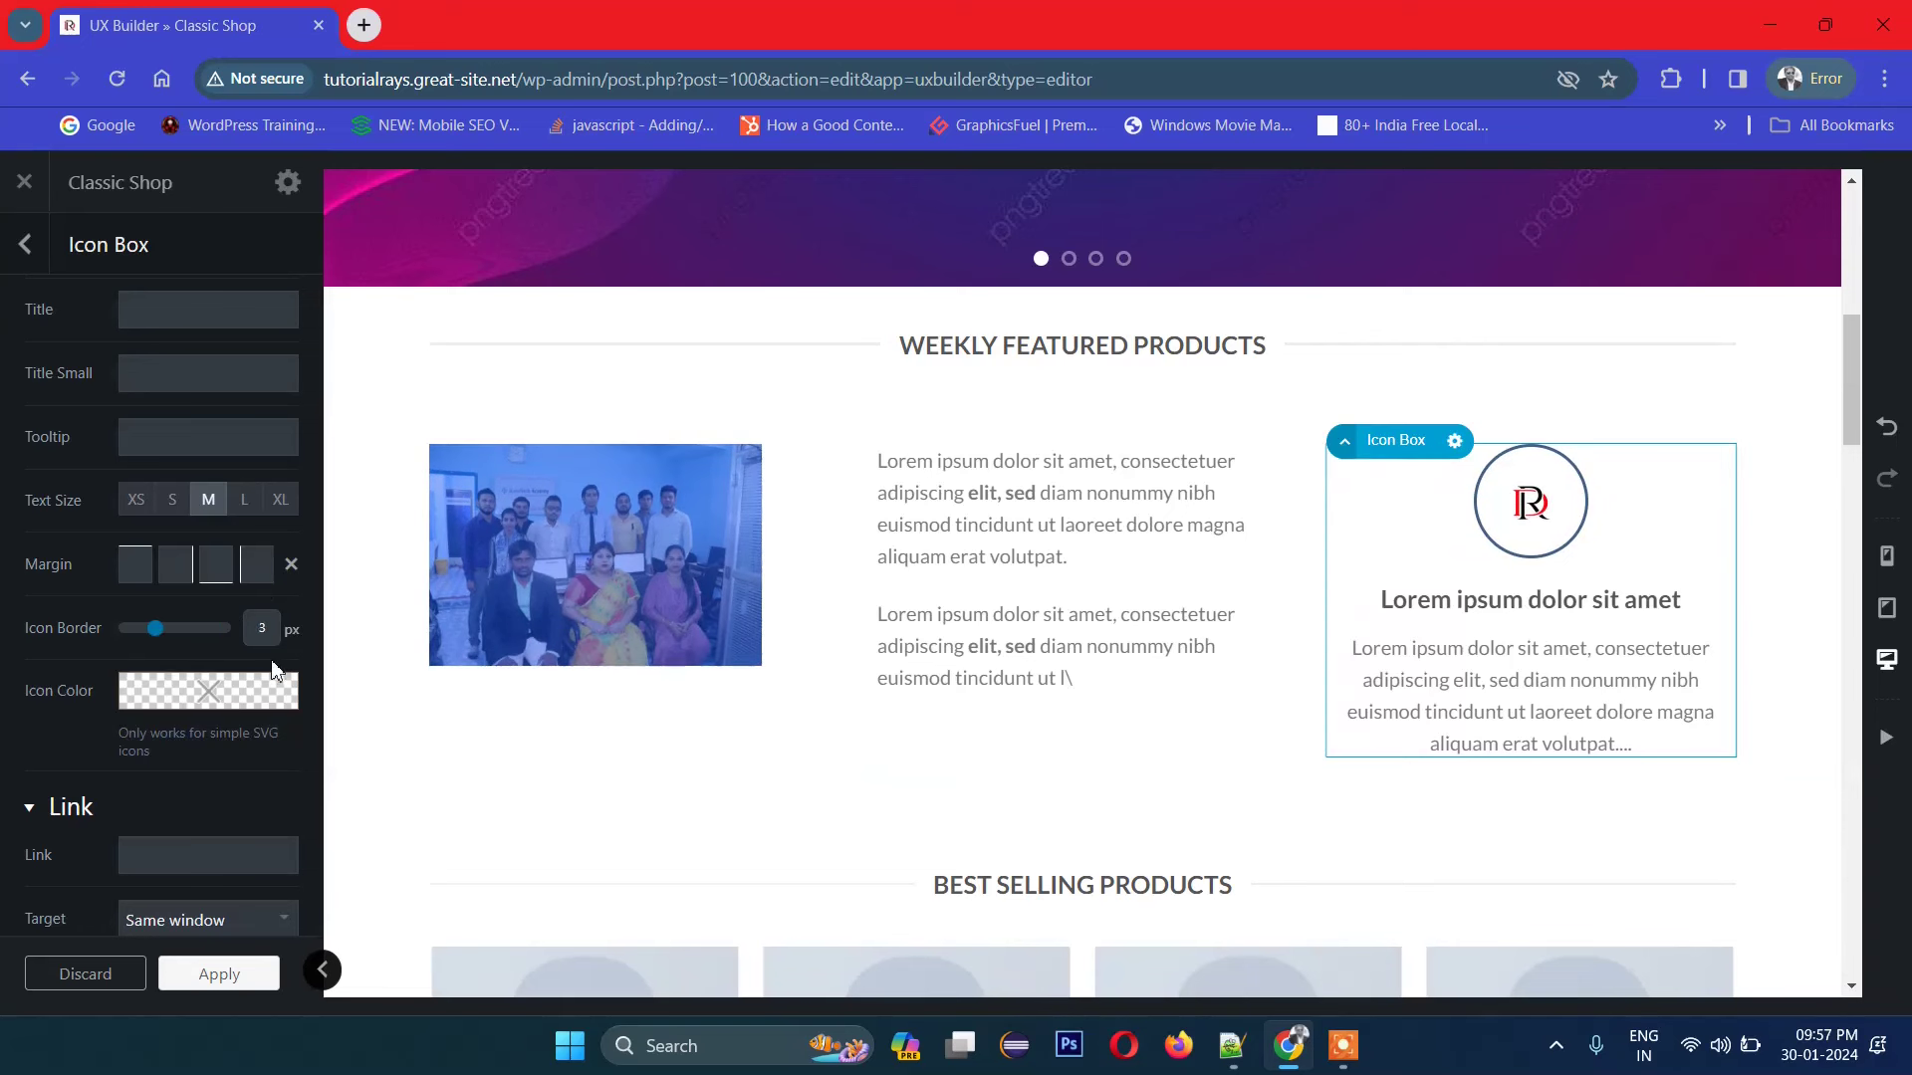
scroll(275, 669, "down", 1)
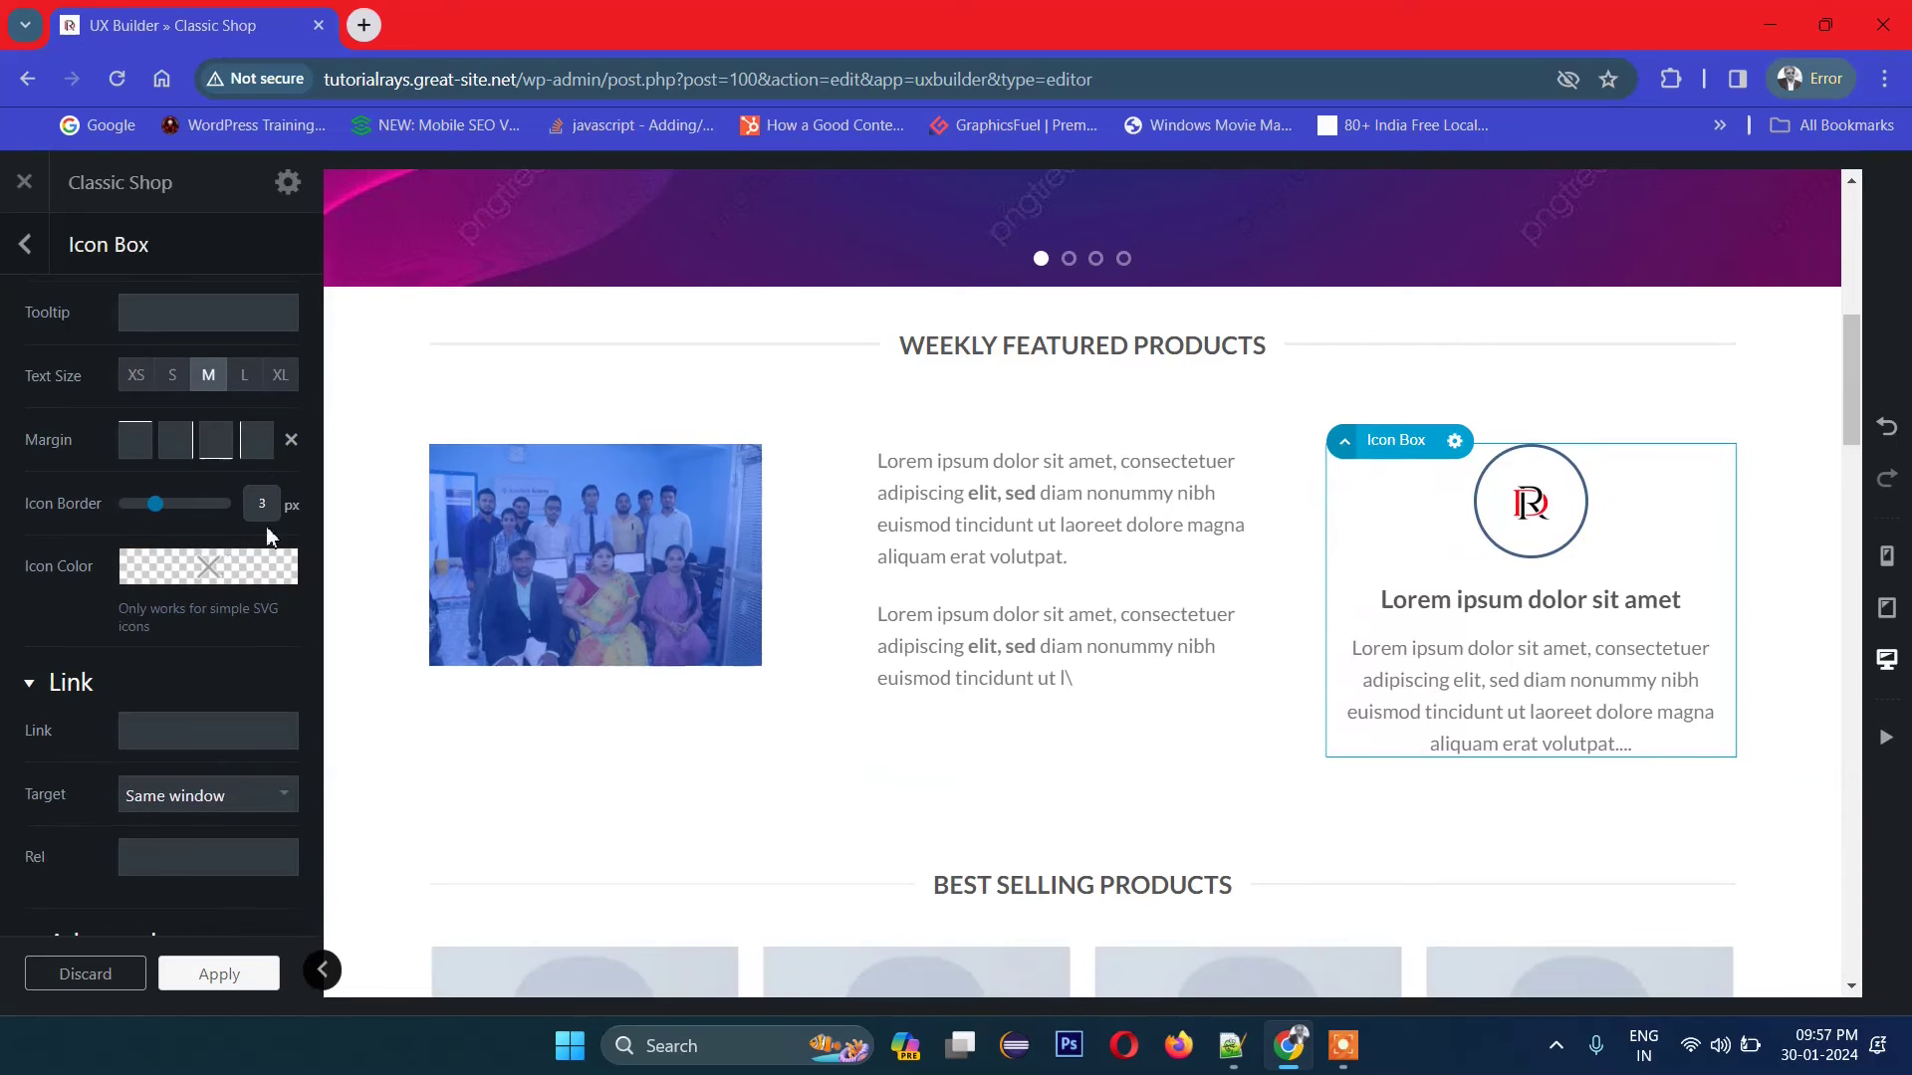
left_click_drag(156, 504, 137, 508)
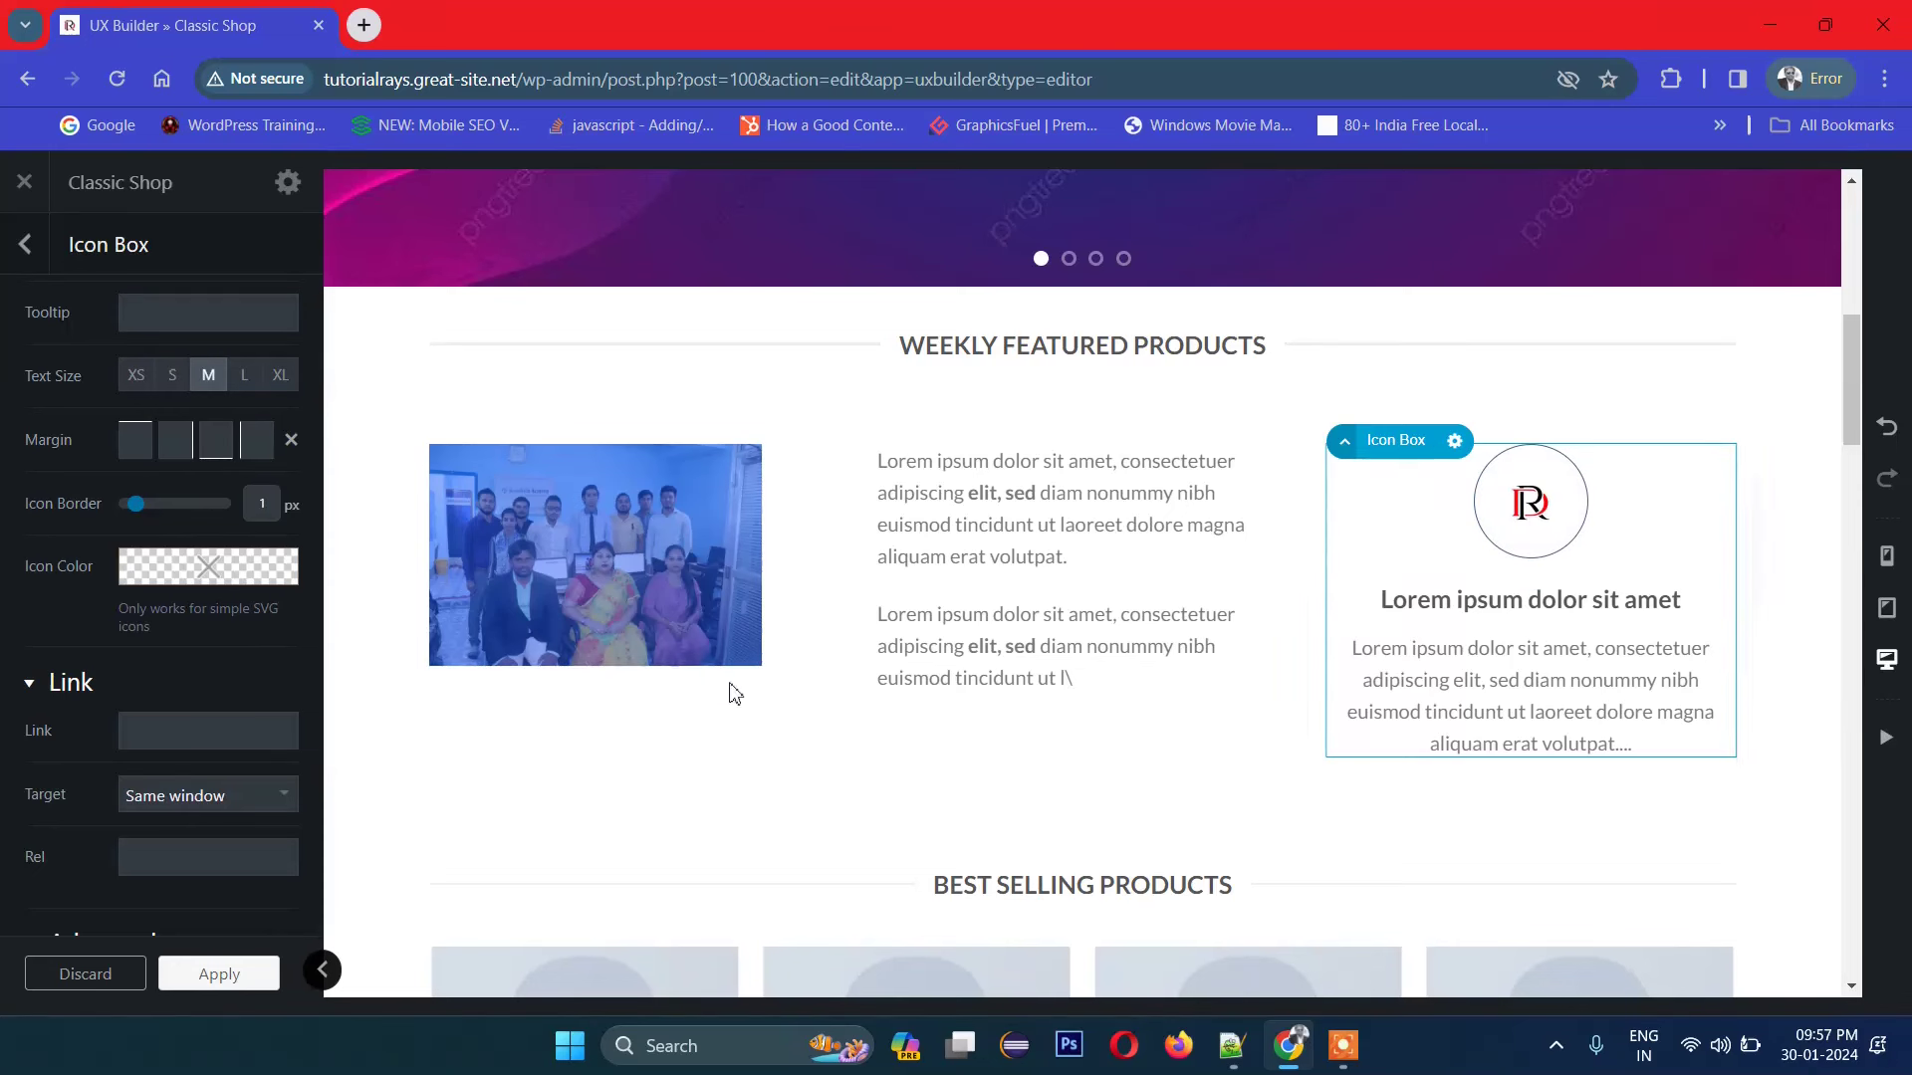
Step: Set the icon colour to magenta rgb(214, 0, 250) and apply the icon box changes
left_click(204, 570)
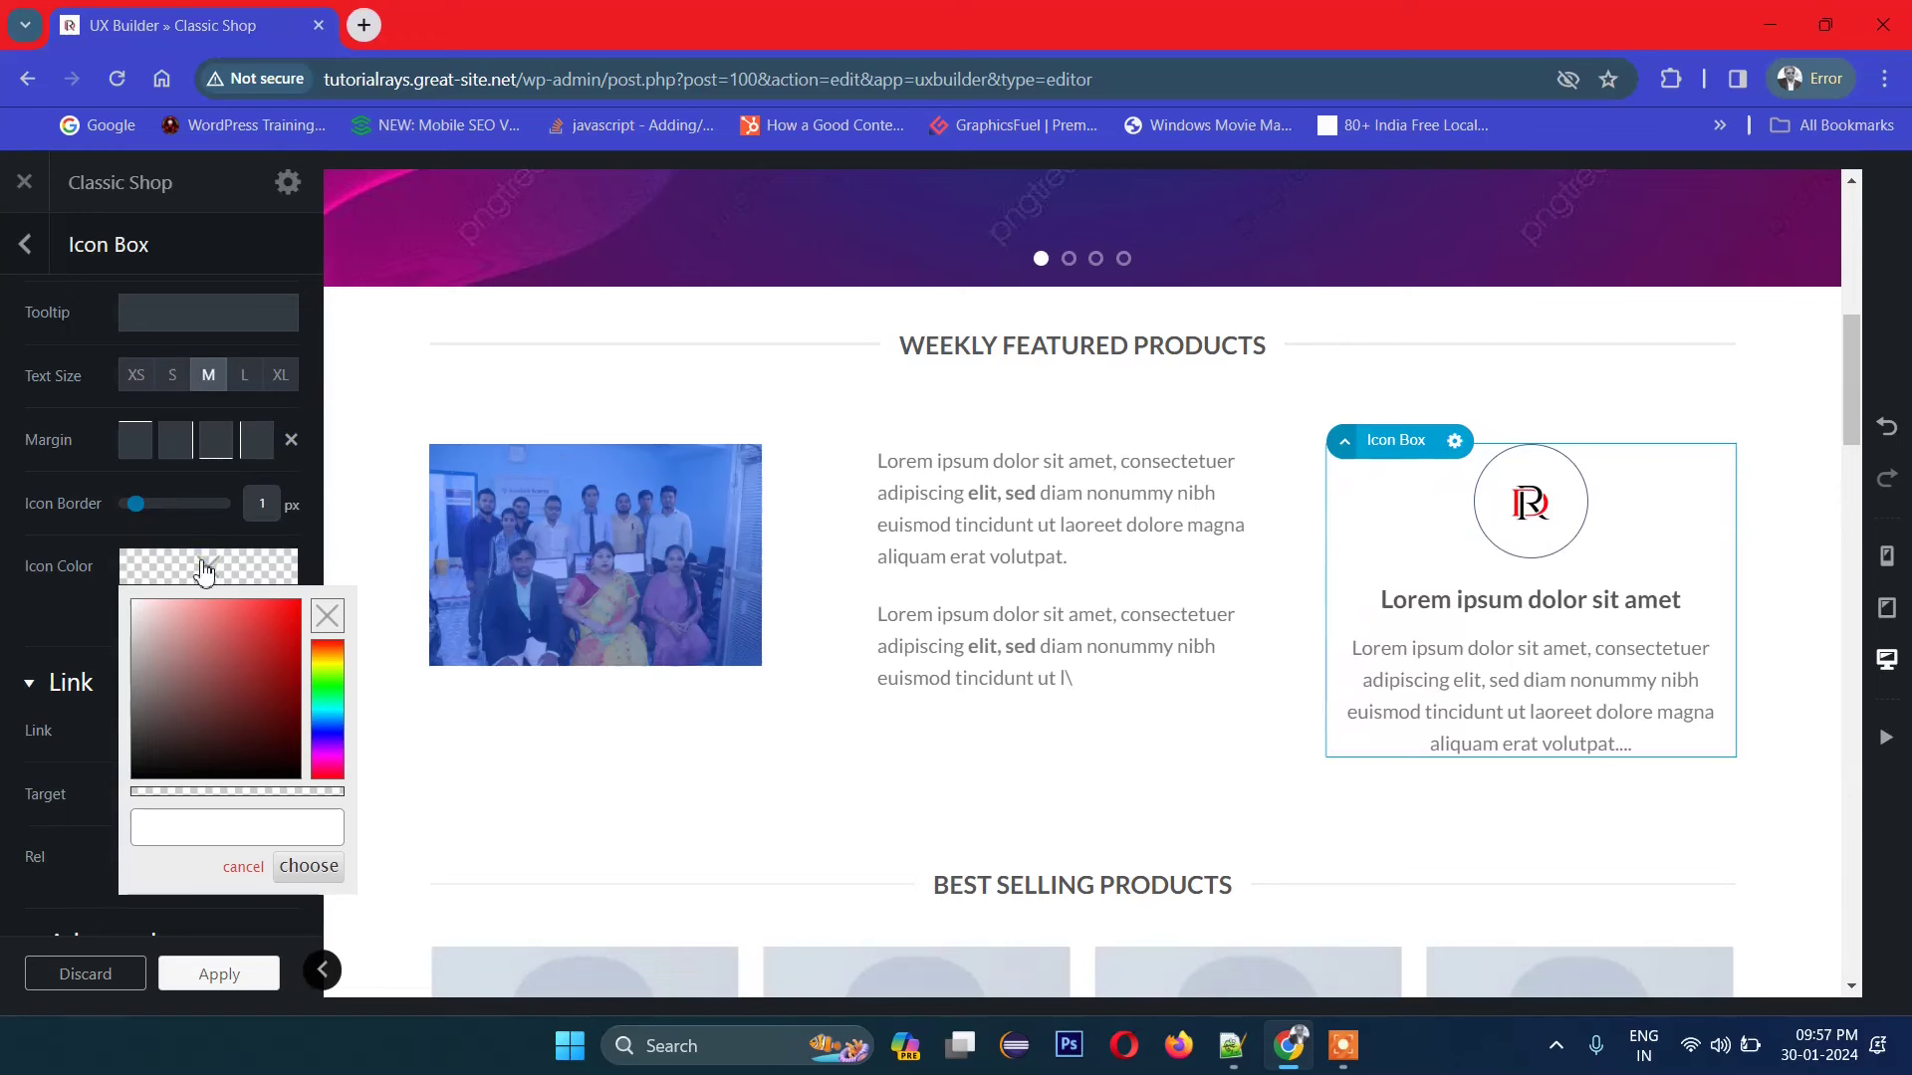
left_click(287, 634)
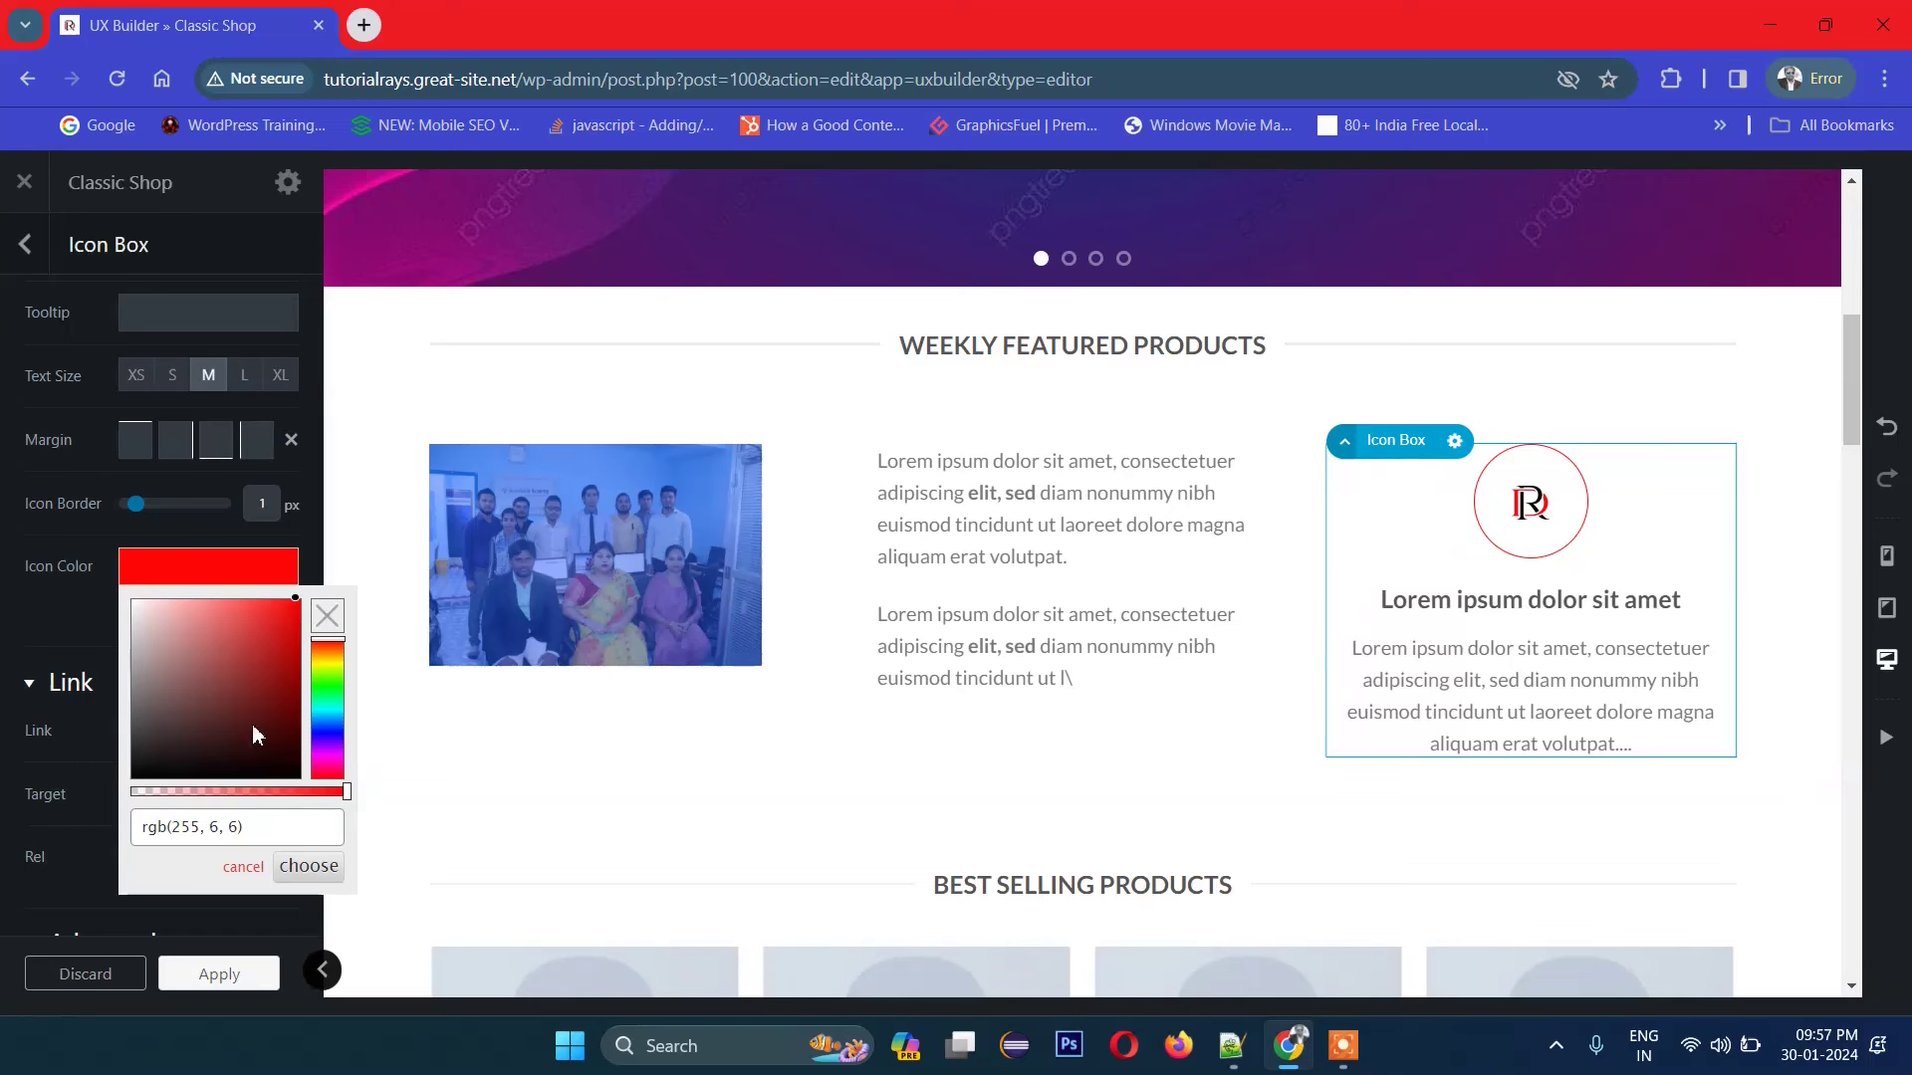
left_click(327, 741)
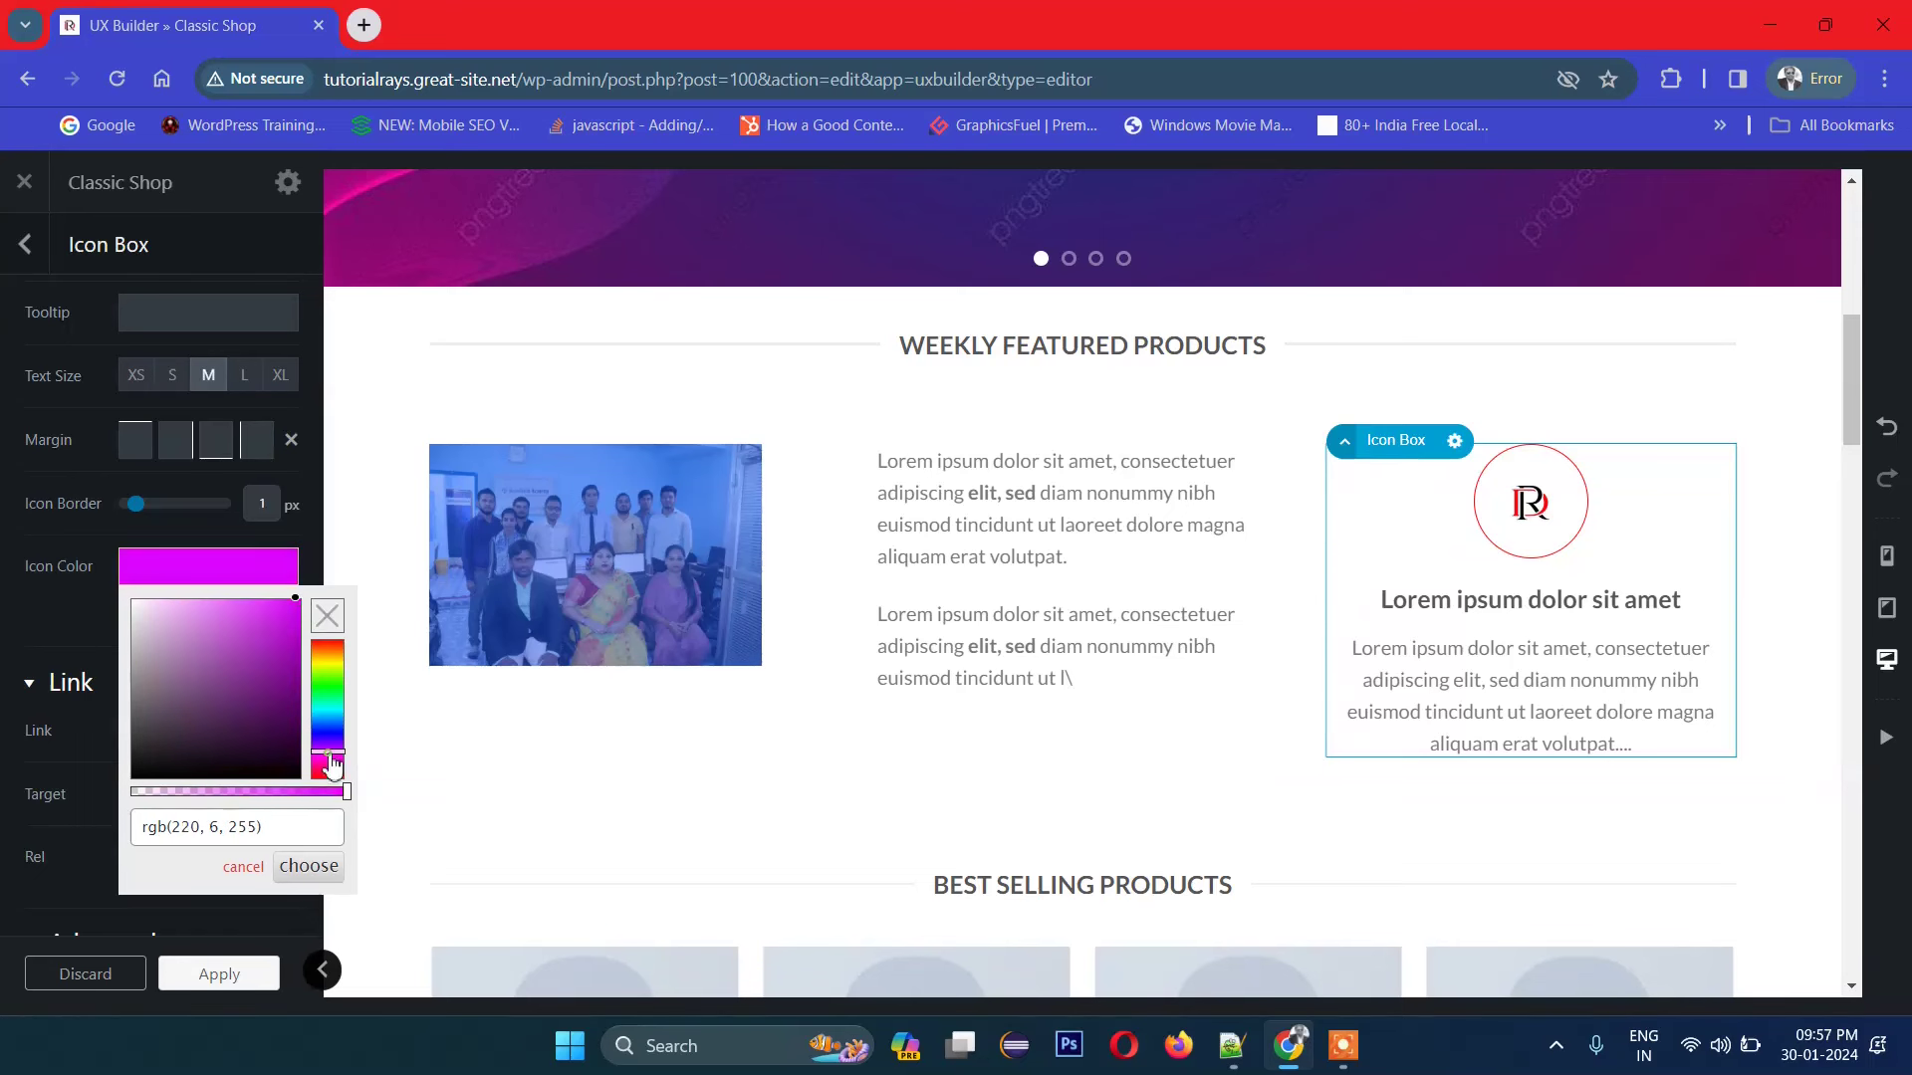
left_click(51, 619)
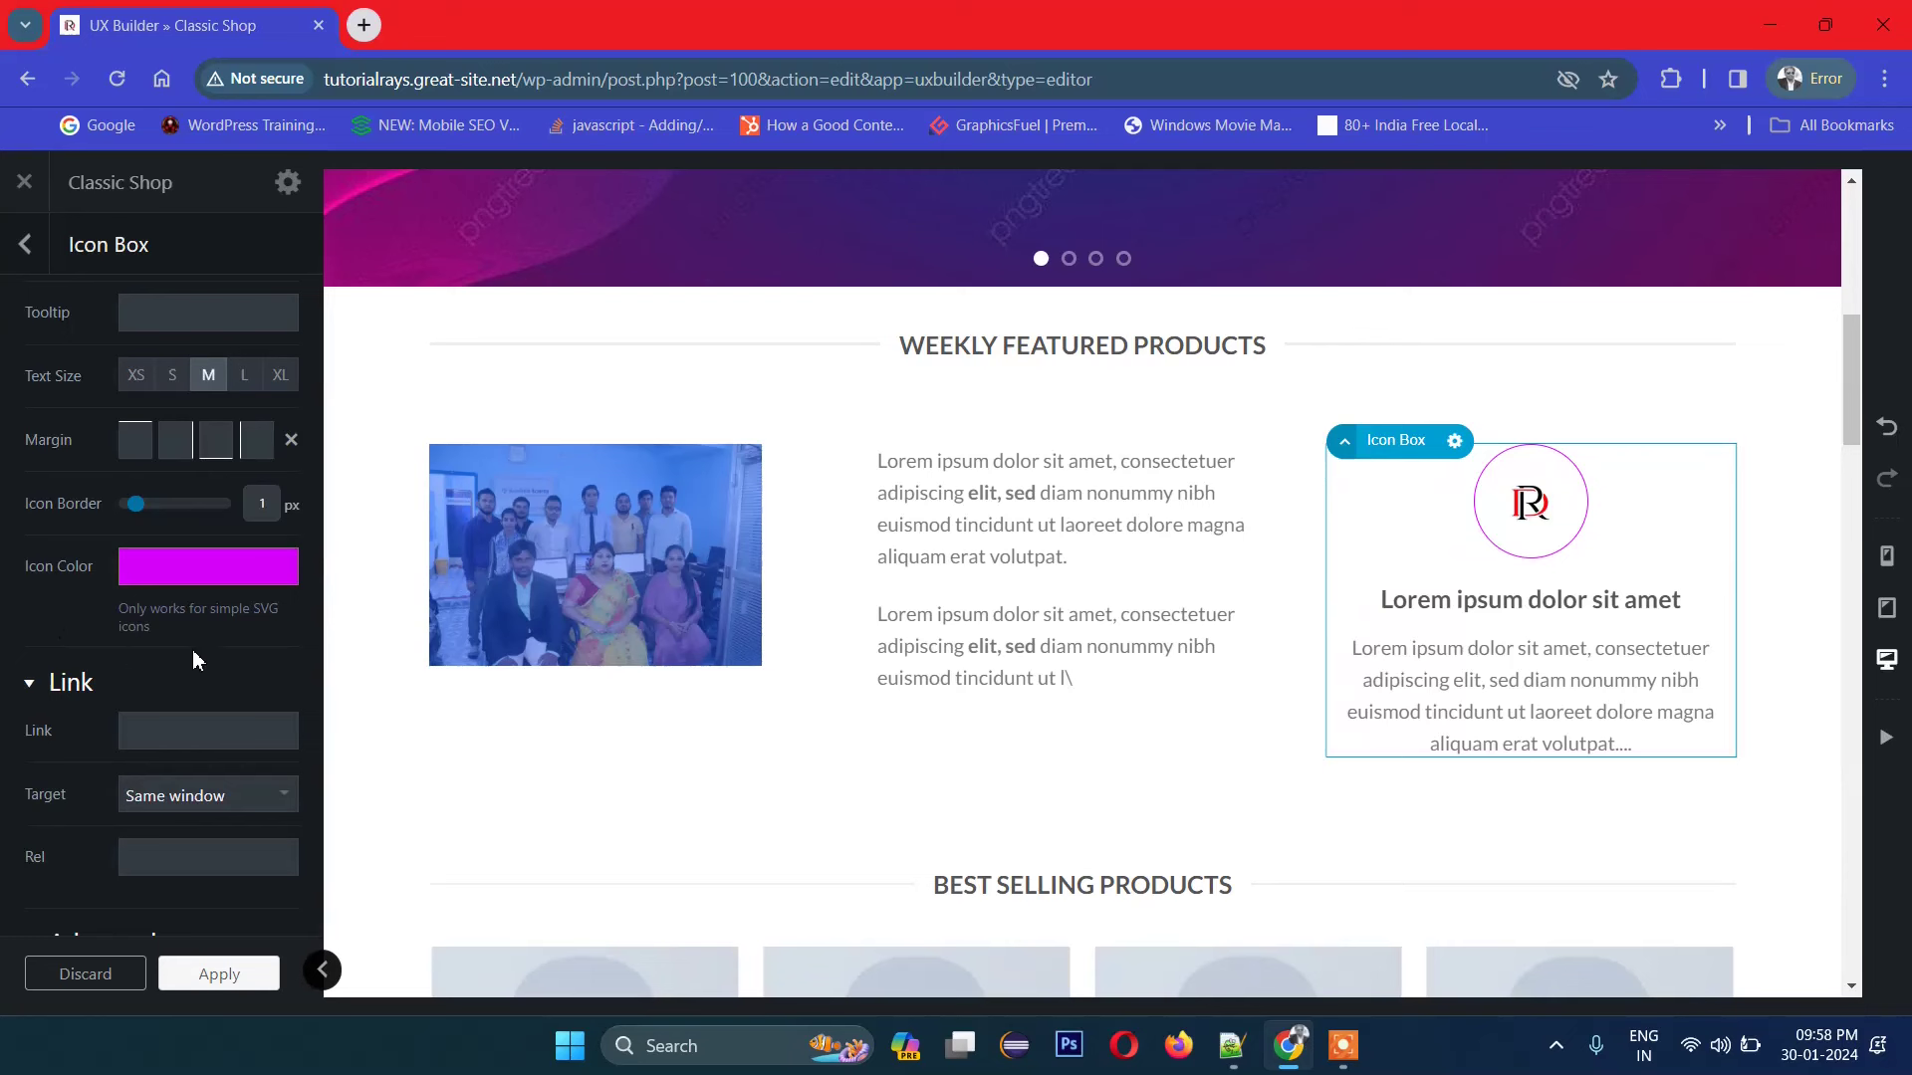
scroll(231, 673, "down", 2)
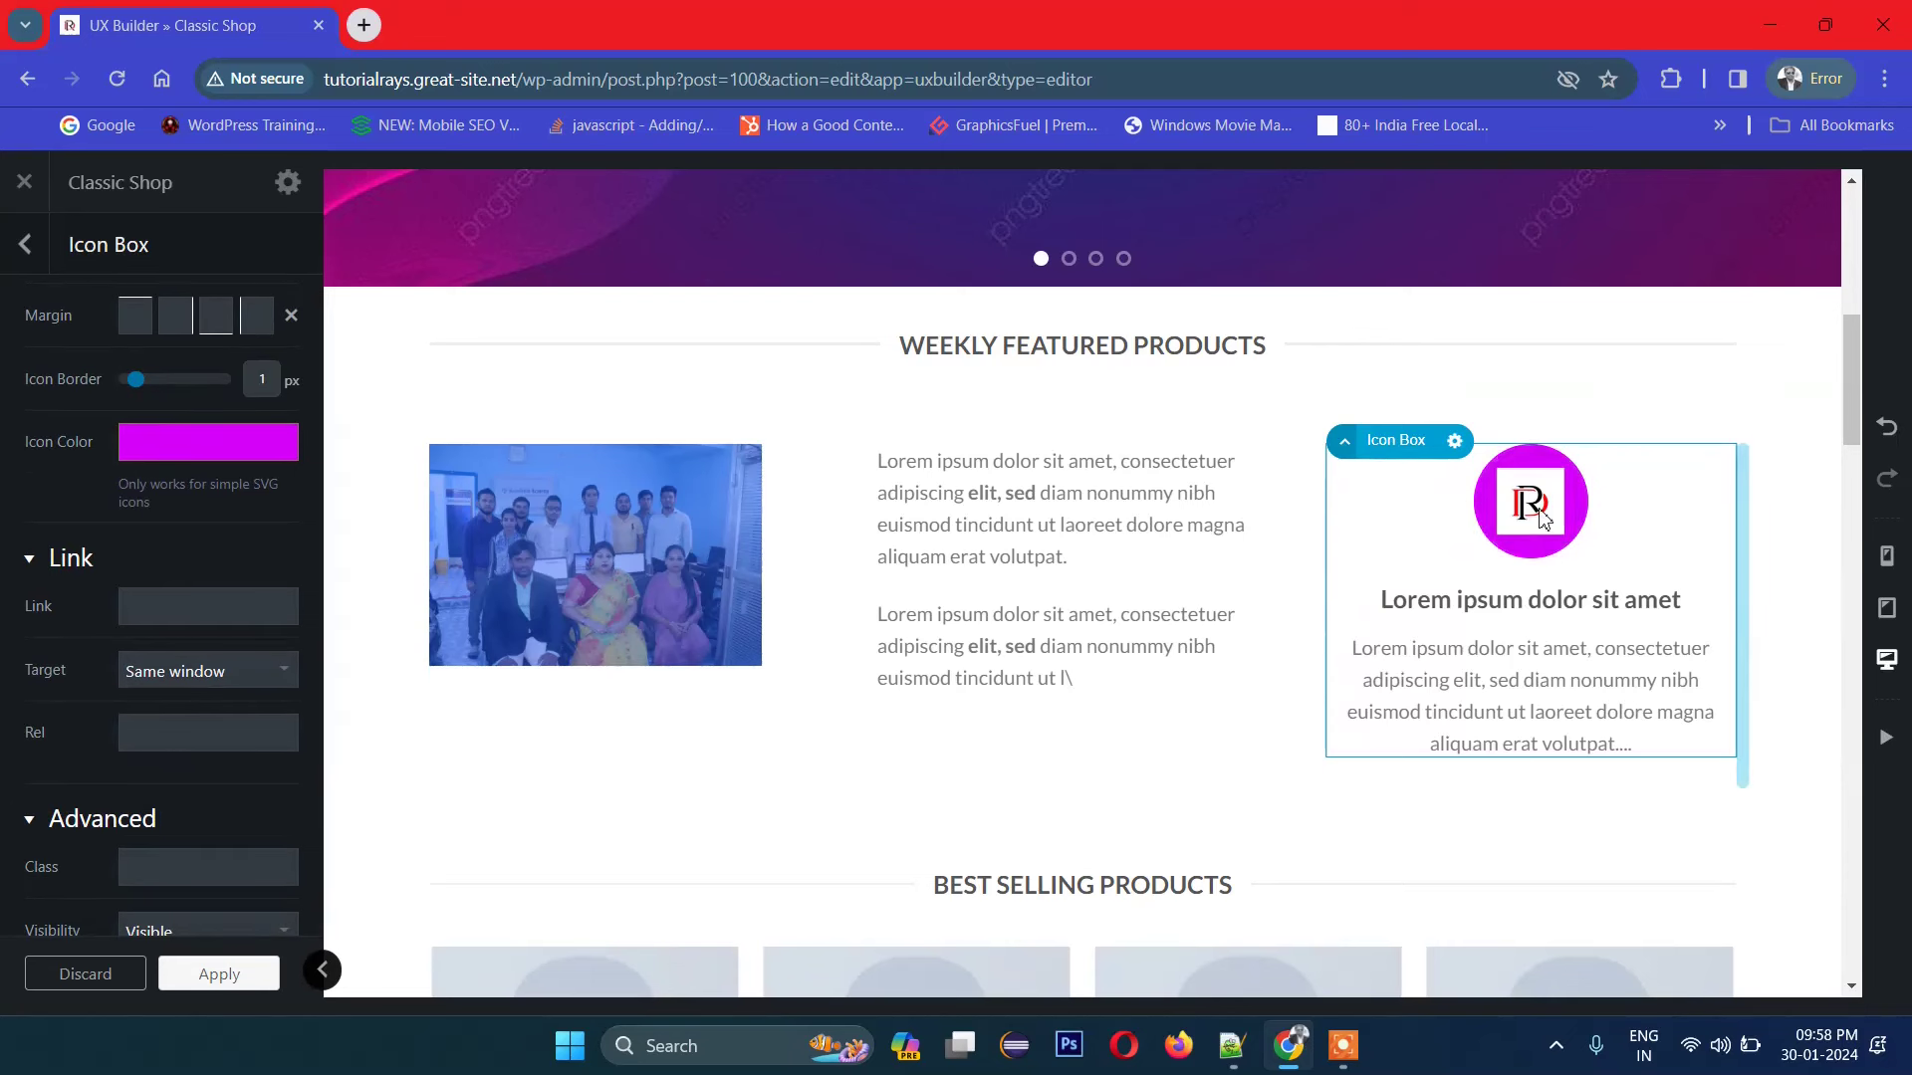
scroll(177, 705, "down", 1)
scroll(176, 695, "down", 1)
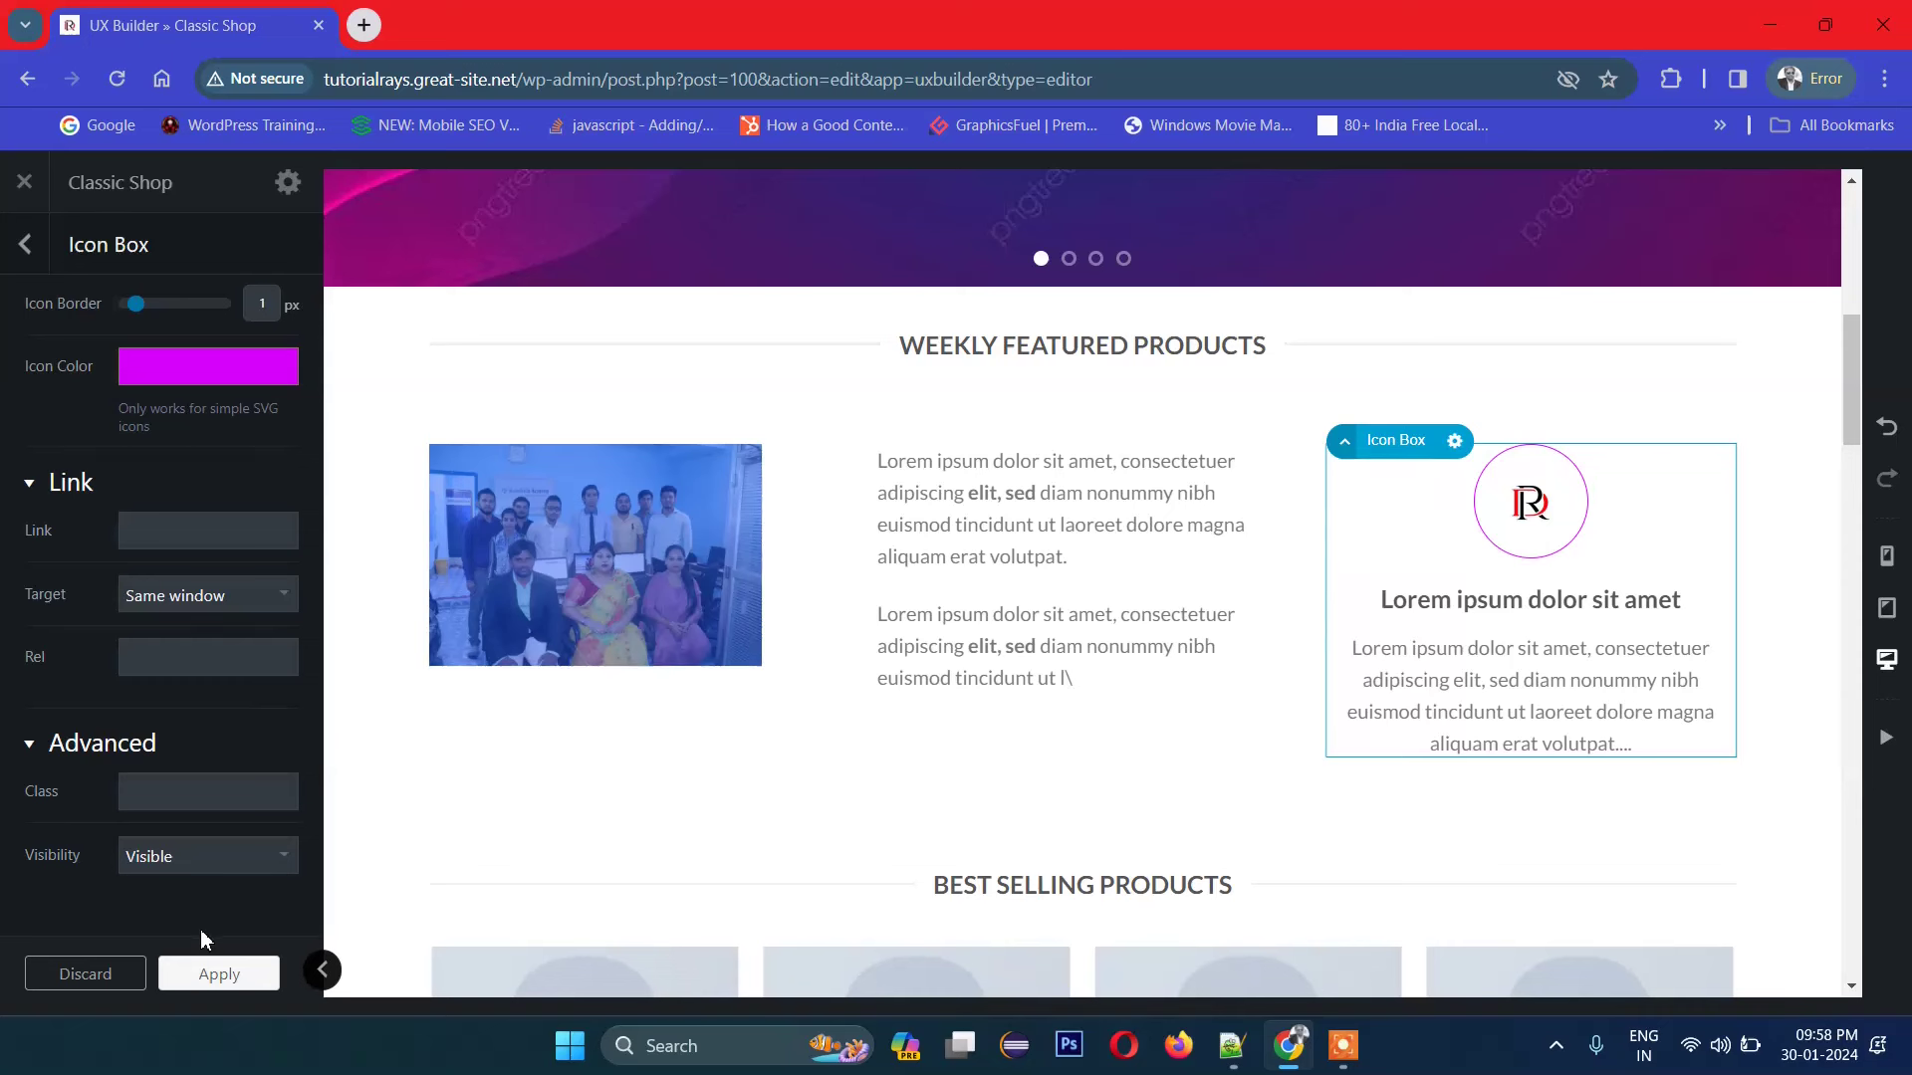
left_click(198, 981)
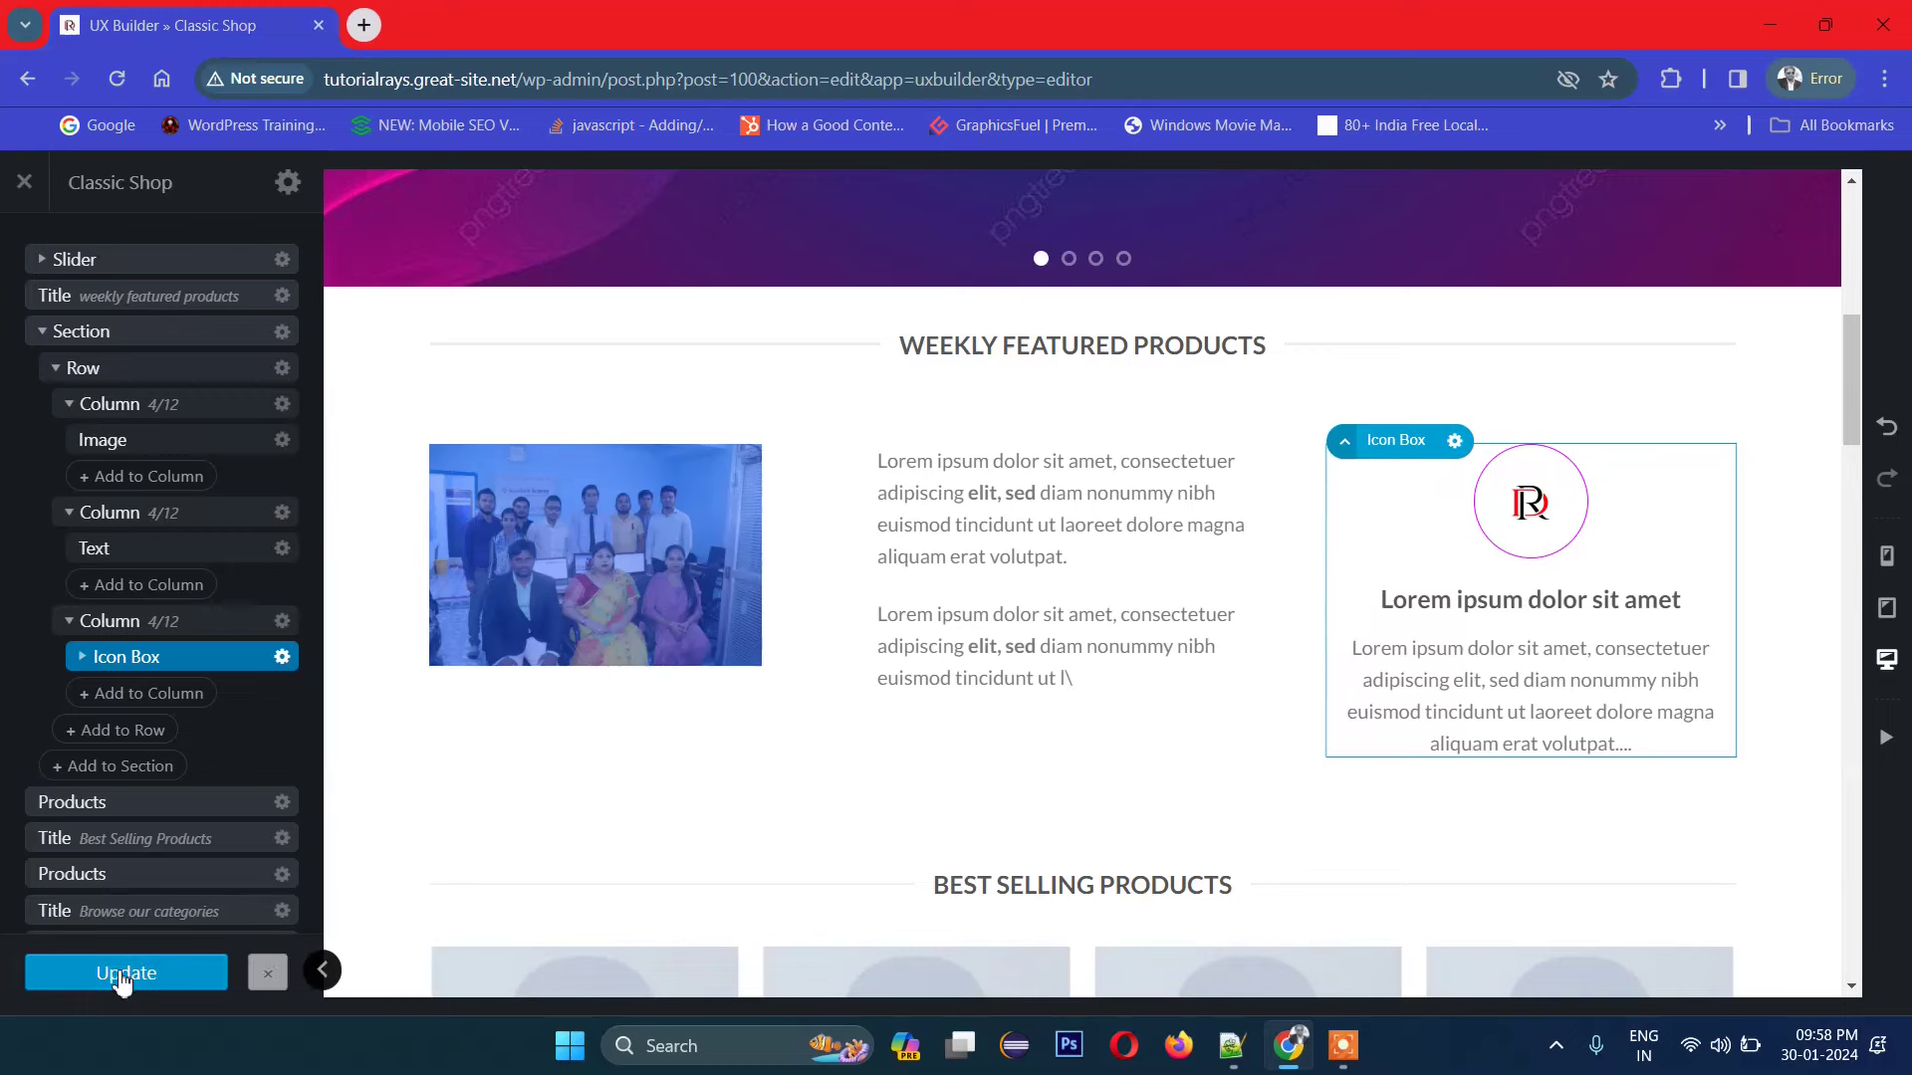
Step: Inspect the Best Selling products slider settings, then return to the collapsed element tree
scroll(1622, 708, "down", 1)
scroll(794, 683, "up", 1)
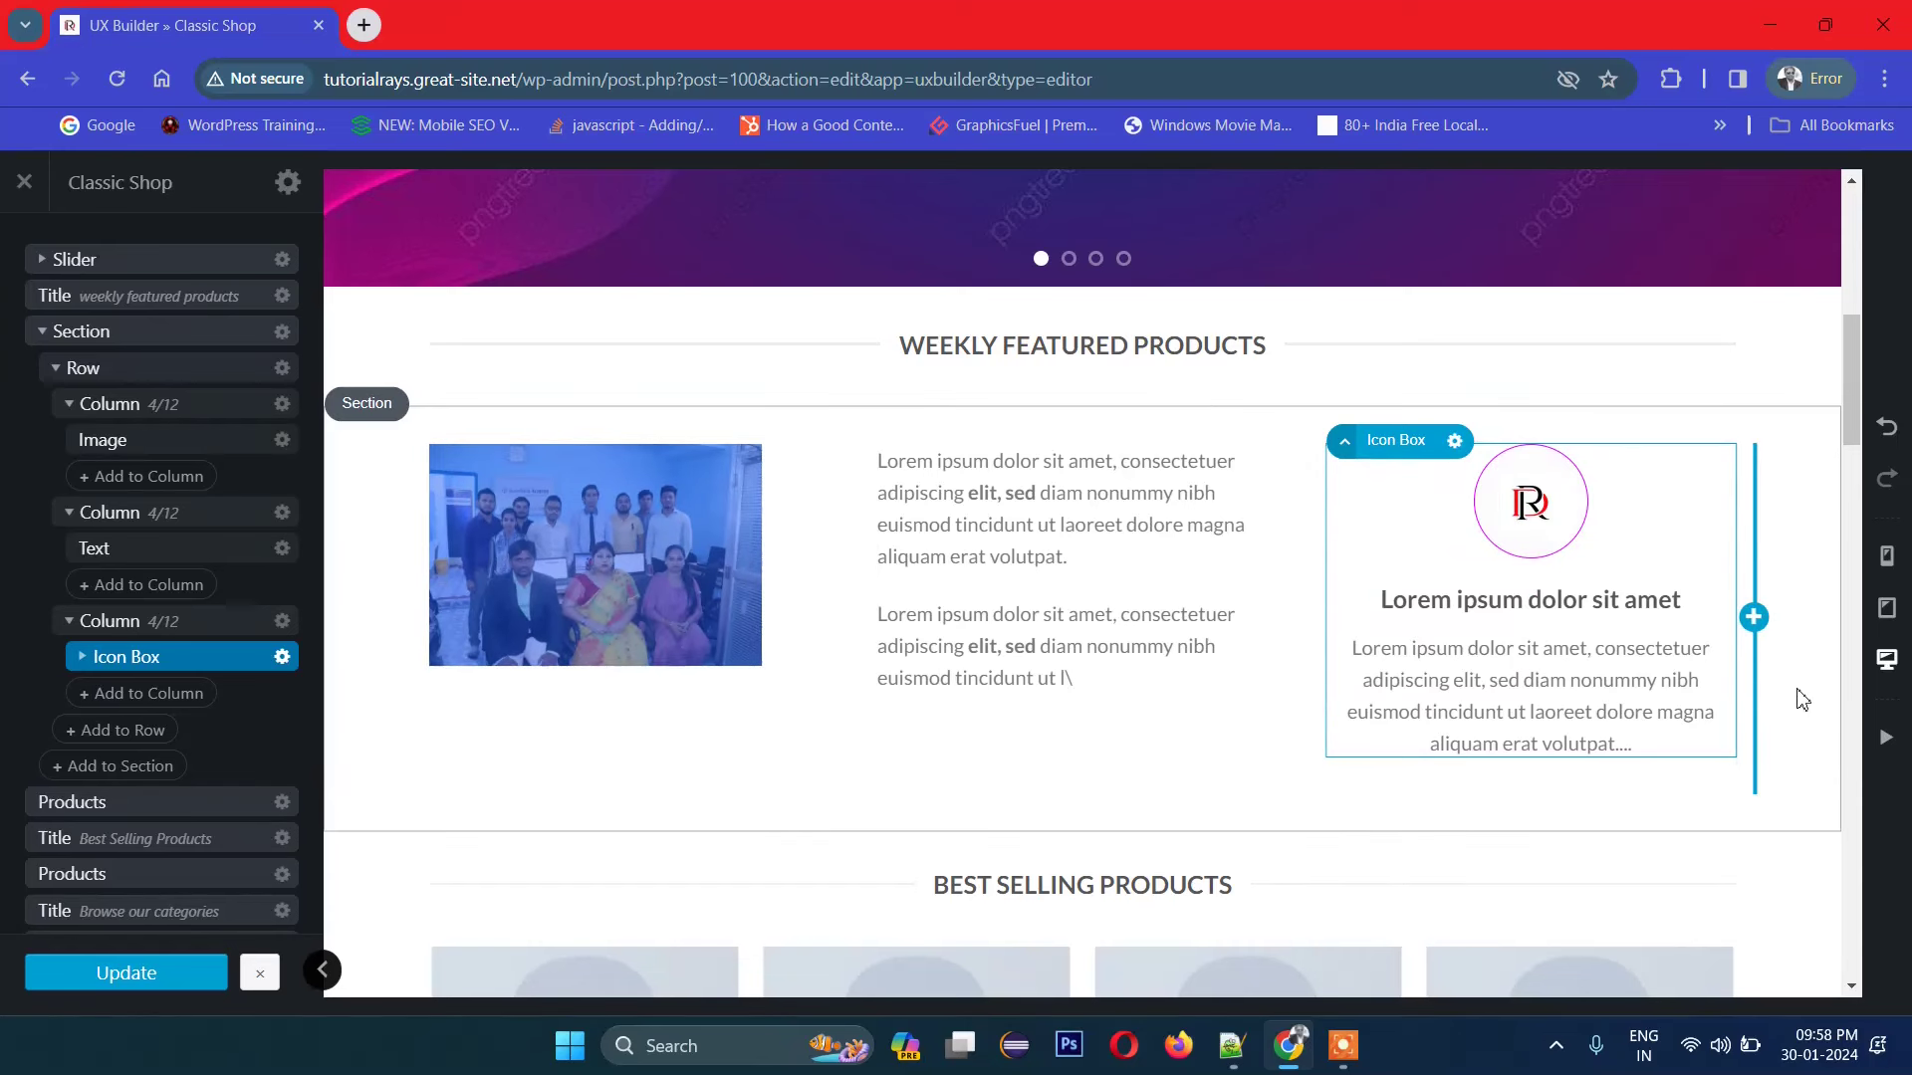
scroll(1783, 701, "down", 3)
scroll(1759, 703, "down", 1)
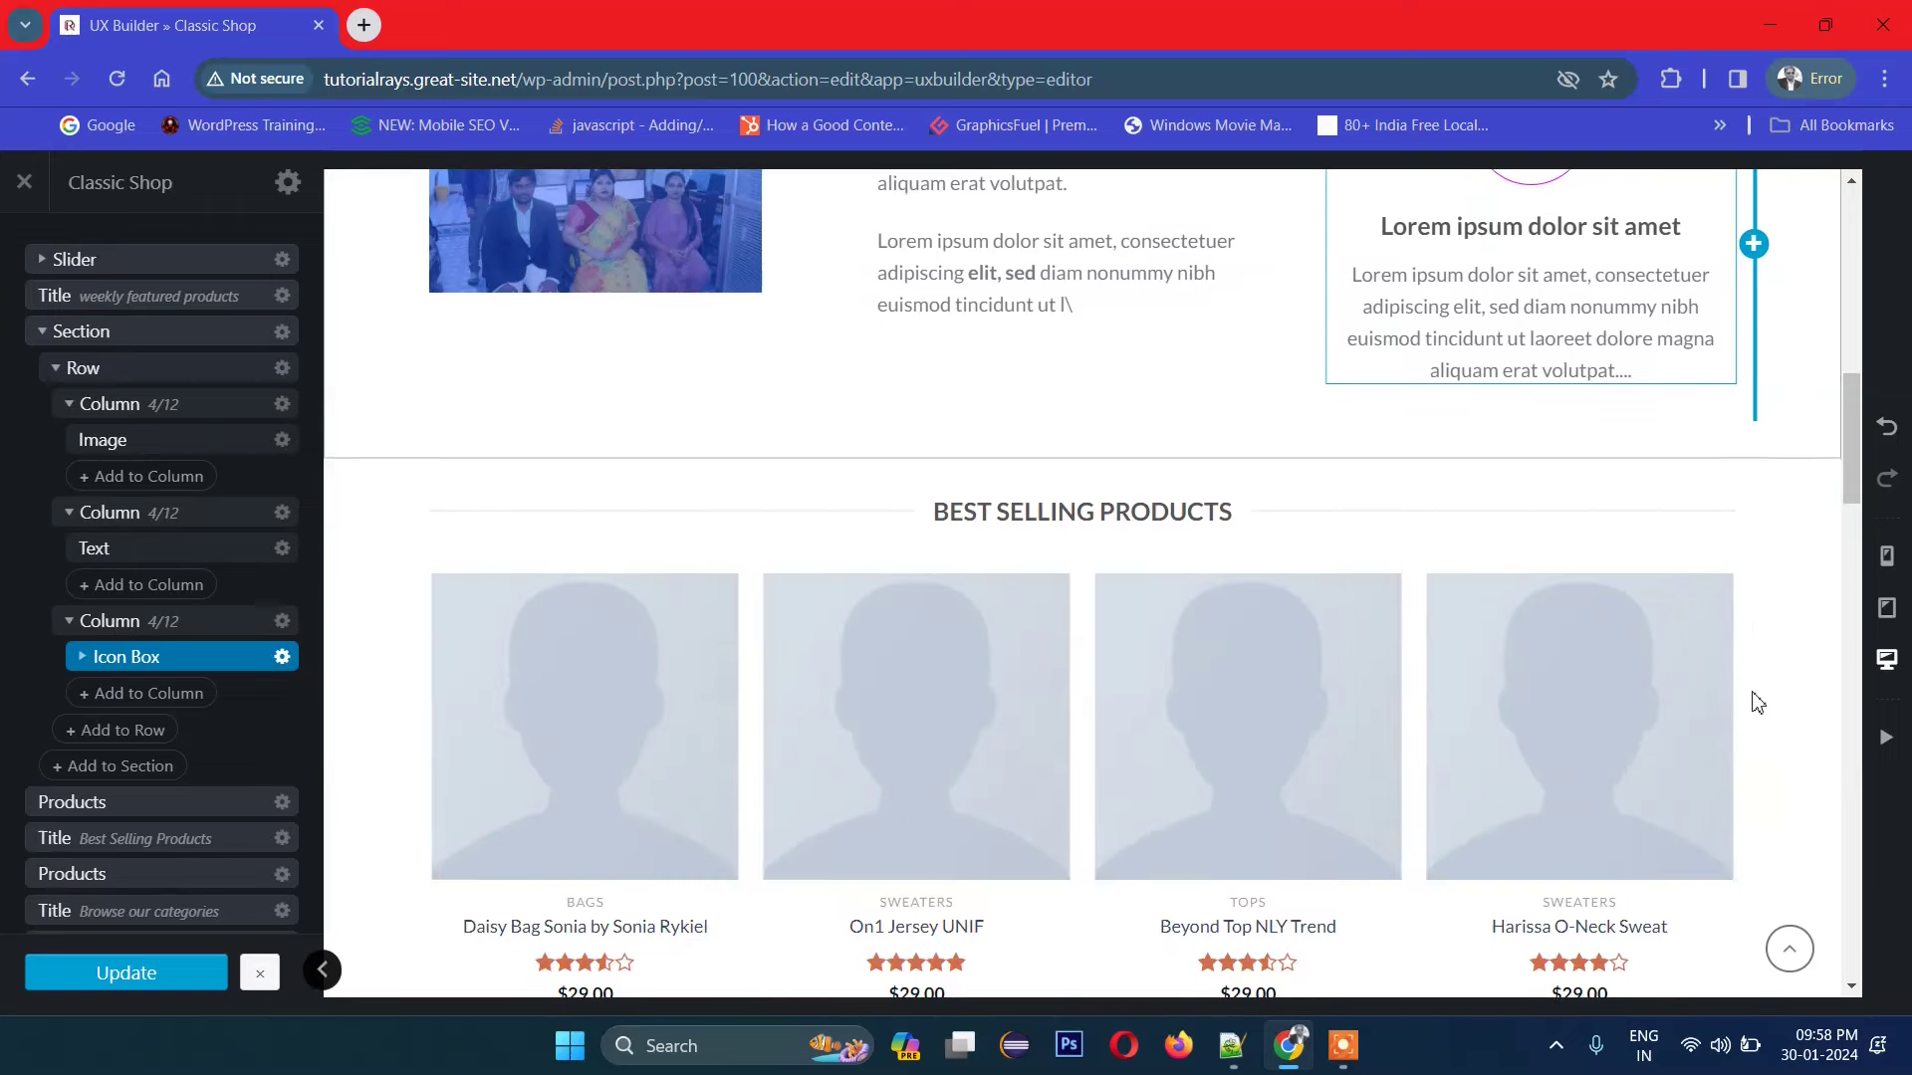
scroll(948, 593, "down", 2)
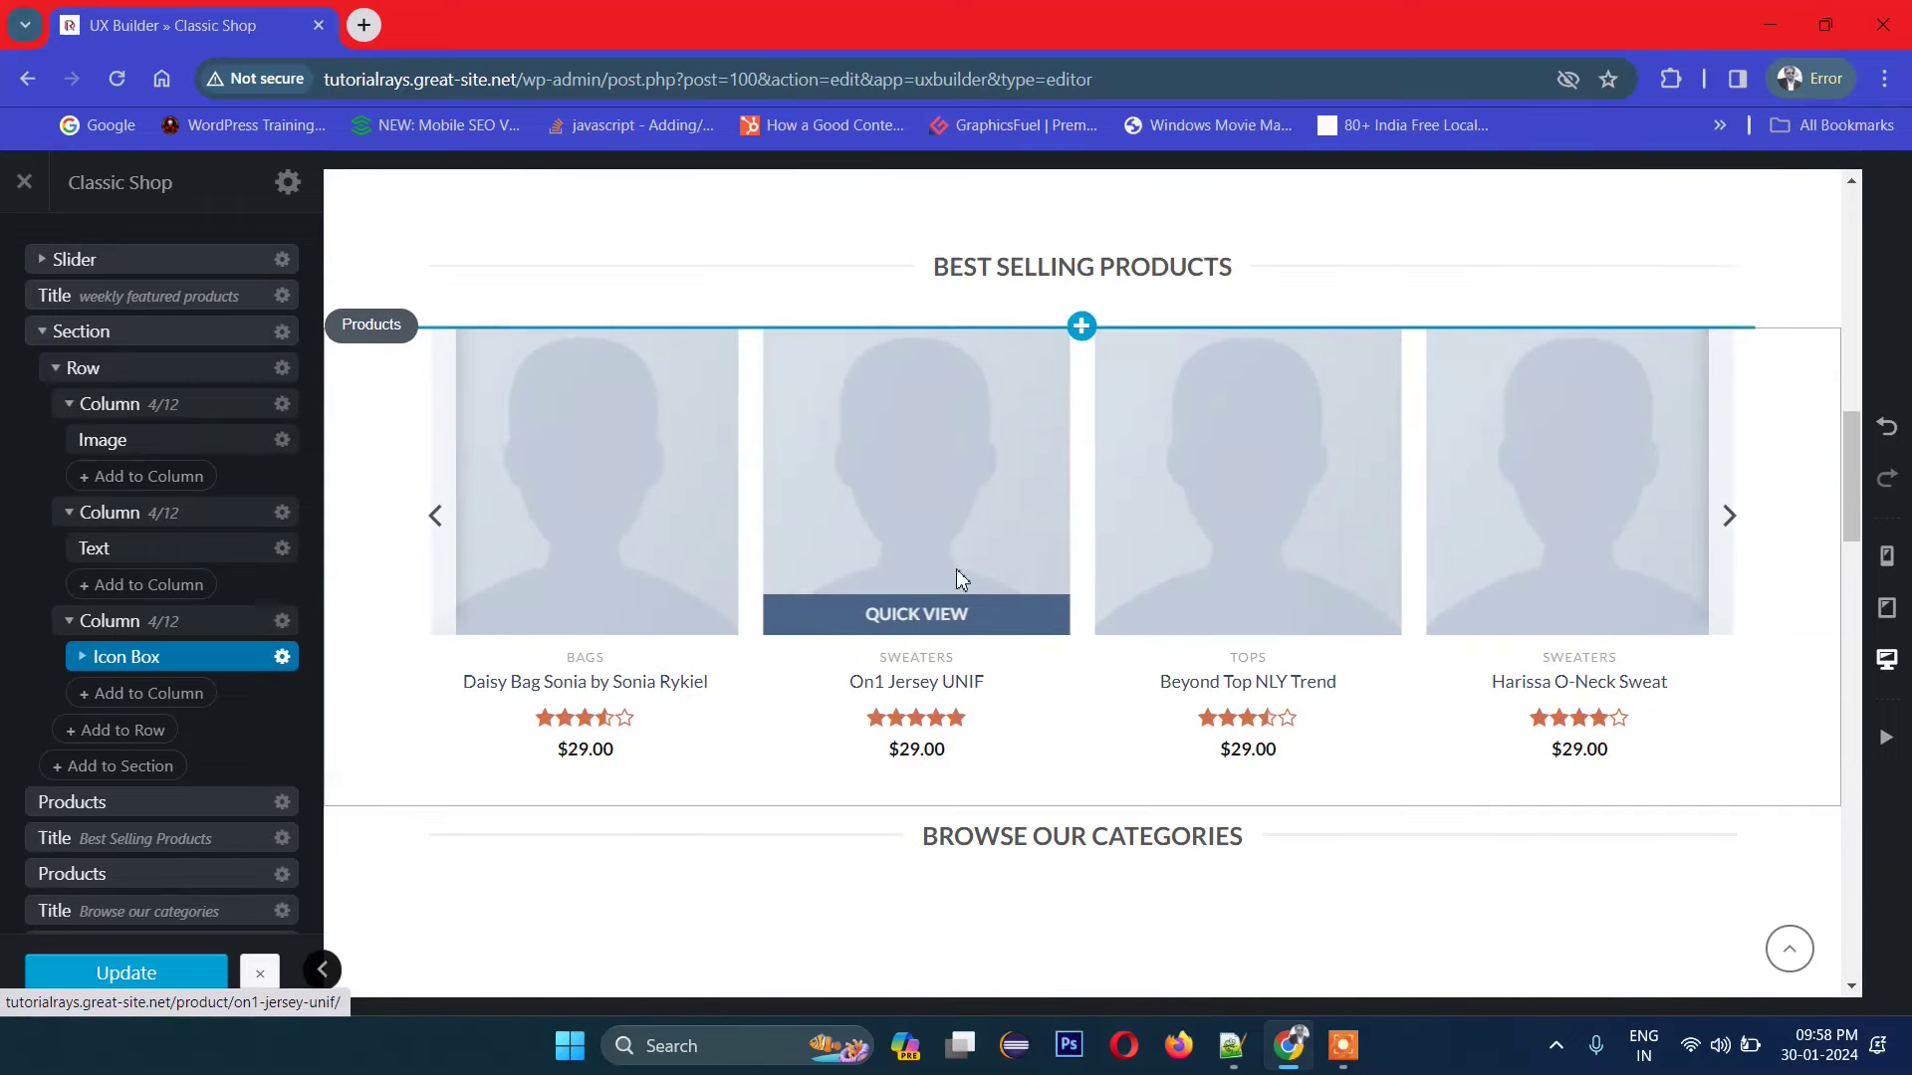
left_click(1730, 512)
scroll(734, 717, "down", 2)
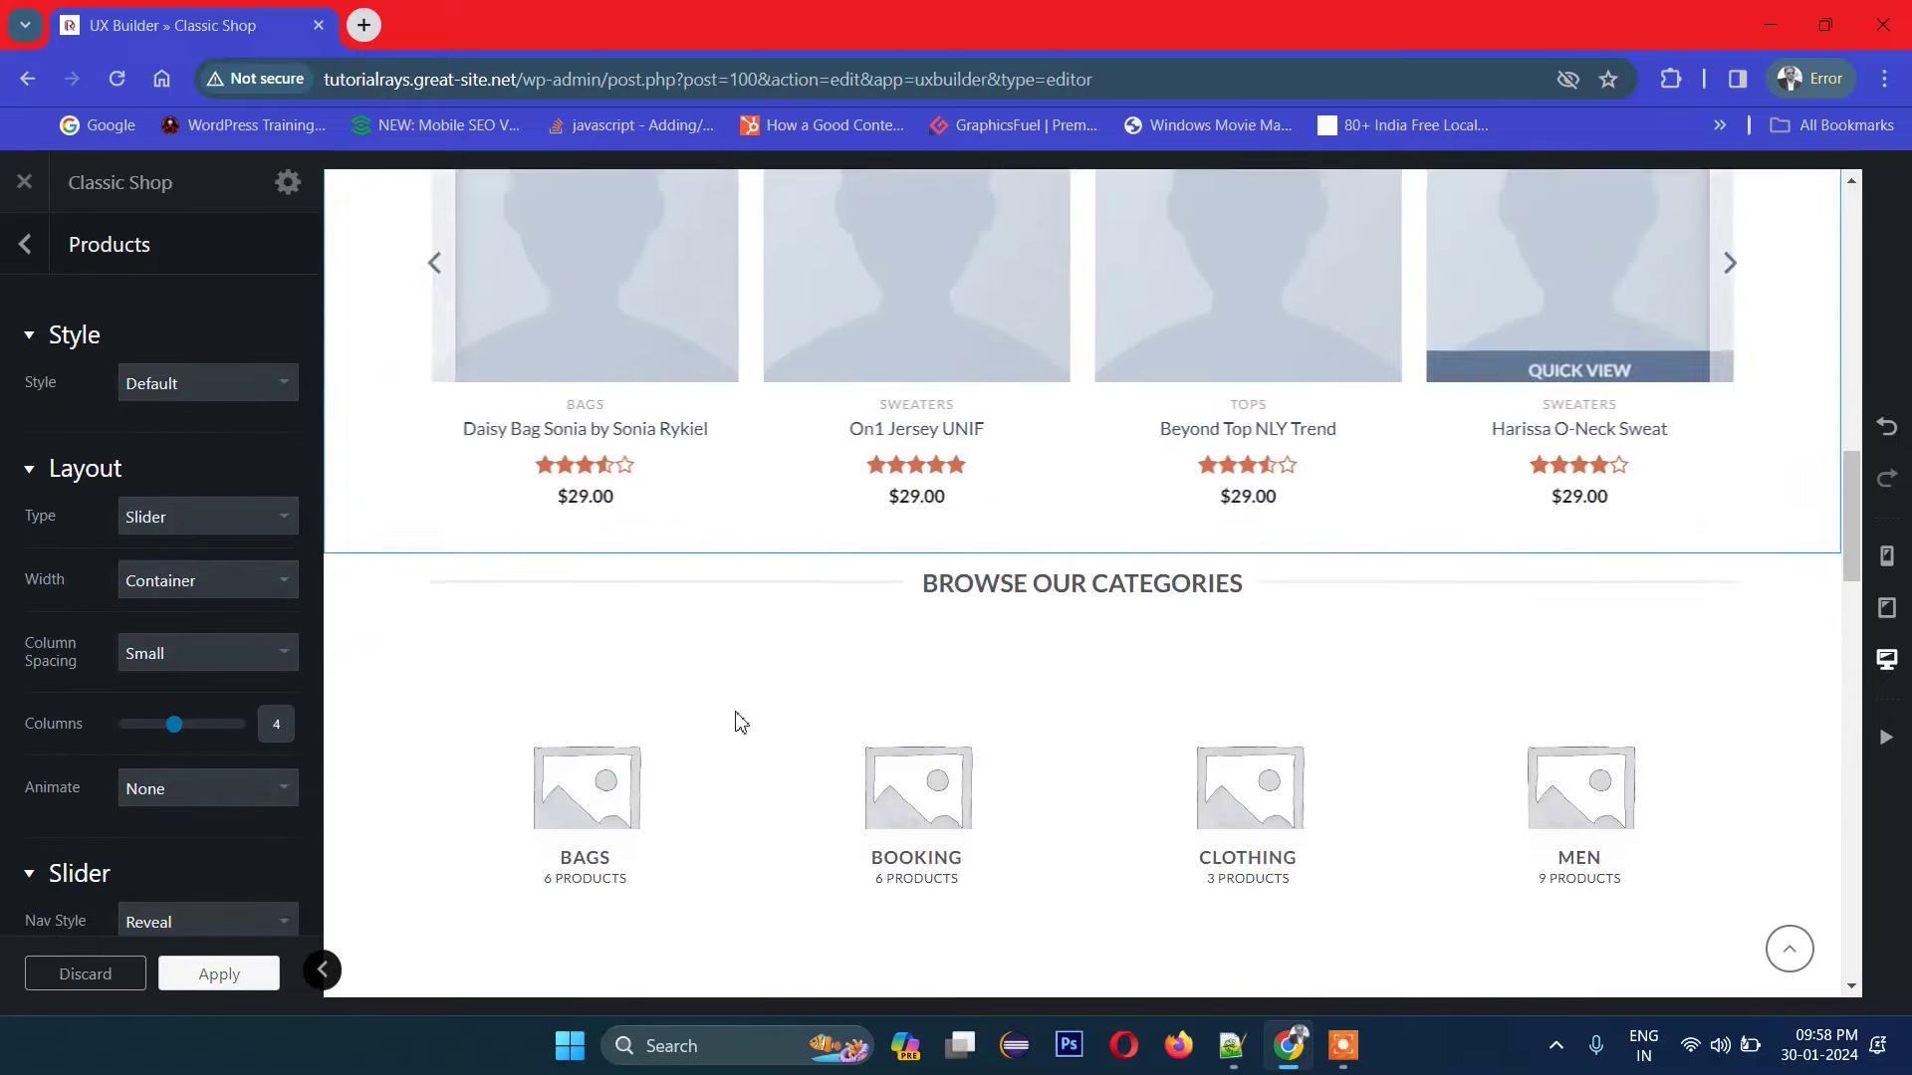
scroll(499, 597, "up", 4)
left_click(20, 247)
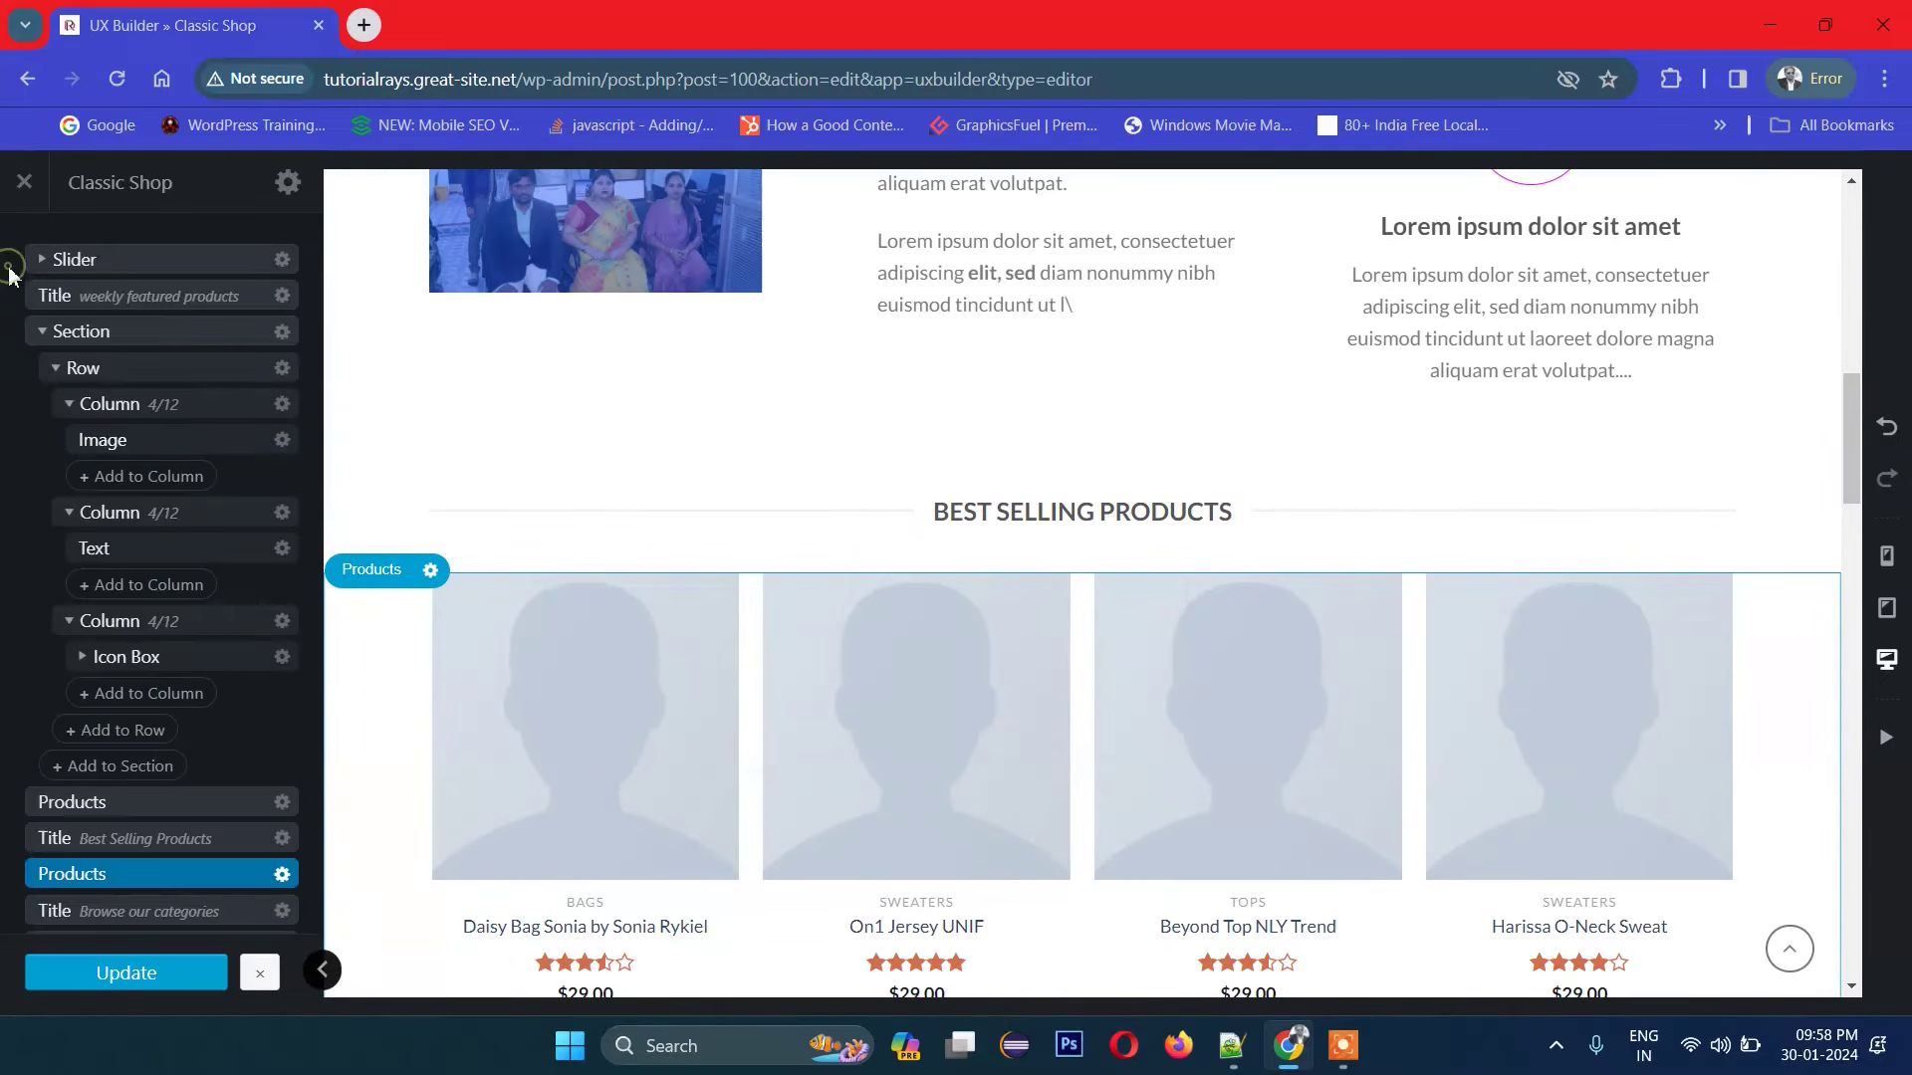
left_click(40, 331)
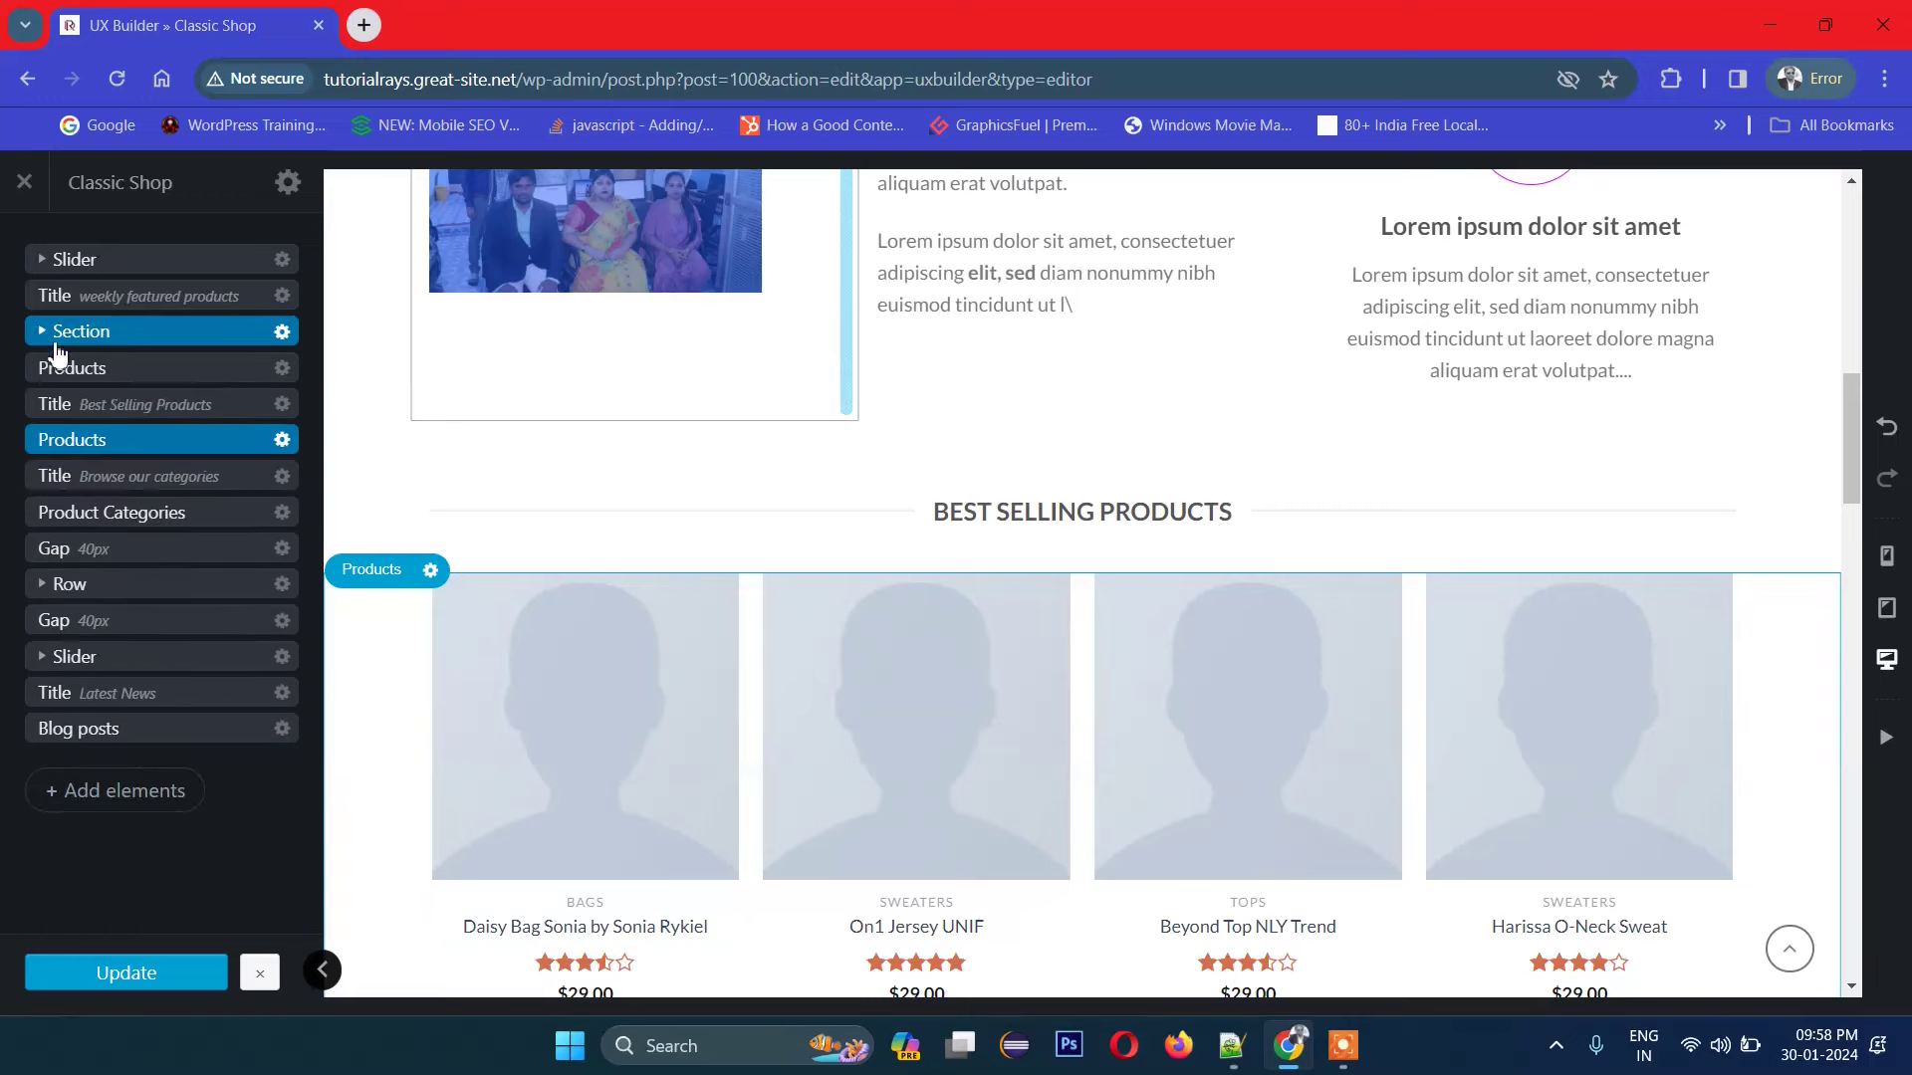
left_click(106, 378)
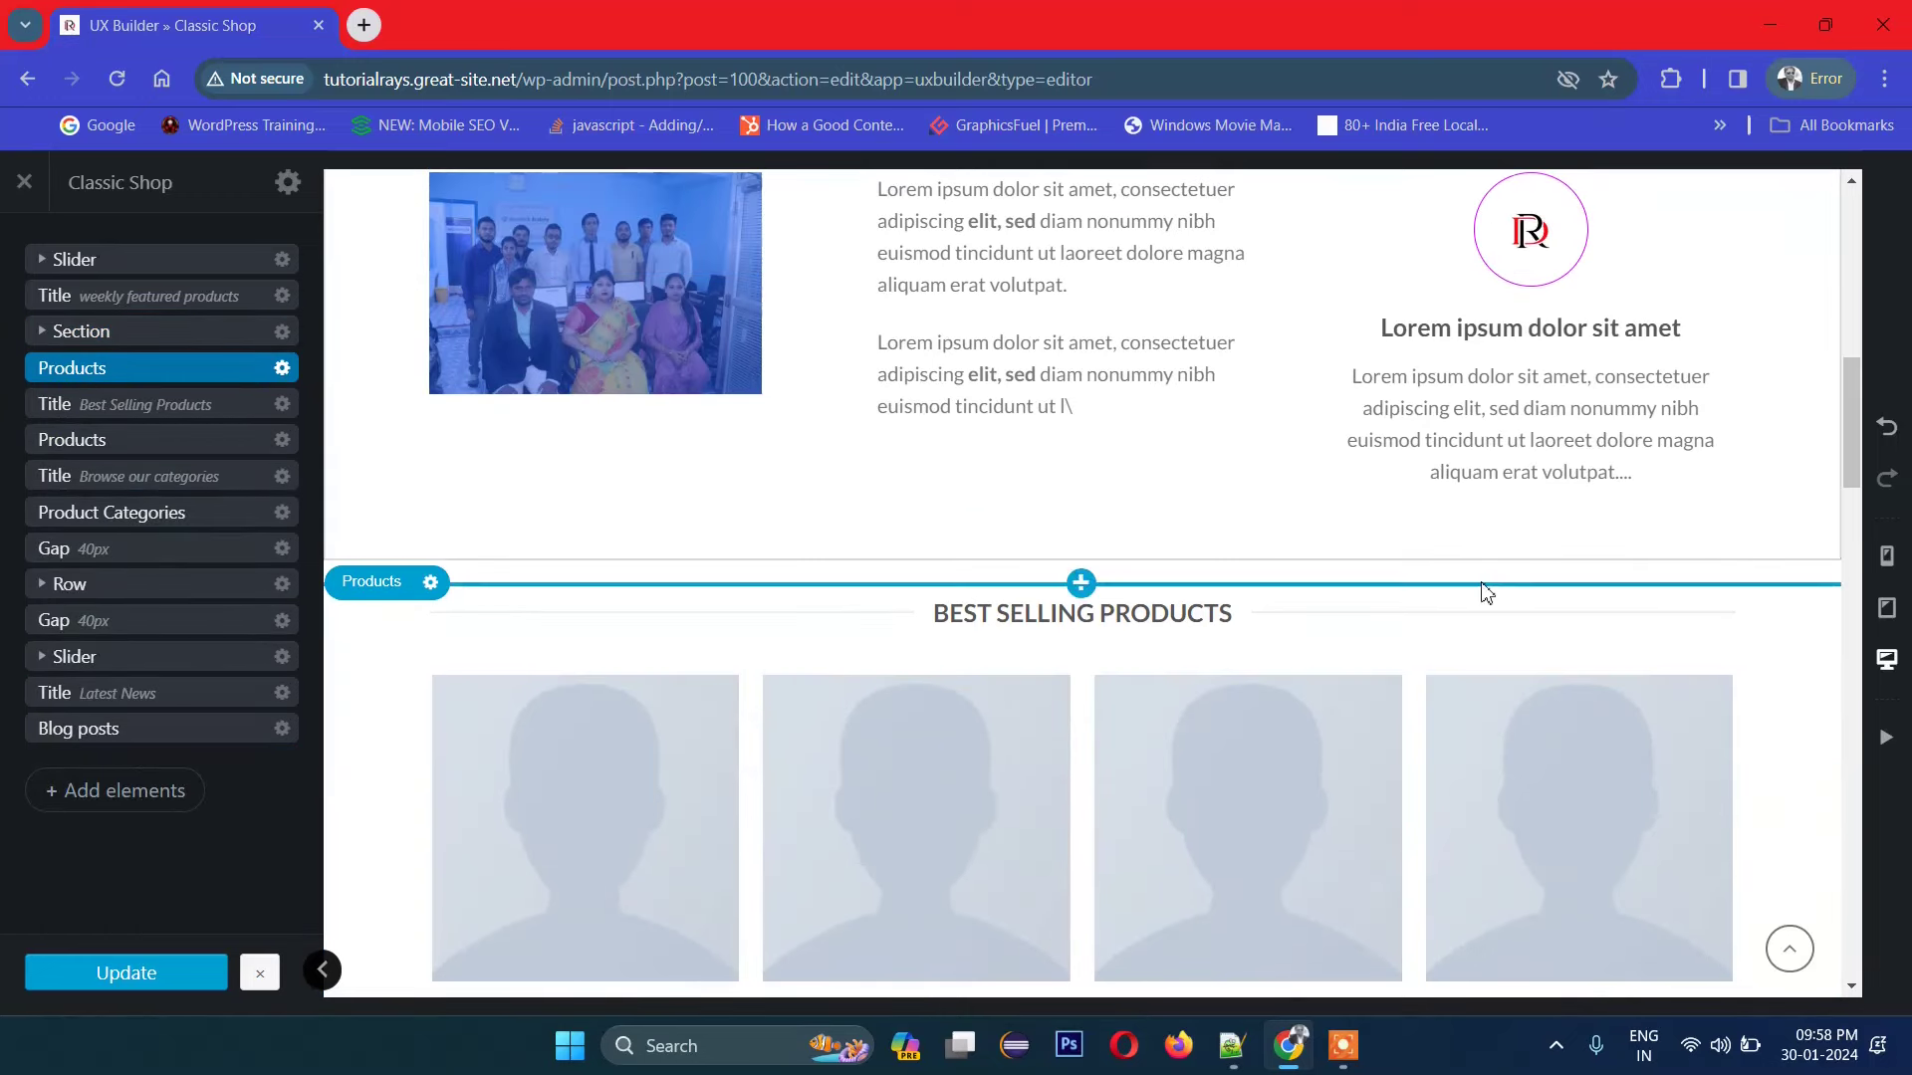
Step: Select the testimonial slider and open its first banner for editing
scroll(1215, 567, "down", 3)
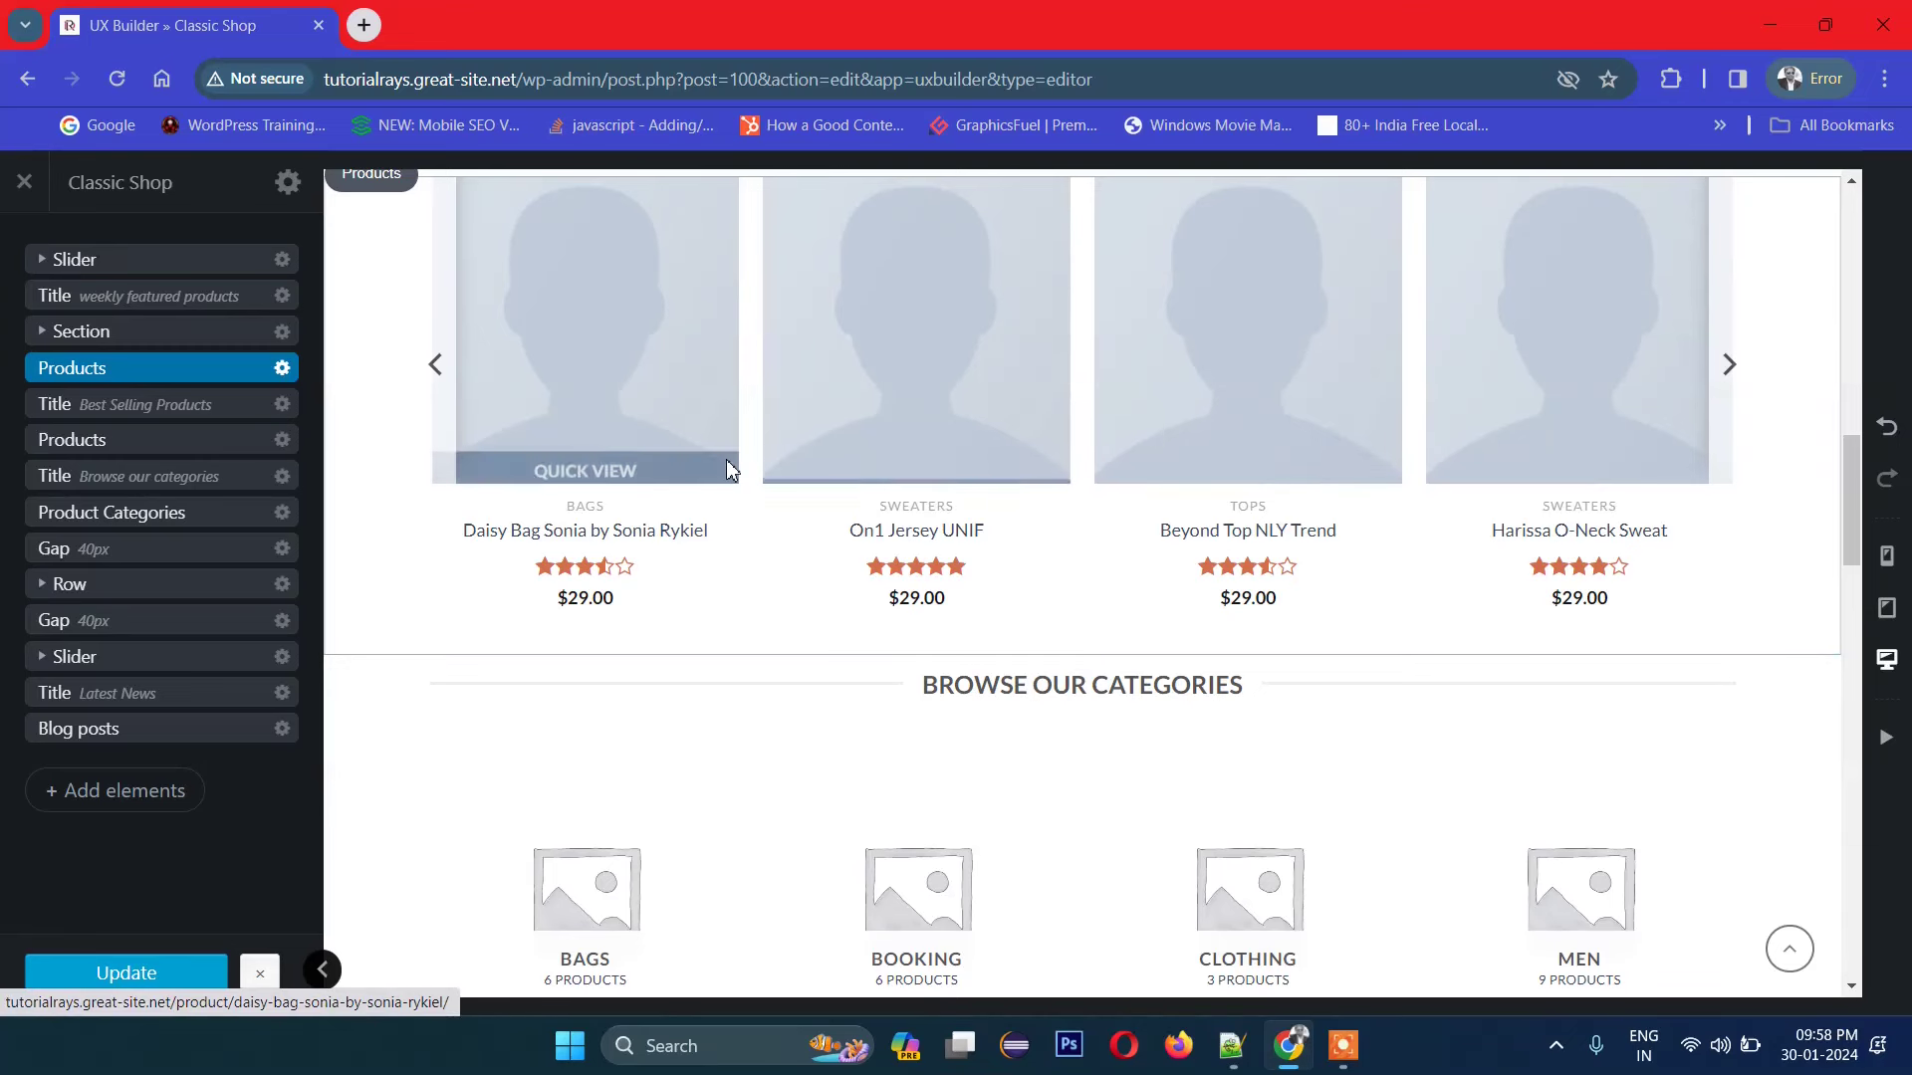
scroll(892, 547, "down", 3)
scroll(1020, 594, "down", 1)
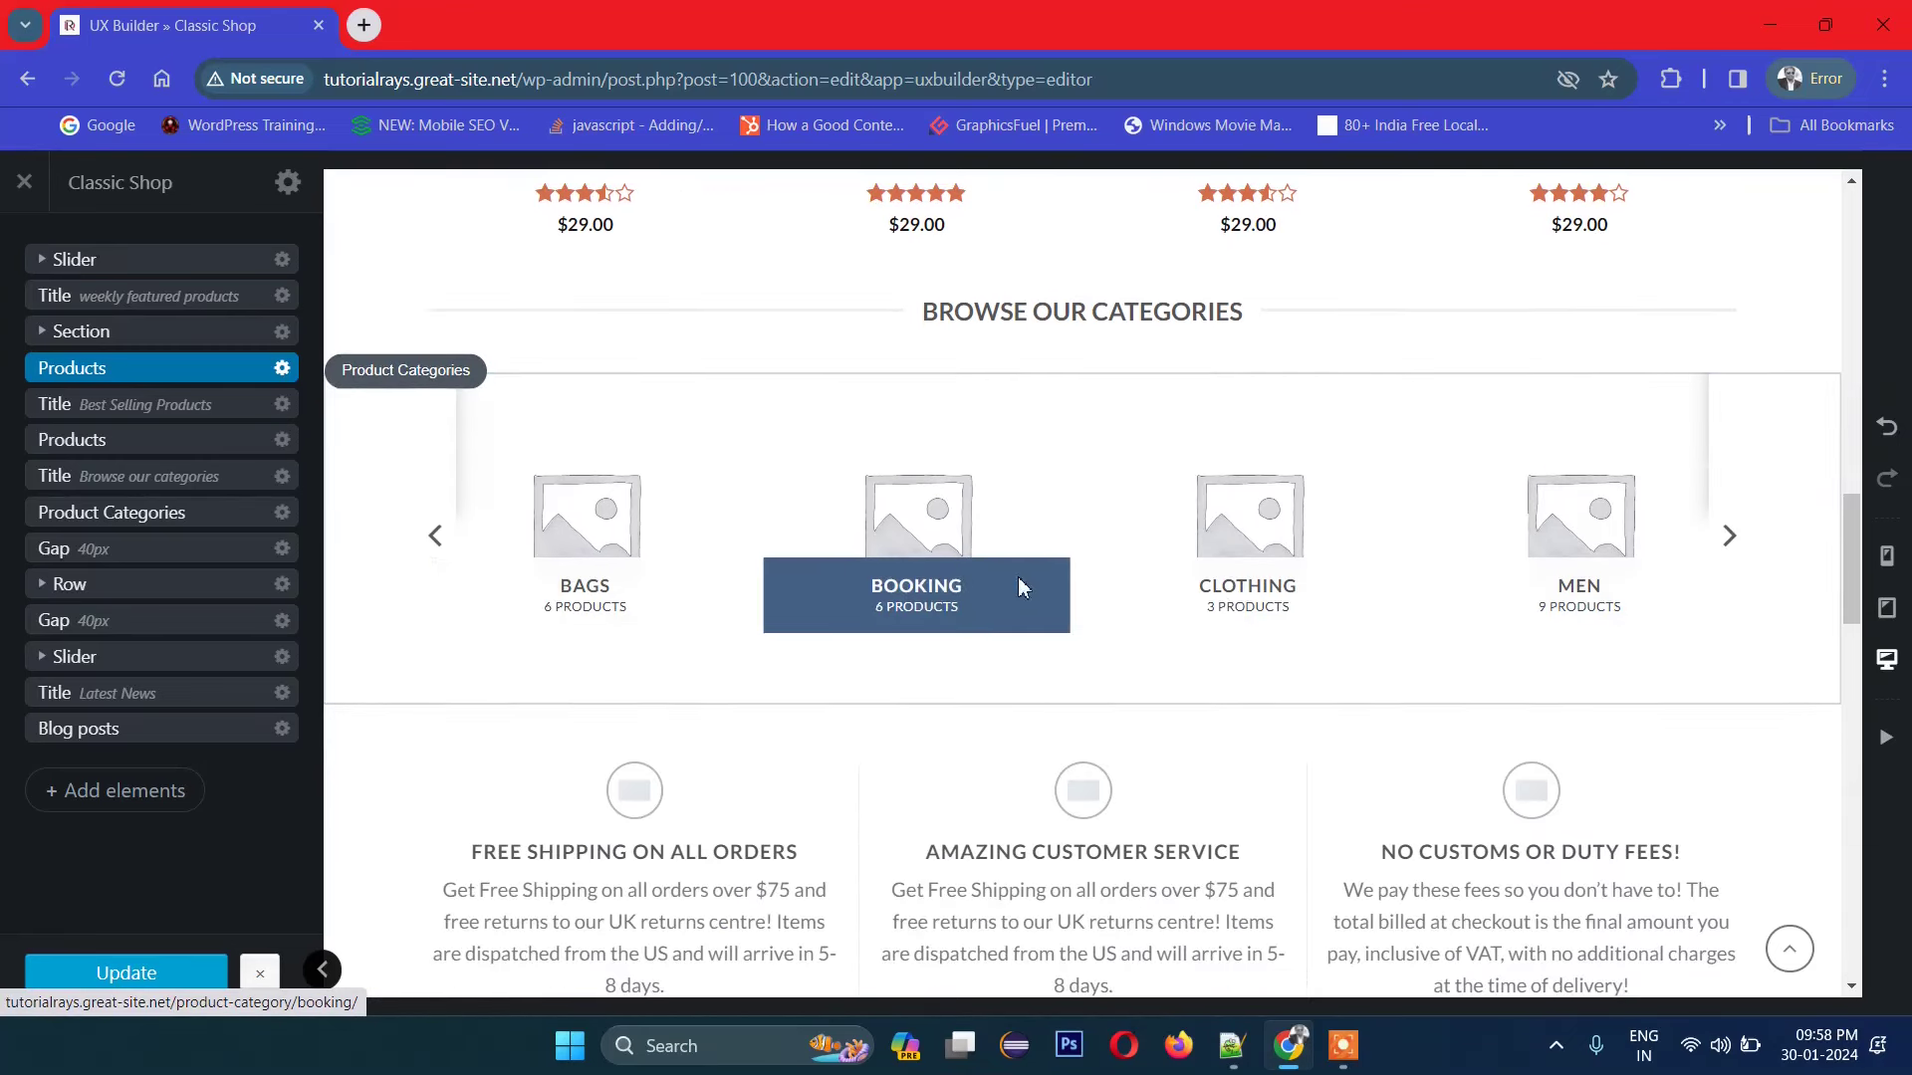
scroll(1152, 588, "down", 5)
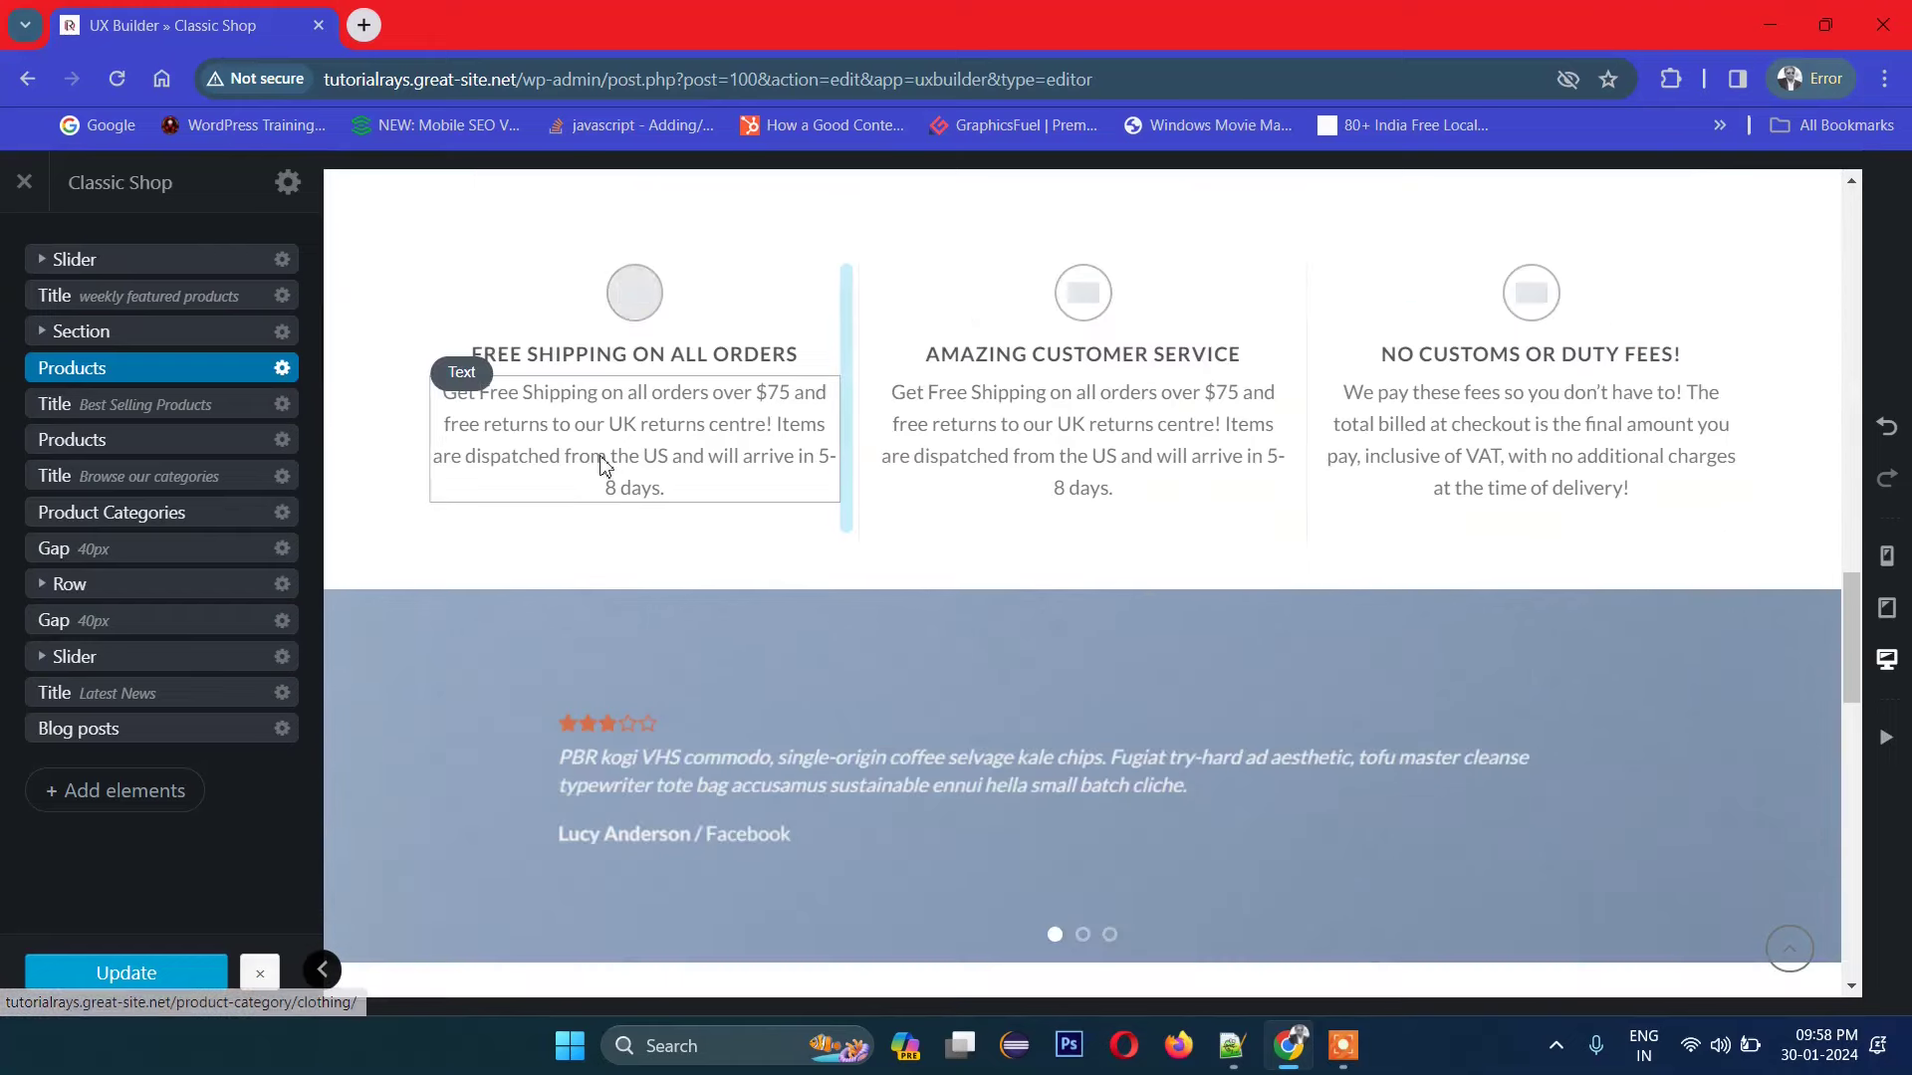
scroll(1344, 506, "down", 4)
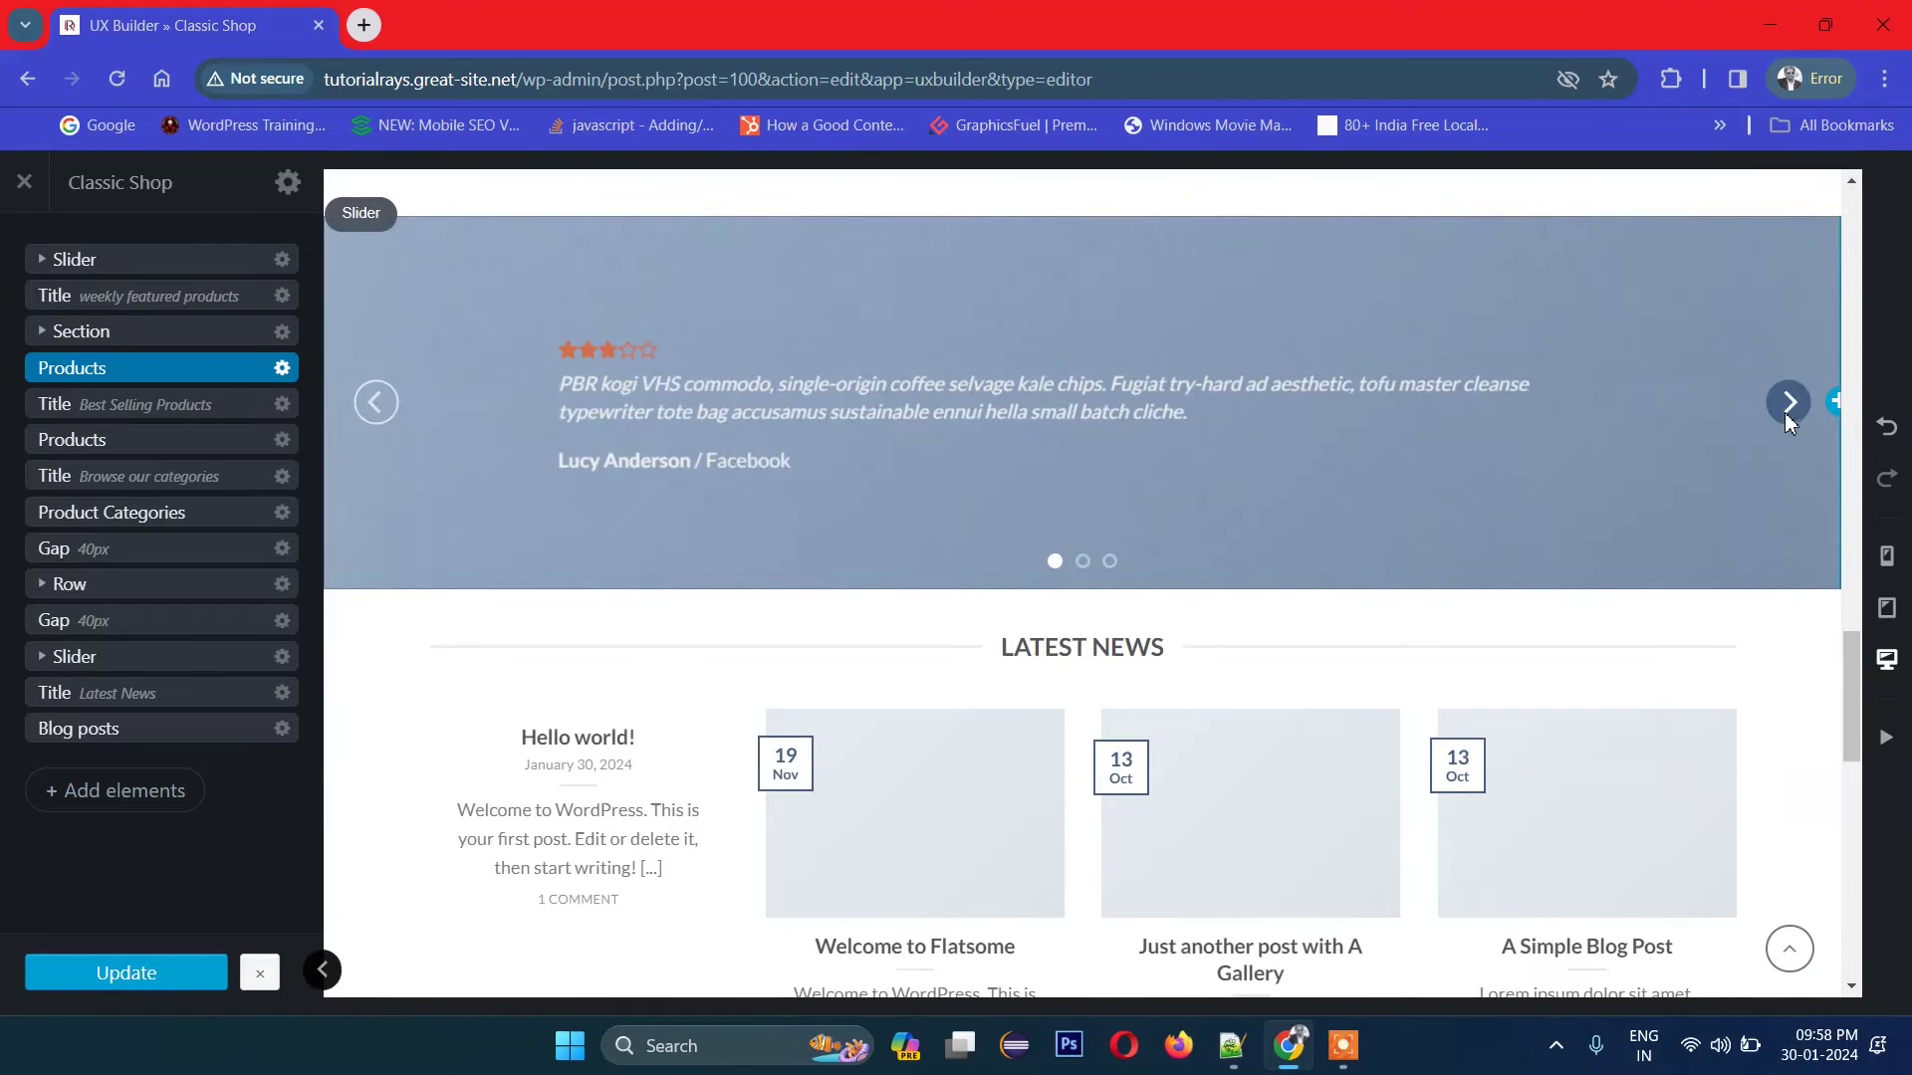
left_click(1787, 413)
left_click(1788, 401)
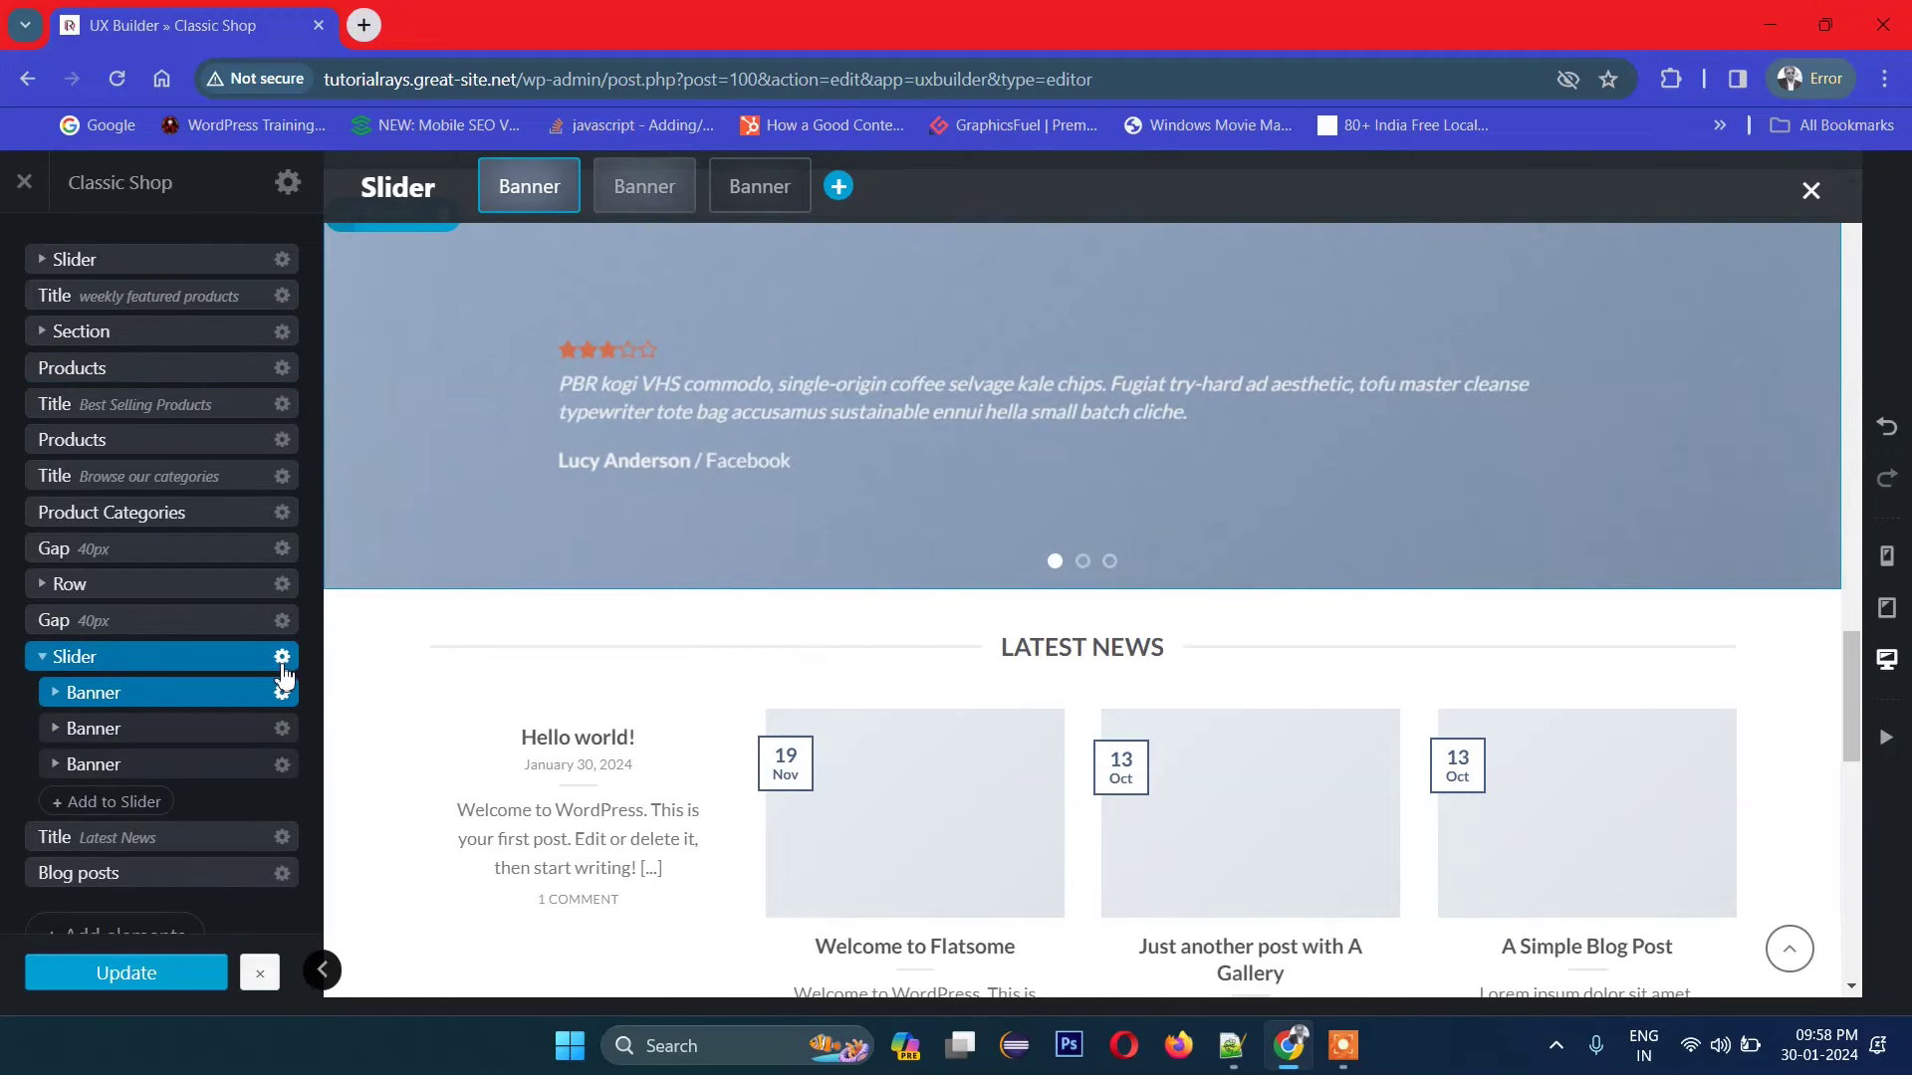
scroll(1163, 398, "up", 1)
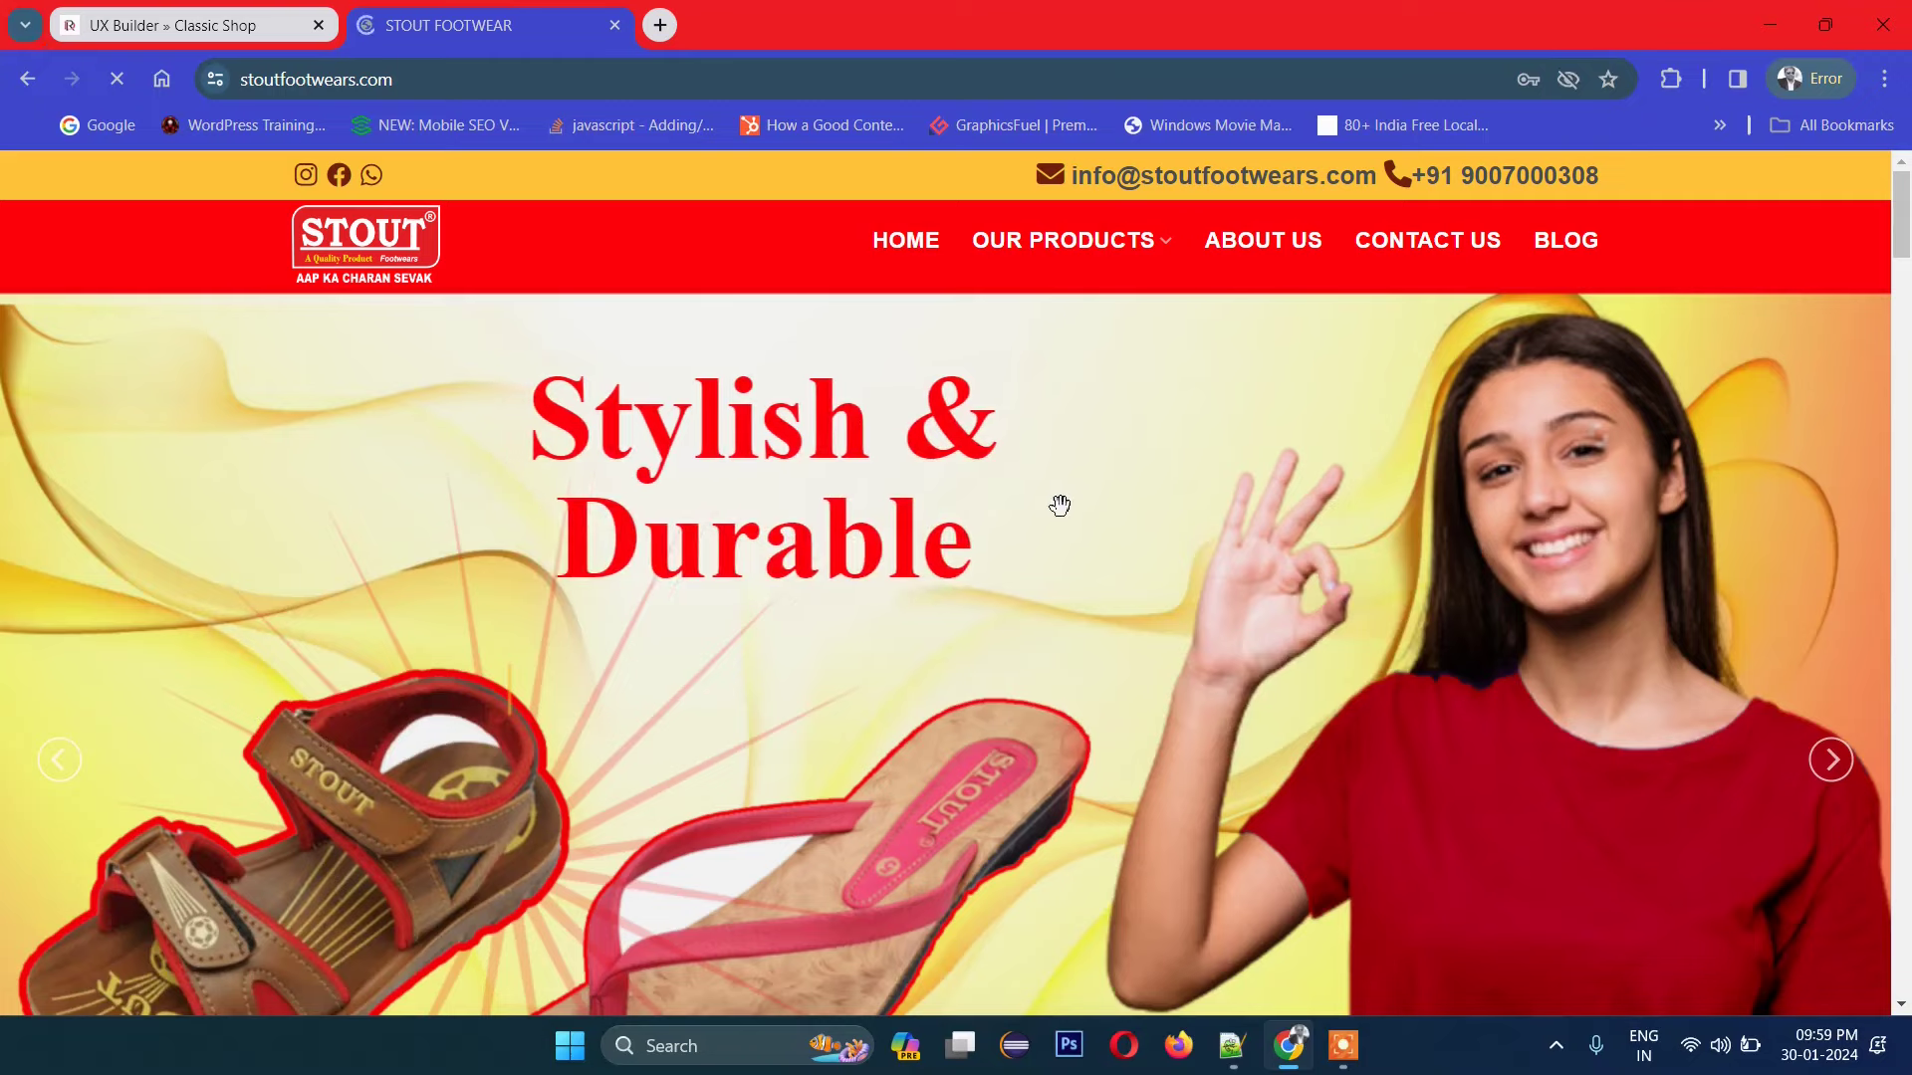
Step: Scroll through the STOUT FOOTWEAR homepage from hero slider to footer and back
scroll(1021, 804, "down", 10)
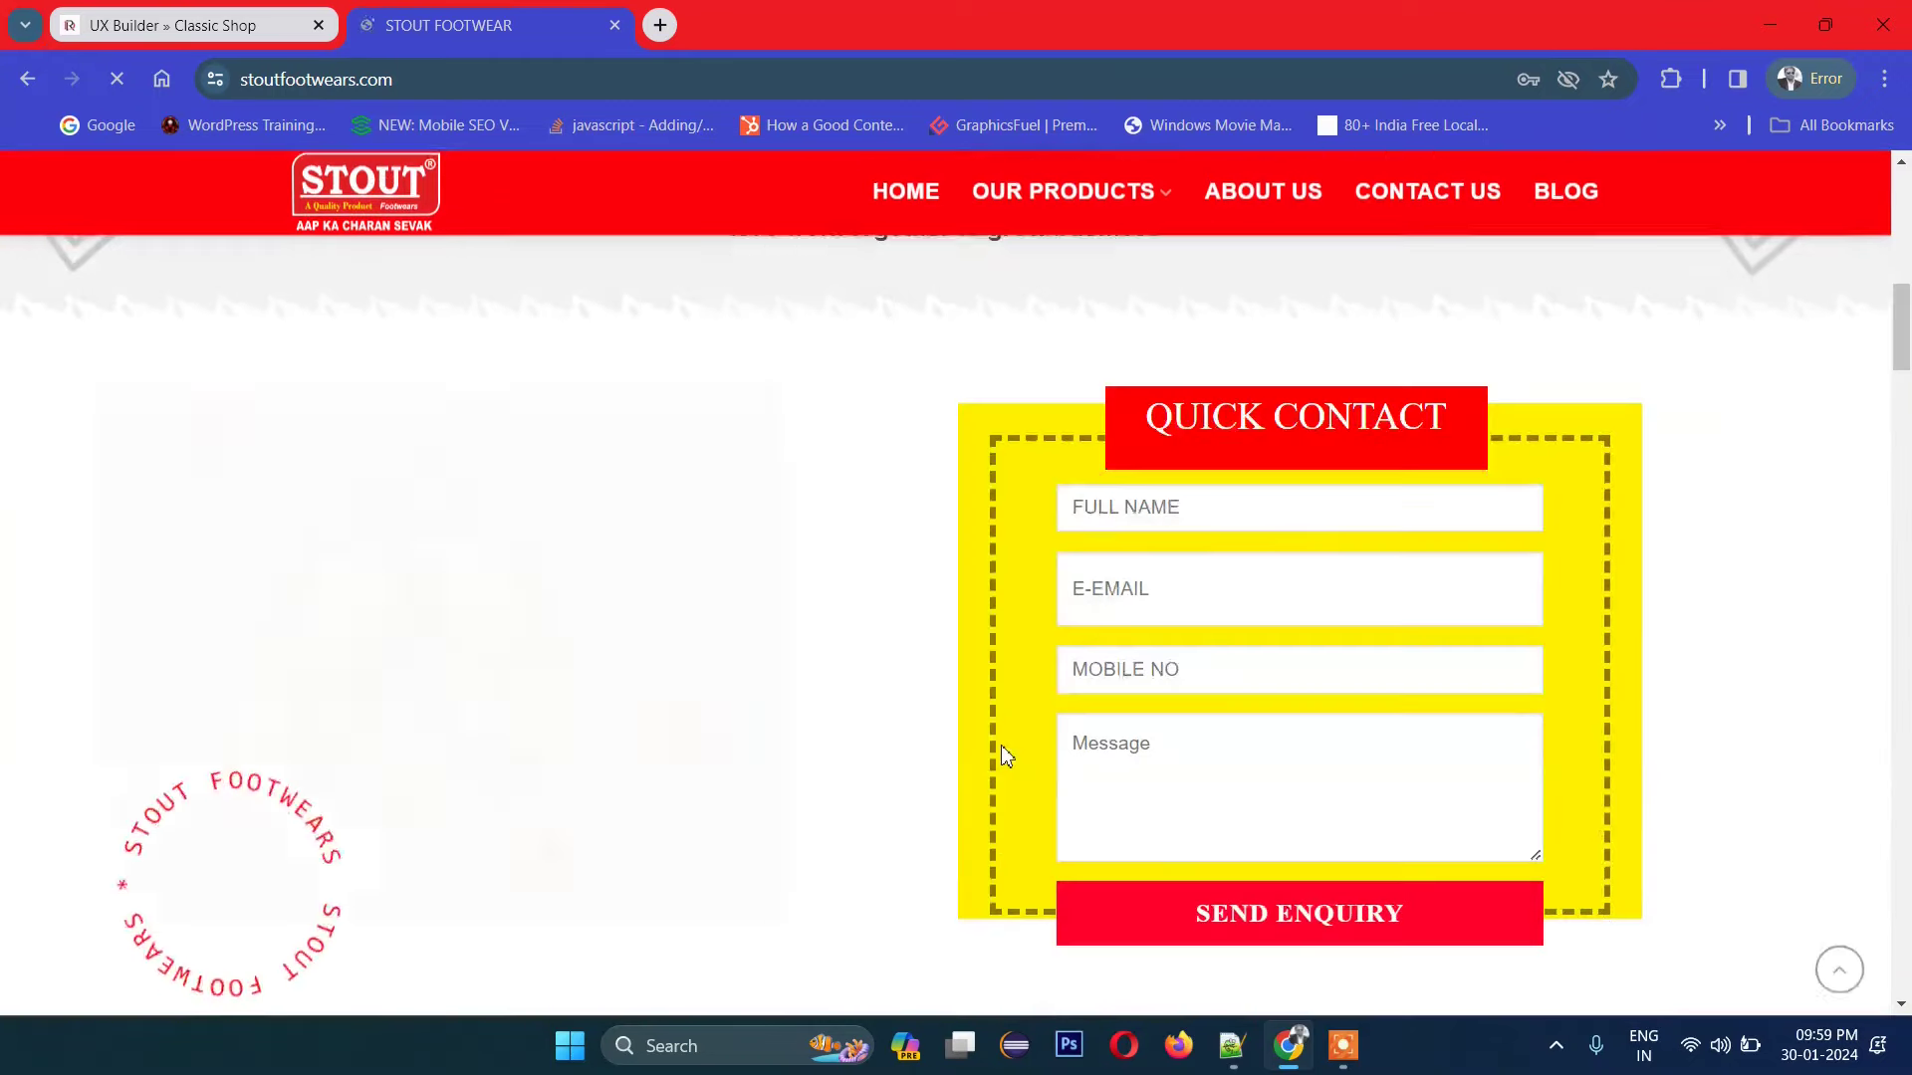
scroll(1001, 745, "down", 10)
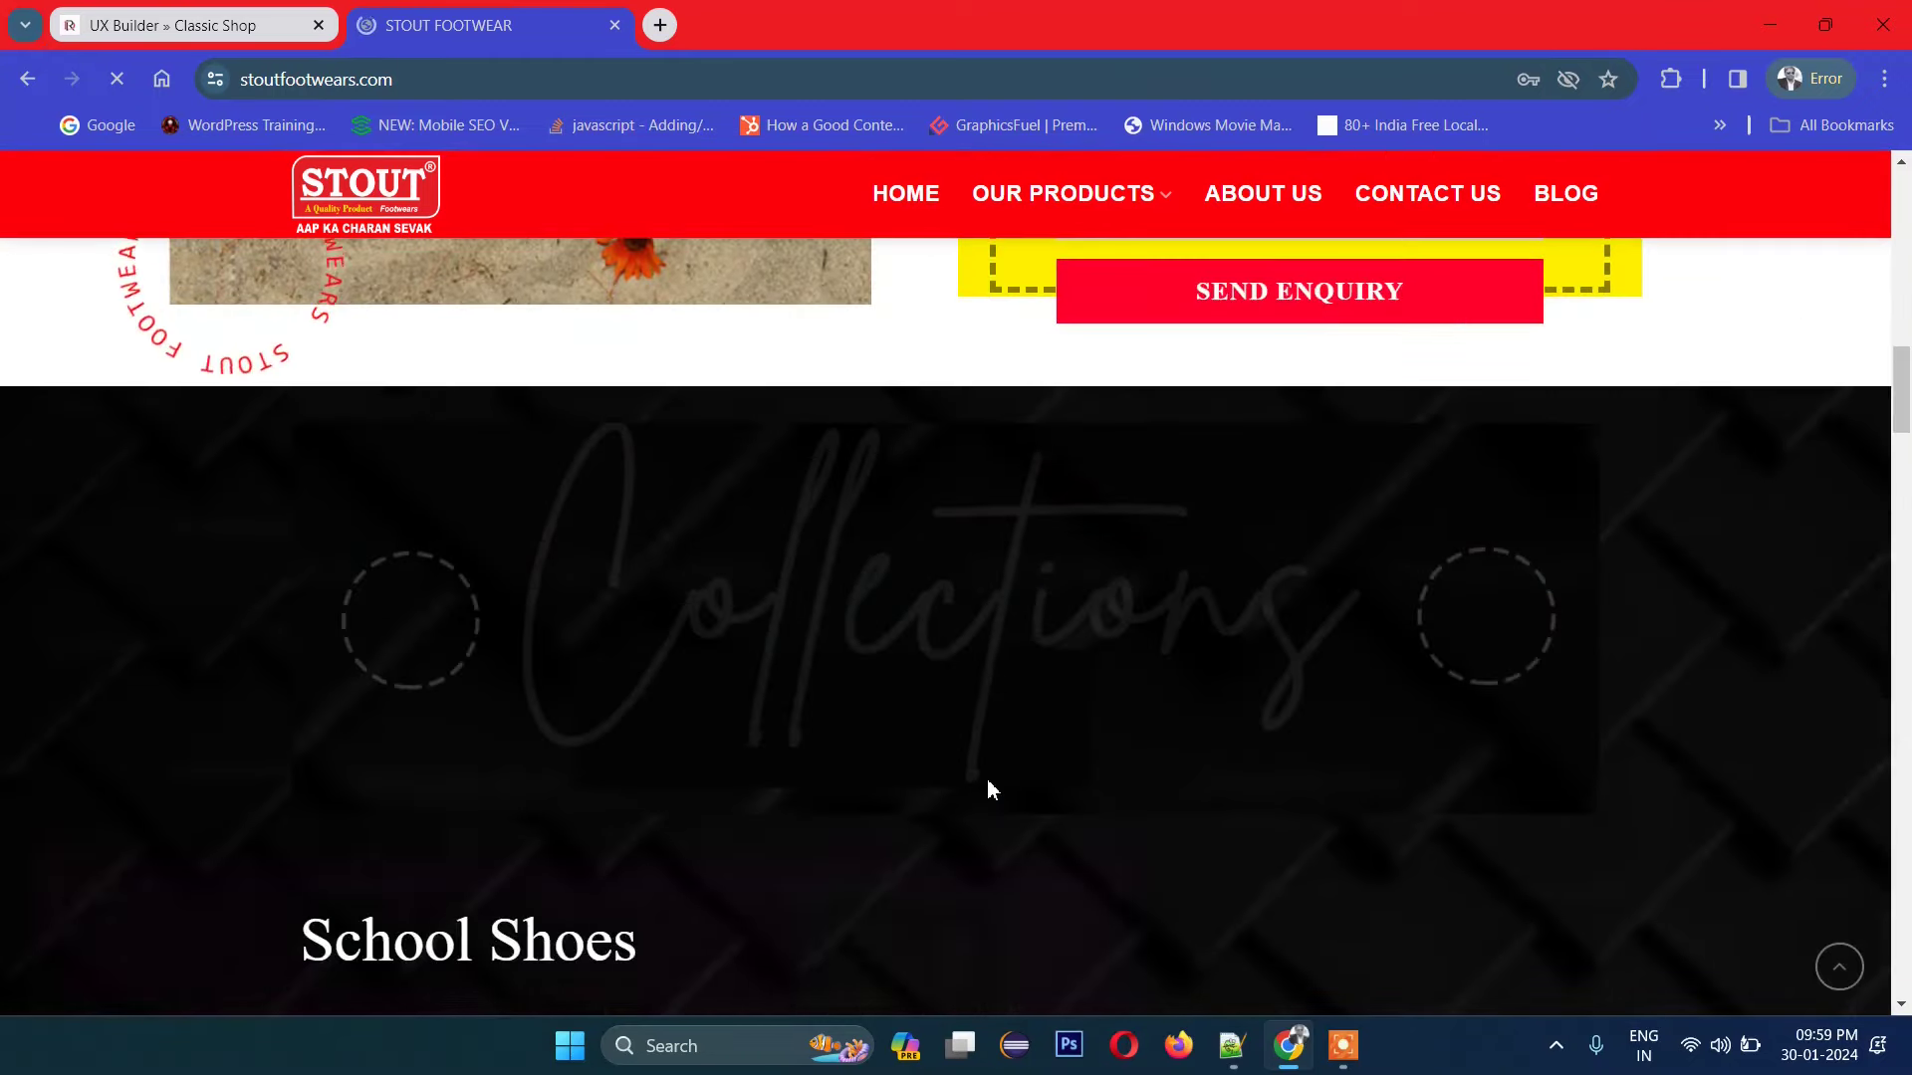
scroll(988, 786, "down", 10)
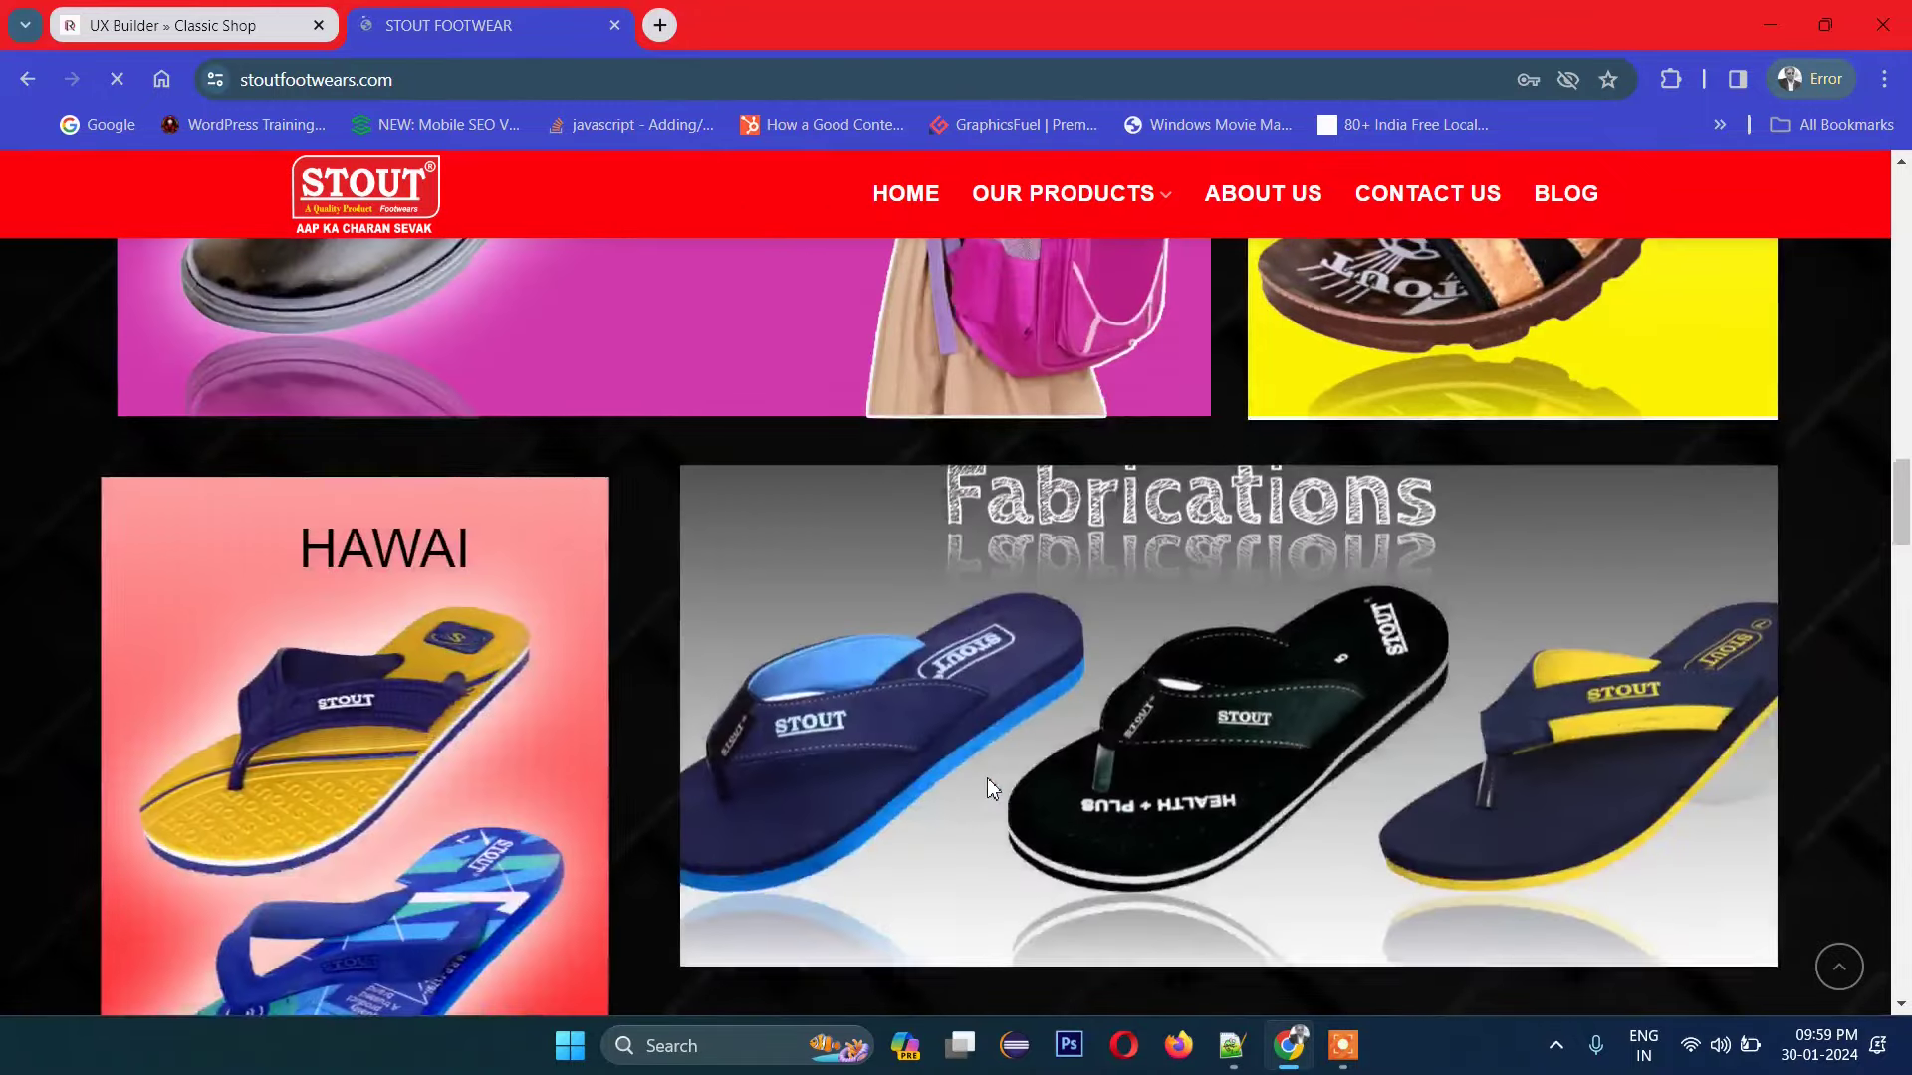
scroll(986, 780, "down", 10)
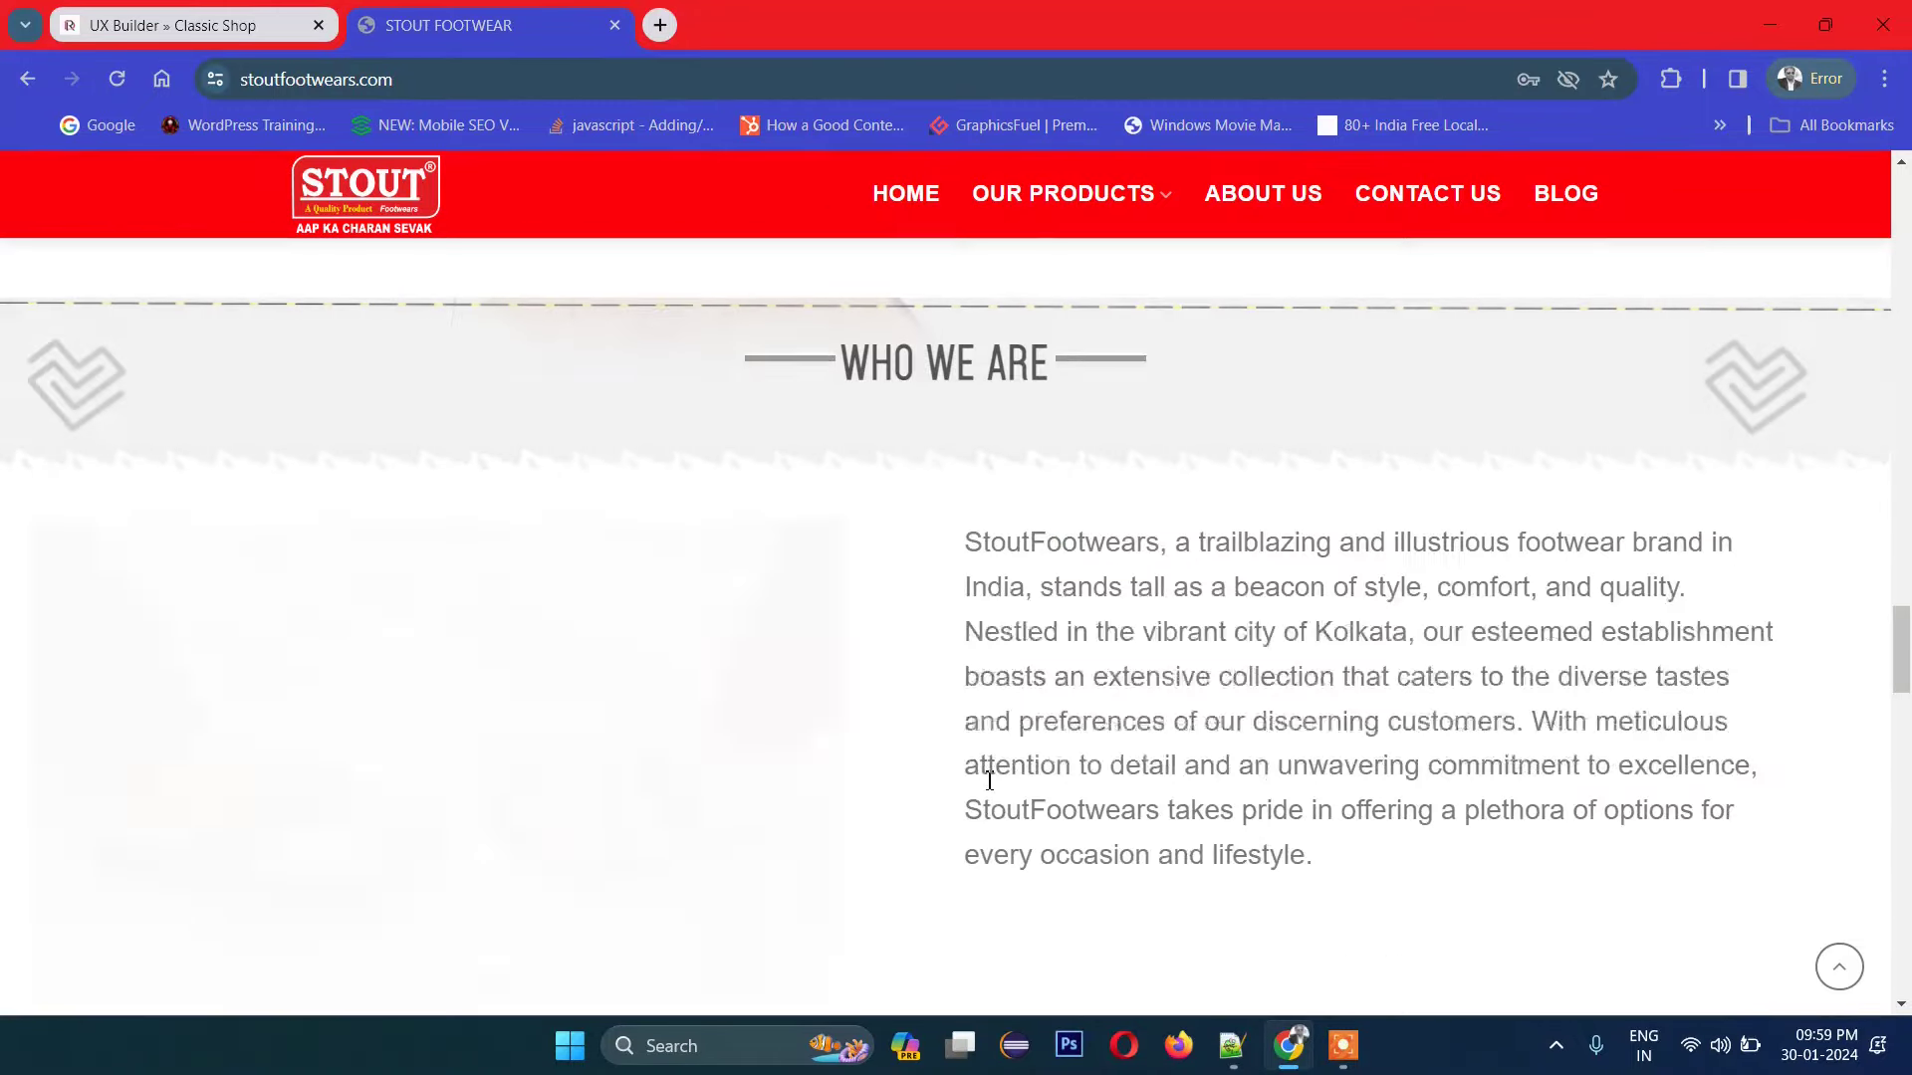
scroll(989, 781, "down", 10)
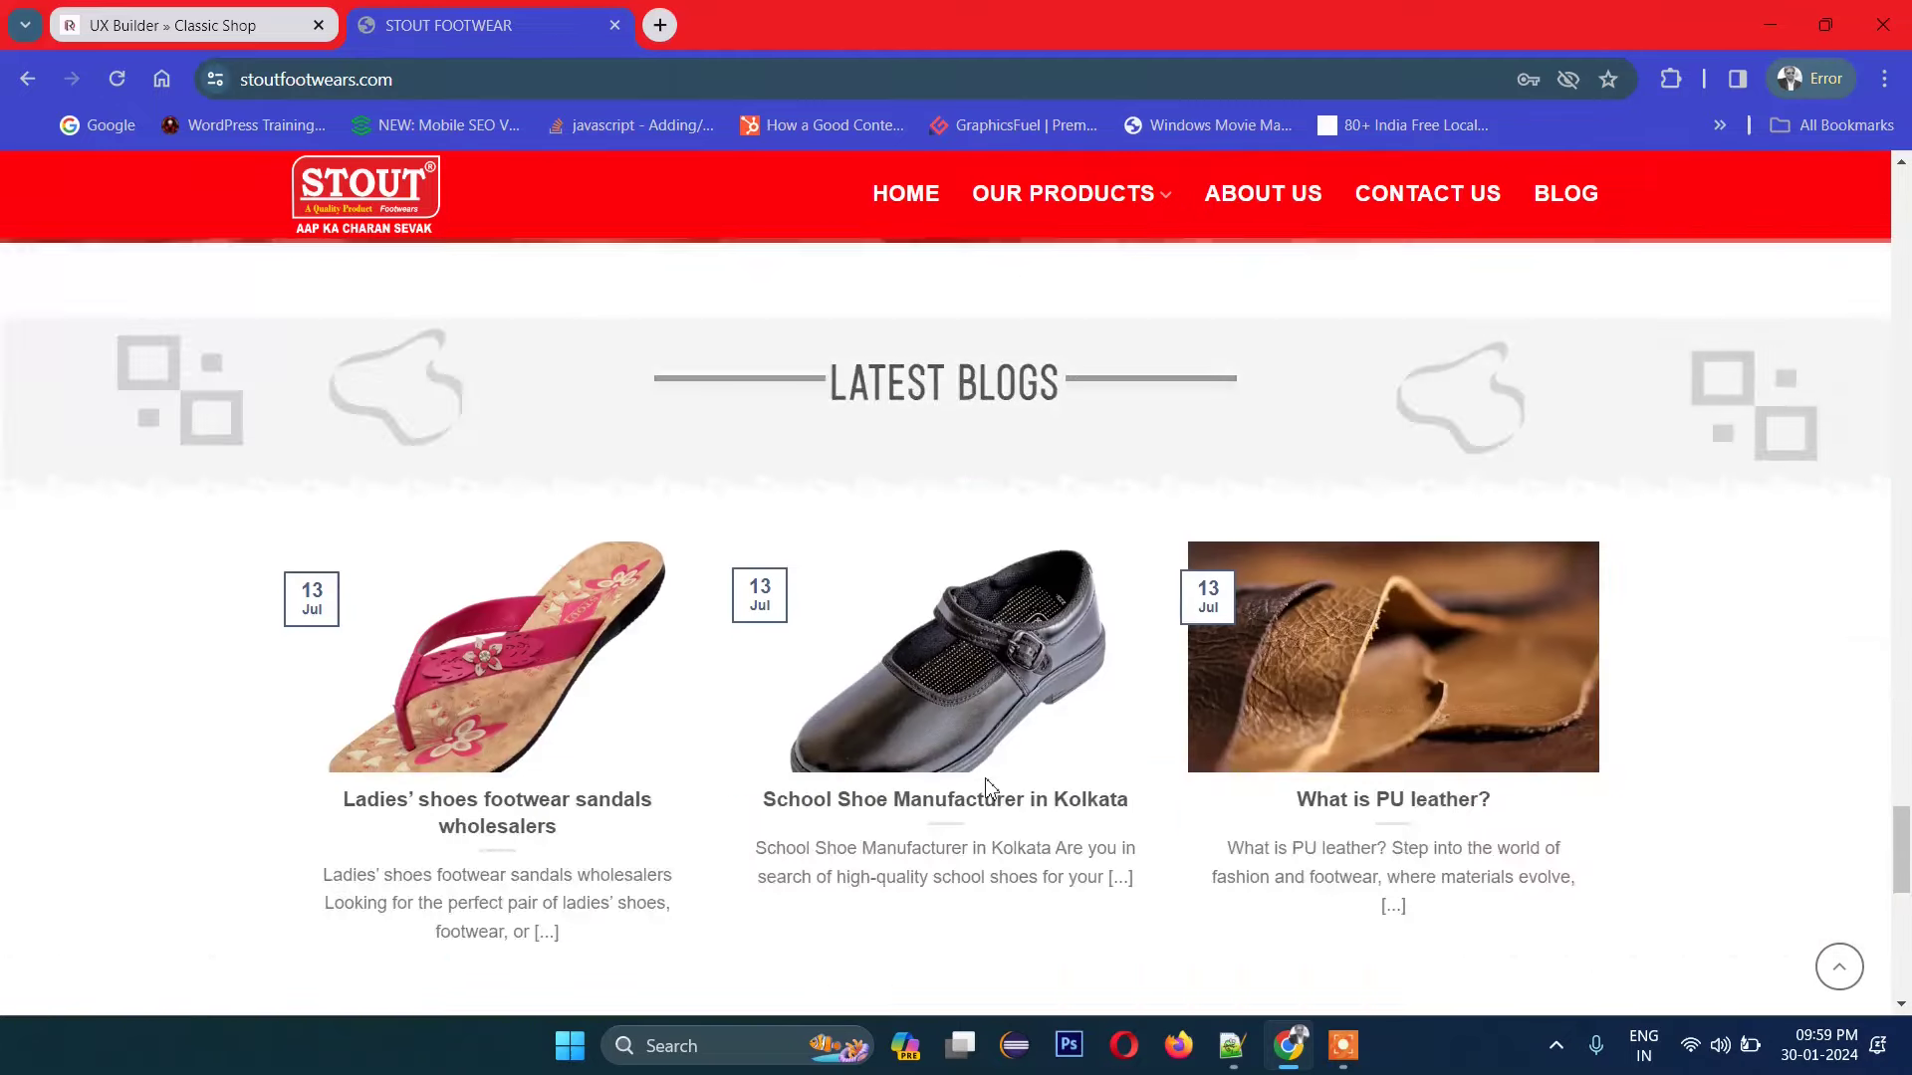
scroll(988, 790, "down", 5)
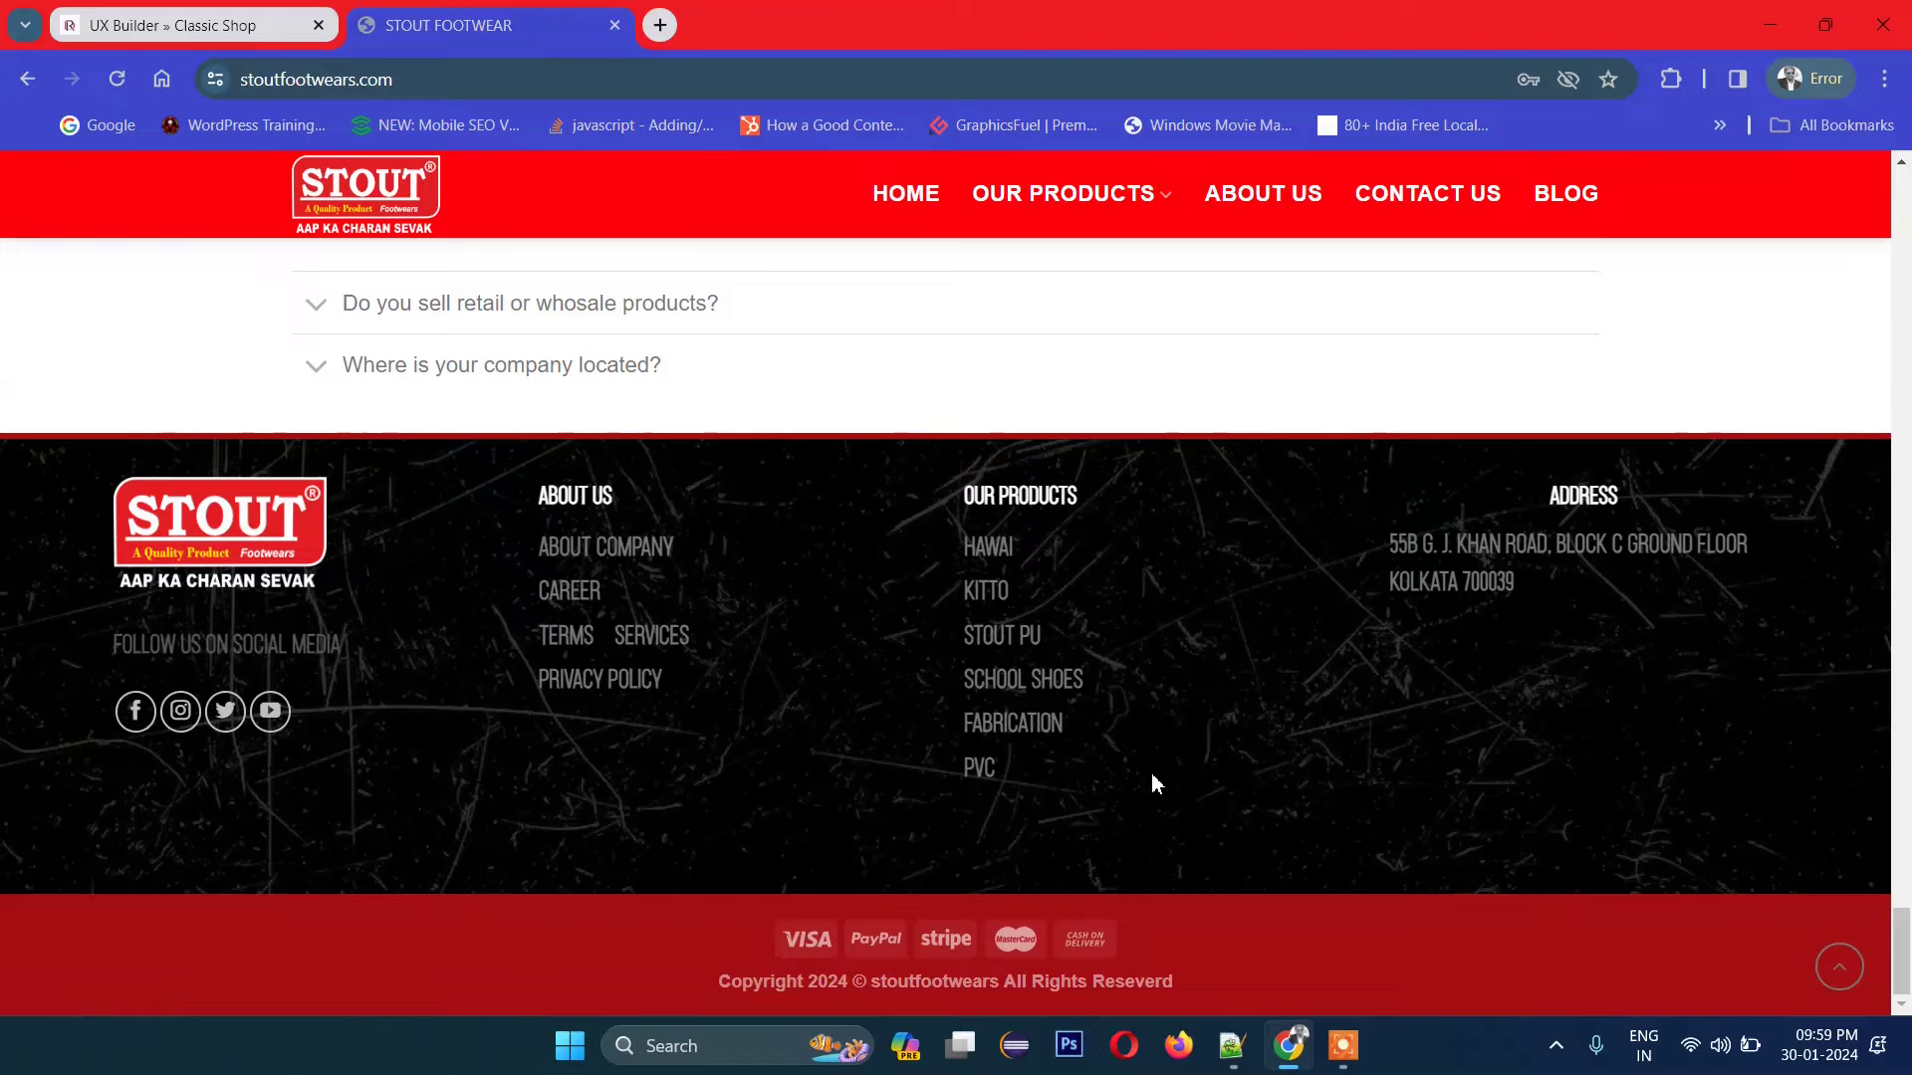
scroll(1153, 781, "up", 15)
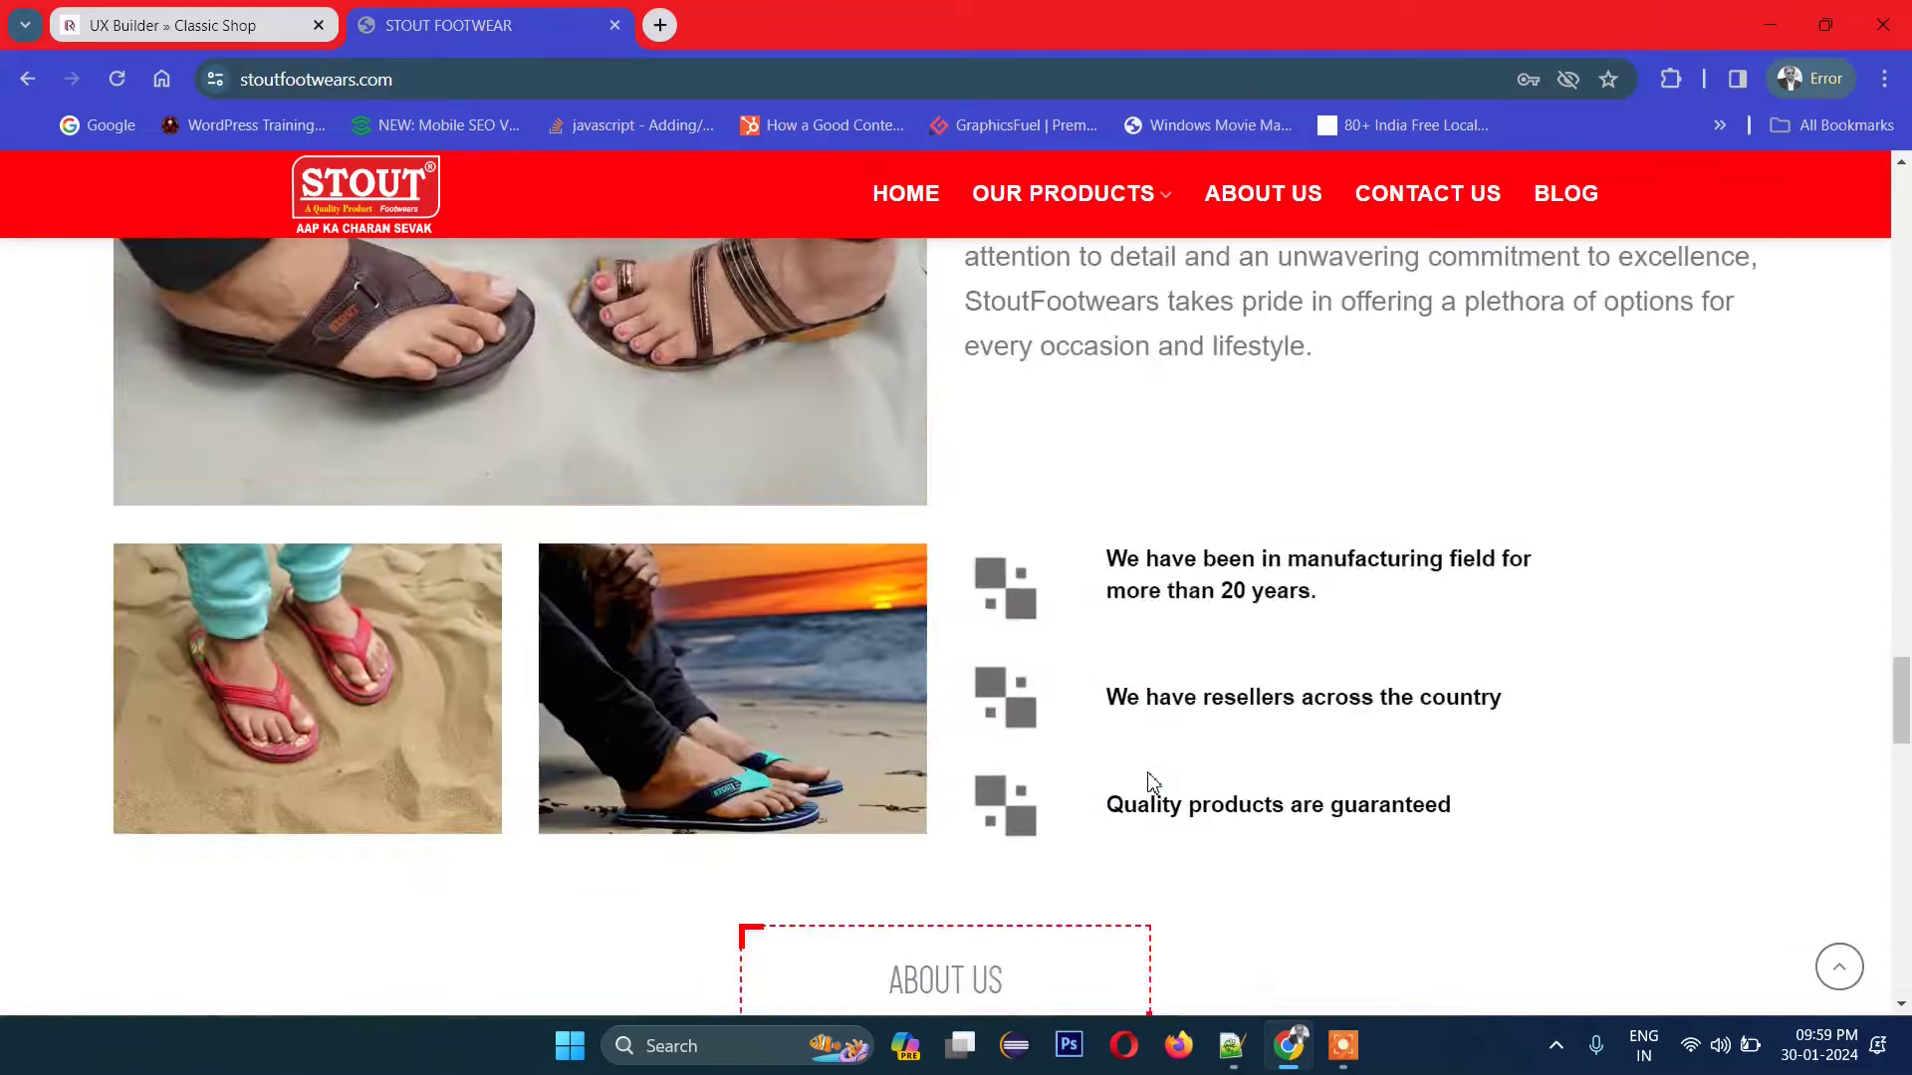
scroll(1148, 774, "up", 15)
scroll(1146, 770, "up", 1)
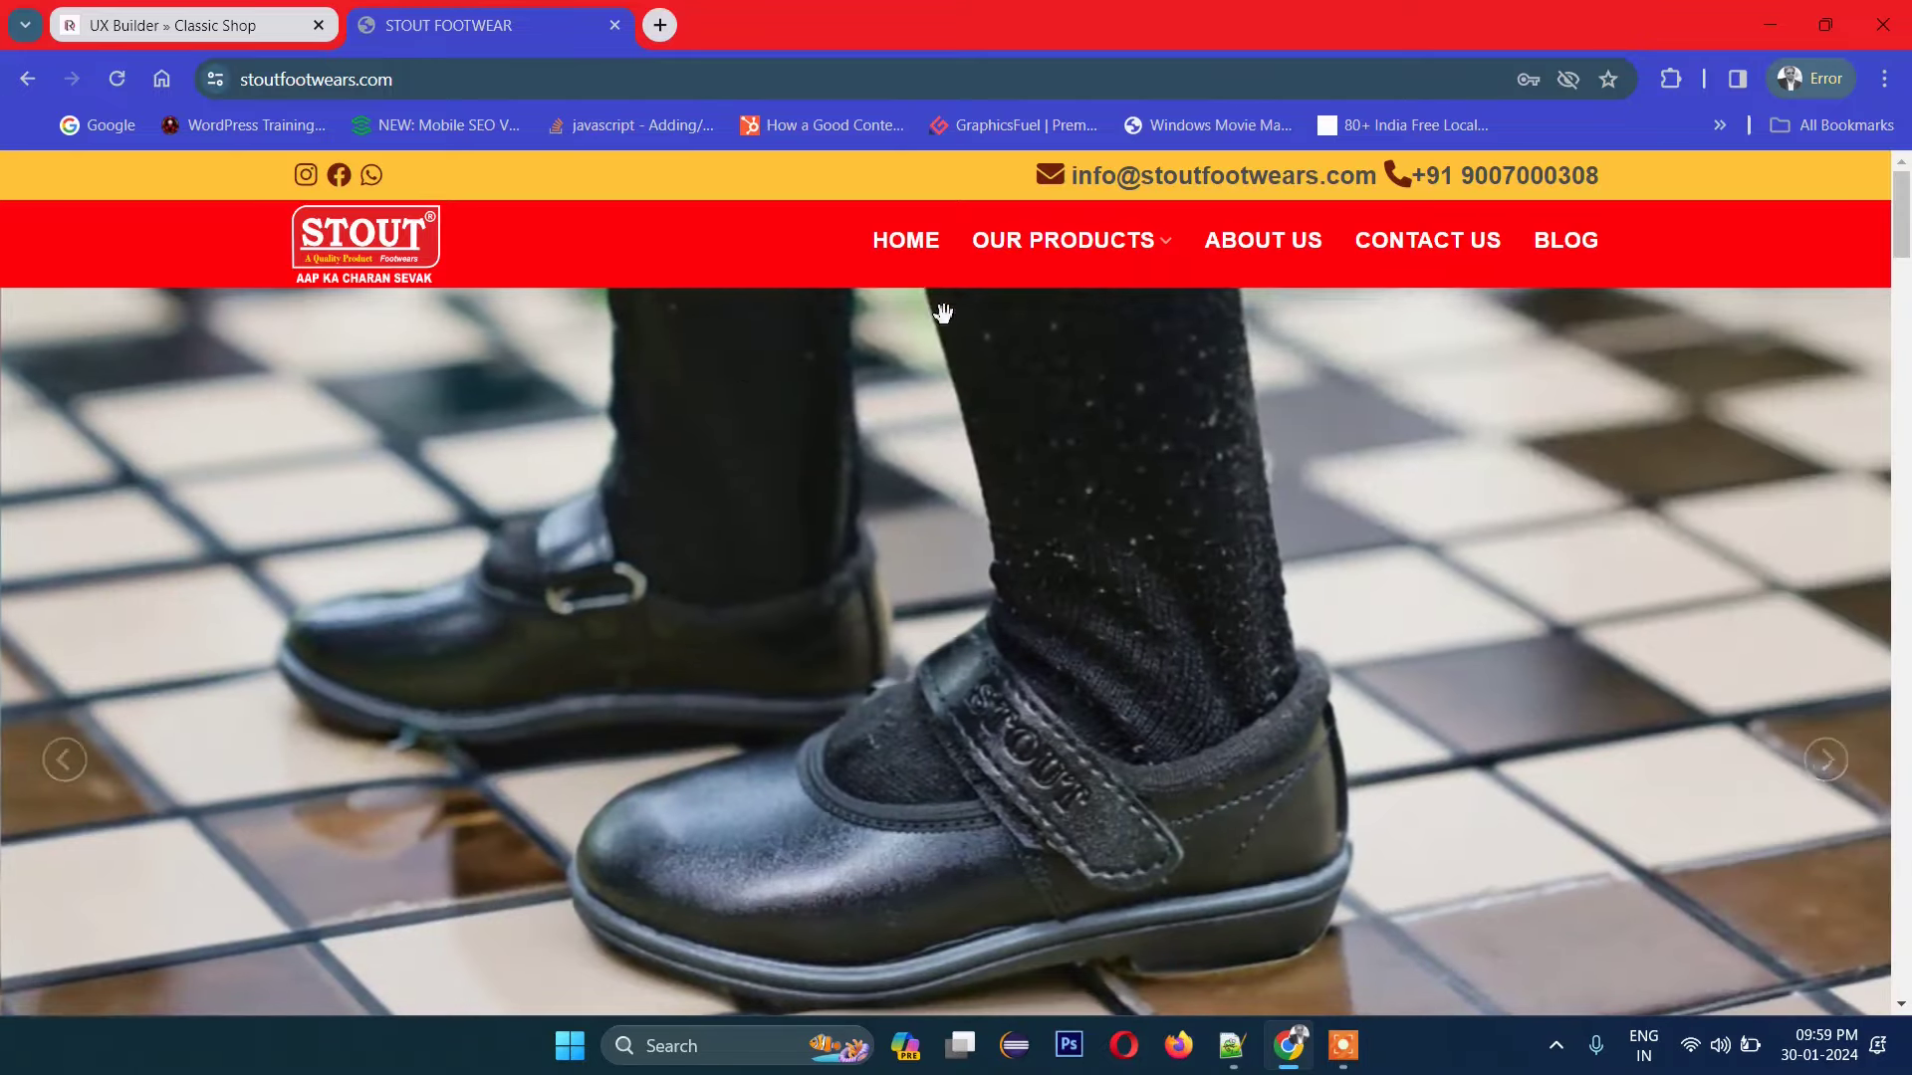
mouse_move(1066, 282)
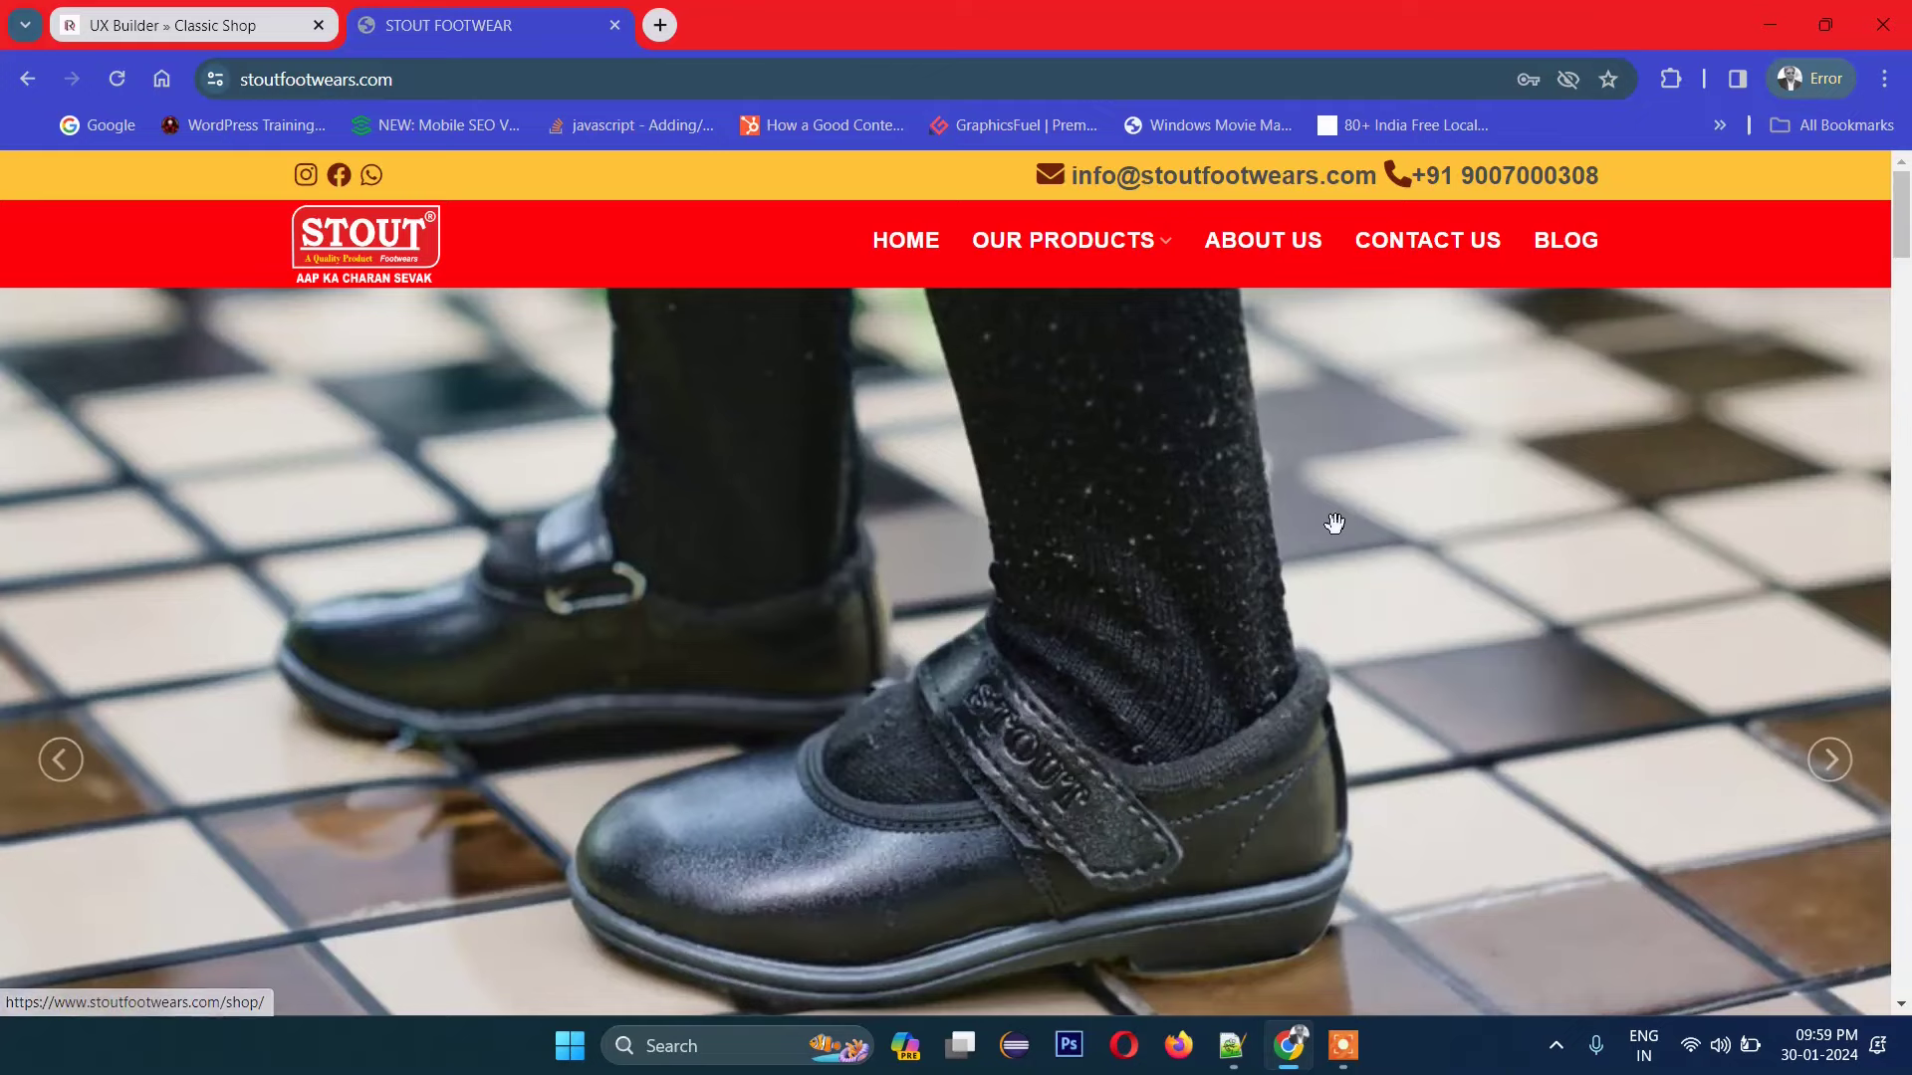
scroll(1339, 525, "down", 9)
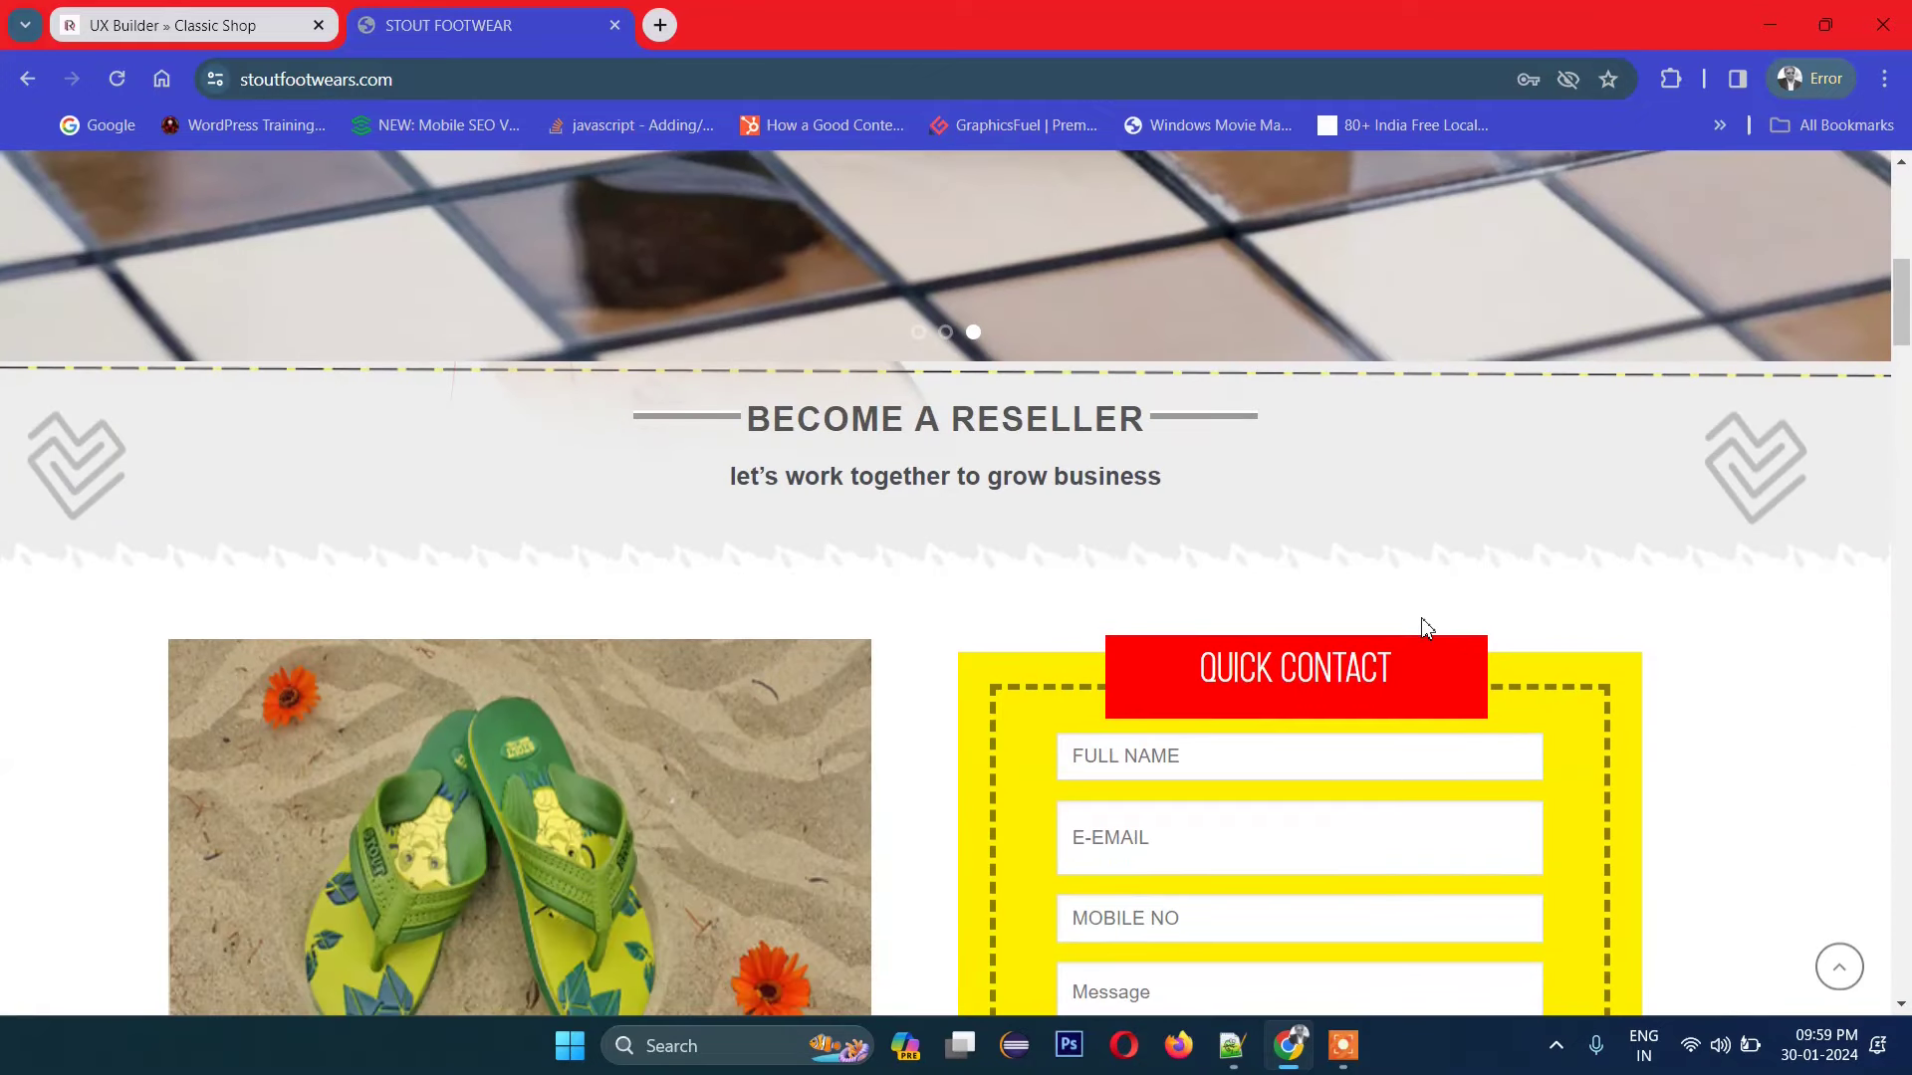
scroll(1424, 627, "down", 5)
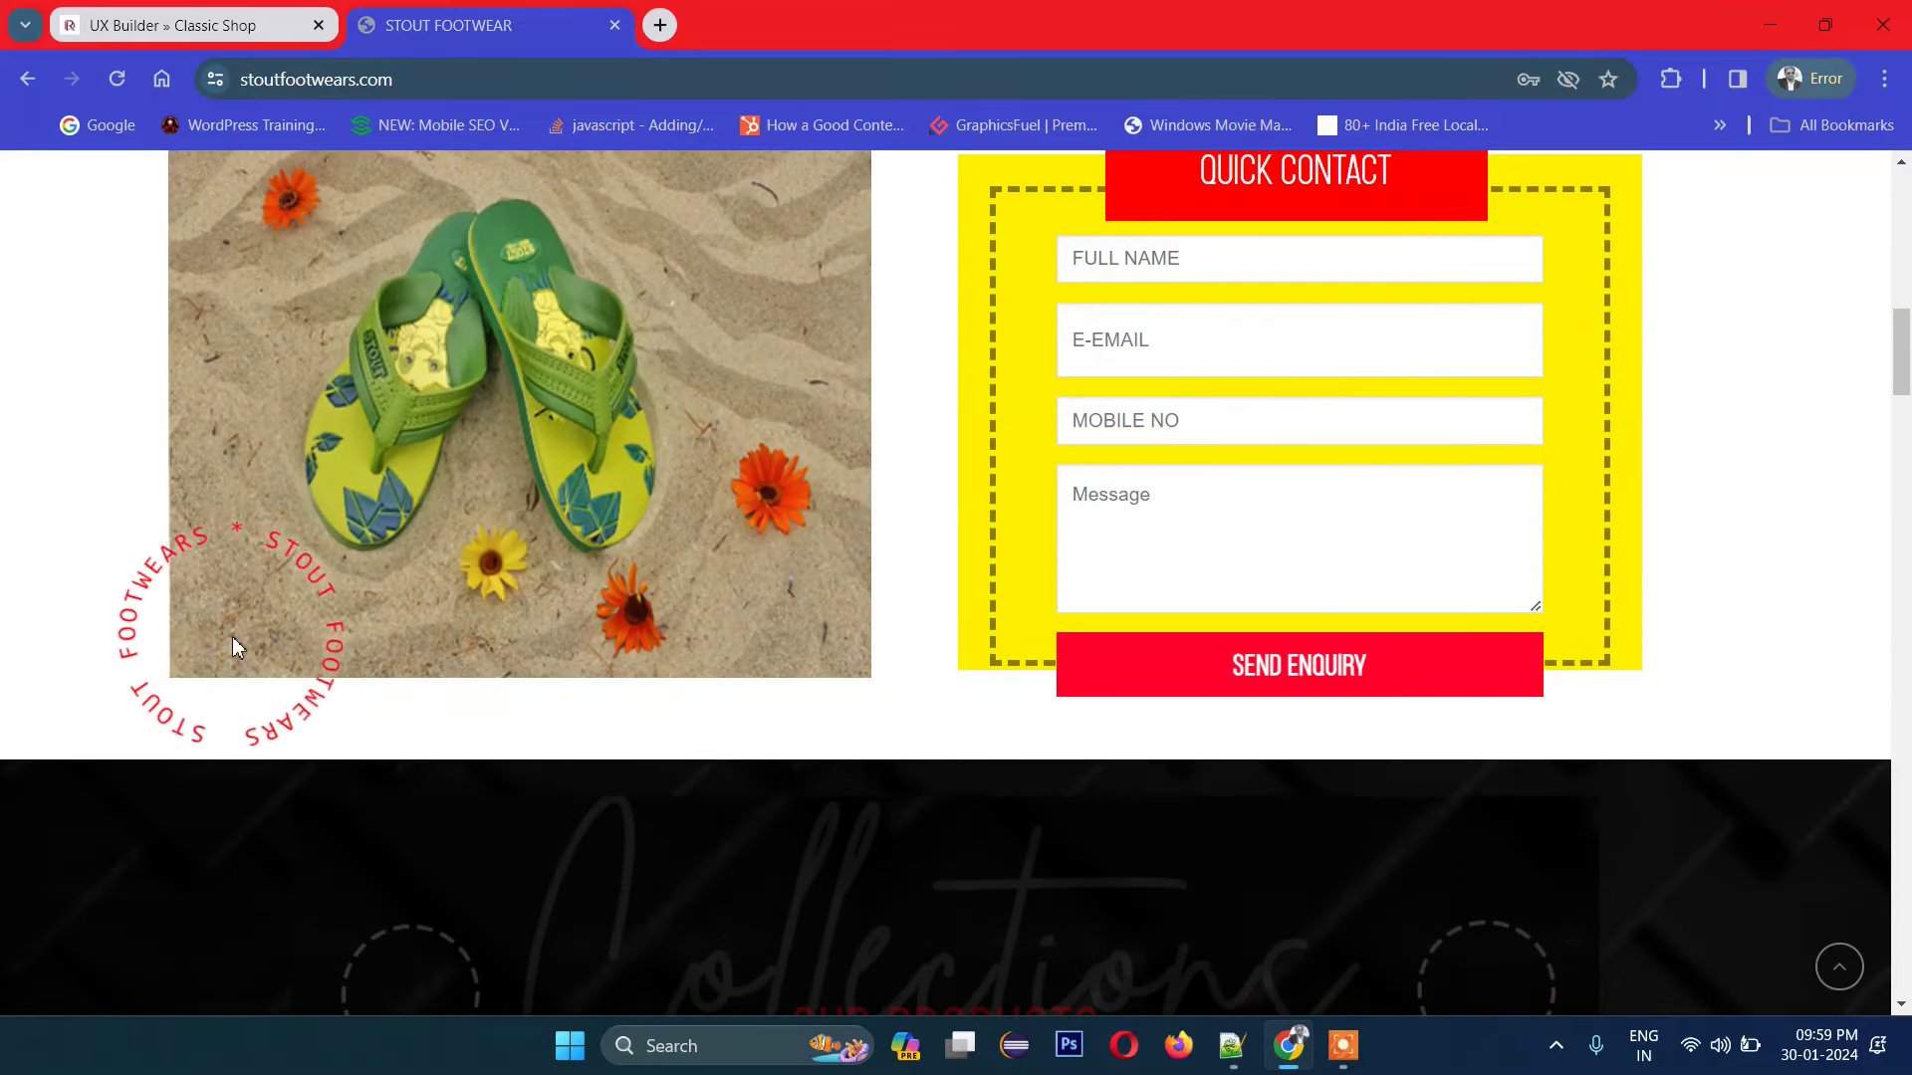
scroll(917, 610, "down", 7)
scroll(917, 602, "down", 15)
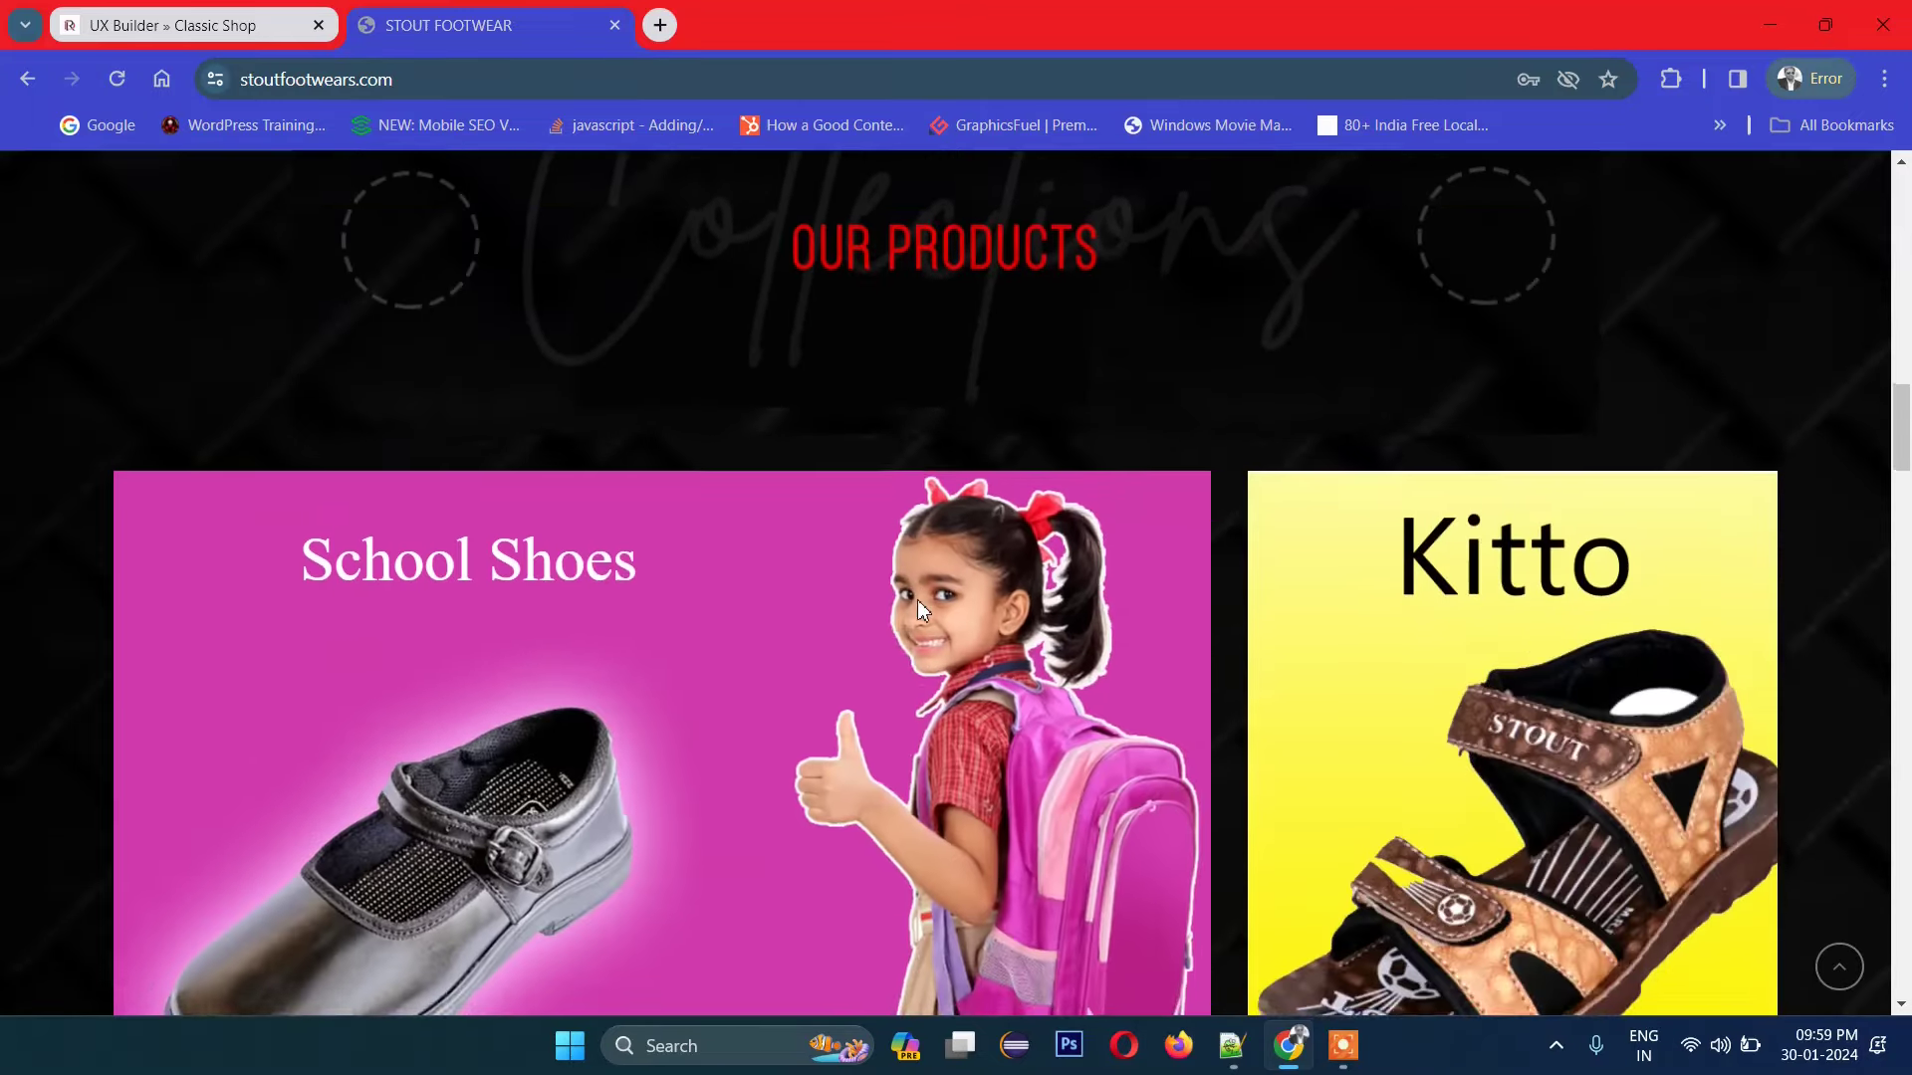
scroll(916, 607, "down", 4)
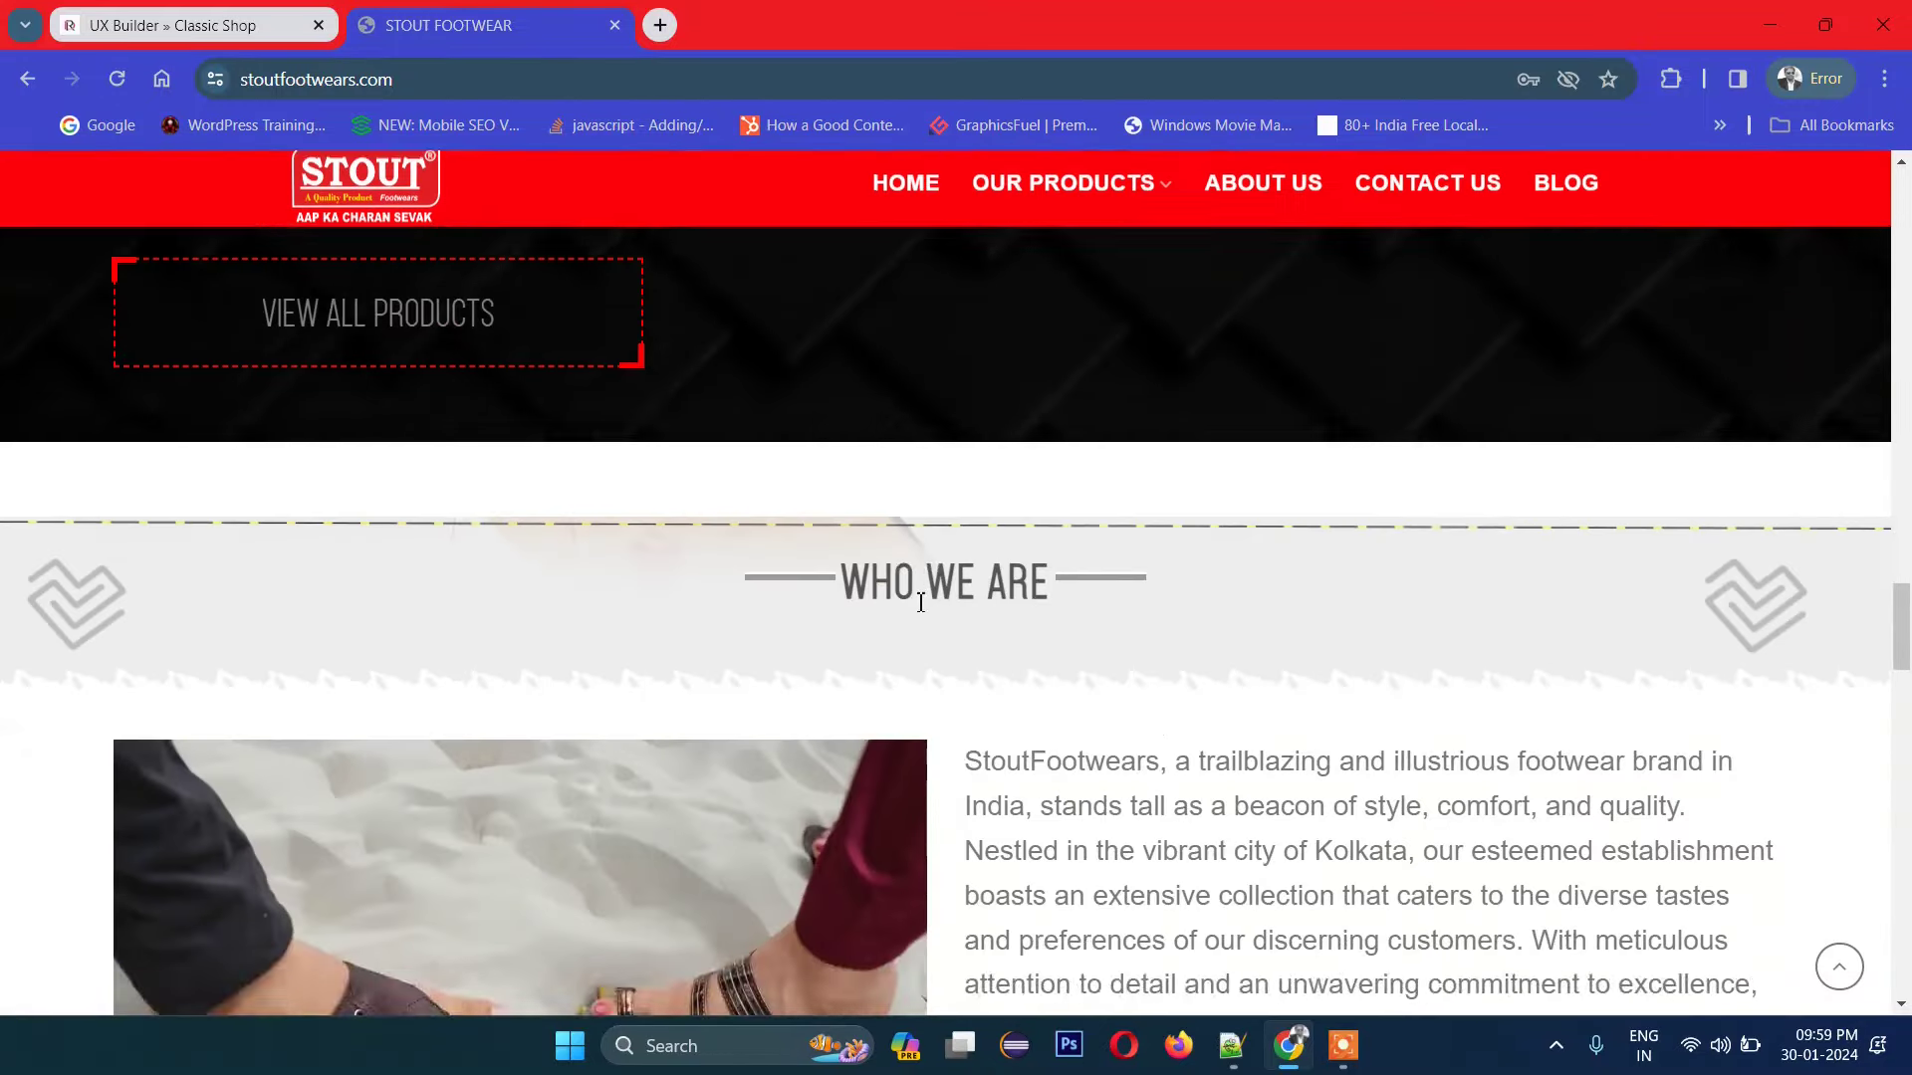
scroll(916, 607, "up", 1)
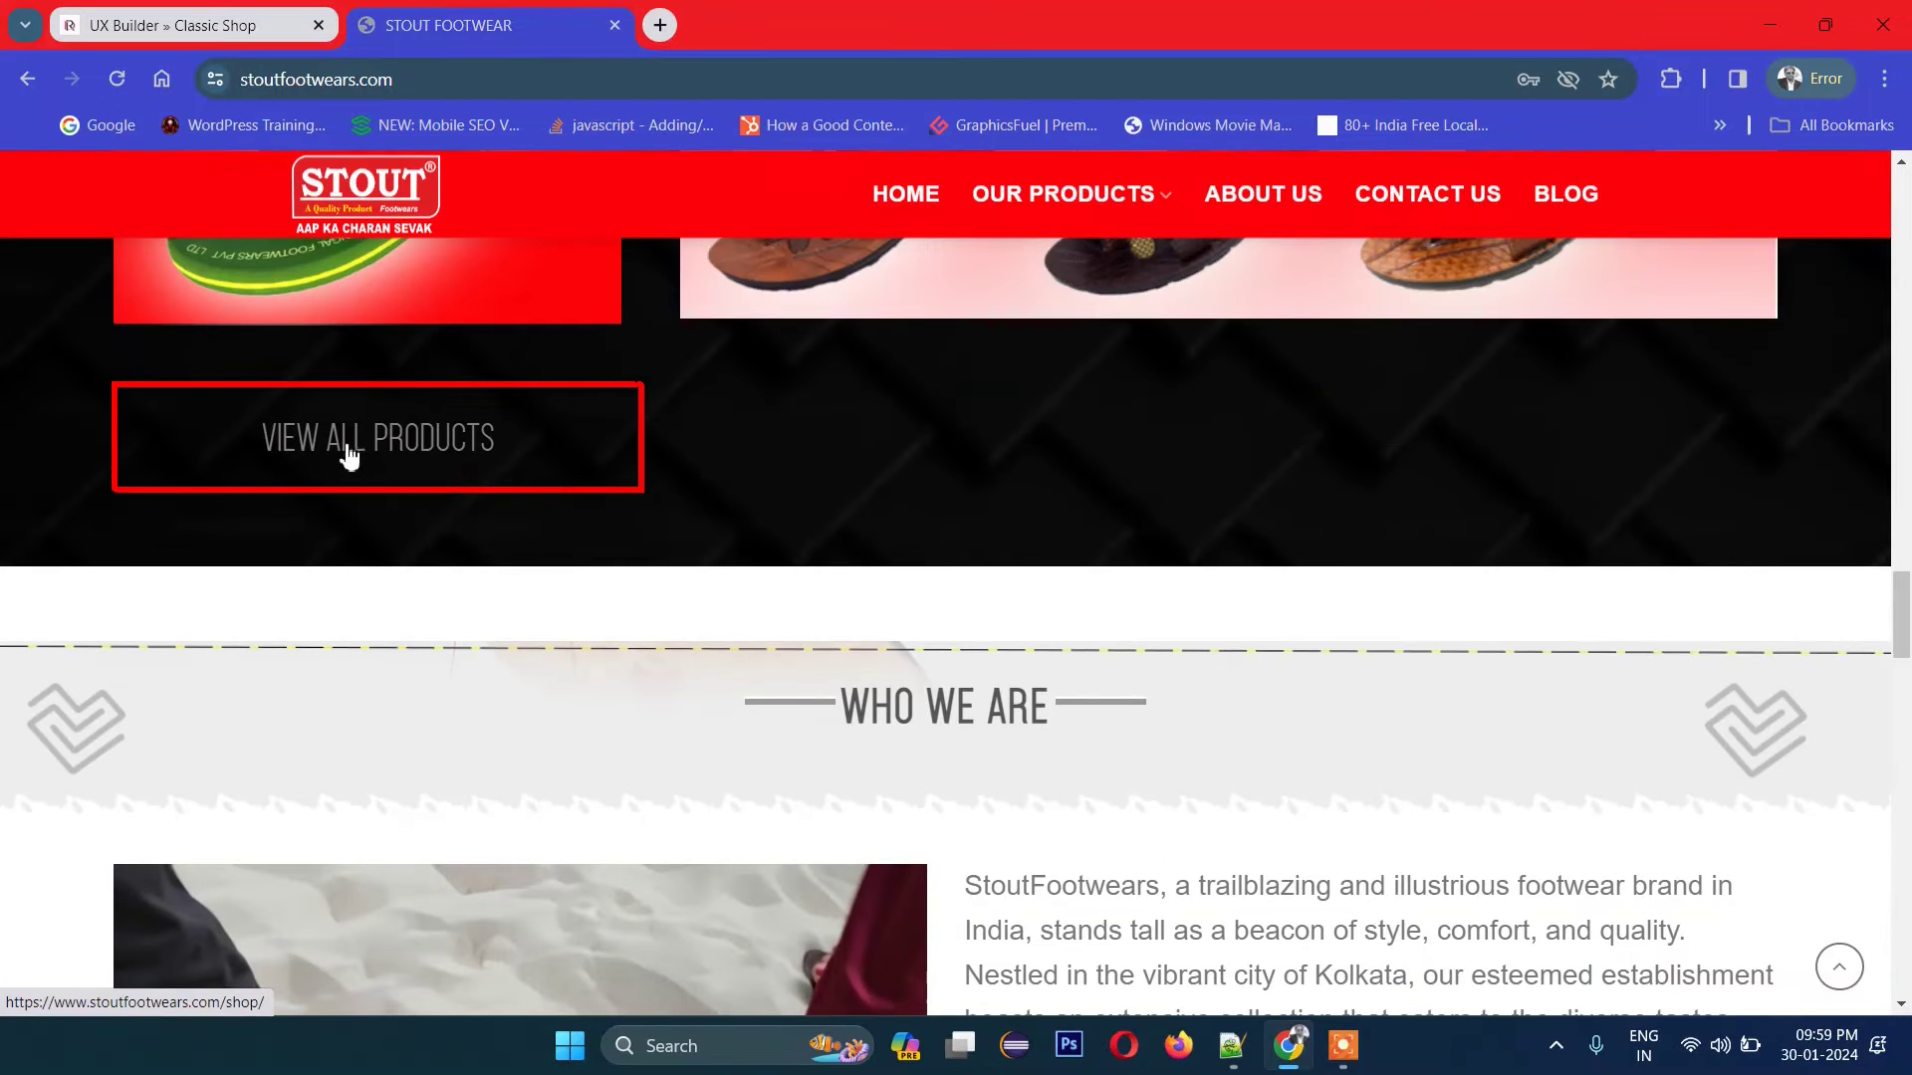
scroll(1140, 672, "down", 4)
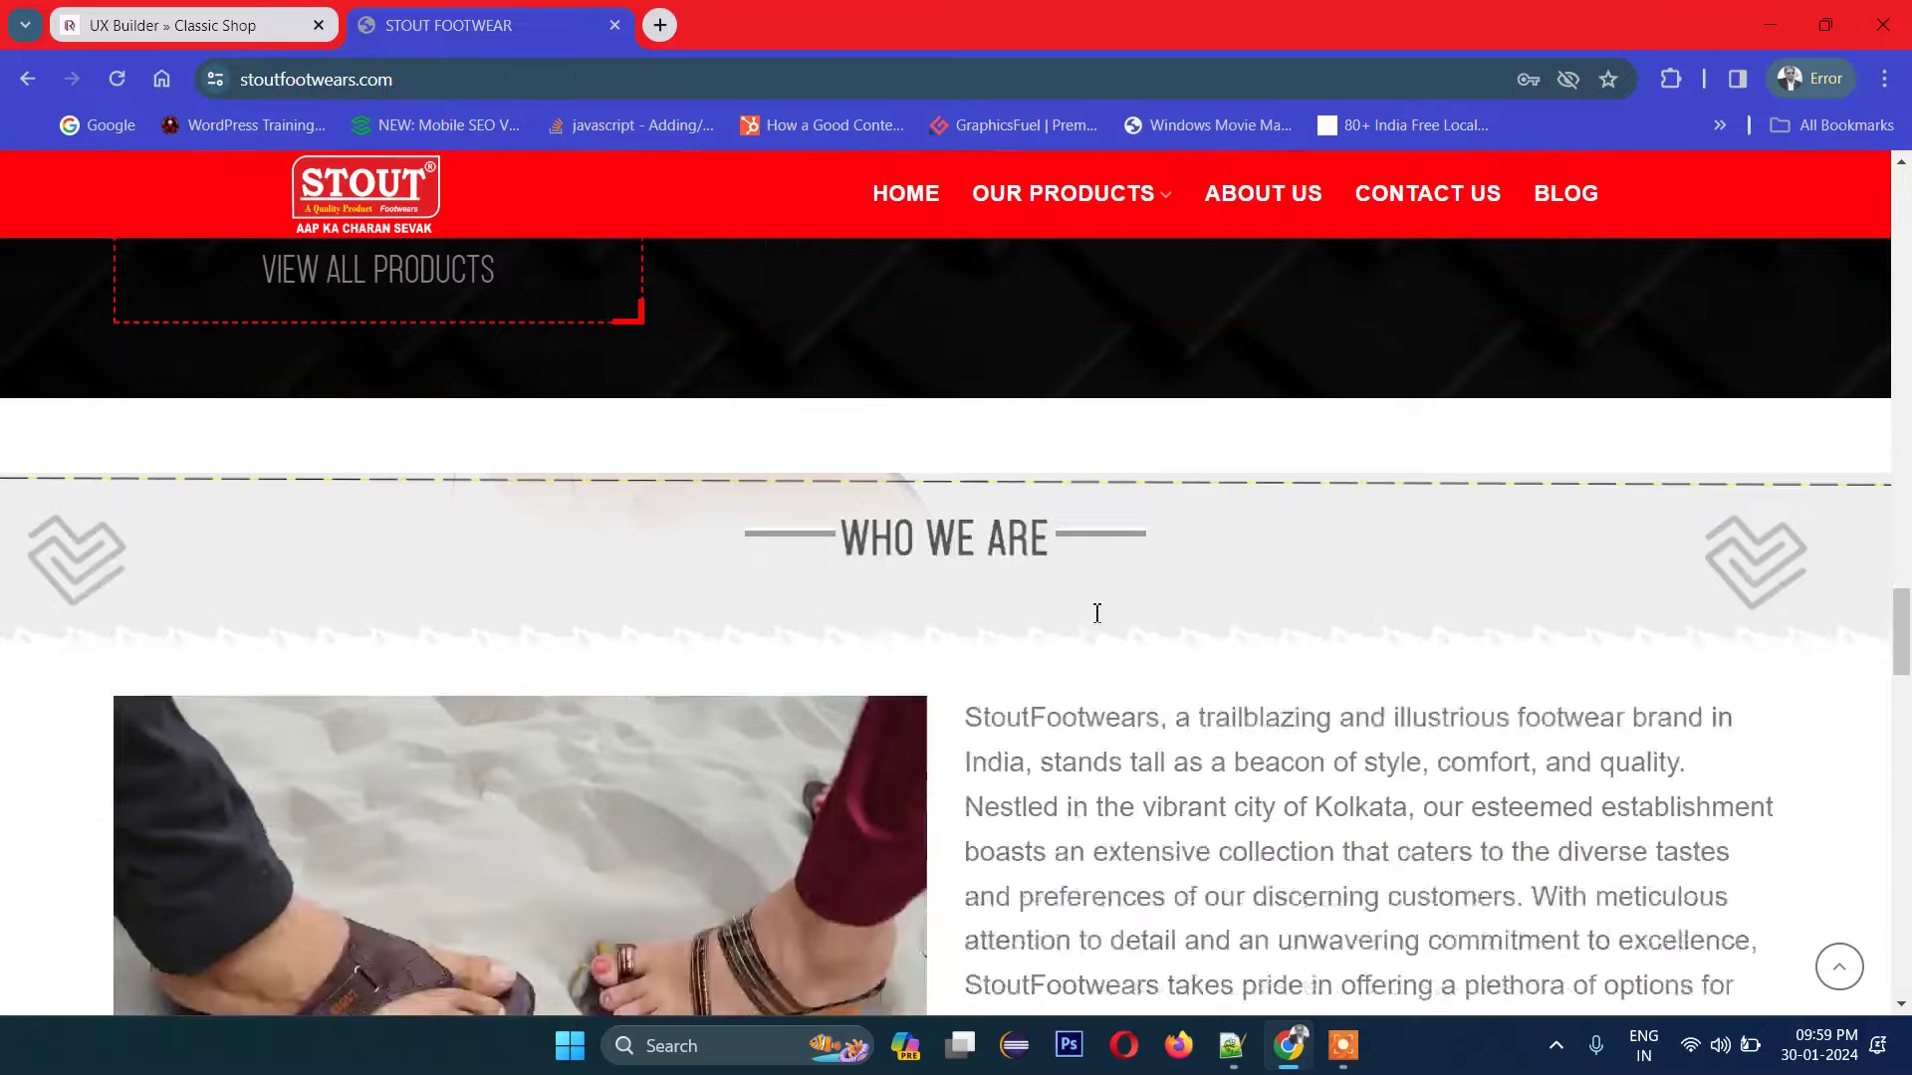
scroll(1140, 677, "down", 3)
scroll(1136, 670, "up", 4)
left_click_drag(1096, 601, 1249, 816)
left_click(1248, 817)
scroll(1245, 787, "down", 14)
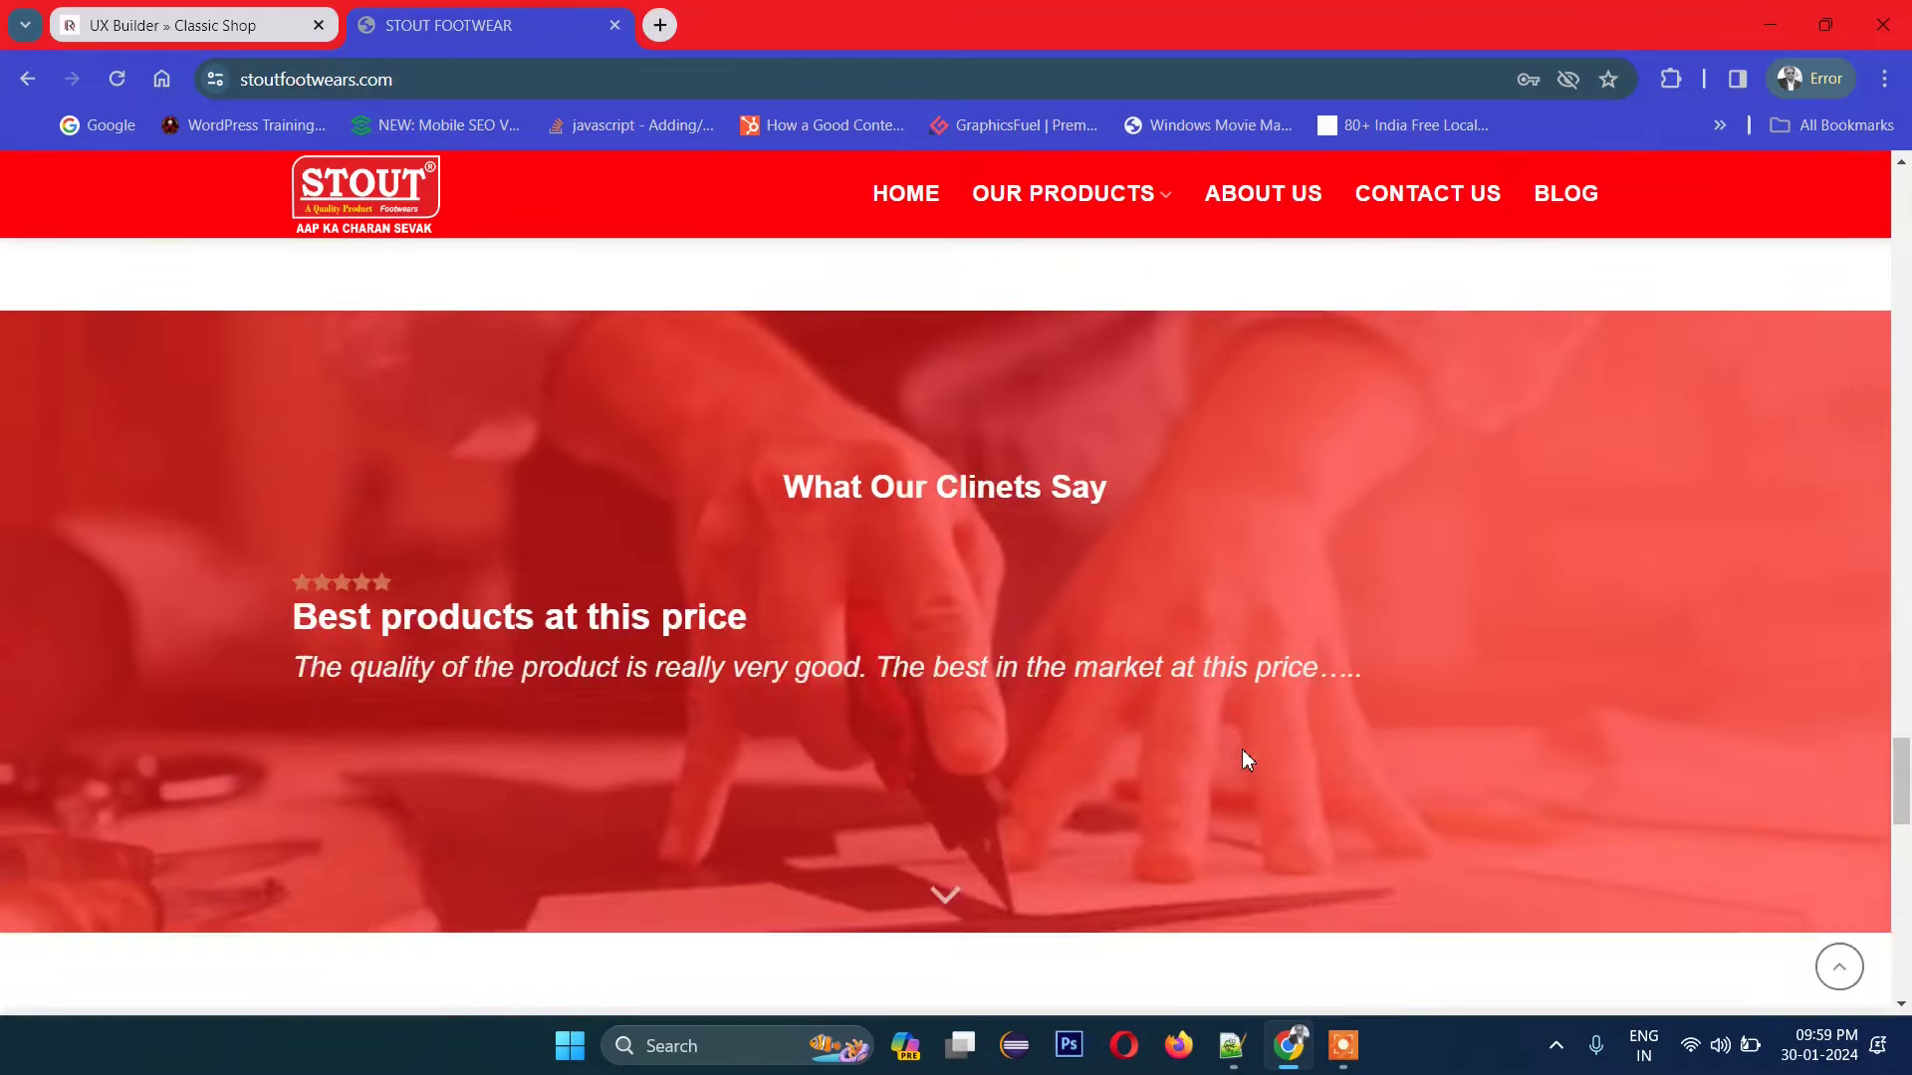
scroll(1195, 697, "up", 3)
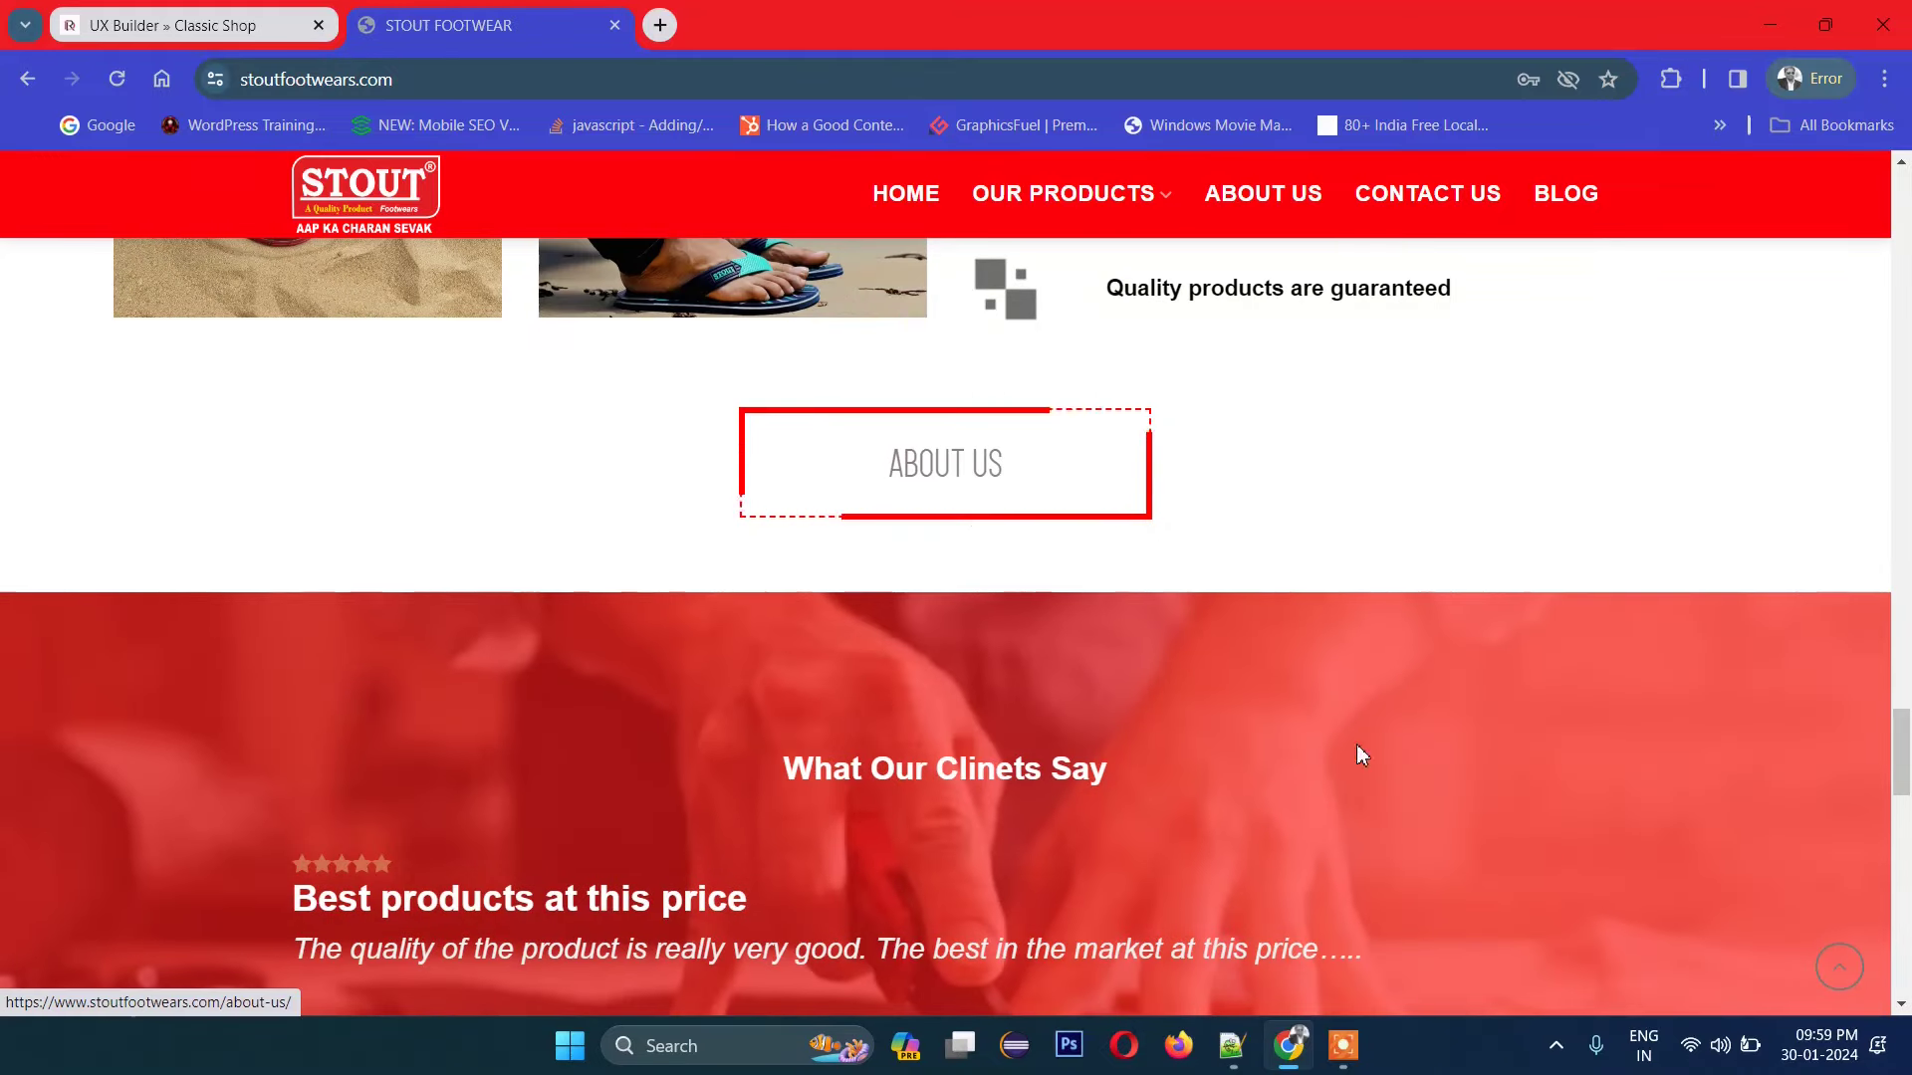
scroll(1360, 755, "down", 13)
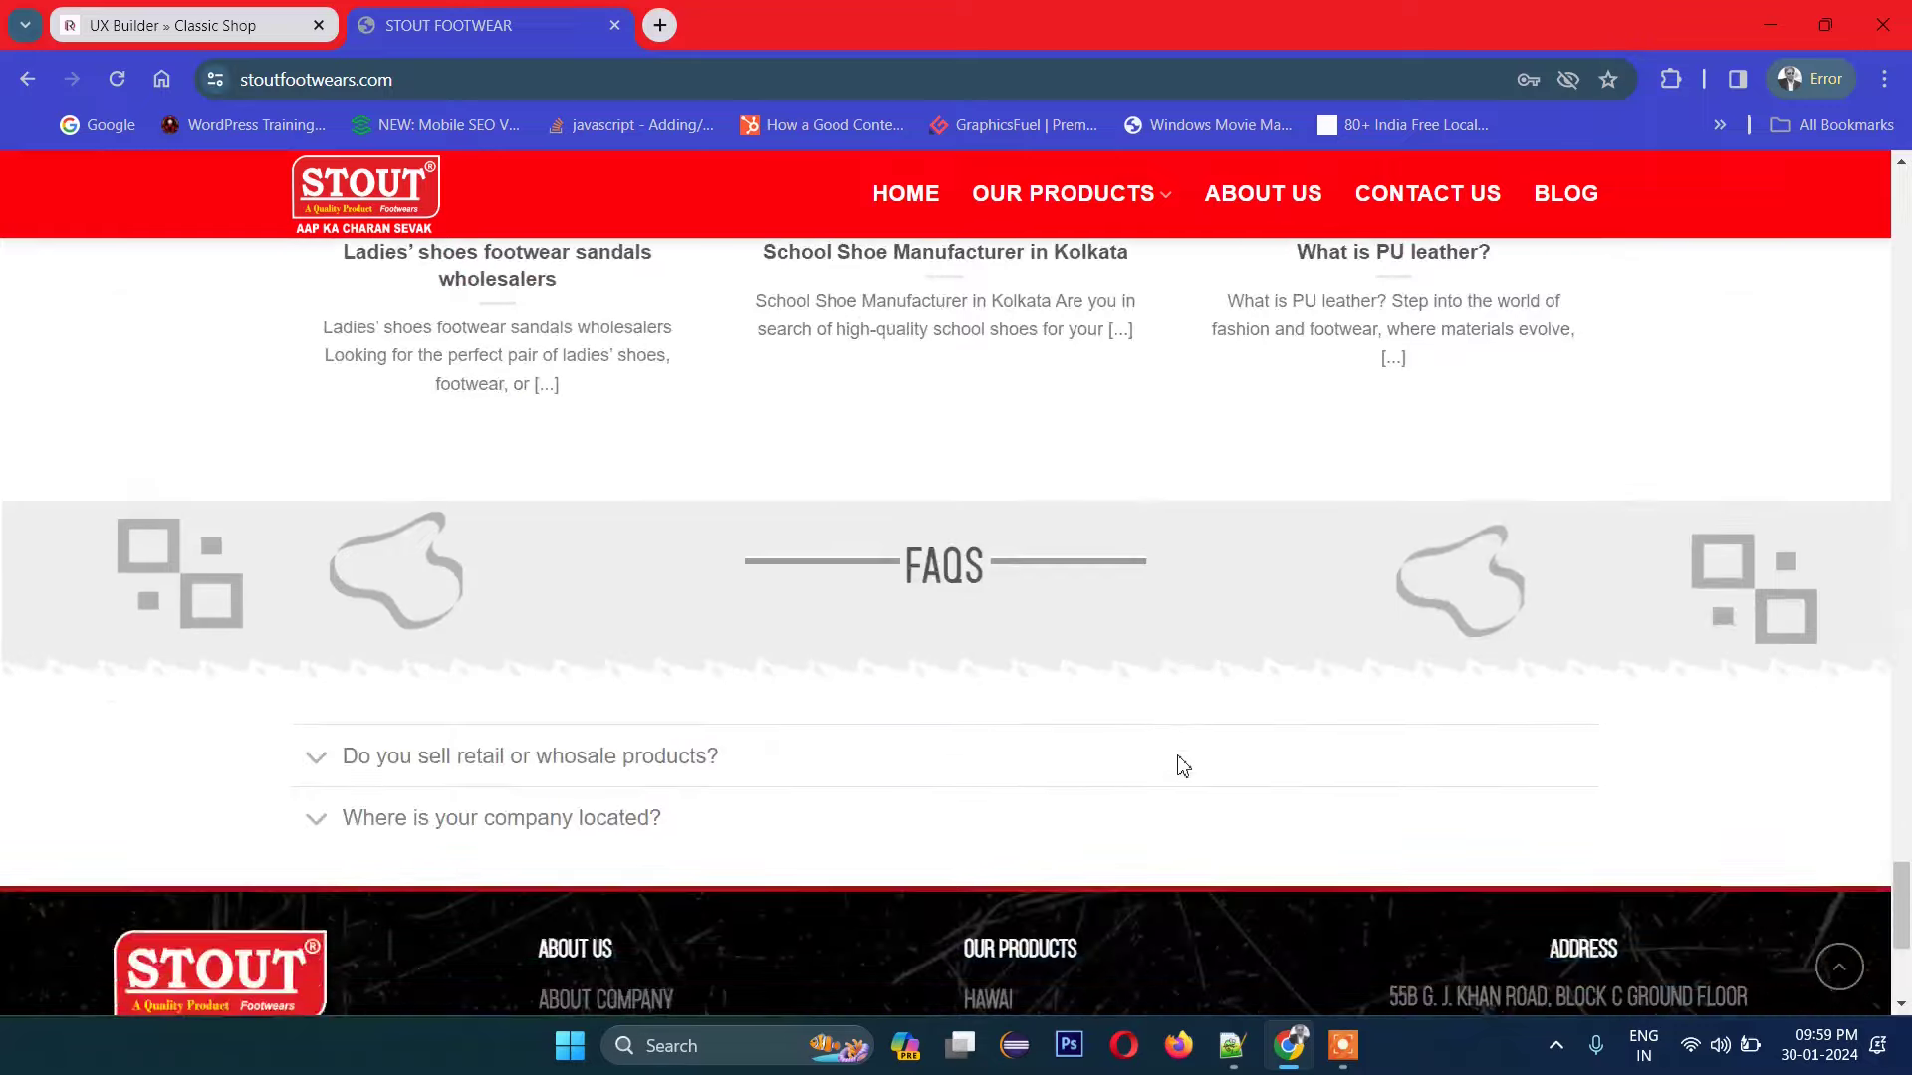
scroll(1180, 765, "down", 5)
scroll(1175, 757, "up", 10)
Step: Glance at the editor tab, then return to the live site's 'What Our Clinets Say' testimonials
left_click(129, 15)
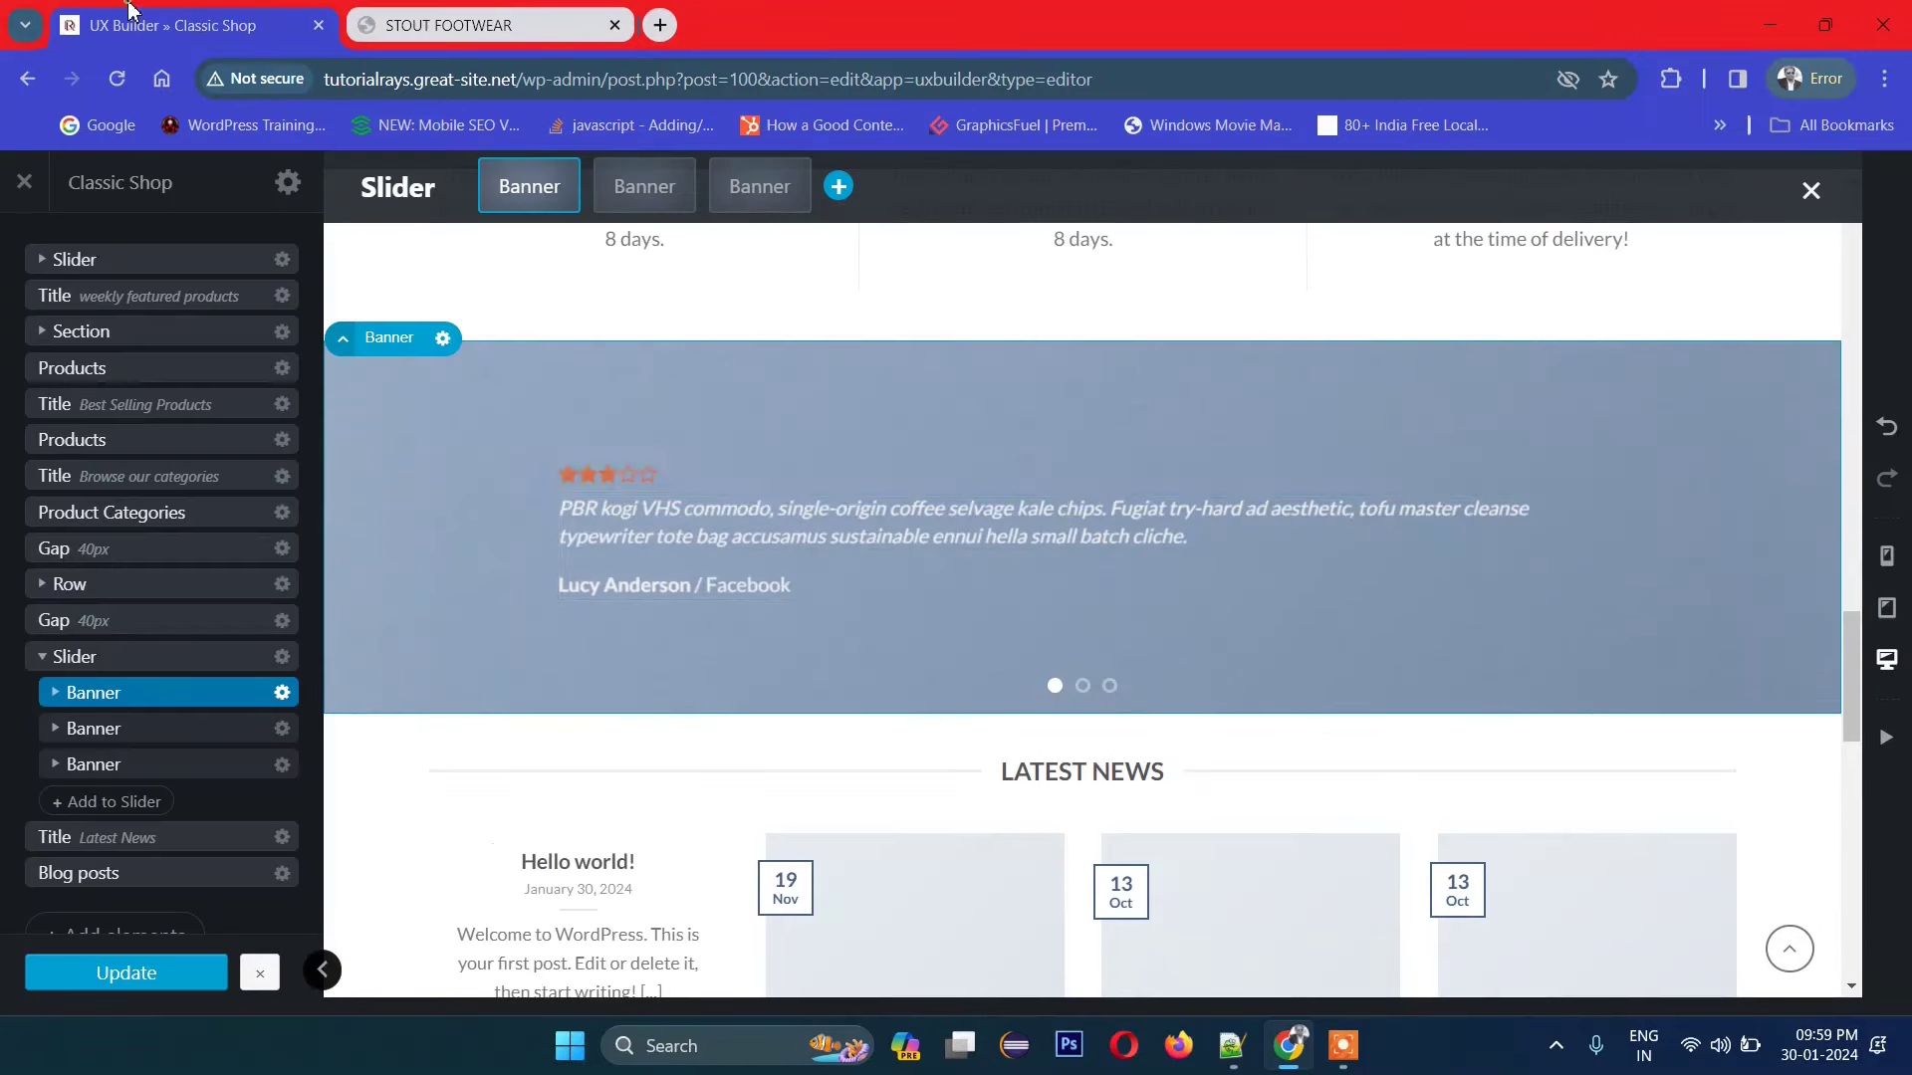
left_click(495, 22)
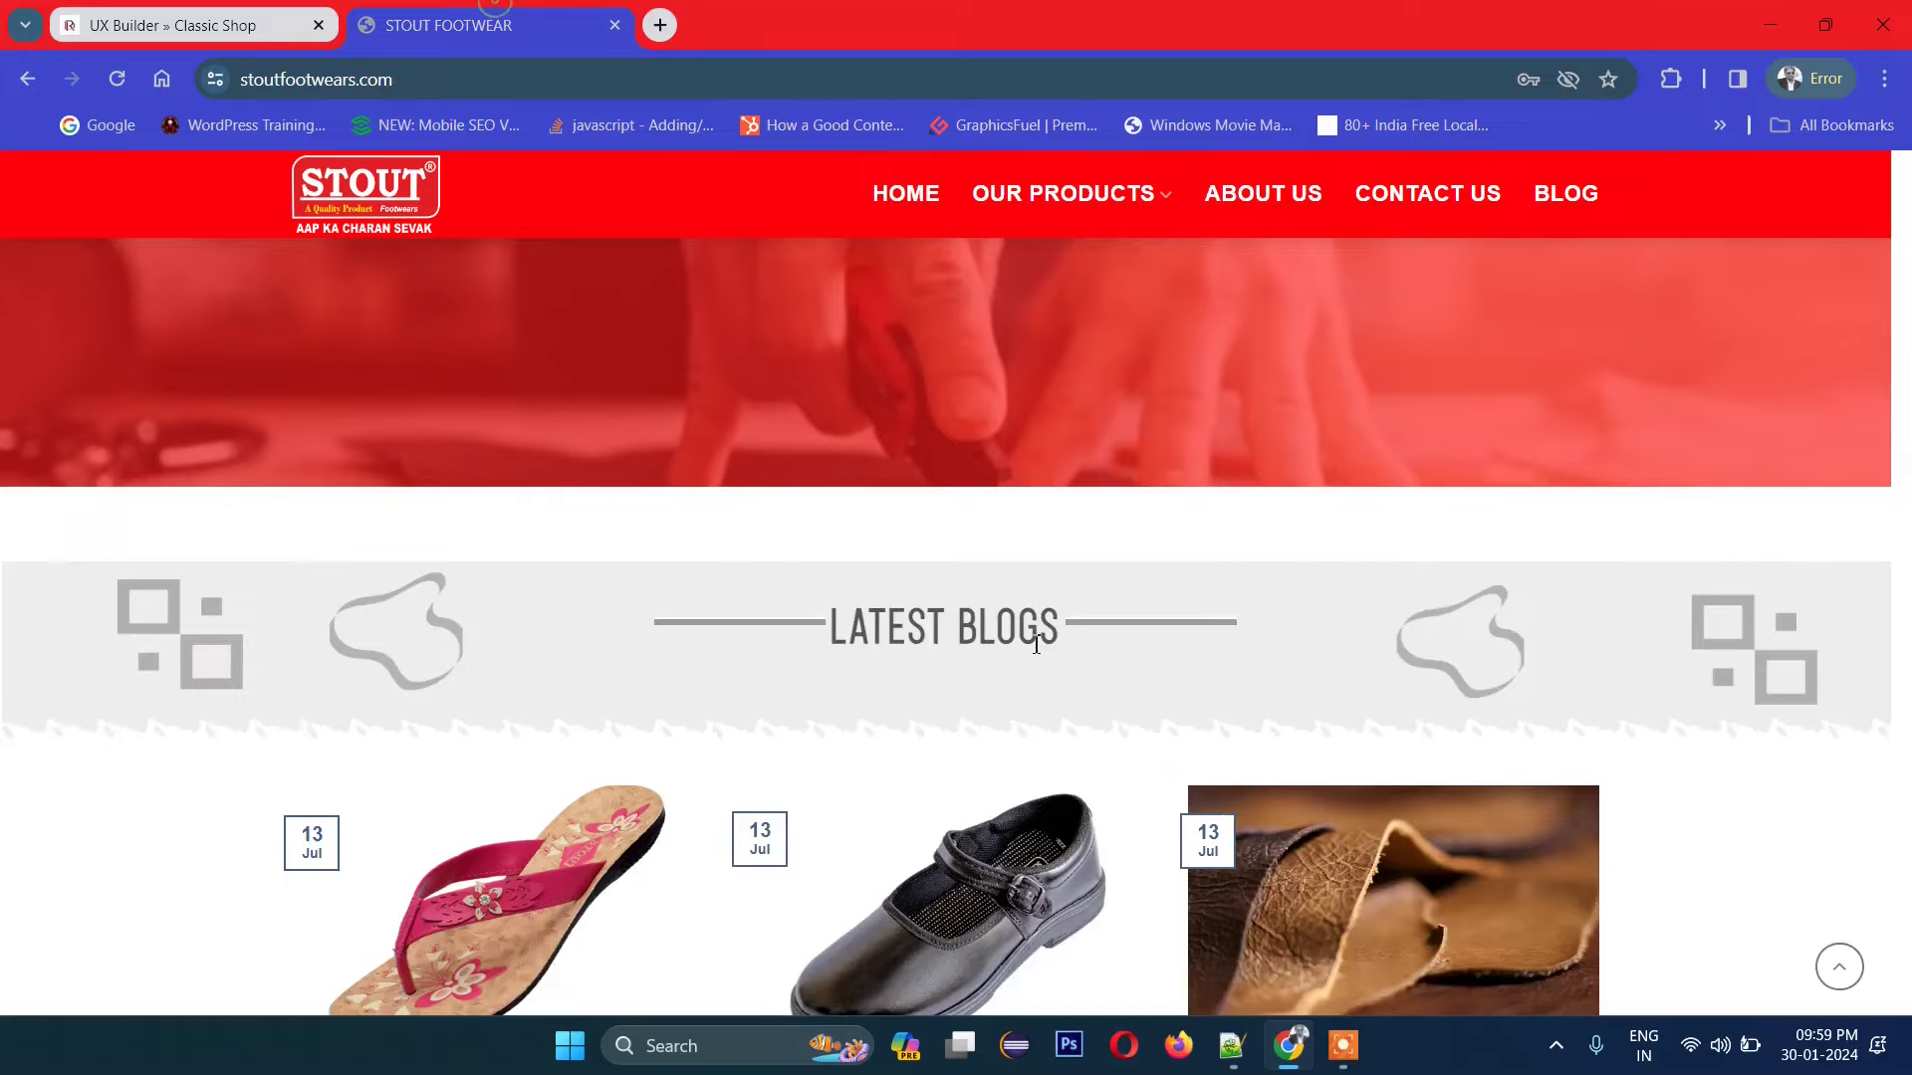
scroll(1034, 642, "up", 4)
scroll(1034, 642, "down", 1)
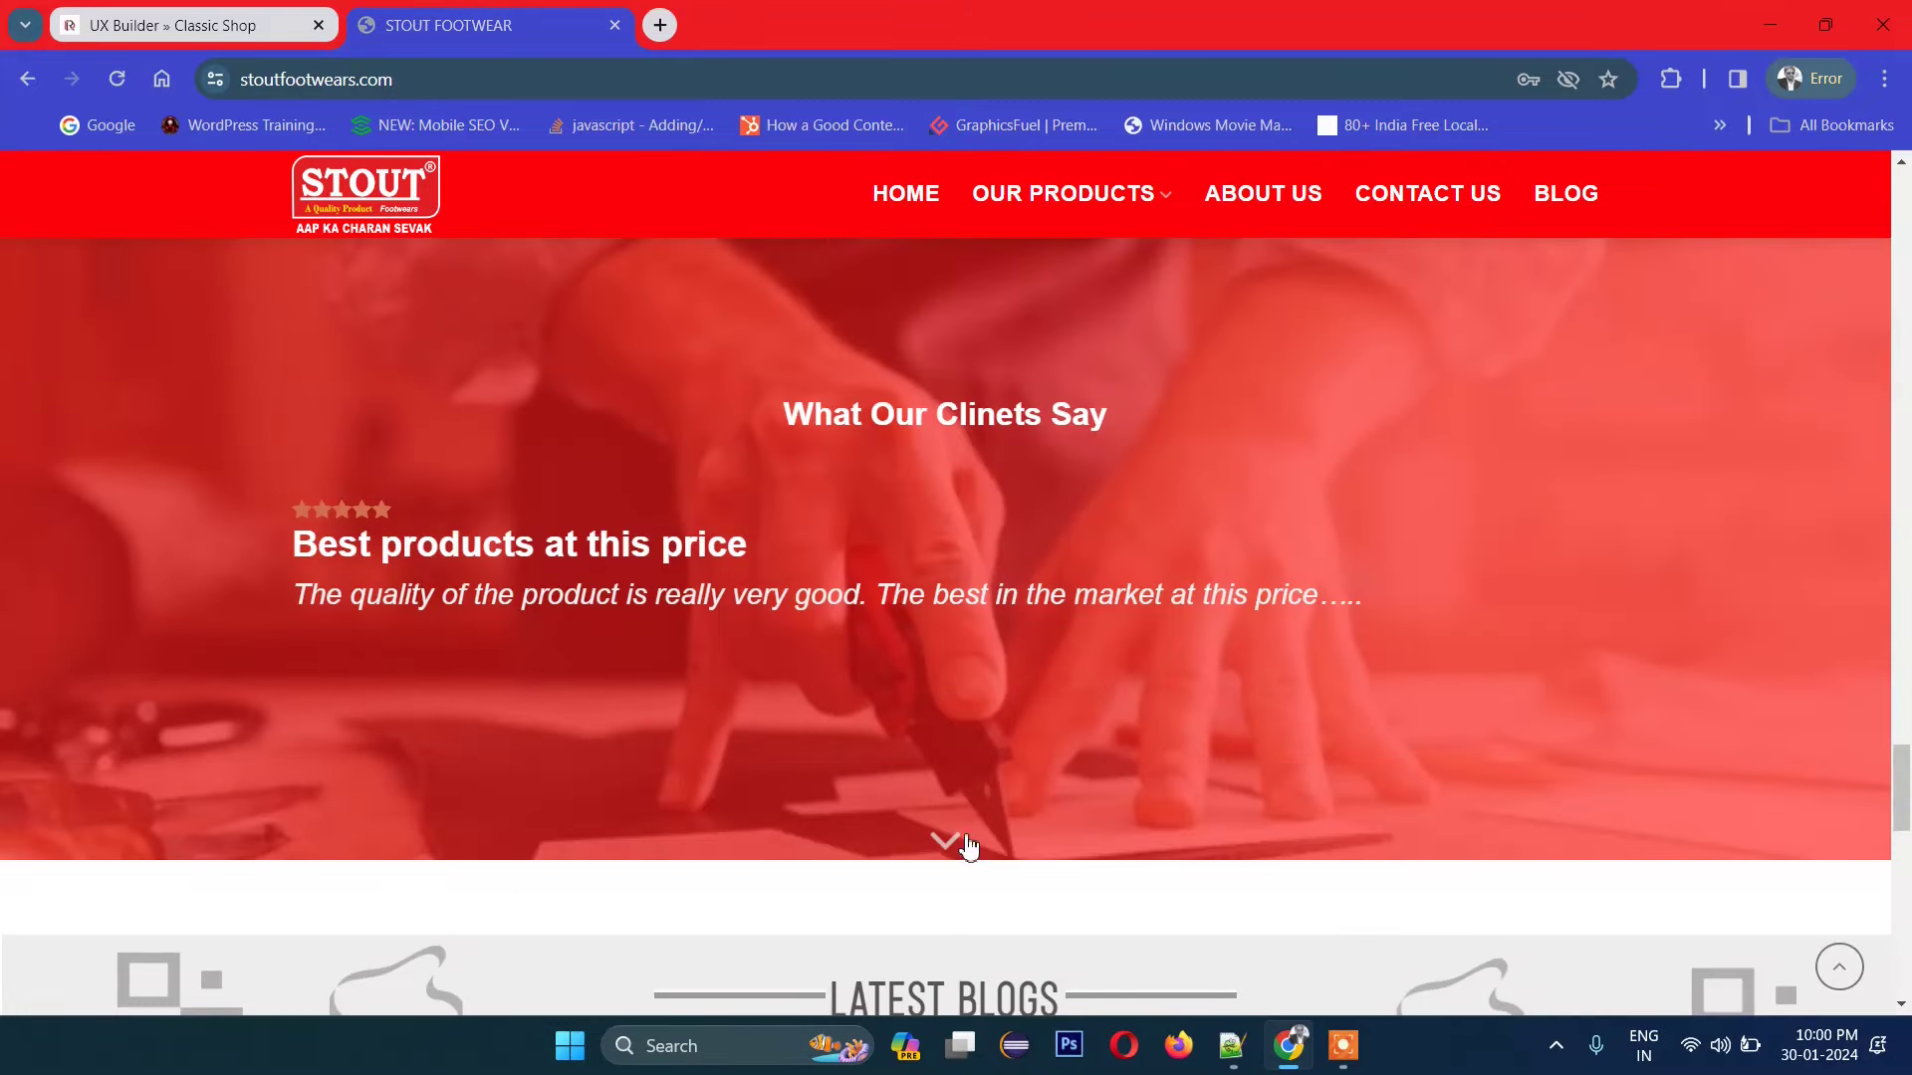
scroll(938, 858, "down", 5)
scroll(1292, 439, "up", 6)
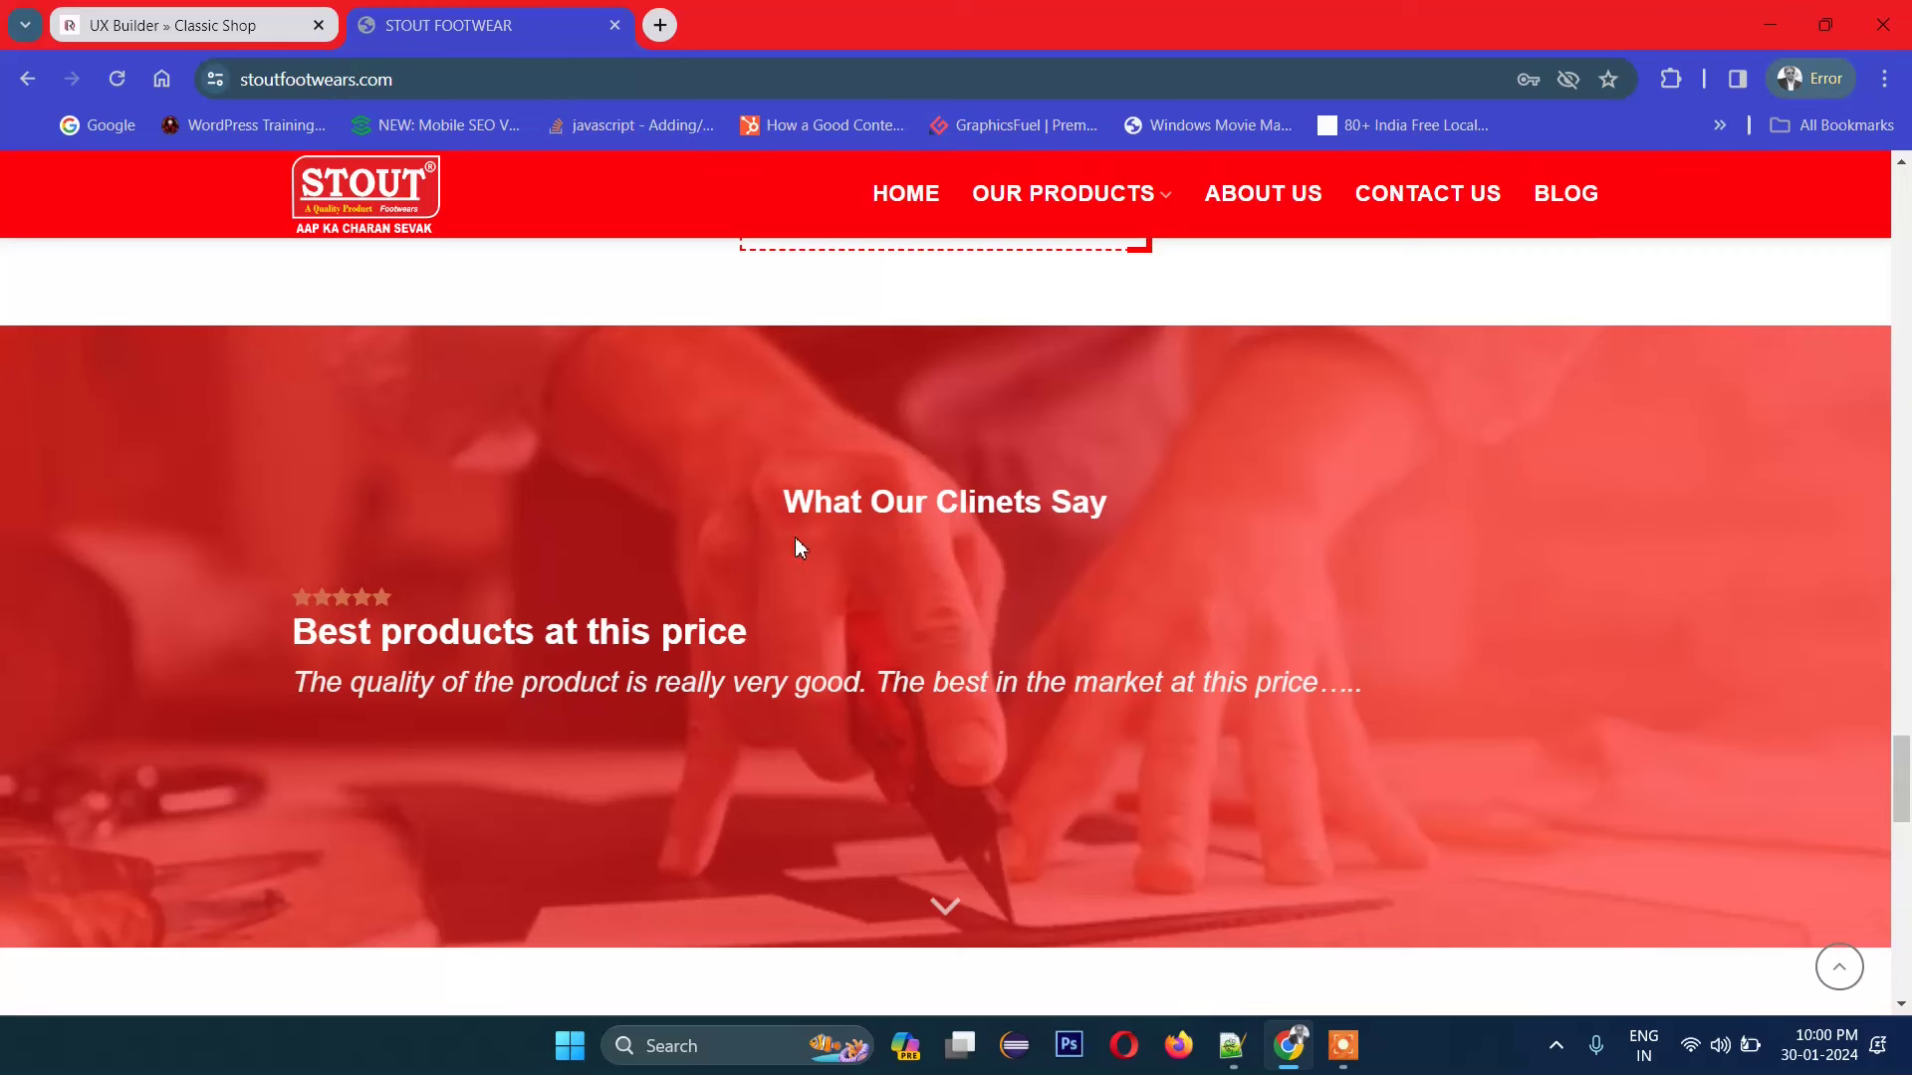
Step: Set the testimonial banner background to the purple wave image from the media library
left_click(189, 25)
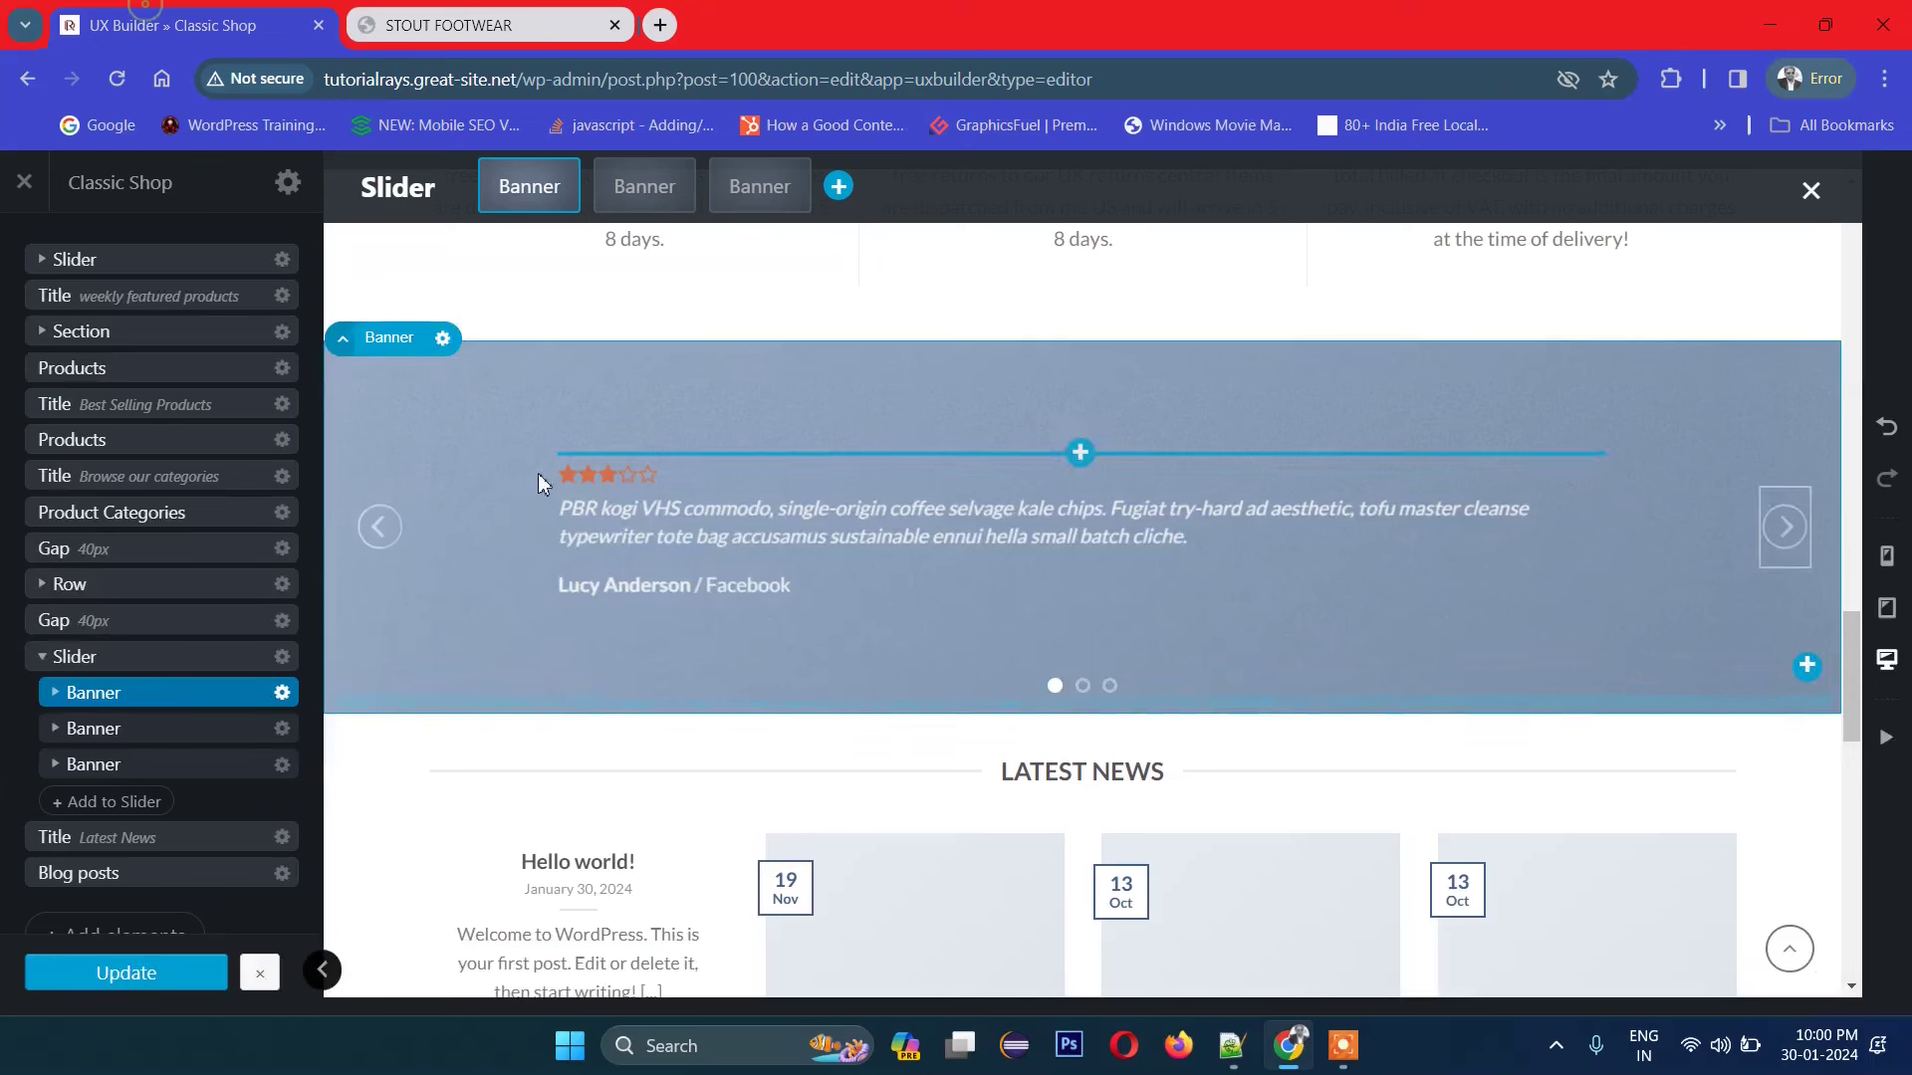
left_click(423, 353)
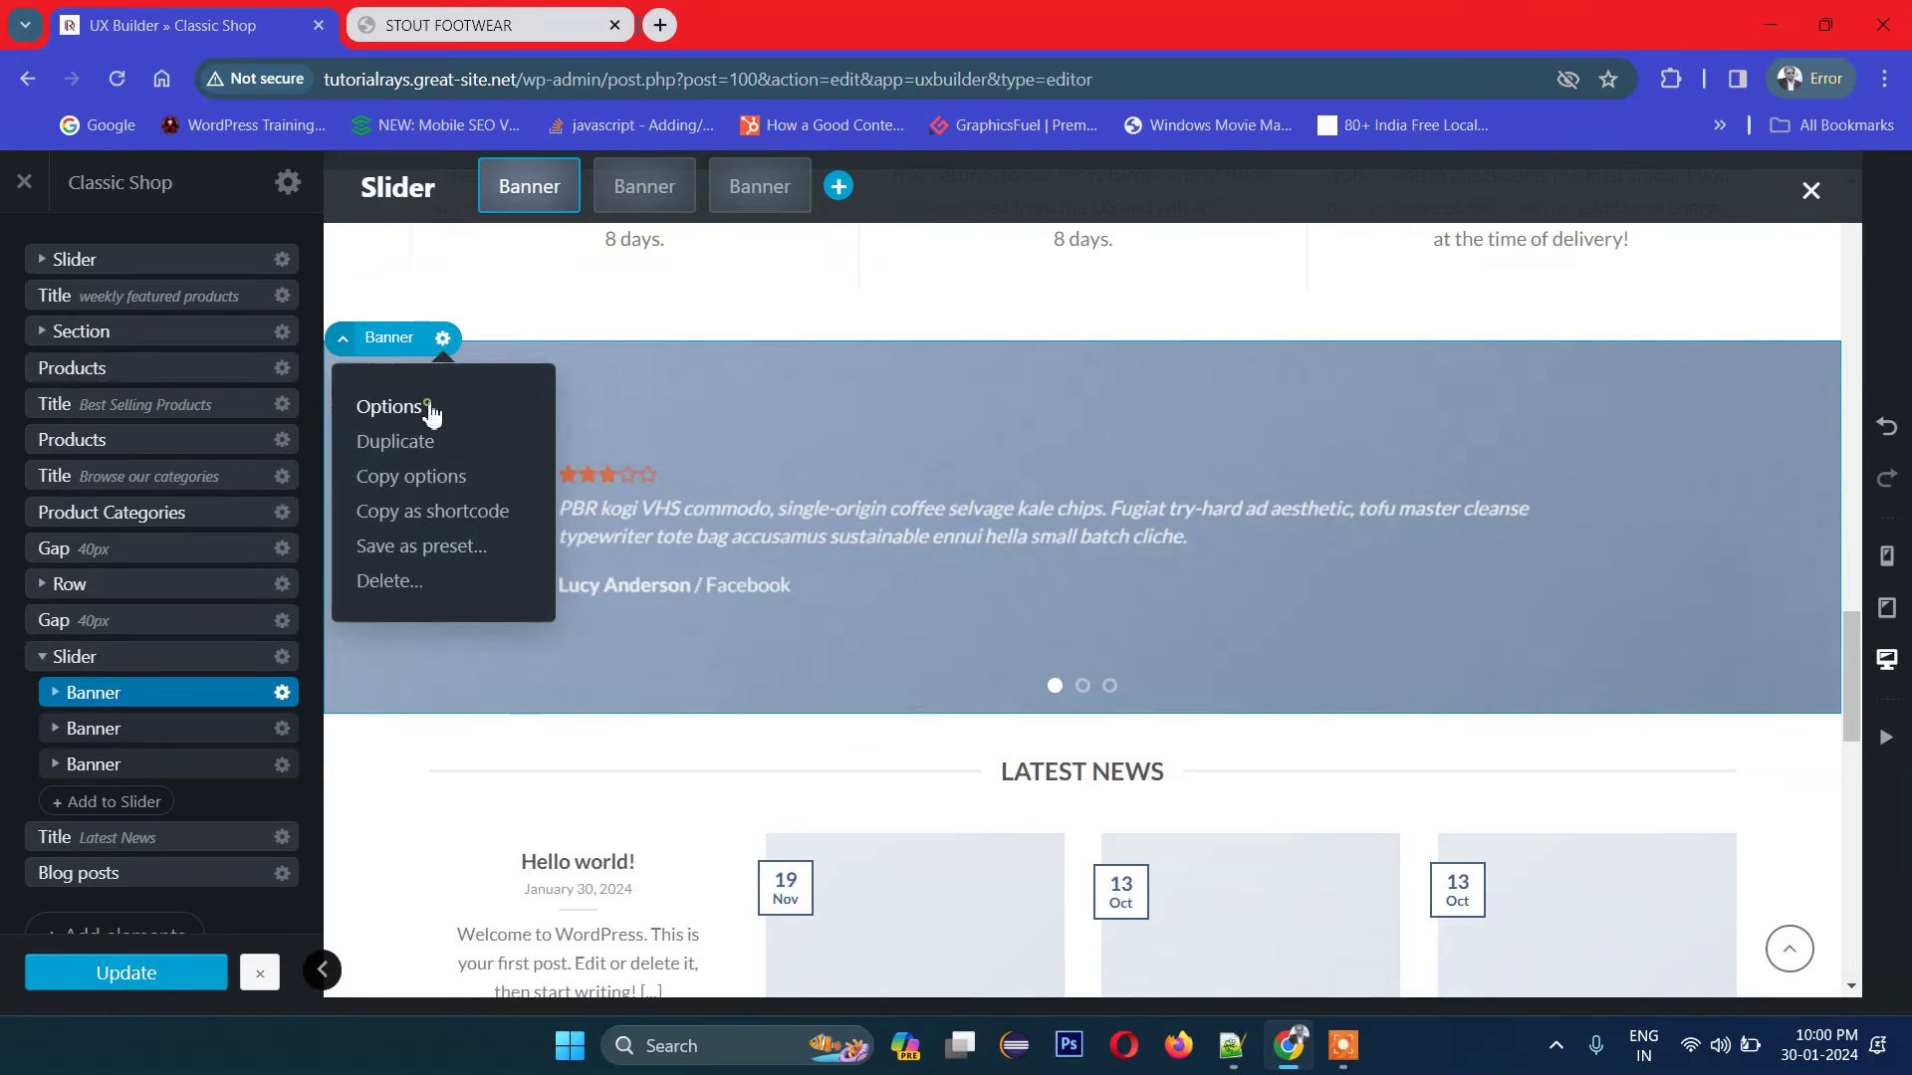
left_click(426, 408)
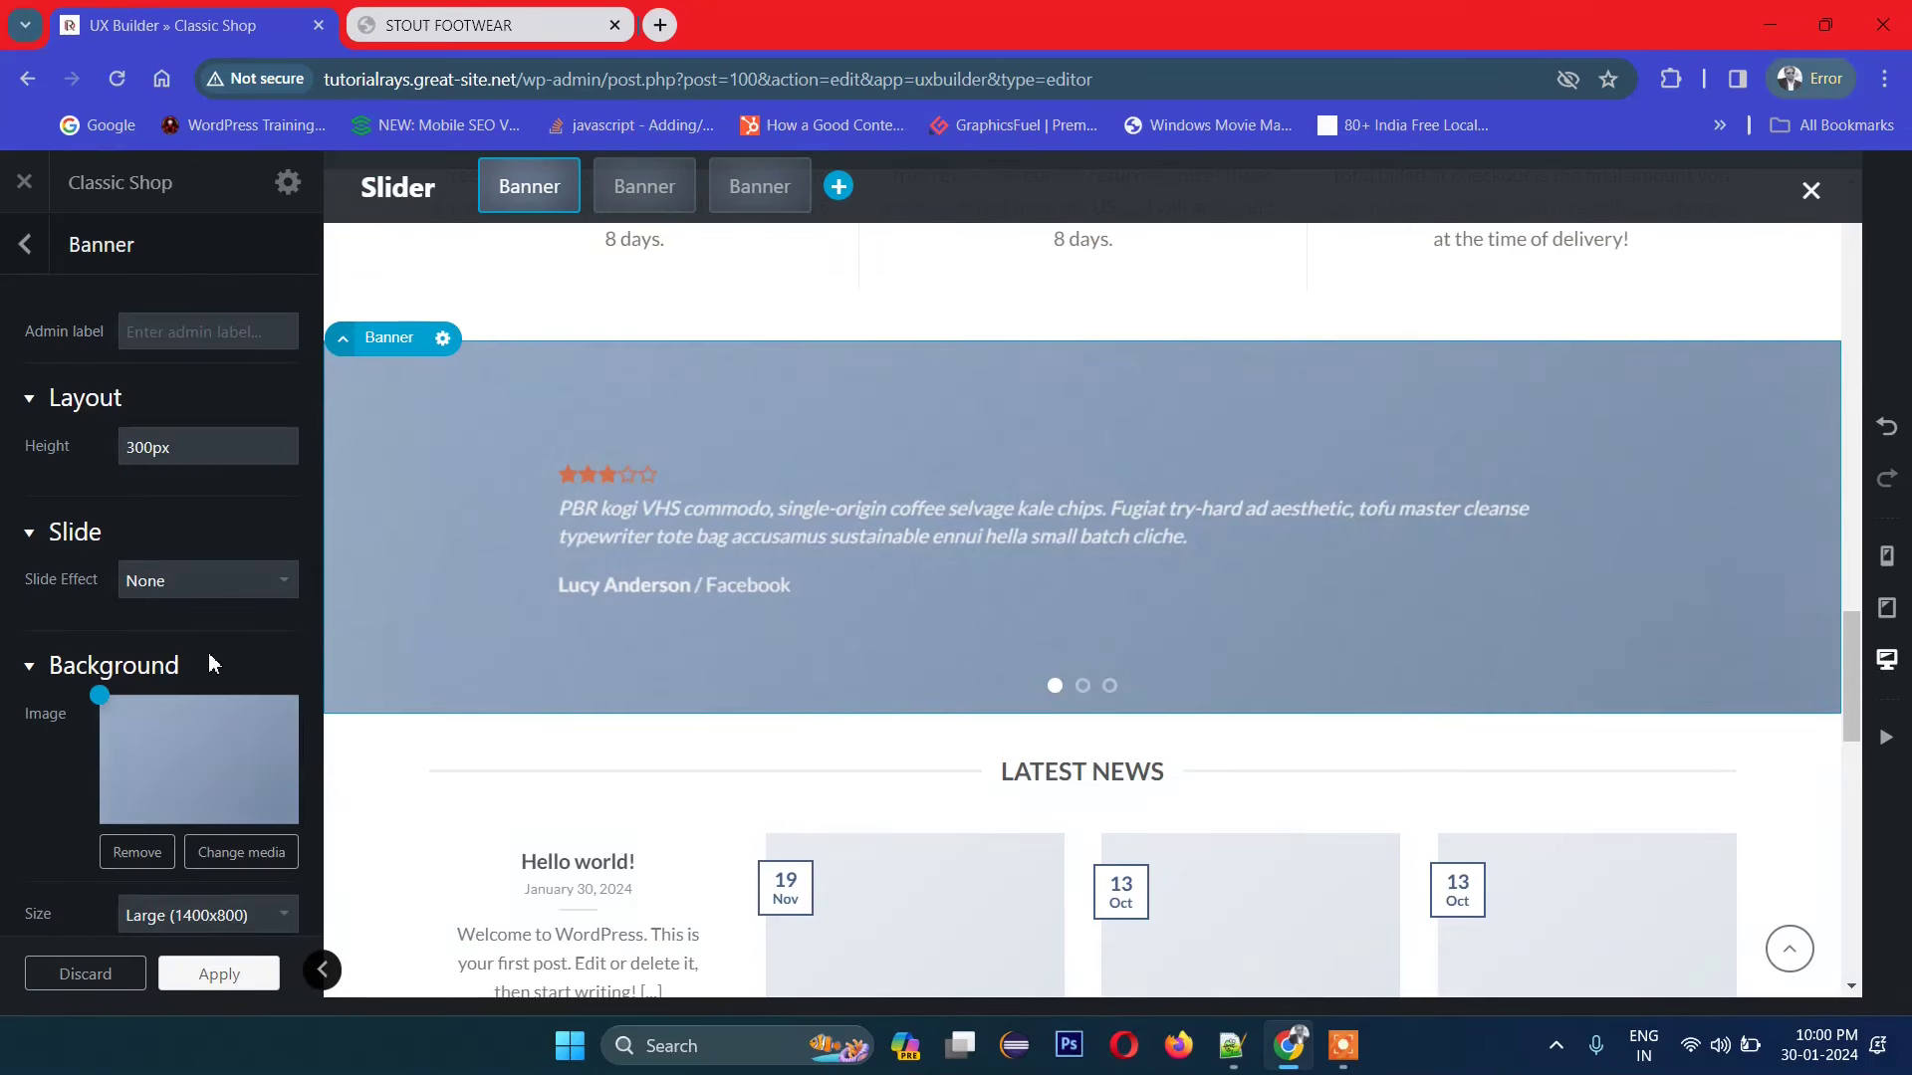
left_click(185, 754)
left_click(212, 848)
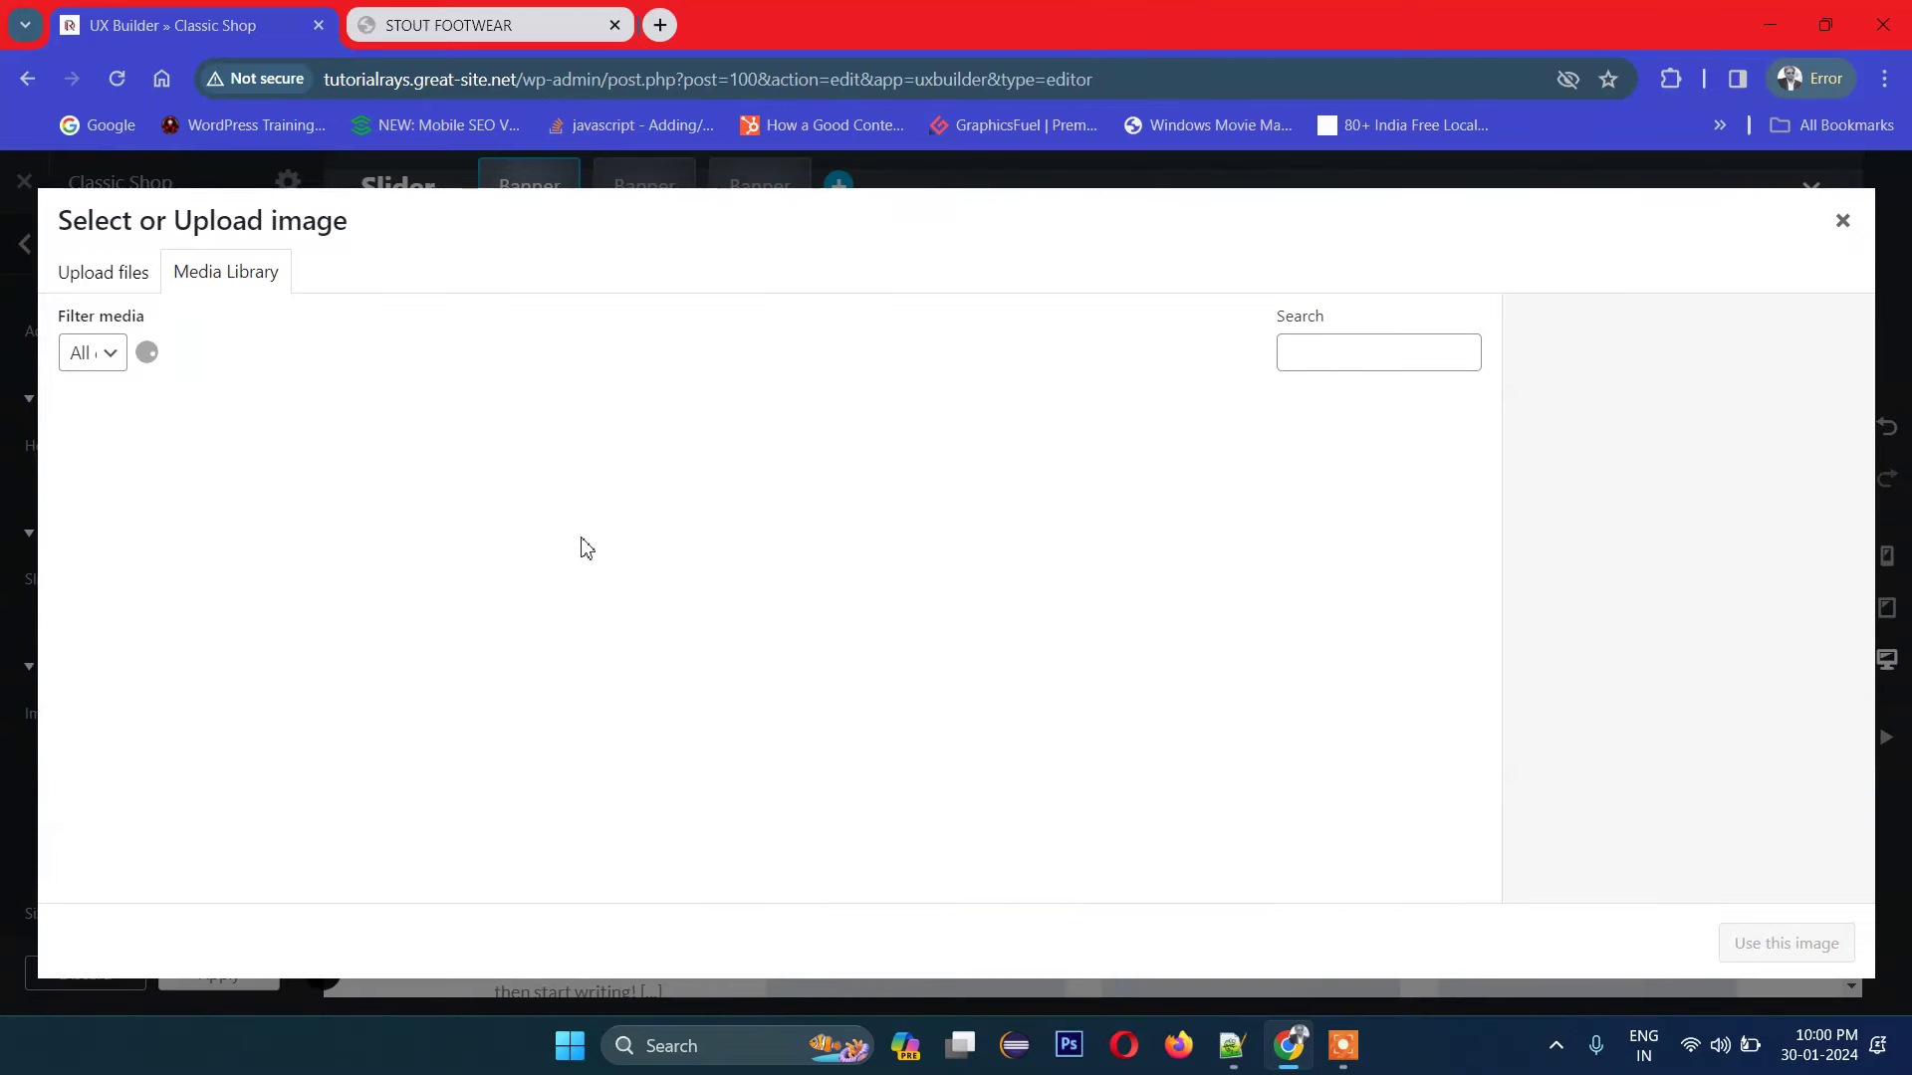
left_click(490, 501)
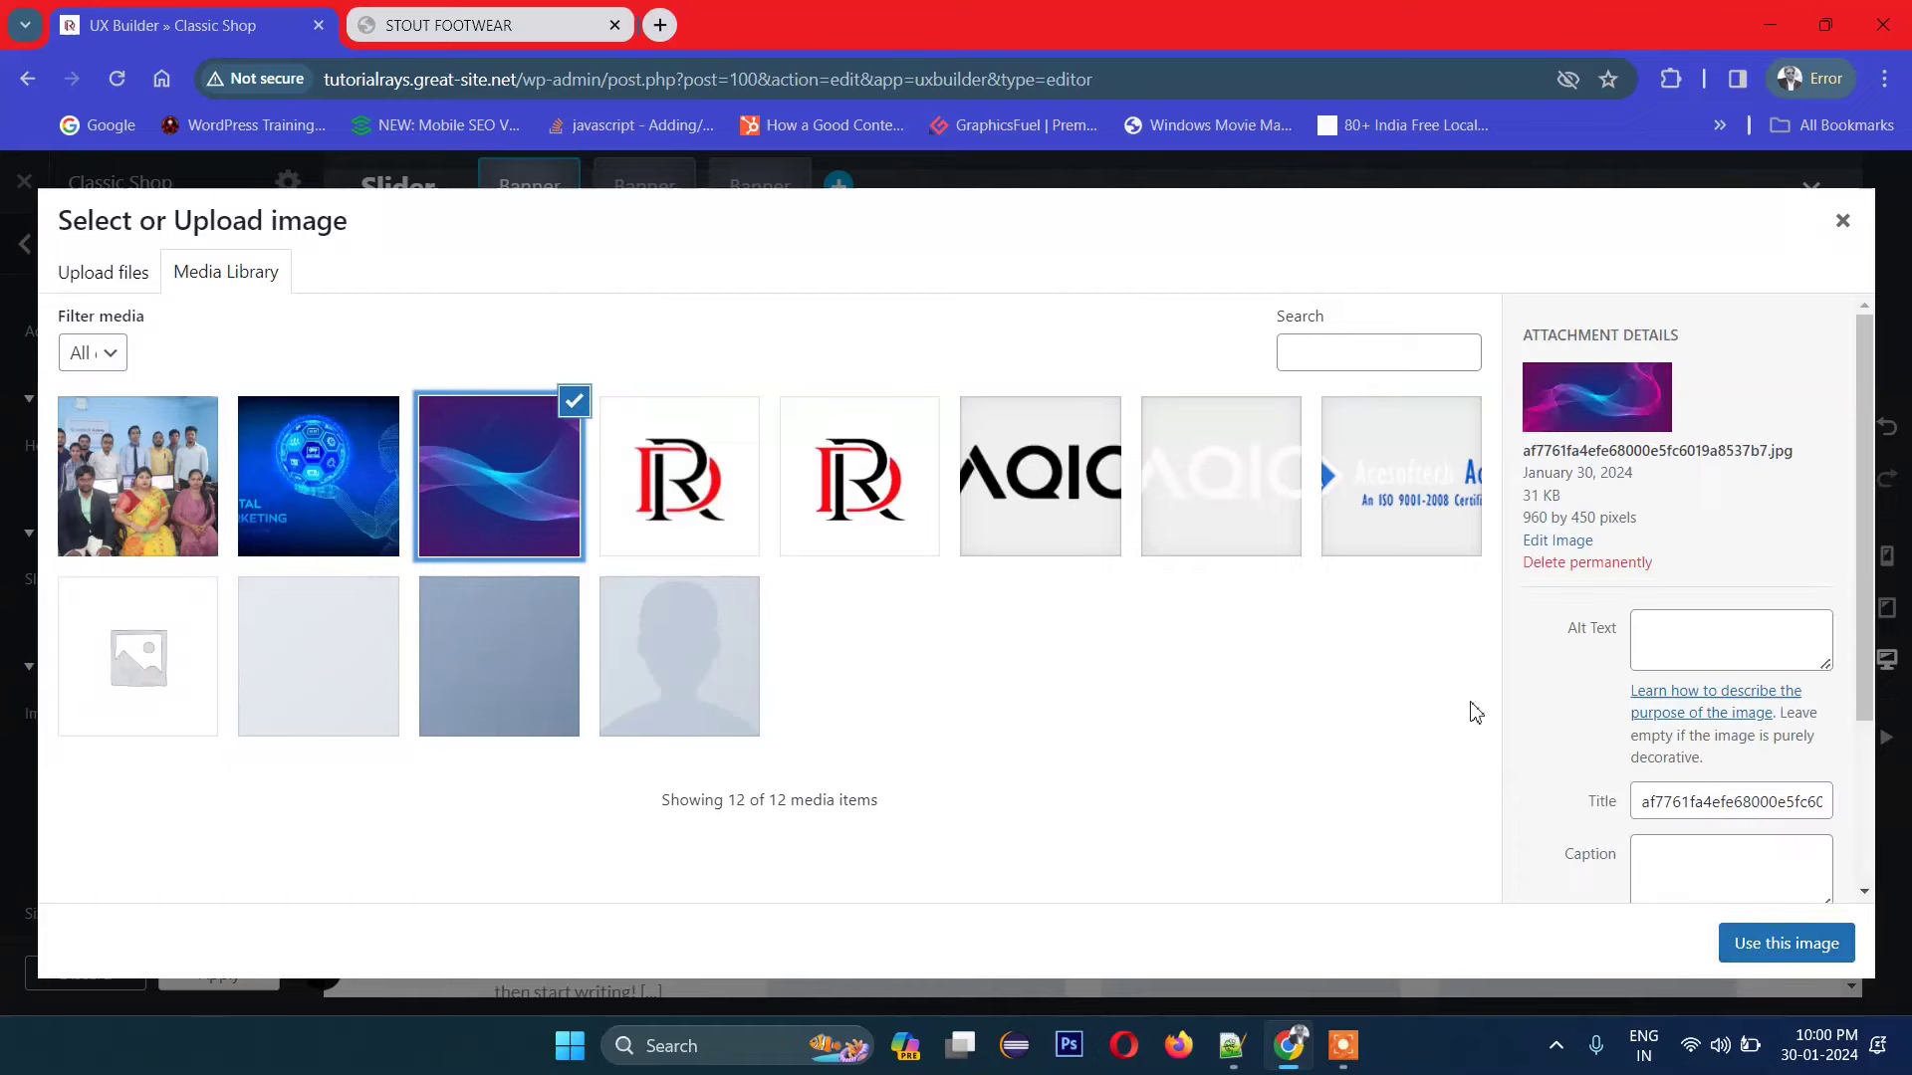
left_click(1787, 954)
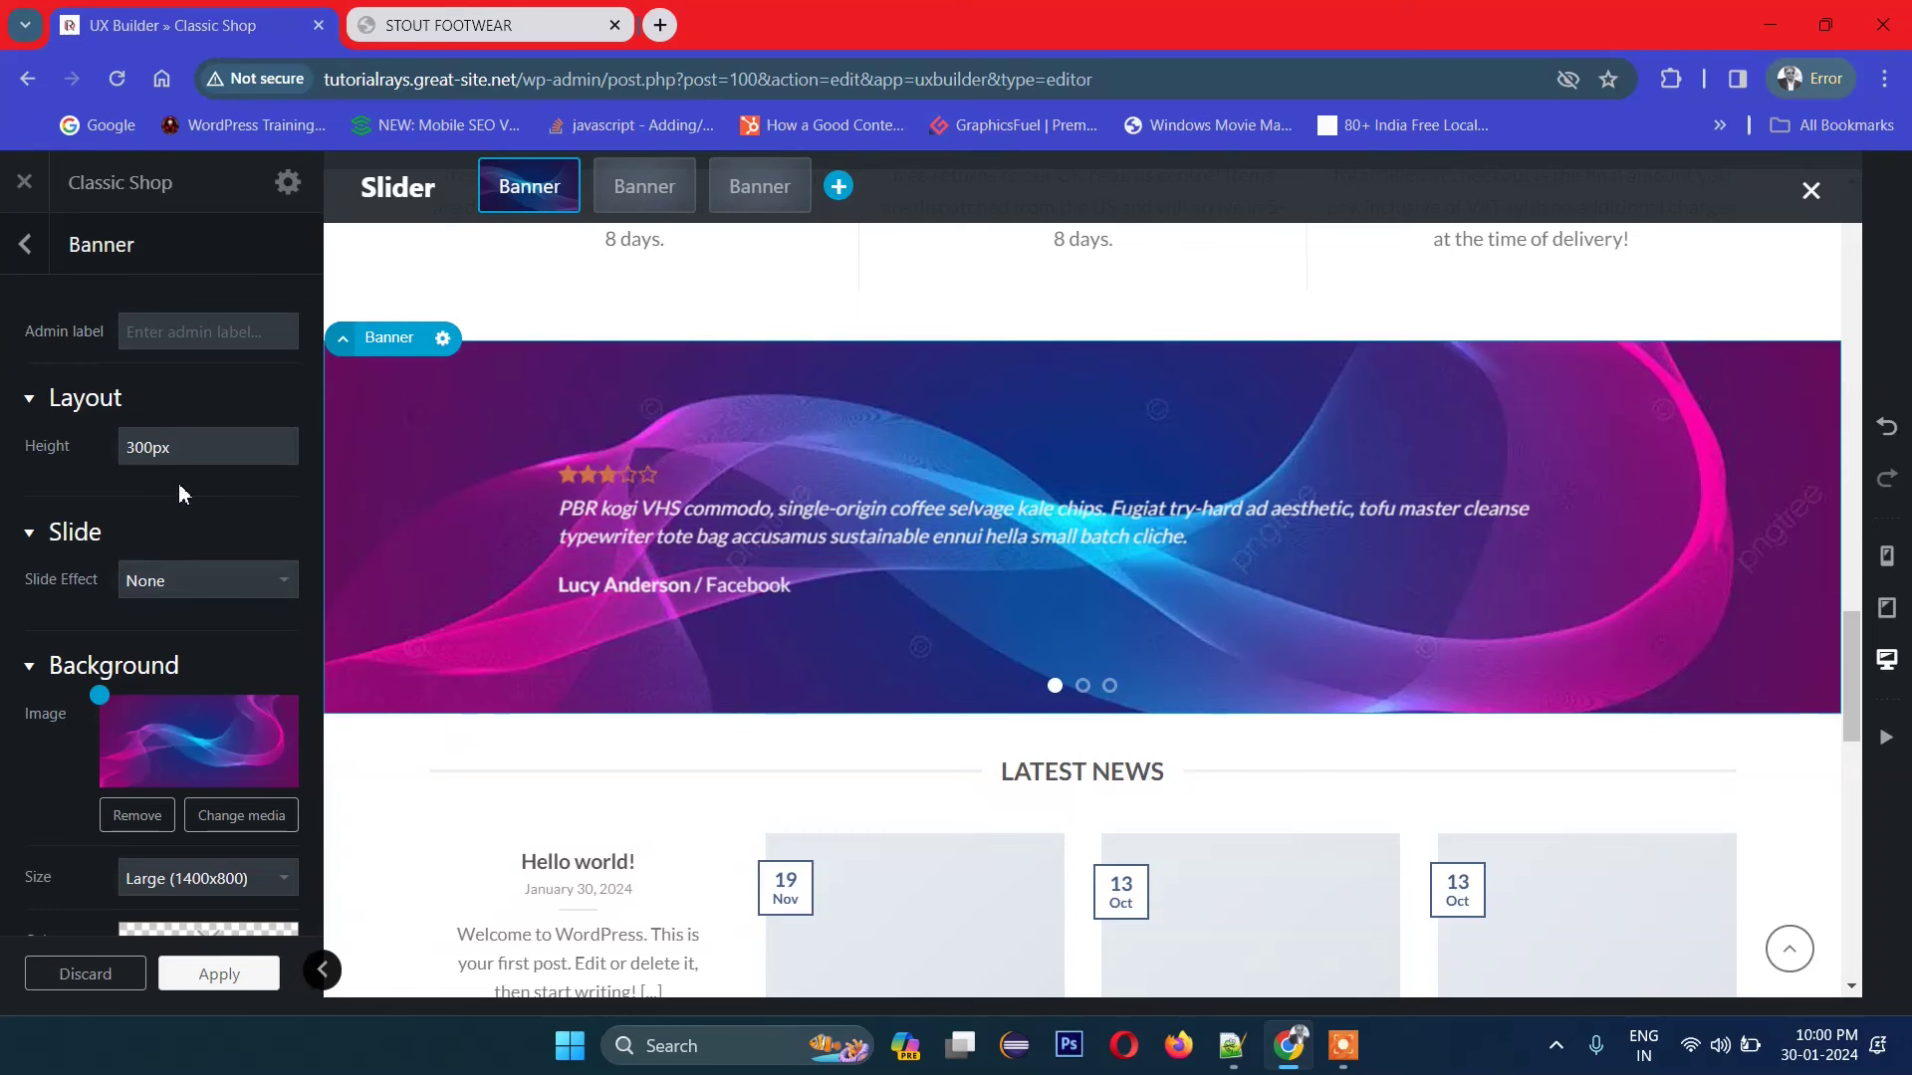
Step: Enter a new value in the banner's Layout Height field
left_click(156, 456)
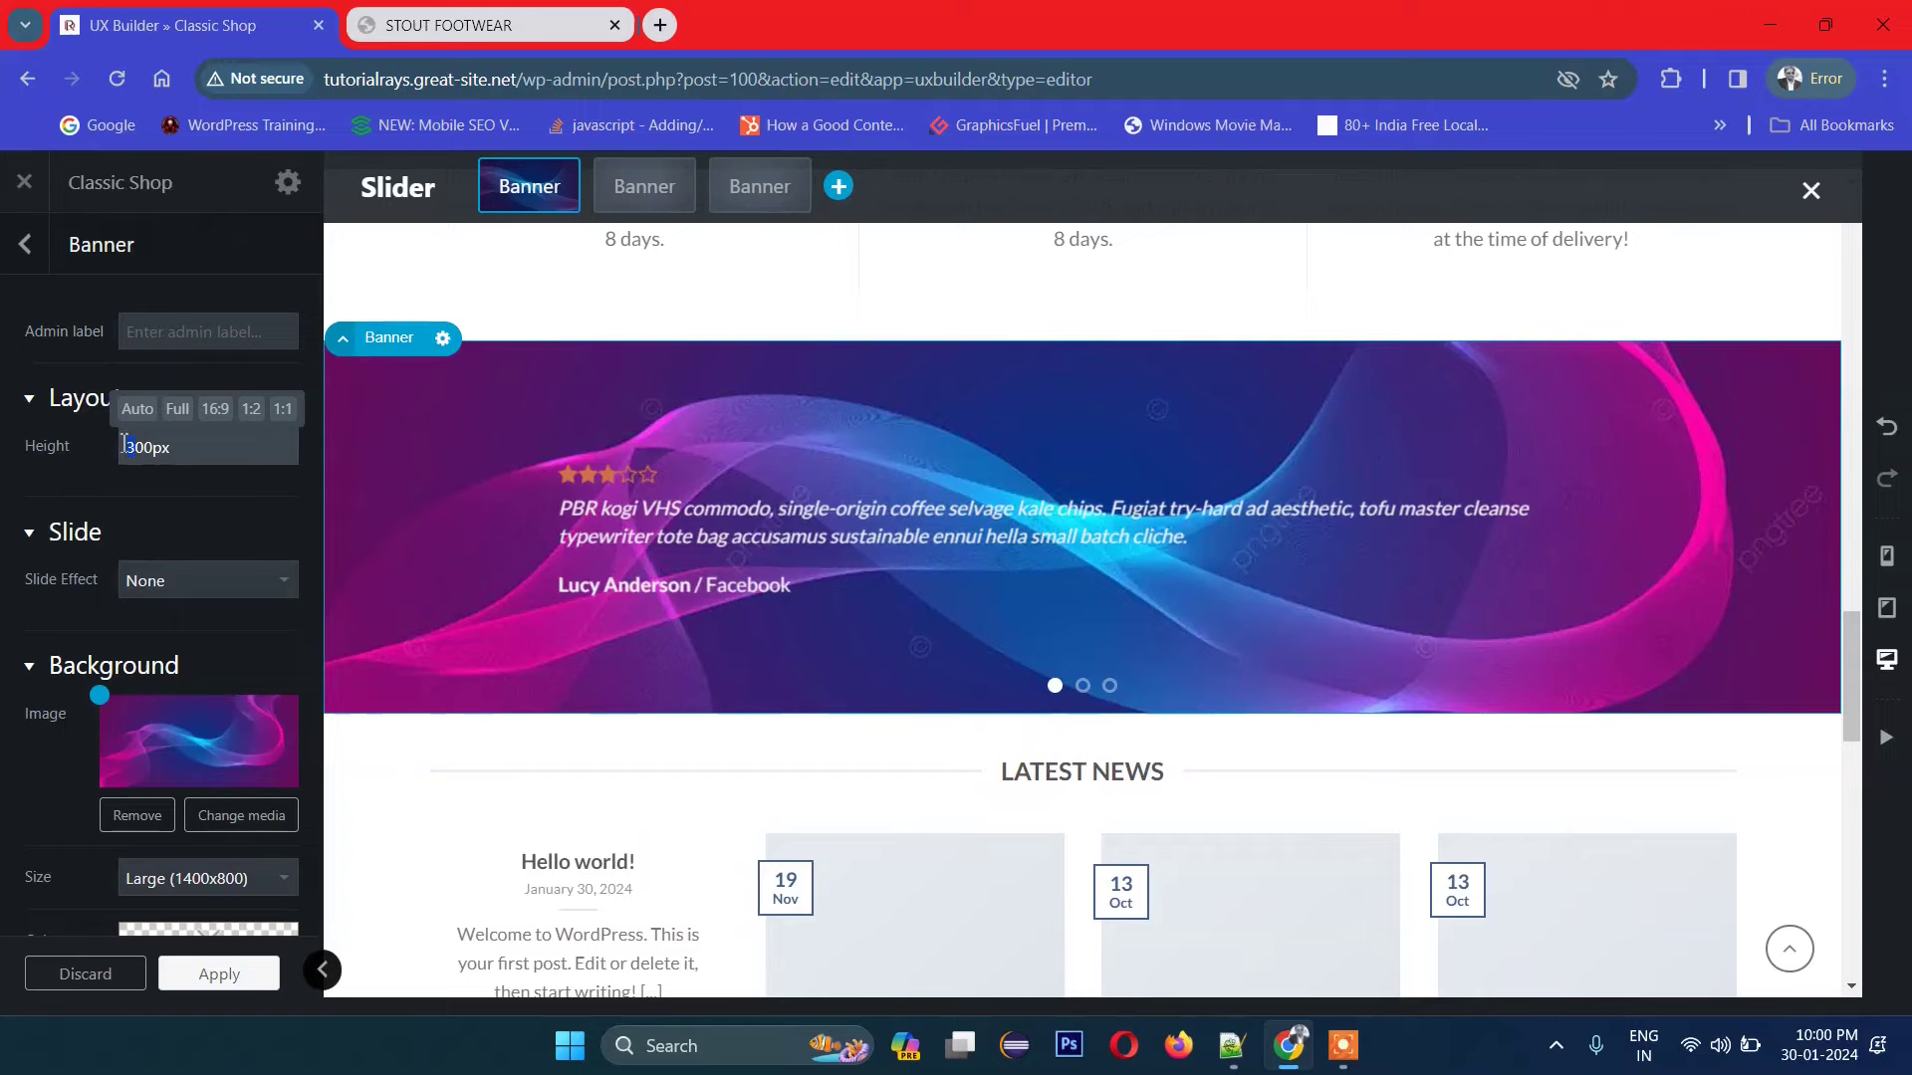
type("5")
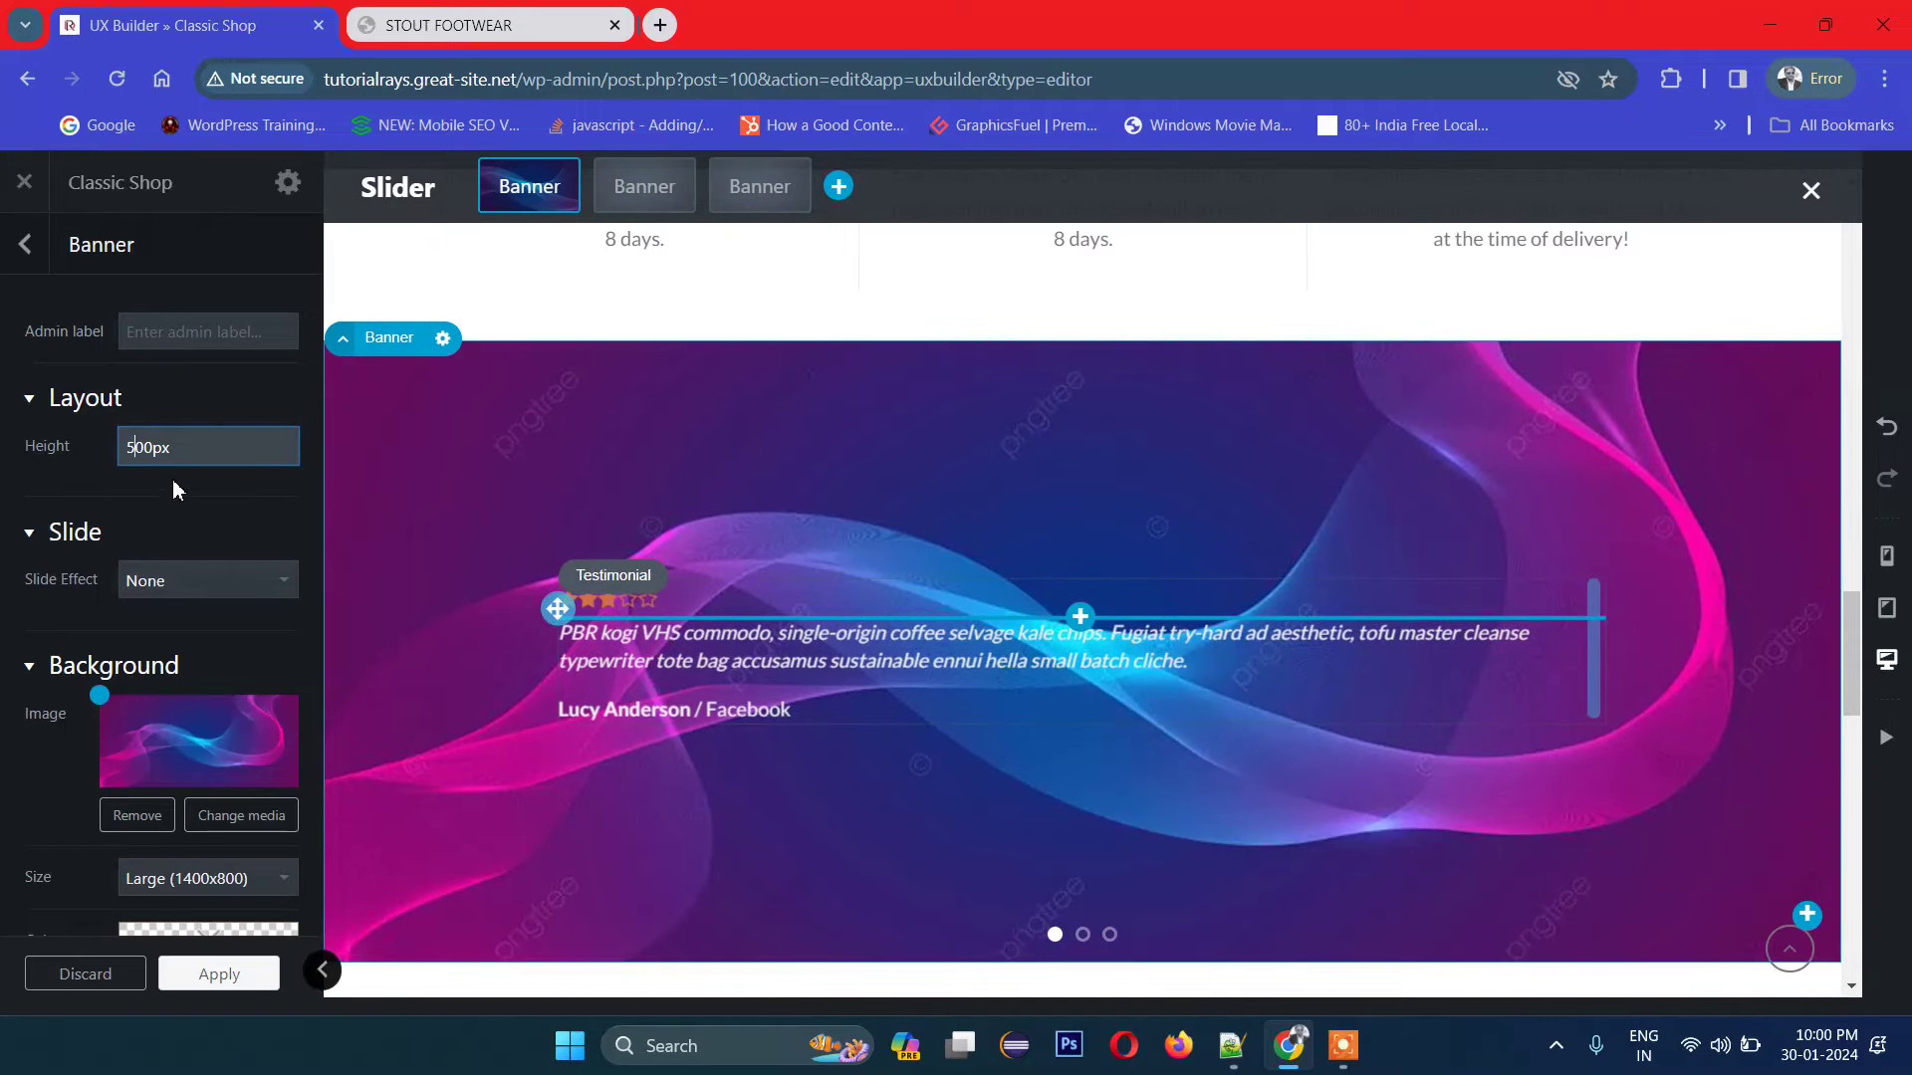
mouse_move(138, 459)
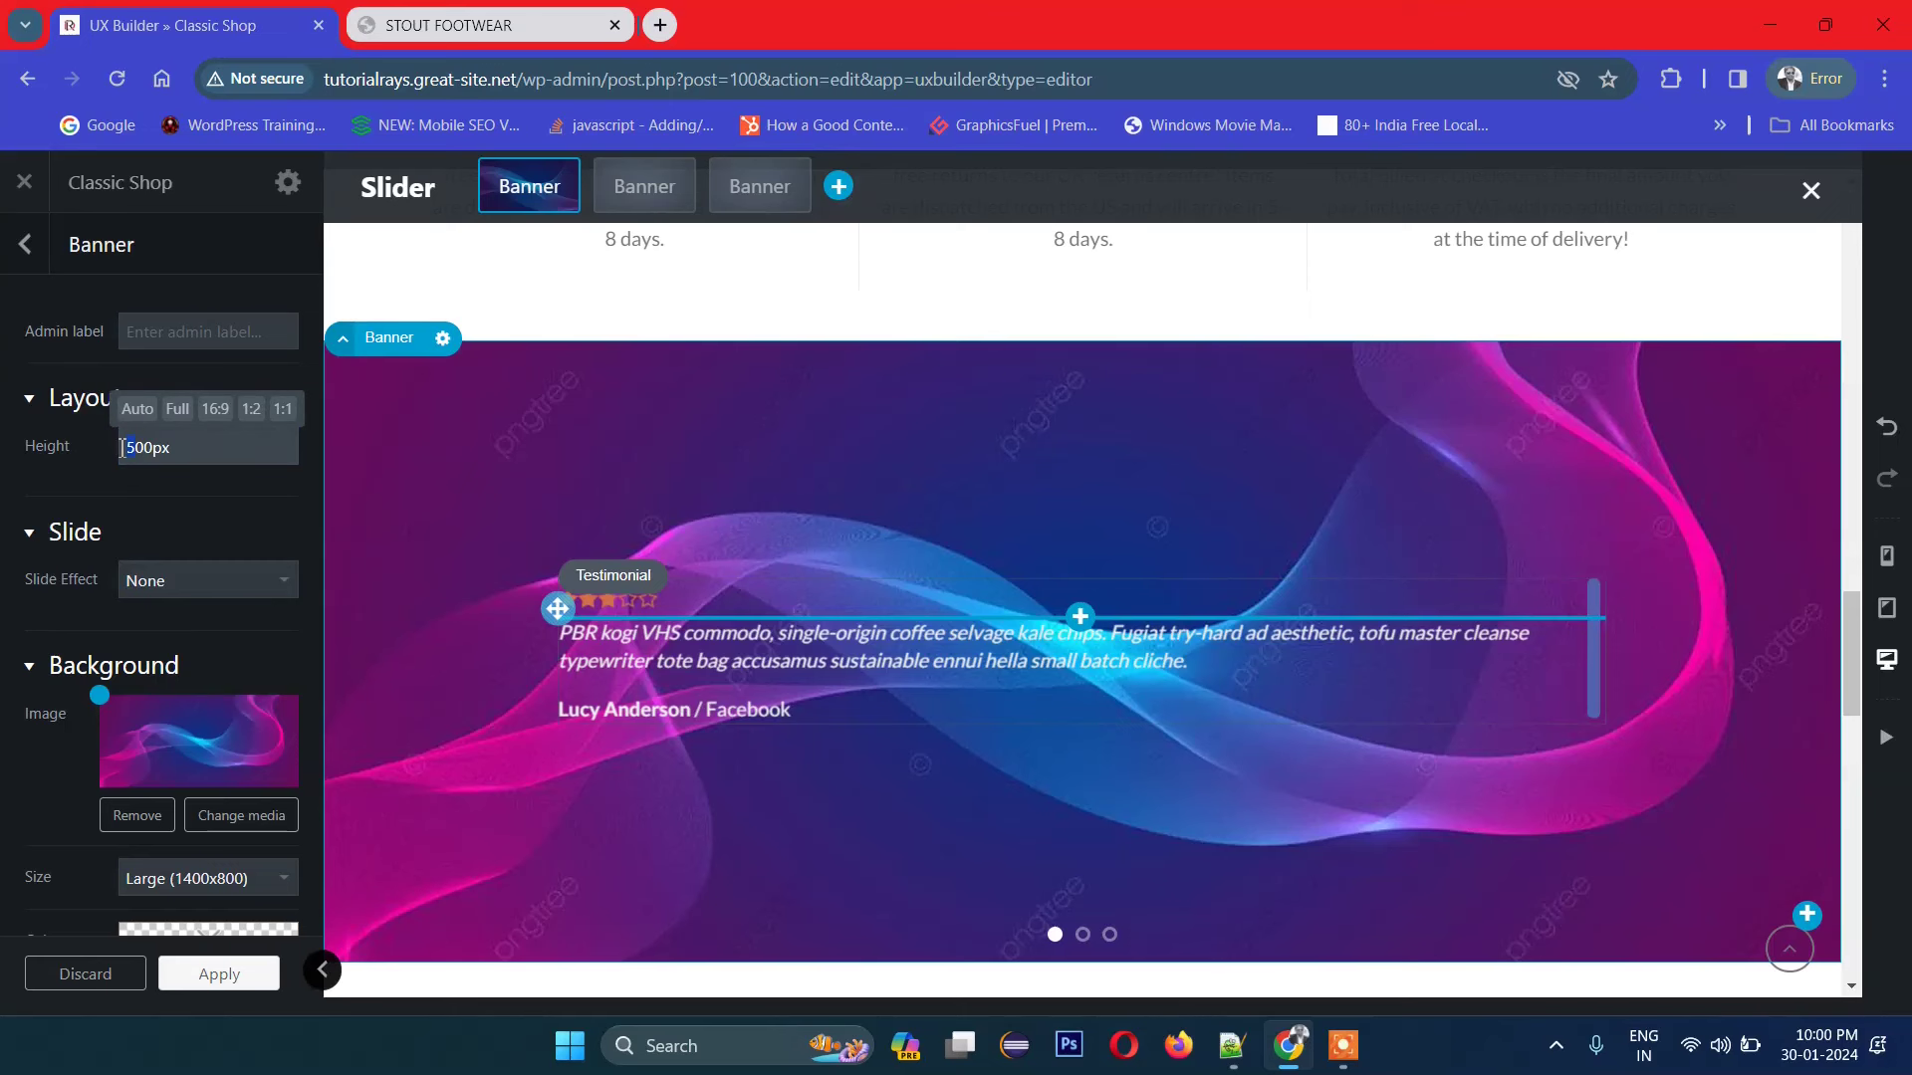
type("3")
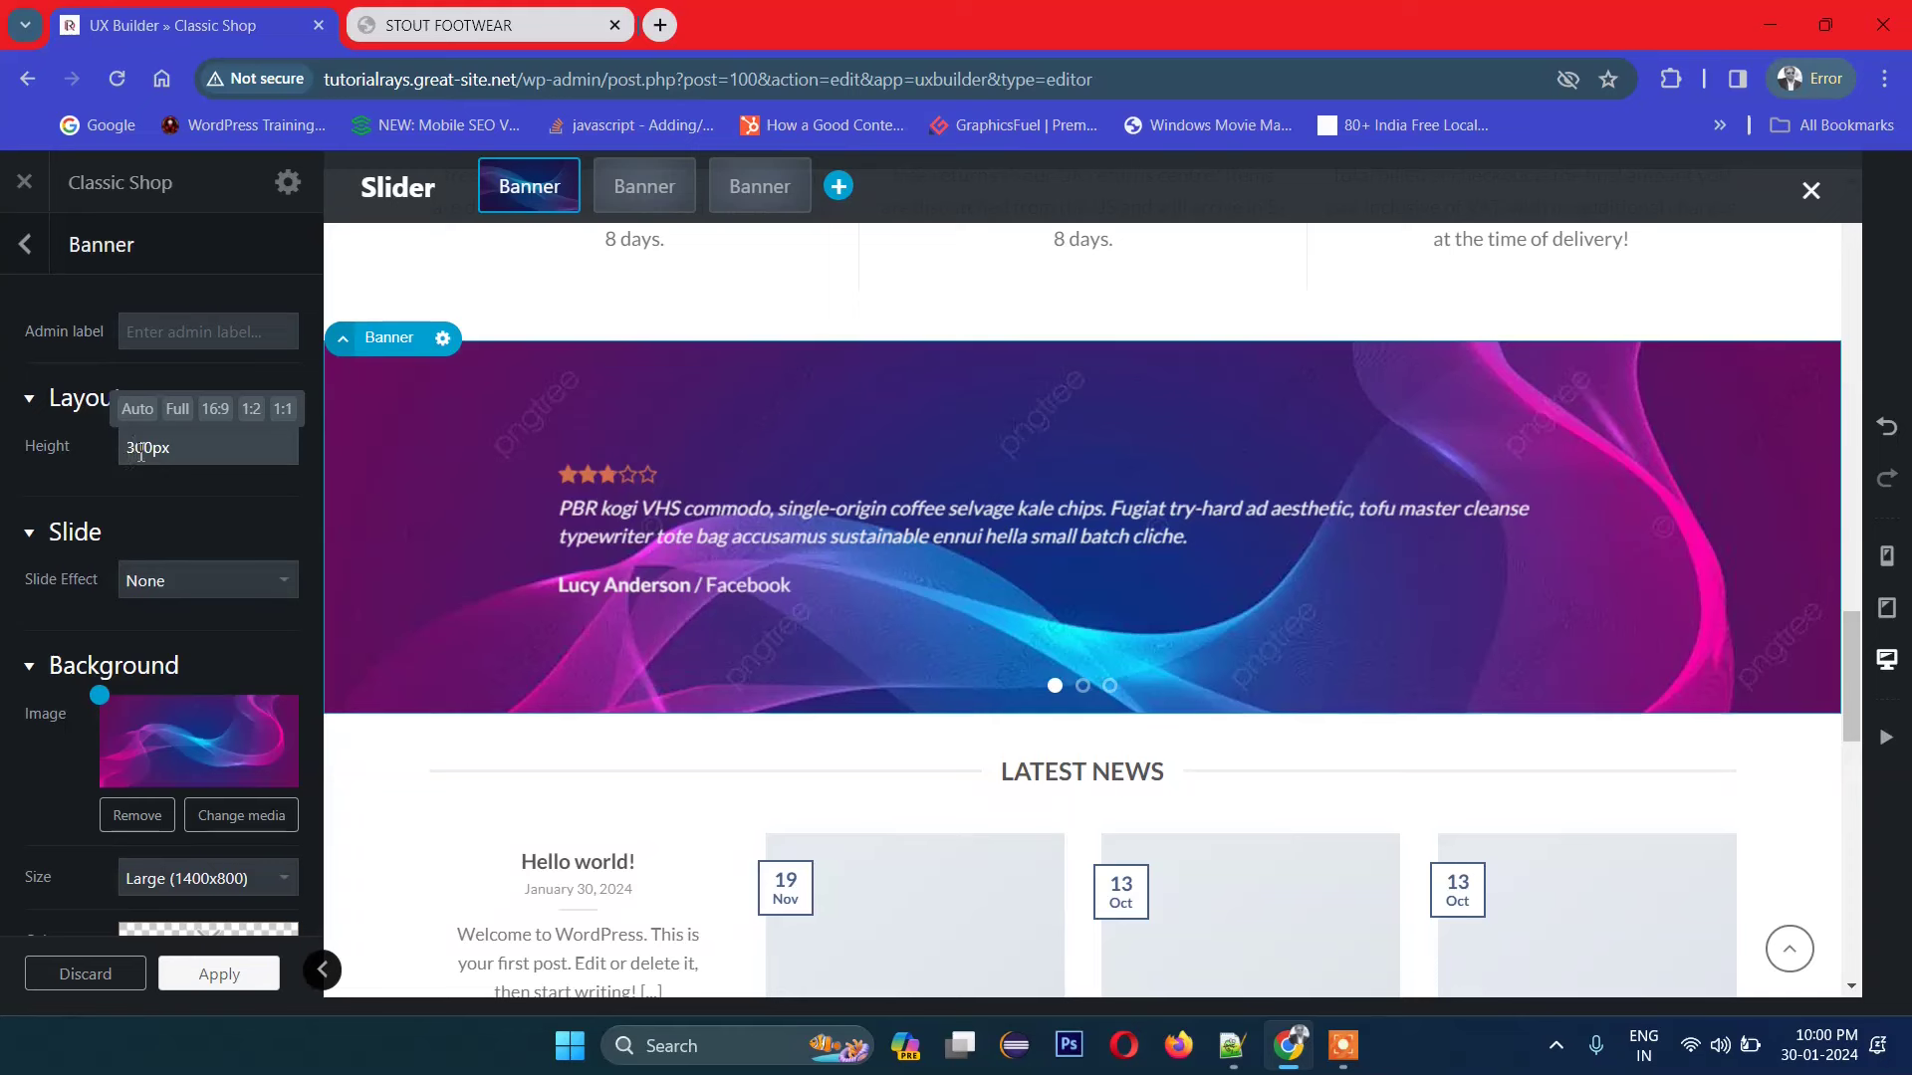
type("5")
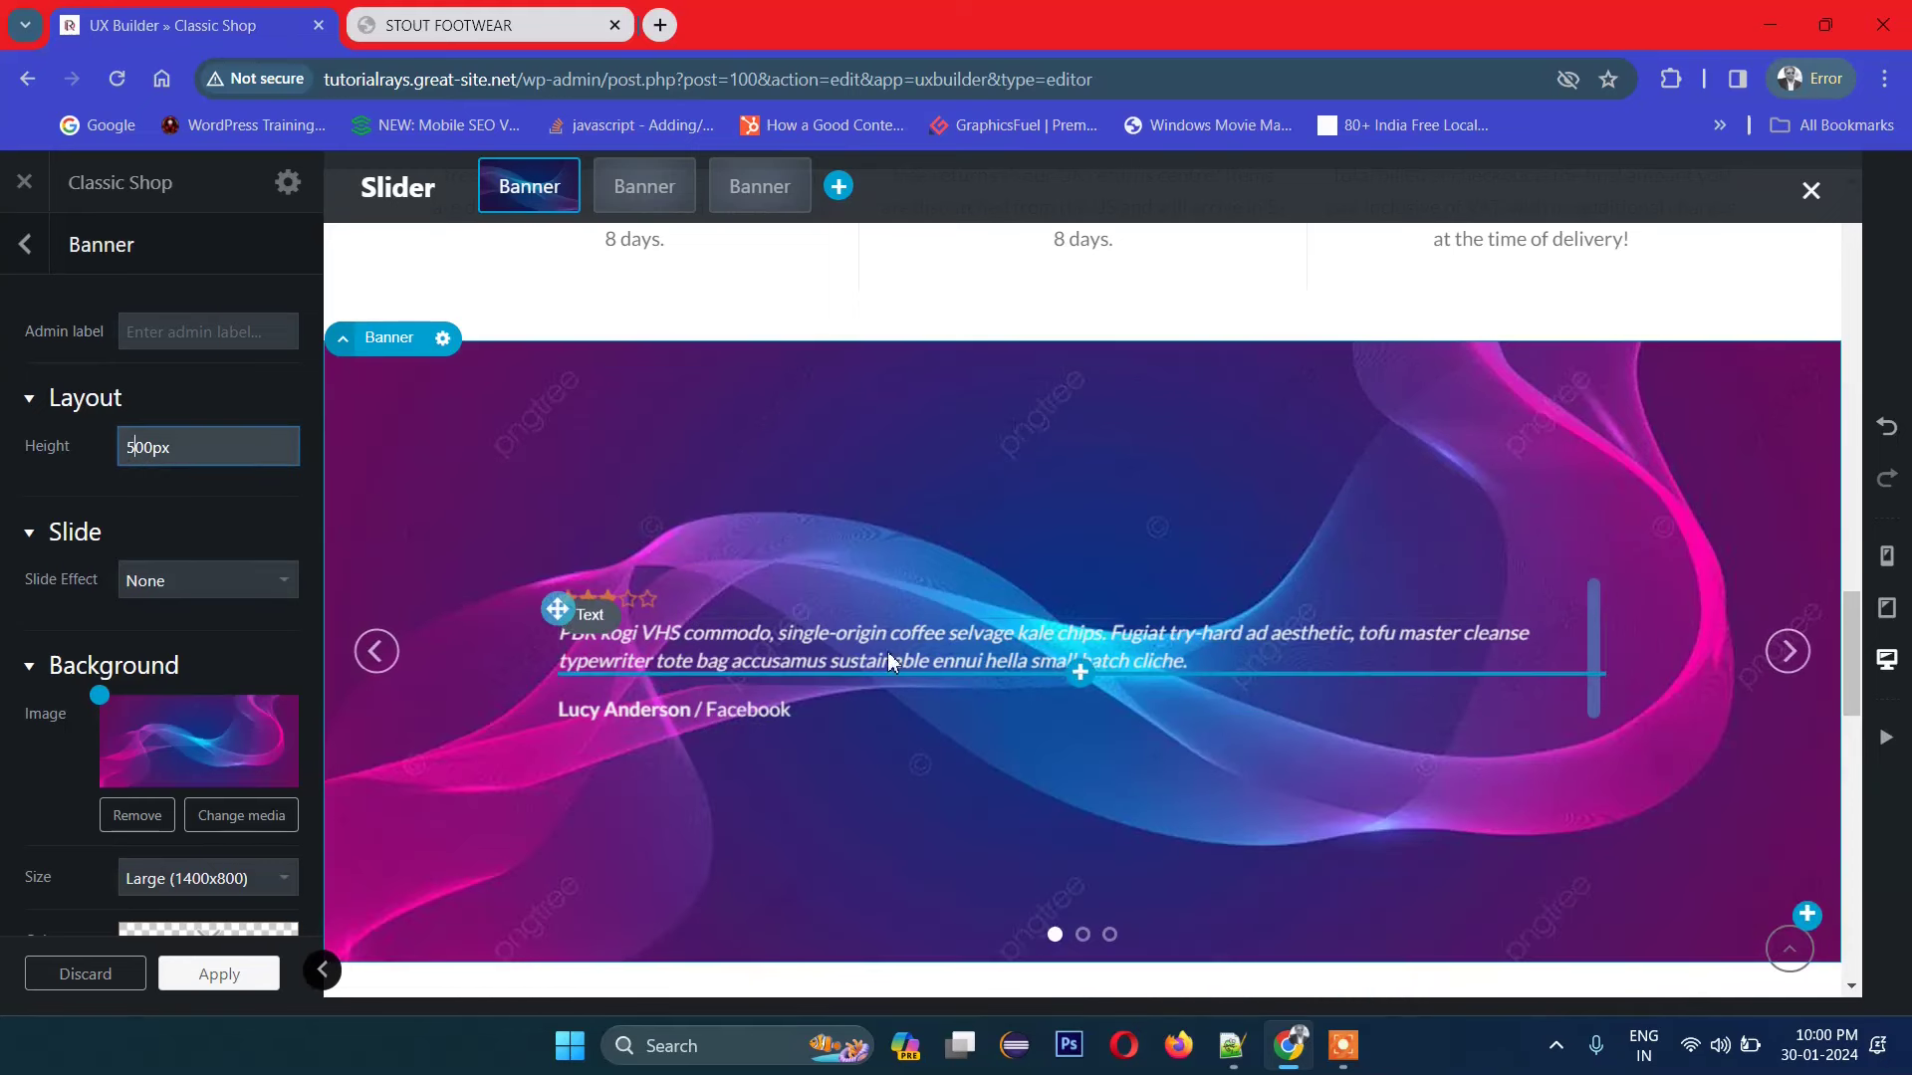
Step: Check the Blog posts settings, then jump to the Browse our categories title and 40px gap
scroll(1502, 564, "down", 3)
scroll(1374, 597, "down", 3)
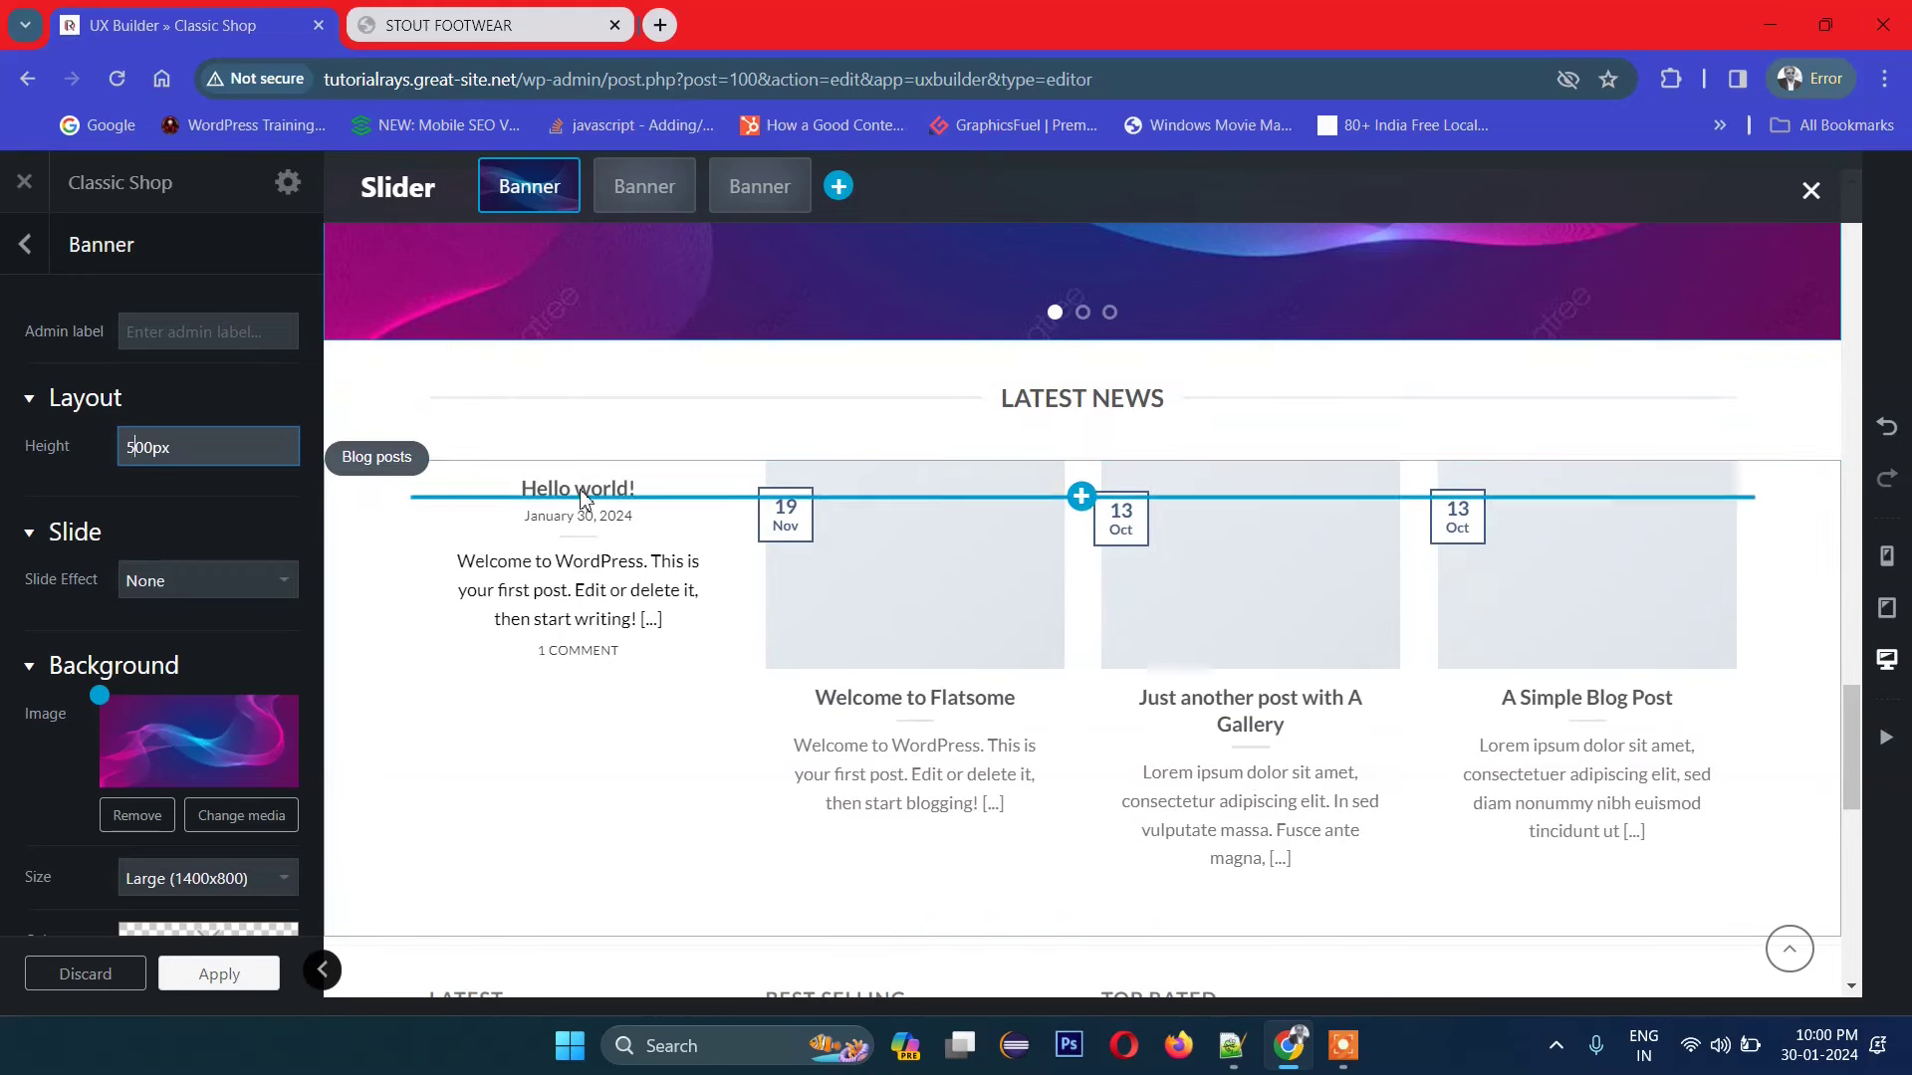
left_click(396, 466)
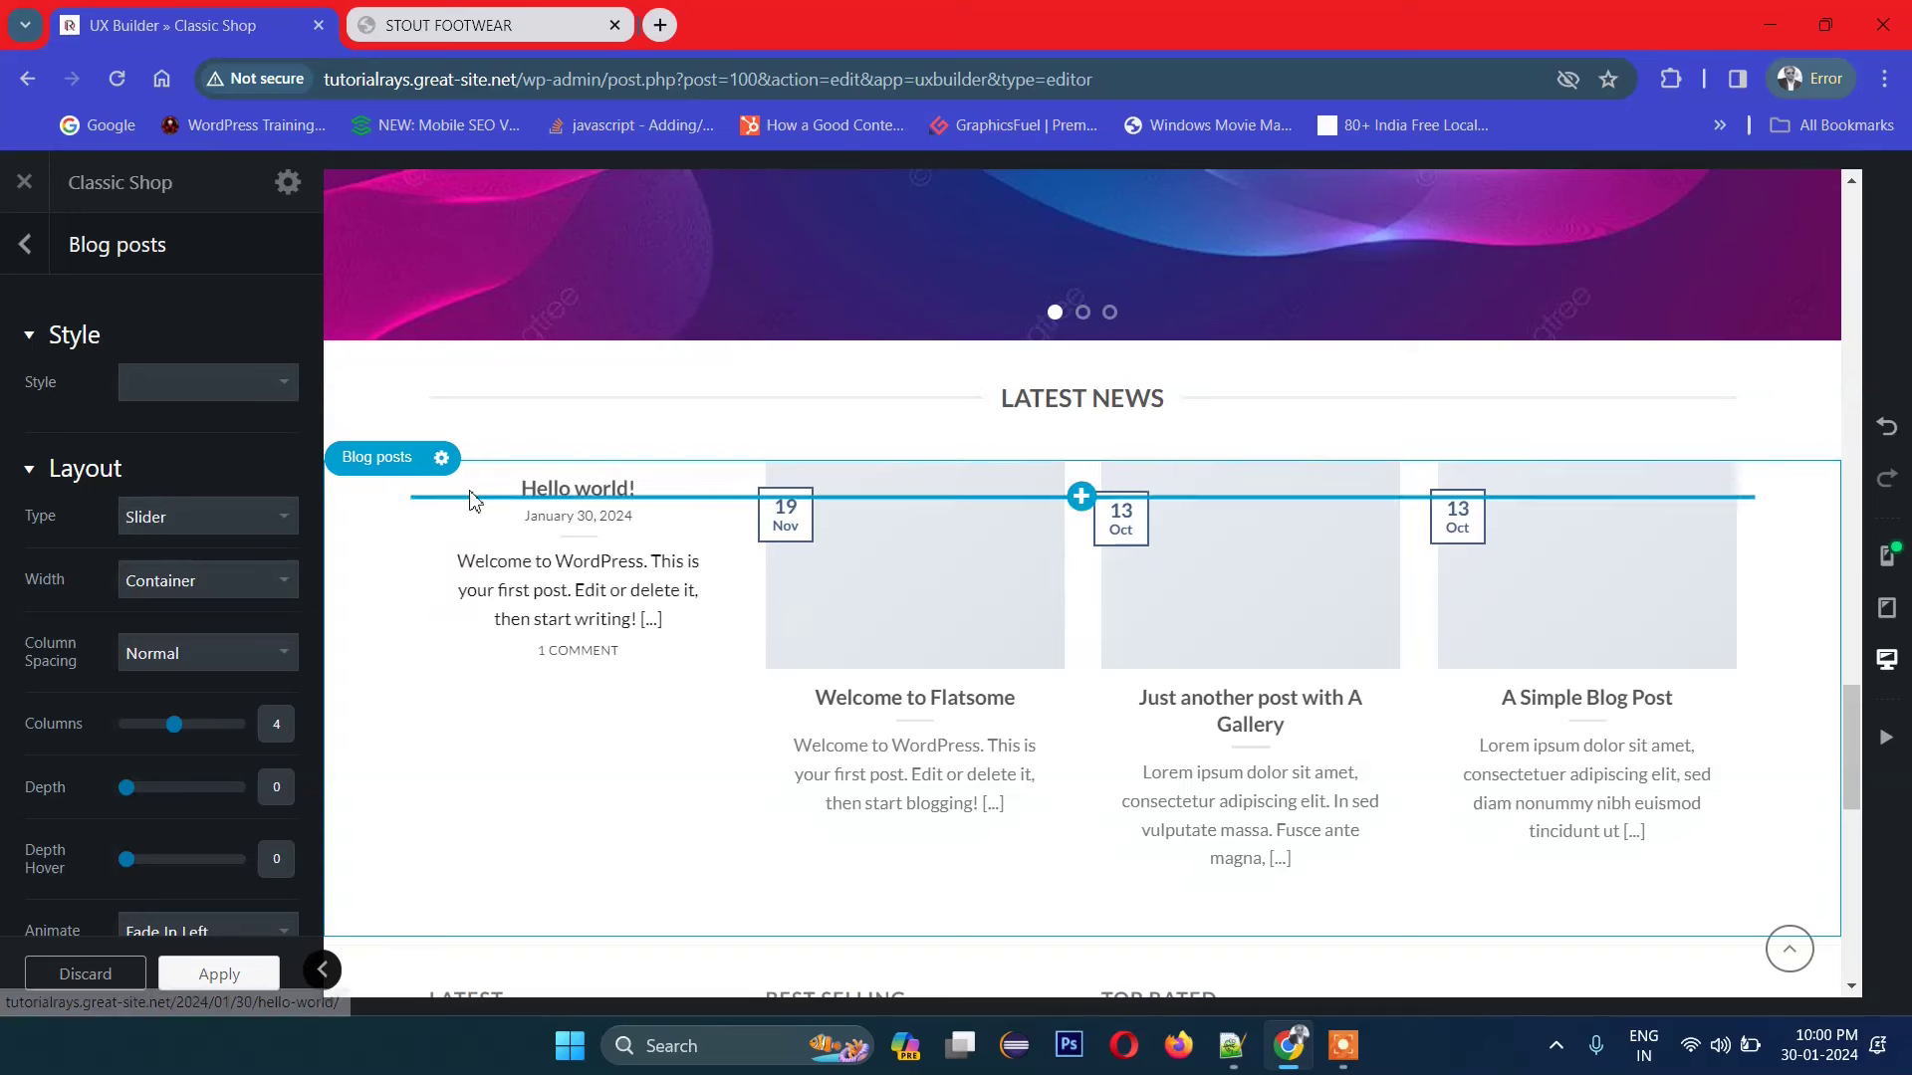
left_click(27, 249)
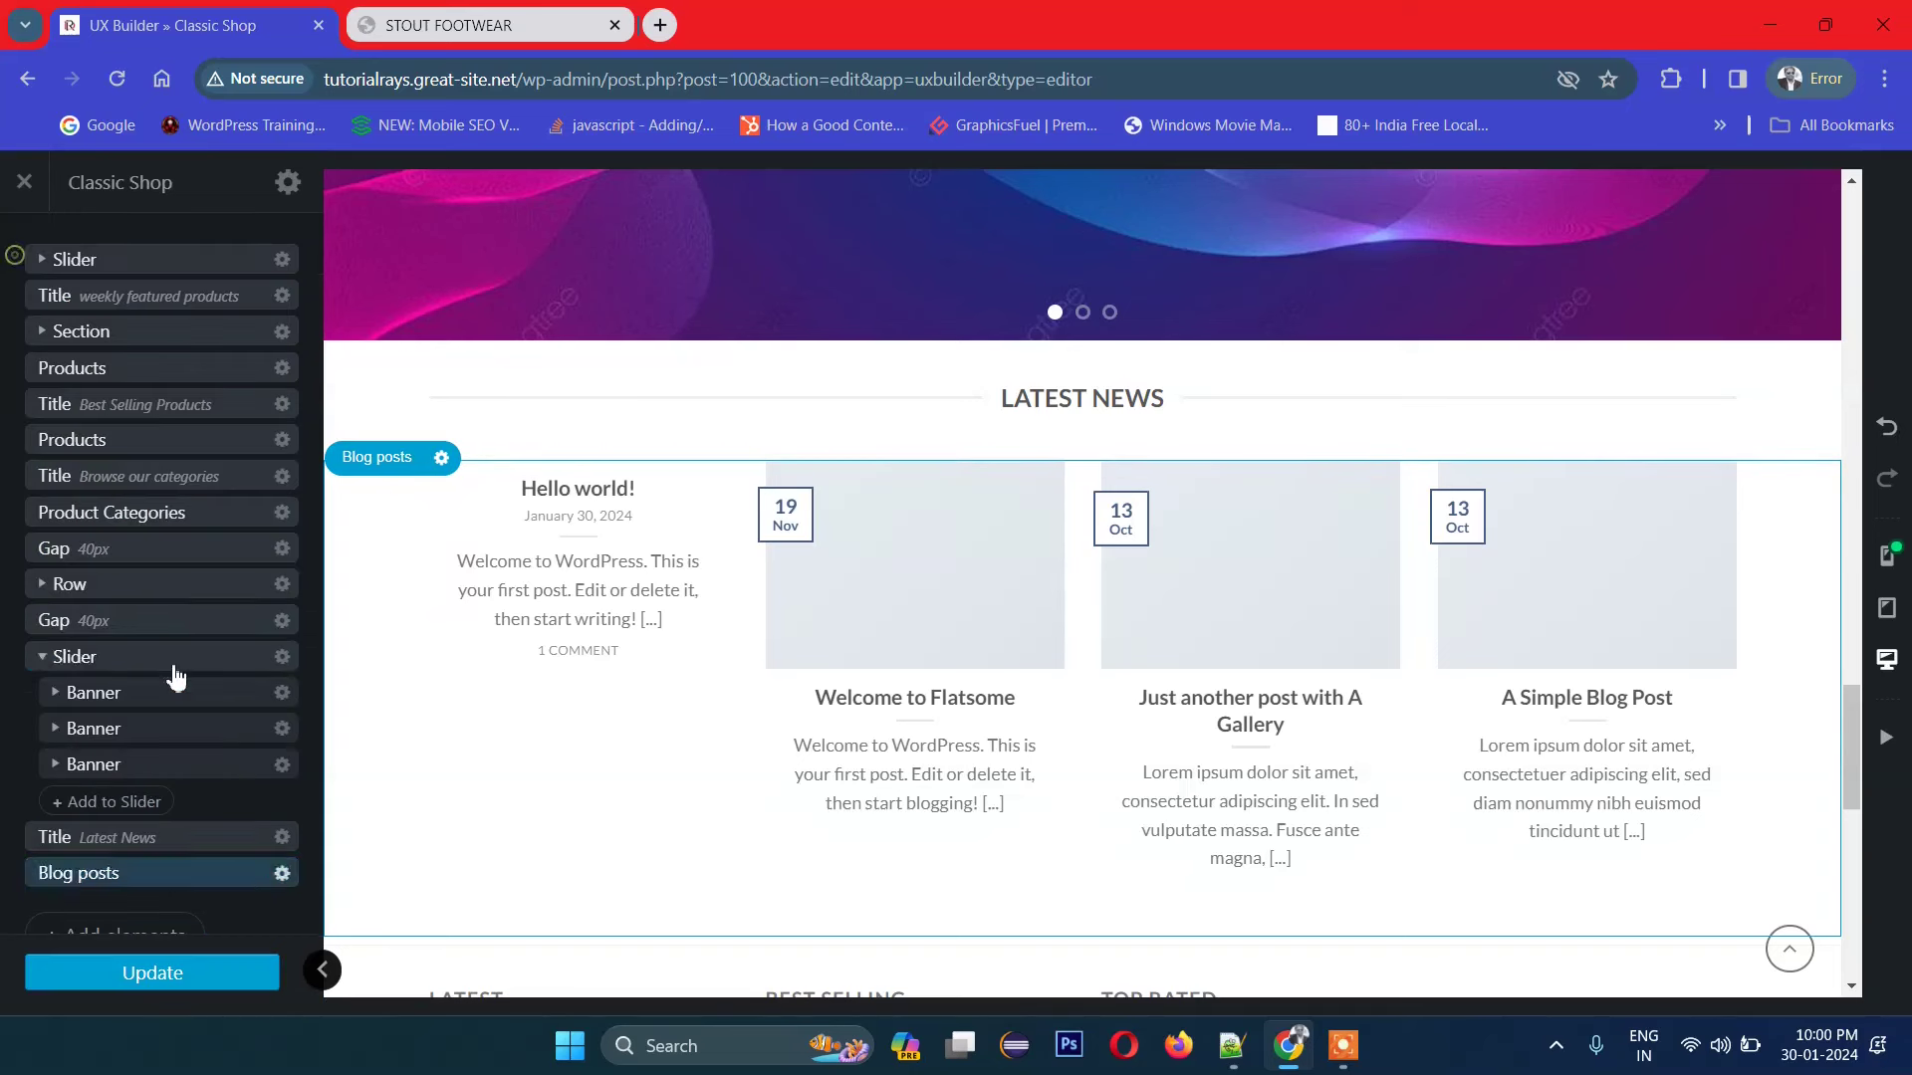
left_click(159, 490)
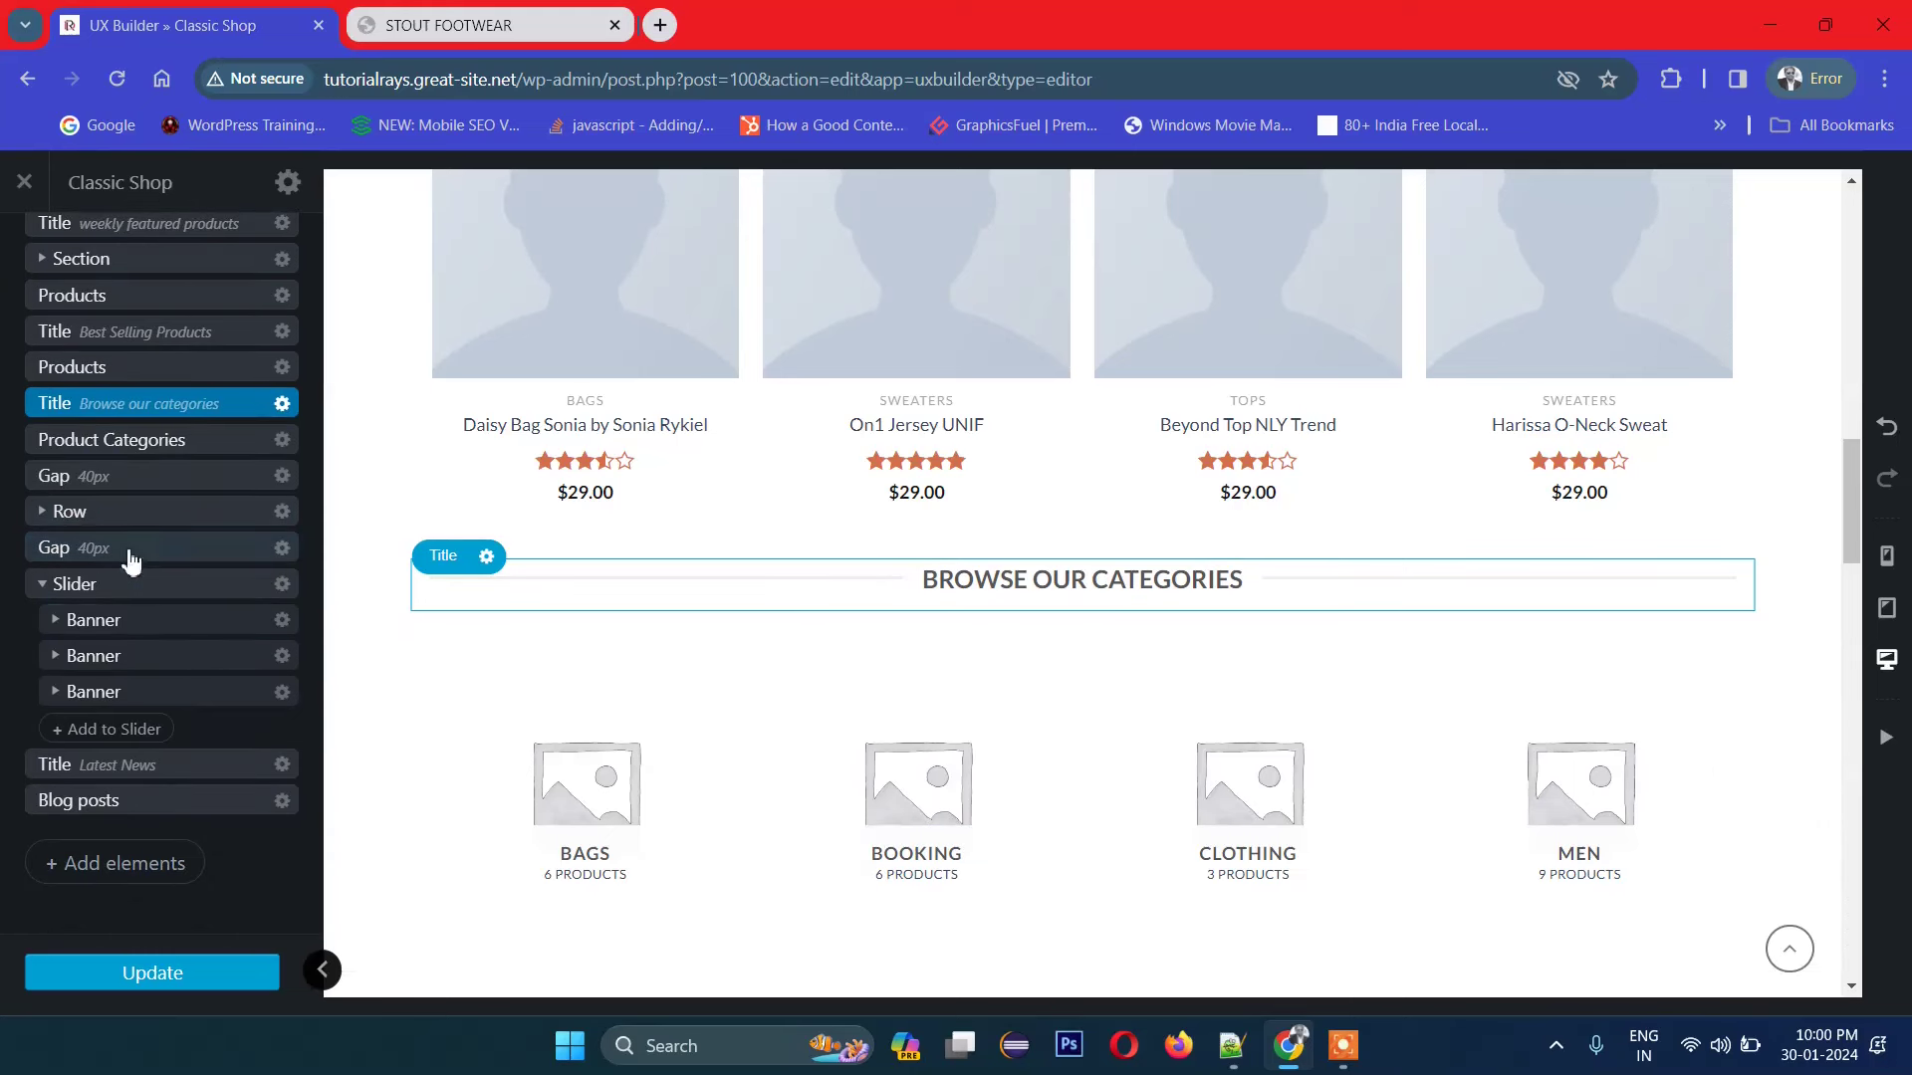
left_click(110, 492)
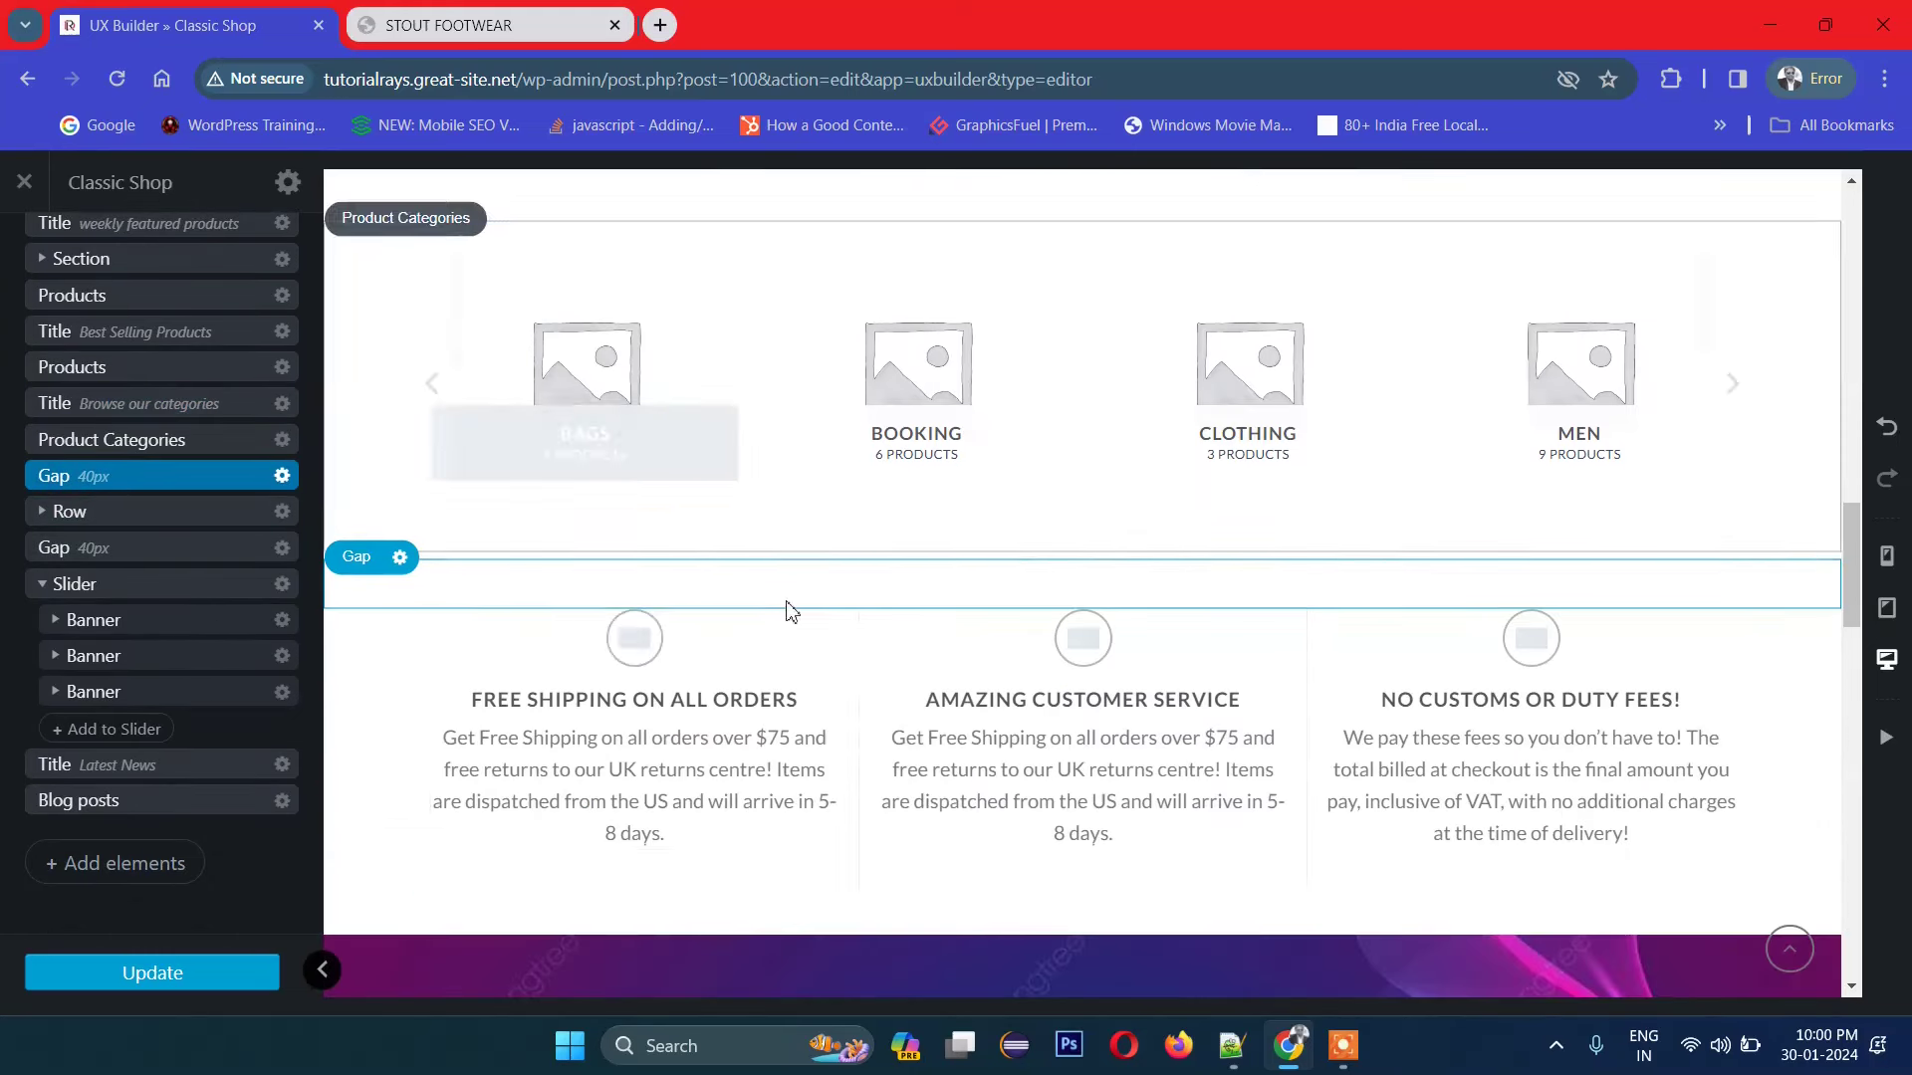
Step: Select the testimonial slider and Blog posts elements in the page tree
scroll(816, 648, "down", 15)
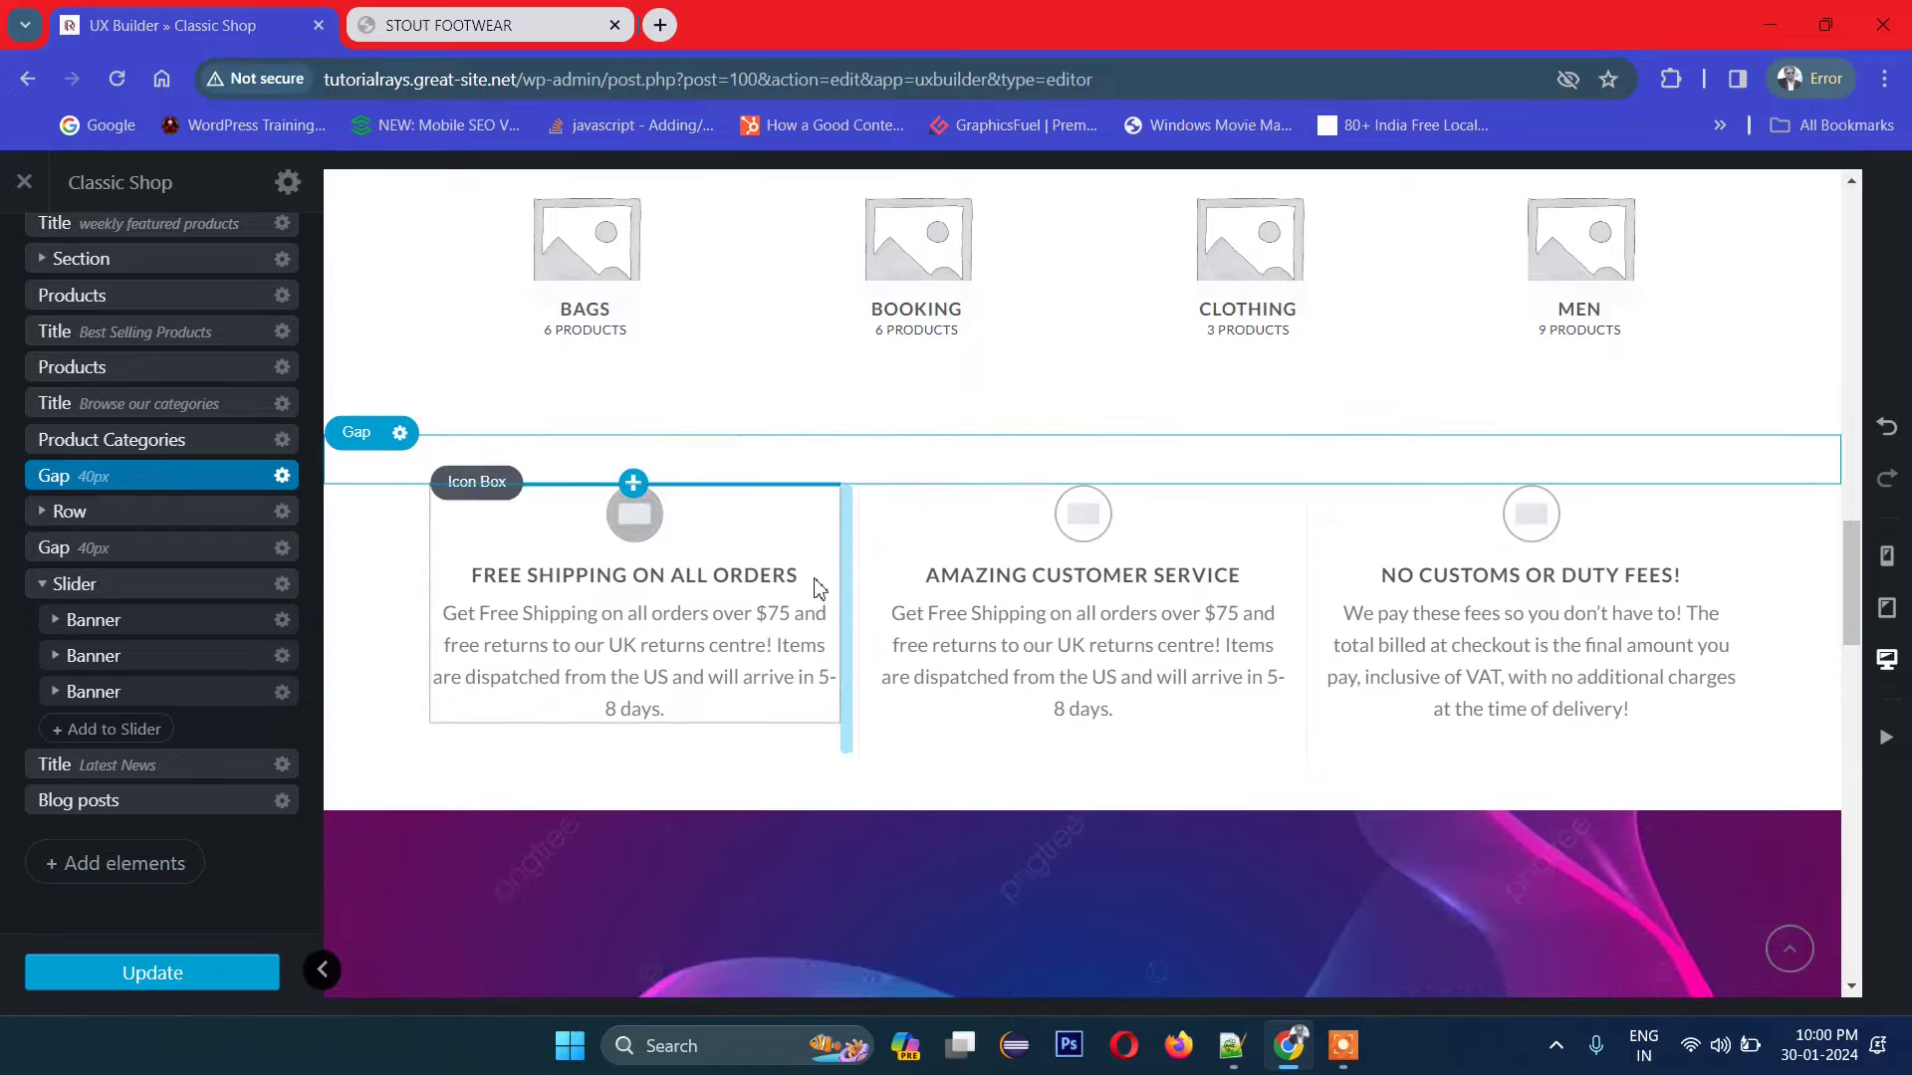
scroll(834, 701, "down", 1)
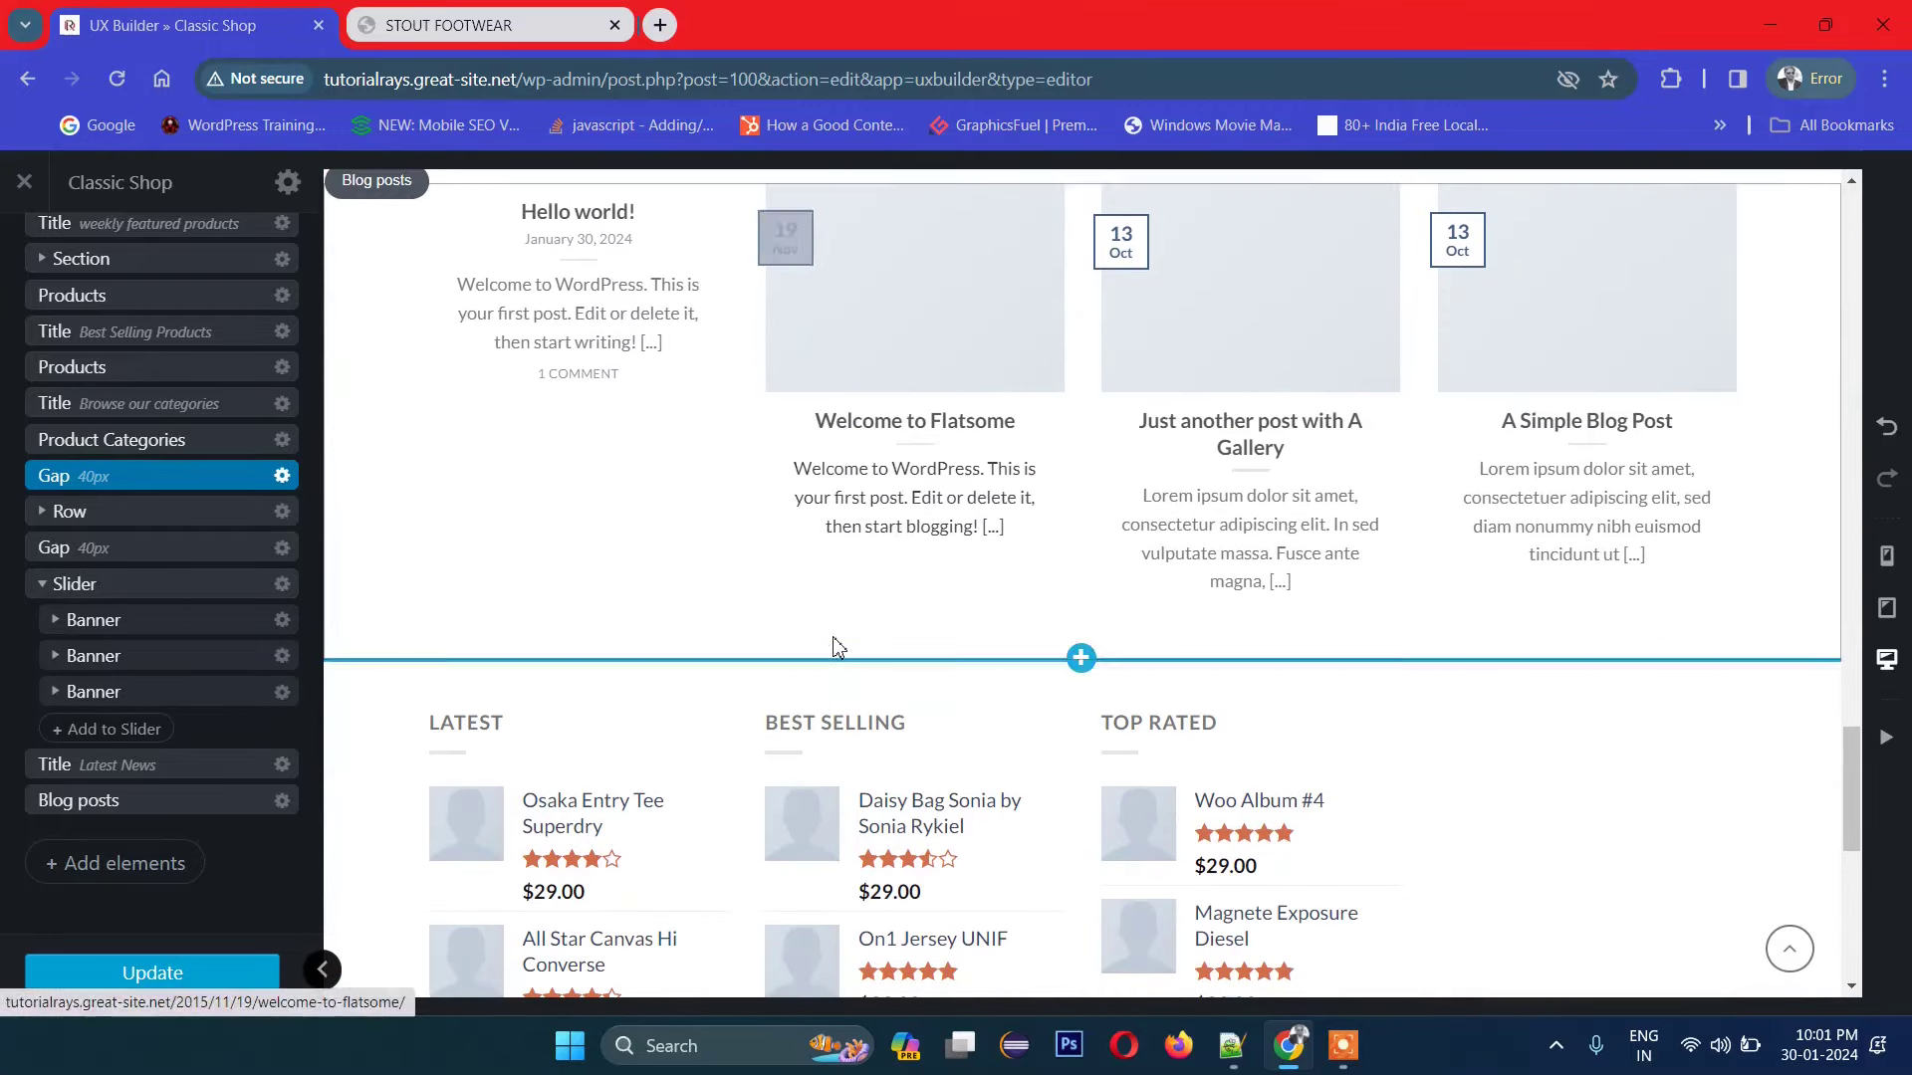
left_click(172, 590)
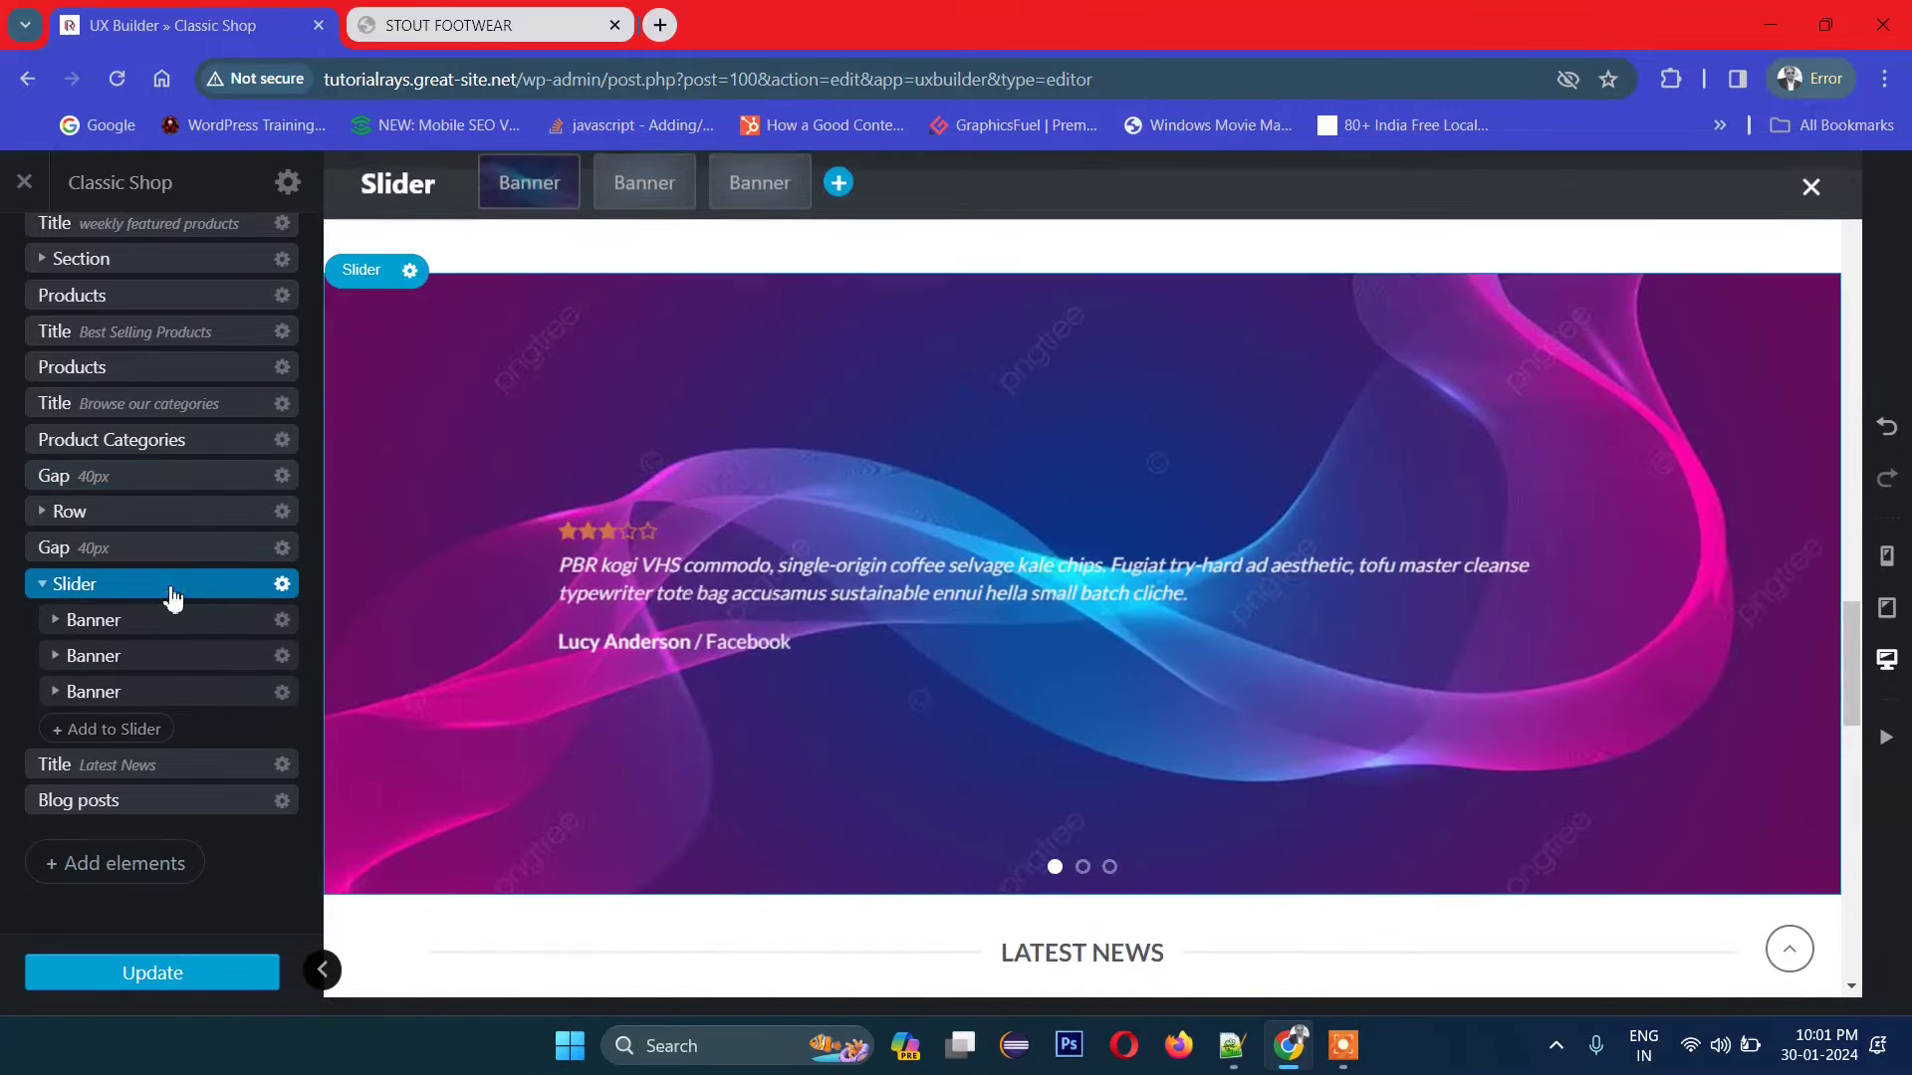
left_click(107, 809)
scroll(1295, 687, "down", 6)
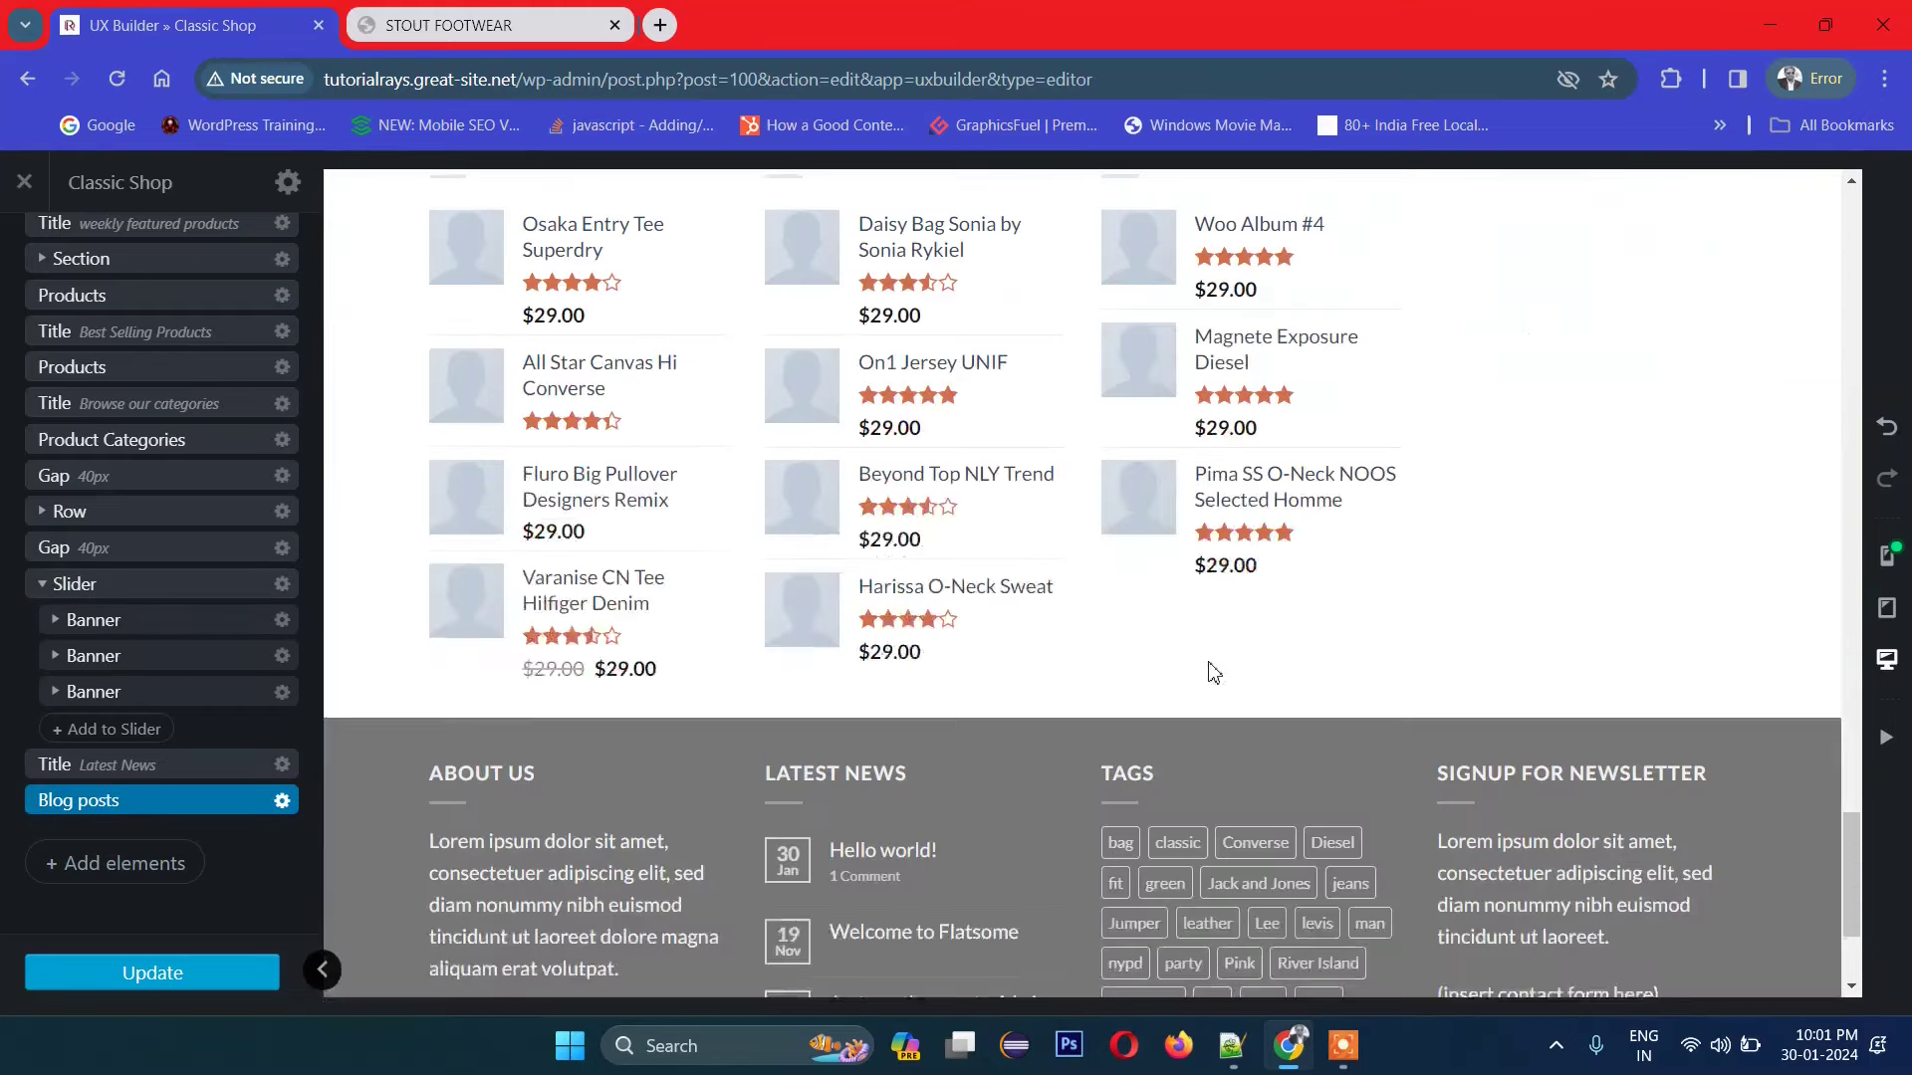
scroll(1213, 674, "up", 3)
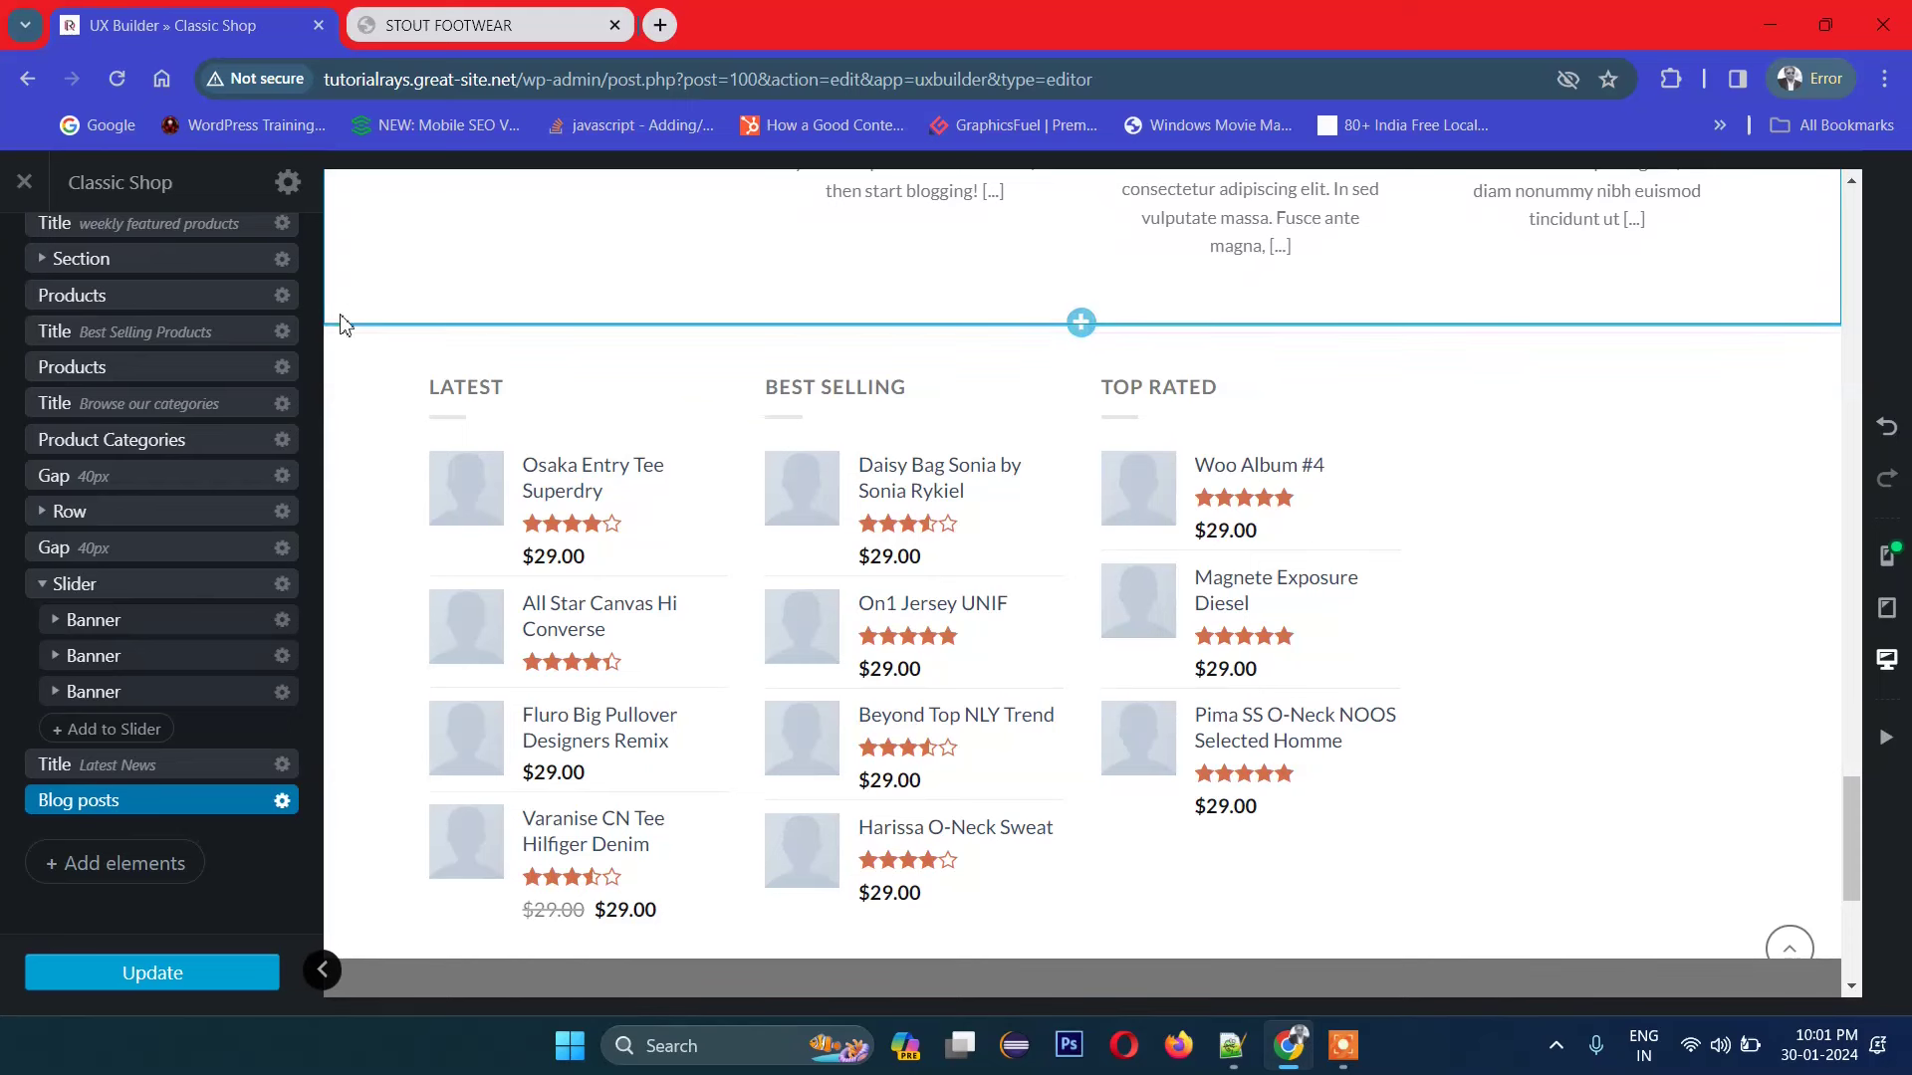
scroll(286, 872, "down", 3)
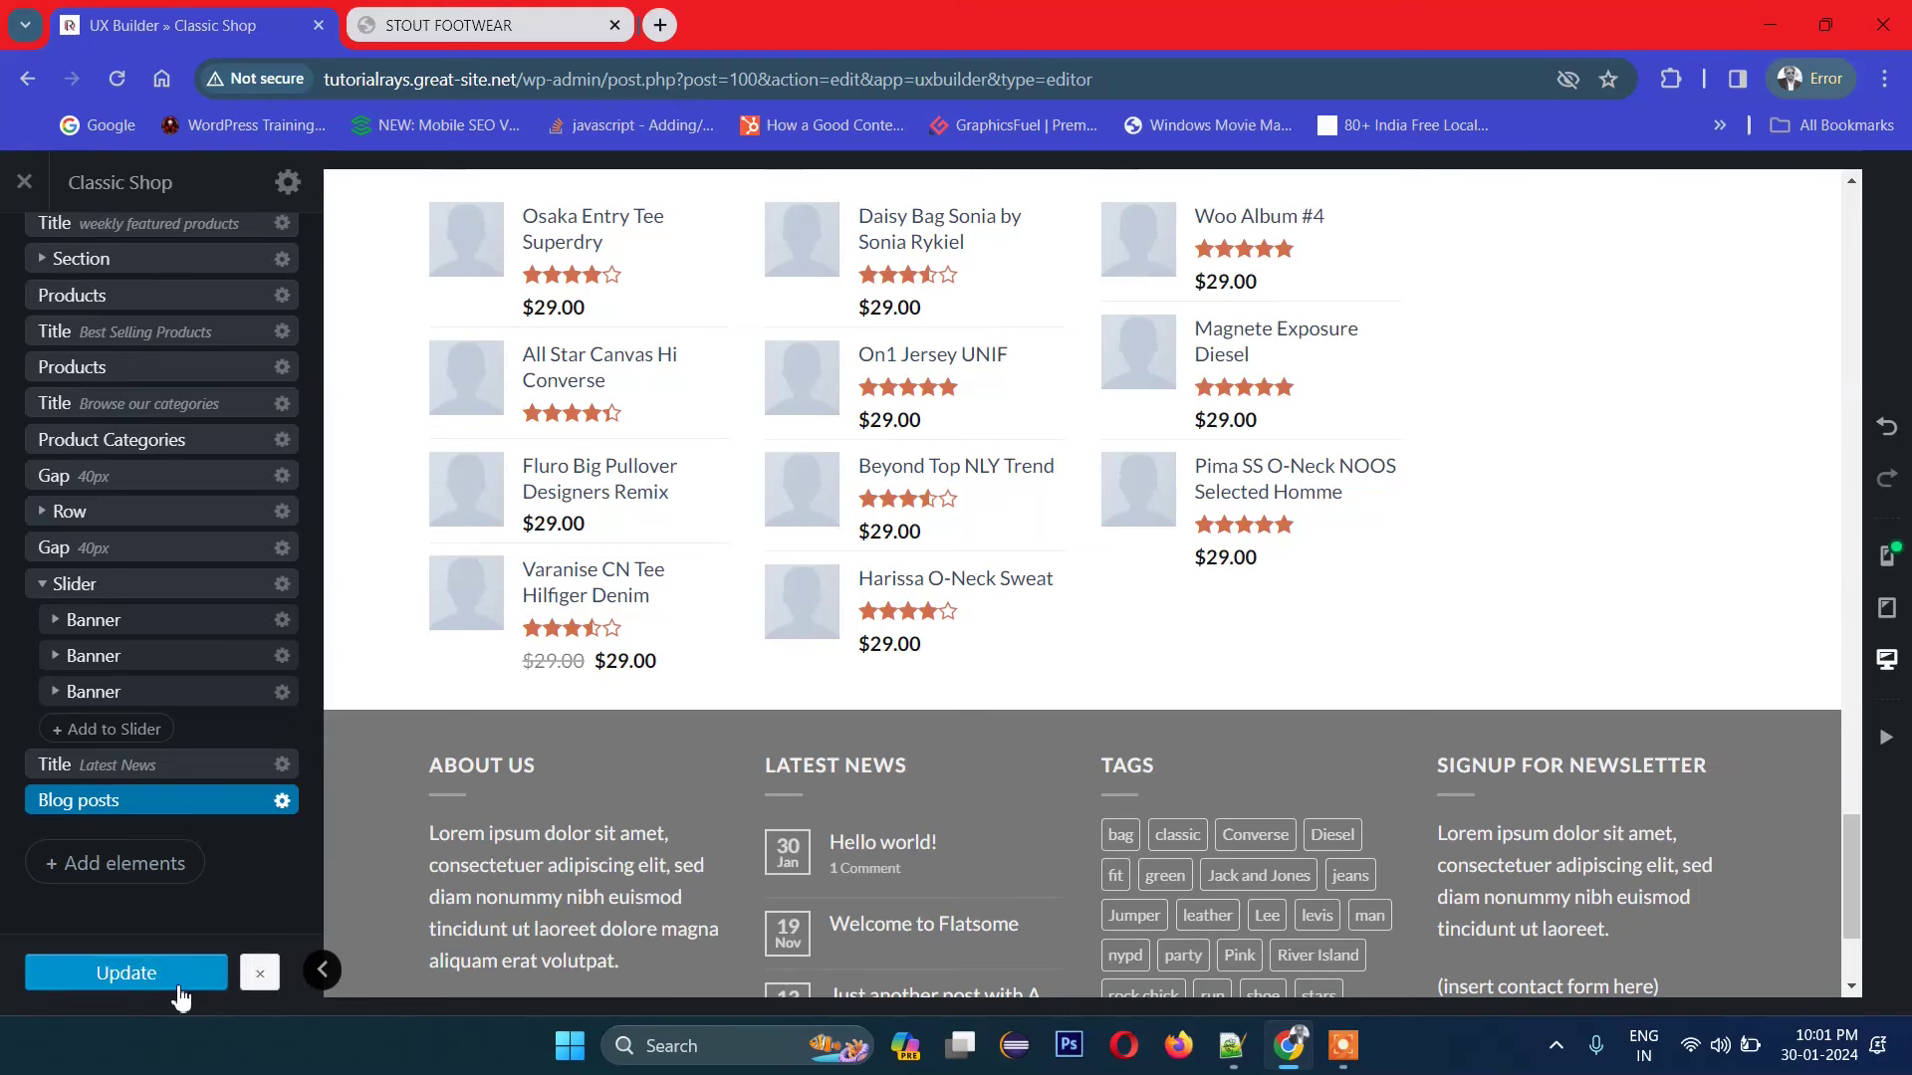
scroll(3, 447, "up", 1)
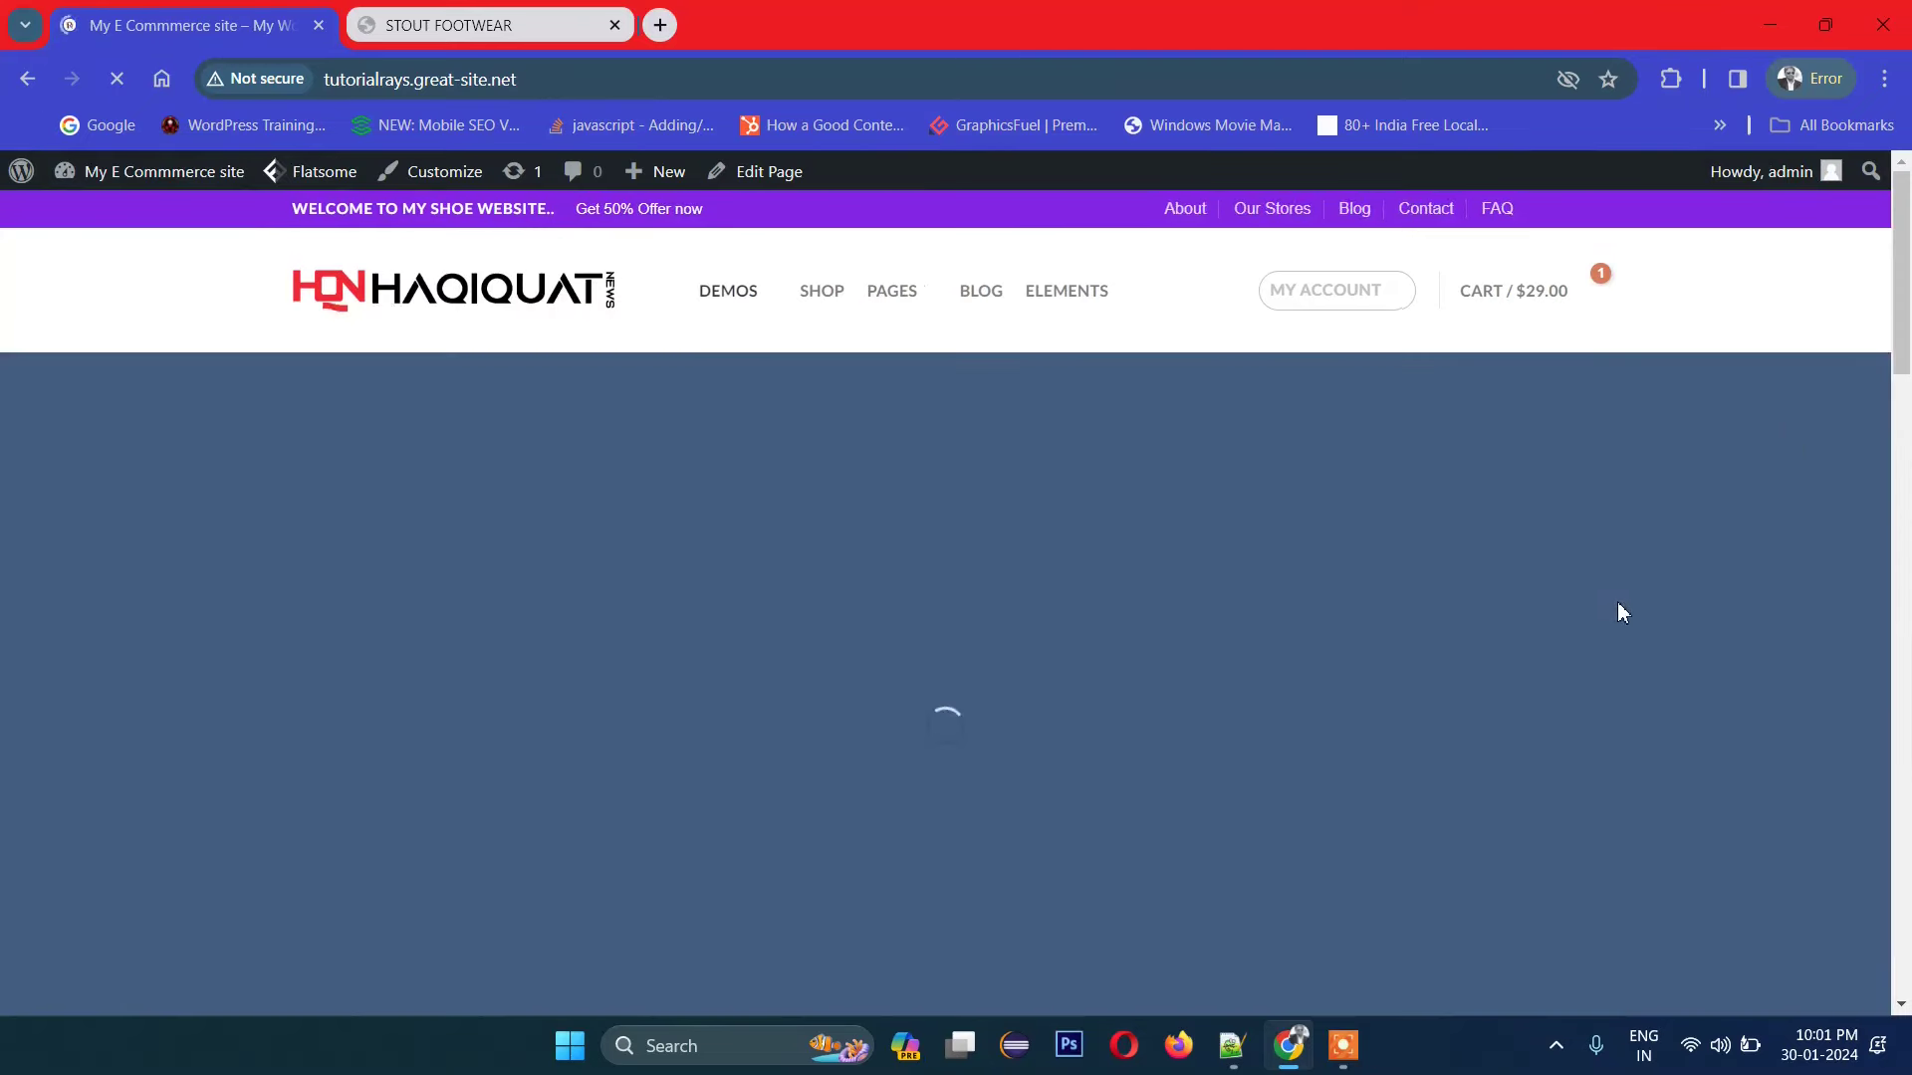
Step: Scroll the live homepage from the 'HUGE SALES UP TO 70% OFF' slider down to the footer
scroll(1572, 493, "down", 15)
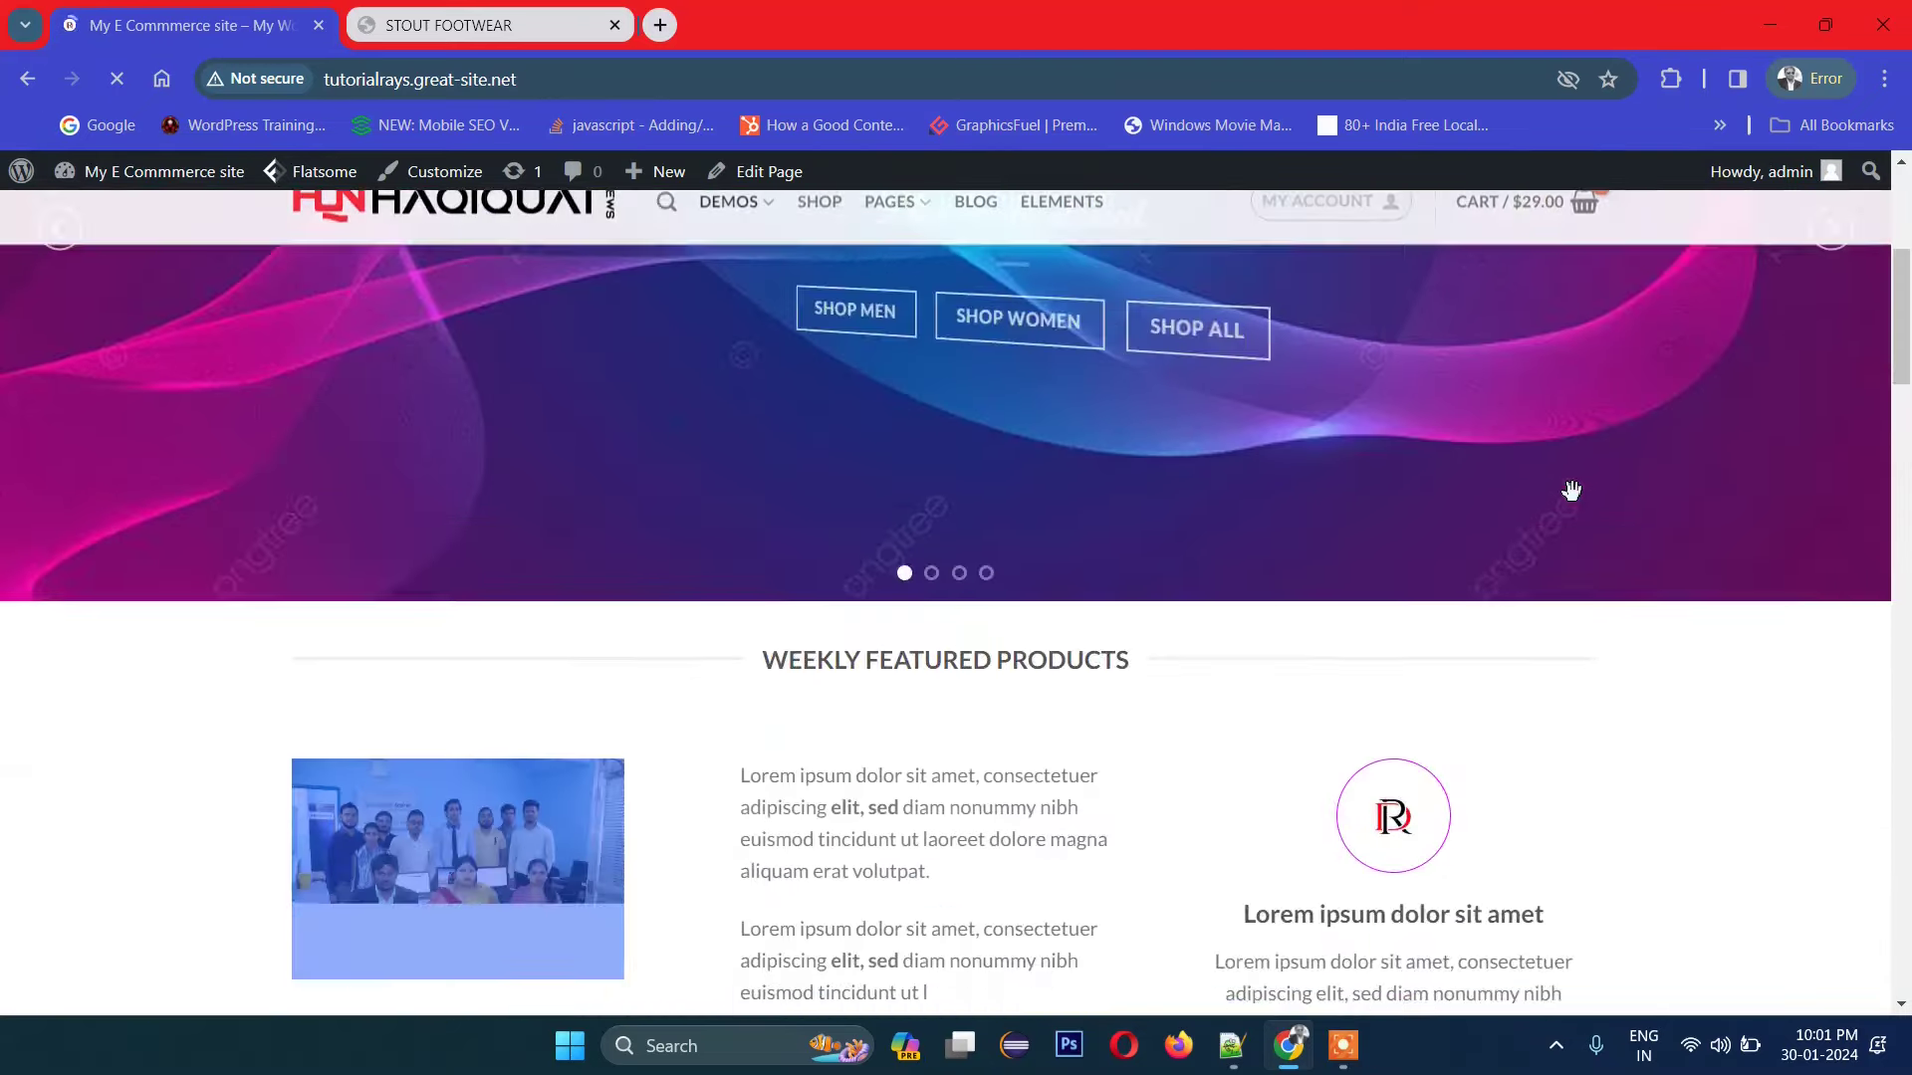
scroll(1568, 502, "down", 12)
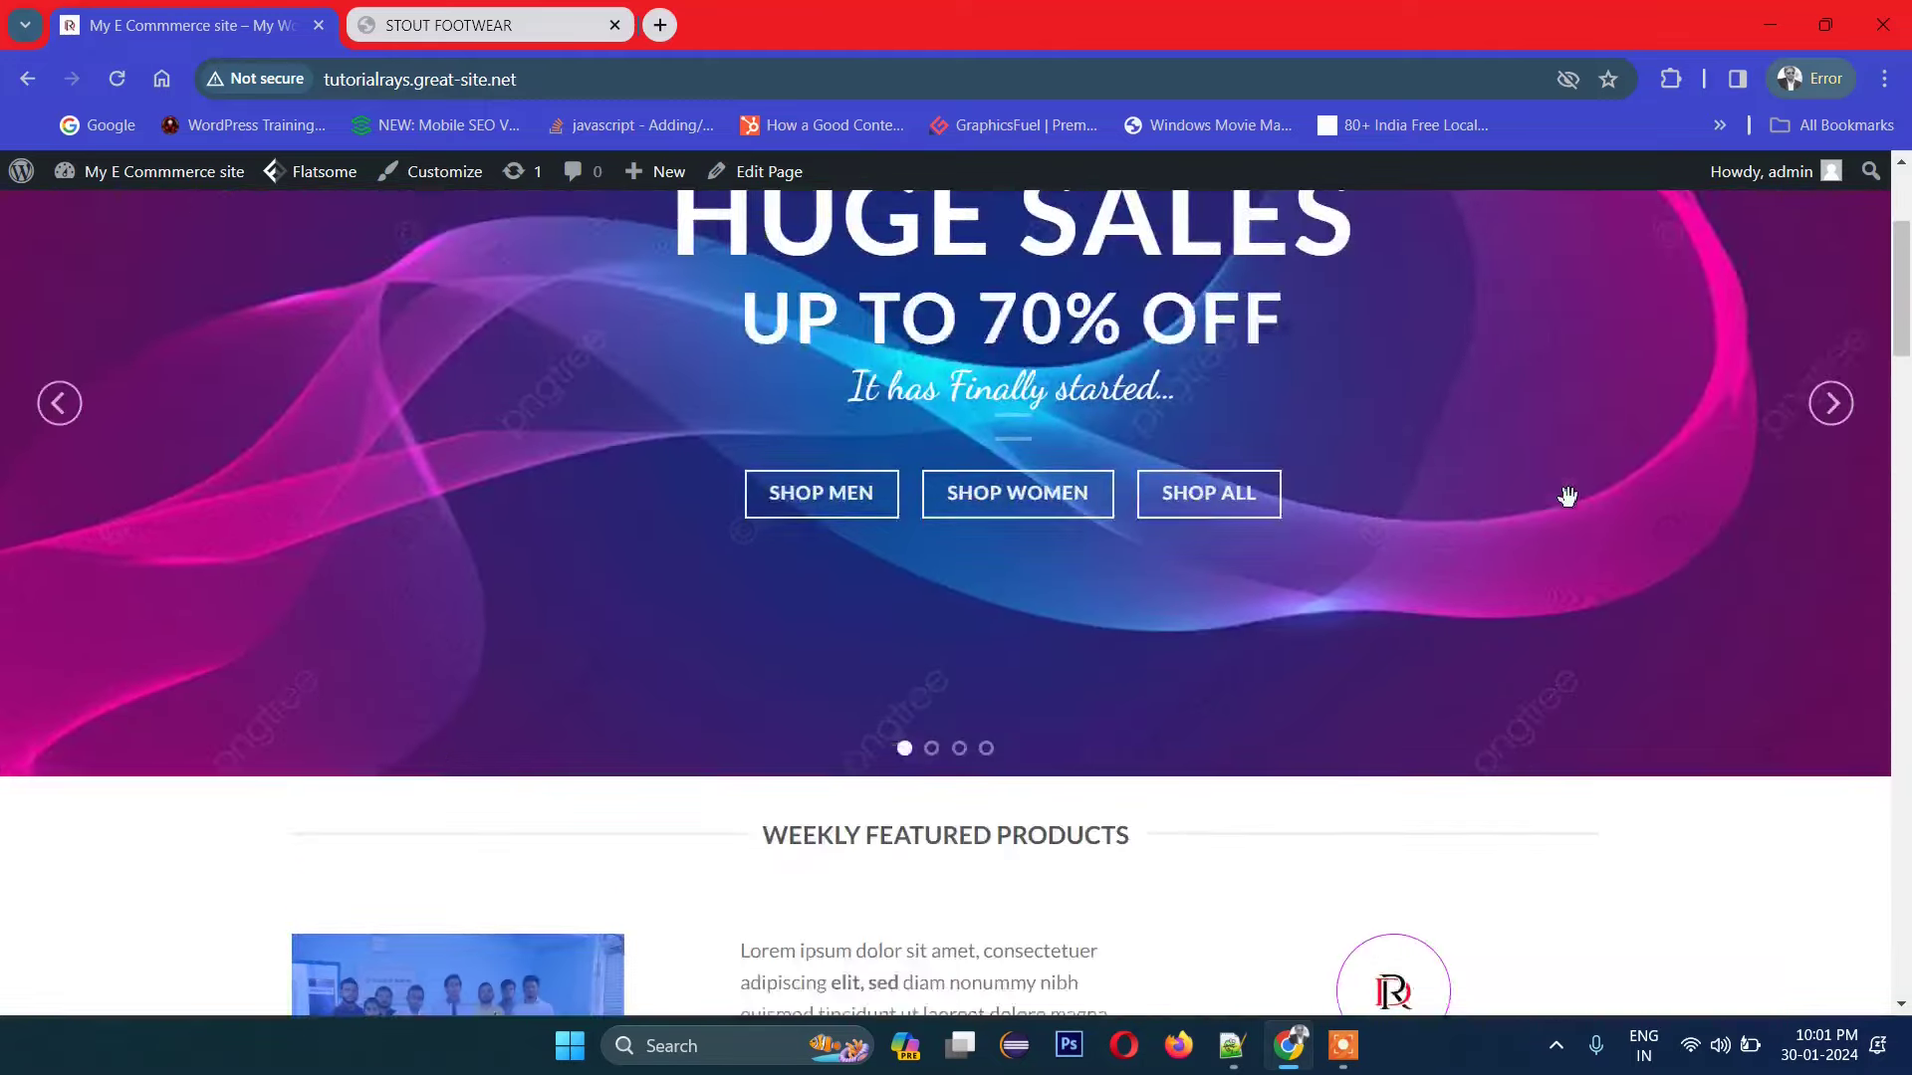
scroll(1553, 602, "down", 15)
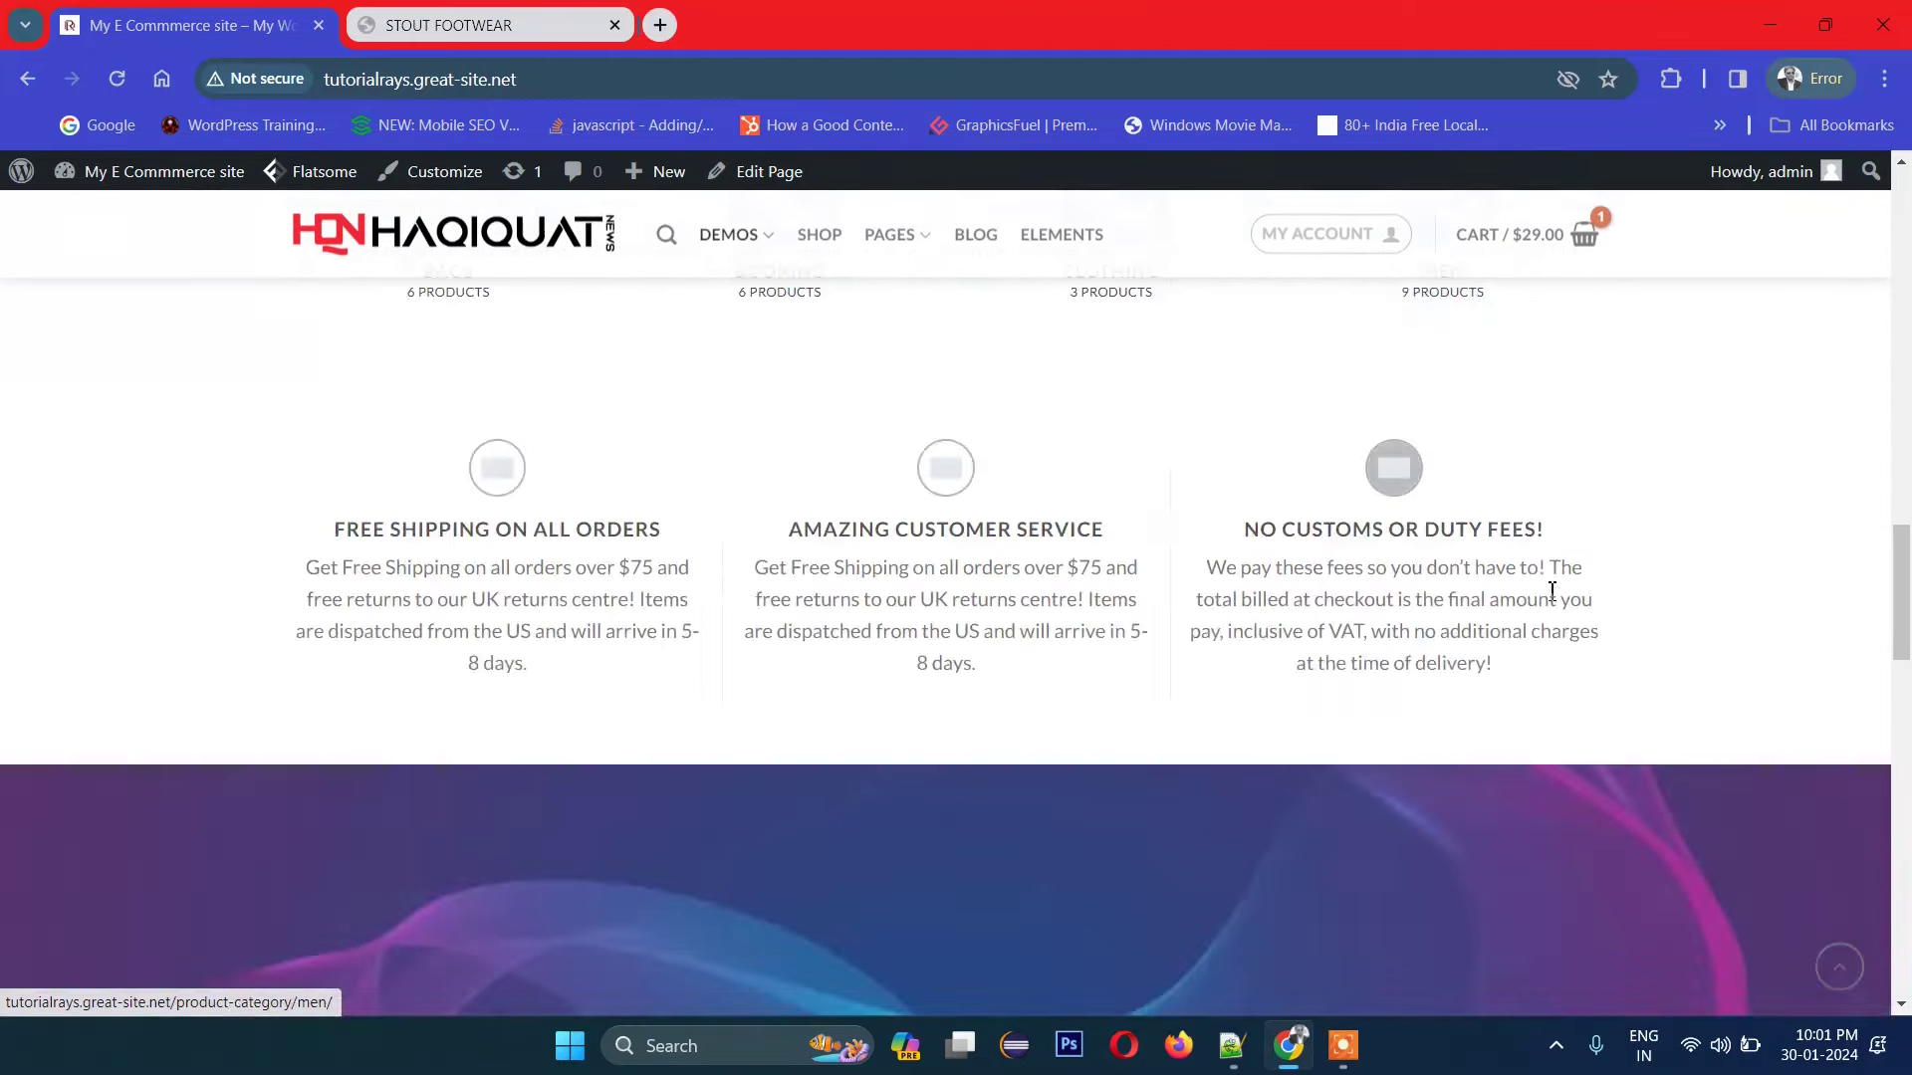
scroll(1548, 600, "up", 5)
scroll(1548, 600, "down", 9)
scroll(1493, 605, "up", 3)
scroll(1422, 608, "down", 2)
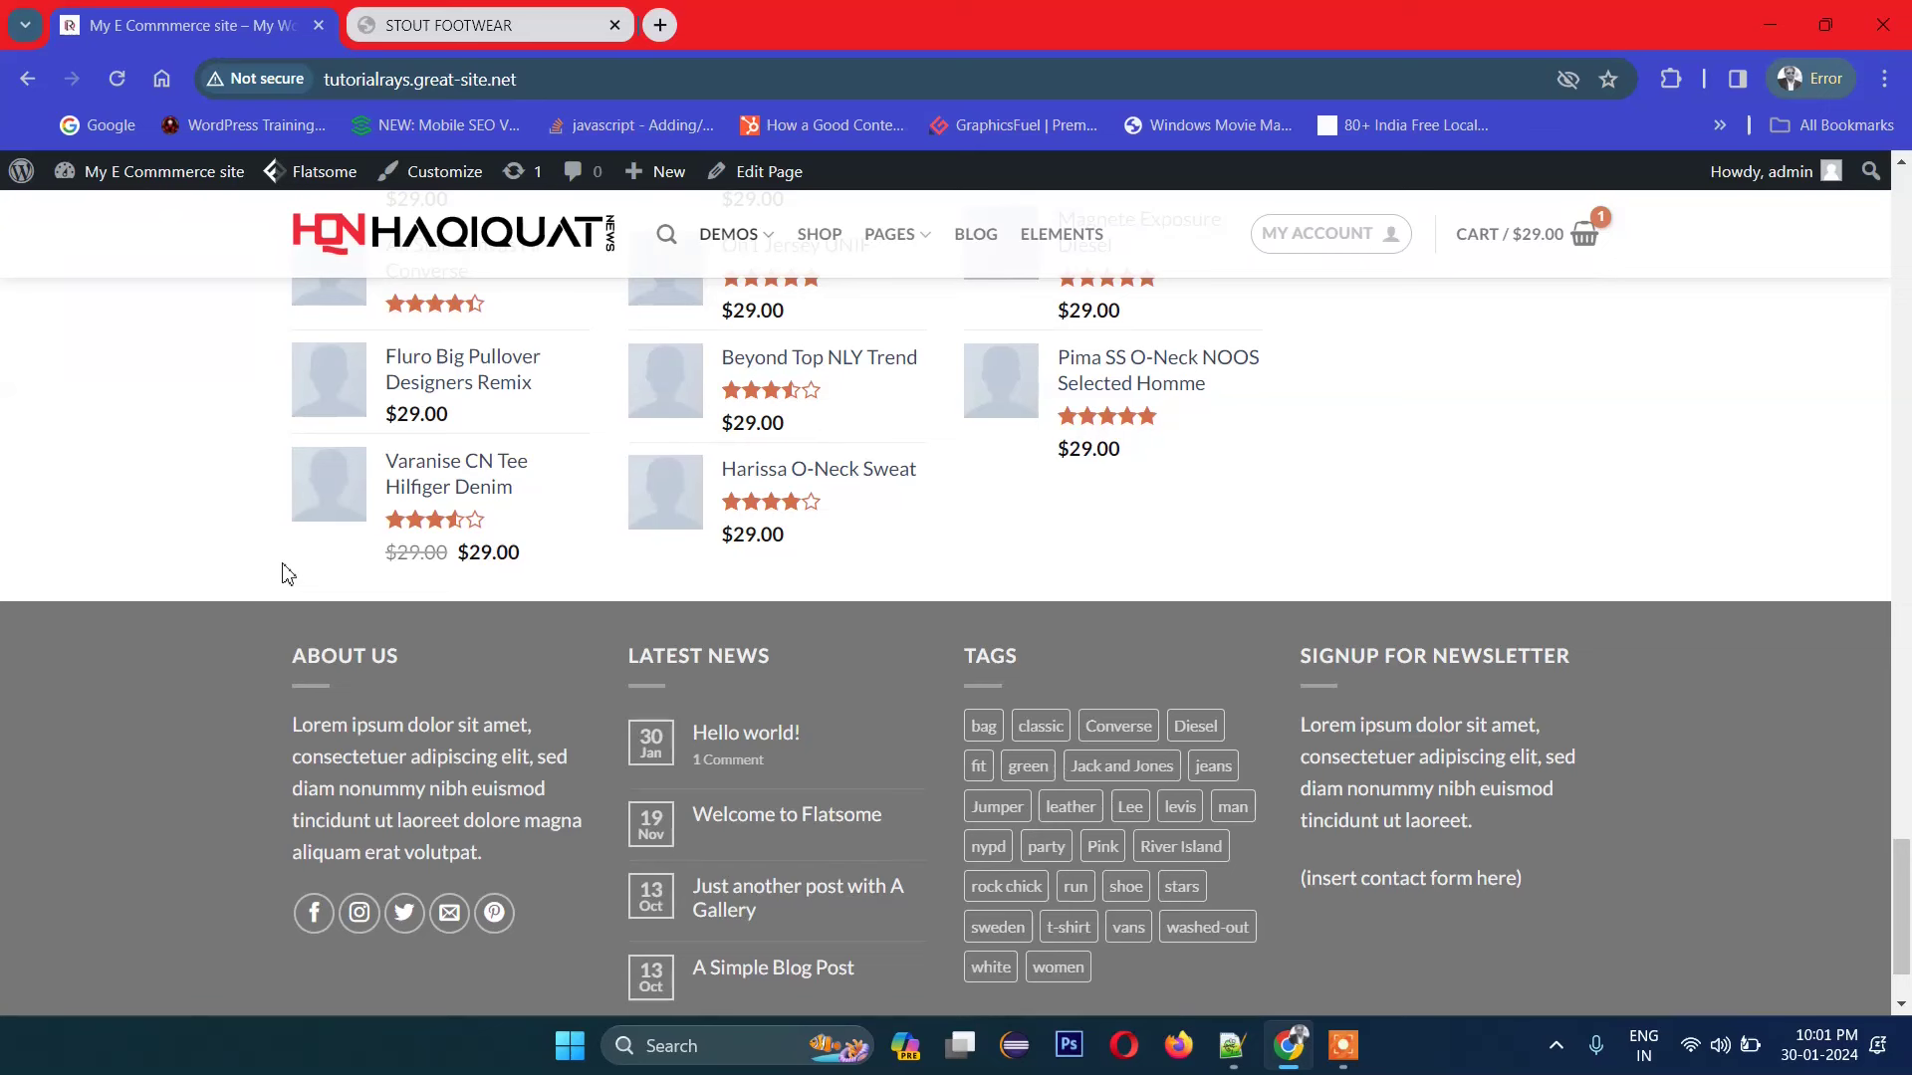
mouse_move(793, 179)
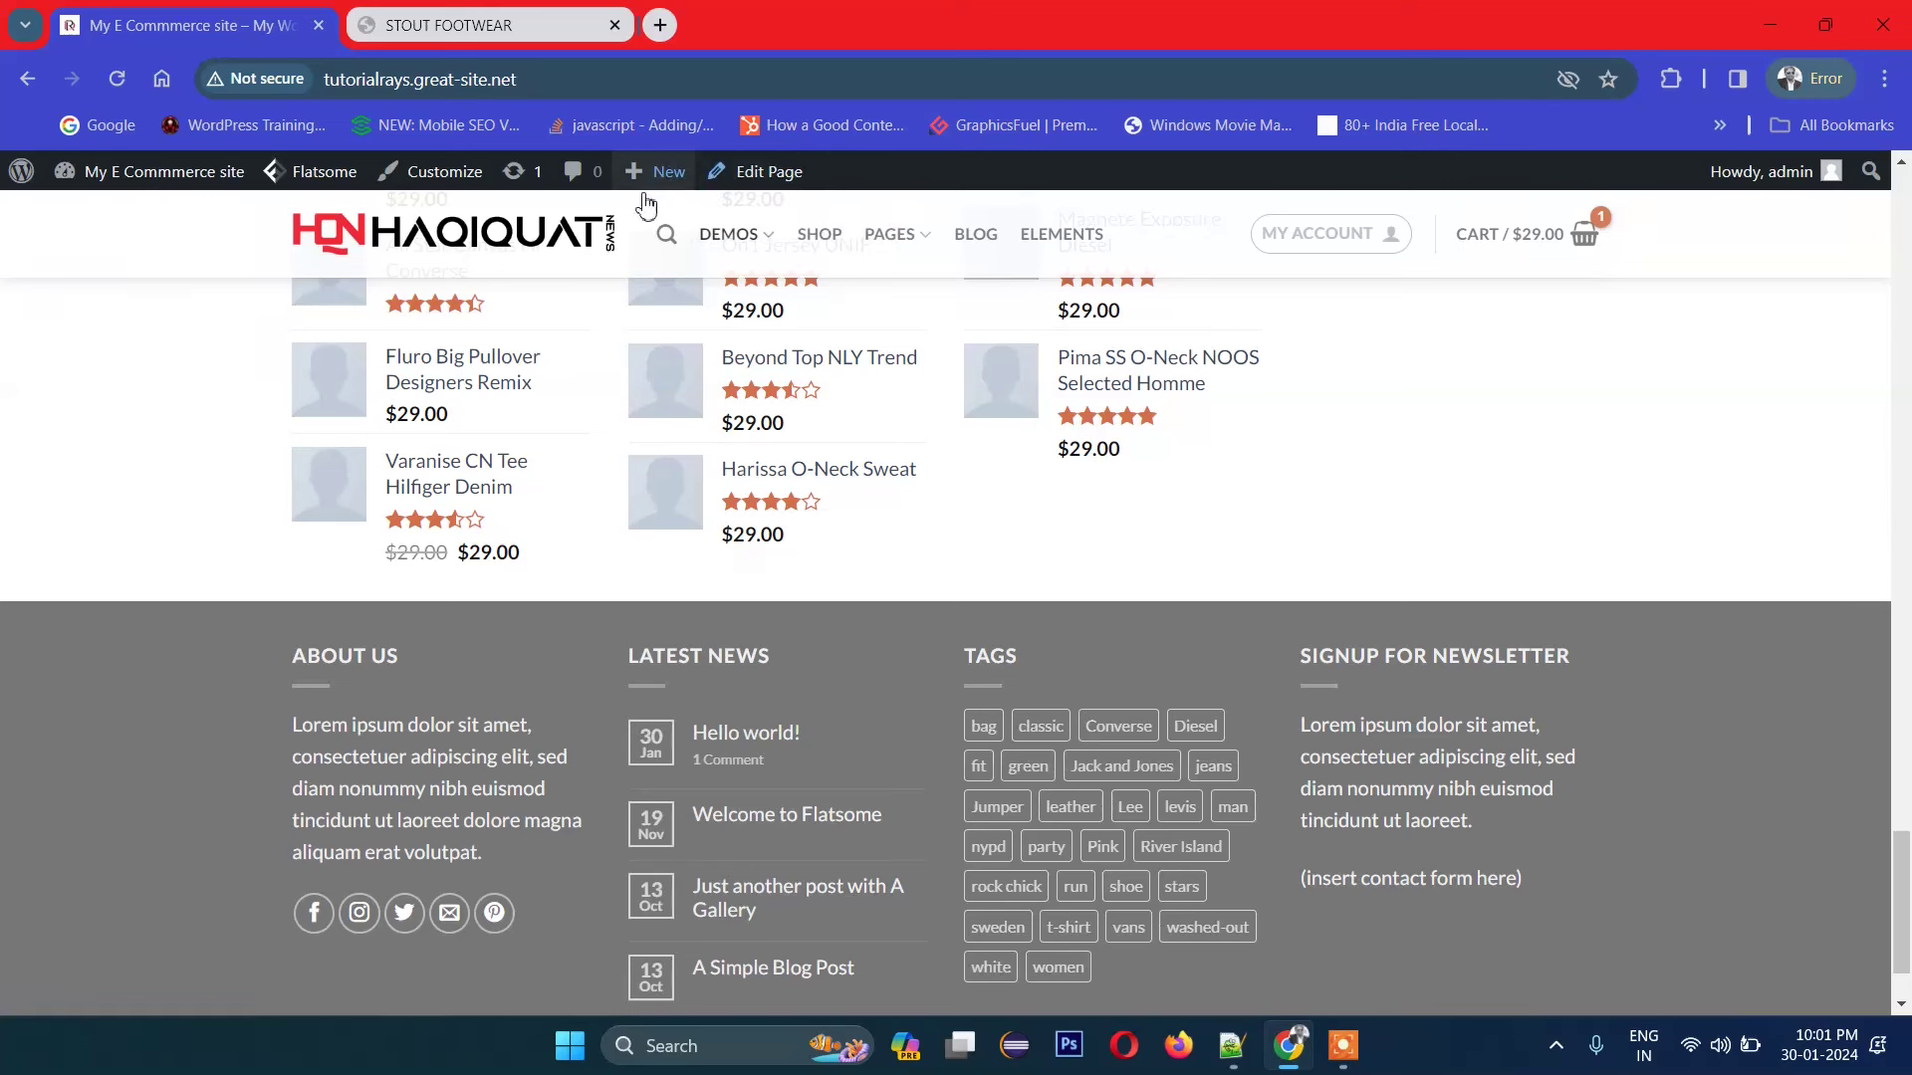
Step: Open Flatsome Theme Options > Footer in the Customizer from the admin bar
mouse_move(271, 189)
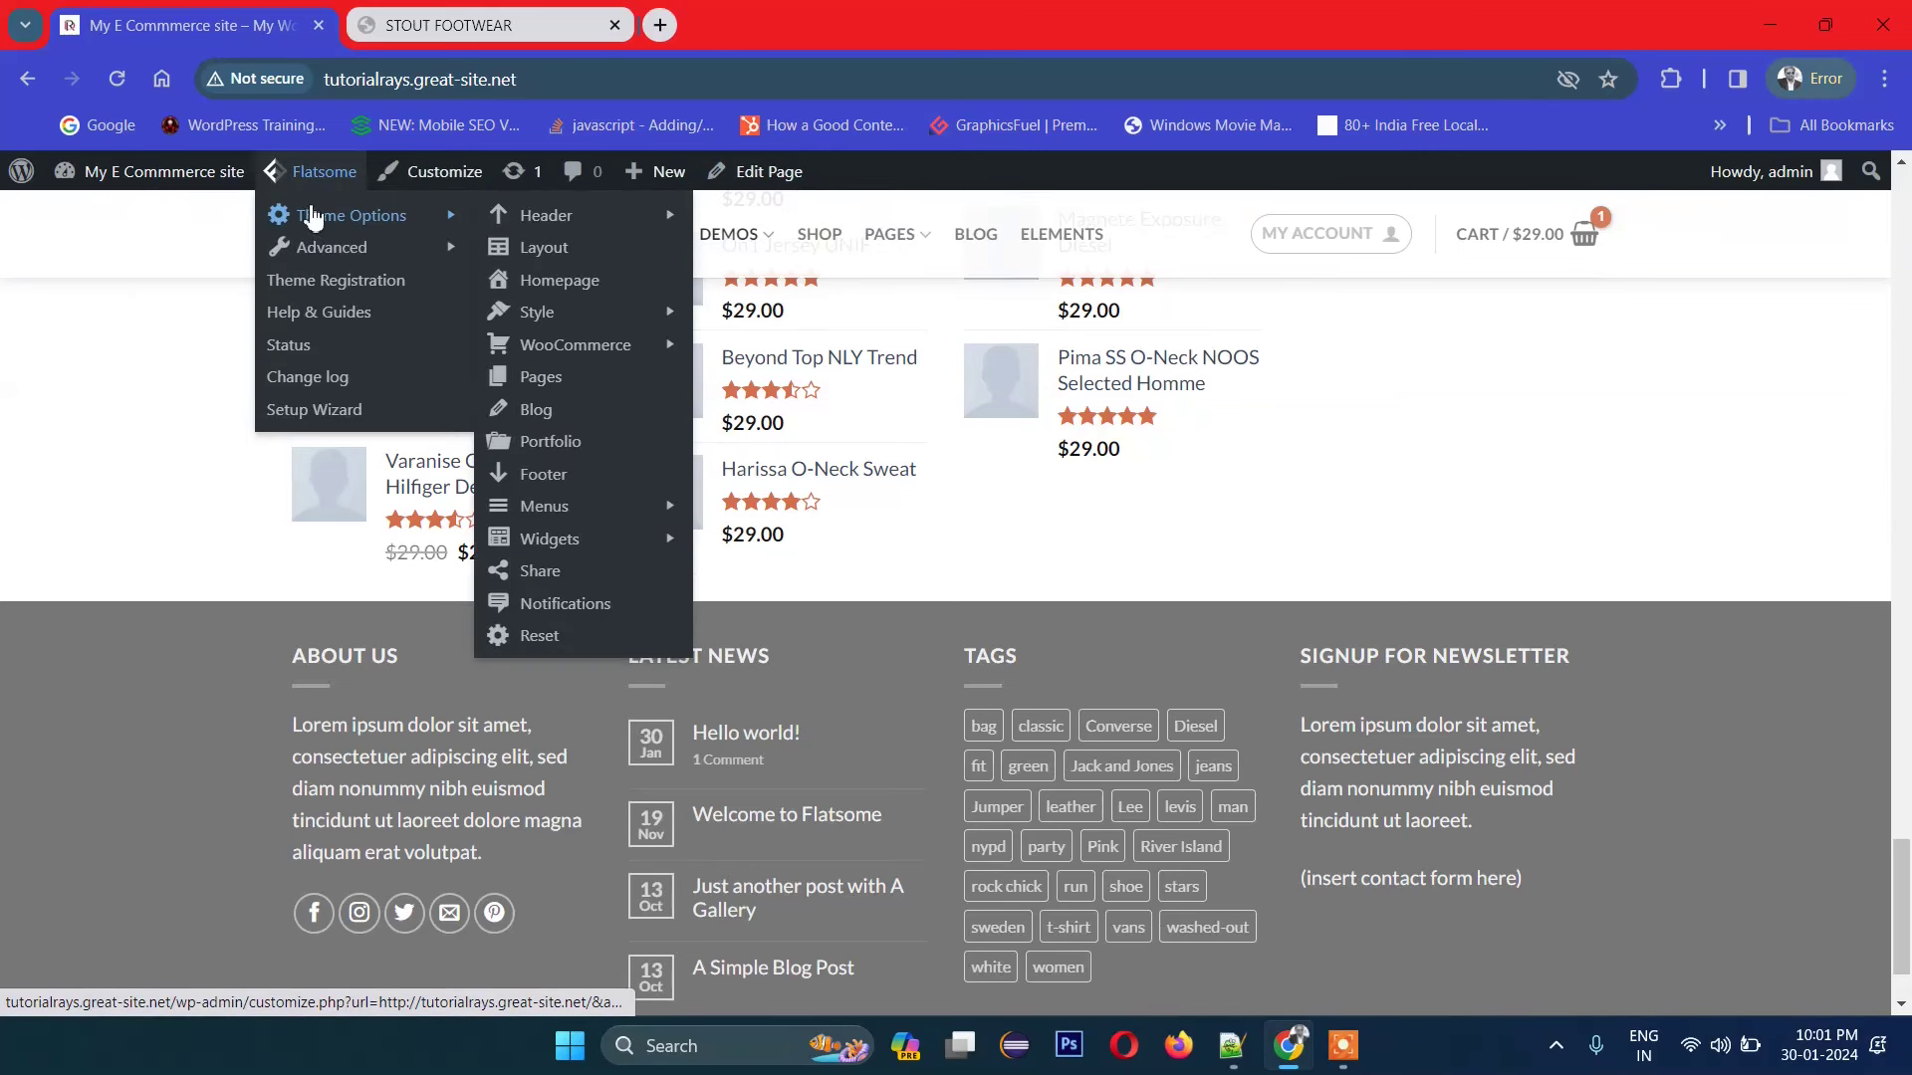
mouse_move(565, 231)
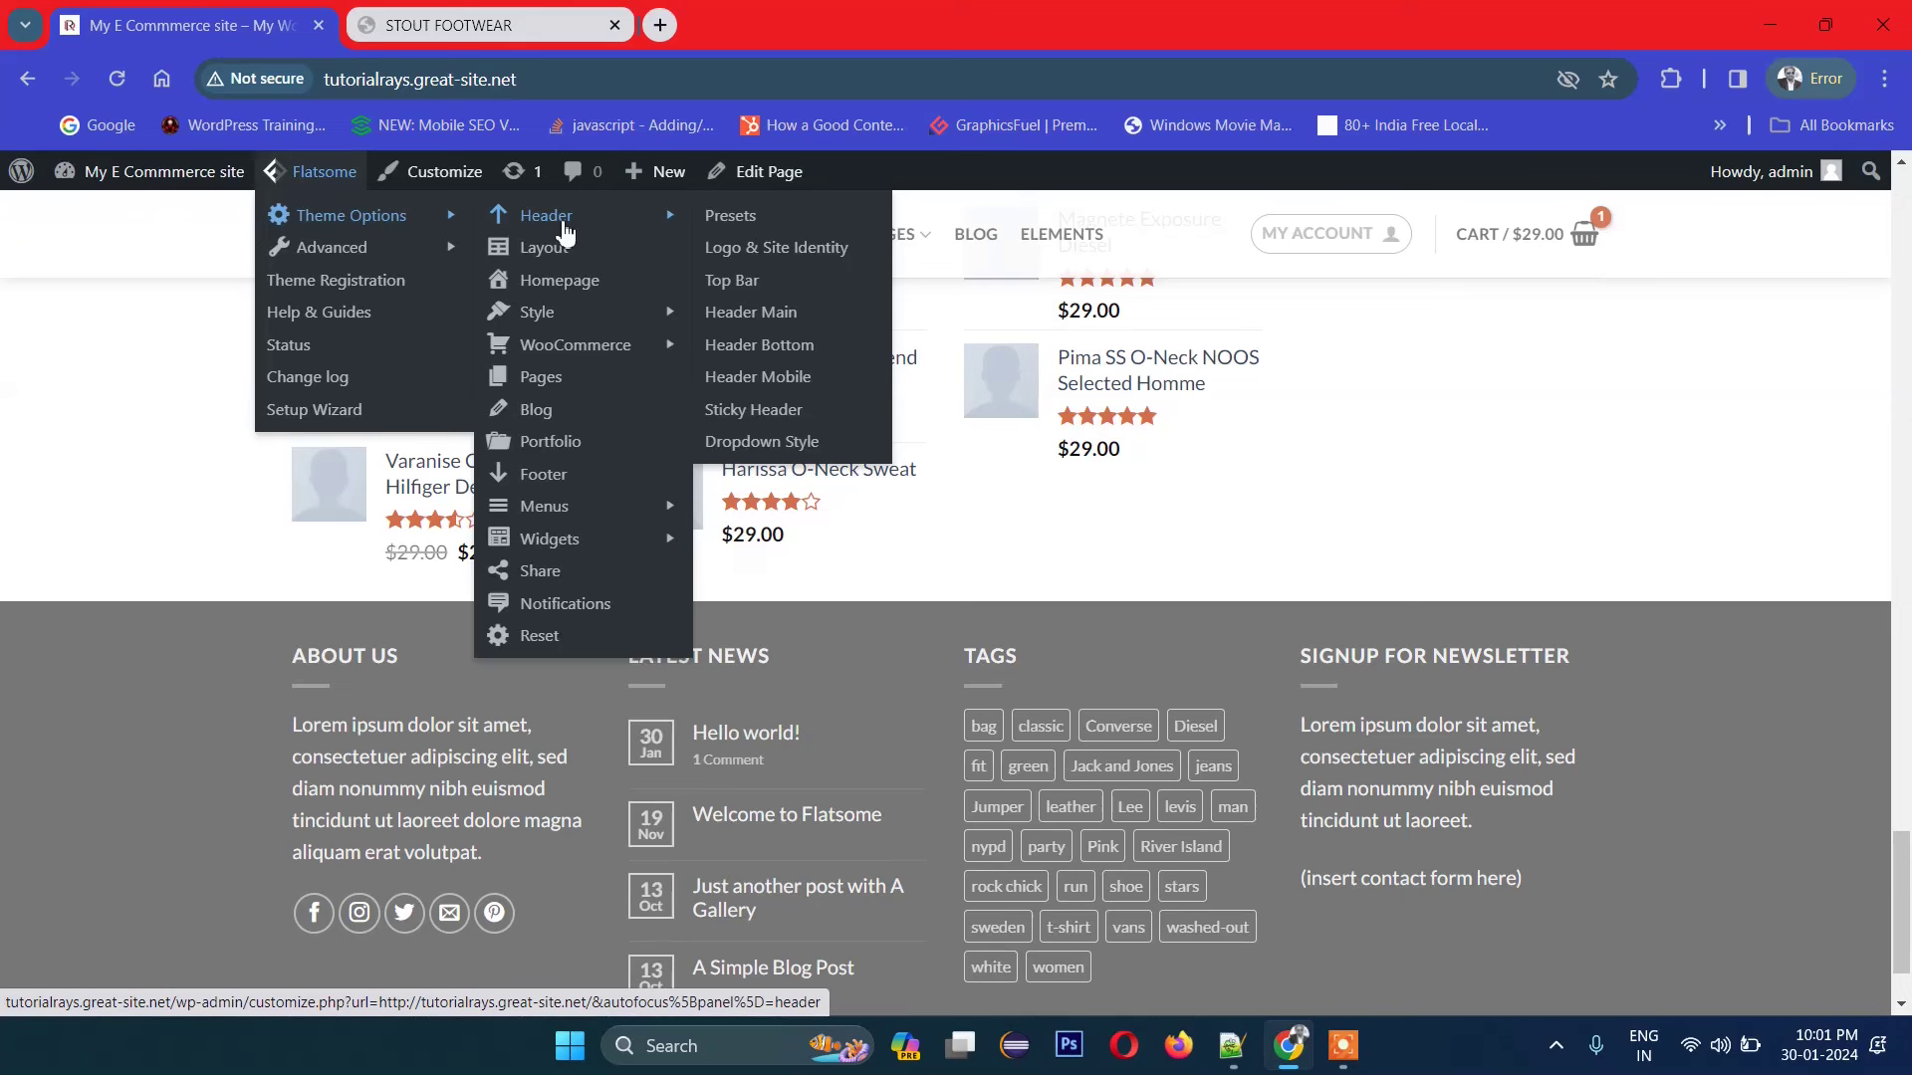
left_click(584, 475)
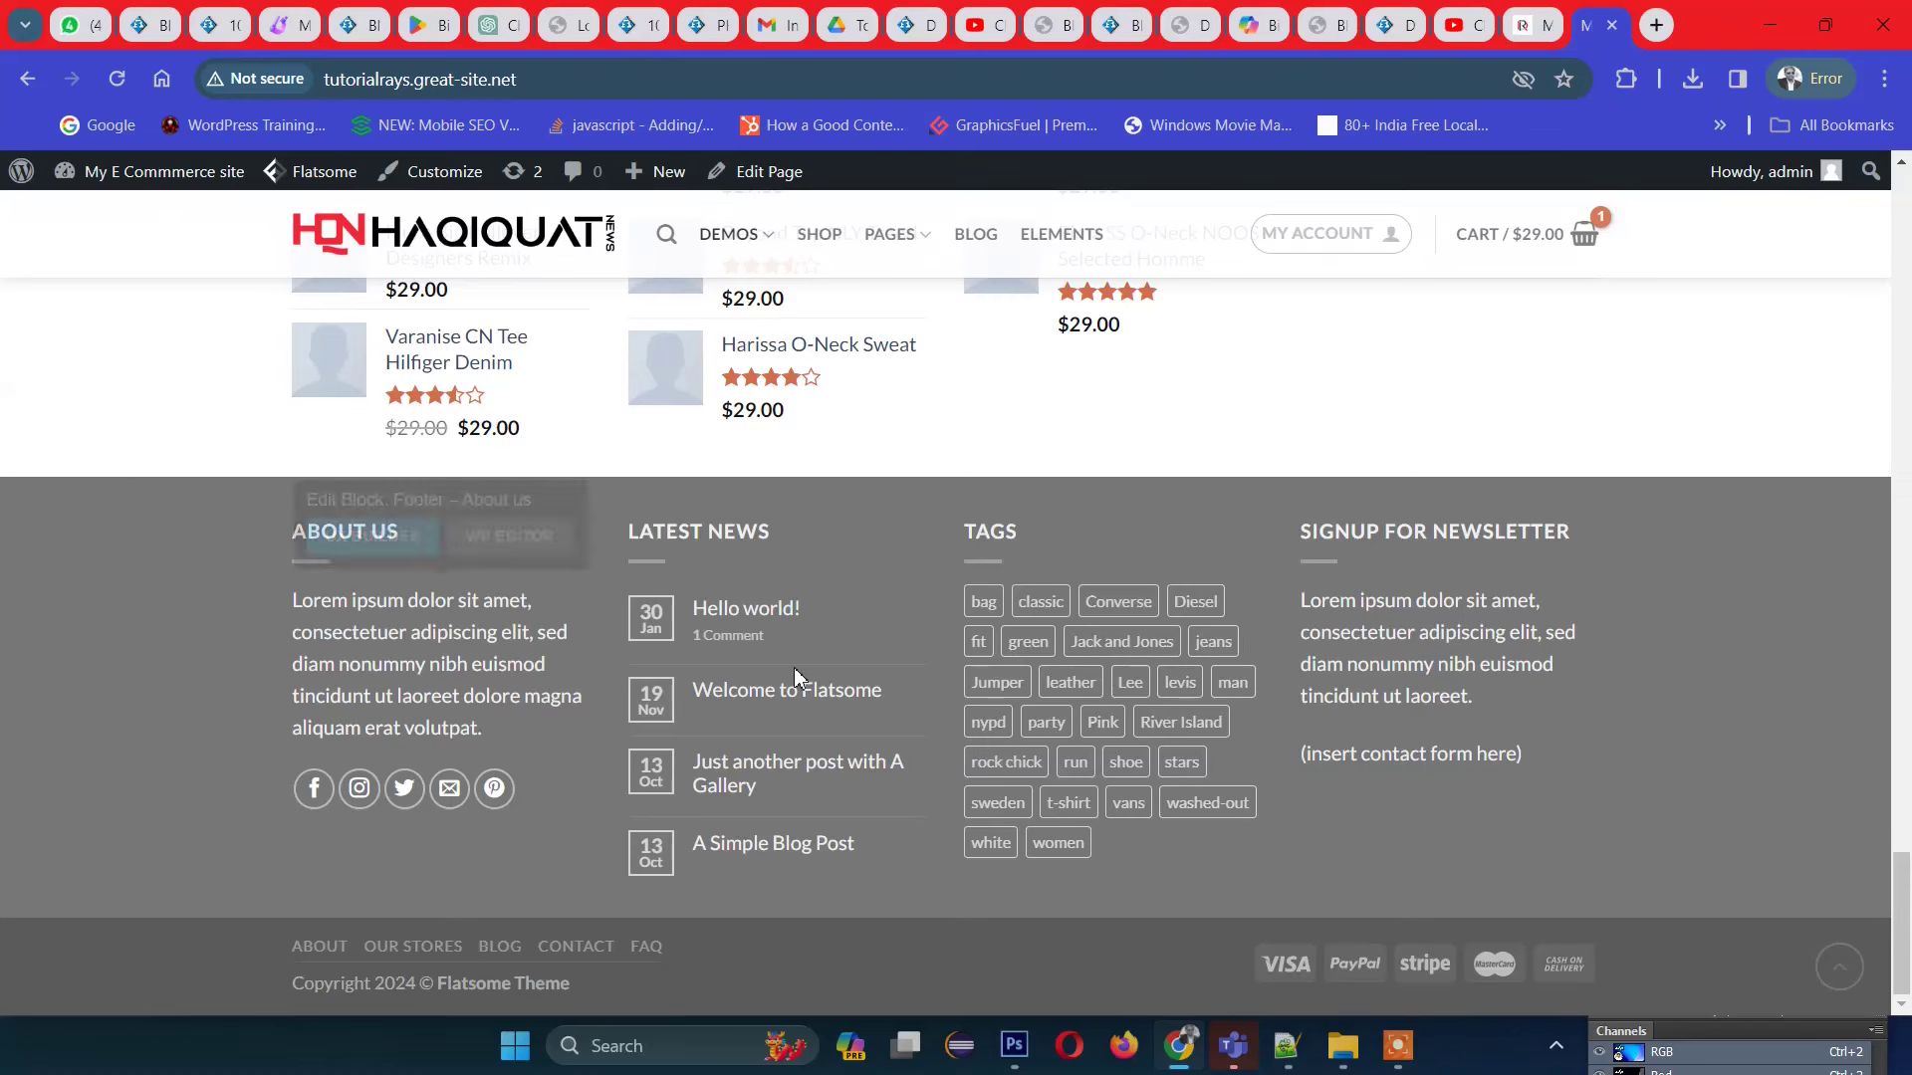
mouse_move(304, 184)
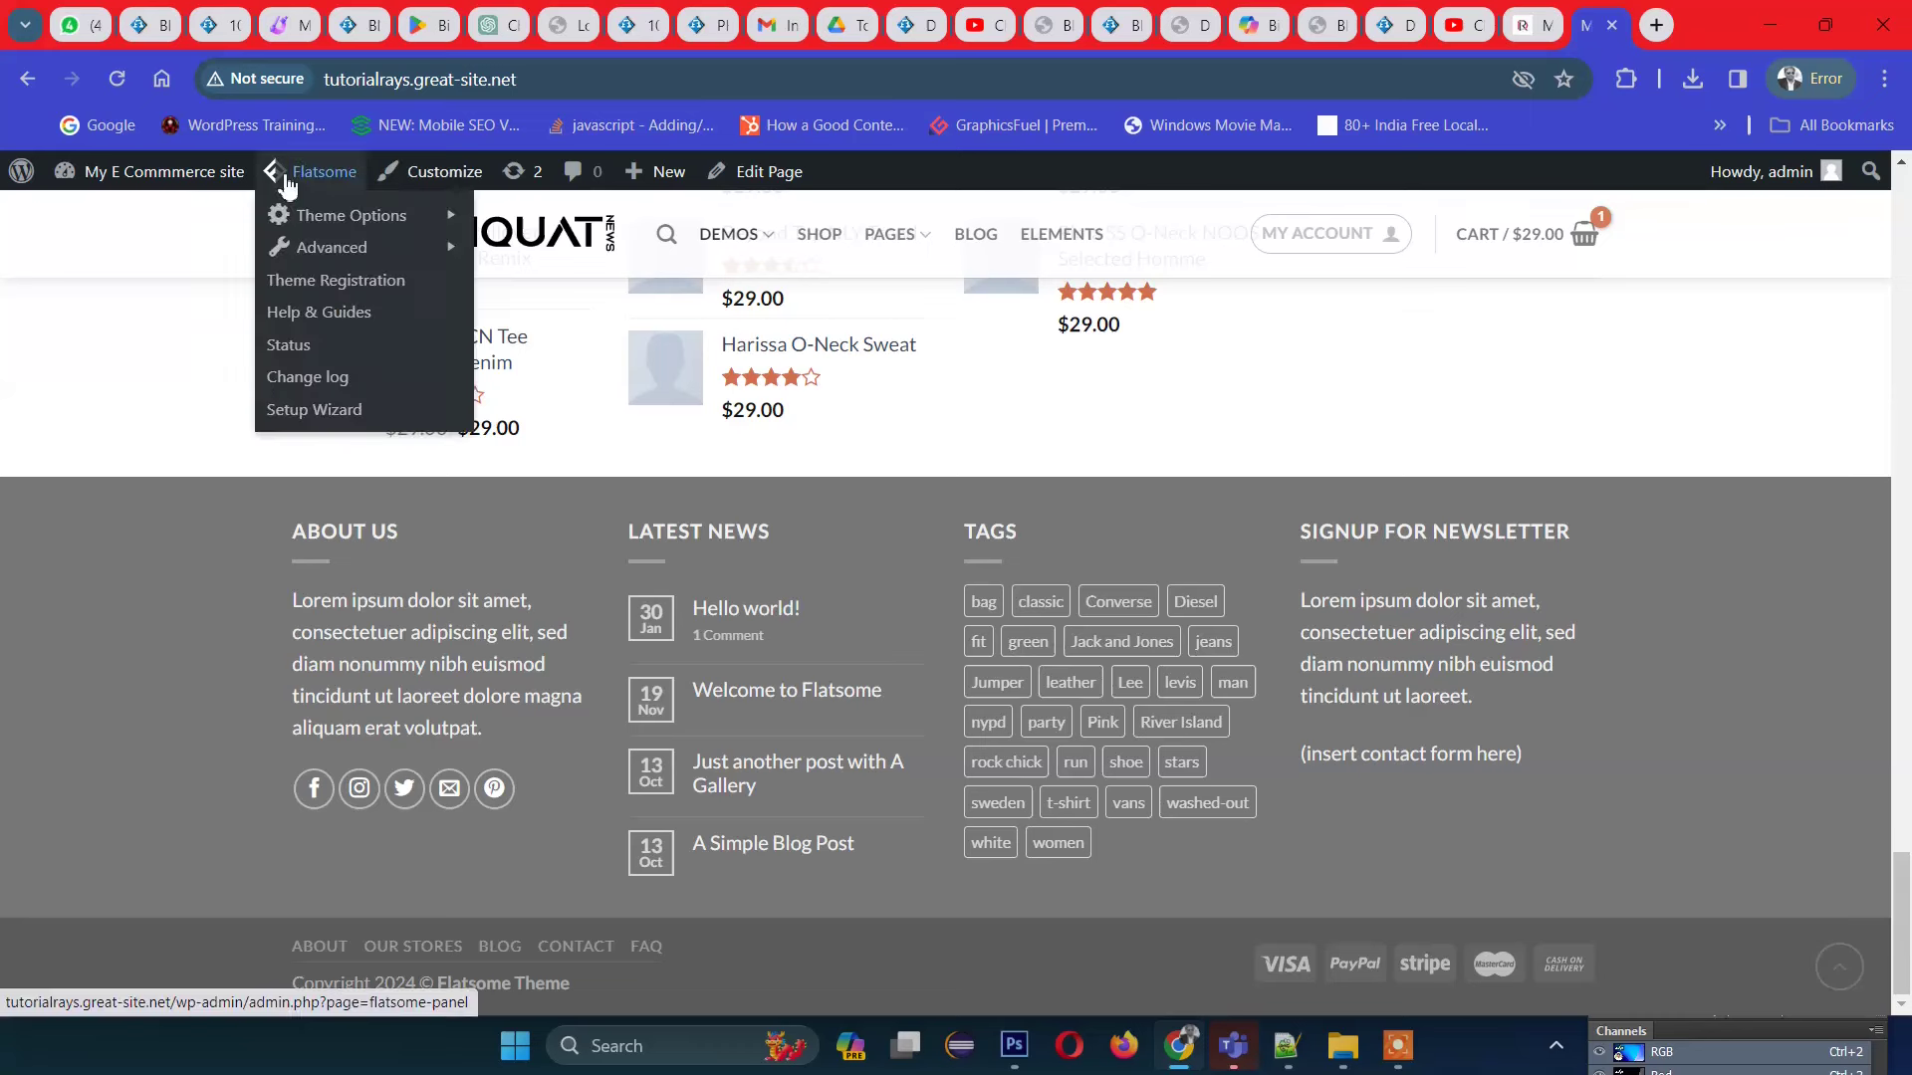
mouse_move(374, 261)
mouse_move(393, 207)
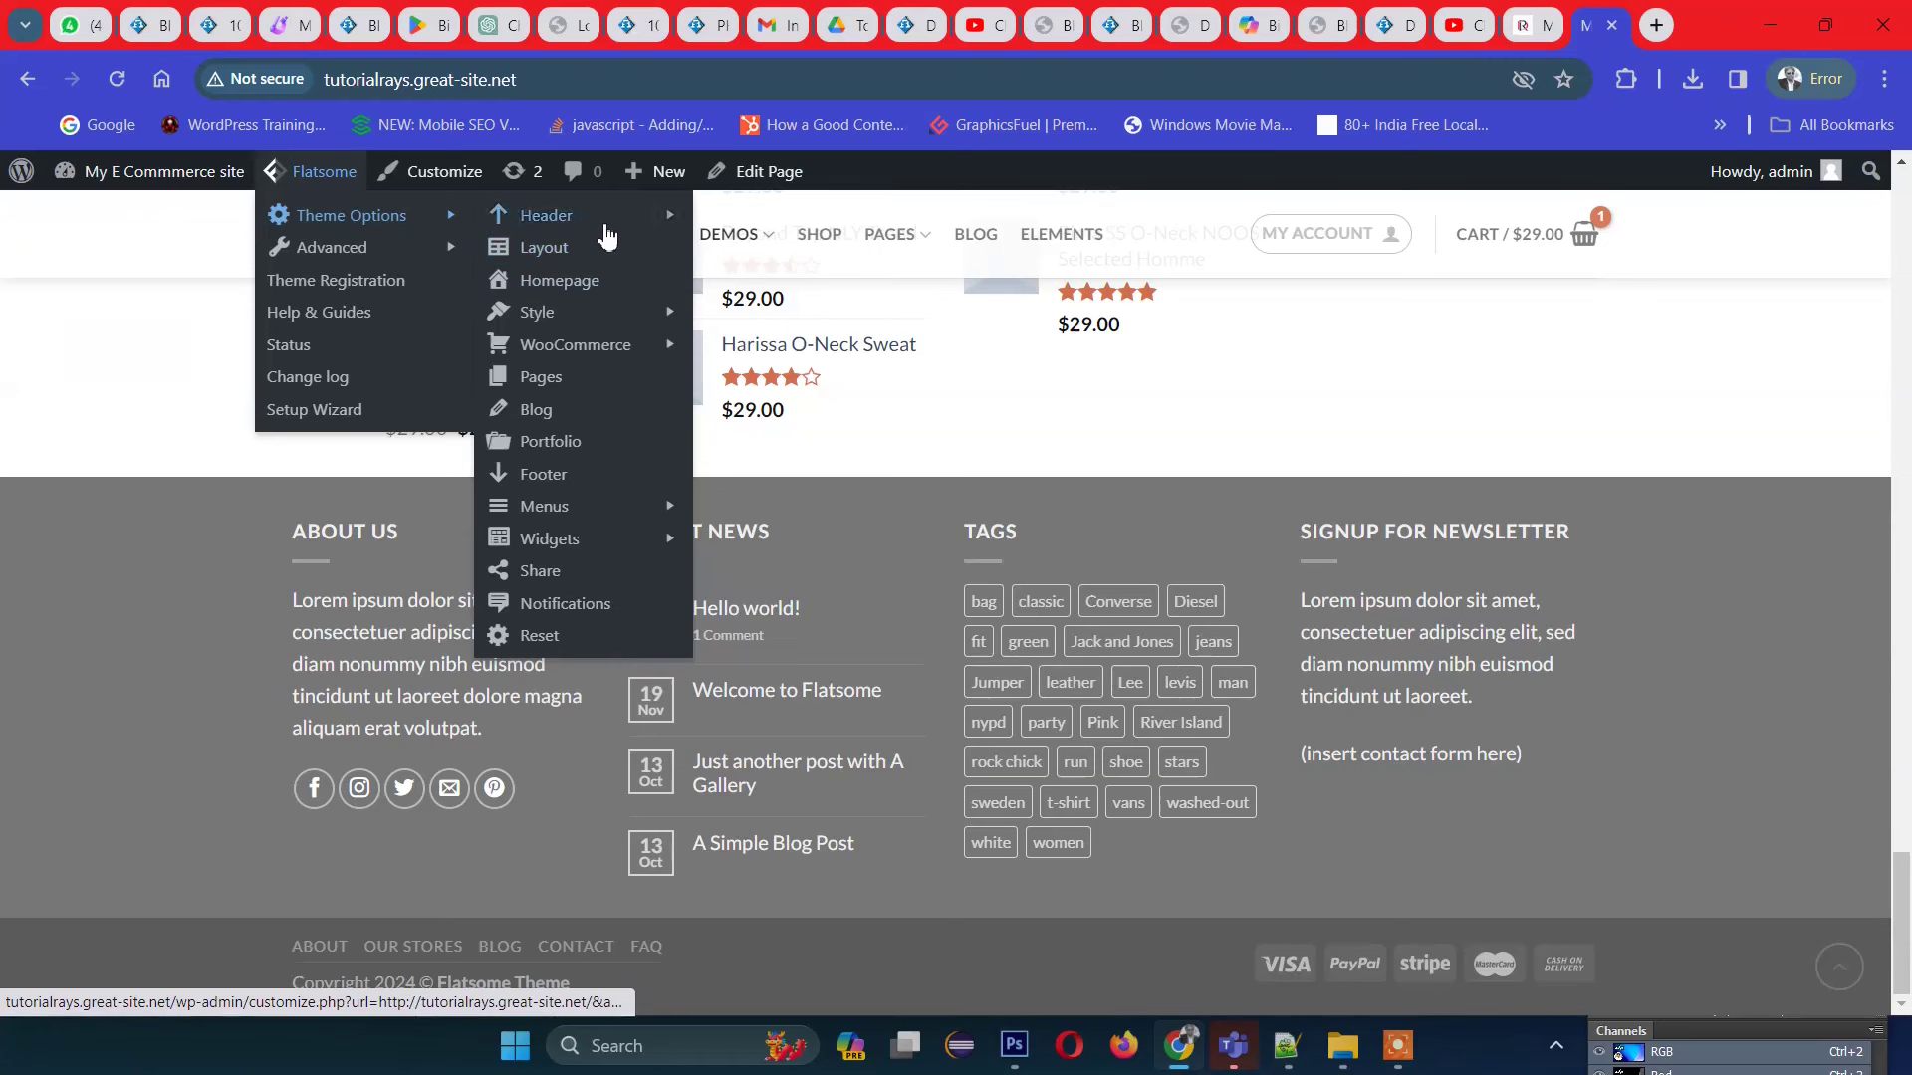
mouse_move(601, 358)
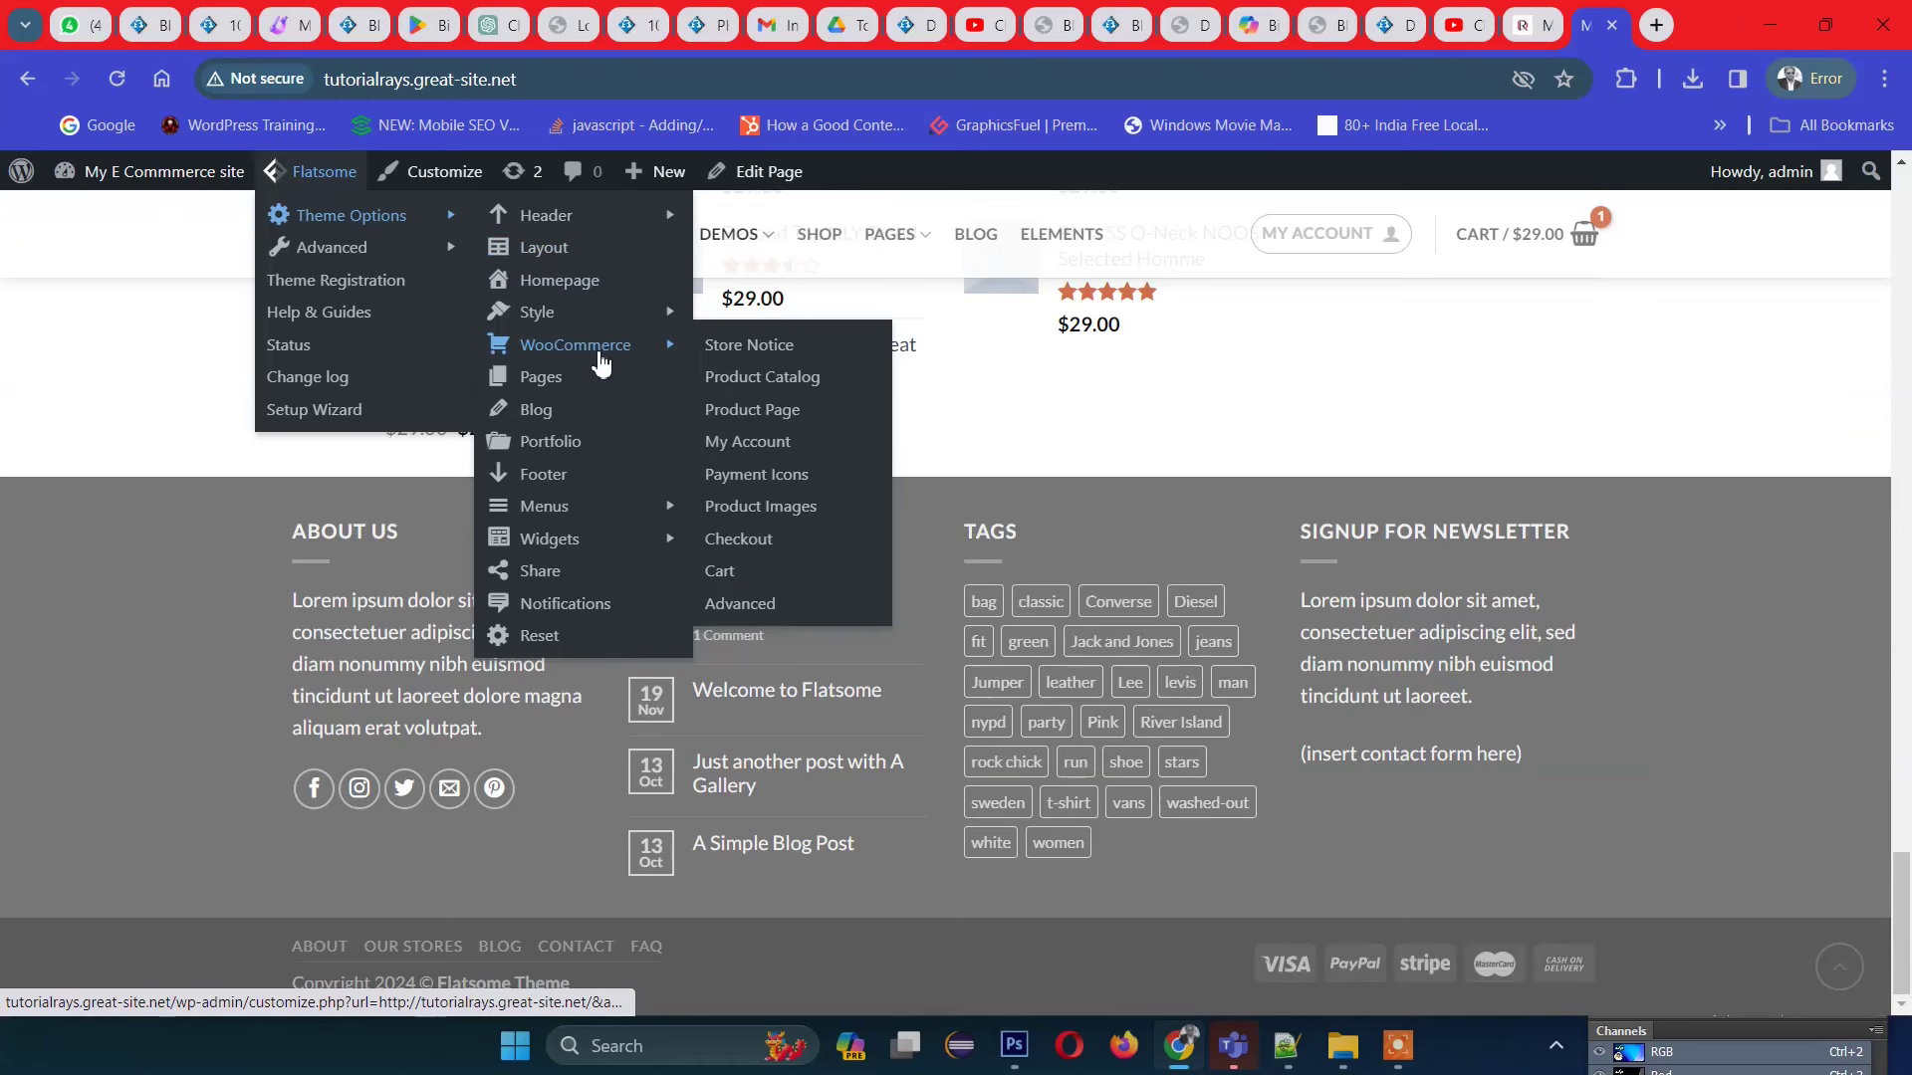
left_click(598, 487)
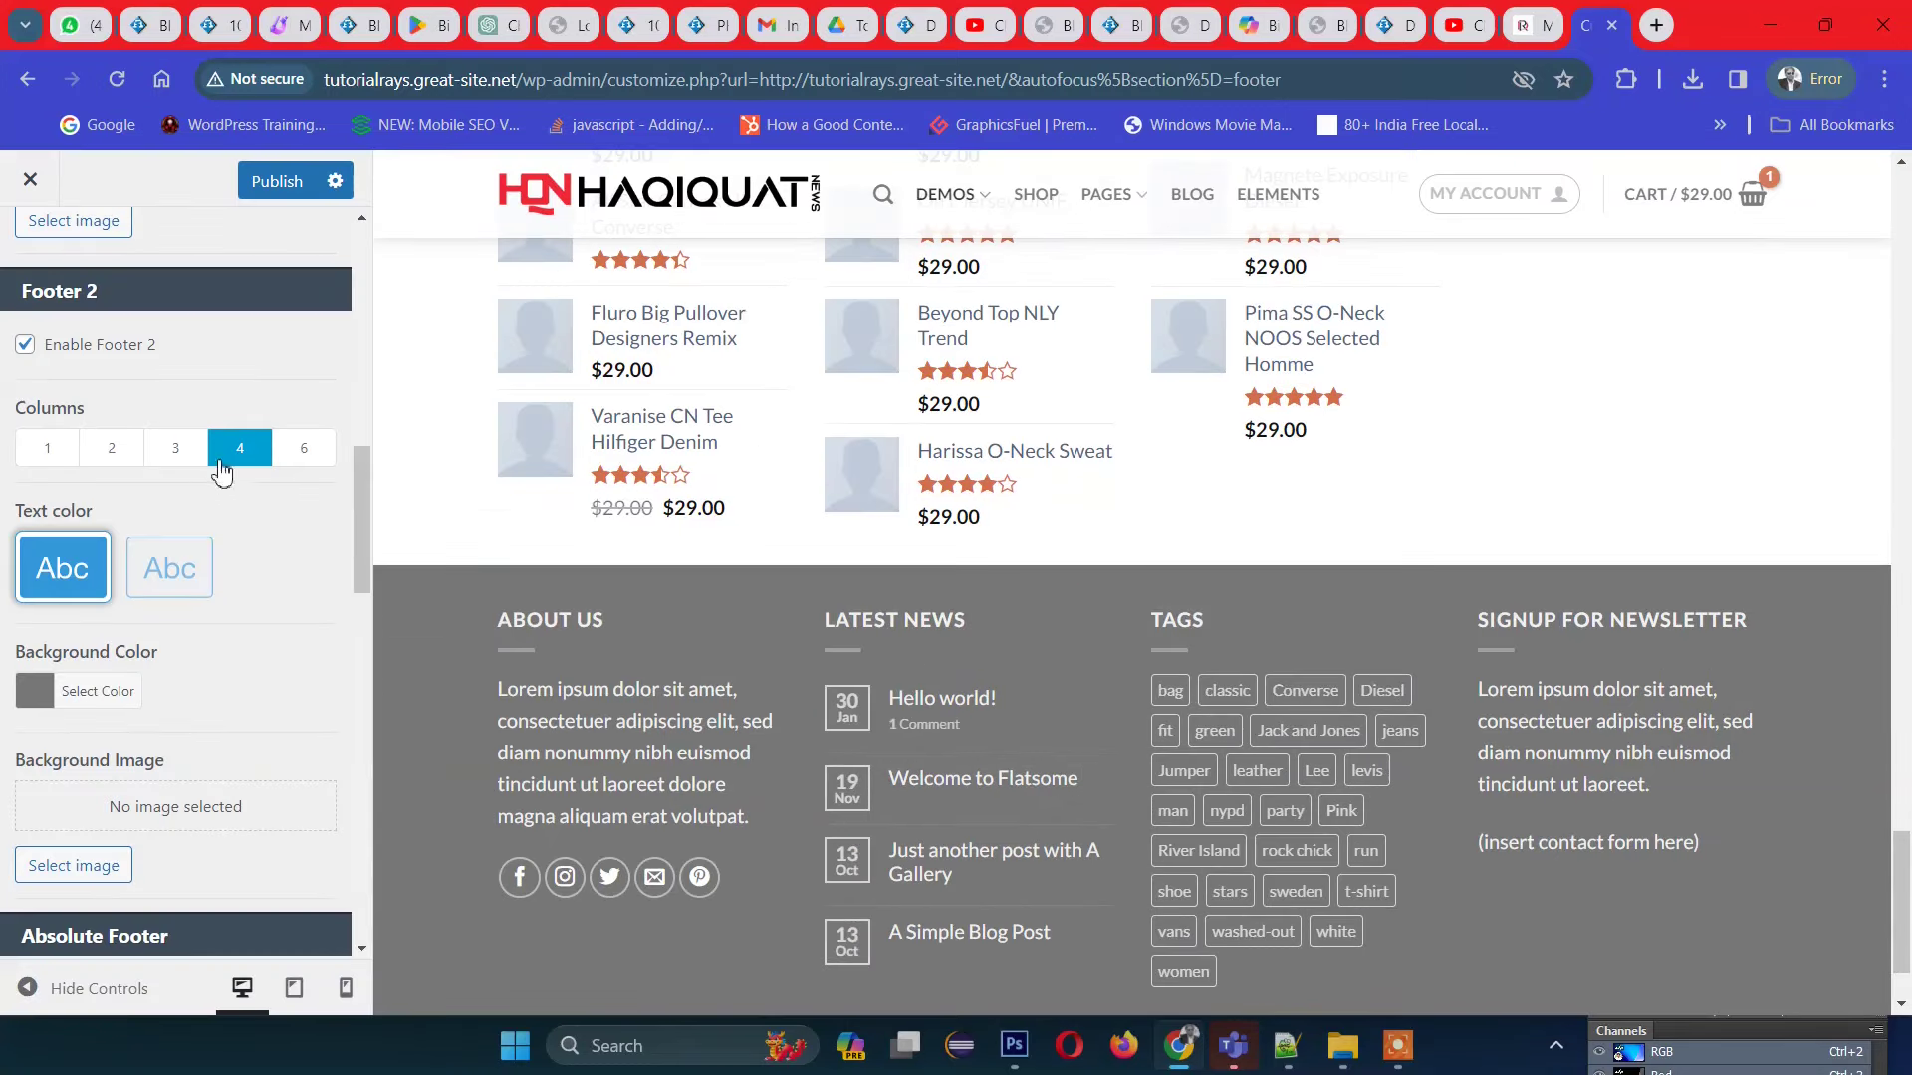
Step: Set the Footer 1 background colour to dark magenta #ad0a79 and close the picker
scroll(231, 456, "up", 3)
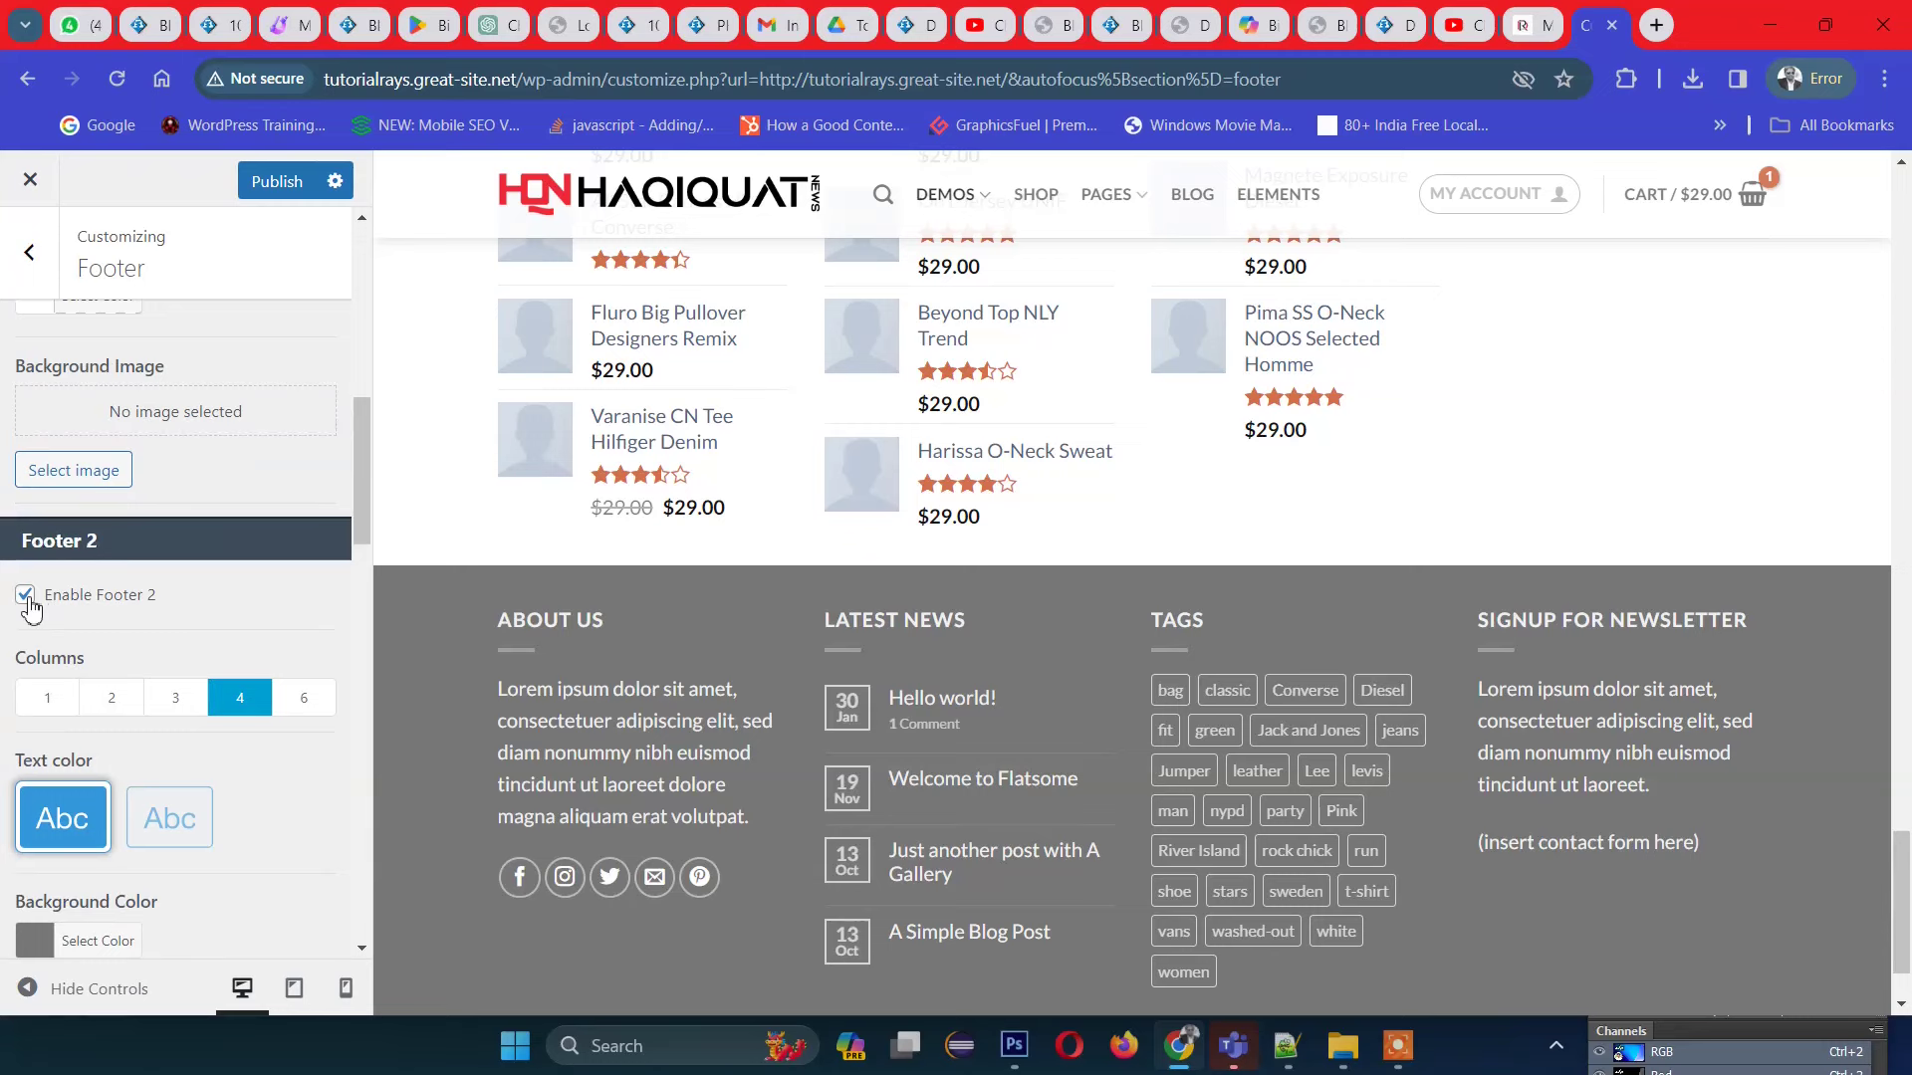
scroll(185, 490, "up", 1)
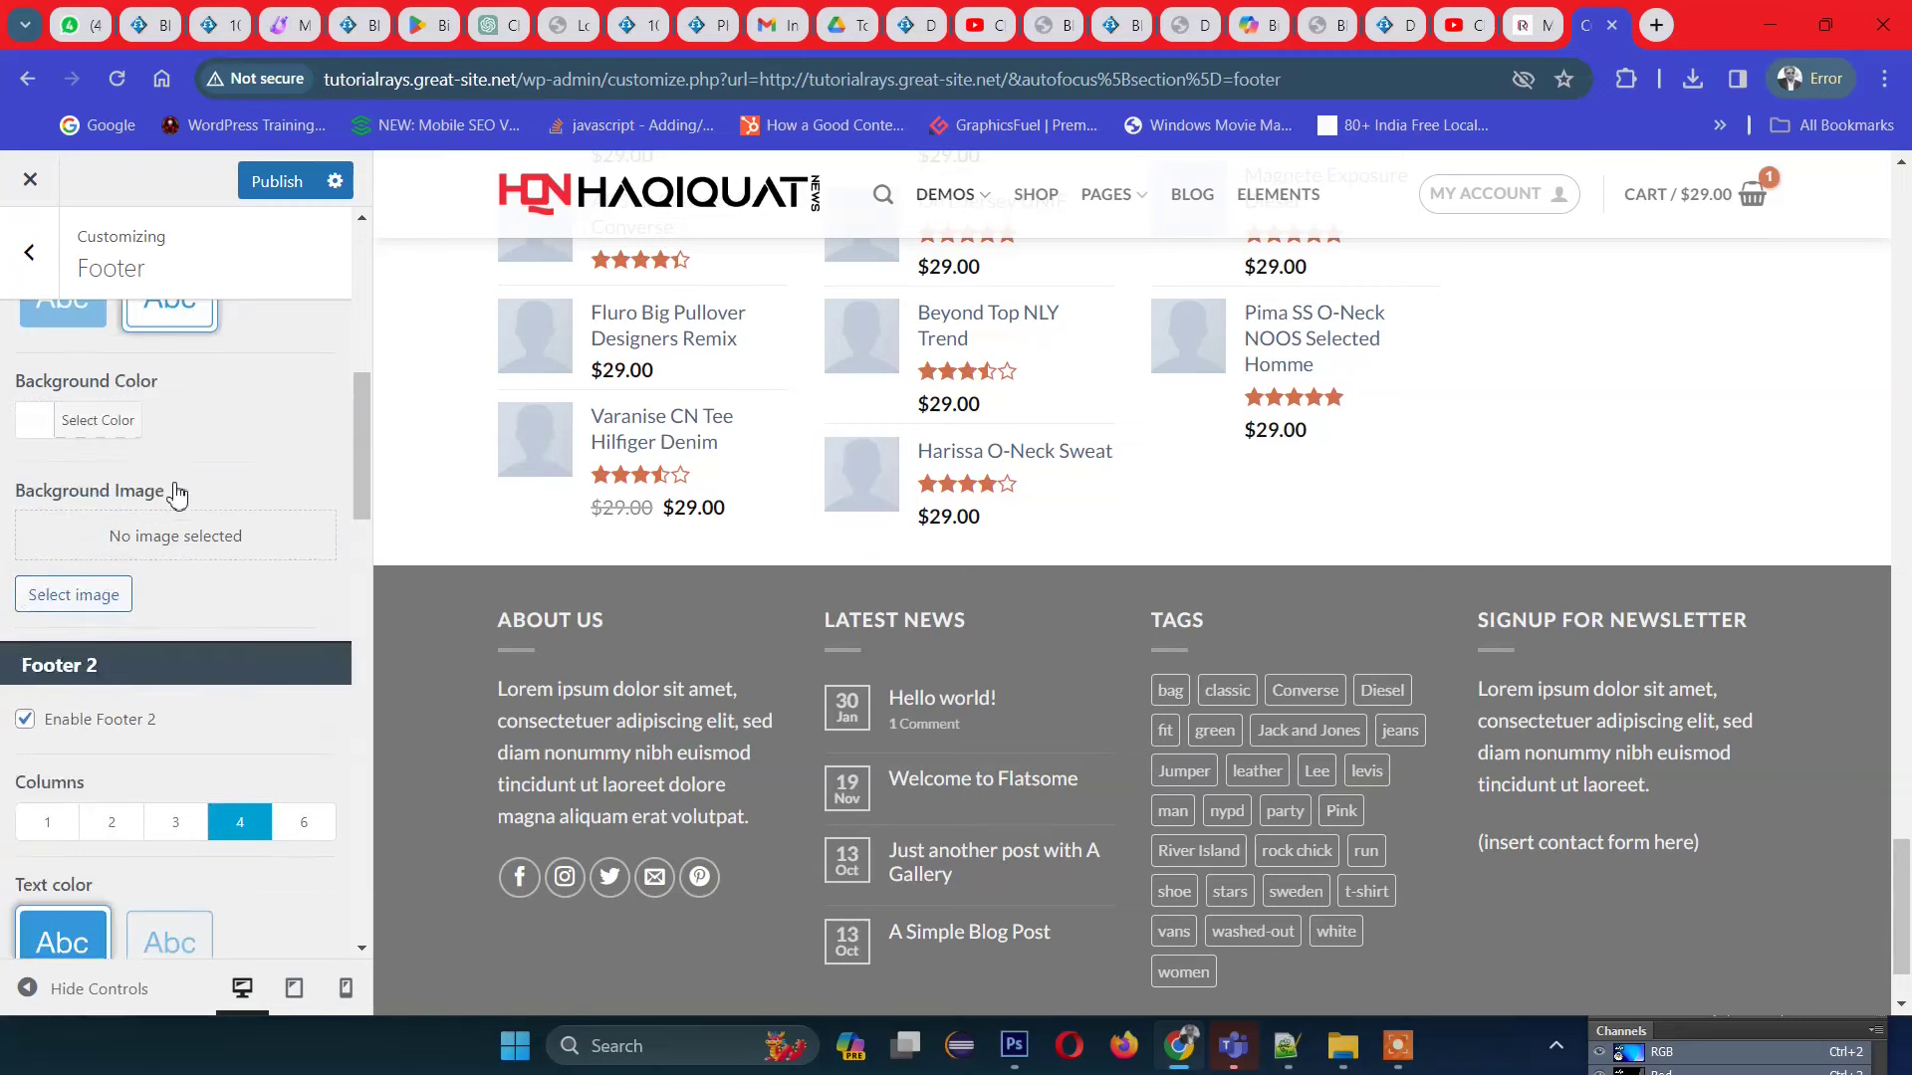
scroll(177, 494, "up", 1)
scroll(1101, 525, "up", 3)
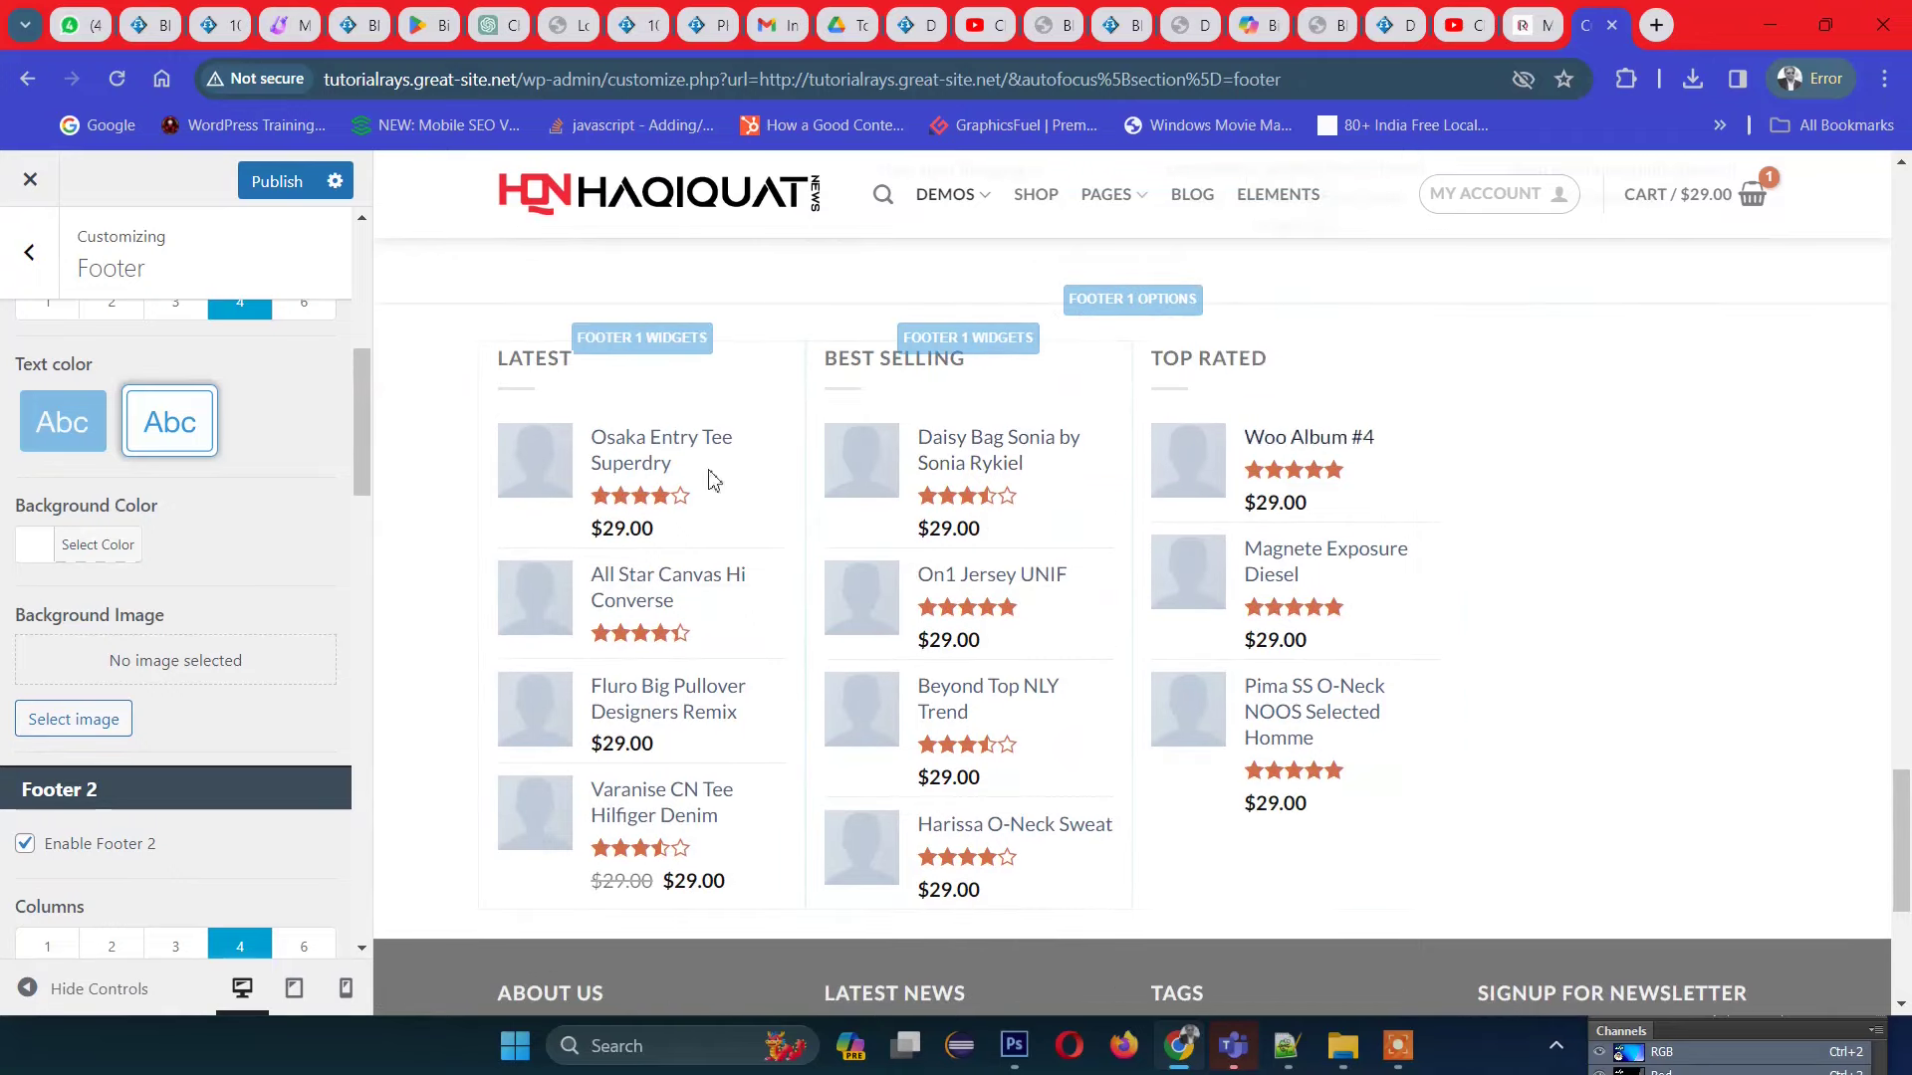
scroll(555, 482, "up", 1)
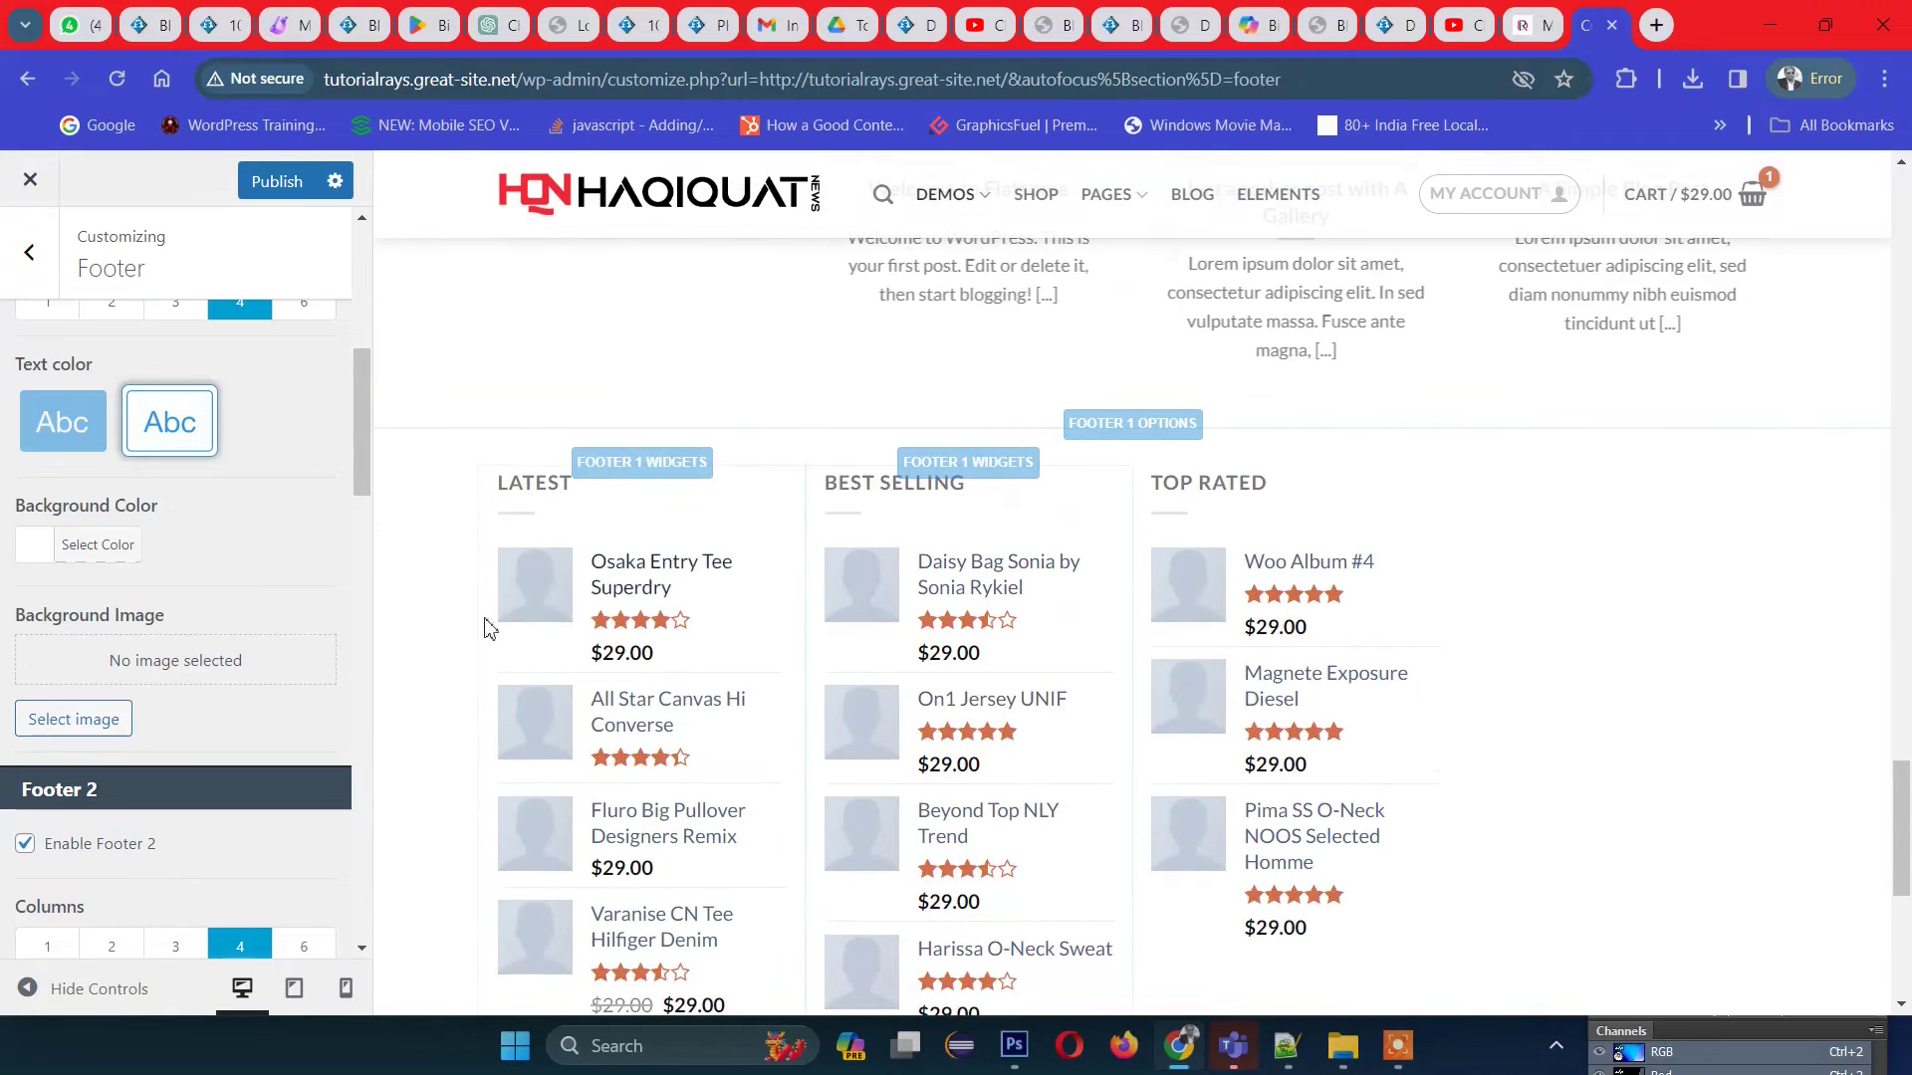
scroll(751, 713, "down", 2)
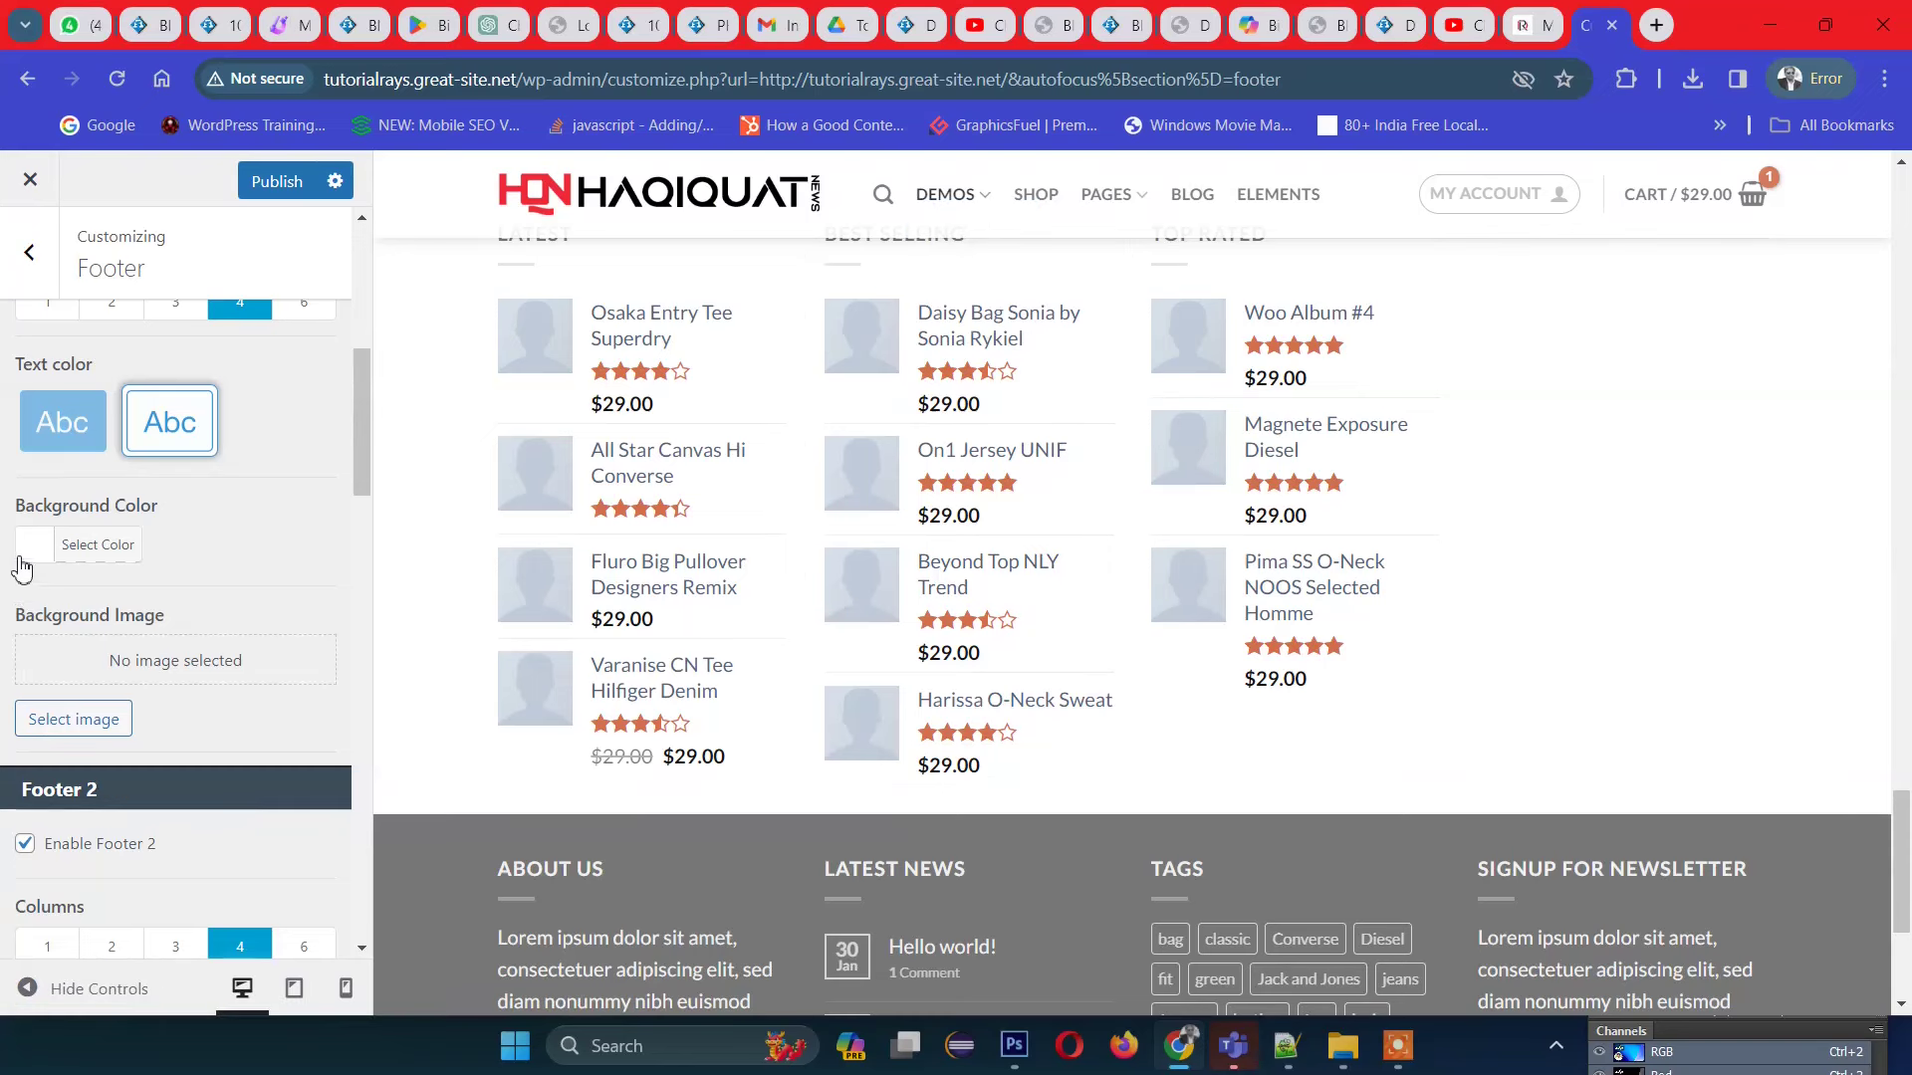
left_click(23, 550)
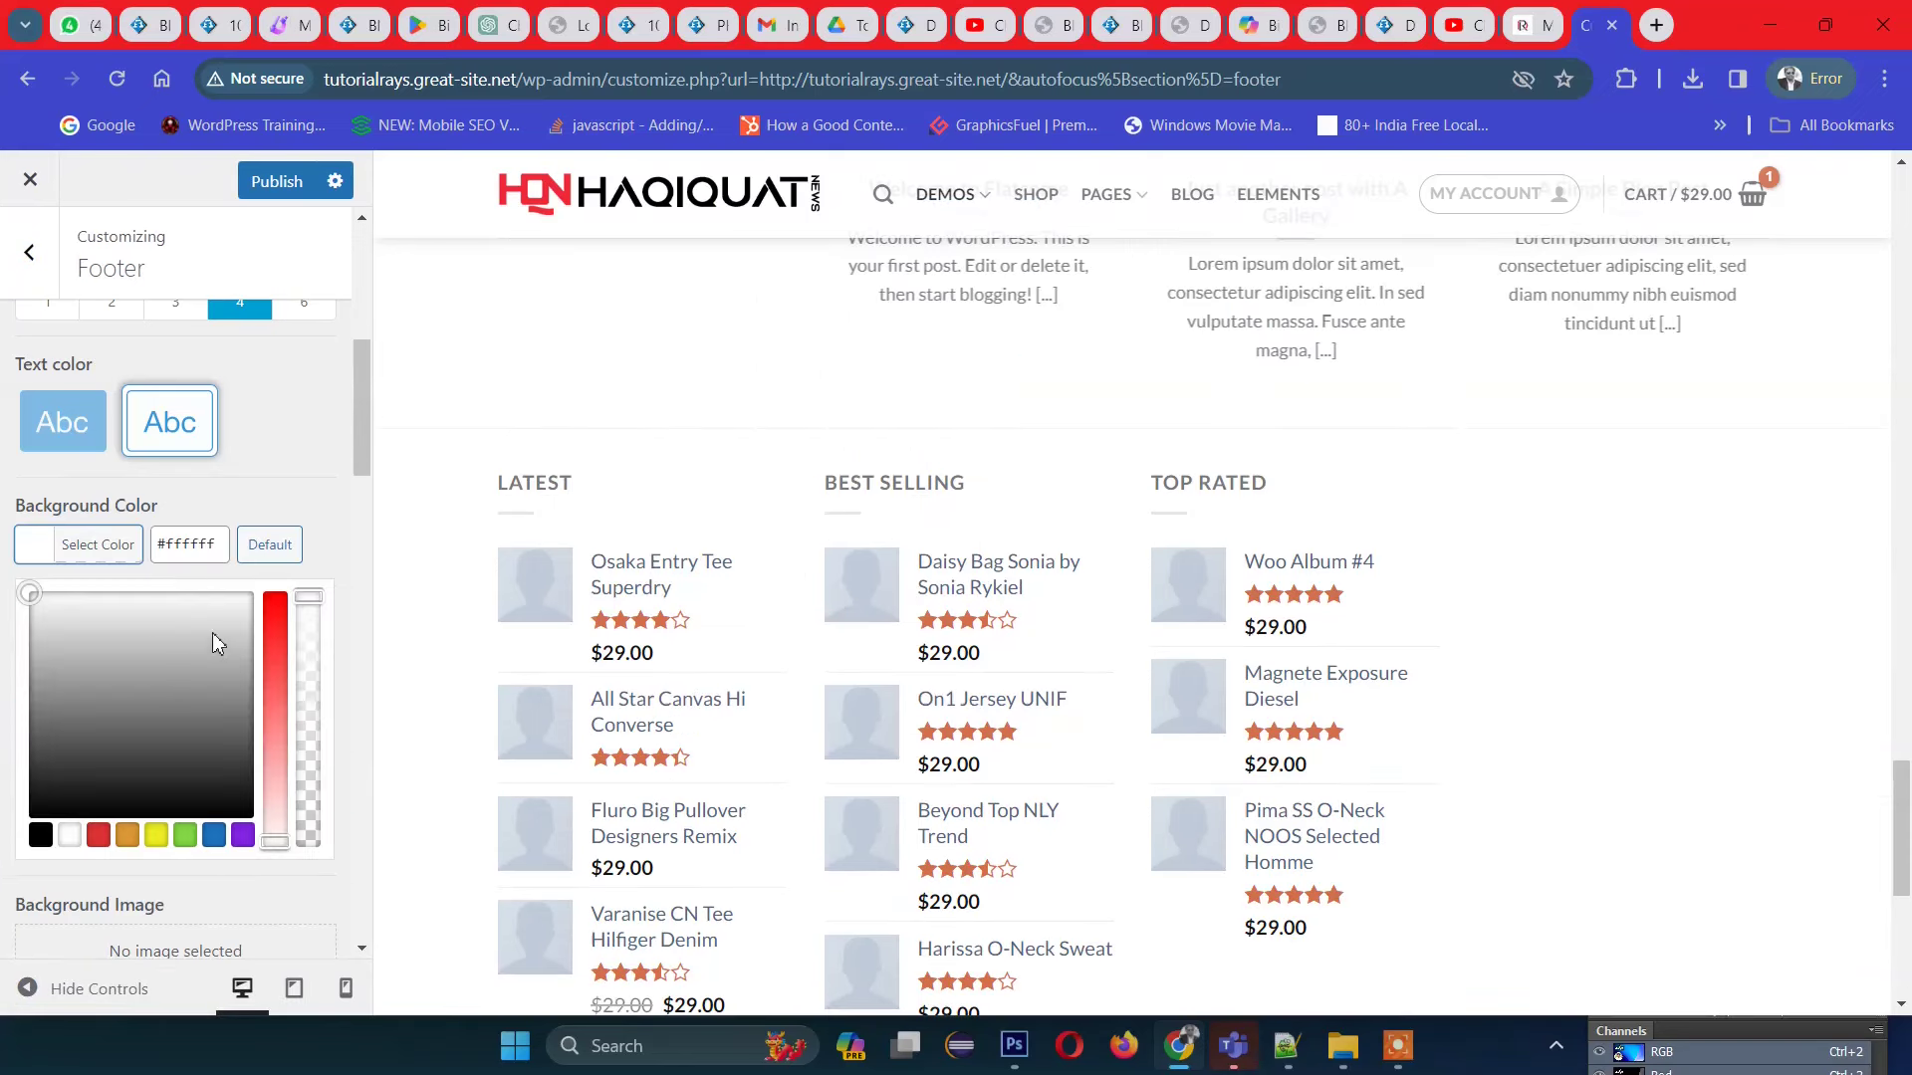
left_click(268, 615)
left_click(244, 595)
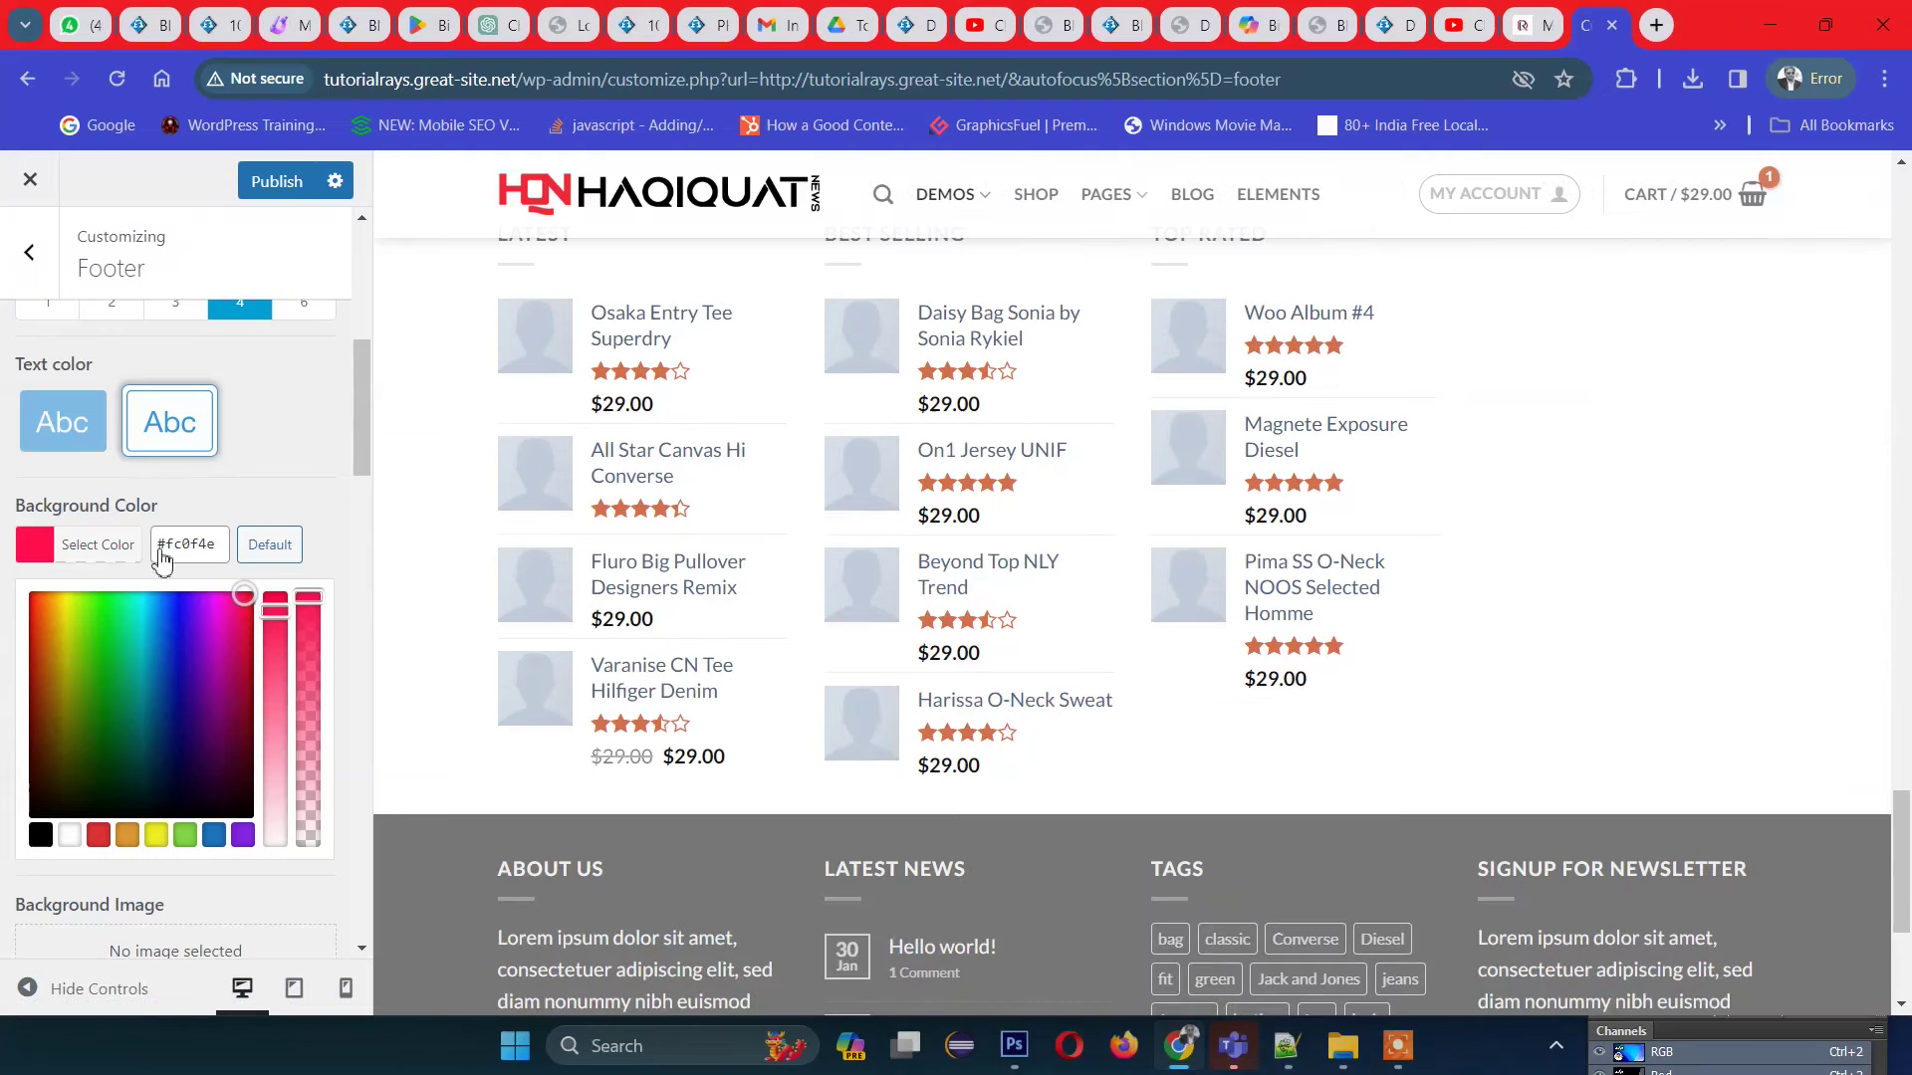
left_click(225, 605)
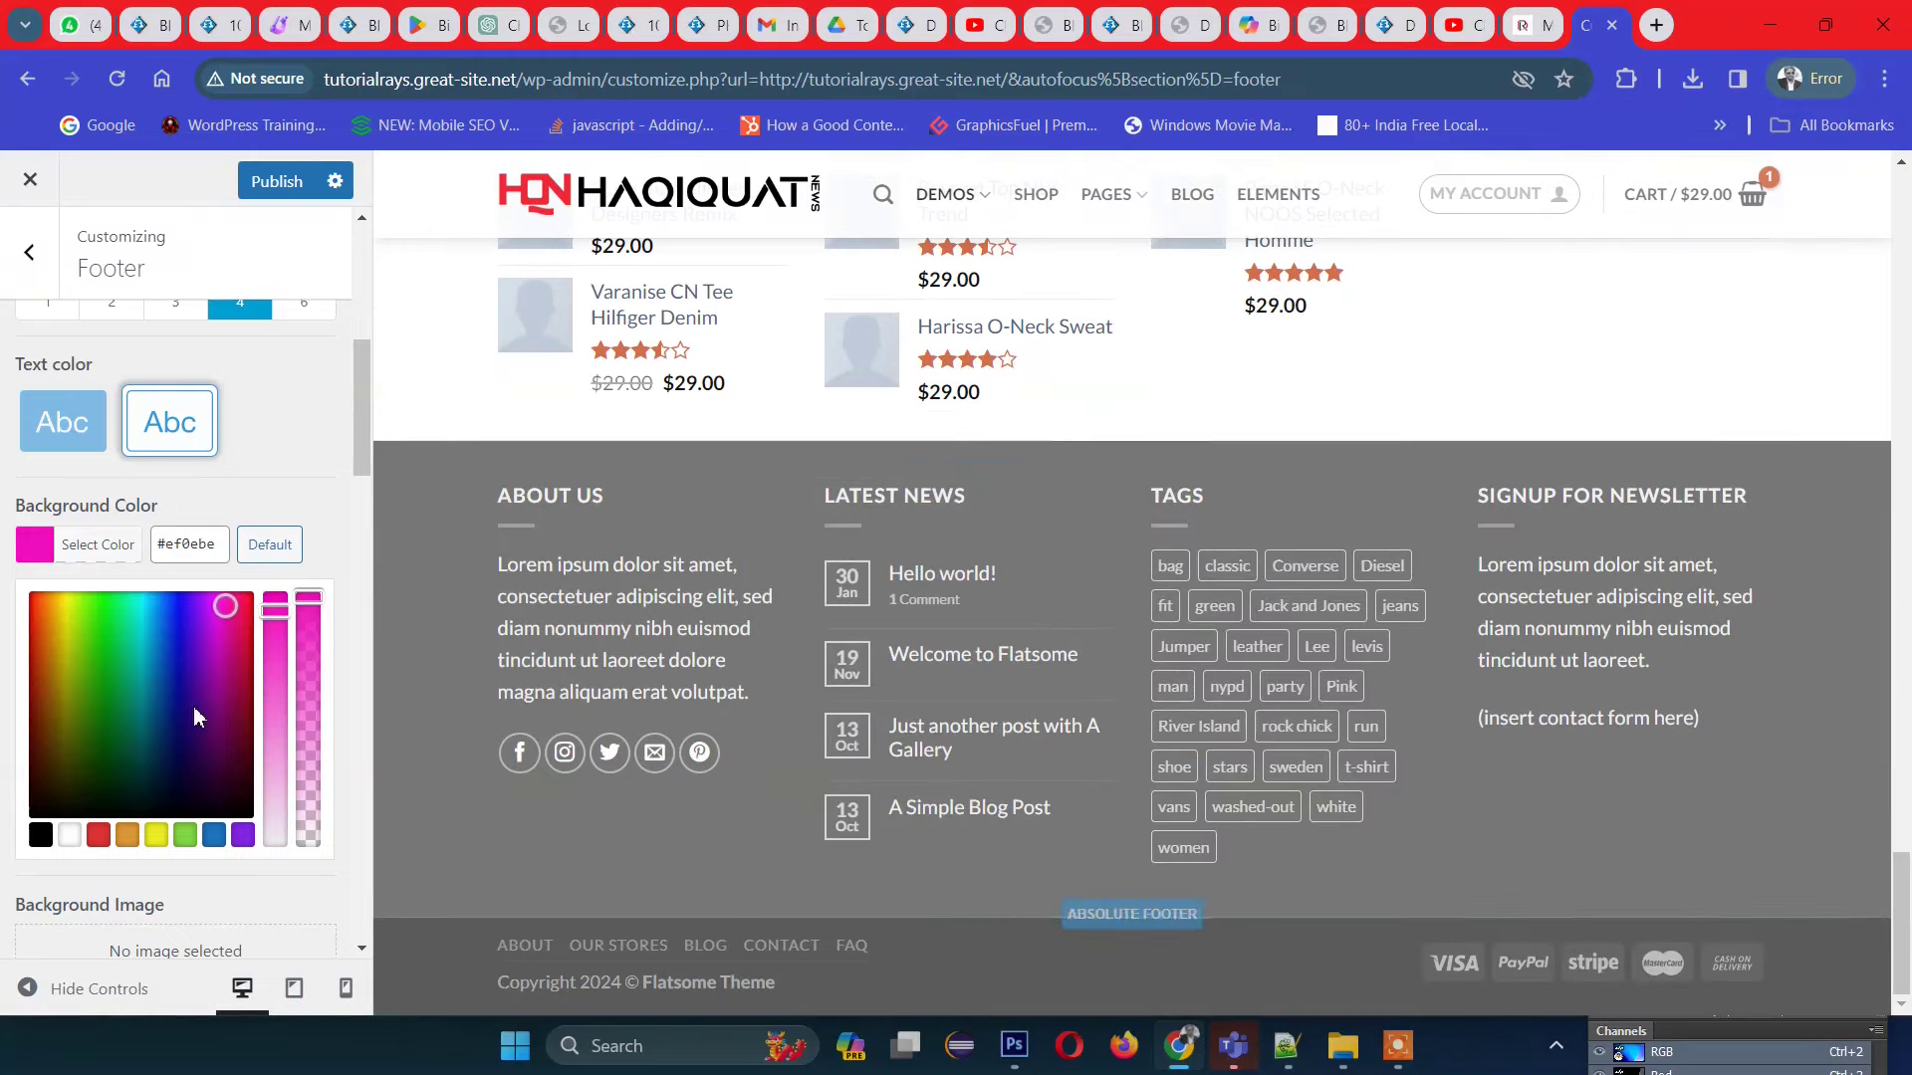
left_click(230, 667)
left_click(295, 490)
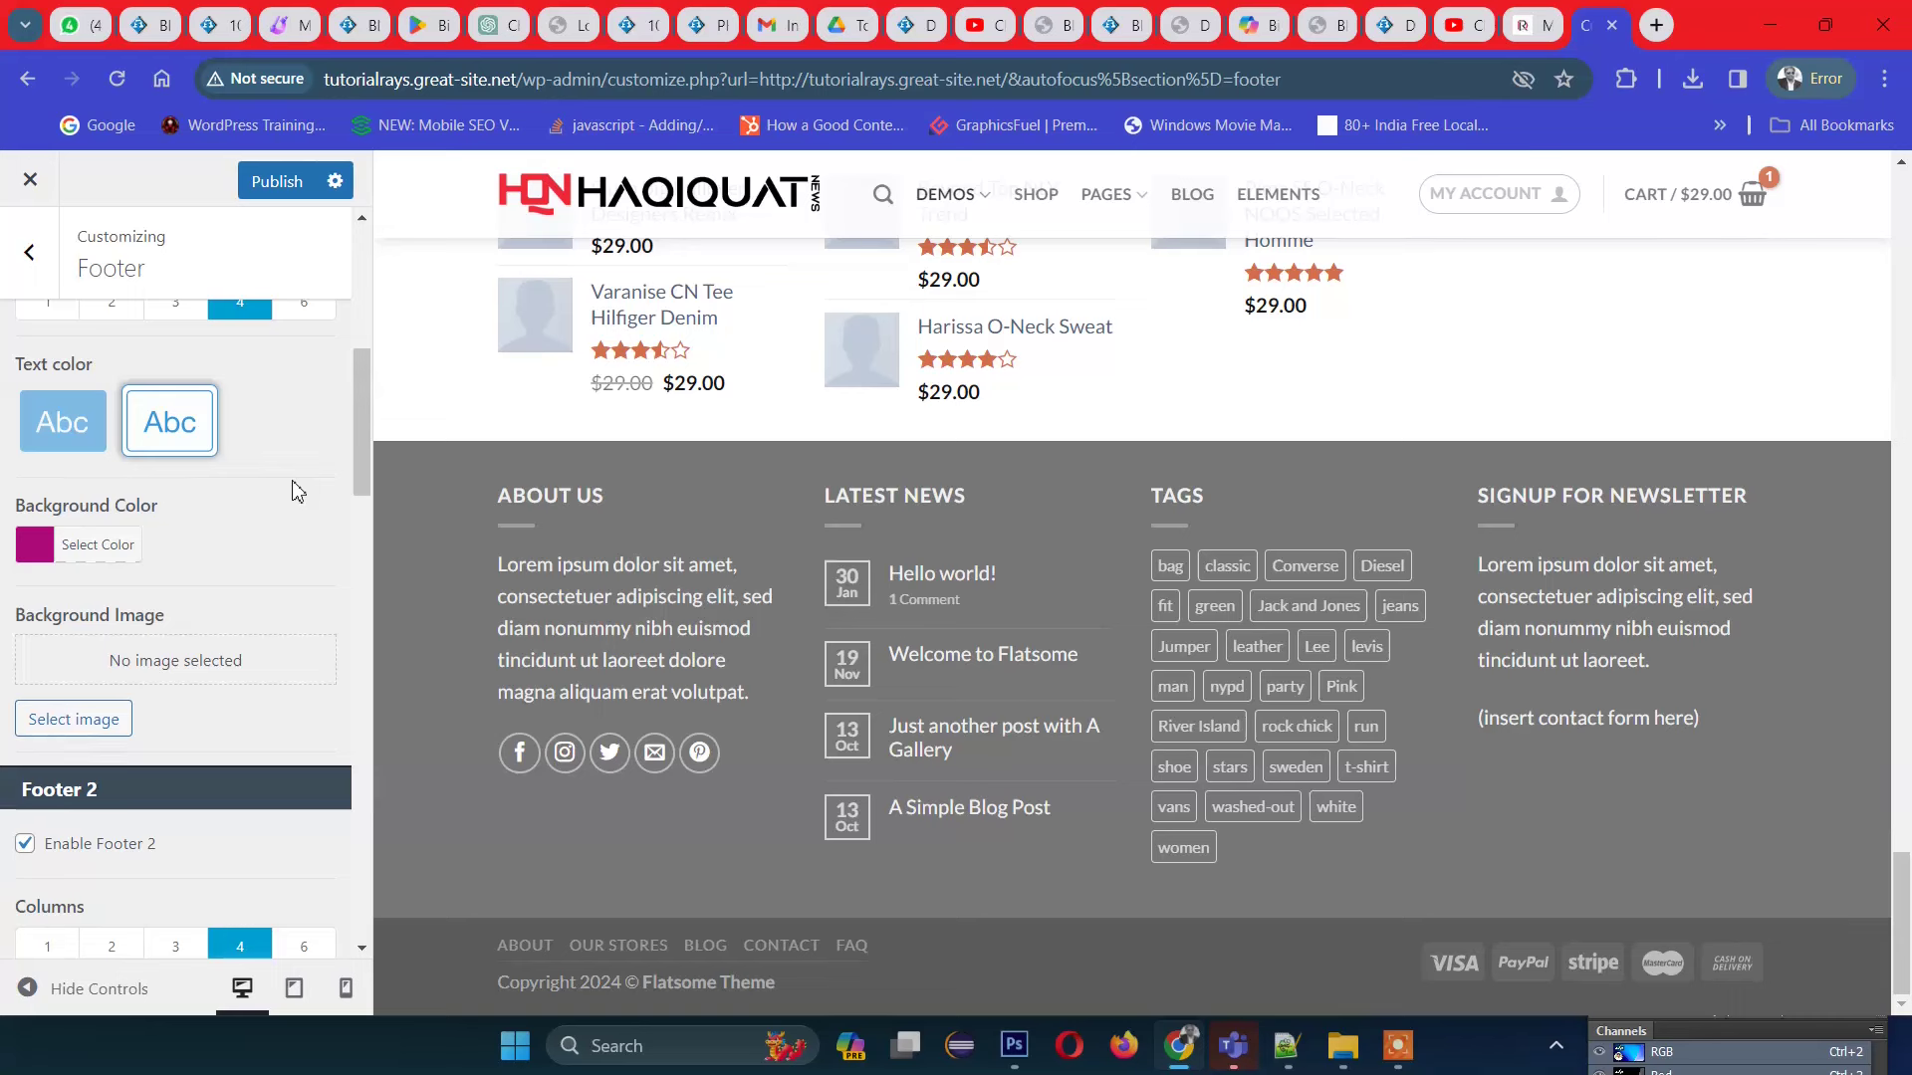
scroll(287, 648, "down", 1)
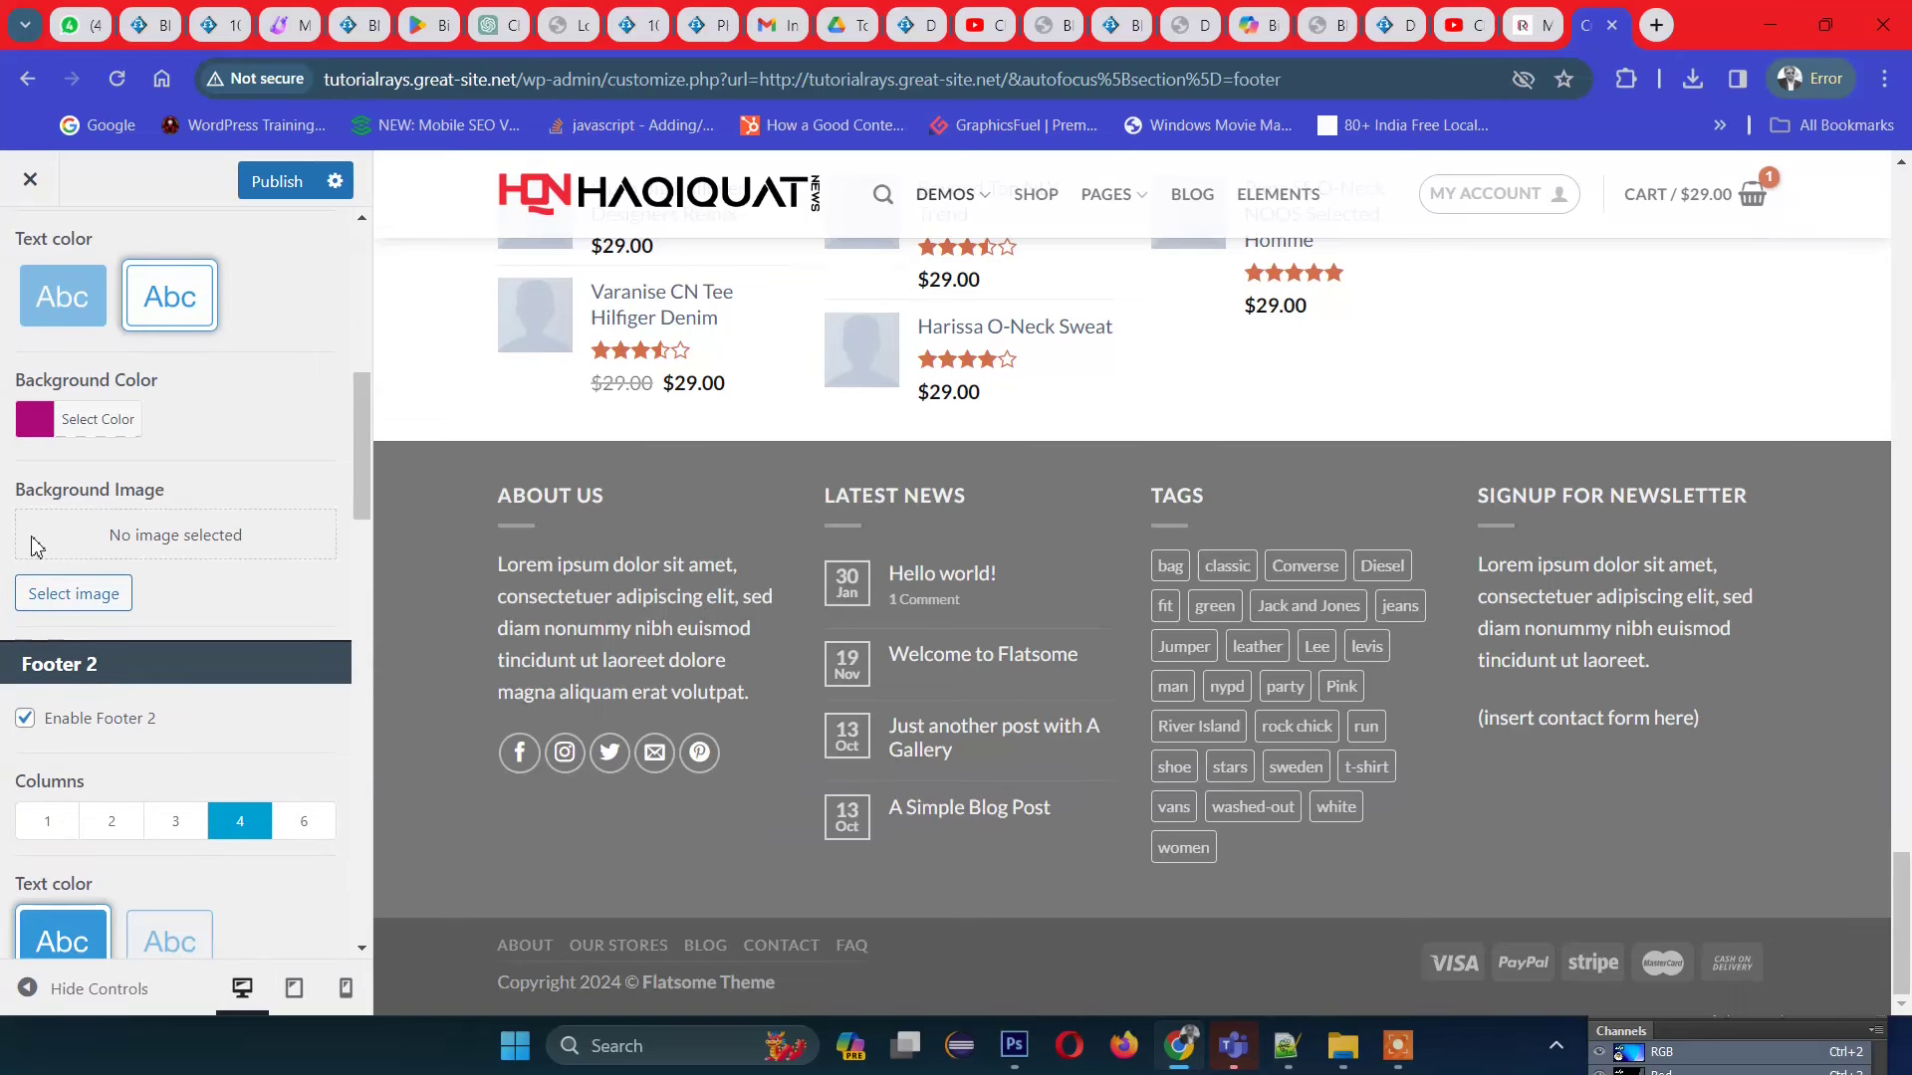
scroll(1284, 675, "up", 7)
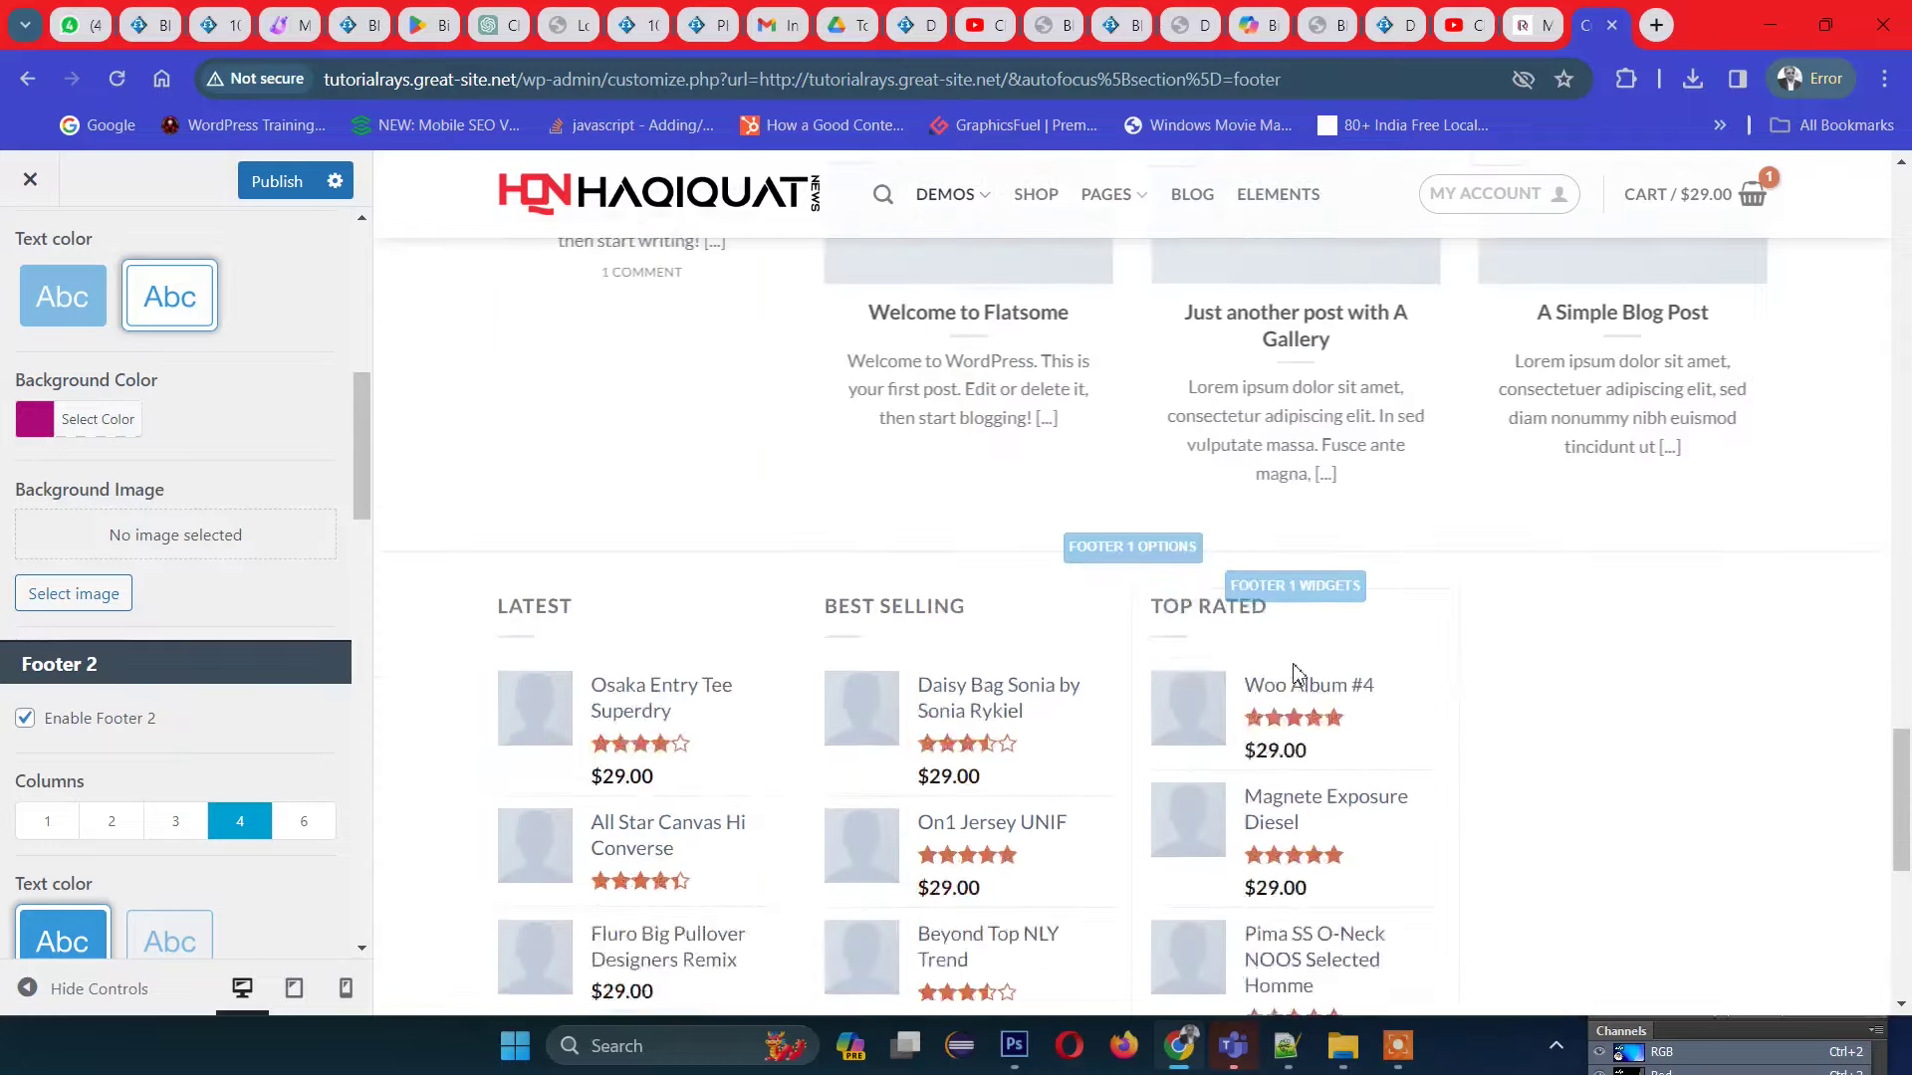
scroll(1284, 674, "down", 2)
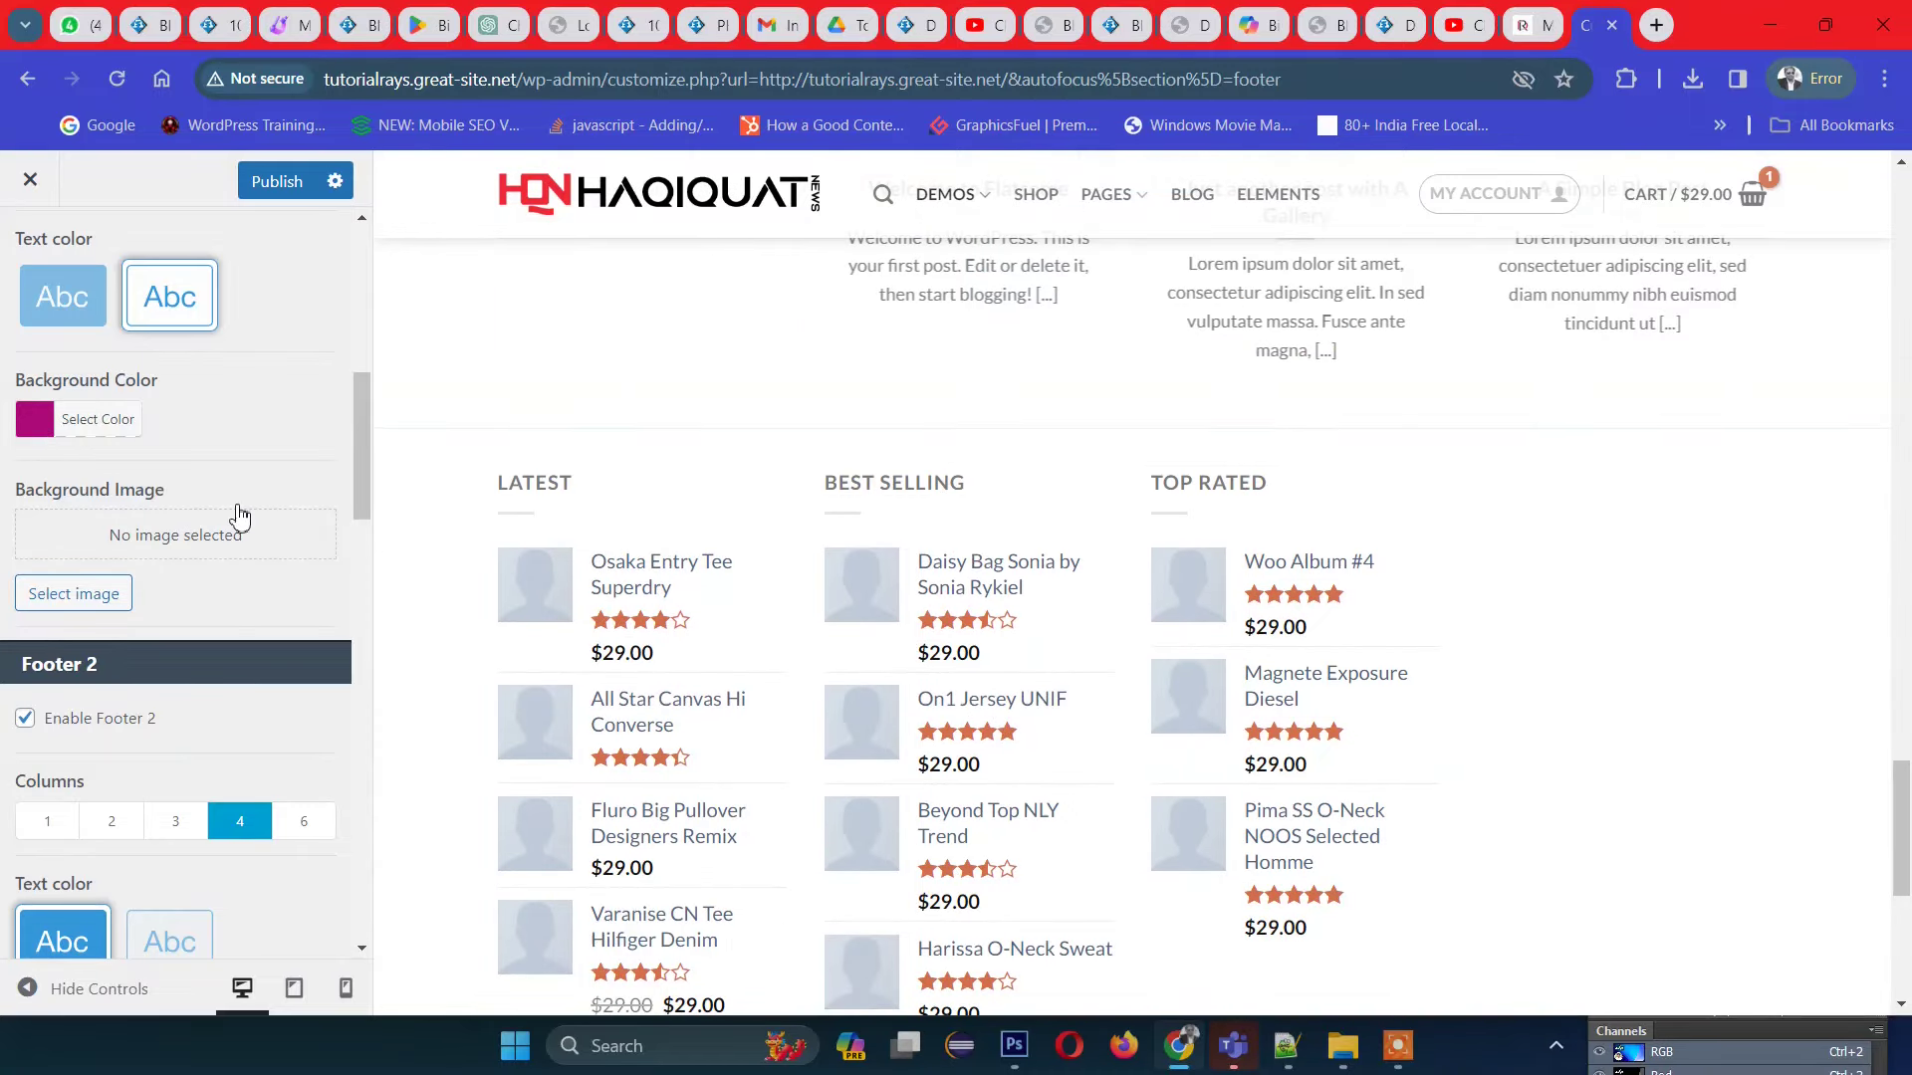
scroll(237, 532, "up", 4)
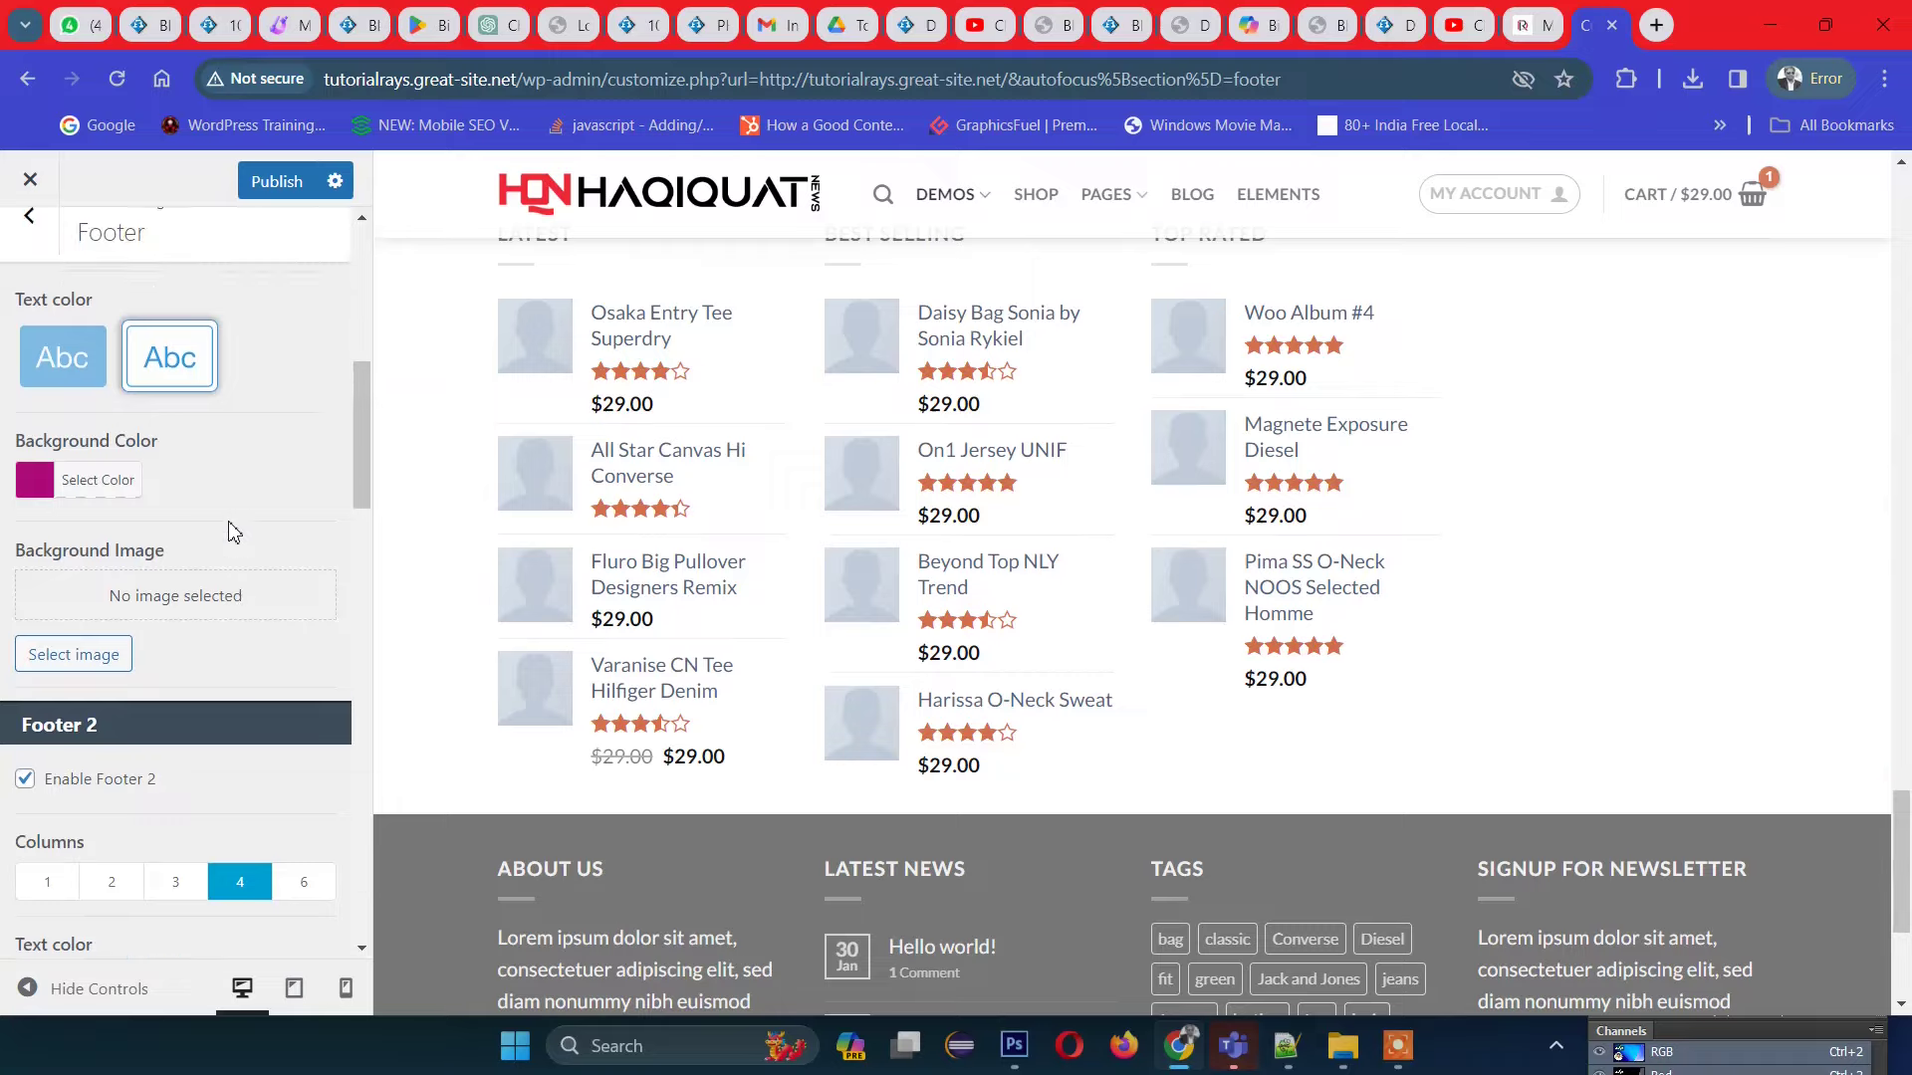
scroll(875, 512, "up", 7)
scroll(875, 509, "up", 6)
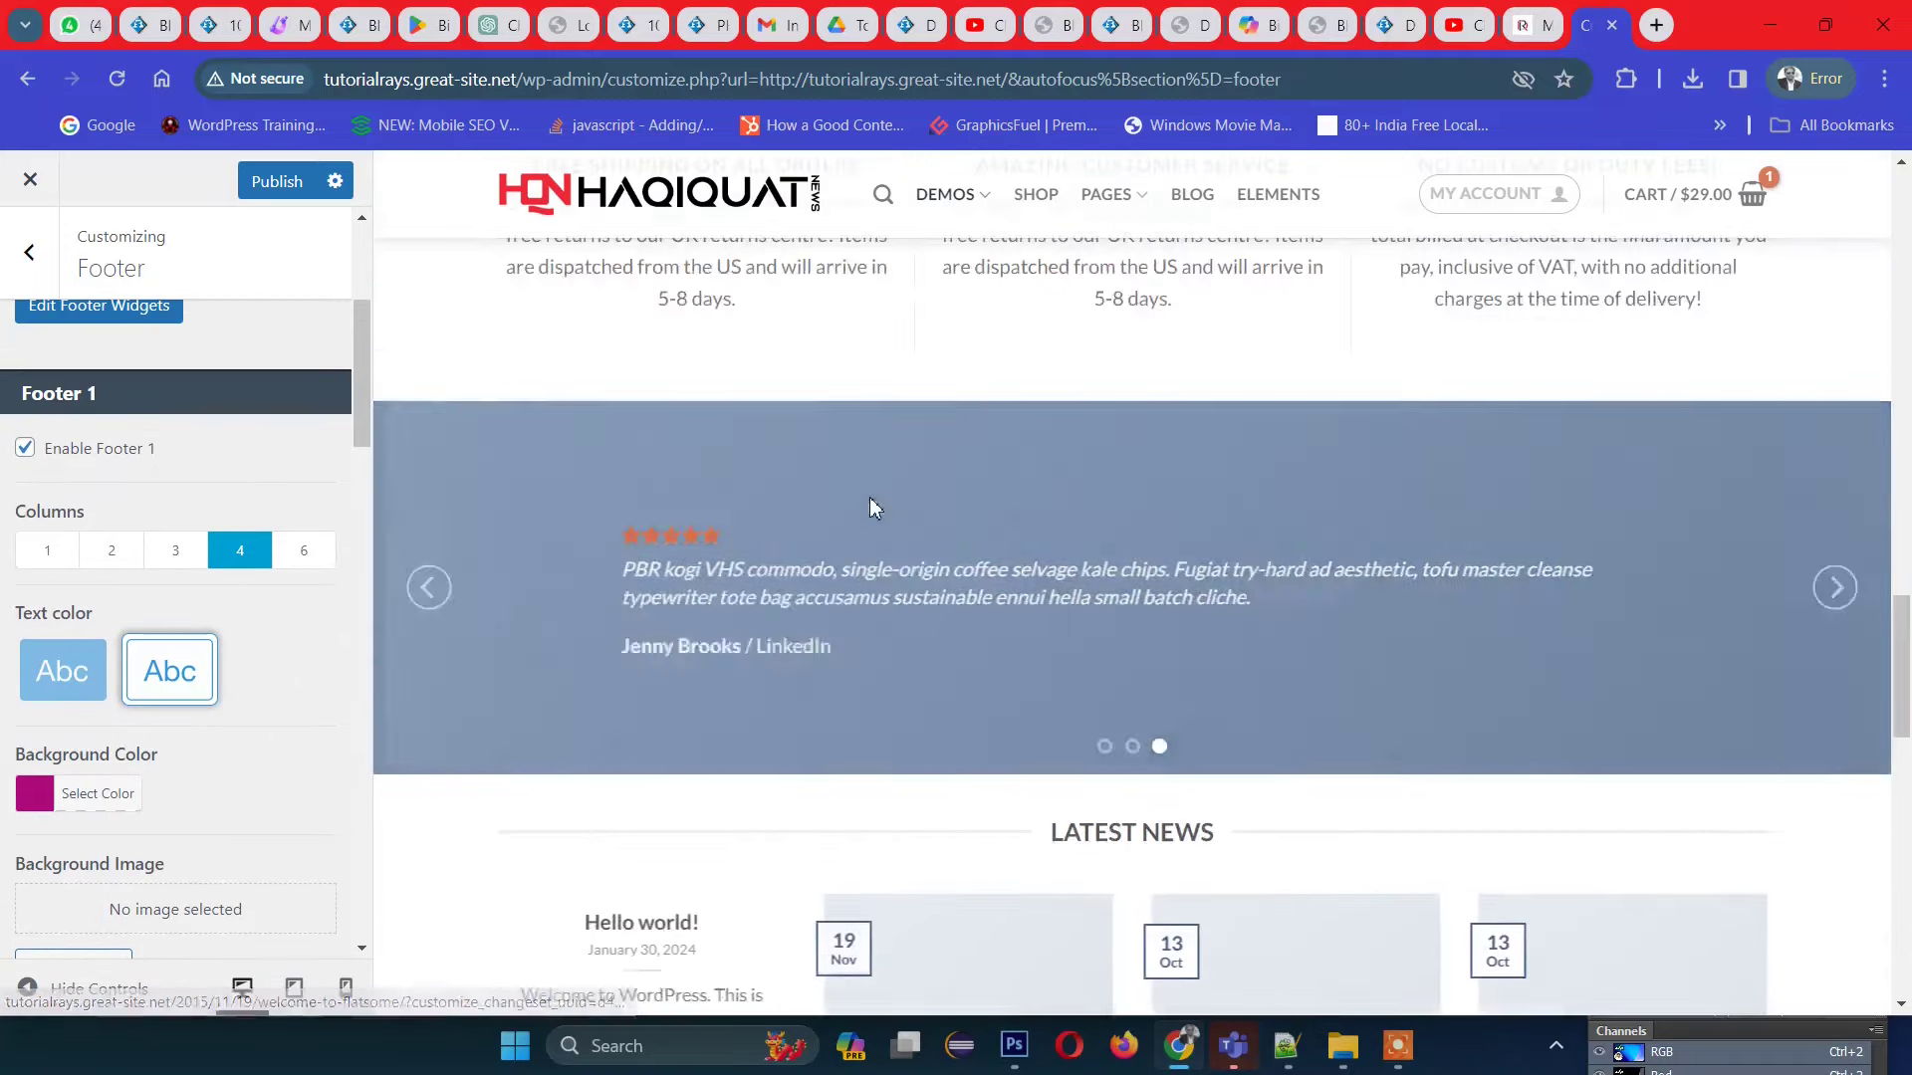
scroll(697, 597, "down", 4)
scroll(12, 637, "down", 3)
scroll(12, 637, "up", 1)
scroll(39, 647, "down", 6)
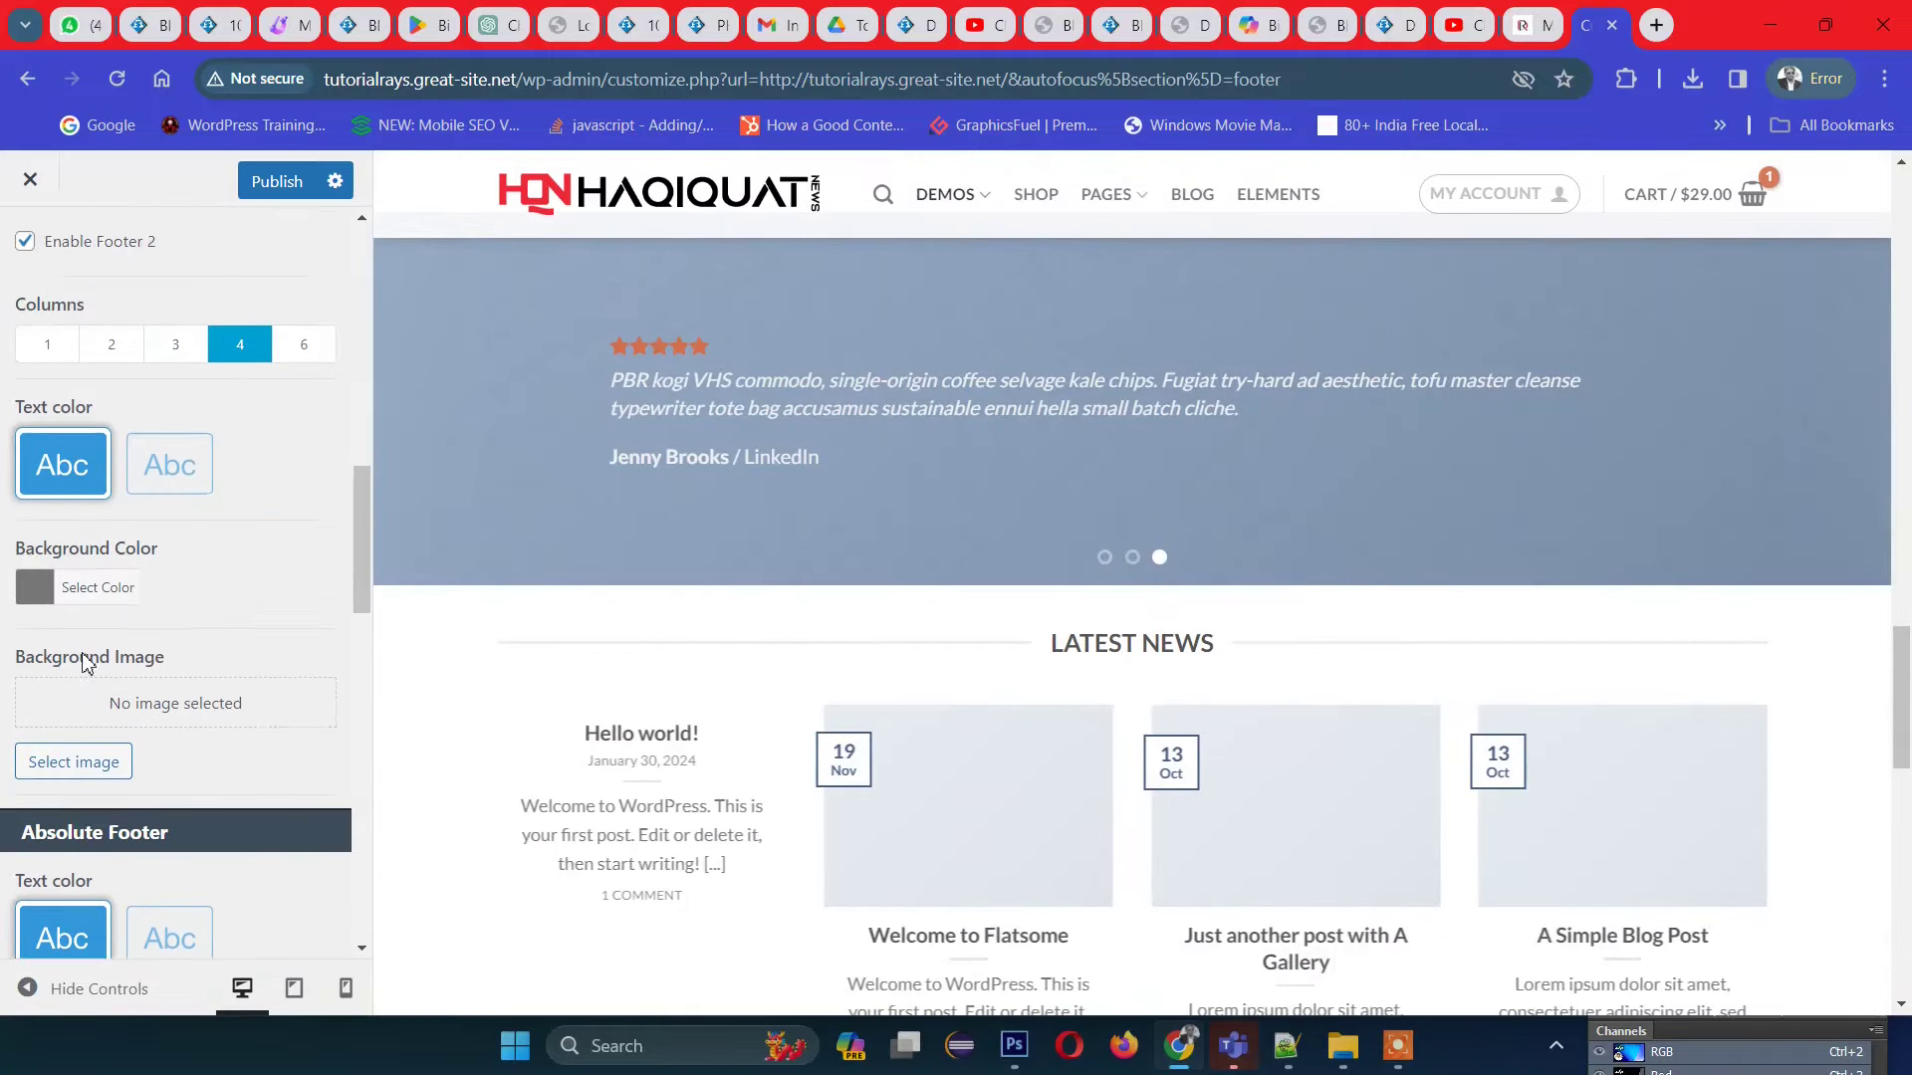
scroll(87, 665, "down", 5)
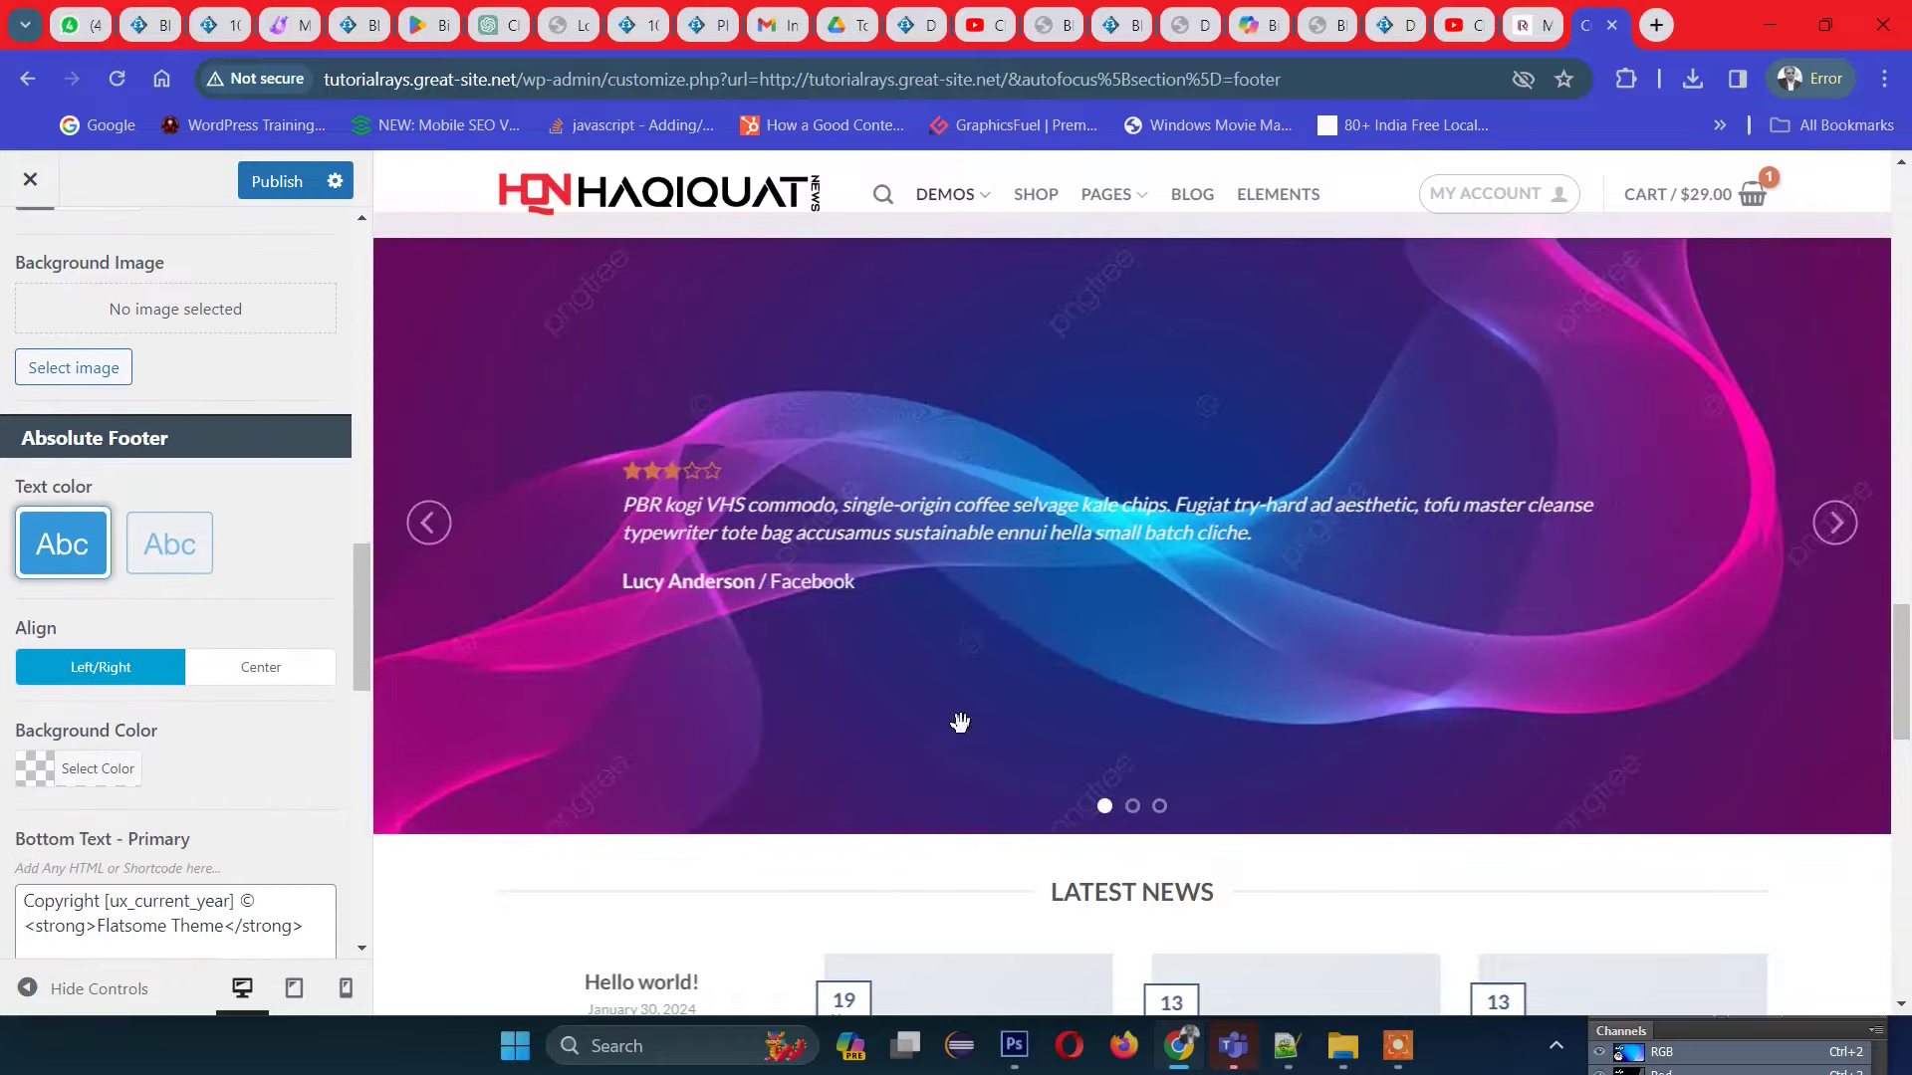
scroll(931, 737, "down", 15)
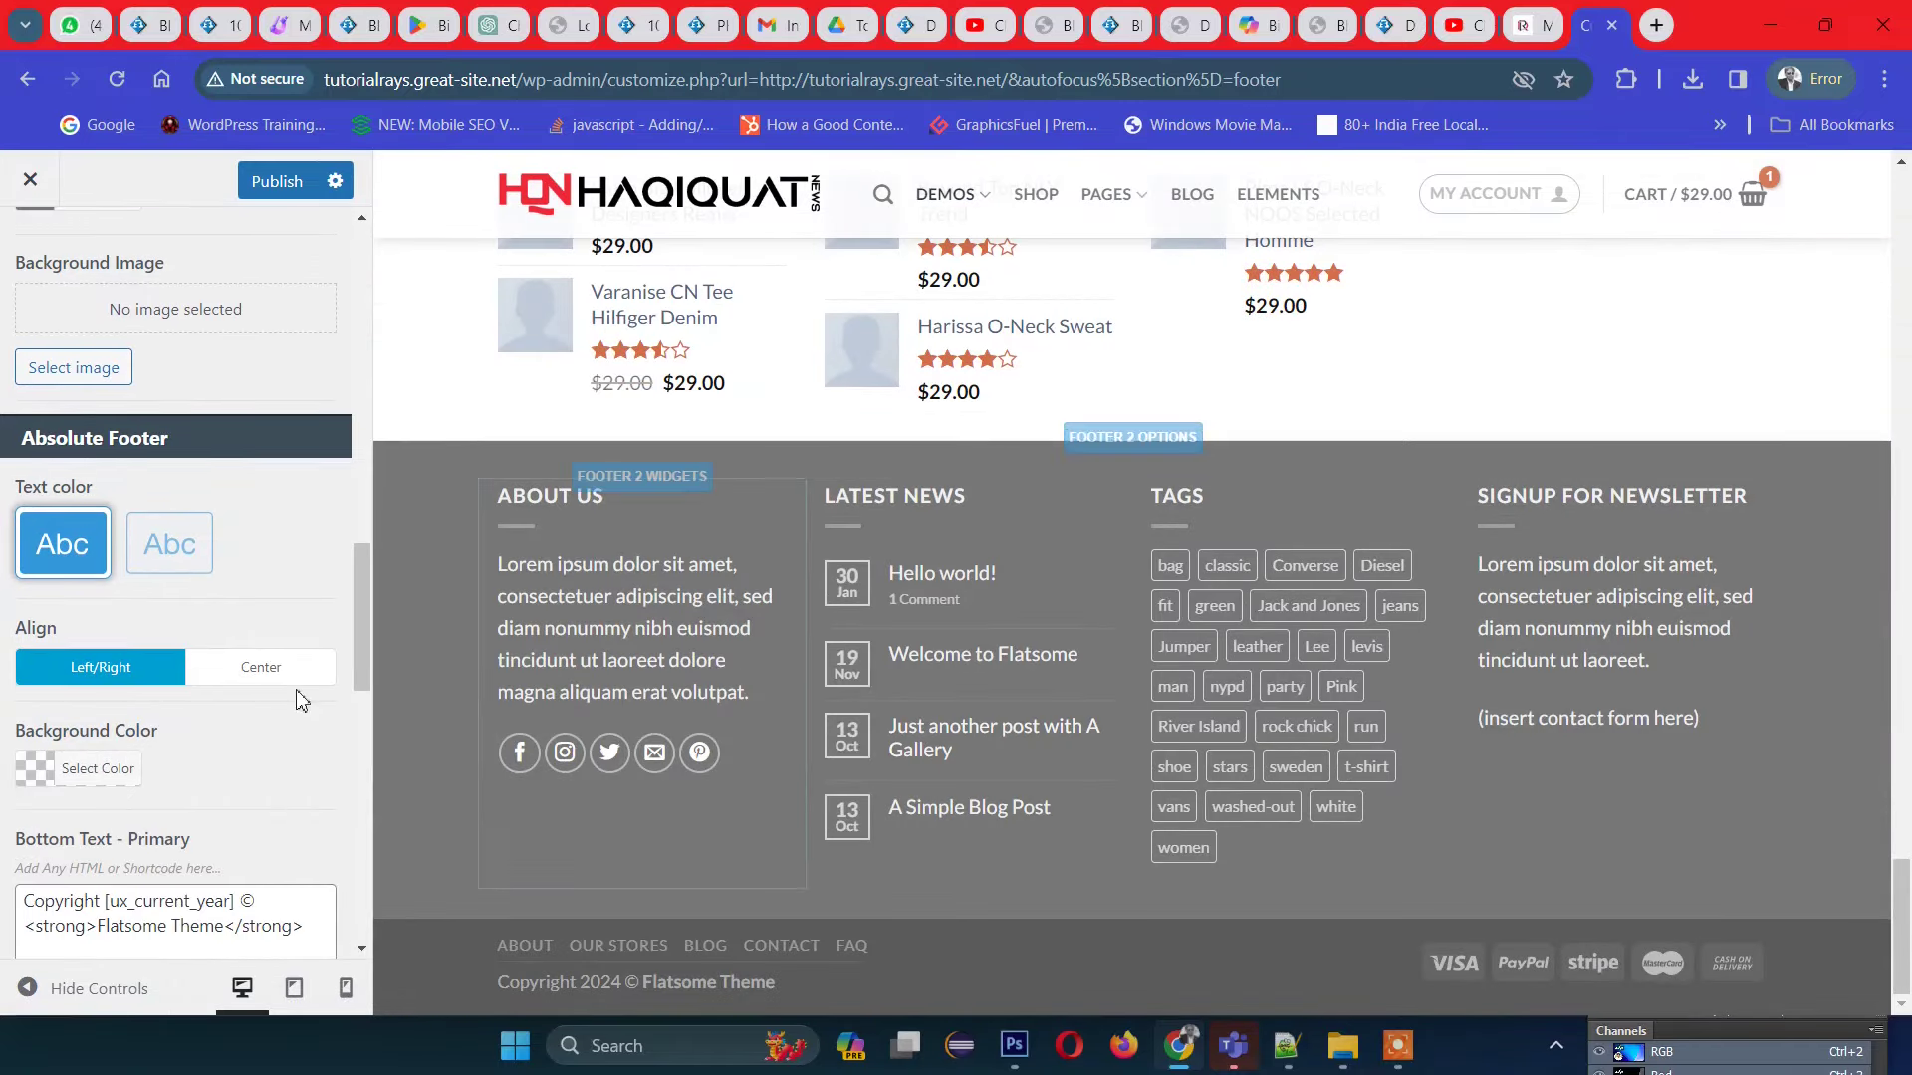
scroll(275, 734, "down", 4)
scroll(275, 734, "down", 6)
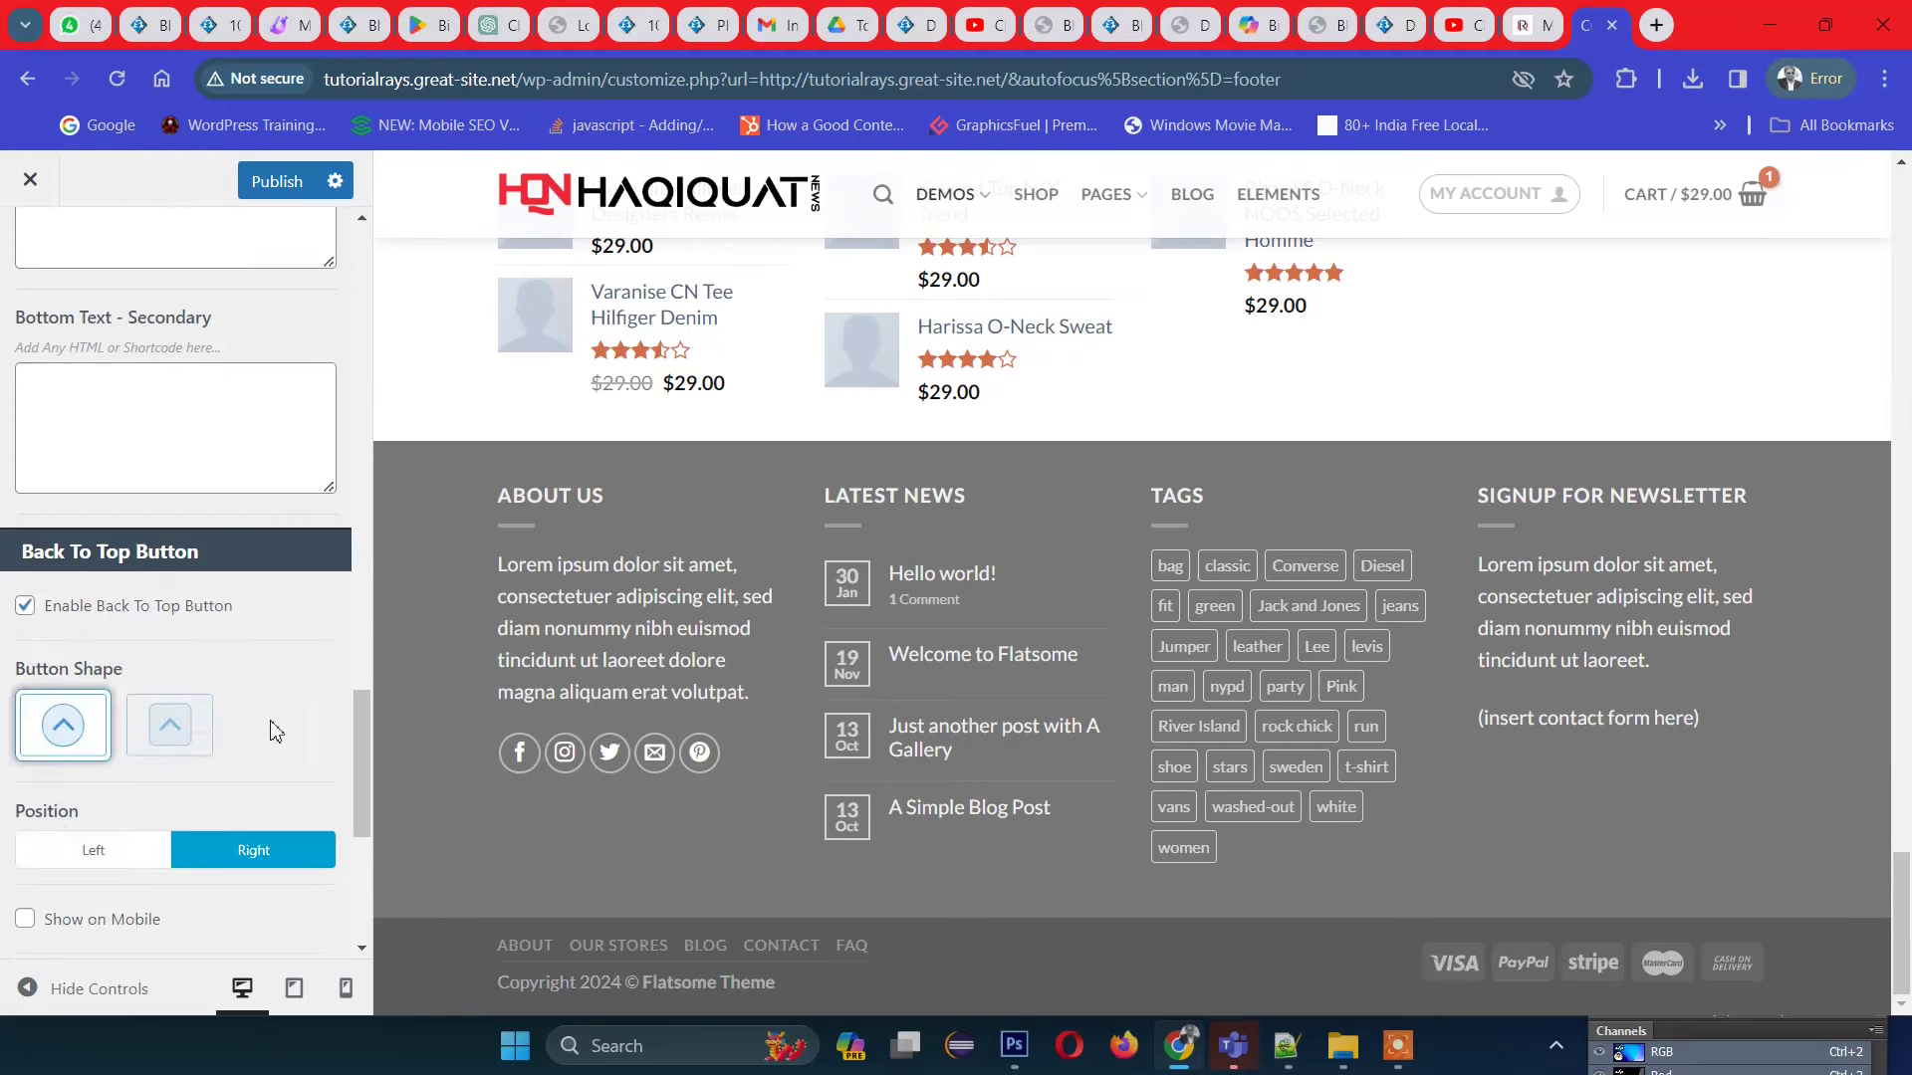
scroll(275, 733, "up", 8)
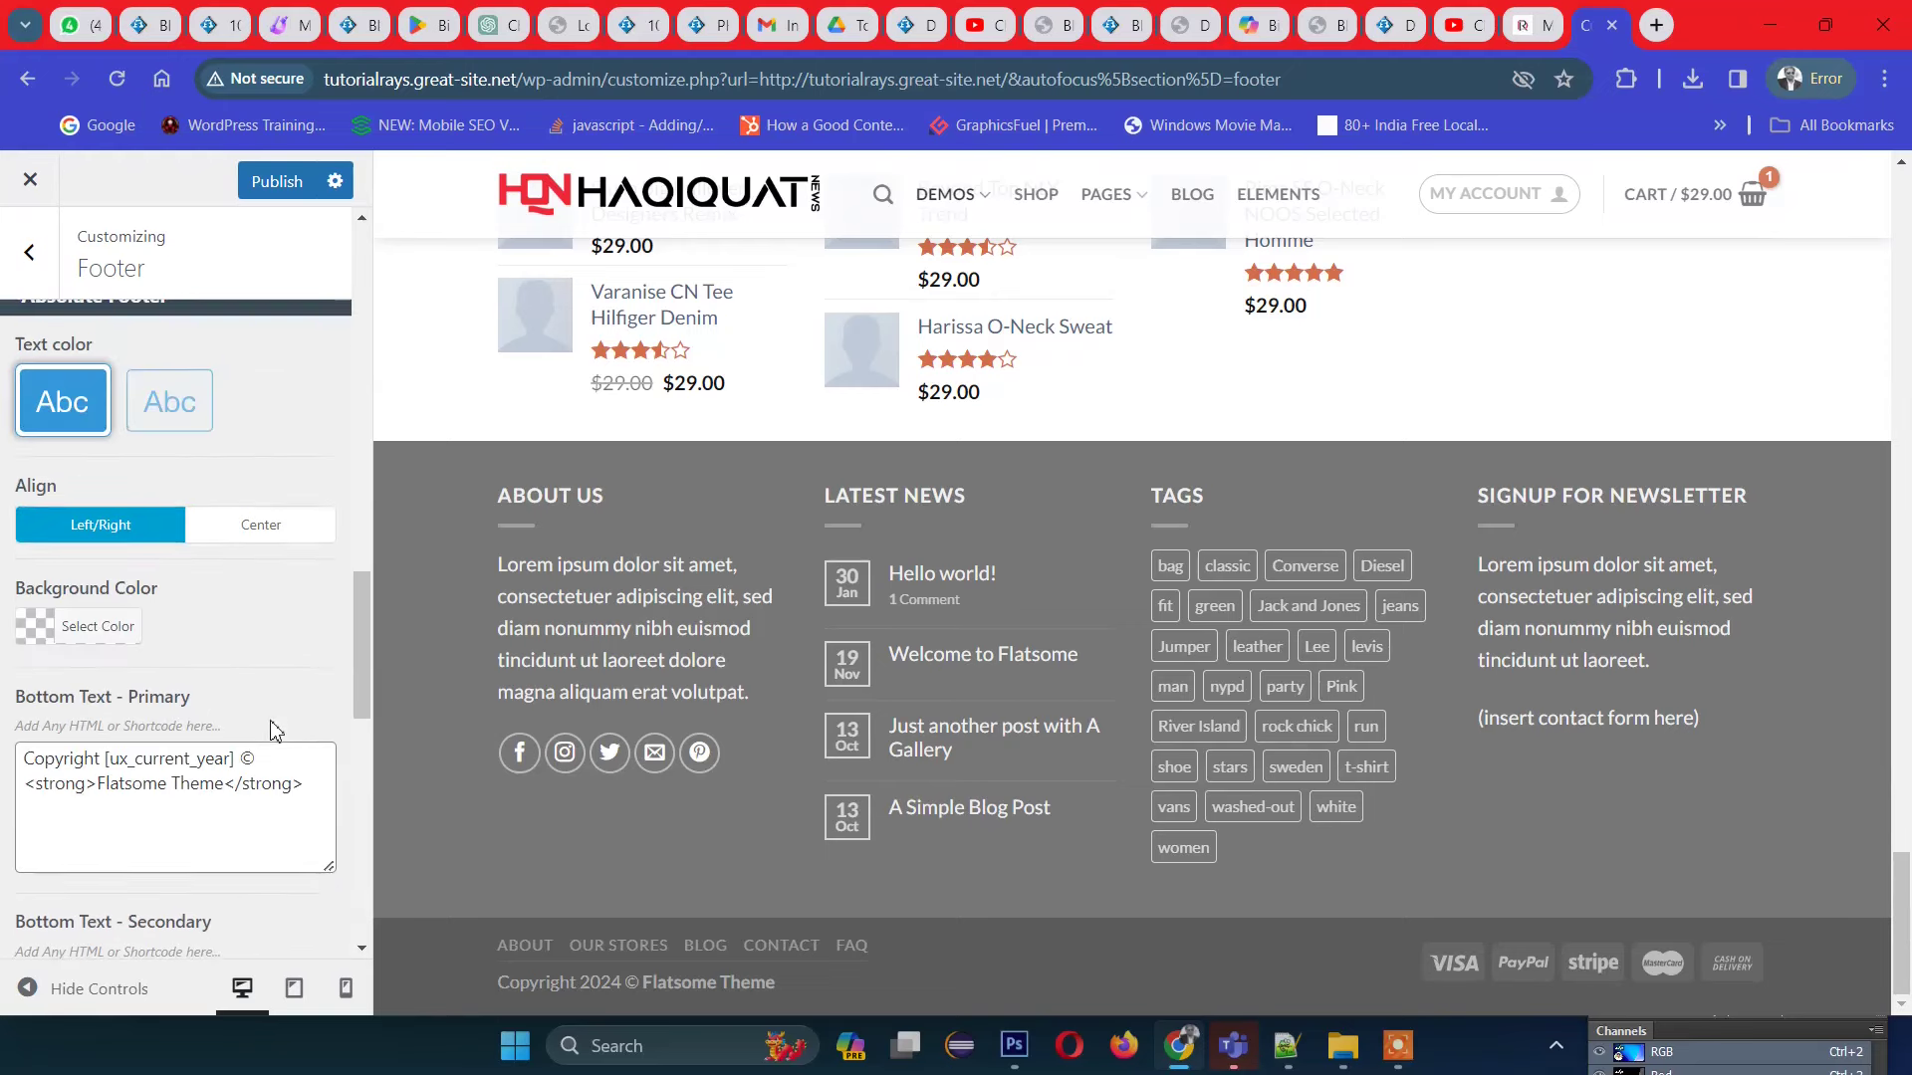
scroll(275, 729, "up", 4)
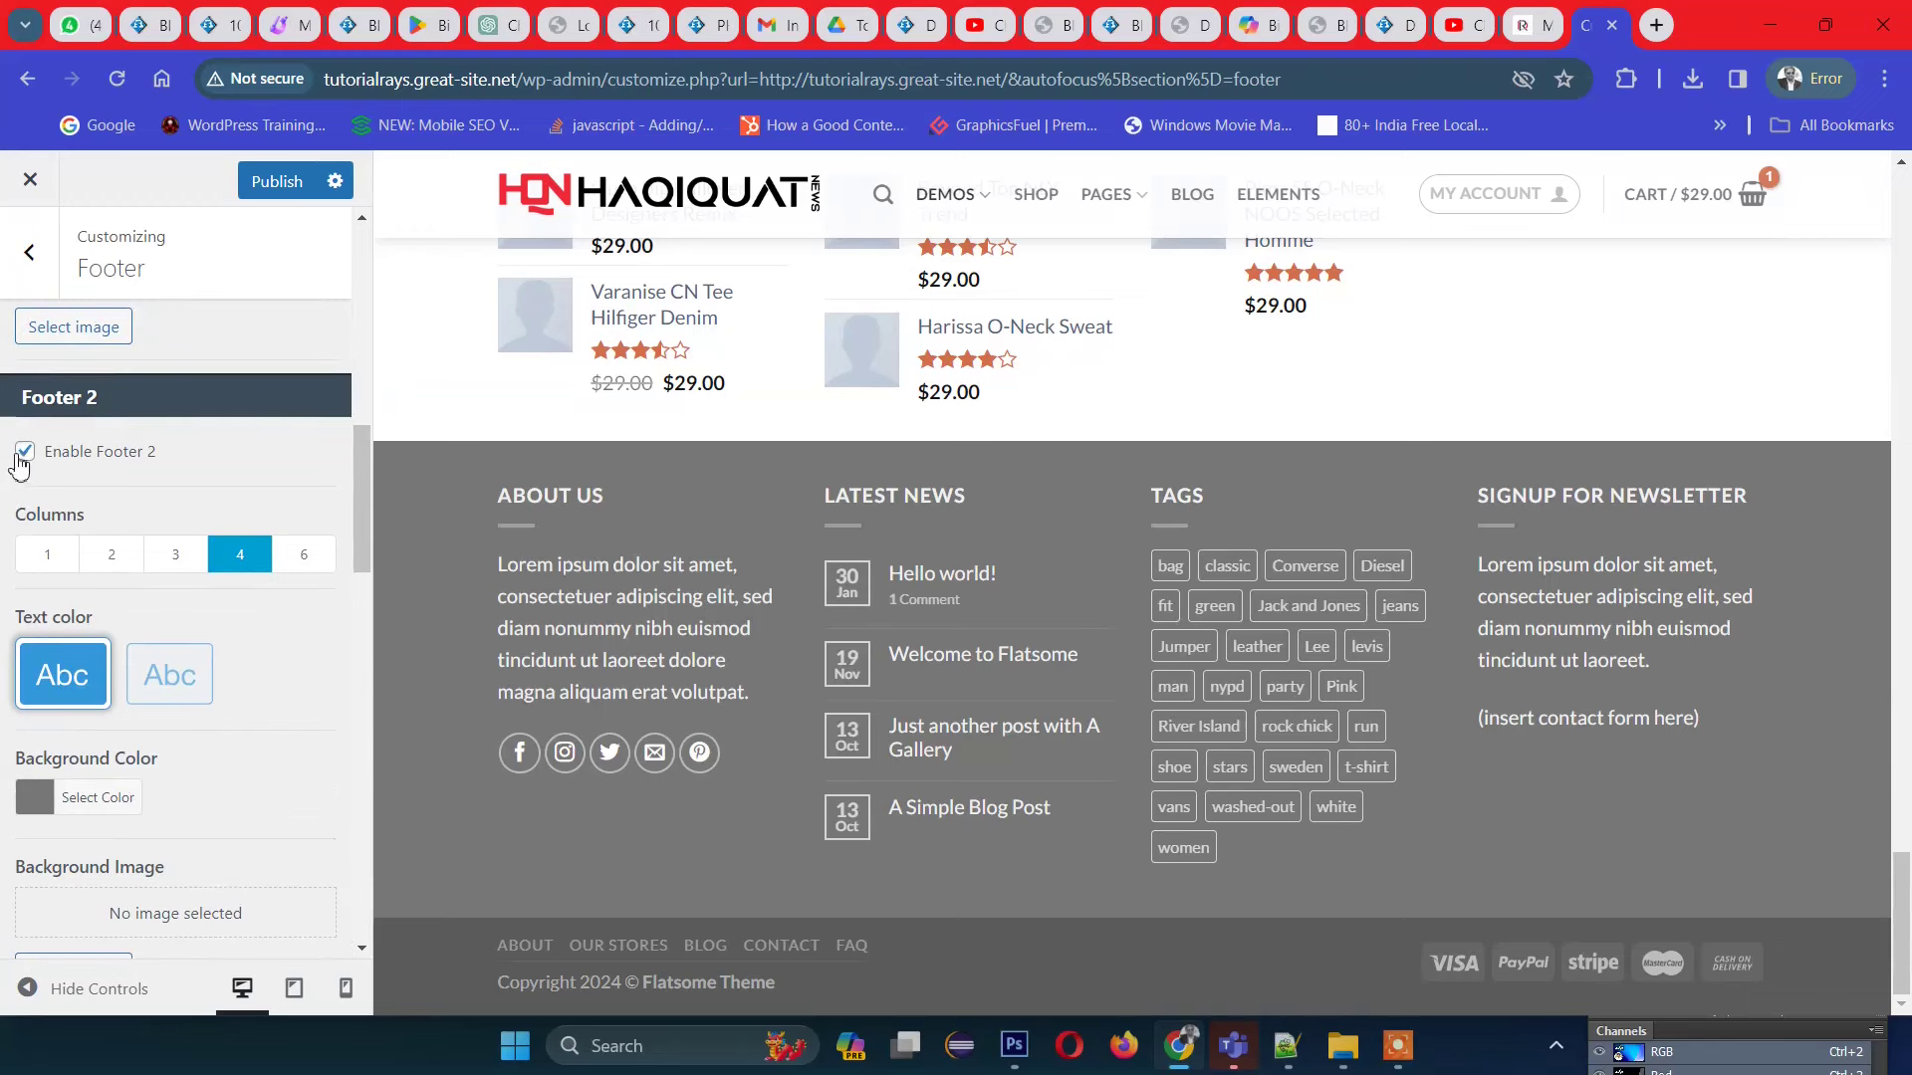
left_click(25, 453)
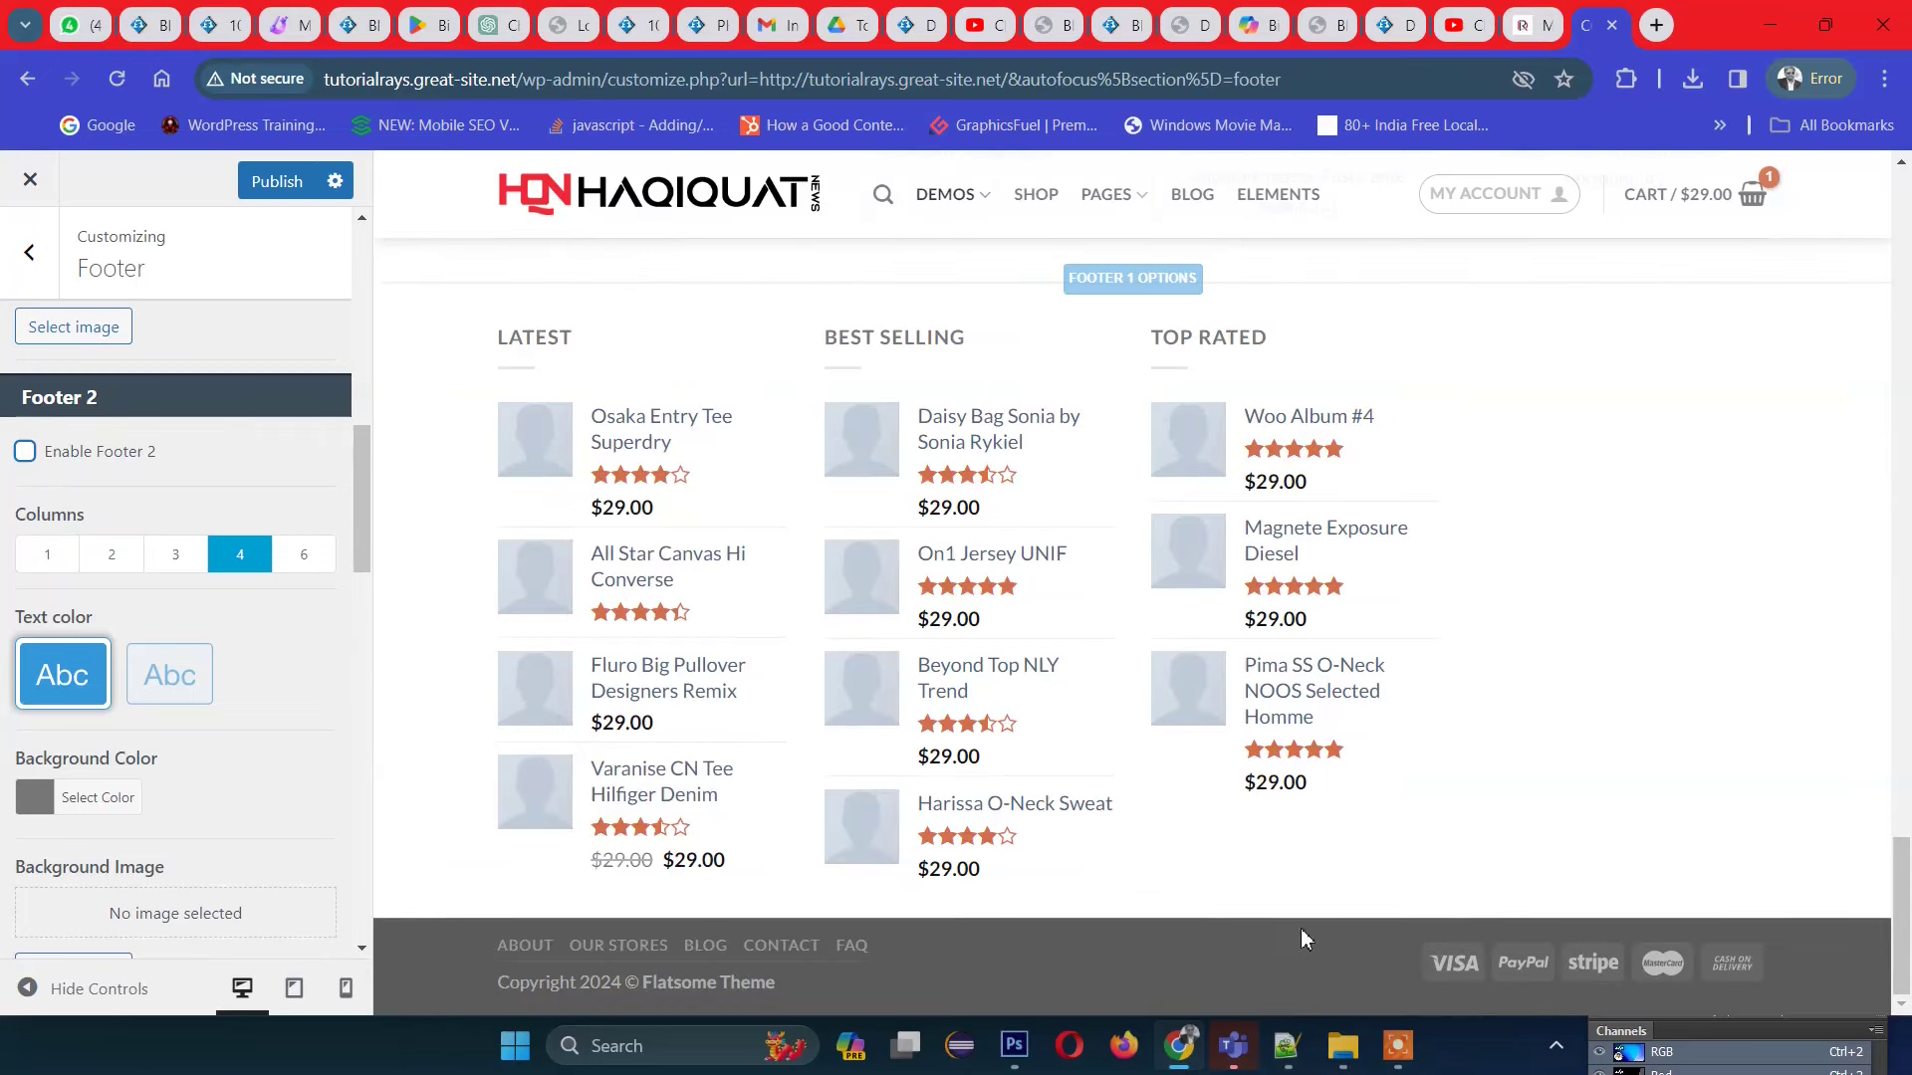
left_click(26, 454)
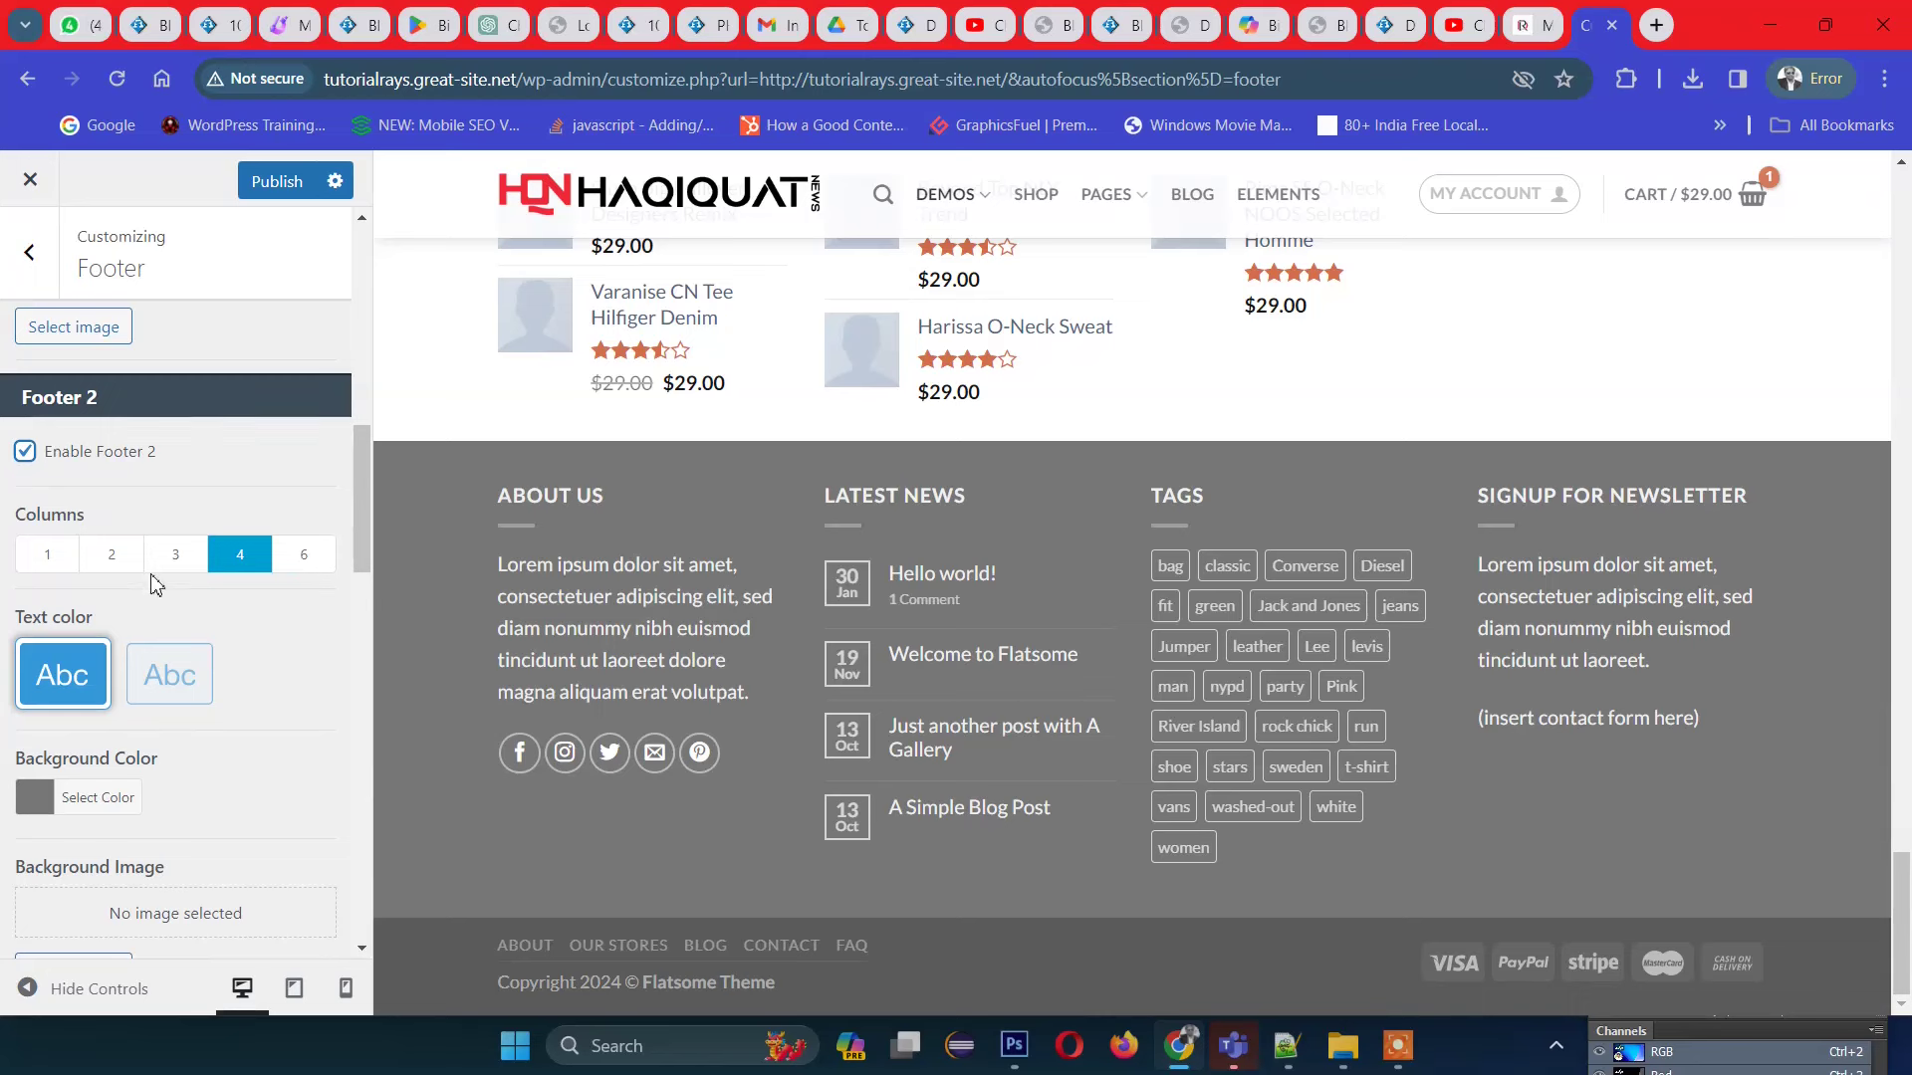
left_click(177, 572)
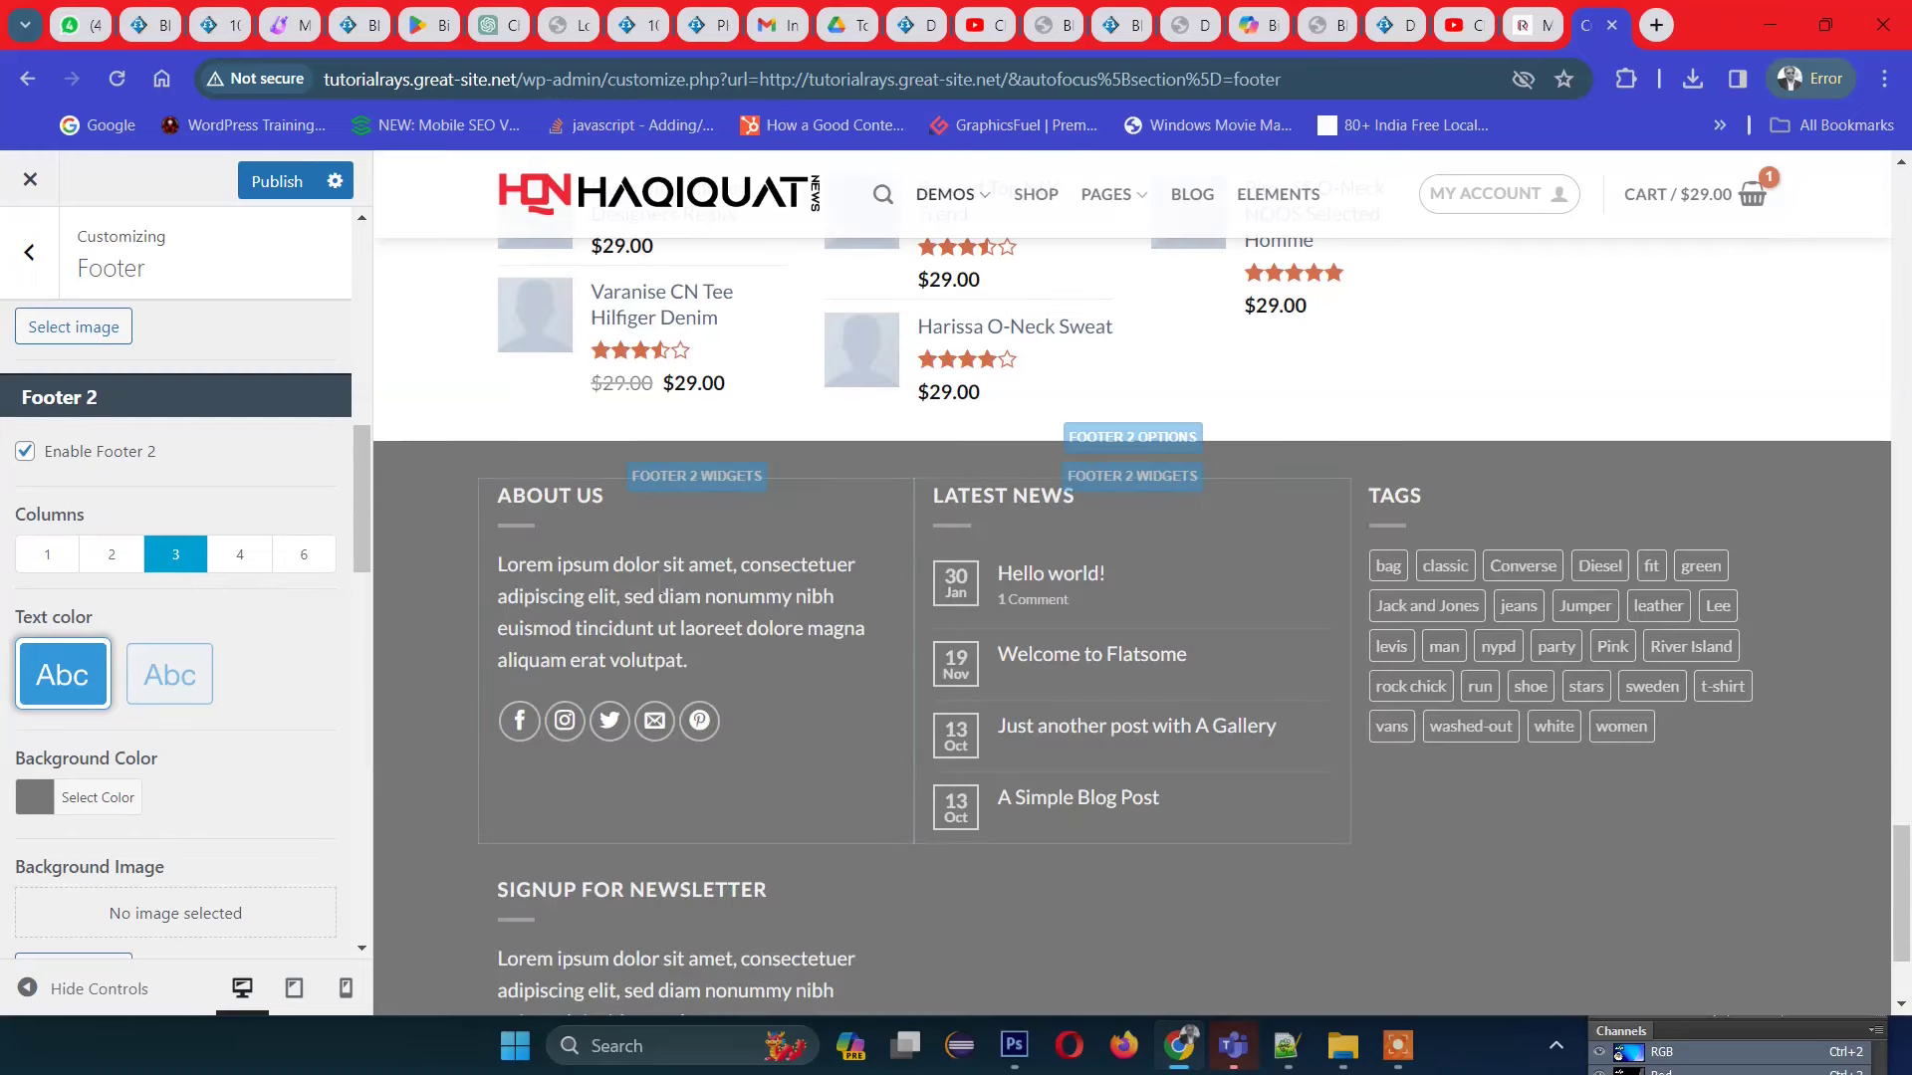
scroll(1236, 638, "down", 2)
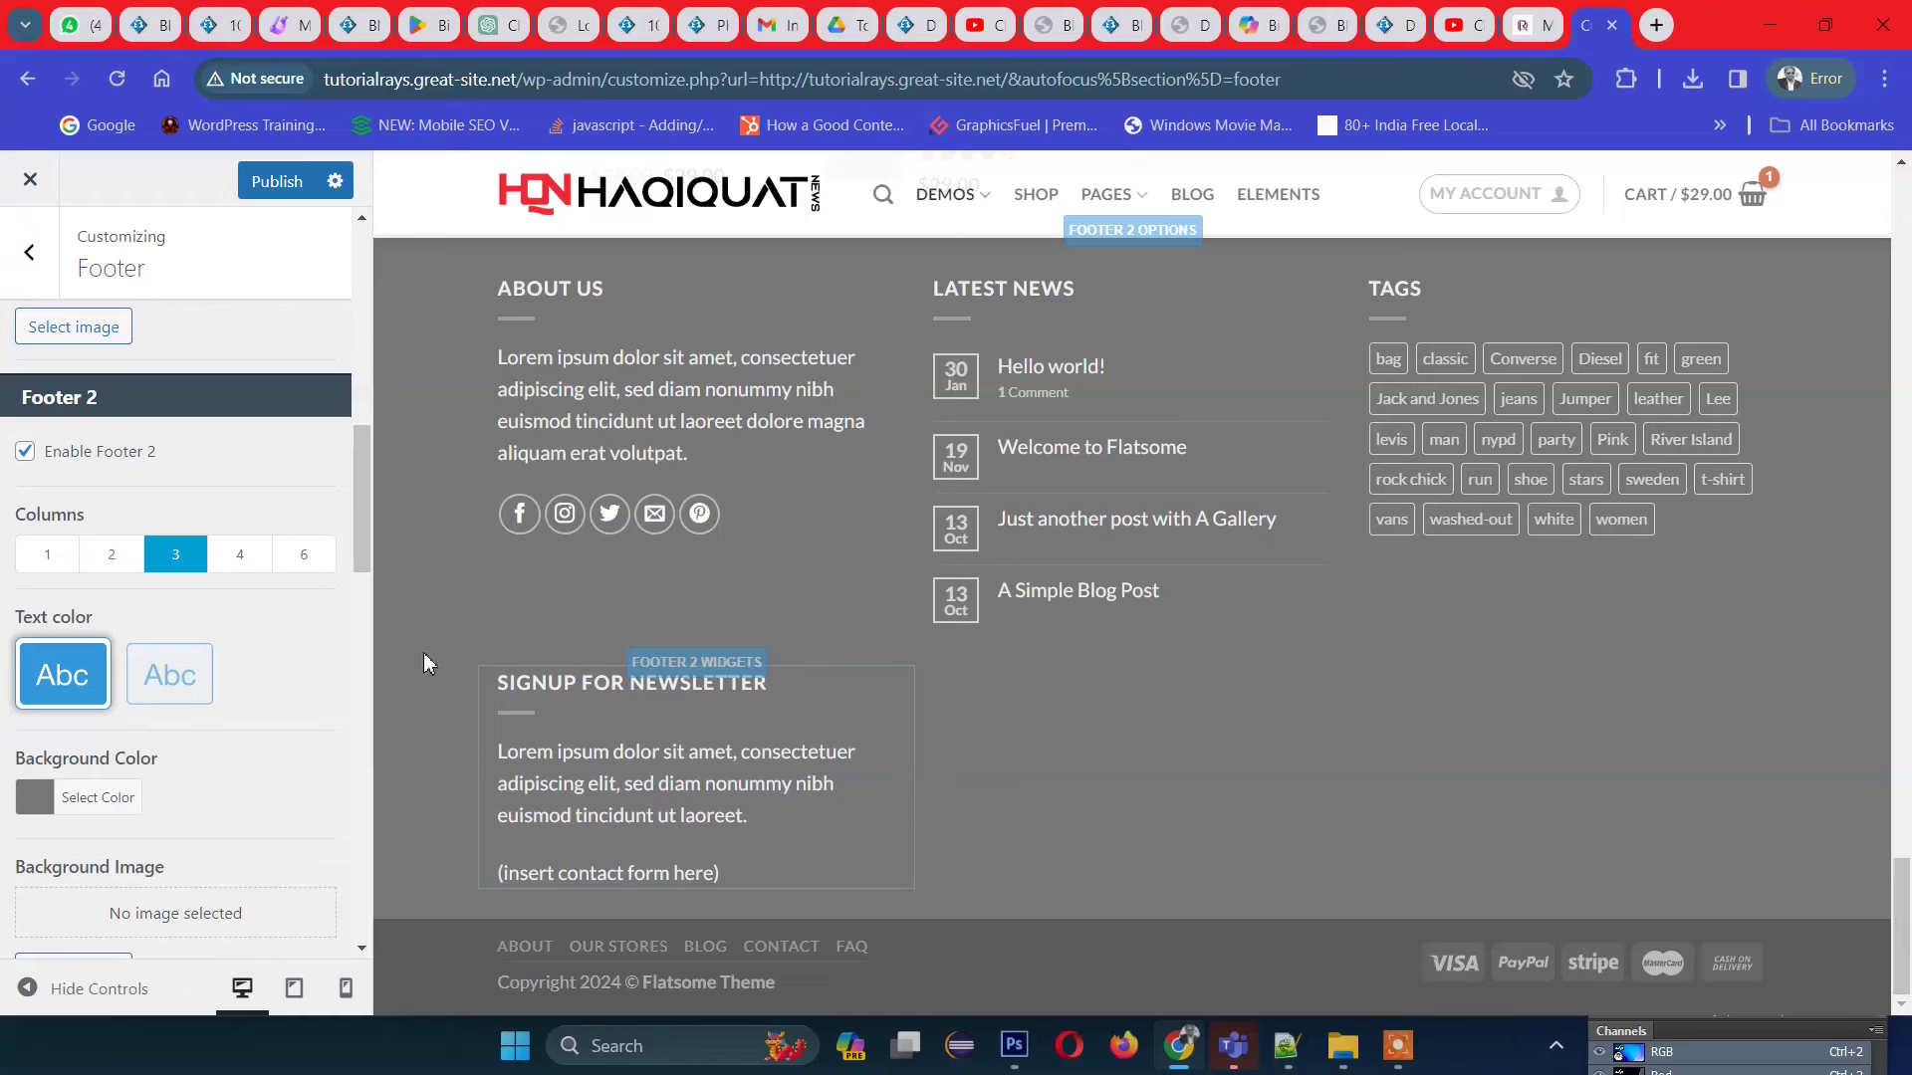
left_click(245, 570)
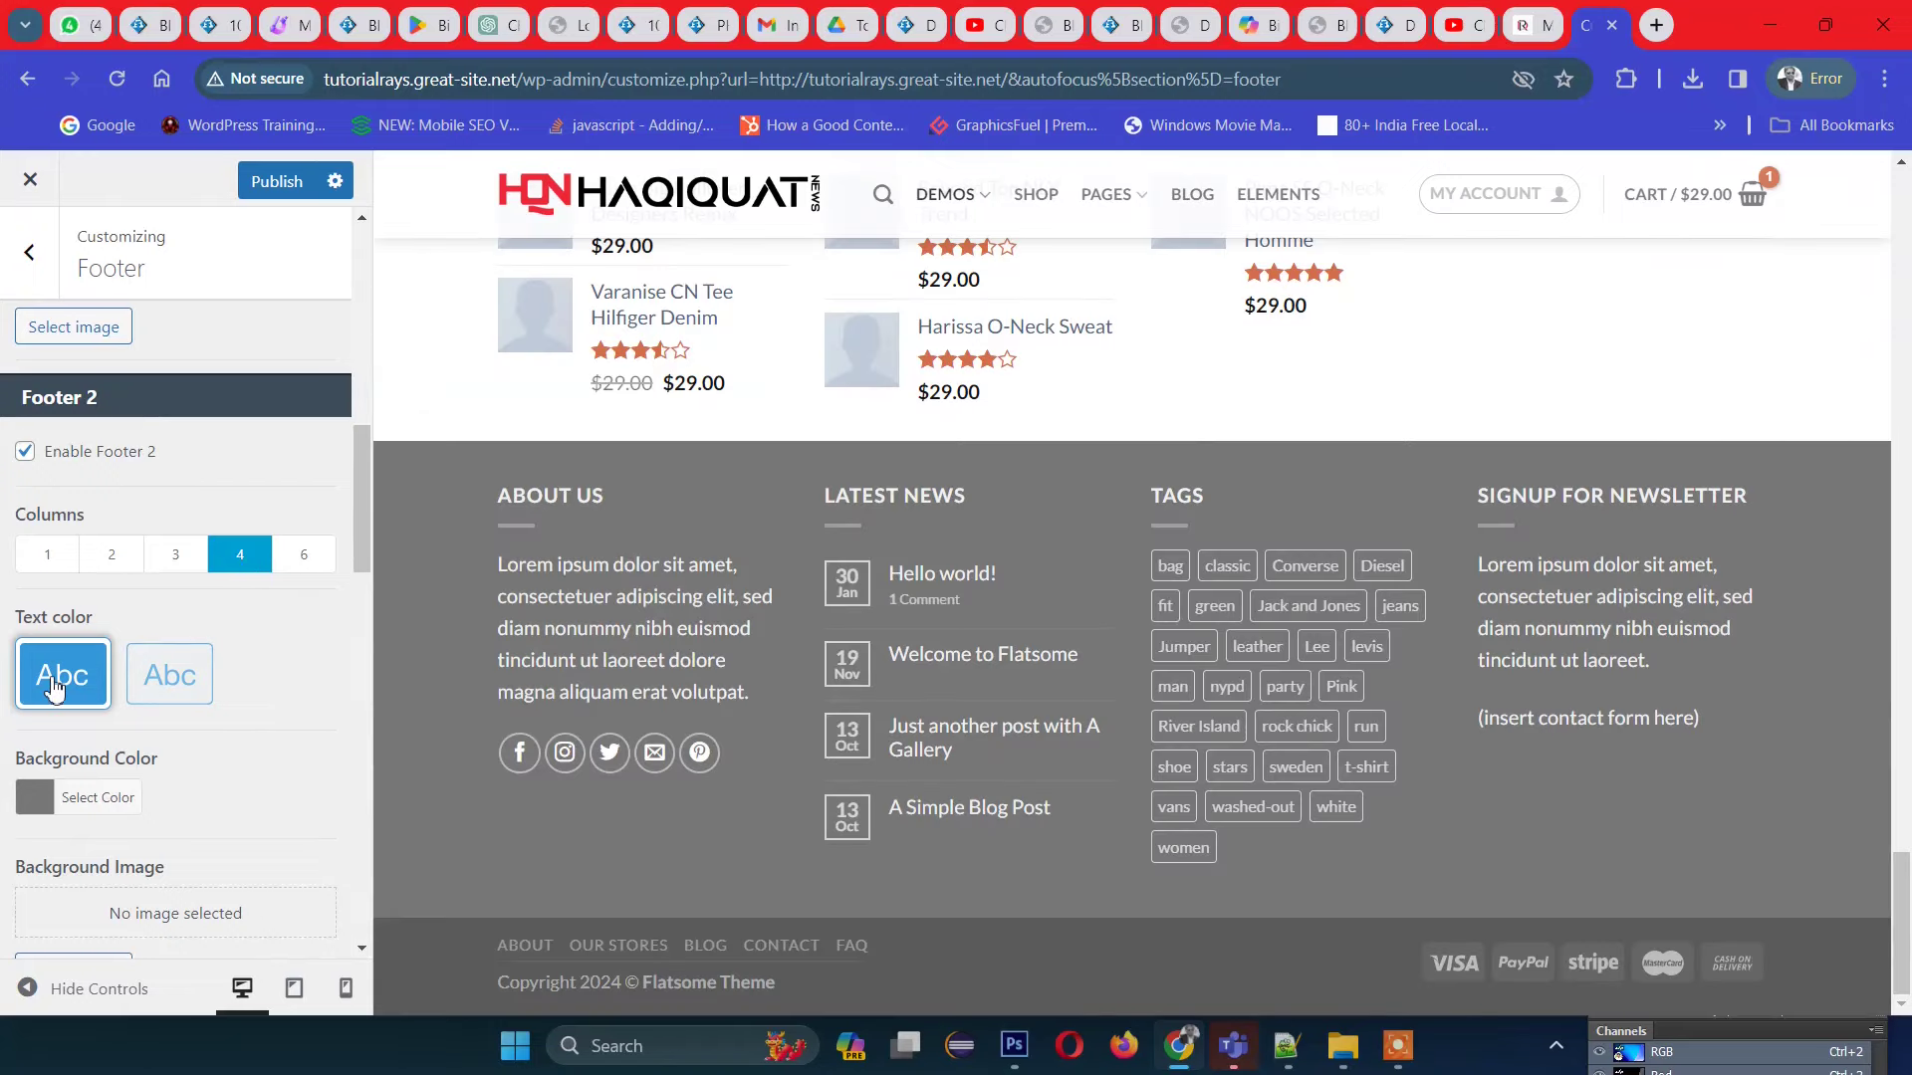
left_click(171, 699)
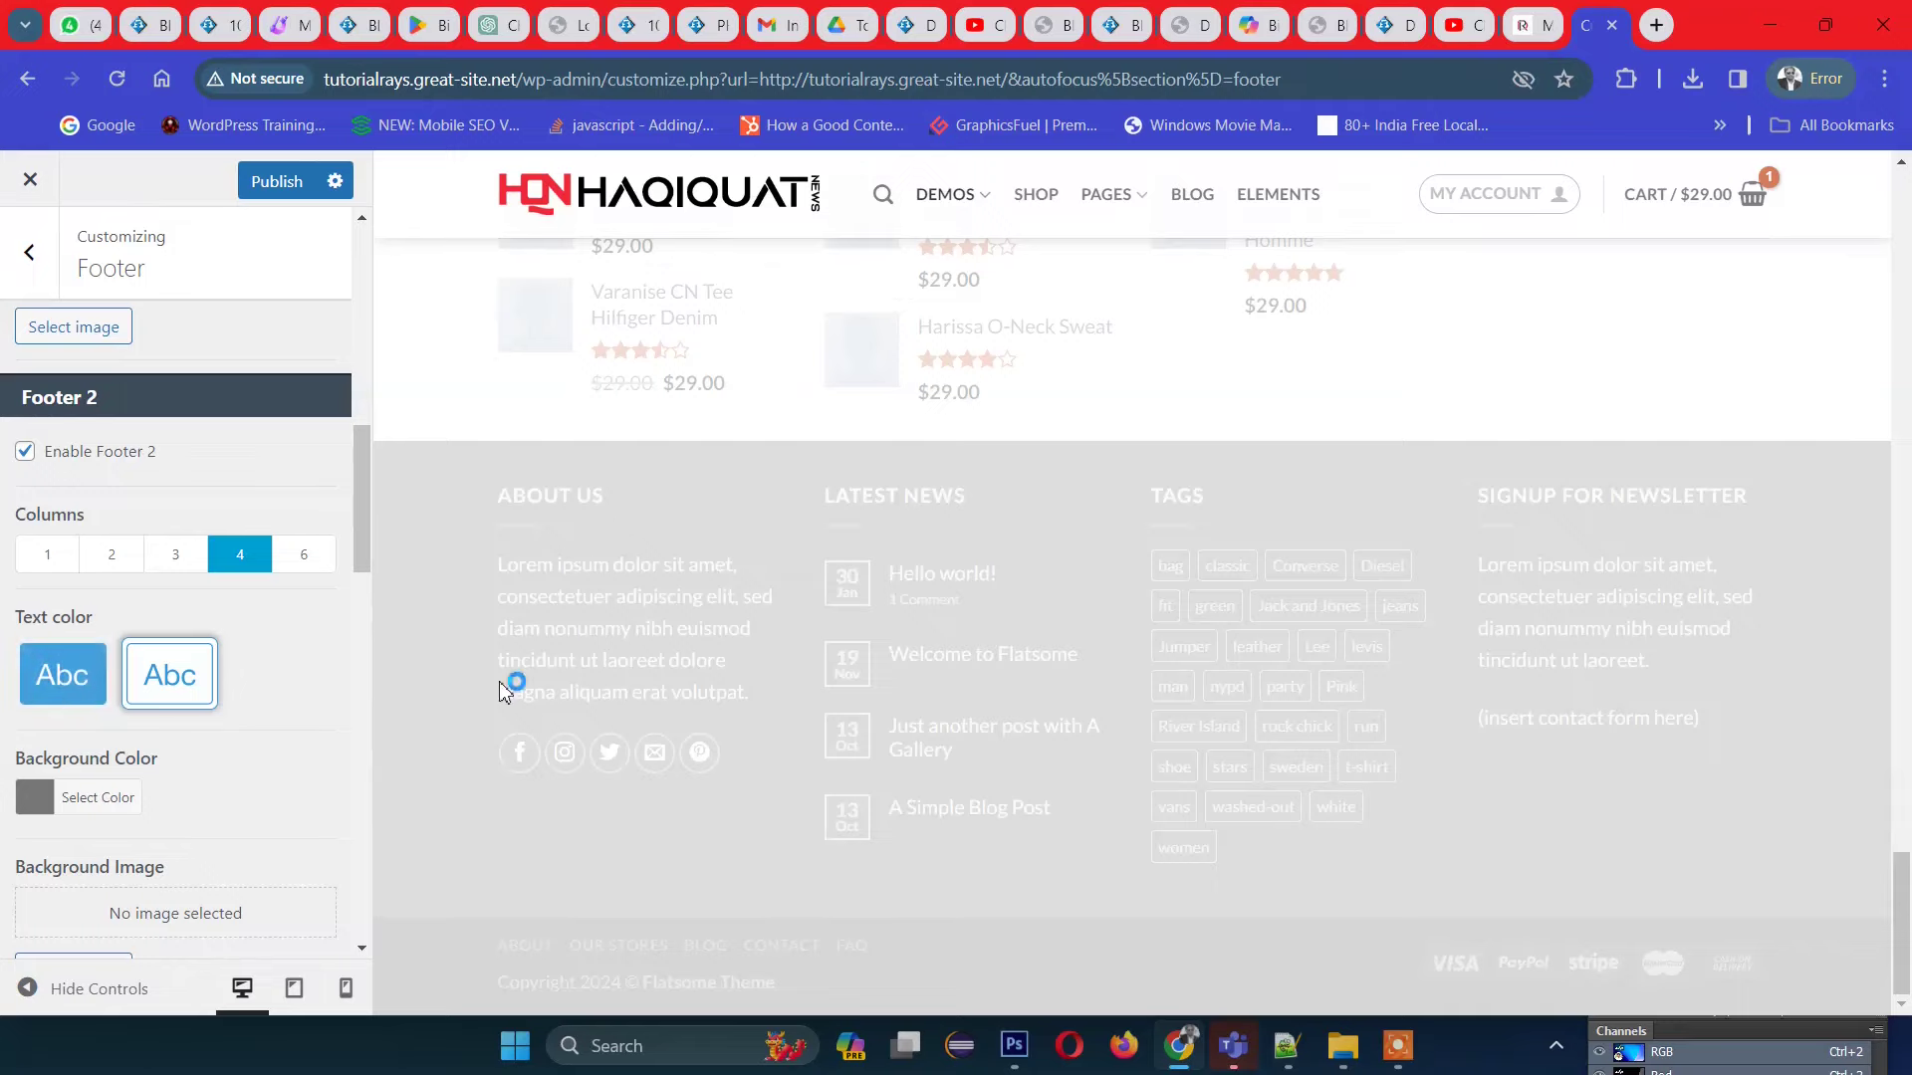
left_click(1063, 787)
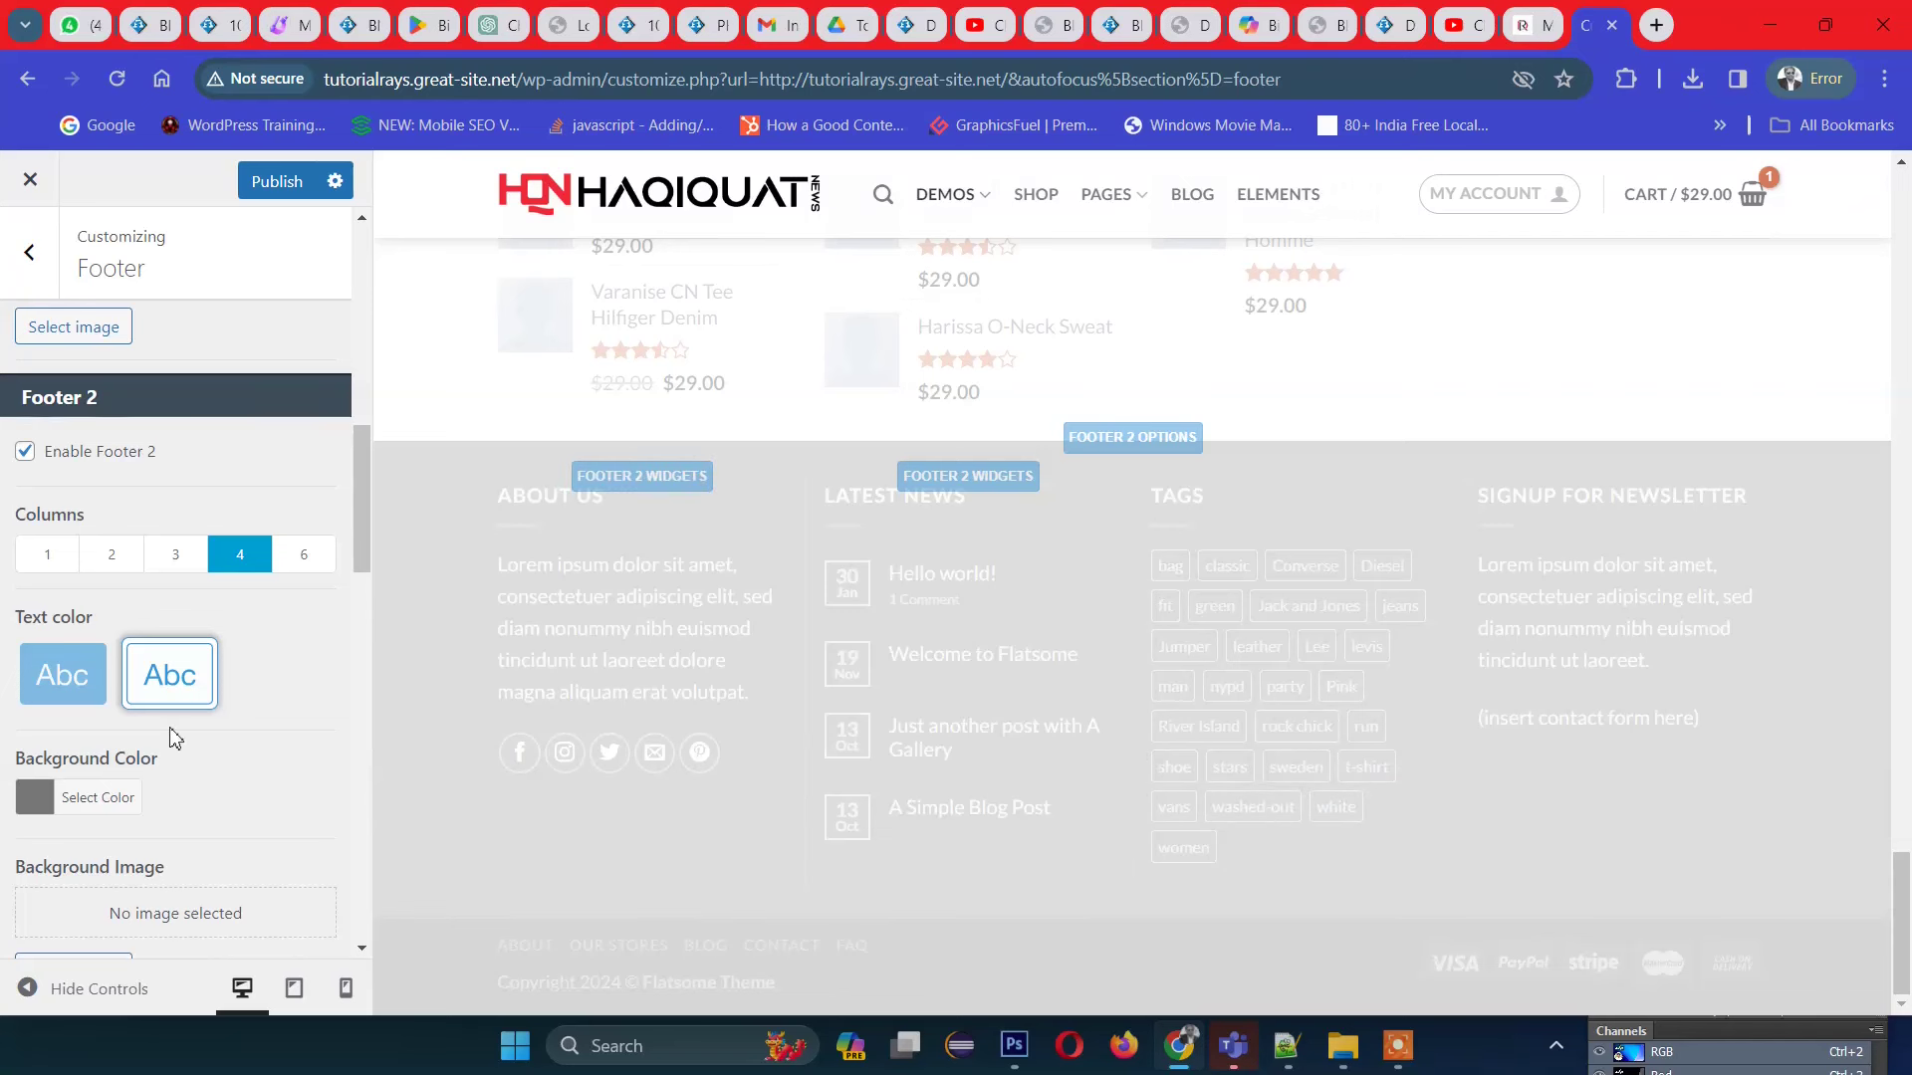
left_click(49, 687)
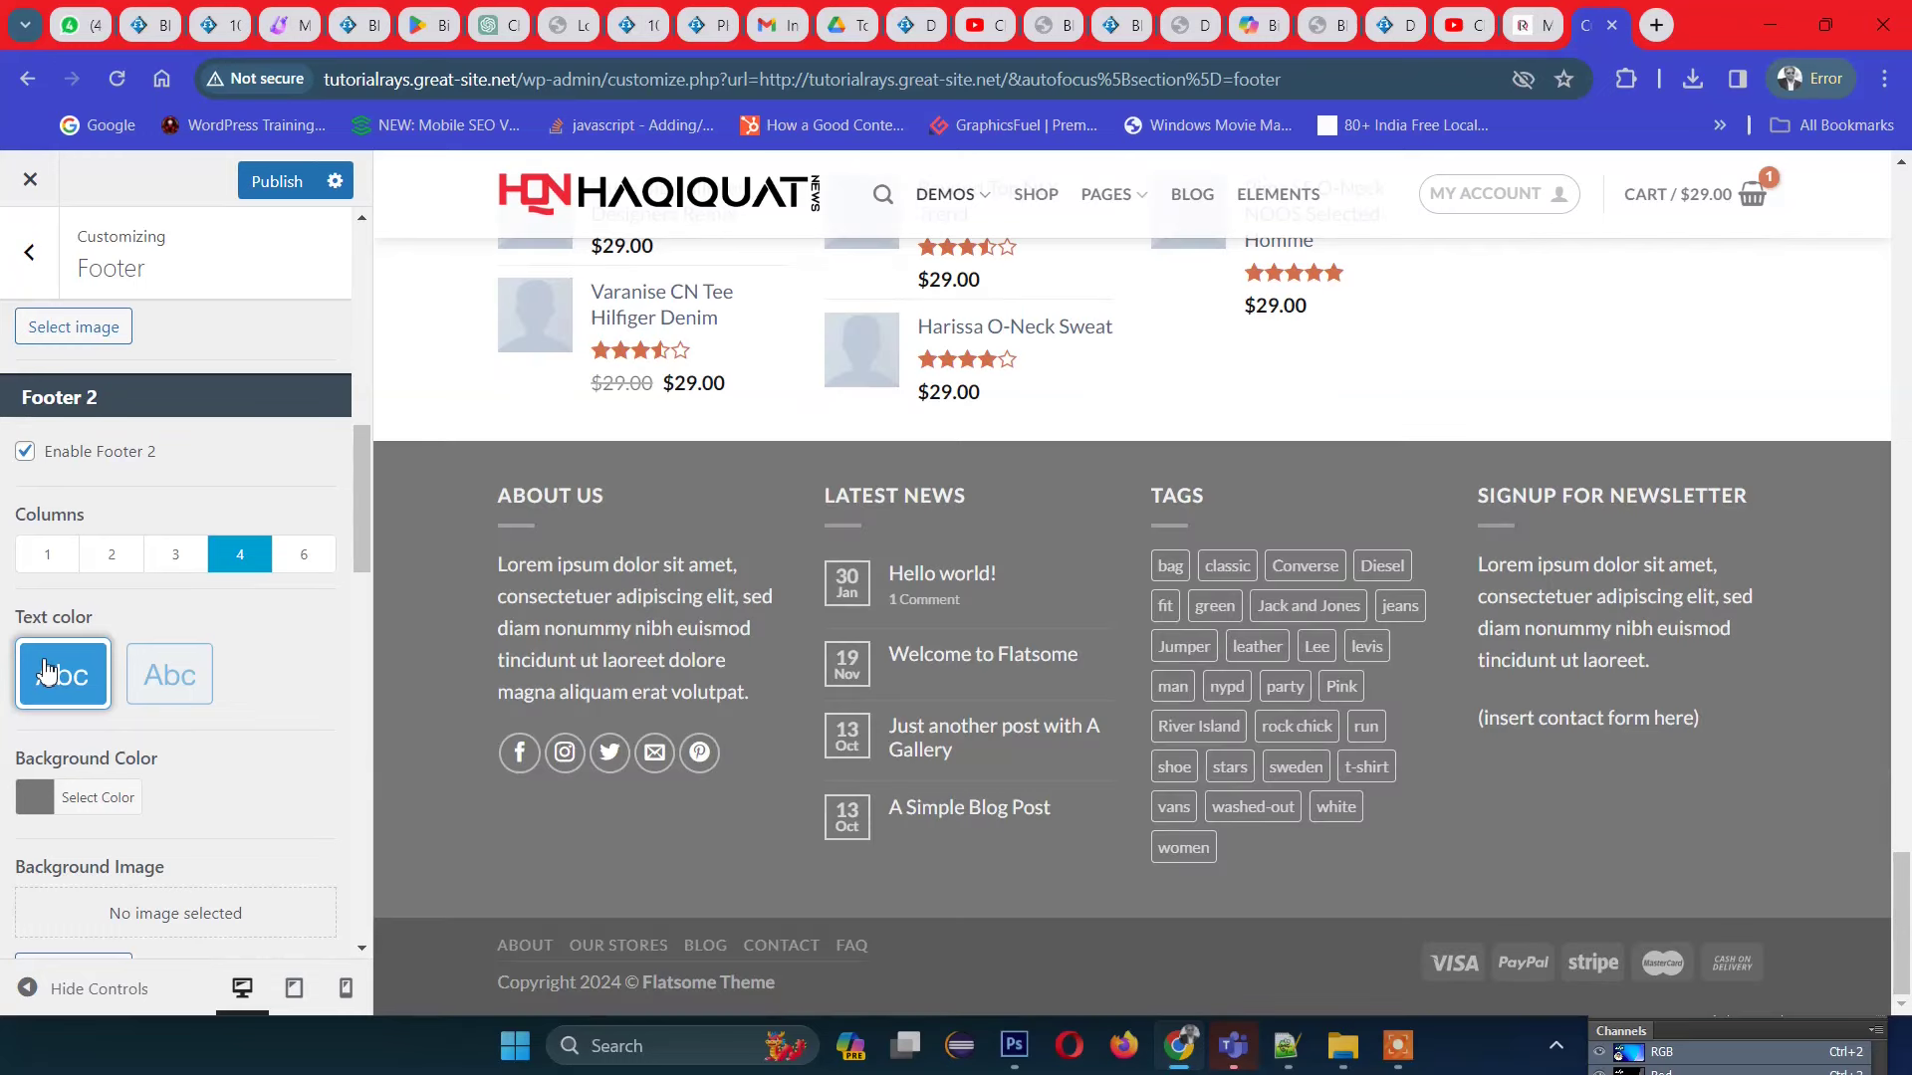
scroll(30, 730, "down", 2)
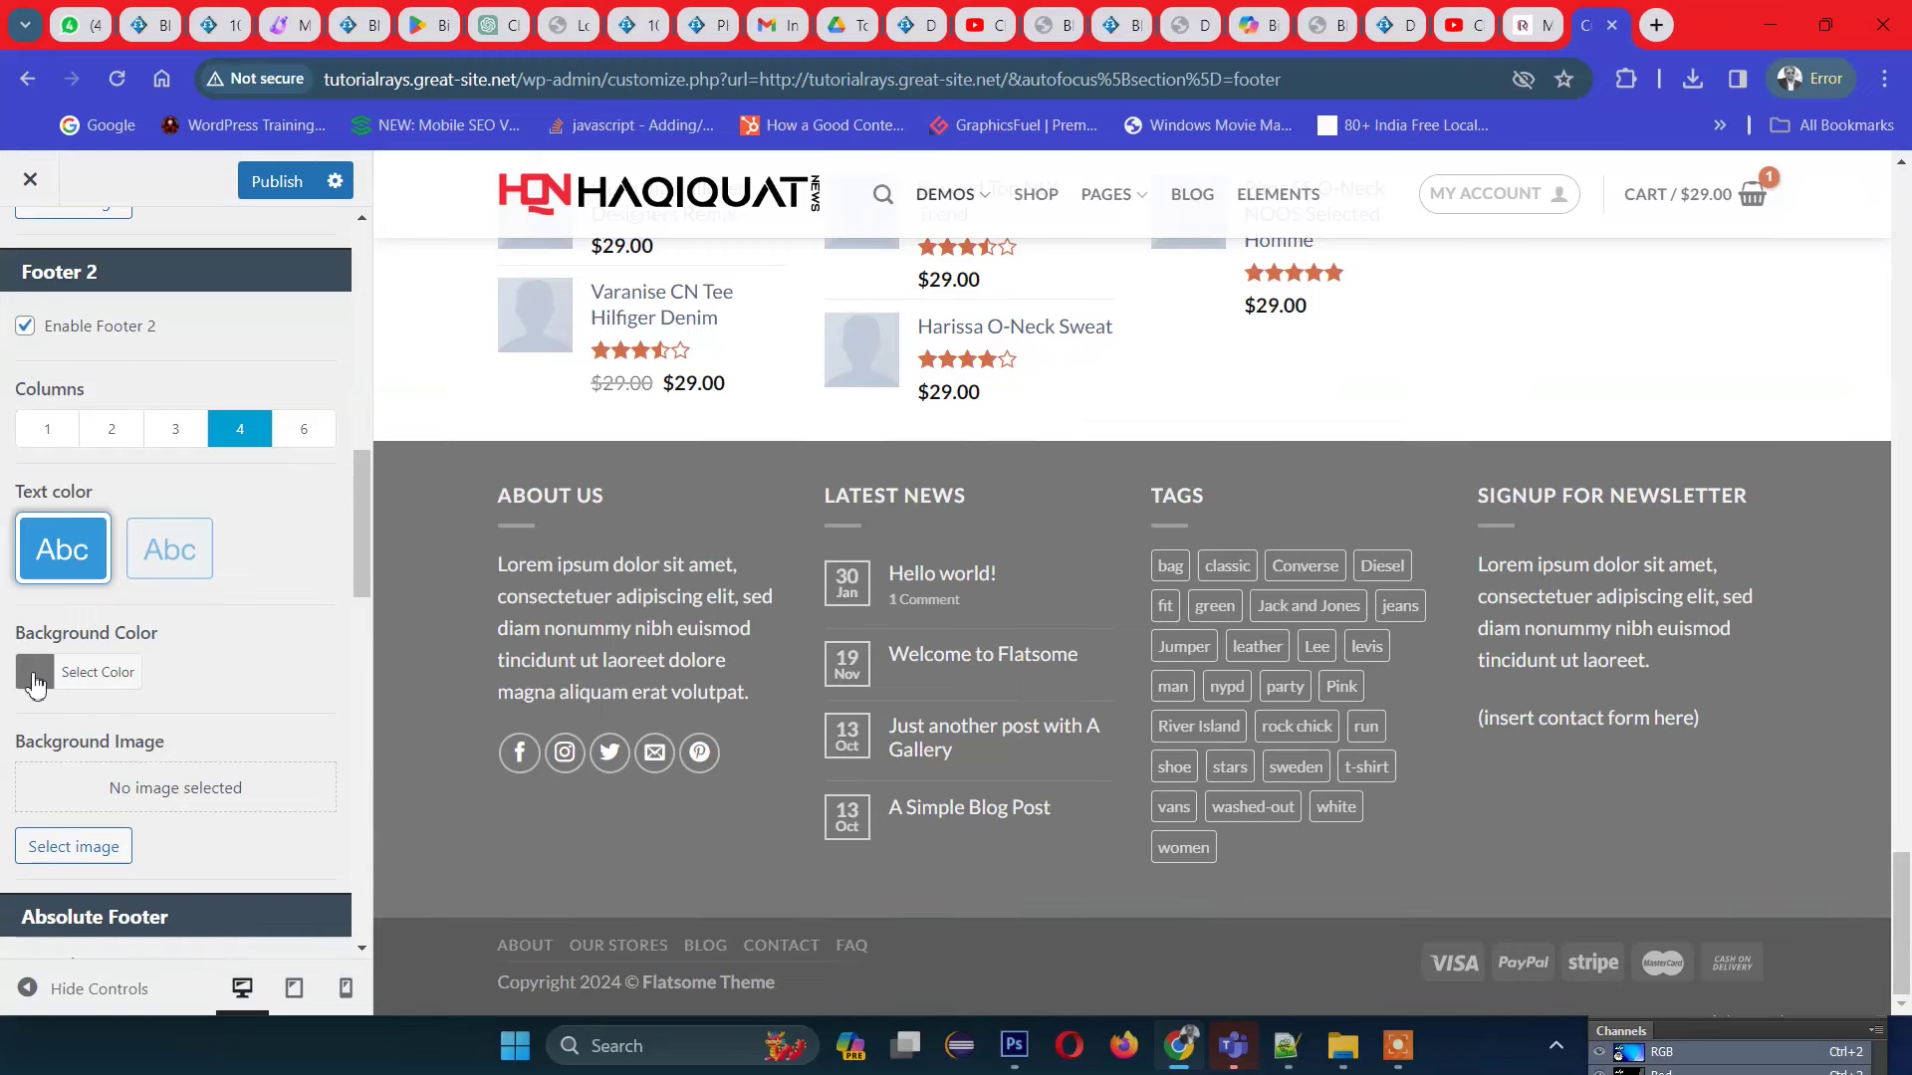
Step: Set the Footer 2 background colour to dark red
left_click(35, 677)
left_click(279, 749)
scroll(280, 749, "down", 3)
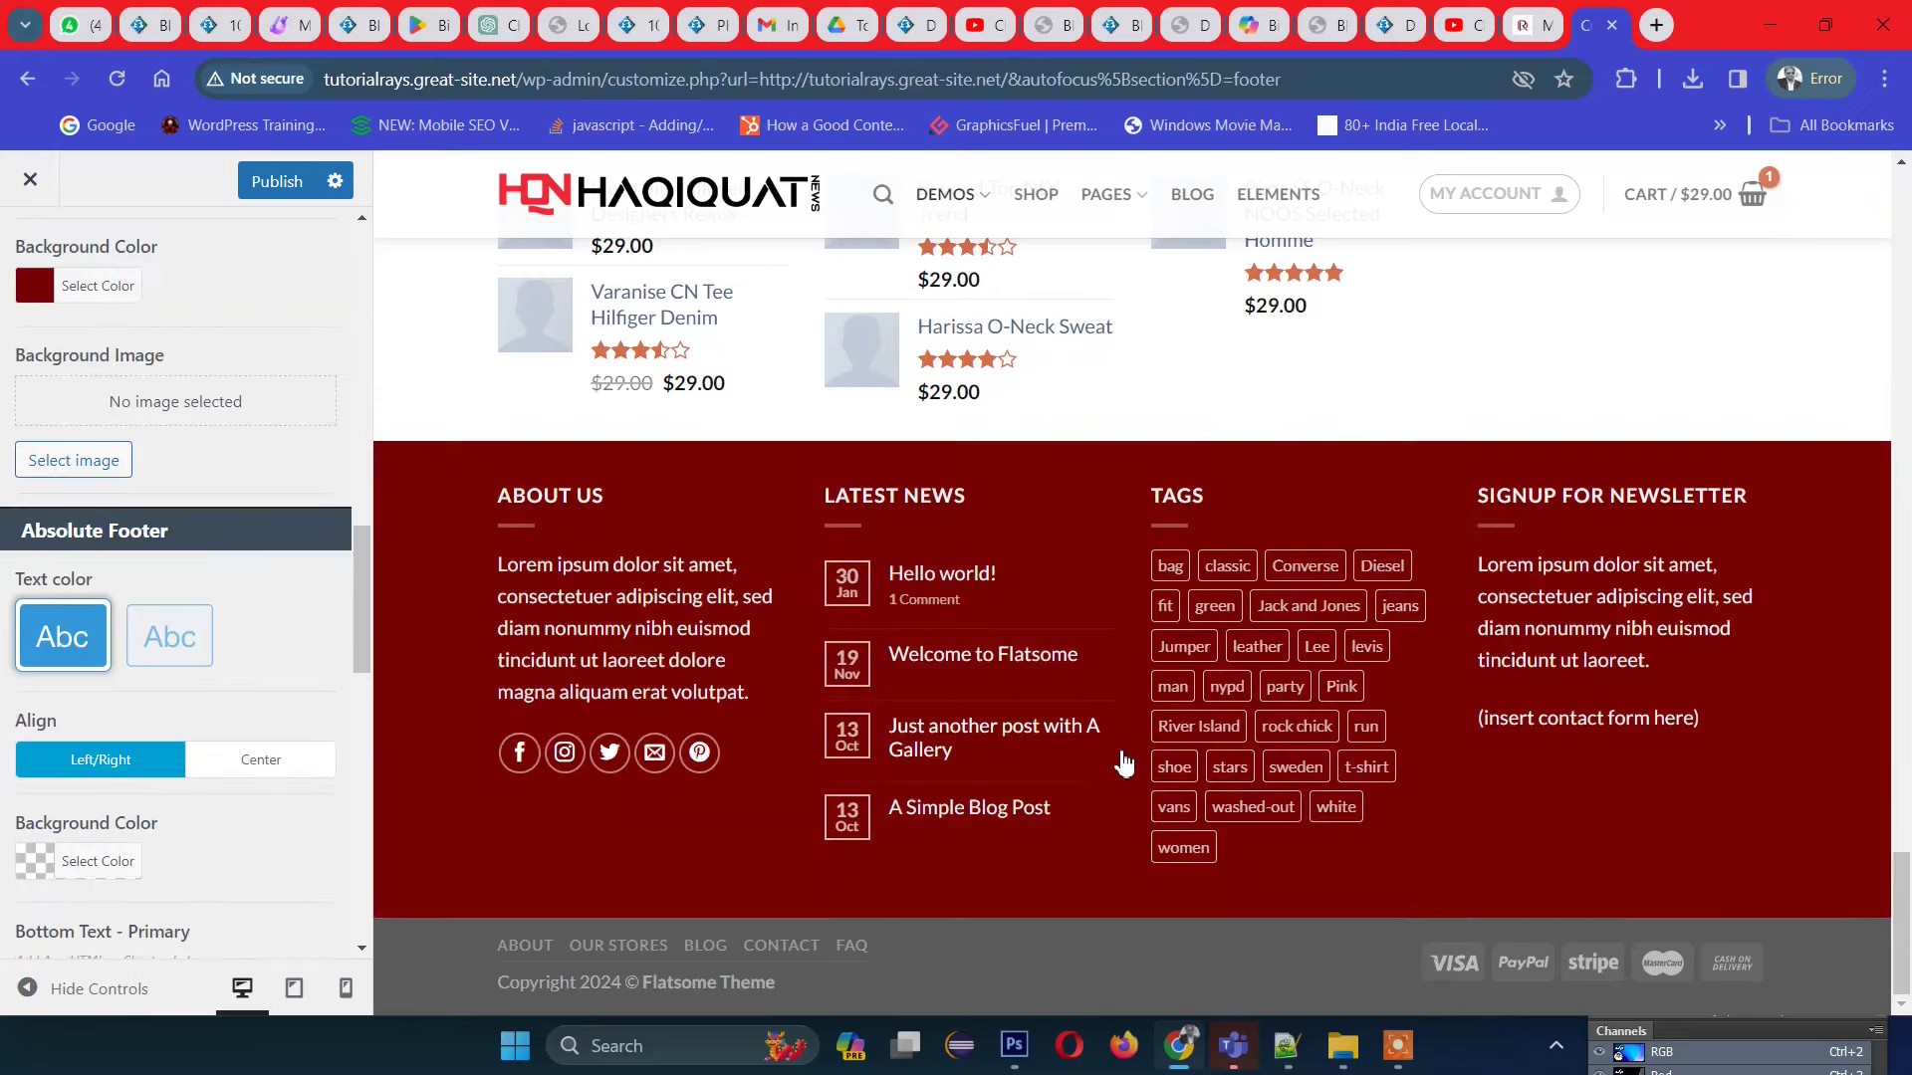
scroll(99, 796, "down", 2)
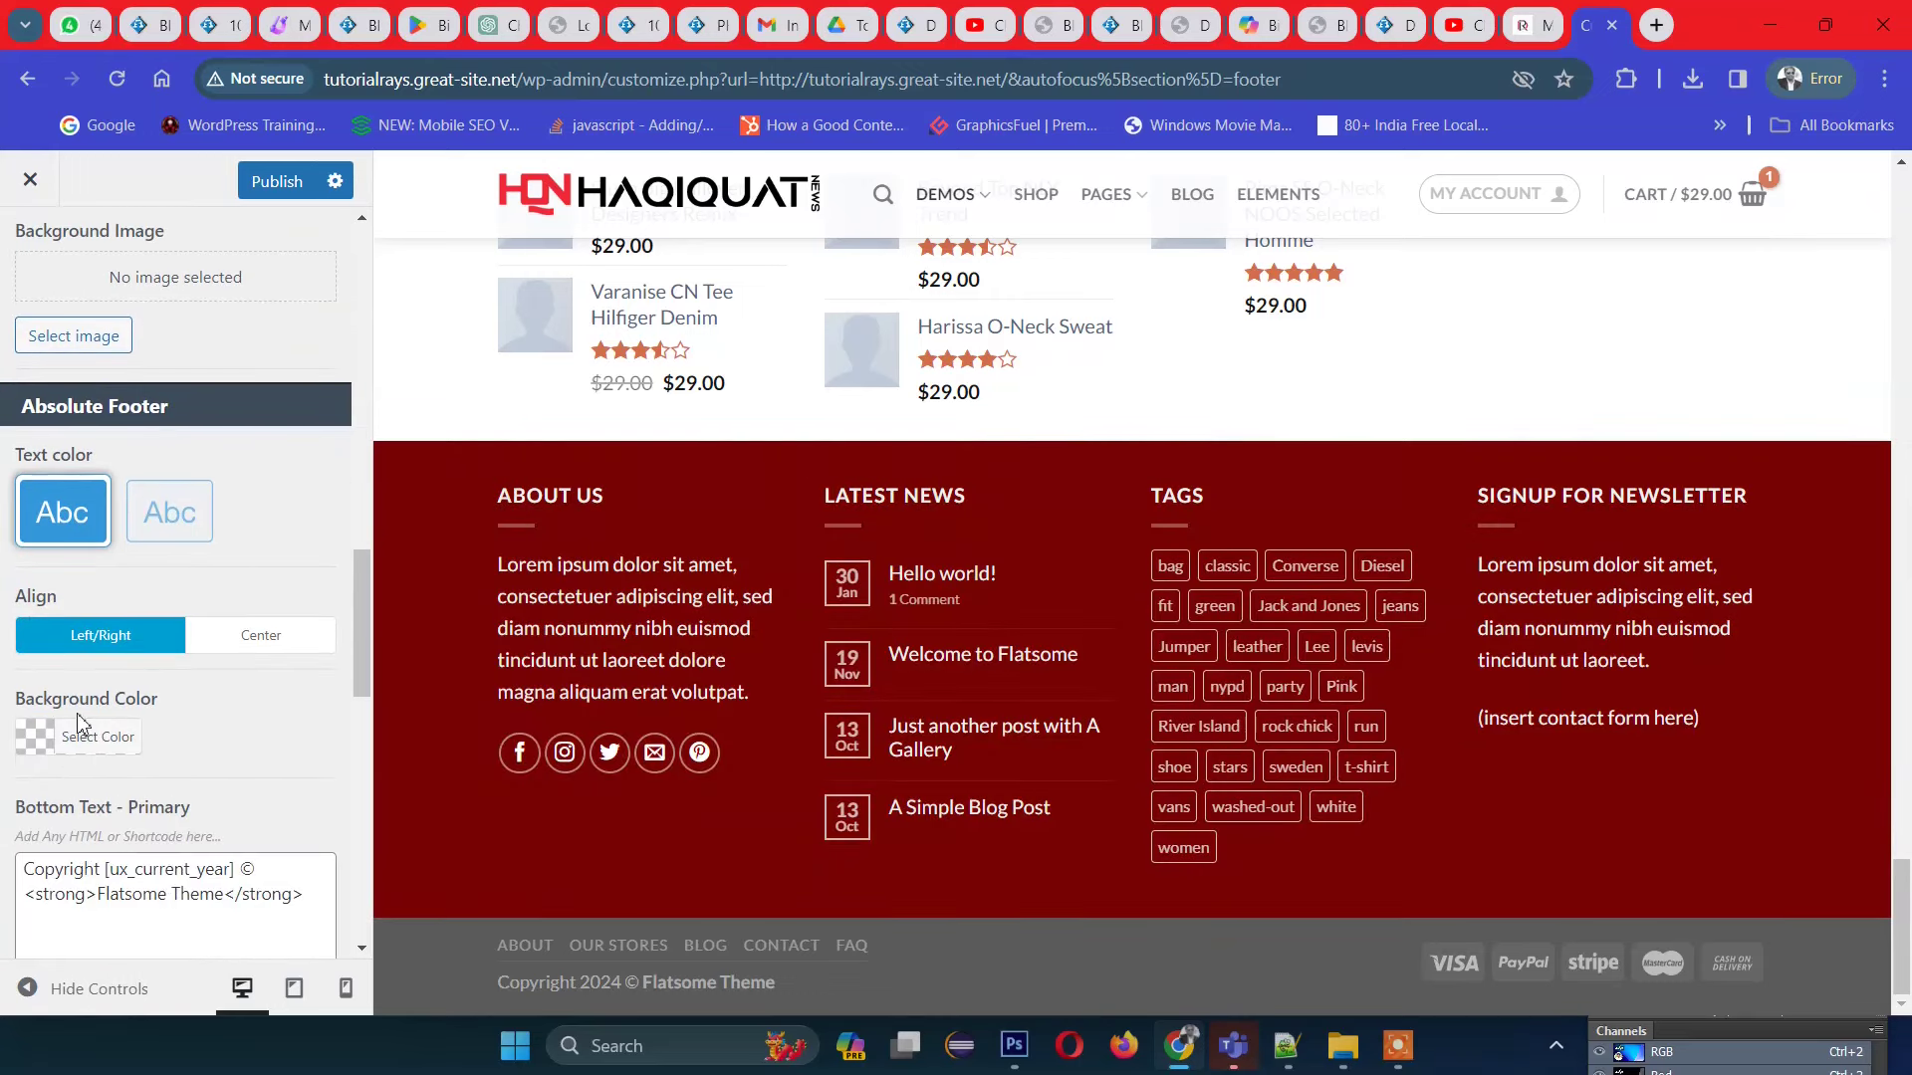
scroll(221, 661, "up", 3)
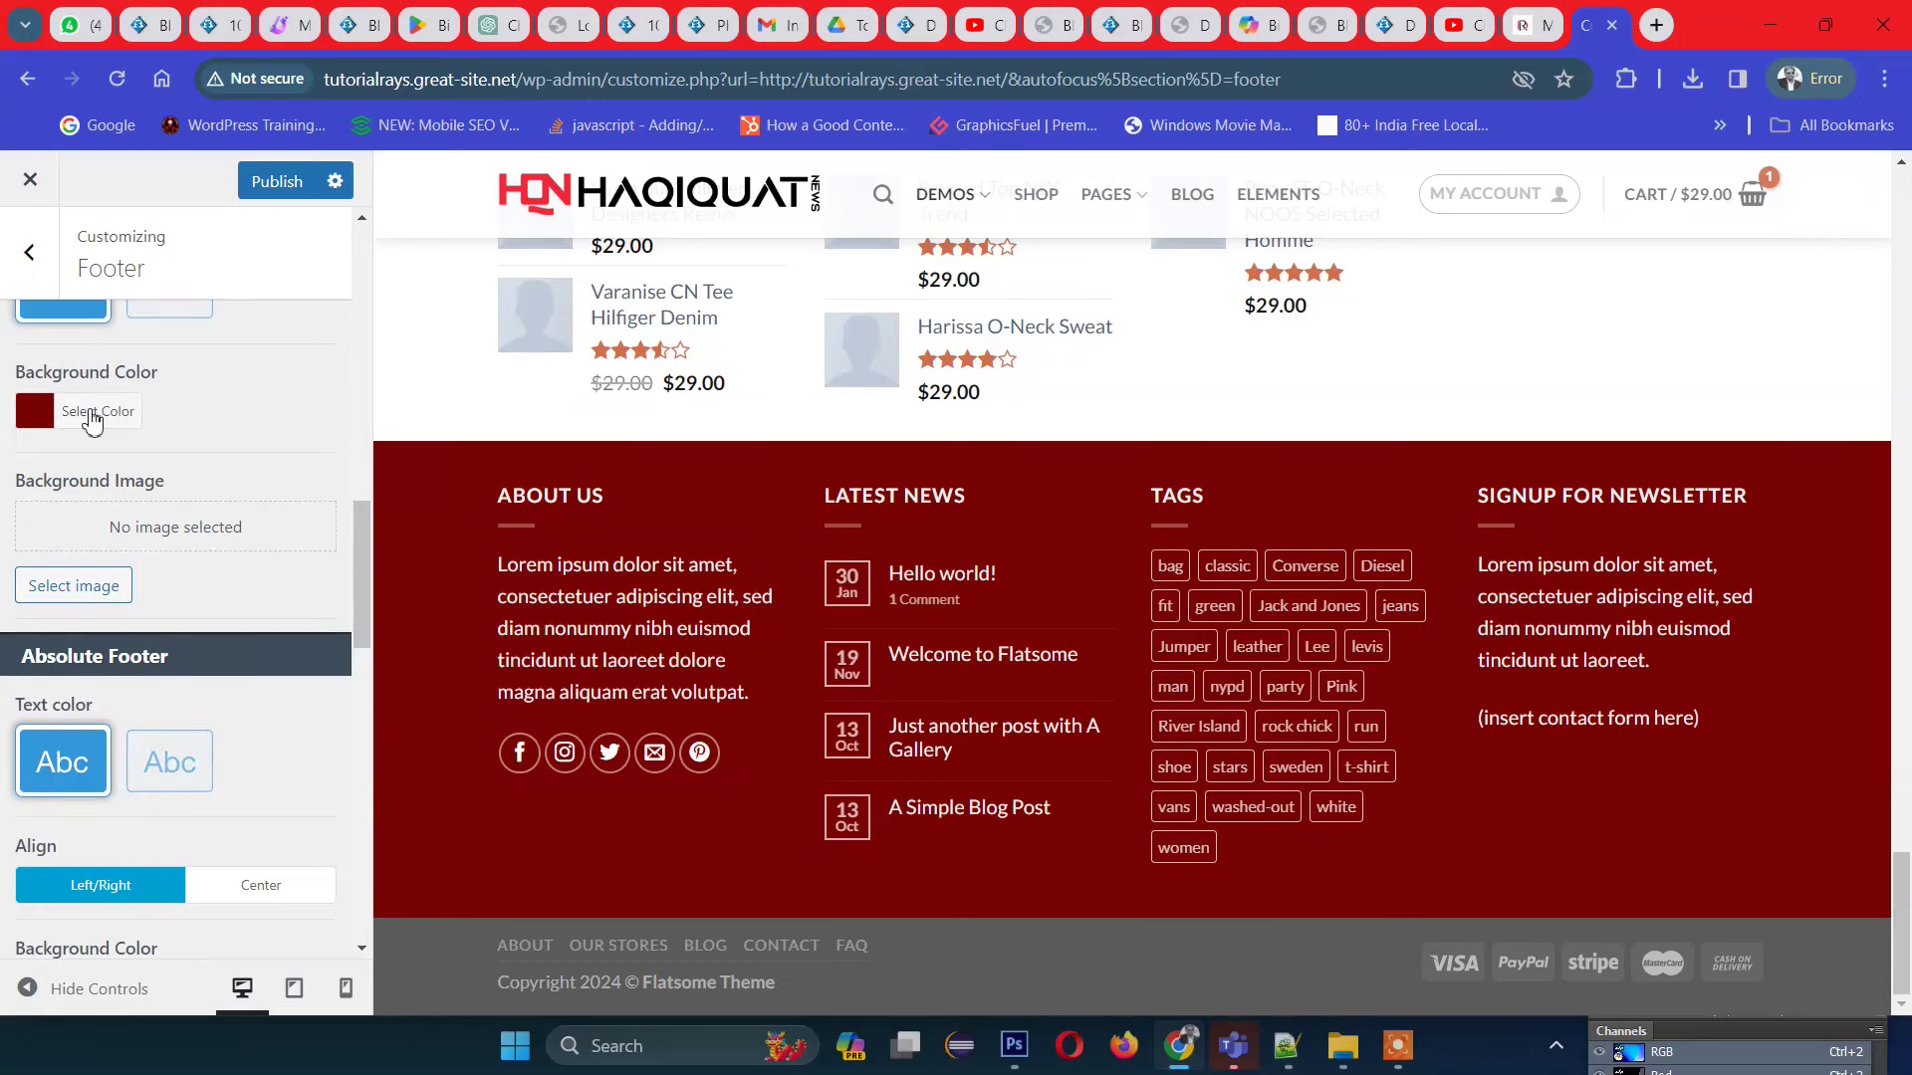
Step: Change the footer background to the purple shade #ad0ed1 in the colour picker
left_click(38, 420)
mouse_move(230, 482)
left_mouse_down()
mouse_move(218, 516)
mouse_move(211, 500)
left_mouse_up()
scroll(733, 457, "up", 20)
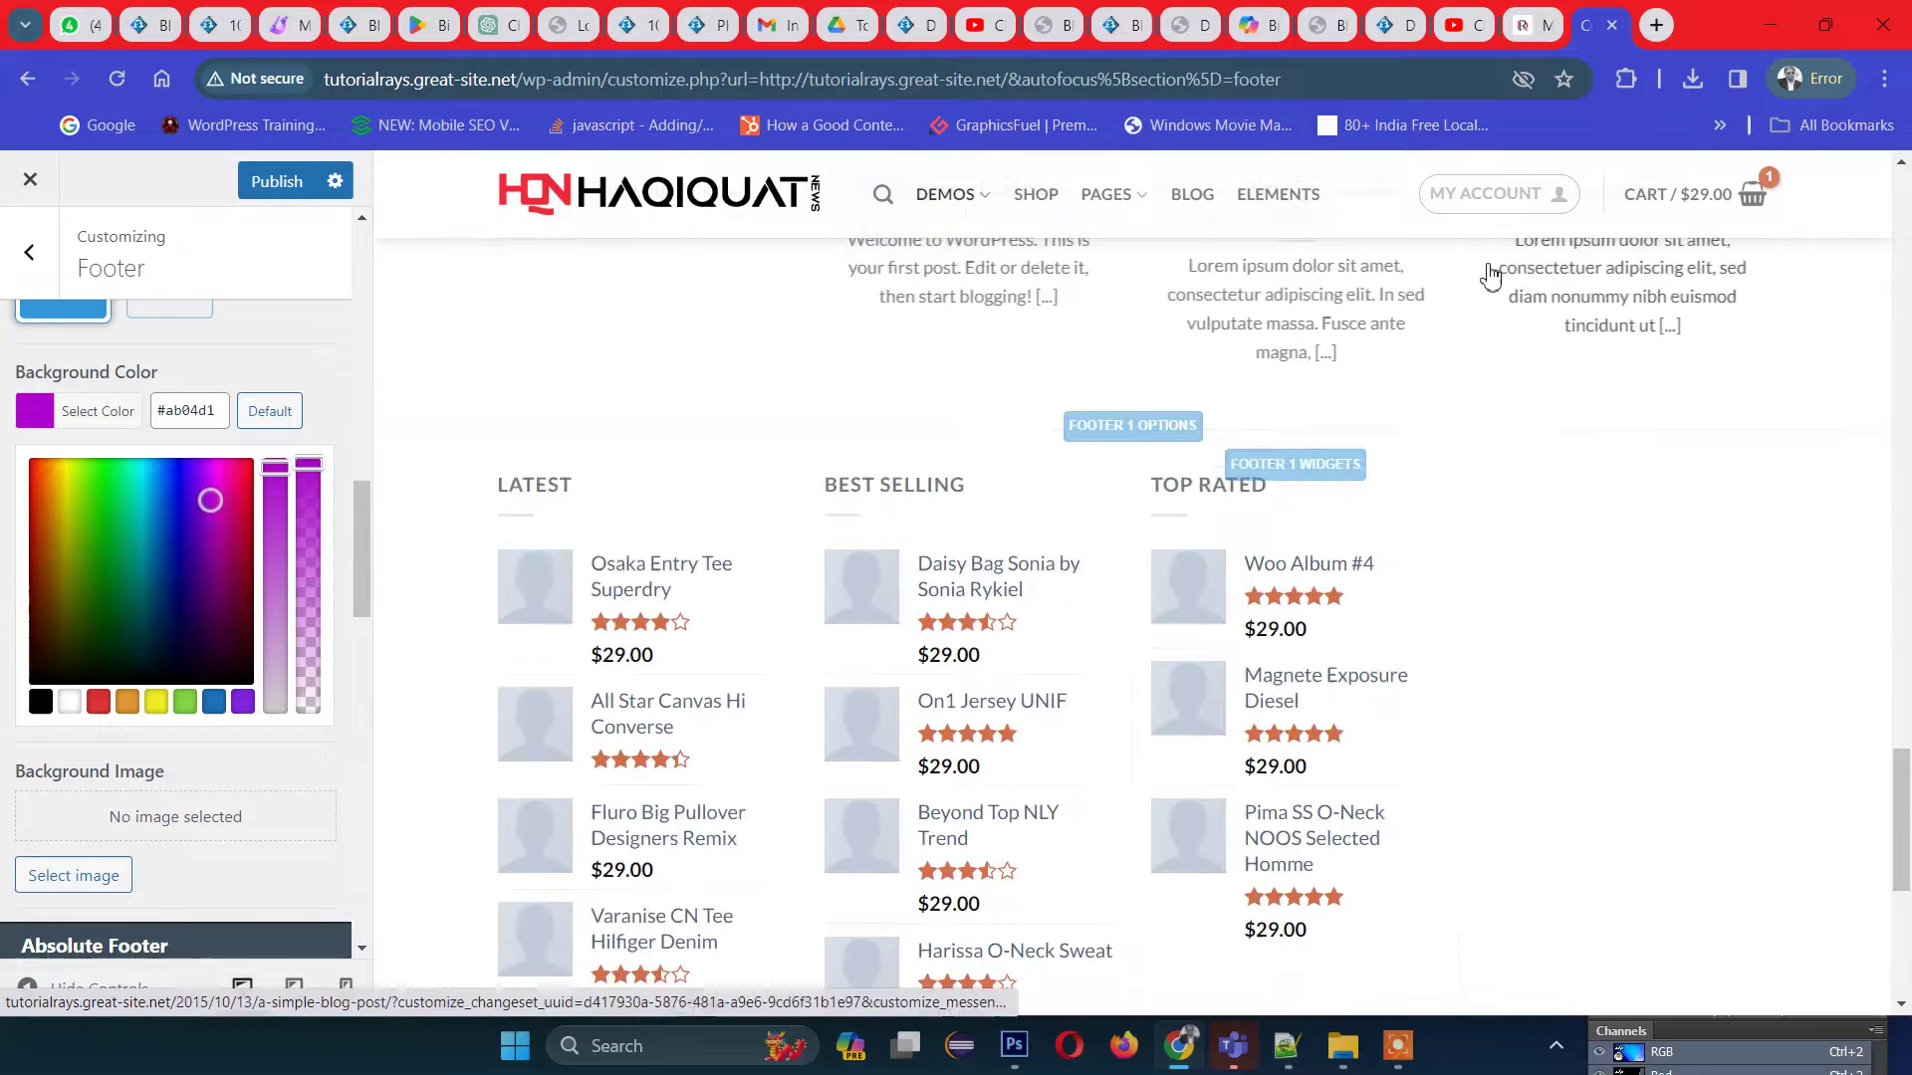
scroll(1451, 290, "up", 2)
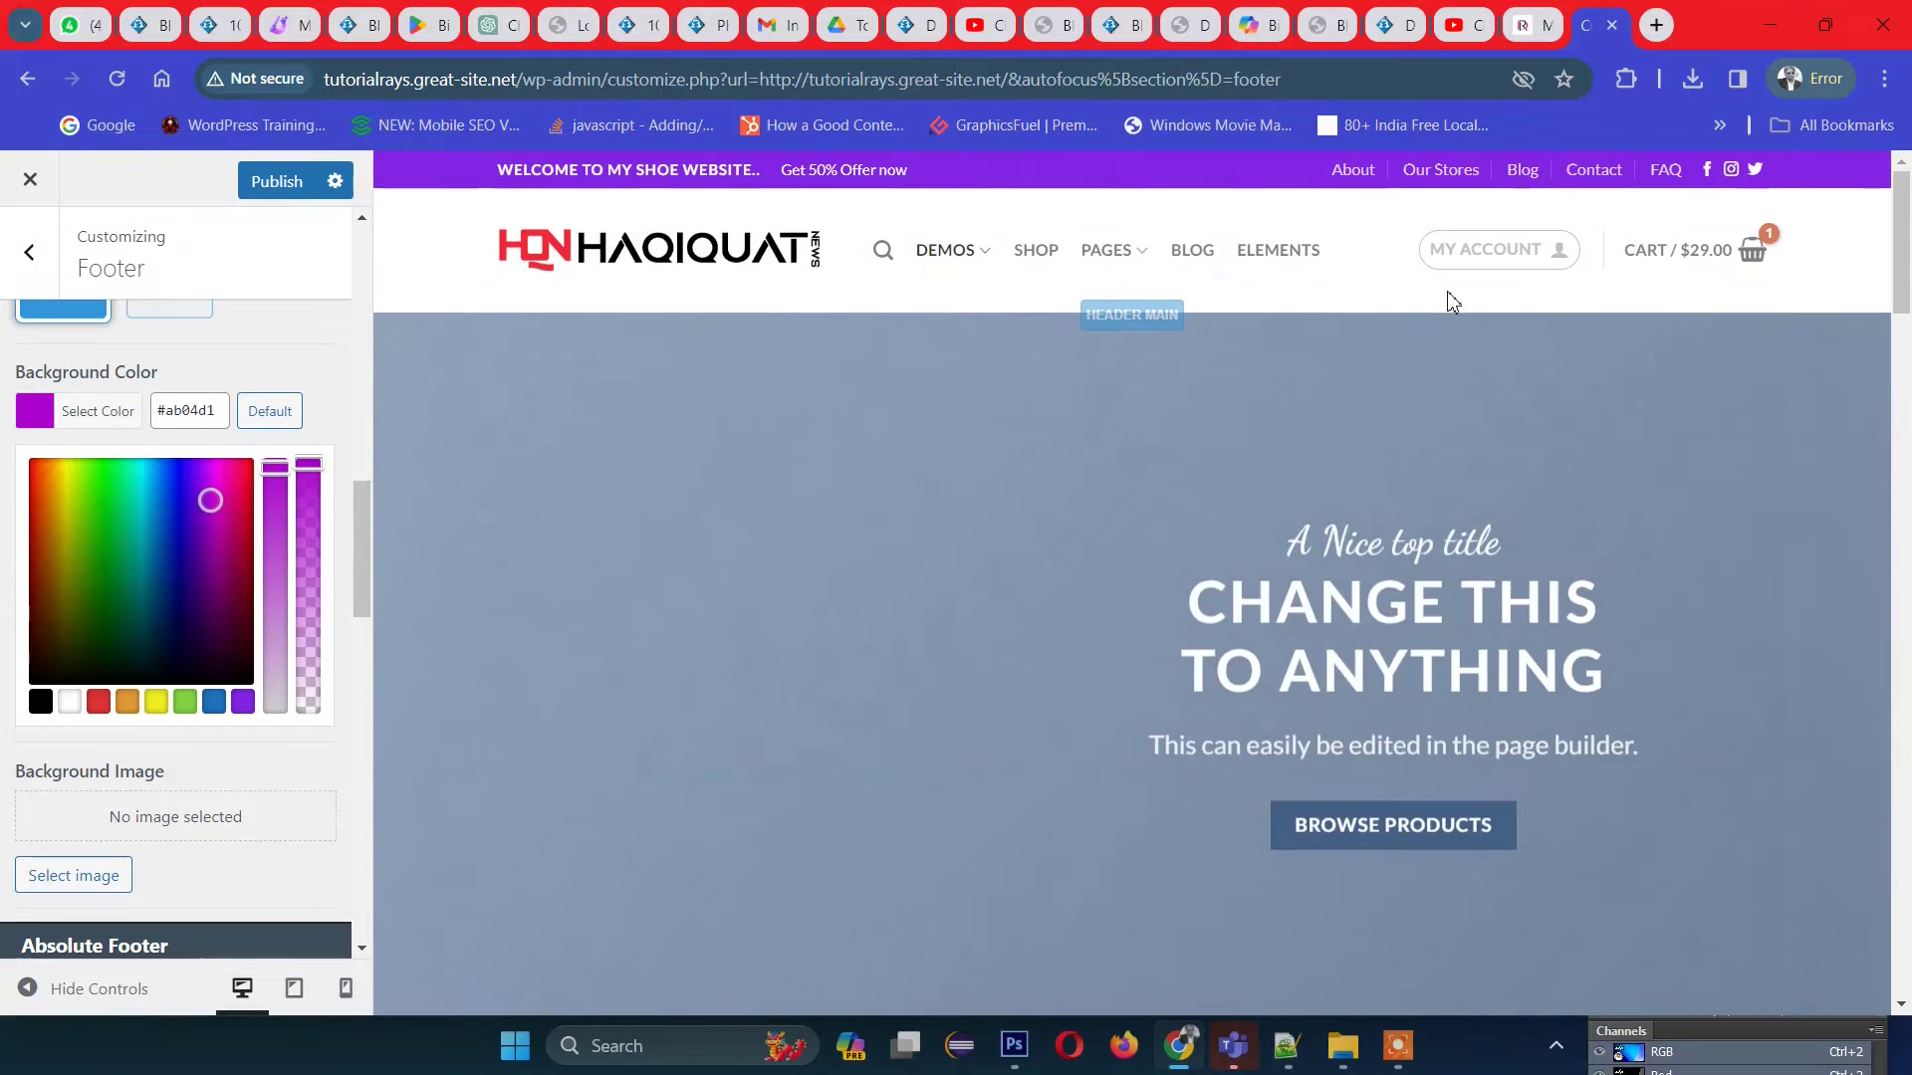
left_click(275, 483)
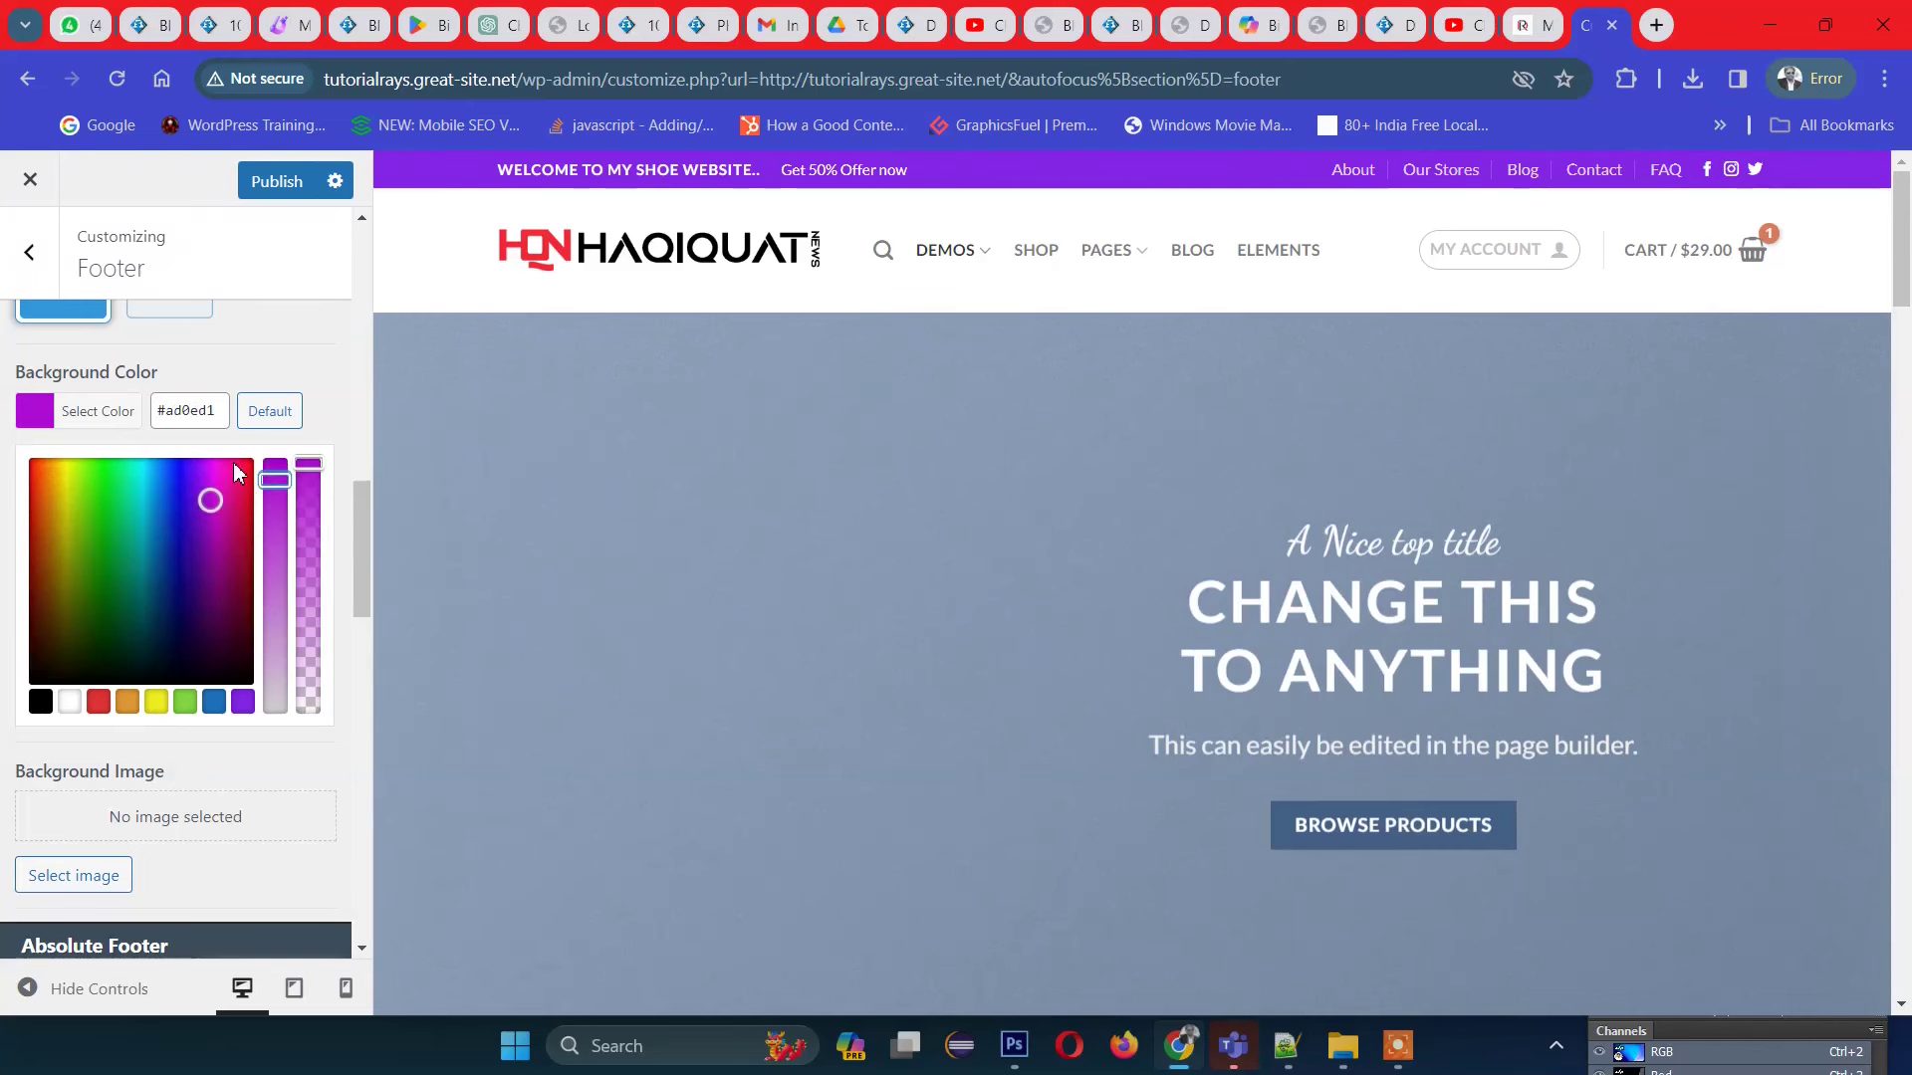
left_click(290, 355)
scroll(236, 638, "down", 3)
scroll(234, 638, "up", 3)
scroll(199, 607, "down", 5)
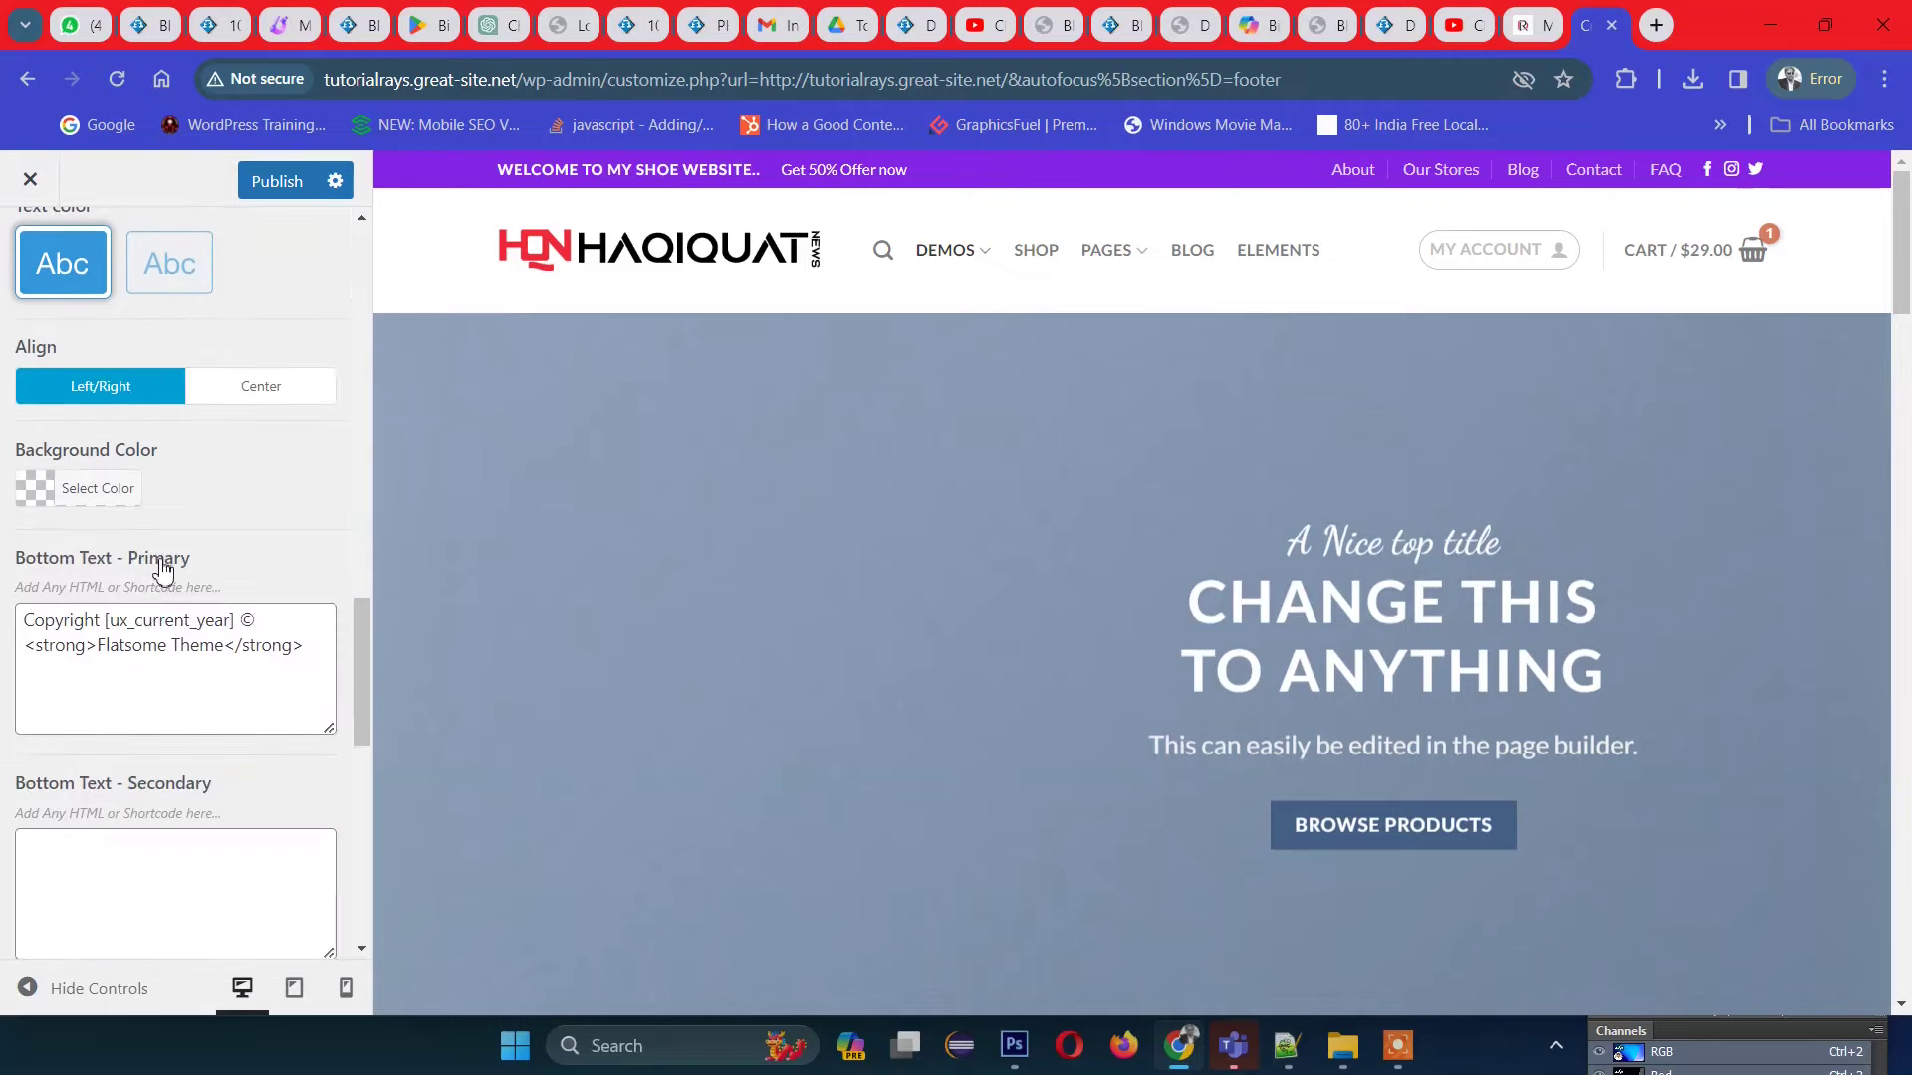
scroll(278, 529, "up", 3)
scroll(1314, 782, "down", 15)
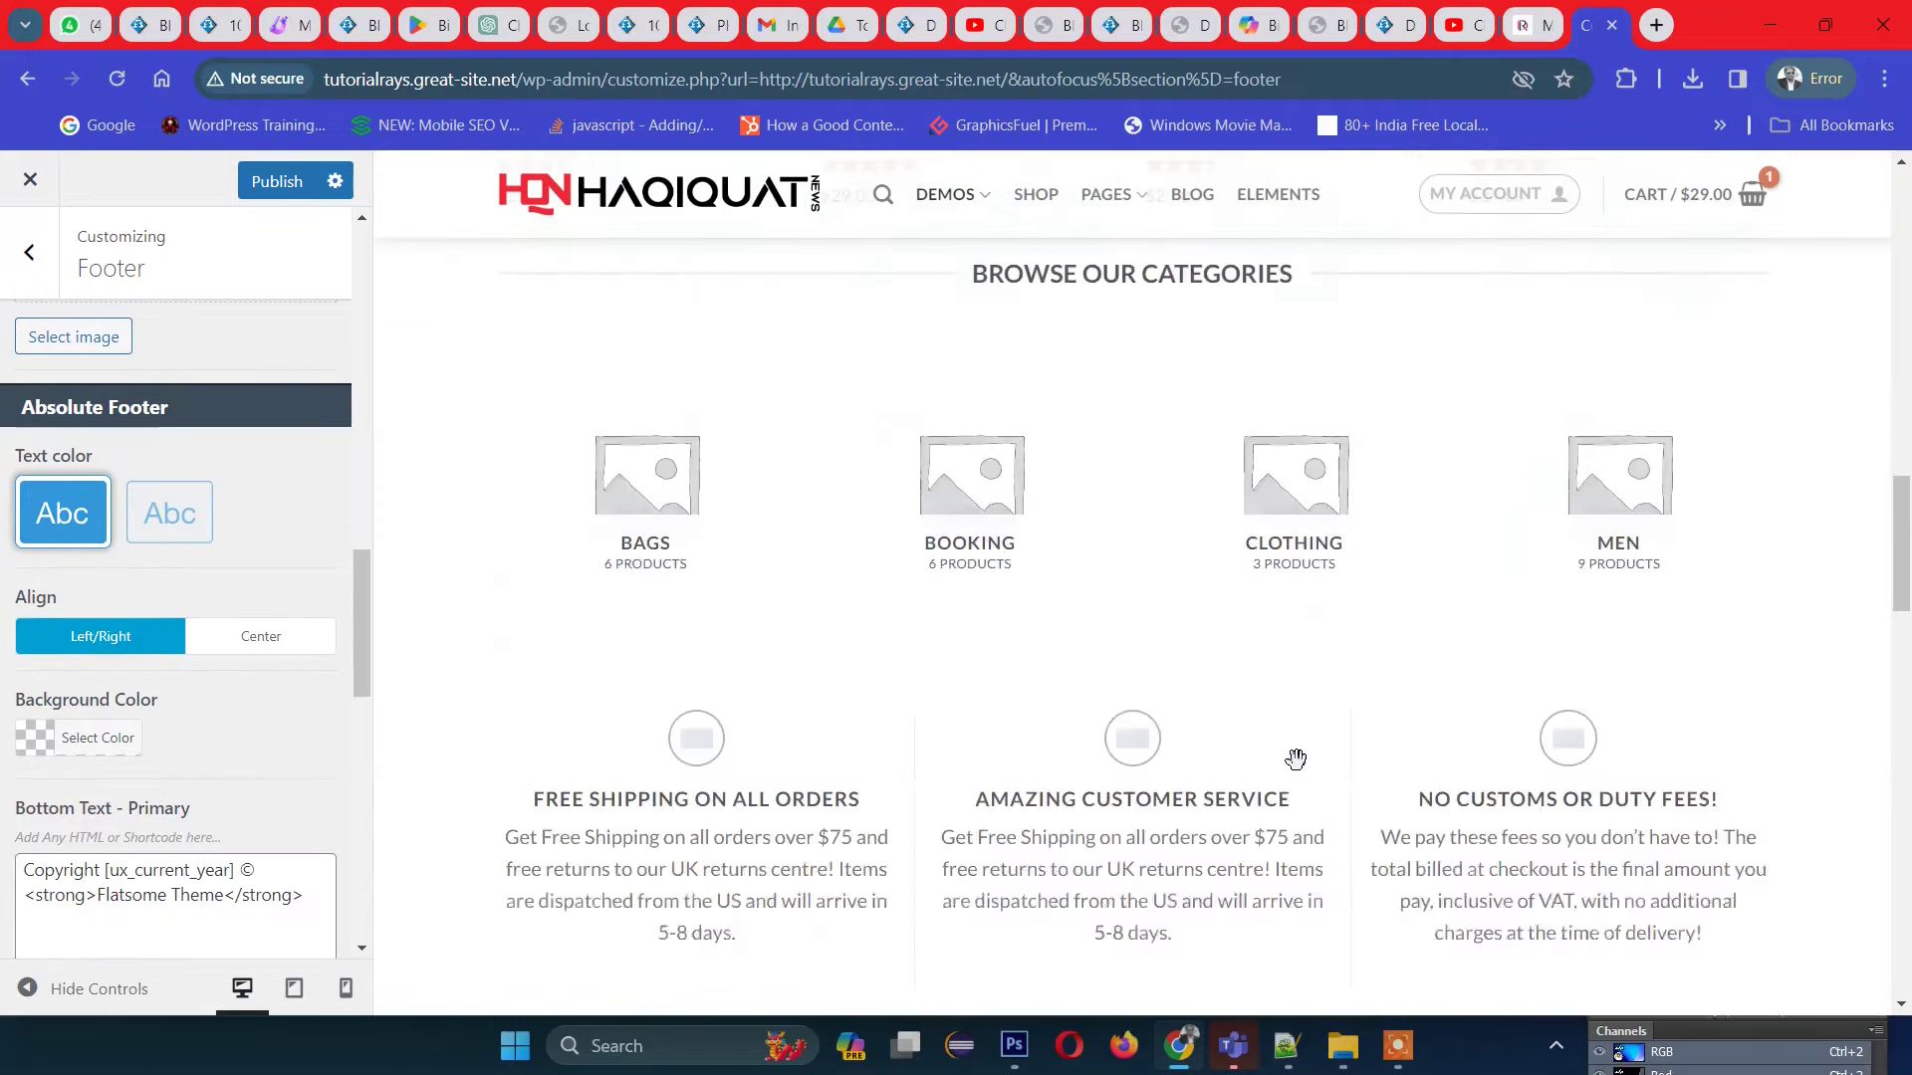
scroll(1012, 760, "down", 2)
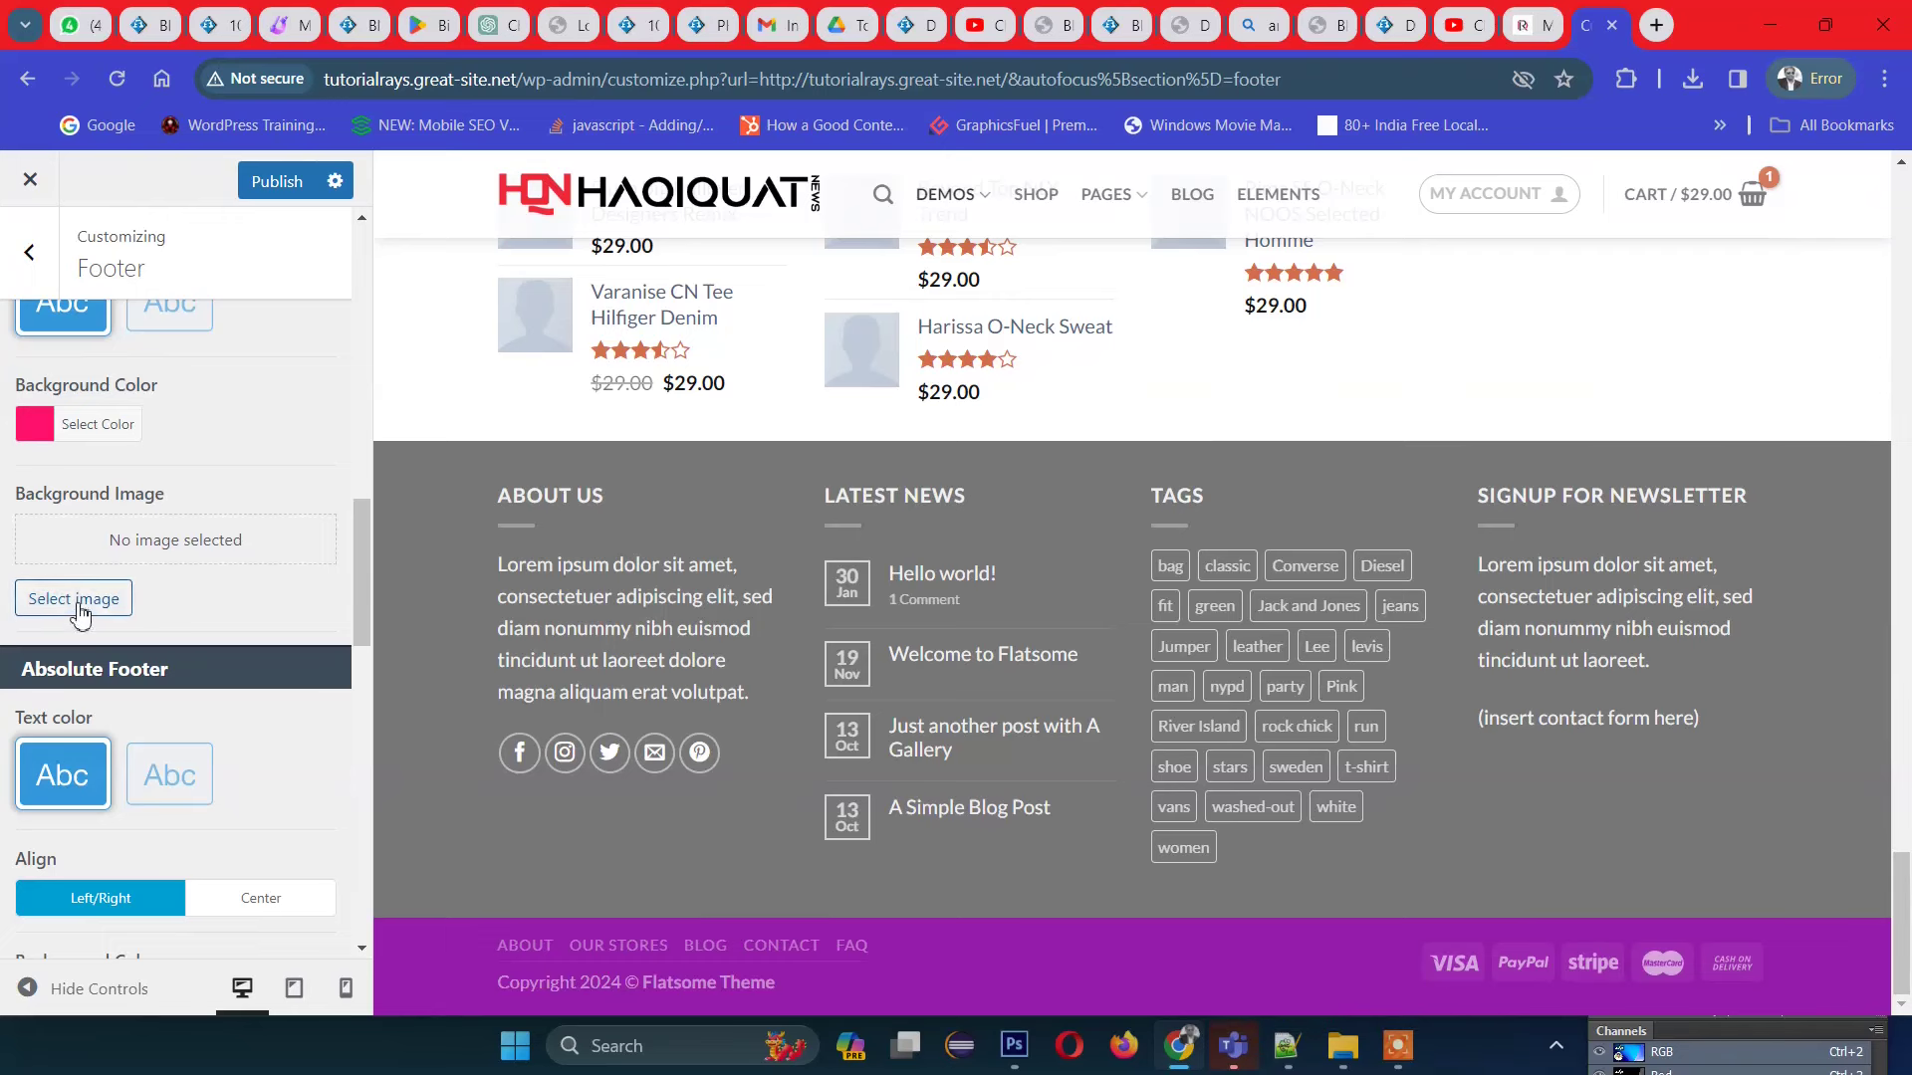
Step: Set the absolute footer background colour to dark navy #1c0a54
scroll(242, 762, "down", 3)
scroll(88, 783, "down", 5)
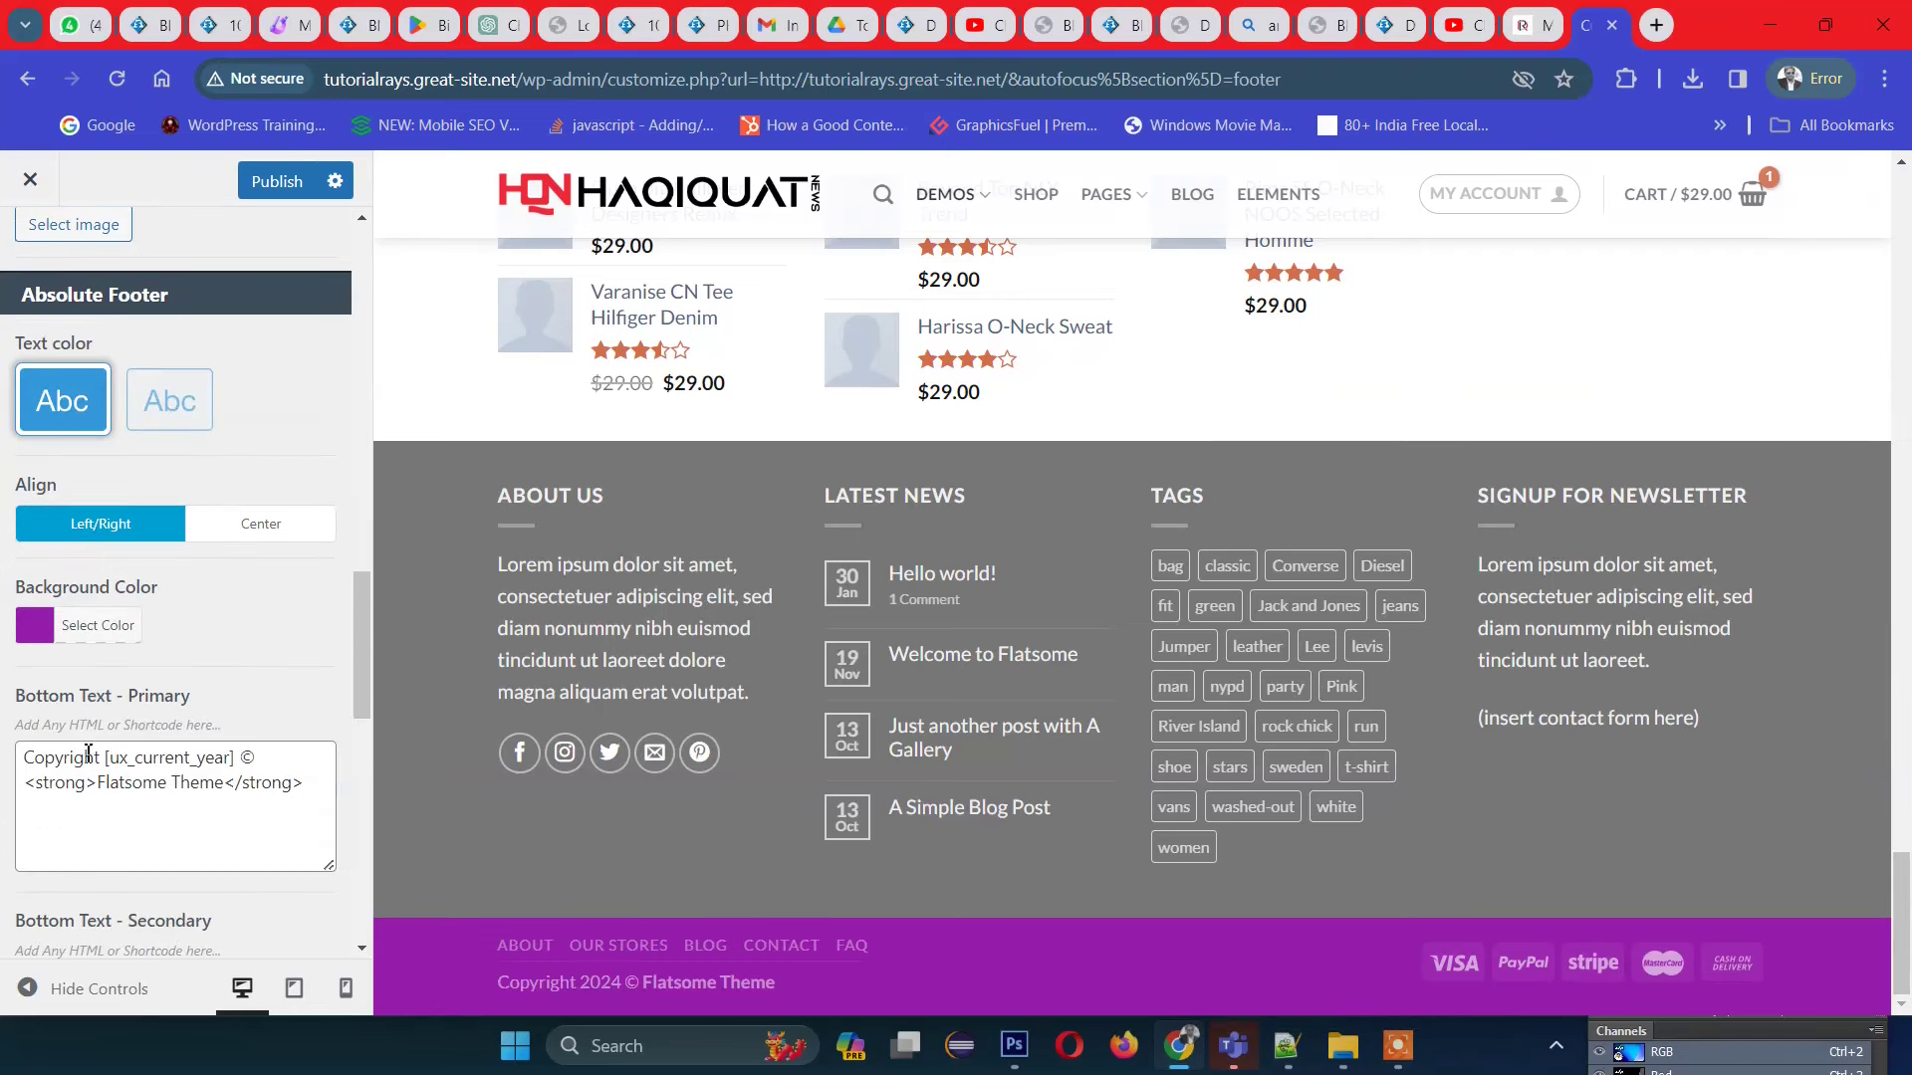
left_click(40, 383)
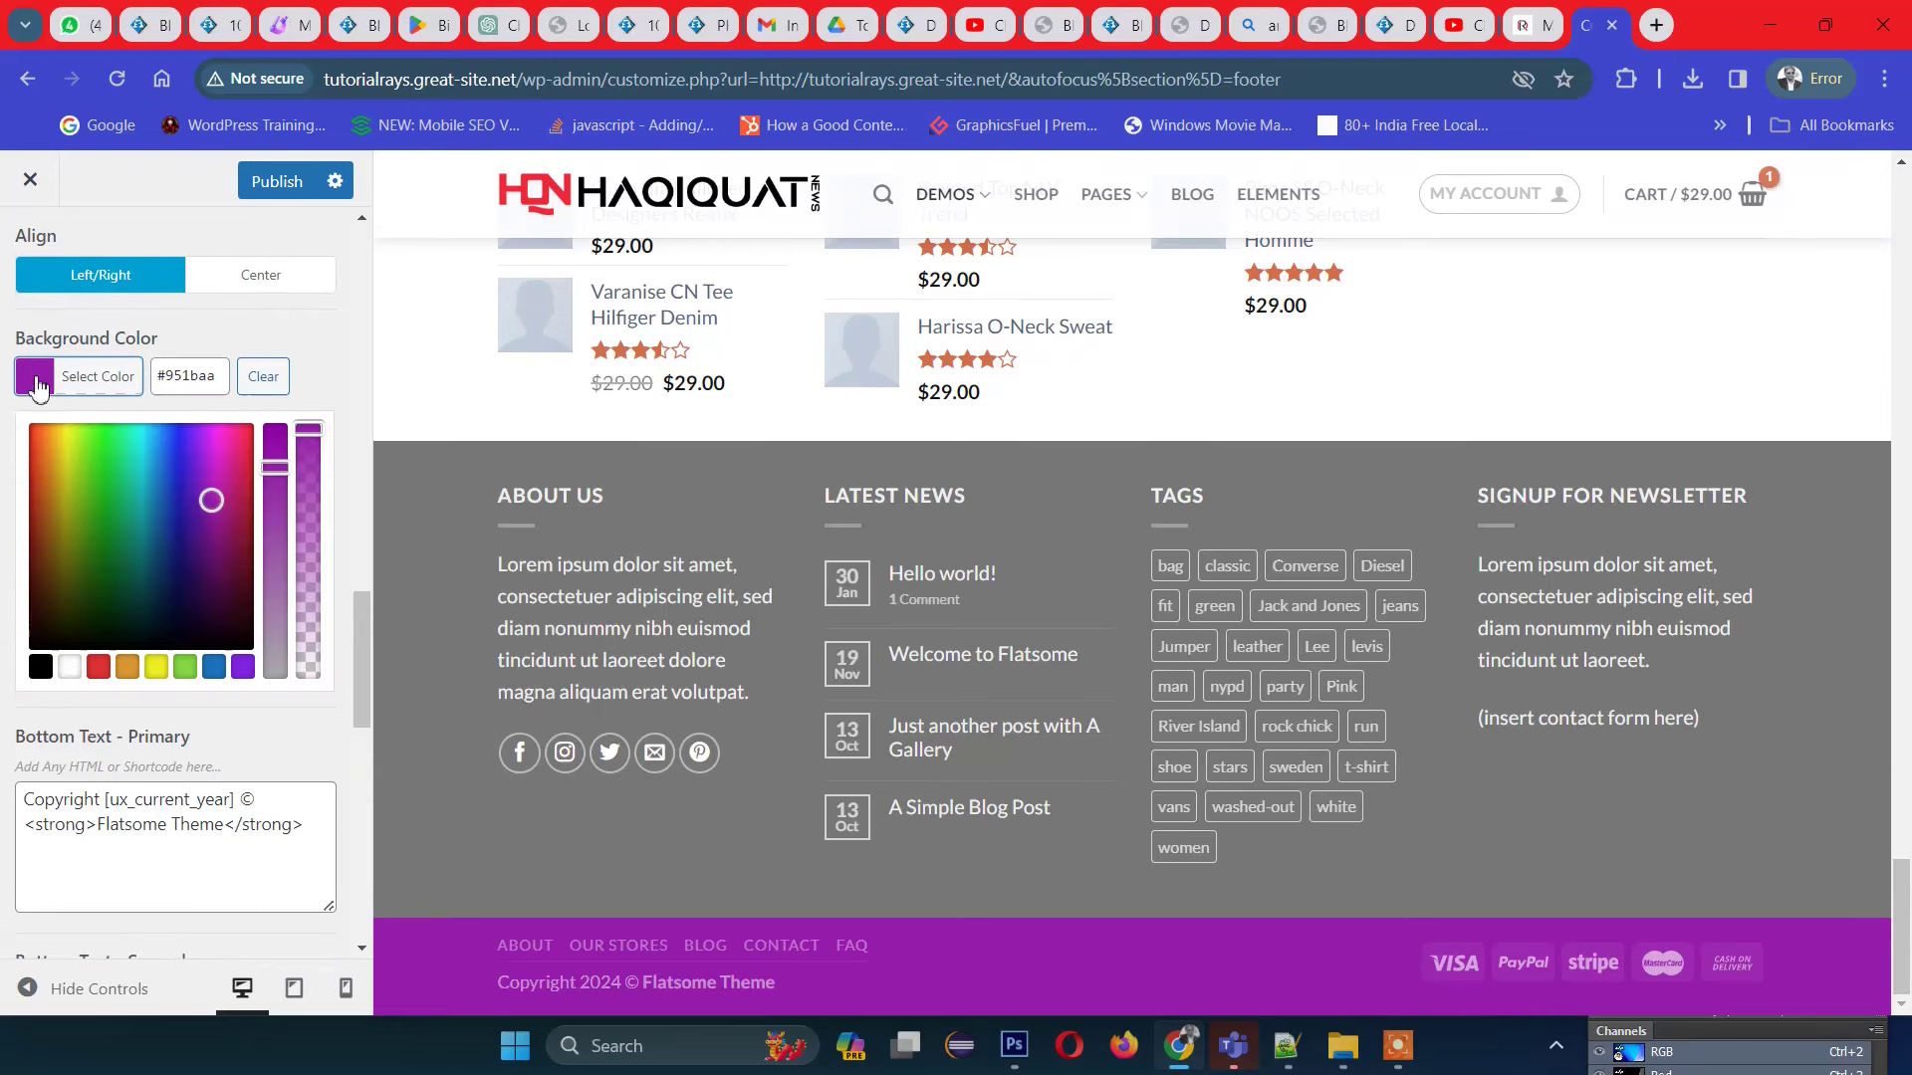
left_click(181, 541)
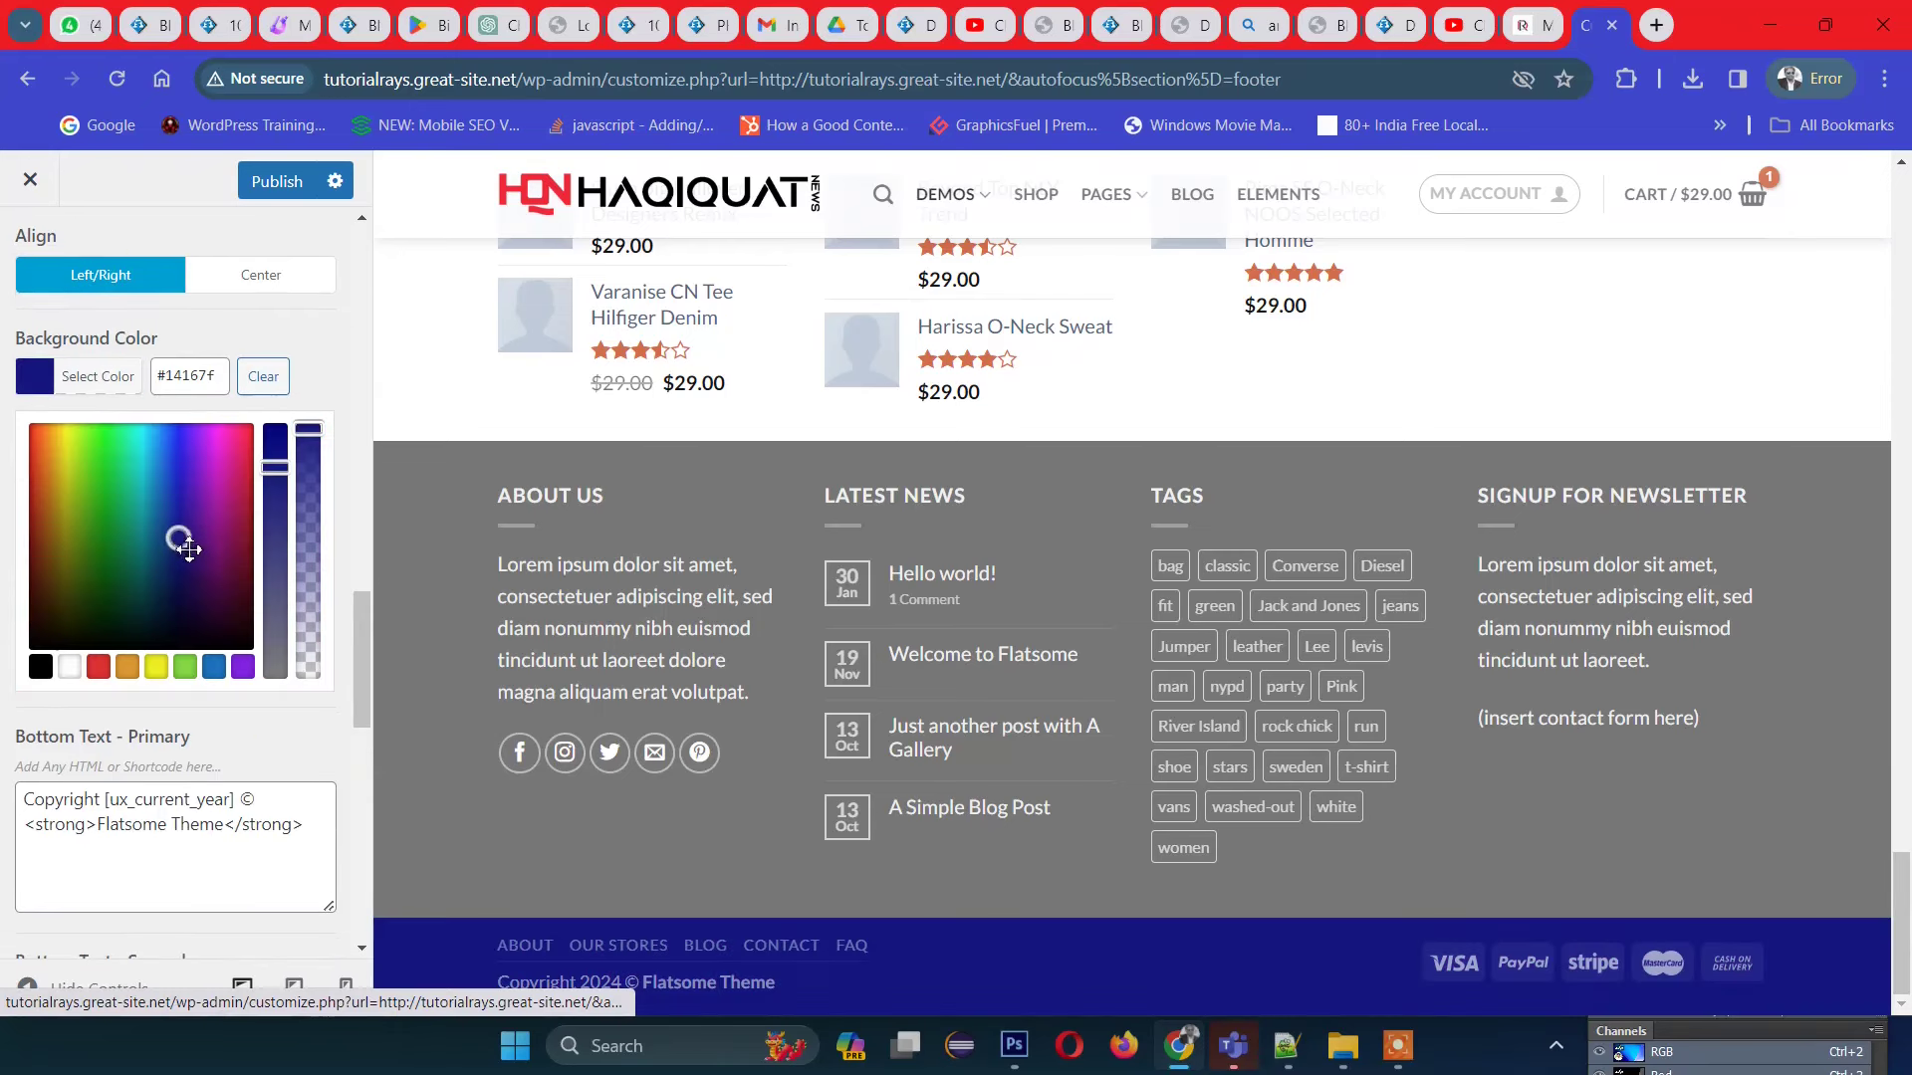
left_click(173, 453)
left_click_drag(175, 516, 190, 577)
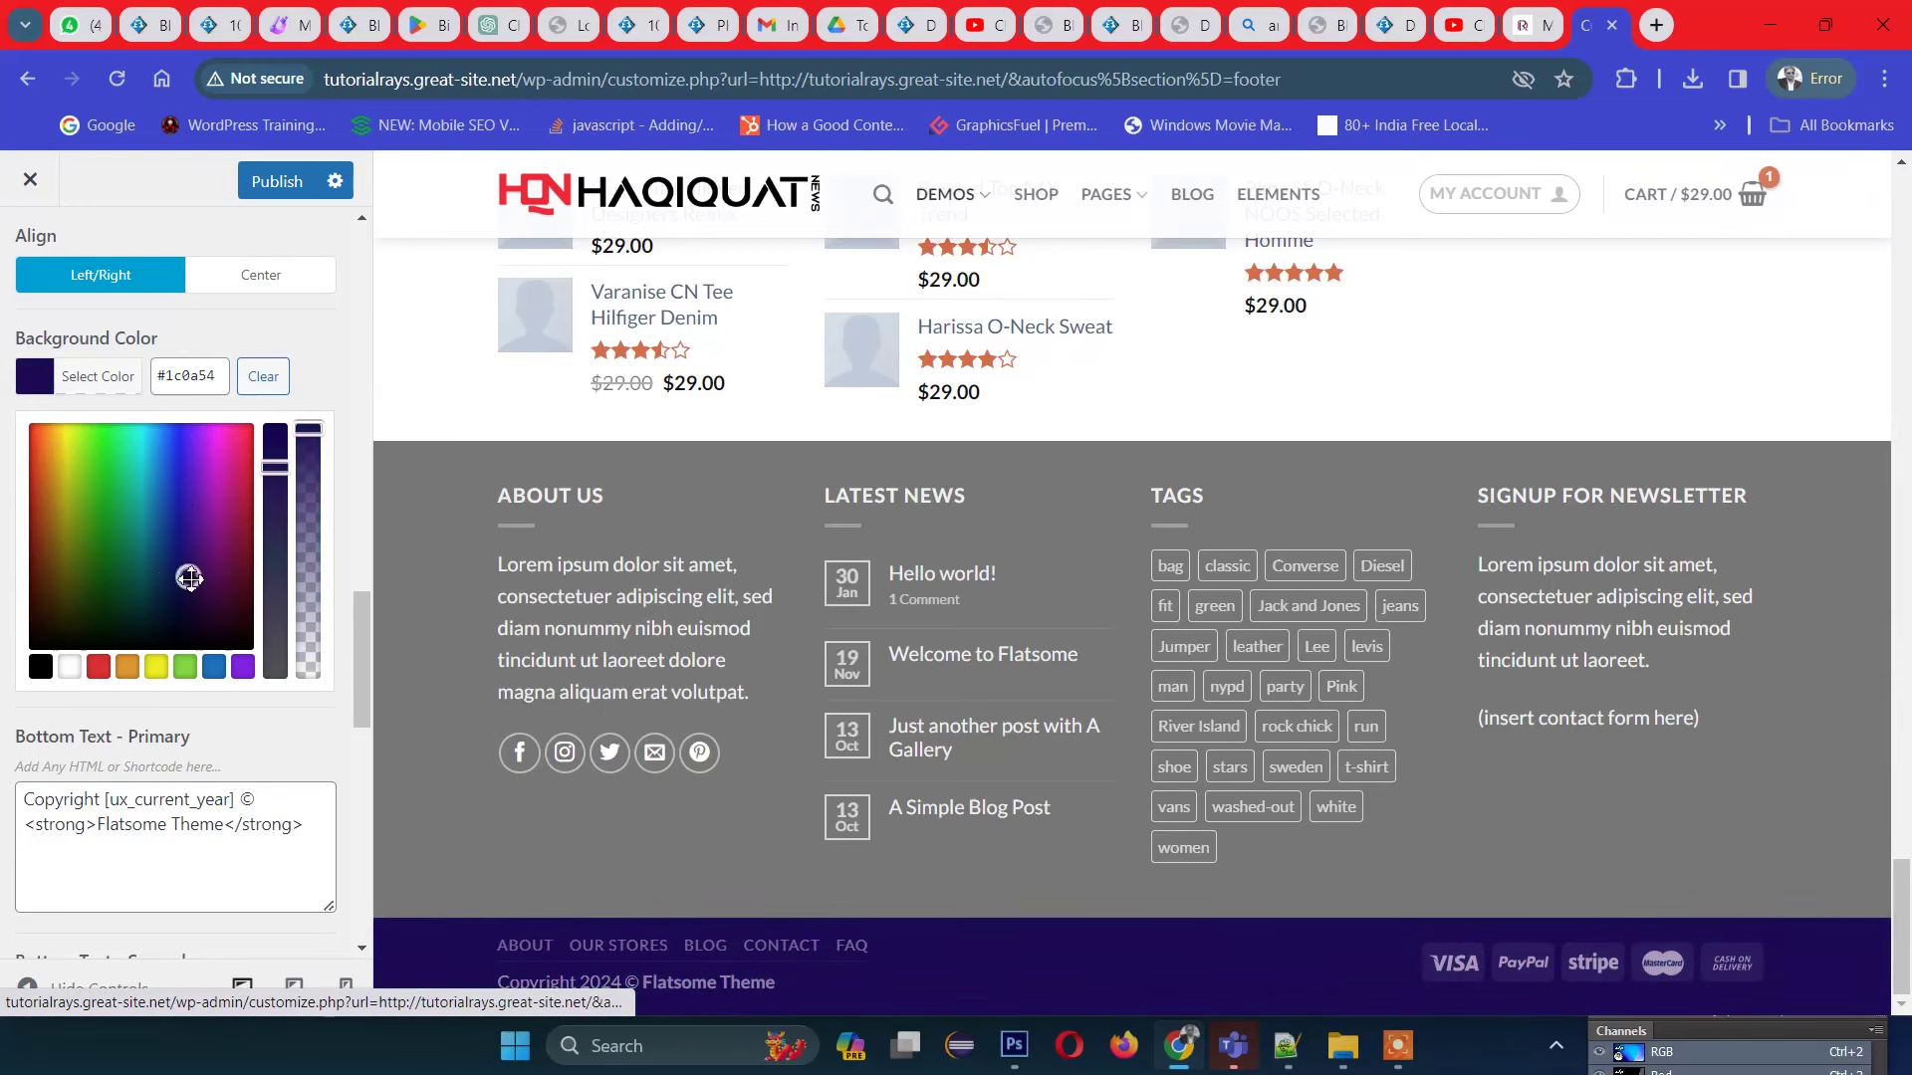
left_click(20, 321)
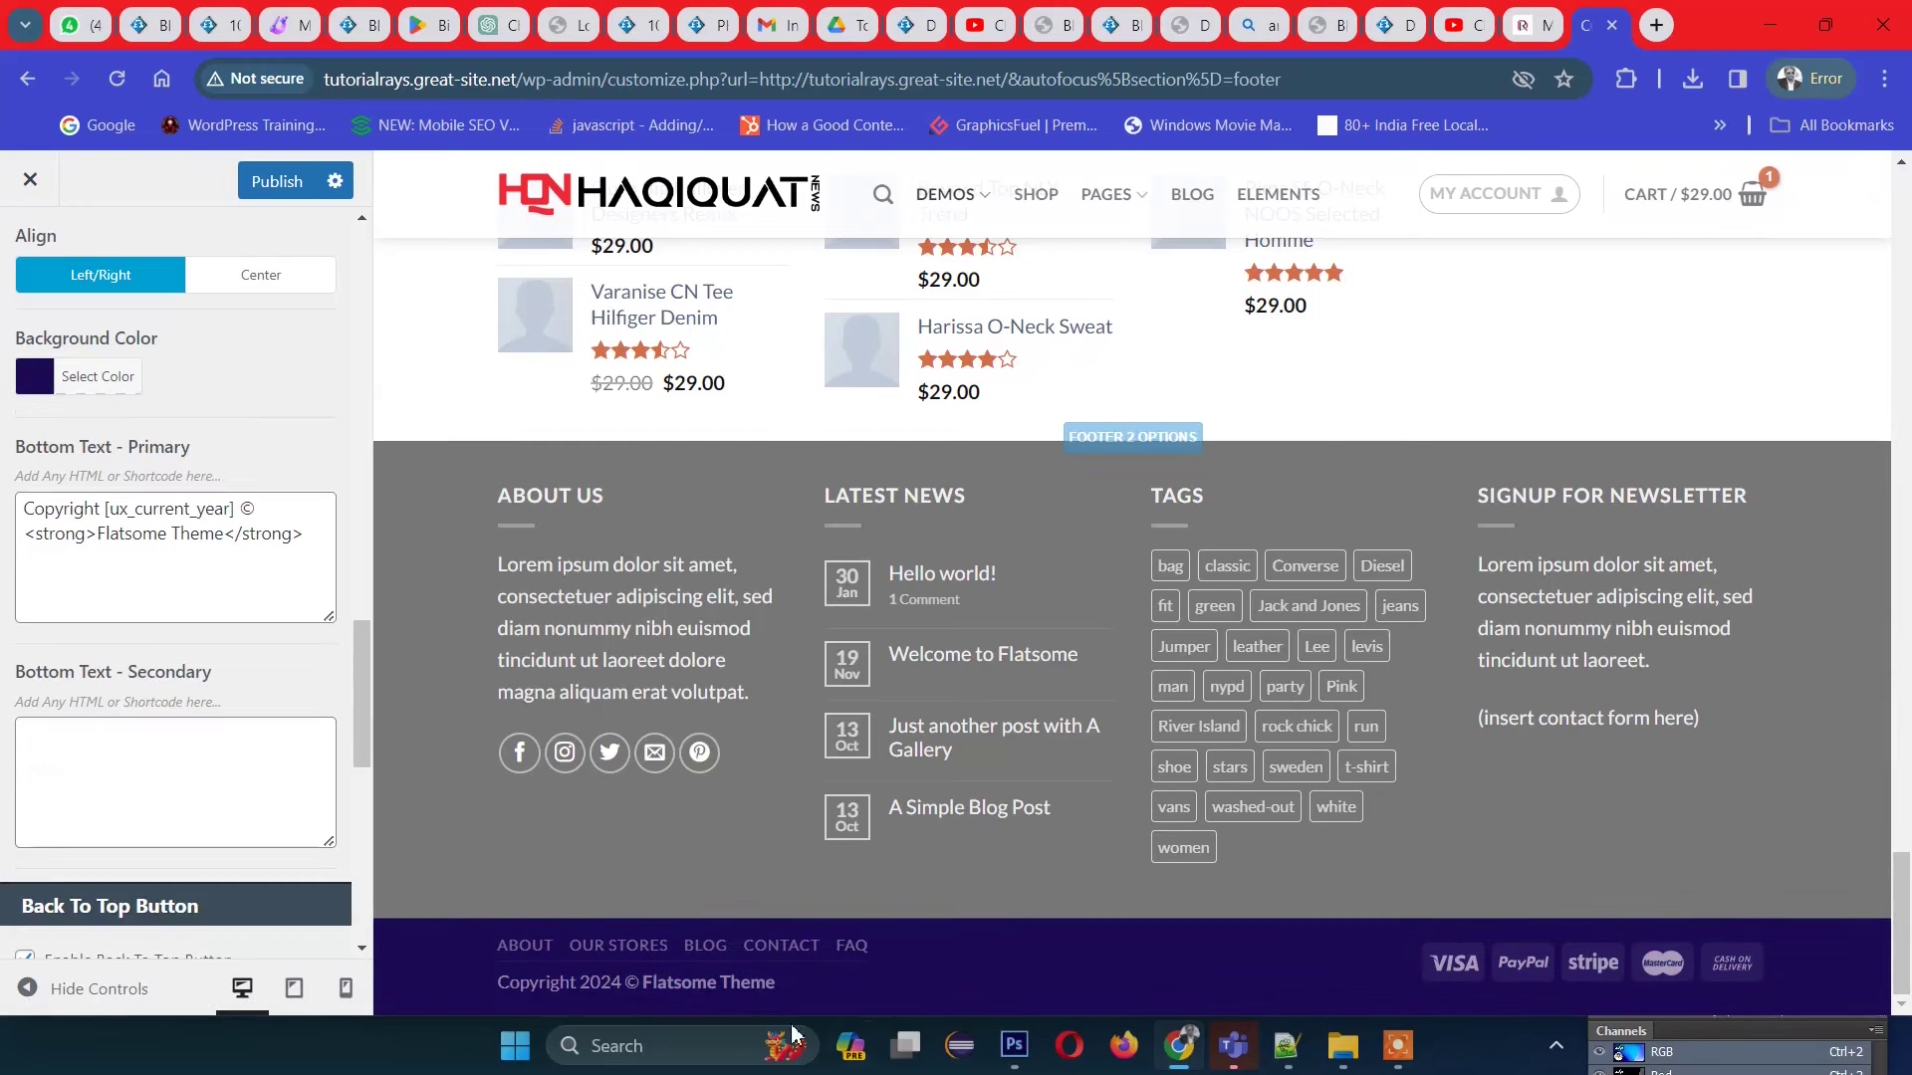
Step: Try centred alignment for the absolute footer, revert to left/right, and select the copyright text
scroll(228, 637, "up", 3)
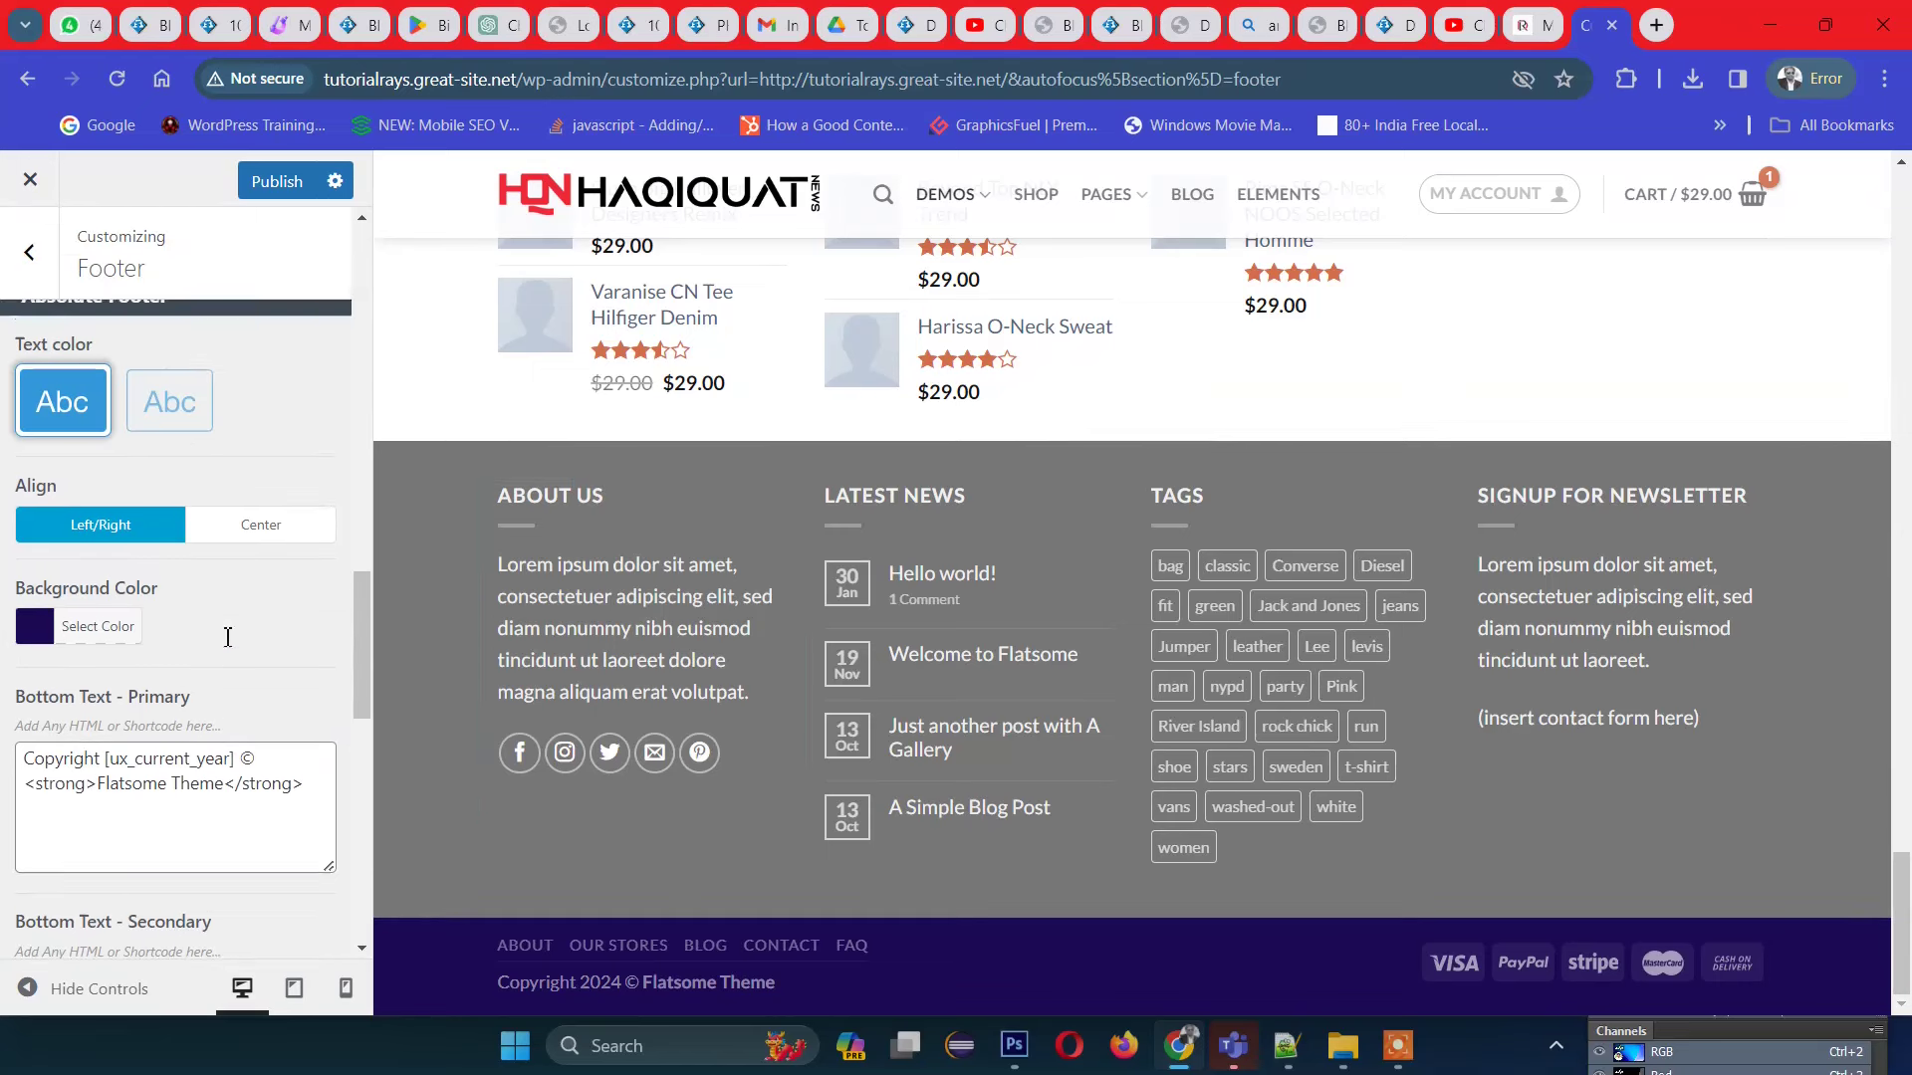
scroll(228, 637, "up", 2)
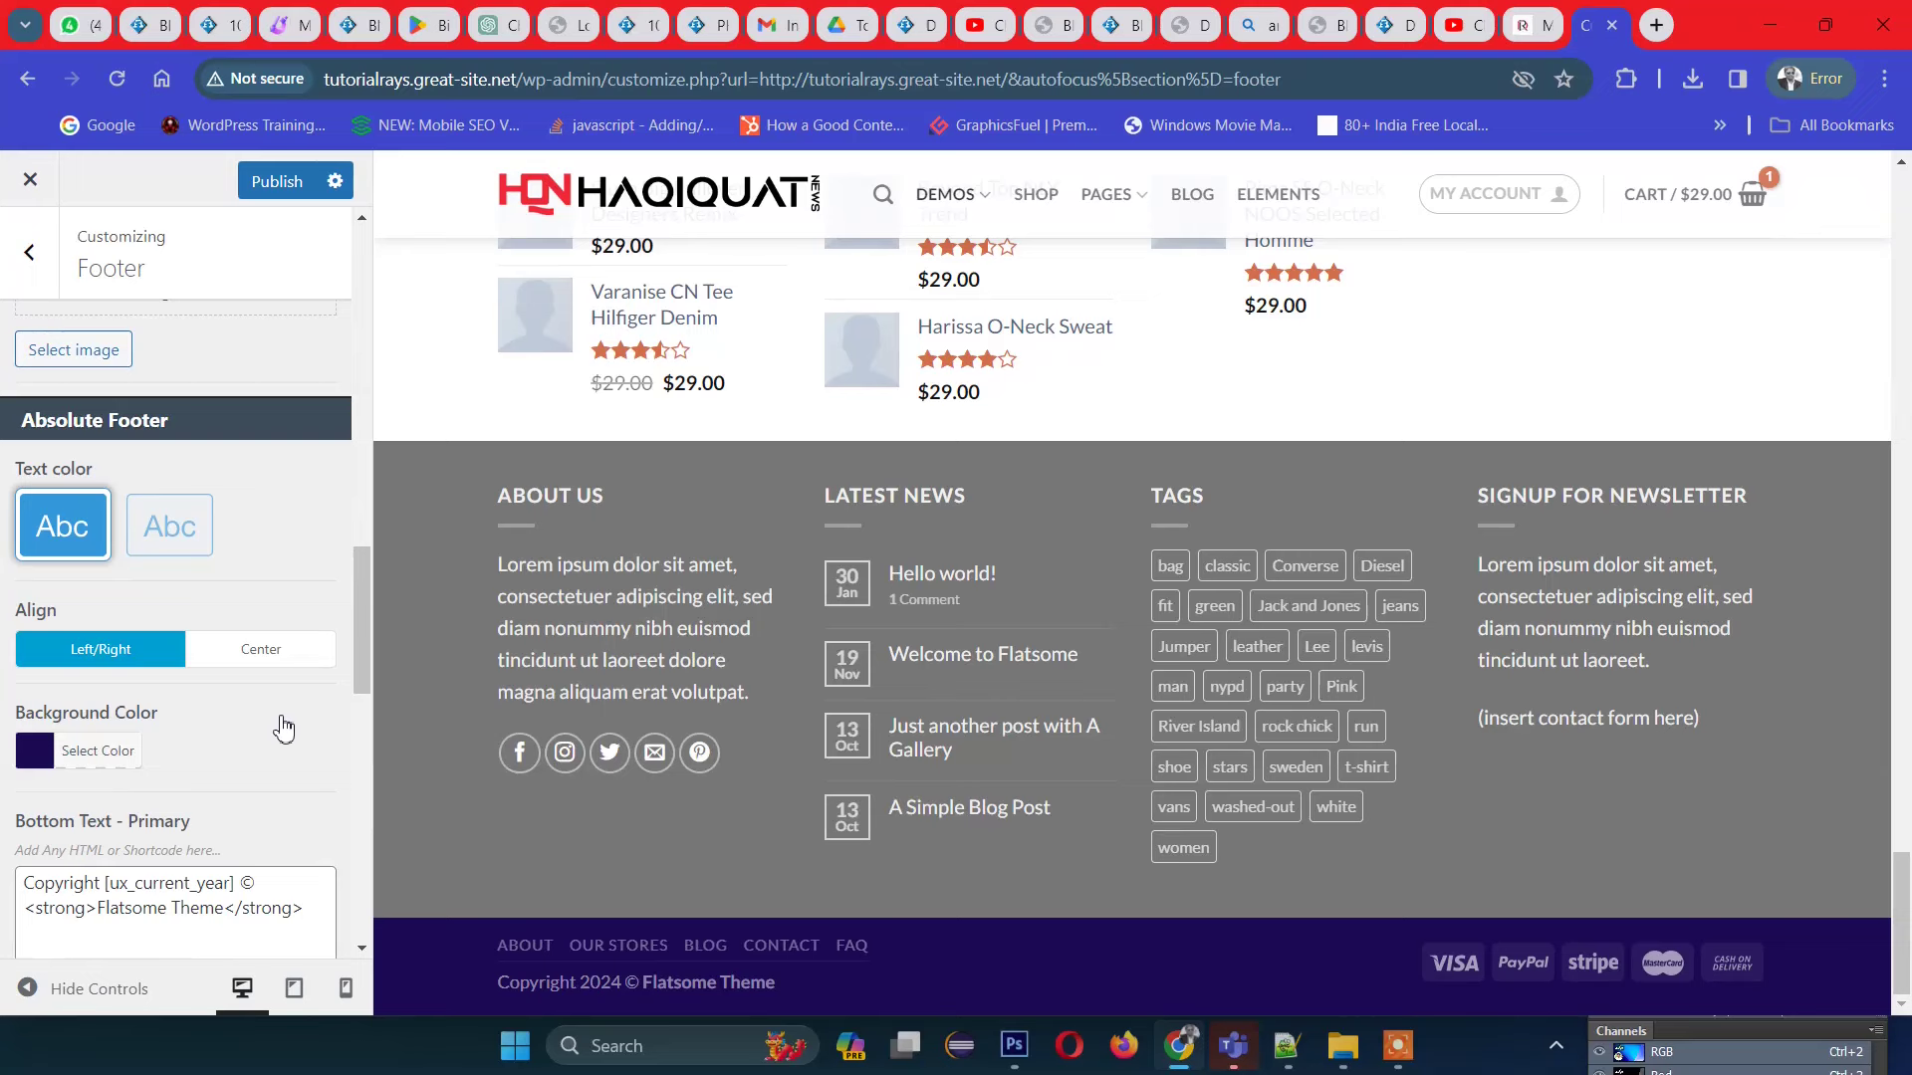
left_click(262, 653)
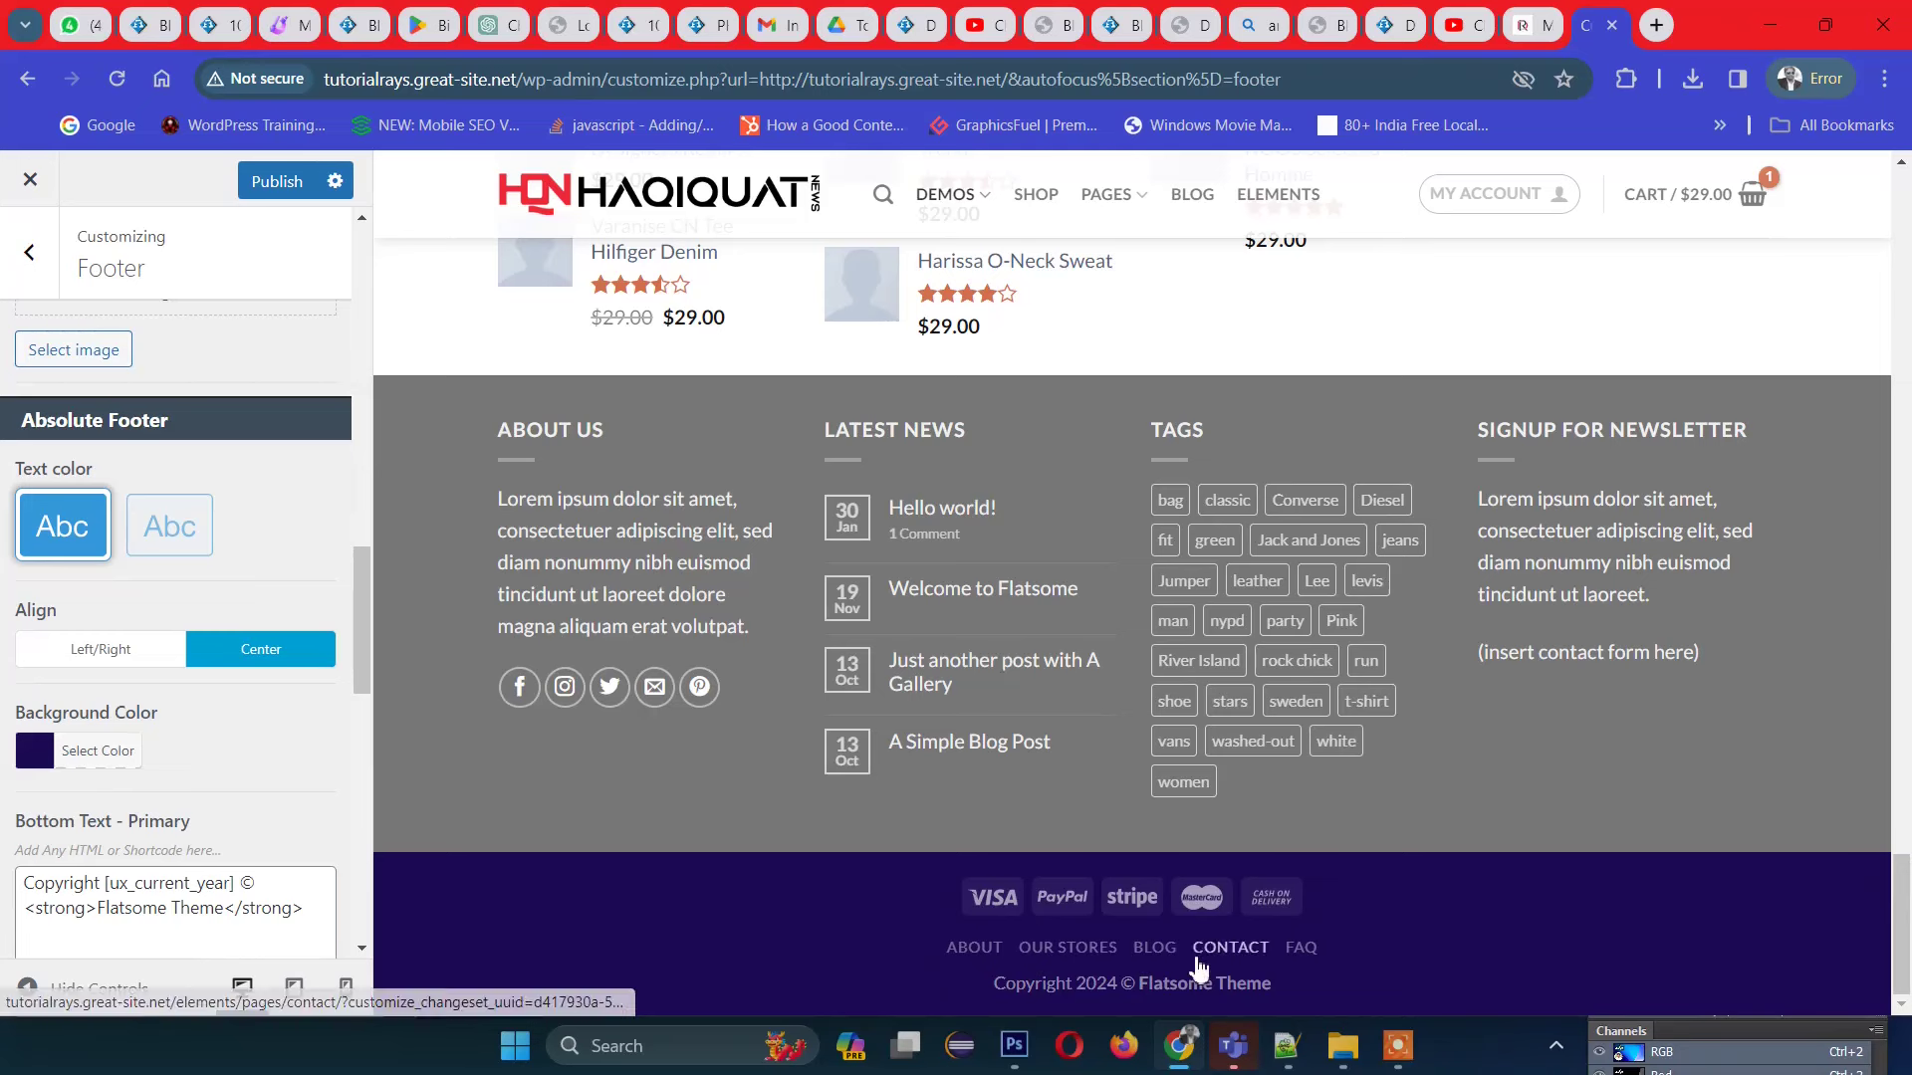
left_click(103, 654)
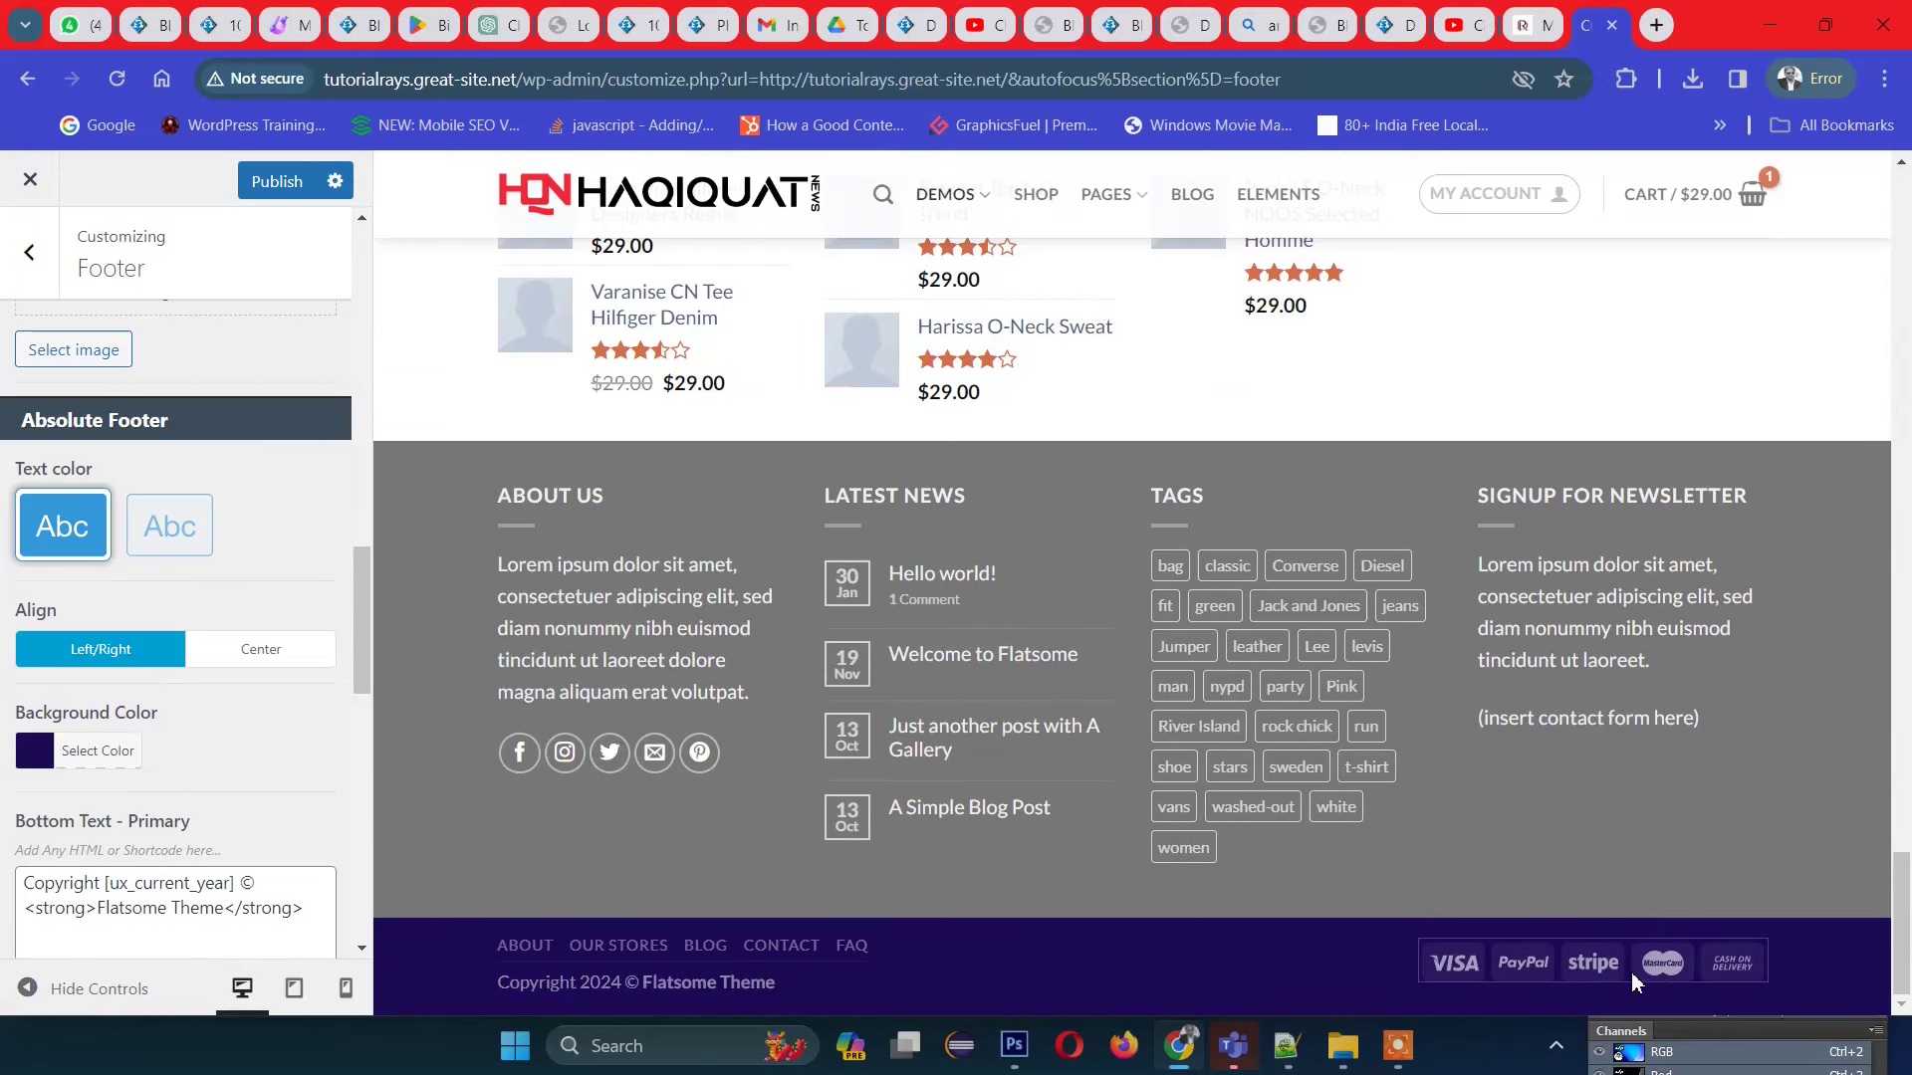
scroll(232, 711, "down", 1)
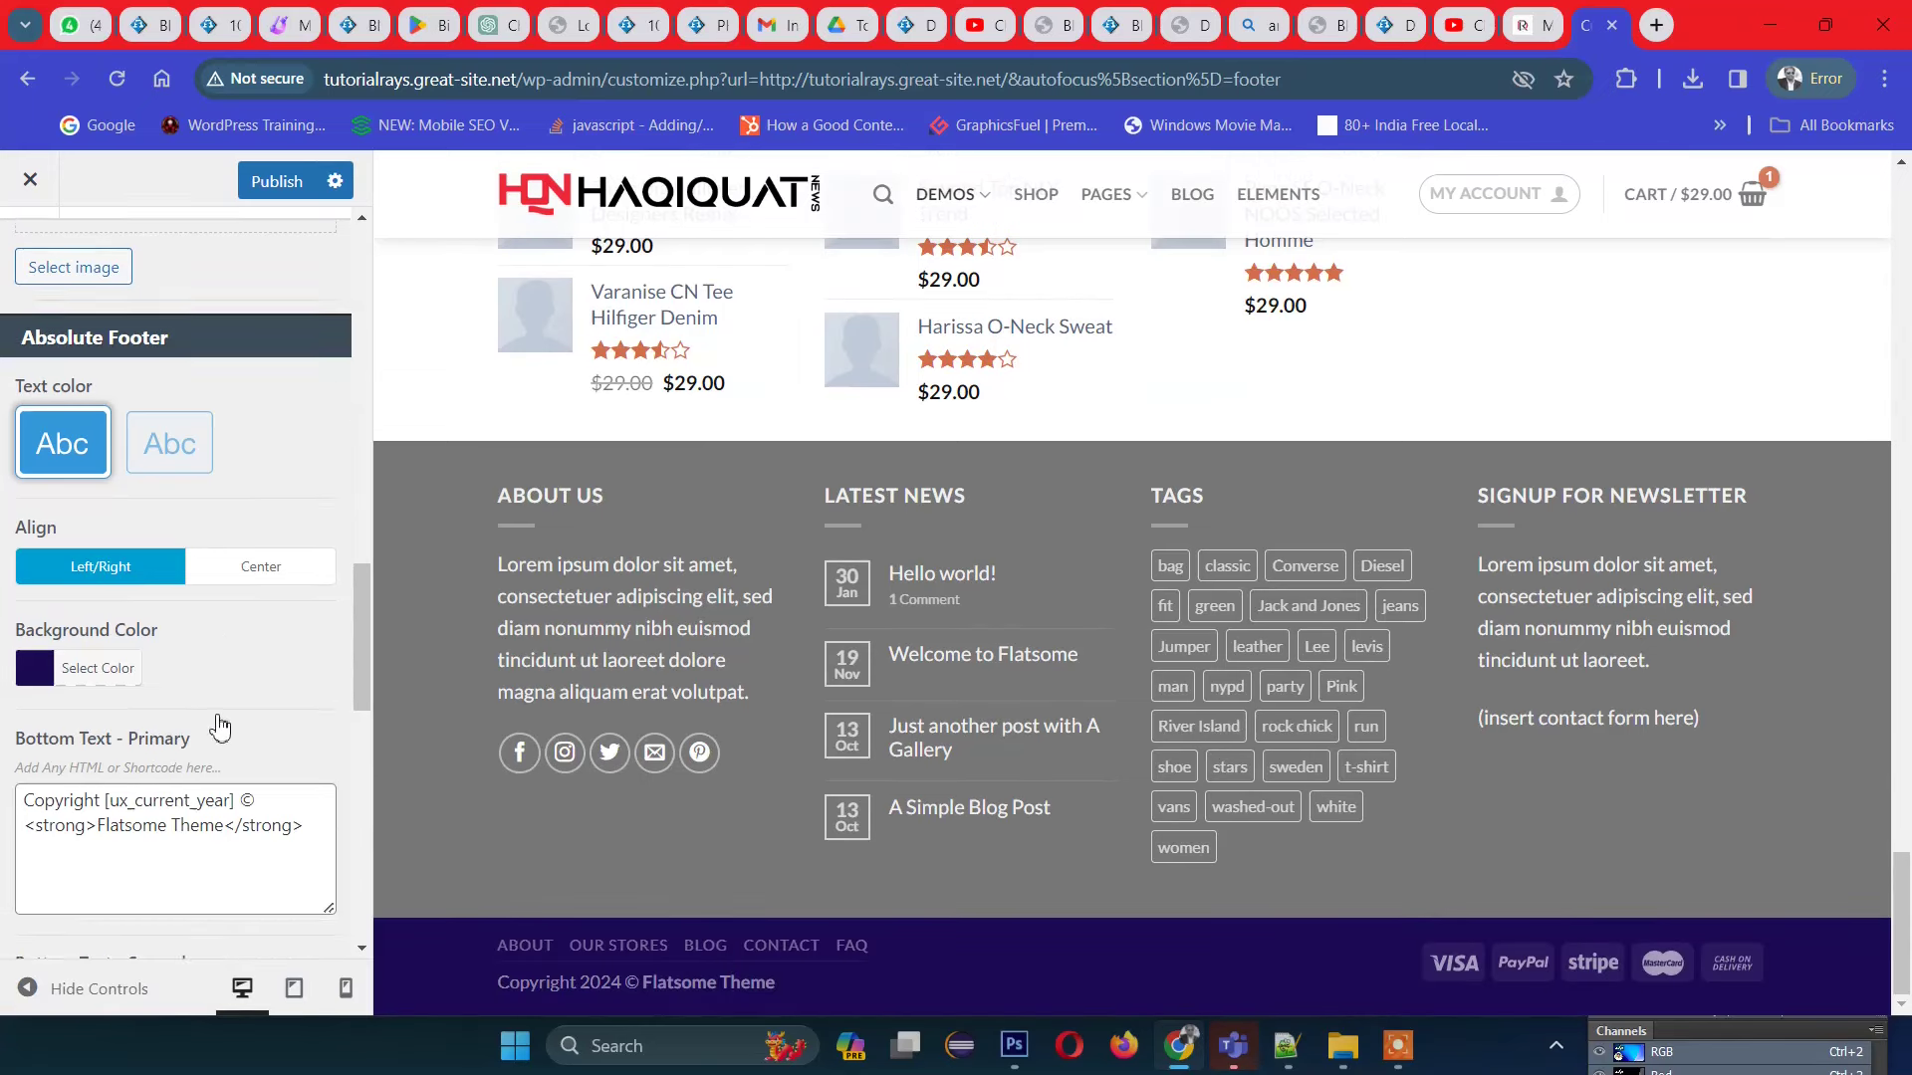
scroll(304, 792, "down", 1)
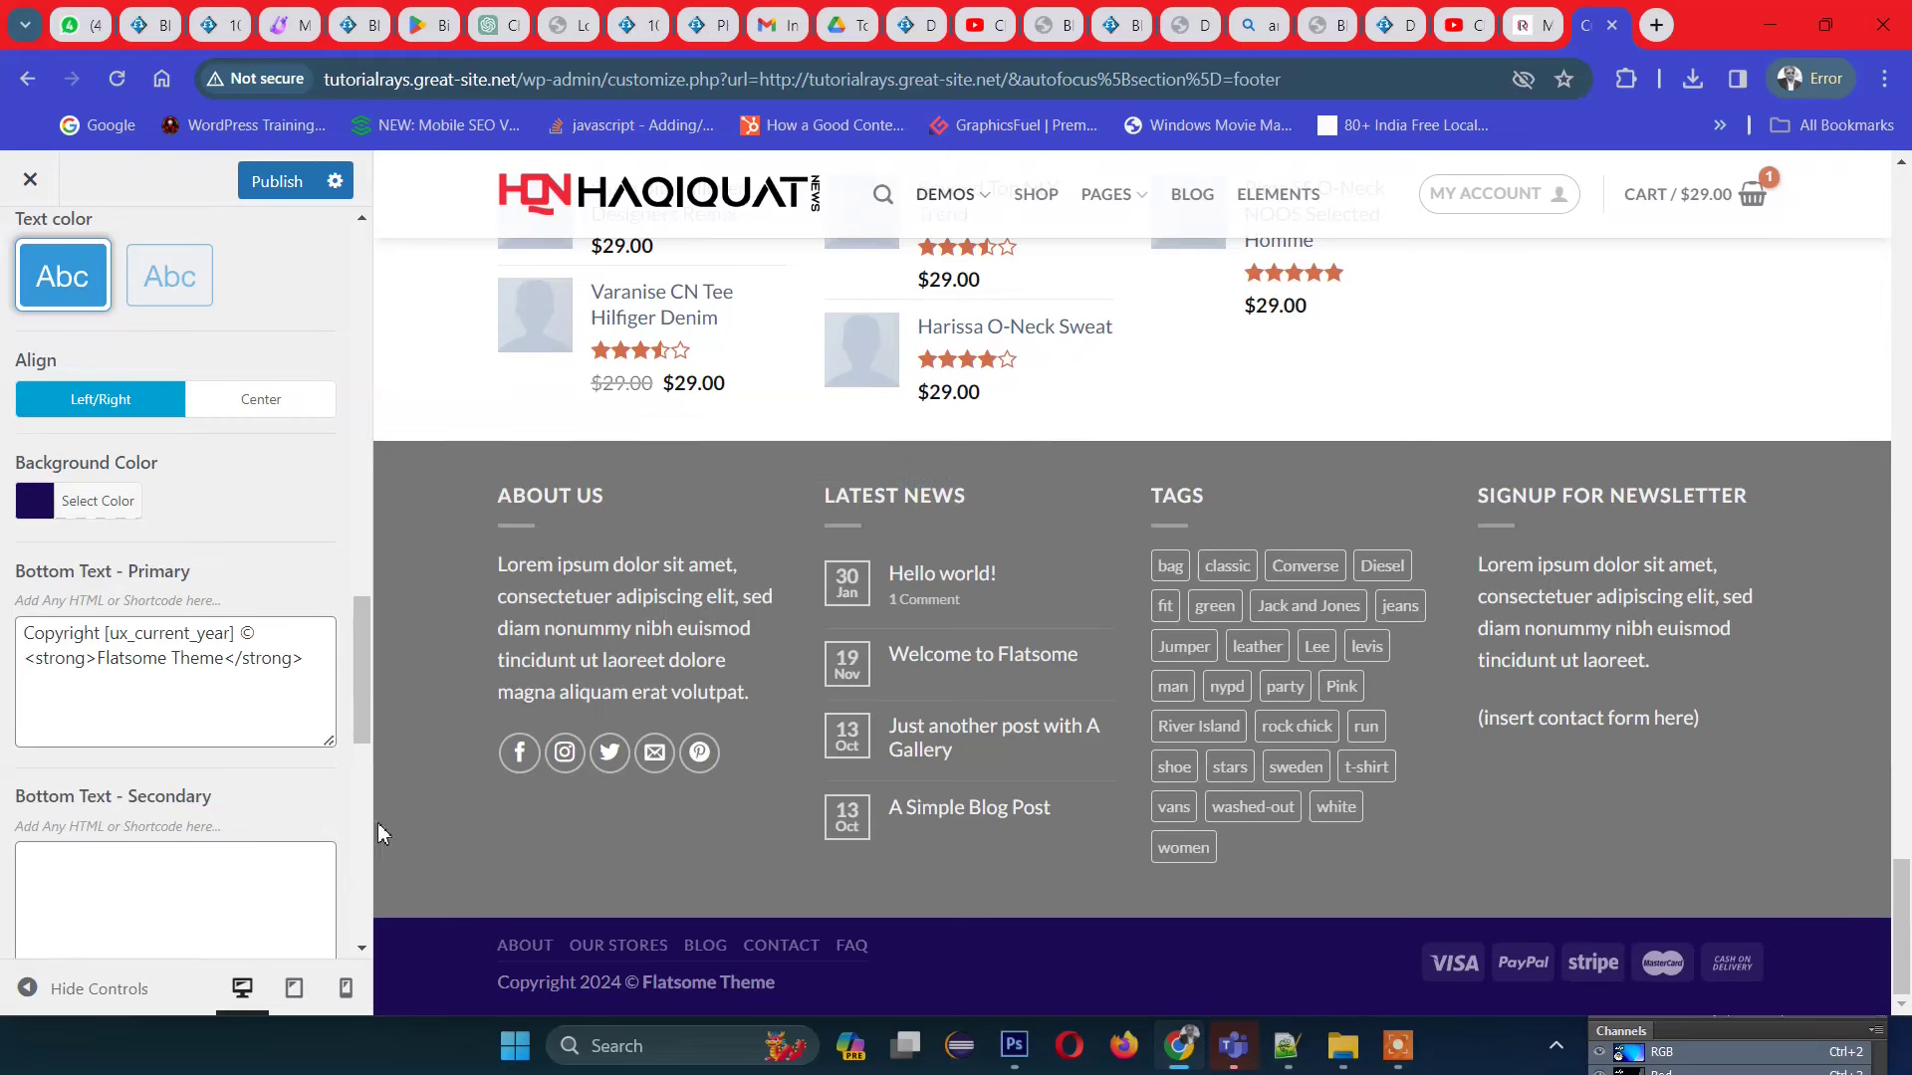
left_click_drag(106, 666, 221, 662)
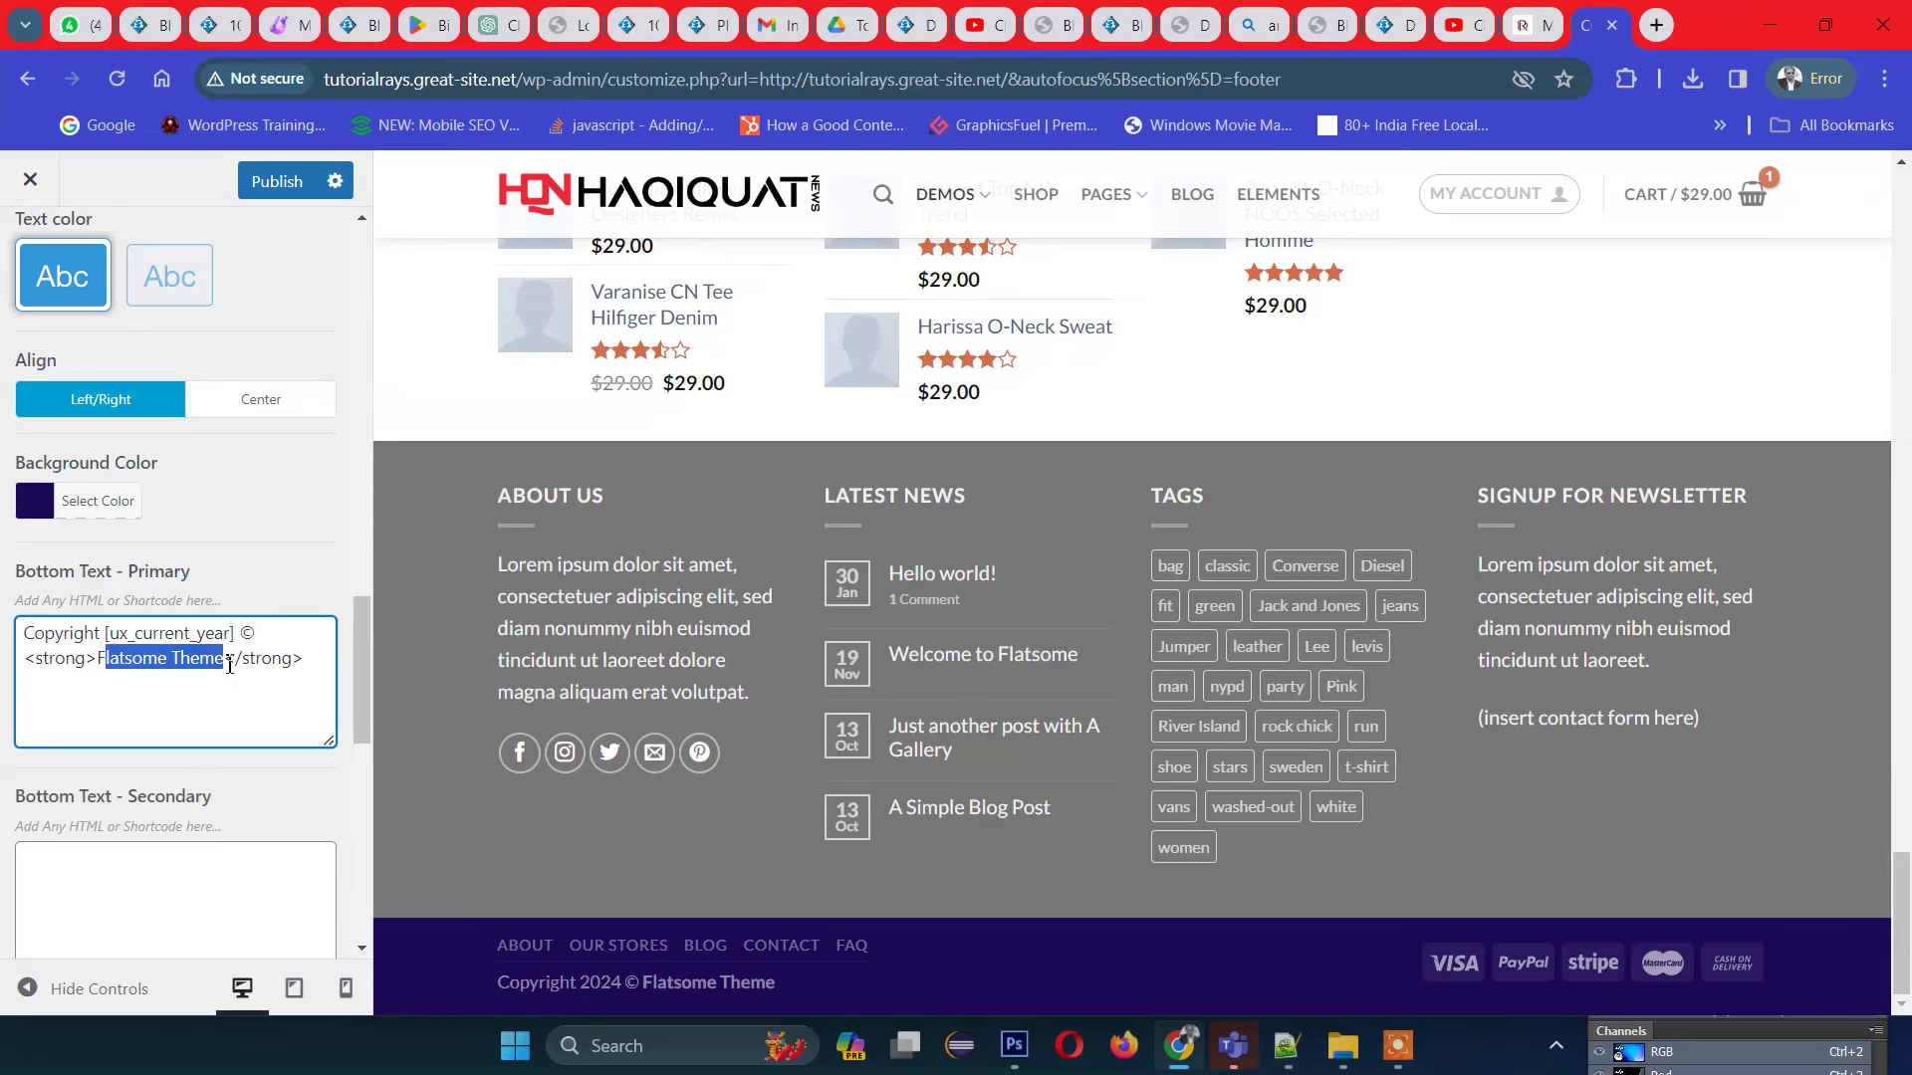
scroll(229, 665, "down", 5)
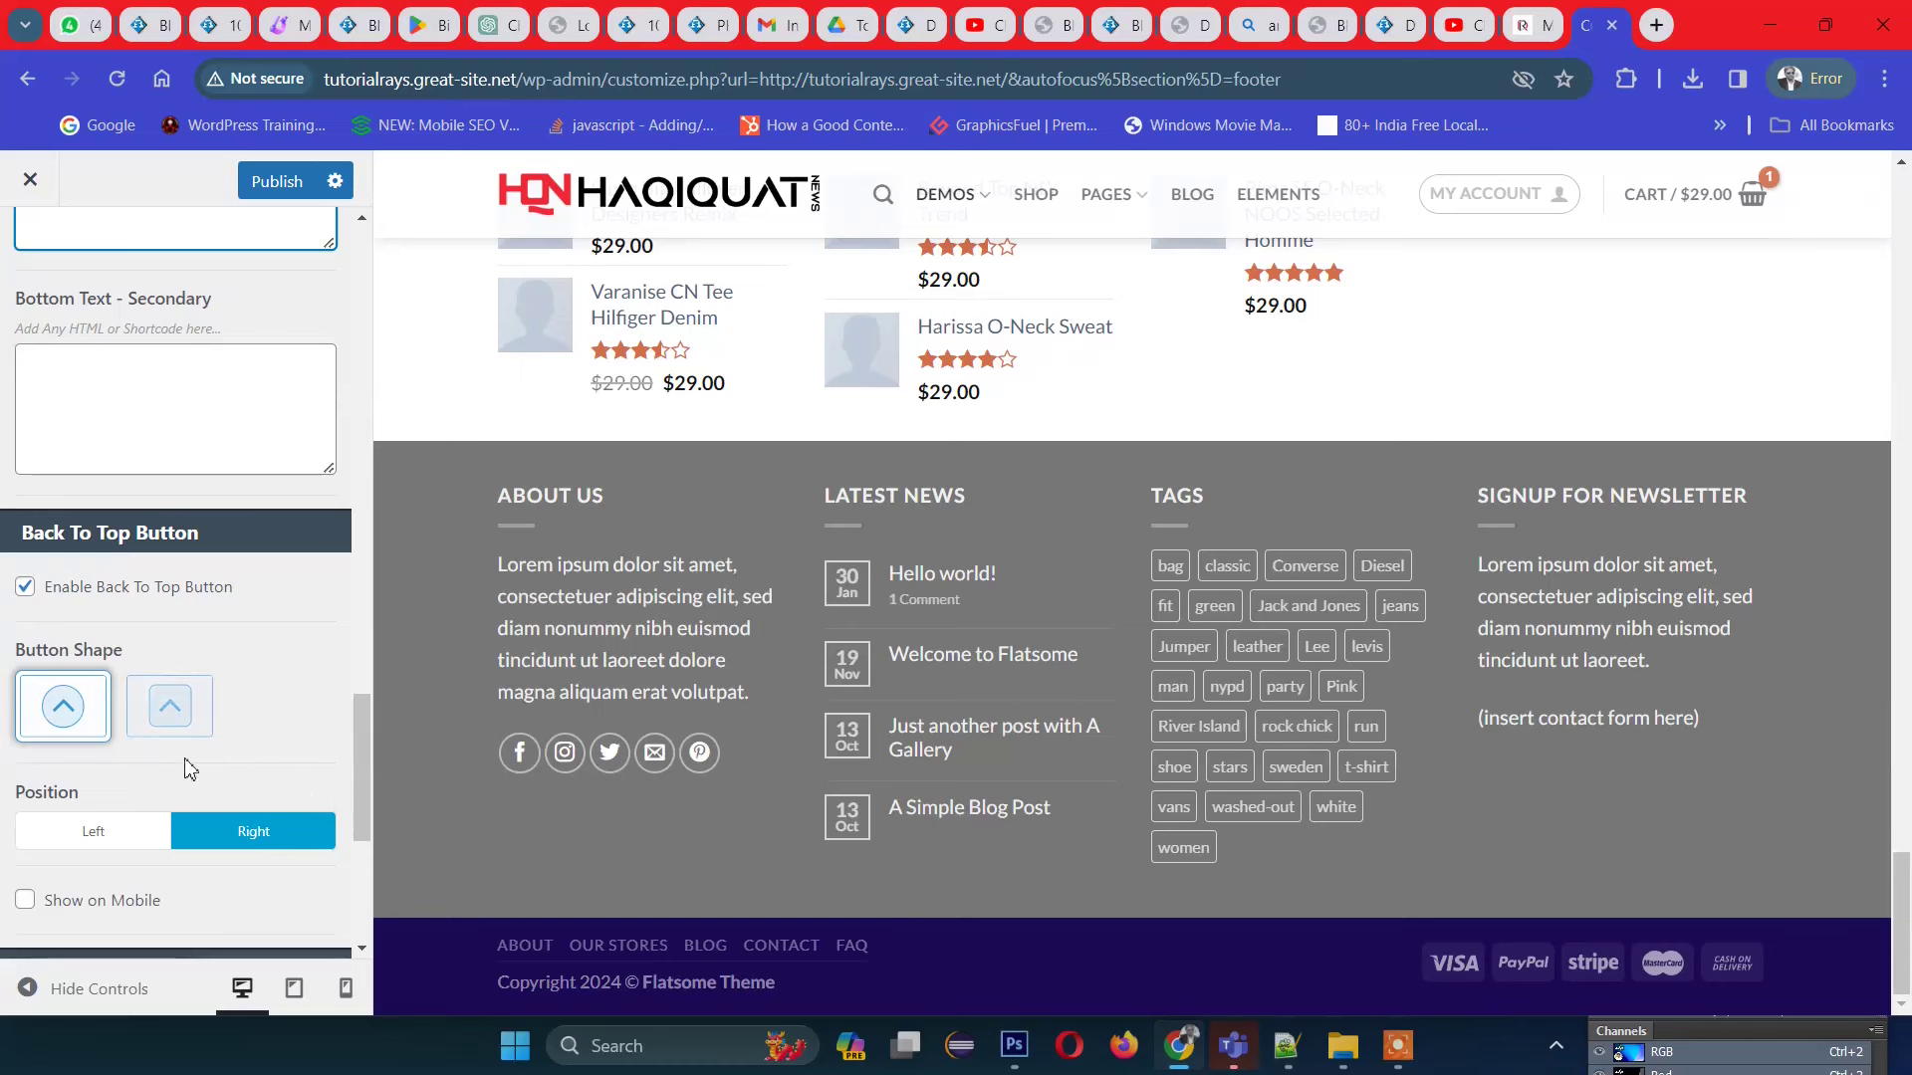
left_click(25, 900)
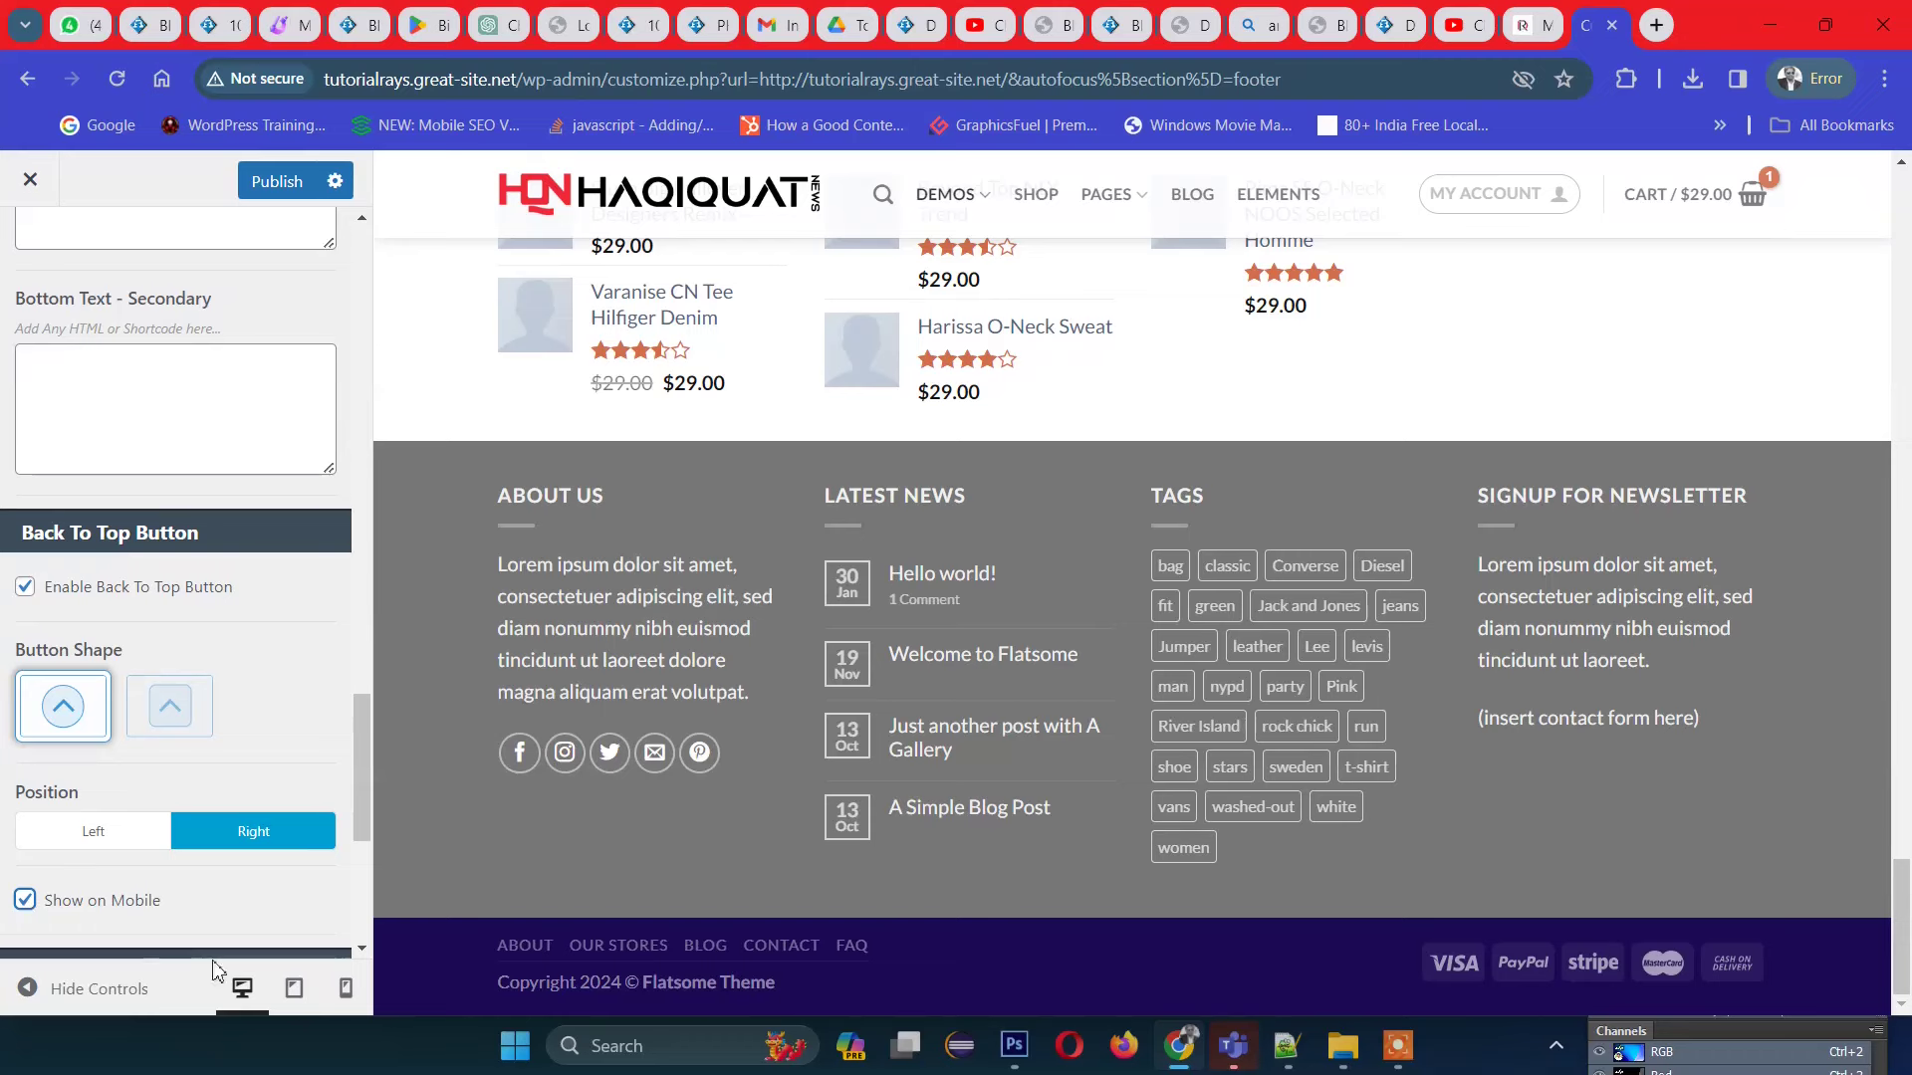
left_click(346, 989)
scroll(1225, 546, "down", 15)
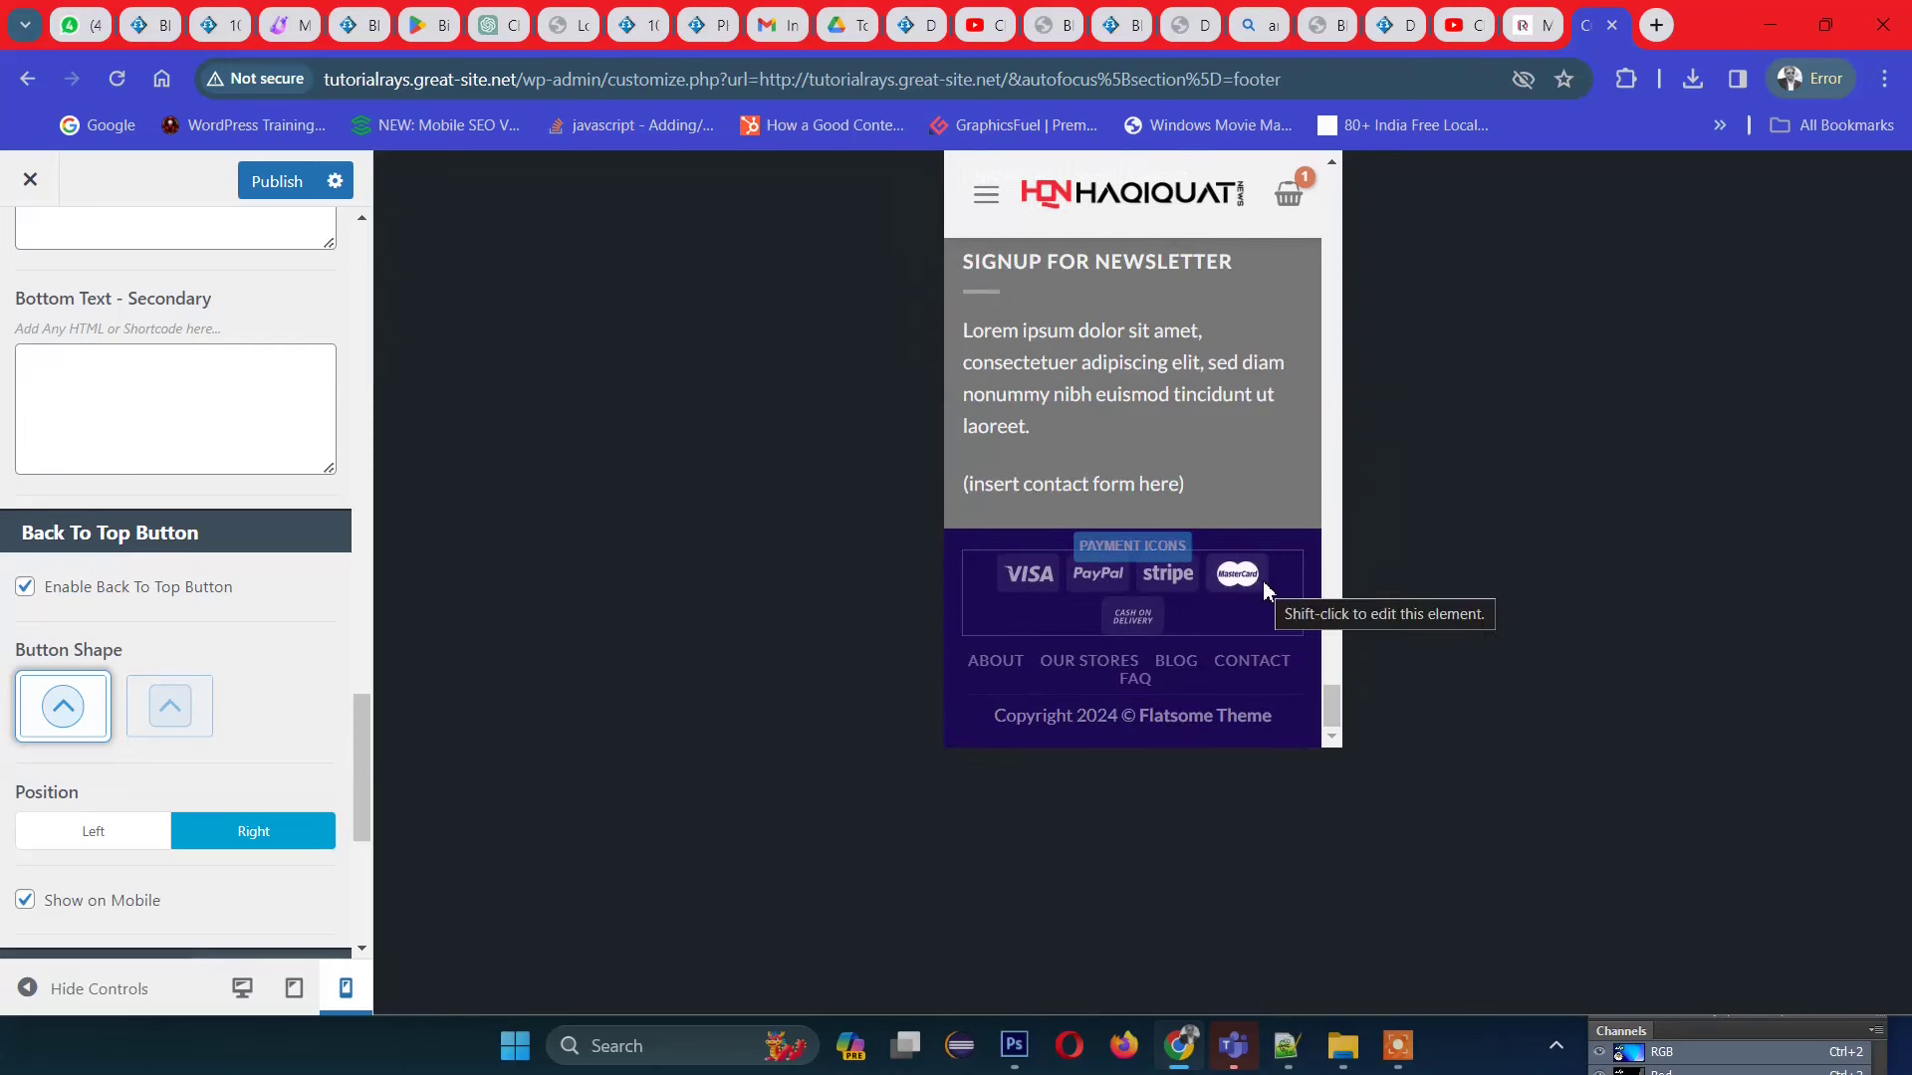
left_click(30, 906)
left_click(295, 1000)
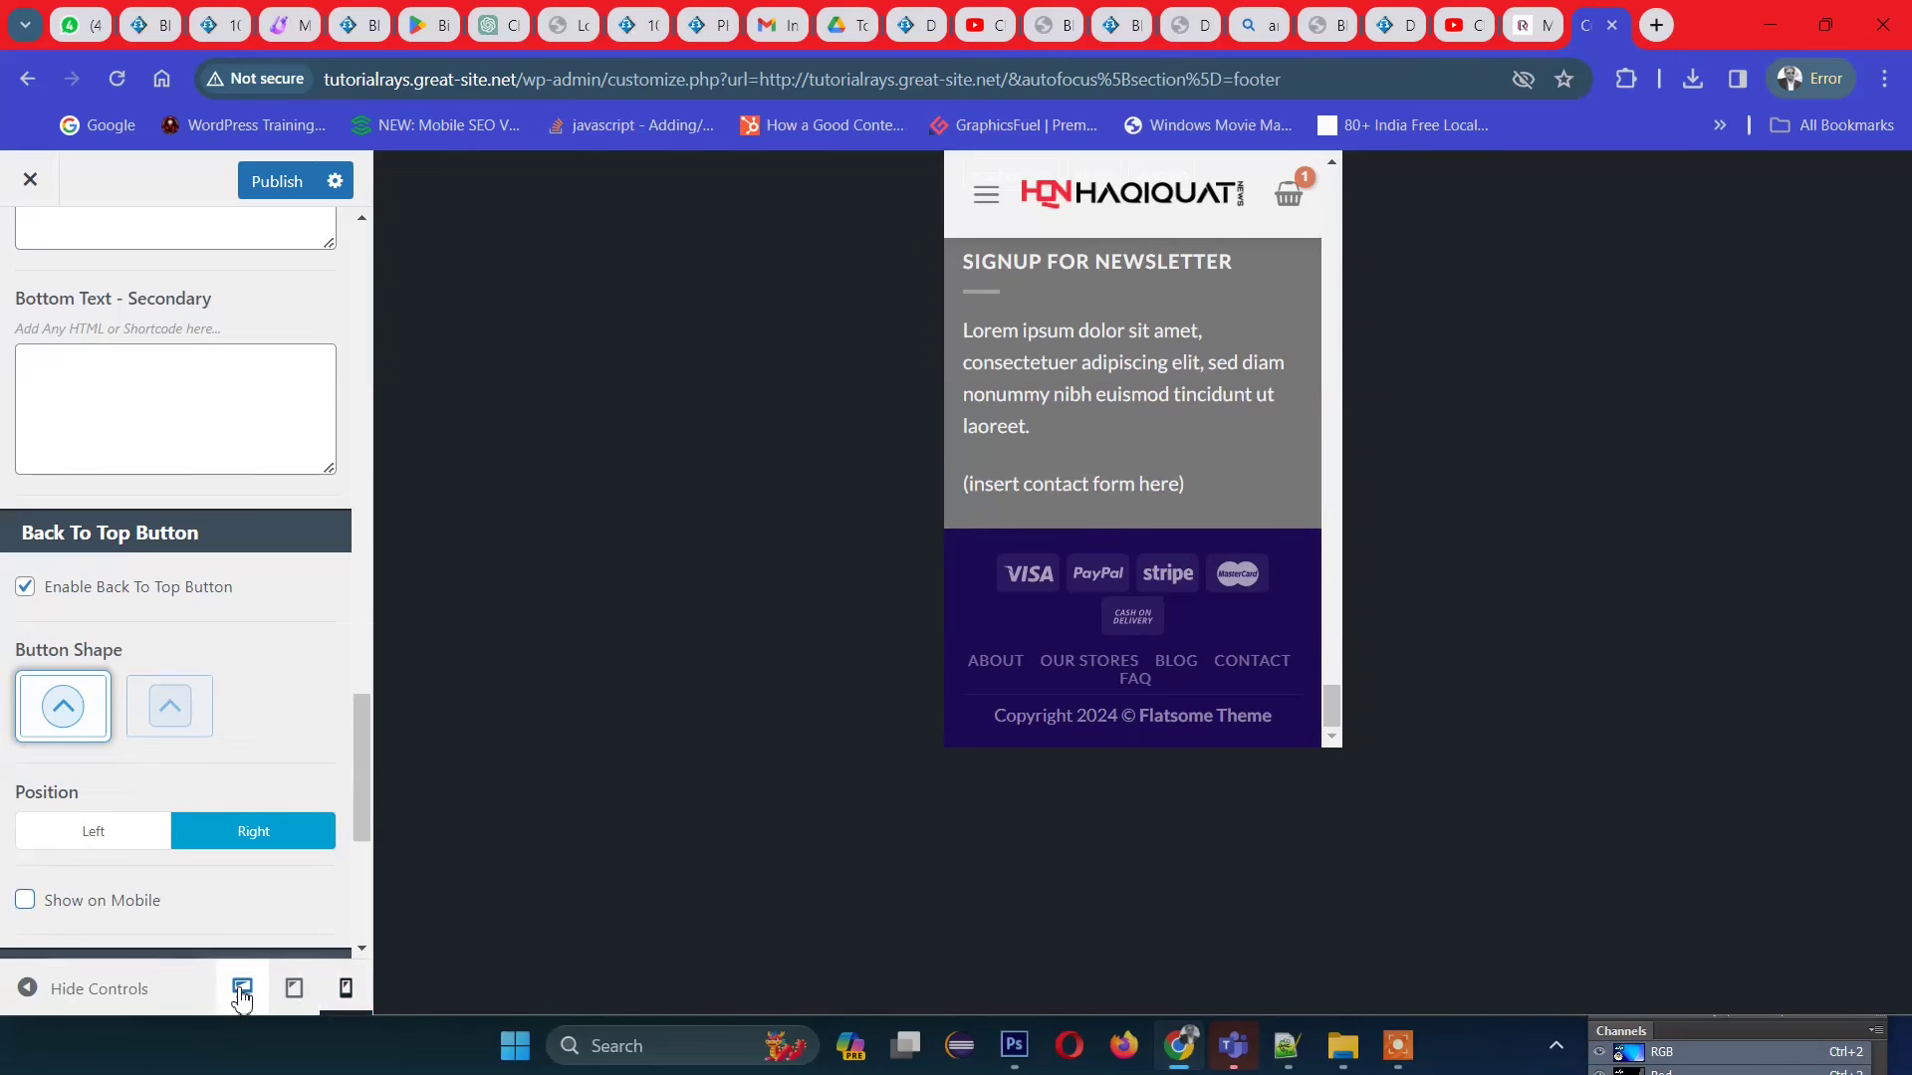
left_click(241, 992)
left_click(294, 989)
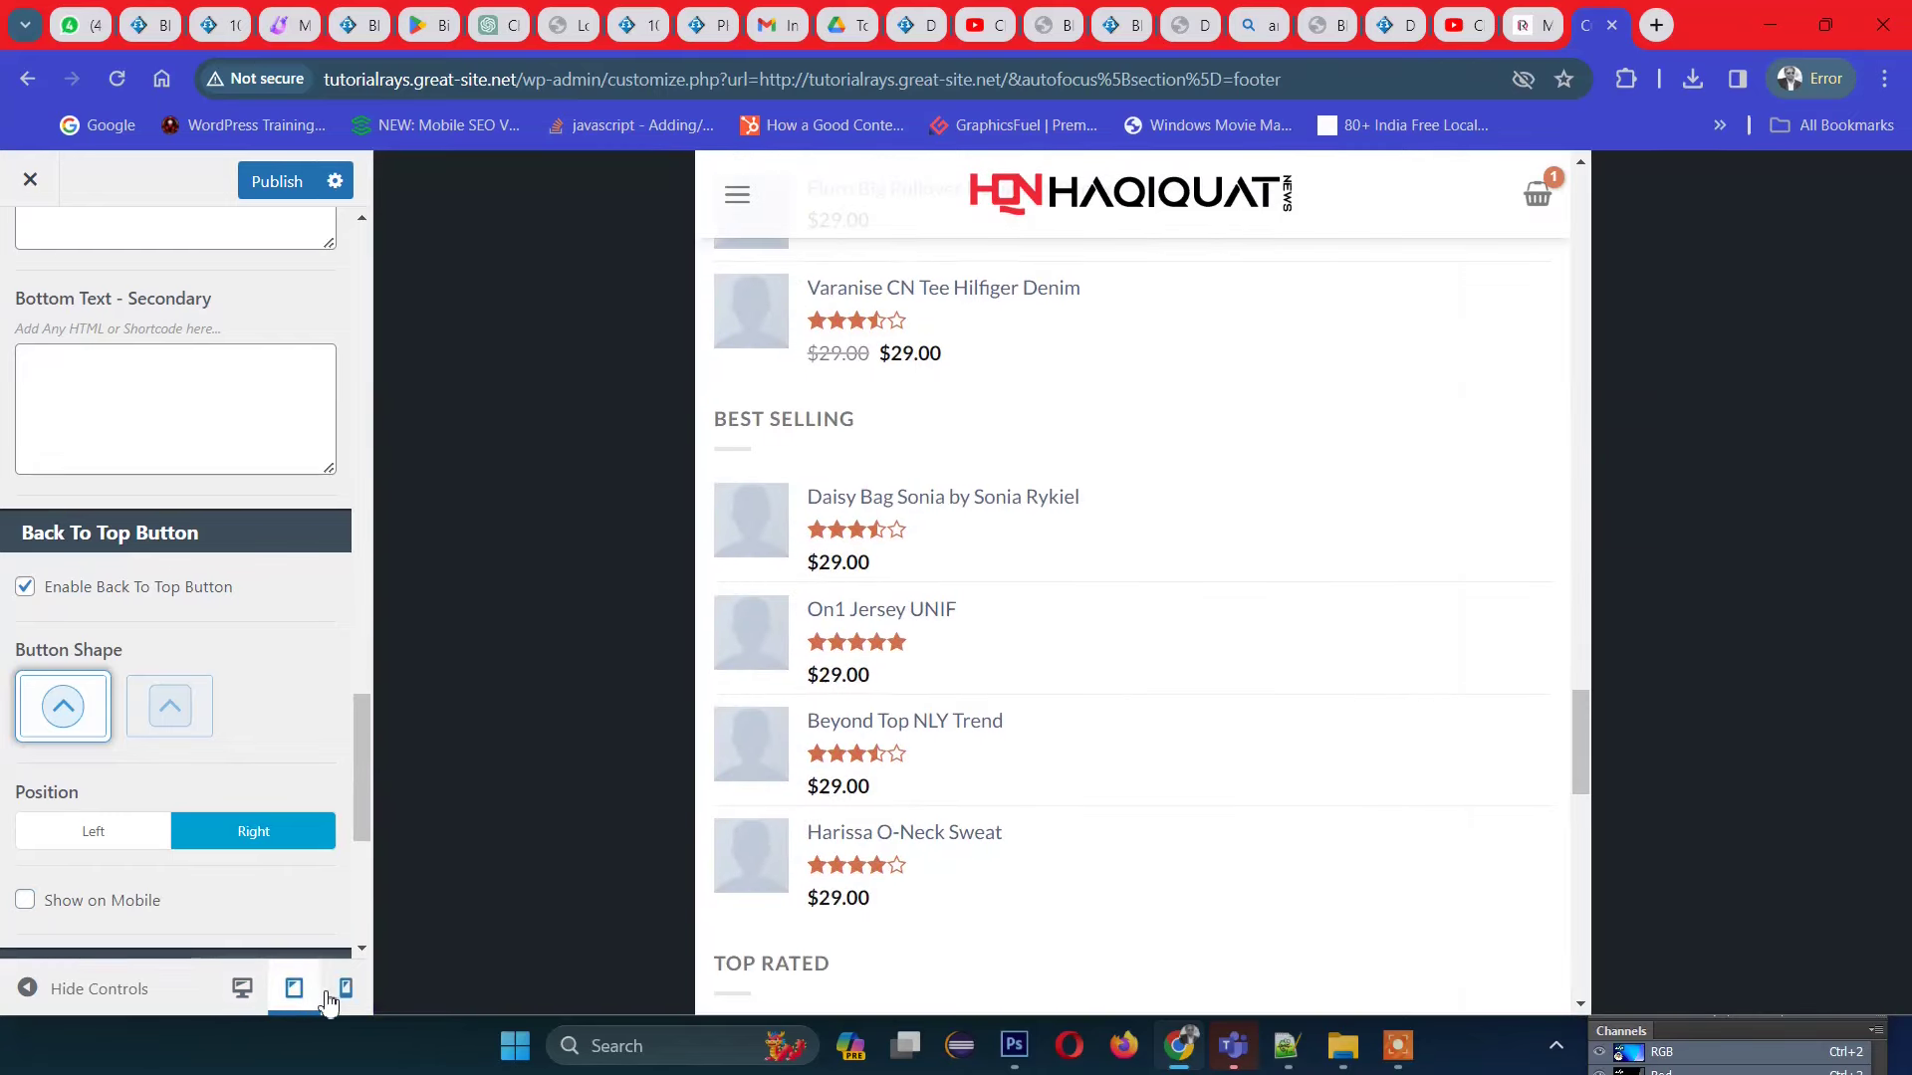
left_click(343, 990)
left_click(242, 988)
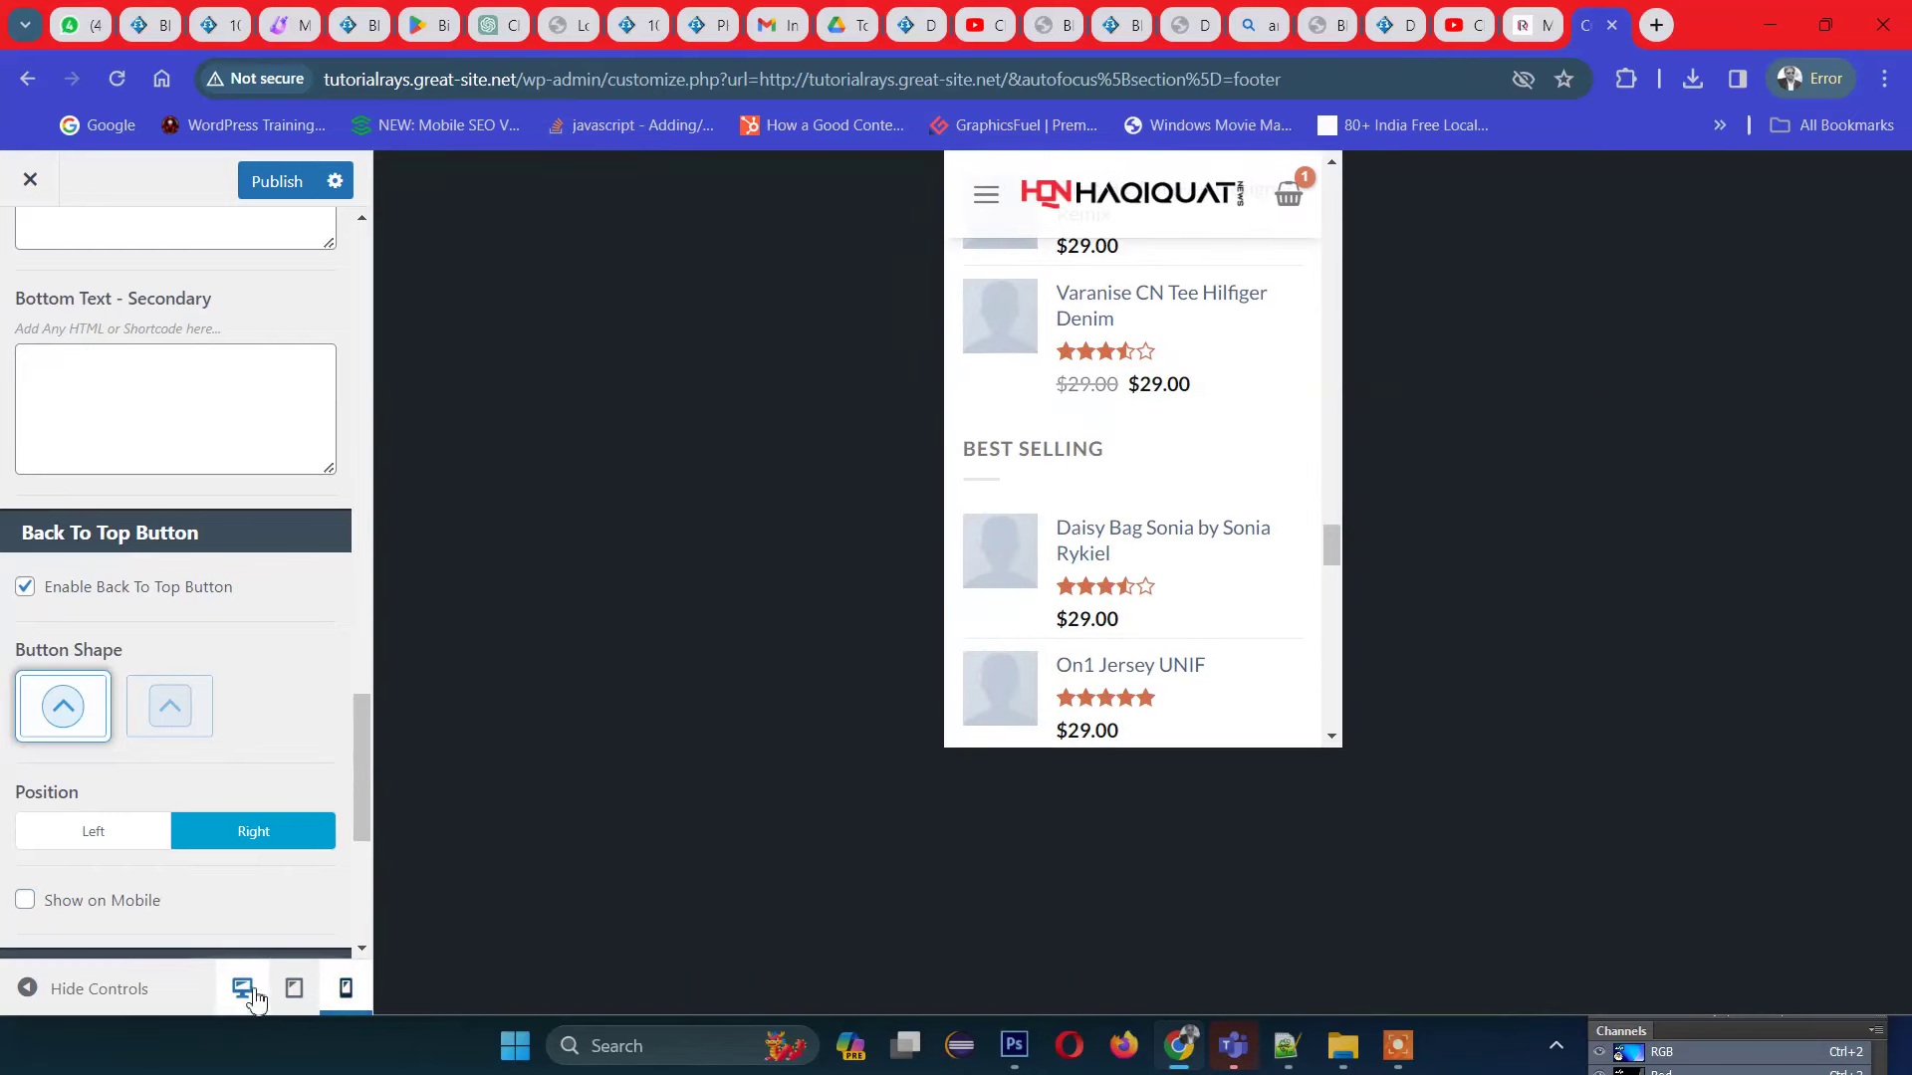
scroll(171, 759, "up", 5)
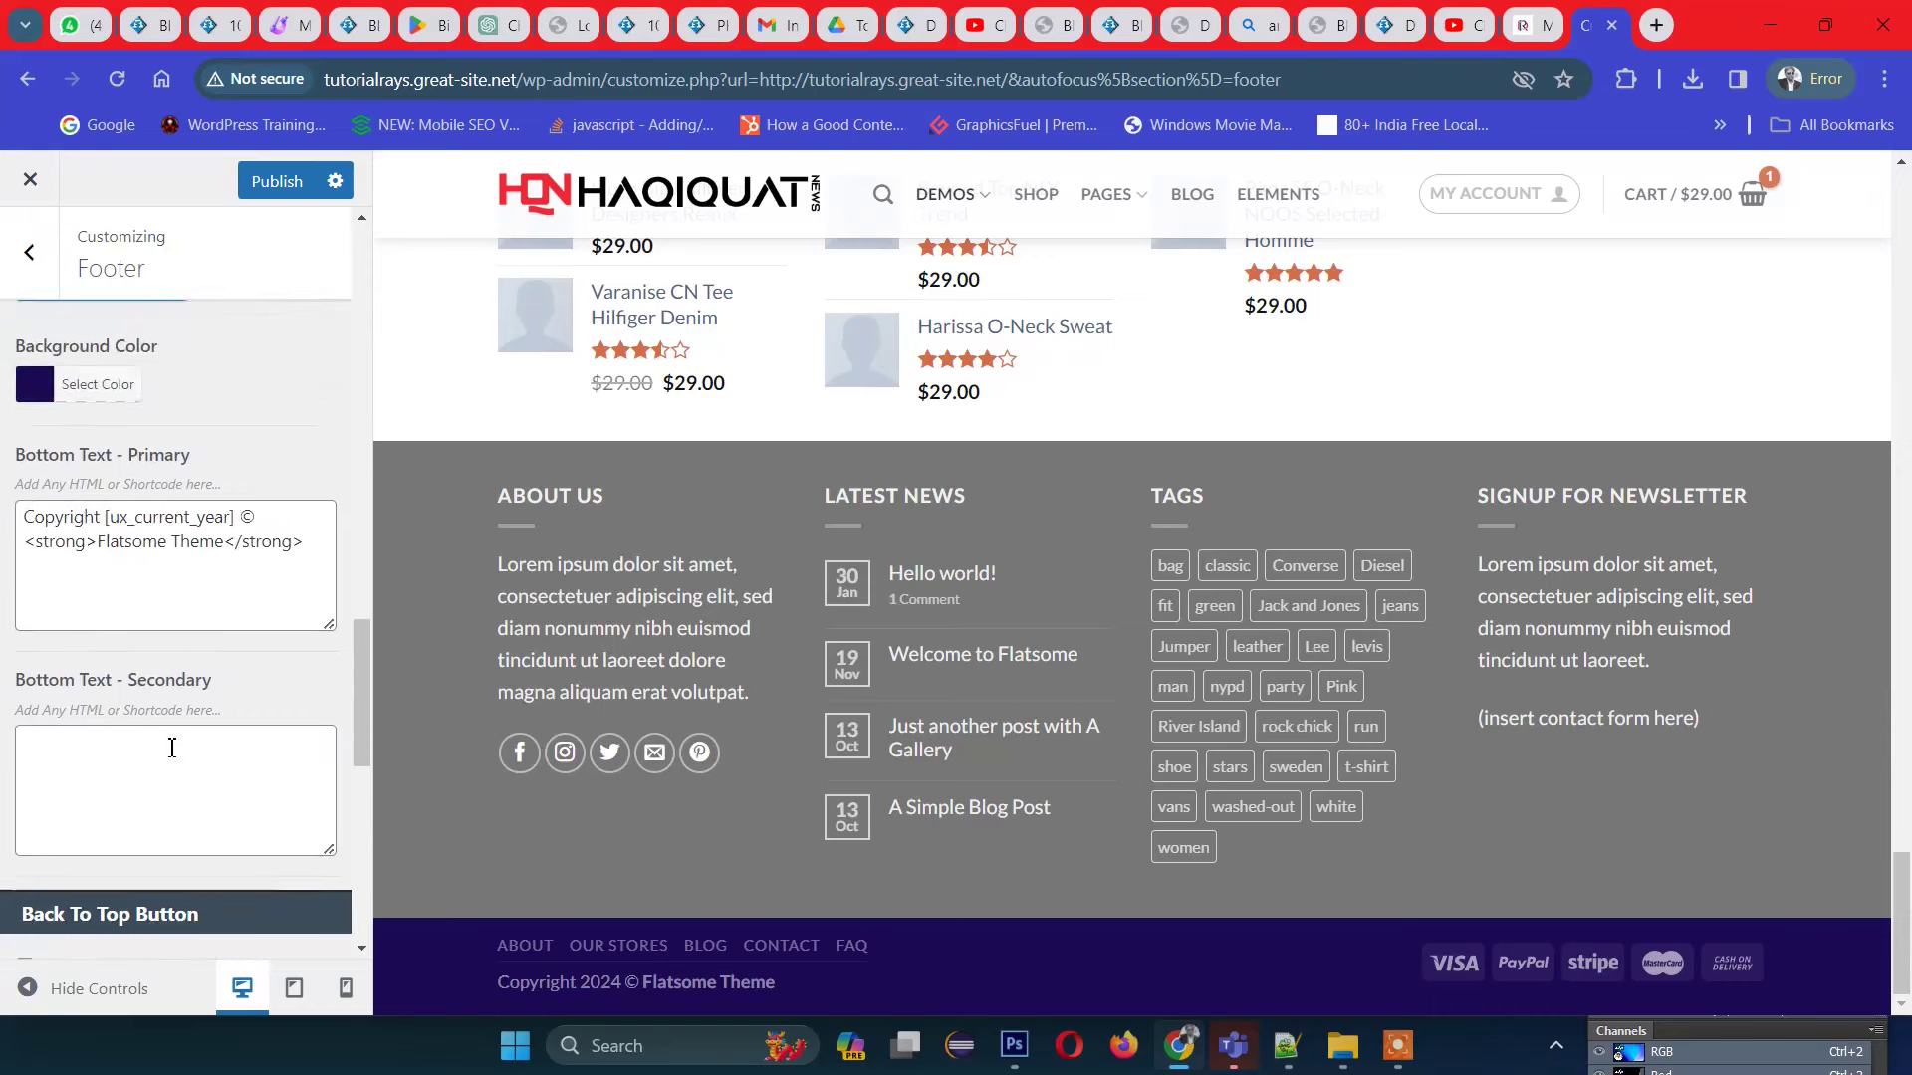
scroll(174, 757, "down", 3)
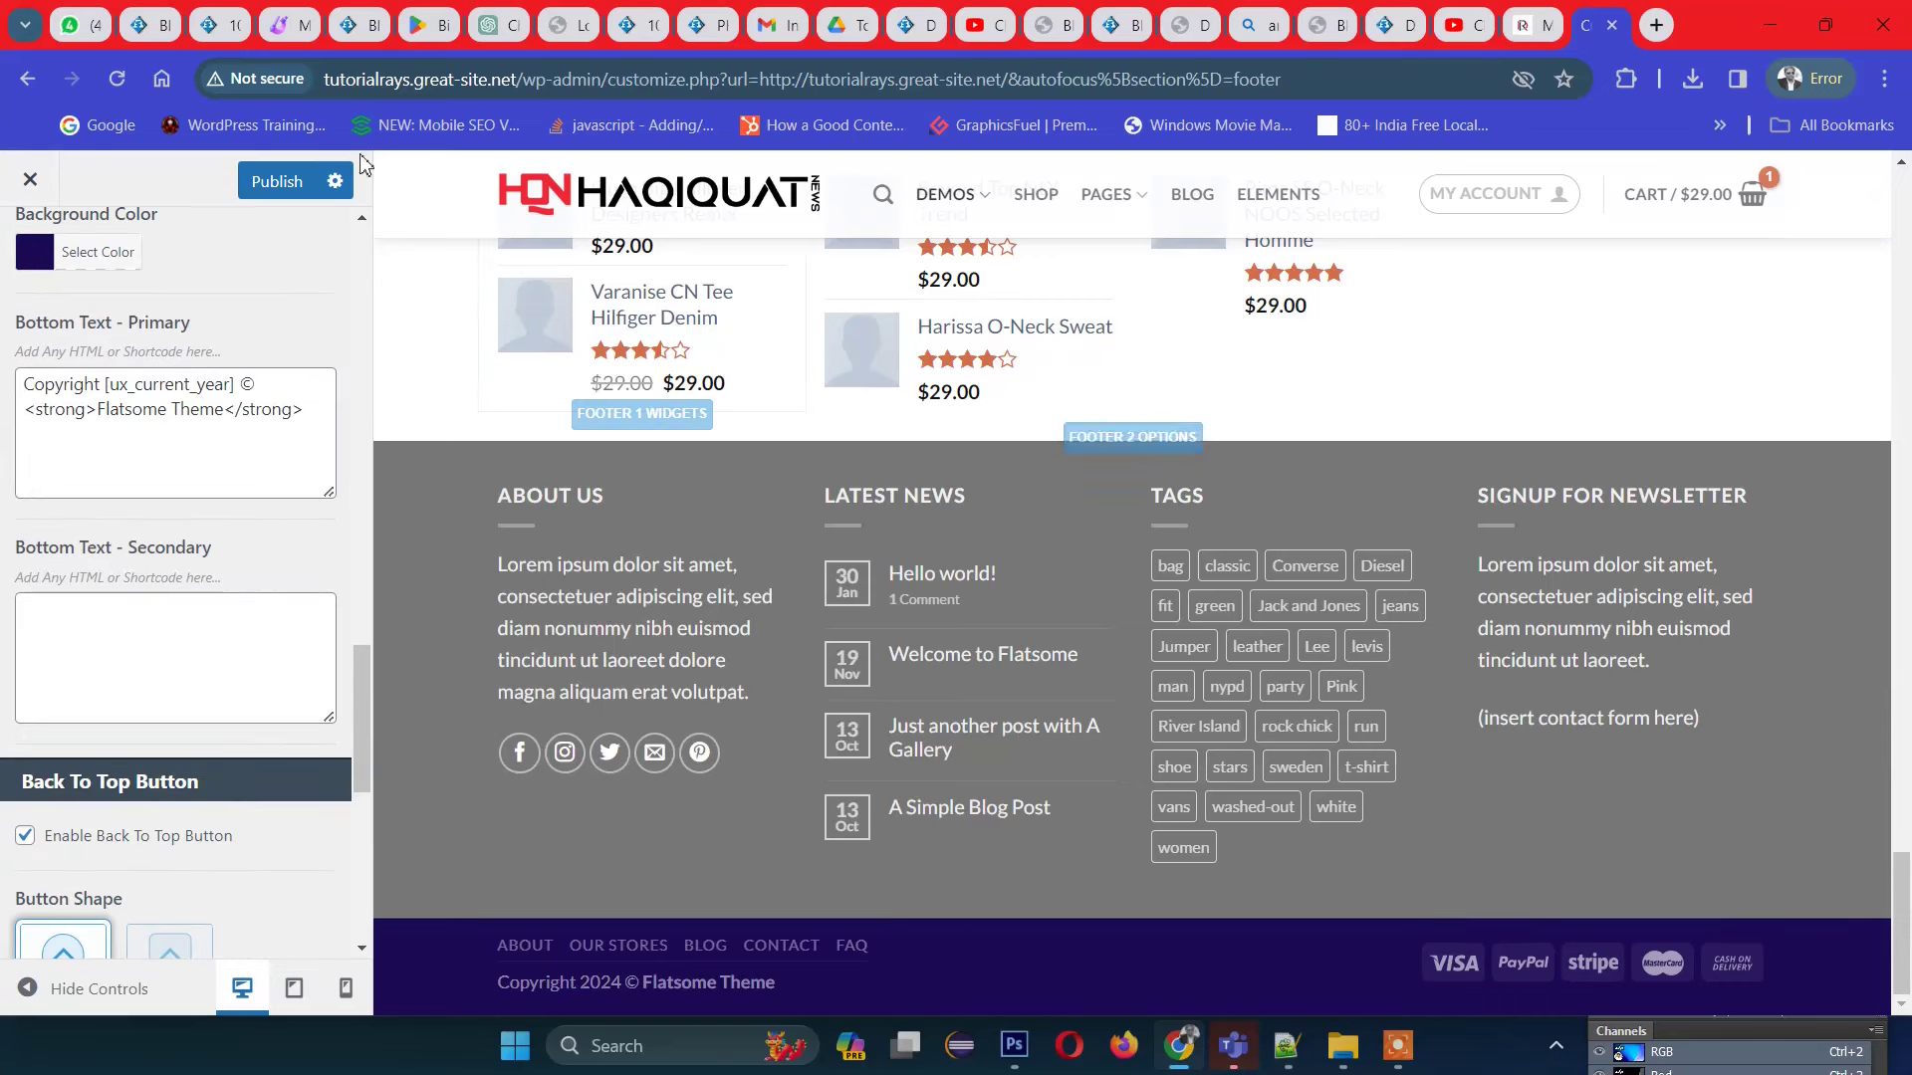
Step: Publish the footer colour changes
left_click(280, 185)
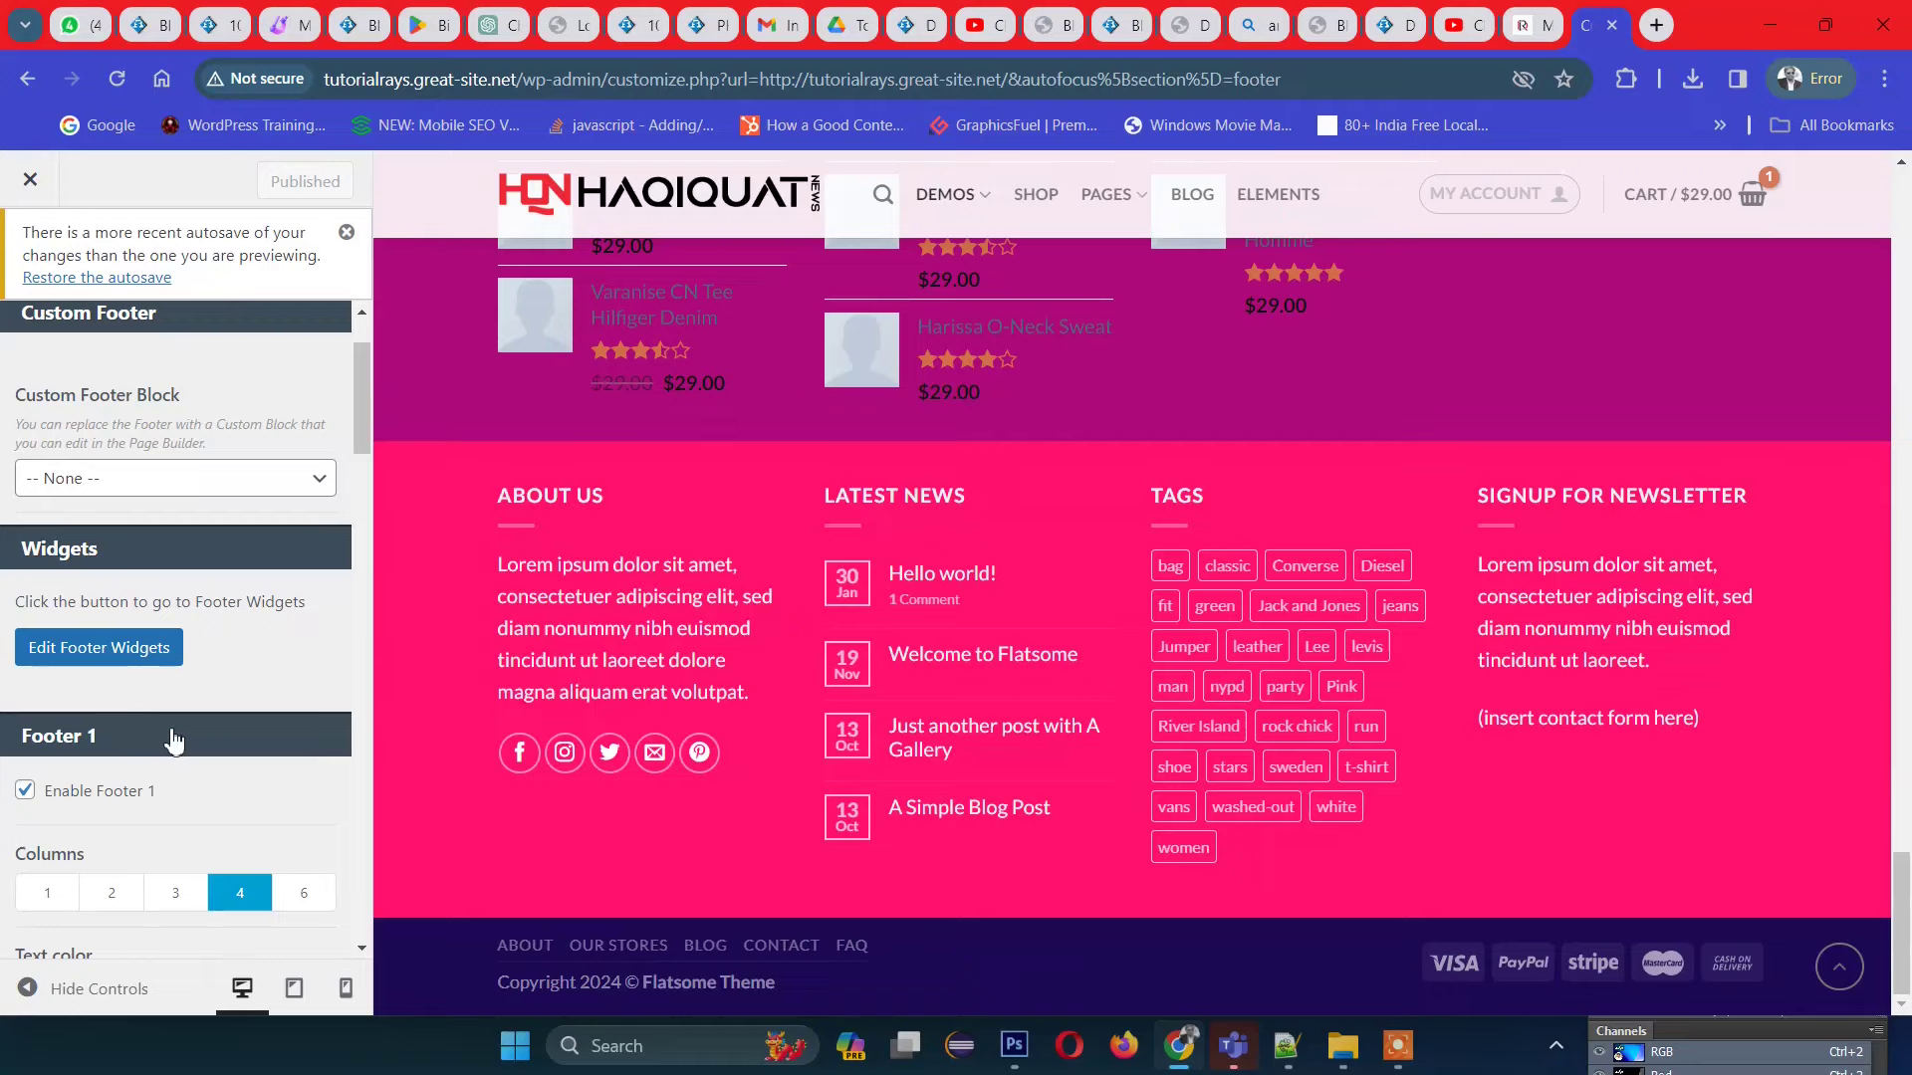
scroll(996, 517, "up", 6)
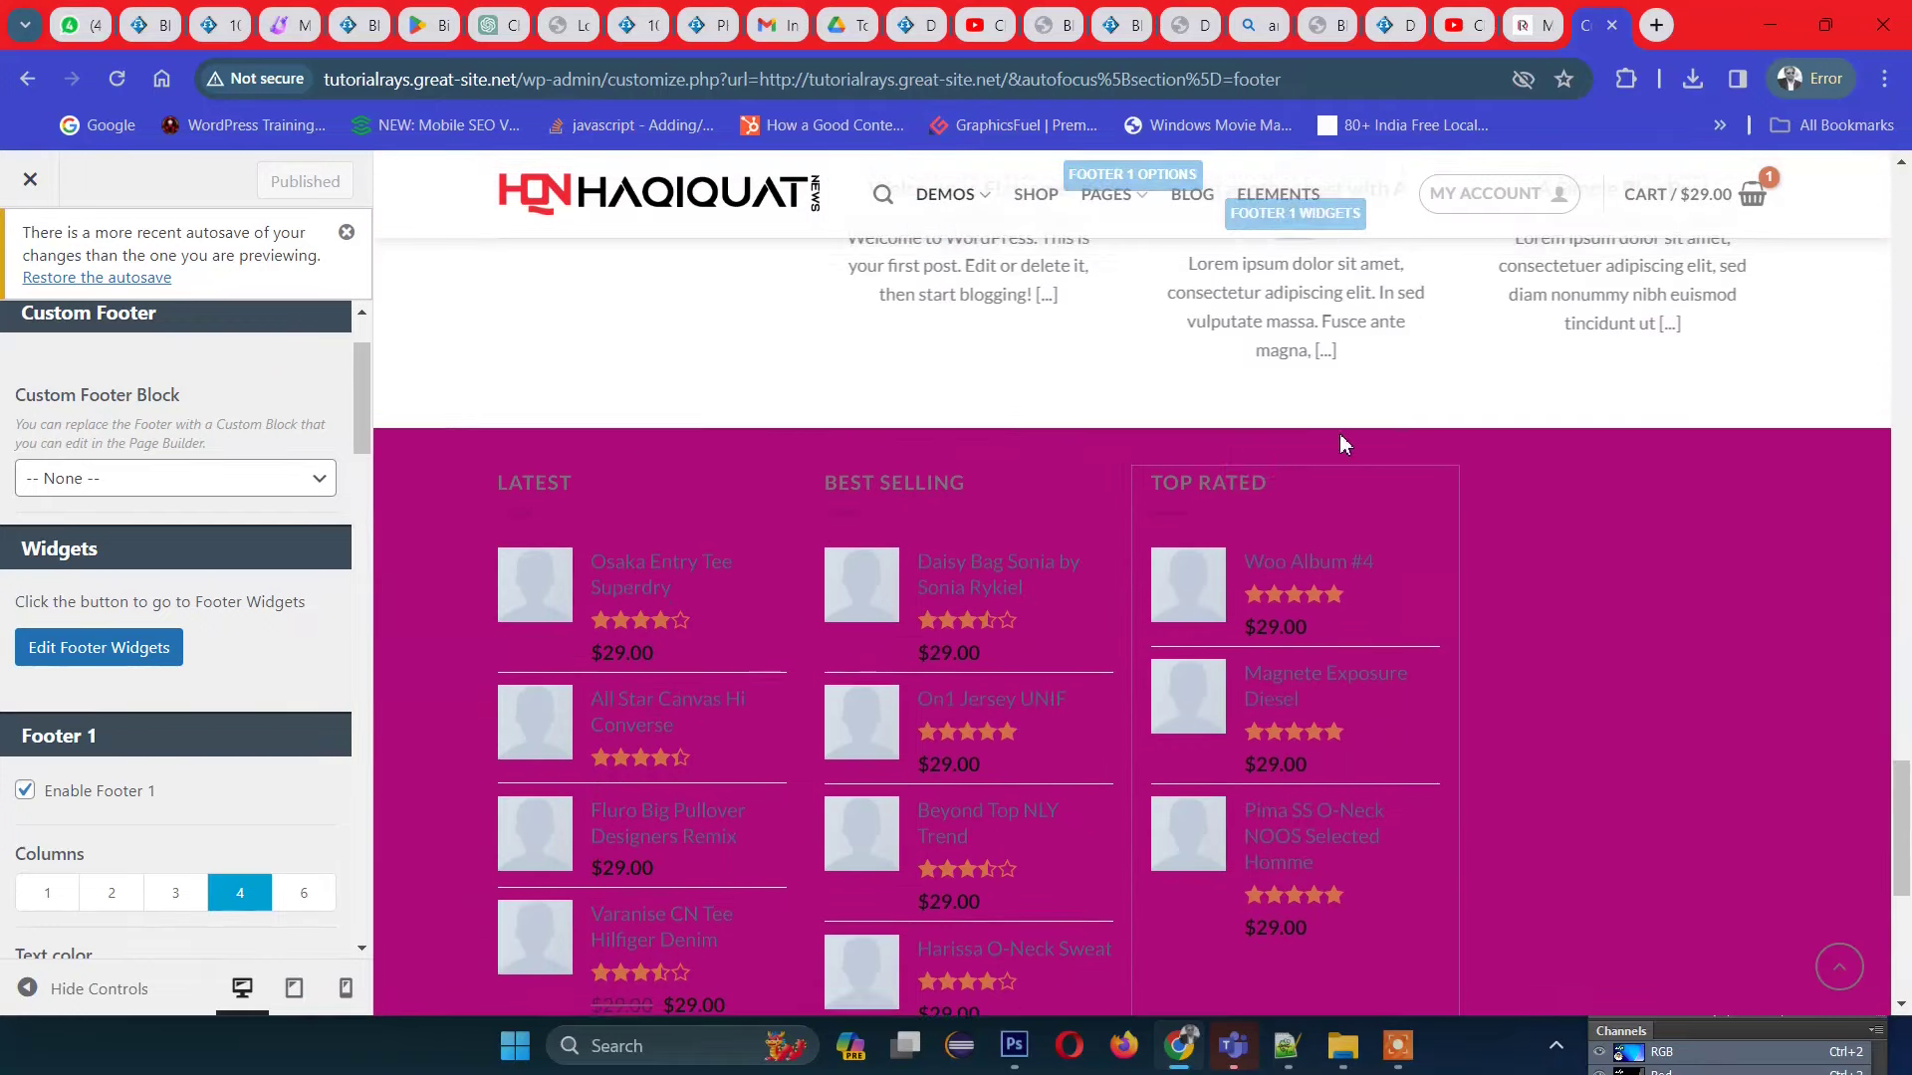
scroll(1341, 444, "down", 6)
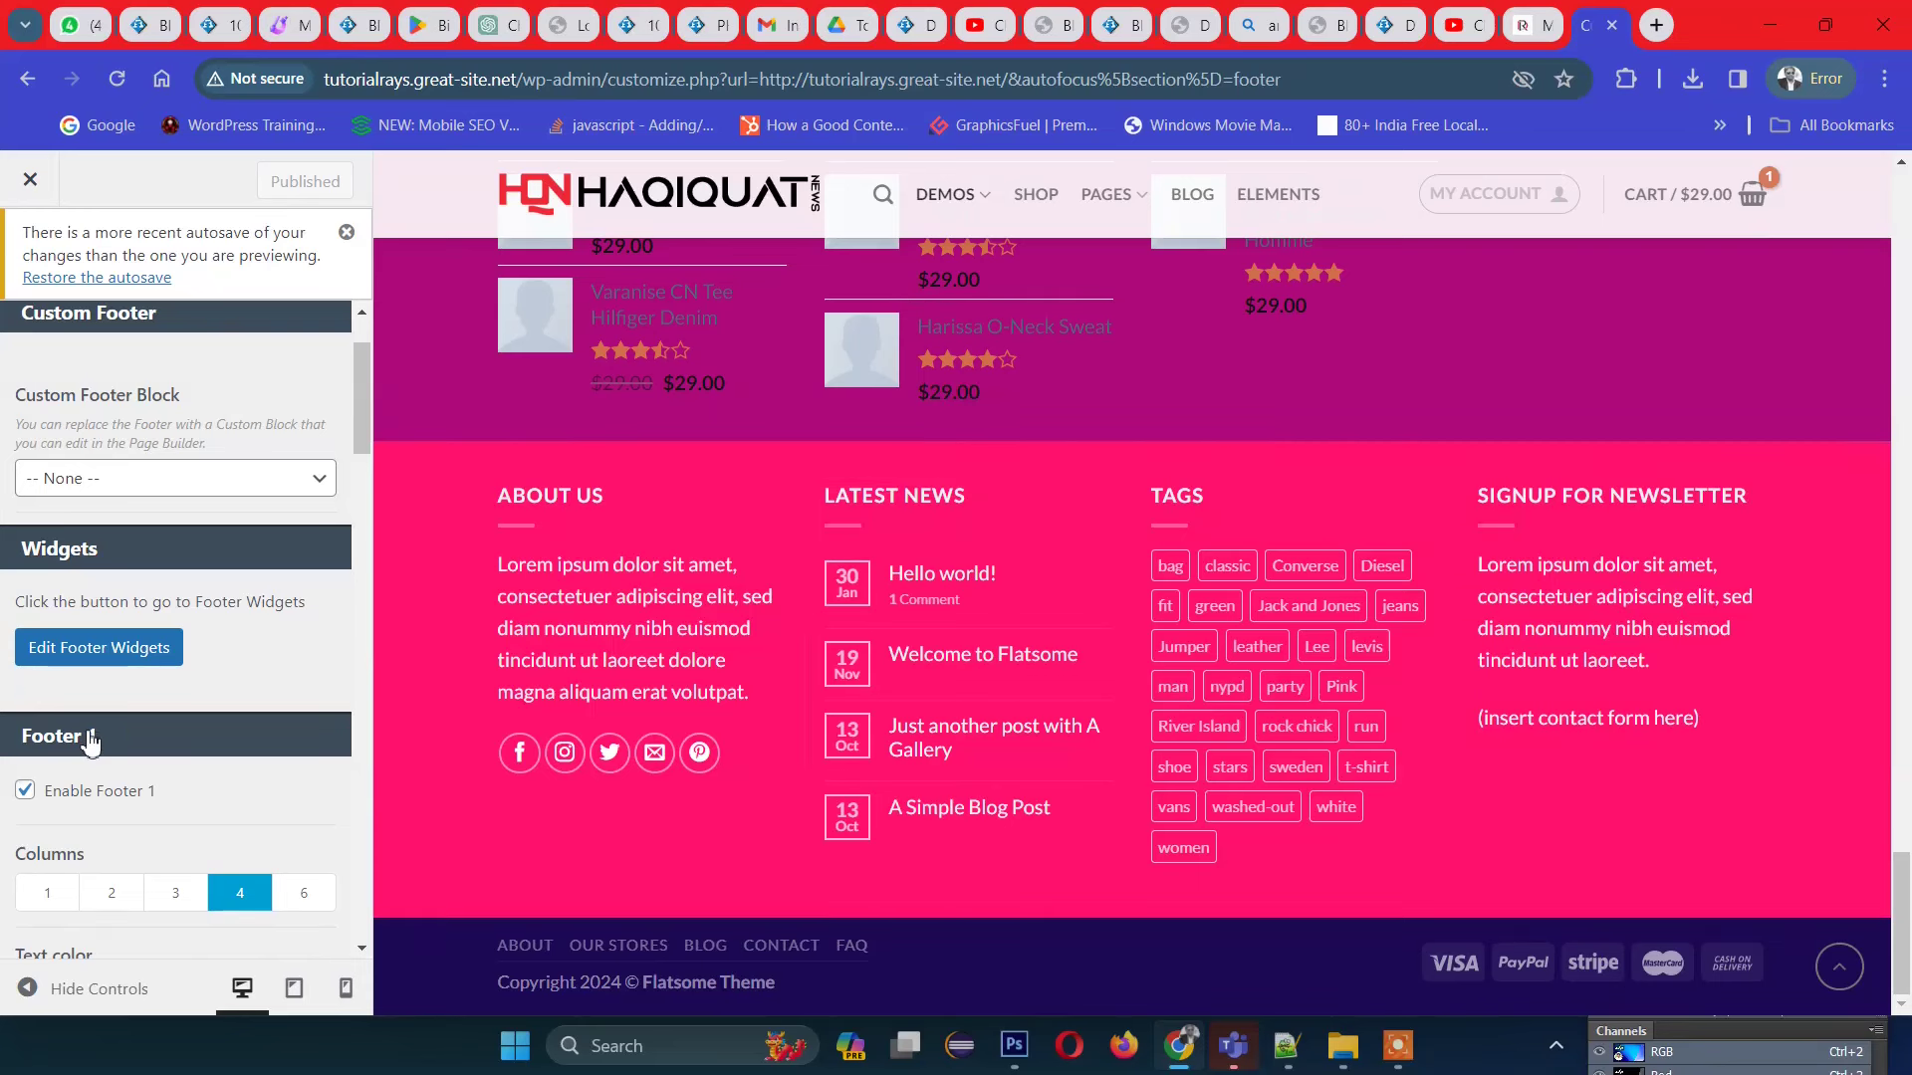
scroll(89, 742, "up", 2)
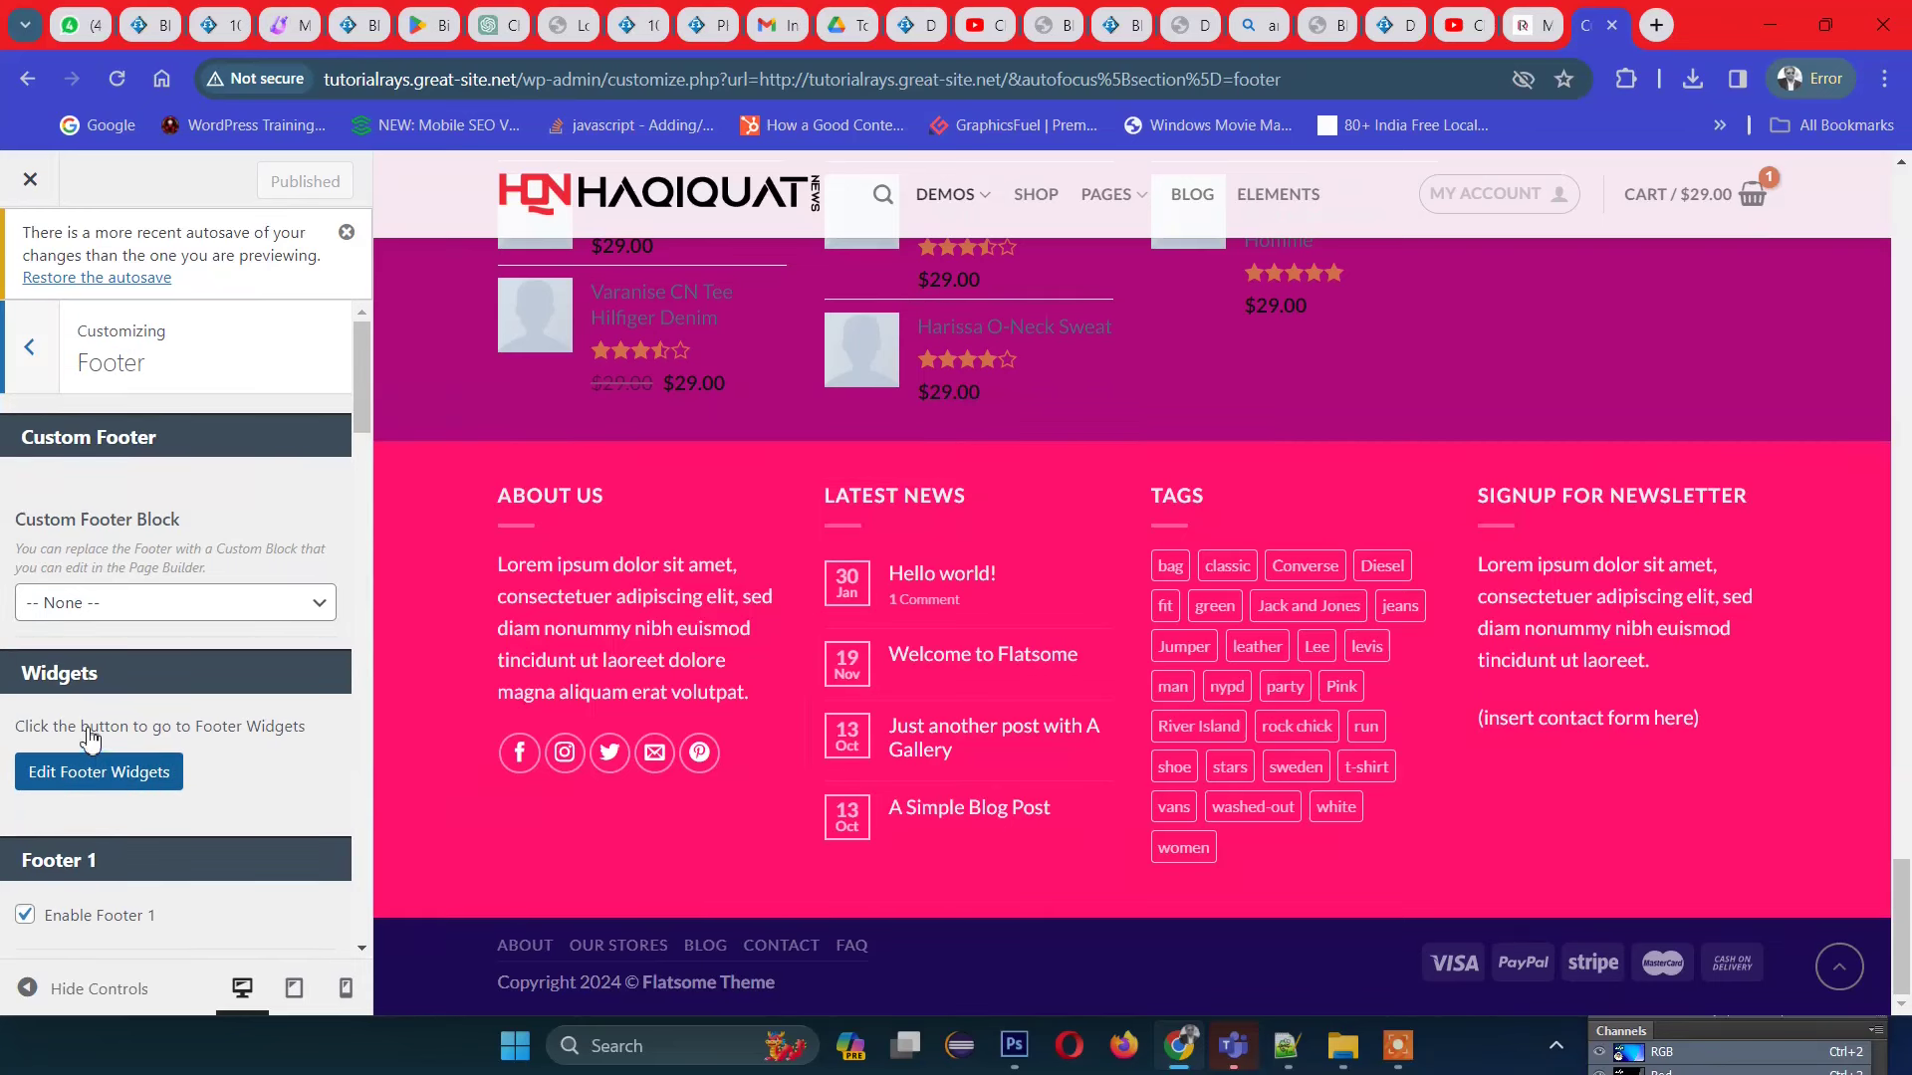
scroll(127, 476, "down", 3)
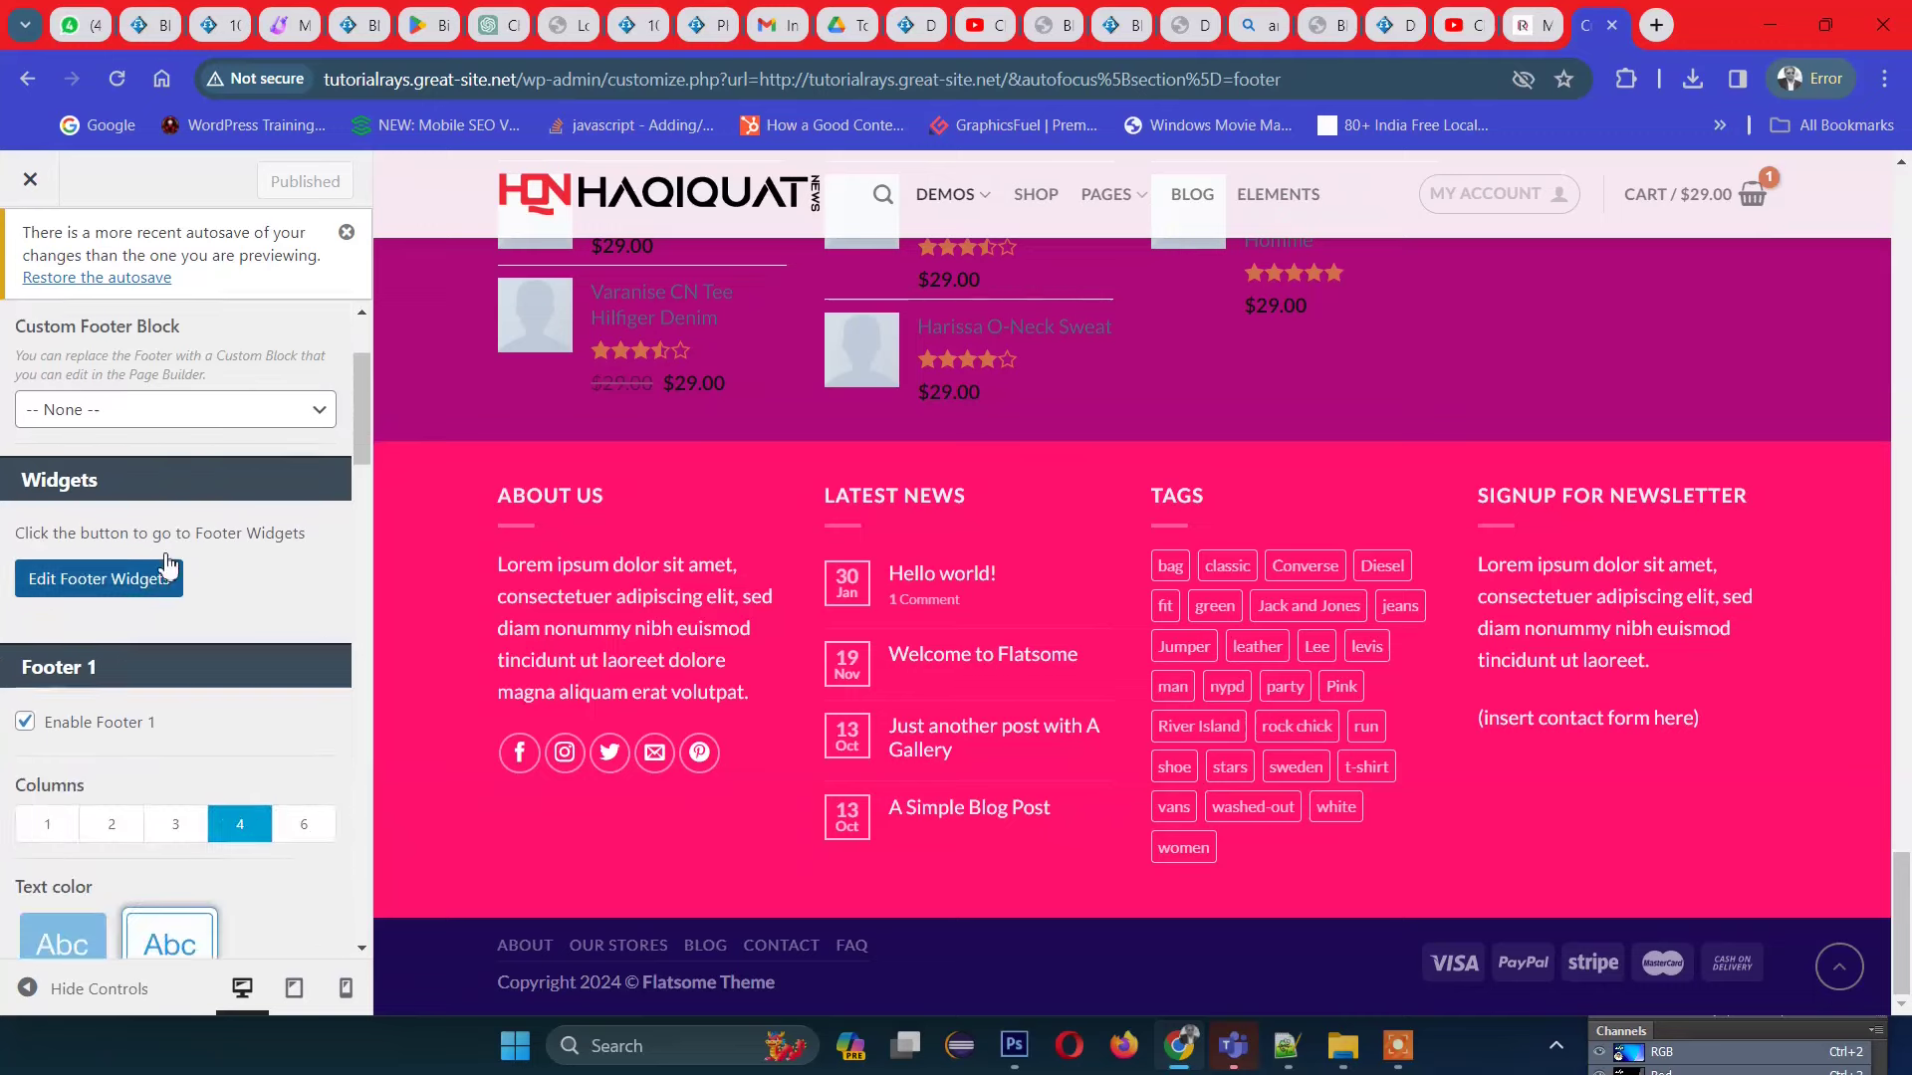
scroll(159, 597, "down", 3)
Step: Disable the Footer 1 widget area and check the preview
left_click(26, 538)
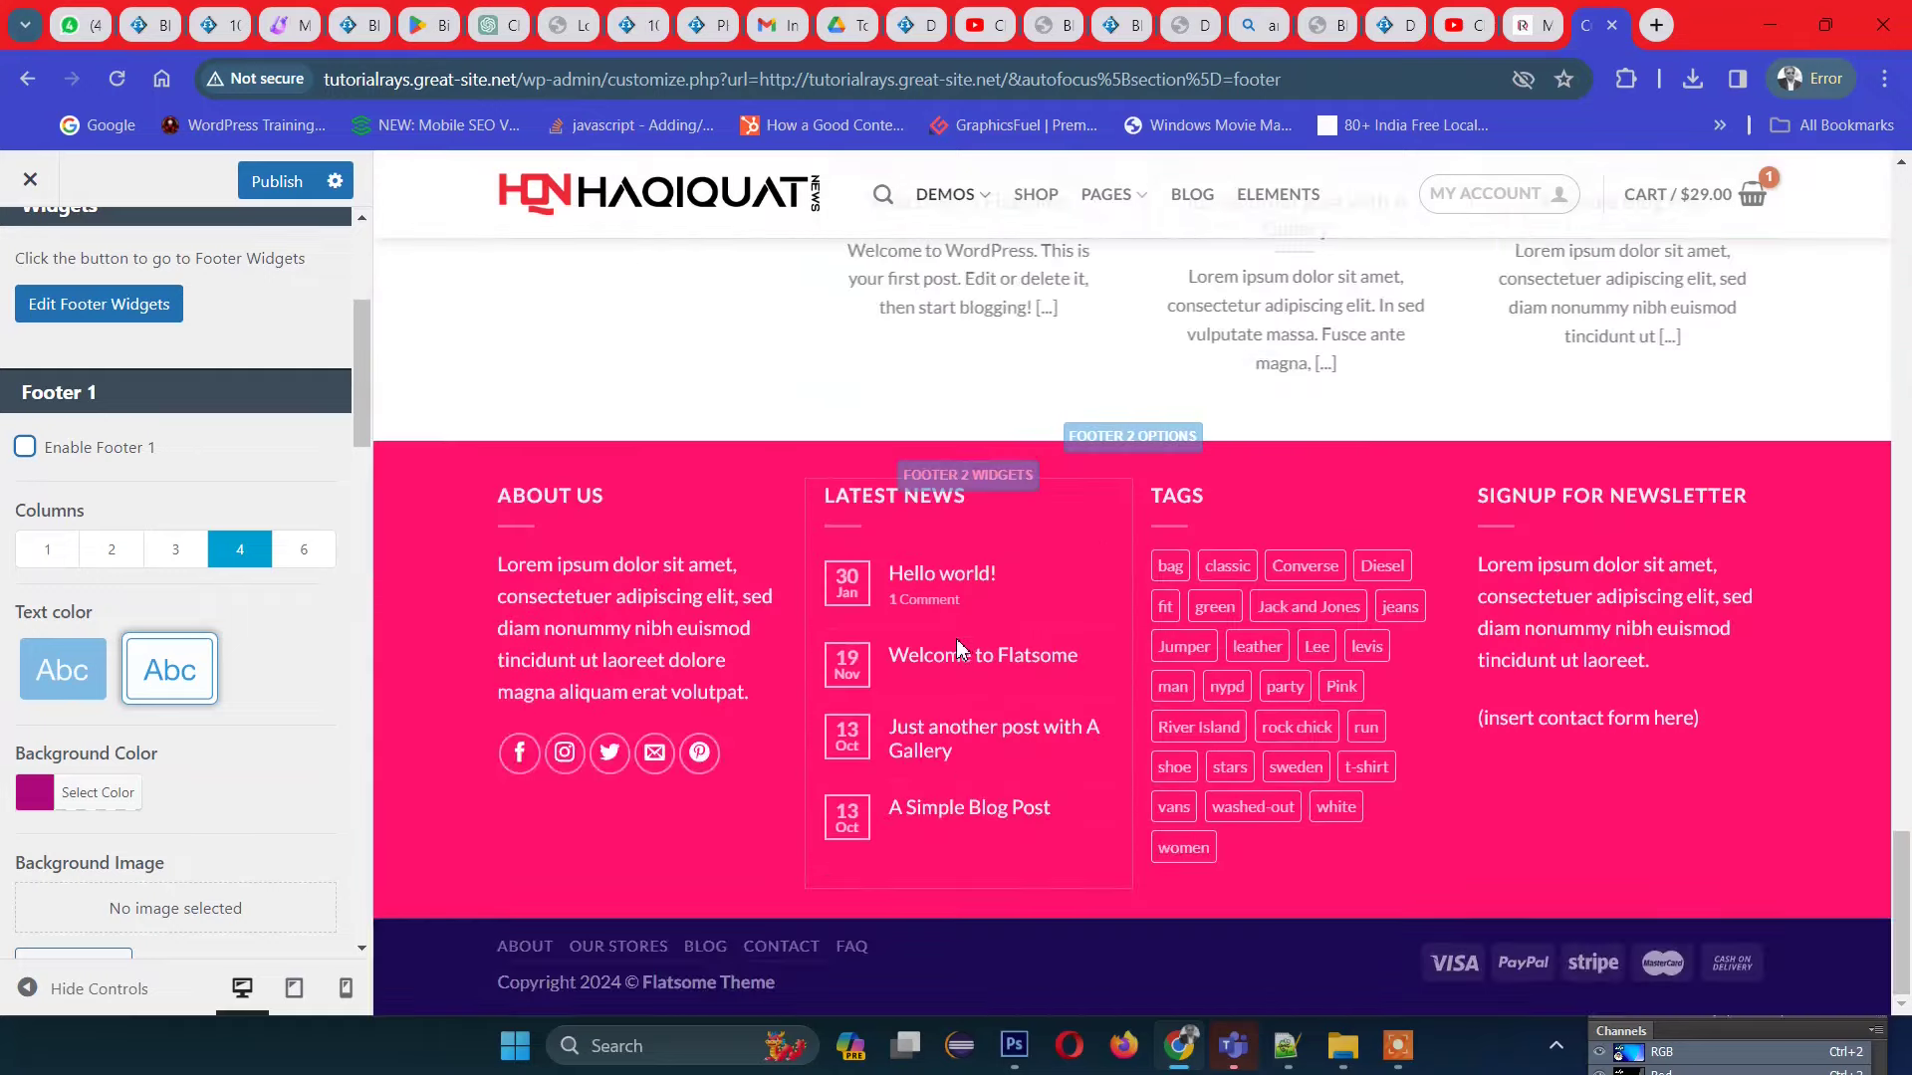
scroll(958, 648, "up", 5)
scroll(697, 597, "down", 4)
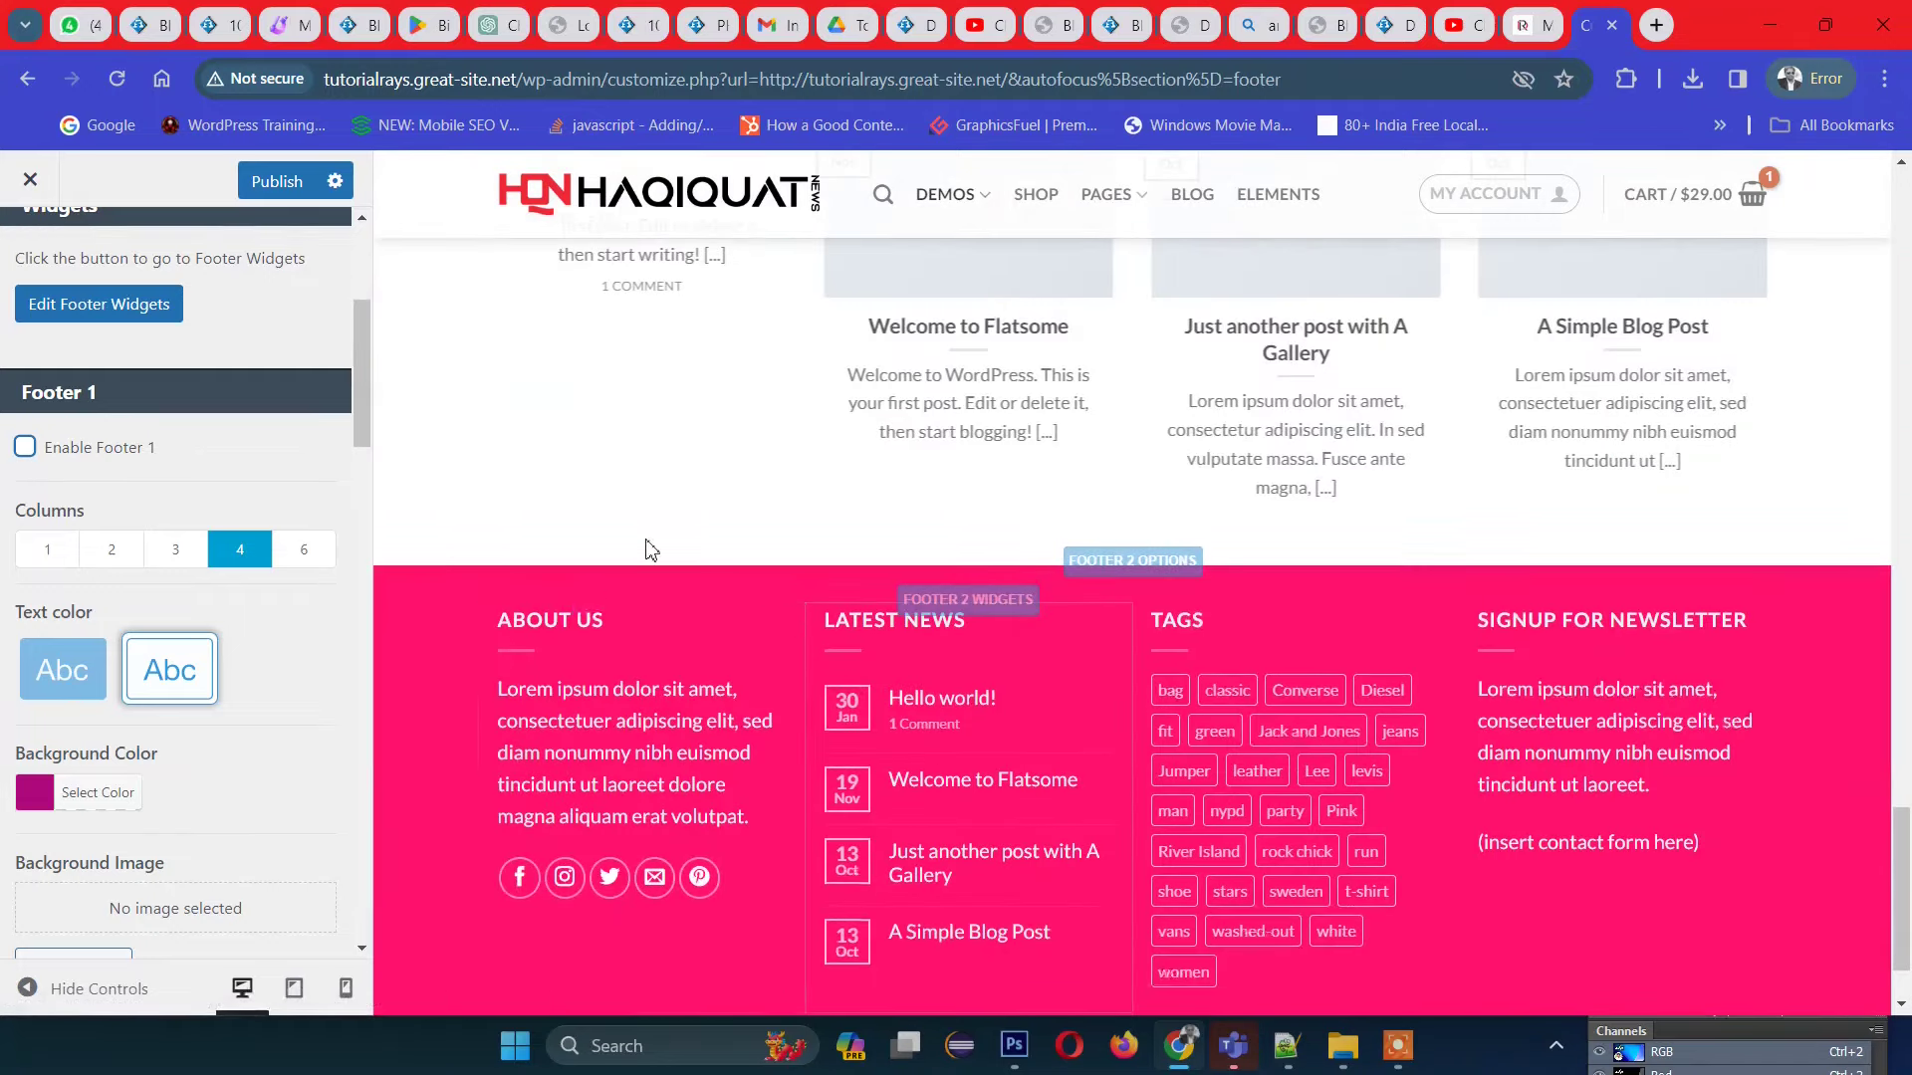
scroll(700, 507, "down", 1)
scroll(717, 468, "up", 2)
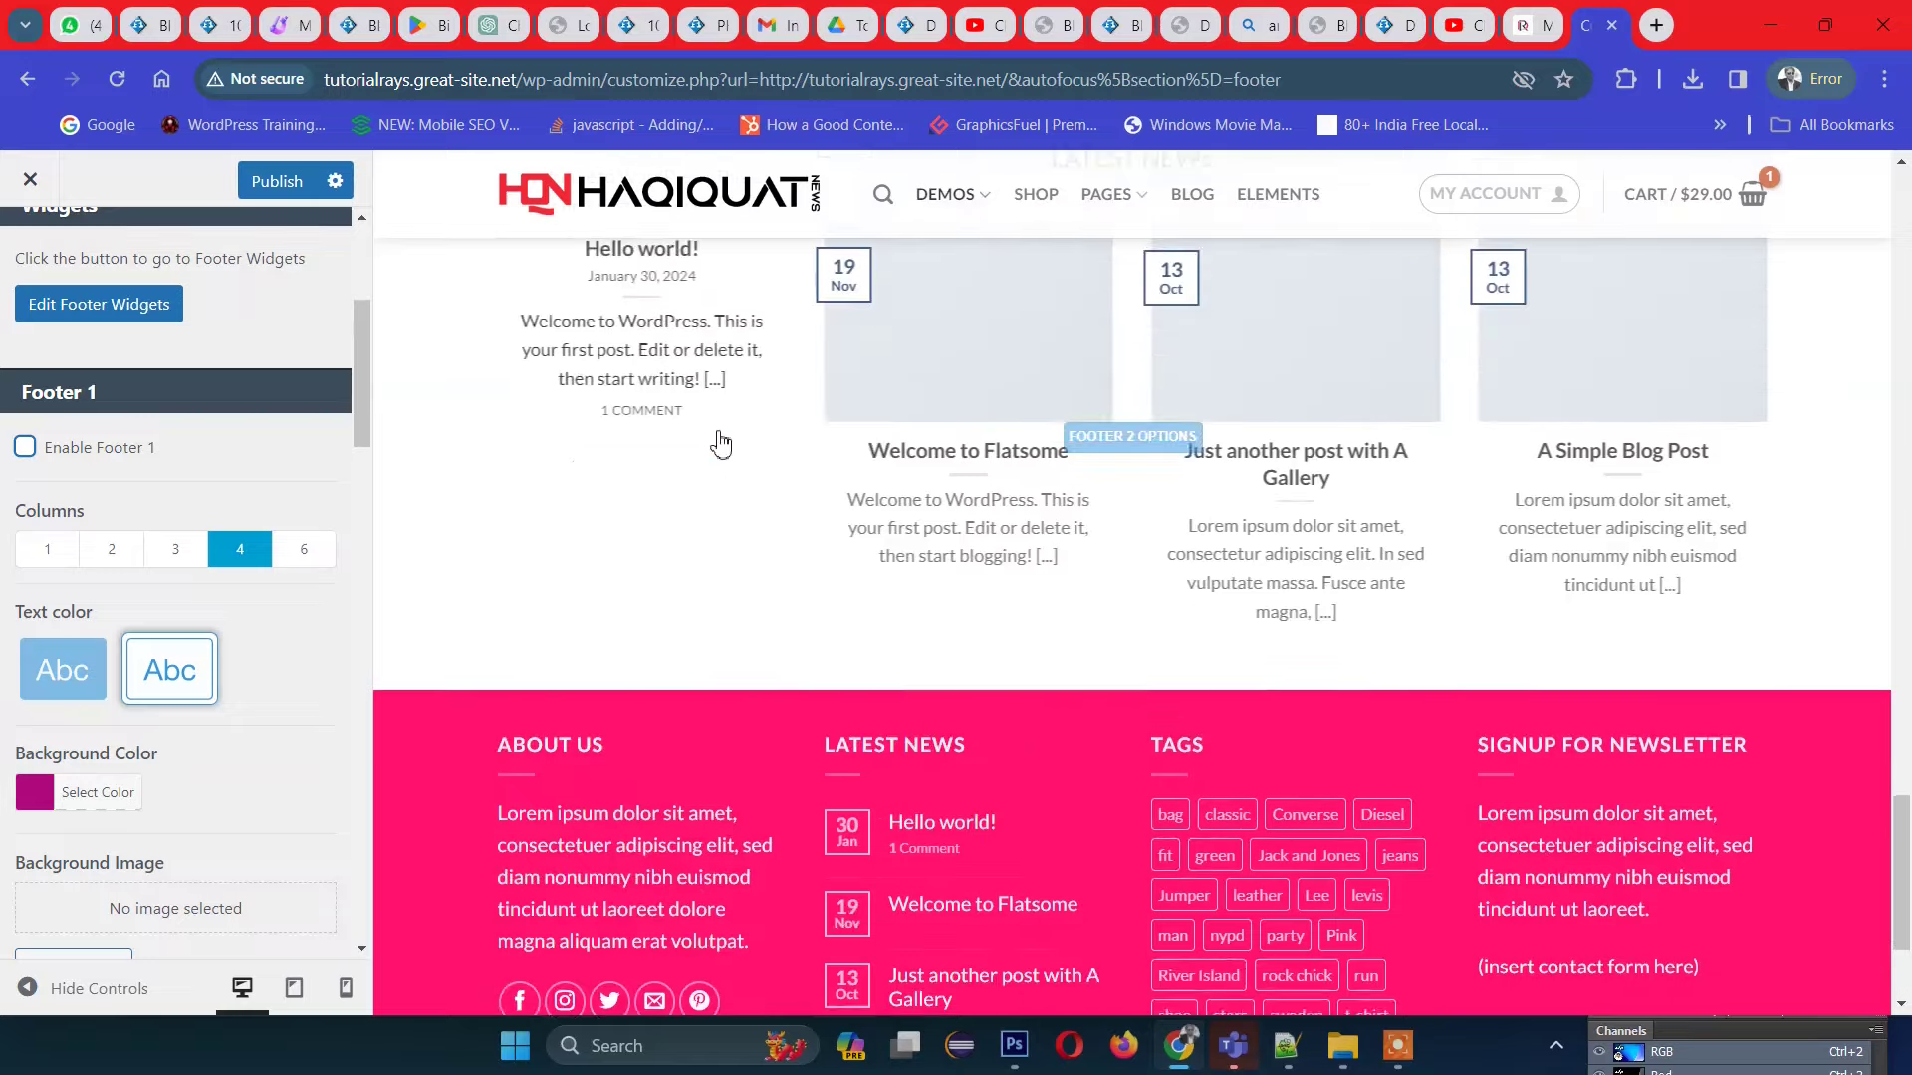
scroll(707, 458, "up", 2)
scroll(793, 555, "down", 1)
scroll(908, 535, "down", 2)
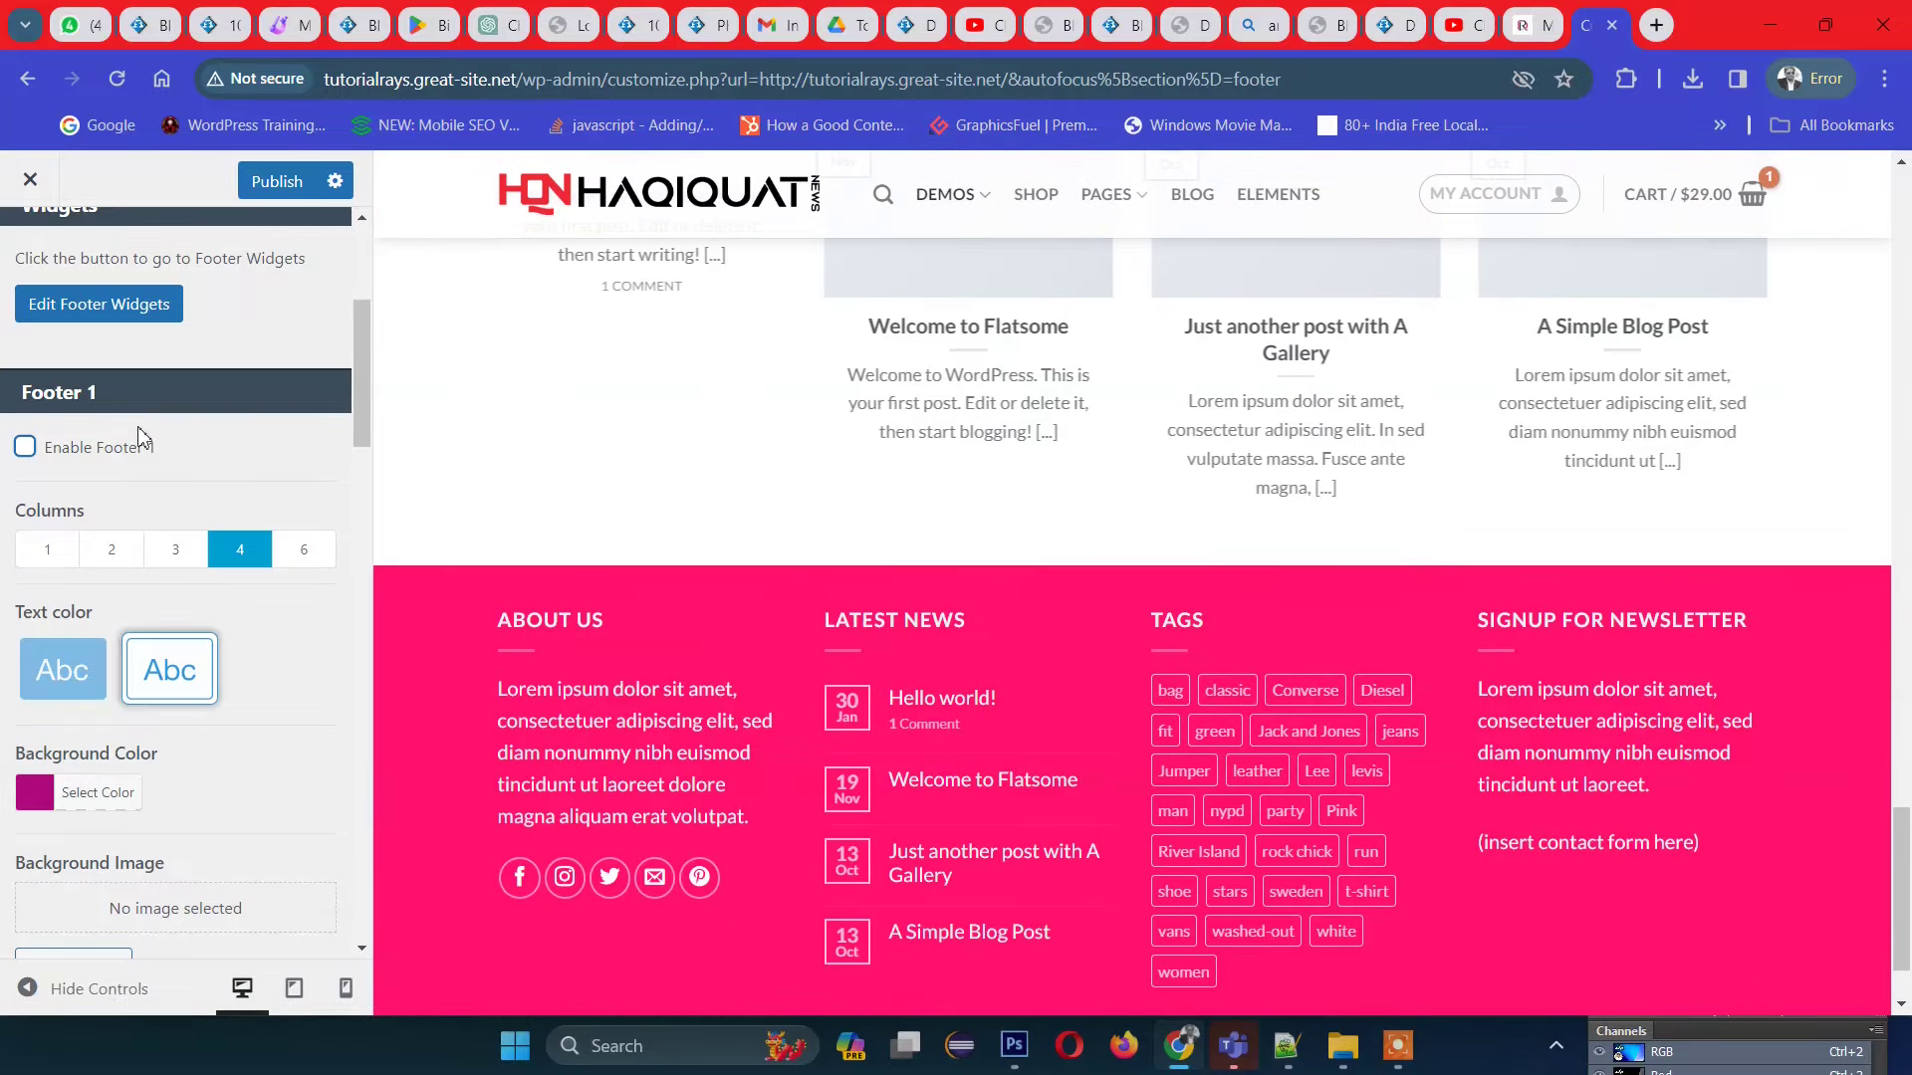
scroll(737, 715, "down", 1)
scroll(1330, 732, "up", 2)
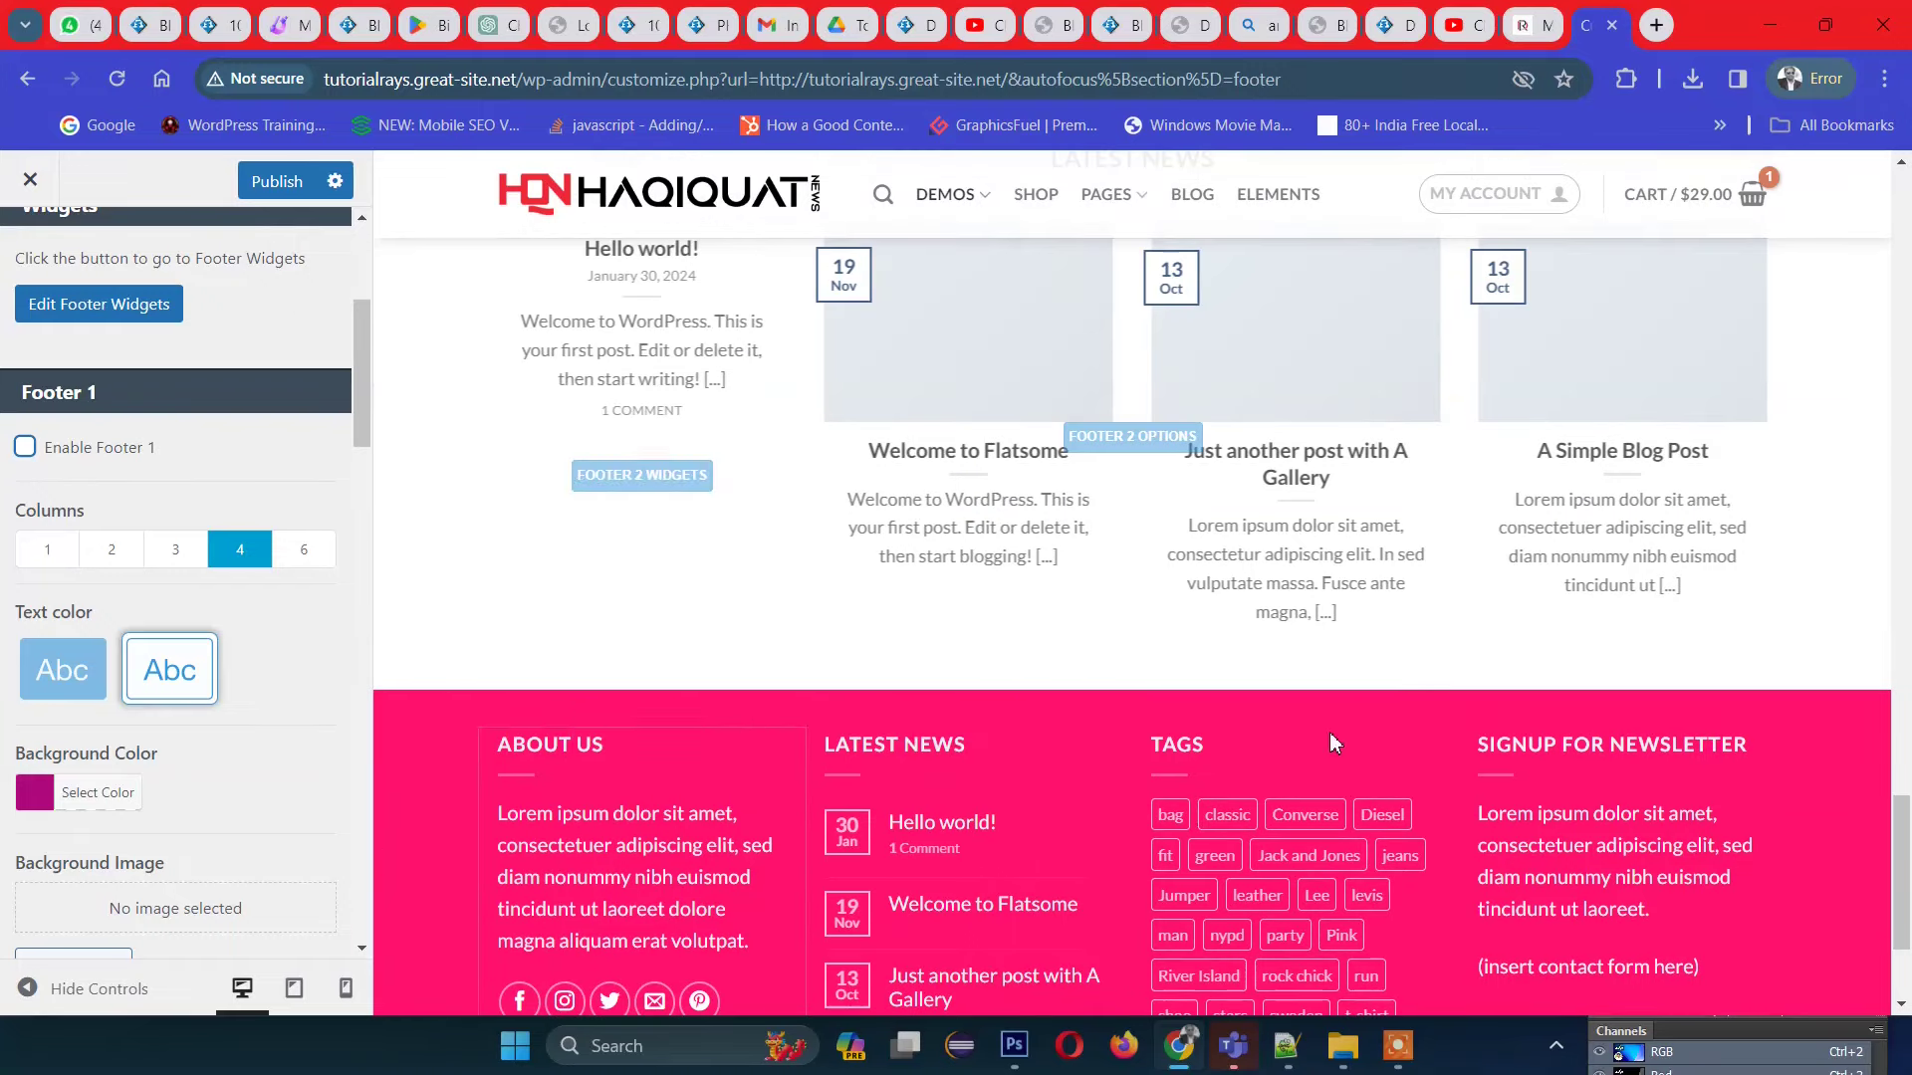
scroll(50, 645, "down", 4)
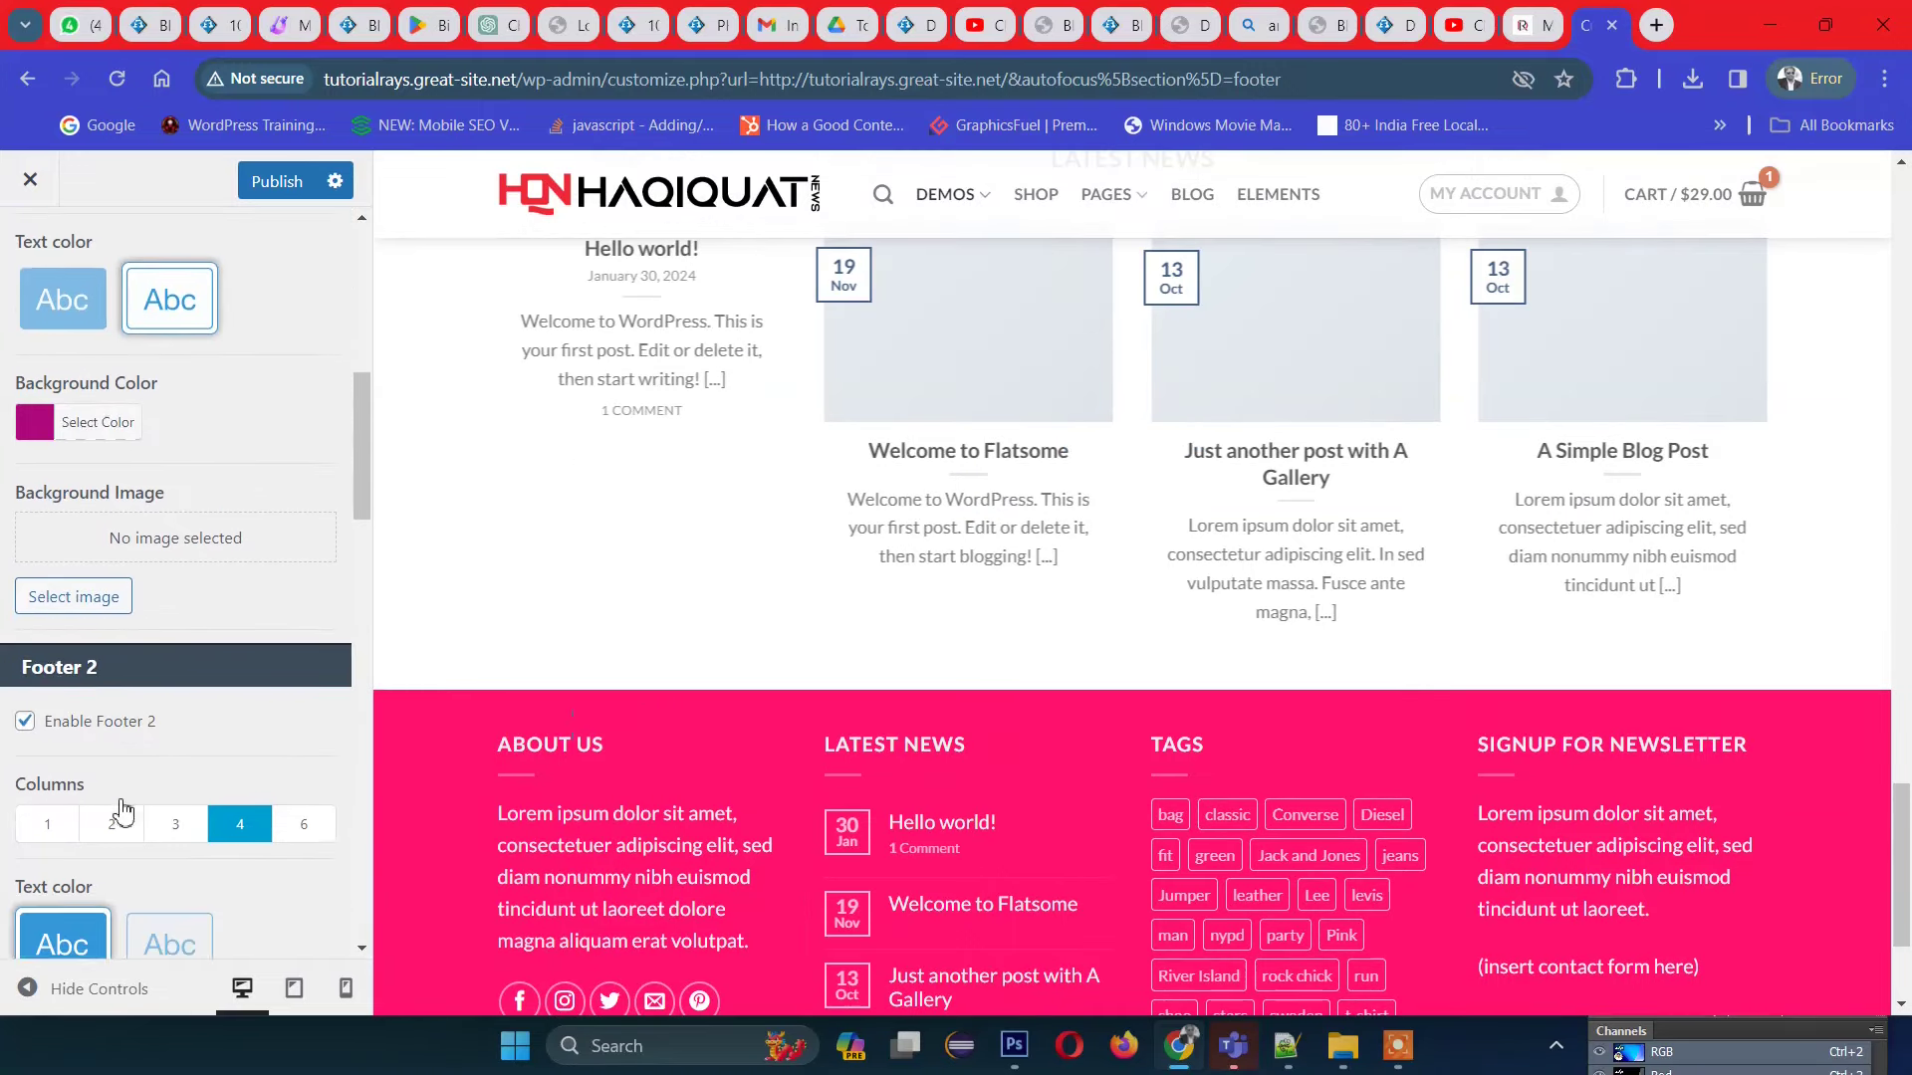
Step: Turn Footer 2 off and then back on
left_click(25, 595)
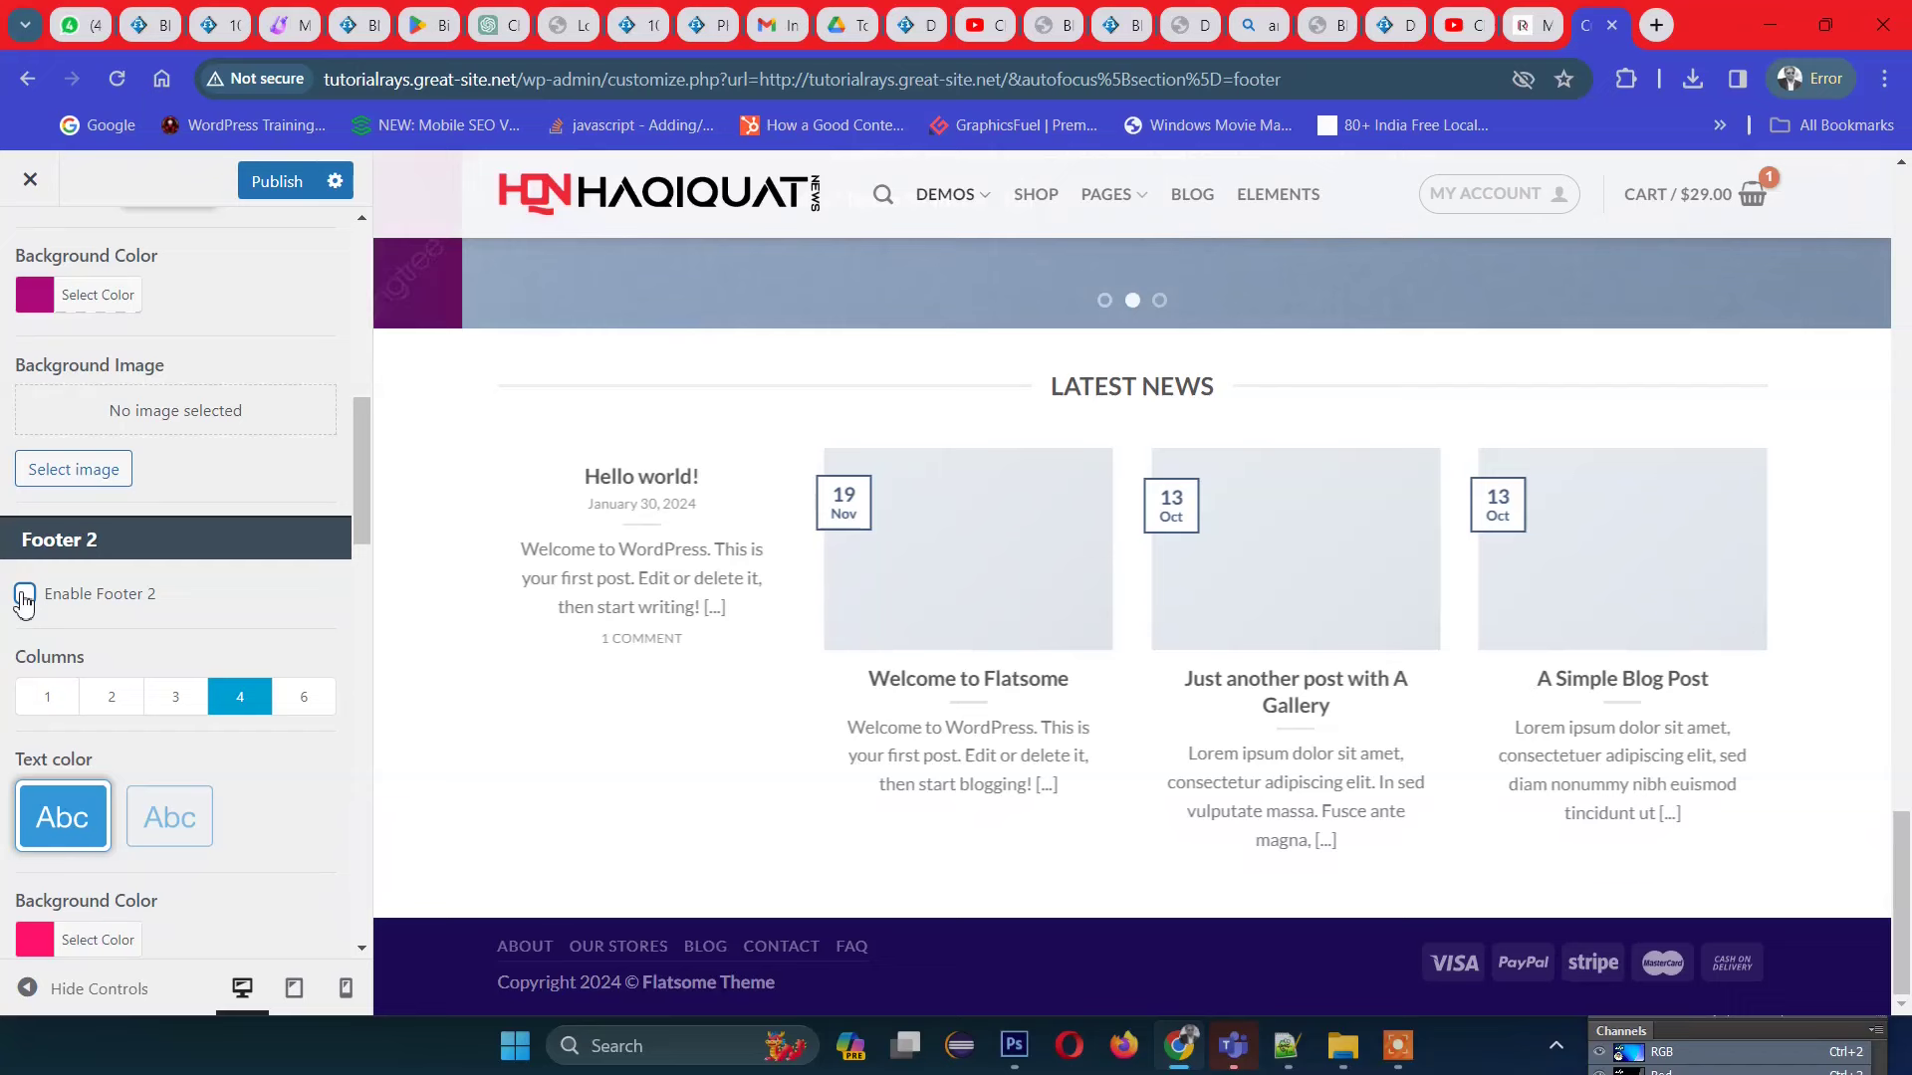
left_click(25, 595)
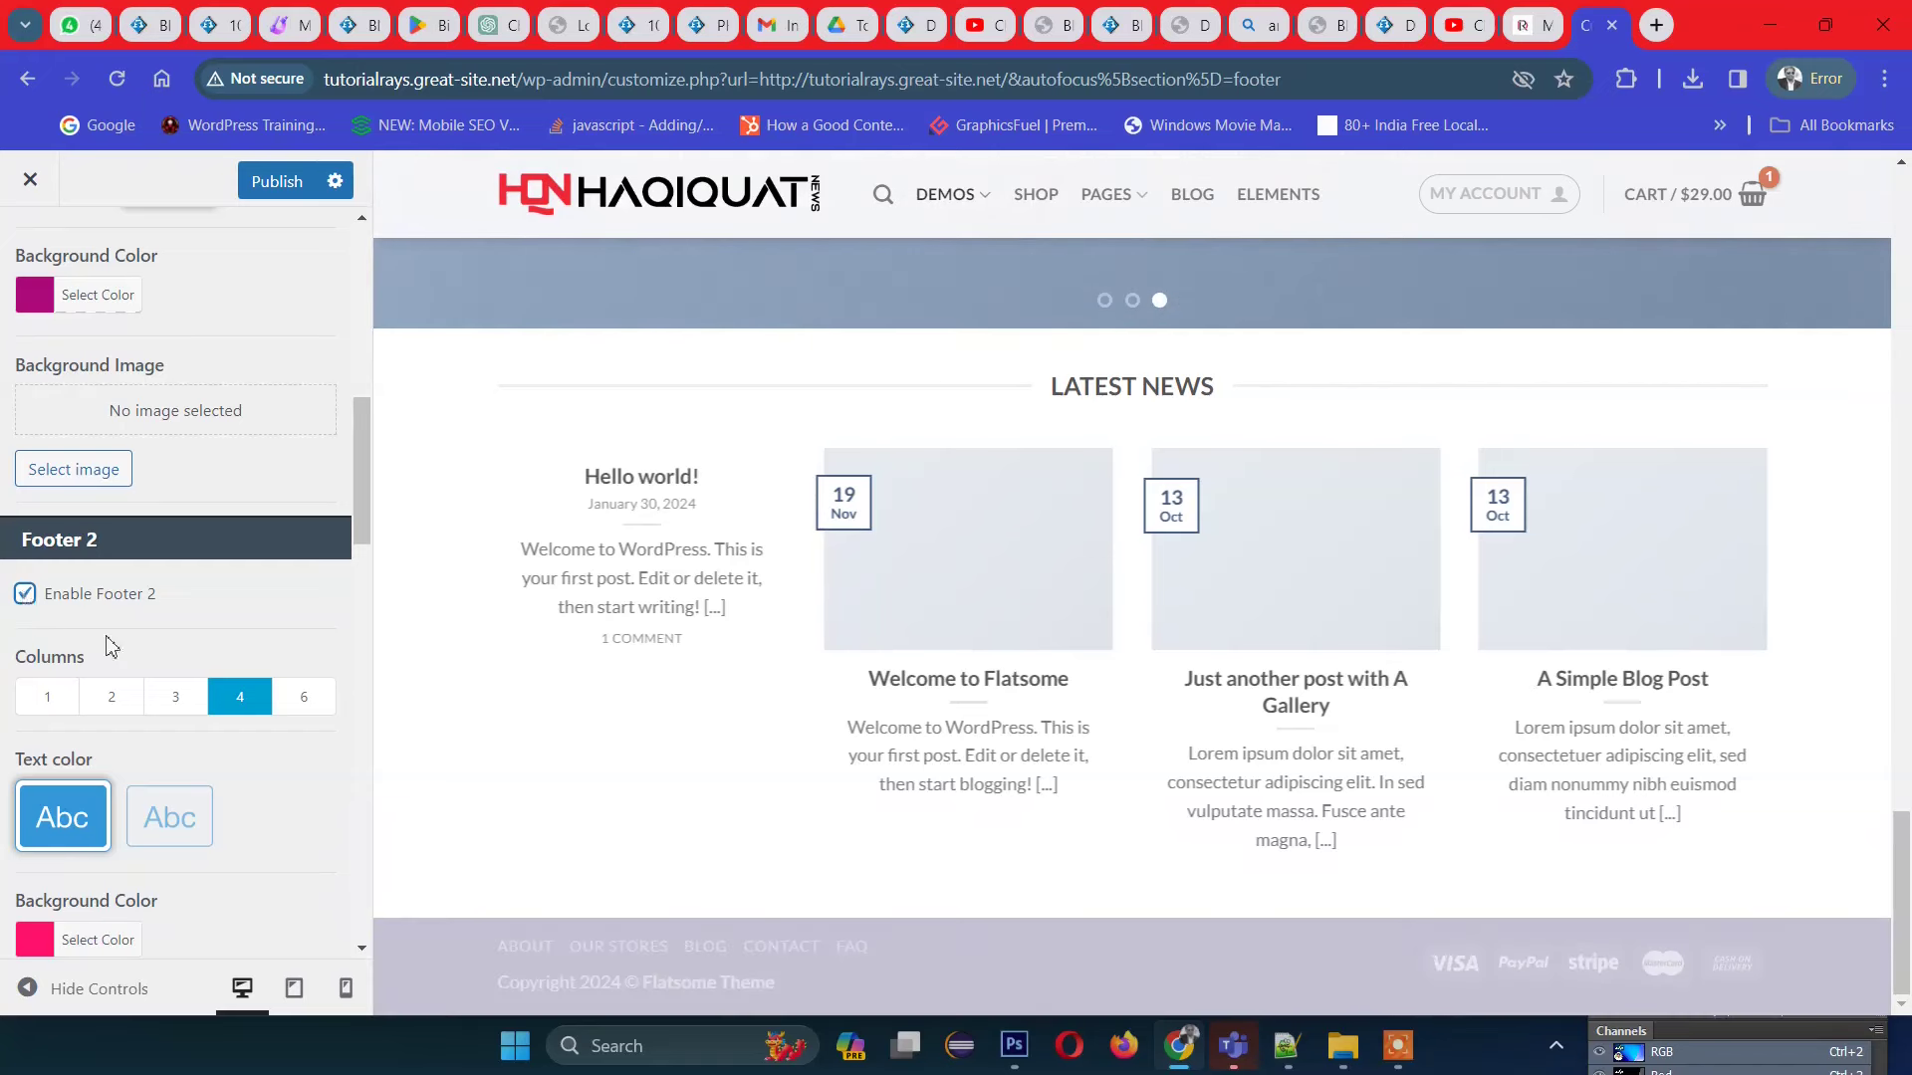
scroll(776, 758, "down", 5)
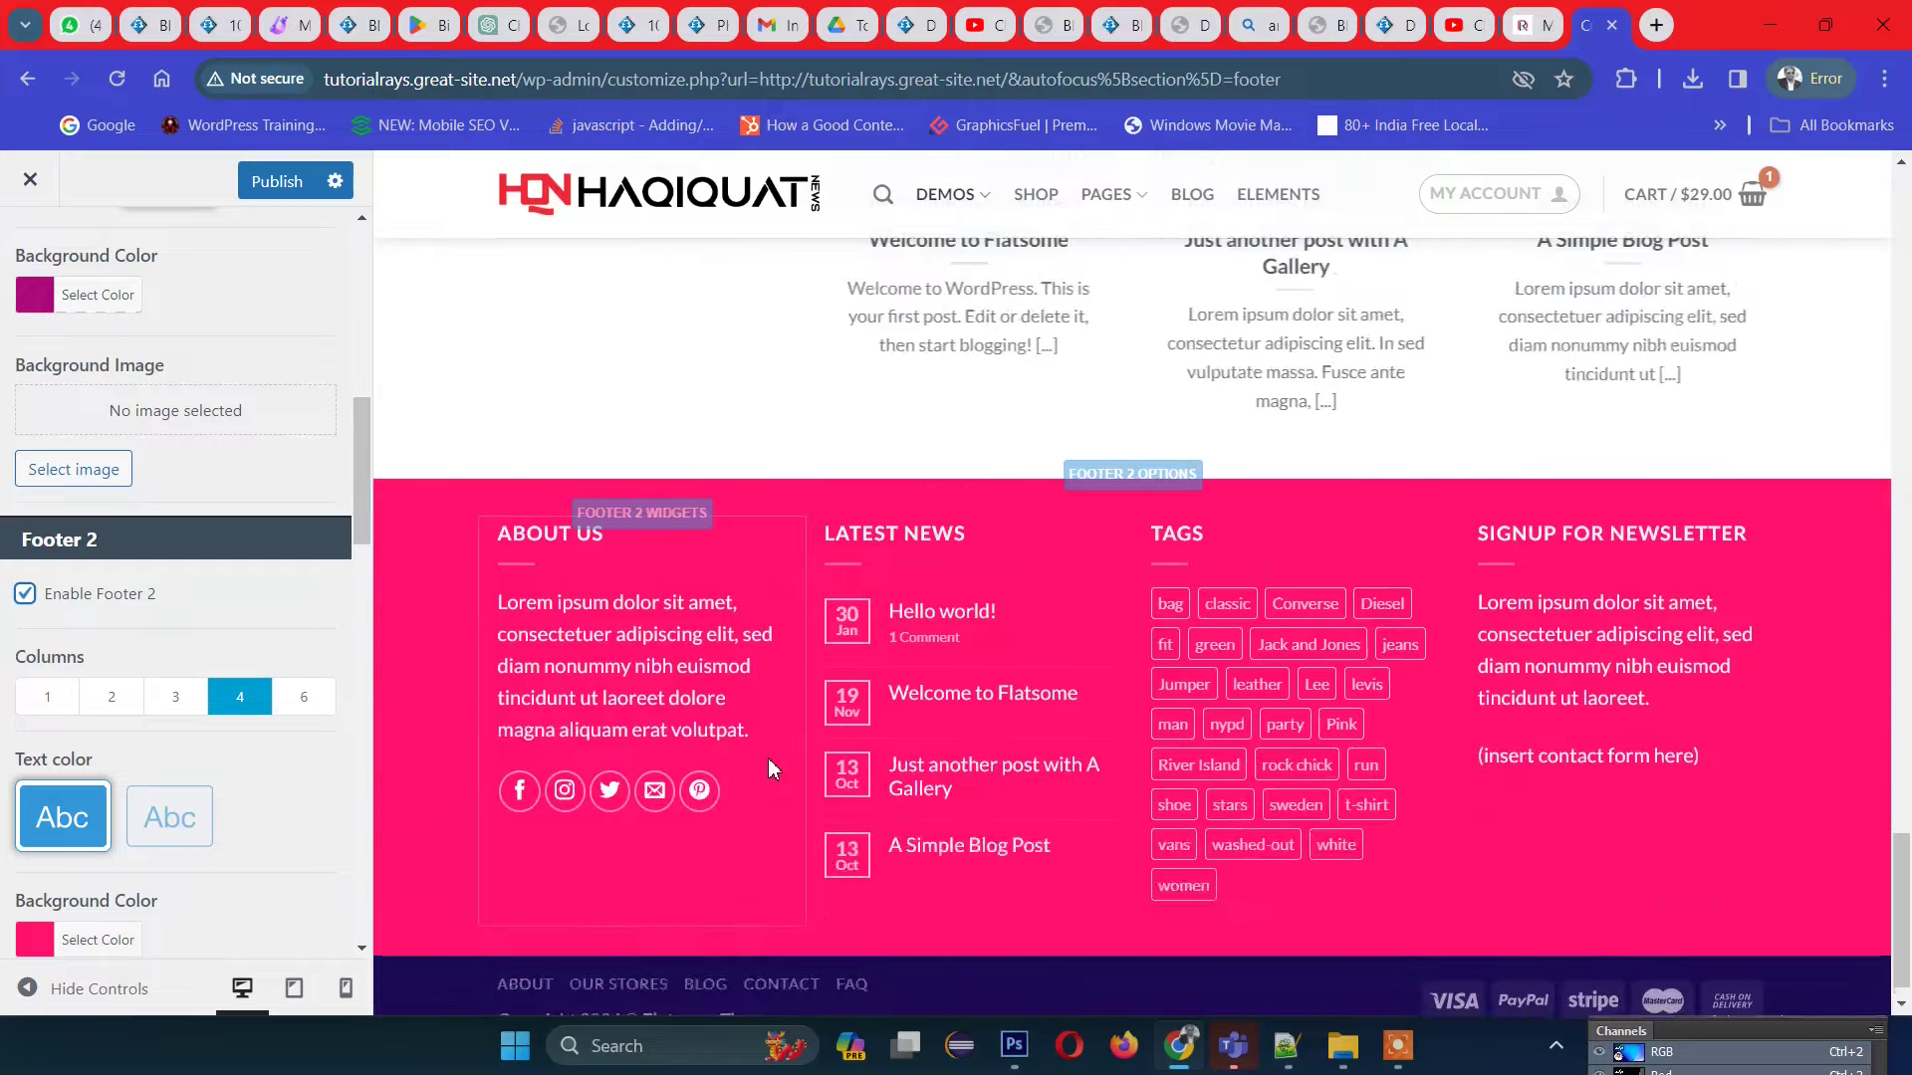
scroll(770, 766, "up", 3)
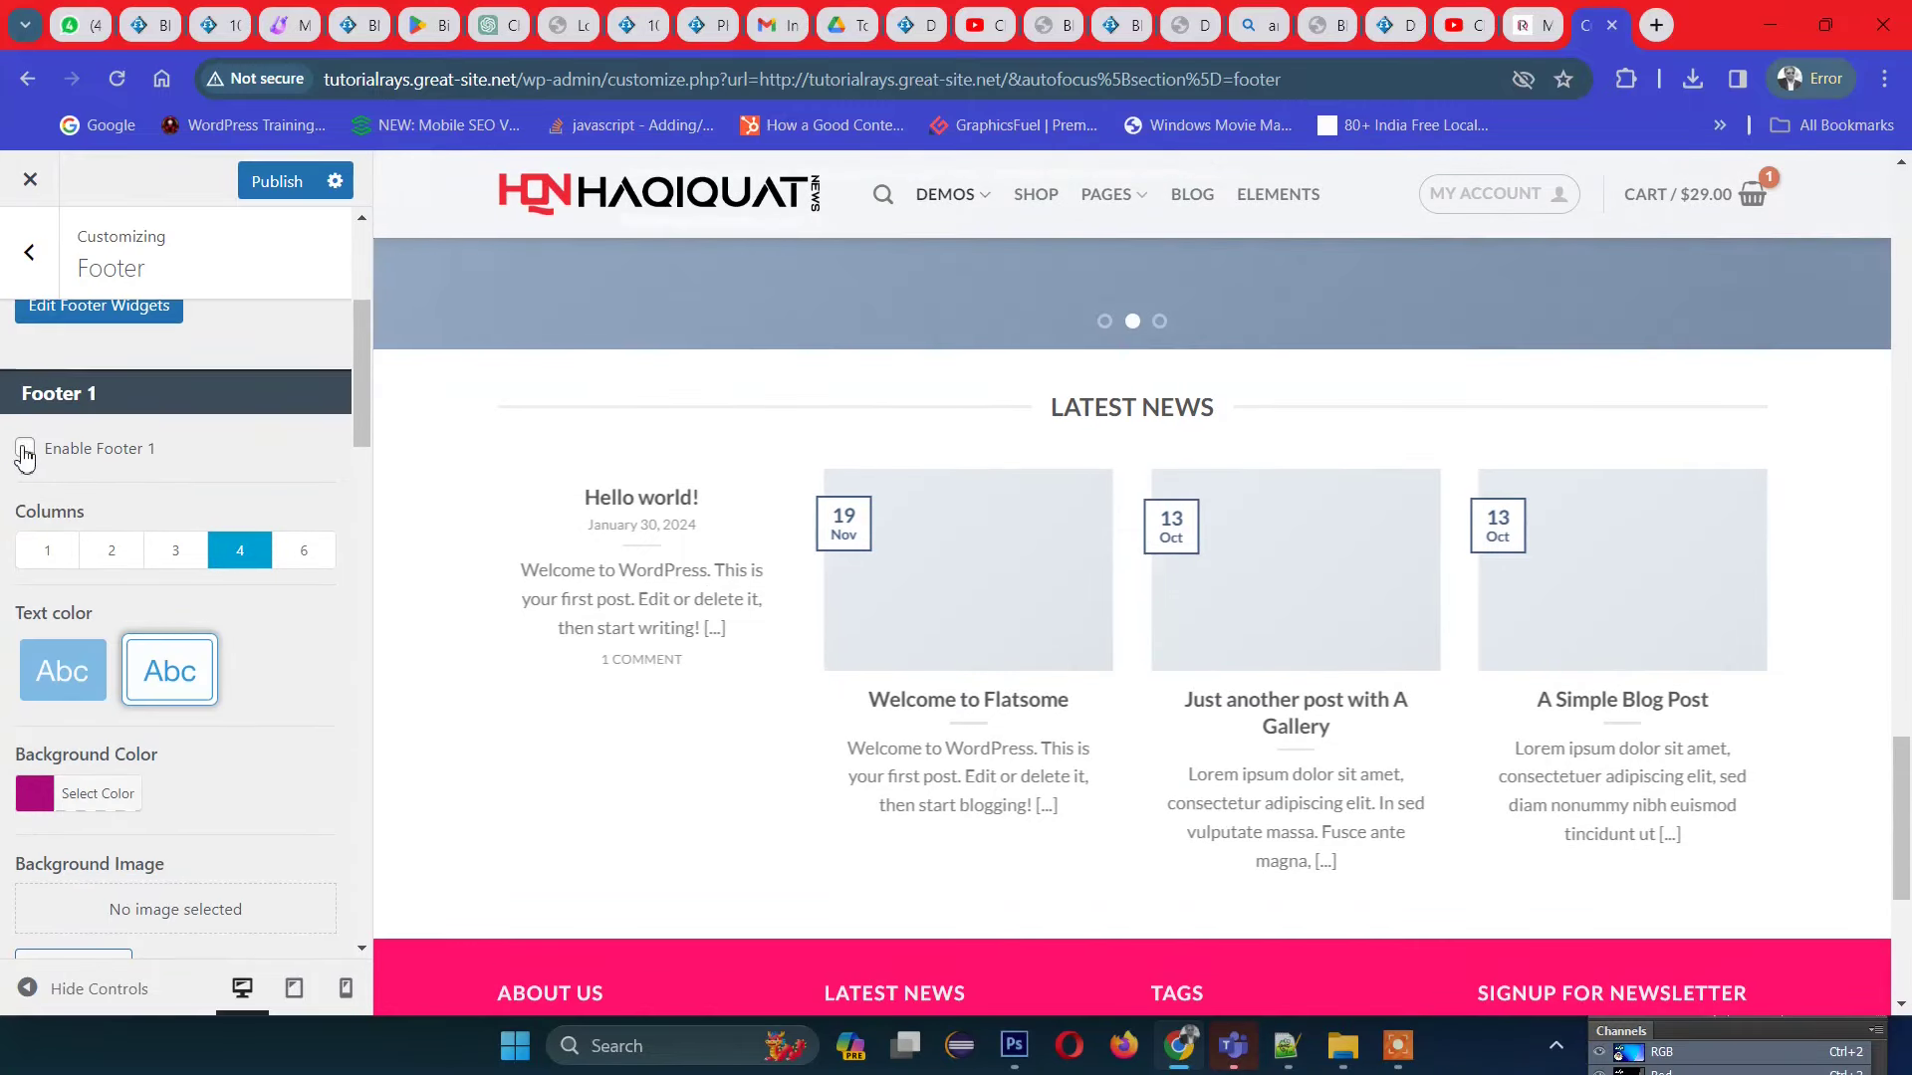
Step: Re-enable Footer 1 and scroll the preview to check both footer areas
left_click(25, 451)
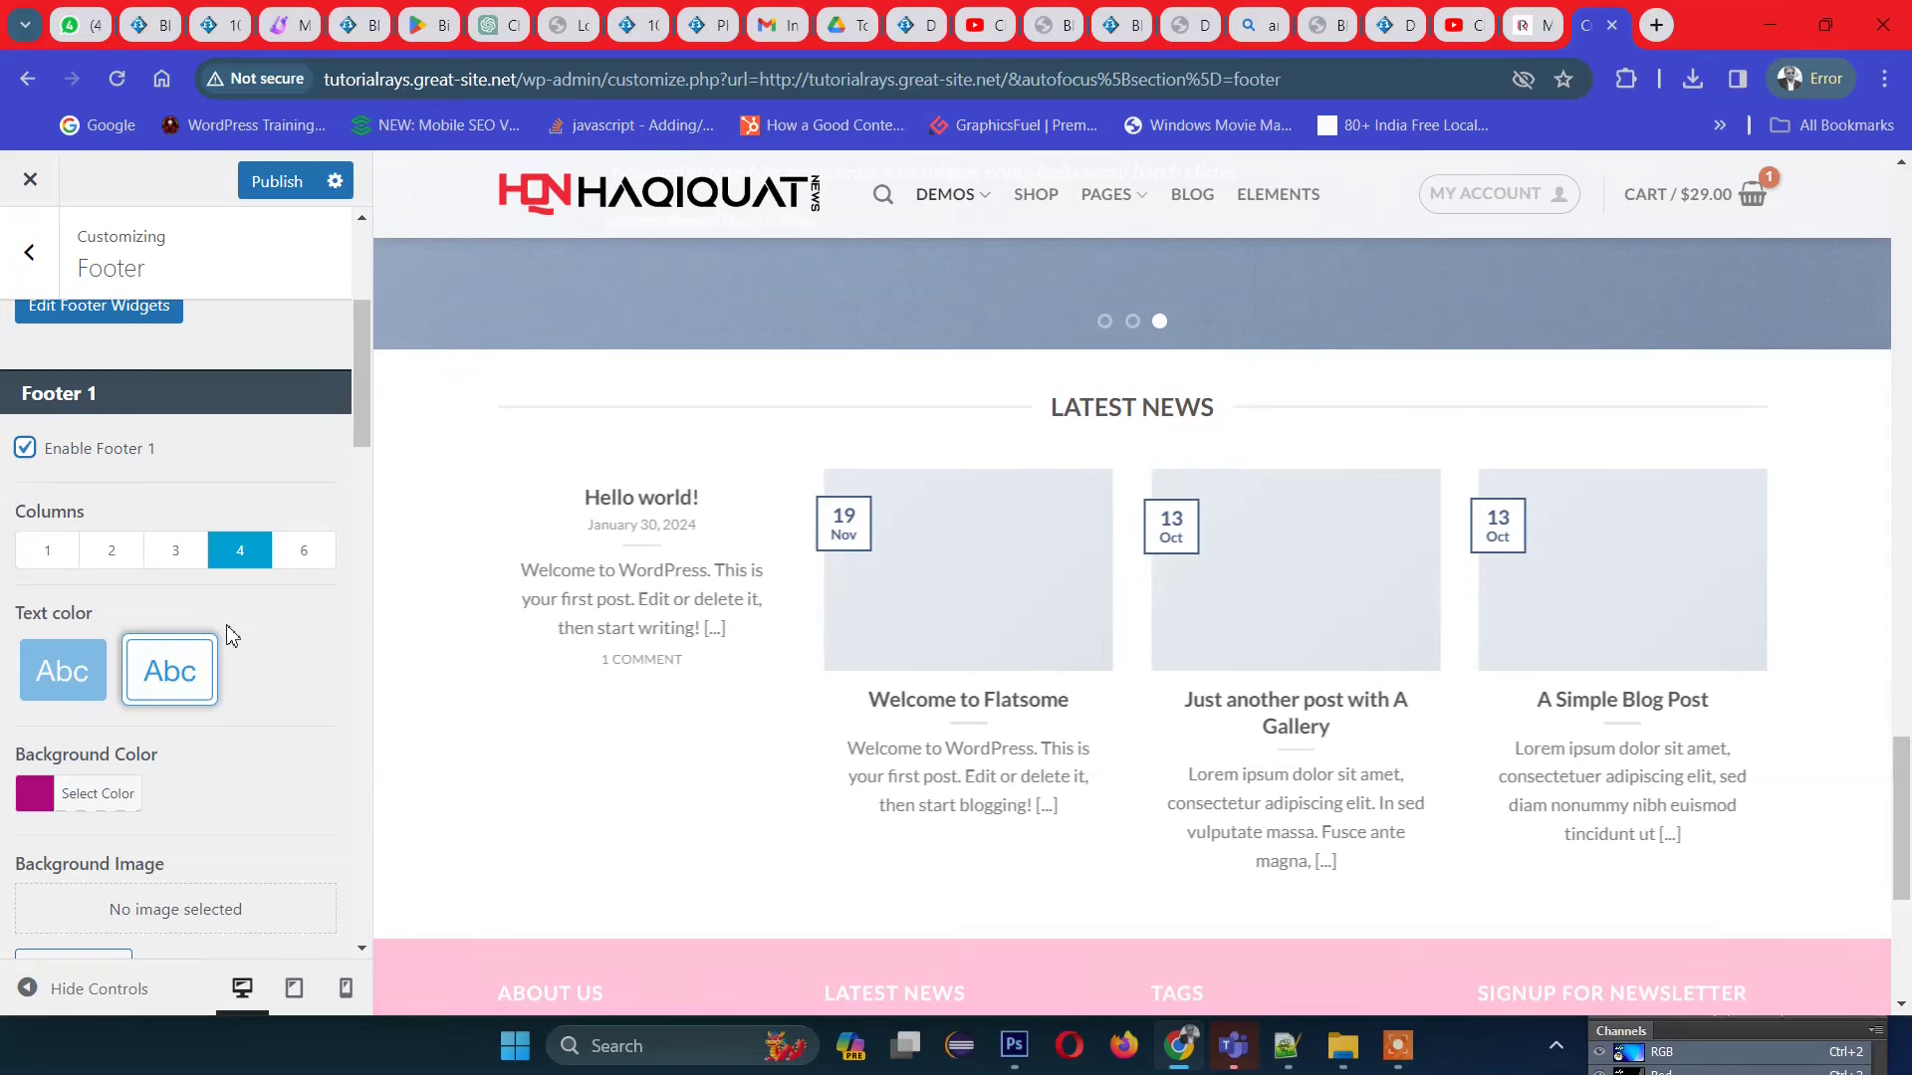
scroll(230, 634, "down", 4)
scroll(225, 625, "up", 7)
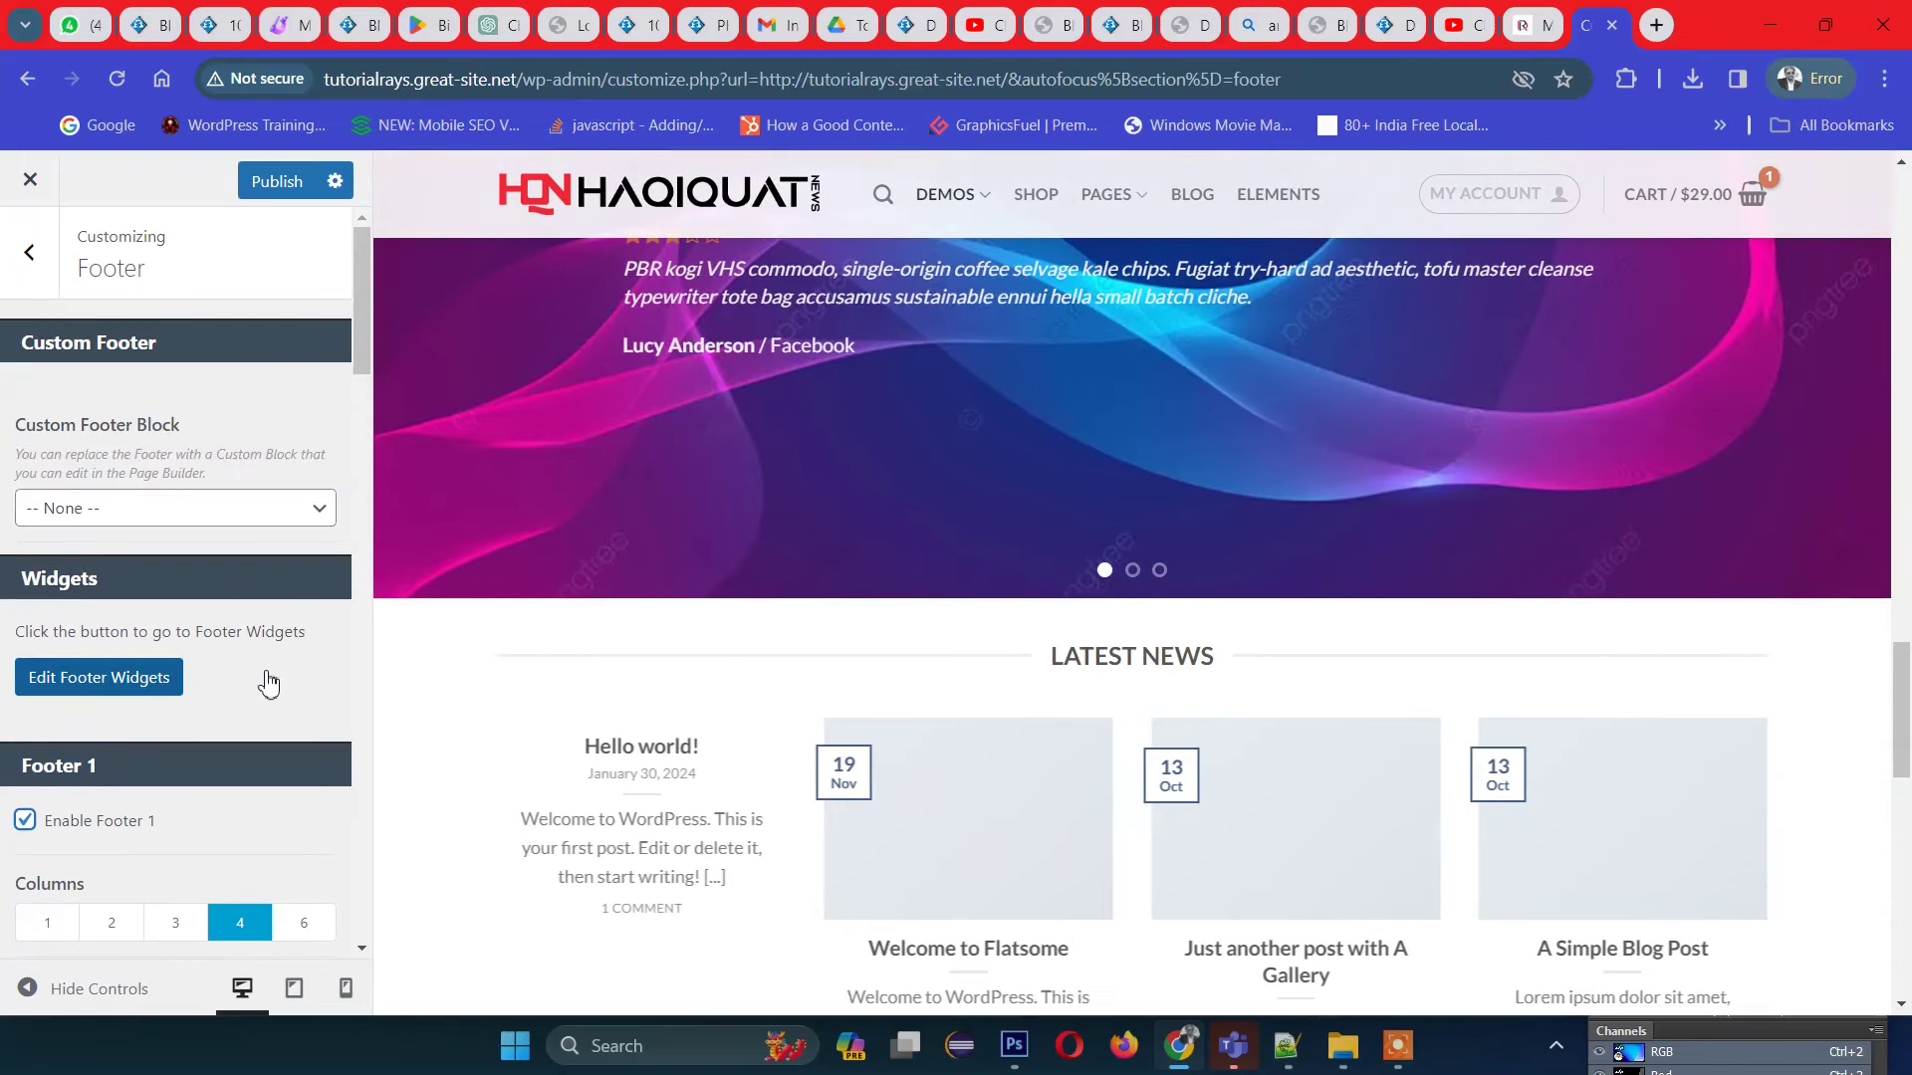
scroll(883, 670, "down", 2)
scroll(883, 657, "up", 2)
scroll(883, 670, "down", 3)
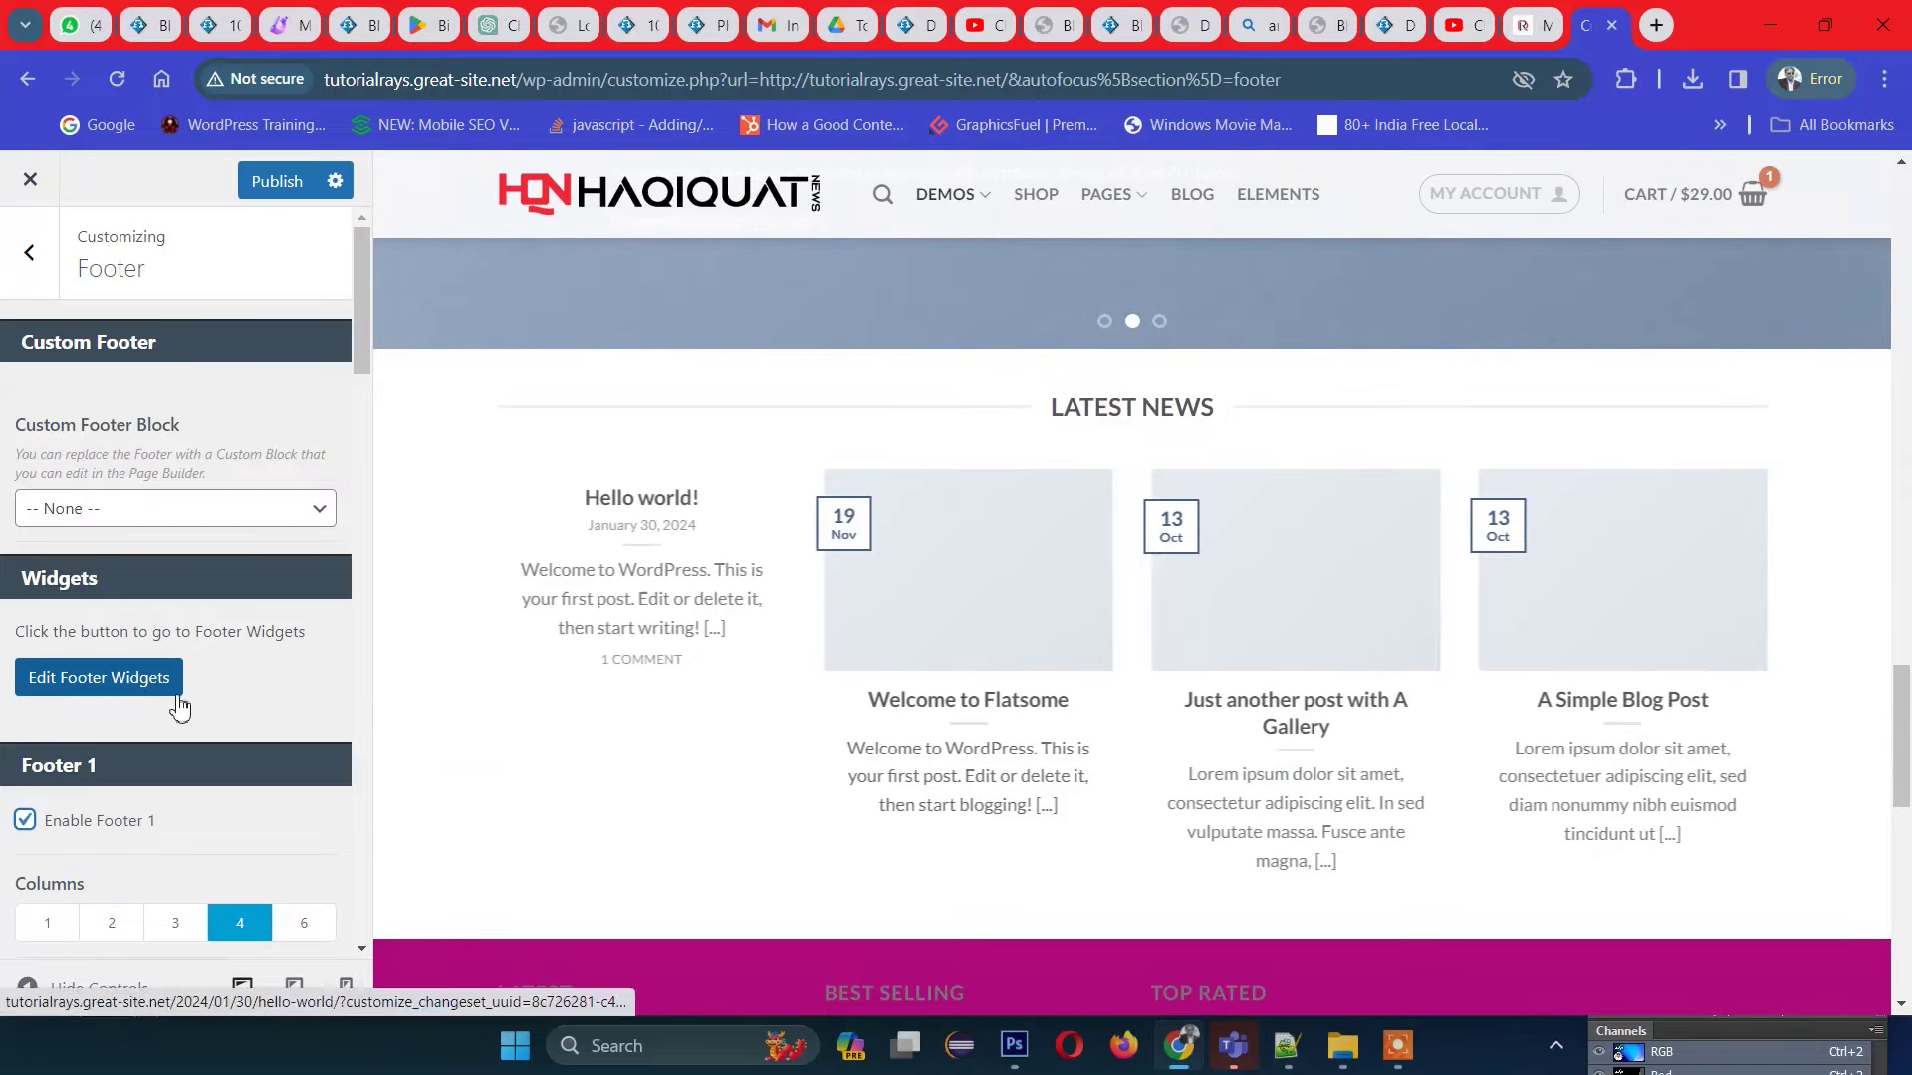
scroll(1036, 717, "down", 10)
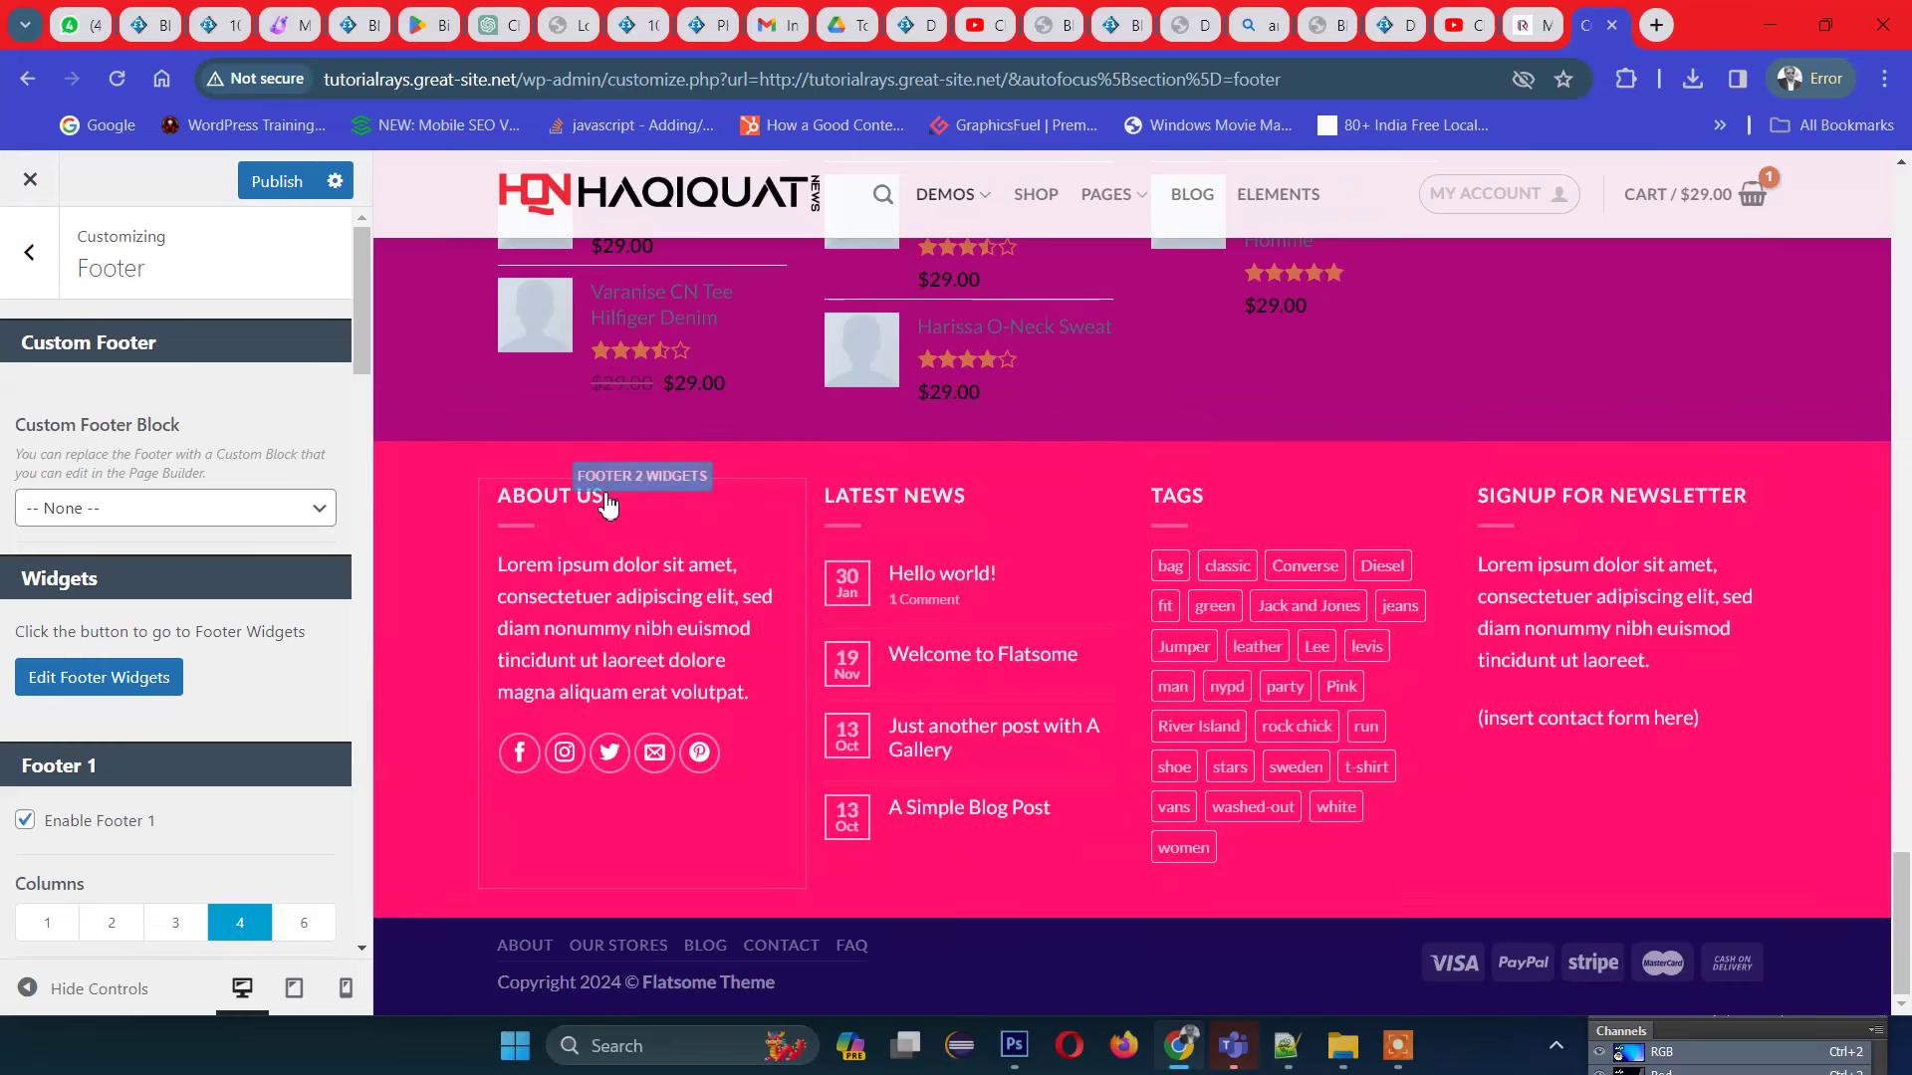
Step: Expand Footer 2's Flatsome Blocks: About us widget, review its fields, then return to the widget areas
left_click(635, 482)
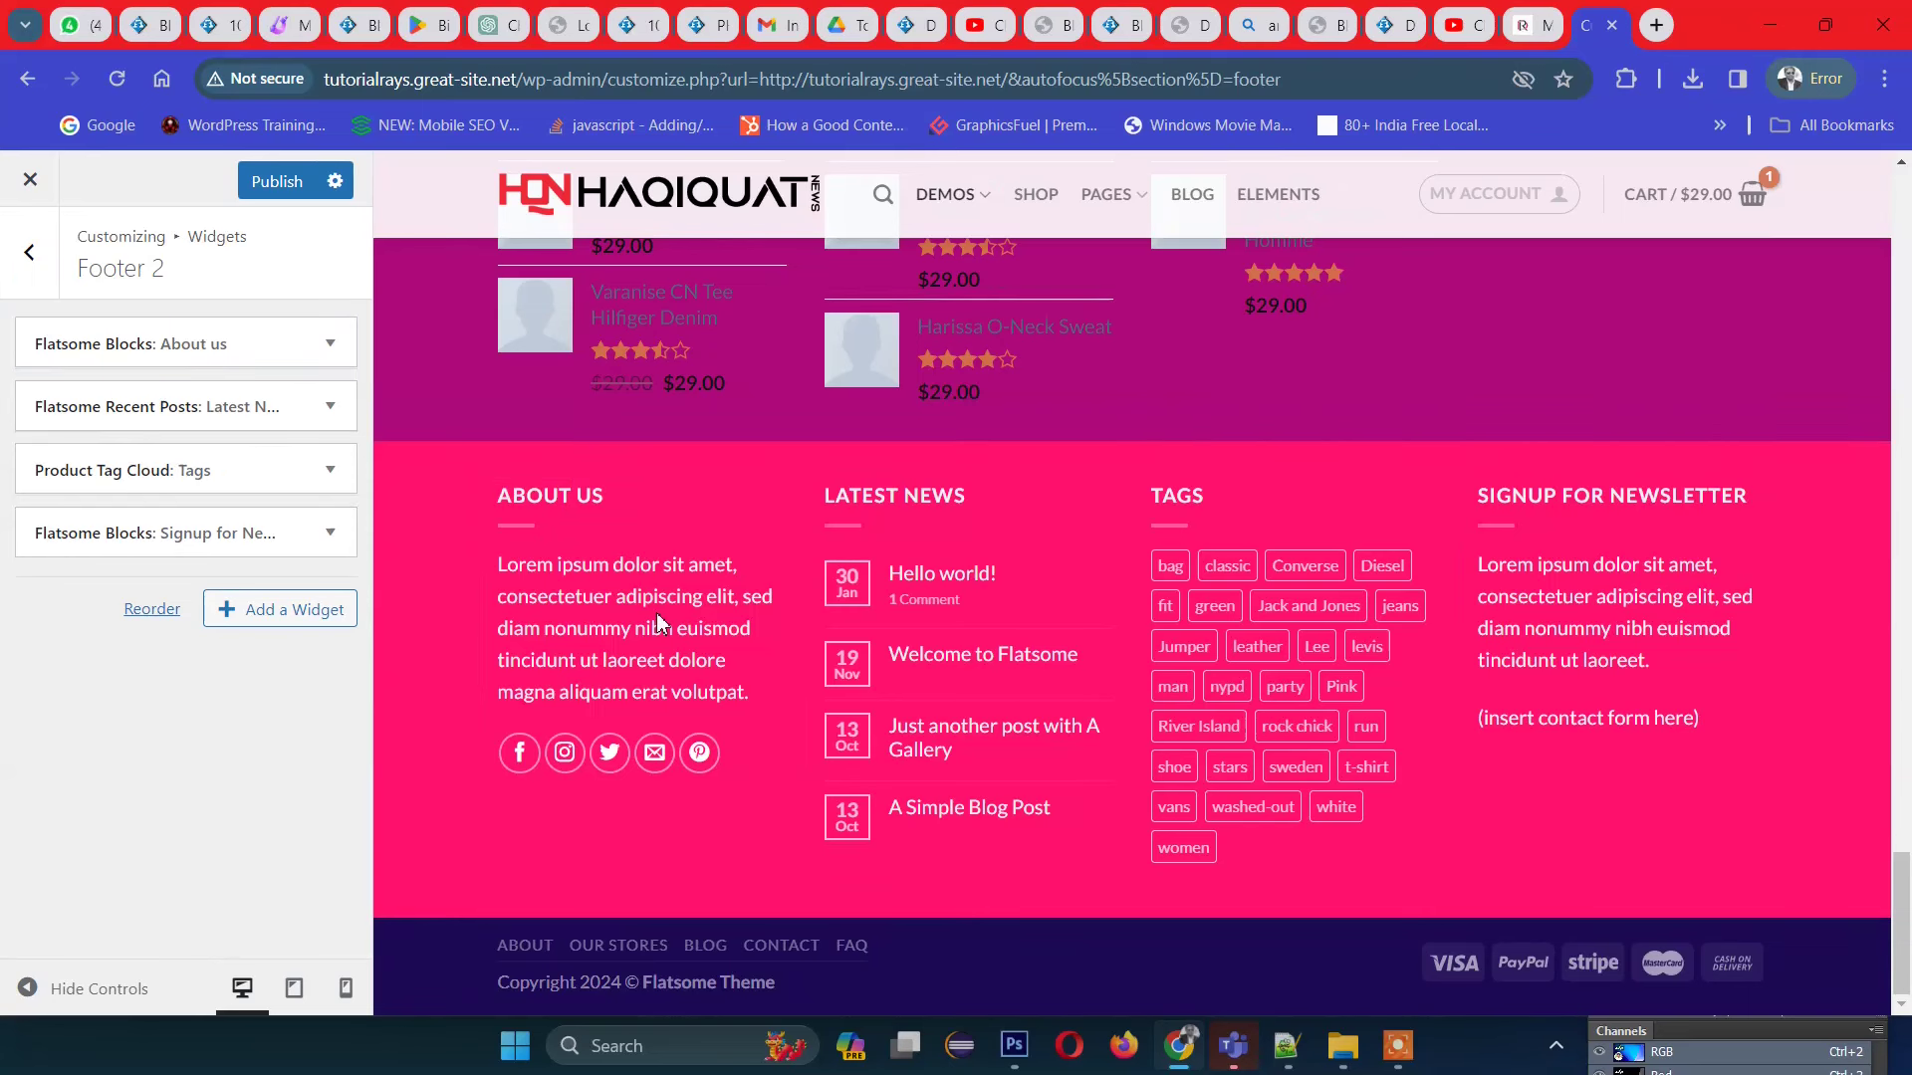
left_click(334, 347)
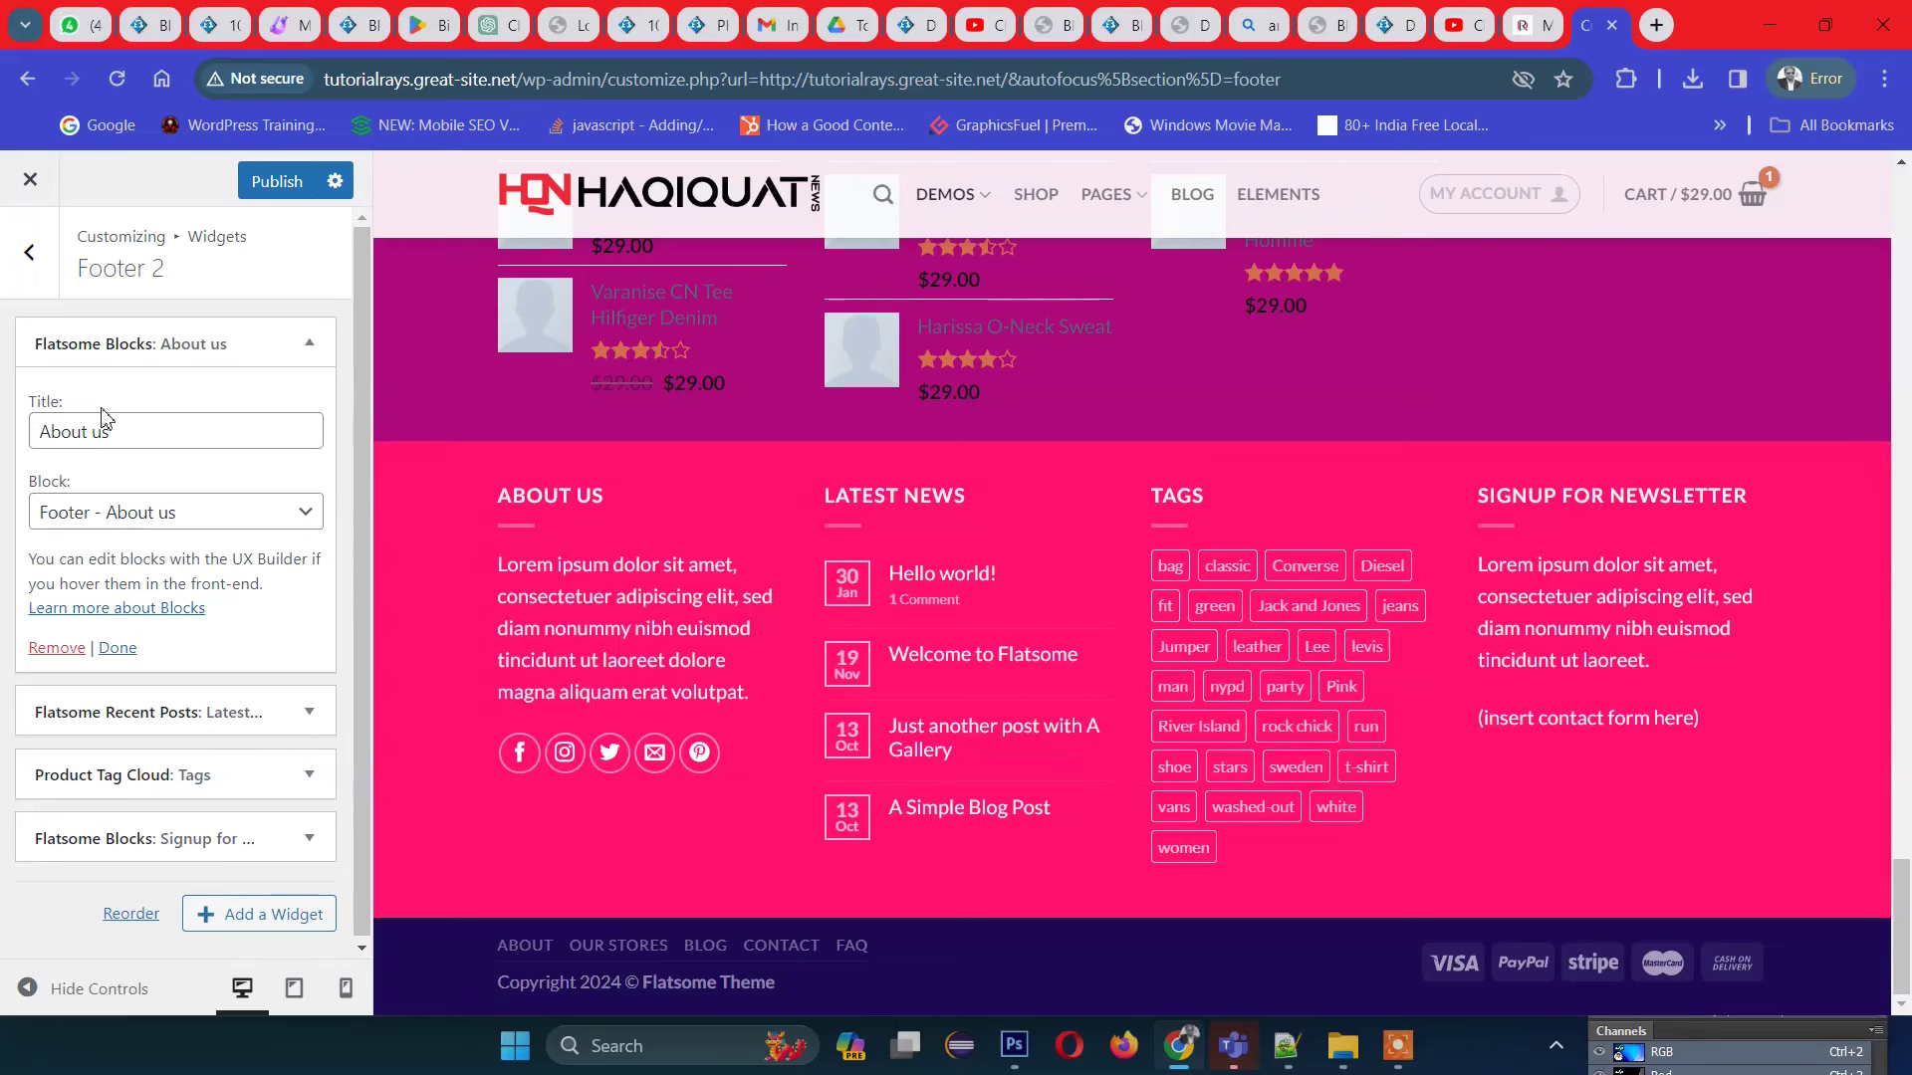
left_click(162, 430)
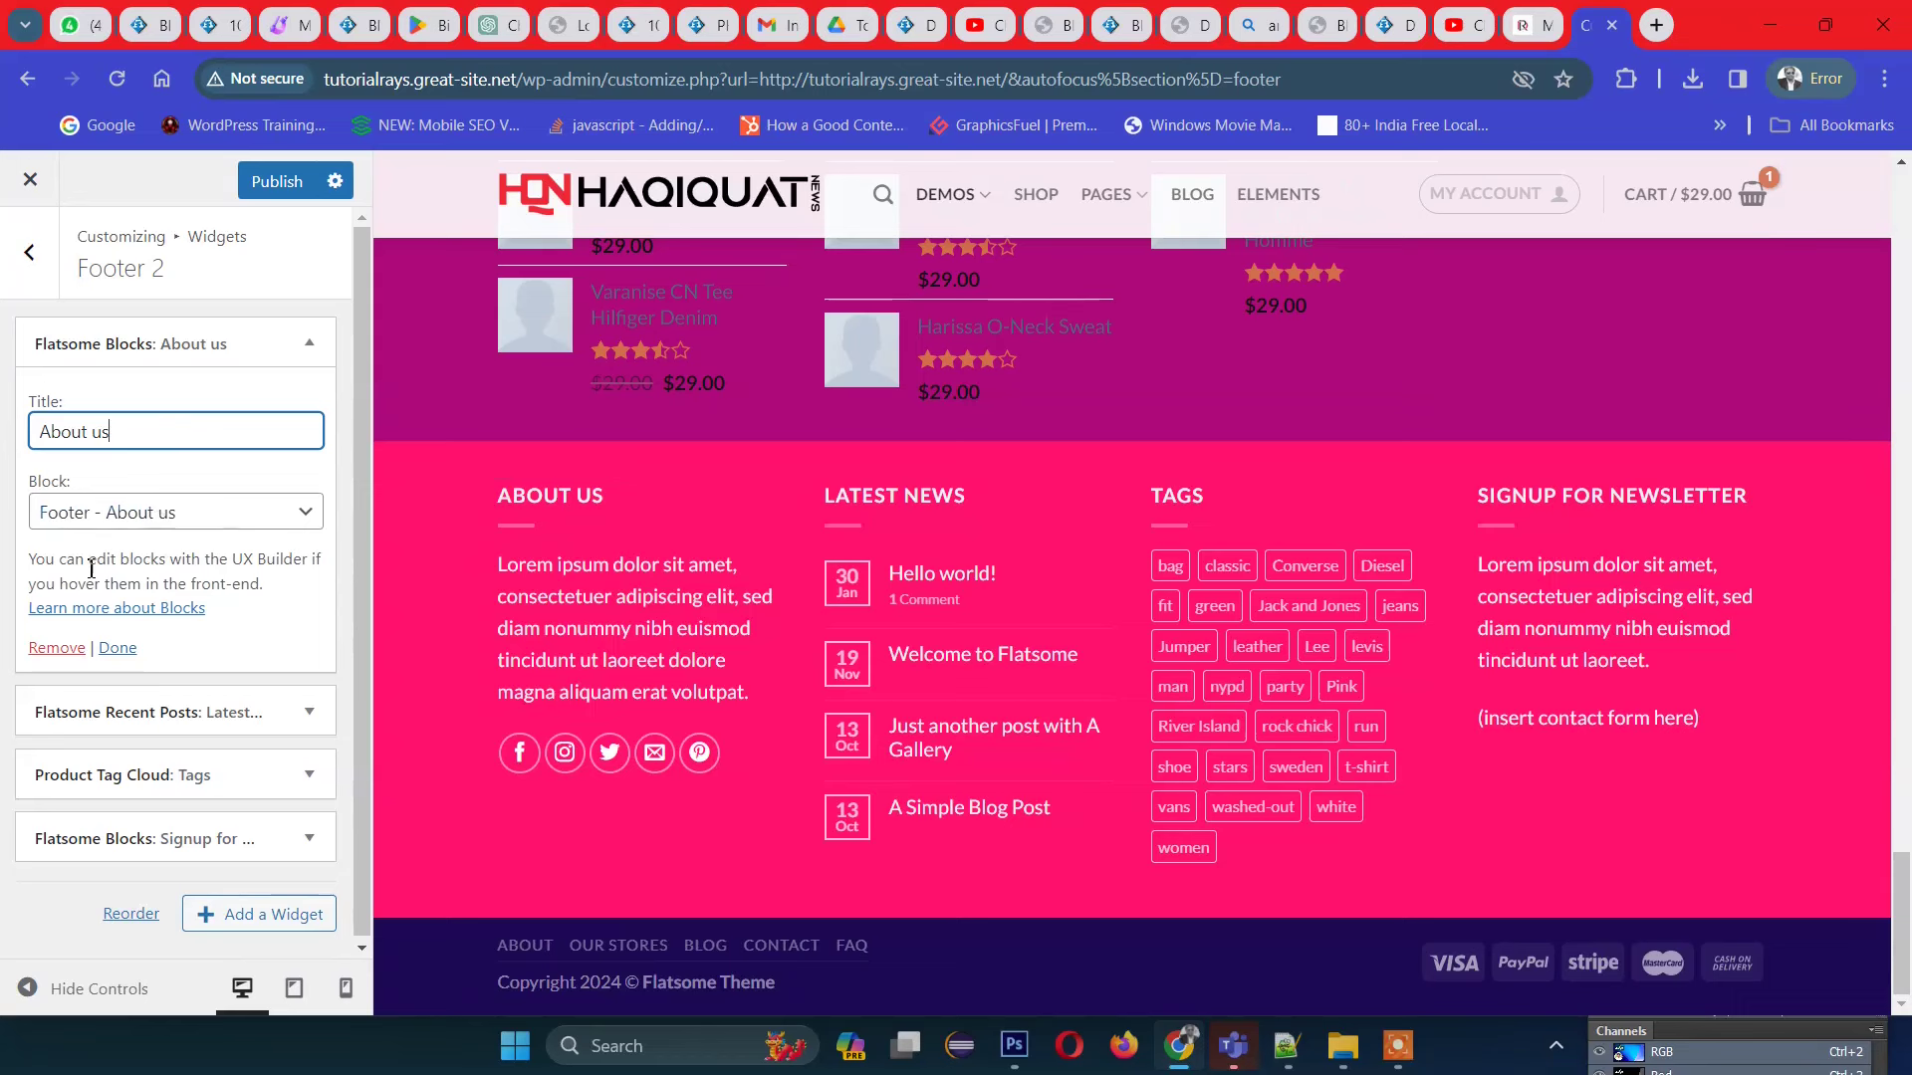
left_click_drag(30, 571, 164, 558)
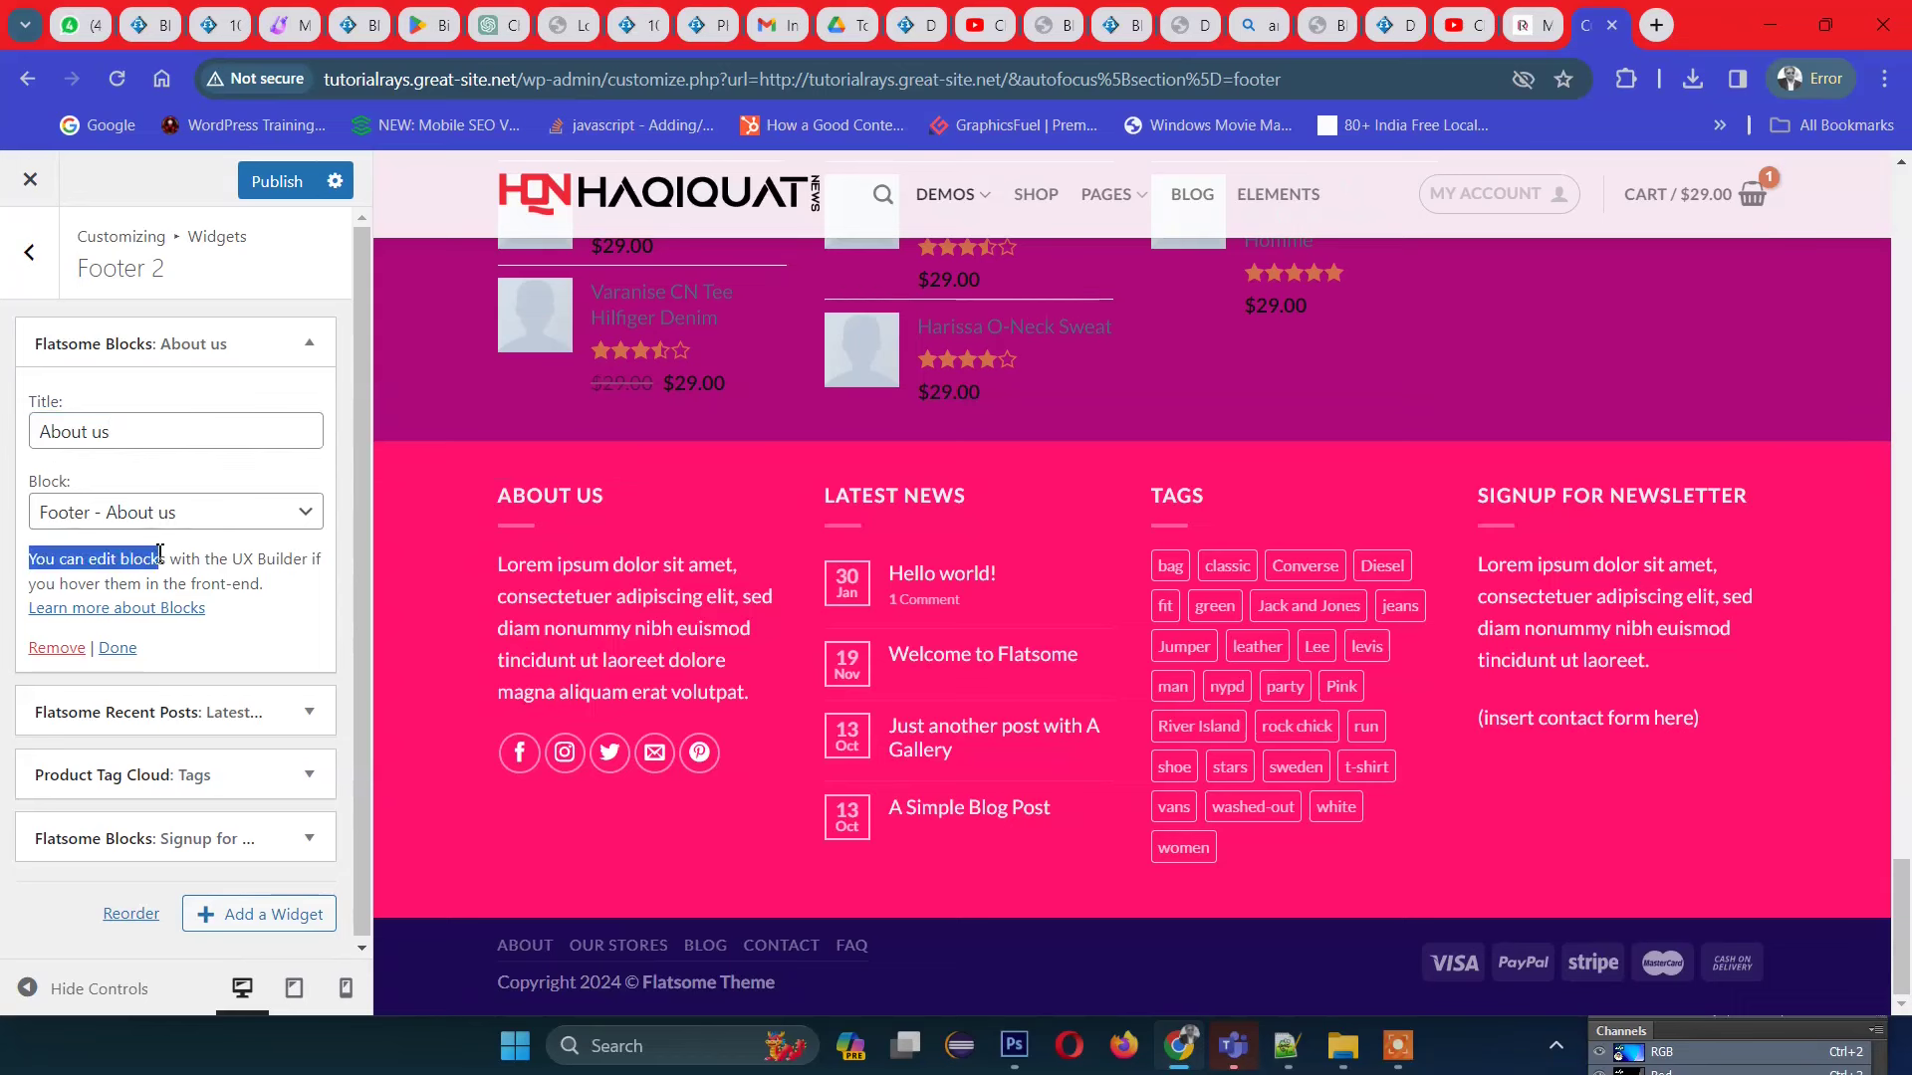
left_click(165, 558)
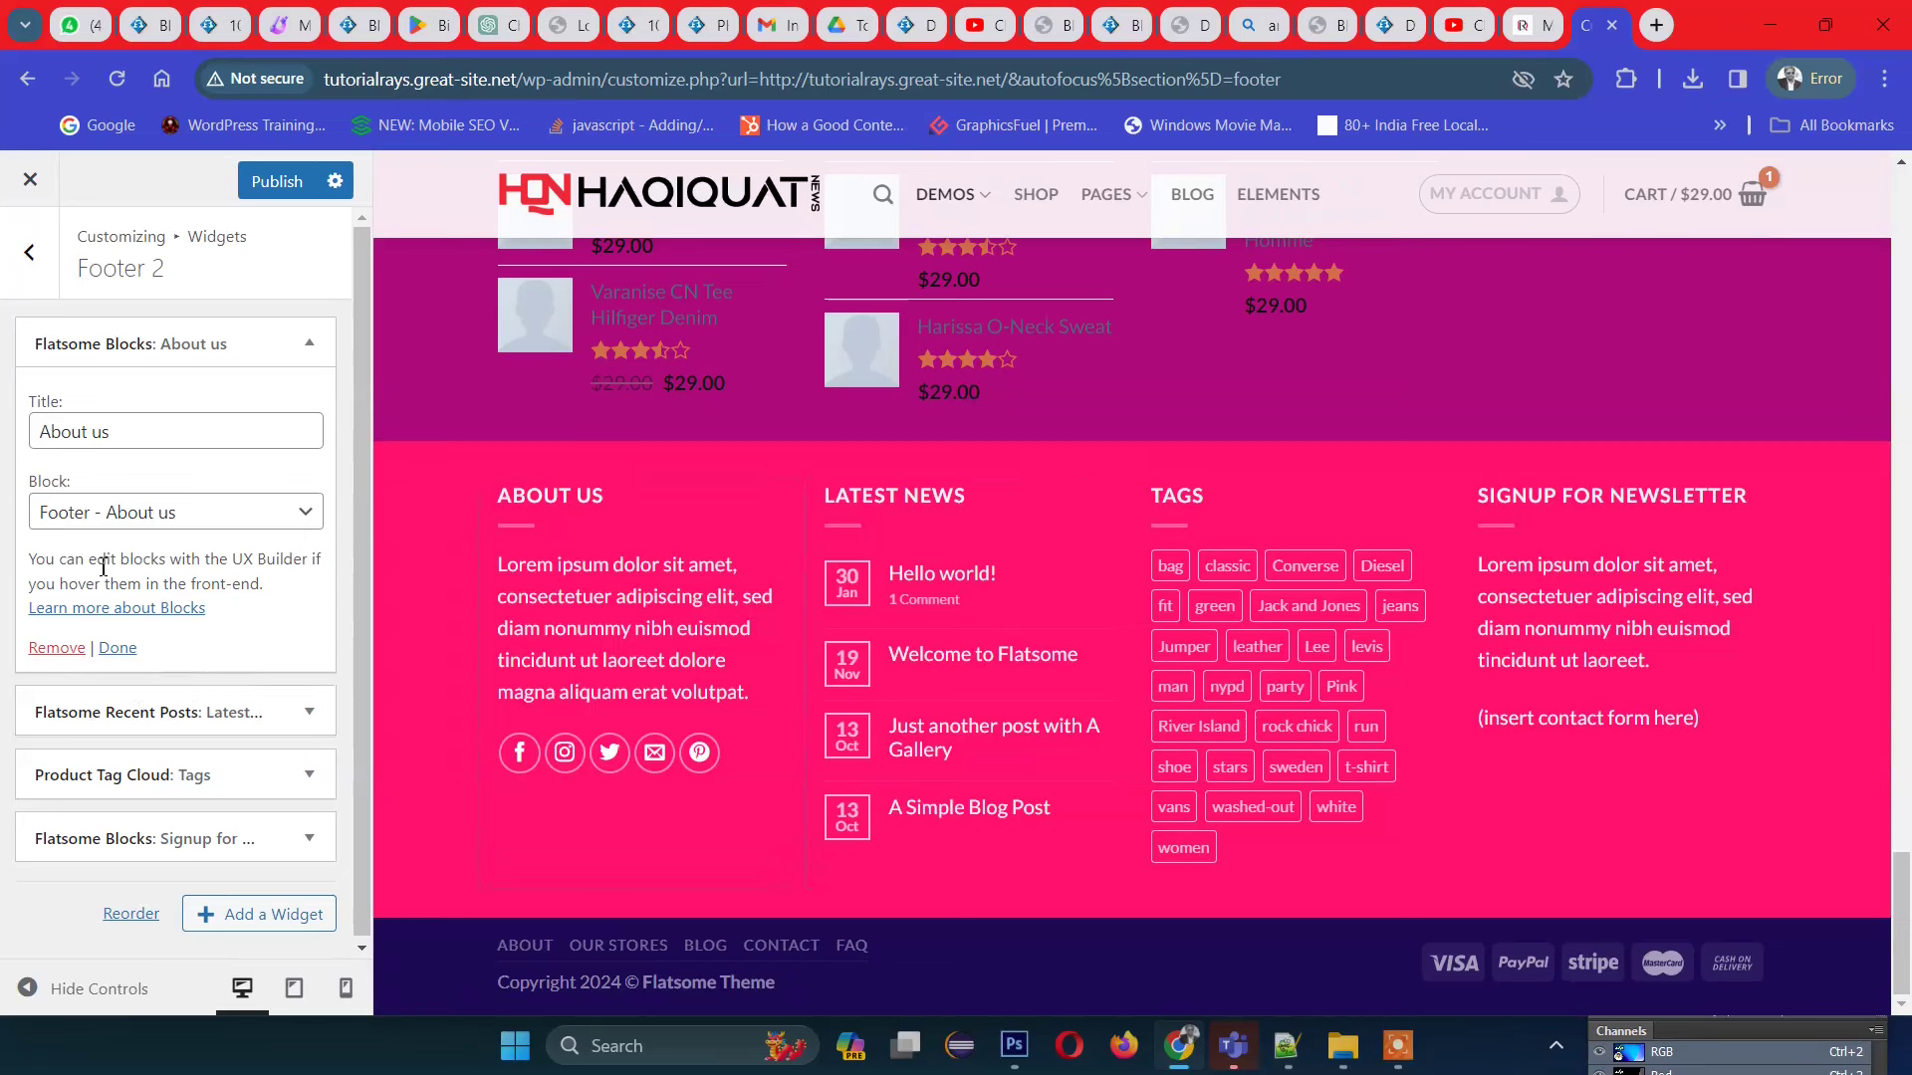
left_click_drag(254, 559, 291, 563)
left_click(637, 635)
left_click_drag(582, 607, 699, 657)
left_click(699, 657)
left_click(30, 257)
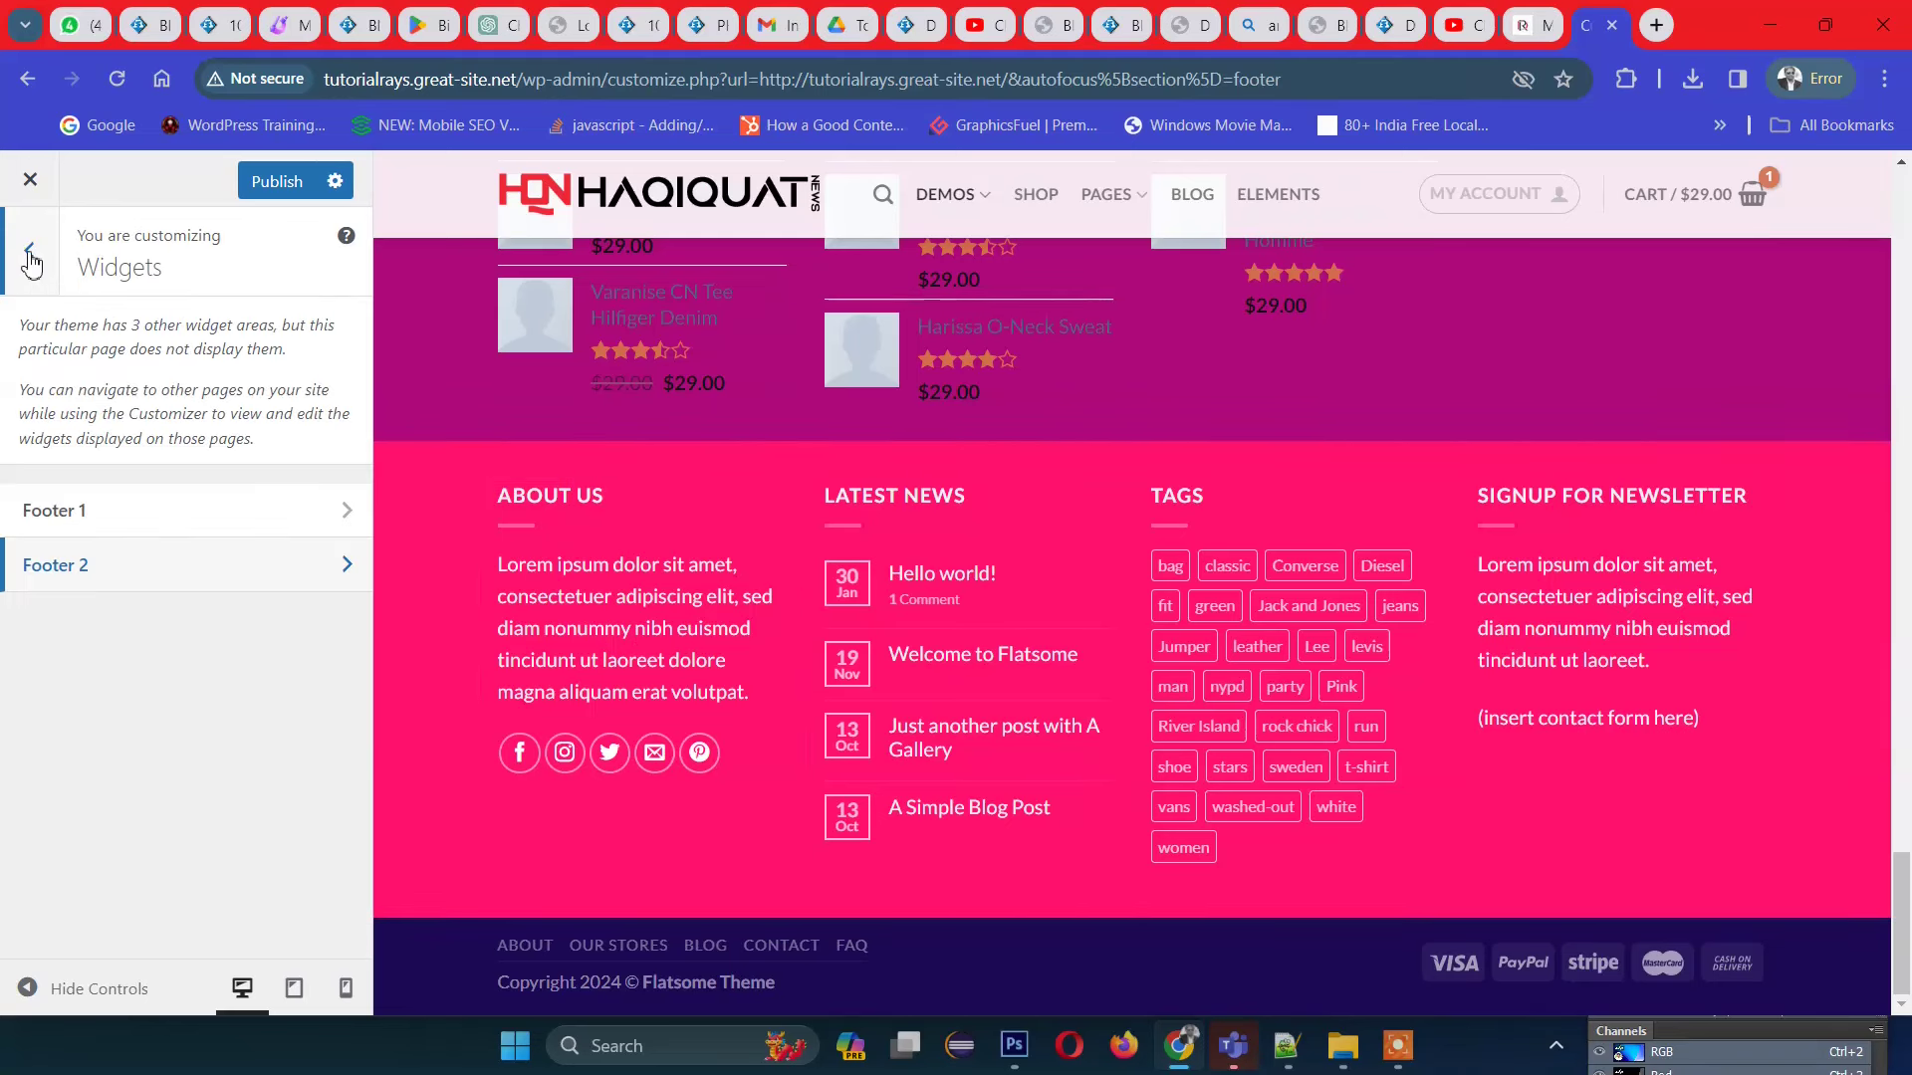
Step: Close the Customizer, discarding unsaved changes, and go to the admin Dashboard
left_click(33, 256)
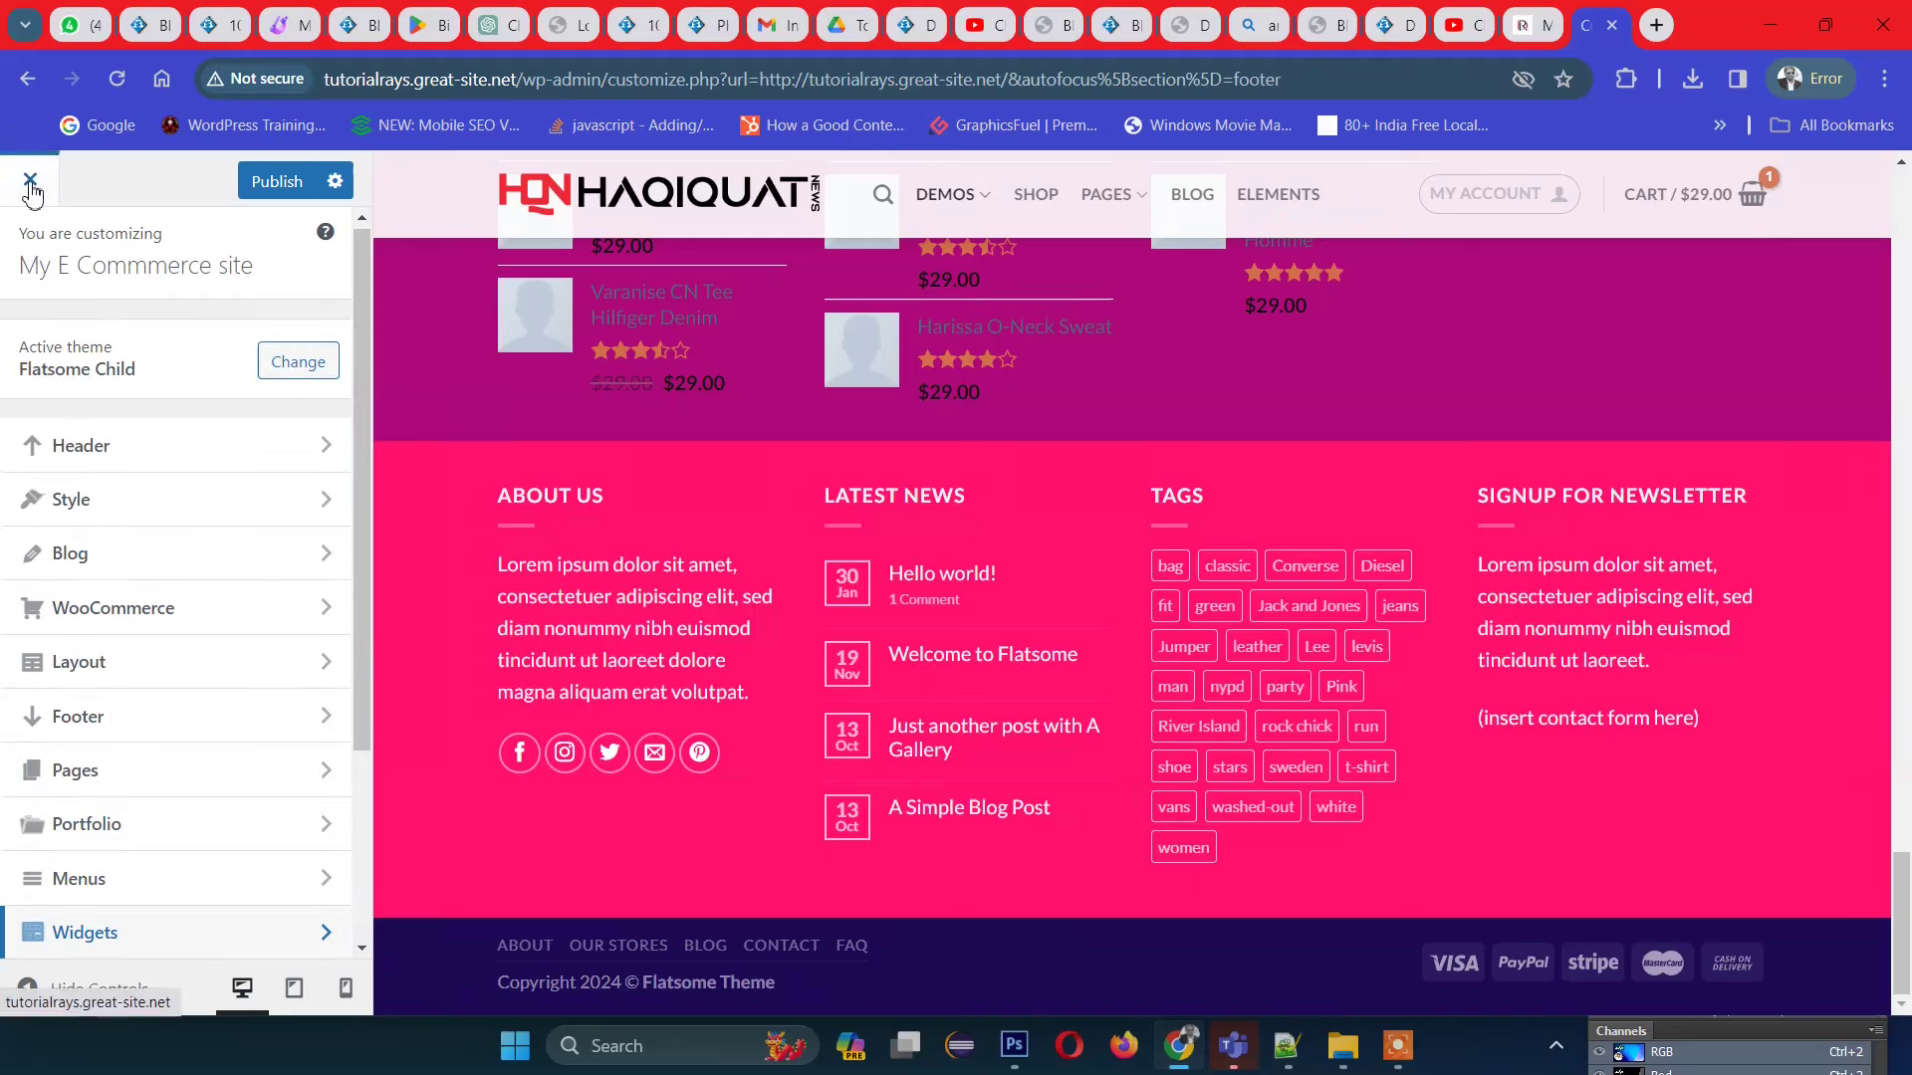
scroll(235, 618, "down", 3)
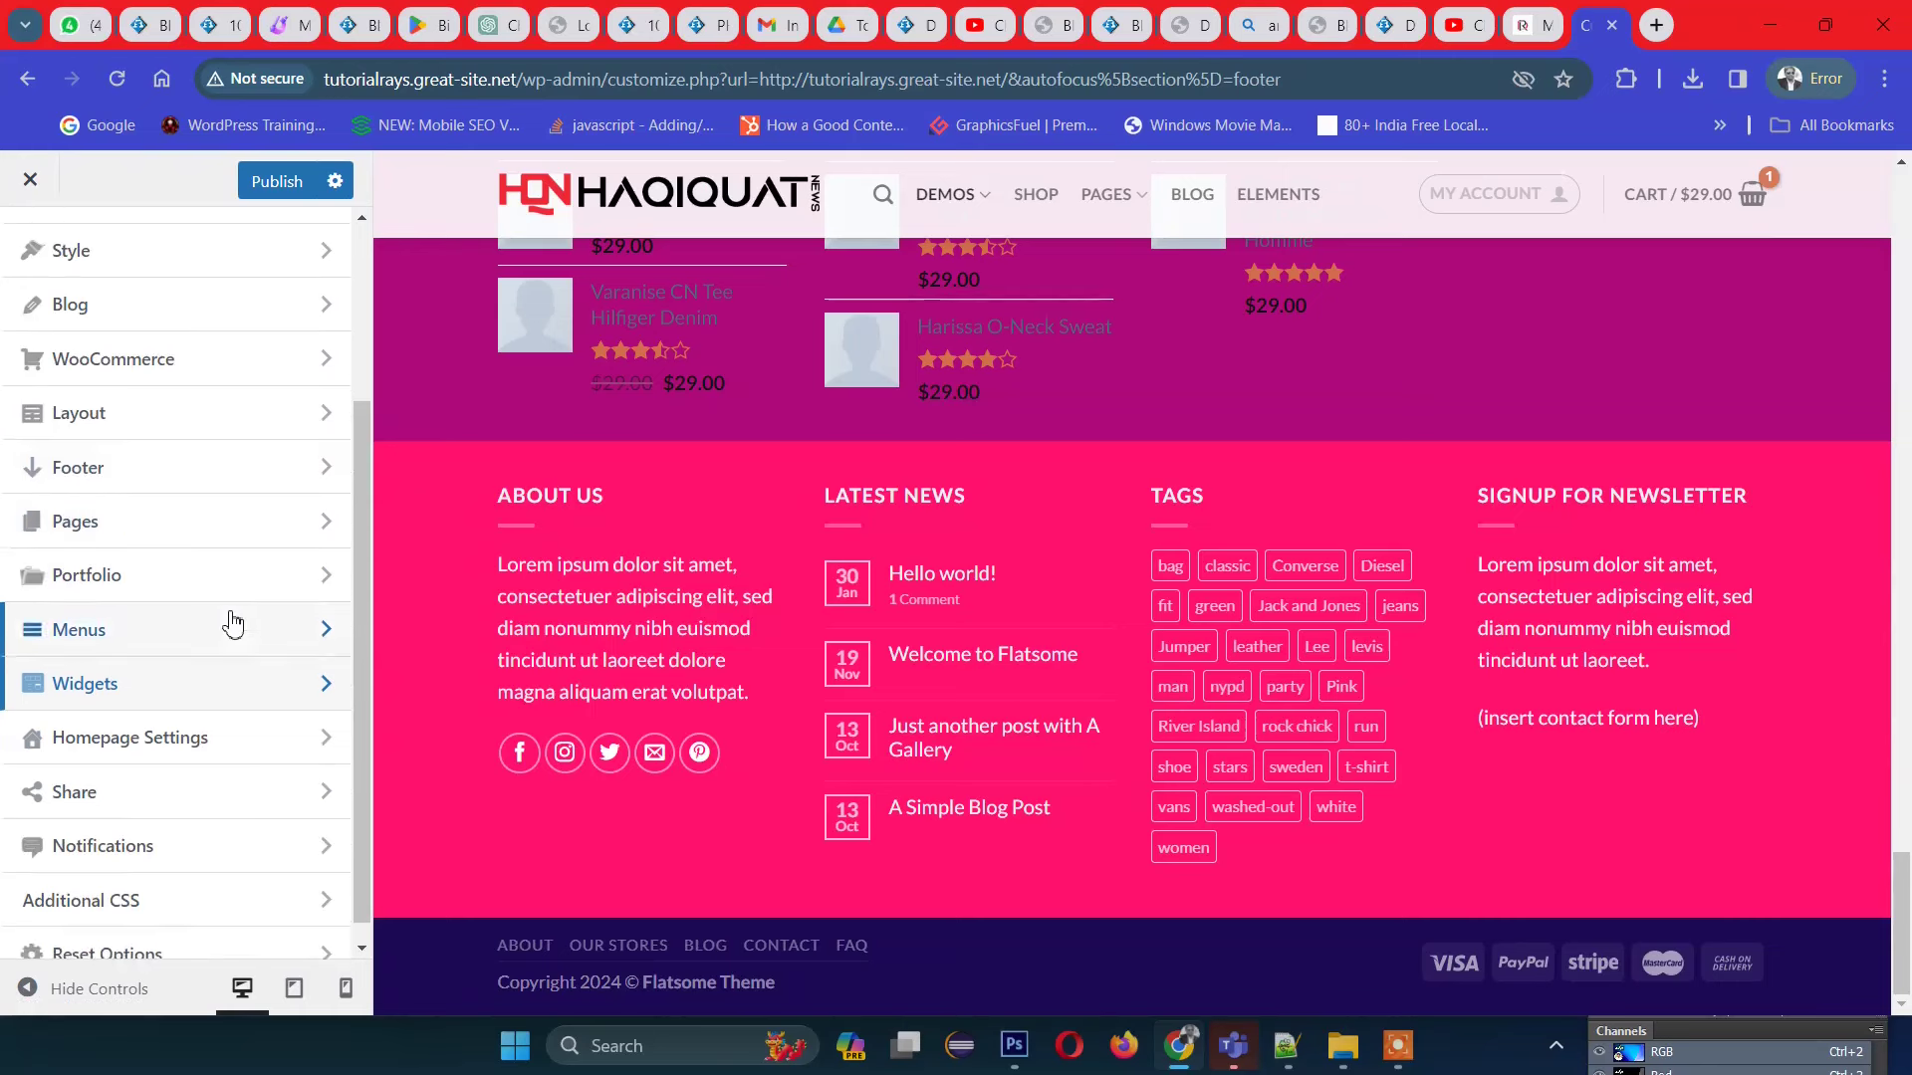
scroll(213, 881, "up", 3)
scroll(213, 881, "down", 3)
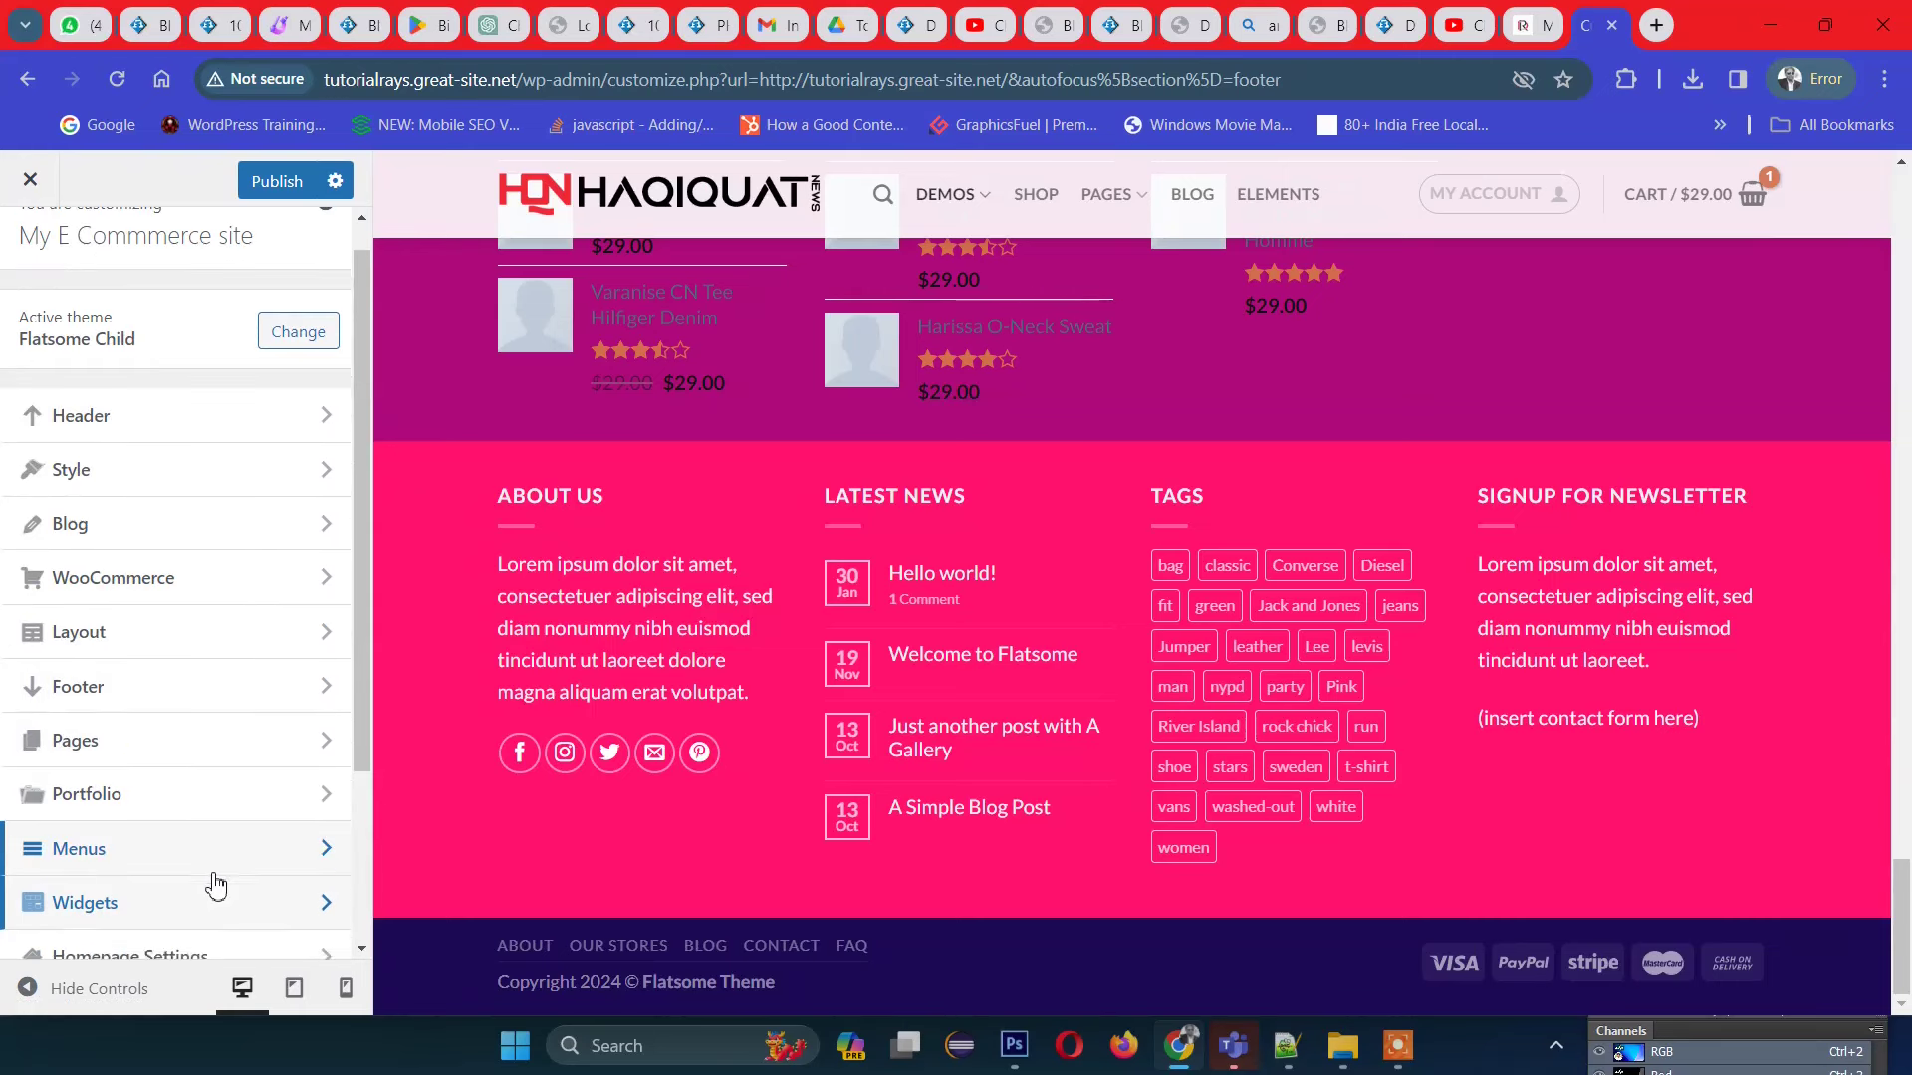
scroll(144, 628, "up", 3)
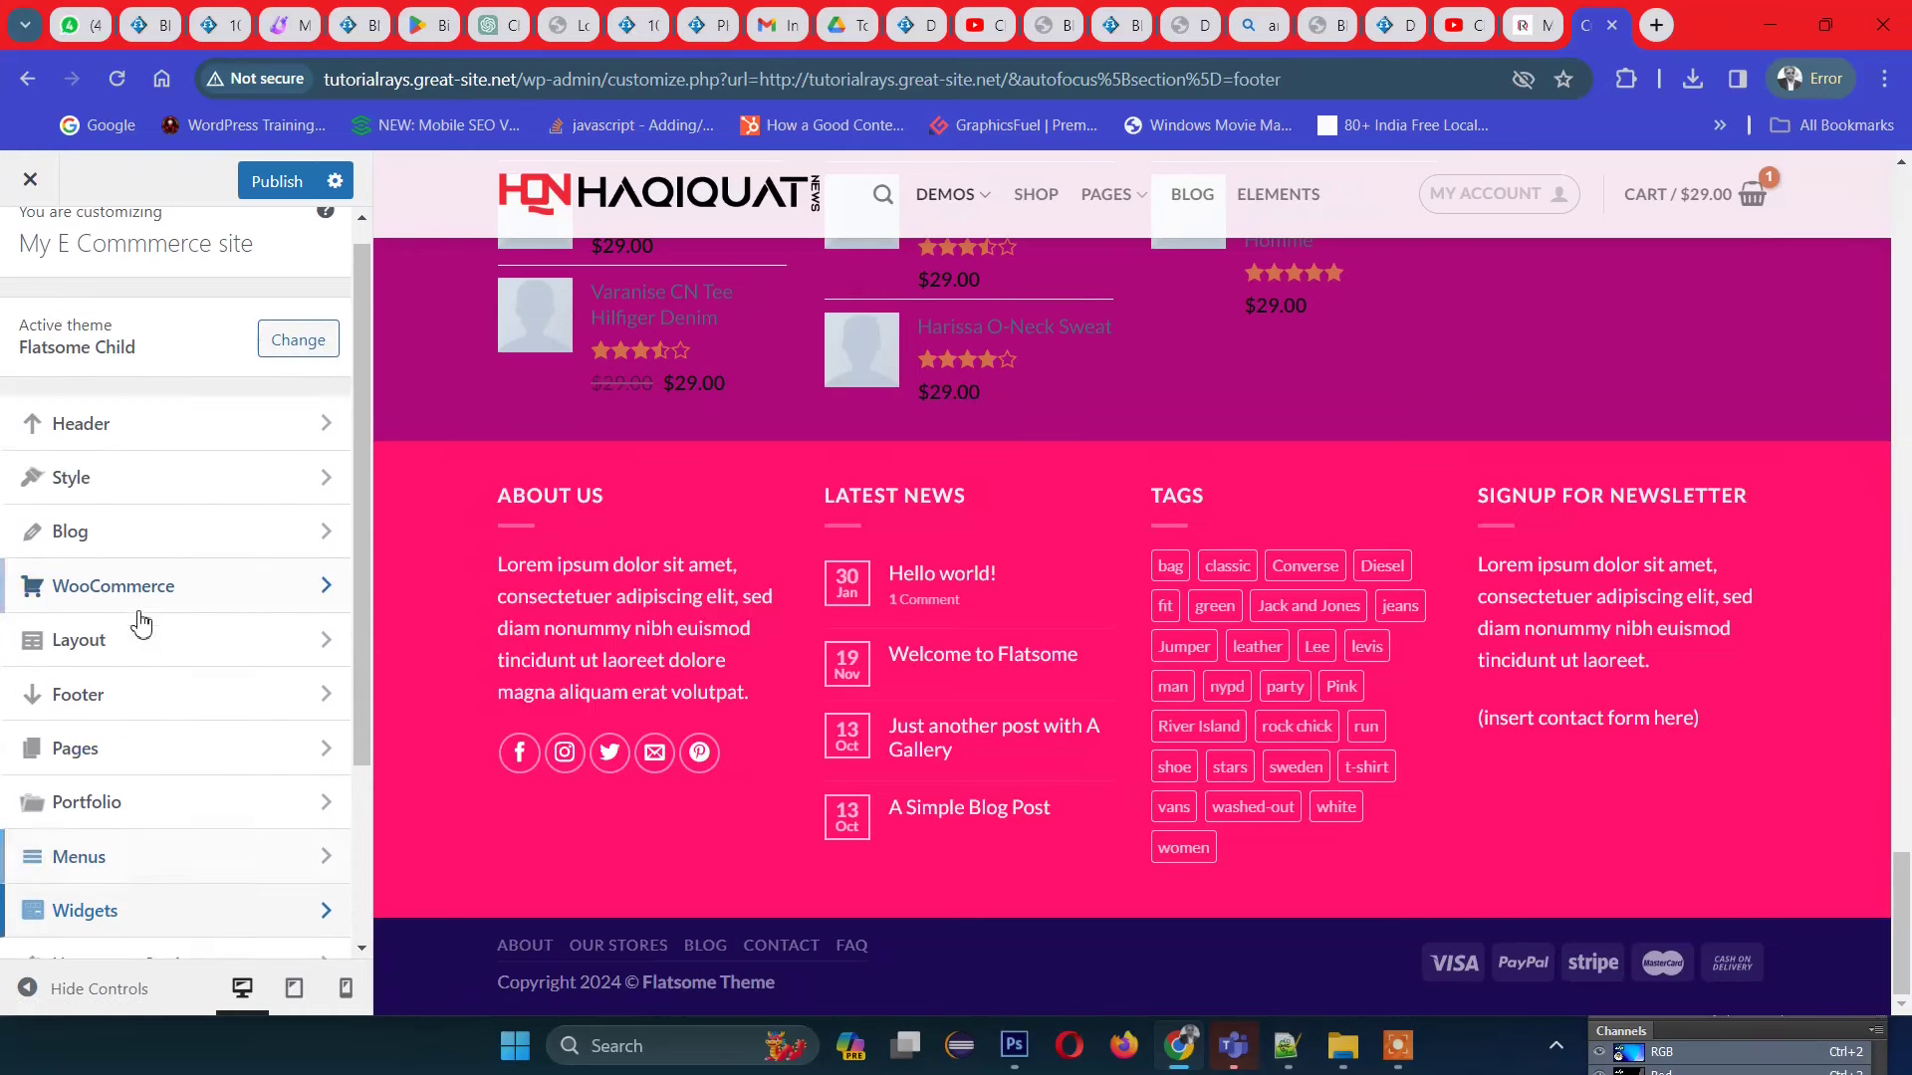
left_click(29, 184)
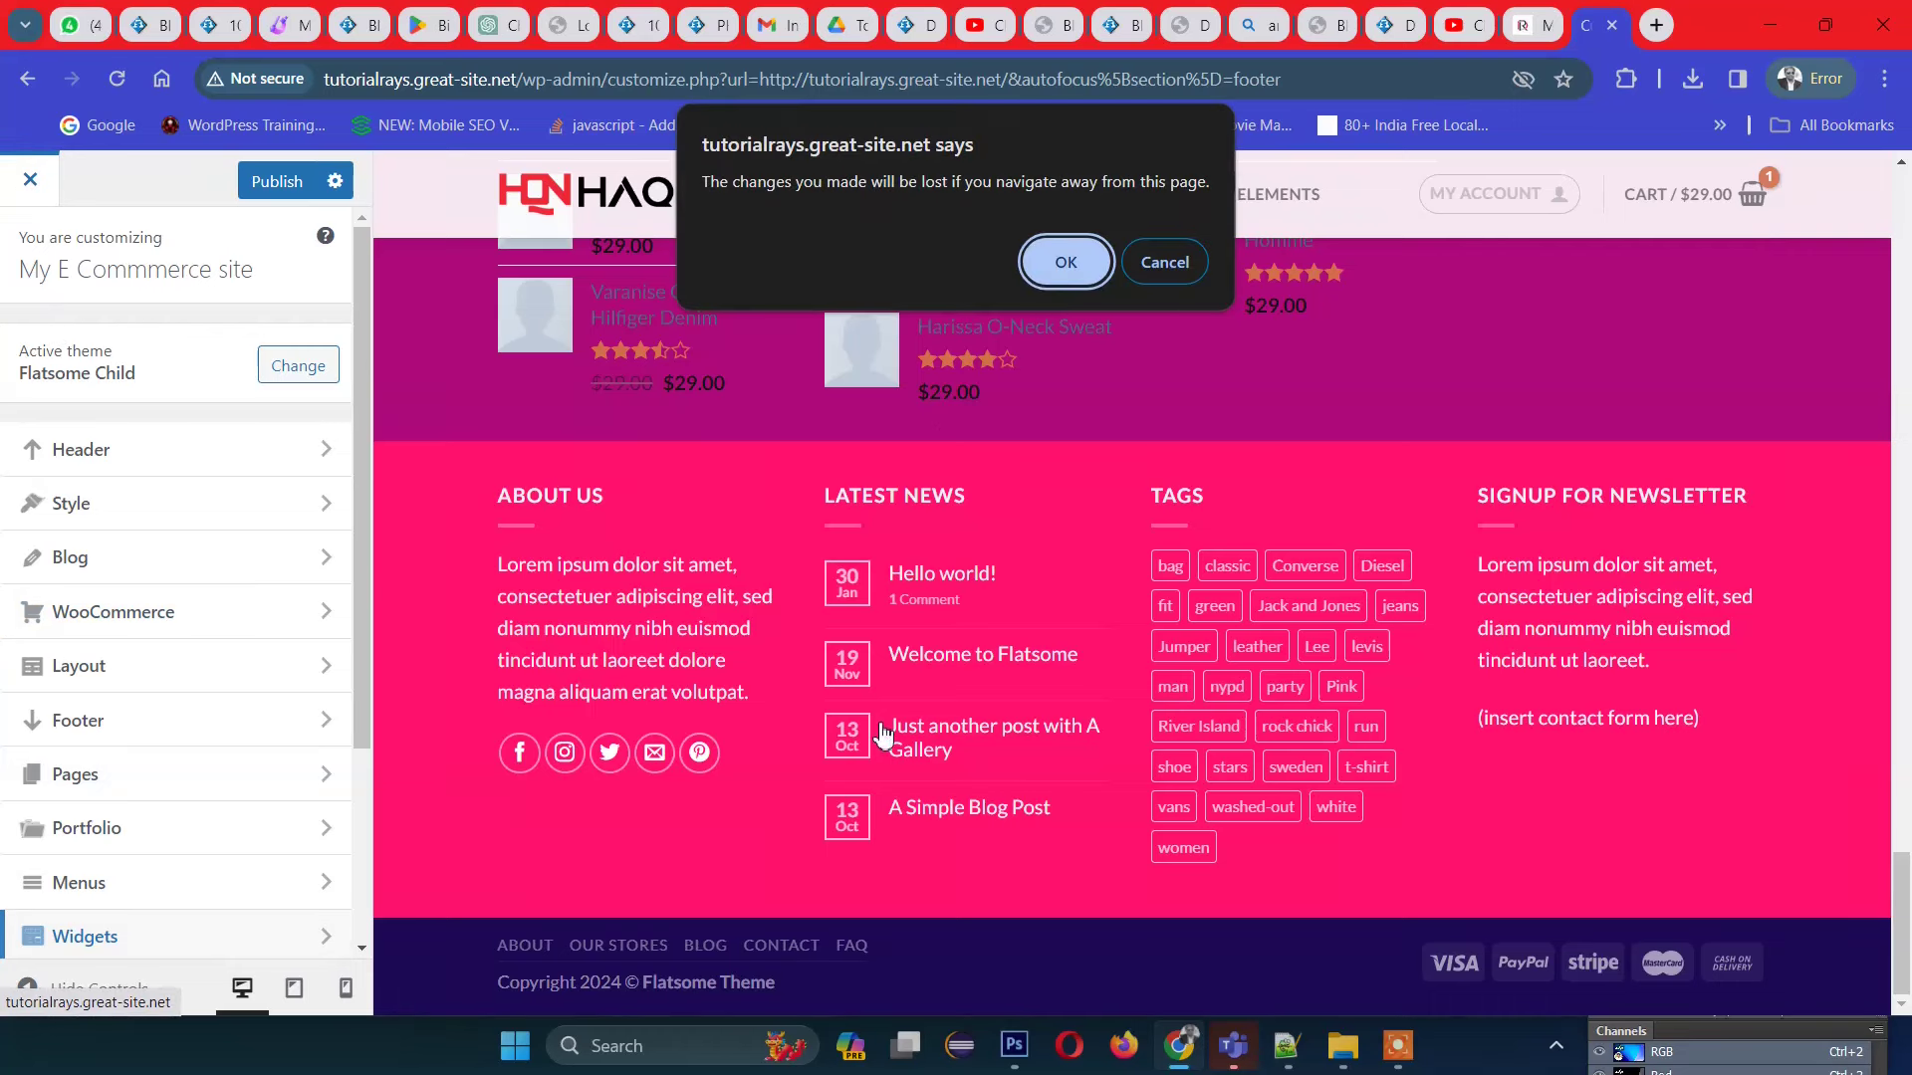
left_click(1051, 267)
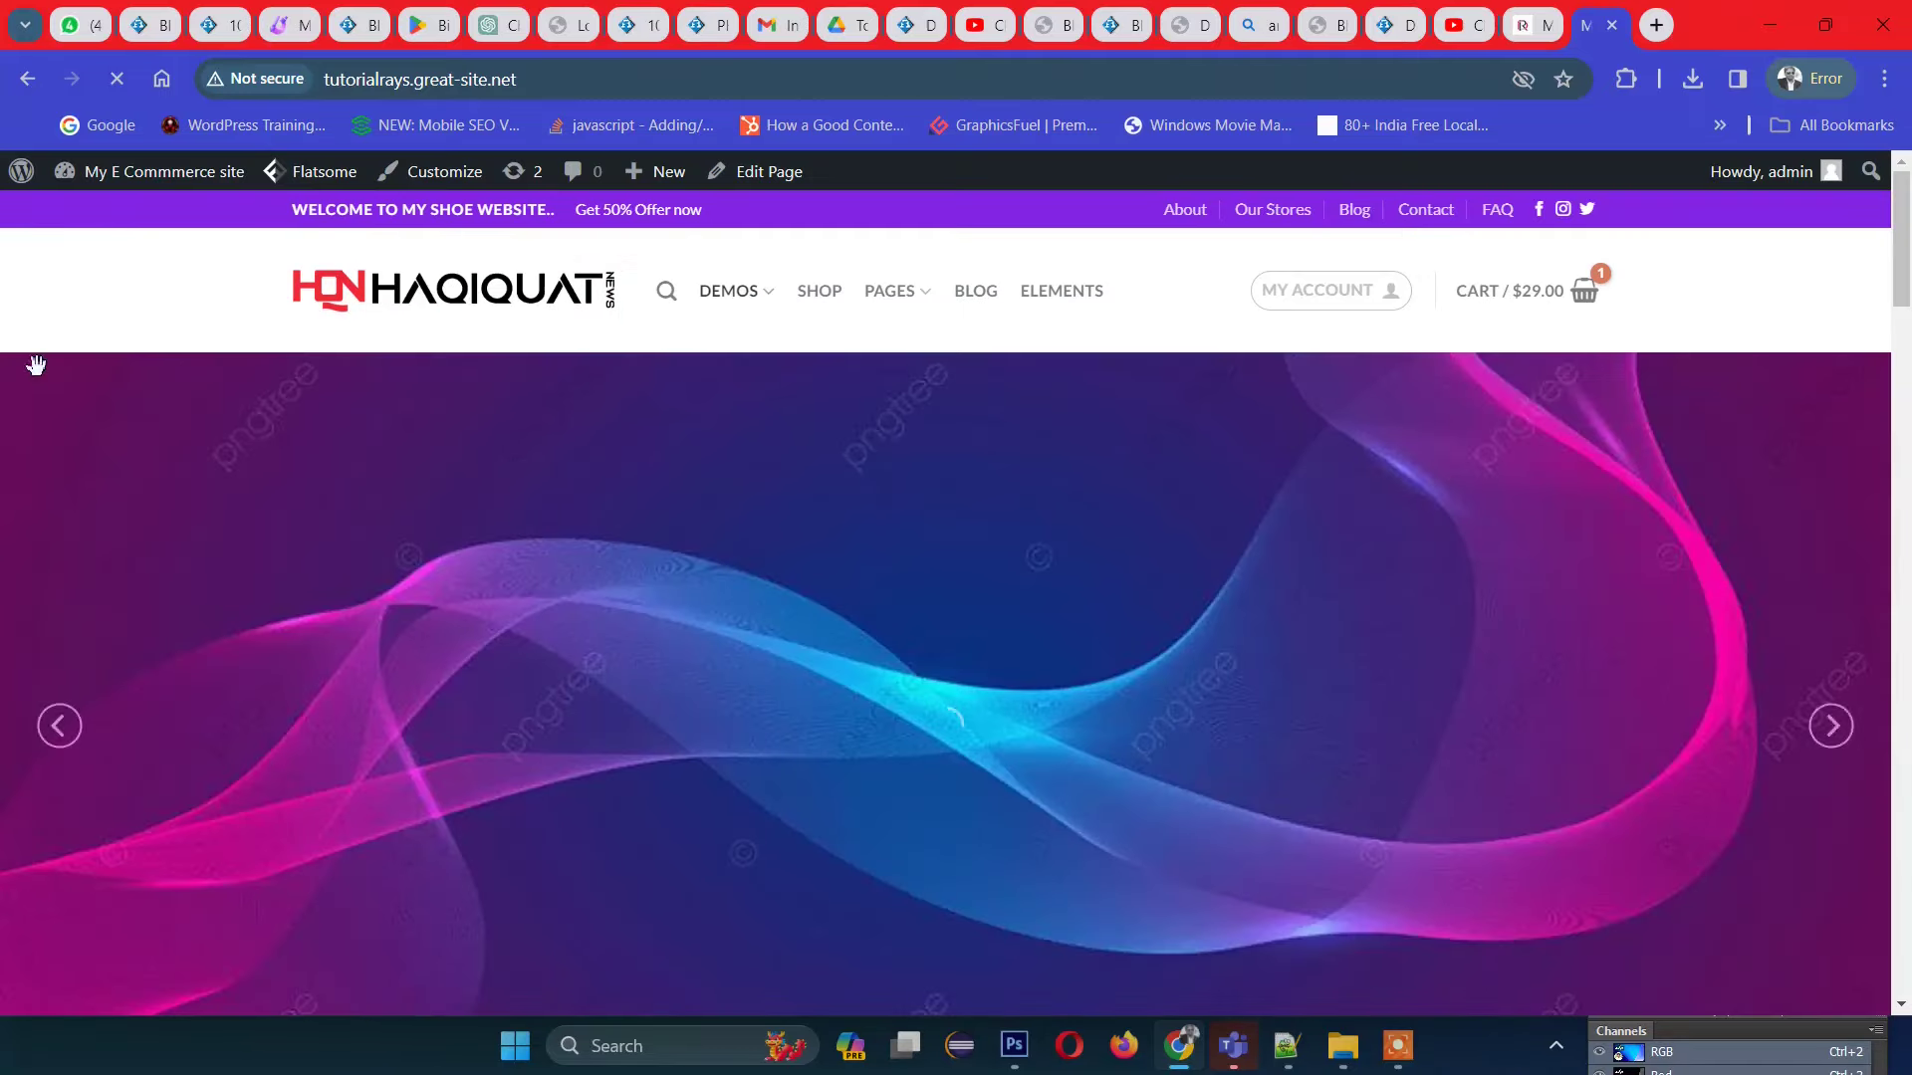
left_click(89, 278)
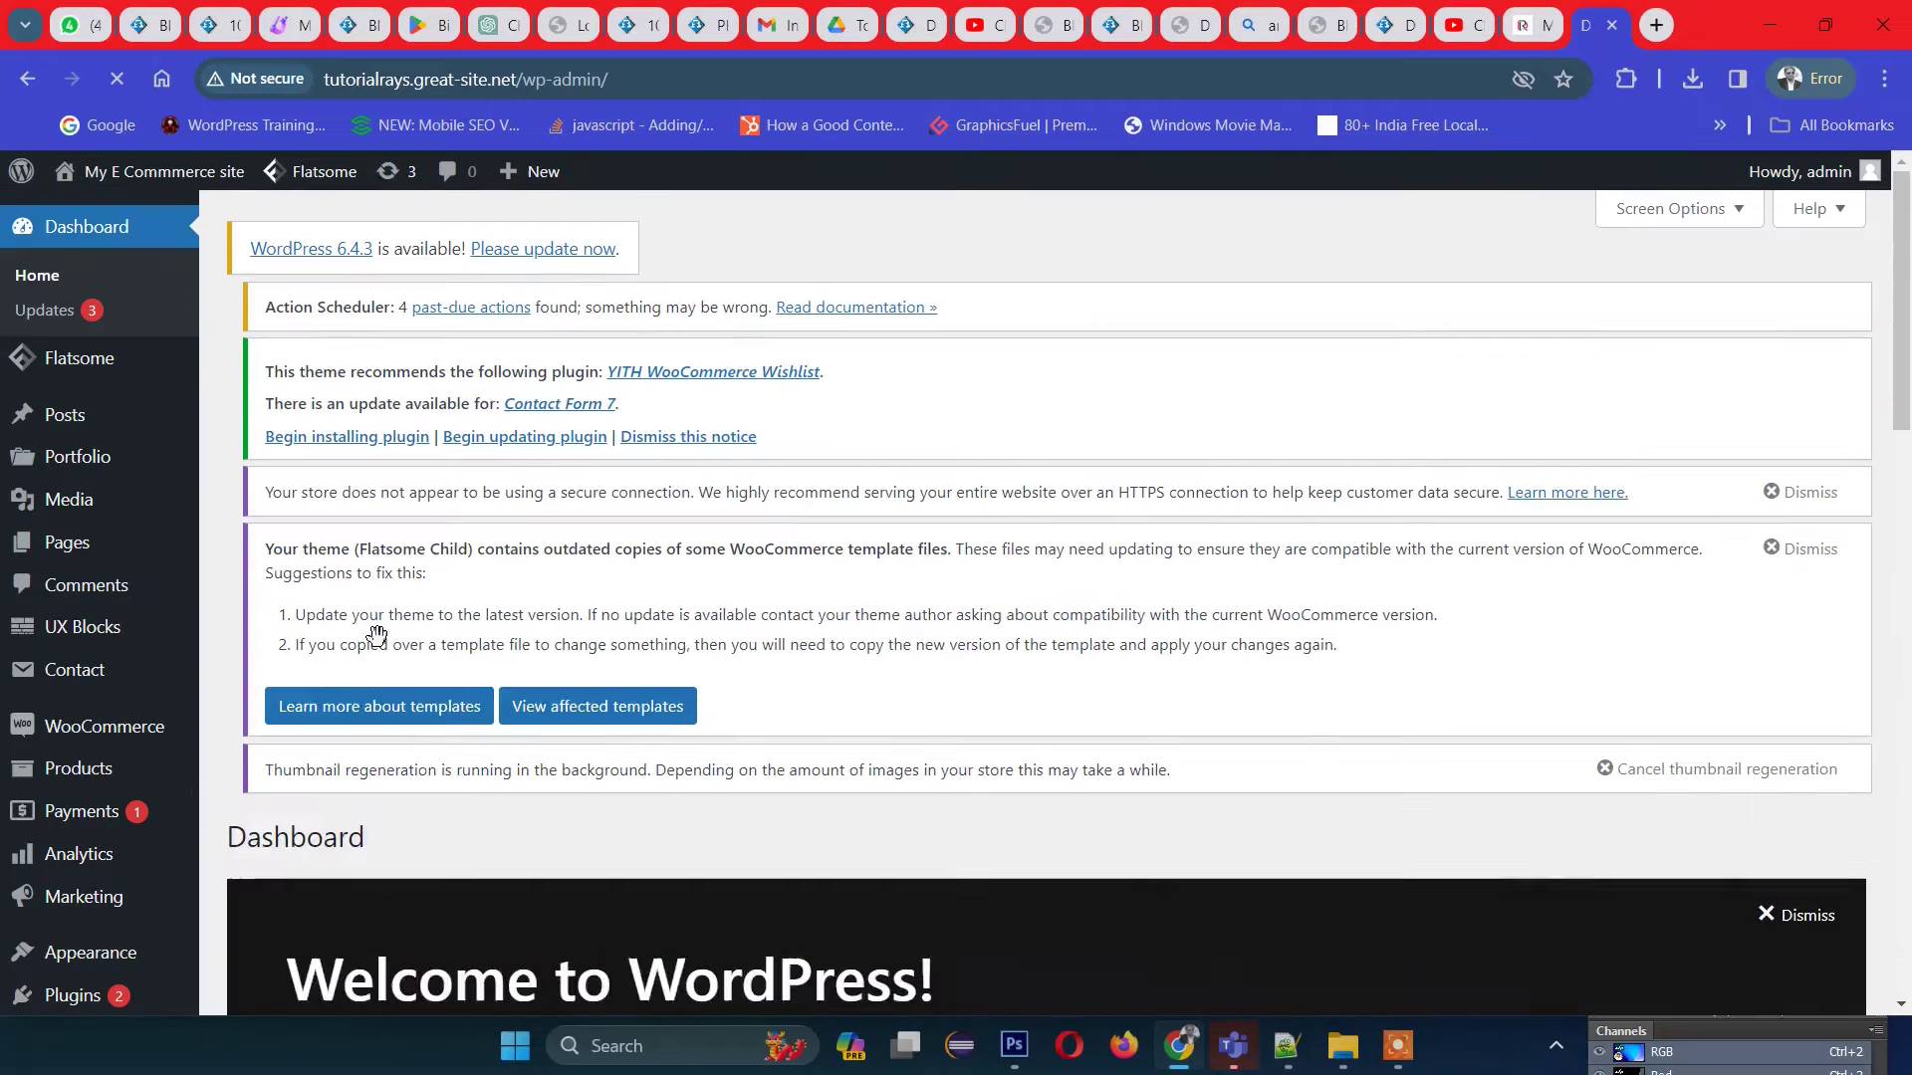
Step: Open UX Blocks from the admin menu and find the Footer – About us block
mouse_move(83, 636)
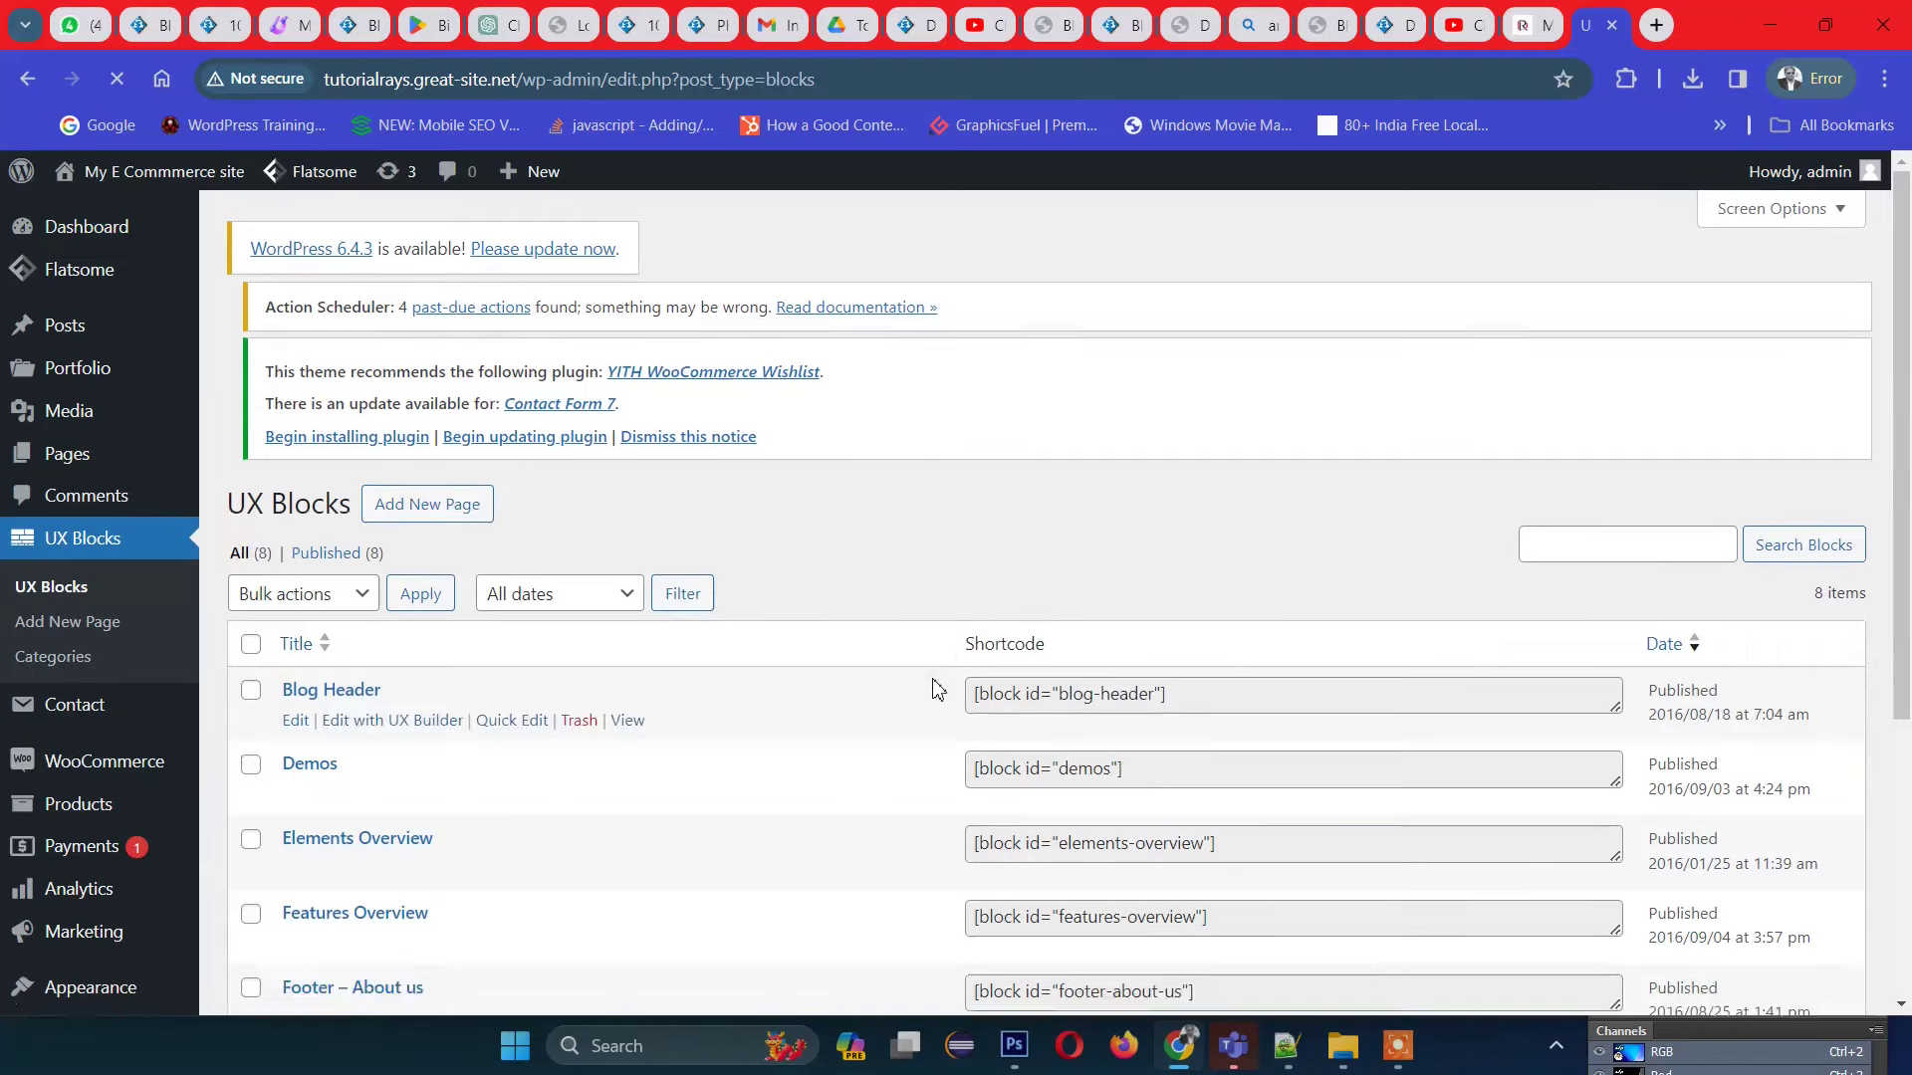
scroll(931, 685, "down", 5)
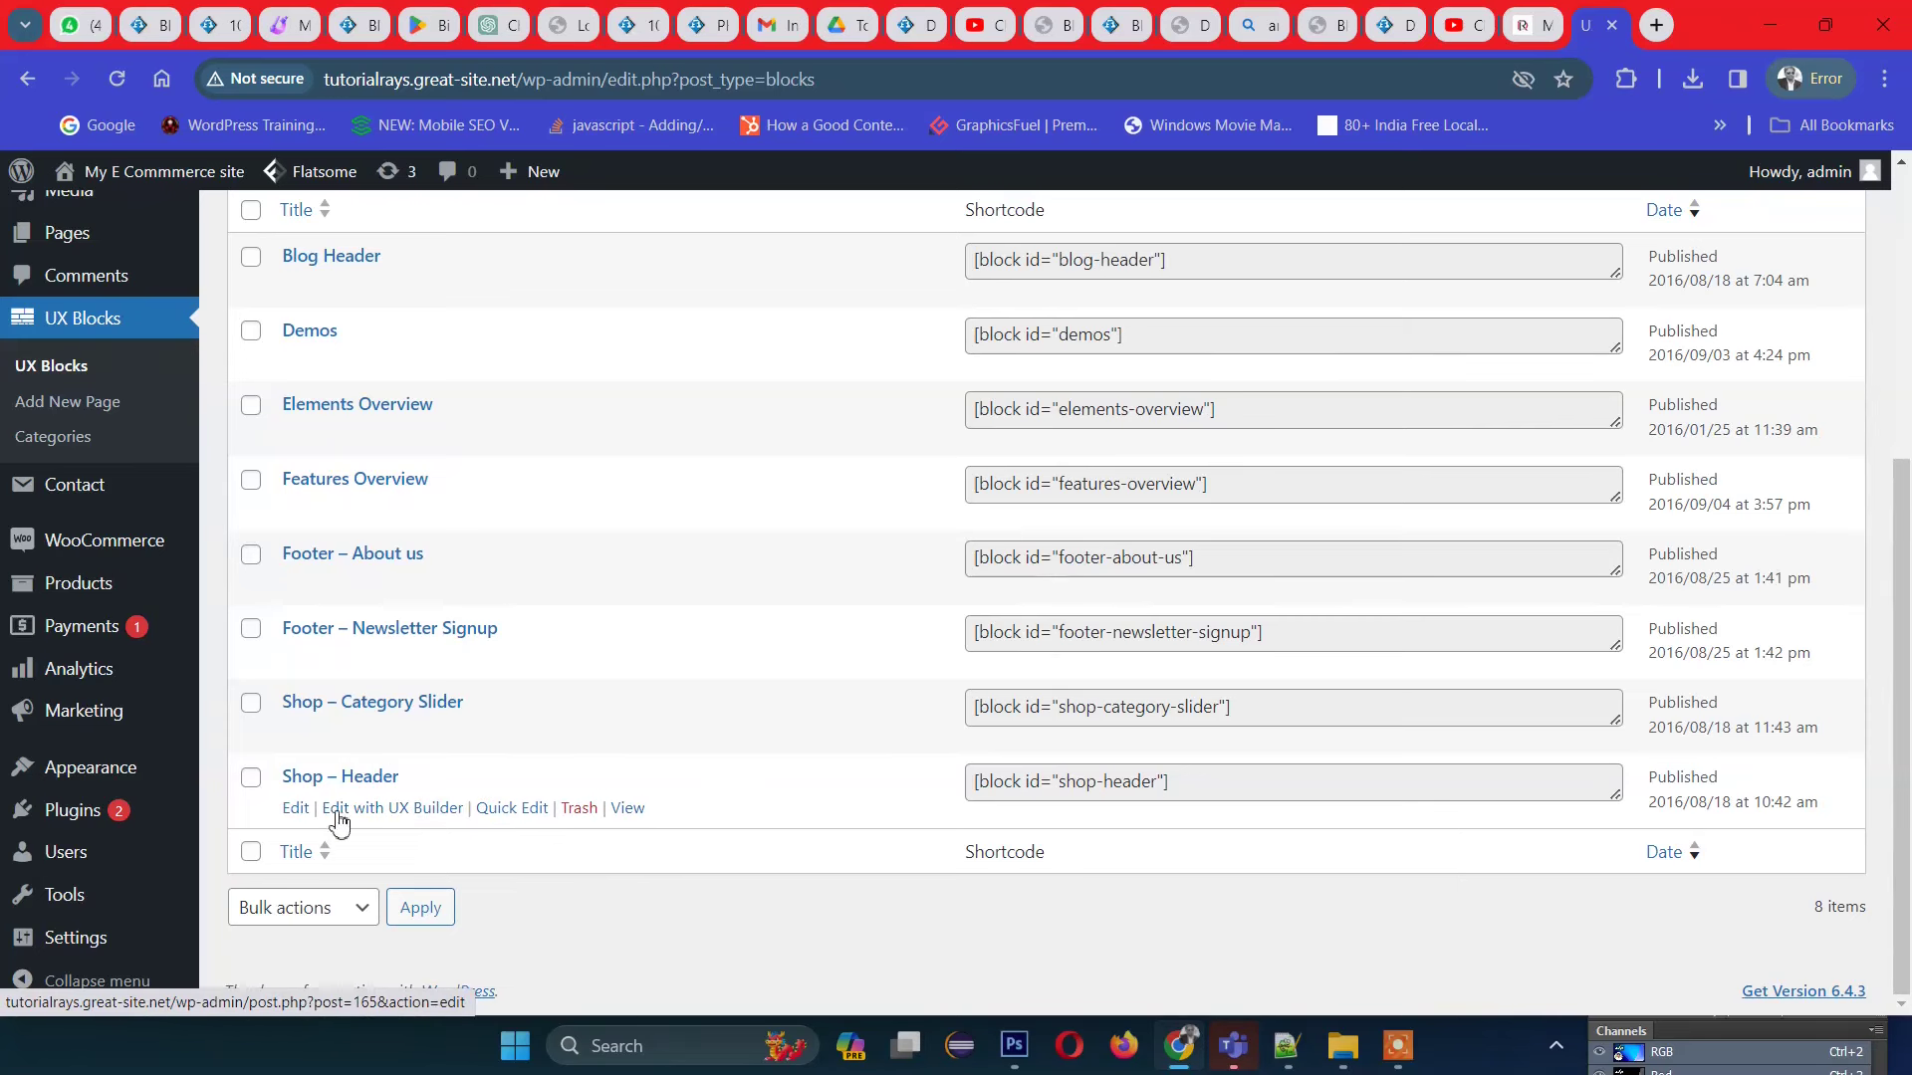
scroll(389, 766, "up", 1)
scroll(391, 765, "up", 3)
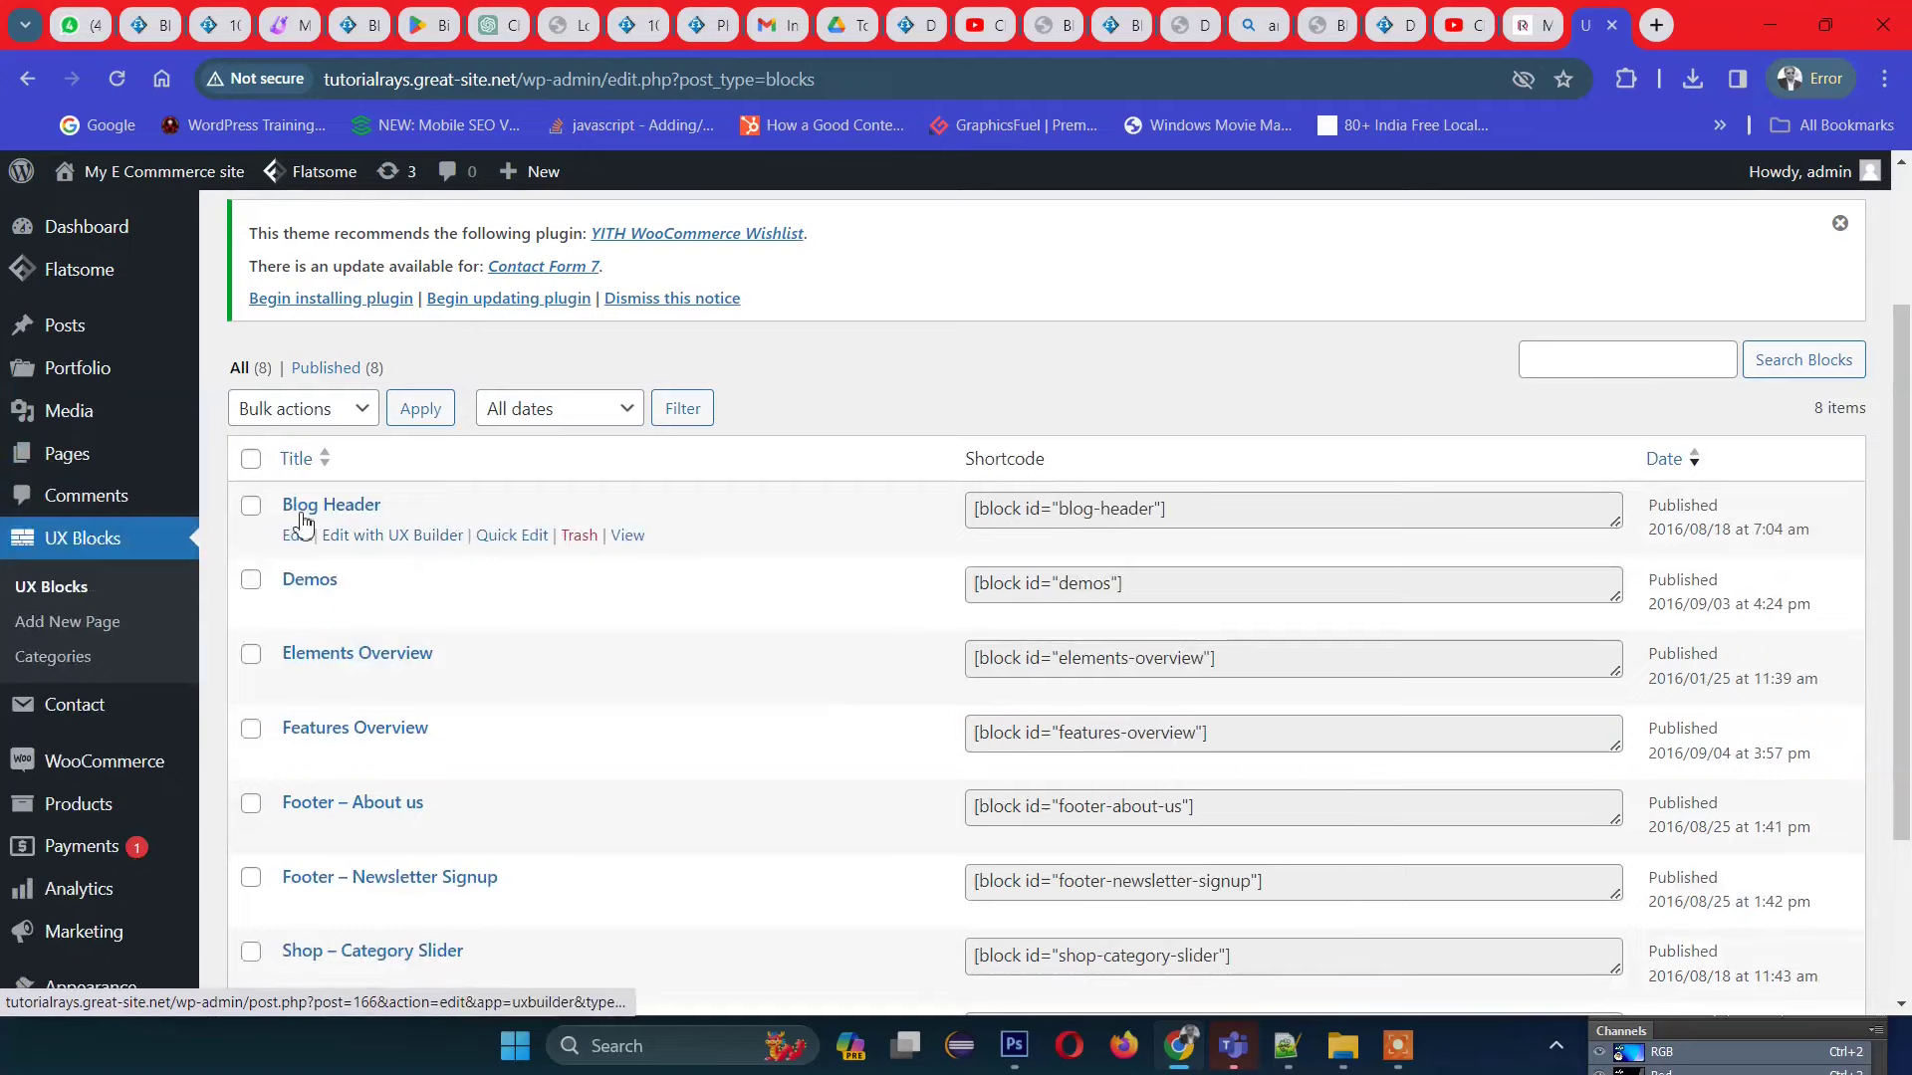
scroll(439, 611, "down", 1)
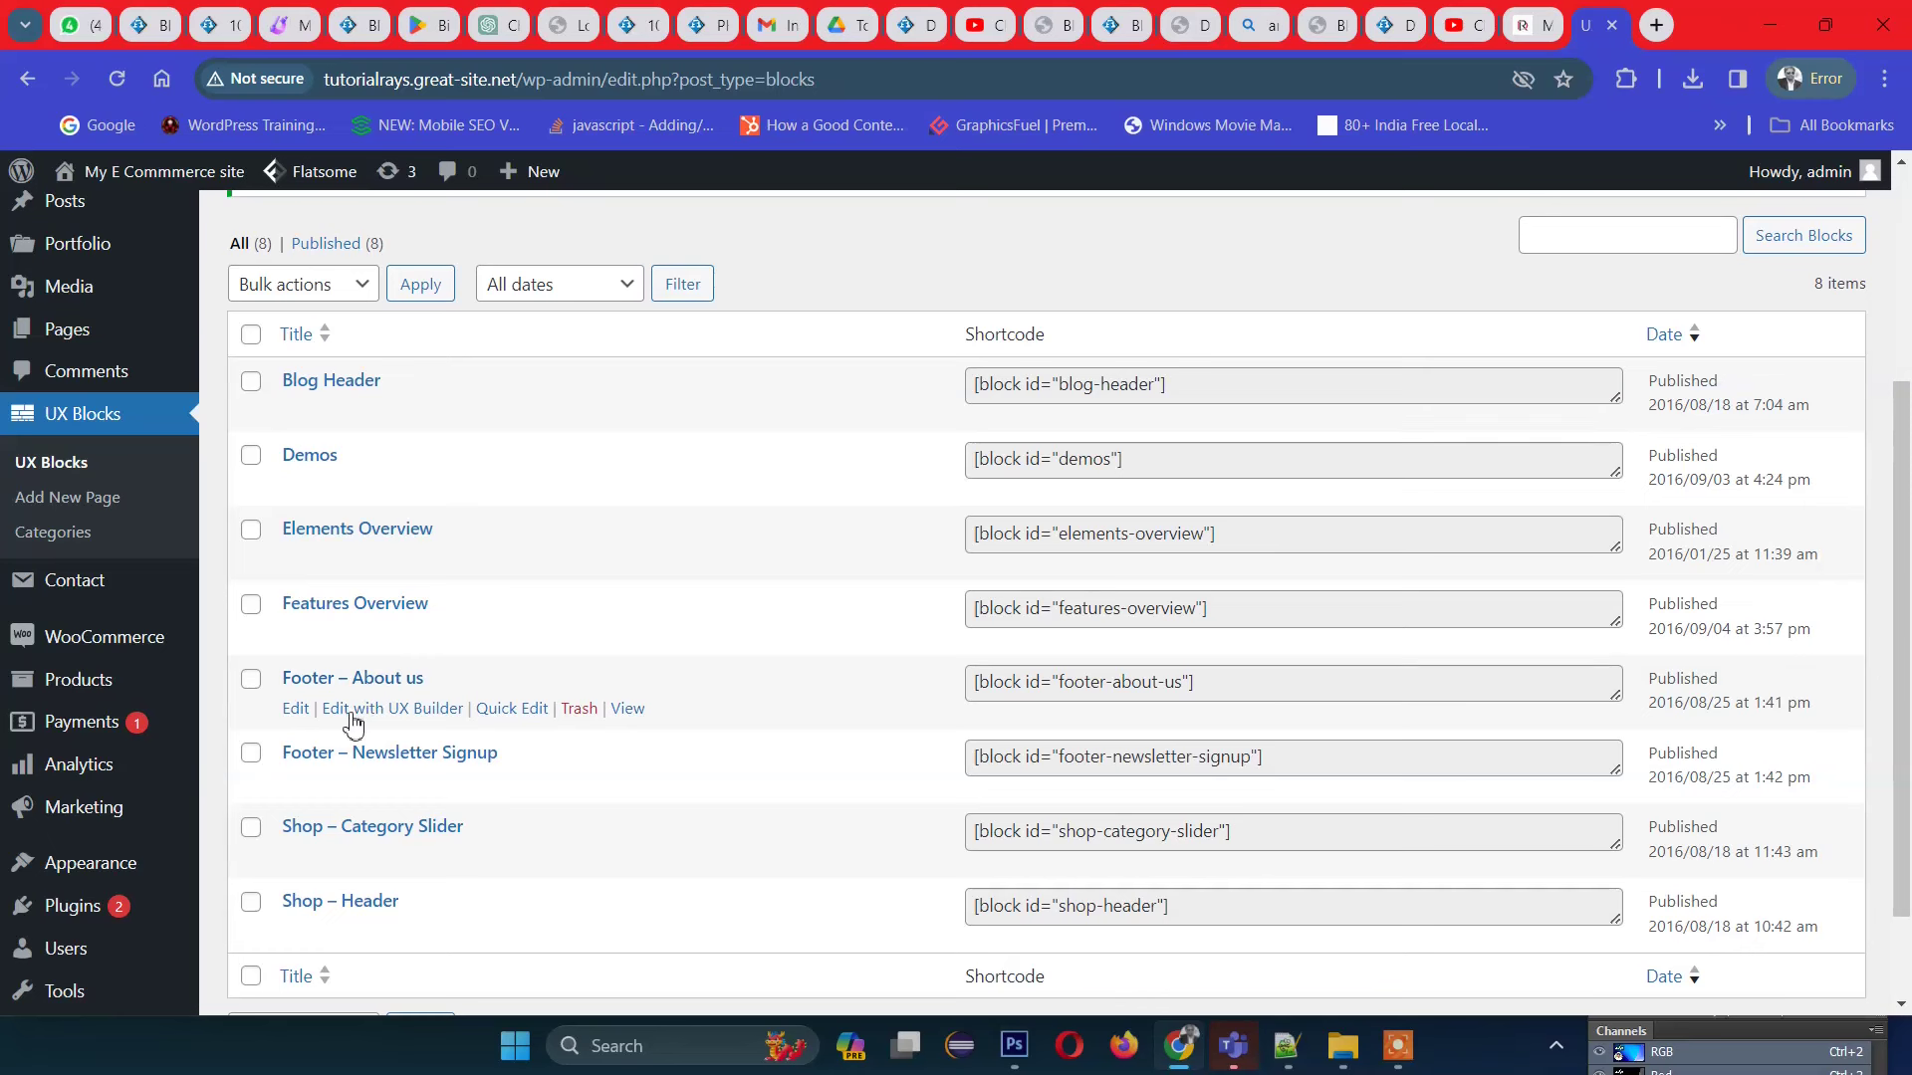
left_click(363, 708)
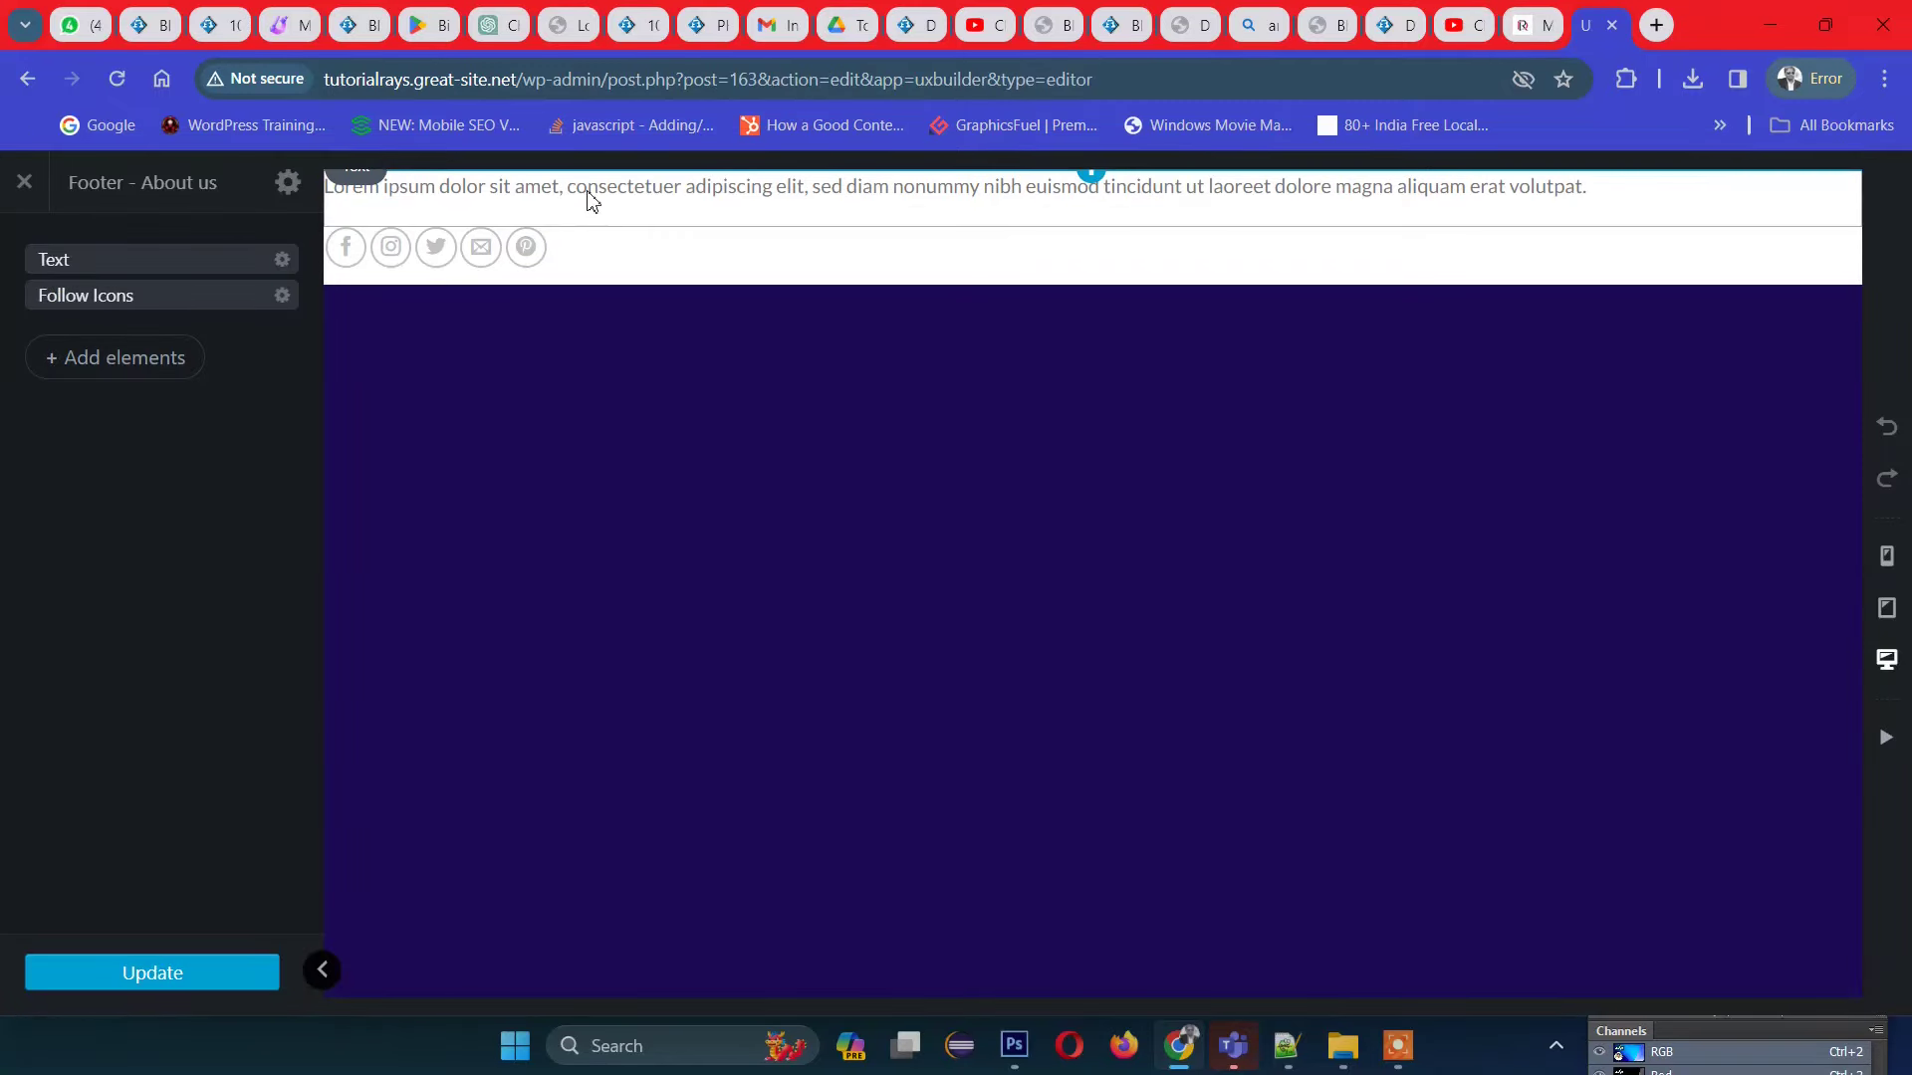
left_click(592, 200)
left_click(129, 339)
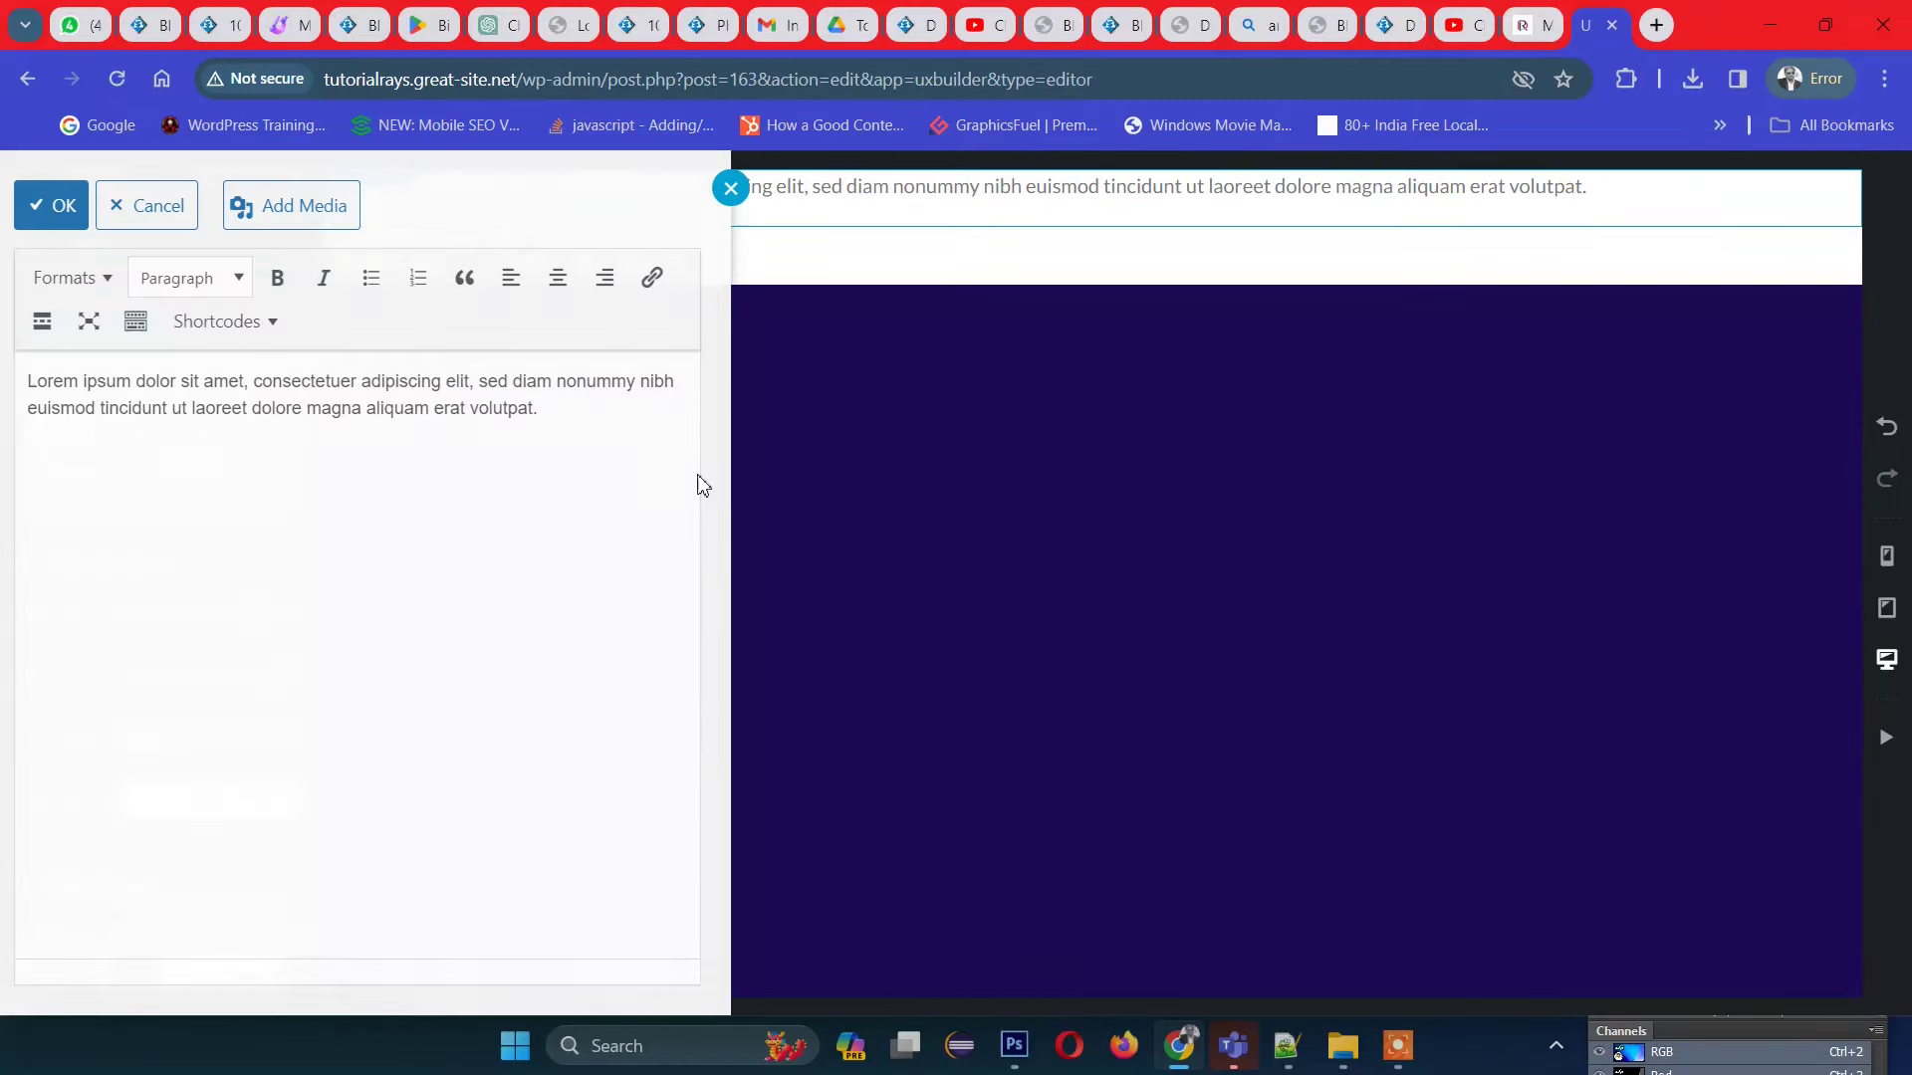
left_click(90, 213)
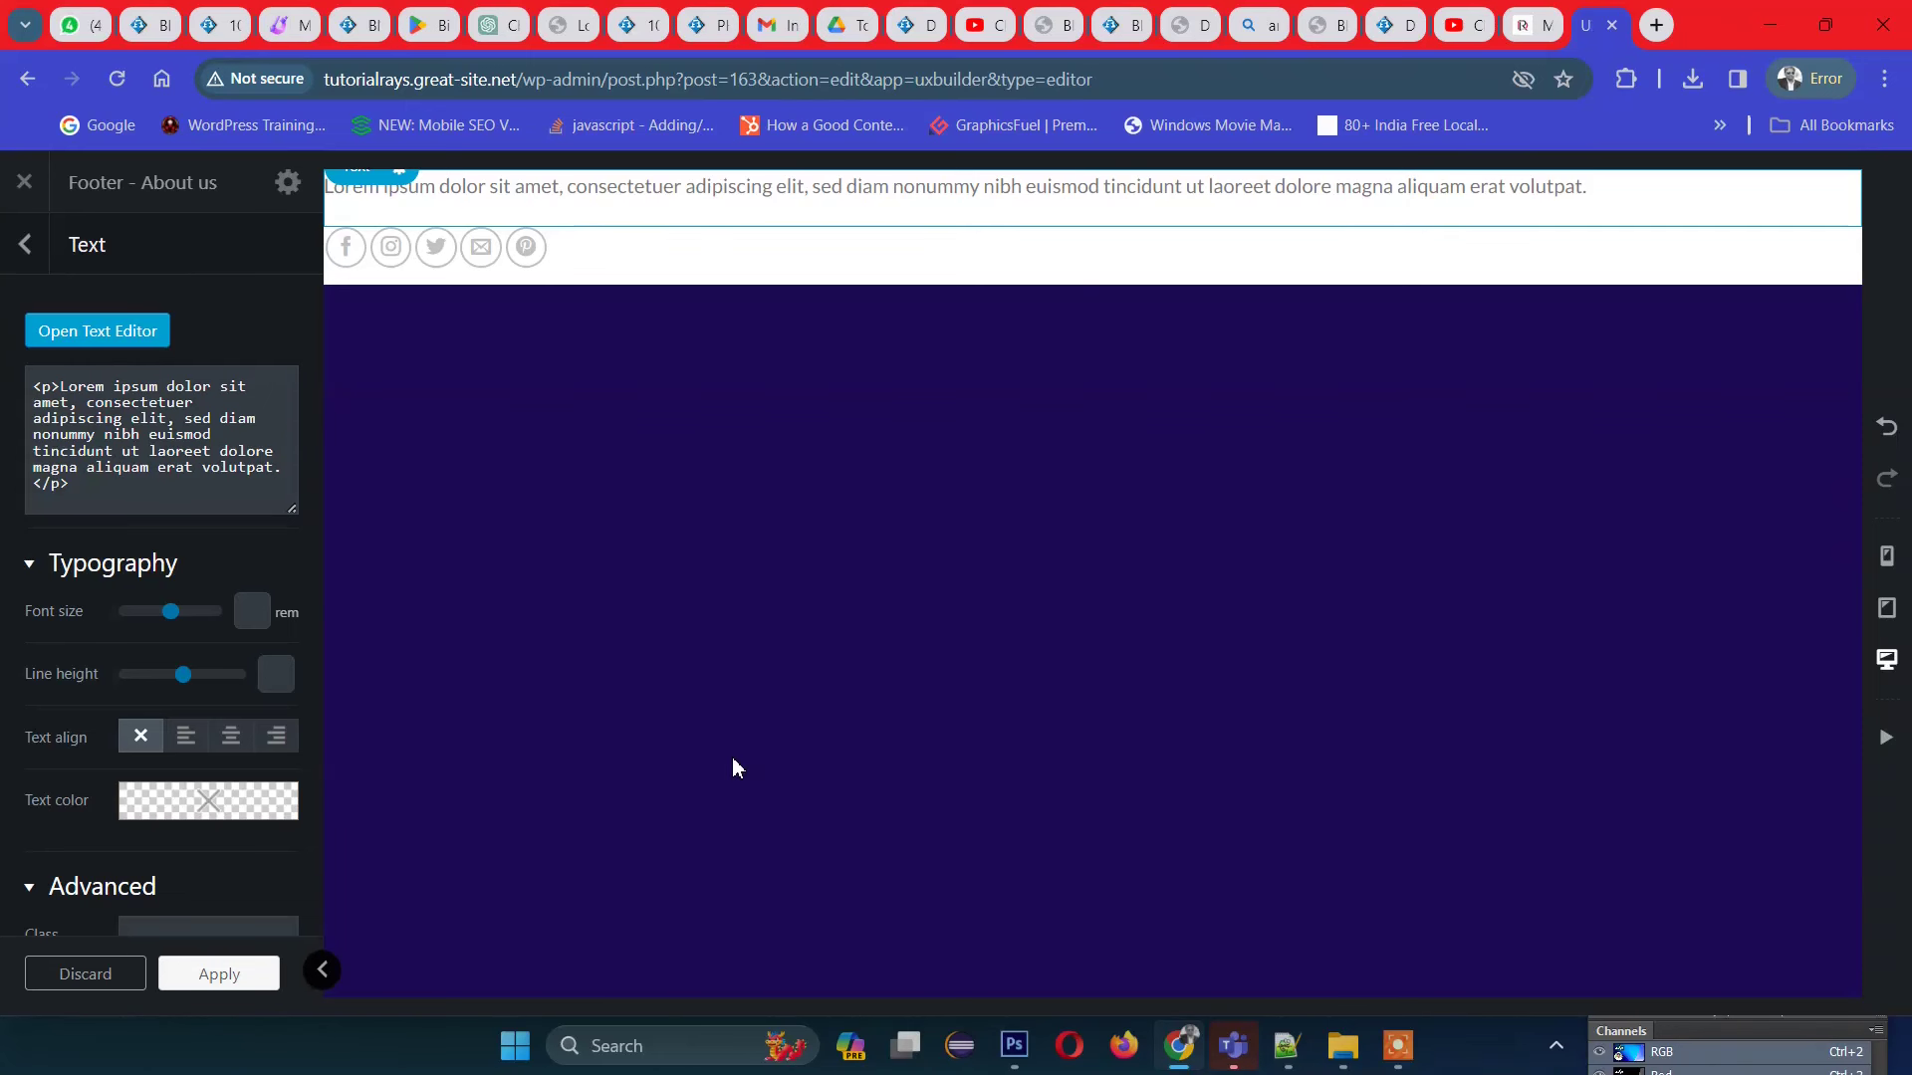
left_click(25, 184)
left_click(1066, 239)
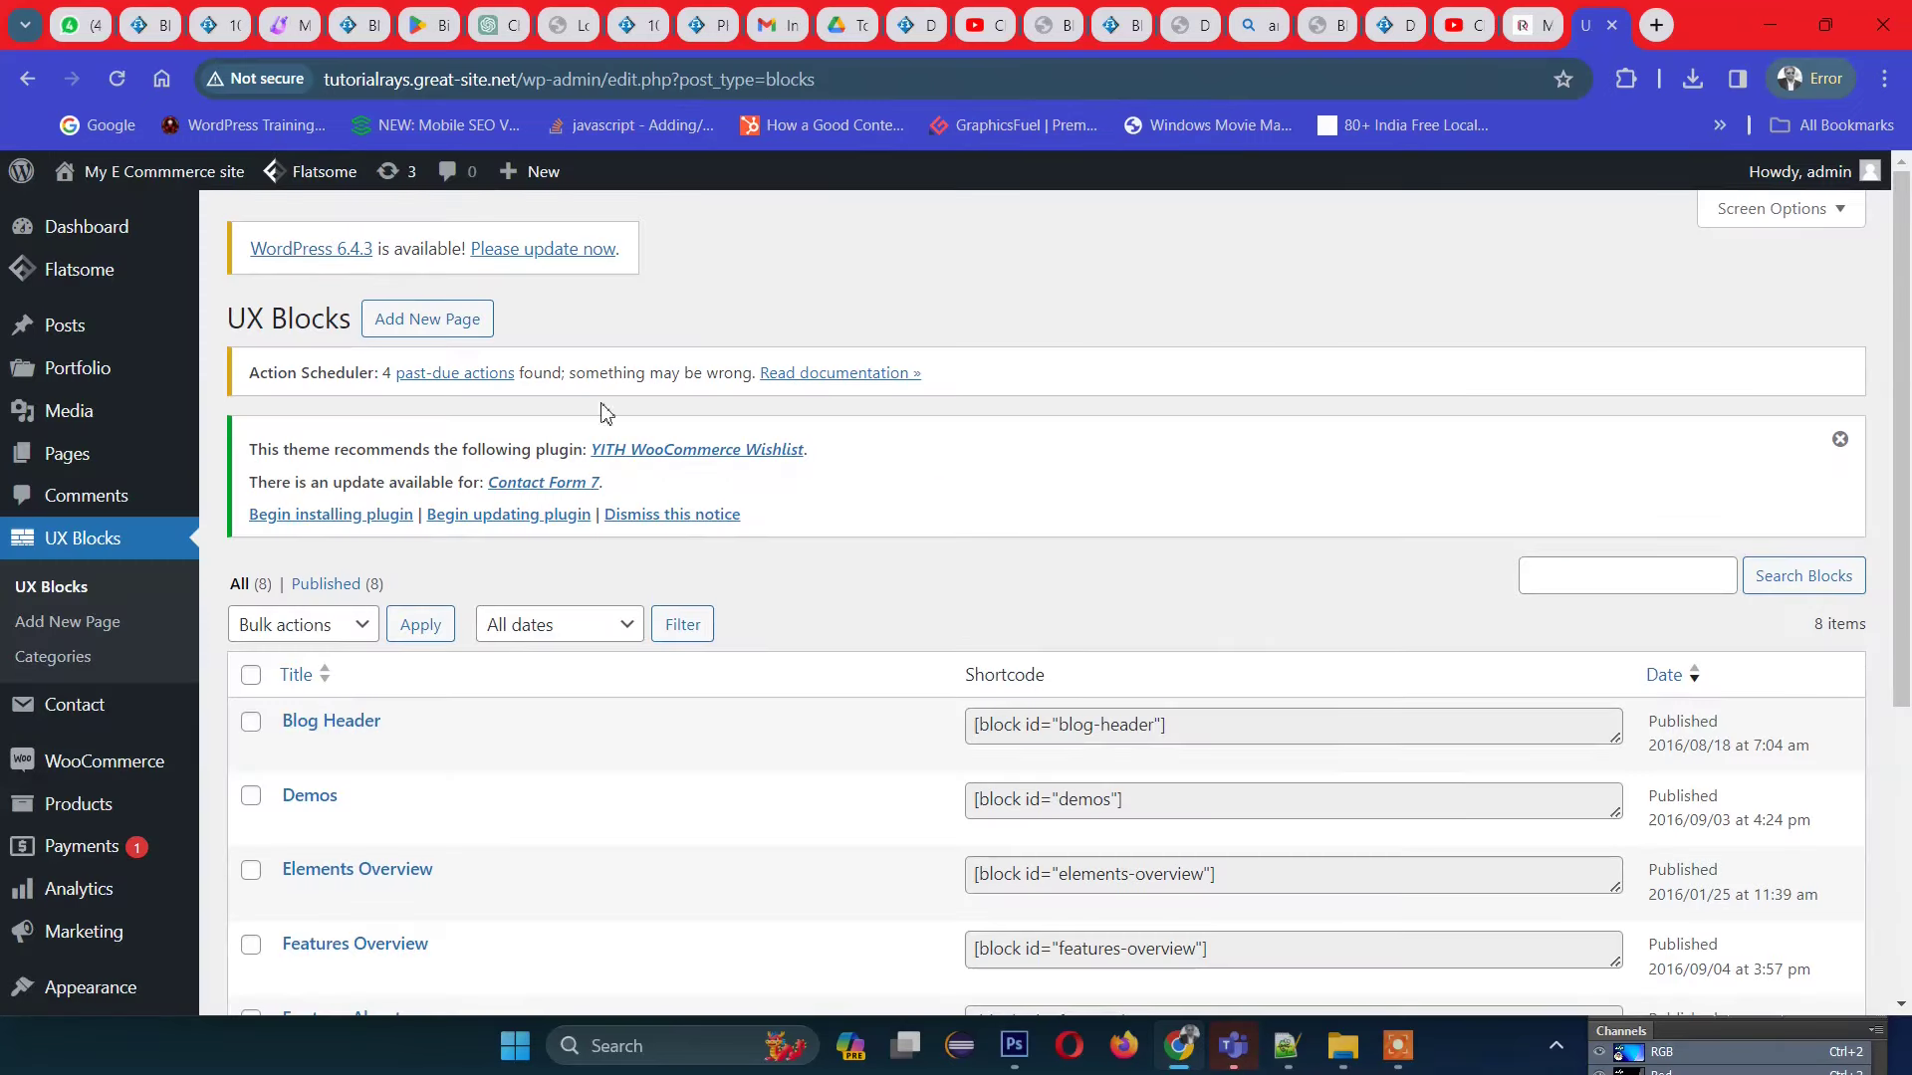
Step: Open Flatsome > Theme Options > Footer and go to Edit Footer Widgets
mouse_move(318, 179)
mouse_move(329, 247)
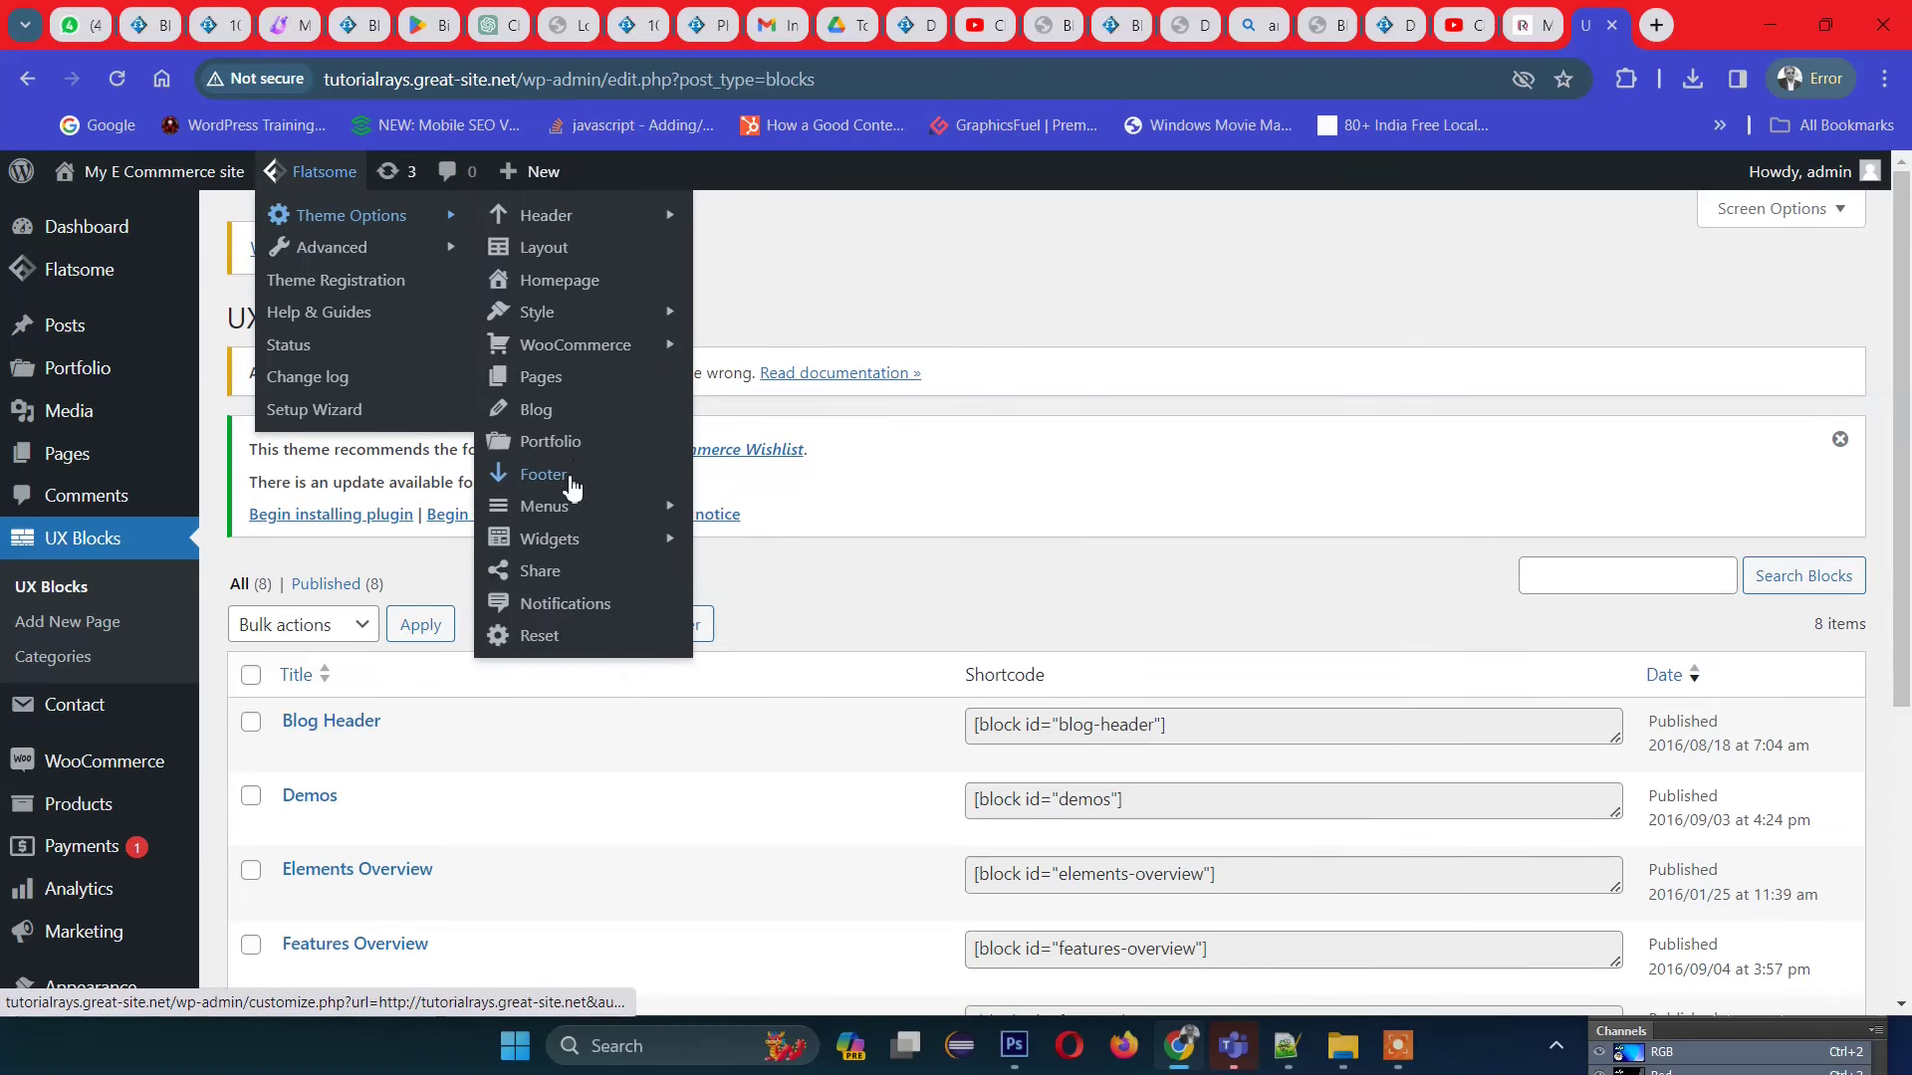
left_click(573, 476)
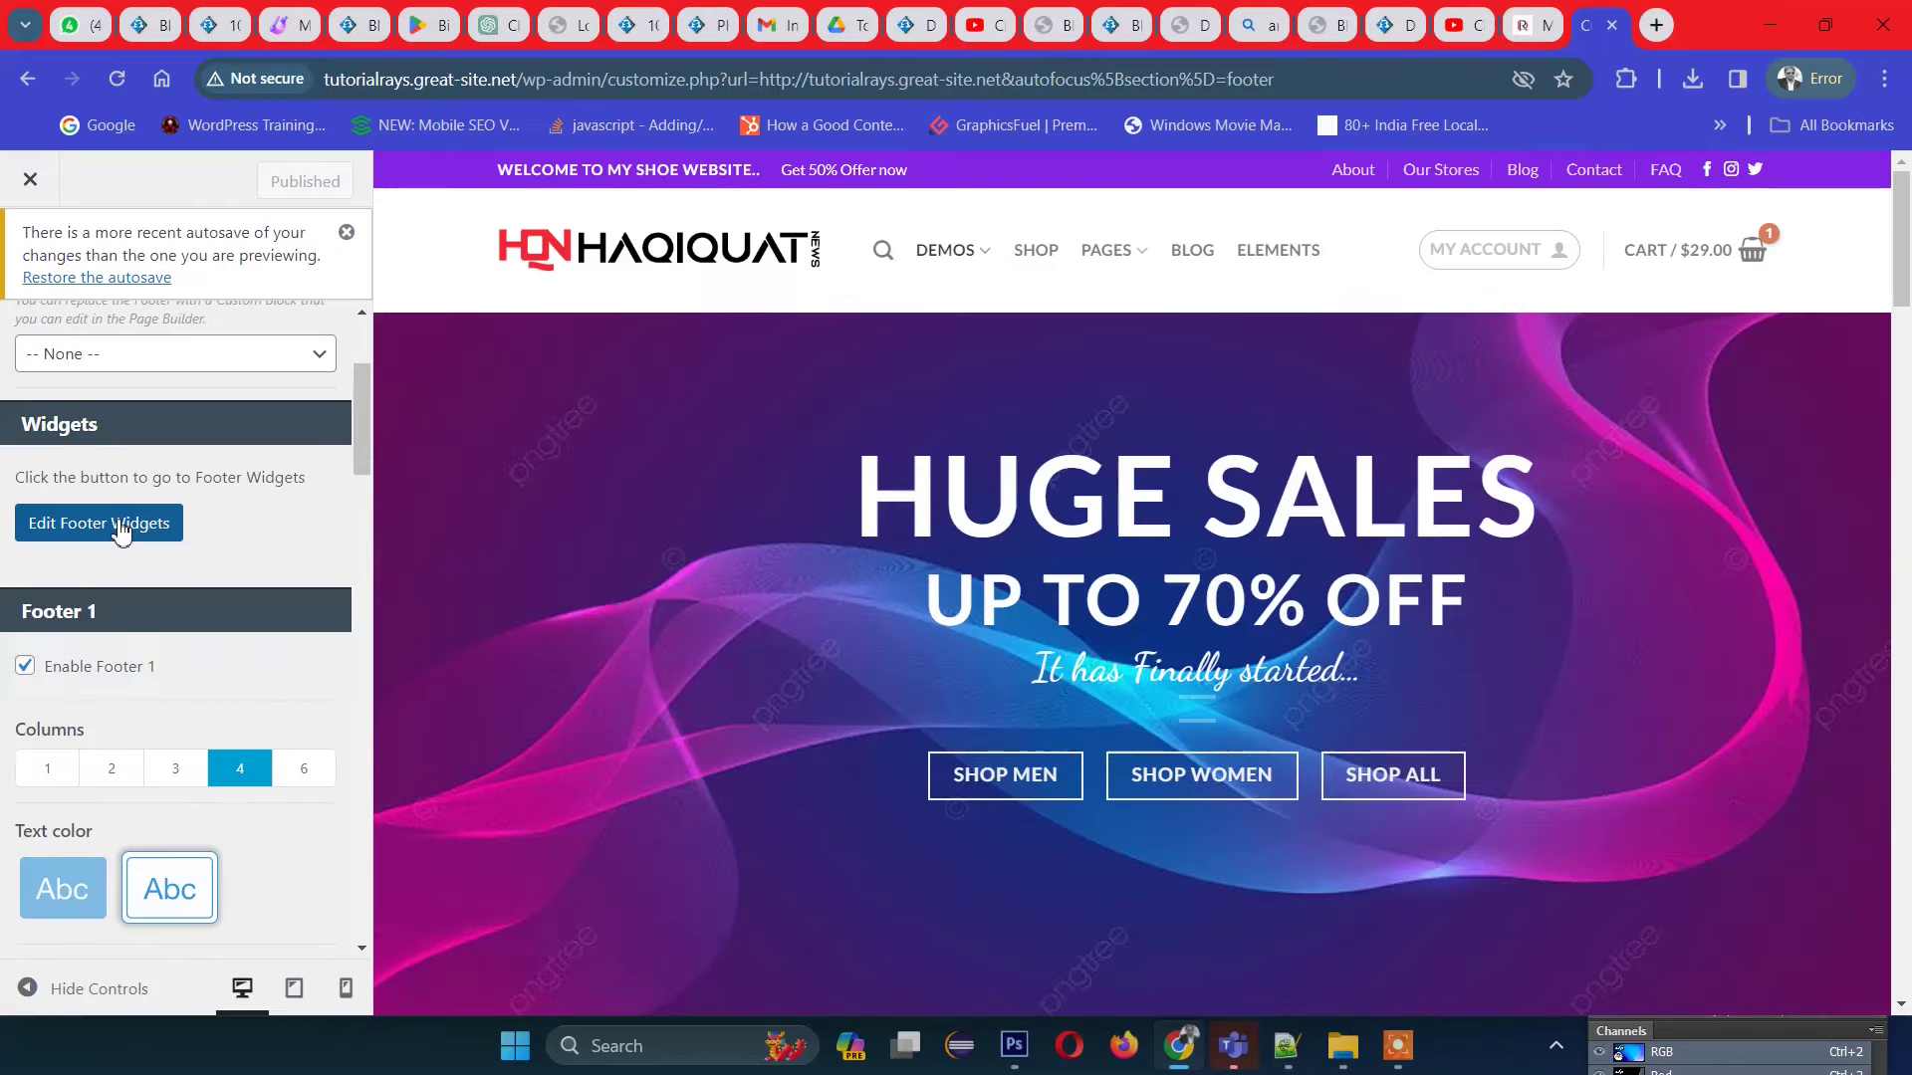
left_click(120, 524)
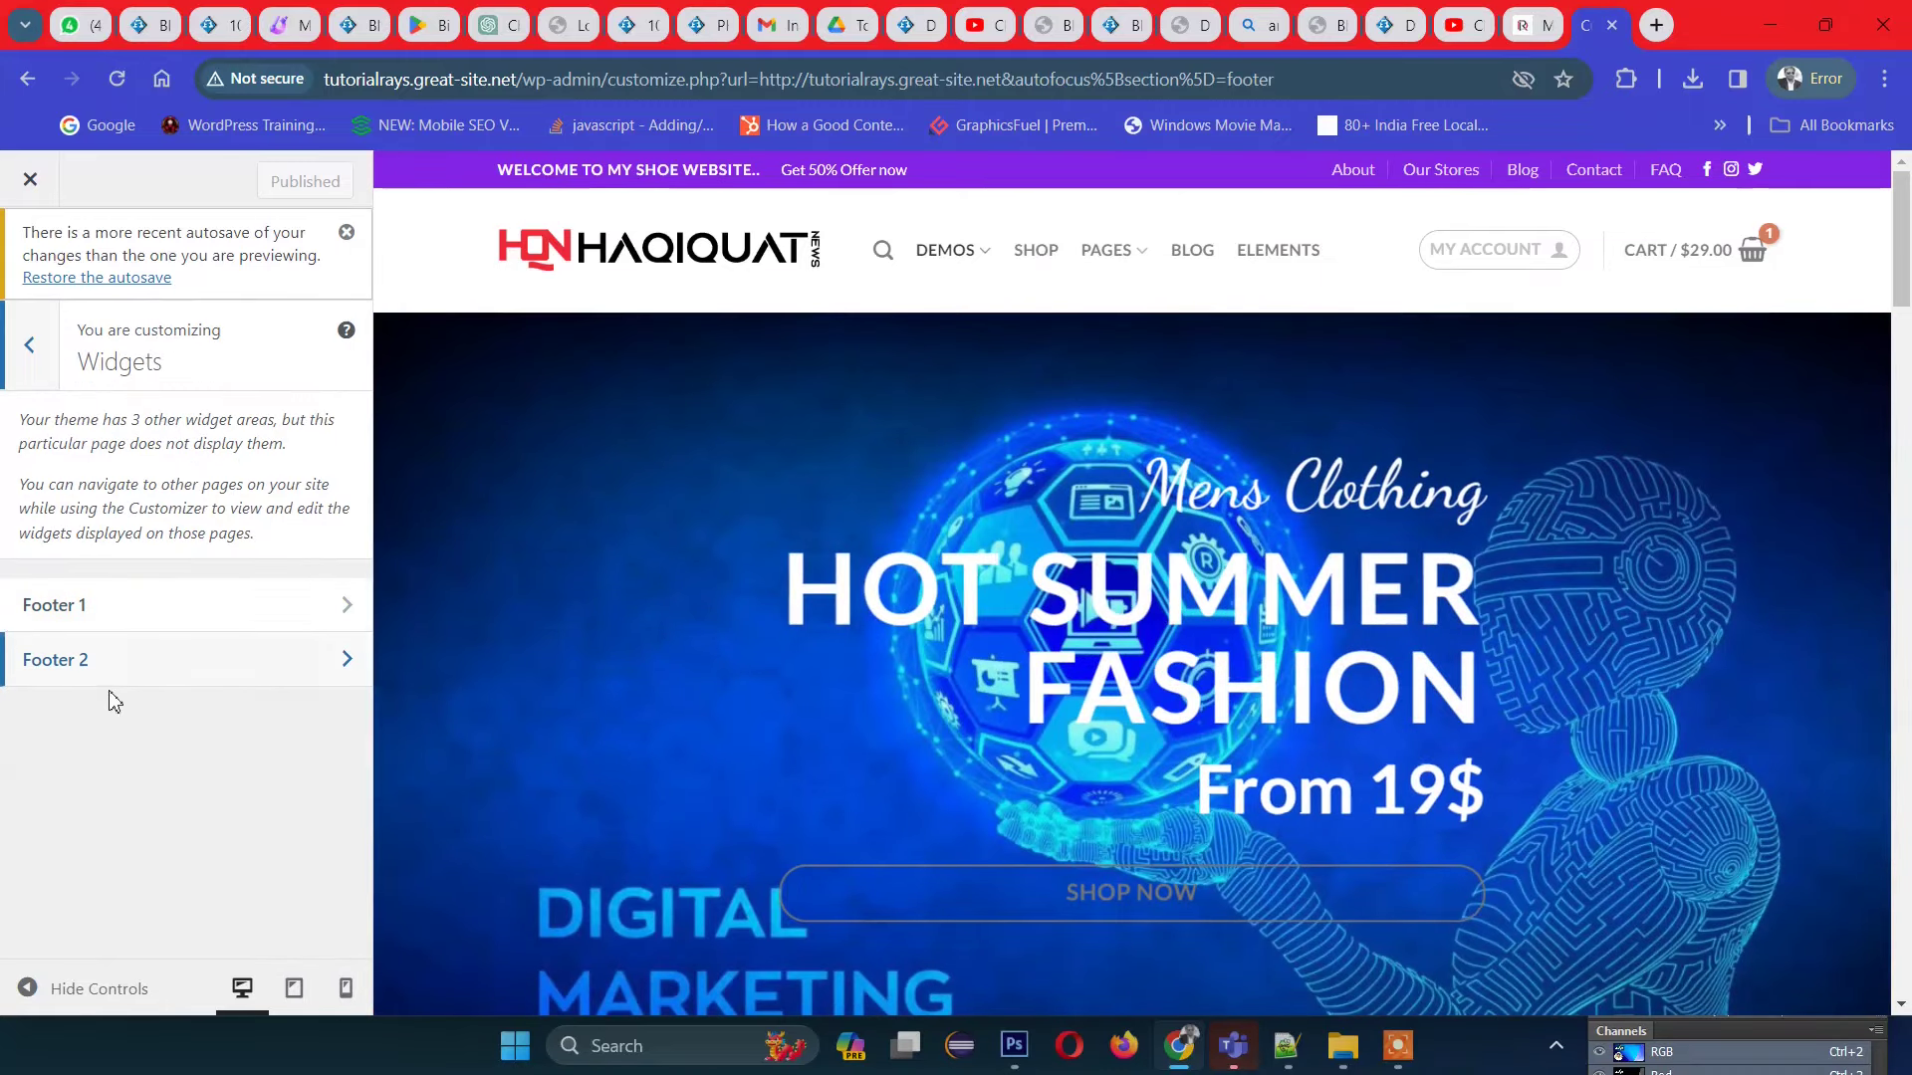
Step: In Footer 1, move the 'Products list: Best Selling' widget above 'Products list: Latest'
left_click(132, 619)
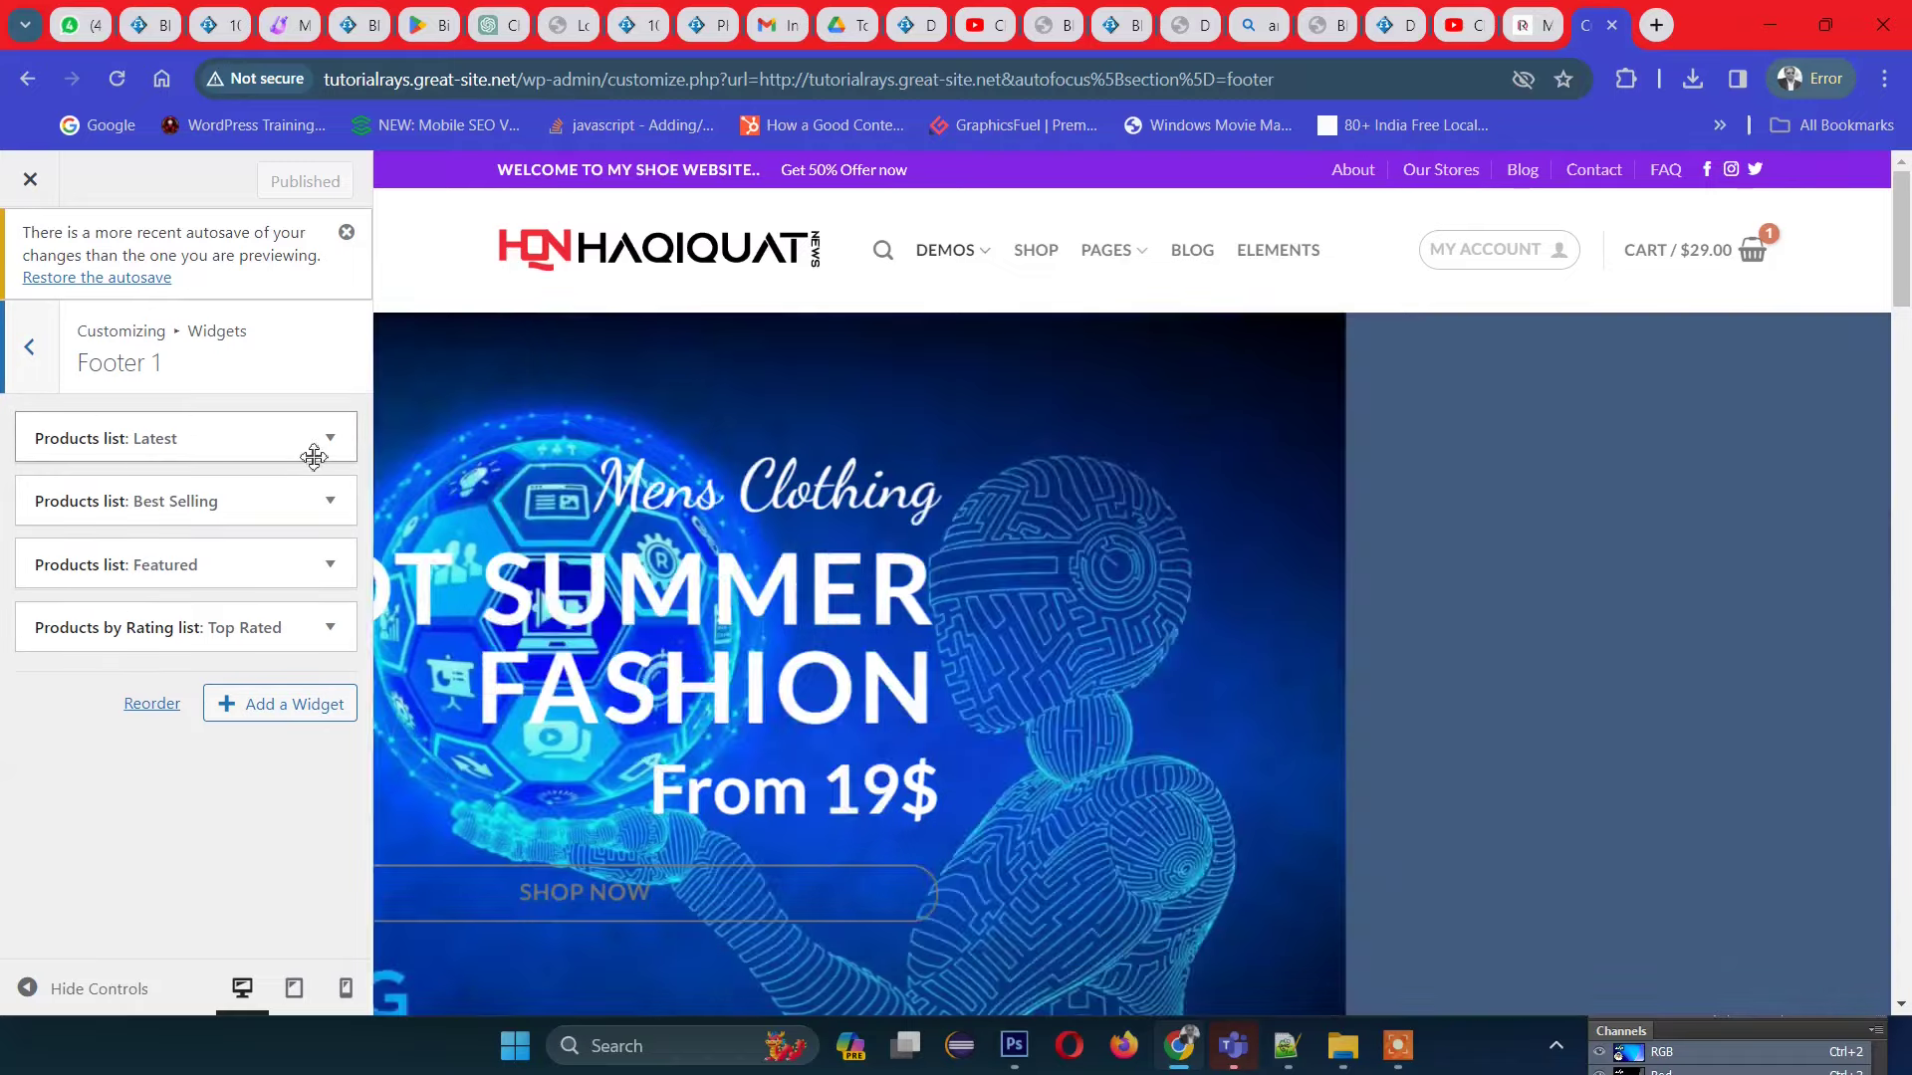
scroll(1261, 699, "down", 4)
scroll(1260, 700, "down", 15)
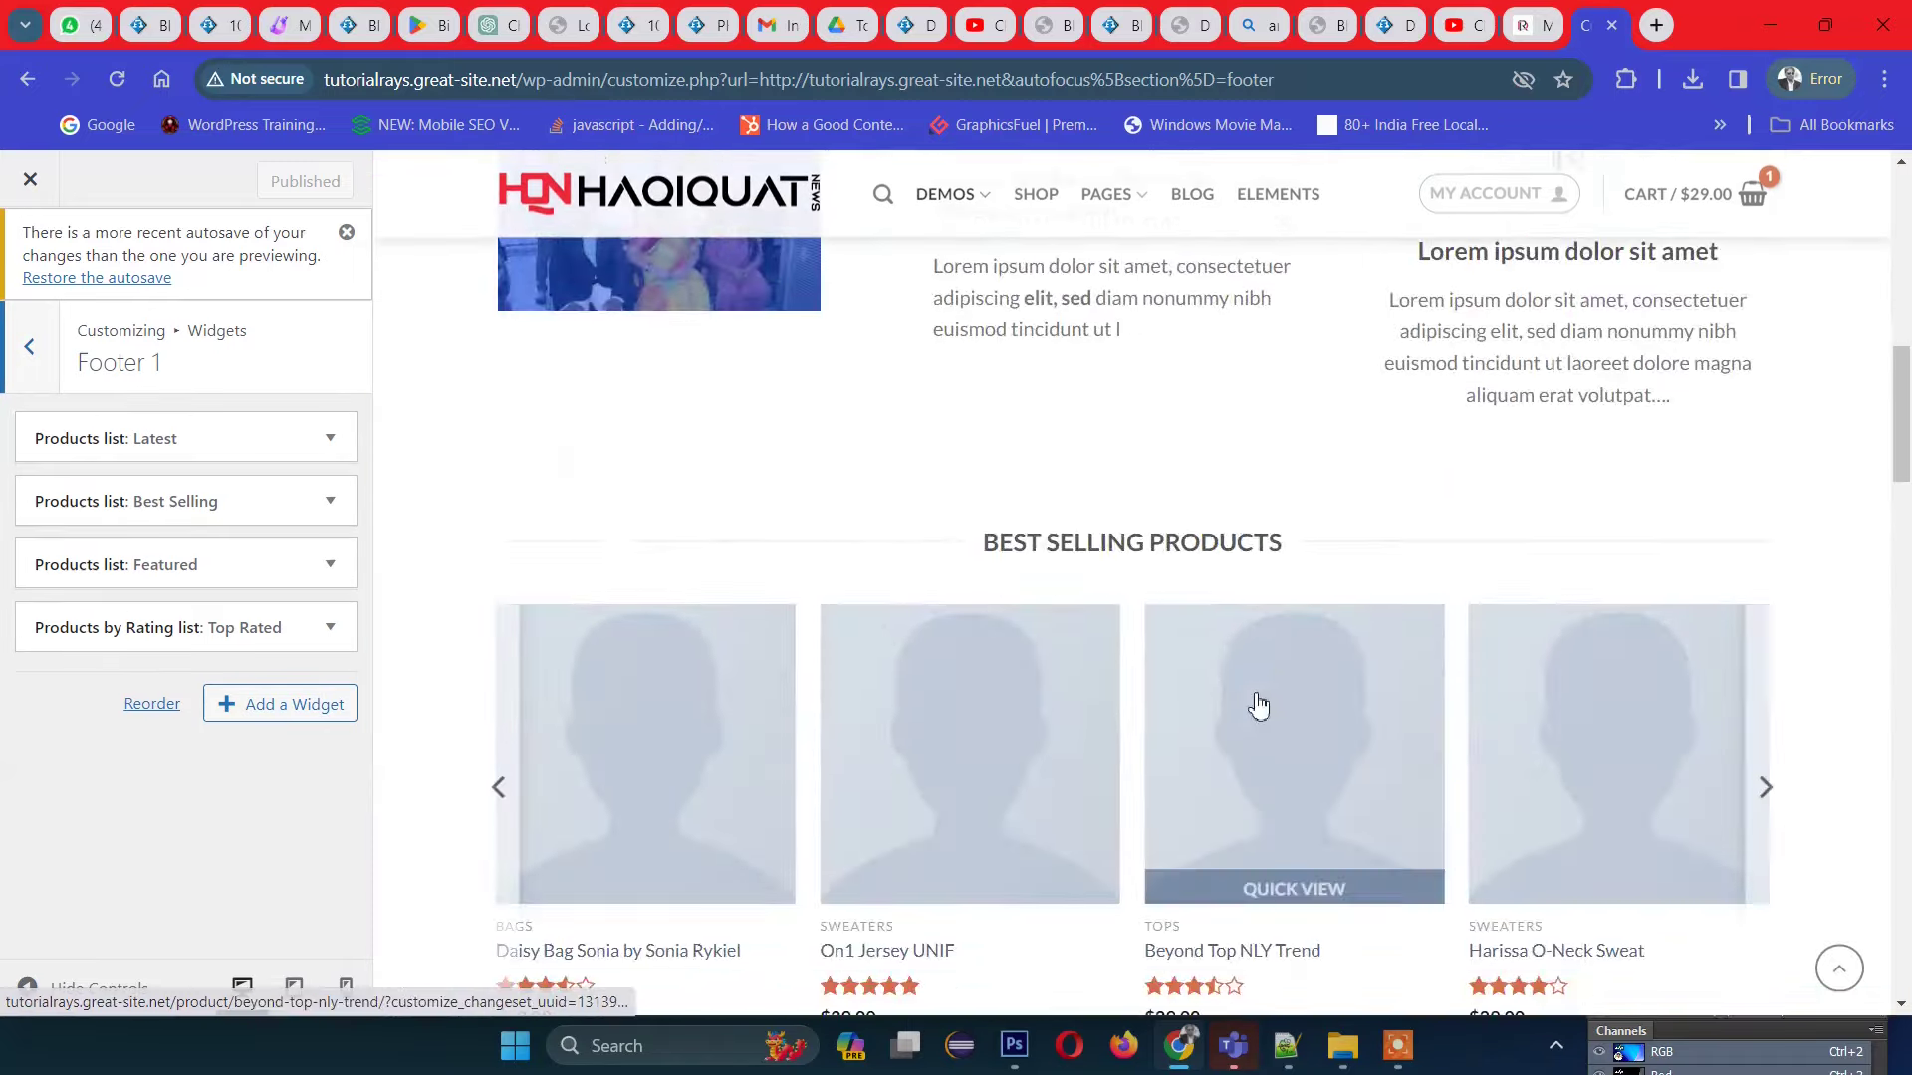
scroll(1205, 714, "down", 10)
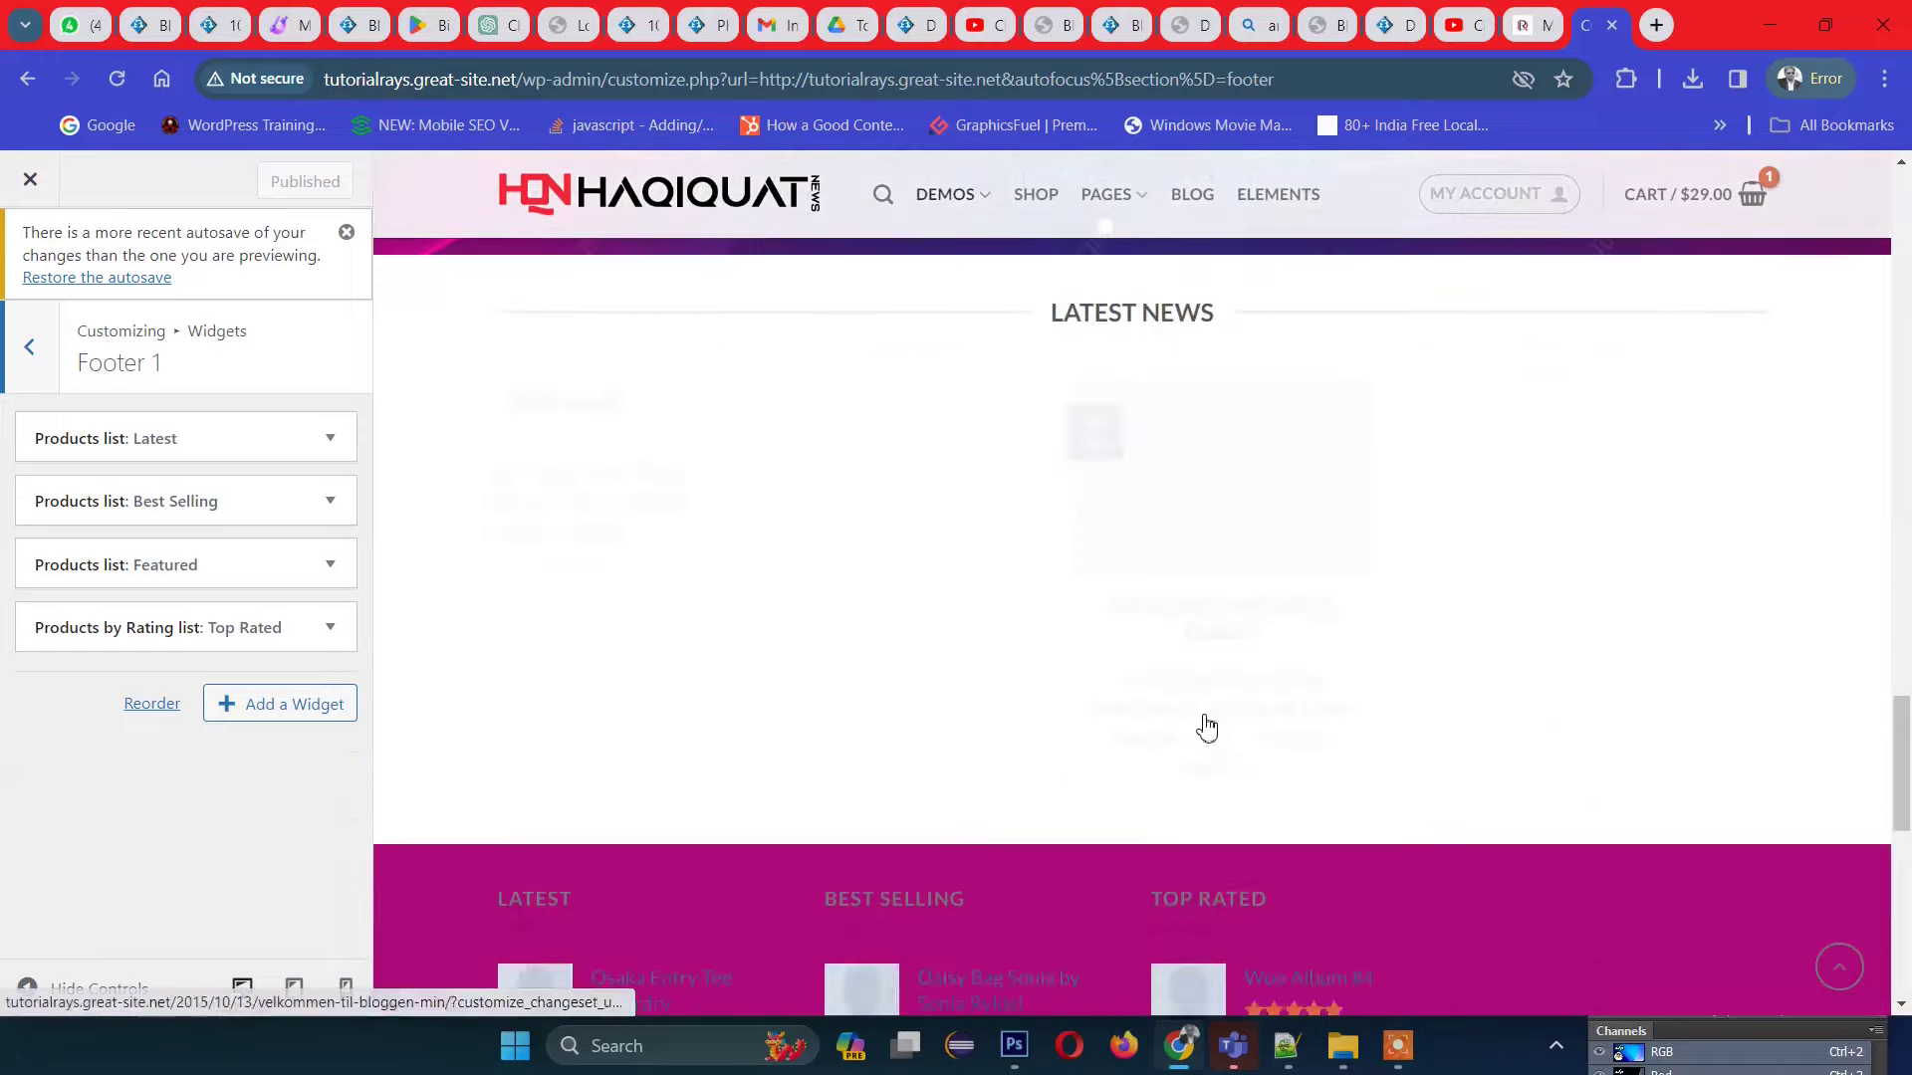
scroll(1201, 727, "down", 5)
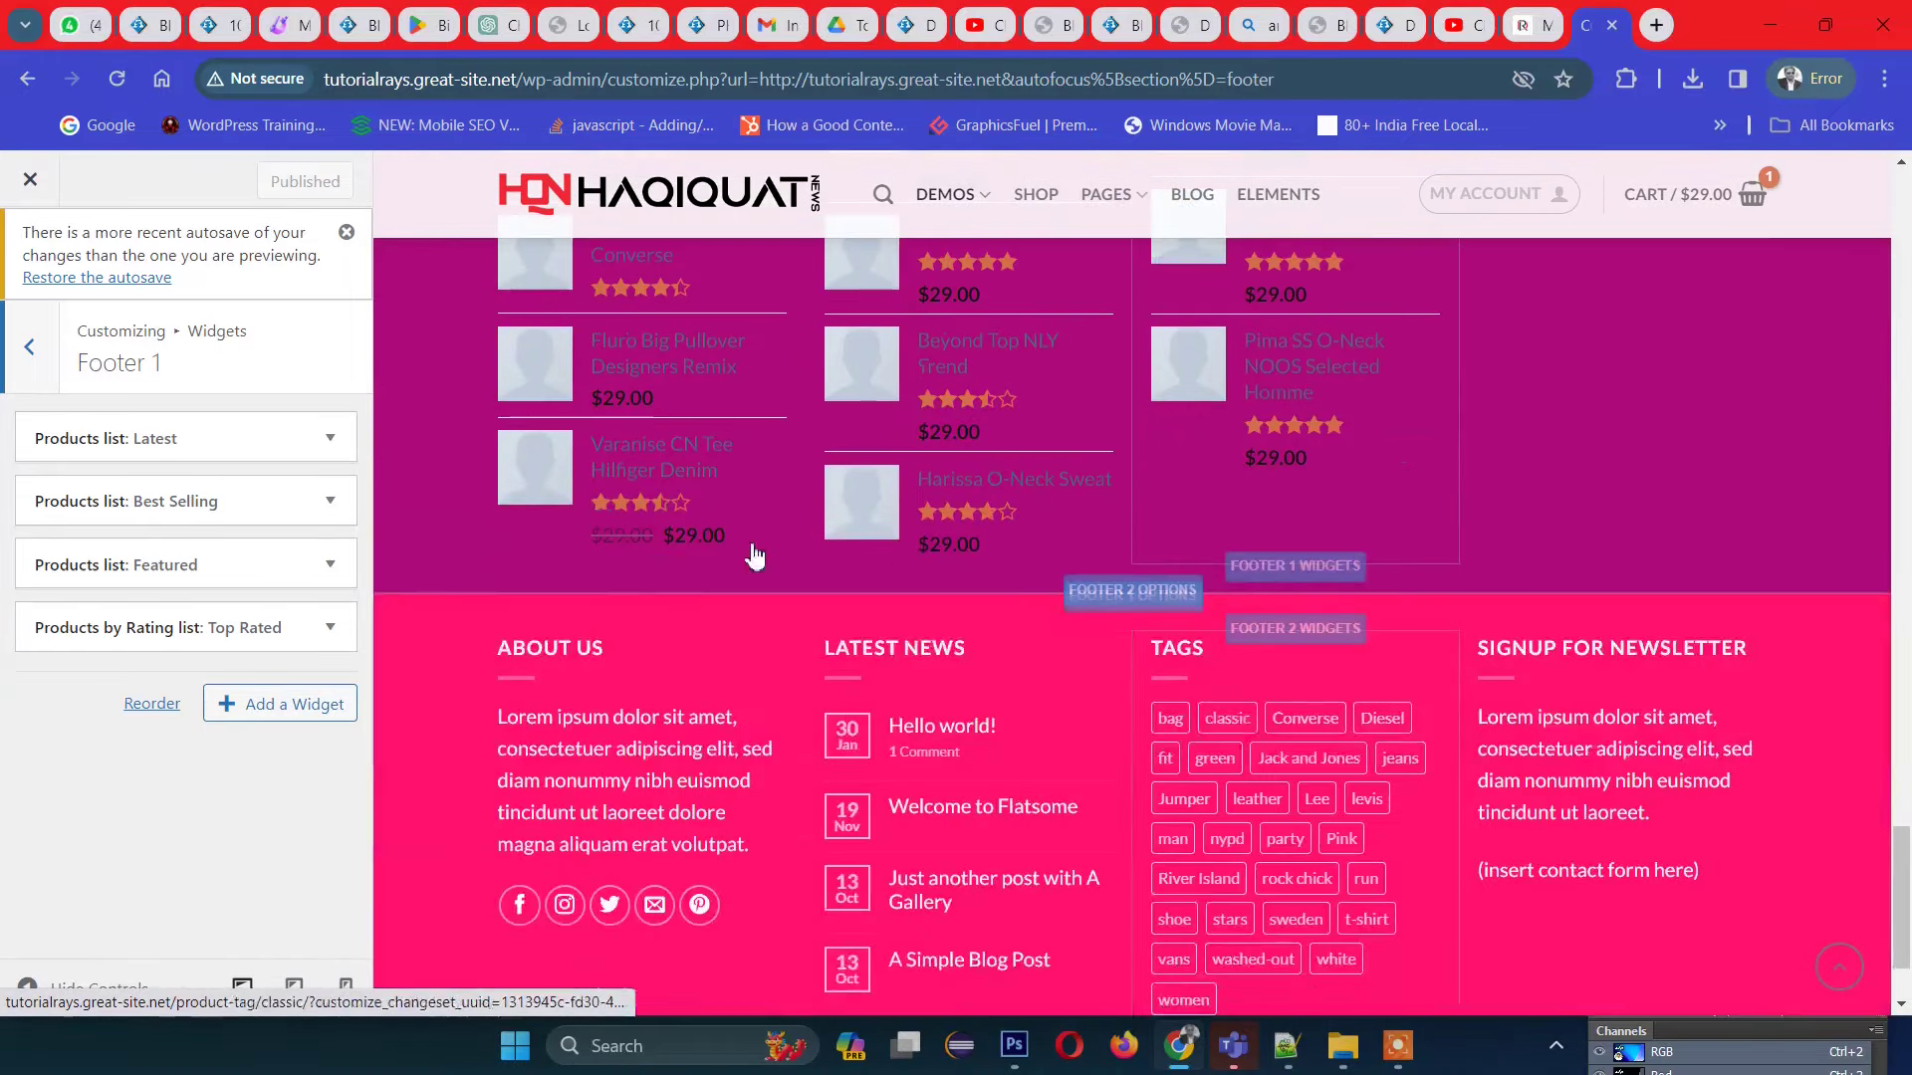
scroll(594, 482, "up", 3)
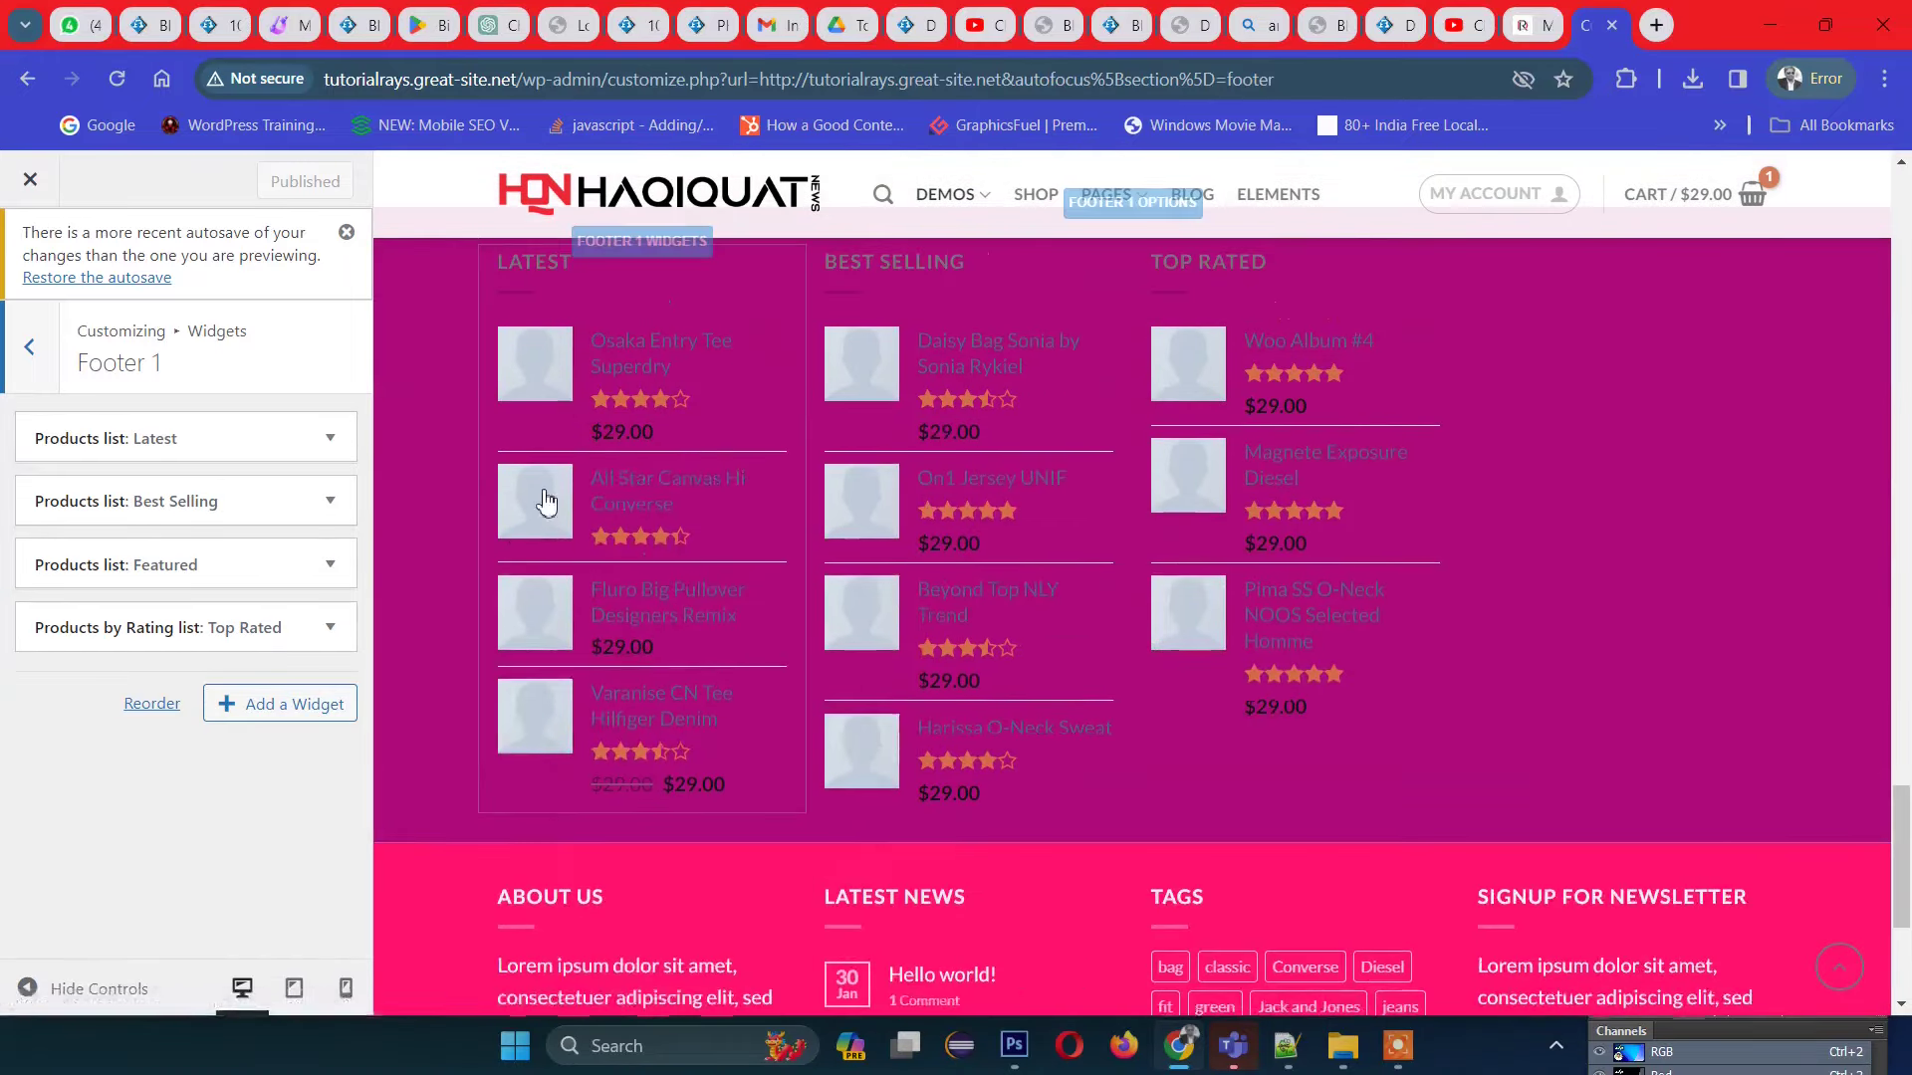
left_click(321, 443)
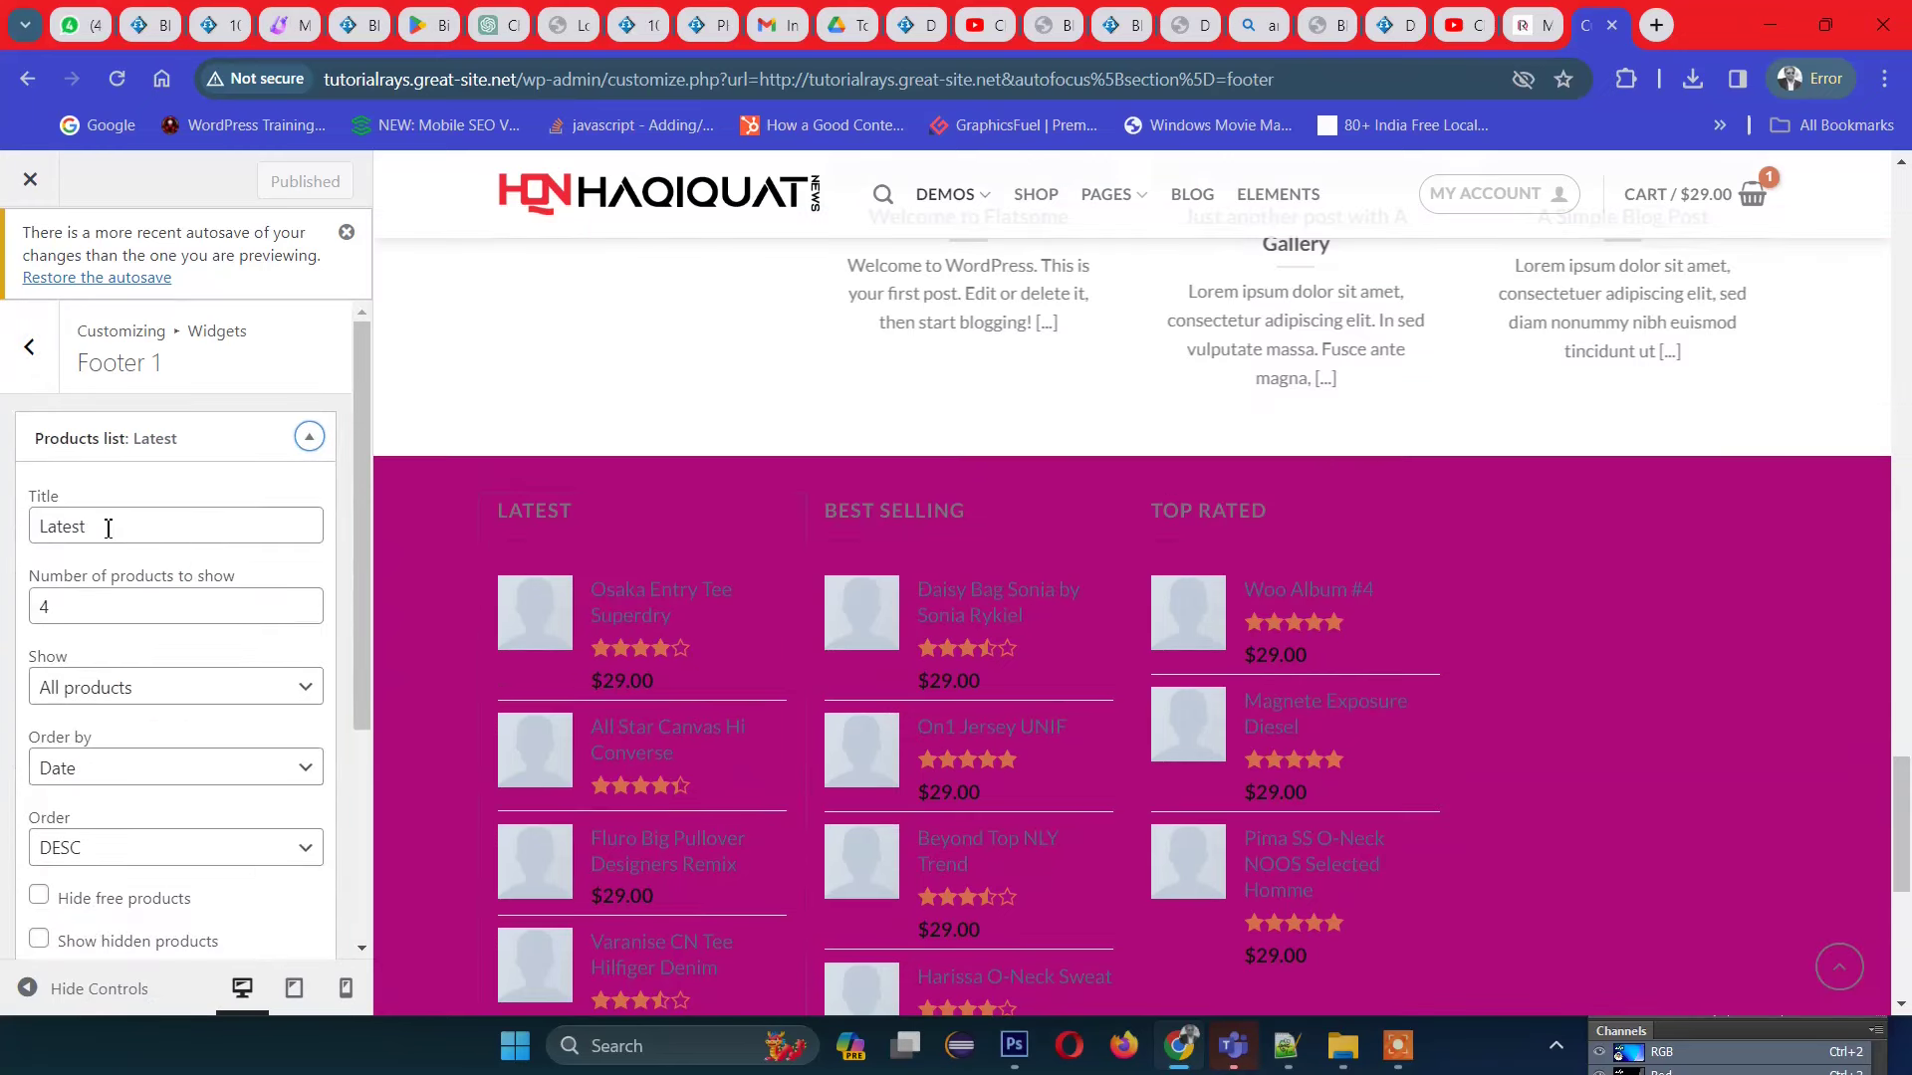
left_click(103, 524)
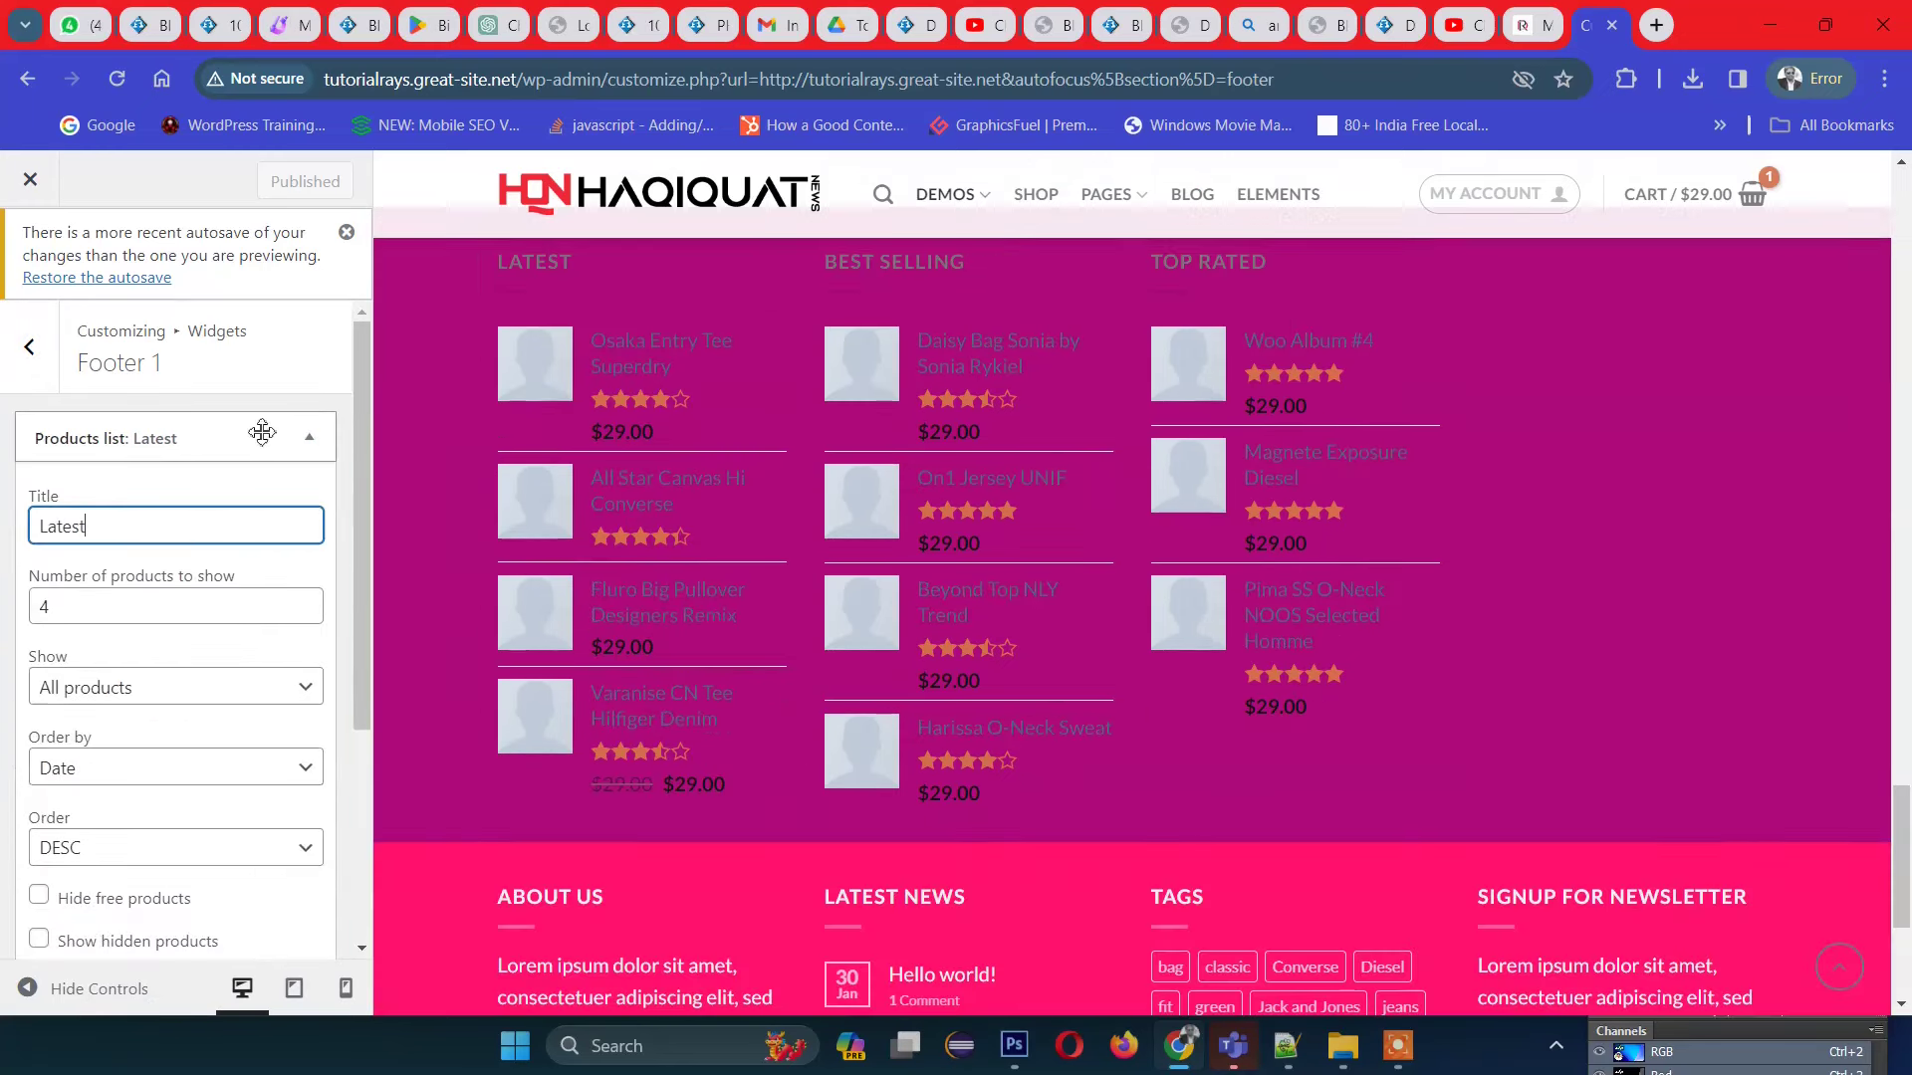
left_click(307, 445)
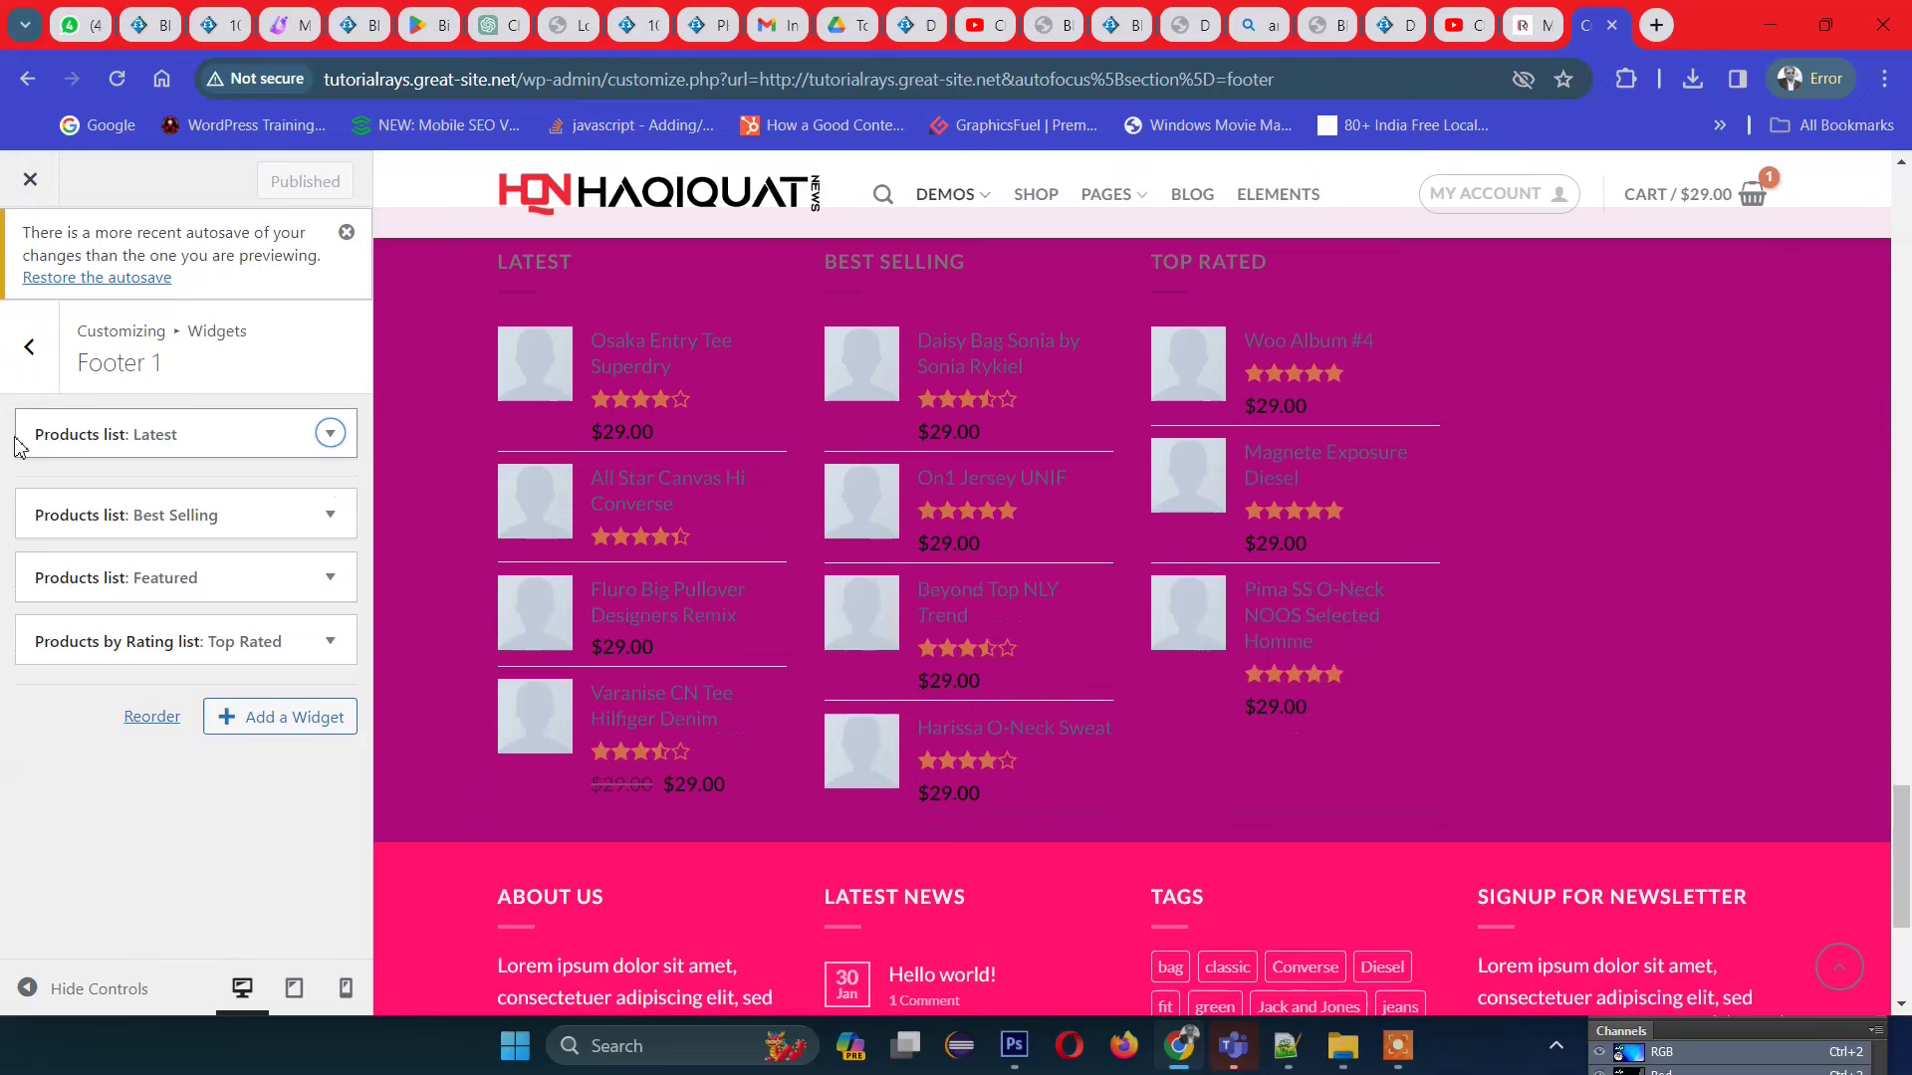
left_click_drag(21, 431, 298, 432)
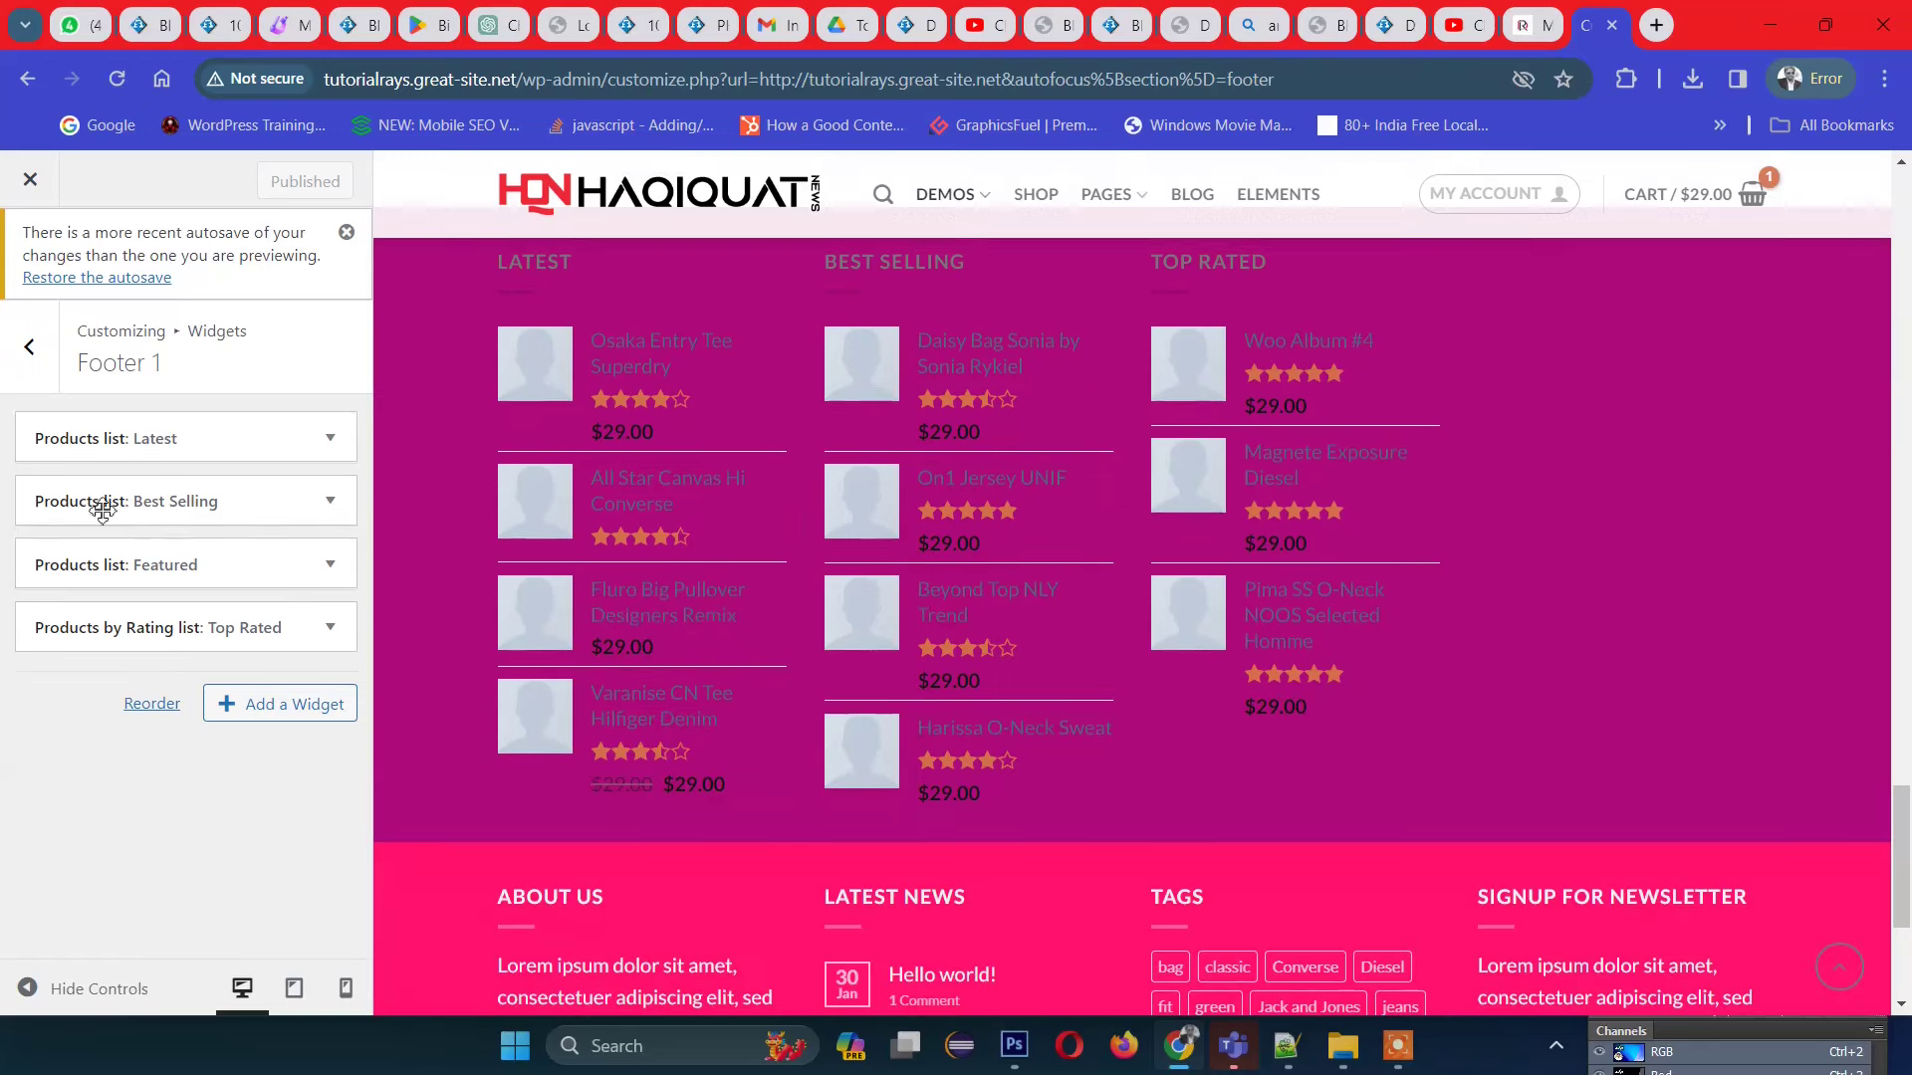
left_click_drag(102, 503, 157, 346)
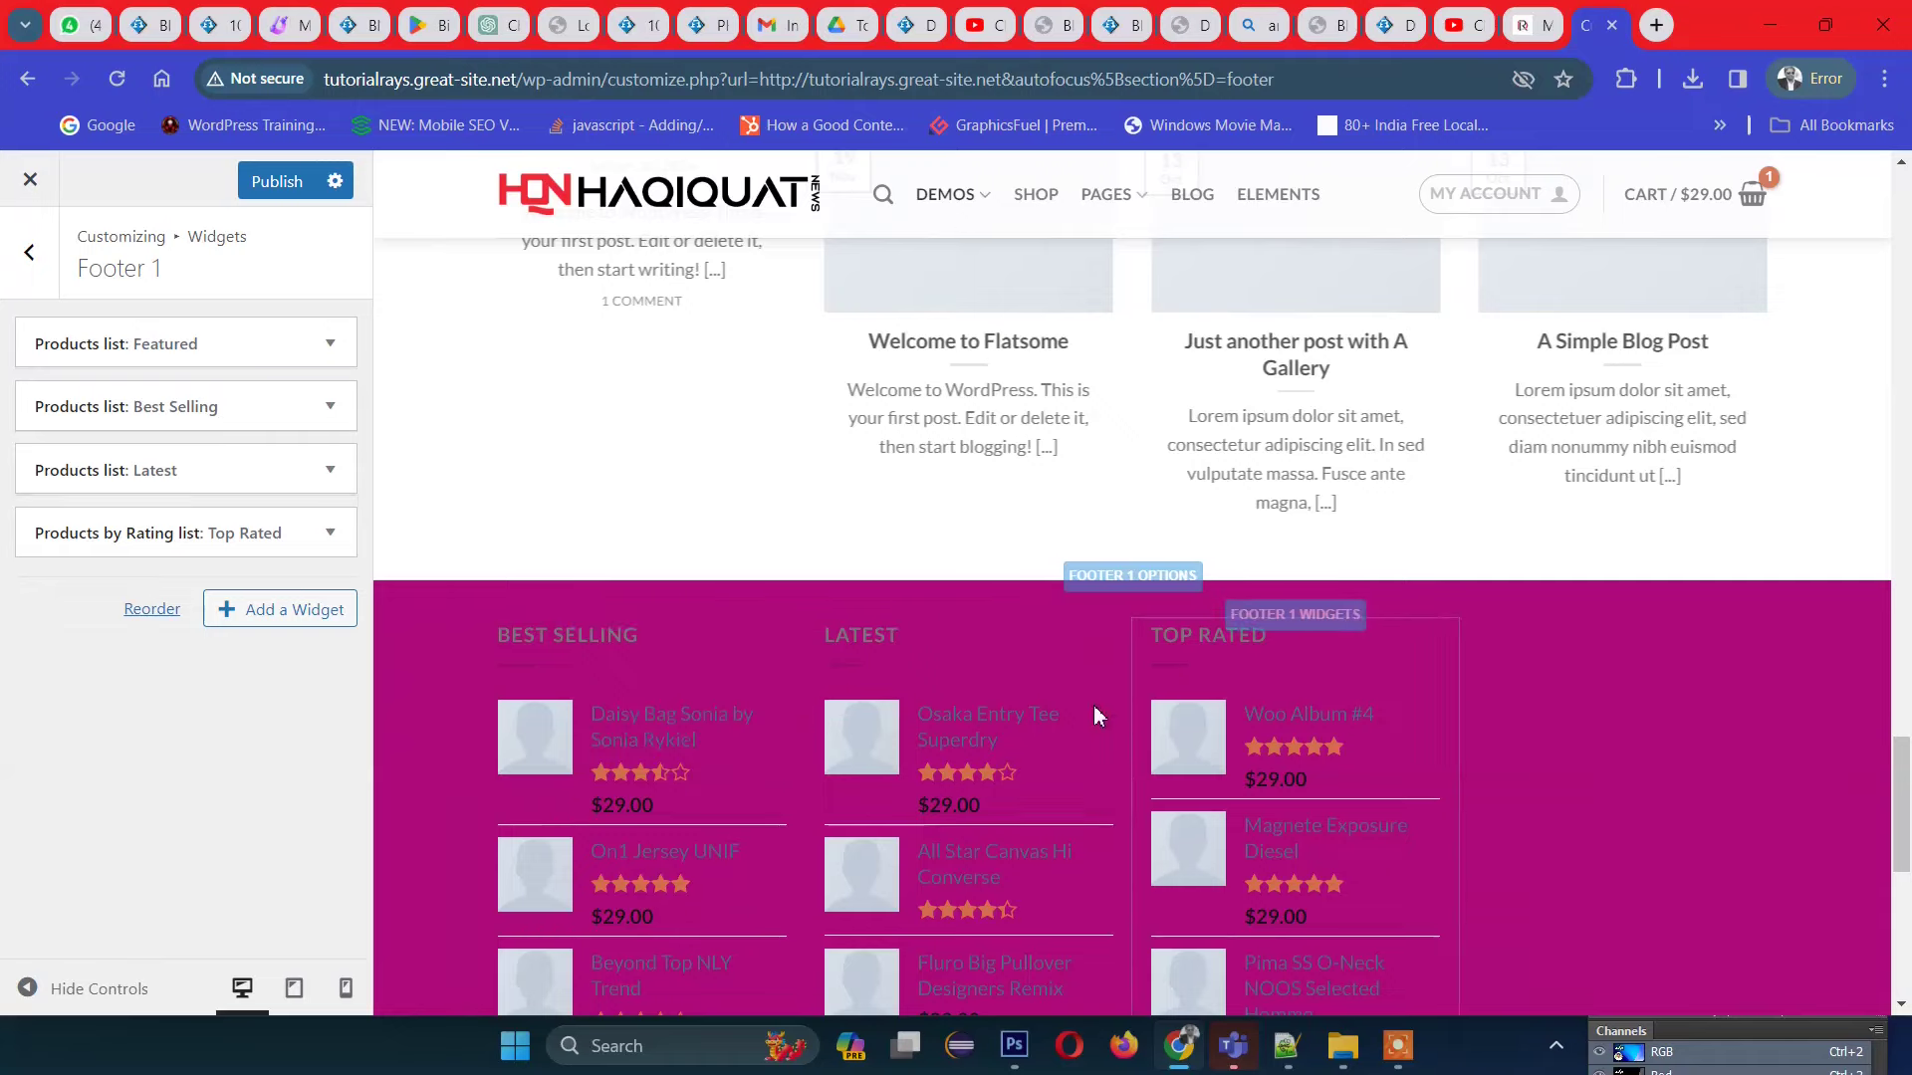
Step: Delete the 'Products list: Best Selling' widget from Footer 1
scroll(1161, 654, "down", 5)
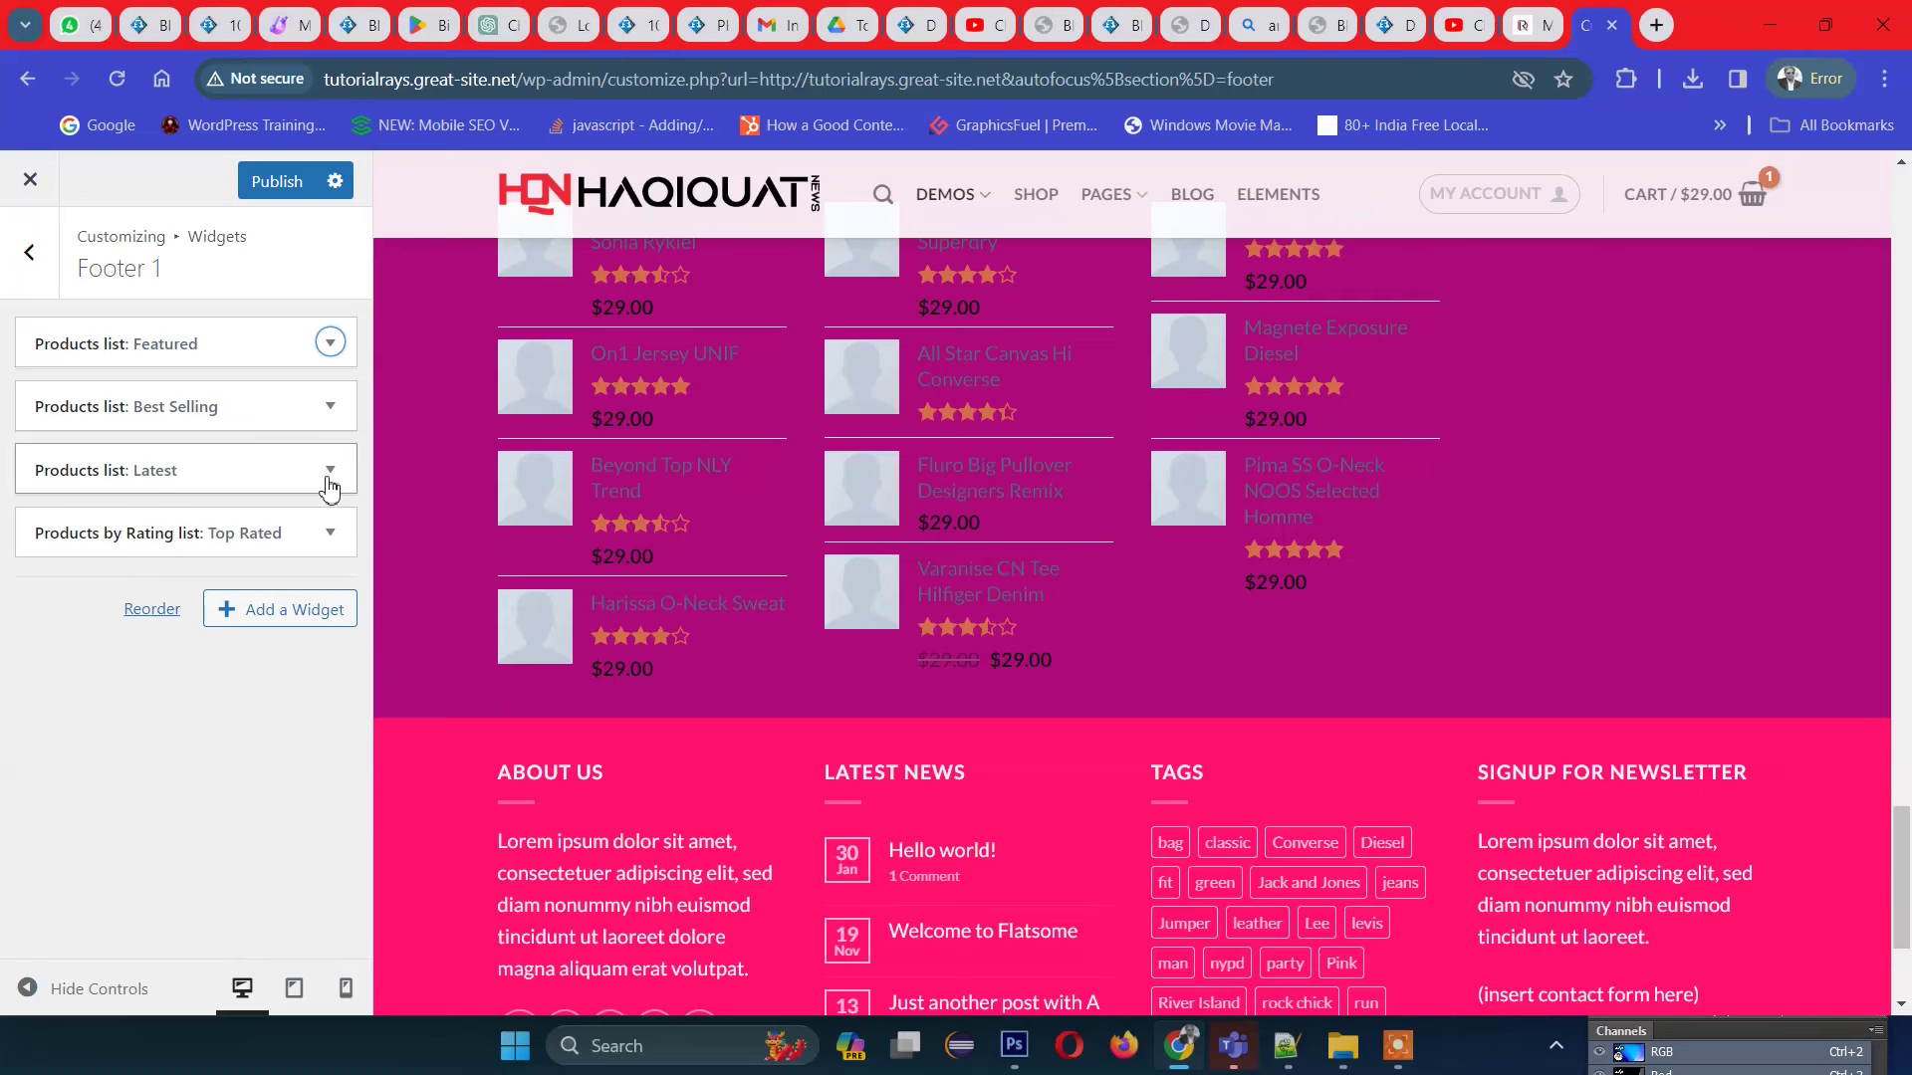
left_click(330, 403)
scroll(197, 592, "down", 2)
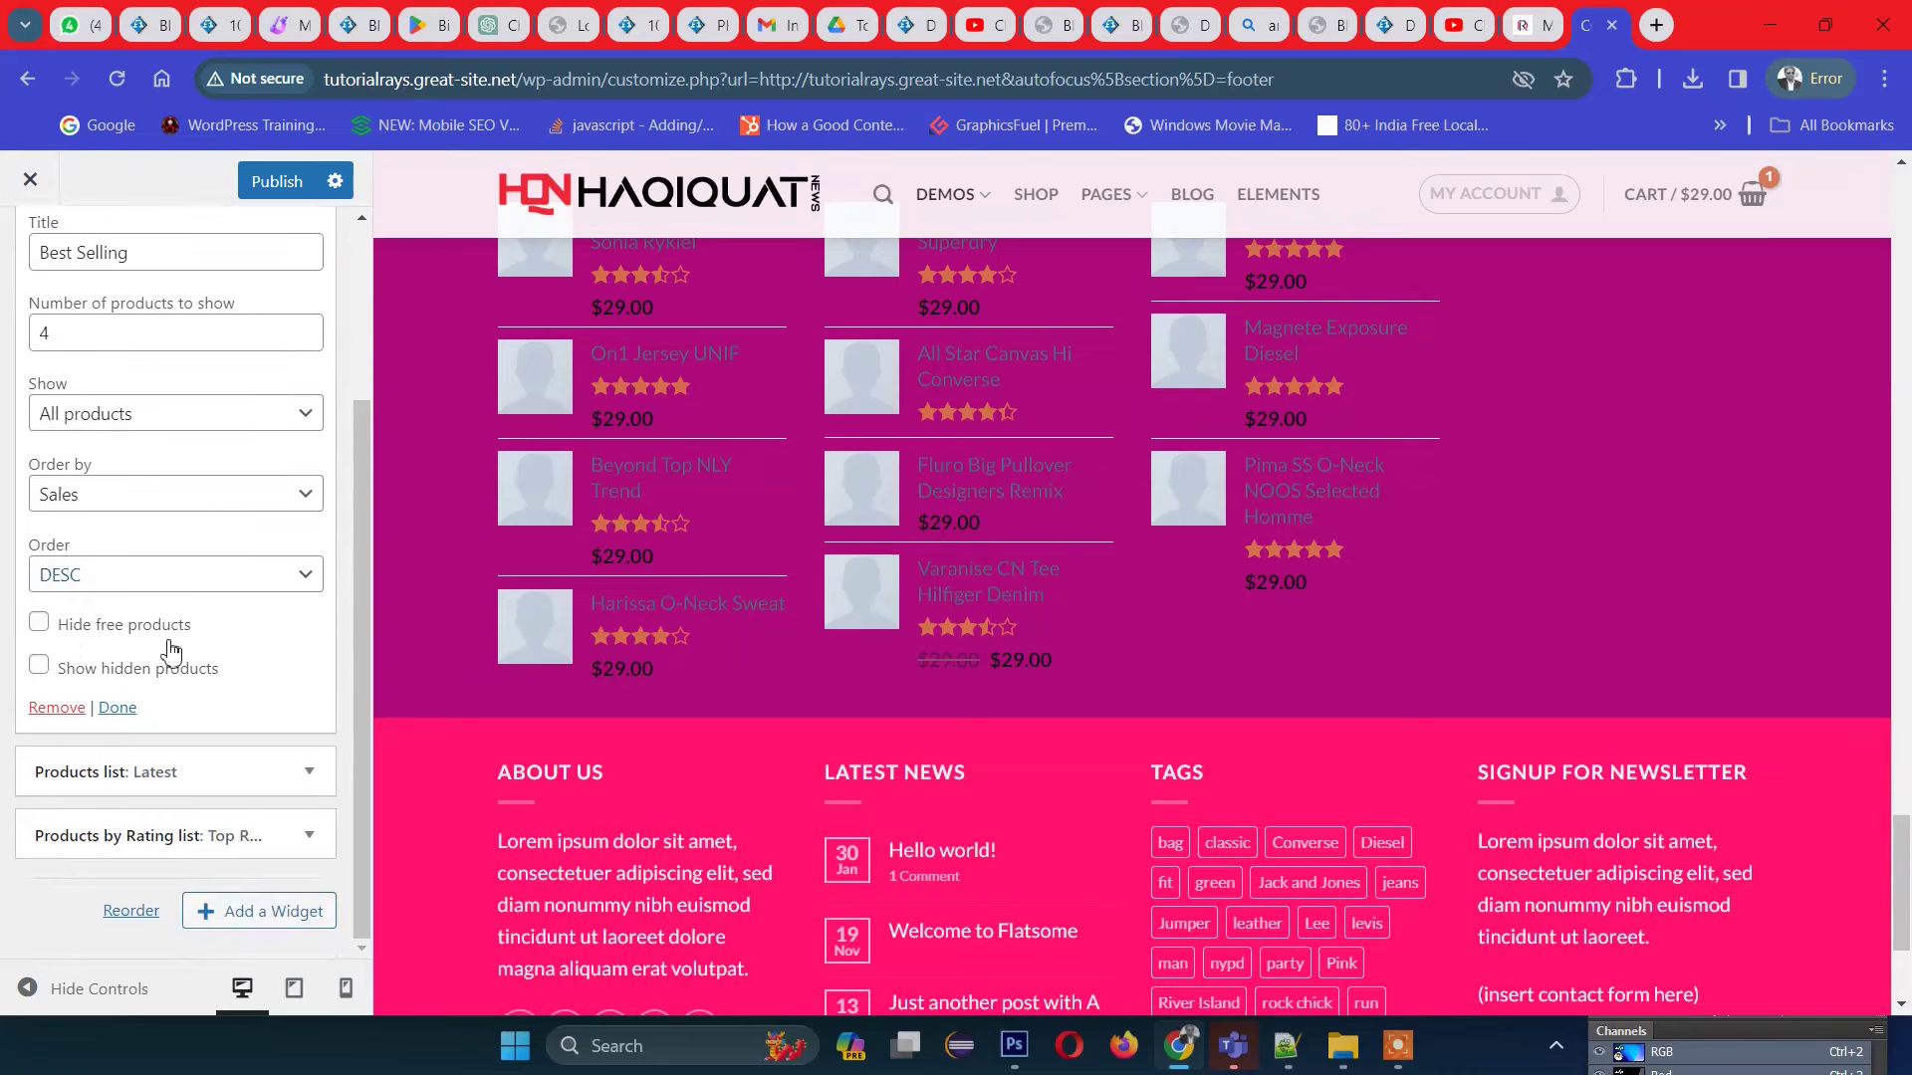
left_click(57, 708)
scroll(1048, 679, "up", 3)
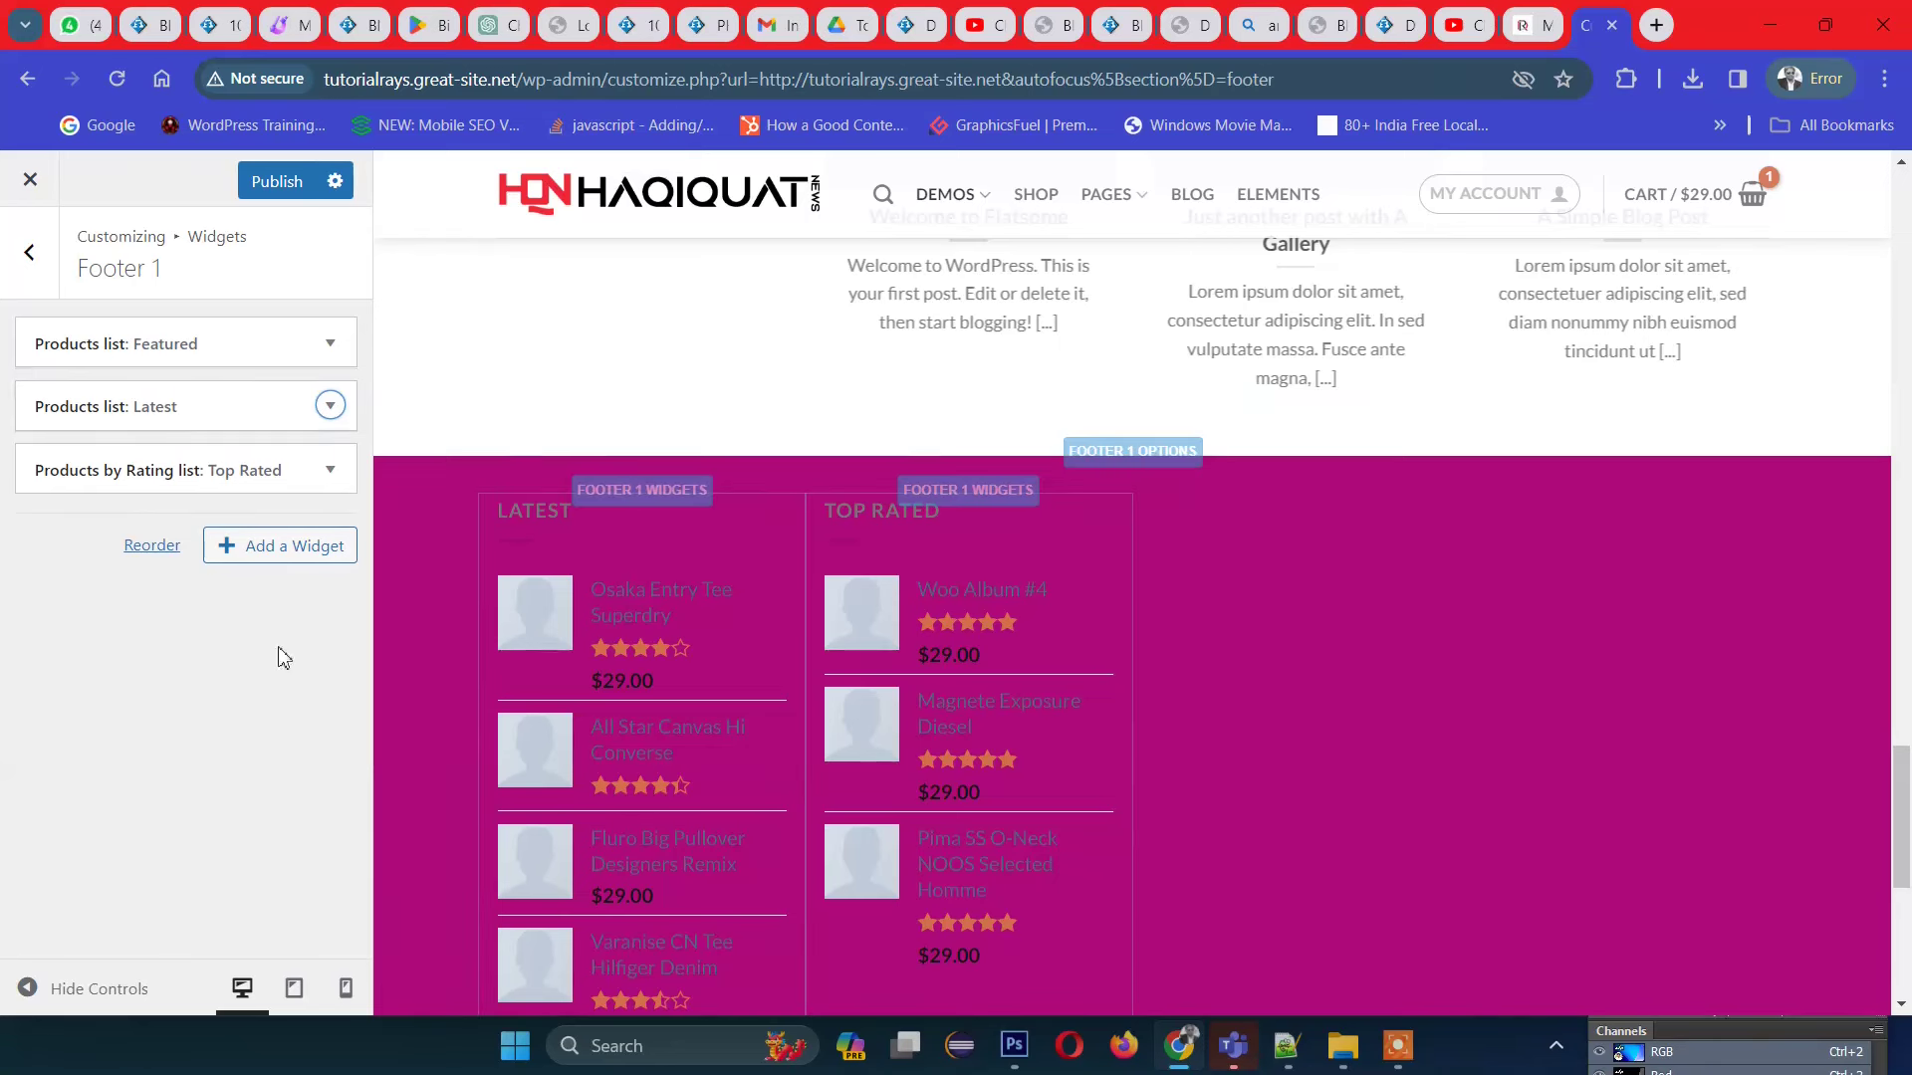
Step: Pick Custom HTML from the Add a Widget list for Footer 1
left_click(264, 564)
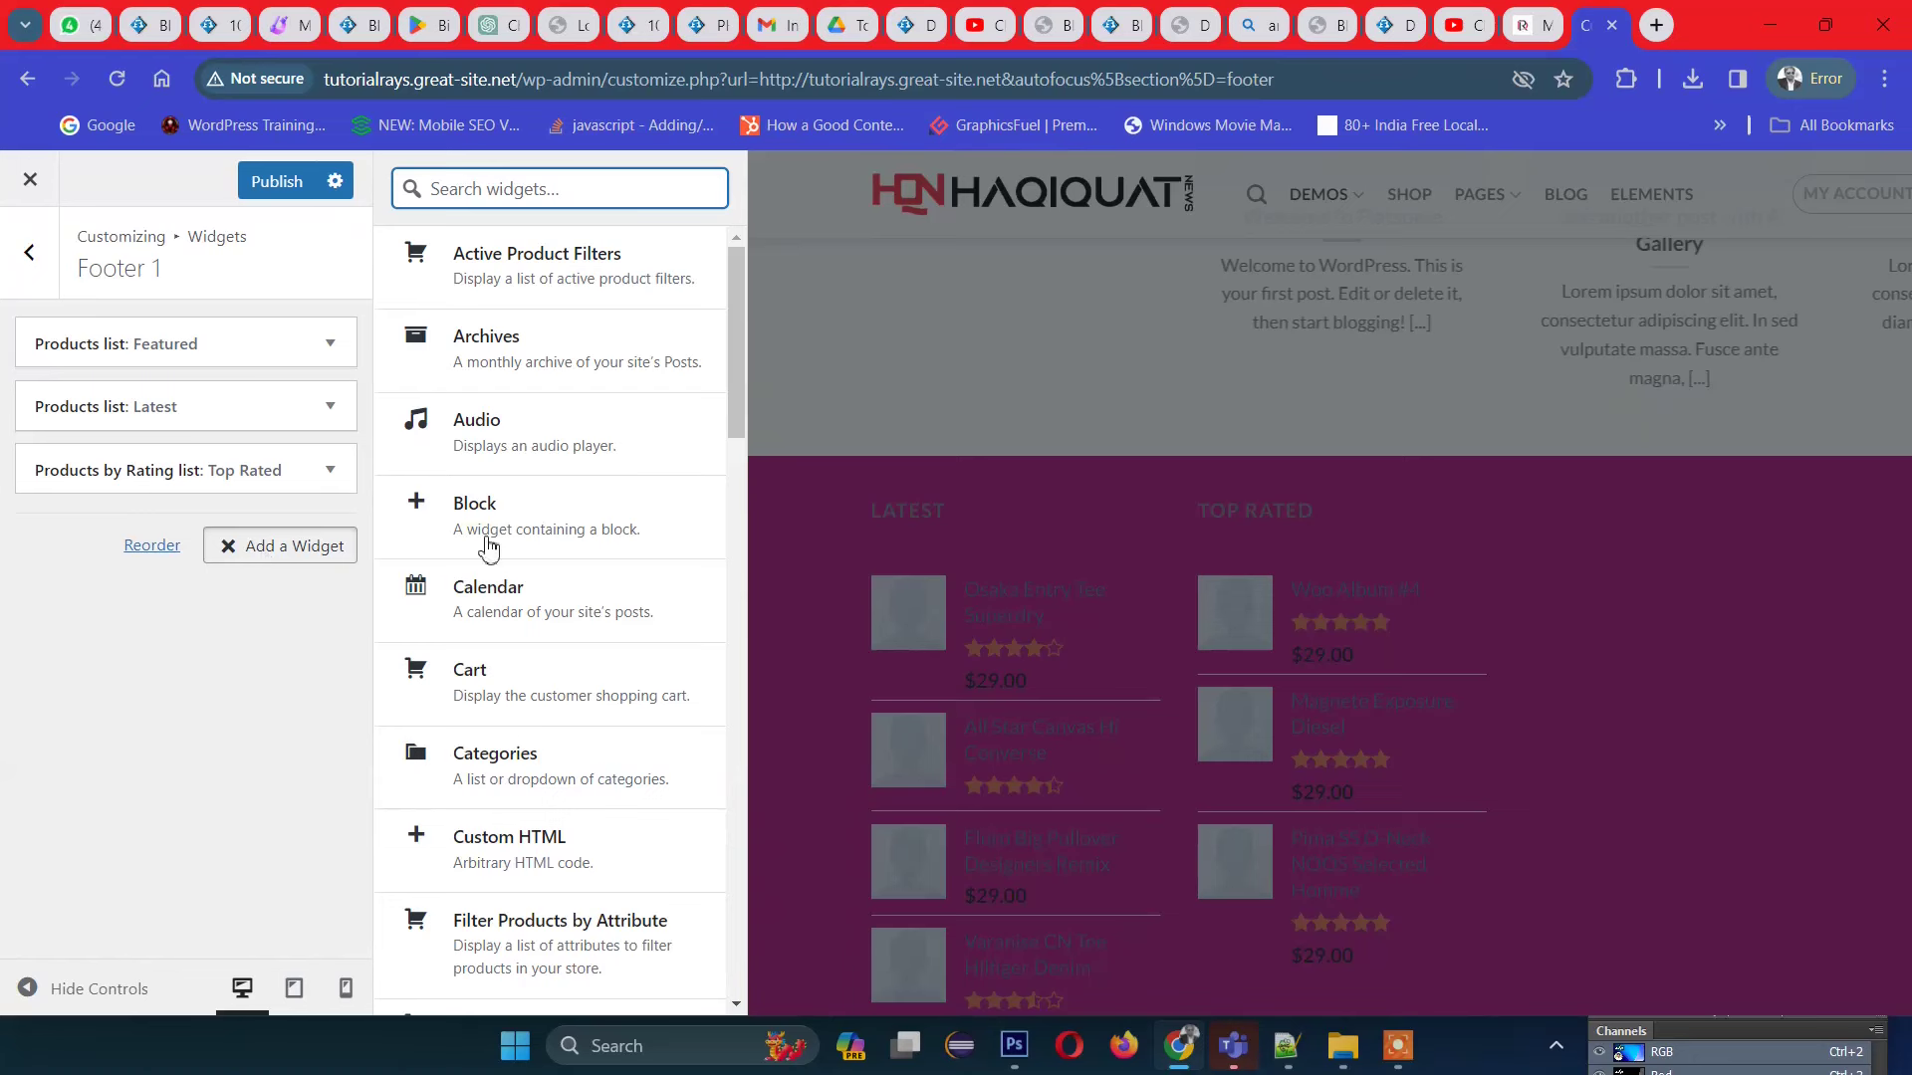
scroll(580, 551, "down", 5)
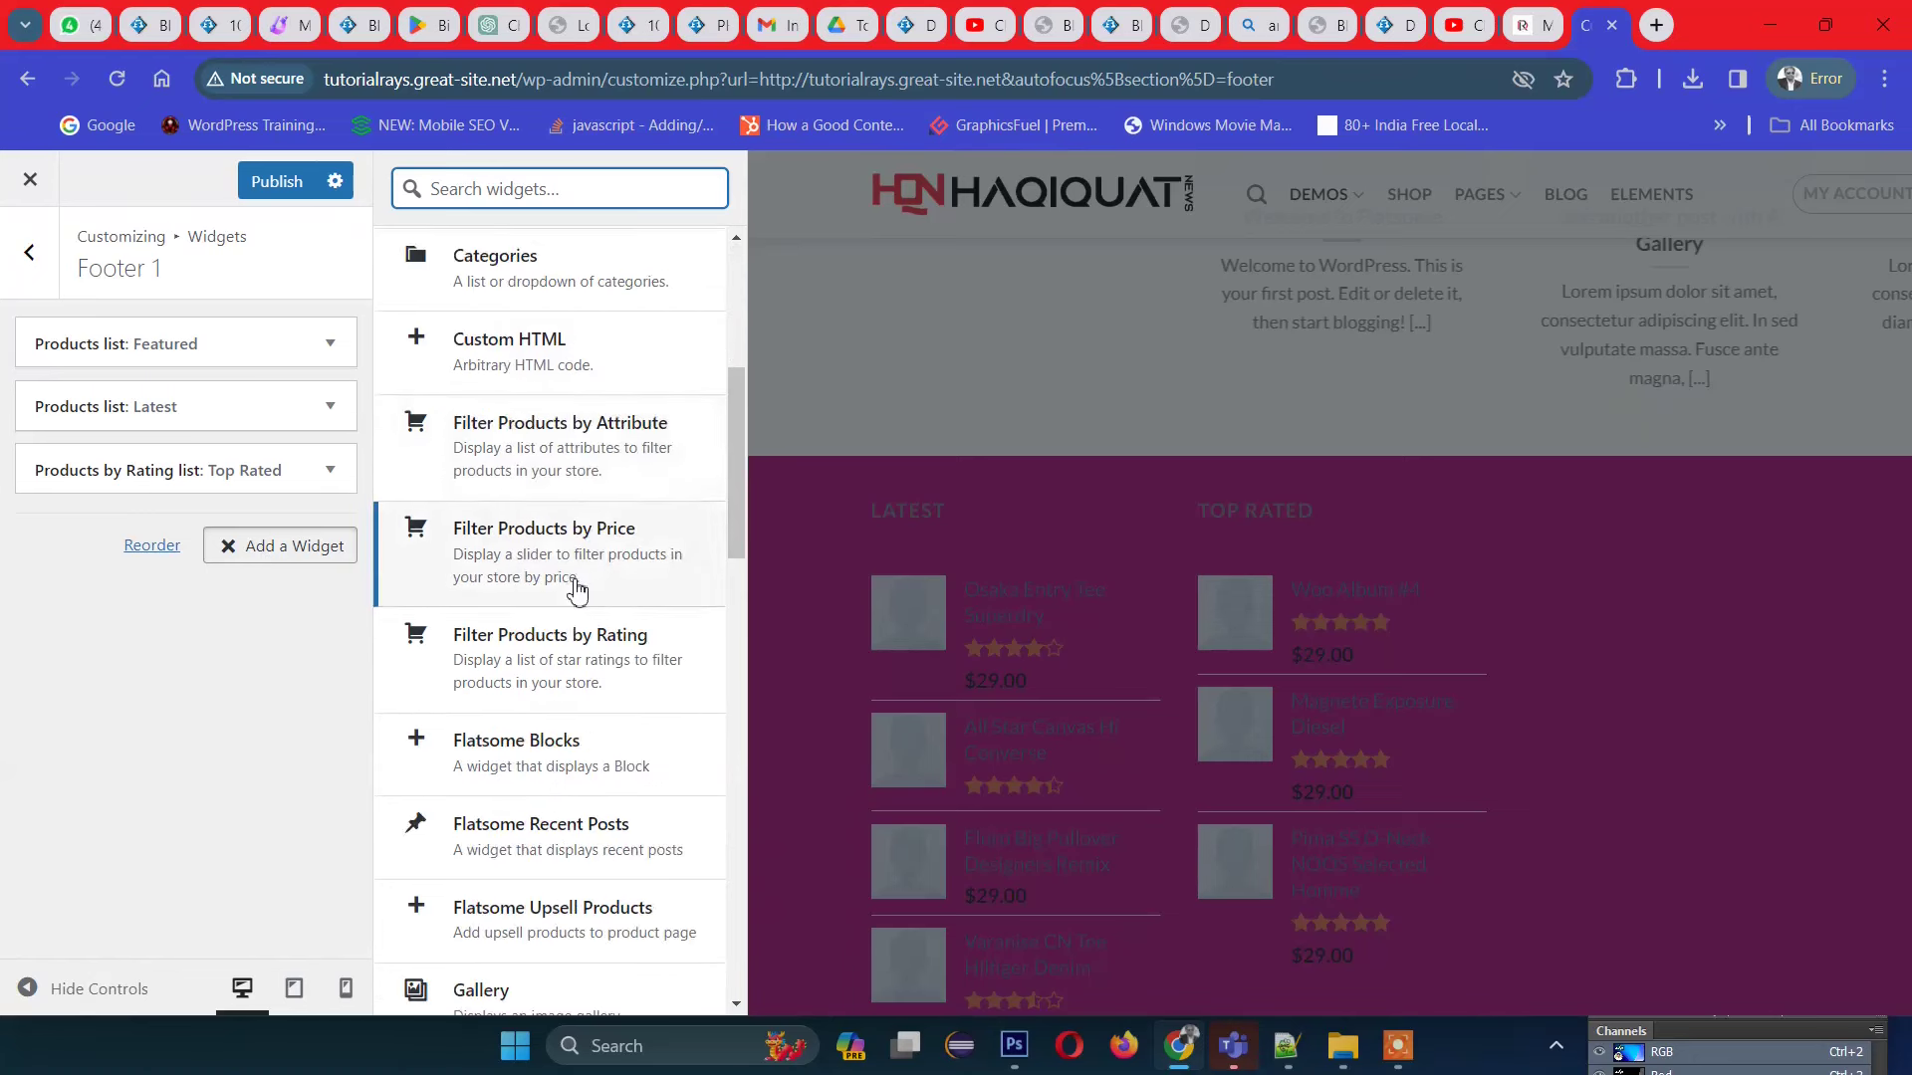
scroll(542, 749, "down", 18)
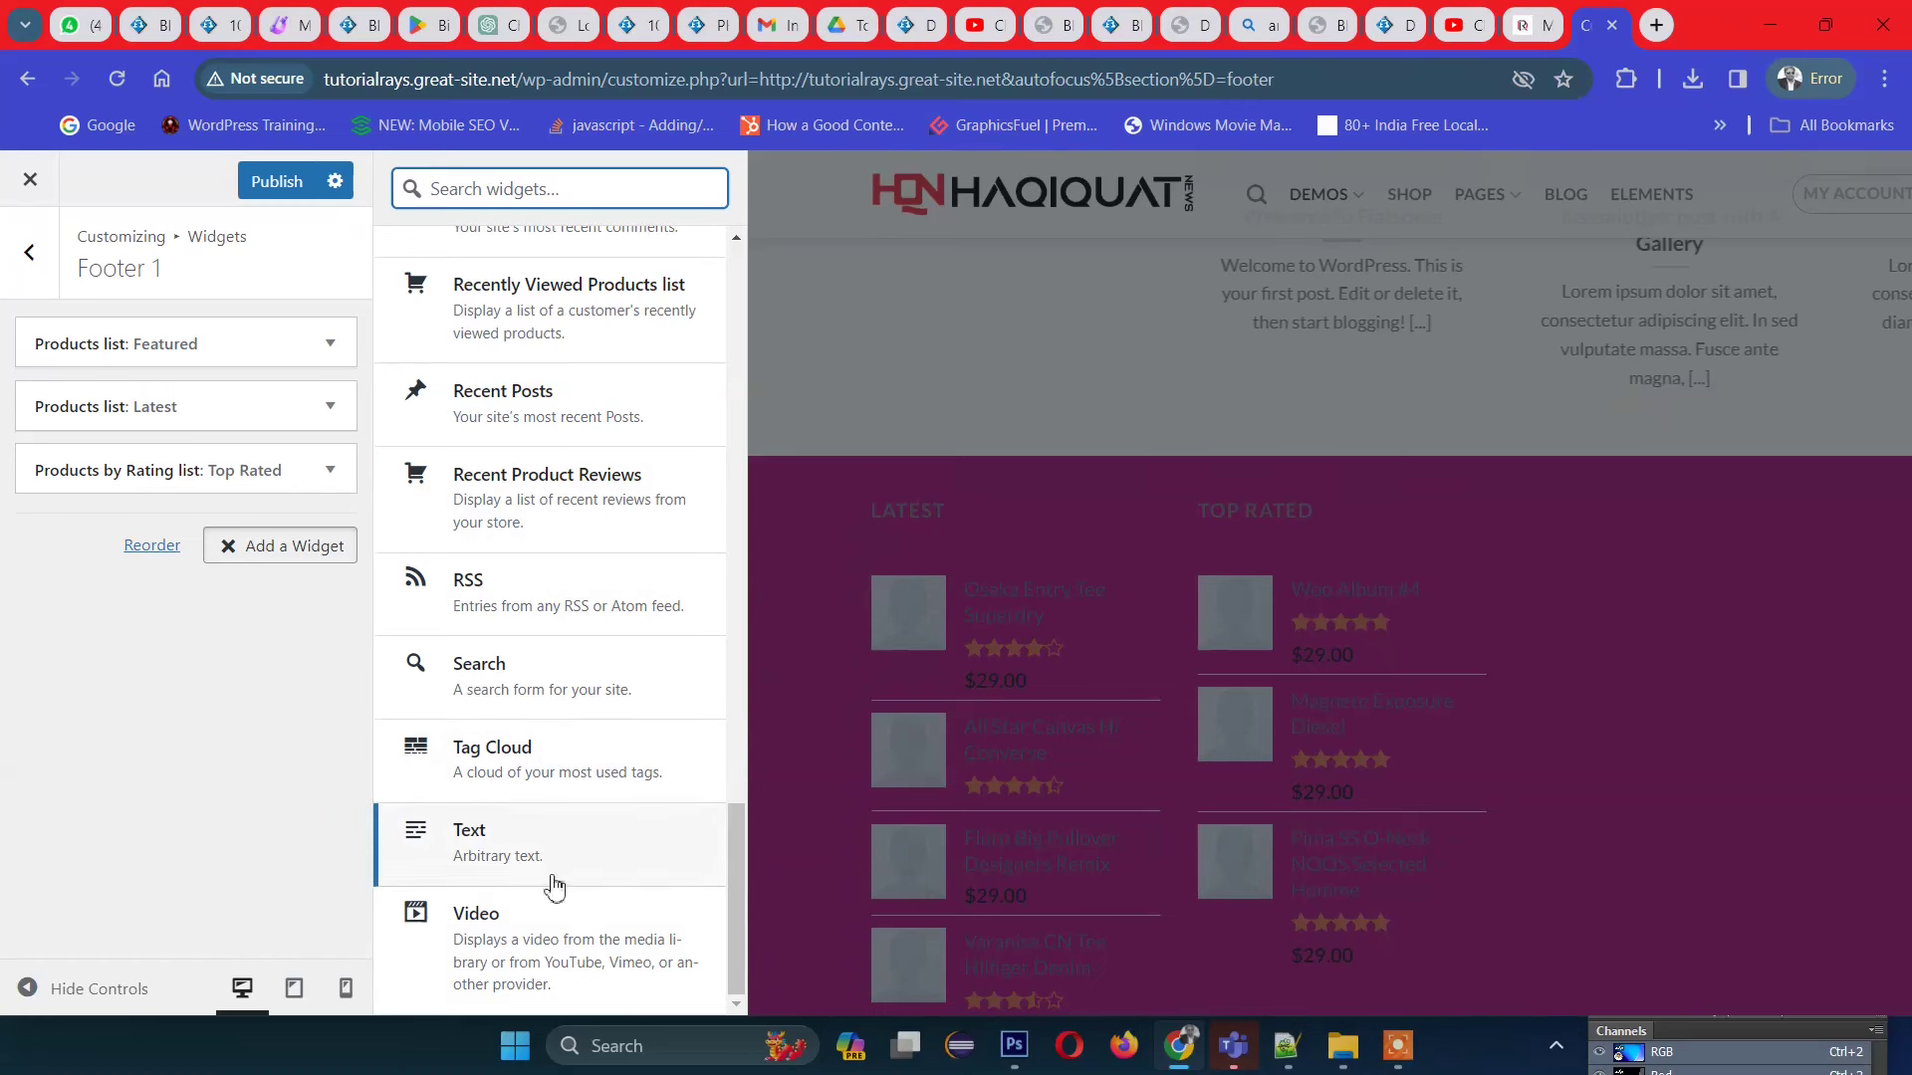
scroll(526, 944, "up", 1)
scroll(527, 941, "up", 1)
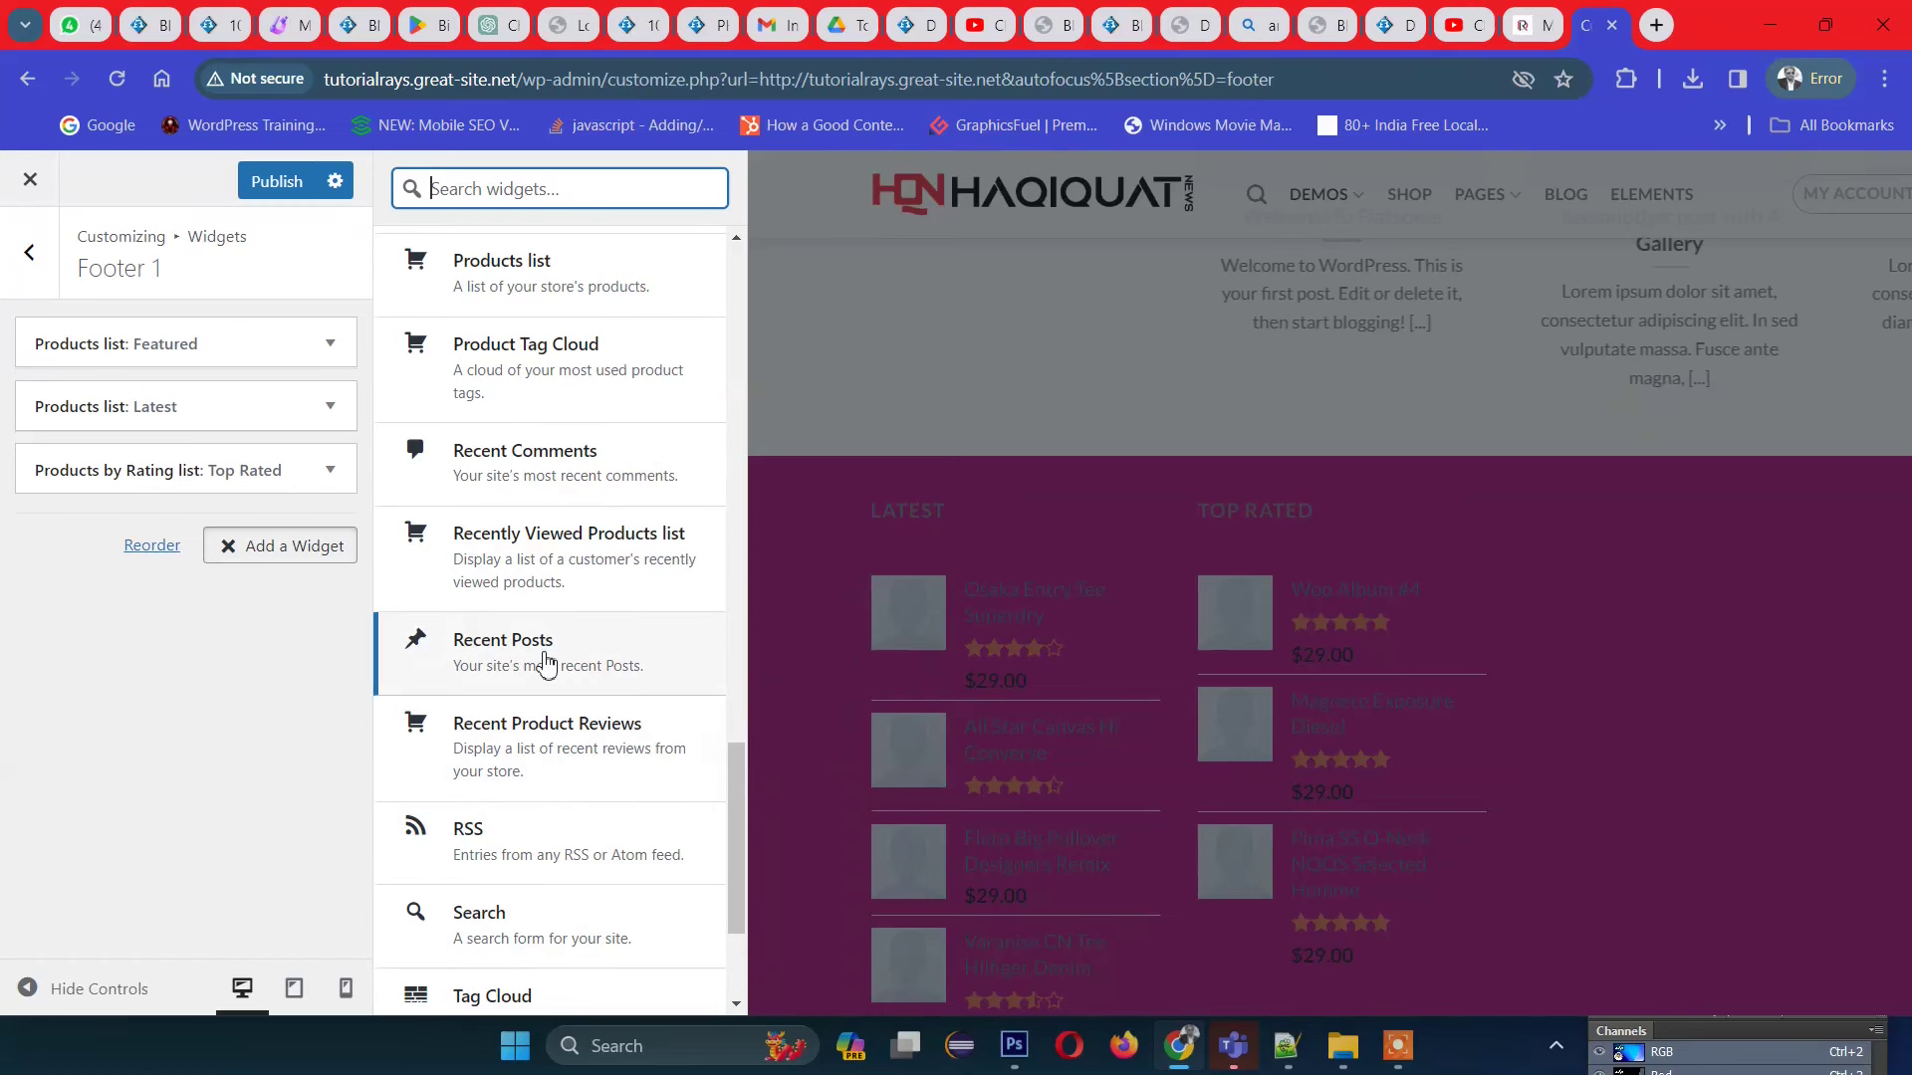
scroll(555, 602, "up", 6)
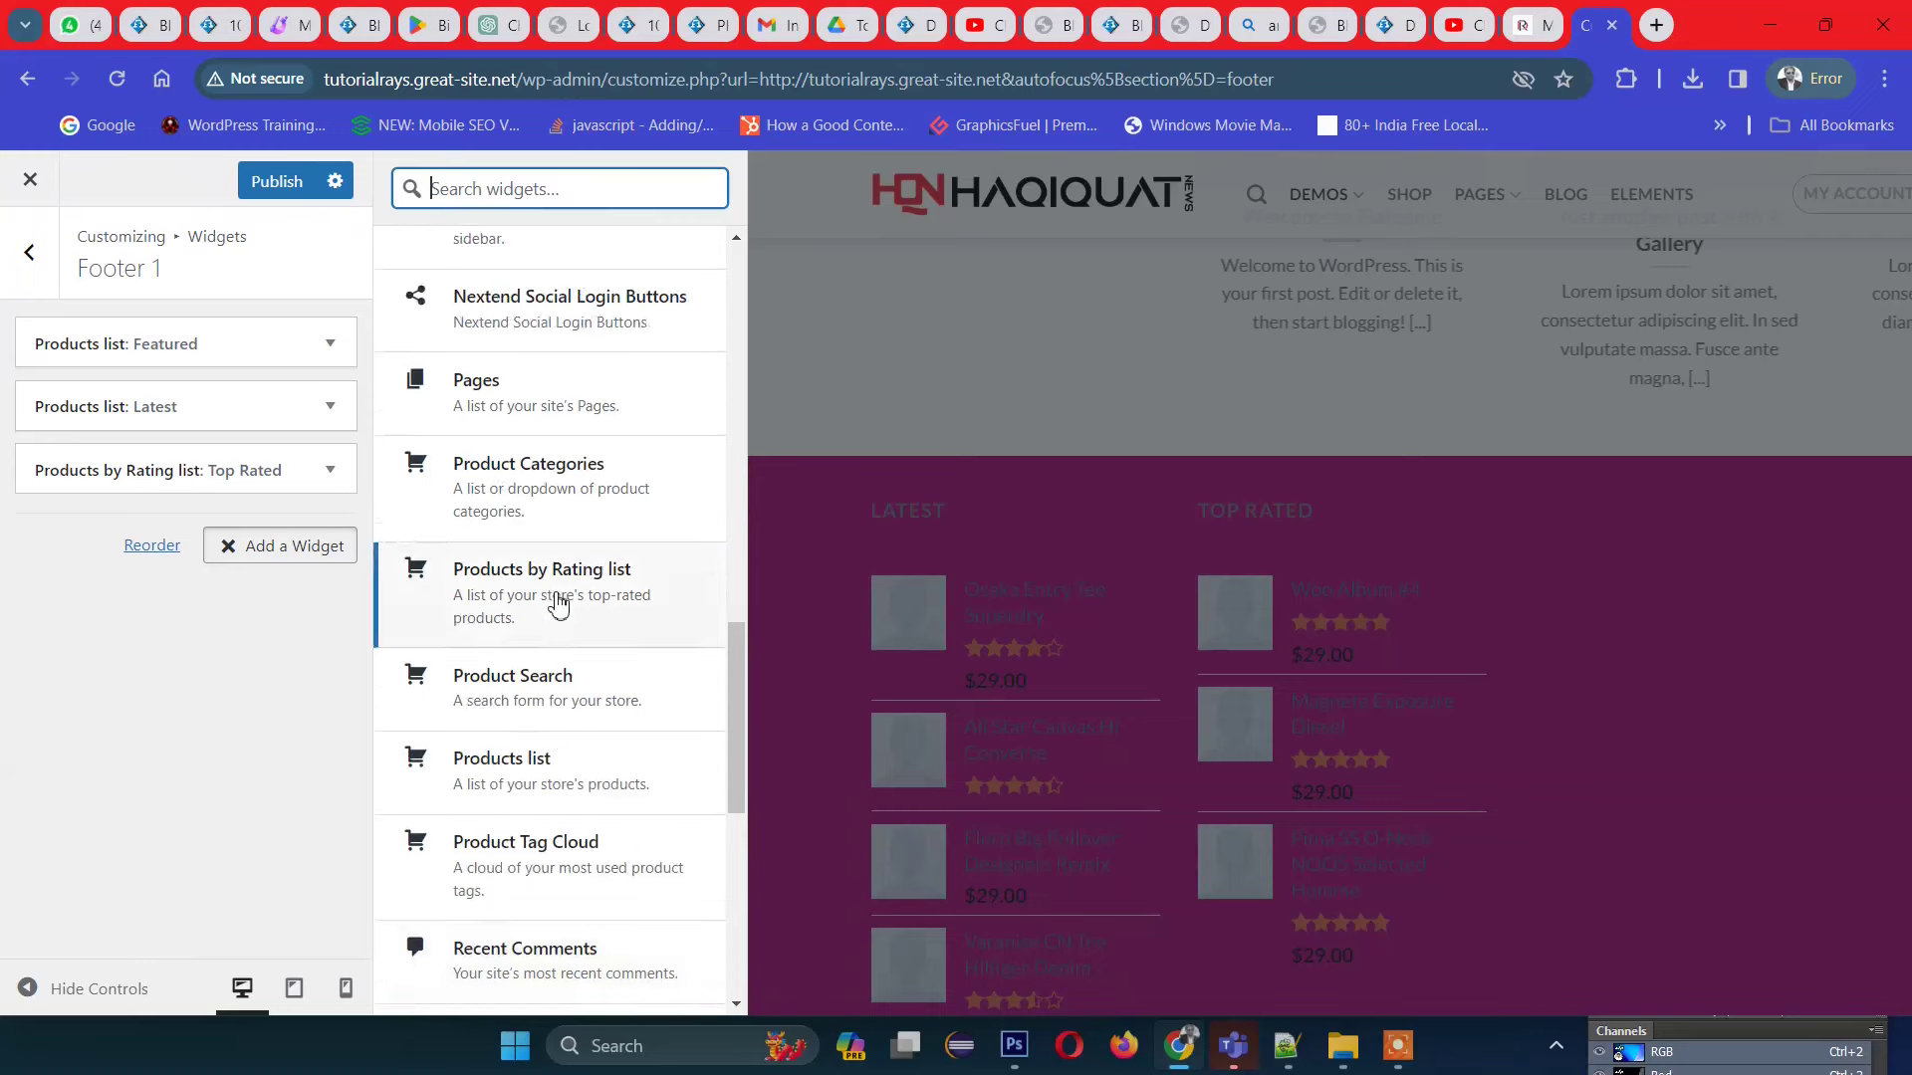
scroll(556, 603, "up", 2)
scroll(520, 782, "up", 2)
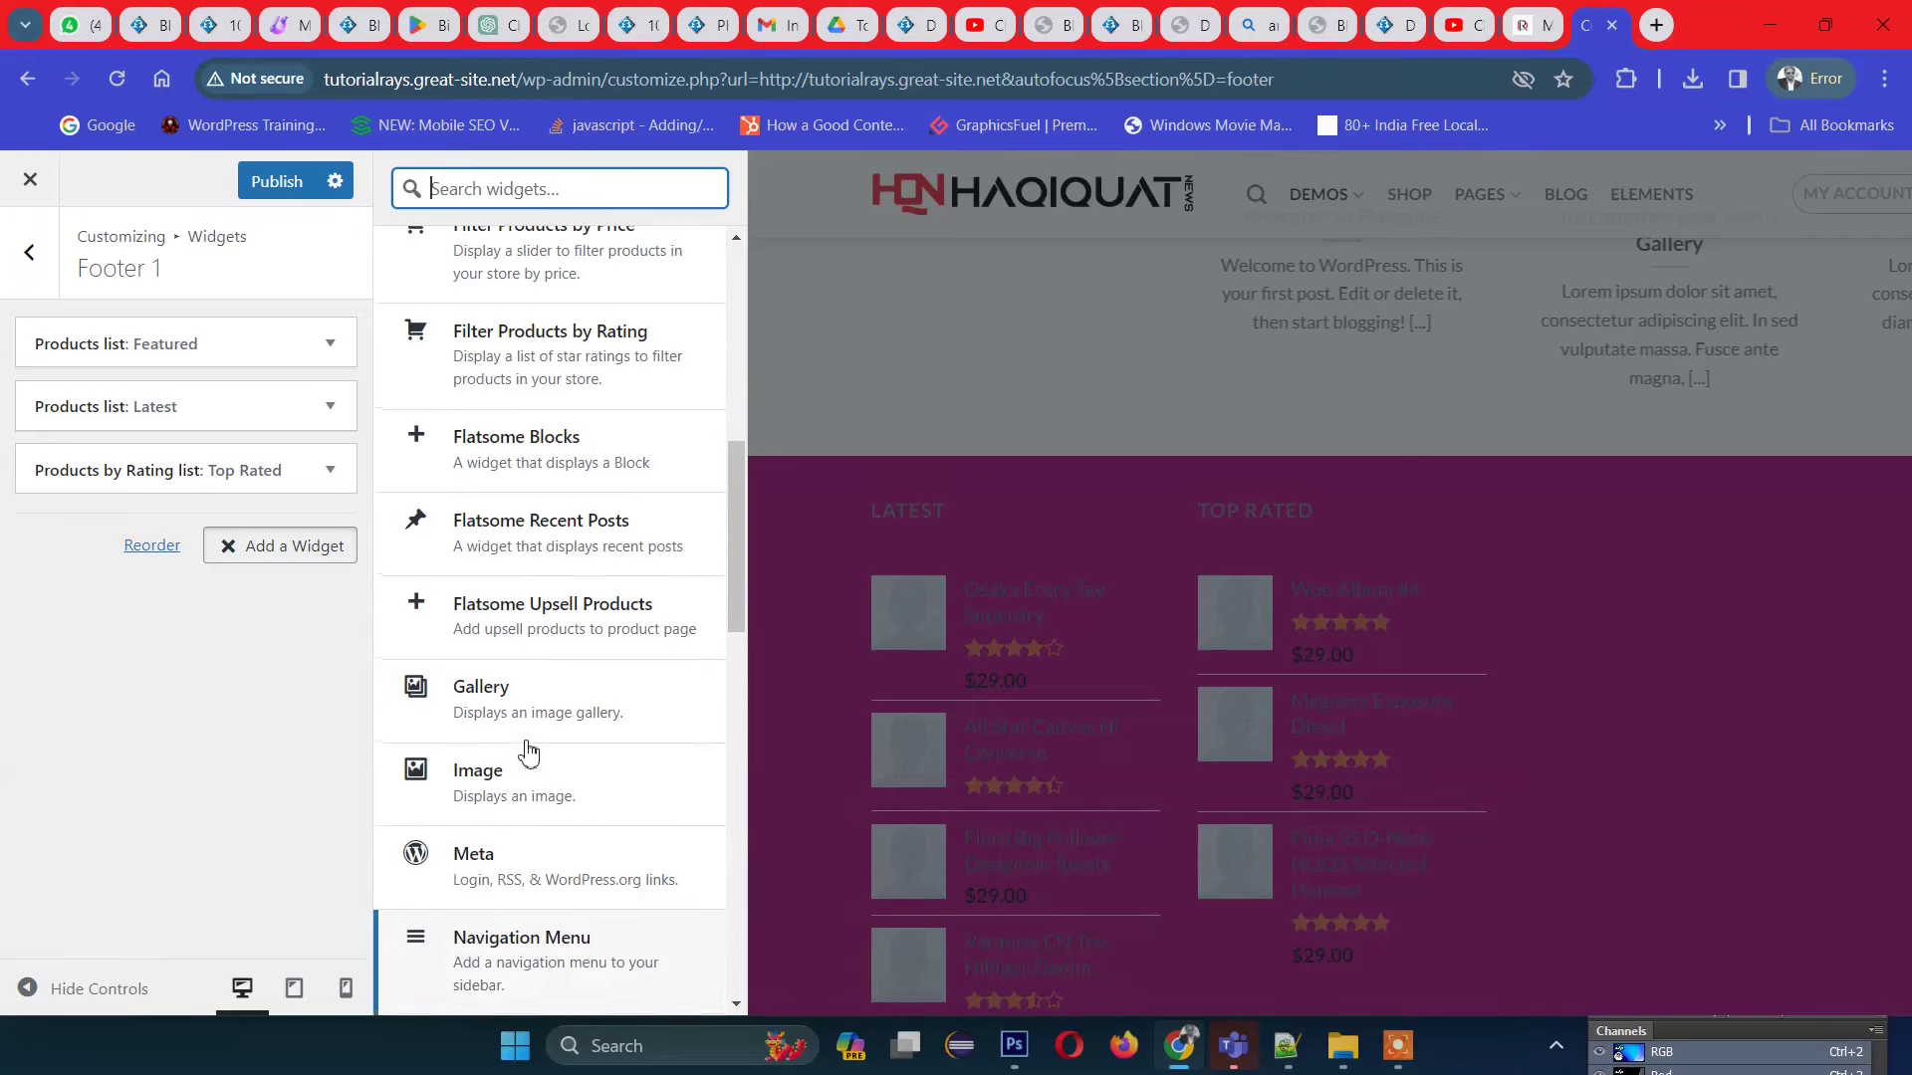
scroll(555, 700, "up", 4)
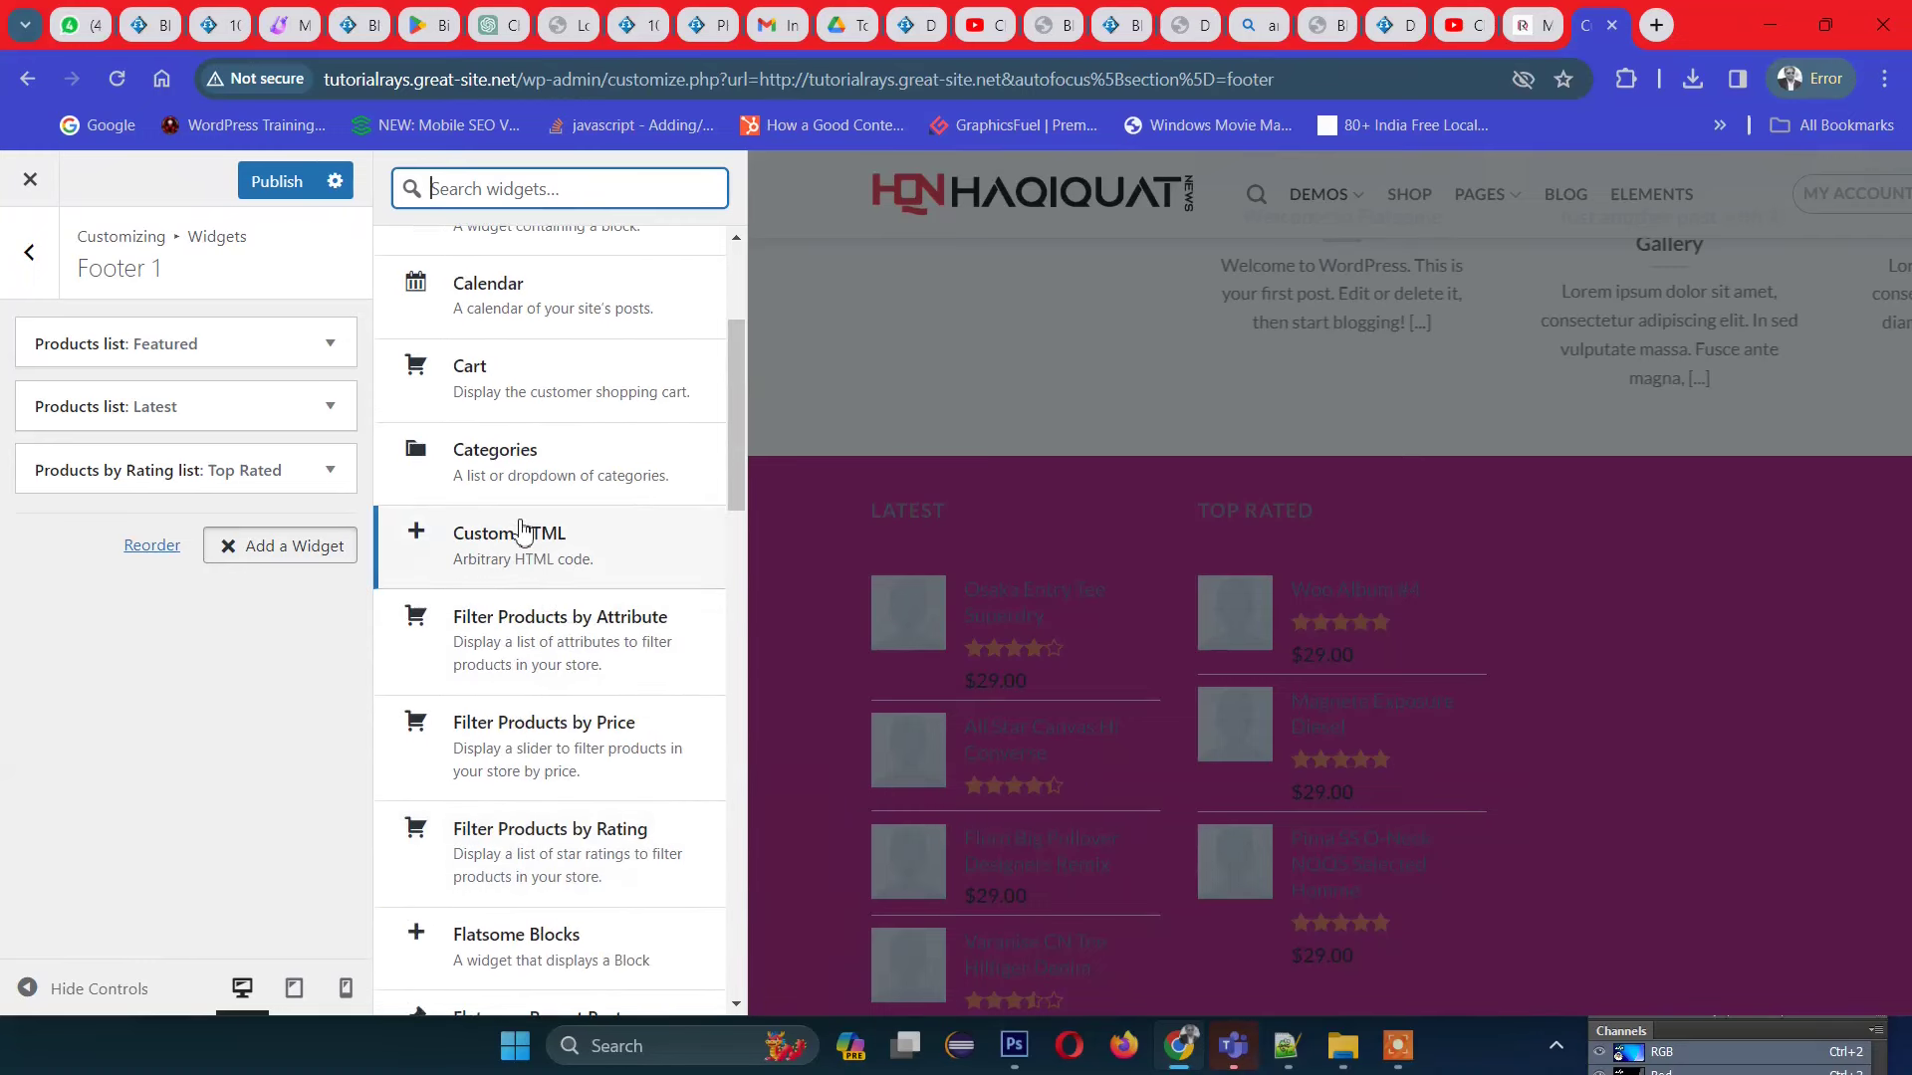
left_click(519, 529)
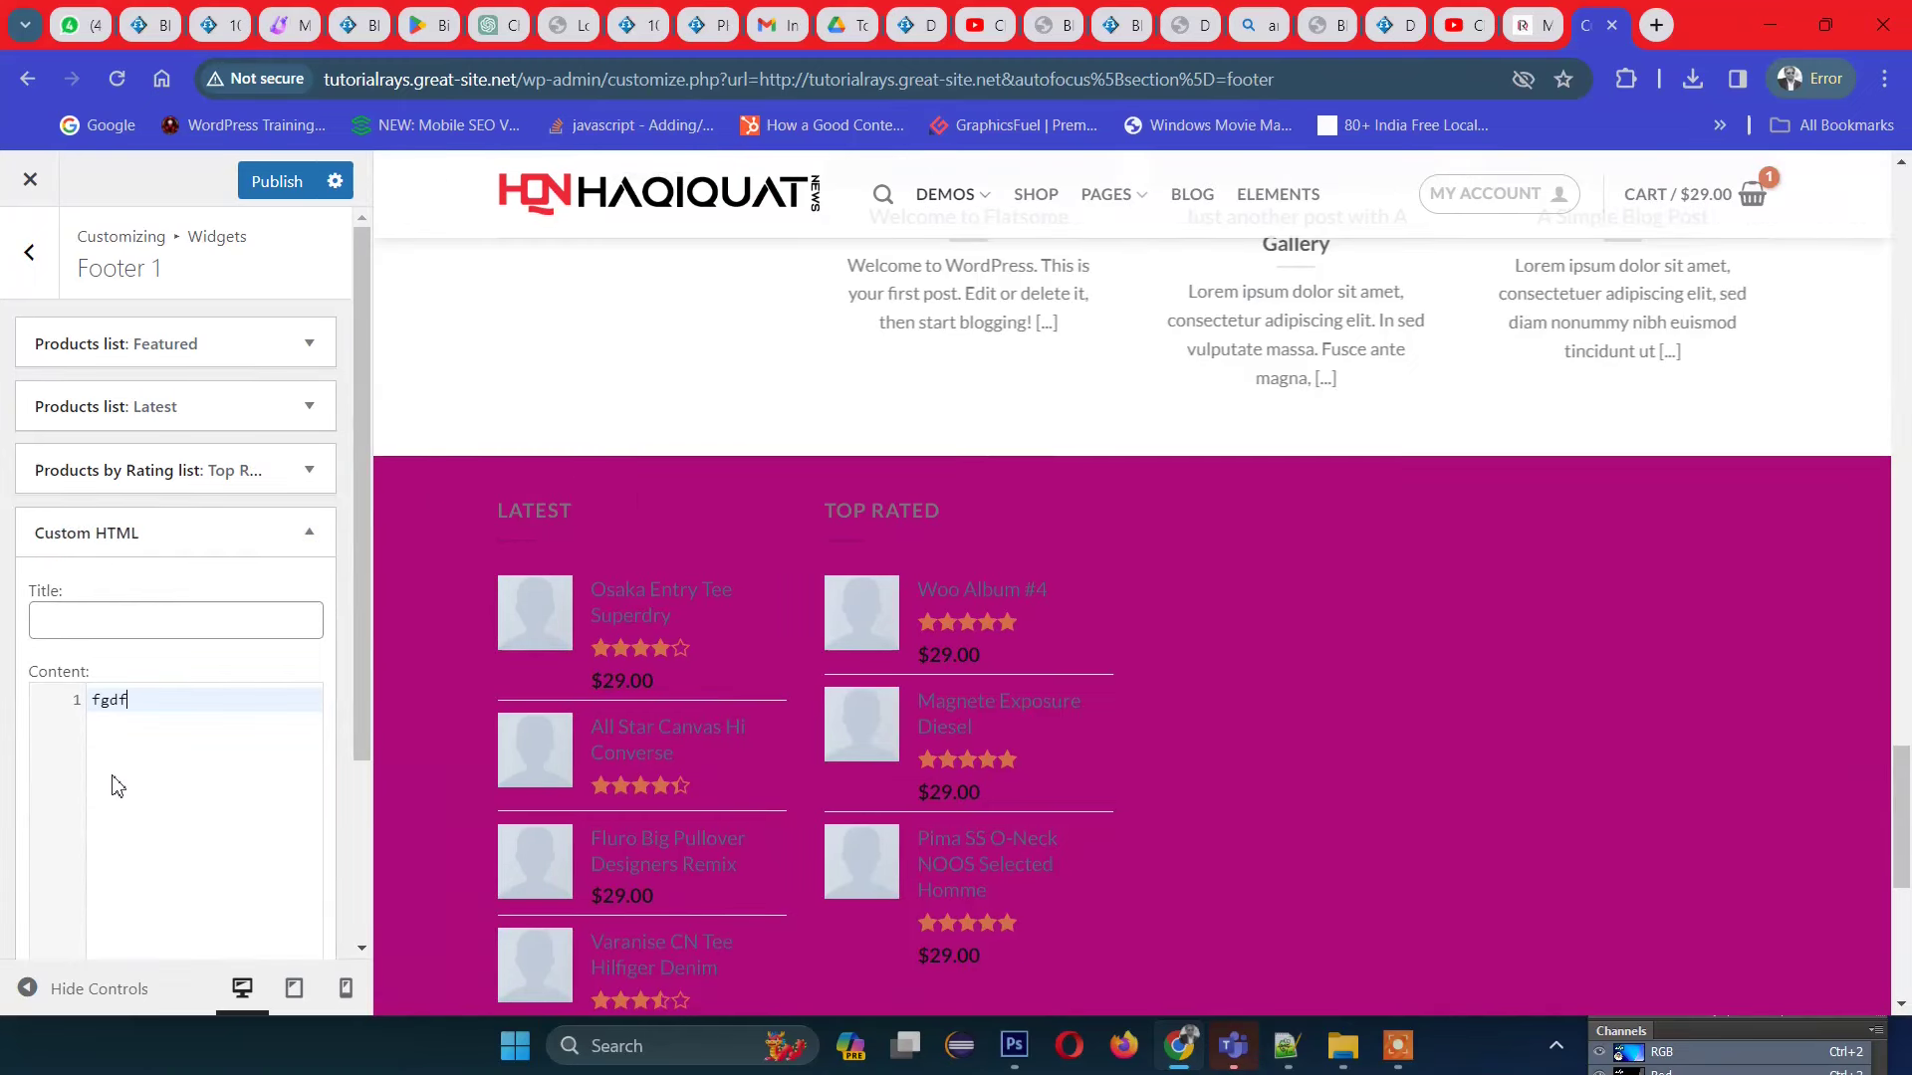
Step: Add the sample lines 'fg' and 'dfg' to the Custom HTML widget's content
key("Return")
key("Return")
type("fg")
key("Return")
type("dfg")
key("Return")
type("dfg")
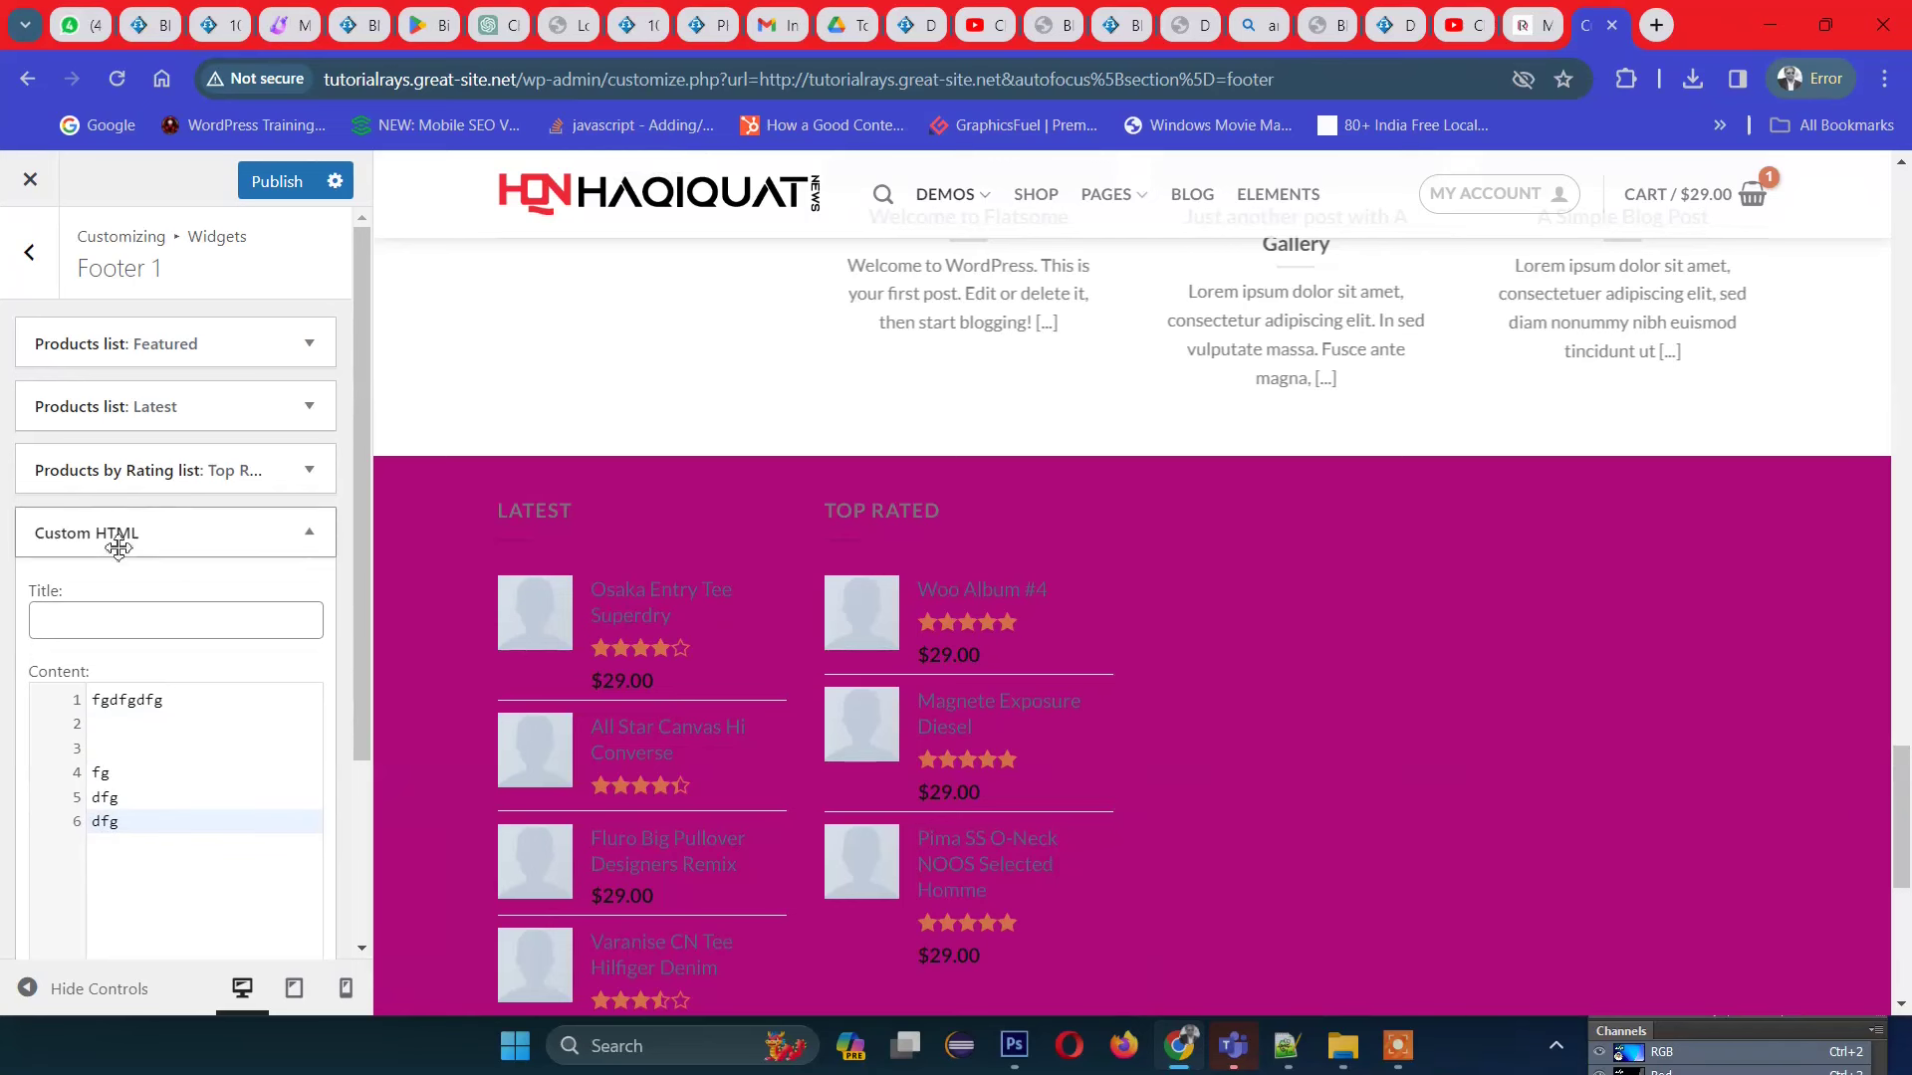
Step: Publish the footer changes and scroll the preview to check Footer 1
left_click(284, 185)
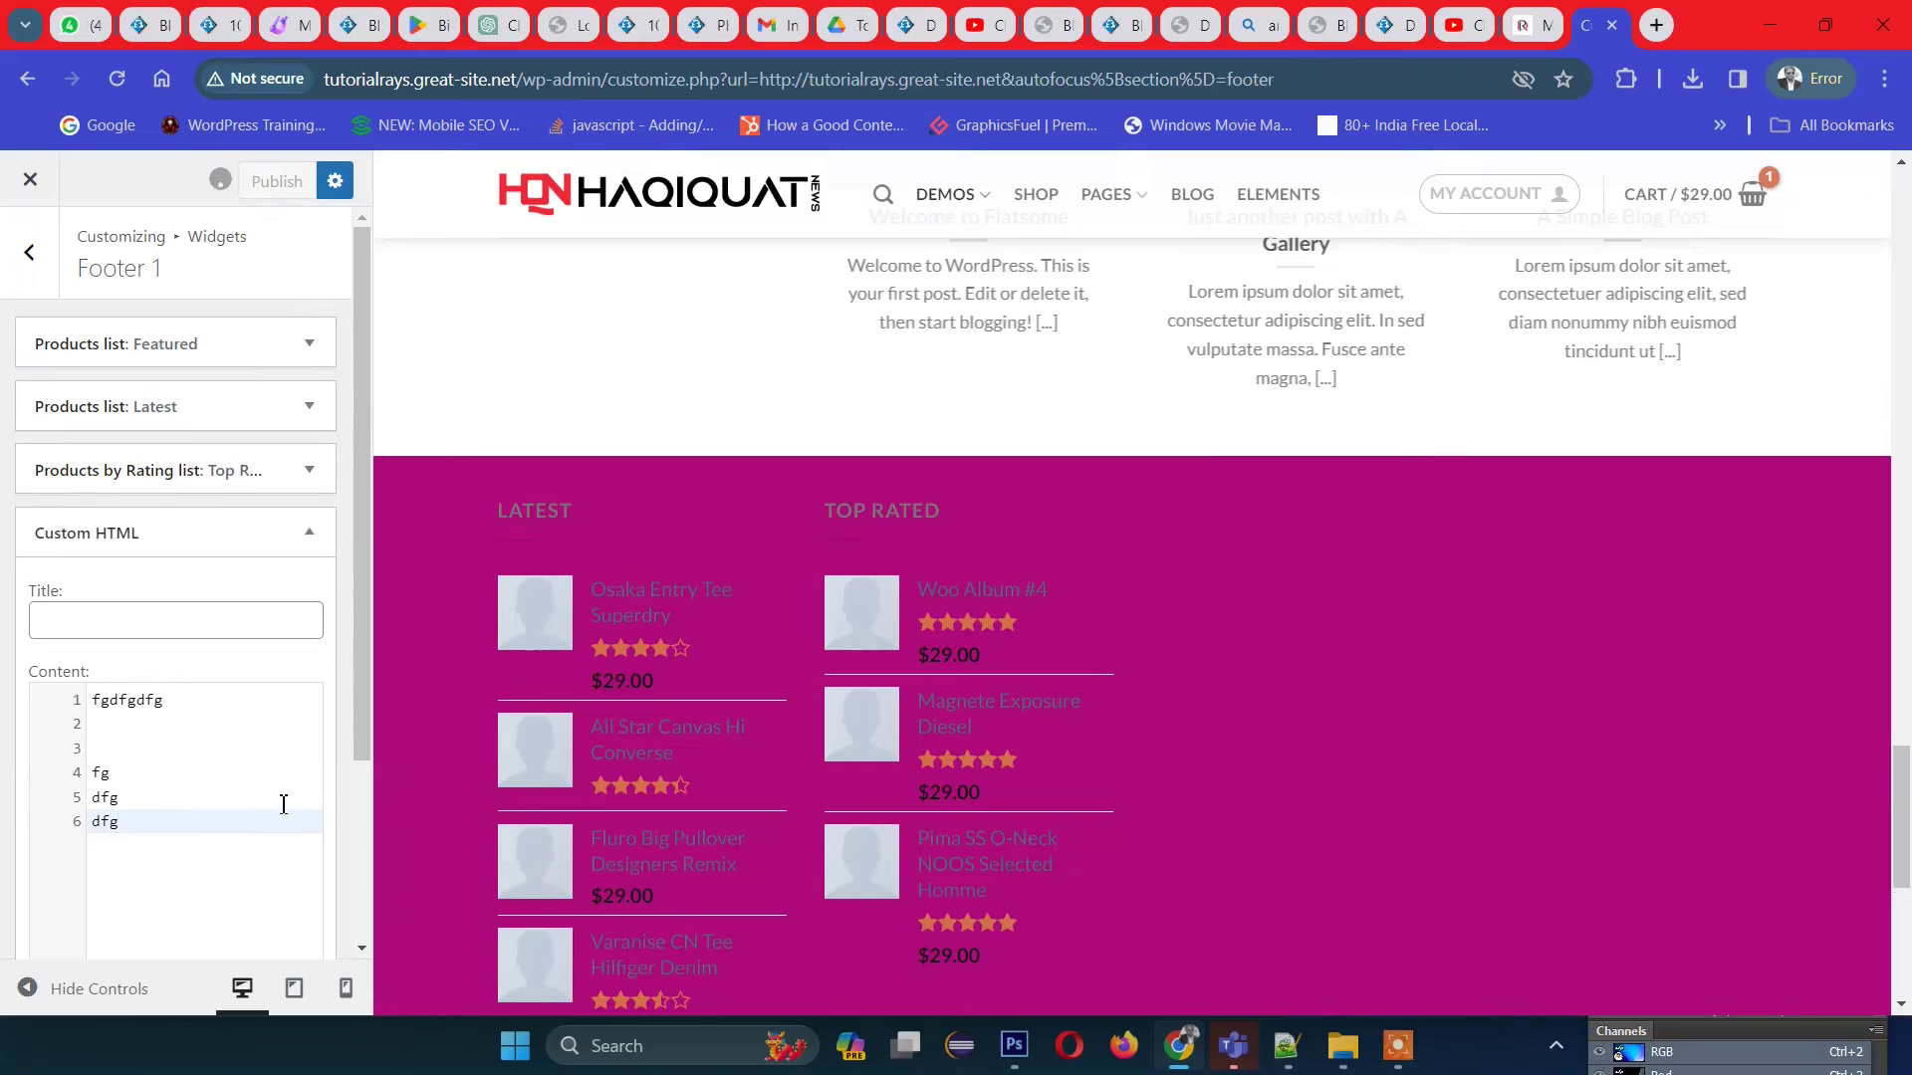
scroll(284, 804, "down", 3)
scroll(1025, 797, "down", 3)
scroll(1023, 802, "up", 5)
scroll(1145, 777, "down", 1)
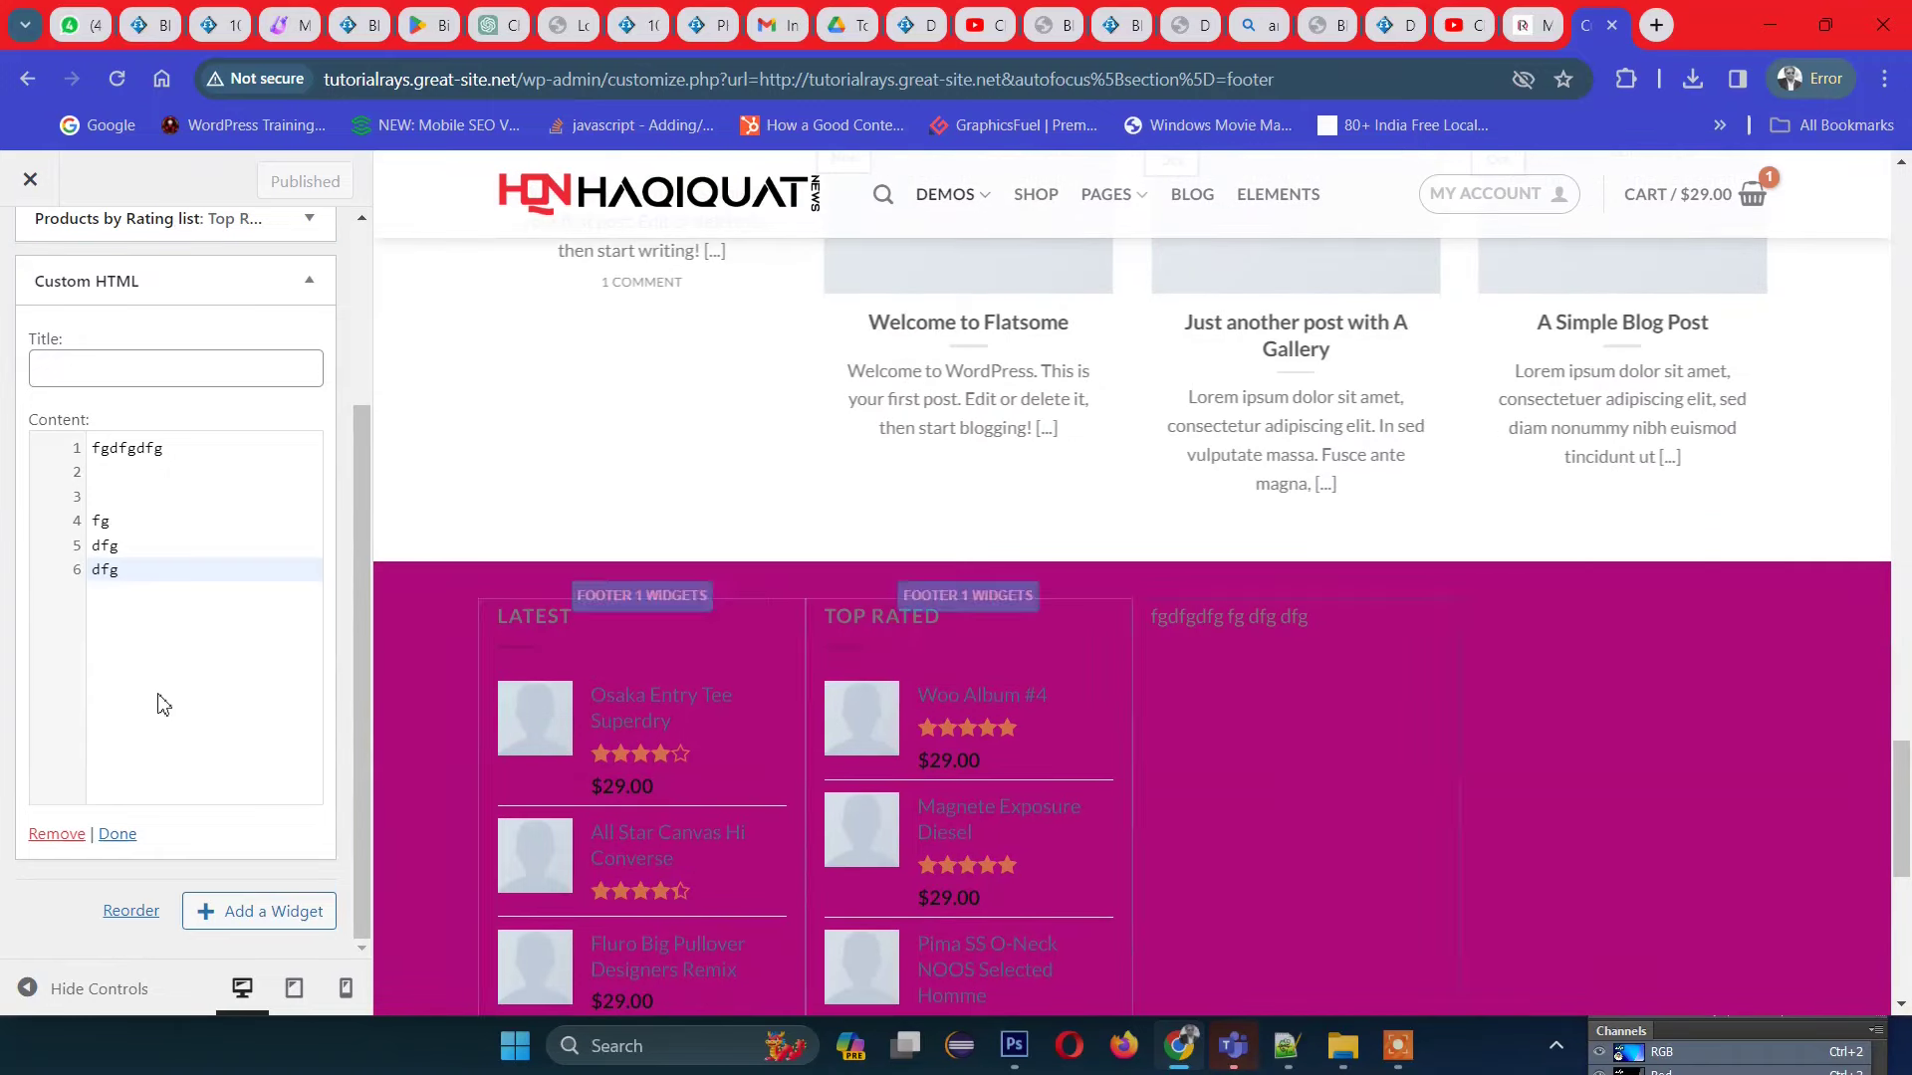
scroll(1384, 757, "down", 7)
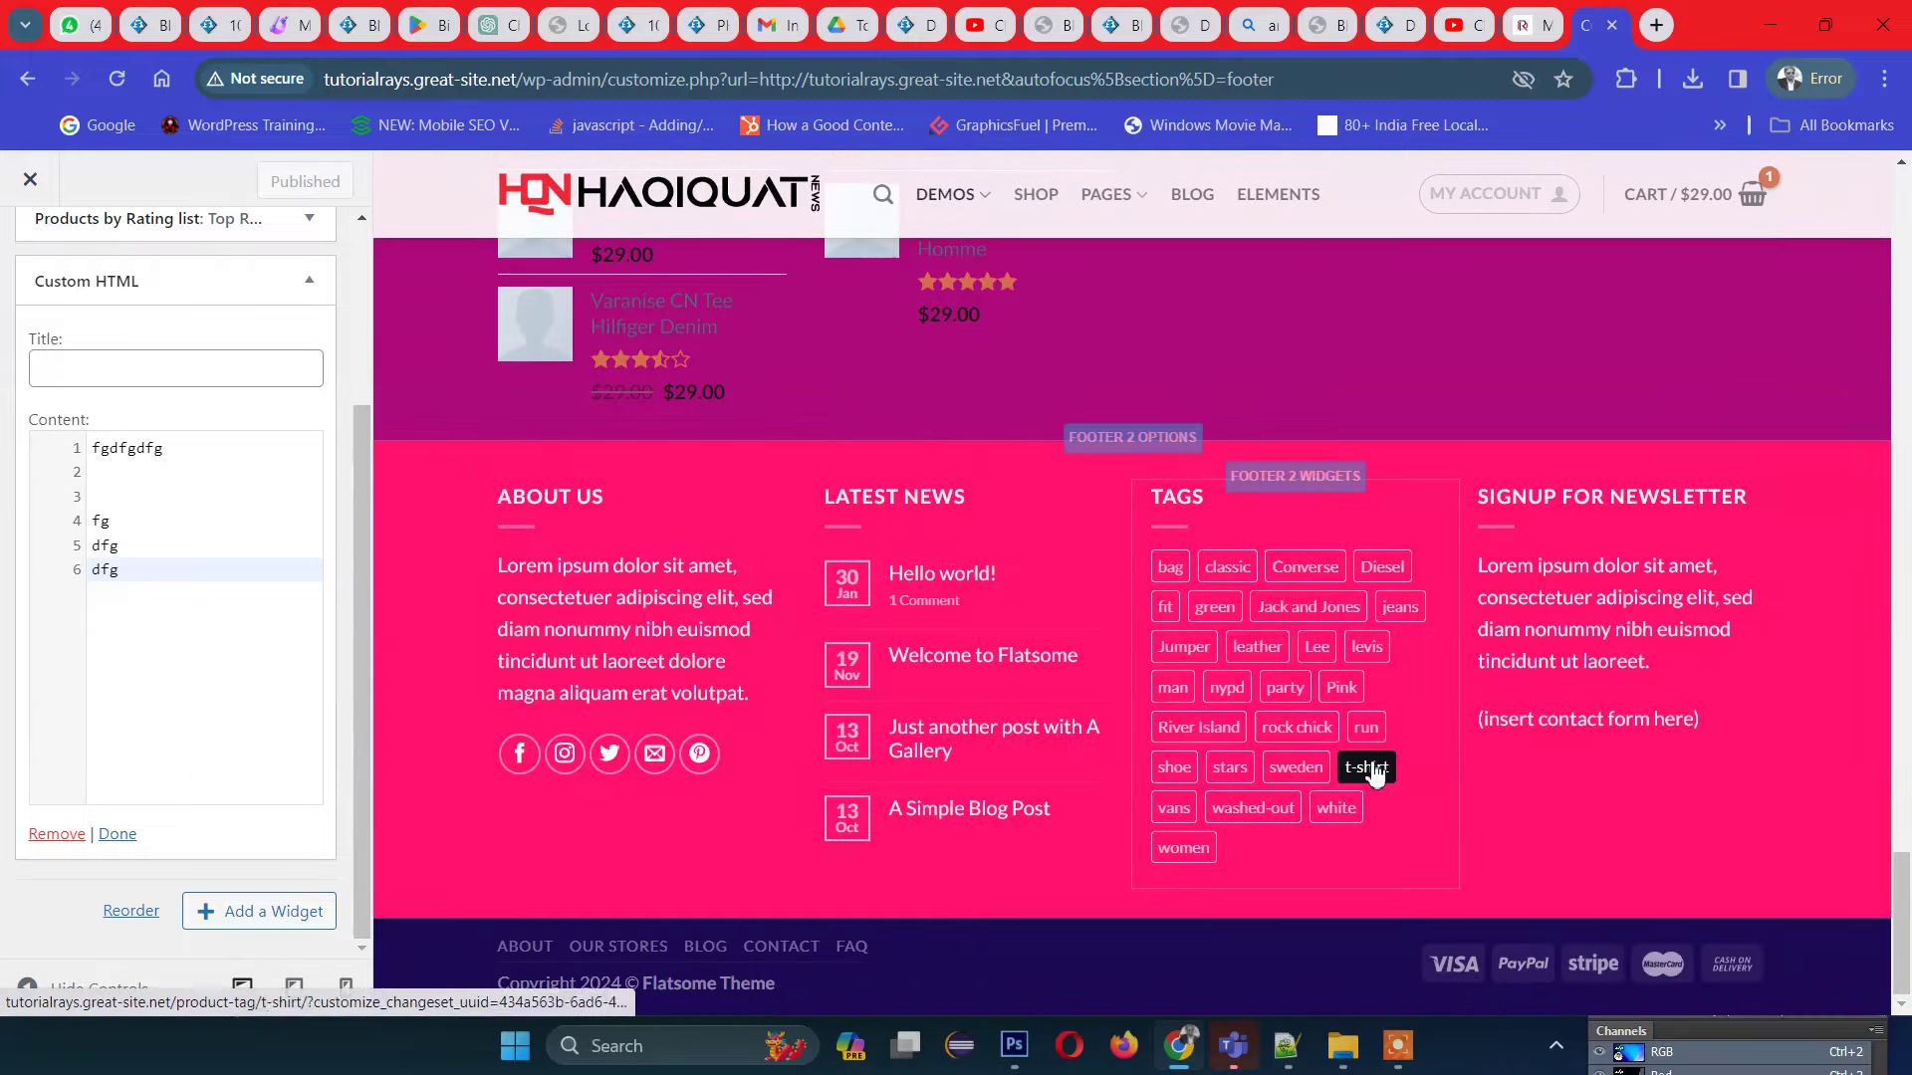
scroll(1251, 786, "up", 12)
scroll(1185, 694, "up", 20)
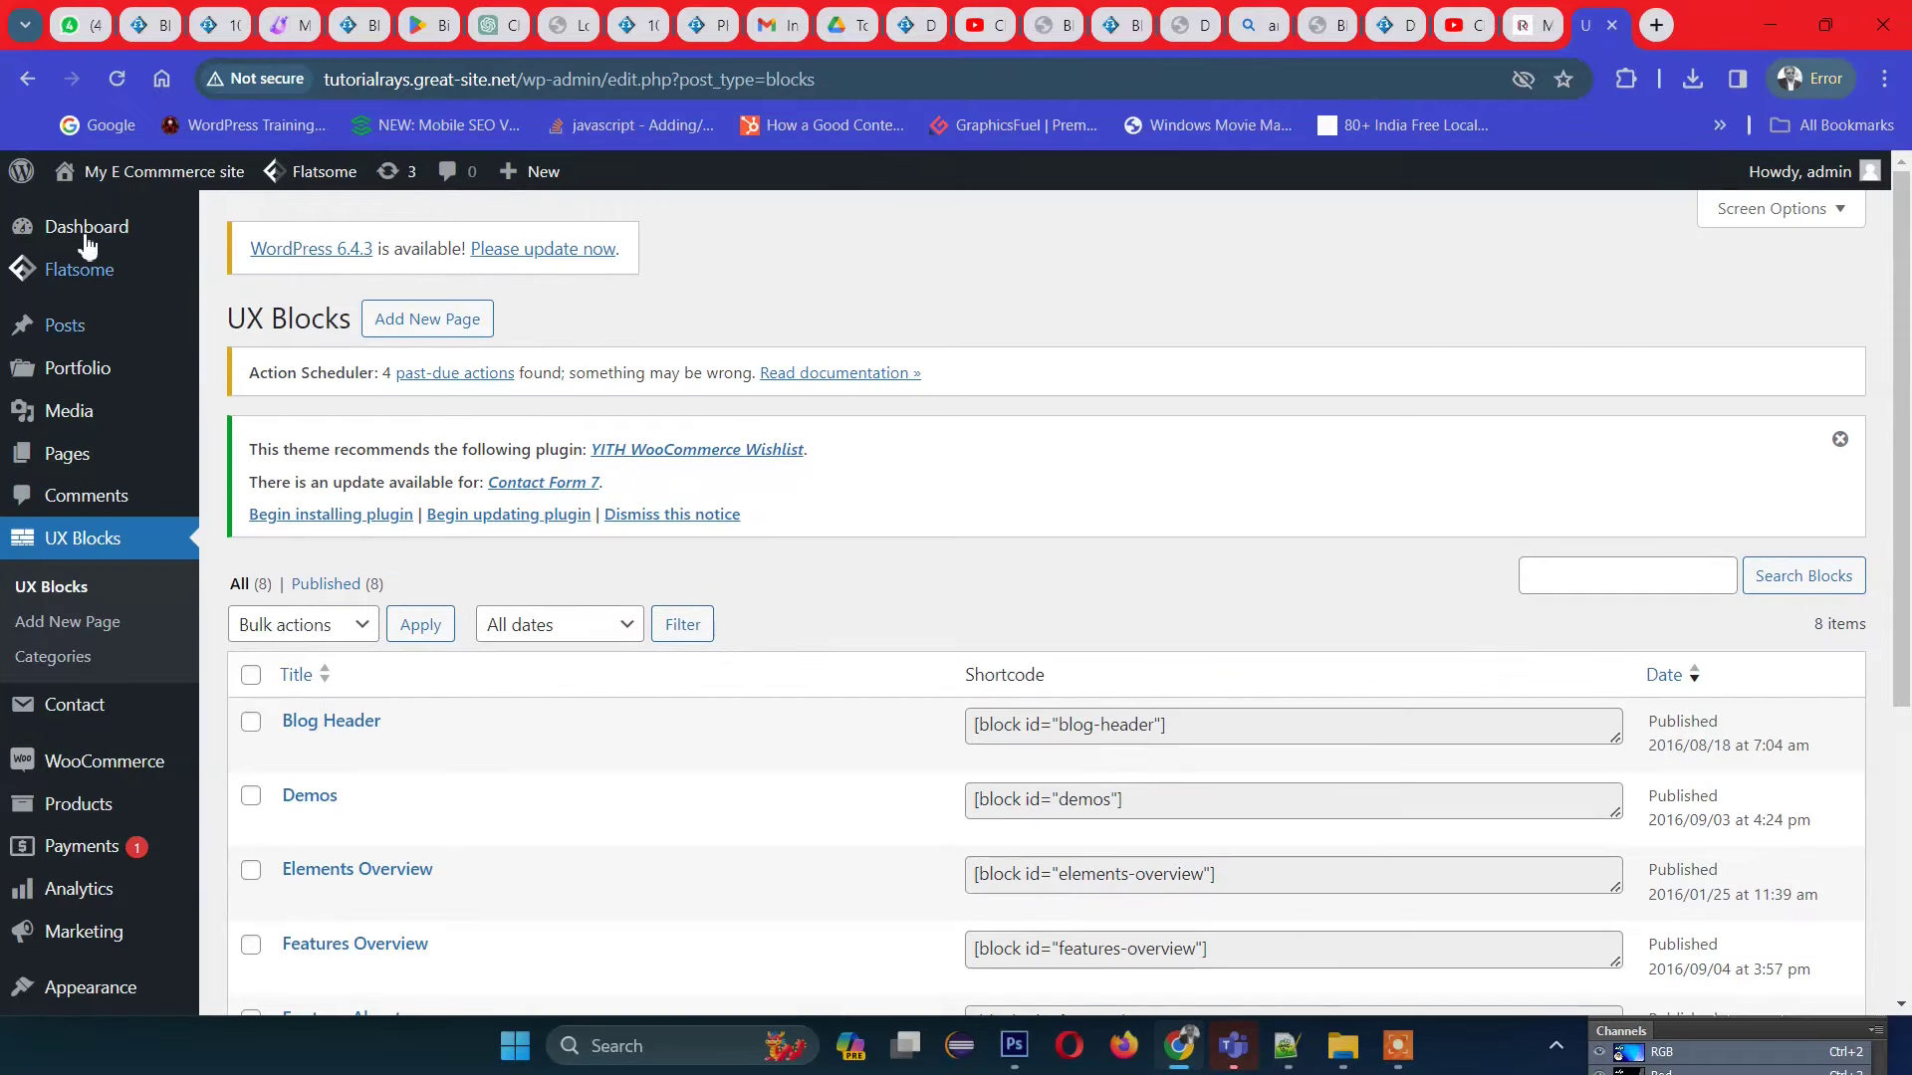
Step: Visit the live site from the admin bar and scroll down to the magenta footer and back
mouse_move(80, 181)
left_click(80, 221)
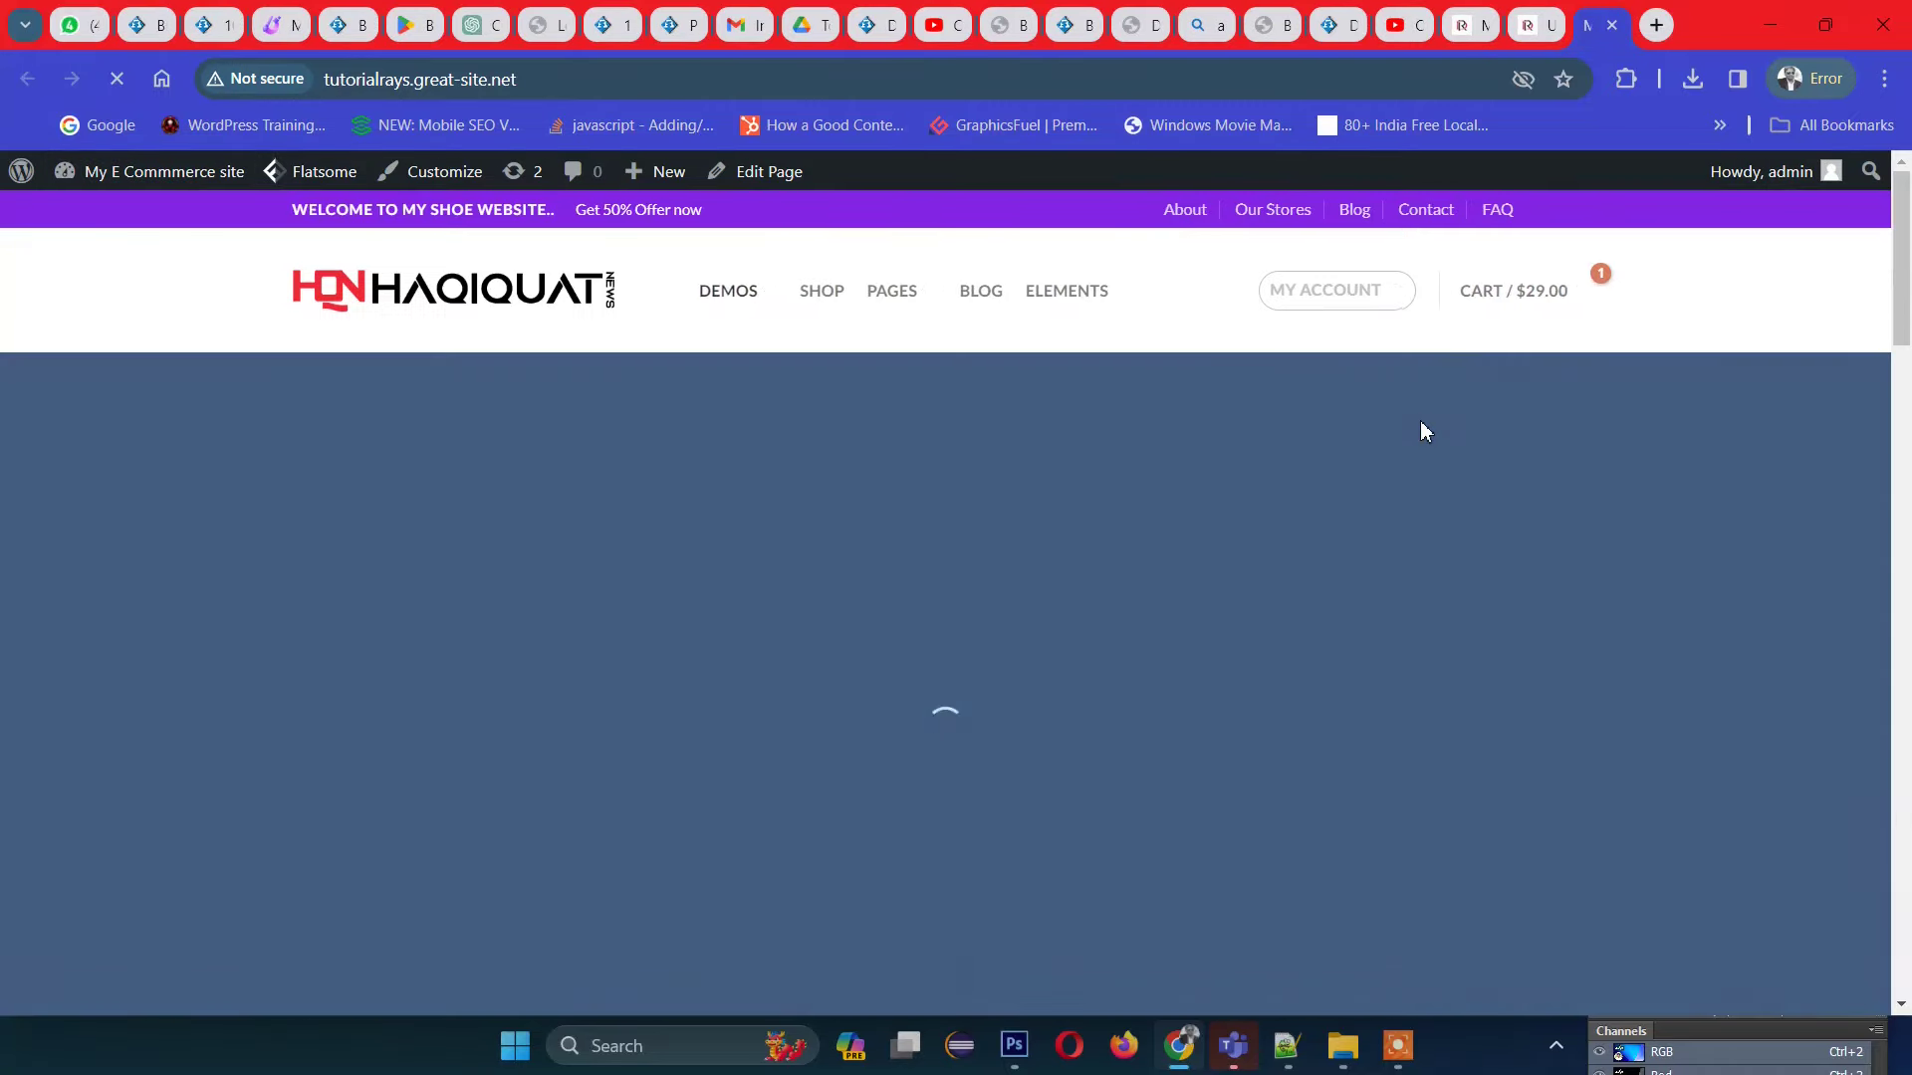
scroll(1176, 584, "down", 3)
scroll(1176, 585, "down", 18)
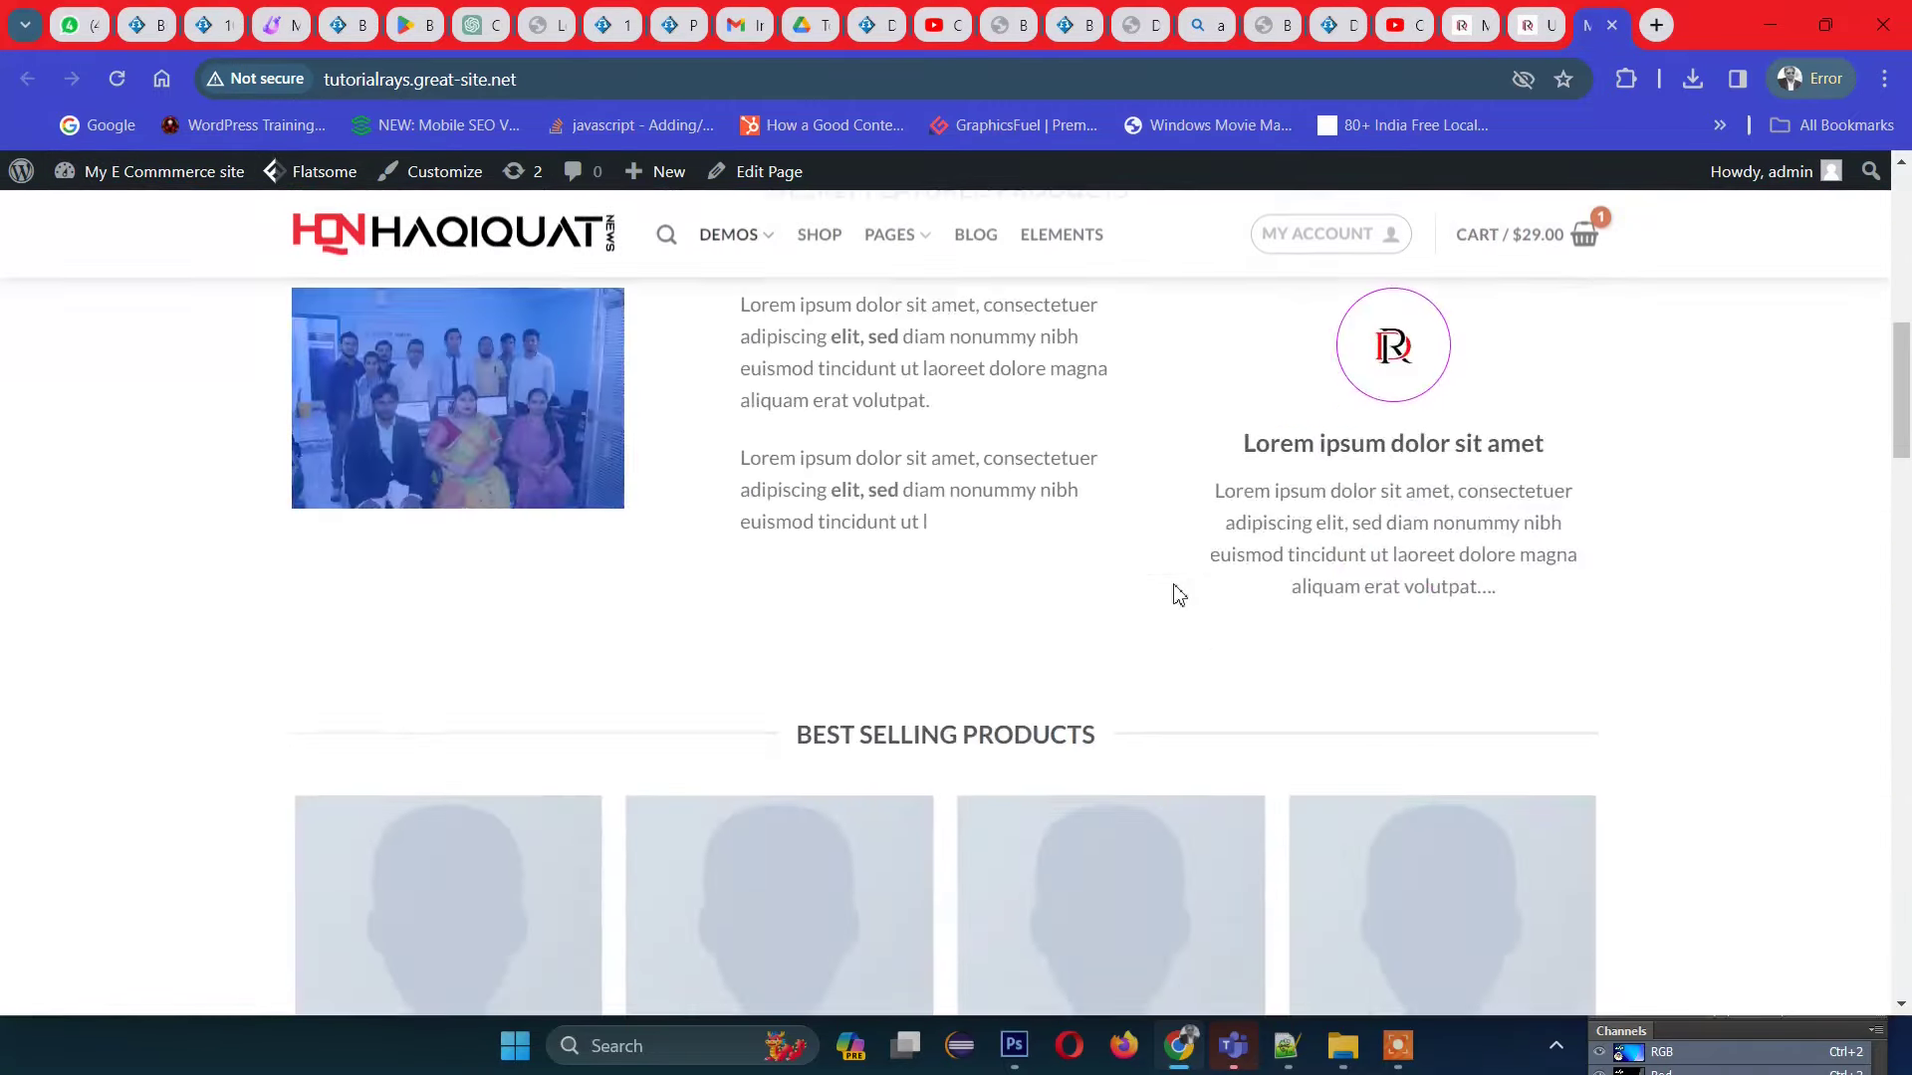
scroll(1362, 607, "down", 10)
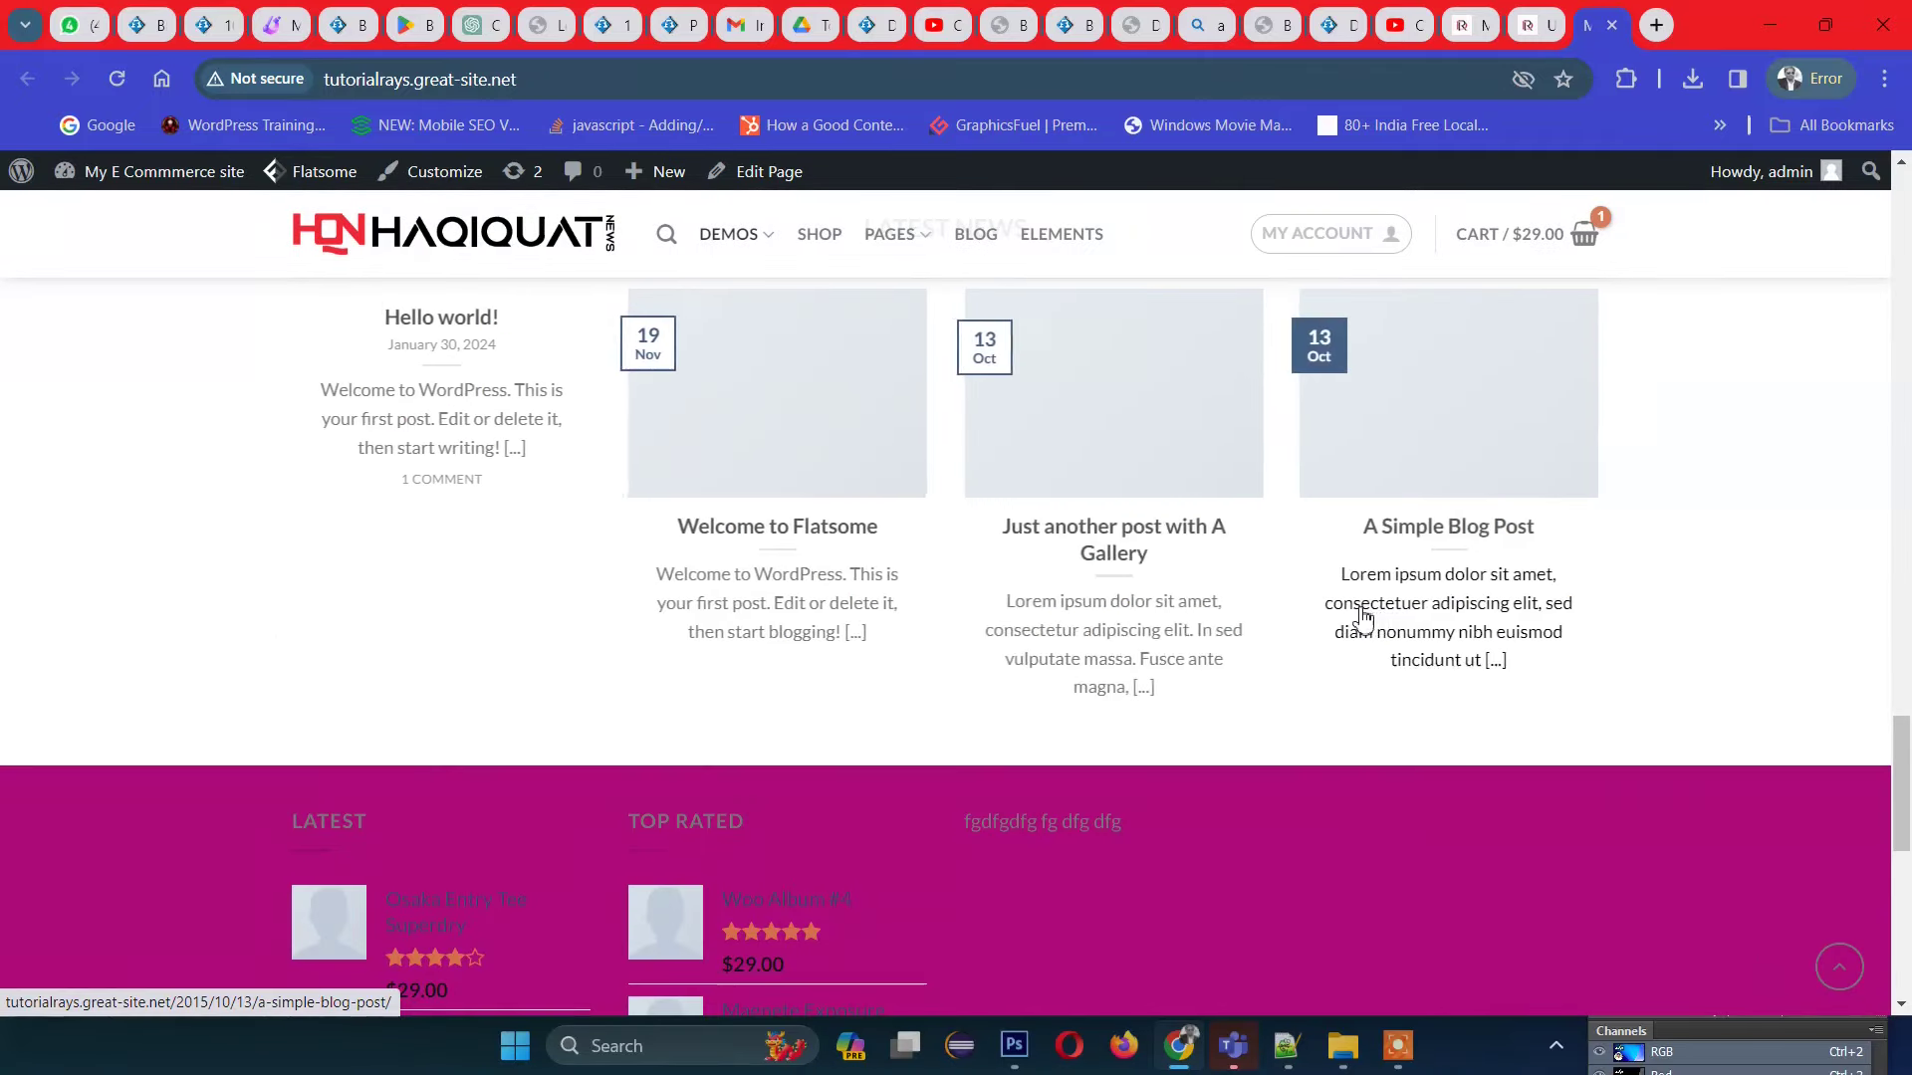
scroll(1364, 618, "down", 8)
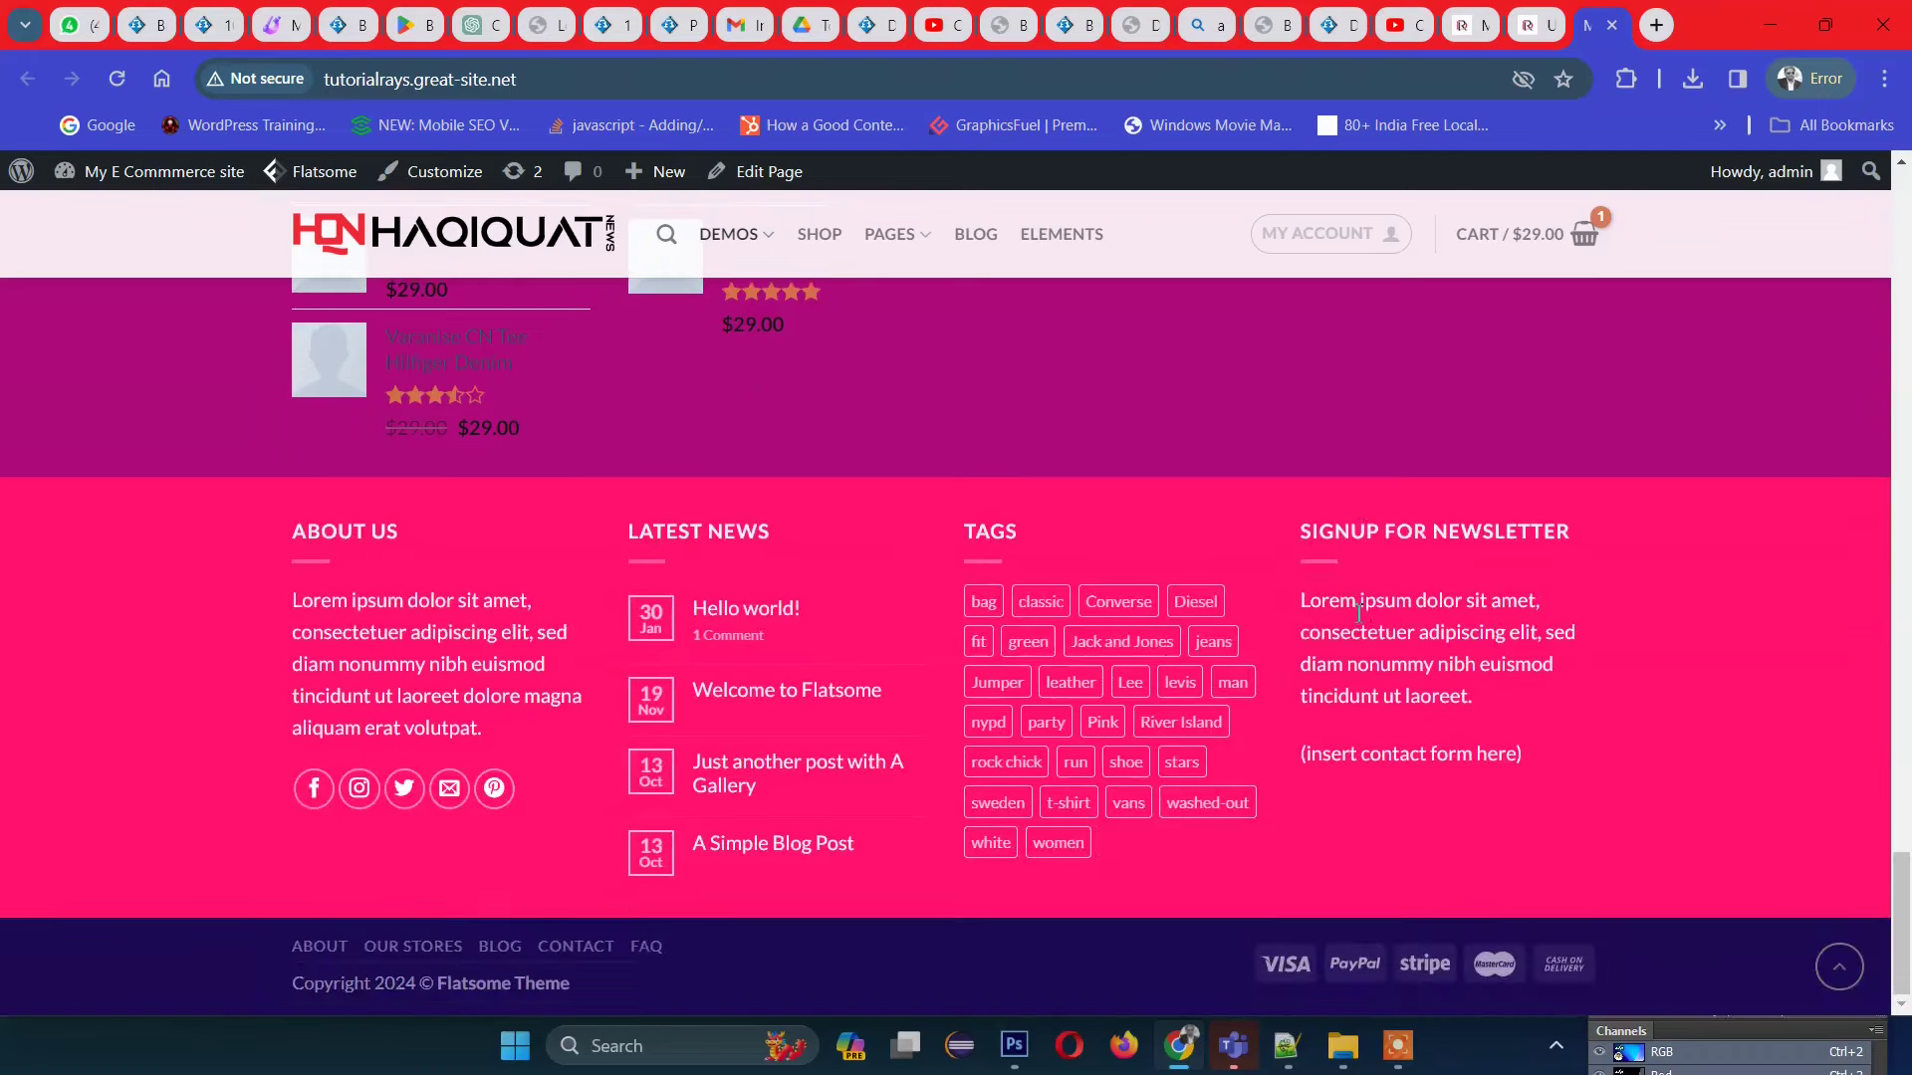
mouse_move(1383, 642)
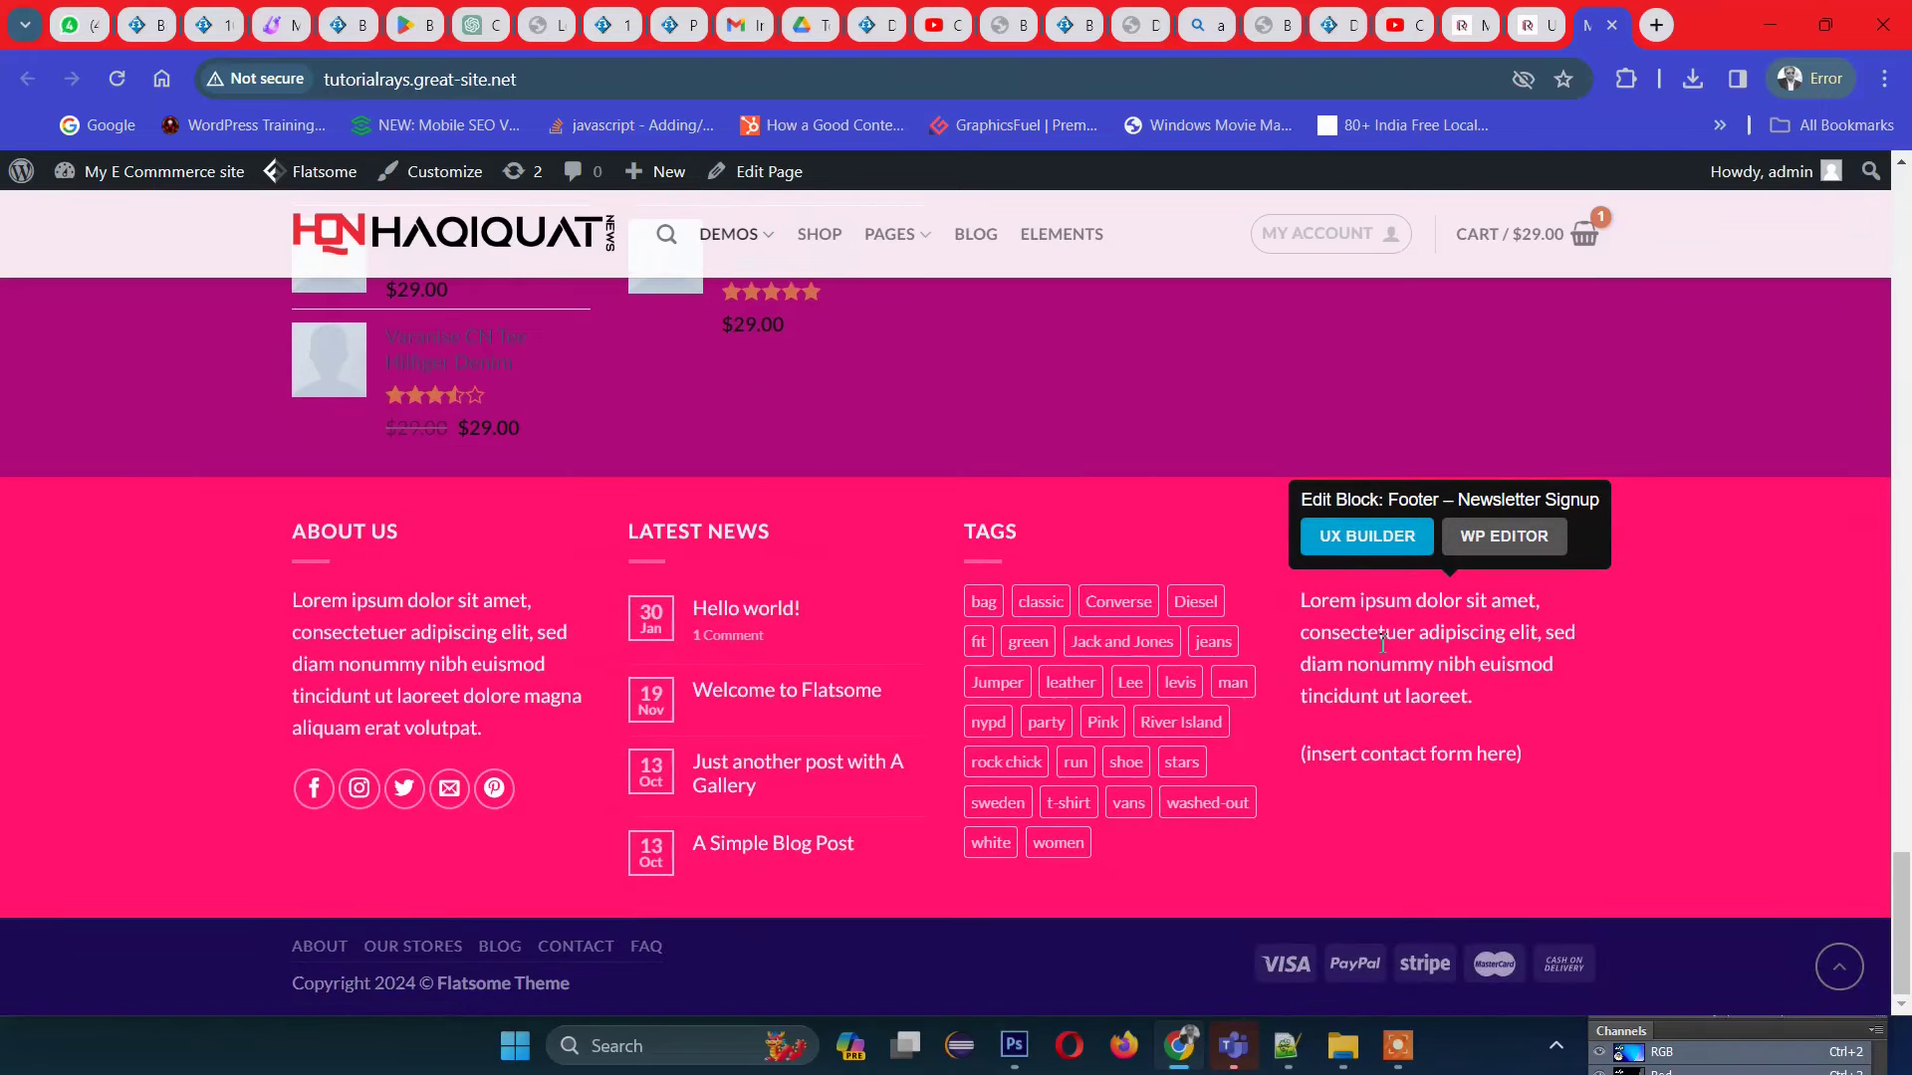
scroll(1657, 649, "up", 10)
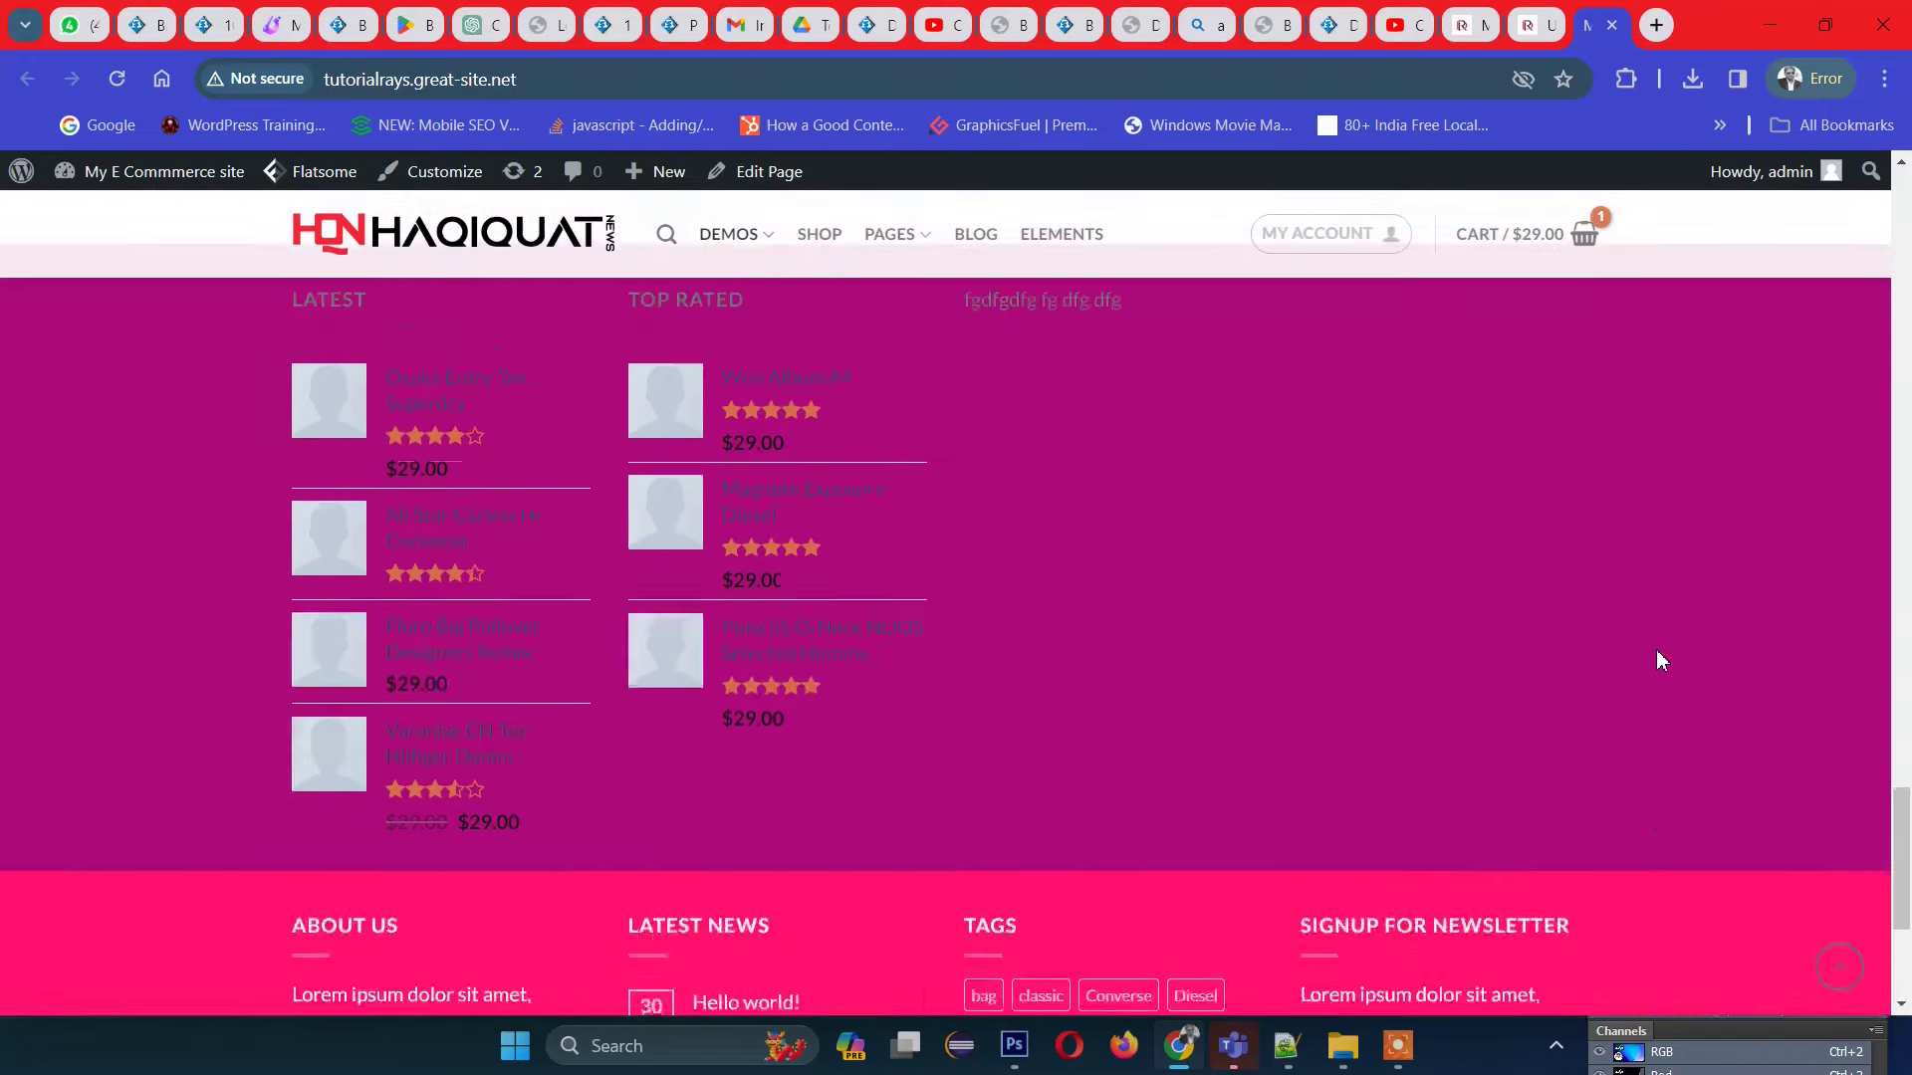
scroll(1657, 649, "up", 15)
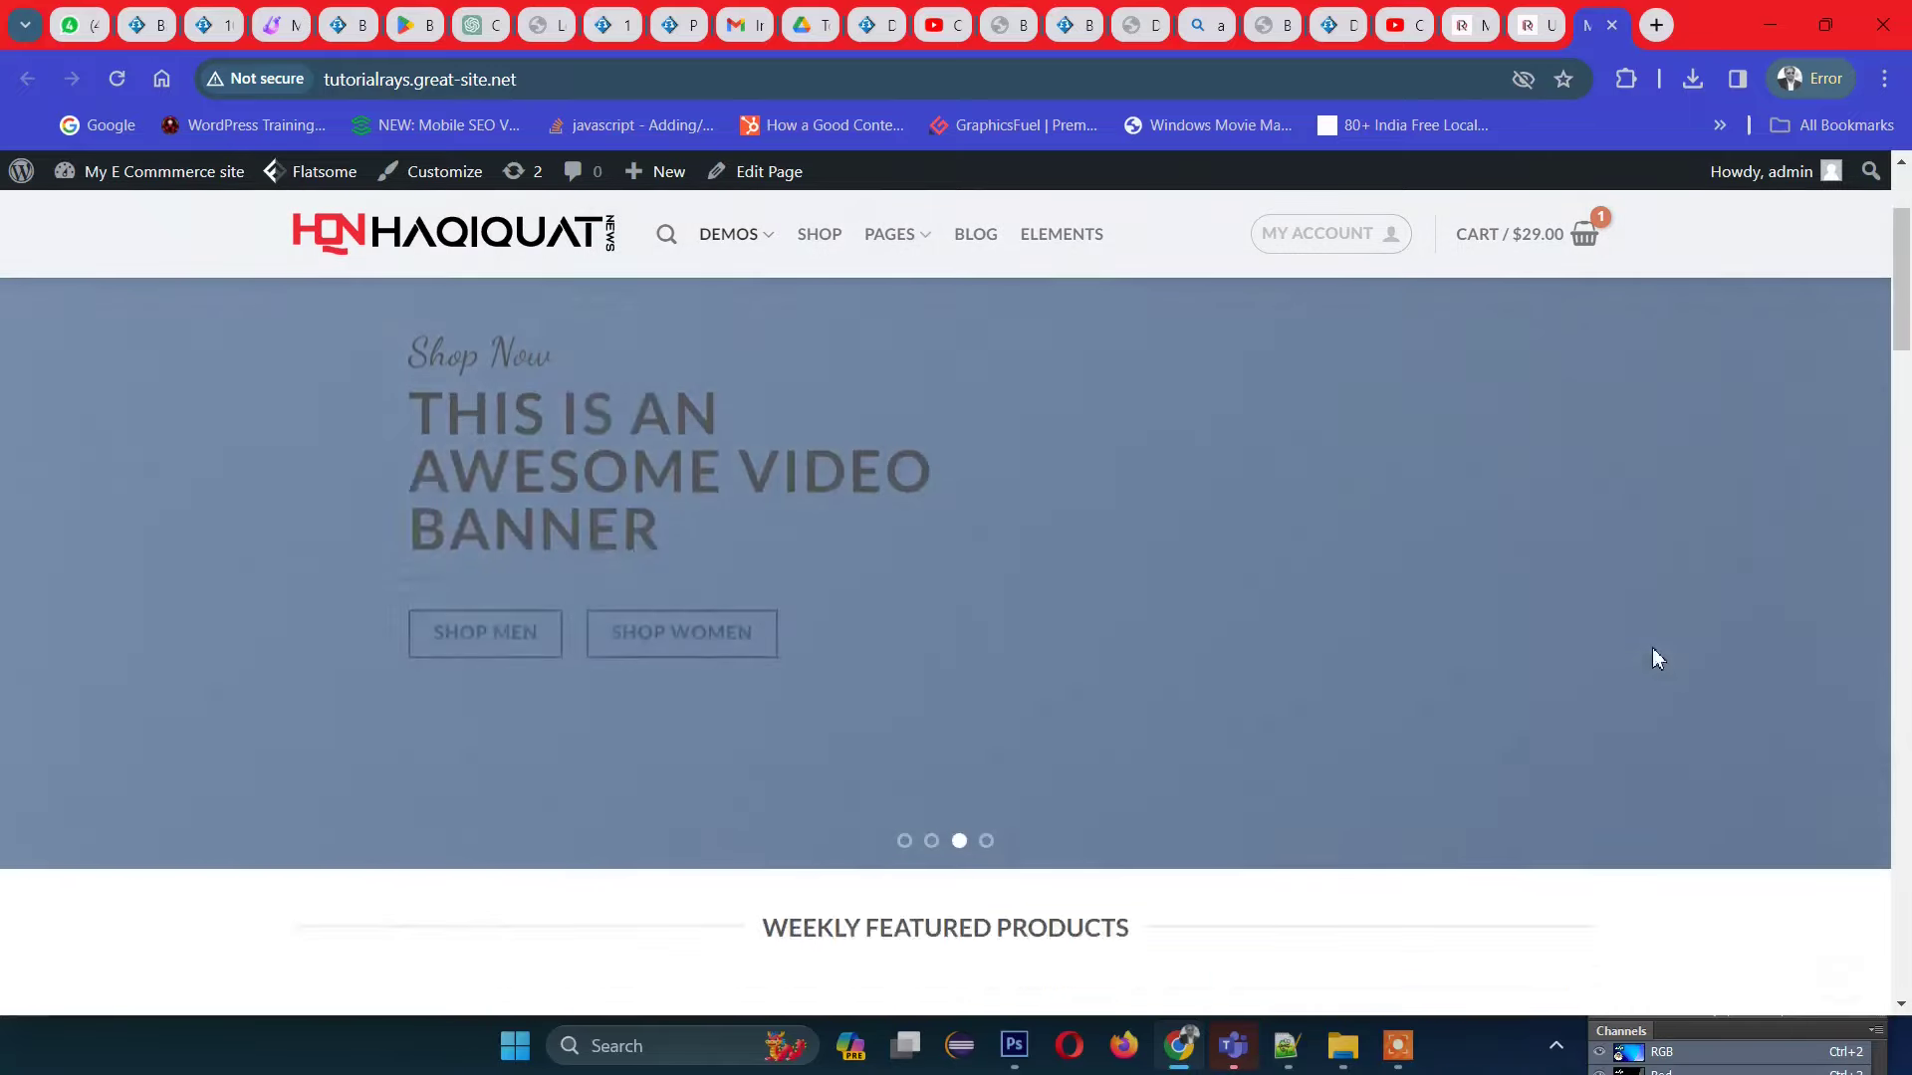